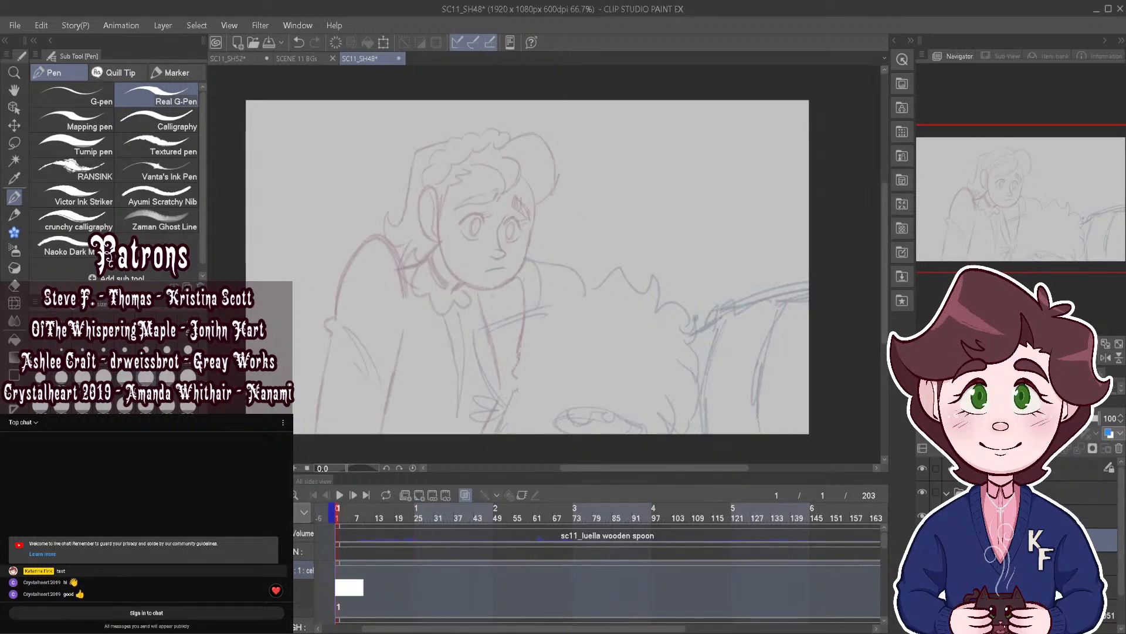
# Step: Raise the rough sketch to 100% opacity, play back the shot's animation, and return to frame 1
pyautogui.click(1103, 562)
pyautogui.moveTo(1068, 418); pyautogui.dragTo(1115, 406)
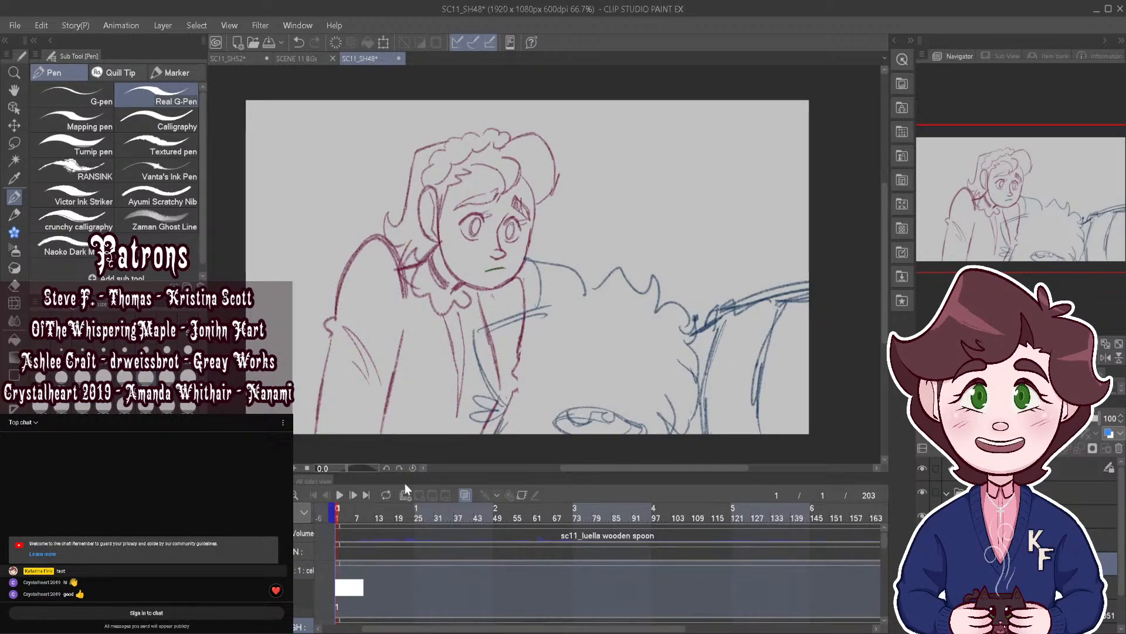
pyautogui.click(343, 497)
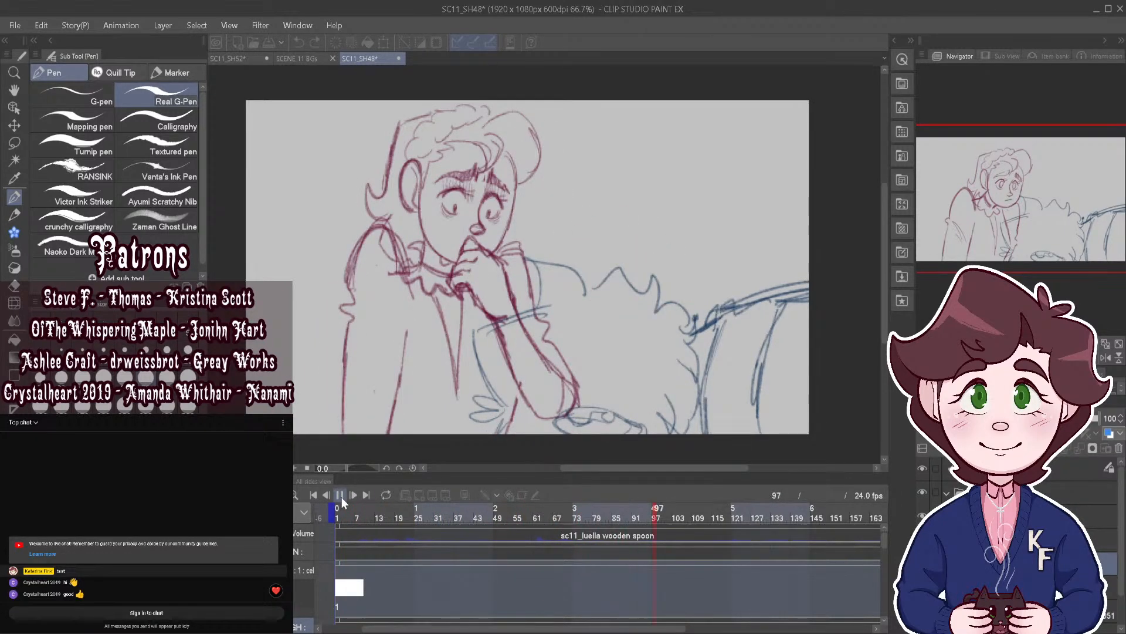
pyautogui.click(342, 498)
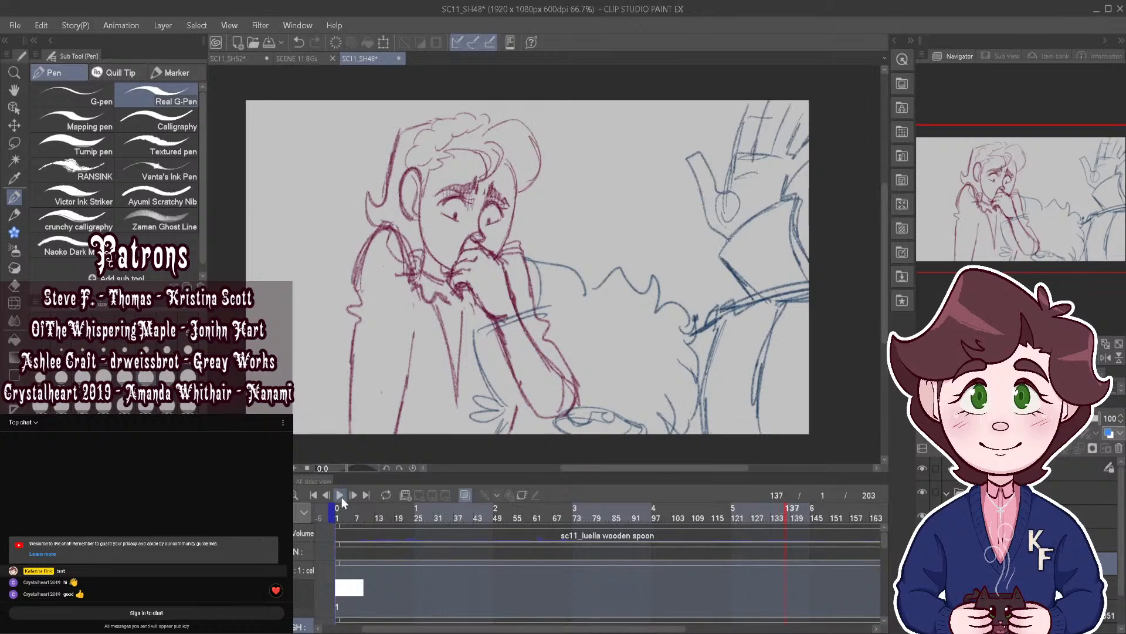
pyautogui.press('Home')
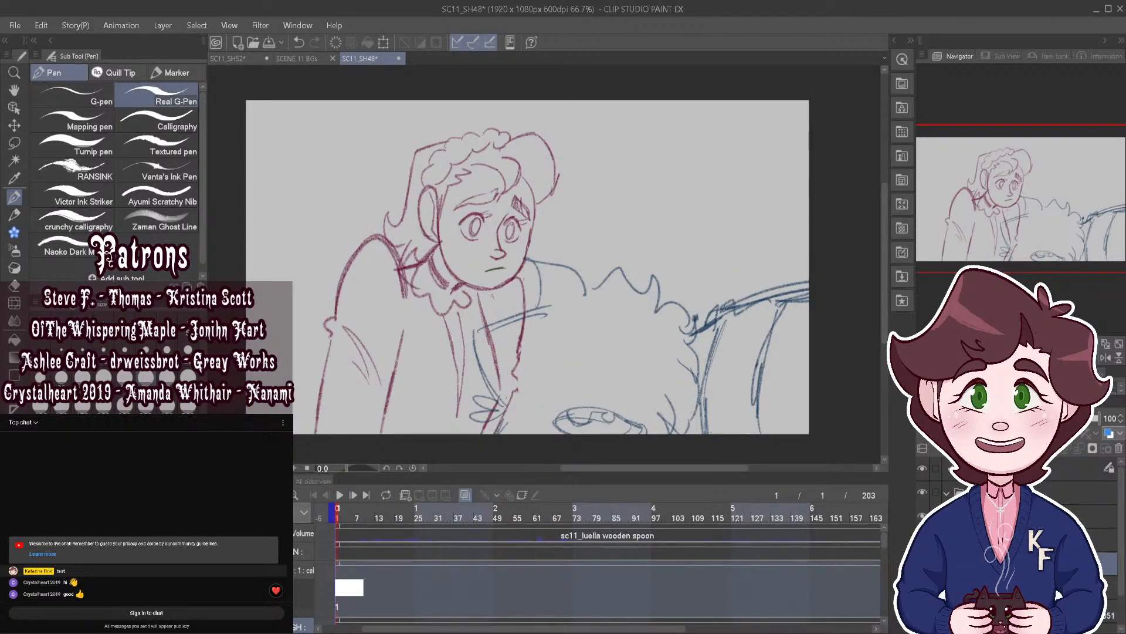
# Step: Fade the rough sketch to 31% opacity and ink the character's ear and face outline on the line layer with the Real G-Pen
pyautogui.click(1060, 418)
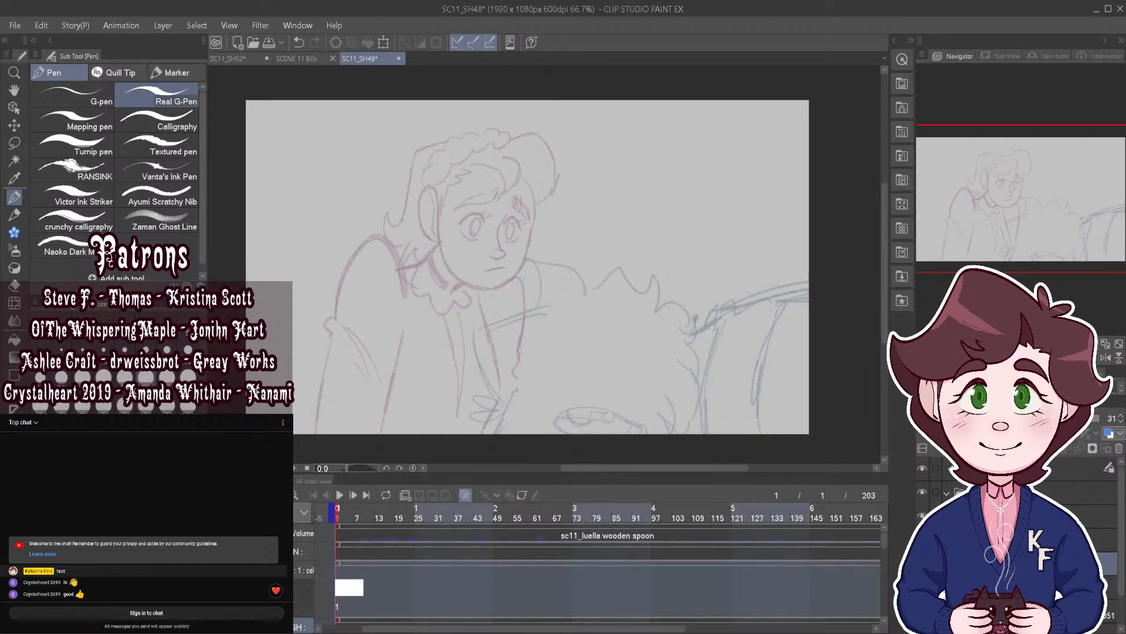
pyautogui.click(1027, 539)
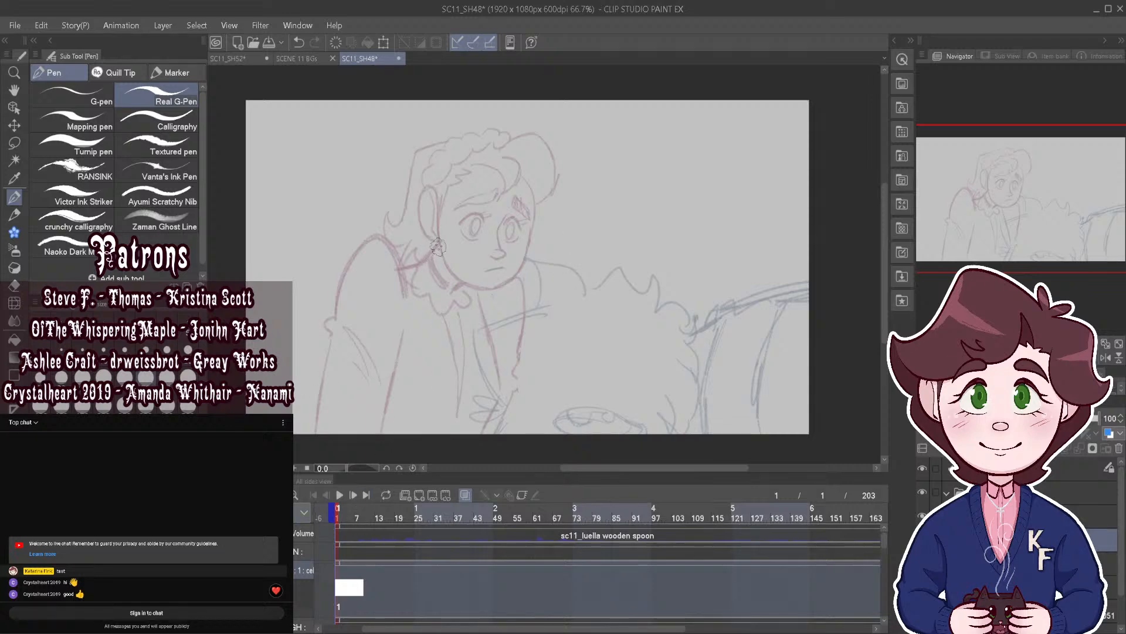
pyautogui.scroll(4, 482, 249)
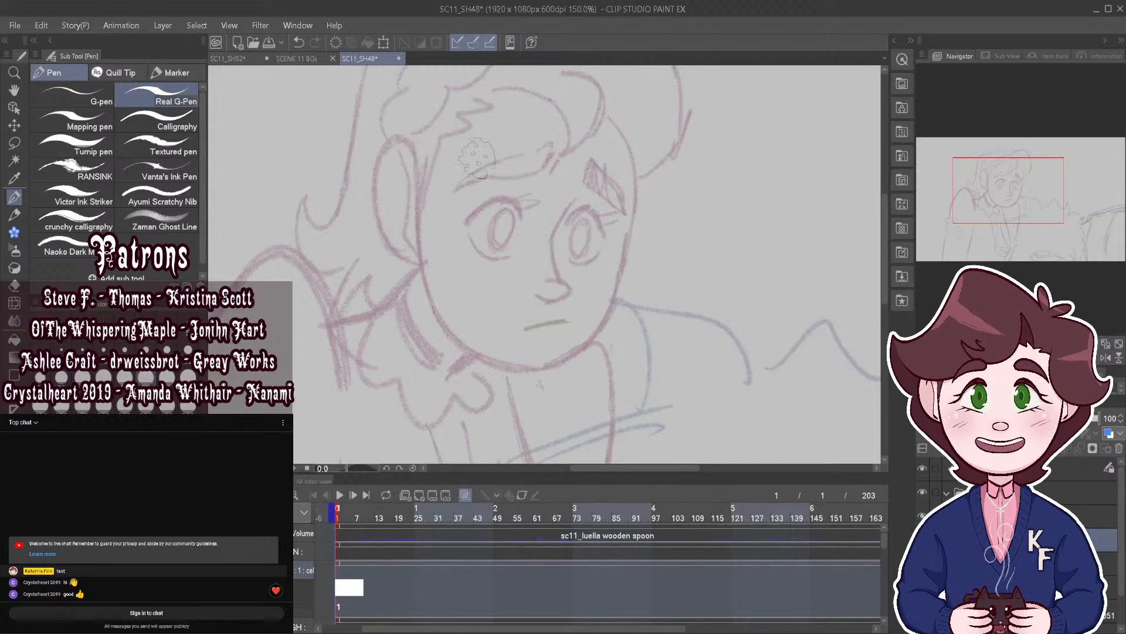
pyautogui.moveTo(416, 180)
pyautogui.mouseDown()
pyautogui.moveTo(411, 138)
pyautogui.moveTo(391, 136)
pyautogui.moveTo(373, 175)
pyautogui.moveTo(377, 226)
pyautogui.moveTo(419, 257)
pyautogui.moveTo(403, 230)
pyautogui.moveTo(404, 150)
pyautogui.moveTo(390, 190)
pyautogui.moveTo(434, 319)
pyautogui.moveTo(473, 358)
pyautogui.moveTo(526, 372)
pyautogui.moveTo(566, 366)
pyautogui.moveTo(593, 339)
pyautogui.moveTo(632, 236)
pyautogui.mouseUp()
pyautogui.hotkey('ctrl', 'z')
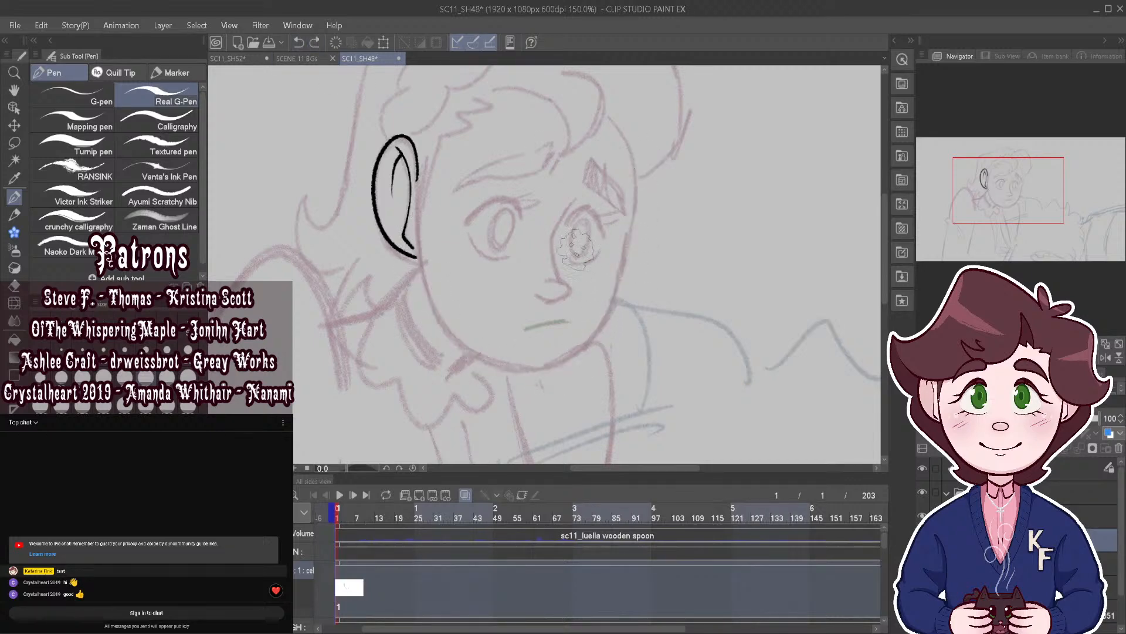
pyautogui.scroll(1, 569, 228)
pyautogui.moveTo(659, 157)
pyautogui.mouseDown()
pyautogui.moveTo(652, 252)
pyautogui.moveTo(596, 364)
pyautogui.moveTo(463, 401)
pyautogui.moveTo(365, 261)
pyautogui.mouseUp()
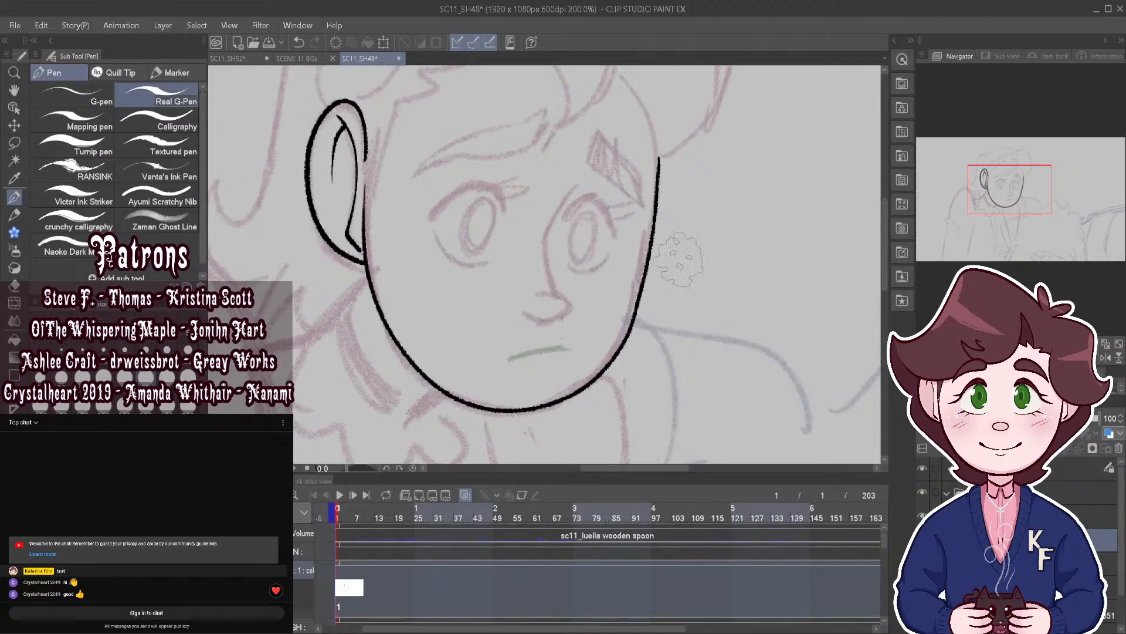
pyautogui.scroll(2, 516, 347)
pyautogui.moveTo(508, 357); pyautogui.dragTo(587, 348)
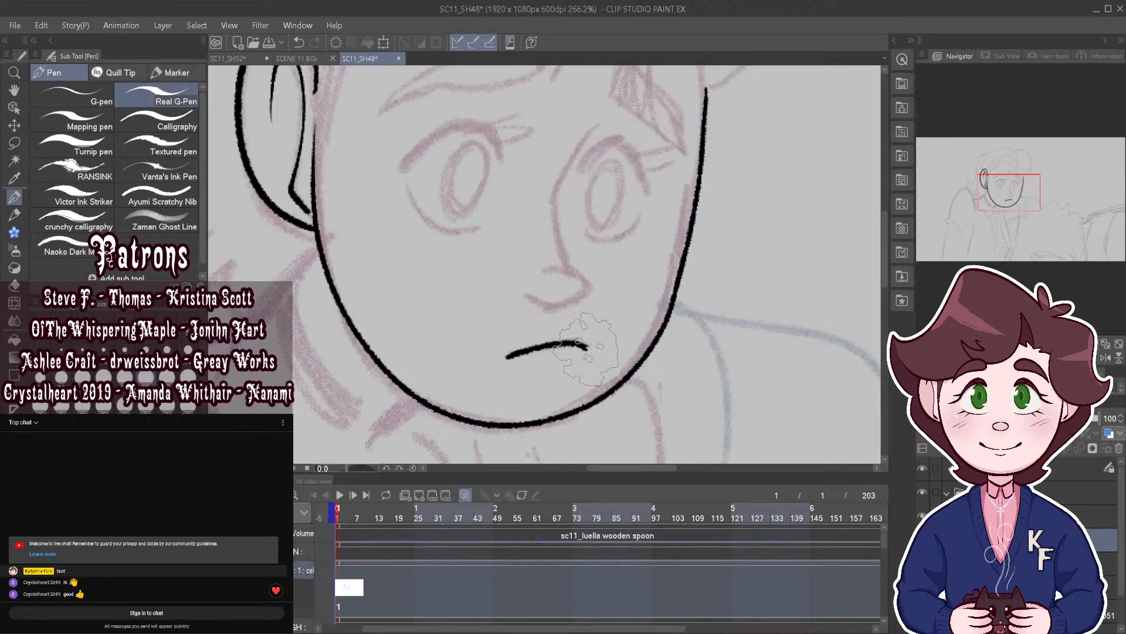
pyautogui.hotkey('ctrl', 'z')
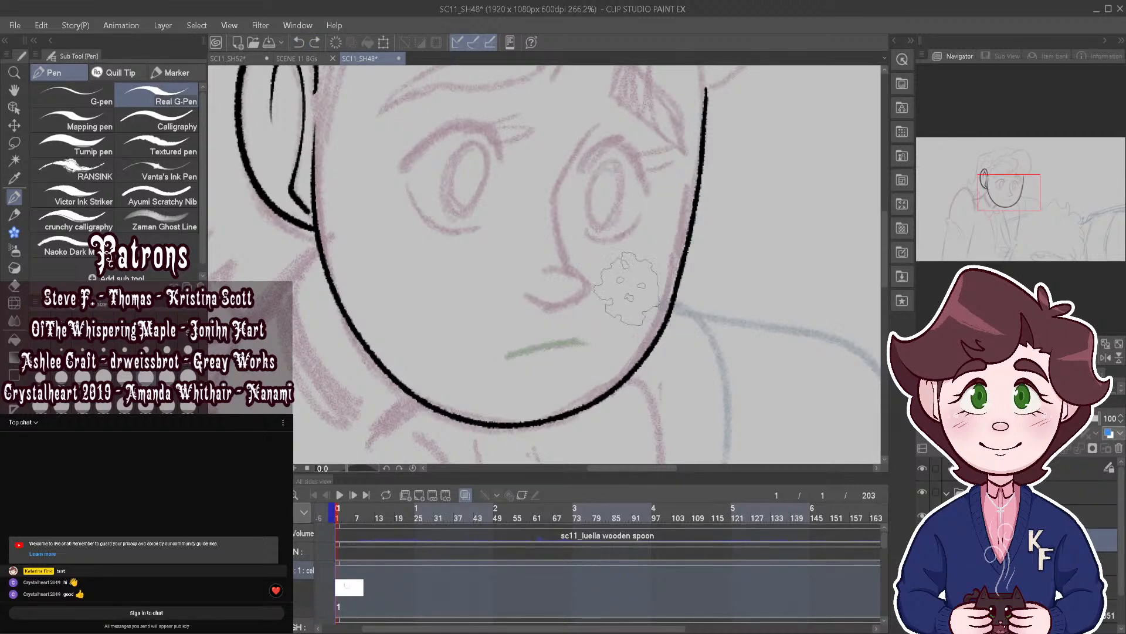
pyautogui.moveTo(424, 511)
pyautogui.mouseDown()
pyautogui.moveTo(555, 498)
pyautogui.moveTo(340, 520)
pyautogui.mouseUp()
pyautogui.click(218, 531)
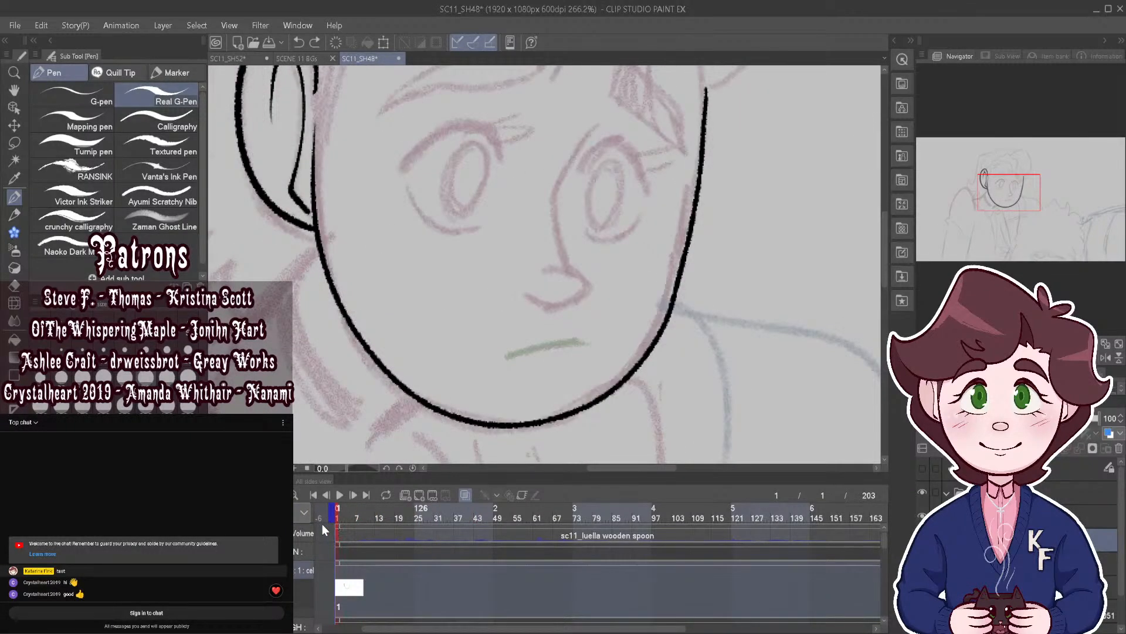
# Step: Ink the nose over the sketch, from the bridge beside the eye down around the tip
pyautogui.moveTo(594, 129)
pyautogui.mouseDown()
pyautogui.moveTo(559, 187)
pyautogui.moveTo(556, 232)
pyautogui.moveTo(586, 280)
pyautogui.moveTo(538, 300)
pyautogui.moveTo(586, 296)
pyautogui.moveTo(589, 280)
pyautogui.moveTo(531, 293)
pyautogui.mouseUp()
pyautogui.scroll(-4, 681, 235)
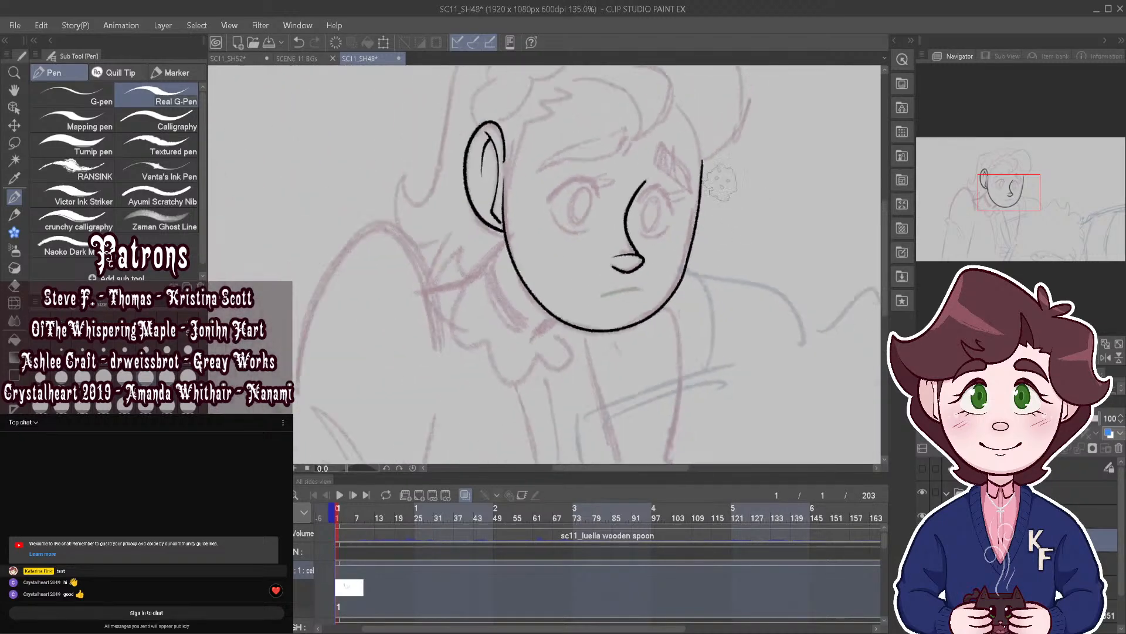
pyautogui.scroll(3, 633, 157)
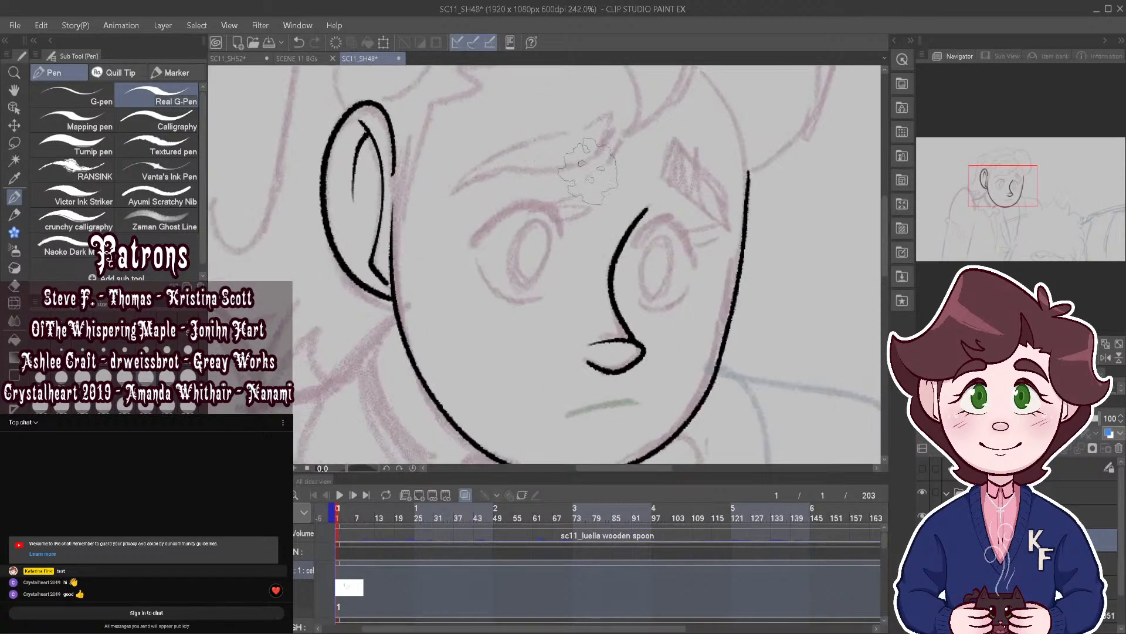
# Step: Ink thick, tapered upper lash lines on both eyes and add pointed lashes at their outer corners
pyautogui.moveTo(562, 239); pyautogui.dragTo(474, 245)
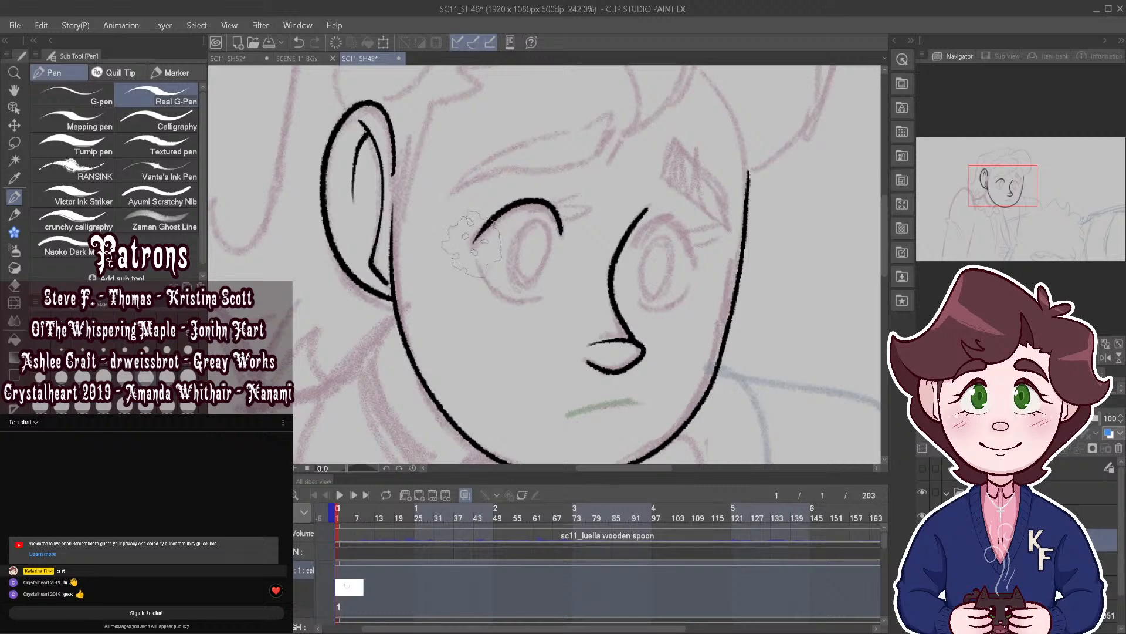
pyautogui.scroll(3, 566, 240)
pyautogui.moveTo(551, 214)
pyautogui.mouseDown()
pyautogui.moveTo(530, 198)
pyautogui.moveTo(466, 228)
pyautogui.mouseUp()
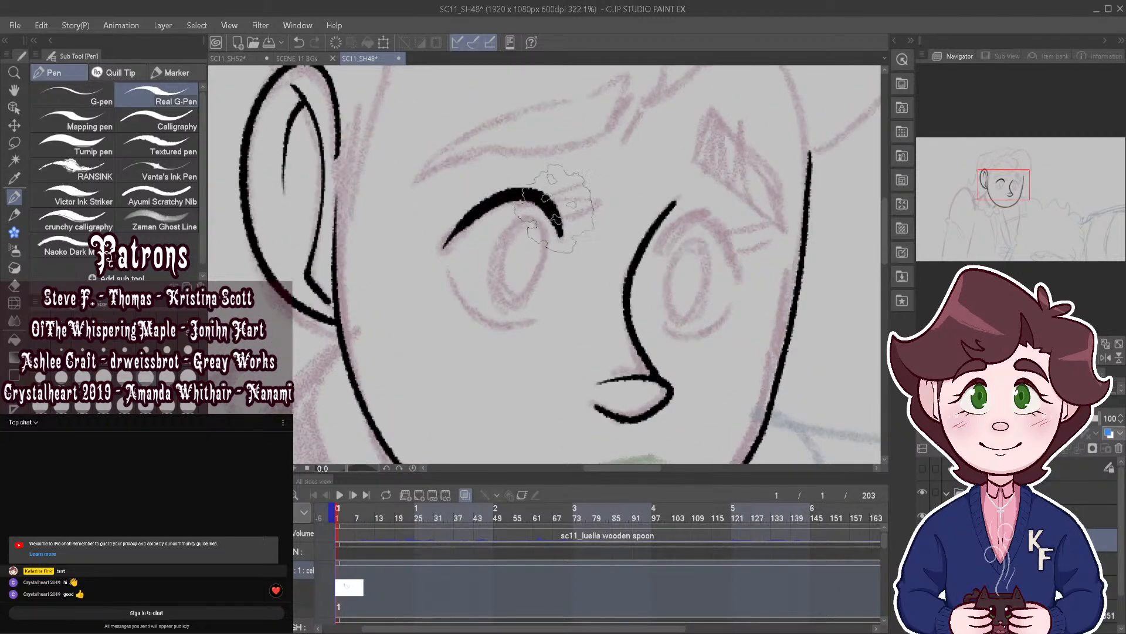
pyautogui.click(299, 43)
pyautogui.moveTo(559, 234)
pyautogui.mouseDown()
pyautogui.moveTo(539, 205)
pyautogui.moveTo(502, 203)
pyautogui.moveTo(455, 231)
pyautogui.mouseUp()
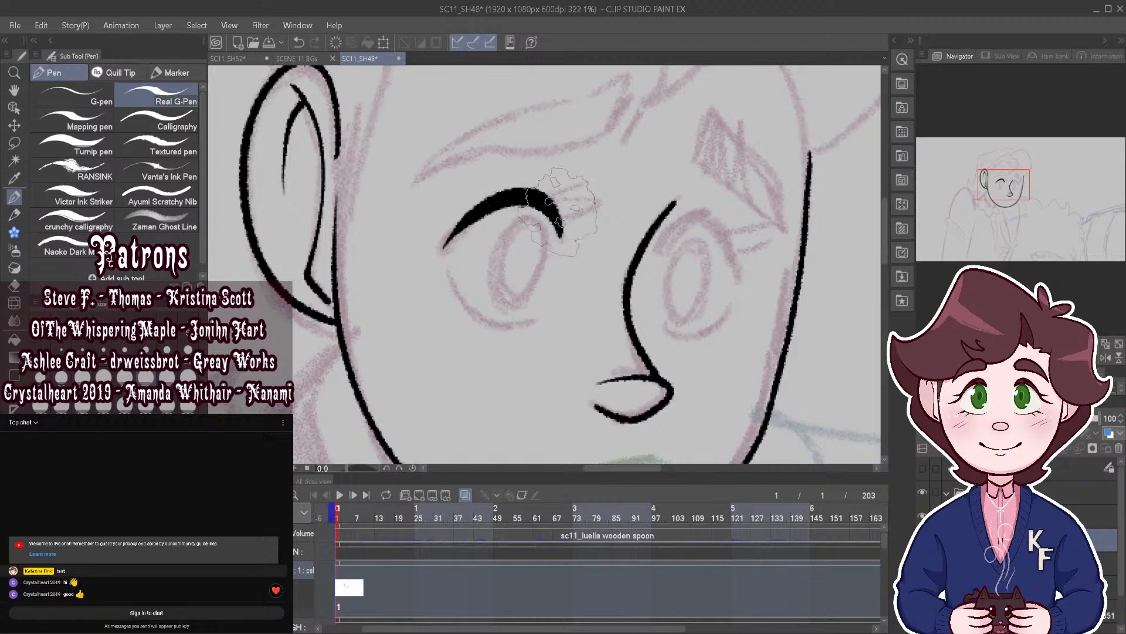
pyautogui.moveTo(661, 247)
pyautogui.mouseDown()
pyautogui.moveTo(696, 217)
pyautogui.moveTo(714, 219)
pyautogui.moveTo(735, 268)
pyautogui.moveTo(695, 225)
pyautogui.moveTo(729, 237)
pyautogui.mouseUp()
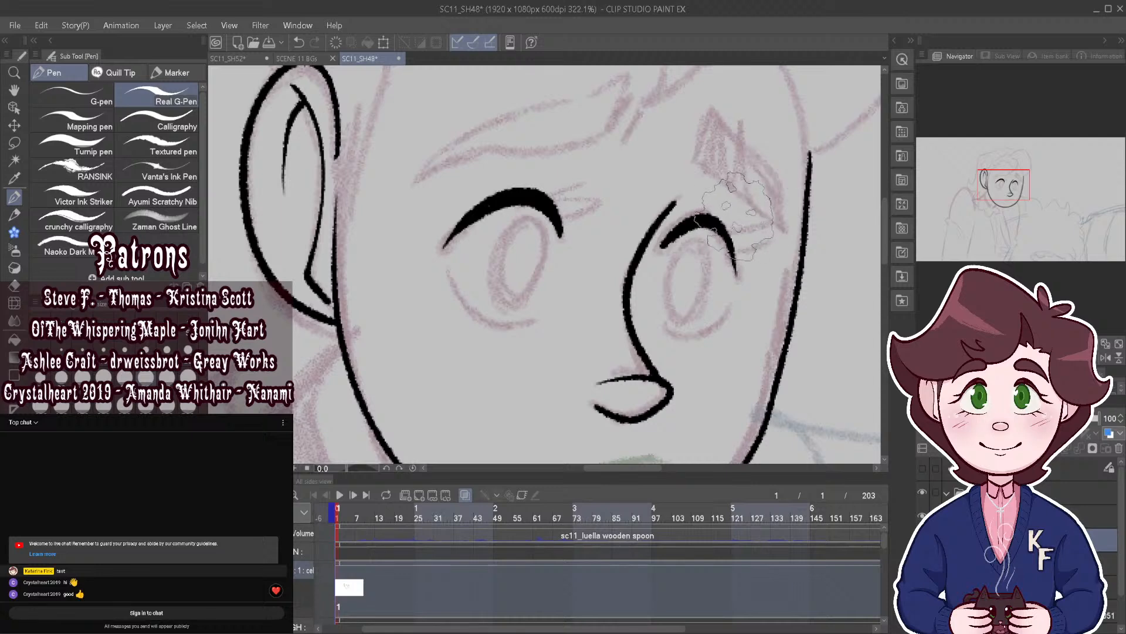
pyautogui.moveTo(546, 194)
pyautogui.mouseDown()
pyautogui.moveTo(576, 186)
pyautogui.moveTo(587, 202)
pyautogui.mouseUp()
pyautogui.moveTo(717, 216)
pyautogui.mouseDown()
pyautogui.moveTo(750, 207)
pyautogui.moveTo(758, 230)
pyautogui.mouseUp()
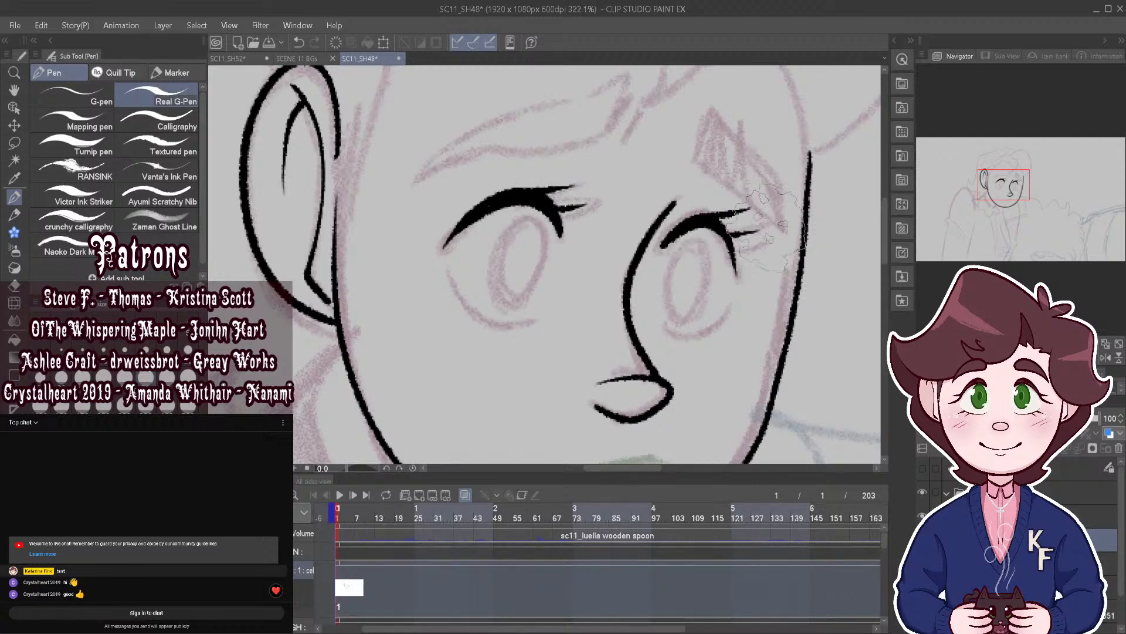
# Step: Ink the curved lower lids and the oval outlines inside both eyes
pyautogui.scroll(-2, 599, 281)
pyautogui.scroll(2, 598, 282)
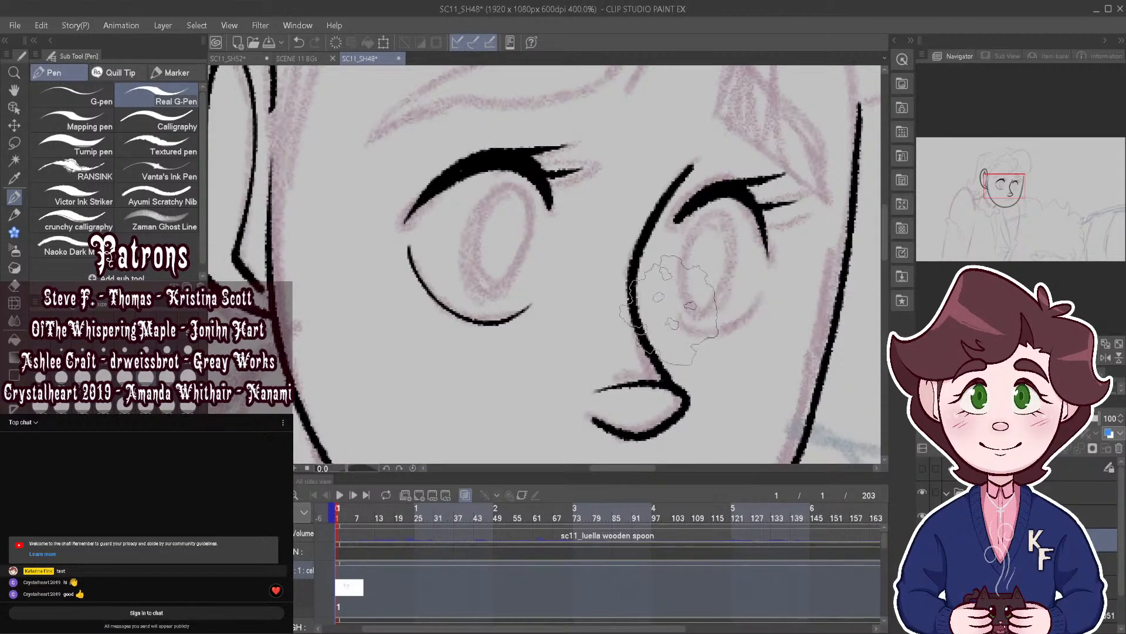
pyautogui.moveTo(669, 311); pyautogui.dragTo(744, 318)
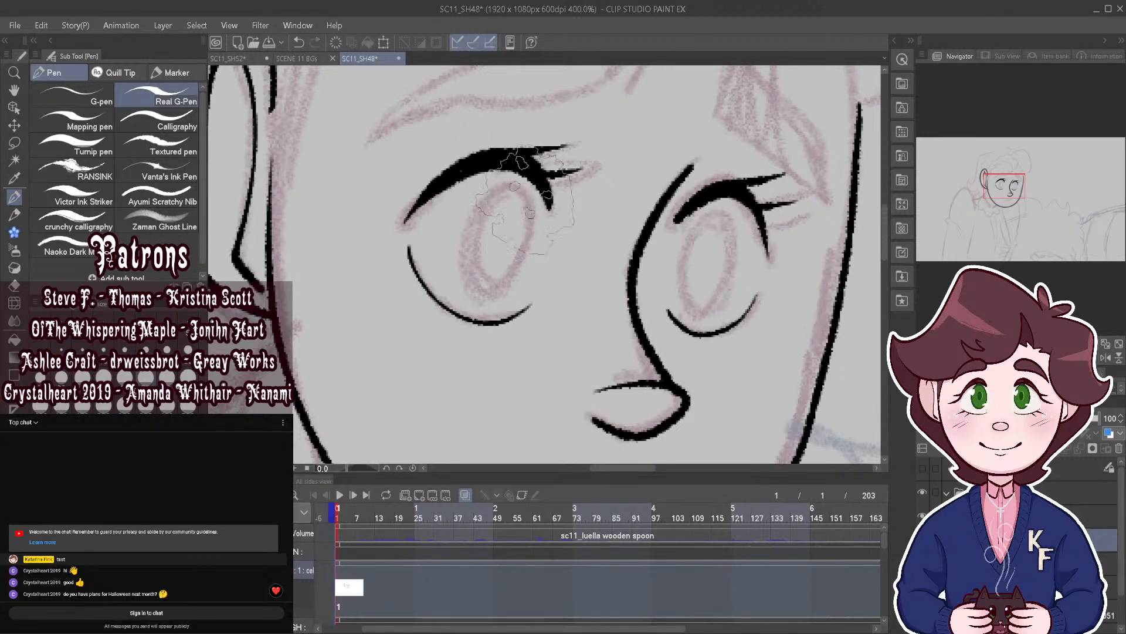
pyautogui.moveTo(499, 186)
pyautogui.mouseDown()
pyautogui.moveTo(463, 263)
pyautogui.moveTo(495, 290)
pyautogui.moveTo(530, 246)
pyautogui.moveTo(527, 199)
pyautogui.moveTo(504, 189)
pyautogui.mouseUp()
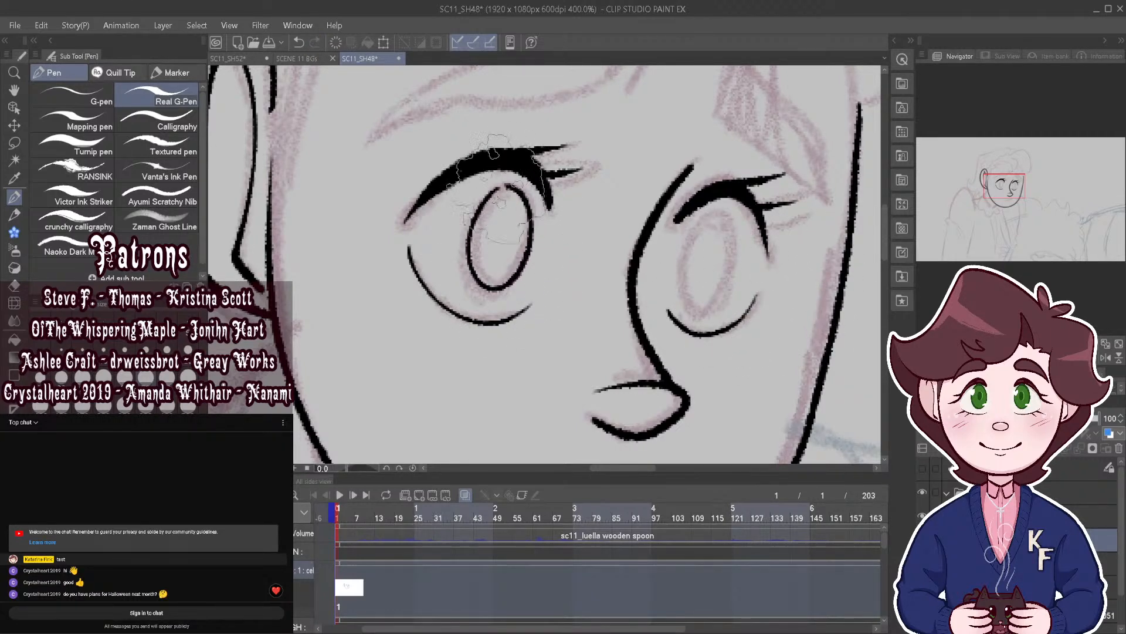
pyautogui.moveTo(709, 215)
pyautogui.mouseDown()
pyautogui.moveTo(693, 310)
pyautogui.moveTo(723, 281)
pyautogui.moveTo(726, 228)
pyautogui.moveTo(708, 214)
pyautogui.mouseUp()
# Step: Ink the outlines of both worried eyebrows, adding a short crease beside the inner end of the brow nearer the ear
pyautogui.scroll(-2, 691, 219)
pyautogui.scroll(2, 697, 193)
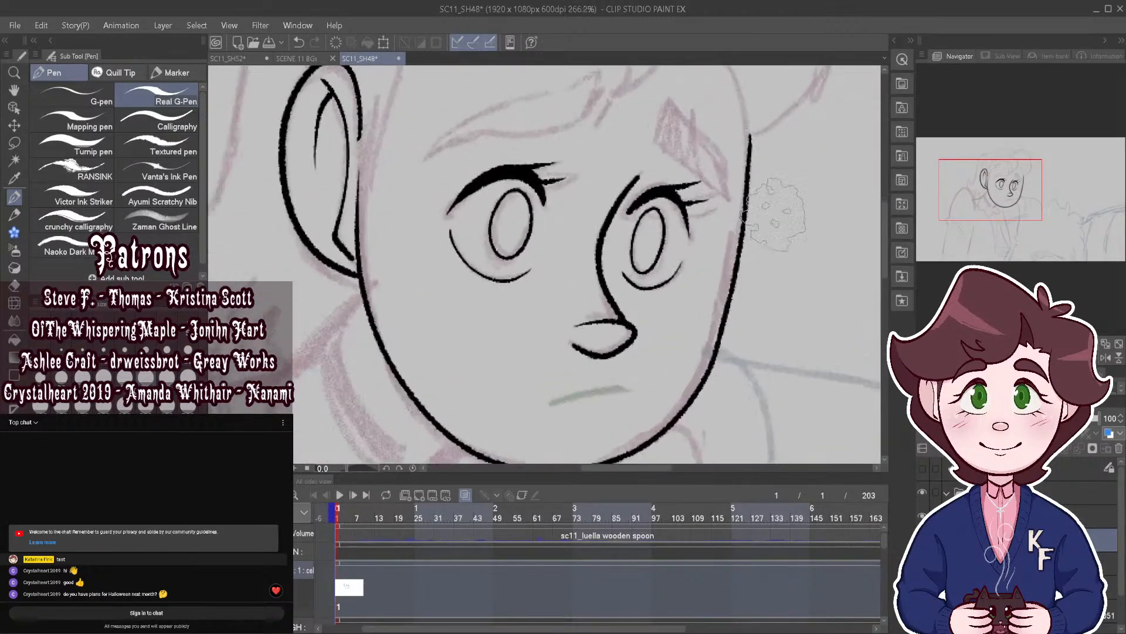
pyautogui.moveTo(605, 211)
pyautogui.mouseDown()
pyautogui.moveTo(572, 281)
pyautogui.moveTo(595, 306)
pyautogui.moveTo(622, 264)
pyautogui.moveTo(623, 221)
pyautogui.moveTo(592, 202)
pyautogui.mouseUp()
pyautogui.scroll(-3, 593, 200)
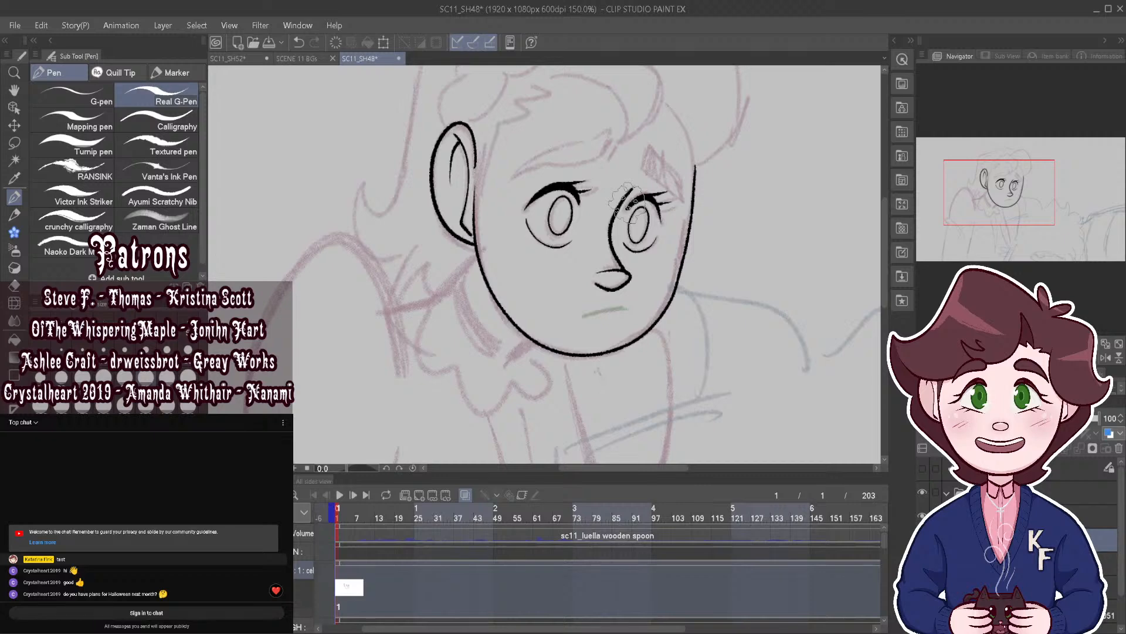
pyautogui.scroll(-1, 631, 234)
pyautogui.scroll(3, 575, 232)
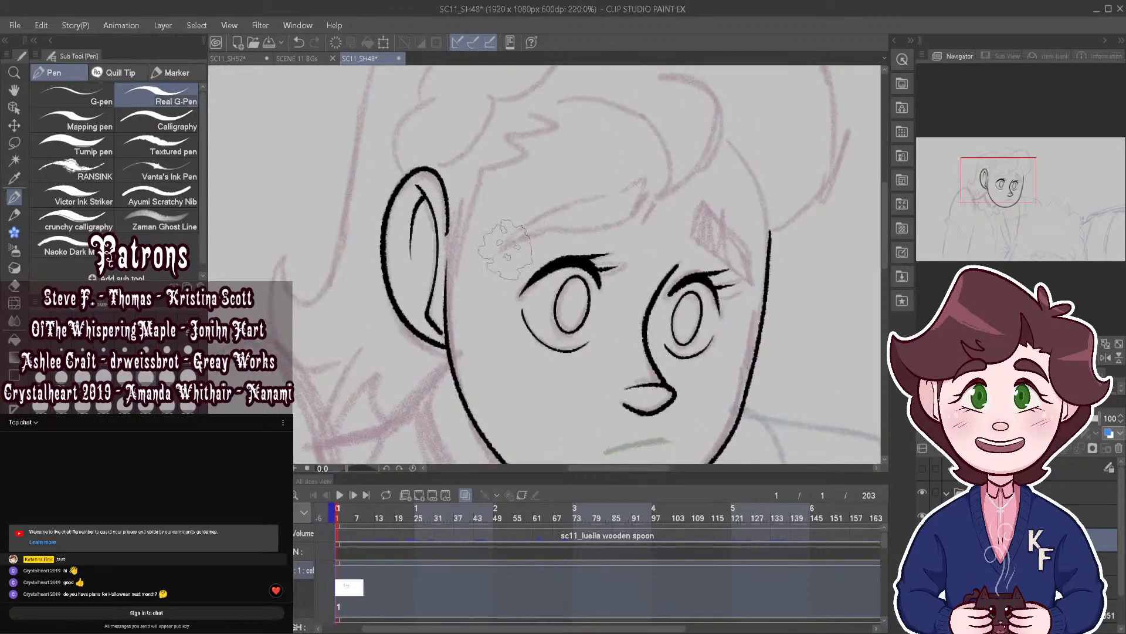
pyautogui.moveTo(505, 249)
pyautogui.mouseDown()
pyautogui.moveTo(536, 231)
pyautogui.moveTo(638, 216)
pyautogui.moveTo(645, 189)
pyautogui.mouseUp()
pyautogui.moveTo(506, 247)
pyautogui.mouseDown()
pyautogui.moveTo(587, 197)
pyautogui.moveTo(650, 187)
pyautogui.moveTo(644, 218)
pyautogui.mouseUp()
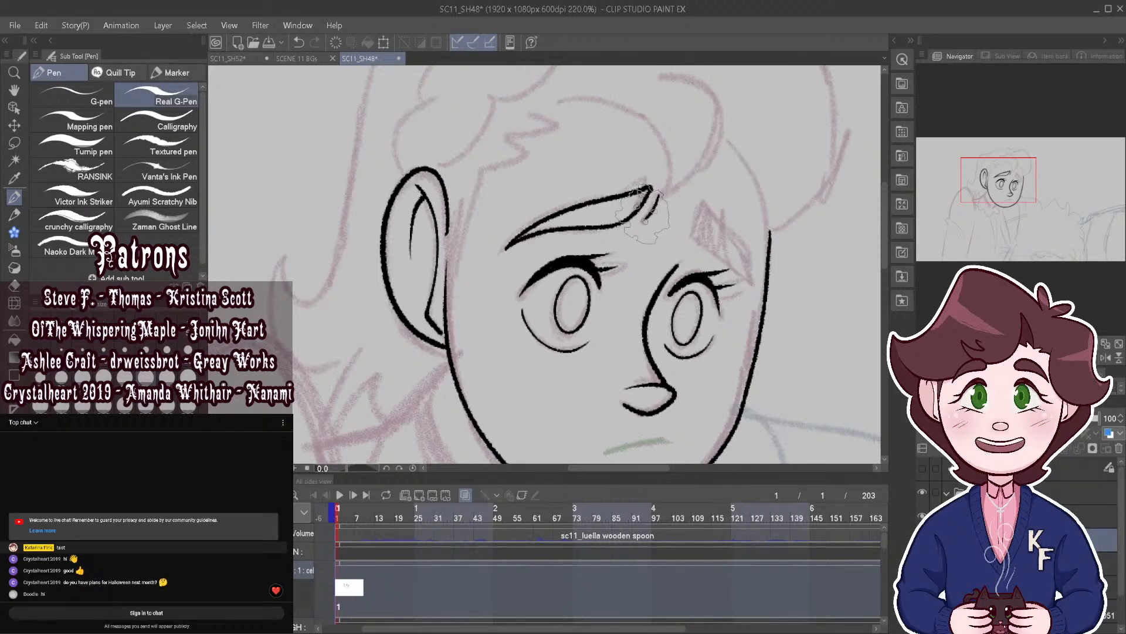
pyautogui.moveTo(704, 203)
pyautogui.mouseDown()
pyautogui.moveTo(695, 233)
pyautogui.moveTo(723, 229)
pyautogui.moveTo(695, 233)
pyautogui.moveTo(752, 264)
pyautogui.moveTo(704, 203)
pyautogui.moveTo(745, 229)
pyautogui.moveTo(763, 273)
pyautogui.mouseUp()
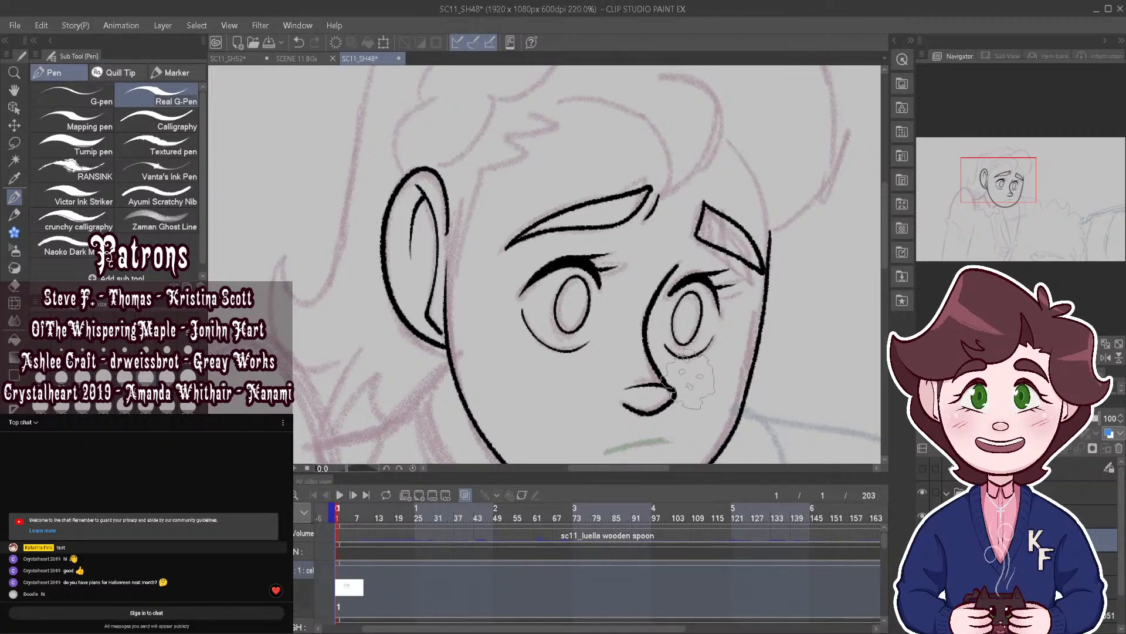
# Step: Ink the jagged hairline from in front of the ear up to the forehead, redoing the first sideburn stroke
pyautogui.scroll(-5, 690, 382)
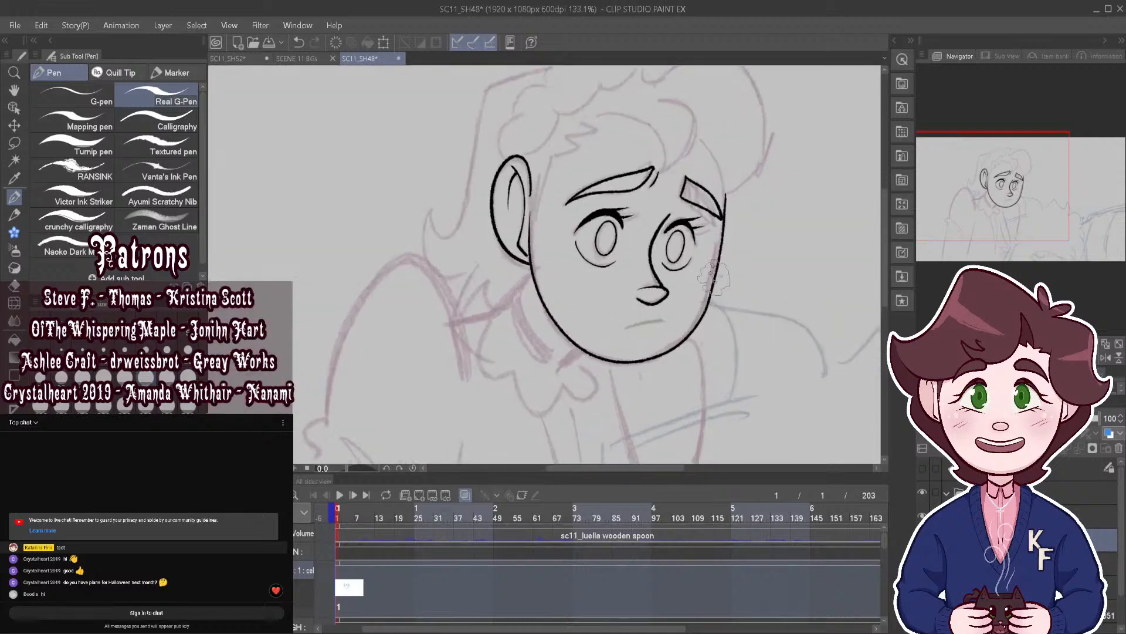
pyautogui.scroll(1, 712, 276)
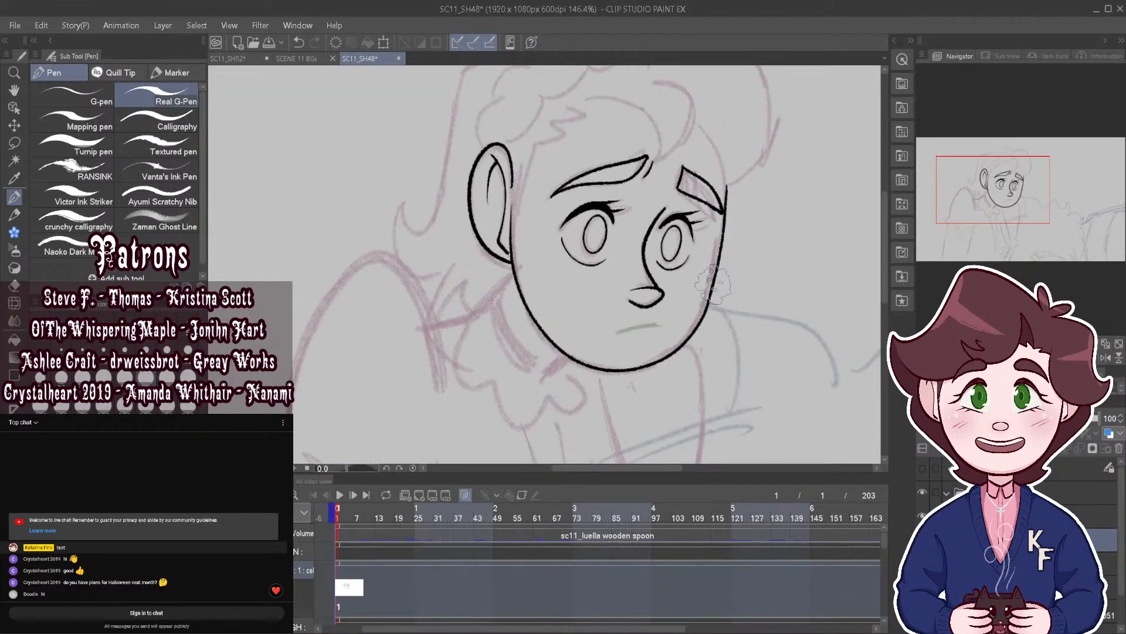
pyautogui.scroll(-4, 722, 218)
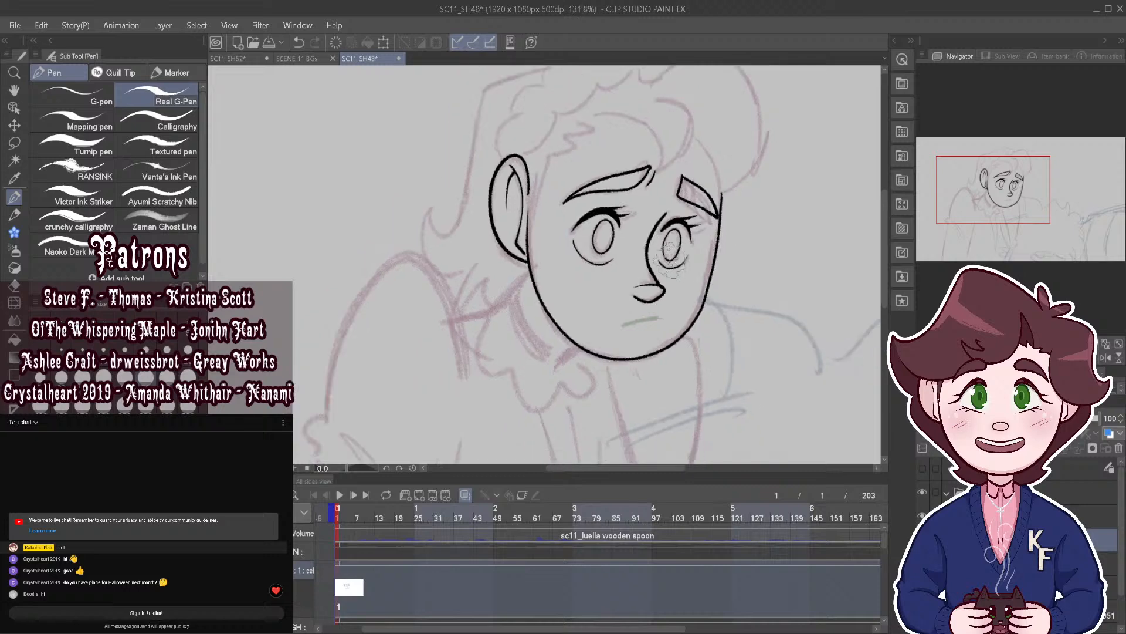
pyautogui.scroll(6, 748, 176)
pyautogui.scroll(2, 538, 149)
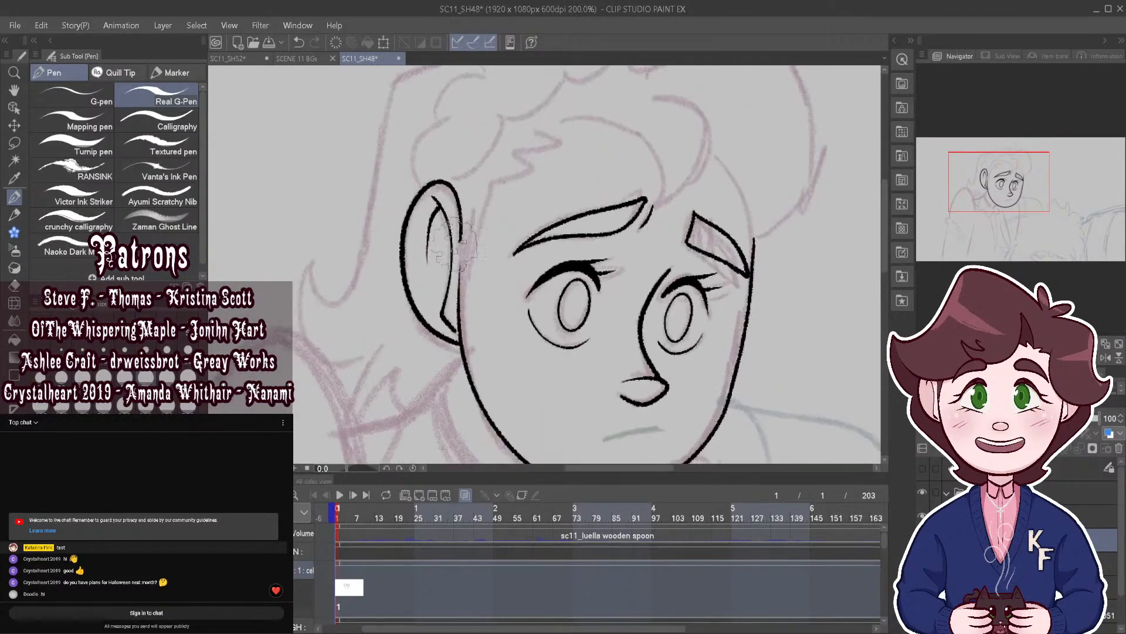
pyautogui.moveTo(485, 212); pyautogui.dragTo(493, 174)
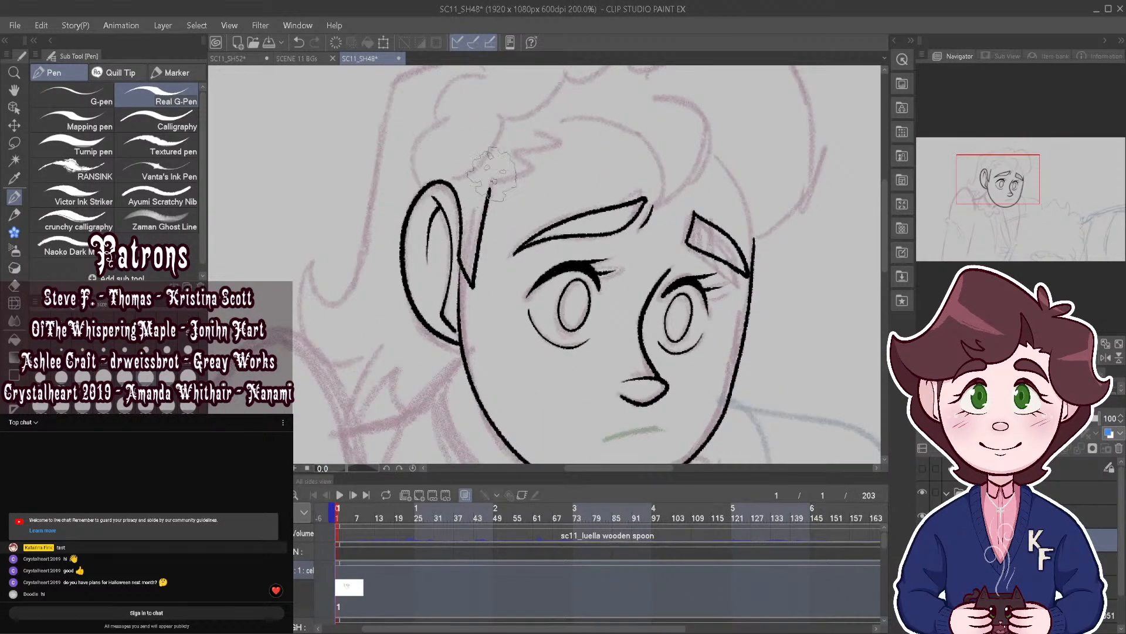
pyautogui.click(298, 43)
pyautogui.moveTo(462, 253)
pyautogui.mouseDown()
pyautogui.moveTo(490, 178)
pyautogui.moveTo(491, 188)
pyautogui.moveTo(515, 176)
pyautogui.moveTo(519, 159)
pyautogui.moveTo(558, 132)
pyautogui.mouseUp()
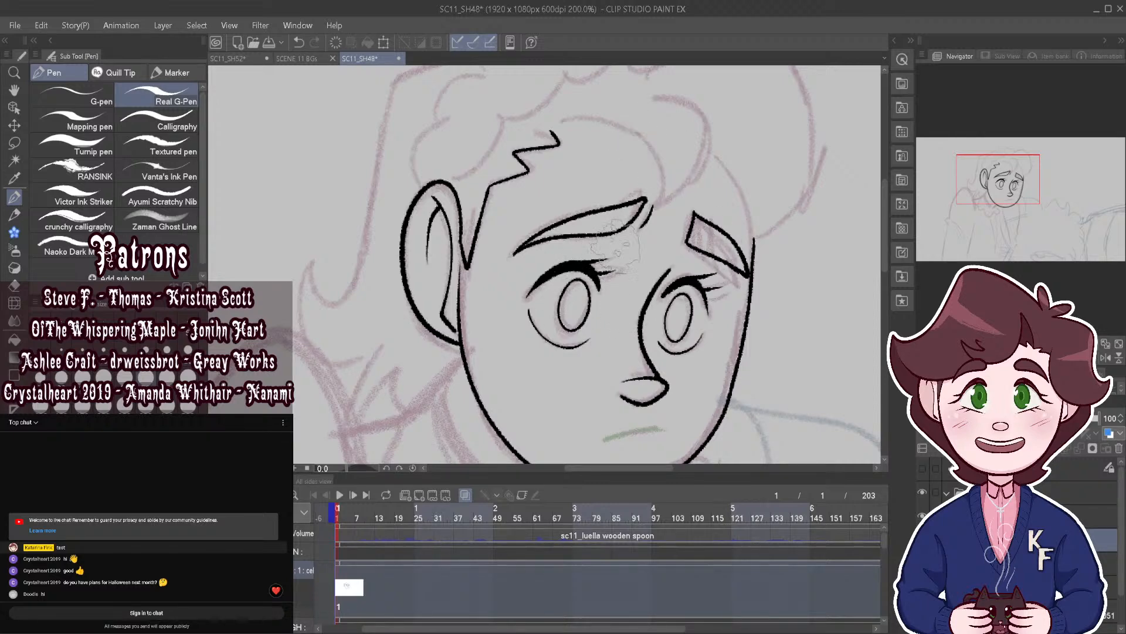
pyautogui.moveTo(645, 140); pyautogui.dragTo(634, 186)
pyautogui.moveTo(541, 177); pyautogui.dragTo(591, 162)
pyautogui.moveTo(650, 247)
pyautogui.mouseDown()
pyautogui.moveTo(684, 202)
pyautogui.moveTo(633, 137)
pyautogui.moveTo(616, 140)
pyautogui.mouseUp()
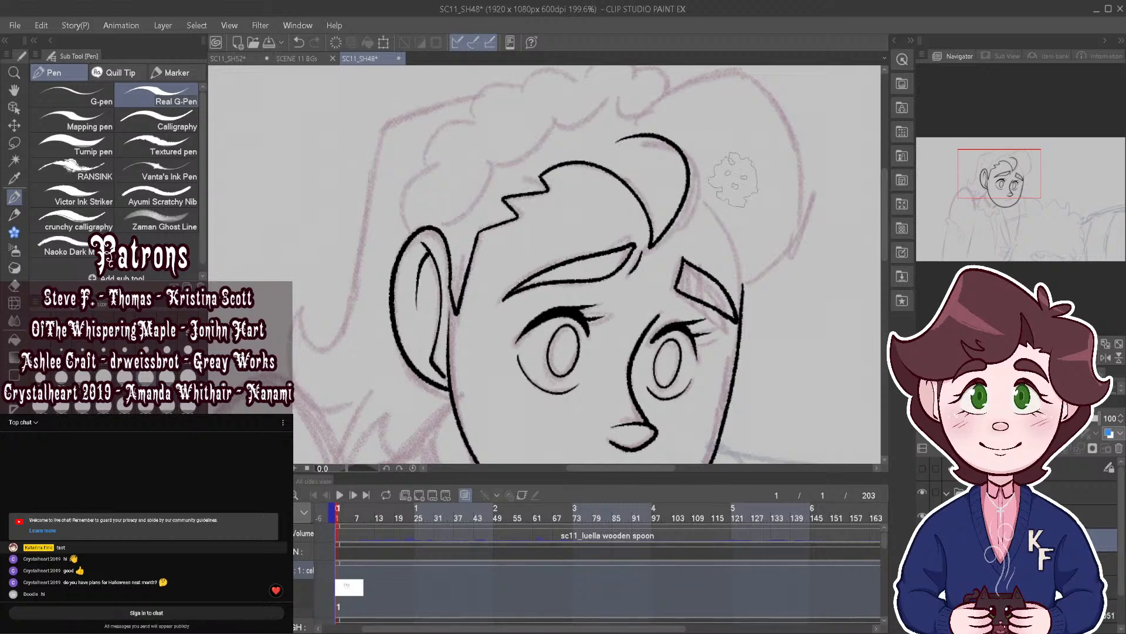
pyautogui.click(299, 42)
pyautogui.moveTo(587, 160)
pyautogui.mouseDown()
pyautogui.moveTo(653, 238)
pyautogui.moveTo(689, 147)
pyautogui.mouseUp()
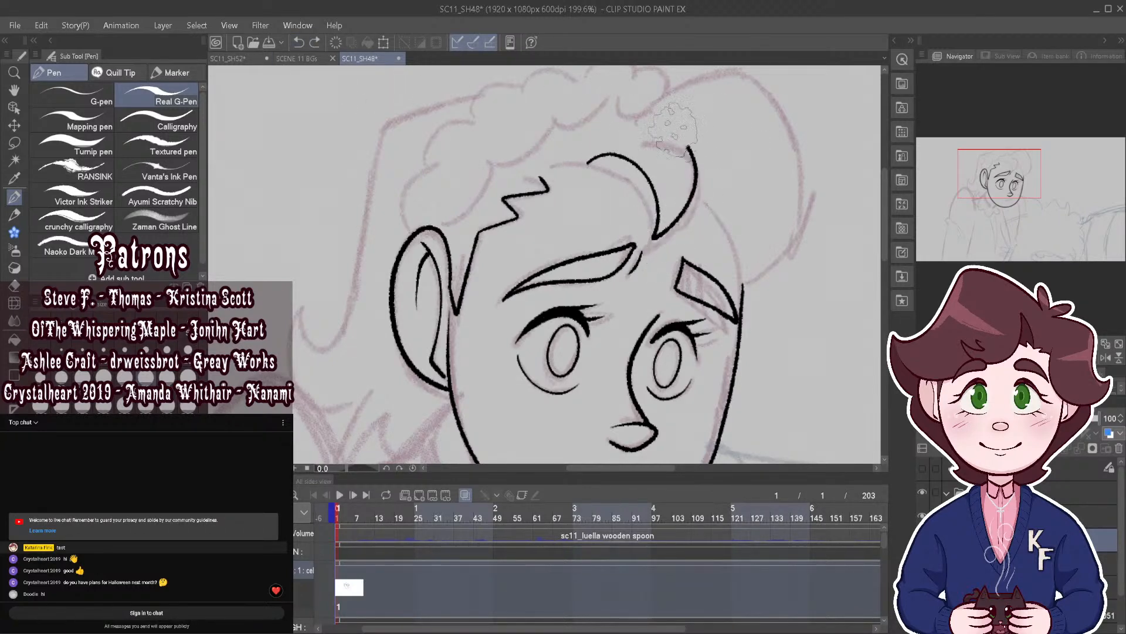
pyautogui.hotkey('ctrl', 'z')
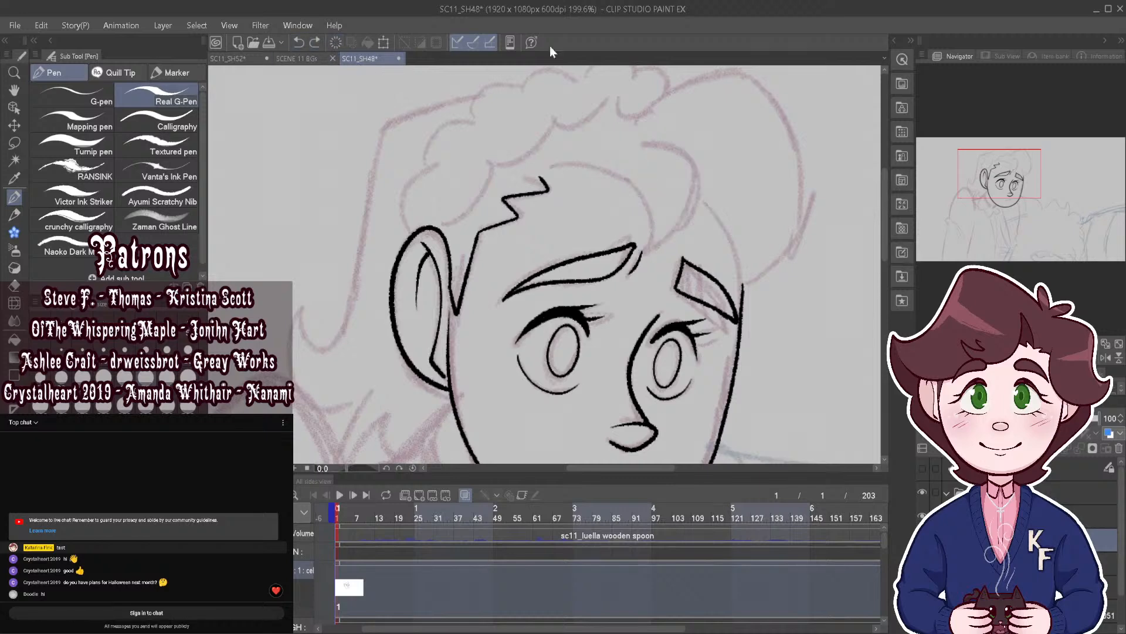
# Step: Ink the curled forelock over the forehead, join it to the jagged hairline, and ink the forehead's far contour down to the brow
pyautogui.moveTo(596, 161)
pyautogui.mouseDown()
pyautogui.moveTo(673, 123)
pyautogui.moveTo(703, 182)
pyautogui.moveTo(660, 240)
pyautogui.mouseUp()
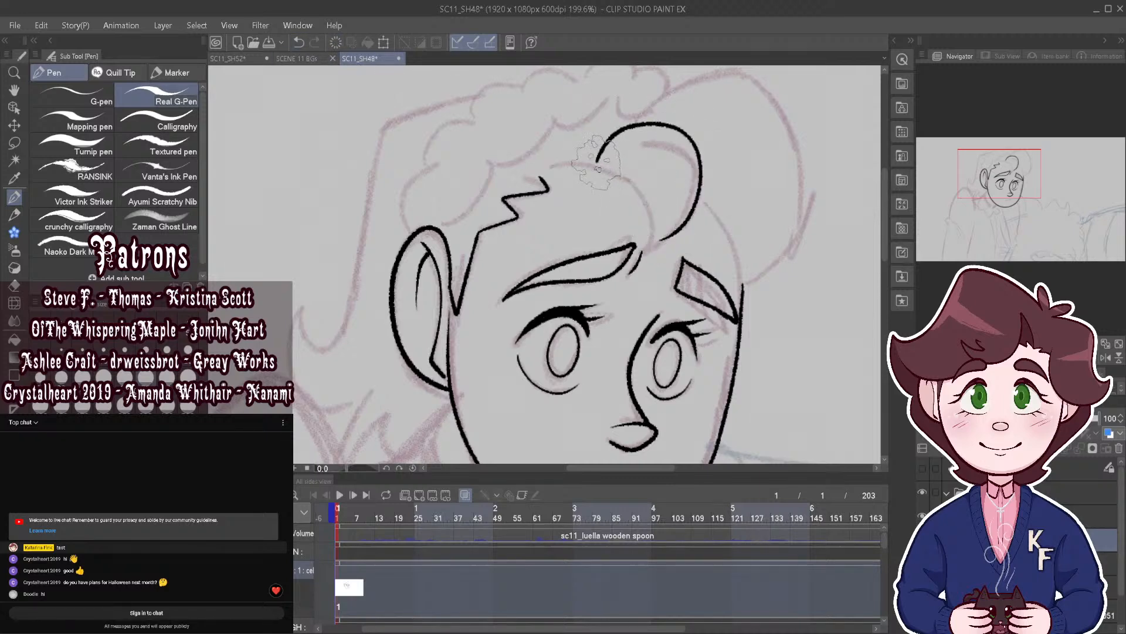
pyautogui.moveTo(597, 162)
pyautogui.mouseDown()
pyautogui.moveTo(625, 158)
pyautogui.moveTo(661, 200)
pyautogui.moveTo(662, 241)
pyautogui.mouseUp()
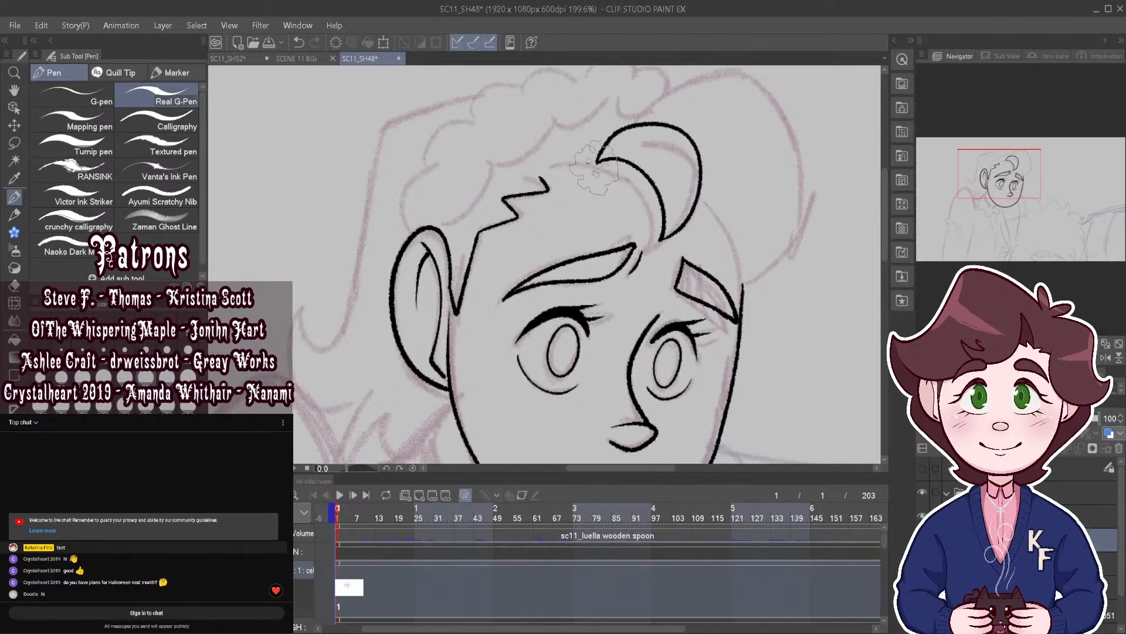
pyautogui.moveTo(595, 161); pyautogui.dragTo(530, 173)
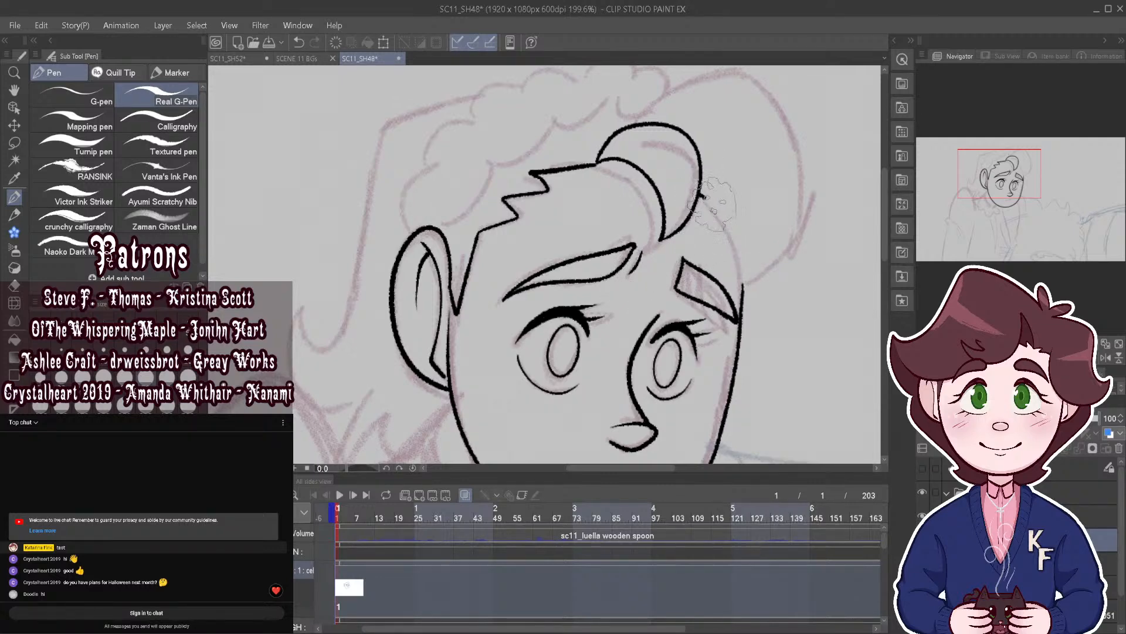
pyautogui.moveTo(701, 190); pyautogui.dragTo(741, 281)
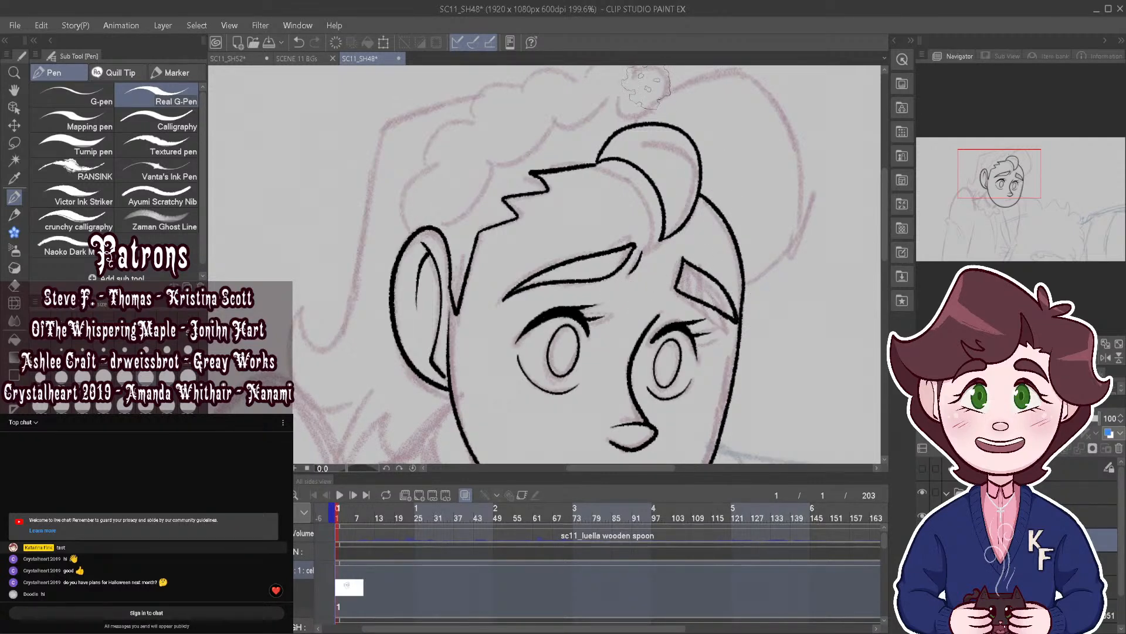
# Step: Ink the large rounded hair puff from the forelock's root around to the far side of the face, redoing the first stroke
pyautogui.moveTo(604, 147)
pyautogui.mouseDown()
pyautogui.moveTo(662, 87)
pyautogui.moveTo(730, 79)
pyautogui.moveTo(803, 134)
pyautogui.moveTo(824, 179)
pyautogui.moveTo(775, 267)
pyautogui.moveTo(748, 291)
pyautogui.mouseUp()
pyautogui.click(300, 41)
pyautogui.scroll(-2, 466, 336)
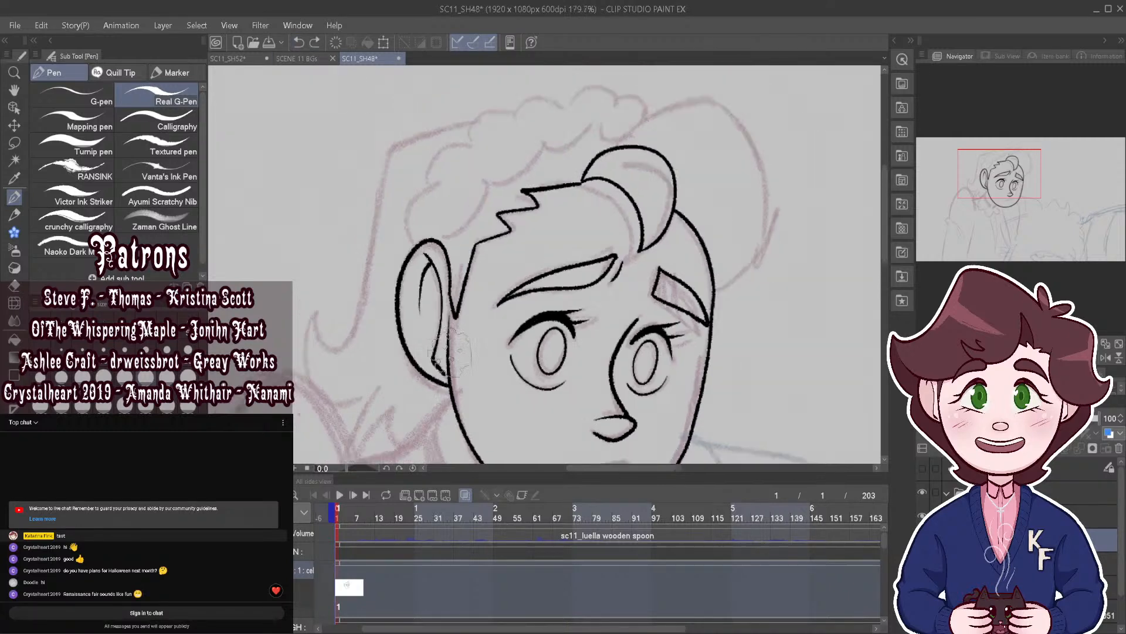
pyautogui.scroll(1, 691, 267)
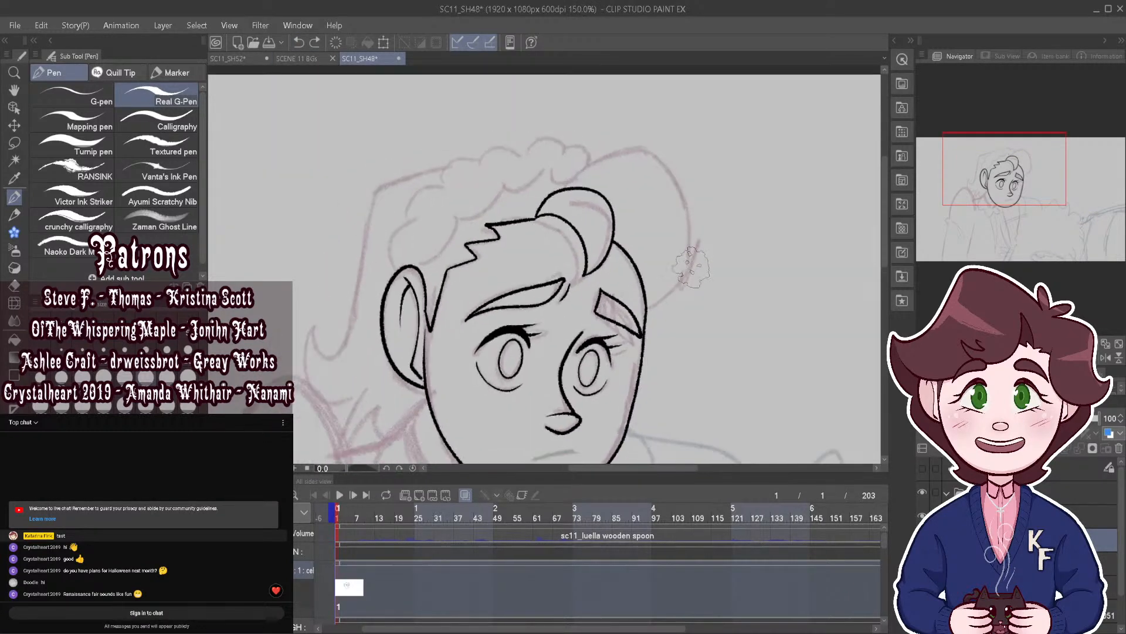
pyautogui.scroll(2, 691, 267)
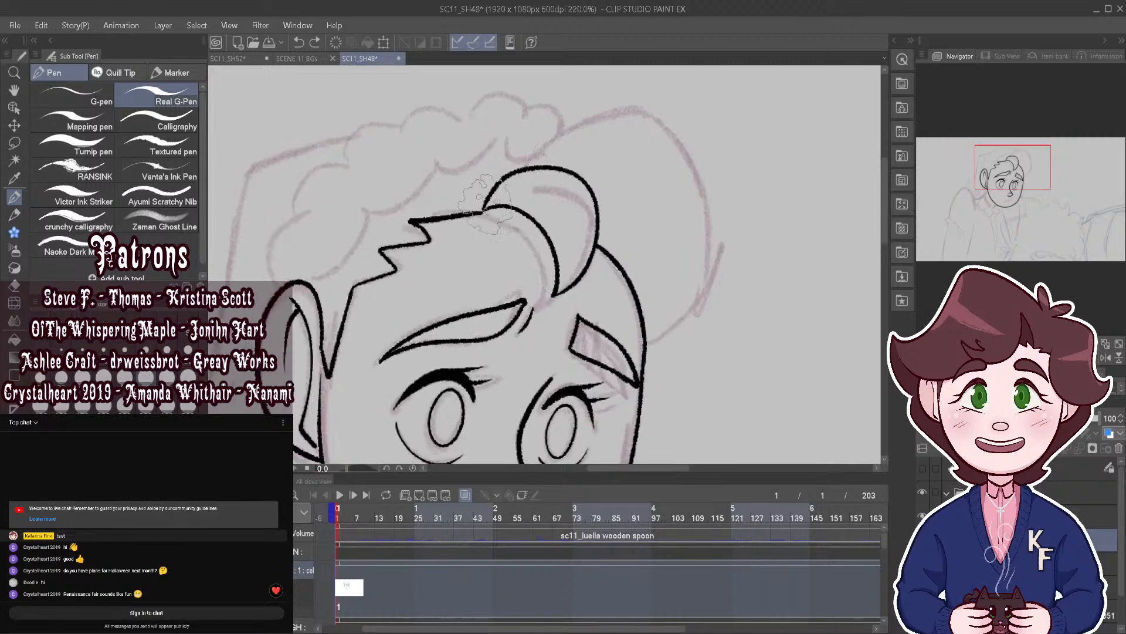
pyautogui.moveTo(479, 205)
pyautogui.mouseDown()
pyautogui.moveTo(520, 140)
pyautogui.moveTo(607, 91)
pyautogui.moveTo(694, 144)
pyautogui.moveTo(724, 258)
pyautogui.moveTo(679, 350)
pyautogui.moveTo(631, 381)
pyautogui.mouseUp()
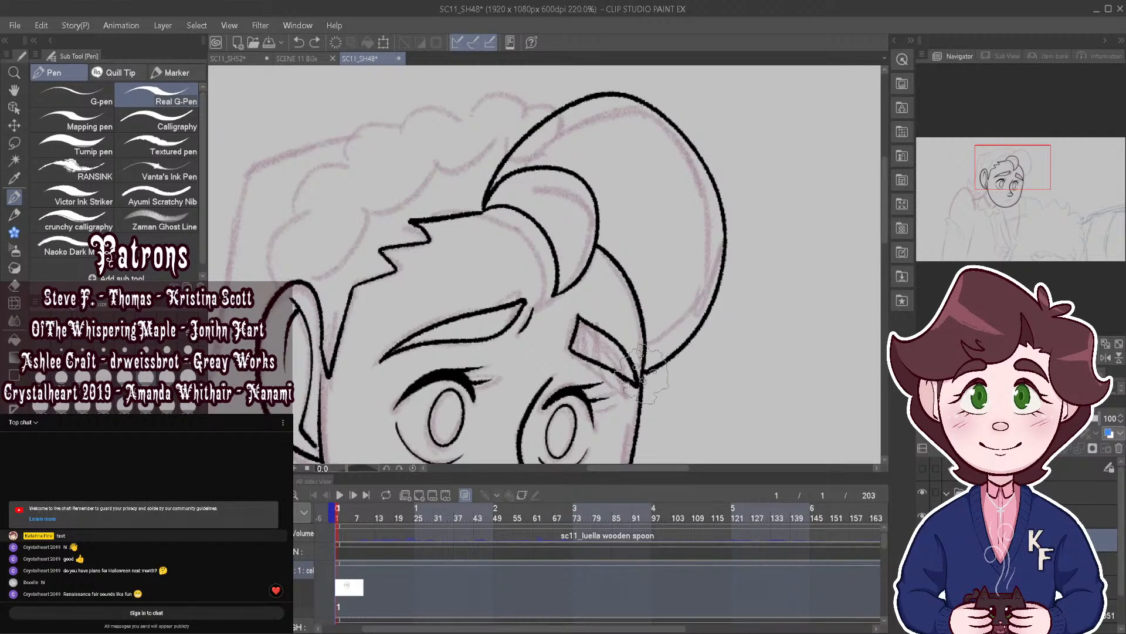
# Step: Ink the braid's scalloped outer edge from the ear to the hair puff, plus its curved inner segments
pyautogui.scroll(-3, 744, 183)
pyautogui.scroll(3, 592, 149)
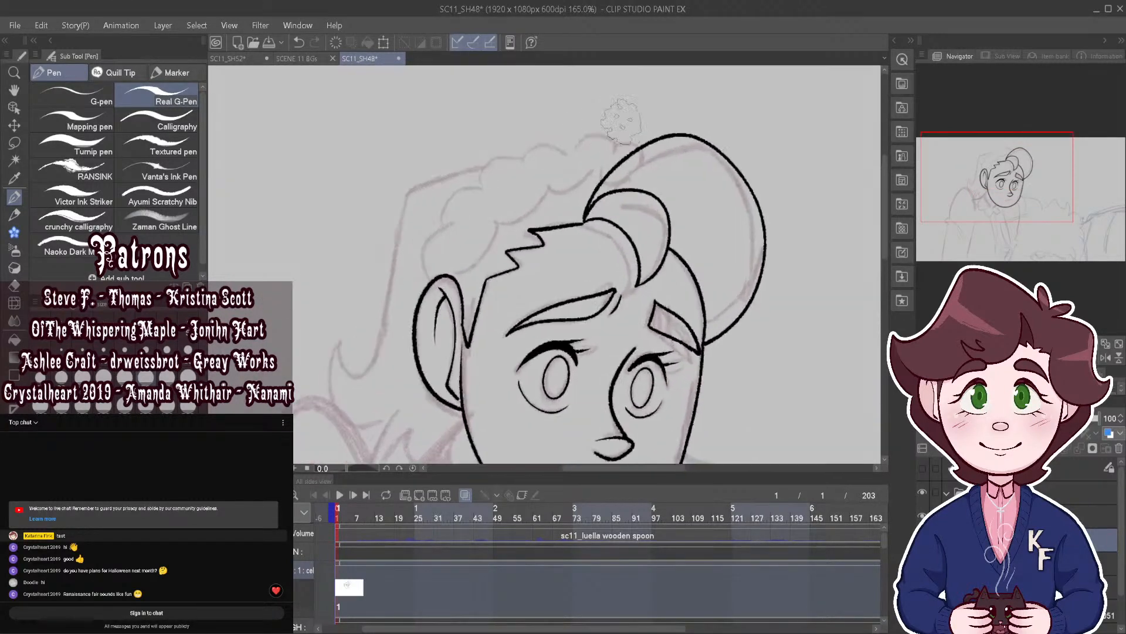
pyautogui.moveTo(379, 290)
pyautogui.mouseDown()
pyautogui.moveTo(427, 194)
pyautogui.moveTo(465, 191)
pyautogui.moveTo(446, 188)
pyautogui.moveTo(454, 173)
pyautogui.moveTo(523, 153)
pyautogui.moveTo(516, 146)
pyautogui.moveTo(556, 129)
pyautogui.moveTo(600, 148)
pyautogui.moveTo(588, 138)
pyautogui.moveTo(597, 131)
pyautogui.moveTo(658, 140)
pyautogui.mouseUp()
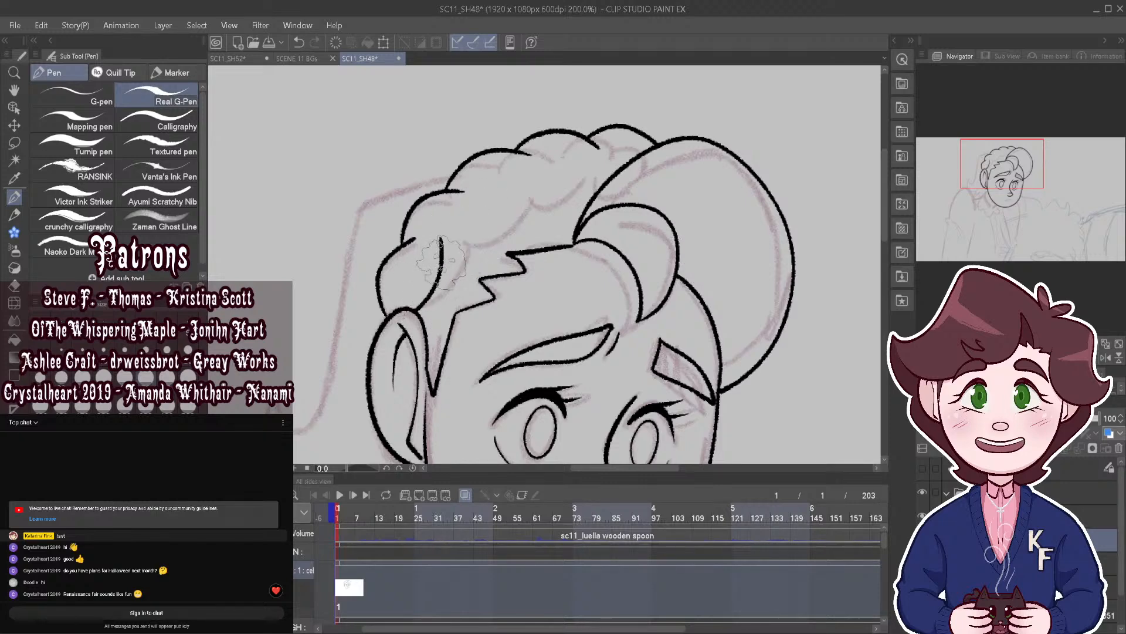
pyautogui.moveTo(442, 261)
pyautogui.mouseDown()
pyautogui.moveTo(468, 241)
pyautogui.moveTo(485, 189)
pyautogui.moveTo(484, 212)
pyautogui.moveTo(533, 186)
pyautogui.moveTo(564, 148)
pyautogui.moveTo(573, 159)
pyautogui.moveTo(542, 178)
pyautogui.moveTo(607, 189)
pyautogui.mouseUp()
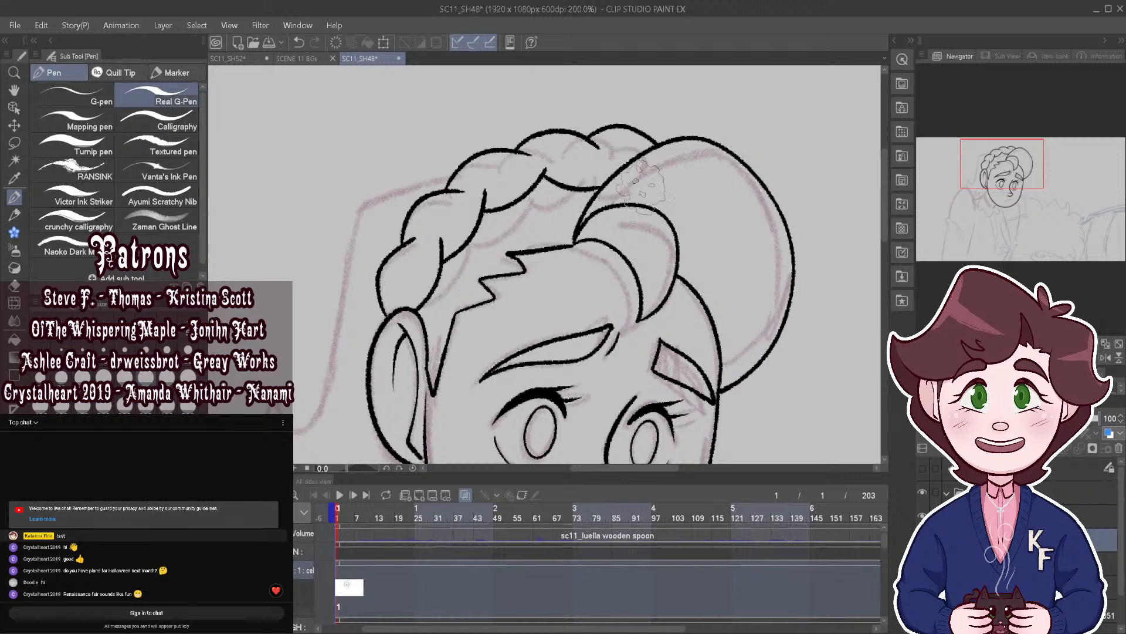
# Step: Ink the back hair outline from the braid down behind the ear, ending in flicked strands at the nape
pyautogui.scroll(-4, 792, 182)
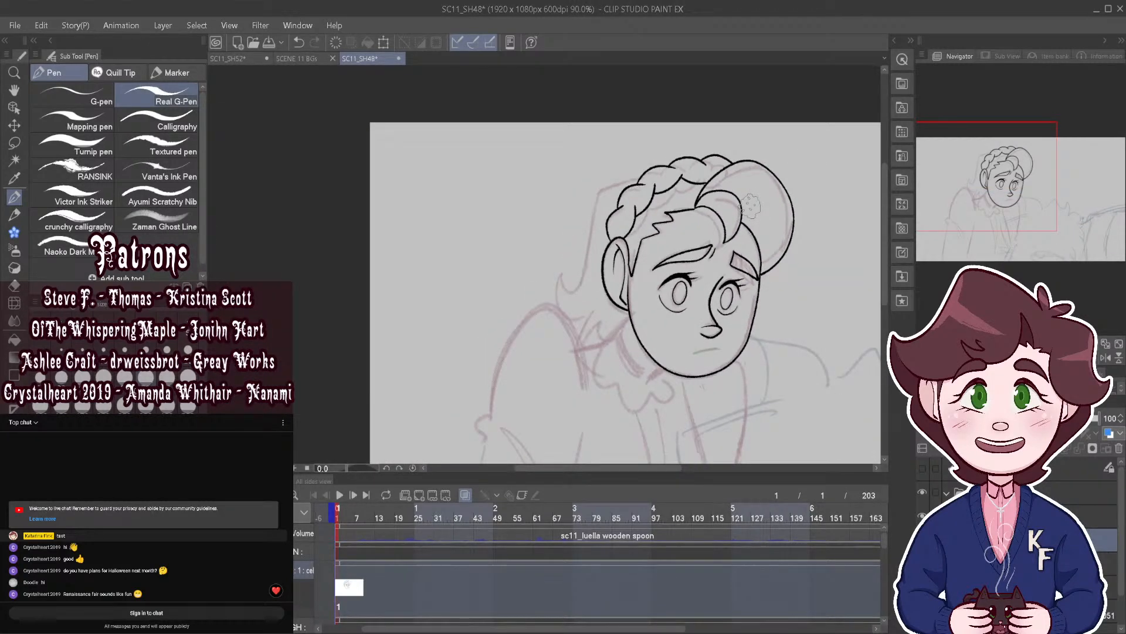
pyautogui.scroll(3, 575, 299)
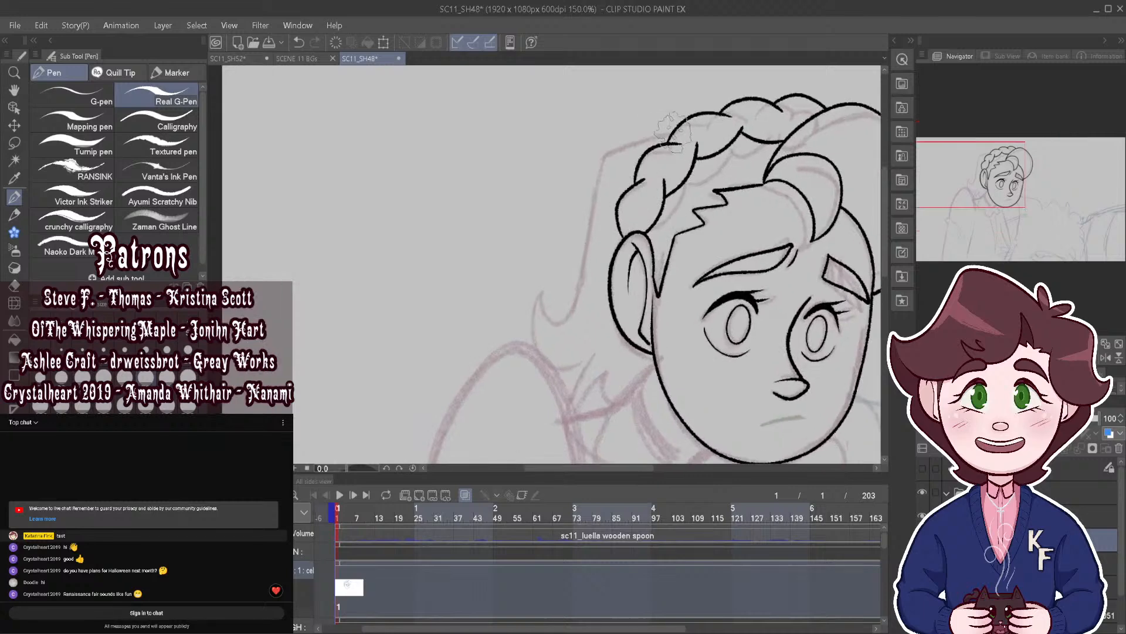
pyautogui.moveTo(681, 126)
pyautogui.mouseDown()
pyautogui.moveTo(619, 152)
pyautogui.moveTo(599, 179)
pyautogui.moveTo(590, 271)
pyautogui.moveTo(548, 306)
pyautogui.moveTo(587, 367)
pyautogui.mouseUp()
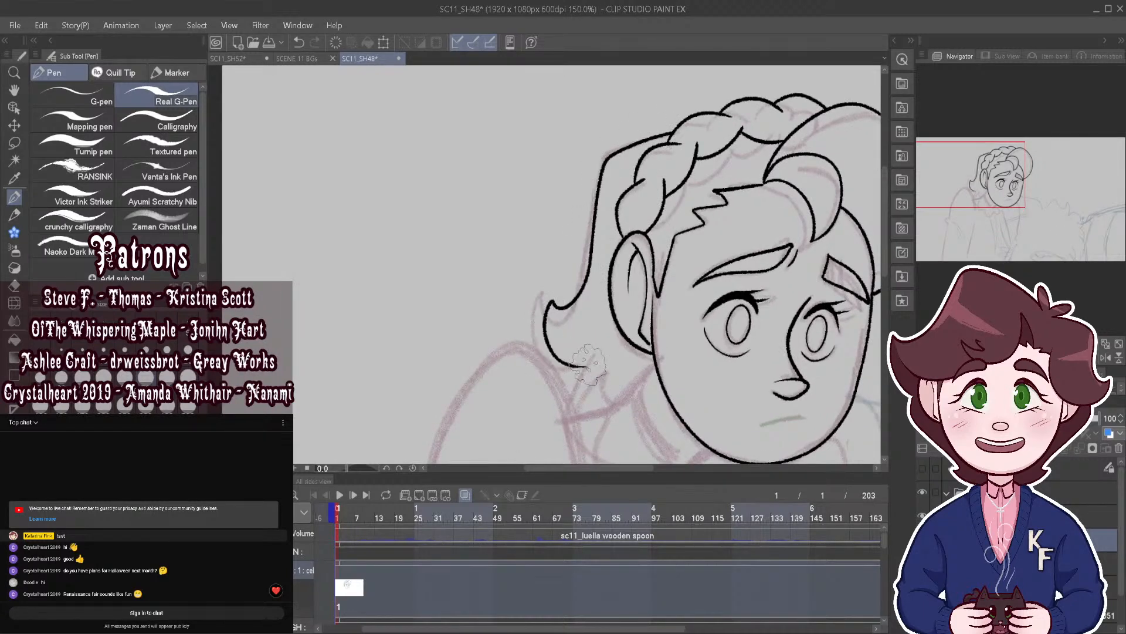
pyautogui.scroll(-3, 645, 170)
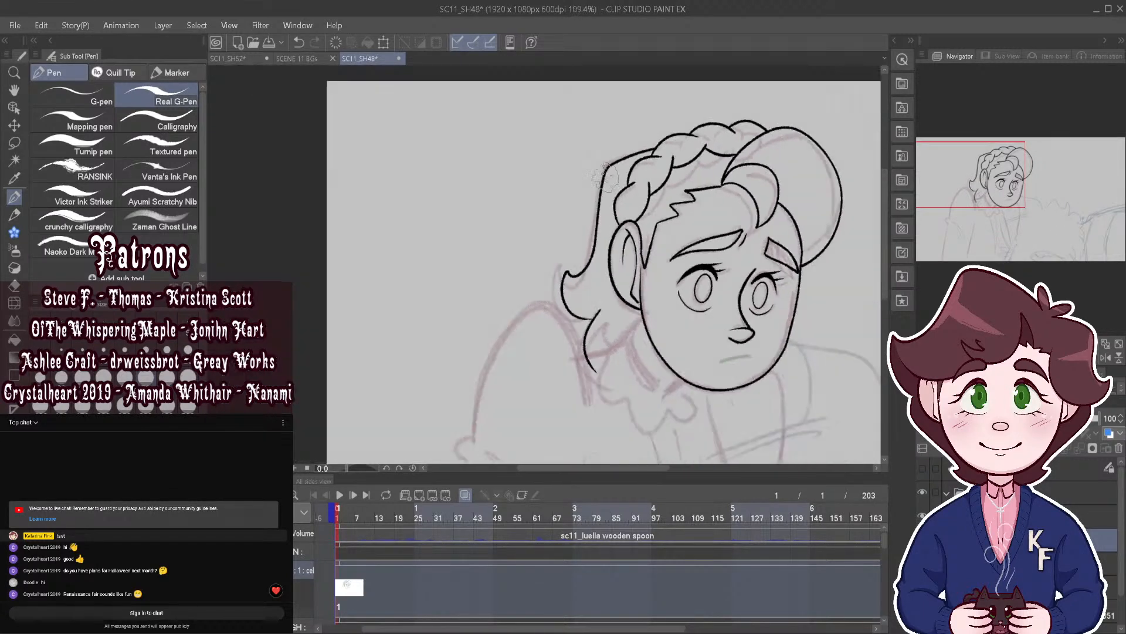
# Step: Ink the rounded shoulder of the near sleeve, its small outer notch, and the outer arm edge down to the canvas bottom
pyautogui.scroll(2, 604, 272)
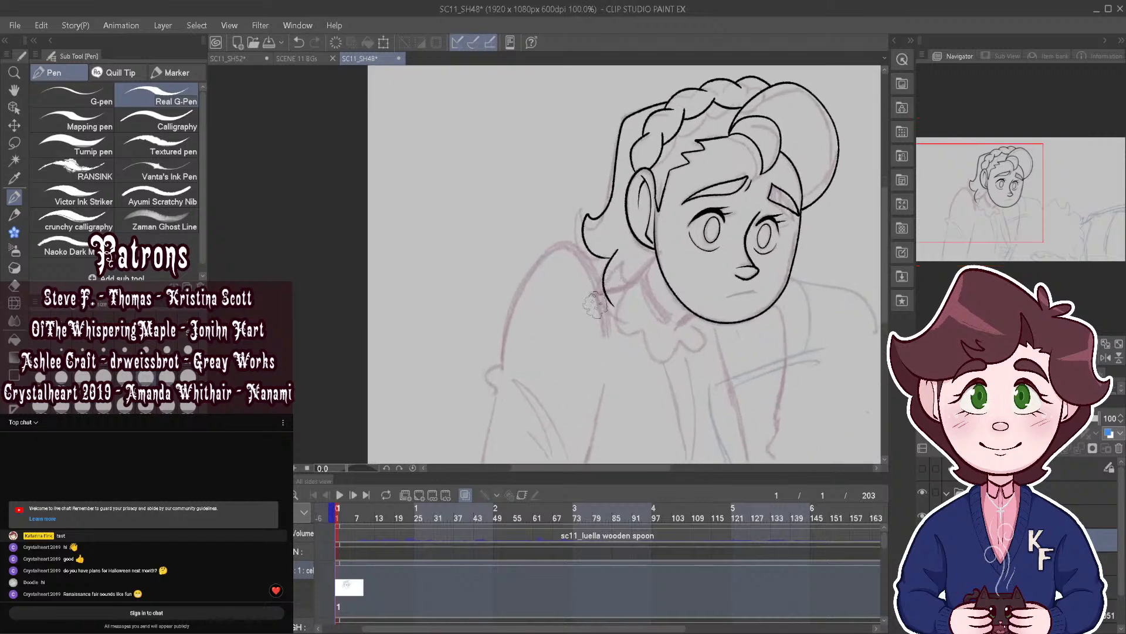
pyautogui.moveTo(606, 332)
pyautogui.mouseDown()
pyautogui.moveTo(570, 243)
pyautogui.moveTo(557, 245)
pyautogui.moveTo(516, 302)
pyautogui.moveTo(497, 399)
pyautogui.mouseUp()
pyautogui.scroll(-2, 584, 159)
pyautogui.scroll(2, 539, 391)
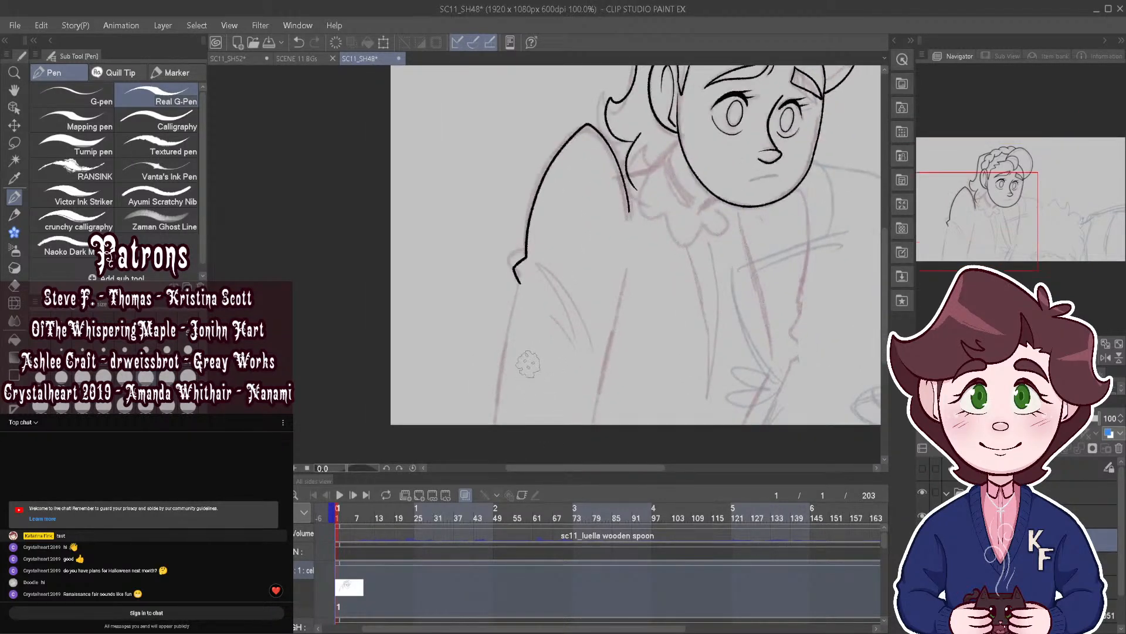
pyautogui.moveTo(520, 283); pyautogui.dragTo(507, 424)
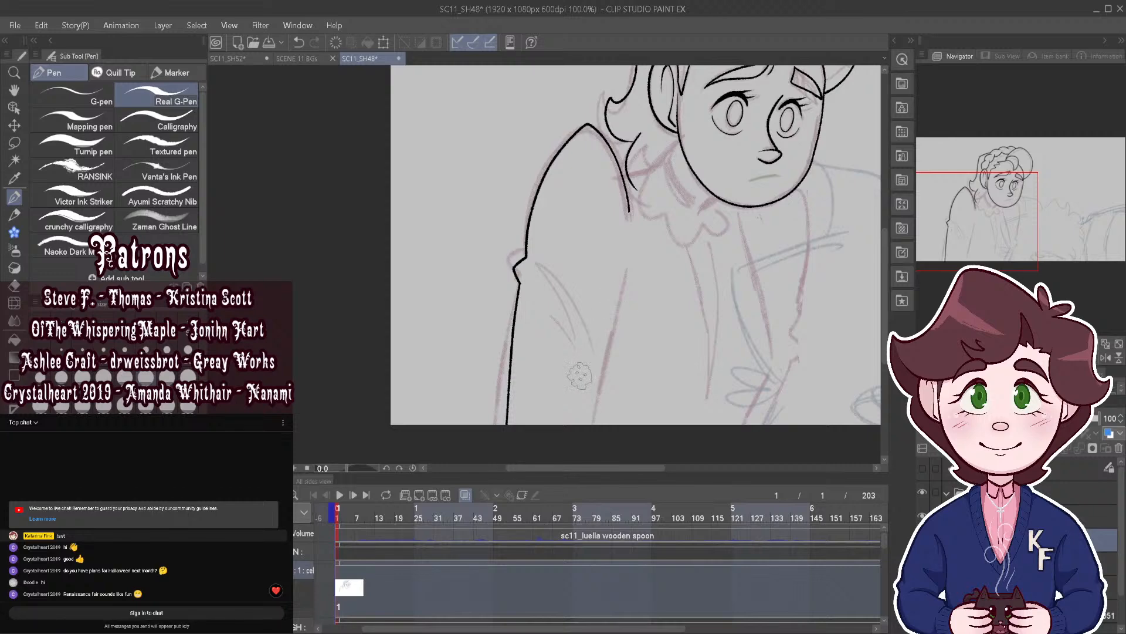
# Step: Ink the near sleeve's inner edge up from the canvas bottom, redoing the first stroke, and add thin diagonal fold lines across the sleeve
pyautogui.moveTo(582, 433); pyautogui.dragTo(624, 261)
pyautogui.hotkey('ctrl', 'z')
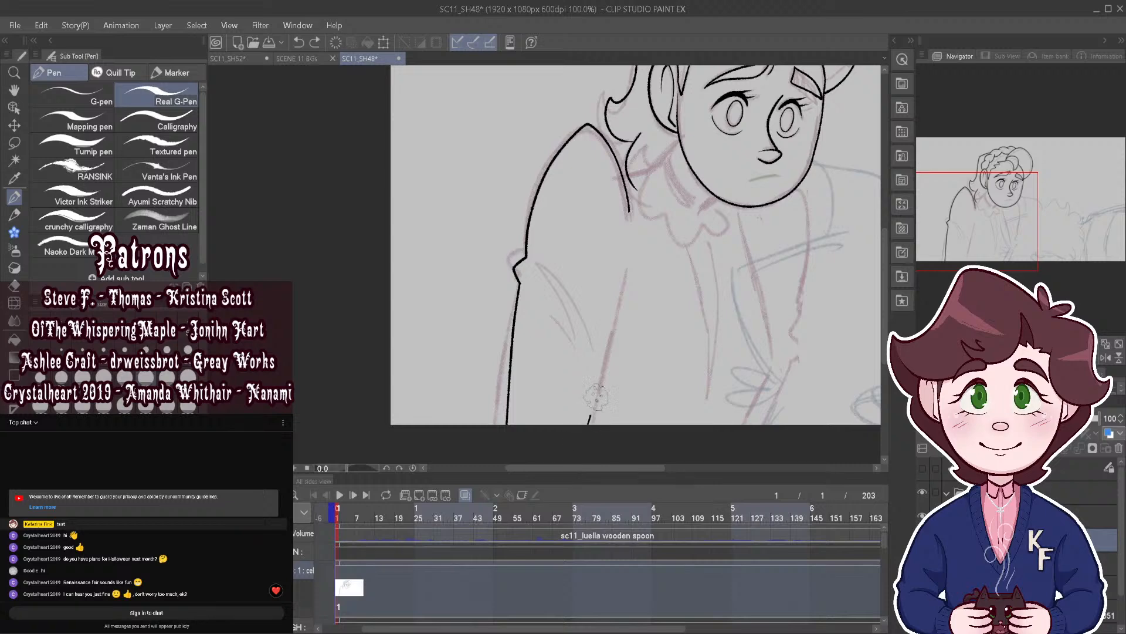
pyautogui.moveTo(597, 398); pyautogui.dragTo(627, 210)
pyautogui.scroll(1, 397, 359)
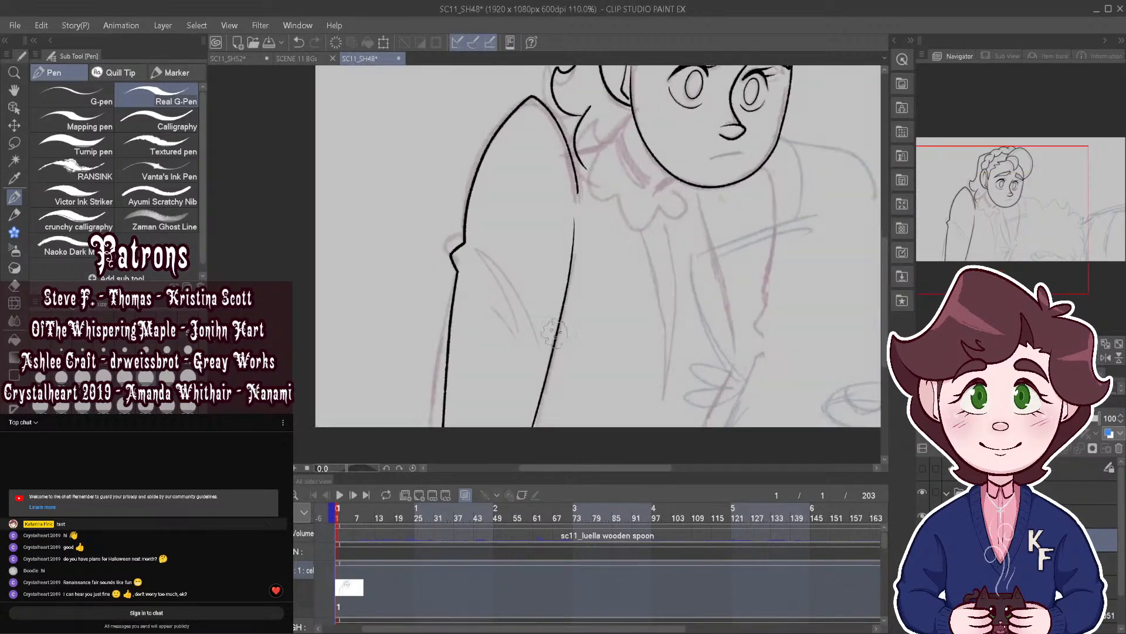
pyautogui.moveTo(554, 336)
pyautogui.mouseDown()
pyautogui.moveTo(517, 274)
pyautogui.moveTo(487, 257)
pyautogui.moveTo(495, 309)
pyautogui.mouseUp()
pyautogui.scroll(-4, 532, 340)
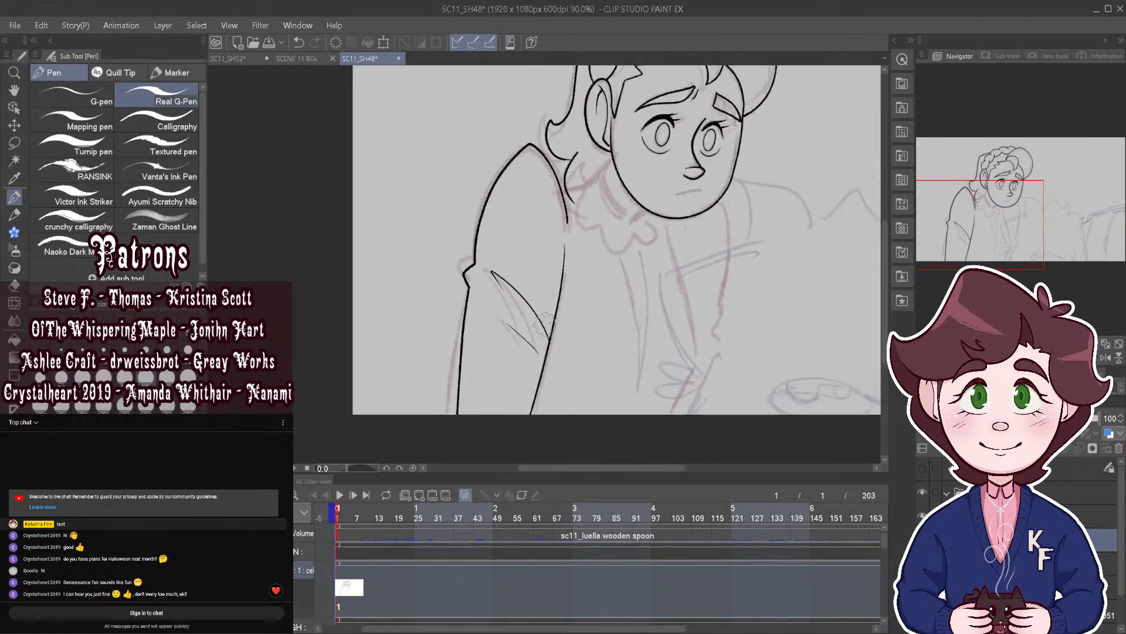
# Step: Ink the collar's upper frill from below the ear to under the chin, redoing the first stroke, and add the curved neckband beneath it
pyautogui.scroll(5, 673, 175)
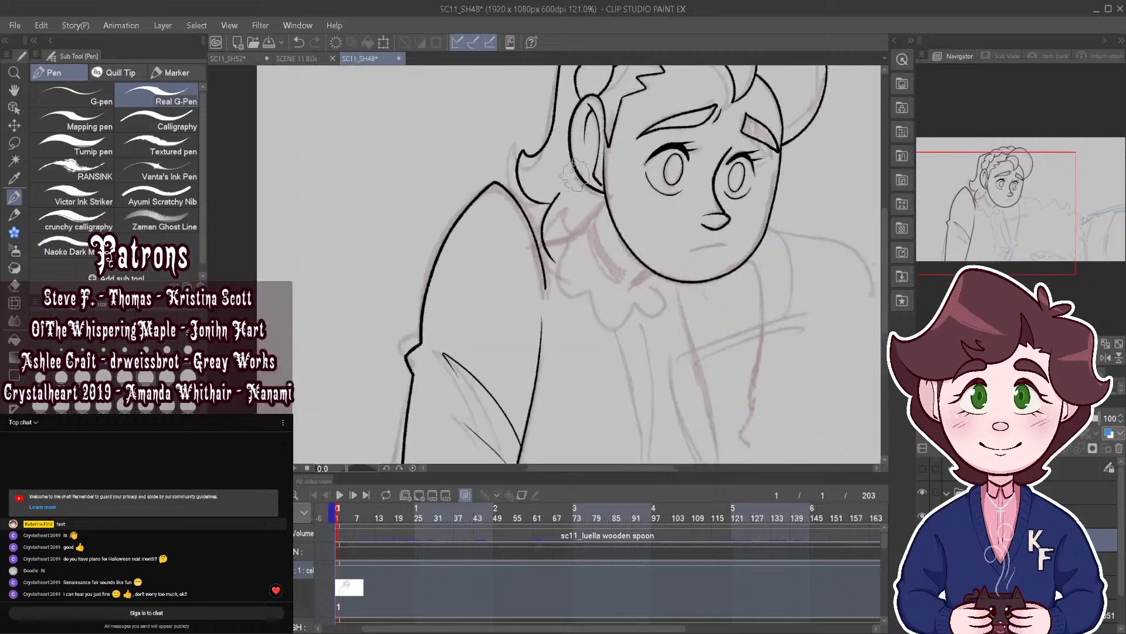
pyautogui.moveTo(619, 206)
pyautogui.mouseDown()
pyautogui.moveTo(584, 217)
pyautogui.moveTo(605, 239)
pyautogui.mouseUp()
pyautogui.click(298, 45)
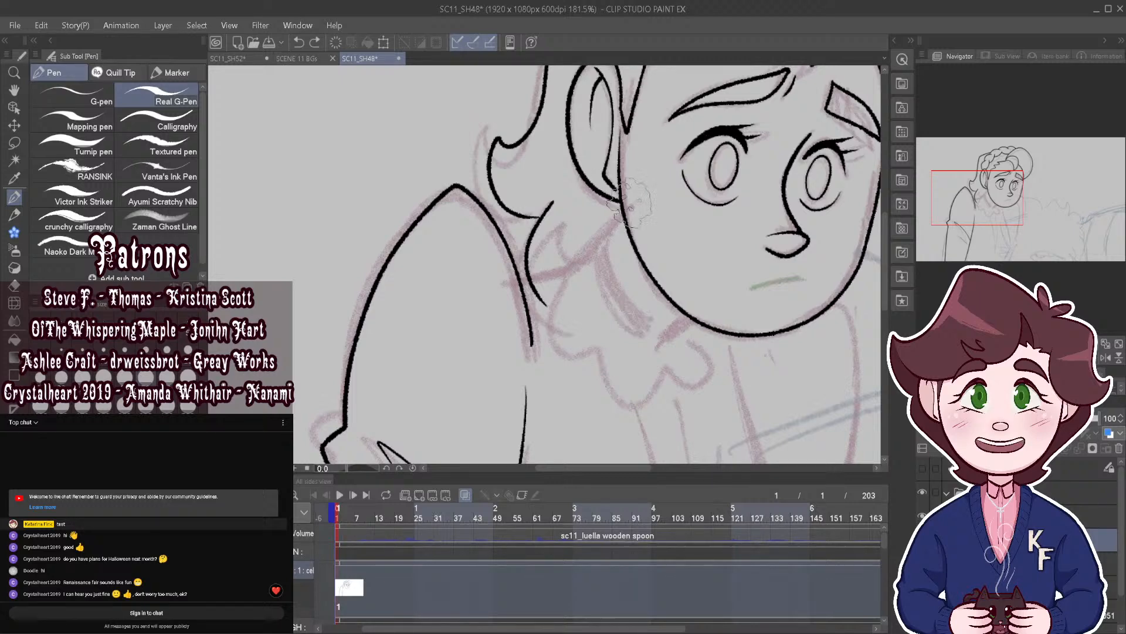
pyautogui.moveTo(617, 196)
pyautogui.mouseDown()
pyautogui.moveTo(586, 217)
pyautogui.moveTo(628, 305)
pyautogui.moveTo(699, 341)
pyautogui.moveTo(715, 334)
pyautogui.mouseUp()
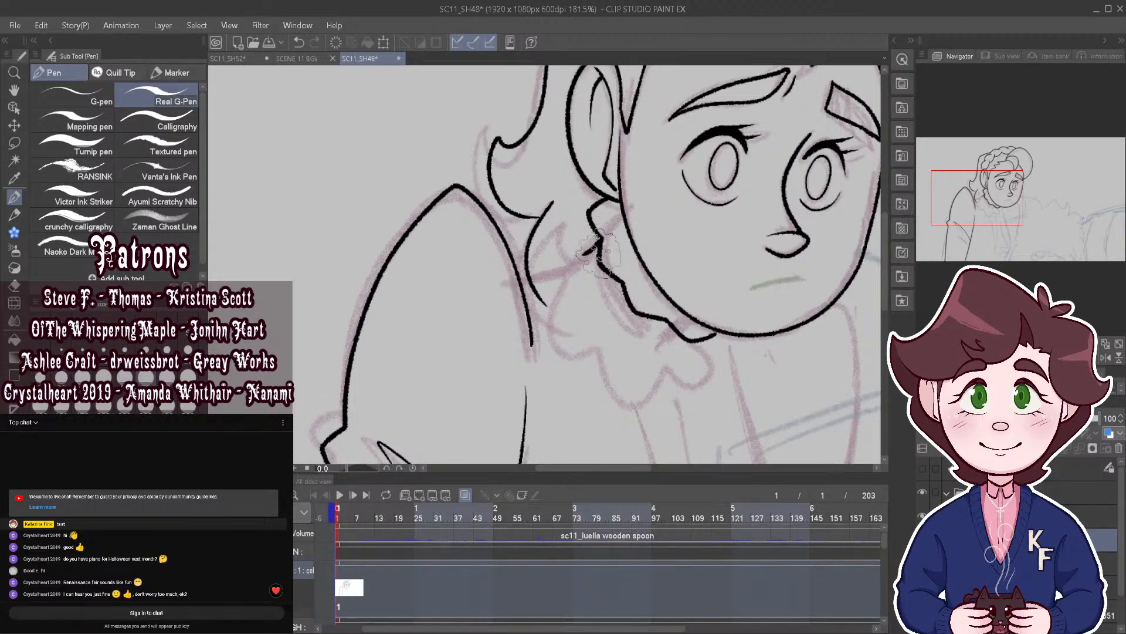
pyautogui.moveTo(585, 253)
pyautogui.mouseDown()
pyautogui.moveTo(629, 326)
pyautogui.moveTo(670, 325)
pyautogui.mouseUp()
# Step: Ink the collar's wavy lower ruffle in a shorter shape after undoing the first version, and connect it to the shoulder with a short seam
pyautogui.moveTo(578, 232)
pyautogui.mouseDown()
pyautogui.moveTo(542, 261)
pyautogui.moveTo(549, 286)
pyautogui.moveTo(571, 301)
pyautogui.moveTo(581, 342)
pyautogui.moveTo(637, 379)
pyautogui.mouseUp()
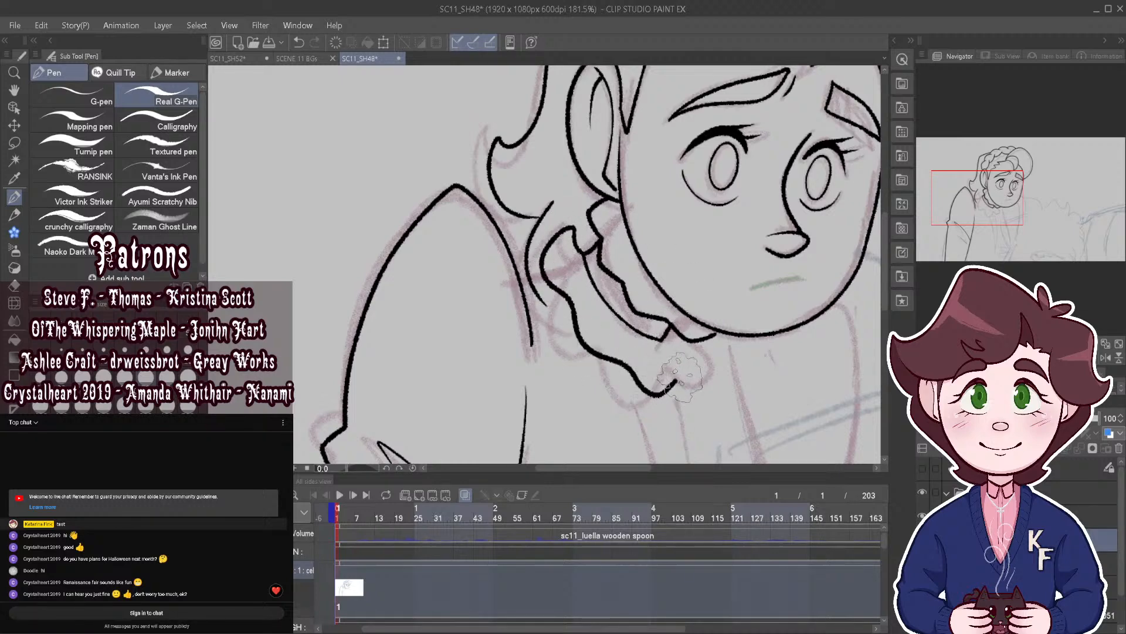
pyautogui.click(298, 43)
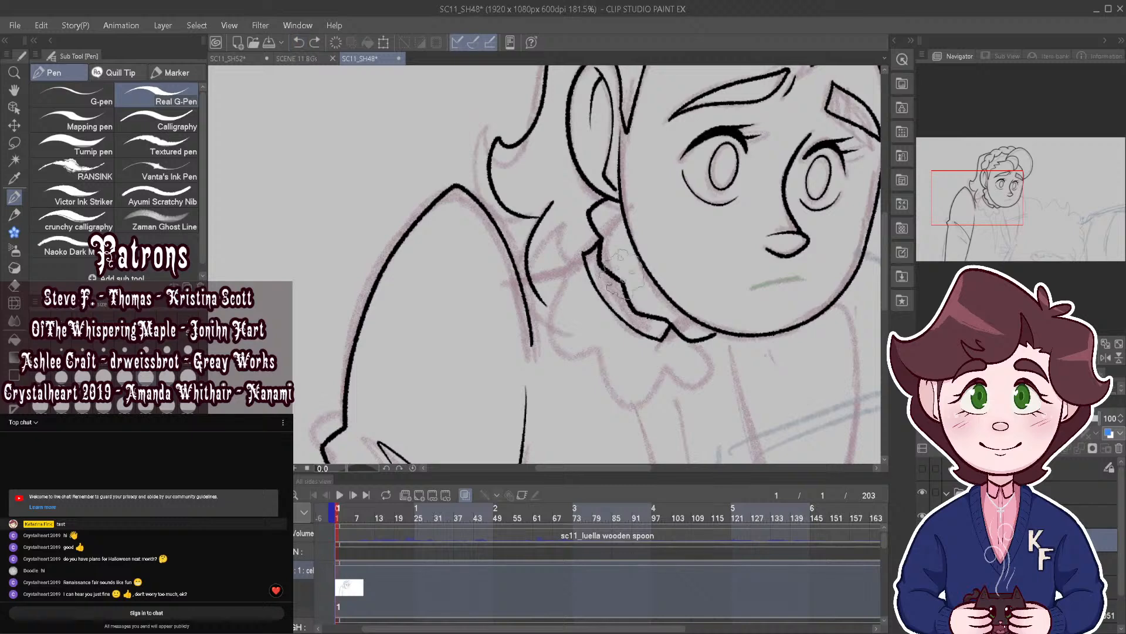
pyautogui.moveTo(589, 244)
pyautogui.mouseDown()
pyautogui.moveTo(578, 230)
pyautogui.moveTo(549, 249)
pyautogui.moveTo(593, 346)
pyautogui.moveTo(640, 373)
pyautogui.moveTo(684, 359)
pyautogui.mouseUp()
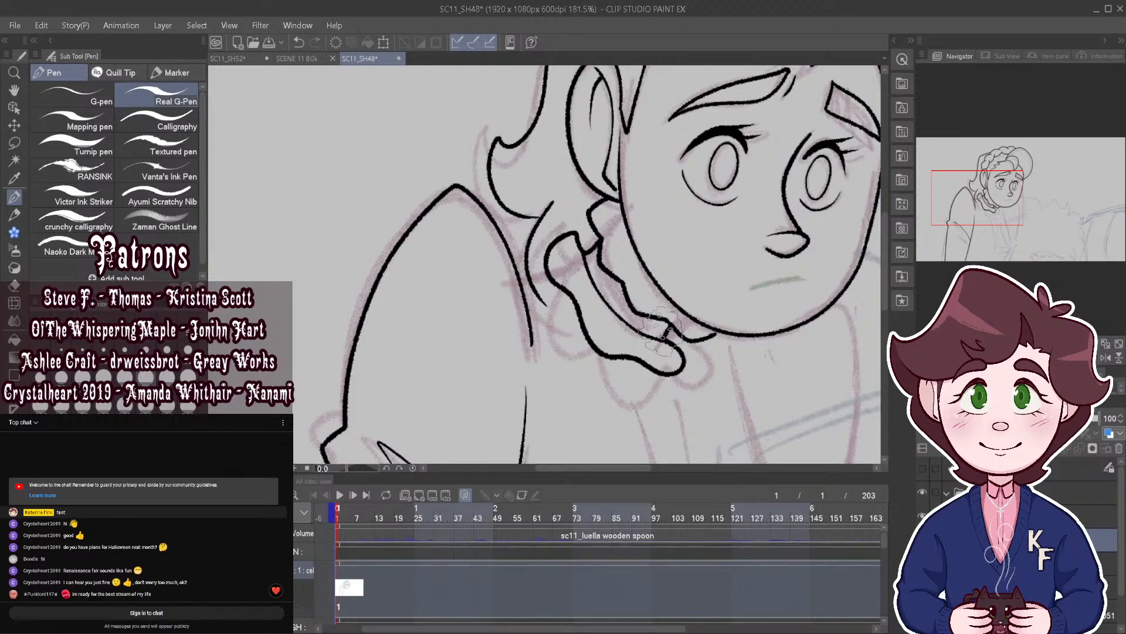
pyautogui.scroll(3, 519, 276)
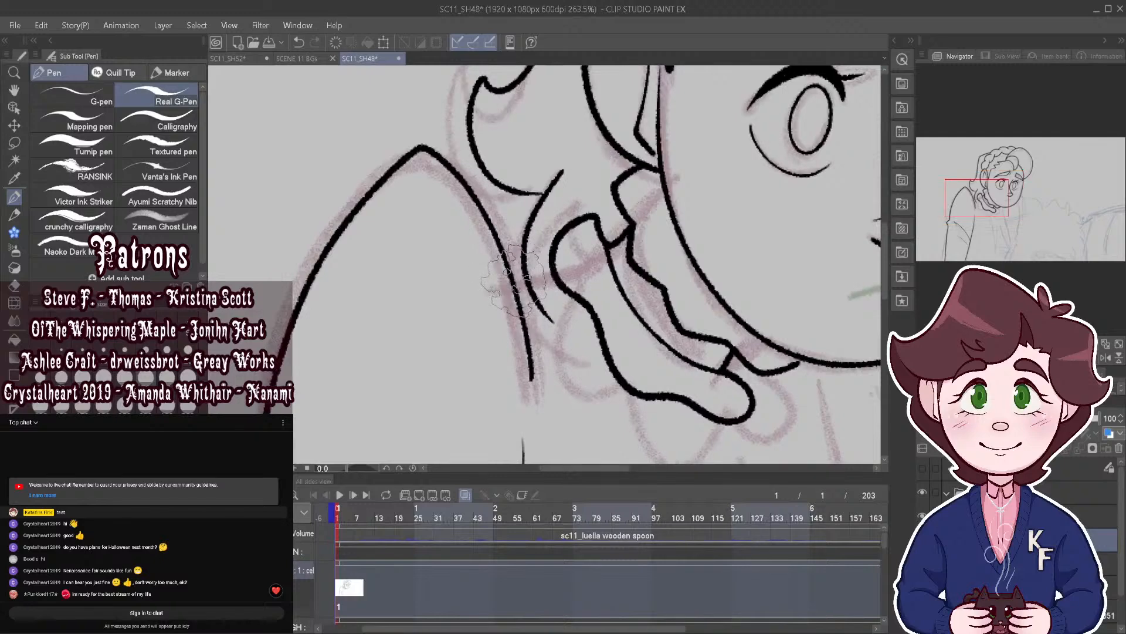
pyautogui.scroll(-5, 557, 270)
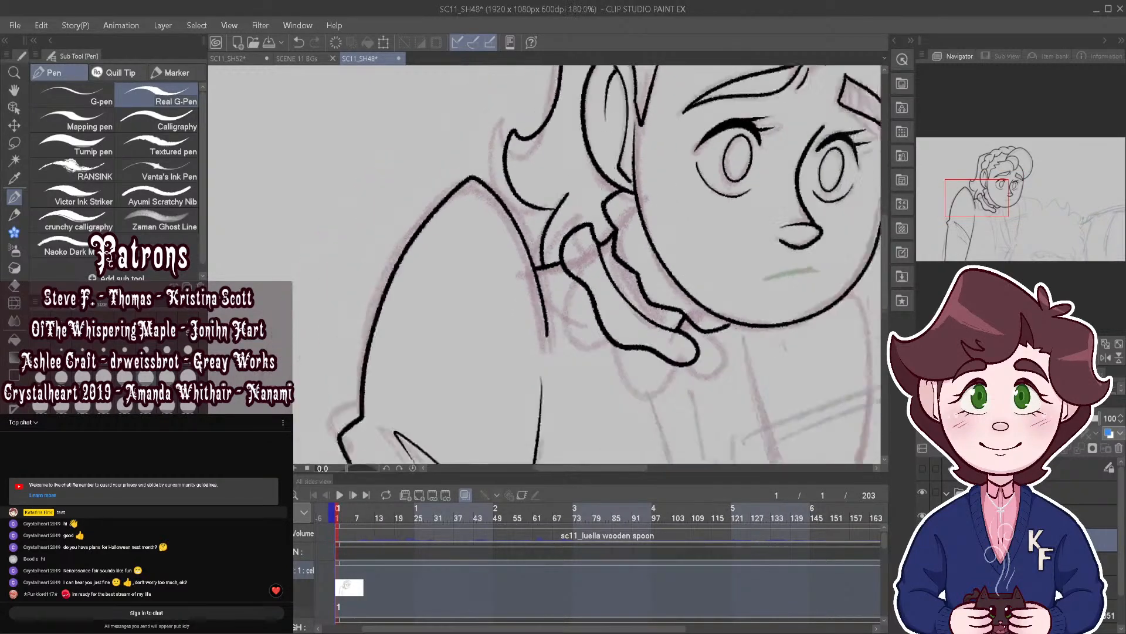
# Step: Ink the neckline opening below the collar ruffle as two long lines converging to a point on the chest
pyautogui.scroll(-1, 728, 217)
pyautogui.scroll(3, 657, 301)
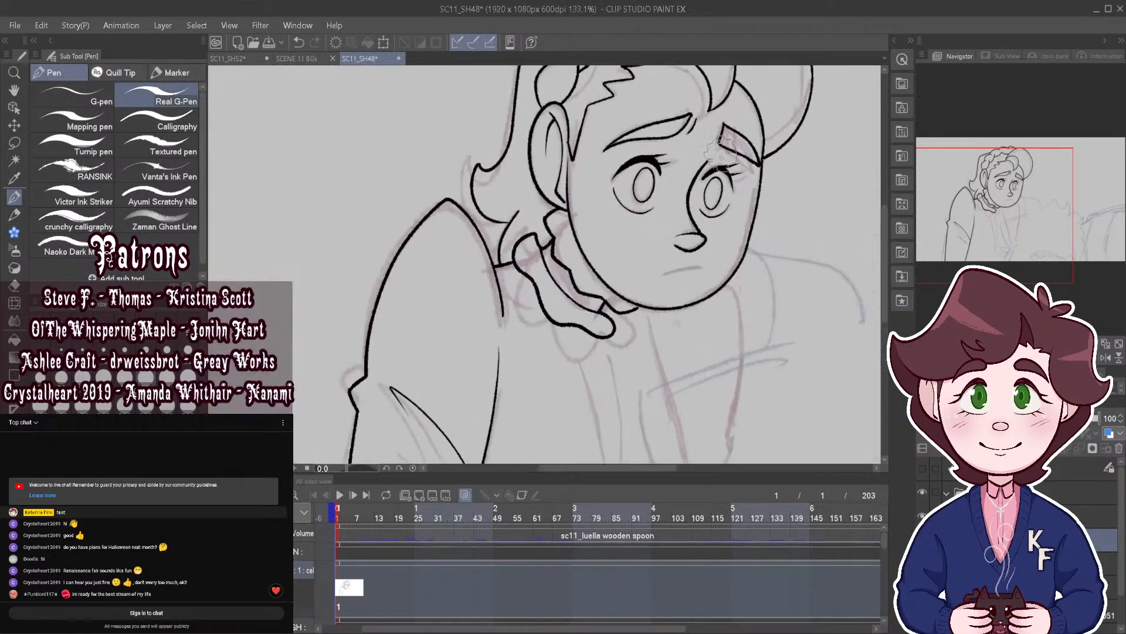
pyautogui.scroll(-3, 657, 300)
pyautogui.scroll(1, 657, 300)
pyautogui.scroll(1, 648, 270)
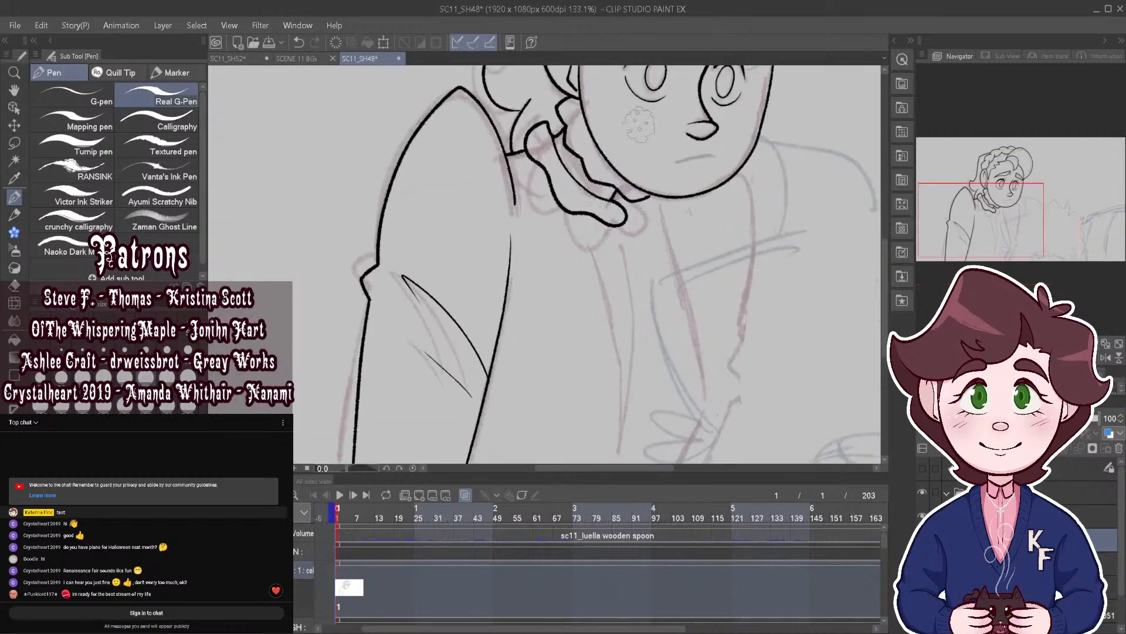
pyautogui.scroll(1, 632, 206)
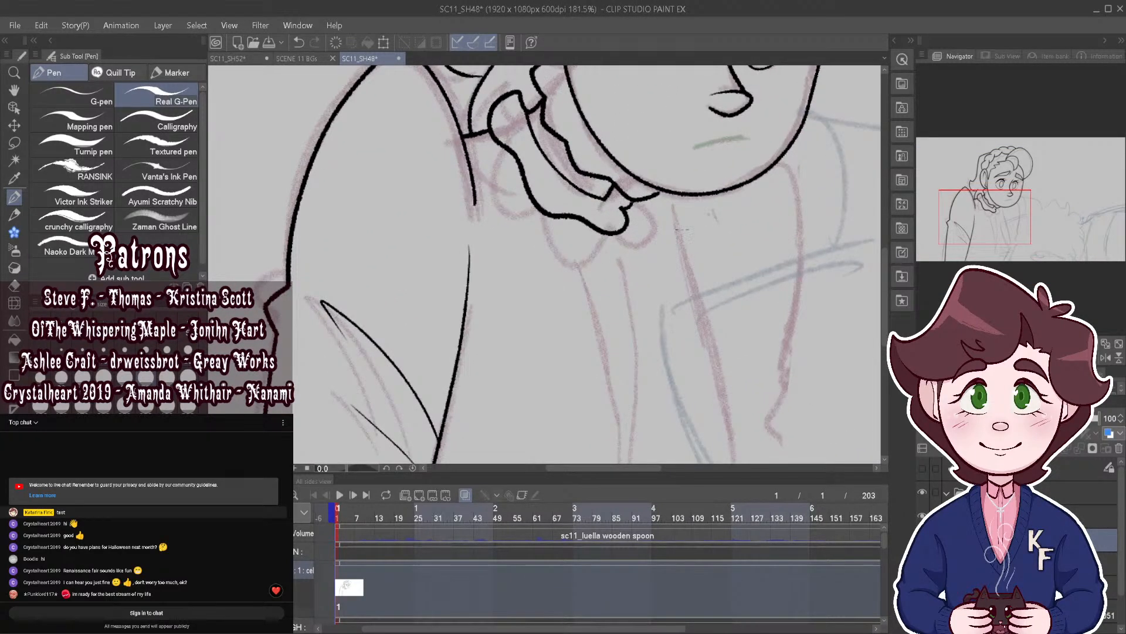
pyautogui.scroll(-3, 678, 228)
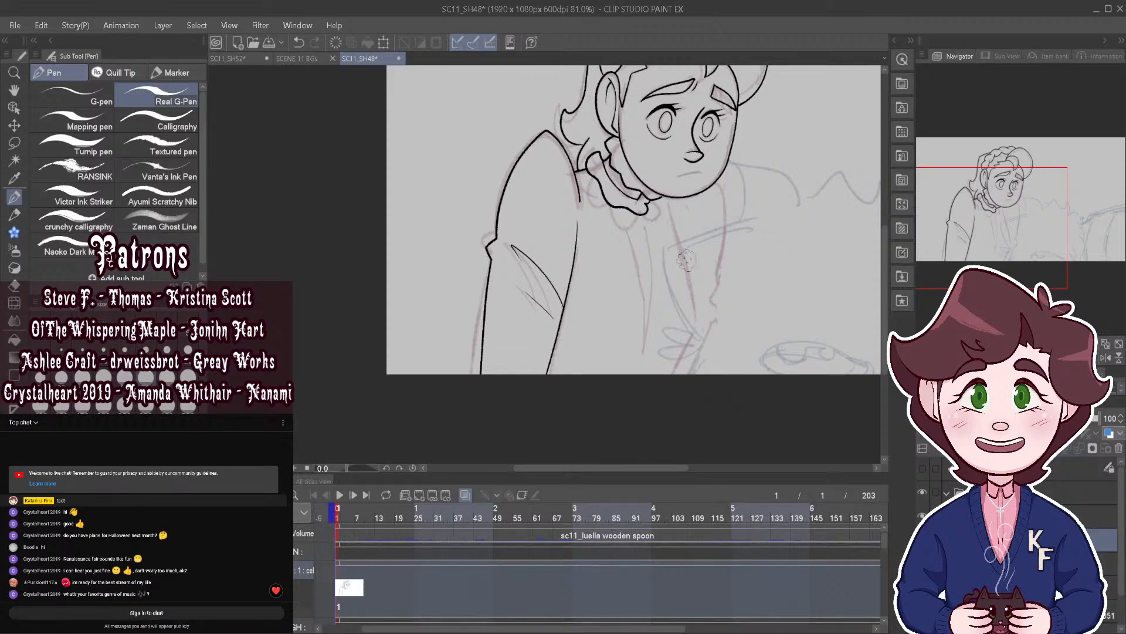
pyautogui.scroll(4, 688, 258)
pyautogui.moveTo(560, 196)
pyautogui.mouseDown()
pyautogui.moveTo(610, 314)
pyautogui.moveTo(630, 440)
pyautogui.moveTo(622, 202)
pyautogui.mouseUp()
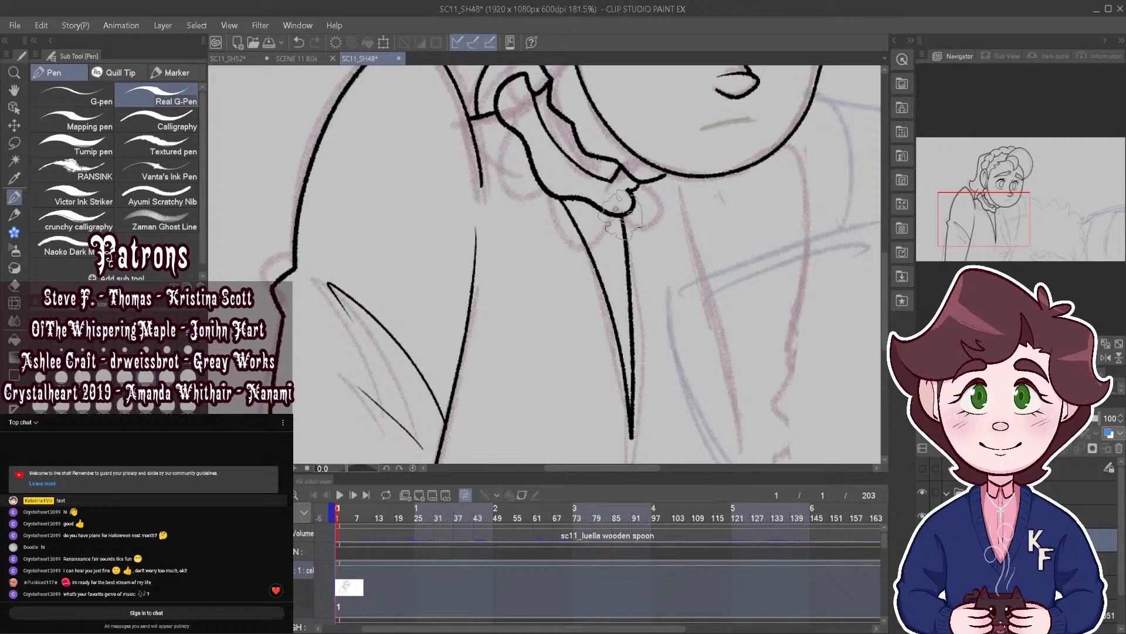
# Step: Ink the far front edge of the garment from below the chin to the canvas bottom, redoing the first stroke in a straighter shape
pyautogui.scroll(-3, 620, 215)
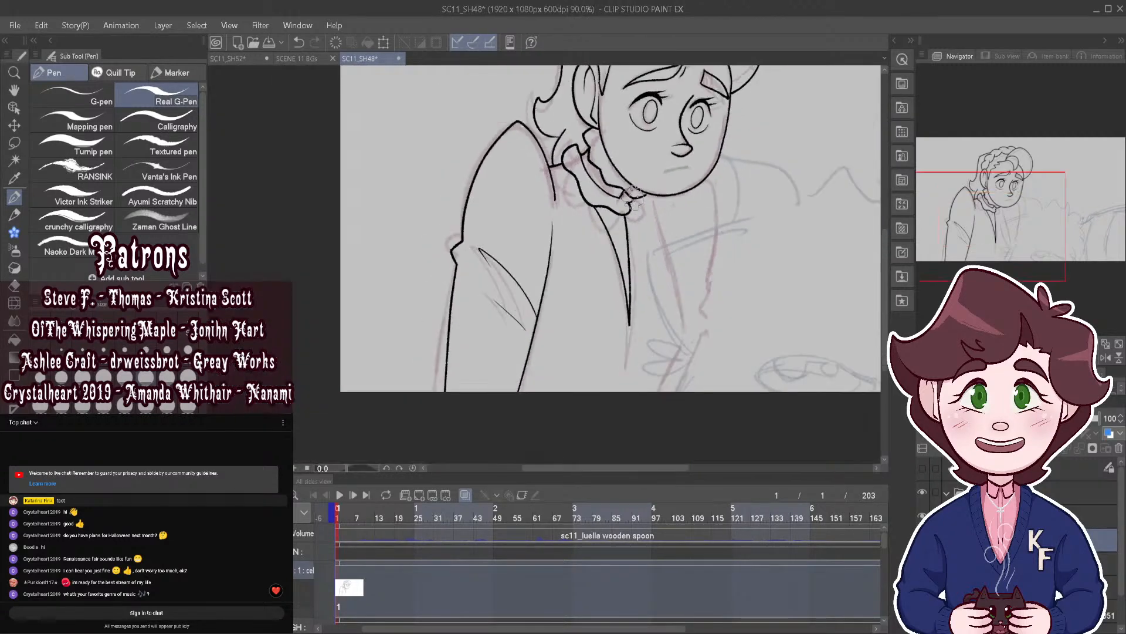
pyautogui.scroll(2, 594, 348)
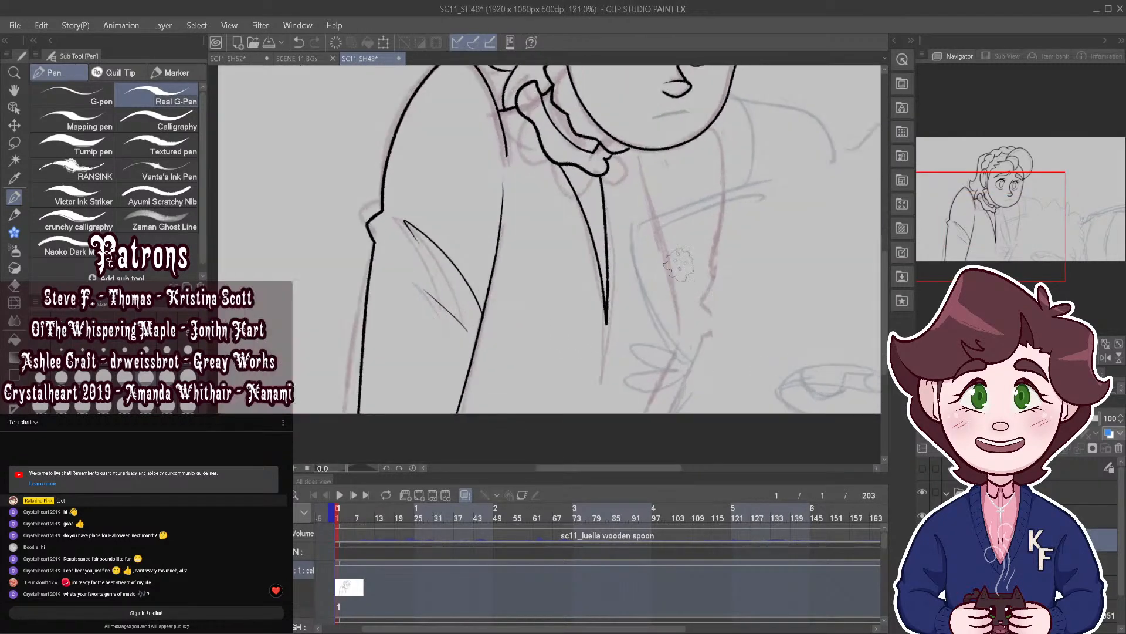
pyautogui.moveTo(640, 165)
pyautogui.mouseDown()
pyautogui.moveTo(694, 324)
pyautogui.moveTo(677, 377)
pyautogui.moveTo(630, 447)
pyautogui.mouseUp()
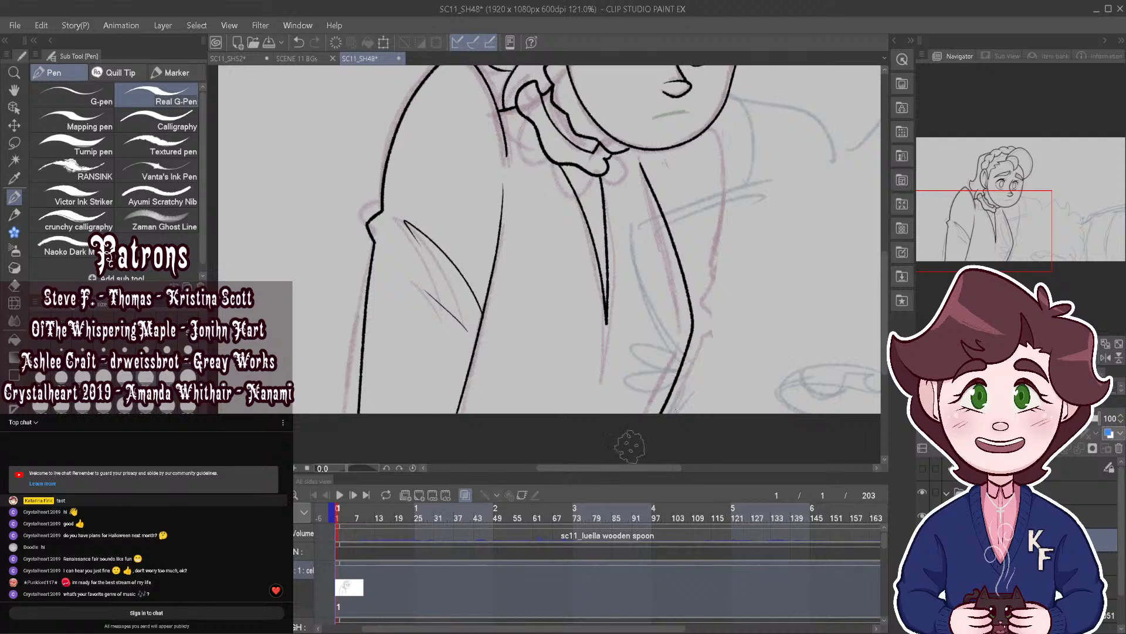
pyautogui.hotkey('ctrl', 'z')
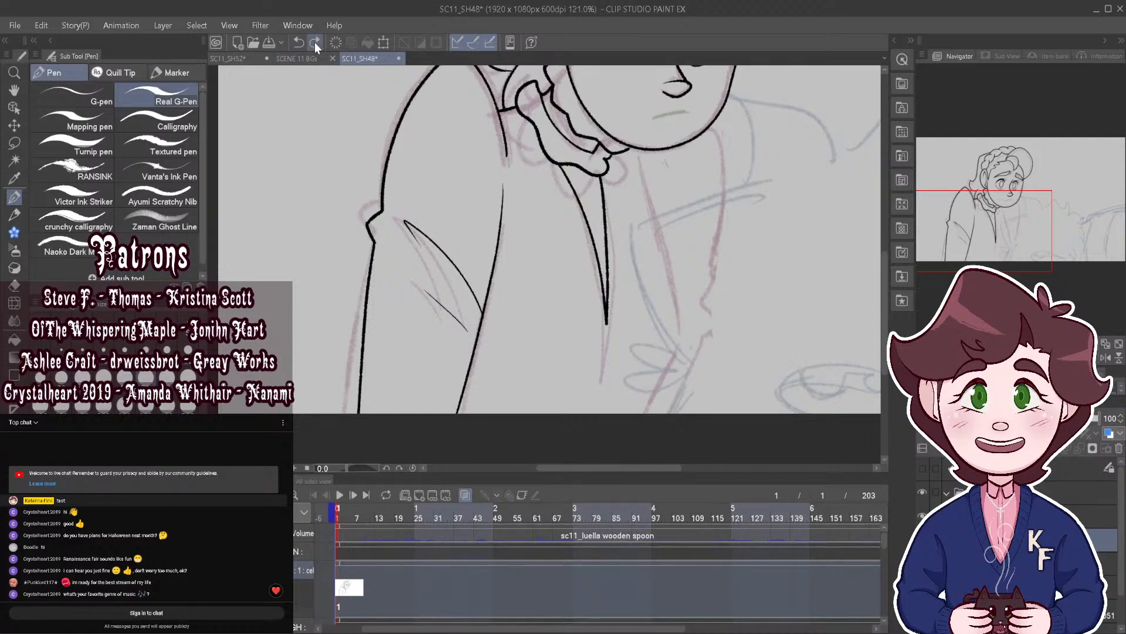
pyautogui.moveTo(650, 418)
pyautogui.mouseDown()
pyautogui.moveTo(684, 331)
pyautogui.moveTo(686, 341)
pyautogui.moveTo(670, 185)
pyautogui.mouseUp()
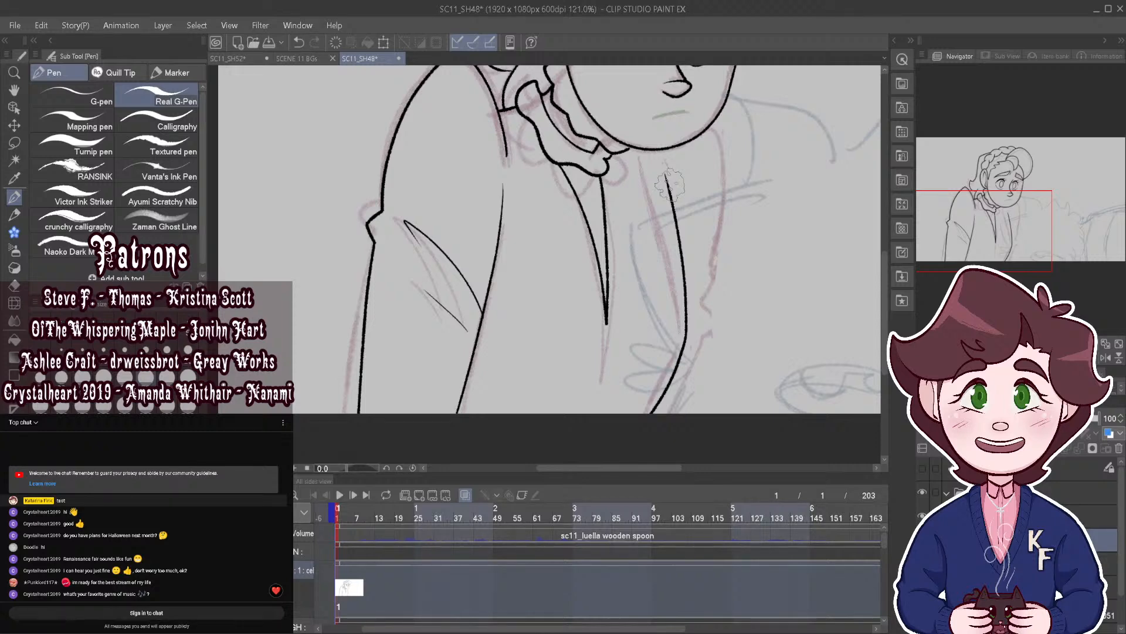
# Step: Ink the far sleeve's outer edge from under the jaw, with a small elbow notch, down to the canvas bottom
pyautogui.scroll(-3, 669, 185)
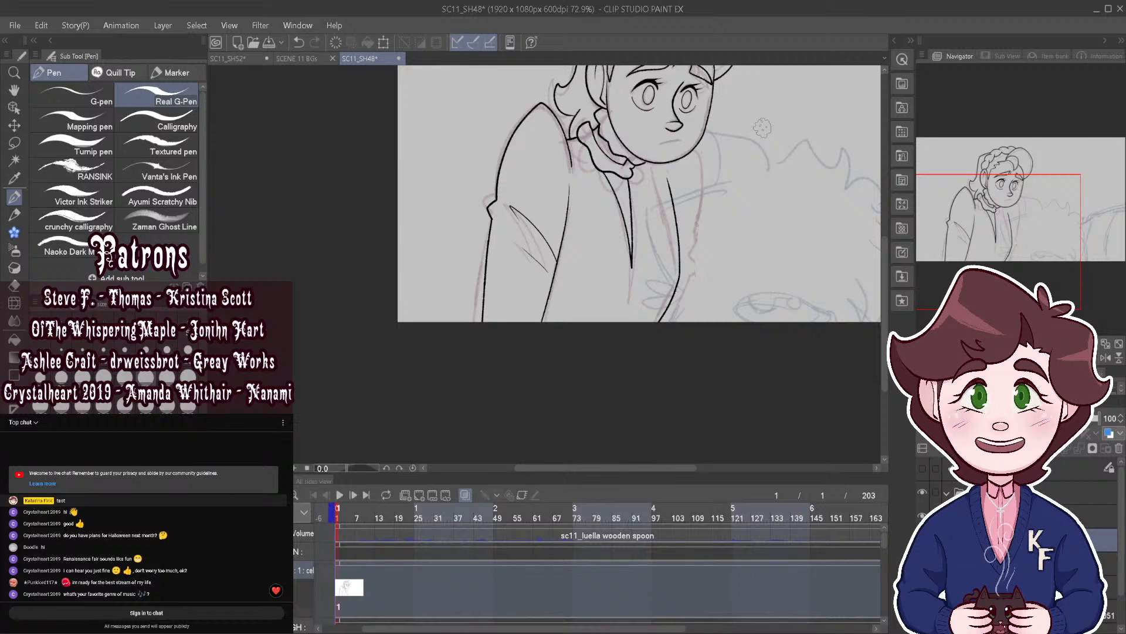
pyautogui.moveTo(728, 96); pyautogui.dragTo(781, 96)
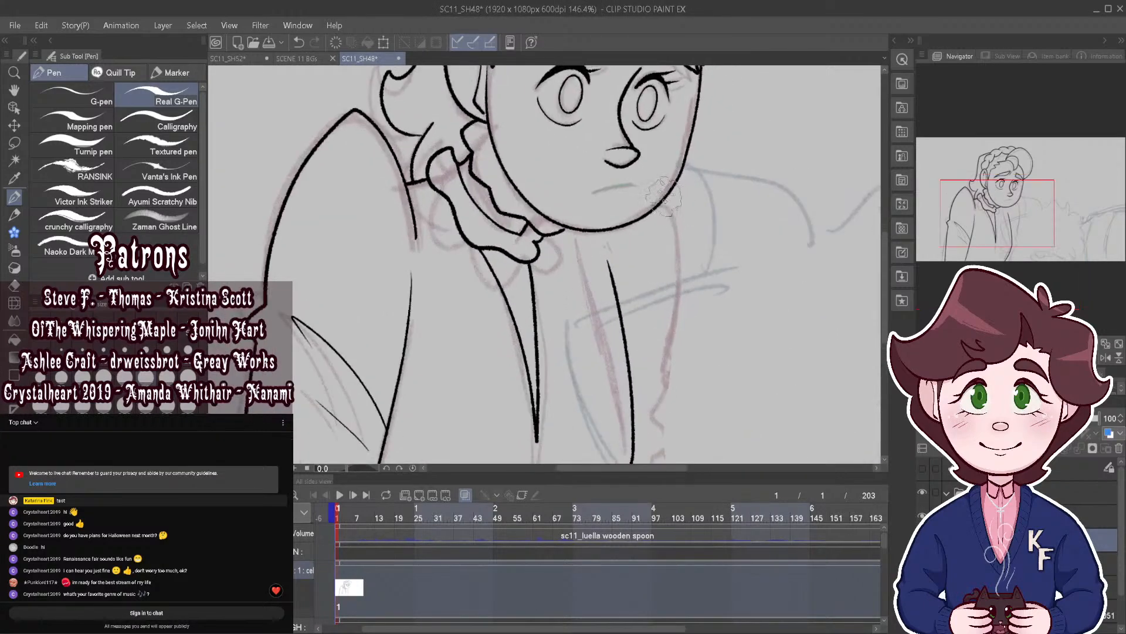
pyautogui.moveTo(670, 194)
pyautogui.mouseDown()
pyautogui.moveTo(687, 219)
pyautogui.moveTo(688, 298)
pyautogui.moveTo(662, 404)
pyautogui.moveTo(655, 436)
pyautogui.mouseUp()
pyautogui.moveTo(627, 228)
pyautogui.mouseDown()
pyautogui.moveTo(615, 202)
pyautogui.moveTo(593, 201)
pyautogui.mouseUp()
pyautogui.moveTo(592, 352)
pyautogui.mouseDown()
pyautogui.moveTo(616, 370)
pyautogui.moveTo(614, 405)
pyautogui.mouseUp()
pyautogui.moveTo(636, 335); pyautogui.dragTo(611, 437)
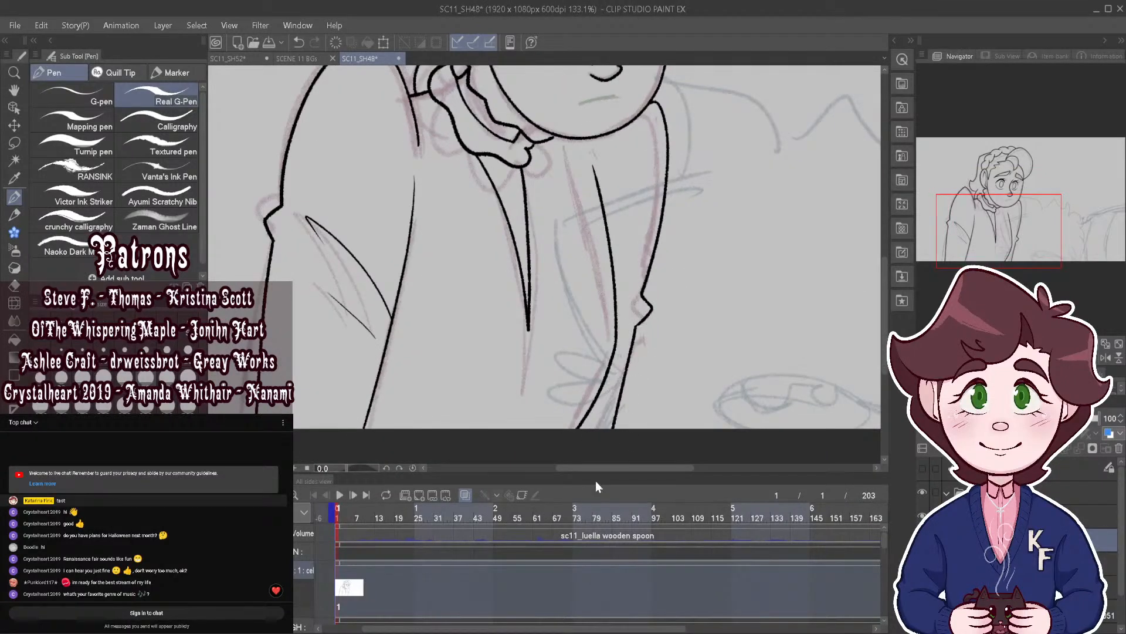
pyautogui.moveTo(603, 333); pyautogui.dragTo(633, 352)
pyautogui.scroll(-2, 634, 352)
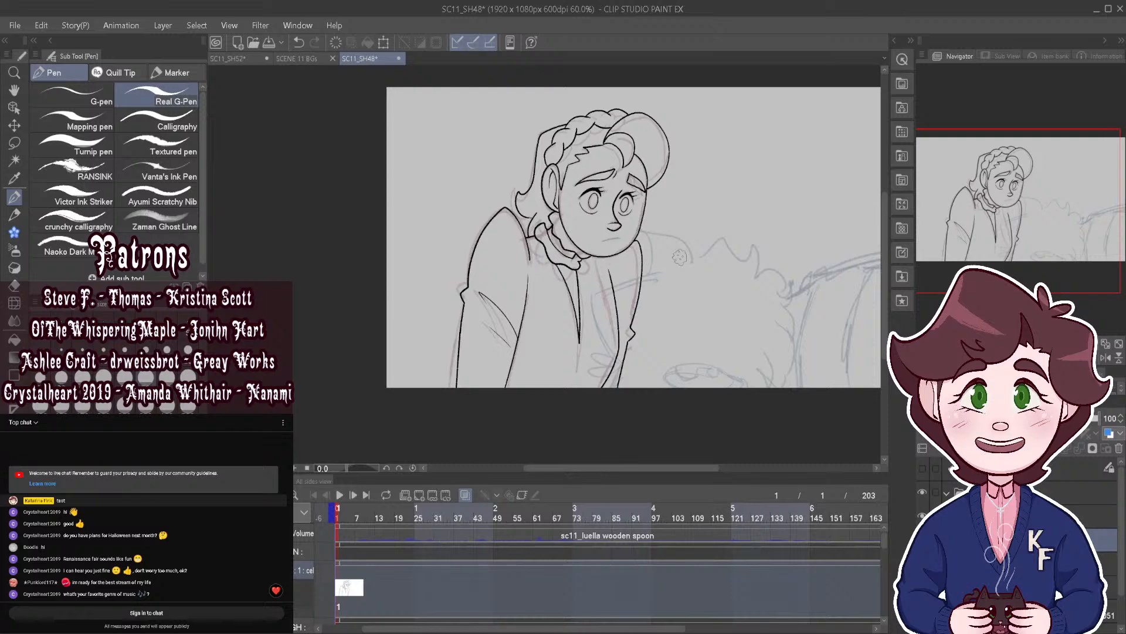
pyautogui.scroll(5, 620, 288)
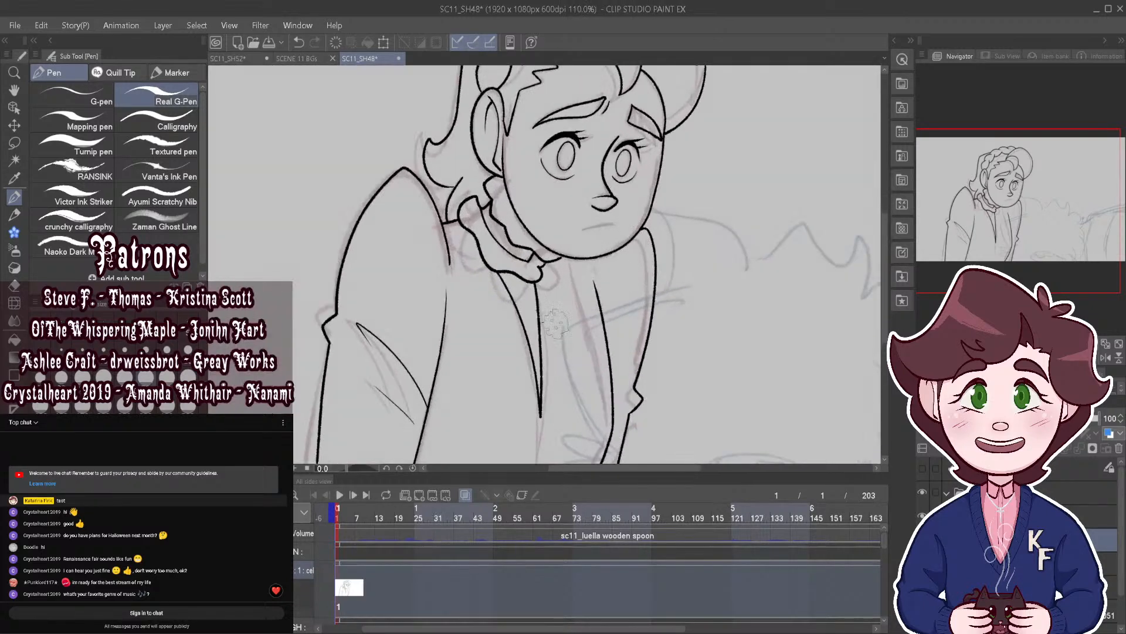
pyautogui.scroll(-4, 598, 323)
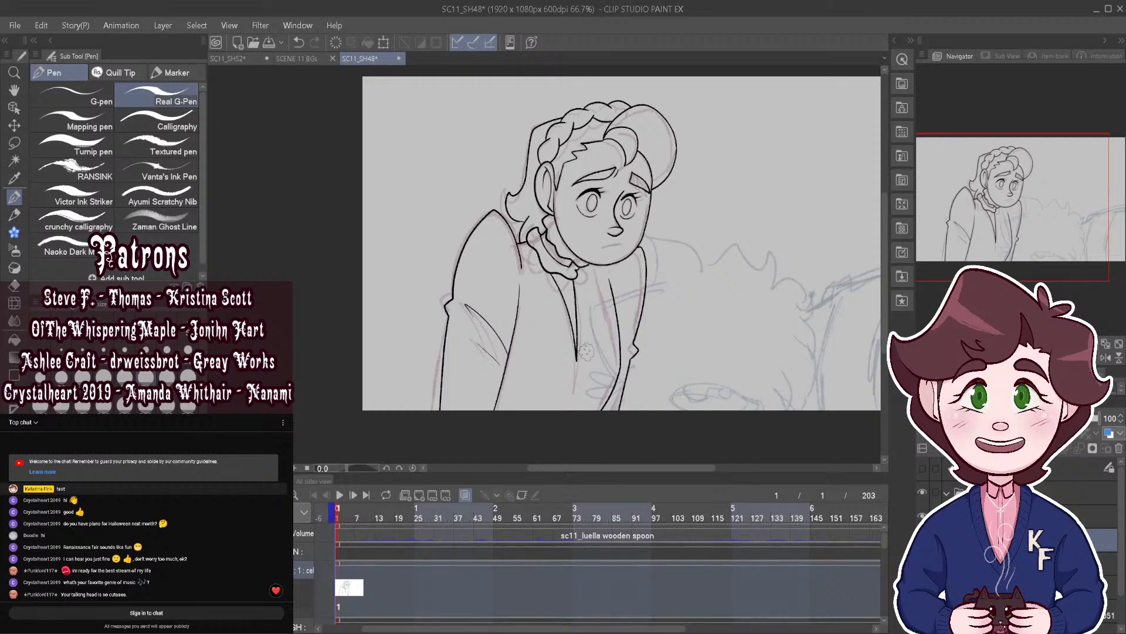
pyautogui.scroll(-3, 586, 351)
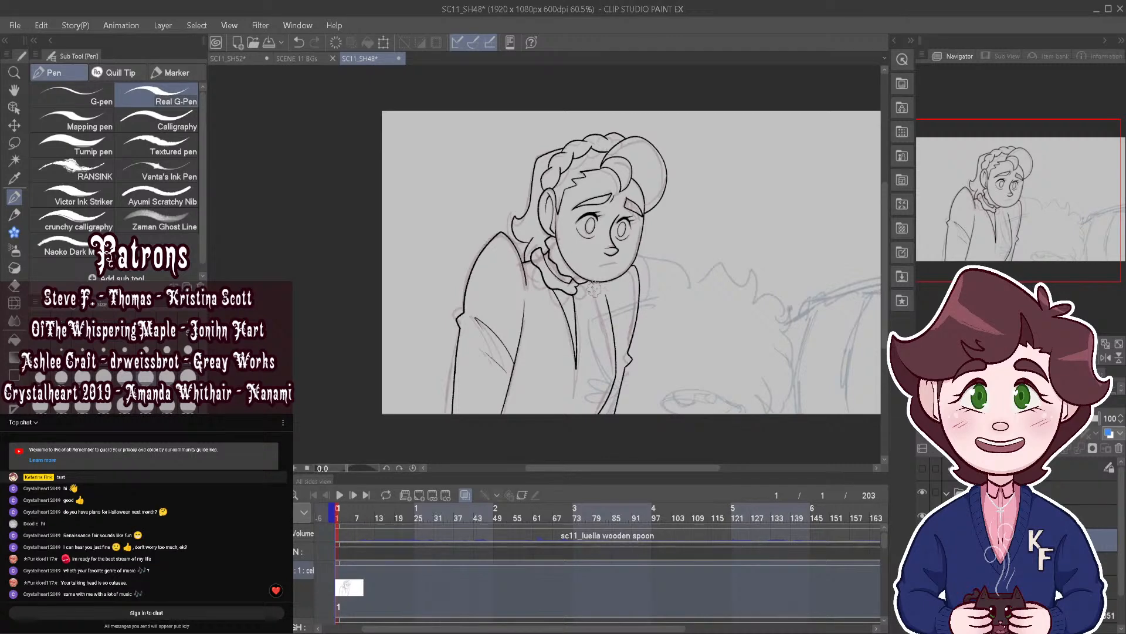
pyautogui.scroll(4, 594, 287)
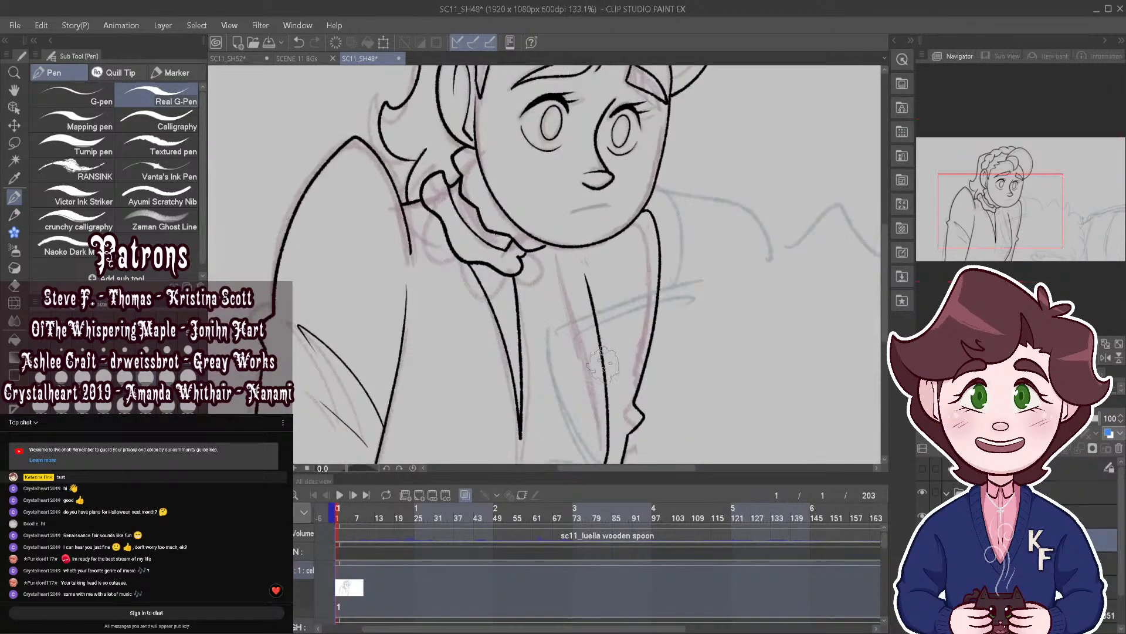
pyautogui.scroll(-4, 616, 287)
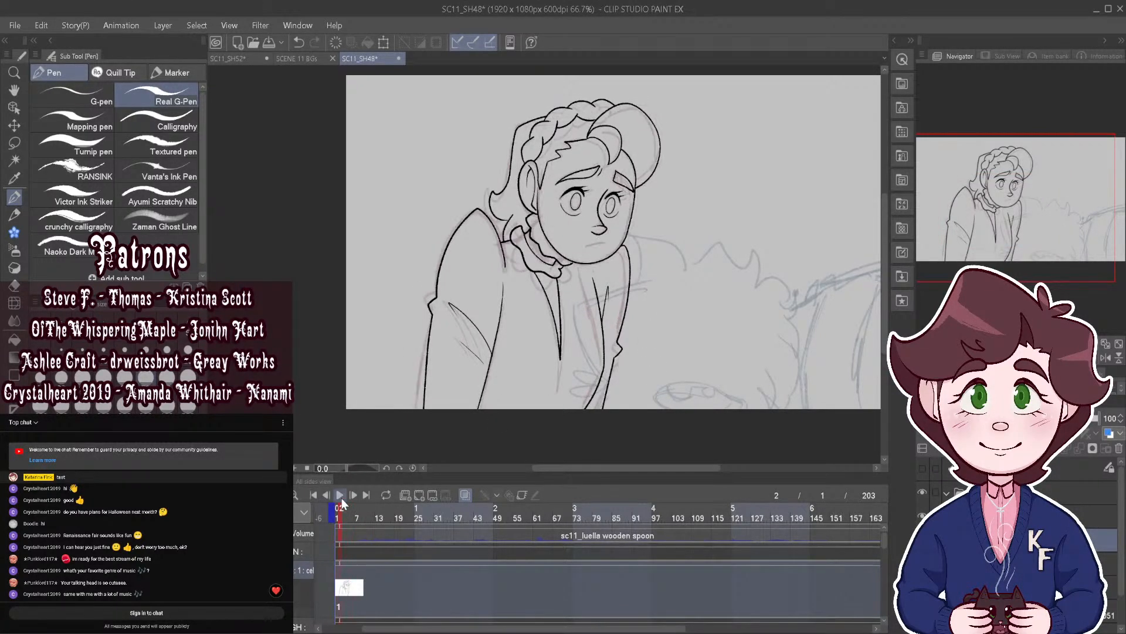
# Step: Add a copy of the inked drawing as cel 2 and place it at frame 5 of the timeline
pyautogui.moveTo(347, 509)
pyautogui.mouseDown()
pyautogui.moveTo(380, 514)
pyautogui.moveTo(350, 515)
pyautogui.mouseUp()
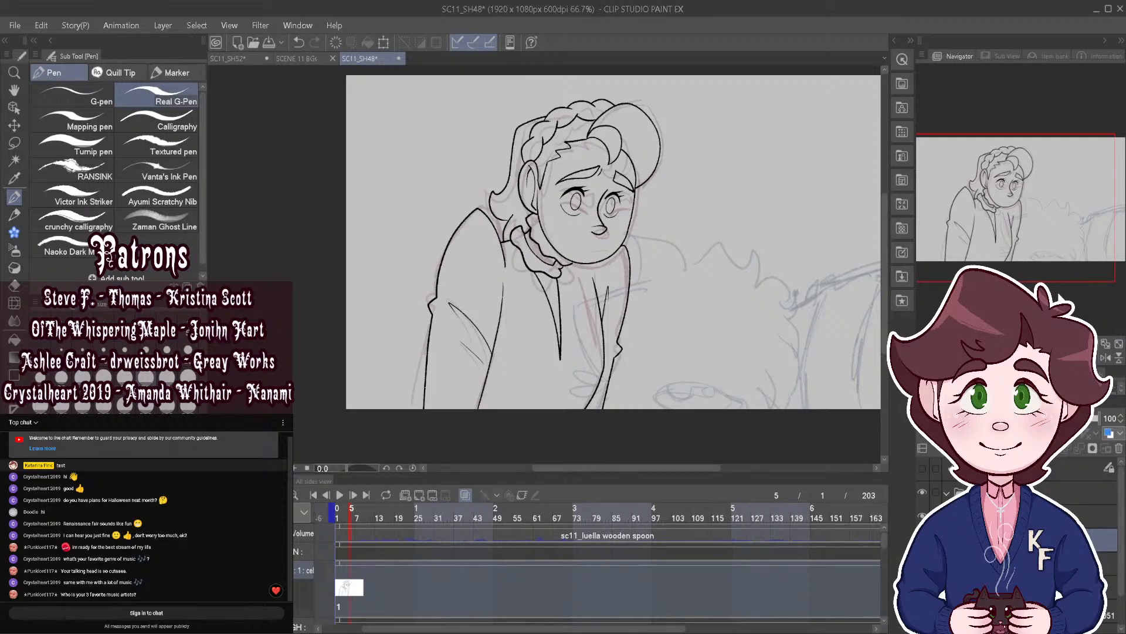
pyautogui.hotkey('ctrl', 'shift', 'n')
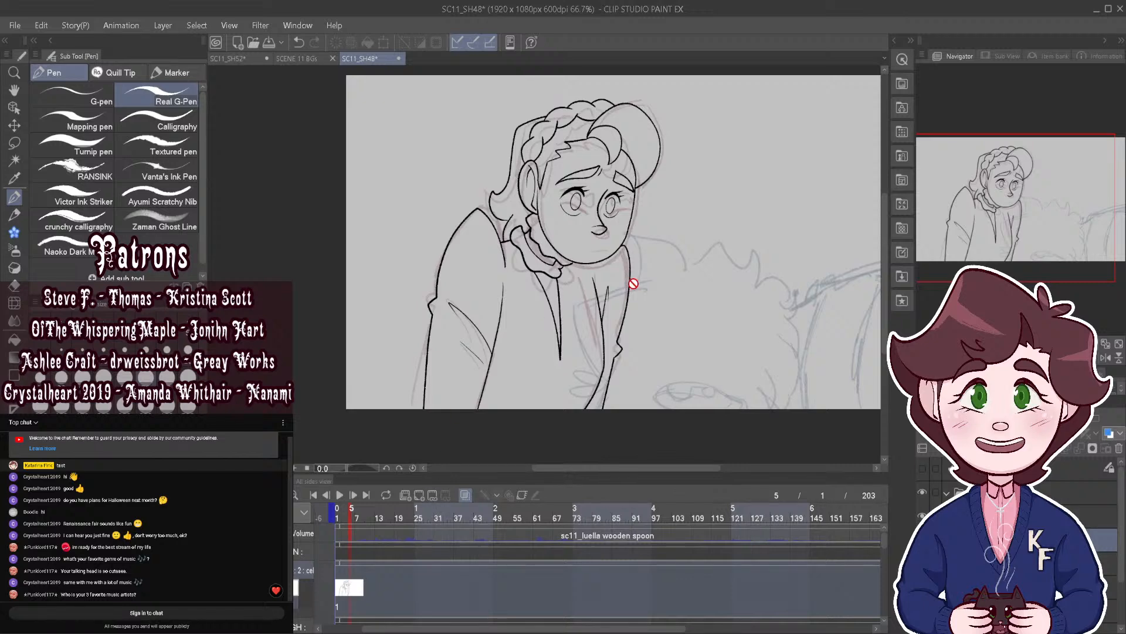
pyautogui.scroll(-5, 704, 252)
pyautogui.scroll(3, 716, 250)
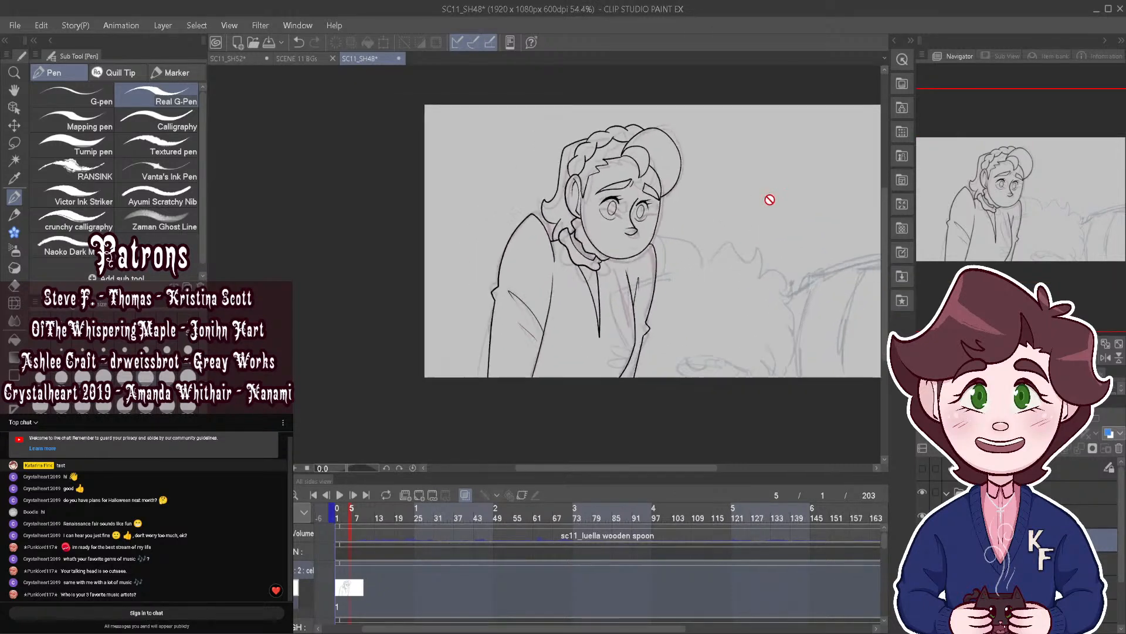
pyautogui.moveTo(593, 471); pyautogui.dragTo(613, 470)
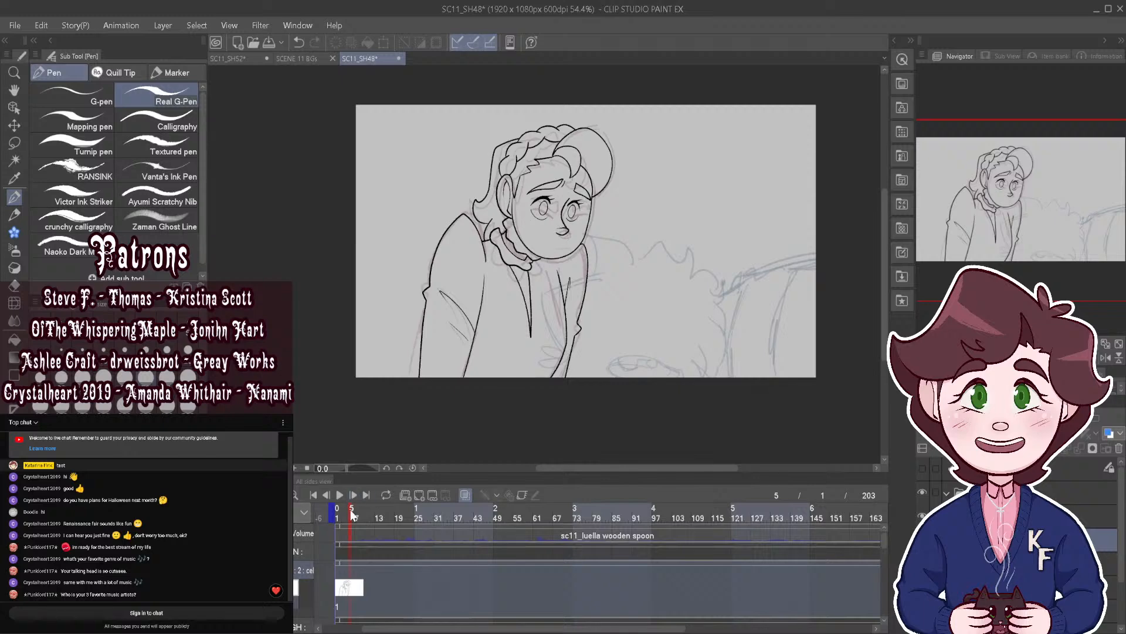
pyautogui.moveTo(351, 509)
pyautogui.mouseDown()
pyautogui.moveTo(337, 507)
pyautogui.moveTo(351, 509)
pyautogui.mouseUp()
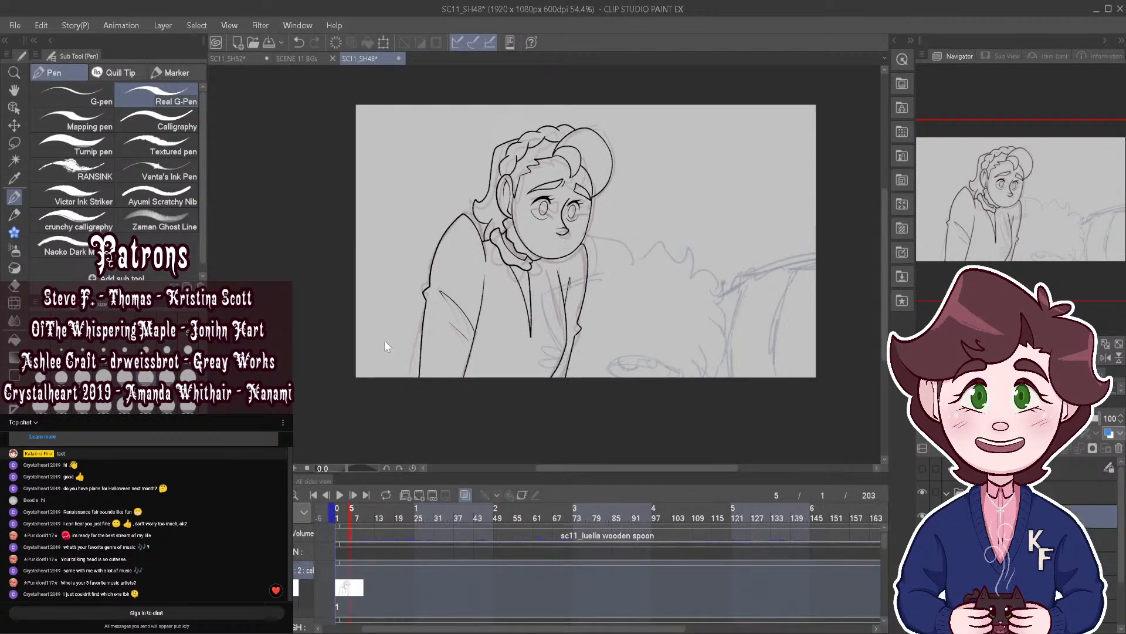
pyautogui.click(343, 510)
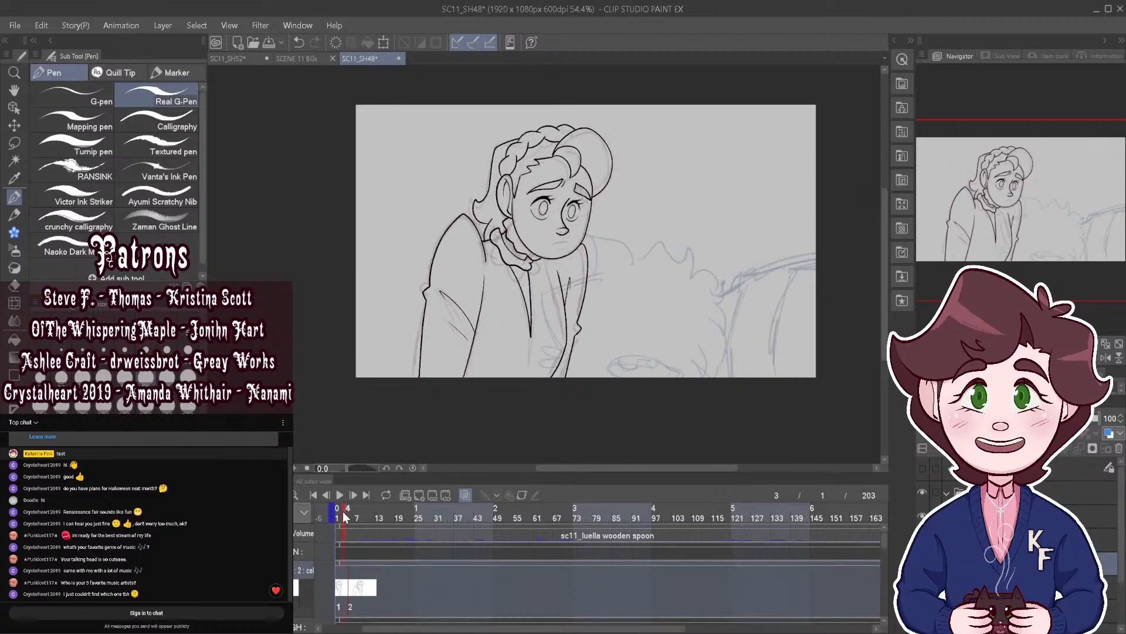
pyautogui.click(347, 511)
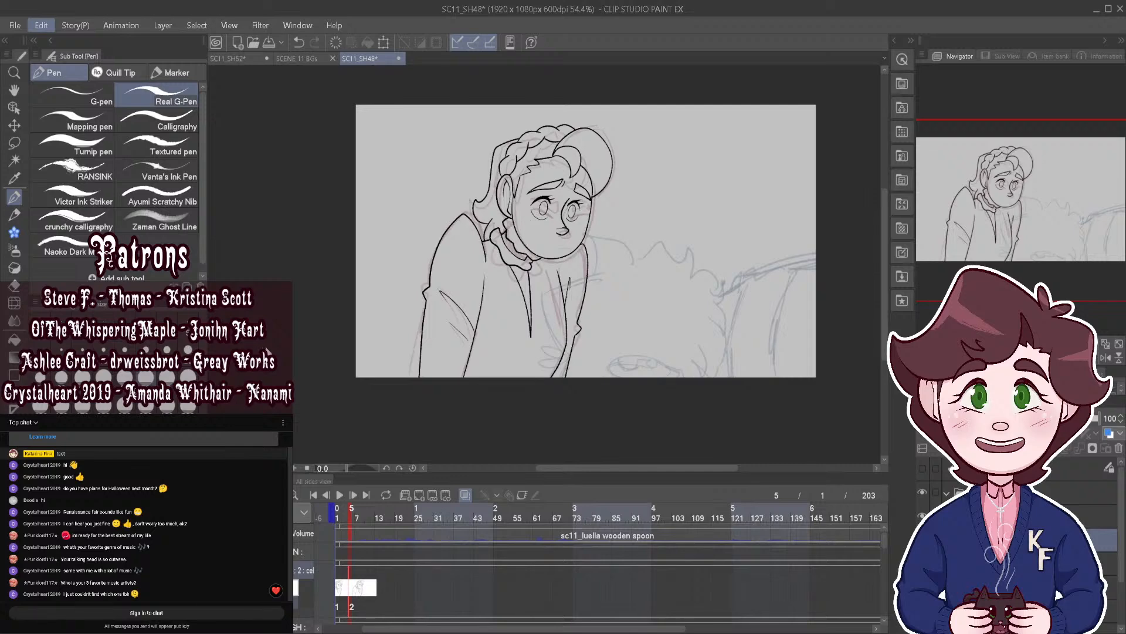
# Step: Transform the cel 2 drawing by shifting its upper edge slightly down and sideways while its base stays in place
pyautogui.hotkey('ctrl', 't')
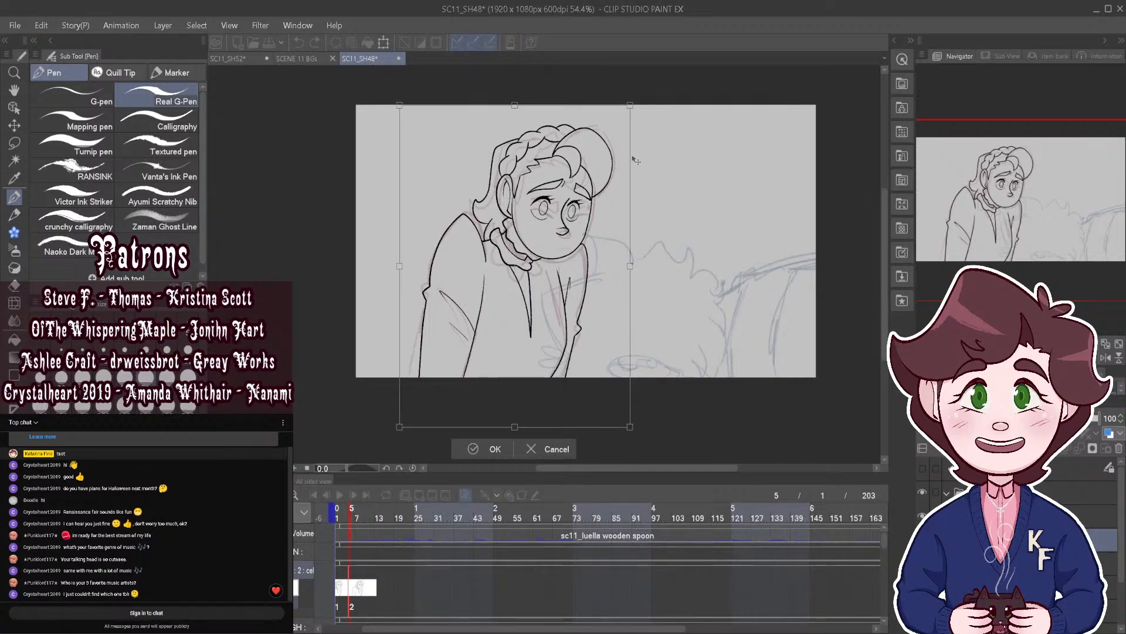
pyautogui.moveTo(515, 108); pyautogui.dragTo(516, 111)
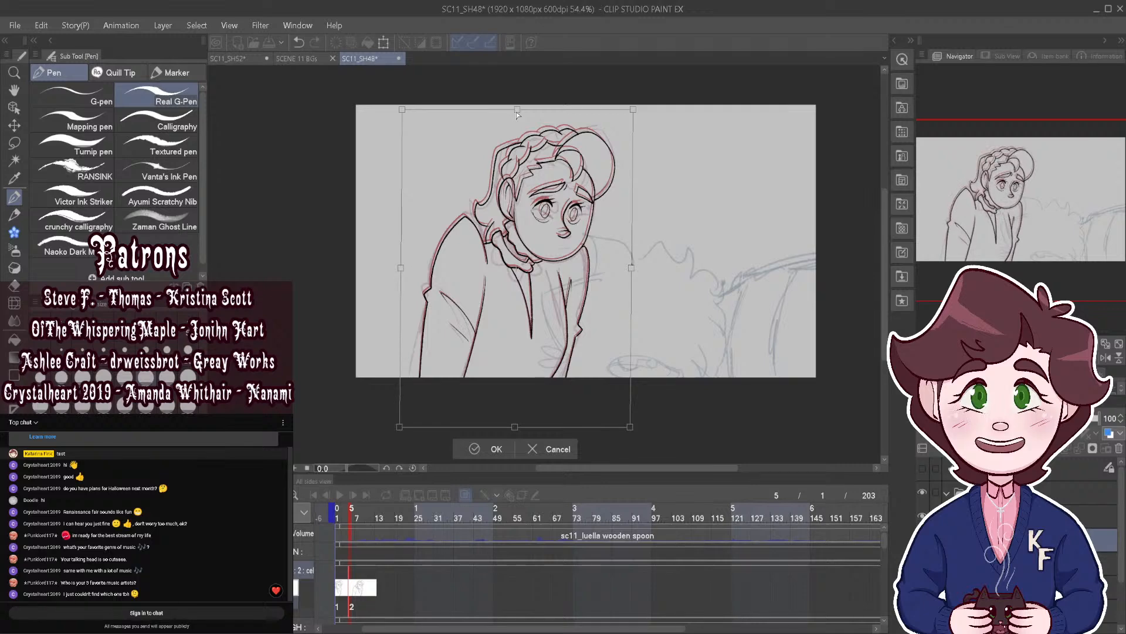
pyautogui.press('Return')
# Step: Erase the lashes, irises and lower lid lines of both eyes in cel 2, keeping the brows and nose line
pyautogui.scroll(3, 556, 176)
pyautogui.scroll(3, 557, 176)
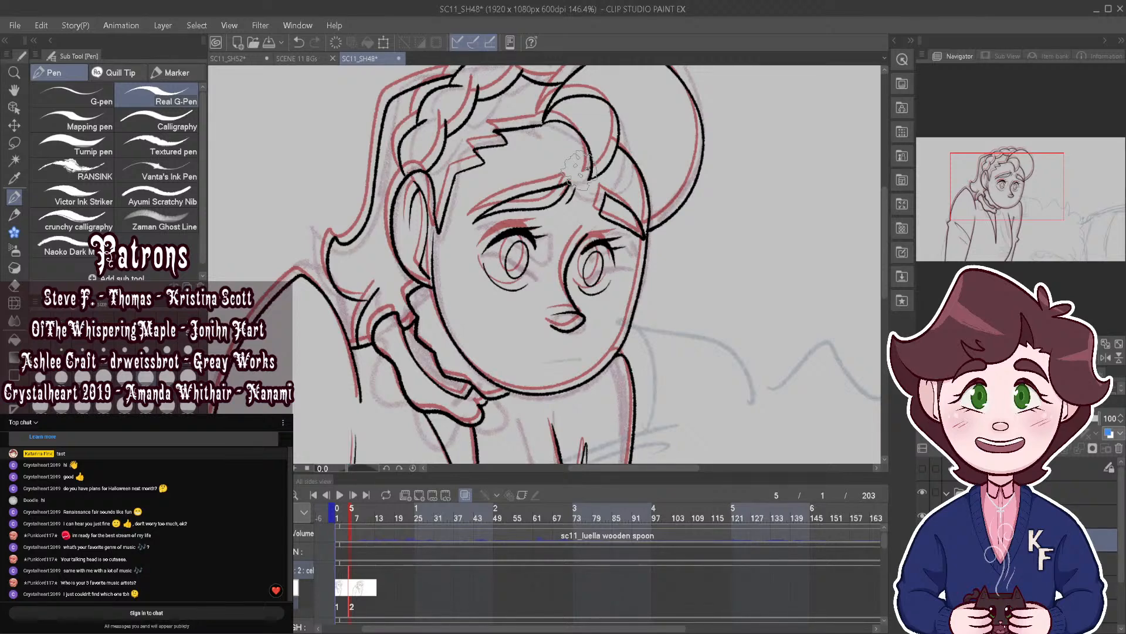
pyautogui.scroll(2, 506, 228)
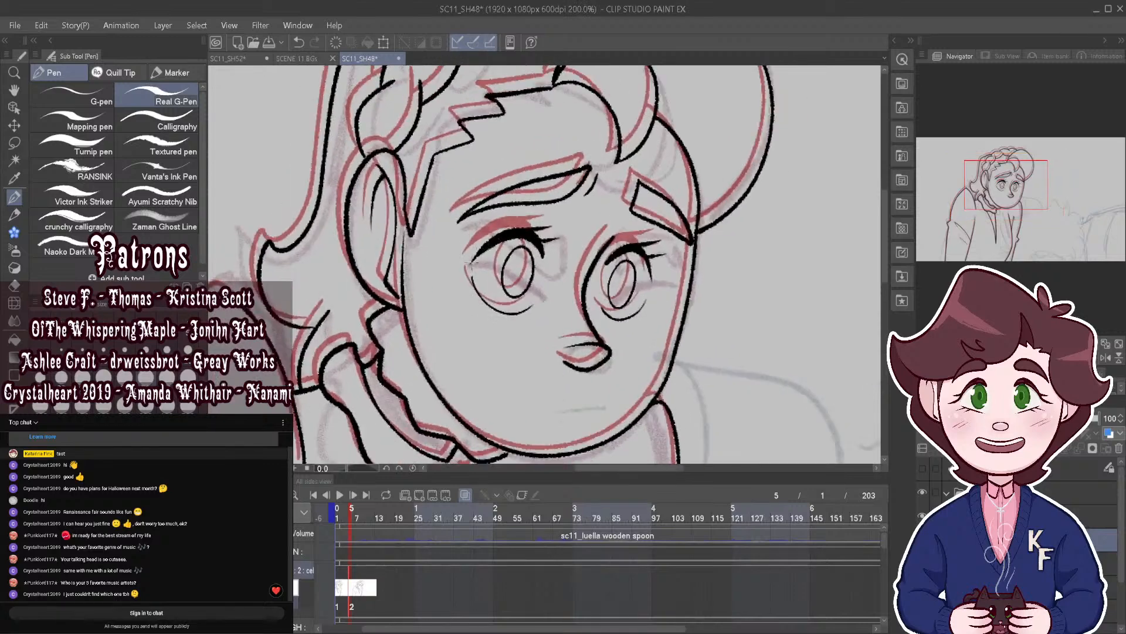
pyautogui.moveTo(488, 245)
pyautogui.mouseDown()
pyautogui.moveTo(536, 232)
pyautogui.moveTo(545, 251)
pyautogui.moveTo(639, 245)
pyautogui.moveTo(652, 270)
pyautogui.moveTo(613, 249)
pyautogui.mouseUp()
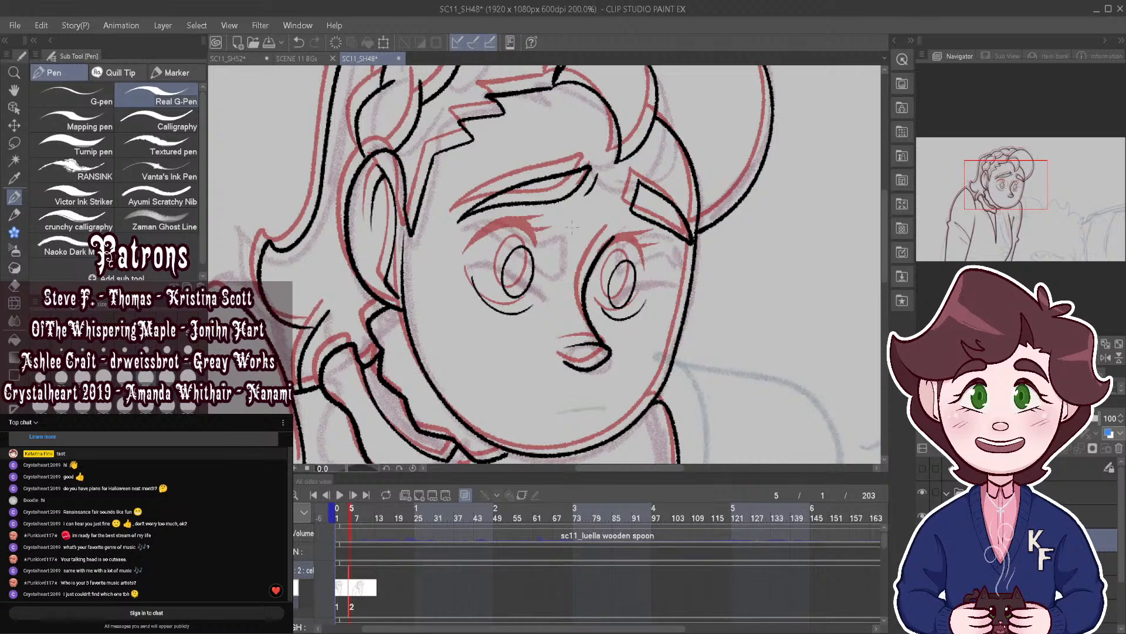
pyautogui.moveTo(485, 311)
pyautogui.mouseDown()
pyautogui.moveTo(519, 312)
pyautogui.moveTo(503, 276)
pyautogui.moveTo(531, 252)
pyautogui.mouseUp()
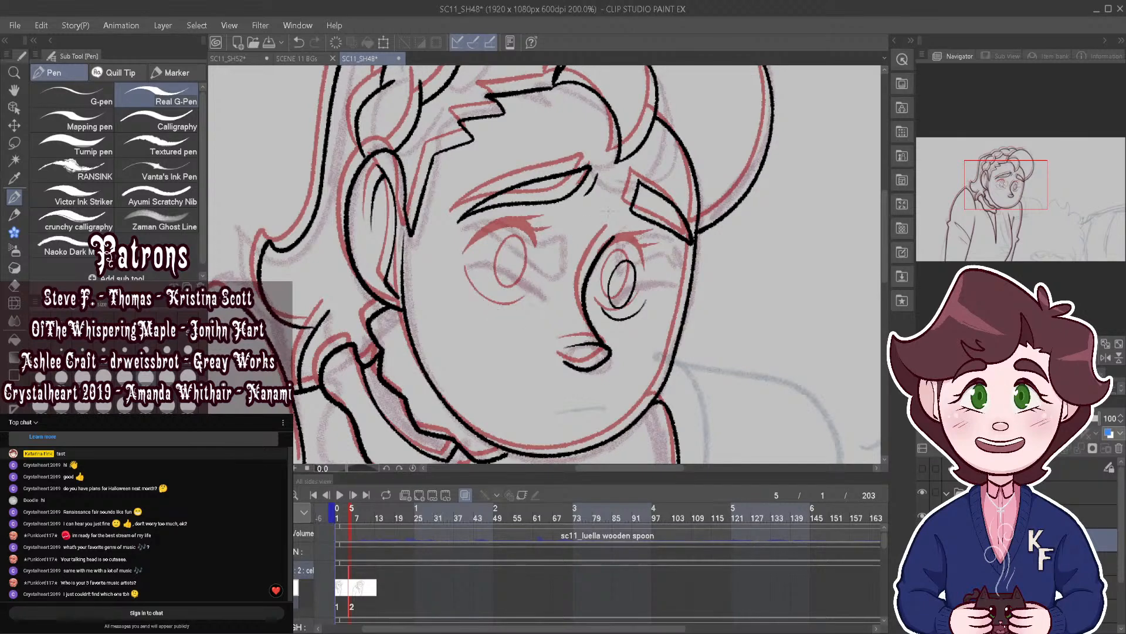
pyautogui.moveTo(616, 272); pyautogui.dragTo(642, 293)
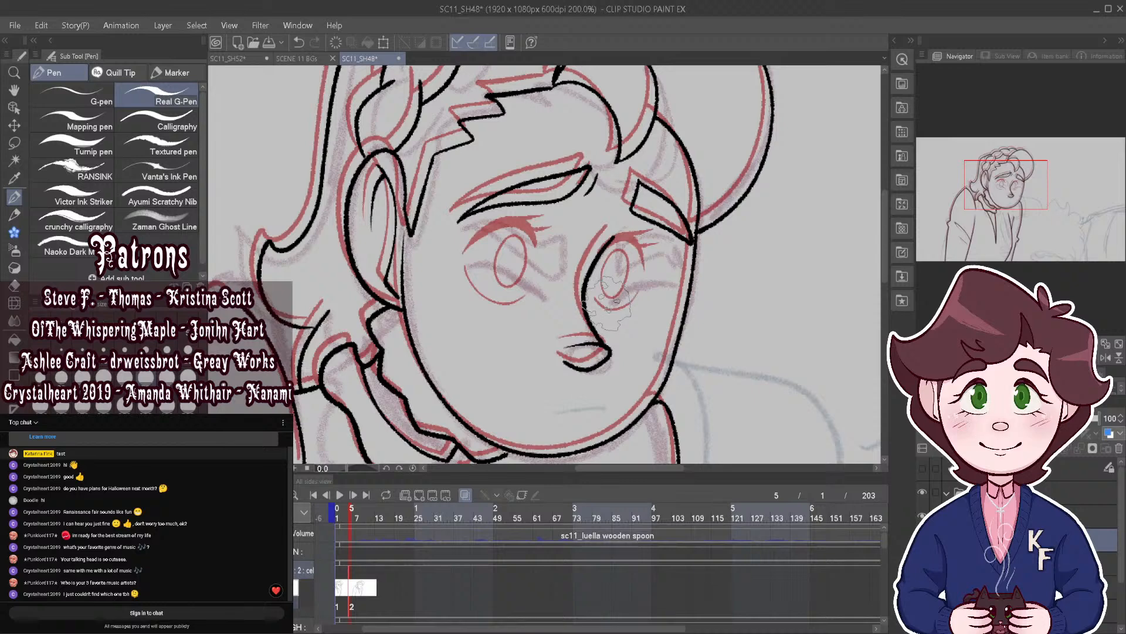
# Step: Ink the near eye's closed lid in cel 2 as a thick tapered curve sloping down toward the nose
pyautogui.scroll(3, 610, 302)
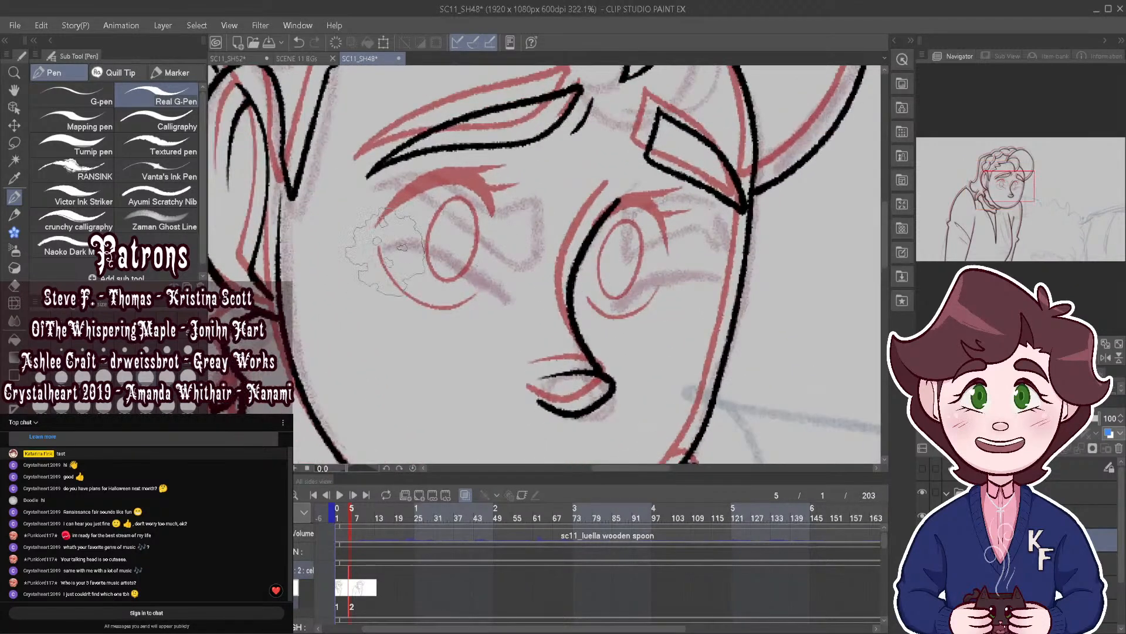
pyautogui.moveTo(381, 250)
pyautogui.mouseDown()
pyautogui.moveTo(453, 264)
pyautogui.moveTo(510, 308)
pyautogui.mouseUp()
pyautogui.moveTo(384, 249)
pyautogui.mouseDown()
pyautogui.moveTo(462, 251)
pyautogui.moveTo(513, 311)
pyautogui.mouseUp()
pyautogui.moveTo(431, 252); pyautogui.dragTo(498, 296)
pyautogui.moveTo(387, 249); pyautogui.dragTo(501, 296)
pyautogui.moveTo(447, 250); pyautogui.dragTo(462, 270)
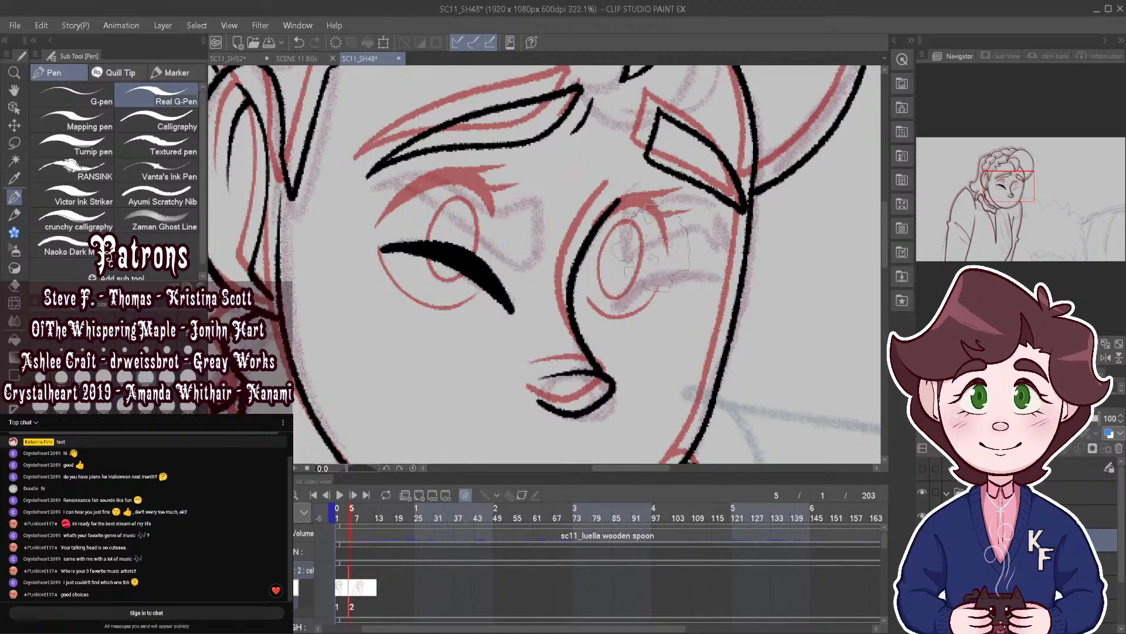
# Step: Ink the far eye's closed lid as a thick tapered arc in cel 2 and erase both raised brows with the crease between them
pyautogui.moveTo(621, 318)
pyautogui.mouseDown()
pyautogui.moveTo(650, 289)
pyautogui.moveTo(692, 281)
pyautogui.moveTo(651, 277)
pyautogui.moveTo(696, 268)
pyautogui.moveTo(720, 286)
pyautogui.moveTo(694, 276)
pyautogui.moveTo(644, 291)
pyautogui.moveTo(694, 268)
pyautogui.moveTo(711, 280)
pyautogui.moveTo(683, 270)
pyautogui.moveTo(634, 288)
pyautogui.mouseUp()
pyautogui.moveTo(578, 94); pyautogui.dragTo(372, 175)
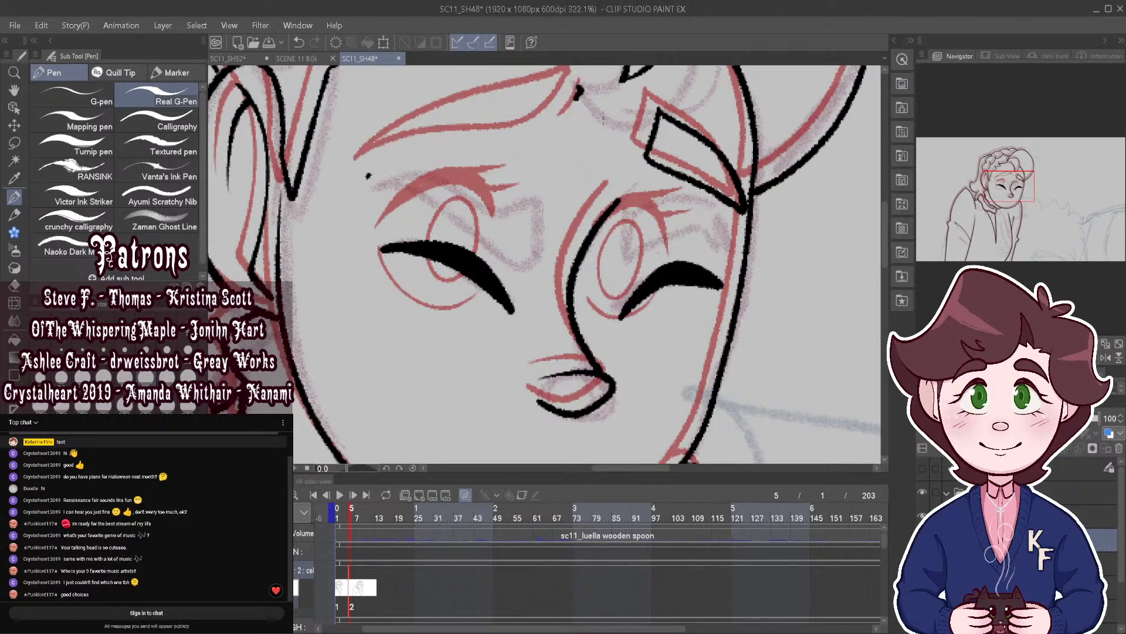
pyautogui.click(367, 179)
pyautogui.moveTo(651, 129)
pyautogui.mouseDown()
pyautogui.moveTo(705, 144)
pyautogui.moveTo(658, 109)
pyautogui.mouseUp()
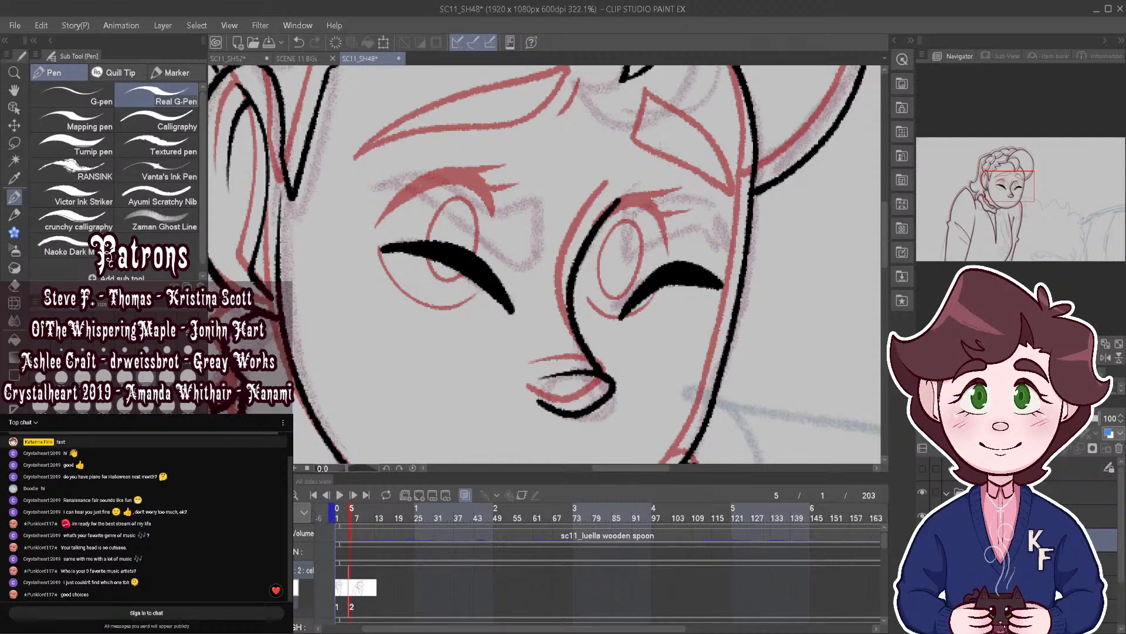
# Step: Ink lowered, furrowed brows over both closed eyes in cel 2, with a short crease line between them
pyautogui.moveTo(372, 188)
pyautogui.mouseDown()
pyautogui.moveTo(505, 258)
pyautogui.moveTo(541, 252)
pyautogui.moveTo(436, 183)
pyautogui.moveTo(545, 217)
pyautogui.moveTo(541, 250)
pyautogui.moveTo(568, 214)
pyautogui.moveTo(563, 263)
pyautogui.mouseUp()
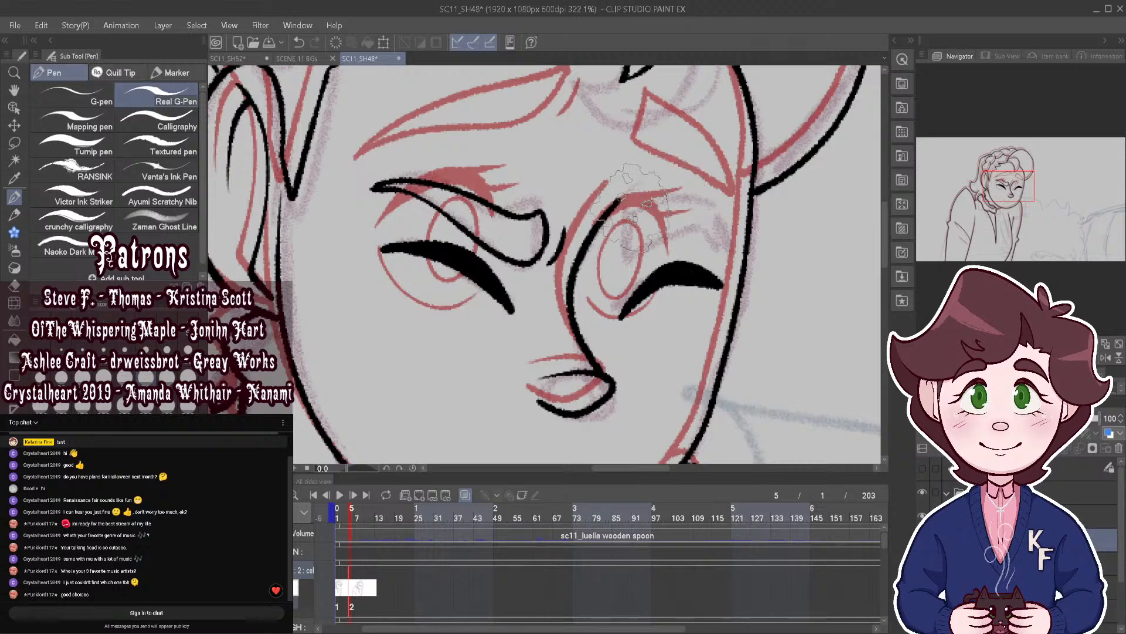
pyautogui.moveTo(627, 208)
pyautogui.mouseDown()
pyautogui.moveTo(630, 256)
pyautogui.moveTo(725, 239)
pyautogui.moveTo(672, 212)
pyautogui.moveTo(725, 208)
pyautogui.moveTo(747, 227)
pyautogui.mouseUp()
pyautogui.scroll(-5, 745, 232)
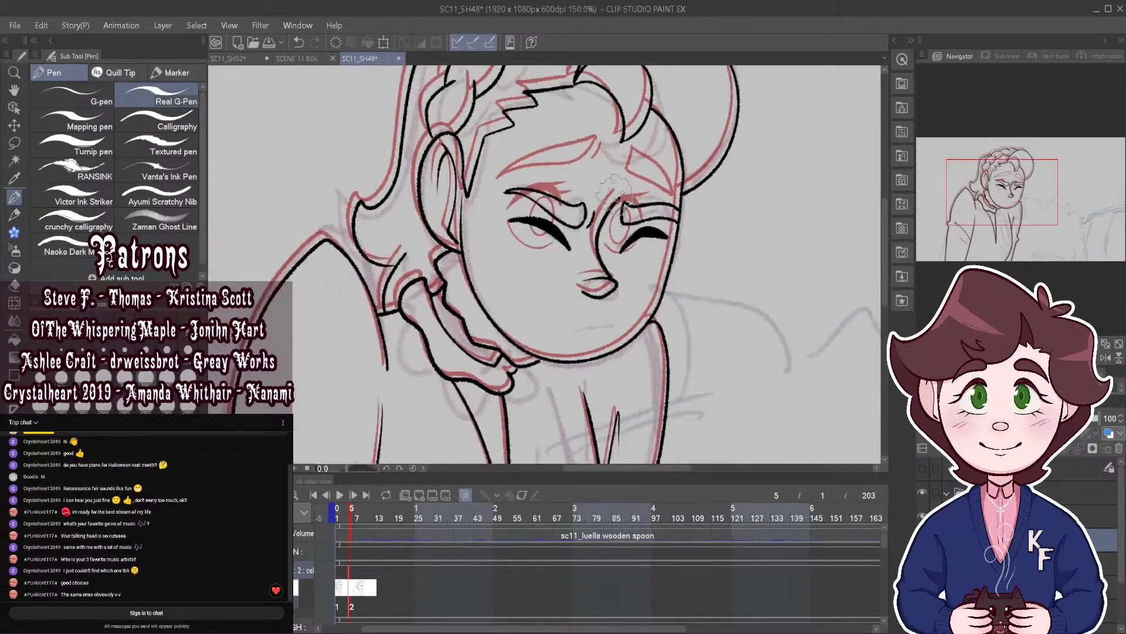
# Step: Erase the forehead hair curl in cel 2 and re-ink it as a rounded, hooked lock over the brow
pyautogui.scroll(-4, 618, 264)
pyautogui.scroll(4, 651, 152)
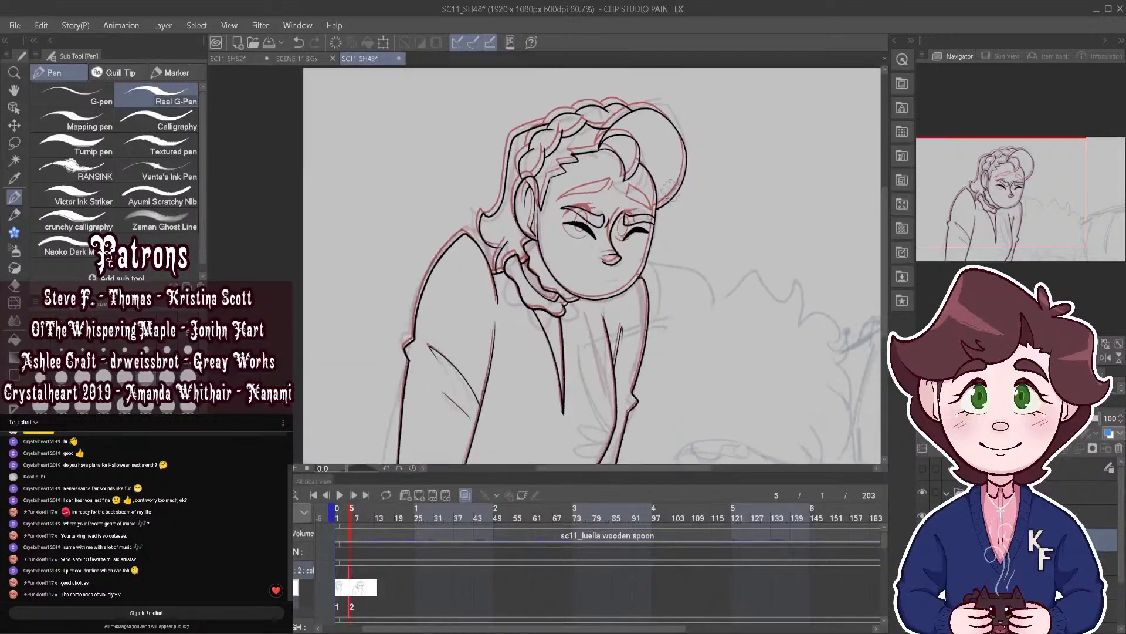
pyautogui.scroll(1, 639, 126)
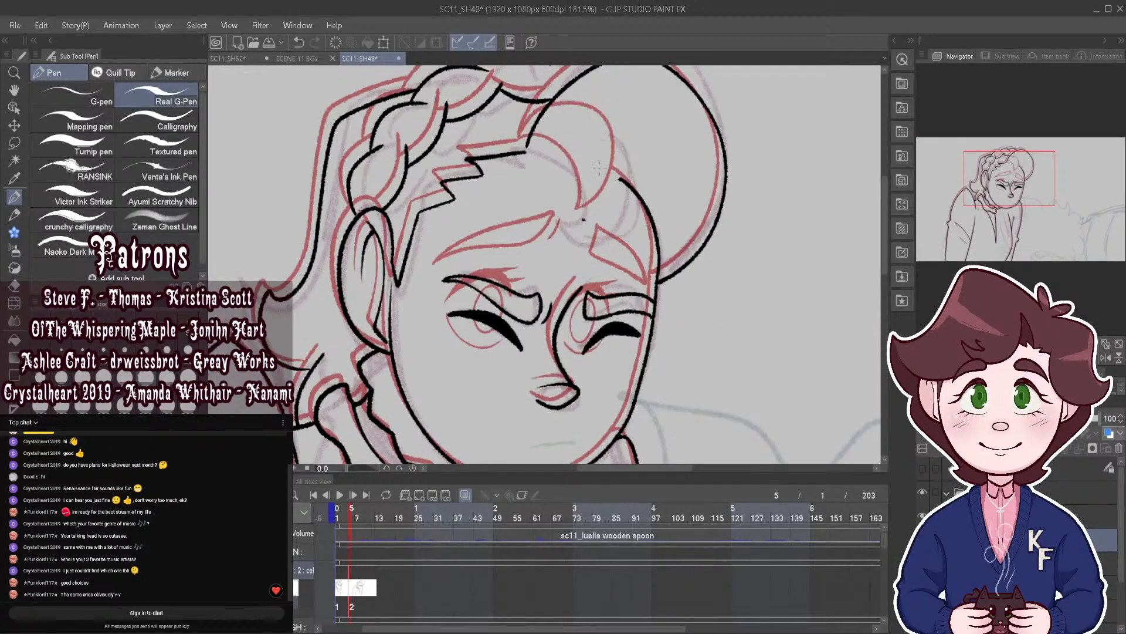
pyautogui.scroll(2, 561, 156)
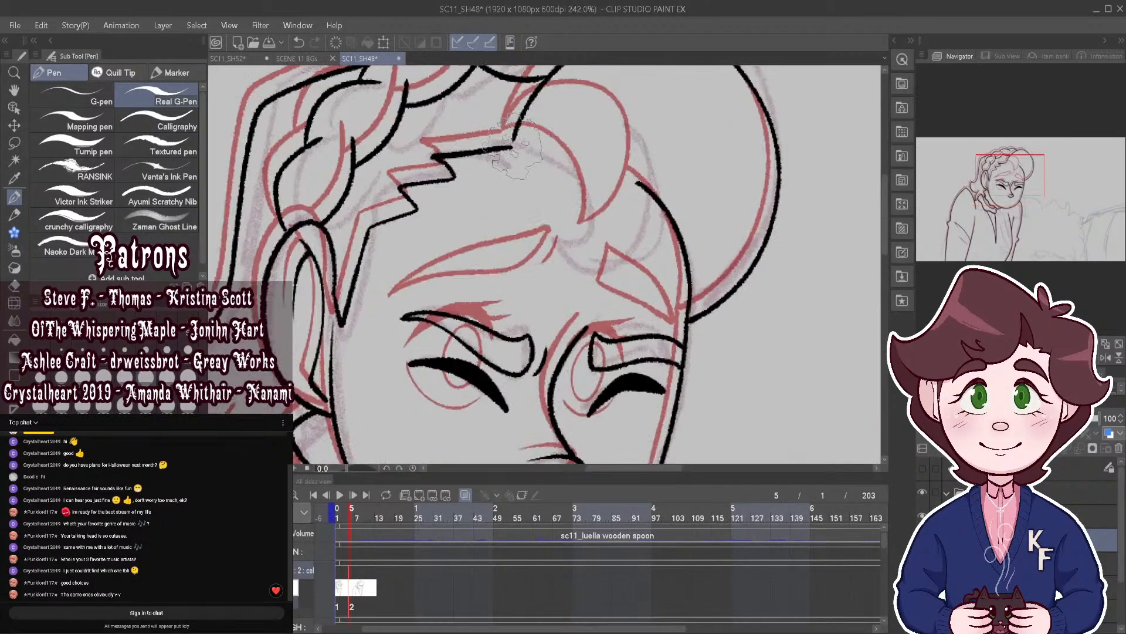
pyautogui.moveTo(565, 207)
pyautogui.mouseDown()
pyautogui.moveTo(618, 213)
pyautogui.moveTo(653, 155)
pyautogui.moveTo(627, 107)
pyautogui.moveTo(577, 93)
pyautogui.moveTo(521, 134)
pyautogui.mouseUp()
pyautogui.scroll(-3, 521, 136)
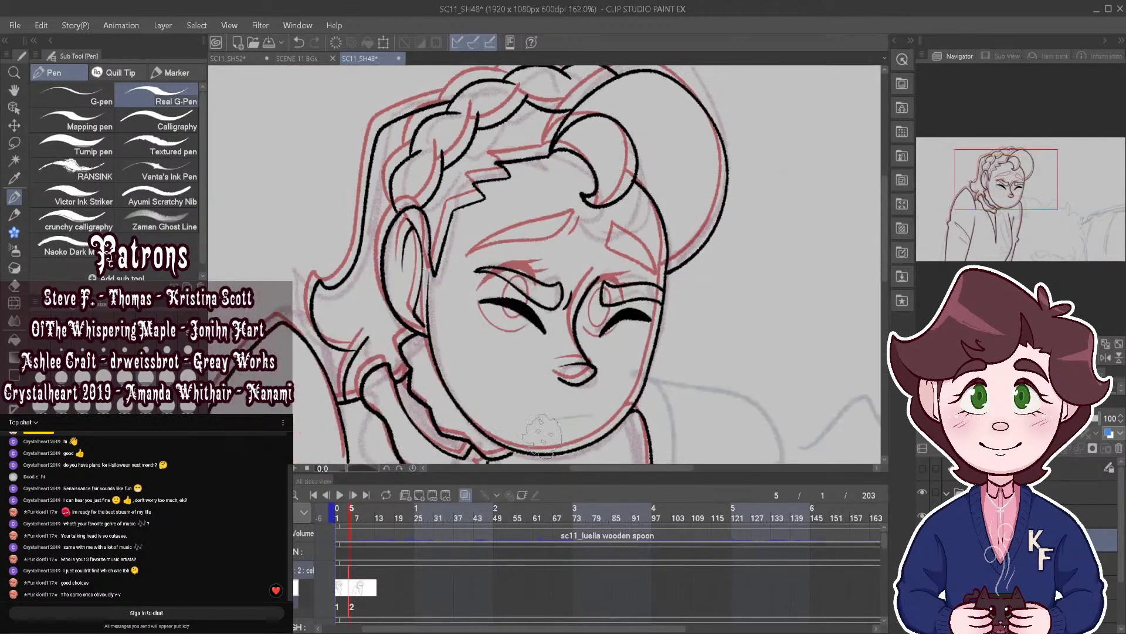
# Step: Scrub the timeline between frames 2 and 6 to compare the open-eyed and closed-eyed drawings
pyautogui.click(348, 516)
pyautogui.click(354, 516)
pyautogui.scroll(-5, 681, 292)
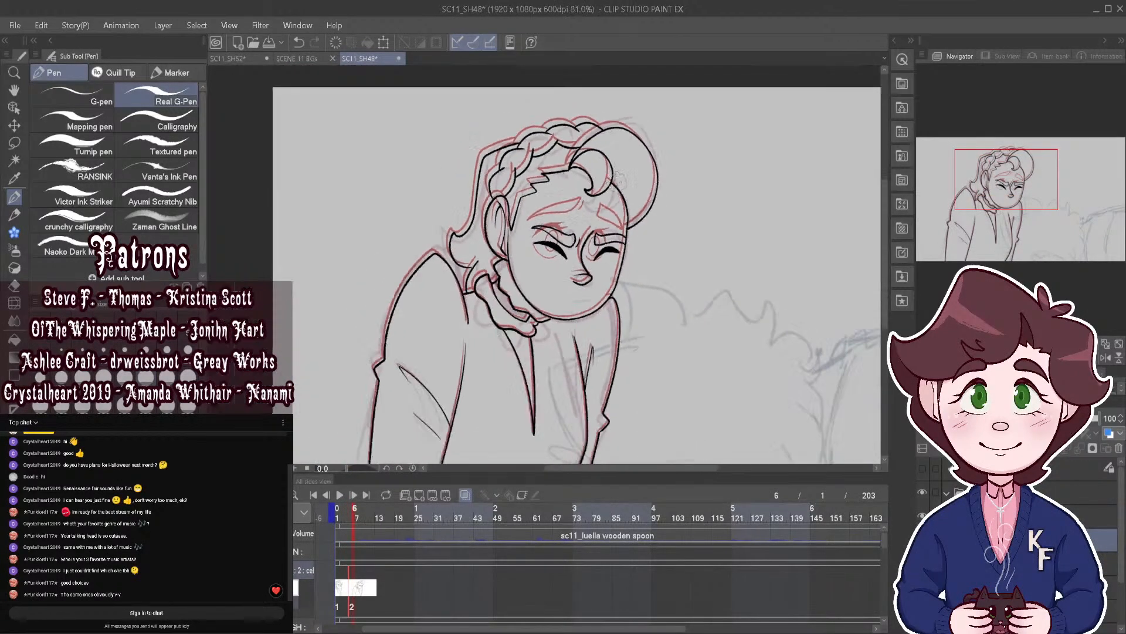
pyautogui.scroll(1, 681, 291)
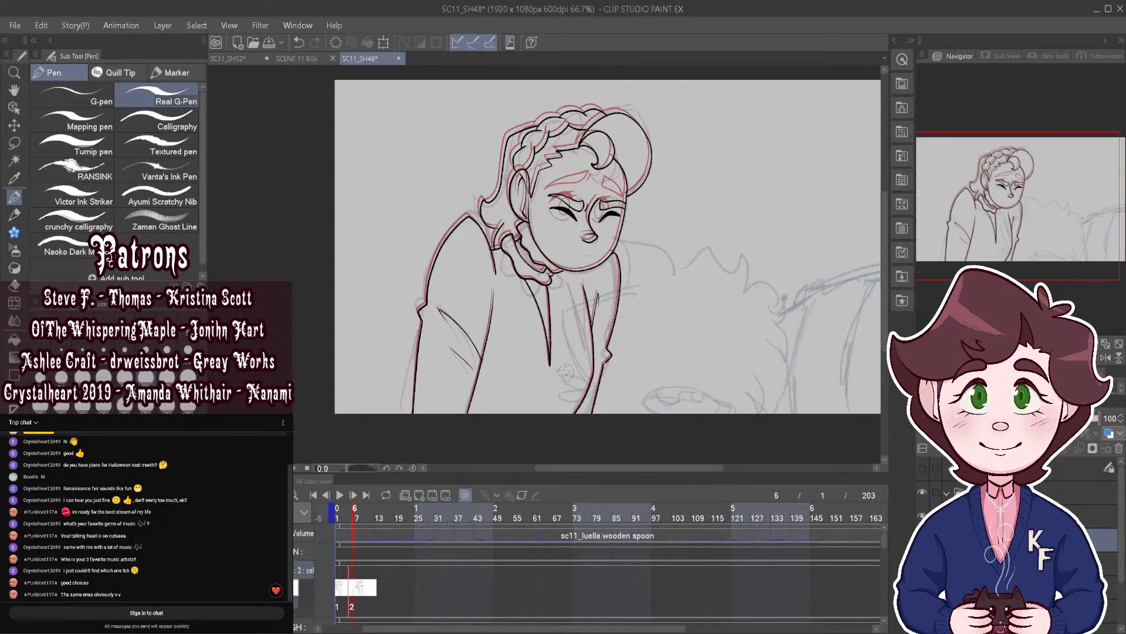
pyautogui.click(340, 514)
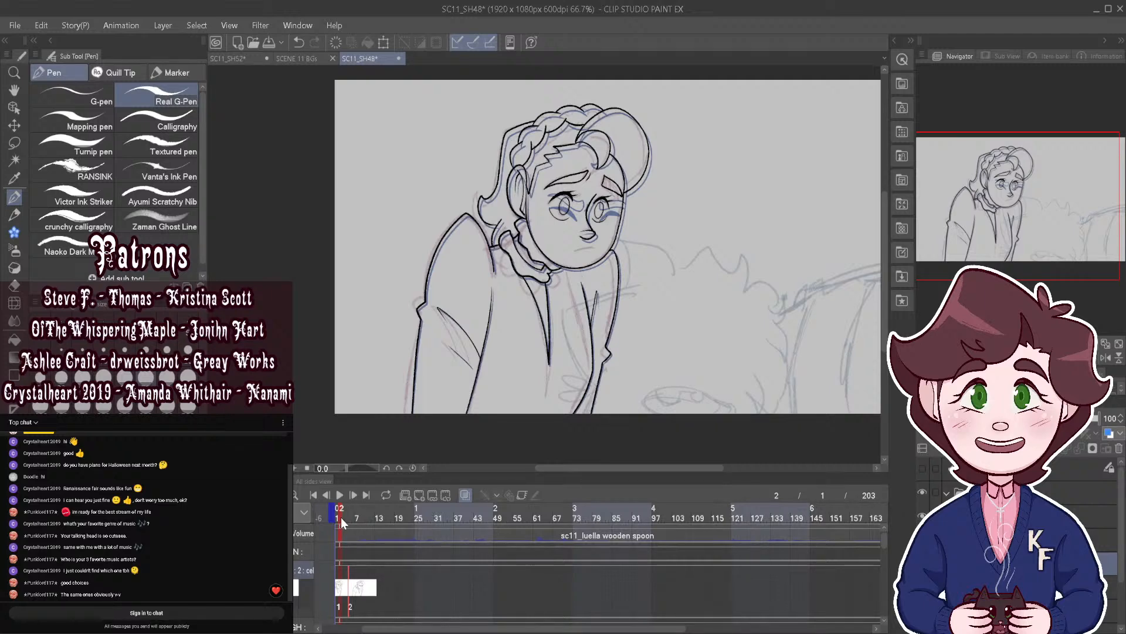
pyautogui.moveTo(346, 516); pyautogui.dragTo(350, 518)
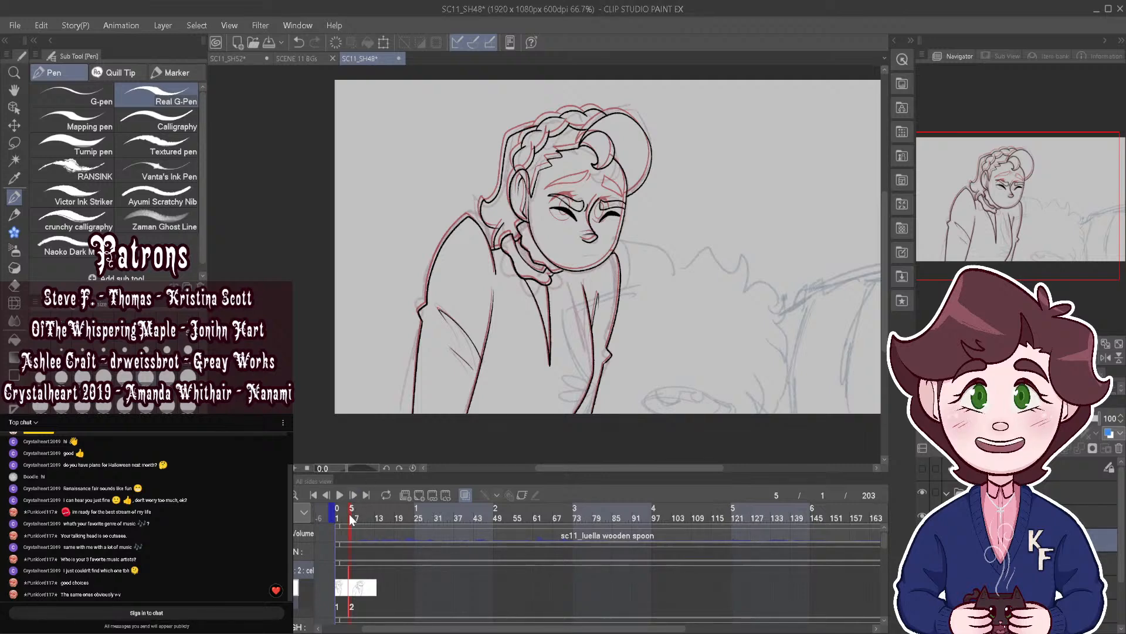
pyautogui.moveTo(349, 514); pyautogui.dragTo(350, 516)
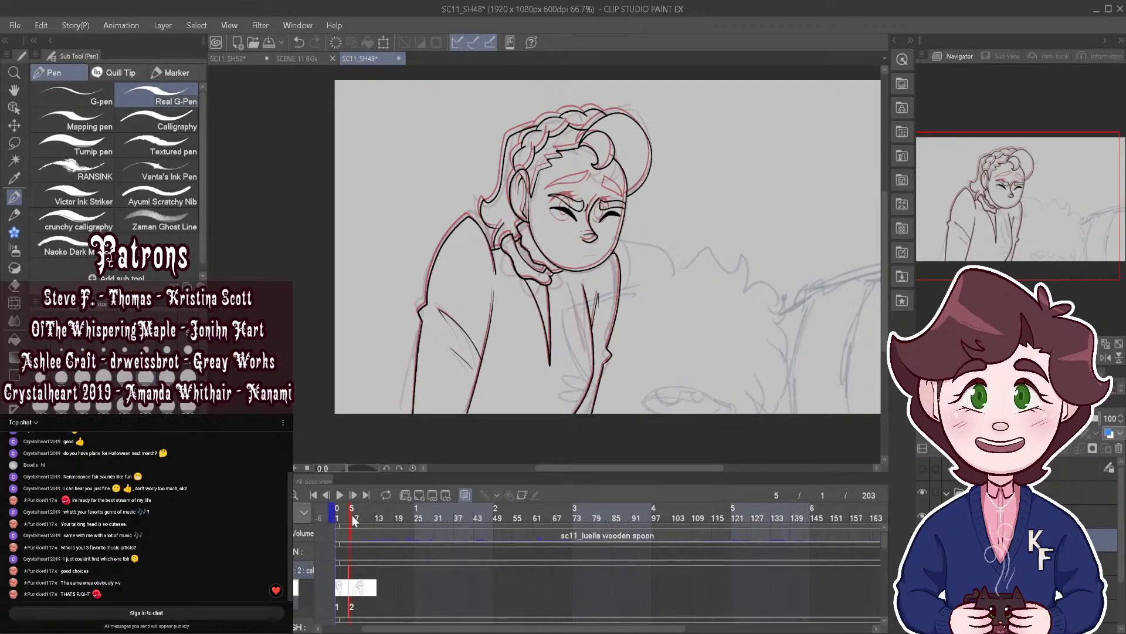
# Step: Add a new empty cel 3 at frame 7 of the timeline
pyautogui.moveTo(355, 515); pyautogui.dragTo(355, 515)
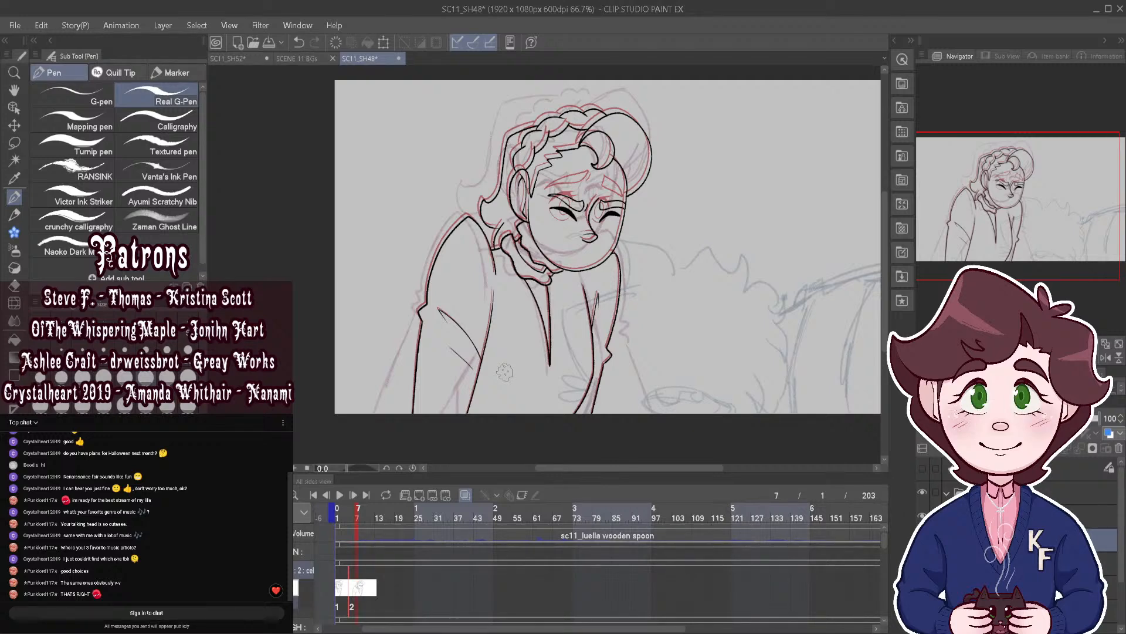
pyautogui.click(419, 494)
pyautogui.scroll(-1, 473, 349)
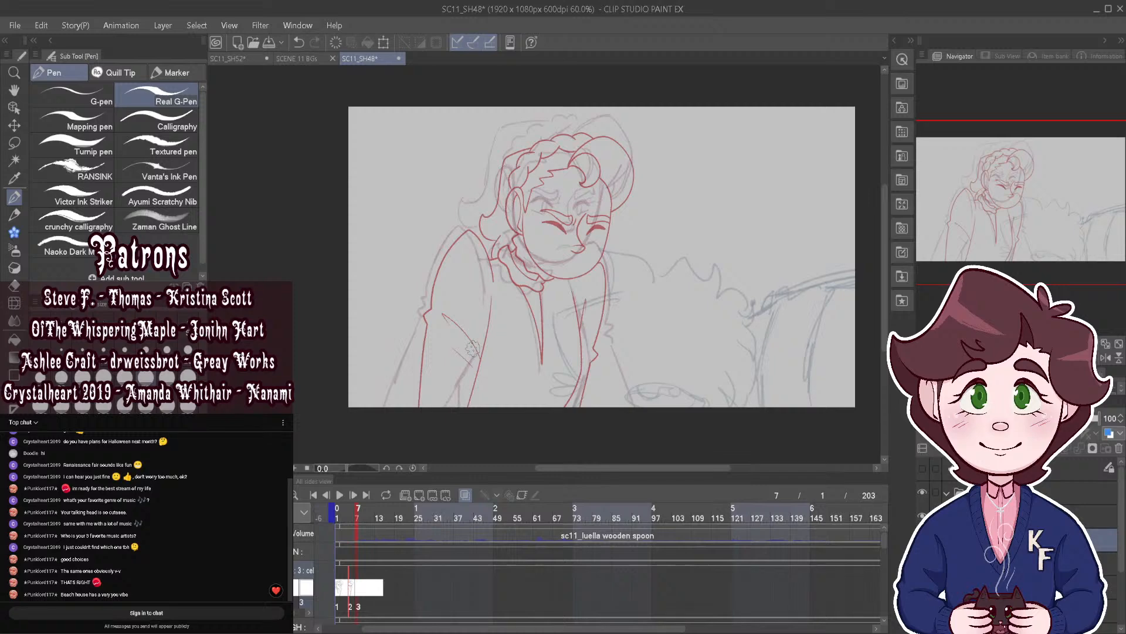
# Step: Ink the near ear in cel 3 over the rough sketch, with its outer contour and inner fold lines
pyautogui.scroll(-1, 547, 240)
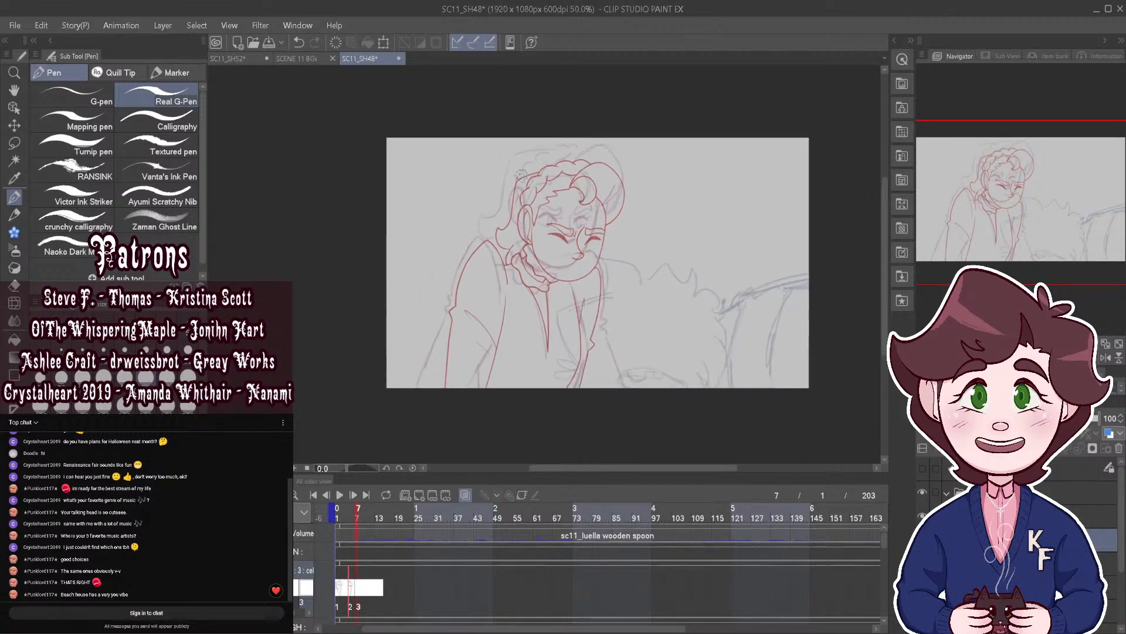
pyautogui.scroll(3, 531, 209)
pyautogui.scroll(2, 530, 207)
pyautogui.moveTo(519, 219)
pyautogui.mouseDown()
pyautogui.moveTo(514, 177)
pyautogui.moveTo(476, 207)
pyautogui.moveTo(516, 286)
pyautogui.moveTo(488, 222)
pyautogui.moveTo(491, 154)
pyautogui.moveTo(483, 209)
pyautogui.mouseUp()
pyautogui.scroll(2, 516, 265)
pyautogui.scroll(-2, 513, 191)
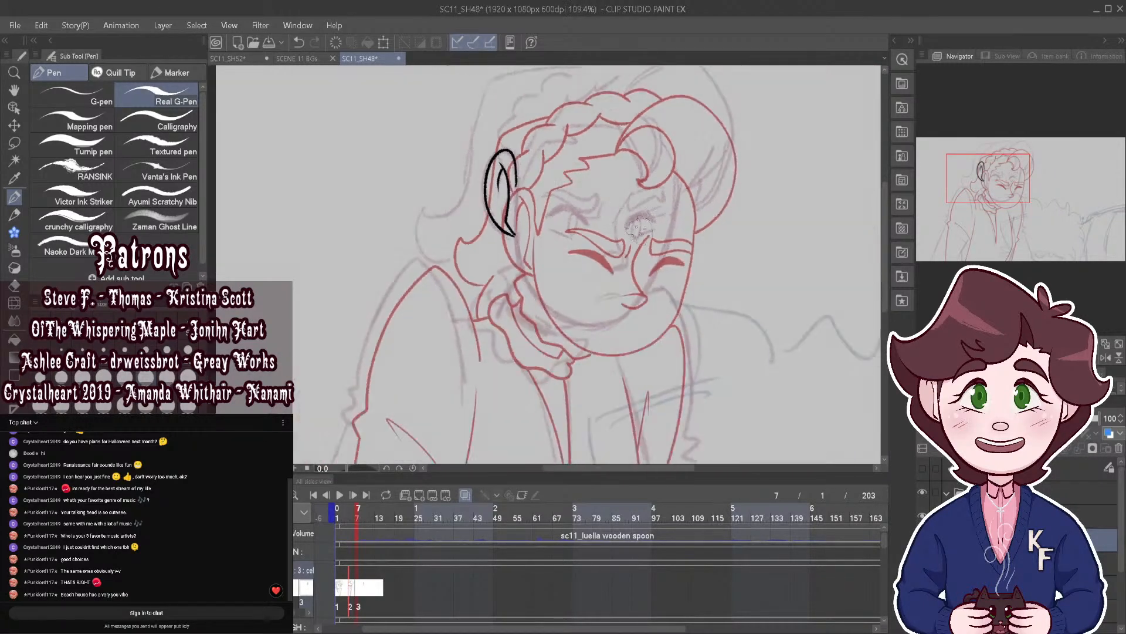
# Step: Hide the onion skin and ink the face outline in cel 3 as one curve from the ear around the chin to the far temple
pyautogui.scroll(2, 592, 246)
pyautogui.scroll(1, 586, 217)
pyautogui.moveTo(447, 154)
pyautogui.mouseDown()
pyautogui.moveTo(467, 321)
pyautogui.moveTo(514, 371)
pyautogui.moveTo(602, 399)
pyautogui.mouseUp()
pyautogui.click(463, 495)
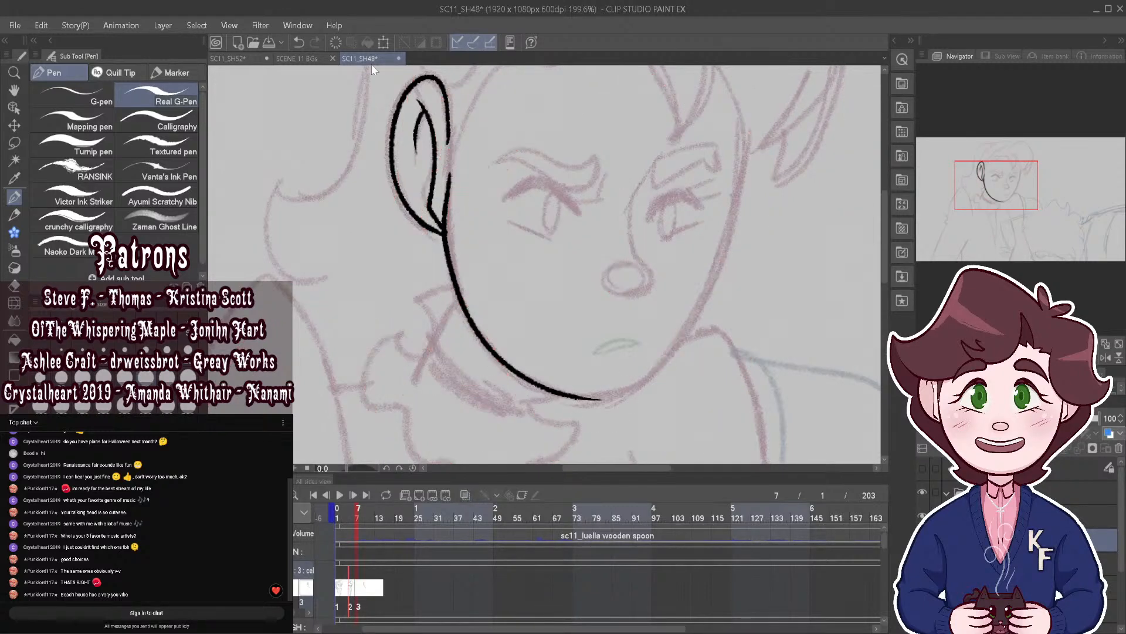
pyautogui.hotkey('ctrl', 'z')
pyautogui.moveTo(447, 149)
pyautogui.mouseDown()
pyautogui.moveTo(458, 306)
pyautogui.moveTo(502, 373)
pyautogui.moveTo(573, 404)
pyautogui.moveTo(632, 387)
pyautogui.moveTo(688, 342)
pyautogui.moveTo(740, 179)
pyautogui.mouseUp()
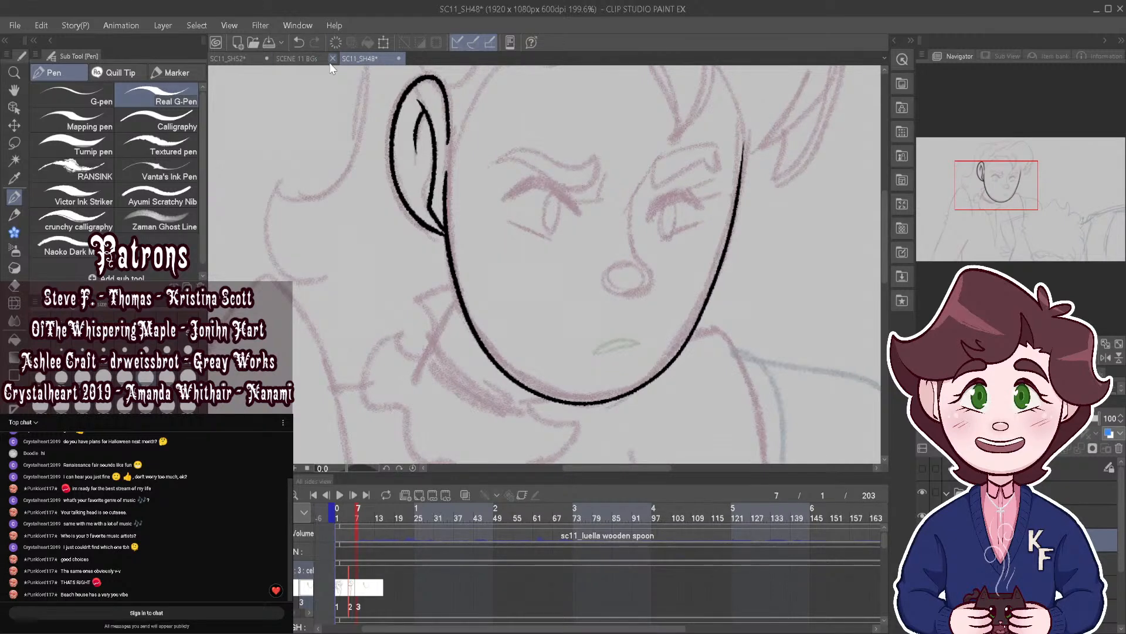
pyautogui.scroll(-3, 608, 171)
pyautogui.scroll(2, 615, 142)
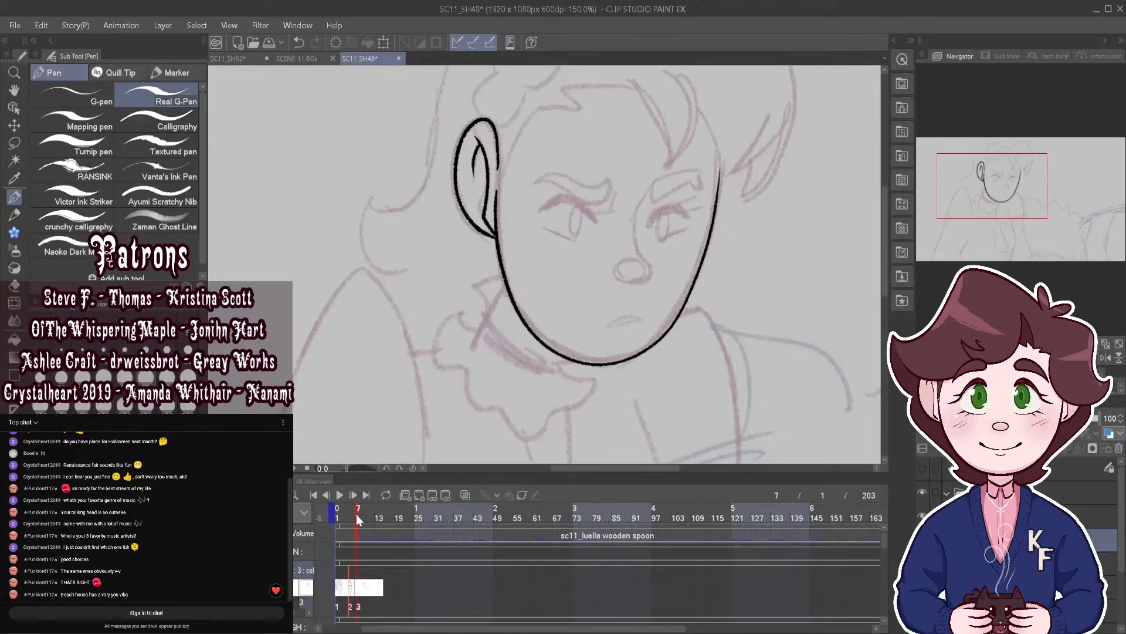
# Step: Turn the onion skin back on and ink the near shoulder in cel 3, from the inner sleeve seam over its peak to the sleeve's outer notch
pyautogui.moveTo(356, 514)
pyautogui.mouseDown()
pyautogui.moveTo(346, 512)
pyautogui.moveTo(357, 514)
pyautogui.mouseUp()
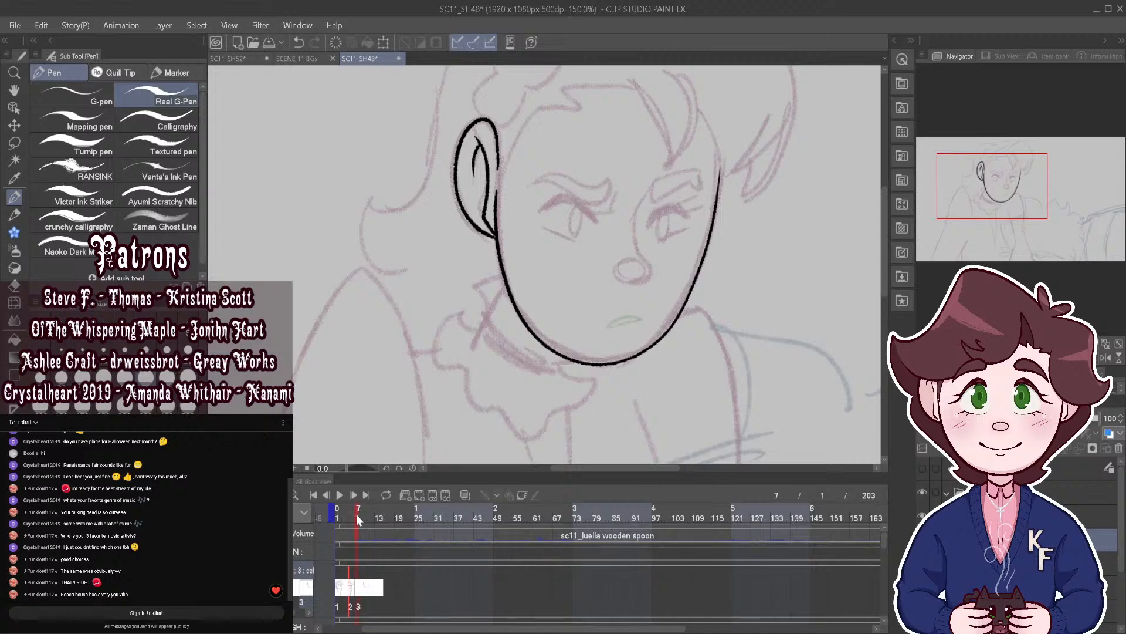
pyautogui.click(464, 494)
pyautogui.scroll(-3, 662, 193)
pyautogui.moveTo(598, 287); pyautogui.dragTo(667, 249)
pyautogui.scroll(3, 668, 249)
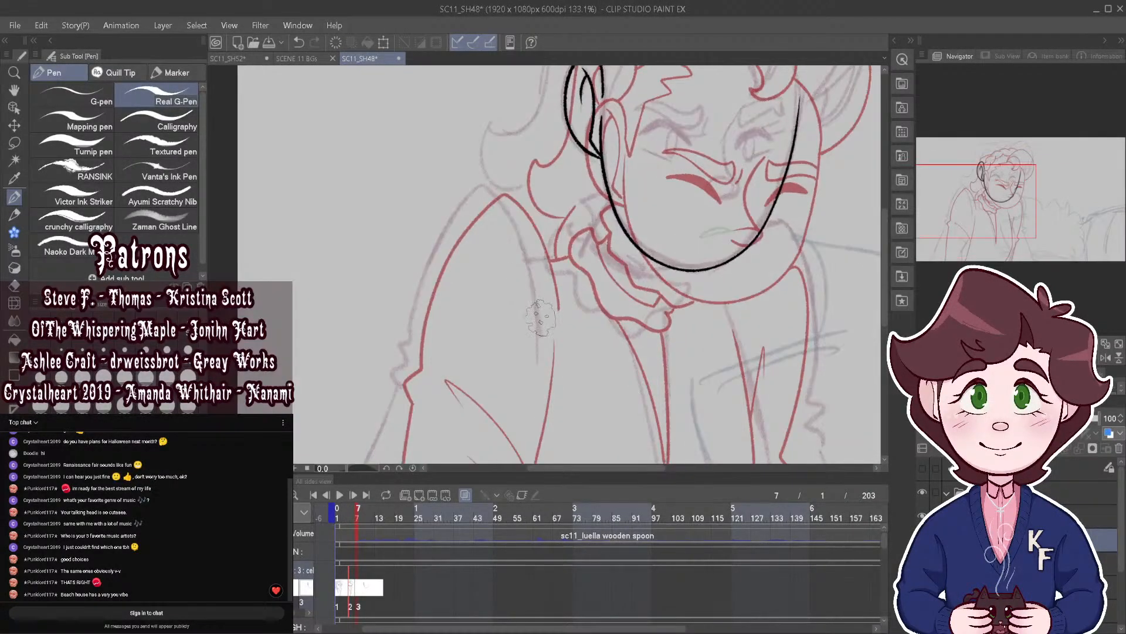
pyautogui.moveTo(528, 252)
pyautogui.mouseDown()
pyautogui.moveTo(480, 183)
pyautogui.moveTo(411, 311)
pyautogui.moveTo(392, 379)
pyautogui.moveTo(404, 398)
pyautogui.mouseUp()
# Step: Ink both edges of the near lower sleeve in cel 3 down to the frame's lower edge, plus the diagonal elbow folds
pyautogui.scroll(-7, 514, 240)
pyautogui.scroll(6, 467, 367)
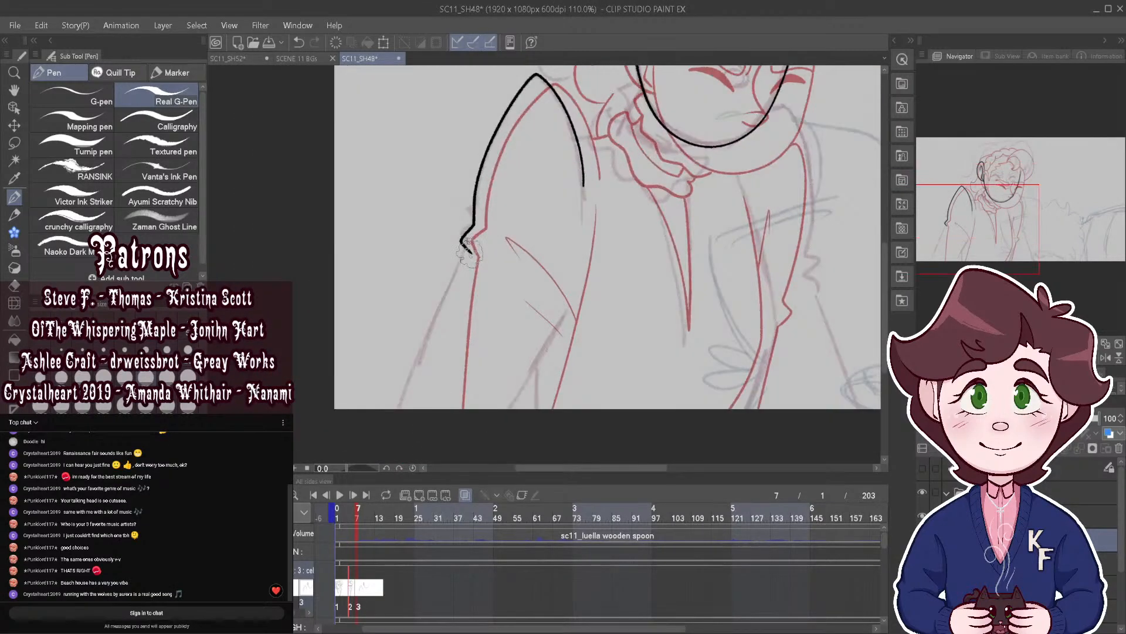
pyautogui.moveTo(470, 252); pyautogui.dragTo(403, 410)
pyautogui.moveTo(505, 416); pyautogui.dragTo(568, 309)
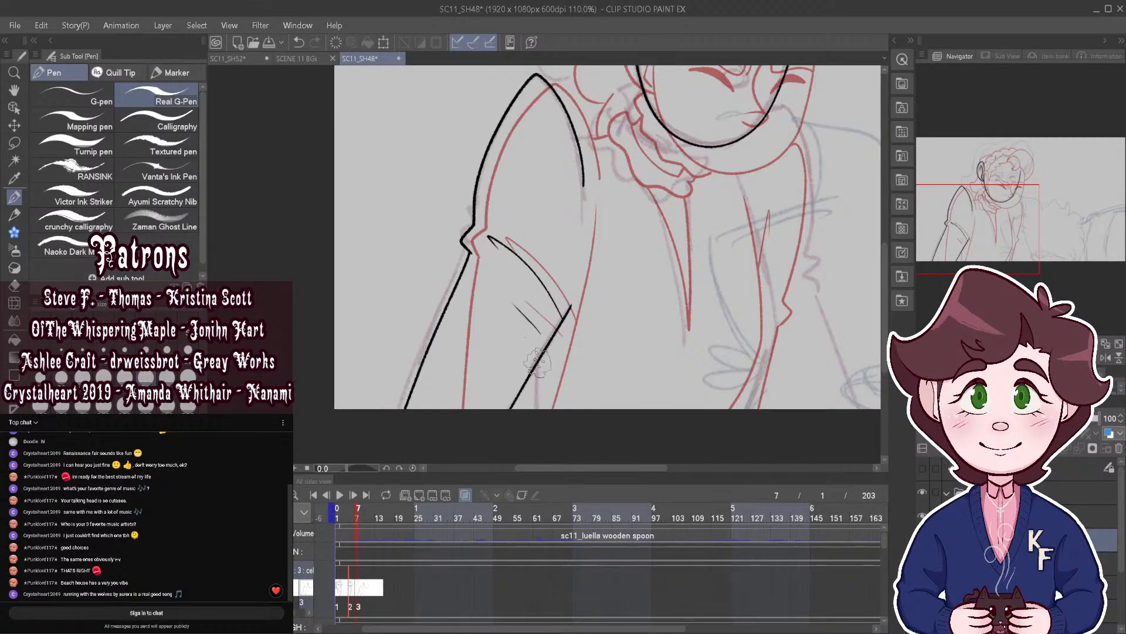
# Step: Ink the upper collar ruffle in cel 3 as a wavy band below the ear and jaw, with the neckband line beneath it
pyautogui.scroll(-4, 517, 317)
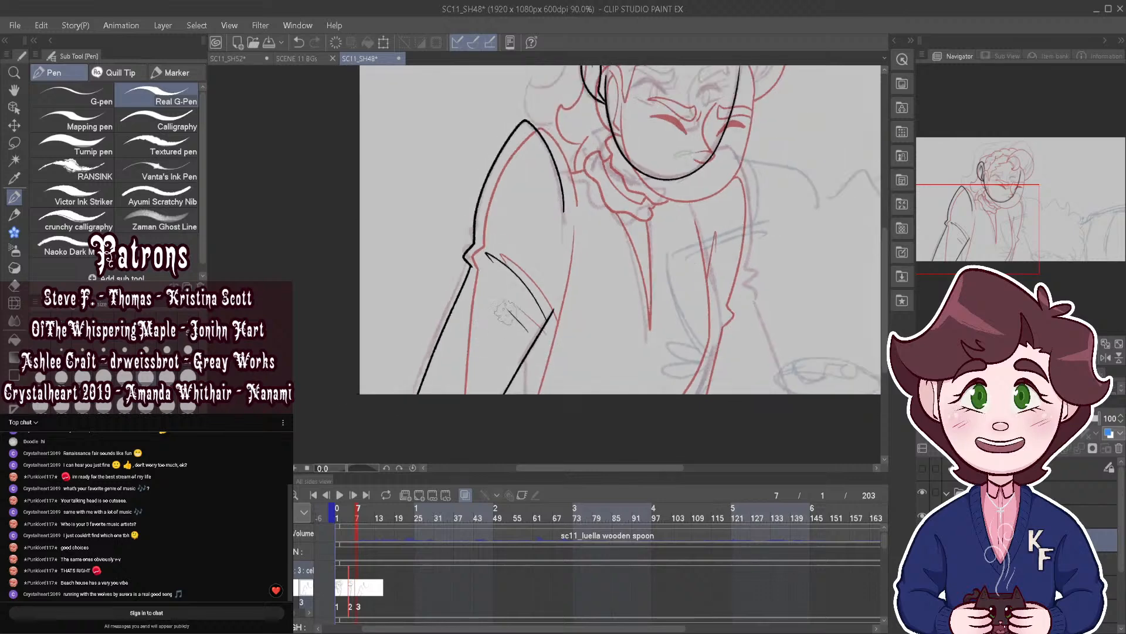
pyautogui.scroll(7, 585, 157)
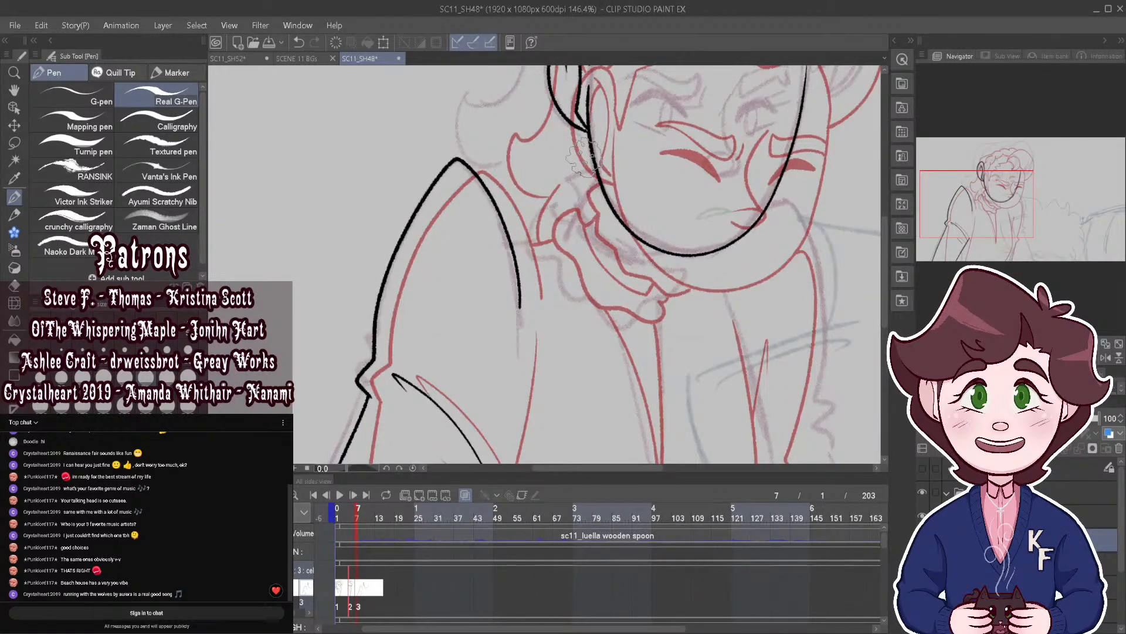
pyautogui.scroll(4, 584, 157)
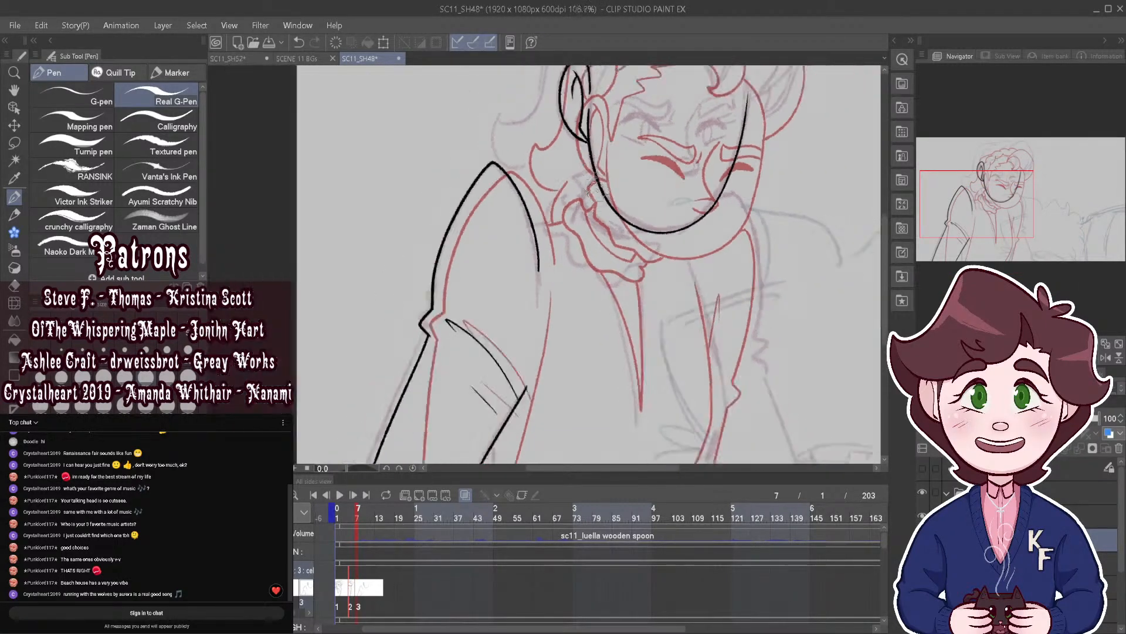
pyautogui.moveTo(579, 179)
pyautogui.mouseDown()
pyautogui.moveTo(549, 205)
pyautogui.moveTo(583, 285)
pyautogui.moveTo(646, 327)
pyautogui.moveTo(724, 318)
pyautogui.mouseUp()
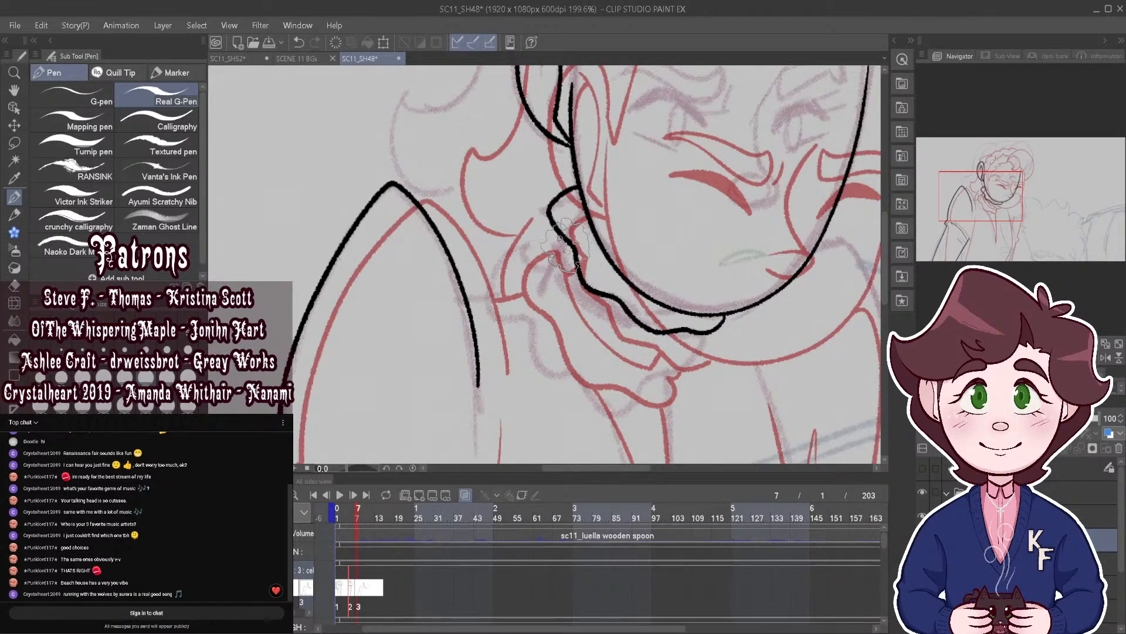
pyautogui.moveTo(557, 262); pyautogui.dragTo(635, 335)
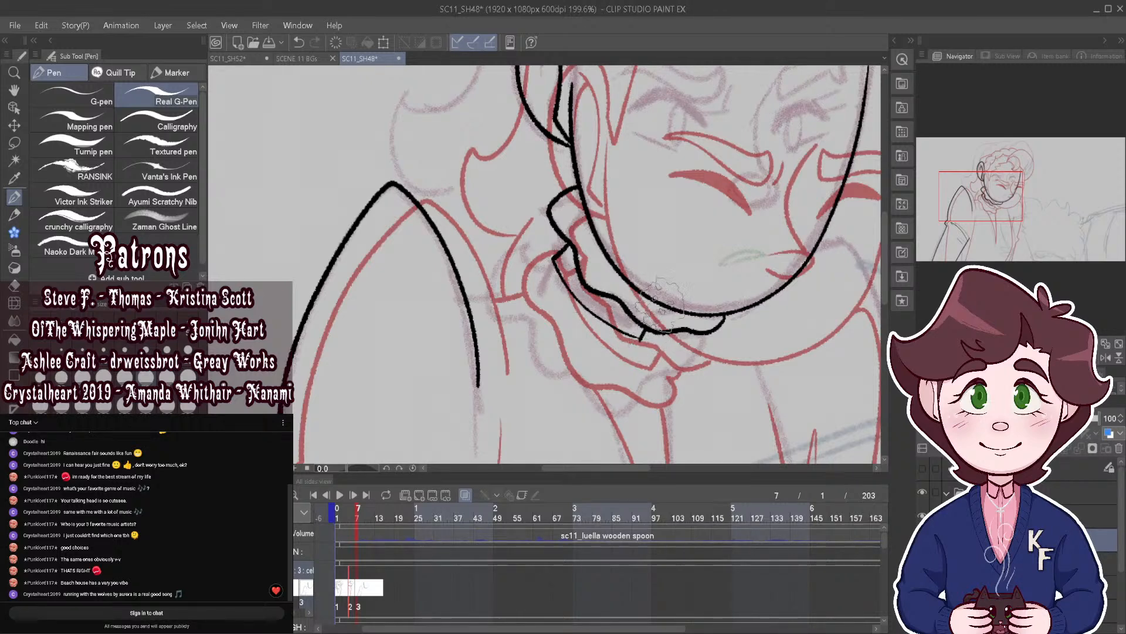
# Step: Ink the wavy lower collar ruffle in cel 3, undoing the wider first stroke and redrawing it closer to the neckband
pyautogui.scroll(2, 598, 267)
pyautogui.moveTo(558, 243)
pyautogui.mouseDown()
pyautogui.moveTo(494, 243)
pyautogui.moveTo(469, 292)
pyautogui.moveTo(500, 313)
pyautogui.moveTo(512, 359)
pyautogui.moveTo(542, 388)
pyautogui.moveTo(606, 429)
pyautogui.moveTo(639, 417)
pyautogui.mouseUp()
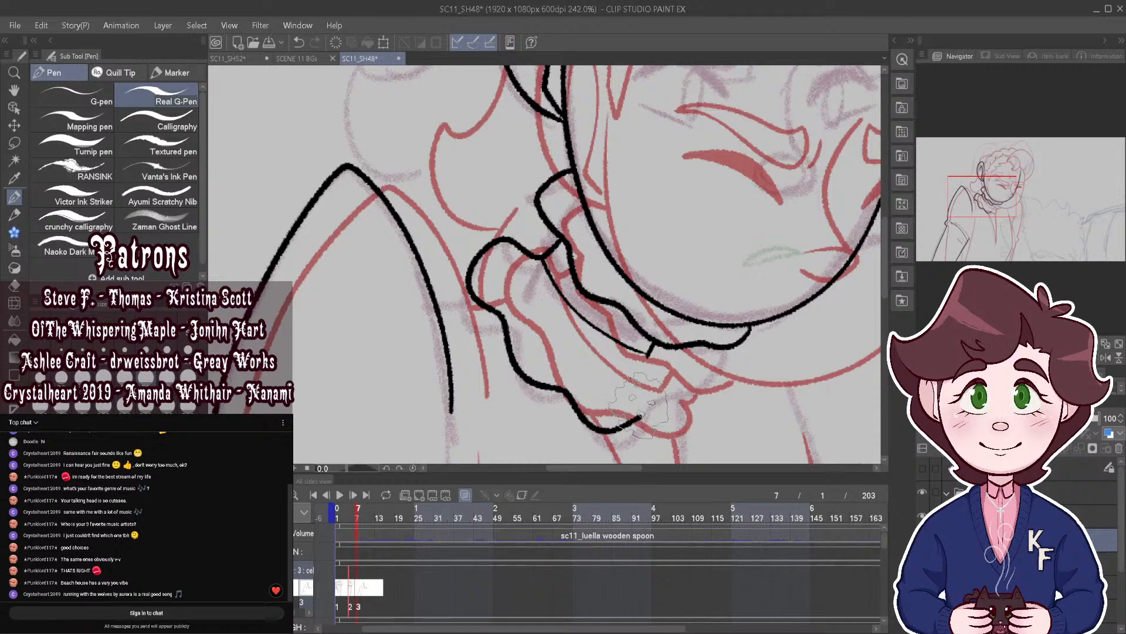
pyautogui.click(300, 41)
pyautogui.moveTo(560, 240)
pyautogui.mouseDown()
pyautogui.moveTo(505, 244)
pyautogui.moveTo(490, 282)
pyautogui.moveTo(550, 370)
pyautogui.moveTo(587, 384)
pyautogui.mouseUp()
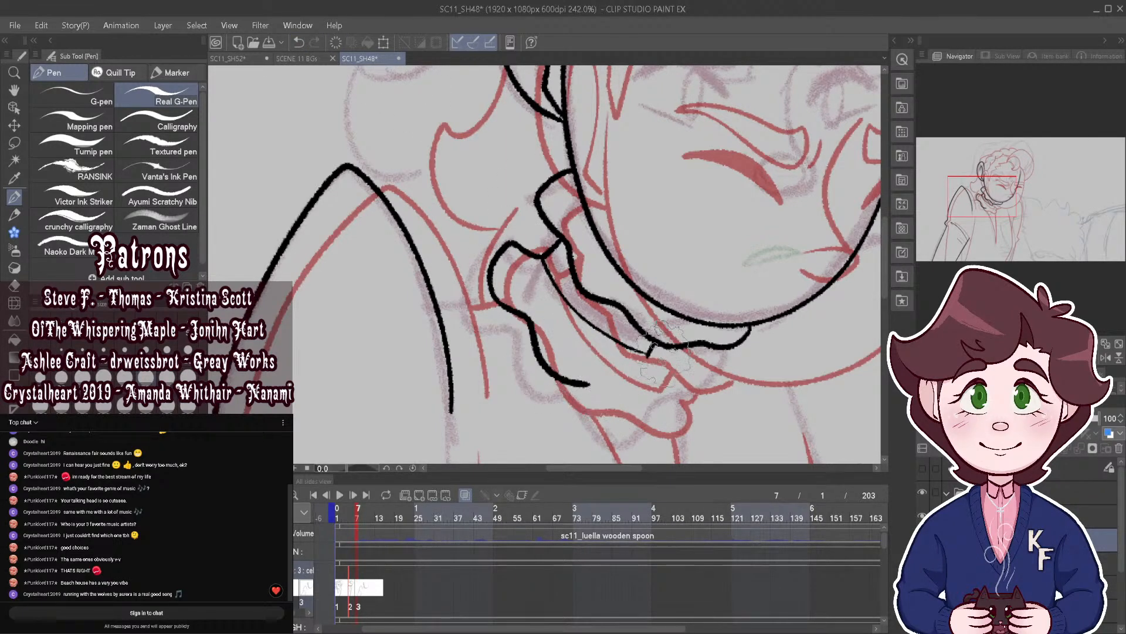
pyautogui.moveTo(650, 354)
pyautogui.mouseDown()
pyautogui.moveTo(672, 376)
pyautogui.moveTo(663, 396)
pyautogui.moveTo(641, 388)
pyautogui.moveTo(616, 399)
pyautogui.moveTo(587, 383)
pyautogui.mouseUp()
# Step: Ink a short shoulder line in cel 3 joining the near sleeve seam to the collar ruffle
pyautogui.scroll(-1, 611, 242)
pyautogui.scroll(-3, 611, 242)
pyautogui.scroll(2, 570, 262)
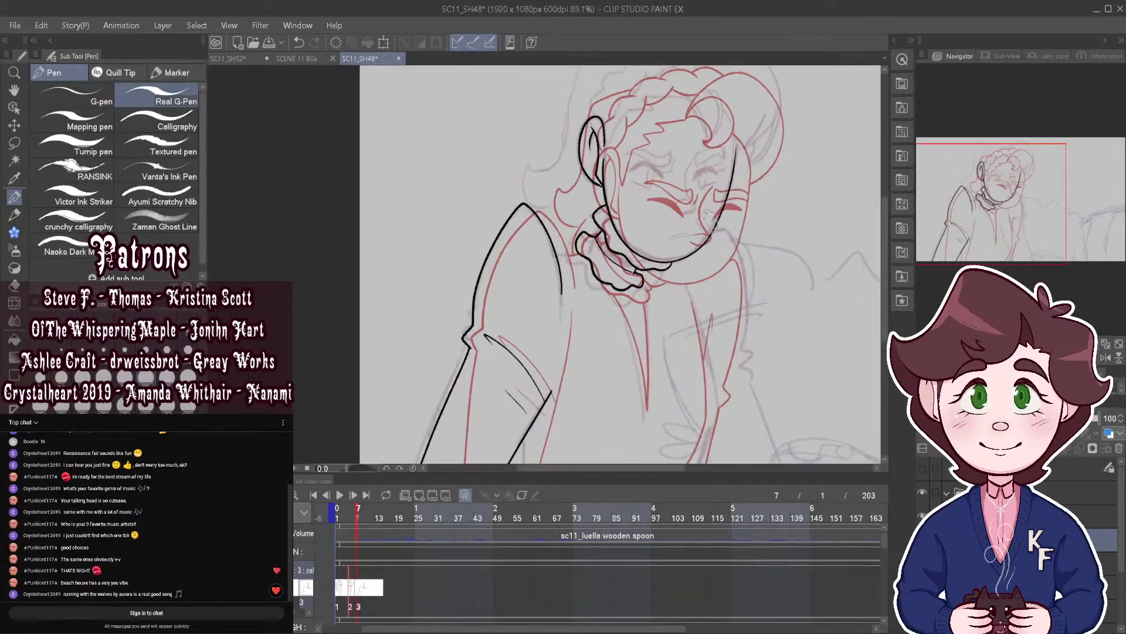
pyautogui.scroll(3, 568, 261)
pyautogui.moveTo(487, 277); pyautogui.dragTo(549, 267)
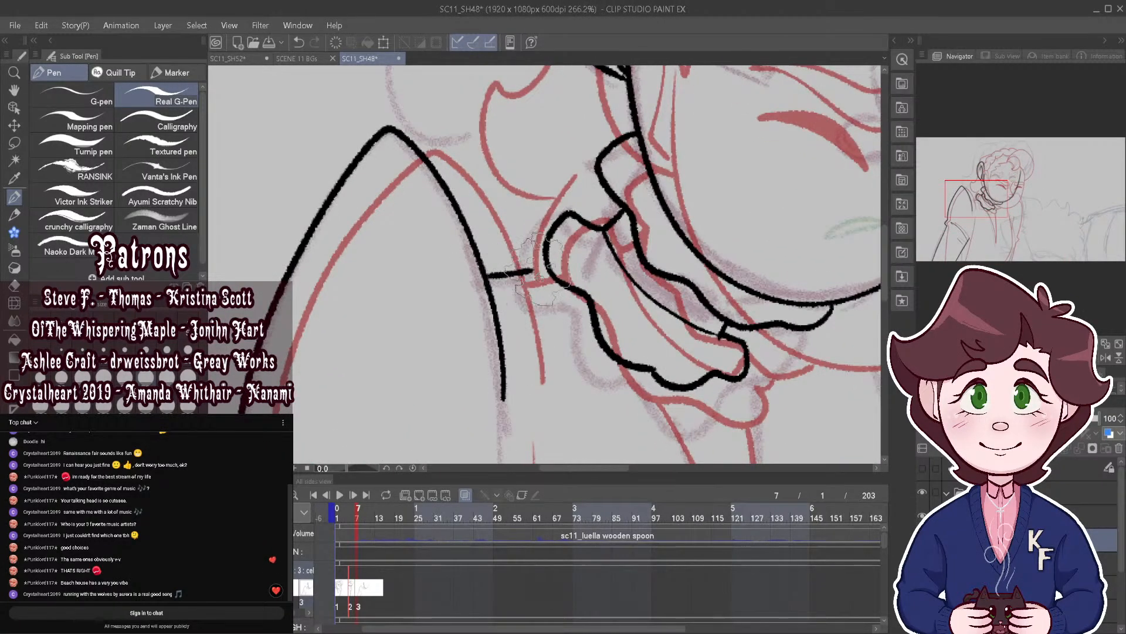
pyautogui.scroll(-5, 529, 239)
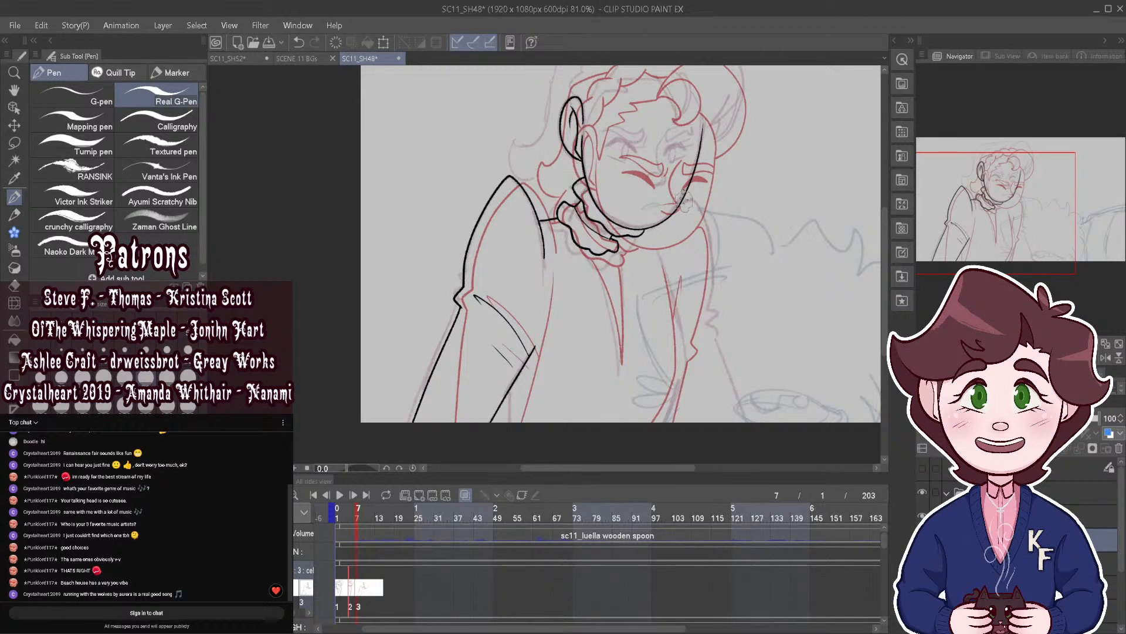
pyautogui.scroll(3, 703, 239)
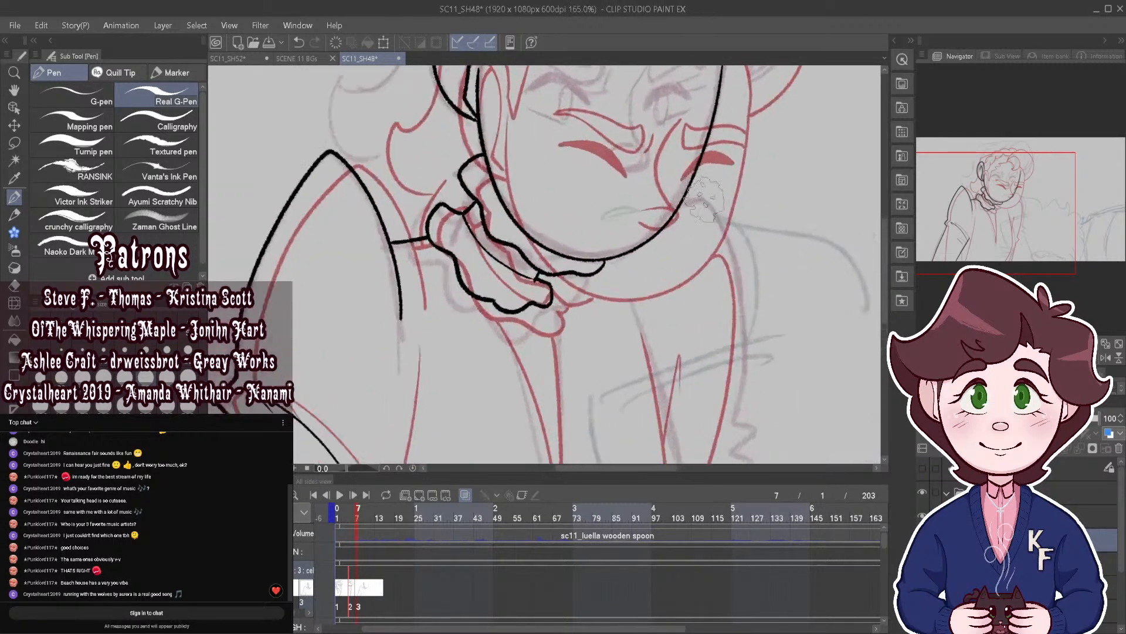
# Step: With onion skin on, ink both edges of the narrow V-shaped neck opening in cel 3 beneath the collar ruffle
pyautogui.scroll(3, 533, 363)
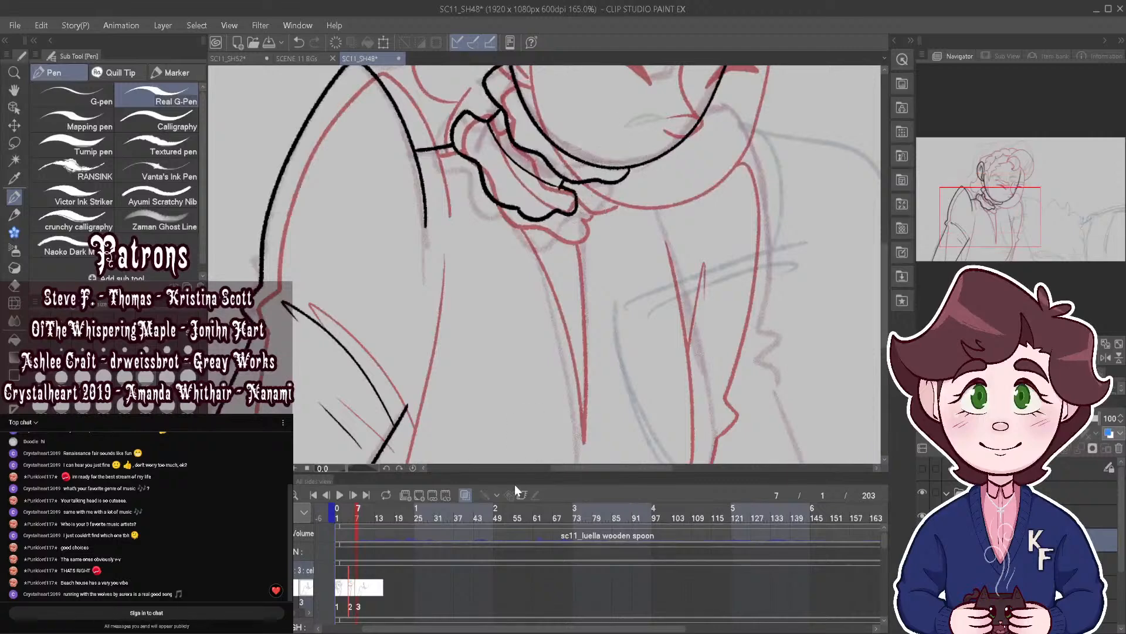
pyautogui.scroll(-7, 534, 367)
pyautogui.hscroll(5, 534, 367)
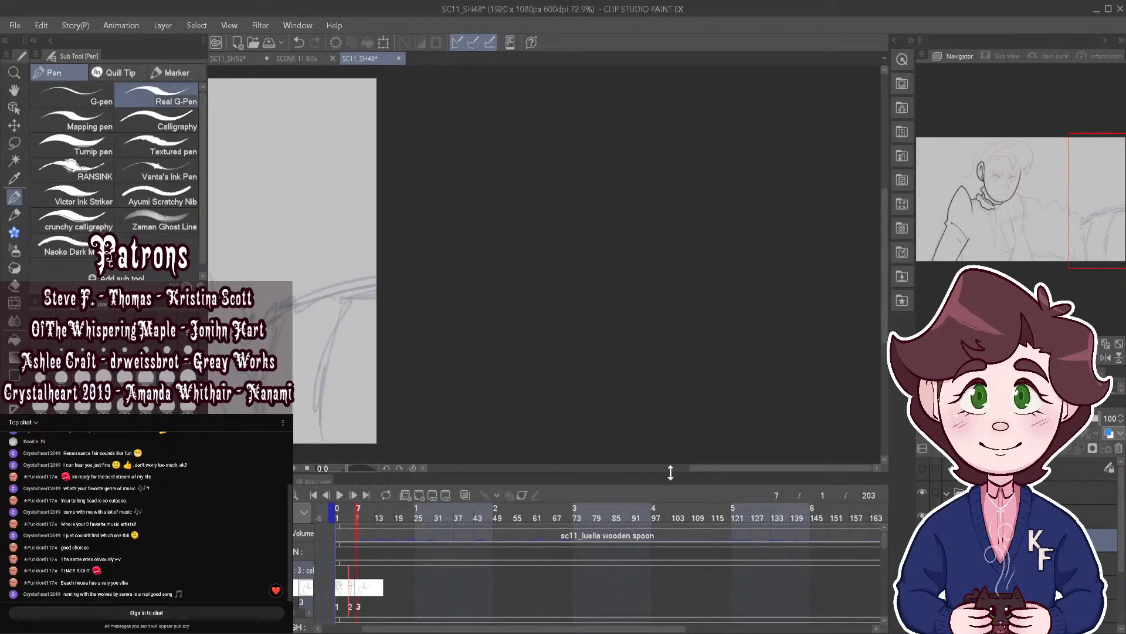
pyautogui.hscroll(-5, 695, 463)
pyautogui.moveTo(357, 511)
pyautogui.mouseDown()
pyautogui.moveTo(343, 511)
pyautogui.moveTo(355, 518)
pyautogui.mouseUp()
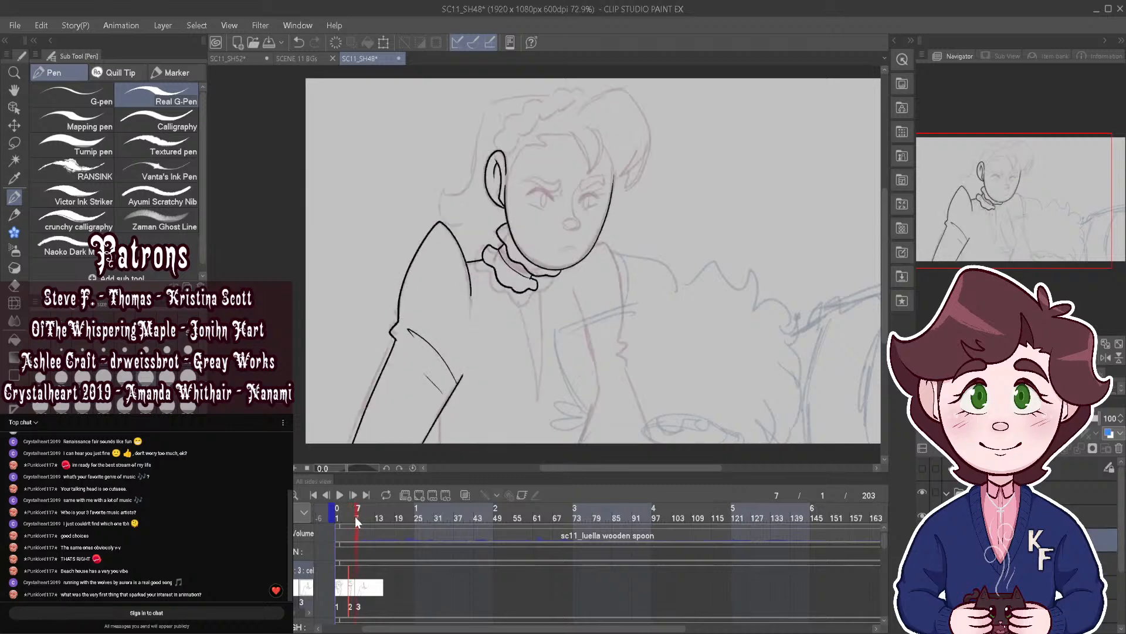
pyautogui.click(466, 495)
pyautogui.scroll(3, 496, 253)
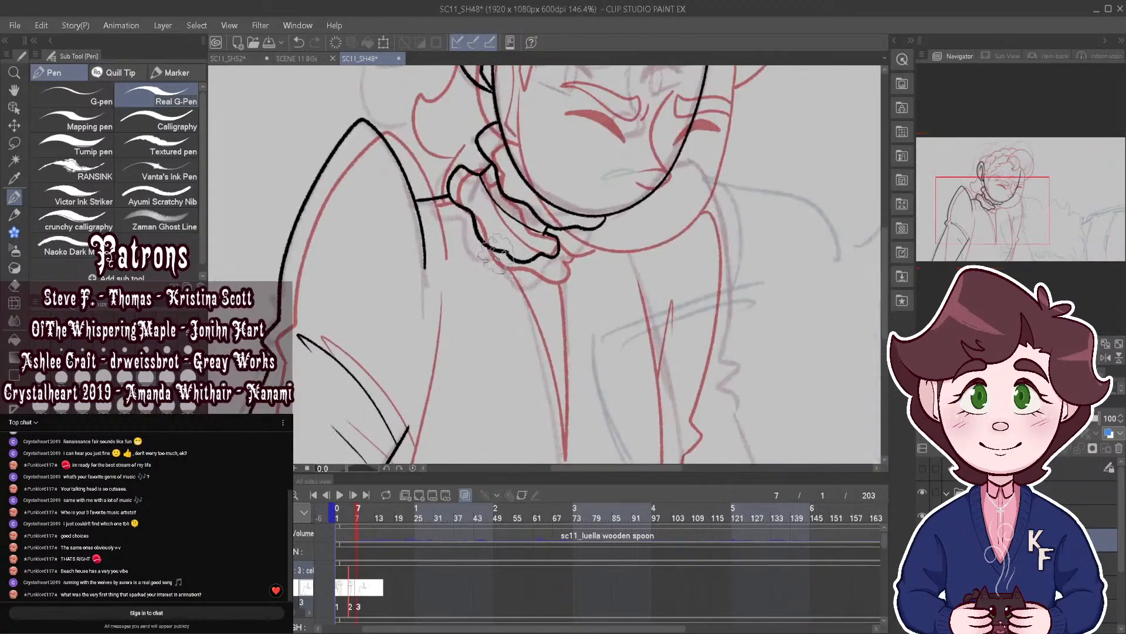
pyautogui.moveTo(531, 342)
pyautogui.mouseDown()
pyautogui.moveTo(554, 447)
pyautogui.moveTo(541, 257)
pyautogui.mouseUp()
pyautogui.scroll(-2, 571, 201)
pyautogui.scroll(-1, 583, 181)
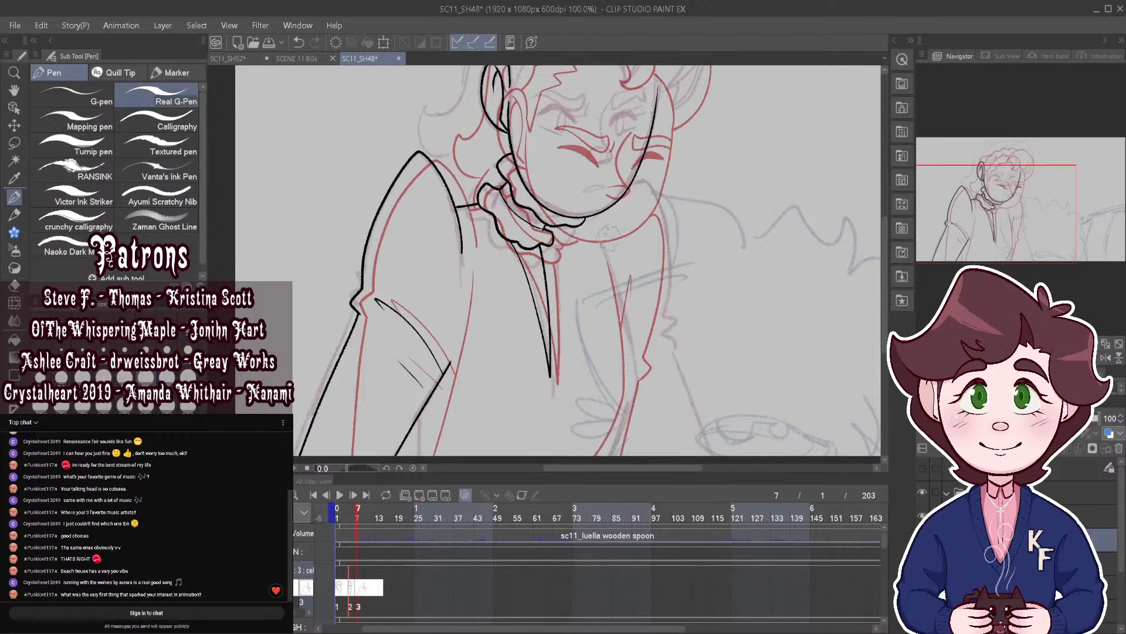
# Step: Ink the far shoulder and sleeve in cel 3 down to the frame's lower edge, plus the far torso side and its vertical folds
pyautogui.click(464, 496)
pyautogui.click(465, 496)
pyautogui.moveTo(669, 336)
pyautogui.mouseDown()
pyautogui.moveTo(652, 283)
pyautogui.moveTo(687, 388)
pyautogui.mouseUp()
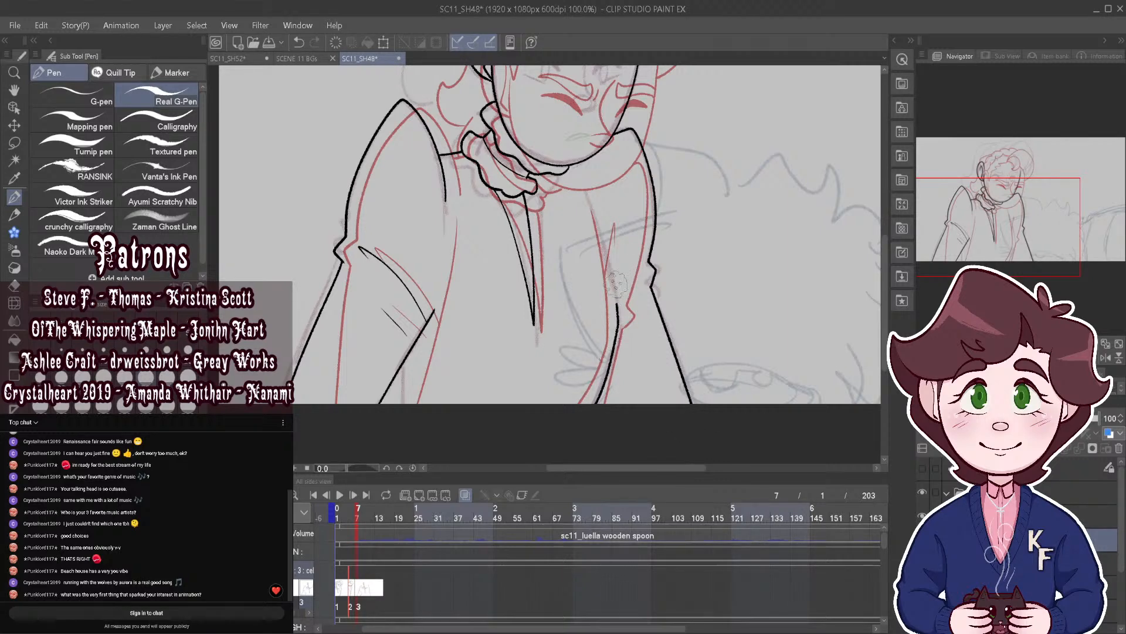
pyautogui.moveTo(616, 302); pyautogui.dragTo(587, 183)
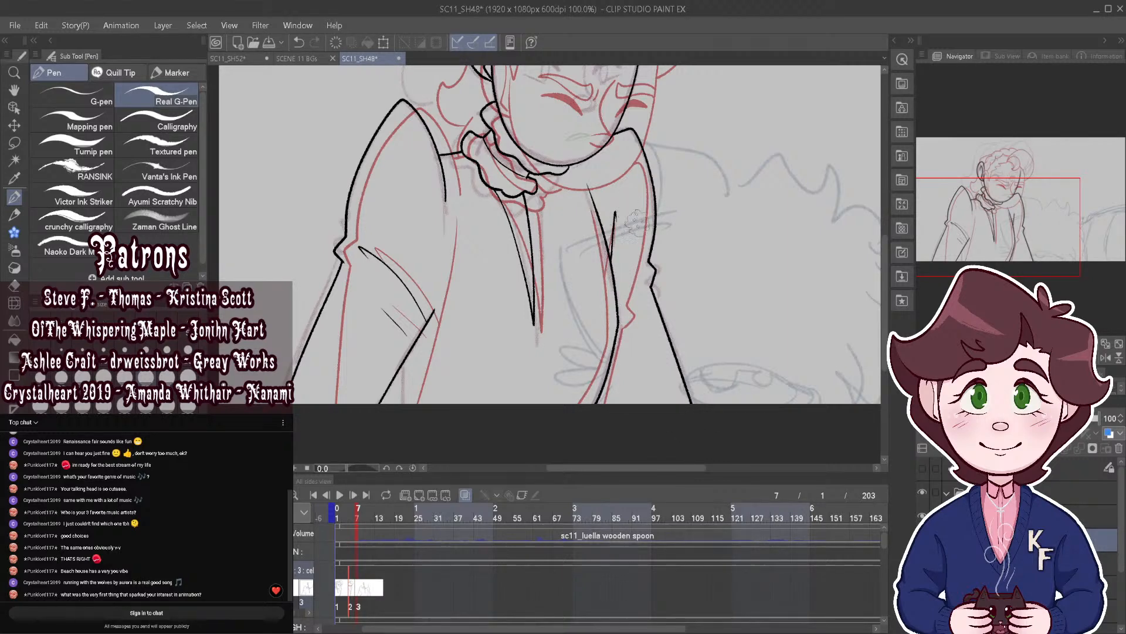
pyautogui.scroll(-2, 704, 246)
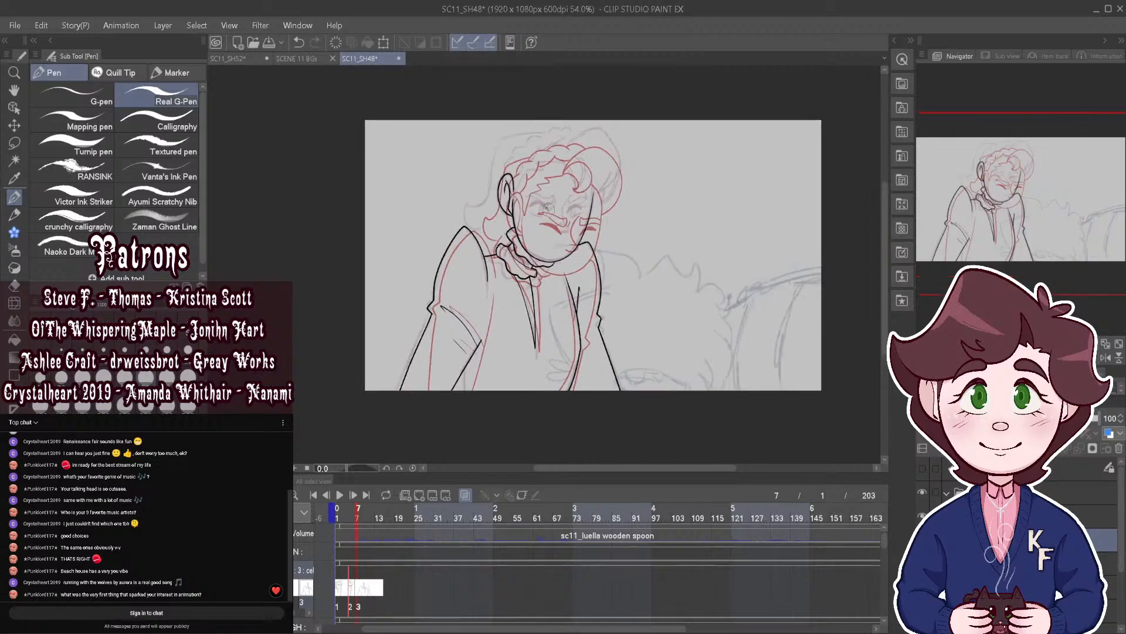
# Step: Go to cel 4 at frame 11 and ink the ear and the rounded face outline over the rough sketch
pyautogui.moveTo(353, 515)
pyautogui.mouseDown()
pyautogui.moveTo(338, 512)
pyautogui.moveTo(371, 515)
pyautogui.mouseUp()
pyautogui.click(461, 492)
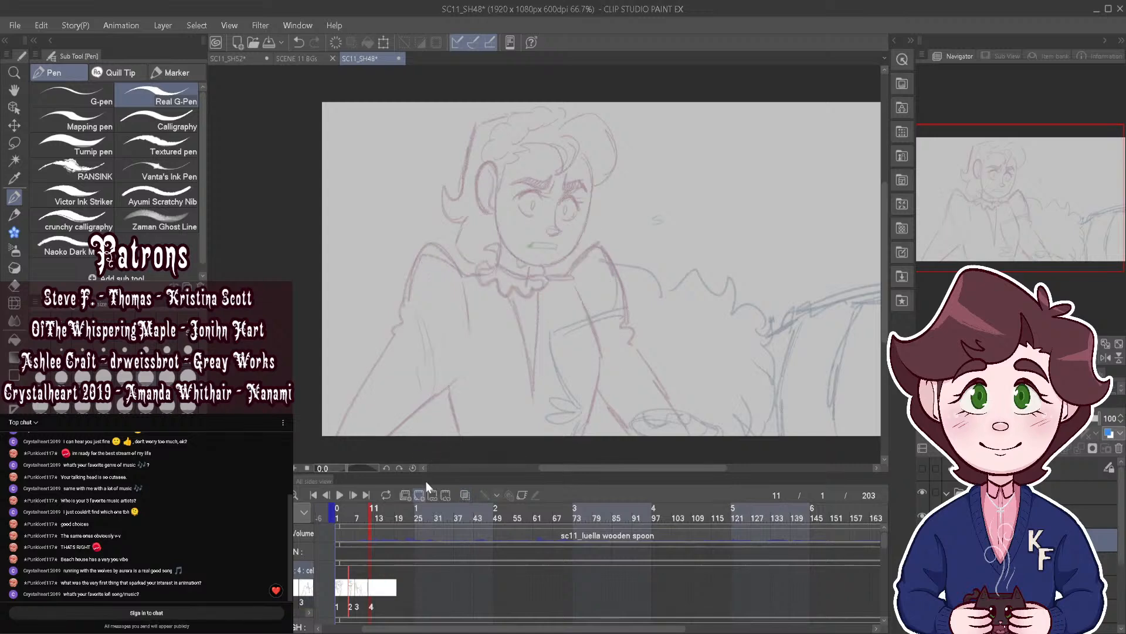
pyautogui.scroll(4, 499, 172)
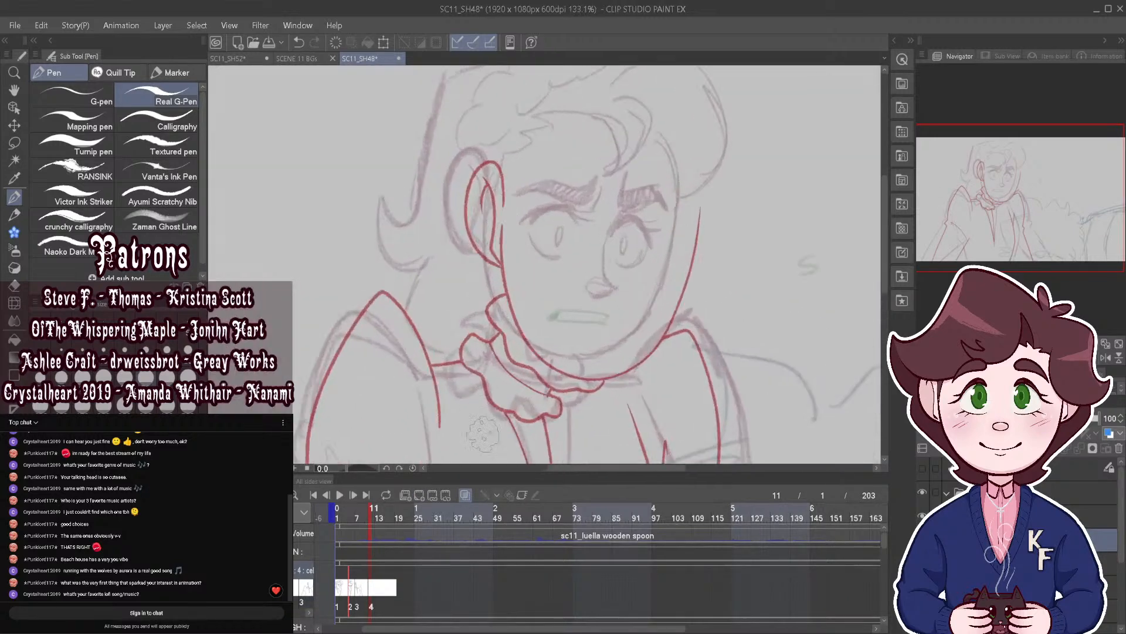
pyautogui.scroll(2, 489, 302)
pyautogui.moveTo(486, 182)
pyautogui.mouseDown()
pyautogui.moveTo(461, 142)
pyautogui.moveTo(437, 185)
pyautogui.moveTo(444, 252)
pyautogui.moveTo(477, 272)
pyautogui.moveTo(474, 176)
pyautogui.moveTo(458, 173)
pyautogui.moveTo(485, 315)
pyautogui.moveTo(513, 366)
pyautogui.moveTo(569, 401)
pyautogui.moveTo(622, 408)
pyautogui.moveTo(676, 371)
pyautogui.moveTo(708, 317)
pyautogui.moveTo(723, 179)
pyautogui.mouseUp()
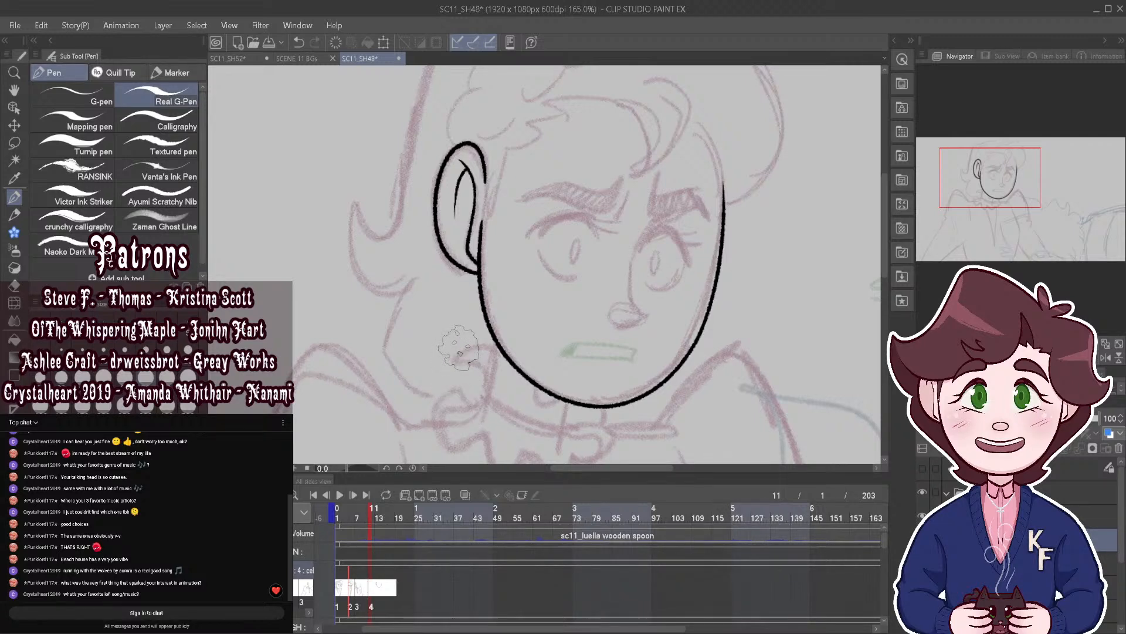
# Step: Ink the wavy upper collar ruffle in cel 4 under the ear and jaw, undoing the first strokes and redrawing it slightly wider
pyautogui.hotkey('ctrl', '-')
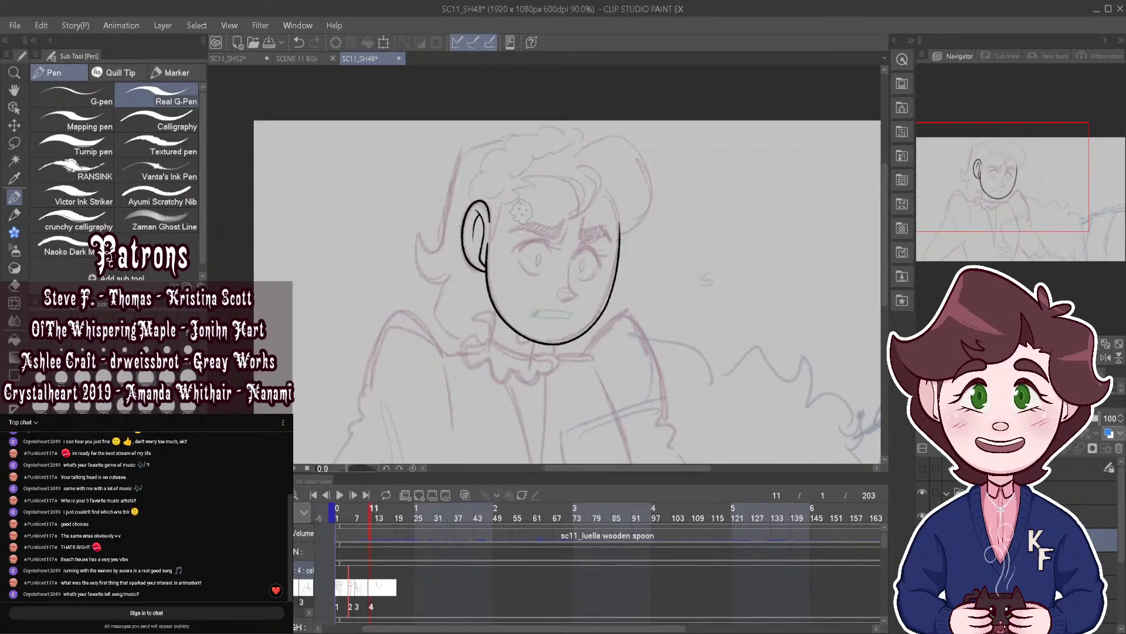
pyautogui.hotkey('ctrl', '+')
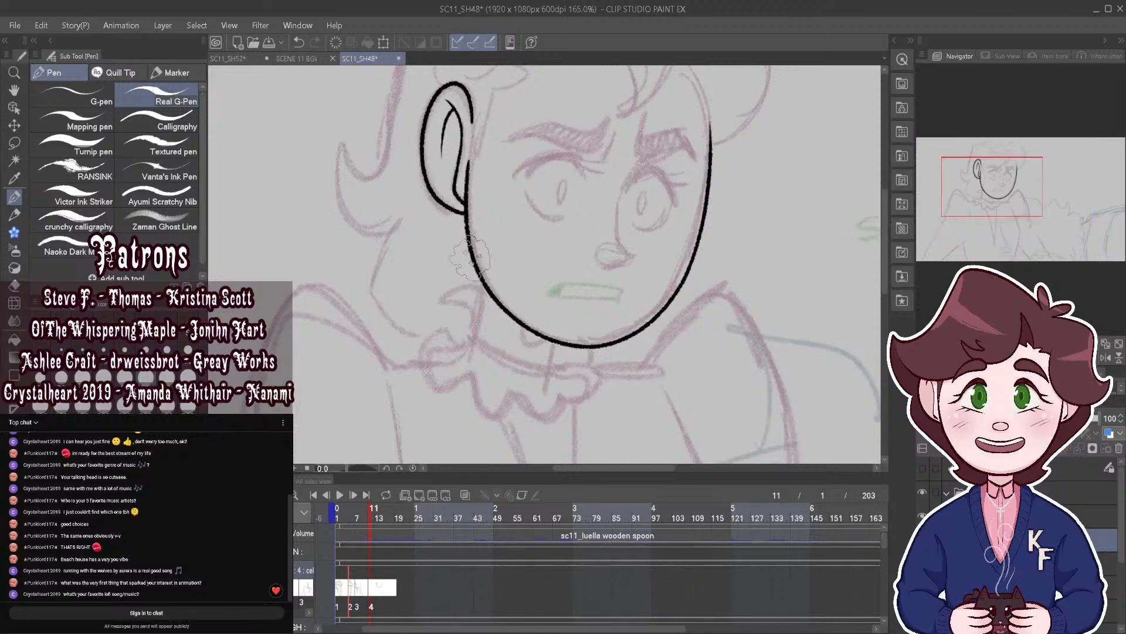
pyautogui.moveTo(472, 257)
pyautogui.mouseDown()
pyautogui.moveTo(450, 276)
pyautogui.moveTo(451, 295)
pyautogui.moveTo(486, 327)
pyautogui.moveTo(554, 358)
pyautogui.moveTo(601, 339)
pyautogui.mouseUp()
pyautogui.hotkey('ctrl', 'z')
pyautogui.moveTo(471, 259)
pyautogui.mouseDown()
pyautogui.moveTo(442, 294)
pyautogui.moveTo(480, 335)
pyautogui.moveTo(580, 362)
pyautogui.moveTo(588, 347)
pyautogui.mouseUp()
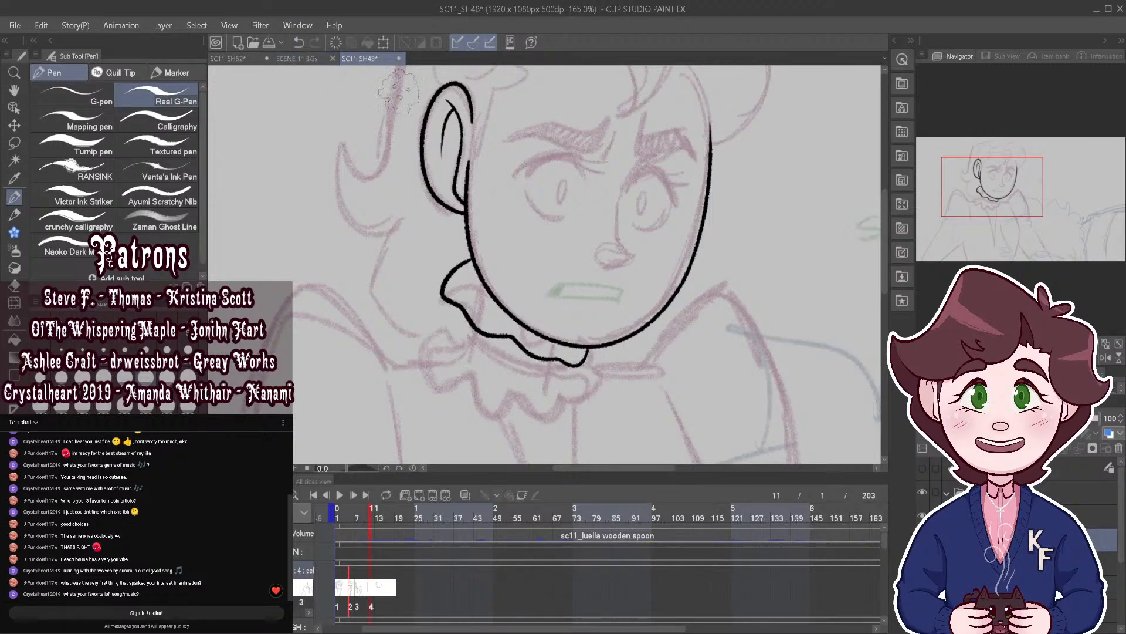
pyautogui.hotkey('ctrl', 'z')
pyautogui.moveTo(473, 264)
pyautogui.mouseDown()
pyautogui.moveTo(444, 293)
pyautogui.moveTo(527, 360)
pyautogui.moveTo(593, 361)
pyautogui.moveTo(604, 341)
pyautogui.mouseUp()
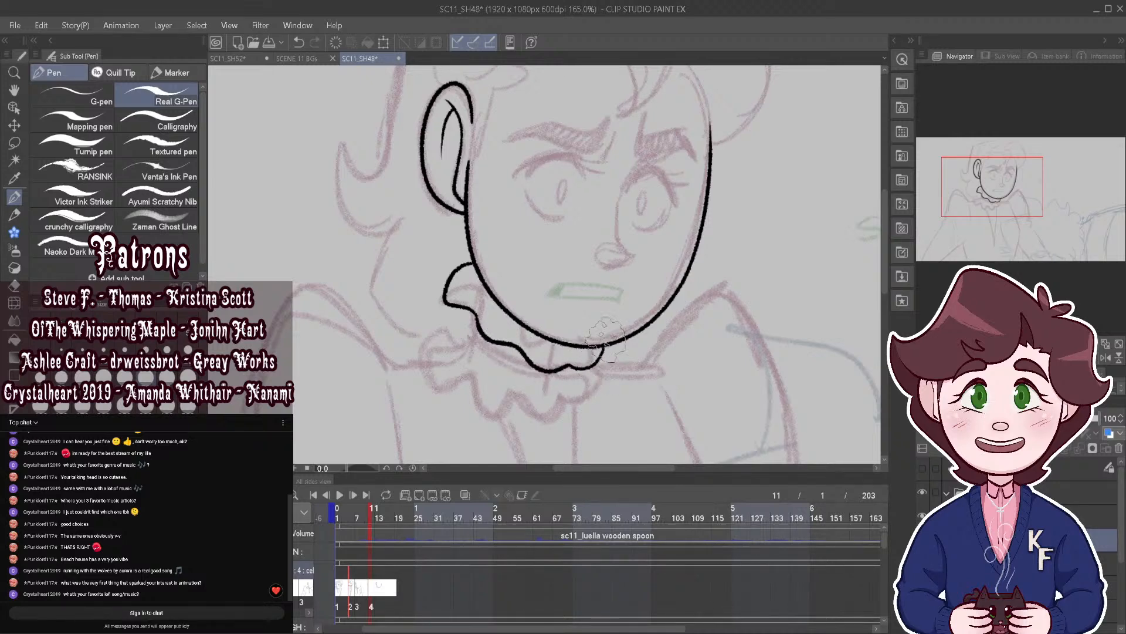
# Step: Ink the short neckband edge and the curved neckband line below the upper ruffle in cel 4, redrawing the curve once
pyautogui.moveTo(475, 317); pyautogui.dragTo(467, 336)
pyautogui.scroll(2, 467, 326)
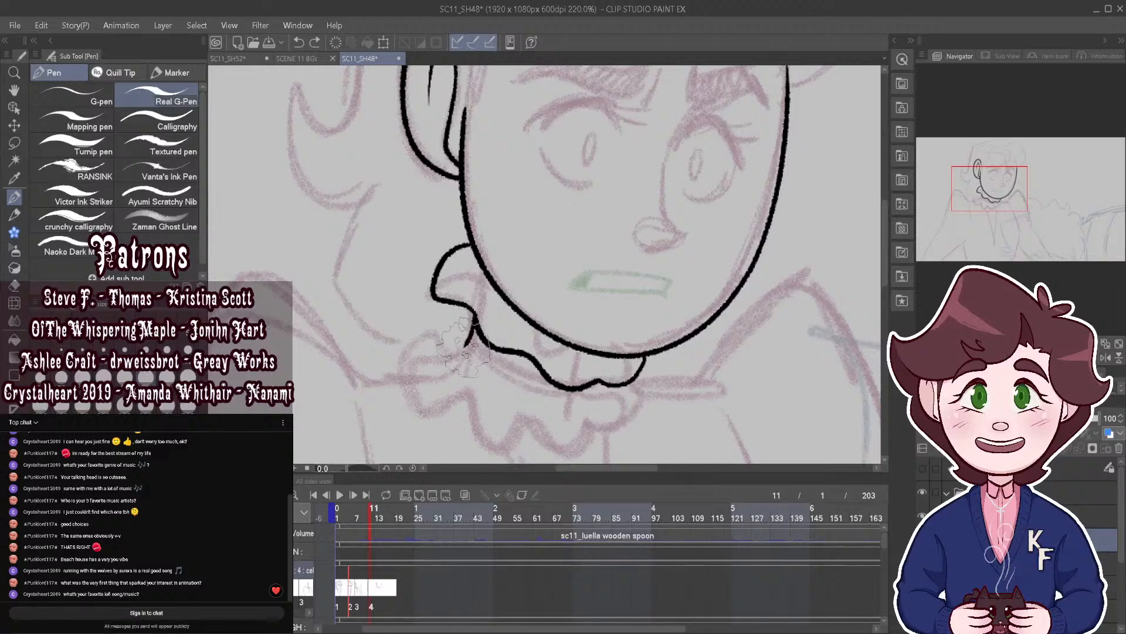
pyautogui.moveTo(464, 345); pyautogui.dragTo(566, 388)
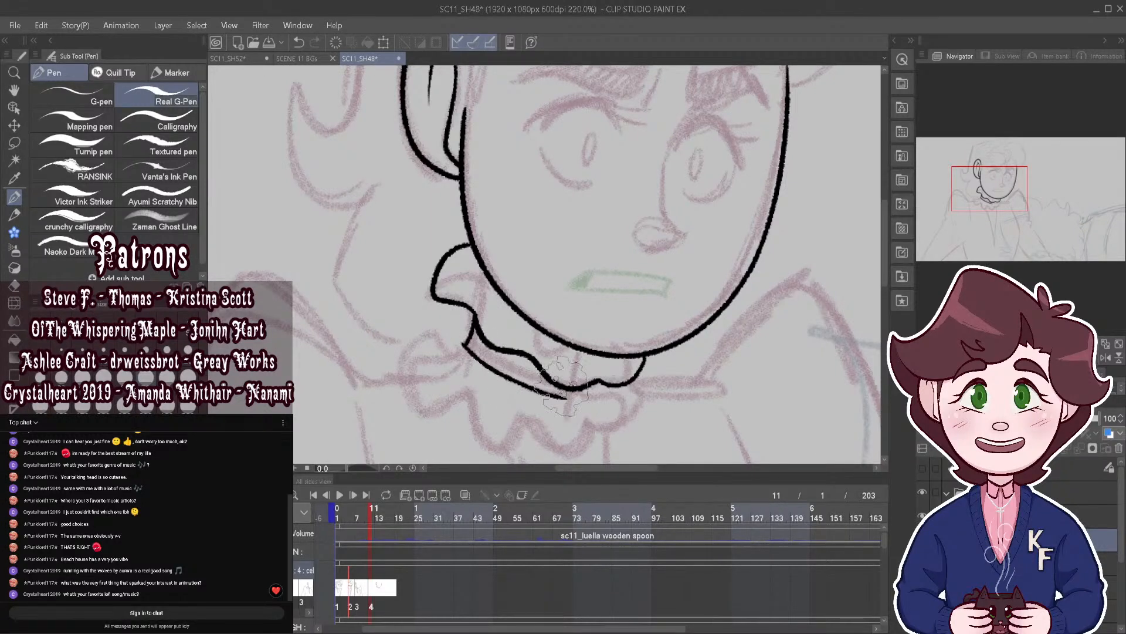
pyautogui.click(299, 48)
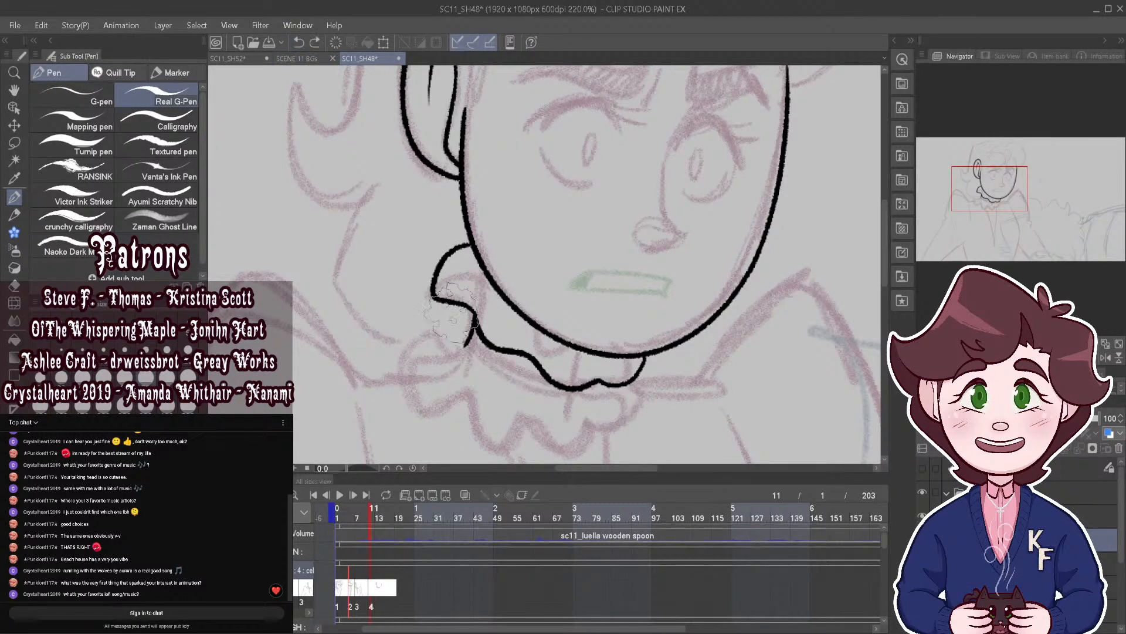
pyautogui.moveTo(466, 344)
pyautogui.mouseDown()
pyautogui.moveTo(500, 378)
pyautogui.moveTo(572, 401)
pyautogui.mouseUp()
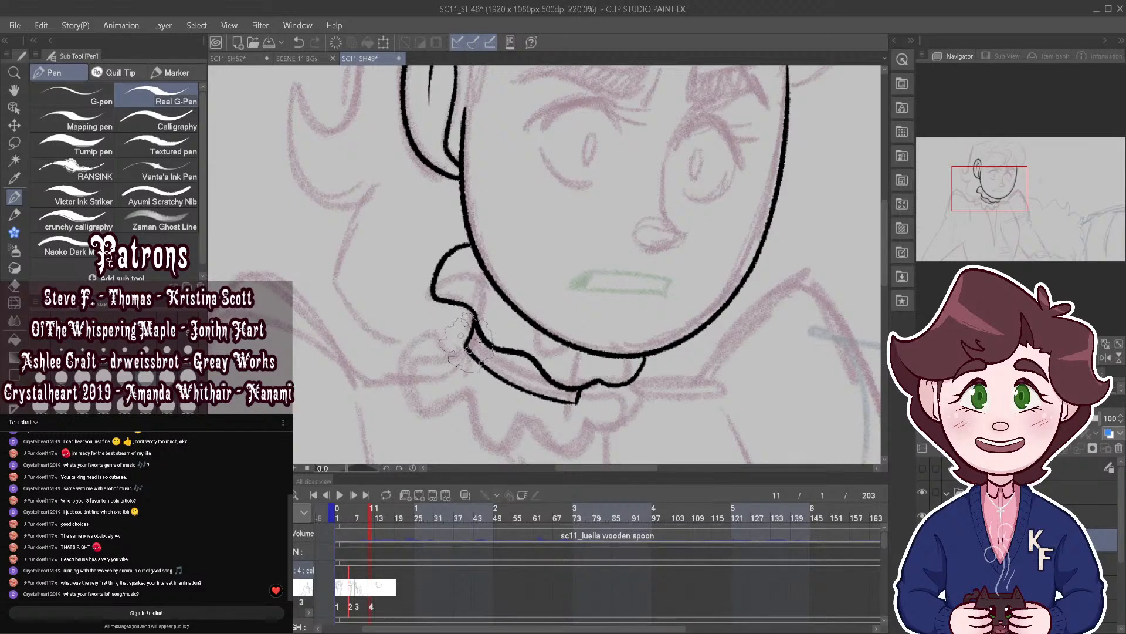
pyautogui.moveTo(457, 345)
pyautogui.mouseDown()
pyautogui.moveTo(422, 333)
pyautogui.moveTo(402, 371)
pyautogui.moveTo(499, 452)
pyautogui.moveTo(536, 441)
pyautogui.mouseUp()
pyautogui.hotkey('ctrl', '-')
pyautogui.hotkey('ctrl', '-')
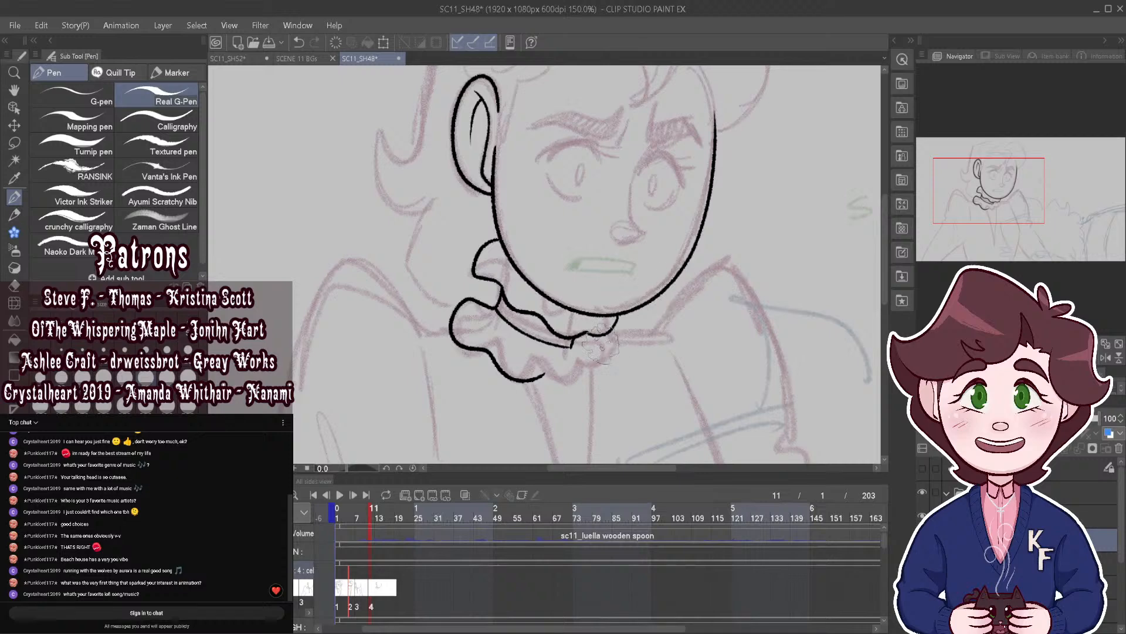
pyautogui.scroll(3, 578, 349)
pyautogui.moveTo(590, 390); pyautogui.dragTo(571, 346)
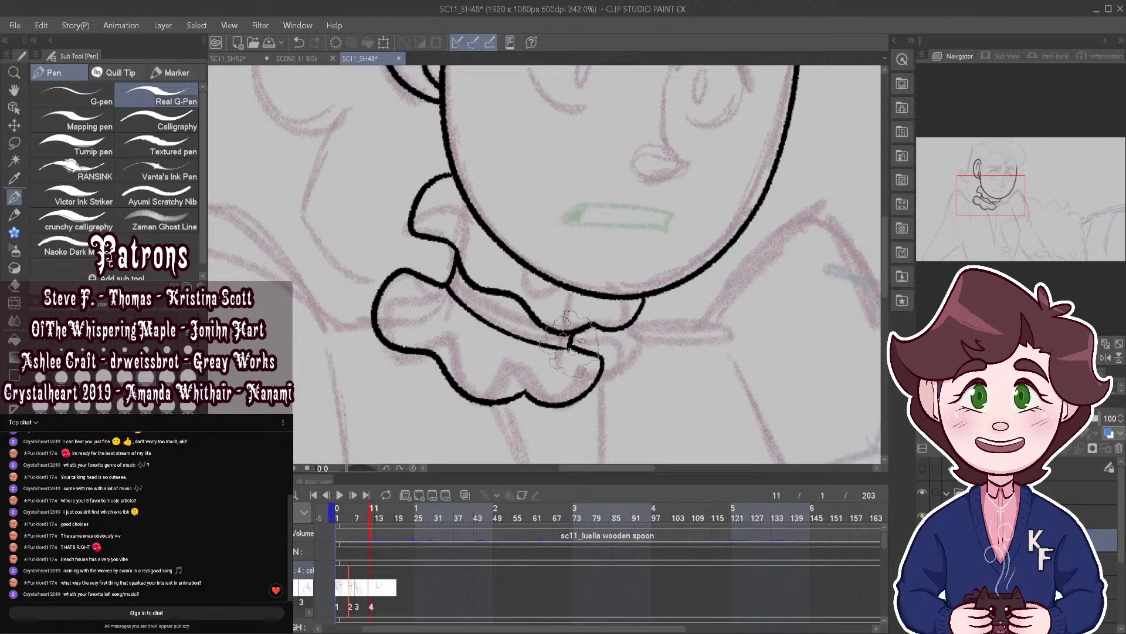
pyautogui.scroll(-3, 590, 293)
pyautogui.click(297, 44)
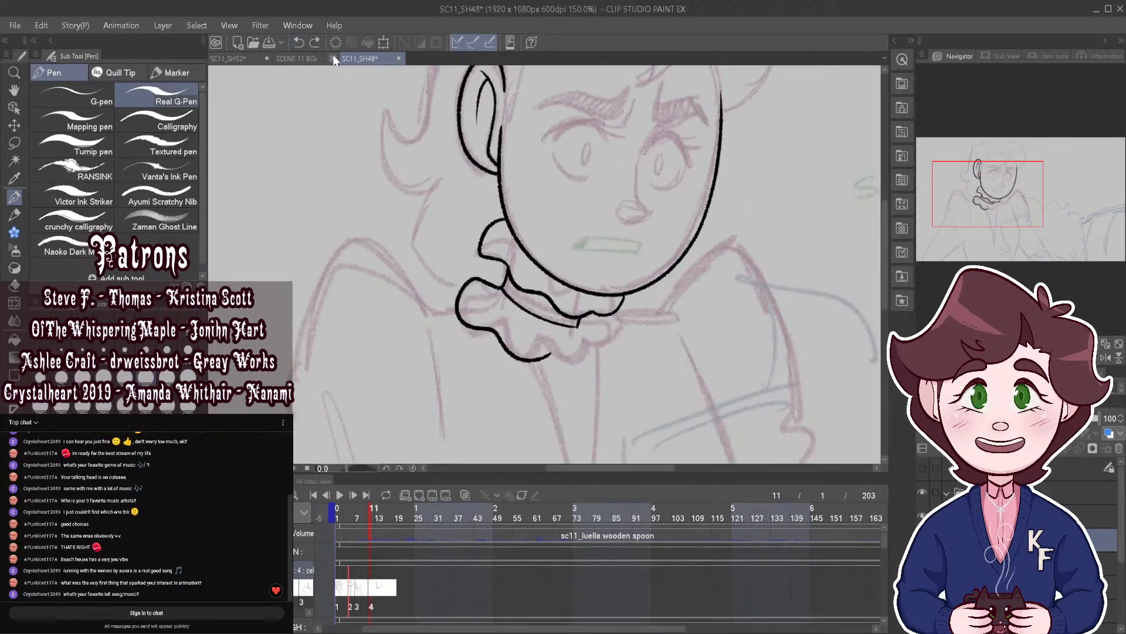
pyautogui.click(298, 43)
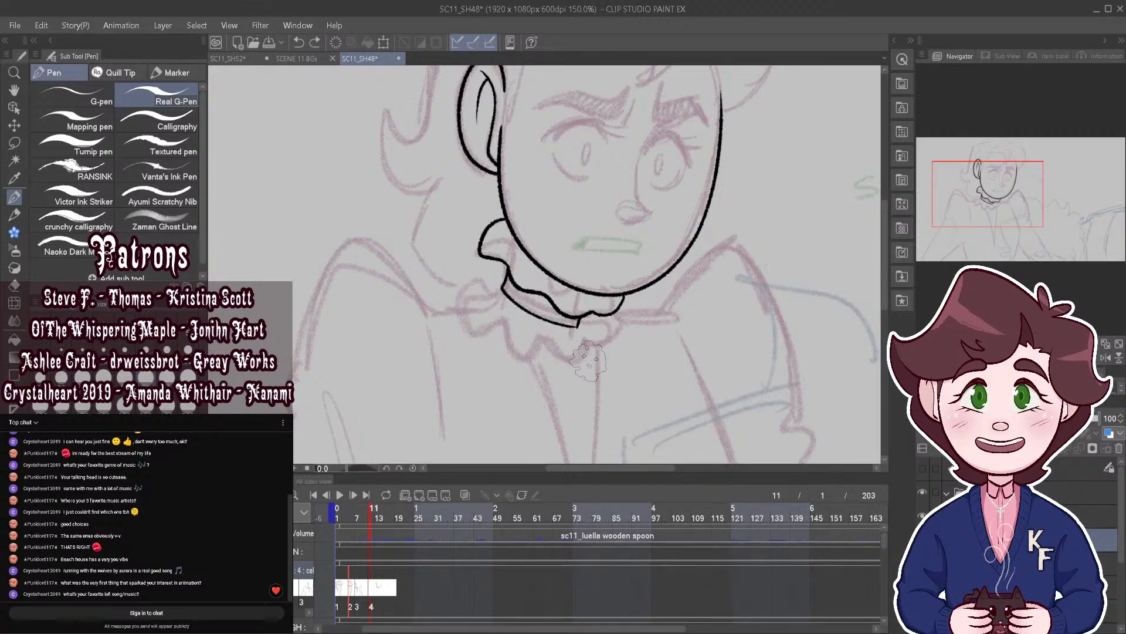
# Step: Ink the lower collar ruffle in cel 4 as a scalloped band from the near side of the neckband around to its front end
pyautogui.scroll(2, 587, 361)
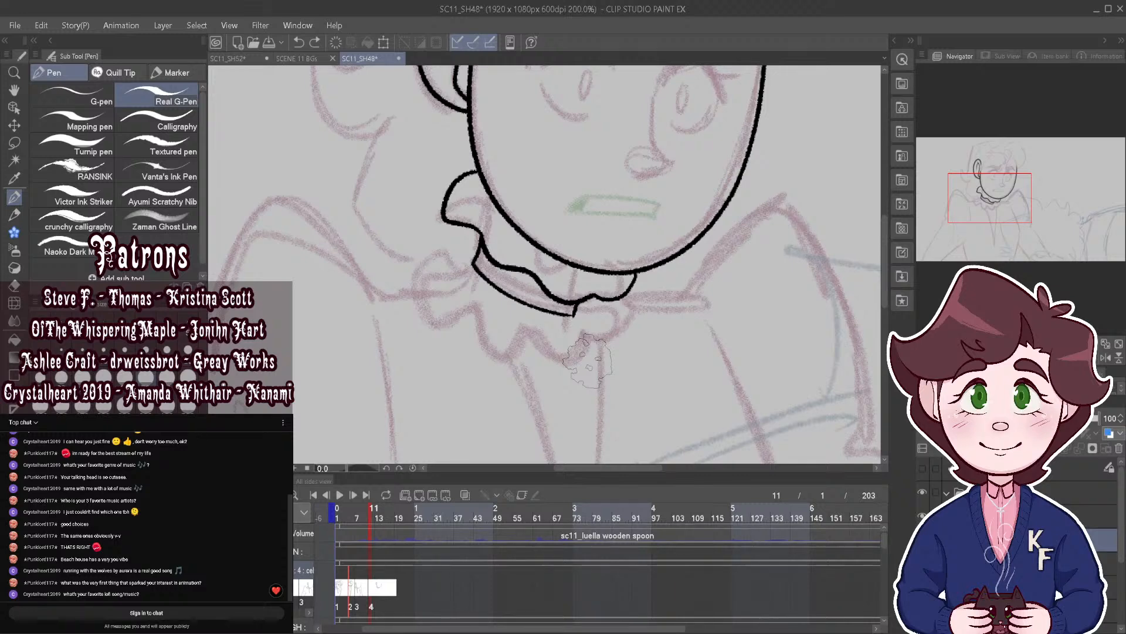
pyautogui.scroll(2, 492, 301)
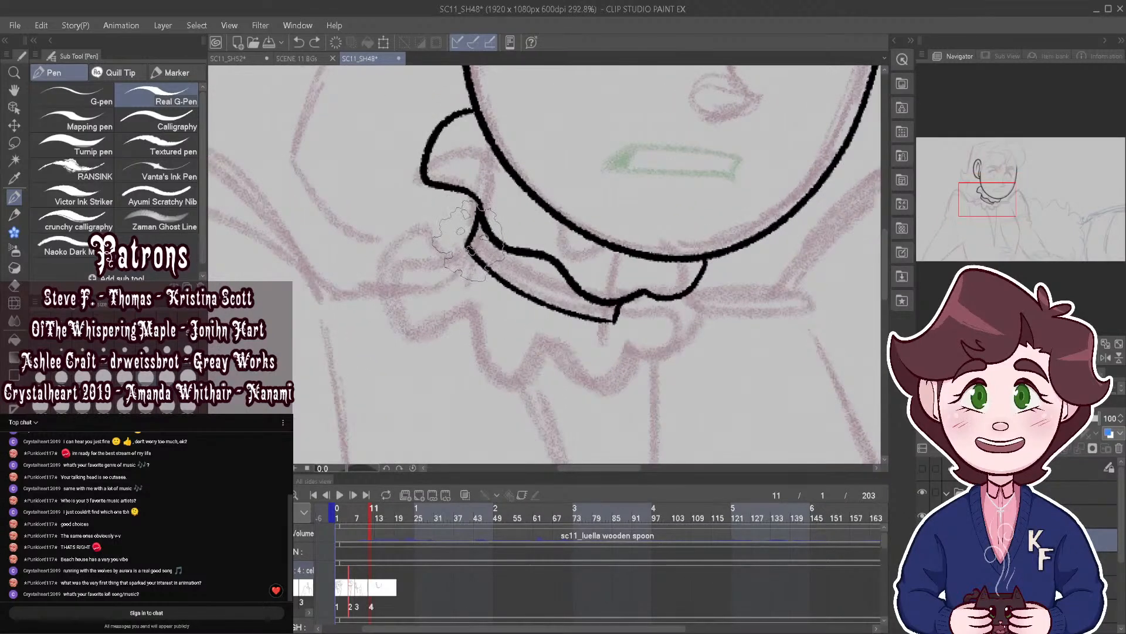
pyautogui.moveTo(451, 238)
pyautogui.mouseDown()
pyautogui.moveTo(425, 220)
pyautogui.moveTo(397, 251)
pyautogui.moveTo(402, 308)
pyautogui.moveTo(443, 320)
pyautogui.moveTo(494, 383)
pyautogui.moveTo(551, 372)
pyautogui.moveTo(572, 390)
pyautogui.moveTo(628, 382)
pyautogui.moveTo(643, 366)
pyautogui.moveTo(617, 319)
pyautogui.mouseUp()
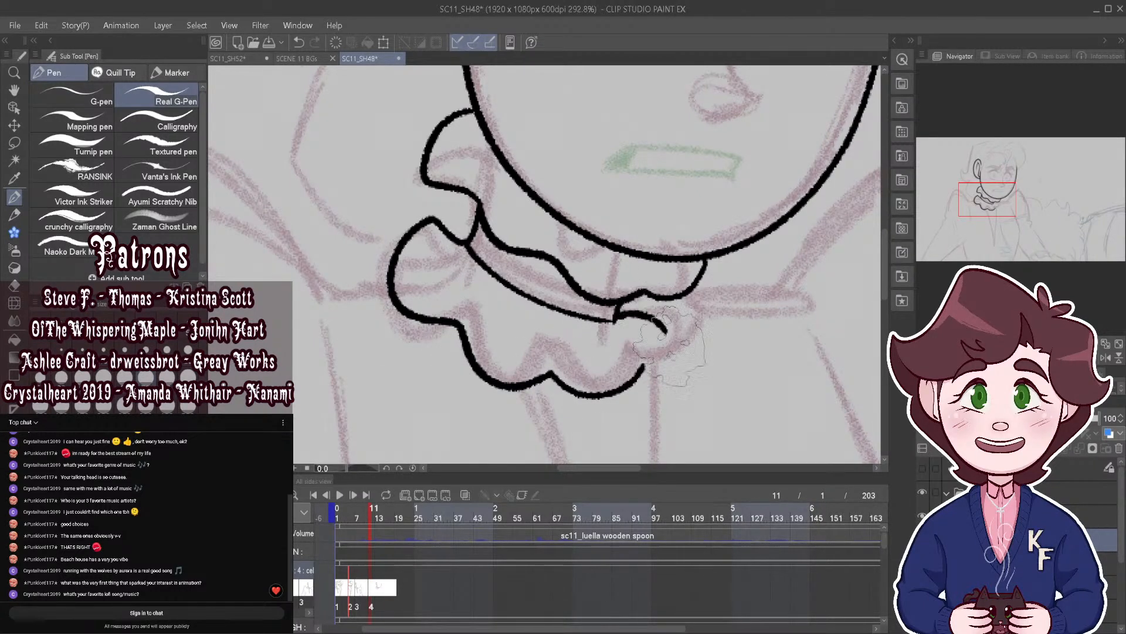
pyautogui.scroll(-6, 643, 345)
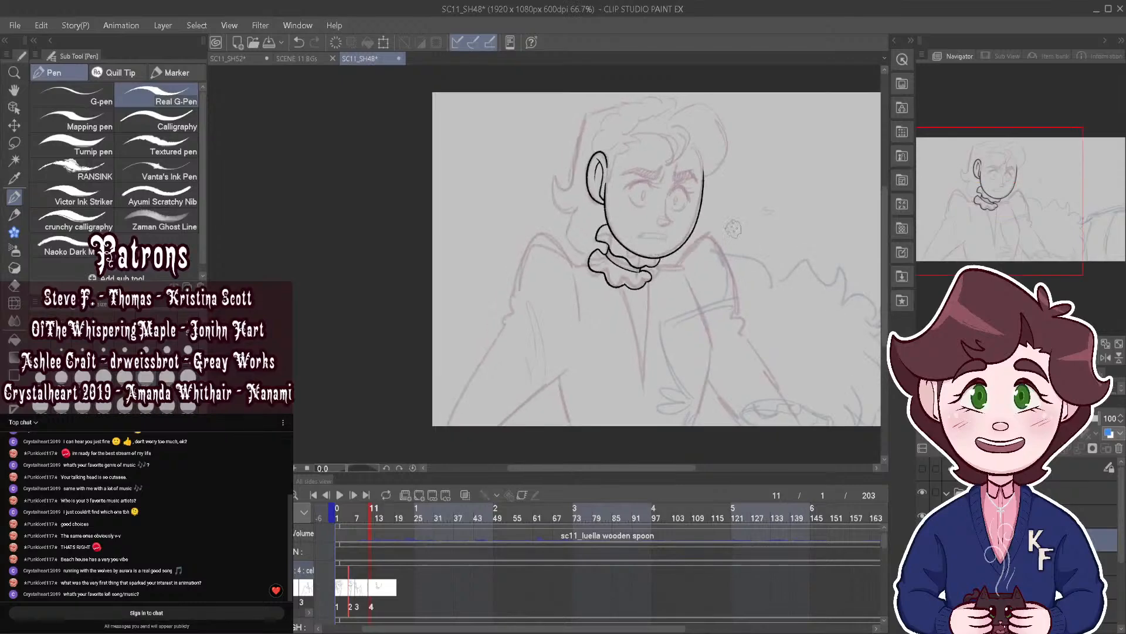
# Step: Return to cel 3 at frame 10 and redraw the front end of the lower collar ruffle with a rounded scallop
pyautogui.moveTo(368, 514)
pyautogui.mouseDown()
pyautogui.moveTo(347, 514)
pyautogui.moveTo(363, 509)
pyautogui.mouseUp()
pyautogui.scroll(3, 650, 257)
pyautogui.hotkey('ctrl', 'z')
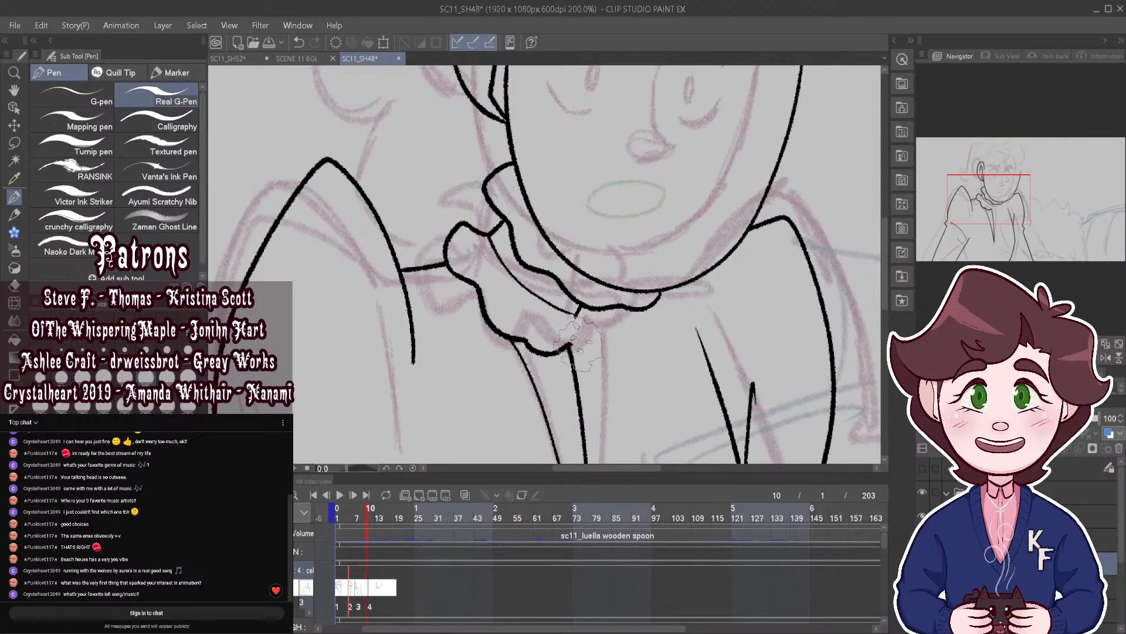
pyautogui.moveTo(587, 342); pyautogui.dragTo(603, 327)
pyautogui.scroll(-2, 616, 290)
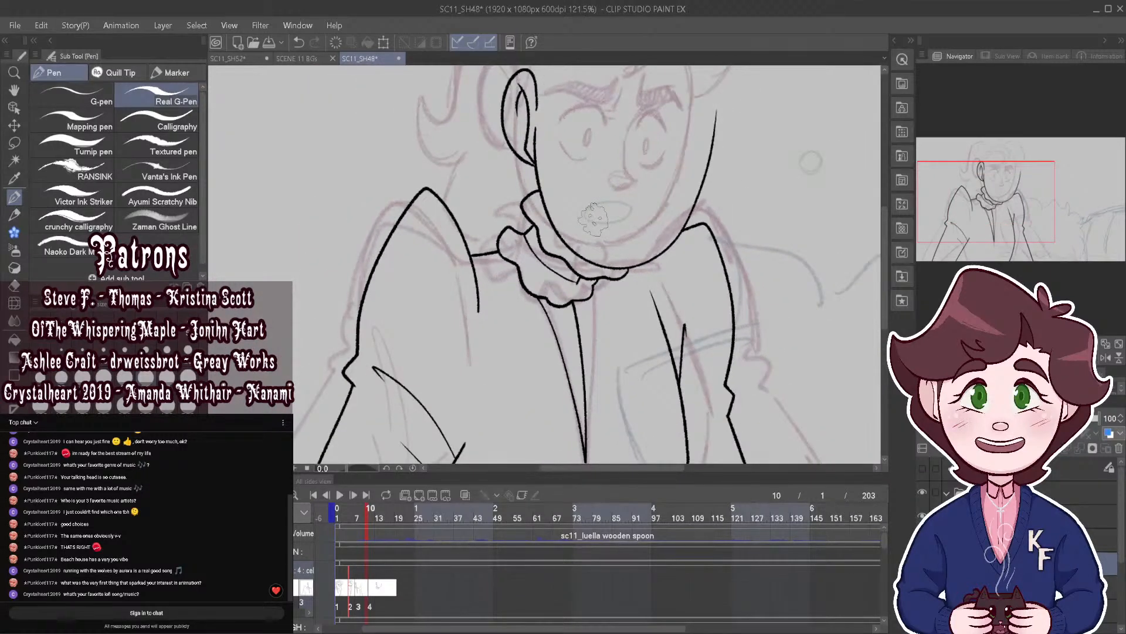
# Step: Back in cel 4 at frame 11 with onion skin on, ink the near shoulder, the upper sleeve's outer edge and the elbow notch
pyautogui.moveTo(365, 511)
pyautogui.mouseDown()
pyautogui.moveTo(355, 512)
pyautogui.moveTo(370, 512)
pyautogui.mouseUp()
pyautogui.scroll(3, 553, 239)
pyautogui.scroll(-8, 553, 239)
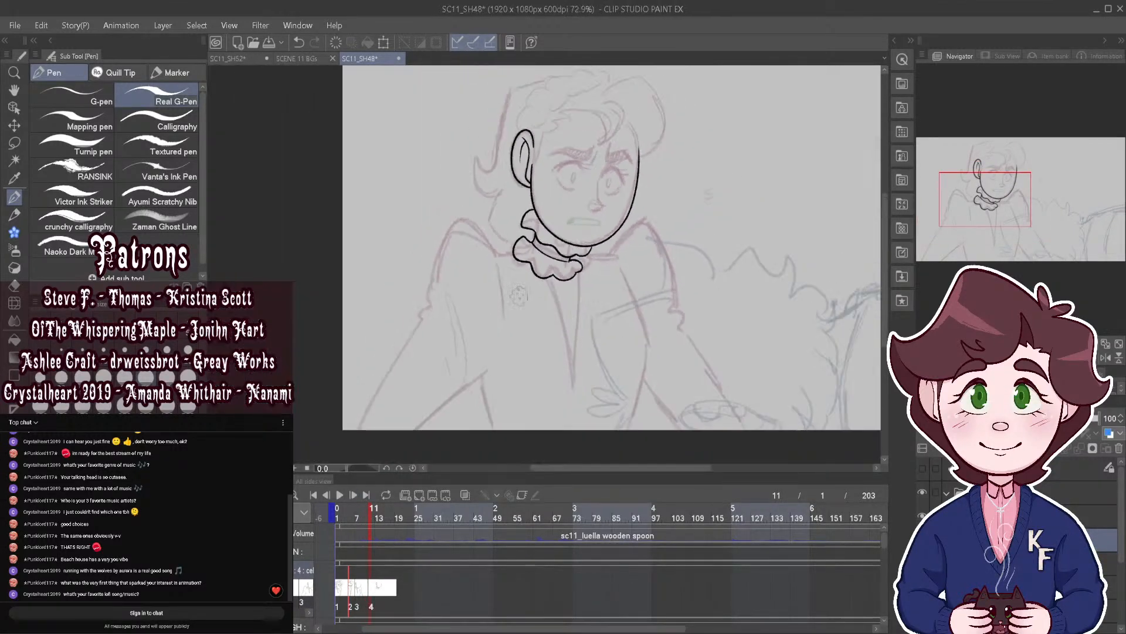
pyautogui.click(466, 495)
pyautogui.scroll(4, 509, 269)
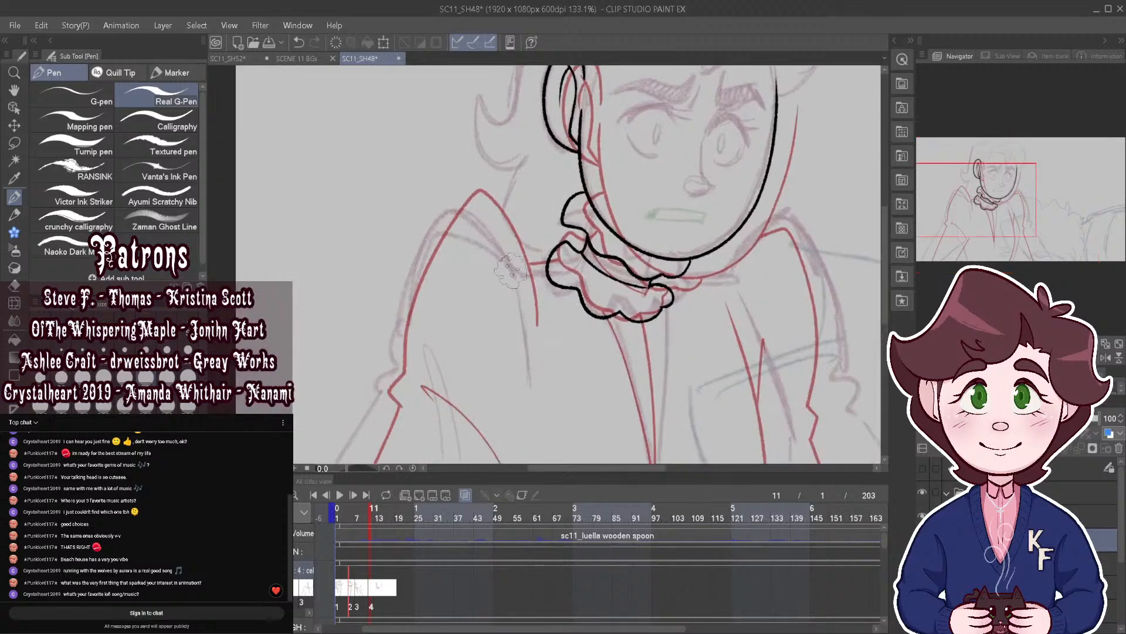
pyautogui.moveTo(429, 233)
pyautogui.mouseDown()
pyautogui.moveTo(402, 298)
pyautogui.moveTo(394, 365)
pyautogui.mouseUp()
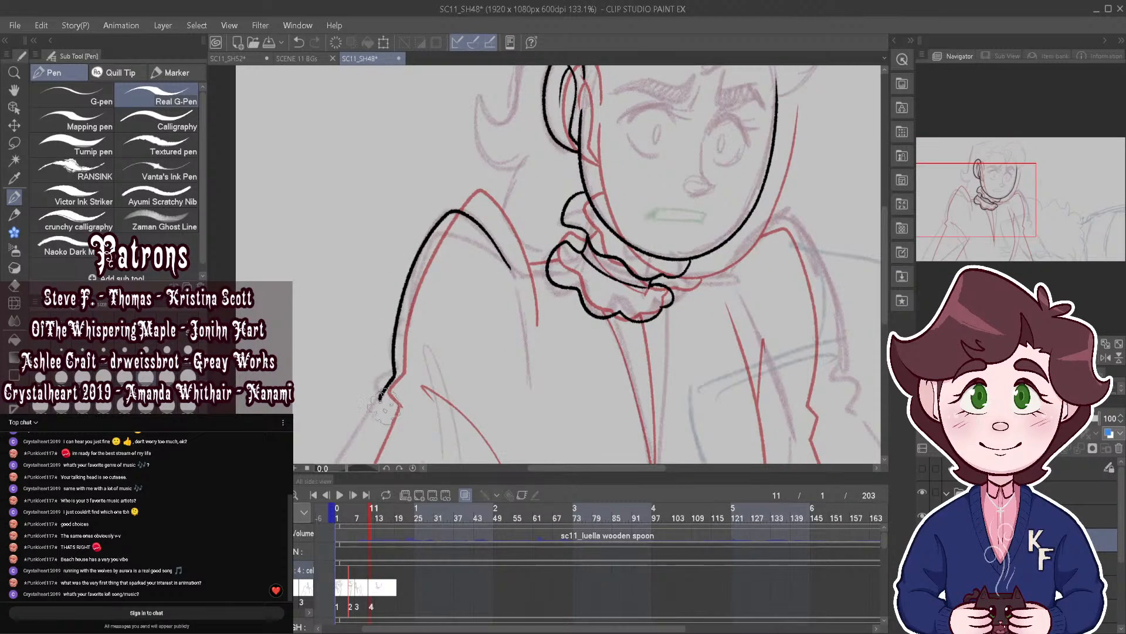
pyautogui.moveTo(385, 406); pyautogui.dragTo(389, 417)
# Step: Ink both edges of the near lower sleeve in cel 4 down to the frame's lower edge, plus the diagonal elbow folds
pyautogui.scroll(-4, 388, 417)
pyautogui.scroll(3, 413, 422)
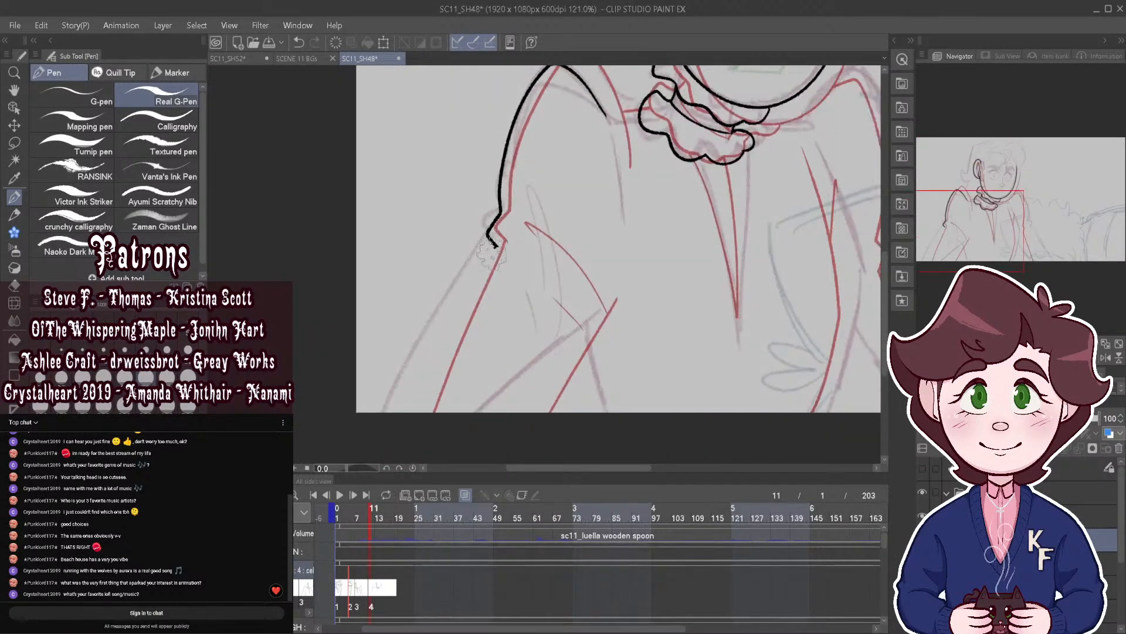
pyautogui.moveTo(492, 253); pyautogui.dragTo(403, 401)
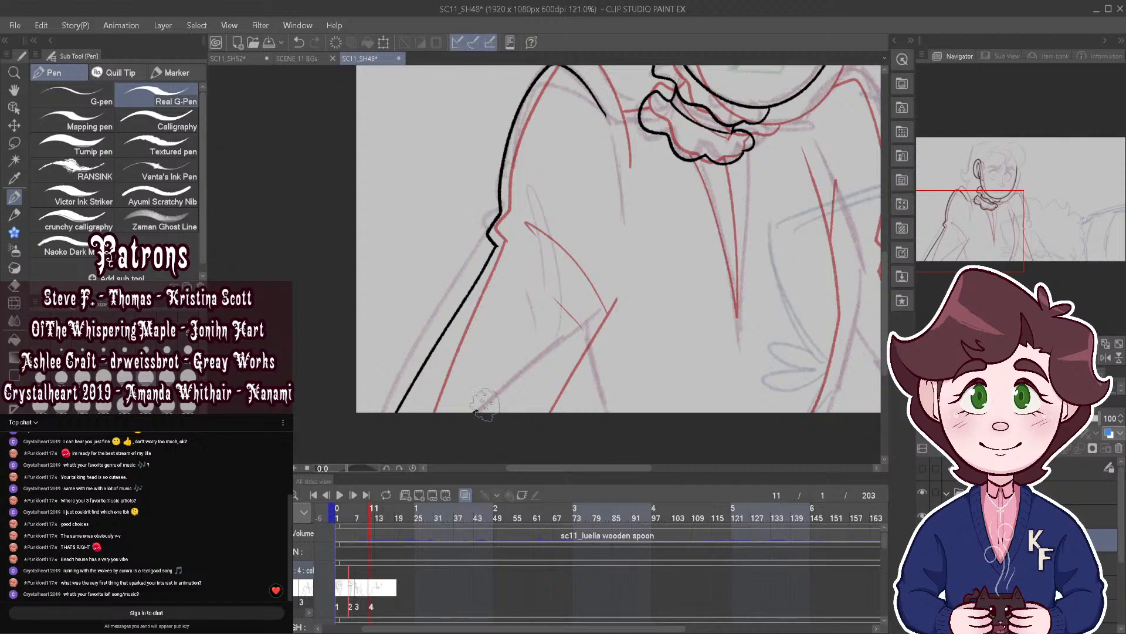
pyautogui.moveTo(482, 405); pyautogui.dragTo(605, 304)
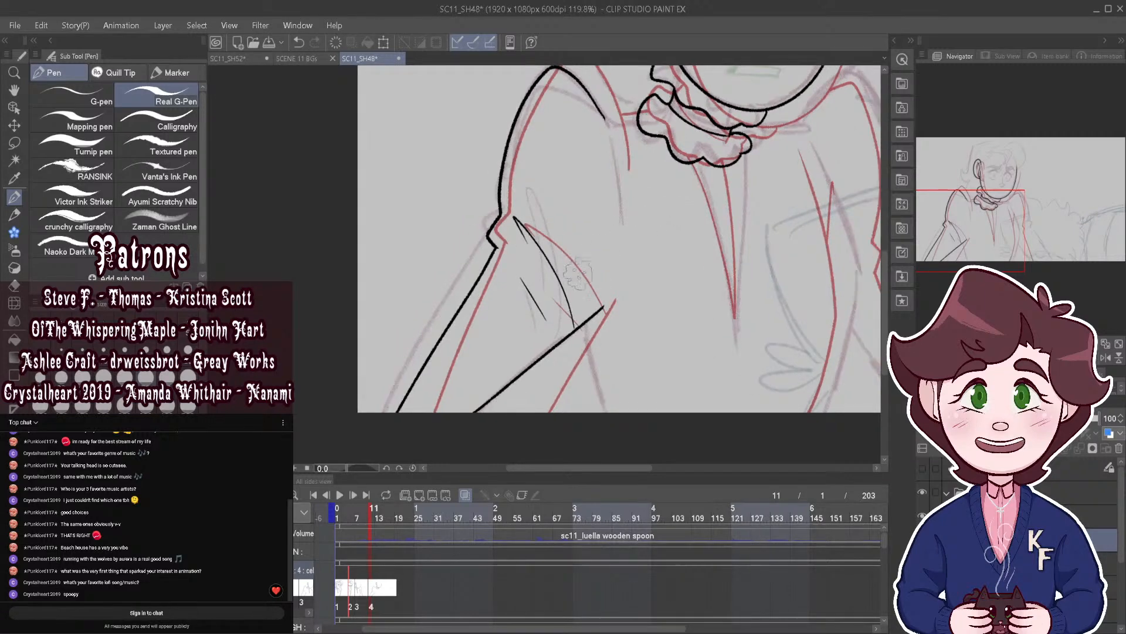
# Step: Ink the near shoulder's front slope in cel 4 from its peak down to the collar ruffle
pyautogui.scroll(-5, 669, 215)
pyautogui.scroll(4, 651, 205)
pyautogui.scroll(3, 628, 205)
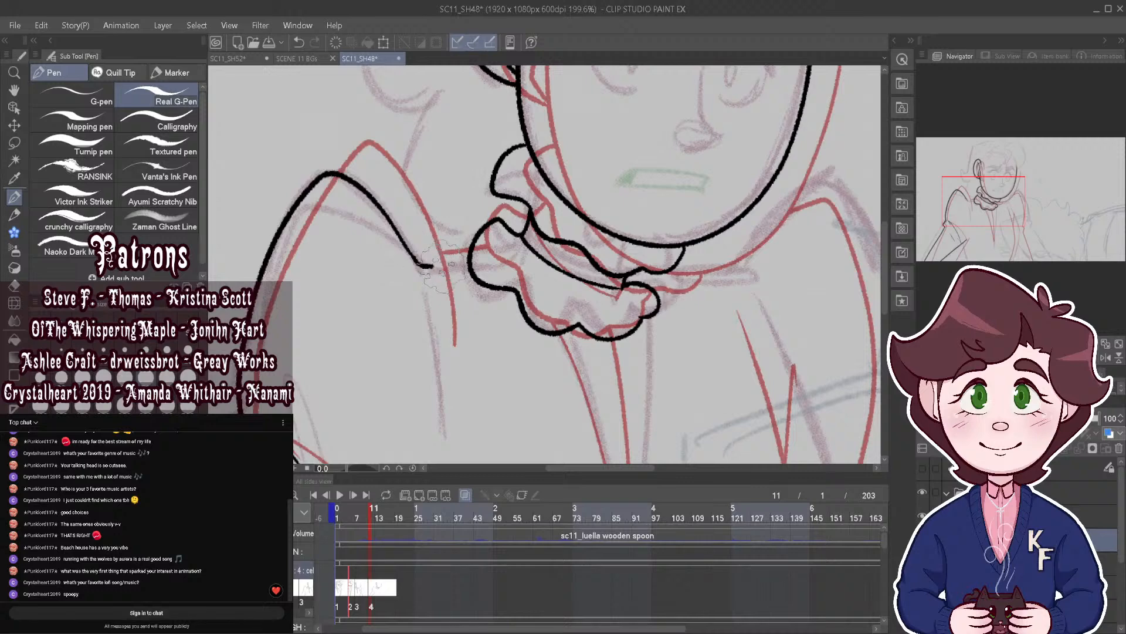
# Step: Scrub back to the opening frames and play the animation to check the motion between the inked poses
pyautogui.scroll(-5, 443, 264)
pyautogui.click(363, 516)
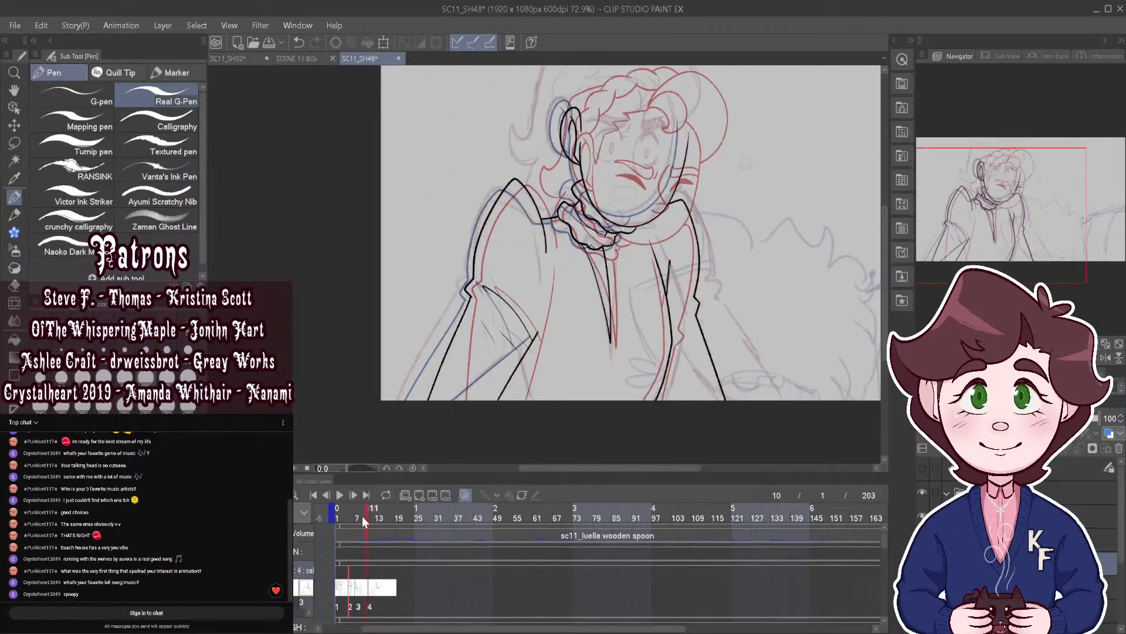
pyautogui.click(344, 516)
pyautogui.click(340, 496)
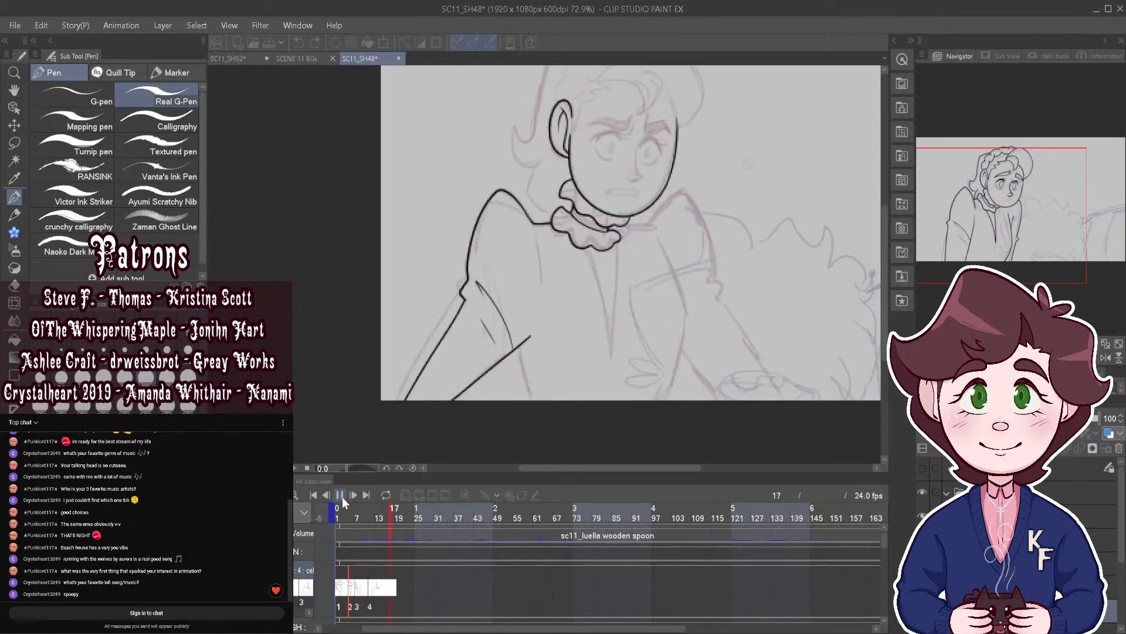
pyautogui.click(341, 496)
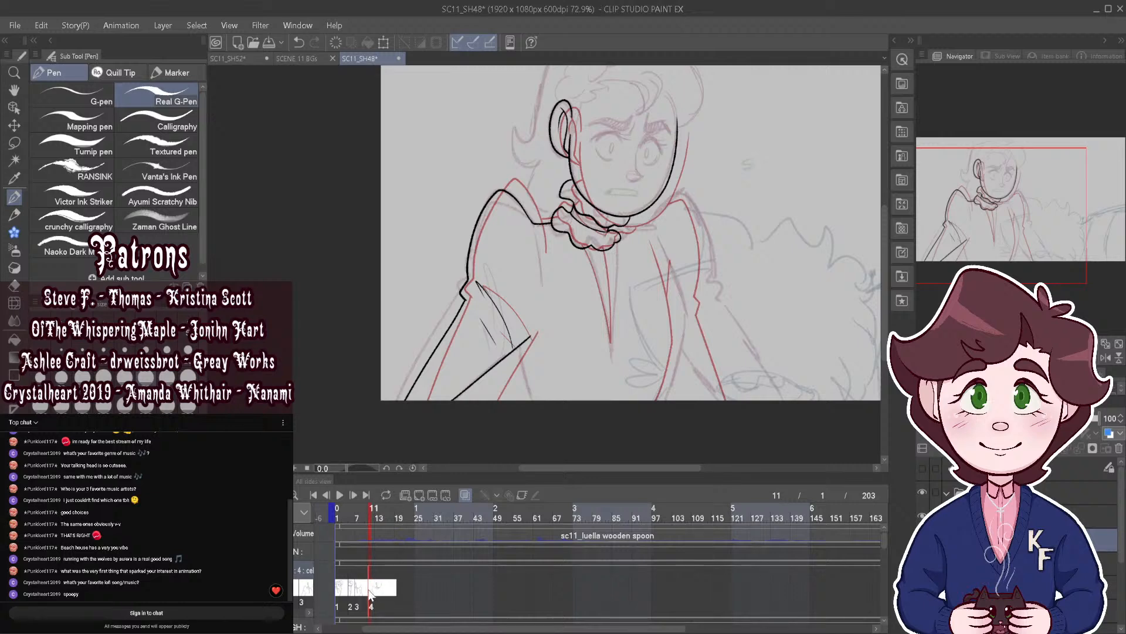
# Step: Ink the near armhole seam in cel 4 as a short curve running down from the shoulder line onto the chest
pyautogui.scroll(3, 554, 241)
pyautogui.moveTo(521, 215); pyautogui.dragTo(542, 259)
pyautogui.scroll(-3, 570, 202)
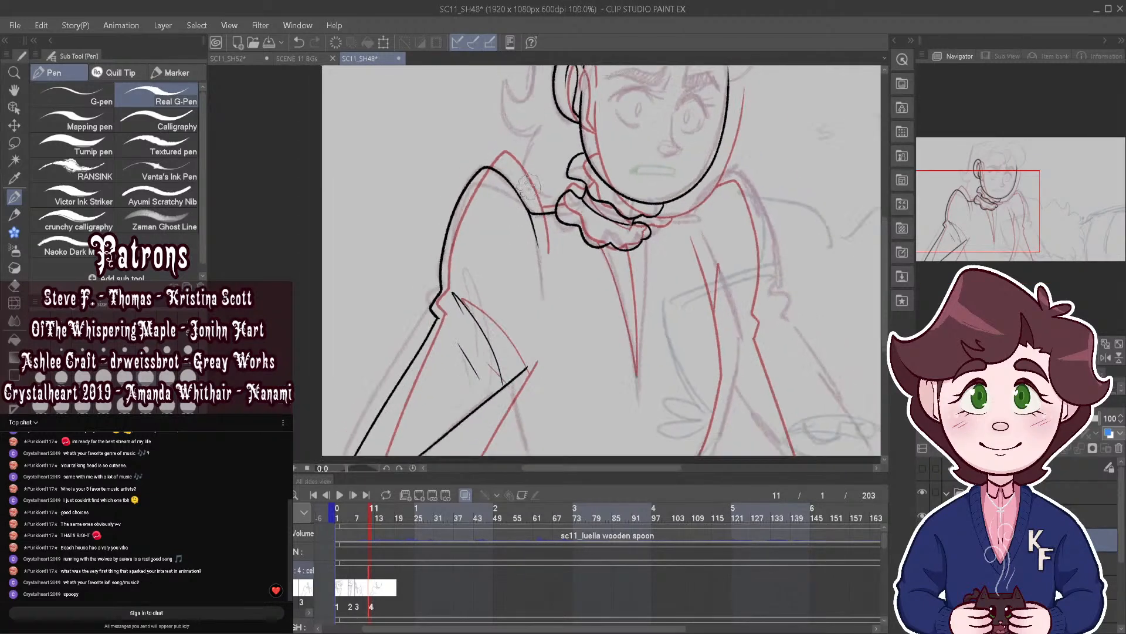
# Step: Compare the poses around frames 7 to 10 and move the start of cel 4 to frame 9
pyautogui.scroll(2, 666, 249)
pyautogui.click(357, 515)
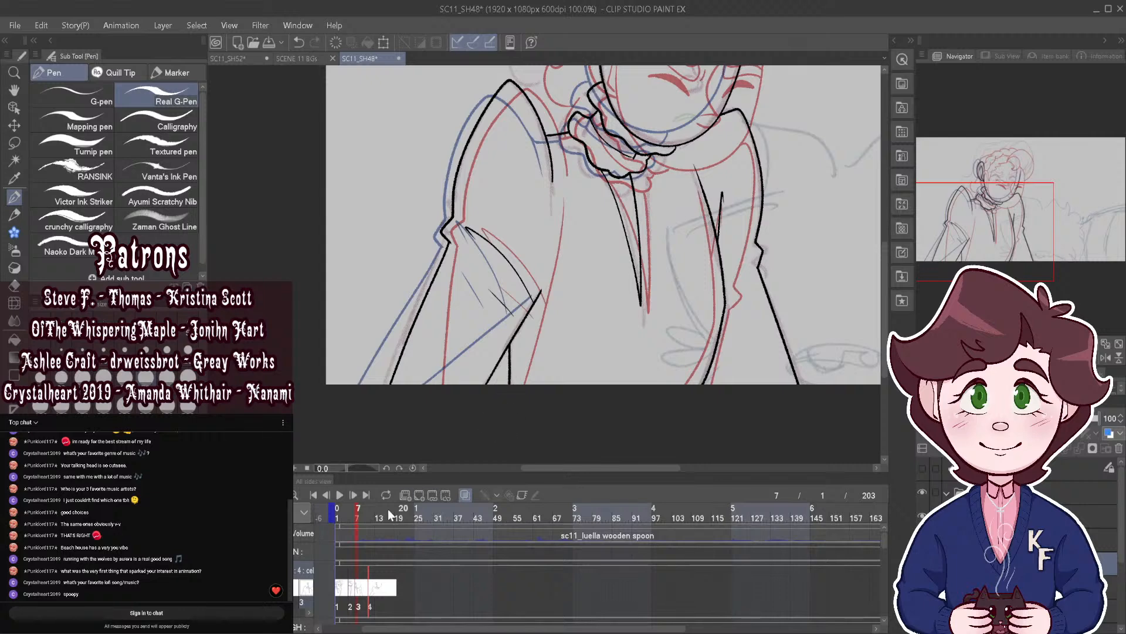
pyautogui.moveTo(353, 513)
pyautogui.mouseDown()
pyautogui.moveTo(343, 512)
pyautogui.moveTo(370, 520)
pyautogui.moveTo(364, 530)
pyautogui.mouseUp()
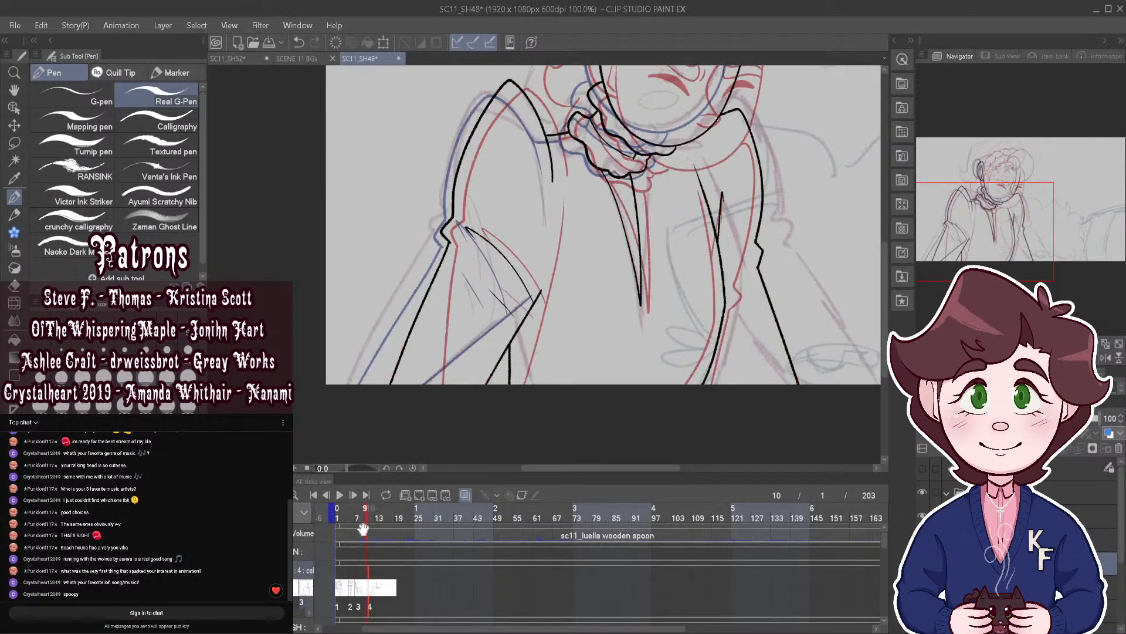
pyautogui.moveTo(368, 591)
pyautogui.mouseDown()
pyautogui.moveTo(365, 514)
pyautogui.moveTo(349, 514)
pyautogui.moveTo(365, 518)
pyautogui.moveTo(366, 588)
pyautogui.mouseUp()
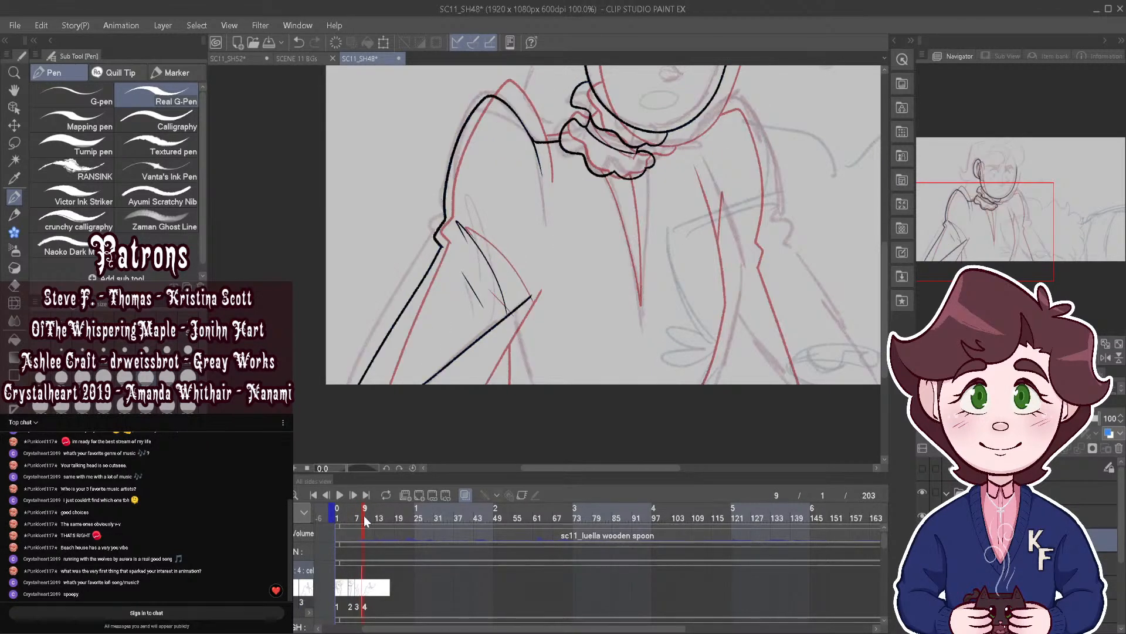
# Step: Ink the torso line below the near elbow and both edges of the V-neck opening in cel 4
pyautogui.scroll(-3, 492, 404)
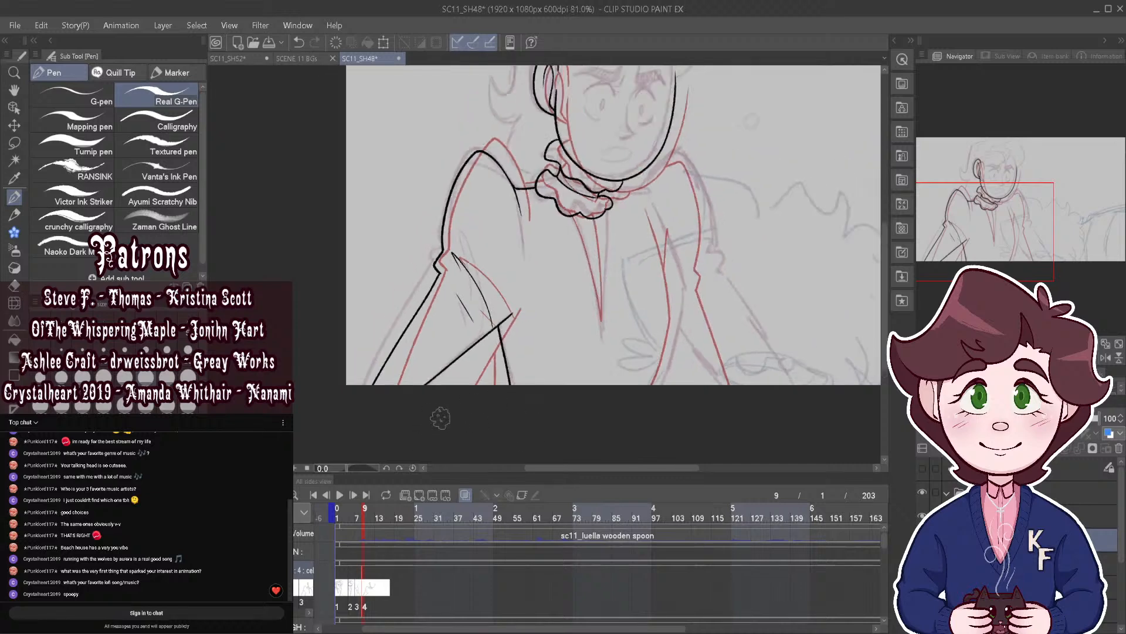
pyautogui.scroll(5, 586, 246)
pyautogui.moveTo(360, 520)
pyautogui.mouseDown()
pyautogui.moveTo(345, 515)
pyautogui.moveTo(363, 519)
pyautogui.mouseUp()
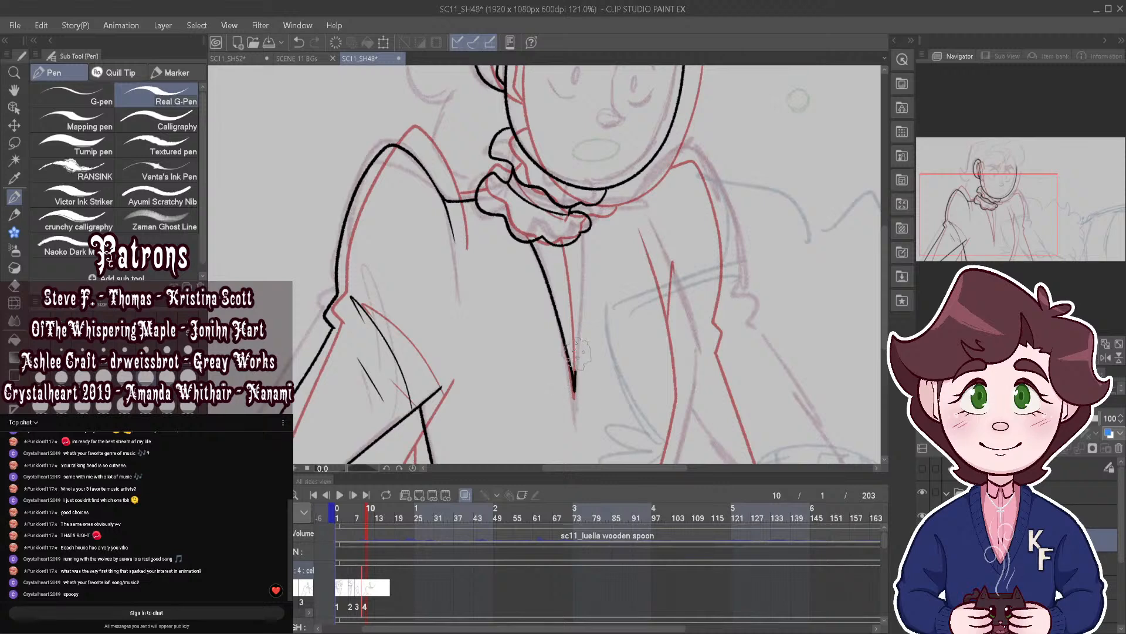
pyautogui.scroll(-3, 575, 238)
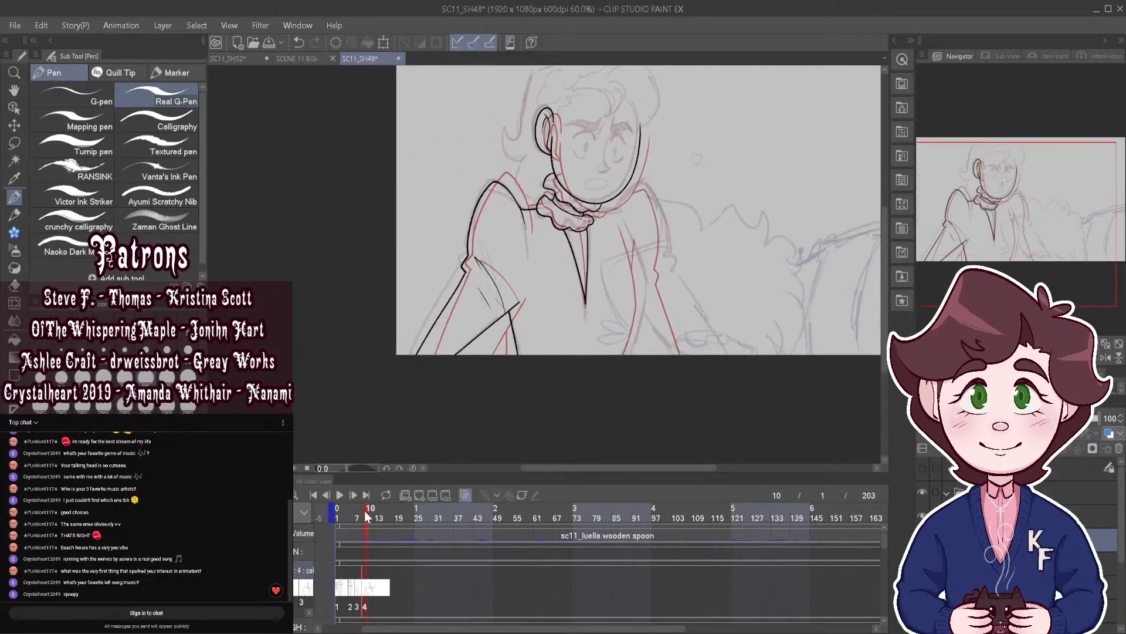
# Step: Return to cel 3 at frame 7 with onion skin on and redraw both edges of the V-neck opening
pyautogui.moveTo(362, 513); pyautogui.dragTo(354, 517)
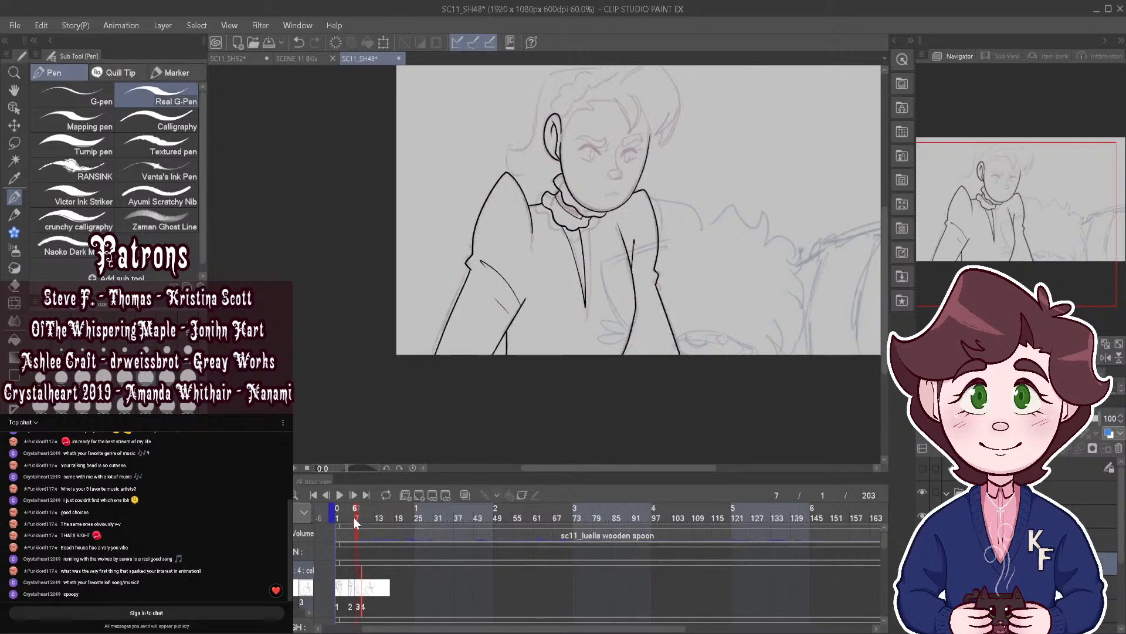
pyautogui.click(466, 495)
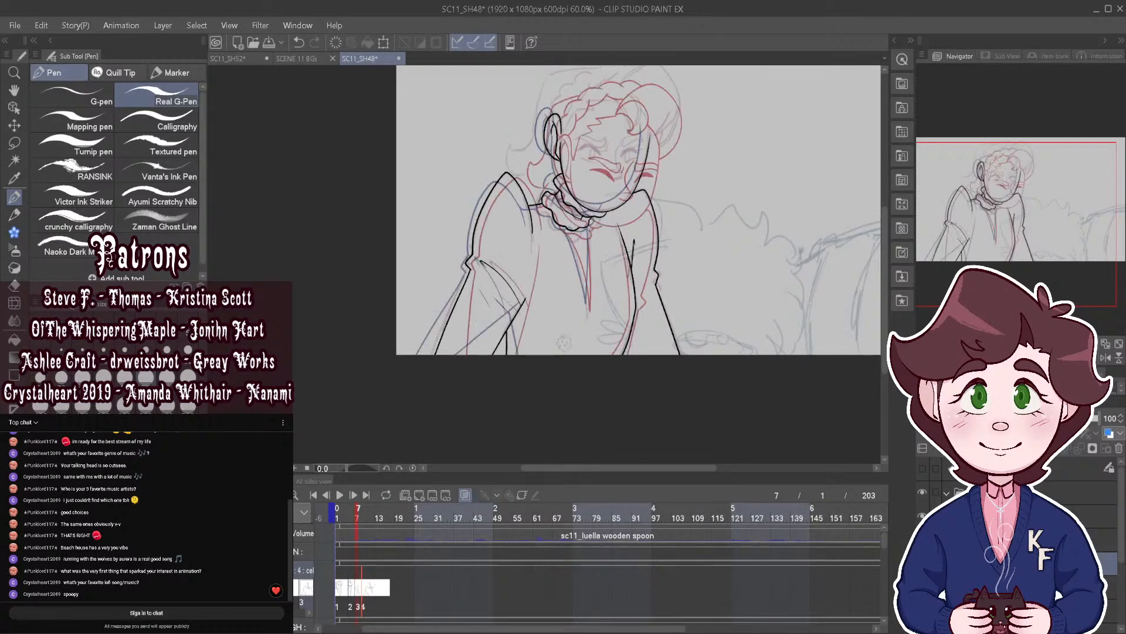
pyautogui.scroll(4, 519, 189)
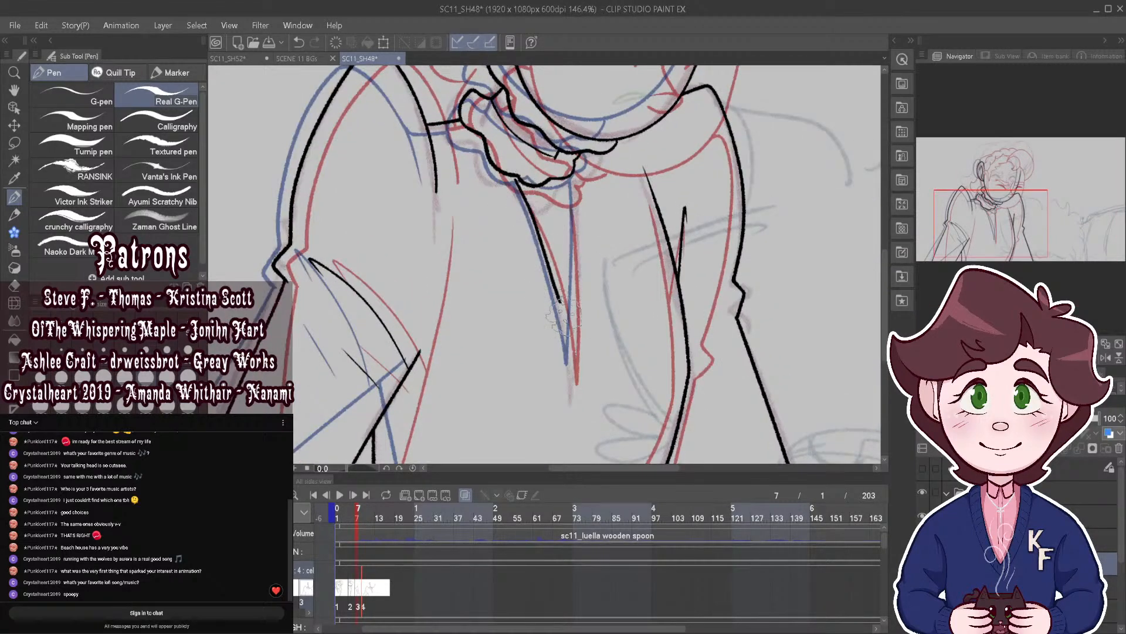
pyautogui.moveTo(570, 350); pyautogui.dragTo(570, 187)
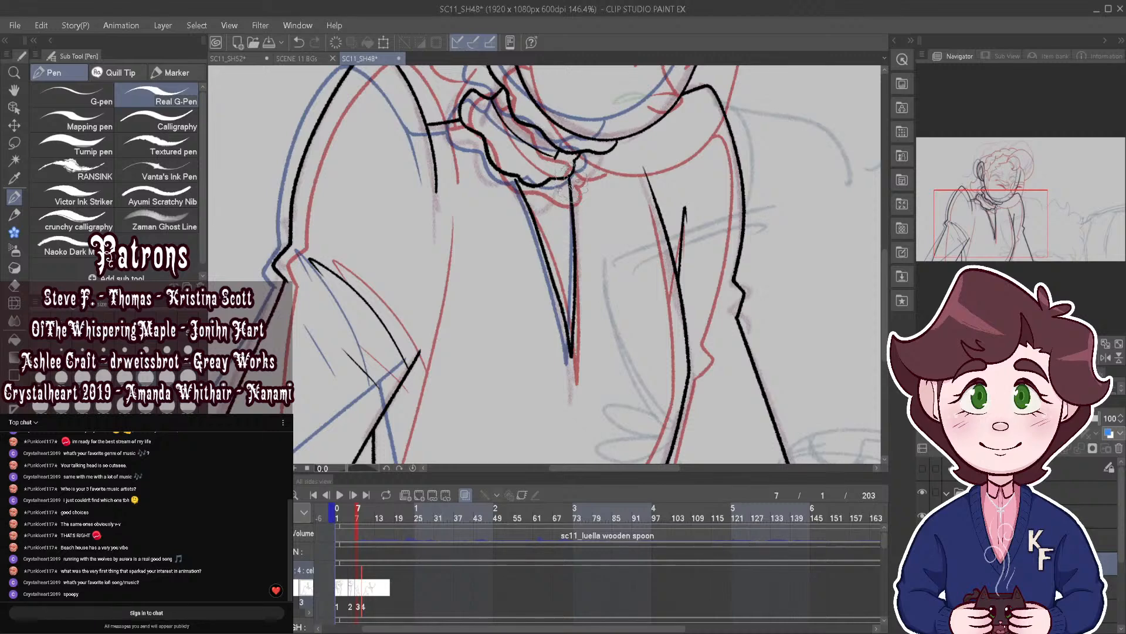
# Step: Scrub through the inked poses and move the start of cel 4 back to frame 11
pyautogui.scroll(-5, 594, 211)
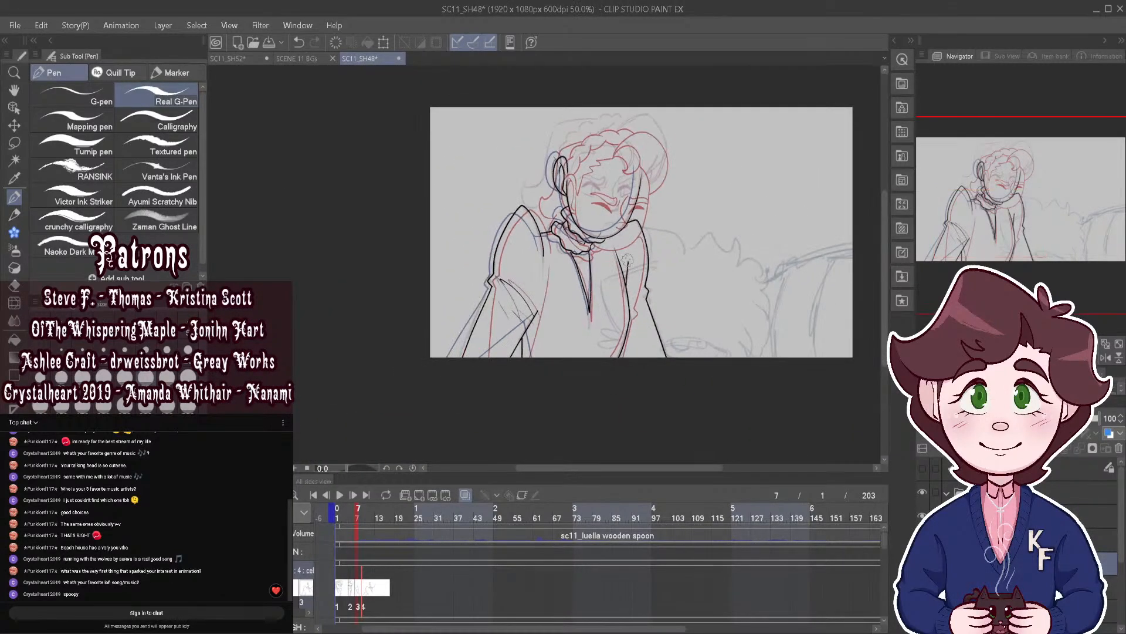
pyautogui.click(339, 514)
pyautogui.moveTo(339, 514); pyautogui.dragTo(366, 515)
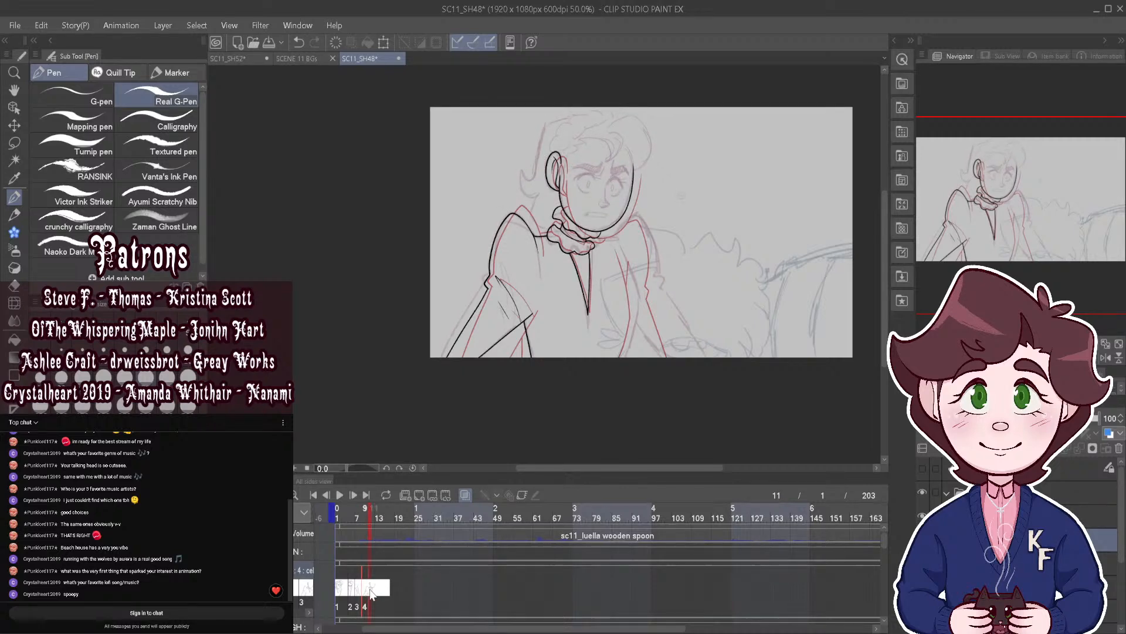
# Step: Ink the forelock, the rounded swept-back hair, the face's upper far edge and the jagged hairline up from the ear in cel 4
pyautogui.scroll(6, 616, 132)
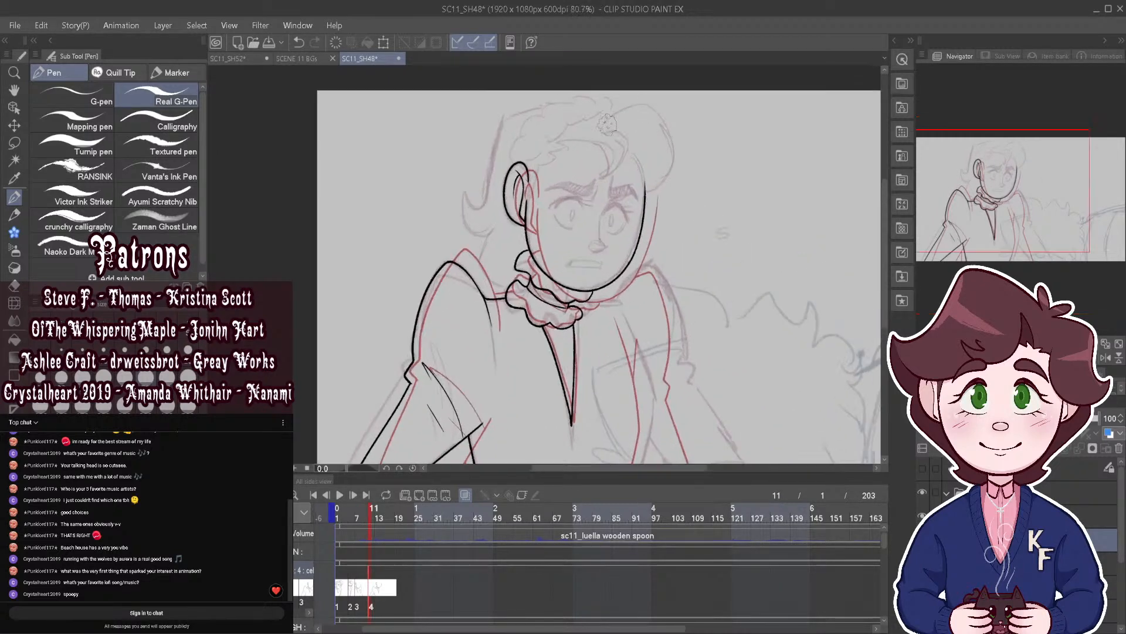
pyautogui.scroll(1, 559, 146)
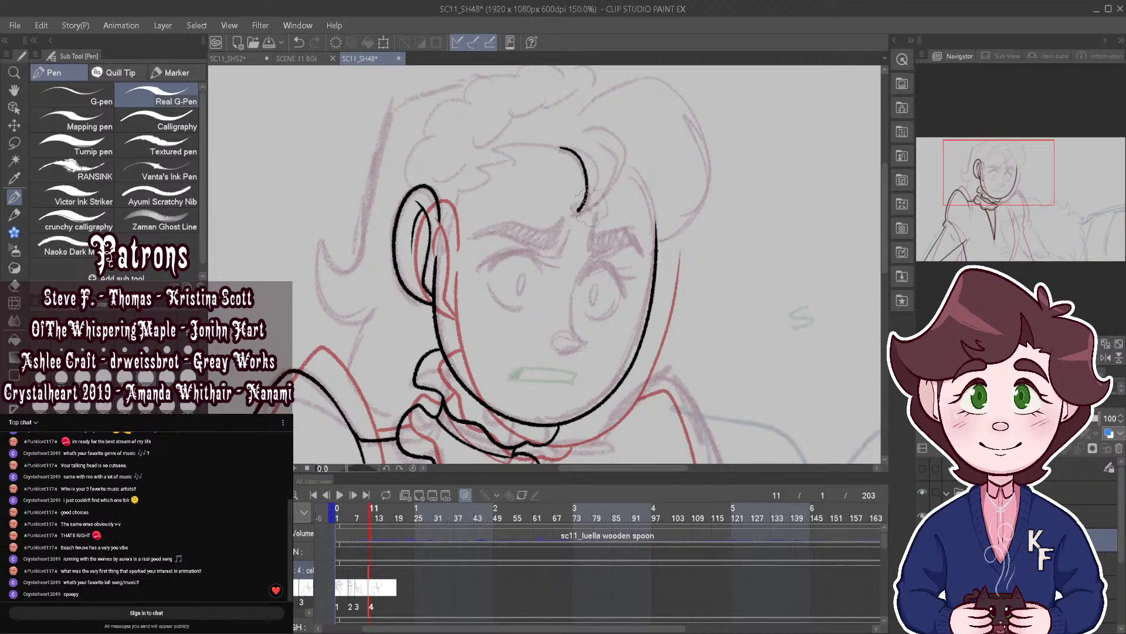
pyautogui.moveTo(582, 209)
pyautogui.mouseDown()
pyautogui.moveTo(621, 161)
pyautogui.moveTo(613, 129)
pyautogui.moveTo(558, 139)
pyautogui.moveTo(580, 108)
pyautogui.moveTo(630, 78)
pyautogui.moveTo(677, 86)
pyautogui.moveTo(708, 153)
pyautogui.moveTo(658, 246)
pyautogui.mouseUp()
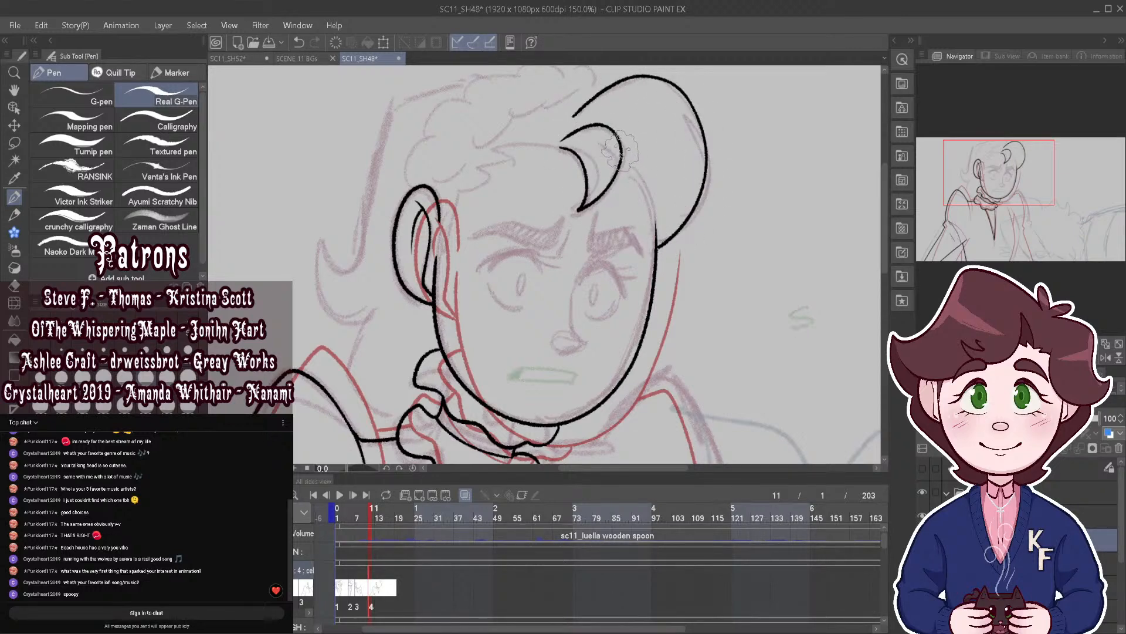
pyautogui.moveTo(621, 152); pyautogui.dragTo(656, 249)
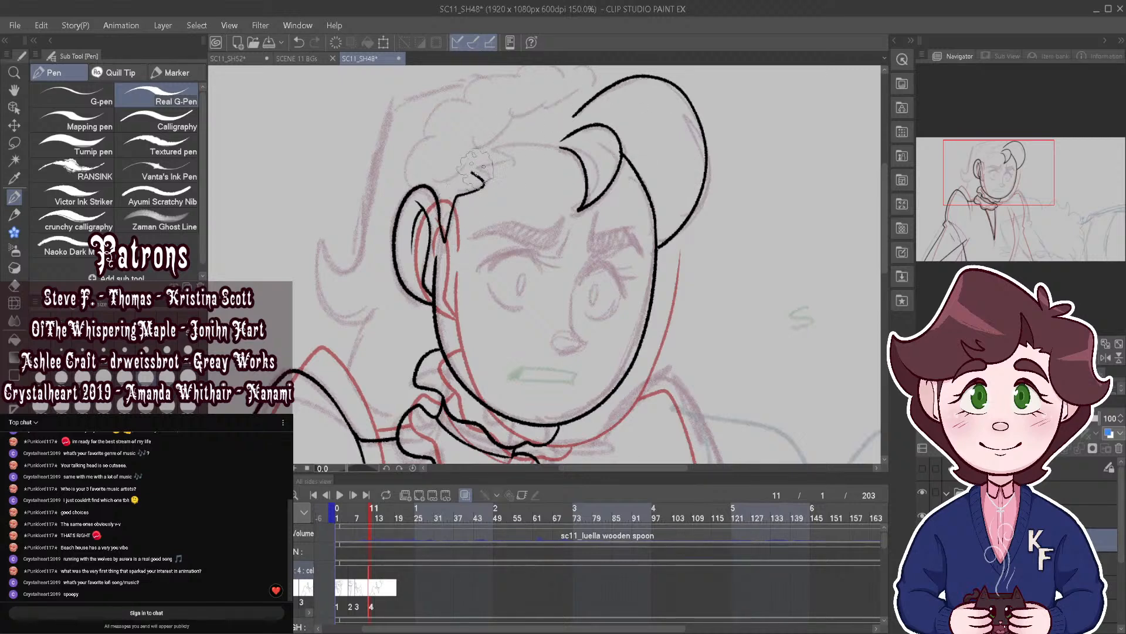
pyautogui.moveTo(477, 166); pyautogui.dragTo(510, 144)
pyautogui.scroll(1, 507, 141)
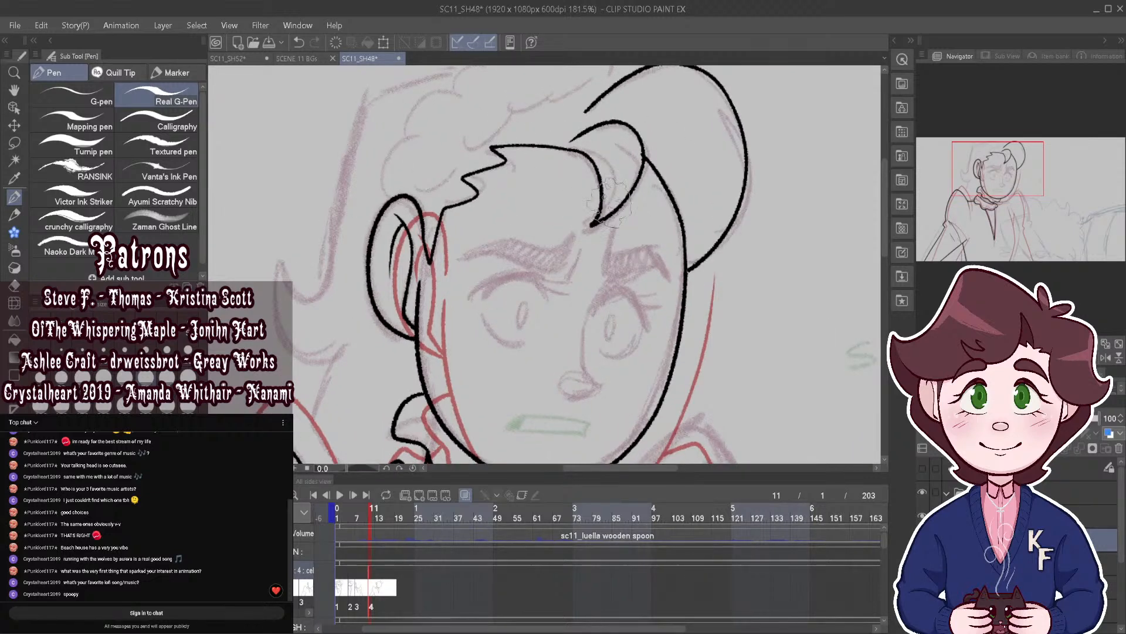
# Step: Ink the braid across the crown in cel 4 with a scalloped outer edge and curved strand divisions
pyautogui.scroll(-3, 607, 203)
pyautogui.scroll(2, 411, 262)
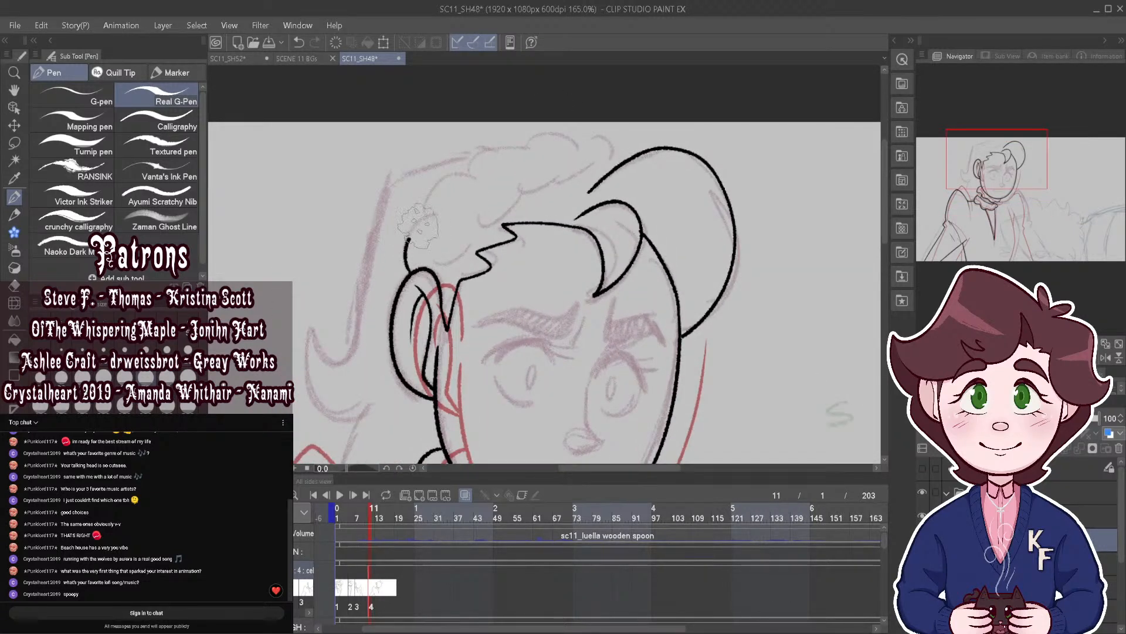
pyautogui.moveTo(409, 239)
pyautogui.mouseDown()
pyautogui.moveTo(503, 142)
pyautogui.moveTo(541, 149)
pyautogui.moveTo(550, 133)
pyautogui.moveTo(602, 149)
pyautogui.moveTo(599, 136)
pyautogui.moveTo(629, 156)
pyautogui.mouseUp()
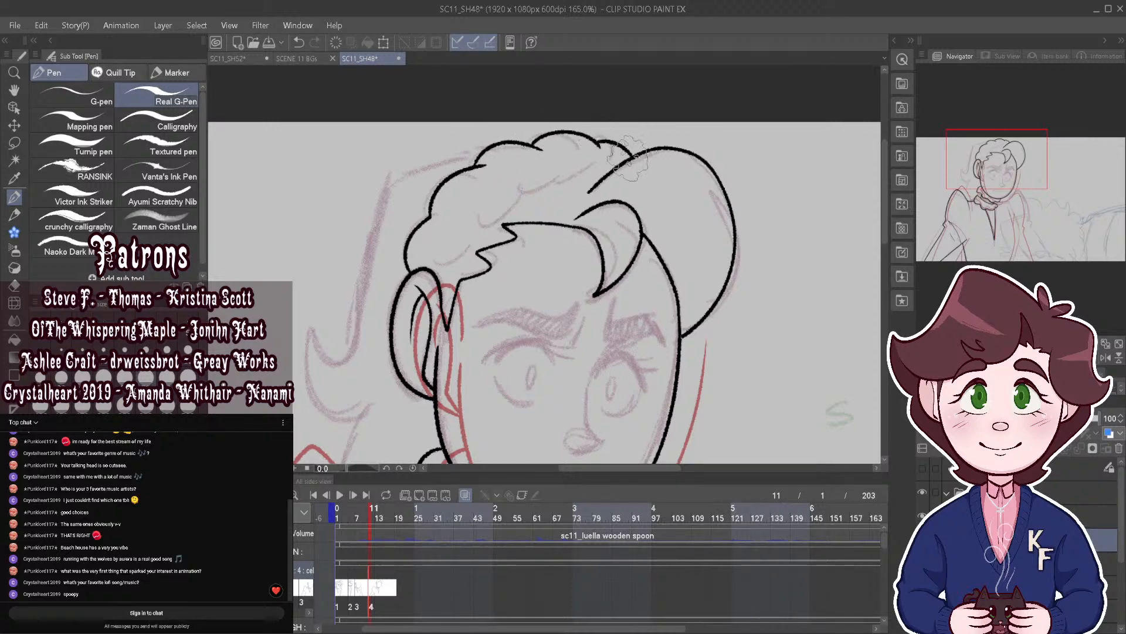
pyautogui.moveTo(428, 264)
pyautogui.mouseDown()
pyautogui.moveTo(459, 233)
pyautogui.moveTo(461, 210)
pyautogui.moveTo(501, 173)
pyautogui.mouseUp()
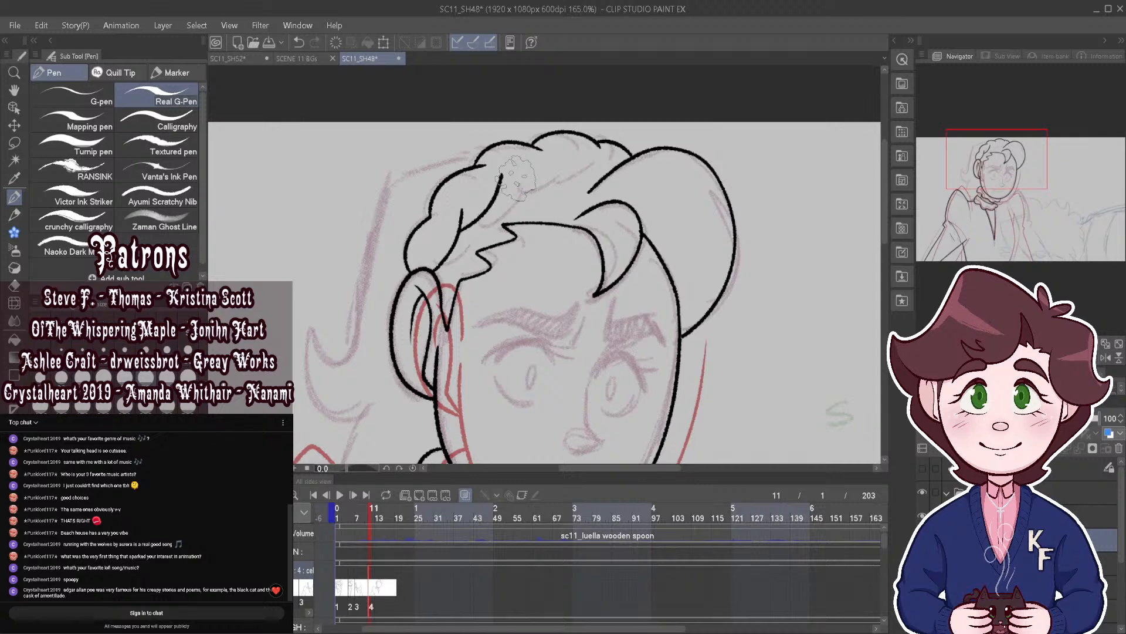
pyautogui.moveTo(535, 180)
pyautogui.mouseDown()
pyautogui.moveTo(566, 152)
pyautogui.moveTo(568, 167)
pyautogui.moveTo(603, 176)
pyautogui.mouseUp()
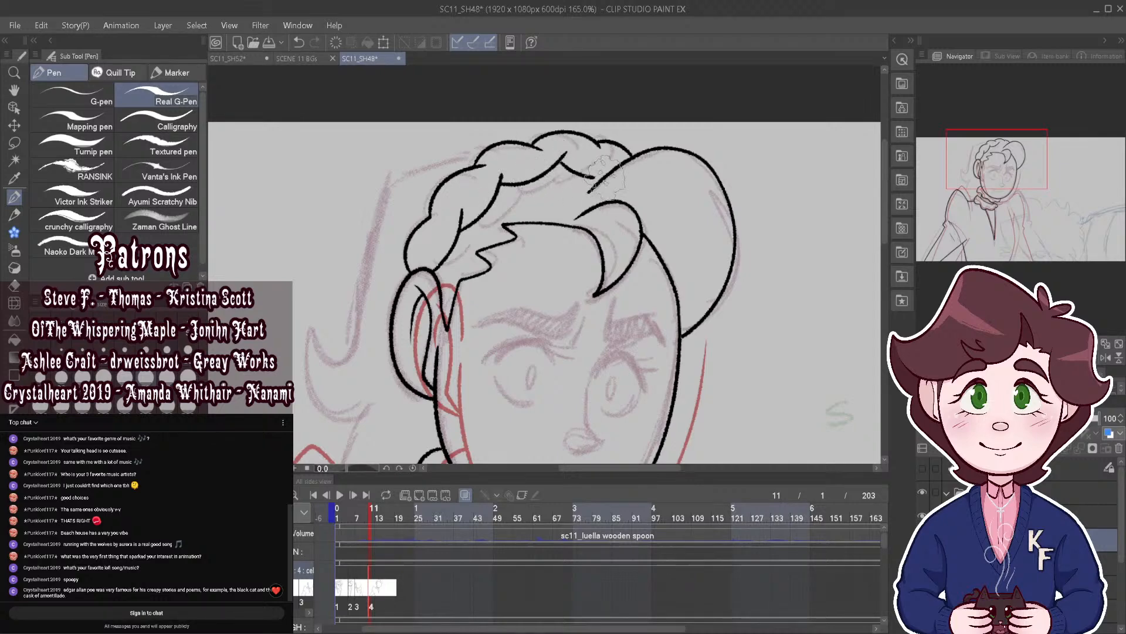
pyautogui.scroll(-3, 724, 146)
# Step: Ink the loose back hair in cel 4 from behind the braid around the outward flick and down to the collar
pyautogui.scroll(2, 514, 222)
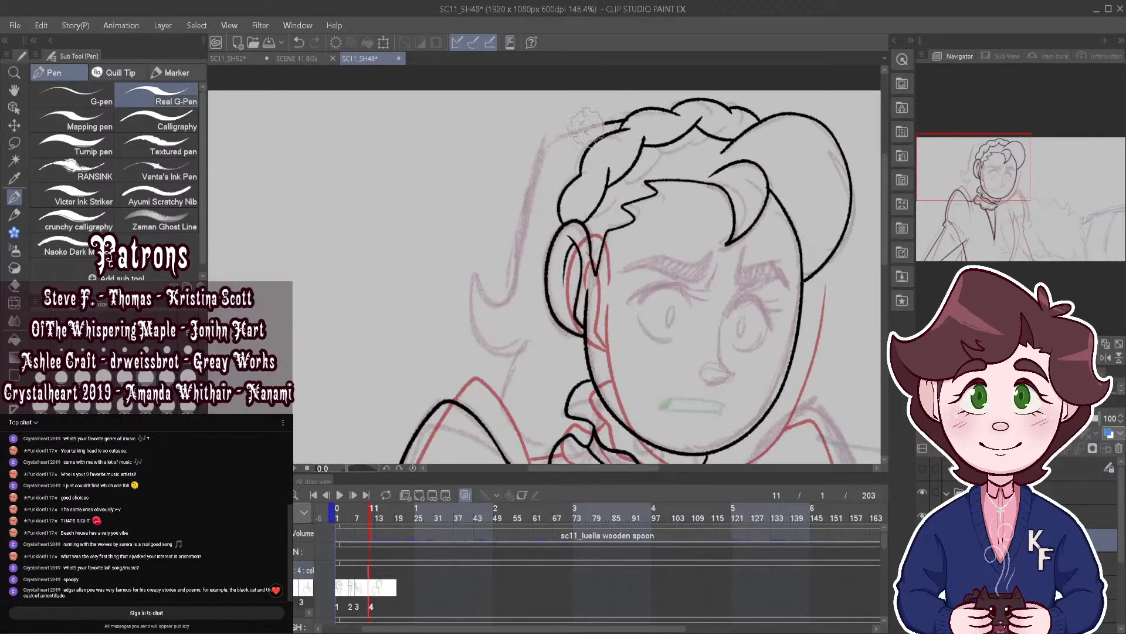
pyautogui.moveTo(584, 124)
pyautogui.mouseDown()
pyautogui.moveTo(538, 149)
pyautogui.moveTo(512, 289)
pyautogui.moveTo(479, 283)
pyautogui.moveTo(472, 315)
pyautogui.moveTo(519, 350)
pyautogui.mouseUp()
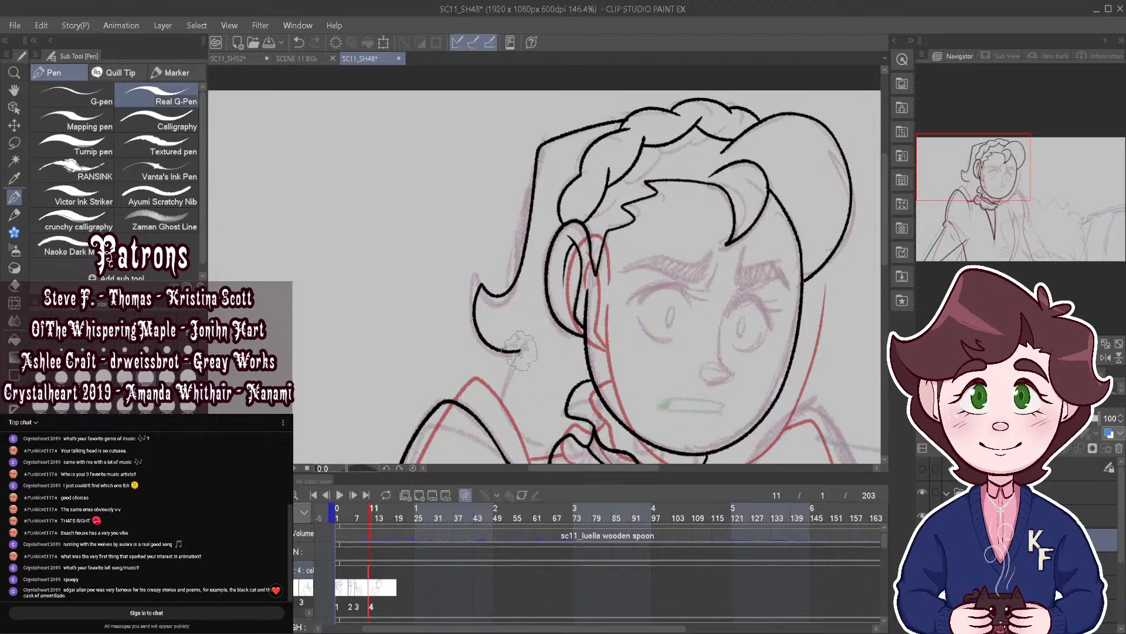
pyautogui.scroll(-4, 594, 380)
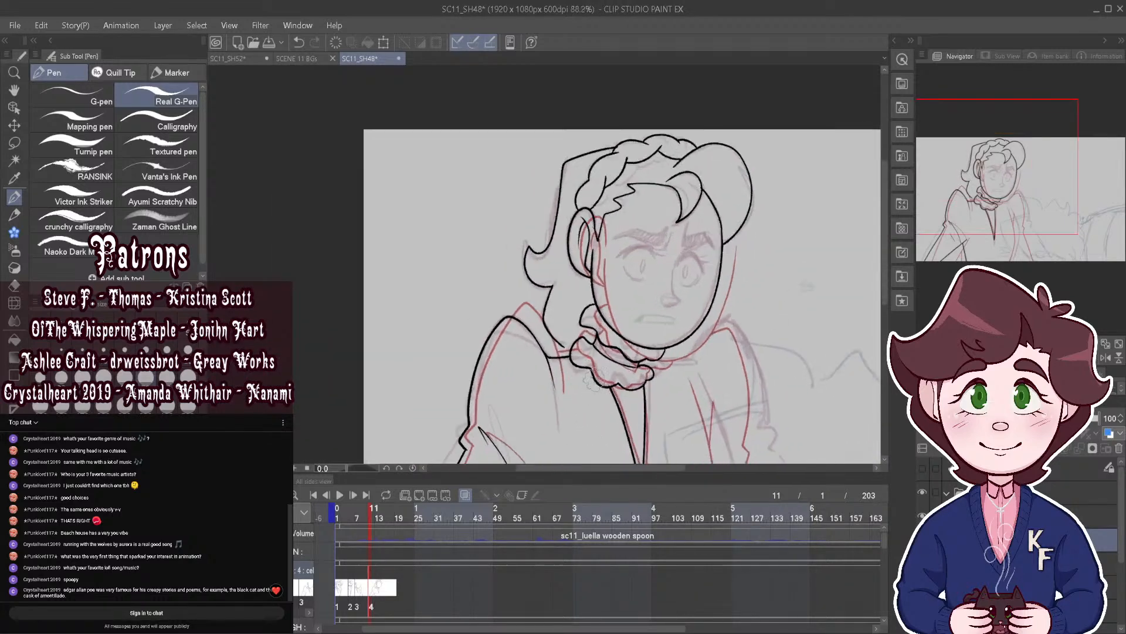
pyautogui.scroll(3, 594, 378)
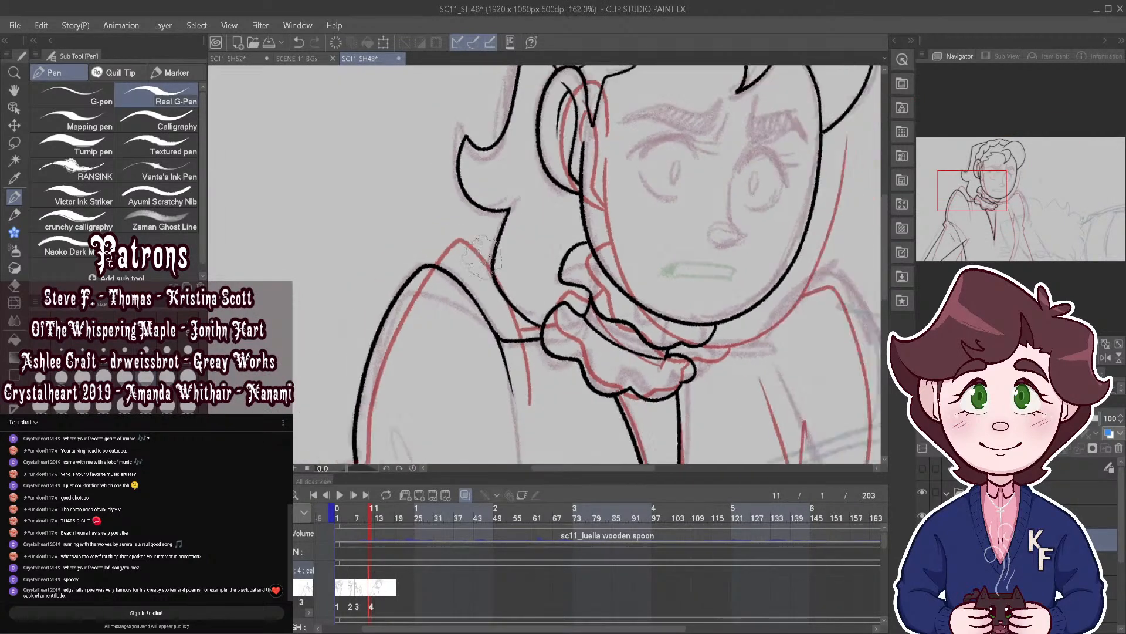
# Step: Ink the nose in cel 4, with its rounded tip and the bridge line running up beside the far eye
pyautogui.scroll(-6, 482, 257)
pyautogui.scroll(4, 550, 176)
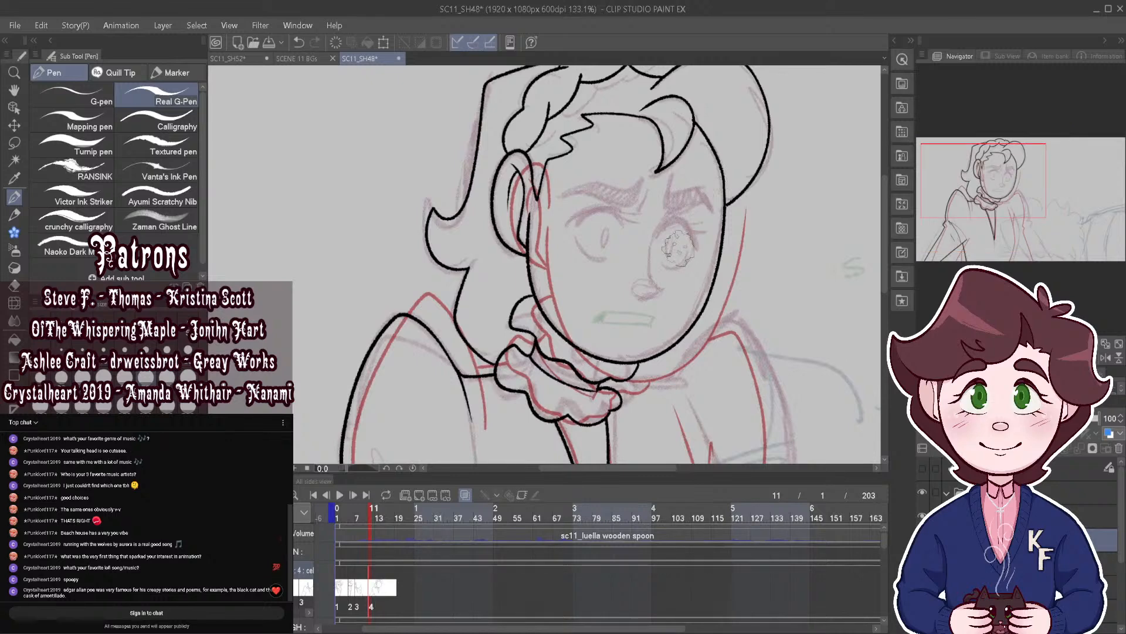
pyautogui.scroll(3, 679, 247)
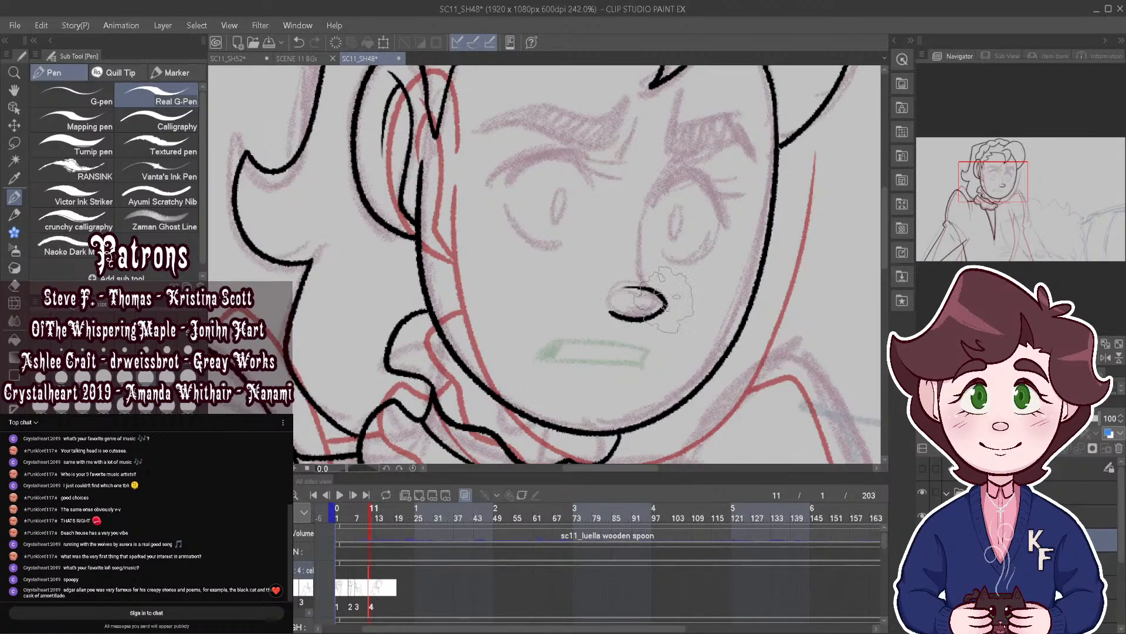
pyautogui.moveTo(667, 301)
pyautogui.mouseDown()
pyautogui.moveTo(644, 286)
pyautogui.moveTo(637, 241)
pyautogui.moveTo(662, 174)
pyautogui.mouseUp()
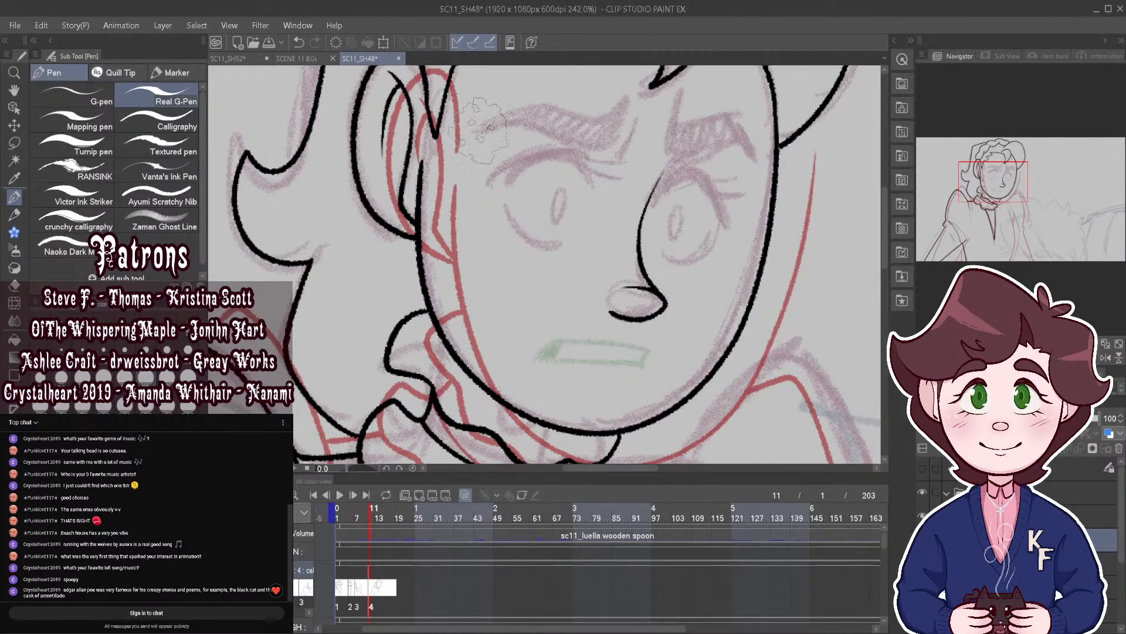
# Step: Ink the near eyebrow's outline and the short frown crease at its inner end in cel 4
pyautogui.moveTo(478, 131)
pyautogui.mouseDown()
pyautogui.moveTo(514, 124)
pyautogui.moveTo(600, 143)
pyautogui.moveTo(525, 112)
pyautogui.moveTo(618, 106)
pyautogui.moveTo(604, 134)
pyautogui.moveTo(631, 120)
pyautogui.moveTo(628, 144)
pyautogui.moveTo(633, 129)
pyautogui.moveTo(615, 147)
pyautogui.mouseUp()
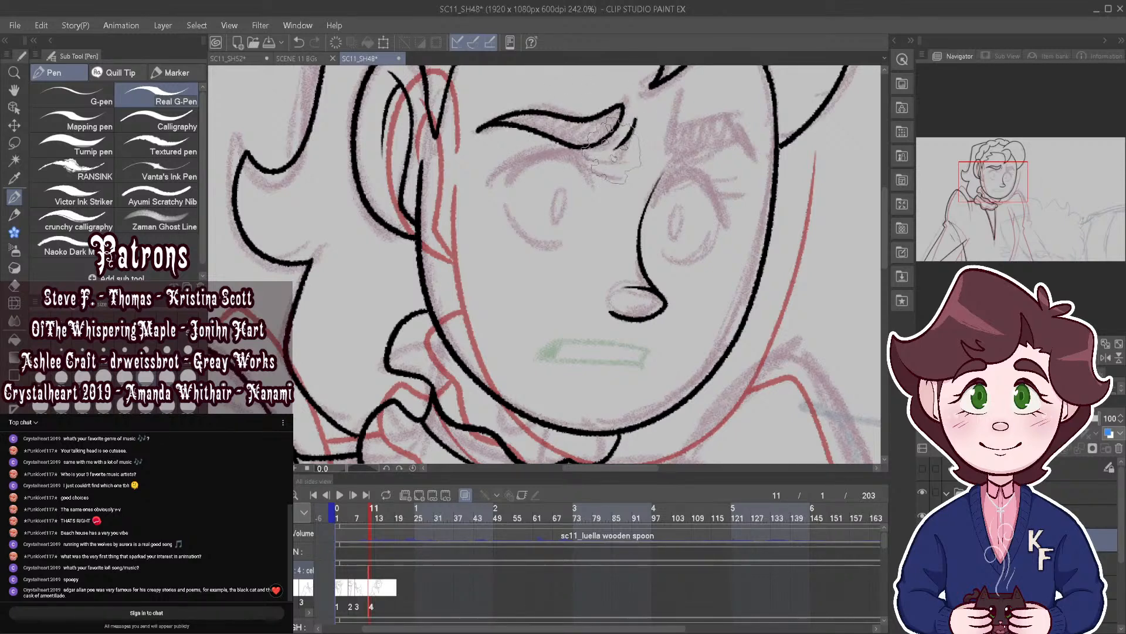
pyautogui.scroll(-4, 519, 282)
pyautogui.scroll(5, 662, 171)
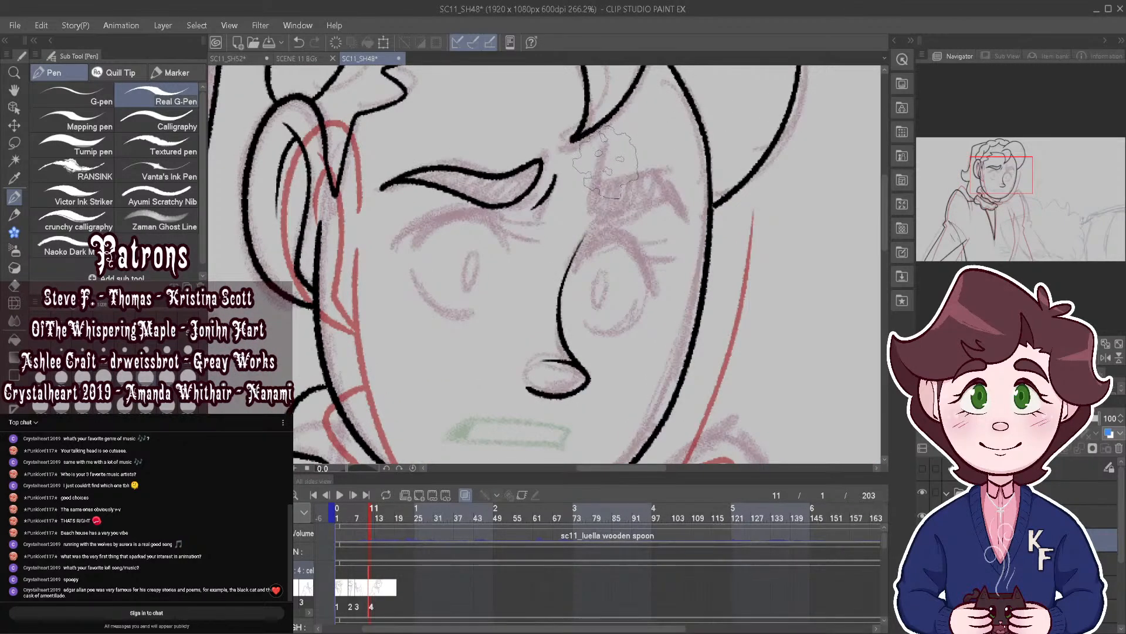
# Step: Ink the far eyebrow's outline and the far eye with its thick upper lid, lashes, pupil and lower lid curve in cel 4
pyautogui.moveTo(604, 175)
pyautogui.mouseDown()
pyautogui.moveTo(601, 216)
pyautogui.moveTo(666, 198)
pyautogui.mouseUp()
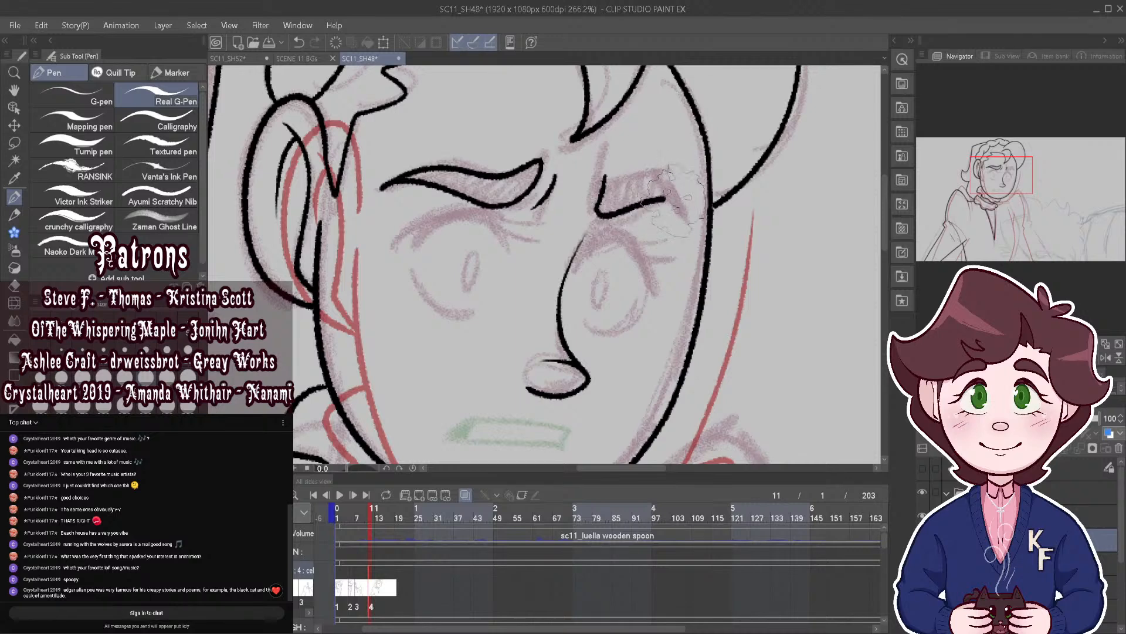
pyautogui.moveTo(604, 179)
pyautogui.mouseDown()
pyautogui.moveTo(647, 172)
pyautogui.moveTo(677, 189)
pyautogui.moveTo(686, 216)
pyautogui.mouseUp()
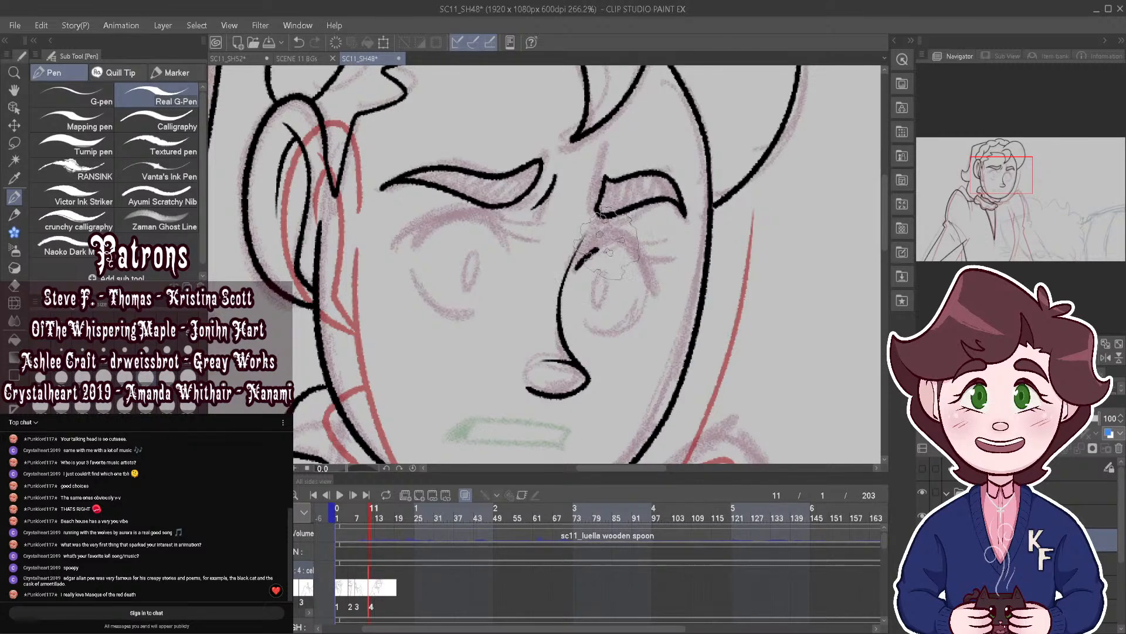
pyautogui.click(299, 42)
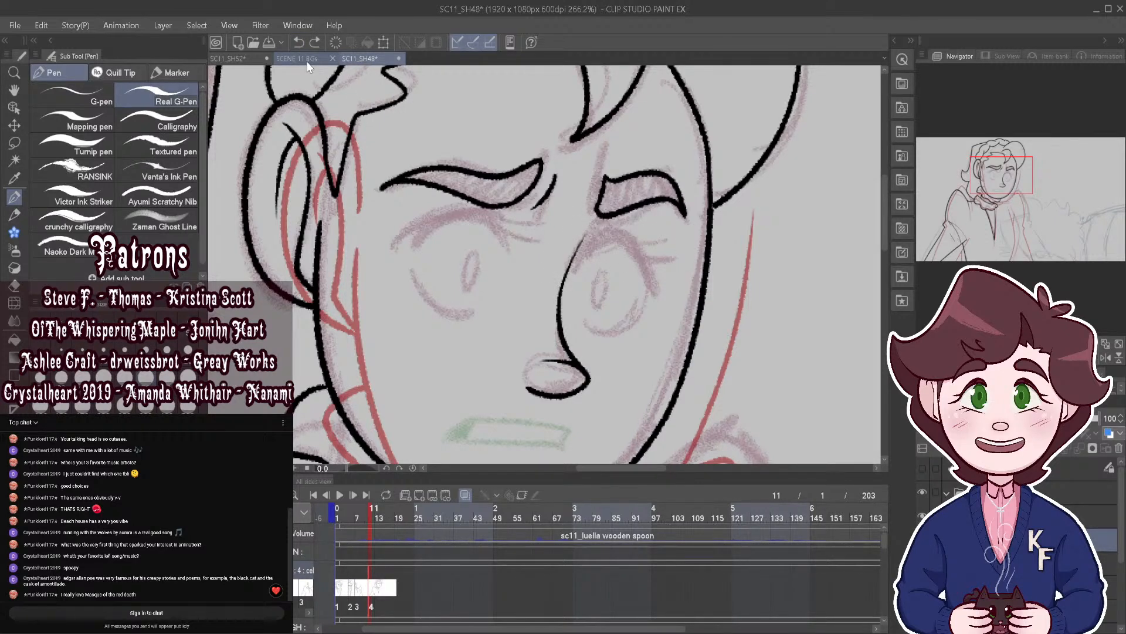
pyautogui.moveTo(654, 285)
pyautogui.mouseDown()
pyautogui.moveTo(639, 242)
pyautogui.moveTo(610, 234)
pyautogui.moveTo(581, 257)
pyautogui.moveTo(654, 201)
pyautogui.moveTo(634, 184)
pyautogui.moveTo(628, 213)
pyautogui.moveTo(587, 254)
pyautogui.moveTo(650, 273)
pyautogui.mouseUp()
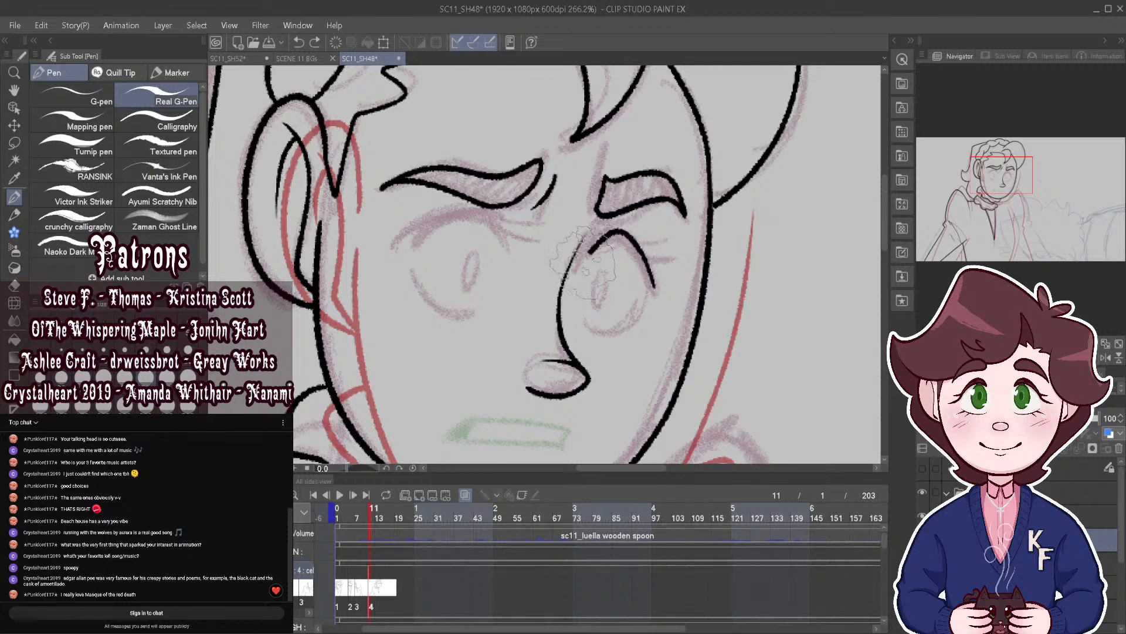
pyautogui.moveTo(584, 262); pyautogui.dragTo(601, 248)
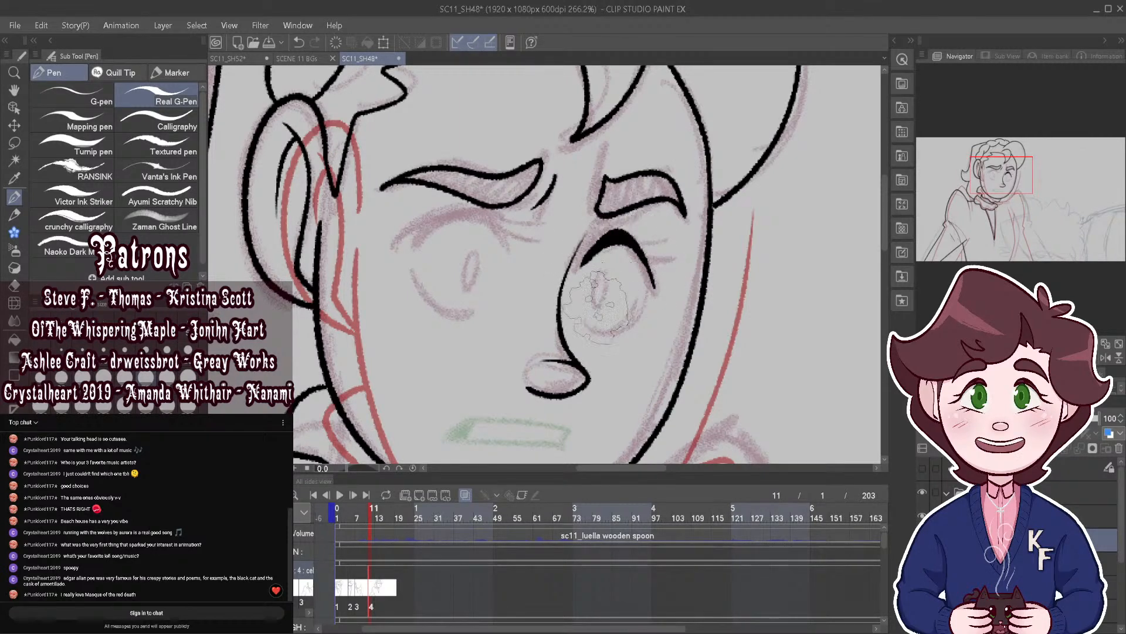
pyautogui.moveTo(580, 294)
pyautogui.mouseDown()
pyautogui.moveTo(580, 317)
pyautogui.moveTo(597, 335)
pyautogui.moveTo(648, 301)
pyautogui.mouseUp()
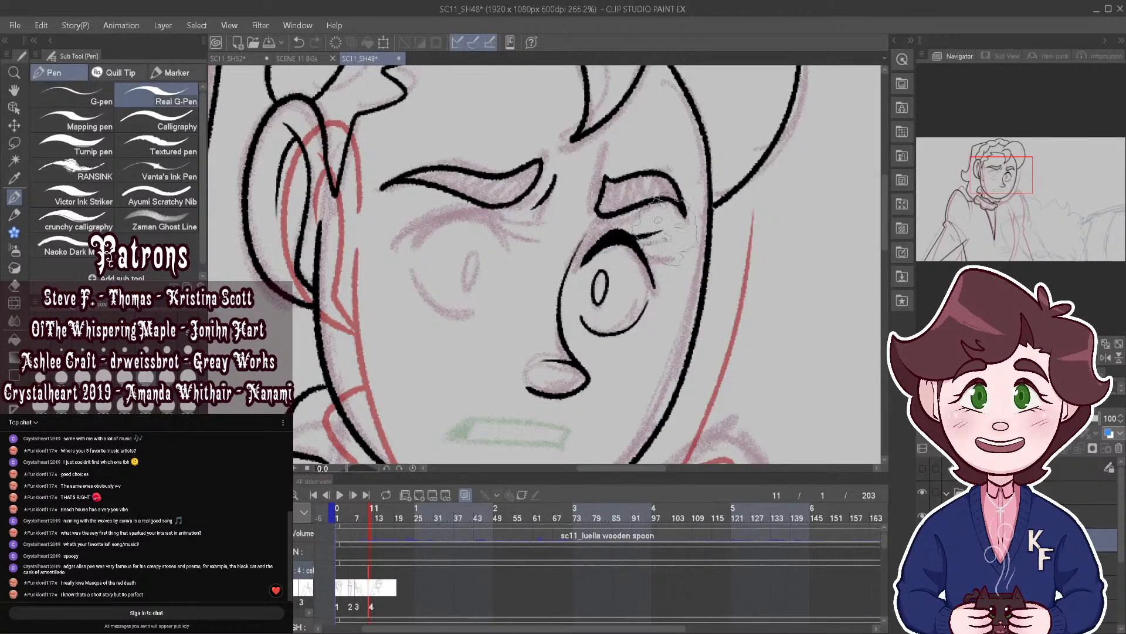
# Step: Ink the near eye in cel 4 with a thick tapered upper lid, inner lashes, lower lid curve and oval pupil
pyautogui.scroll(-2, 657, 221)
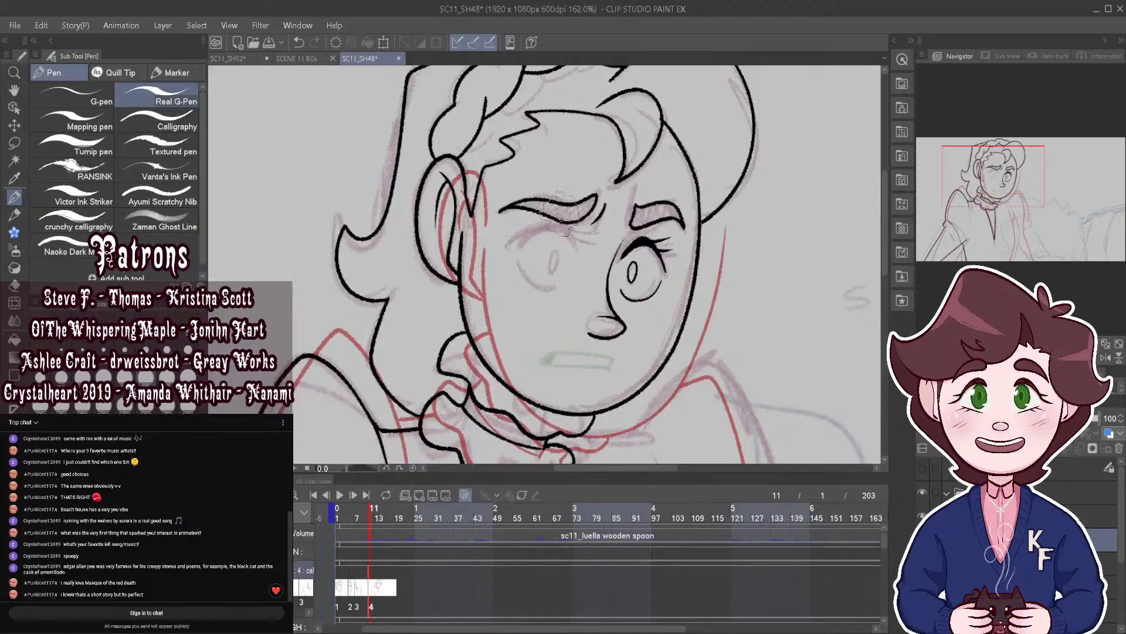
pyautogui.scroll(2, 561, 214)
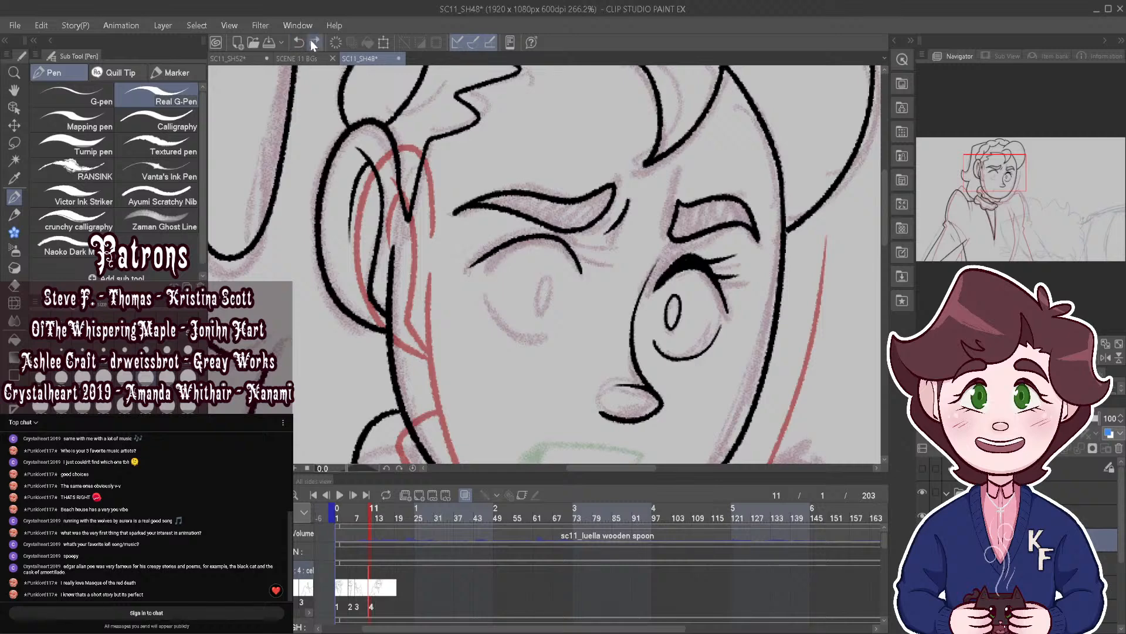
pyautogui.scroll(1, 537, 223)
pyautogui.moveTo(517, 253)
pyautogui.mouseDown()
pyautogui.moveTo(571, 255)
pyautogui.moveTo(600, 283)
pyautogui.mouseUp()
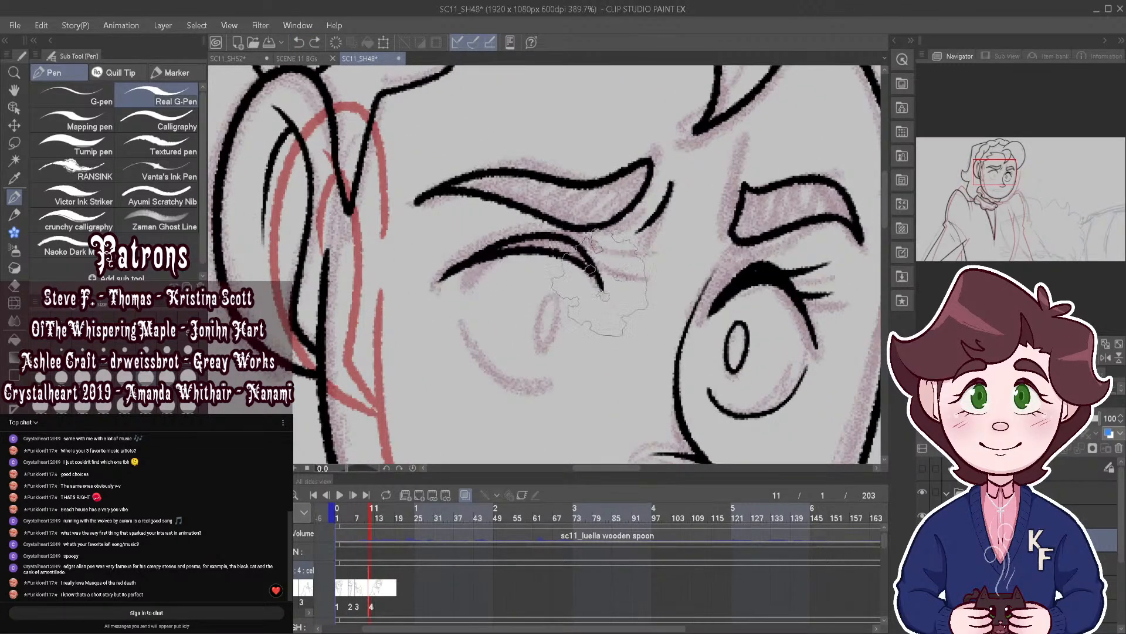
pyautogui.moveTo(522, 249)
pyautogui.mouseDown()
pyautogui.moveTo(565, 247)
pyautogui.moveTo(592, 269)
pyautogui.moveTo(572, 254)
pyautogui.moveTo(669, 185)
pyautogui.mouseUp()
pyautogui.moveTo(584, 252); pyautogui.dragTo(636, 258)
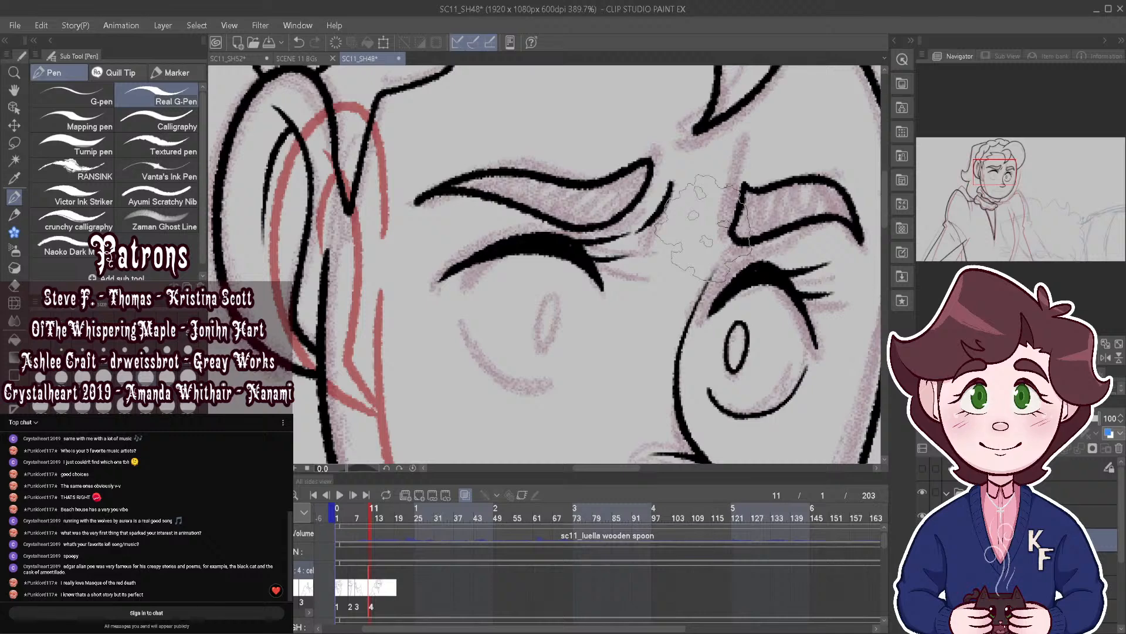
pyautogui.moveTo(461, 322)
pyautogui.mouseDown()
pyautogui.moveTo(552, 387)
pyautogui.moveTo(574, 373)
pyautogui.mouseUp()
pyautogui.moveTo(554, 295); pyautogui.dragTo(544, 347)
# Step: Undo the near eye's pupil and redraw it as a slanted oval matching the rough sketch
pyautogui.scroll(-1, 590, 265)
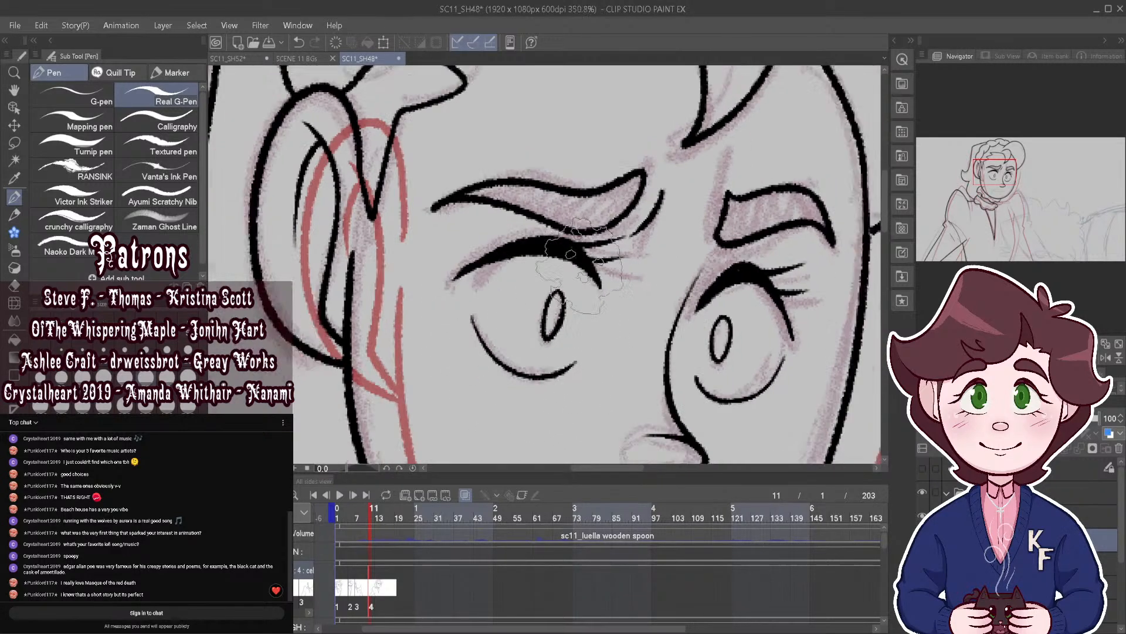
pyautogui.scroll(-3, 579, 265)
pyautogui.scroll(2, 616, 305)
pyautogui.click(305, 40)
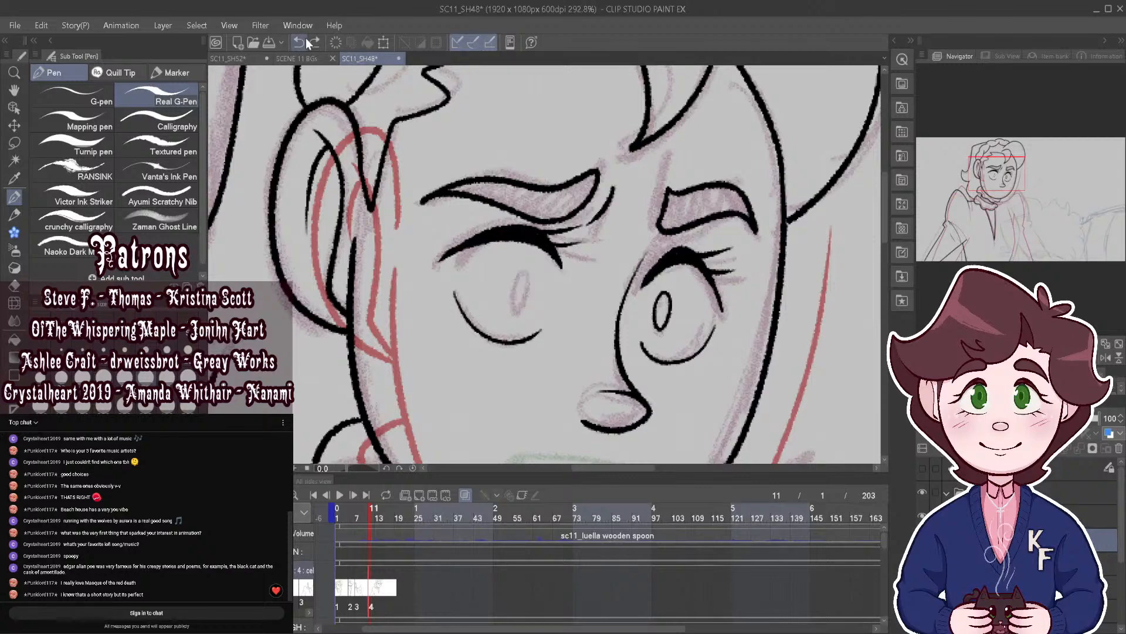
pyautogui.scroll(4, 538, 281)
pyautogui.moveTo(517, 263)
pyautogui.mouseDown()
pyautogui.moveTo(498, 303)
pyautogui.moveTo(518, 319)
pyautogui.moveTo(516, 261)
pyautogui.mouseUp()
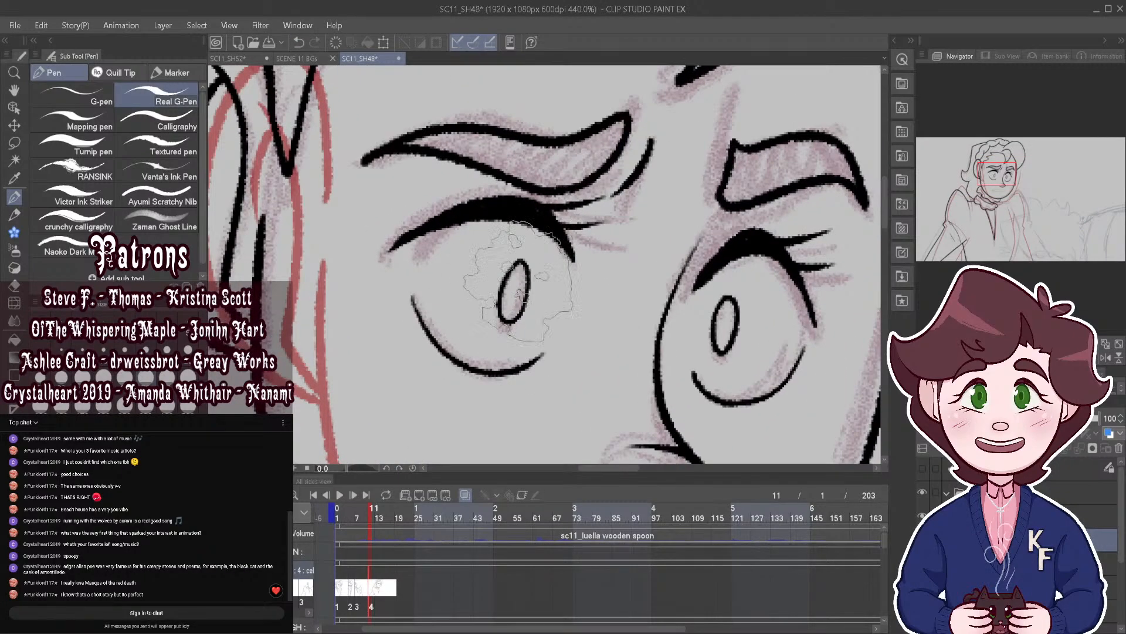
# Step: Ink the far side of the neckline and the far shoulder in cel 4, following the puffed sleeve down to its notched cuff
pyautogui.scroll(-8, 517, 282)
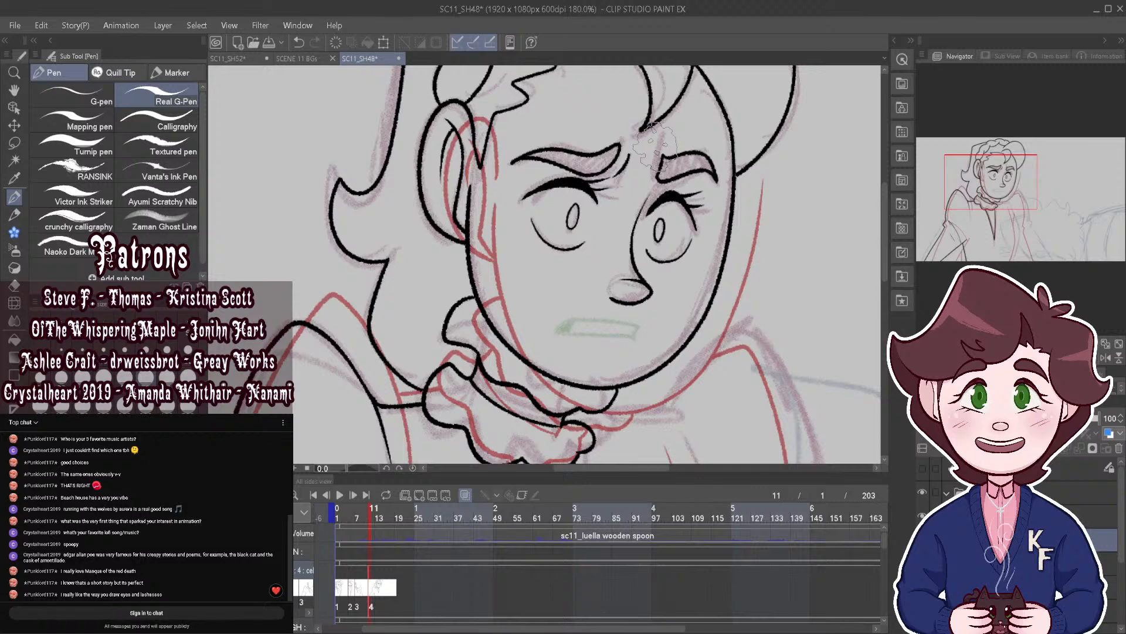
pyautogui.scroll(-4, 707, 340)
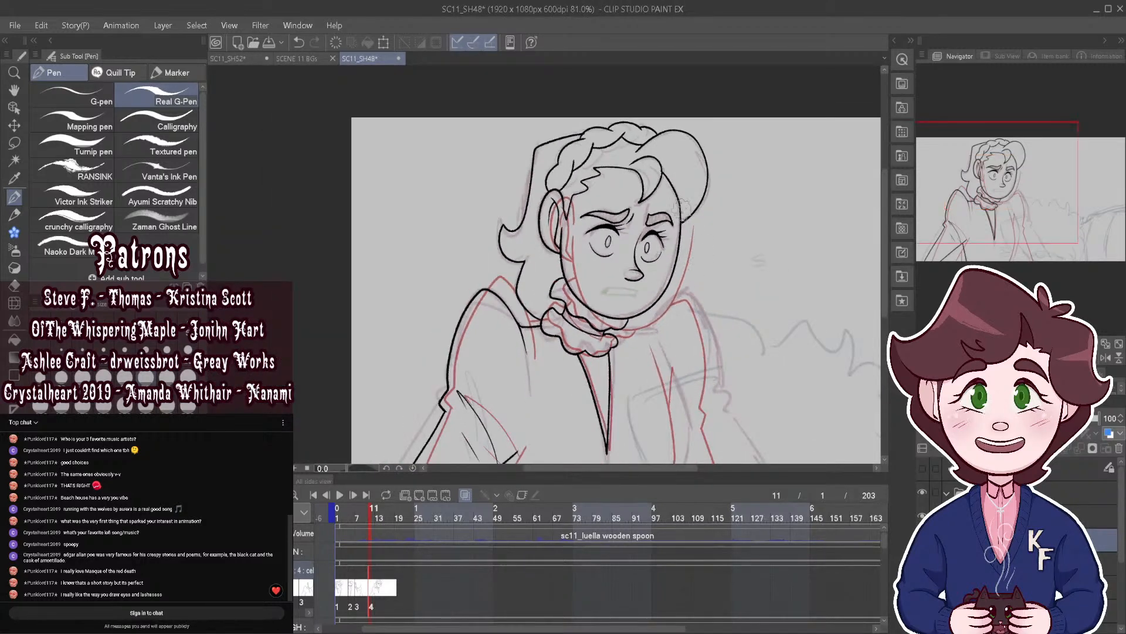
pyautogui.scroll(5, 706, 340)
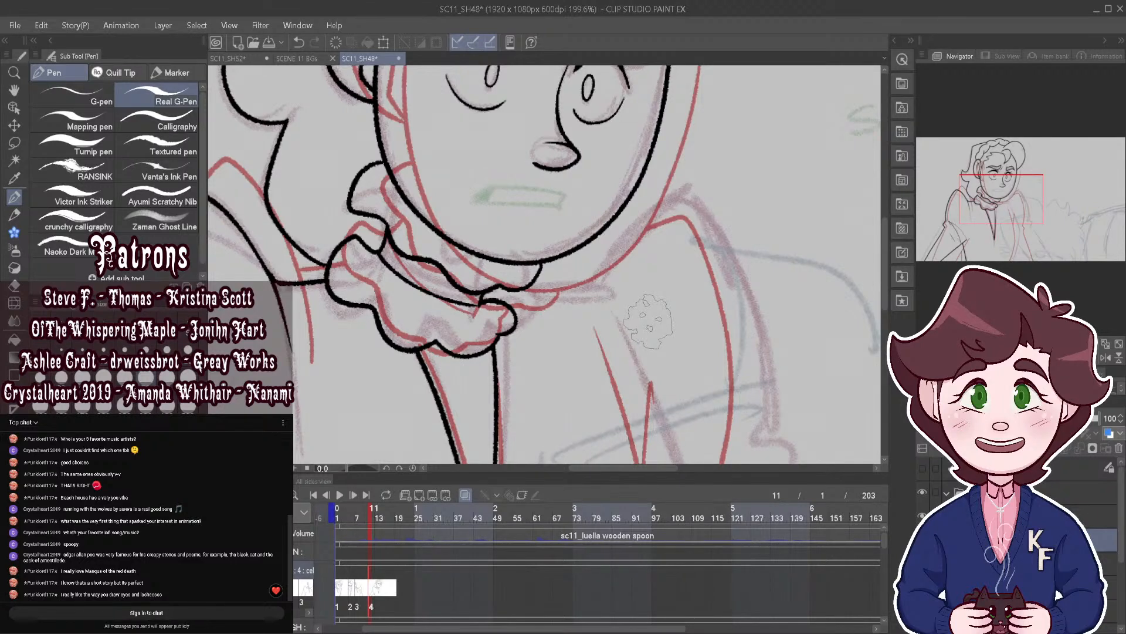
pyautogui.moveTo(535, 286)
pyautogui.mouseDown()
pyautogui.moveTo(601, 287)
pyautogui.moveTo(604, 278)
pyautogui.moveTo(579, 279)
pyautogui.moveTo(587, 264)
pyautogui.moveTo(647, 201)
pyautogui.moveTo(671, 206)
pyautogui.moveTo(710, 286)
pyautogui.moveTo(723, 365)
pyautogui.moveTo(713, 413)
pyautogui.moveTo(723, 446)
pyautogui.mouseUp()
pyautogui.scroll(-2, 603, 286)
pyautogui.scroll(1, 580, 279)
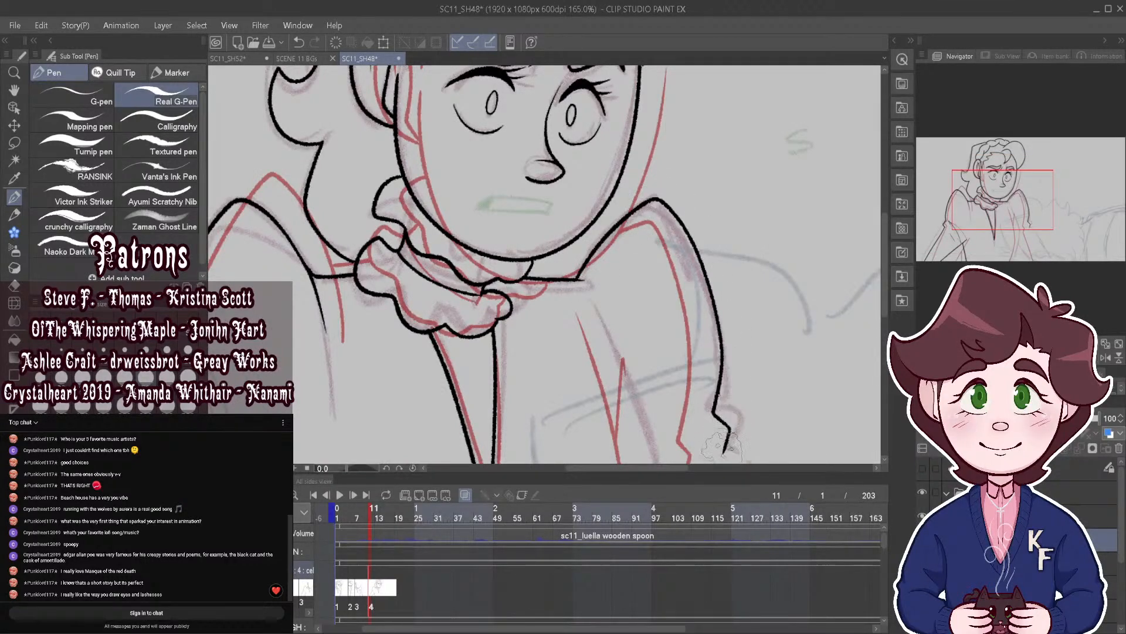
# Step: Ink the far side of the torso, its armpit fold line and both edges of the far forearm down to the canvas edge
pyautogui.scroll(-3, 721, 447)
pyautogui.scroll(2, 629, 223)
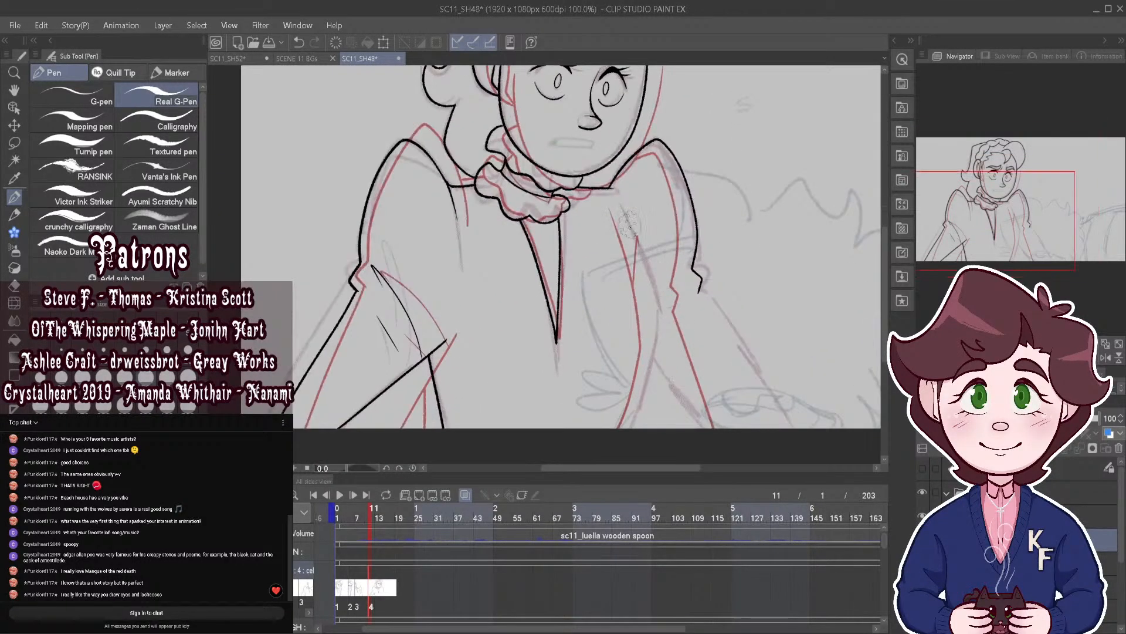
pyautogui.moveTo(622, 208)
pyautogui.mouseDown()
pyautogui.moveTo(650, 252)
pyautogui.moveTo(658, 352)
pyautogui.moveTo(627, 449)
pyautogui.mouseUp()
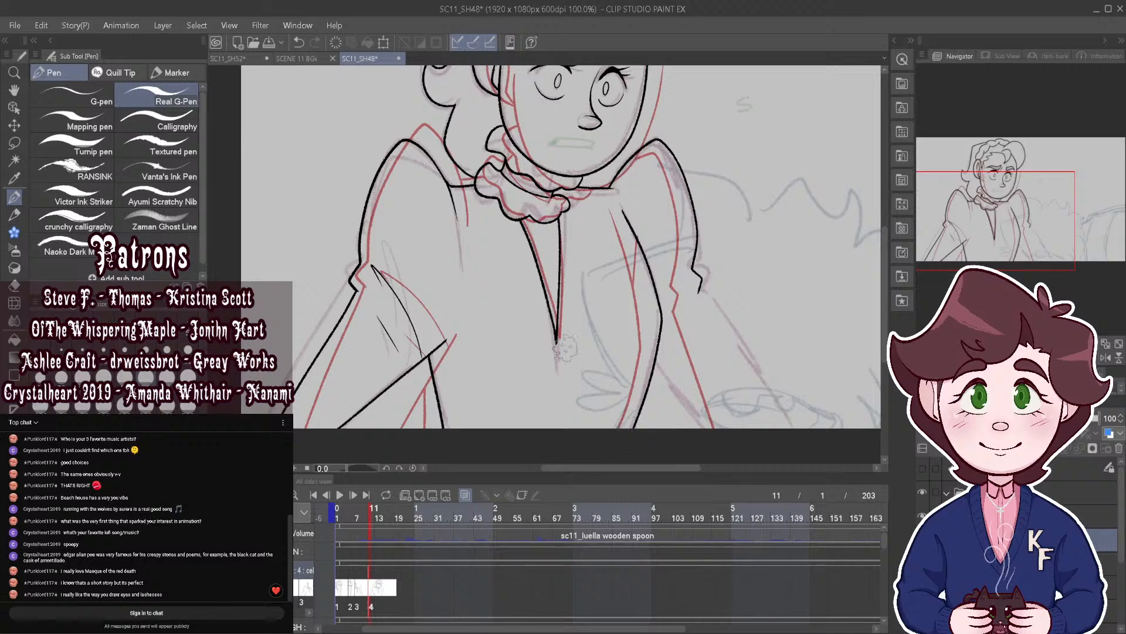
pyautogui.moveTo(699, 287); pyautogui.dragTo(791, 427)
pyautogui.moveTo(653, 365); pyautogui.dragTo(698, 430)
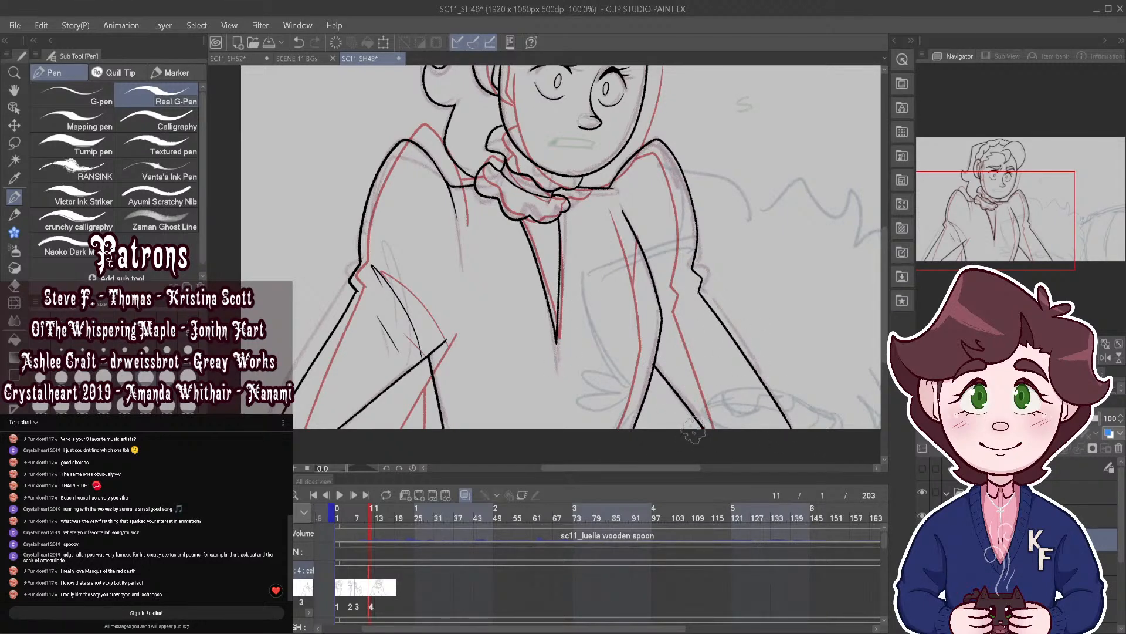
pyautogui.moveTo(651, 271); pyautogui.dragTo(648, 229)
# Step: Place a duplicate of the finished frame 11 drawing on frame 9 of the timeline
pyautogui.scroll(-4, 651, 256)
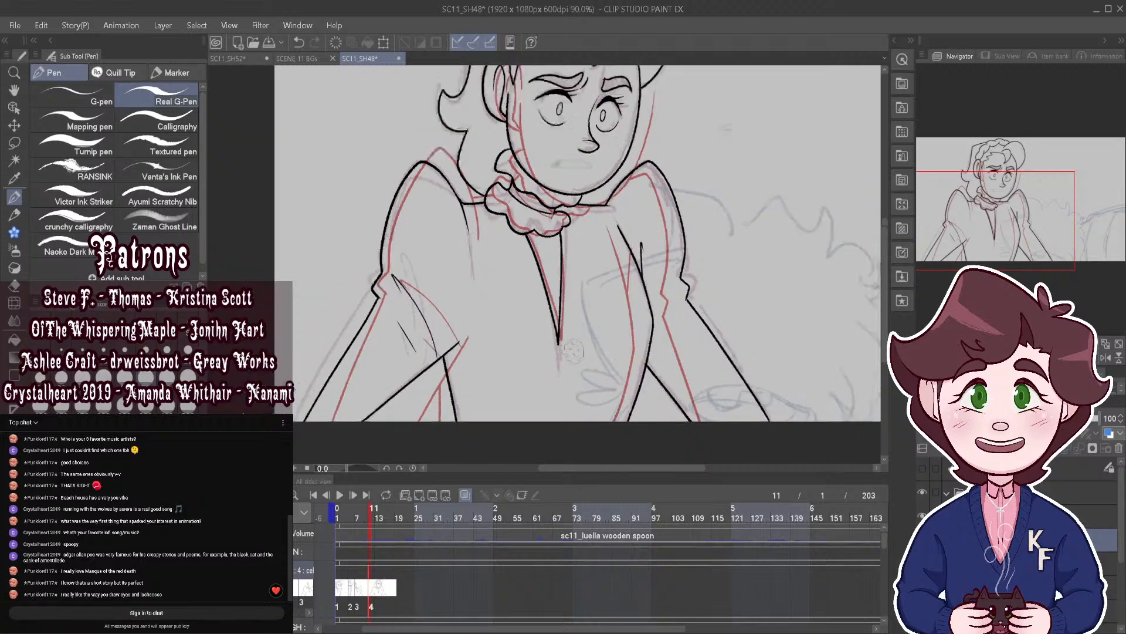
pyautogui.click(363, 515)
pyautogui.click(372, 518)
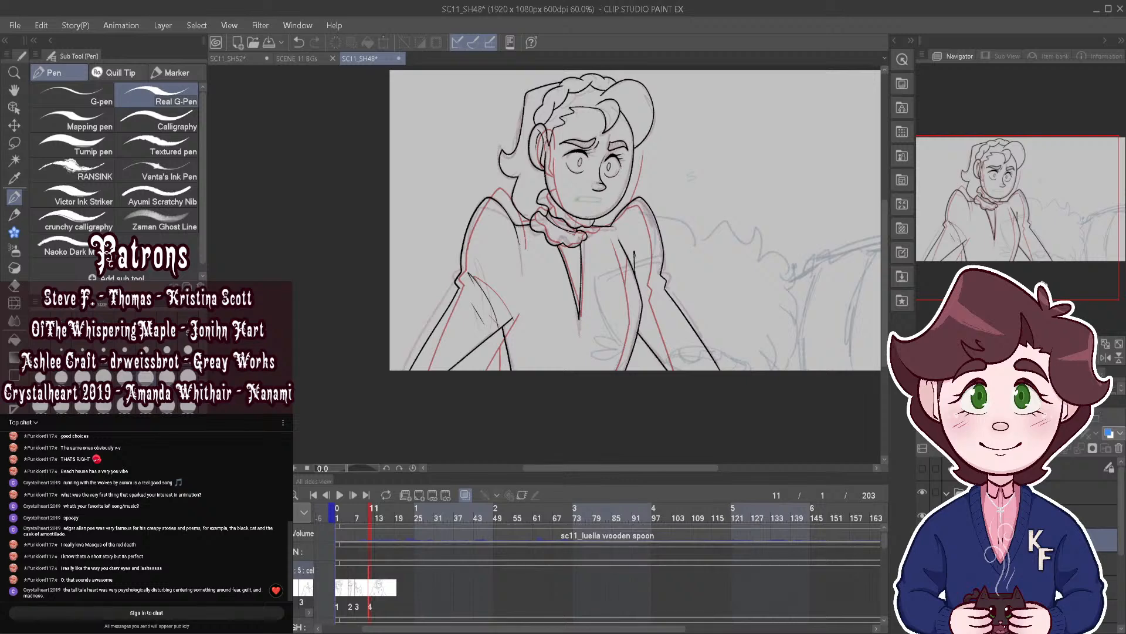
pyautogui.moveTo(369, 589); pyautogui.dragTo(365, 579)
pyautogui.click(370, 589)
pyautogui.click(368, 541)
pyautogui.click(365, 591)
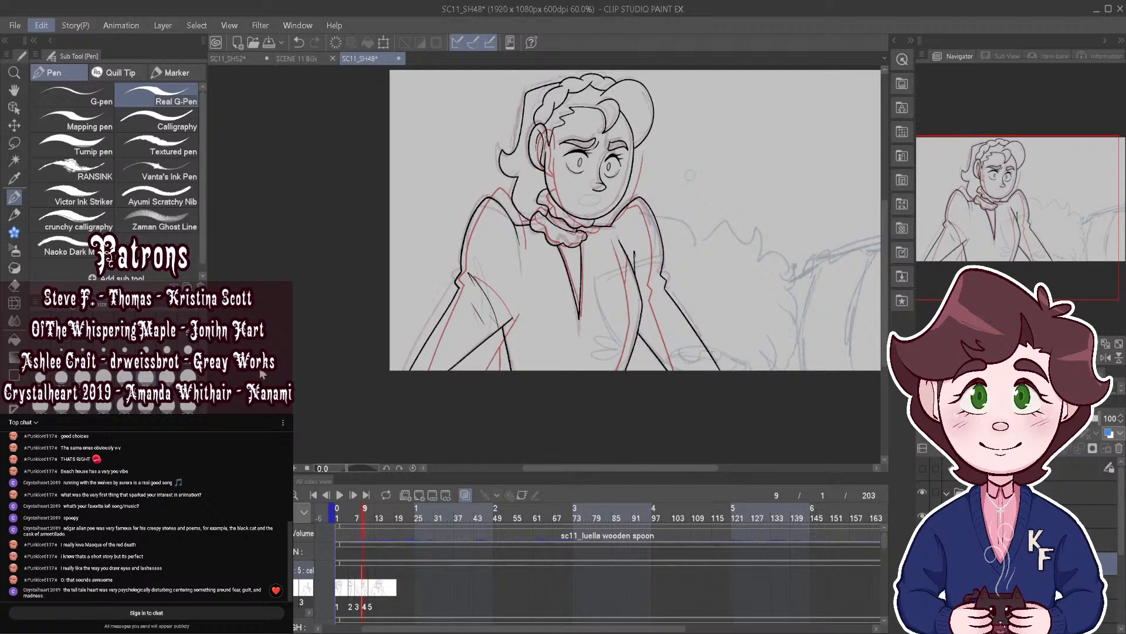
# Step: Transform the duplicated frame 9 drawing, shifting it slightly from the frame 11 pose, and apply it
pyautogui.hotkey('ctrl', 't')
pyautogui.scroll(-2, 529, 311)
pyautogui.scroll(2, 549, 281)
pyautogui.moveTo(544, 108); pyautogui.dragTo(544, 106)
pyautogui.click(522, 453)
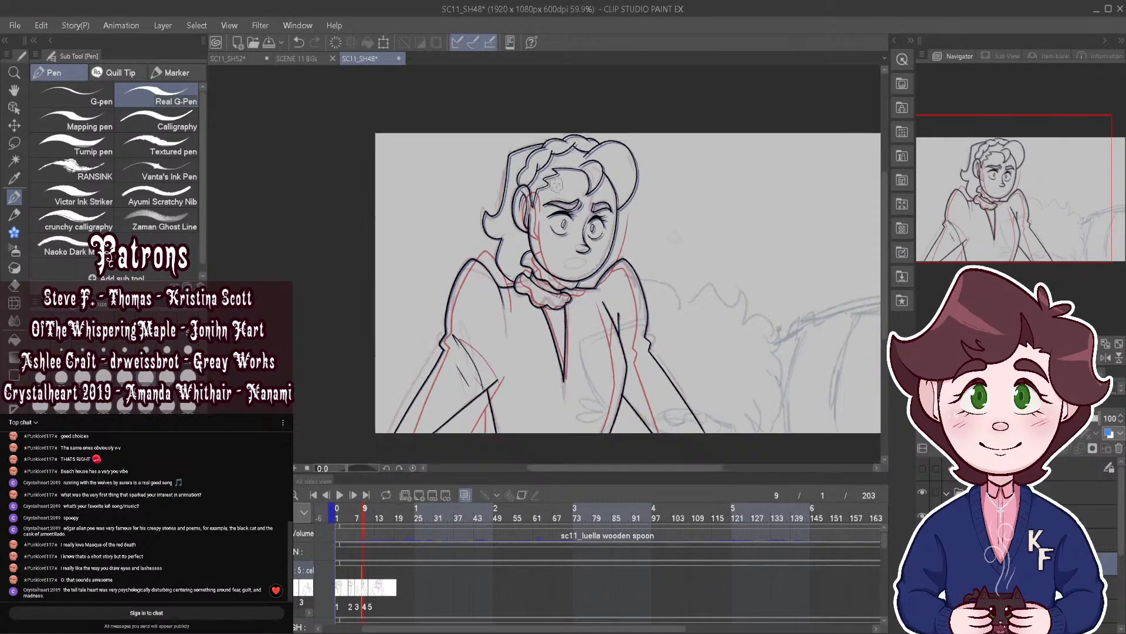
# Step: Compare the drawings on frames 7 and 9 by scrubbing the timeline and toggling the onion skin
pyautogui.scroll(-1, 512, 397)
pyautogui.moveTo(362, 512)
pyautogui.mouseDown()
pyautogui.moveTo(371, 514)
pyautogui.moveTo(357, 516)
pyautogui.mouseUp()
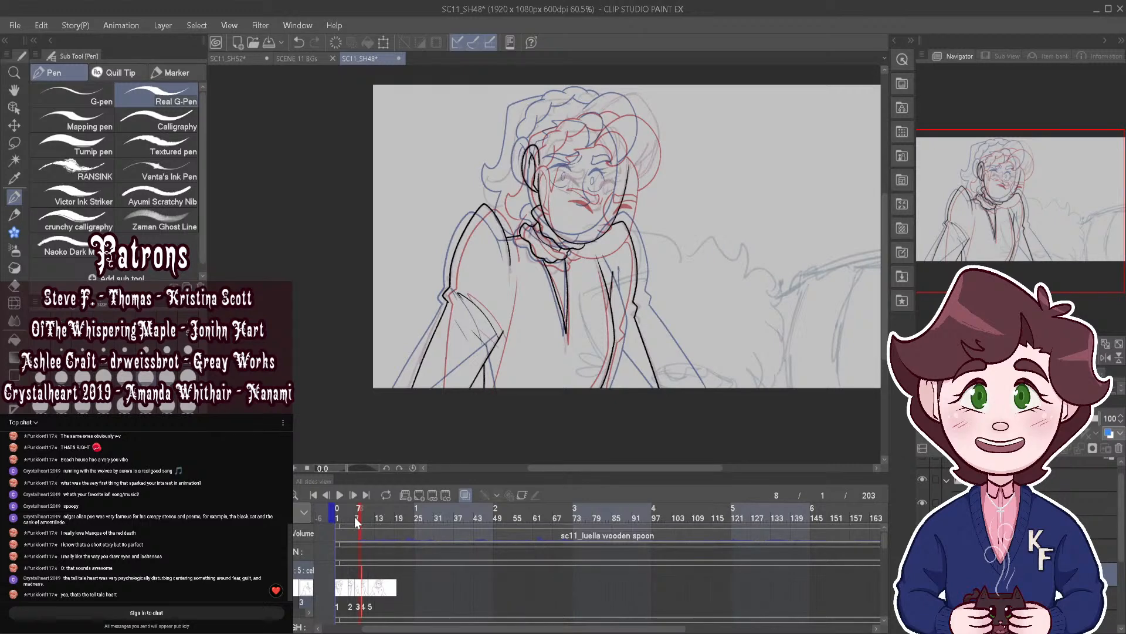
pyautogui.hscroll(5, 355, 516)
pyautogui.scroll(-1, 591, 275)
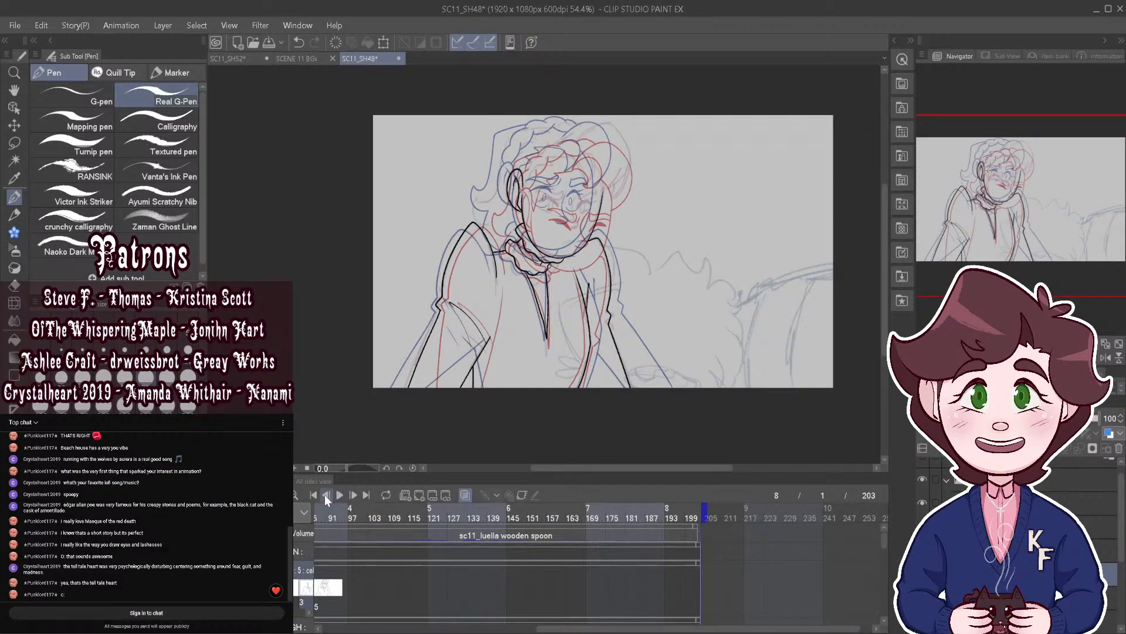
pyautogui.click(325, 494)
pyautogui.click(348, 519)
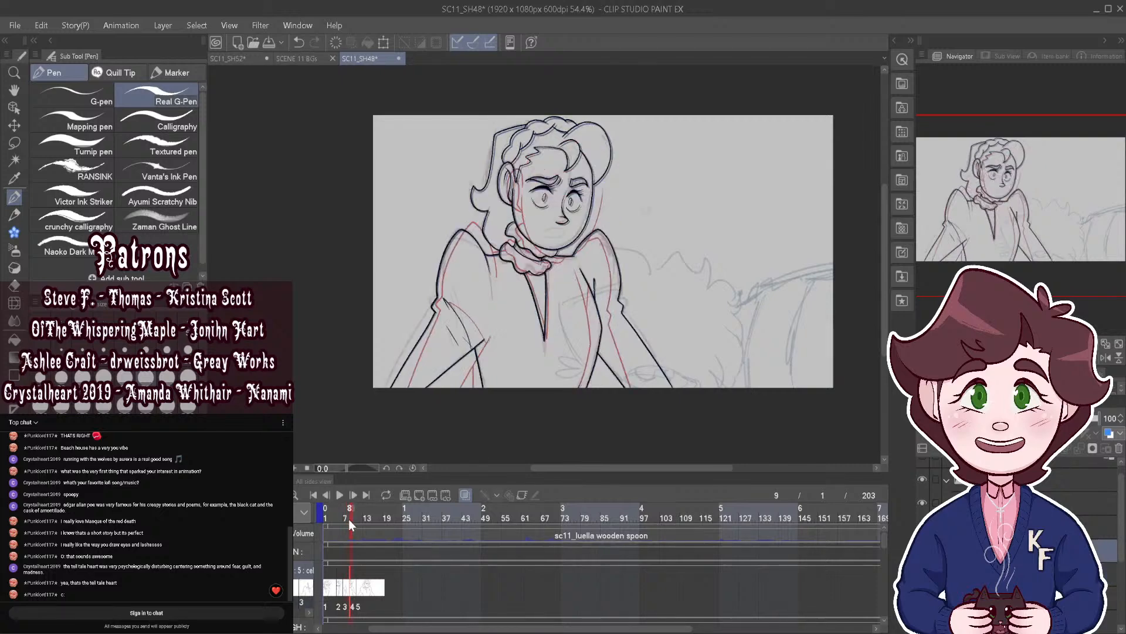
pyautogui.scroll(2, 547, 130)
pyautogui.moveTo(350, 509); pyautogui.dragTo(346, 512)
pyautogui.scroll(3, 587, 141)
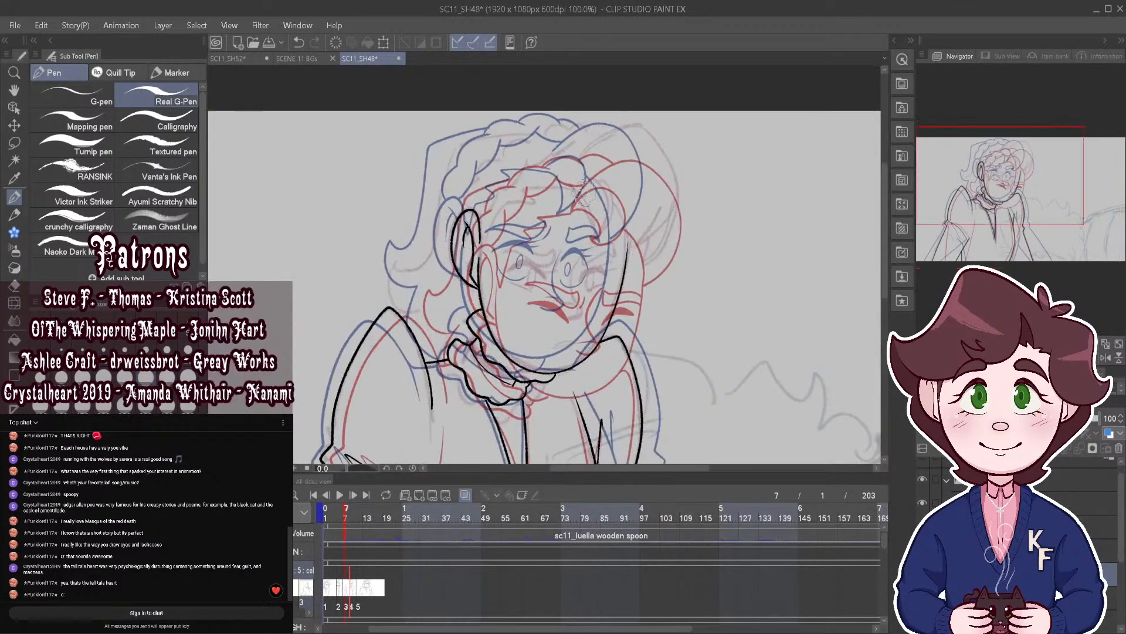
pyautogui.click(464, 495)
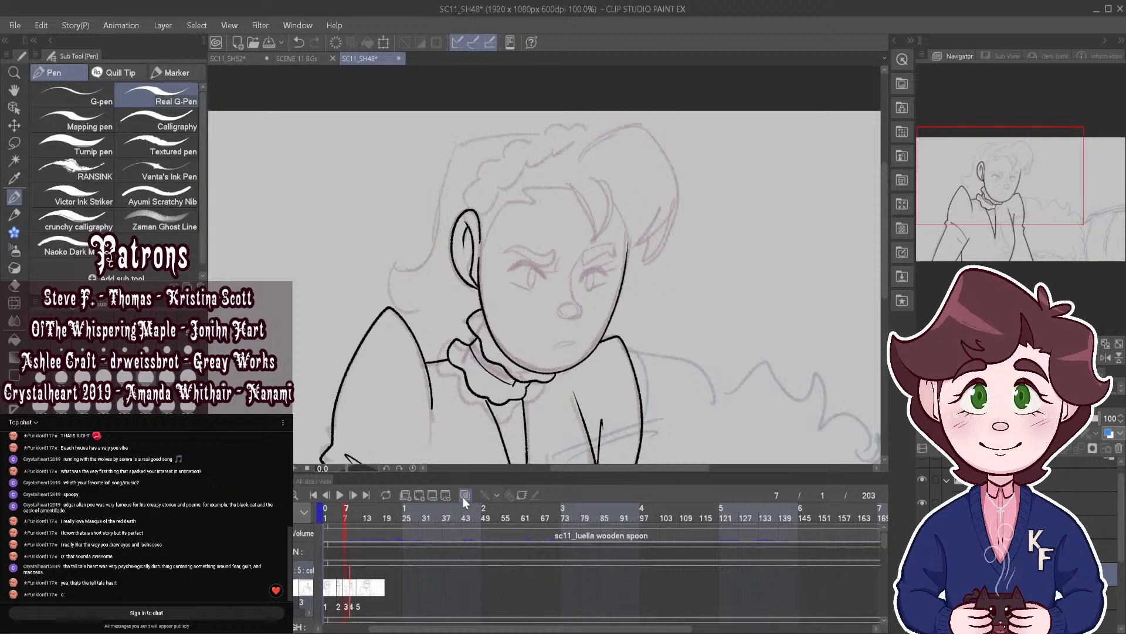
pyautogui.click(463, 496)
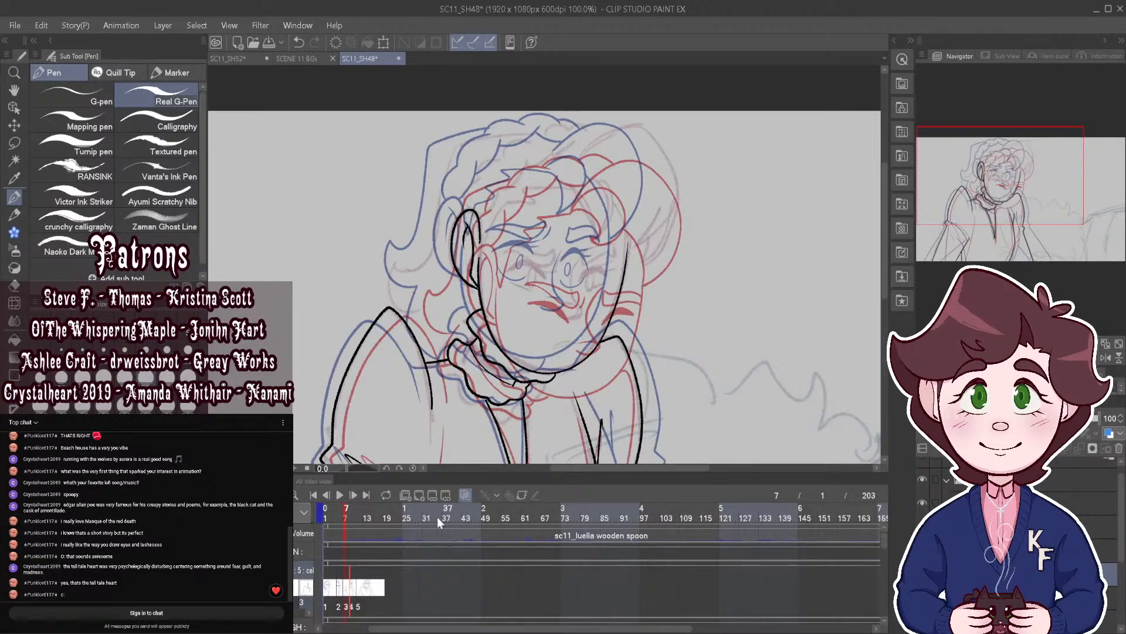
# Step: Select the lower lid curves of both eyes as vector lines in the frame 9 drawing
pyautogui.scroll(3, 503, 353)
pyautogui.click(352, 586)
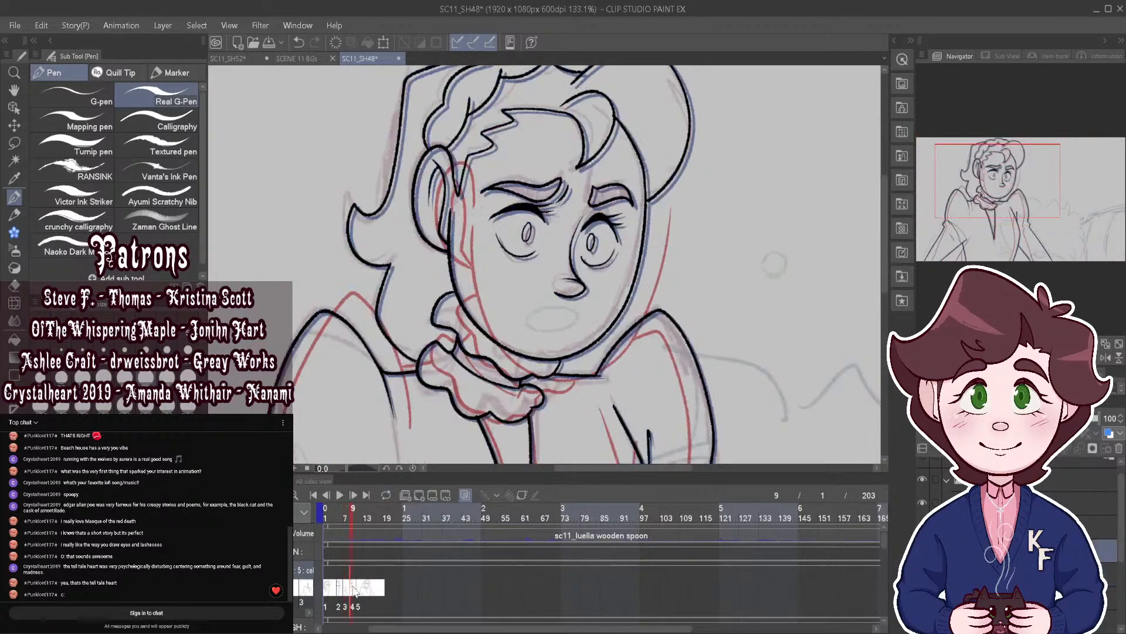
pyautogui.click(15, 110)
pyautogui.scroll(1, 540, 238)
pyautogui.click(552, 247)
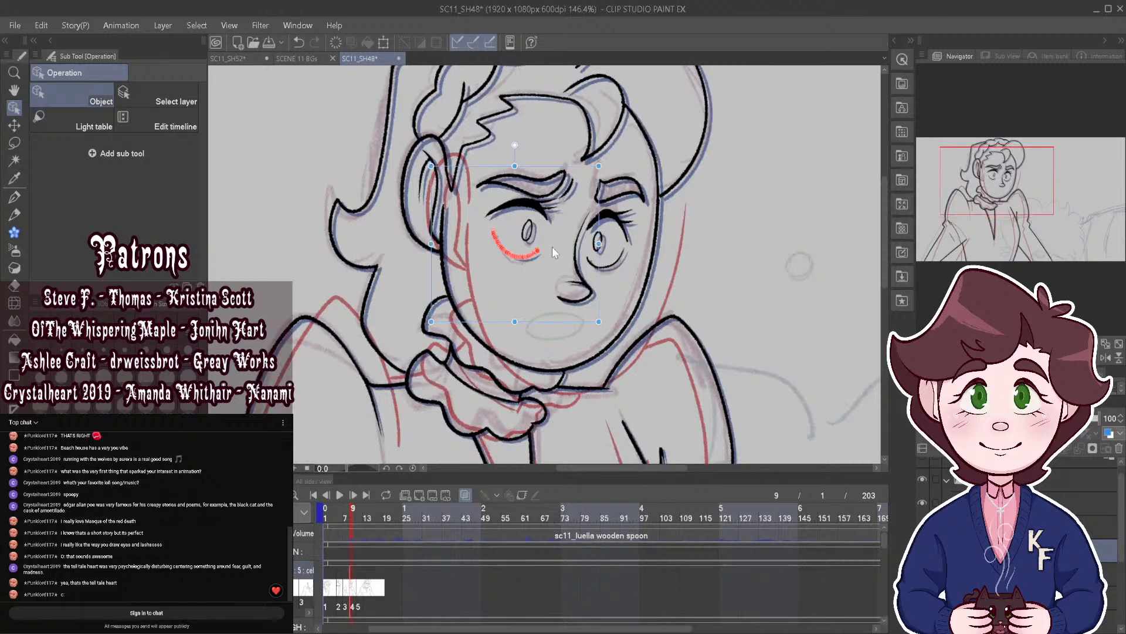
pyautogui.keyDown('shift'); pyautogui.click(615, 264); pyautogui.keyUp('shift')
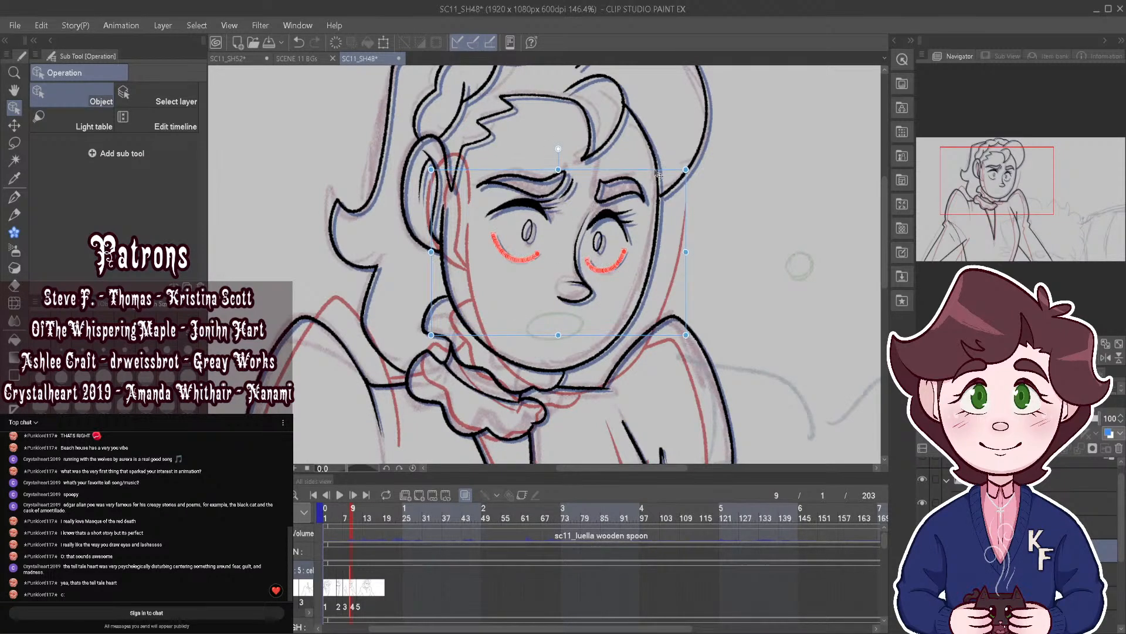
# Step: Select the vector lines of both eyebrows in the frame 9 drawing
pyautogui.click(562, 191)
pyautogui.keyDown('shift'); pyautogui.click(572, 194); pyautogui.keyUp('shift')
pyautogui.keyDown('shift'); pyautogui.click(623, 182); pyautogui.keyUp('shift')
pyautogui.keyDown('shift'); pyautogui.click(613, 198); pyautogui.keyUp('shift')
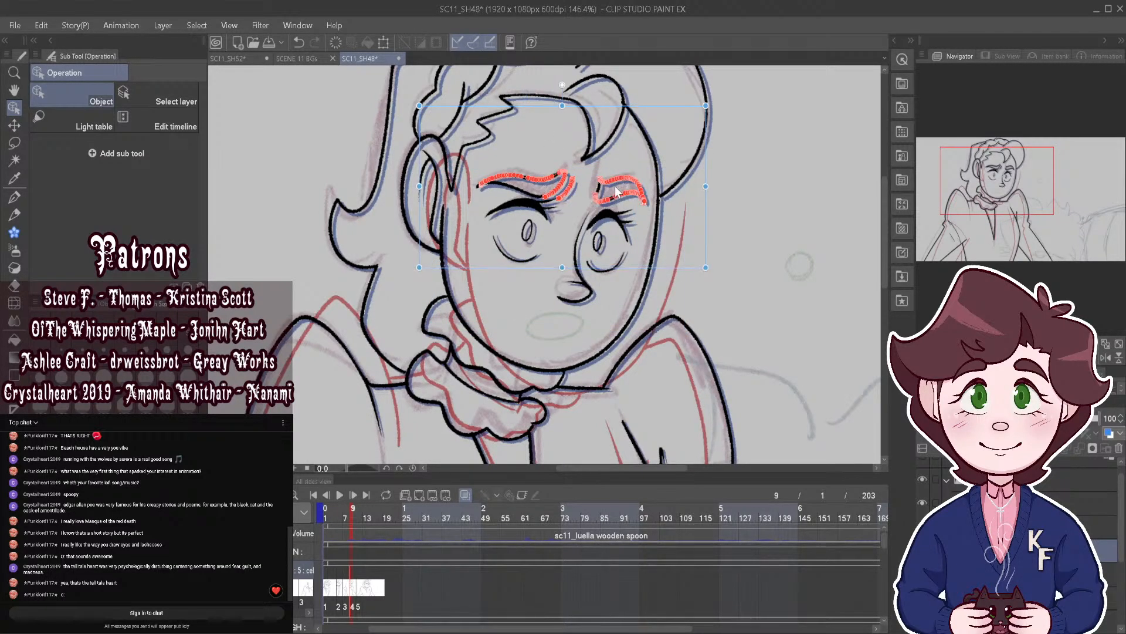
pyautogui.keyDown('shift'); pyautogui.click(536, 192); pyautogui.keyUp('shift')
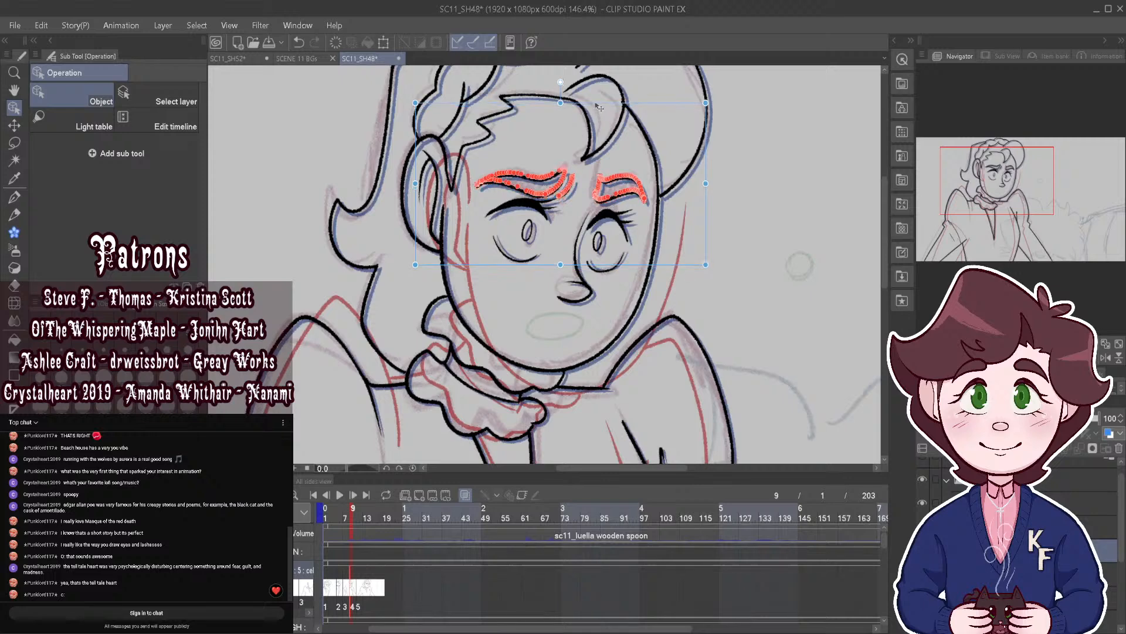
# Step: Ink a small narrow oval pupil in each eye of the frame 9 drawing with the Real G-Pen
pyautogui.click(15, 198)
pyautogui.scroll(2, 525, 220)
pyautogui.moveTo(530, 224); pyautogui.dragTo(528, 249)
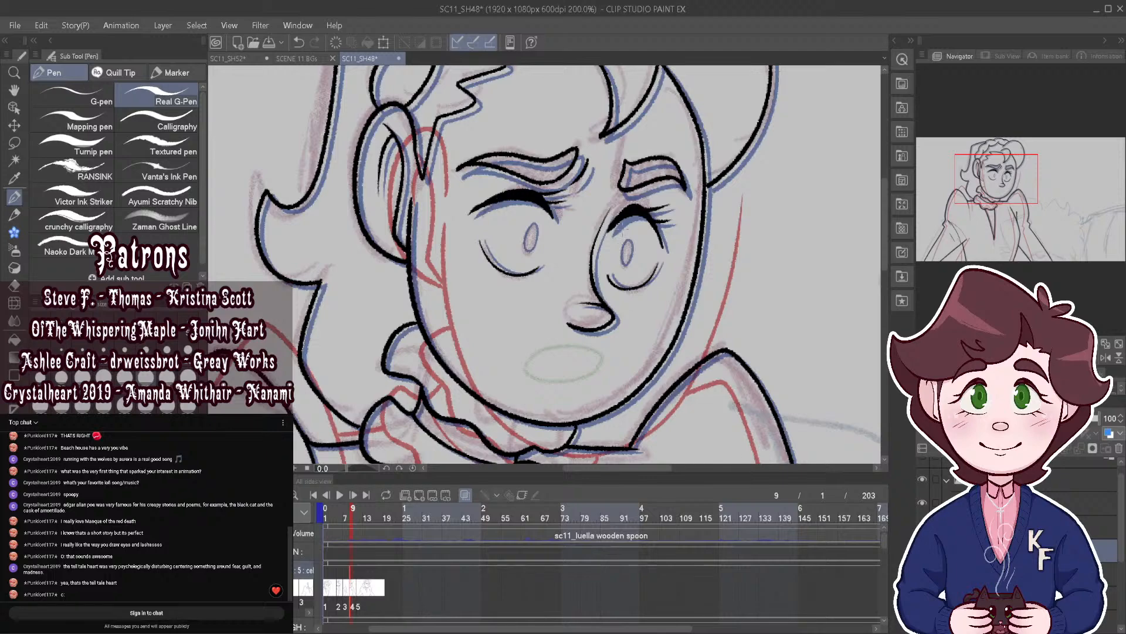
pyautogui.scroll(2, 528, 241)
pyautogui.moveTo(509, 238); pyautogui.dragTo(511, 264)
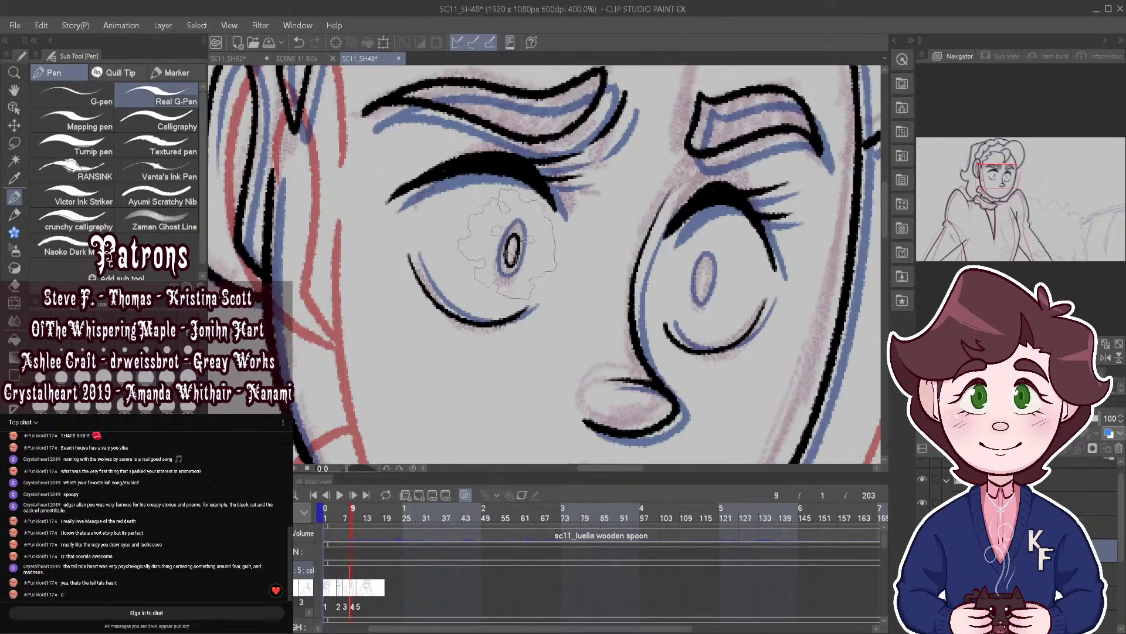
pyautogui.moveTo(702, 266); pyautogui.dragTo(704, 297)
pyautogui.scroll(-2, 614, 234)
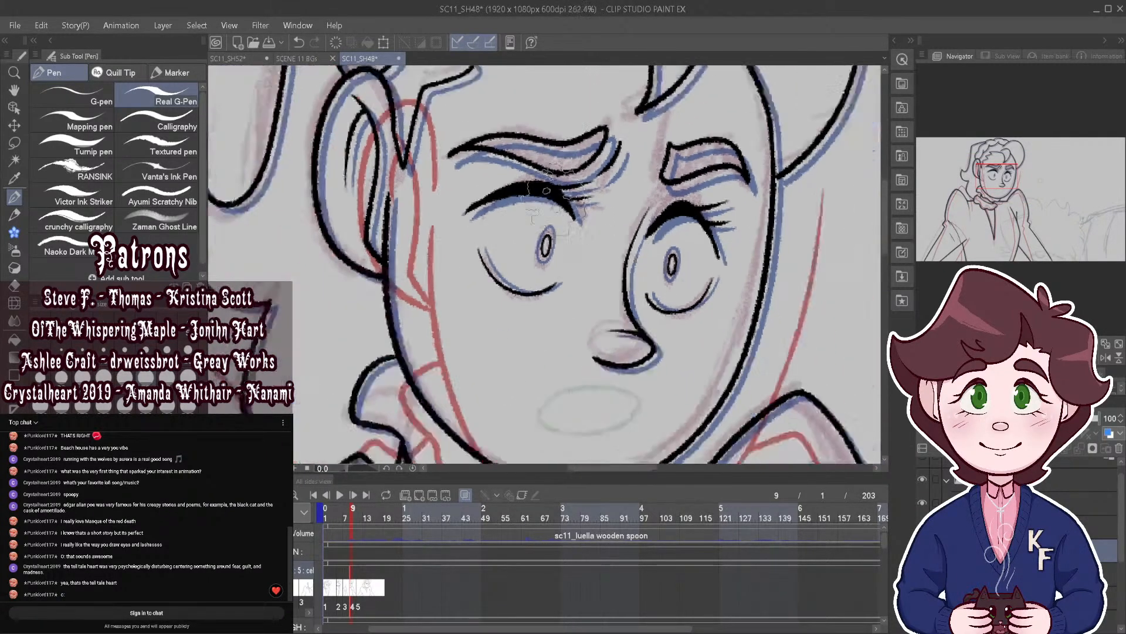
pyautogui.scroll(-2, 546, 190)
# Step: Ink the near eye's thick upper lid, slanted lower lid and oval pupil in the drawing shown at frame 8
pyautogui.click(347, 512)
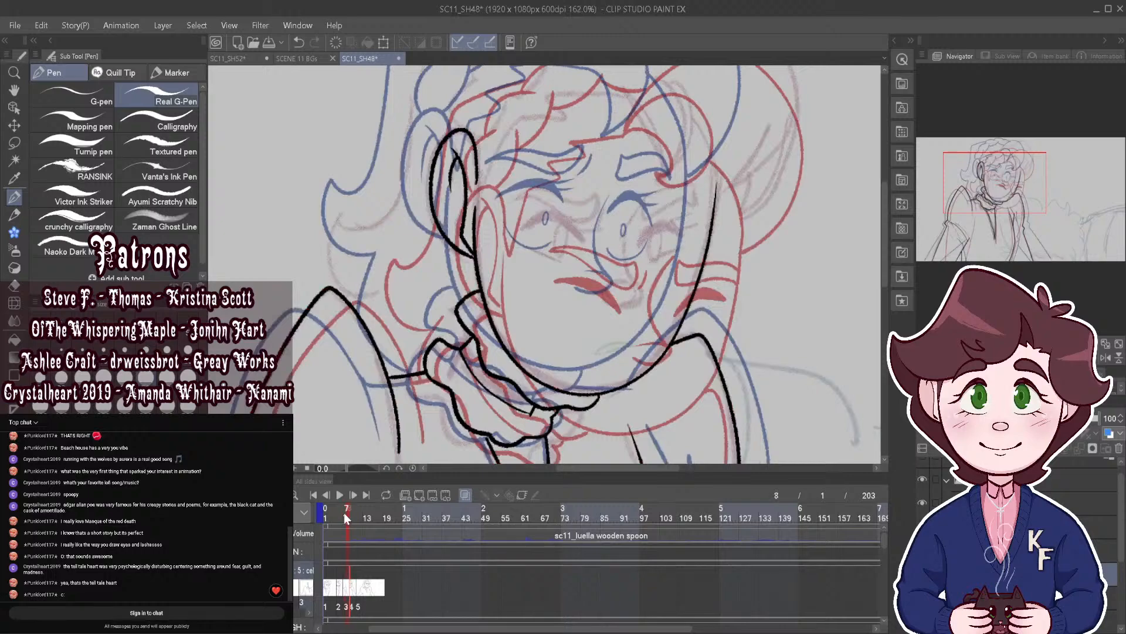
pyautogui.scroll(3, 560, 284)
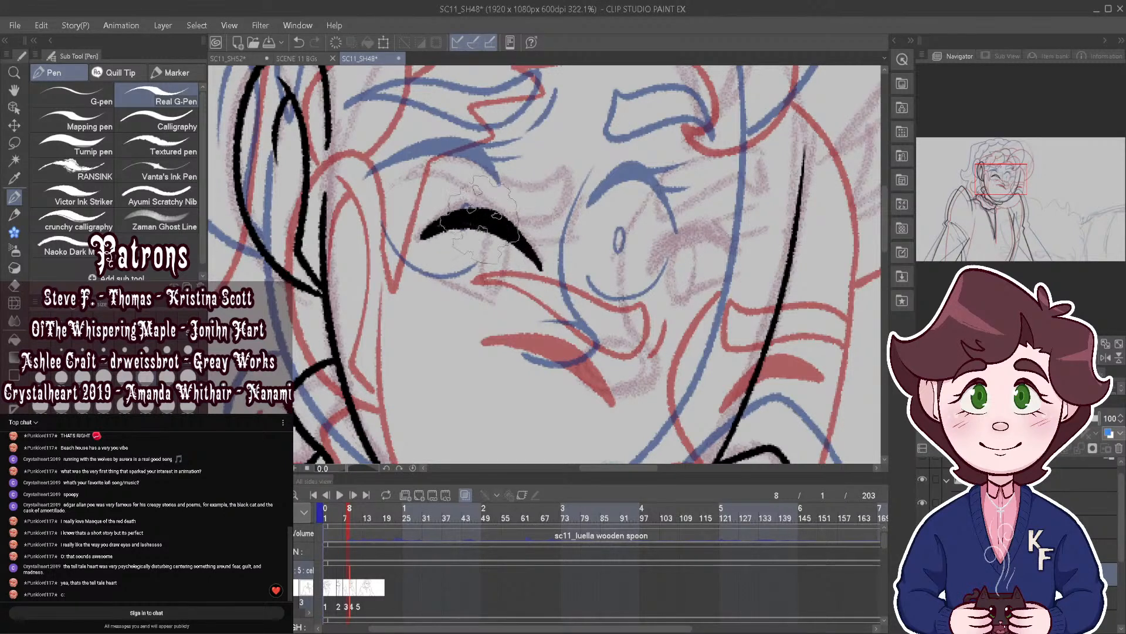
pyautogui.moveTo(423, 268); pyautogui.dragTo(514, 315)
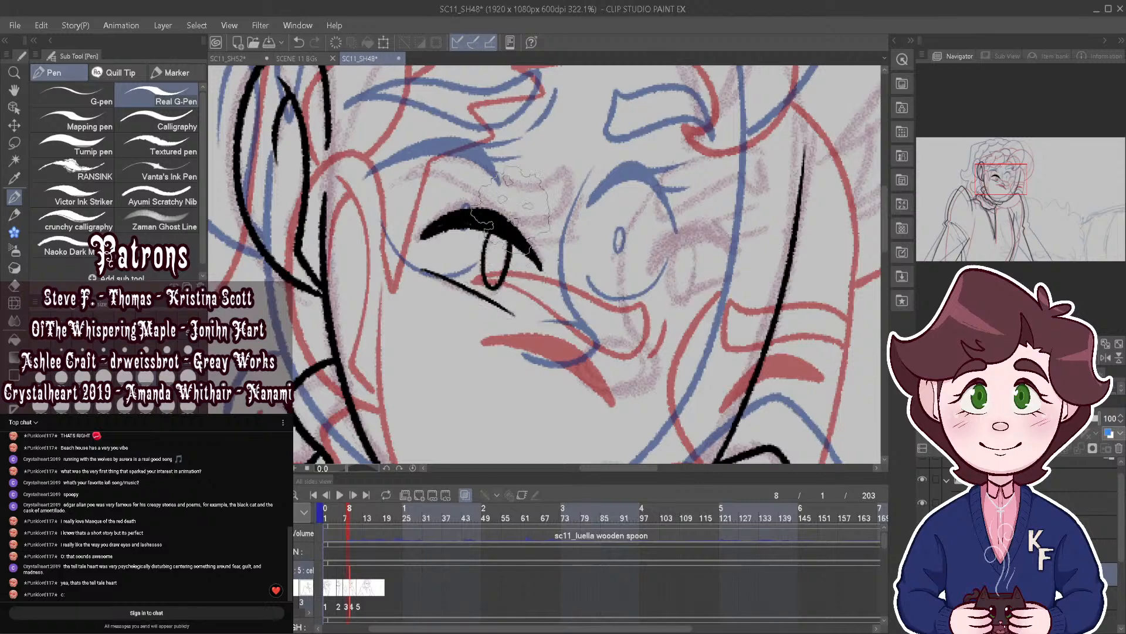
pyautogui.scroll(-4, 514, 203)
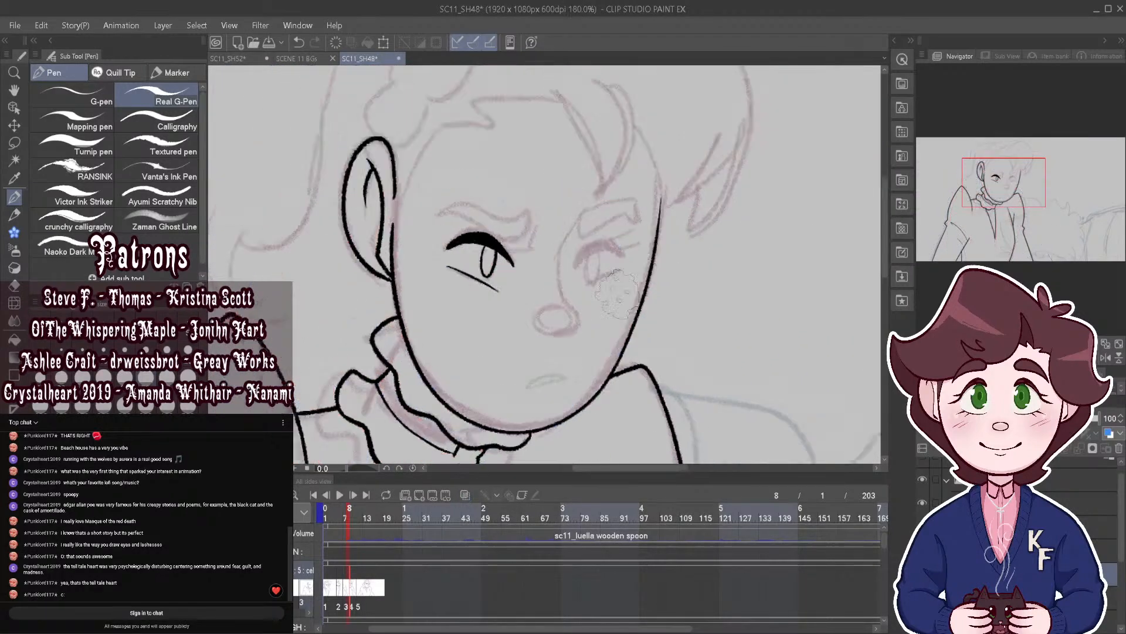
# Step: Add lashes at the near eye's inner corner and scrub the timeline up to frame 9 to compare the poses
pyautogui.scroll(2, 619, 294)
pyautogui.click(343, 514)
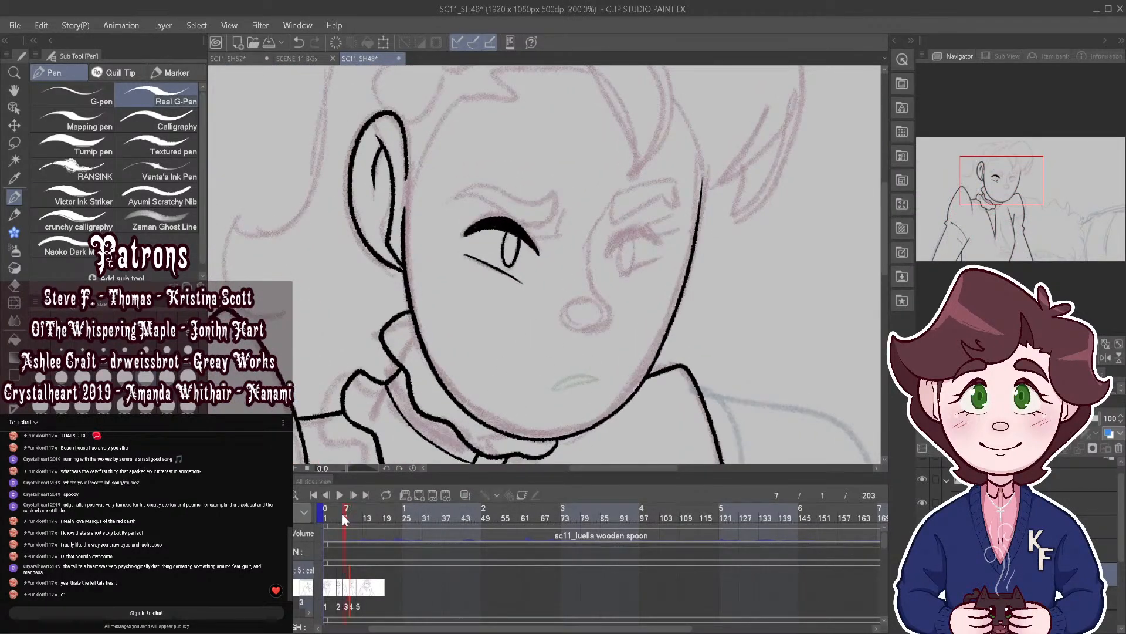
pyautogui.moveTo(343, 514)
pyautogui.mouseDown()
pyautogui.moveTo(351, 520)
pyautogui.moveTo(342, 520)
pyautogui.mouseUp()
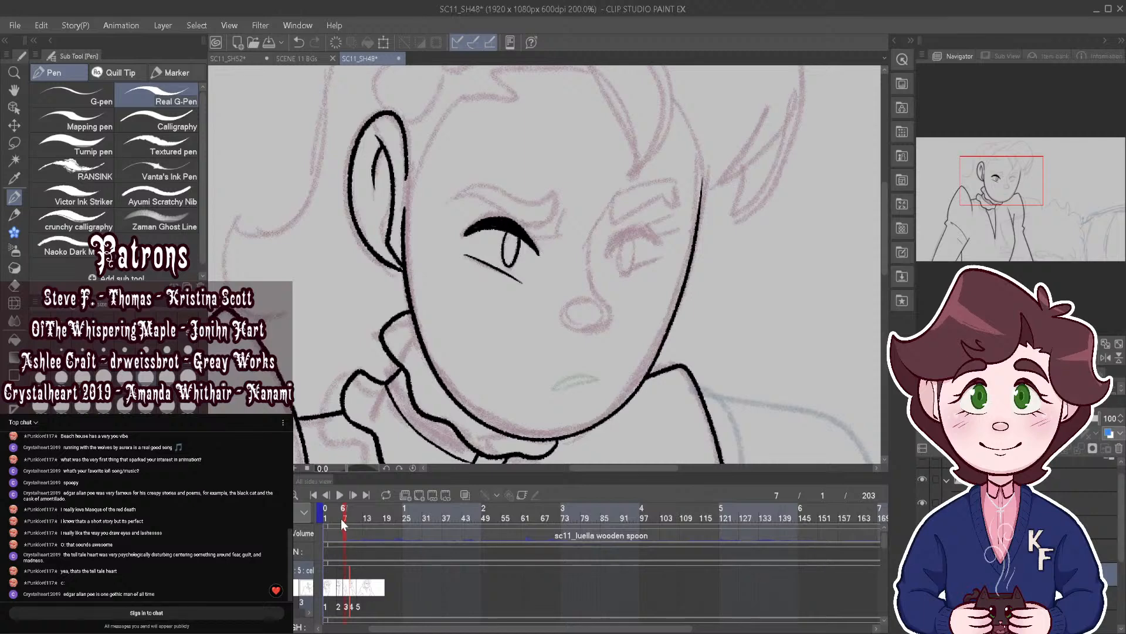
pyautogui.scroll(3, 564, 257)
pyautogui.scroll(-4, 564, 257)
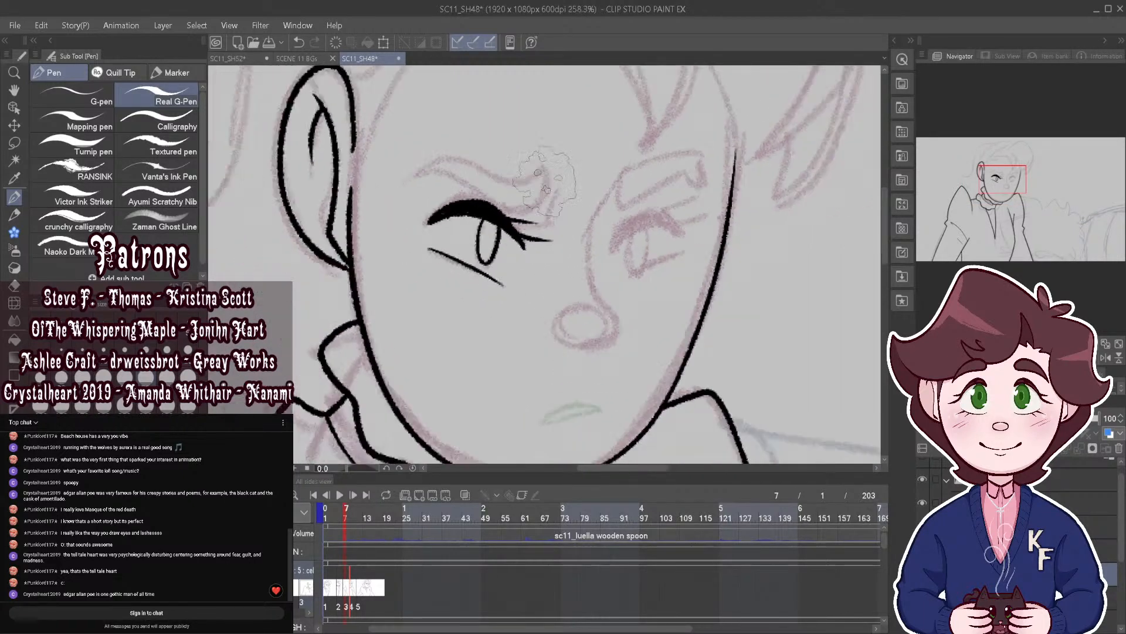
pyautogui.click(336, 513)
pyautogui.moveTo(336, 512); pyautogui.dragTo(350, 519)
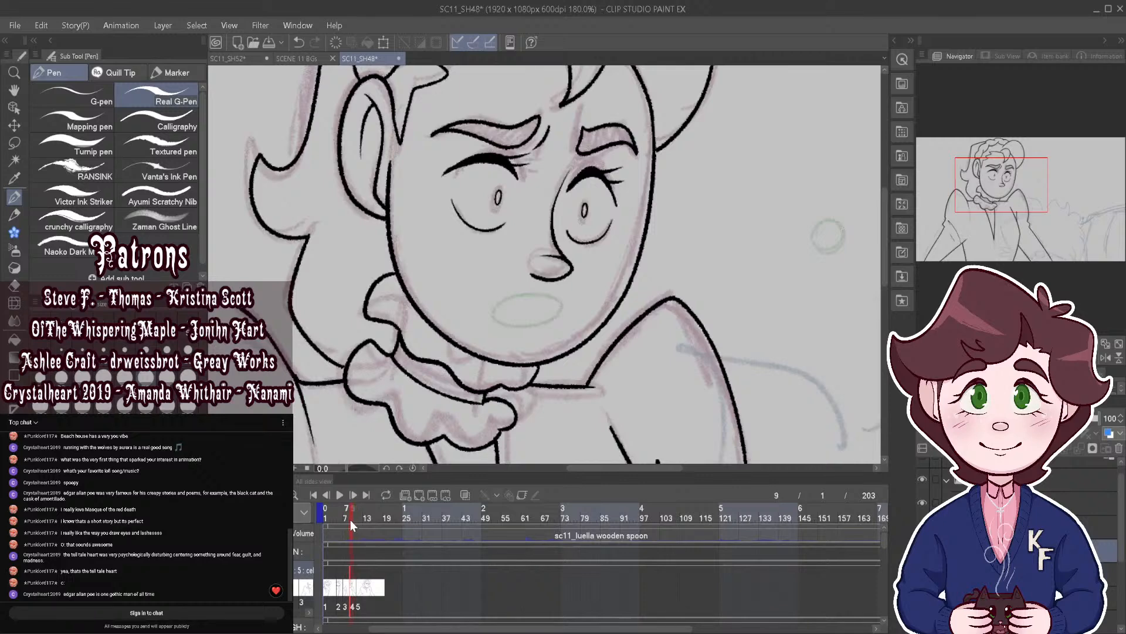
# Step: Ink the nose and its bridge over the rough sketch in the frame 8 drawing
pyautogui.scroll(2, 602, 182)
pyautogui.moveTo(602, 184)
pyautogui.mouseDown()
pyautogui.moveTo(581, 246)
pyautogui.moveTo(604, 315)
pyautogui.moveTo(588, 331)
pyautogui.moveTo(607, 304)
pyautogui.moveTo(577, 244)
pyautogui.mouseUp()
pyautogui.click(300, 43)
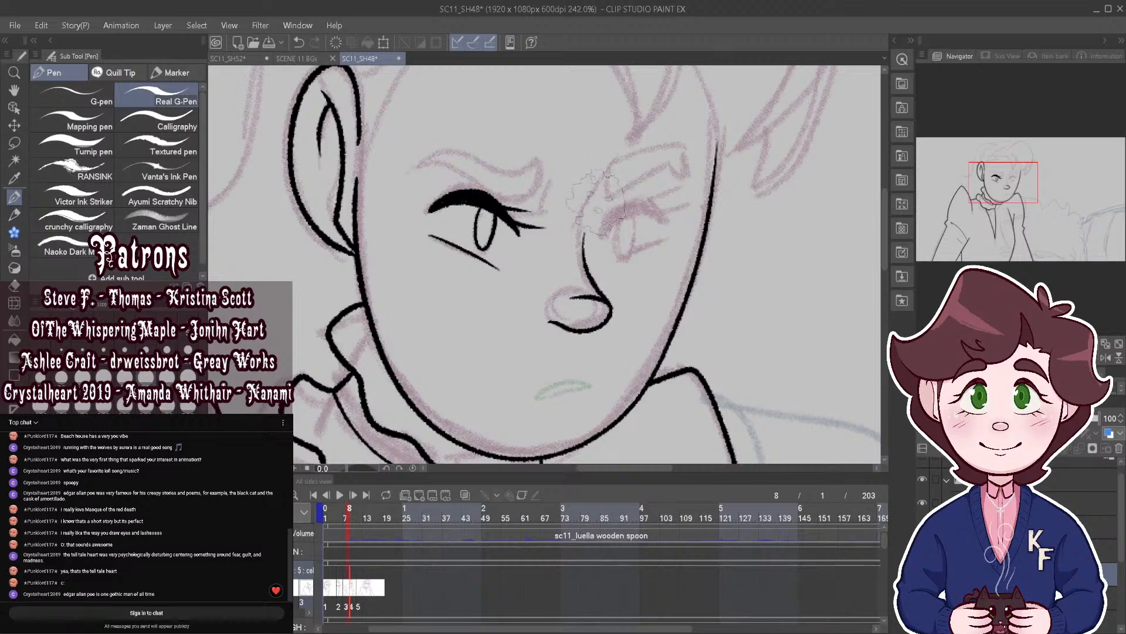
pyautogui.scroll(-2, 573, 157)
pyautogui.scroll(4, 656, 128)
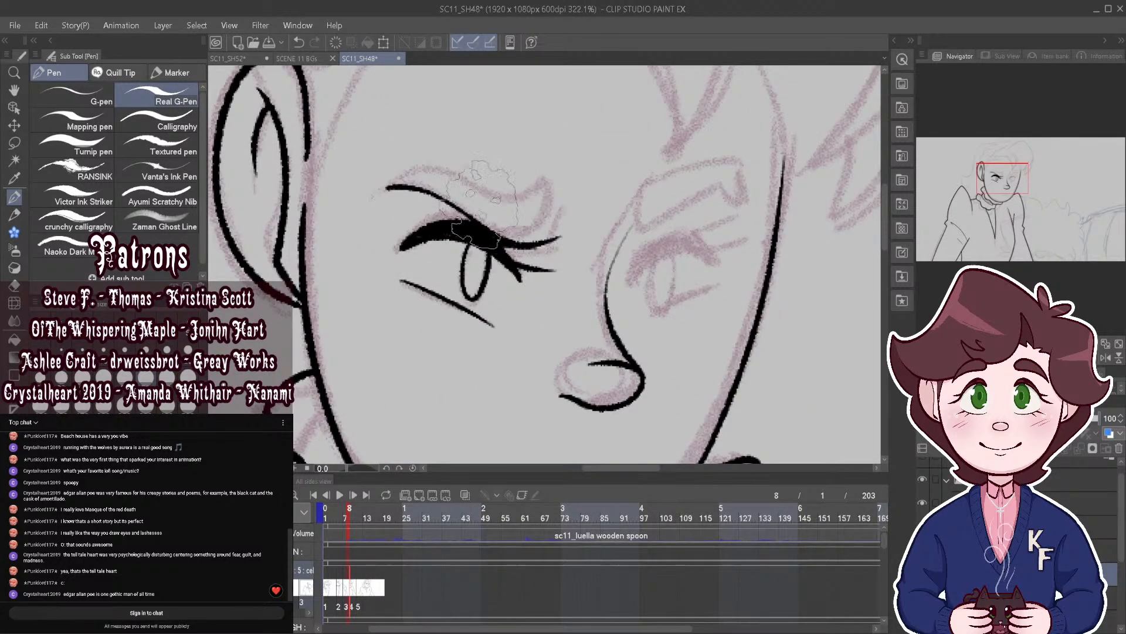
# Step: Ink the near eye's lowered, angry eyebrow and the short frown crease beside it
pyautogui.moveTo(387, 186)
pyautogui.mouseDown()
pyautogui.moveTo(443, 178)
pyautogui.moveTo(516, 203)
pyautogui.moveTo(566, 214)
pyautogui.mouseUp()
pyautogui.scroll(-2, 568, 229)
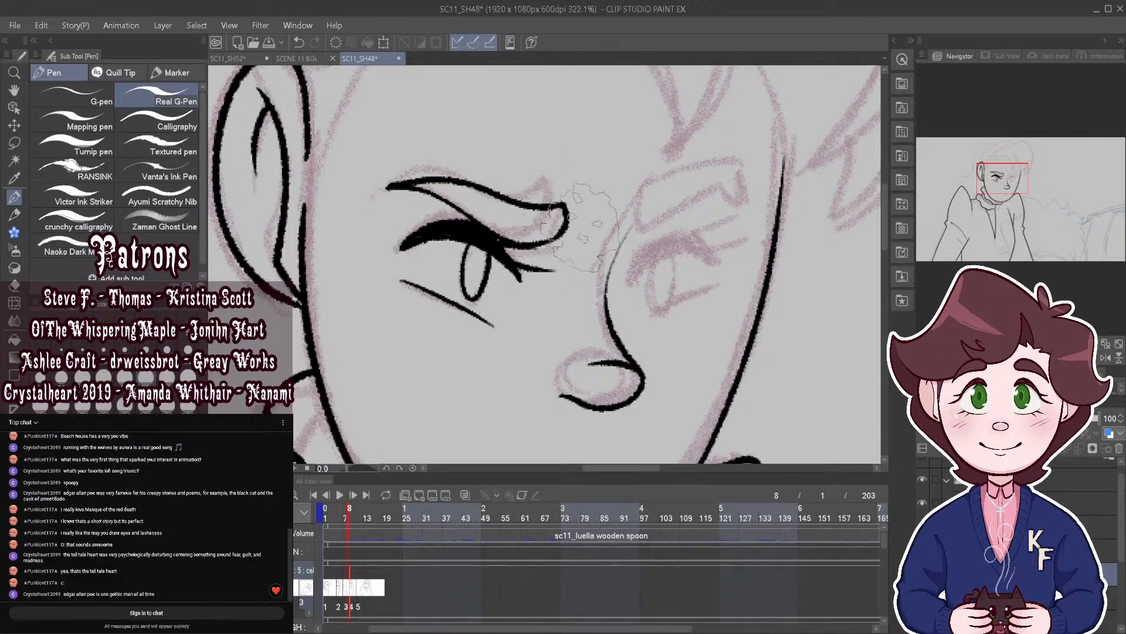
pyautogui.scroll(-2, 632, 181)
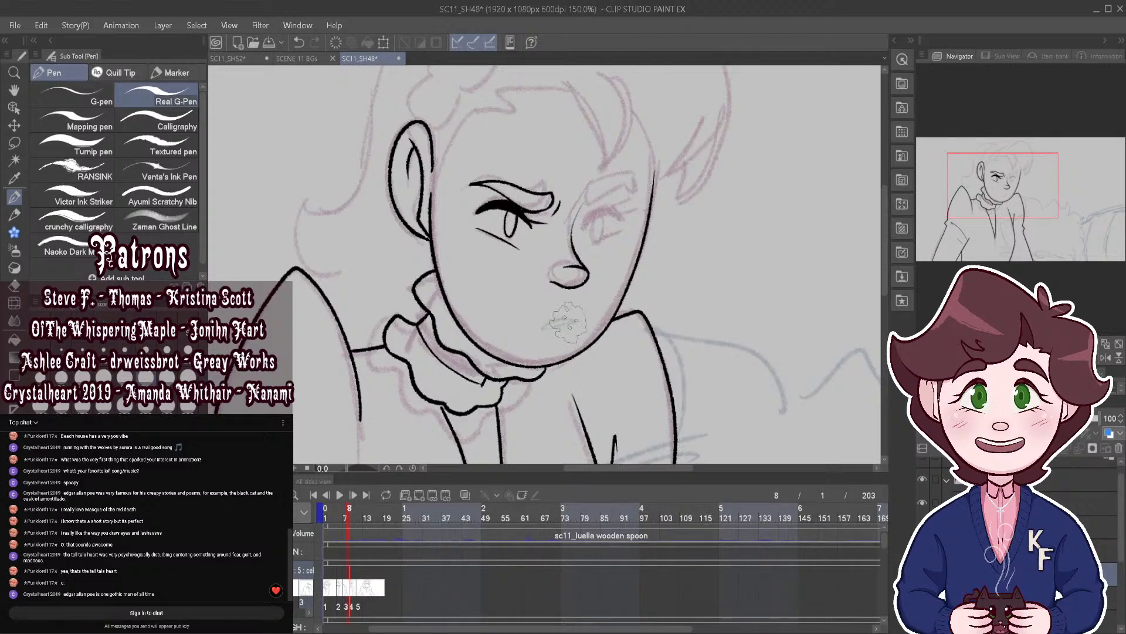
pyautogui.scroll(-3, 567, 320)
pyautogui.scroll(3, 566, 320)
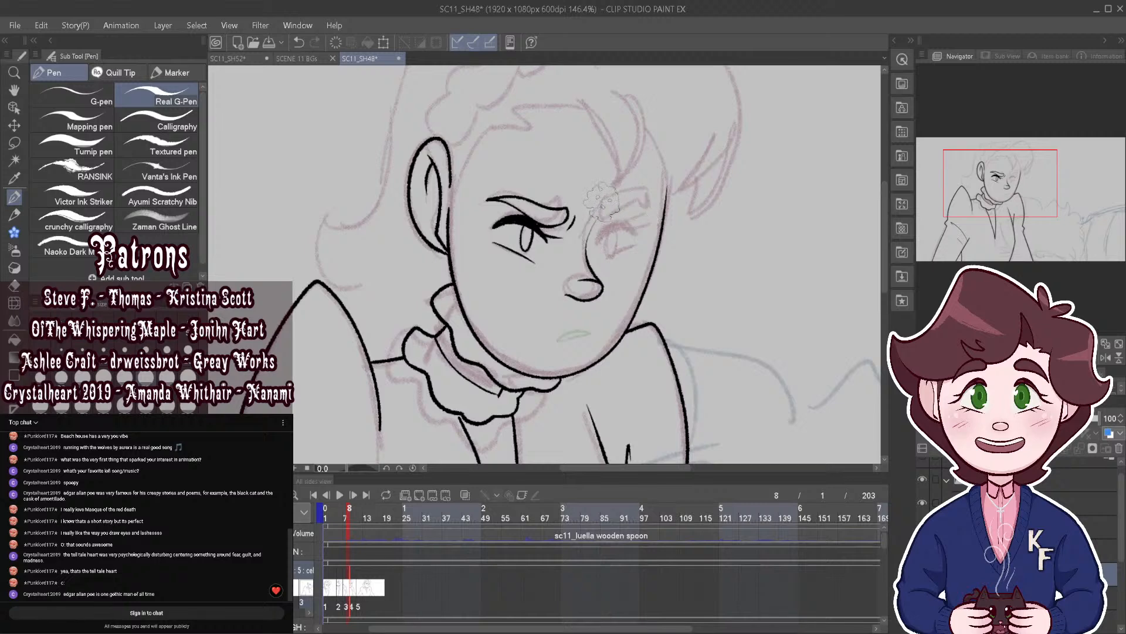
# Step: Ink the far eye's thick upper lid and outer lashes in the frame 8 drawing, redoing the unsatisfactory stroke
pyautogui.scroll(5, 602, 206)
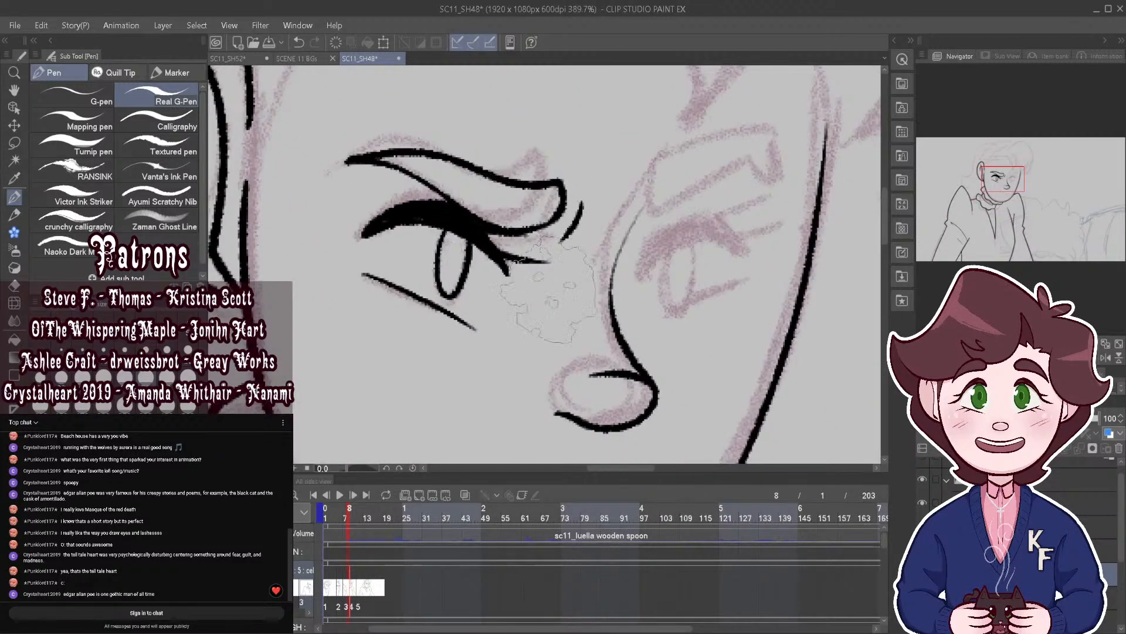
pyautogui.scroll(-4, 634, 229)
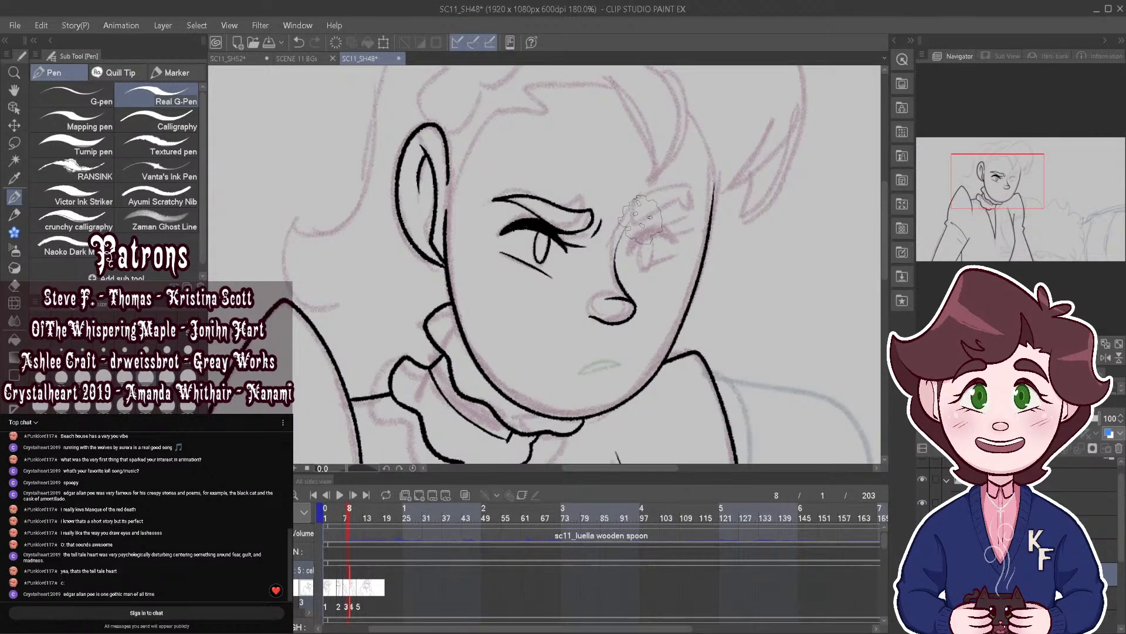
pyautogui.scroll(3, 657, 221)
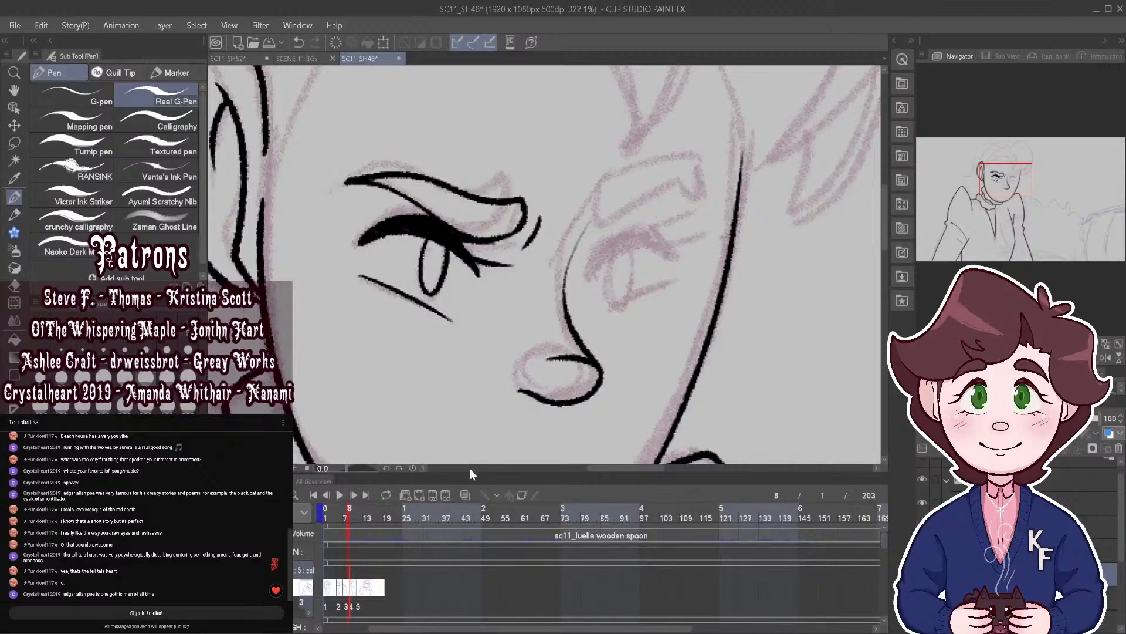
pyautogui.moveTo(346, 512); pyautogui.dragTo(349, 509)
pyautogui.moveTo(673, 261)
pyautogui.mouseDown()
pyautogui.moveTo(632, 246)
pyautogui.moveTo(586, 291)
pyautogui.moveTo(629, 248)
pyautogui.moveTo(665, 258)
pyautogui.mouseUp()
pyautogui.hotkey('ctrl', 'z')
pyautogui.moveTo(590, 286)
pyautogui.mouseDown()
pyautogui.moveTo(621, 244)
pyautogui.moveTo(656, 234)
pyautogui.moveTo(673, 263)
pyautogui.moveTo(656, 247)
pyautogui.moveTo(612, 259)
pyautogui.moveTo(629, 244)
pyautogui.moveTo(672, 257)
pyautogui.moveTo(644, 237)
pyautogui.moveTo(661, 237)
pyautogui.moveTo(686, 274)
pyautogui.moveTo(713, 279)
pyautogui.moveTo(687, 278)
pyautogui.moveTo(687, 242)
pyautogui.moveTo(652, 250)
pyautogui.moveTo(634, 239)
pyautogui.moveTo(701, 260)
pyautogui.mouseUp()
pyautogui.scroll(-3, 721, 246)
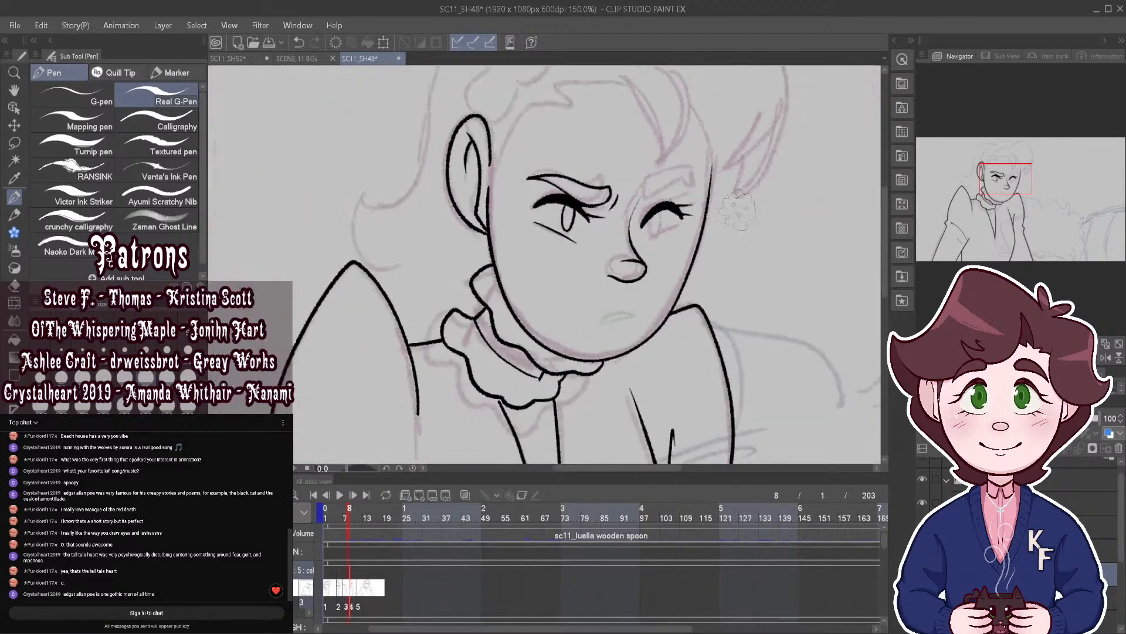
# Step: Lasso the far eye's upper lid and lashes, shift them slightly toward the cheek outline and apply the transformation
pyautogui.scroll(2, 738, 214)
pyautogui.click(21, 145)
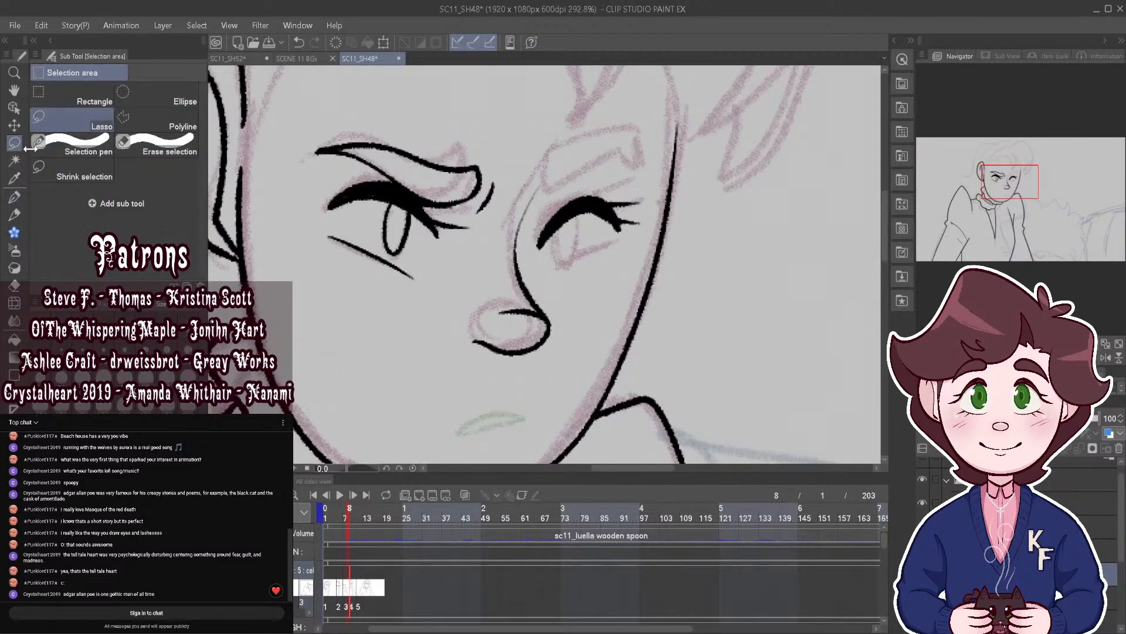
pyautogui.moveTo(654, 183); pyautogui.dragTo(587, 171)
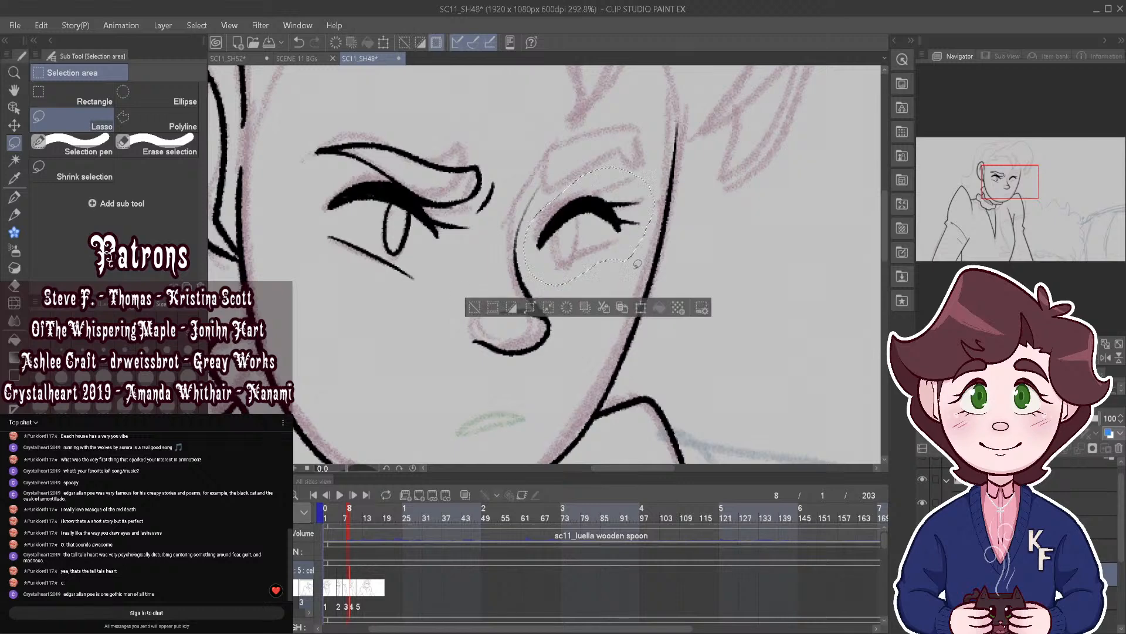
pyautogui.click(642, 307)
pyautogui.moveTo(612, 223); pyautogui.dragTo(616, 227)
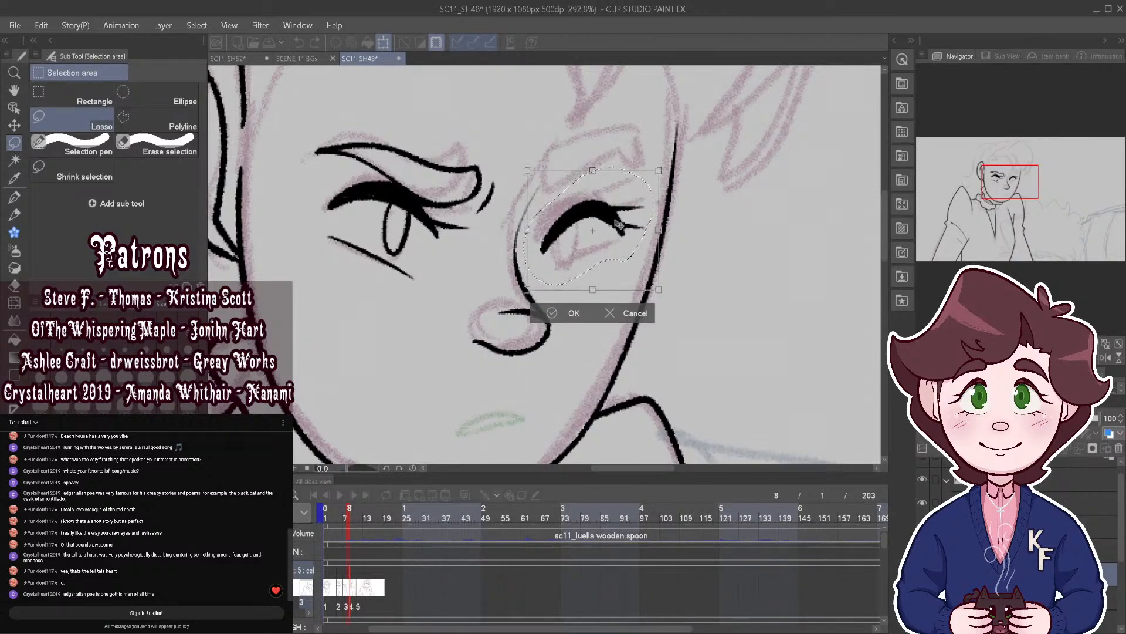
pyautogui.click(574, 313)
# Step: Ink the far eye's slanted lower lid and narrow oval pupil with the Real G-Pen
pyautogui.press('p')
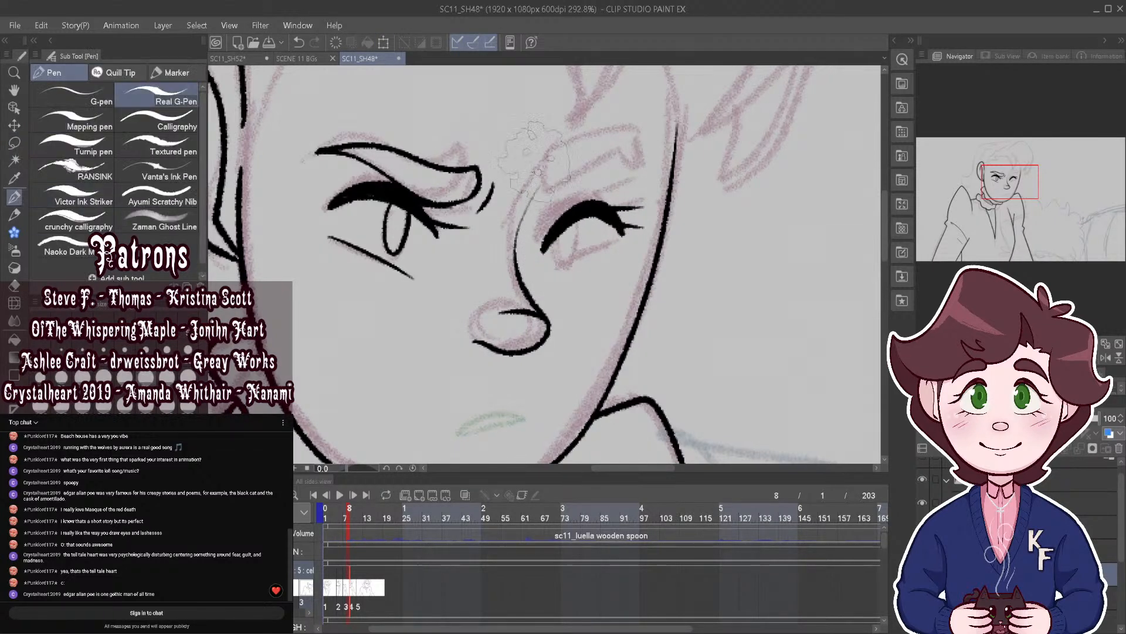
pyautogui.moveTo(548, 274); pyautogui.dragTo(625, 253)
pyautogui.hotkey('ctrl', 'z')
pyautogui.moveTo(553, 244)
pyautogui.mouseDown()
pyautogui.moveTo(548, 271)
pyautogui.moveTo(624, 247)
pyautogui.mouseUp()
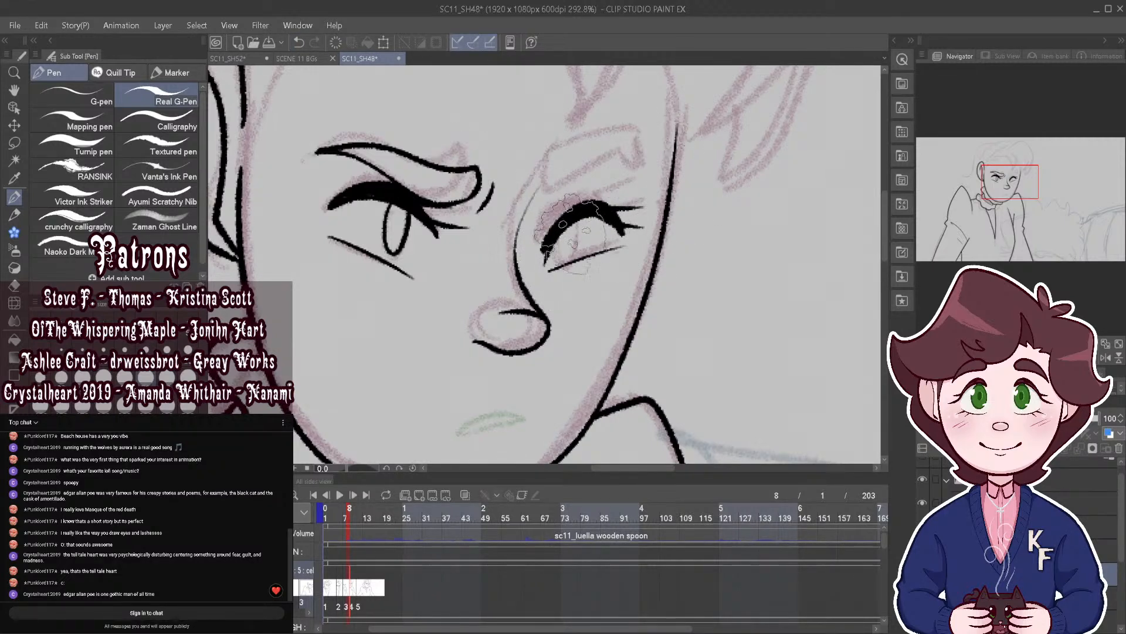
pyautogui.click(299, 42)
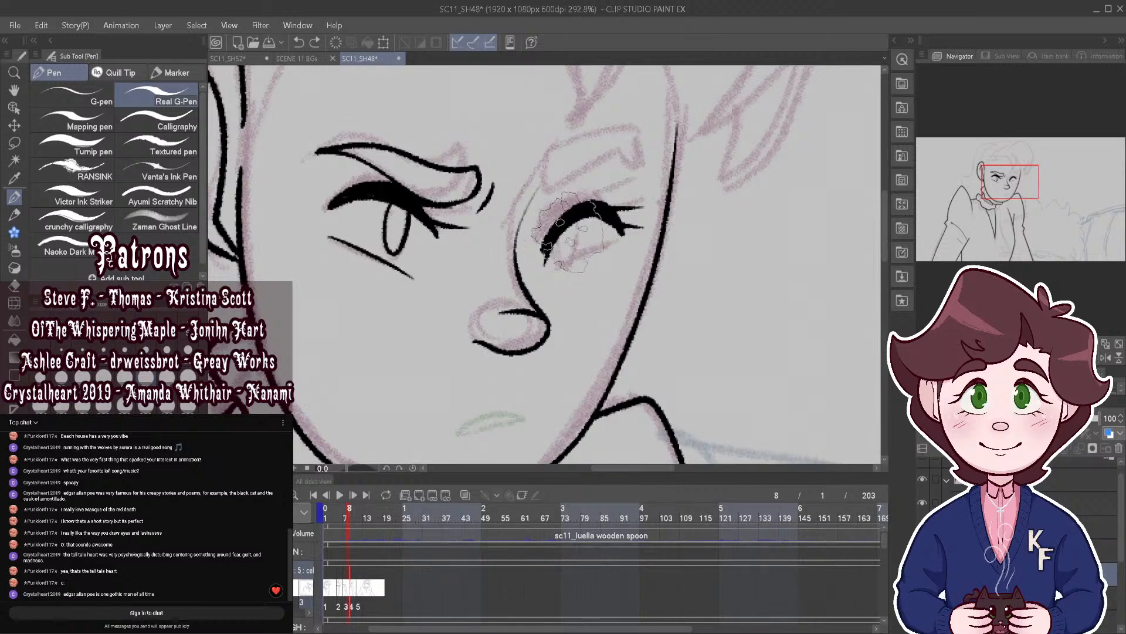
pyautogui.moveTo(570, 227); pyautogui.dragTo(567, 229)
pyautogui.scroll(-2, 648, 141)
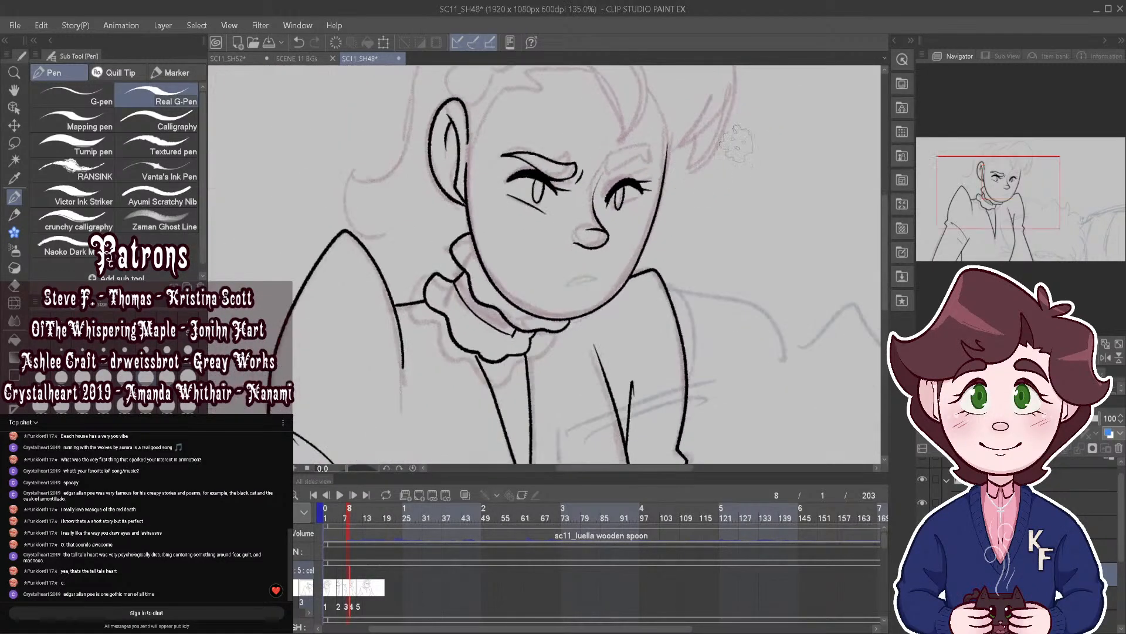
pyautogui.scroll(3, 605, 164)
pyautogui.scroll(-5, 572, 270)
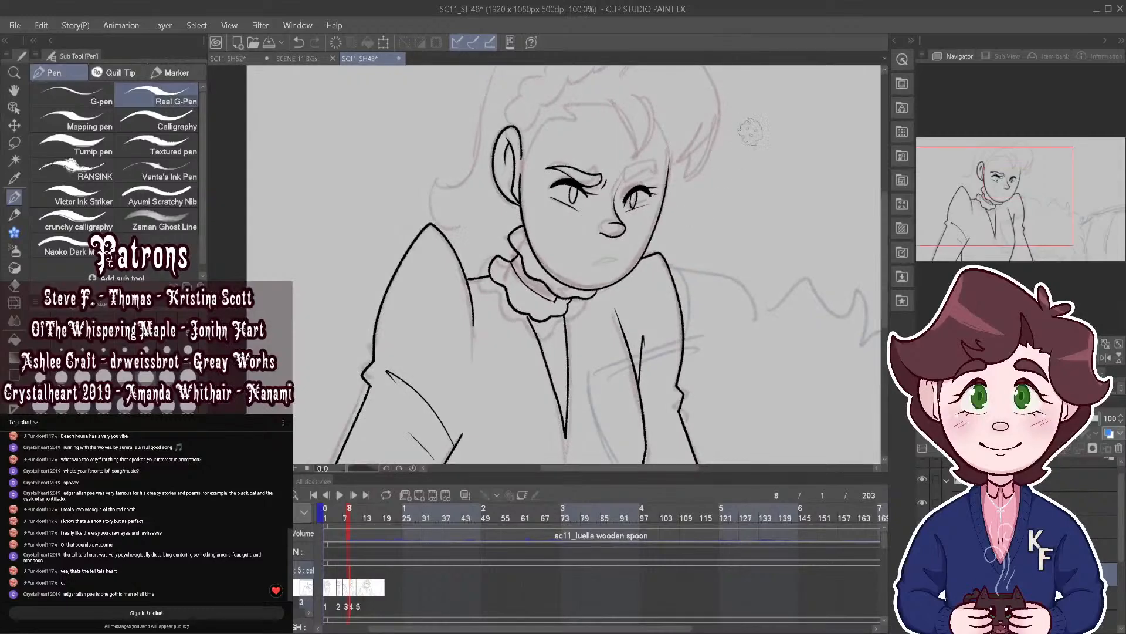
# Step: Lasso the near eye with its eyebrow, rotate them slightly counterclockwise, apply the transformation and deselect
pyautogui.scroll(4, 674, 194)
pyautogui.click(14, 143)
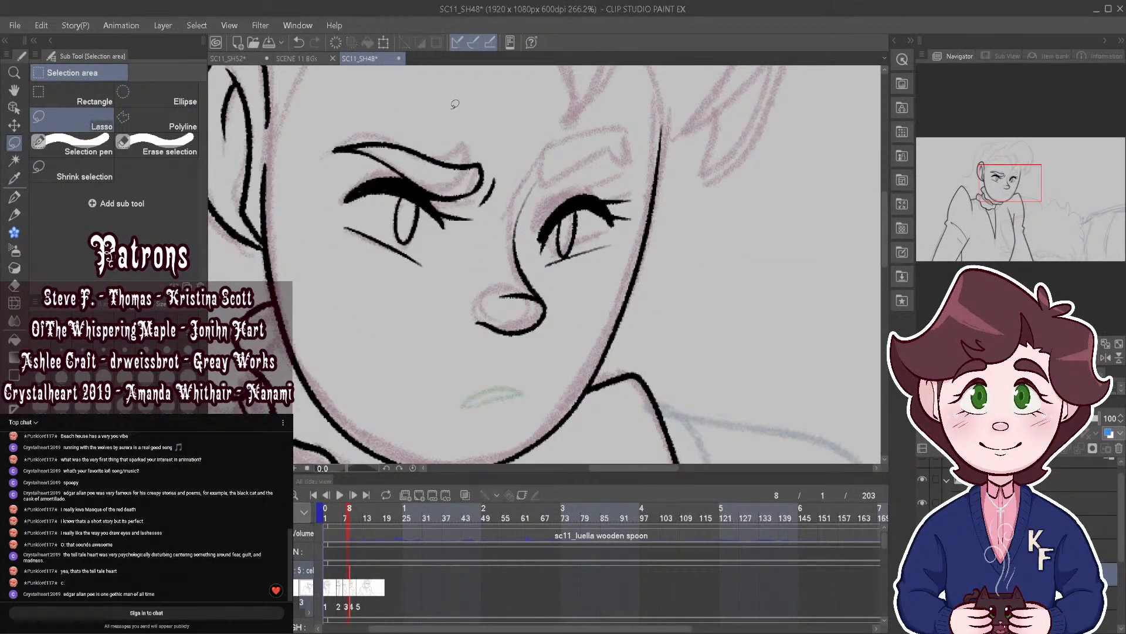
pyautogui.moveTo(347, 112)
pyautogui.mouseDown()
pyautogui.moveTo(397, 292)
pyautogui.moveTo(521, 171)
pyautogui.moveTo(433, 107)
pyautogui.mouseUp()
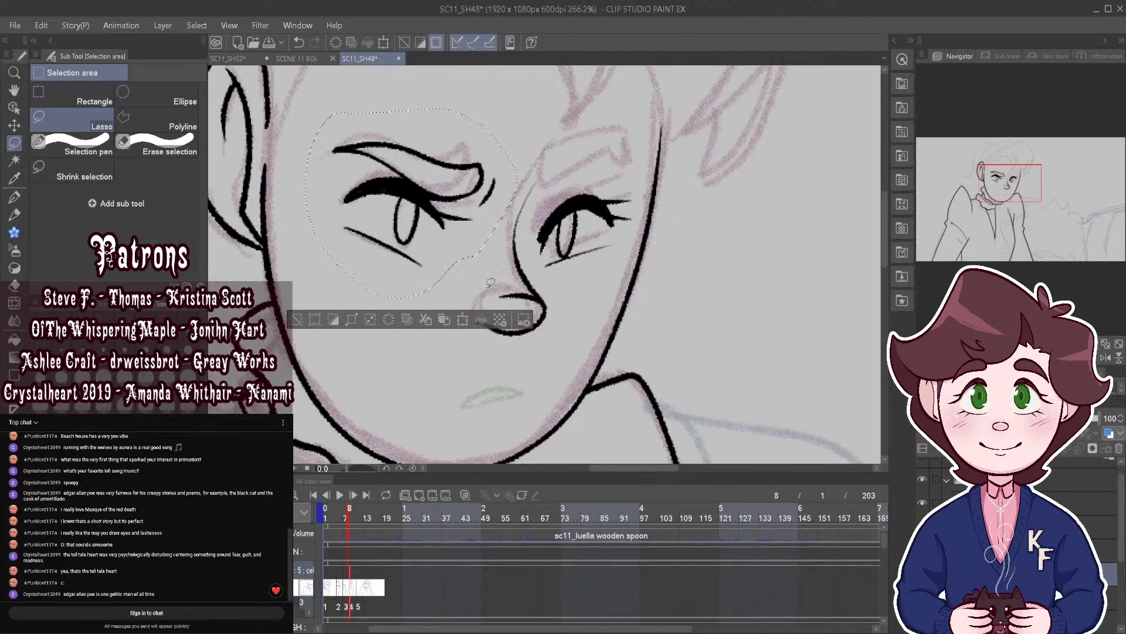
pyautogui.click(465, 325)
pyautogui.moveTo(506, 93); pyautogui.dragTo(488, 78)
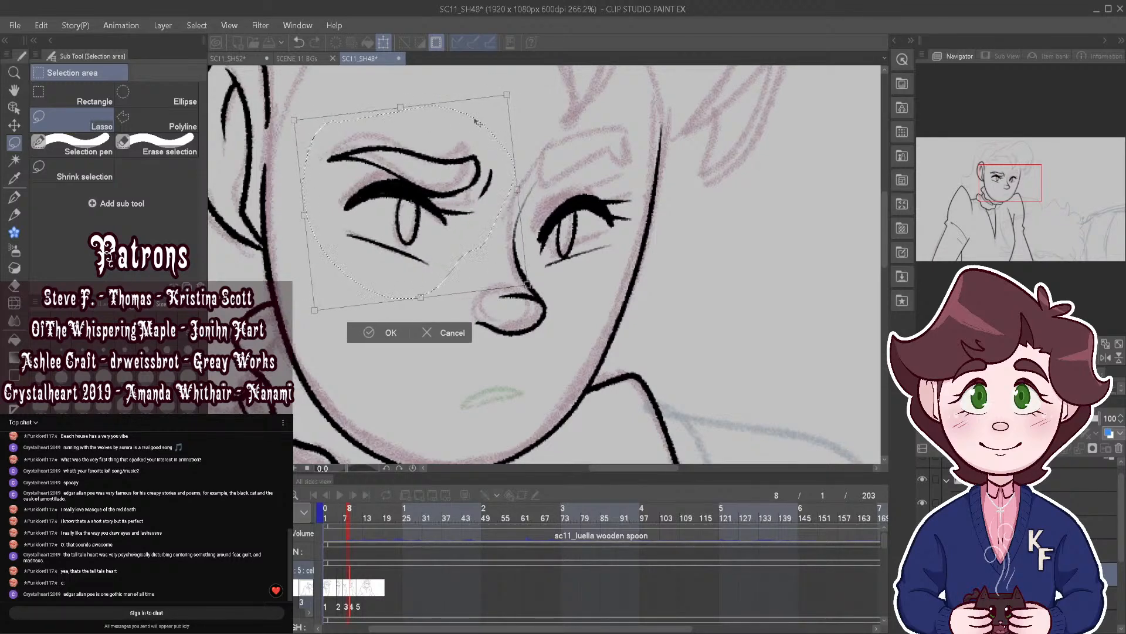
pyautogui.click(370, 326)
pyautogui.hotkey('ctrl', 'd')
# Step: Lasso the far eye, rotate and nudge it slightly, apply the transformation and deselect
pyautogui.moveTo(566, 176)
pyautogui.mouseDown()
pyautogui.moveTo(538, 202)
pyautogui.moveTo(609, 267)
pyautogui.moveTo(636, 173)
pyautogui.moveTo(581, 172)
pyautogui.mouseUp()
pyautogui.click(635, 310)
pyautogui.moveTo(662, 247); pyautogui.dragTo(661, 252)
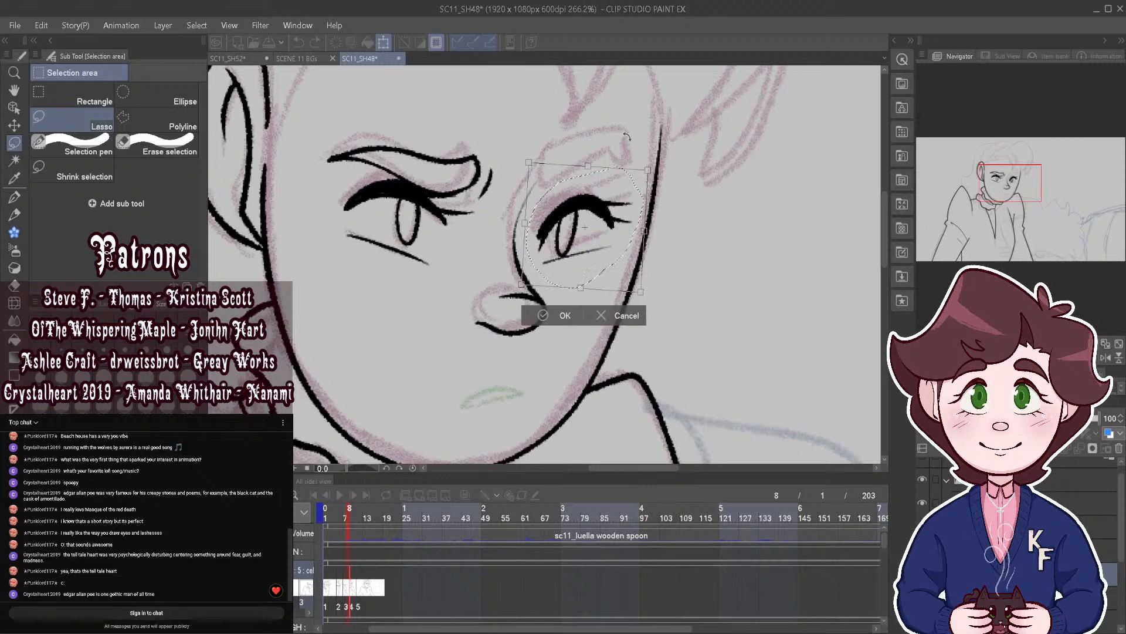
pyautogui.moveTo(603, 204); pyautogui.dragTo(604, 206)
pyautogui.press('Return')
pyautogui.hotkey('ctrl', 'd')
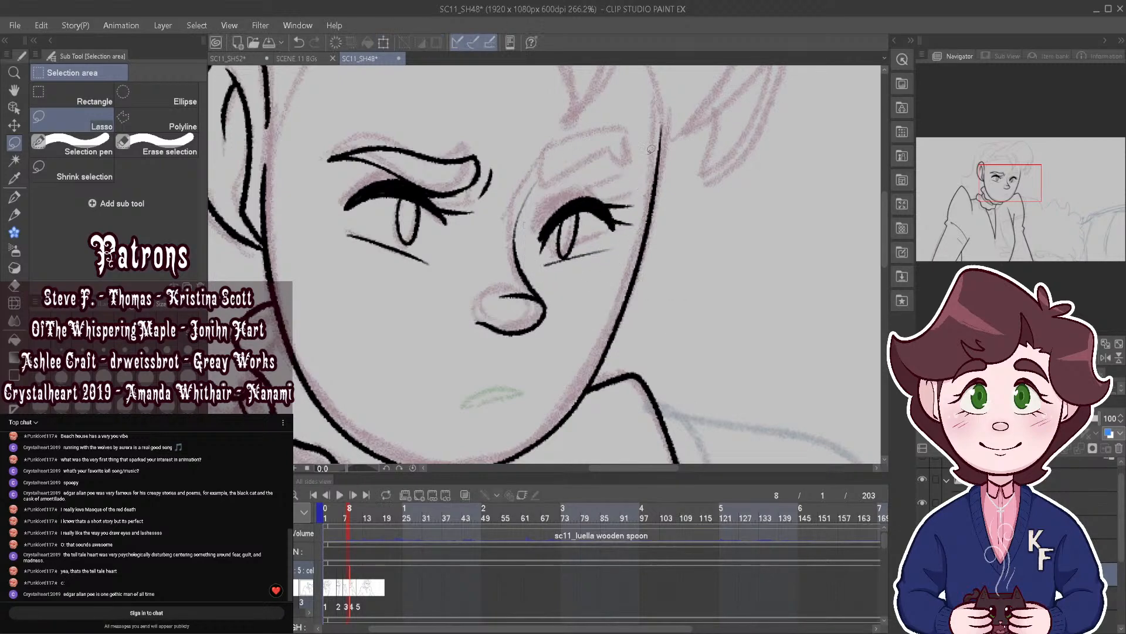
# Step: Mirror the whole drawing horizontally to check the face's balance and cancel the transformation
pyautogui.scroll(-4, 639, 184)
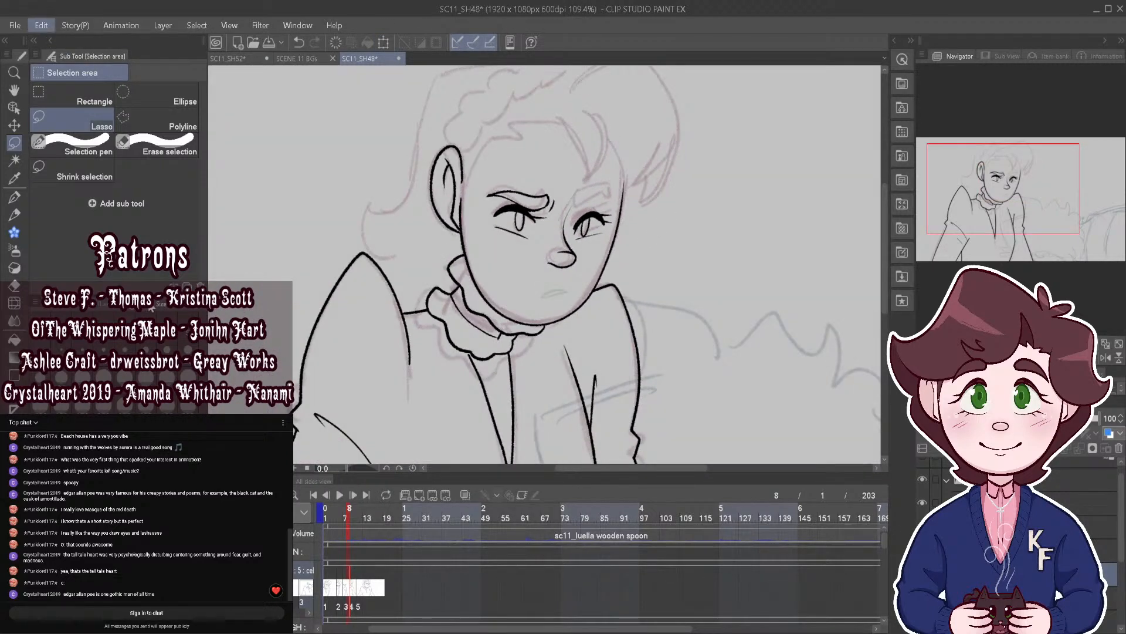
pyautogui.press('h')
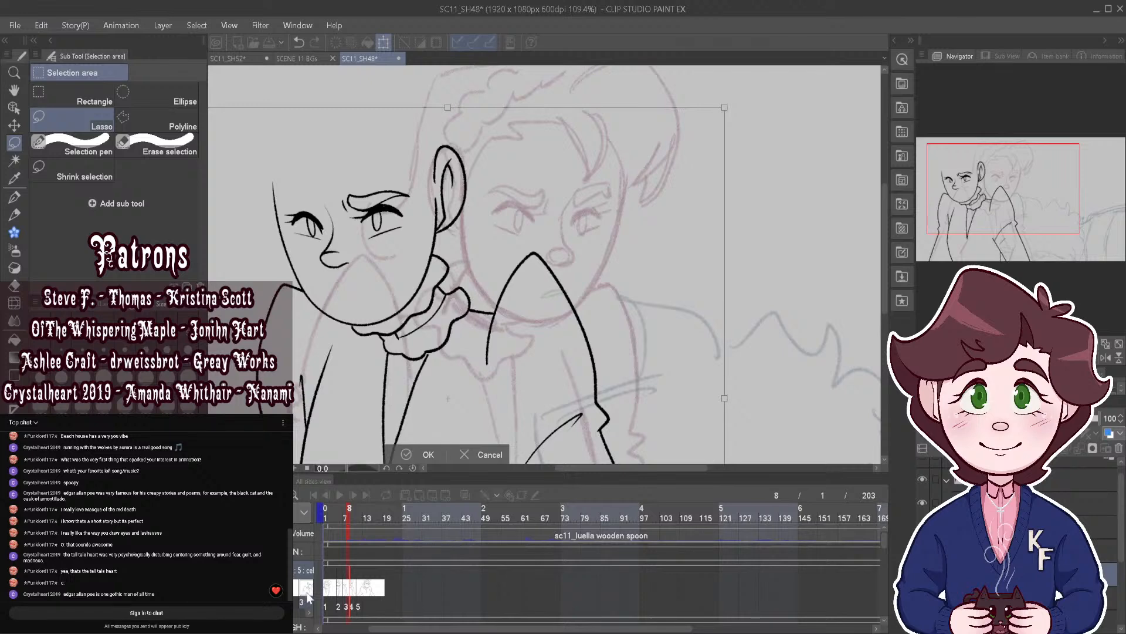
pyautogui.click(466, 454)
# Step: Ink the far eye's lowered, angular eyebrow with the Real G-Pen, running it to the edge of the face
pyautogui.click(14, 197)
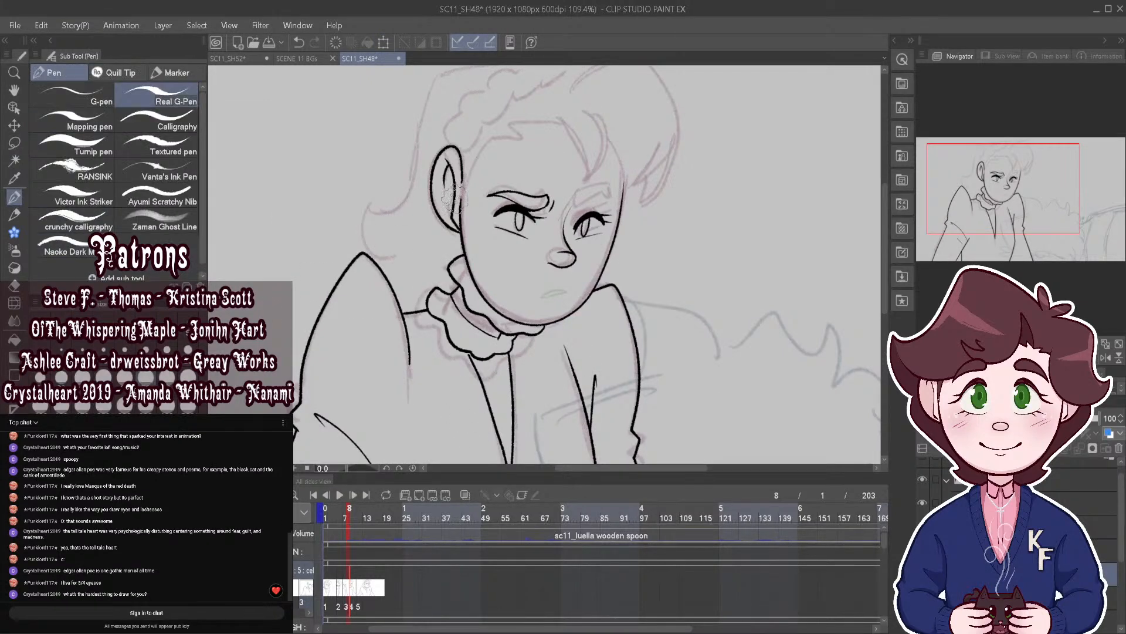
pyautogui.scroll(3, 586, 189)
pyautogui.scroll(2, 586, 191)
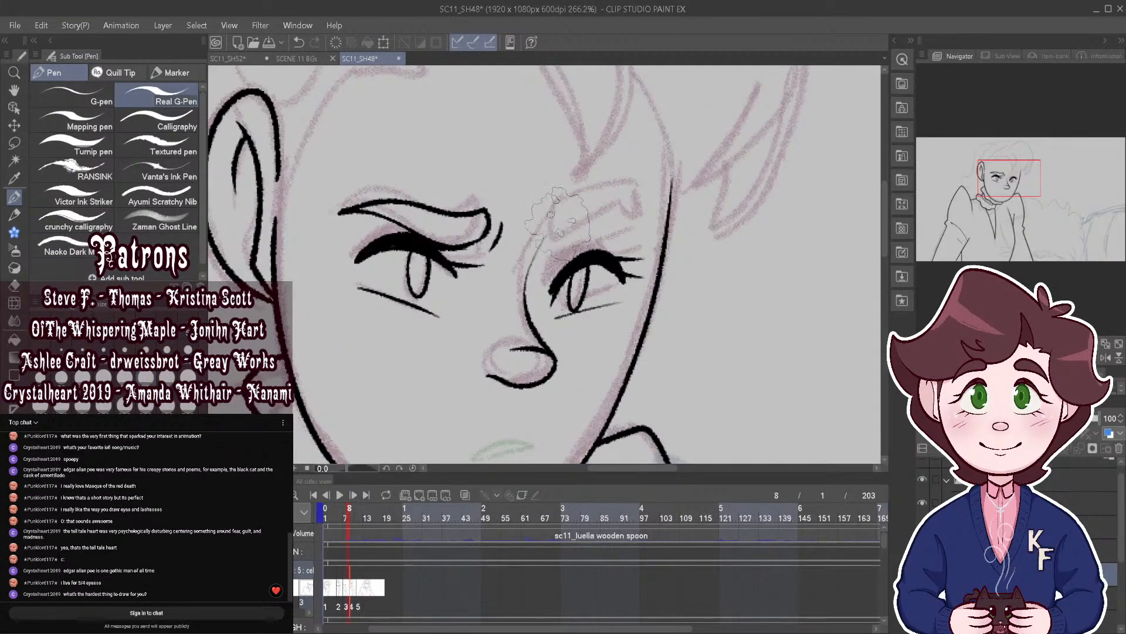
pyautogui.moveTo(565, 222)
pyautogui.mouseDown()
pyautogui.moveTo(547, 253)
pyautogui.moveTo(570, 258)
pyautogui.moveTo(587, 222)
pyautogui.moveTo(656, 218)
pyautogui.mouseUp()
pyautogui.moveTo(573, 257); pyautogui.dragTo(664, 247)
pyautogui.scroll(-6, 657, 218)
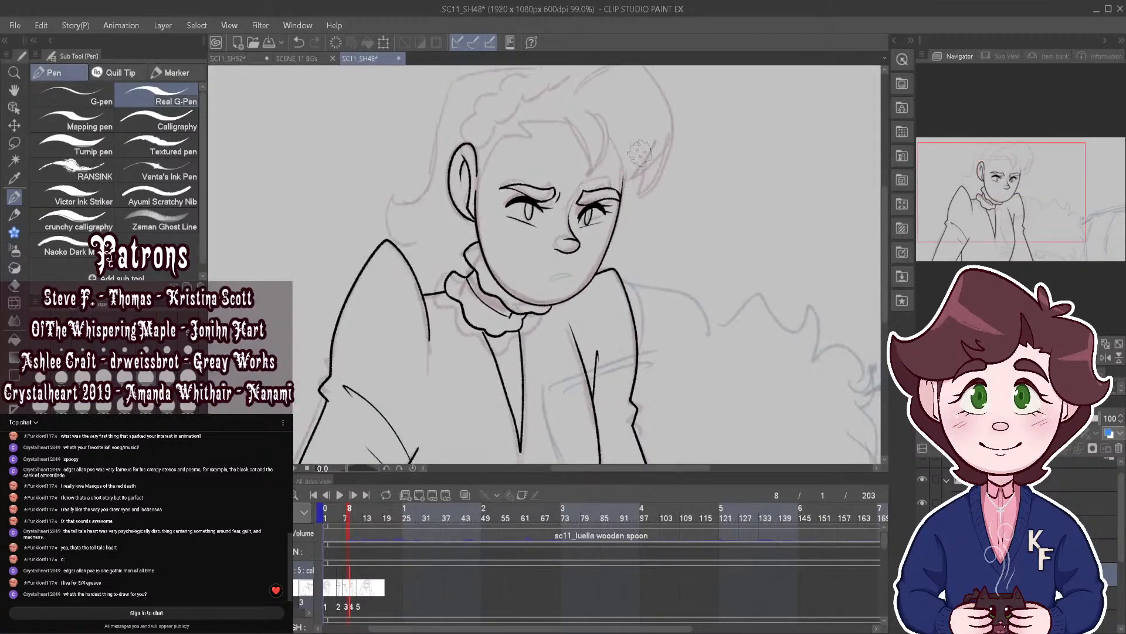
pyautogui.scroll(-3, 595, 207)
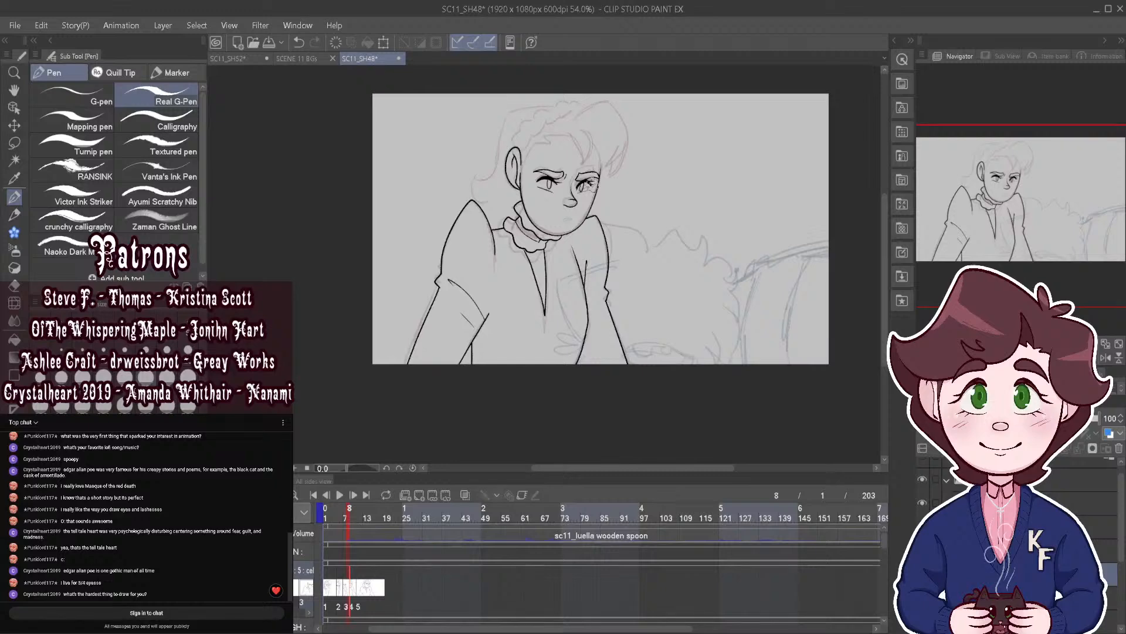
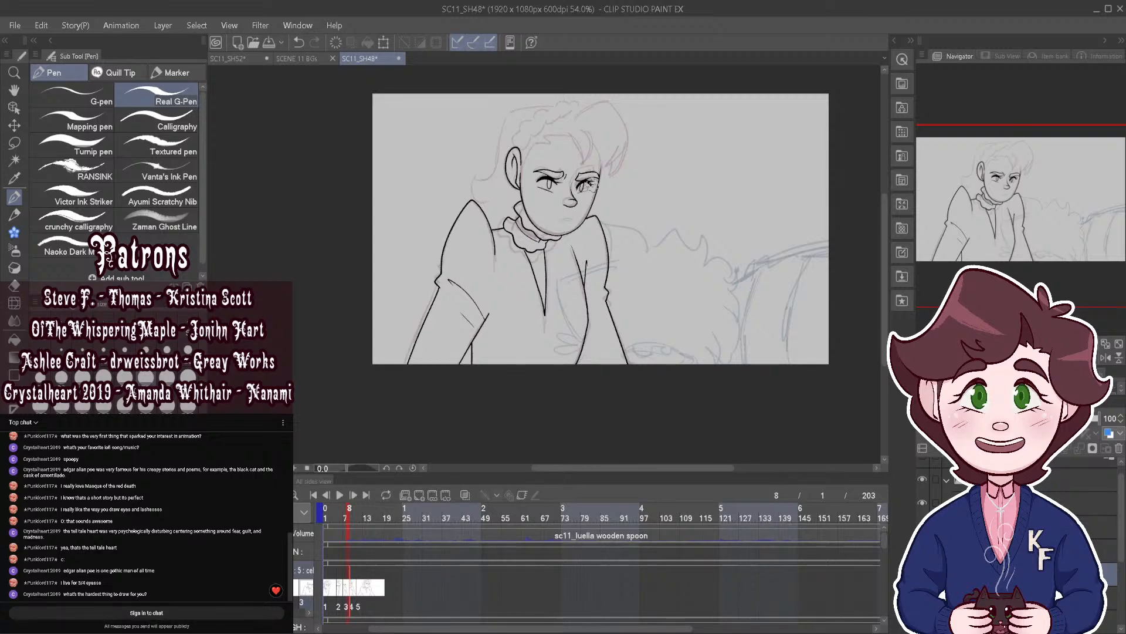
# Step: Ink the jagged hairline from the top of the ear across the forehead
pyautogui.scroll(4, 606, 151)
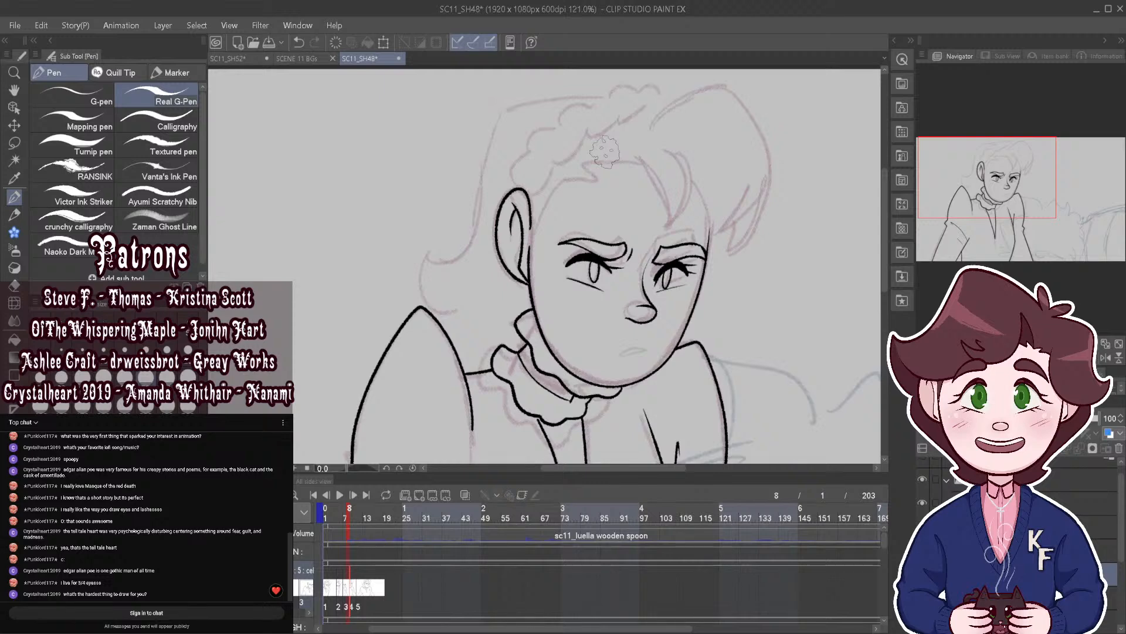
pyautogui.scroll(2, 674, 95)
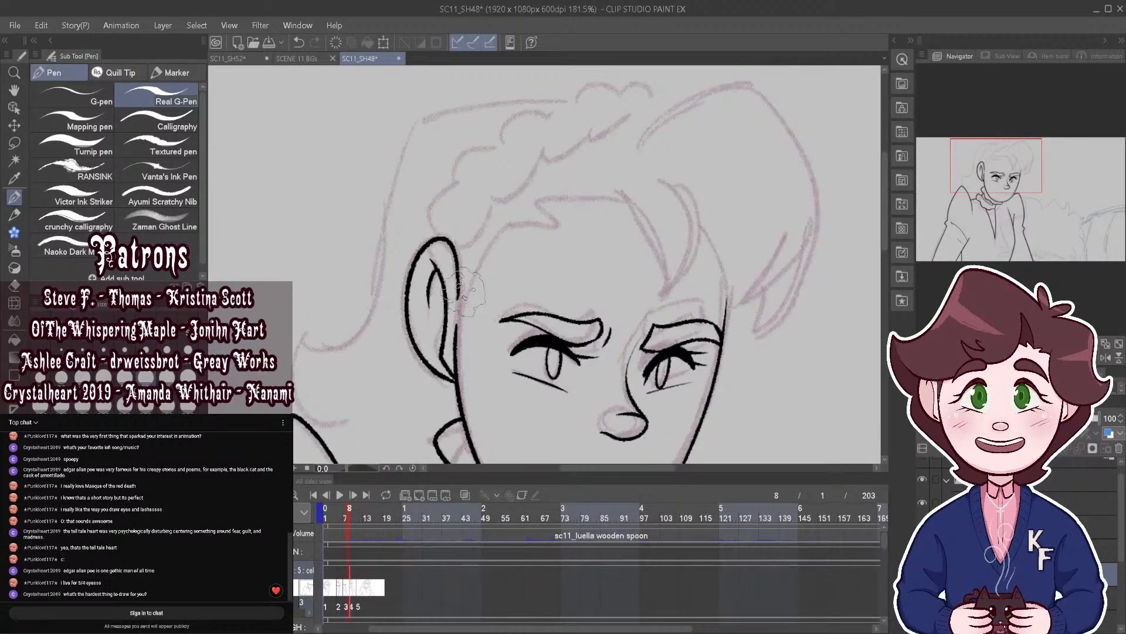
pyautogui.moveTo(460, 308)
pyautogui.mouseDown()
pyautogui.moveTo(487, 231)
pyautogui.moveTo(531, 236)
pyautogui.moveTo(513, 210)
pyautogui.moveTo(629, 204)
pyautogui.mouseUp()
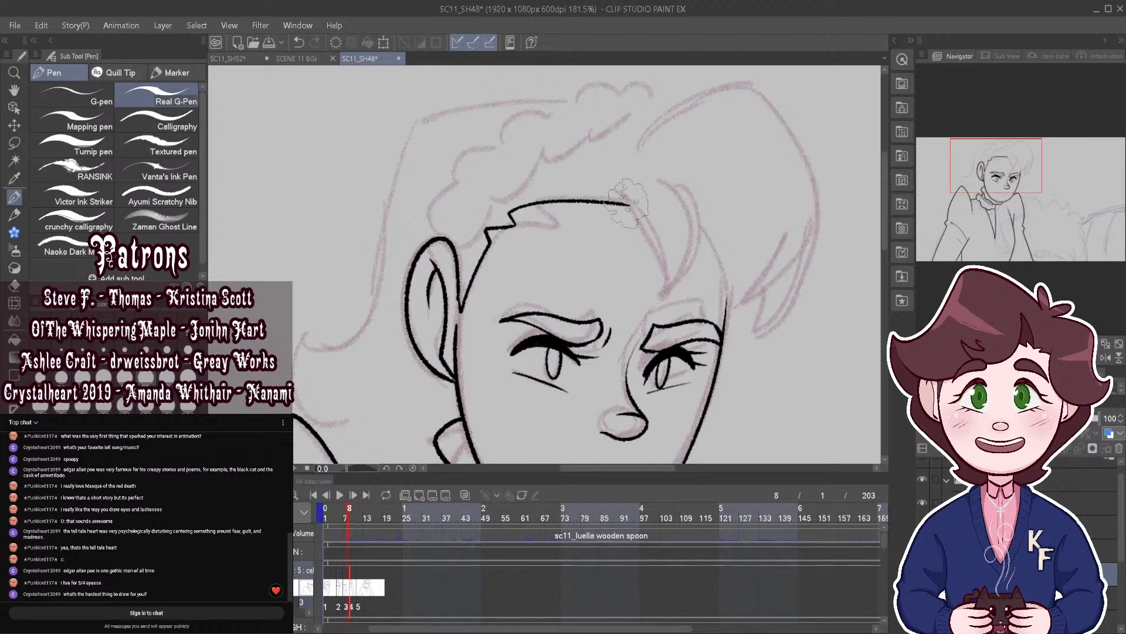
# Step: Ink the rounded forelock curling down over the forehead, using onion skin to compare it with the neighbouring frames
pyautogui.moveTo(629, 201)
pyautogui.mouseDown()
pyautogui.moveTo(654, 198)
pyautogui.moveTo(669, 228)
pyautogui.mouseUp()
pyautogui.click(464, 498)
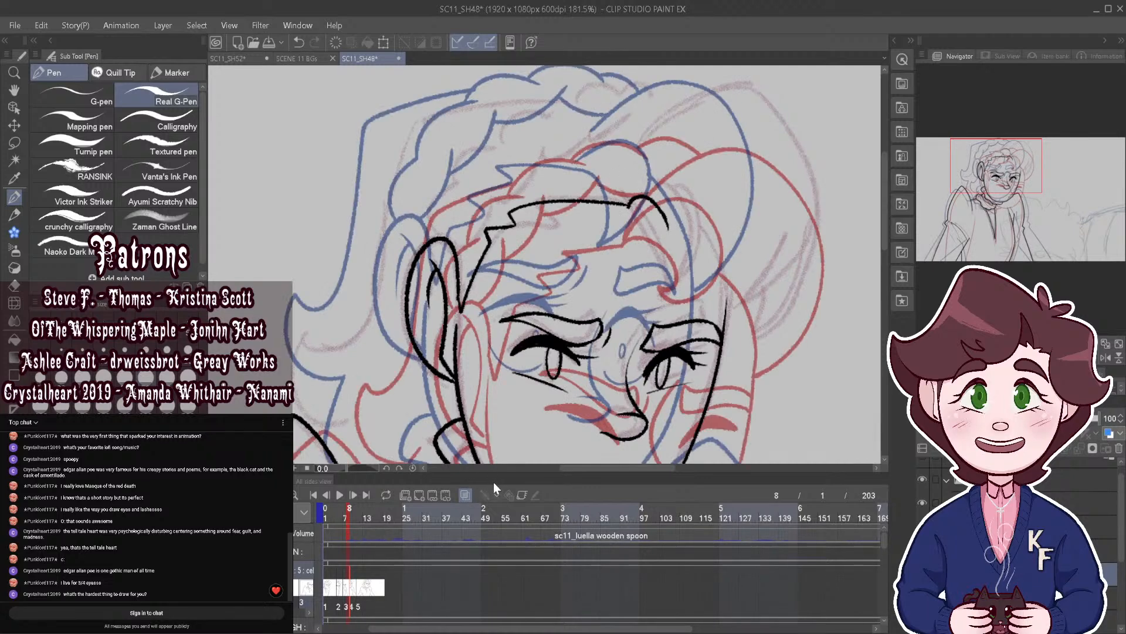
pyautogui.click(299, 42)
pyautogui.moveTo(631, 203)
pyautogui.mouseDown()
pyautogui.moveTo(652, 206)
pyautogui.moveTo(674, 238)
pyautogui.moveTo(676, 267)
pyautogui.mouseUp()
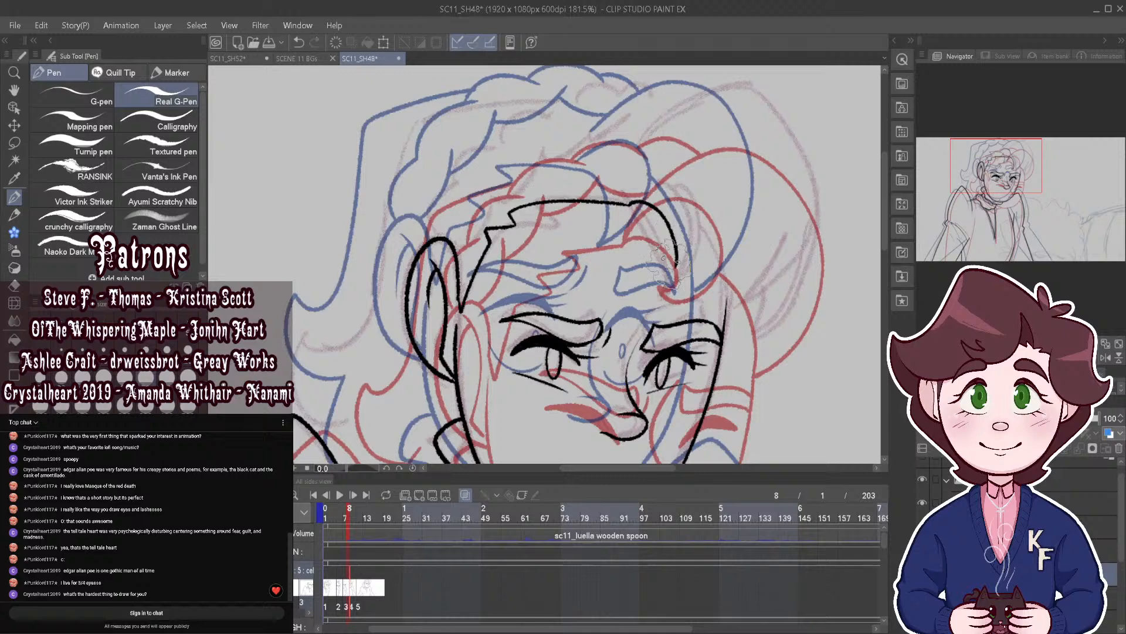
pyautogui.click(298, 43)
pyautogui.scroll(-6, 587, 205)
pyautogui.scroll(6, 634, 209)
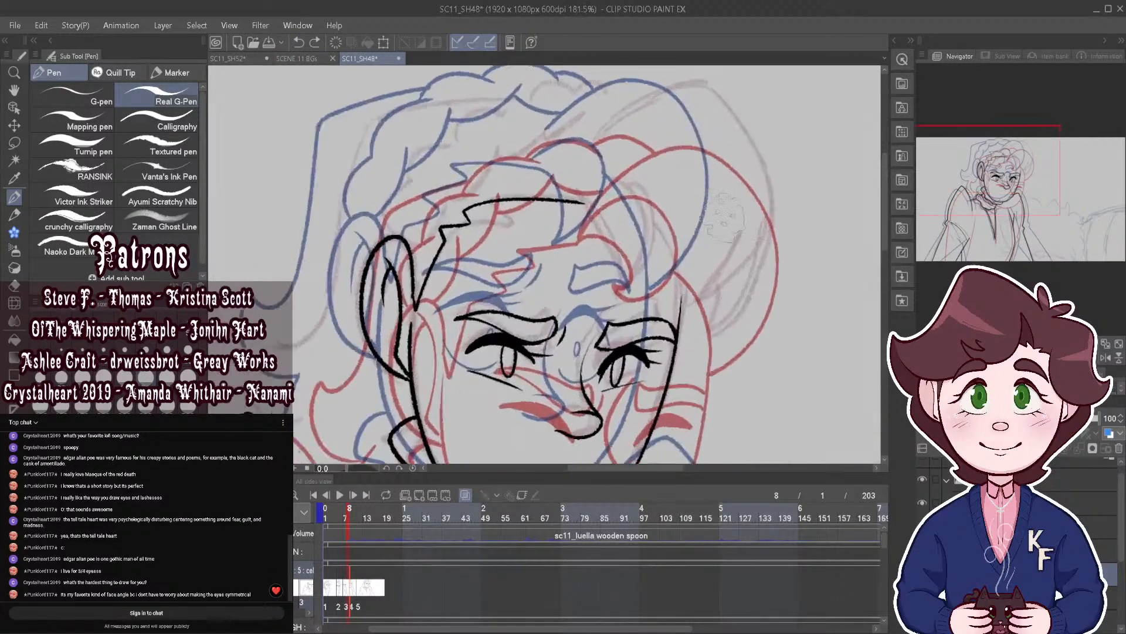
pyautogui.moveTo(582, 202)
pyautogui.mouseDown()
pyautogui.moveTo(611, 287)
pyautogui.moveTo(648, 273)
pyautogui.moveTo(658, 218)
pyautogui.moveTo(635, 182)
pyautogui.moveTo(603, 178)
pyautogui.moveTo(589, 201)
pyautogui.mouseUp()
pyautogui.scroll(-1, 655, 135)
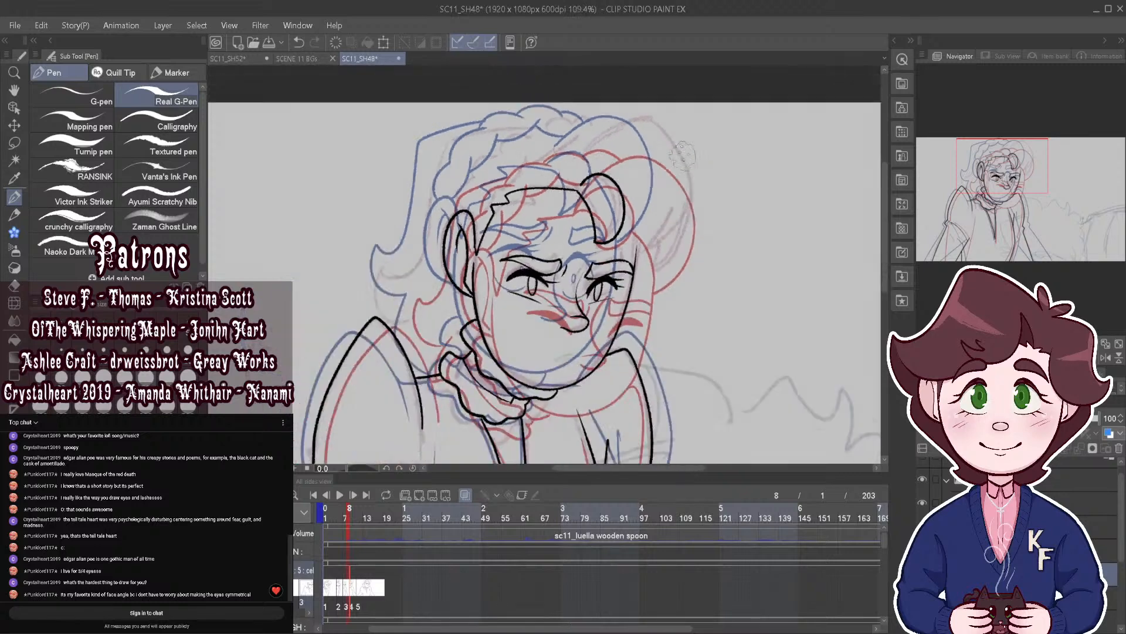
pyautogui.click(465, 495)
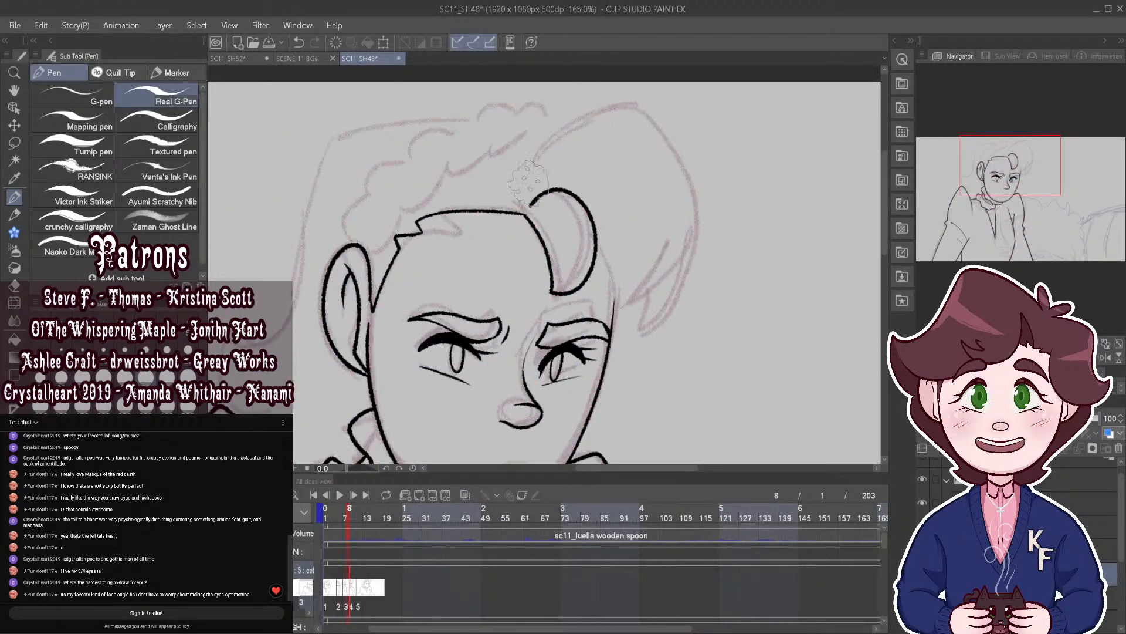
pyautogui.click(465, 494)
pyautogui.click(465, 494)
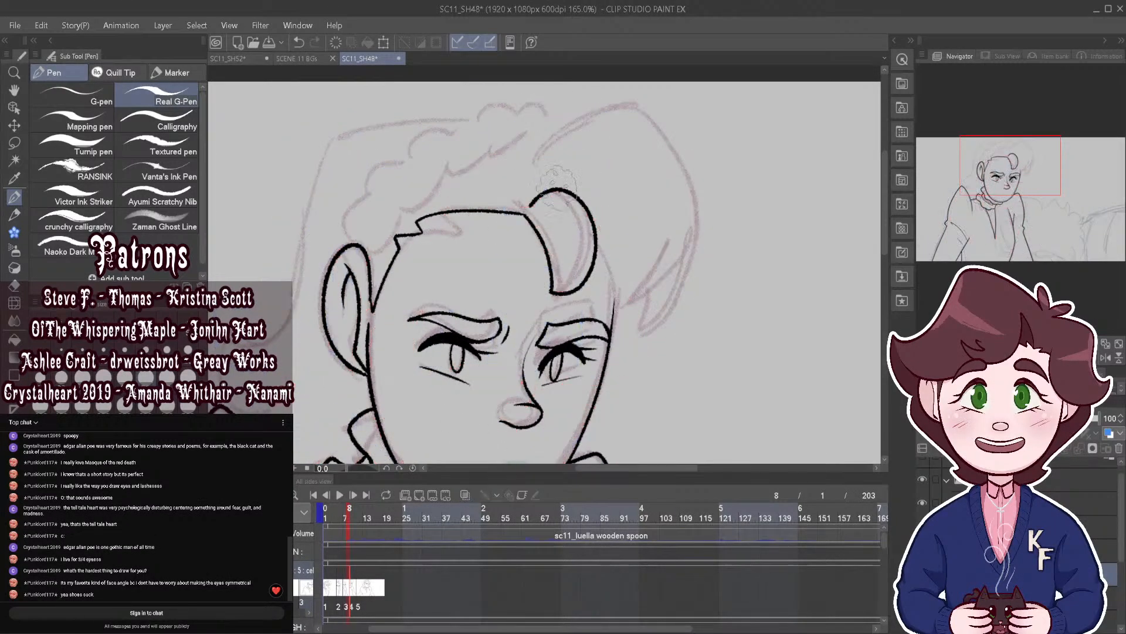
# Step: Ink the large swept-up front hair arc down to the far brow and close the face outline beside the forelock
pyautogui.moveTo(523, 200)
pyautogui.mouseDown()
pyautogui.moveTo(597, 110)
pyautogui.moveTo(652, 144)
pyautogui.moveTo(681, 232)
pyautogui.moveTo(604, 320)
pyautogui.mouseUp()
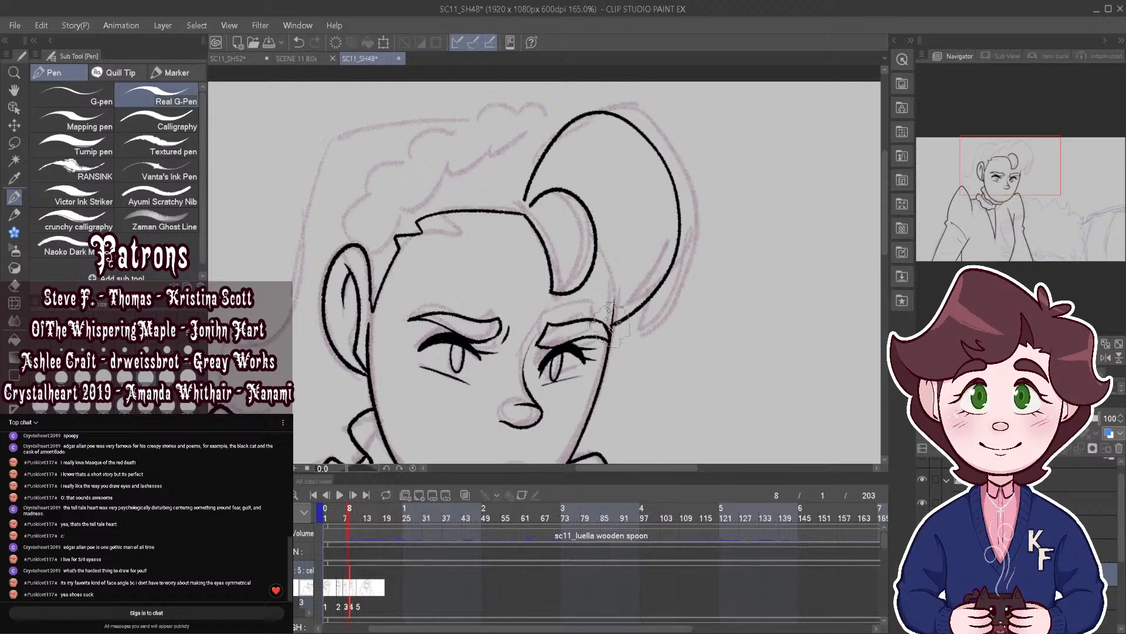
pyautogui.scroll(-2, 607, 201)
pyautogui.scroll(2, 607, 200)
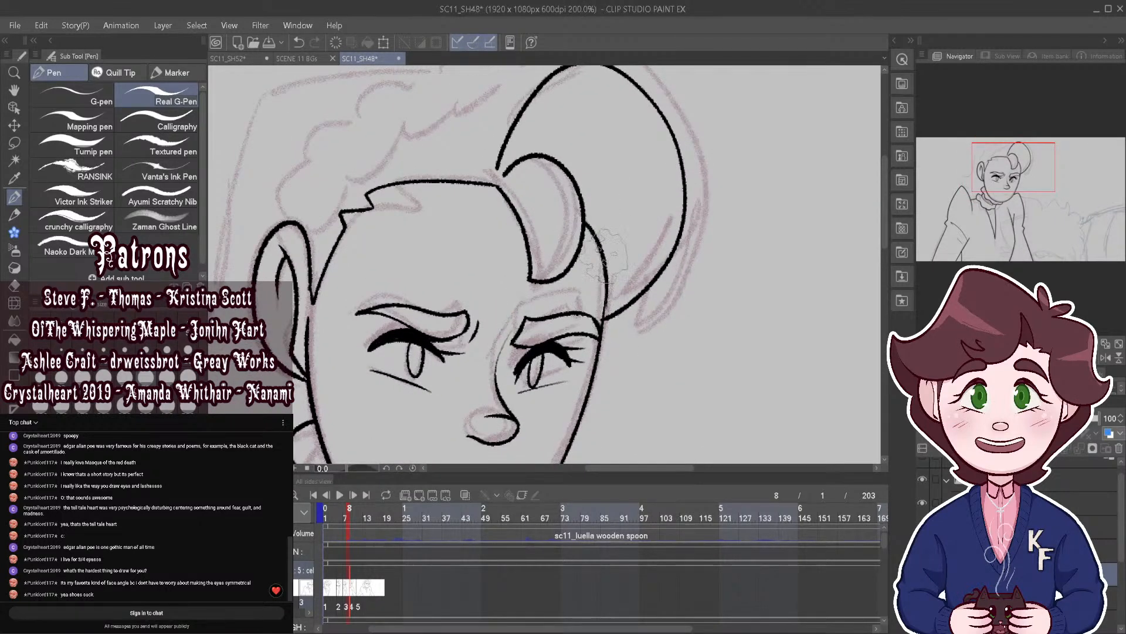
pyautogui.scroll(-3, 673, 209)
pyautogui.scroll(1, 674, 208)
# Step: Turn on onion skin and ink a pointed tip at the lower end of the swept front hair
pyautogui.click(465, 494)
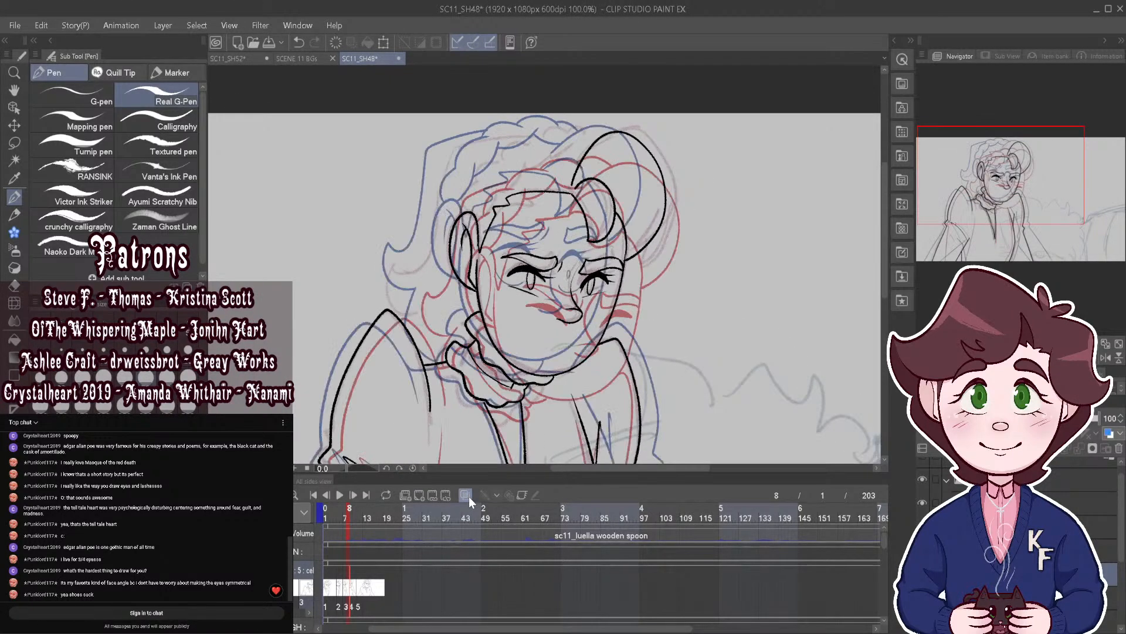
pyautogui.scroll(2, 645, 228)
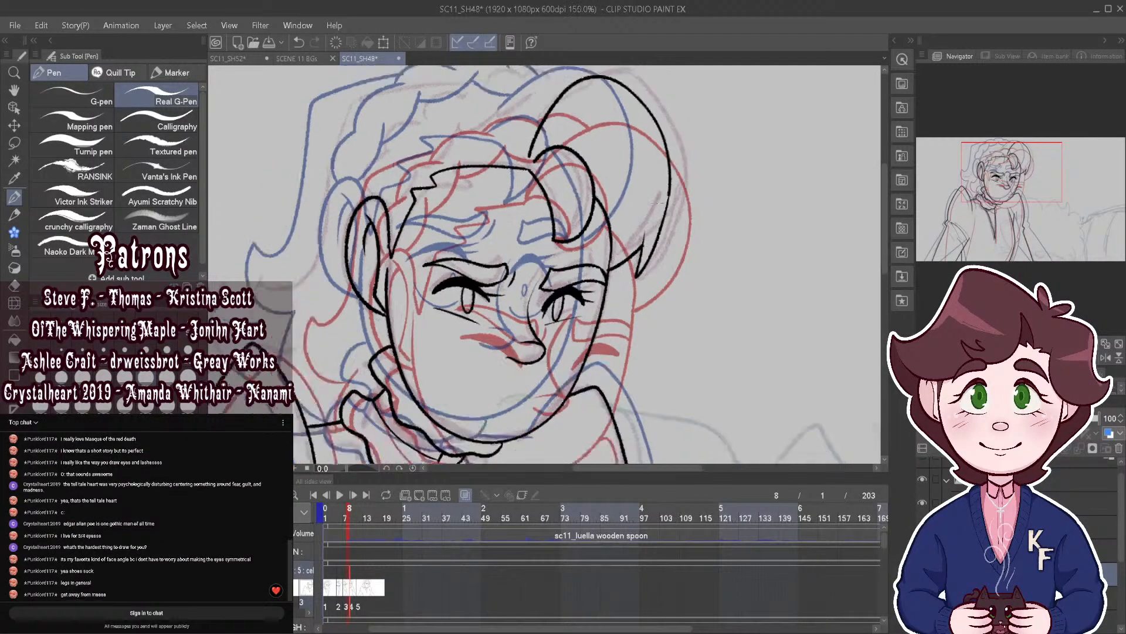
pyautogui.scroll(-3, 657, 211)
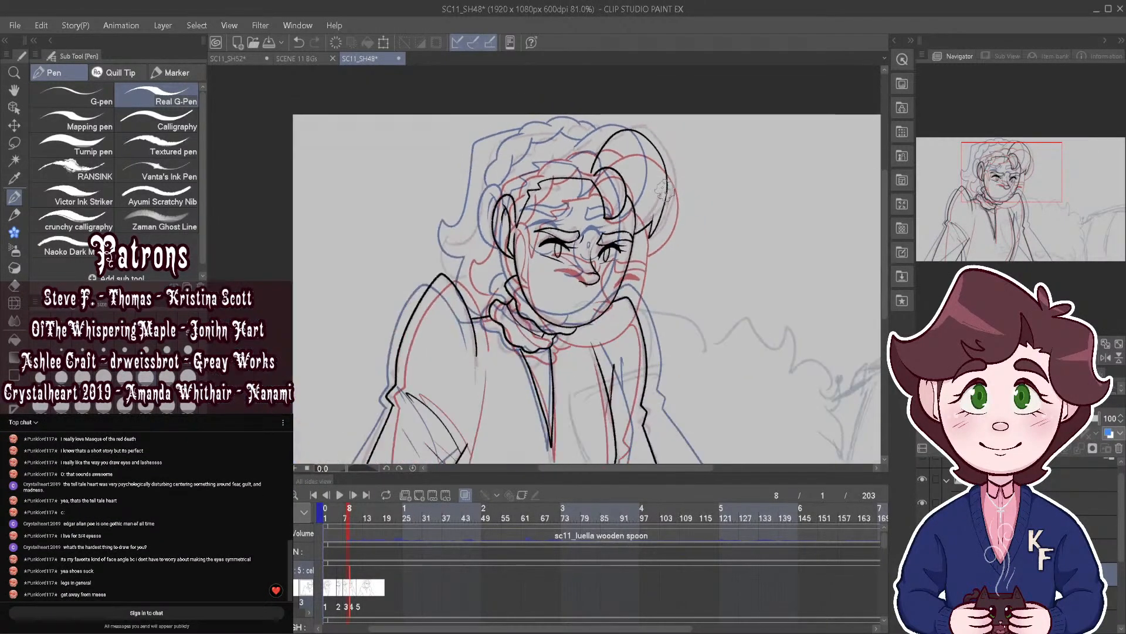
# Step: Play back the animation to check the motion and move the playhead to frame 10
pyautogui.click(333, 517)
pyautogui.click(339, 495)
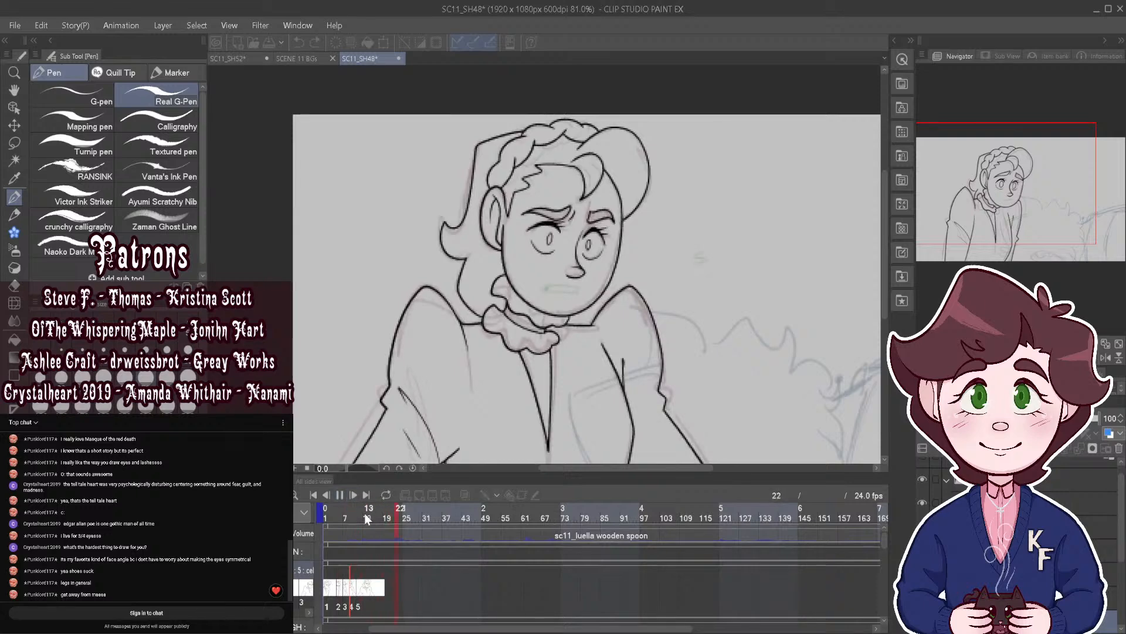
pyautogui.moveTo(365, 514); pyautogui.dragTo(352, 514)
# Step: Replace the forelock on frame 10 with a rounded curl ending in a point above the far eyebrow
pyautogui.scroll(3, 698, 256)
pyautogui.moveTo(698, 256); pyautogui.dragTo(796, 381)
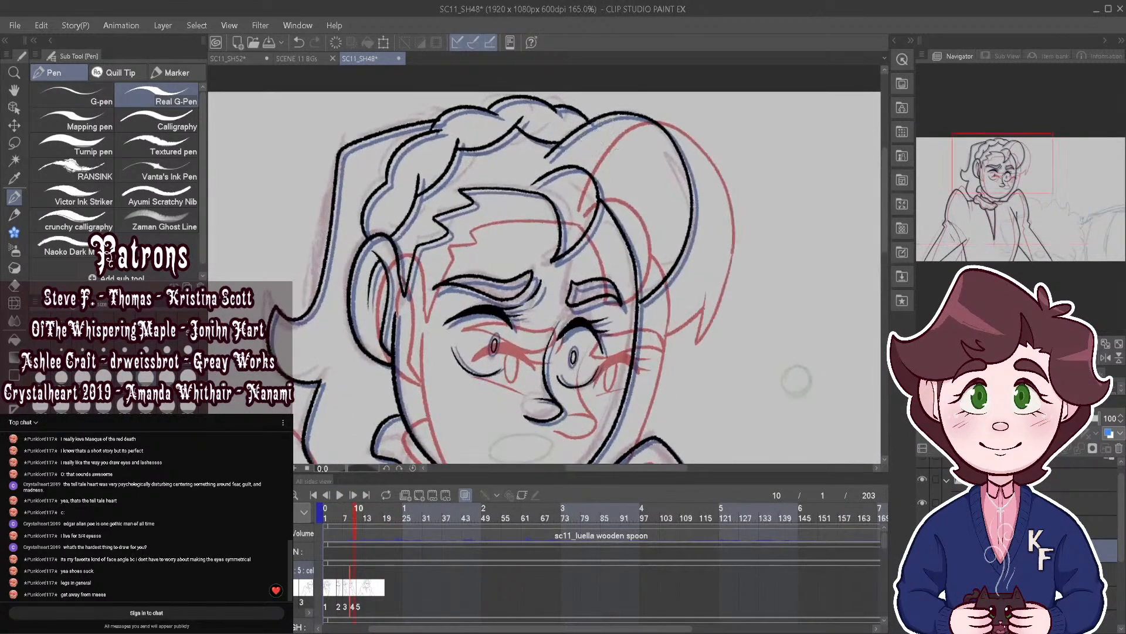
pyautogui.hotkey('ctrl', 'z')
pyautogui.scroll(1, 796, 381)
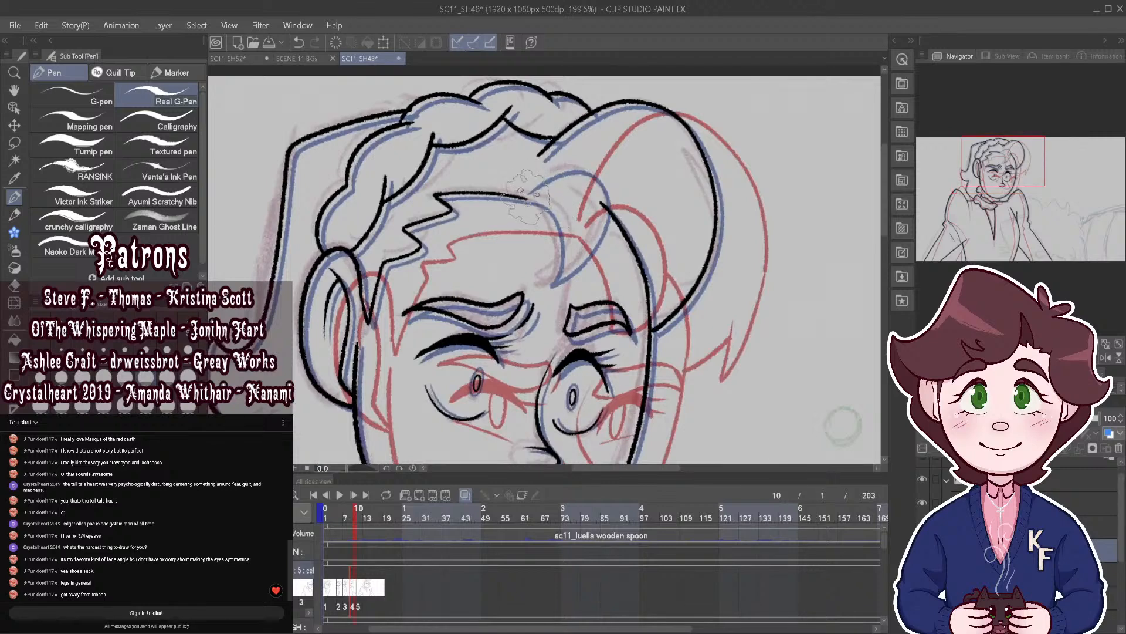
pyautogui.moveTo(580, 287)
pyautogui.mouseDown()
pyautogui.moveTo(609, 261)
pyautogui.moveTo(612, 211)
pyautogui.moveTo(597, 170)
pyautogui.moveTo(543, 168)
pyautogui.mouseUp()
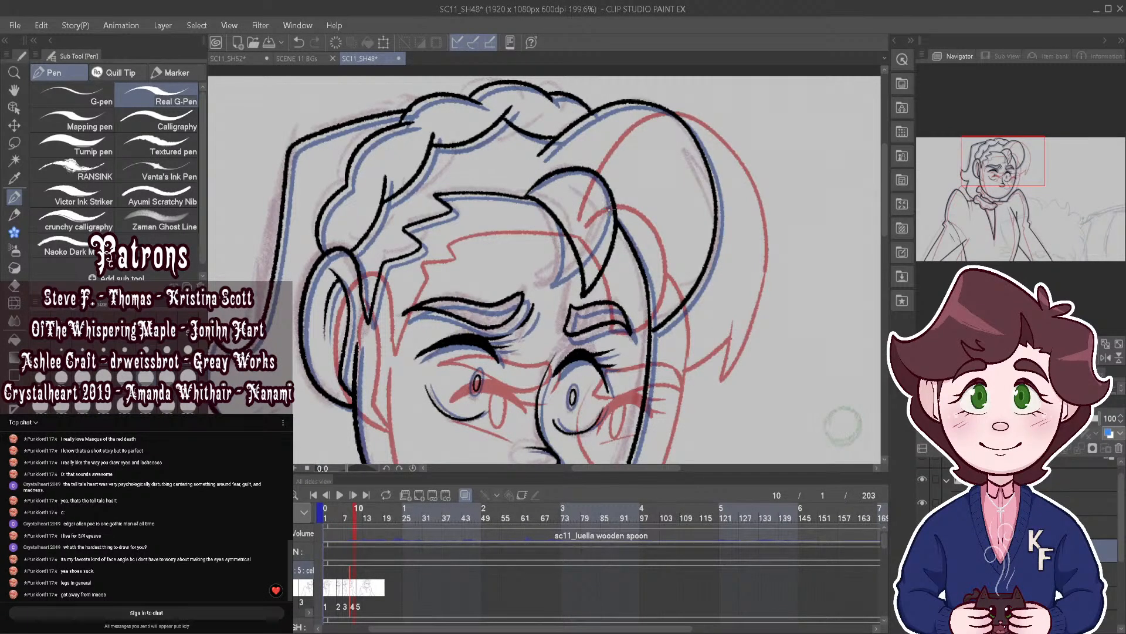
# Step: Add a pointed tip to frame 10's swept front hair and redraw its outer arc from the braid down to the tip
pyautogui.moveTo(717, 208); pyautogui.dragTo(710, 296)
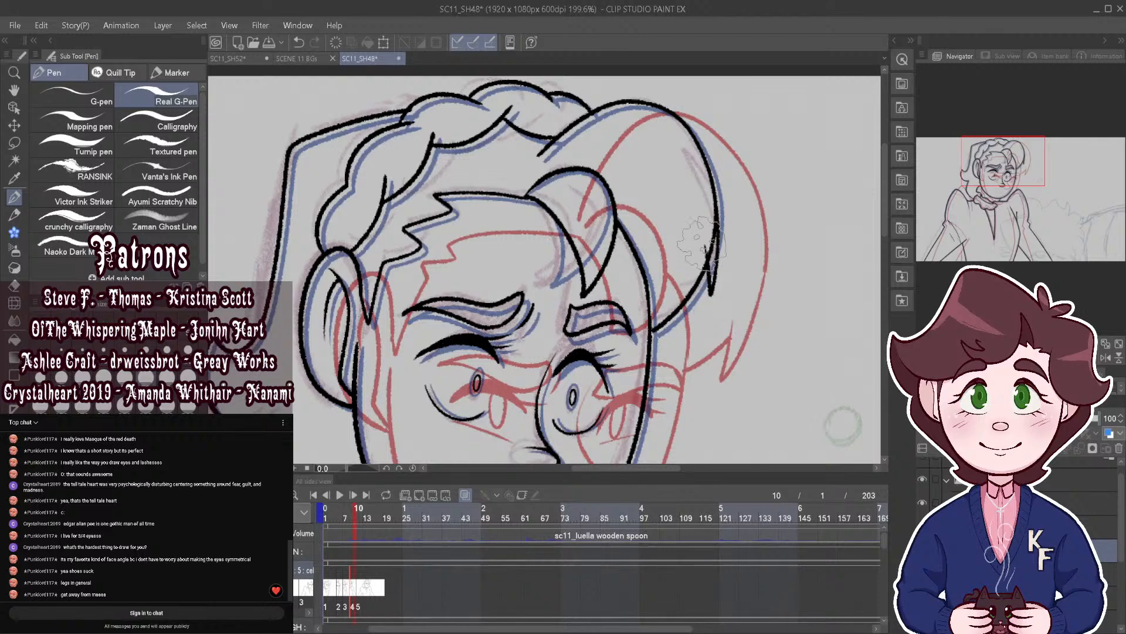
pyautogui.scroll(-2, 664, 144)
pyautogui.scroll(2, 664, 144)
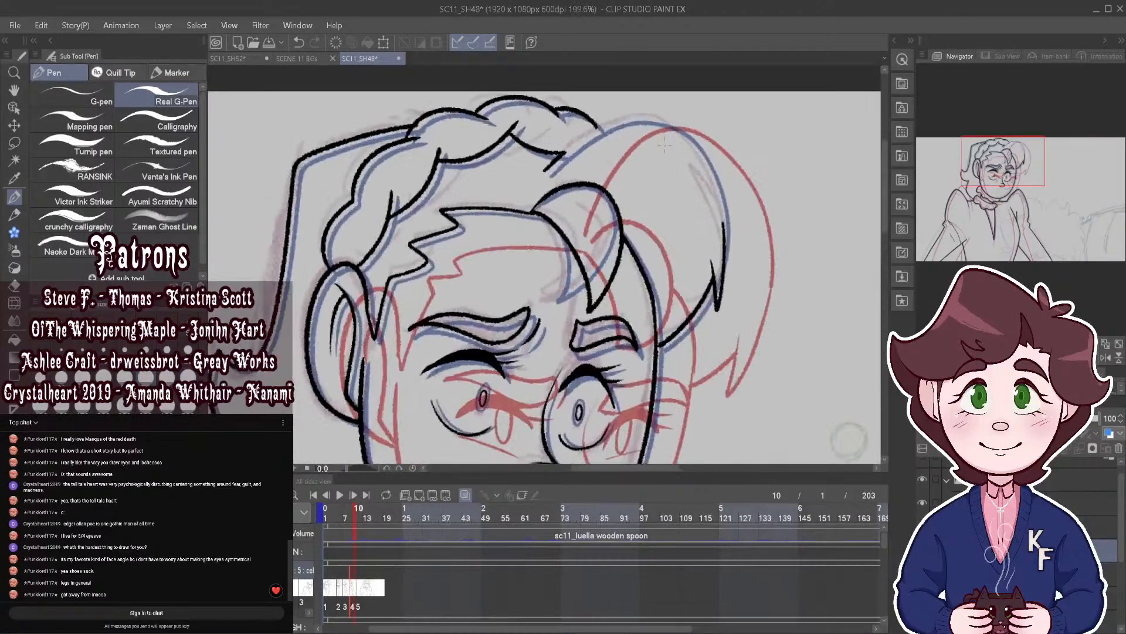
pyautogui.moveTo(596, 126); pyautogui.dragTo(723, 229)
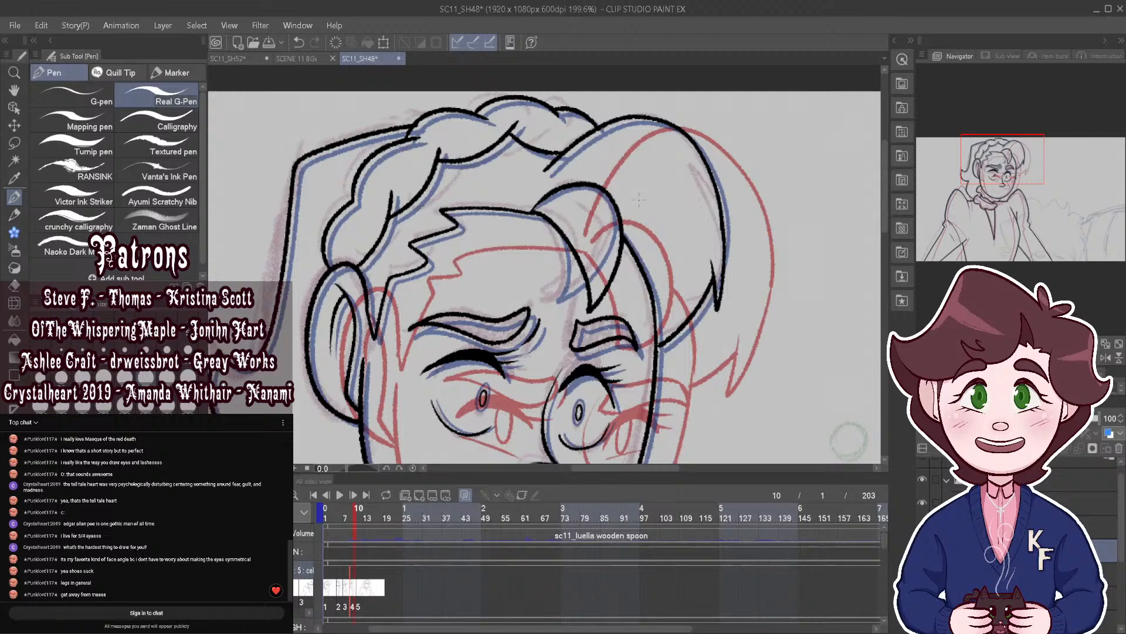
# Step: Examine frame 10's revised hair against the onion-skinned neighbouring frames and play back the animation
pyautogui.scroll(-5, 639, 199)
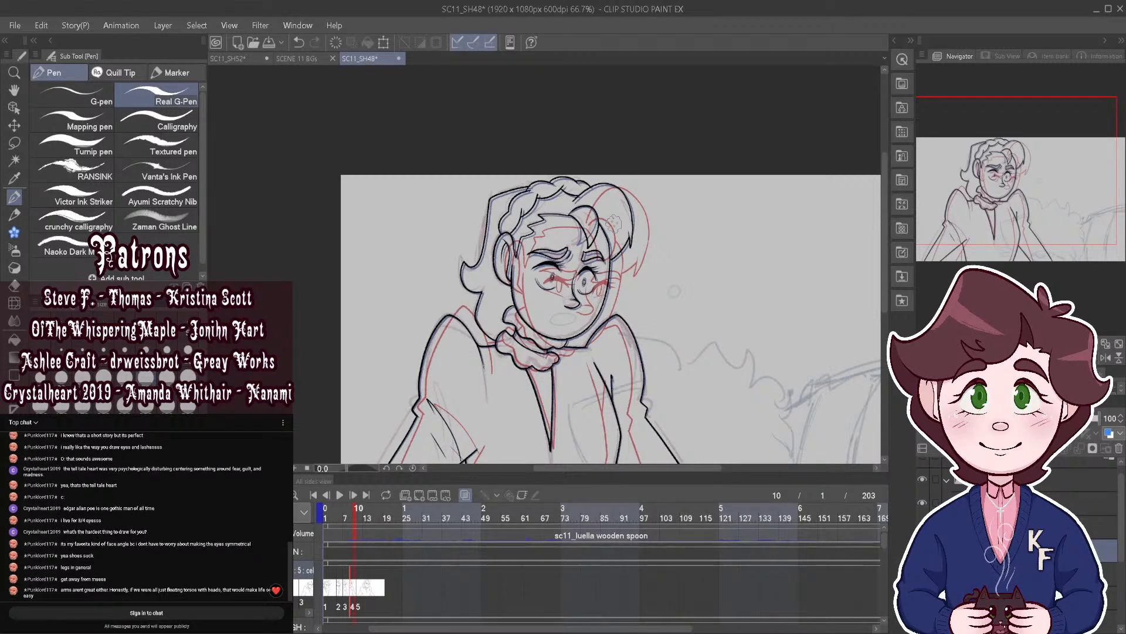
pyautogui.scroll(3, 581, 287)
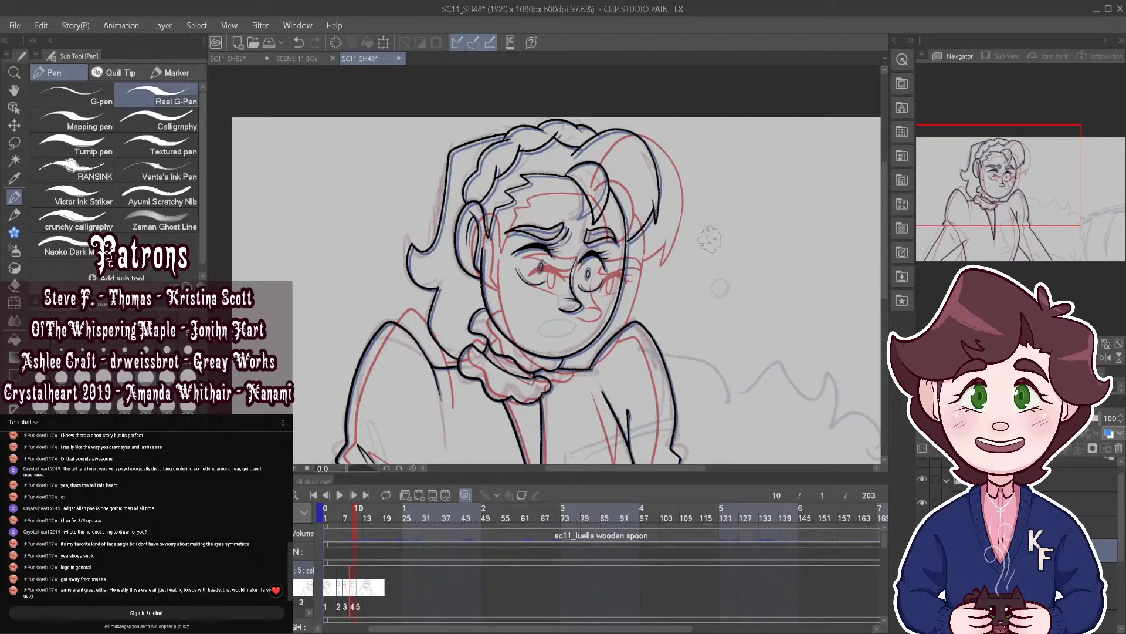
pyautogui.scroll(-2, 709, 238)
pyautogui.scroll(-2, 710, 239)
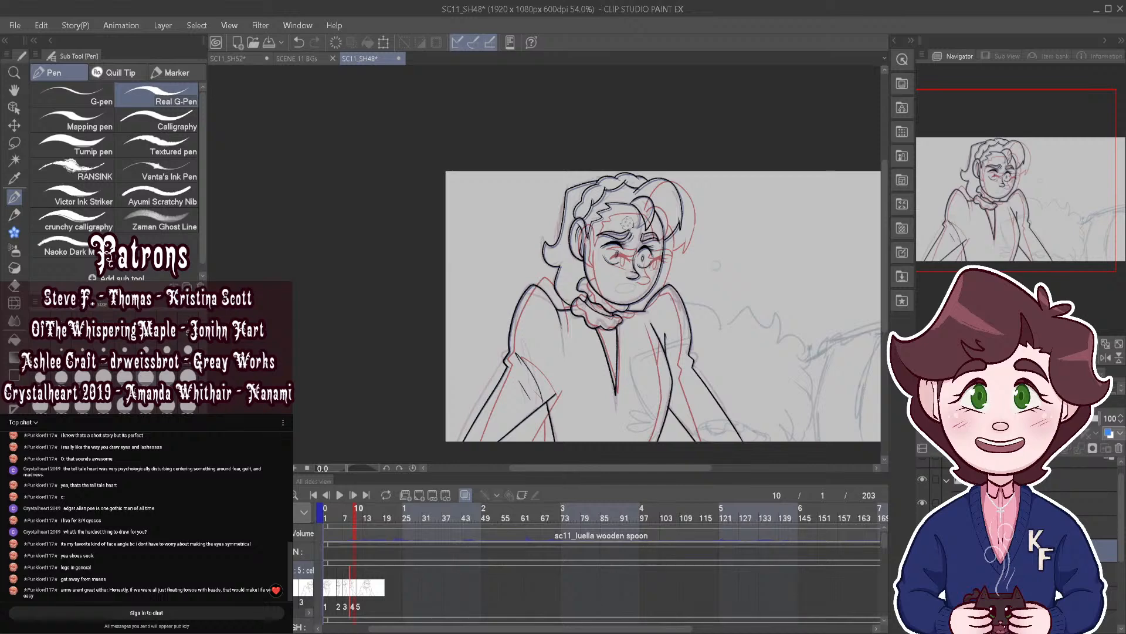
pyautogui.scroll(3, 626, 222)
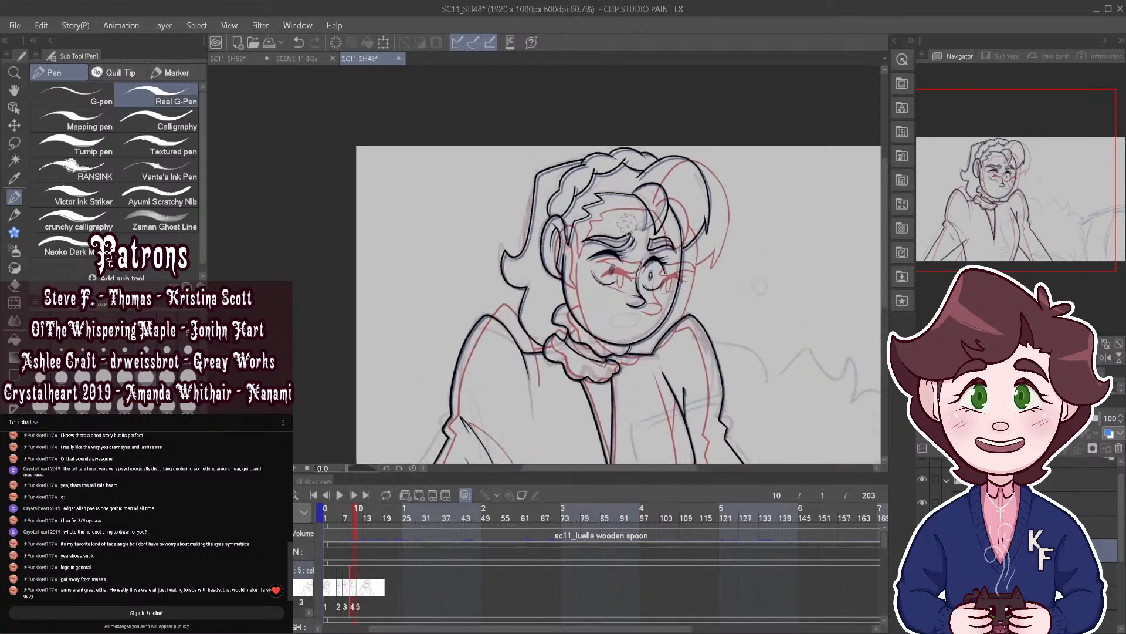
pyautogui.scroll(-1, 664, 304)
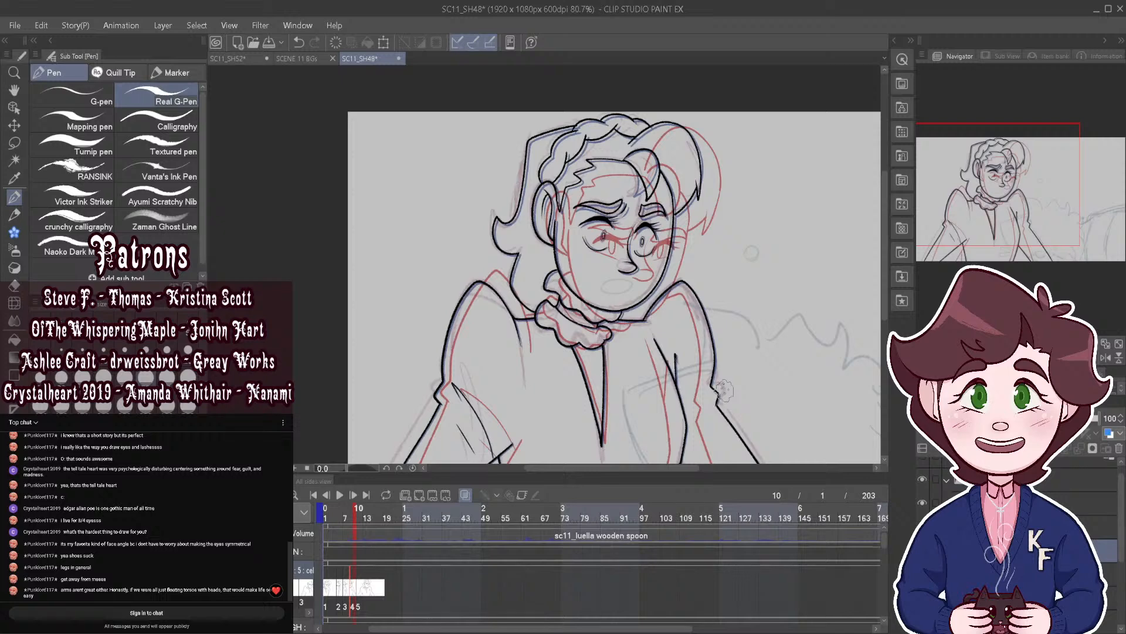
pyautogui.scroll(-2, 724, 390)
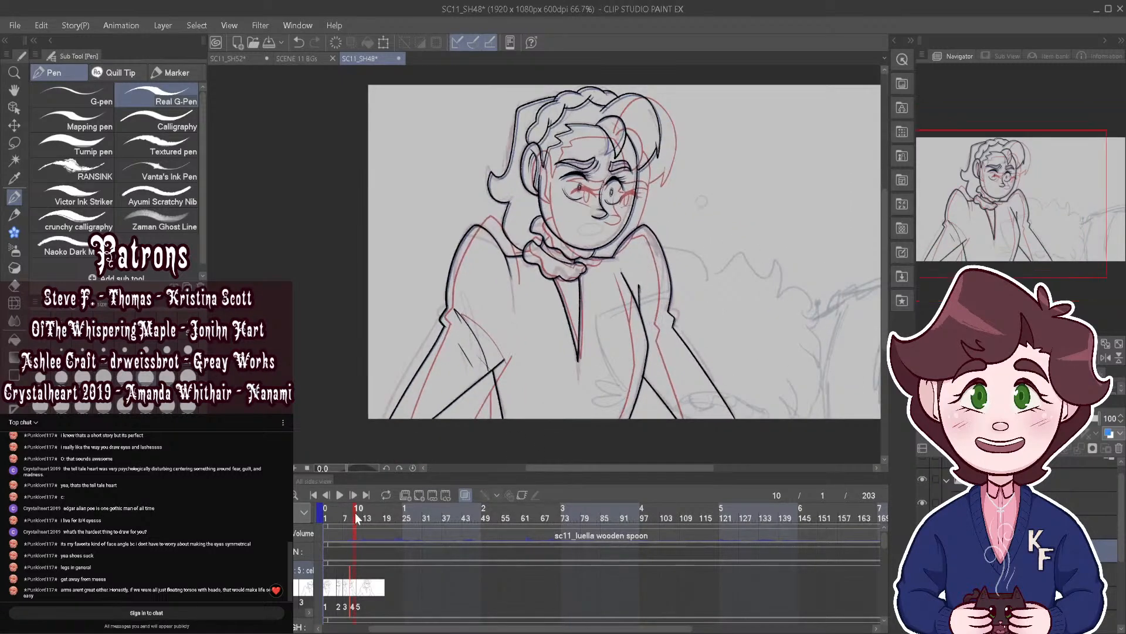
pyautogui.moveTo(356, 519)
pyautogui.mouseDown()
pyautogui.moveTo(327, 508)
pyautogui.moveTo(359, 521)
pyautogui.mouseUp()
pyautogui.click(339, 494)
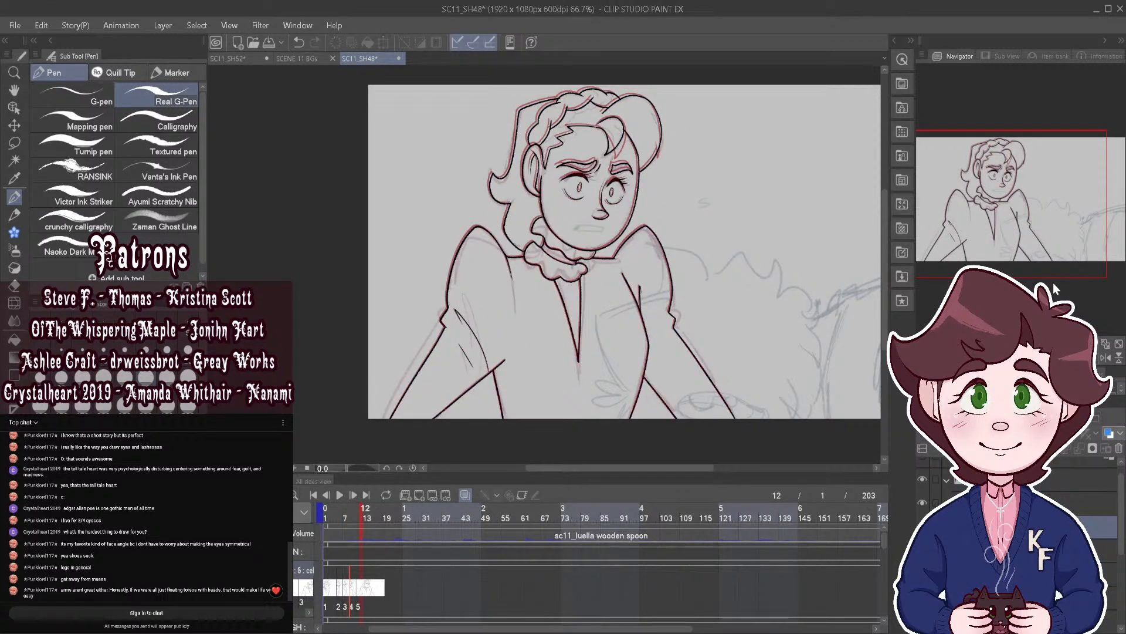
# Step: Paste a copy of the character drawing at frame 13 and return to the drawing at frame 11
pyautogui.click(370, 516)
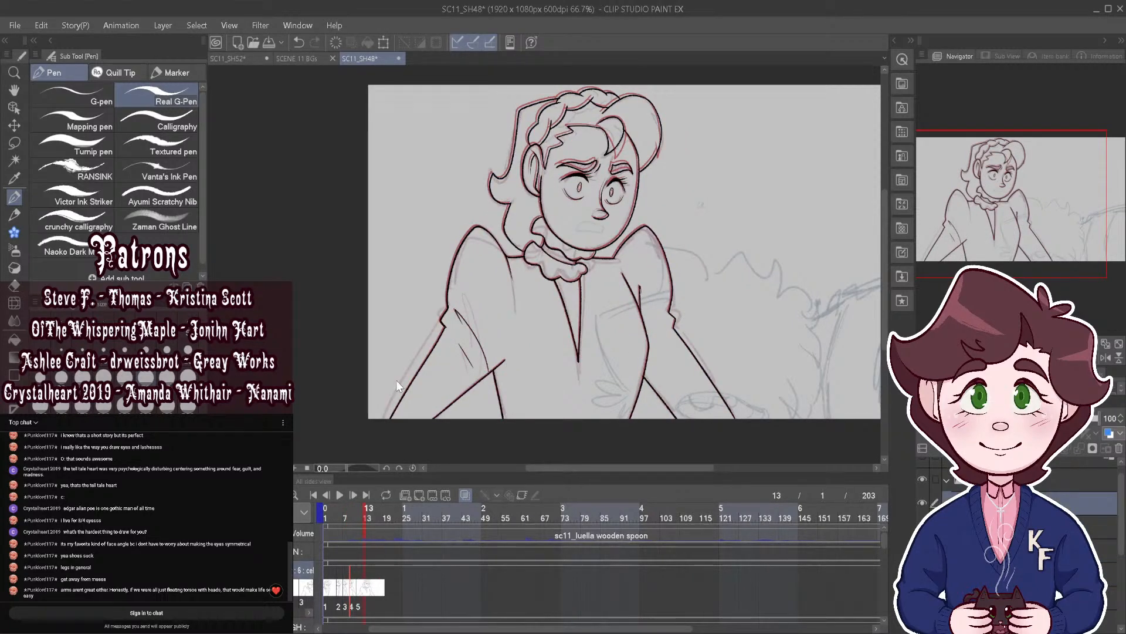
pyautogui.hotkey('ctrl', 'v')
pyautogui.click(358, 584)
# Step: Replace the forelock on frame 11 with a rounded curl ending in a point between the eyebrows
pyautogui.scroll(2, 630, 108)
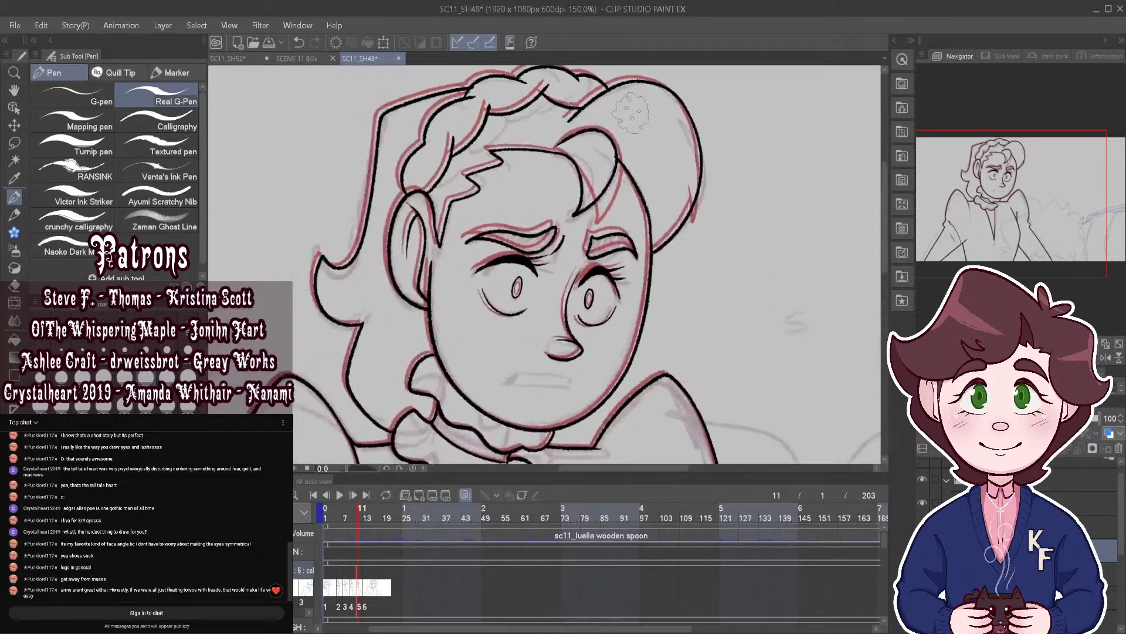
pyautogui.scroll(1, 630, 111)
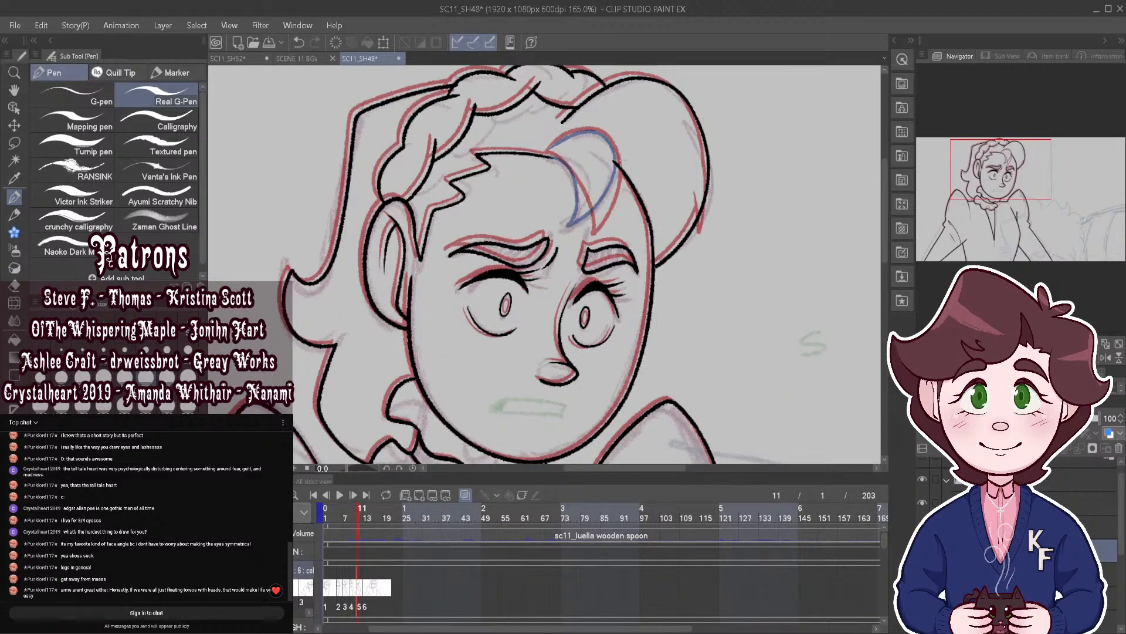
pyautogui.scroll(2, 587, 151)
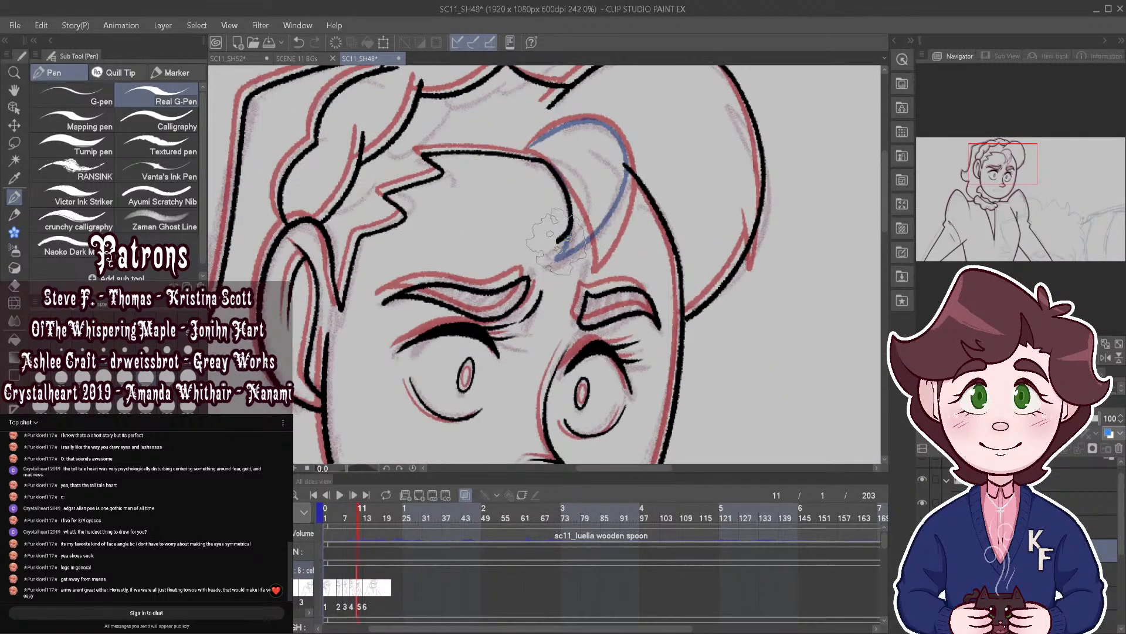
pyautogui.moveTo(556, 241)
pyautogui.mouseDown()
pyautogui.moveTo(610, 209)
pyautogui.moveTo(622, 138)
pyautogui.moveTo(581, 115)
pyautogui.moveTo(525, 153)
pyautogui.mouseUp()
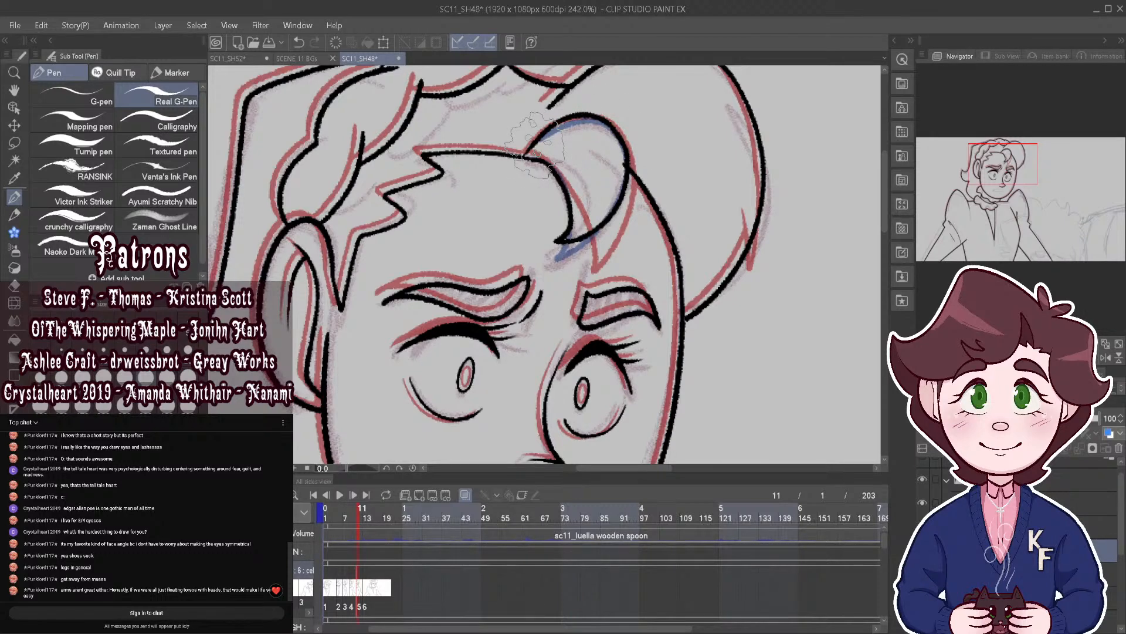
# Step: Scrub around frame 11 and play back the animation to check the redrawn forelock
pyautogui.scroll(-3, 534, 144)
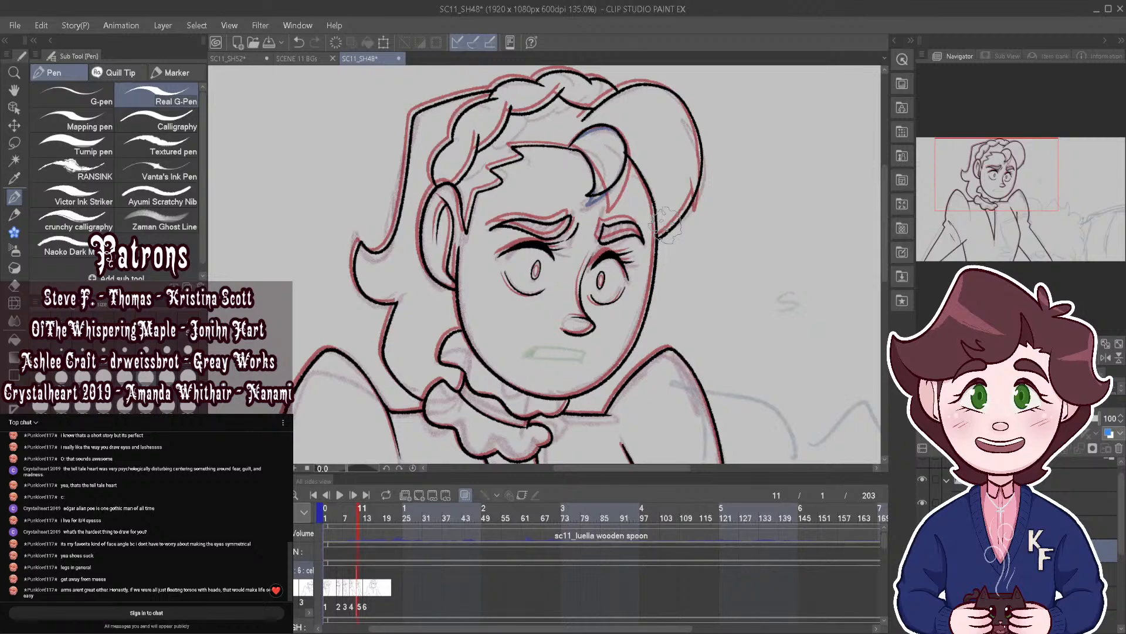
pyautogui.scroll(-3, 666, 223)
pyautogui.scroll(2, 666, 223)
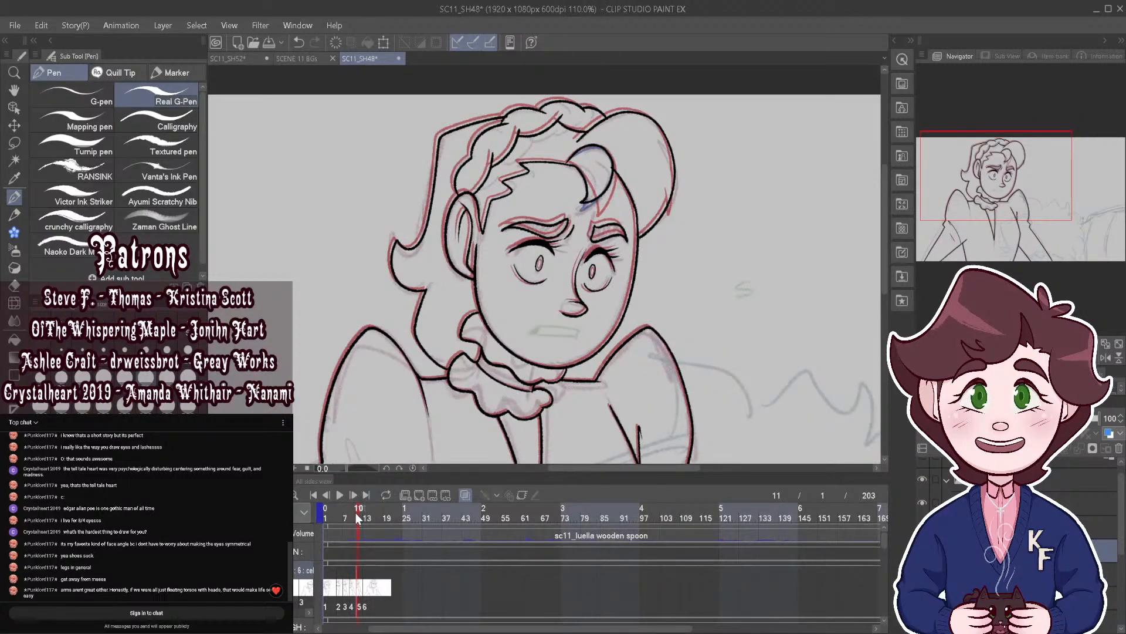
pyautogui.moveTo(355, 513)
pyautogui.mouseDown()
pyautogui.moveTo(324, 513)
pyautogui.moveTo(357, 522)
pyautogui.mouseUp()
pyautogui.click(339, 495)
# Step: Add a small pointed tip at the lower outer edge of frame 11's swept front hair
pyautogui.scroll(4, 672, 188)
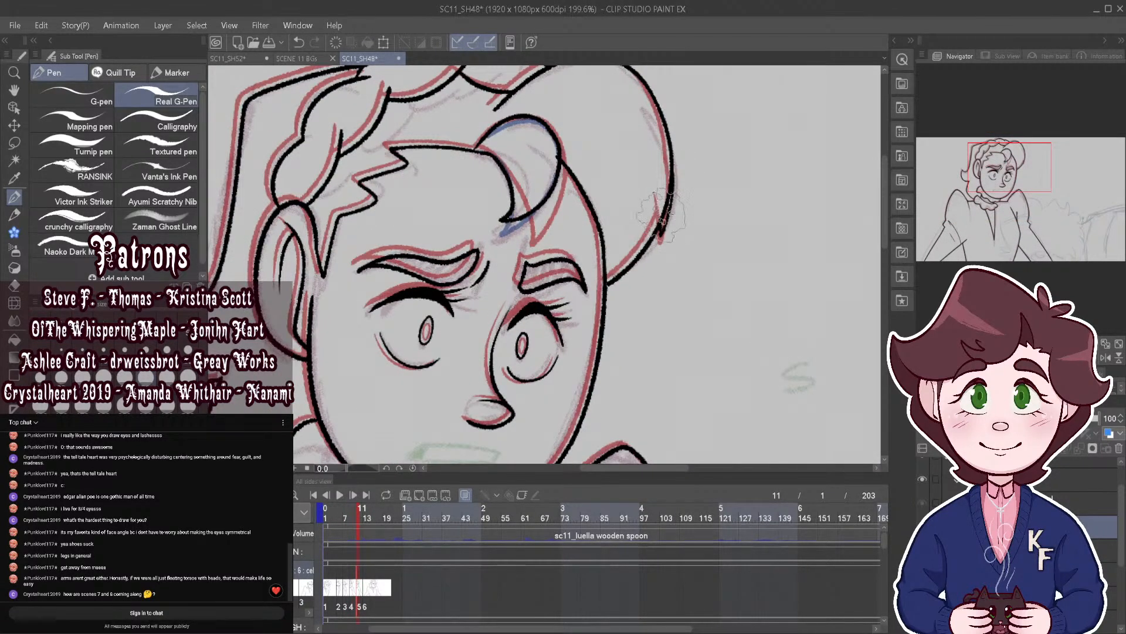
pyautogui.moveTo(631, 68); pyautogui.dragTo(673, 188)
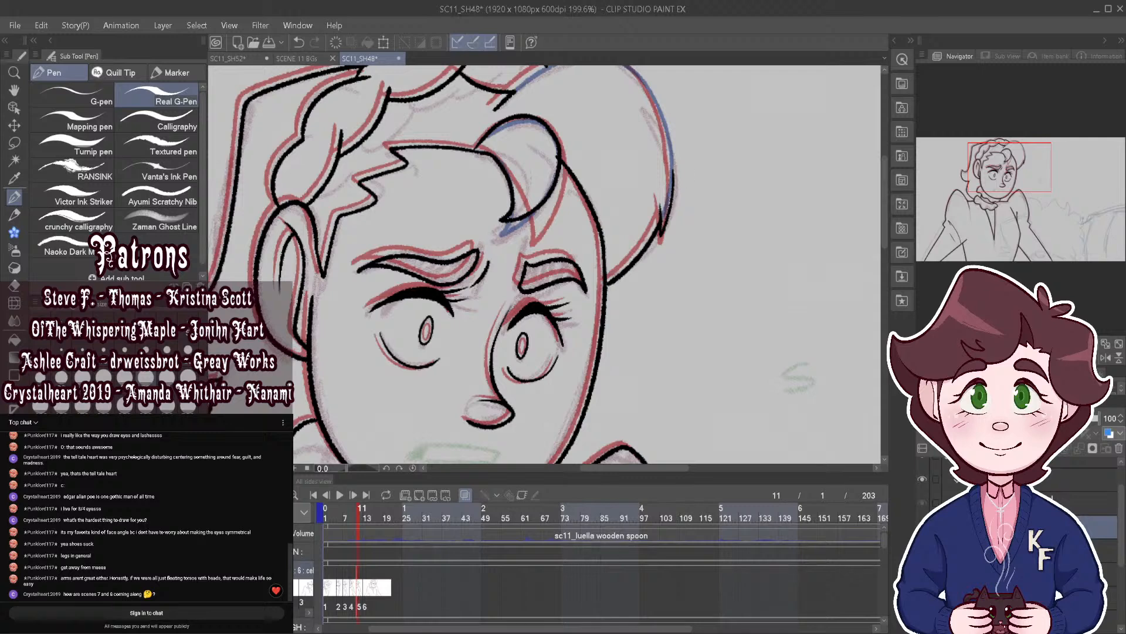
pyautogui.click(298, 45)
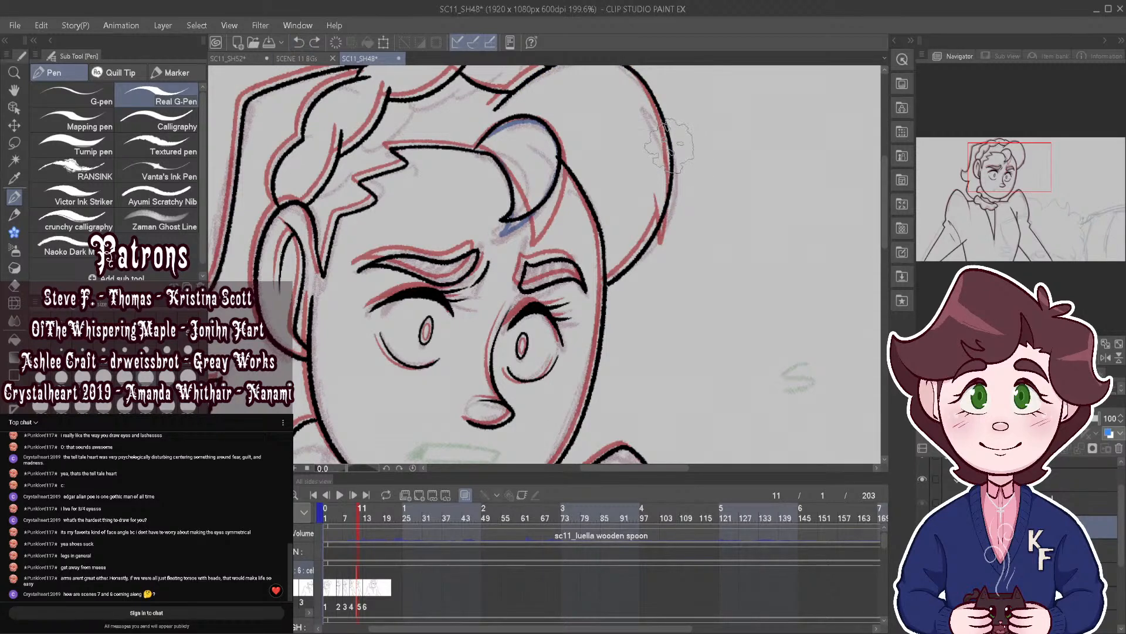
pyautogui.moveTo(663, 228); pyautogui.dragTo(656, 194)
pyautogui.scroll(-3, 655, 242)
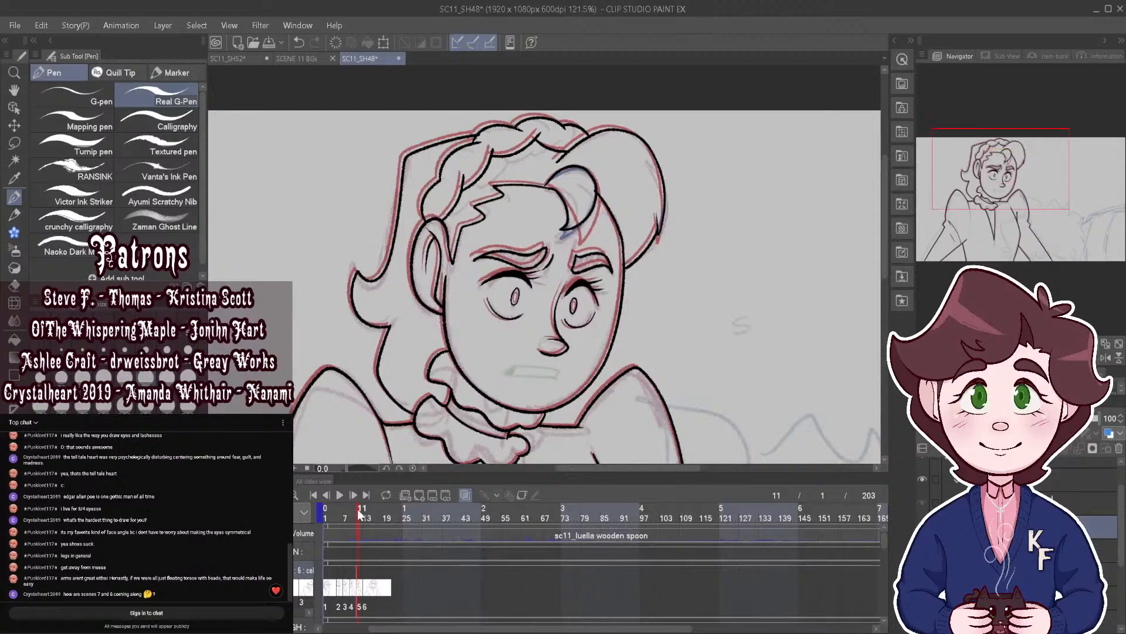
# Step: Compare frames 11 to 13 and play back the animation to check the hair's motion
pyautogui.moveTo(359, 514)
pyautogui.mouseDown()
pyautogui.moveTo(350, 511)
pyautogui.moveTo(365, 519)
pyautogui.mouseUp()
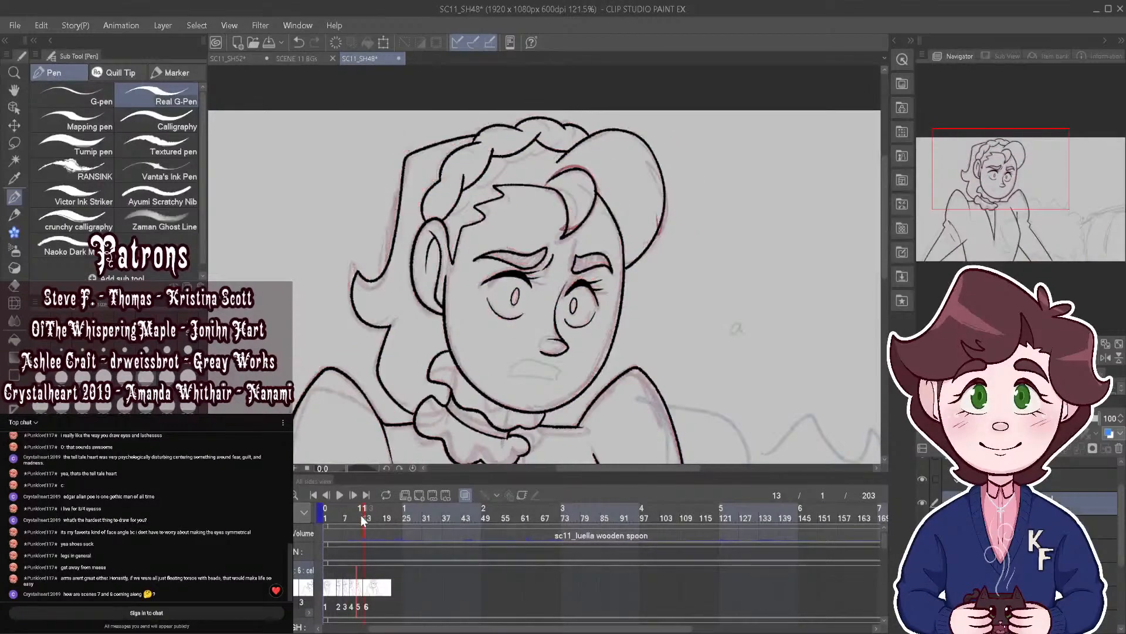
pyautogui.click(341, 495)
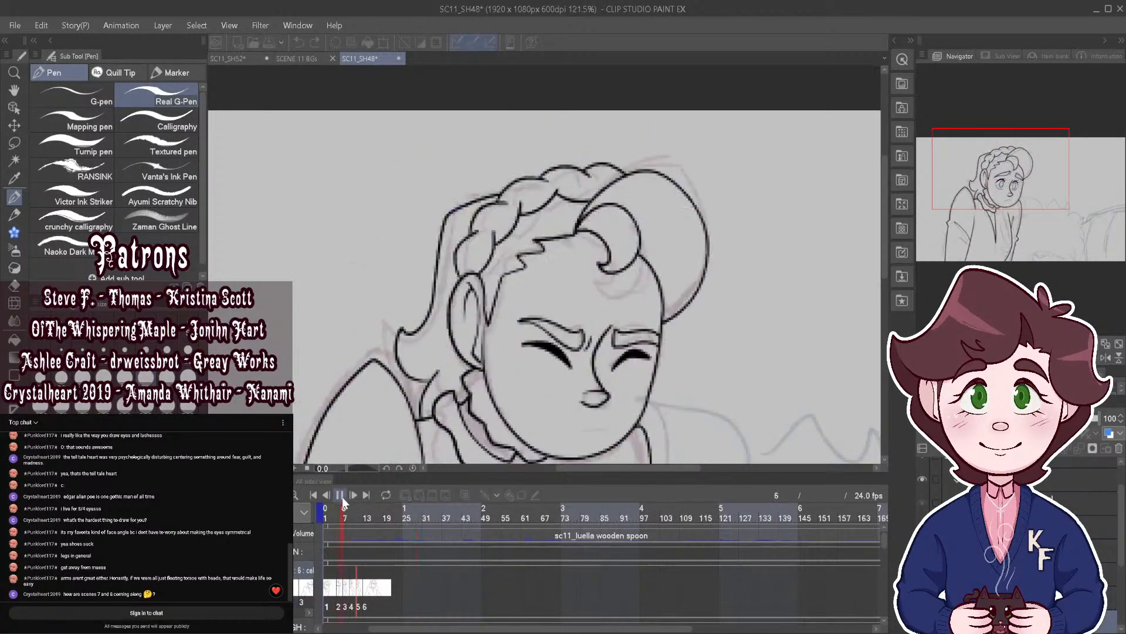
pyautogui.click(342, 497)
# Step: Ink the scalloped outer and inner edges of the braid on frame 8, from the ear to the swept front hair
pyautogui.moveTo(351, 516); pyautogui.dragTo(347, 517)
pyautogui.hscroll(3, 411, 517)
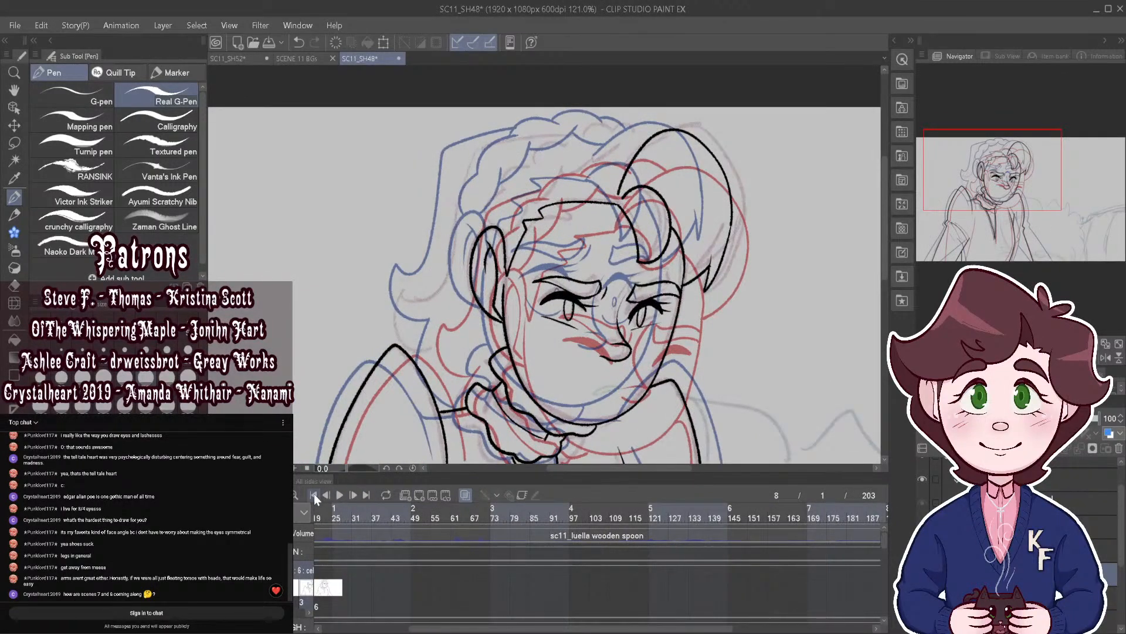
pyautogui.click(315, 497)
pyautogui.moveTo(335, 522); pyautogui.dragTo(349, 520)
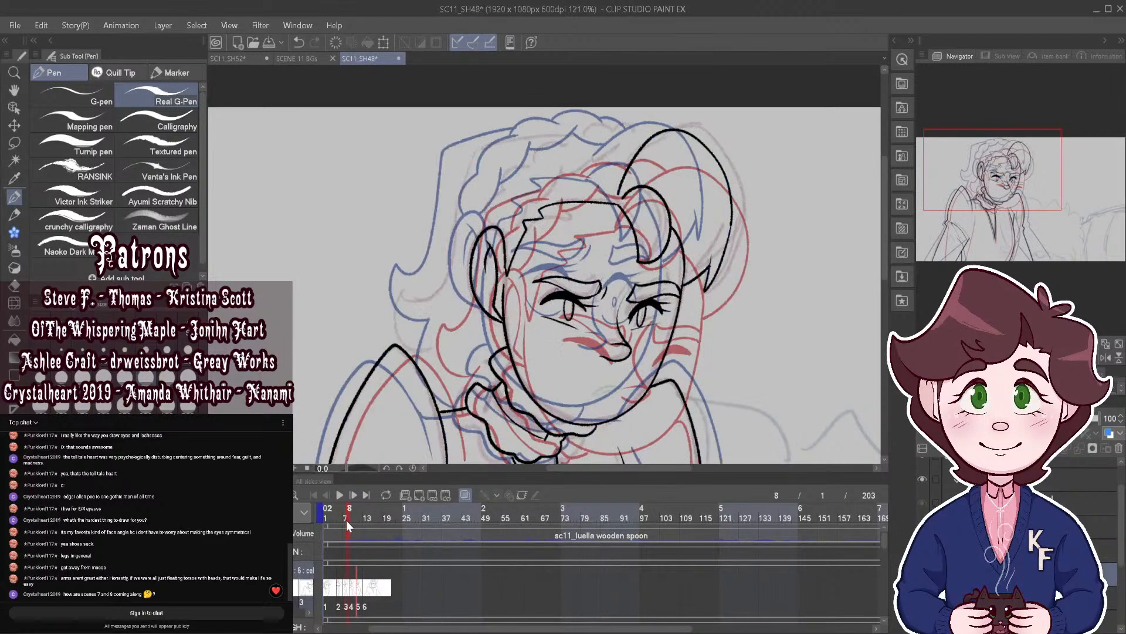
pyautogui.scroll(2, 522, 182)
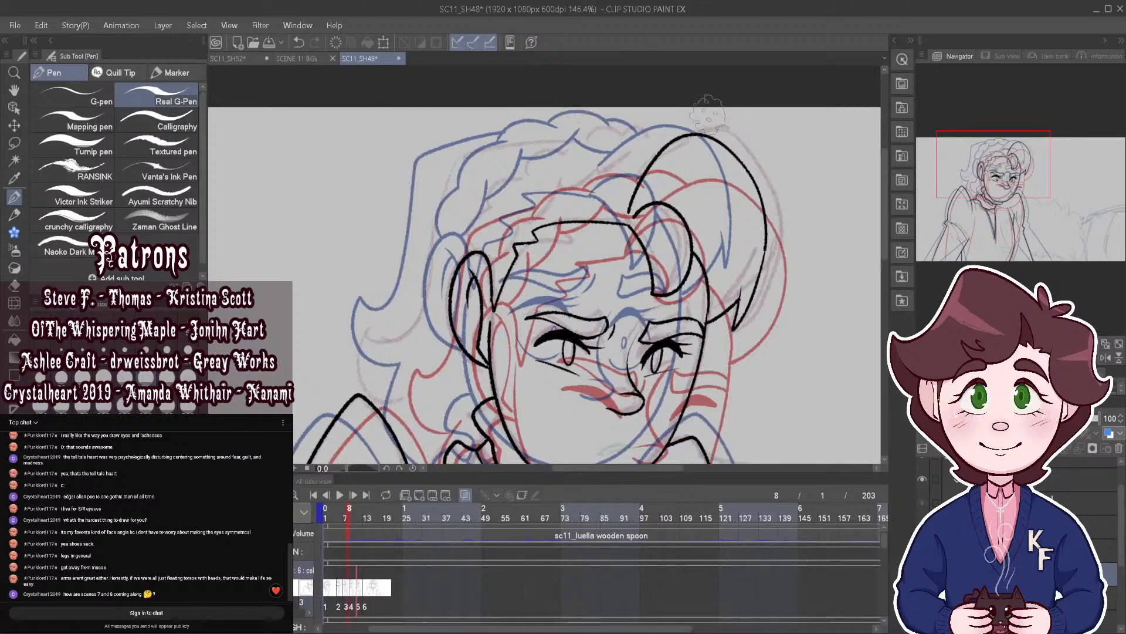
pyautogui.scroll(3, 530, 171)
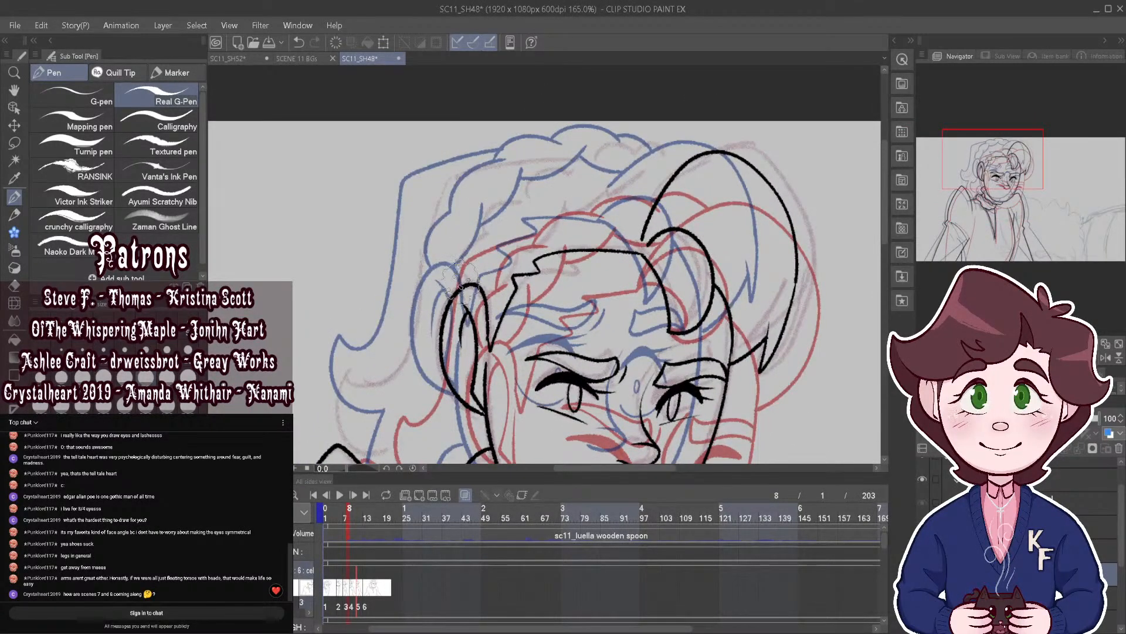
pyautogui.moveTo(458, 291)
pyautogui.mouseDown()
pyautogui.moveTo(476, 221)
pyautogui.moveTo(521, 166)
pyautogui.moveTo(508, 190)
pyautogui.moveTo(519, 174)
pyautogui.moveTo(601, 145)
pyautogui.moveTo(672, 146)
pyautogui.moveTo(687, 166)
pyautogui.mouseUp()
pyautogui.moveTo(480, 281)
pyautogui.mouseDown()
pyautogui.moveTo(533, 197)
pyautogui.moveTo(544, 204)
pyautogui.moveTo(582, 171)
pyautogui.moveTo(608, 191)
pyautogui.mouseUp()
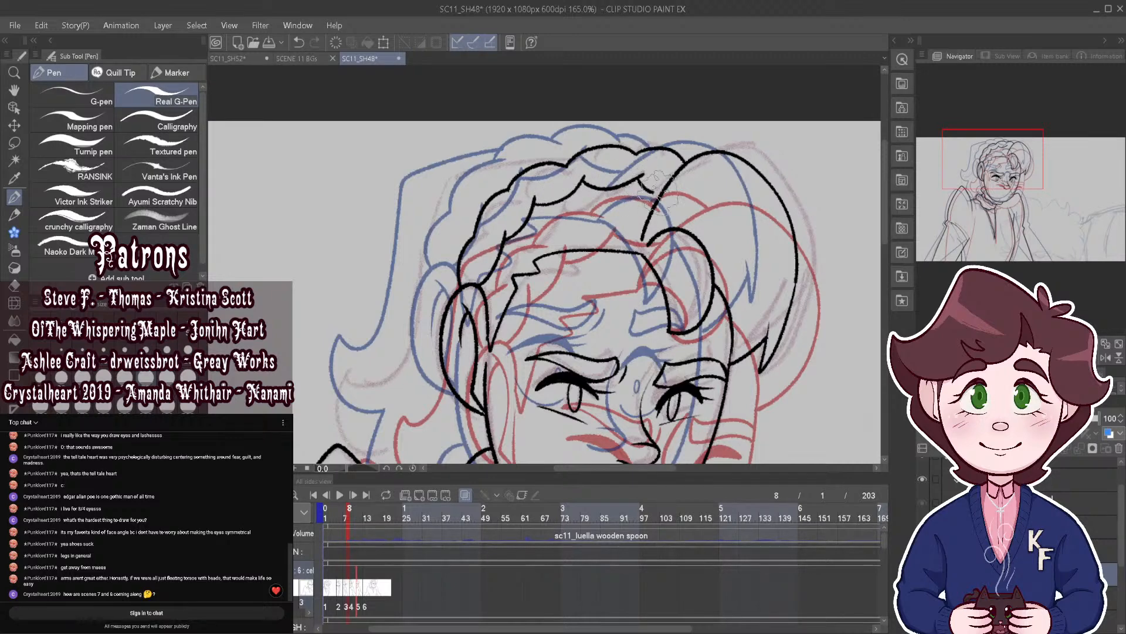
# Step: Ink the back hair on frame 8 from the braid down to its flipped end and on behind the neck
pyautogui.scroll(-2, 780, 189)
pyautogui.scroll(-1, 789, 187)
pyautogui.scroll(3, 763, 153)
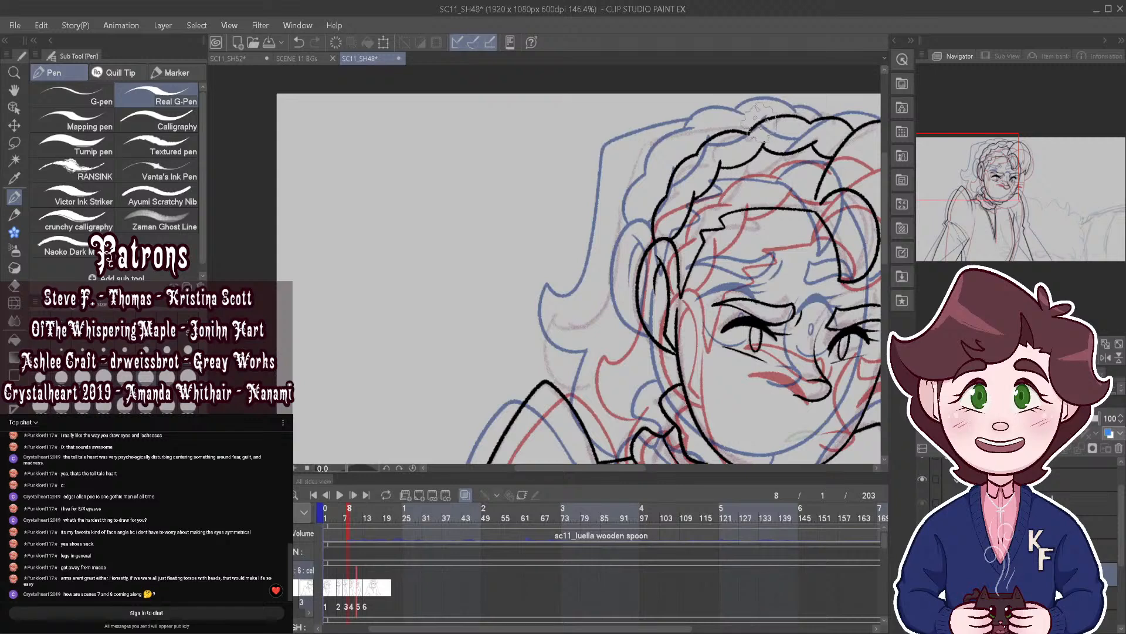
pyautogui.moveTo(748, 111)
pyautogui.mouseDown()
pyautogui.moveTo(651, 141)
pyautogui.moveTo(638, 154)
pyautogui.moveTo(616, 271)
pyautogui.moveTo(598, 308)
pyautogui.moveTo(563, 321)
pyautogui.moveTo(571, 363)
pyautogui.moveTo(593, 366)
pyautogui.moveTo(574, 389)
pyautogui.mouseUp()
pyautogui.scroll(1, 614, 332)
pyautogui.scroll(-6, 677, 232)
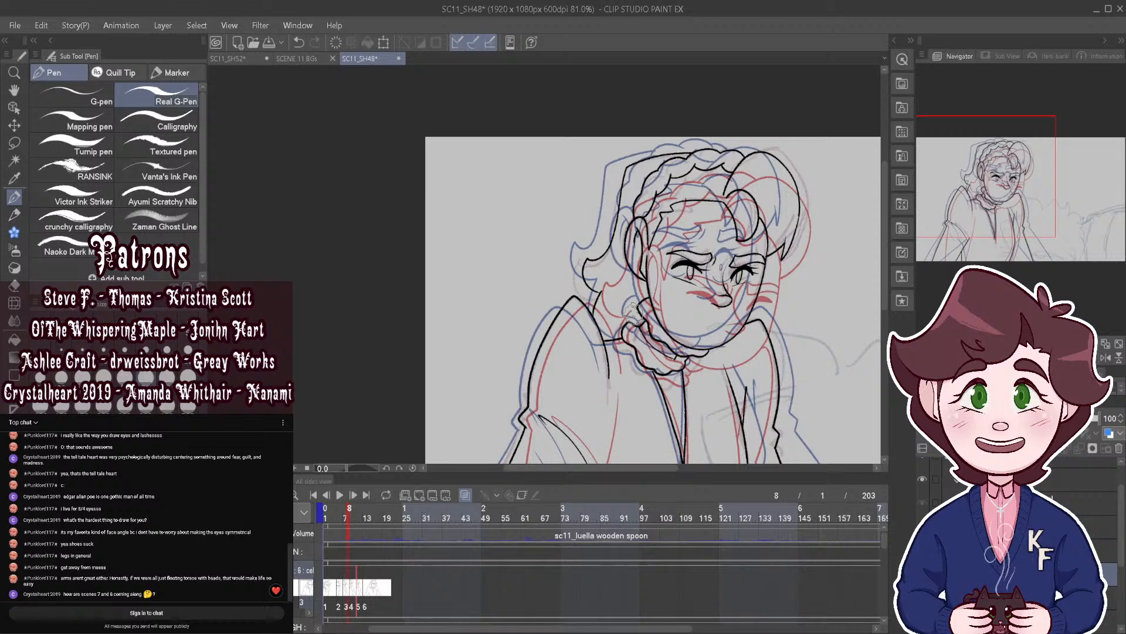
pyautogui.scroll(-4, 632, 312)
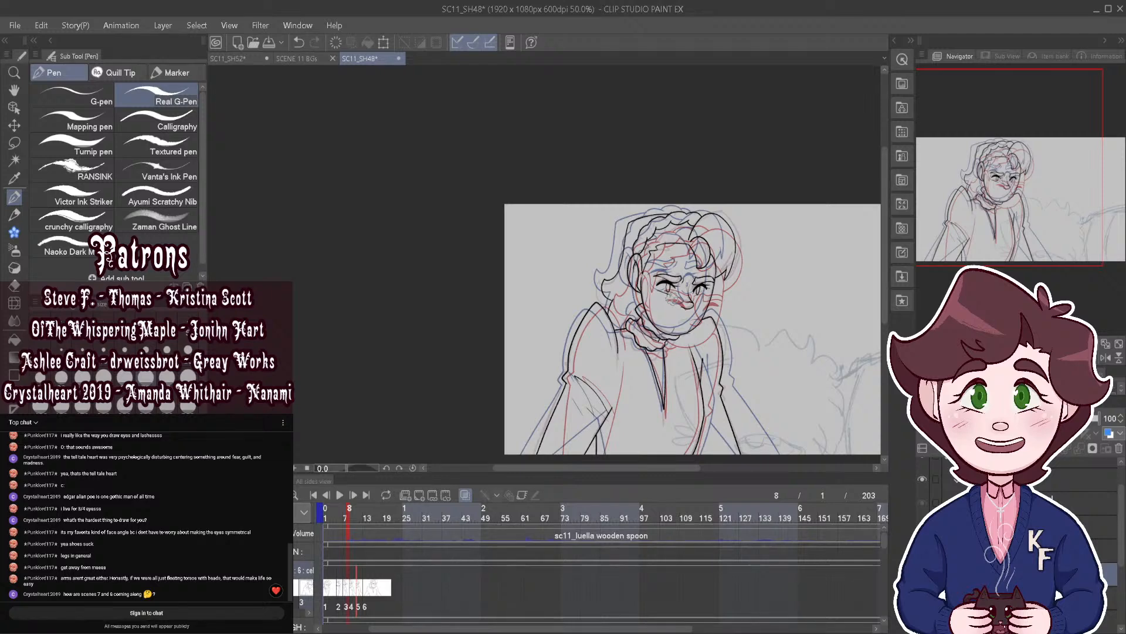
# Step: Play back the animation repeatedly to check how frame 8's new hair moves with its neighbouring frames
pyautogui.moveTo(830, 353); pyautogui.dragTo(772, 330)
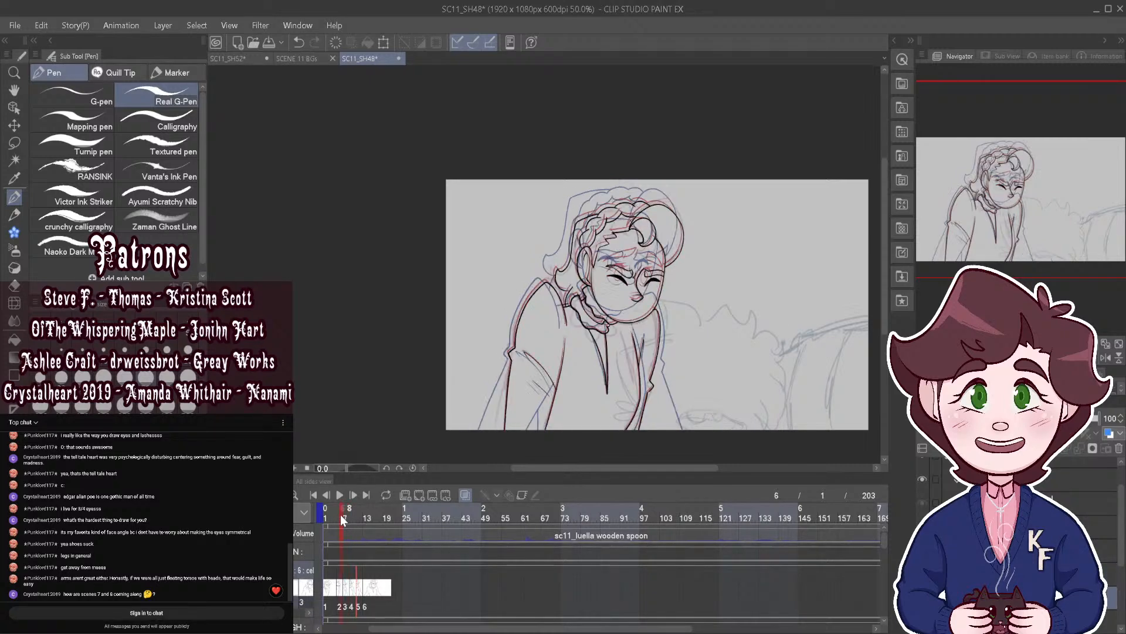
pyautogui.click(339, 495)
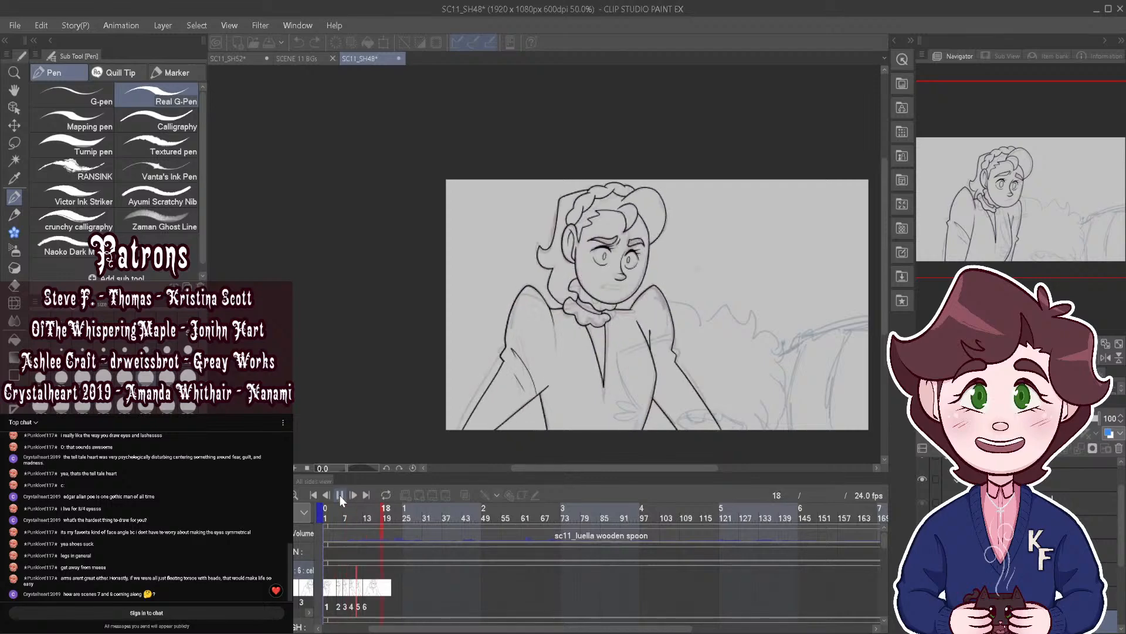
pyautogui.click(338, 495)
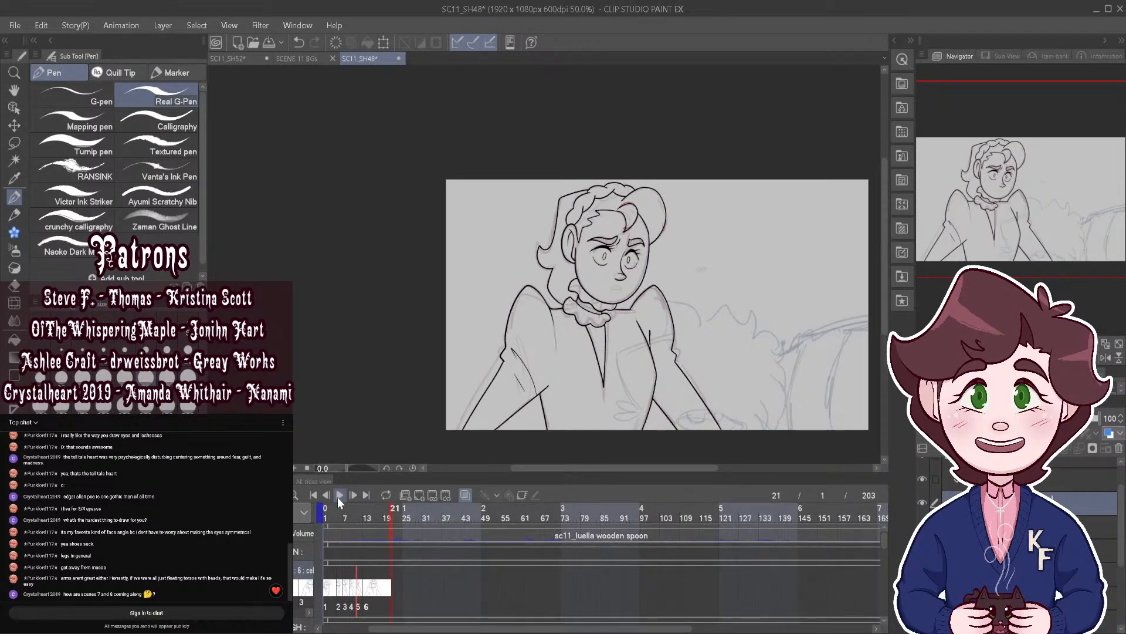
pyautogui.click(352, 516)
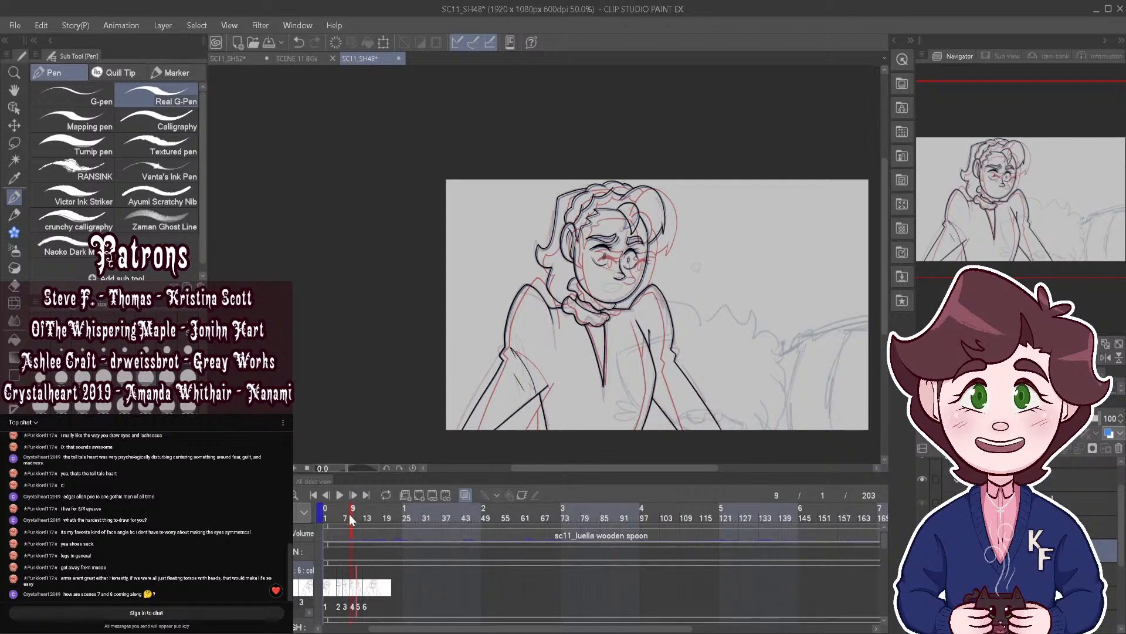
pyautogui.click(327, 515)
pyautogui.click(340, 496)
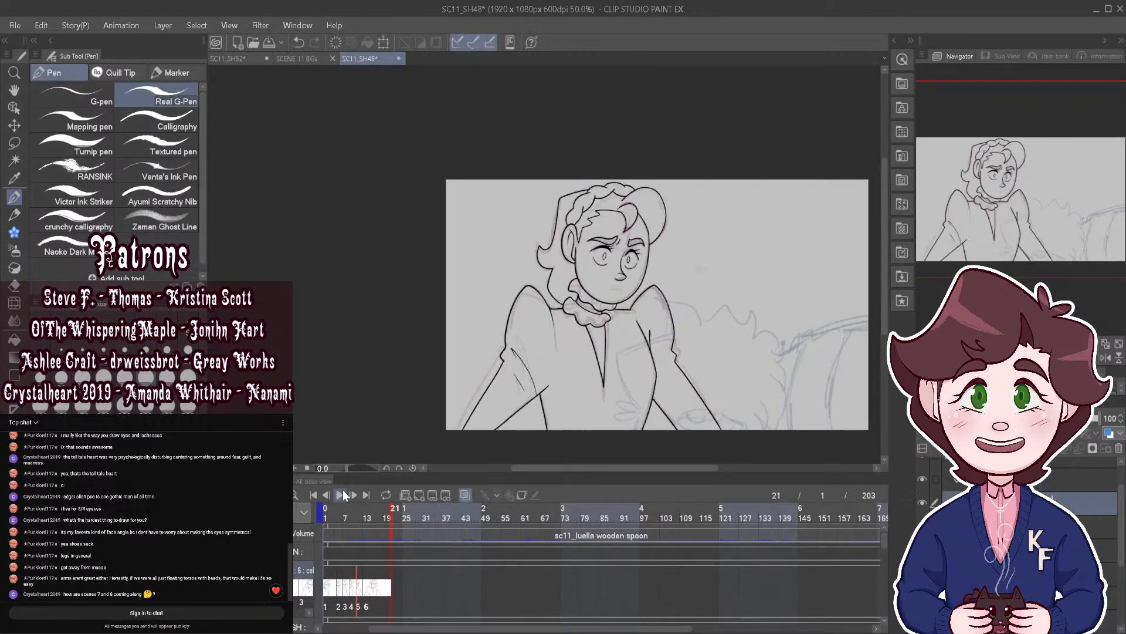
pyautogui.click(354, 518)
# Step: Add a blank animation cel at frame 37 and ink the near ear's outline and inner fold over the sketch
pyautogui.moveTo(354, 519); pyautogui.dragTo(442, 529)
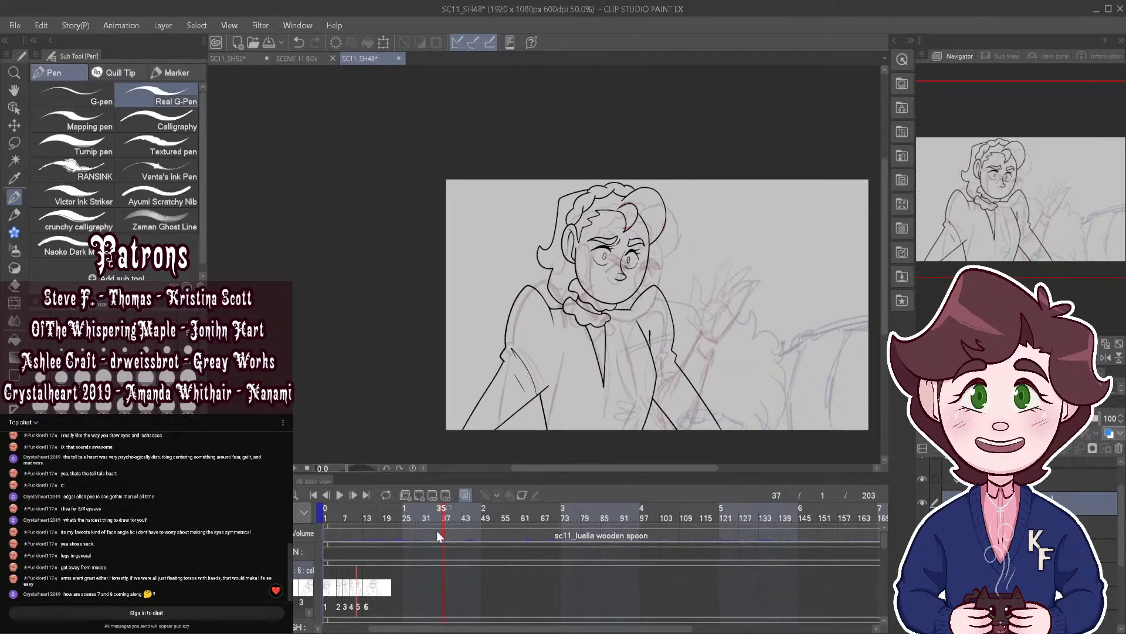
pyautogui.click(419, 495)
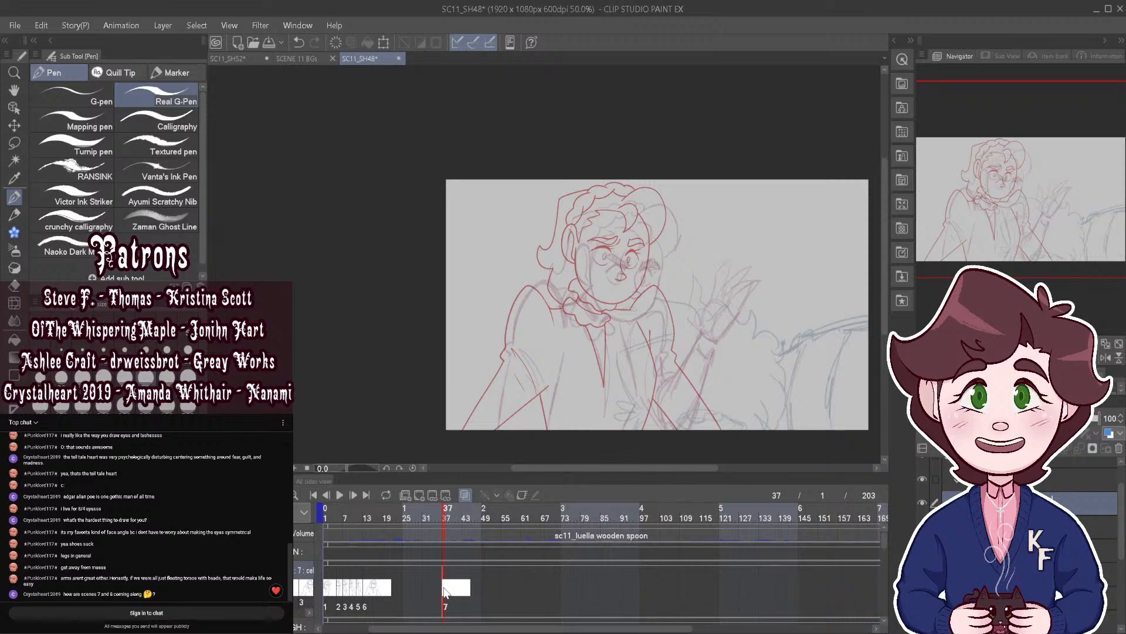
pyautogui.scroll(5, 636, 292)
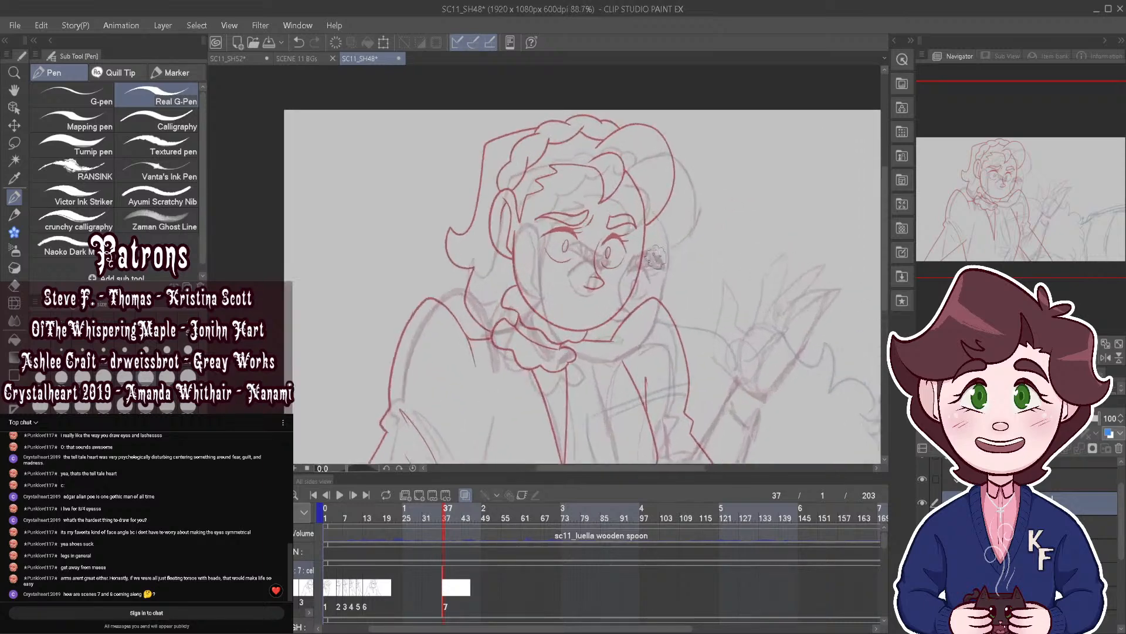
pyautogui.moveTo(510, 255)
pyautogui.mouseDown()
pyautogui.moveTo(495, 216)
pyautogui.moveTo(477, 261)
pyautogui.moveTo(511, 309)
pyautogui.mouseUp()
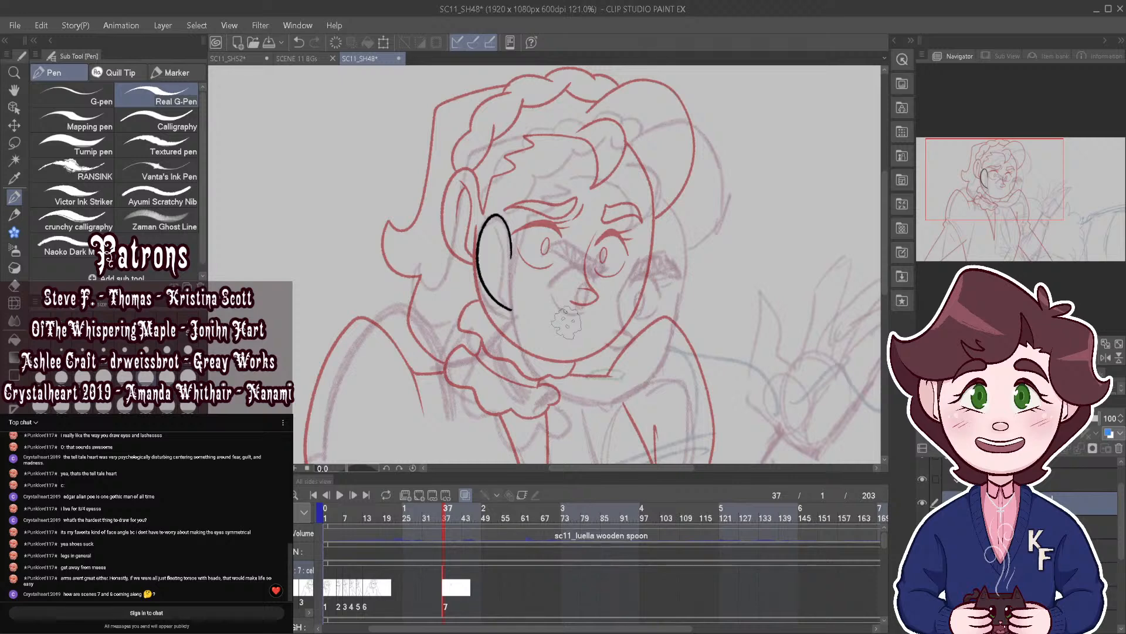
pyautogui.scroll(2, 659, 342)
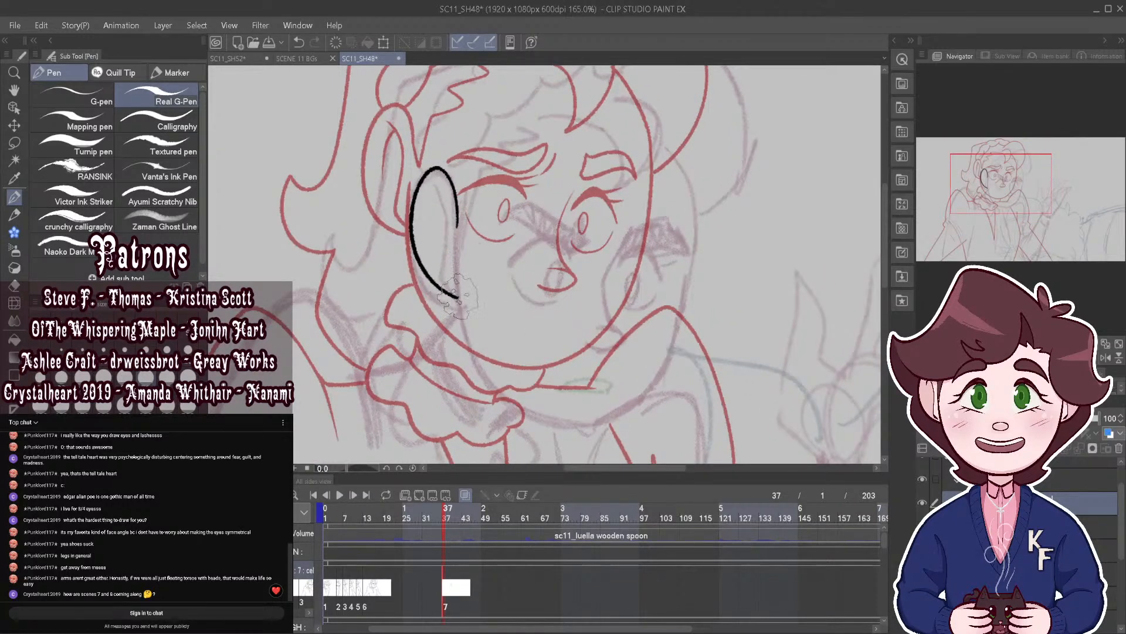
pyautogui.moveTo(457, 297)
pyautogui.mouseDown()
pyautogui.moveTo(440, 193)
pyautogui.moveTo(438, 202)
pyautogui.mouseUp()
pyautogui.scroll(-2, 607, 254)
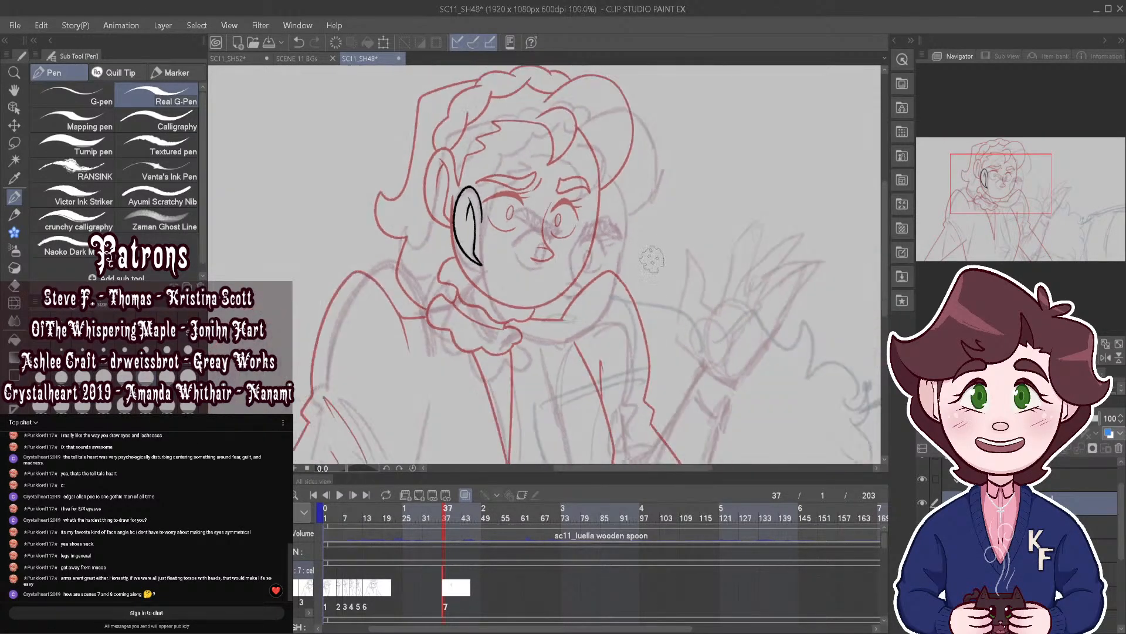
# Step: Ink the face contour on frame 37 as one curve from below the near ear around the chin to the far temple
pyautogui.scroll(1, 607, 254)
pyautogui.scroll(1, 606, 254)
pyautogui.moveTo(403, 256)
pyautogui.mouseDown()
pyautogui.moveTo(446, 349)
pyautogui.moveTo(490, 374)
pyautogui.moveTo(547, 362)
pyautogui.moveTo(583, 326)
pyautogui.moveTo(615, 259)
pyautogui.moveTo(621, 173)
pyautogui.mouseUp()
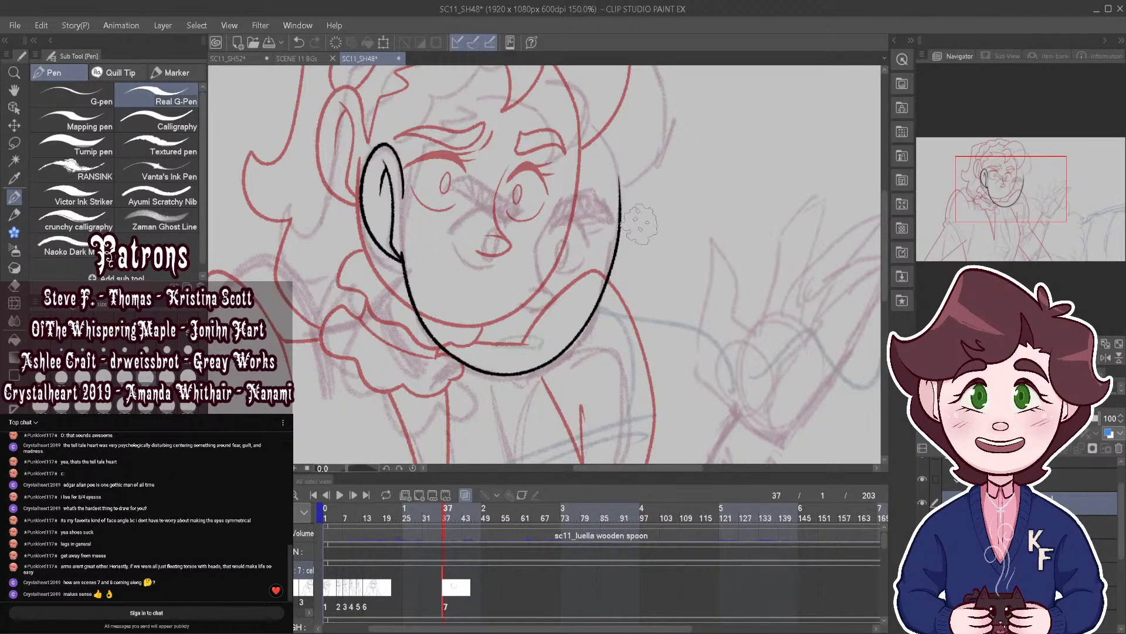
pyautogui.scroll(-3, 577, 214)
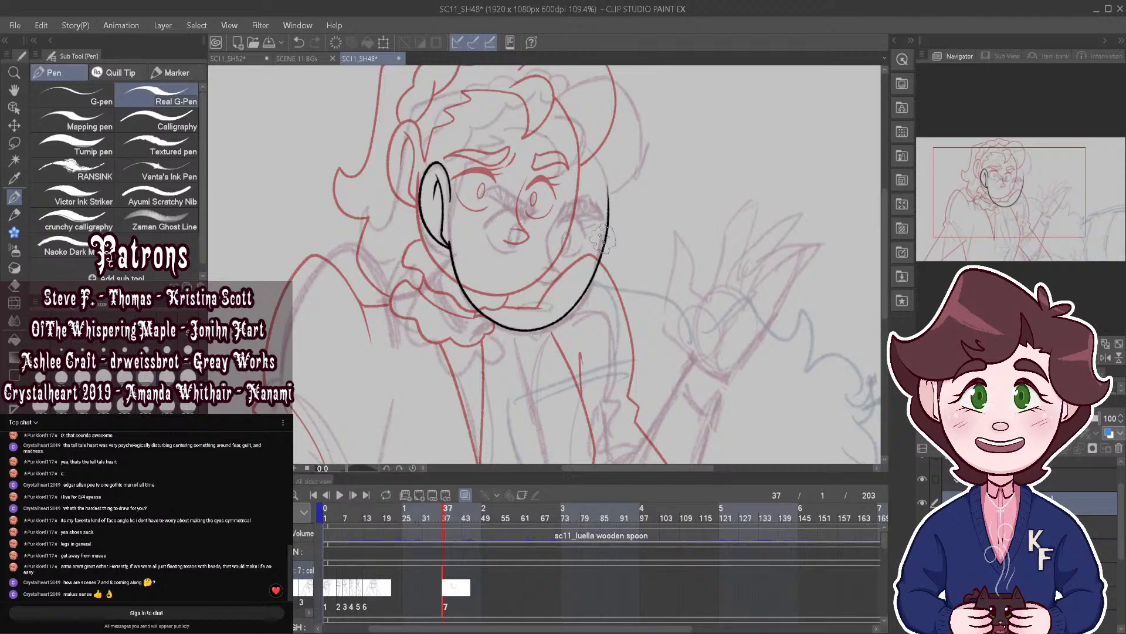
# Step: Ink the near eye's upper lash line on frame 37 as a thick tapered arc
pyautogui.scroll(3, 603, 238)
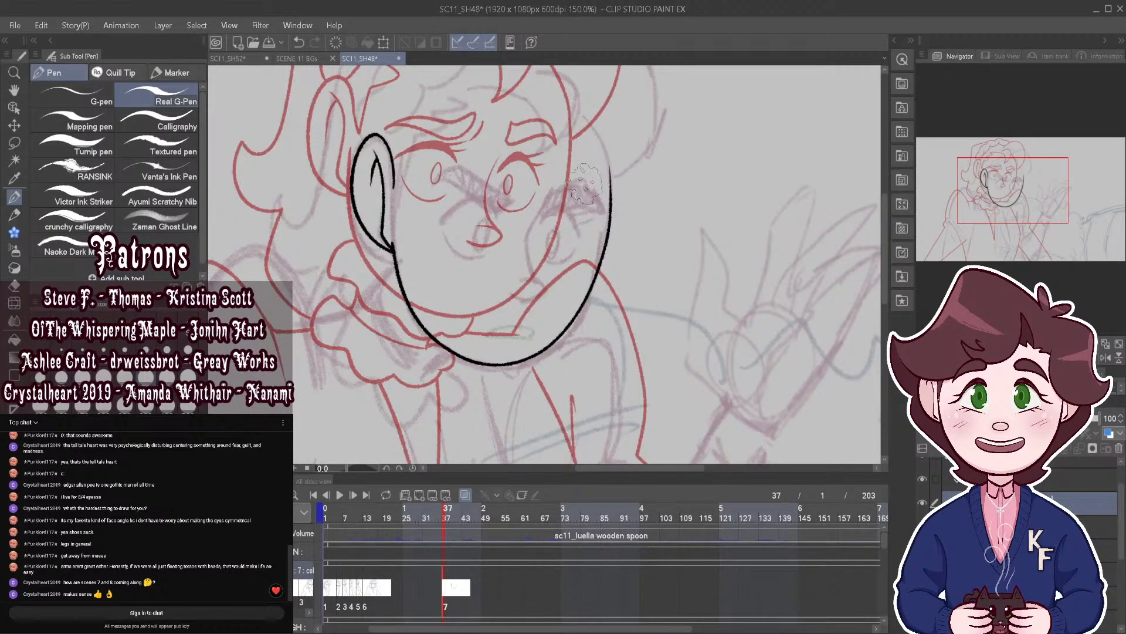
pyautogui.scroll(4, 563, 206)
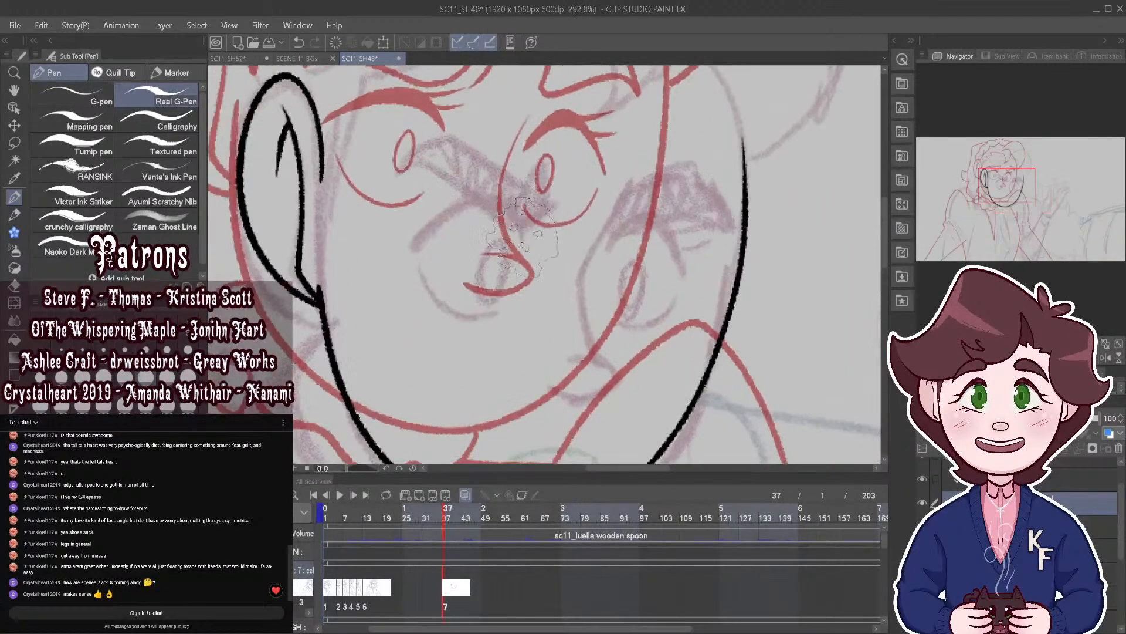
pyautogui.moveTo(521, 236)
pyautogui.mouseDown()
pyautogui.moveTo(508, 211)
pyautogui.moveTo(483, 207)
pyautogui.moveTo(414, 251)
pyautogui.mouseUp()
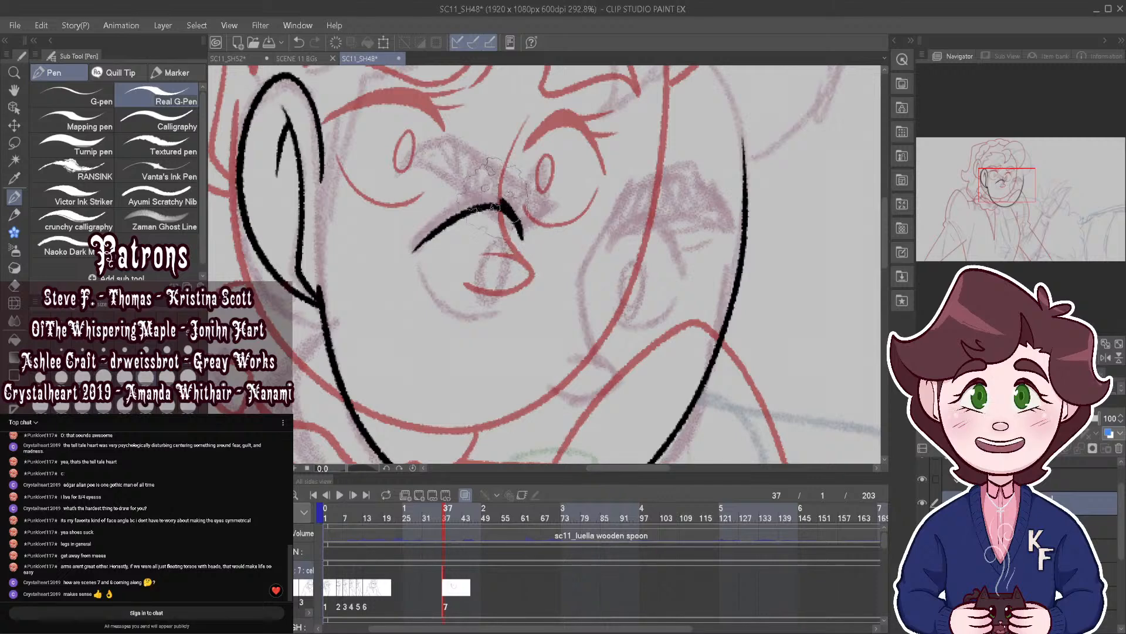
pyautogui.moveTo(493, 197); pyautogui.dragTo(415, 245)
pyautogui.moveTo(508, 199); pyautogui.dragTo(445, 216)
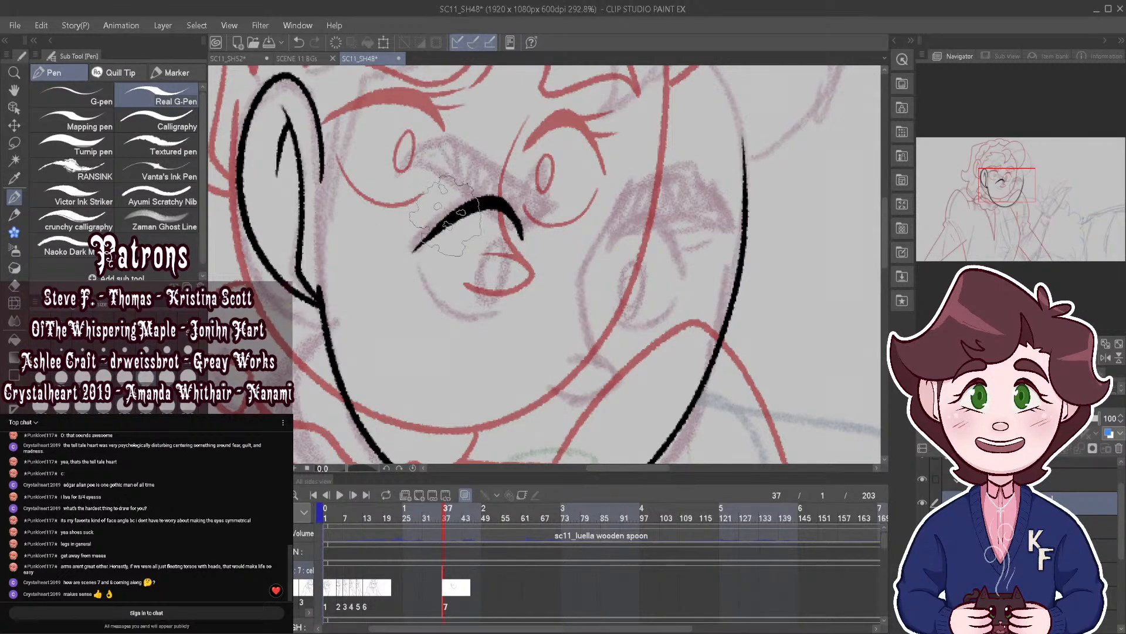
pyautogui.moveTo(611, 250)
pyautogui.mouseDown()
pyautogui.moveTo(655, 227)
pyautogui.moveTo(681, 267)
pyautogui.mouseUp()
pyautogui.moveTo(628, 225)
pyautogui.mouseDown()
pyautogui.moveTo(675, 240)
pyautogui.moveTo(633, 232)
pyautogui.moveTo(663, 220)
pyautogui.moveTo(652, 224)
pyautogui.mouseUp()
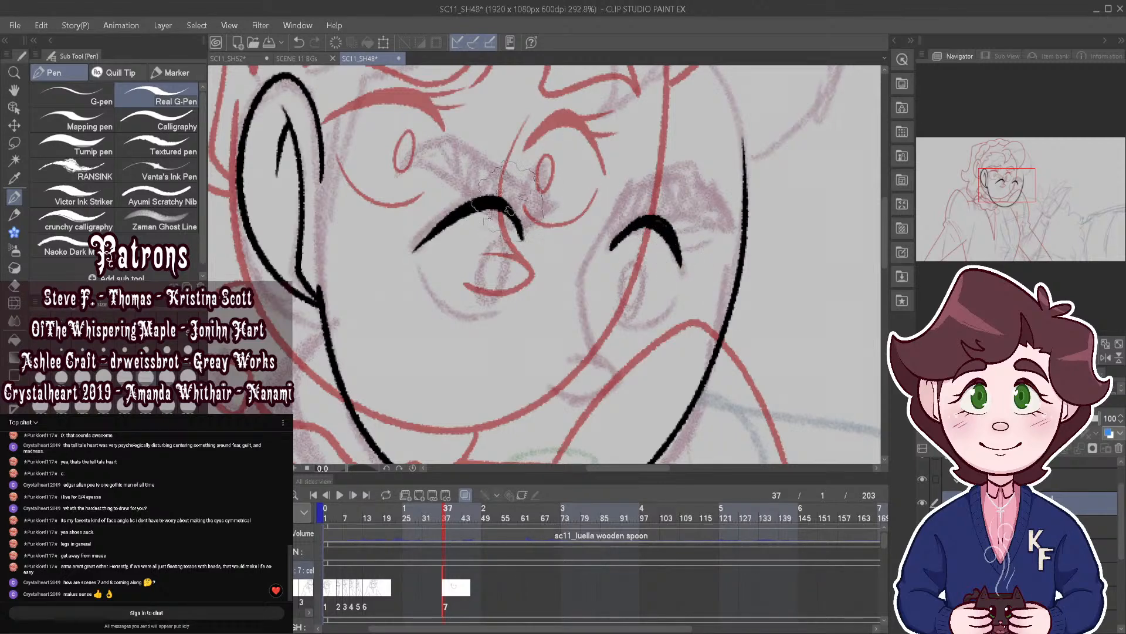
pyautogui.scroll(-3, 529, 194)
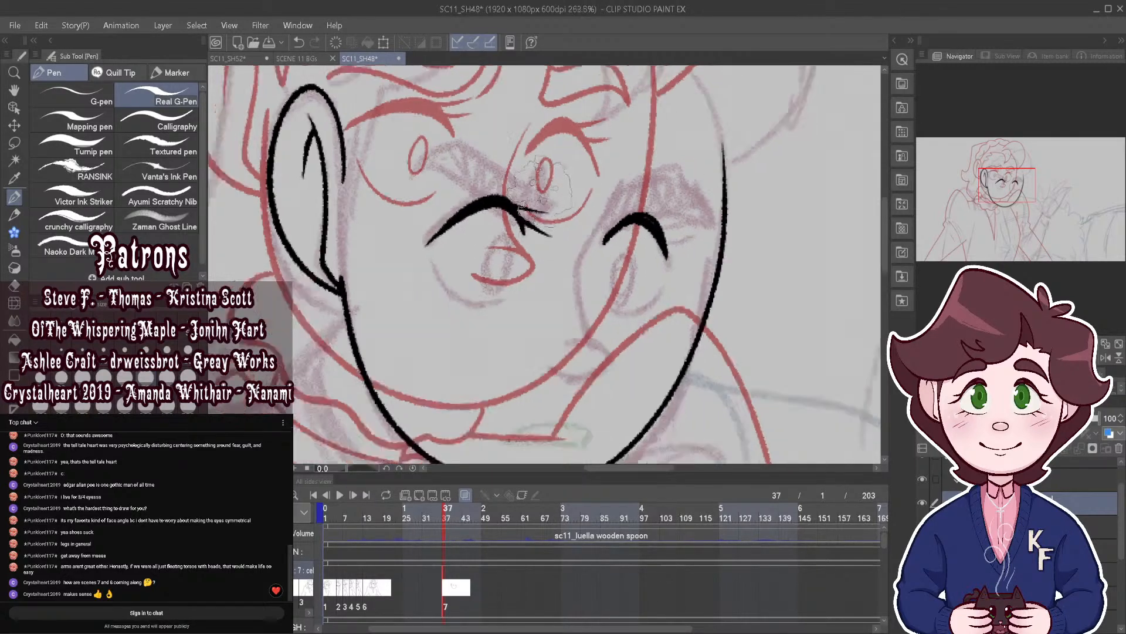
pyautogui.scroll(2, 716, 183)
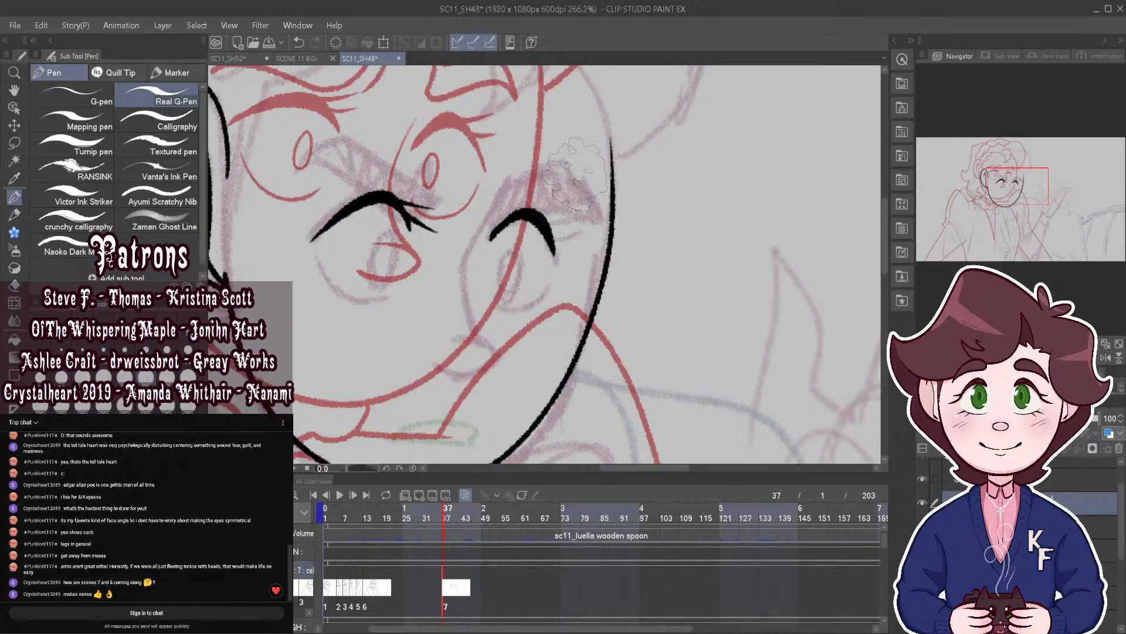
pyautogui.click(299, 43)
pyautogui.click(300, 43)
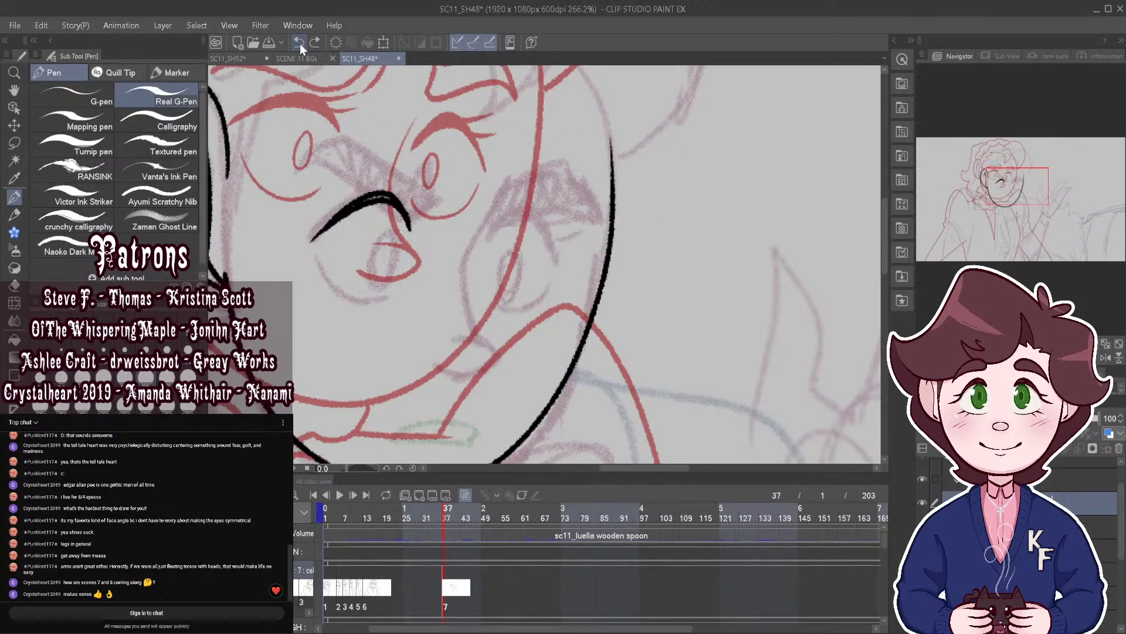
pyautogui.click(300, 43)
# Step: Ink the angled eyebrow nearest the ear as a closed, tapered outline over the sketch and turn off the onion skin
pyautogui.moveTo(302, 166)
pyautogui.mouseDown()
pyautogui.moveTo(330, 167)
pyautogui.moveTo(420, 222)
pyautogui.mouseUp()
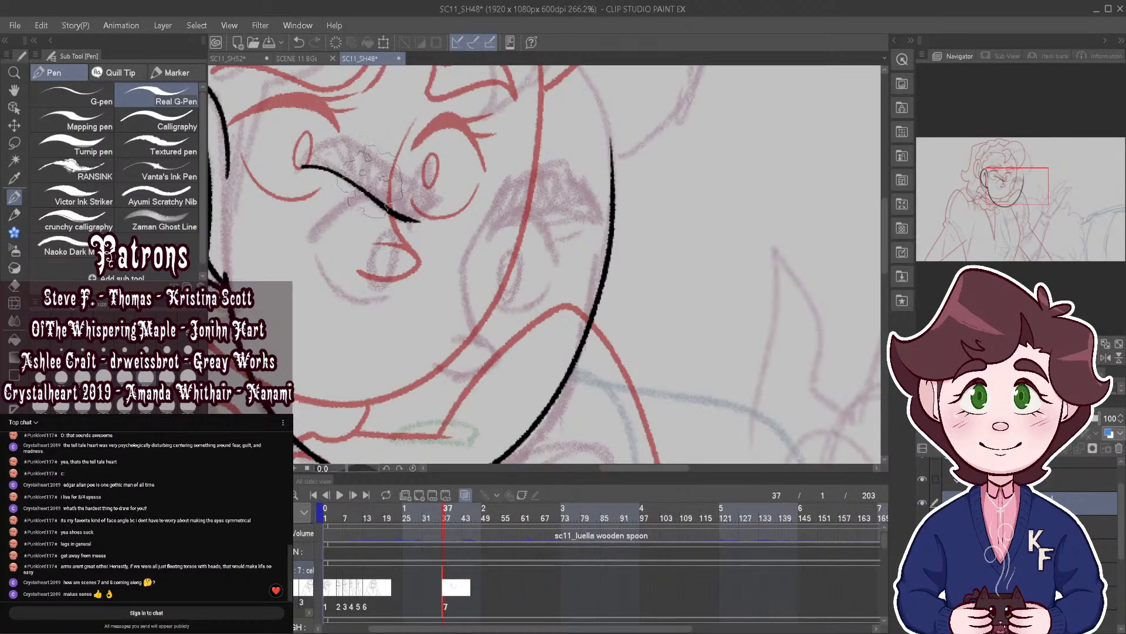
pyautogui.moveTo(302, 163)
pyautogui.mouseDown()
pyautogui.moveTo(350, 158)
pyautogui.moveTo(450, 207)
pyautogui.mouseUp()
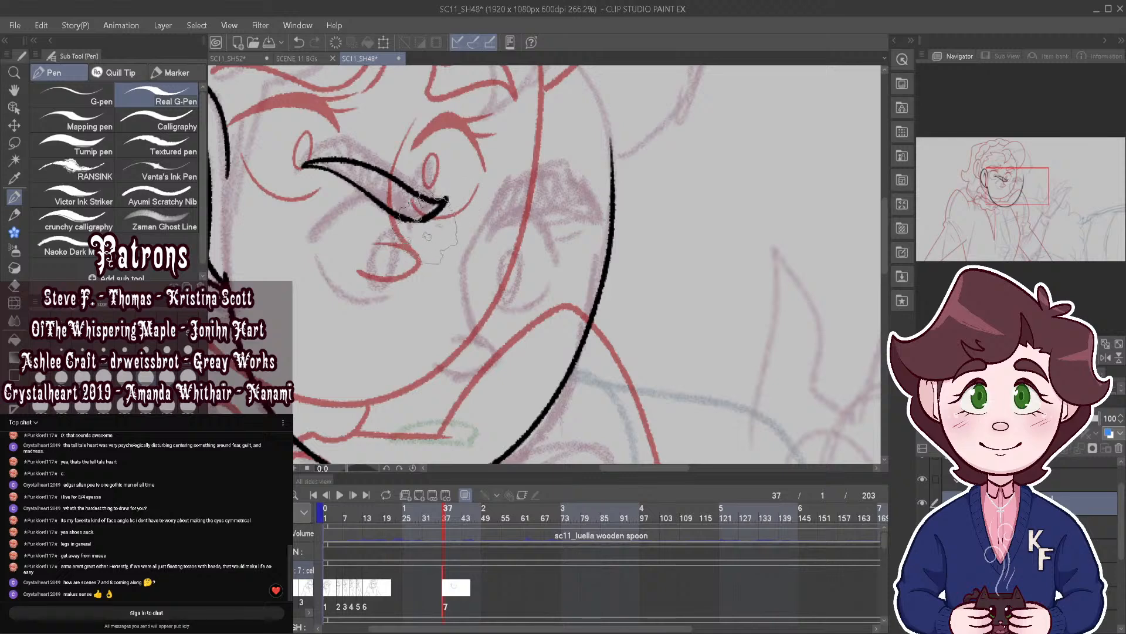
pyautogui.scroll(-5, 558, 173)
pyautogui.click(467, 497)
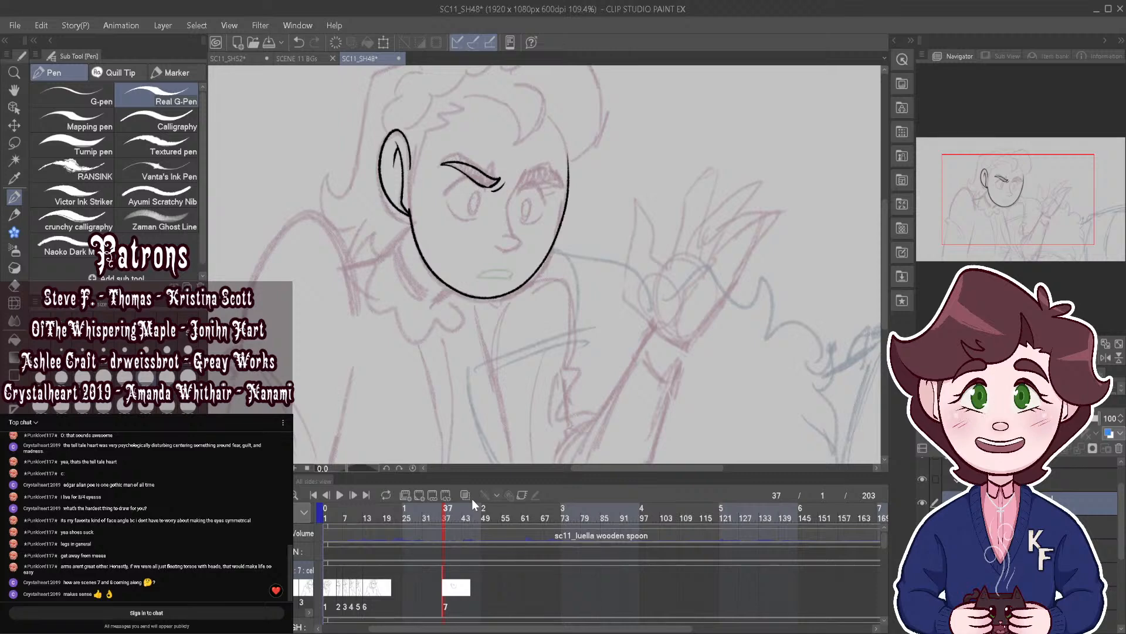
# Step: Ink the outline of the far eyebrow, from its slanted inner end out to the edge of the face
pyautogui.scroll(2, 469, 135)
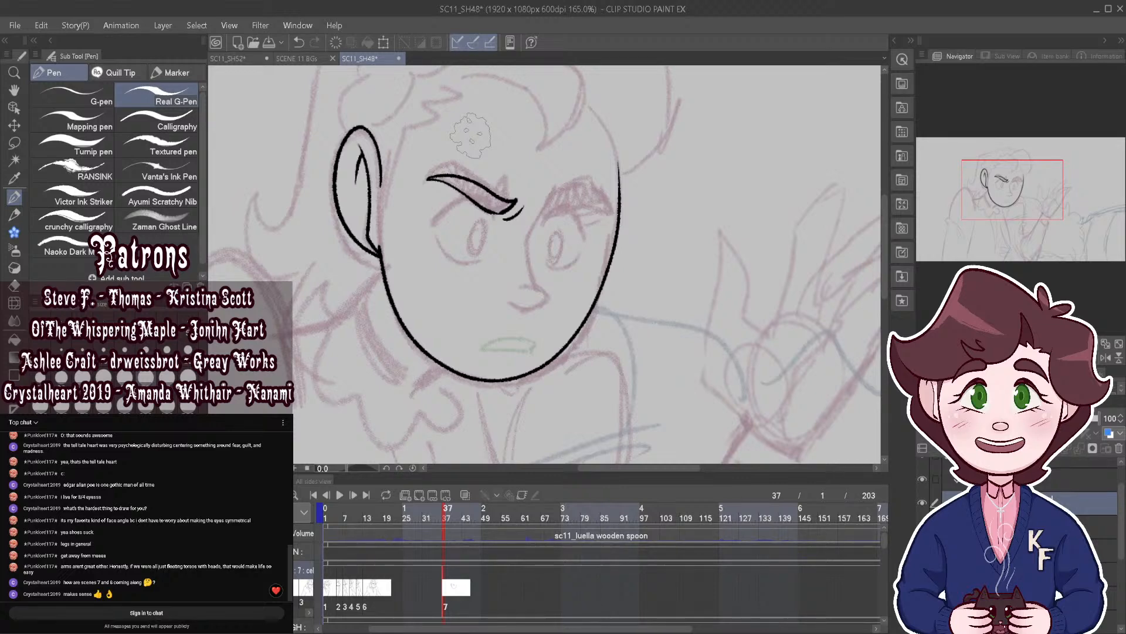
pyautogui.scroll(2, 553, 229)
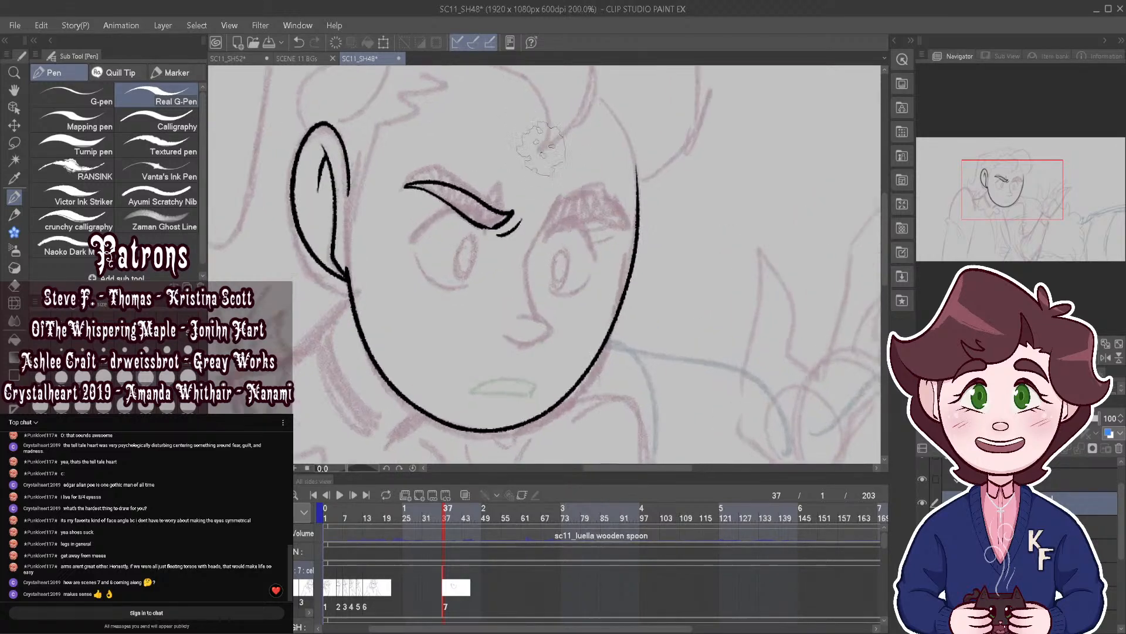
pyautogui.moveTo(552, 218); pyautogui.dragTo(531, 261)
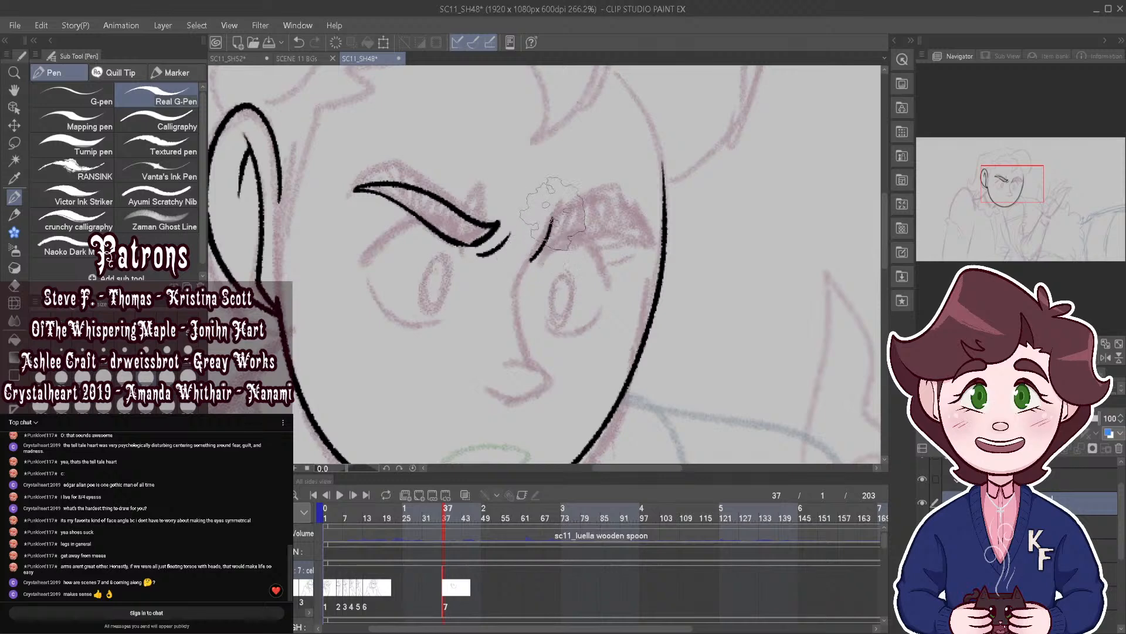
pyautogui.moveTo(553, 221); pyautogui.dragTo(655, 207)
pyautogui.click(299, 41)
pyautogui.click(298, 42)
pyautogui.moveTo(559, 218)
pyautogui.mouseDown()
pyautogui.moveTo(546, 251)
pyautogui.moveTo(560, 254)
pyautogui.moveTo(653, 245)
pyautogui.mouseUp()
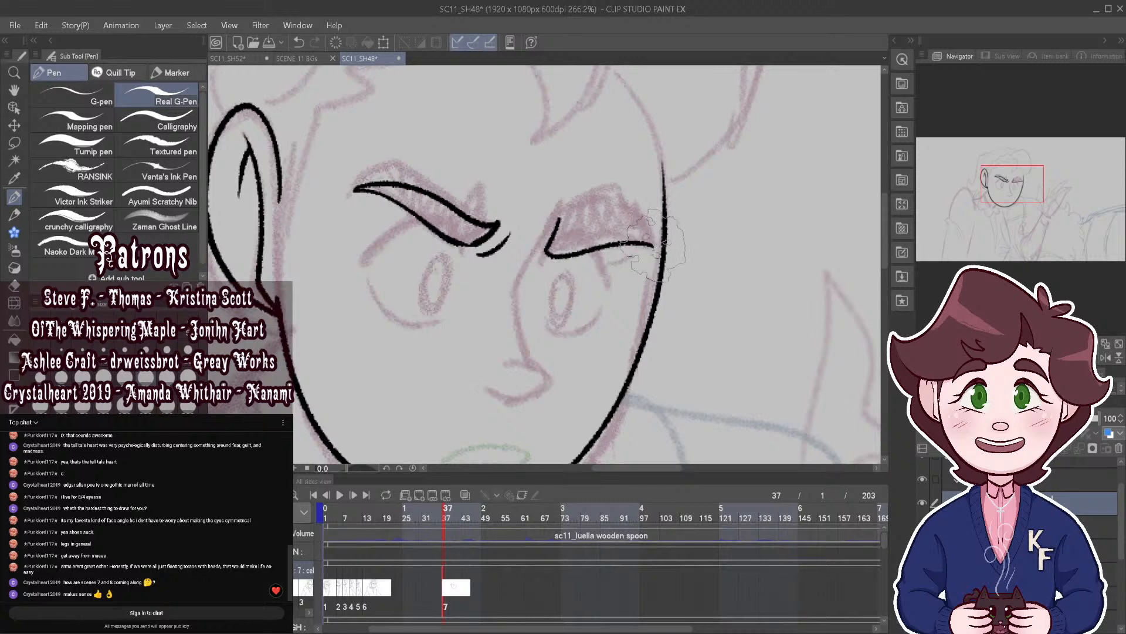
pyautogui.moveTo(558, 218); pyautogui.dragTo(660, 212)
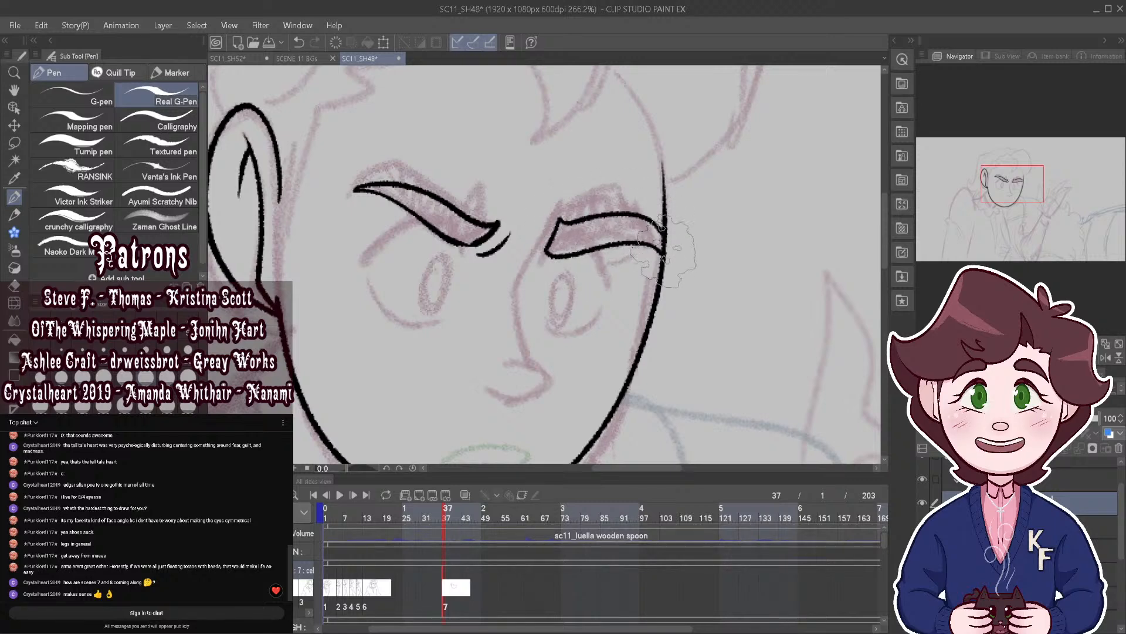
pyautogui.scroll(-2, 636, 207)
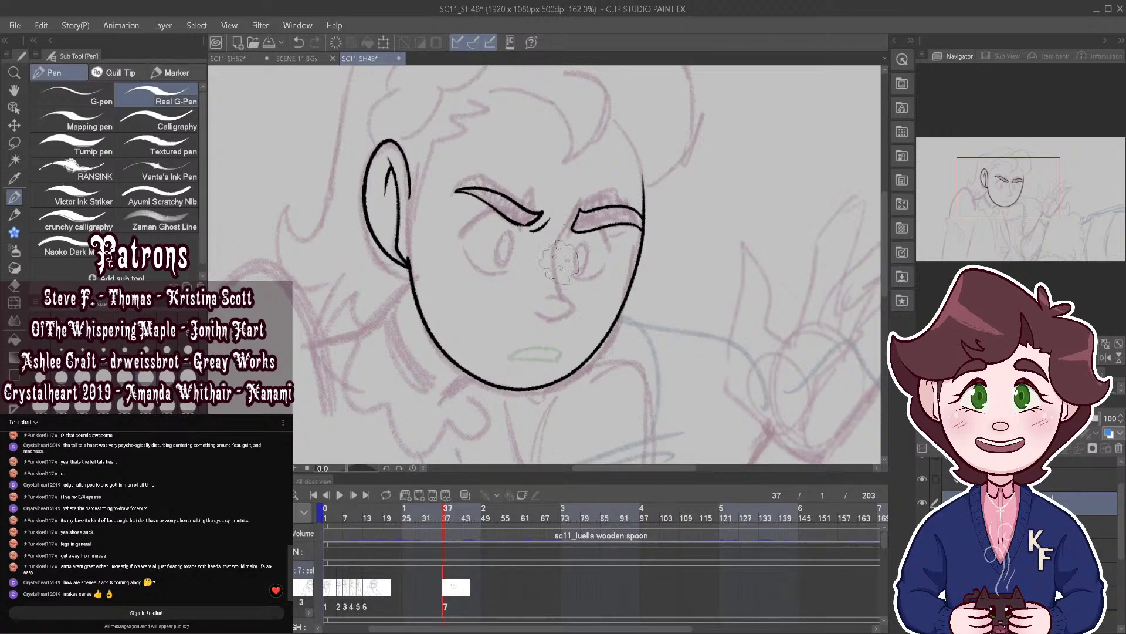
# Step: Ink the near eye's lids and oval pupil, and the far eye's upper and lower lids, following the sketch
pyautogui.scroll(3, 593, 200)
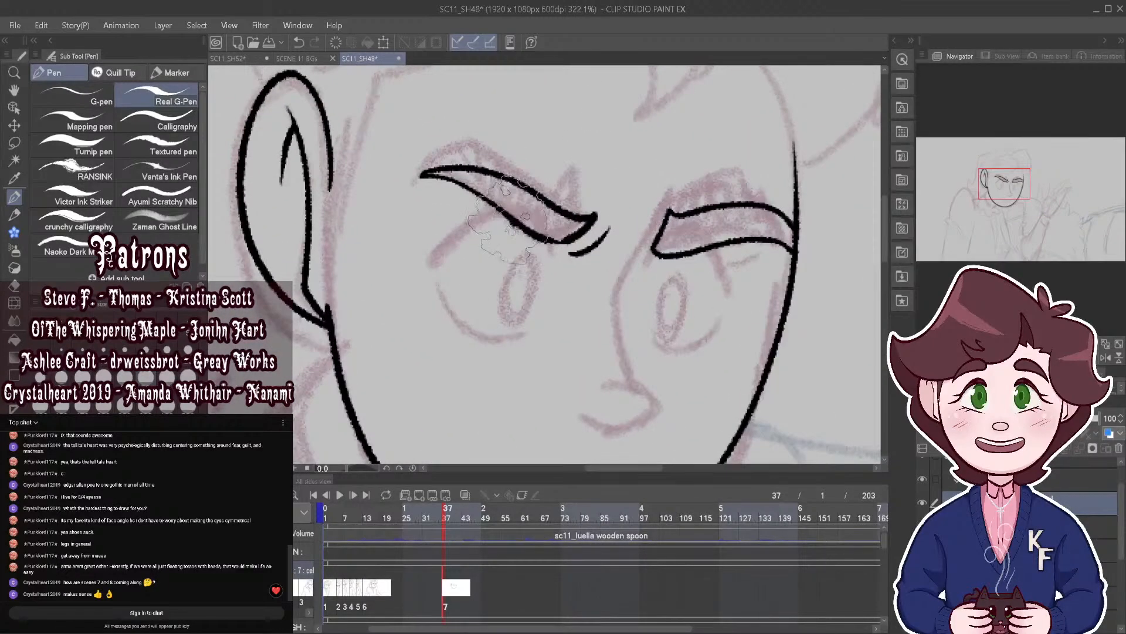
pyautogui.moveTo(510, 218); pyautogui.dragTo(434, 257)
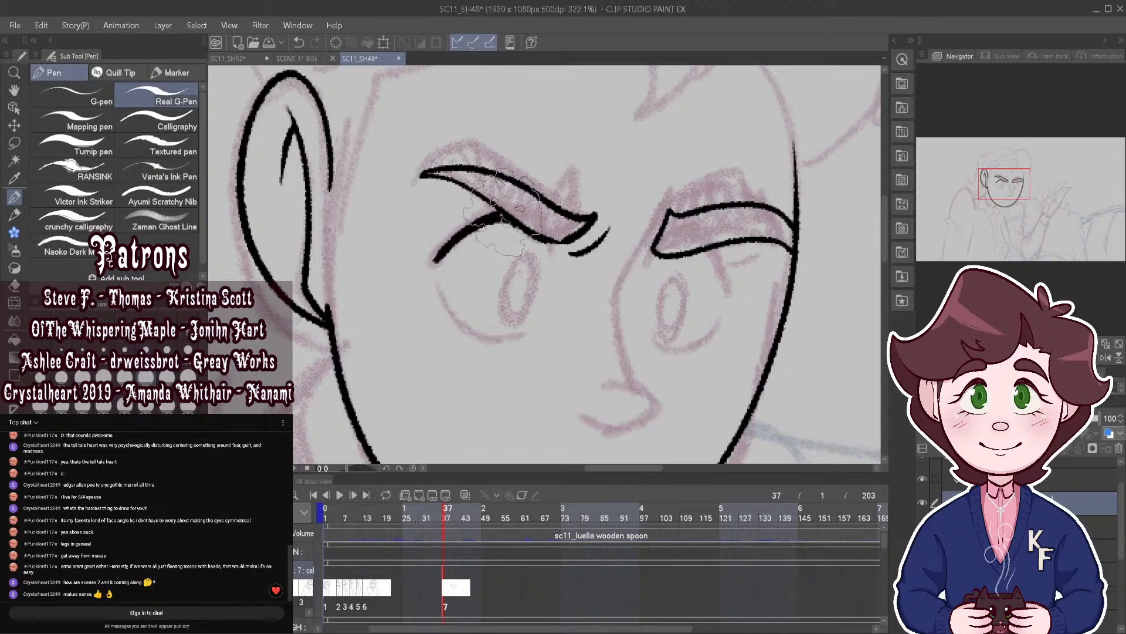
pyautogui.moveTo(438, 284)
pyautogui.mouseDown()
pyautogui.moveTo(480, 332)
pyautogui.moveTo(540, 334)
pyautogui.mouseUp()
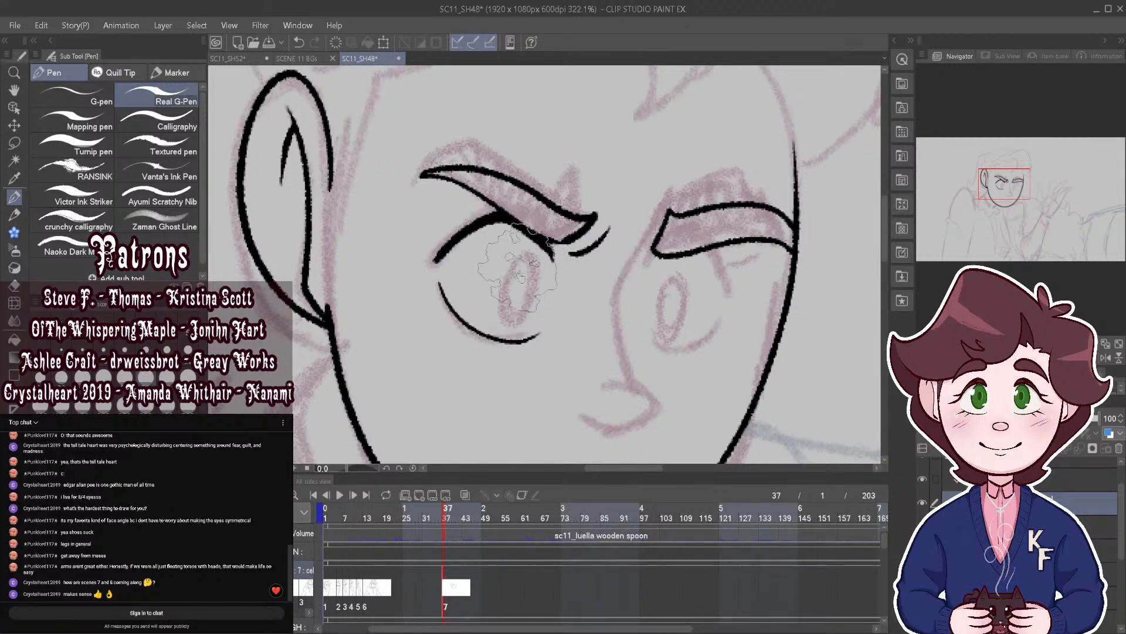
pyautogui.moveTo(522, 258)
pyautogui.mouseDown()
pyautogui.moveTo(505, 294)
pyautogui.moveTo(519, 321)
pyautogui.mouseUp()
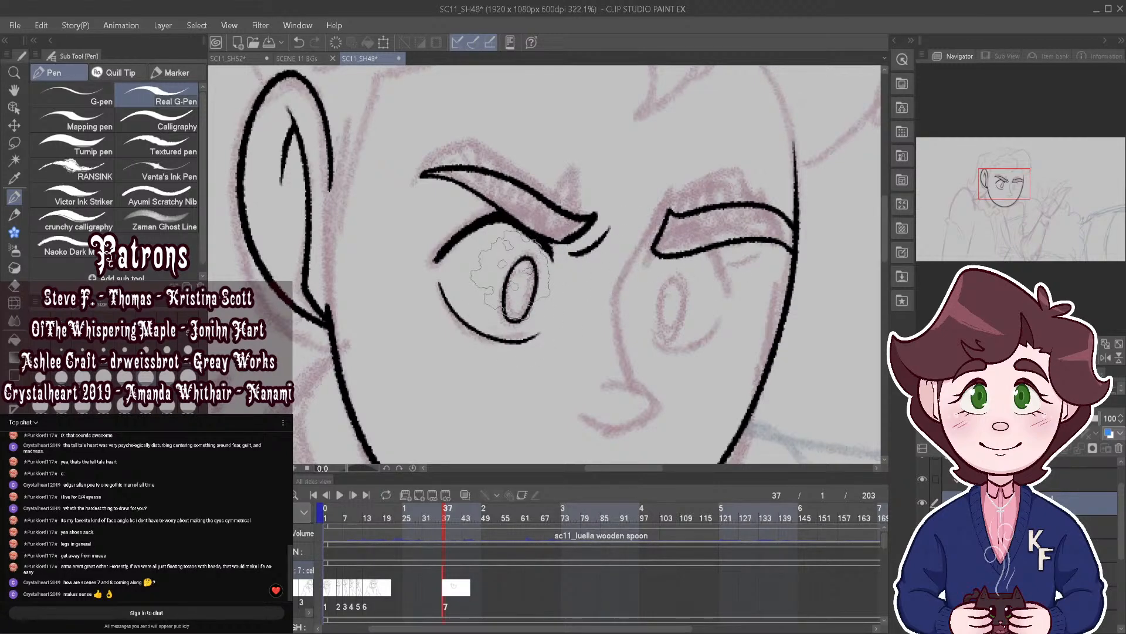
pyautogui.moveTo(649, 339)
pyautogui.mouseDown()
pyautogui.moveTo(676, 354)
pyautogui.moveTo(727, 317)
pyautogui.mouseUp()
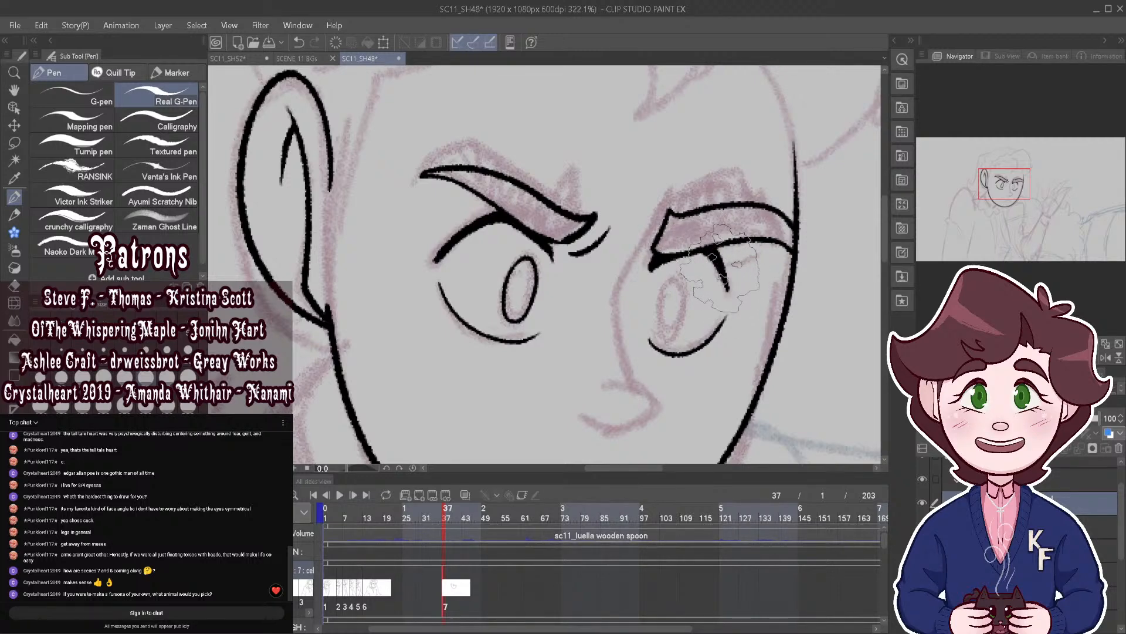
pyautogui.scroll(-4, 719, 264)
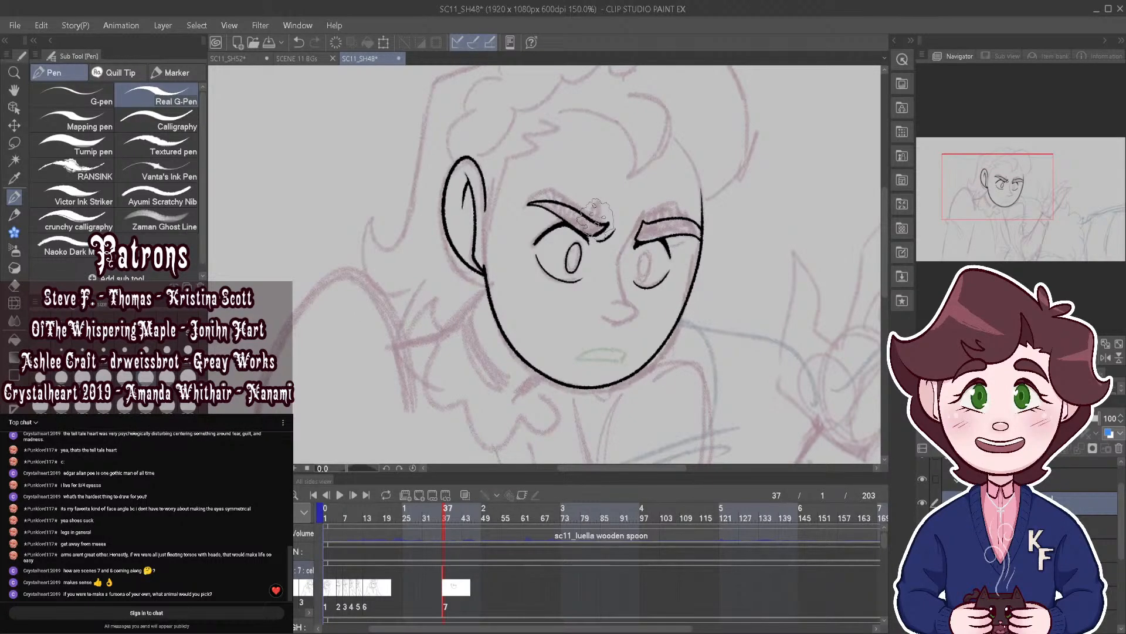
# Step: Add short, thin lash strokes to the upper lids of both eyes
pyautogui.scroll(2, 596, 216)
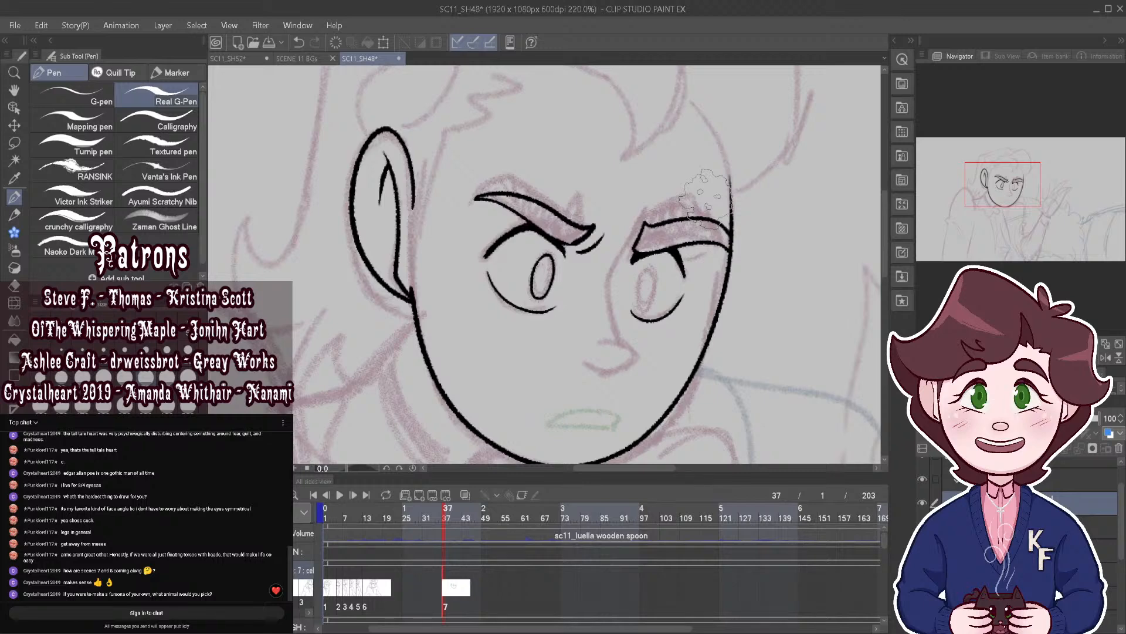
pyautogui.scroll(3, 681, 252)
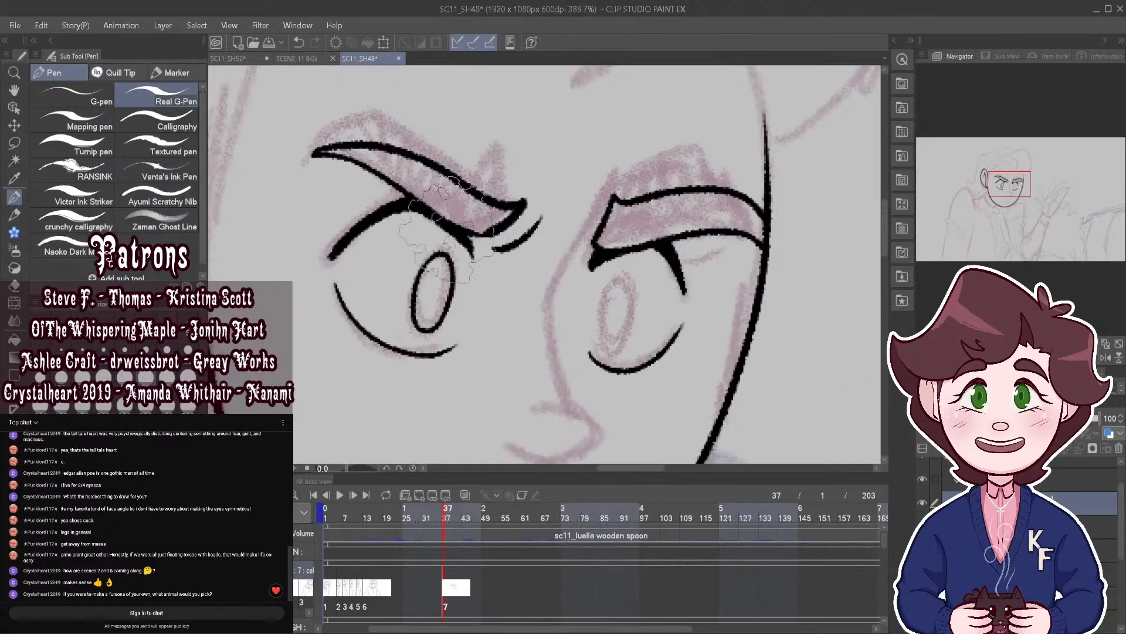
pyautogui.moveTo(466, 243); pyautogui.dragTo(503, 270)
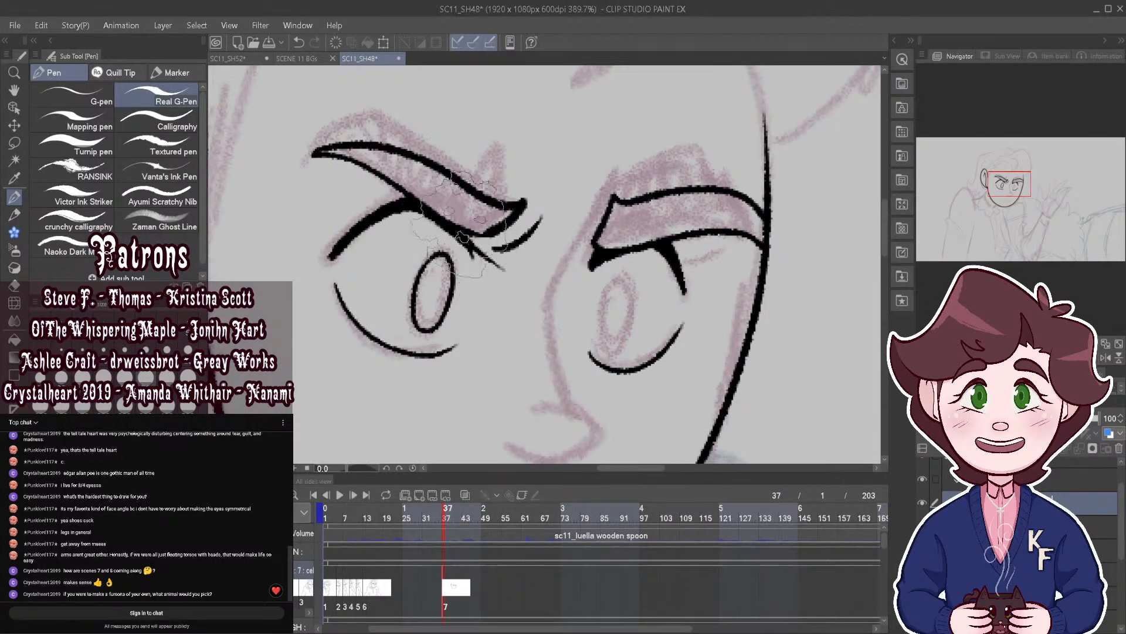
pyautogui.moveTo(454, 224); pyautogui.dragTo(491, 230)
pyautogui.click(298, 43)
pyautogui.moveTo(675, 256); pyautogui.dragTo(715, 274)
pyautogui.scroll(-1, 612, 219)
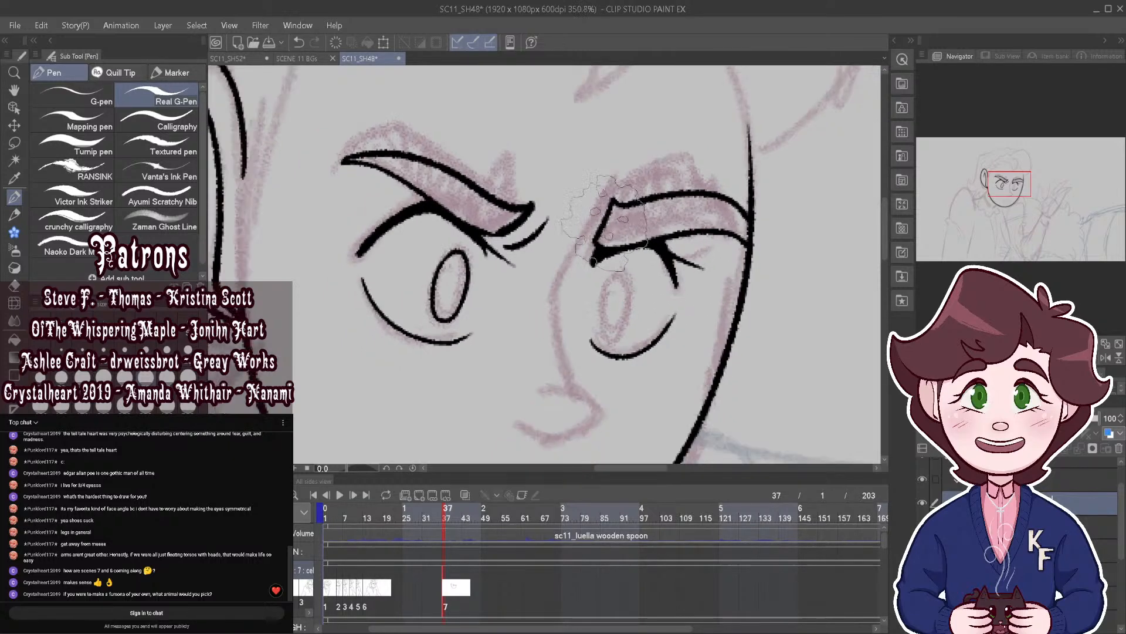
# Step: Ink the far eye's oval pupil and the nose with its bridge line
pyautogui.scroll(-4, 605, 223)
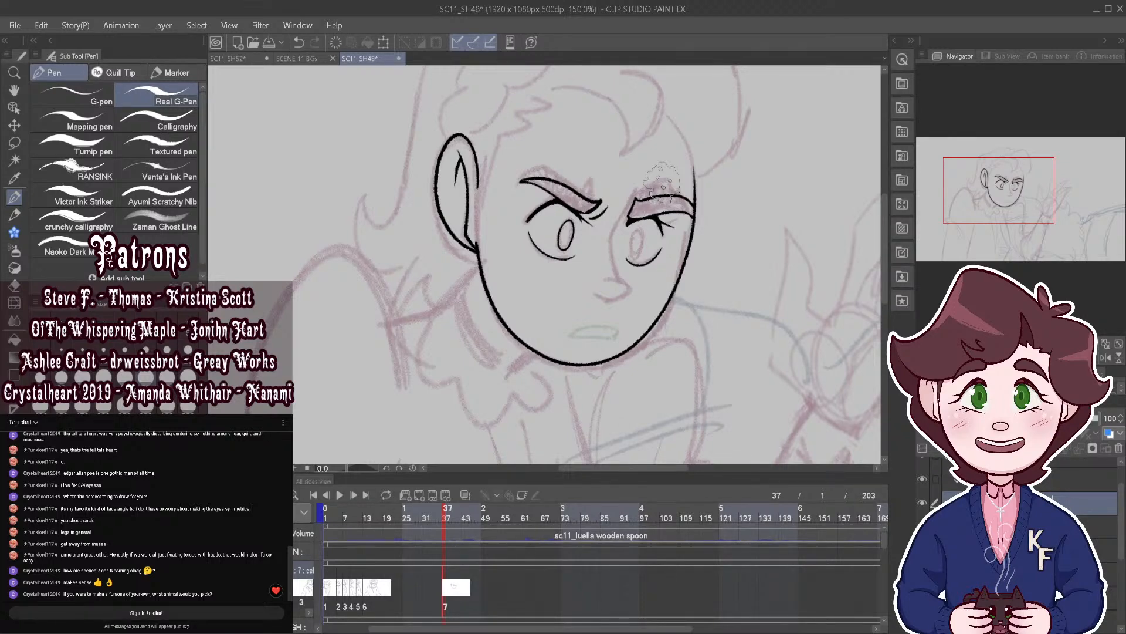
pyautogui.scroll(-4, 663, 181)
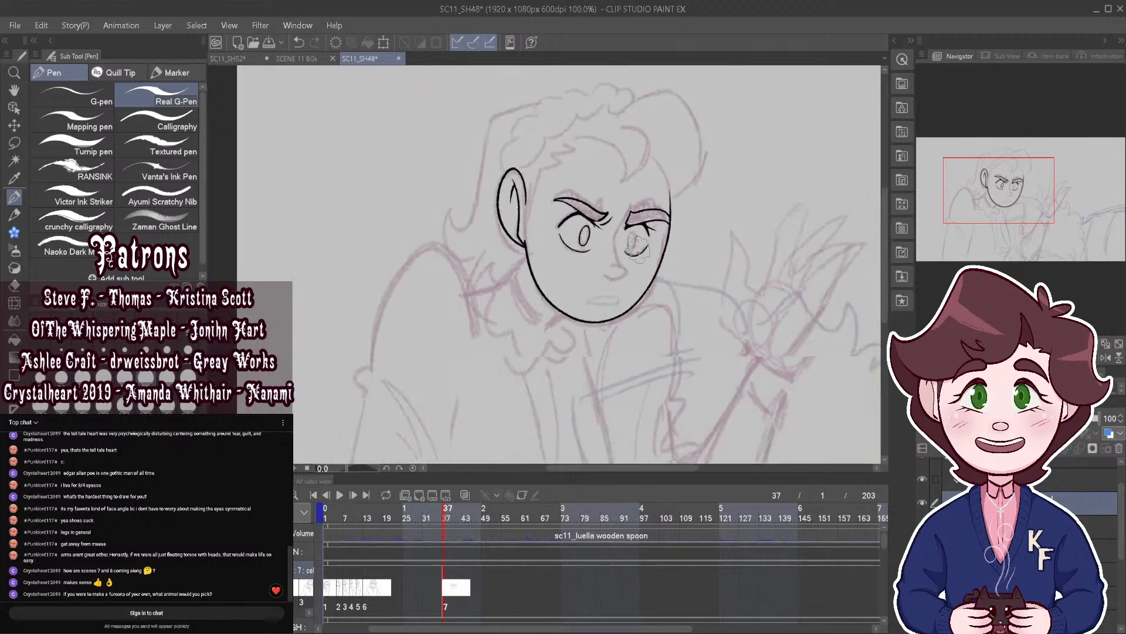
pyautogui.scroll(4, 637, 246)
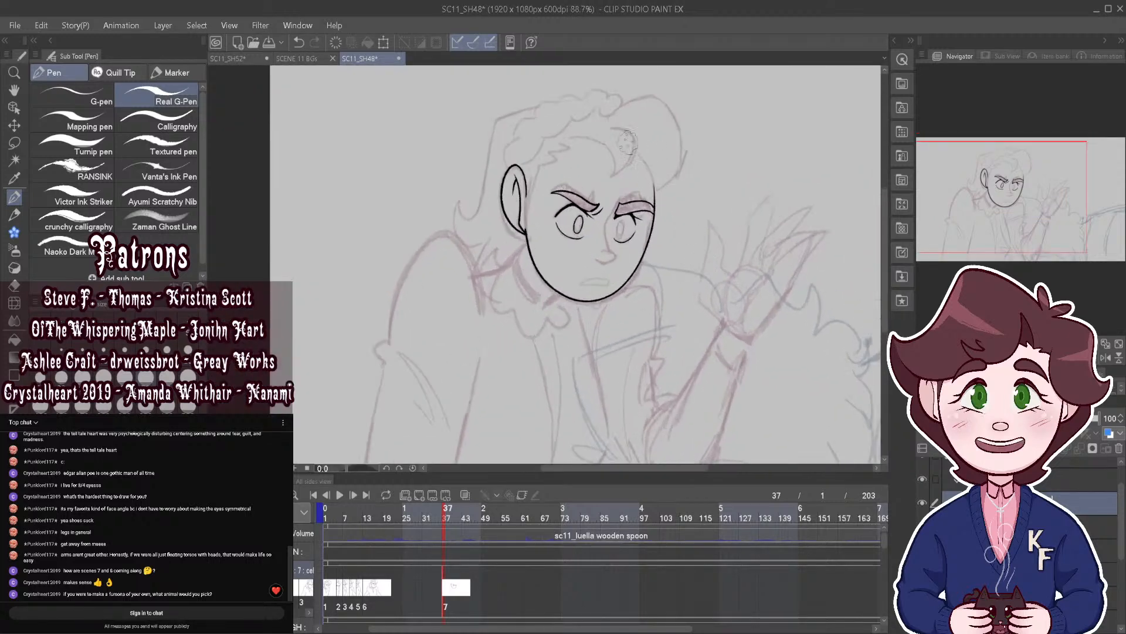
pyautogui.moveTo(445, 516); pyautogui.dragTo(445, 518)
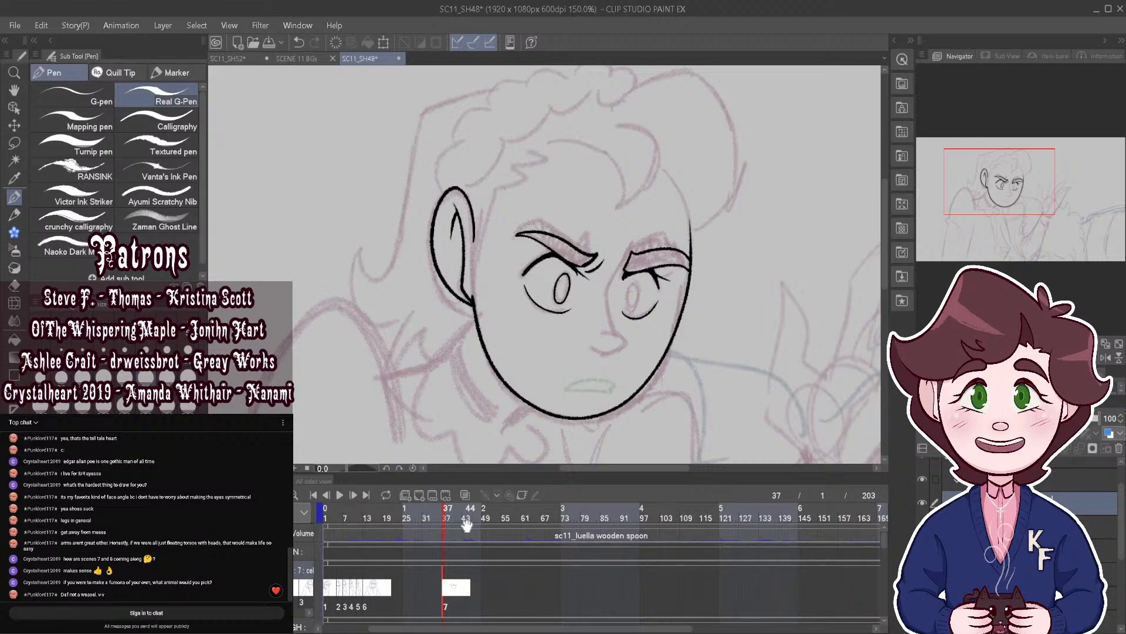
pyautogui.scroll(4, 640, 296)
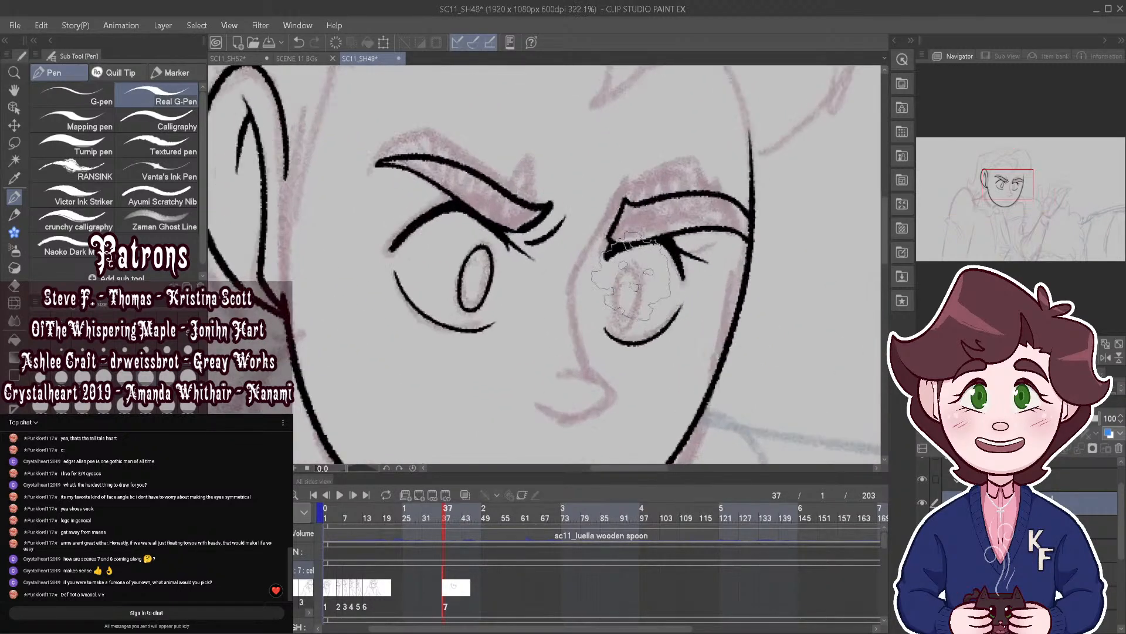
pyautogui.moveTo(631, 269)
pyautogui.mouseDown()
pyautogui.moveTo(616, 304)
pyautogui.moveTo(628, 323)
pyautogui.moveTo(624, 274)
pyautogui.mouseUp()
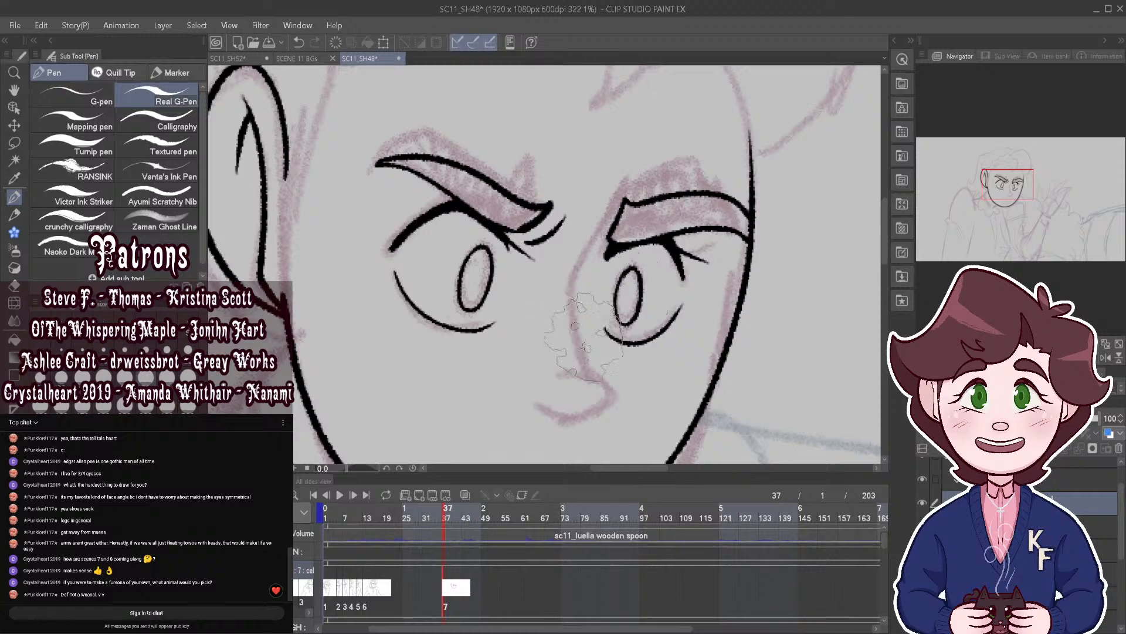
pyautogui.moveTo(537, 405)
pyautogui.mouseDown()
pyautogui.moveTo(585, 420)
pyautogui.moveTo(608, 386)
pyautogui.mouseUp()
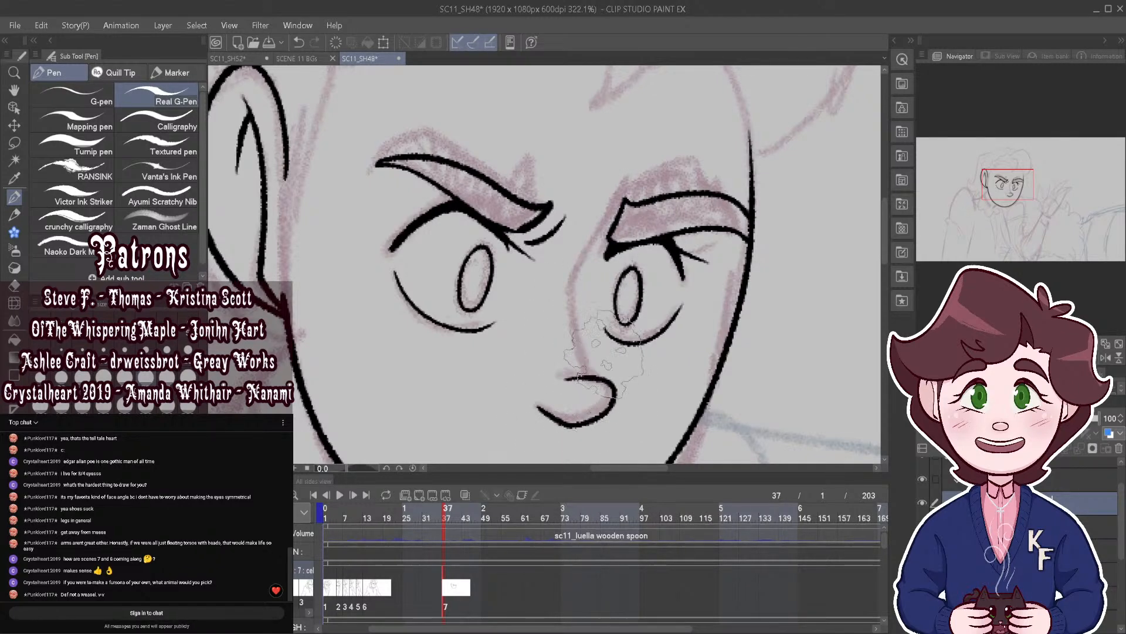
pyautogui.scroll(-2, 591, 184)
pyautogui.scroll(-2, 585, 176)
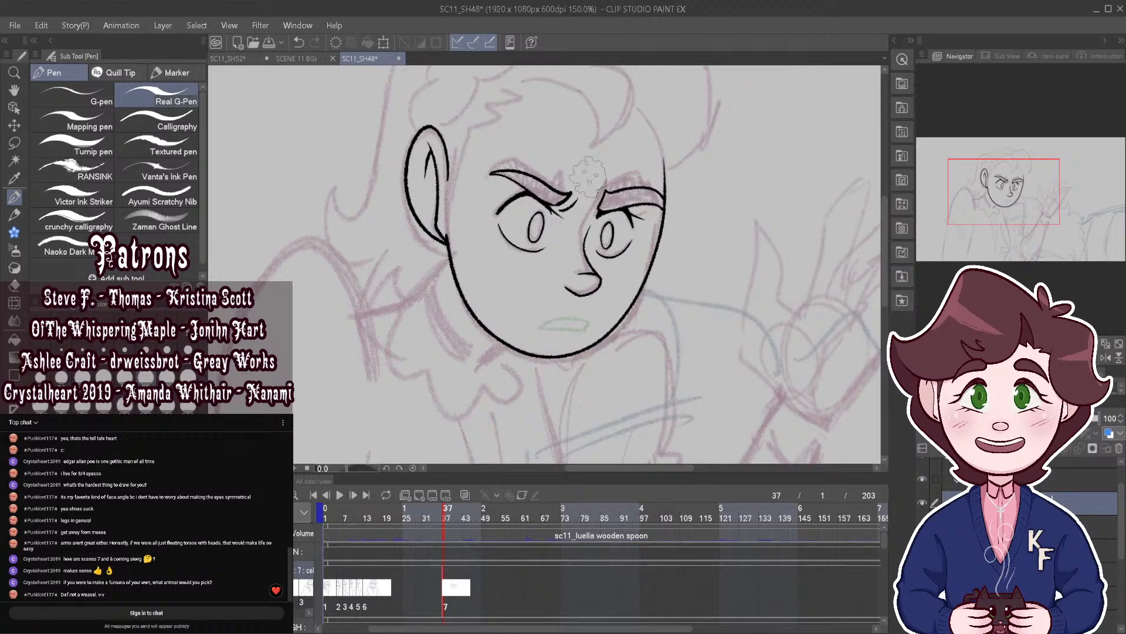
# Step: Ink the jagged hairline from in front of the near ear up to the top of the forehead, following the sketch
pyautogui.scroll(-2, 610, 317)
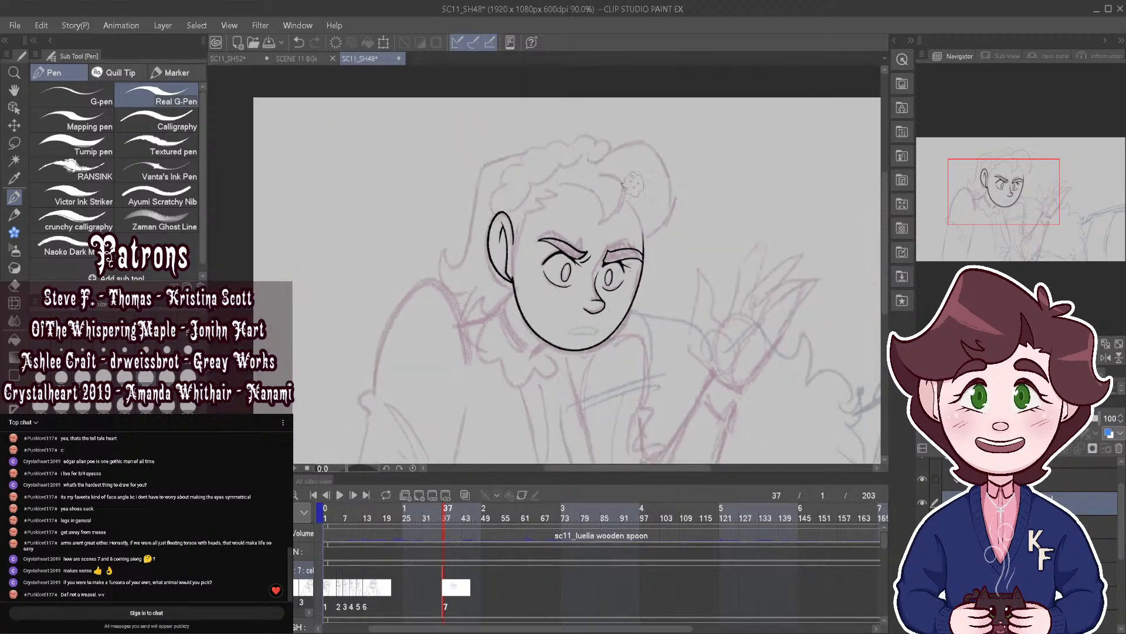
pyautogui.scroll(2, 610, 317)
pyautogui.moveTo(442, 522)
pyautogui.mouseDown()
pyautogui.moveTo(427, 522)
pyautogui.moveTo(446, 522)
pyautogui.mouseUp()
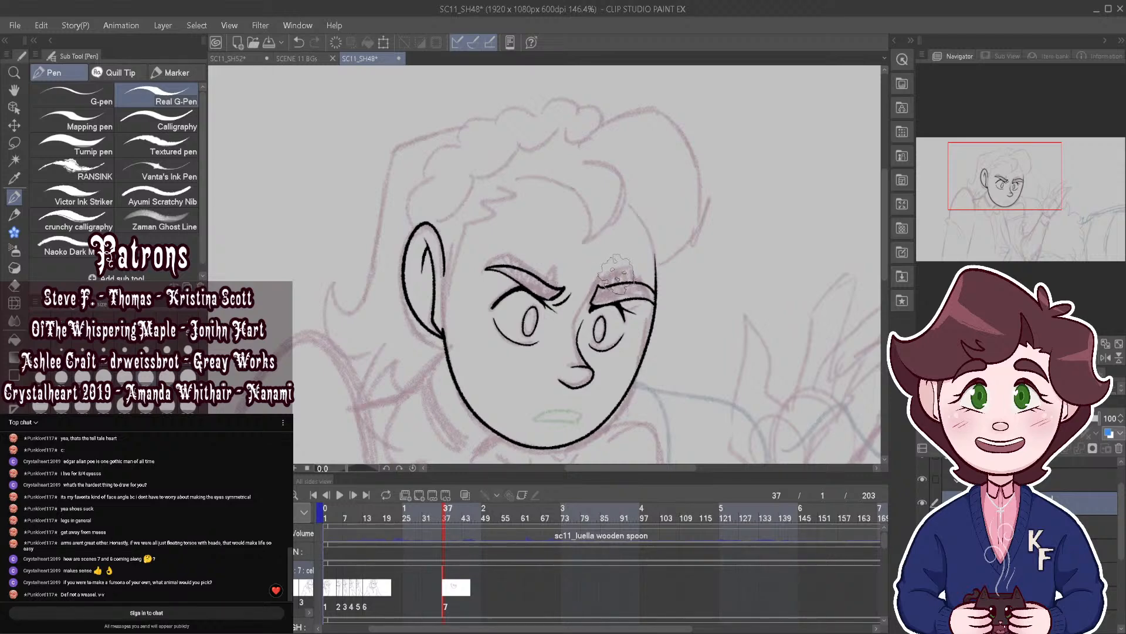
pyautogui.moveTo(444, 520)
pyautogui.mouseDown()
pyautogui.moveTo(434, 522)
pyautogui.moveTo(449, 524)
pyautogui.mouseUp()
pyautogui.hotkey('ctrl', '+')
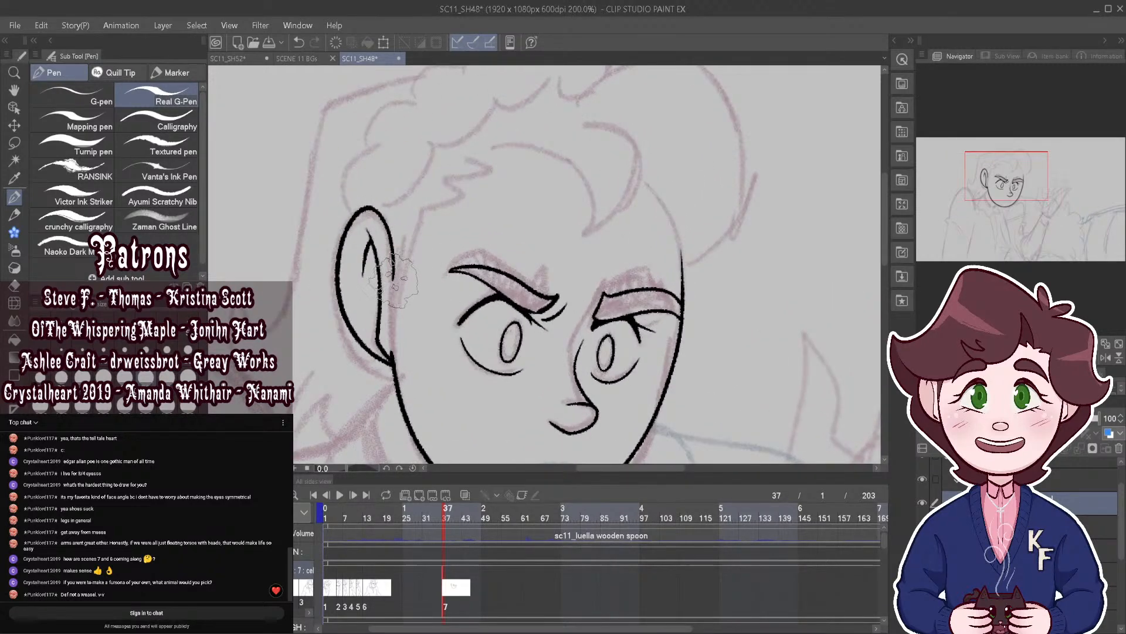
pyautogui.moveTo(397, 300)
pyautogui.mouseDown()
pyautogui.moveTo(420, 209)
pyautogui.moveTo(462, 195)
pyautogui.moveTo(439, 181)
pyautogui.moveTo(481, 150)
pyautogui.moveTo(557, 151)
pyautogui.mouseUp()
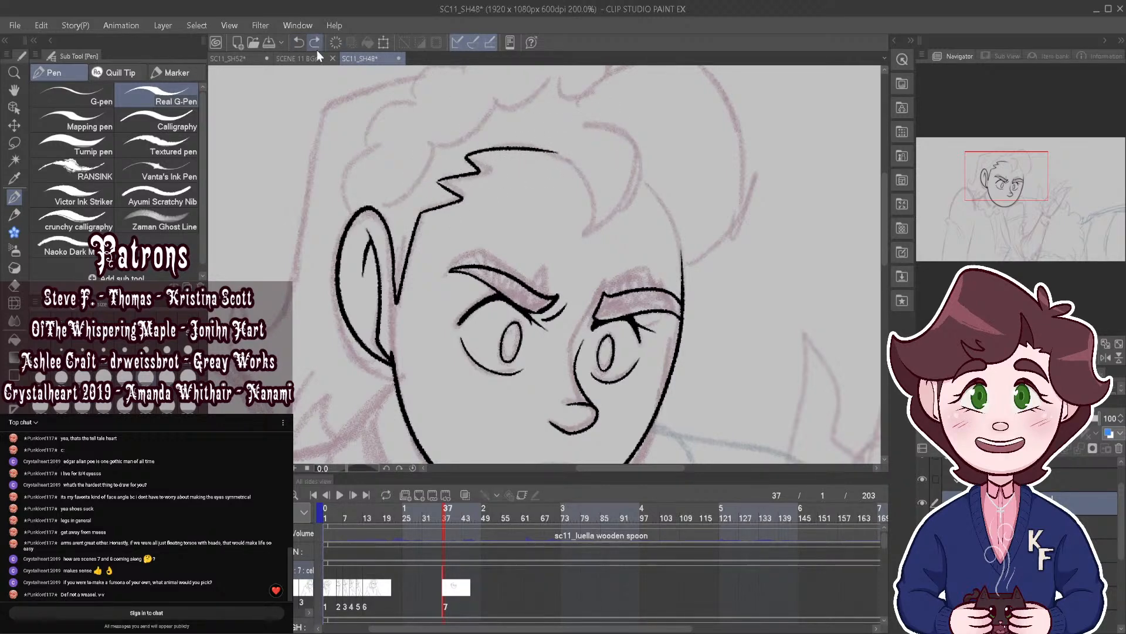
pyautogui.click(315, 43)
# Step: Ink the curled forelock, the large swept-up lock behind it, and the far edge of the forehead down to the brow
pyautogui.scroll(2, 448, 171)
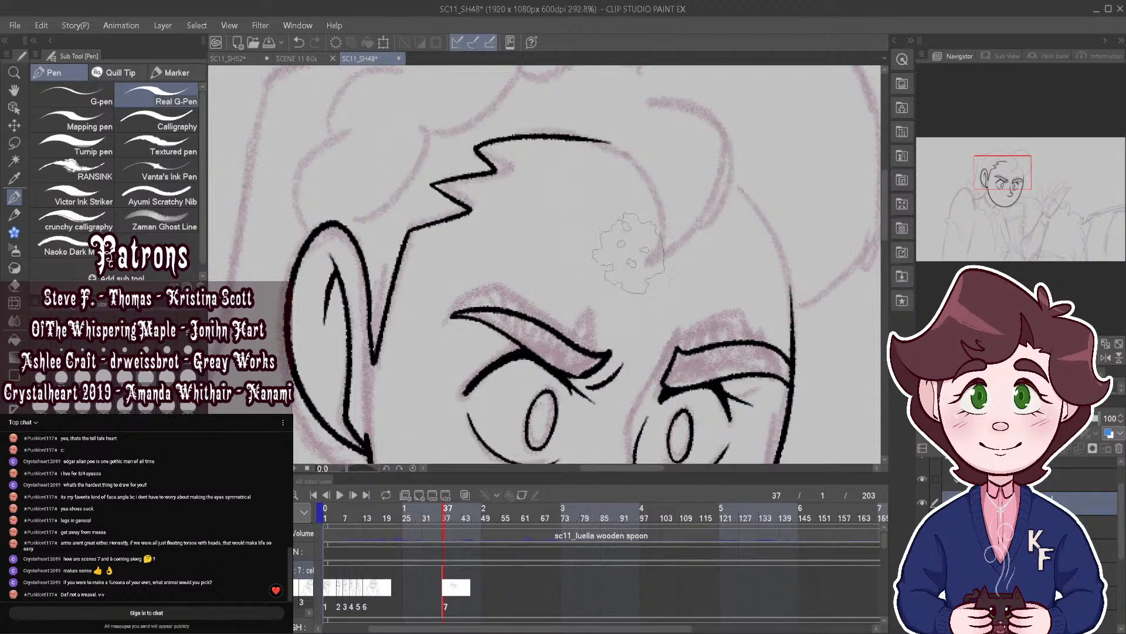
pyautogui.moveTo(610, 139)
pyautogui.mouseDown()
pyautogui.moveTo(639, 143)
pyautogui.moveTo(668, 228)
pyautogui.moveTo(650, 263)
pyautogui.moveTo(716, 208)
pyautogui.moveTo(712, 119)
pyautogui.moveTo(641, 103)
pyautogui.moveTo(613, 140)
pyautogui.mouseUp()
pyautogui.scroll(-2, 504, 249)
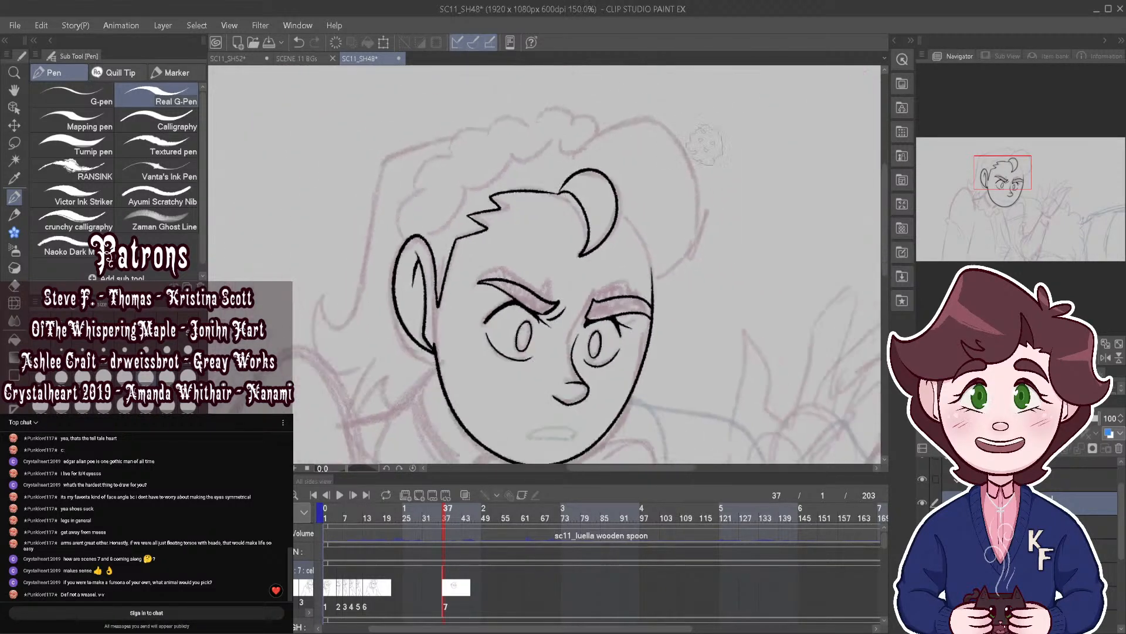
pyautogui.scroll(1, 696, 208)
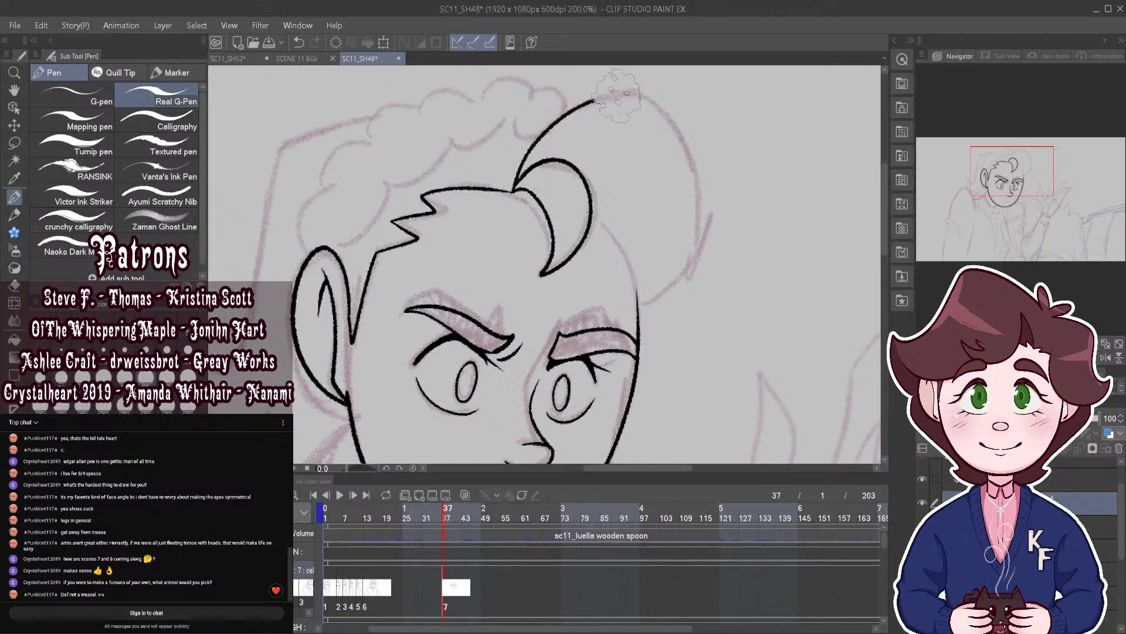
pyautogui.moveTo(595, 99)
pyautogui.mouseDown()
pyautogui.moveTo(678, 139)
pyautogui.moveTo(703, 246)
pyautogui.moveTo(641, 321)
pyautogui.mouseUp()
pyautogui.moveTo(592, 212)
pyautogui.mouseDown()
pyautogui.moveTo(618, 239)
pyautogui.moveTo(637, 289)
pyautogui.moveTo(638, 328)
pyautogui.mouseUp()
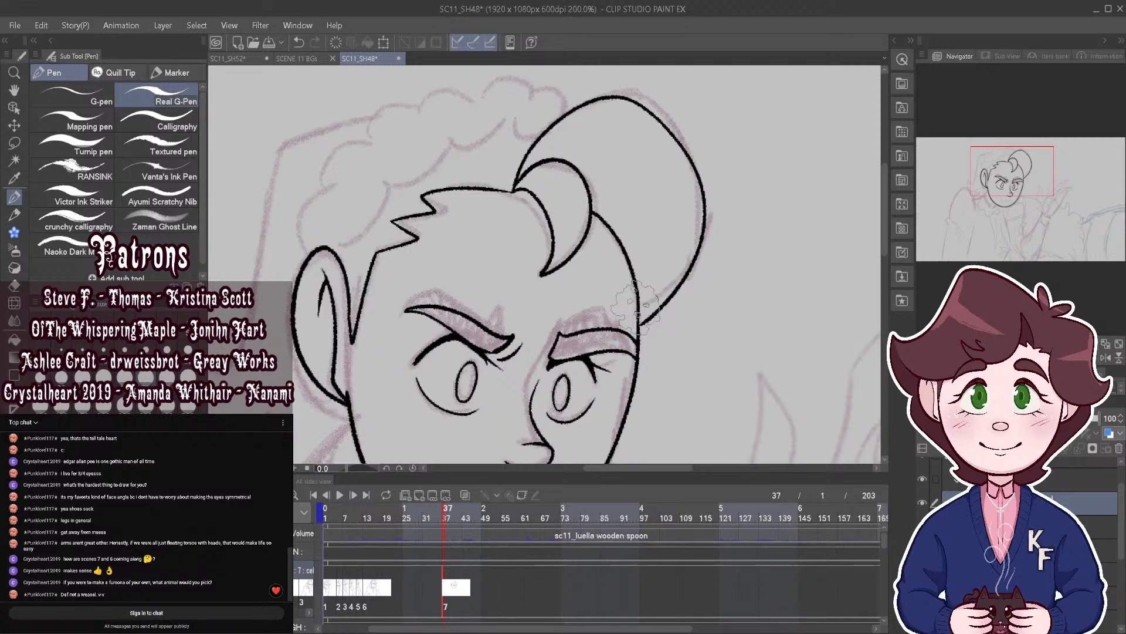
# Step: Ink the scalloped outer outline and inner edge of the braid running from the near ear to the swept-up lock
pyautogui.scroll(-2, 528, 264)
pyautogui.scroll(1, 420, 226)
pyautogui.scroll(1, 420, 226)
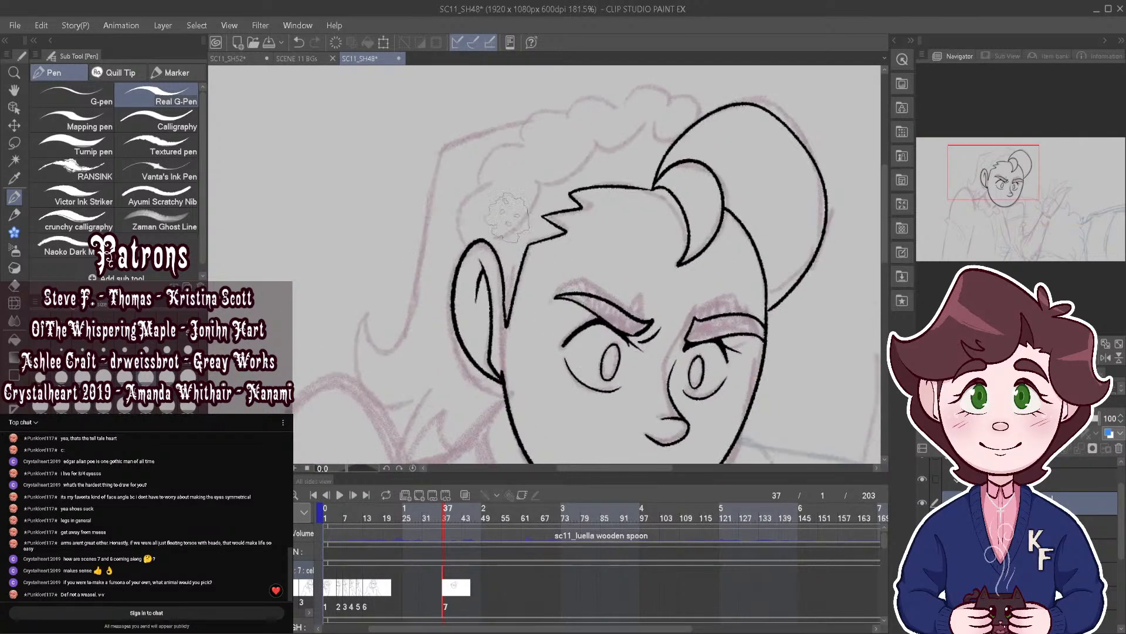
pyautogui.moveTo(461, 244)
pyautogui.mouseDown()
pyautogui.moveTo(458, 212)
pyautogui.moveTo(507, 141)
pyautogui.moveTo(528, 134)
pyautogui.moveTo(517, 138)
pyautogui.moveTo(519, 126)
pyautogui.moveTo(610, 88)
pyautogui.moveTo(636, 107)
pyautogui.mouseUp()
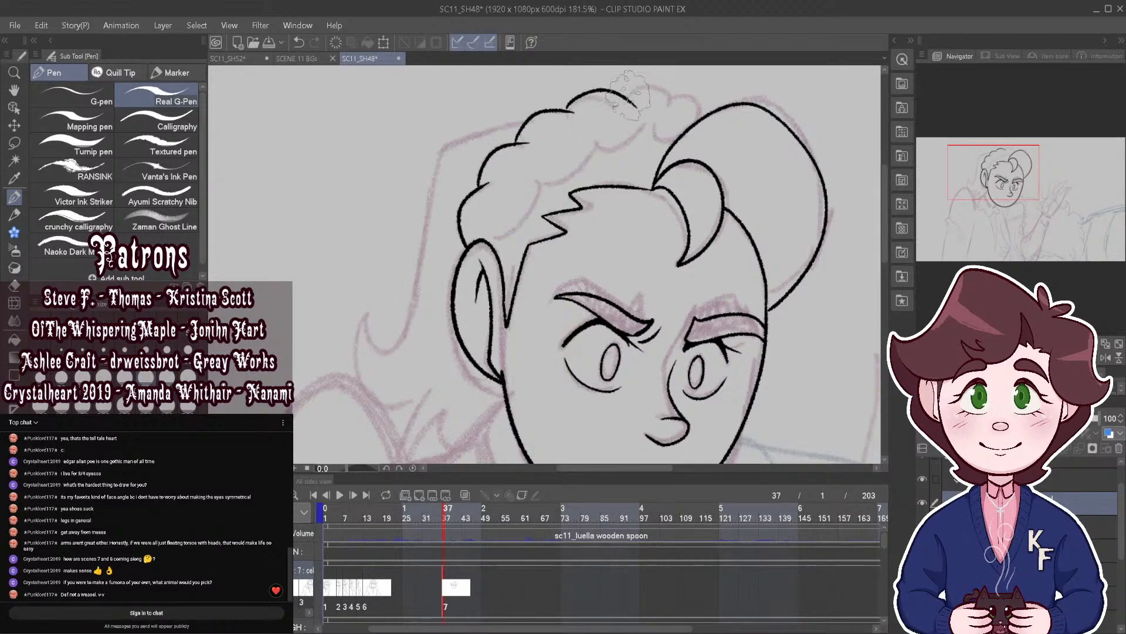
pyautogui.hotkey('ctrl', 'z')
pyautogui.moveTo(564, 109)
pyautogui.mouseDown()
pyautogui.moveTo(578, 91)
pyautogui.moveTo(626, 102)
pyautogui.moveTo(616, 97)
pyautogui.moveTo(628, 88)
pyautogui.moveTo(682, 103)
pyautogui.mouseUp()
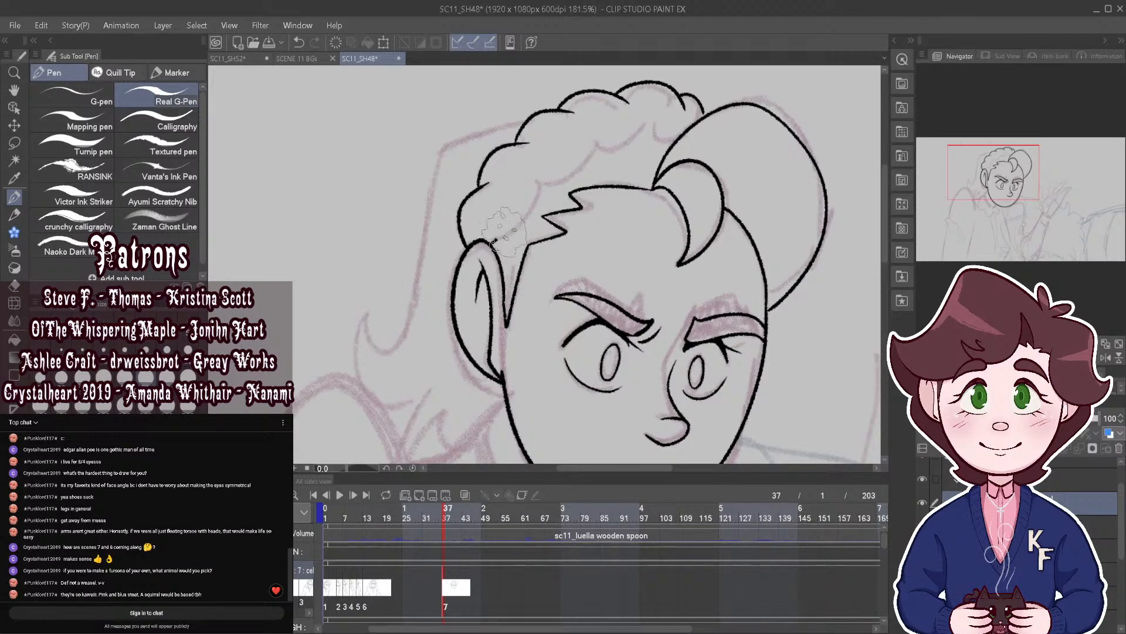
pyautogui.moveTo(545, 174)
pyautogui.mouseDown()
pyautogui.moveTo(555, 146)
pyautogui.moveTo(550, 167)
pyautogui.moveTo(621, 88)
pyautogui.moveTo(595, 132)
pyautogui.moveTo(623, 141)
pyautogui.moveTo(648, 133)
pyautogui.mouseUp()
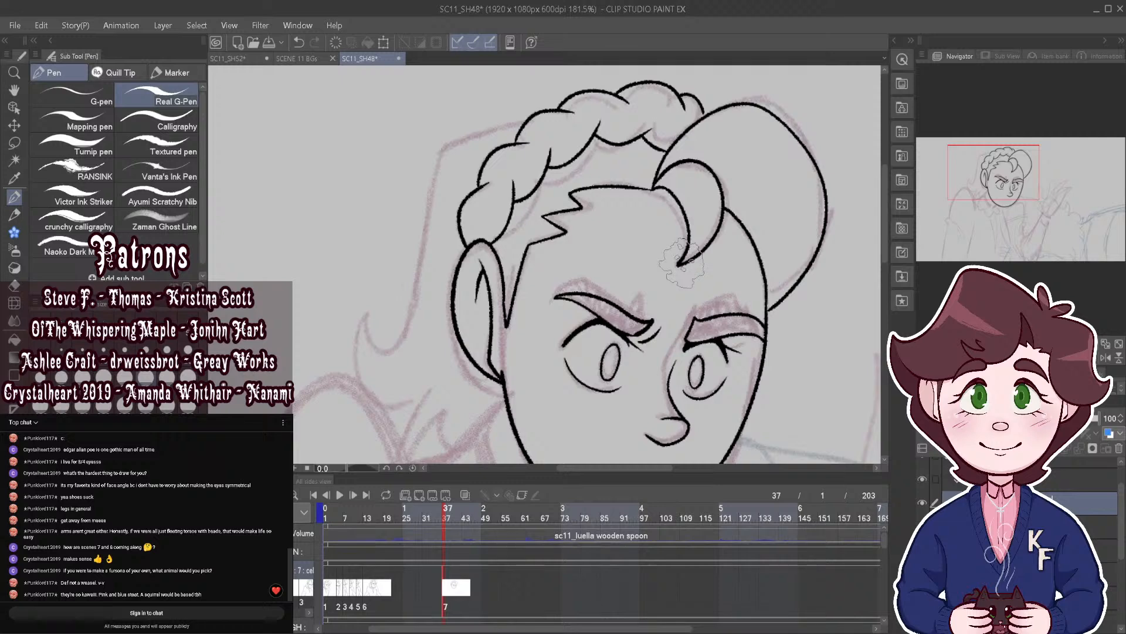
# Step: Ink the back hair from the braid down to its flipped-out end, adding the lower curls behind the ear
pyautogui.scroll(-3, 681, 264)
pyautogui.scroll(4, 648, 132)
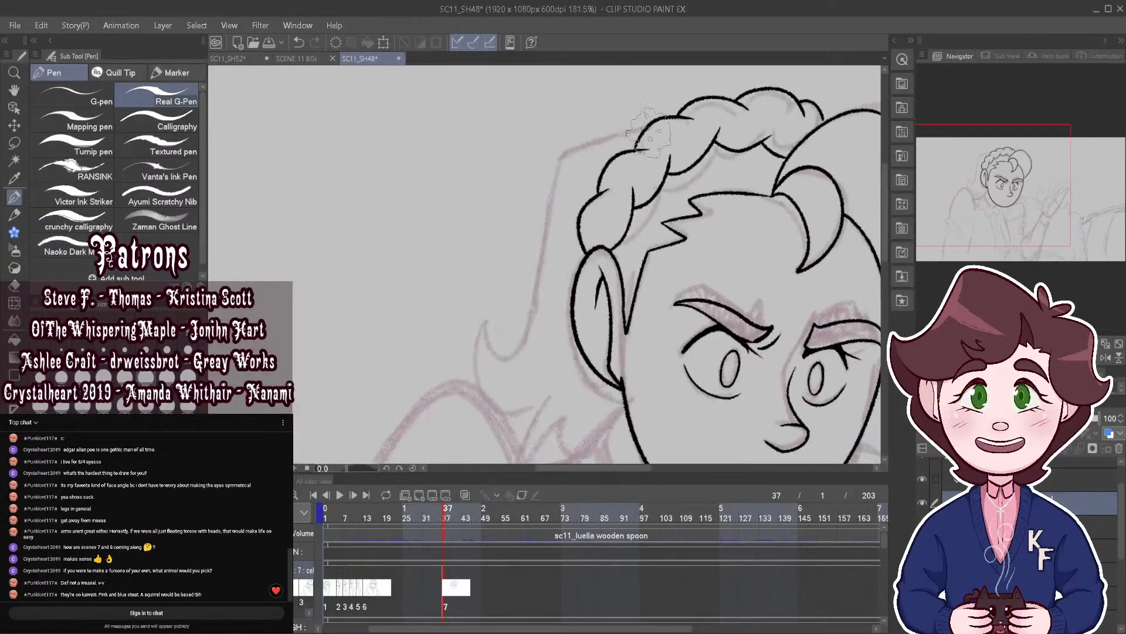
pyautogui.moveTo(645, 126)
pyautogui.mouseDown()
pyautogui.moveTo(560, 158)
pyautogui.moveTo(535, 311)
pyautogui.moveTo(509, 346)
pyautogui.moveTo(493, 326)
pyautogui.moveTo(490, 376)
pyautogui.mouseUp()
pyautogui.scroll(-3, 516, 411)
pyautogui.scroll(2, 584, 351)
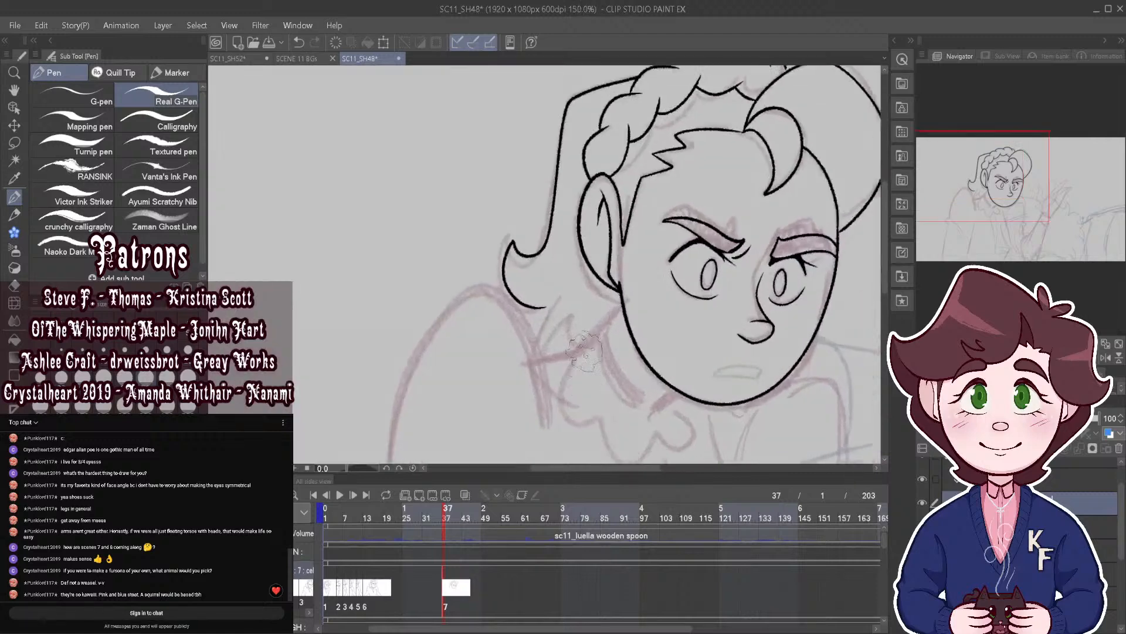
pyautogui.scroll(-2, 479, 234)
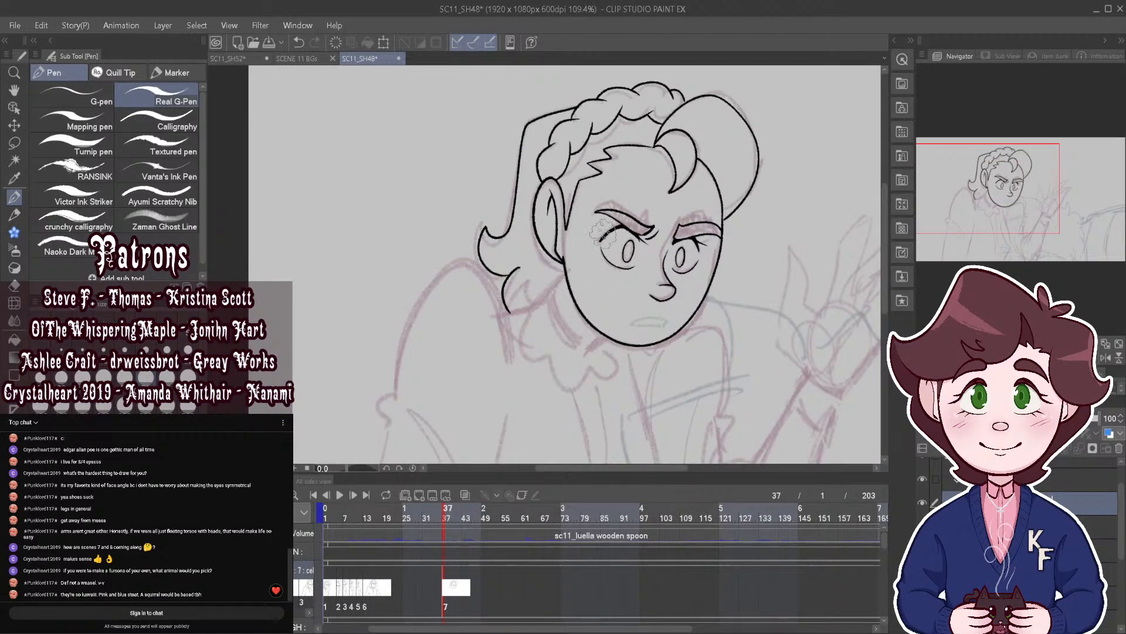
# Step: Compare the inked head on frame 37 with the finished drawing on frames 34 to 36
pyautogui.scroll(-2, 601, 234)
pyautogui.click(438, 516)
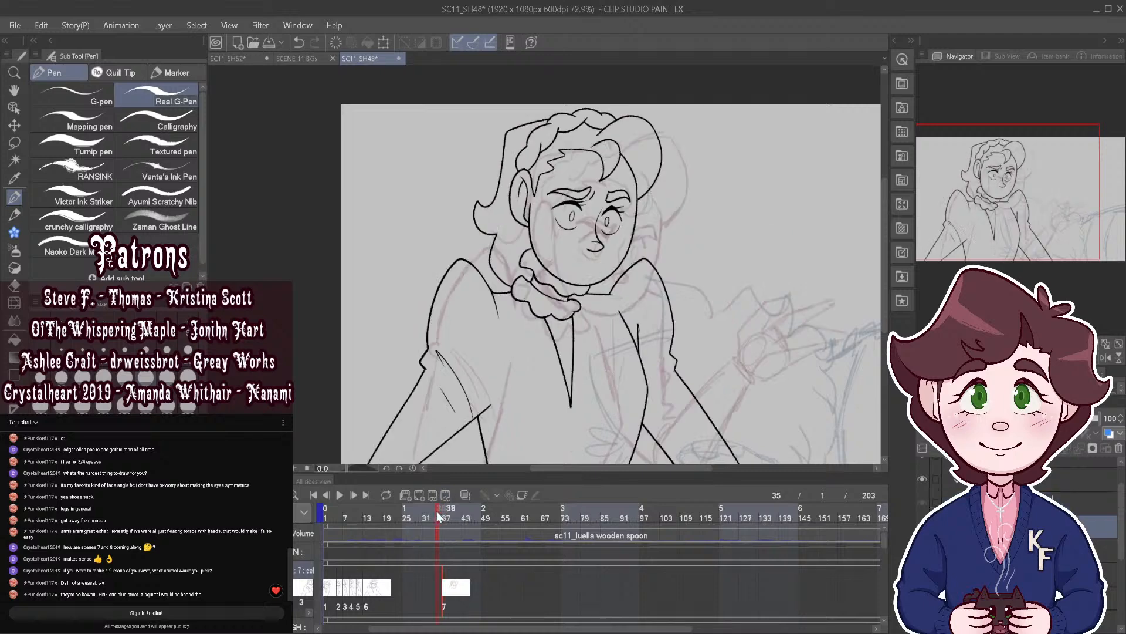
pyautogui.moveTo(437, 512)
pyautogui.mouseDown()
pyautogui.moveTo(447, 514)
pyautogui.moveTo(410, 514)
pyautogui.moveTo(447, 516)
pyautogui.moveTo(438, 519)
pyautogui.mouseUp()
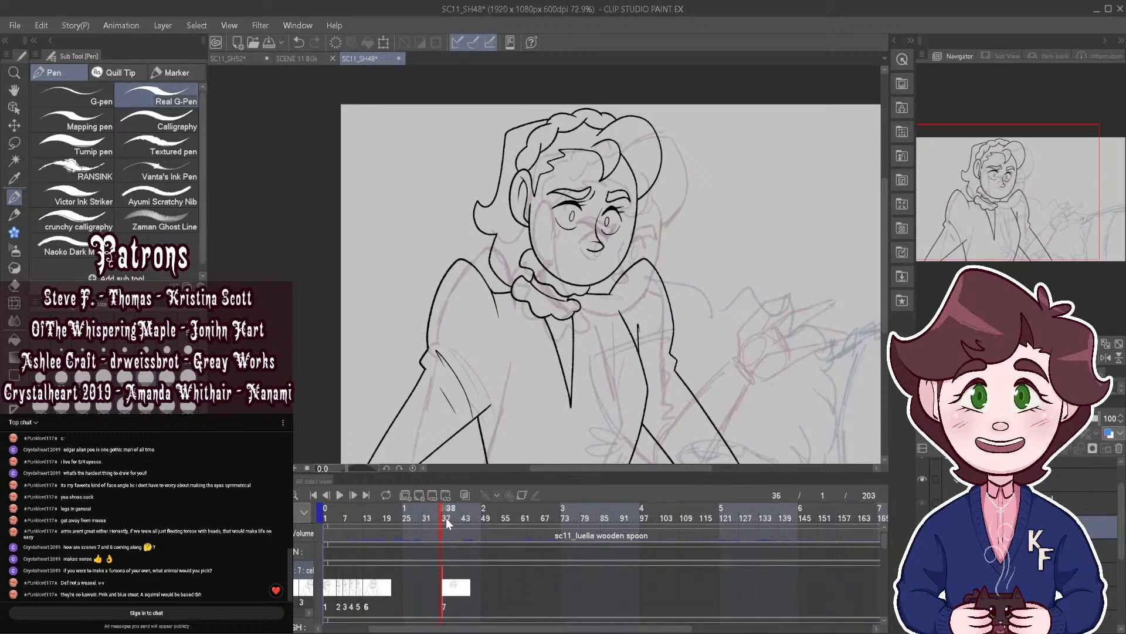
pyautogui.click(444, 514)
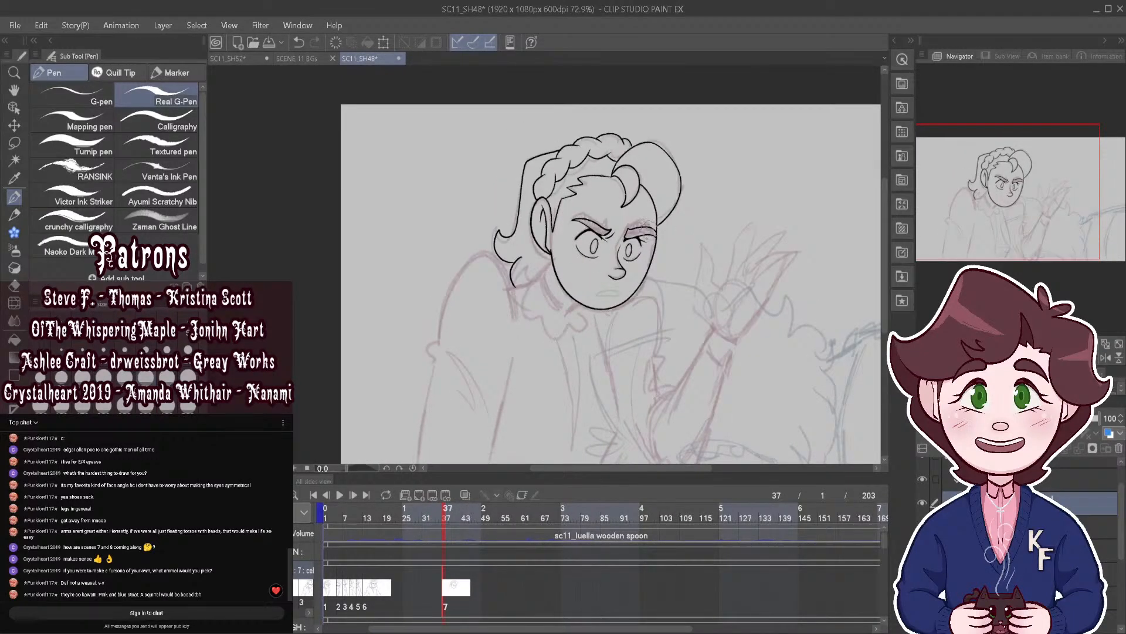
pyautogui.scroll(3, 600, 323)
pyautogui.click(435, 516)
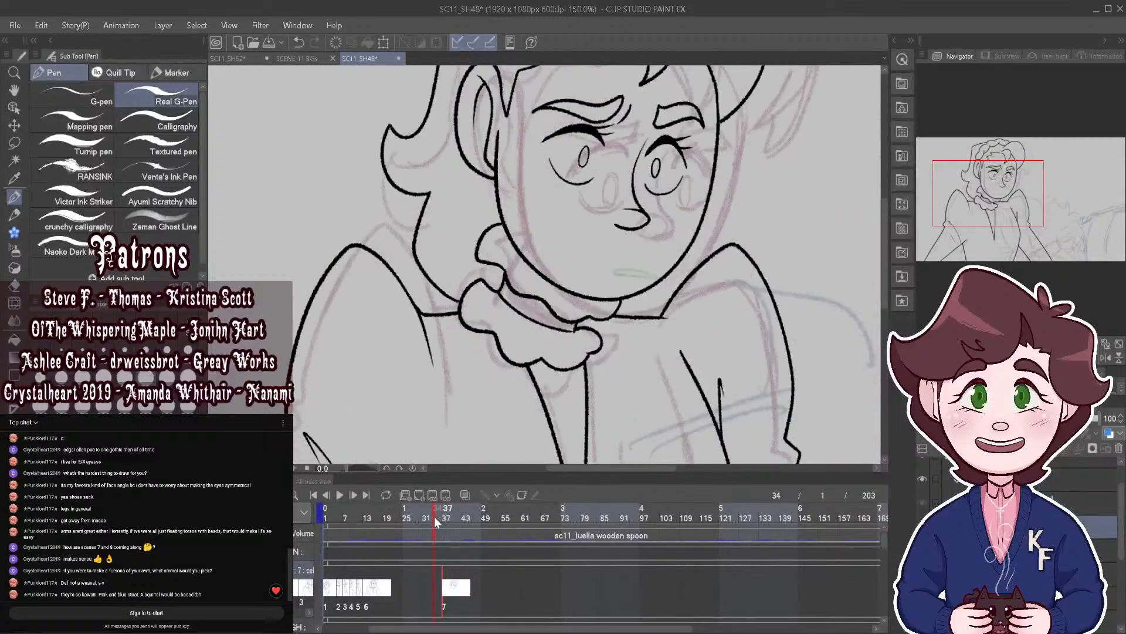
pyautogui.moveTo(434, 517); pyautogui.dragTo(442, 515)
pyautogui.click(354, 494)
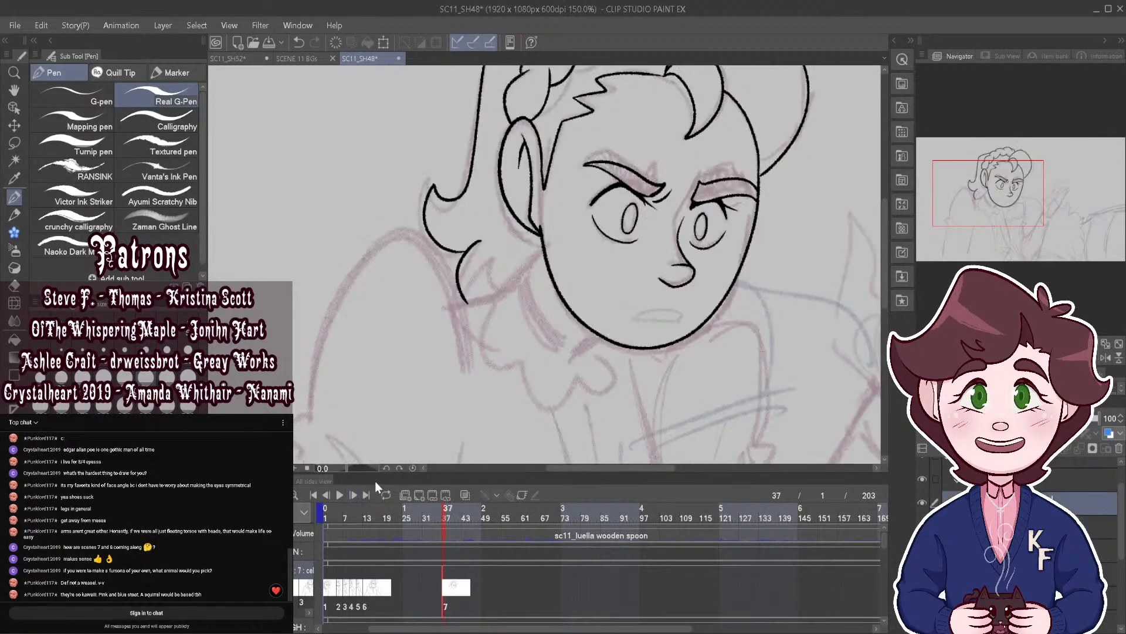
# Step: Ink the ruffled collar under the jaw, with its inner frill, neckband line and wavy outer frill
pyautogui.scroll(1, 534, 234)
pyautogui.moveTo(528, 226)
pyautogui.mouseDown()
pyautogui.moveTo(498, 256)
pyautogui.moveTo(518, 277)
pyautogui.moveTo(518, 324)
pyautogui.moveTo(584, 381)
pyautogui.moveTo(628, 393)
pyautogui.moveTo(645, 377)
pyautogui.mouseUp()
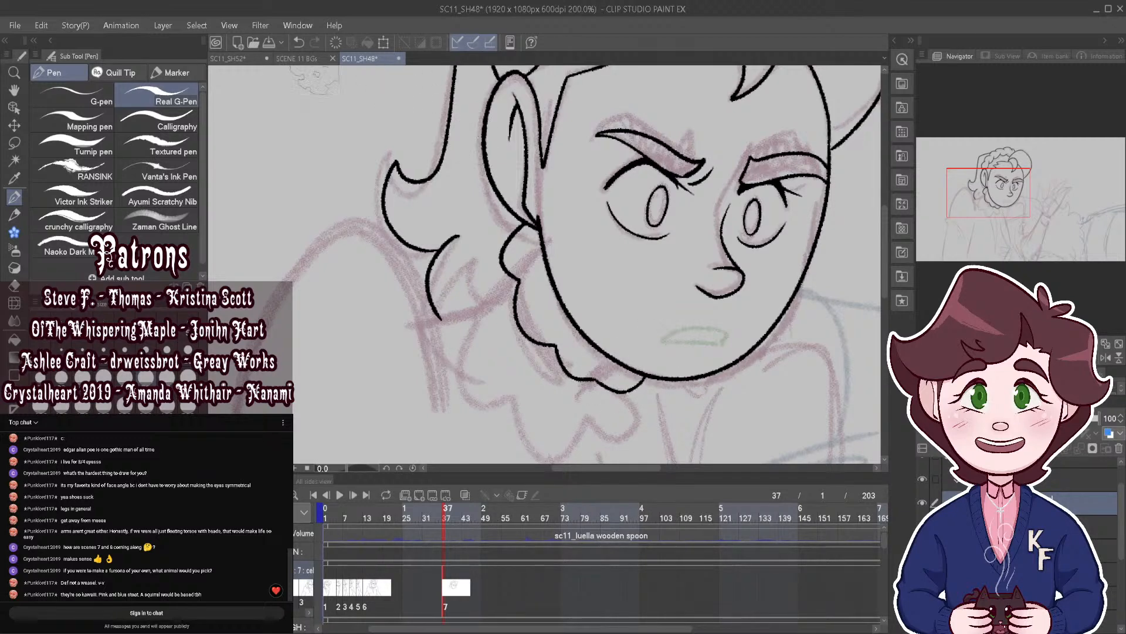
pyautogui.moveTo(443, 519); pyautogui.dragTo(446, 517)
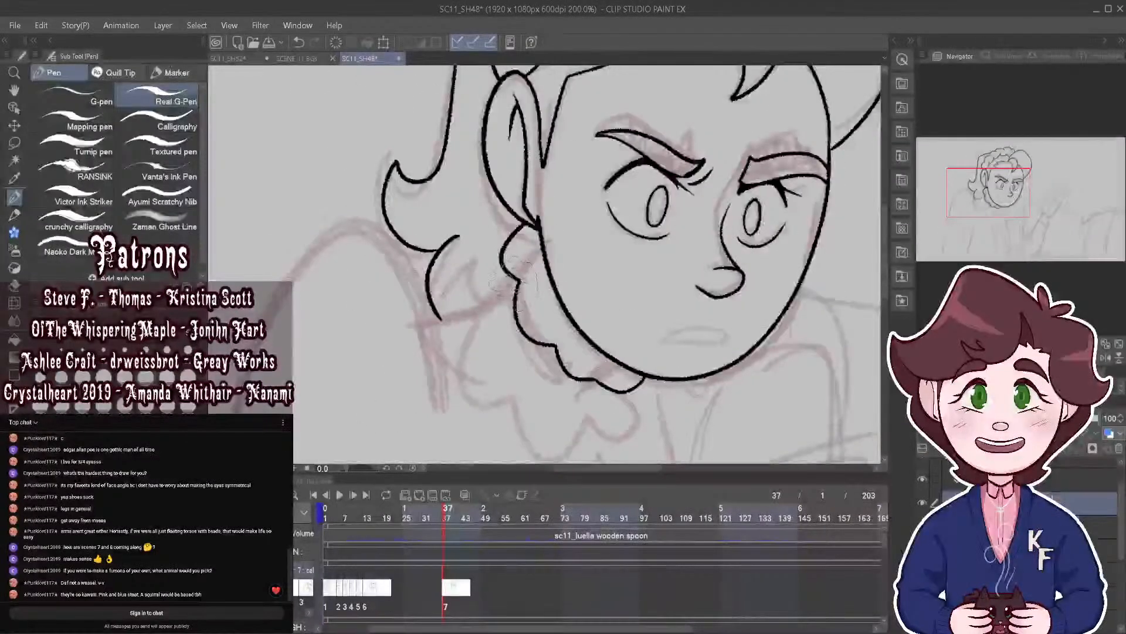
pyautogui.moveTo(499, 290)
pyautogui.mouseDown()
pyautogui.moveTo(502, 327)
pyautogui.moveTo(595, 376)
pyautogui.mouseUp()
pyautogui.moveTo(504, 284)
pyautogui.mouseDown()
pyautogui.moveTo(476, 267)
pyautogui.moveTo(458, 298)
pyautogui.moveTo(467, 385)
pyautogui.mouseUp()
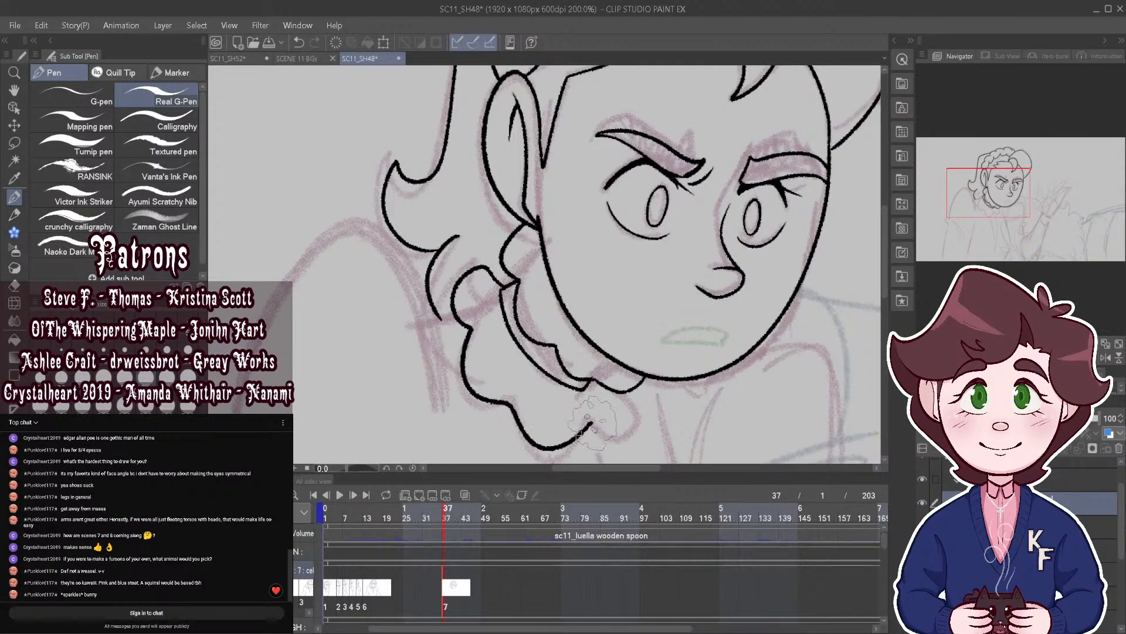
# Step: Ink the near shoulder from the armhole seam over its peak and down to the small bulge on the outer sleeve
pyautogui.scroll(-2, 598, 141)
pyautogui.scroll(-1, 599, 141)
pyautogui.moveTo(437, 513); pyautogui.dragTo(445, 517)
pyautogui.scroll(1, 502, 205)
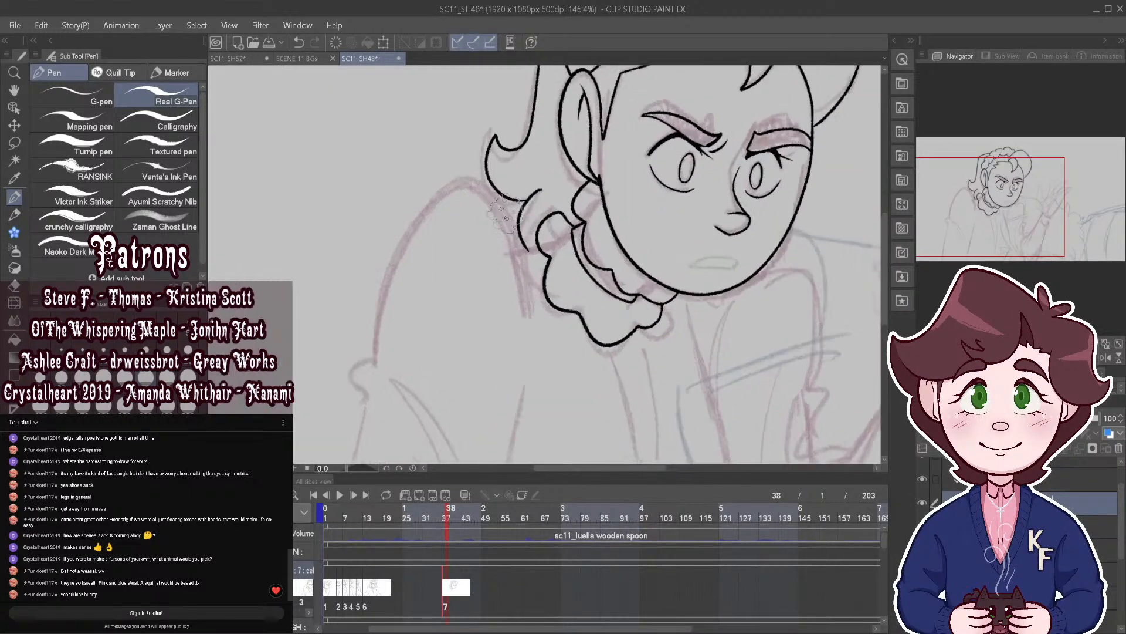
pyautogui.moveTo(530, 308)
pyautogui.mouseDown()
pyautogui.moveTo(516, 243)
pyautogui.moveTo(472, 182)
pyautogui.moveTo(459, 181)
pyautogui.moveTo(398, 265)
pyautogui.moveTo(370, 368)
pyautogui.mouseUp()
pyautogui.scroll(-3, 478, 355)
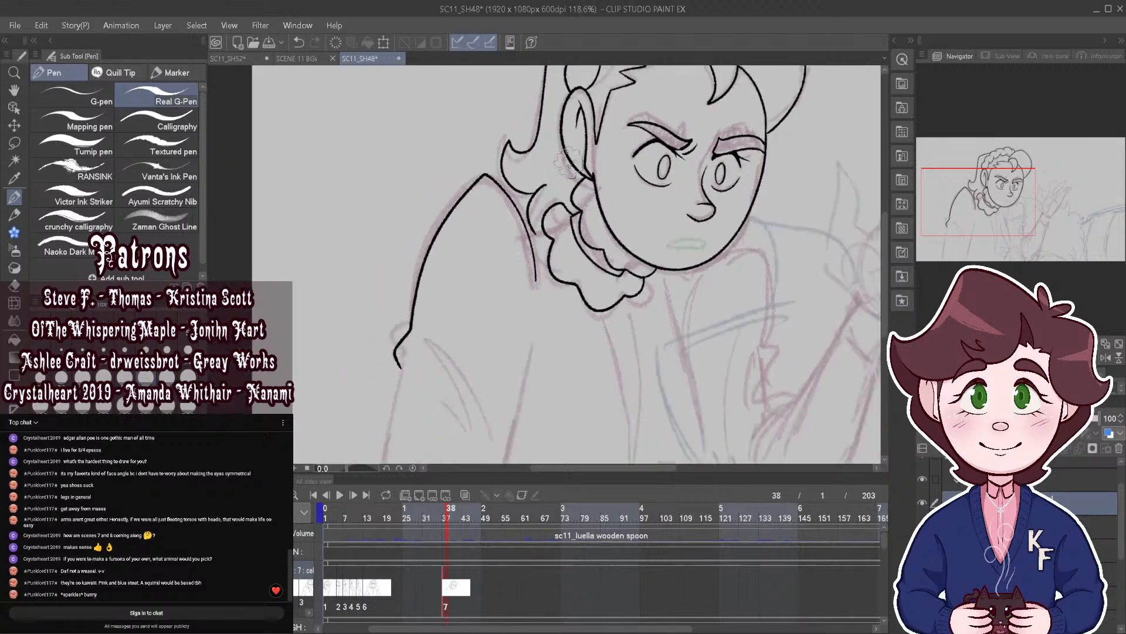
# Step: Ink the near sleeve's outer and inner edges down to the canvas edge, plus the fold lines at the elbow
pyautogui.scroll(2, 479, 355)
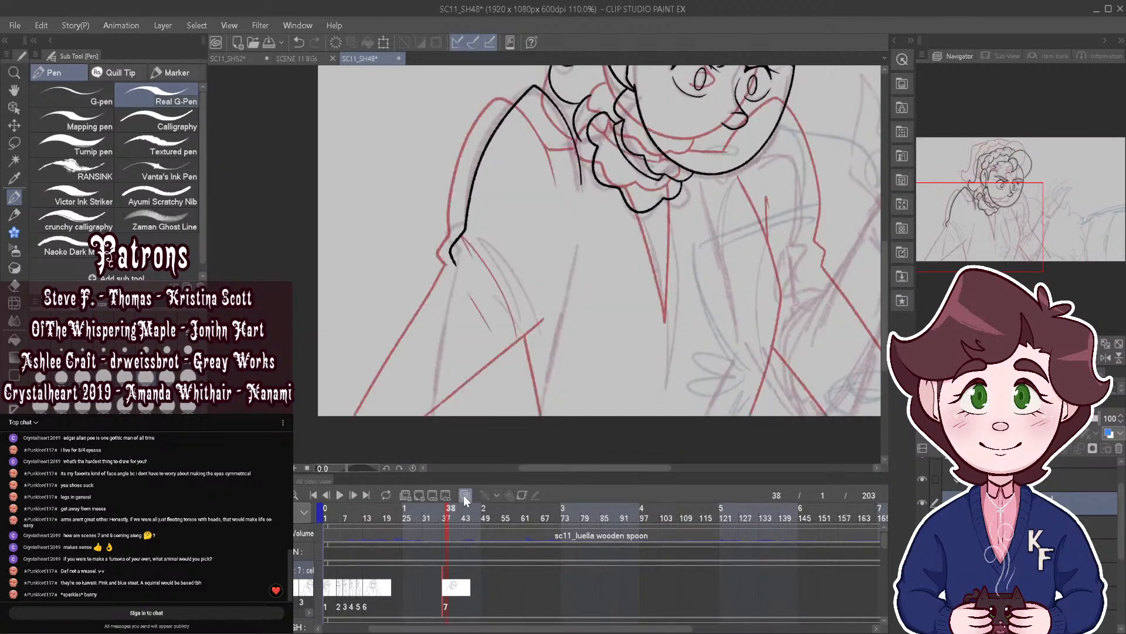
pyautogui.moveTo(451, 249); pyautogui.dragTo(432, 436)
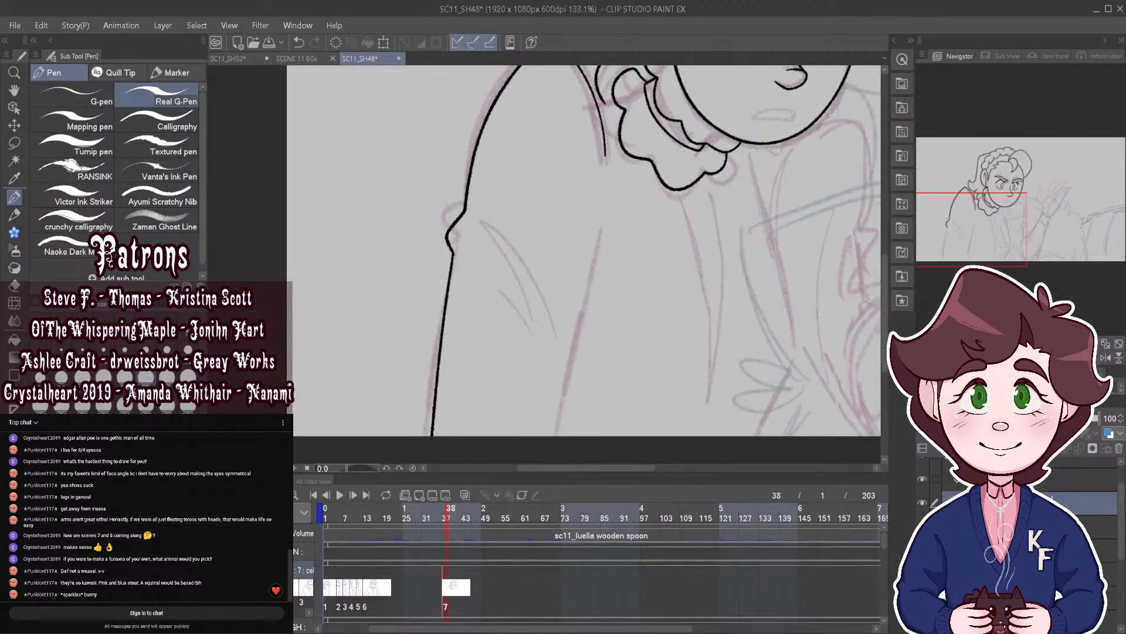
pyautogui.moveTo(562, 410); pyautogui.dragTo(598, 188)
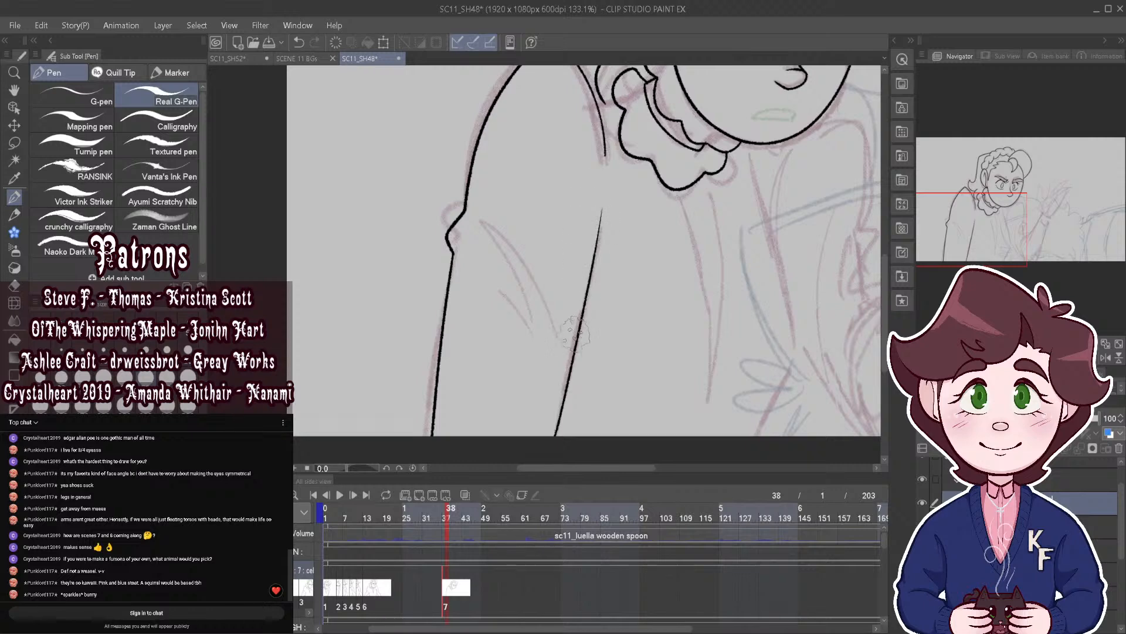
pyautogui.moveTo(574, 340)
pyautogui.mouseDown()
pyautogui.moveTo(524, 251)
pyautogui.moveTo(506, 248)
pyautogui.moveTo(502, 298)
pyautogui.mouseUp()
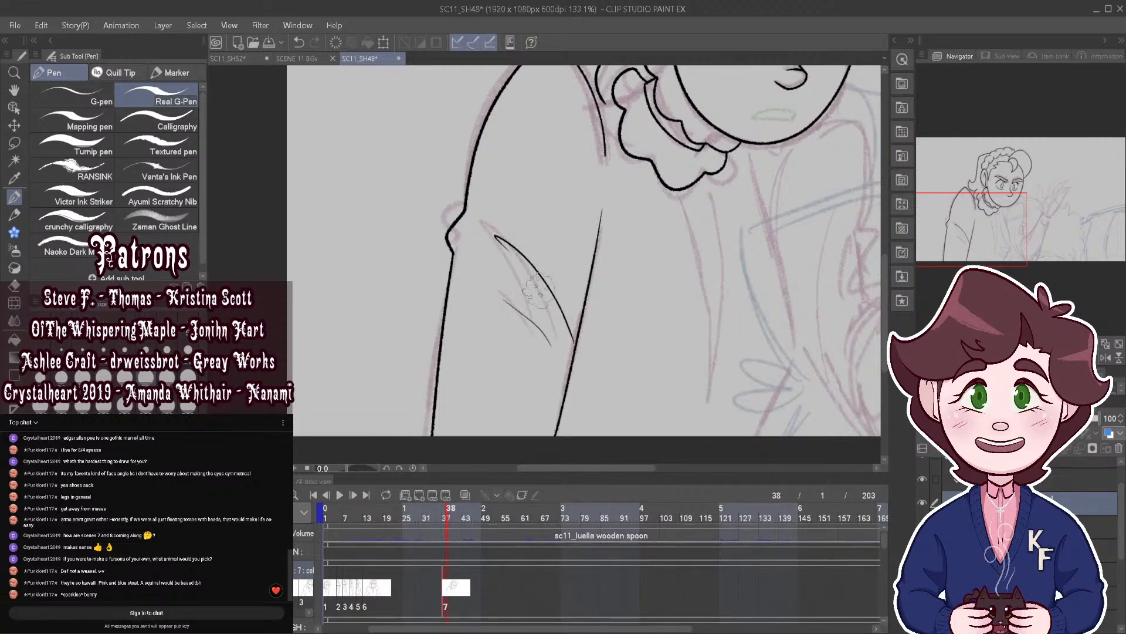
# Step: Ink the short line joining the near shoulder's seam to the ruffled collar
pyautogui.scroll(-3, 578, 332)
pyautogui.scroll(1, 793, 159)
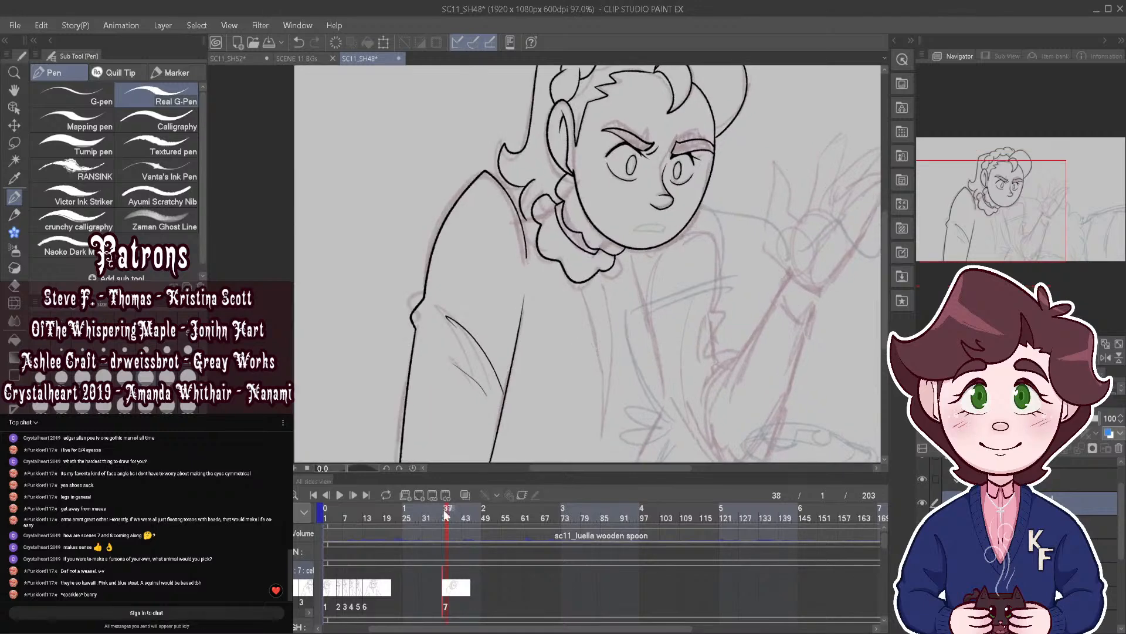
pyautogui.moveTo(440, 516); pyautogui.dragTo(451, 509)
pyautogui.scroll(7, 547, 212)
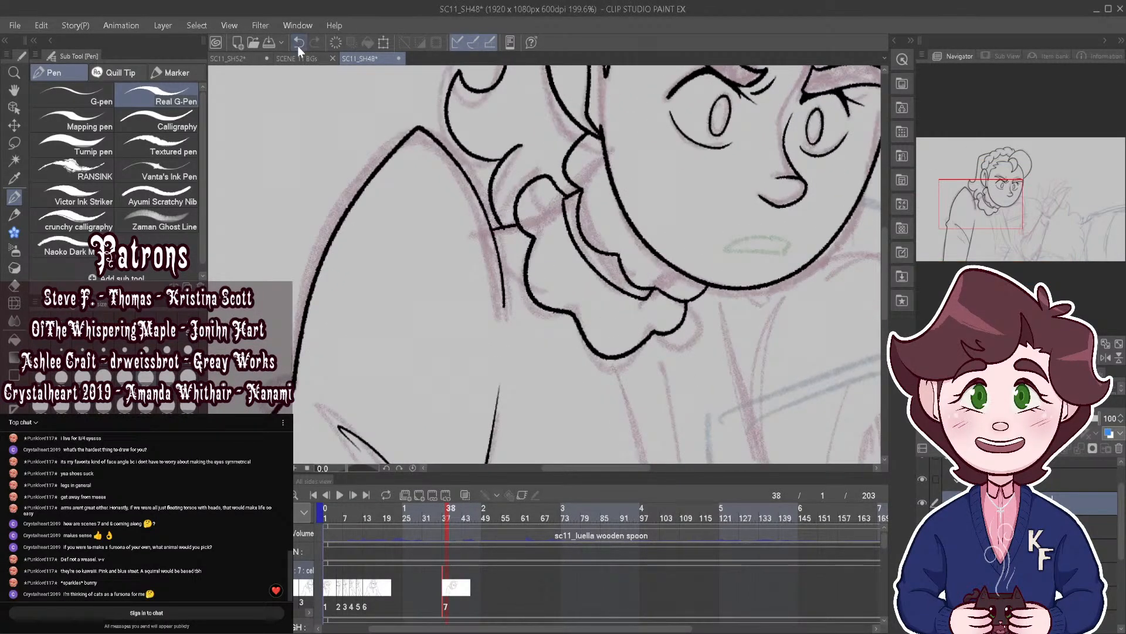
pyautogui.scroll(1, 506, 234)
pyautogui.scroll(-6, 505, 235)
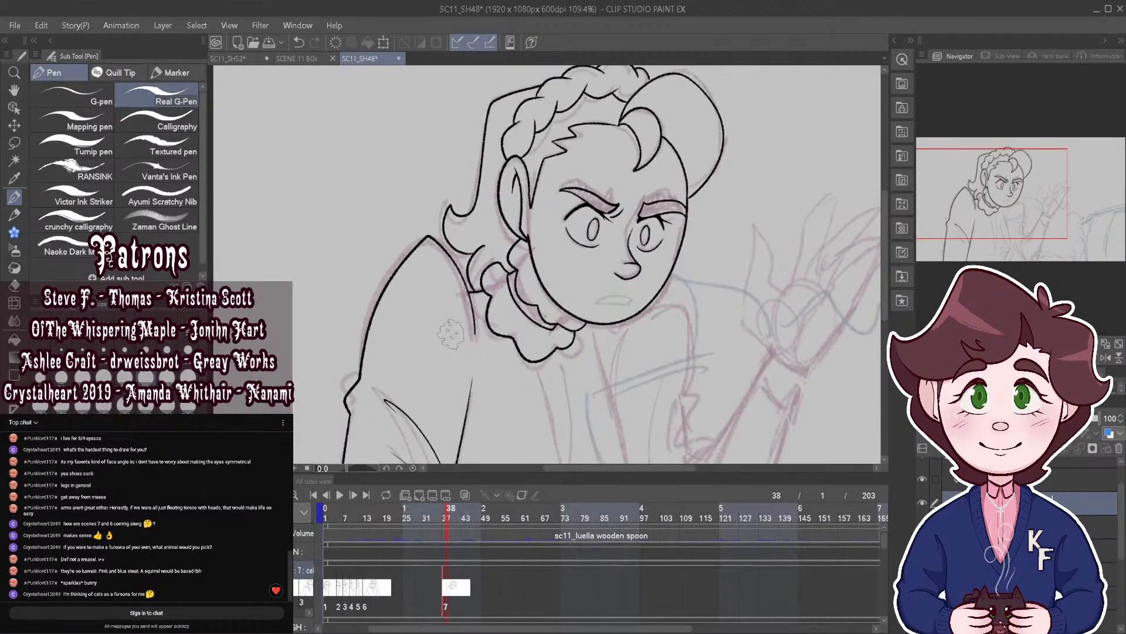
# Step: Ink the far shoulder from below the jaw, around and down to the notched edge of the far sleeve
pyautogui.scroll(-4, 698, 188)
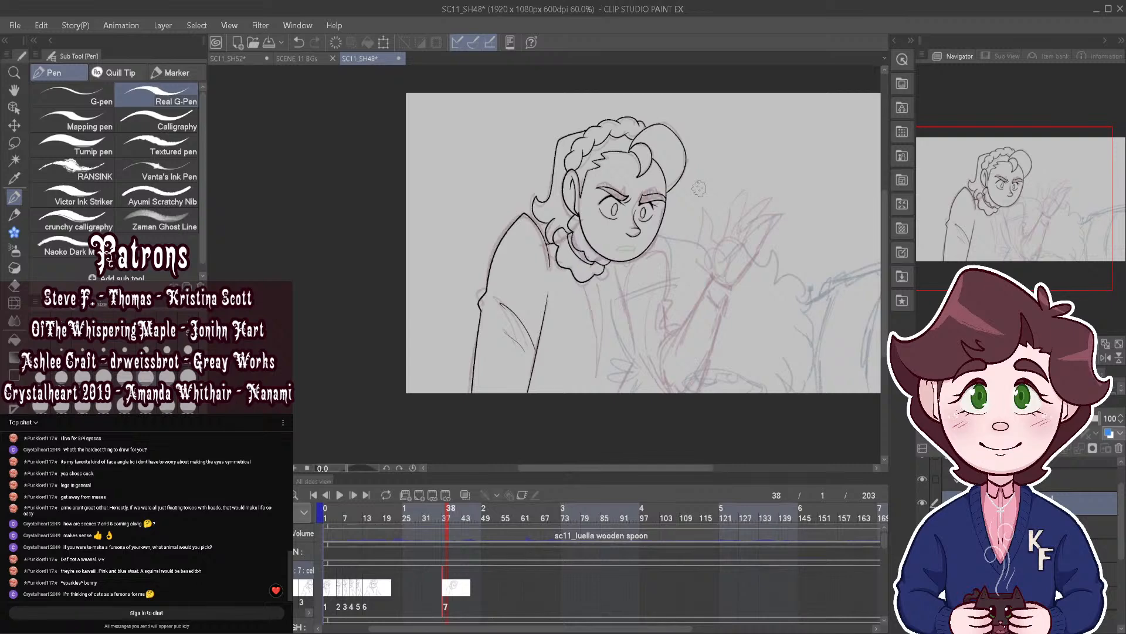
pyautogui.moveTo(447, 519)
pyautogui.mouseDown()
pyautogui.moveTo(437, 520)
pyautogui.moveTo(453, 508)
pyautogui.mouseUp()
pyautogui.scroll(4, 657, 270)
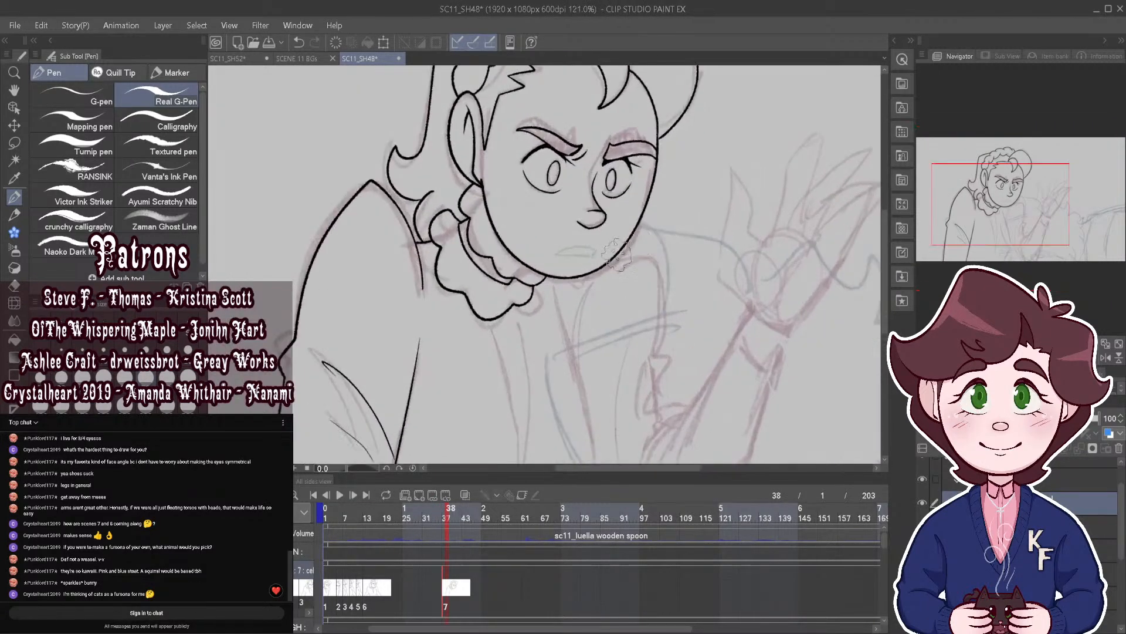
pyautogui.scroll(-2, 657, 376)
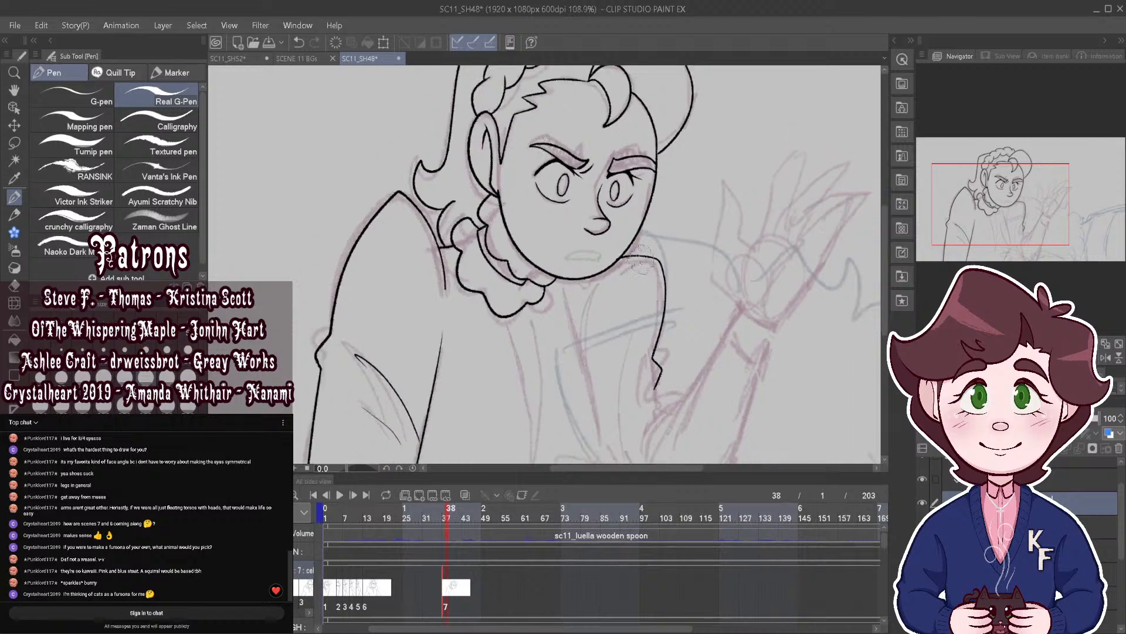
pyautogui.moveTo(584, 434)
pyautogui.mouseDown()
pyautogui.moveTo(611, 359)
pyautogui.moveTo(578, 246)
pyautogui.mouseUp()
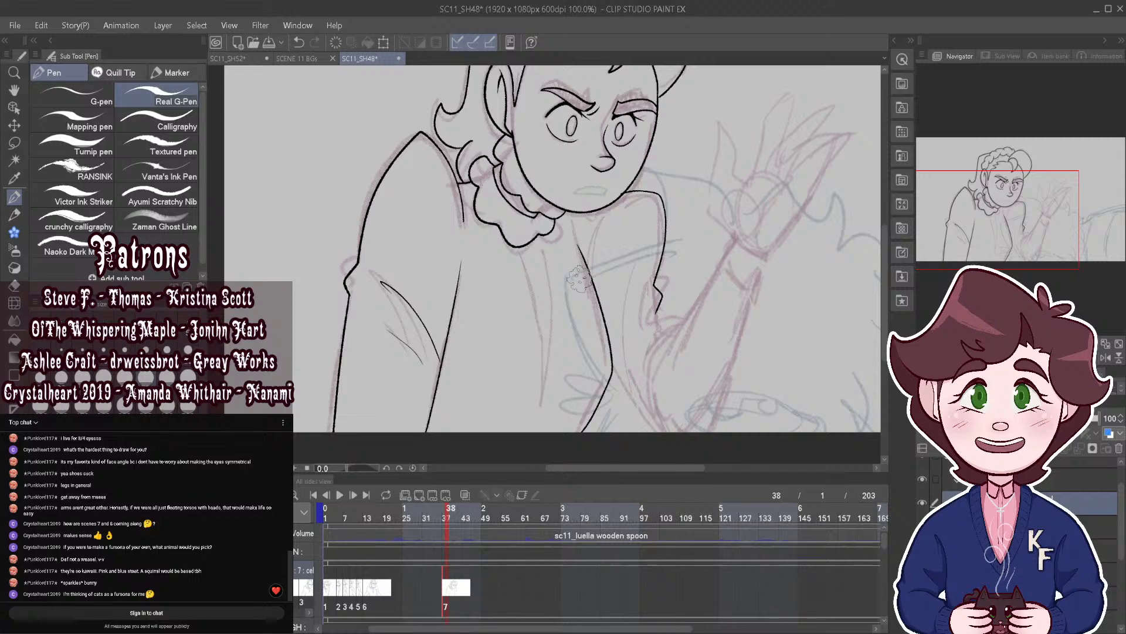
pyautogui.click(302, 43)
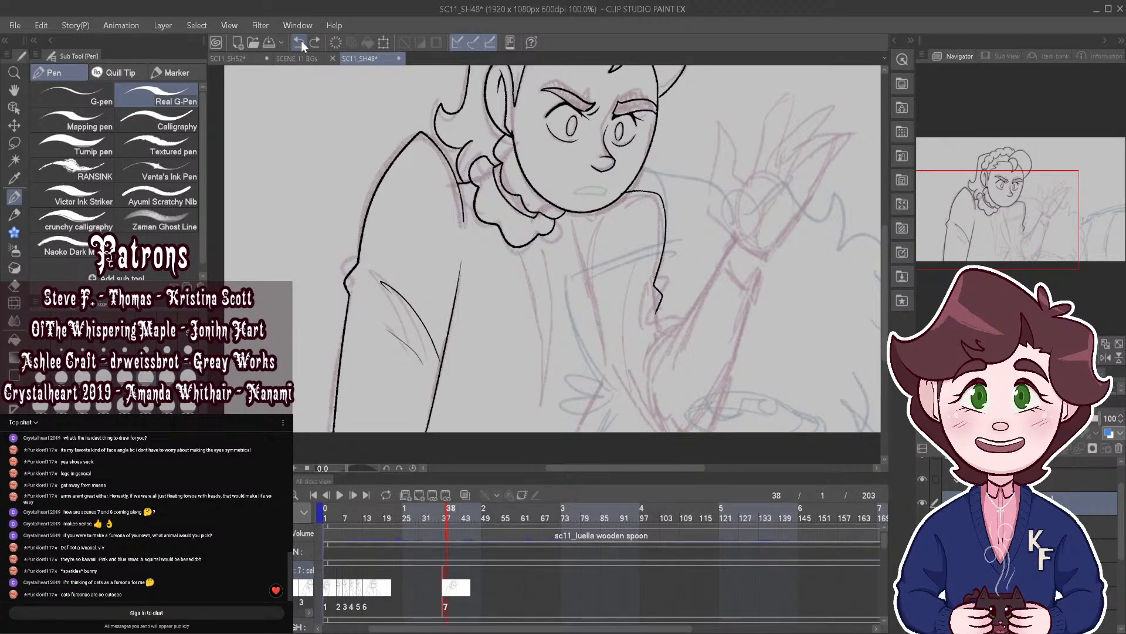
pyautogui.moveTo(578, 437)
pyautogui.mouseDown()
pyautogui.moveTo(610, 355)
pyautogui.moveTo(606, 243)
pyautogui.mouseUp()
pyautogui.click(299, 42)
# Step: Ink the torso's far side line from the chest to the canvas edge plus the short fold beside it, using the onion skin as reference
pyautogui.click(465, 495)
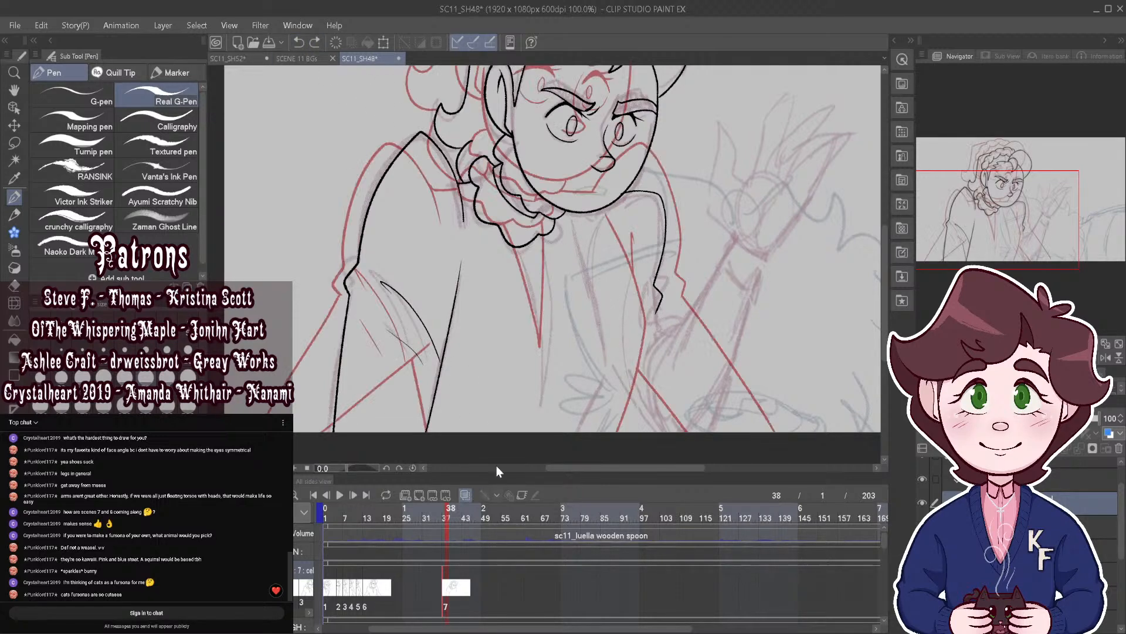
pyautogui.moveTo(587, 431)
pyautogui.mouseDown()
pyautogui.moveTo(625, 354)
pyautogui.moveTo(597, 237)
pyautogui.mouseUp()
pyautogui.moveTo(620, 307); pyautogui.dragTo(623, 265)
pyautogui.click(465, 494)
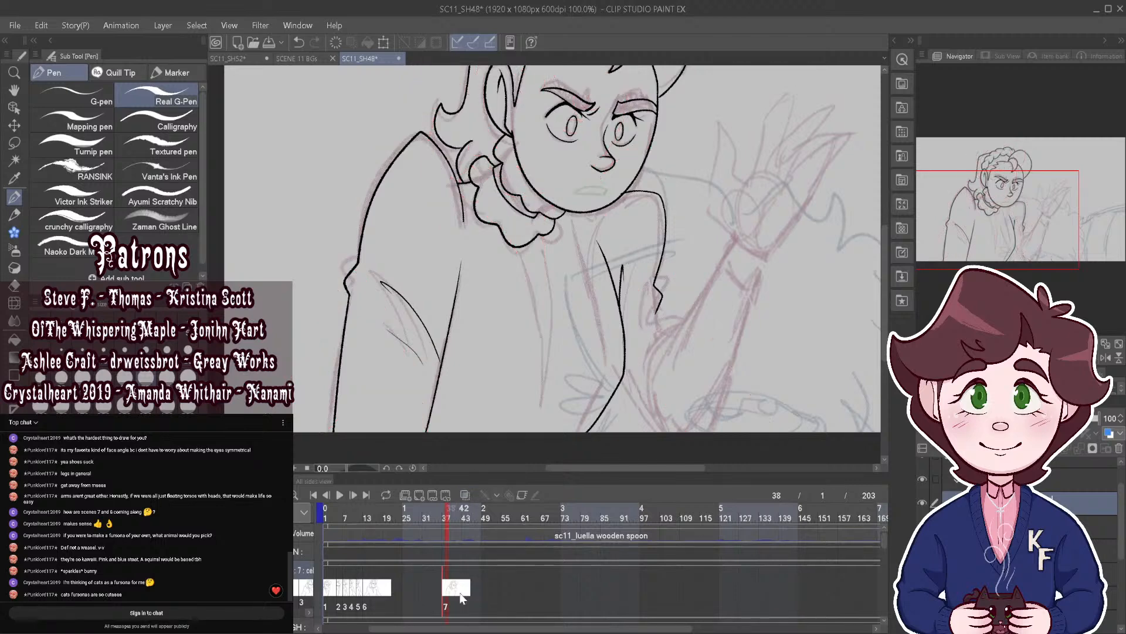
pyautogui.moveTo(446, 519)
pyautogui.mouseDown()
pyautogui.moveTo(435, 515)
pyautogui.moveTo(447, 522)
pyautogui.mouseUp()
# Step: Show the onion skin and ink the two lines running down from the ruffled collar to a point on the chest
pyautogui.click(465, 495)
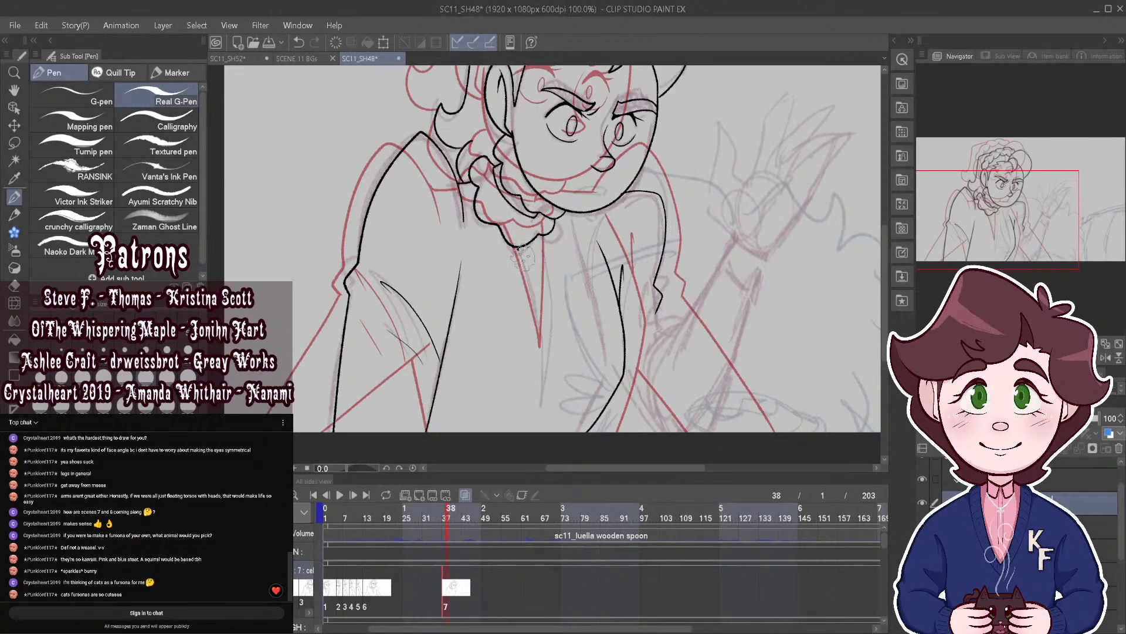
pyautogui.moveTo(527, 275); pyautogui.dragTo(543, 378)
pyautogui.moveTo(550, 337); pyautogui.dragTo(538, 226)
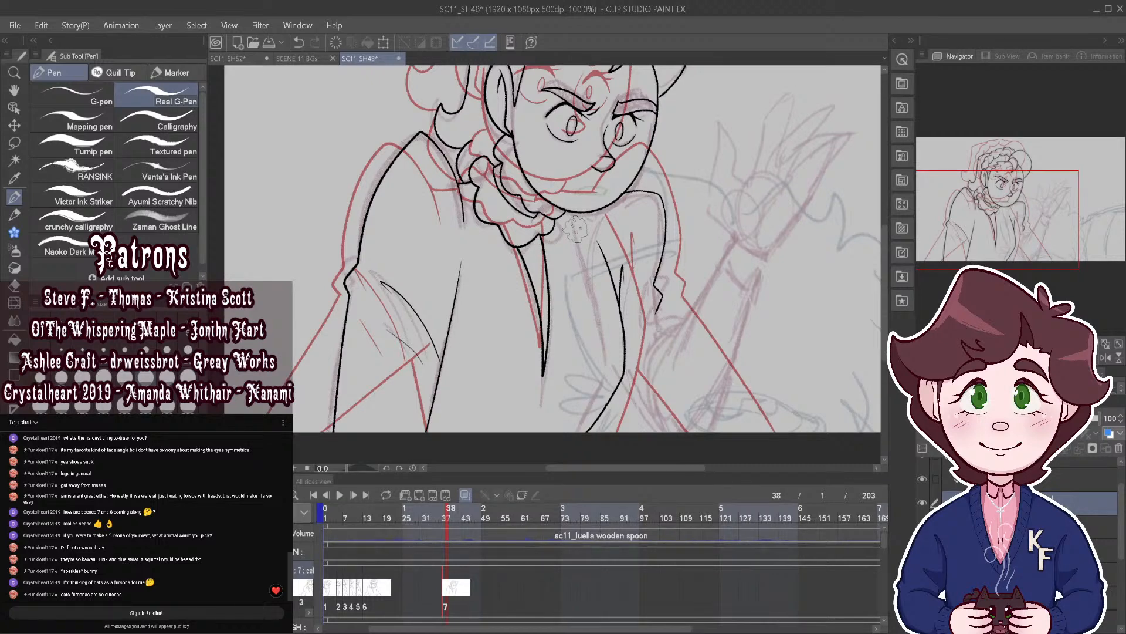
# Step: Ink the raised hand's thumb from the wrist around to the index finger's base, plus the short crease in the palm
pyautogui.scroll(-2, 586, 235)
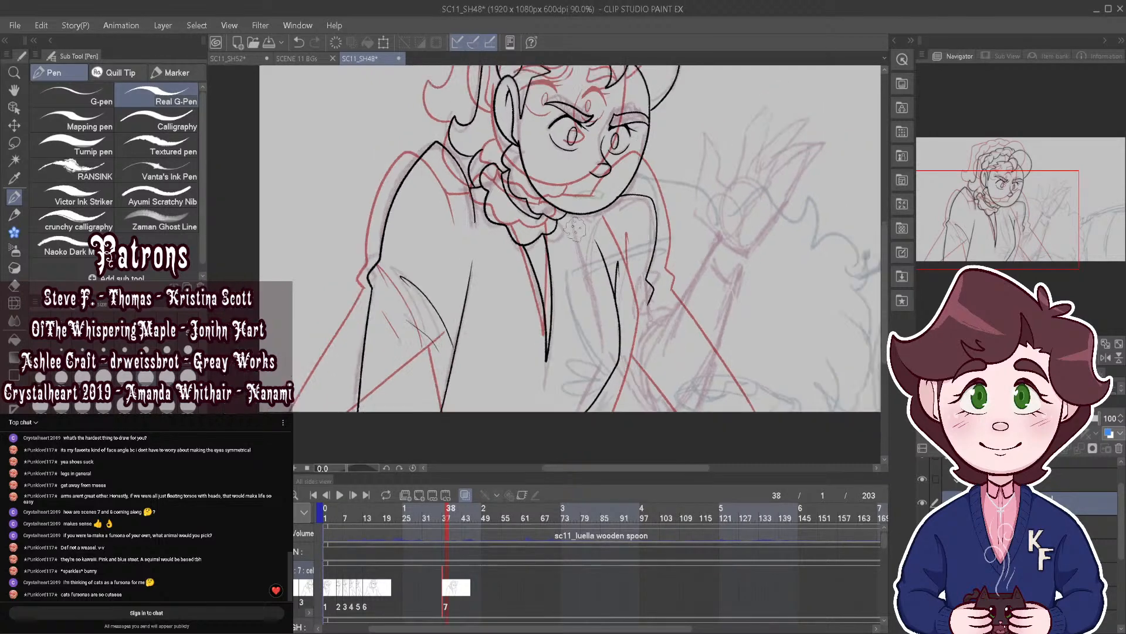
pyautogui.scroll(2, 693, 270)
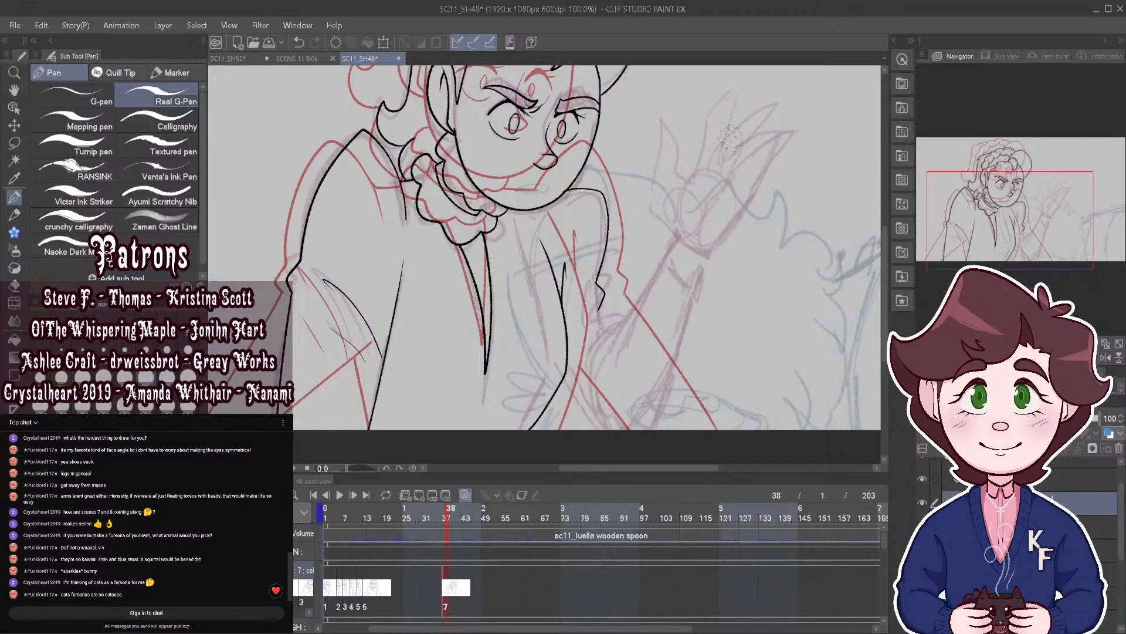
pyautogui.scroll(3, 716, 258)
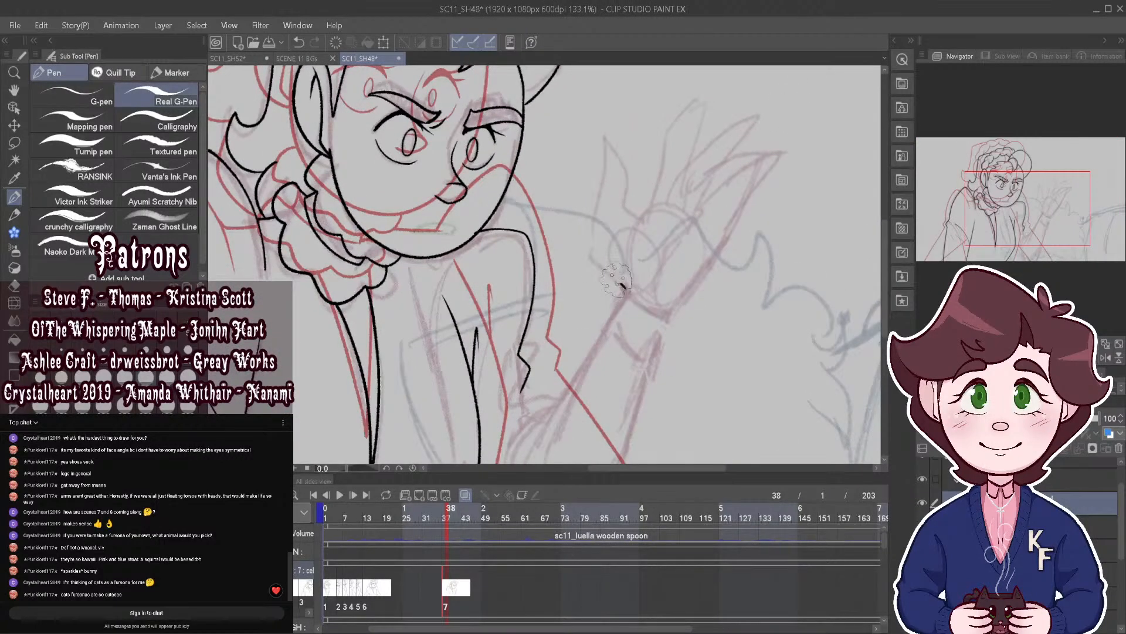
pyautogui.moveTo(626, 288)
pyautogui.mouseDown()
pyautogui.moveTo(596, 261)
pyautogui.moveTo(603, 153)
pyautogui.moveTo(617, 154)
pyautogui.moveTo(623, 212)
pyautogui.mouseUp()
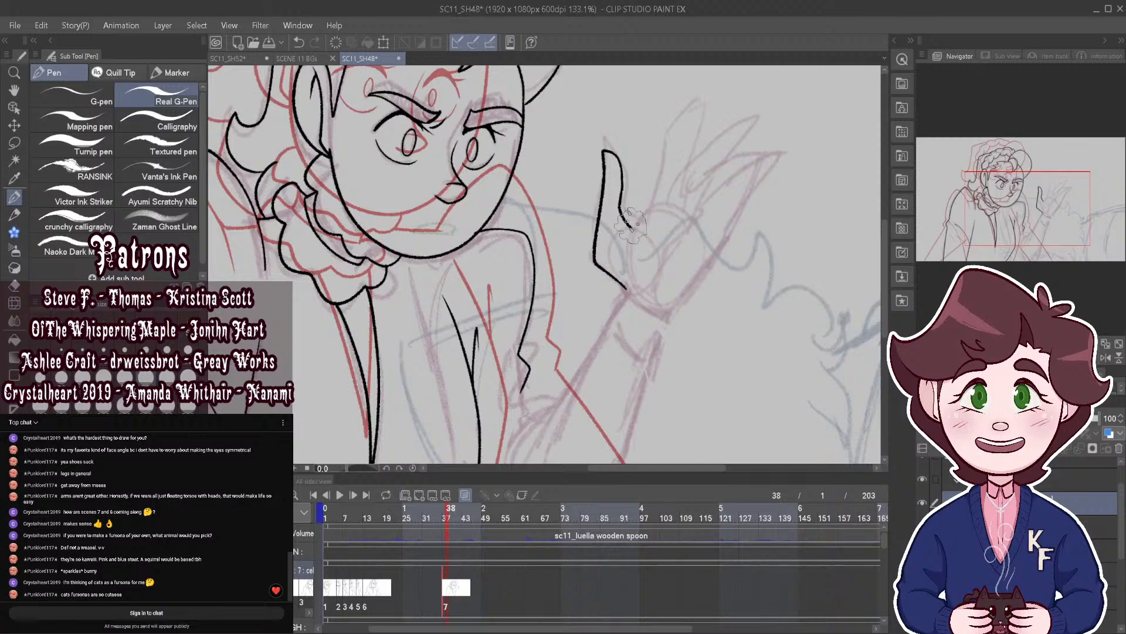
pyautogui.click(299, 40)
pyautogui.scroll(3, 552, 316)
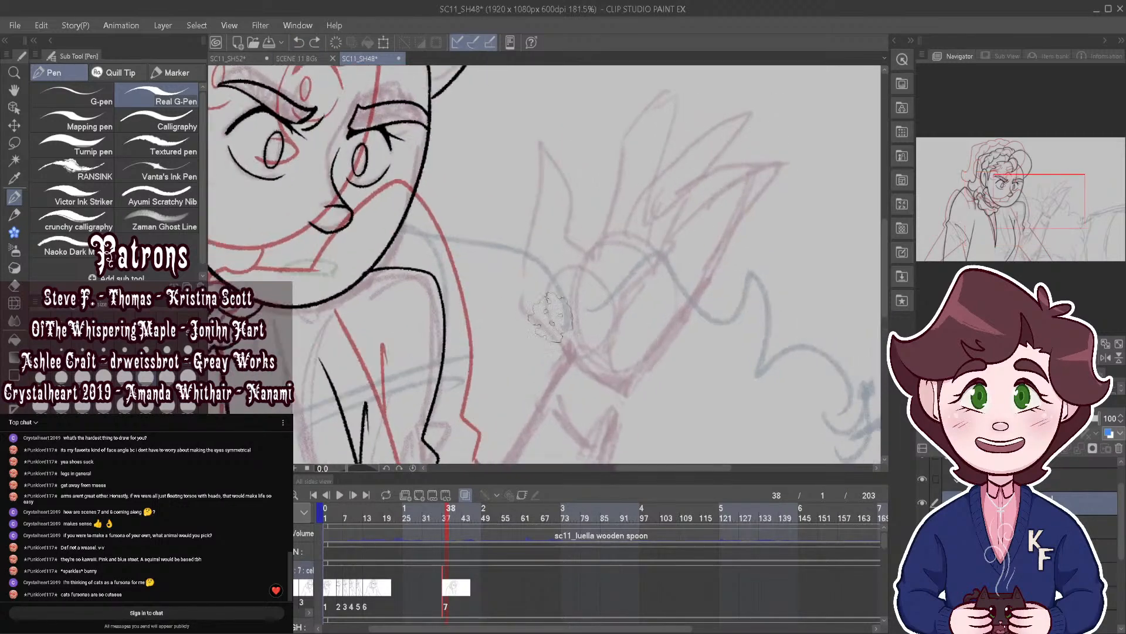
pyautogui.moveTo(571, 350)
pyautogui.mouseDown()
pyautogui.moveTo(530, 307)
pyautogui.moveTo(543, 170)
pyautogui.moveTo(563, 179)
pyautogui.moveTo(571, 237)
pyautogui.moveTo(616, 303)
pyautogui.mouseUp()
pyautogui.moveTo(579, 247); pyautogui.dragTo(608, 226)
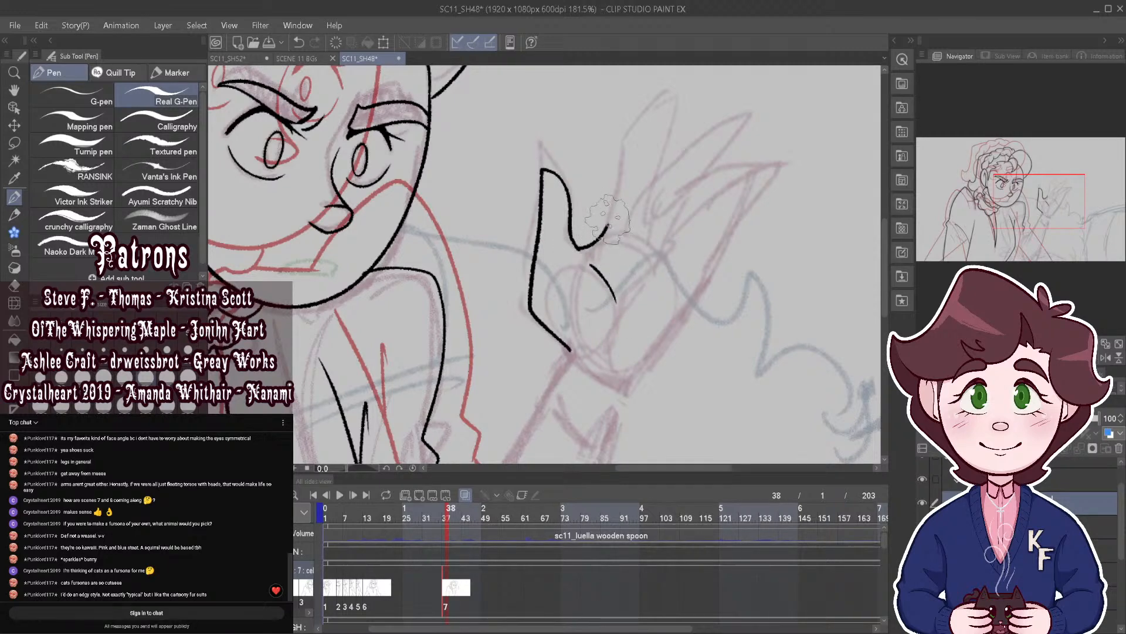
# Step: Ink the outer edge of the palm from the wrist, the little finger, and the ring finger's edge just above it
pyautogui.moveTo(632, 392)
pyautogui.mouseDown()
pyautogui.moveTo(699, 296)
pyautogui.moveTo(727, 212)
pyautogui.moveTo(762, 178)
pyautogui.mouseUp()
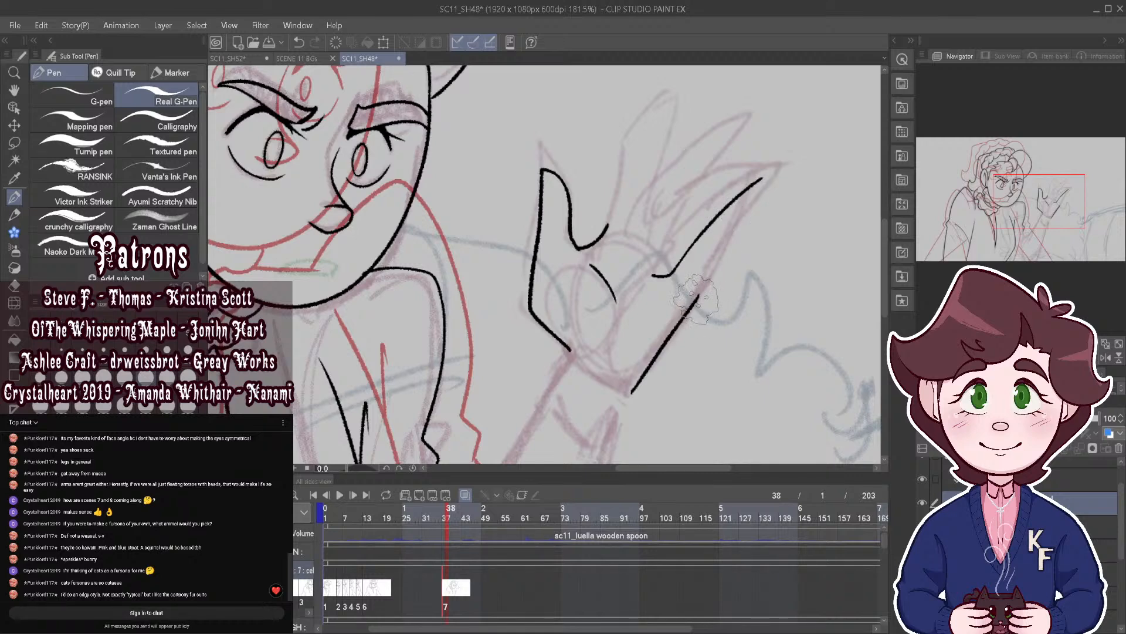
pyautogui.moveTo(696, 298); pyautogui.dragTo(766, 181)
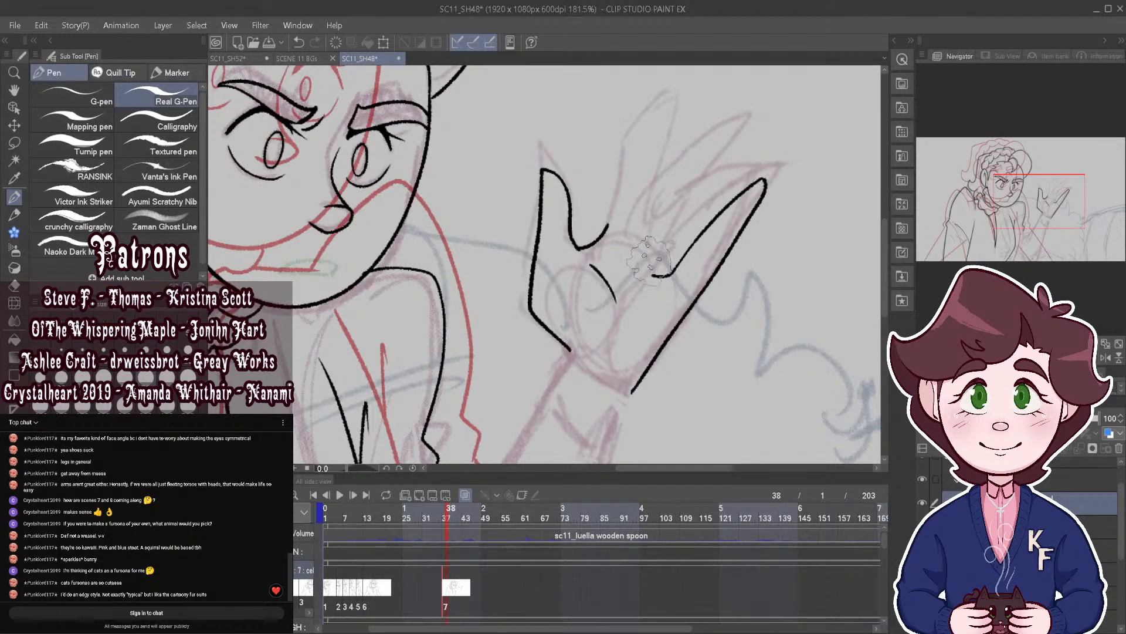
pyautogui.moveTo(641, 262); pyautogui.dragTo(778, 163)
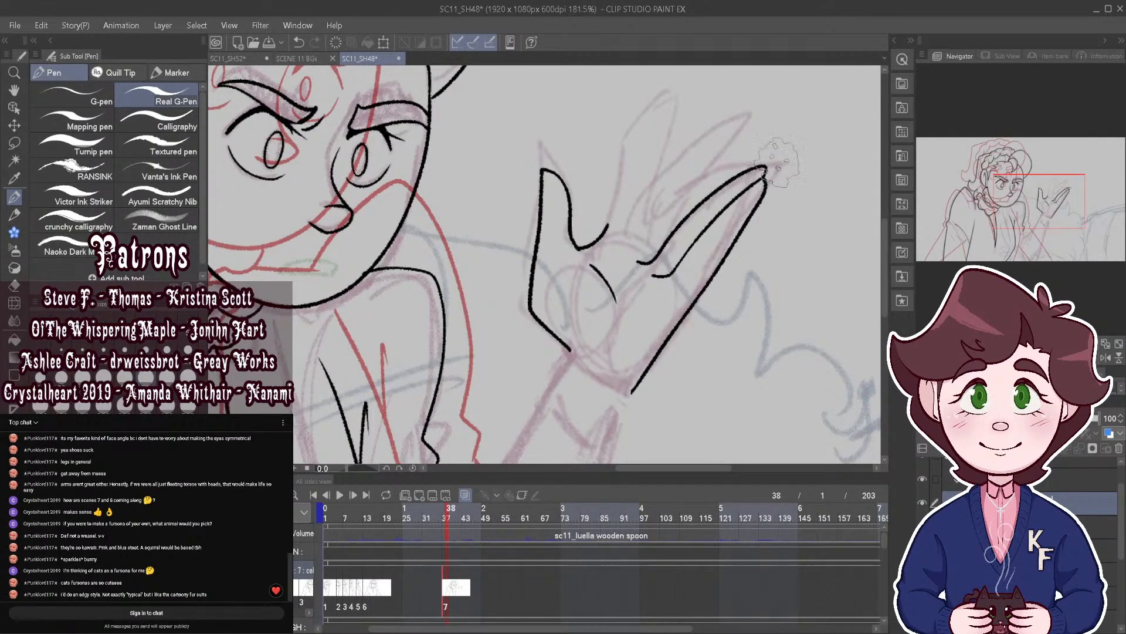
# Step: Ink the raised hand's middle finger and index finger down to their bases at the palm
pyautogui.moveTo(669, 234)
pyautogui.mouseDown()
pyautogui.moveTo(748, 115)
pyautogui.moveTo(710, 136)
pyautogui.moveTo(610, 267)
pyautogui.mouseUp()
pyautogui.hotkey('ctrl', 'z')
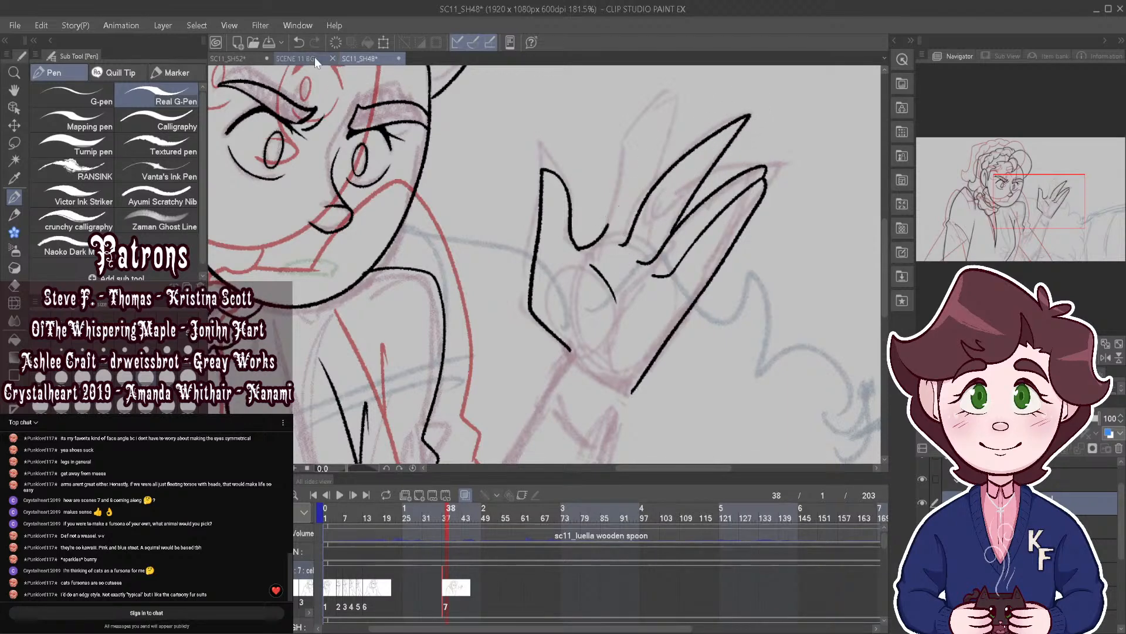
pyautogui.hotkey('ctrl', 'z')
pyautogui.moveTo(675, 226)
pyautogui.mouseDown()
pyautogui.moveTo(746, 116)
pyautogui.moveTo(680, 173)
pyautogui.moveTo(632, 243)
pyautogui.mouseUp()
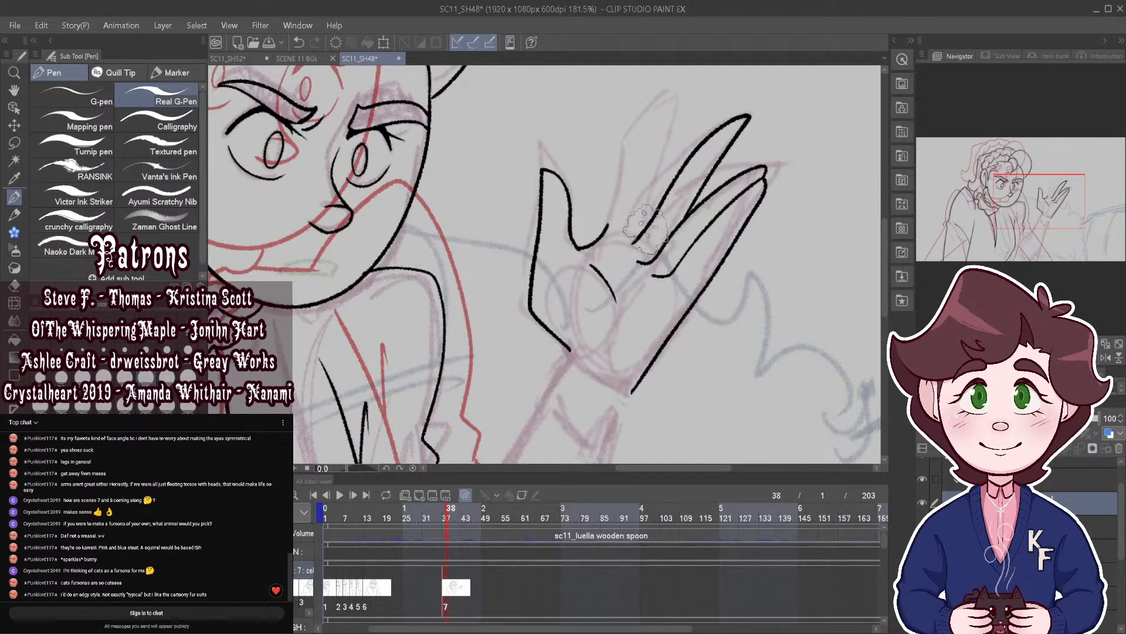
pyautogui.moveTo(646, 213)
pyautogui.mouseDown()
pyautogui.moveTo(676, 97)
pyautogui.moveTo(645, 116)
pyautogui.moveTo(613, 216)
pyautogui.mouseUp()
# Step: Ink the raised forearm's inner edge from the wrist down and around to the elbow at the canvas edge
pyautogui.scroll(-3, 613, 217)
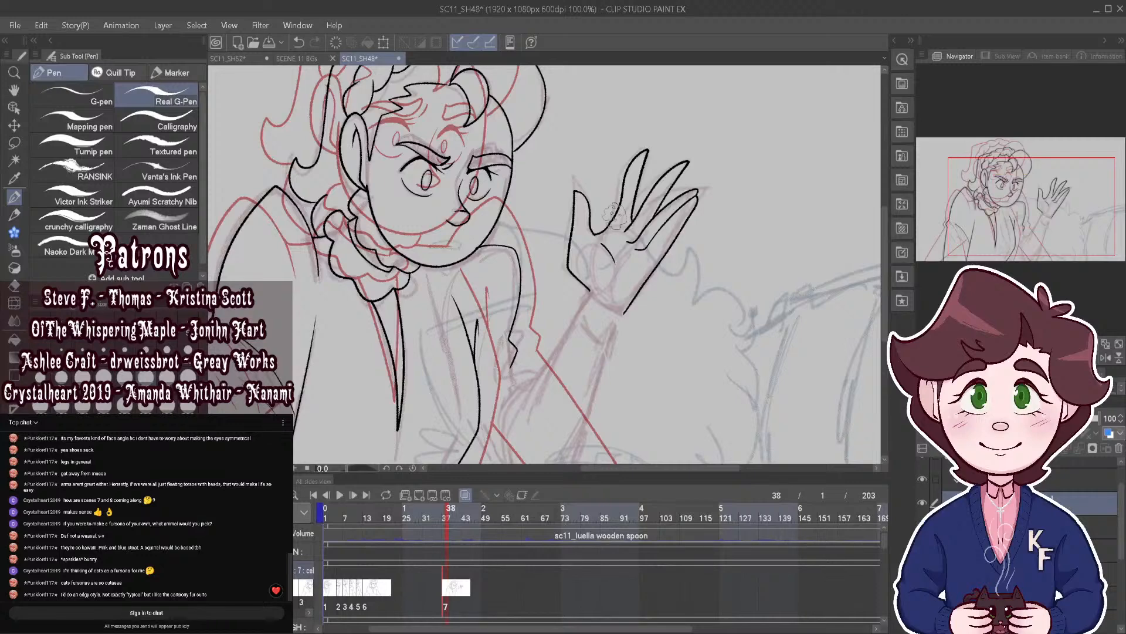
pyautogui.scroll(2, 614, 216)
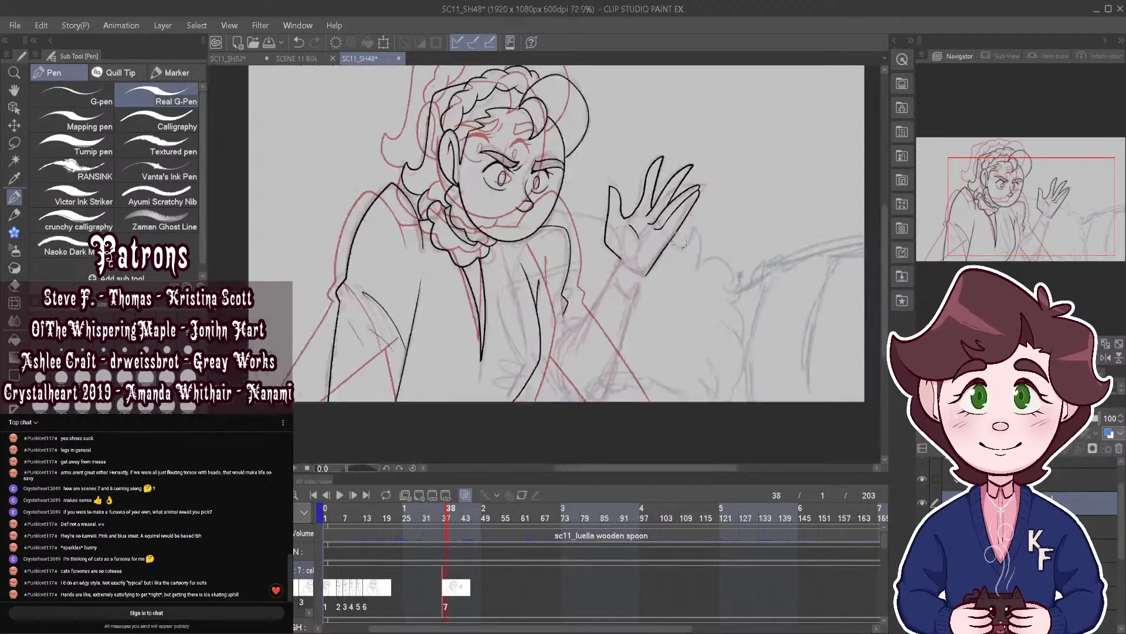
pyautogui.moveTo(620, 215)
pyautogui.mouseDown()
pyautogui.moveTo(516, 379)
pyautogui.moveTo(493, 449)
pyautogui.mouseUp()
pyautogui.scroll(-2, 625, 292)
pyautogui.scroll(2, 581, 354)
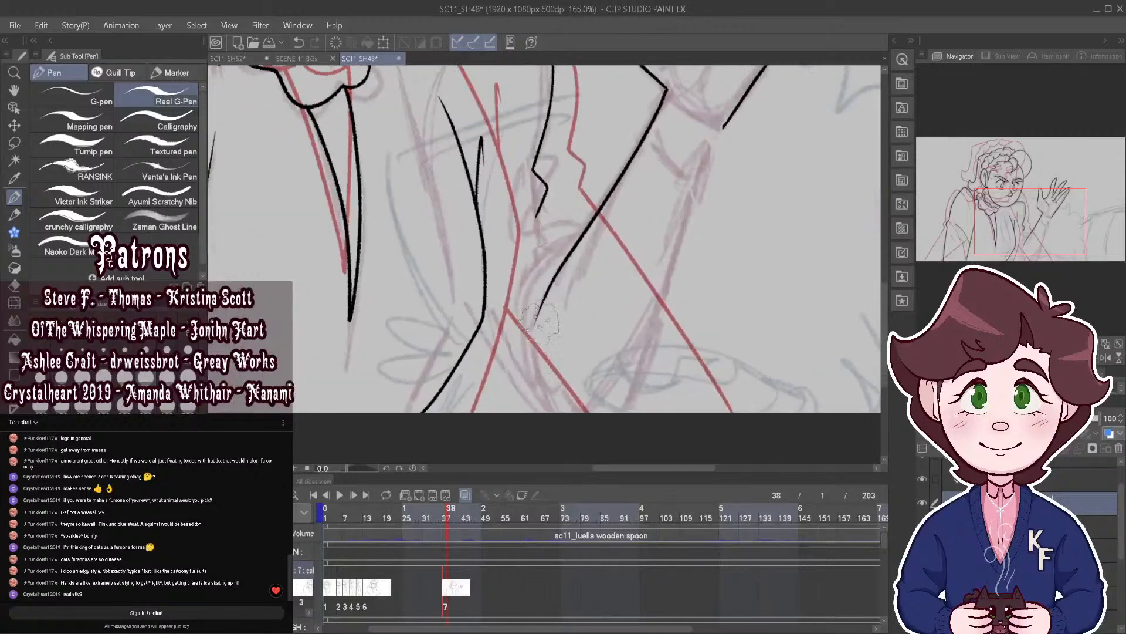
pyautogui.moveTo(541, 308)
pyautogui.mouseDown()
pyautogui.moveTo(540, 379)
pyautogui.moveTo(576, 415)
pyautogui.mouseUp()
# Step: Ink the raised forearm's outer edge from the wrist down to meet the inner edge at the elbow
pyautogui.moveTo(723, 126)
pyautogui.mouseDown()
pyautogui.moveTo(653, 354)
pyautogui.moveTo(618, 396)
pyautogui.moveTo(585, 414)
pyautogui.moveTo(560, 405)
pyautogui.mouseUp()
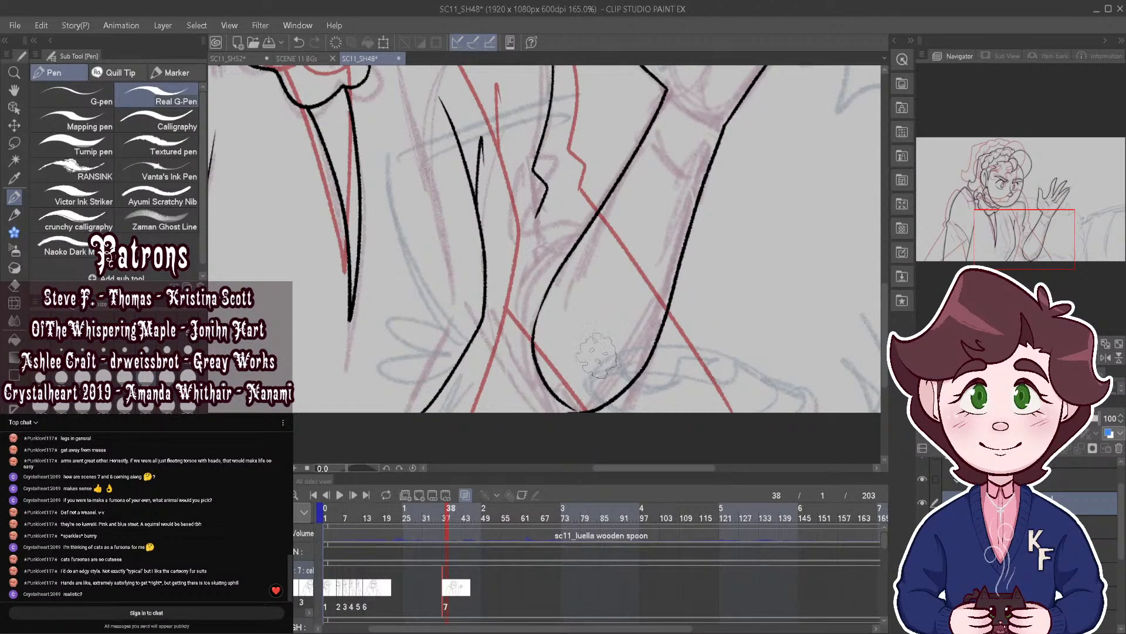
pyautogui.click(299, 43)
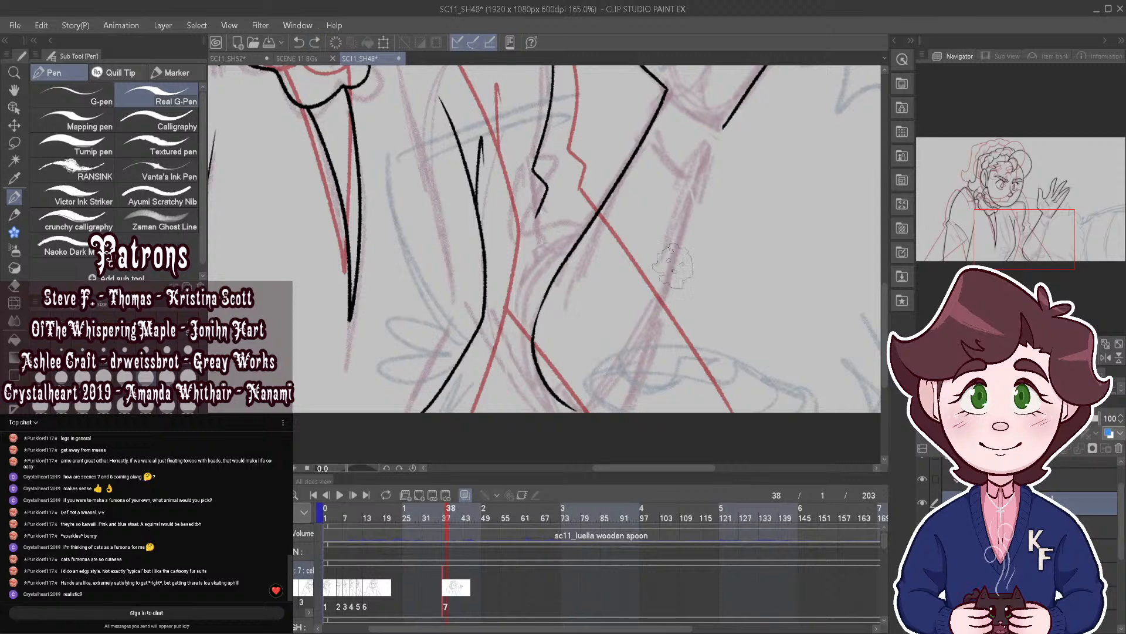
pyautogui.moveTo(722, 127)
pyautogui.mouseDown()
pyautogui.moveTo(646, 334)
pyautogui.moveTo(591, 405)
pyautogui.moveTo(566, 413)
pyautogui.mouseUp()
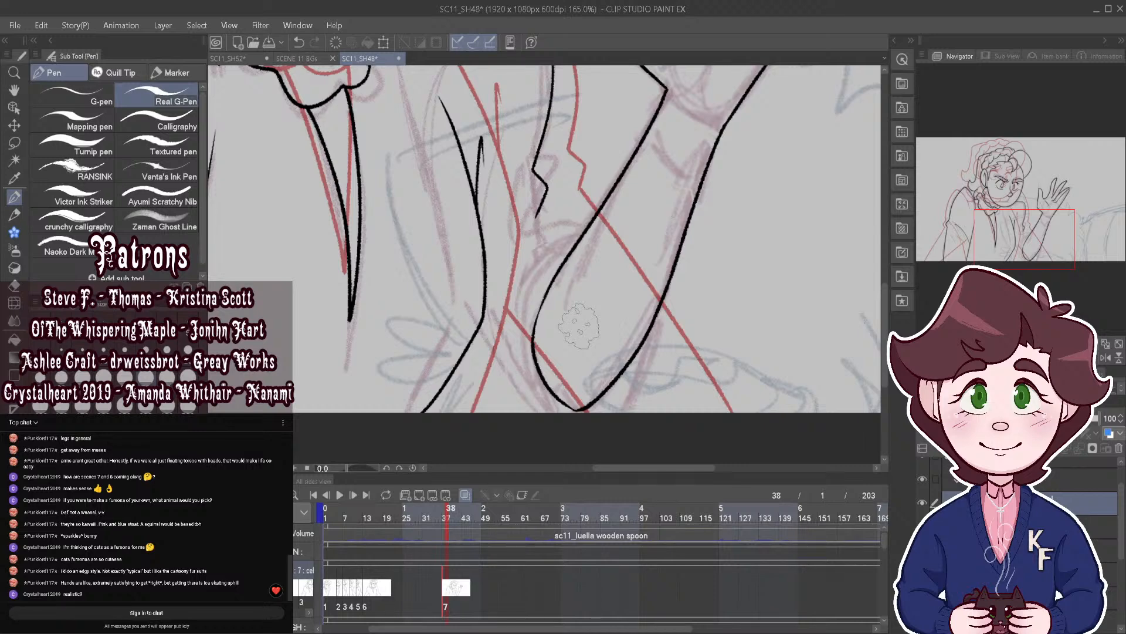
# Step: Ink the underside of the upper arm as a line from the elbow up to the torso's side line
pyautogui.scroll(-5, 593, 404)
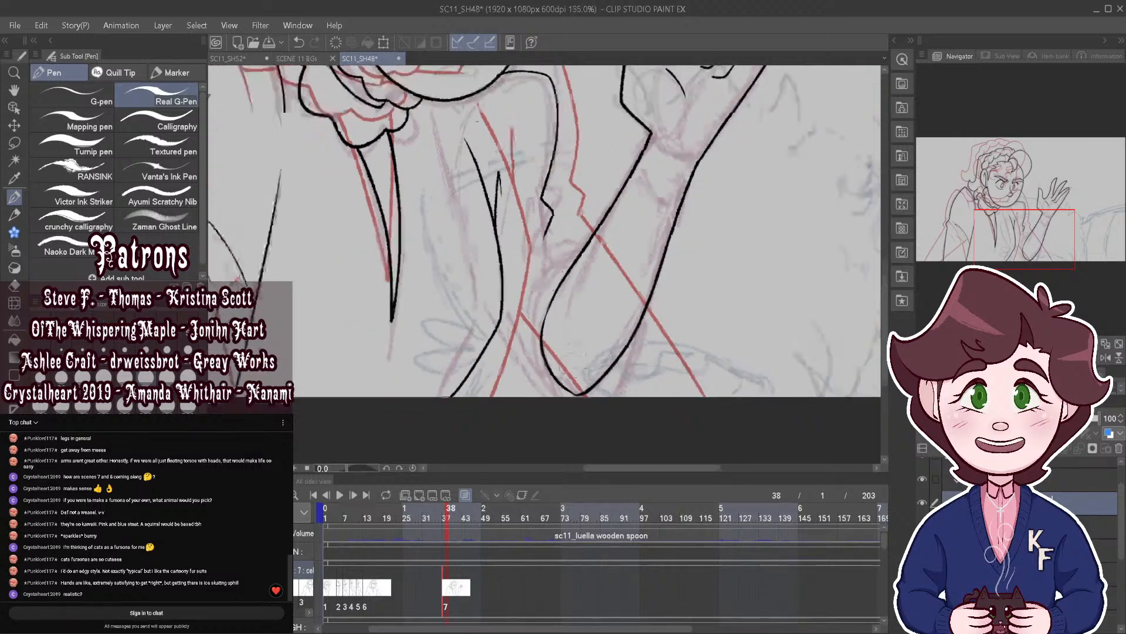
pyautogui.scroll(7, 584, 404)
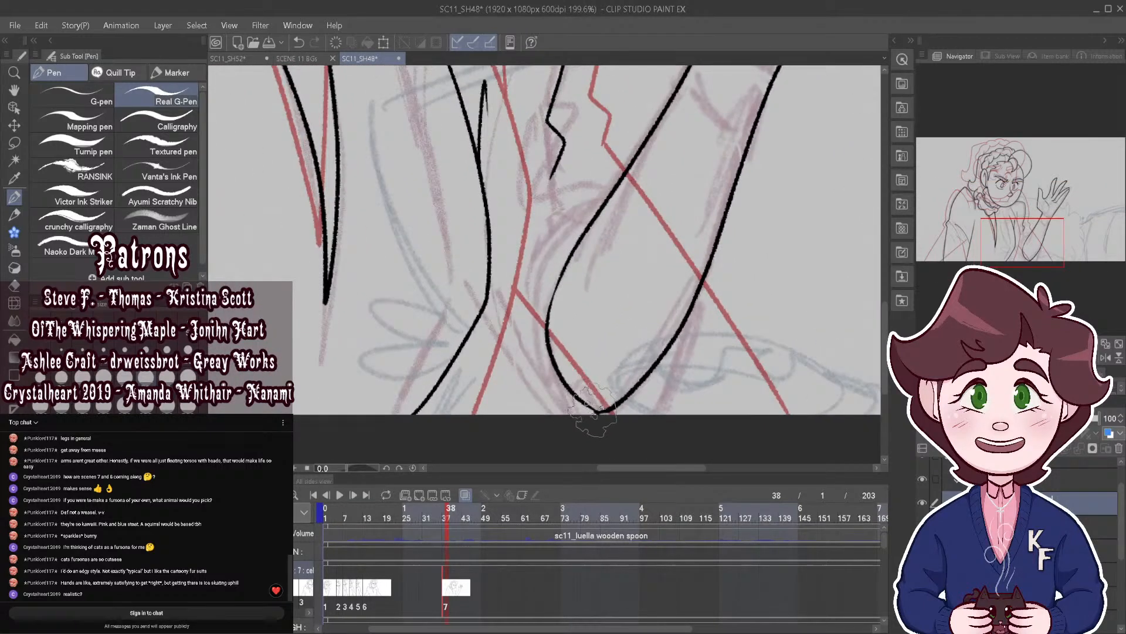
pyautogui.moveTo(589, 407)
pyautogui.mouseDown()
pyautogui.moveTo(519, 344)
pyautogui.moveTo(500, 287)
pyautogui.mouseUp()
pyautogui.click(297, 44)
pyautogui.moveTo(593, 411); pyautogui.dragTo(494, 296)
# Step: Ink the sleeve's fold lines where the notched sleeve edge meets the inner bend of the raised arm
pyautogui.scroll(-2, 494, 346)
pyautogui.scroll(2, 495, 346)
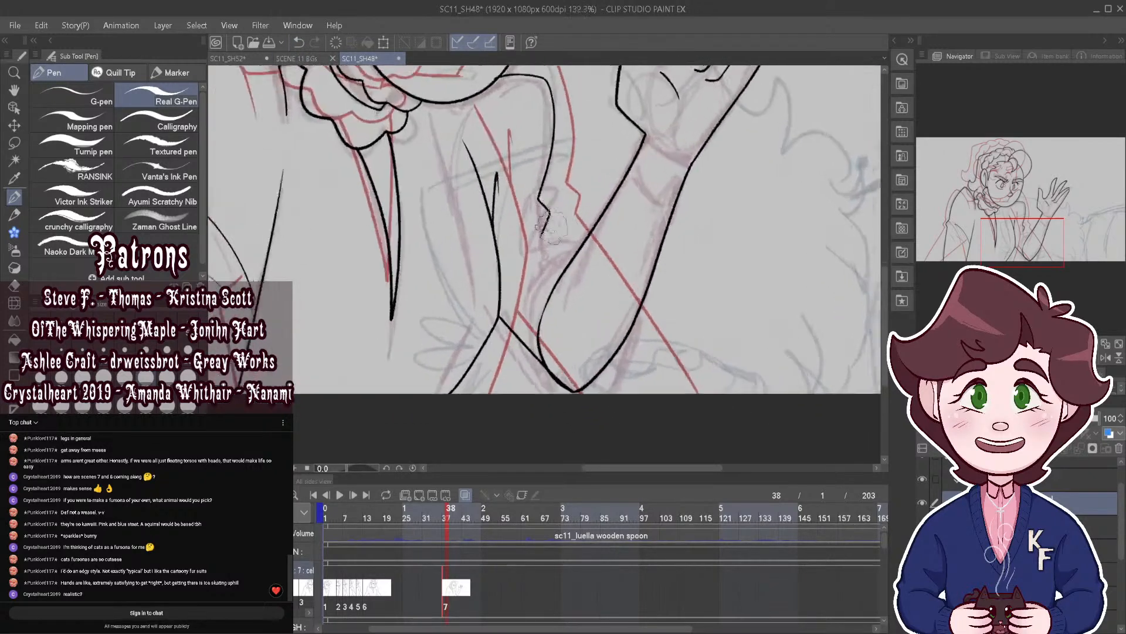
pyautogui.moveTo(560, 281); pyautogui.dragTo(499, 320)
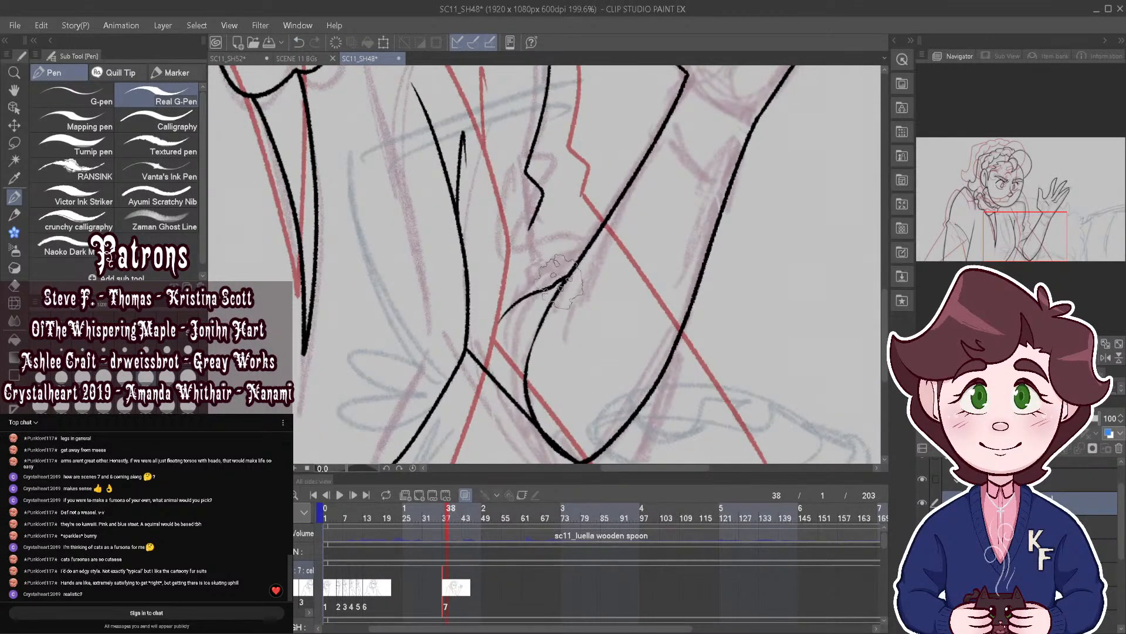
pyautogui.moveTo(562, 277); pyautogui.dragTo(499, 261)
# Step: Hide the onion skin and remove the forearm's outer edge, the inner edge's elbow curve and the line from elbow to torso
pyautogui.scroll(-5, 533, 224)
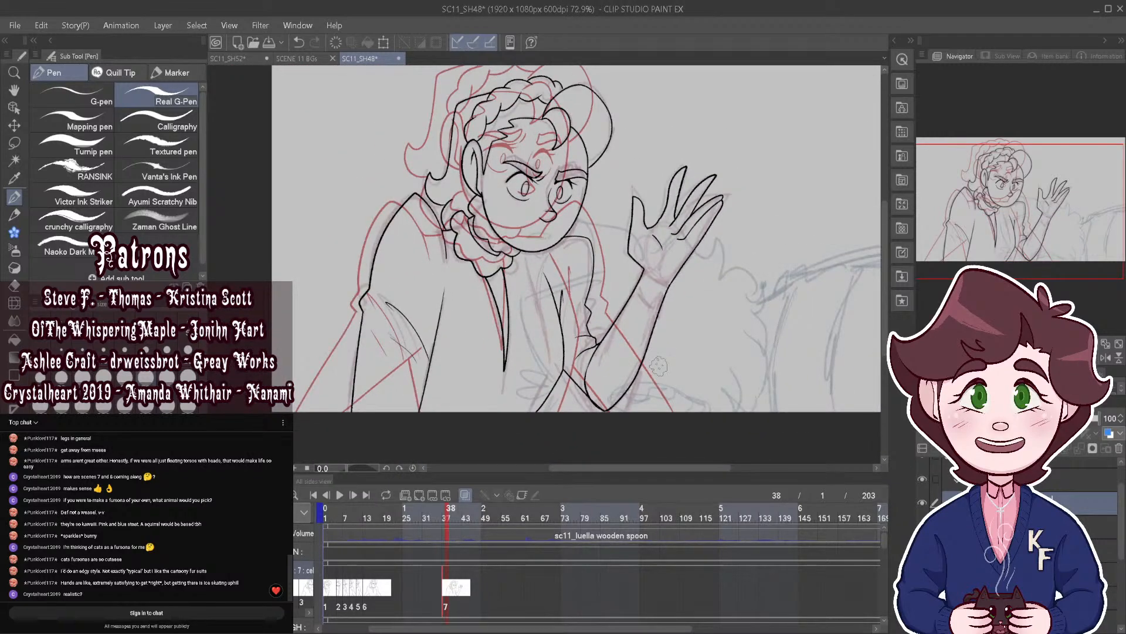
pyautogui.click(466, 494)
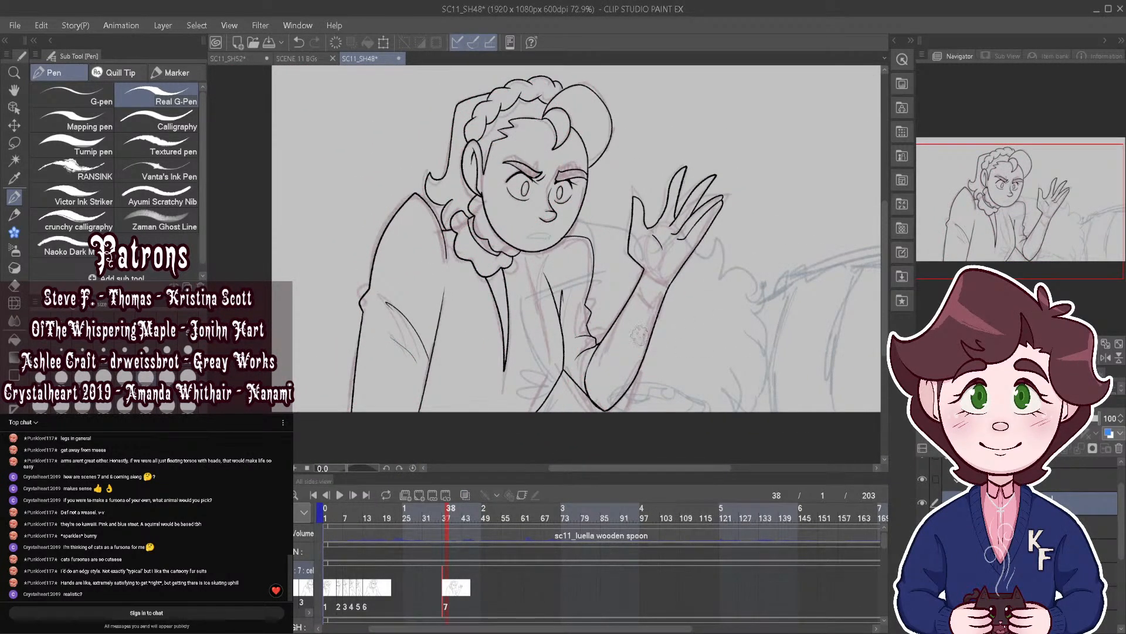
pyautogui.scroll(2, 668, 376)
pyautogui.hotkey('ctrl', 'z')
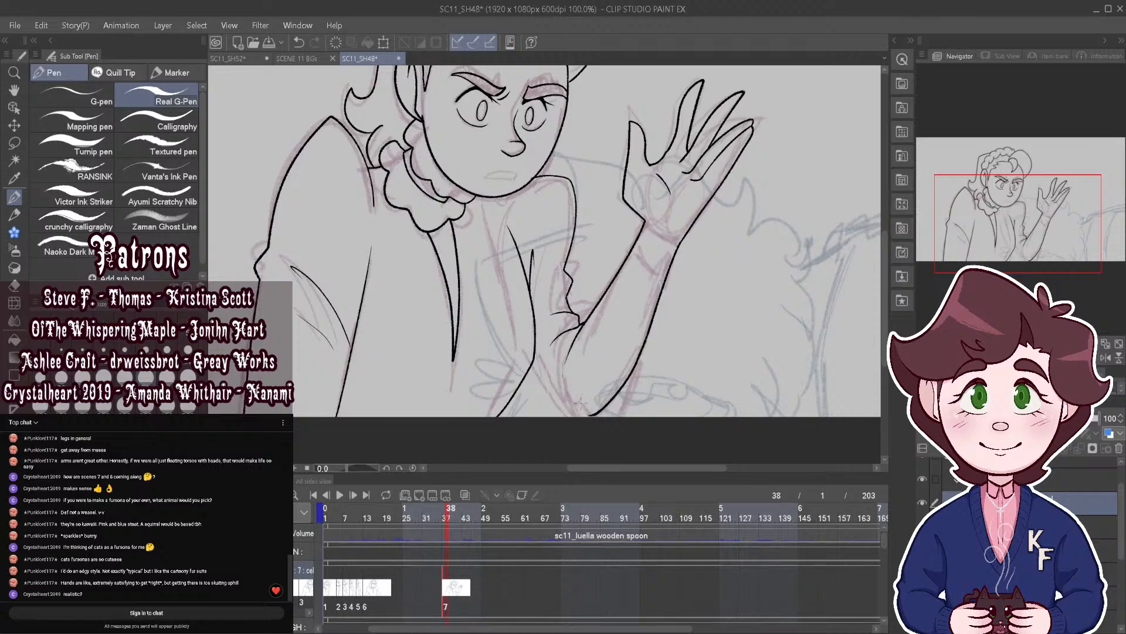
pyautogui.hotkey('ctrl', 'z')
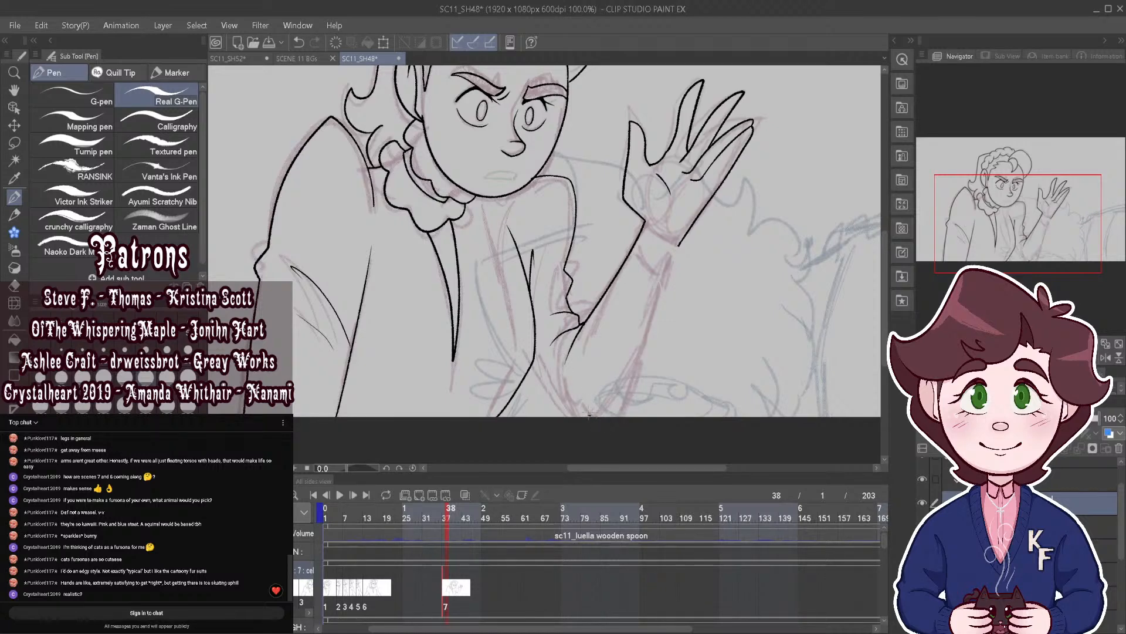
# Step: Ink the raised arm's inner elbow curve, its outer edge from the wrist around the elbow, and the upper arm's underside to the torso
pyautogui.scroll(2, 616, 420)
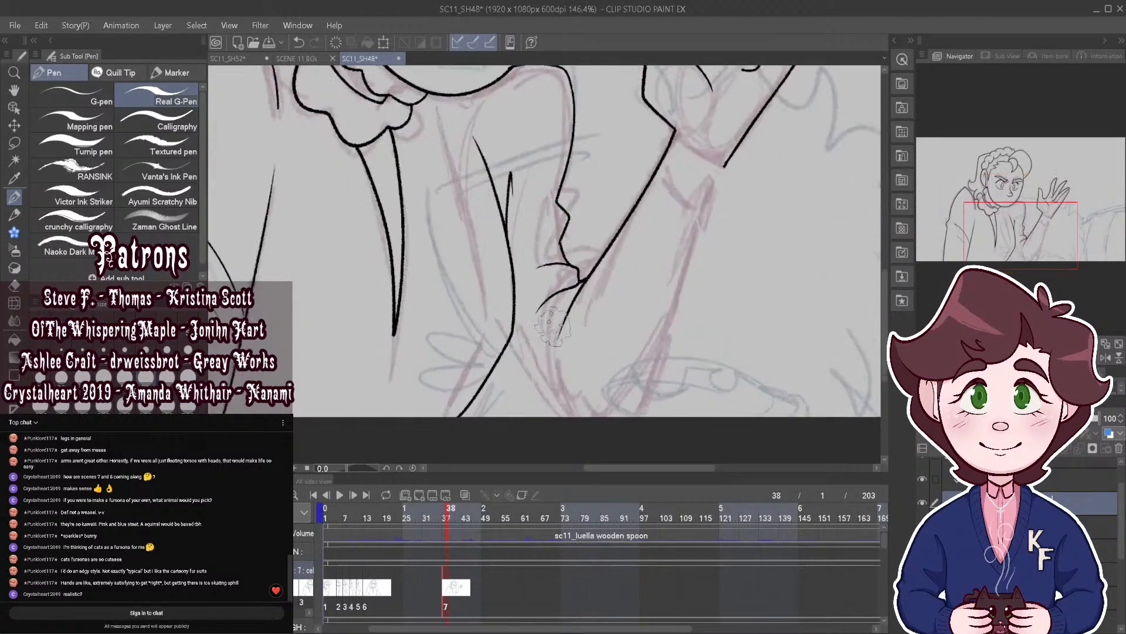
pyautogui.moveTo(563, 321)
pyautogui.mouseDown()
pyautogui.moveTo(557, 376)
pyautogui.moveTo(587, 414)
pyautogui.mouseUp()
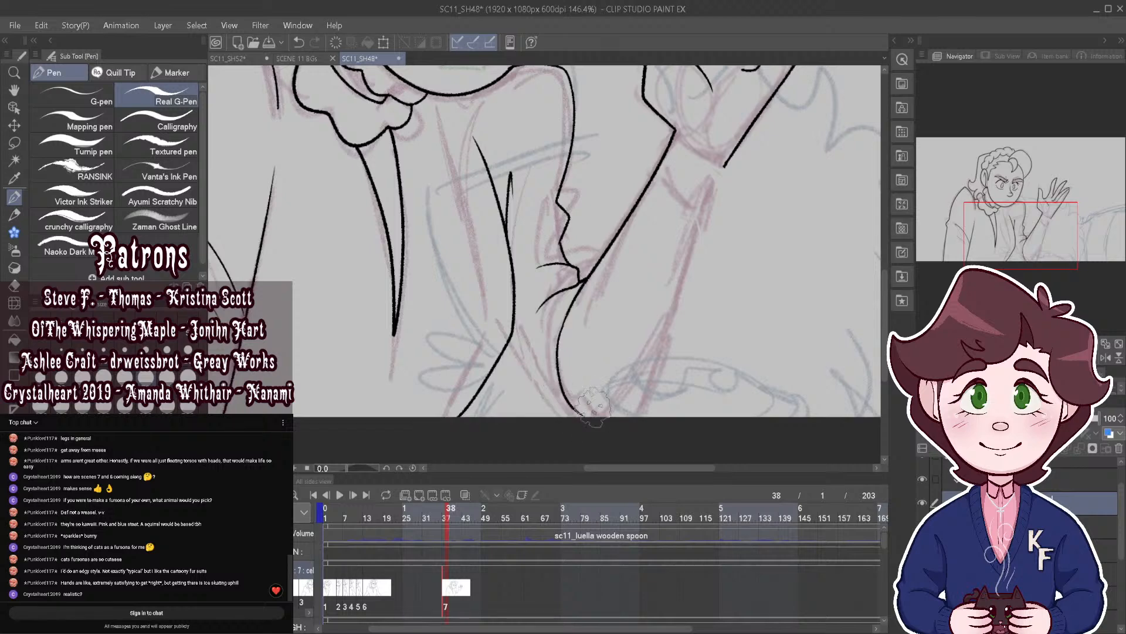
pyautogui.moveTo(725, 166)
pyautogui.mouseDown()
pyautogui.moveTo(652, 375)
pyautogui.moveTo(607, 431)
pyautogui.mouseUp()
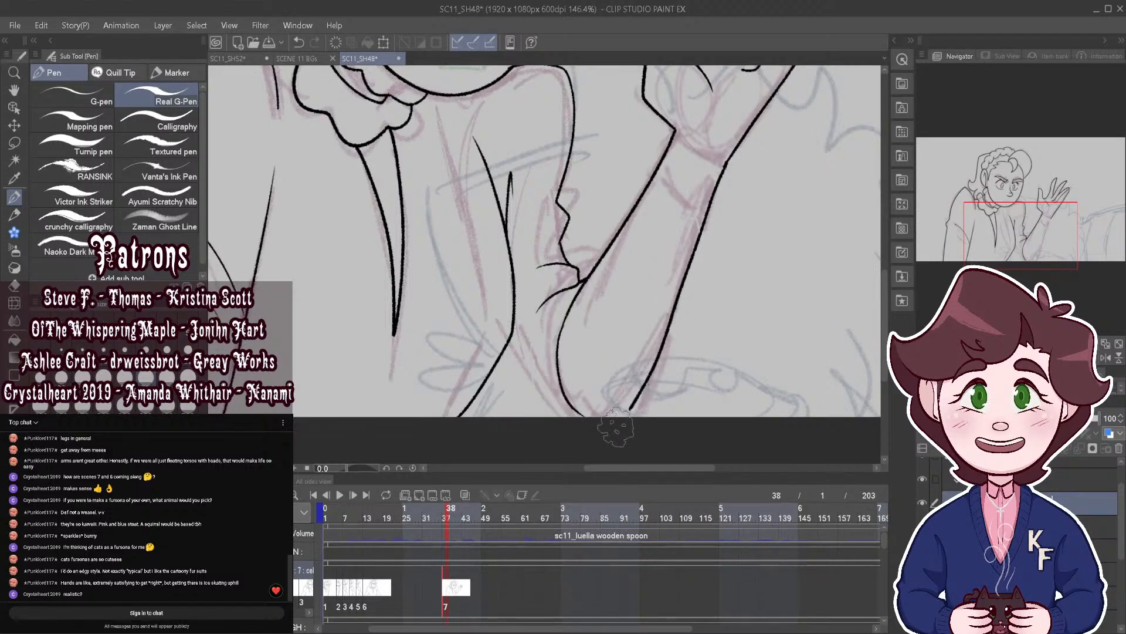
pyautogui.click(299, 42)
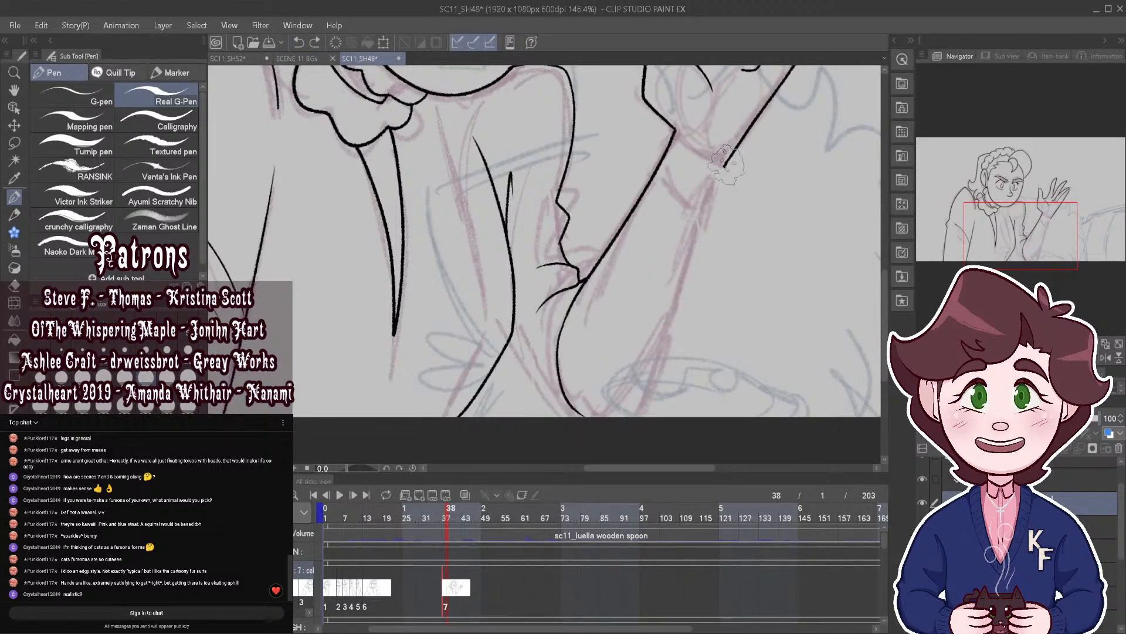
pyautogui.moveTo(731, 156)
pyautogui.mouseDown()
pyautogui.moveTo(690, 242)
pyautogui.moveTo(679, 312)
pyautogui.moveTo(596, 431)
pyautogui.mouseUp()
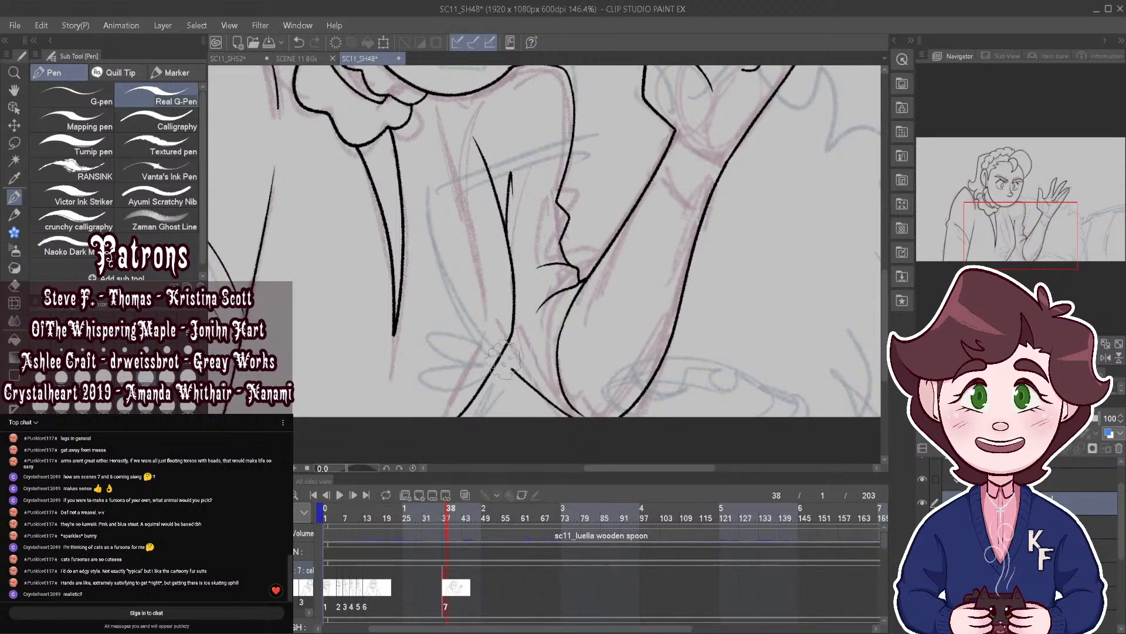
pyautogui.scroll(-3, 653, 359)
pyautogui.scroll(2, 653, 359)
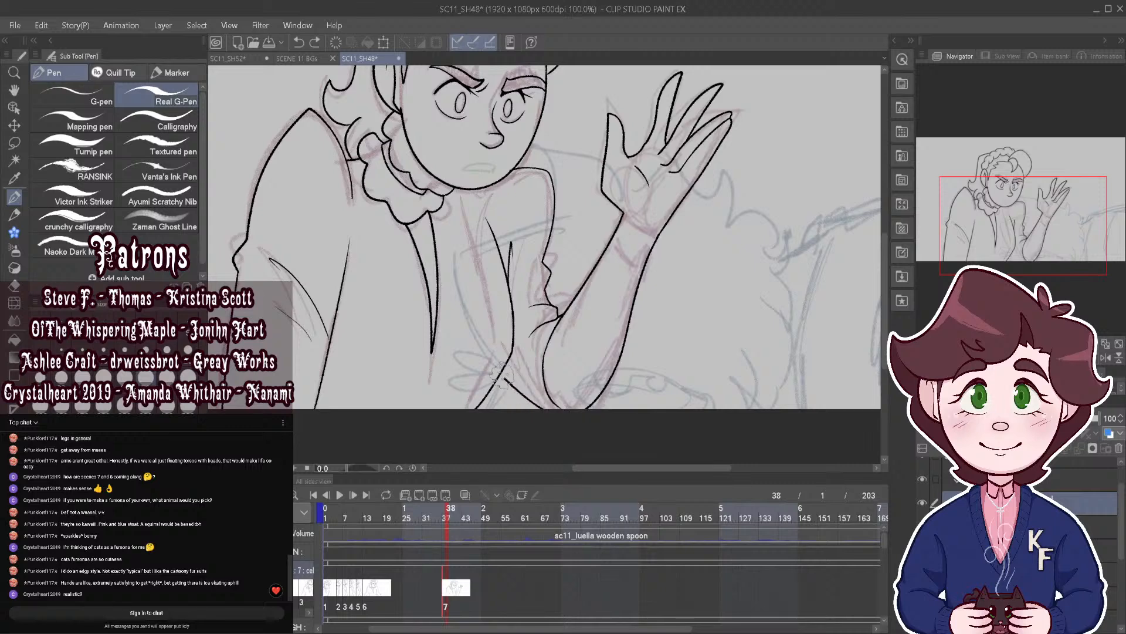
pyautogui.scroll(-1, 643, 322)
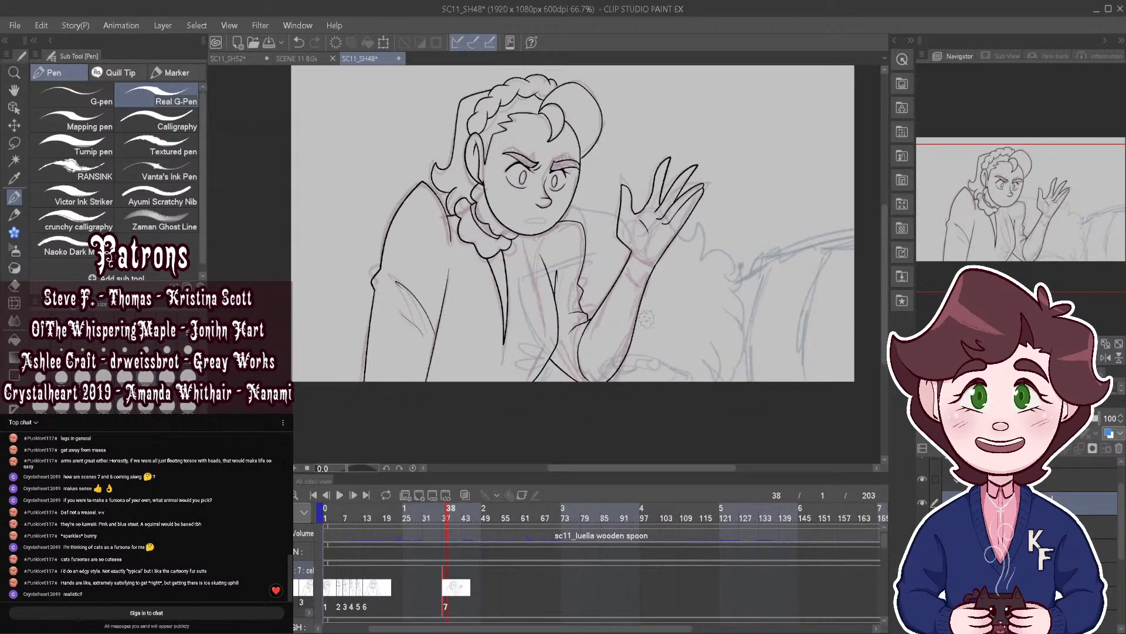
pyautogui.scroll(-1, 639, 323)
# Step: On frame 37, ink the lowered sleeve's inner edge from the canvas bottom up toward the torso
pyautogui.moveTo(445, 521)
pyautogui.mouseDown()
pyautogui.moveTo(429, 519)
pyautogui.moveTo(445, 527)
pyautogui.mouseUp()
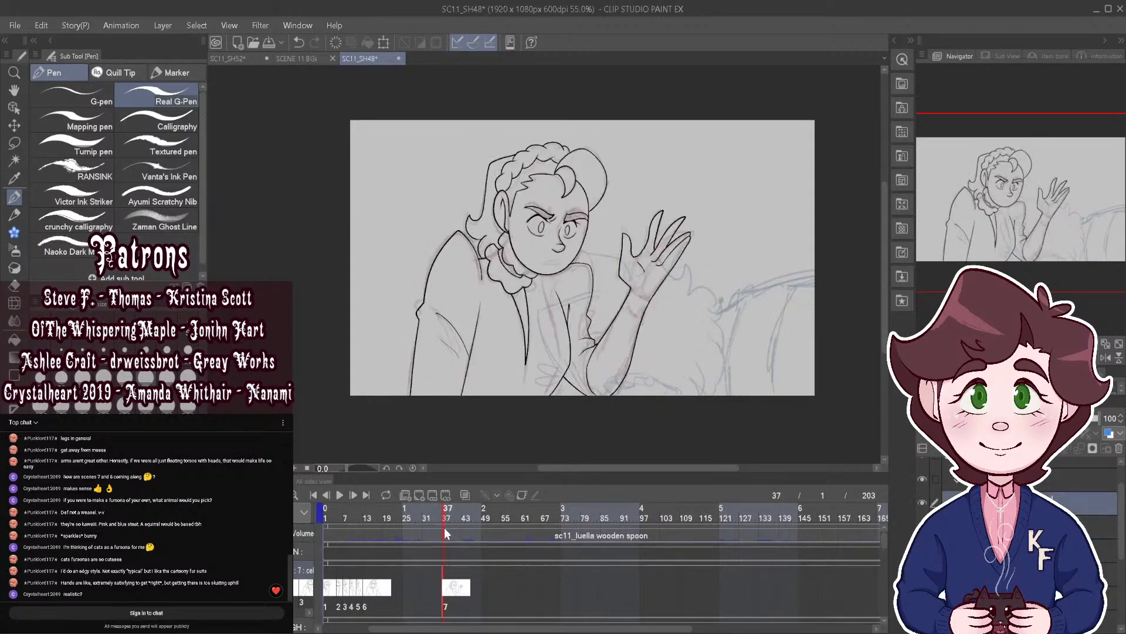
pyautogui.scroll(2, 509, 384)
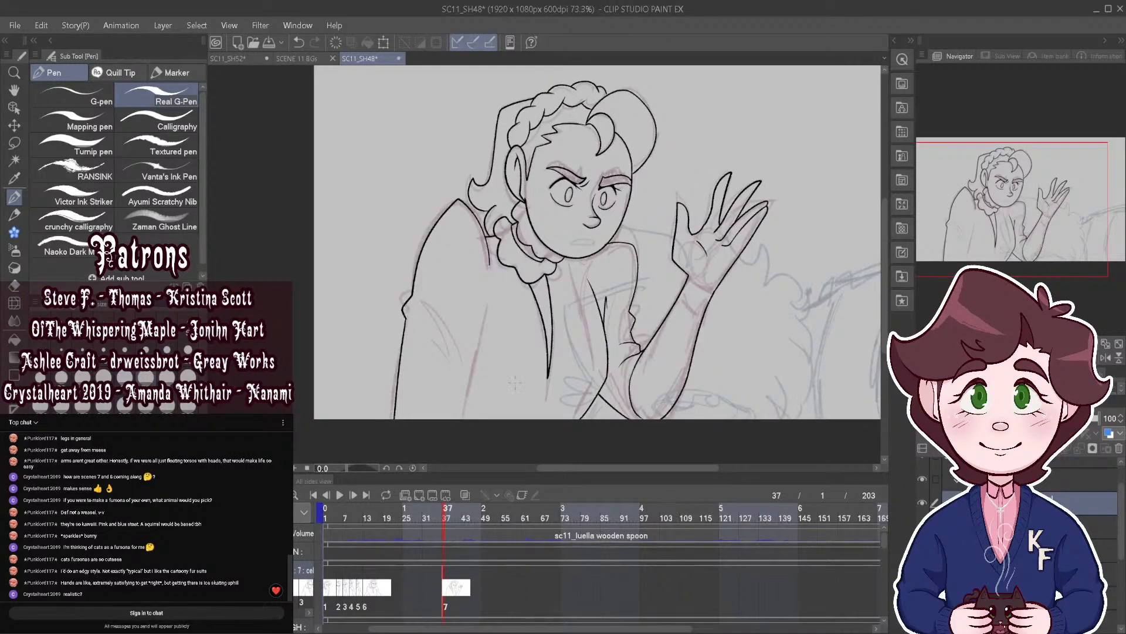
pyautogui.moveTo(449, 435); pyautogui.dragTo(477, 341)
pyautogui.scroll(-1, 600, 272)
pyautogui.scroll(-2, 600, 271)
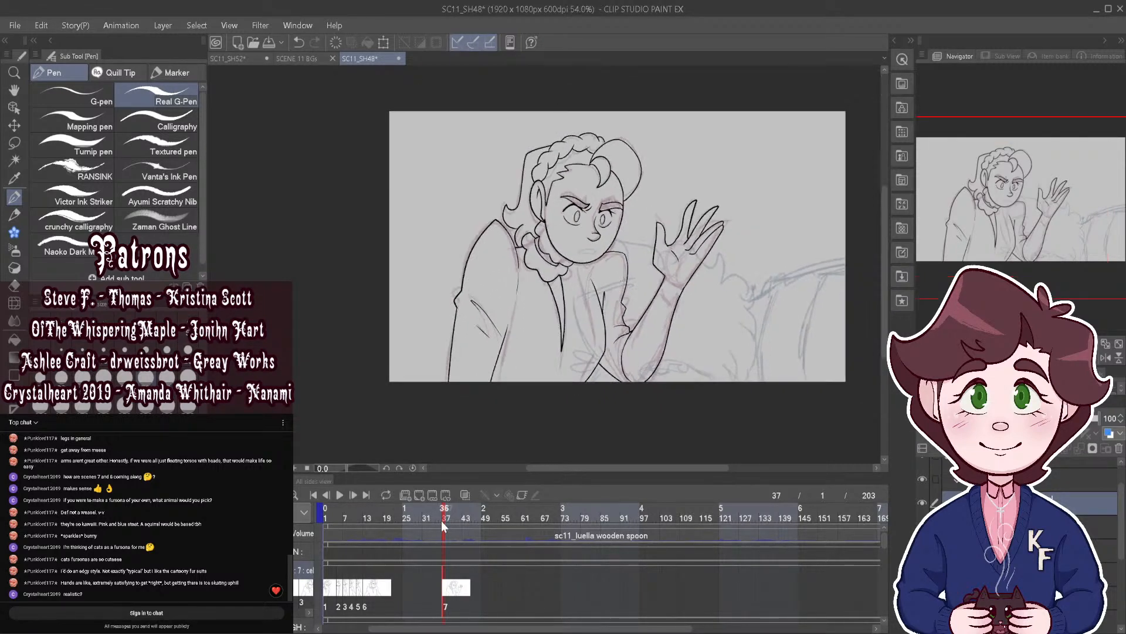
# Step: Go back to frame 34 and remove the slanted line crossing the lower end of the lowered sleeve
pyautogui.moveTo(441, 520); pyautogui.dragTo(433, 520)
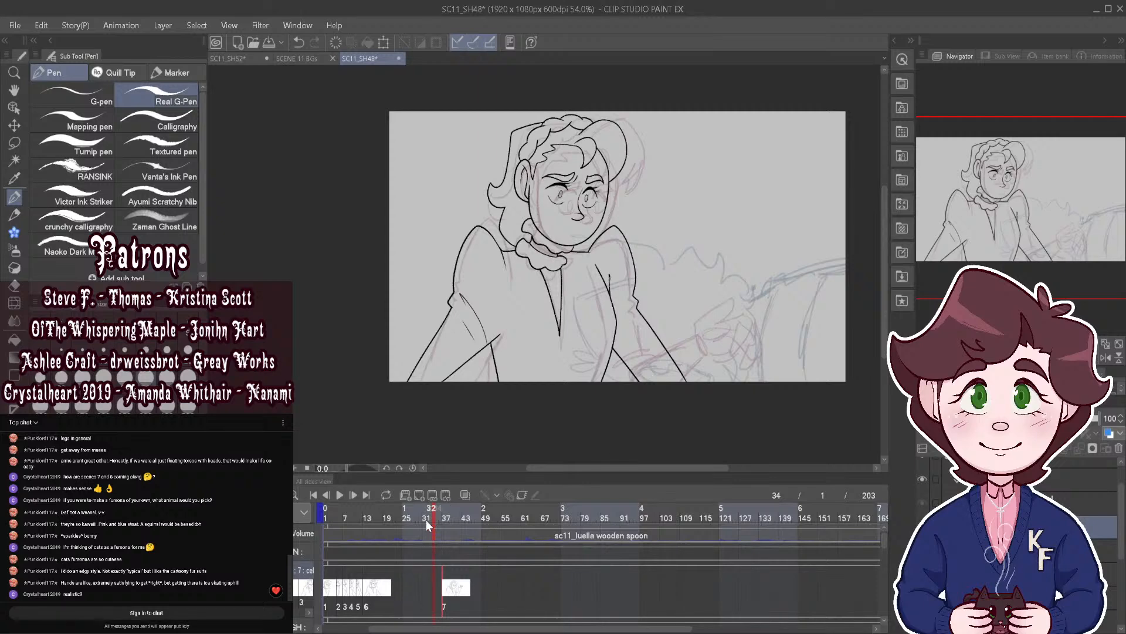
pyautogui.scroll(1, 459, 342)
pyautogui.scroll(1, 459, 343)
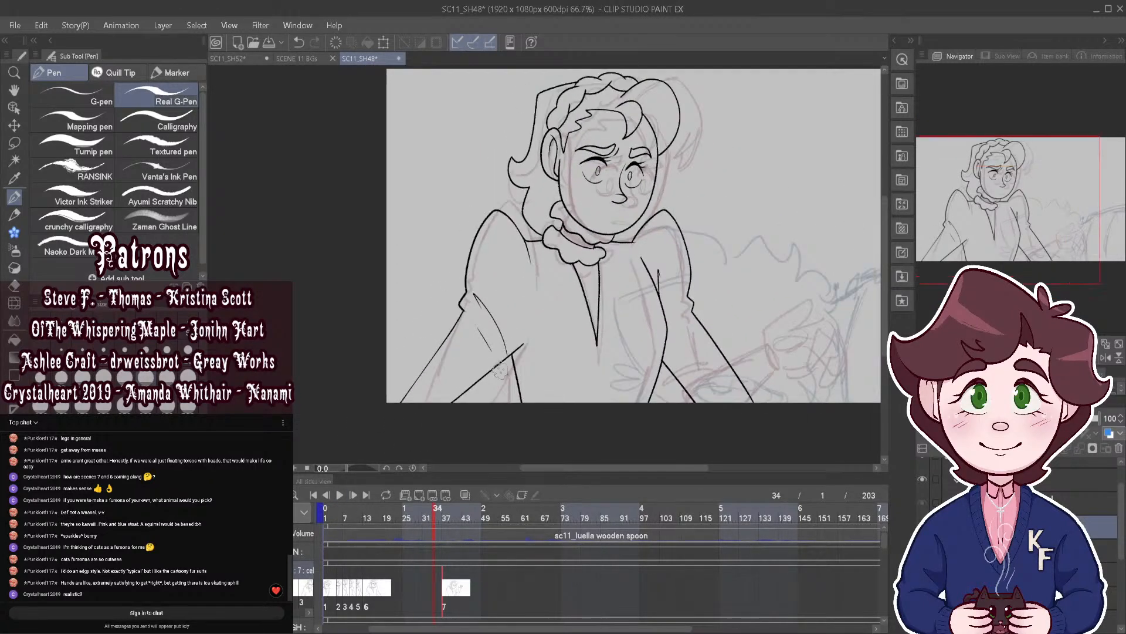
pyautogui.hotkey('ctrl', 'z')
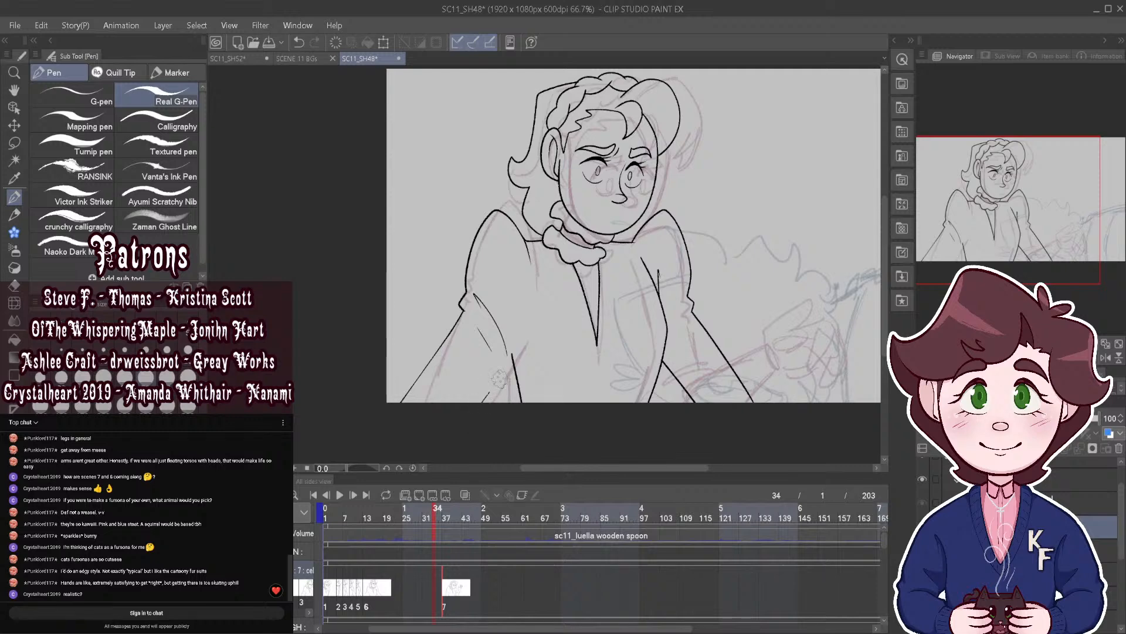
pyautogui.moveTo(481, 402); pyautogui.dragTo(524, 346)
pyautogui.click(301, 44)
pyautogui.click(301, 43)
pyautogui.click(302, 42)
pyautogui.click(302, 42)
pyautogui.click(319, 44)
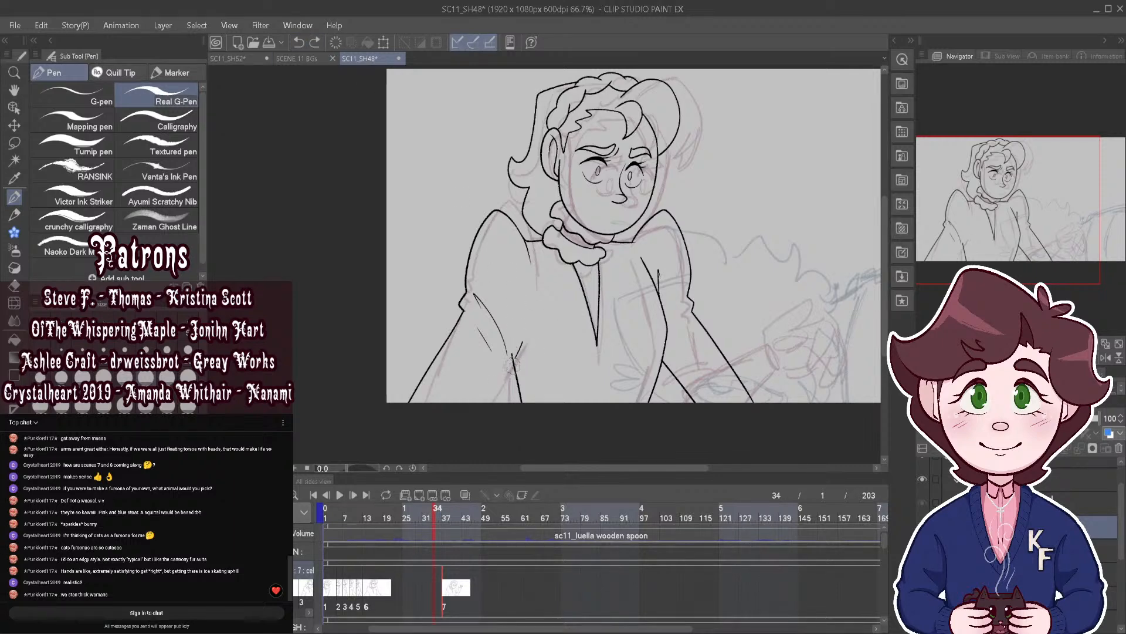
pyautogui.click(299, 44)
# Step: On frame 34, ink a steeper slanted line across the lower sleeve, from the canvas bottom up past the sleeve's inner edge
pyautogui.scroll(2, 483, 358)
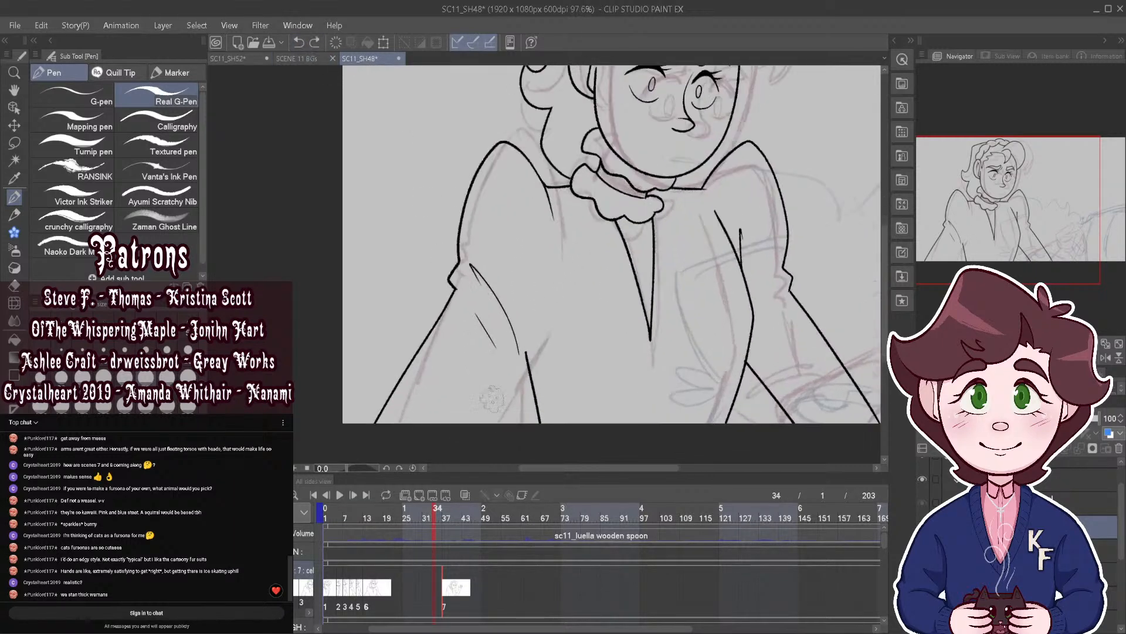
pyautogui.moveTo(489, 421); pyautogui.dragTo(549, 336)
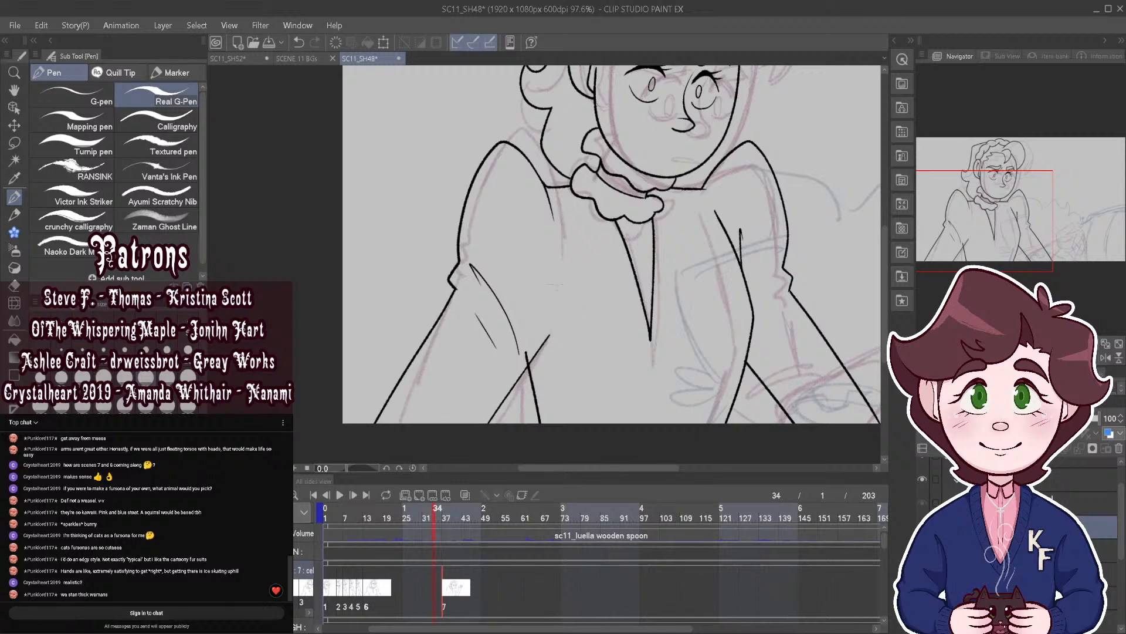
pyautogui.scroll(-3, 526, 355)
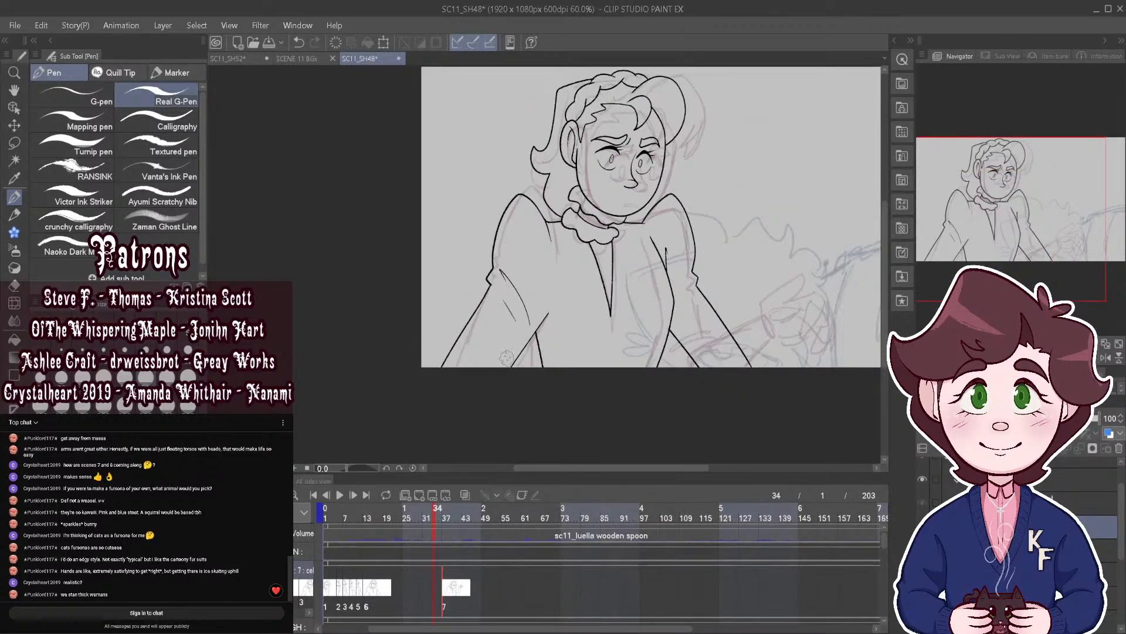
# Step: On frame 11, trace the onion-skinned steeper line across the lower sleeve
pyautogui.moveTo(431, 516)
pyautogui.mouseDown()
pyautogui.moveTo(339, 519)
pyautogui.moveTo(358, 526)
pyautogui.mouseUp()
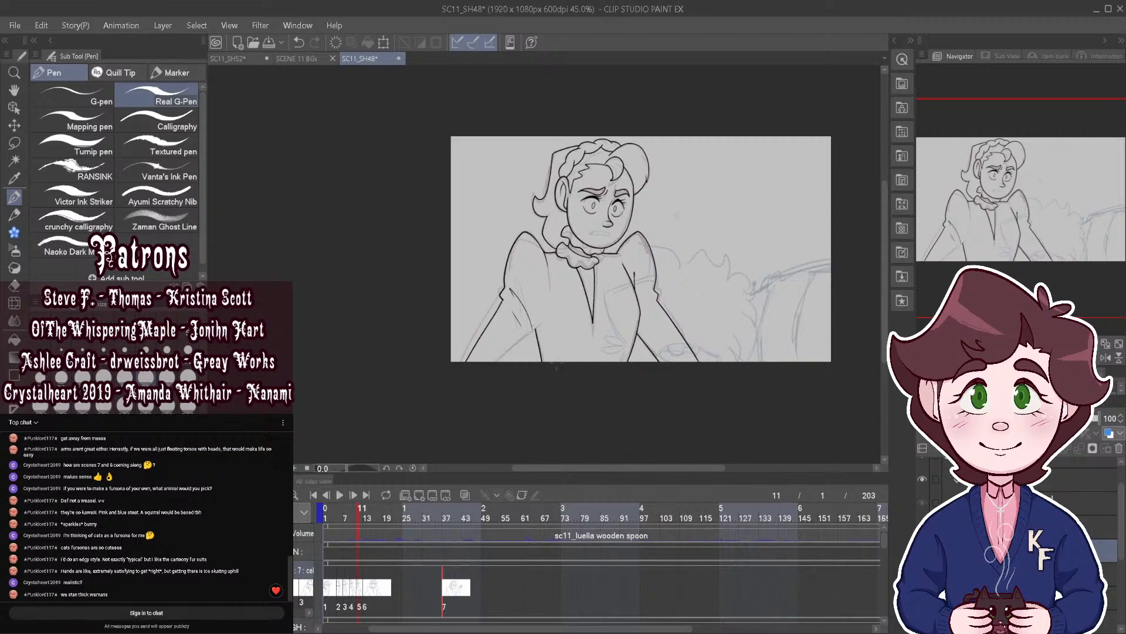
pyautogui.scroll(4, 485, 418)
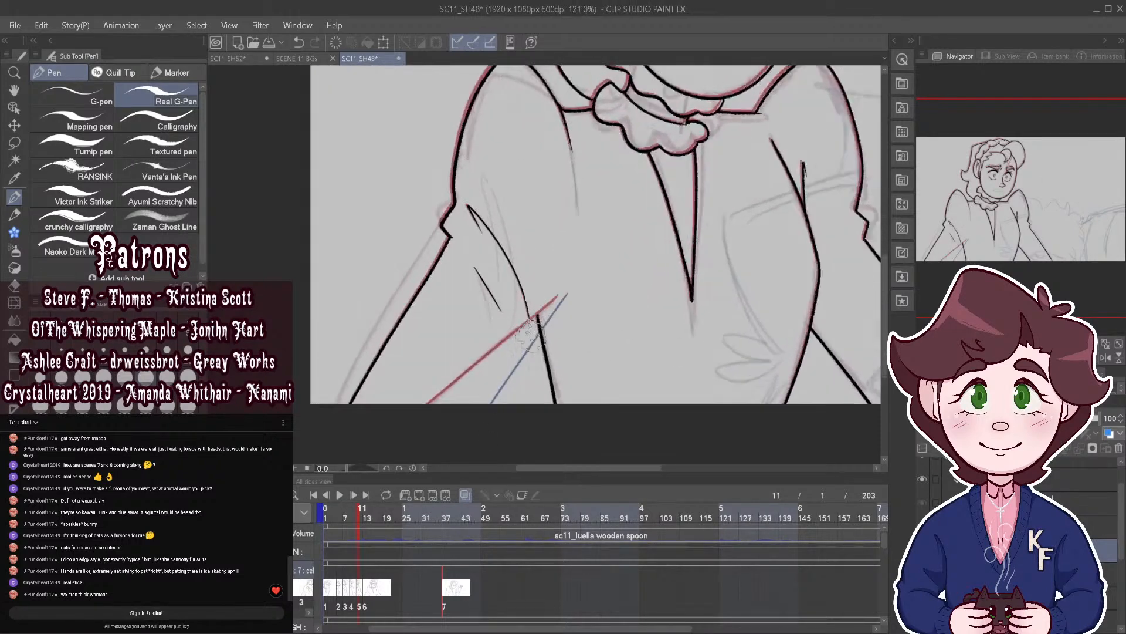
pyautogui.moveTo(484, 414); pyautogui.dragTo(579, 280)
pyautogui.scroll(-4, 551, 312)
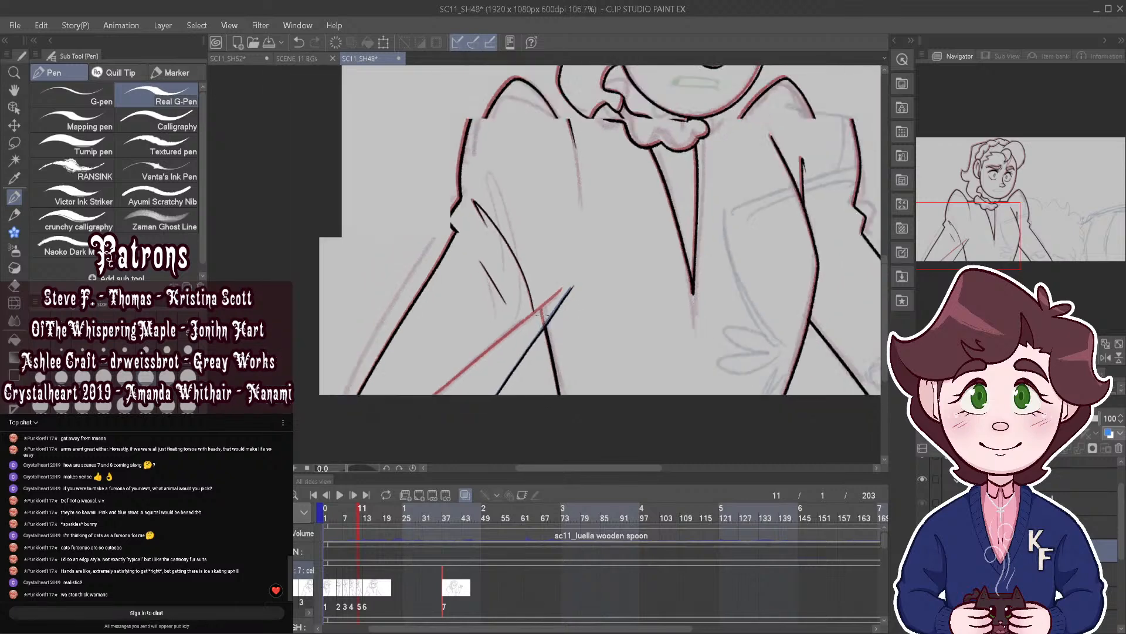
# Step: On frame 10, ink the matching slanted line across the lower sleeve along the next cel's onion-skinned line
pyautogui.moveTo(359, 514)
pyautogui.mouseDown()
pyautogui.moveTo(370, 519)
pyautogui.moveTo(346, 512)
pyautogui.mouseUp()
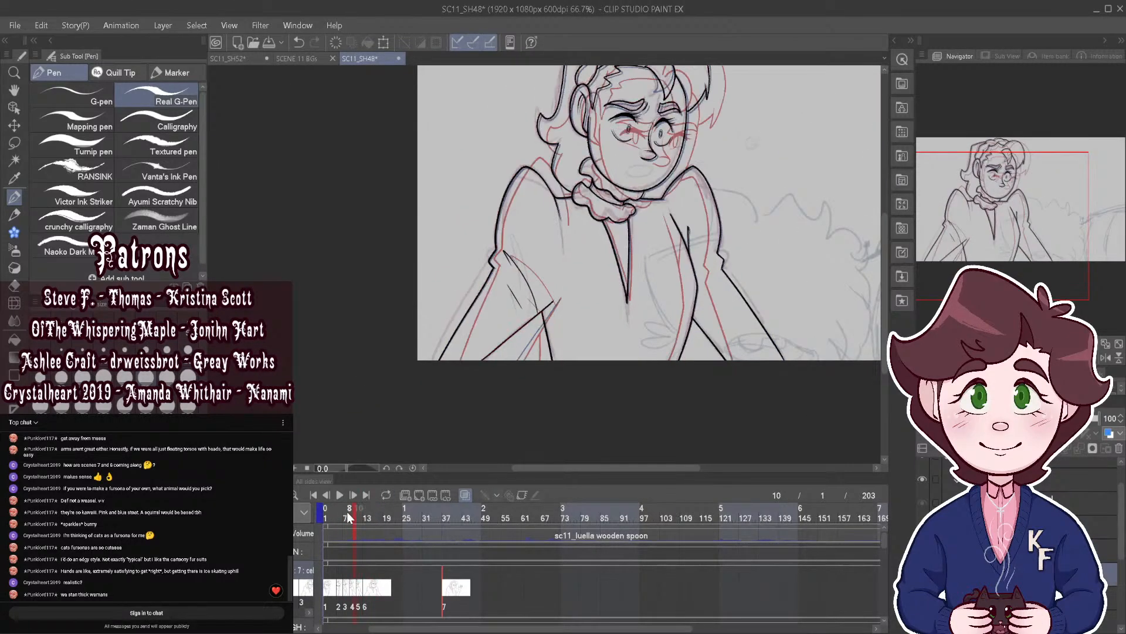
pyautogui.scroll(5, 579, 365)
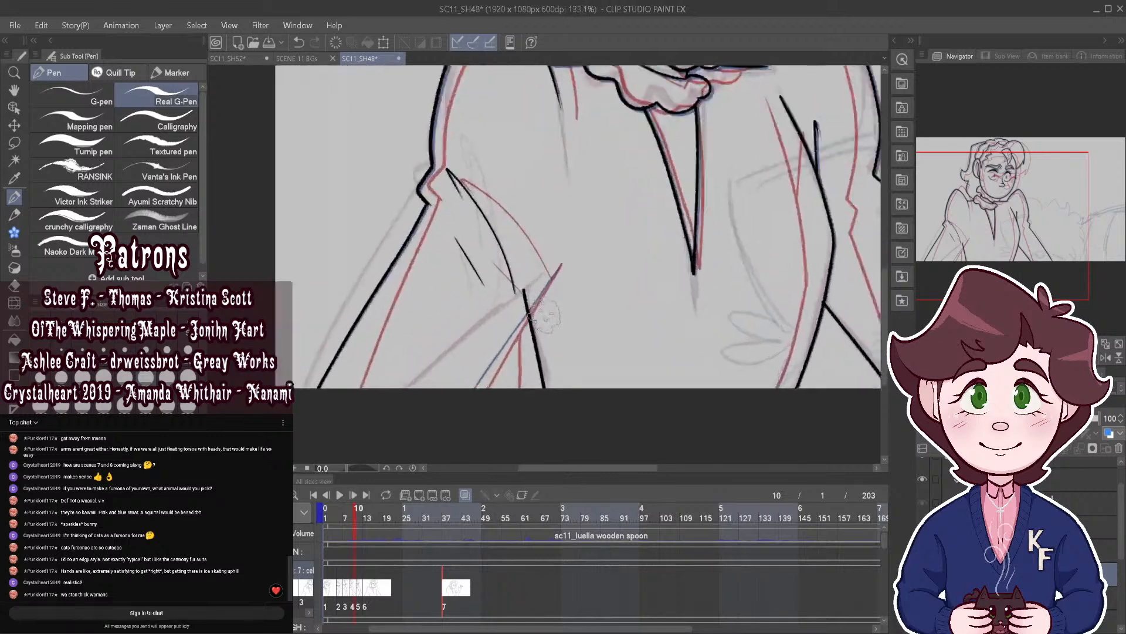
pyautogui.moveTo(566, 254); pyautogui.dragTo(515, 325)
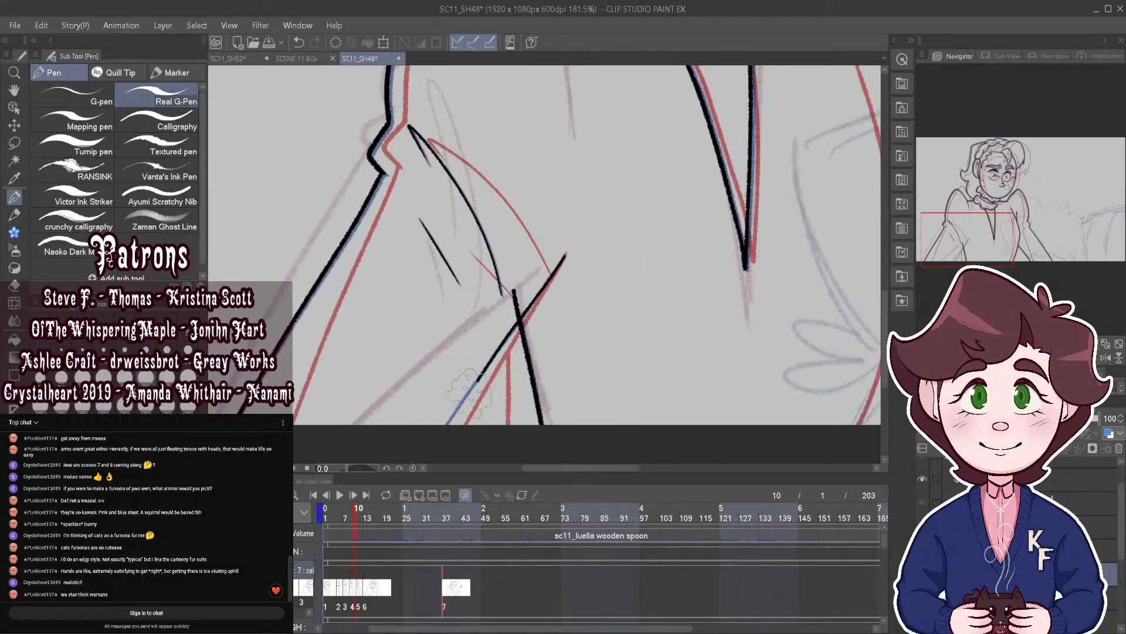
pyautogui.scroll(-4, 508, 382)
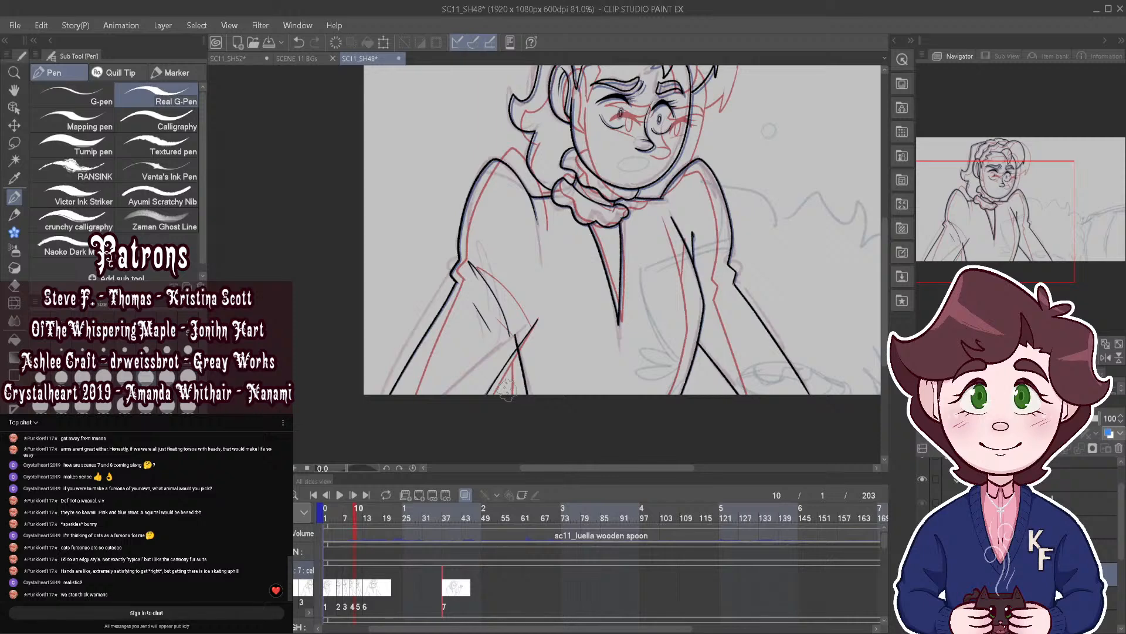
pyautogui.scroll(-2, 577, 347)
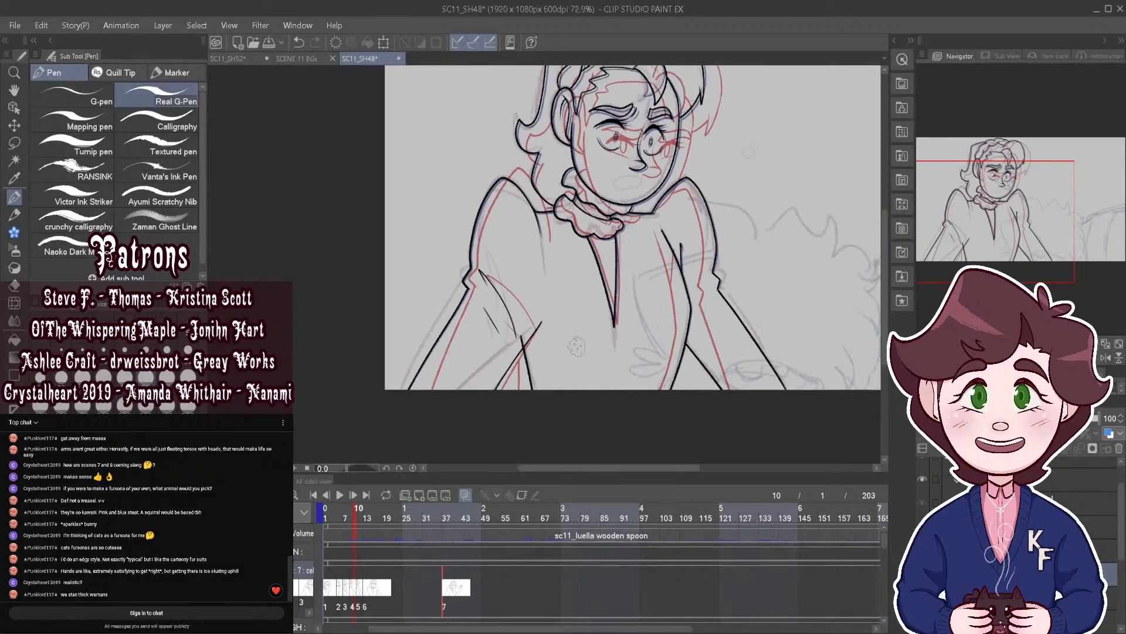
# Step: Play back the inked frames and examine the lower sleeve line on frames 9 and 11
pyautogui.scroll(1, 742, 182)
pyautogui.moveTo(353, 512); pyautogui.dragTo(338, 512)
pyautogui.click(340, 496)
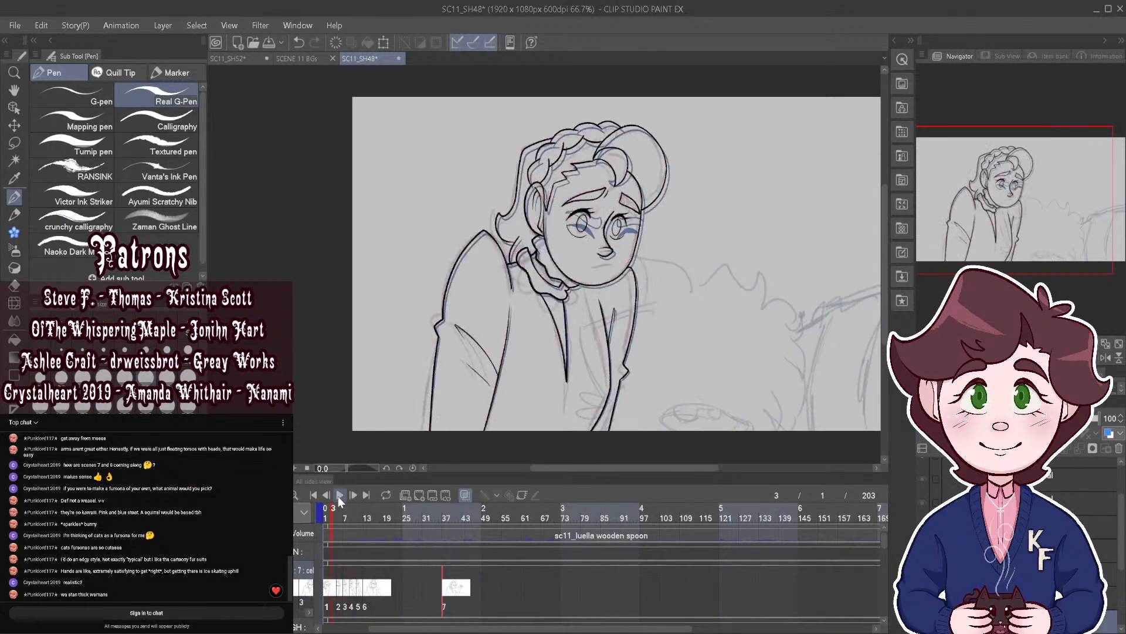
pyautogui.click(341, 496)
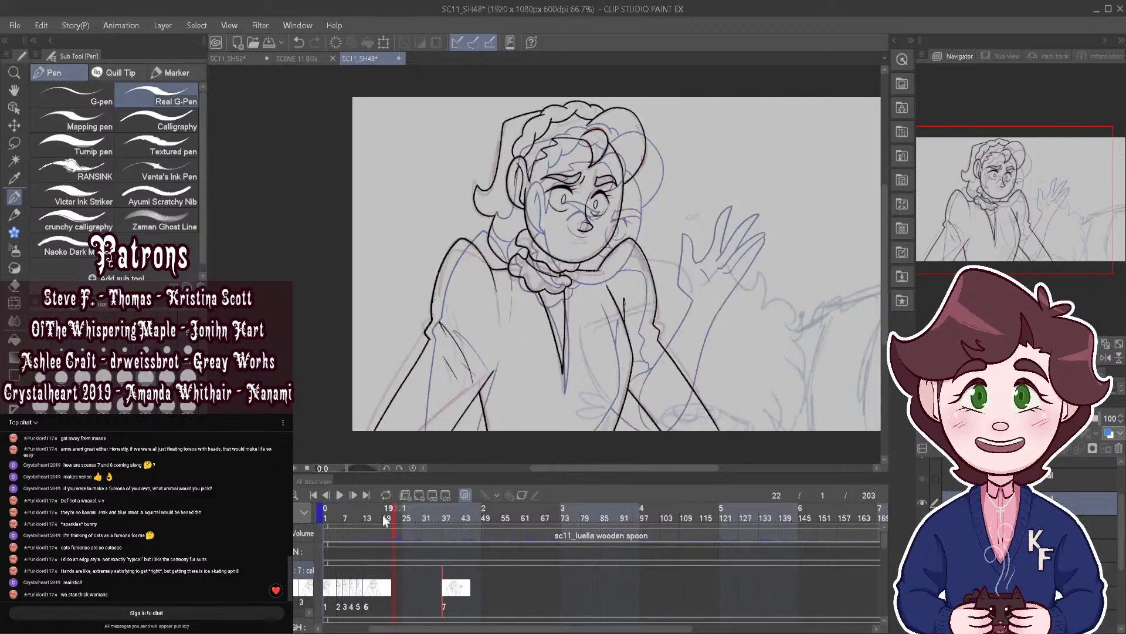
pyautogui.click(353, 512)
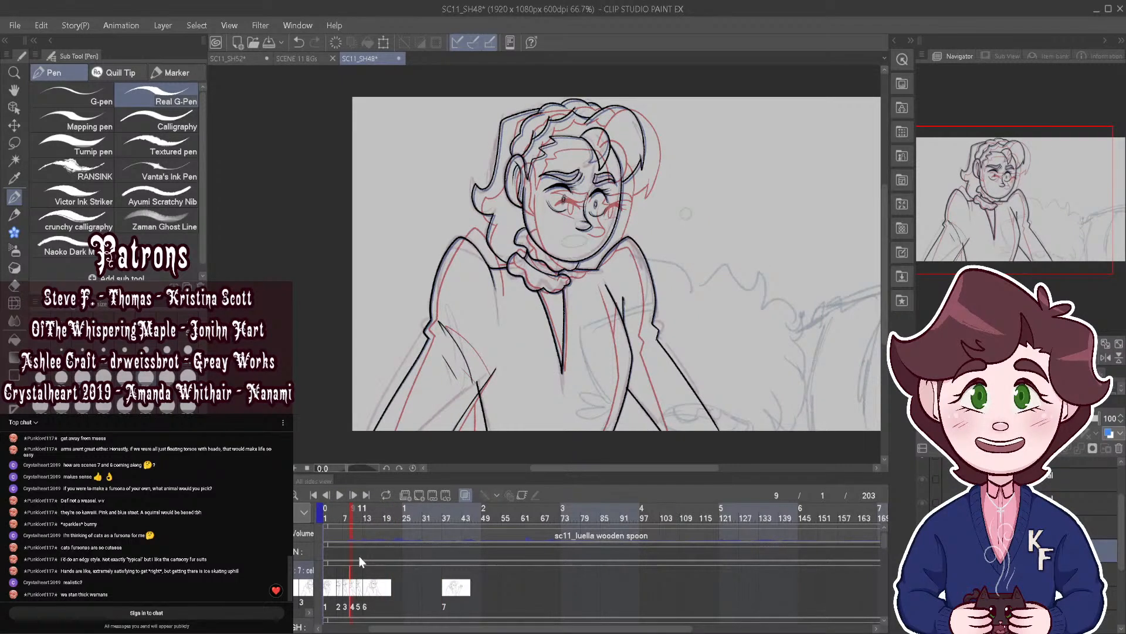
pyautogui.click(358, 513)
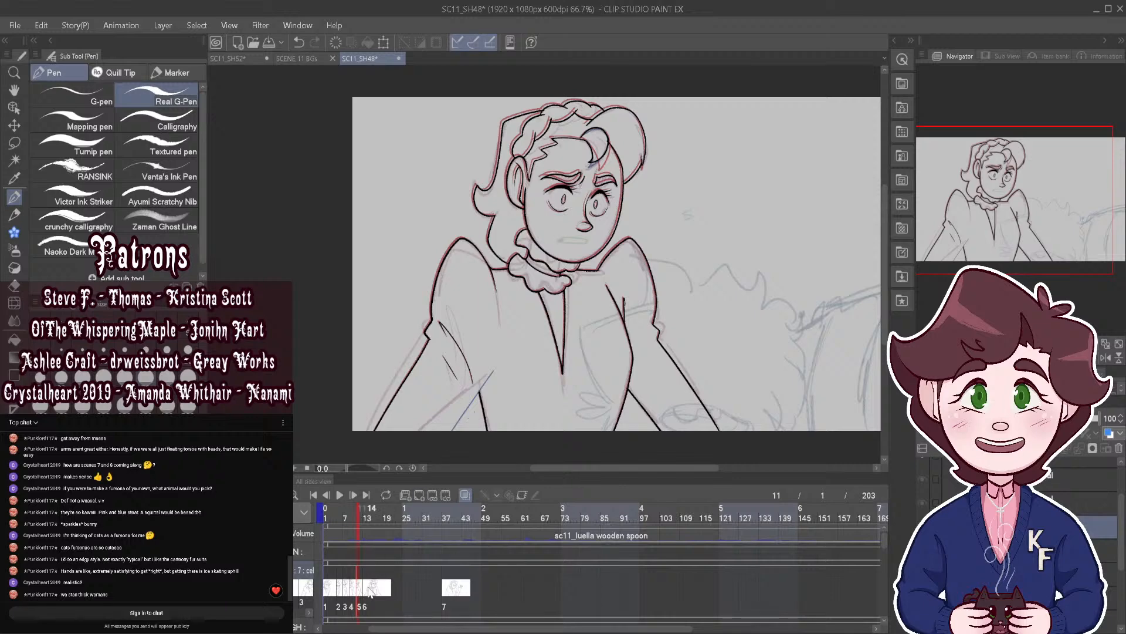
# Step: Copy the slanted lower sleeve line from cel 6 into cels 5 and 4 and play the animation
pyautogui.click(370, 588)
pyautogui.press('o')
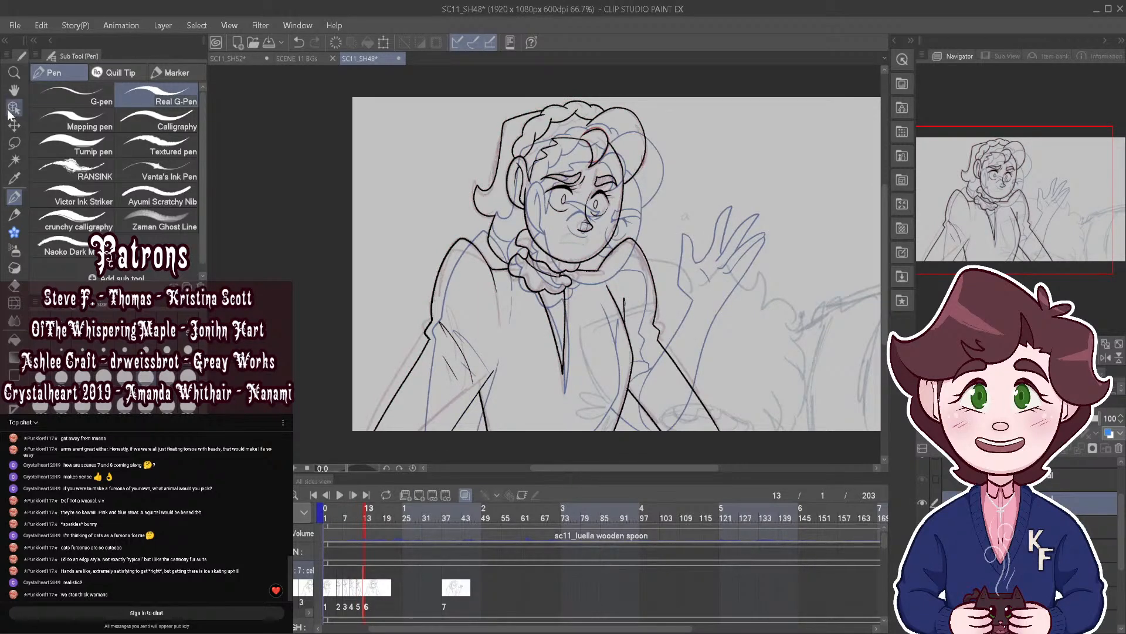
pyautogui.click(490, 378)
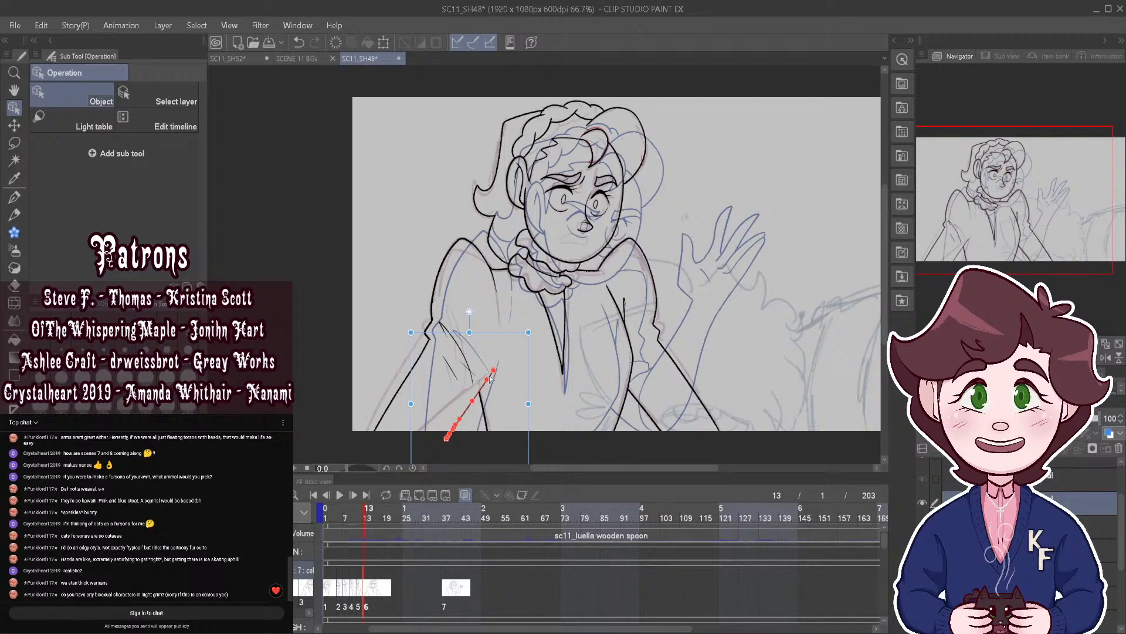
pyautogui.click(357, 524)
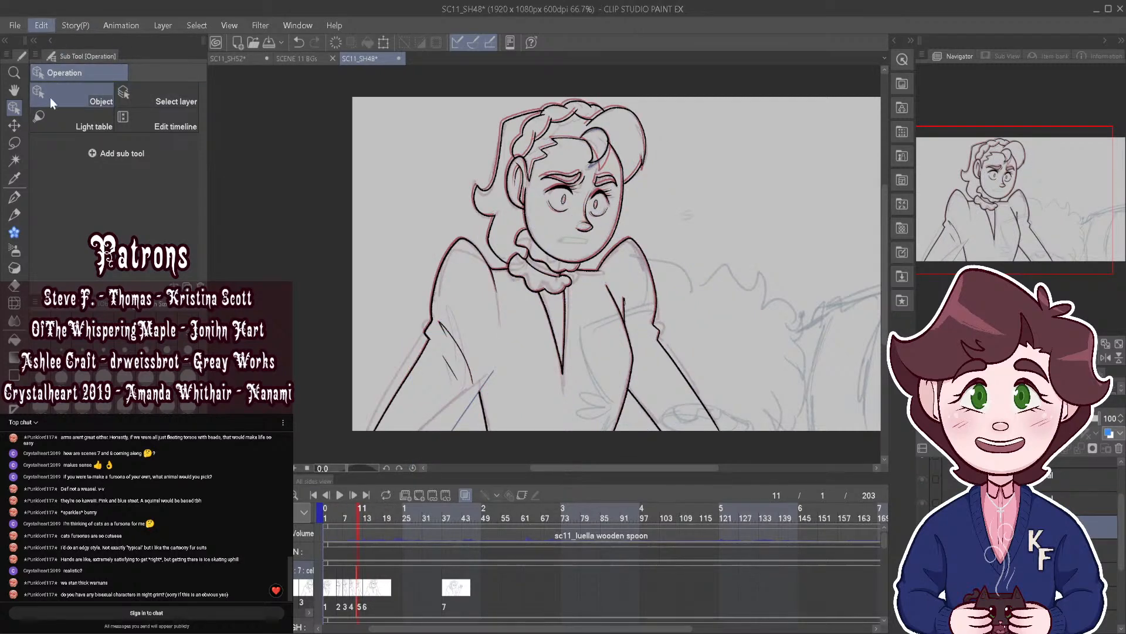
pyautogui.click(353, 603)
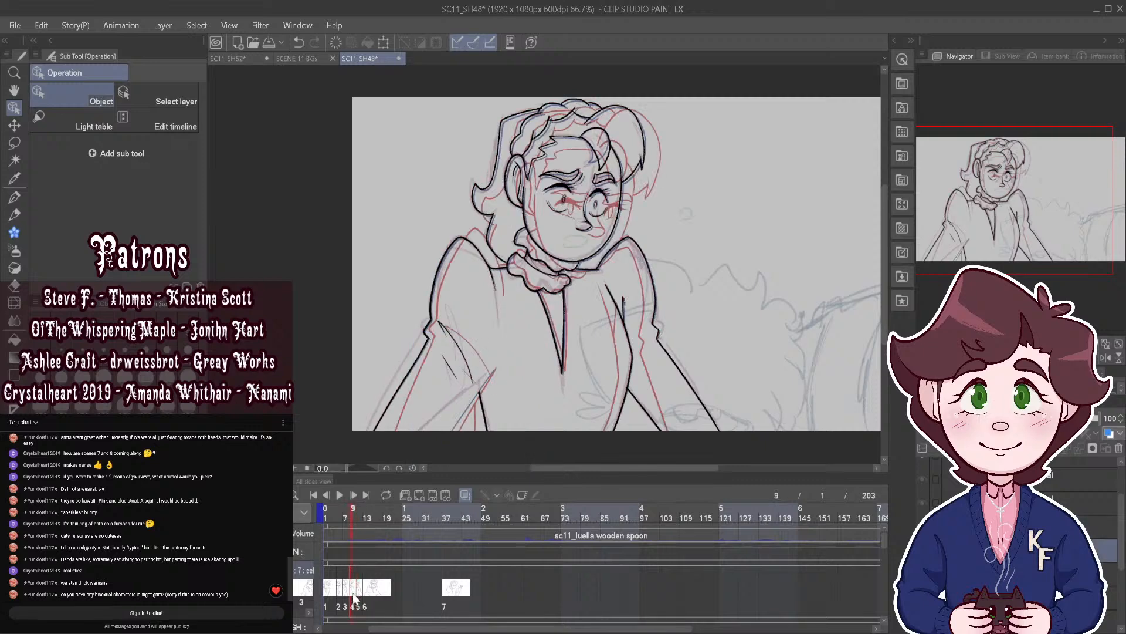
pyautogui.click(85, 129)
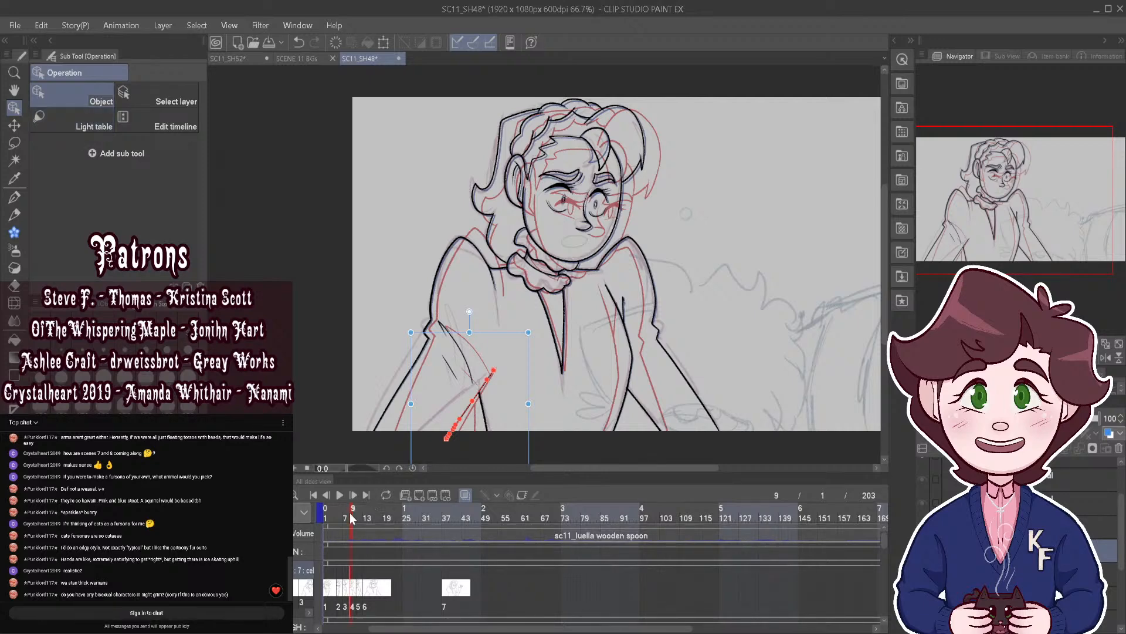
pyautogui.moveTo(350, 513); pyautogui.dragTo(351, 516)
pyautogui.click(339, 495)
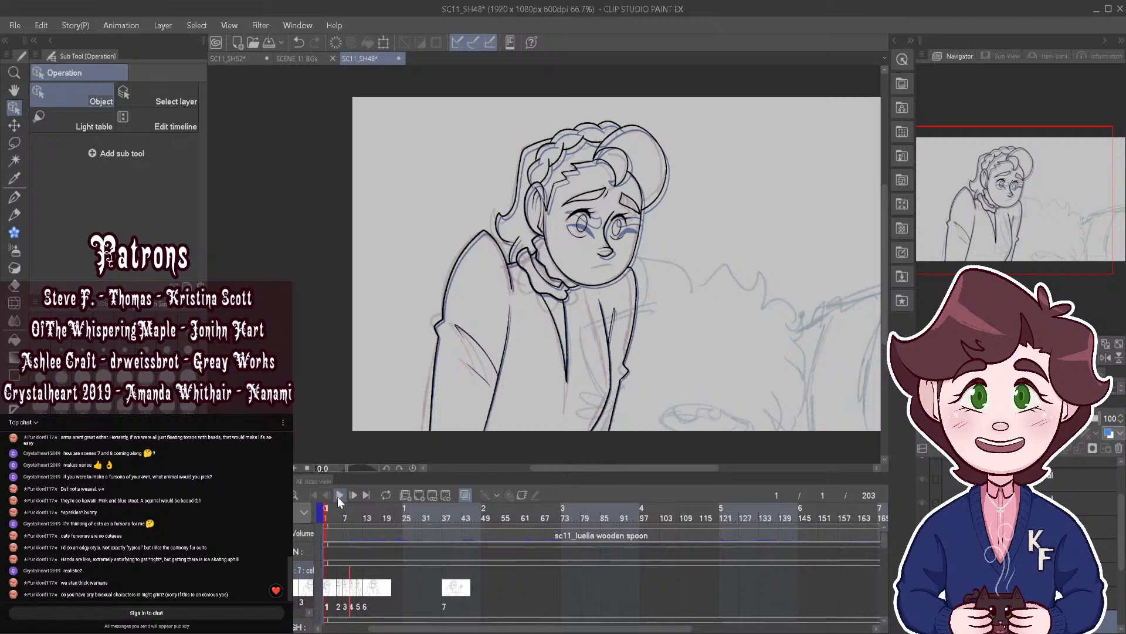
# Step: Play back the animation from the first frame and examine how the inked cels flow
pyautogui.moveTo(336, 512); pyautogui.dragTo(327, 511)
pyautogui.click(339, 494)
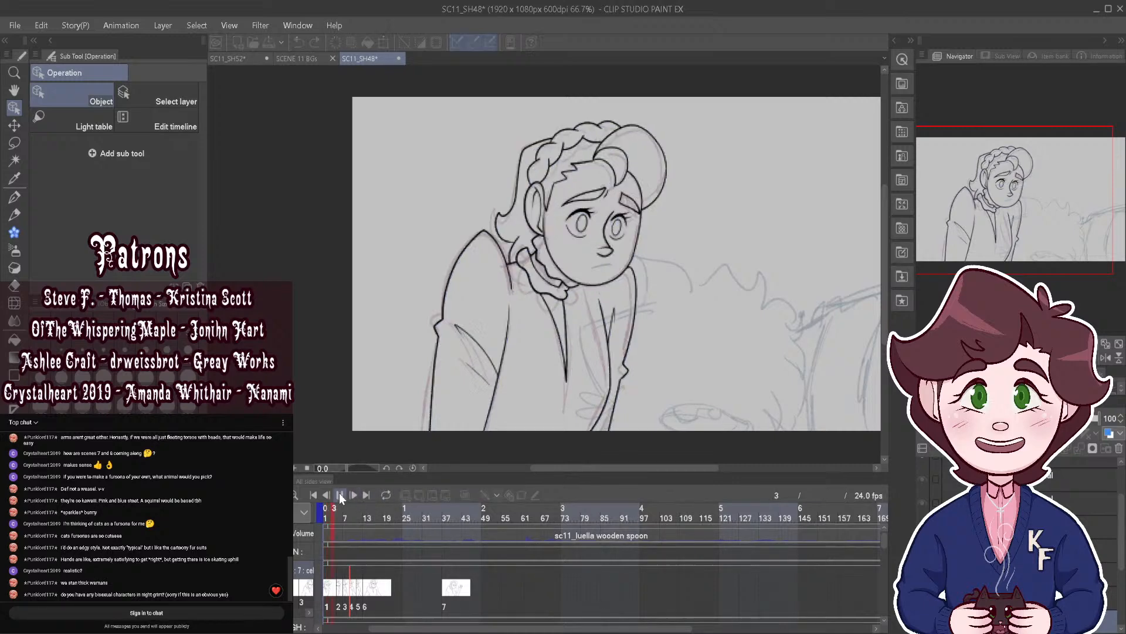
pyautogui.click(339, 495)
pyautogui.click(336, 508)
pyautogui.click(340, 494)
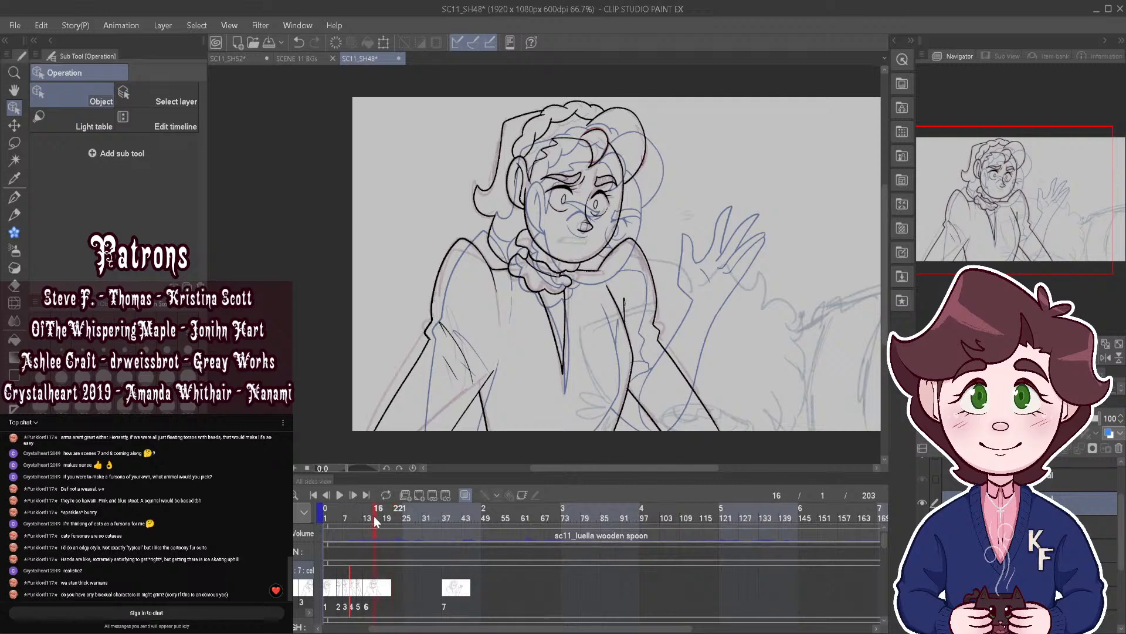
# Step: At frame 43, lasso the raised forearm and hand and assign cel 8 to the frame
pyautogui.click(442, 519)
pyautogui.moveTo(442, 519)
pyautogui.mouseDown()
pyautogui.moveTo(475, 518)
pyautogui.moveTo(462, 520)
pyautogui.mouseUp()
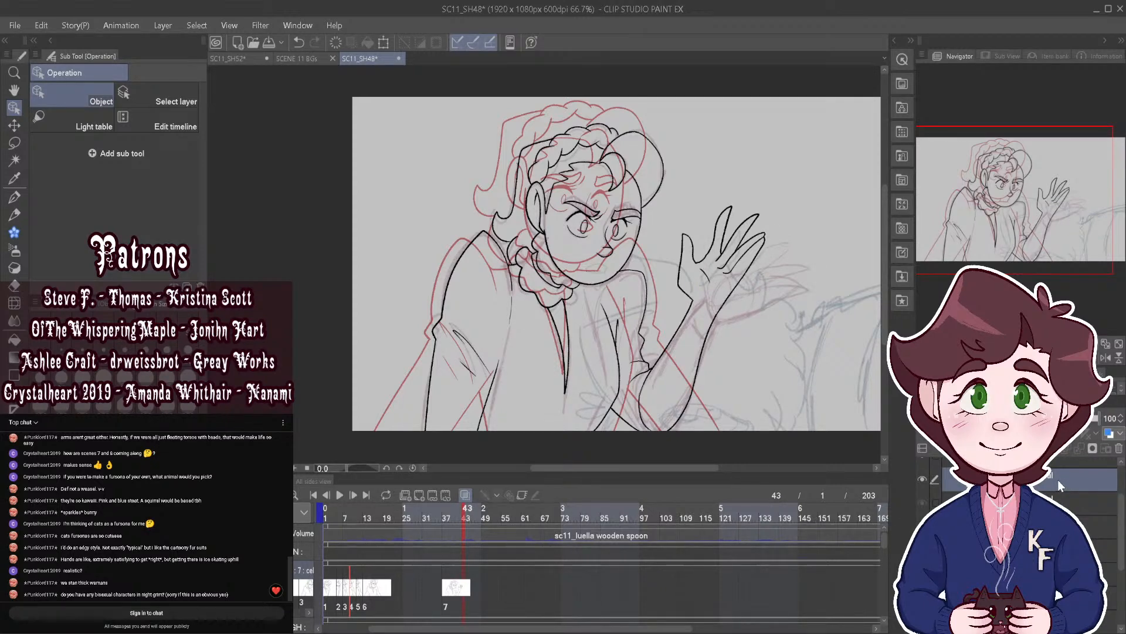
pyautogui.click(466, 495)
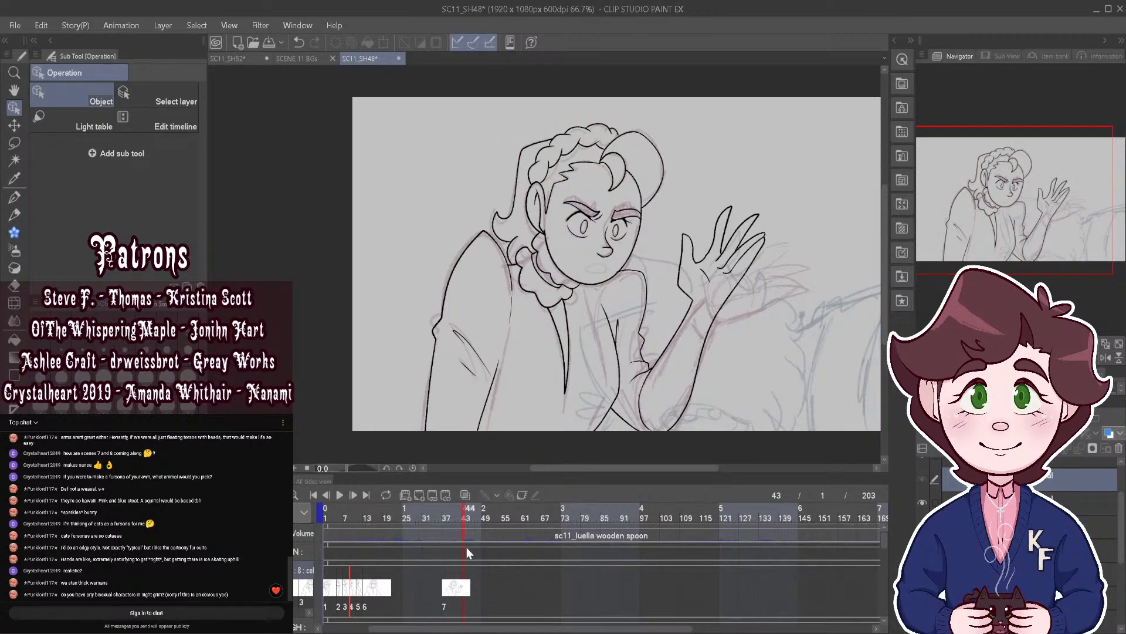
pyautogui.click(463, 495)
pyautogui.scroll(5, 773, 380)
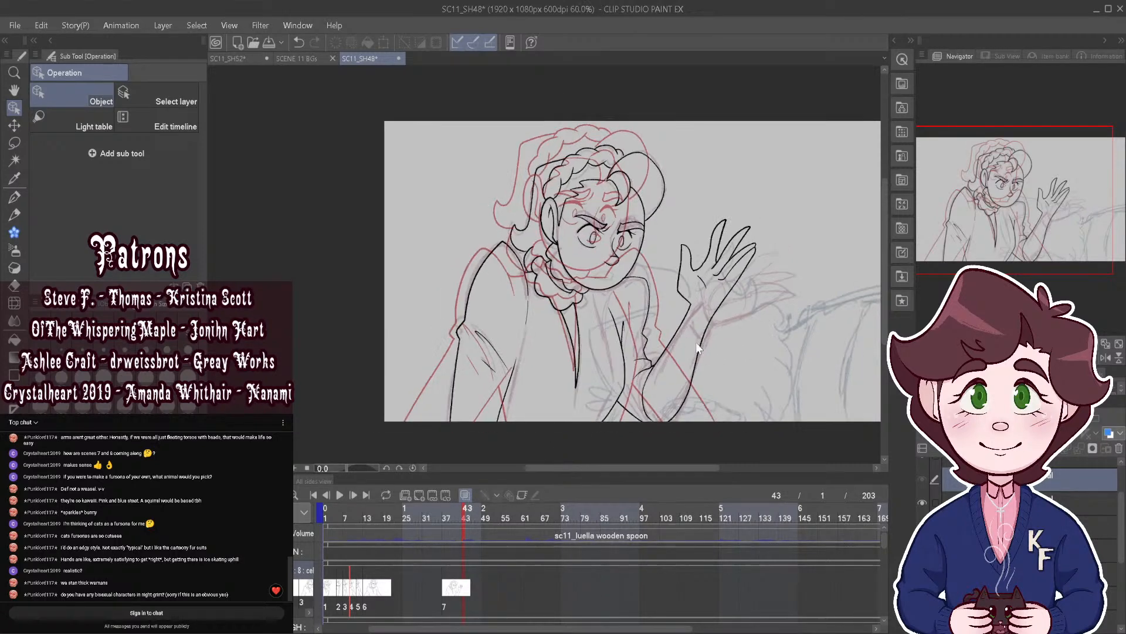
pyautogui.click(14, 142)
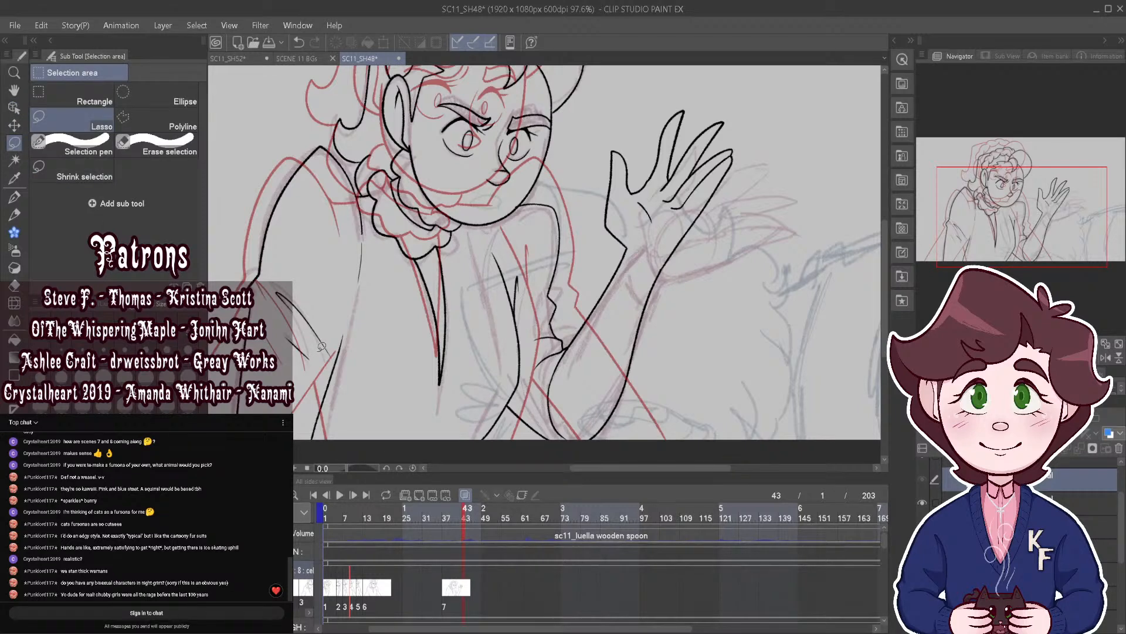
pyautogui.moveTo(592, 182)
pyautogui.mouseDown()
pyautogui.moveTo(623, 95)
pyautogui.moveTo(749, 88)
pyautogui.moveTo(699, 343)
pyautogui.moveTo(628, 453)
pyautogui.moveTo(562, 441)
pyautogui.moveTo(541, 393)
pyautogui.moveTo(563, 342)
pyautogui.mouseUp()
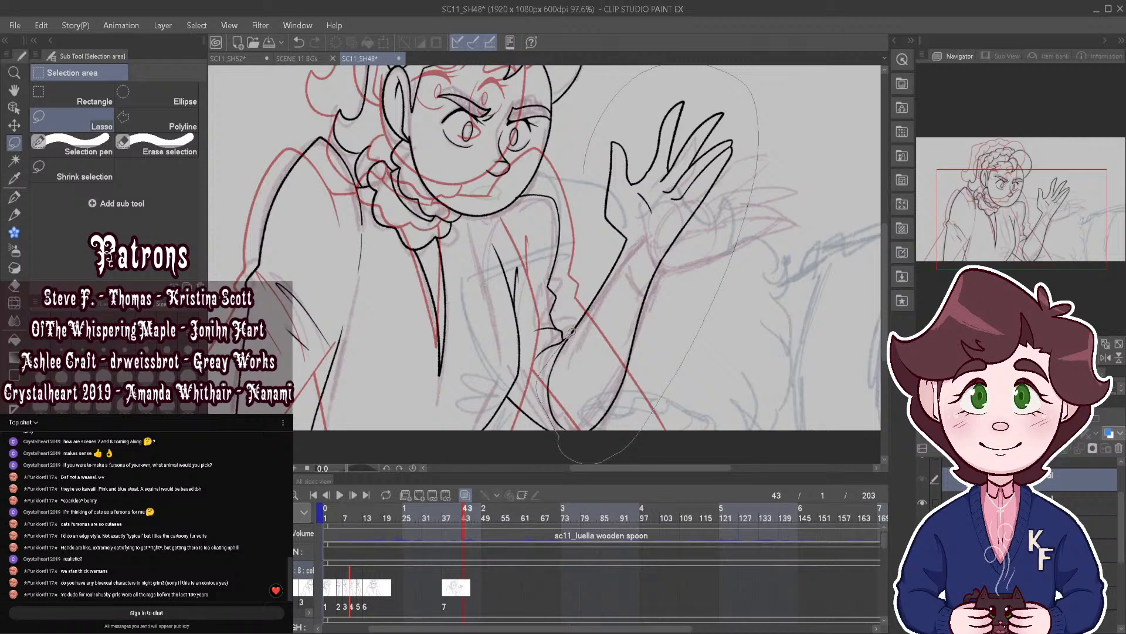
pyautogui.moveTo(604, 240); pyautogui.dragTo(605, 242)
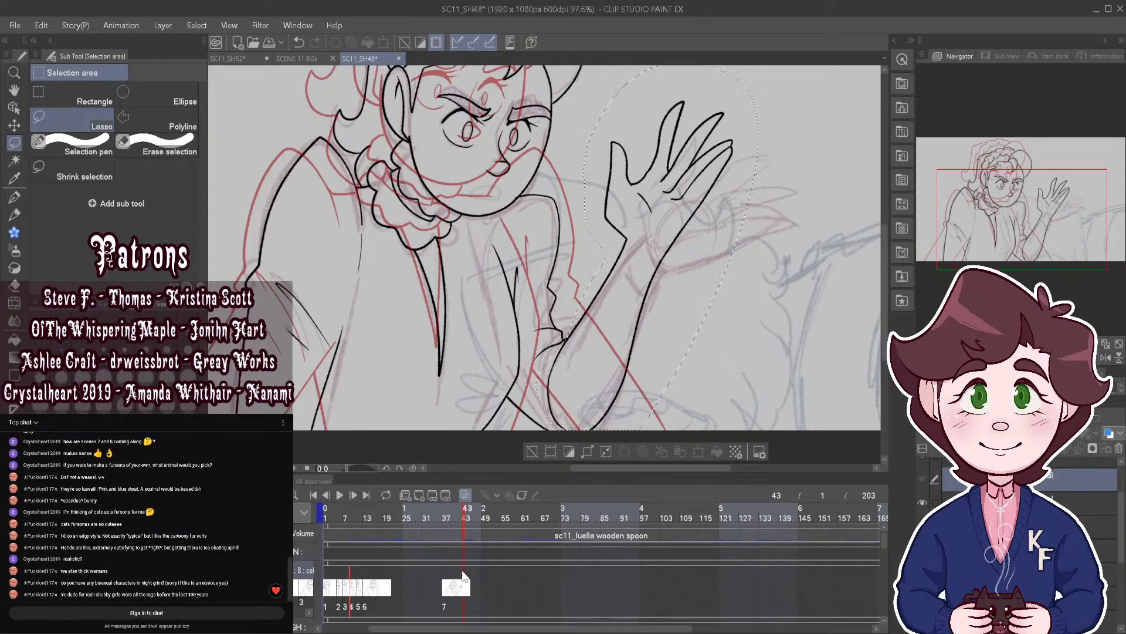
pyautogui.rightClick(463, 572)
pyautogui.click(490, 414)
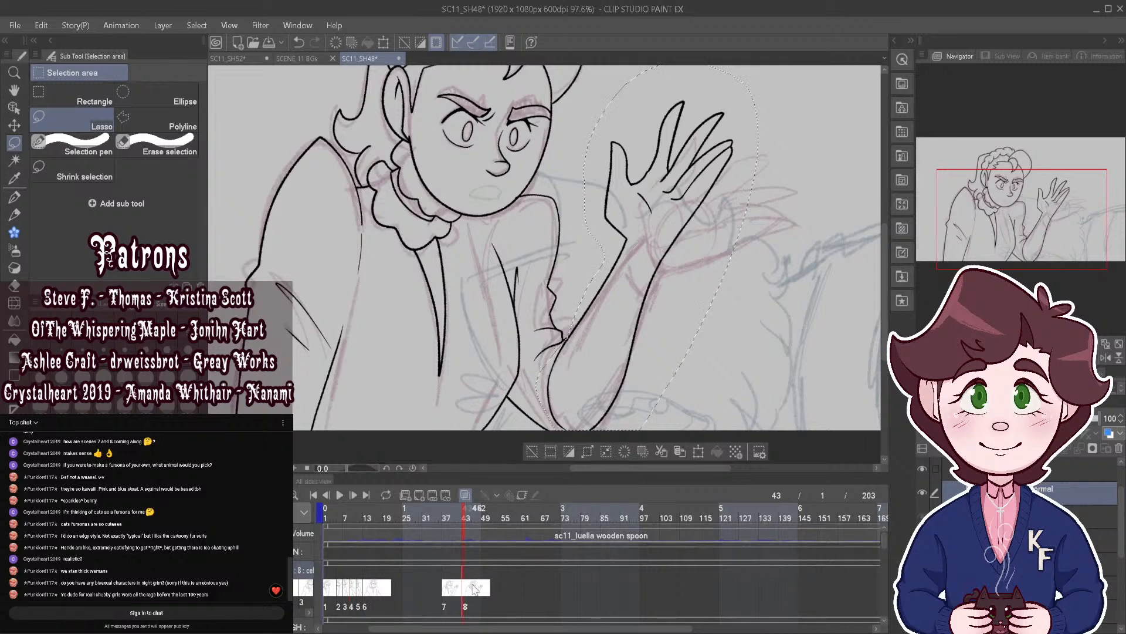
# Step: Rotate the selected forearm and hand slightly clockwise on cel 8 and clear the selection
pyautogui.hotkey('ctrl', 't')
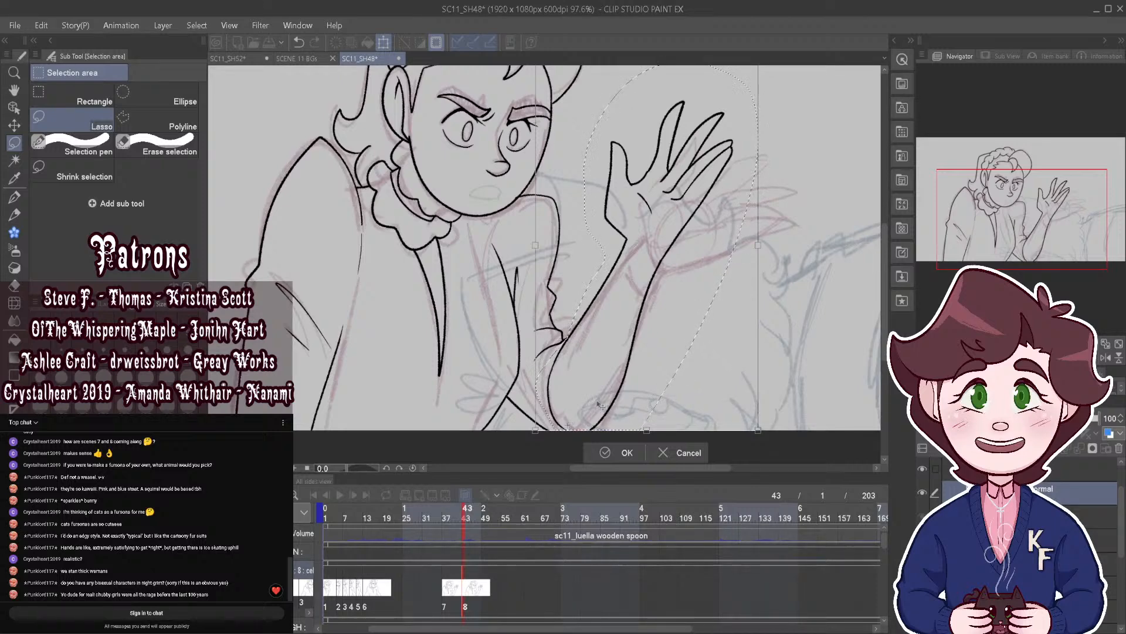
pyautogui.scroll(-2, 569, 422)
pyautogui.moveTo(720, 271); pyautogui.dragTo(726, 278)
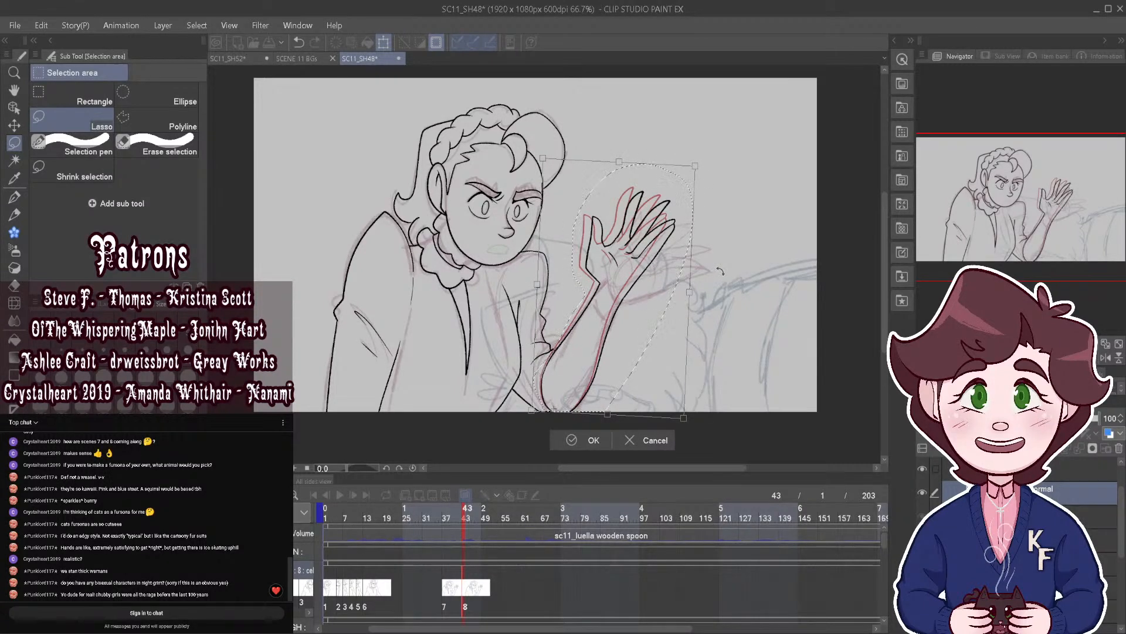
pyautogui.click(593, 440)
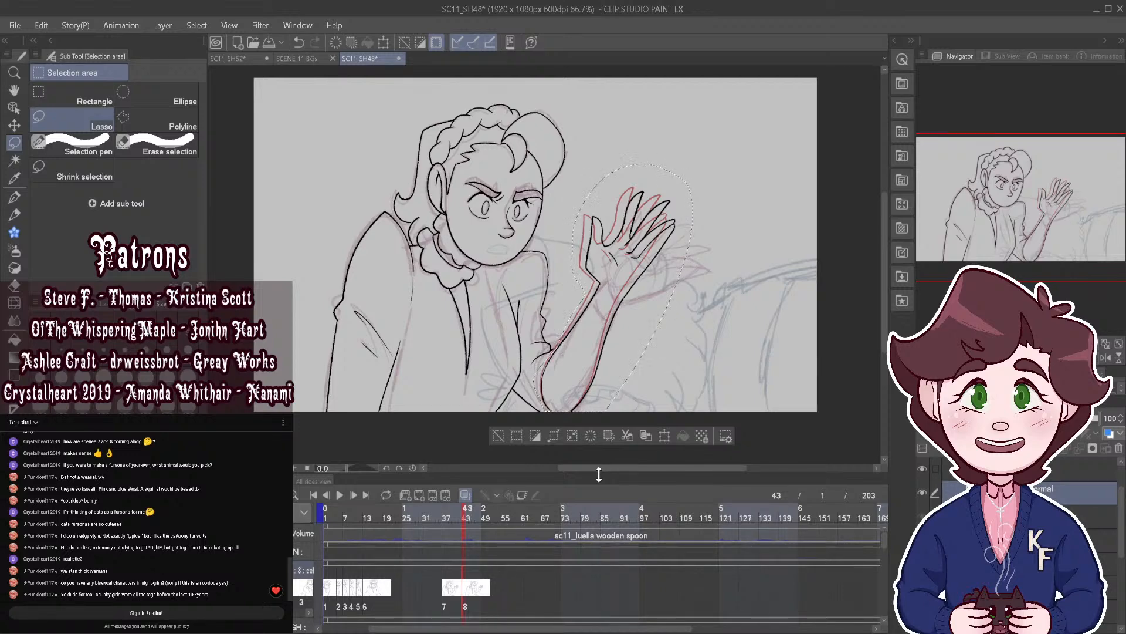
pyautogui.hotkey('ctrl', 'd')
# Step: Lasso just the hand above the wrist, rotate it further clockwise toward the sketched hand pose, and deselect it
pyautogui.scroll(4, 593, 264)
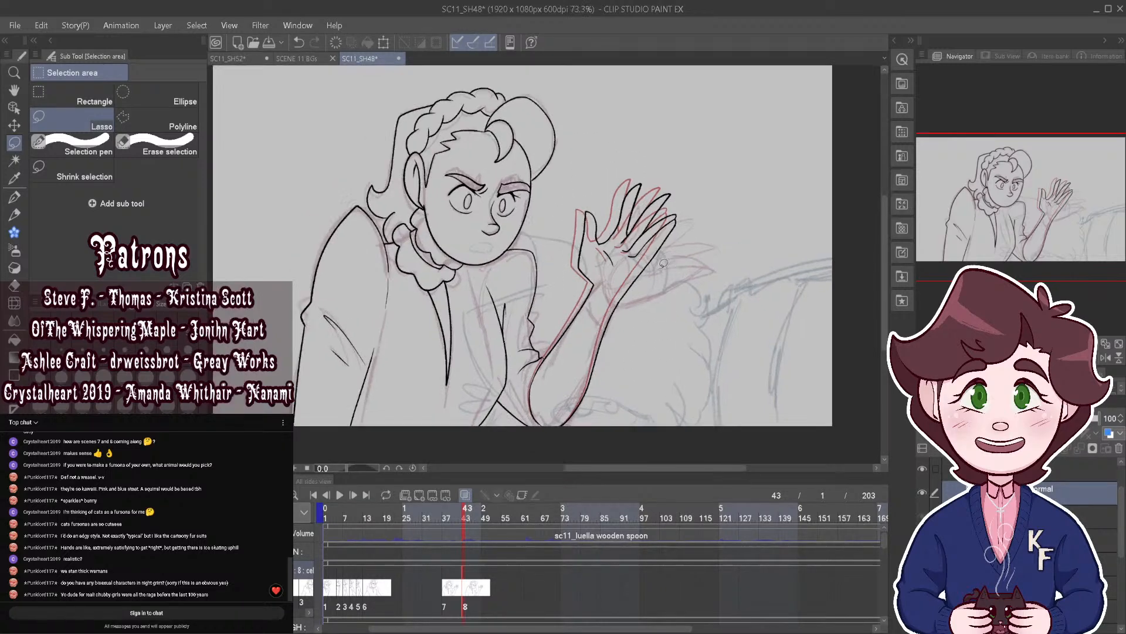
pyautogui.moveTo(545, 305)
pyautogui.mouseDown()
pyautogui.moveTo(494, 278)
pyautogui.moveTo(480, 155)
pyautogui.moveTo(585, 88)
pyautogui.moveTo(686, 59)
pyautogui.moveTo(744, 213)
pyautogui.moveTo(625, 351)
pyautogui.moveTo(584, 338)
pyautogui.mouseUp()
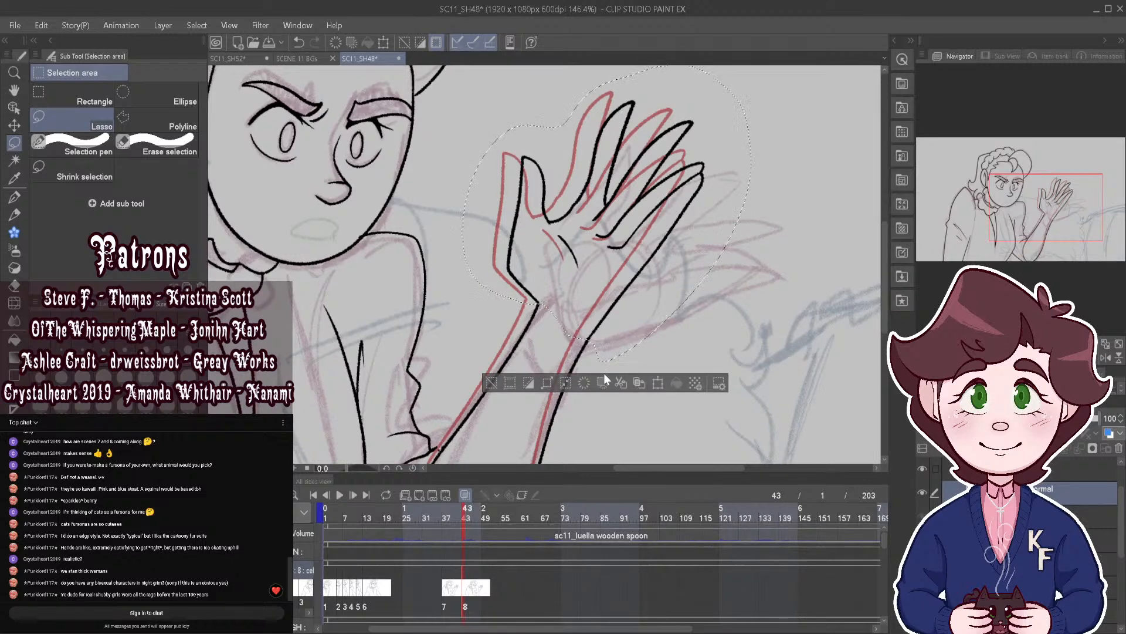
pyautogui.hotkey('ctrl', 't')
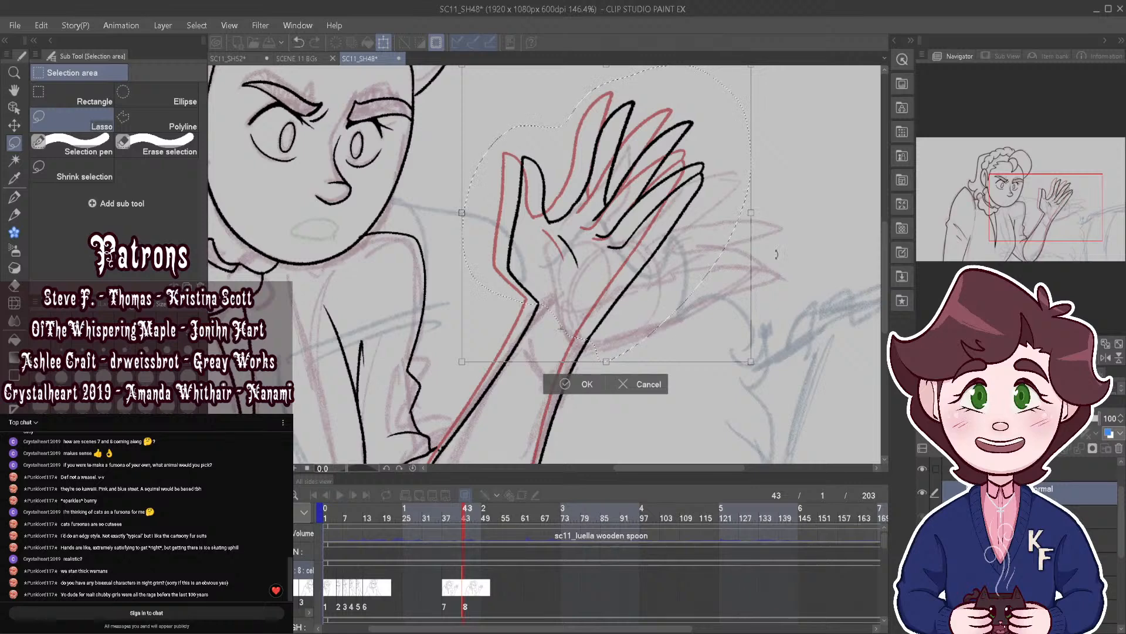
pyautogui.moveTo(799, 263); pyautogui.dragTo(780, 305)
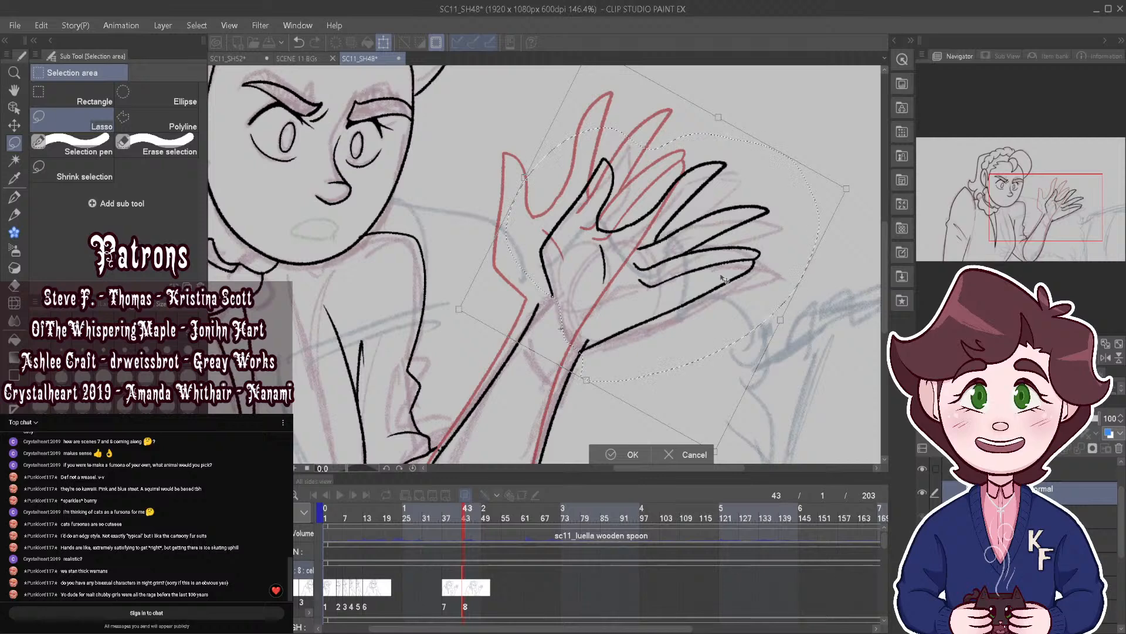
pyautogui.click(631, 455)
pyautogui.hotkey('ctrl', 'd')
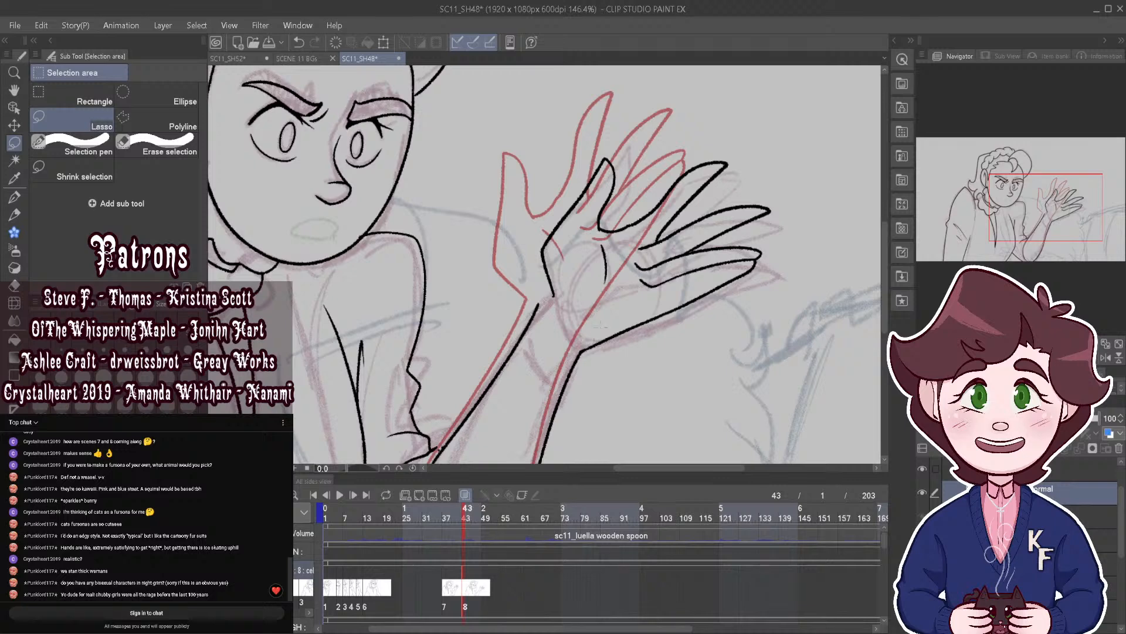
# Step: Ink over the inner forearm line below the wrist with the Real G-Pen so it joins the rotated hand
pyautogui.press('p')
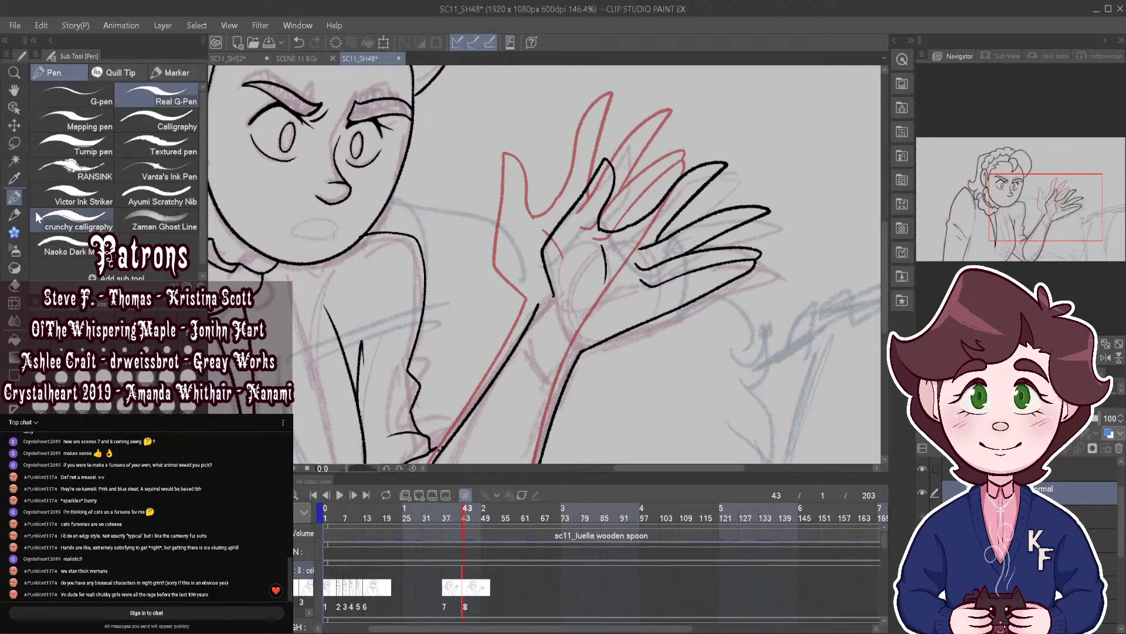
pyautogui.scroll(1, 561, 308)
pyautogui.moveTo(543, 308); pyautogui.dragTo(478, 403)
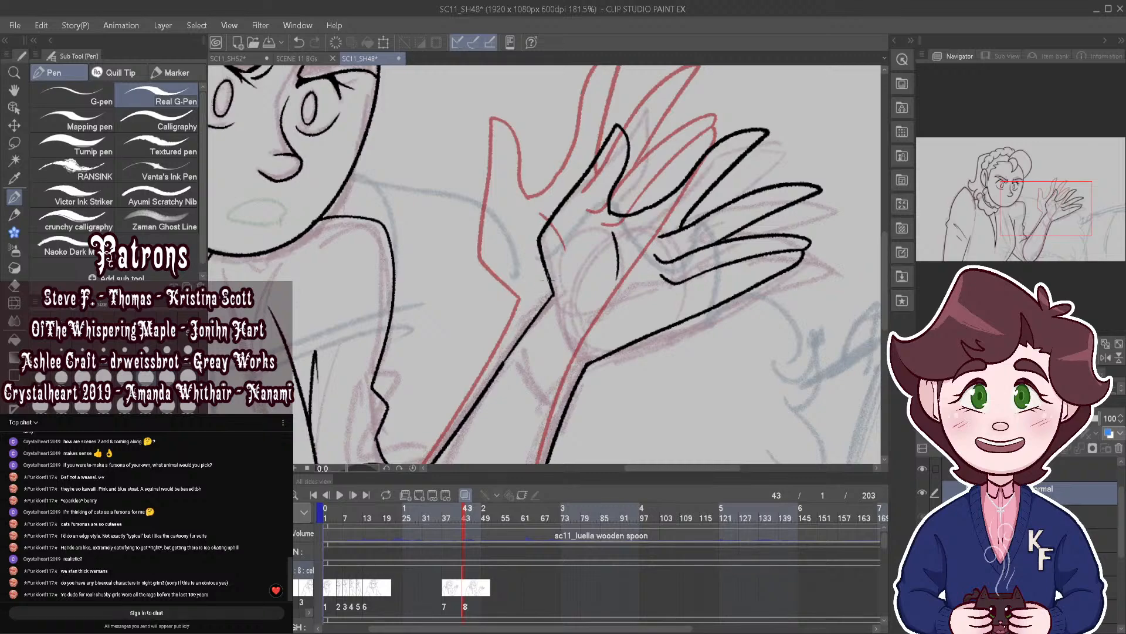
pyautogui.scroll(-2, 562, 230)
pyautogui.scroll(3, 519, 320)
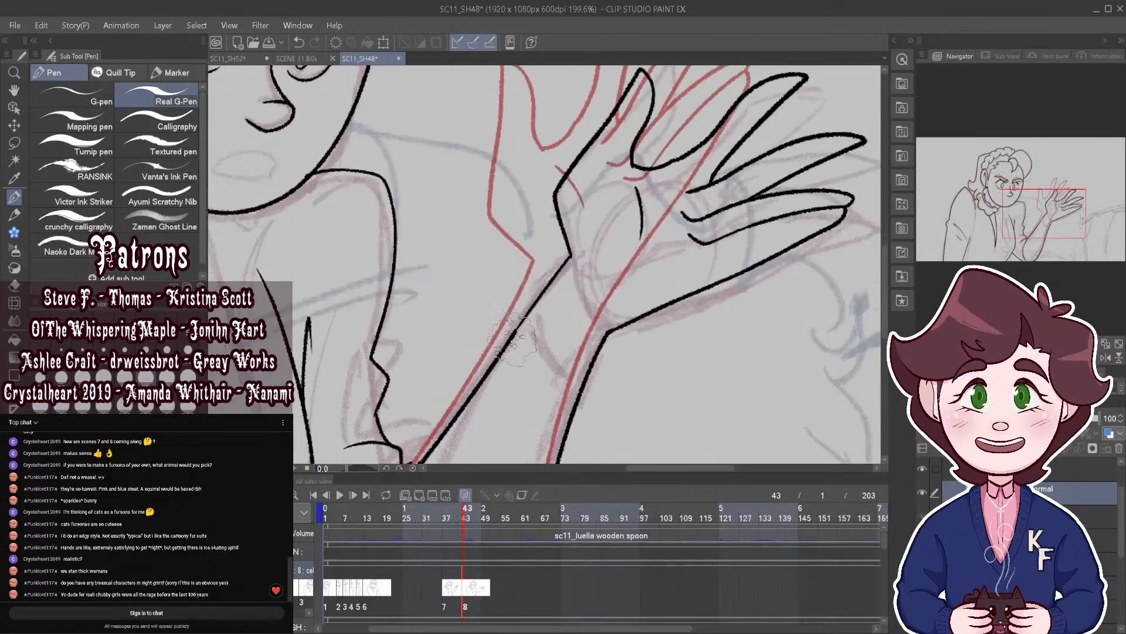
pyautogui.scroll(-4, 592, 239)
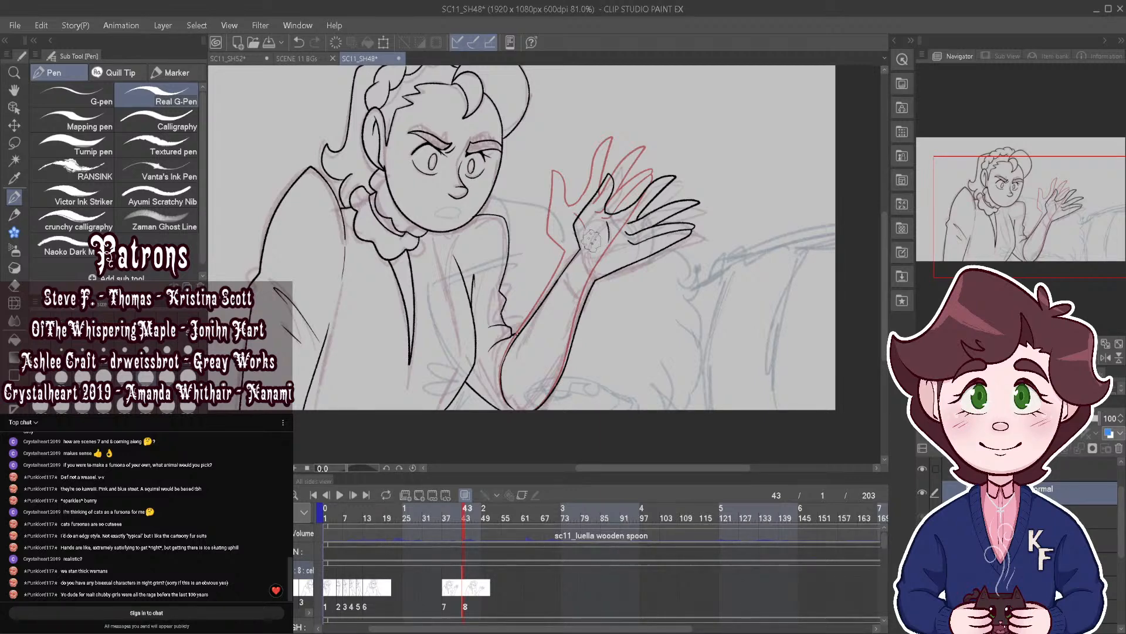
pyautogui.scroll(-1, 591, 239)
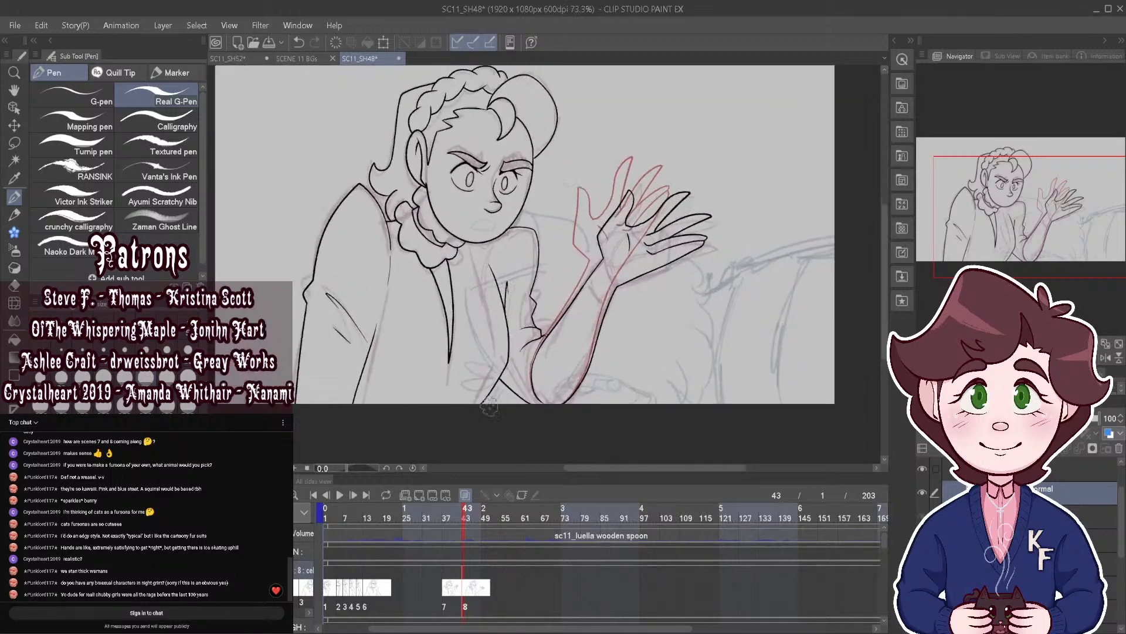
# Step: Duplicate the drawing of cel 6 and assign the copy as cel 6a at frame 31
pyautogui.moveTo(464, 509)
pyautogui.mouseDown()
pyautogui.moveTo(437, 517)
pyautogui.moveTo(515, 512)
pyautogui.moveTo(421, 519)
pyautogui.mouseUp()
pyautogui.click(340, 496)
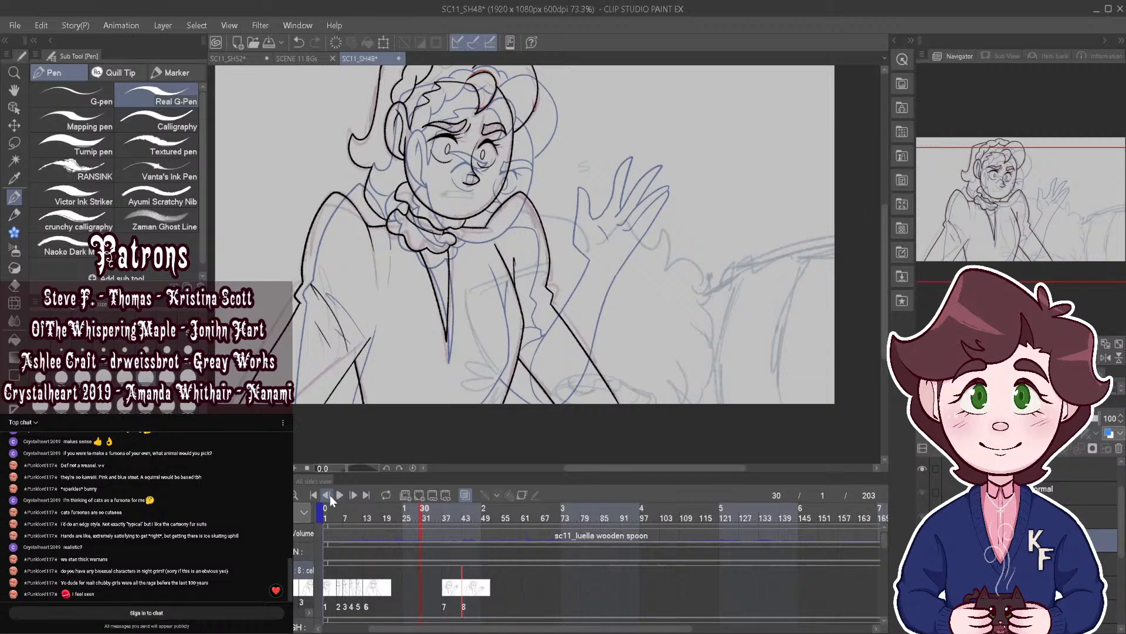
pyautogui.click(353, 495)
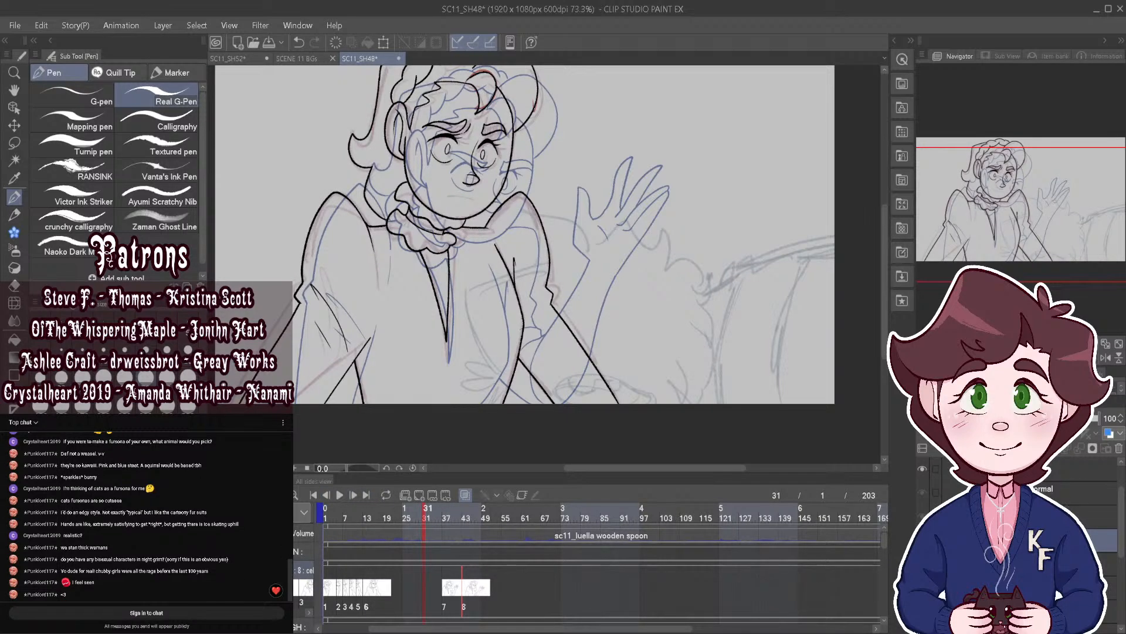
pyautogui.hotkey('ctrl', 'shift', 'n')
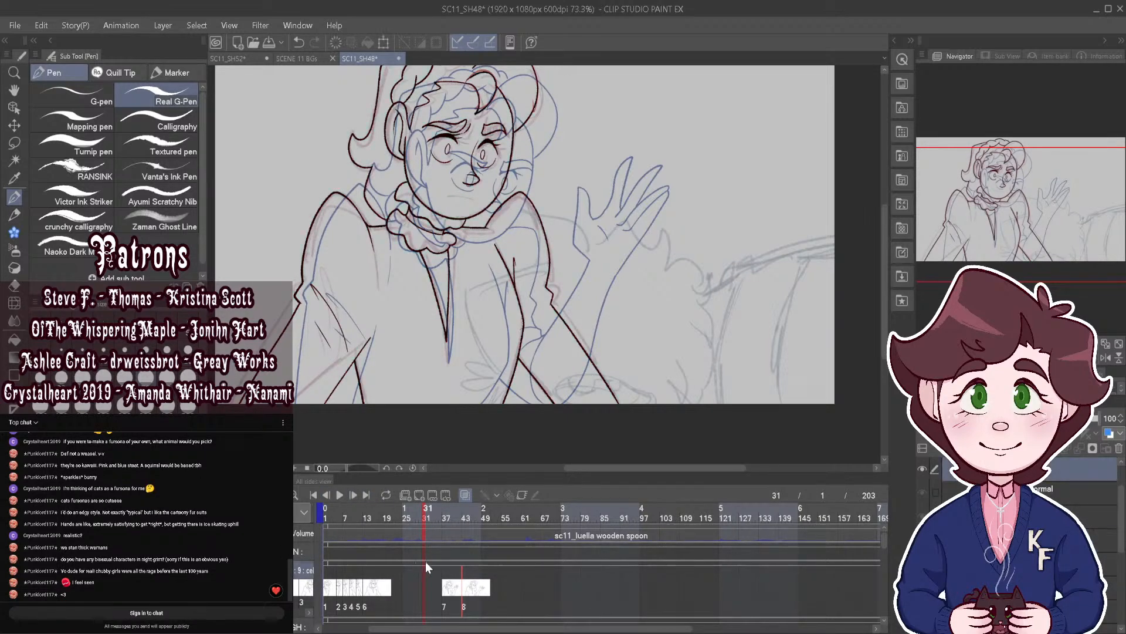
pyautogui.click(452, 383)
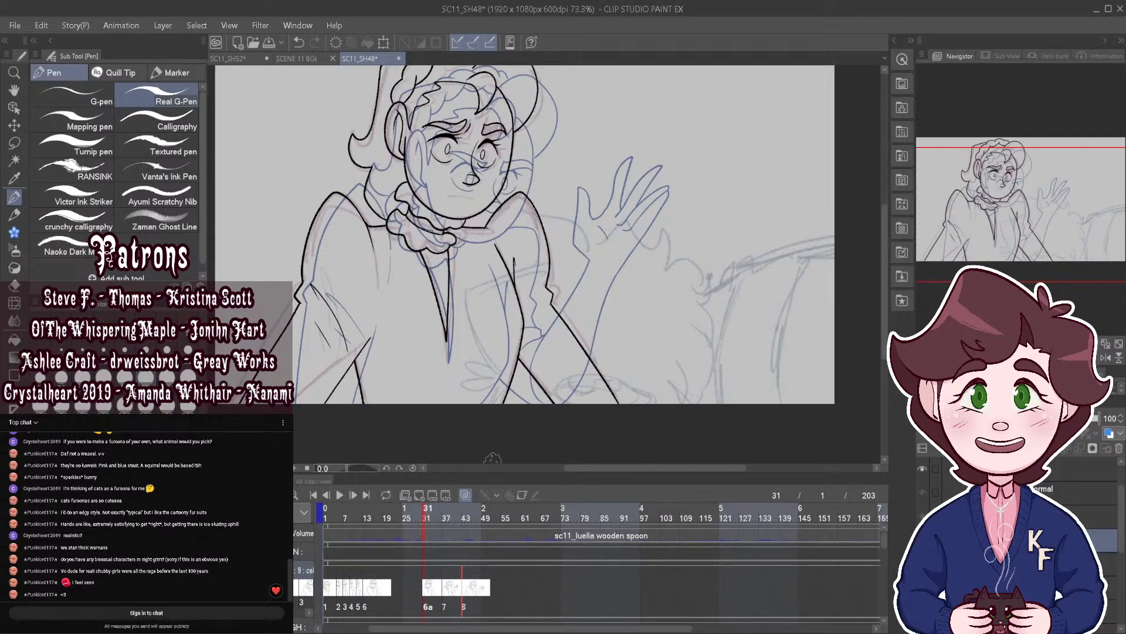
# Step: Transform the drawing on cel 6a by moving its upper edge slightly down and to the right
pyautogui.click(346, 389)
pyautogui.scroll(-2, 498, 349)
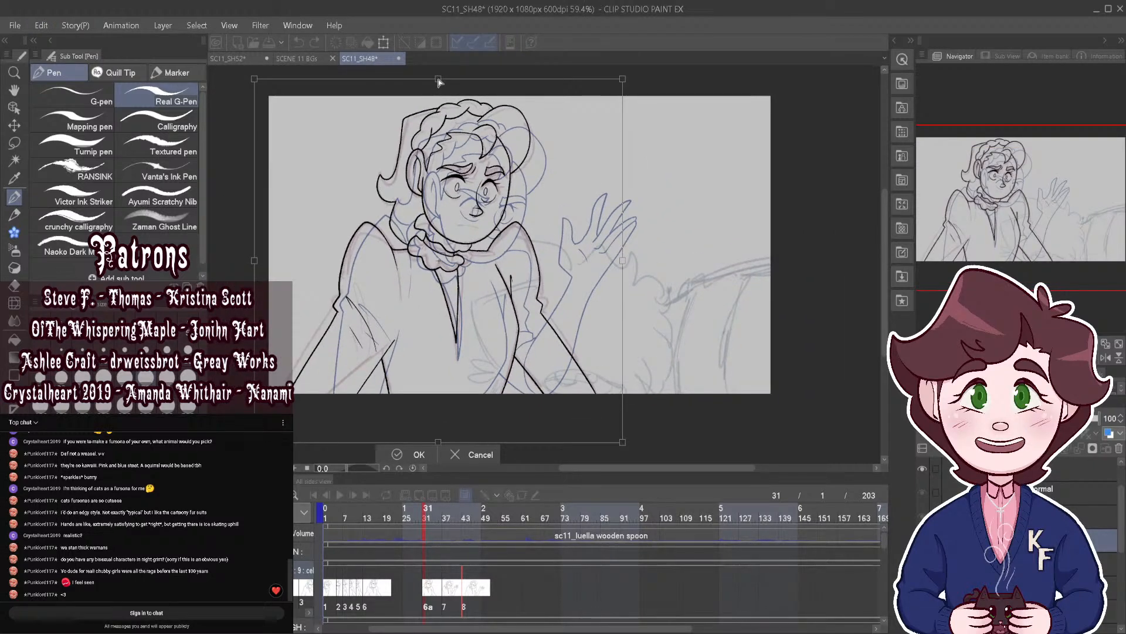
pyautogui.moveTo(438, 79); pyautogui.dragTo(440, 82)
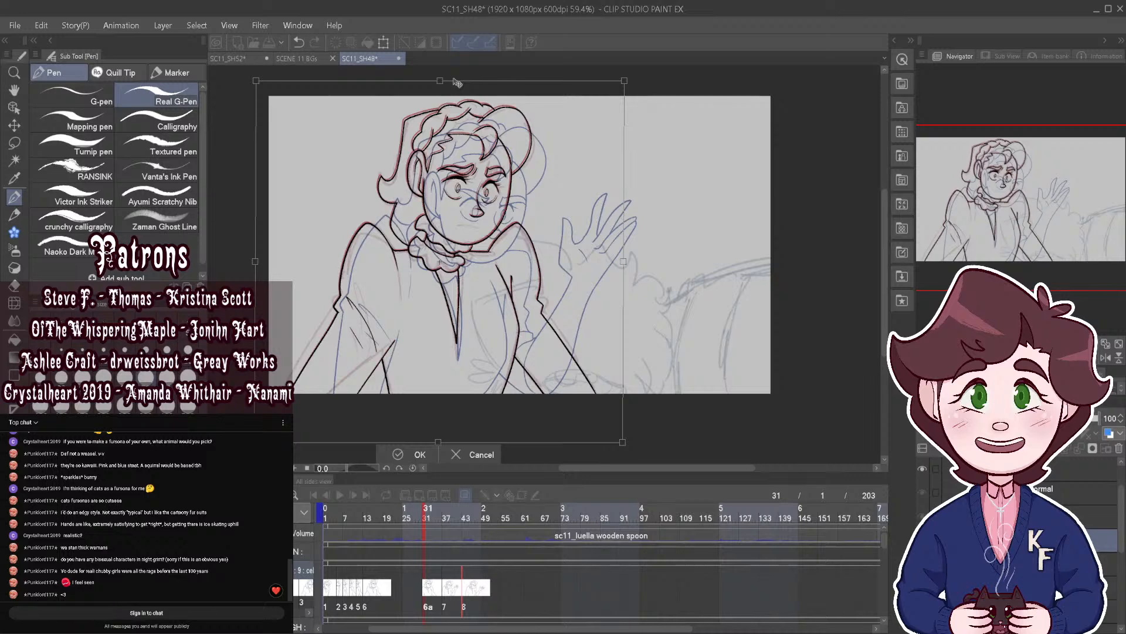
pyautogui.click(417, 455)
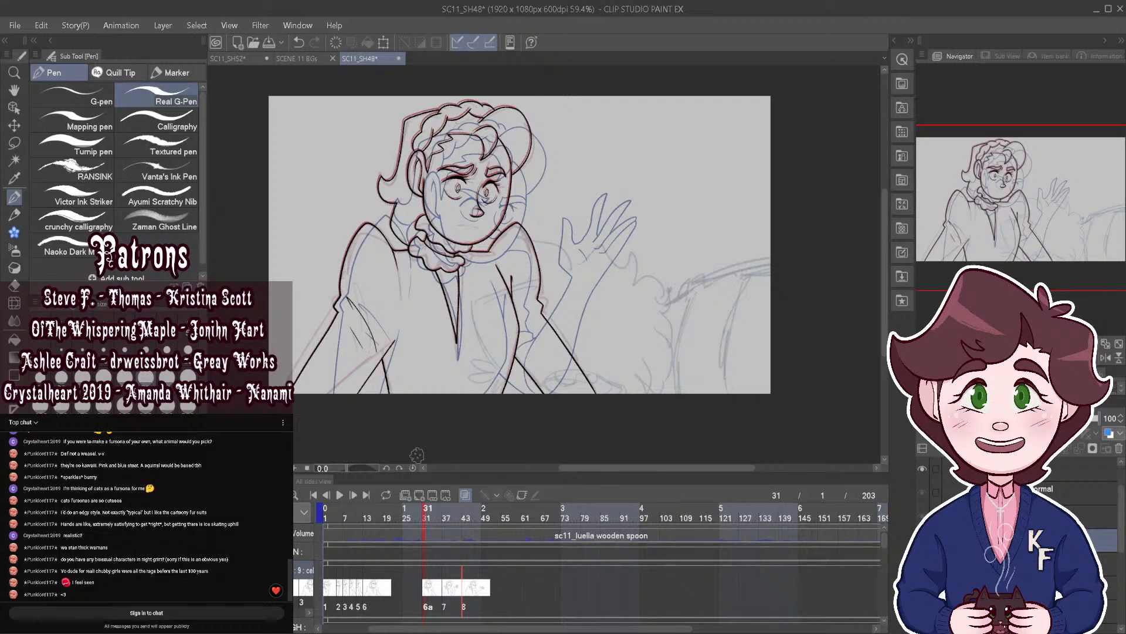
# Step: Compare frames 30 and 31 with onion skin hidden to examine the shift, and show onion skin again
pyautogui.click(464, 496)
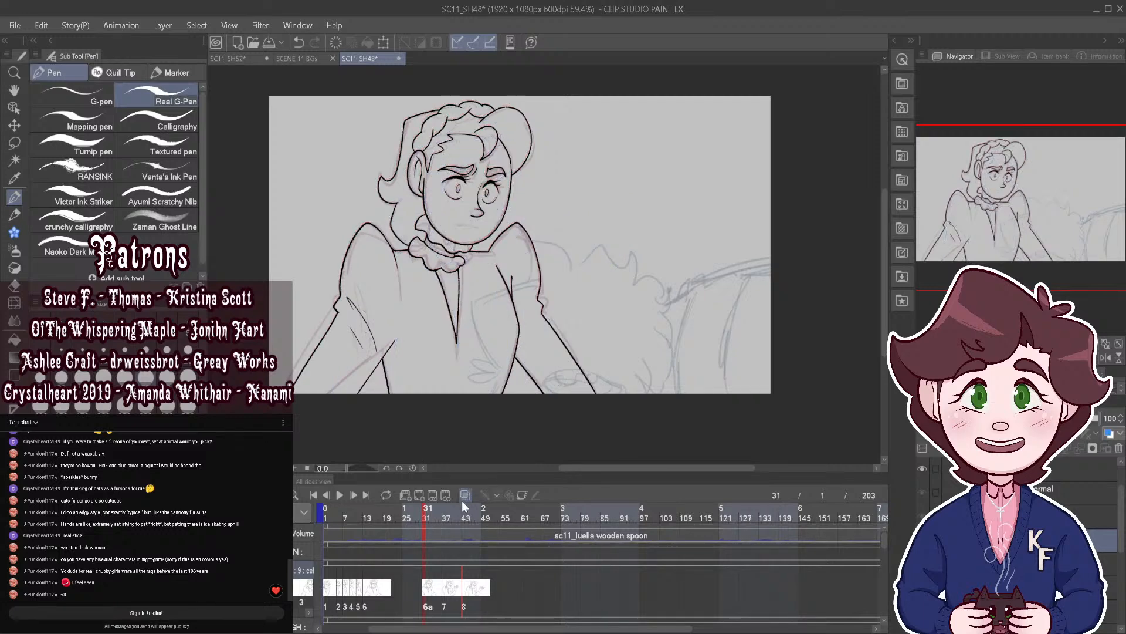
pyautogui.click(417, 514)
pyautogui.click(421, 518)
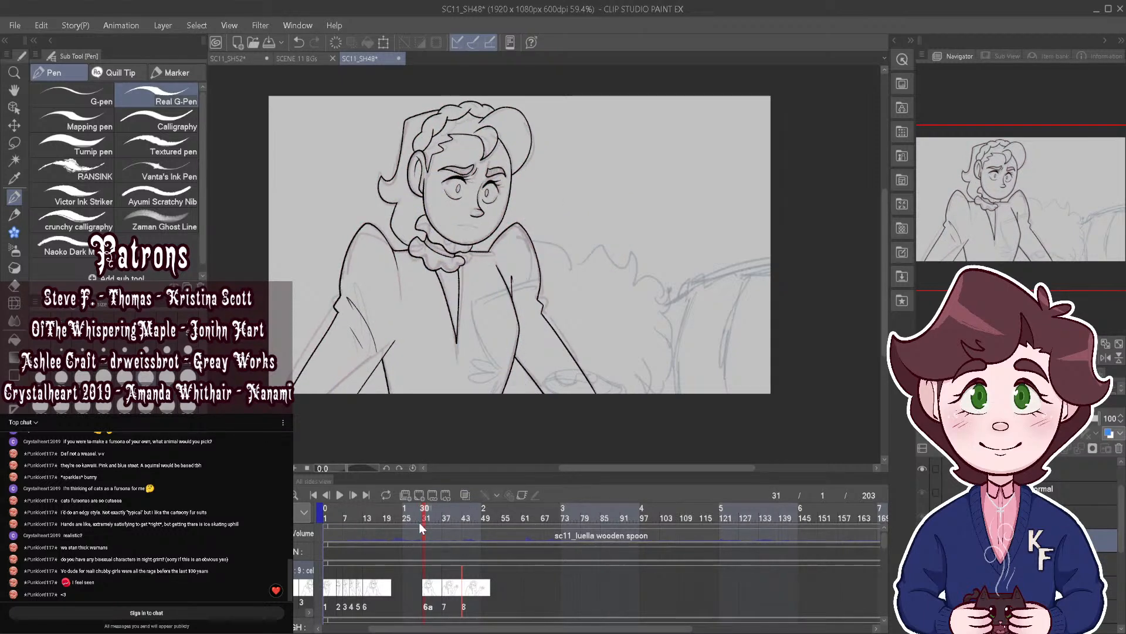
pyautogui.click(464, 495)
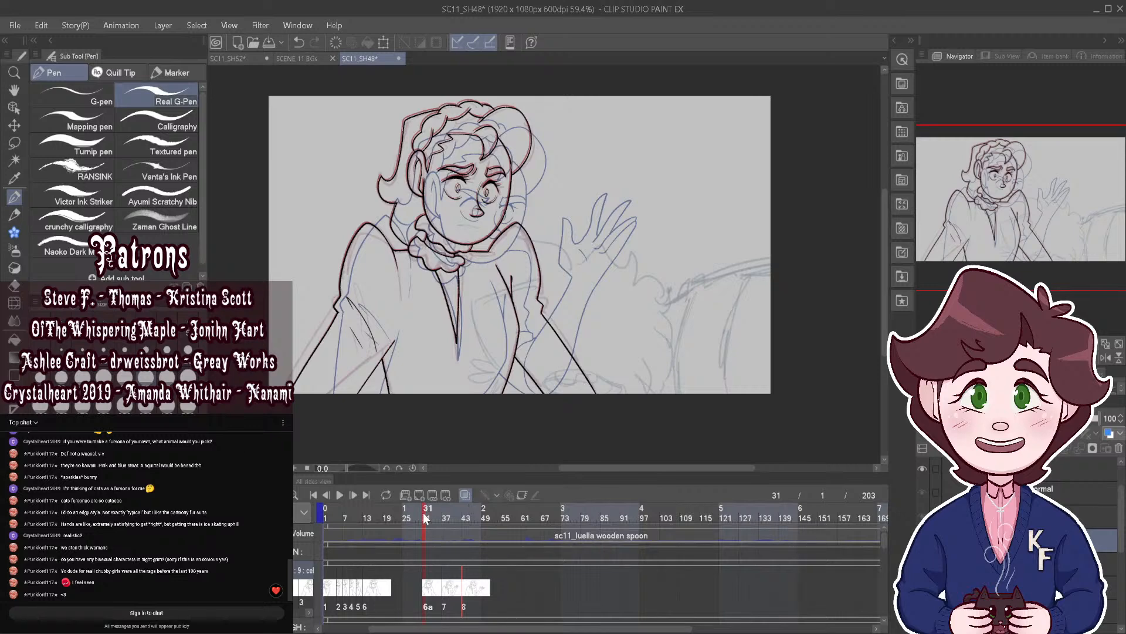
# Step: Add a new blank animation cel at frame 33, between cels 6a and 7
pyautogui.moveTo(426, 516)
pyautogui.mouseDown()
pyautogui.moveTo(416, 510)
pyautogui.moveTo(430, 518)
pyautogui.mouseUp()
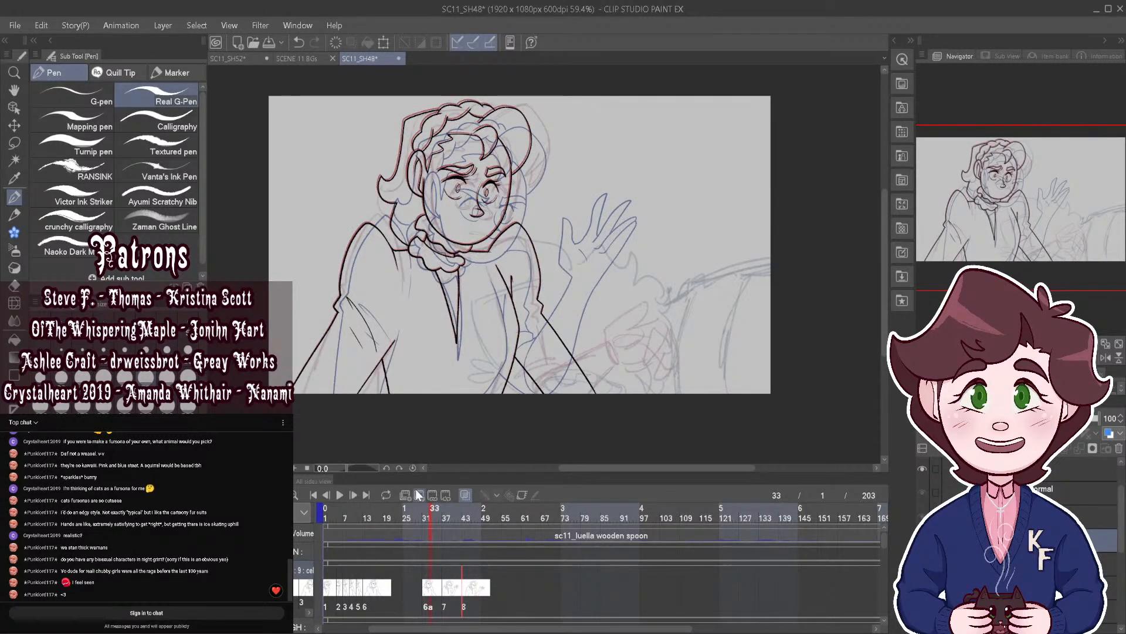
pyautogui.click(419, 494)
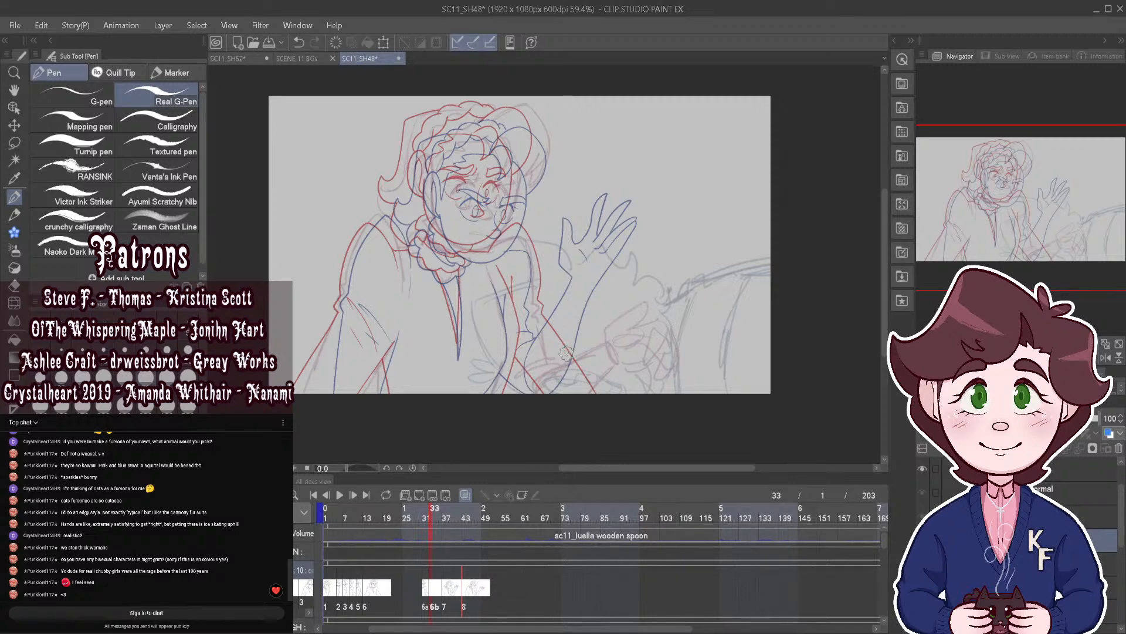
pyautogui.scroll(4, 566, 352)
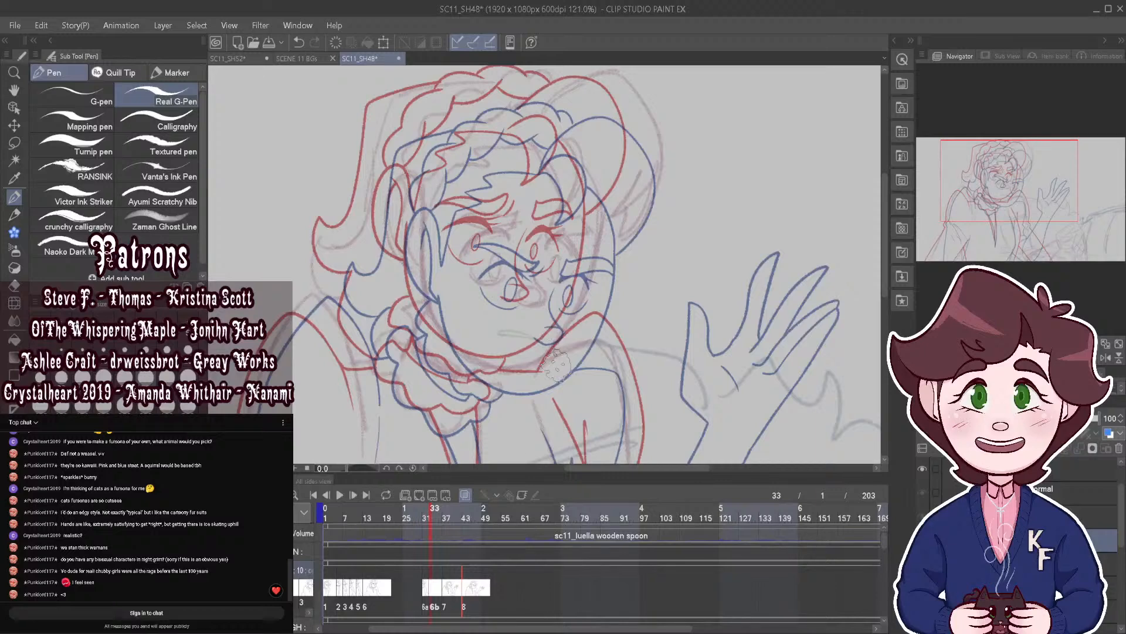
# Step: Ink the face outline on cel 6b at frame 33, from one temple around the chin to the other
pyautogui.scroll(1, 554, 363)
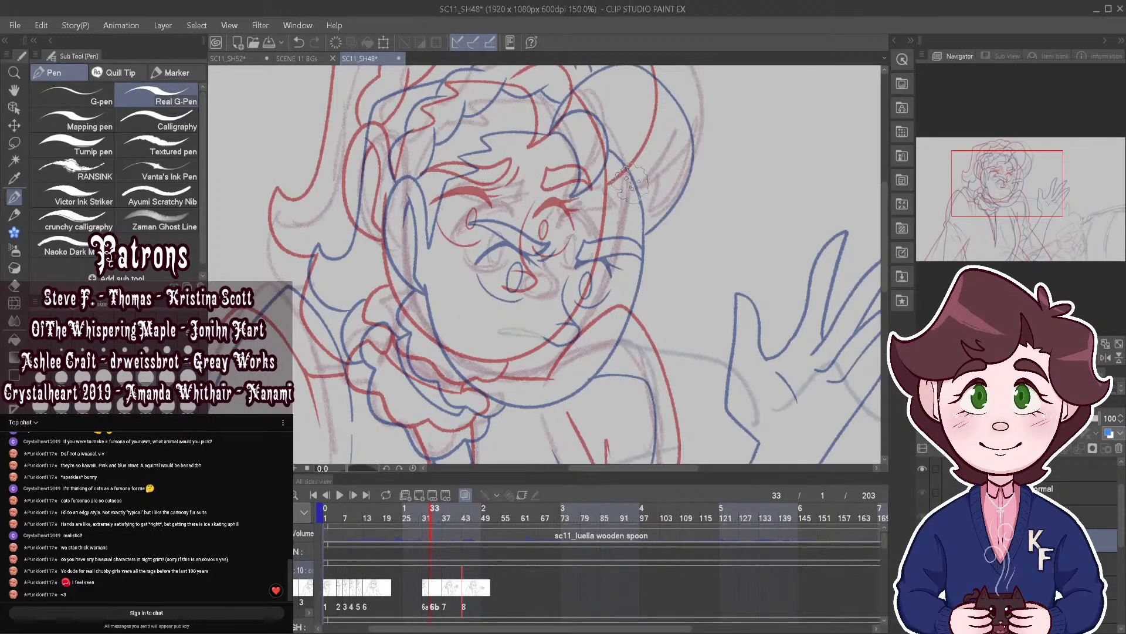
pyautogui.moveTo(631, 181)
pyautogui.mouseDown()
pyautogui.moveTo(604, 287)
pyautogui.moveTo(537, 366)
pyautogui.moveTo(453, 356)
pyautogui.moveTo(405, 258)
pyautogui.moveTo(404, 170)
pyautogui.mouseUp()
pyautogui.click(465, 495)
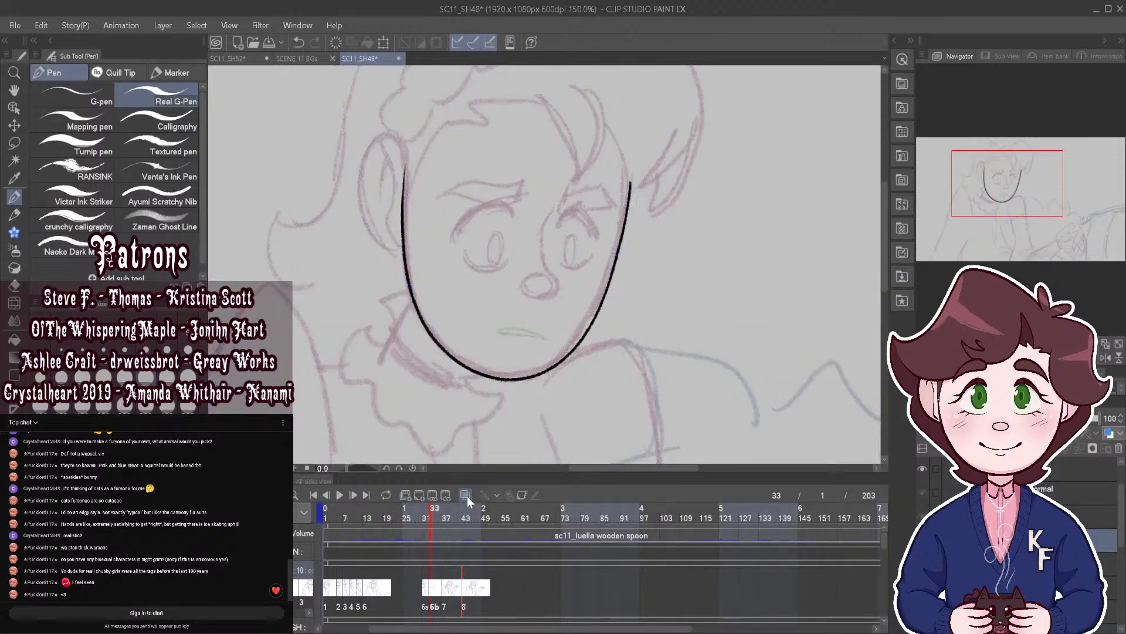
pyautogui.click(467, 495)
# Step: Ink the ear with its inner fold beside the face outline and hide the onion skin
pyautogui.moveTo(404, 171)
pyautogui.mouseDown()
pyautogui.moveTo(398, 135)
pyautogui.moveTo(375, 149)
pyautogui.moveTo(363, 193)
pyautogui.moveTo(373, 234)
pyautogui.moveTo(402, 259)
pyautogui.mouseUp()
pyautogui.hotkey('ctrl', 'z')
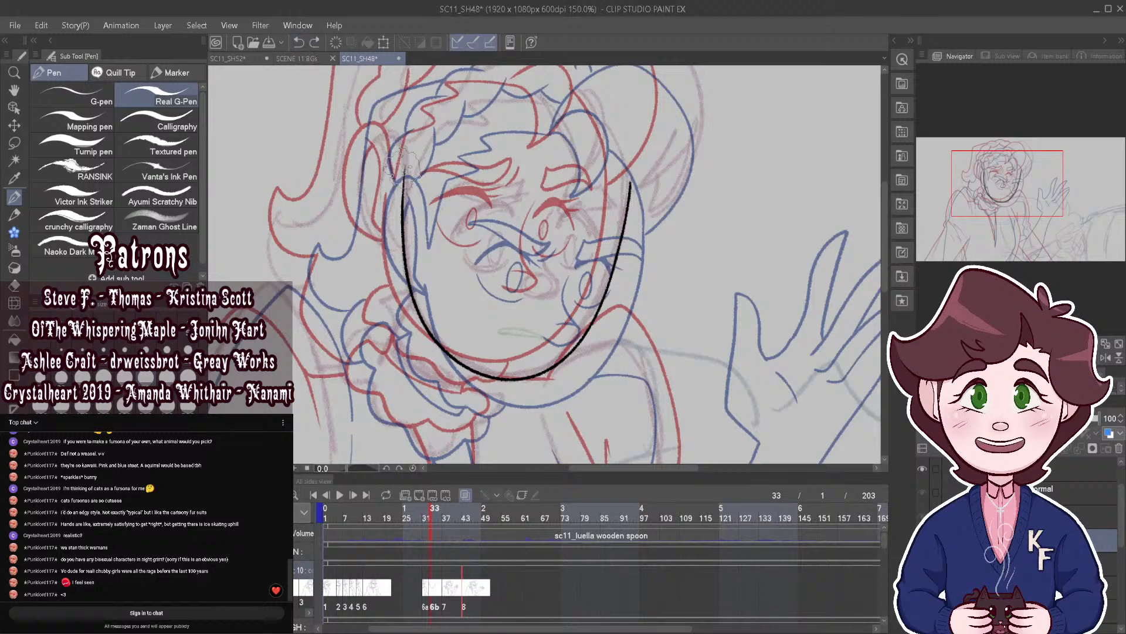
pyautogui.moveTo(362, 174)
pyautogui.mouseDown()
pyautogui.moveTo(378, 238)
pyautogui.moveTo(408, 258)
pyautogui.moveTo(392, 234)
pyautogui.moveTo(384, 151)
pyautogui.moveTo(380, 185)
pyautogui.mouseUp()
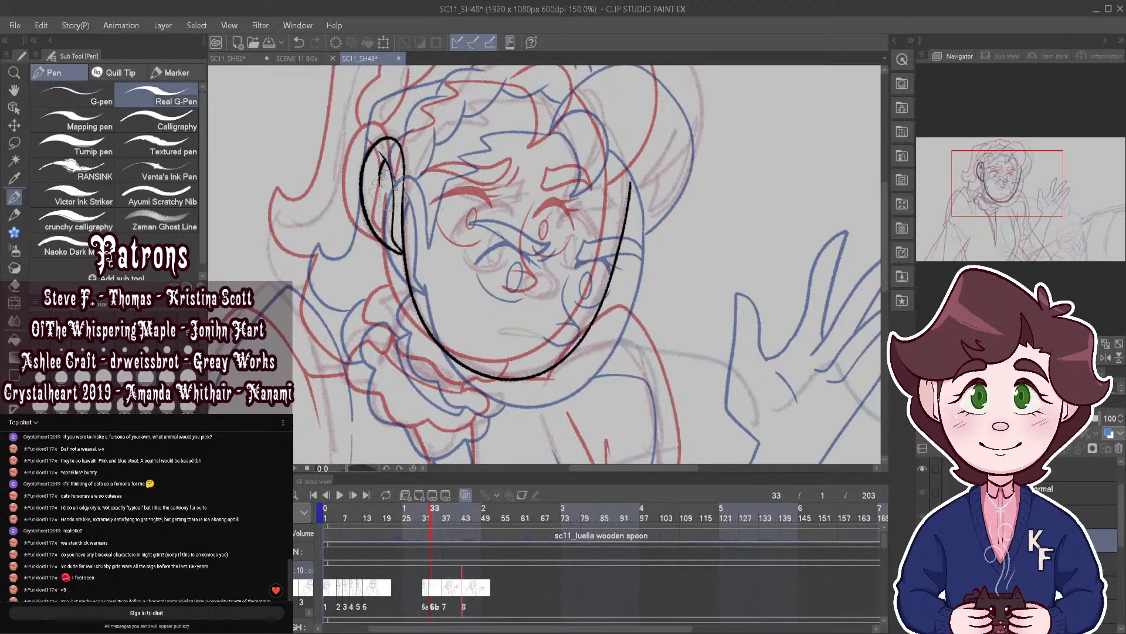
pyautogui.click(465, 494)
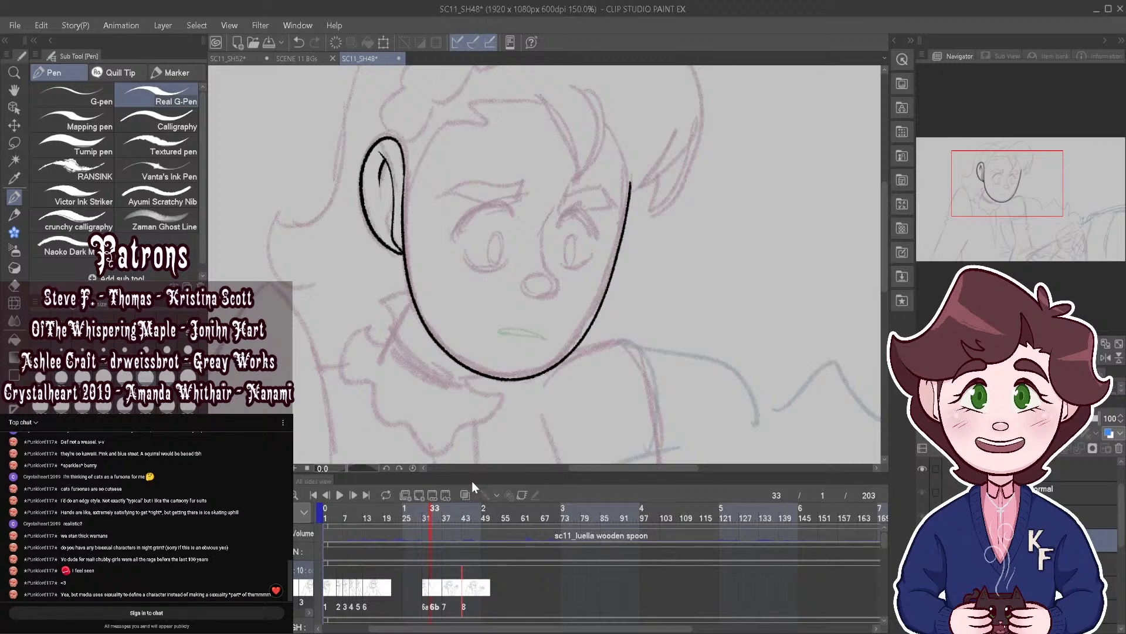
# Step: Ink the curved nose bridge line and the underside of the nose over the rough sketch
pyautogui.scroll(3, 547, 212)
pyautogui.moveTo(552, 210)
pyautogui.mouseDown()
pyautogui.moveTo(531, 234)
pyautogui.moveTo(543, 304)
pyautogui.moveTo(505, 321)
pyautogui.moveTo(541, 331)
pyautogui.moveTo(548, 302)
pyautogui.mouseUp()
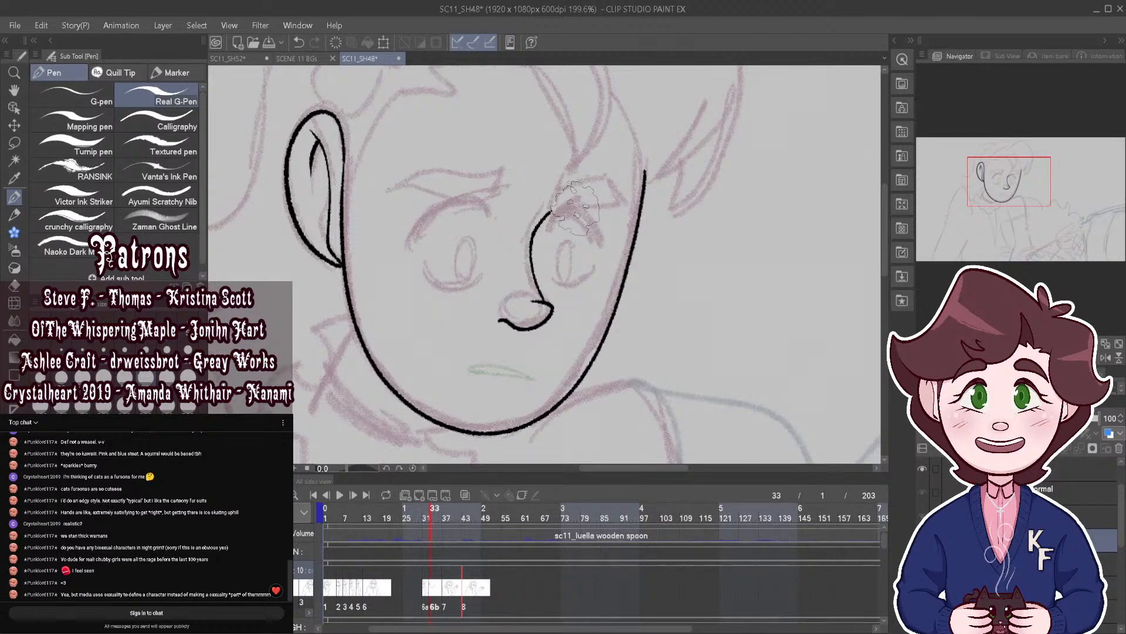
pyautogui.scroll(-3, 577, 207)
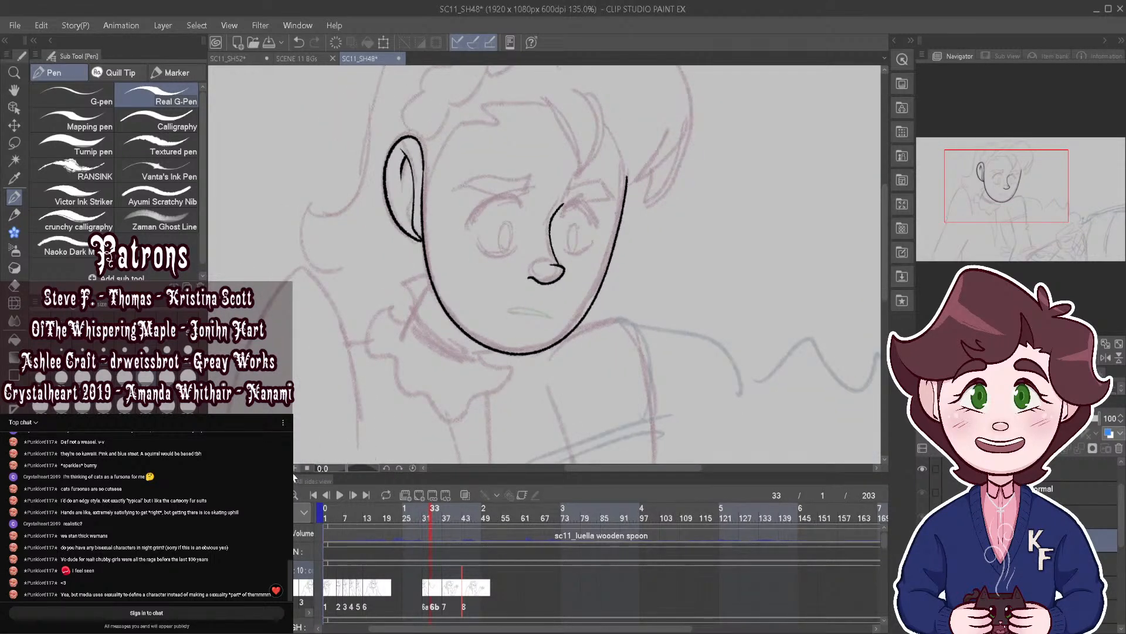
pyautogui.scroll(3, 528, 176)
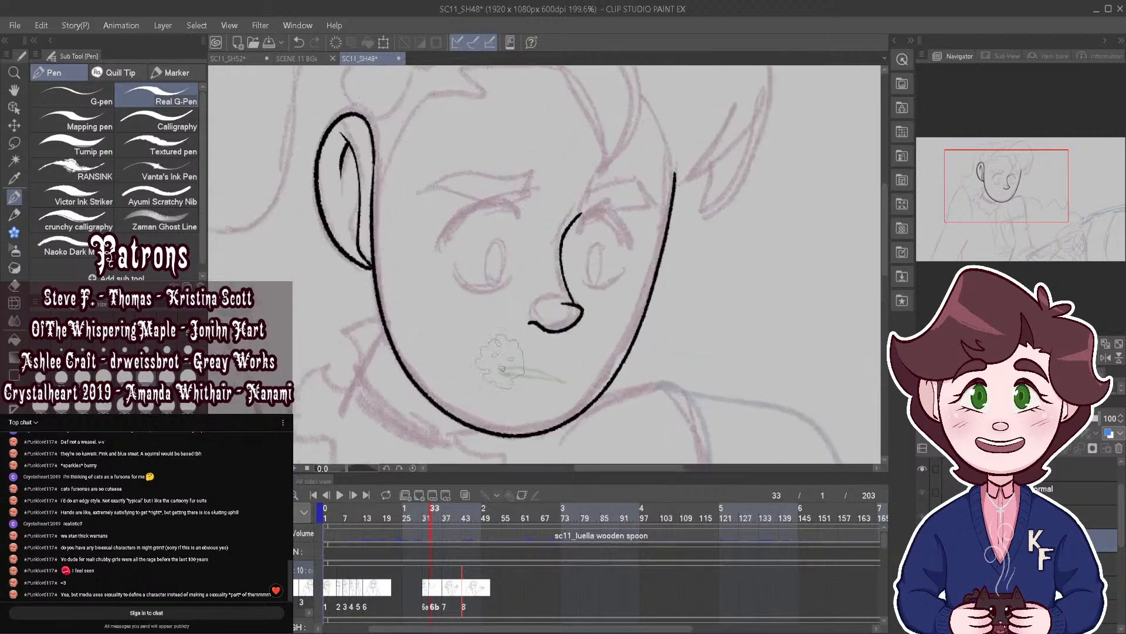
# Step: Scrub between frame 33 and its neighbouring frames to compare the facial features
pyautogui.click(419, 512)
pyautogui.moveTo(419, 512); pyautogui.dragTo(433, 516)
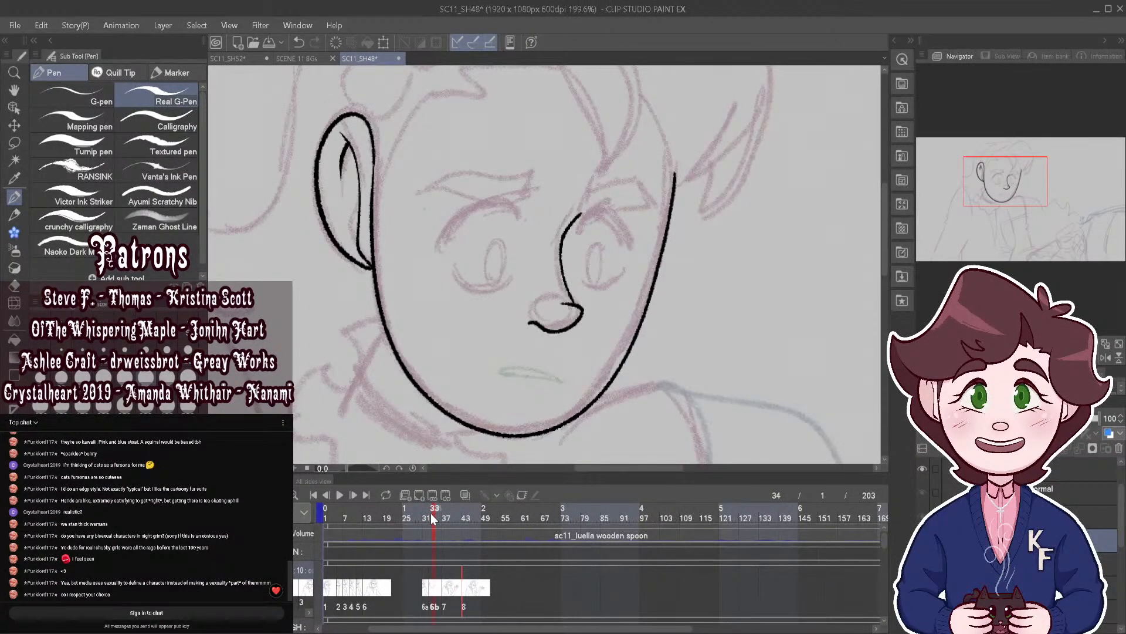
pyautogui.moveTo(430, 513)
pyautogui.mouseDown()
pyautogui.moveTo(446, 513)
pyautogui.moveTo(431, 509)
pyautogui.mouseUp()
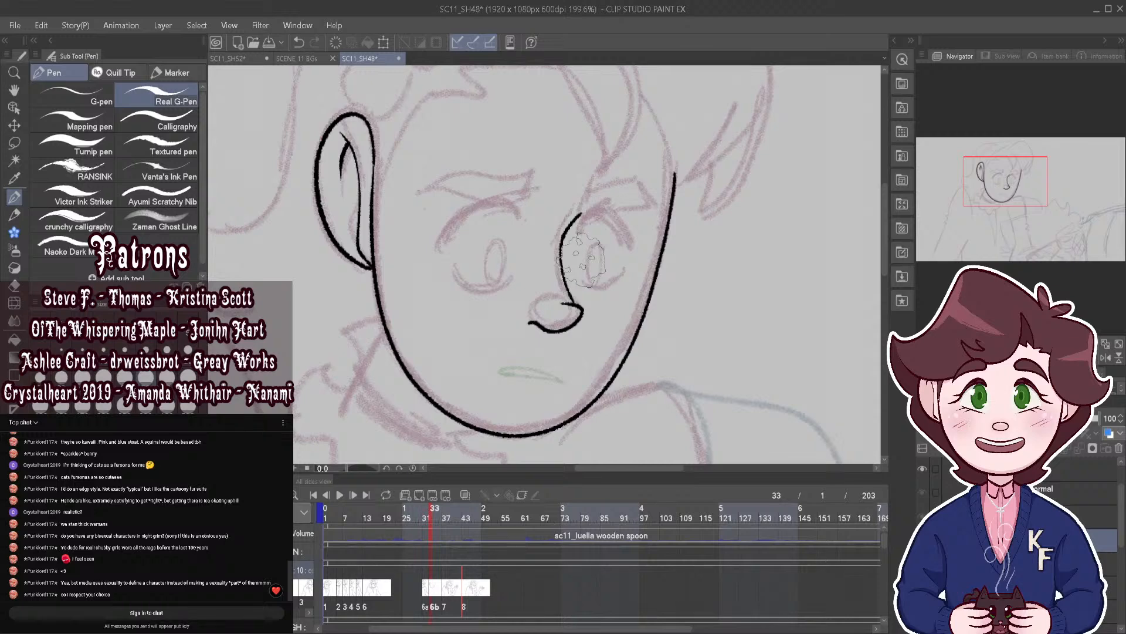
pyautogui.scroll(-1, 666, 203)
pyautogui.scroll(1, 572, 196)
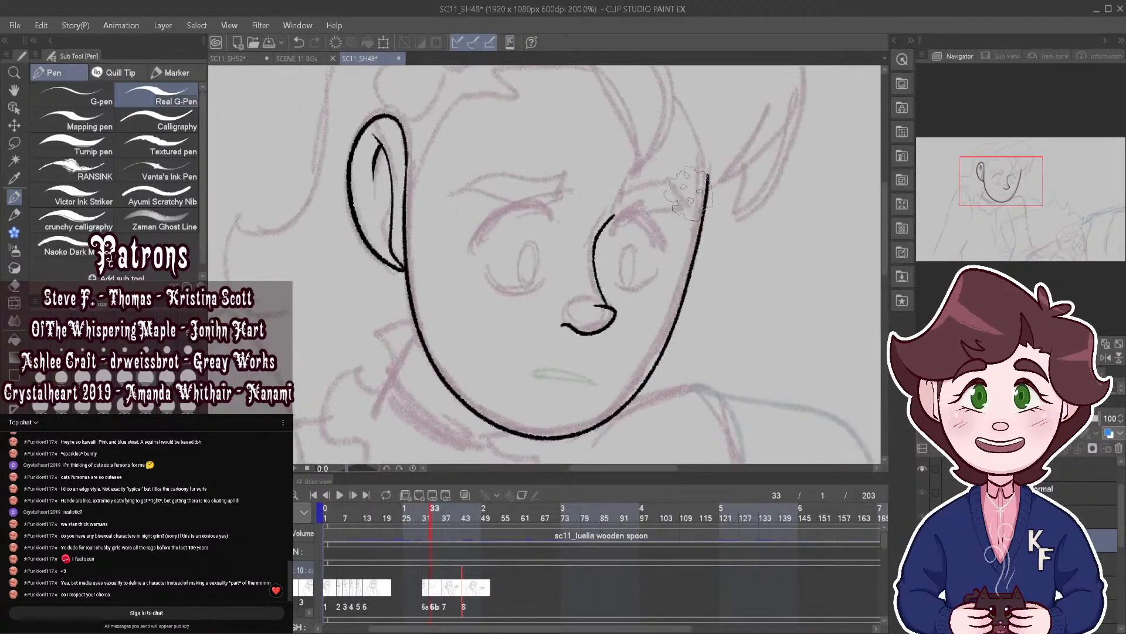
pyautogui.scroll(2, 681, 188)
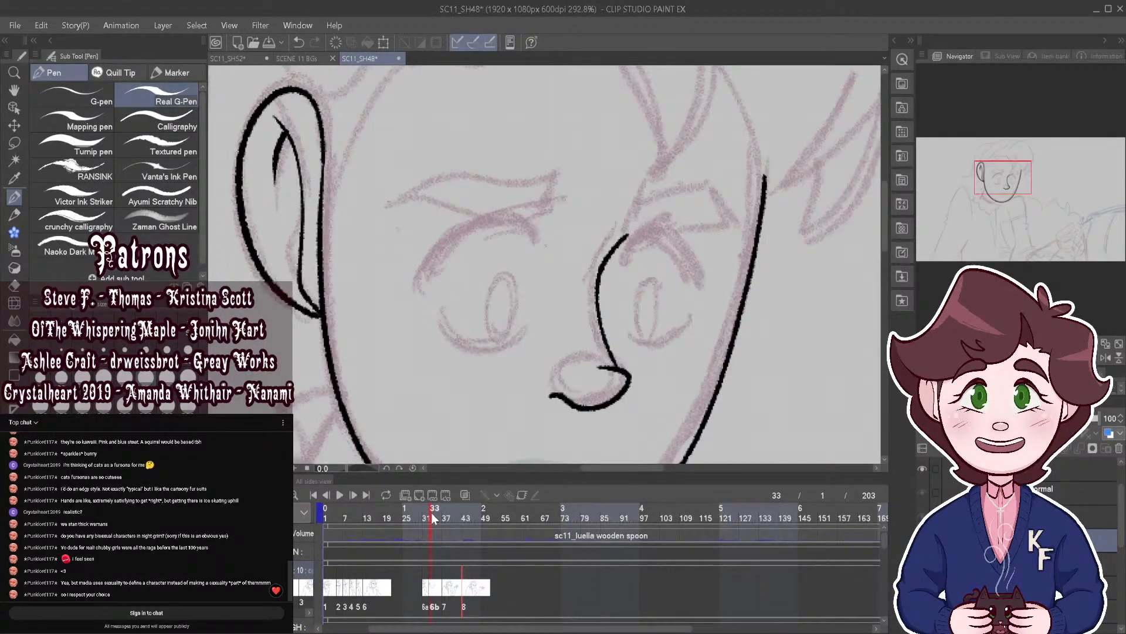
pyautogui.click(427, 515)
pyautogui.click(431, 515)
# Step: Rotate the canvas to about -14.6 degrees and ink the ear-side eye's upper lash line as a thick, filled arc
pyautogui.moveTo(346, 468); pyautogui.dragTo(344, 466)
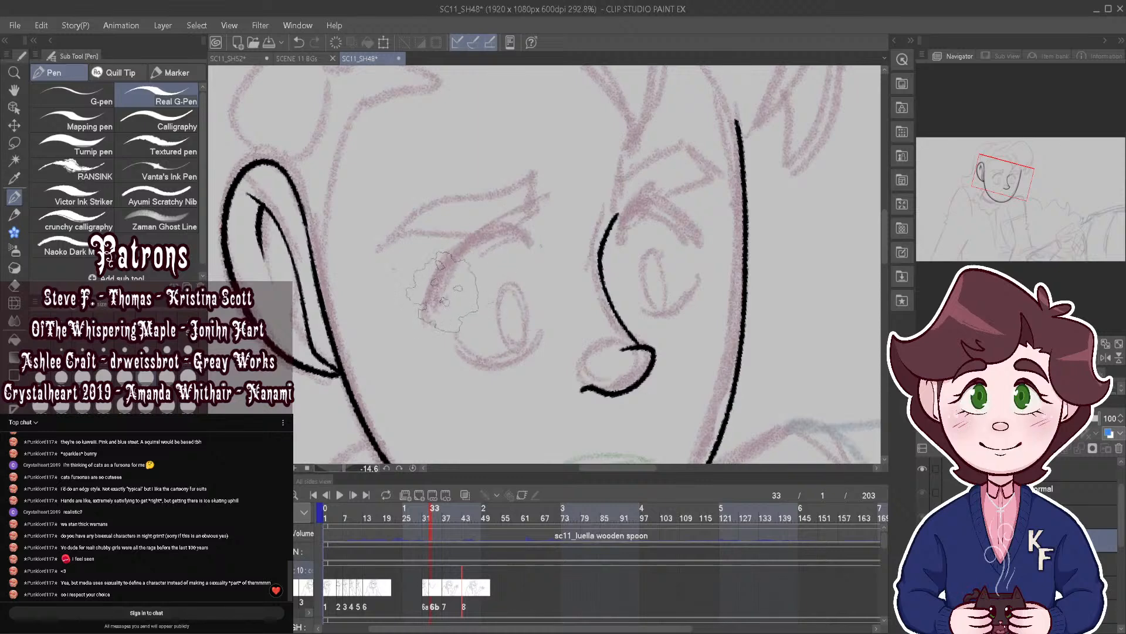
pyautogui.moveTo(438, 309)
pyautogui.mouseDown()
pyautogui.moveTo(469, 247)
pyautogui.moveTo(533, 213)
pyautogui.moveTo(524, 241)
pyautogui.mouseUp()
pyautogui.click(299, 42)
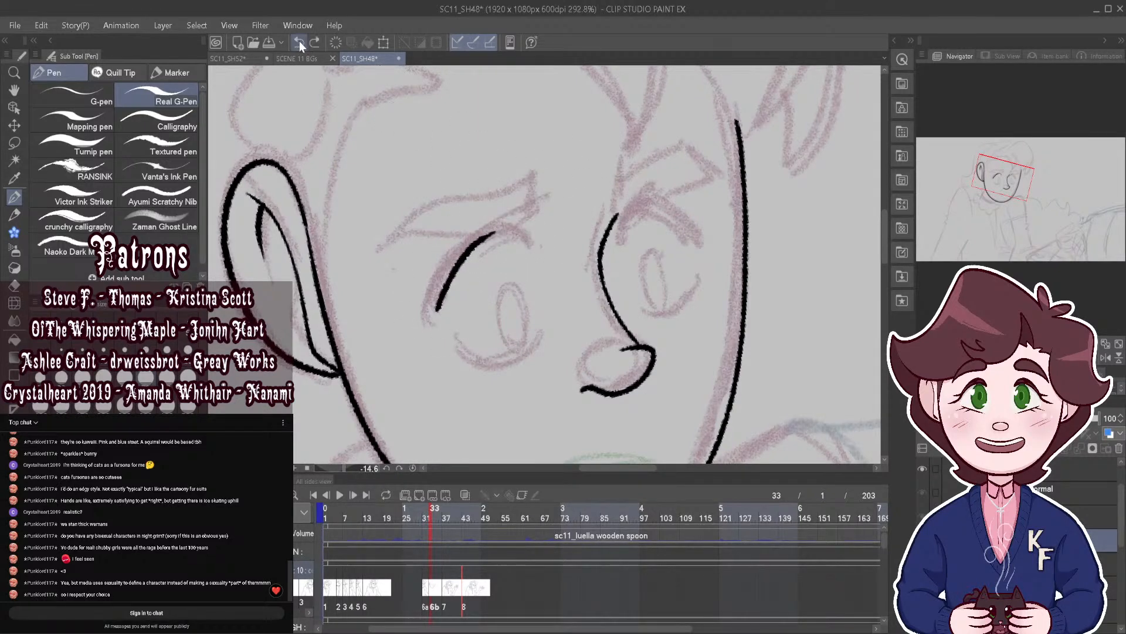
pyautogui.click(299, 42)
pyautogui.scroll(2, 540, 144)
pyautogui.moveTo(399, 361)
pyautogui.mouseDown()
pyautogui.moveTo(451, 263)
pyautogui.moveTo(525, 258)
pyautogui.mouseUp()
pyautogui.moveTo(414, 301)
pyautogui.mouseDown()
pyautogui.moveTo(468, 230)
pyautogui.moveTo(569, 213)
pyautogui.moveTo(523, 257)
pyautogui.mouseUp()
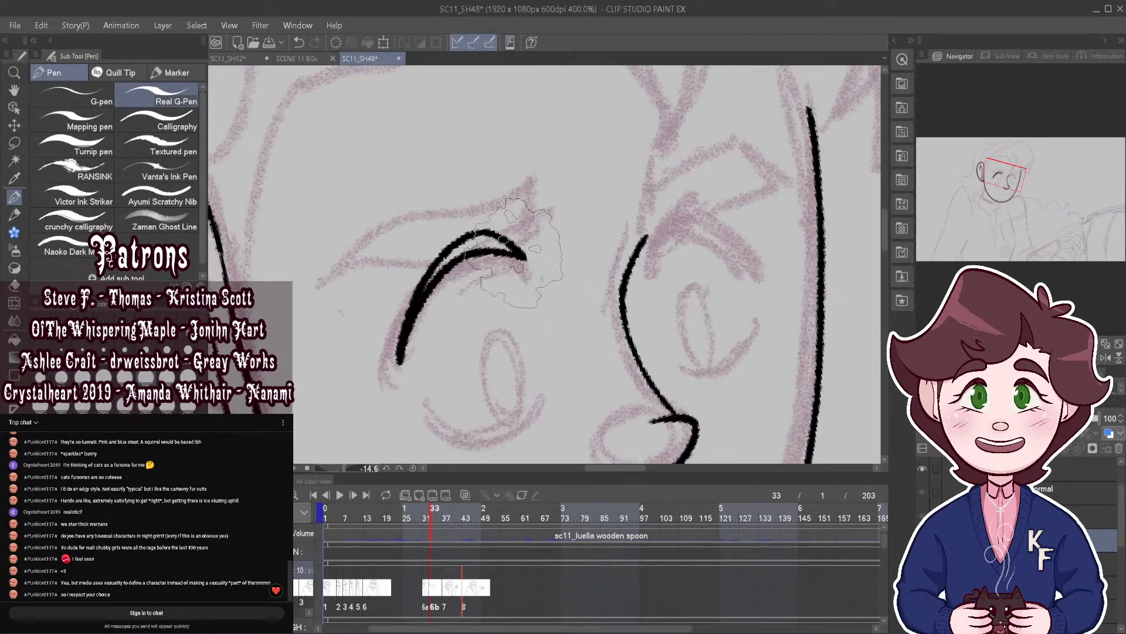
pyautogui.moveTo(413, 297)
pyautogui.mouseDown()
pyautogui.moveTo(462, 243)
pyautogui.moveTo(498, 234)
pyautogui.moveTo(504, 244)
pyautogui.moveTo(460, 250)
pyautogui.moveTo(506, 244)
pyautogui.mouseUp()
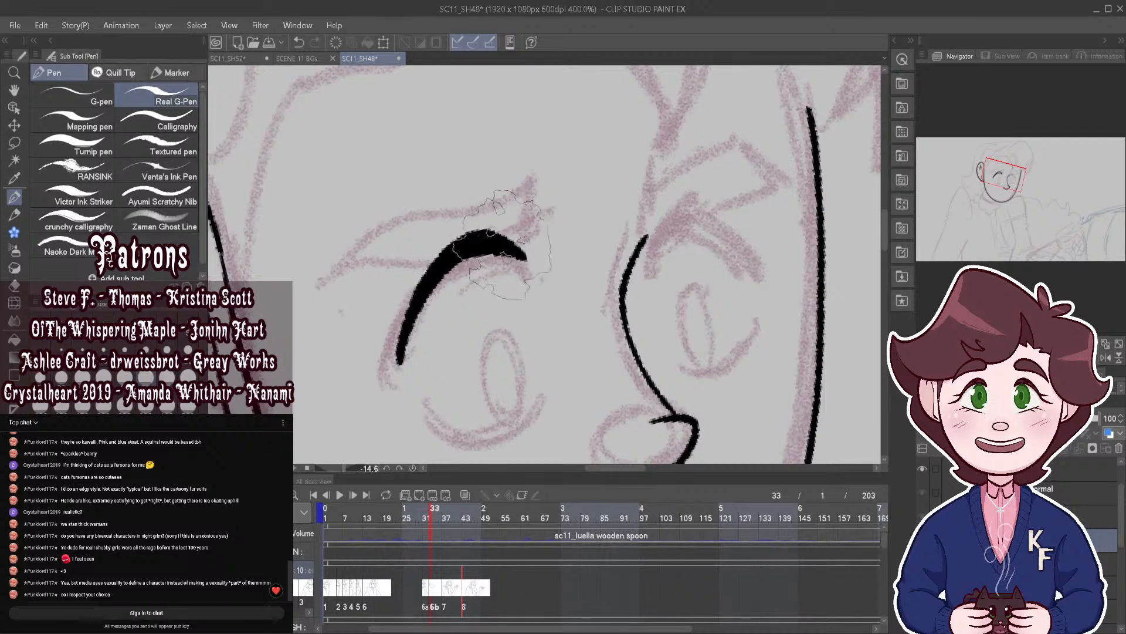
# Step: Ink two thin lashes at the inner end of the ear-side eye's lash line and draw its curved lower lid
pyautogui.scroll(-3, 493, 229)
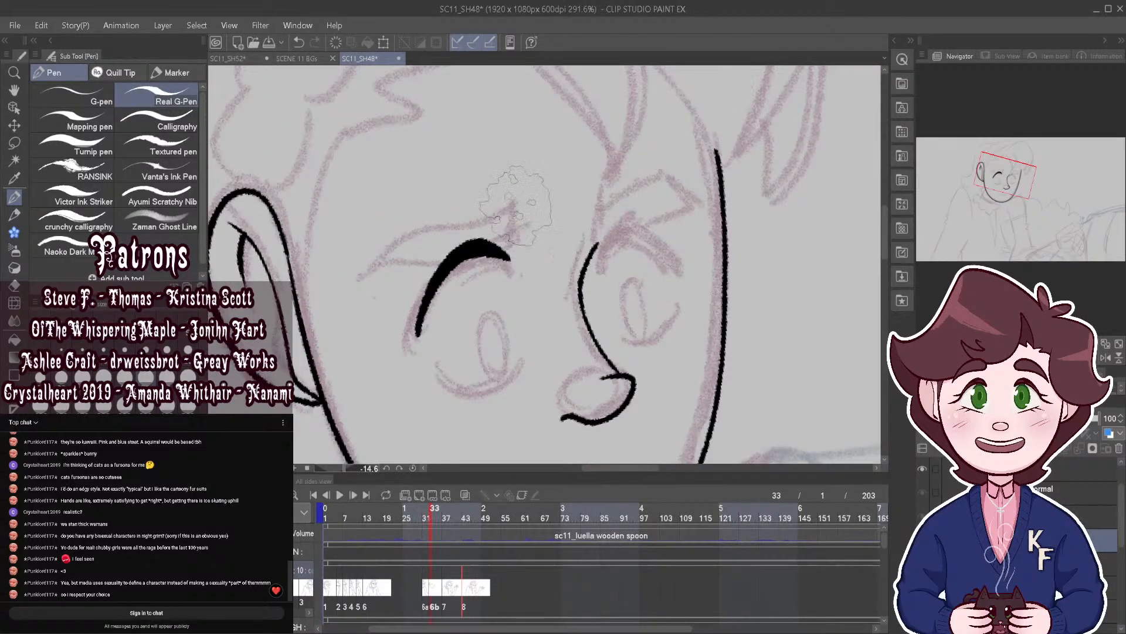
pyautogui.scroll(2, 449, 267)
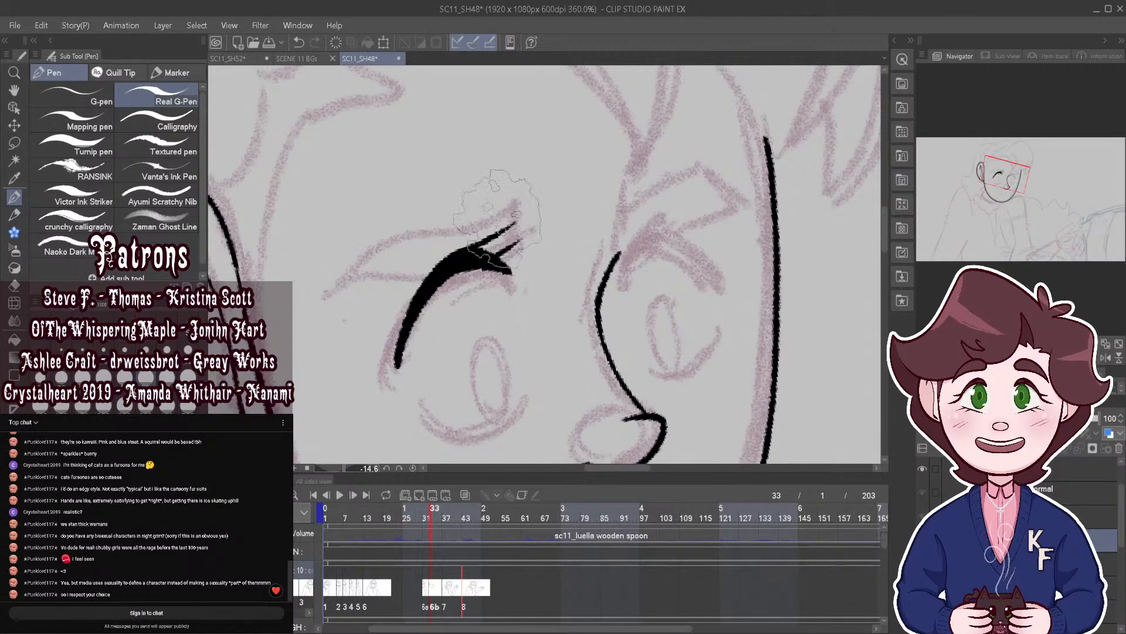
pyautogui.scroll(-3, 487, 259)
pyautogui.scroll(1, 569, 199)
pyautogui.scroll(2, 526, 311)
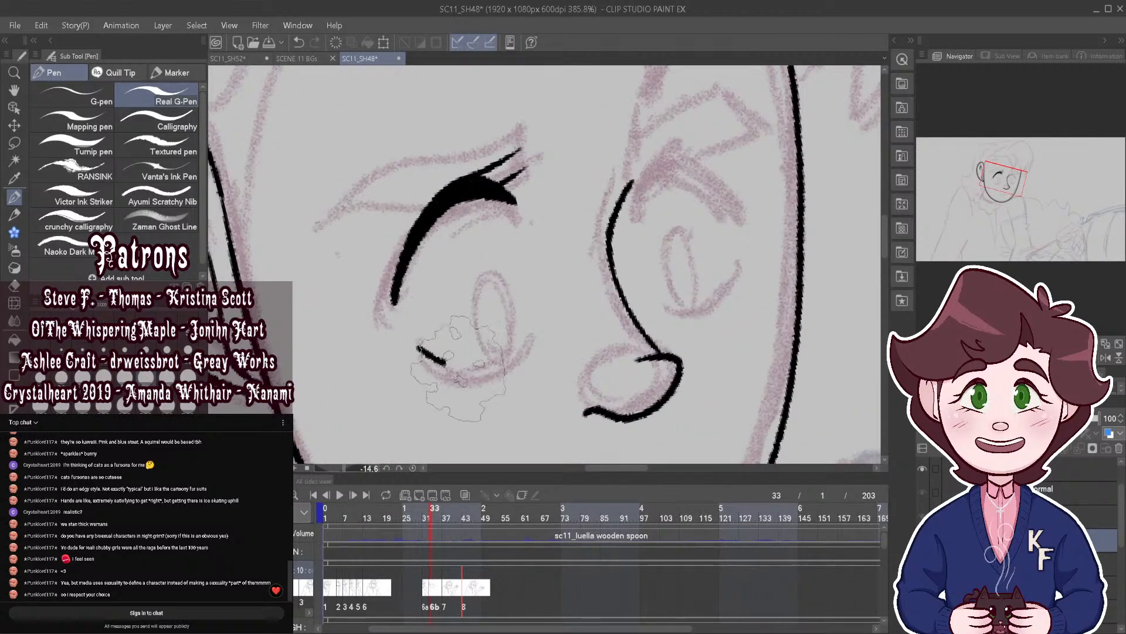
pyautogui.scroll(-2, 583, 273)
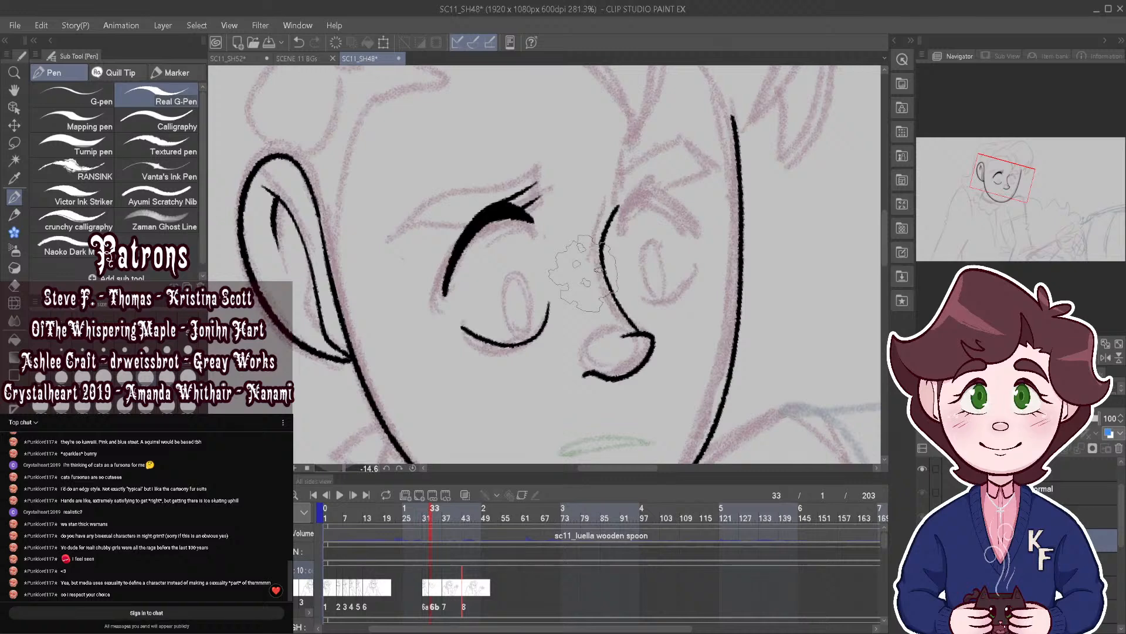
# Step: Ink the worried eyebrow above the ear-side eye and erase the lash lines overlapping it
pyautogui.scroll(2, 343, 281)
pyautogui.moveTo(344, 282)
pyautogui.mouseDown()
pyautogui.moveTo(403, 234)
pyautogui.moveTo(547, 180)
pyautogui.moveTo(552, 216)
pyautogui.moveTo(536, 244)
pyautogui.moveTo(342, 280)
pyautogui.mouseUp()
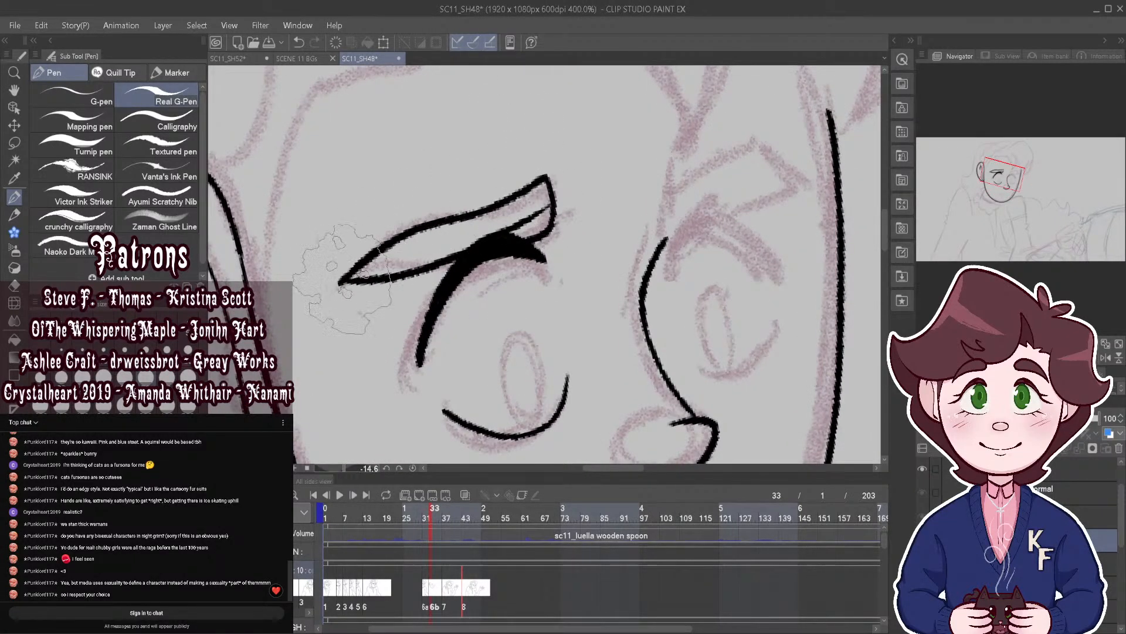
pyautogui.press('c')
pyautogui.moveTo(483, 237)
pyautogui.mouseDown()
pyautogui.moveTo(530, 218)
pyautogui.moveTo(507, 228)
pyautogui.mouseUp()
# Step: Ink a short crease beside the inner end of the eyebrow and an oval pupil in the ear-side eye
pyautogui.scroll(-7, 528, 208)
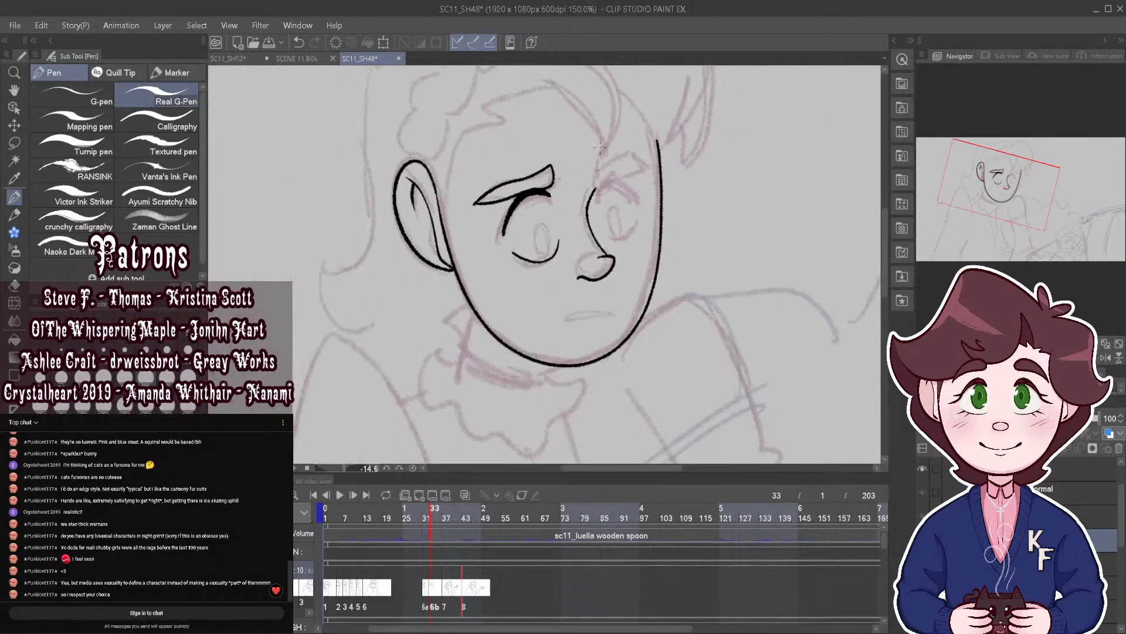
pyautogui.scroll(3, 564, 167)
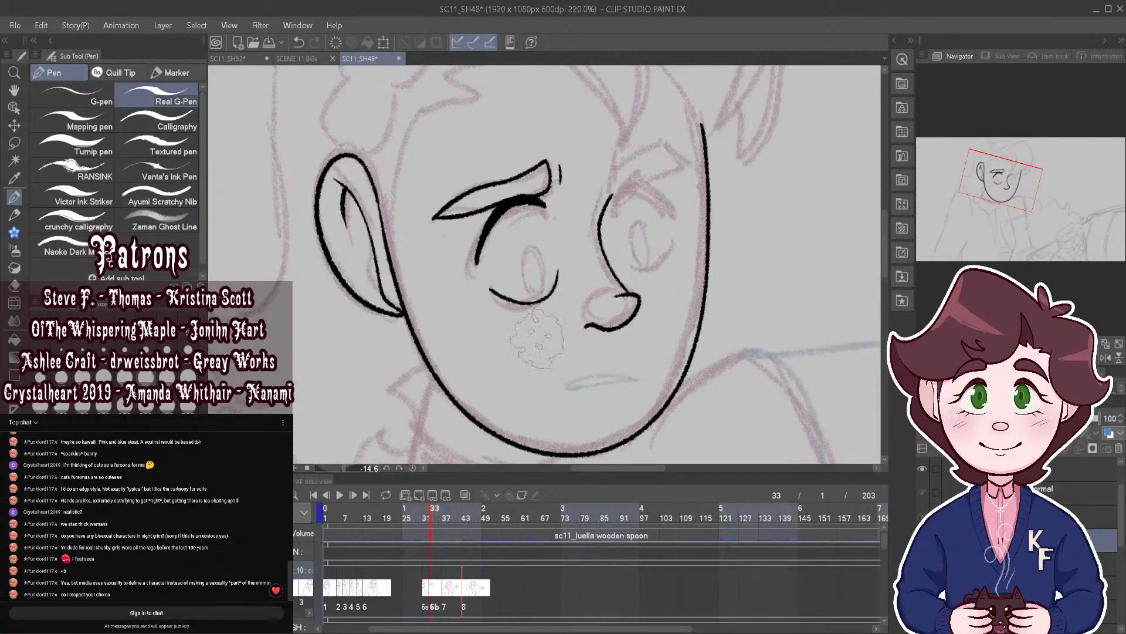
pyautogui.scroll(3, 516, 258)
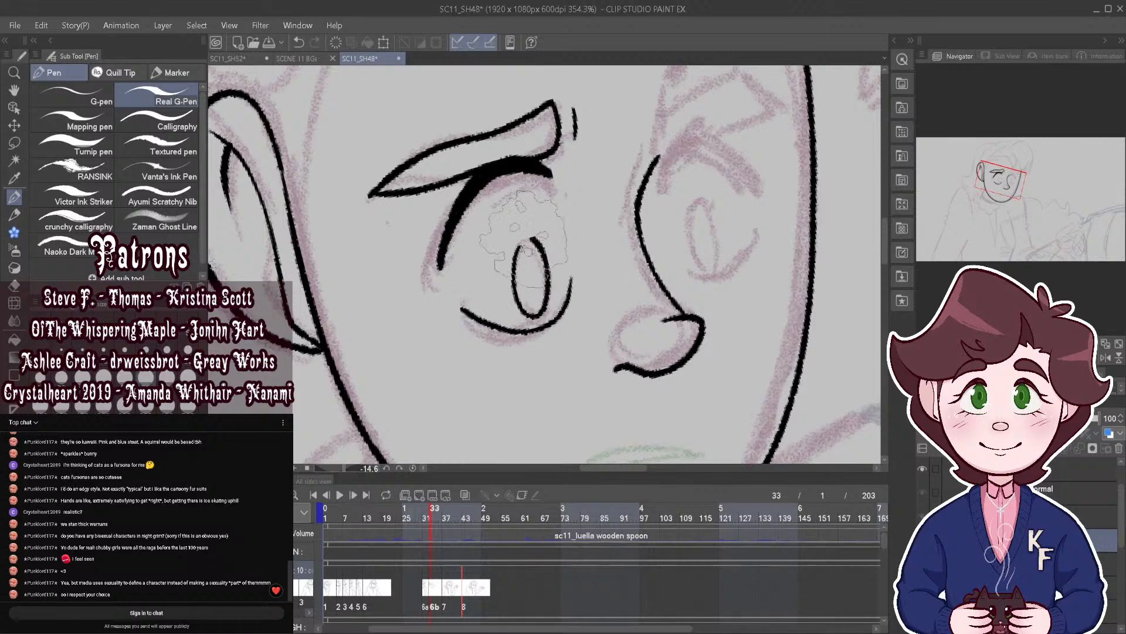
# Step: Redraw two thin lashes at the ear-side eye's inner corner, below the eyebrow
pyautogui.scroll(-4, 539, 229)
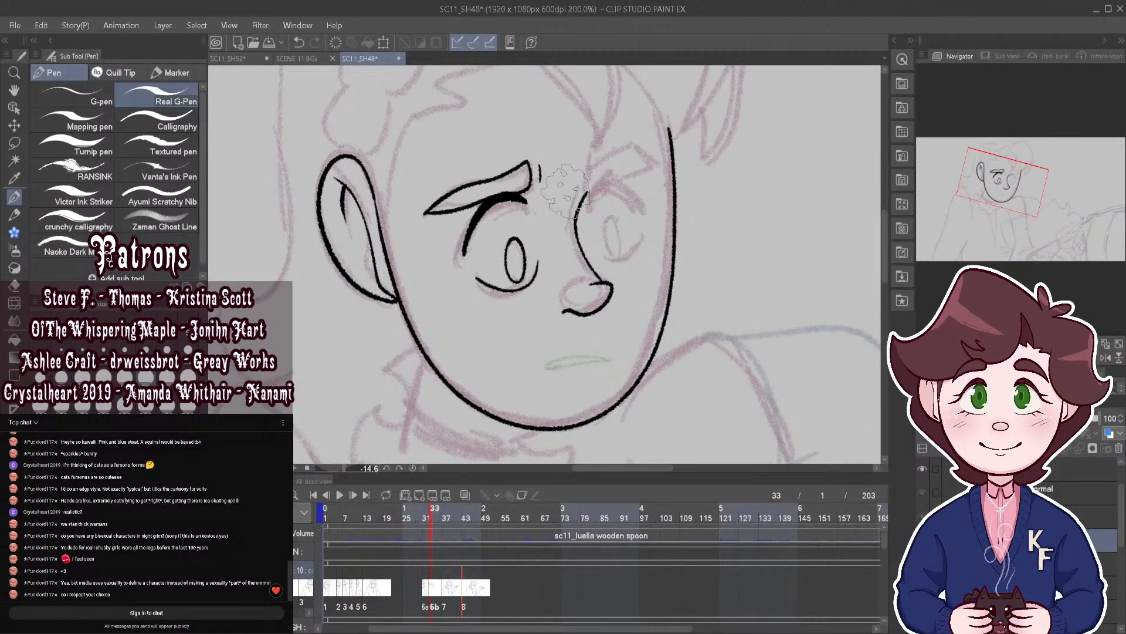
pyautogui.scroll(3, 565, 189)
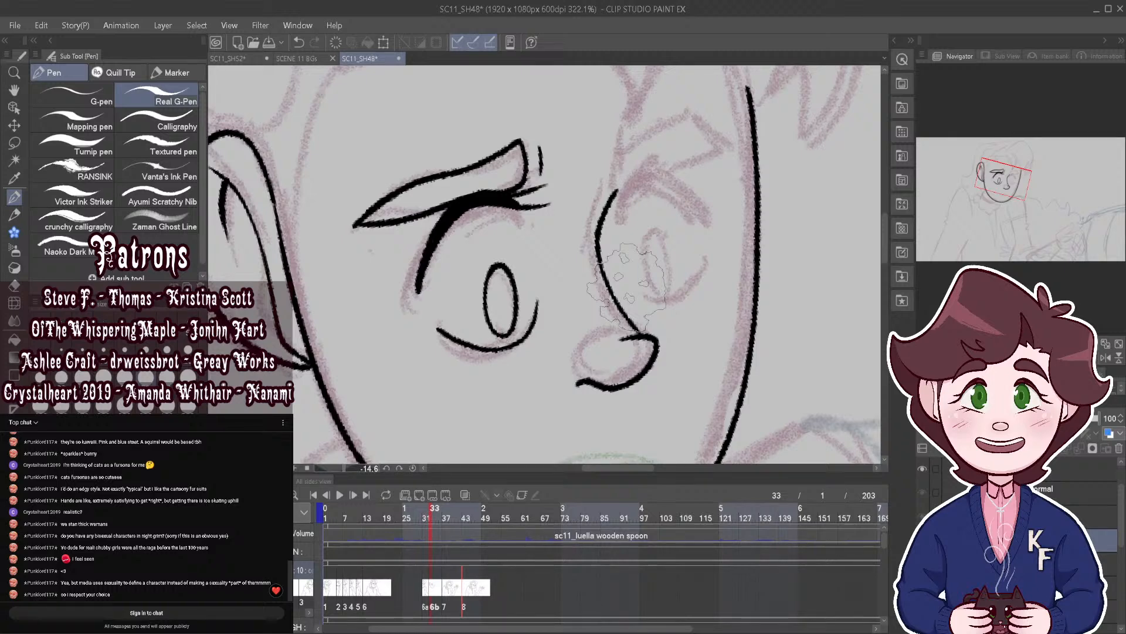
pyautogui.scroll(-1, 628, 288)
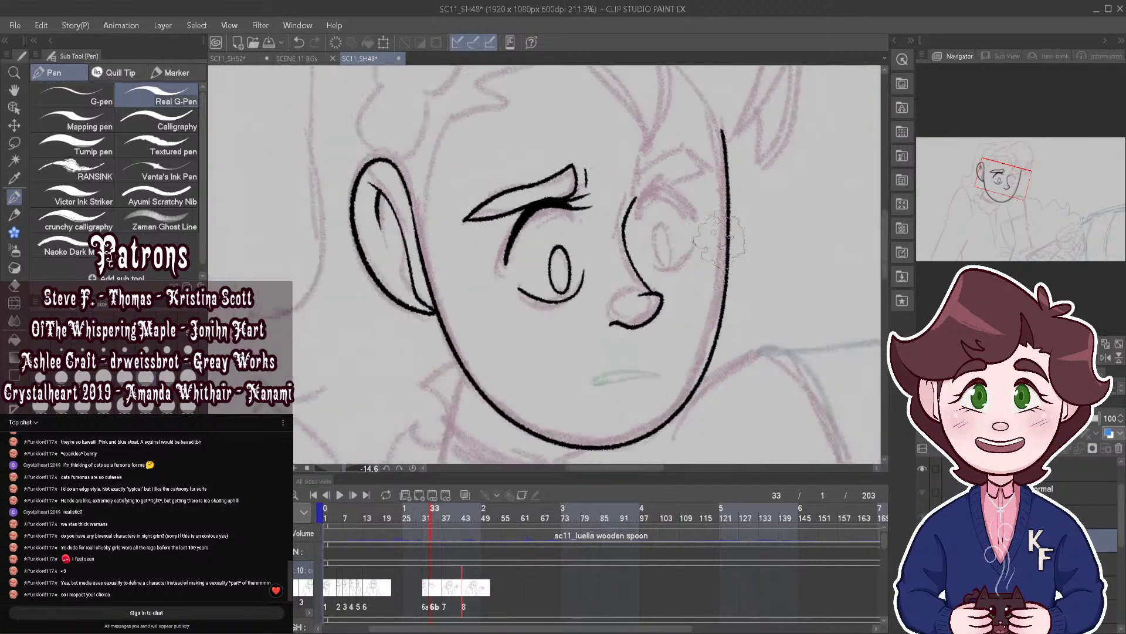
# Step: Ink the far eye's curved lower lid and its upper lash line as a thick, filled arc
pyautogui.scroll(2, 622, 270)
pyautogui.moveTo(594, 267)
pyautogui.mouseDown()
pyautogui.moveTo(619, 281)
pyautogui.moveTo(666, 257)
pyautogui.moveTo(682, 220)
pyautogui.mouseUp()
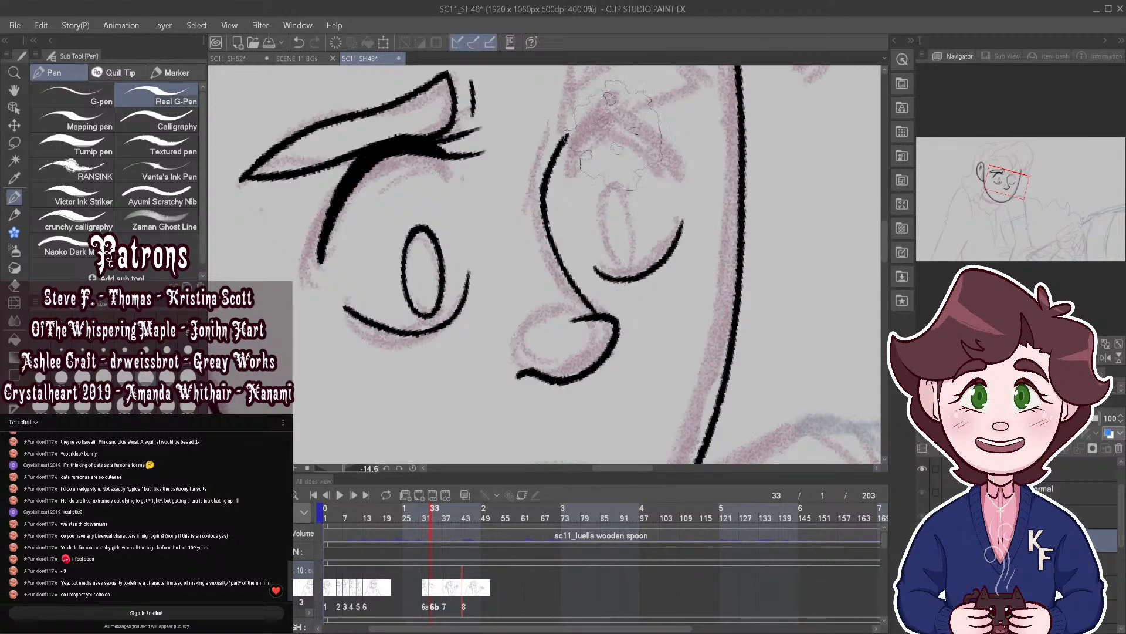
pyautogui.moveTo(570, 174)
pyautogui.mouseDown()
pyautogui.moveTo(597, 129)
pyautogui.moveTo(640, 132)
pyautogui.moveTo(666, 170)
pyautogui.mouseUp()
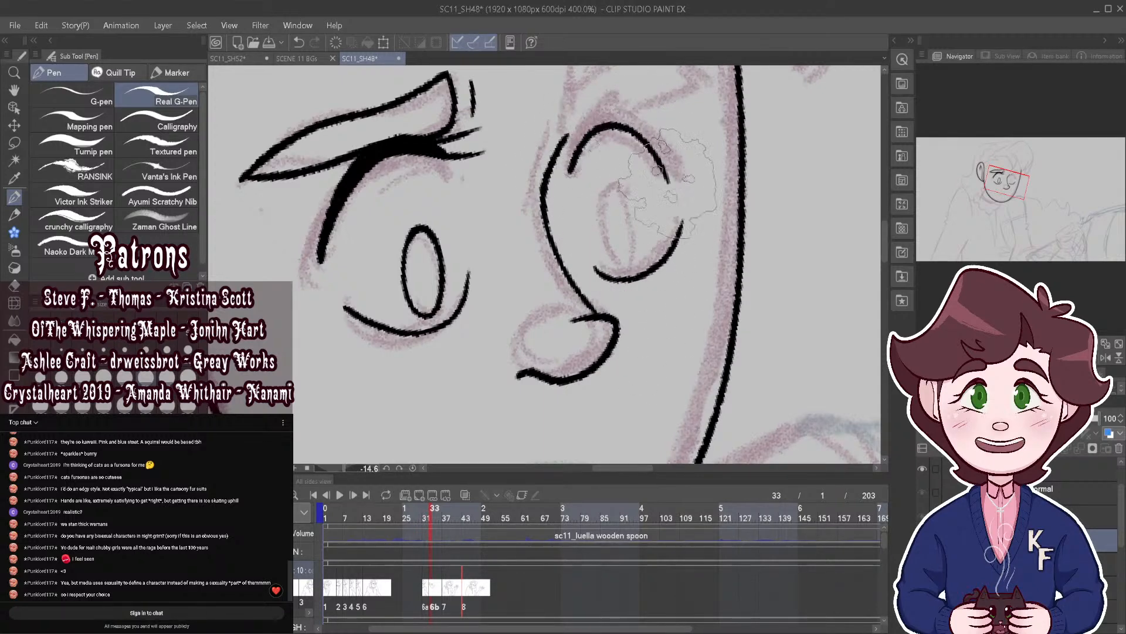
pyautogui.moveTo(569, 171)
pyautogui.mouseDown()
pyautogui.moveTo(582, 133)
pyautogui.moveTo(616, 113)
pyautogui.moveTo(654, 145)
pyautogui.moveTo(669, 179)
pyautogui.mouseUp()
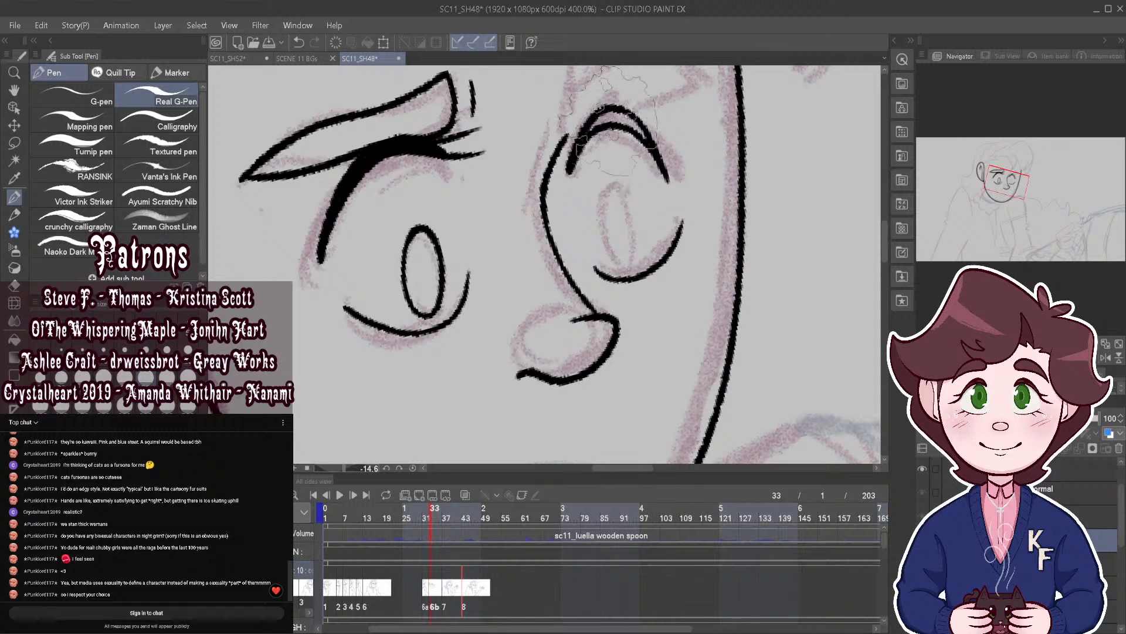
pyautogui.moveTo(584, 144)
pyautogui.mouseDown()
pyautogui.moveTo(626, 118)
pyautogui.moveTo(650, 141)
pyautogui.moveTo(609, 115)
pyautogui.moveTo(641, 126)
pyautogui.mouseUp()
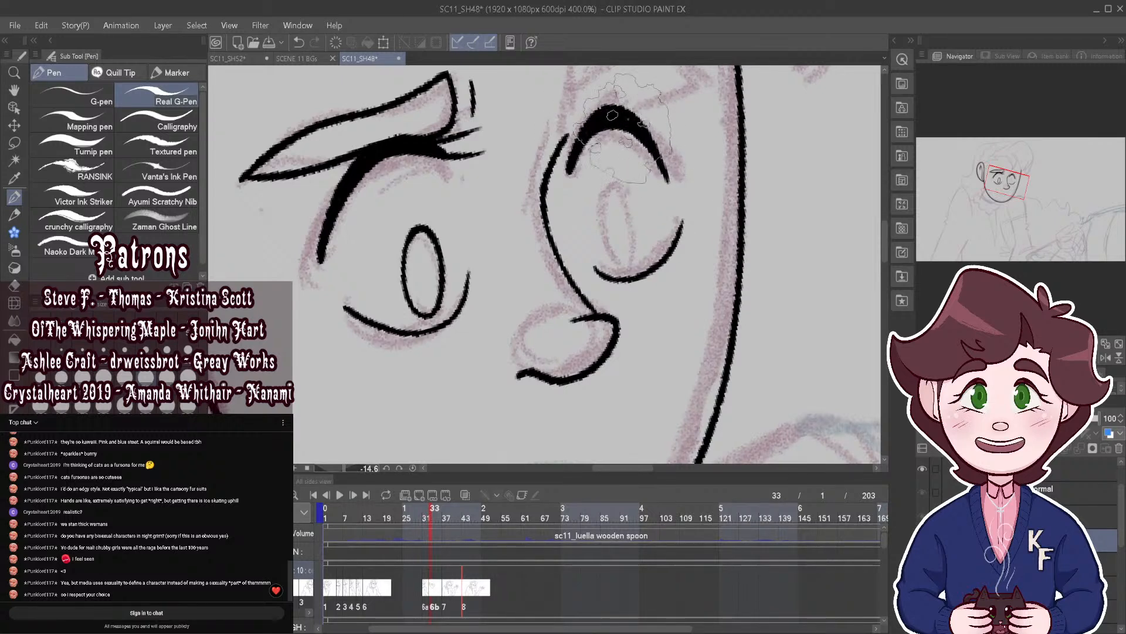
# Step: Ink two thin lashes extending from the outer side of the far eye's upper lash line
pyautogui.scroll(-3, 645, 126)
pyautogui.scroll(3, 581, 209)
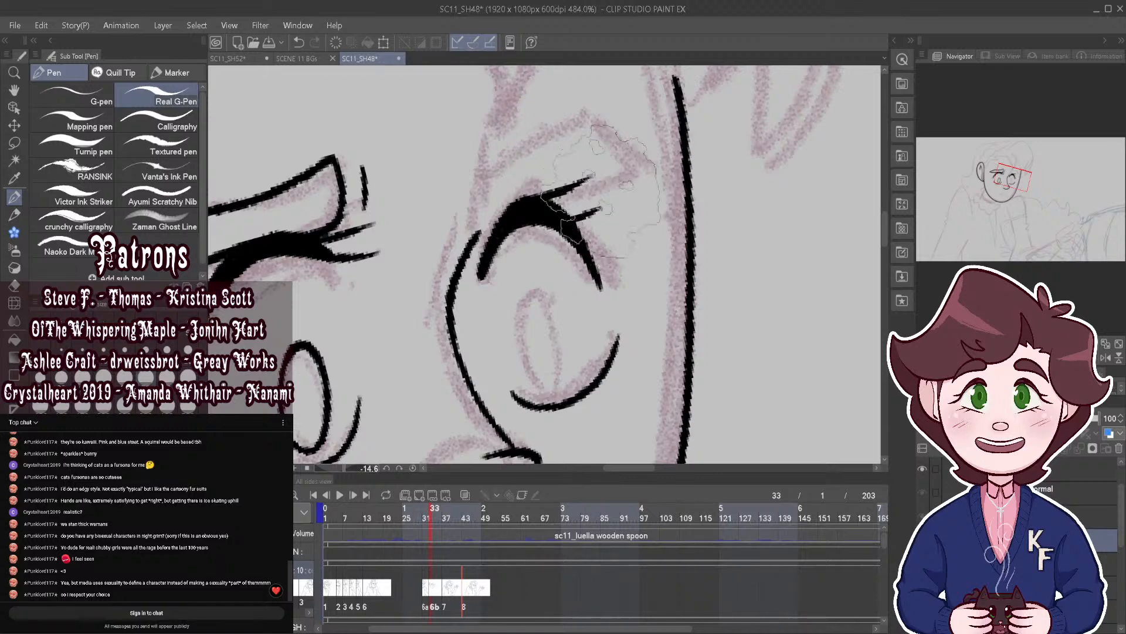
pyautogui.scroll(-2, 566, 214)
# Step: Ink the far eye's oval pupil, undoing the first version and redrawing it over the sketched oval
pyautogui.scroll(2, 534, 252)
pyautogui.moveTo(543, 242)
pyautogui.mouseDown()
pyautogui.moveTo(531, 297)
pyautogui.moveTo(557, 323)
pyautogui.moveTo(563, 273)
pyautogui.moveTo(537, 243)
pyautogui.mouseUp()
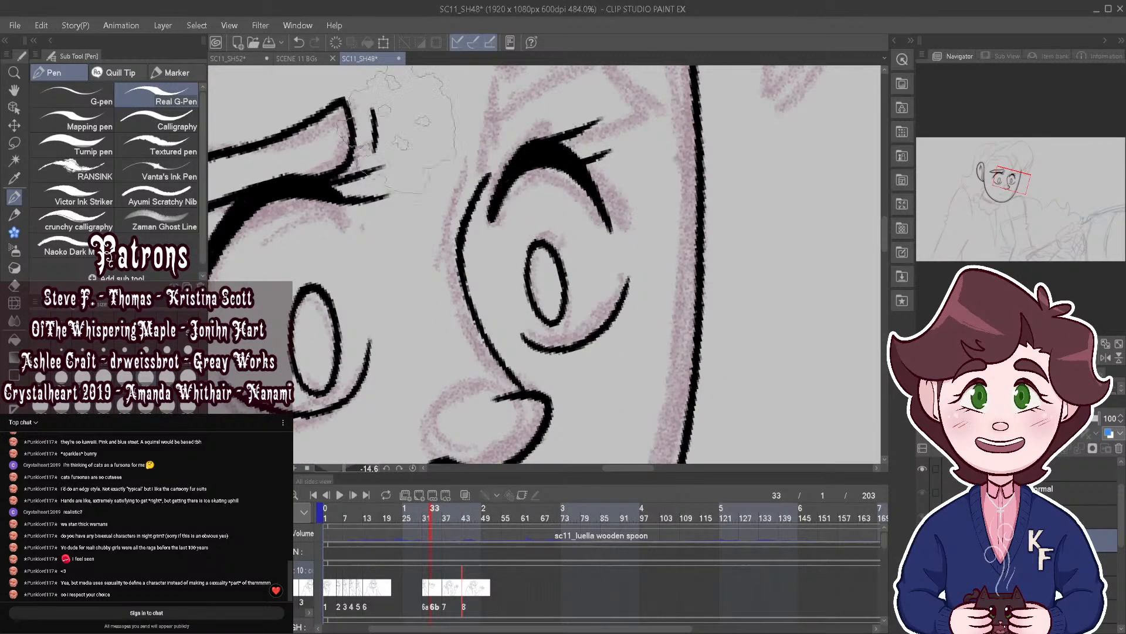
pyautogui.click(298, 41)
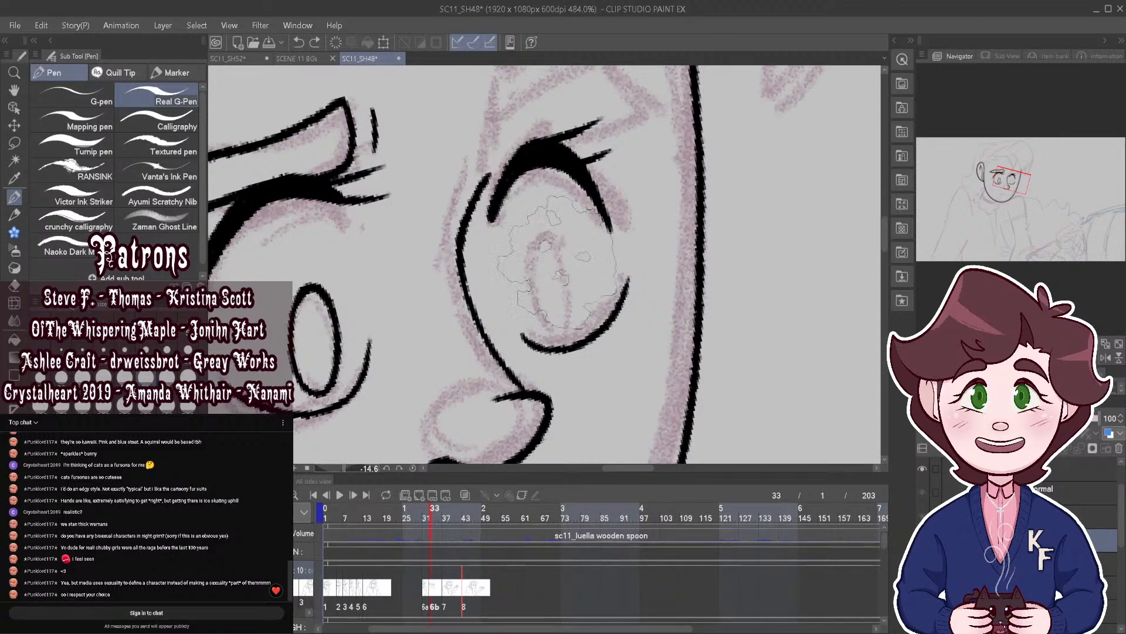
pyautogui.moveTo(539, 238)
pyautogui.mouseDown()
pyautogui.moveTo(532, 287)
pyautogui.moveTo(562, 320)
pyautogui.mouseUp()
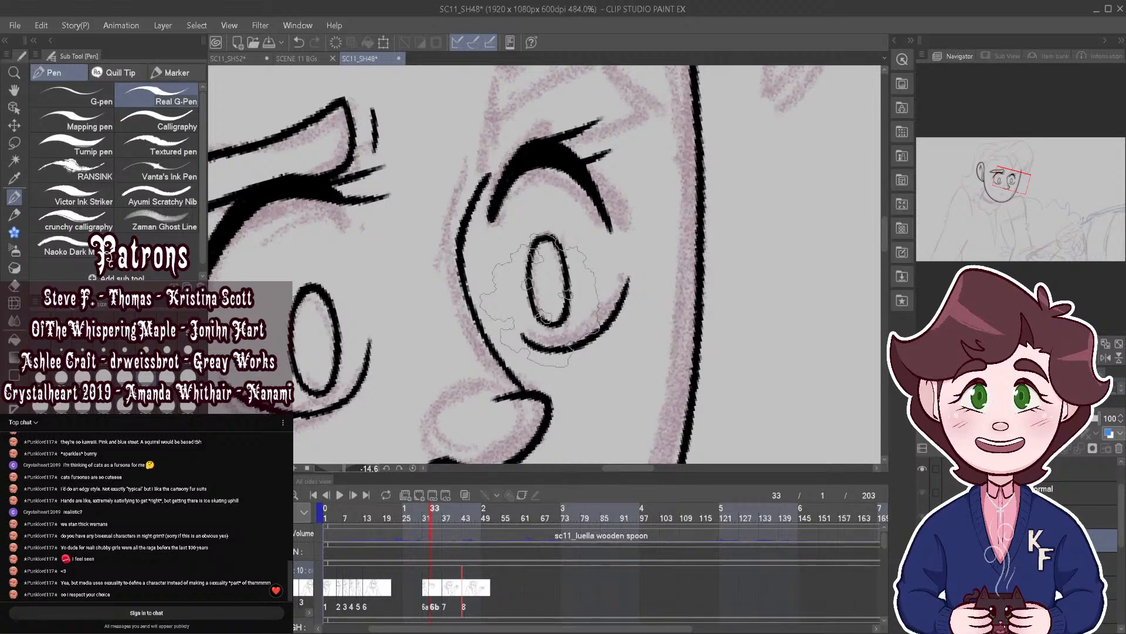
# Step: Undo the far eye's oval pupil and redraw it over the sketched oval
pyautogui.hotkey('ctrl', 'z')
pyautogui.hotkey('ctrl', 'z')
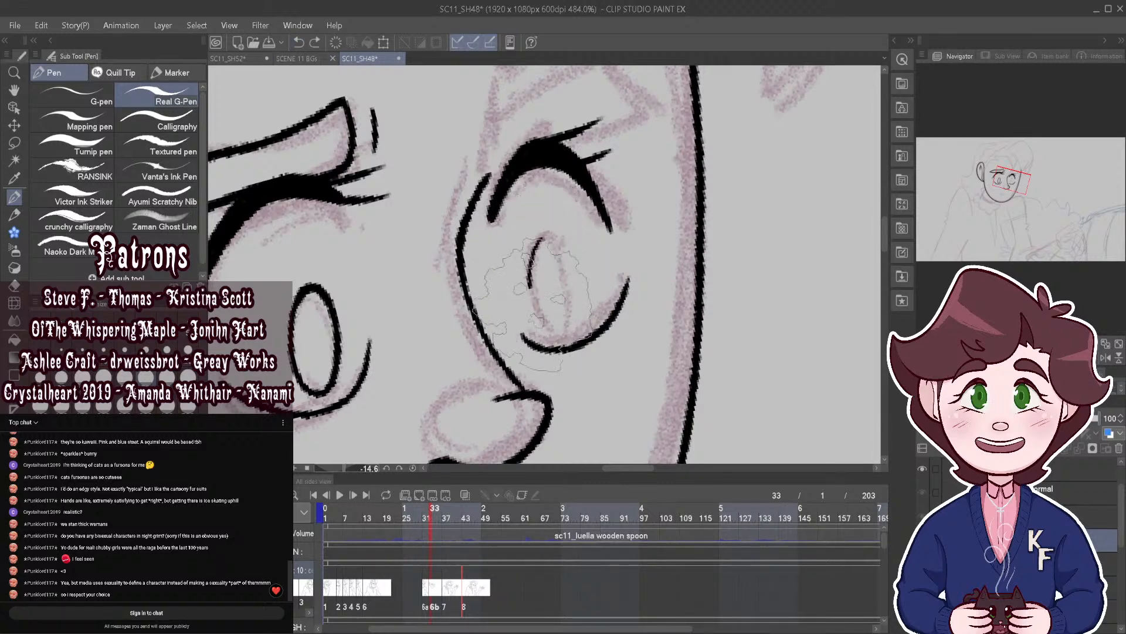
pyautogui.moveTo(531, 244)
pyautogui.mouseDown()
pyautogui.moveTo(522, 305)
pyautogui.moveTo(543, 249)
pyautogui.mouseUp()
pyautogui.scroll(-5, 599, 258)
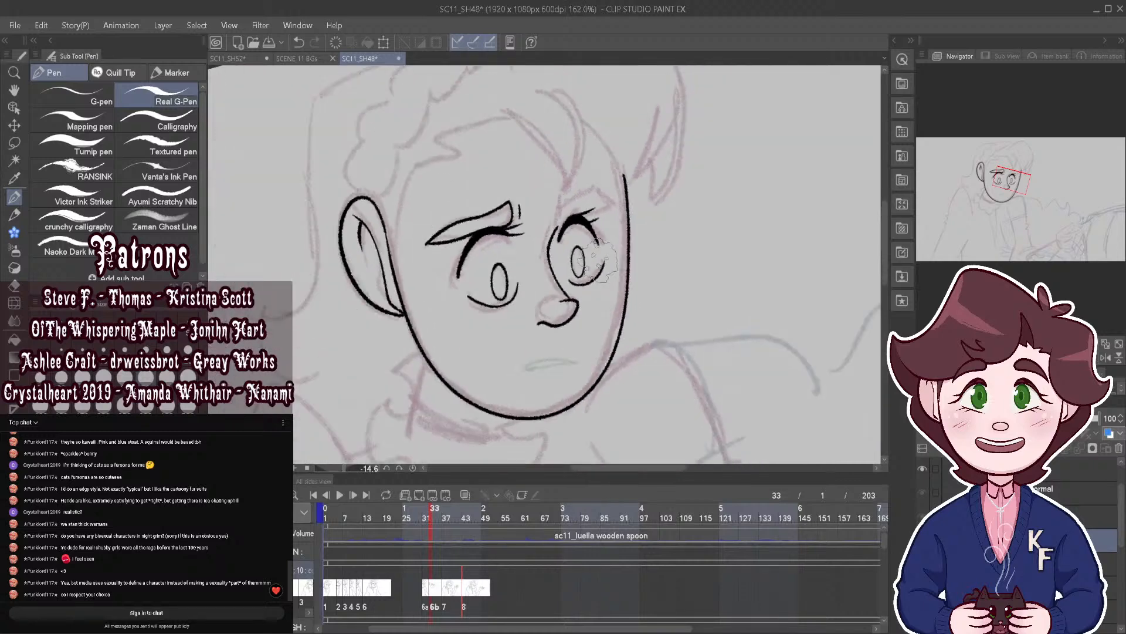
# Step: Ink the far eyebrow as a closed outline, from its inner corner by the nose out to the face contour
pyautogui.scroll(3, 566, 212)
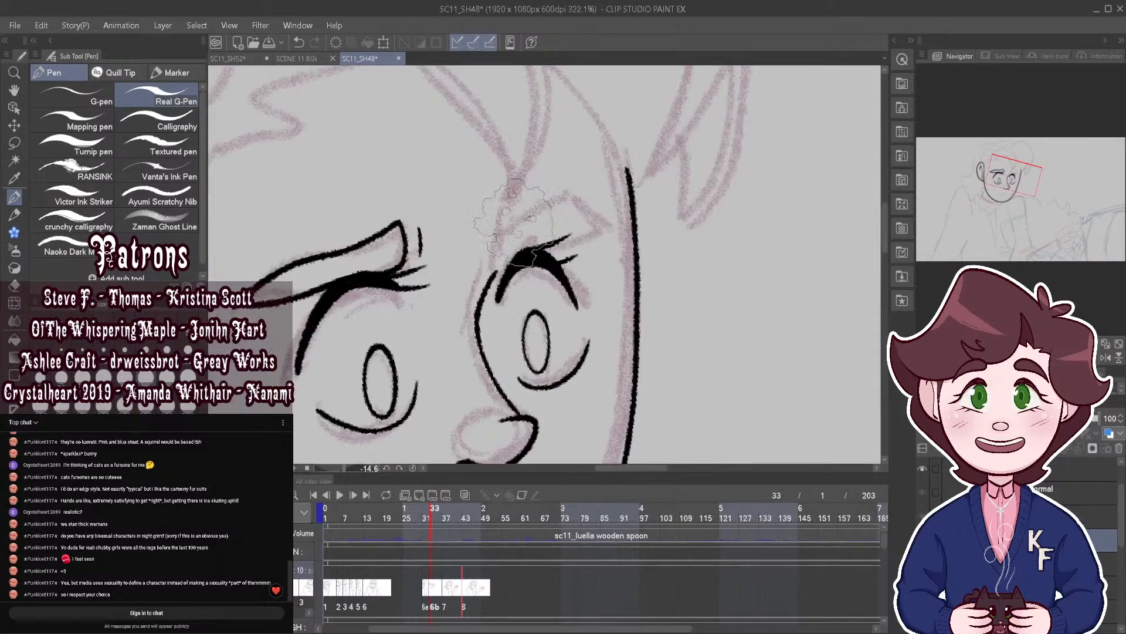
pyautogui.moveTo(507, 214)
pyautogui.mouseDown()
pyautogui.moveTo(509, 258)
pyautogui.moveTo(616, 235)
pyautogui.mouseUp()
pyautogui.moveTo(507, 214)
pyautogui.mouseDown()
pyautogui.moveTo(610, 212)
pyautogui.moveTo(632, 221)
pyautogui.mouseUp()
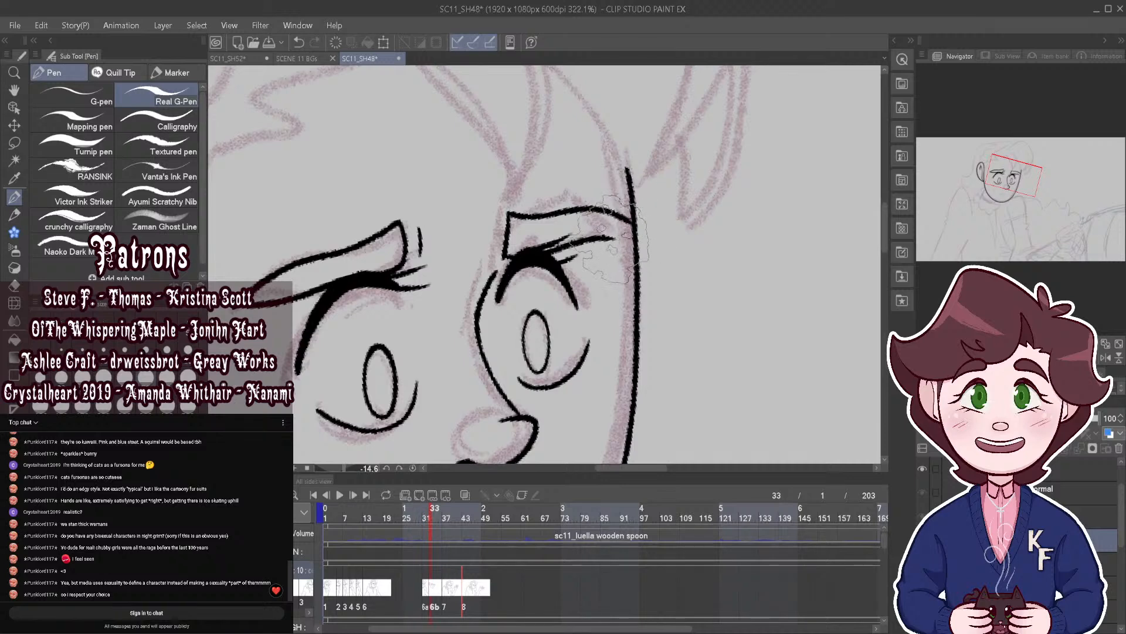
pyautogui.scroll(-2, 521, 233)
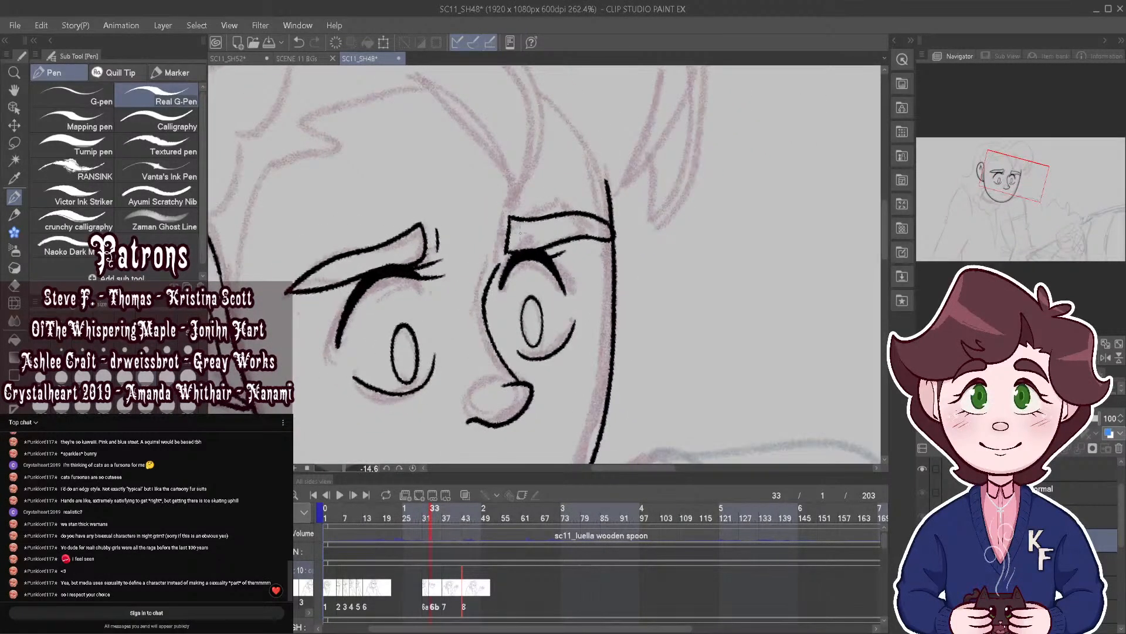
pyautogui.scroll(-4, 519, 232)
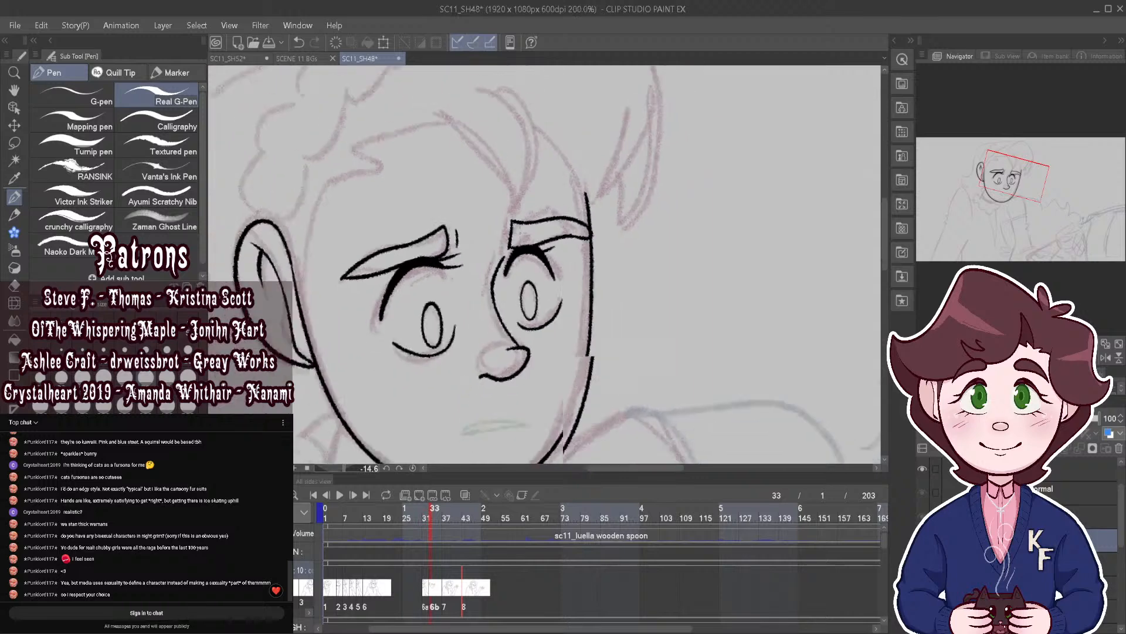
# Step: Reset the canvas rotation, remove both pupils, and ink a smaller oval pupil in the ear-side eye
pyautogui.click(413, 468)
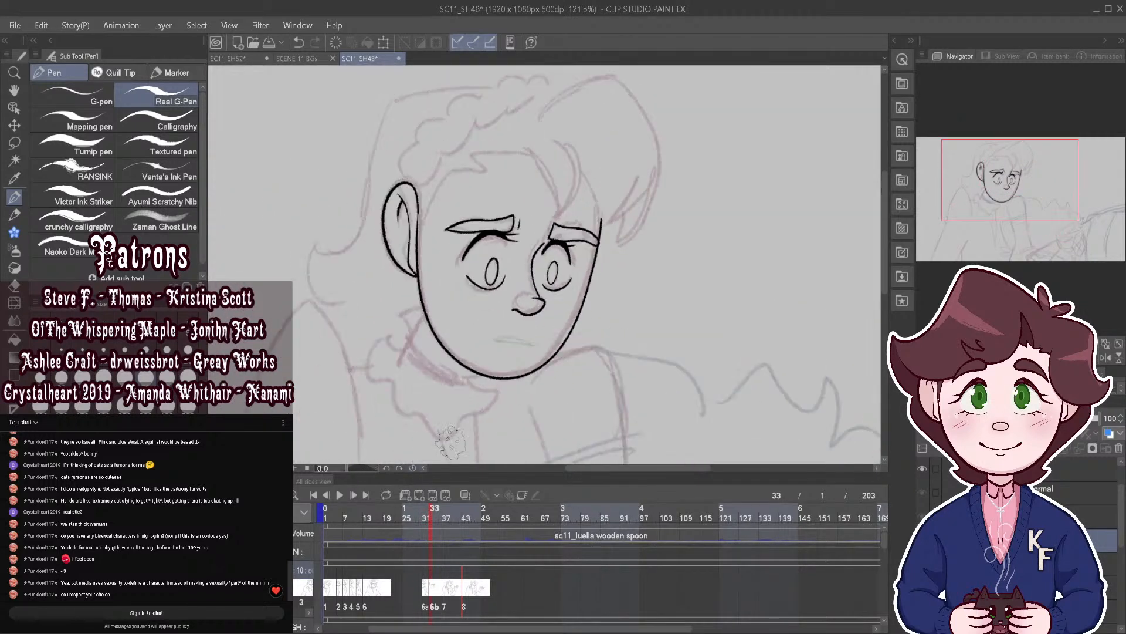
pyautogui.moveTo(432, 515)
pyautogui.mouseDown()
pyautogui.moveTo(419, 512)
pyautogui.moveTo(452, 522)
pyautogui.moveTo(432, 514)
pyautogui.mouseUp()
pyautogui.hscroll(-3, 433, 514)
pyautogui.scroll(2, 474, 326)
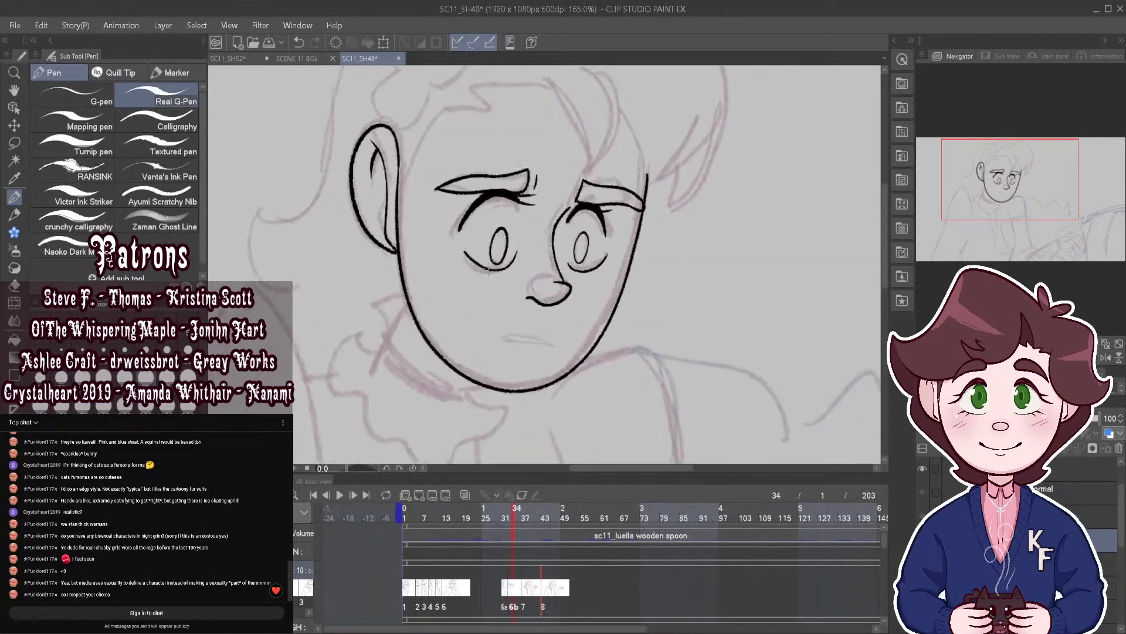
pyautogui.hotkey('ctrl', 'z')
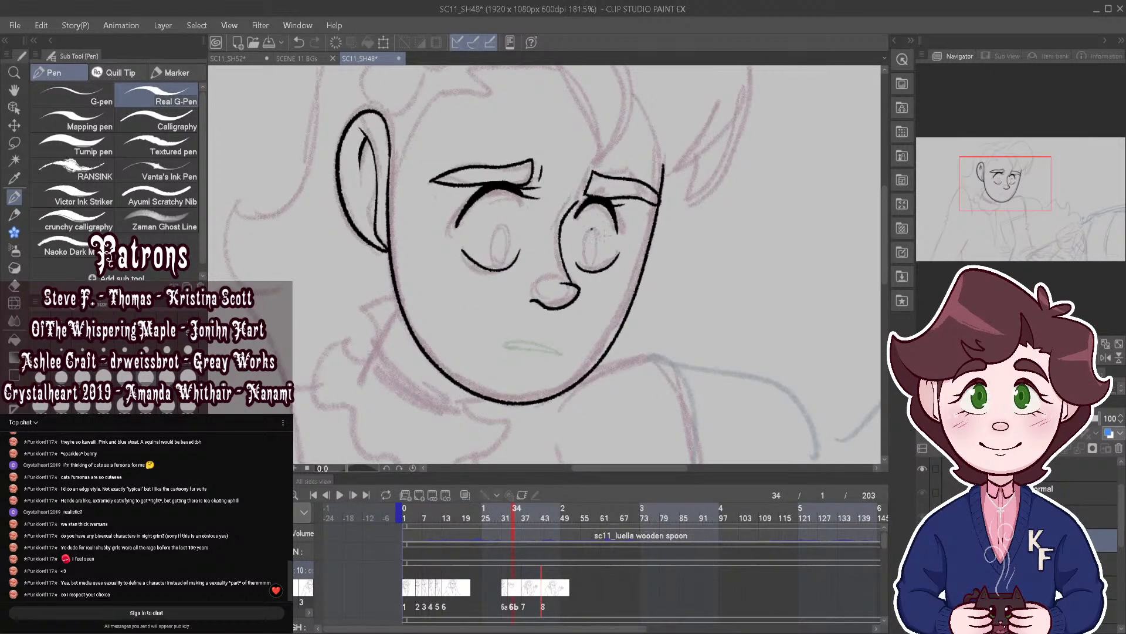
pyautogui.scroll(4, 498, 226)
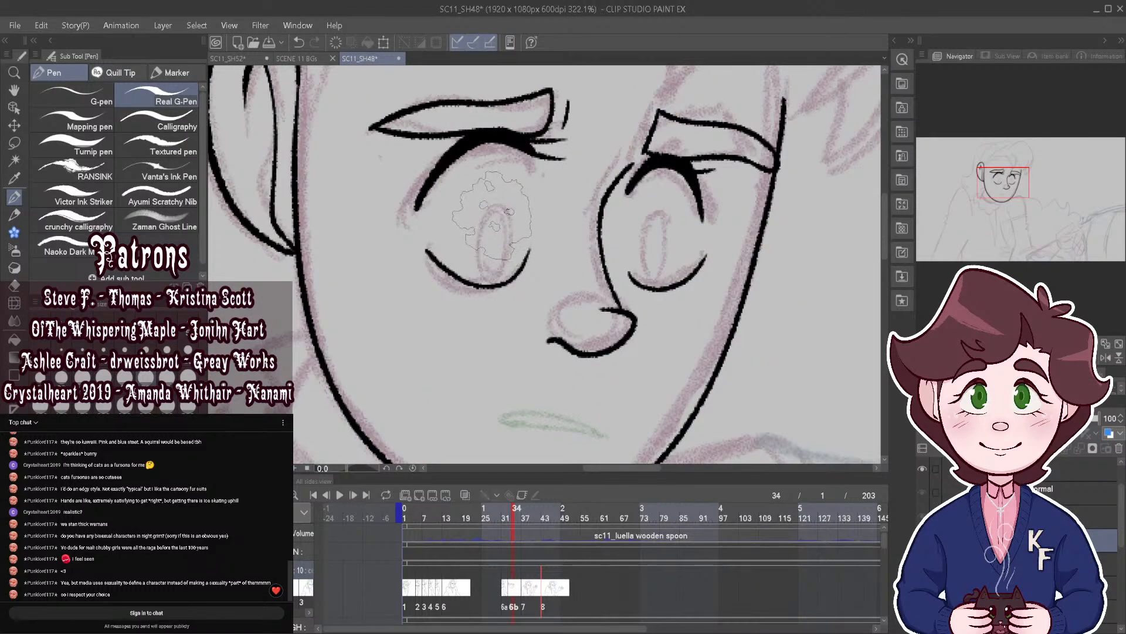
pyautogui.moveTo(497, 210); pyautogui.dragTo(494, 213)
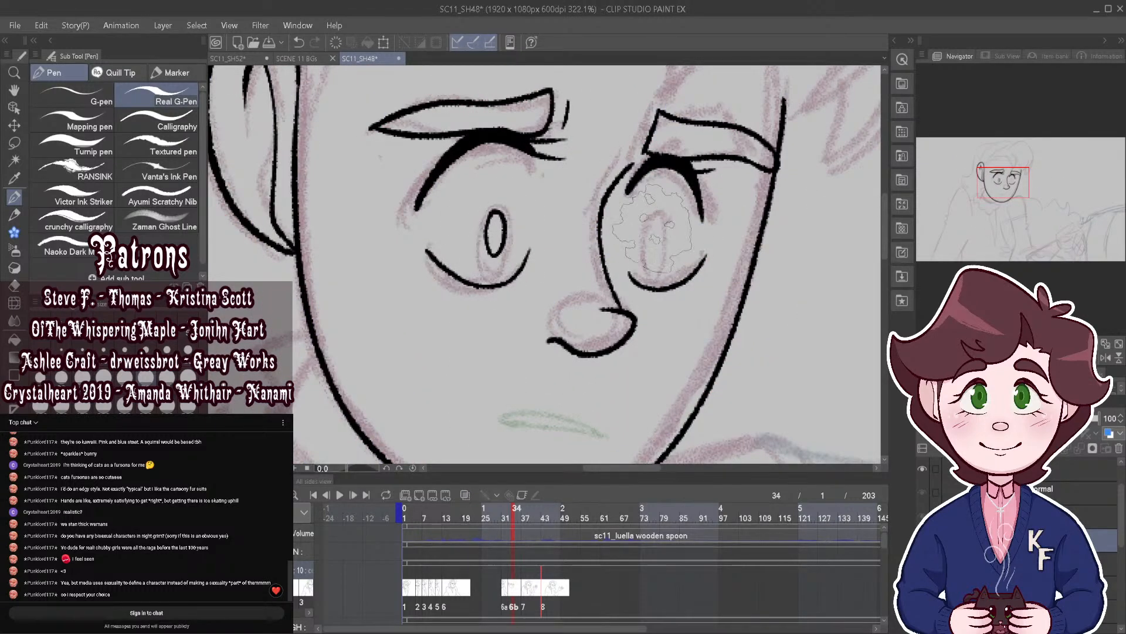
# Step: Ink a smaller oval pupil in the far eye, undoing and redrawing it to match the ear-side pupil
pyautogui.scroll(-2, 516, 343)
pyautogui.scroll(1, 441, 413)
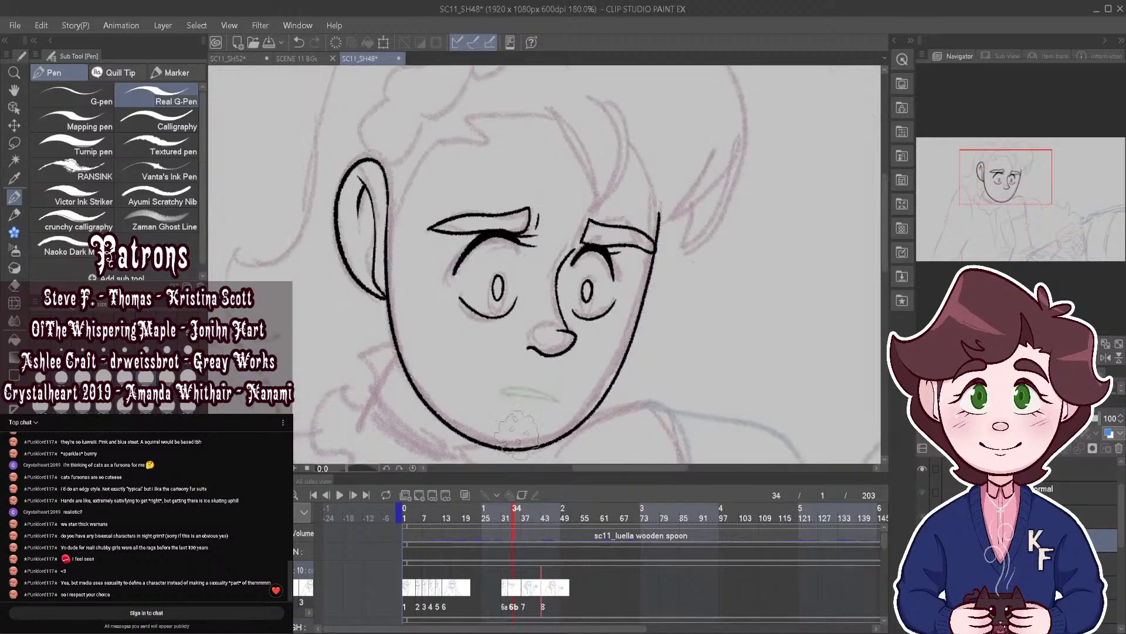
pyautogui.scroll(1, 586, 291)
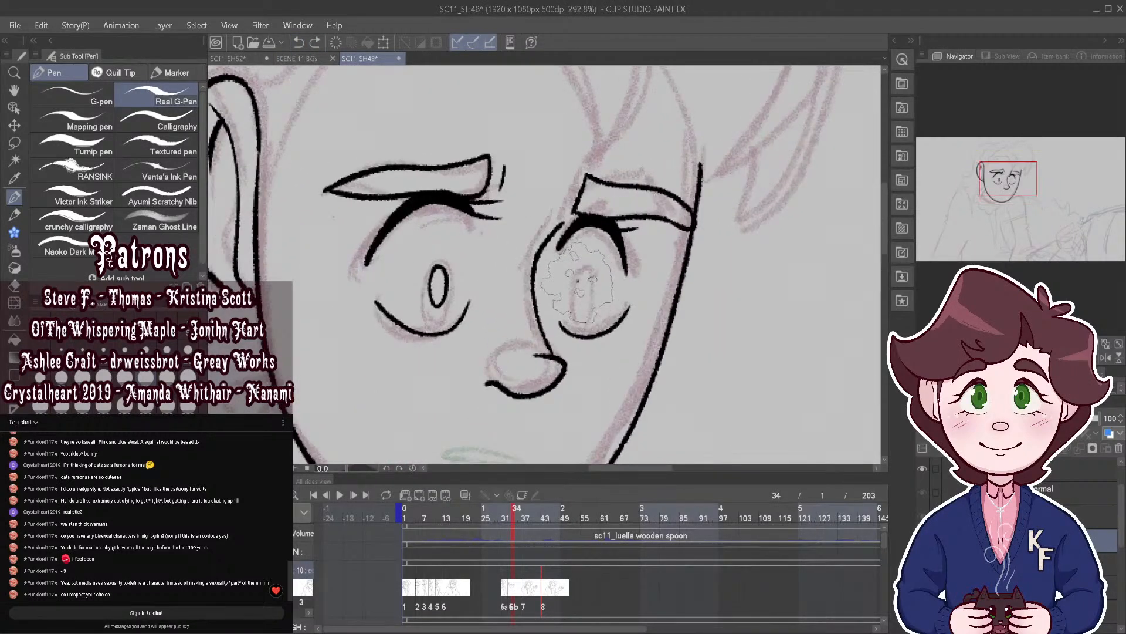
pyautogui.moveTo(576, 280)
pyautogui.mouseDown()
pyautogui.moveTo(586, 308)
pyautogui.moveTo(578, 279)
pyautogui.mouseUp()
pyautogui.scroll(-3, 588, 191)
pyautogui.scroll(3, 604, 174)
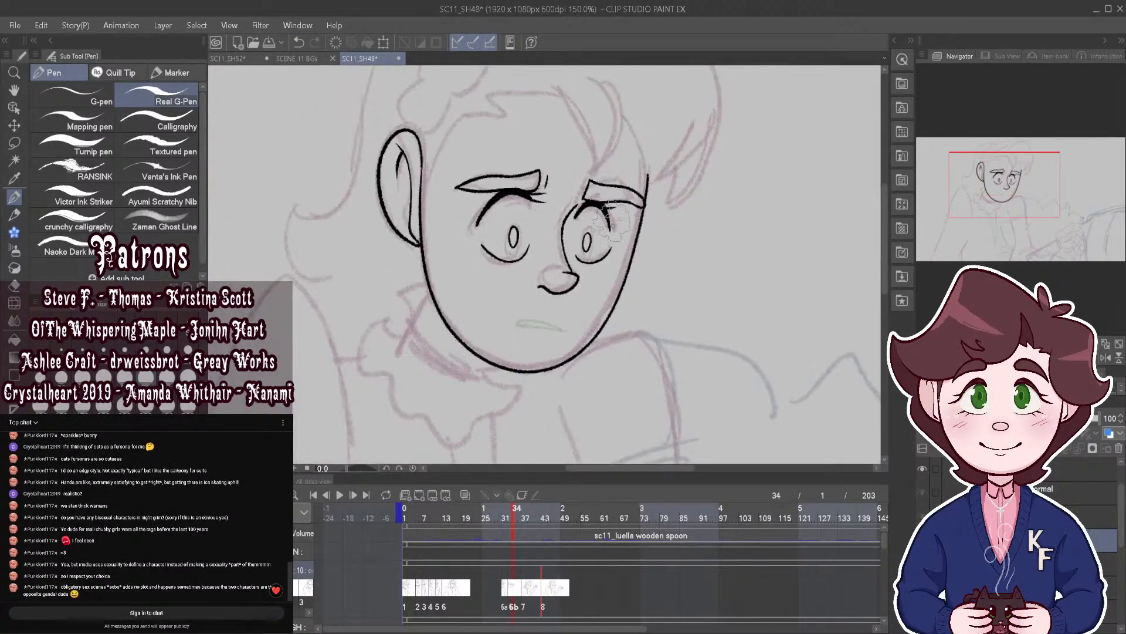
pyautogui.scroll(1, 549, 262)
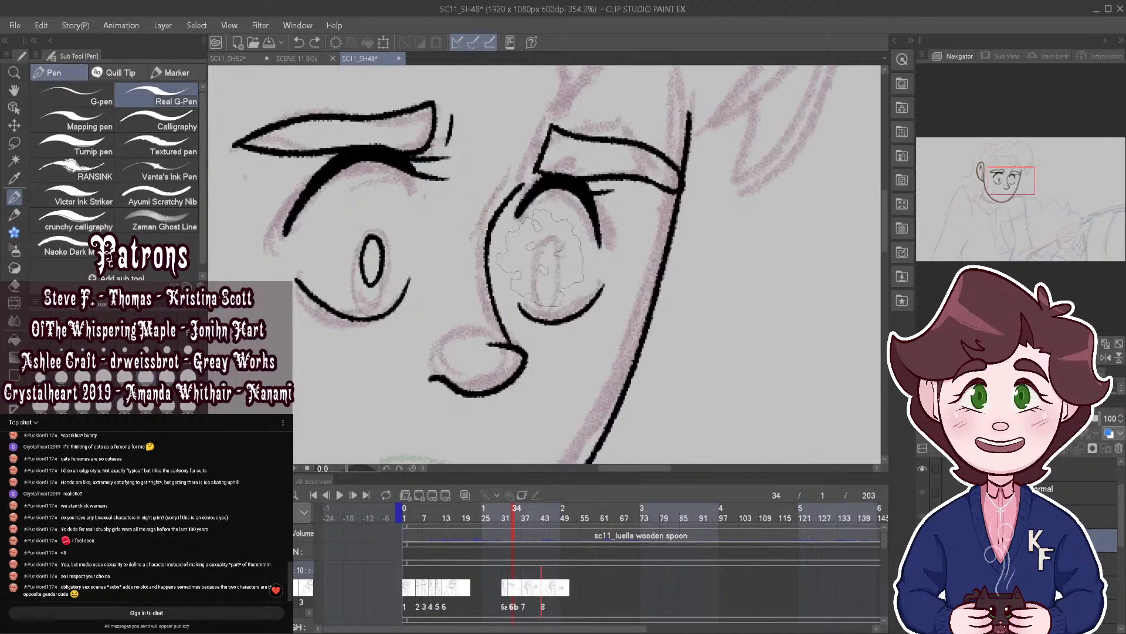
pyautogui.moveTo(548, 246)
pyautogui.mouseDown()
pyautogui.moveTo(533, 291)
pyautogui.moveTo(564, 279)
pyautogui.moveTo(549, 253)
pyautogui.mouseUp()
pyautogui.scroll(-2, 577, 258)
pyautogui.scroll(-2, 584, 237)
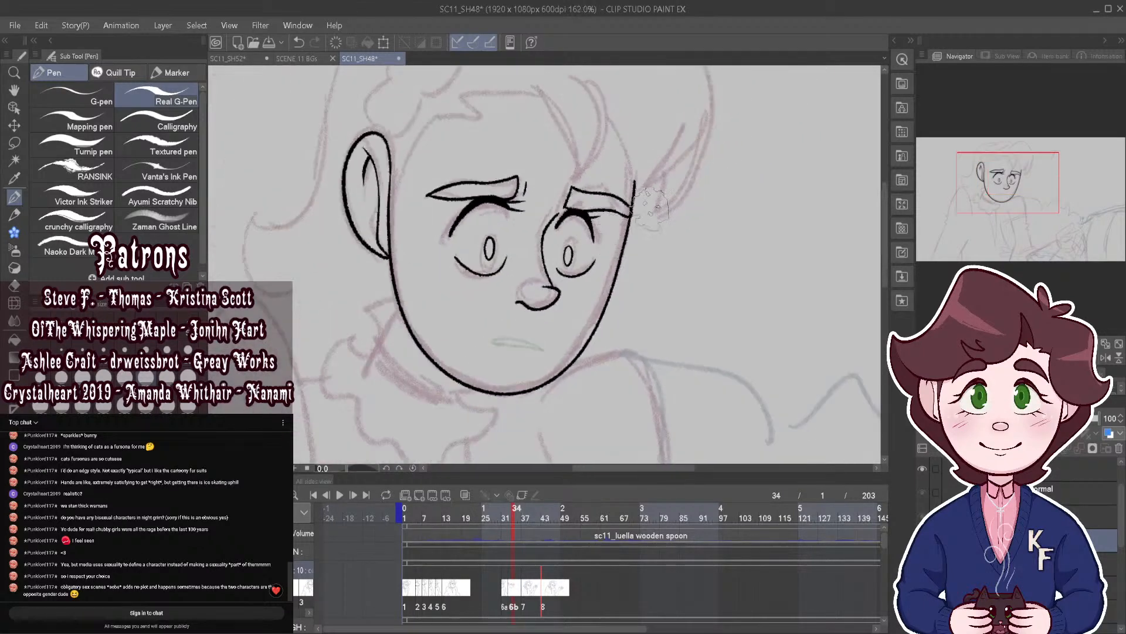
# Step: Retime cel 7 to start at frame 35 and place cel 7a at frame 37
pyautogui.click(466, 495)
pyautogui.click(466, 495)
pyautogui.moveTo(513, 513)
pyautogui.mouseDown()
pyautogui.moveTo(496, 510)
pyautogui.moveTo(522, 515)
pyautogui.mouseUp()
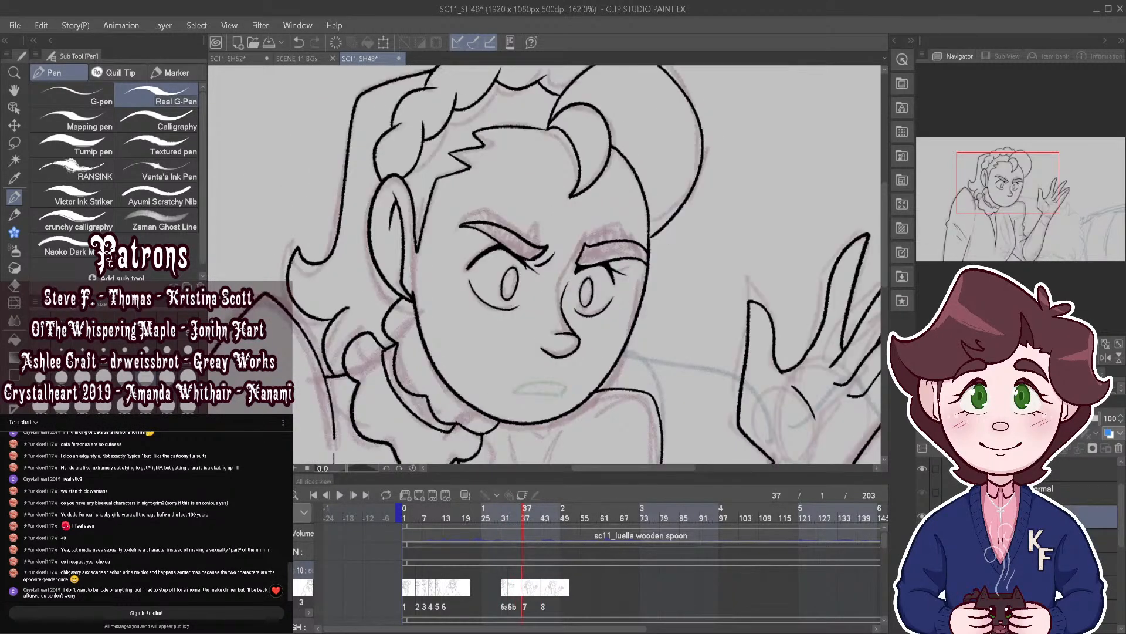
pyautogui.click(525, 594)
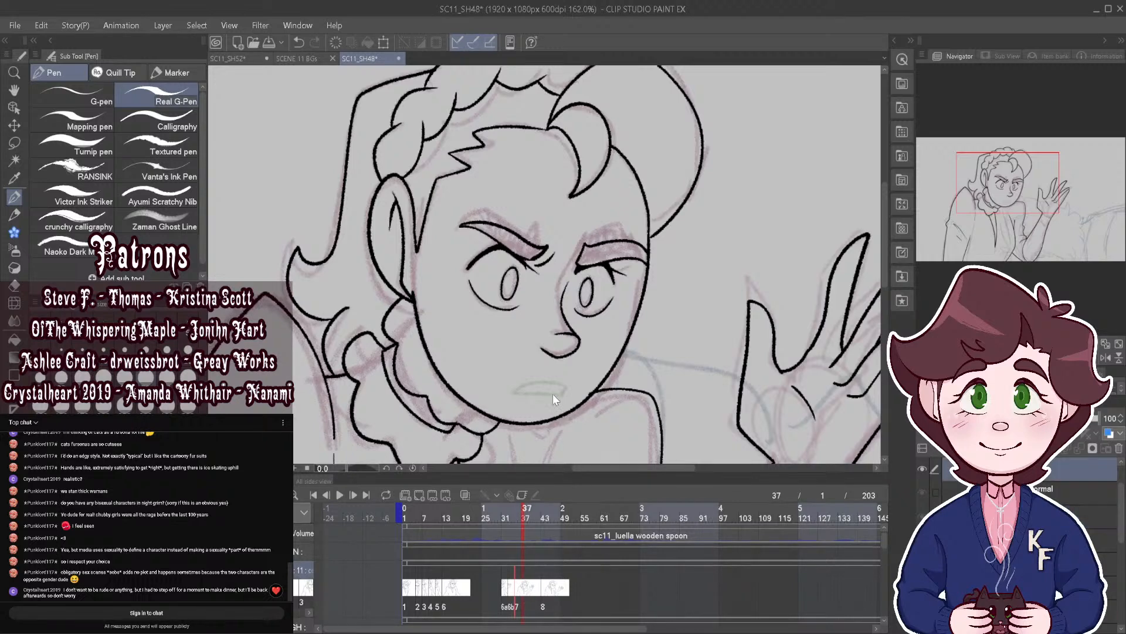
pyautogui.press('Left')
pyautogui.press('Left')
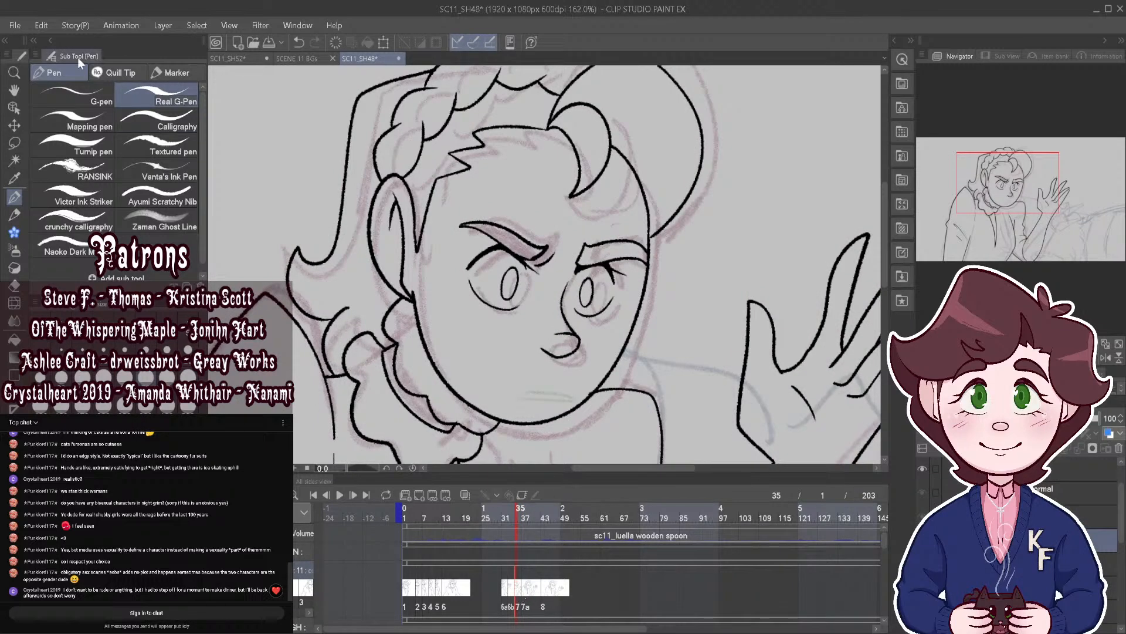
# Step: Transform cel 7's linework at frame 35 with a slight adjustment to its top edge, and apply it
pyautogui.hotkey('ctrl', 't')
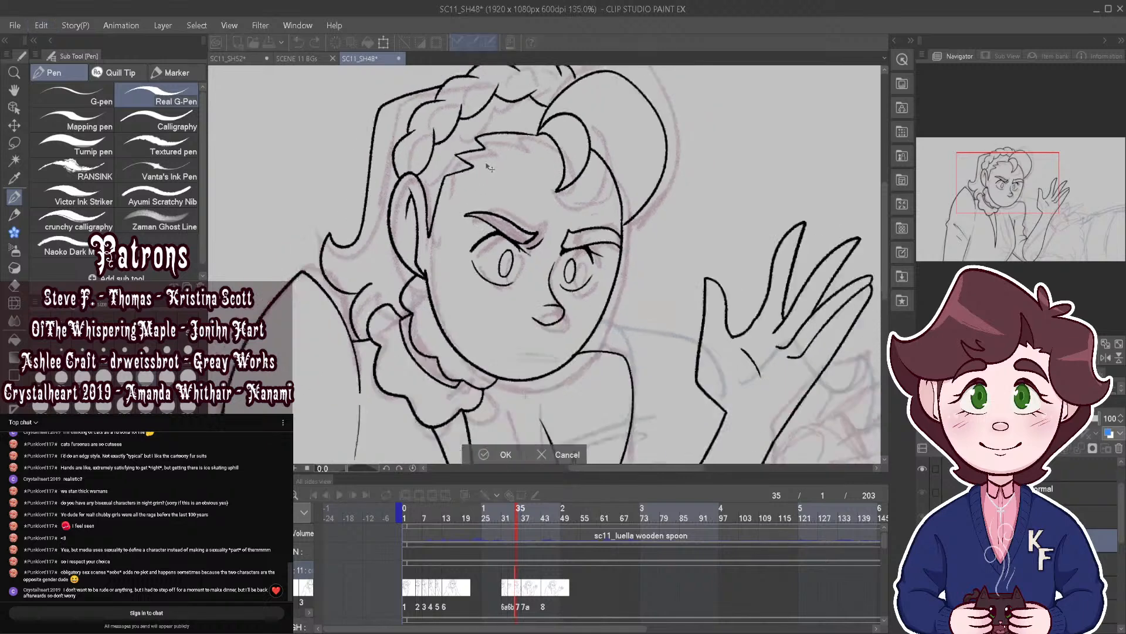
pyautogui.moveTo(502, 98); pyautogui.dragTo(508, 105)
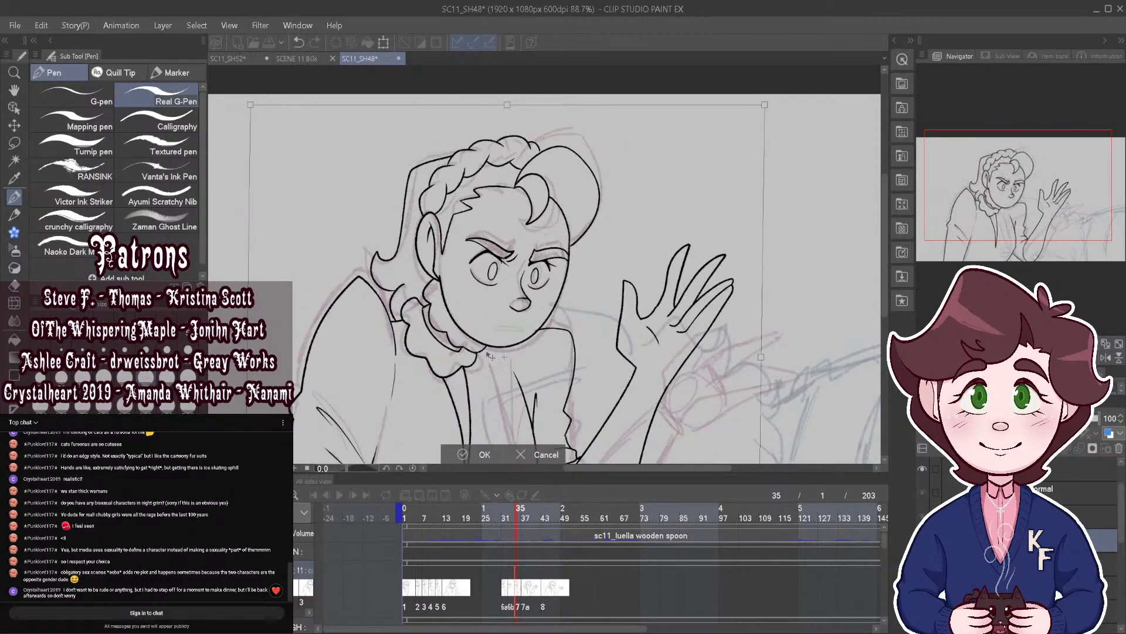
pyautogui.click(483, 454)
# Step: Enable onion skin on cel 6b at frame 33 and ink the crescent-shaped curl hanging over the forehead
pyautogui.moveTo(514, 513)
pyautogui.mouseDown()
pyautogui.moveTo(537, 526)
pyautogui.moveTo(496, 522)
pyautogui.moveTo(508, 526)
pyautogui.mouseUp()
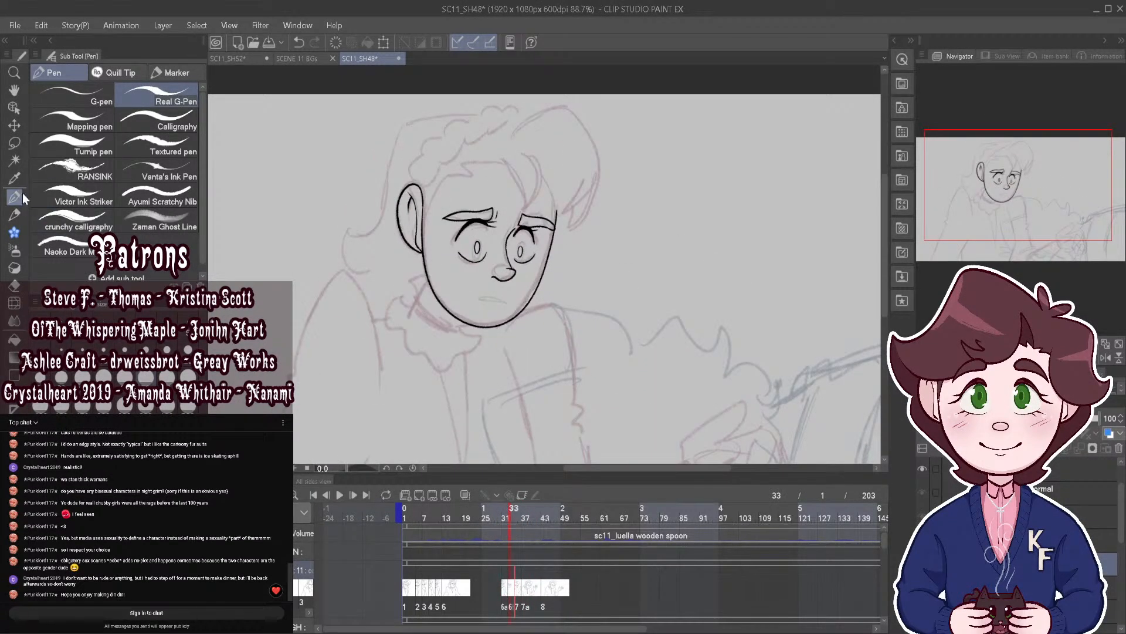
pyautogui.click(466, 495)
pyautogui.scroll(4, 499, 167)
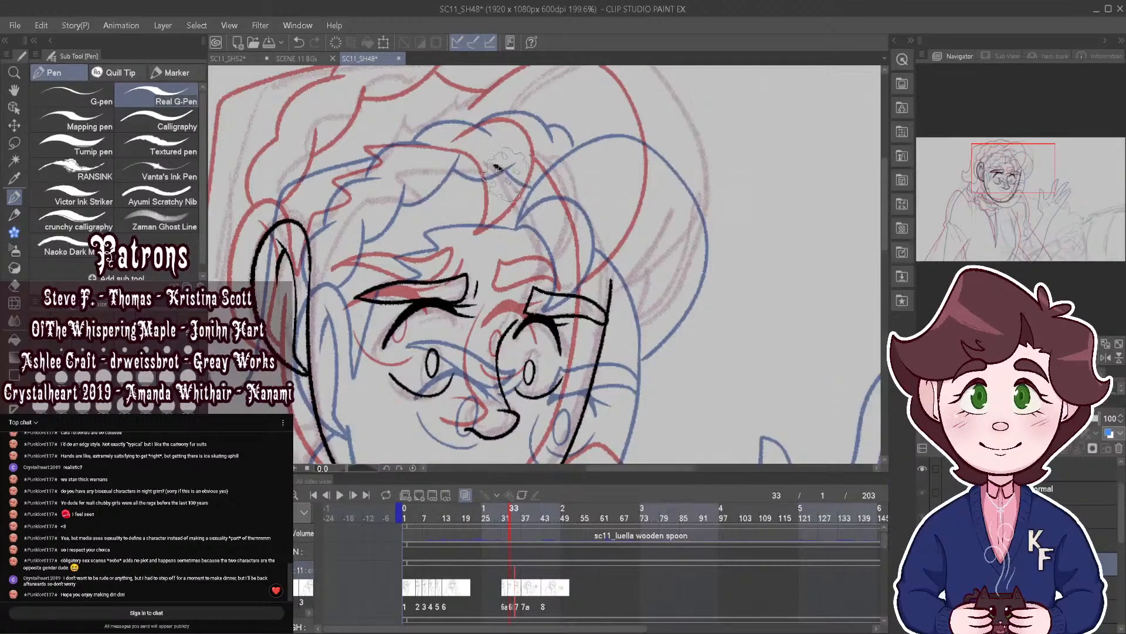
pyautogui.moveTo(499, 167)
pyautogui.mouseDown()
pyautogui.moveTo(523, 215)
pyautogui.moveTo(488, 236)
pyautogui.moveTo(540, 258)
pyautogui.moveTo(564, 223)
pyautogui.moveTo(565, 170)
pyautogui.moveTo(540, 144)
pyautogui.moveTo(499, 163)
pyautogui.mouseUp()
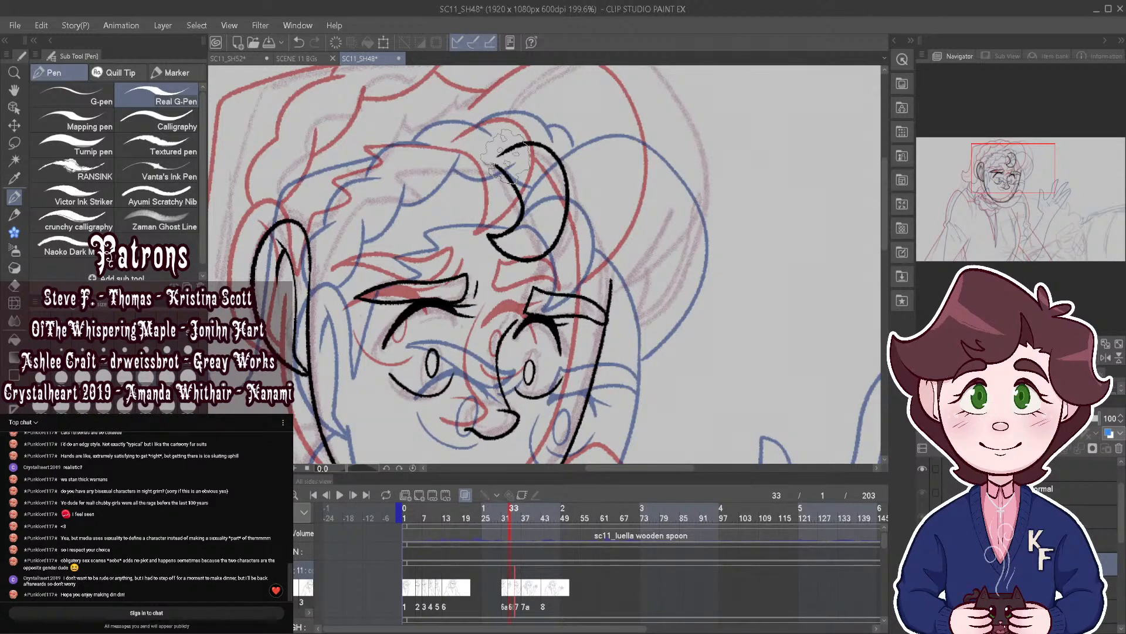
pyautogui.scroll(-2, 506, 156)
pyautogui.scroll(2, 506, 156)
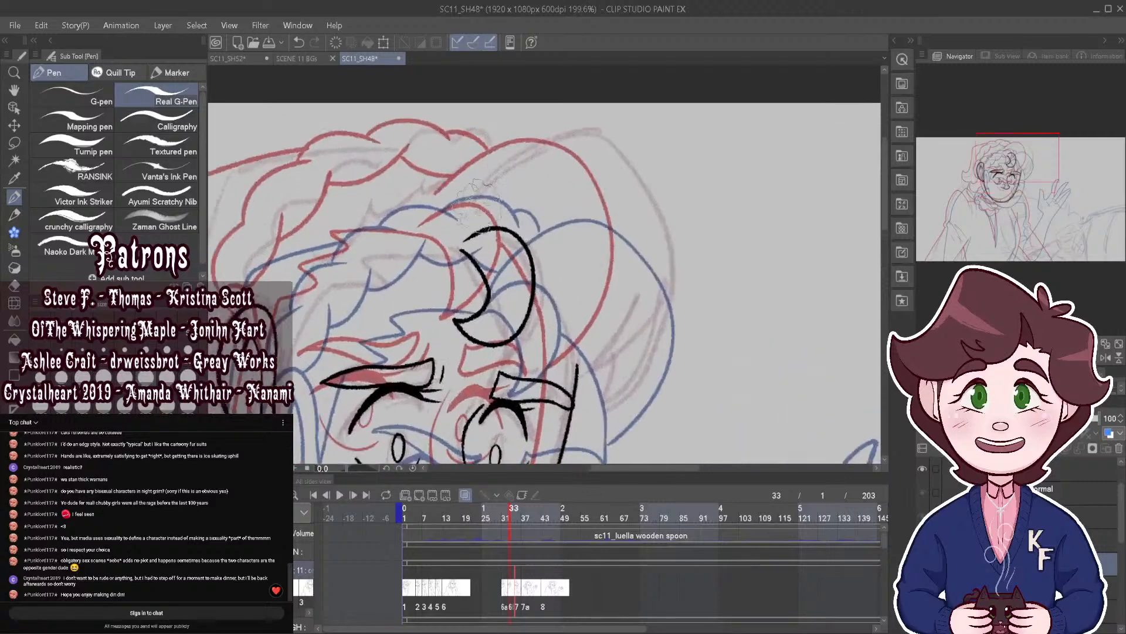
# Step: Try an ink stroke for the hair around the forehead curl, undo it, and turn off onion skin
pyautogui.moveTo(462, 247)
pyautogui.mouseDown()
pyautogui.moveTo(493, 184)
pyautogui.moveTo(546, 155)
pyautogui.moveTo(602, 190)
pyautogui.moveTo(638, 252)
pyautogui.moveTo(608, 335)
pyautogui.moveTo(578, 366)
pyautogui.mouseUp()
pyautogui.click(295, 44)
pyautogui.scroll(-3, 646, 200)
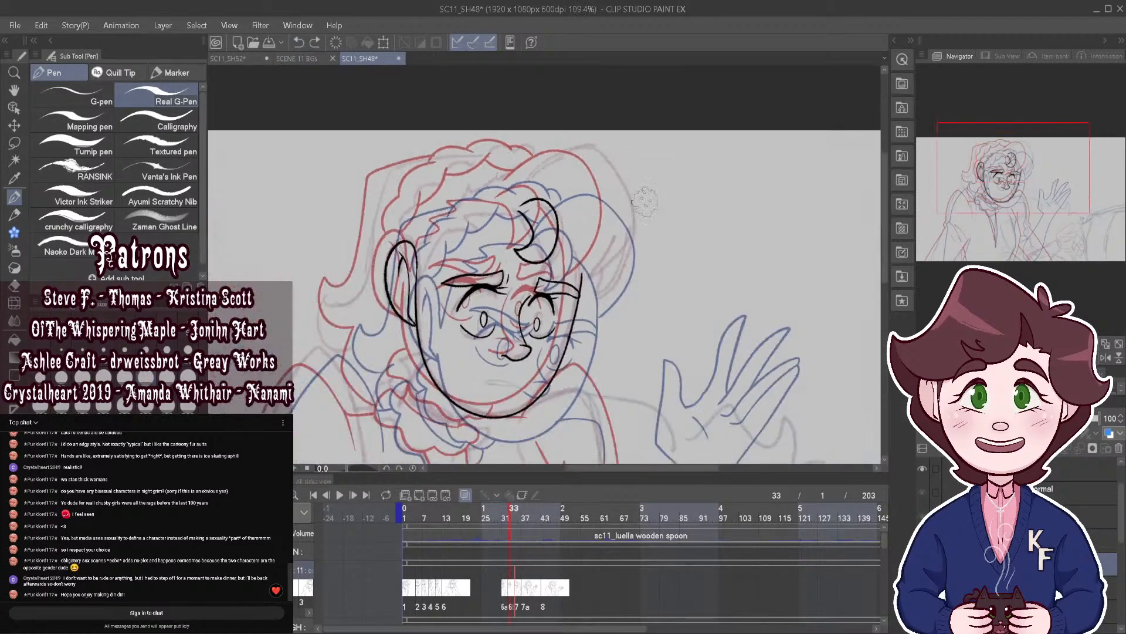
pyautogui.click(465, 493)
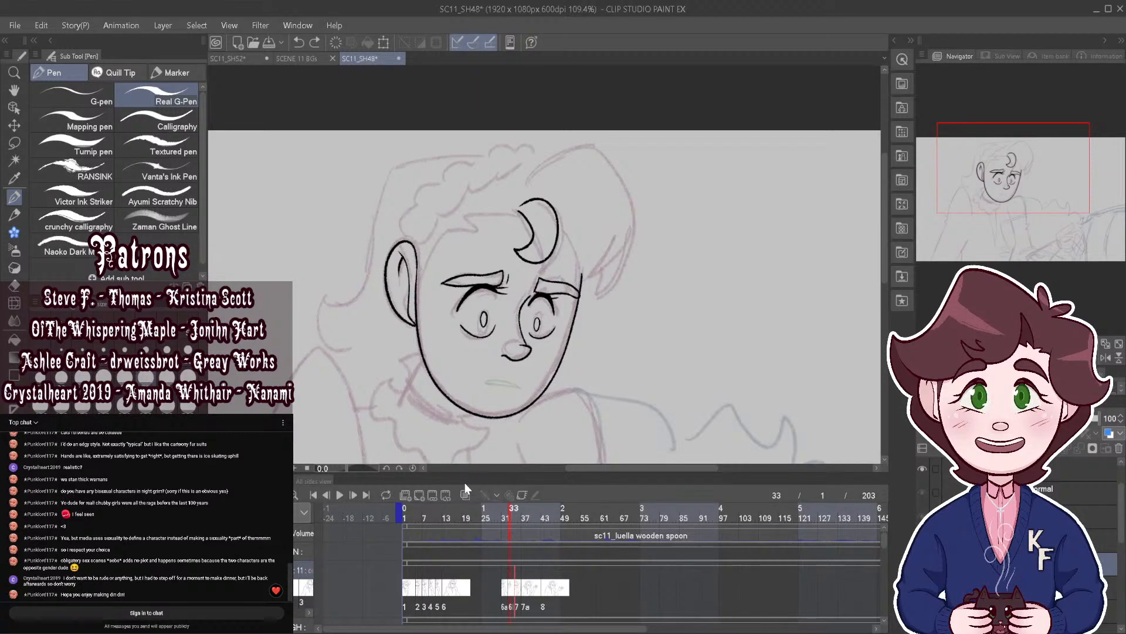
# Step: Ink the swept-up hair's large outer arc from the curl's root over to the far side, undoing and redrawing it once
pyautogui.scroll(3, 604, 217)
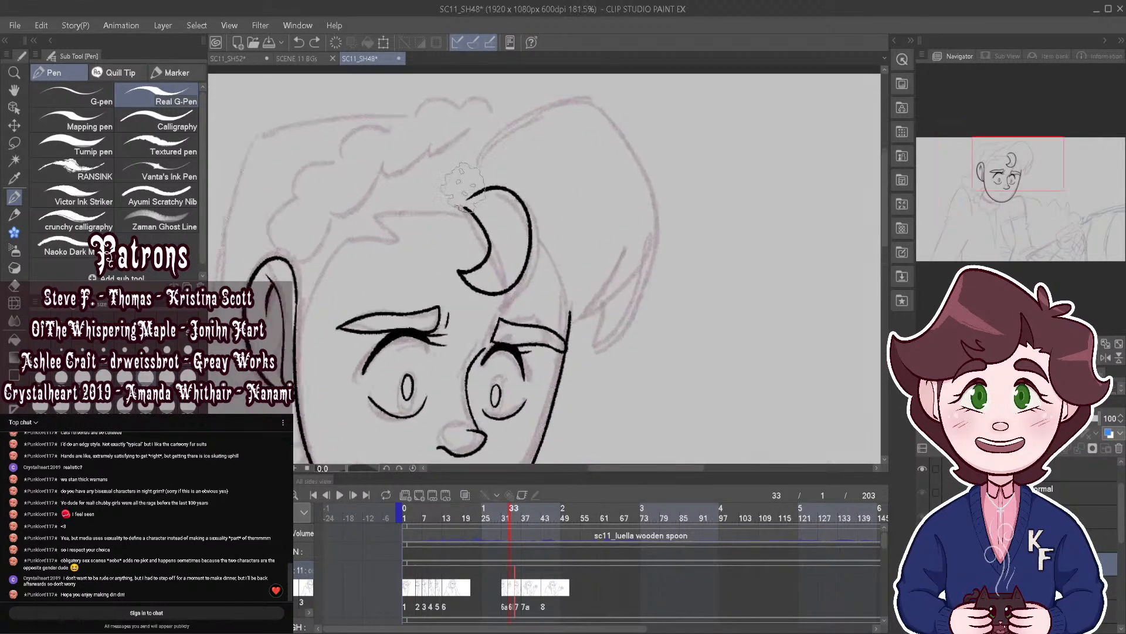
pyautogui.moveTo(472, 170)
pyautogui.mouseDown()
pyautogui.moveTo(587, 120)
pyautogui.moveTo(640, 276)
pyautogui.moveTo(610, 334)
pyautogui.mouseUp()
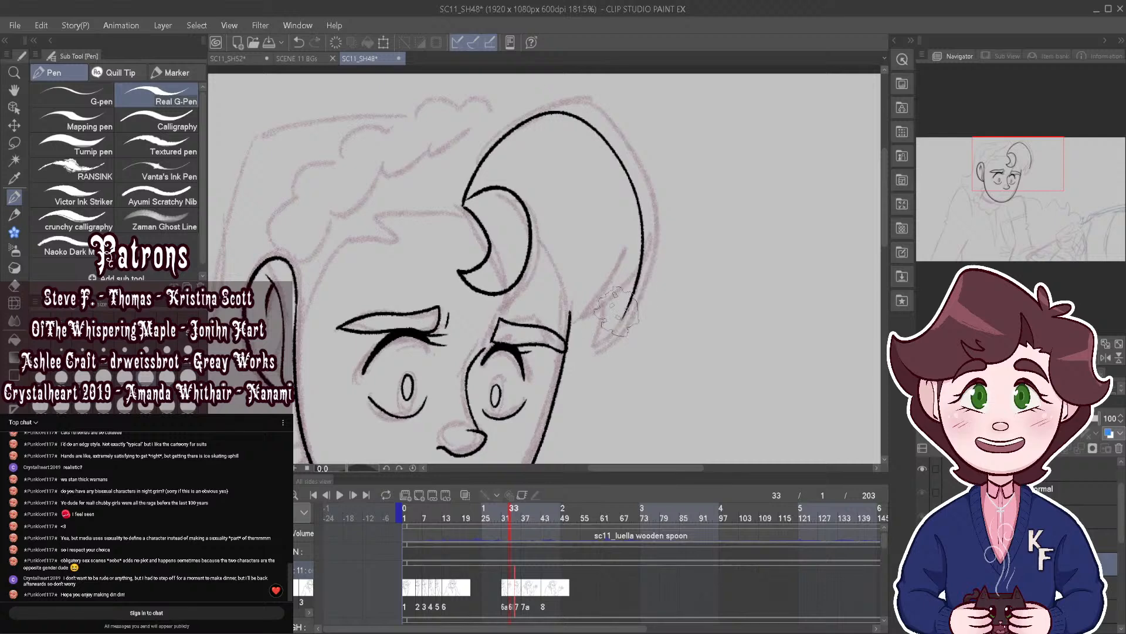
pyautogui.click(299, 42)
pyautogui.moveTo(467, 203)
pyautogui.mouseDown()
pyautogui.moveTo(529, 118)
pyautogui.moveTo(599, 116)
pyautogui.moveTo(657, 195)
pyautogui.moveTo(633, 339)
pyautogui.mouseUp()
pyautogui.scroll(-2, 634, 337)
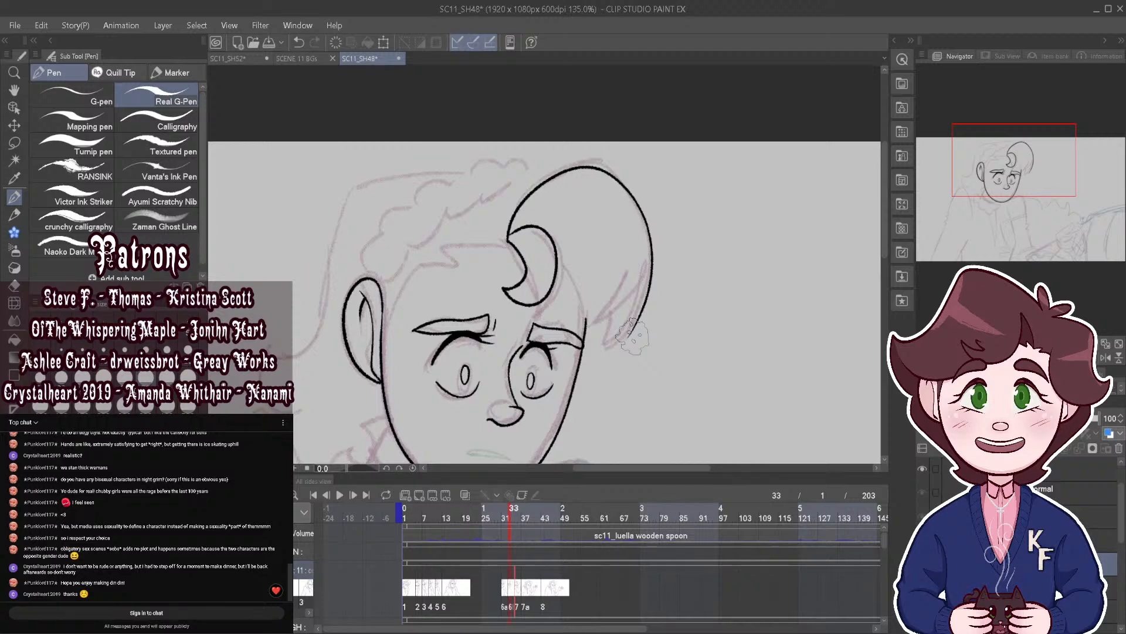
# Step: Ink the pointed hair strands joining the swept hair's outer arc to the face contour beside the far eyebrow
pyautogui.scroll(3, 632, 335)
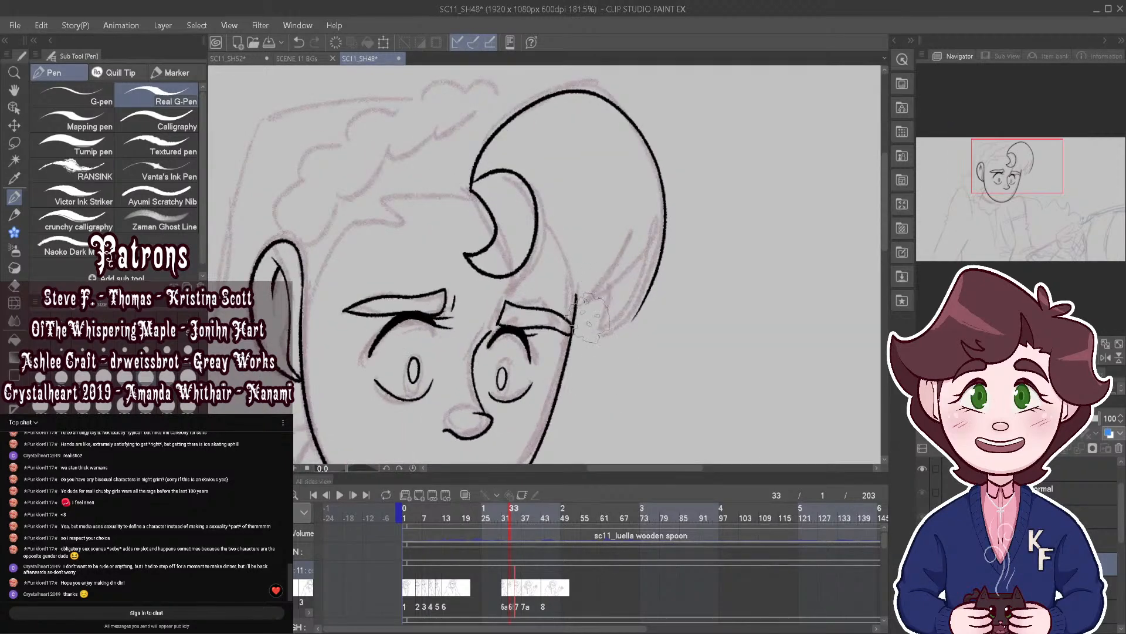
pyautogui.moveTo(574, 328)
pyautogui.mouseDown()
pyautogui.moveTo(609, 290)
pyautogui.moveTo(626, 219)
pyautogui.mouseUp()
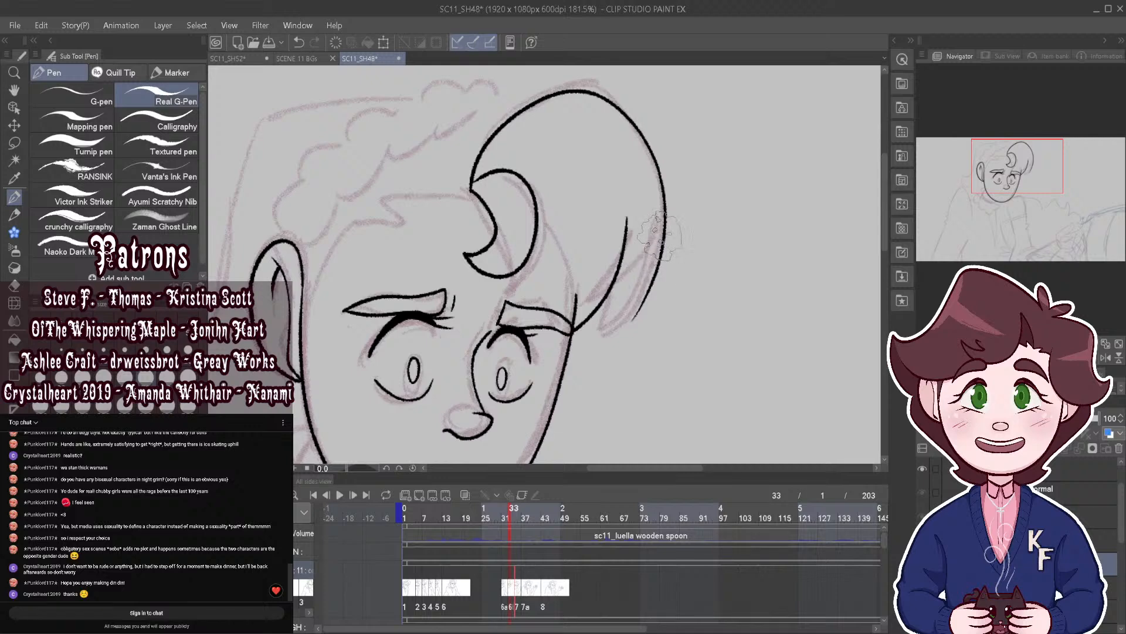
pyautogui.moveTo(635, 318); pyautogui.dragTo(642, 245)
pyautogui.scroll(-3, 630, 263)
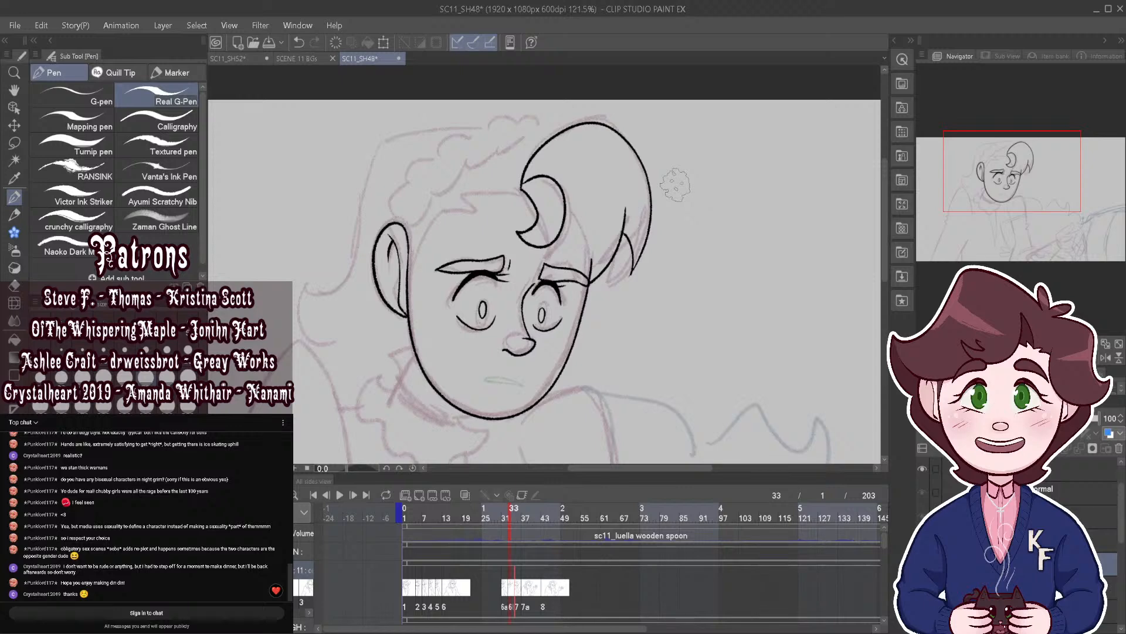
# Step: Undo the swept hair's strands and outer arc back to the forehead curl
pyautogui.moveTo(506, 512)
pyautogui.mouseDown()
pyautogui.moveTo(519, 519)
pyautogui.moveTo(509, 511)
pyautogui.mouseUp()
pyautogui.hotkey('ctrl', 'z')
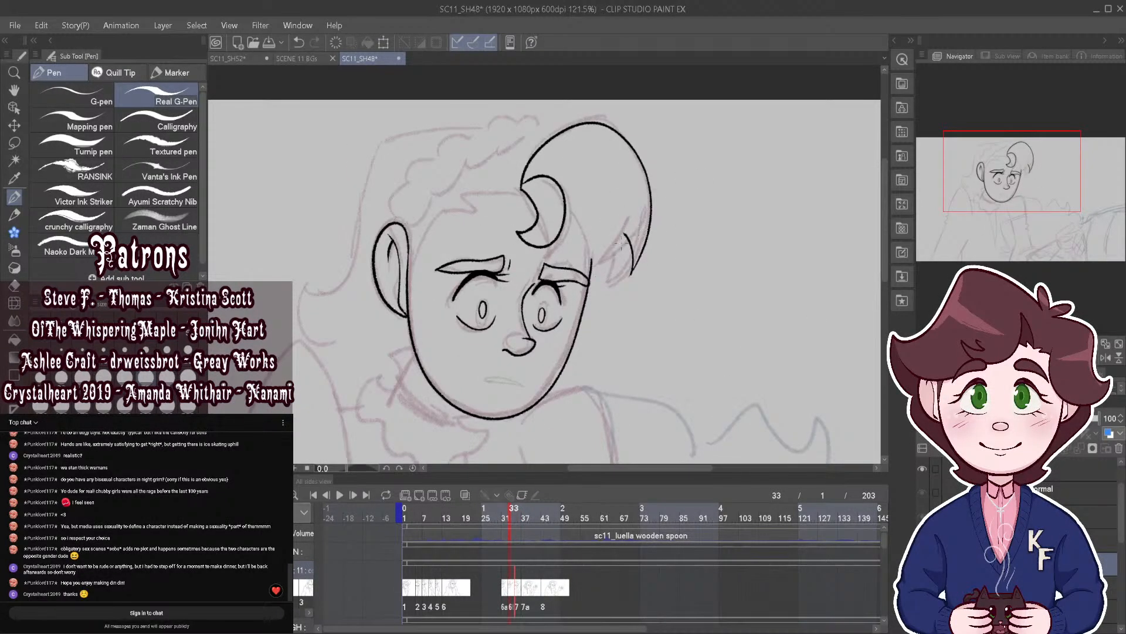
pyautogui.hotkey('ctrl', 'z')
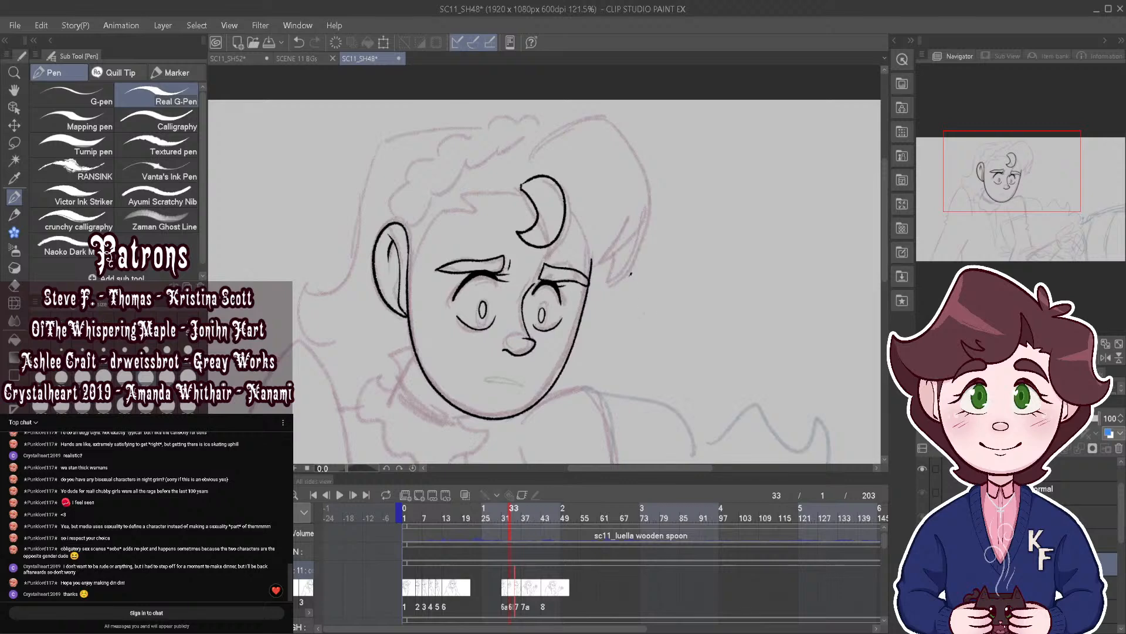
# Step: Ink the swept-up hair's outer arc from the forehead curl to the far eyebrow, redrawing it once, plus its pointed tip and the adjoining forehead contour
pyautogui.scroll(2, 659, 171)
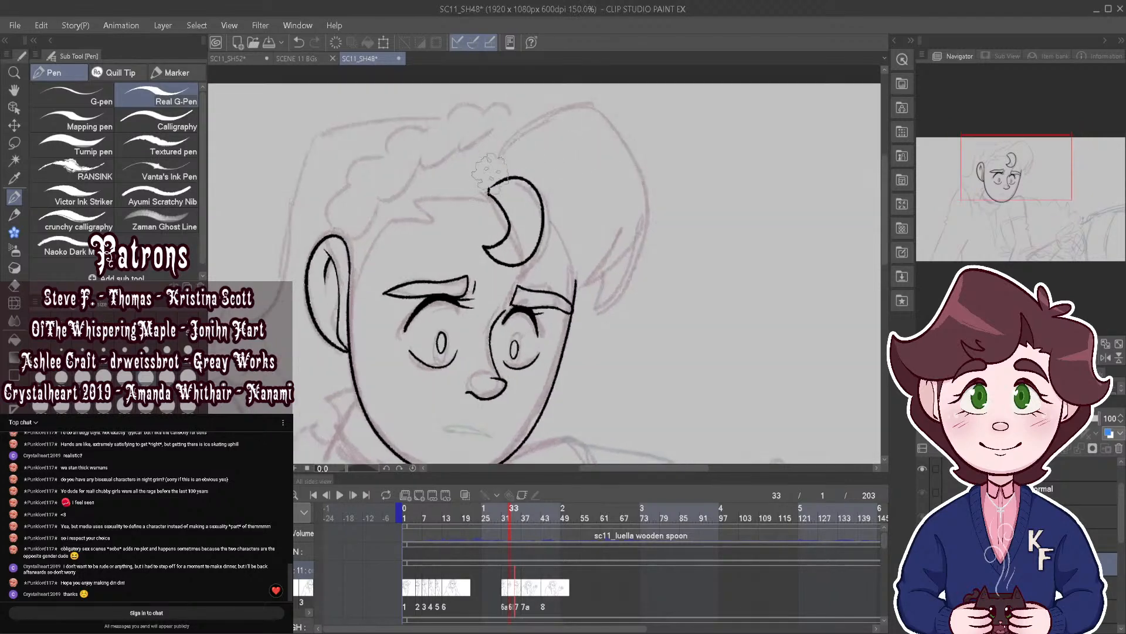
pyautogui.moveTo(489, 187)
pyautogui.mouseDown()
pyautogui.moveTo(542, 114)
pyautogui.moveTo(603, 110)
pyautogui.moveTo(640, 171)
pyautogui.moveTo(638, 246)
pyautogui.moveTo(575, 299)
pyautogui.mouseUp()
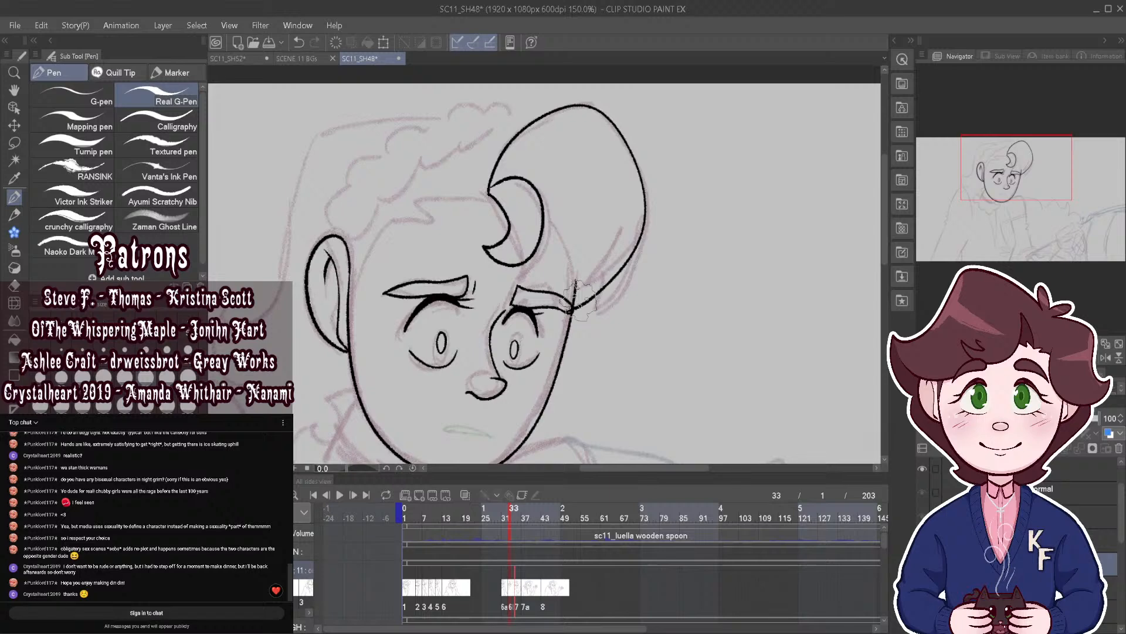
pyautogui.hotkey('ctrl', 'z')
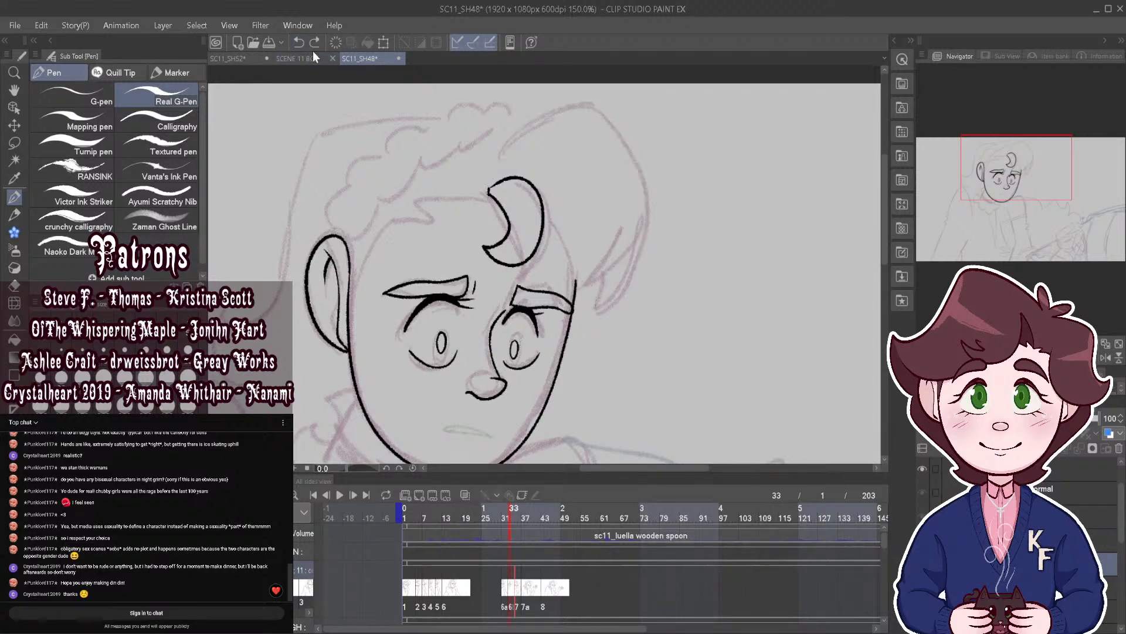
pyautogui.moveTo(489, 187)
pyautogui.mouseDown()
pyautogui.moveTo(499, 155)
pyautogui.moveTo(547, 115)
pyautogui.moveTo(606, 118)
pyautogui.moveTo(641, 173)
pyautogui.moveTo(637, 254)
pyautogui.moveTo(574, 319)
pyautogui.moveTo(572, 268)
pyautogui.moveTo(545, 215)
pyautogui.mouseUp()
pyautogui.scroll(-2, 604, 193)
pyautogui.scroll(2, 613, 220)
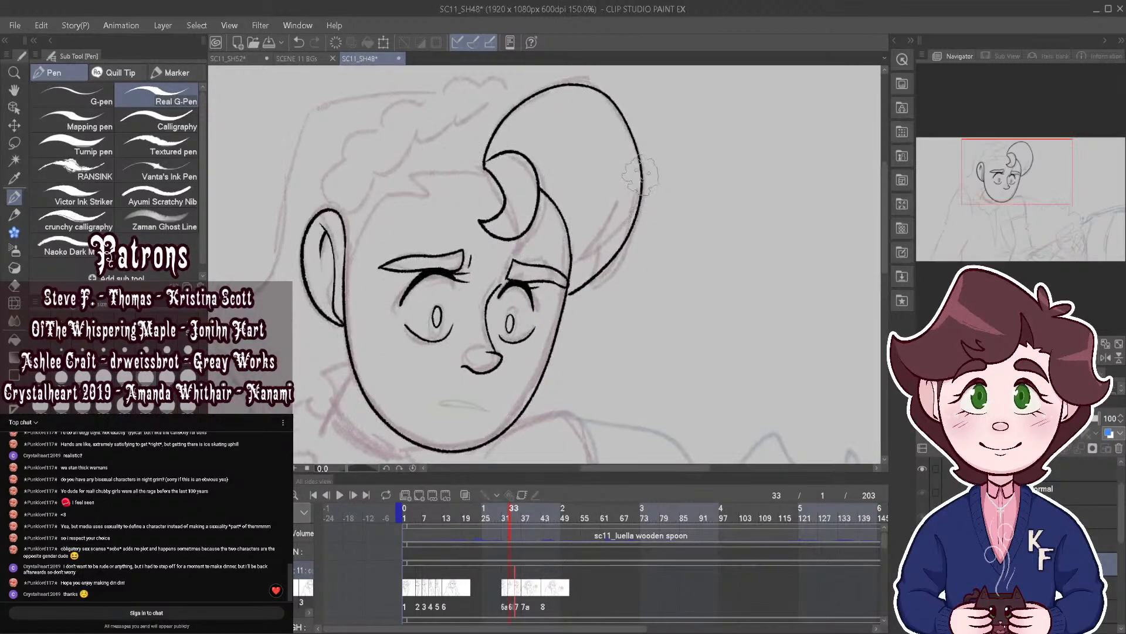
pyautogui.moveTo(639, 173)
pyautogui.mouseDown()
pyautogui.moveTo(645, 232)
pyautogui.moveTo(641, 222)
pyautogui.mouseUp()
# Step: Add a pointed tip to the swept hair's outer edge on frame 32, checking it with onion skin, and return to frame 33
pyautogui.moveTo(508, 516); pyautogui.dragTo(506, 520)
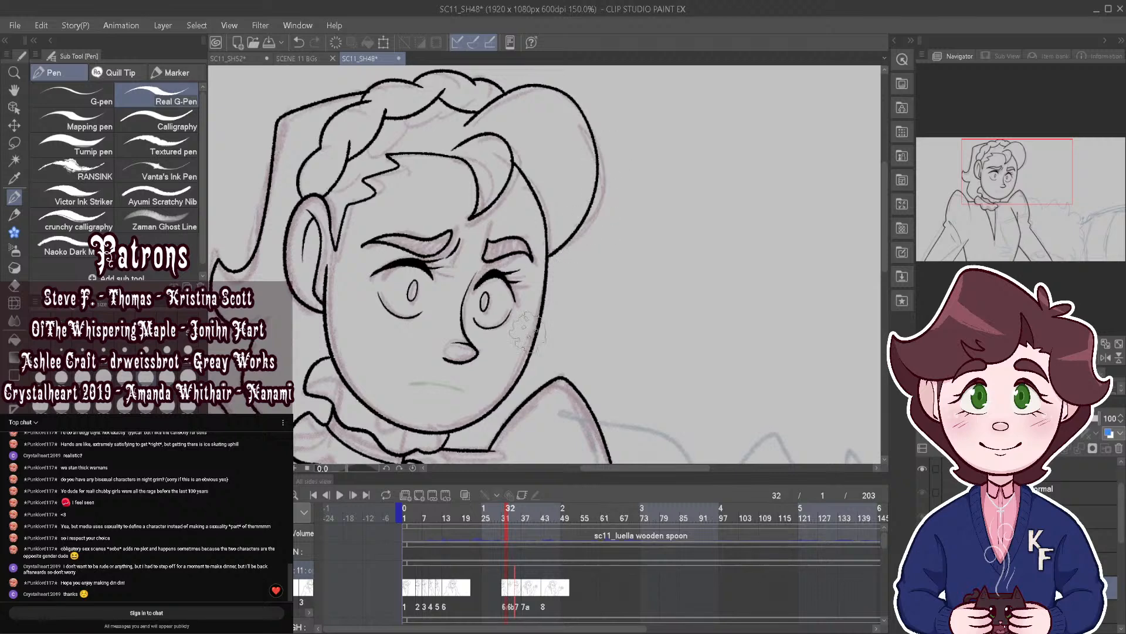
pyautogui.click(464, 496)
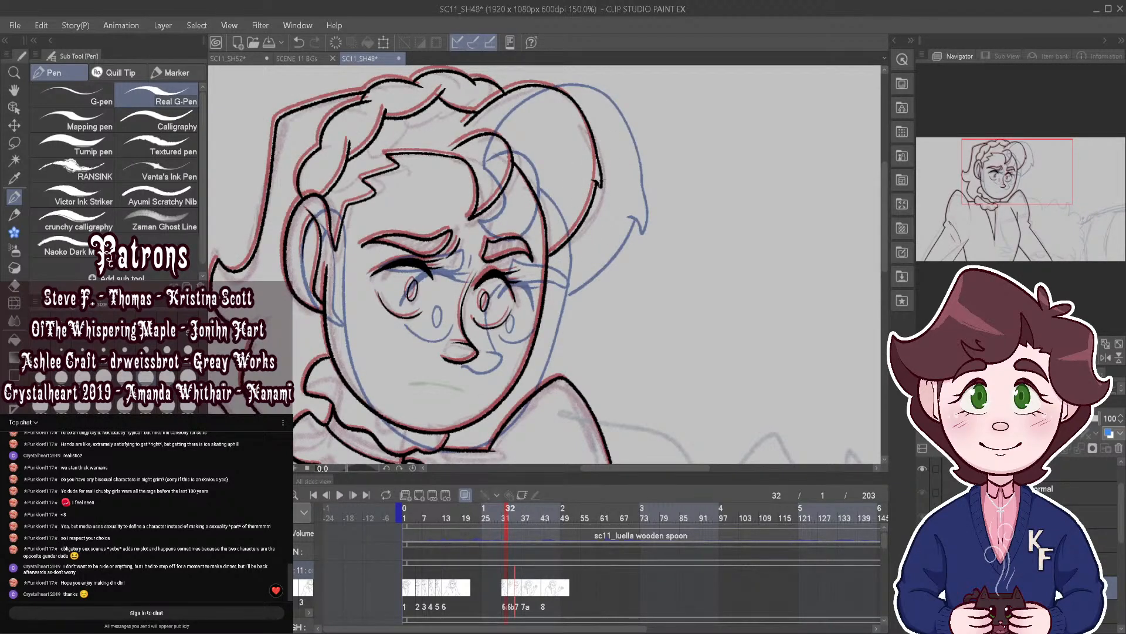
pyautogui.click(465, 495)
pyautogui.moveTo(508, 518)
pyautogui.mouseDown()
pyautogui.moveTo(498, 514)
pyautogui.moveTo(510, 520)
pyautogui.mouseUp()
pyautogui.scroll(-4, 659, 196)
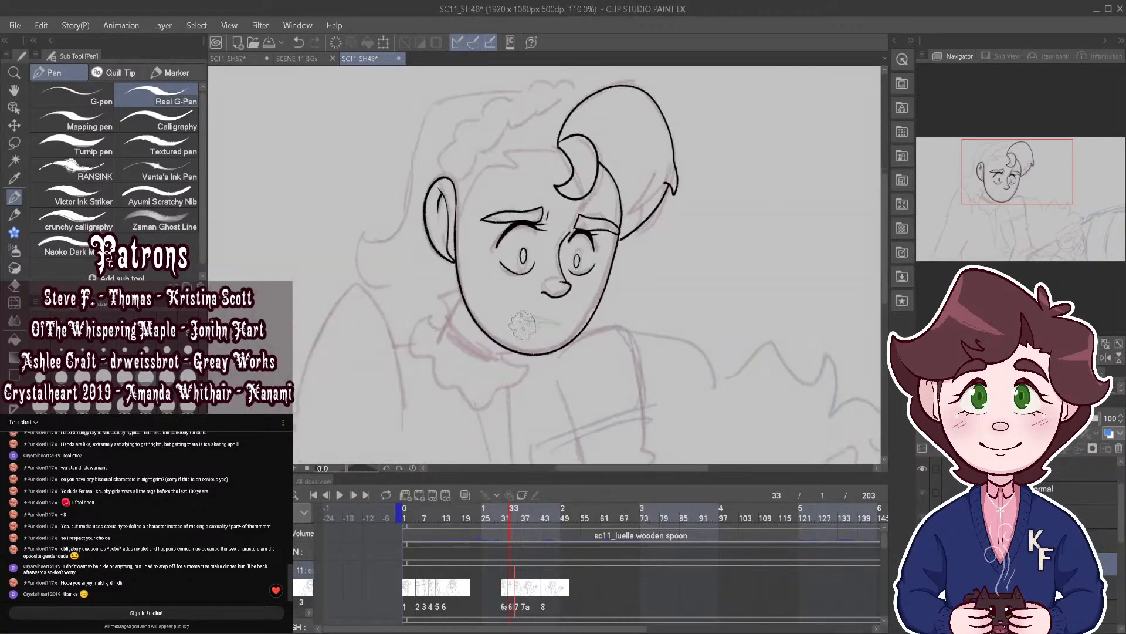
pyautogui.scroll(4, 610, 270)
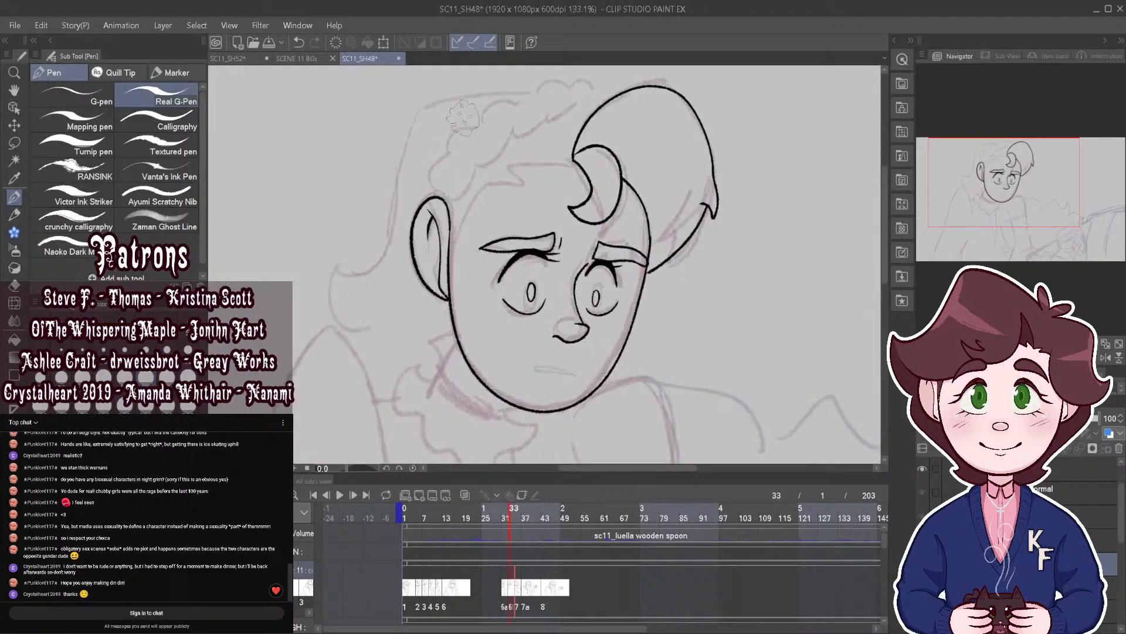
# Step: Turn on onion skin and ink the braid's scalloped outer and inner edges from the ear across the head's crown
pyautogui.click(465, 495)
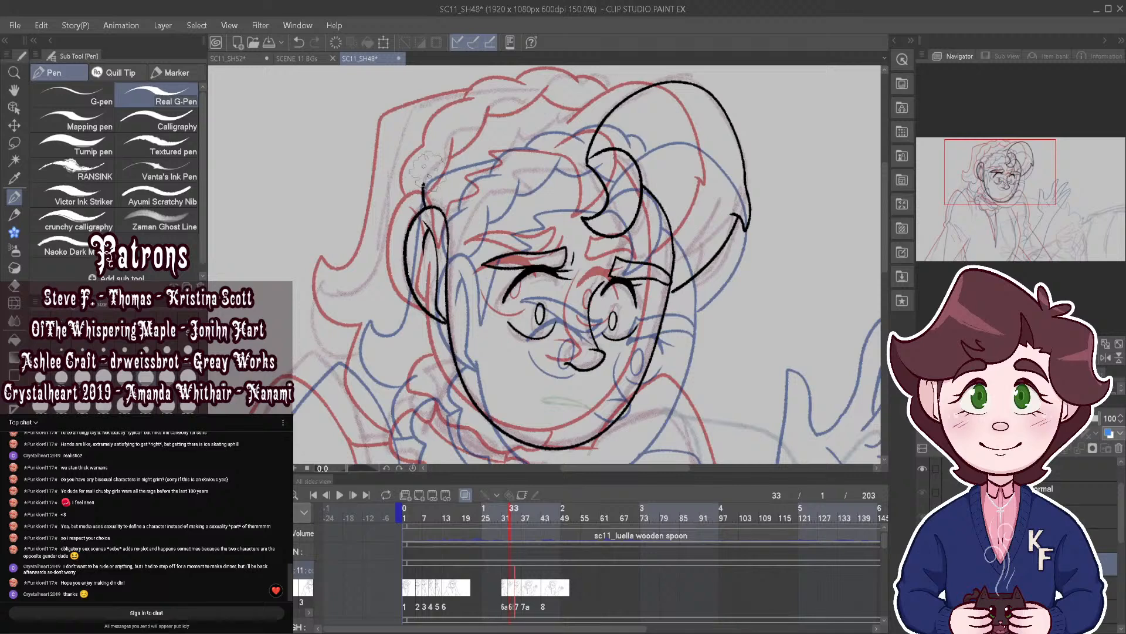
pyautogui.moveTo(427, 170)
pyautogui.mouseDown()
pyautogui.moveTo(453, 128)
pyautogui.moveTo(503, 96)
pyautogui.moveTo(626, 88)
pyautogui.mouseUp()
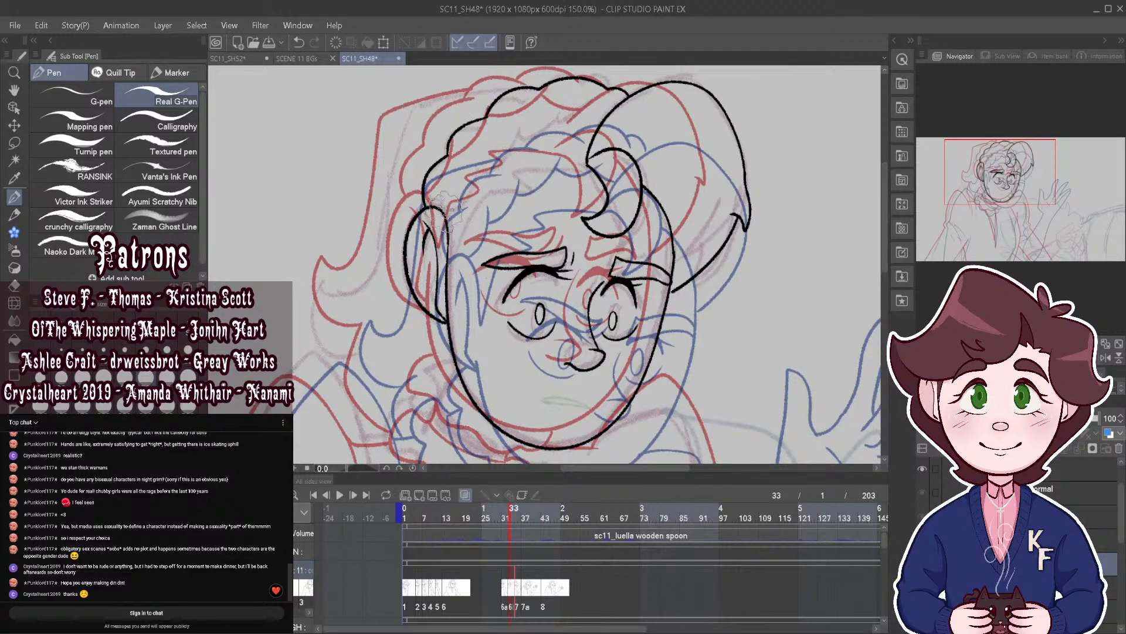
pyautogui.moveTo(445, 210)
pyautogui.mouseDown()
pyautogui.moveTo(469, 157)
pyautogui.moveTo(504, 131)
pyautogui.moveTo(579, 108)
pyautogui.mouseUp()
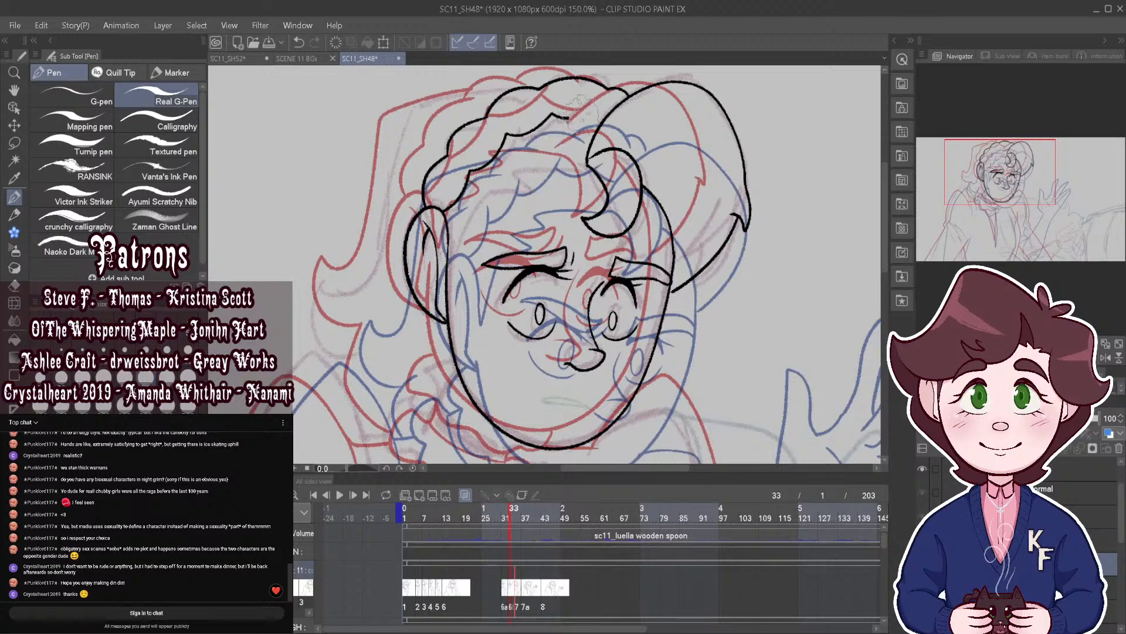
pyautogui.scroll(-2, 552, 221)
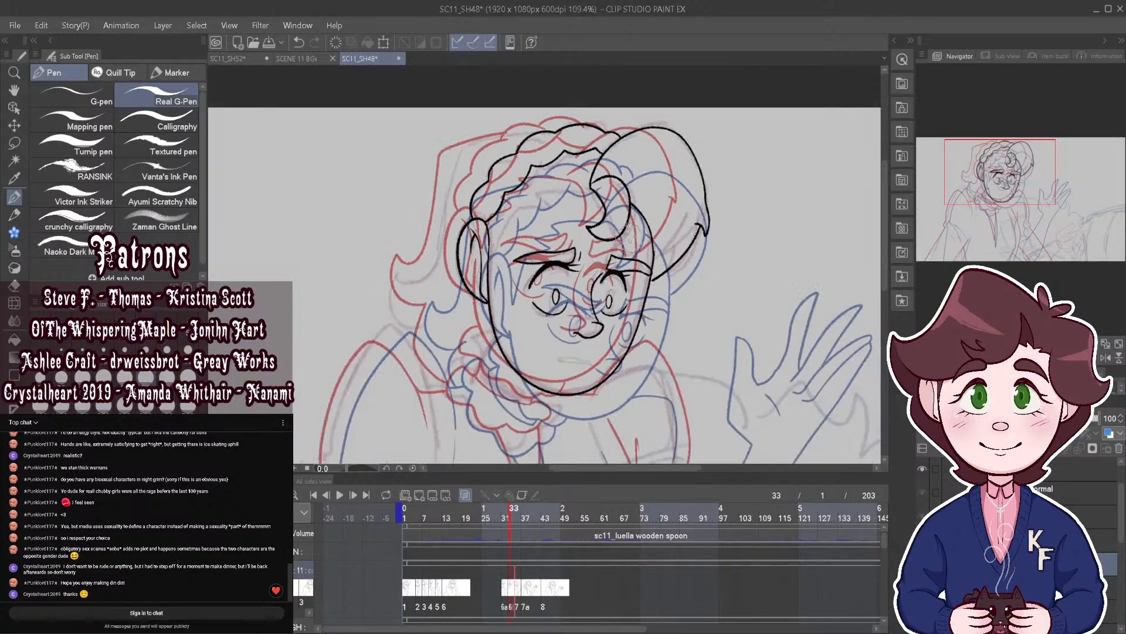
pyautogui.scroll(2, 411, 149)
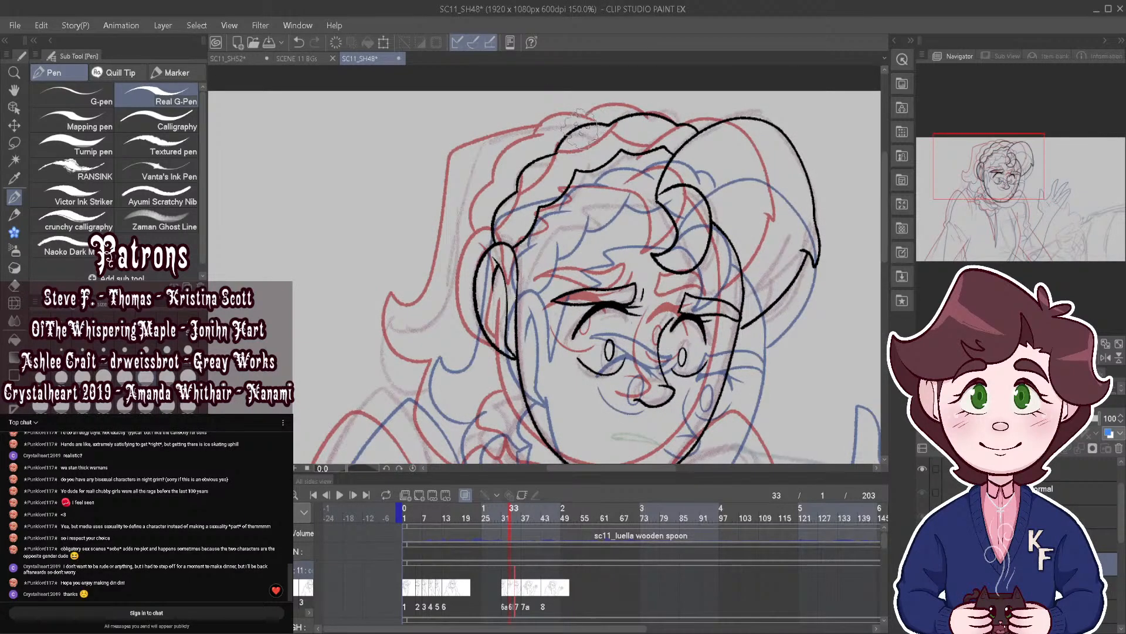
# Step: Ink the back hair's outline from the braid down behind the ear to its flicked ends at the shoulder, and turn off onion skin
pyautogui.moveTo(531, 140)
pyautogui.mouseDown()
pyautogui.moveTo(488, 157)
pyautogui.moveTo(468, 200)
pyautogui.moveTo(459, 274)
pyautogui.moveTo(431, 325)
pyautogui.moveTo(413, 322)
pyautogui.moveTo(406, 352)
pyautogui.moveTo(434, 392)
pyautogui.mouseUp()
pyautogui.scroll(-2, 446, 368)
pyautogui.scroll(1, 483, 282)
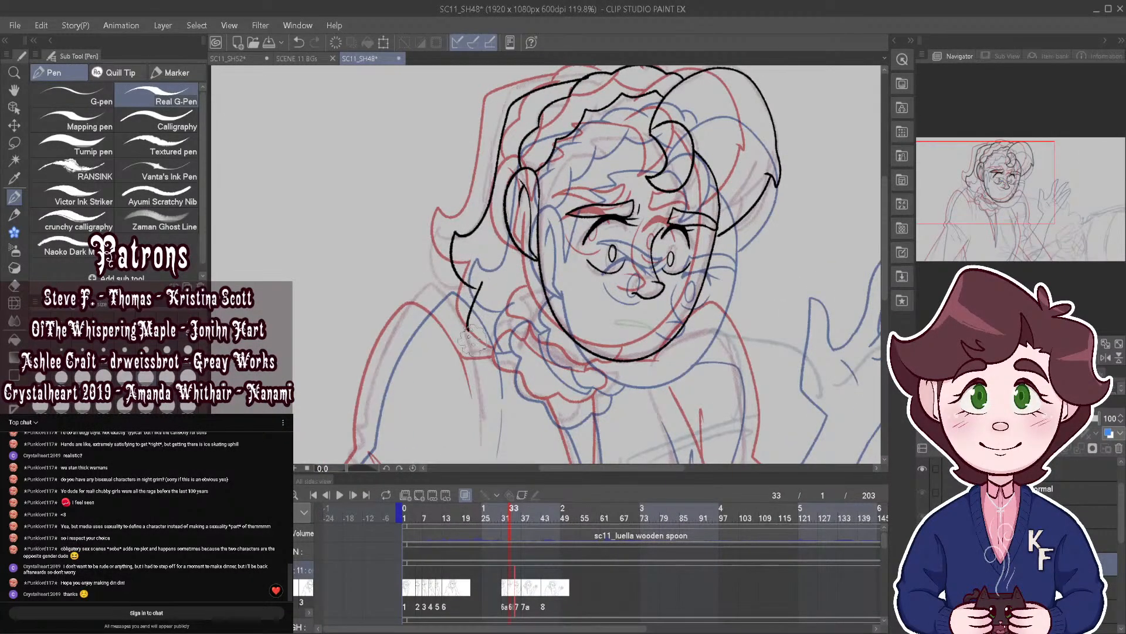
pyautogui.scroll(-2, 473, 337)
pyautogui.scroll(3, 462, 270)
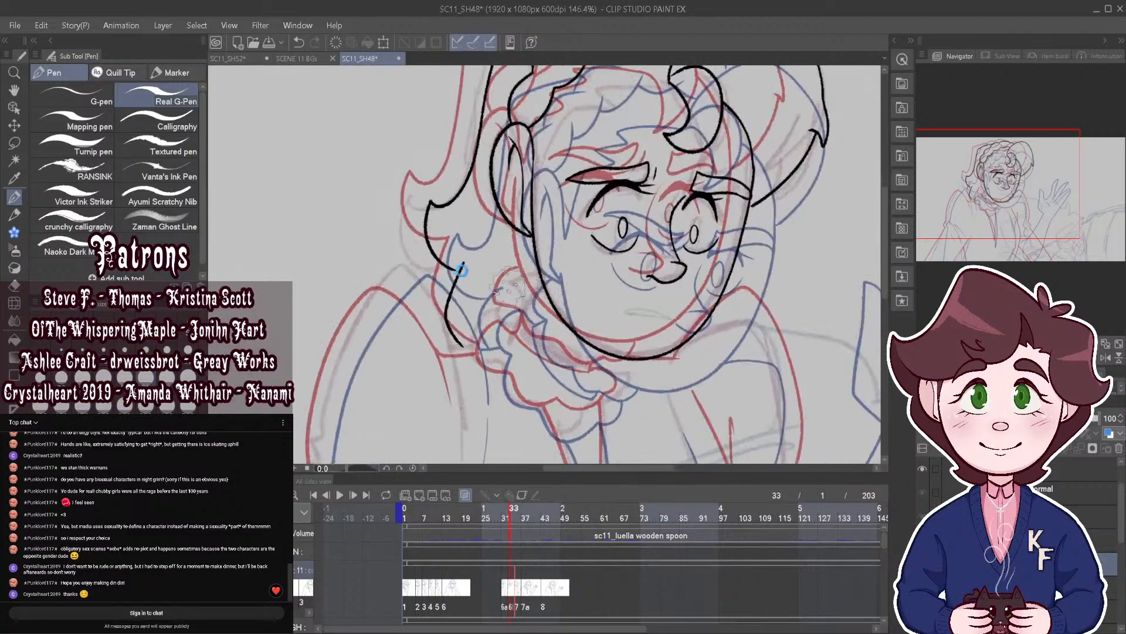
pyautogui.scroll(1, 461, 270)
pyautogui.scroll(-3, 460, 271)
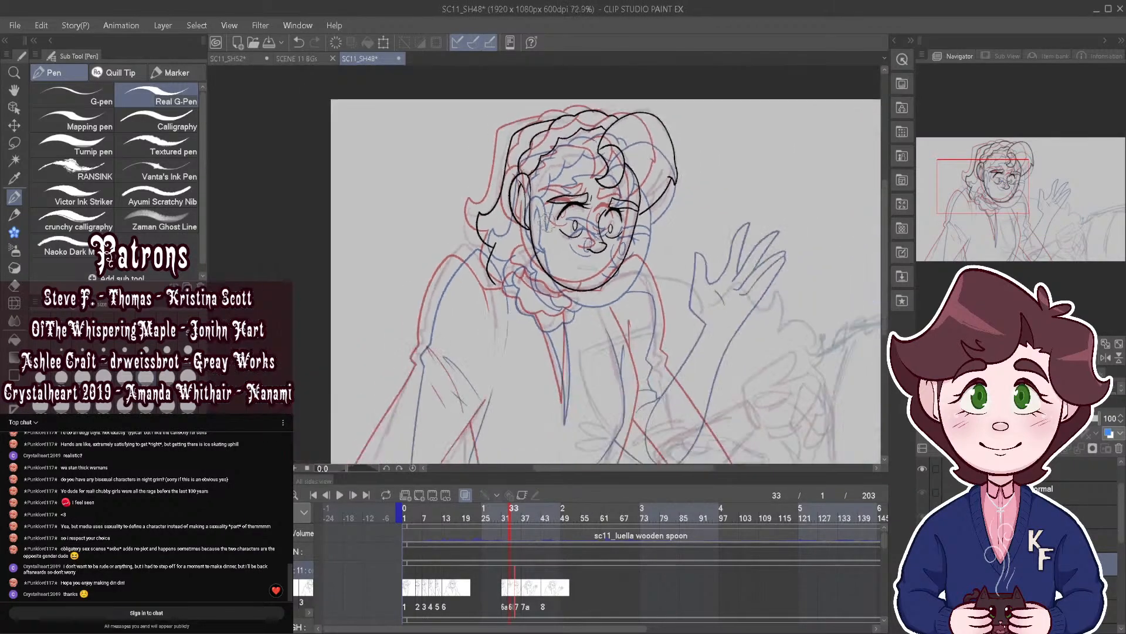
pyautogui.click(466, 495)
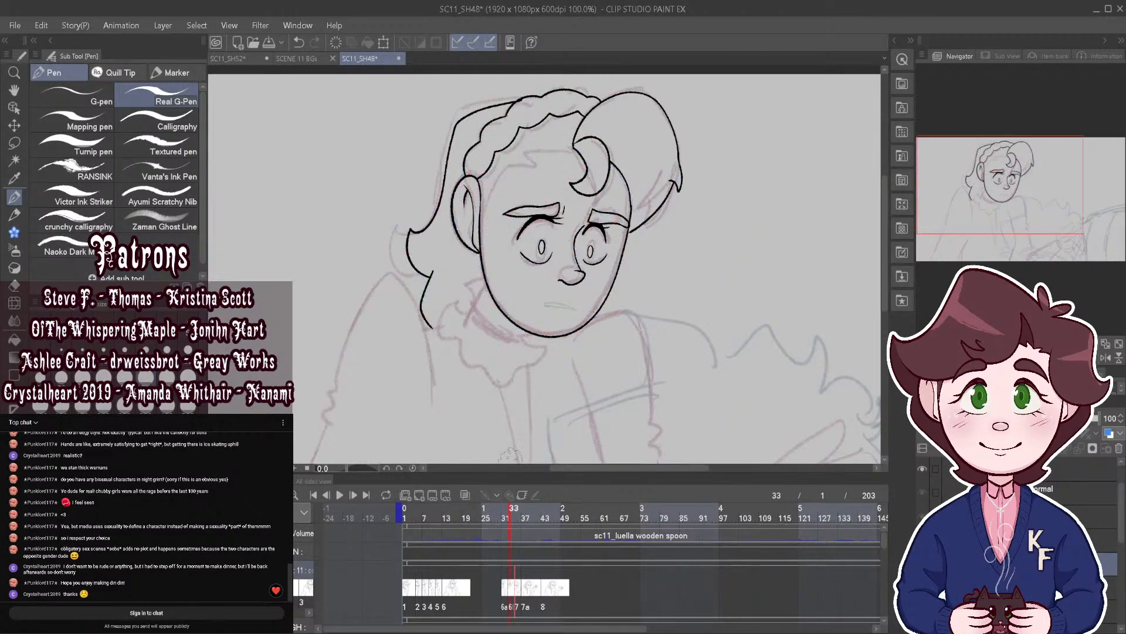
# Step: Ink the jagged hairline across the forehead from the curl's root to the ear
pyautogui.scroll(2, 561, 103)
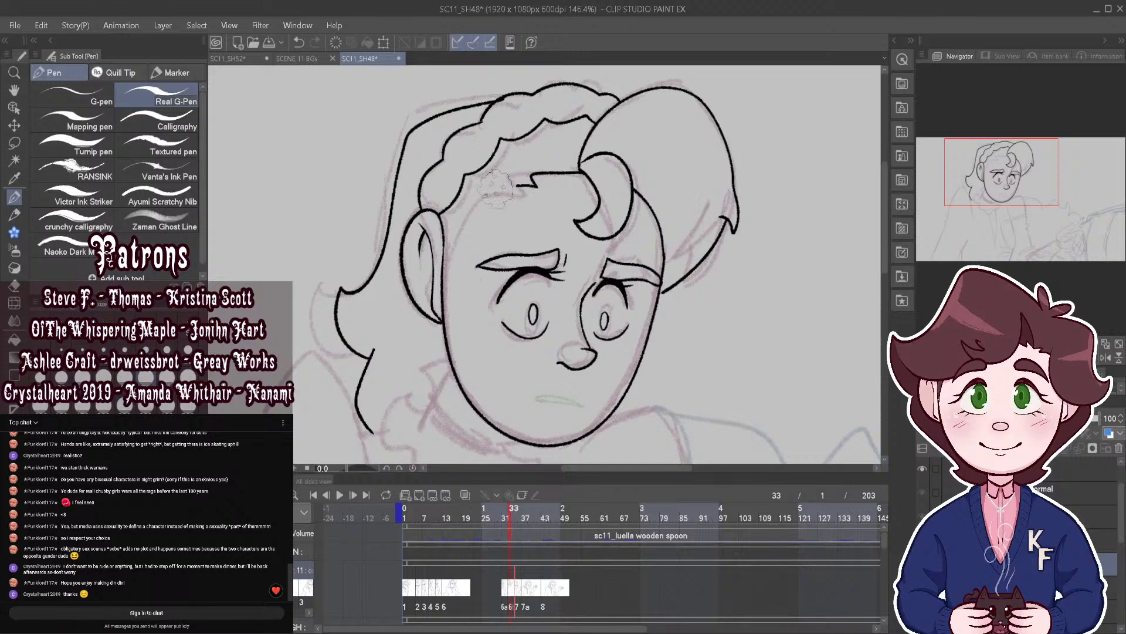
pyautogui.scroll(-3, 450, 234)
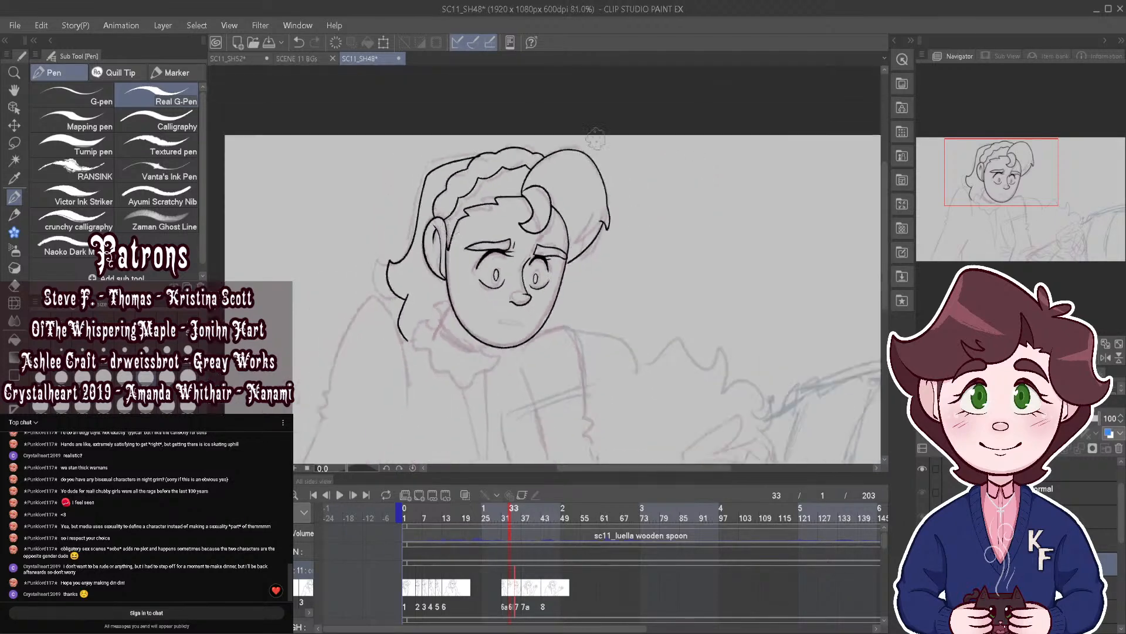
pyautogui.scroll(-1, 618, 263)
pyautogui.scroll(1, 510, 288)
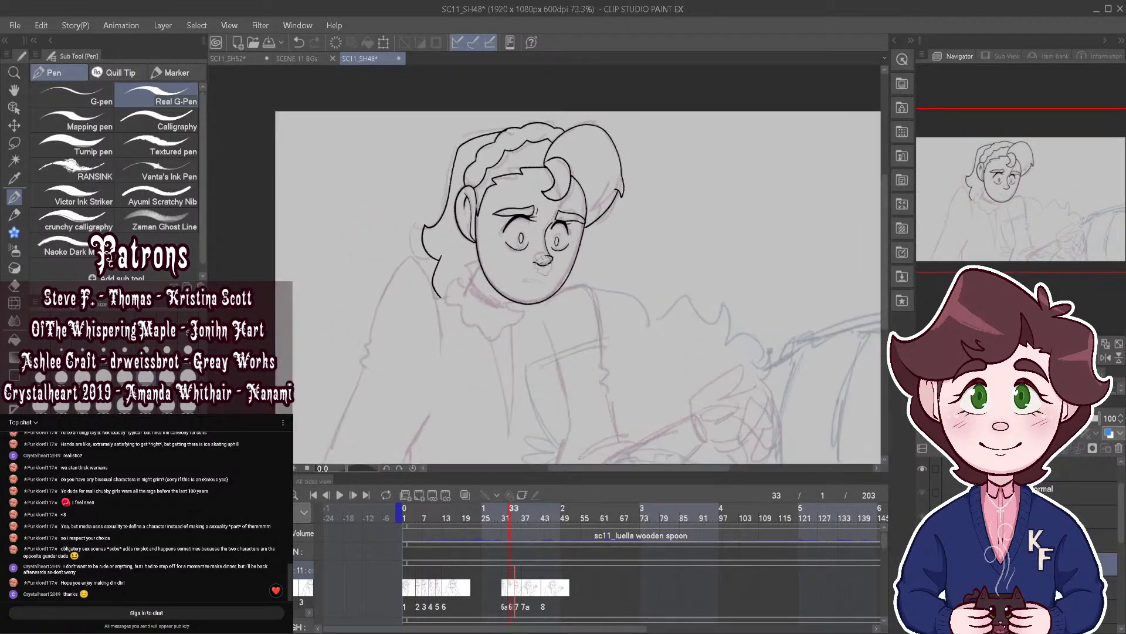
# Step: Remove the swept hair's outer arc and re-ink it lower with a pointed tip, guided by onion skin
pyautogui.moveTo(516, 516); pyautogui.dragTo(508, 512)
pyautogui.scroll(1, 545, 287)
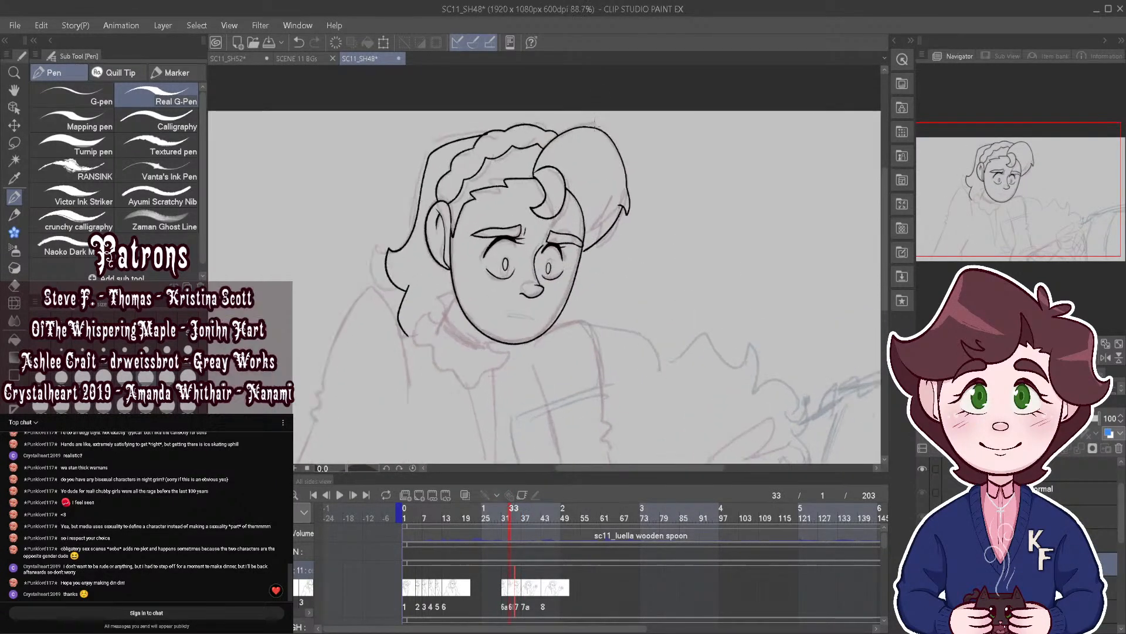
pyautogui.scroll(1, 595, 123)
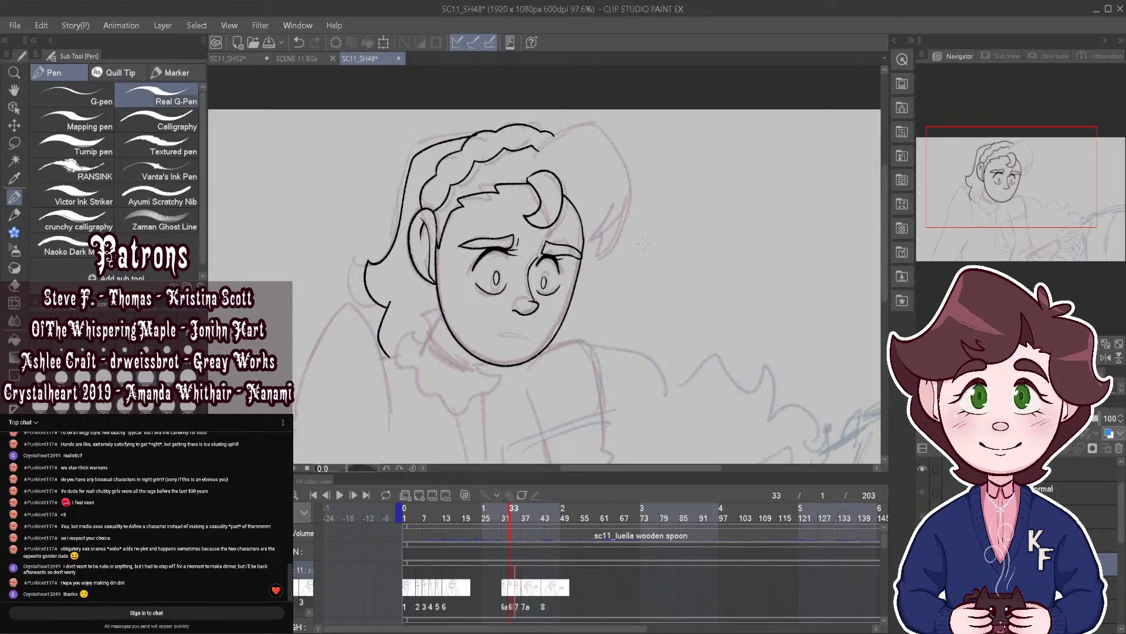
pyautogui.scroll(3, 642, 243)
pyautogui.click(465, 495)
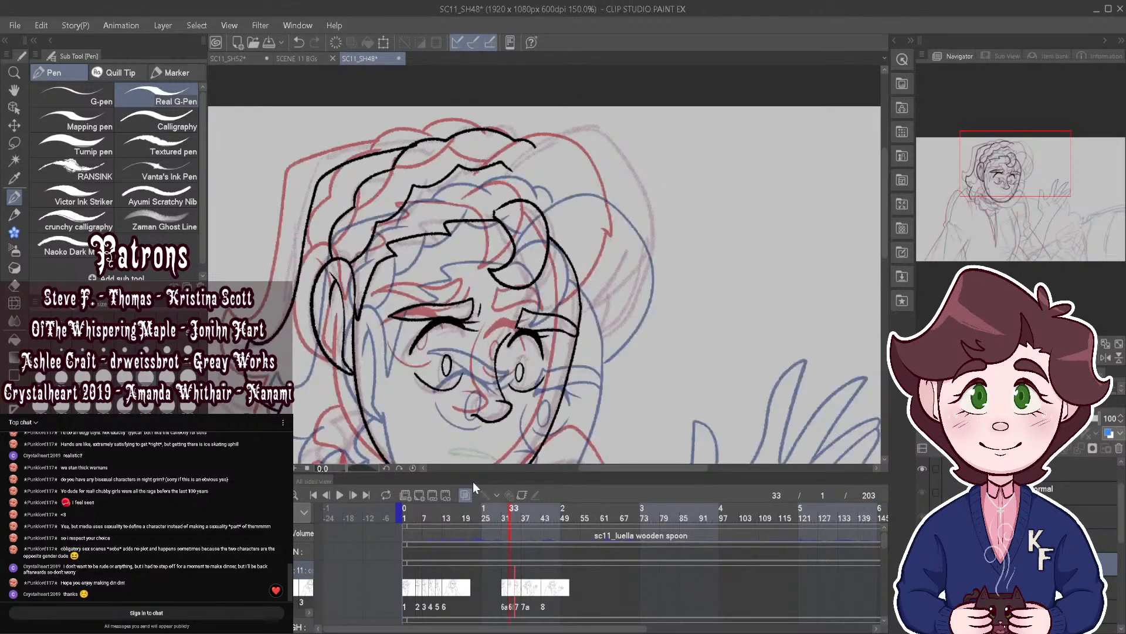
pyautogui.moveTo(496, 213)
pyautogui.mouseDown()
pyautogui.moveTo(538, 165)
pyautogui.moveTo(577, 157)
pyautogui.moveTo(613, 170)
pyautogui.moveTo(637, 199)
pyautogui.moveTo(647, 251)
pyautogui.moveTo(623, 280)
pyautogui.mouseUp()
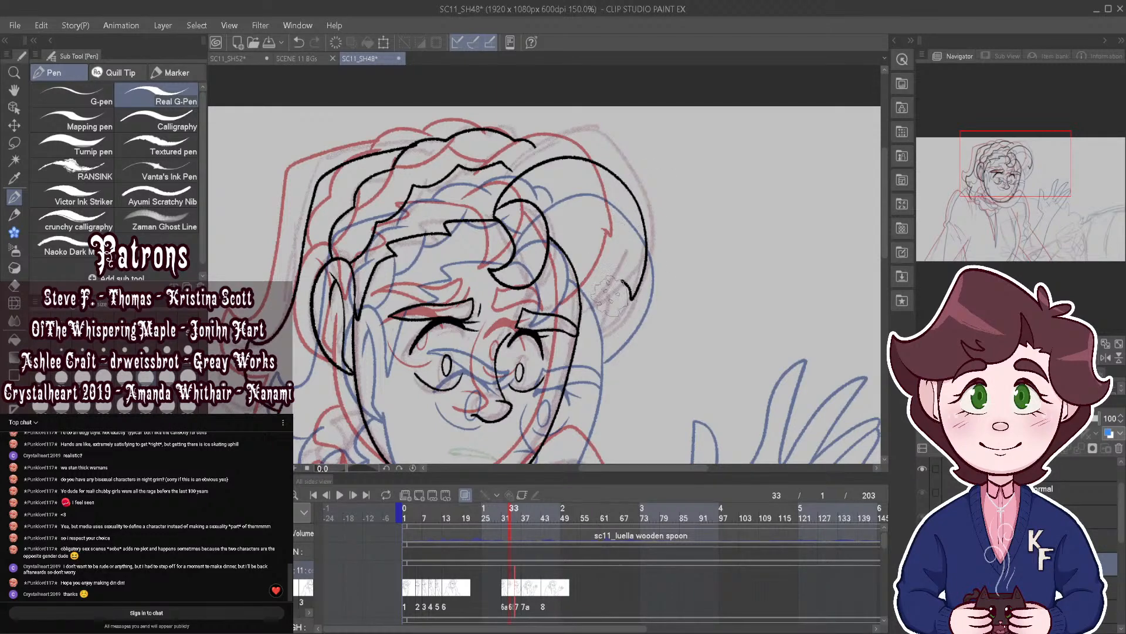
pyautogui.scroll(-3, 653, 166)
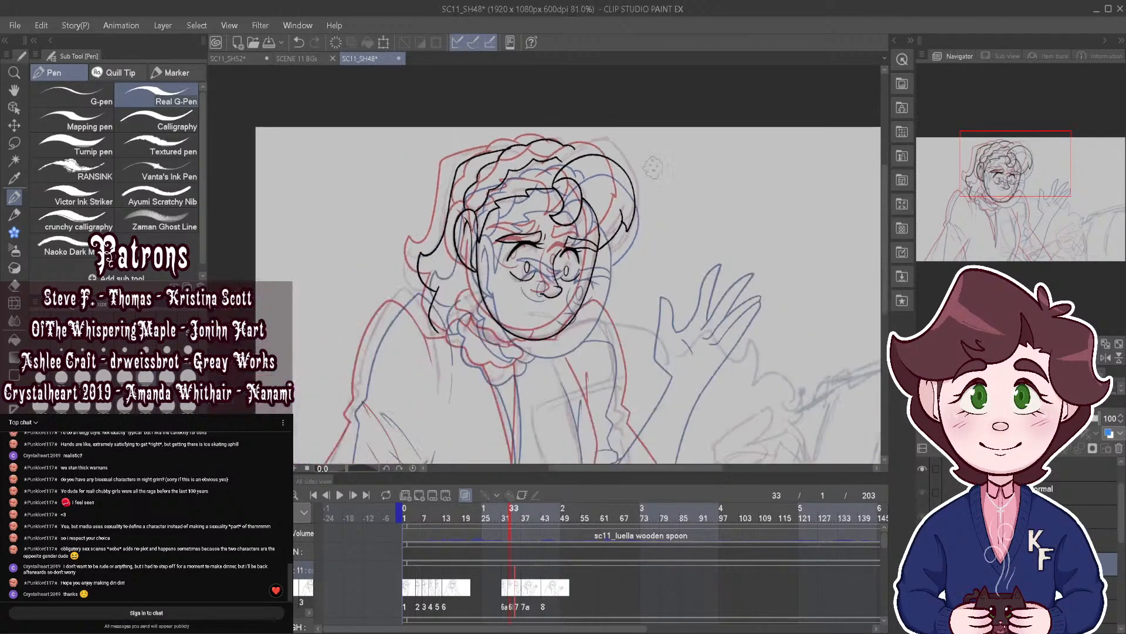
# Step: Turn off onion skin, replace the swept hair's long pointed tip with a shorter outward-hooked one, and remove the outer arc above it
pyautogui.click(465, 494)
pyautogui.moveTo(509, 513)
pyautogui.mouseDown()
pyautogui.moveTo(498, 511)
pyautogui.moveTo(512, 526)
pyautogui.mouseUp()
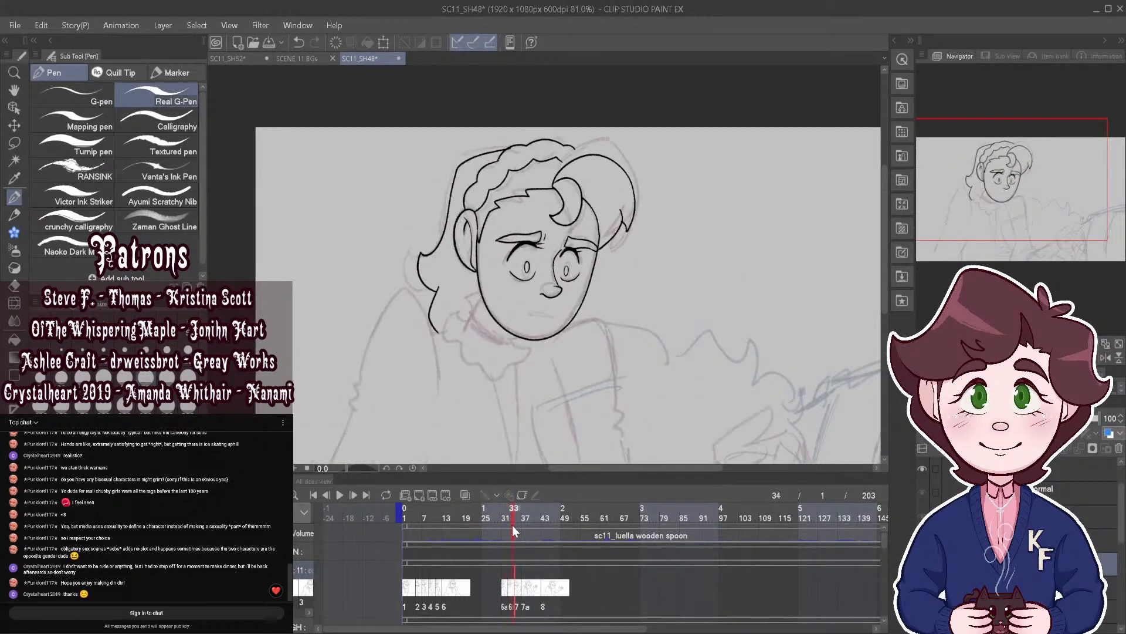
pyautogui.scroll(4, 645, 202)
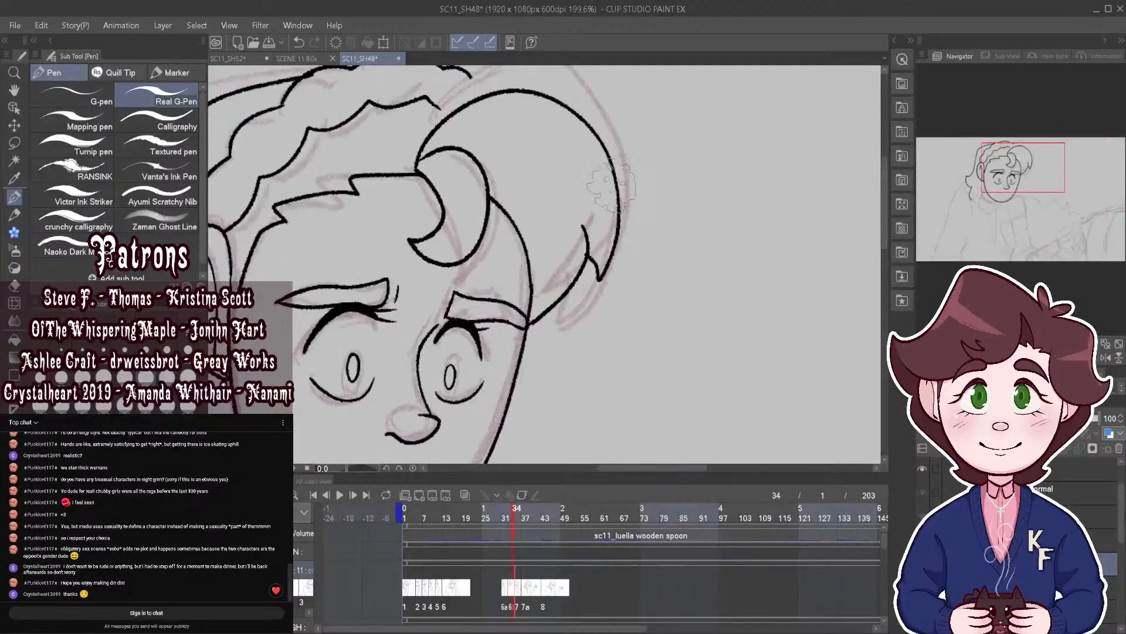
pyautogui.moveTo(617, 240); pyautogui.dragTo(587, 253)
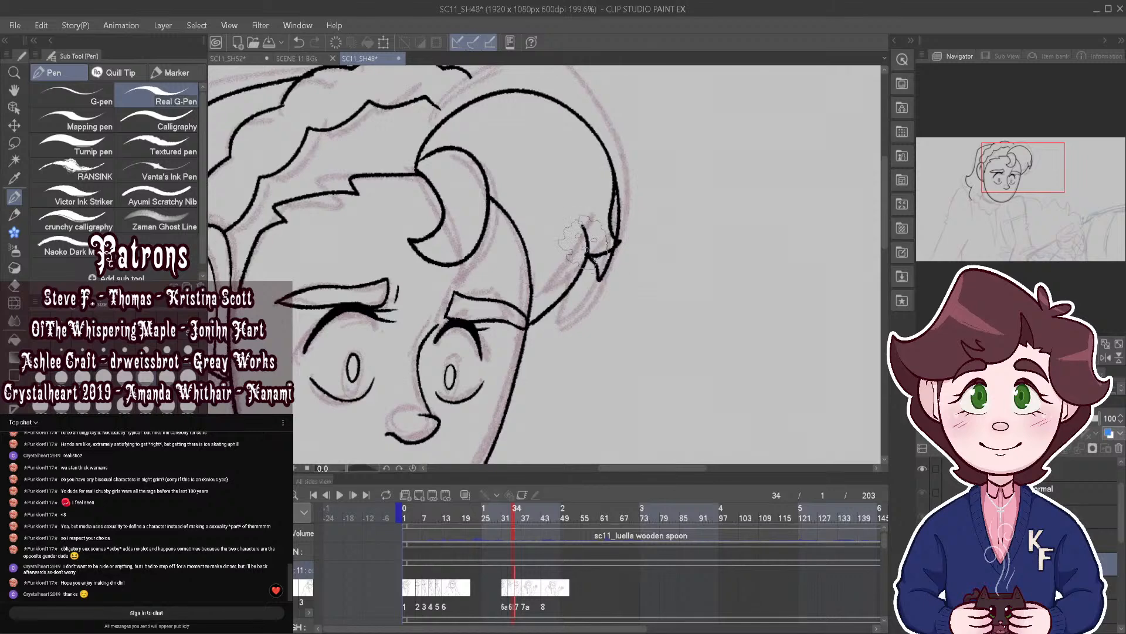
pyautogui.hotkey('ctrl', 'z')
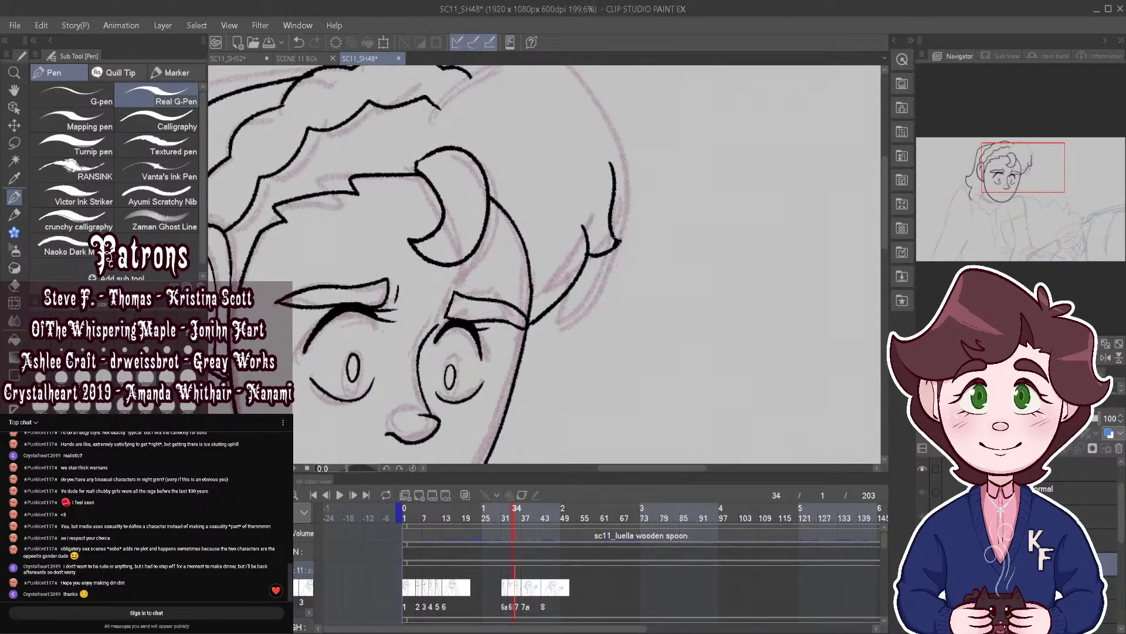
# Step: Re-ink the swept hair's outer arc from the hooked tip over to the forehead curl's root
pyautogui.scroll(2, 618, 240)
pyautogui.scroll(-6, 616, 322)
pyautogui.scroll(3, 651, 216)
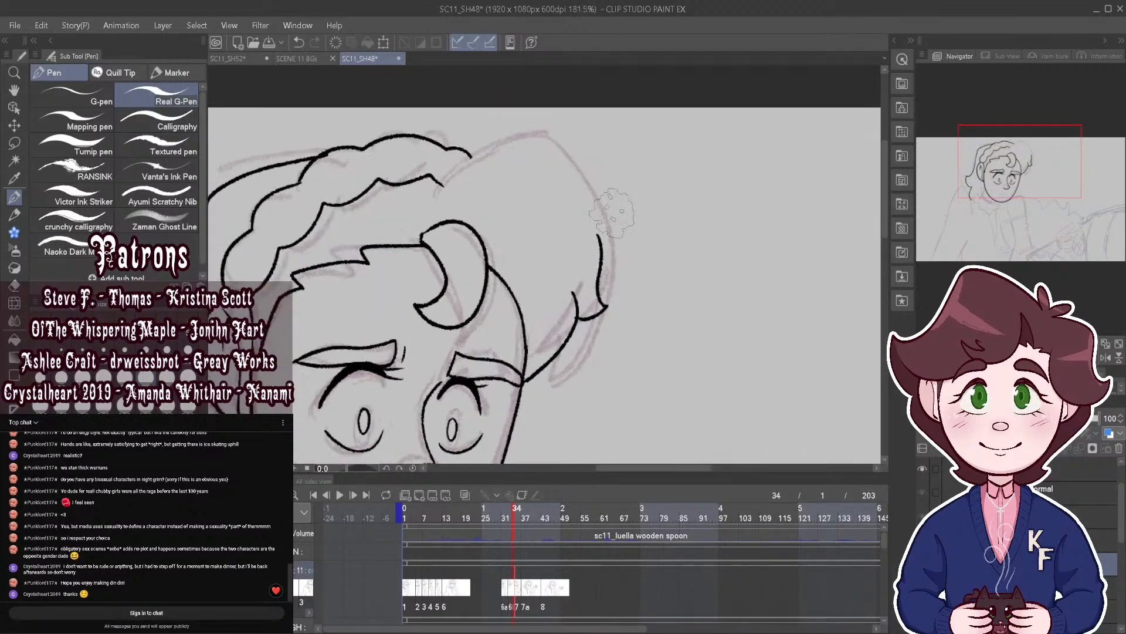
pyautogui.scroll(1, 612, 213)
pyautogui.moveTo(611, 258)
pyautogui.mouseDown()
pyautogui.moveTo(545, 148)
pyautogui.moveTo(497, 153)
pyautogui.moveTo(435, 192)
pyautogui.moveTo(420, 229)
pyautogui.mouseUp()
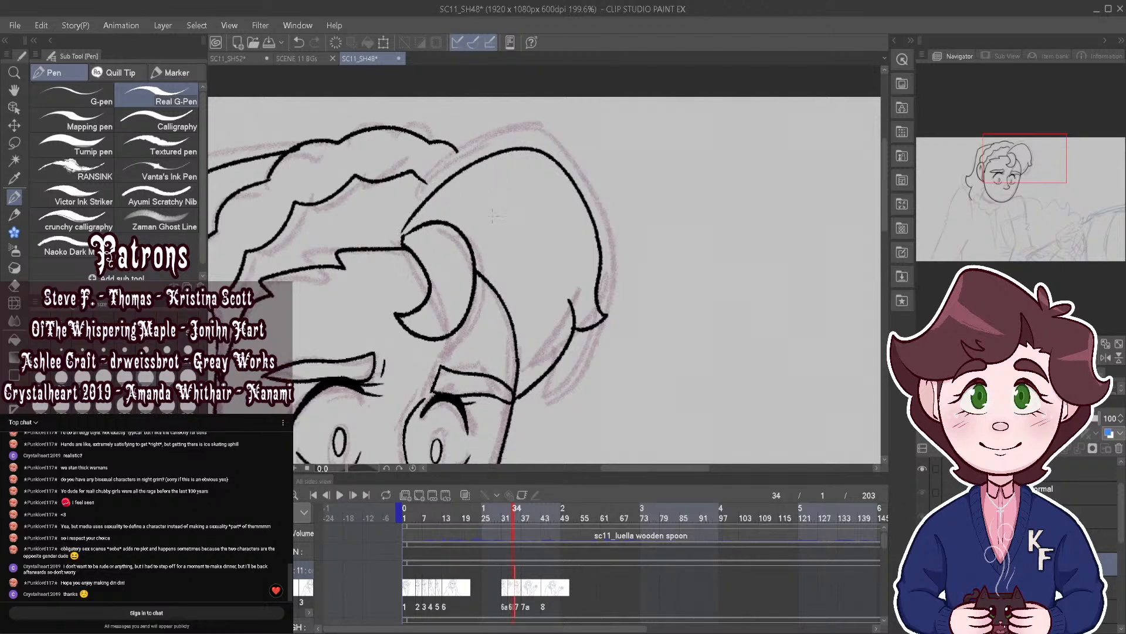
pyautogui.scroll(1, 403, 237)
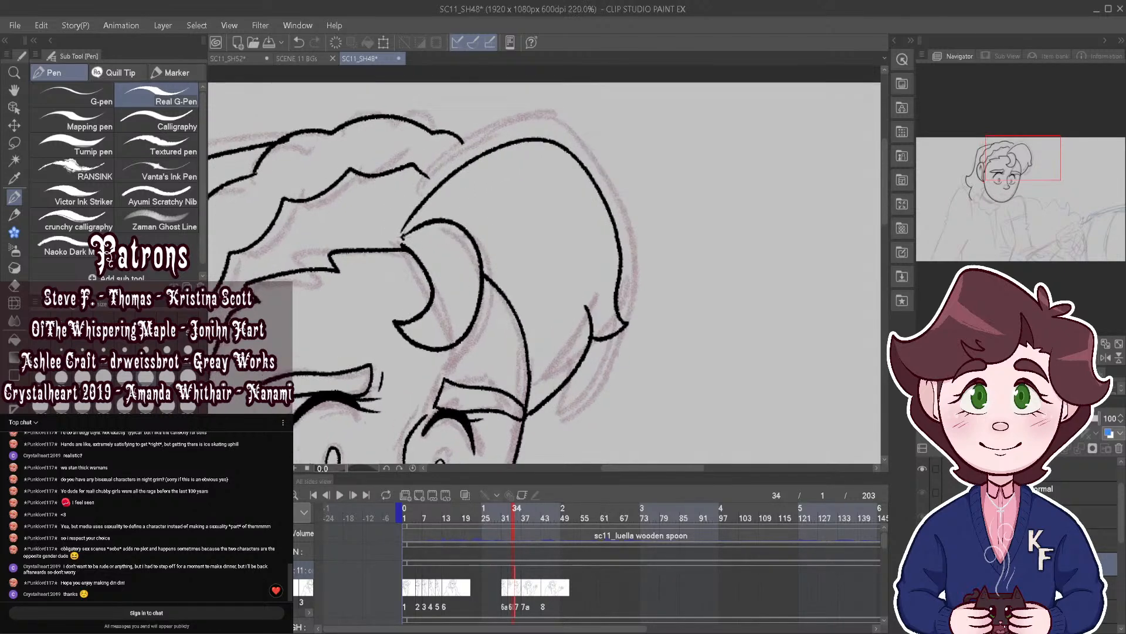
pyautogui.hotkey('ctrl', 'alt', '0')
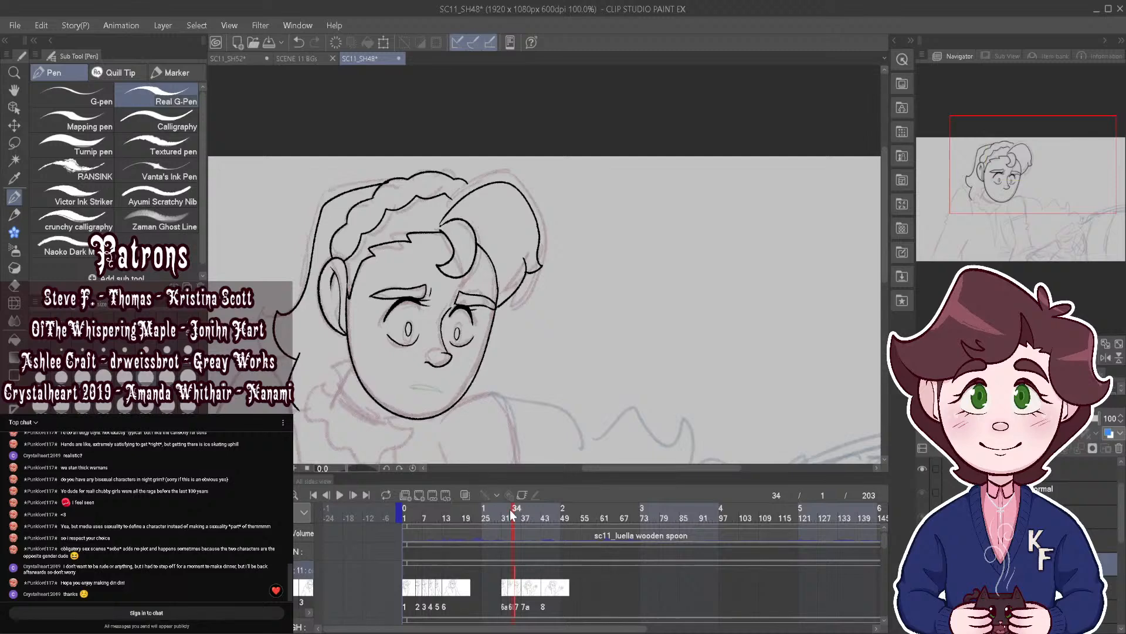
# Step: On cel 7, ink an outward-hooked tip on the swept hair and re-ink its outer edge to meet it, guided by onion skin
pyautogui.moveTo(511, 514); pyautogui.dragTo(520, 521)
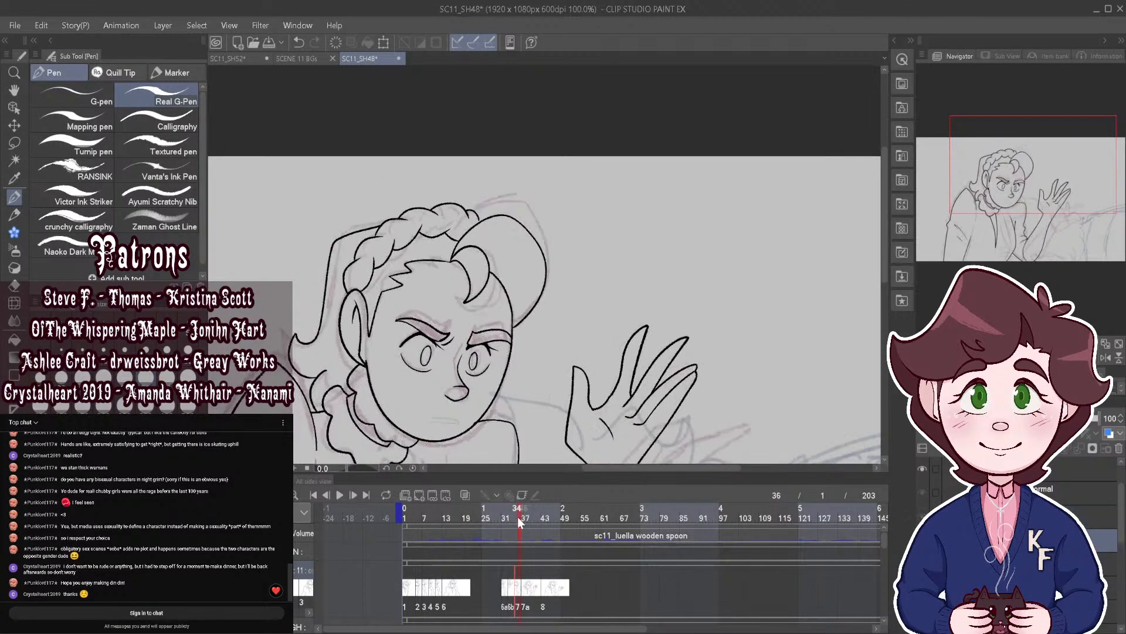
pyautogui.click(466, 494)
pyautogui.scroll(4, 542, 281)
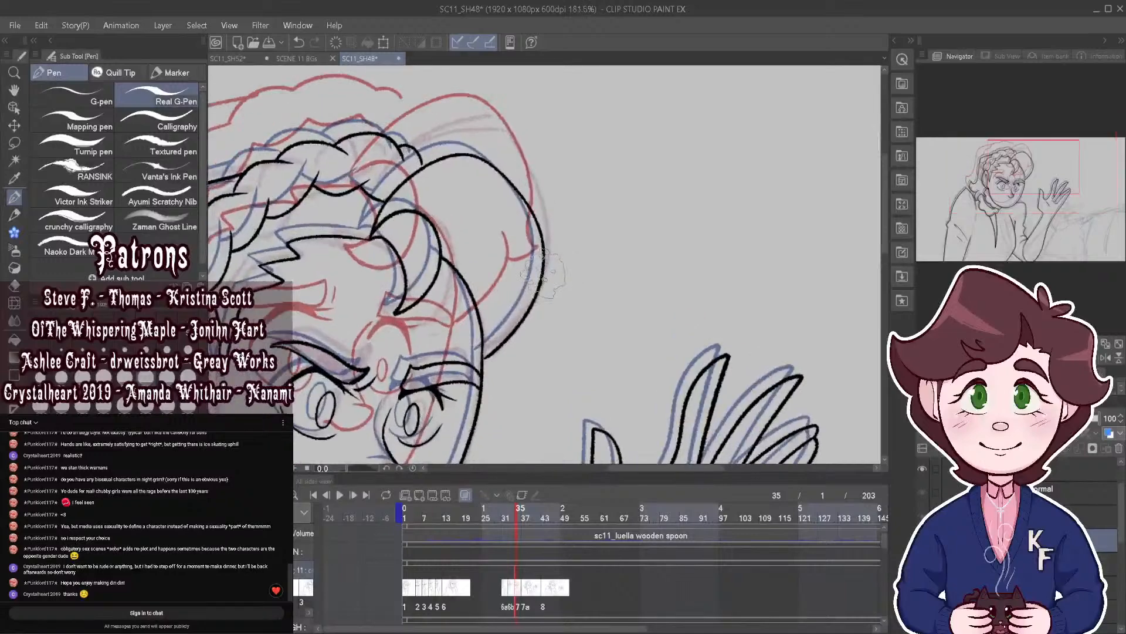
pyautogui.moveTo(551, 301); pyautogui.dragTo(519, 317)
pyautogui.hotkey('ctrl', 'z')
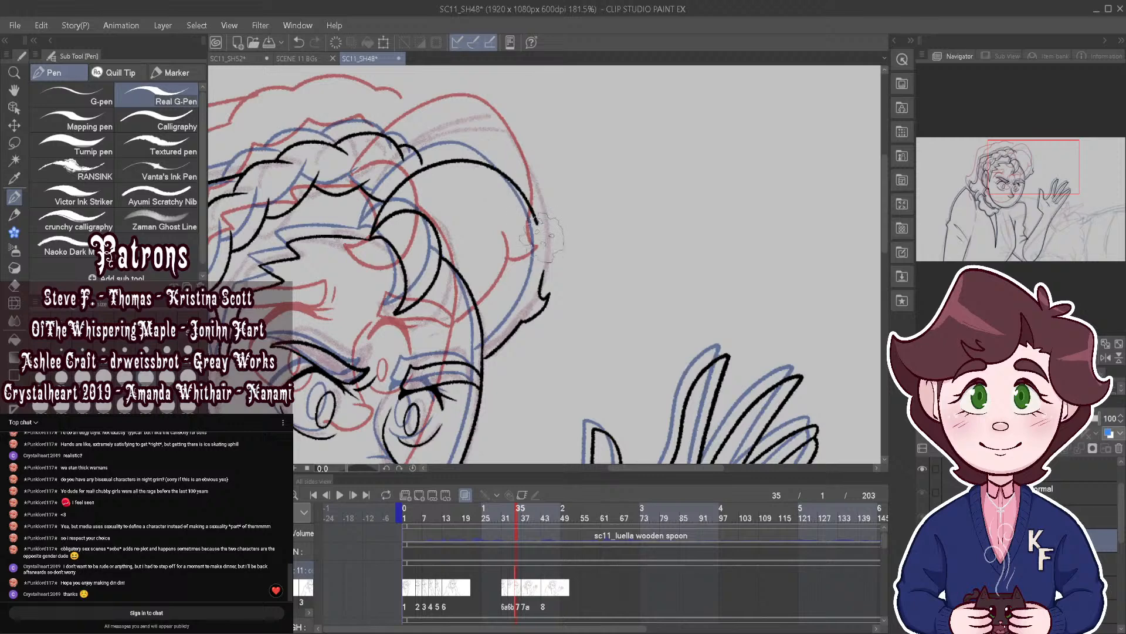
pyautogui.scroll(-2, 660, 189)
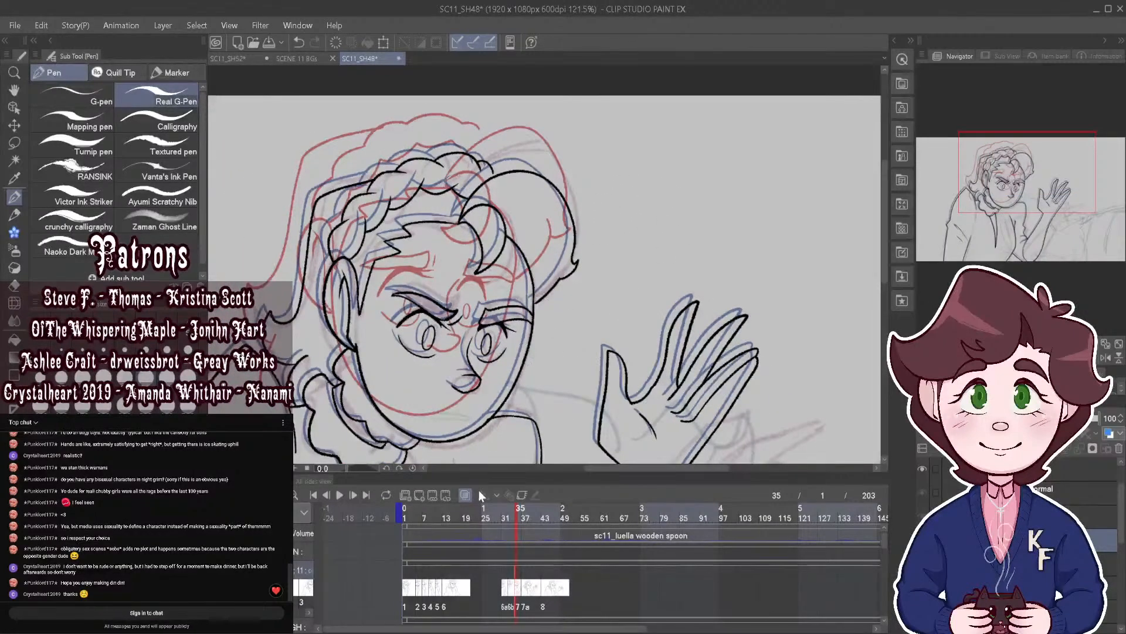
pyautogui.scroll(3, 484, 166)
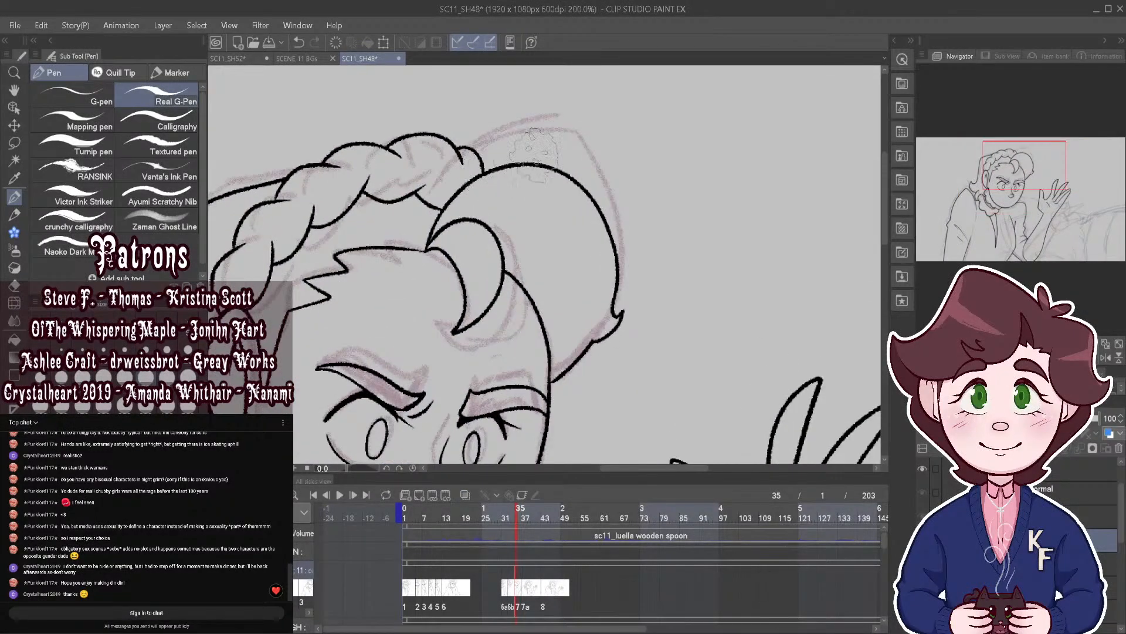
# Step: On cel 6b, extend the braid's end lines to meet the swept hair's outer arc
pyautogui.scroll(-2, 595, 188)
pyautogui.moveTo(512, 511)
pyautogui.mouseDown()
pyautogui.moveTo(528, 519)
pyautogui.moveTo(502, 515)
pyautogui.moveTo(513, 516)
pyautogui.mouseUp()
pyautogui.scroll(1, 513, 517)
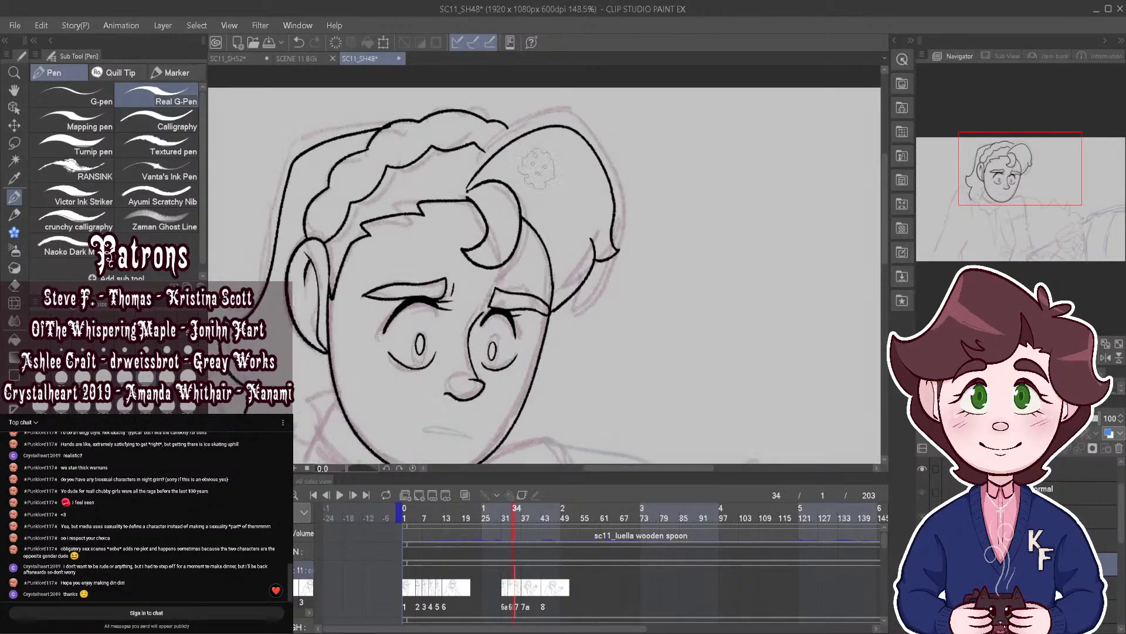
pyautogui.scroll(4, 537, 167)
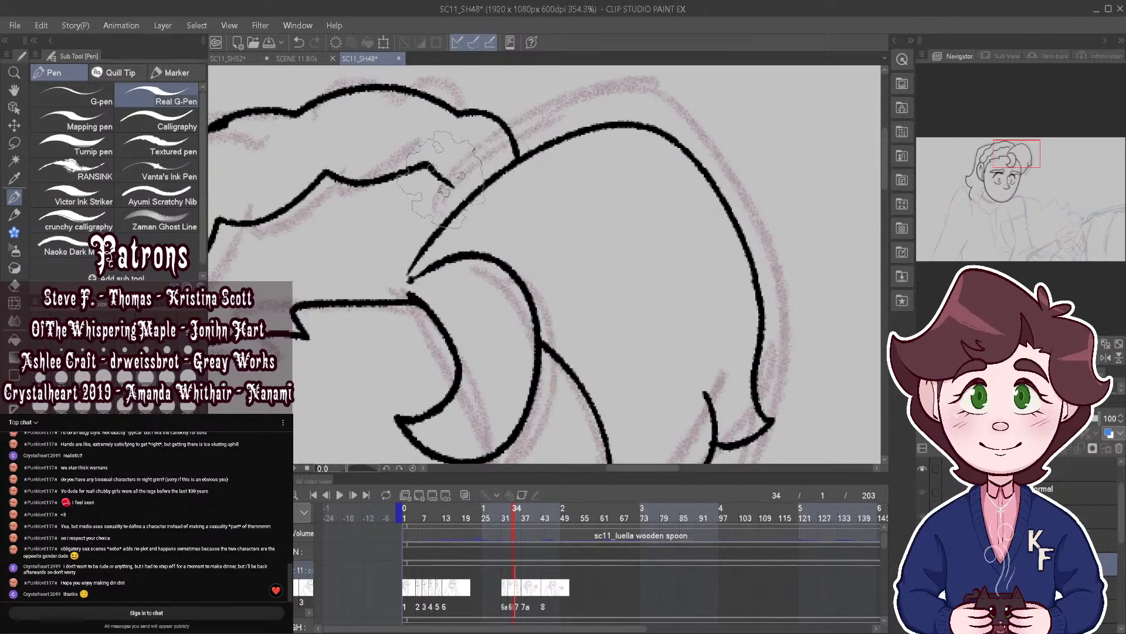
pyautogui.scroll(-6, 499, 193)
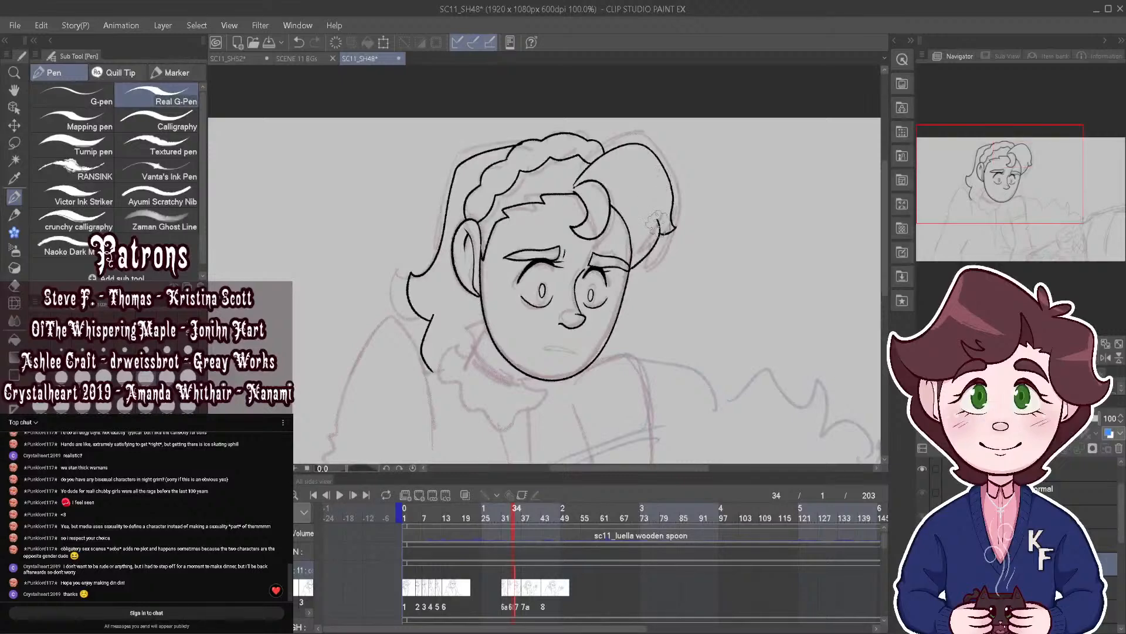
# Step: Scrub and play back the animation to check the swept hair's motion across the neighbouring cels
pyautogui.scroll(2, 512, 514)
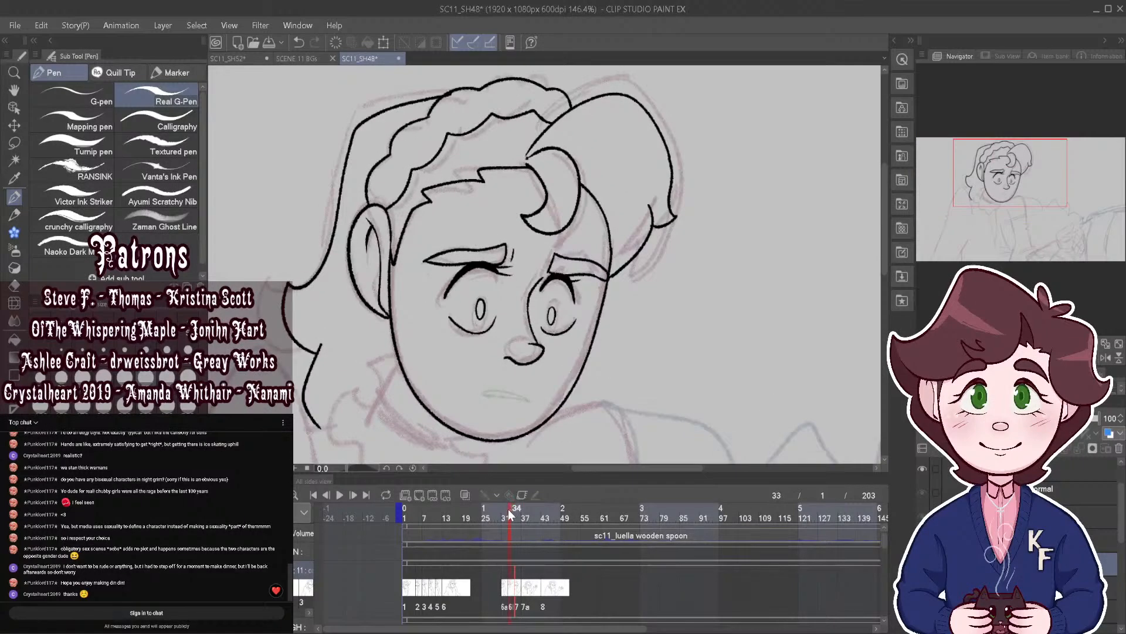
pyautogui.moveTo(508, 509); pyautogui.dragTo(516, 512)
pyautogui.click(343, 496)
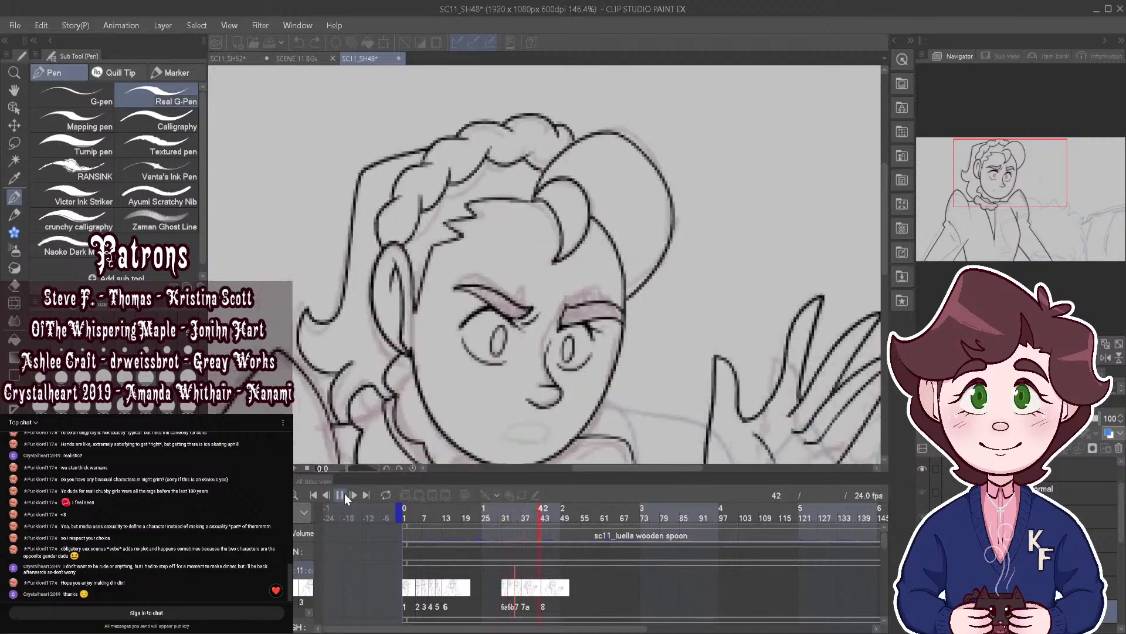
# Step: Turn on onion skin and add cel 7b, a copy of cel 7a, at frame 39
pyautogui.moveTo(520, 517)
pyautogui.mouseDown()
pyautogui.moveTo(508, 517)
pyautogui.moveTo(523, 519)
pyautogui.mouseUp()
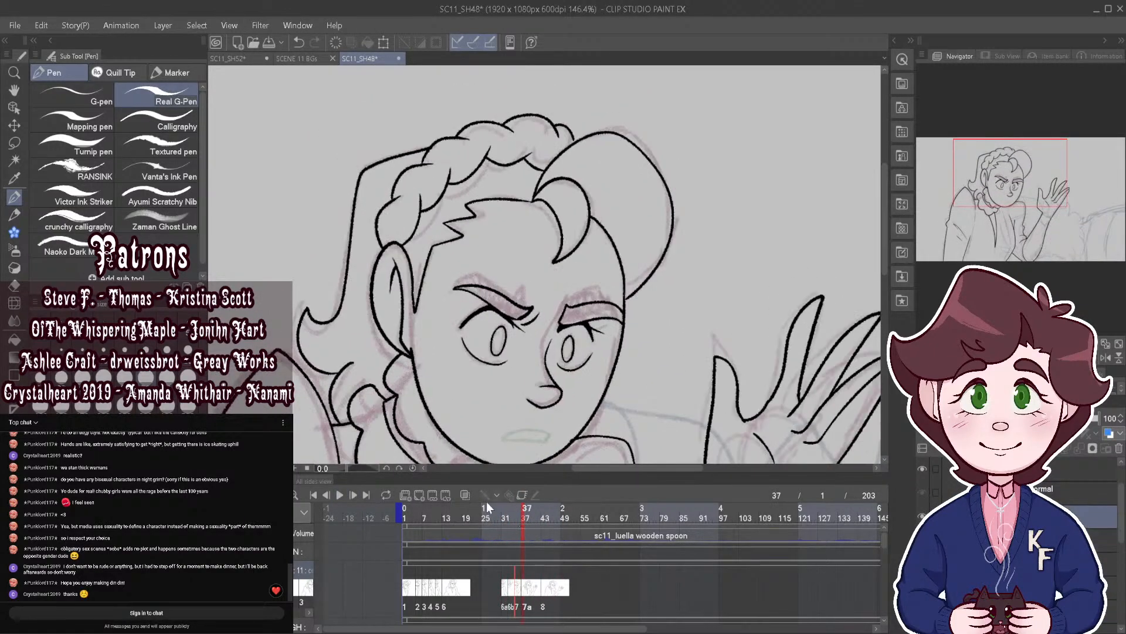
pyautogui.click(465, 494)
pyautogui.scroll(2, 686, 279)
pyautogui.scroll(1, 669, 259)
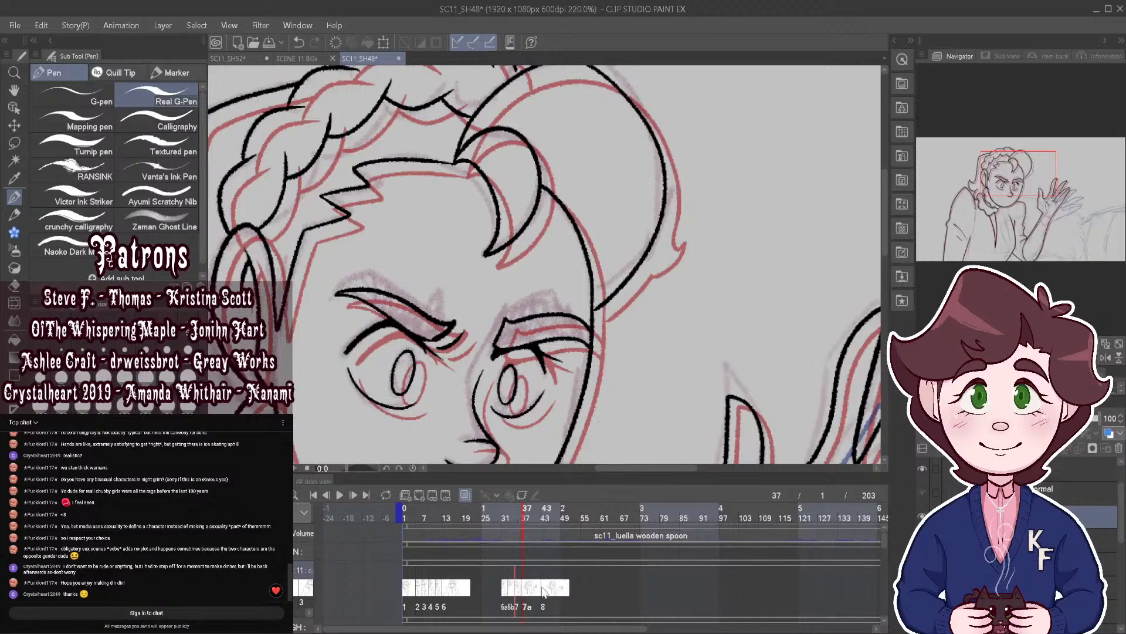
pyautogui.click(542, 589)
pyautogui.click(526, 592)
pyautogui.click(529, 515)
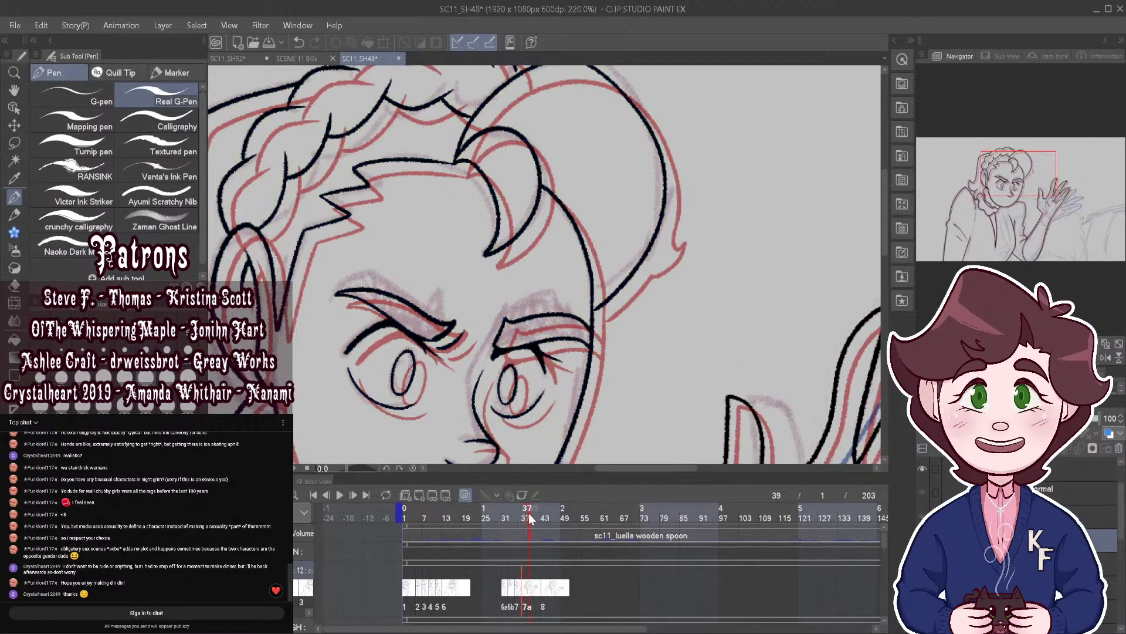
pyautogui.click(530, 586)
pyautogui.hotkey('ctrl', 'shift', 'n')
pyautogui.click(524, 585)
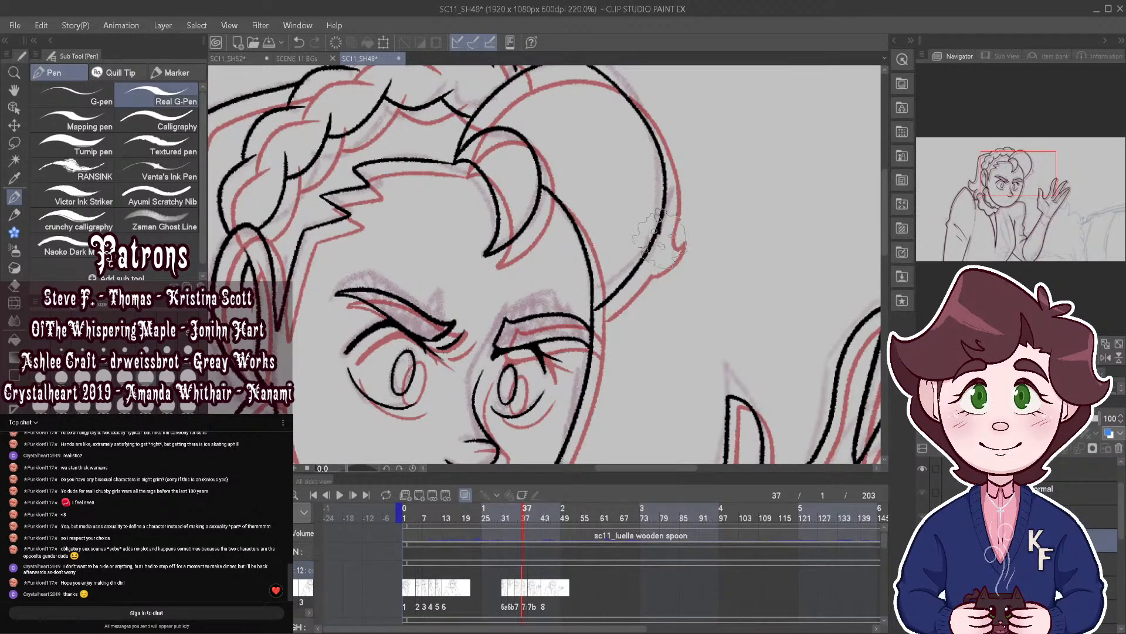
# Step: Ink a small hooked tip on cel 7a's swept hair inside the previous cel's tip, and check it in playback
pyautogui.hotkey('ctrl', 'z')
pyautogui.moveTo(659, 263); pyautogui.dragTo(644, 271)
pyautogui.moveTo(661, 225)
pyautogui.mouseDown()
pyautogui.moveTo(664, 252)
pyautogui.moveTo(637, 269)
pyautogui.mouseUp()
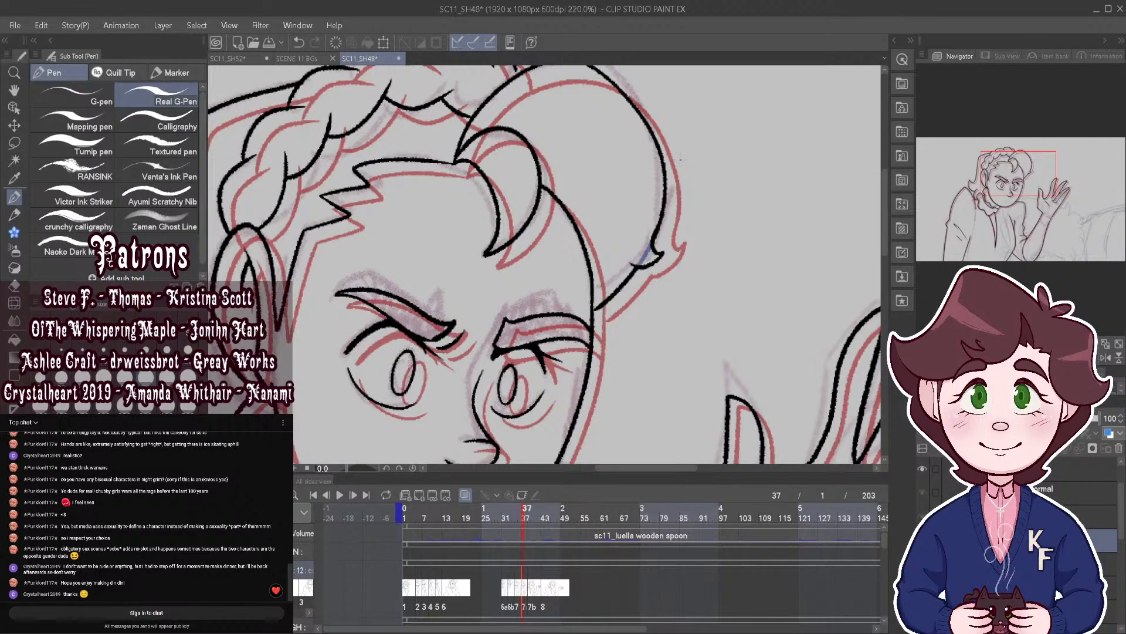
pyautogui.hotkey('ctrl', 'alt', '0')
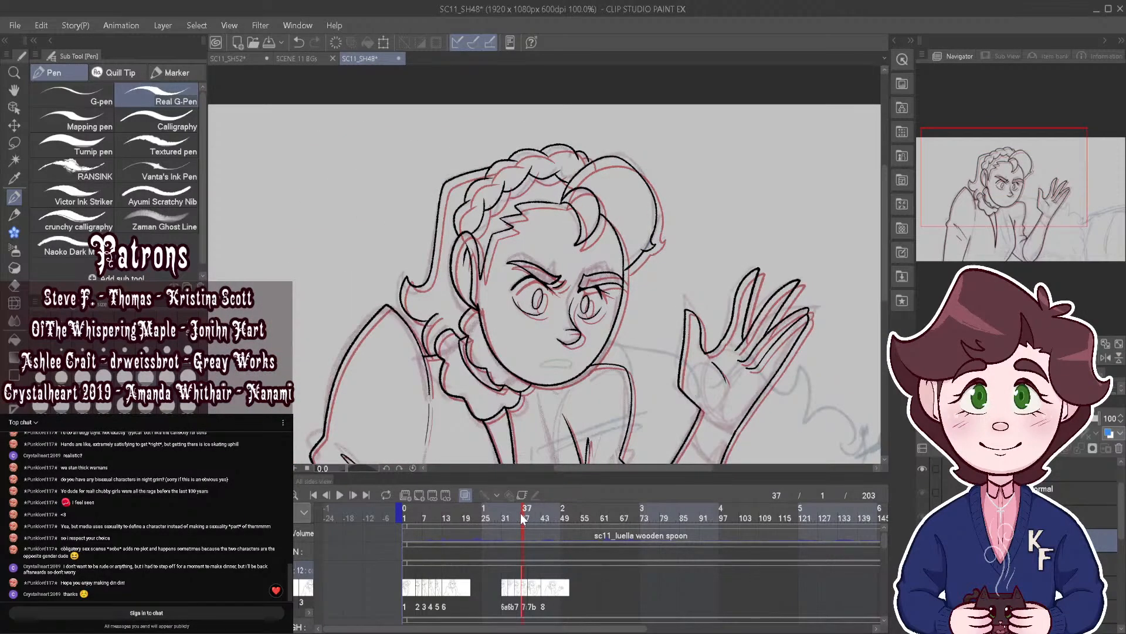
pyautogui.moveTo(523, 517)
pyautogui.mouseDown()
pyautogui.moveTo(485, 514)
pyautogui.moveTo(531, 516)
pyautogui.mouseUp()
pyautogui.click(343, 495)
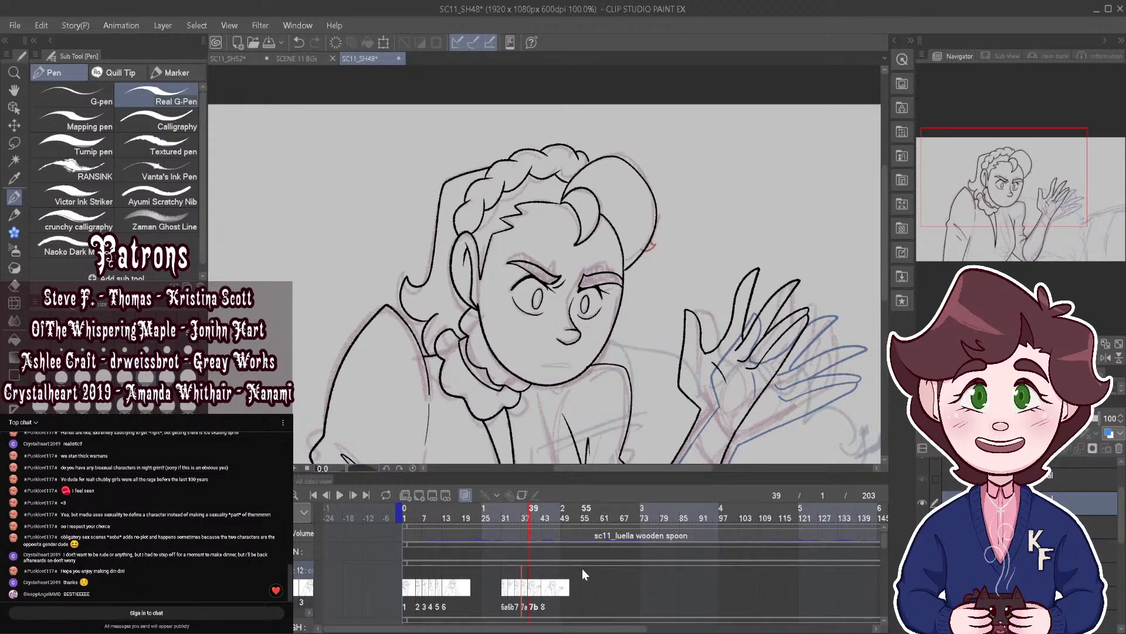
# Step: On cel 7b, ink a smaller hooked tip at the swept hair's lower edge, just inside cel 7a's onion-skinned tip
pyautogui.scroll(5, 652, 238)
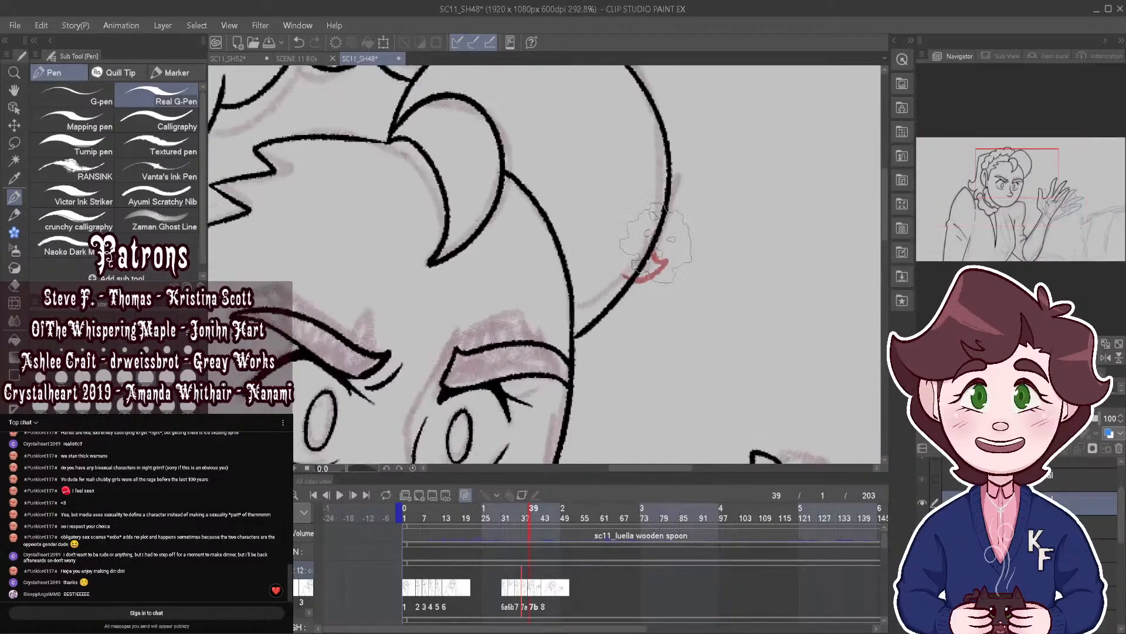
pyautogui.scroll(-3, 656, 240)
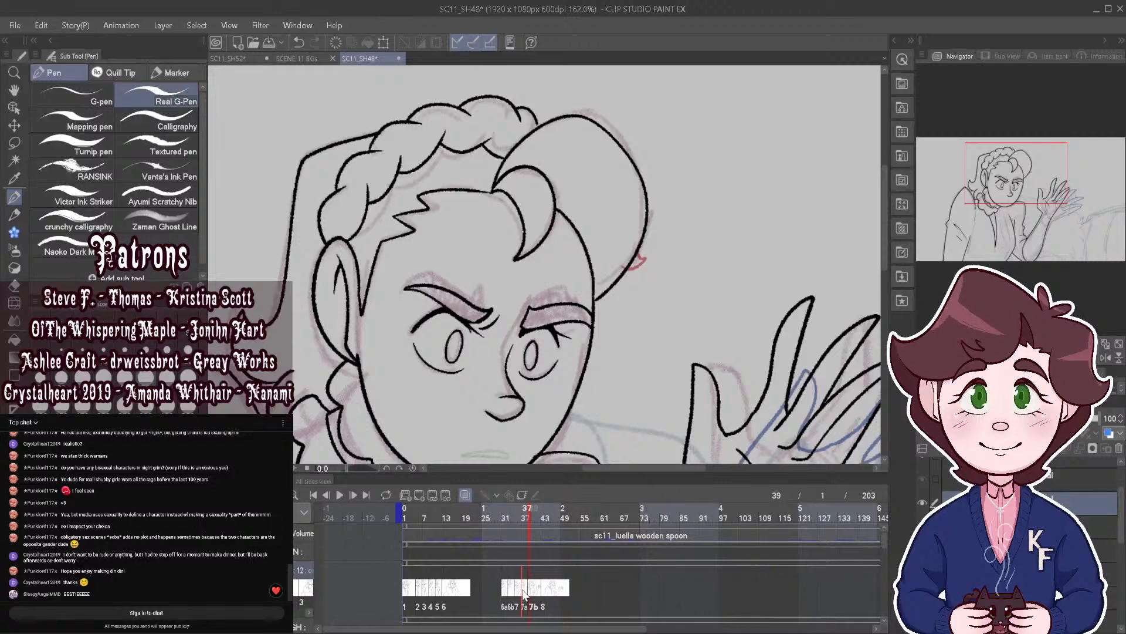
pyautogui.moveTo(524, 594); pyautogui.dragTo(534, 584)
pyautogui.scroll(2, 660, 234)
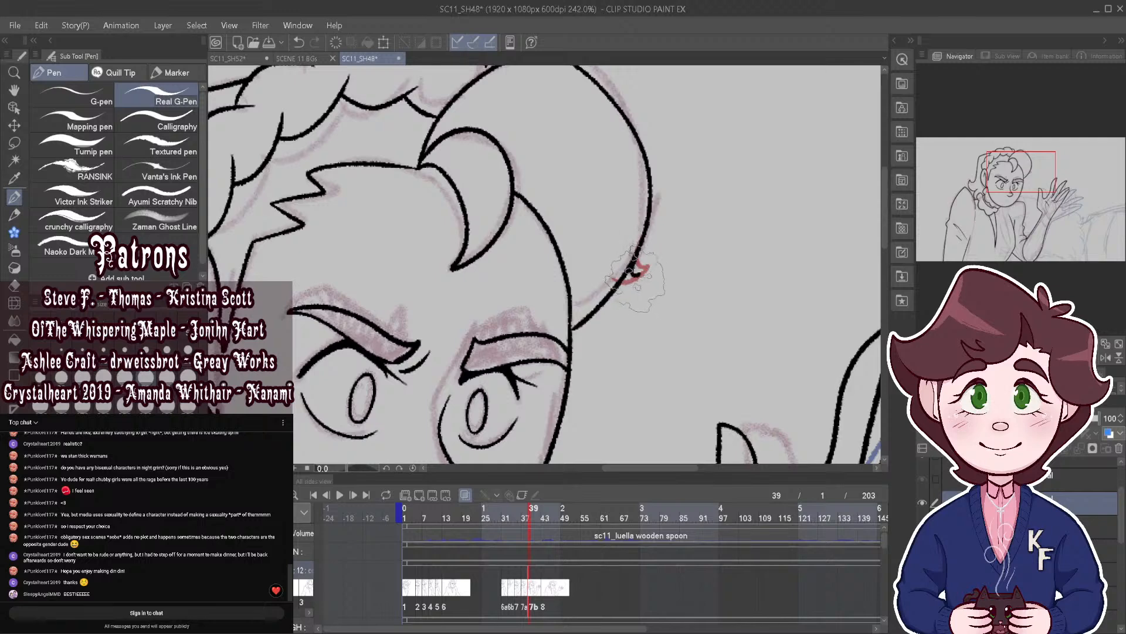
pyautogui.moveTo(627, 276); pyautogui.dragTo(657, 311)
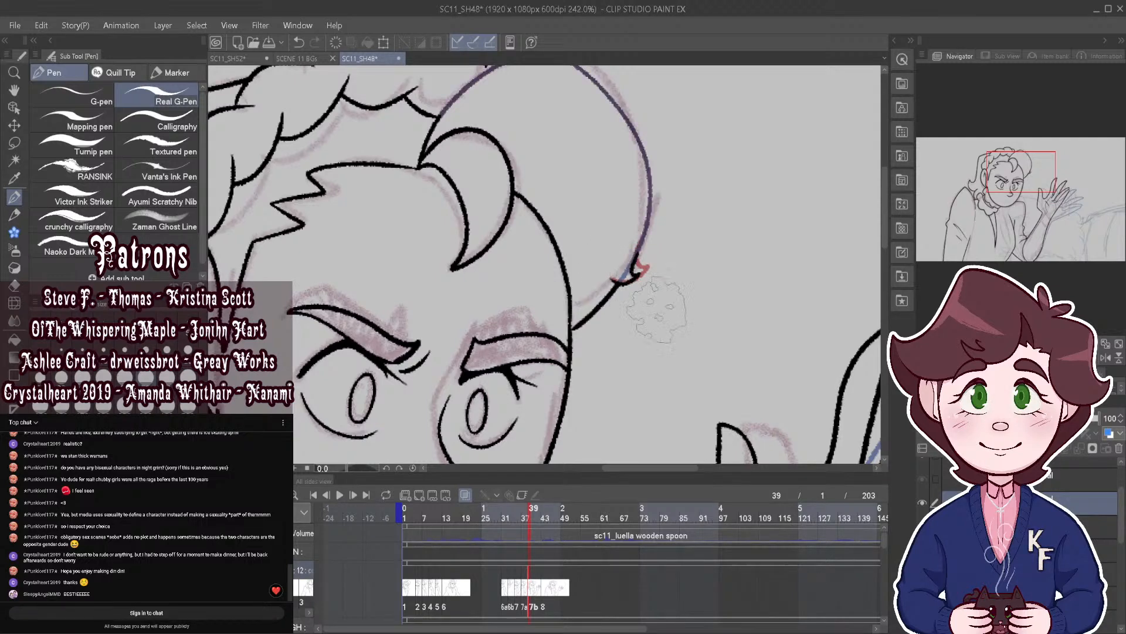
pyautogui.hotkey('ctrl', 'z')
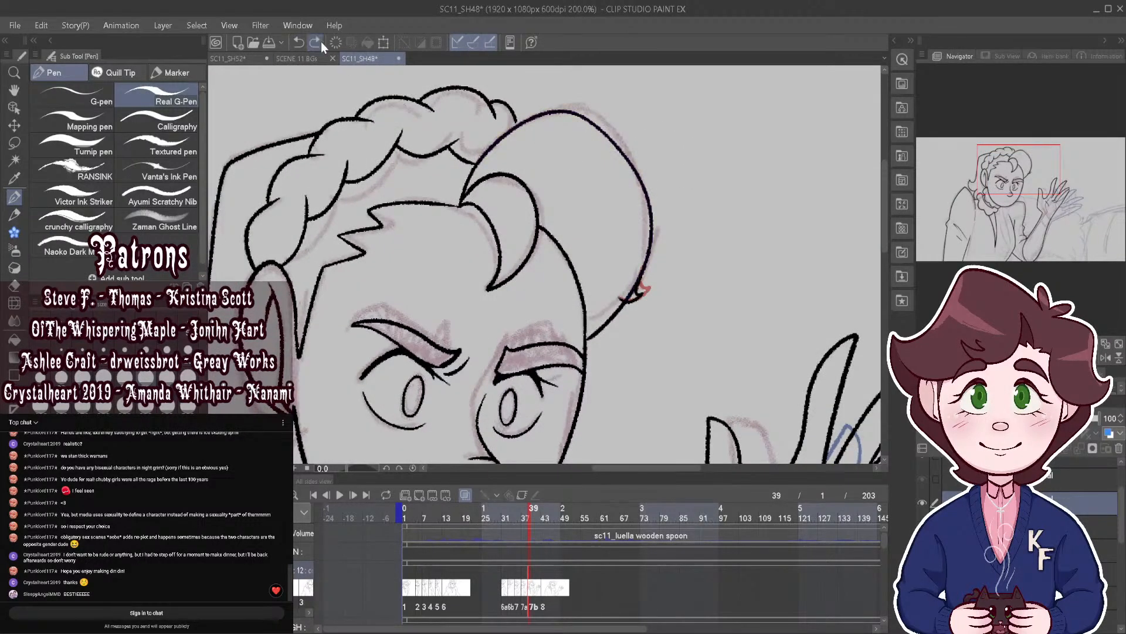
pyautogui.scroll(2, 620, 298)
pyautogui.moveTo(592, 266); pyautogui.dragTo(587, 311)
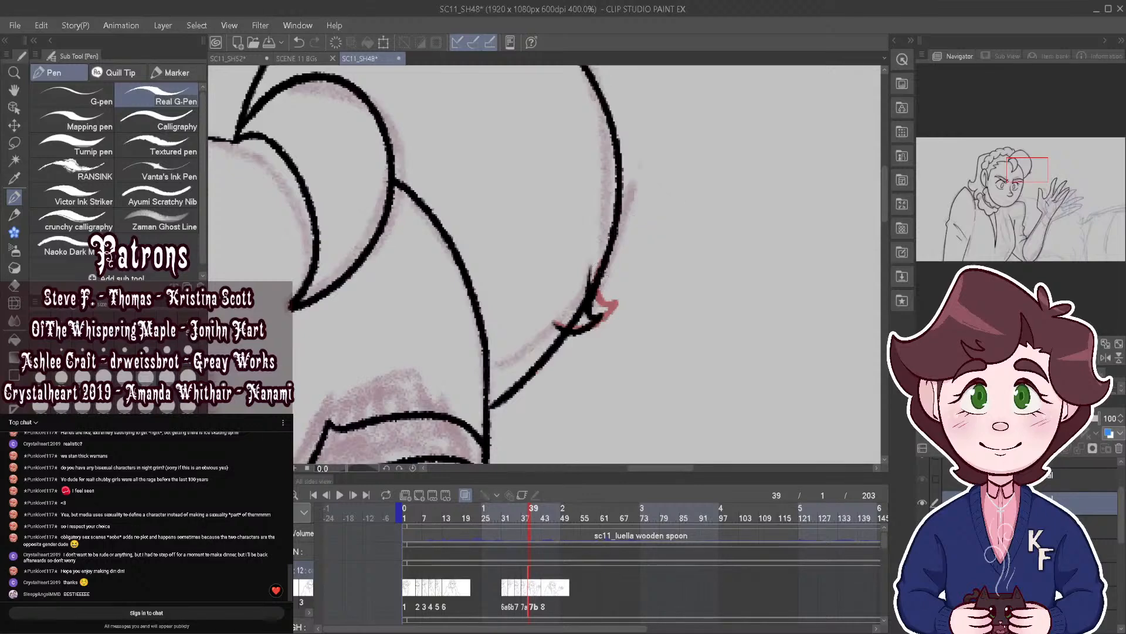
pyautogui.scroll(-3, 628, 303)
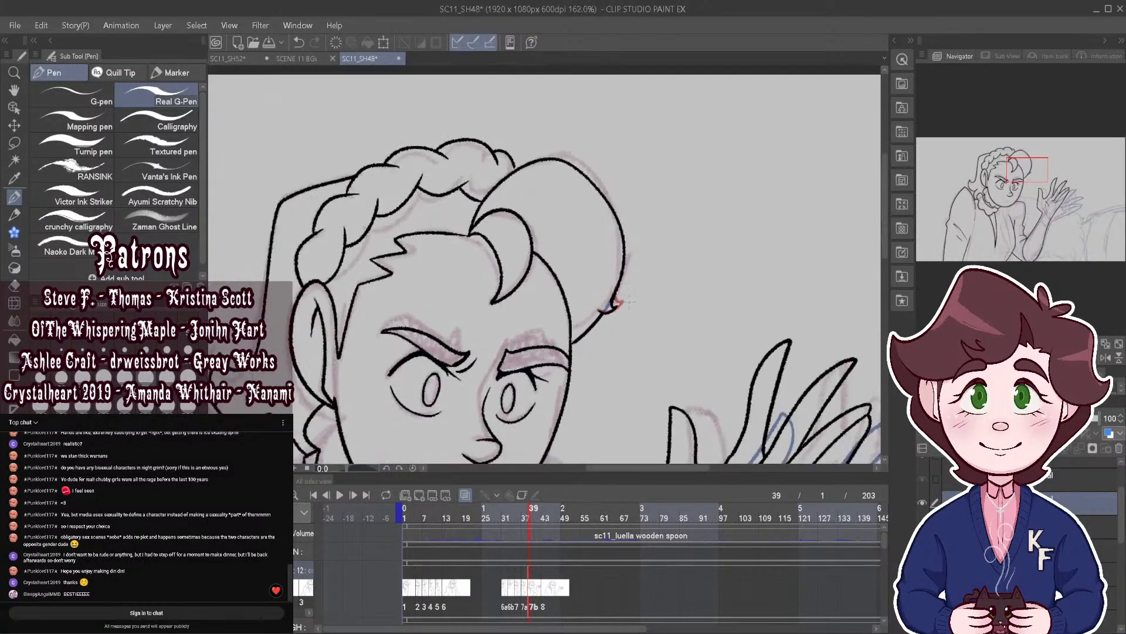
# Step: Play back the animation from frame 31 and compare the swept hair's tip on cels 7b and 8
pyautogui.moveTo(533, 514); pyautogui.dragTo(506, 515)
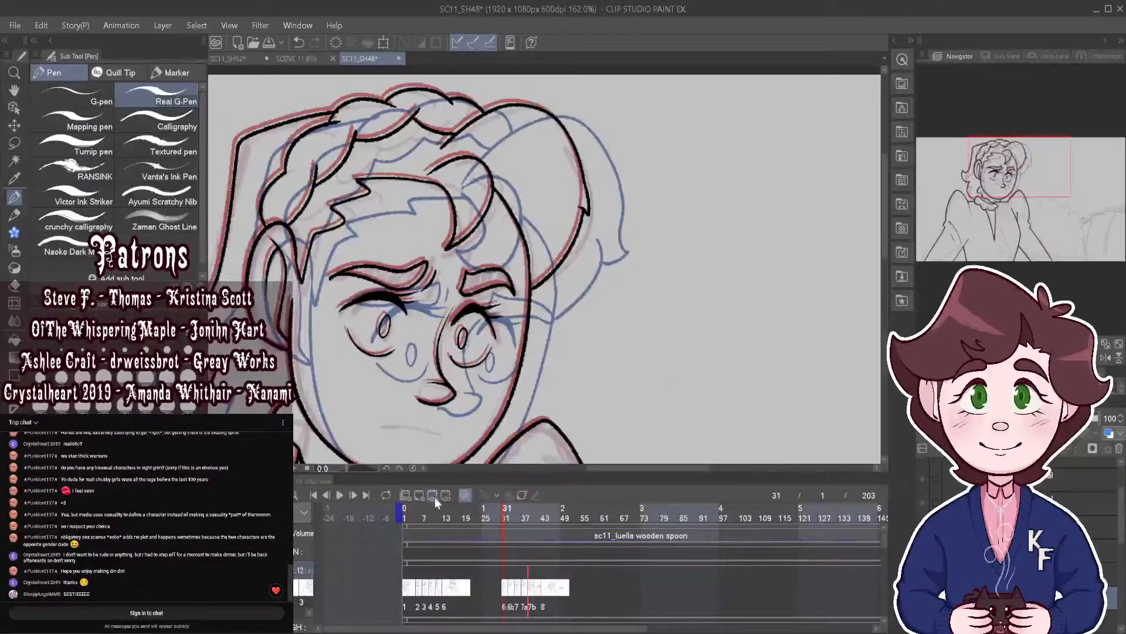
pyautogui.click(339, 496)
pyautogui.scroll(-1, 528, 293)
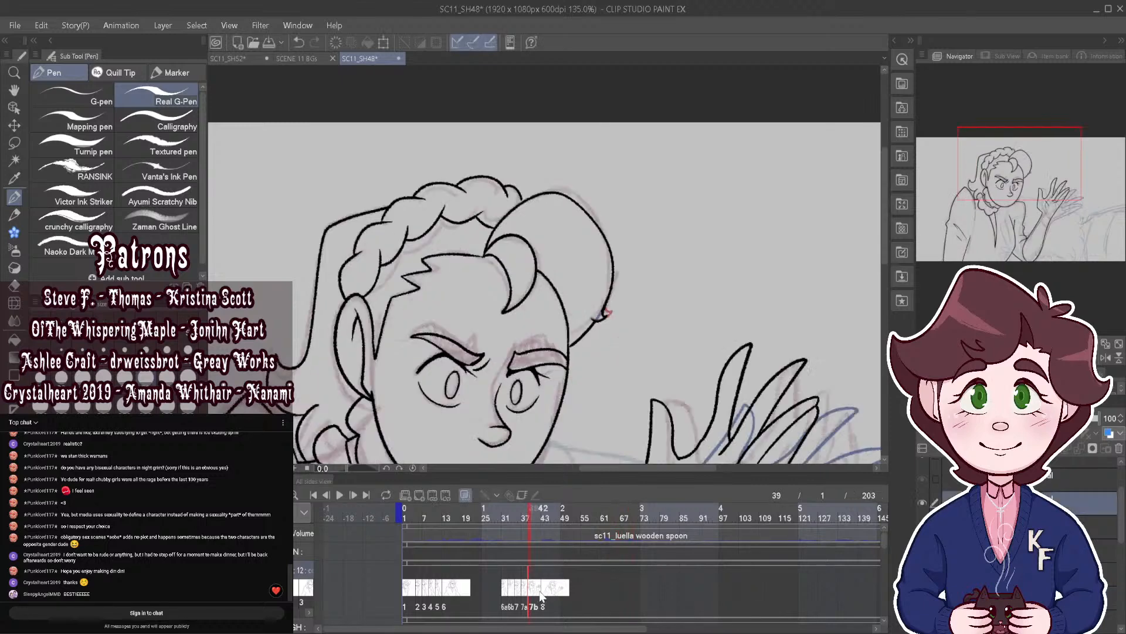
pyautogui.click(544, 594)
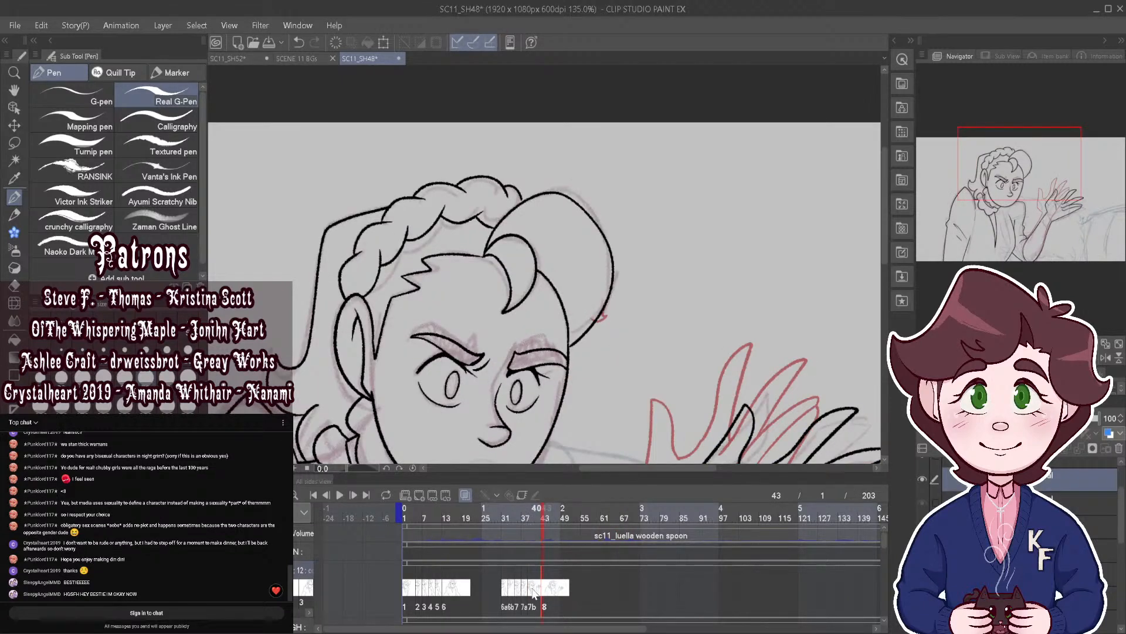
pyautogui.click(533, 593)
# Step: Add a copy of cel 7b to the timeline at frame 41, before cel 8
pyautogui.scroll(-4, 593, 260)
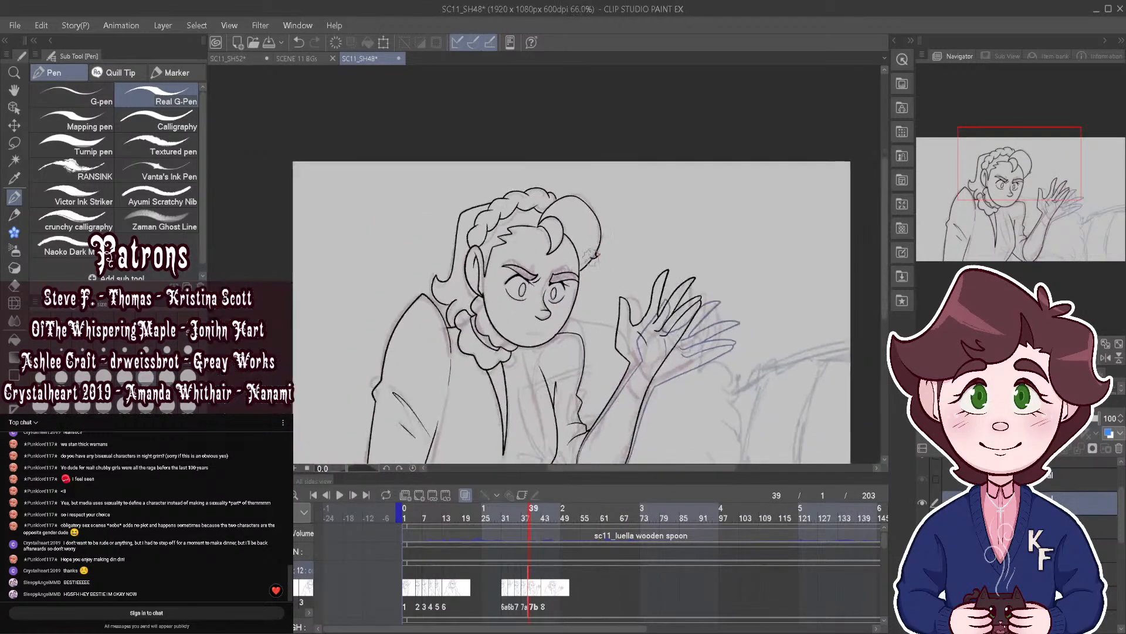
pyautogui.moveTo(595, 390); pyautogui.dragTo(595, 338)
pyautogui.scroll(1, 617, 241)
pyautogui.scroll(2, 617, 238)
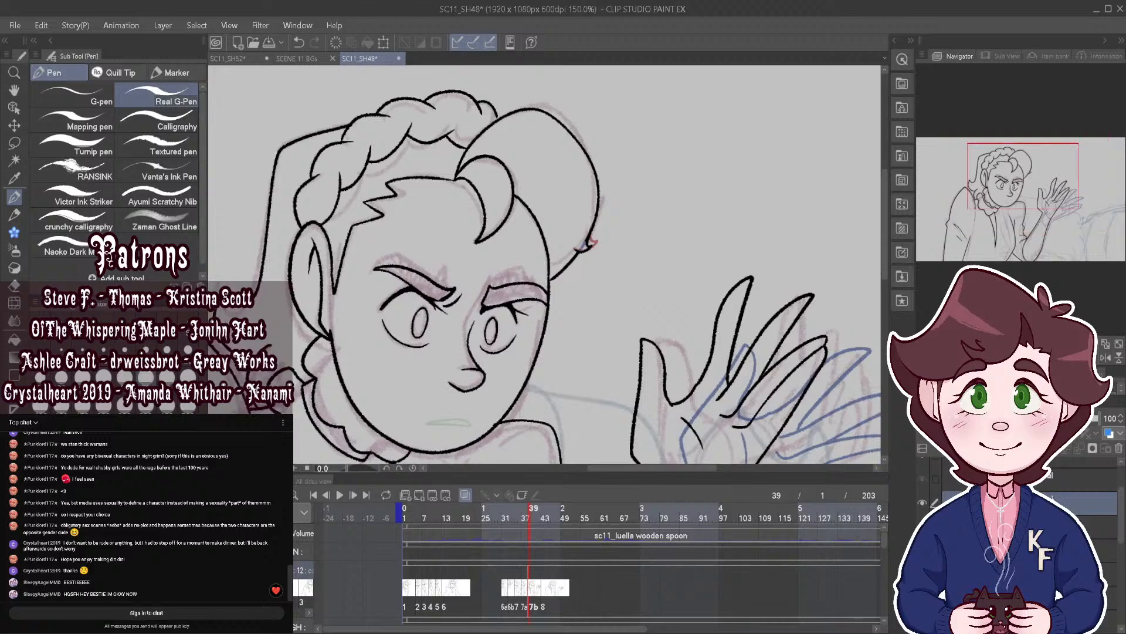
pyautogui.hotkey('ctrl', 'shift', 'n')
pyautogui.click(536, 586)
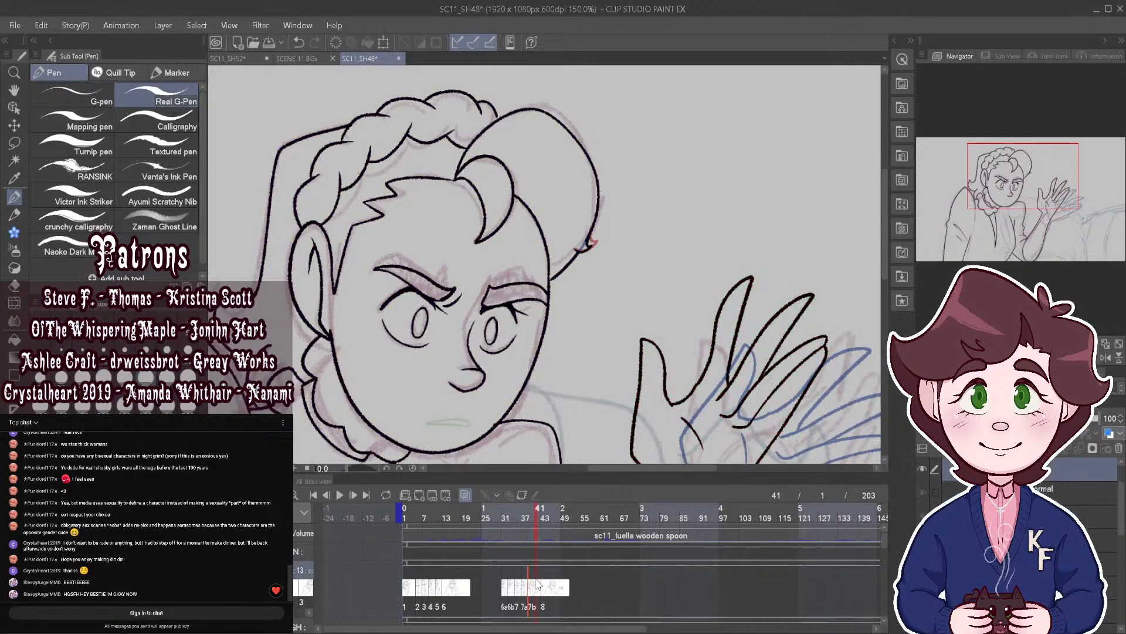
pyautogui.hotkey('ctrl', 'shift', 'n')
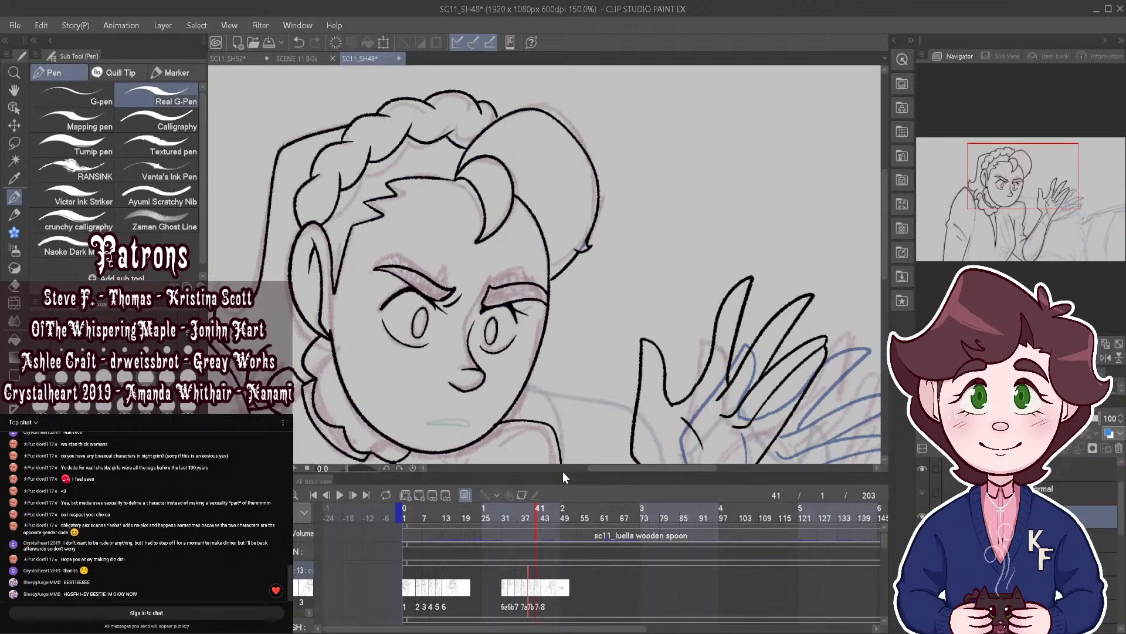
# Step: Erase the swept hair's hooked tip on the frame 41 cel and re-ink the gap so the arc flows into the lower edge
pyautogui.scroll(3, 597, 254)
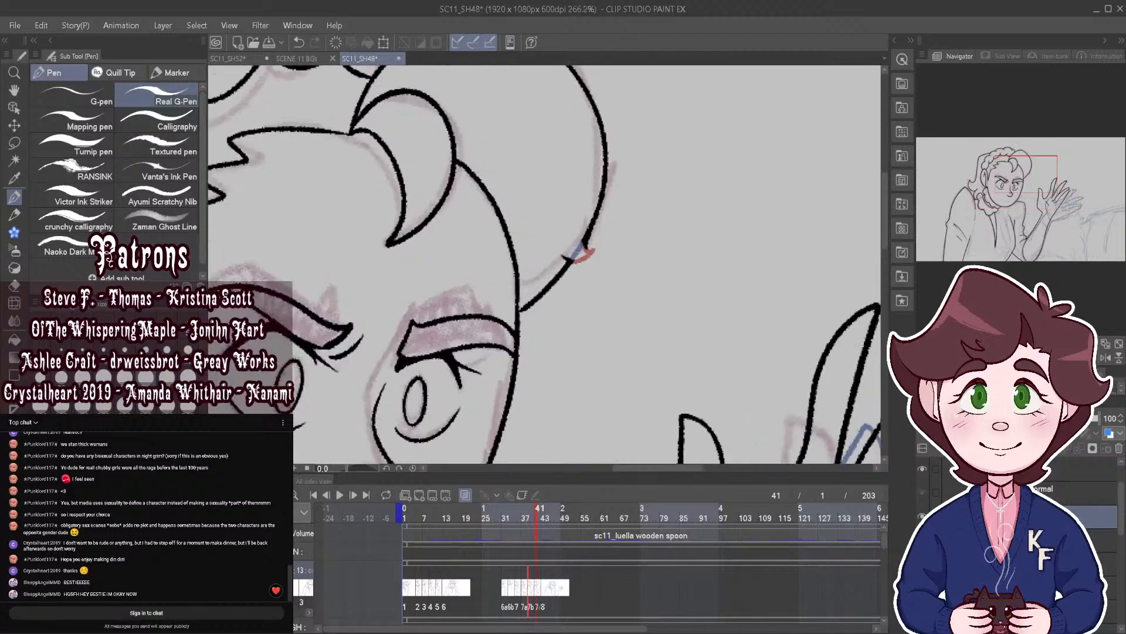
pyautogui.scroll(4, 589, 294)
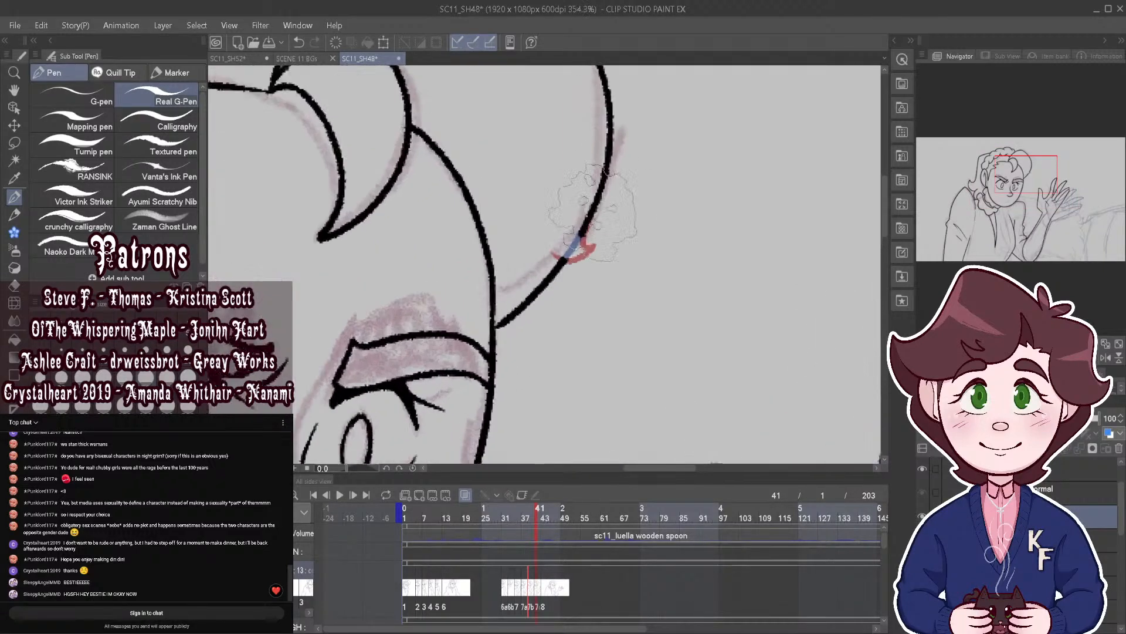
pyautogui.scroll(-5, 534, 302)
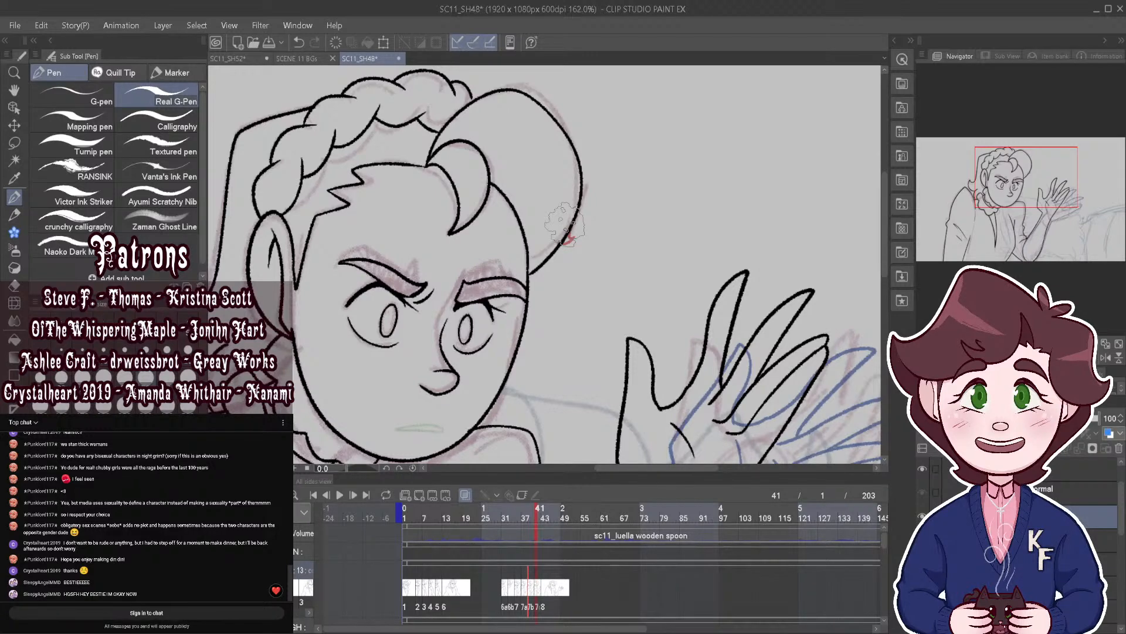
pyautogui.scroll(-4, 528, 311)
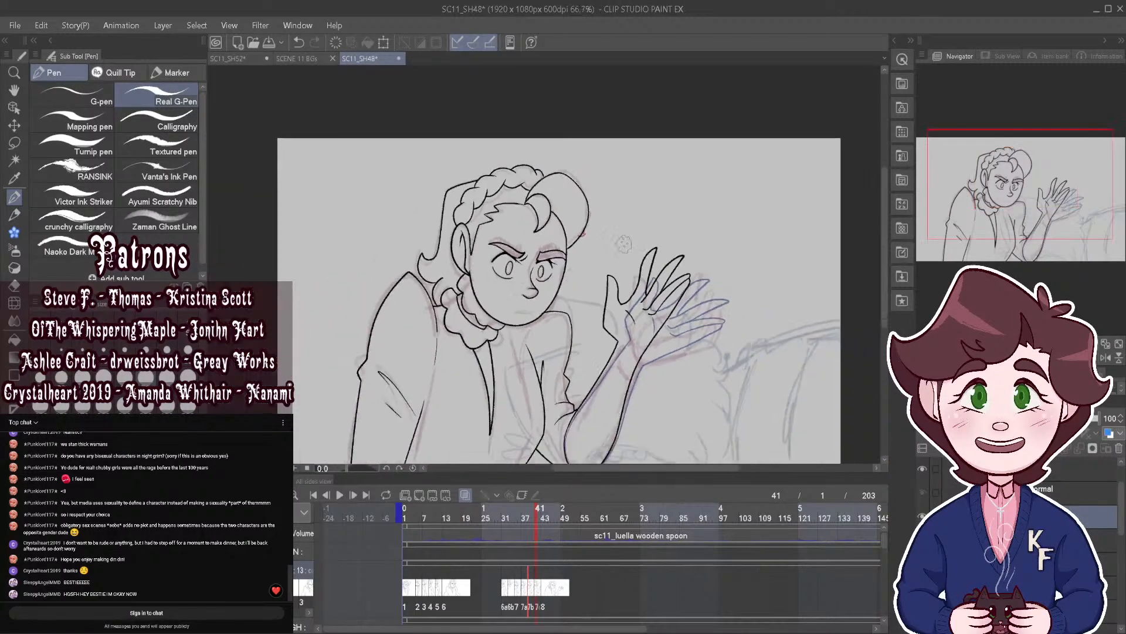
# Step: Inspect the swept hair on the frame 41 cel and play back the animation to check its motion
pyautogui.scroll(1, 530, 314)
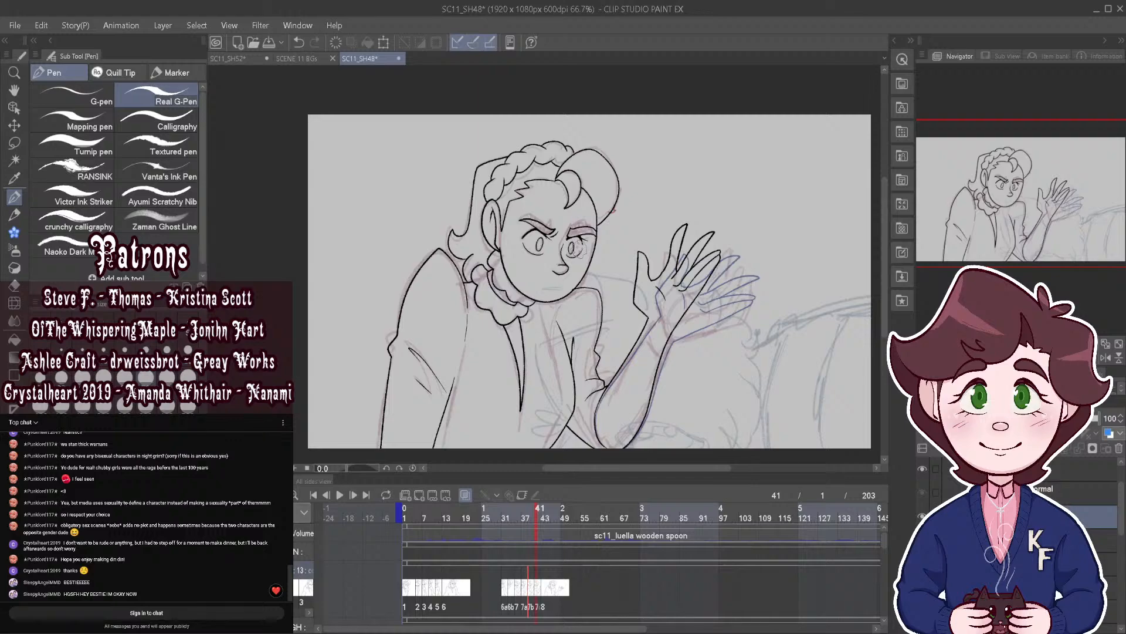
pyautogui.scroll(7, 620, 275)
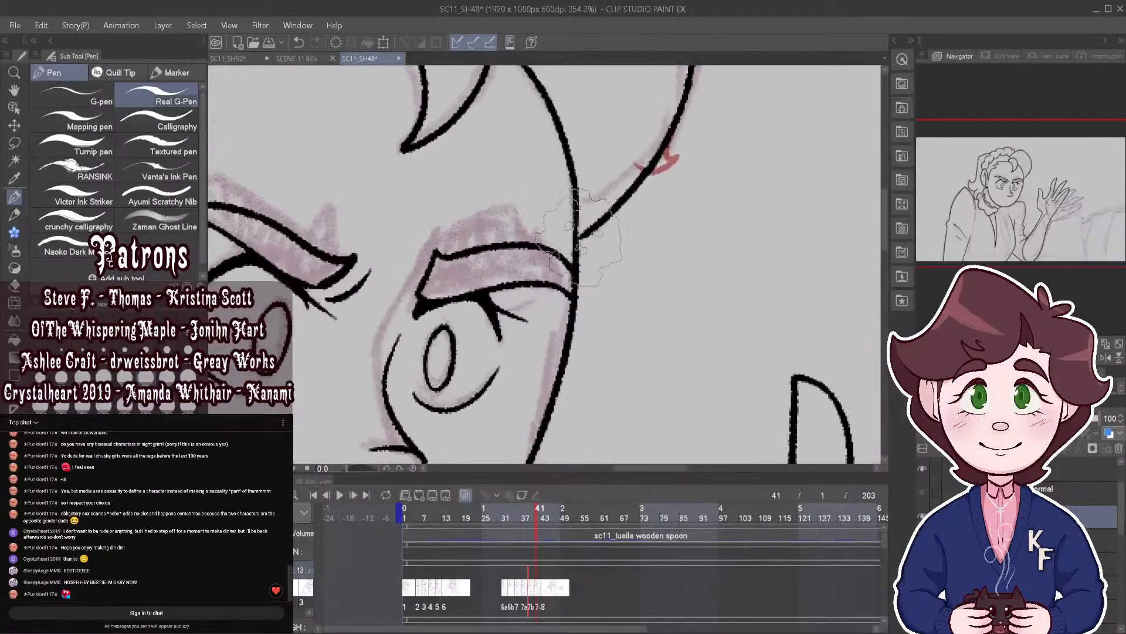
pyautogui.scroll(-6, 613, 226)
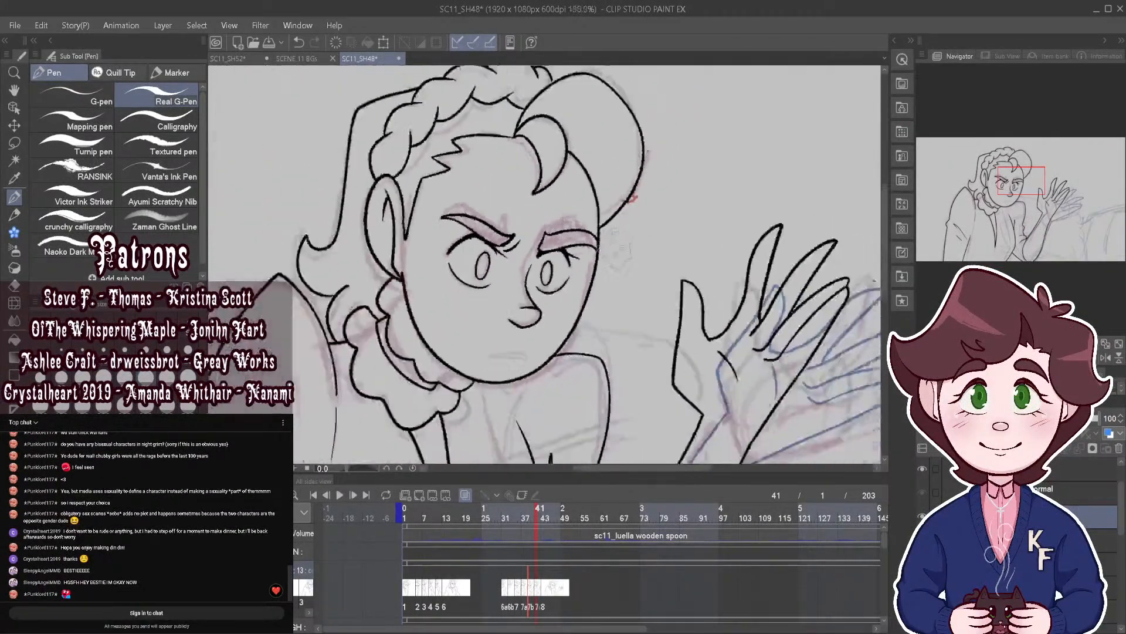
pyautogui.moveTo(537, 497); pyautogui.dragTo(458, 505)
pyautogui.click(344, 494)
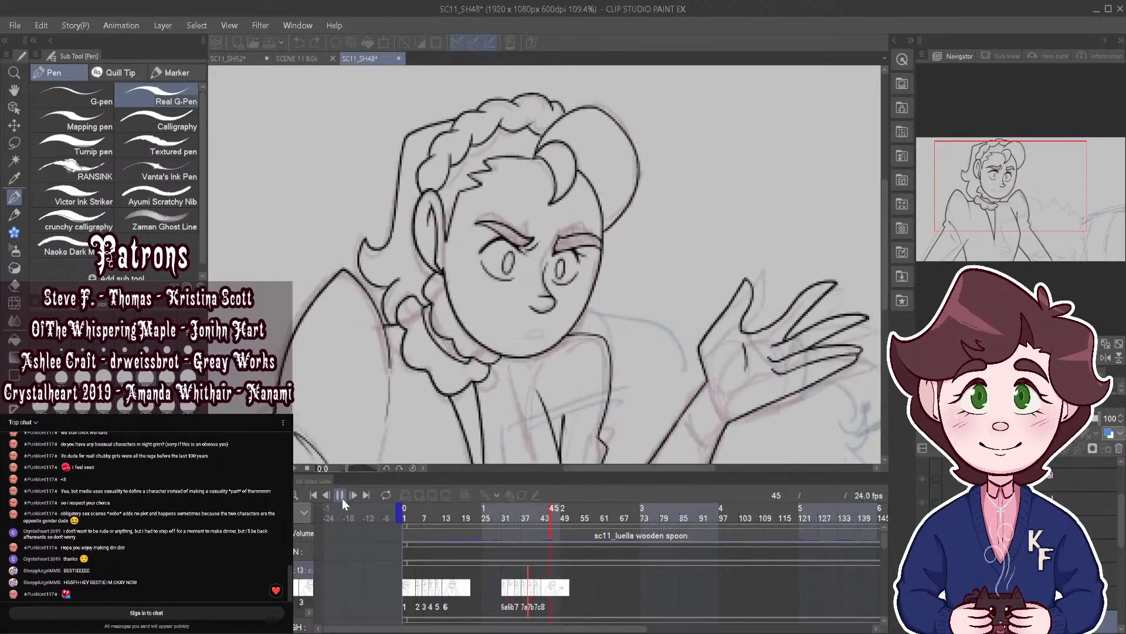
pyautogui.click(343, 498)
# Step: On cel 7 at frame 36, replace the forelock curl with one whose tip hooks inward over the forehead
pyautogui.click(508, 512)
pyautogui.moveTo(512, 514); pyautogui.dragTo(519, 515)
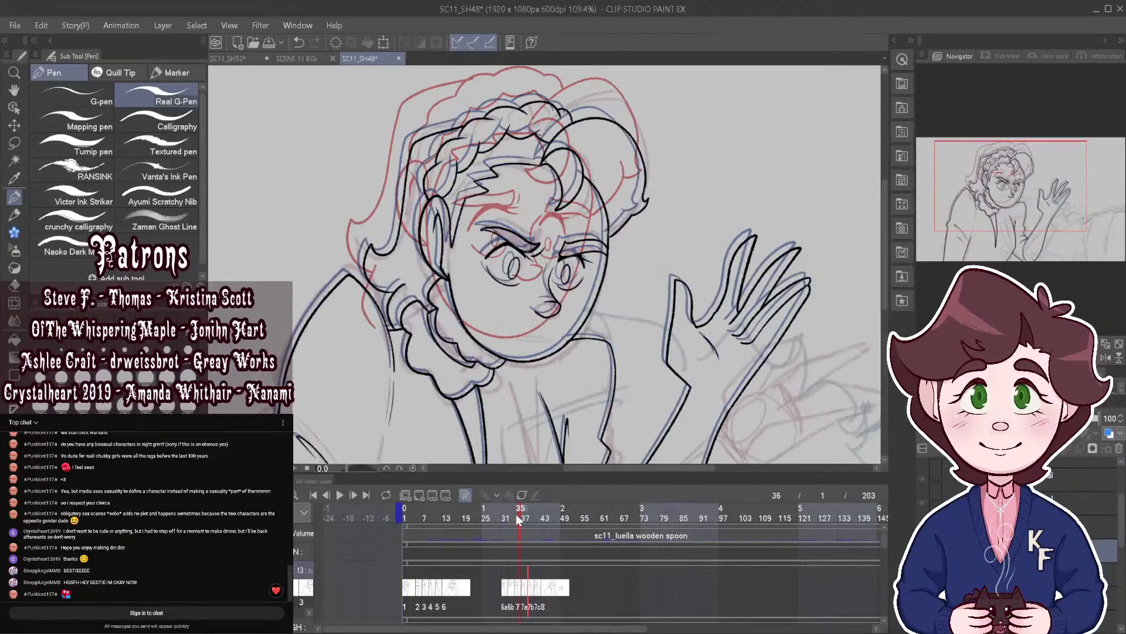
pyautogui.scroll(3, 591, 159)
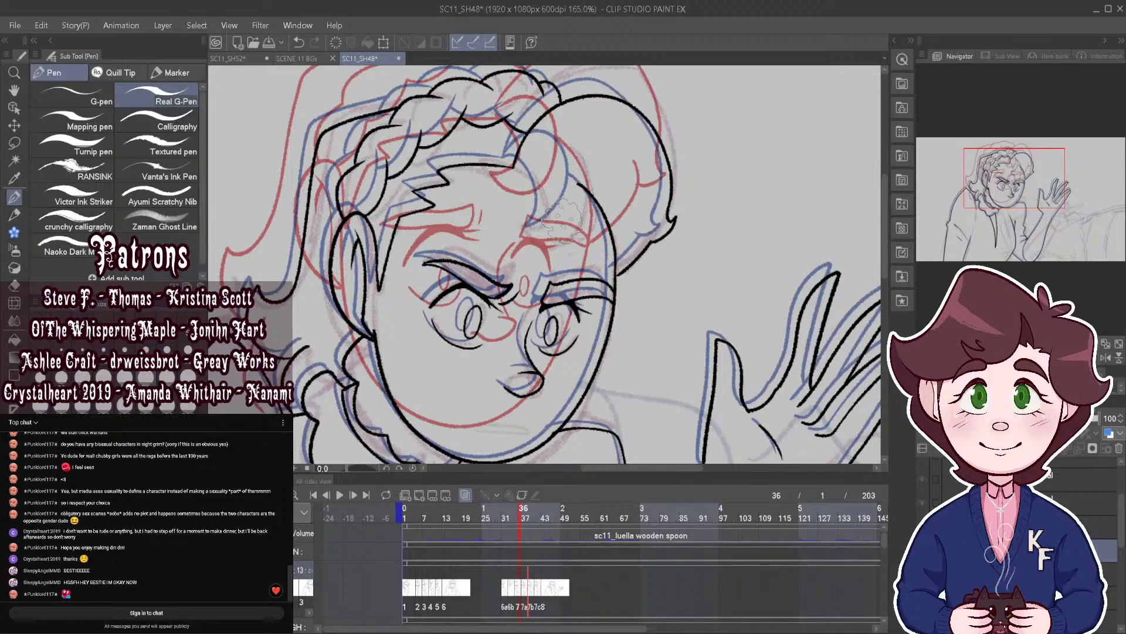
pyautogui.scroll(1, 565, 220)
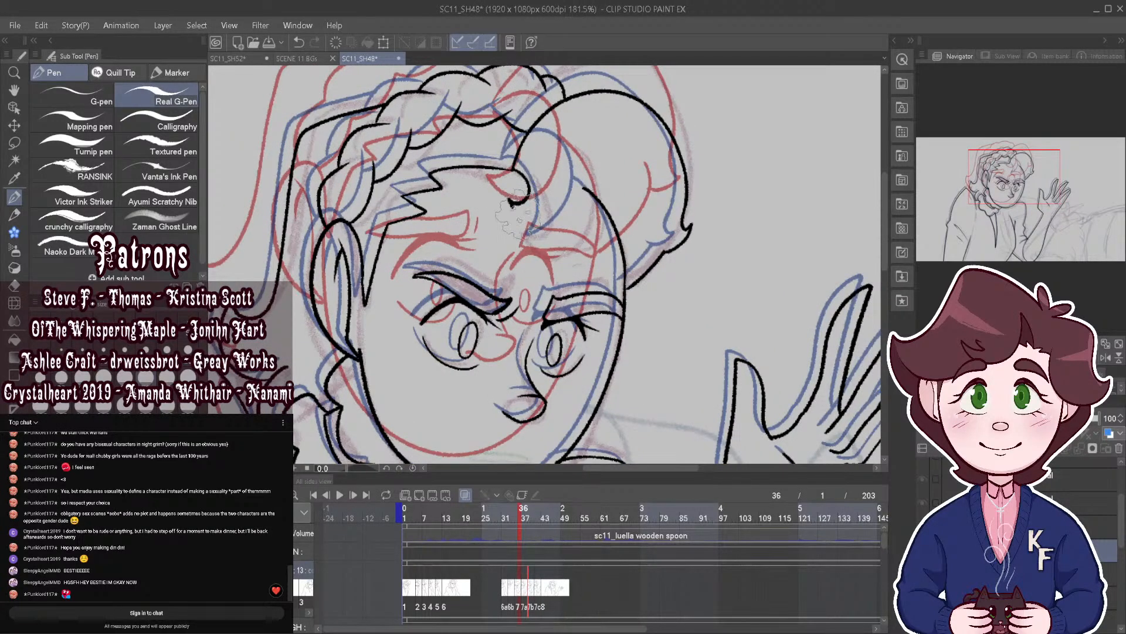
pyautogui.moveTo(513, 203)
pyautogui.mouseDown()
pyautogui.moveTo(571, 199)
pyautogui.moveTo(580, 161)
pyautogui.moveTo(526, 143)
pyautogui.mouseUp()
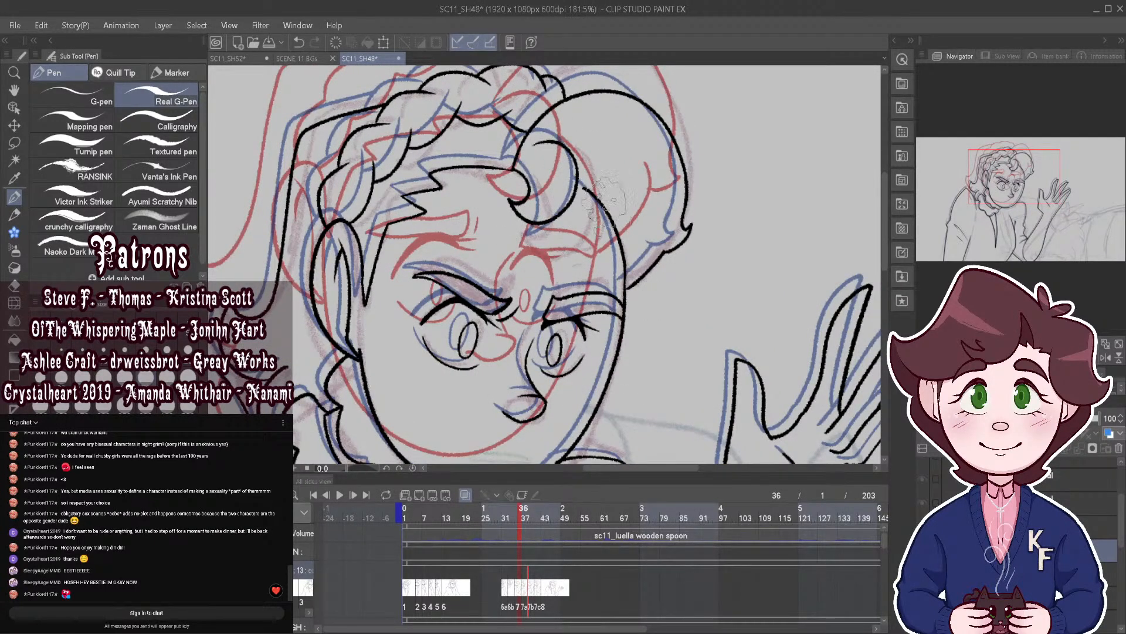
pyautogui.scroll(2, 610, 201)
pyautogui.moveTo(570, 178); pyautogui.dragTo(604, 199)
pyautogui.scroll(-3, 622, 264)
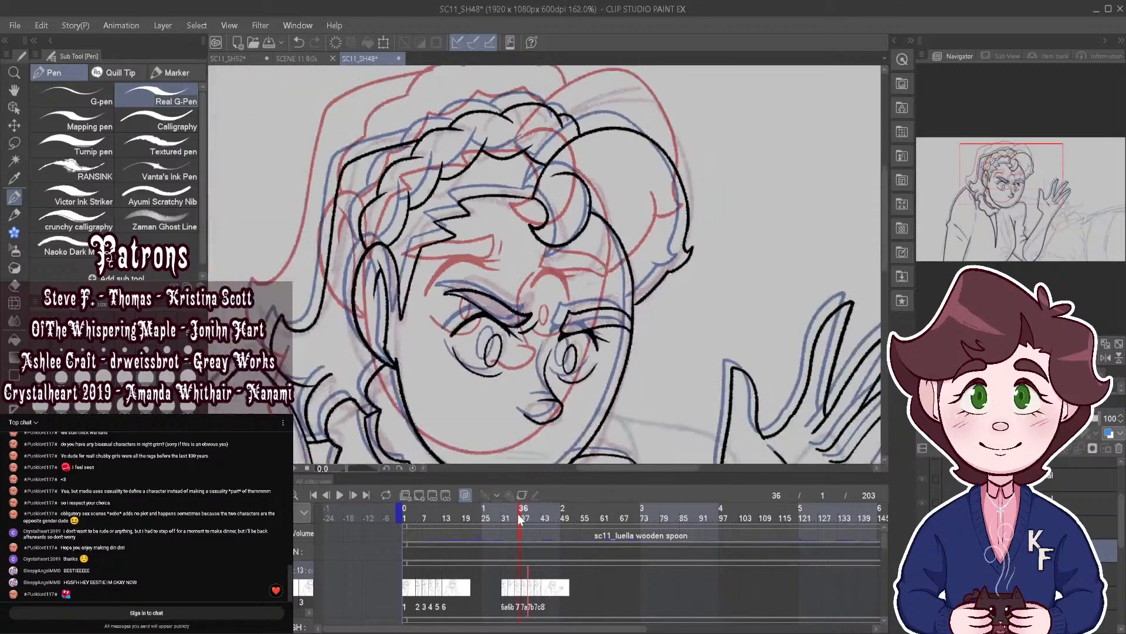
# Step: On cel 7a at frame 37, re-ink the forelock curl as an in-between of the onion-skinned curls on the neighbouring cels
pyautogui.moveTo(519, 515)
pyautogui.mouseDown()
pyautogui.moveTo(493, 510)
pyautogui.moveTo(525, 515)
pyautogui.mouseUp()
pyautogui.click(341, 496)
pyautogui.hotkey('ctrl', 'z')
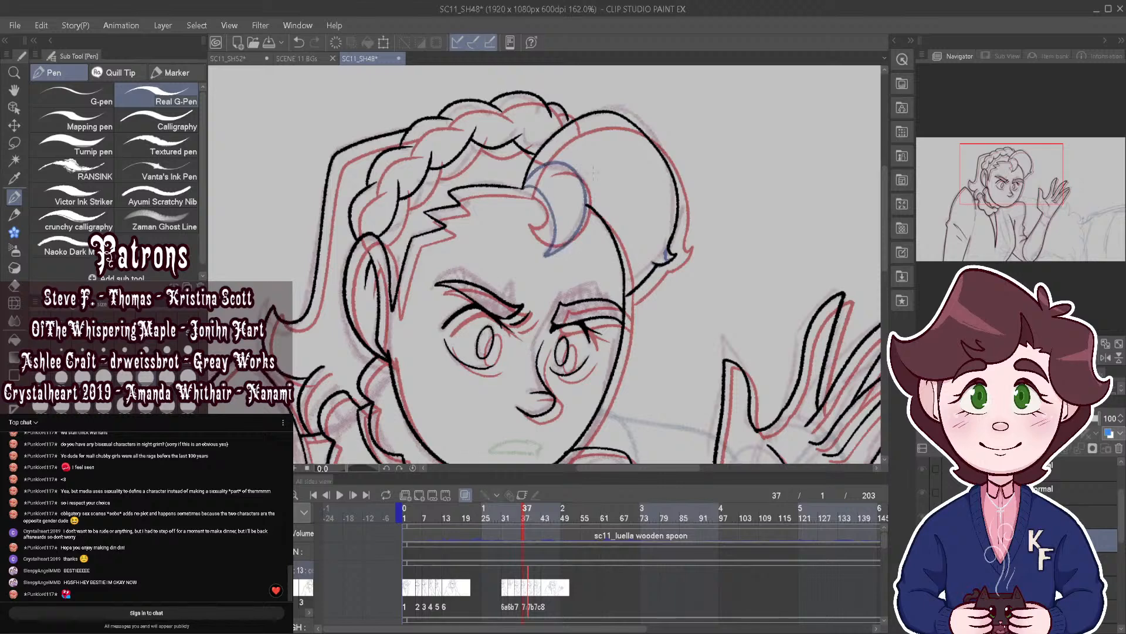
pyautogui.scroll(2, 606, 246)
pyautogui.moveTo(502, 171)
pyautogui.mouseDown()
pyautogui.moveTo(538, 186)
pyautogui.moveTo(547, 265)
pyautogui.mouseUp()
pyautogui.moveTo(508, 163)
pyautogui.mouseDown()
pyautogui.moveTo(587, 153)
pyautogui.moveTo(591, 198)
pyautogui.moveTo(571, 247)
pyautogui.moveTo(548, 267)
pyautogui.mouseUp()
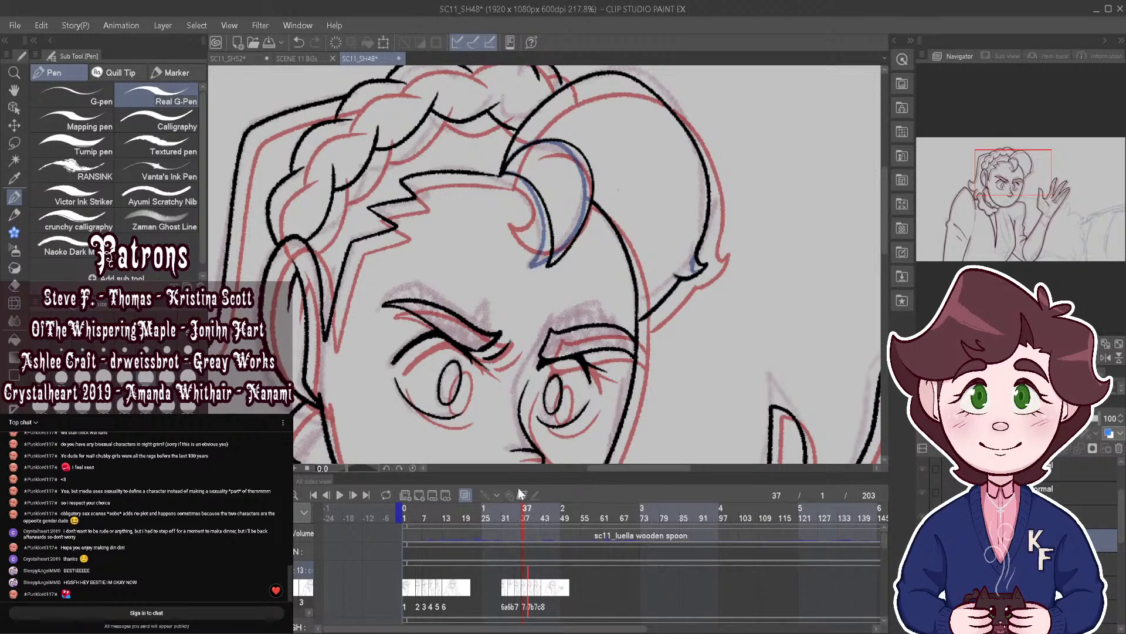
# Step: Play back the animation to review the forelock and hand motion, stopping on cel 7b at frame 39
pyautogui.click(512, 511)
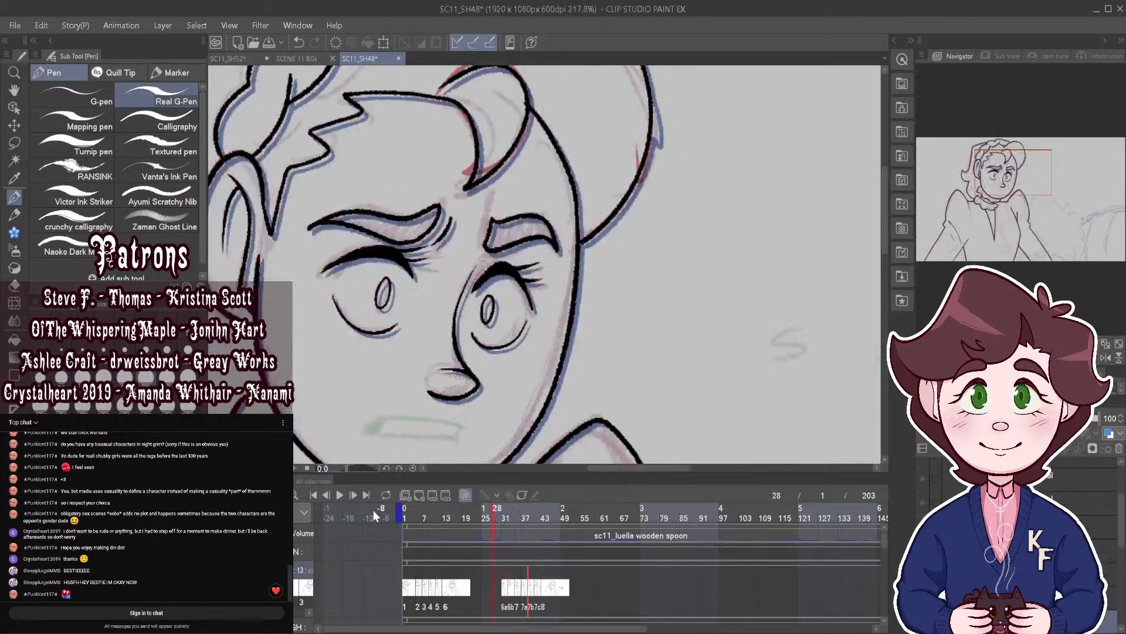
pyautogui.click(341, 495)
pyautogui.scroll(-5, 556, 298)
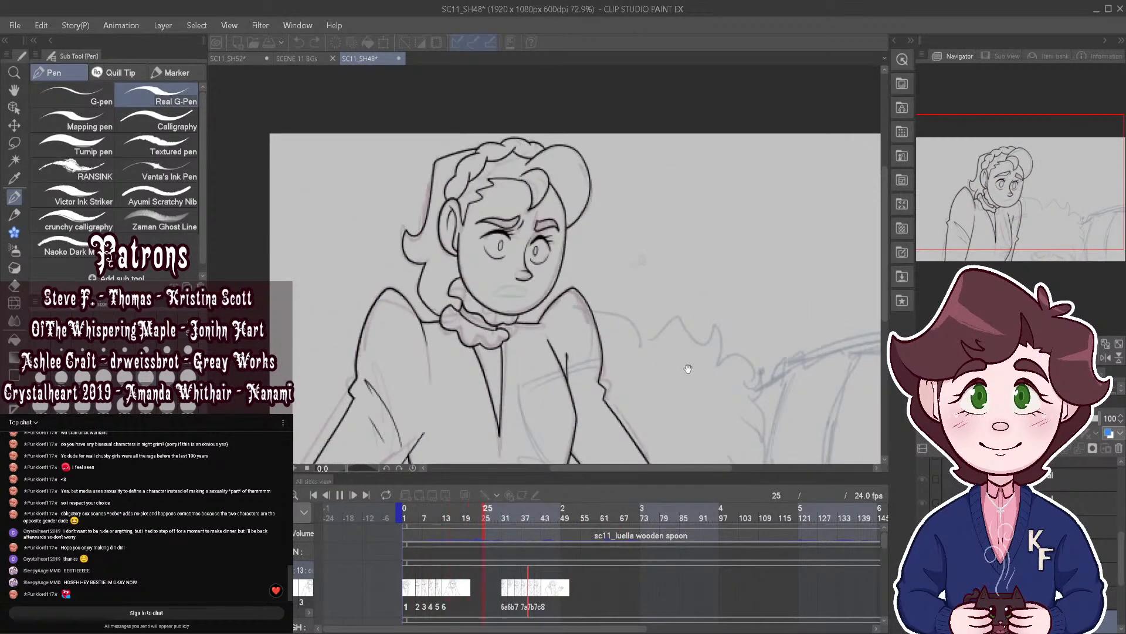
pyautogui.moveTo(551, 509)
pyautogui.mouseDown()
pyautogui.moveTo(515, 516)
pyautogui.moveTo(555, 520)
pyautogui.moveTo(520, 519)
pyautogui.moveTo(530, 521)
pyautogui.mouseUp()
pyautogui.scroll(-3, 544, 264)
pyautogui.scroll(4, 544, 264)
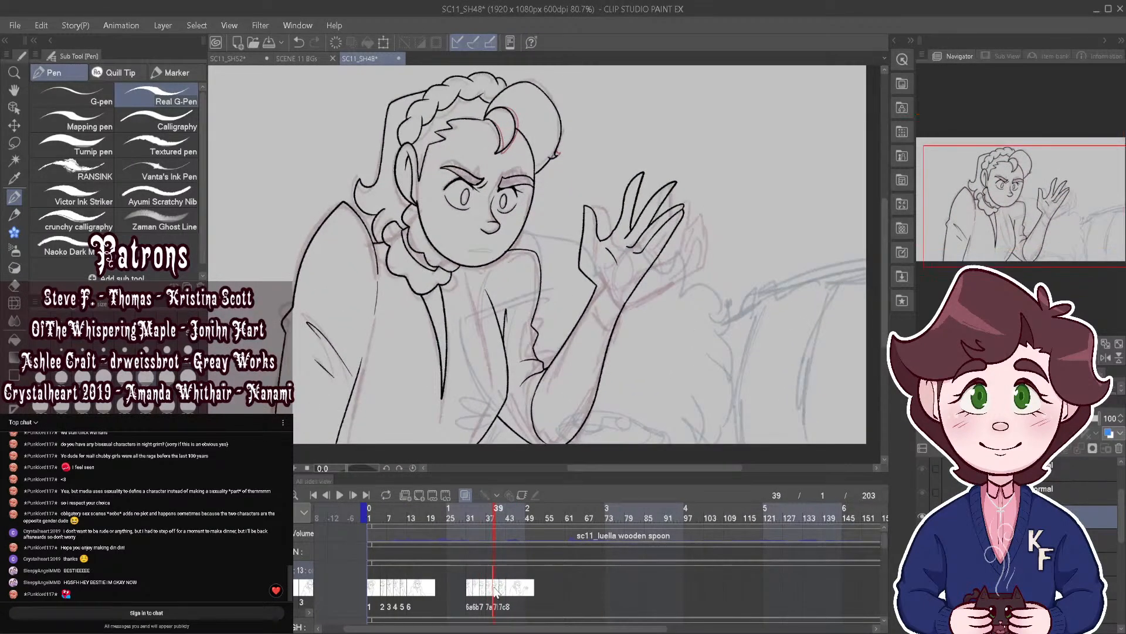
# Step: Lasso the raised forearm and hand on cel 7b and rotate them slightly clockwise
pyautogui.press('m')
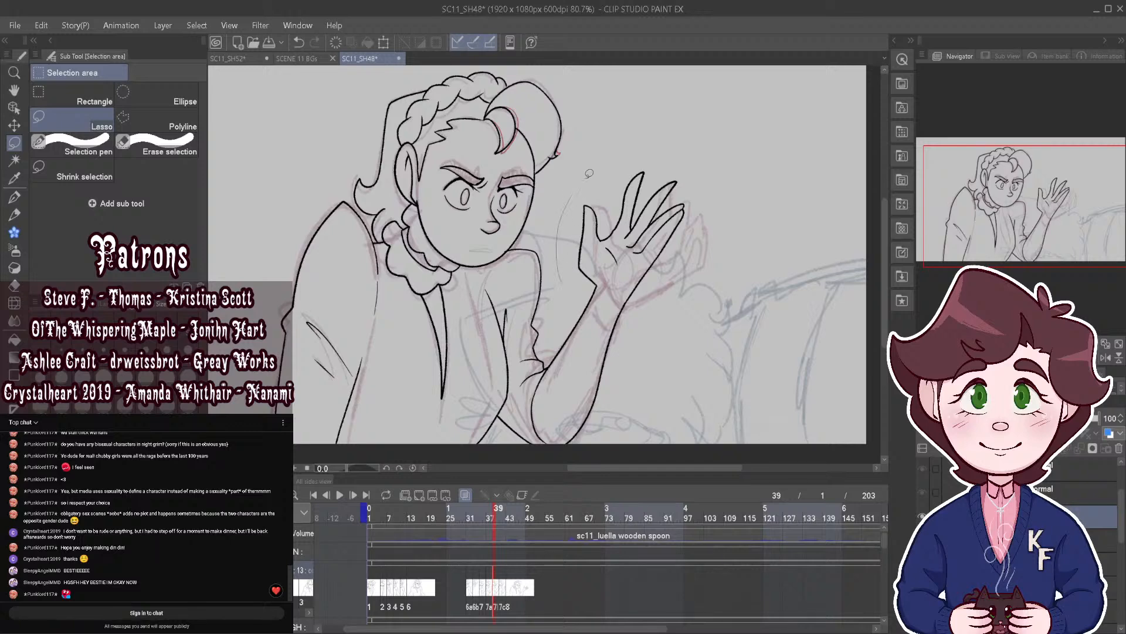
pyautogui.moveTo(596, 451); pyautogui.dragTo(537, 430)
pyautogui.moveTo(543, 372); pyautogui.dragTo(561, 284)
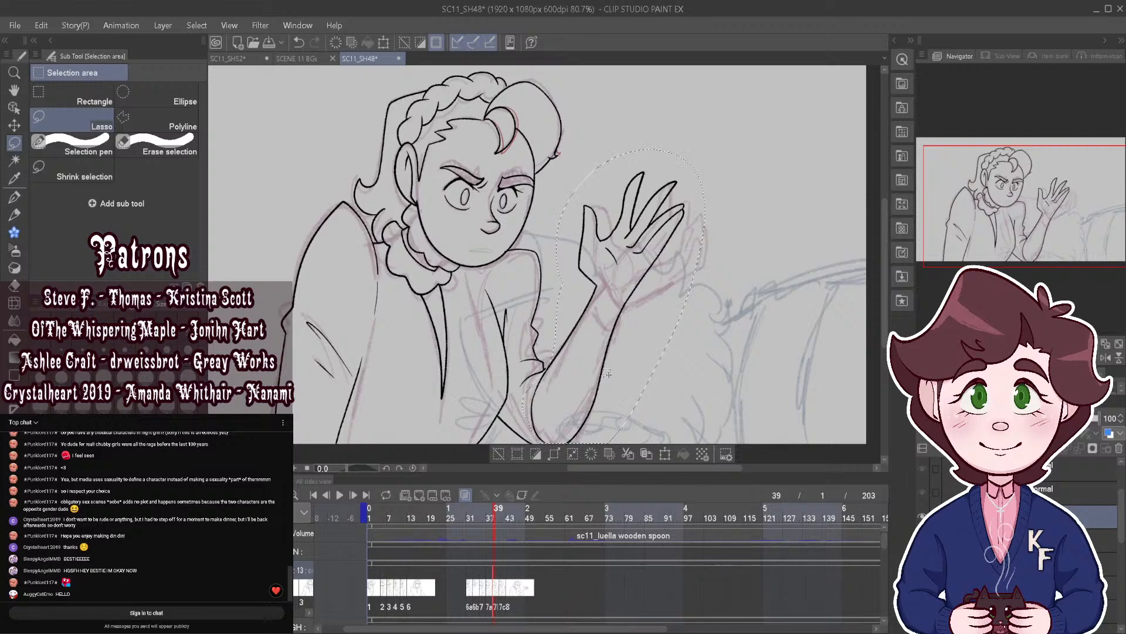
pyautogui.click(665, 455)
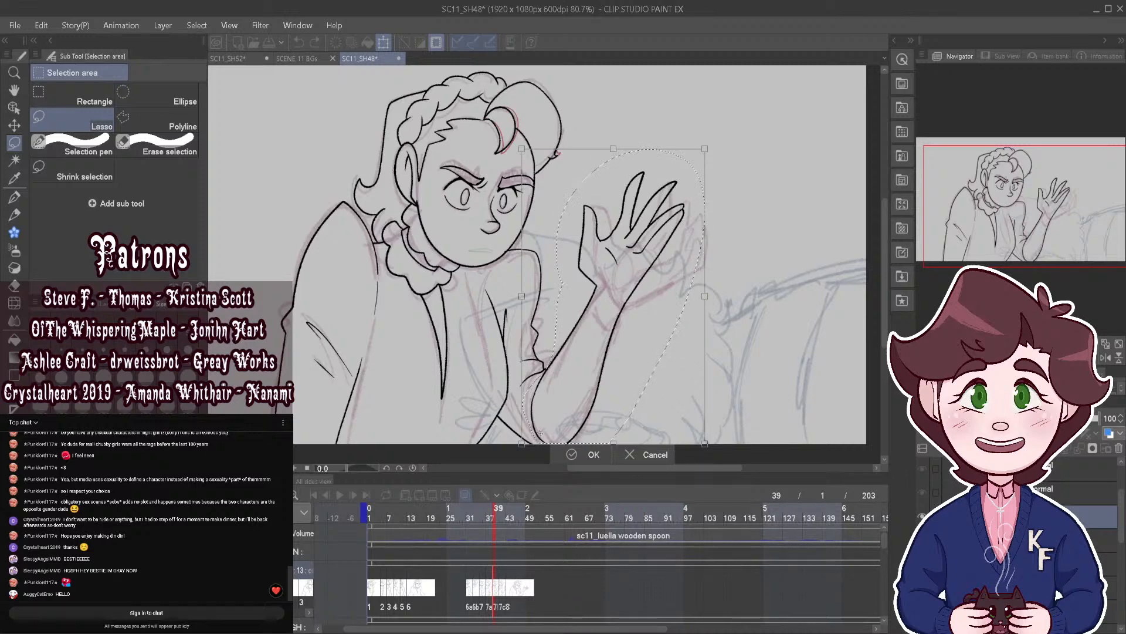
pyautogui.moveTo(775, 286); pyautogui.dragTo(779, 295)
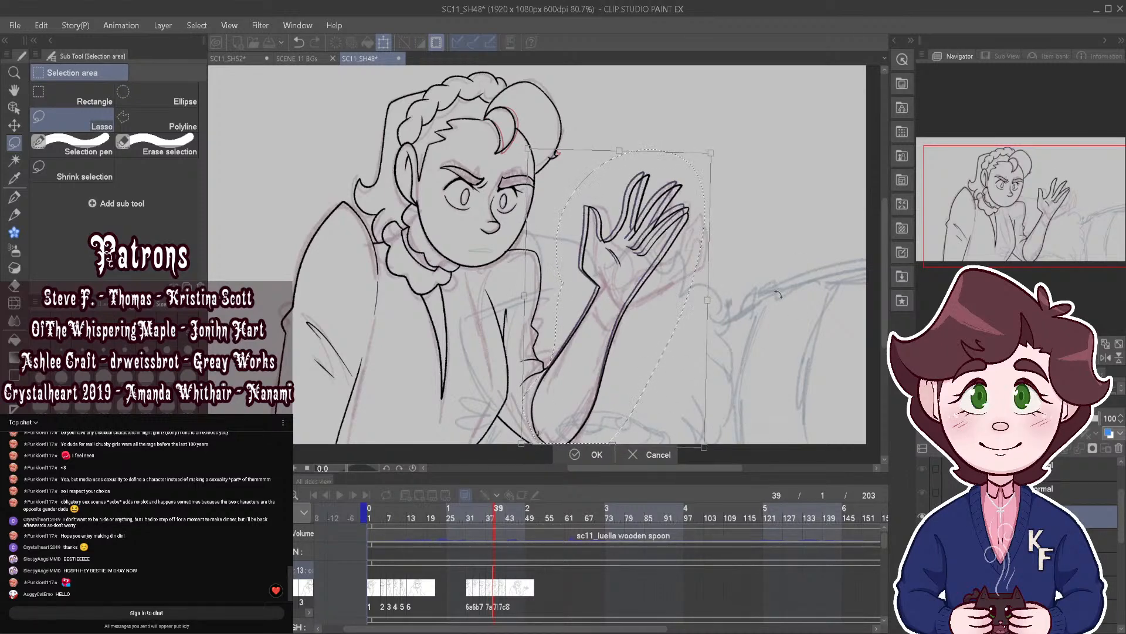
pyautogui.click(589, 455)
pyautogui.scroll(1, 751, 296)
pyautogui.hotkey('ctrl', 'd')
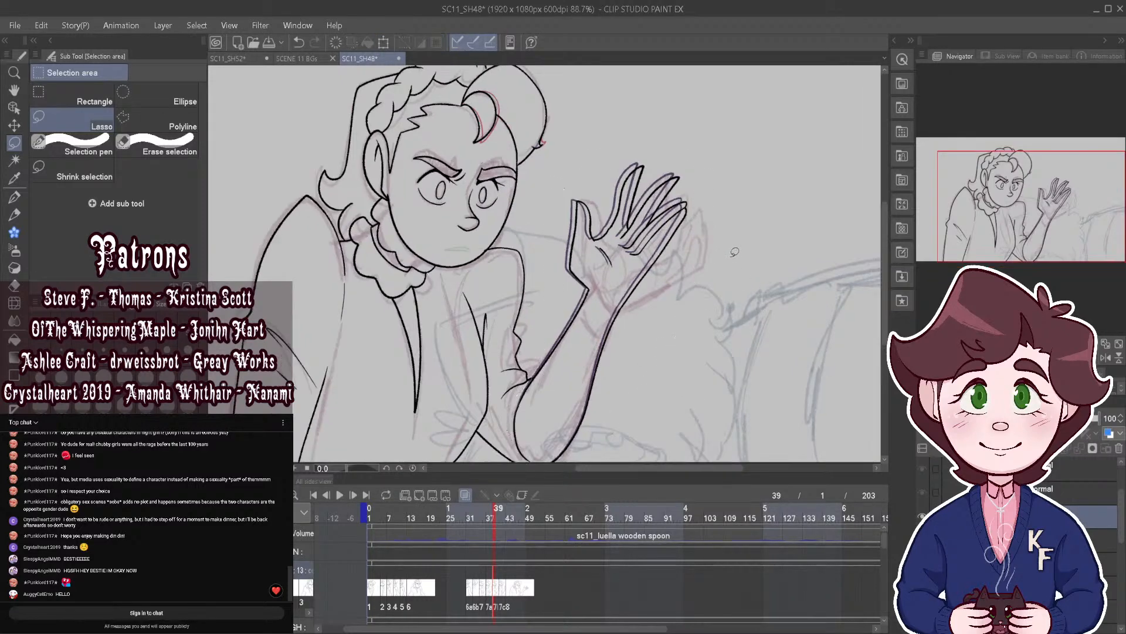
# Step: Lasso only the hand on cel 7b and rotate it slightly back toward cel 7a's onion-skinned hand
pyautogui.scroll(1, 573, 296)
pyautogui.moveTo(548, 299)
pyautogui.mouseDown()
pyautogui.moveTo(705, 118)
pyautogui.moveTo(680, 310)
pyautogui.moveTo(616, 331)
pyautogui.moveTo(590, 313)
pyautogui.mouseUp()
pyautogui.hotkey('ctrl', 't')
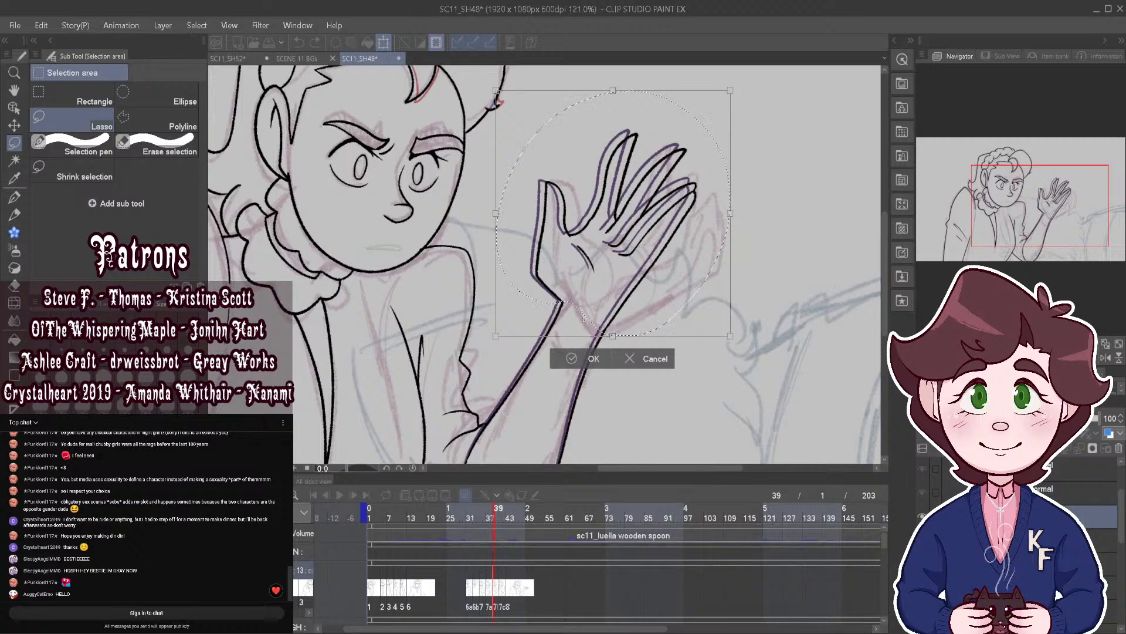
pyautogui.click(590, 359)
pyautogui.hotkey('ctrl', 'd')
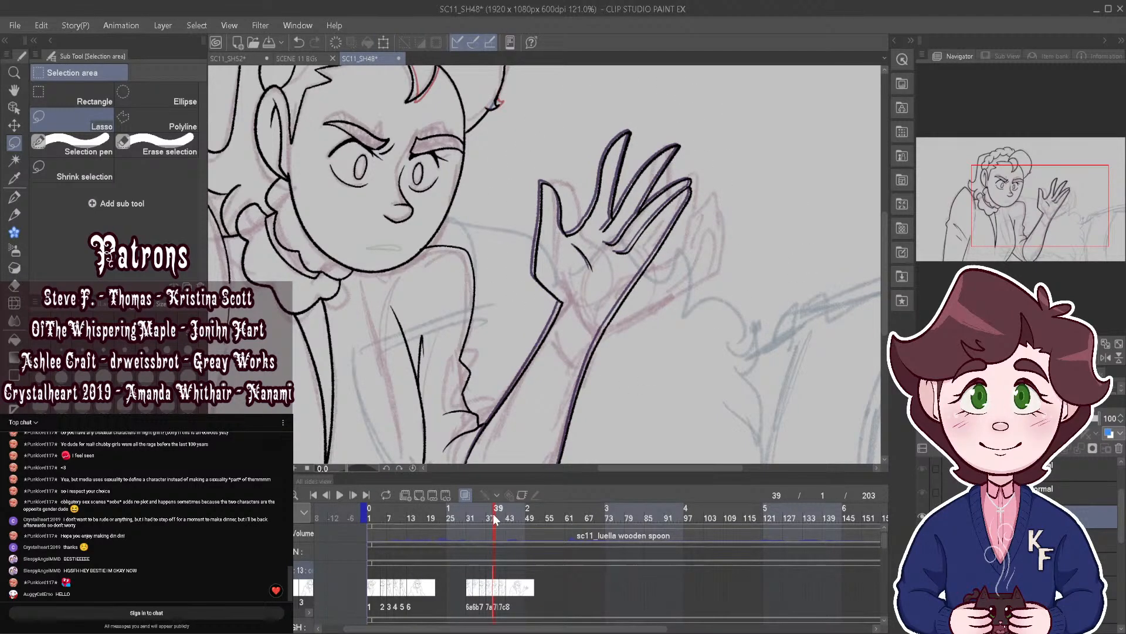
# Step: On cel 7c at frame 41, lasso the raised forearm and hand and rotate them slightly clockwise toward cel 8's pose
pyautogui.moveTo(493, 512); pyautogui.dragTo(501, 518)
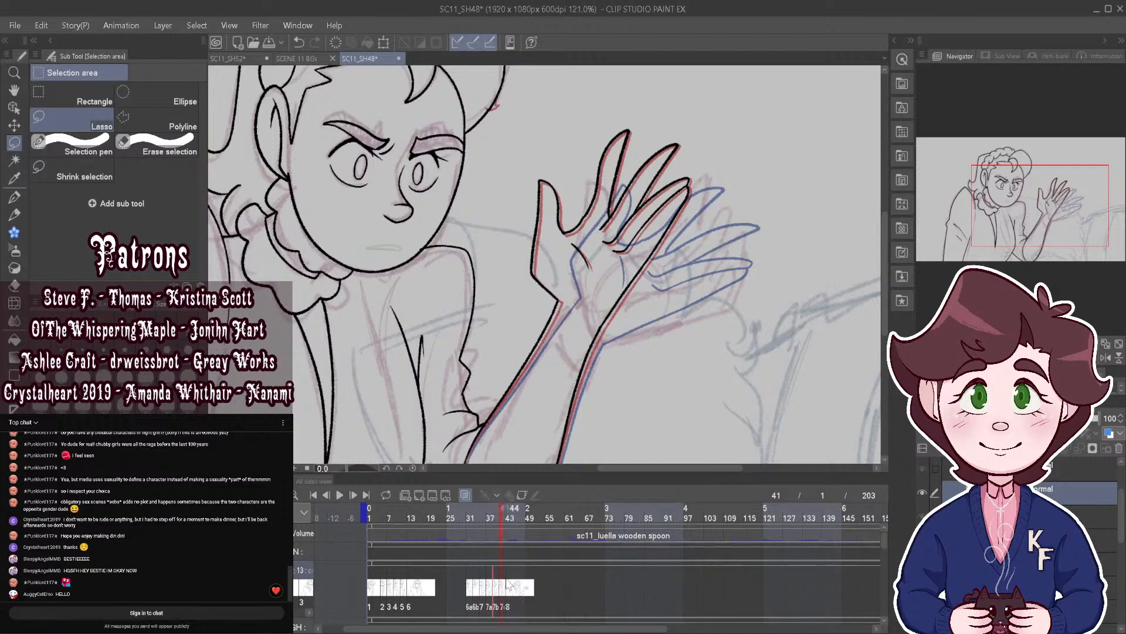
pyautogui.scroll(-2, 698, 235)
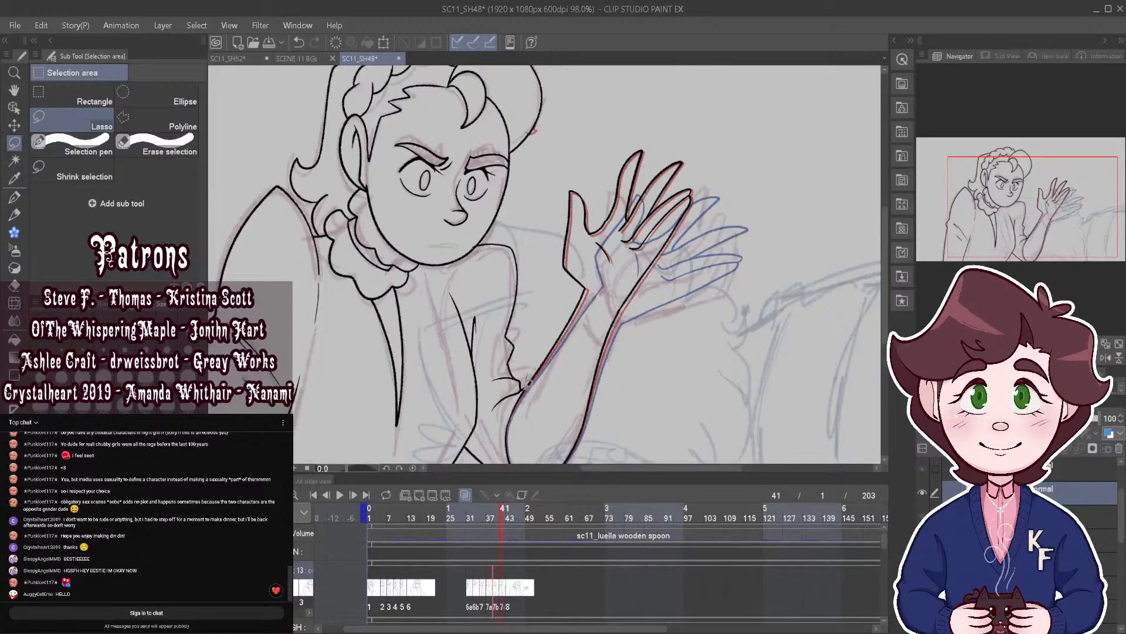
pyautogui.scroll(-4, 501, 424)
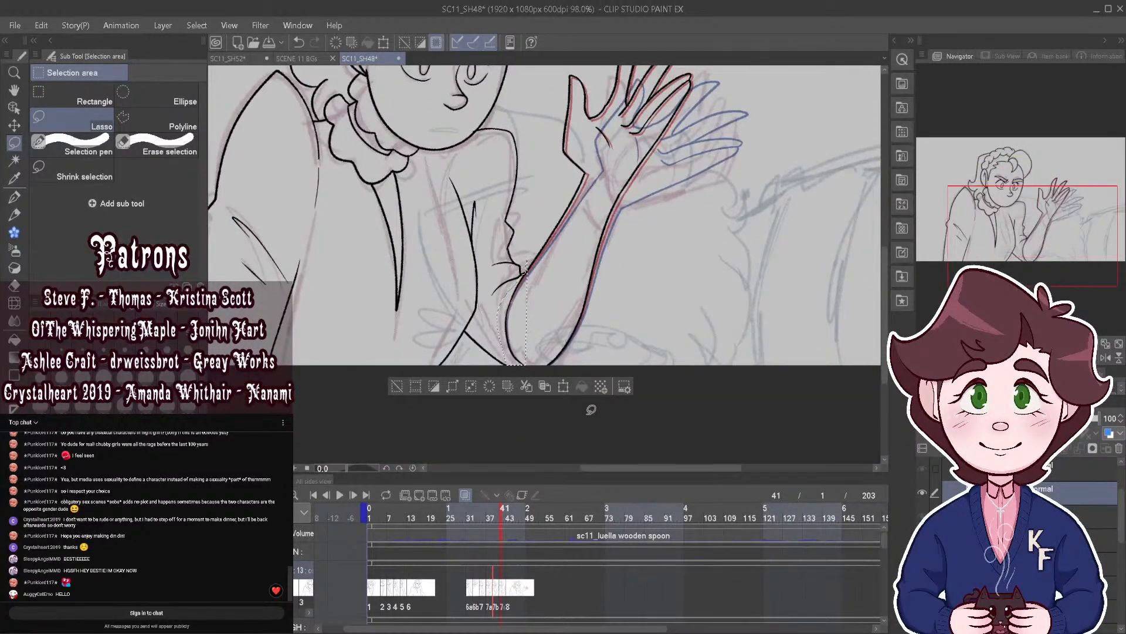
pyautogui.moveTo(513, 289)
pyautogui.mouseDown()
pyautogui.moveTo(539, 246)
pyautogui.moveTo(542, 159)
pyautogui.moveTo(588, 37)
pyautogui.moveTo(705, 77)
pyautogui.moveTo(727, 275)
pyautogui.mouseUp()
pyautogui.scroll(2, 587, 88)
pyautogui.moveTo(663, 479); pyautogui.dragTo(662, 479)
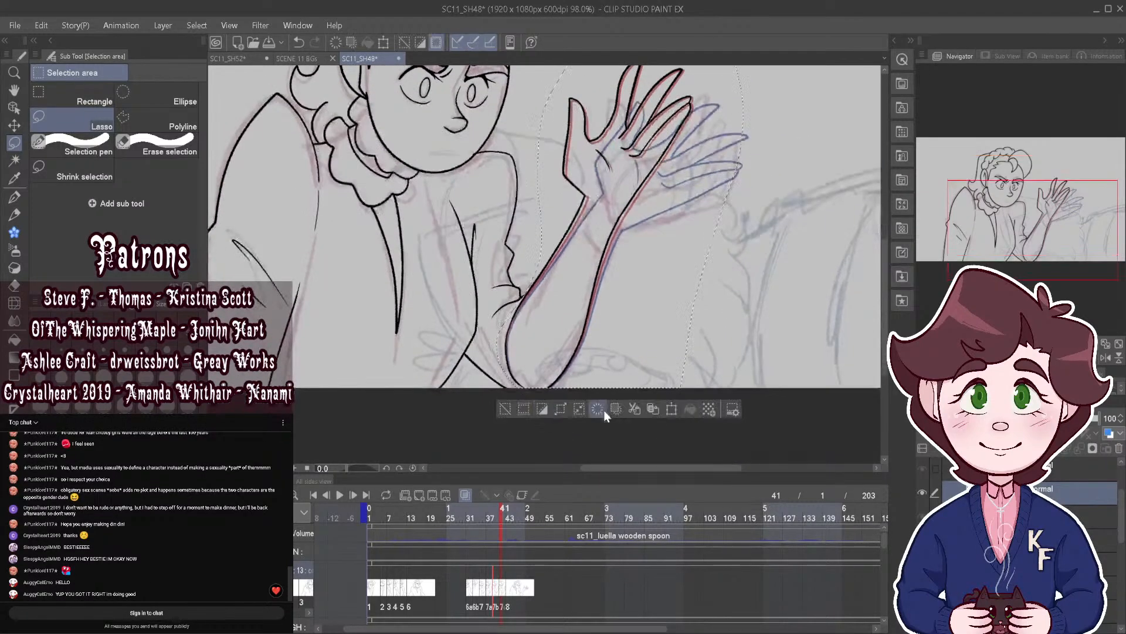
pyautogui.scroll(-1, 604, 410)
pyautogui.click(604, 411)
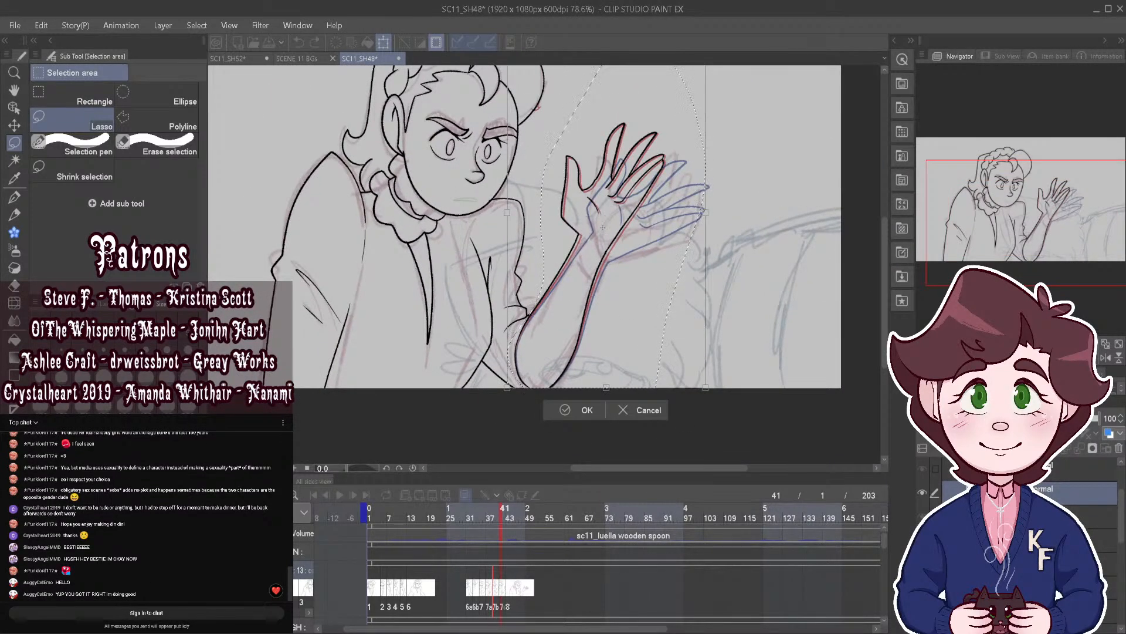
pyautogui.moveTo(781, 218); pyautogui.dragTo(790, 231)
pyautogui.click(587, 416)
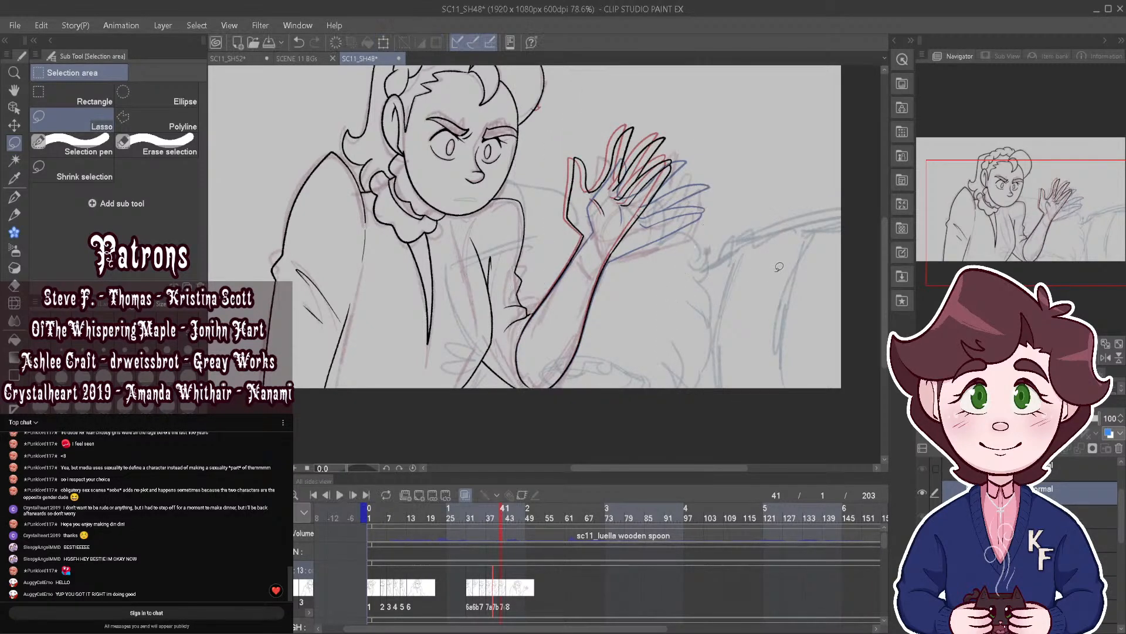
# Step: Lasso only the hand on cel 7c and rotate it further clockwise at the wrist toward cel 8's onion-skinned hand
pyautogui.scroll(3, 610, 234)
pyautogui.moveTo(512, 210)
pyautogui.mouseDown()
pyautogui.moveTo(586, 75)
pyautogui.moveTo(731, 186)
pyautogui.mouseUp()
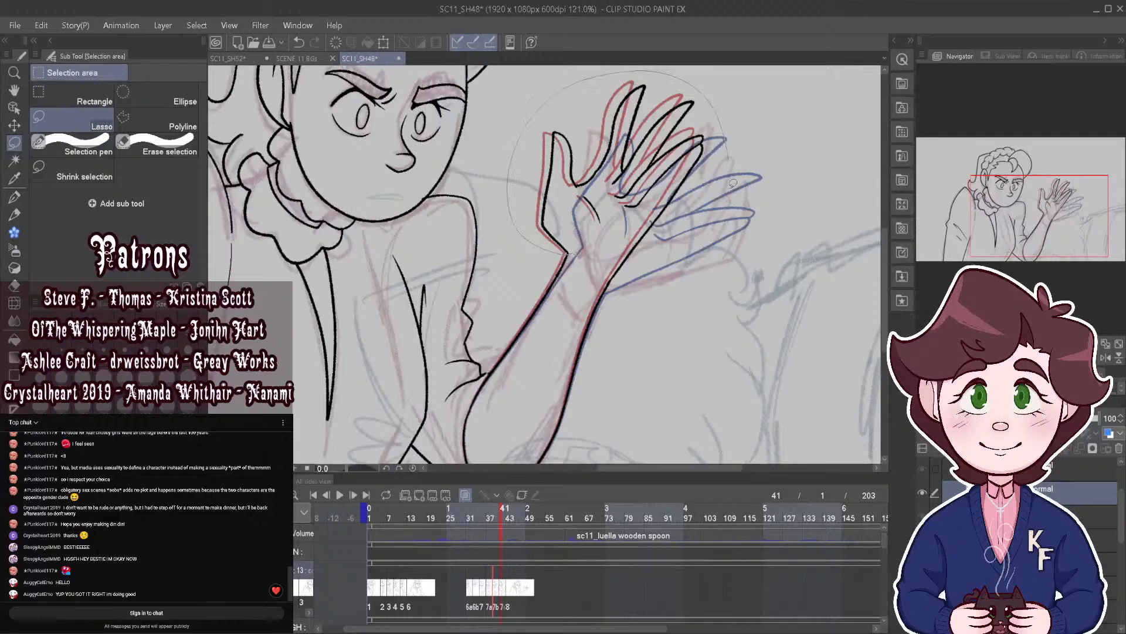
pyautogui.moveTo(601, 273); pyautogui.dragTo(598, 268)
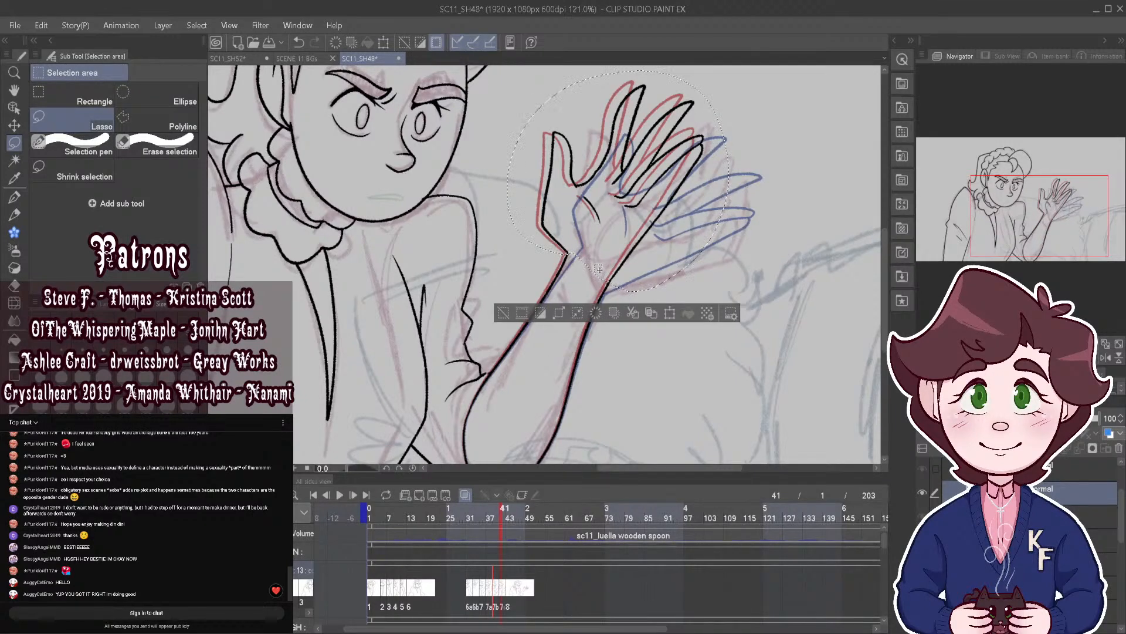
pyautogui.click(670, 314)
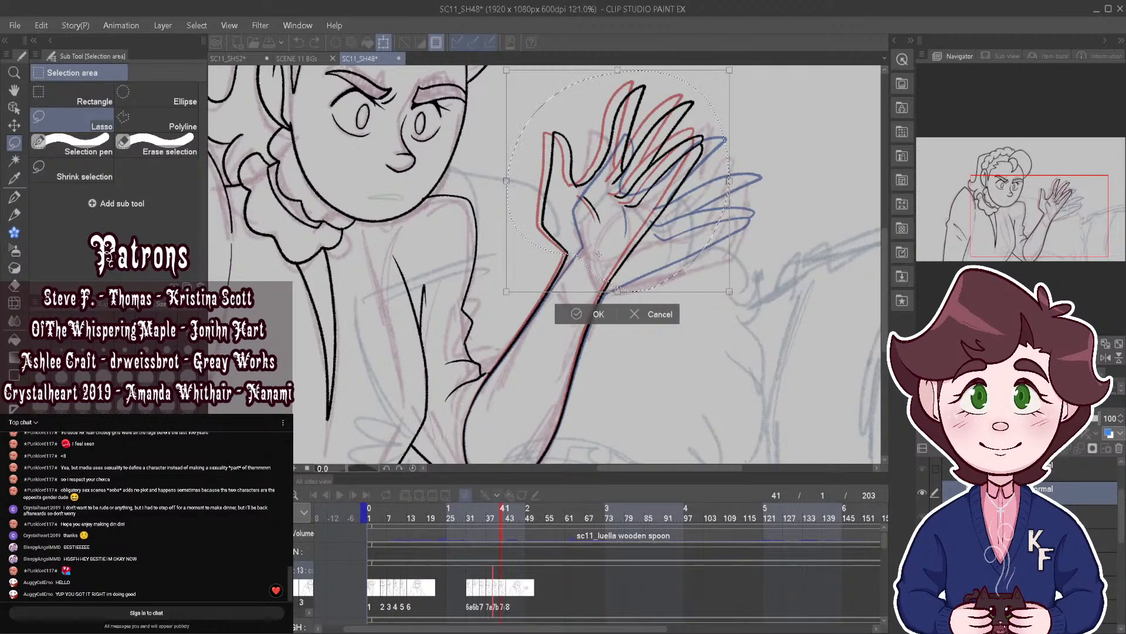
pyautogui.moveTo(804, 189); pyautogui.dragTo(808, 262)
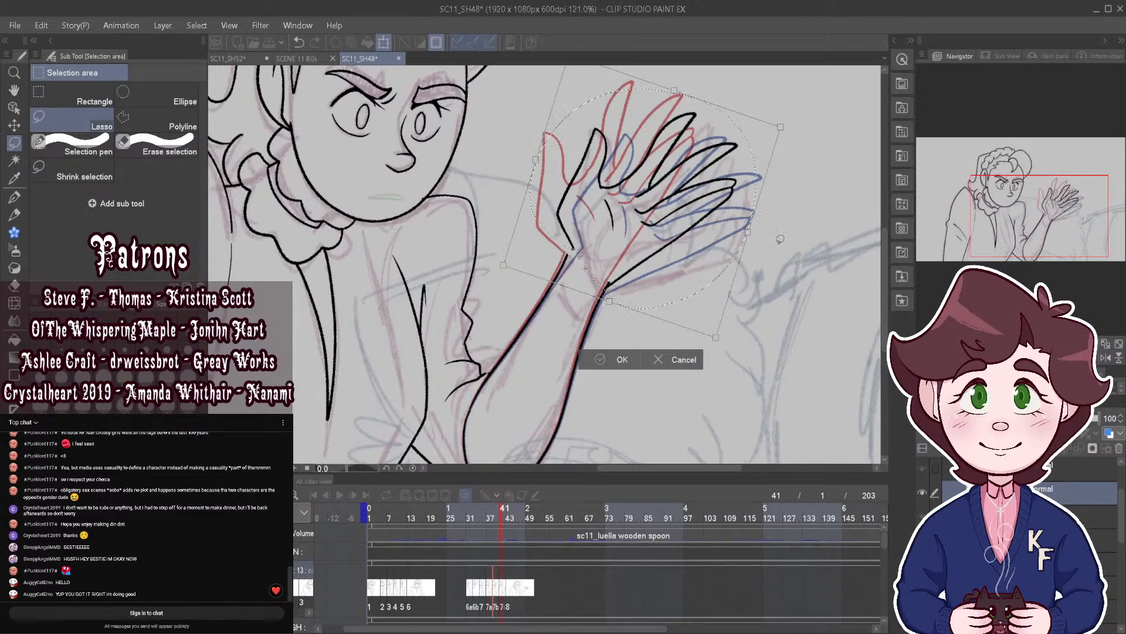
pyautogui.press('Return')
pyautogui.hotkey('ctrl', 'd')
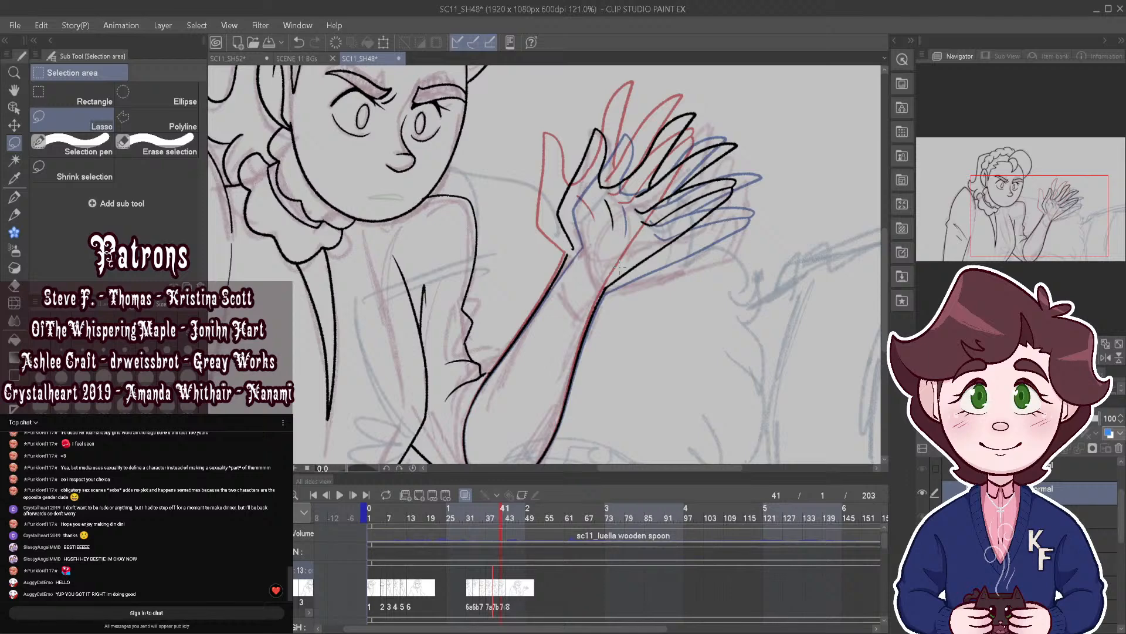
# Step: Repair the wrist outline on cel 7c so the rotated hand's inner edge joins the forearm line
pyautogui.click(15, 198)
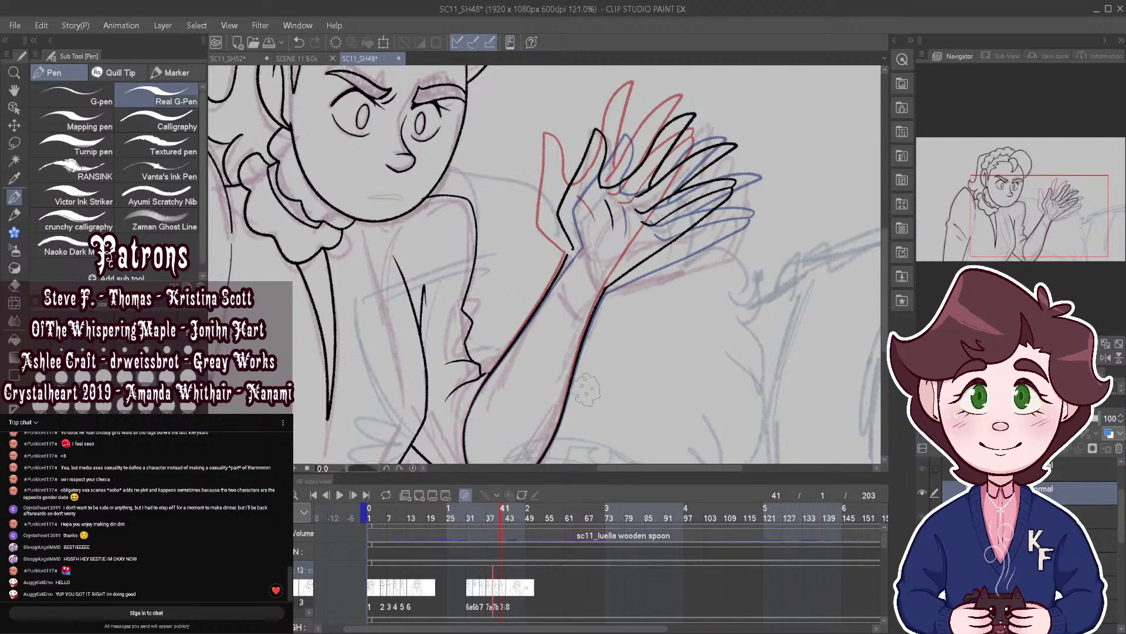
pyautogui.scroll(5, 568, 253)
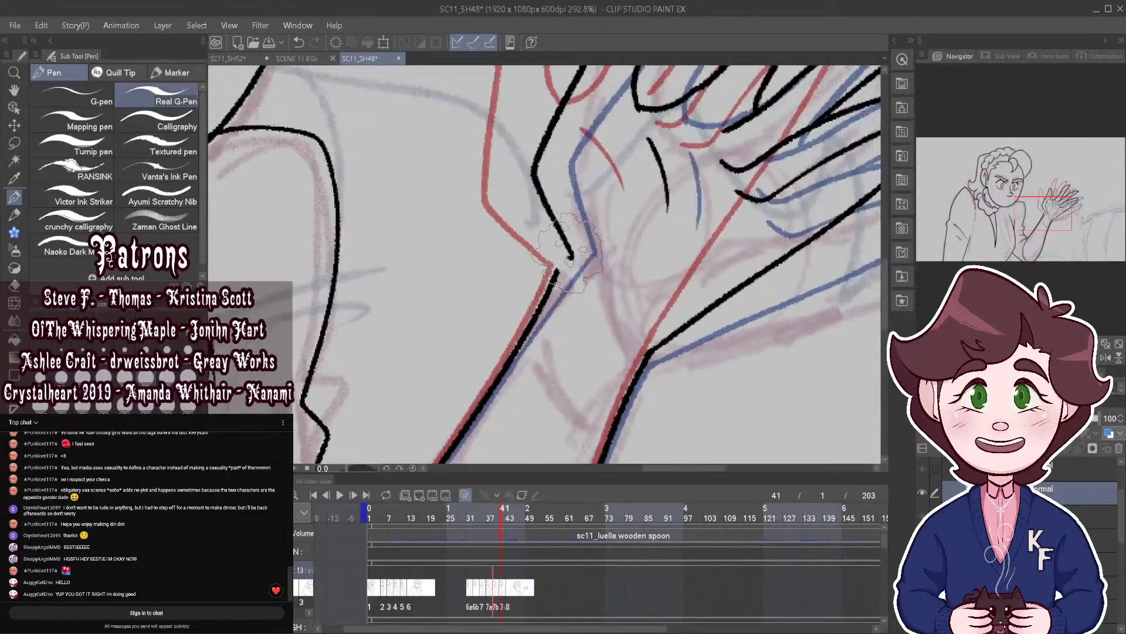
pyautogui.hotkey('ctrl', 'z')
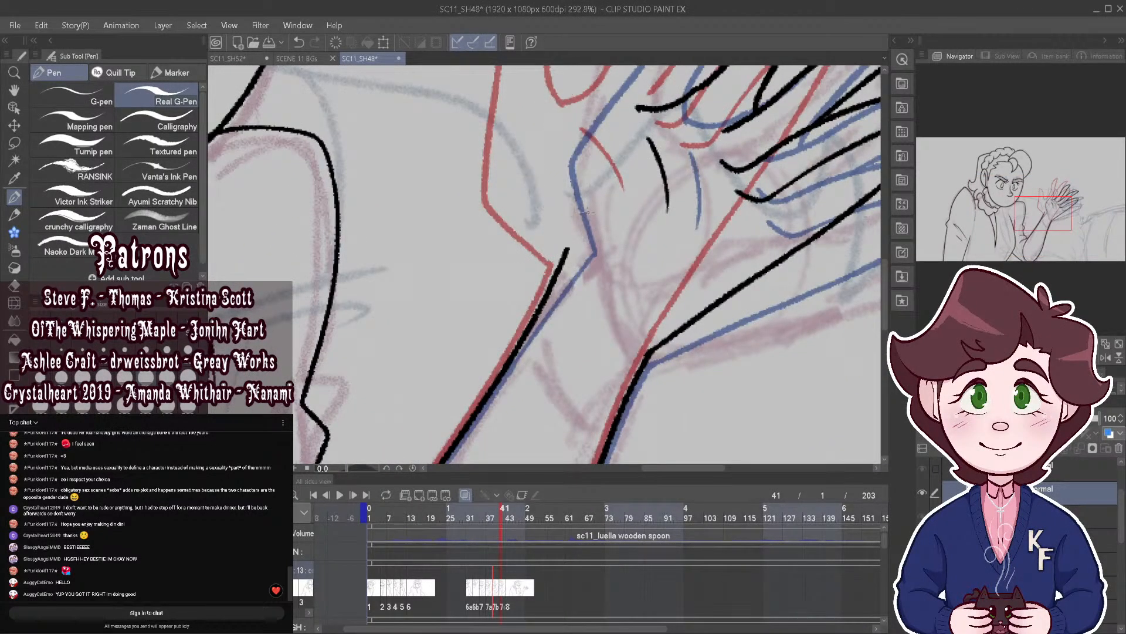
pyautogui.scroll(-2, 586, 210)
pyautogui.hotkey('ctrl', 'y')
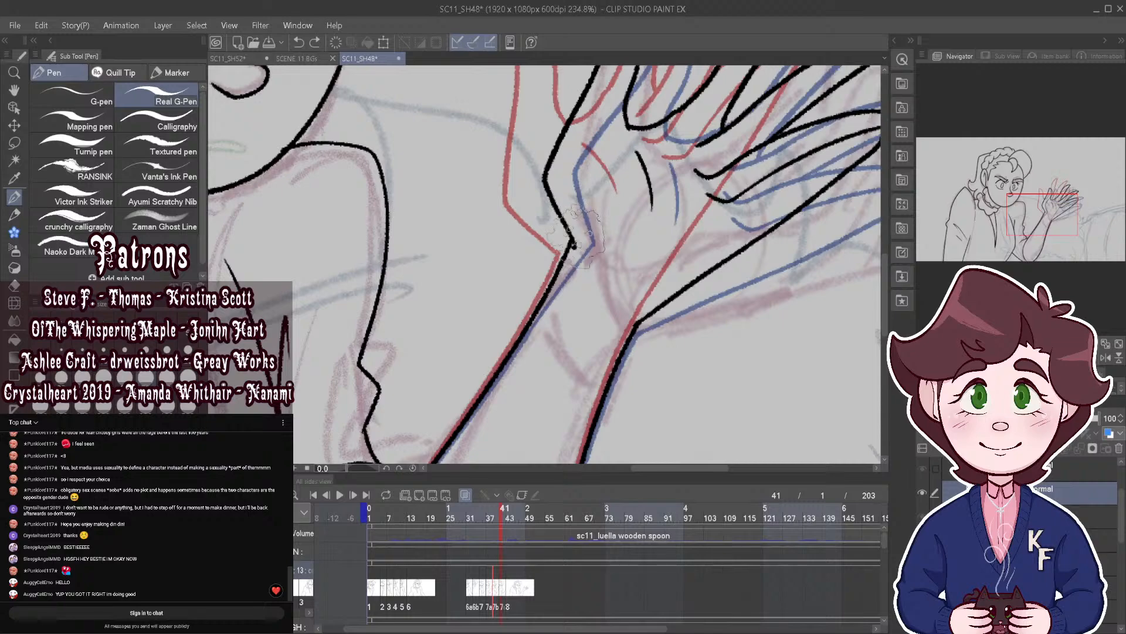
pyautogui.scroll(2, 575, 231)
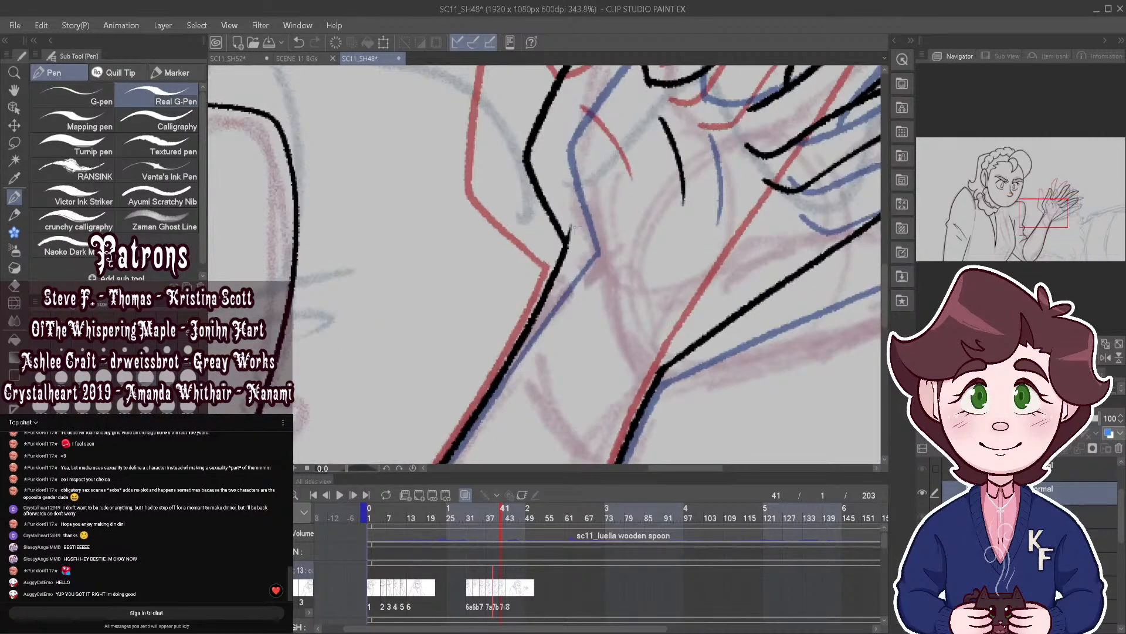
pyautogui.scroll(-8, 619, 258)
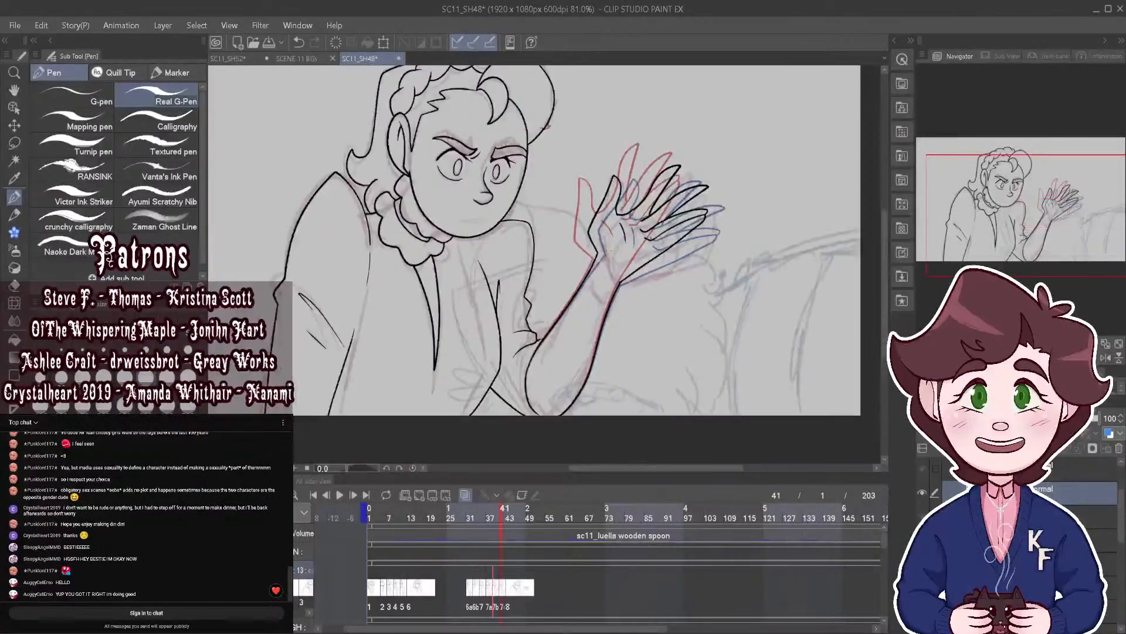
pyautogui.scroll(-1, 665, 286)
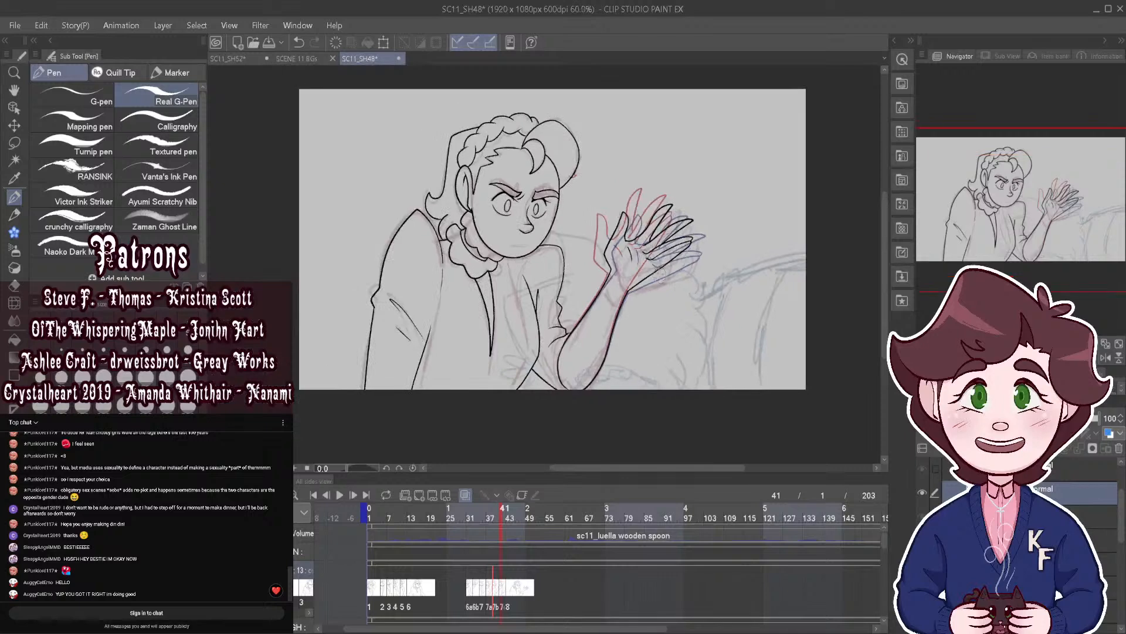
pyautogui.scroll(5, 531, 367)
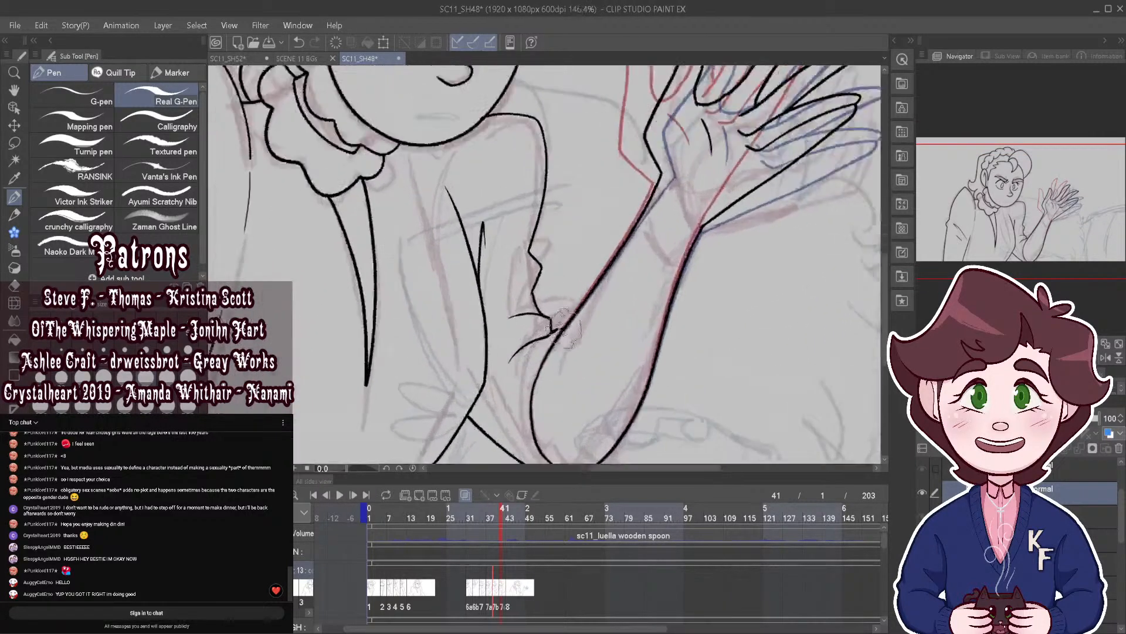
# Step: On frame 41, erase the straight index and middle fingertips of the raised hand and redraw them bent upward in black line
pyautogui.scroll(-4, 470, 392)
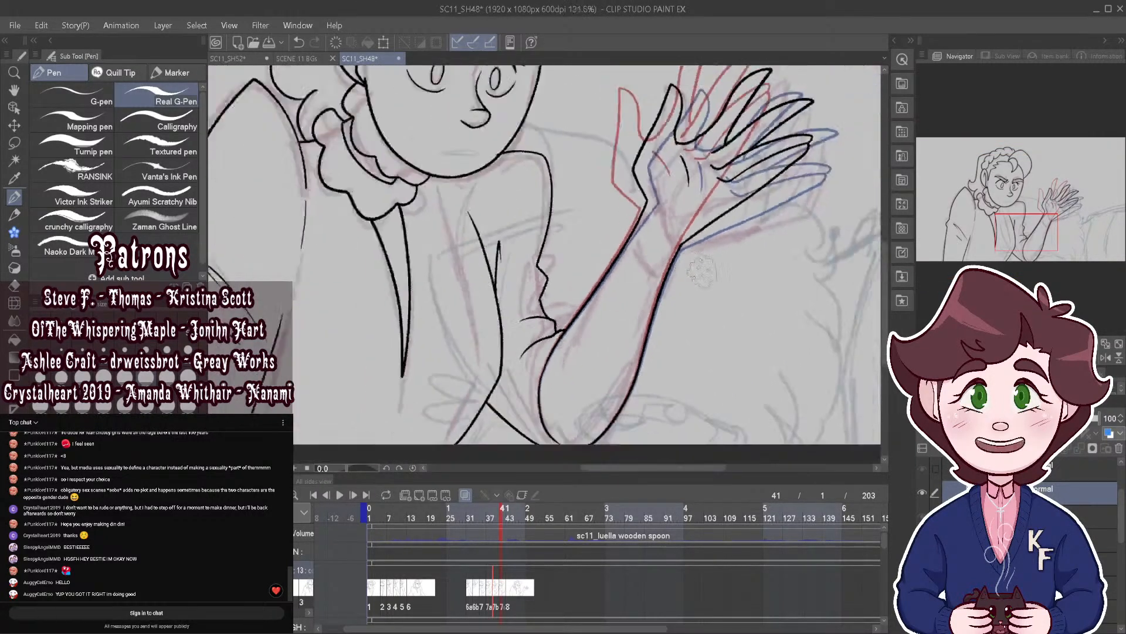
pyautogui.scroll(2, 711, 186)
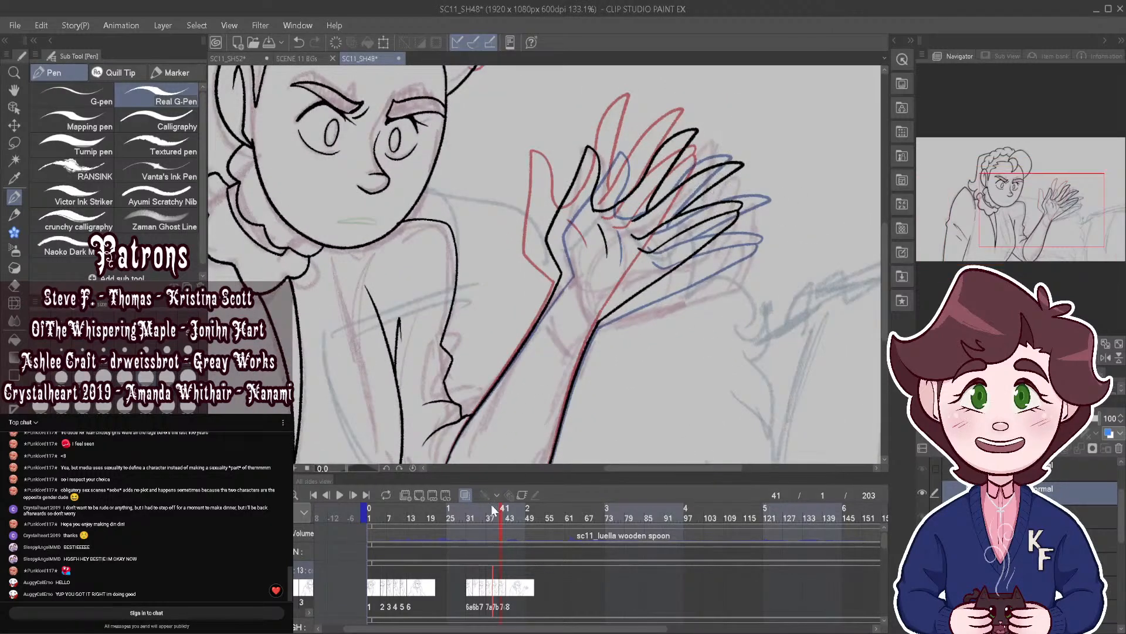
pyautogui.moveTo(492, 509)
pyautogui.mouseDown()
pyautogui.moveTo(508, 522)
pyautogui.moveTo(498, 513)
pyautogui.mouseUp()
pyautogui.scroll(3, 760, 165)
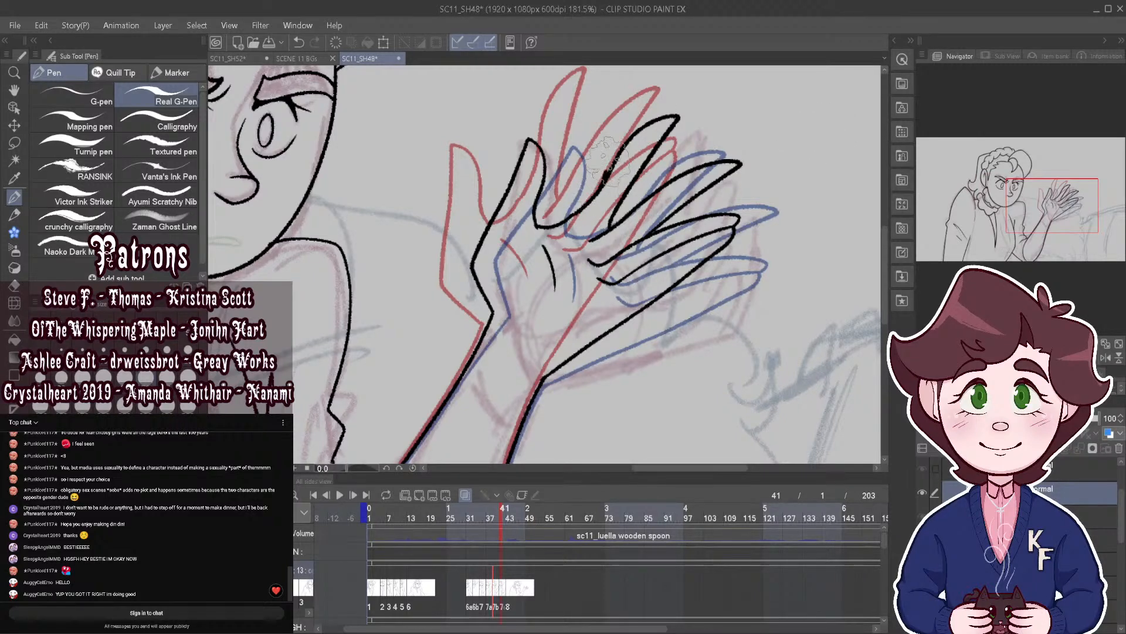
pyautogui.moveTo(609, 162); pyautogui.dragTo(605, 110)
pyautogui.click(298, 42)
pyautogui.moveTo(608, 149); pyautogui.dragTo(667, 138)
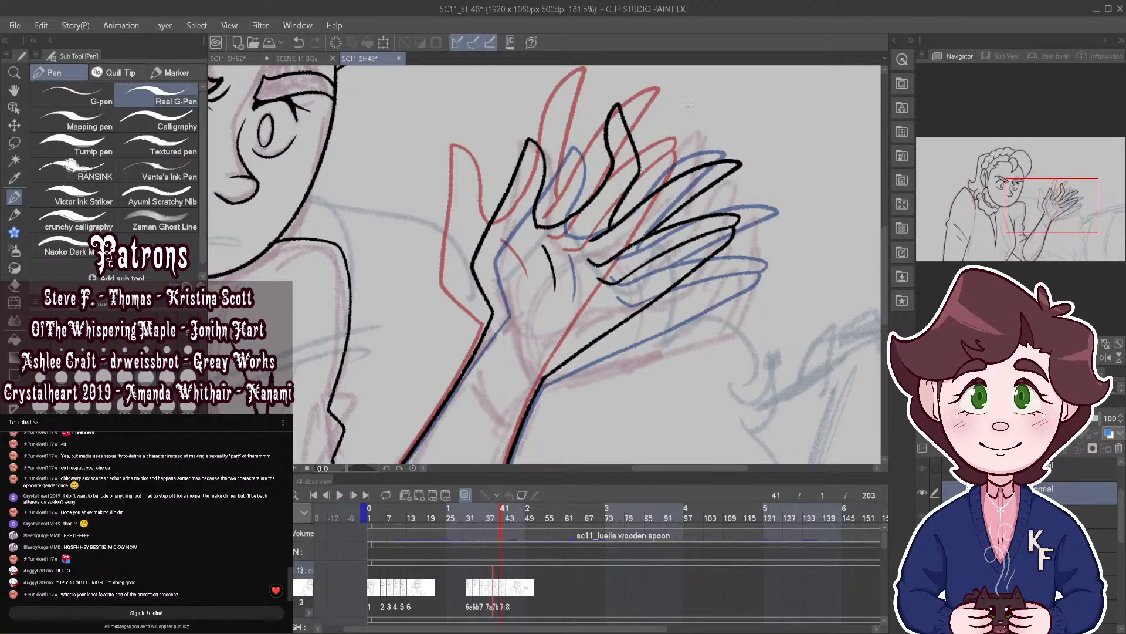
pyautogui.moveTo(687, 197)
pyautogui.mouseDown()
pyautogui.moveTo(673, 126)
pyautogui.moveTo(662, 183)
pyautogui.mouseUp()
pyautogui.moveTo(724, 136)
pyautogui.mouseDown()
pyautogui.moveTo(721, 178)
pyautogui.moveTo(681, 175)
pyautogui.mouseUp()
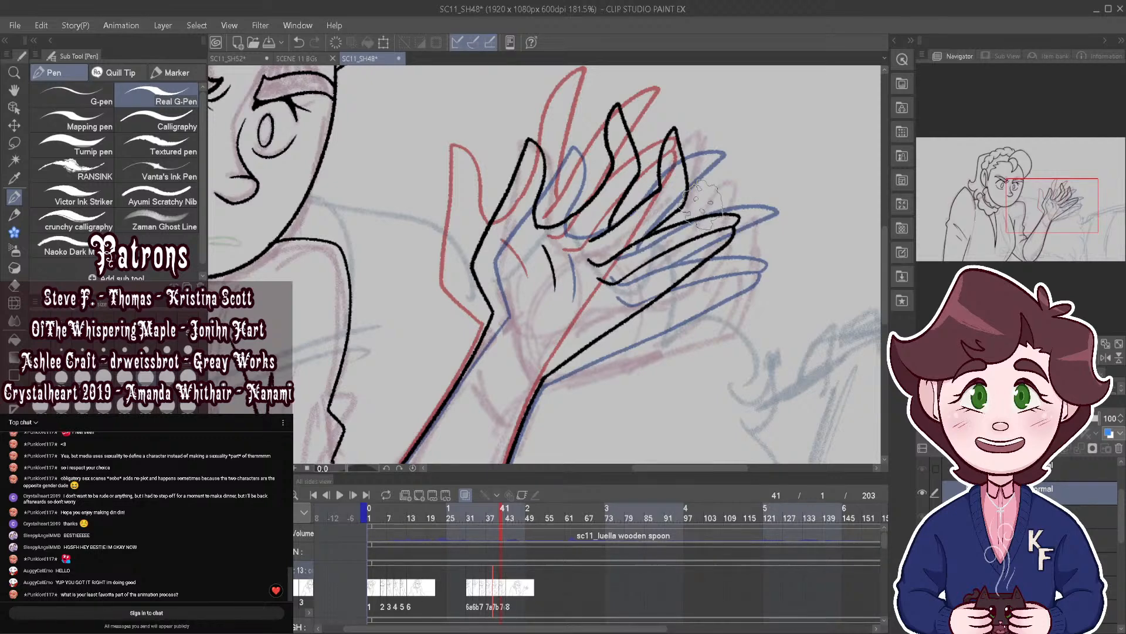
# Step: Redraw the ring finger's tip bent upward and clean up the lines where it meets the neighbouring fingers
pyautogui.moveTo(720, 206)
pyautogui.mouseDown()
pyautogui.moveTo(698, 218)
pyautogui.moveTo(707, 246)
pyautogui.moveTo(699, 200)
pyautogui.moveTo(679, 194)
pyautogui.mouseUp()
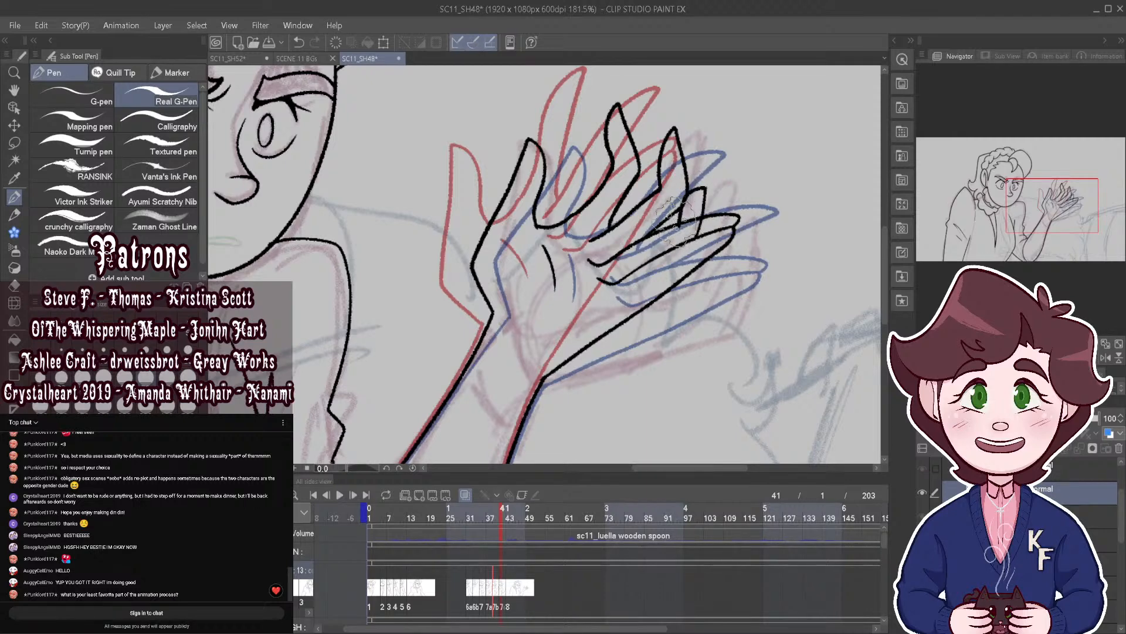
pyautogui.hotkey('ctrl', 'z')
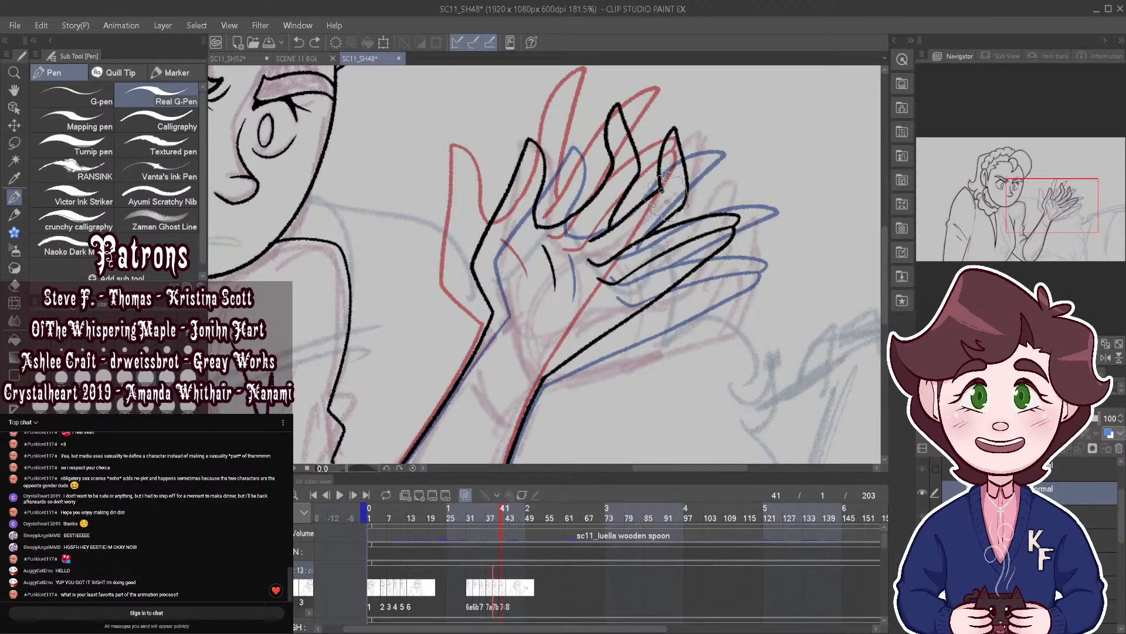
pyautogui.moveTo(660, 185); pyautogui.dragTo(666, 196)
pyautogui.moveTo(612, 159); pyautogui.dragTo(618, 167)
pyautogui.moveTo(678, 200); pyautogui.dragTo(698, 229)
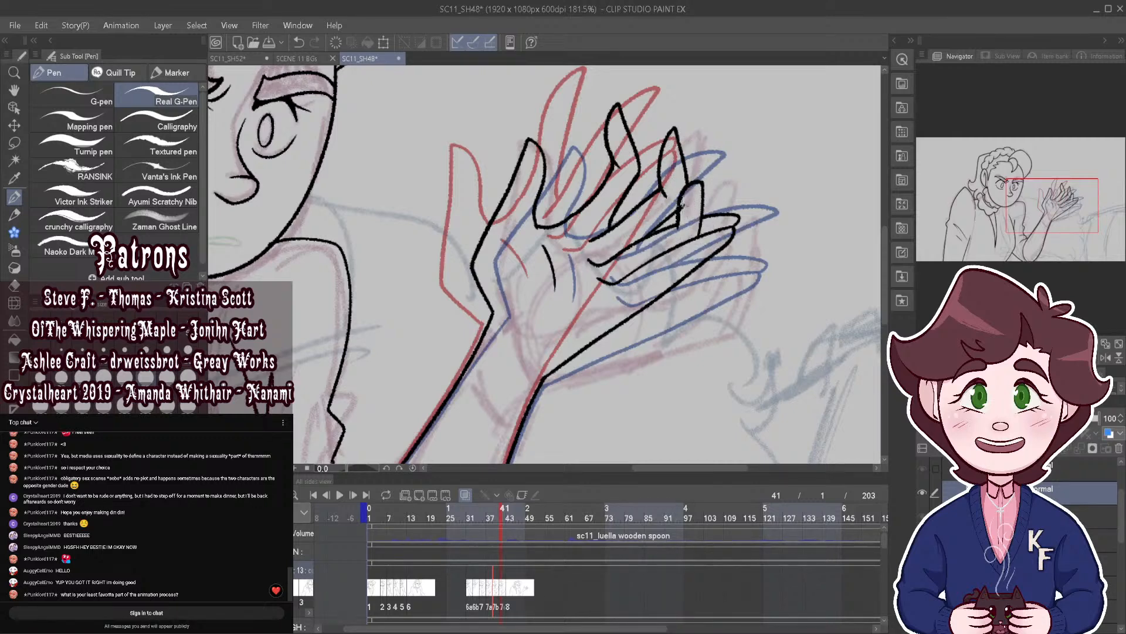
# Step: Erase the little finger's long tip and try out a shorter, upward-curled outline for it
pyautogui.scroll(-4, 713, 199)
pyautogui.scroll(5, 723, 194)
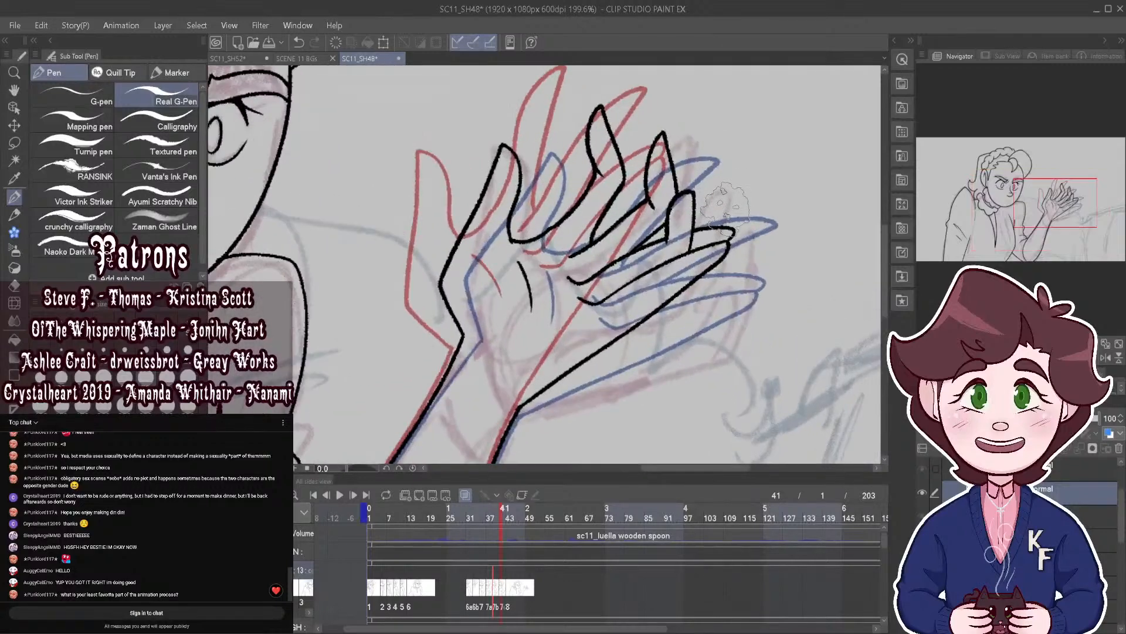
pyautogui.scroll(-6, 727, 223)
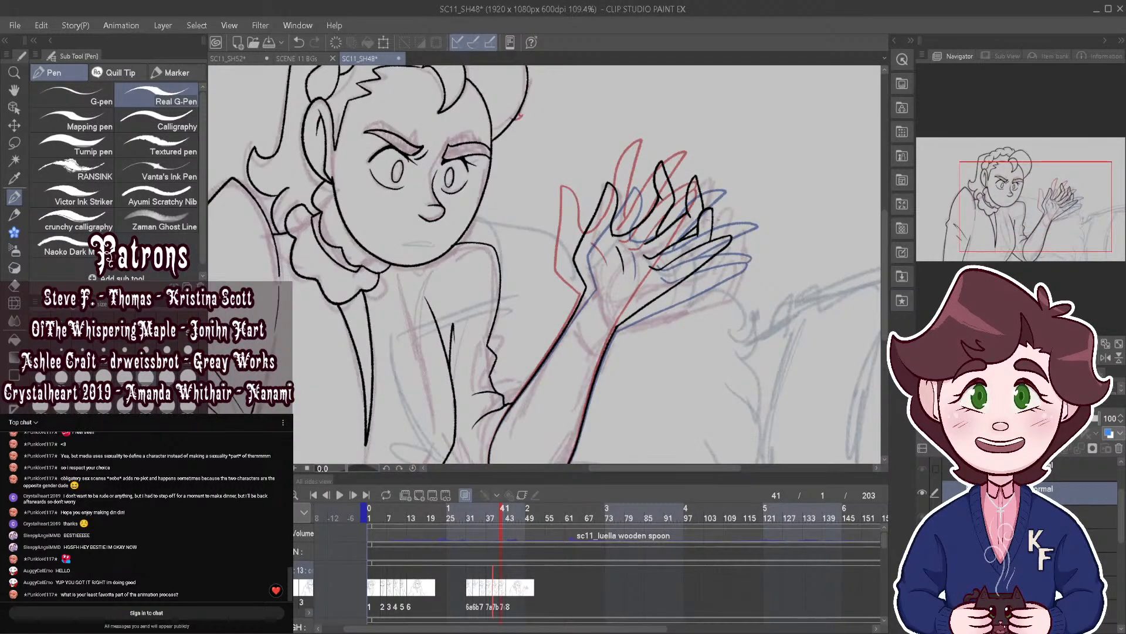
pyautogui.scroll(3, 720, 224)
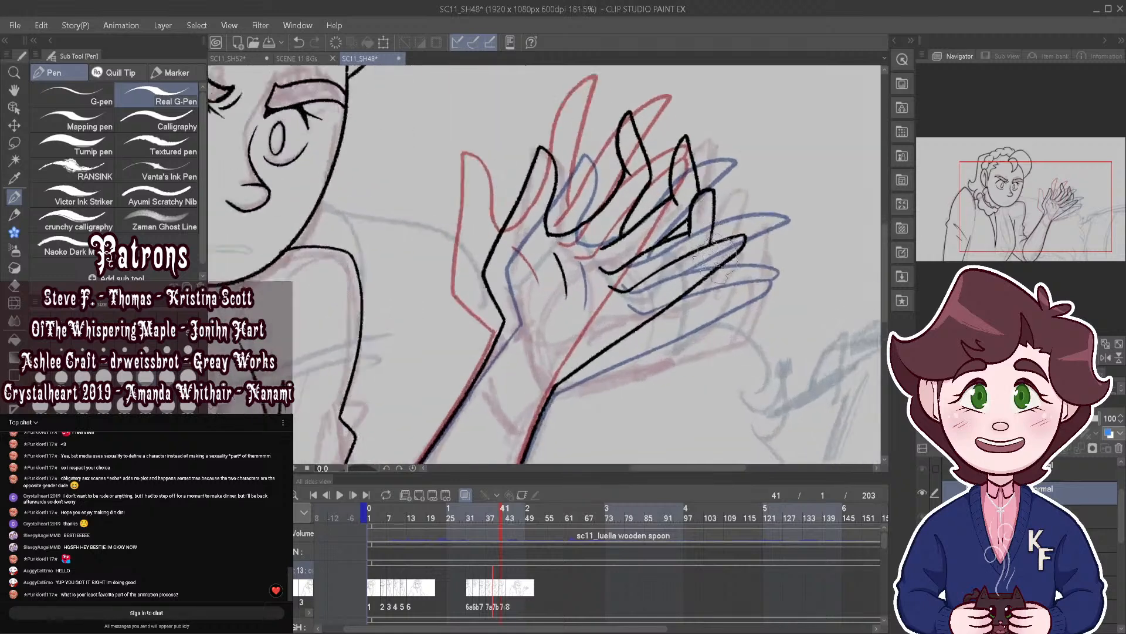
pyautogui.moveTo(703, 223)
pyautogui.mouseDown()
pyautogui.moveTo(676, 258)
pyautogui.moveTo(694, 275)
pyautogui.mouseUp()
pyautogui.hotkey('ctrl', 'z')
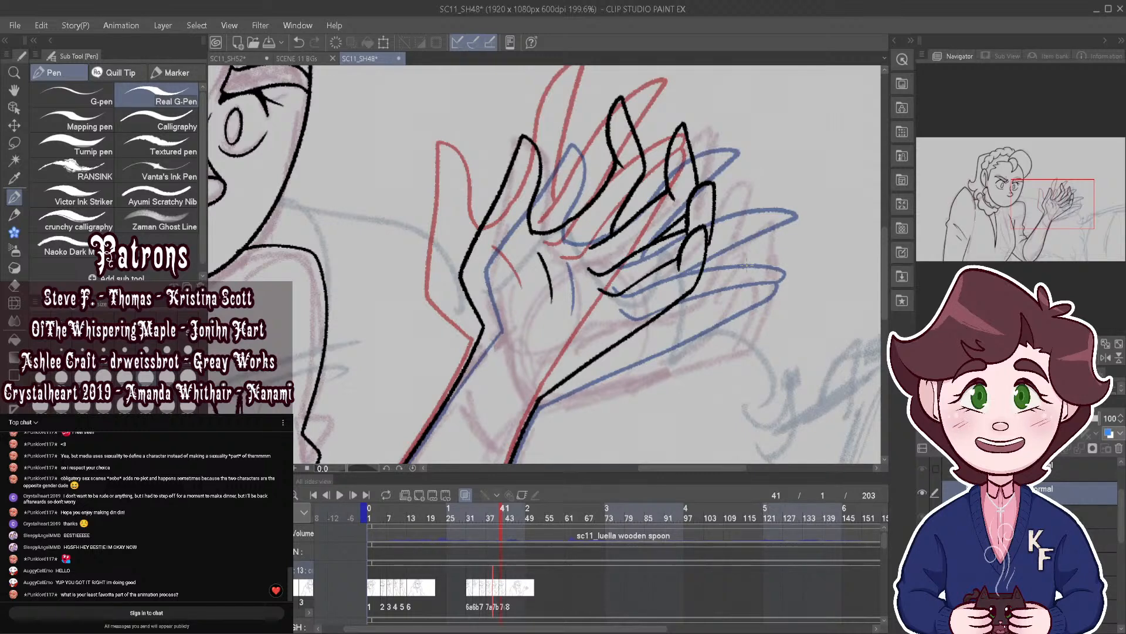
pyautogui.hotkey('ctrl', 'z')
pyautogui.hotkey('ctrl', 'z')
pyautogui.hotkey('ctrl', 'z')
pyautogui.moveTo(696, 287)
pyautogui.mouseDown()
pyautogui.moveTo(714, 234)
pyautogui.moveTo(696, 238)
pyautogui.mouseUp()
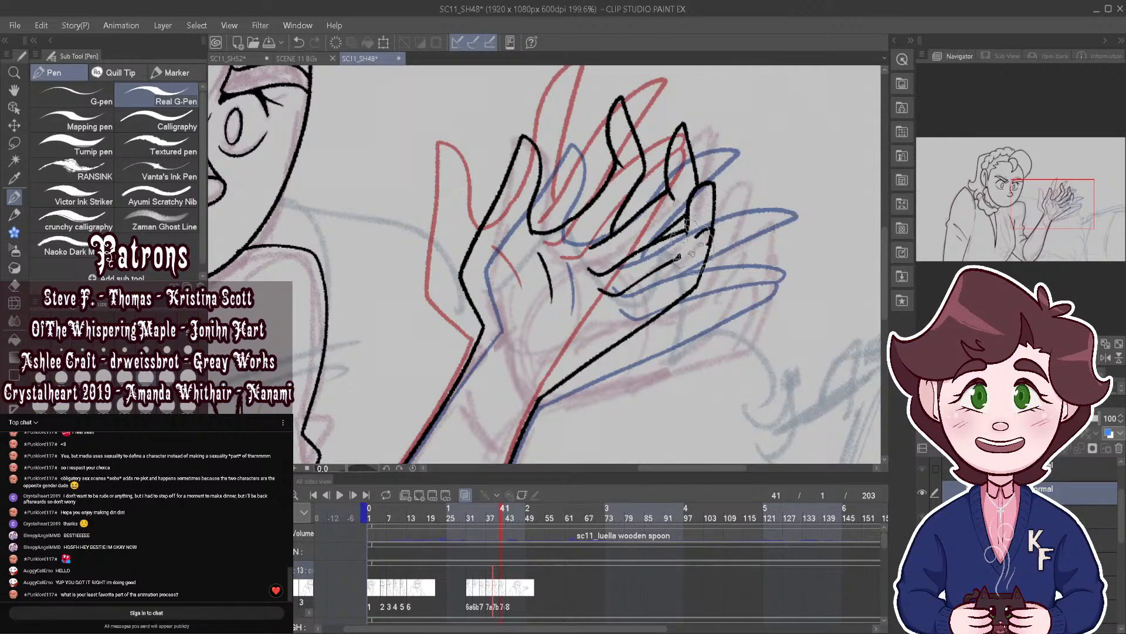
pyautogui.hotkey('ctrl', 'z')
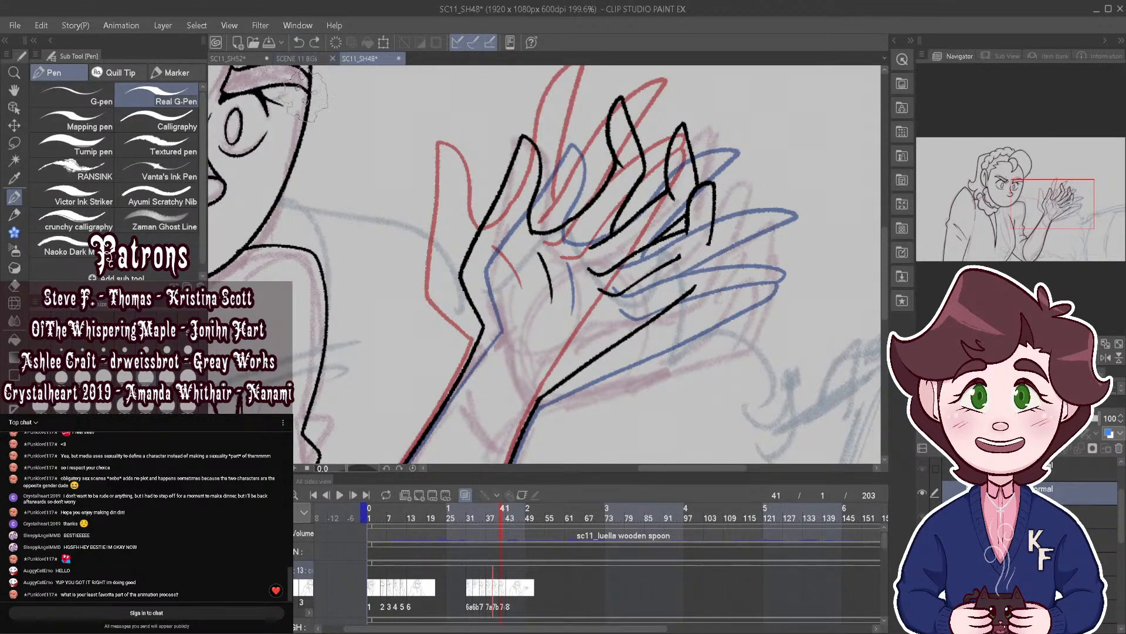
# Step: Erase the little finger's leftover inner lines below the ring finger
pyautogui.moveTo(683, 255); pyautogui.dragTo(679, 260)
pyautogui.moveTo(682, 260); pyautogui.dragTo(677, 264)
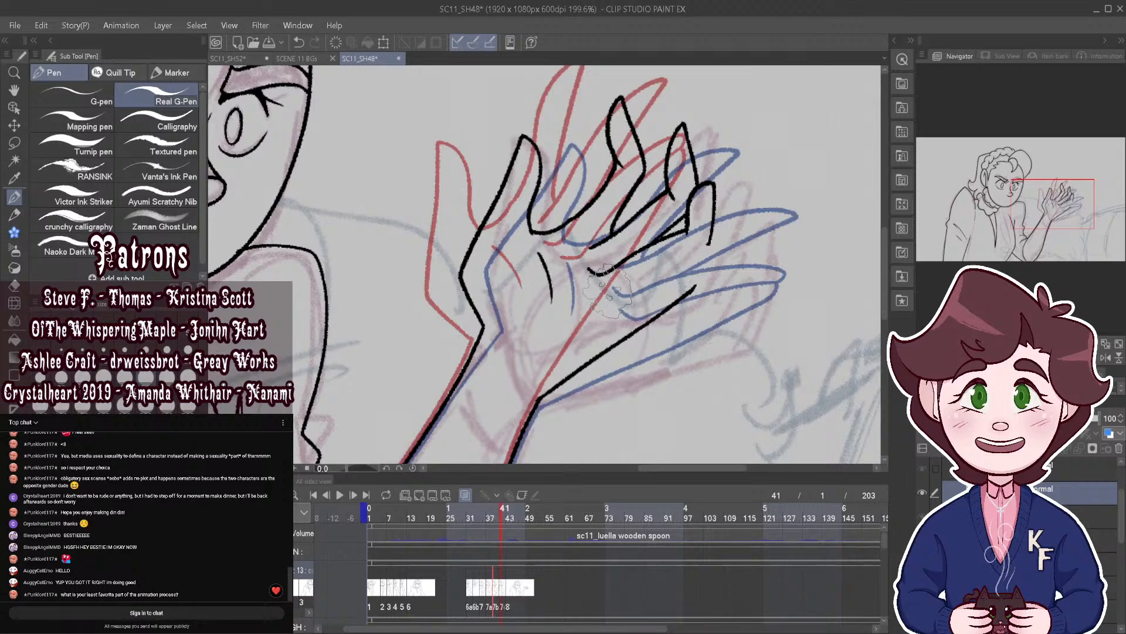
pyautogui.moveTo(606, 288); pyautogui.dragTo(613, 295)
# Step: Try a bent little finger outline running up to the ring finger and back to the palm, then undo it
pyautogui.moveTo(696, 286); pyautogui.dragTo(688, 224)
pyautogui.moveTo(688, 222)
pyautogui.mouseDown()
pyautogui.moveTo(670, 266)
pyautogui.moveTo(683, 256)
pyautogui.moveTo(611, 289)
pyautogui.mouseUp()
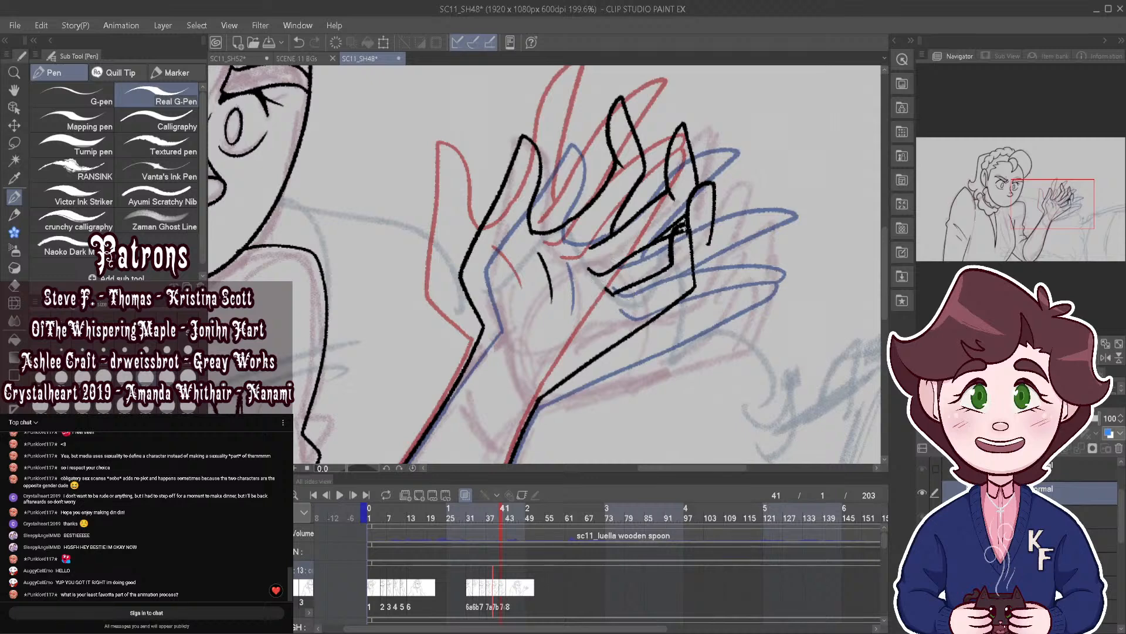
pyautogui.scroll(-3, 704, 261)
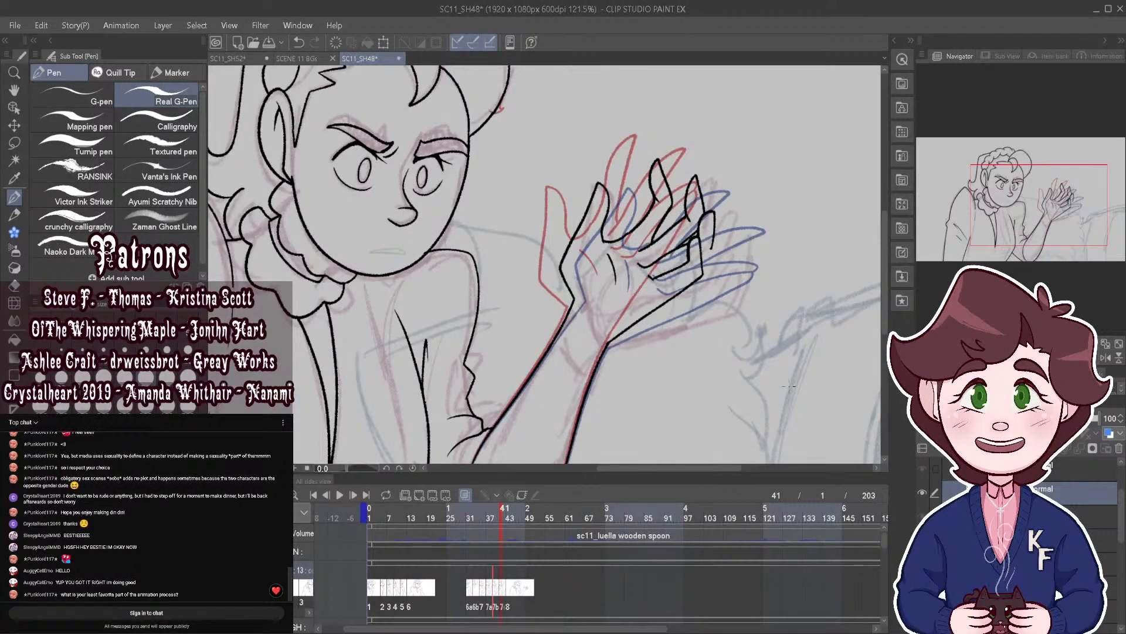
pyautogui.click(298, 43)
pyautogui.click(300, 42)
pyautogui.click(301, 42)
pyautogui.click(301, 44)
pyautogui.click(313, 45)
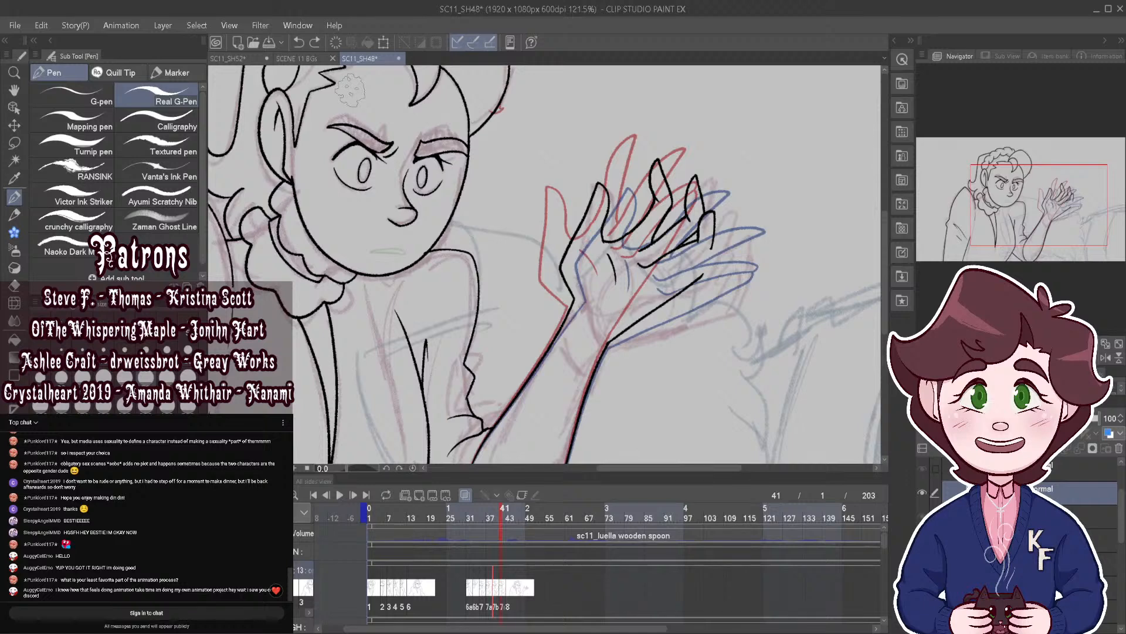
# Step: Draw the little finger bent upward, connecting the palm's outer edge to its tip and back along the inner side
pyautogui.scroll(3, 704, 261)
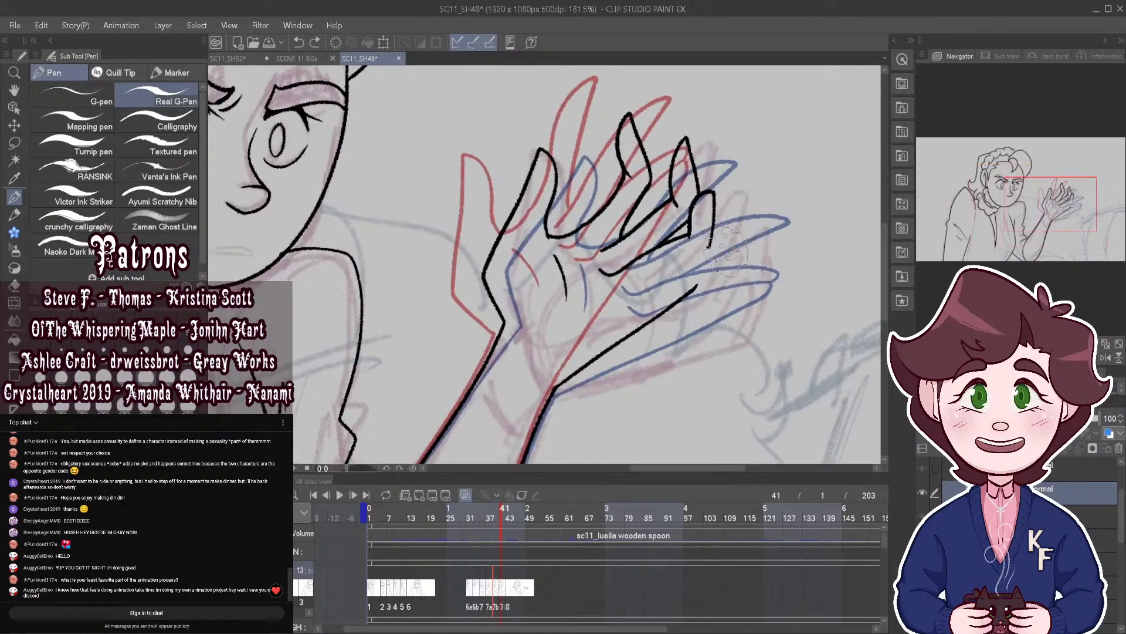
pyautogui.moveTo(697, 285)
pyautogui.mouseDown()
pyautogui.moveTo(700, 232)
pyautogui.moveTo(673, 279)
pyautogui.moveTo(624, 293)
pyautogui.mouseUp()
pyautogui.scroll(2, 622, 293)
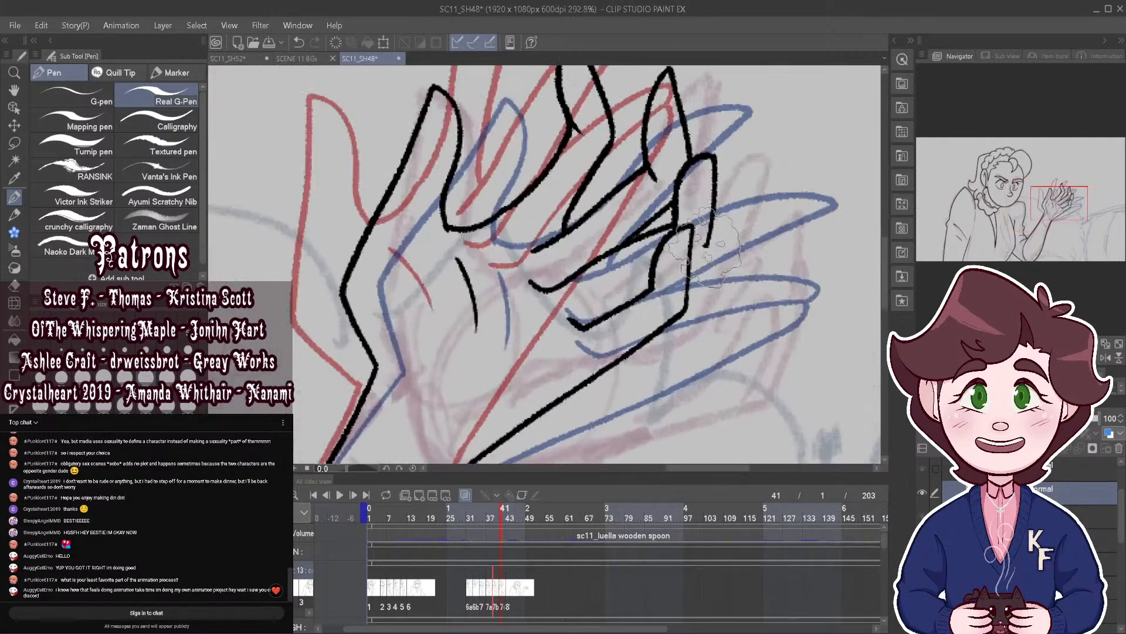
pyautogui.scroll(-4, 688, 251)
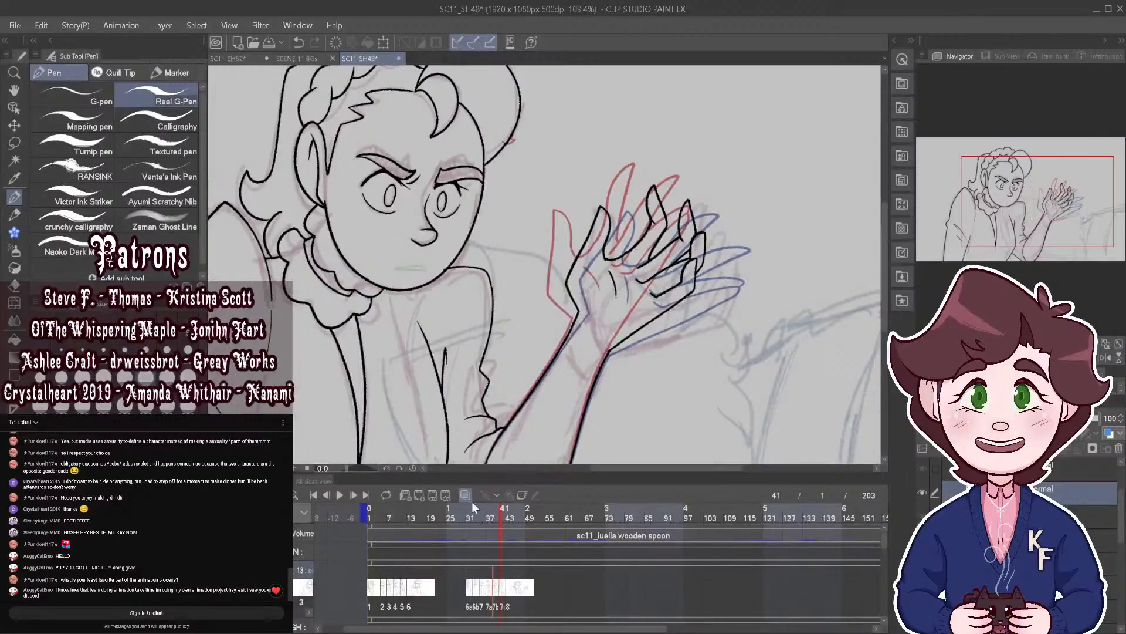
# Step: Review the hand gesture around frame 41 without onion skin by scrubbing and playing the animation
pyautogui.scroll(2, 740, 215)
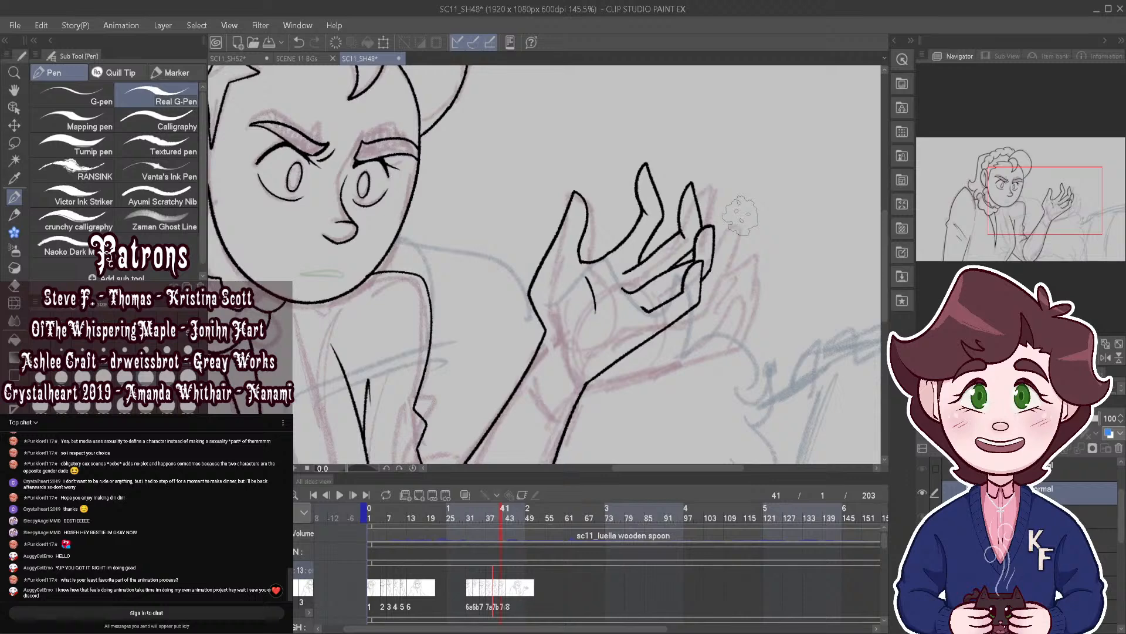
pyautogui.scroll(-3, 705, 263)
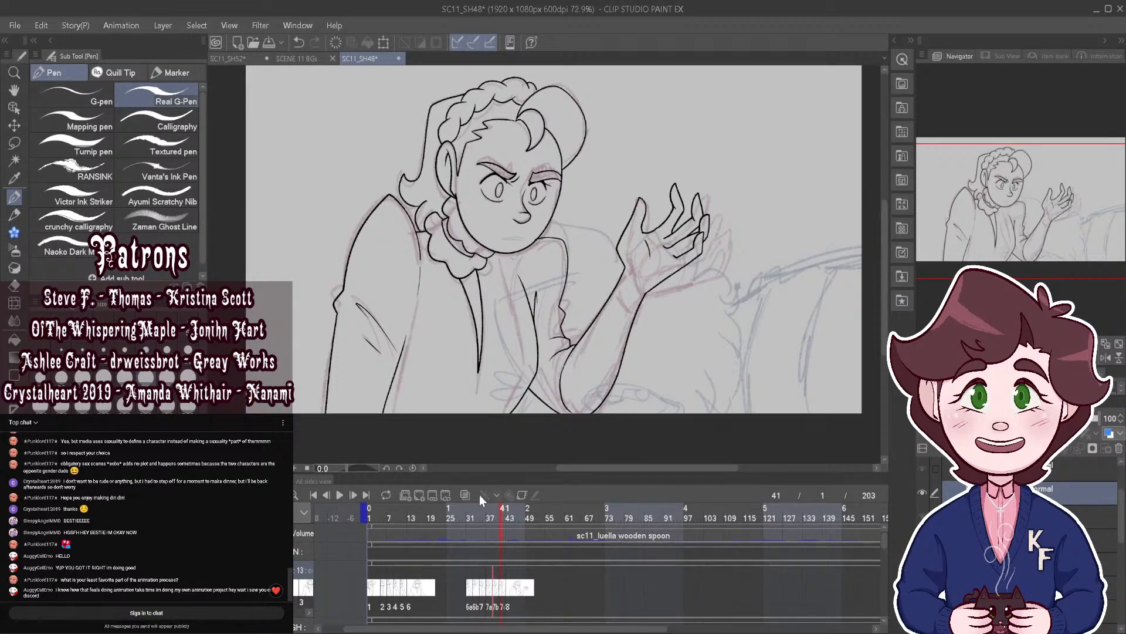
pyautogui.click(507, 519)
pyautogui.click(492, 512)
pyautogui.moveTo(491, 511)
pyautogui.mouseDown()
pyautogui.moveTo(511, 519)
pyautogui.moveTo(485, 513)
pyautogui.mouseUp()
pyautogui.click(338, 495)
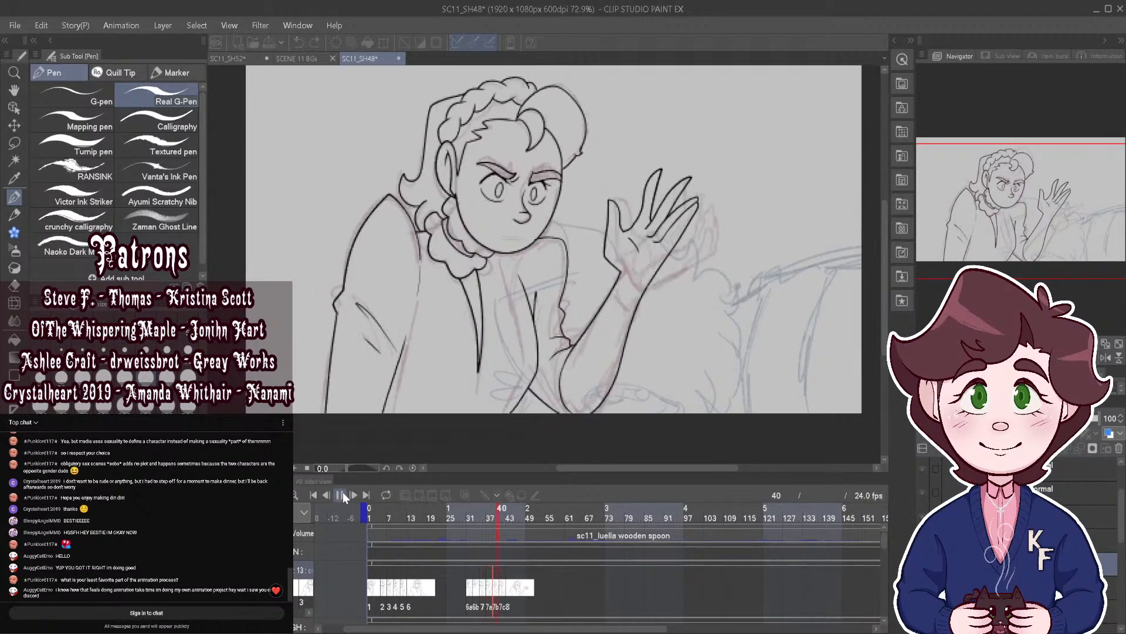
# Step: Add a duplicate of the preceding cel's drawing on the timeline at frame 45
pyautogui.click(506, 516)
pyautogui.moveTo(506, 516); pyautogui.dragTo(517, 518)
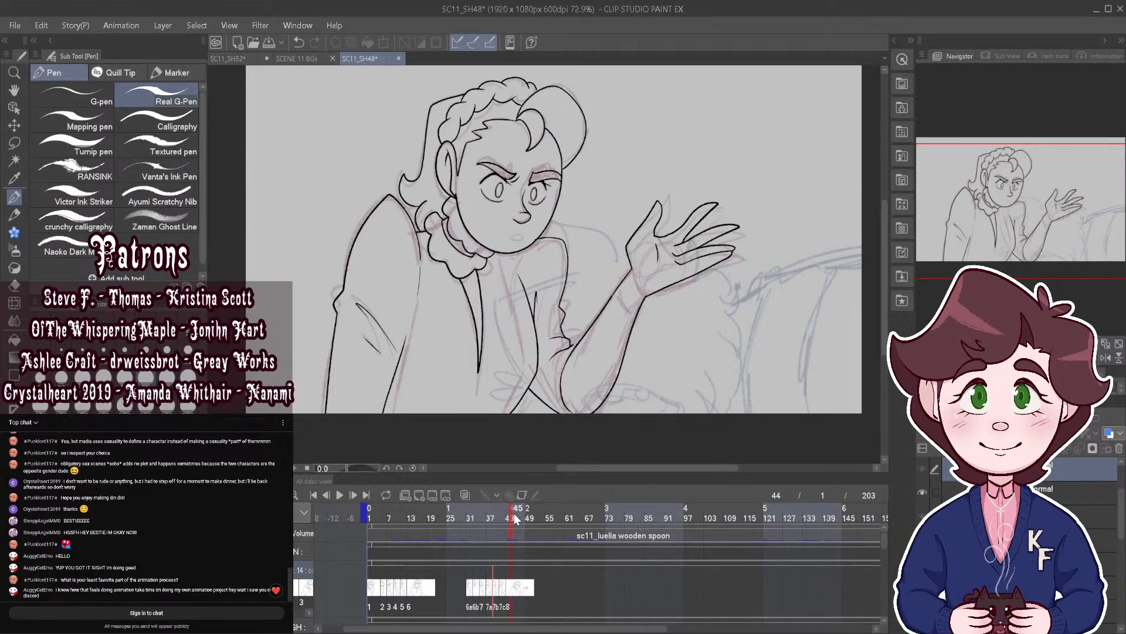
pyautogui.click(515, 581)
pyautogui.hotkey('ctrl', 'v')
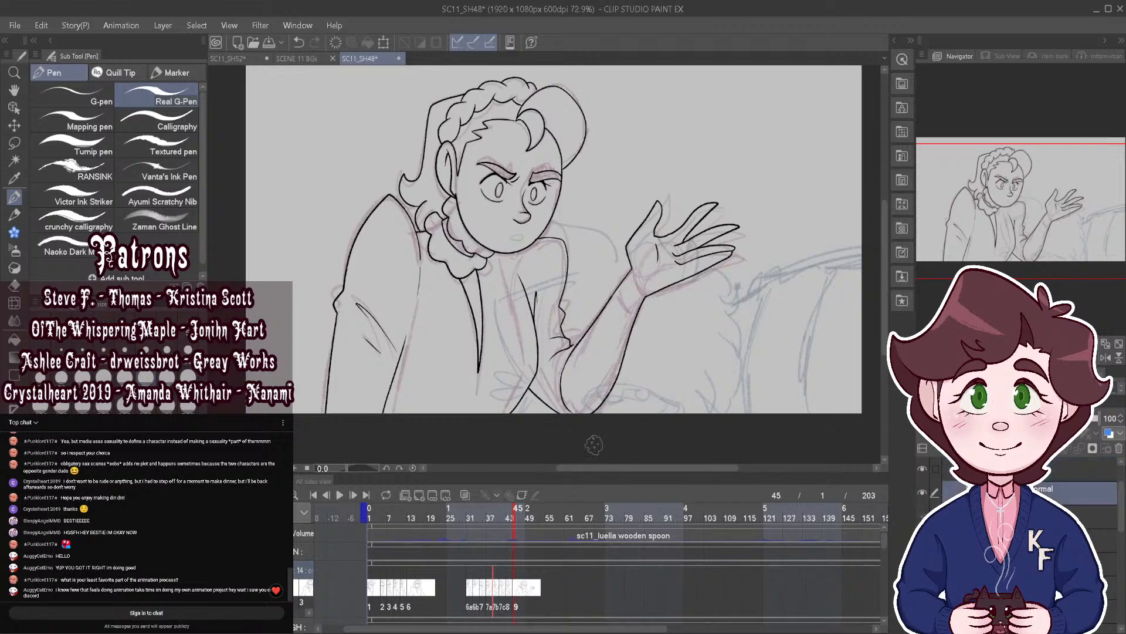
# Step: Lasso the raised hand down to the wrist on frame 45 and rotate it slightly counterclockwise with a transform
pyautogui.scroll(3, 751, 267)
pyautogui.press('m')
pyautogui.scroll(3, 646, 222)
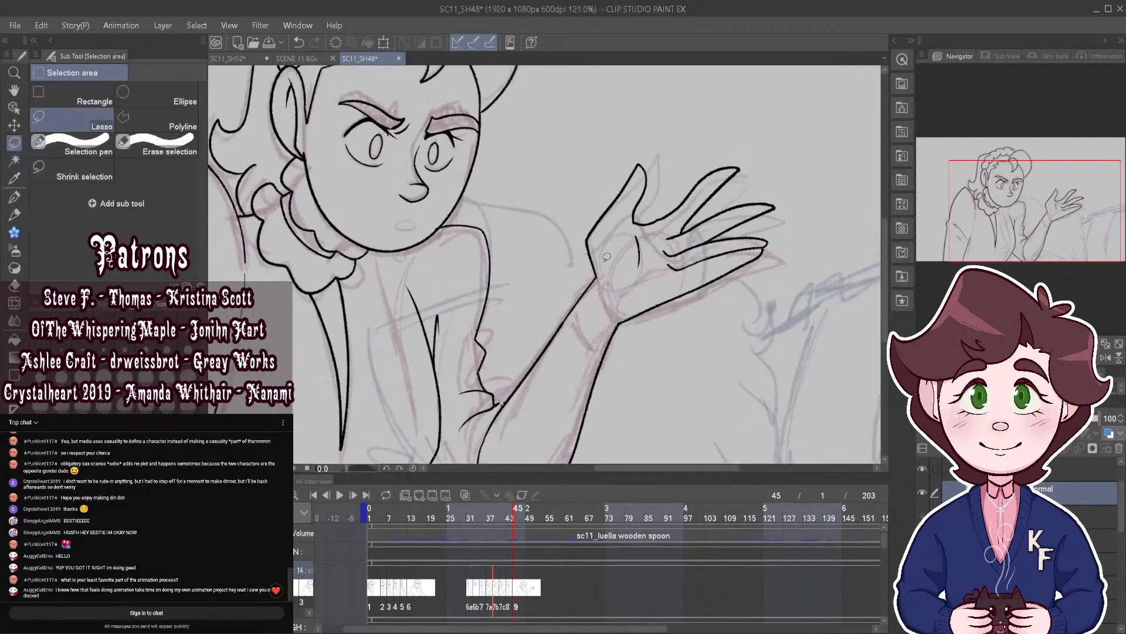
pyautogui.moveTo(597, 279)
pyautogui.mouseDown()
pyautogui.moveTo(793, 134)
pyautogui.moveTo(718, 334)
pyautogui.moveTo(636, 323)
pyautogui.mouseUp()
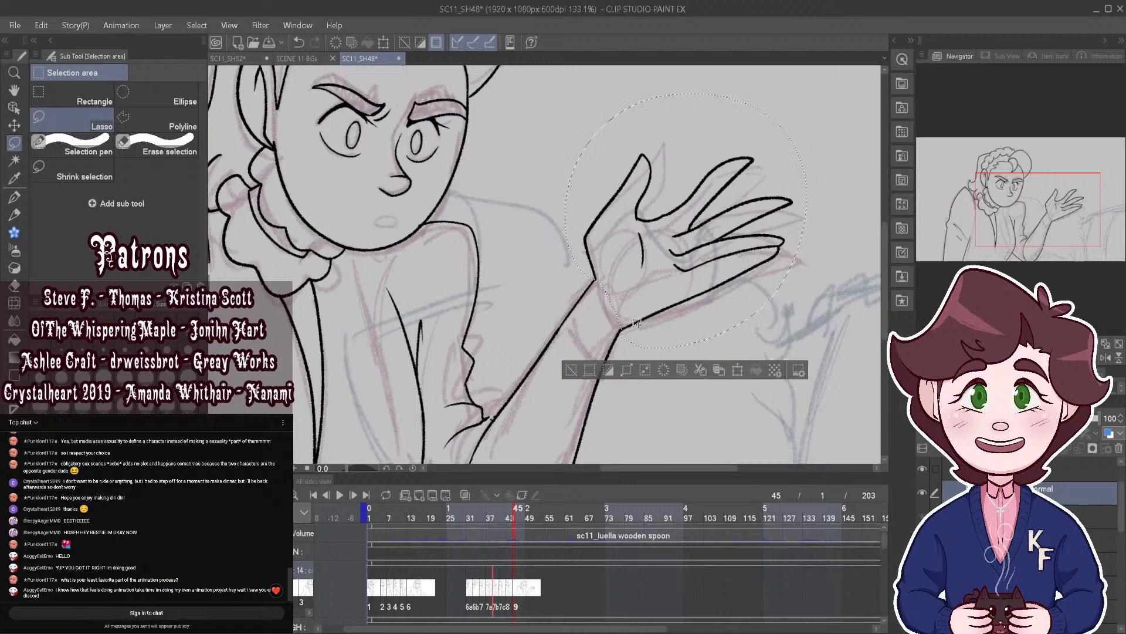
pyautogui.click(738, 370)
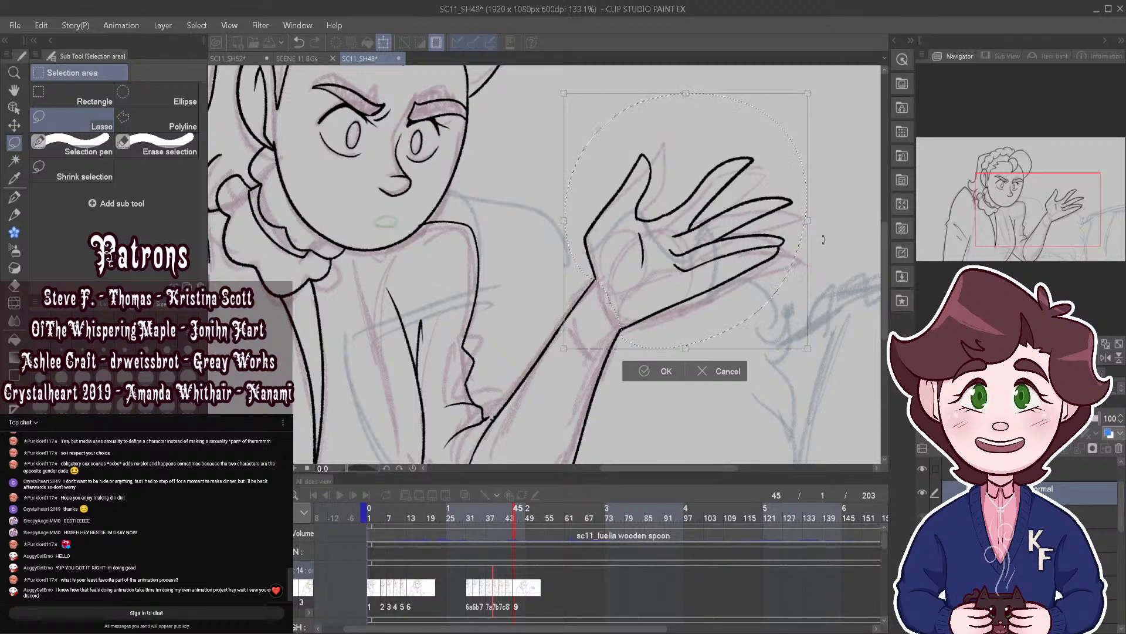
pyautogui.scroll(-3, 824, 239)
pyautogui.scroll(2, 772, 211)
pyautogui.moveTo(800, 239); pyautogui.dragTo(797, 233)
pyautogui.click(638, 375)
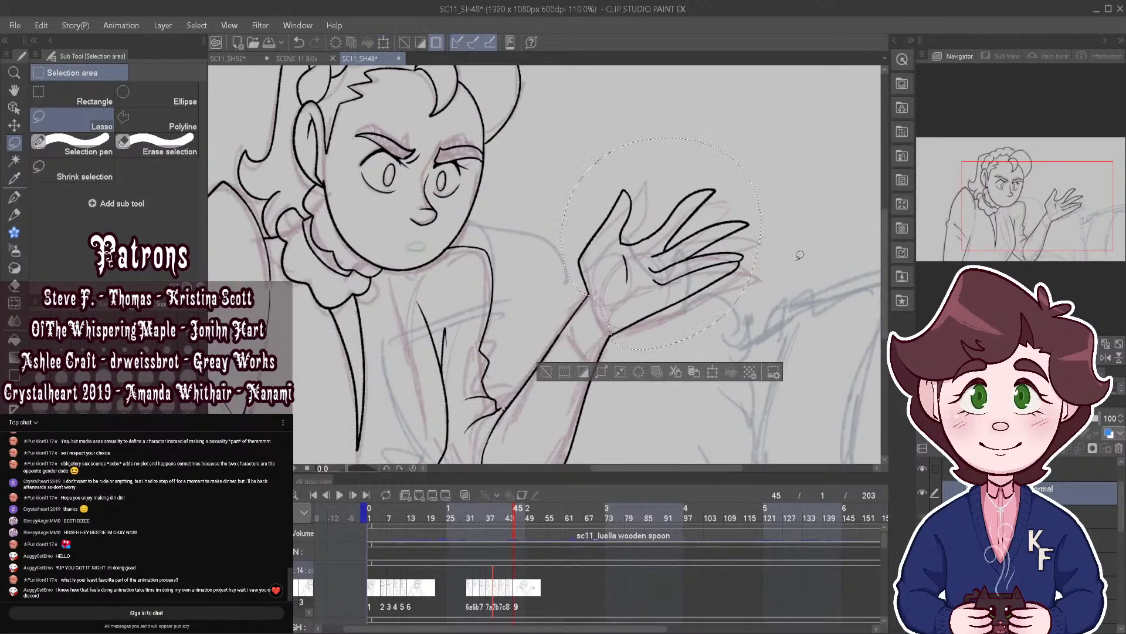
# Step: Play back the animation from frame 29 to check the hand movement, and scrub back to frame 33
pyautogui.moveTo(510, 512); pyautogui.dragTo(369, 495)
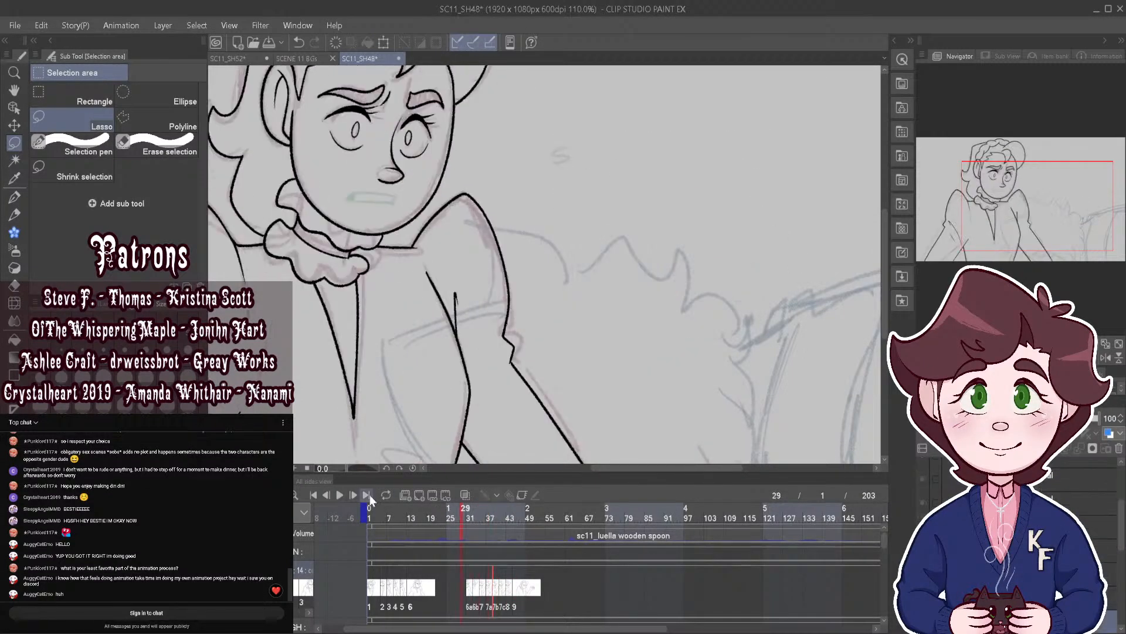
pyautogui.click(340, 494)
pyautogui.click(345, 497)
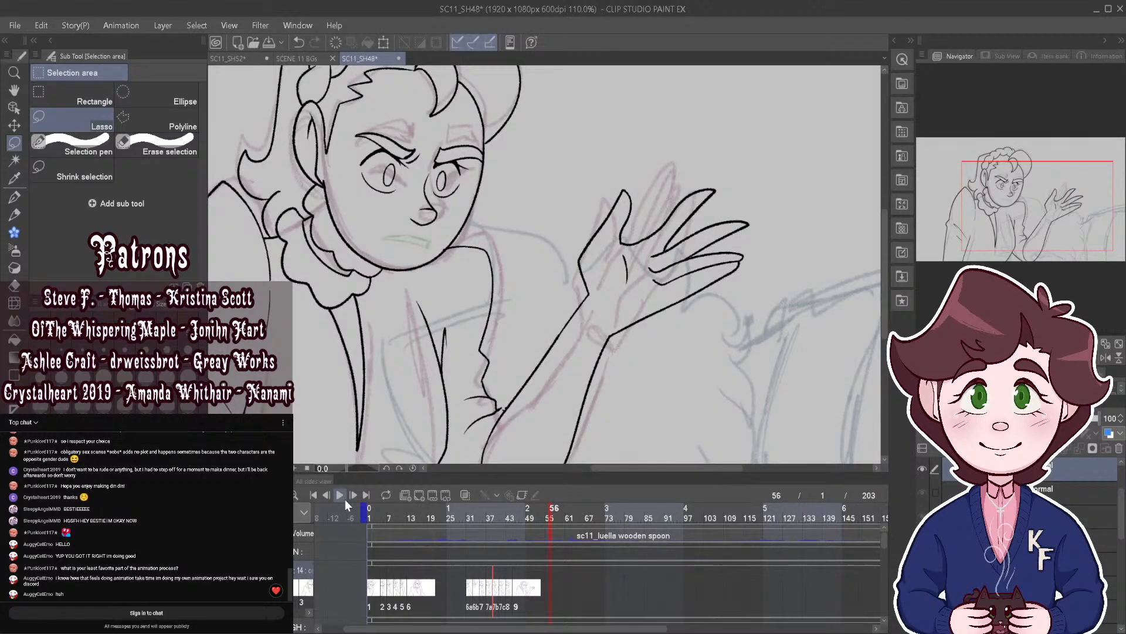
pyautogui.click(342, 496)
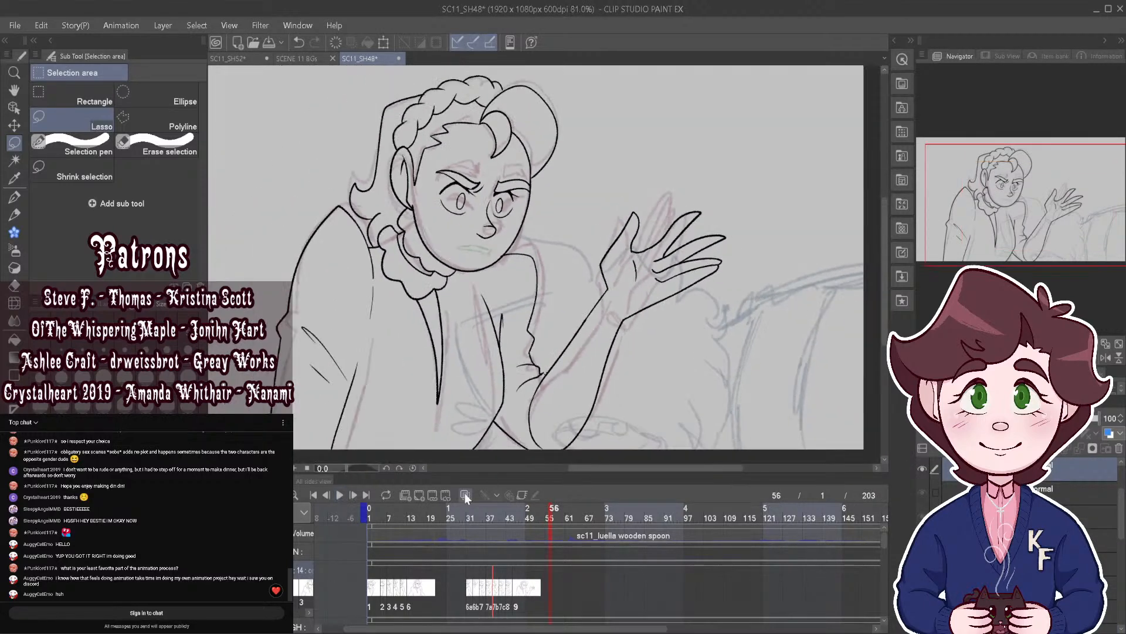
pyautogui.click(345, 495)
pyautogui.click(443, 519)
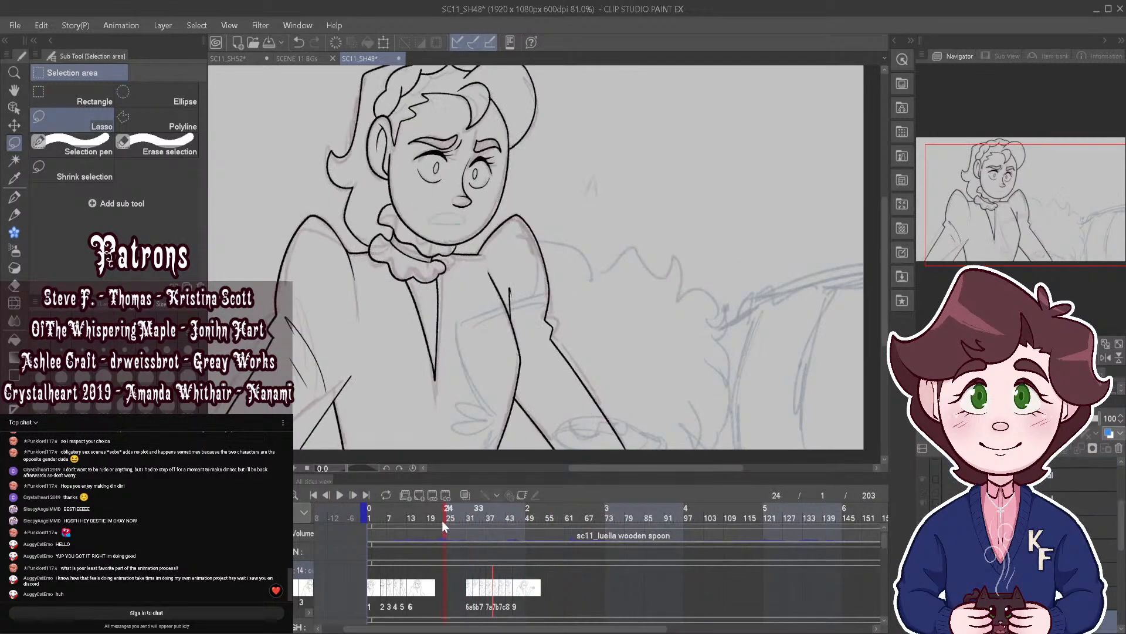
pyautogui.moveTo(442, 520); pyautogui.dragTo(474, 553)
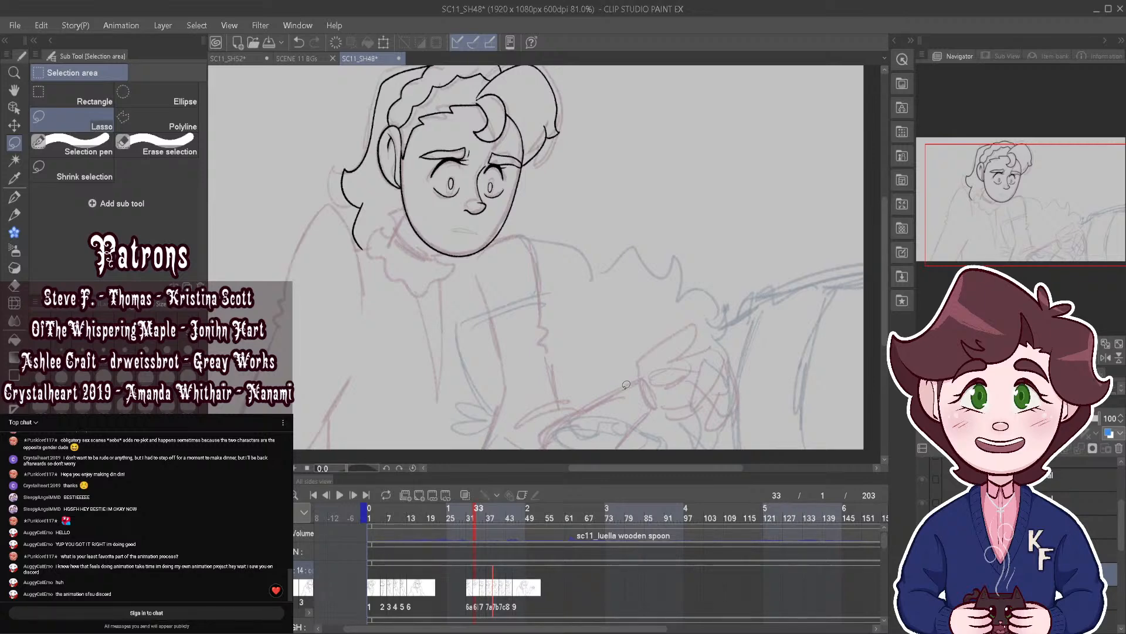
# Step: With the Real G-Pen and onion skin shown, ink the collar's upper edge under the chin on frame 33
pyautogui.scroll(-3, 648, 245)
pyautogui.press('p')
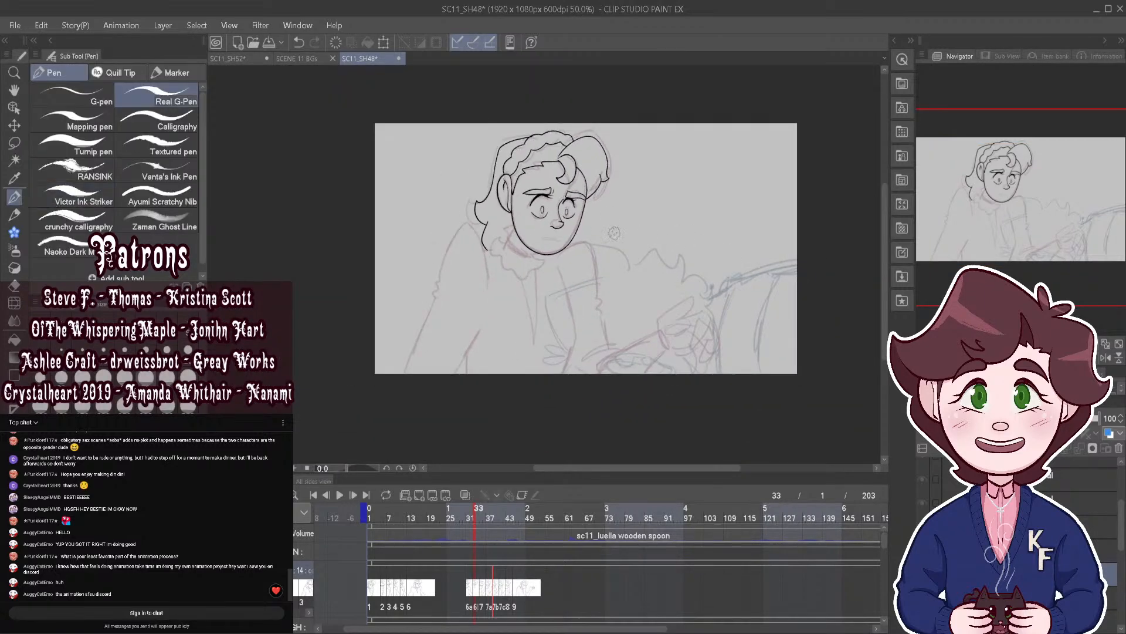
pyautogui.scroll(4, 587, 220)
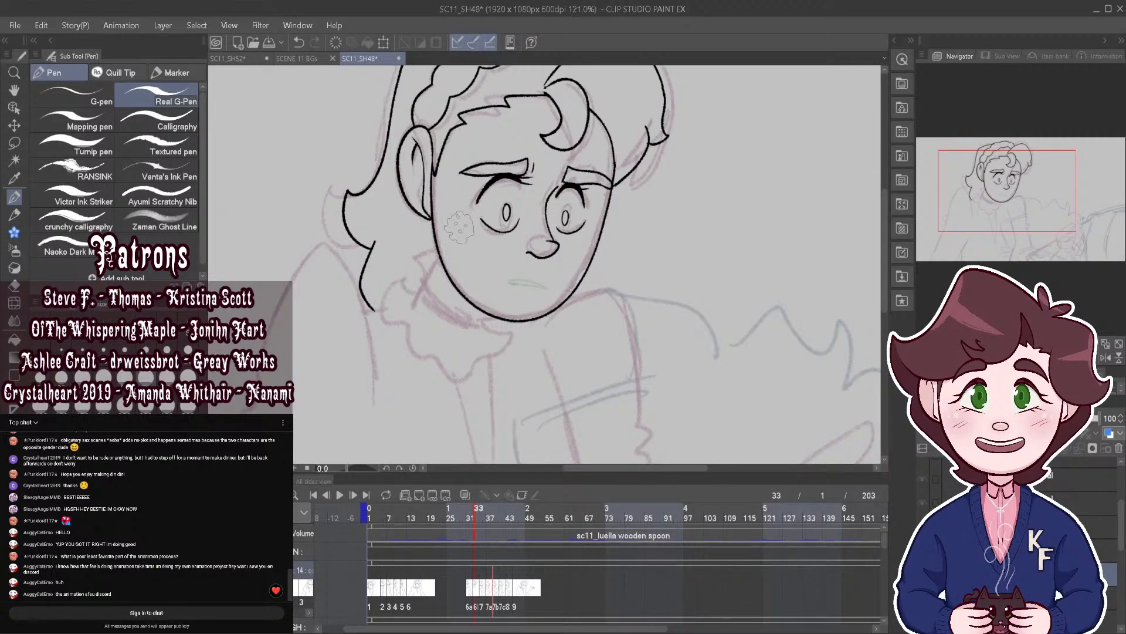
pyautogui.scroll(1, 455, 243)
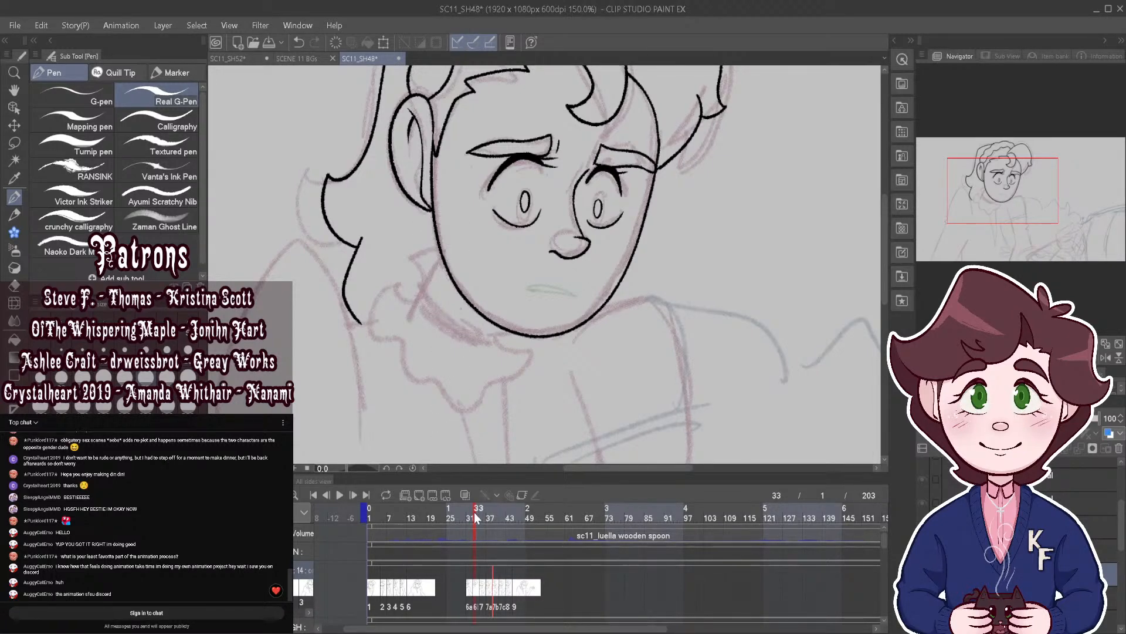
pyautogui.moveTo(474, 512)
pyautogui.mouseDown()
pyautogui.moveTo(486, 511)
pyautogui.moveTo(475, 508)
pyautogui.mouseUp()
pyautogui.click(466, 494)
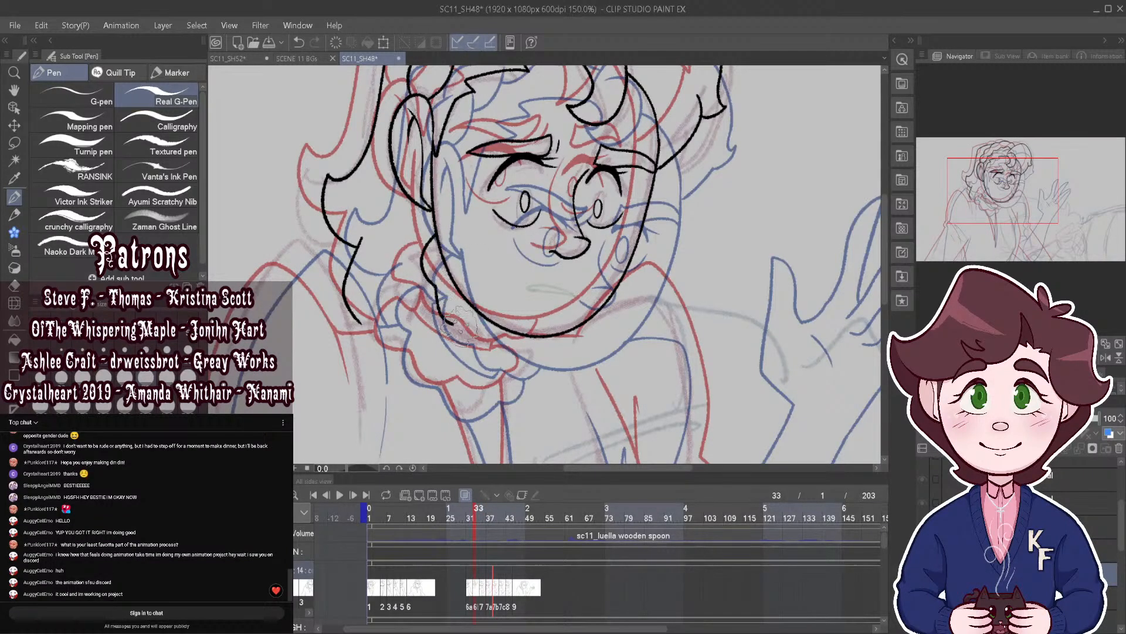
pyautogui.moveTo(459, 323)
pyautogui.mouseDown()
pyautogui.moveTo(504, 343)
pyautogui.moveTo(534, 343)
pyautogui.moveTo(549, 326)
pyautogui.mouseUp()
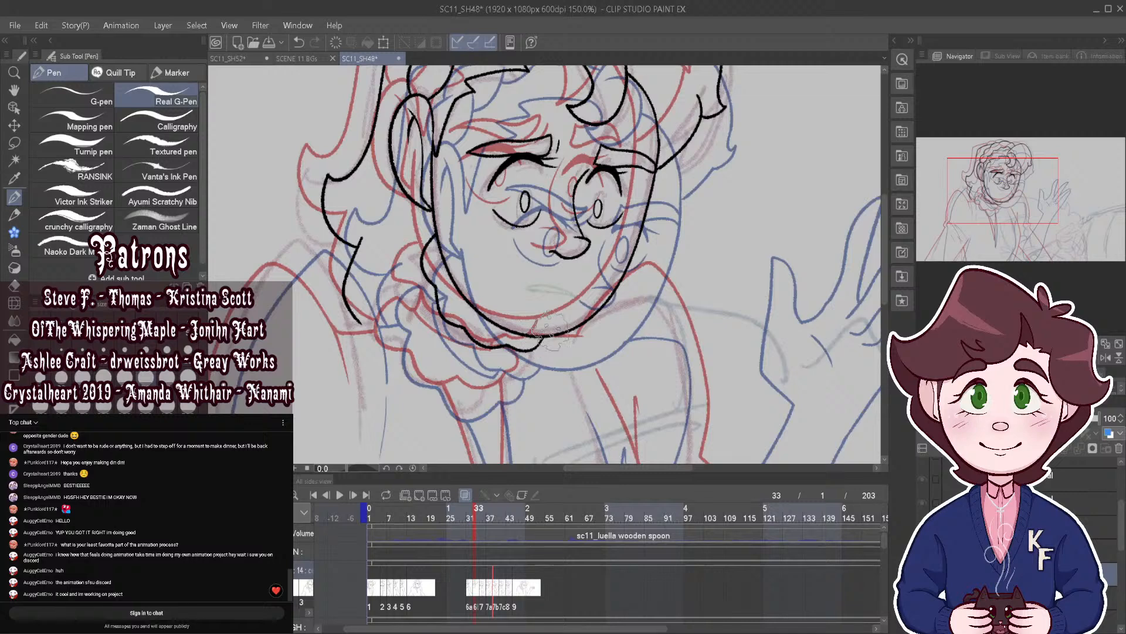
# Step: Ink the collar band's fold and its scalloped lower ruffle, closing the ruffle's end, and finish with onion skin hidden
pyautogui.click(464, 495)
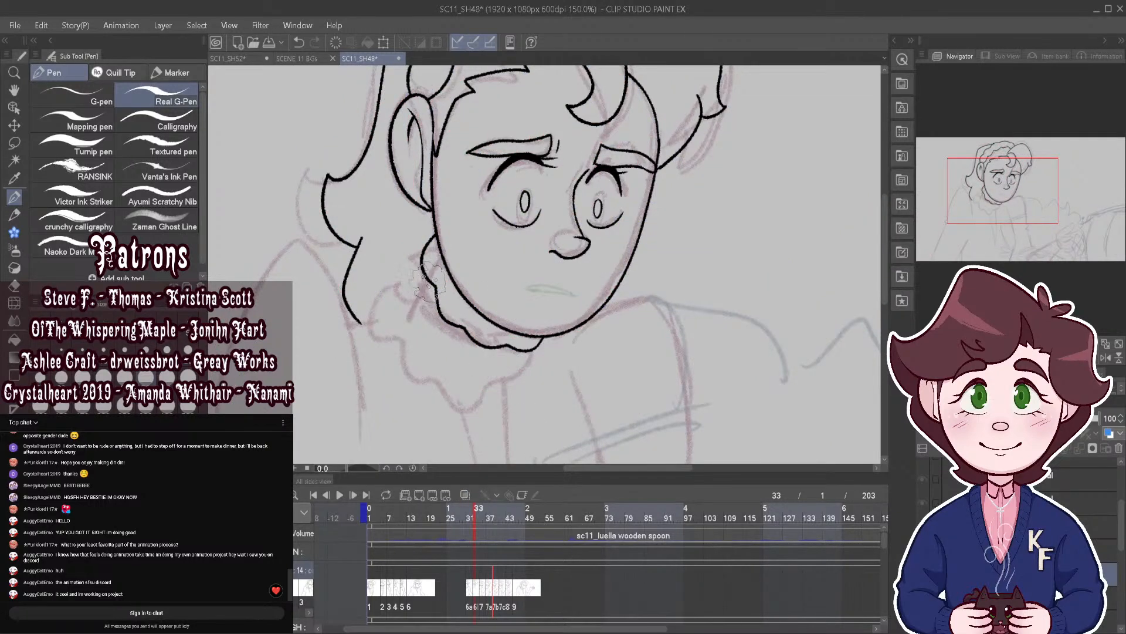
pyautogui.moveTo(418, 295); pyautogui.dragTo(489, 351)
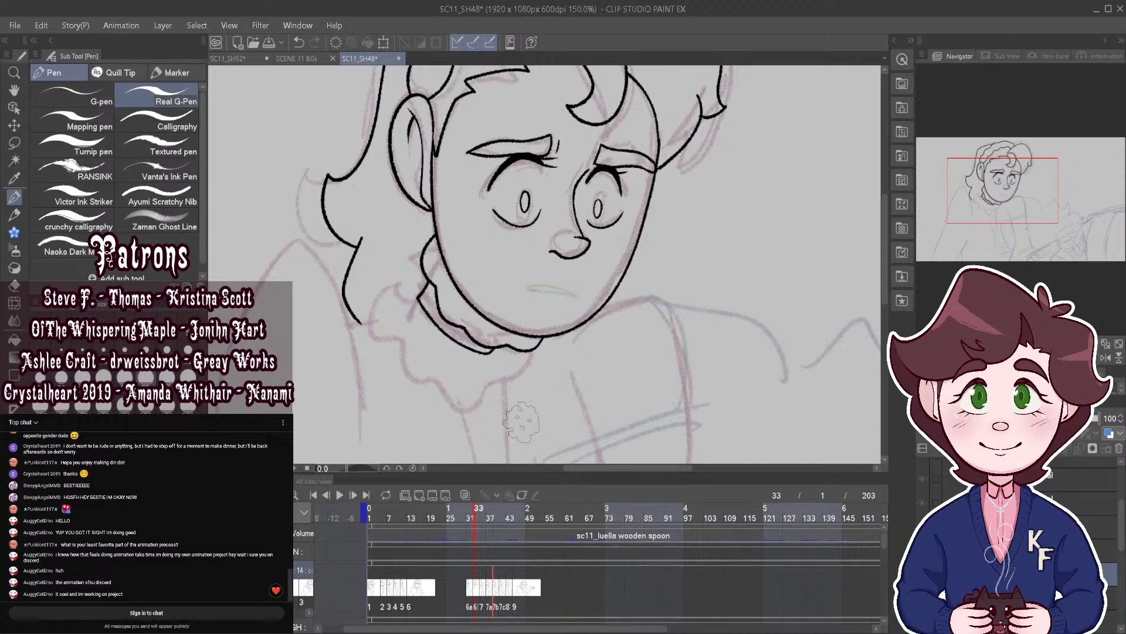
pyautogui.moveTo(426, 262)
pyautogui.mouseDown()
pyautogui.moveTo(421, 294)
pyautogui.moveTo(391, 284)
pyautogui.moveTo(371, 315)
pyautogui.moveTo(411, 377)
pyautogui.moveTo(475, 403)
pyautogui.moveTo(506, 406)
pyautogui.mouseUp()
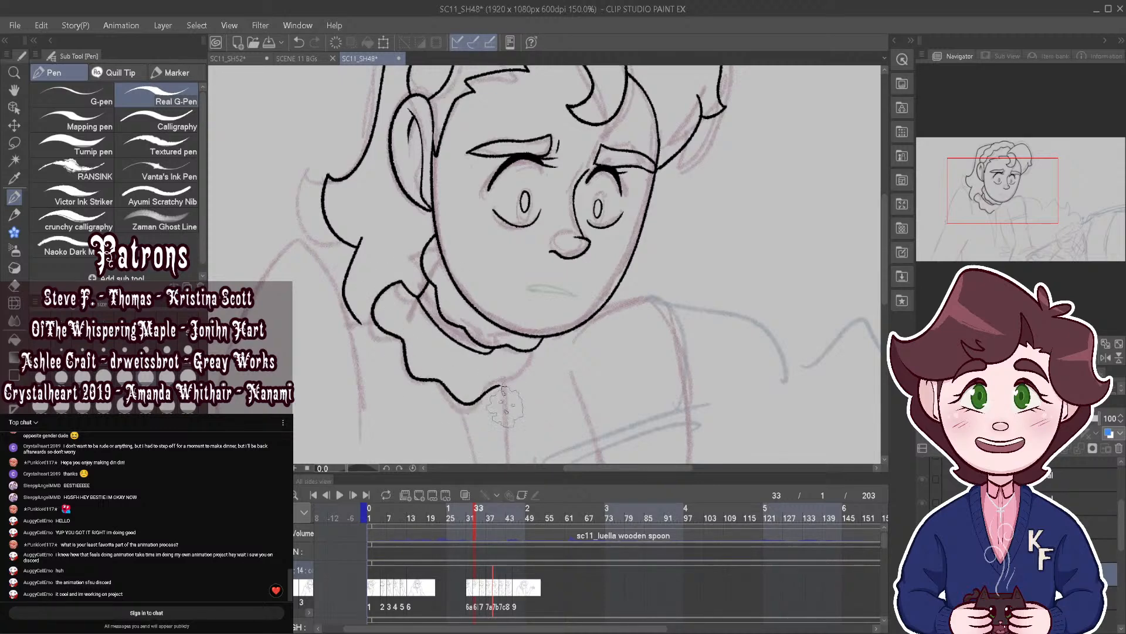
pyautogui.click(465, 495)
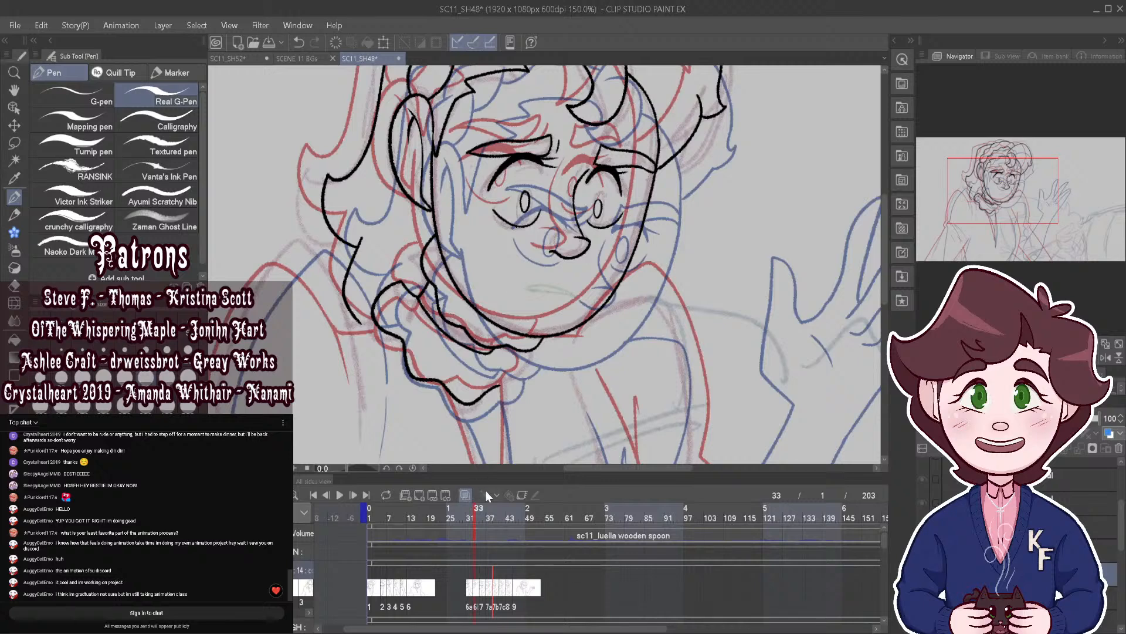
pyautogui.moveTo(520, 371); pyautogui.dragTo(519, 341)
pyautogui.scroll(-3, 519, 340)
pyautogui.click(466, 495)
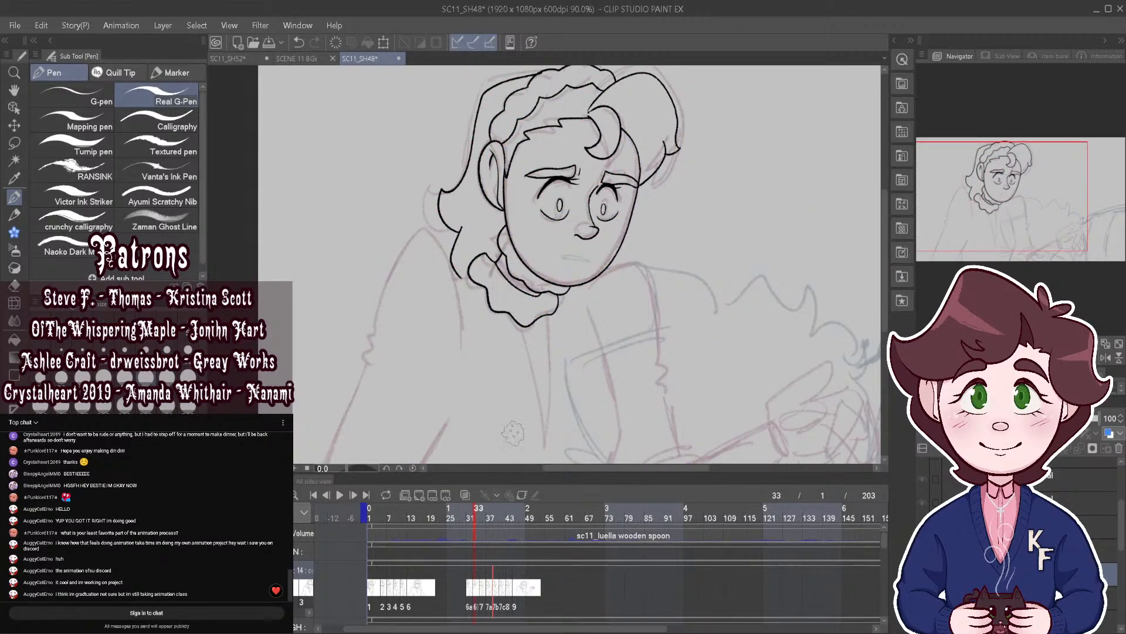
# Step: On frame 34 with onion skin shown, ink the shoulder seam and the left shoulder outline down to the sleeve's elbow crease
pyautogui.moveTo(469, 513)
pyautogui.mouseDown()
pyautogui.moveTo(491, 523)
pyautogui.moveTo(476, 527)
pyautogui.mouseUp()
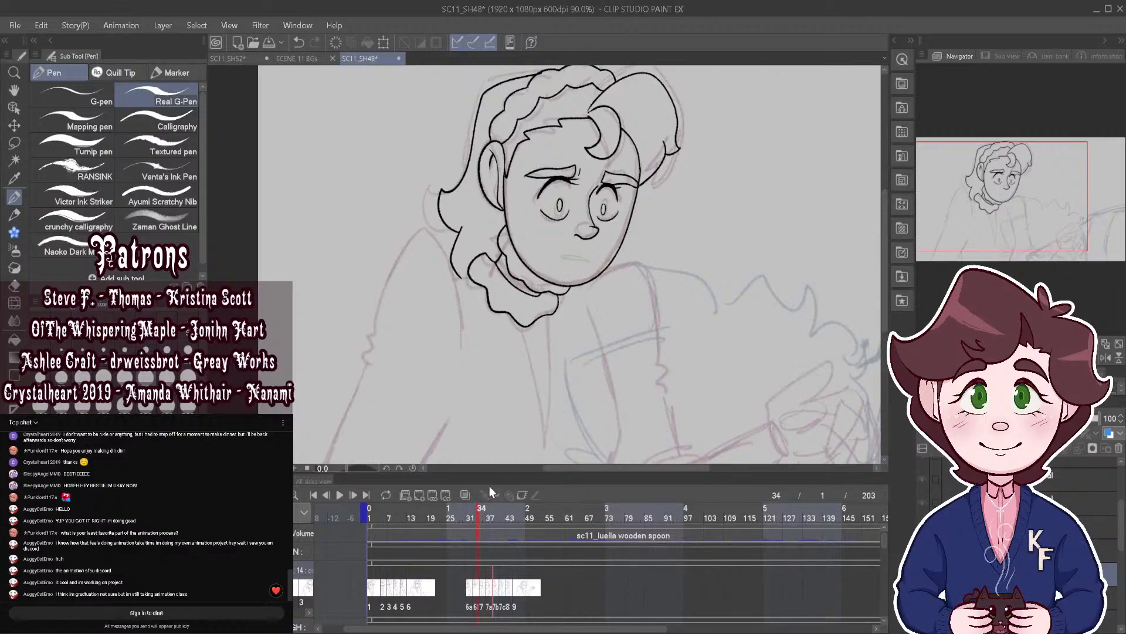
pyautogui.click(466, 495)
pyautogui.scroll(4, 464, 258)
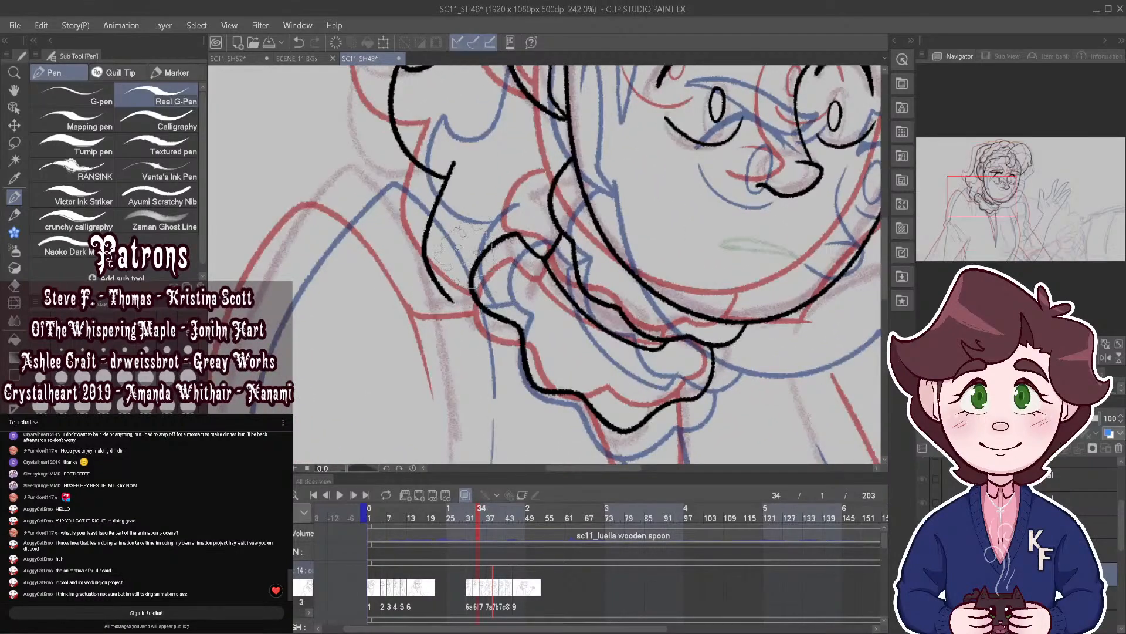
pyautogui.moveTo(433, 304); pyautogui.dragTo(465, 301)
pyautogui.scroll(-4, 469, 293)
pyautogui.scroll(2, 495, 211)
pyautogui.scroll(1, 494, 211)
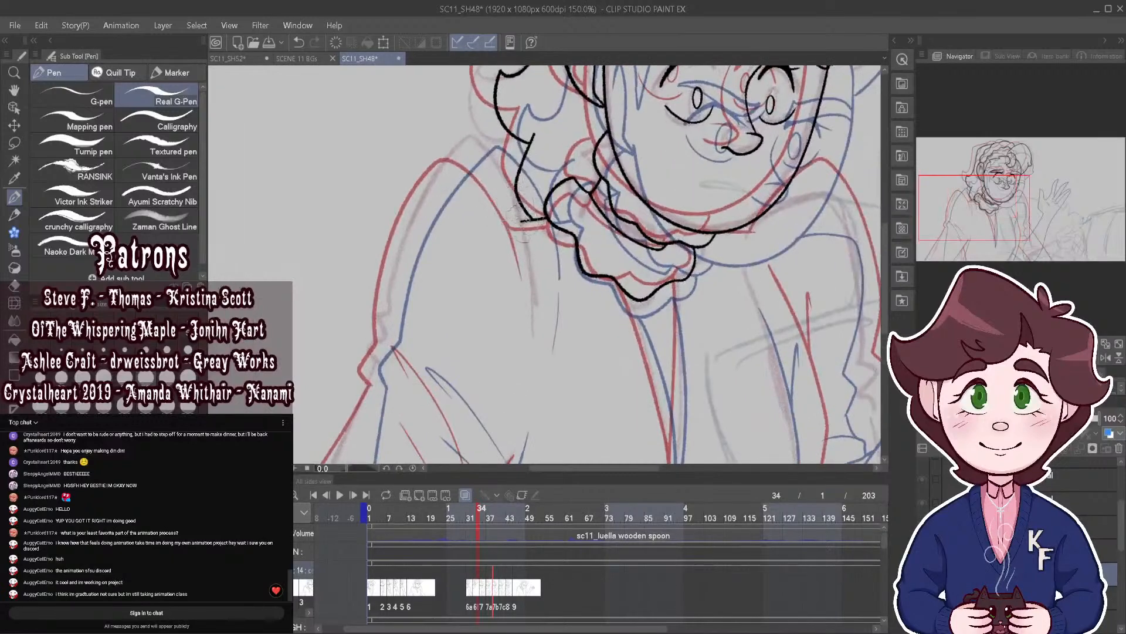
pyautogui.moveTo(517, 203)
pyautogui.mouseDown()
pyautogui.moveTo(474, 135)
pyautogui.moveTo(465, 141)
pyautogui.moveTo(406, 238)
pyautogui.moveTo(377, 385)
pyautogui.mouseUp()
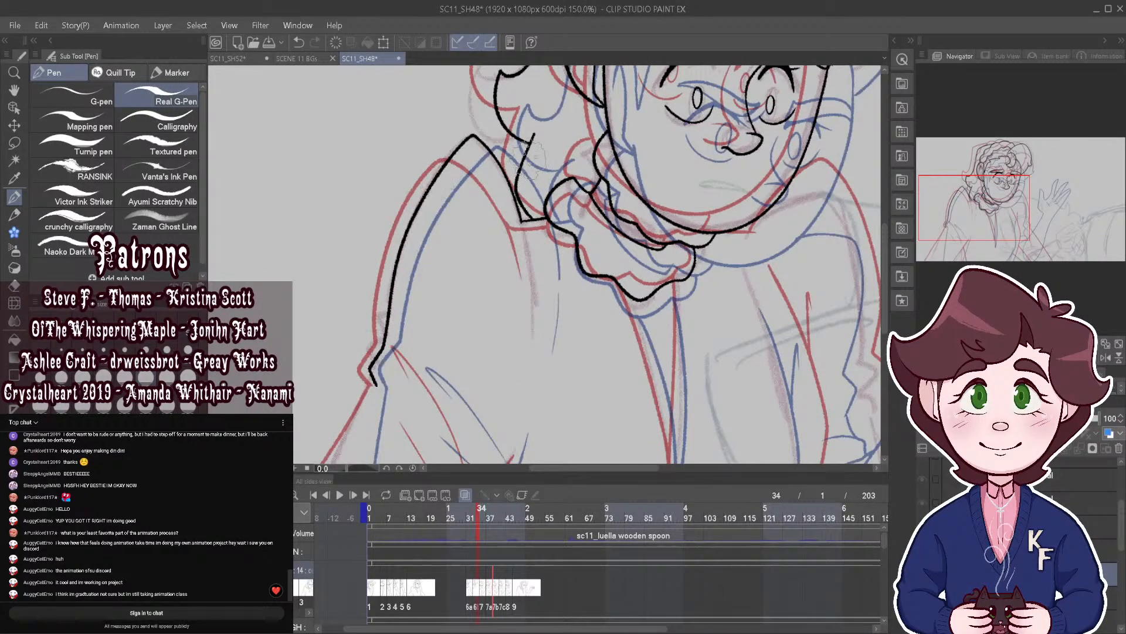
pyautogui.click(299, 45)
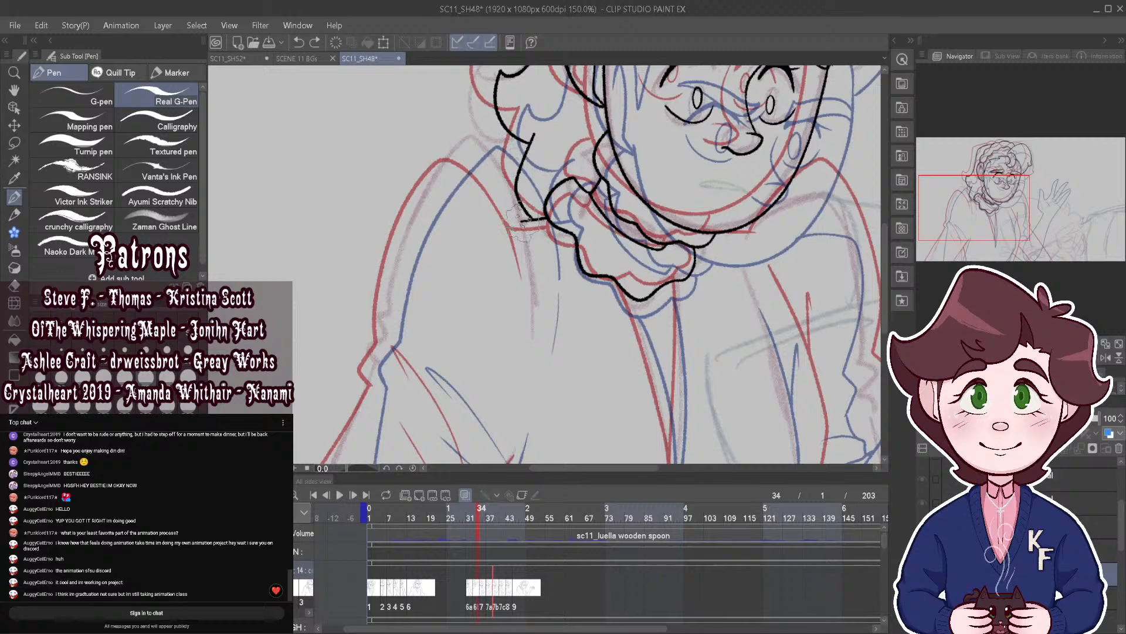
pyautogui.moveTo(525, 234)
pyautogui.mouseDown()
pyautogui.moveTo(476, 140)
pyautogui.moveTo(434, 179)
pyautogui.moveTo(368, 370)
pyautogui.moveTo(379, 386)
pyautogui.mouseUp()
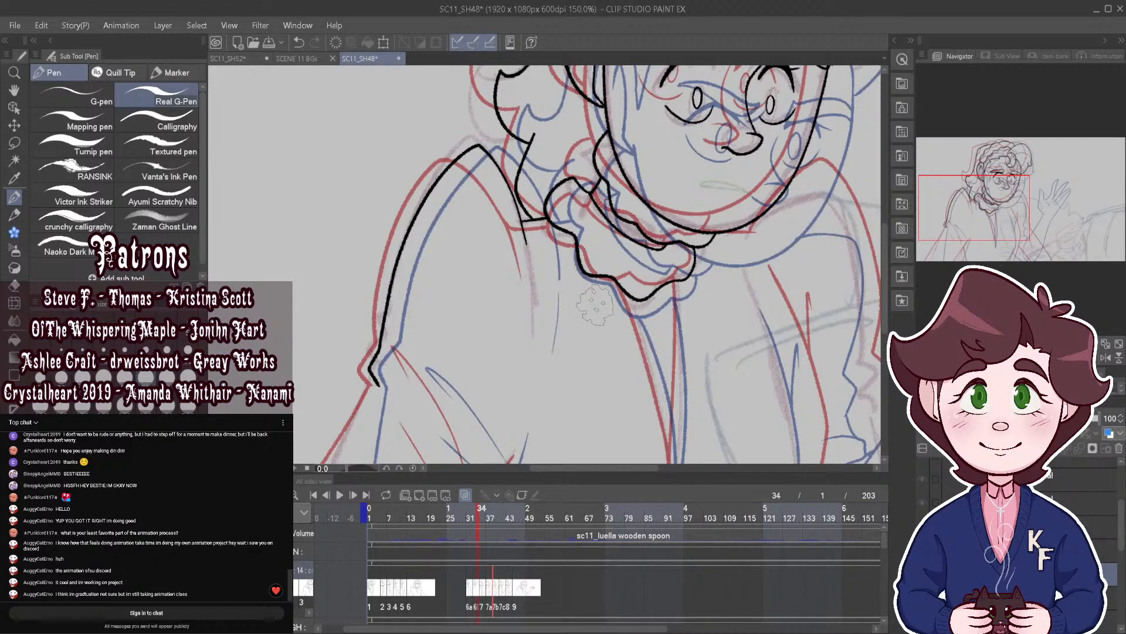
# Step: Ink the left sleeve's outer edge from the elbow crease down to the canvas's lower border
pyautogui.scroll(-3, 596, 305)
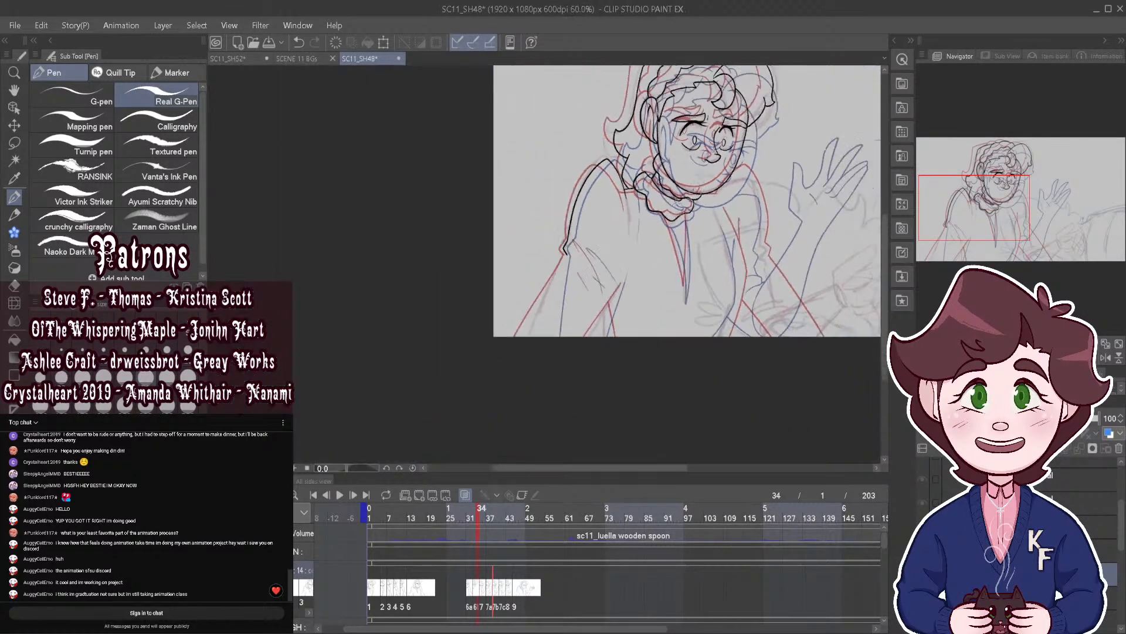
pyautogui.scroll(2, 555, 352)
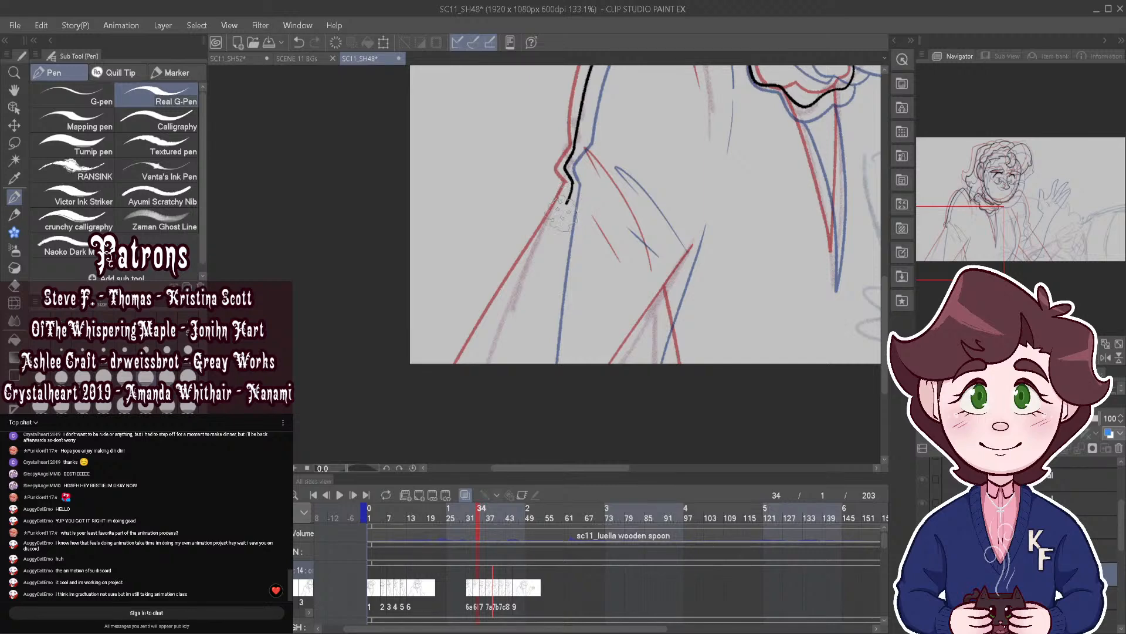
pyautogui.moveTo(575, 179); pyautogui.dragTo(491, 363)
pyautogui.scroll(-3, 414, 382)
# Step: Ink the left sleeve's inner edge from the canvas's lower border up to the armpit, redoing the upper part of the stroke
pyautogui.scroll(4, 668, 264)
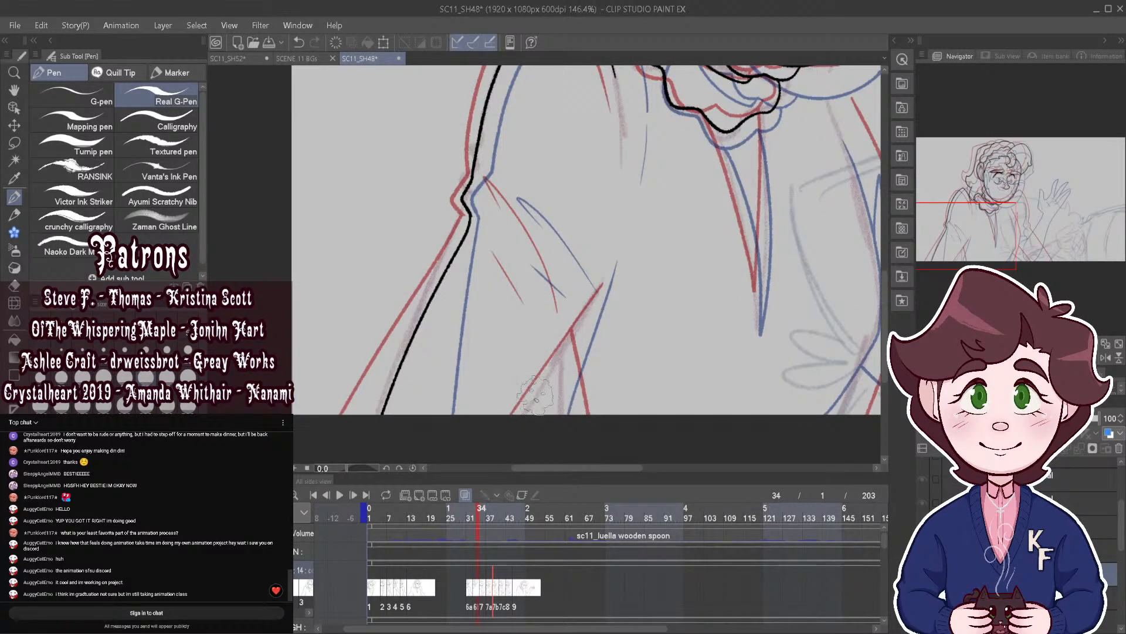
pyautogui.moveTo(526, 413); pyautogui.dragTo(599, 285)
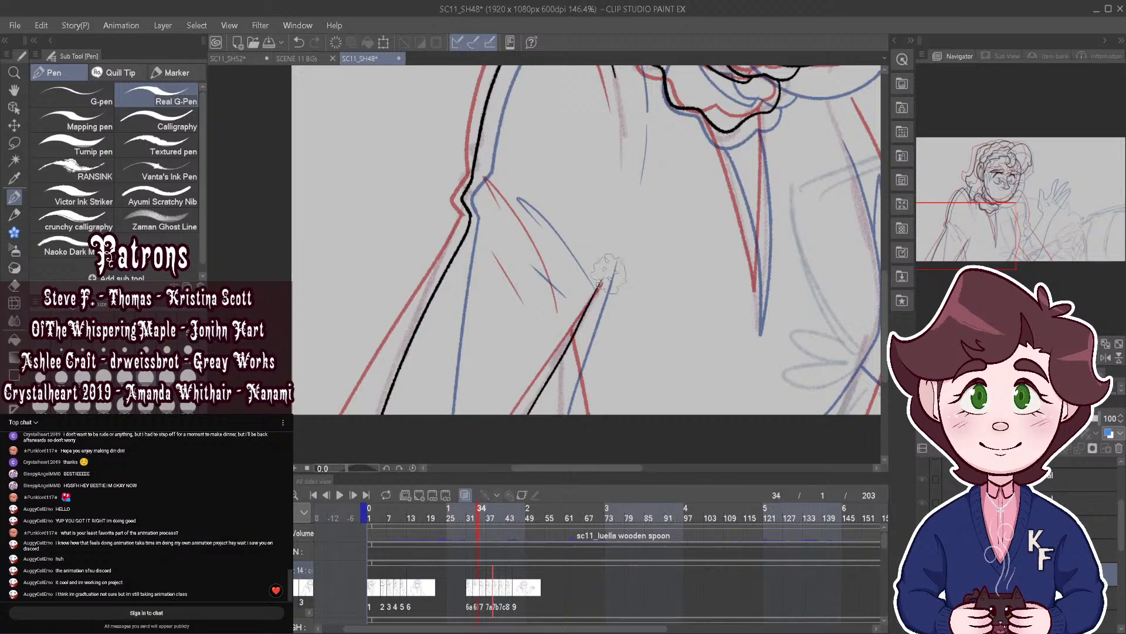
pyautogui.click(299, 42)
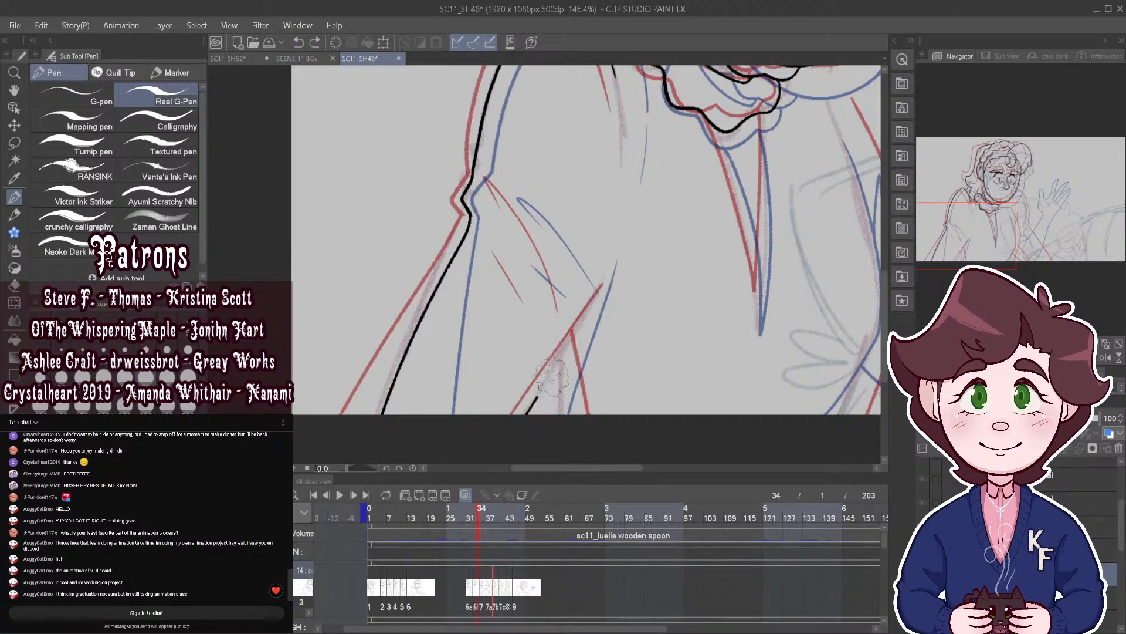
pyautogui.moveTo(553, 376); pyautogui.dragTo(616, 265)
pyautogui.scroll(-5, 617, 267)
# Step: Ink the long curved fold and the short crease lines inside the left sleeve near the elbow
pyautogui.scroll(5, 639, 193)
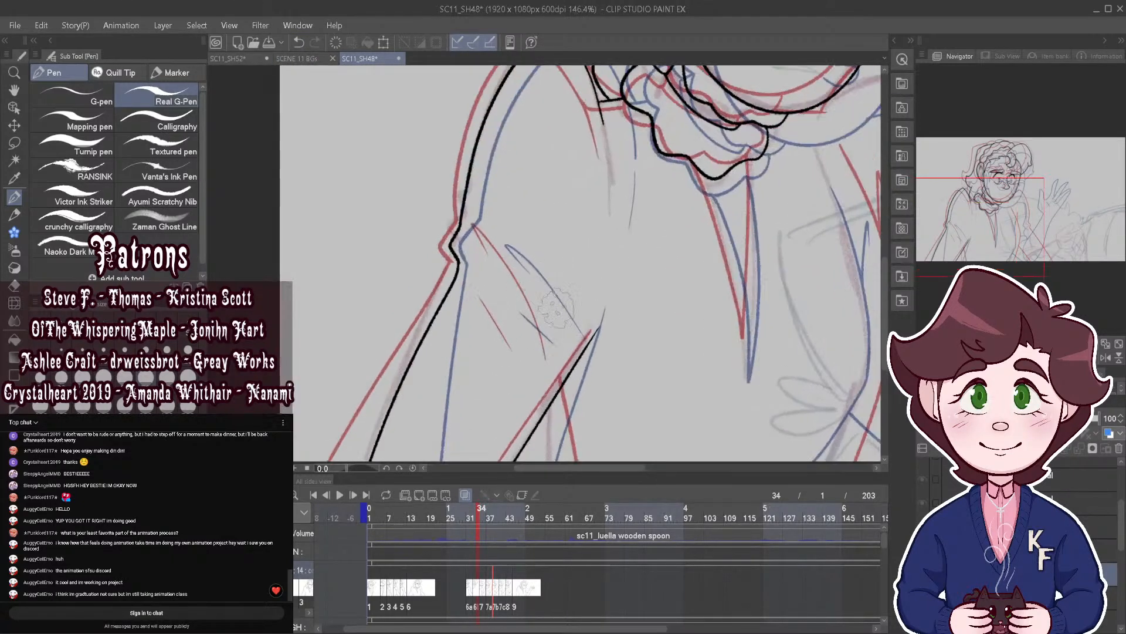
pyautogui.moveTo(565, 345)
pyautogui.mouseDown()
pyautogui.moveTo(511, 248)
pyautogui.moveTo(489, 230)
pyautogui.mouseUp()
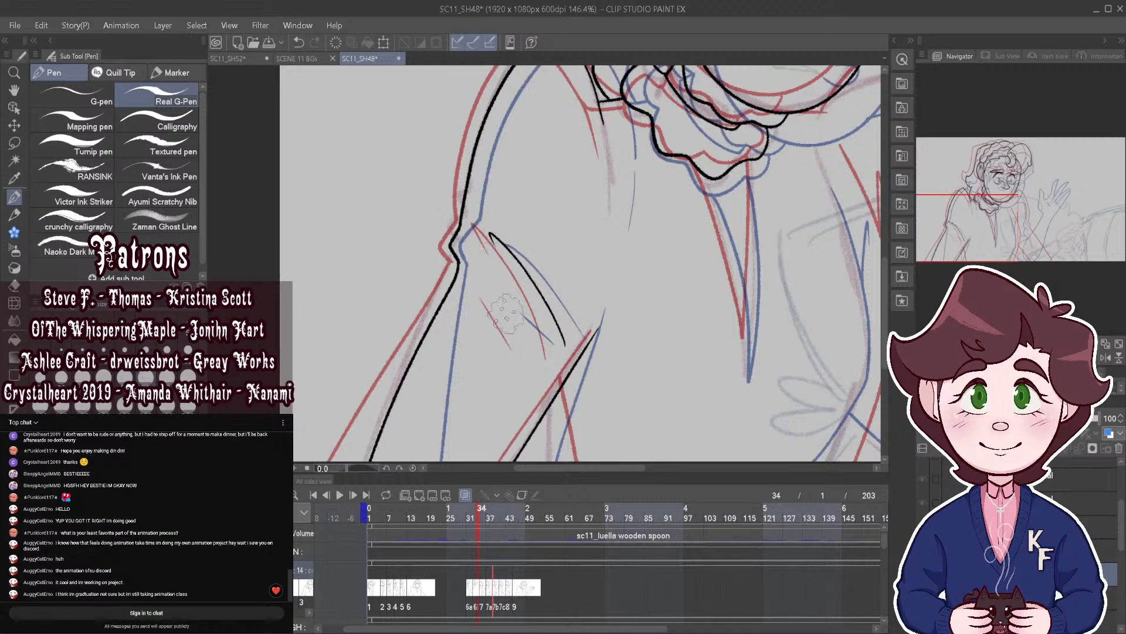
pyautogui.moveTo(494, 298); pyautogui.dragTo(518, 336)
pyautogui.scroll(-5, 535, 335)
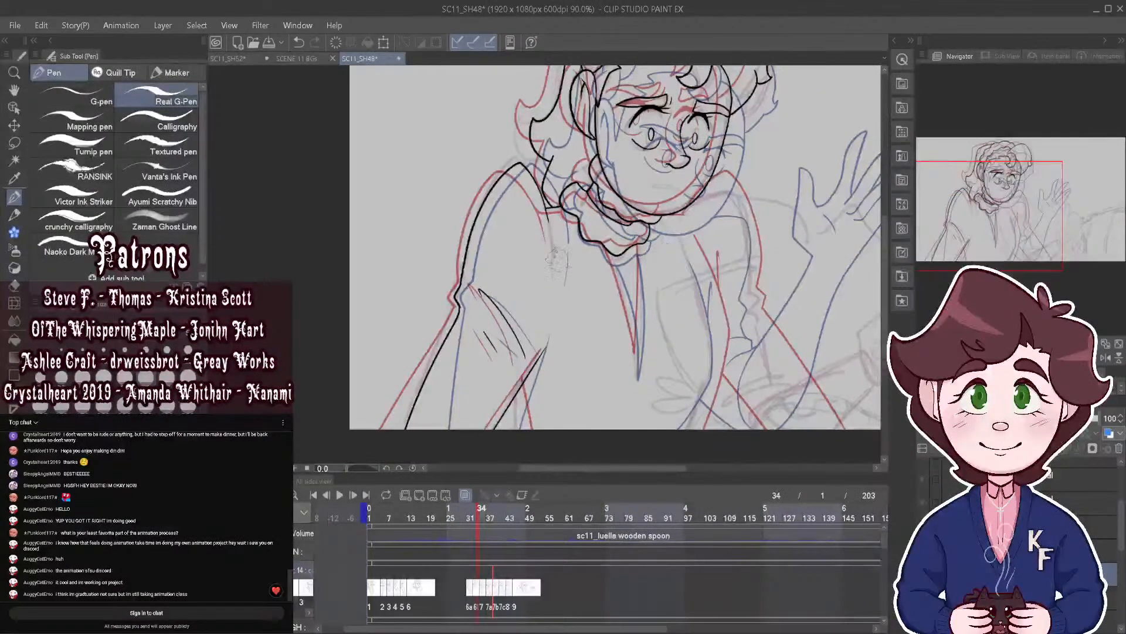
pyautogui.scroll(3, 556, 259)
pyautogui.scroll(-4, 545, 333)
# Step: Check the inked sleeve without onion skin, scrub back to frame 33, and show onion skin again
pyautogui.click(465, 495)
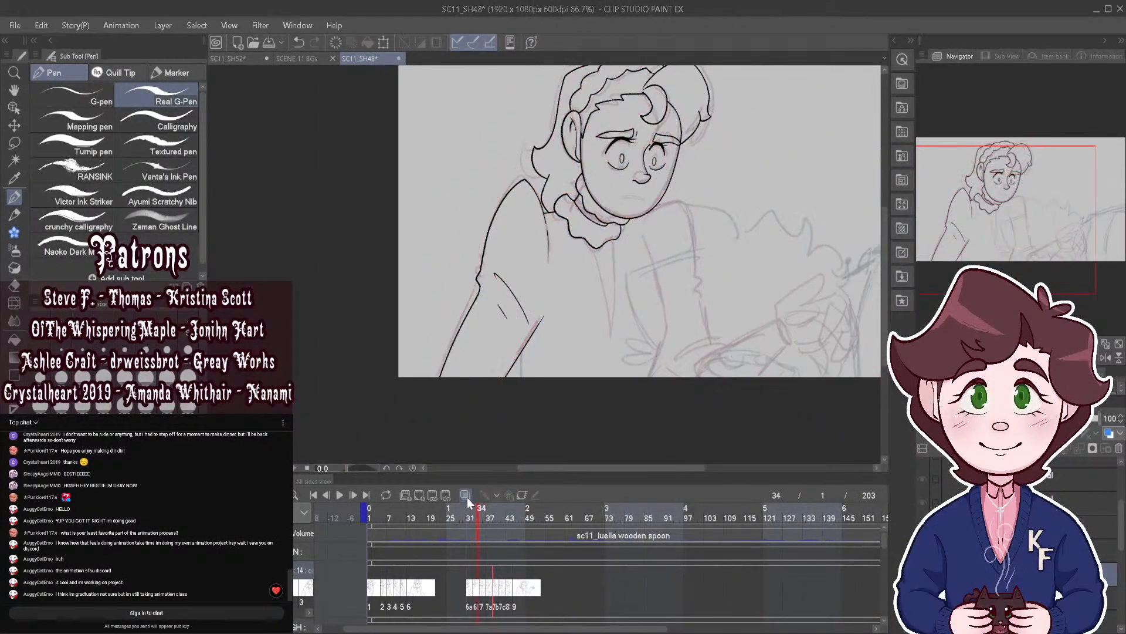
pyautogui.moveTo(487, 502)
pyautogui.mouseDown()
pyautogui.moveTo(468, 513)
pyautogui.moveTo(487, 519)
pyautogui.moveTo(473, 518)
pyautogui.mouseUp()
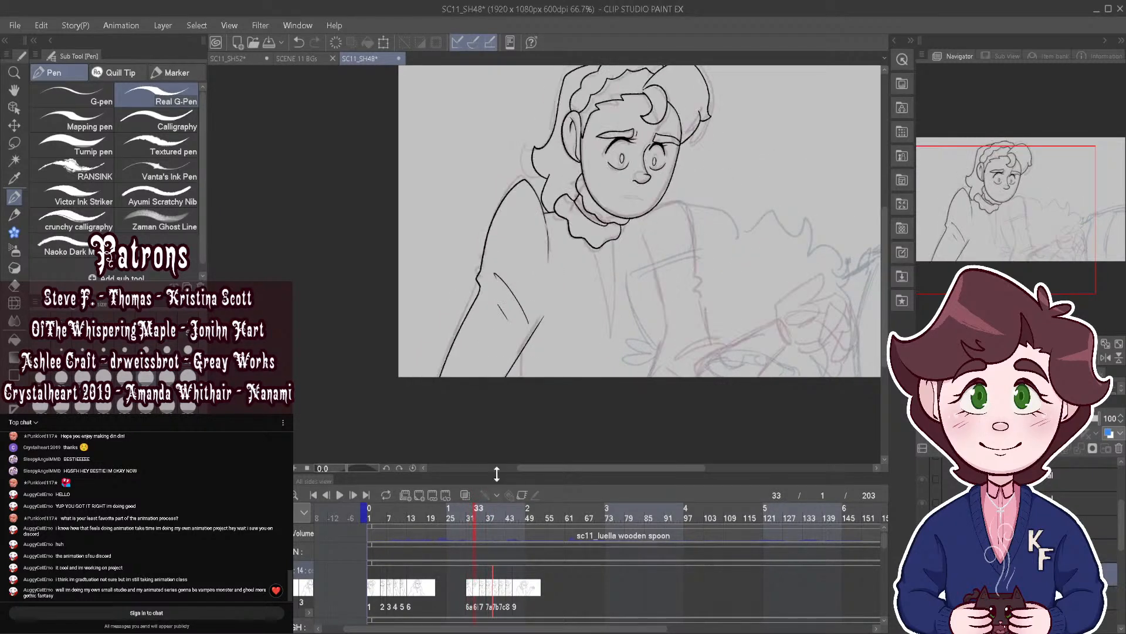
pyautogui.click(467, 495)
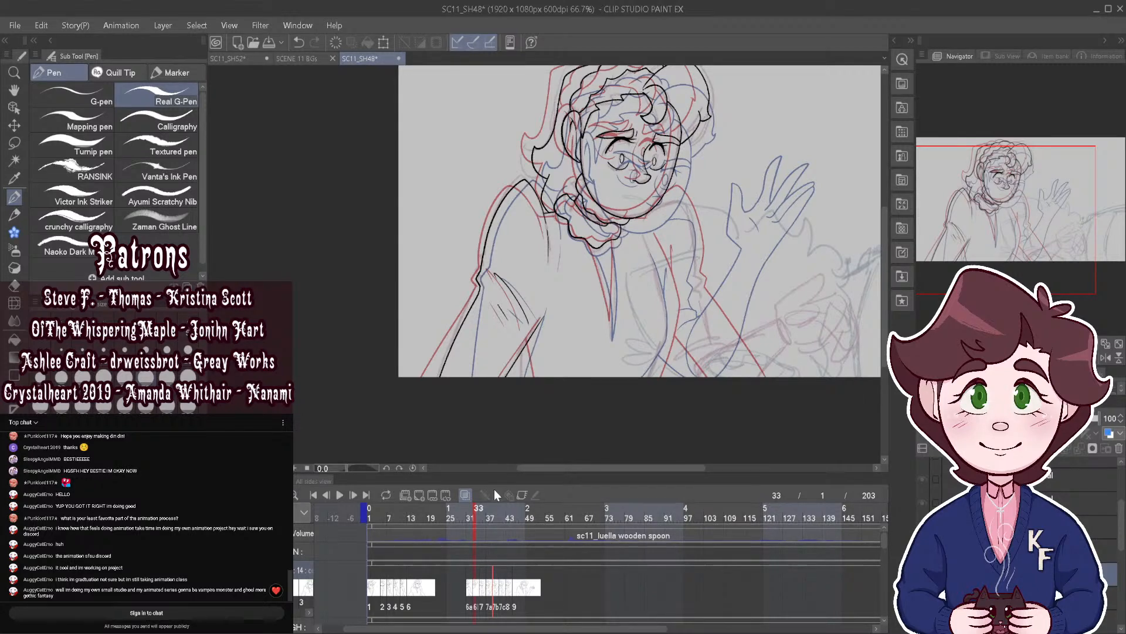
# Step: Ink the right shoulder from beneath the jaw down the outer sleeve to its elbow crease
pyautogui.scroll(-2, 517, 344)
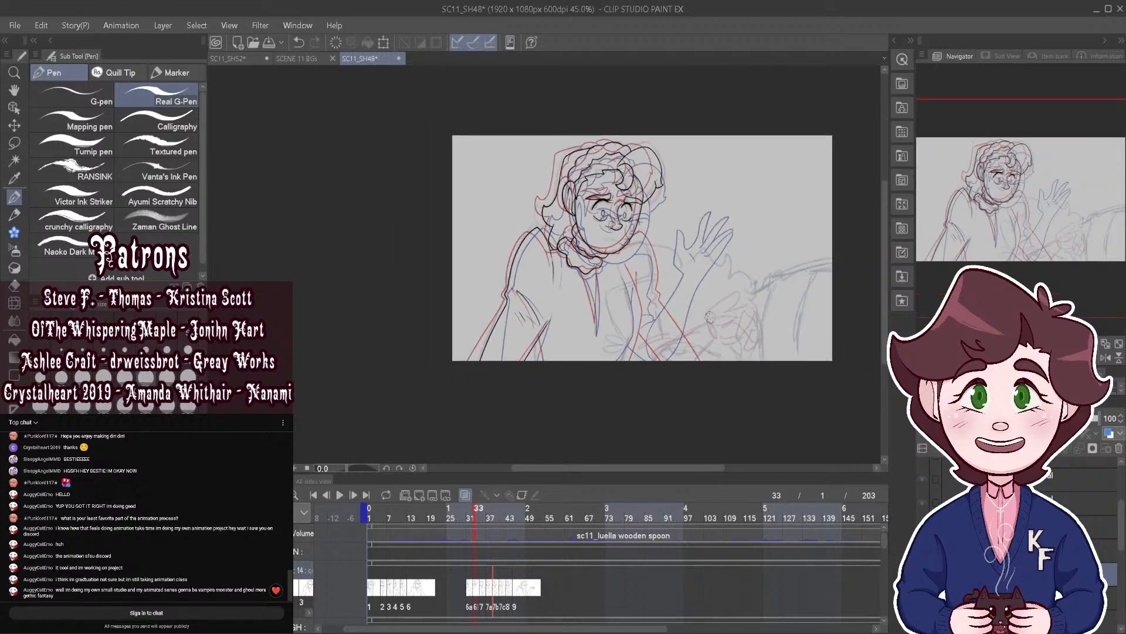
pyautogui.scroll(6, 709, 238)
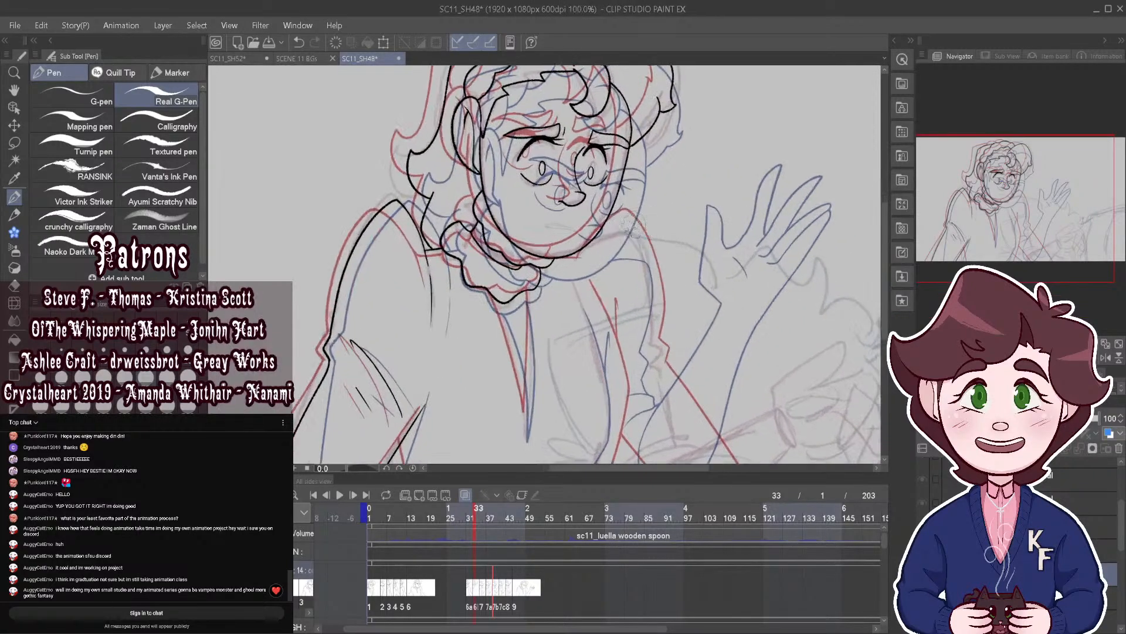
pyautogui.scroll(-3, 645, 205)
pyautogui.scroll(4, 692, 252)
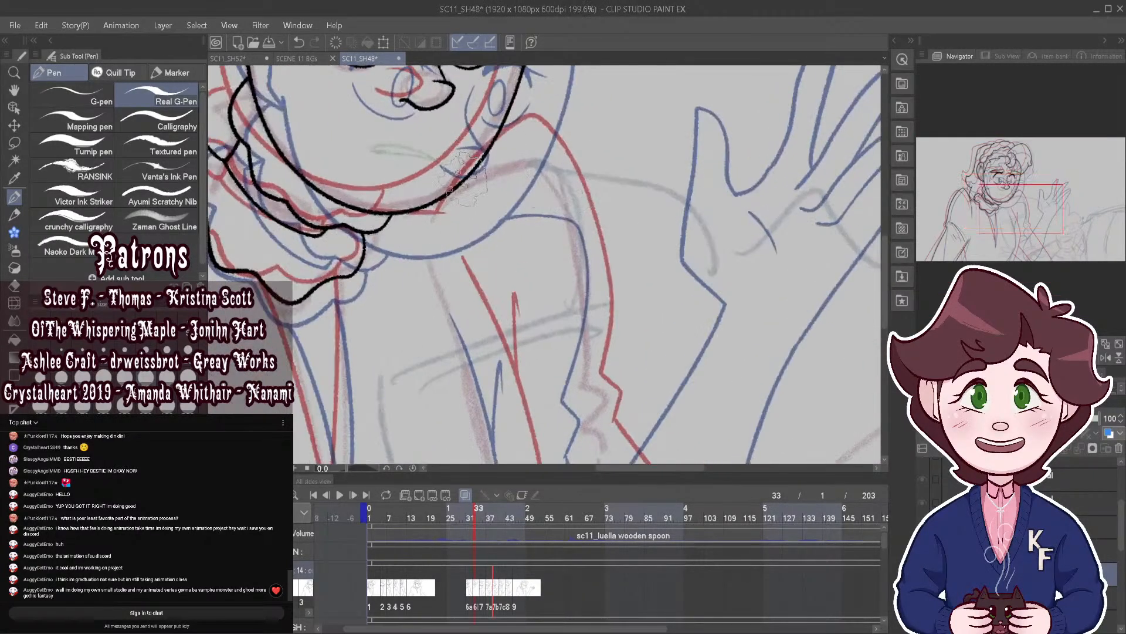
pyautogui.moveTo(466, 179)
pyautogui.mouseDown()
pyautogui.moveTo(525, 160)
pyautogui.moveTo(565, 176)
pyautogui.moveTo(585, 244)
pyautogui.moveTo(602, 409)
pyautogui.moveTo(595, 444)
pyautogui.mouseUp()
pyautogui.scroll(-1, 608, 229)
pyautogui.scroll(-4, 607, 229)
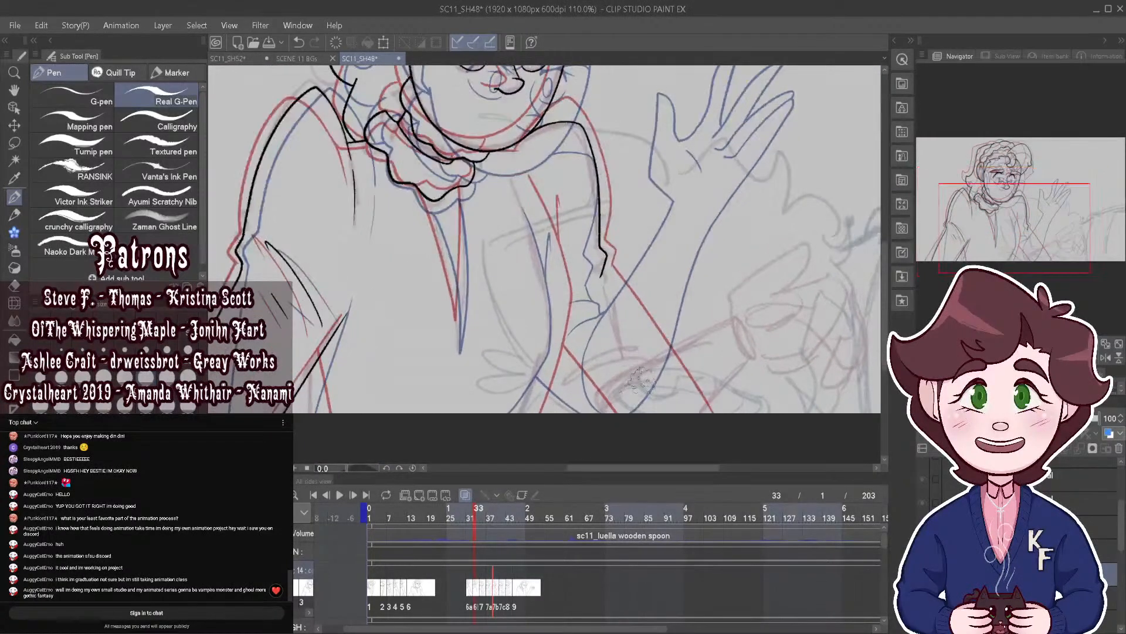
# Step: Ink the right side of the torso from the chest down to the canvas's lower border, including the armpit crease
pyautogui.scroll(2, 698, 287)
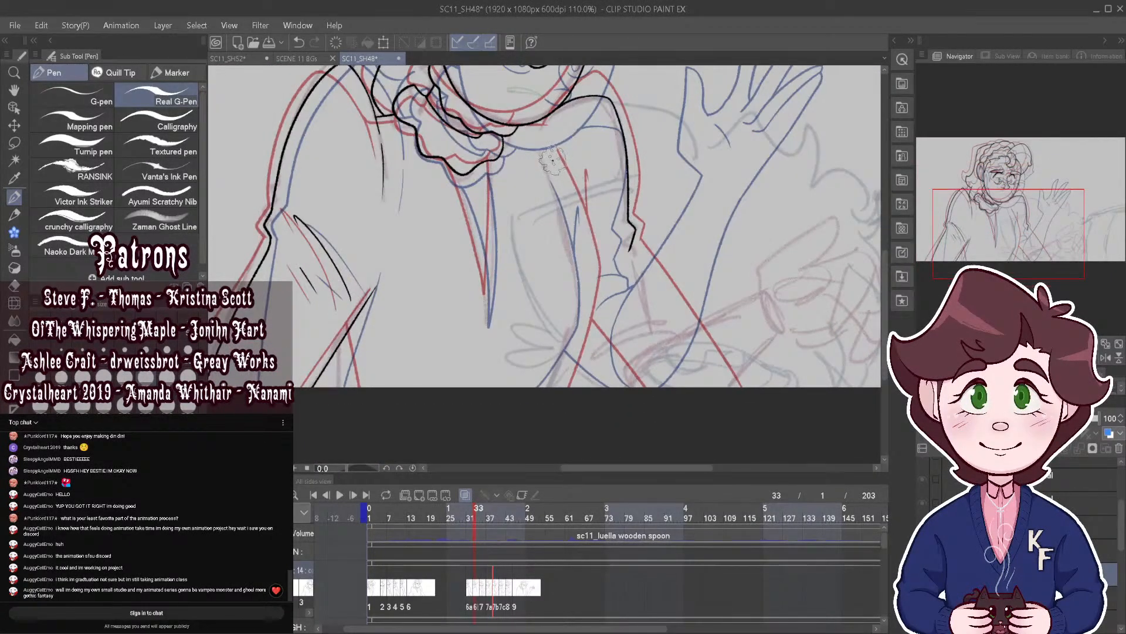
pyautogui.moveTo(584, 267)
pyautogui.mouseDown()
pyautogui.moveTo(588, 308)
pyautogui.moveTo(540, 418)
pyautogui.mouseUp()
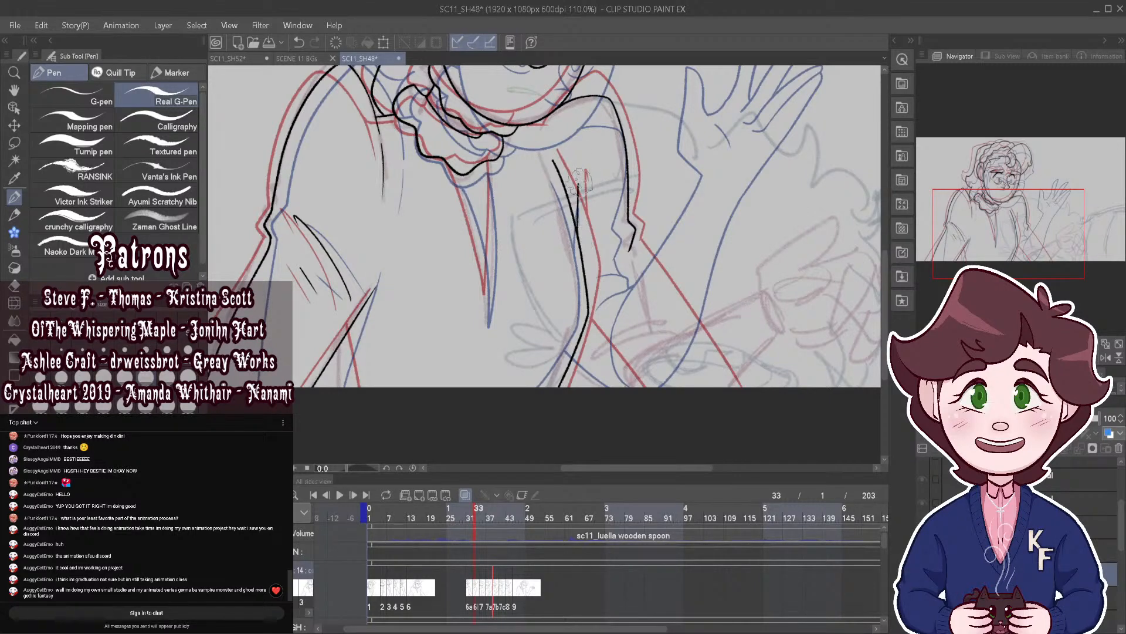
pyautogui.scroll(-3, 580, 180)
# Step: Ink the narrow V-shaped shirt opening below the collar ruffle
pyautogui.scroll(3, 623, 218)
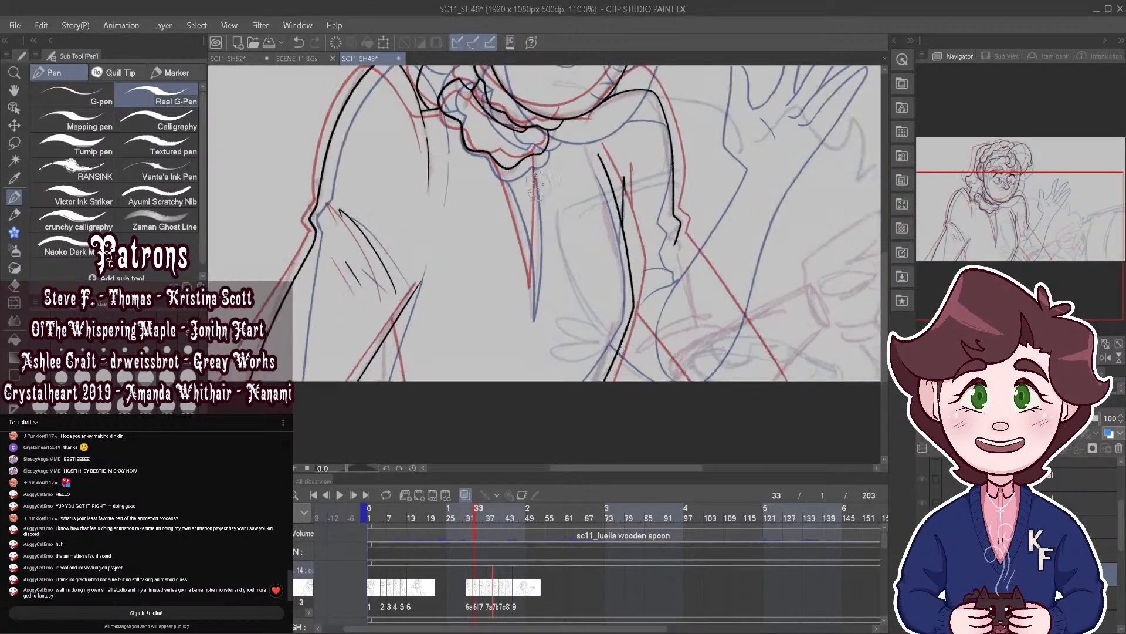
pyautogui.moveTo(490, 165)
pyautogui.mouseDown()
pyautogui.moveTo(530, 298)
pyautogui.moveTo(548, 182)
pyautogui.moveTo(534, 125)
pyautogui.mouseUp()
pyautogui.scroll(-1, 597, 239)
pyautogui.scroll(-1, 596, 240)
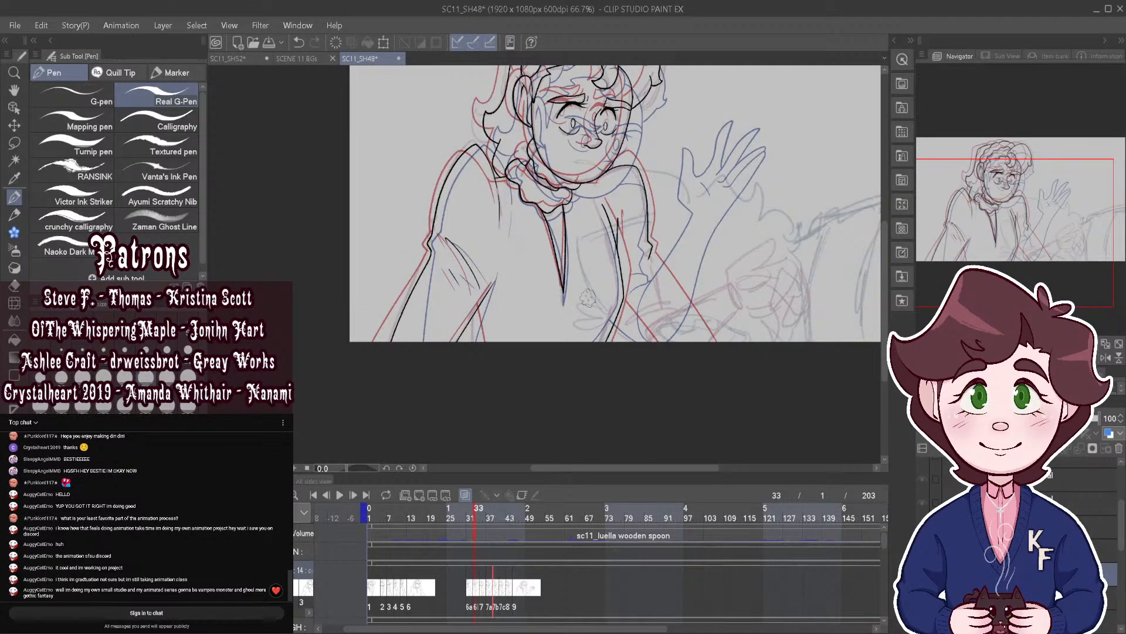
# Step: Check the inked torso and sleeves on frame 33 without onion skin, and show onion skin again
pyautogui.scroll(-1, 566, 309)
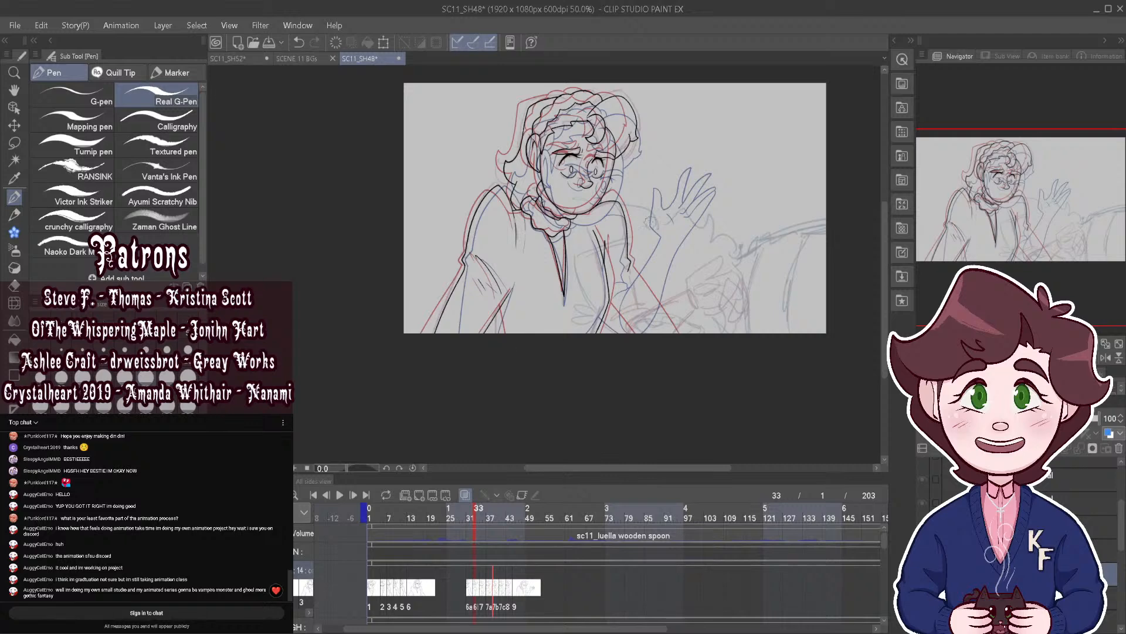
pyautogui.scroll(2, 650, 222)
pyautogui.click(465, 496)
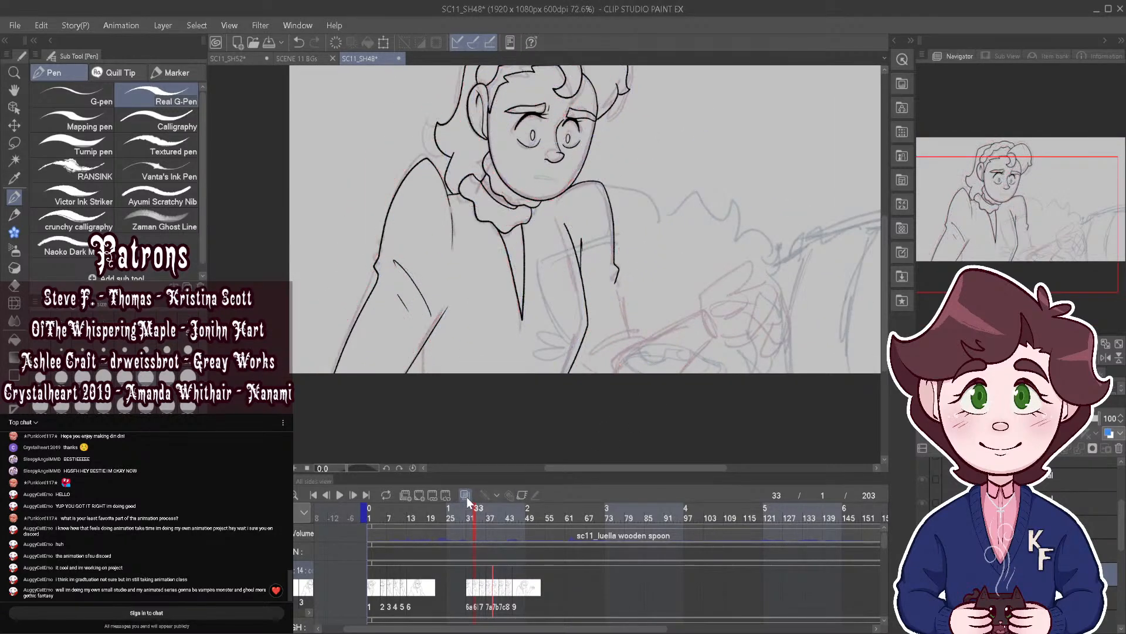
pyautogui.moveTo(473, 514)
pyautogui.mouseDown()
pyautogui.moveTo(482, 518)
pyautogui.moveTo(464, 519)
pyautogui.moveTo(475, 523)
pyautogui.mouseUp()
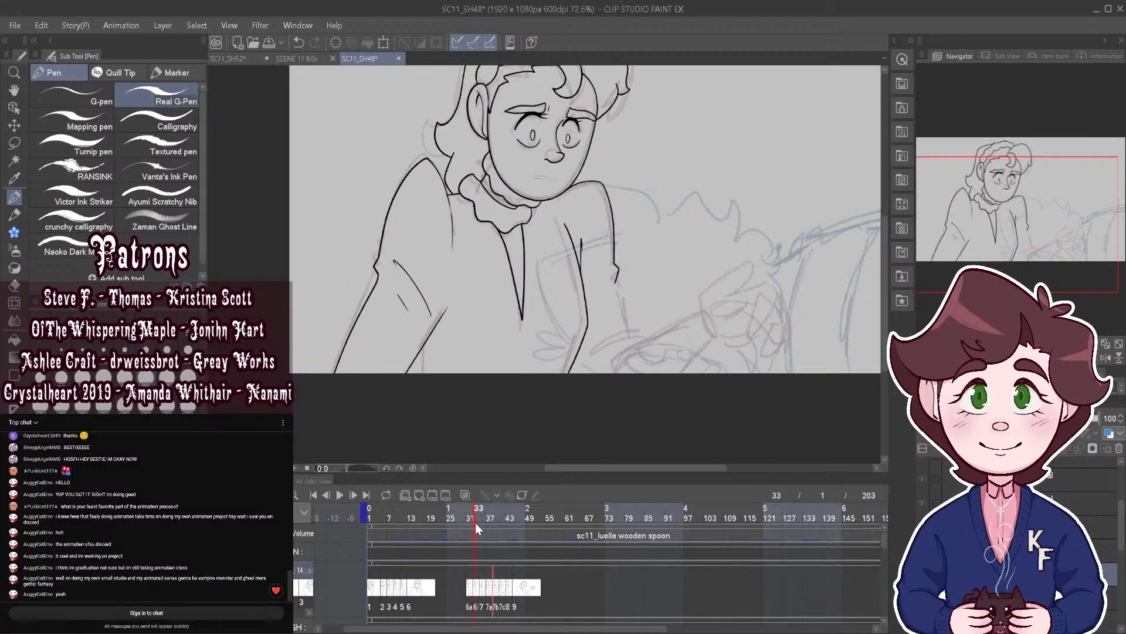
pyautogui.click(465, 496)
# Step: Ink the right sleeve's edge from its elbow crease down to the jagged cuff, plus a short diagonal line from the torso to the canvas's lower border
pyautogui.scroll(5, 625, 367)
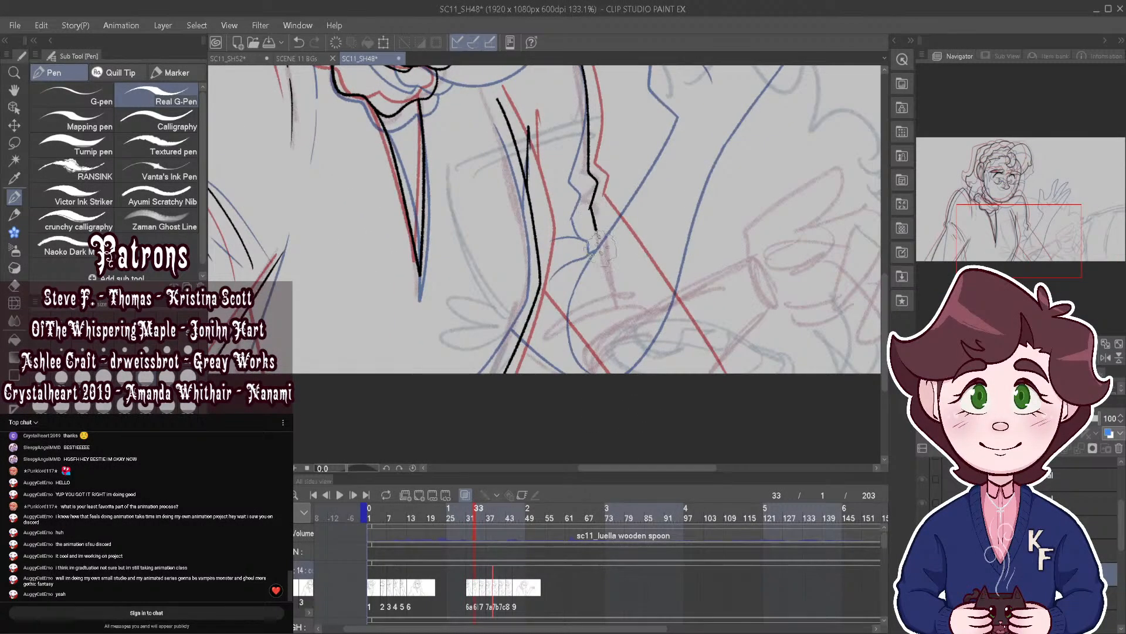
pyautogui.moveTo(597, 234); pyautogui.dragTo(632, 313)
pyautogui.moveTo(528, 320); pyautogui.dragTo(581, 376)
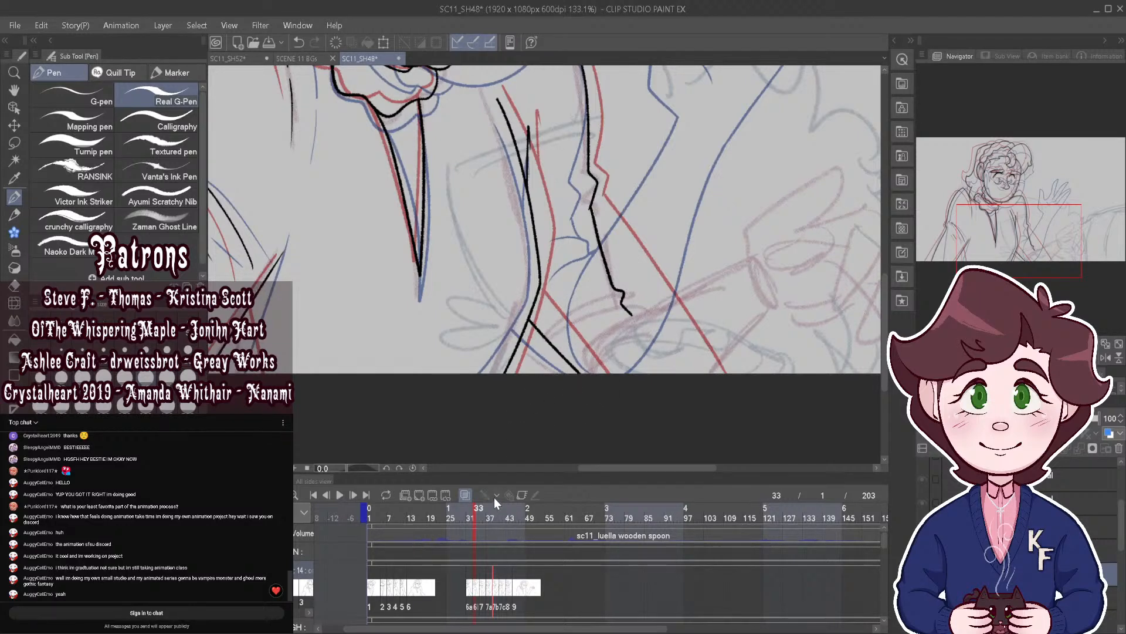
pyautogui.hotkey('ctrl', 'z')
pyautogui.moveTo(528, 326); pyautogui.dragTo(580, 378)
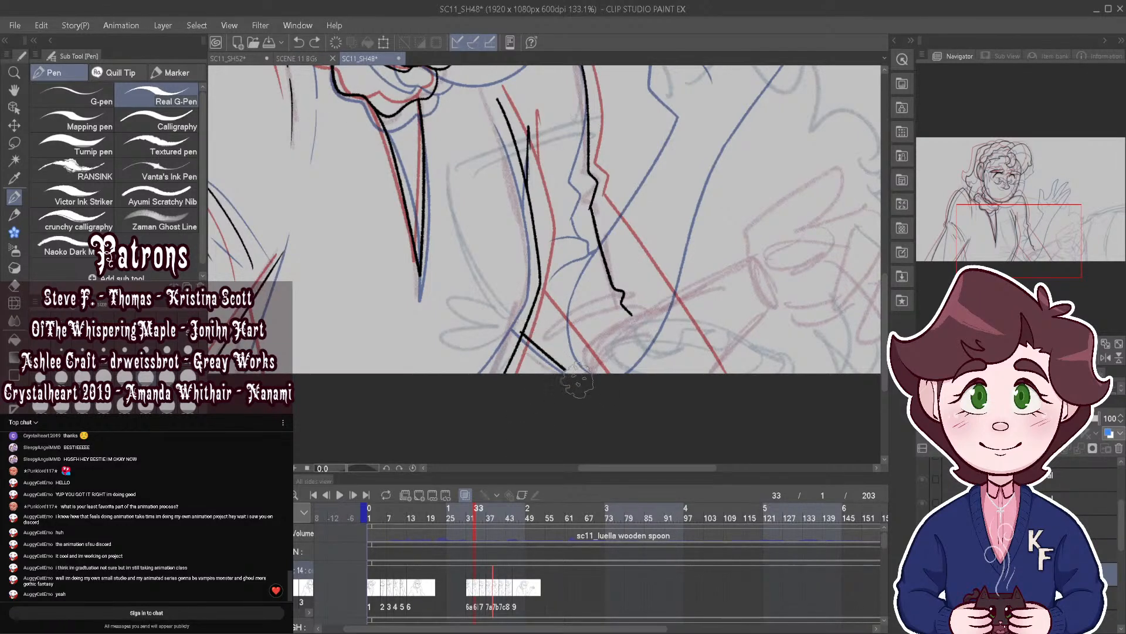
pyautogui.scroll(-2, 482, 444)
pyautogui.moveTo(750, 468); pyautogui.dragTo(613, 467)
pyautogui.scroll(1, 599, 317)
pyautogui.scroll(2, 598, 317)
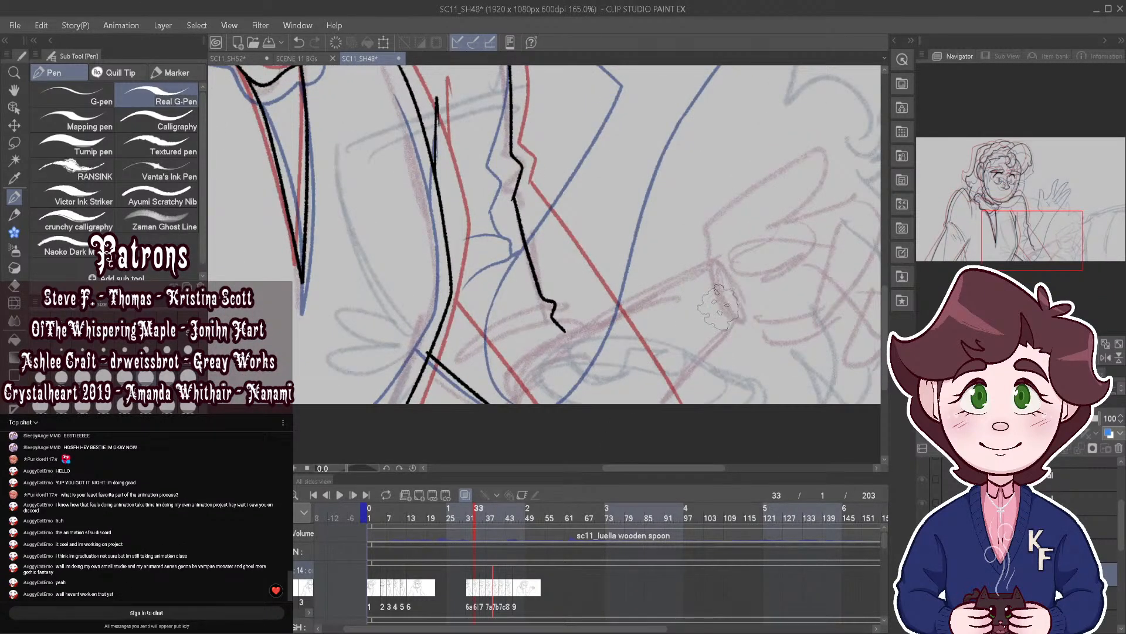
pyautogui.scroll(-2, 631, 326)
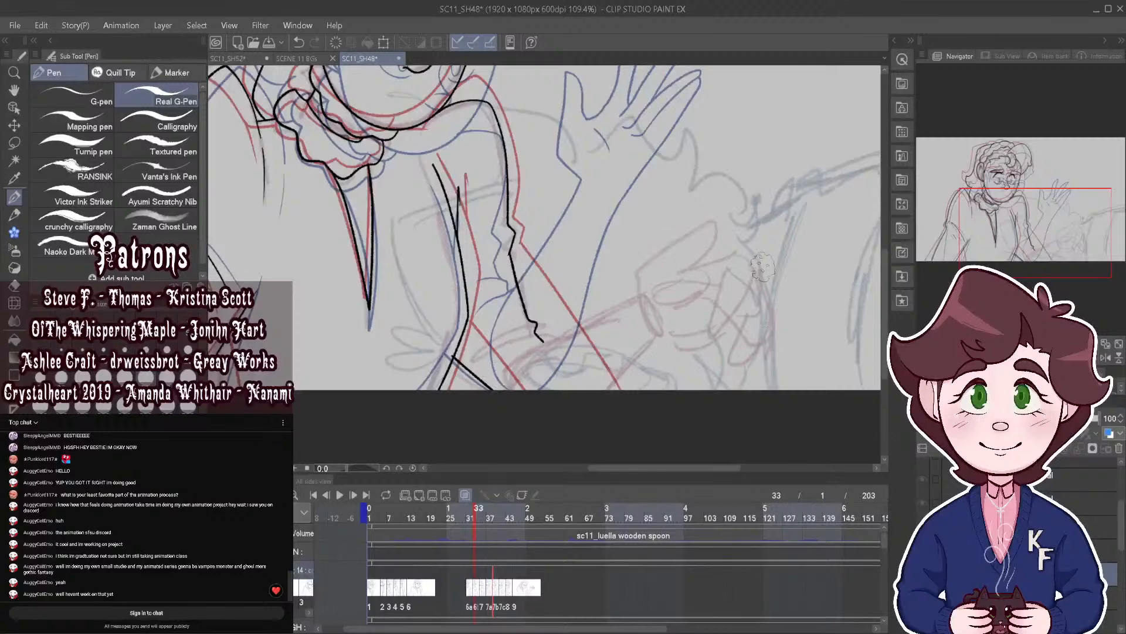
pyautogui.scroll(-1, 762, 267)
pyautogui.scroll(2, 714, 253)
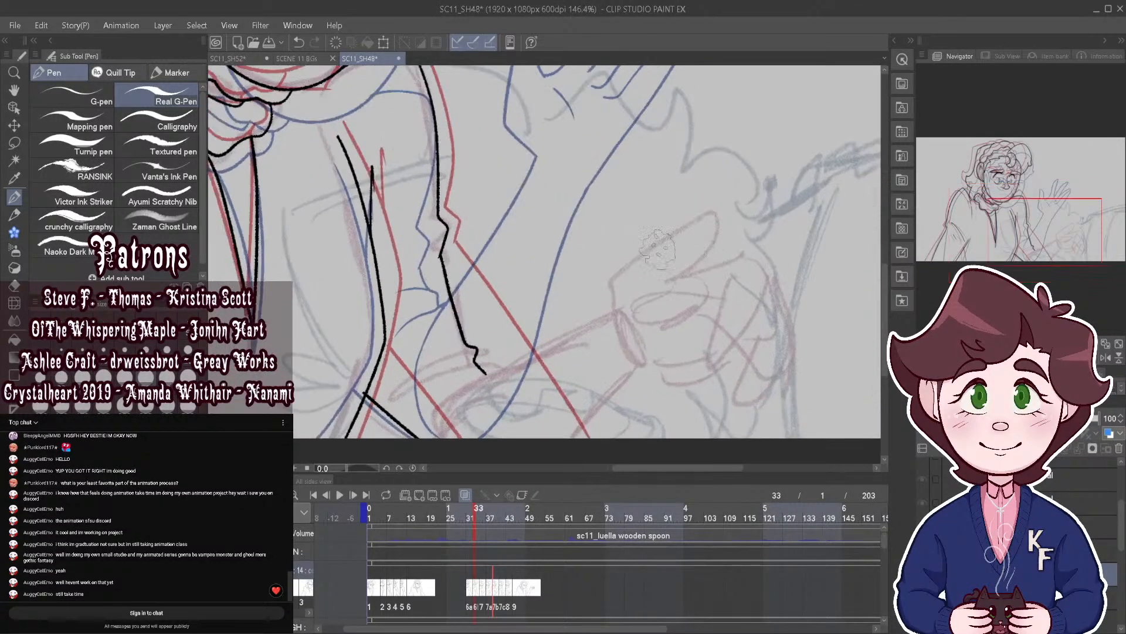
pyautogui.moveTo(612, 310)
pyautogui.mouseDown()
pyautogui.moveTo(617, 278)
pyautogui.moveTo(708, 219)
pyautogui.moveTo(710, 243)
pyautogui.moveTo(658, 308)
pyautogui.mouseUp()
pyautogui.scroll(-3, 696, 231)
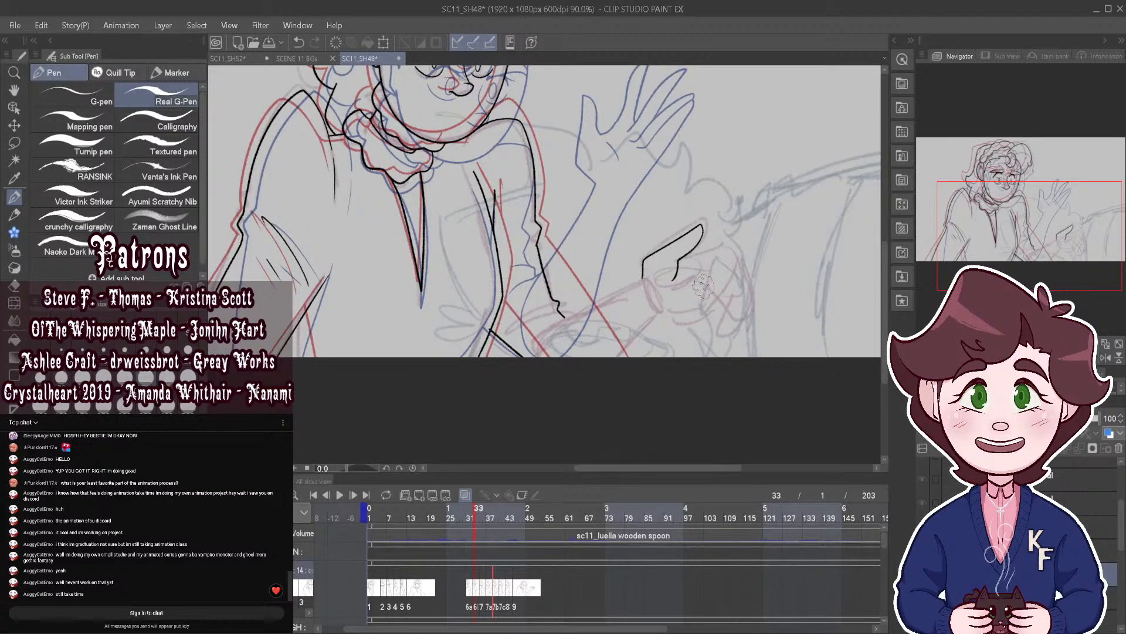
pyautogui.scroll(1, 704, 288)
pyautogui.click(299, 43)
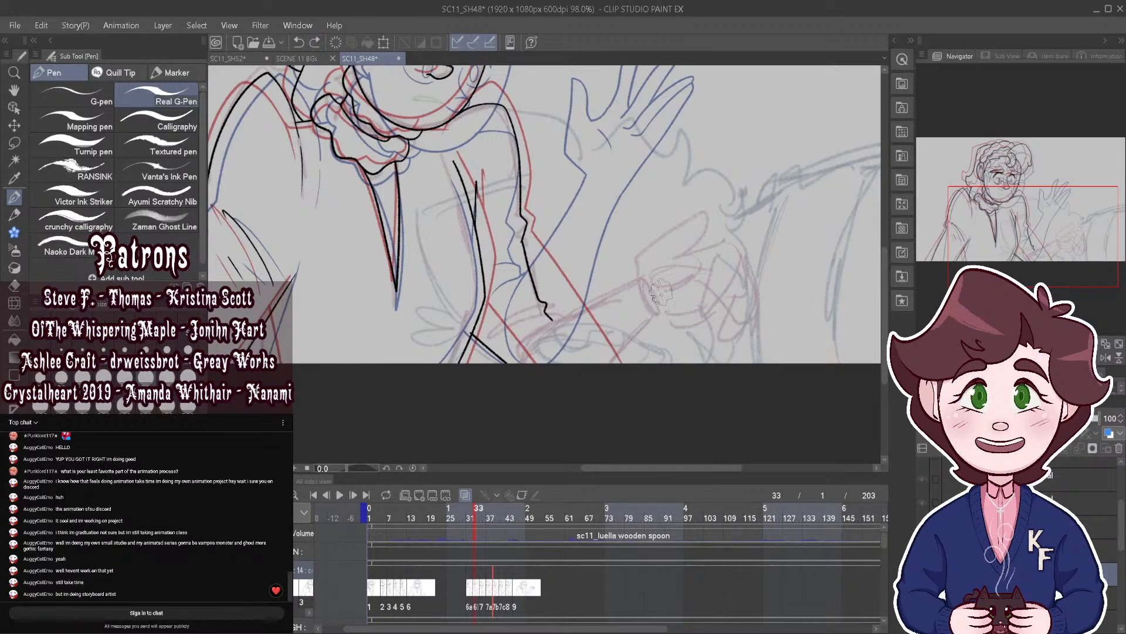
# Step: Ink the back of the lower hand with its thumb, and the curled index finger beside it
pyautogui.scroll(2, 661, 292)
pyautogui.moveTo(610, 313)
pyautogui.mouseDown()
pyautogui.moveTo(608, 273)
pyautogui.moveTo(642, 248)
pyautogui.moveTo(728, 217)
pyautogui.moveTo(722, 241)
pyautogui.moveTo(681, 264)
pyautogui.moveTo(668, 292)
pyautogui.mouseUp()
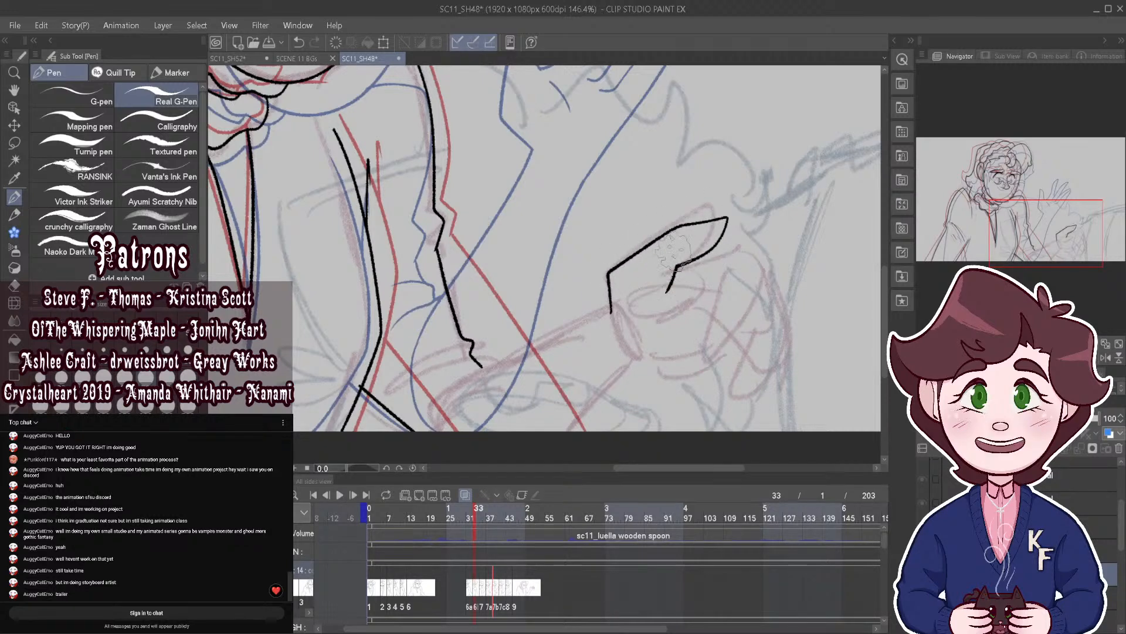
pyautogui.scroll(-2, 674, 253)
pyautogui.moveTo(636, 252)
pyautogui.mouseDown()
pyautogui.moveTo(661, 265)
pyautogui.moveTo(672, 290)
pyautogui.moveTo(623, 347)
pyautogui.moveTo(644, 271)
pyautogui.moveTo(673, 292)
pyautogui.moveTo(677, 328)
pyautogui.moveTo(631, 376)
pyautogui.mouseUp()
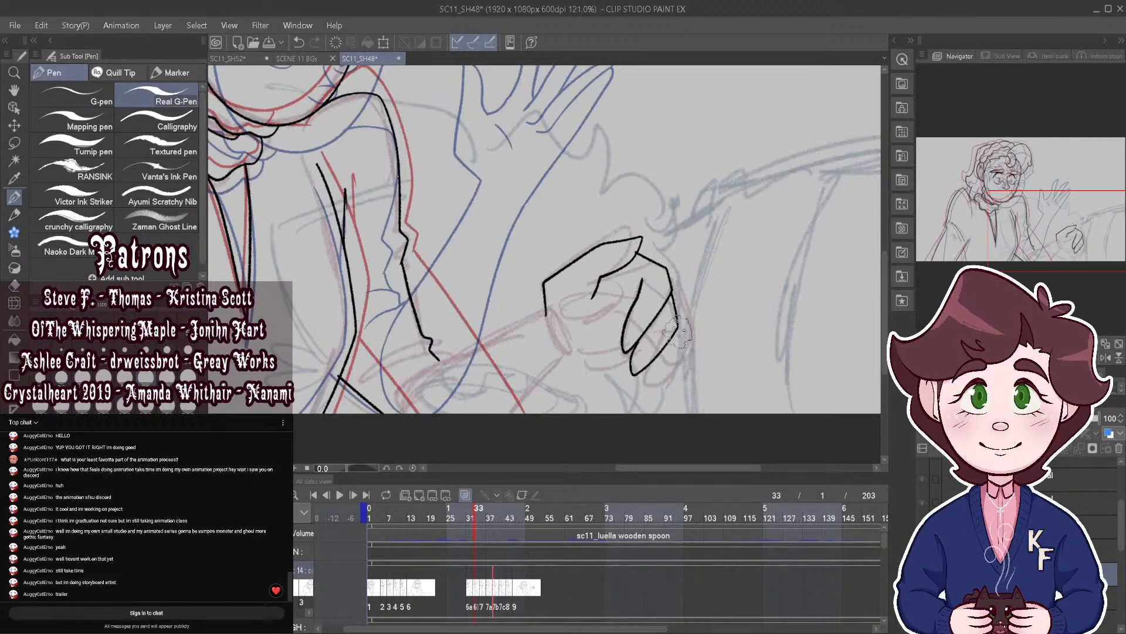
# Step: Try to ink the remaining curled fingers and the palm's lower edge, and undo back to the index finger
pyautogui.moveTo(677, 331)
pyautogui.mouseDown()
pyautogui.moveTo(638, 398)
pyautogui.moveTo(640, 377)
pyautogui.moveTo(676, 353)
pyautogui.moveTo(676, 385)
pyautogui.moveTo(641, 405)
pyautogui.mouseUp()
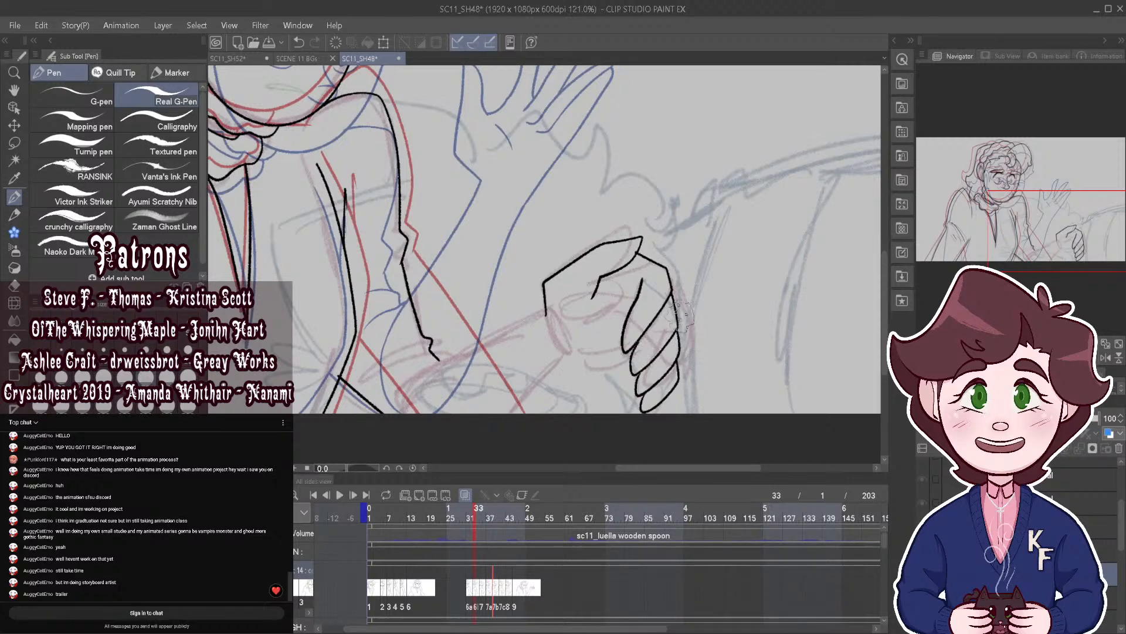
pyautogui.scroll(-2, 649, 347)
pyautogui.scroll(3, 638, 355)
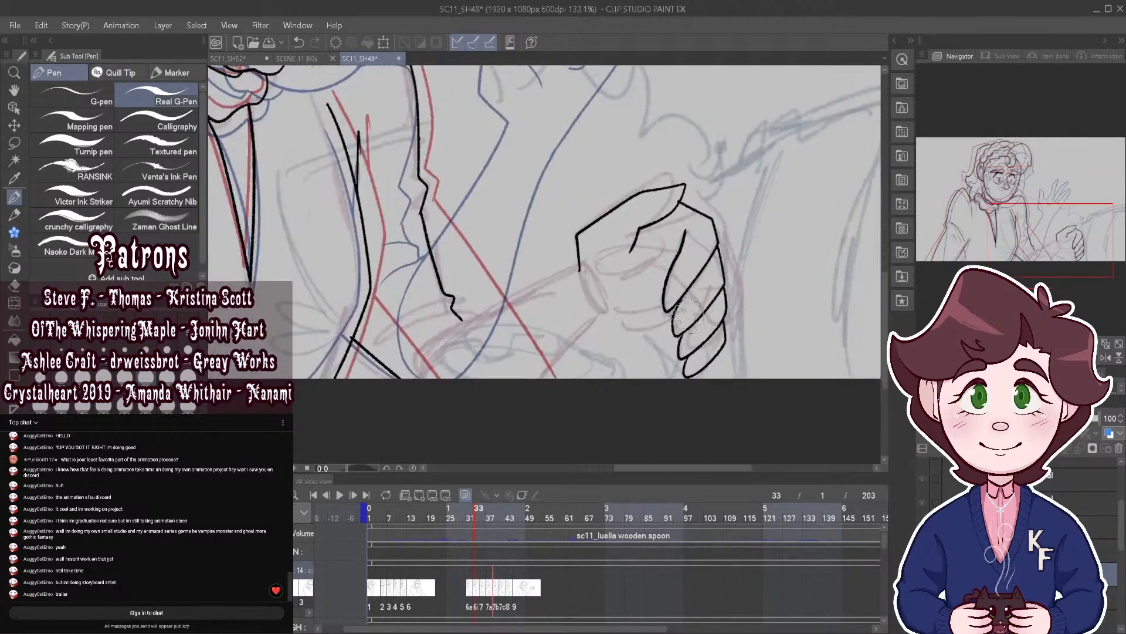
pyautogui.moveTo(677, 355); pyautogui.dragTo(602, 319)
pyautogui.scroll(2, 687, 305)
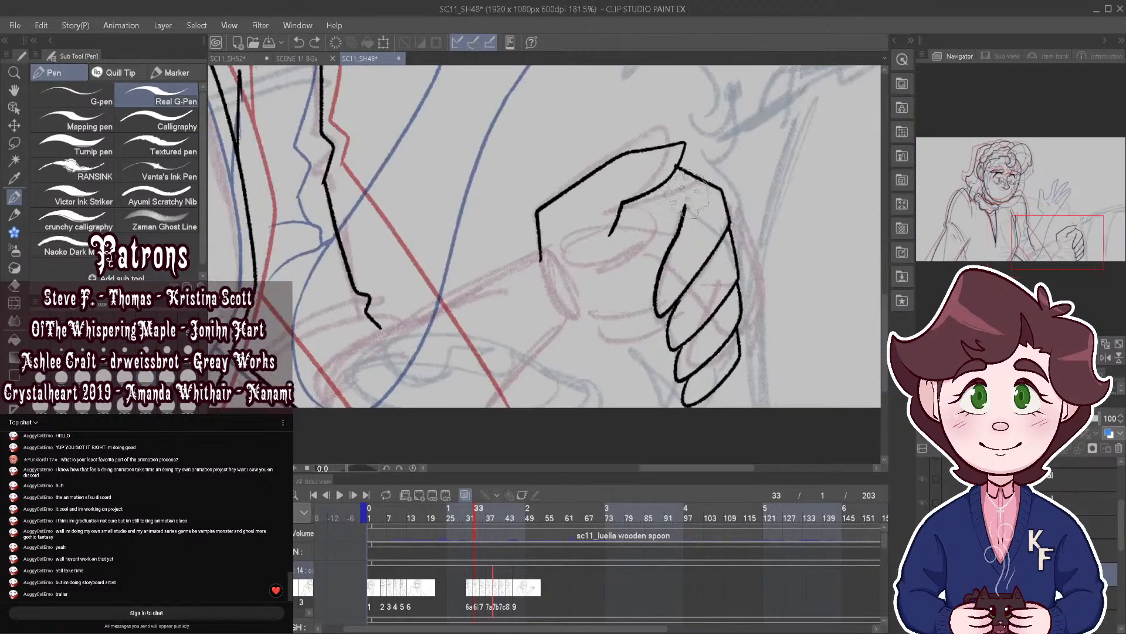
pyautogui.moveTo(564, 328); pyautogui.dragTo(666, 336)
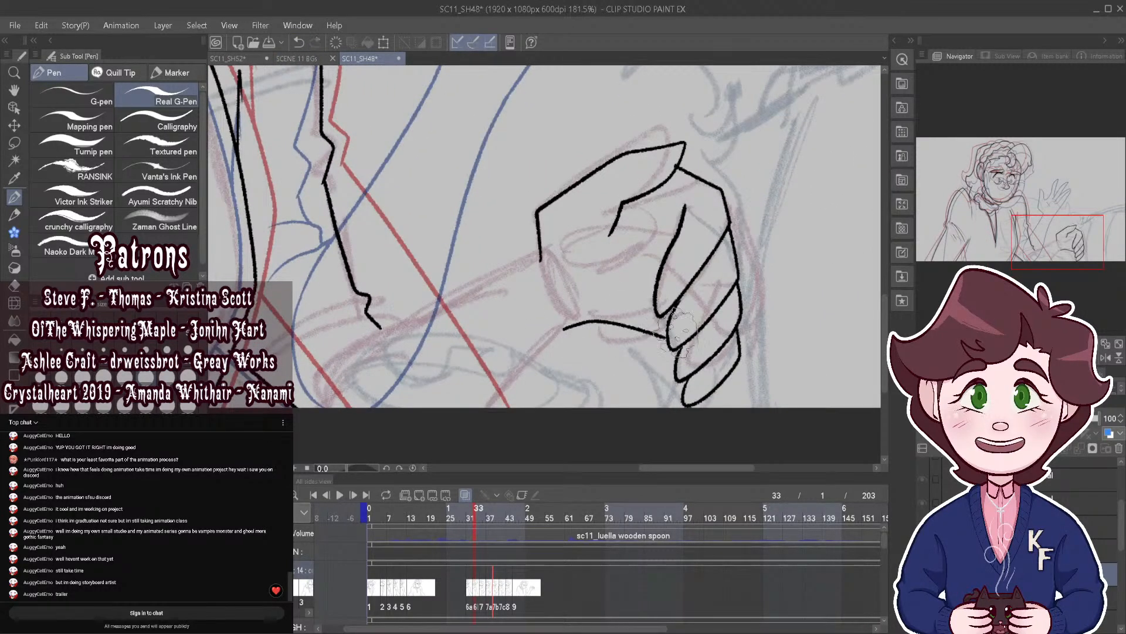
pyautogui.click(299, 42)
pyautogui.hotkey('ctrl', 'z')
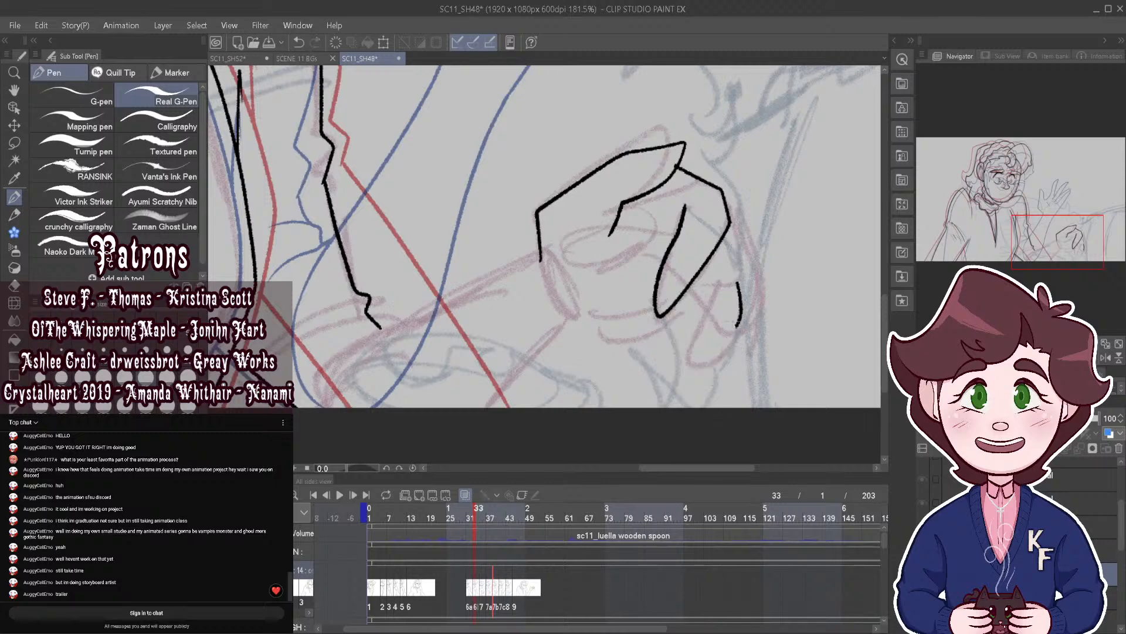
pyautogui.click(738, 324)
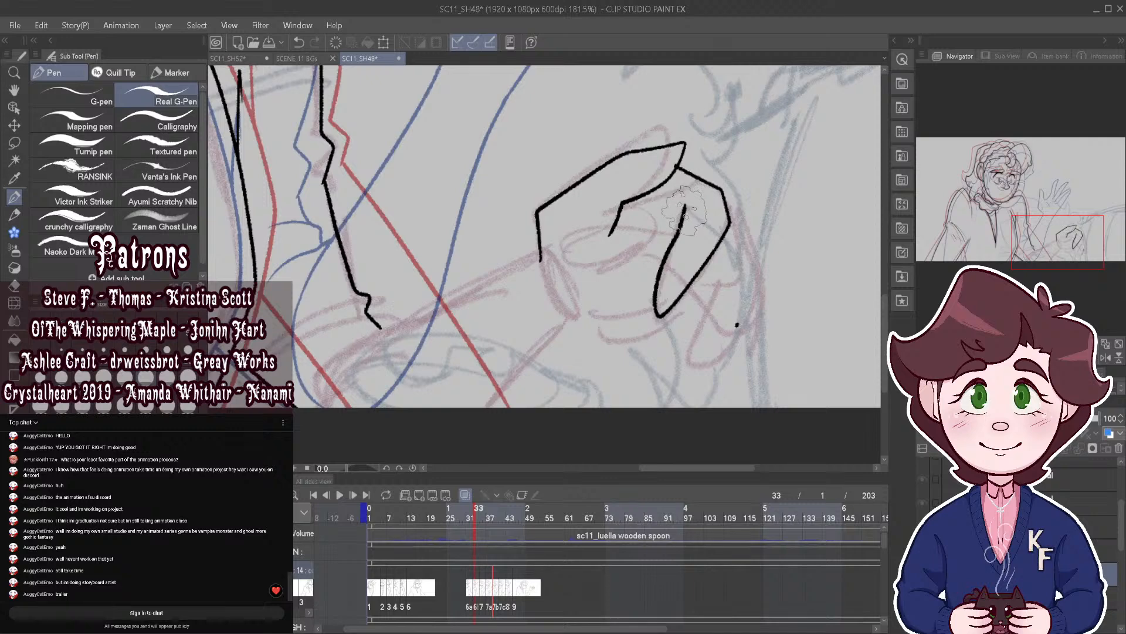
# Step: Ink the small crease at the index finger's inner base and the three remaining curled fingers, overlapping downward
pyautogui.moveTo(689, 199)
pyautogui.mouseDown()
pyautogui.moveTo(660, 219)
pyautogui.moveTo(675, 233)
pyautogui.mouseUp()
pyautogui.scroll(-2, 660, 317)
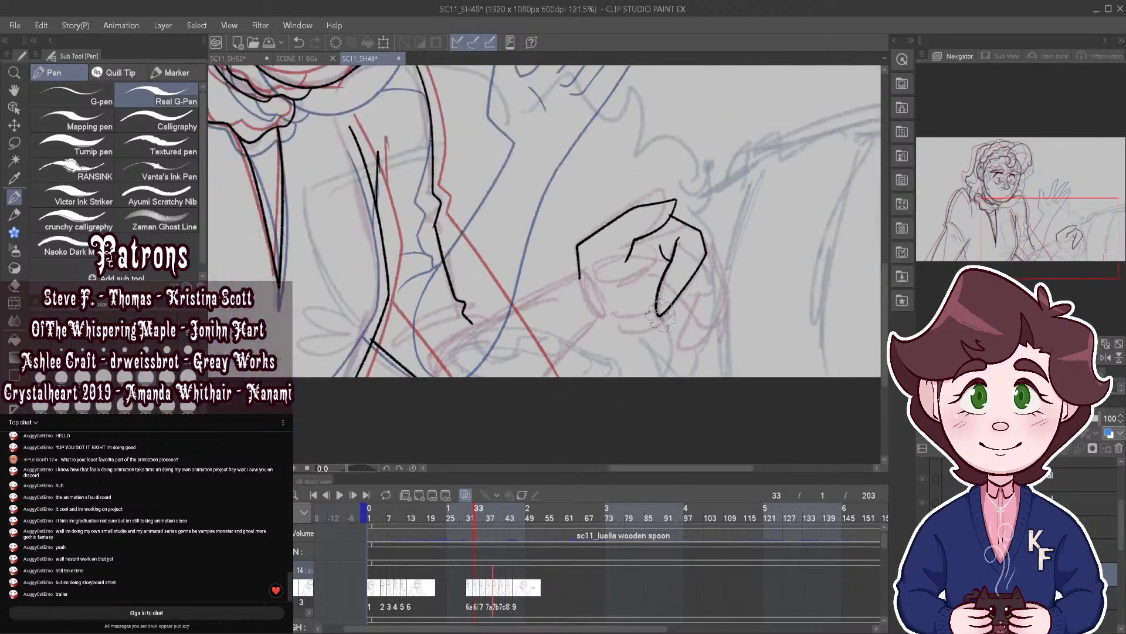
pyautogui.scroll(2, 695, 255)
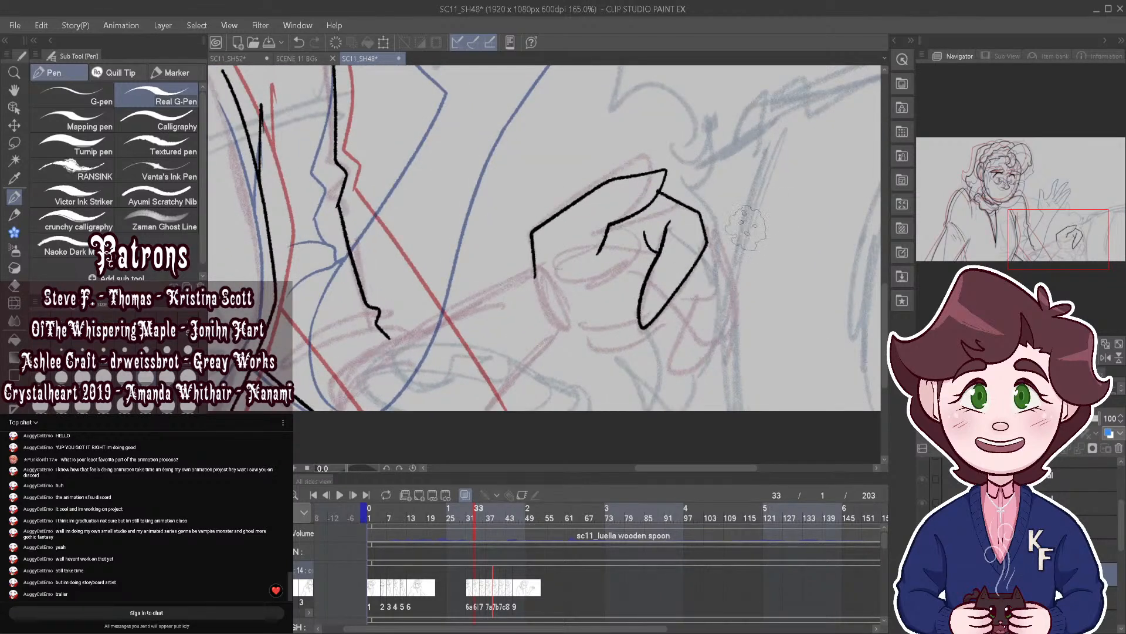
pyautogui.moveTo(704, 245)
pyautogui.mouseDown()
pyautogui.moveTo(716, 266)
pyautogui.moveTo(710, 304)
pyautogui.moveTo(714, 293)
pyautogui.moveTo(651, 357)
pyautogui.mouseUp()
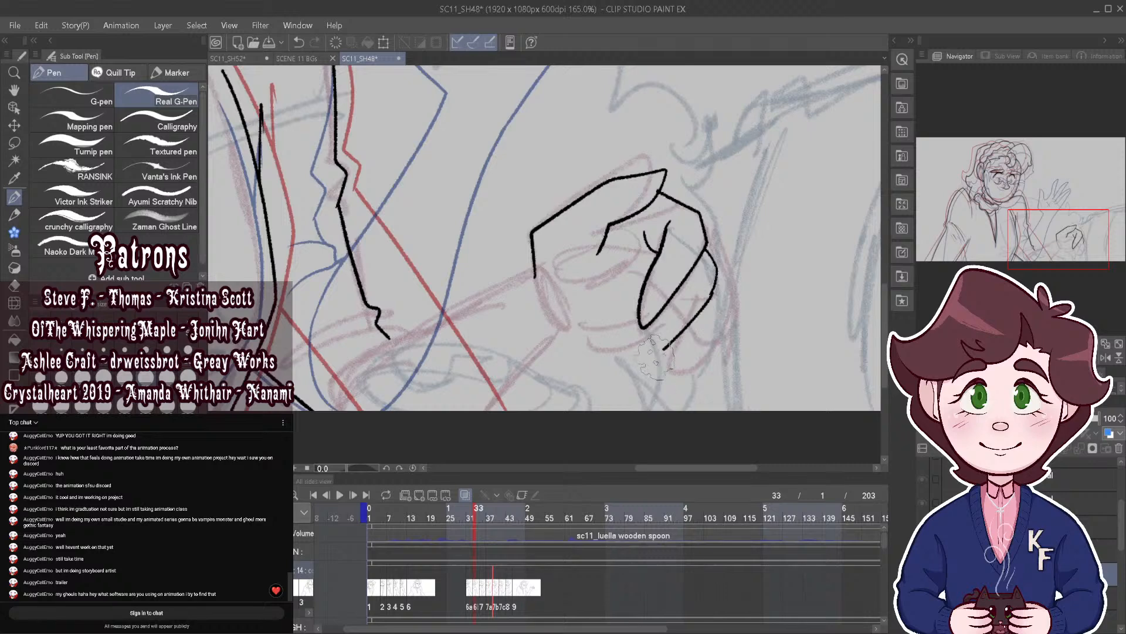
pyautogui.click(299, 47)
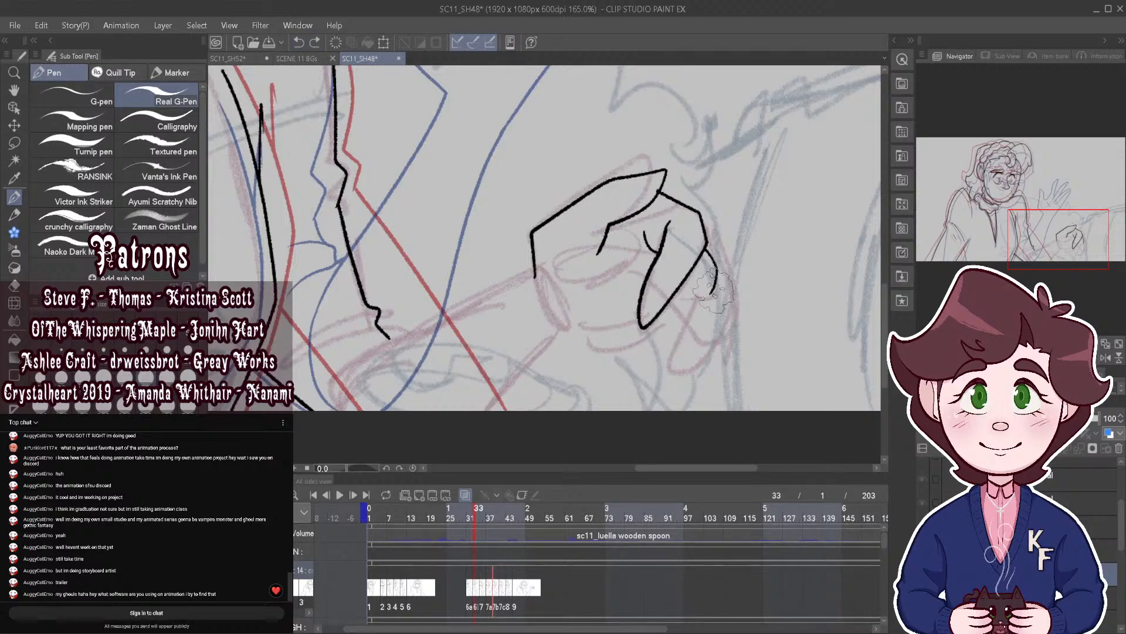
pyautogui.moveTo(715, 274)
pyautogui.mouseDown()
pyautogui.moveTo(680, 325)
pyautogui.moveTo(642, 352)
pyautogui.mouseUp()
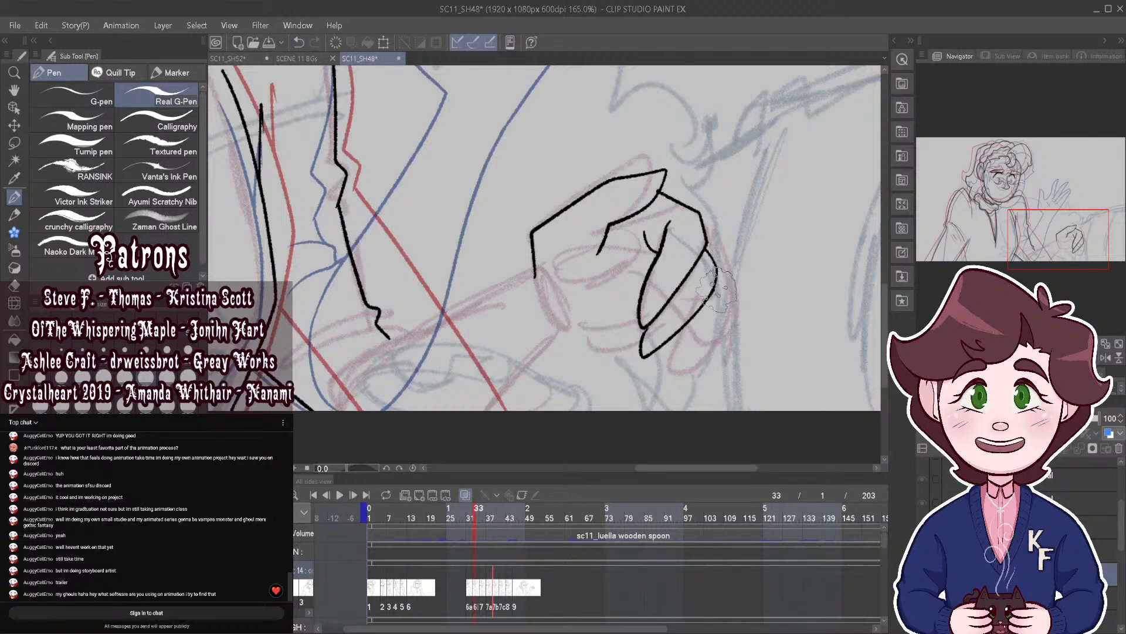
pyautogui.moveTo(717, 292)
pyautogui.mouseDown()
pyautogui.moveTo(696, 339)
pyautogui.moveTo(640, 368)
pyautogui.mouseUp()
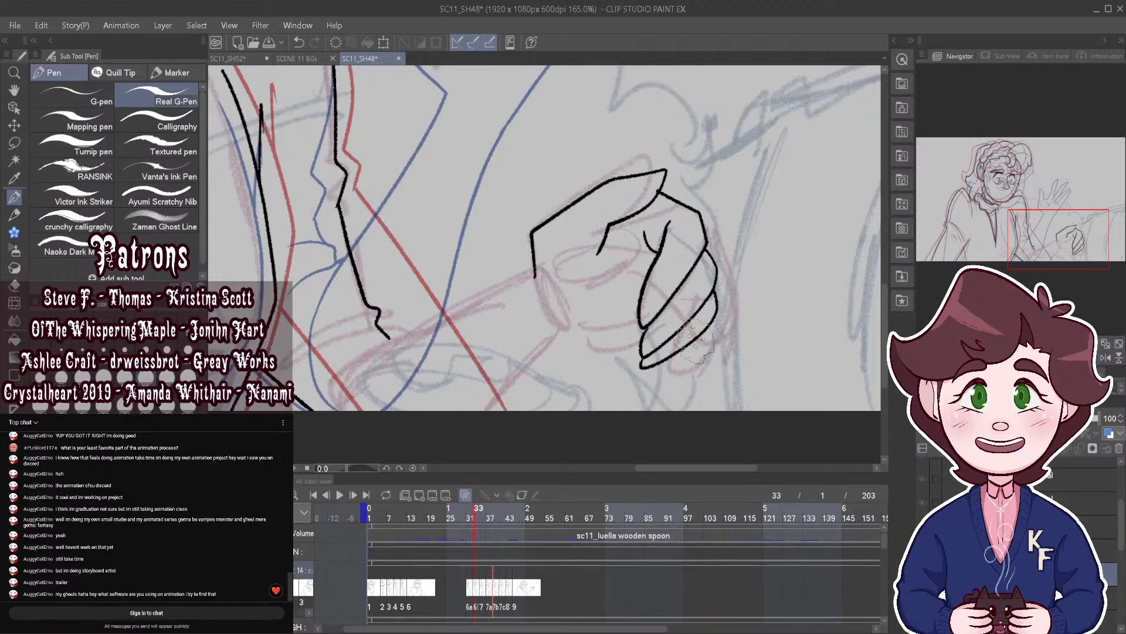
pyautogui.moveTo(717, 323); pyautogui.dragTo(663, 376)
# Step: Try to ink the palm's lower edge and a curved line beside the curled fingers
pyautogui.moveTo(557, 334); pyautogui.dragTo(640, 337)
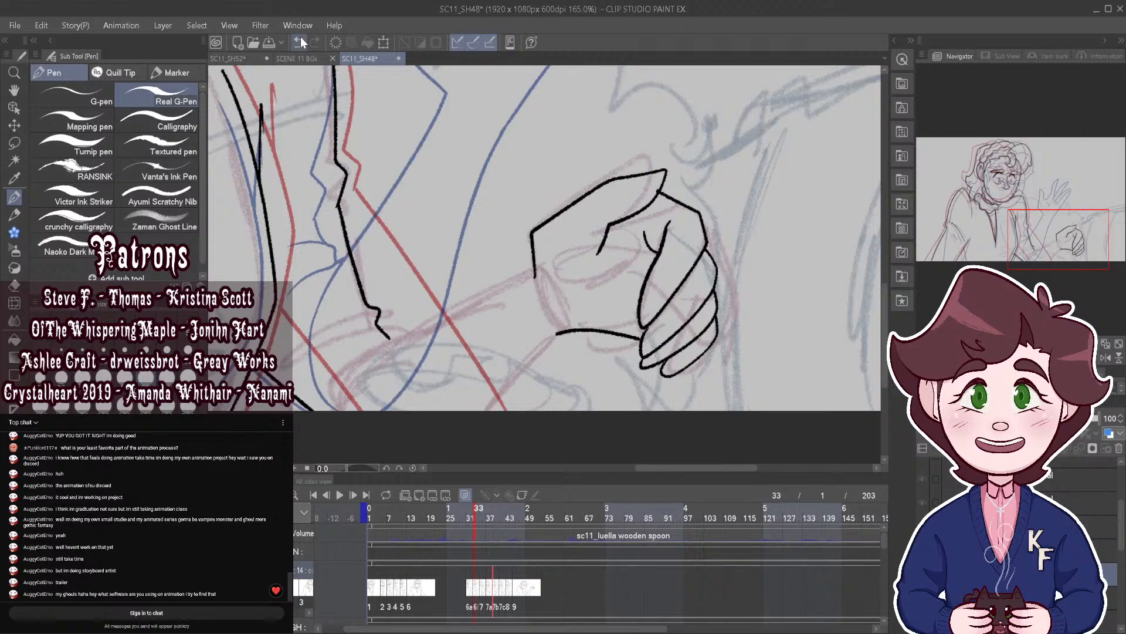
pyautogui.moveTo(622, 327); pyautogui.dragTo(618, 279)
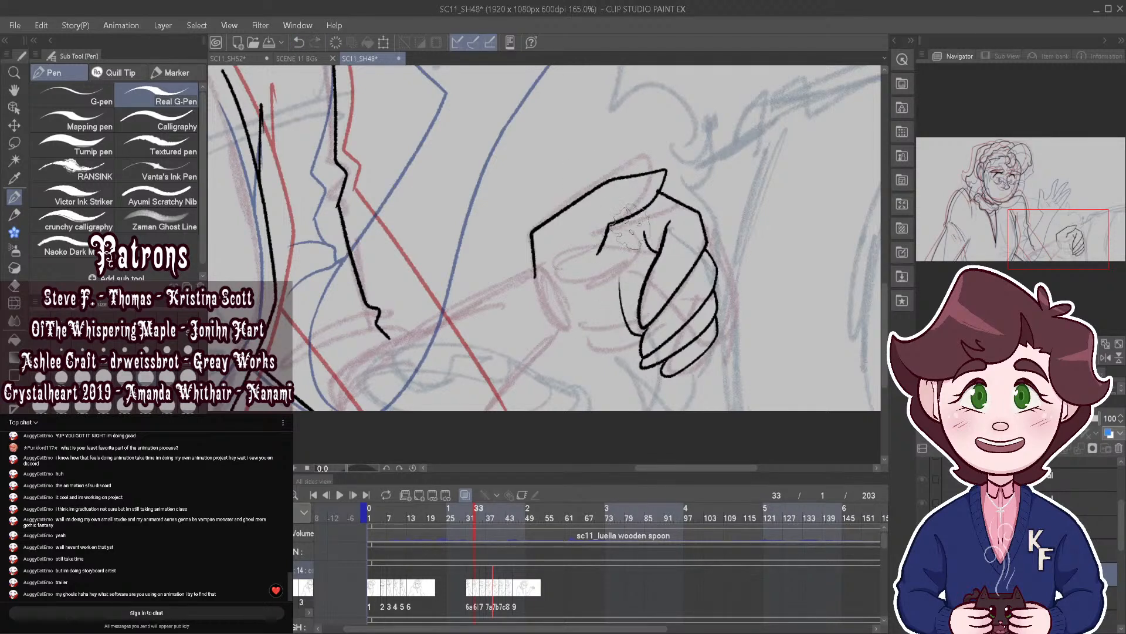
pyautogui.moveTo(633, 332); pyautogui.dragTo(566, 333)
# Step: Ink the forearm's upper and lower contours from the wrist to the canvas border, and the palm crease below the thumb
pyautogui.moveTo(533, 267)
pyautogui.mouseDown()
pyautogui.moveTo(397, 332)
pyautogui.moveTo(339, 379)
pyautogui.moveTo(323, 423)
pyautogui.mouseUp()
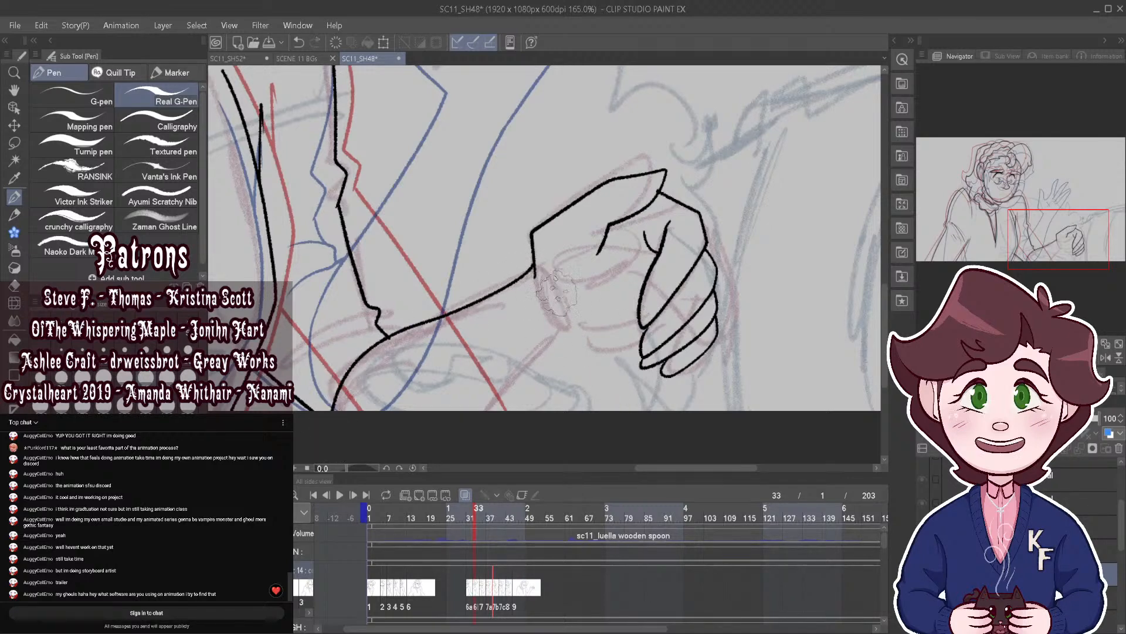
pyautogui.moveTo(557, 332); pyautogui.dragTo(486, 419)
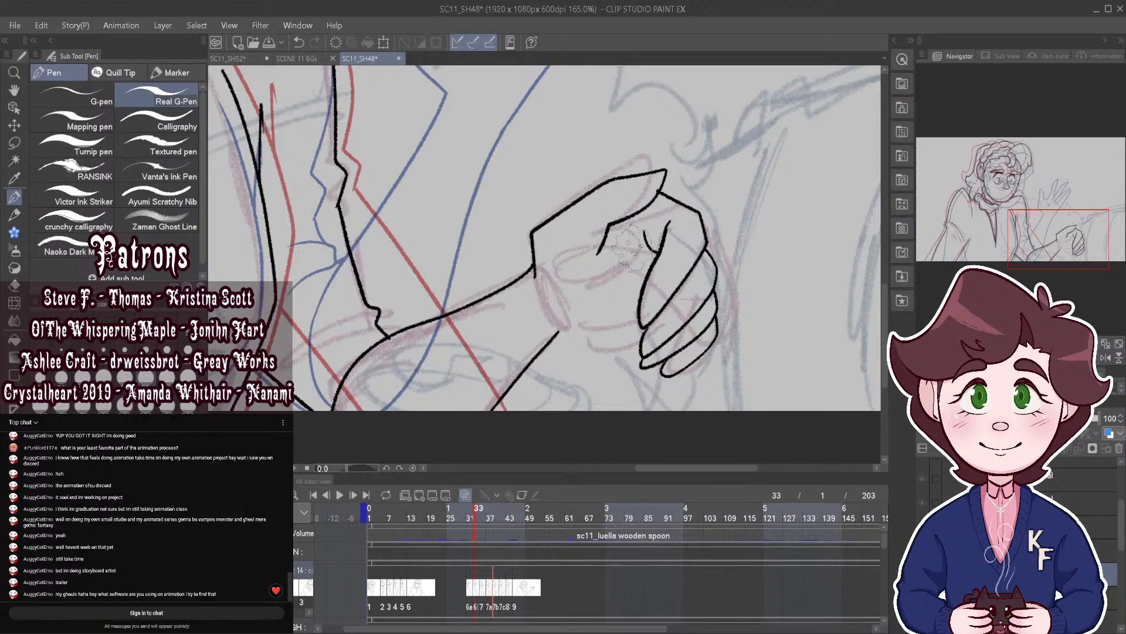
pyautogui.scroll(2, 631, 246)
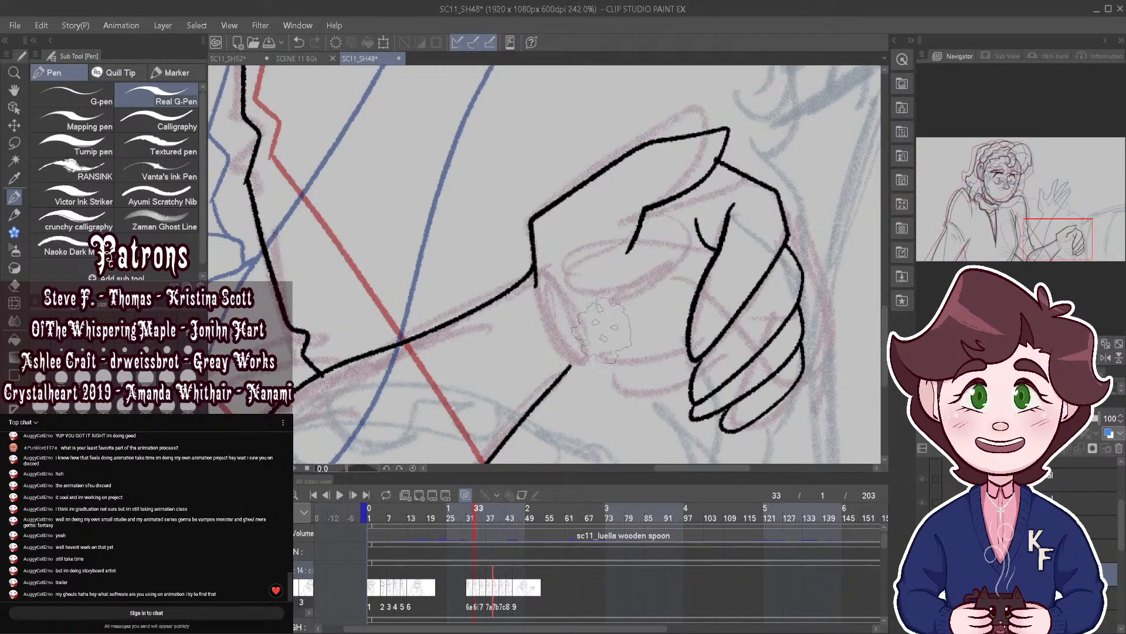
pyautogui.moveTo(593, 320); pyautogui.dragTo(594, 322)
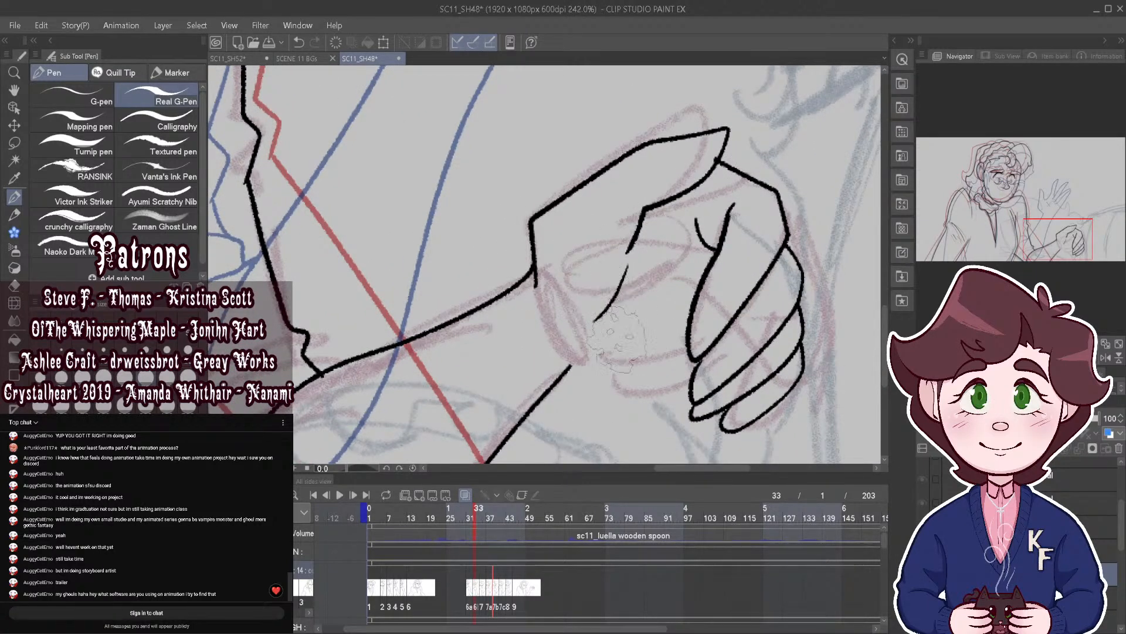
# Step: Ink the palm's lower edge as a downward curve from wrist to fingertips, and a short line inside the palm beside the index finger
pyautogui.moveTo(569, 367)
pyautogui.mouseDown()
pyautogui.moveTo(634, 352)
pyautogui.moveTo(678, 366)
pyautogui.moveTo(704, 347)
pyautogui.mouseUp()
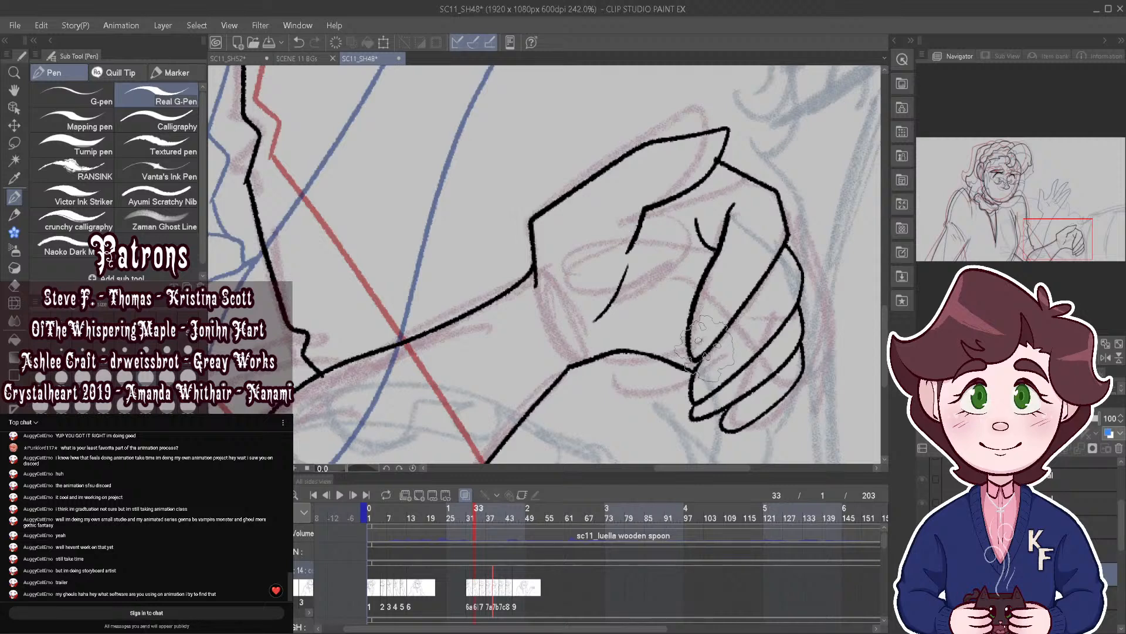
pyautogui.click(298, 42)
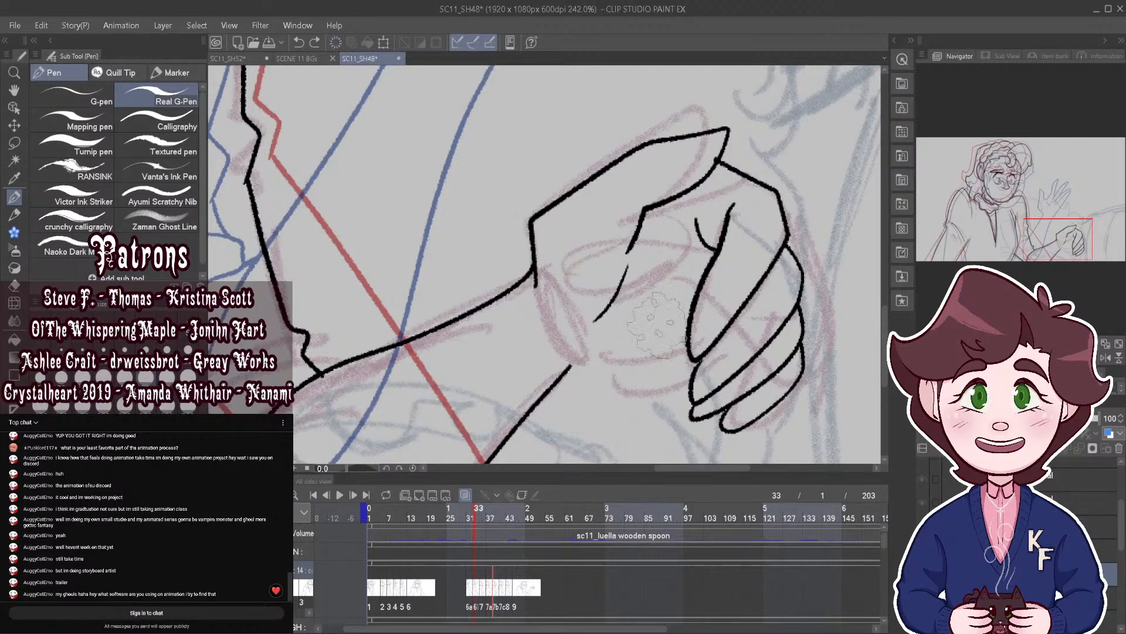
pyautogui.moveTo(572, 364)
pyautogui.mouseDown()
pyautogui.moveTo(639, 381)
pyautogui.moveTo(713, 355)
pyautogui.mouseUp()
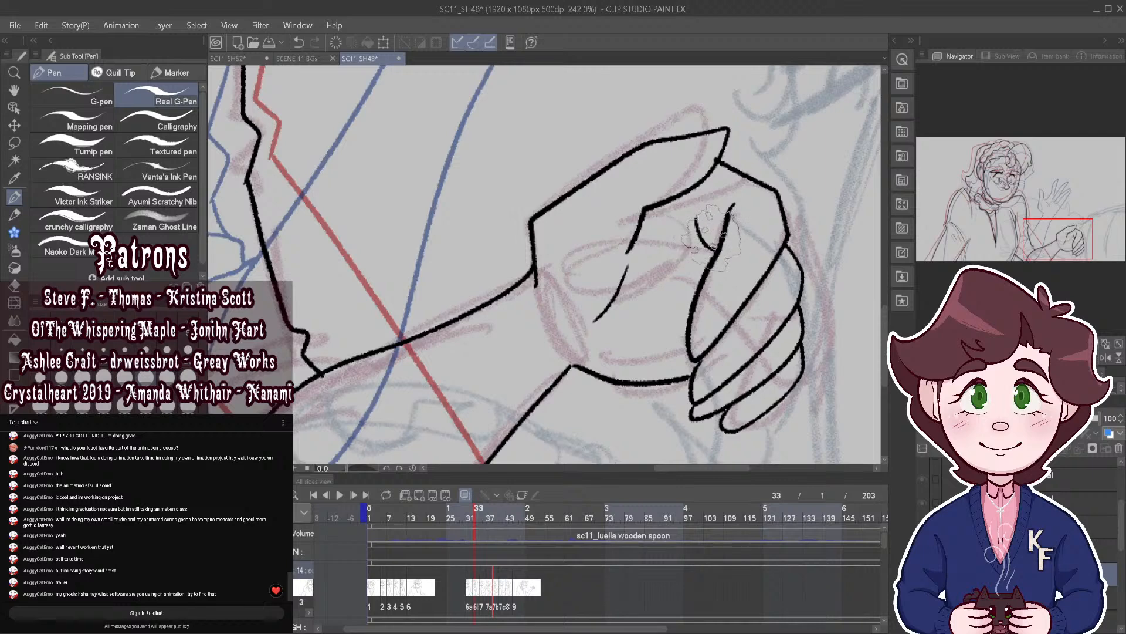
pyautogui.moveTo(682, 232); pyautogui.dragTo(688, 296)
pyautogui.scroll(-6, 727, 276)
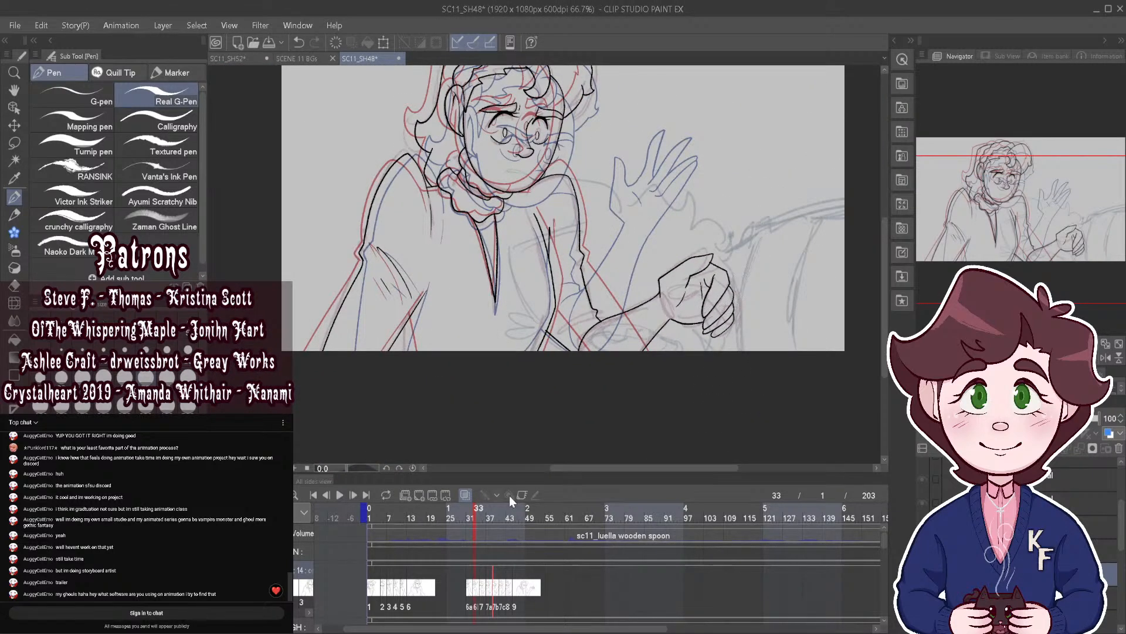
# Step: Play back the gesture animation from around frame 30, then save the file
pyautogui.moveTo(475, 519)
pyautogui.mouseDown()
pyautogui.moveTo(495, 531)
pyautogui.moveTo(462, 523)
pyautogui.mouseUp()
pyautogui.click(340, 495)
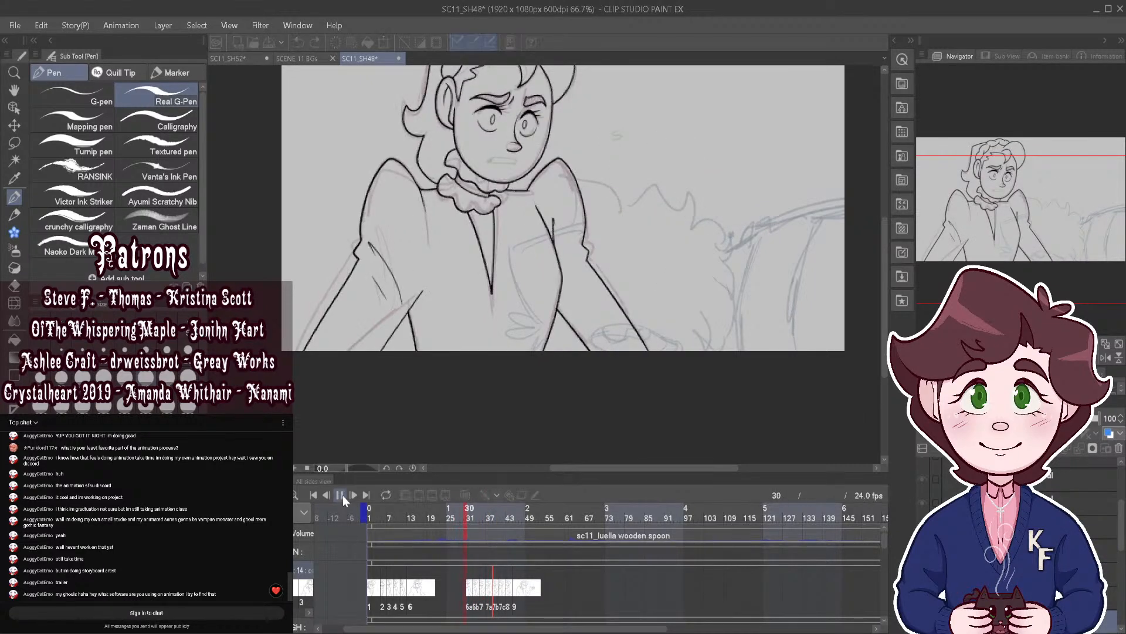
pyautogui.click(341, 497)
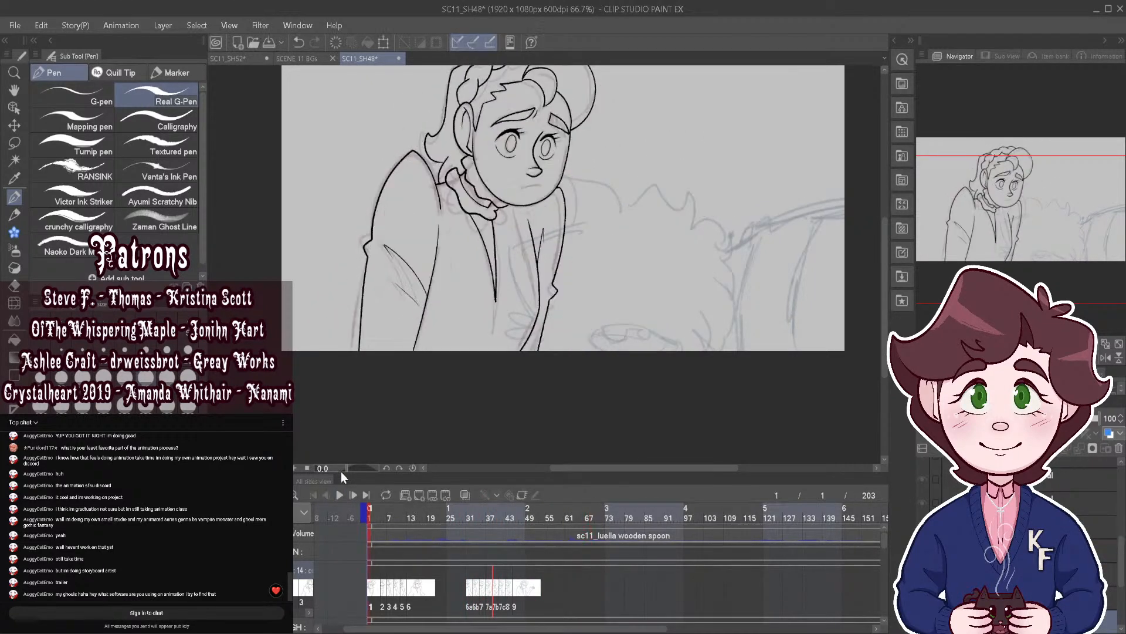
pyautogui.hotkey('ctrl', 's')
pyautogui.hotkey('ctrl', '0')
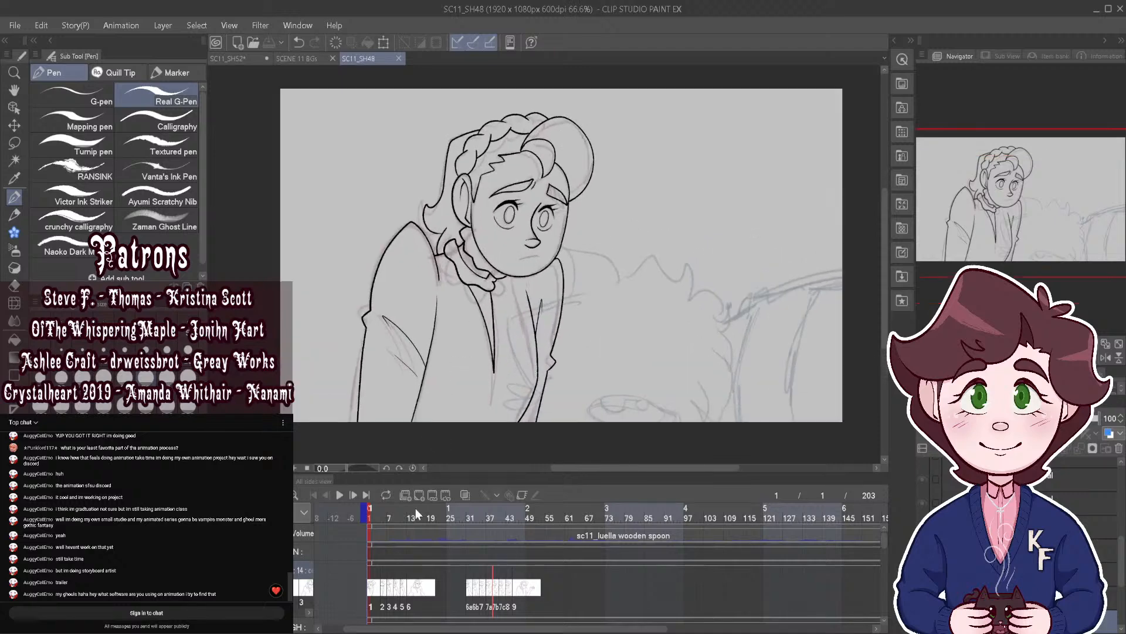
# Step: Scrub between frames 37 and 44 to review how the raised hand moves through its poses
pyautogui.moveTo(415, 509)
pyautogui.mouseDown()
pyautogui.moveTo(396, 513)
pyautogui.moveTo(510, 532)
pyautogui.mouseUp()
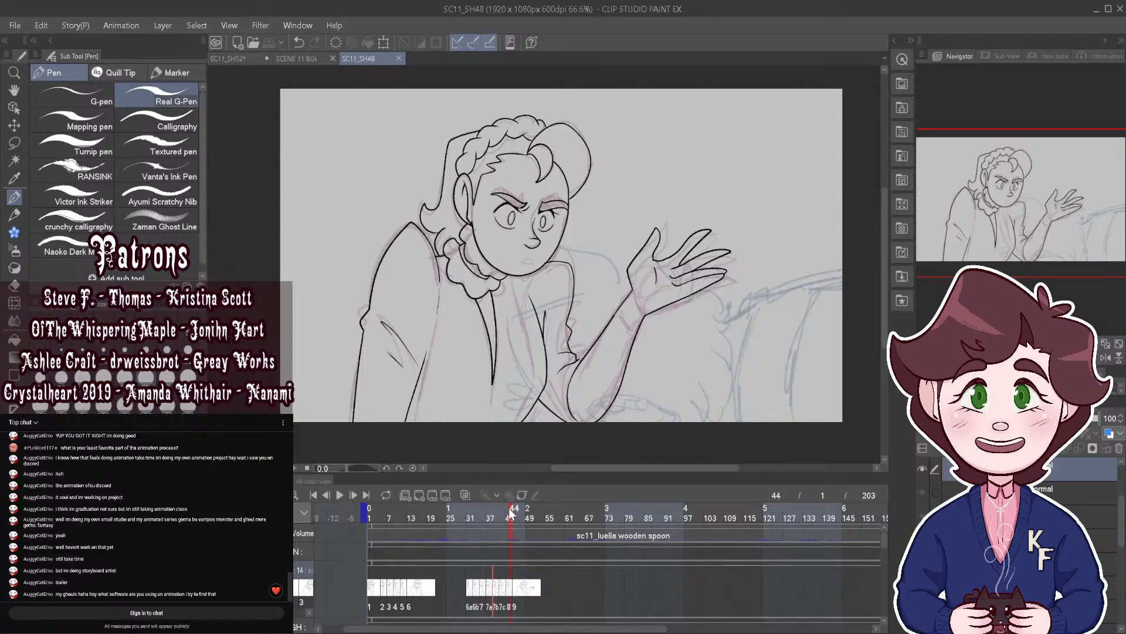
pyautogui.moveTo(494, 505); pyautogui.dragTo(487, 512)
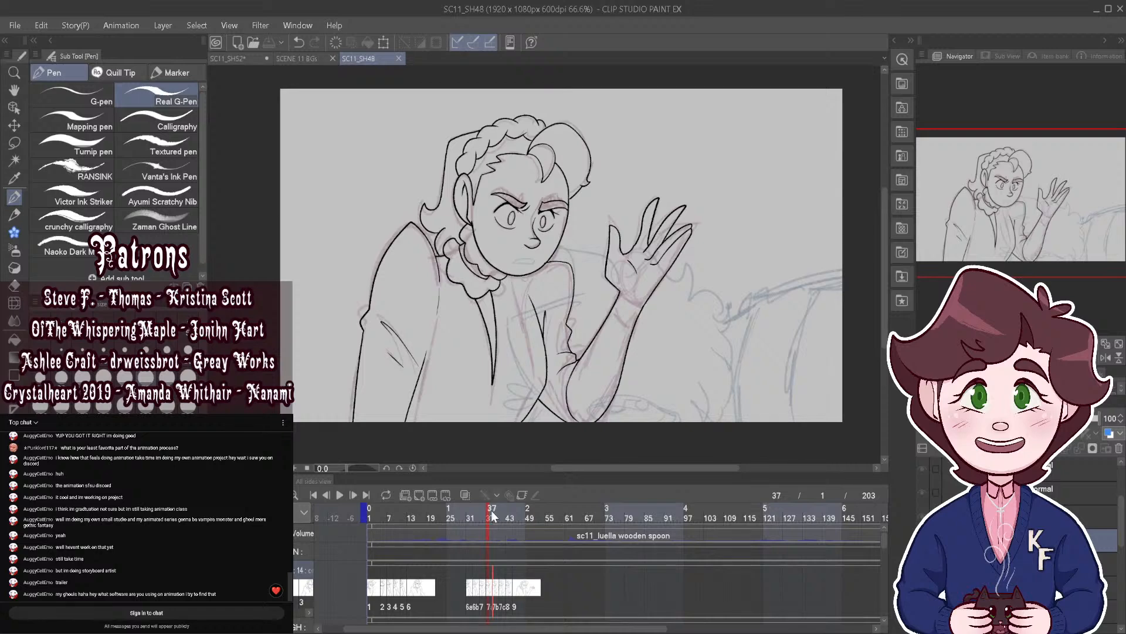
pyautogui.moveTo(494, 515); pyautogui.dragTo(501, 516)
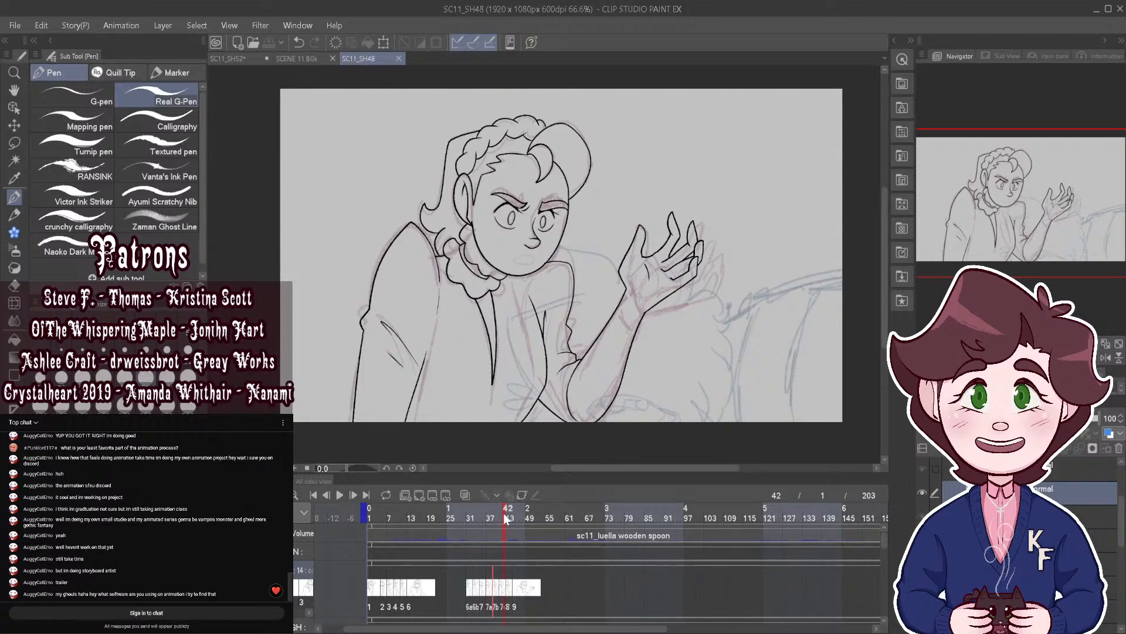
pyautogui.moveTo(508, 504); pyautogui.dragTo(516, 516)
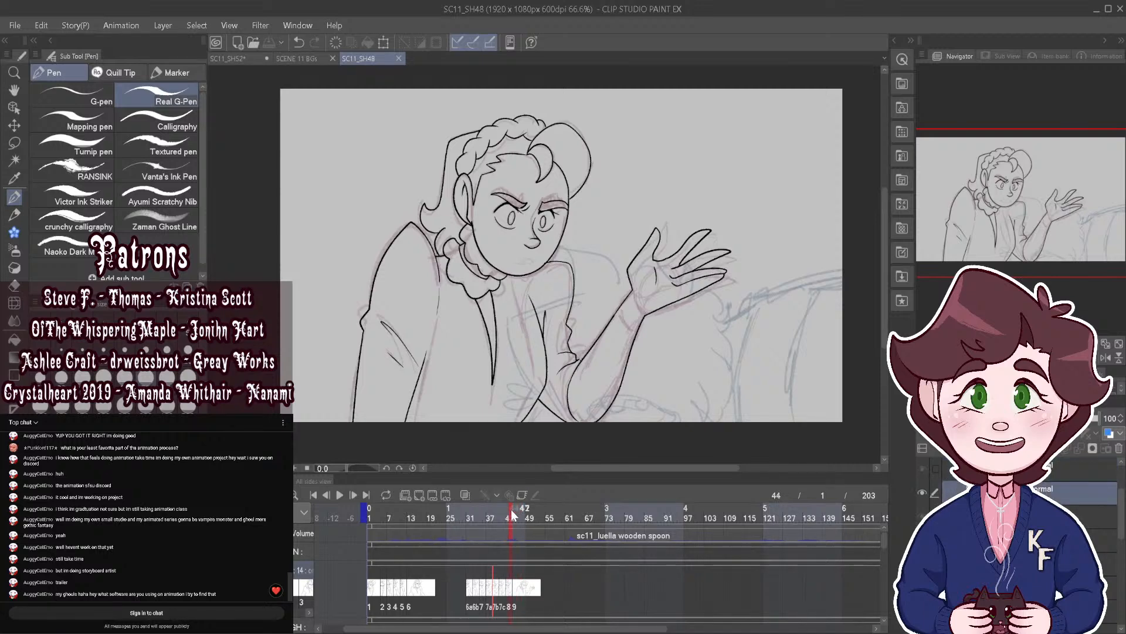
# Step: Add a new animation cel at frame 55 and turn on onion skin to see the previous drawing
pyautogui.click(544, 512)
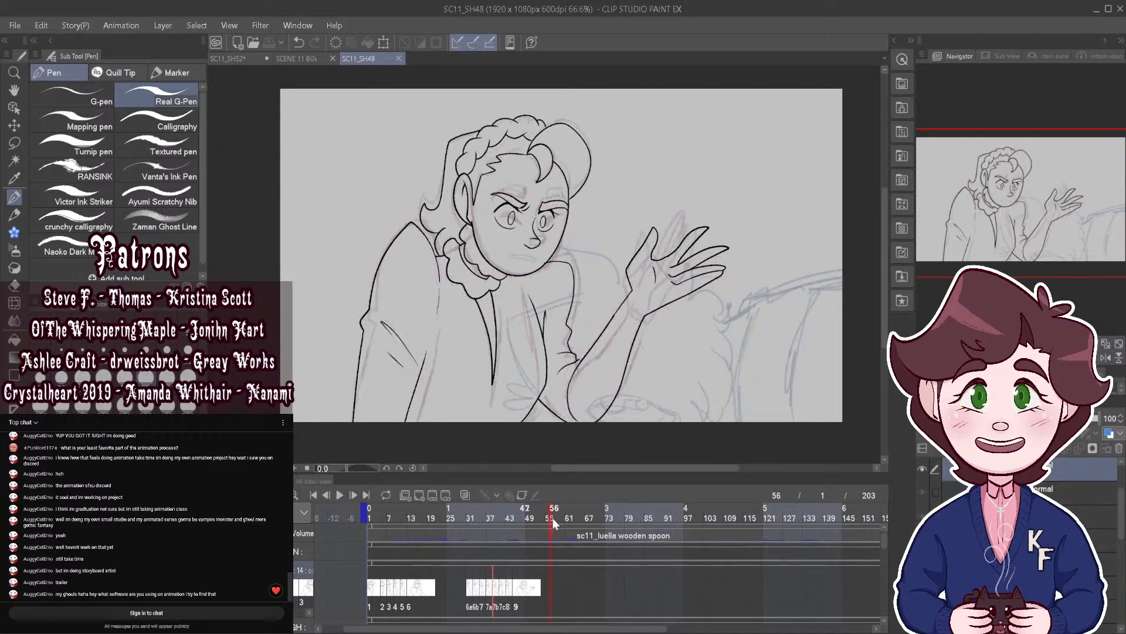
pyautogui.click(547, 514)
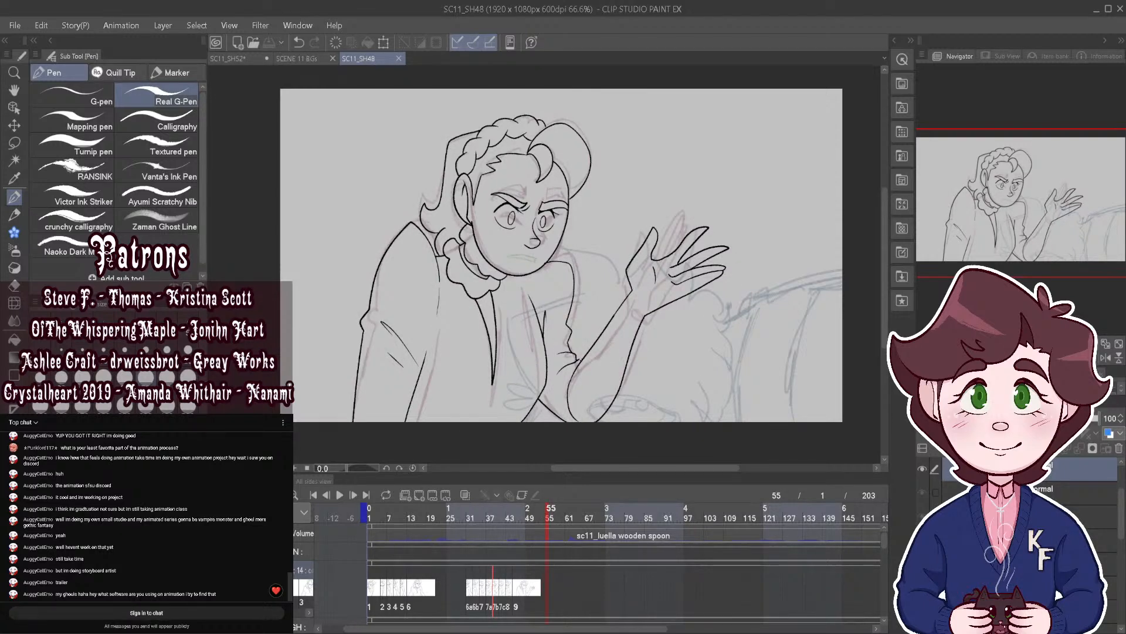
pyautogui.click(542, 516)
pyautogui.click(547, 516)
pyautogui.click(543, 517)
pyautogui.click(548, 515)
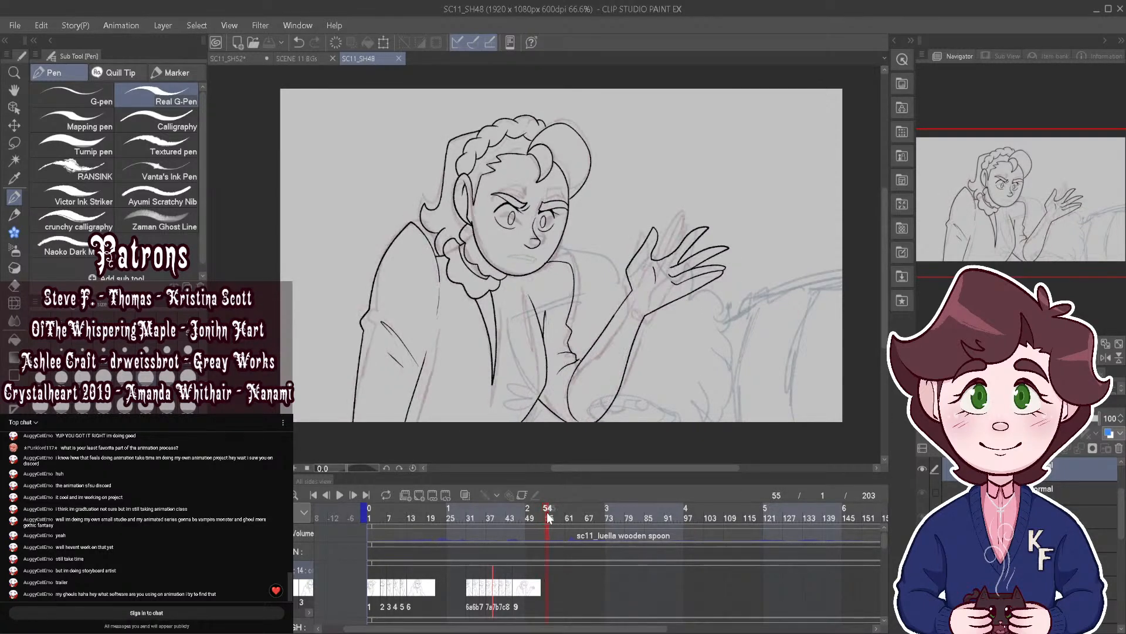
pyautogui.click(421, 495)
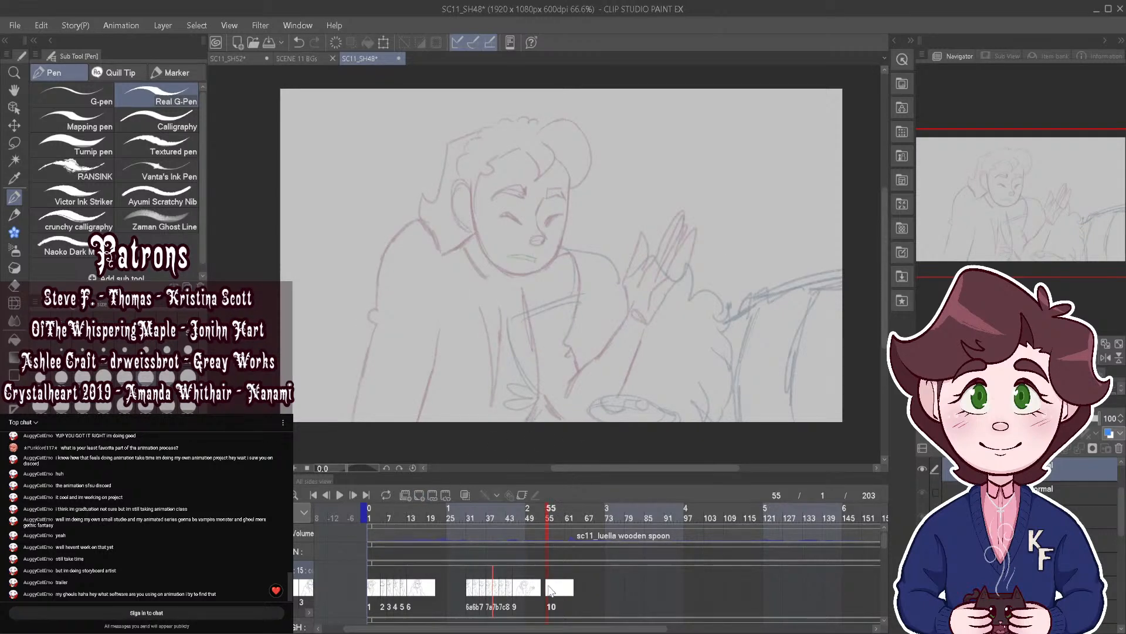
pyautogui.click(464, 494)
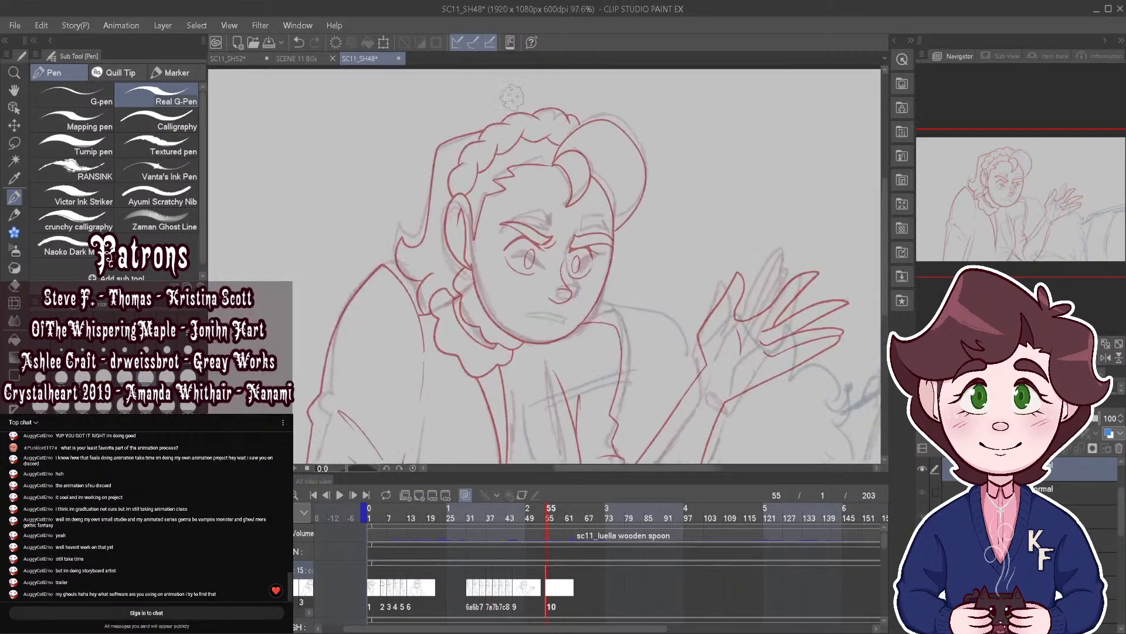
# Step: Ink the ear with its inner fold and the face contour from the ear around the chin to the far temple
pyautogui.scroll(3, 504, 167)
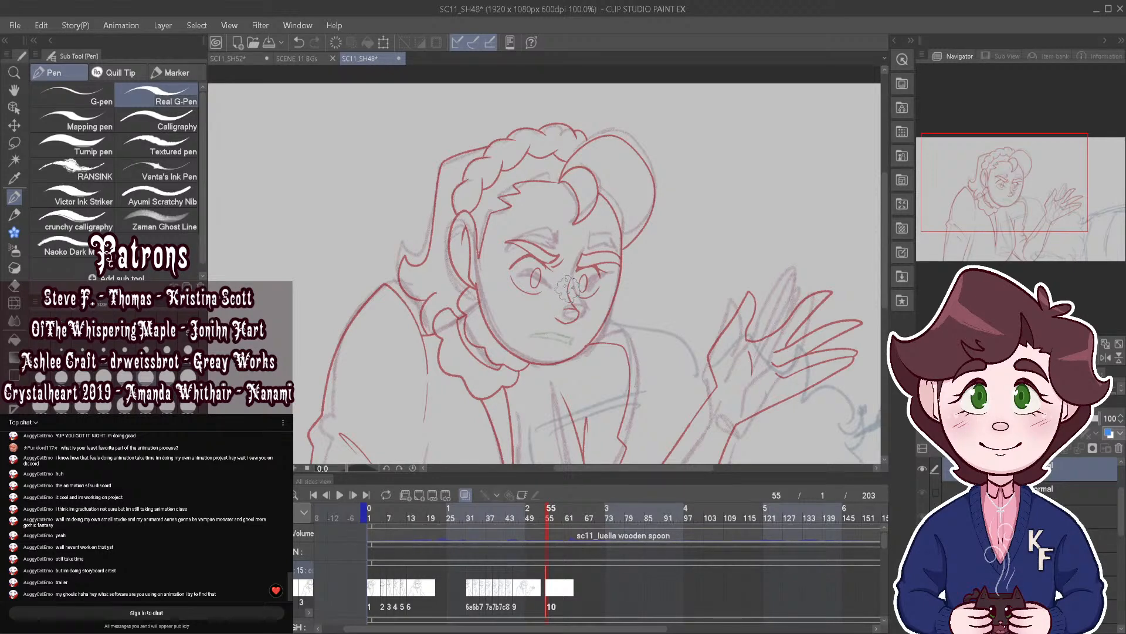
pyautogui.scroll(2, 563, 254)
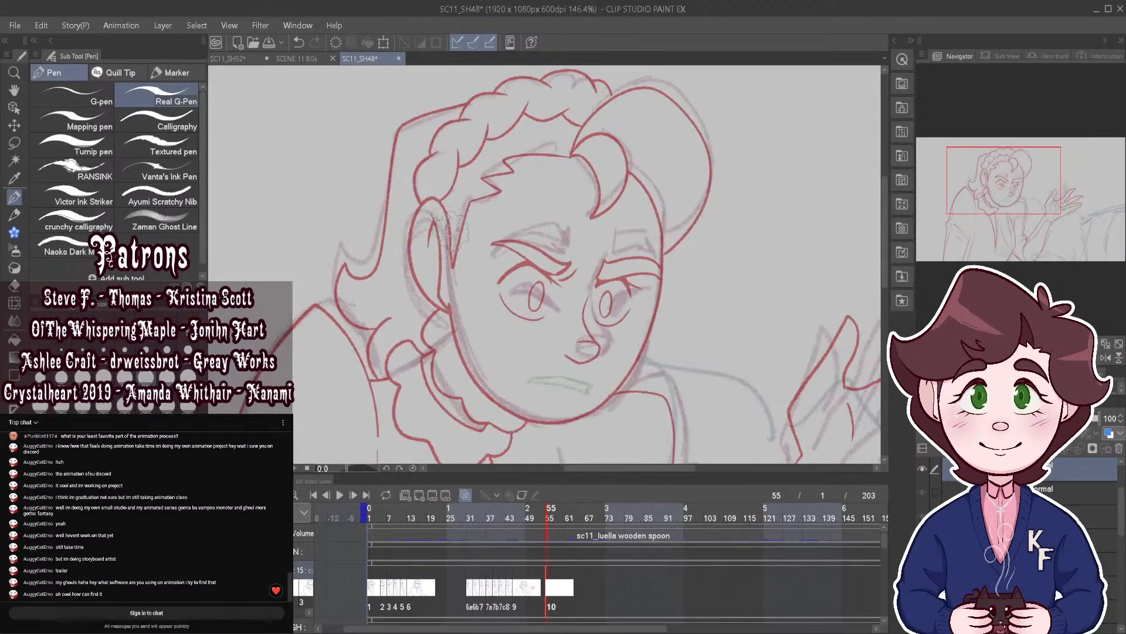
pyautogui.moveTo(449, 238)
pyautogui.mouseDown()
pyautogui.moveTo(426, 207)
pyautogui.moveTo(412, 223)
pyautogui.moveTo(411, 277)
pyautogui.moveTo(453, 310)
pyautogui.mouseUp()
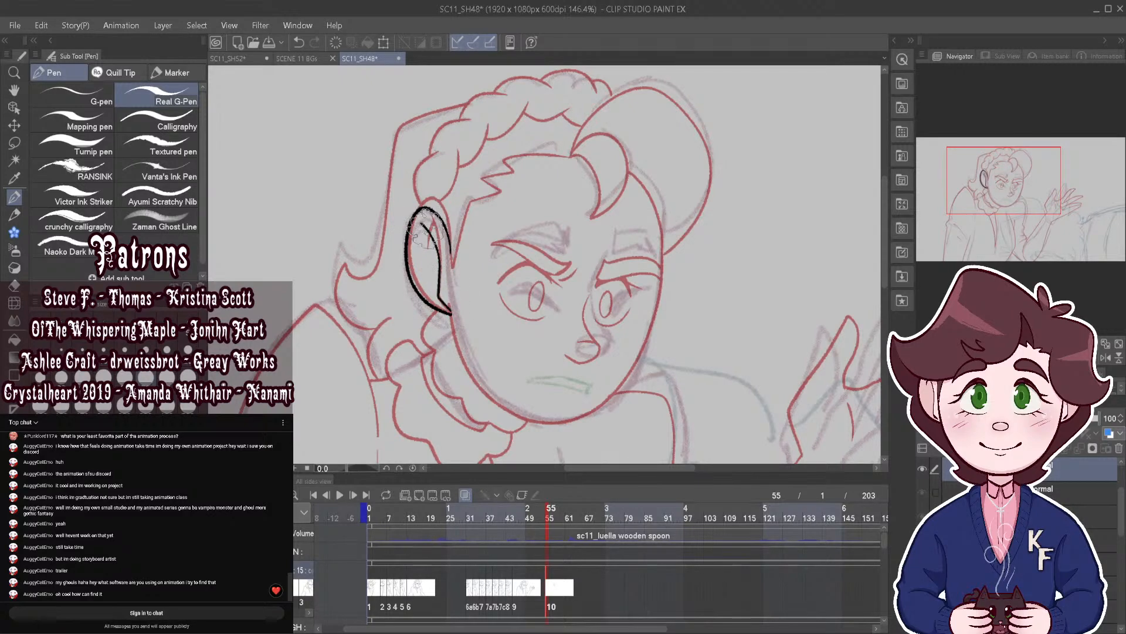
pyautogui.moveTo(422, 253)
pyautogui.mouseDown()
pyautogui.moveTo(519, 181)
pyautogui.moveTo(613, 219)
pyautogui.moveTo(588, 260)
pyautogui.moveTo(519, 248)
pyautogui.moveTo(409, 271)
pyautogui.moveTo(430, 315)
pyautogui.moveTo(469, 350)
pyautogui.moveTo(536, 365)
pyautogui.moveTo(587, 324)
pyautogui.moveTo(609, 282)
pyautogui.moveTo(625, 172)
pyautogui.mouseUp()
pyautogui.scroll(-2, 441, 241)
pyautogui.scroll(2, 410, 238)
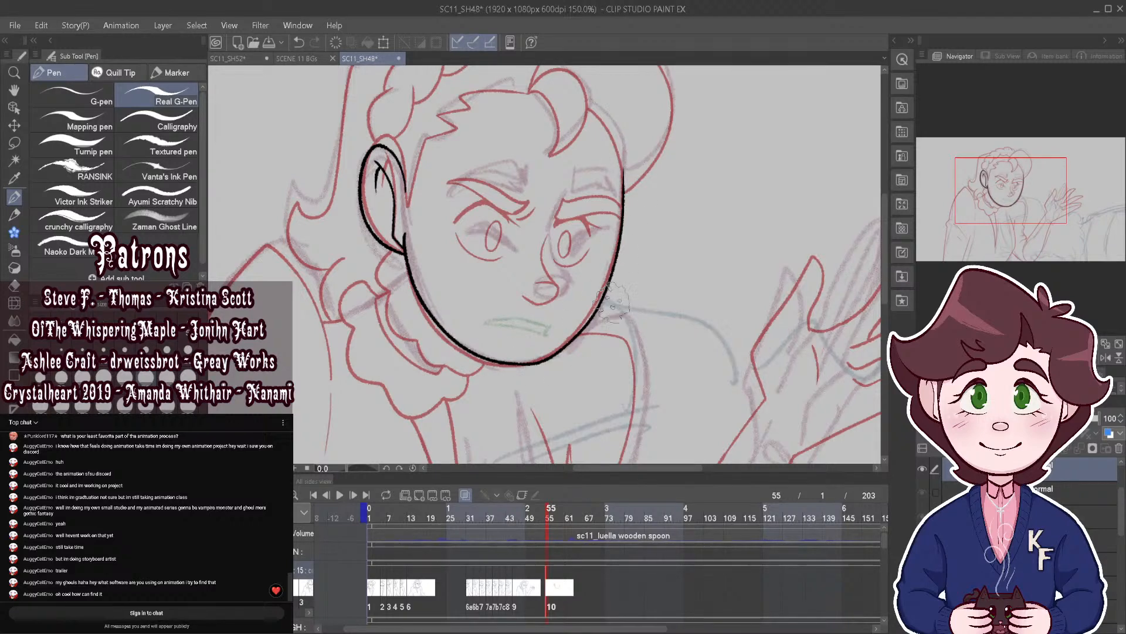
# Step: Ink the nose from the bridge to the underside, and the near eye's thick closed lid with its inner lashes
pyautogui.scroll(1, 623, 271)
pyautogui.moveTo(508, 300)
pyautogui.mouseDown()
pyautogui.moveTo(552, 295)
pyautogui.moveTo(557, 279)
pyautogui.moveTo(529, 277)
pyautogui.moveTo(559, 280)
pyautogui.moveTo(533, 227)
pyautogui.moveTo(546, 181)
pyautogui.mouseUp()
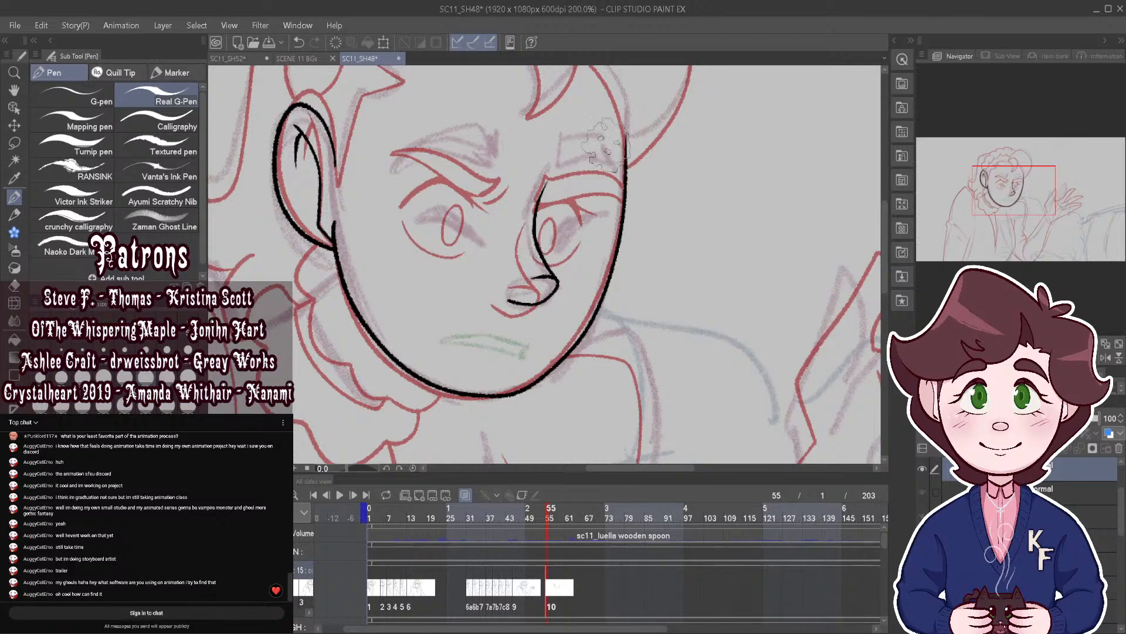
pyautogui.scroll(1, 517, 196)
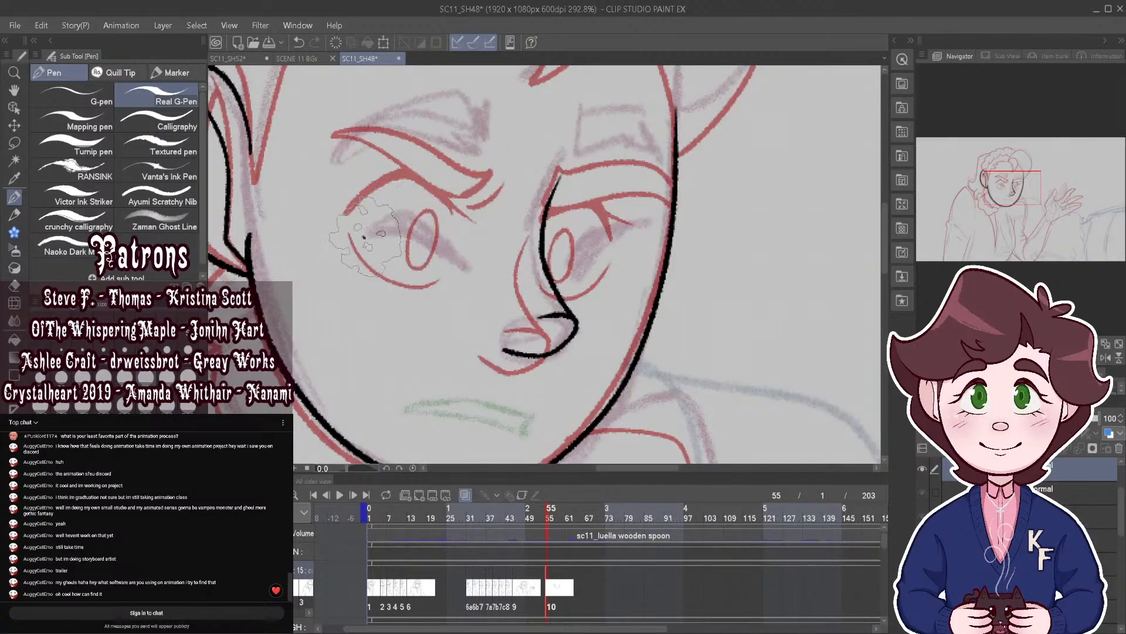
pyautogui.moveTo(363, 237)
pyautogui.mouseDown()
pyautogui.moveTo(396, 229)
pyautogui.moveTo(432, 242)
pyautogui.mouseUp()
pyautogui.moveTo(363, 236)
pyautogui.mouseDown()
pyautogui.moveTo(412, 217)
pyautogui.moveTo(464, 267)
pyautogui.moveTo(428, 232)
pyautogui.moveTo(379, 227)
pyautogui.moveTo(419, 231)
pyautogui.moveTo(444, 251)
pyautogui.moveTo(423, 226)
pyautogui.moveTo(488, 248)
pyautogui.mouseUp()
# Step: Ink the far eye's thick closed lid beside the nose bridge, with small lashes at its outer end
pyautogui.scroll(-3, 589, 176)
pyautogui.scroll(4, 622, 167)
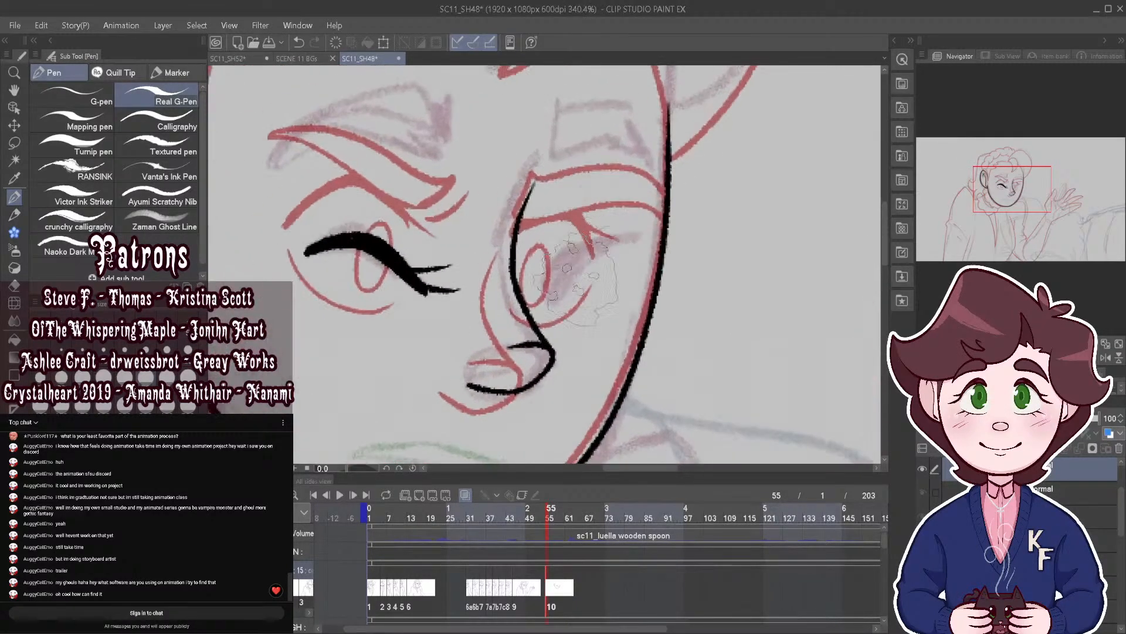
pyautogui.moveTo(548, 302)
pyautogui.mouseDown()
pyautogui.moveTo(587, 266)
pyautogui.moveTo(622, 260)
pyautogui.mouseUp()
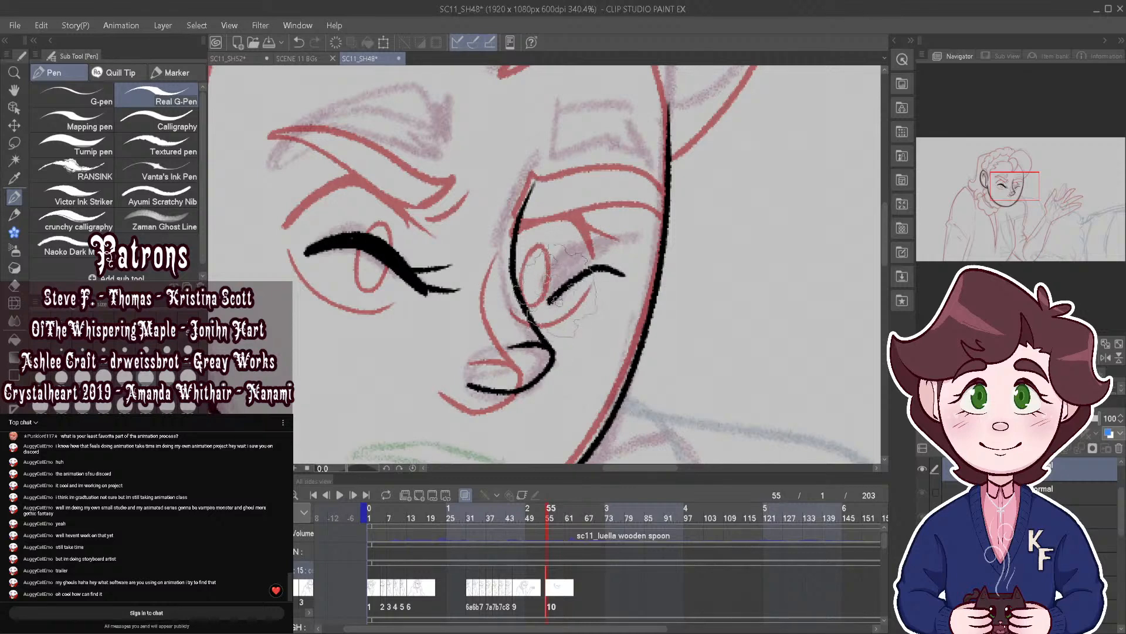
pyautogui.moveTo(554, 299)
pyautogui.mouseDown()
pyautogui.moveTo(592, 256)
pyautogui.moveTo(632, 276)
pyautogui.moveTo(576, 273)
pyautogui.moveTo(597, 251)
pyautogui.moveTo(572, 272)
pyautogui.moveTo(631, 273)
pyautogui.moveTo(594, 261)
pyautogui.moveTo(655, 260)
pyautogui.mouseUp()
pyautogui.scroll(-5, 651, 208)
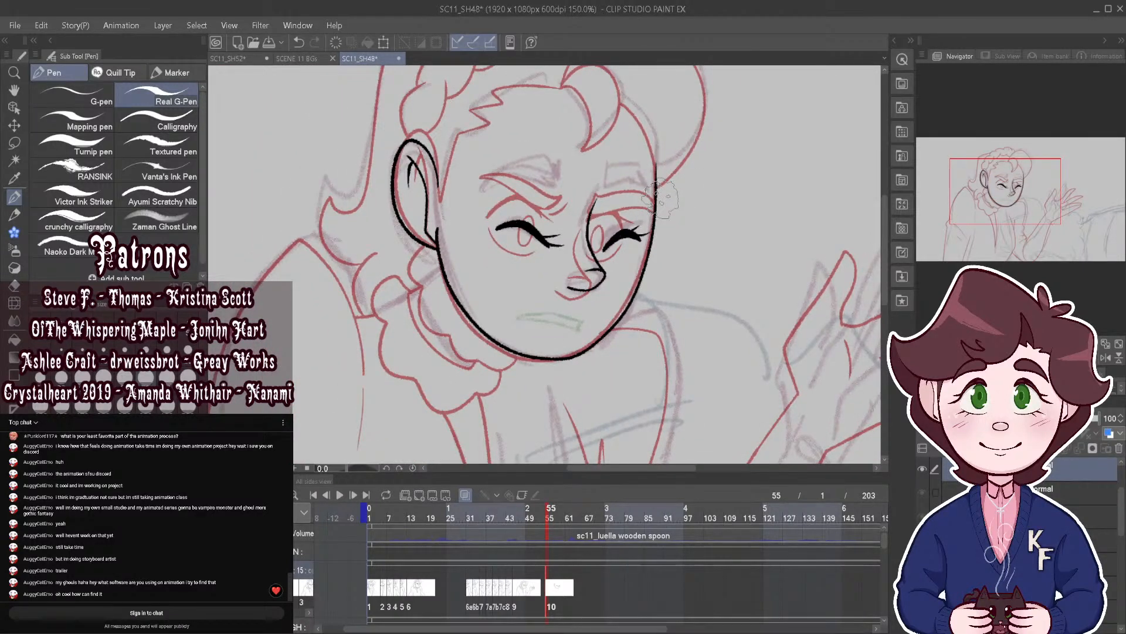
# Step: Ink the outlines of both raised eyebrows, ending the far one at the face contour
pyautogui.scroll(4, 640, 176)
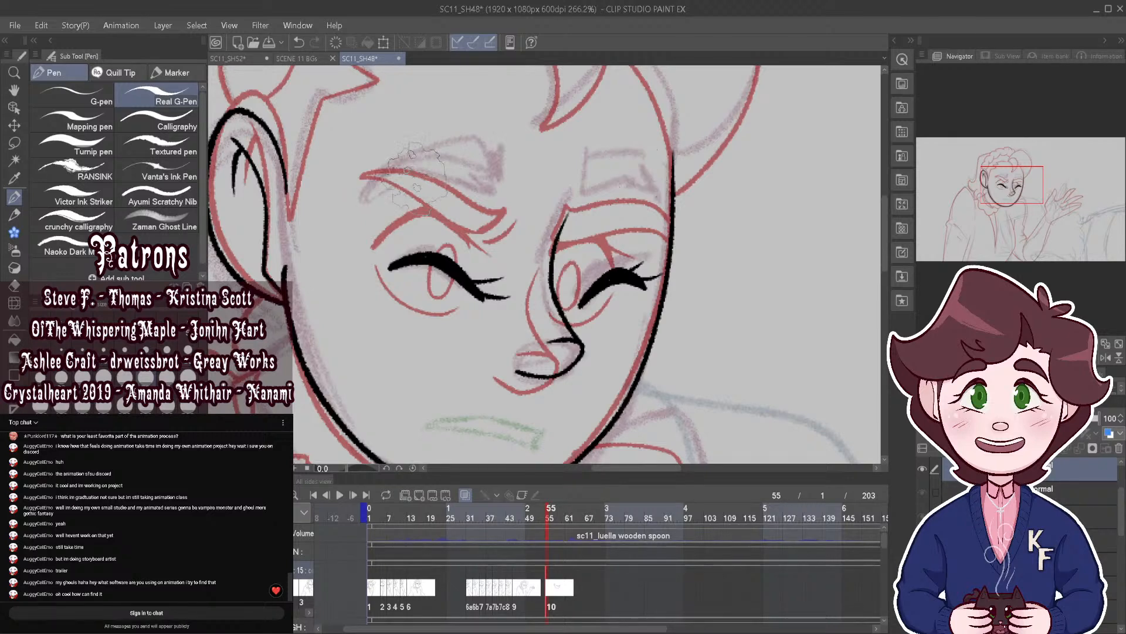
pyautogui.moveTo(365, 199); pyautogui.dragTo(502, 185)
pyautogui.moveTo(436, 156)
pyautogui.mouseDown()
pyautogui.moveTo(505, 150)
pyautogui.moveTo(497, 178)
pyautogui.mouseUp()
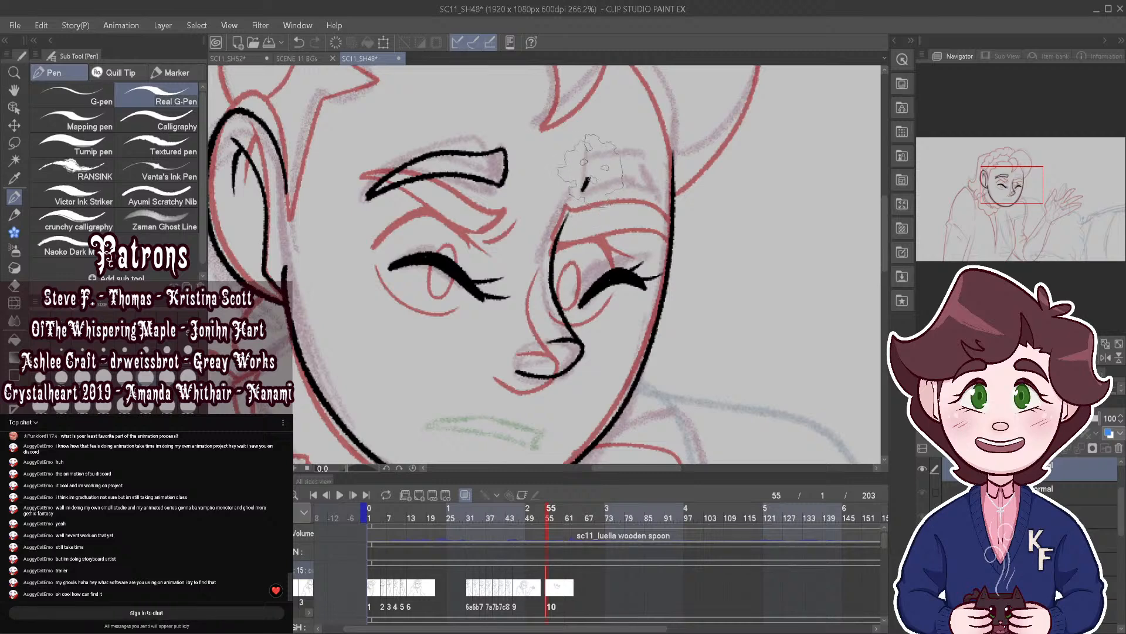
pyautogui.moveTo(588, 161)
pyautogui.mouseDown()
pyautogui.moveTo(588, 194)
pyautogui.moveTo(657, 189)
pyautogui.mouseUp()
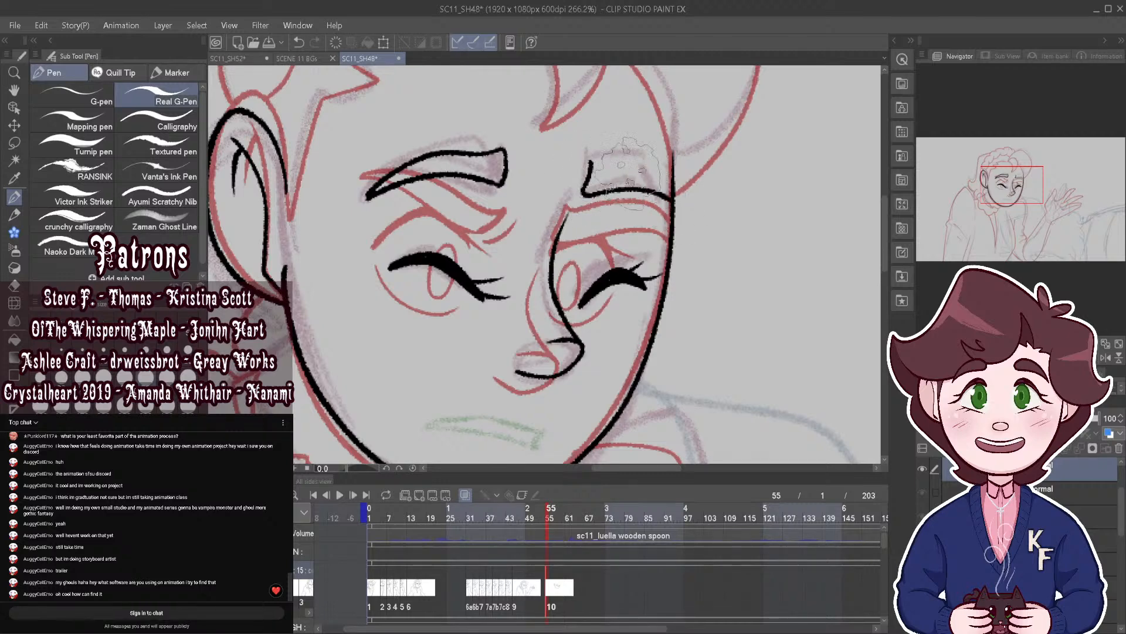
pyautogui.moveTo(588, 176)
pyautogui.mouseDown()
pyautogui.moveTo(628, 161)
pyautogui.moveTo(672, 176)
pyautogui.mouseUp()
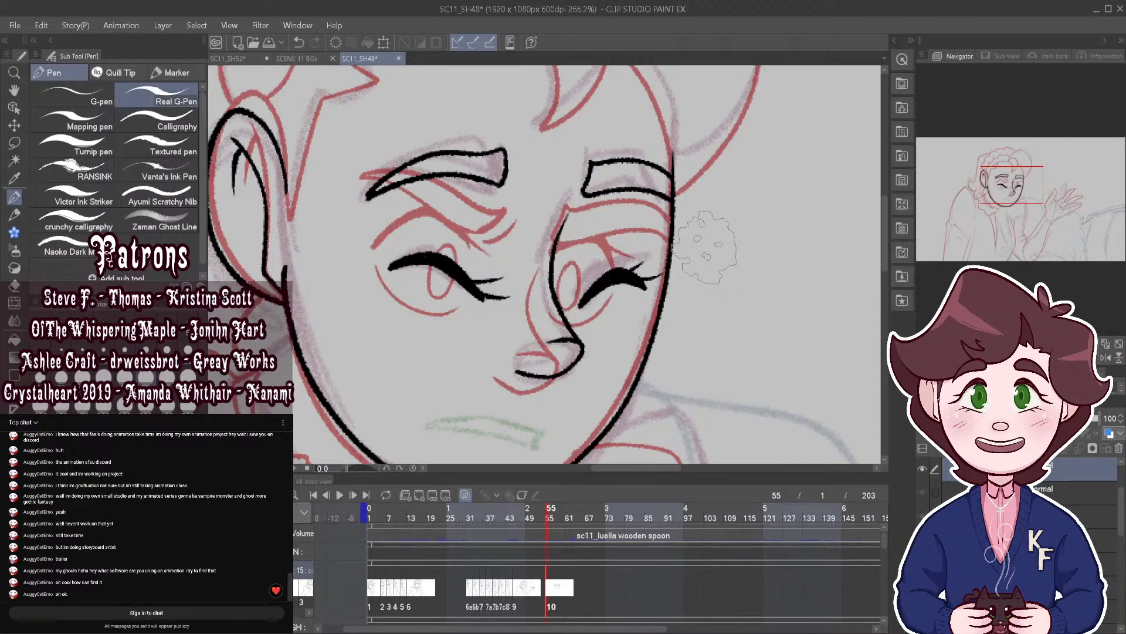
# Step: Try to ink the curled lock of hair hanging over the forehead
pyautogui.scroll(-5, 704, 246)
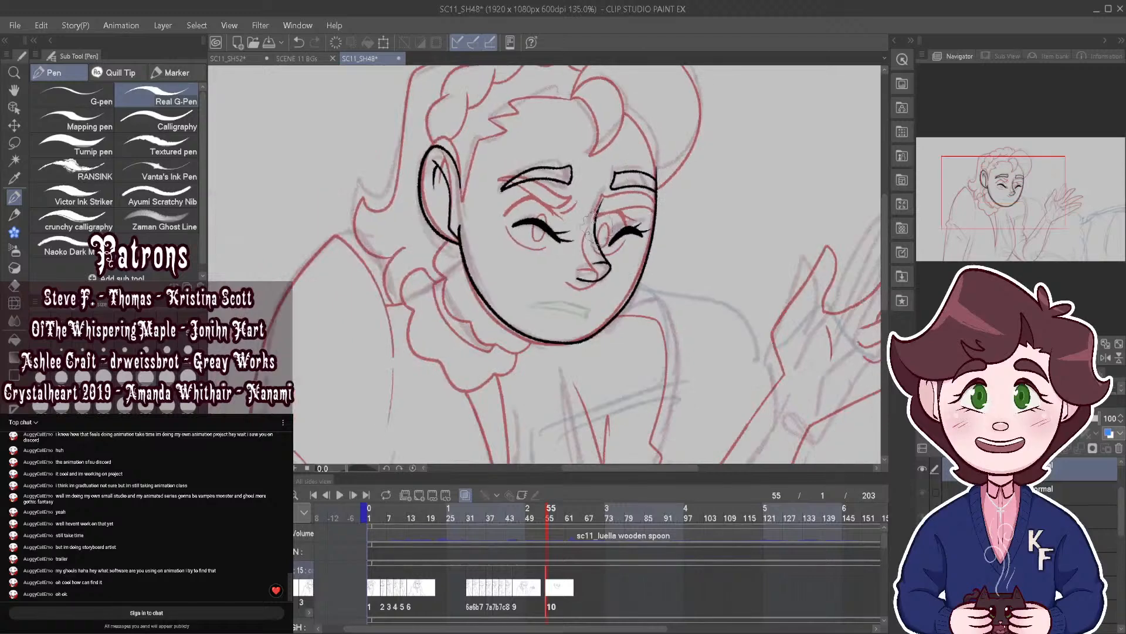
pyautogui.scroll(-3, 601, 225)
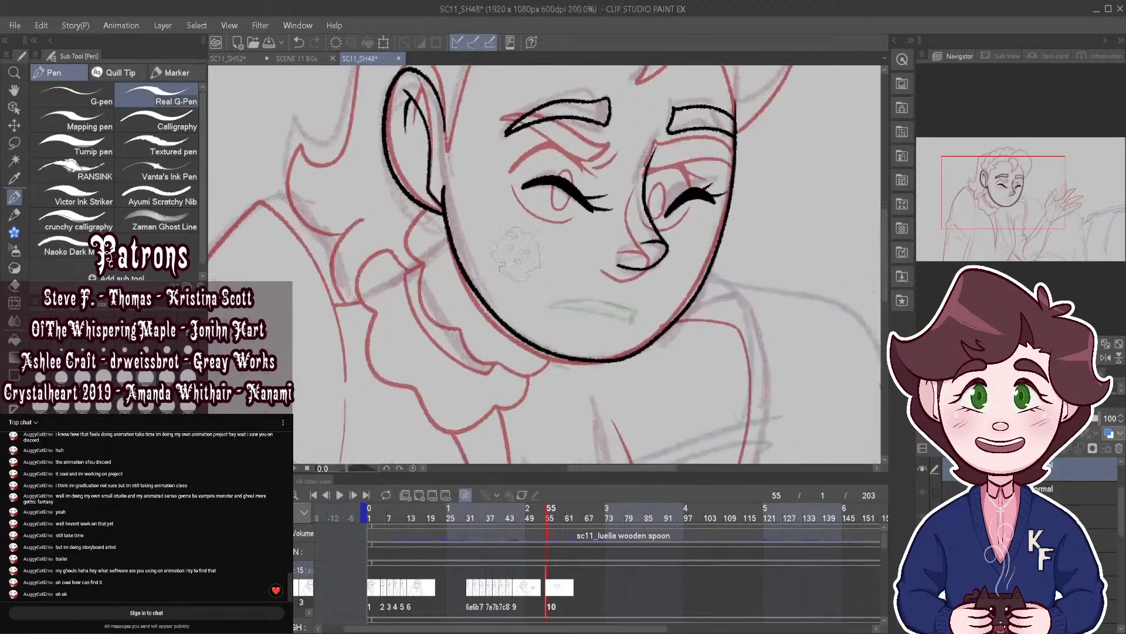
pyautogui.scroll(5, 622, 301)
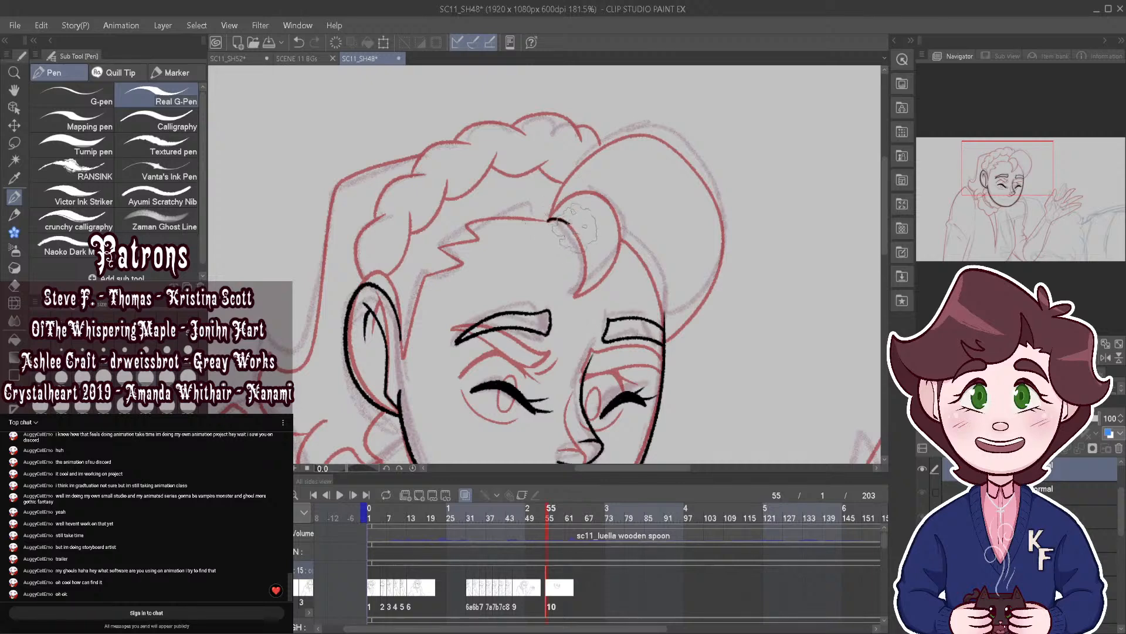
pyautogui.moveTo(548, 219)
pyautogui.mouseDown()
pyautogui.moveTo(586, 270)
pyautogui.moveTo(578, 296)
pyautogui.mouseUp()
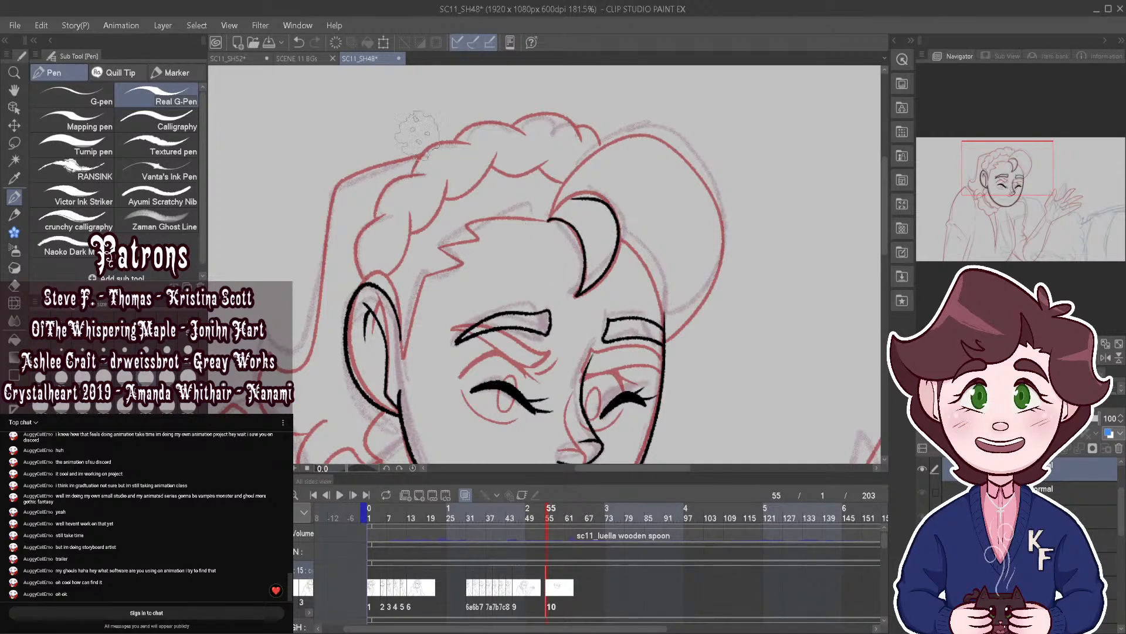
pyautogui.hotkey('ctrl', 'z')
# Step: Compare with the drawing at frame 54 and ink the curled forehead lock on the frame 55 cel
pyautogui.scroll(1, 560, 218)
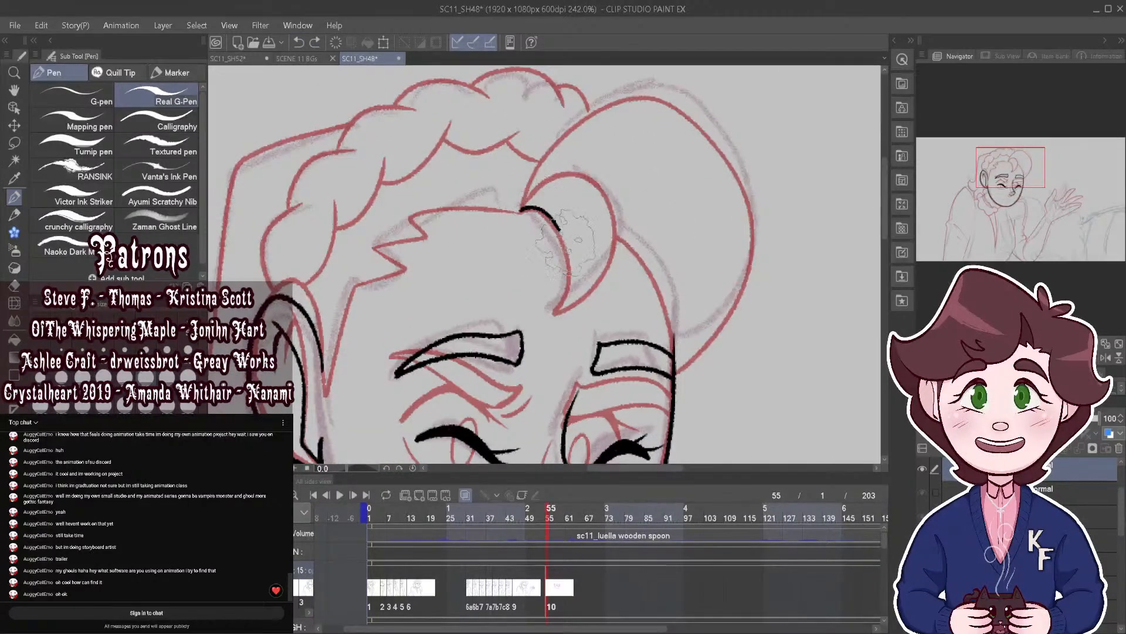
pyautogui.click(540, 513)
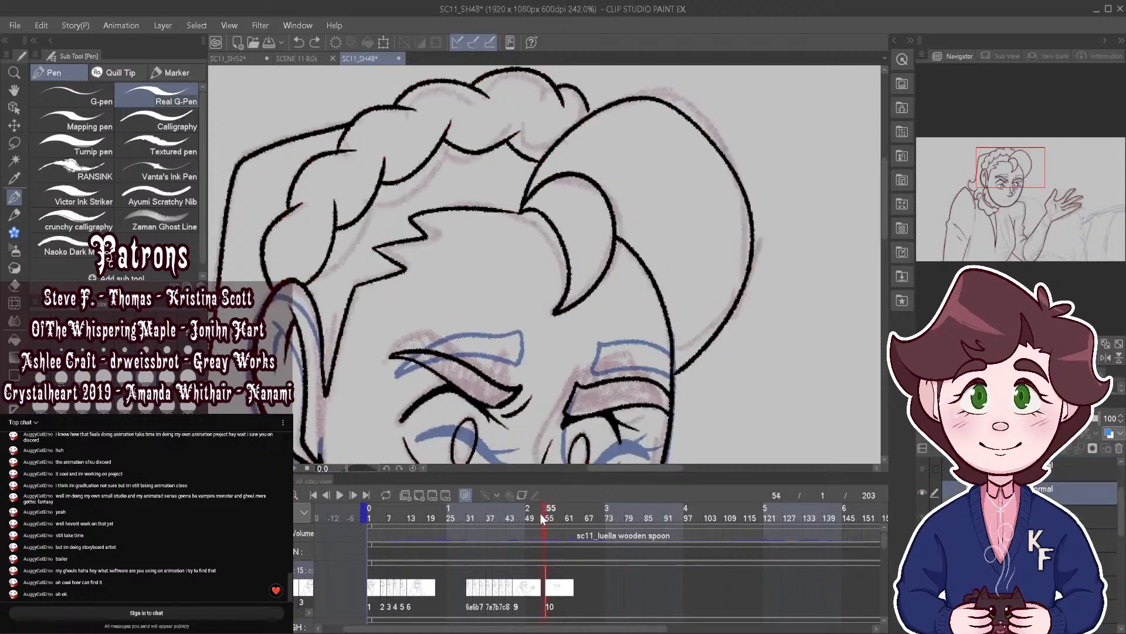
pyautogui.moveTo(547, 521)
pyautogui.mouseDown()
pyautogui.moveTo(567, 522)
pyautogui.moveTo(534, 518)
pyautogui.moveTo(578, 518)
pyautogui.moveTo(537, 519)
pyautogui.moveTo(547, 518)
pyautogui.mouseUp()
pyautogui.scroll(-3, 605, 179)
pyautogui.scroll(3, 583, 182)
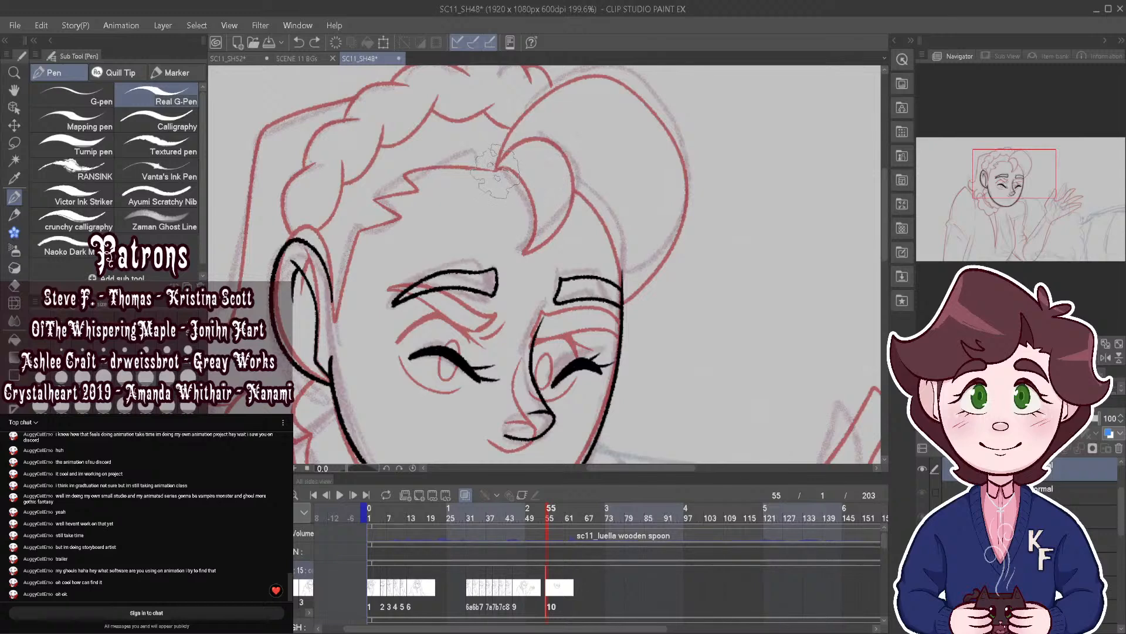
pyautogui.moveTo(496, 169)
pyautogui.mouseDown()
pyautogui.moveTo(532, 193)
pyautogui.moveTo(520, 247)
pyautogui.moveTo(561, 229)
pyautogui.moveTo(576, 191)
pyautogui.moveTo(572, 153)
pyautogui.moveTo(539, 139)
pyautogui.mouseUp()
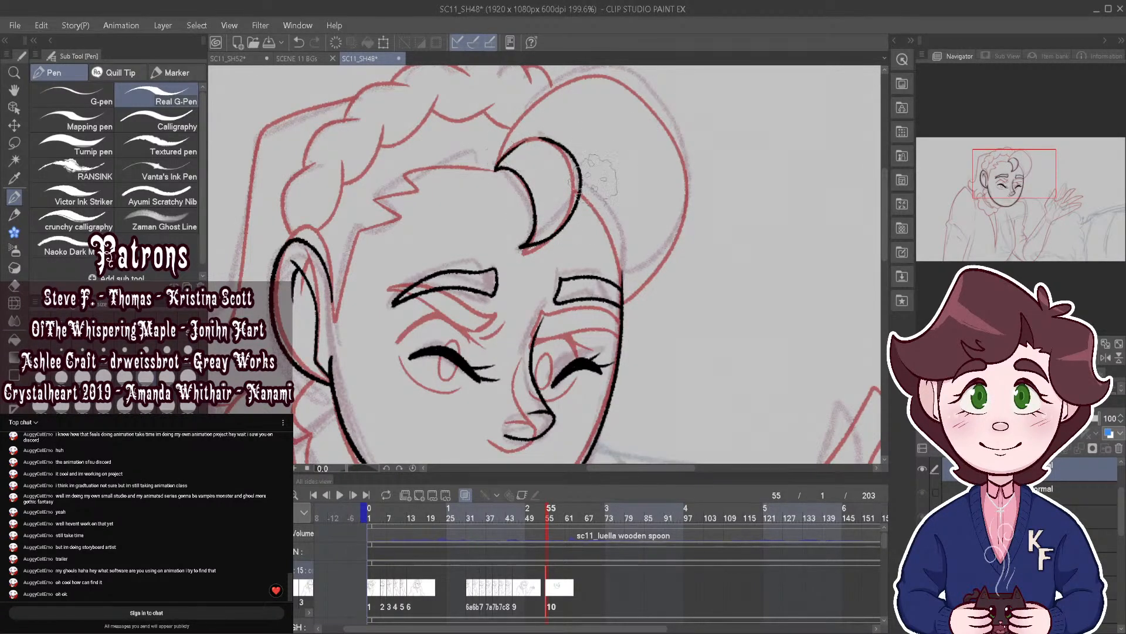
pyautogui.scroll(-2, 581, 204)
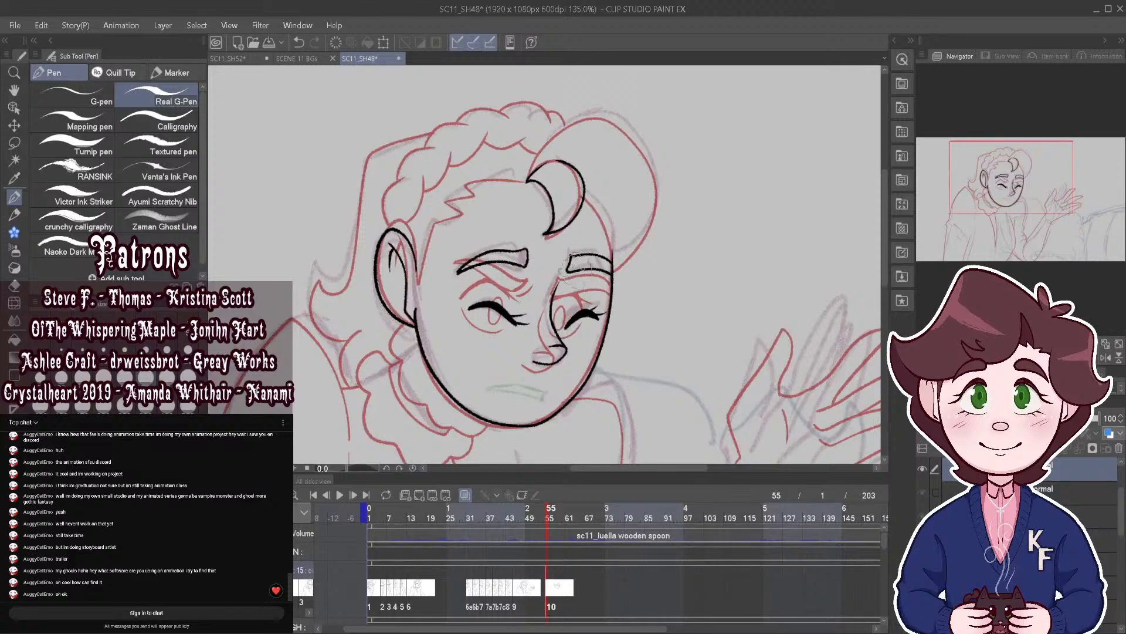
pyautogui.scroll(-2, 551, 254)
pyautogui.scroll(3, 439, 167)
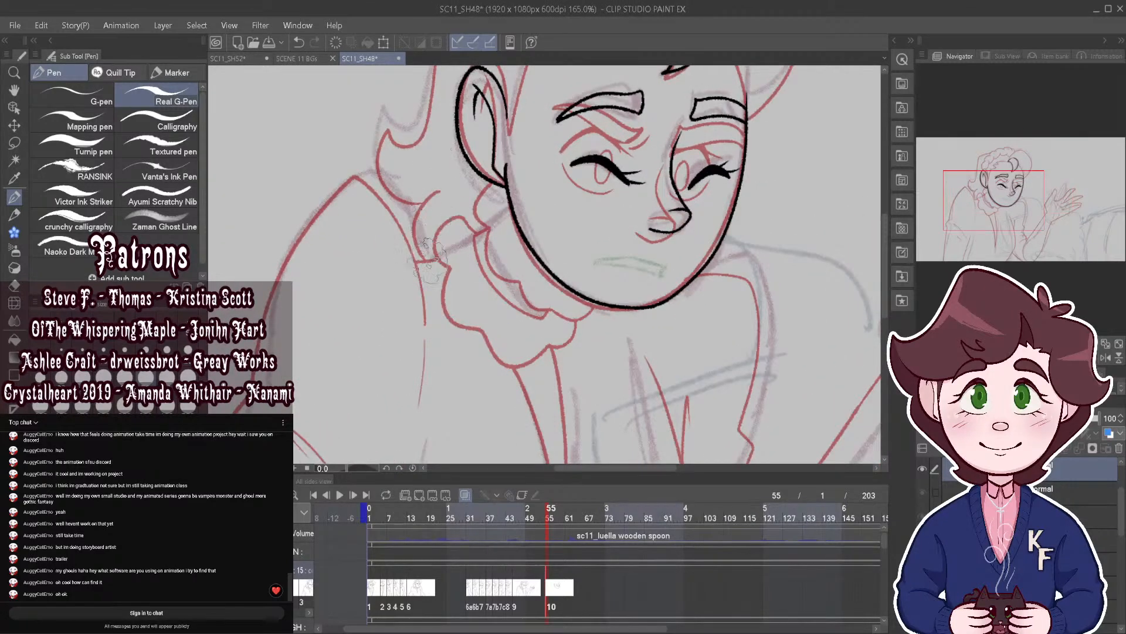
# Step: Ink the near shoulder curve and the sleeve's outer contour, including the notch at the elbow, down to the canvas edge
pyautogui.moveTo(433, 288)
pyautogui.mouseDown()
pyautogui.moveTo(415, 214)
pyautogui.moveTo(391, 176)
pyautogui.moveTo(347, 180)
pyautogui.mouseUp()
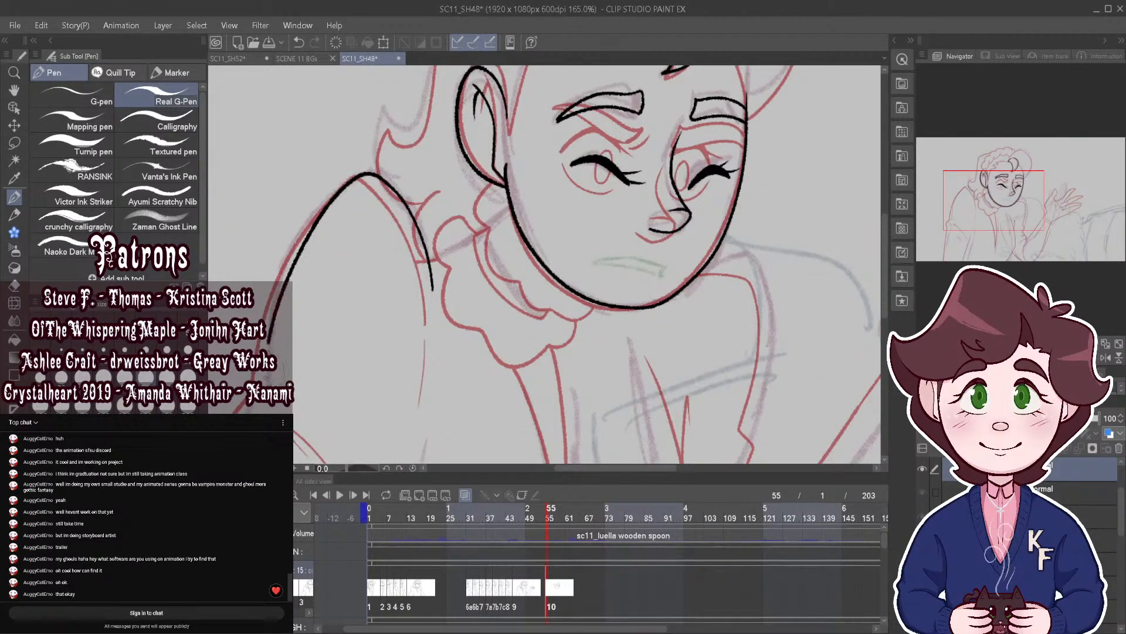
pyautogui.scroll(-3, 342, 401)
pyautogui.moveTo(388, 199); pyautogui.dragTo(340, 453)
pyautogui.scroll(-2, 434, 249)
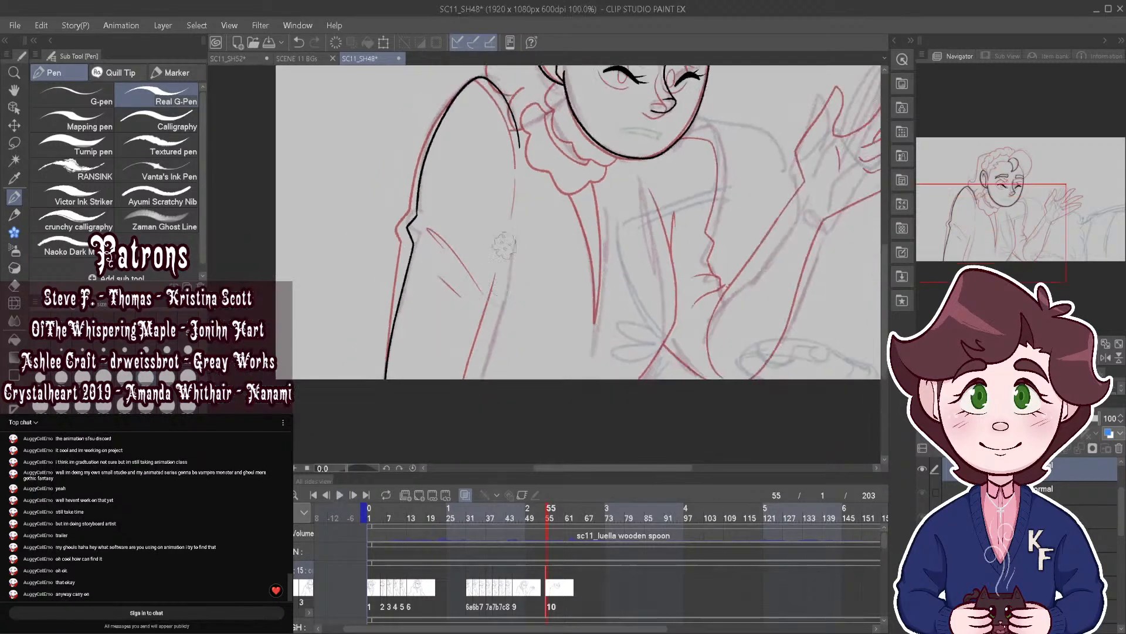
# Step: Ink the near sleeve's inner edge lines and the diagonal fold lines at the elbow
pyautogui.scroll(2, 505, 321)
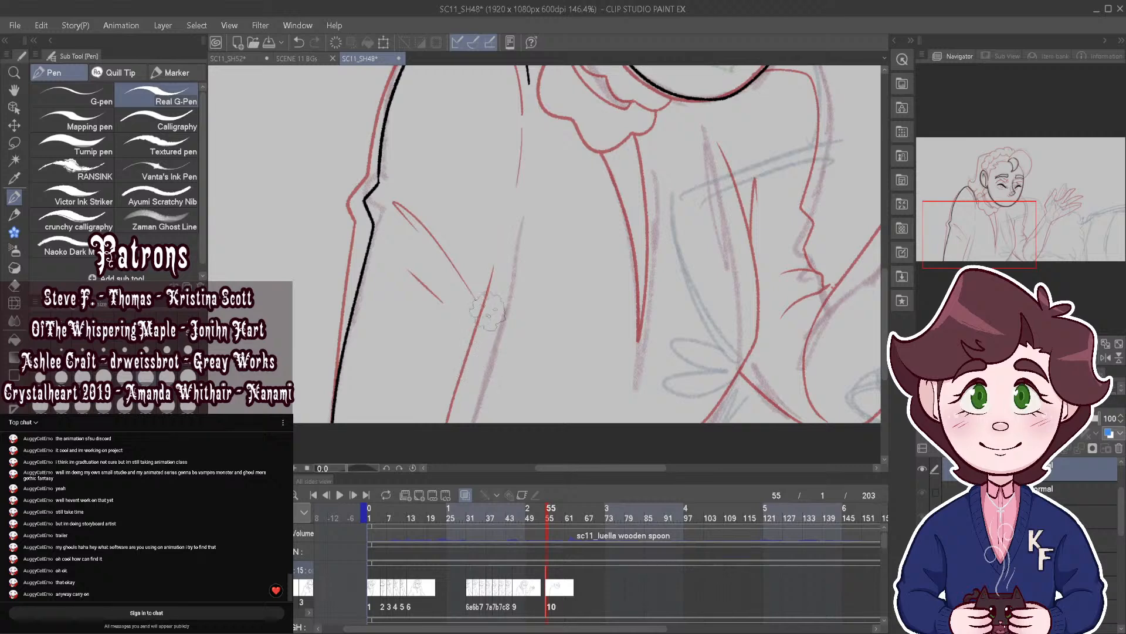
pyautogui.scroll(-2, 473, 290)
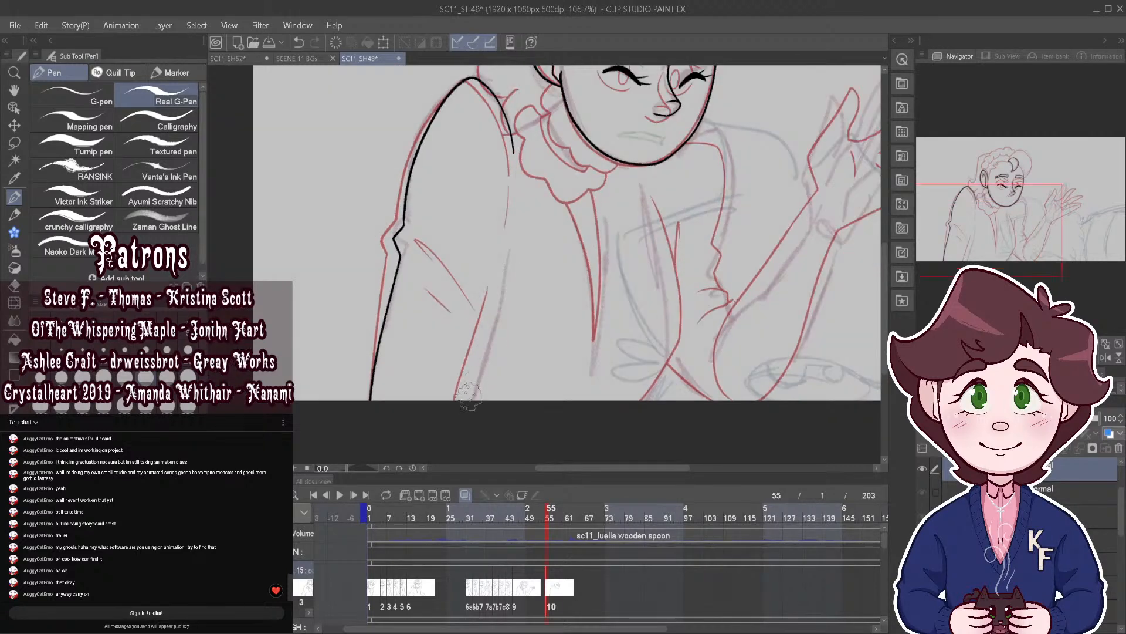
pyautogui.moveTo(464, 409); pyautogui.dragTo(502, 264)
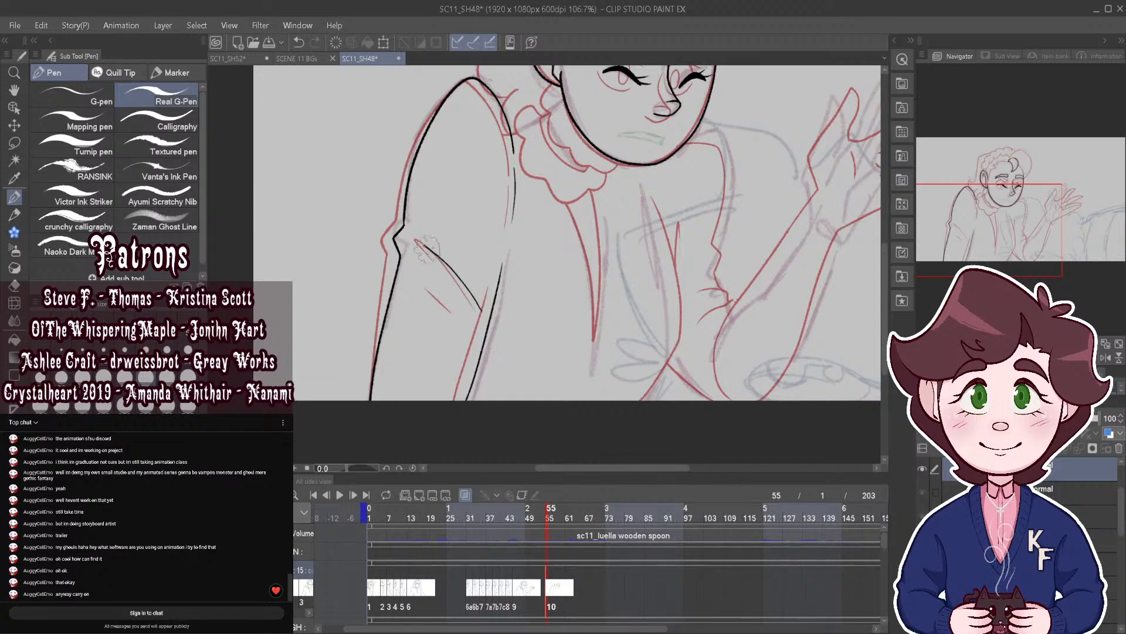
pyautogui.scroll(-3, 459, 316)
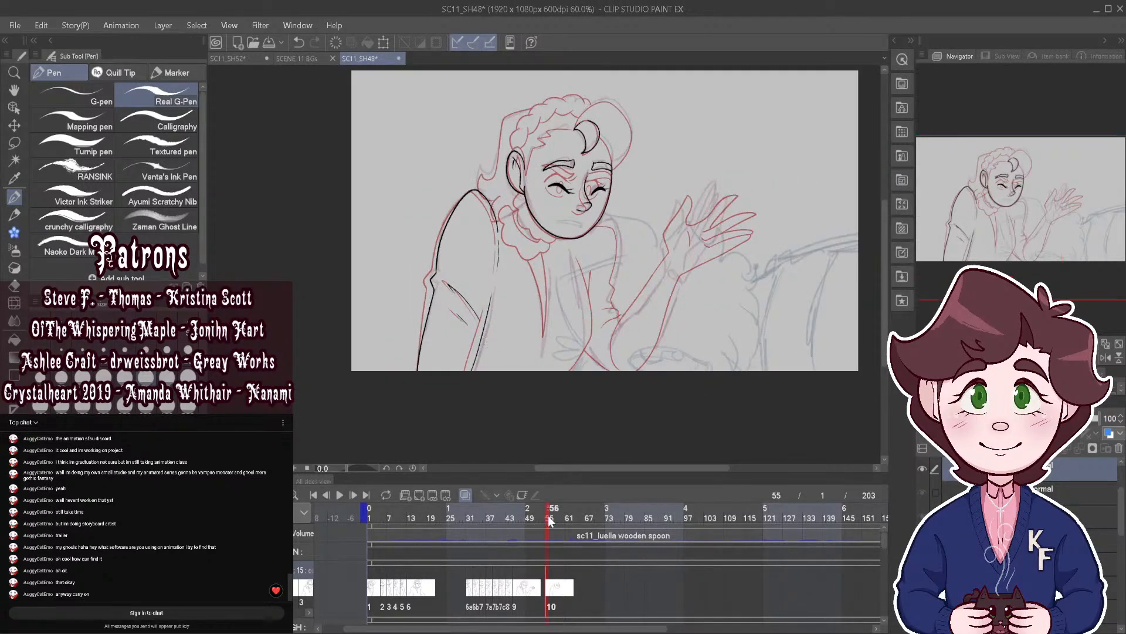
# Step: Ink the short line running from the near shoulder's armhole toward the ruffled collar
pyautogui.moveTo(550, 521); pyautogui.dragTo(548, 509)
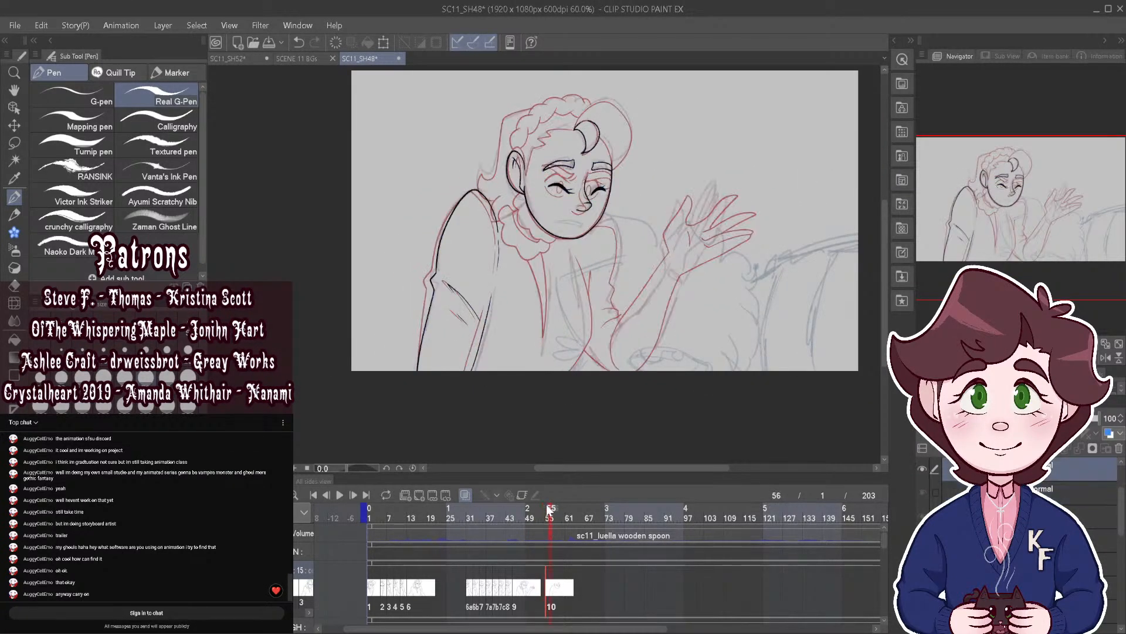
pyautogui.scroll(4, 584, 182)
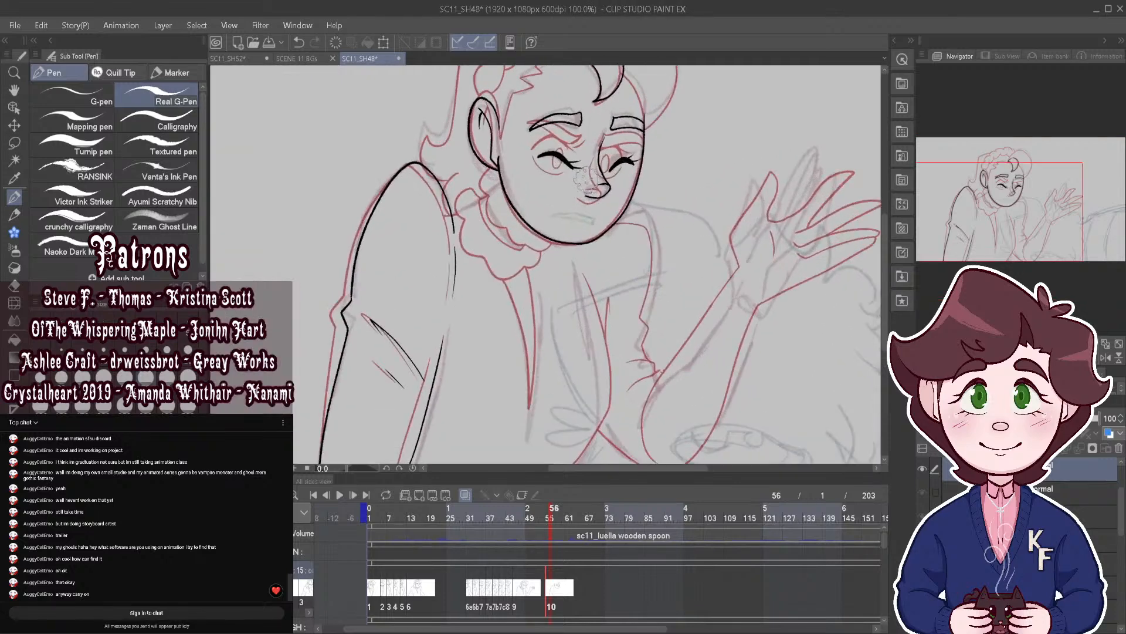
pyautogui.scroll(4, 583, 179)
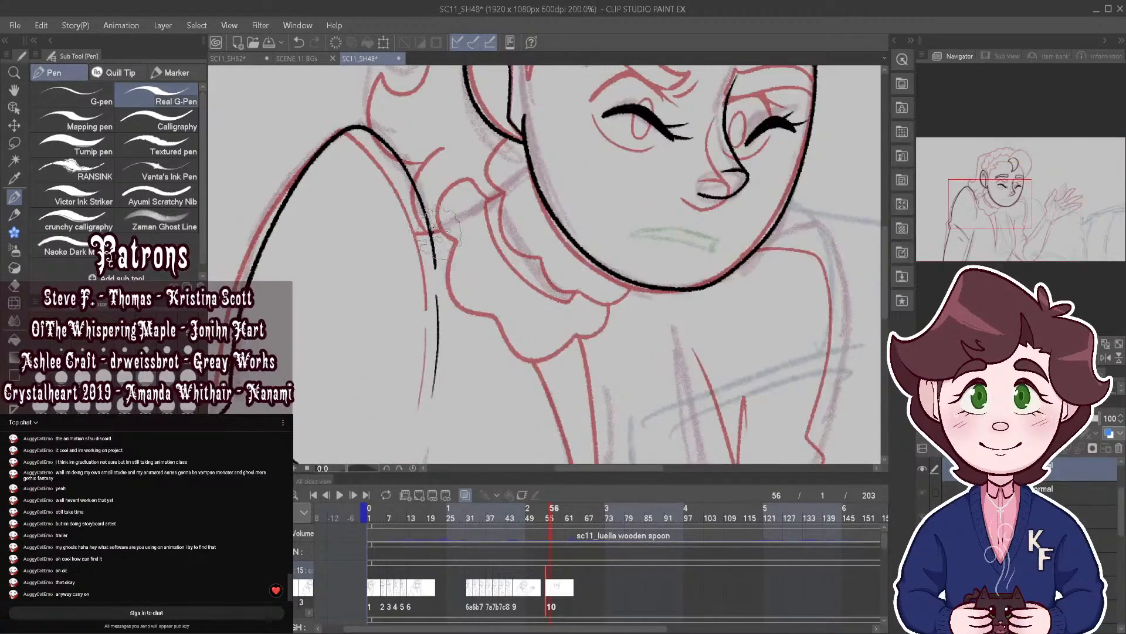
pyautogui.scroll(-1, 504, 276)
pyautogui.scroll(-3, 505, 275)
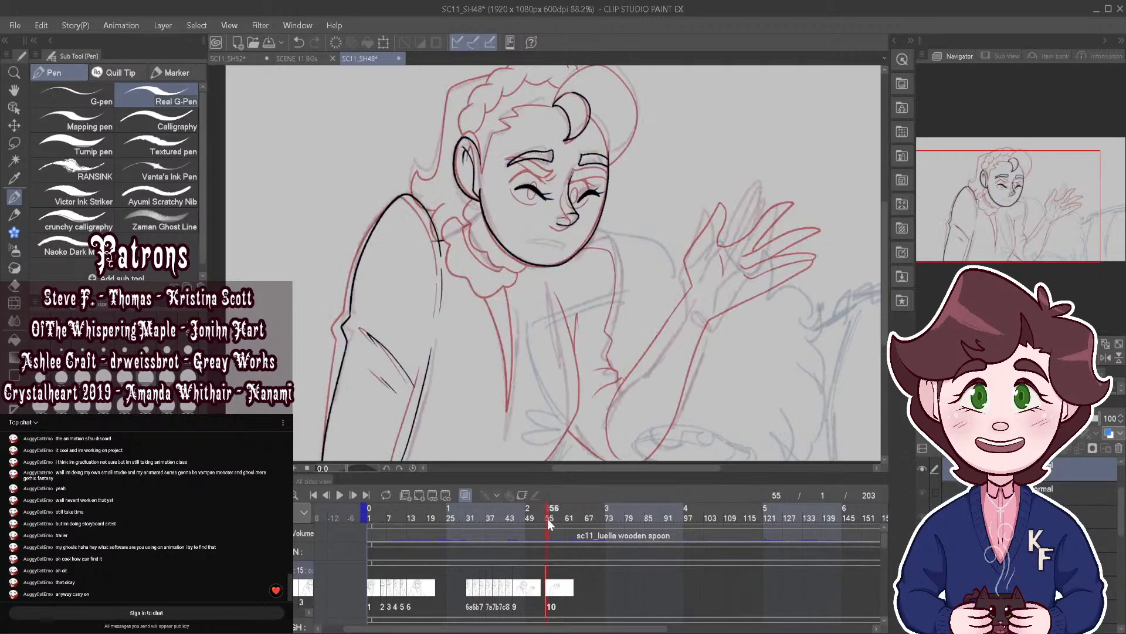
# Step: Ink the far shoulder from the jaw outward and down the sleeve to the zigzag fold above the elbow
pyautogui.scroll(3, 550, 241)
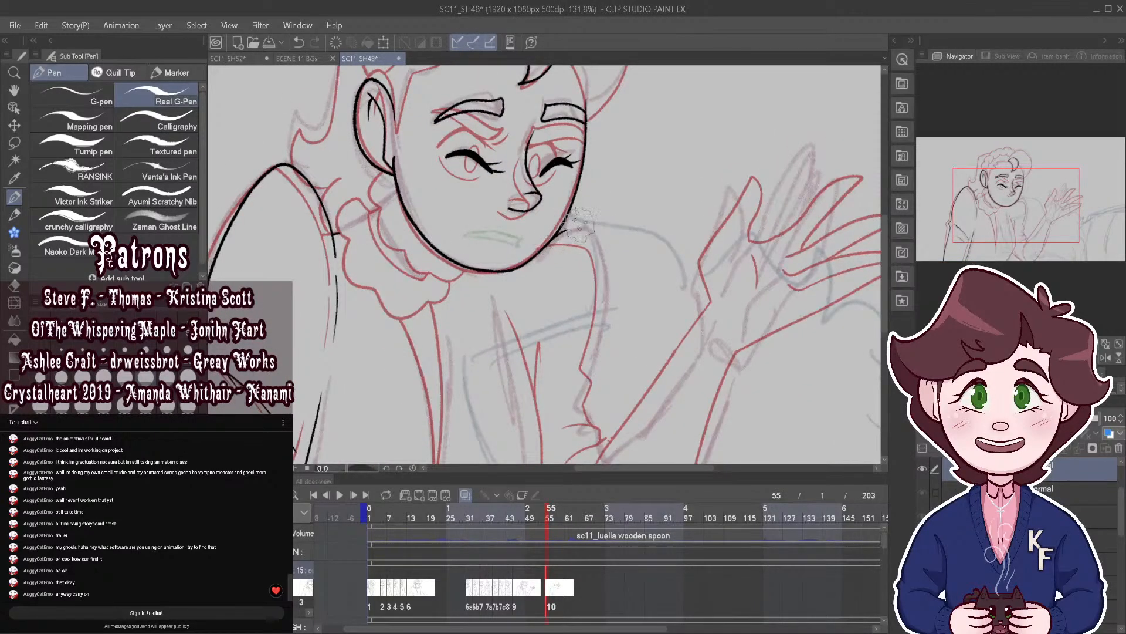
pyautogui.moveTo(562, 235)
pyautogui.mouseDown()
pyautogui.moveTo(594, 229)
pyautogui.moveTo(609, 274)
pyautogui.moveTo(595, 361)
pyautogui.mouseUp()
pyautogui.moveTo(593, 401); pyautogui.dragTo(588, 406)
pyautogui.scroll(-3, 604, 255)
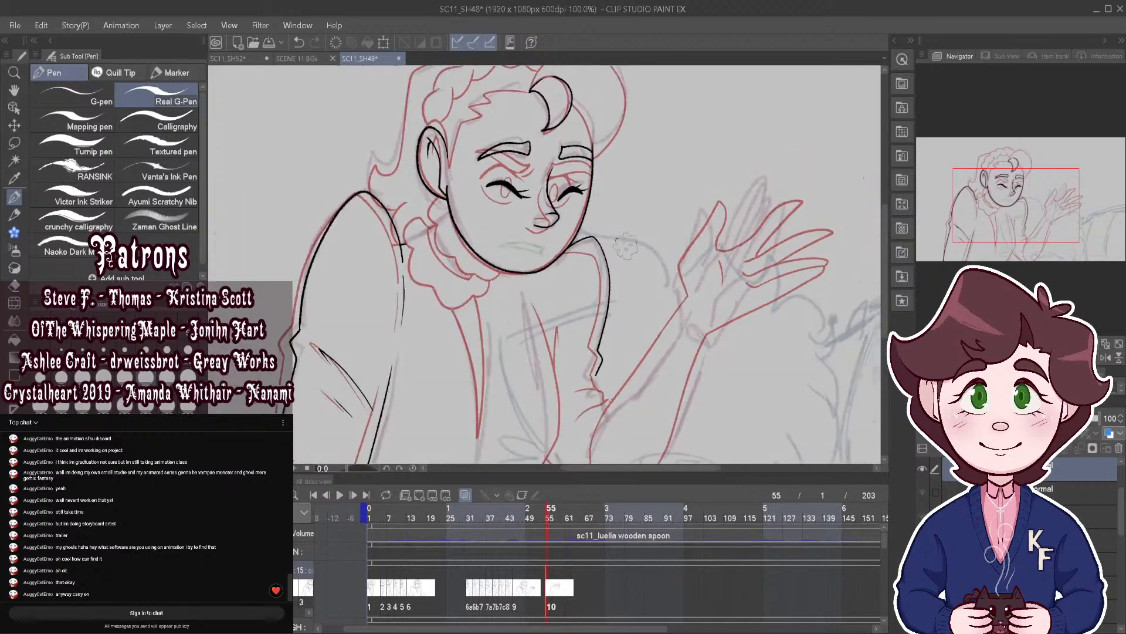
pyautogui.scroll(-1, 619, 256)
pyautogui.scroll(4, 622, 352)
pyautogui.scroll(1, 628, 373)
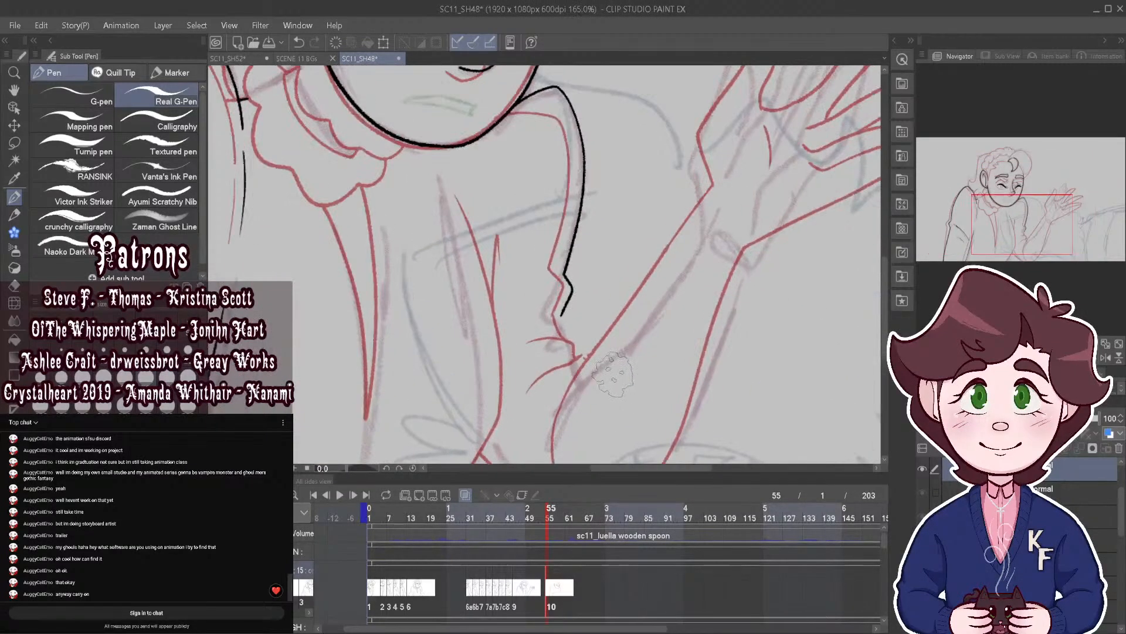
# Step: Close the gap between the sleeve fold and the forearm line on the frame 53 cel, checking the same join on earlier frames
pyautogui.click(541, 519)
pyautogui.scroll(8, 600, 356)
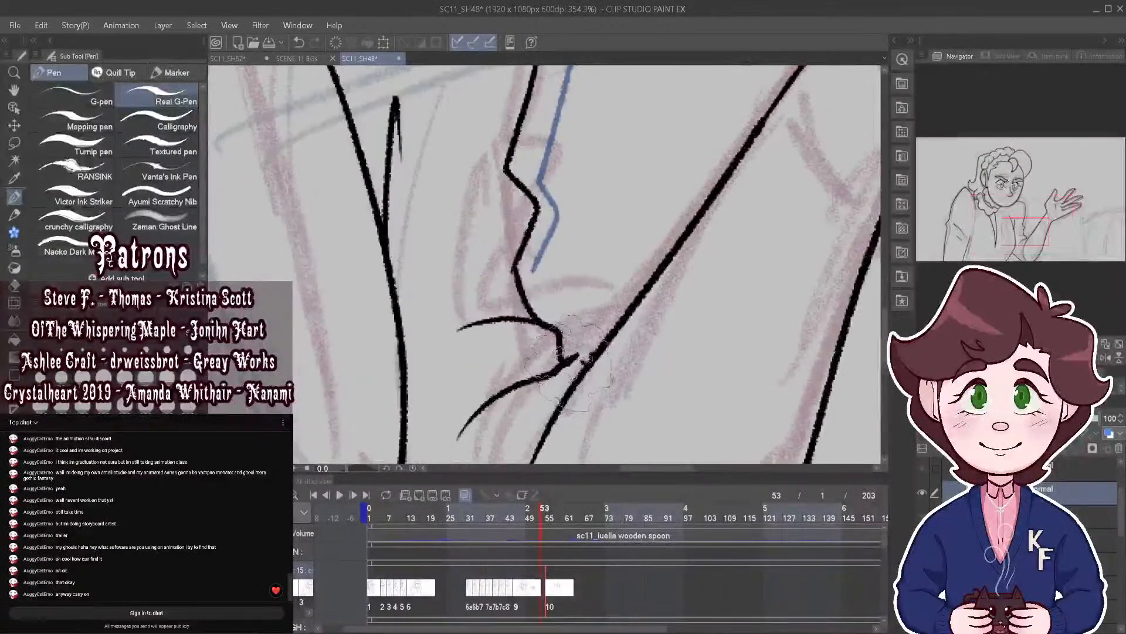
pyautogui.scroll(1, 600, 357)
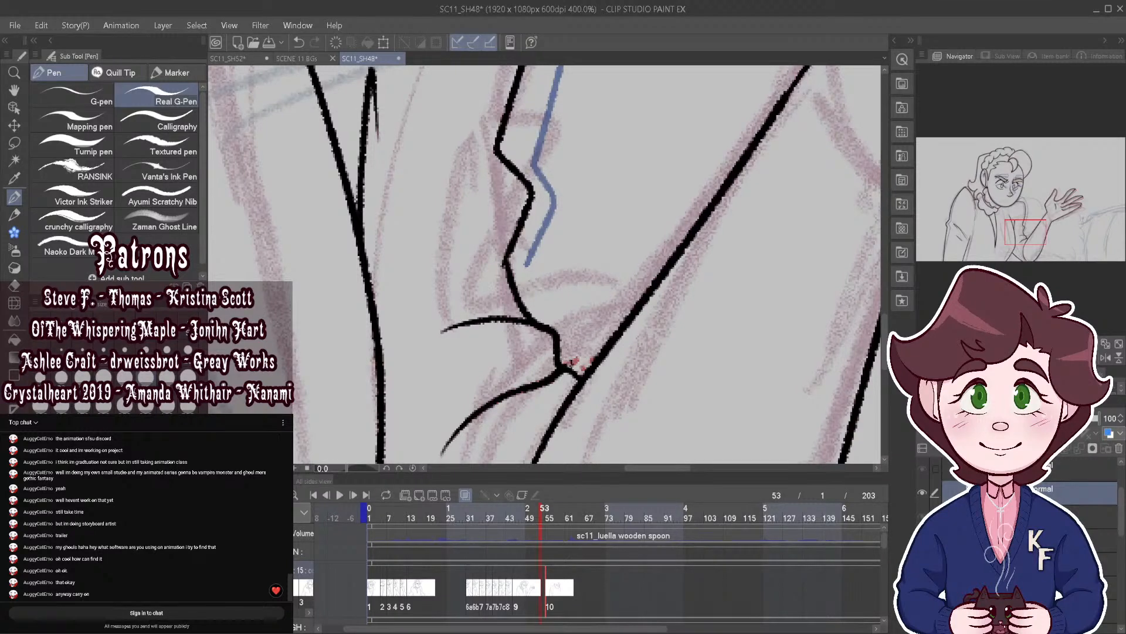
pyautogui.moveTo(526, 516); pyautogui.dragTo(508, 508)
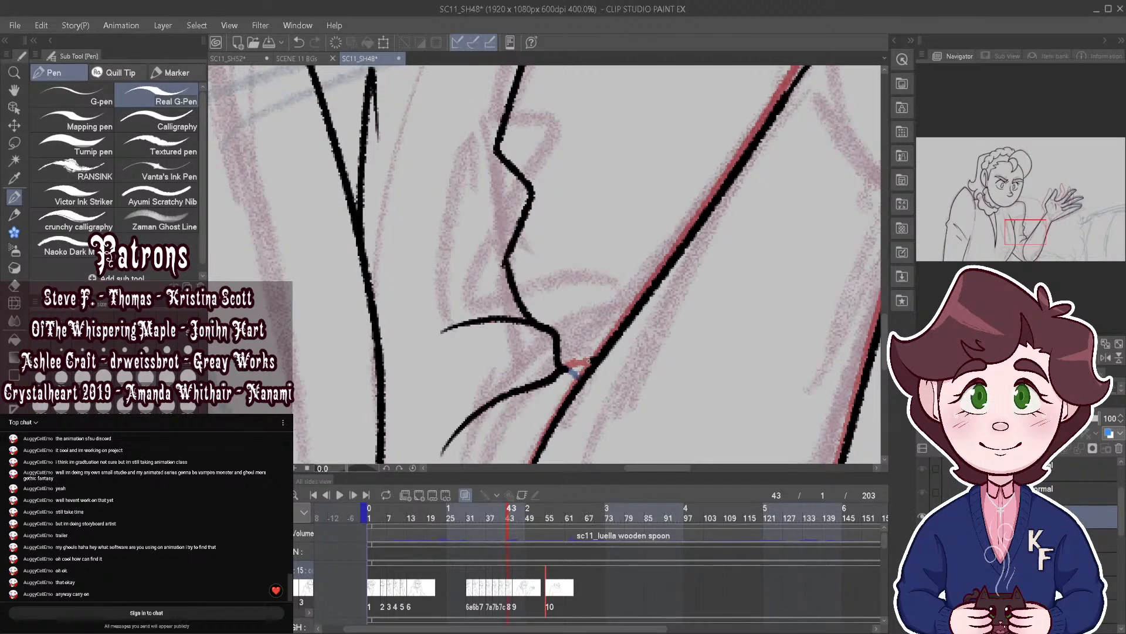
pyautogui.moveTo(508, 510)
pyautogui.mouseDown()
pyautogui.moveTo(491, 515)
pyautogui.moveTo(512, 487)
pyautogui.moveTo(494, 512)
pyautogui.moveTo(519, 522)
pyautogui.mouseUp()
pyautogui.scroll(-4, 539, 332)
pyautogui.scroll(-2, 557, 316)
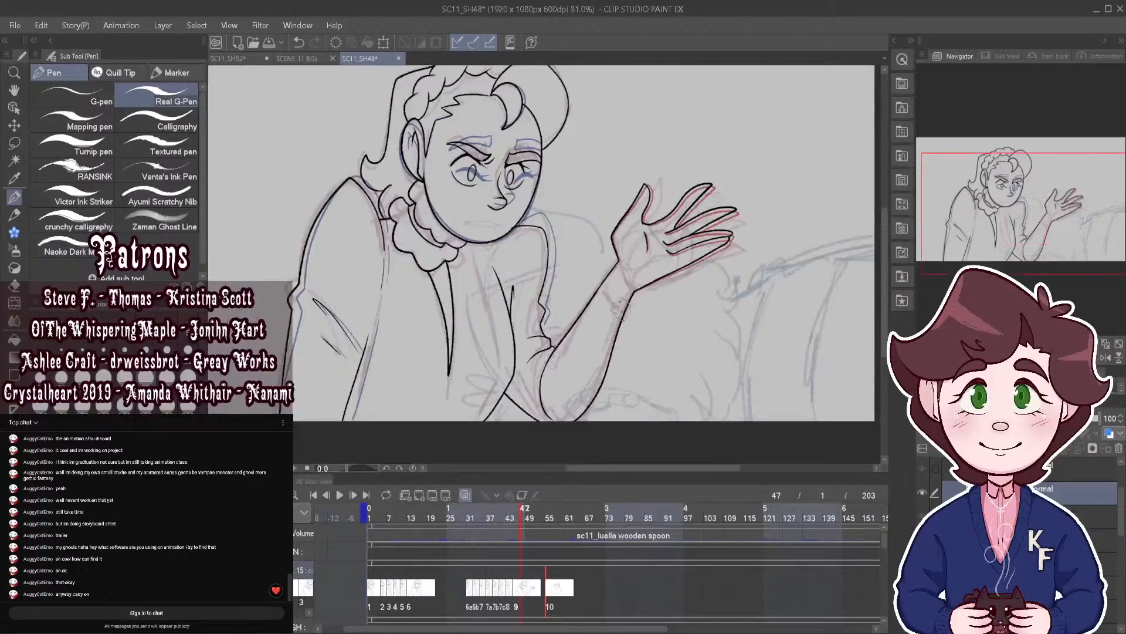
pyautogui.scroll(-1, 622, 305)
# Step: Return to the new cel and ink the far edge of the garment's front opening with its short upper fold line
pyautogui.moveTo(543, 518); pyautogui.dragTo(549, 520)
pyautogui.scroll(3, 517, 399)
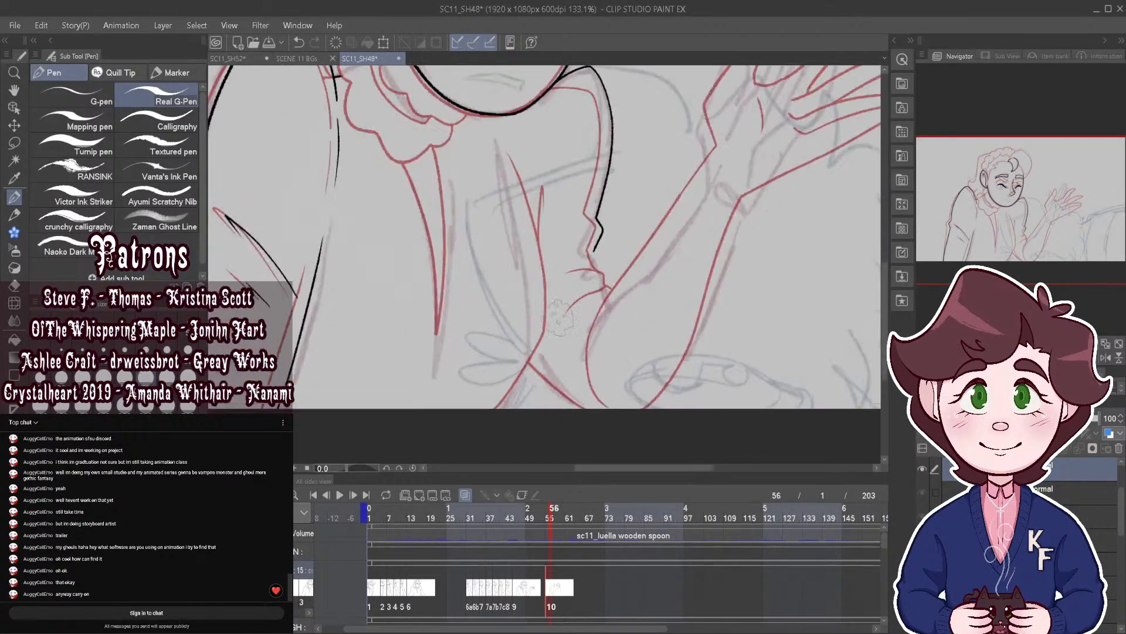
pyautogui.moveTo(516, 154)
pyautogui.mouseDown()
pyautogui.moveTo(547, 256)
pyautogui.moveTo(548, 322)
pyautogui.moveTo(496, 422)
pyautogui.mouseUp()
pyautogui.moveTo(545, 230); pyautogui.dragTo(545, 177)
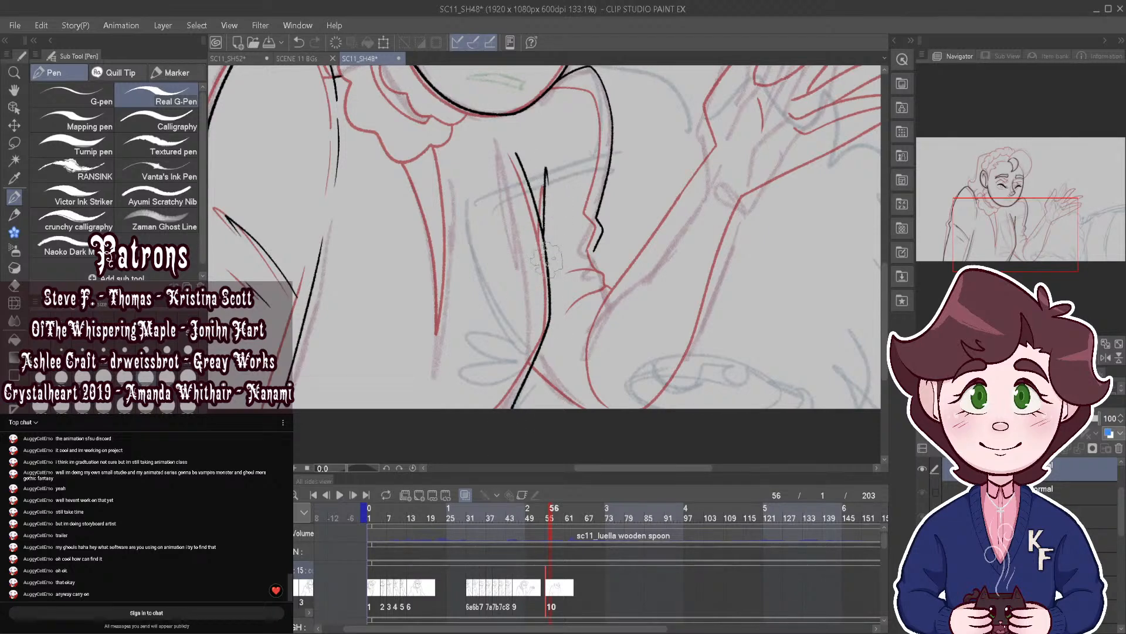
# Step: Ink the raised forearm's inner edge from the wrist down around the elbow
pyautogui.scroll(-3, 577, 287)
pyautogui.scroll(6, 598, 278)
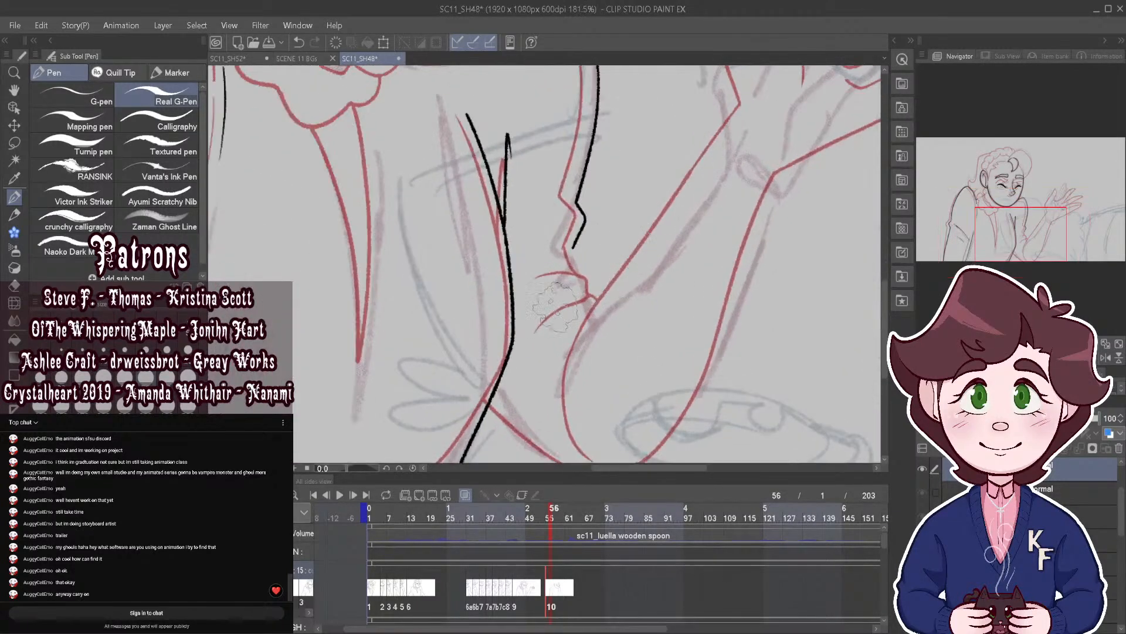
pyautogui.scroll(-6, 464, 407)
pyautogui.scroll(2, 610, 346)
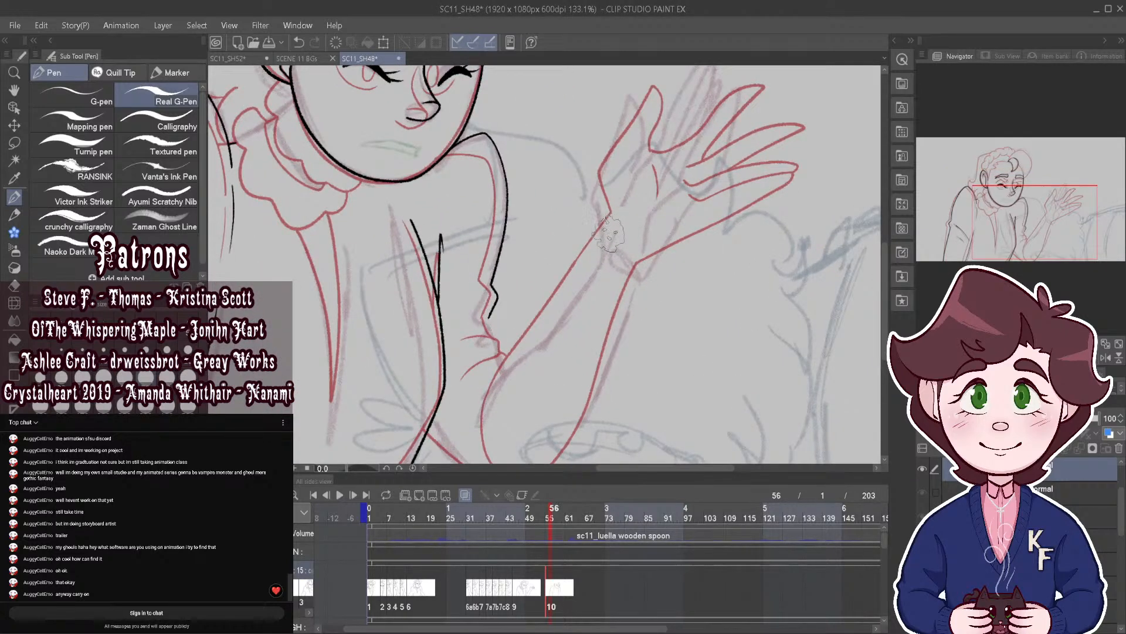
pyautogui.moveTo(609, 235)
pyautogui.mouseDown()
pyautogui.moveTo(570, 308)
pyautogui.moveTo(511, 370)
pyautogui.moveTo(486, 431)
pyautogui.moveTo(487, 462)
pyautogui.mouseUp()
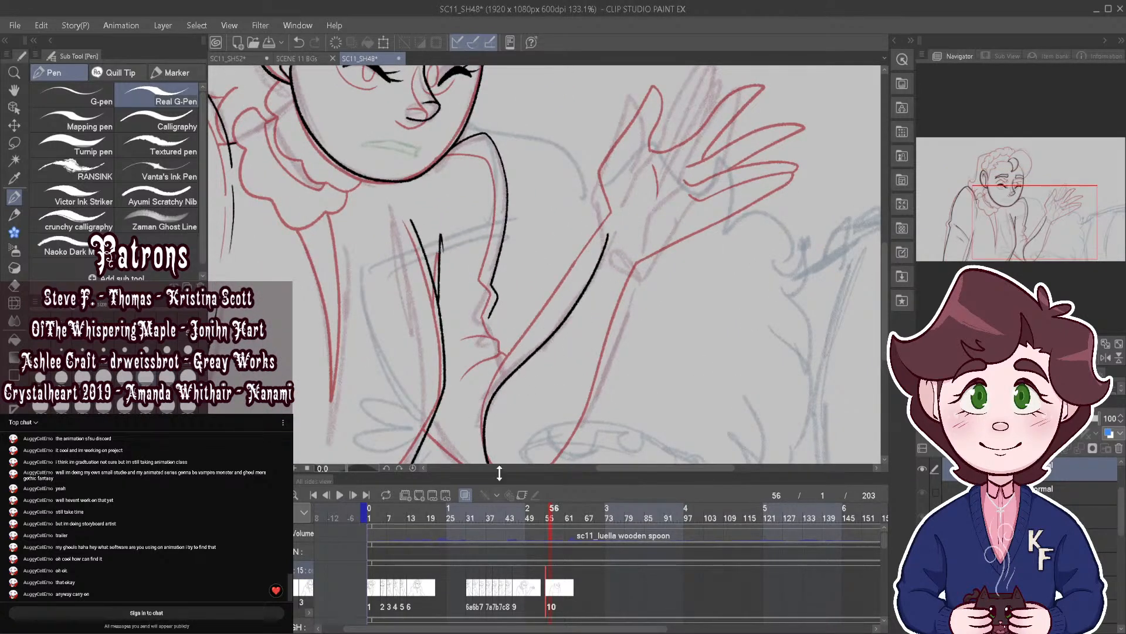
# Step: Compare with the drawing at frame 53 and ink the short diagonal line between the front opening and the elbow at frame 55
pyautogui.click(542, 514)
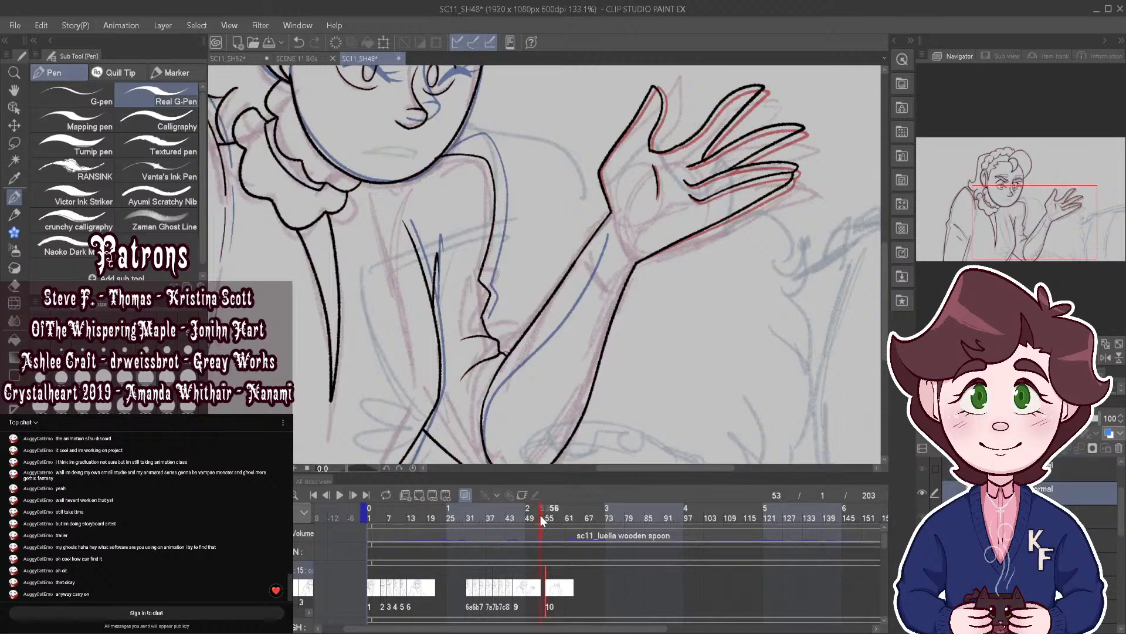
pyautogui.moveTo(541, 515)
pyautogui.mouseDown()
pyautogui.moveTo(555, 519)
pyautogui.moveTo(536, 505)
pyautogui.moveTo(548, 511)
pyautogui.mouseUp()
pyautogui.scroll(-4, 443, 416)
pyautogui.scroll(5, 443, 434)
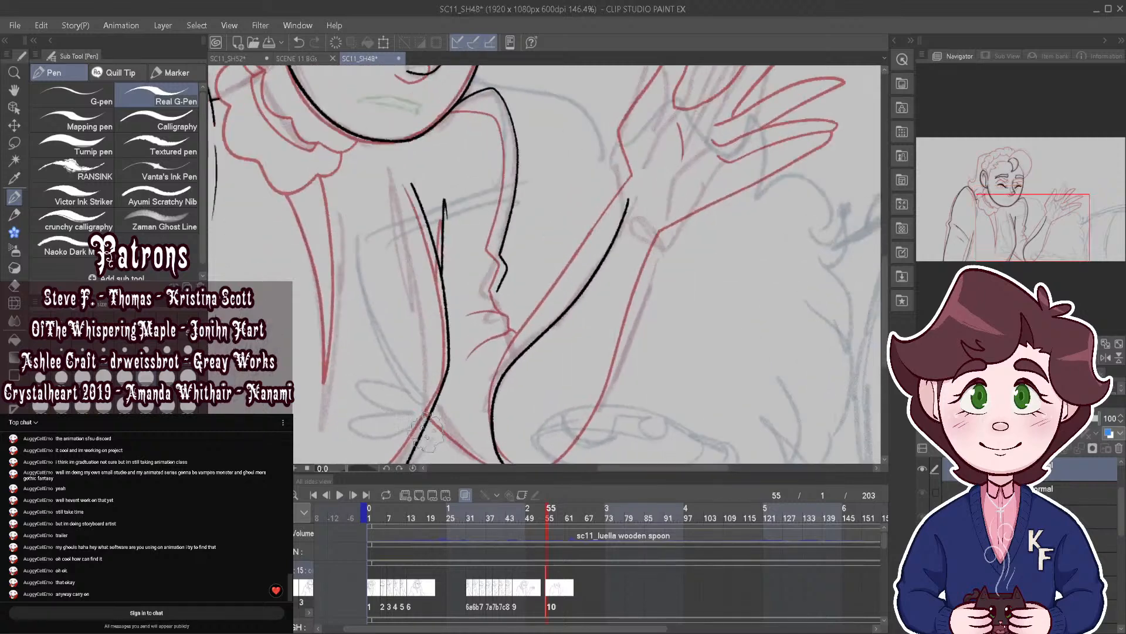
pyautogui.moveTo(424, 432); pyautogui.dragTo(484, 483)
# Step: Ink the raised forearm's outer edge from the wrist down to the canvas edge
pyautogui.scroll(-5, 472, 430)
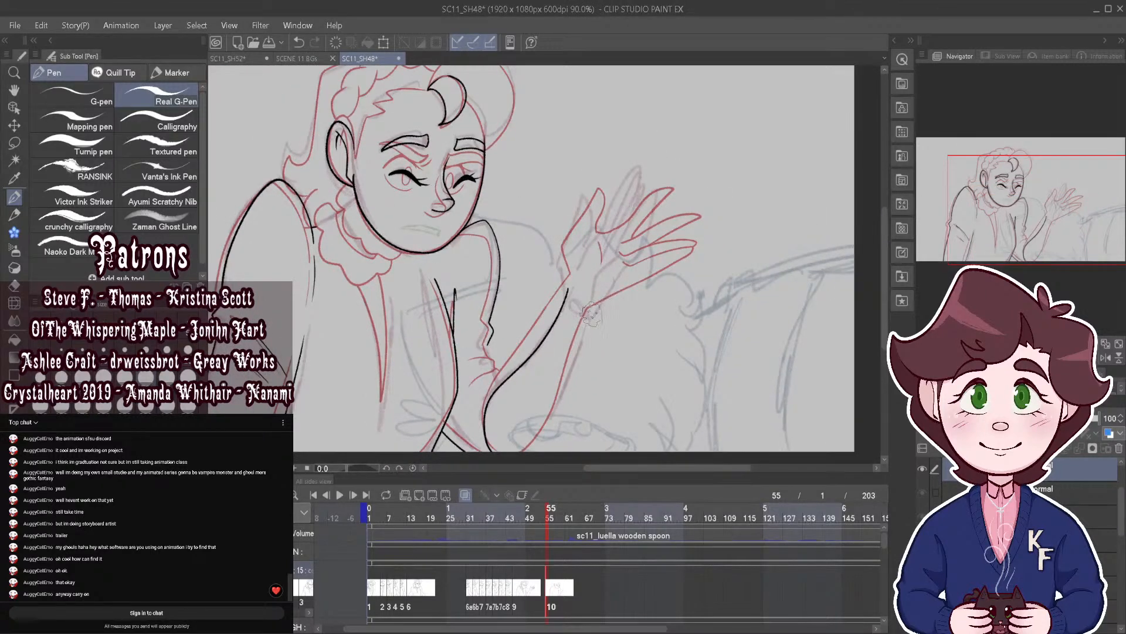
pyautogui.moveTo(572, 393); pyautogui.dragTo(528, 453)
pyautogui.click(386, 467)
pyautogui.click(398, 468)
pyautogui.scroll(2, 668, 213)
pyautogui.scroll(2, 710, 202)
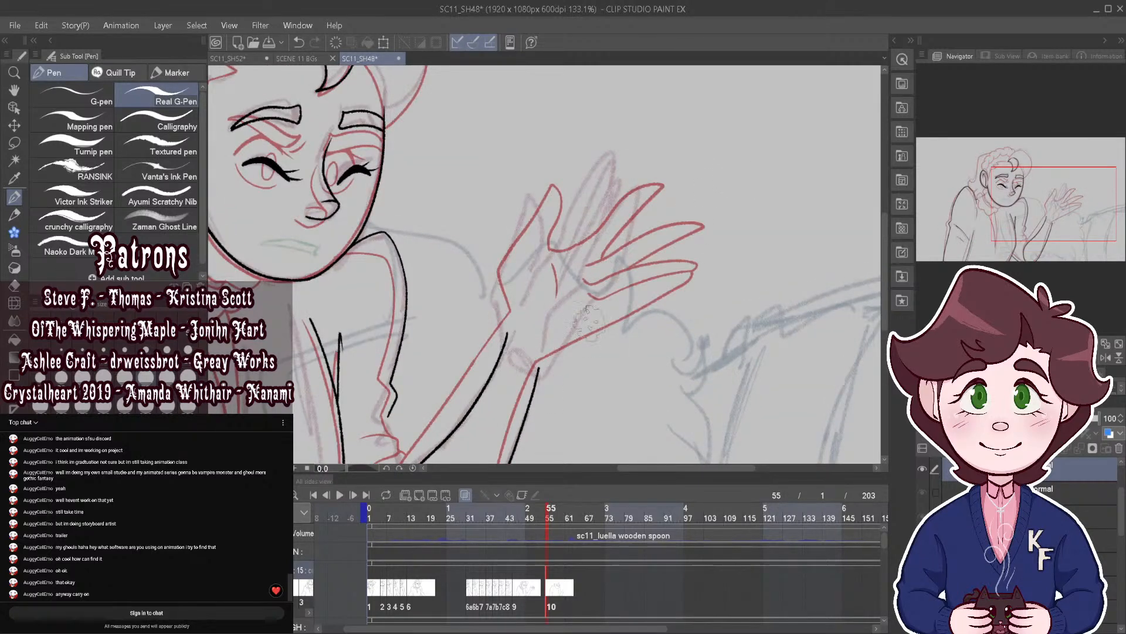
# Step: Ink the outer palm edge and the little finger of the raised hand, with the crease running into the palm
pyautogui.moveTo(539, 368)
pyautogui.mouseDown()
pyautogui.moveTo(582, 329)
pyautogui.moveTo(612, 266)
pyautogui.mouseUp()
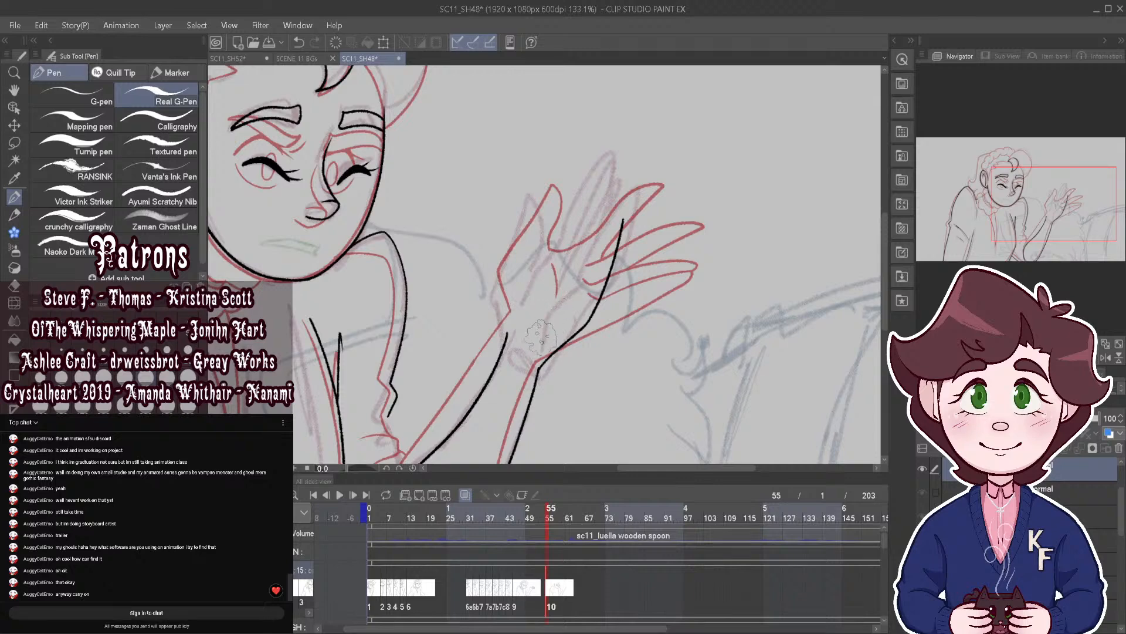
pyautogui.moveTo(541, 341)
pyautogui.mouseDown()
pyautogui.moveTo(545, 312)
pyautogui.moveTo(572, 292)
pyautogui.mouseUp()
pyautogui.moveTo(575, 290); pyautogui.dragTo(623, 203)
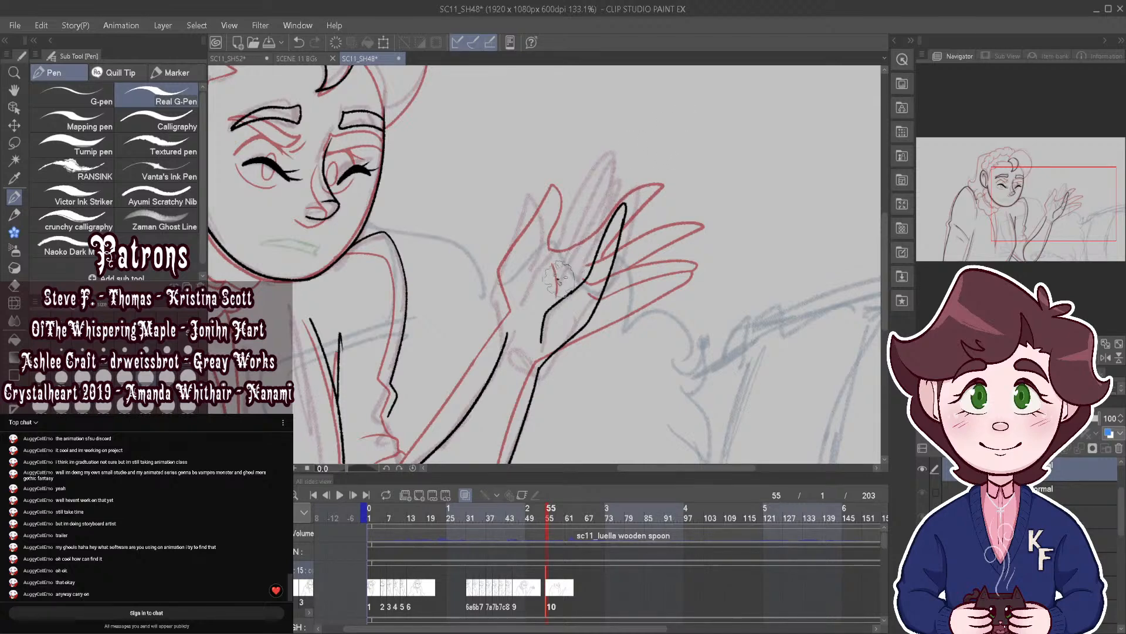
# Step: Ink the raised hand's remaining fingers, then its thumb and palm crease down to the wrist
pyautogui.moveTo(558, 278); pyautogui.dragTo(621, 183)
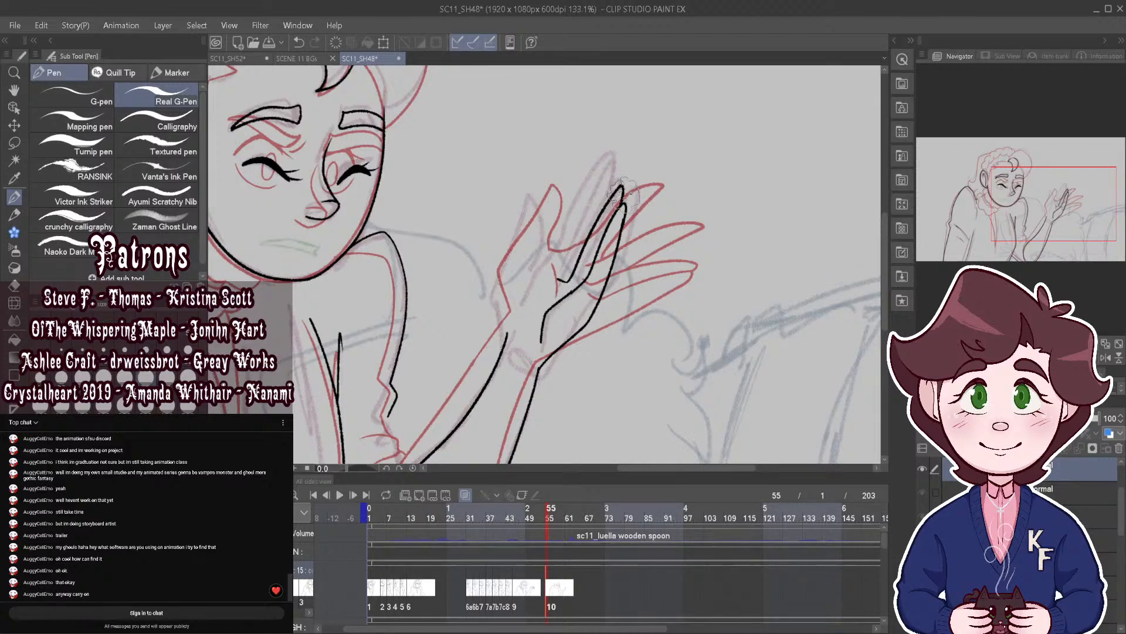
pyautogui.moveTo(550, 271)
pyautogui.mouseDown()
pyautogui.moveTo(618, 166)
pyautogui.moveTo(613, 190)
pyautogui.moveTo(617, 153)
pyautogui.moveTo(554, 243)
pyautogui.mouseUp()
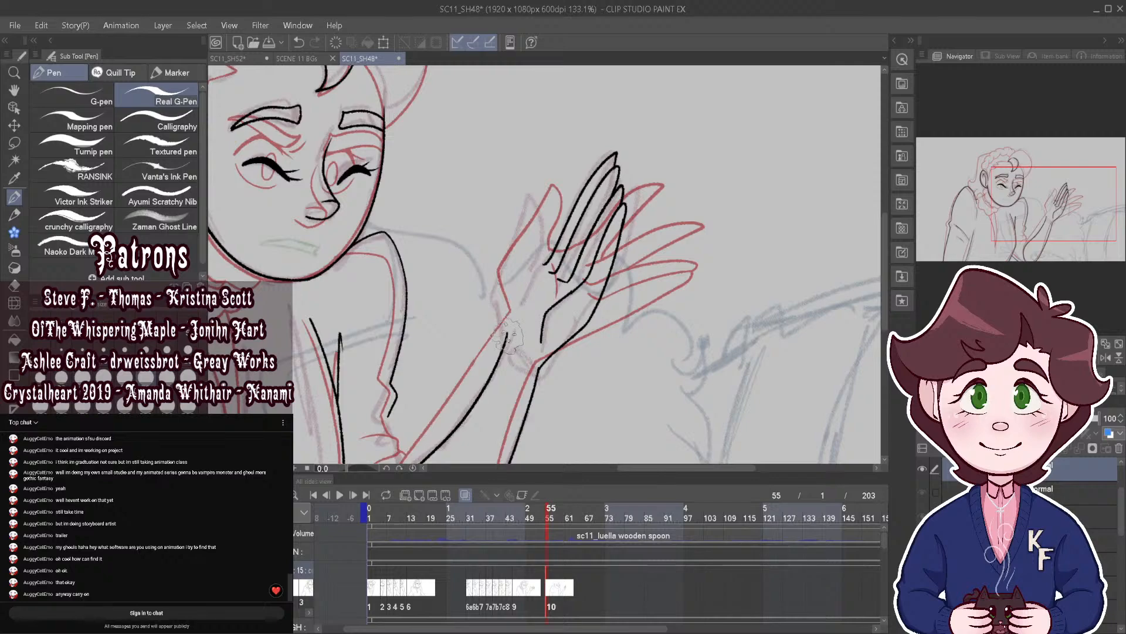
pyautogui.moveTo(509, 335)
pyautogui.mouseDown()
pyautogui.moveTo(500, 313)
pyautogui.moveTo(531, 204)
pyautogui.mouseUp()
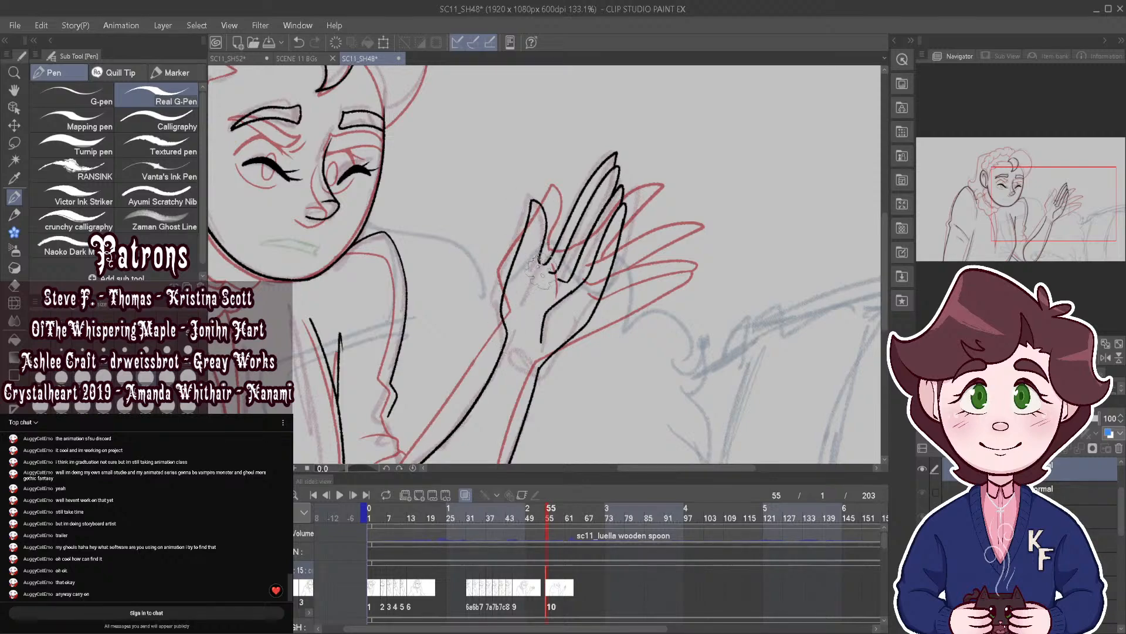
pyautogui.scroll(4, 542, 230)
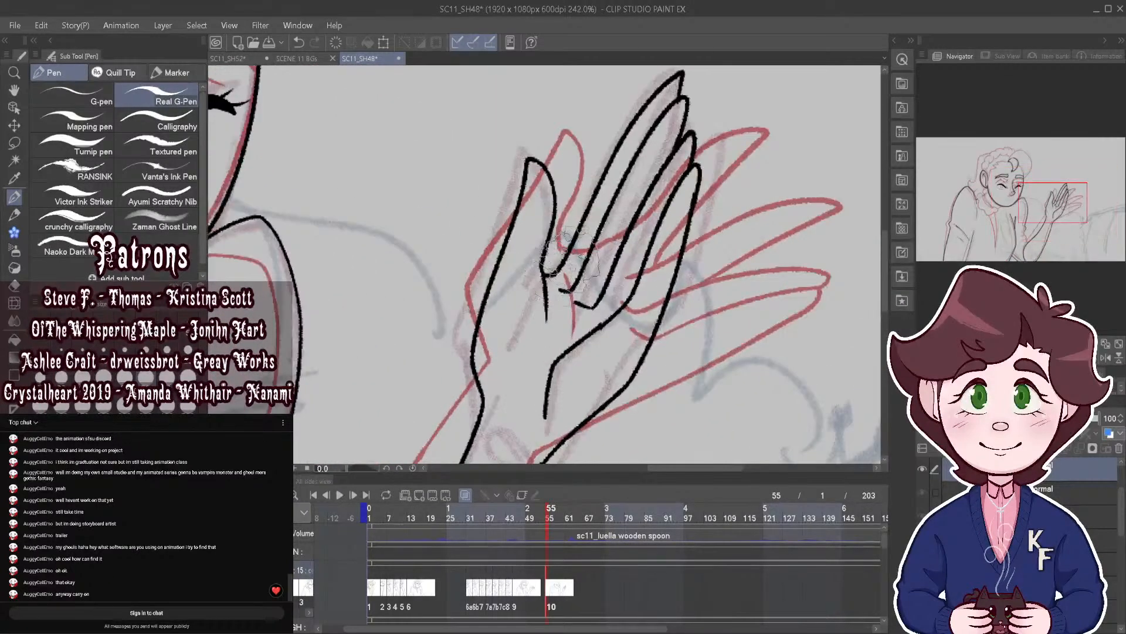
# Step: Check the inked figure with onion skin switched off, and switch it back on to examine the elbow
pyautogui.scroll(-5, 631, 197)
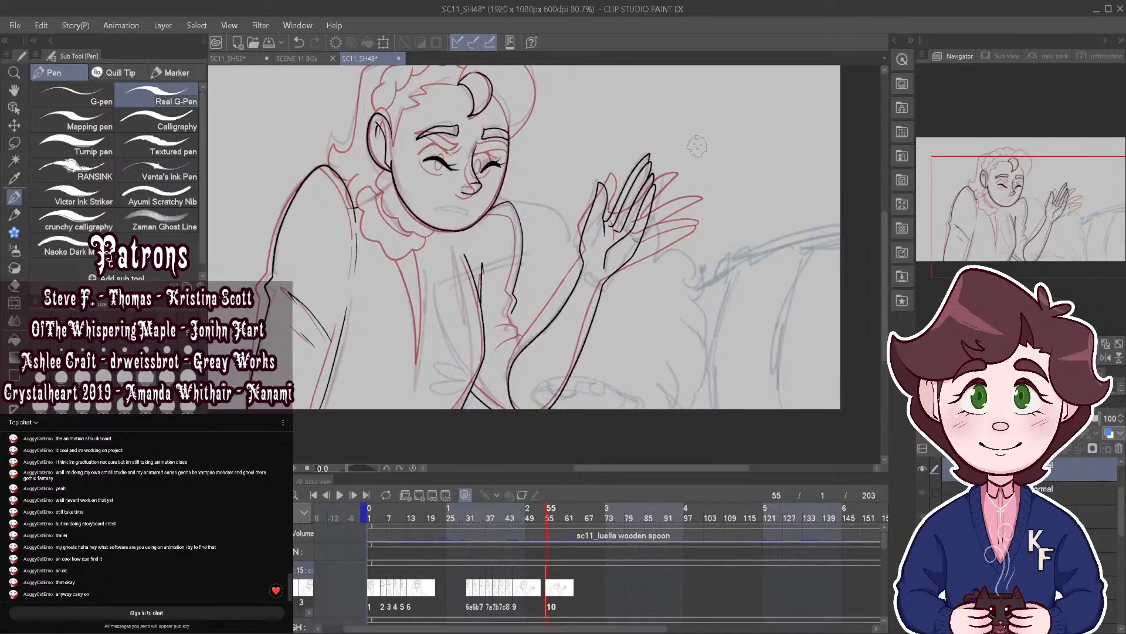
pyautogui.click(469, 496)
pyautogui.click(468, 494)
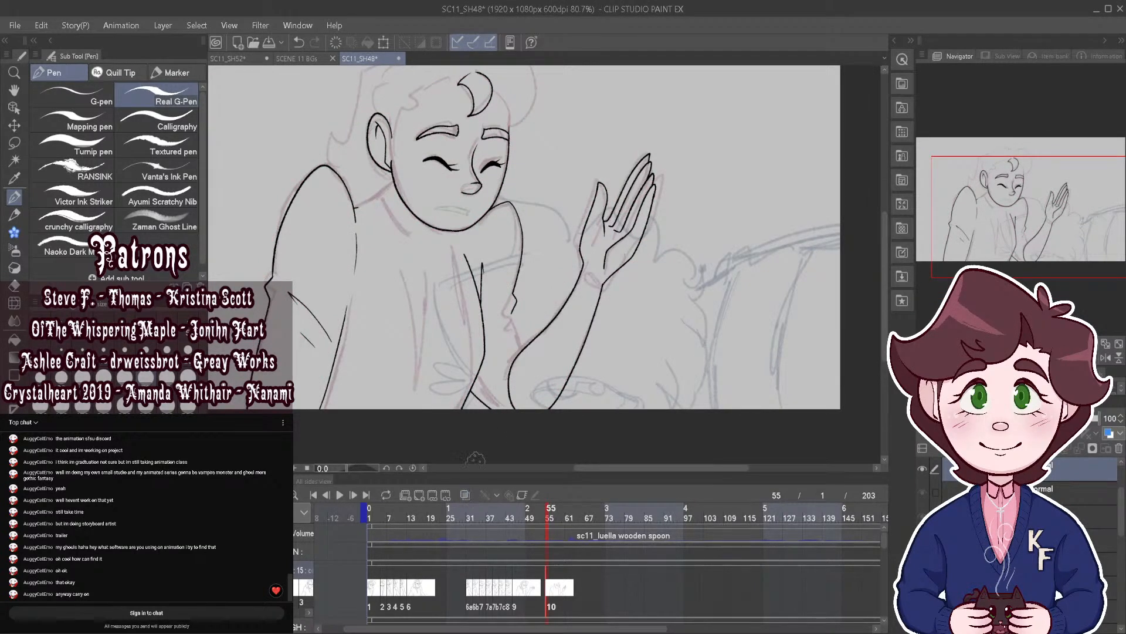
pyautogui.scroll(4, 528, 340)
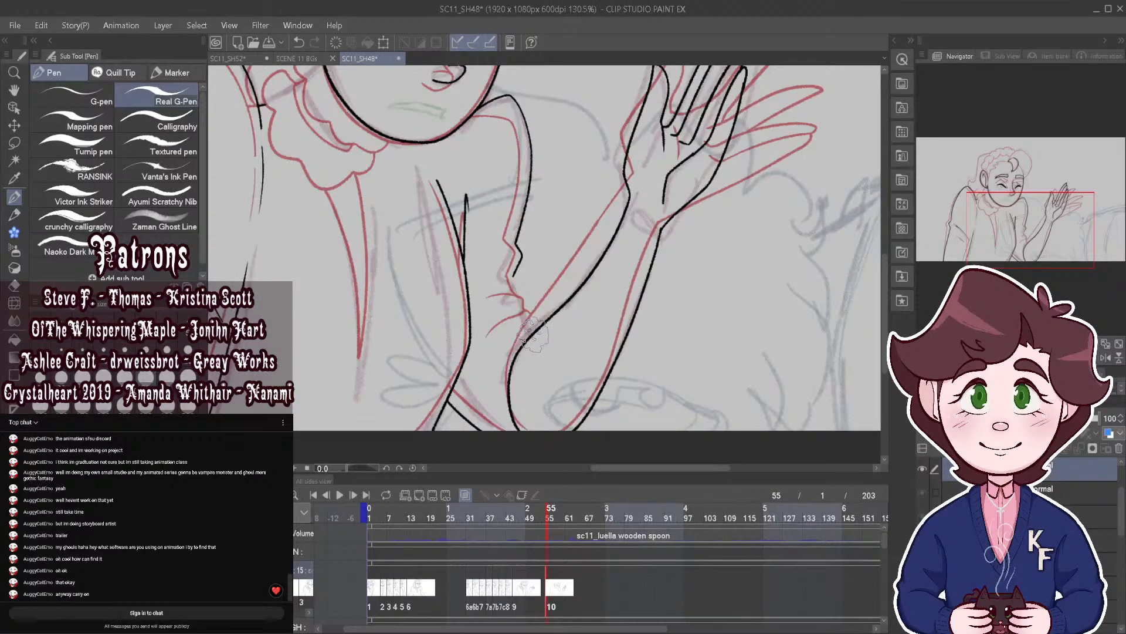
# Step: Ink the small creases at the inner elbow of the raised arm and check the drawing against the onion skin
pyautogui.moveTo(533, 335)
pyautogui.mouseDown()
pyautogui.moveTo(504, 351)
pyautogui.moveTo(531, 326)
pyautogui.moveTo(507, 326)
pyautogui.moveTo(513, 296)
pyautogui.moveTo(524, 326)
pyautogui.mouseUp()
pyautogui.scroll(-5, 514, 276)
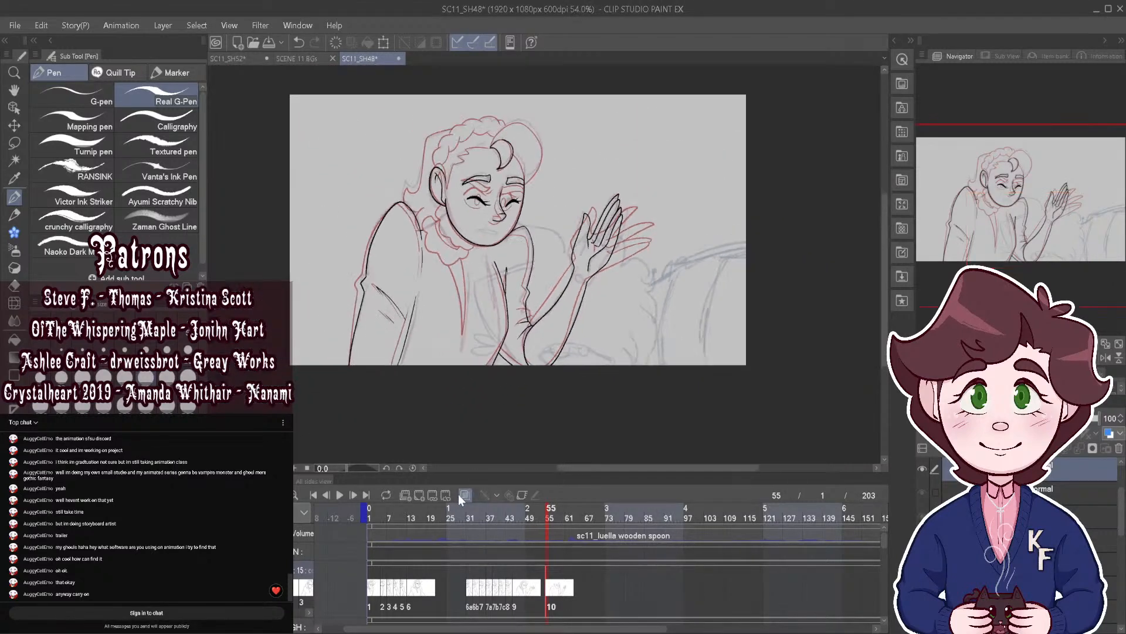
pyautogui.moveTo(543, 523)
pyautogui.mouseDown()
pyautogui.moveTo(543, 508)
pyautogui.moveTo(548, 518)
pyautogui.mouseUp()
pyautogui.click(466, 494)
# Step: Ink the ruffled collar around the neck, from below the ear to under the chin
pyautogui.scroll(7, 452, 209)
pyautogui.moveTo(461, 205)
pyautogui.mouseDown()
pyautogui.moveTo(441, 212)
pyautogui.moveTo(433, 238)
pyautogui.moveTo(475, 312)
pyautogui.moveTo(513, 345)
pyautogui.moveTo(561, 334)
pyautogui.mouseUp()
pyautogui.moveTo(451, 238)
pyautogui.mouseDown()
pyautogui.moveTo(446, 270)
pyautogui.moveTo(437, 255)
pyautogui.moveTo(440, 305)
pyautogui.moveTo(505, 352)
pyautogui.mouseUp()
pyautogui.moveTo(432, 256)
pyautogui.mouseDown()
pyautogui.moveTo(393, 246)
pyautogui.moveTo(393, 315)
pyautogui.moveTo(403, 354)
pyautogui.moveTo(434, 369)
pyautogui.moveTo(451, 396)
pyautogui.moveTo(484, 397)
pyautogui.moveTo(527, 375)
pyautogui.moveTo(537, 338)
pyautogui.mouseUp()
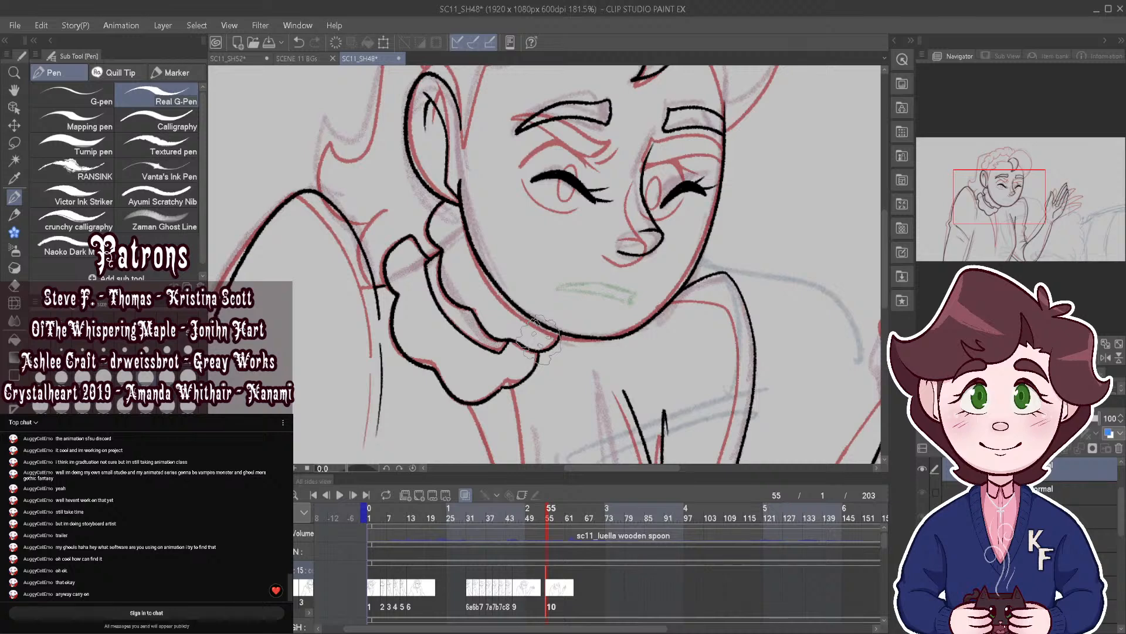
pyautogui.scroll(-5, 539, 339)
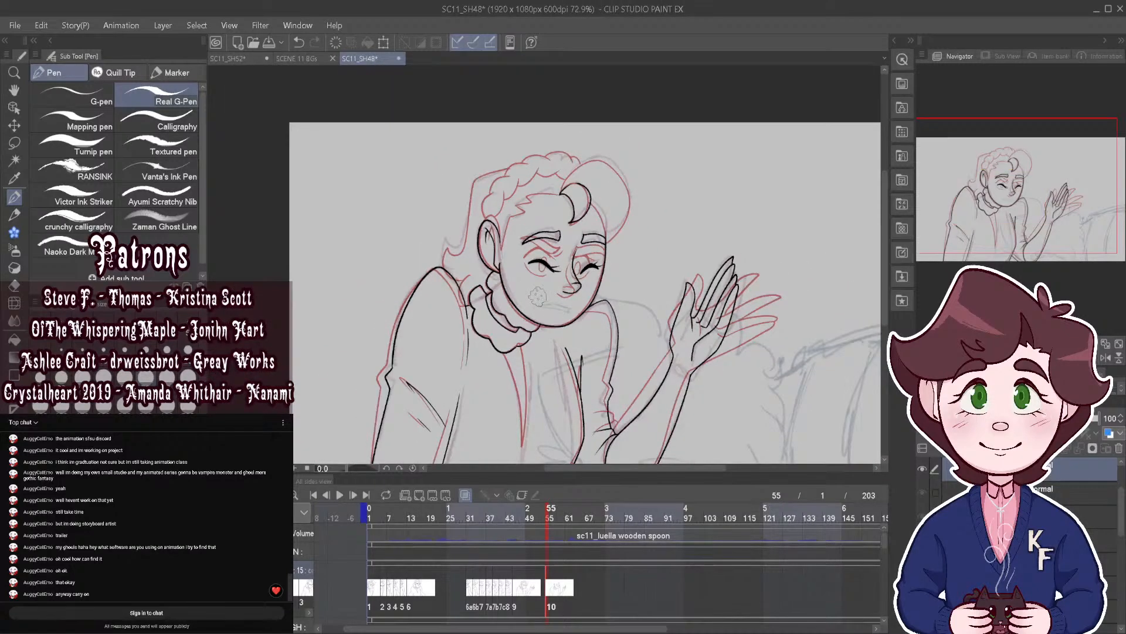
# Step: Ink the large front curl and the outer and inner edges of the braid
pyautogui.scroll(4, 509, 176)
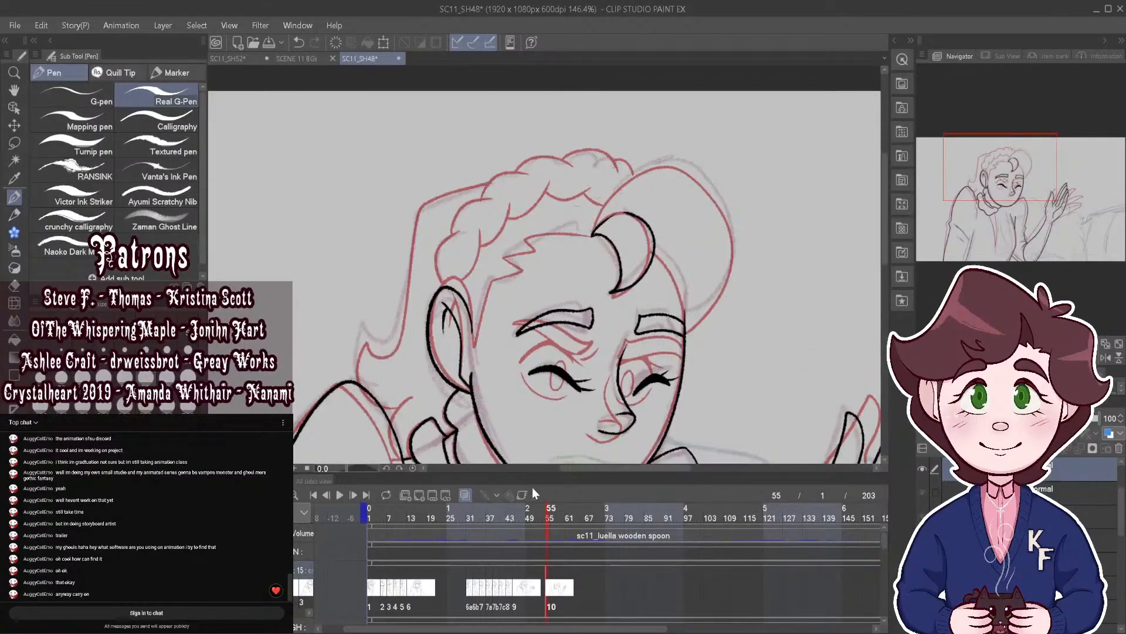
pyautogui.moveTo(592, 229)
pyautogui.mouseDown()
pyautogui.moveTo(643, 168)
pyautogui.moveTo(688, 168)
pyautogui.moveTo(720, 204)
pyautogui.moveTo(729, 262)
pyautogui.moveTo(718, 301)
pyautogui.moveTo(682, 319)
pyautogui.mouseUp()
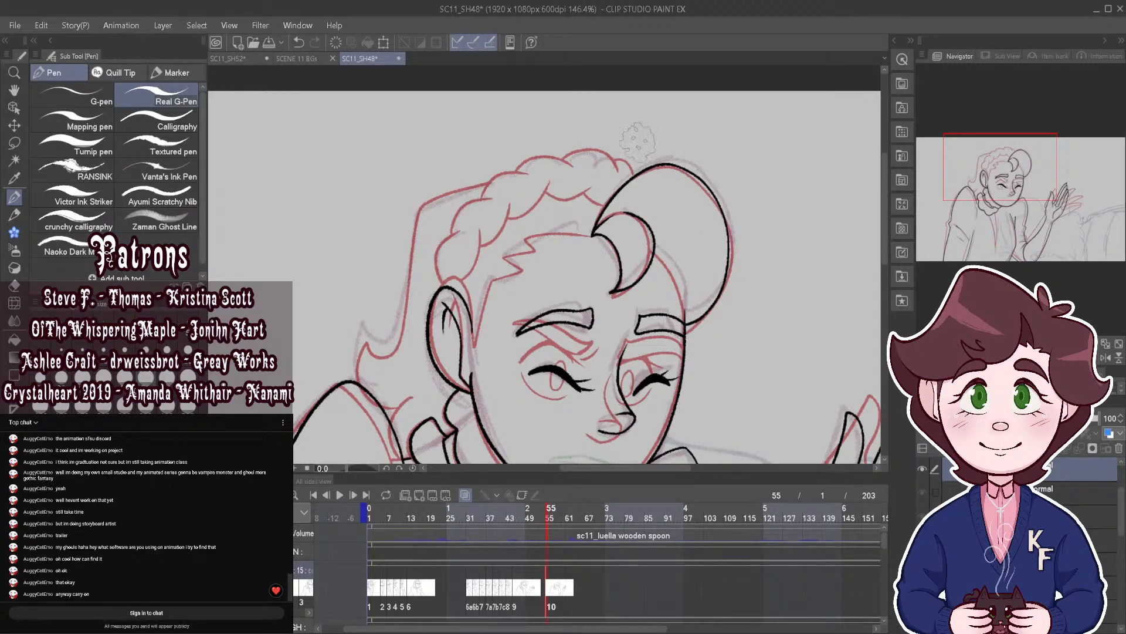
pyautogui.moveTo(438, 281)
pyautogui.mouseDown()
pyautogui.moveTo(466, 203)
pyautogui.moveTo(496, 175)
pyautogui.moveTo(484, 195)
pyautogui.moveTo(496, 174)
pyautogui.moveTo(534, 176)
pyautogui.moveTo(547, 142)
pyautogui.moveTo(519, 170)
pyautogui.moveTo(558, 155)
pyautogui.moveTo(575, 164)
pyautogui.moveTo(563, 154)
pyautogui.moveTo(576, 148)
pyautogui.moveTo(610, 156)
pyautogui.moveTo(633, 170)
pyautogui.mouseUp()
pyautogui.moveTo(455, 288)
pyautogui.mouseDown()
pyautogui.moveTo(523, 175)
pyautogui.moveTo(515, 218)
pyautogui.moveTo(567, 164)
pyautogui.moveTo(549, 193)
pyautogui.moveTo(591, 186)
pyautogui.mouseUp()
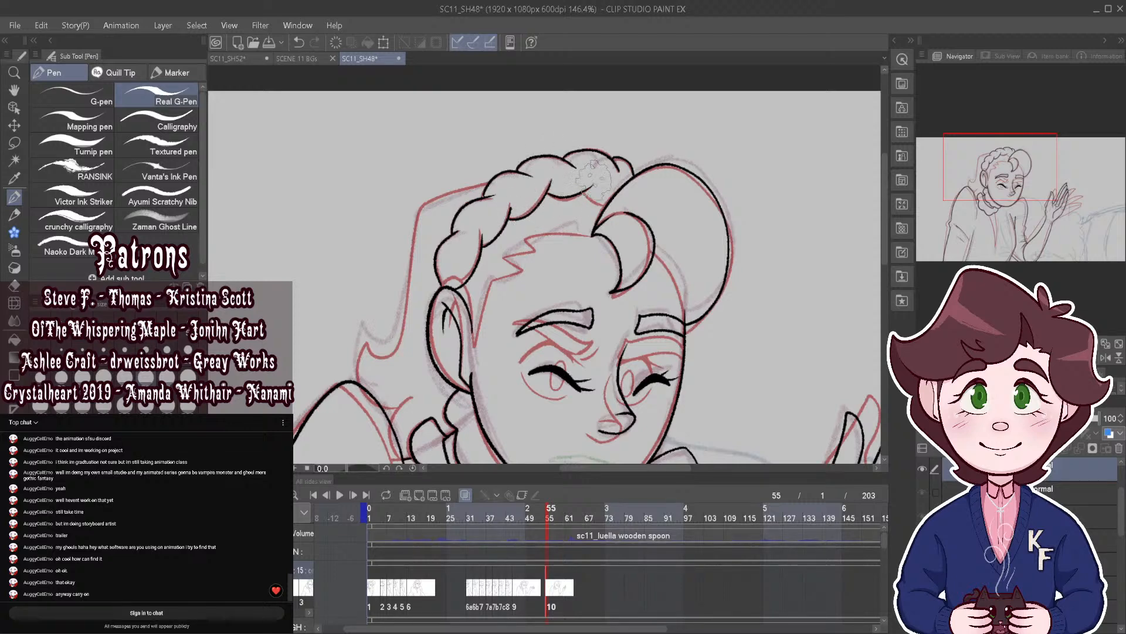
# Step: Ink the loose hair behind the braid down to its flick at the shoulder, with the short line beside the collar
pyautogui.moveTo(497, 179)
pyautogui.mouseDown()
pyautogui.moveTo(417, 212)
pyautogui.moveTo(398, 305)
pyautogui.moveTo(370, 347)
pyautogui.moveTo(382, 357)
pyautogui.mouseUp()
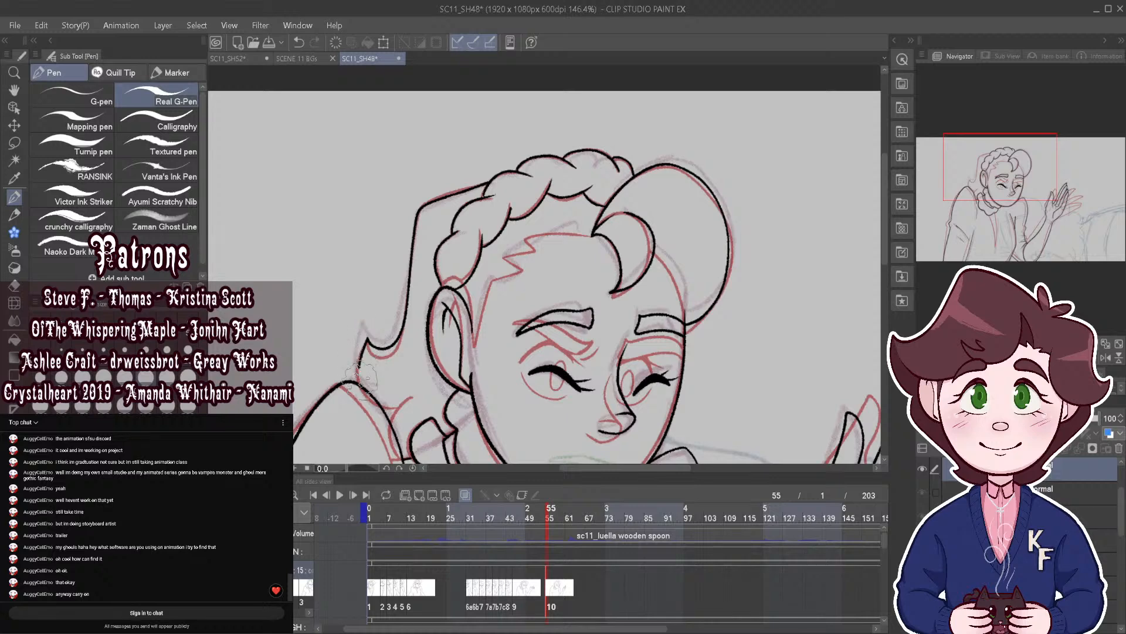
pyautogui.moveTo(391, 423); pyautogui.dragTo(410, 400)
pyautogui.scroll(-5, 409, 400)
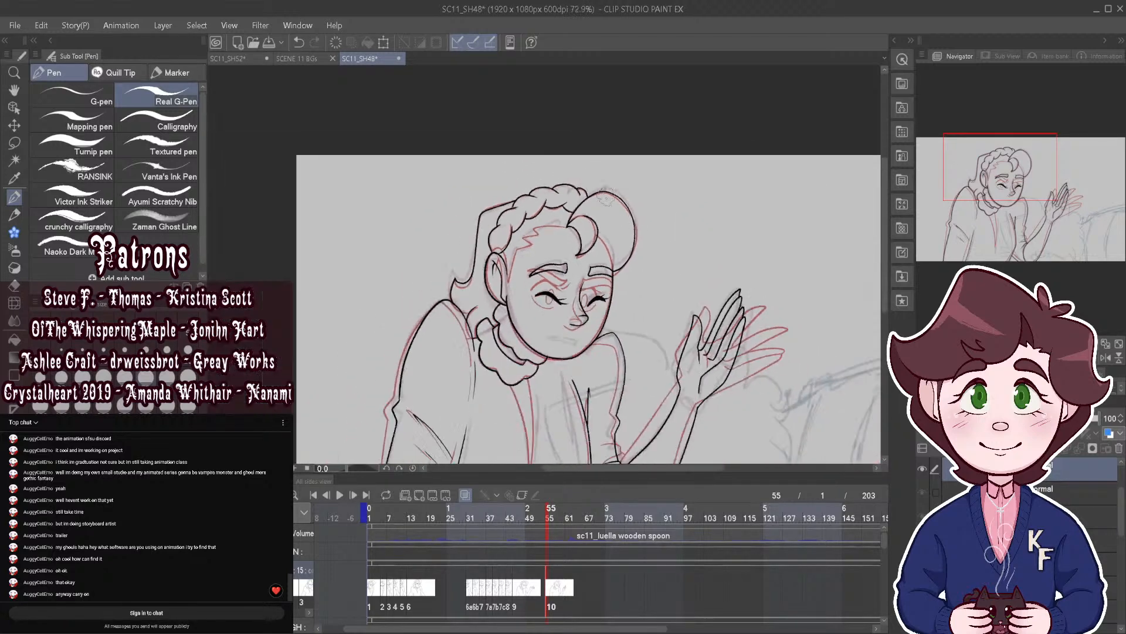
# Step: Ink the long V-shaped shirt opening below the collar
pyautogui.scroll(1, 681, 311)
pyautogui.scroll(3, 545, 394)
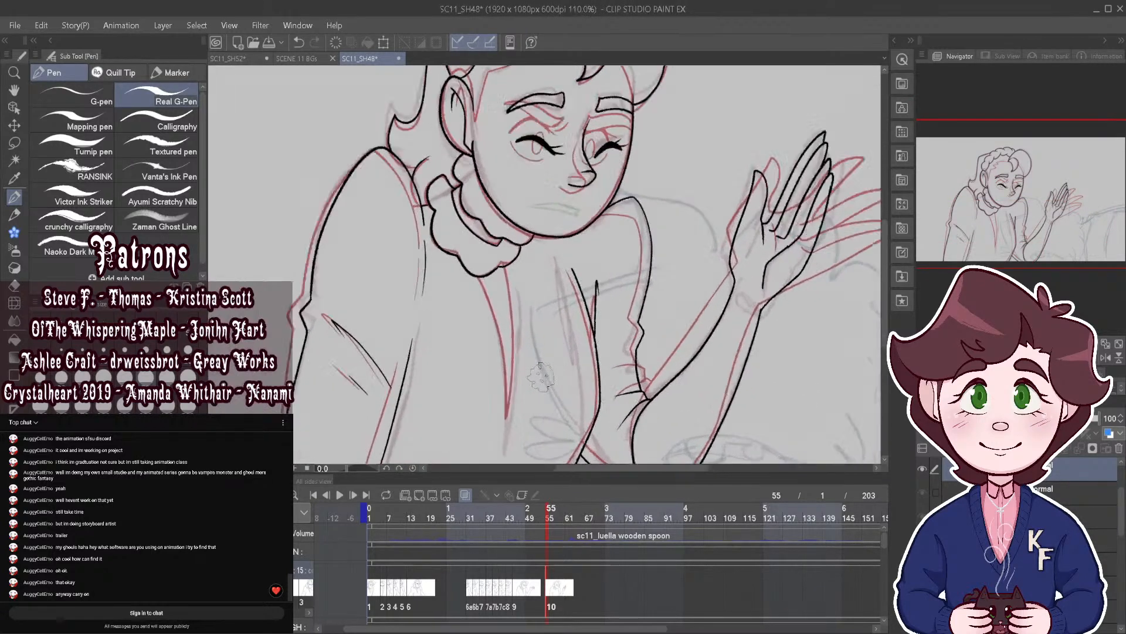
pyautogui.moveTo(475, 268)
pyautogui.mouseDown()
pyautogui.moveTo(504, 418)
pyautogui.moveTo(518, 330)
pyautogui.moveTo(509, 250)
pyautogui.mouseUp()
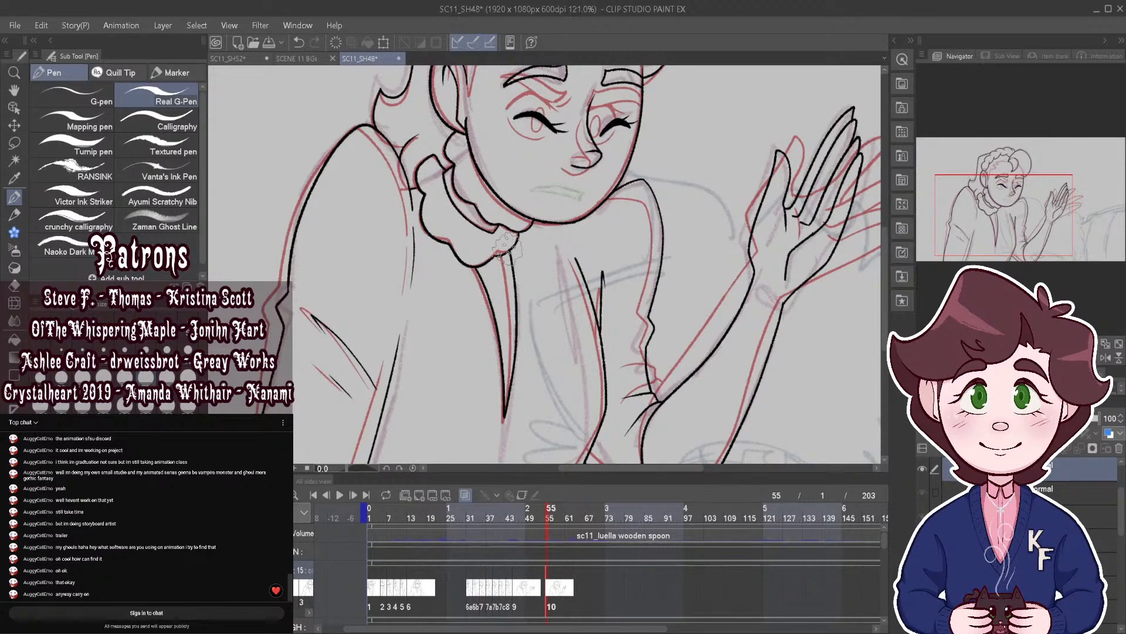
pyautogui.scroll(-4, 578, 242)
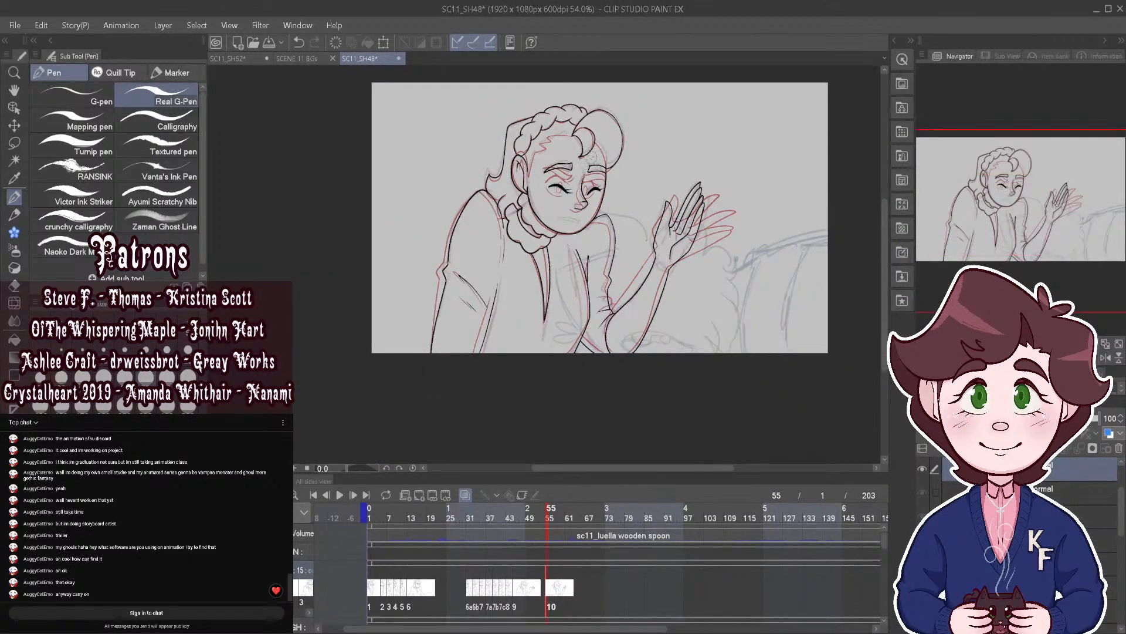
# Step: Play back the gesture animation from an earlier frame through the newly inked closed-eyes drawing
pyautogui.scroll(1, 544, 152)
pyautogui.moveTo(547, 510); pyautogui.dragTo(443, 508)
pyautogui.click(340, 495)
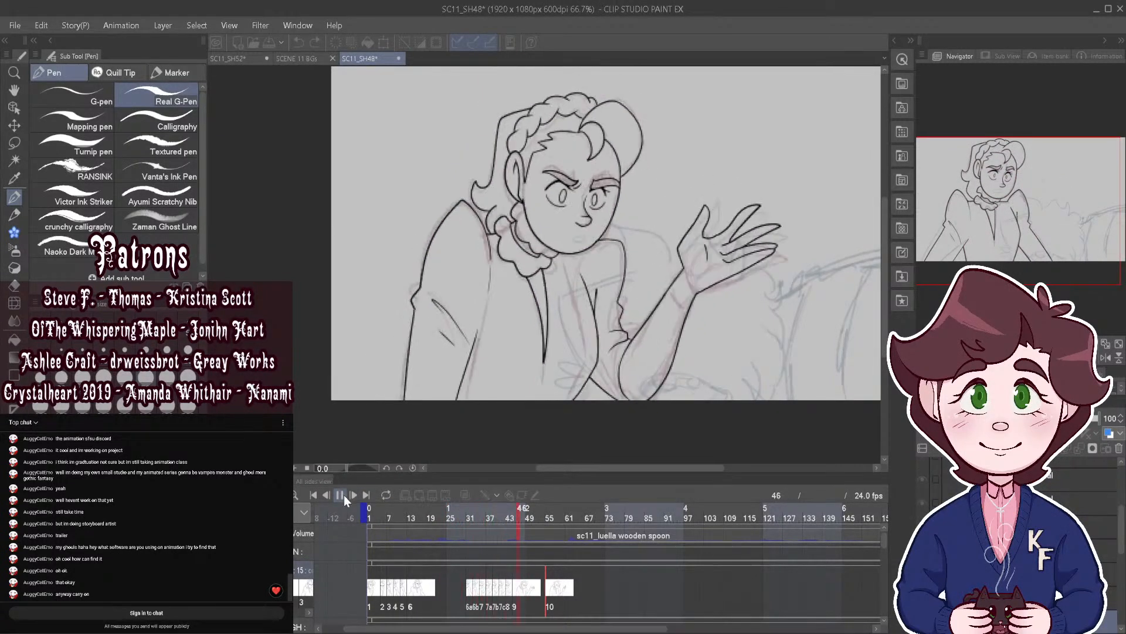
pyautogui.click(340, 494)
# Step: Return to the closed-eyes drawing at frame 56 and ink its jagged hairline from the ear to the front curl
pyautogui.scroll(3, 622, 109)
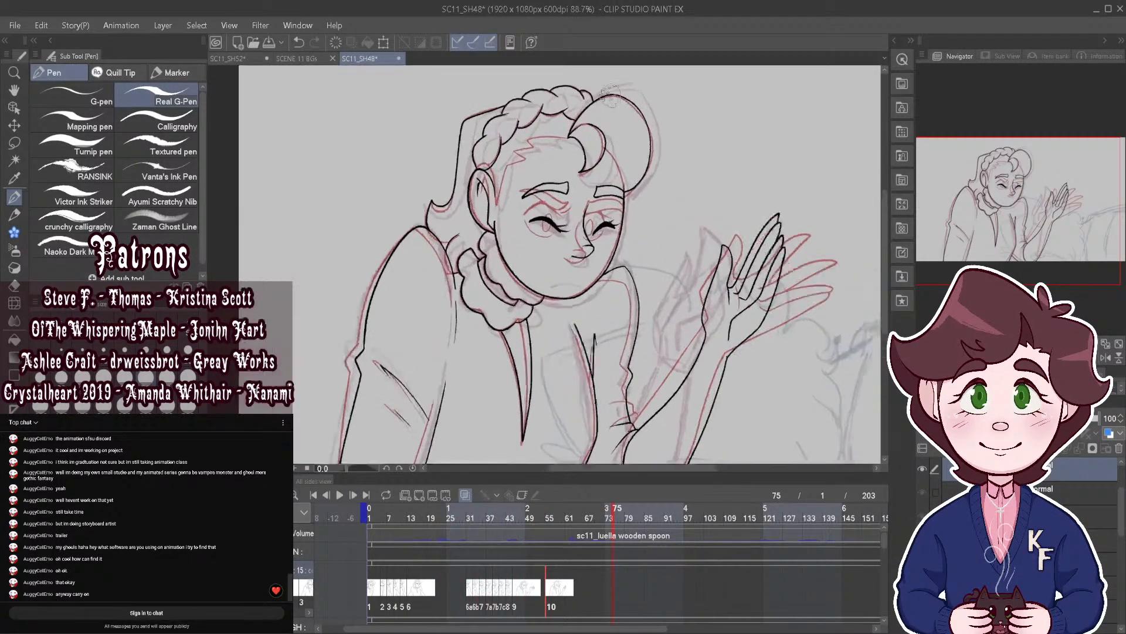
pyautogui.moveTo(545, 516)
pyautogui.mouseDown()
pyautogui.moveTo(535, 514)
pyautogui.moveTo(550, 515)
pyautogui.moveTo(540, 513)
pyautogui.moveTo(547, 491)
pyautogui.mouseUp()
pyautogui.scroll(1, 446, 231)
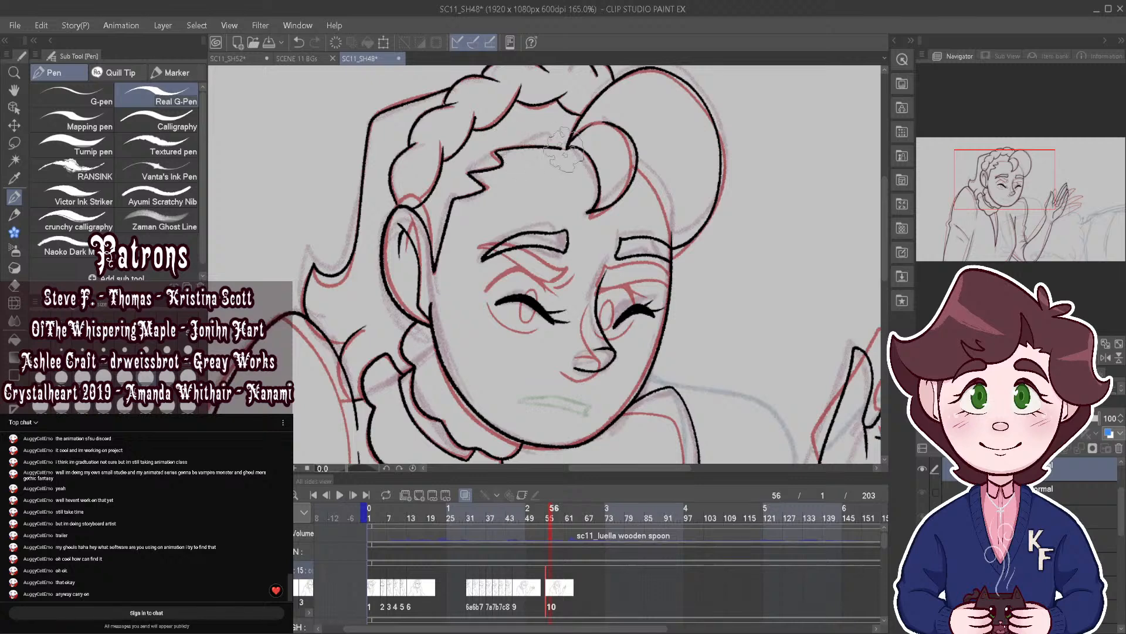
pyautogui.scroll(-6, 566, 200)
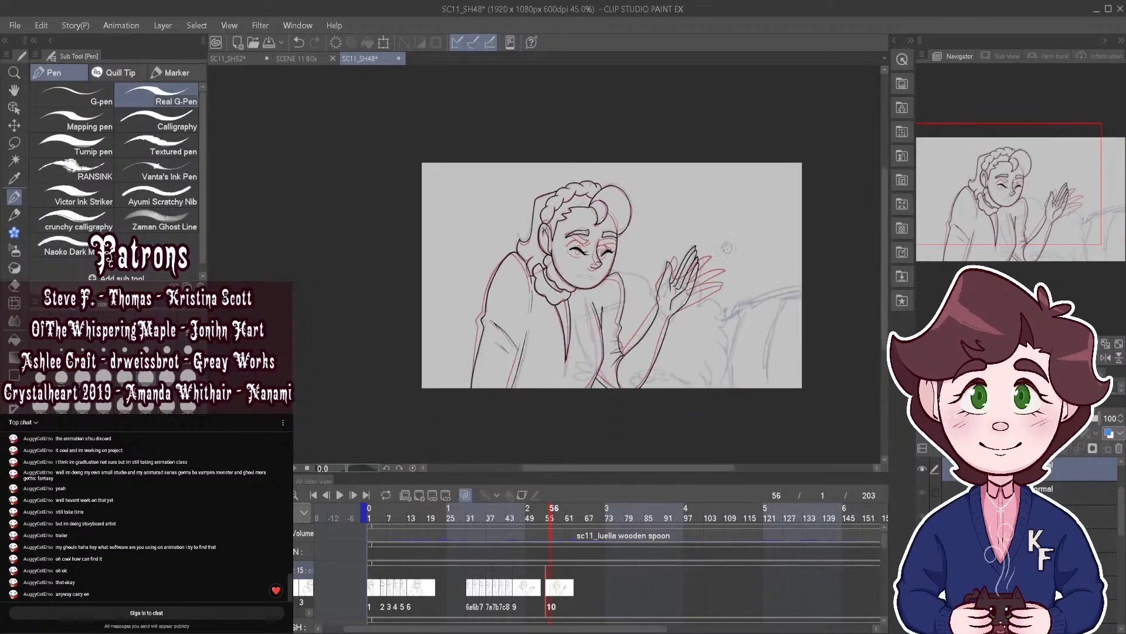
# Step: Play the animation back again and add a new animation cel at frame 61
pyautogui.moveTo(552, 510); pyautogui.dragTo(392, 510)
pyautogui.click(340, 494)
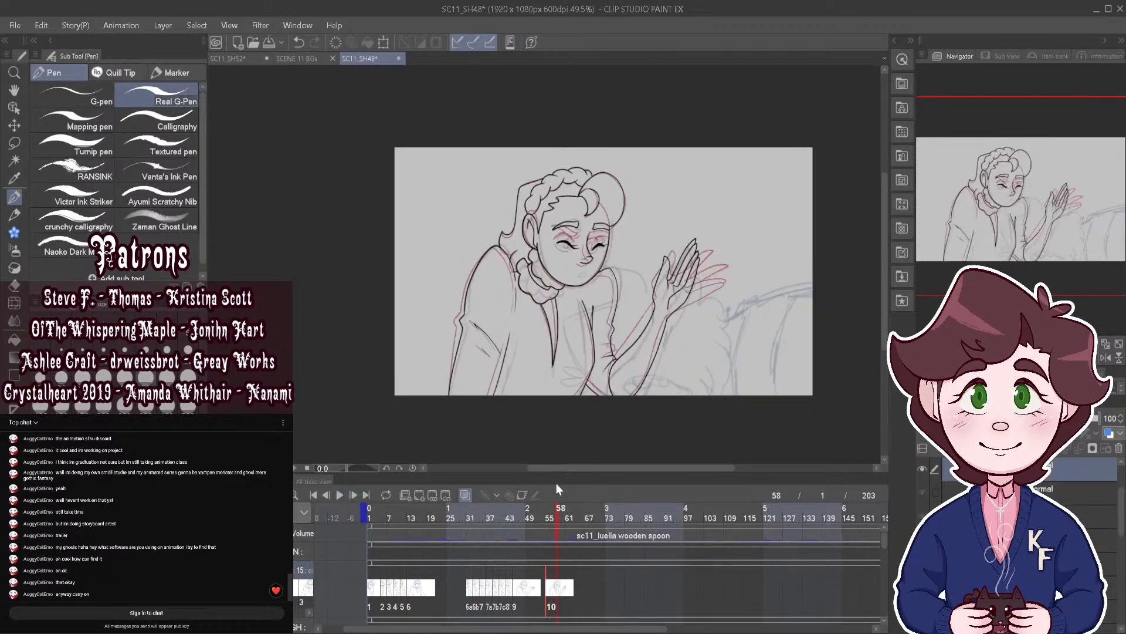
pyautogui.moveTo(556, 510)
pyautogui.mouseDown()
pyautogui.moveTo(537, 516)
pyautogui.moveTo(565, 521)
pyautogui.mouseUp()
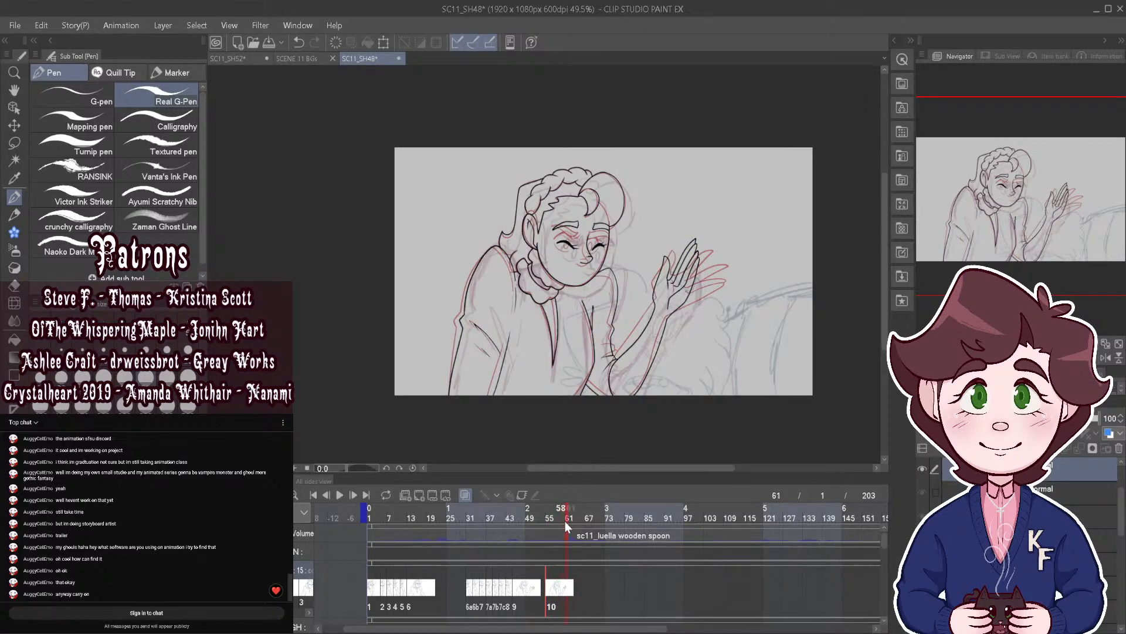
pyautogui.click(420, 495)
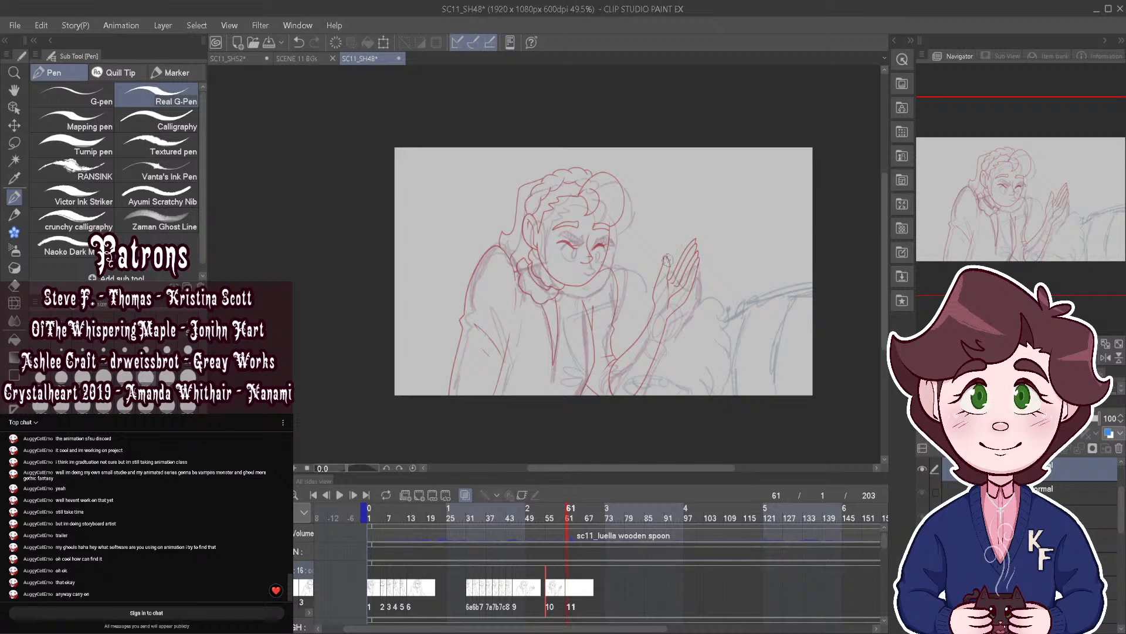
# Step: Ink the face outline and the ear of the new drawing, following the lowered-head sketch
pyautogui.scroll(5, 606, 219)
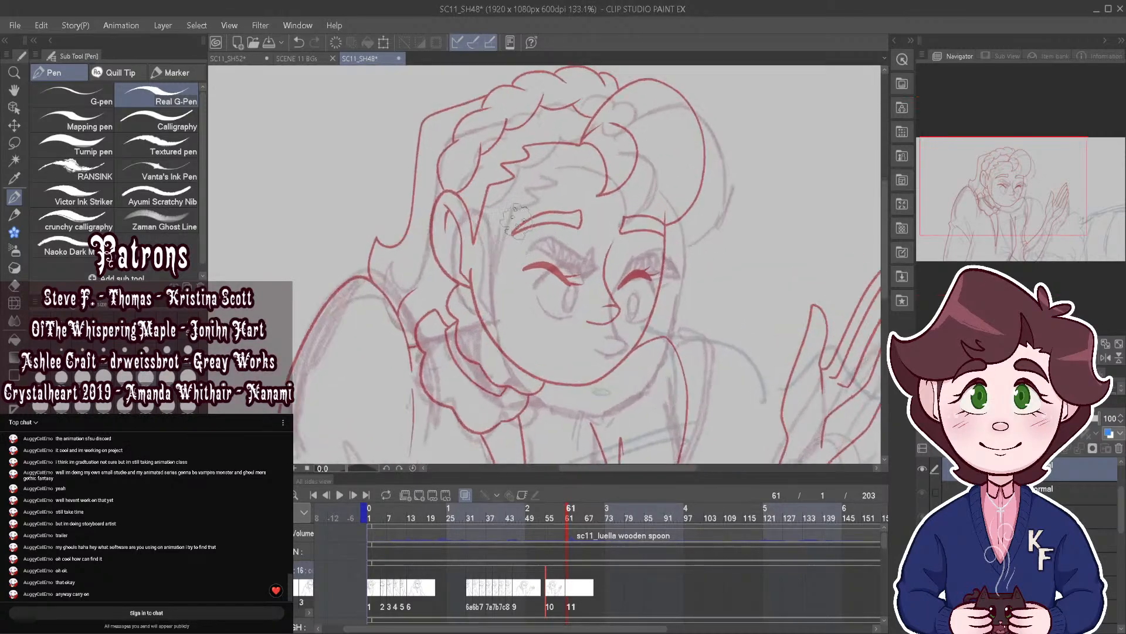
pyautogui.scroll(2, 592, 237)
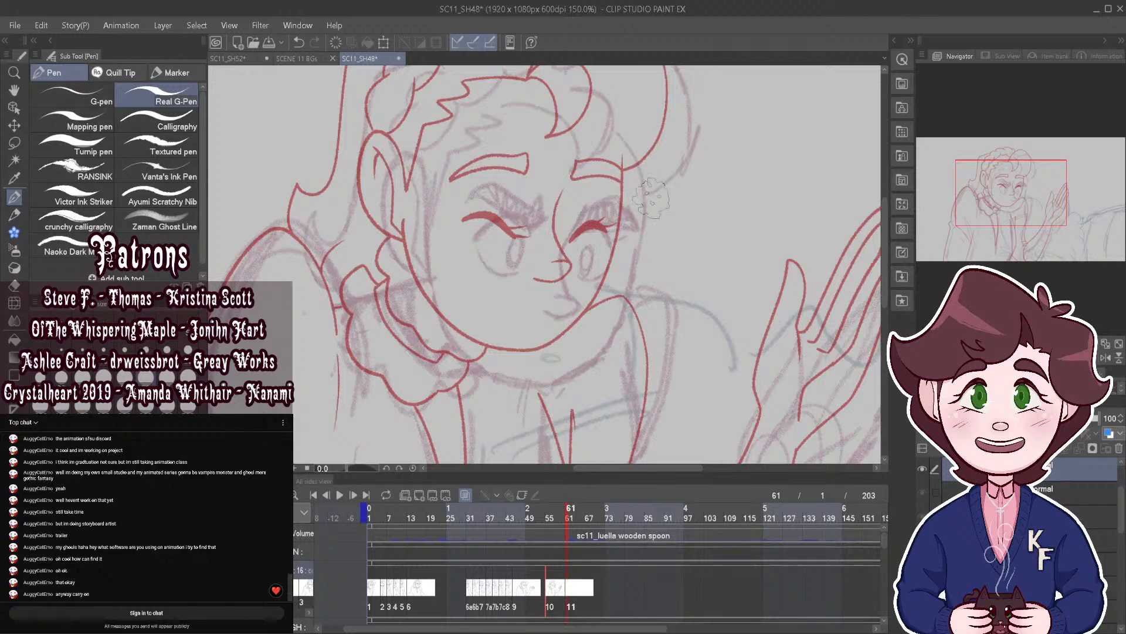
pyautogui.moveTo(425, 222)
pyautogui.mouseDown()
pyautogui.moveTo(435, 302)
pyautogui.moveTo(473, 358)
pyautogui.mouseUp()
pyautogui.click(300, 47)
pyautogui.scroll(1, 617, 279)
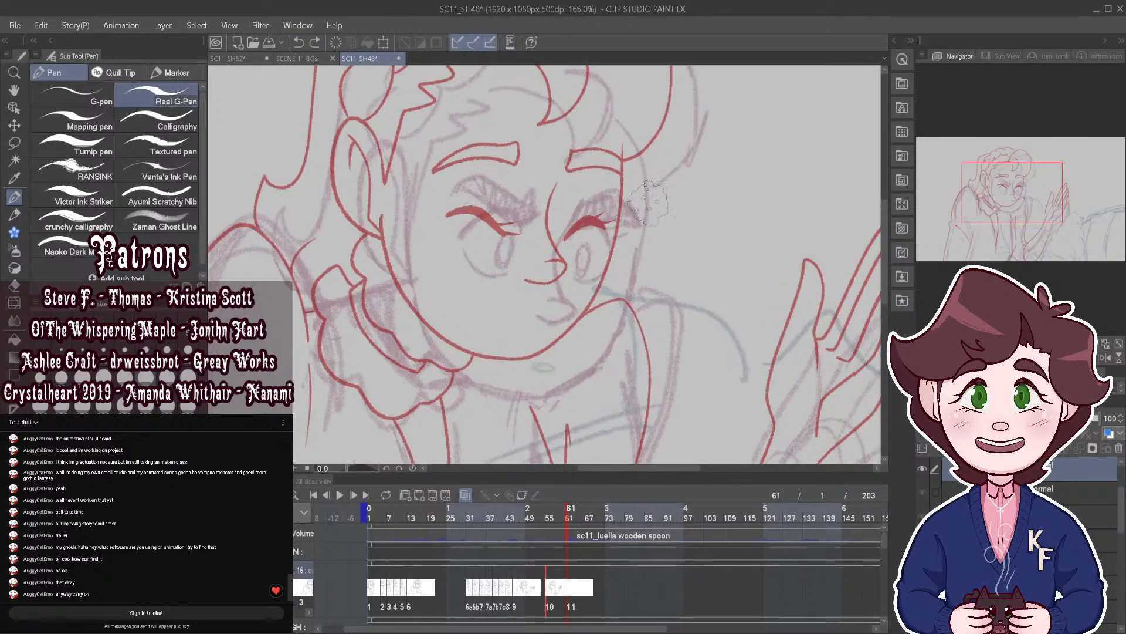
pyautogui.moveTo(647, 189)
pyautogui.mouseDown()
pyautogui.moveTo(630, 302)
pyautogui.moveTo(592, 362)
pyautogui.moveTo(551, 389)
pyautogui.moveTo(487, 386)
pyautogui.moveTo(437, 346)
pyautogui.moveTo(407, 286)
pyautogui.moveTo(408, 188)
pyautogui.moveTo(394, 145)
pyautogui.moveTo(370, 154)
pyautogui.moveTo(360, 204)
pyautogui.moveTo(380, 253)
pyautogui.moveTo(402, 266)
pyautogui.moveTo(390, 155)
pyautogui.moveTo(380, 197)
pyautogui.mouseUp()
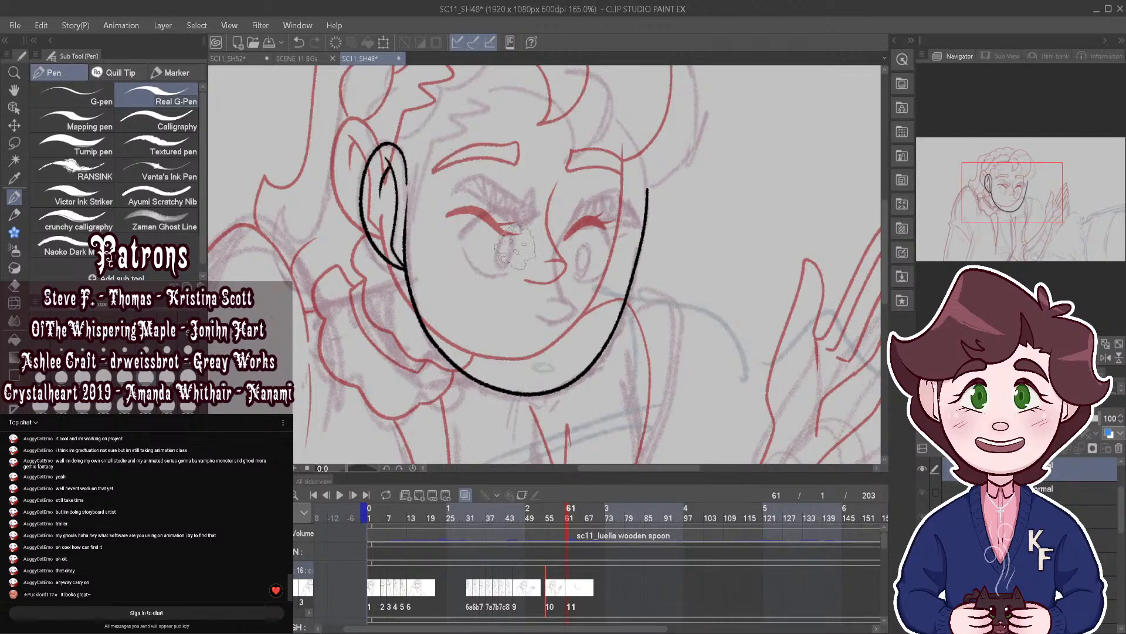
# Step: Ink the nose, with its rounded tip and the bridge line up to the brow
pyautogui.scroll(-2, 516, 246)
pyautogui.scroll(1, 562, 302)
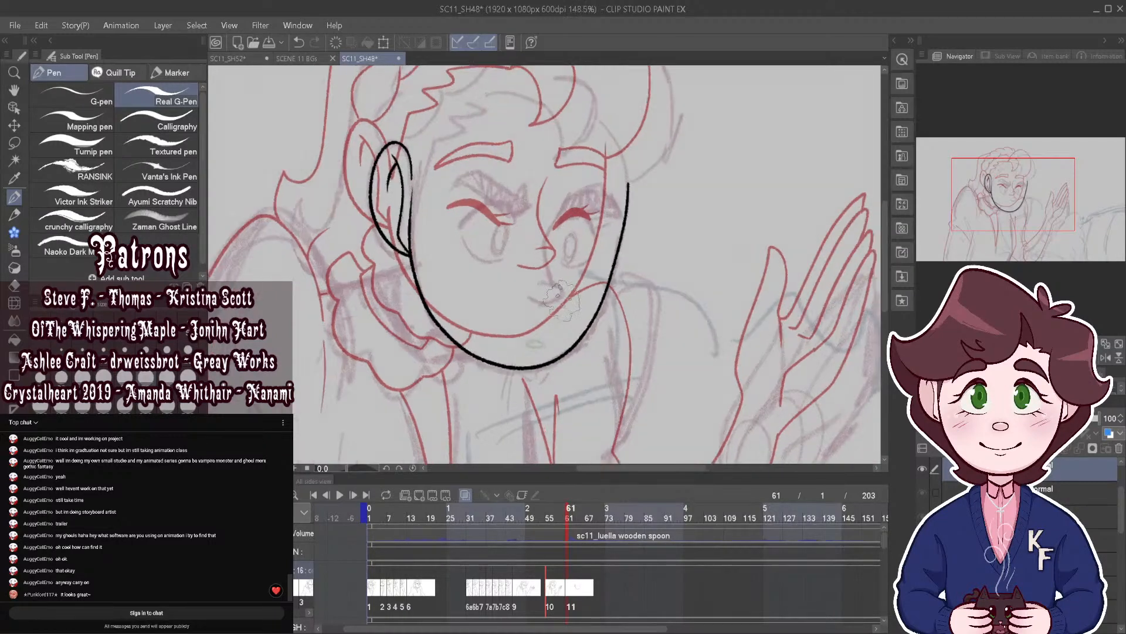
pyautogui.scroll(2, 562, 300)
pyautogui.moveTo(511, 301); pyautogui.dragTo(550, 305)
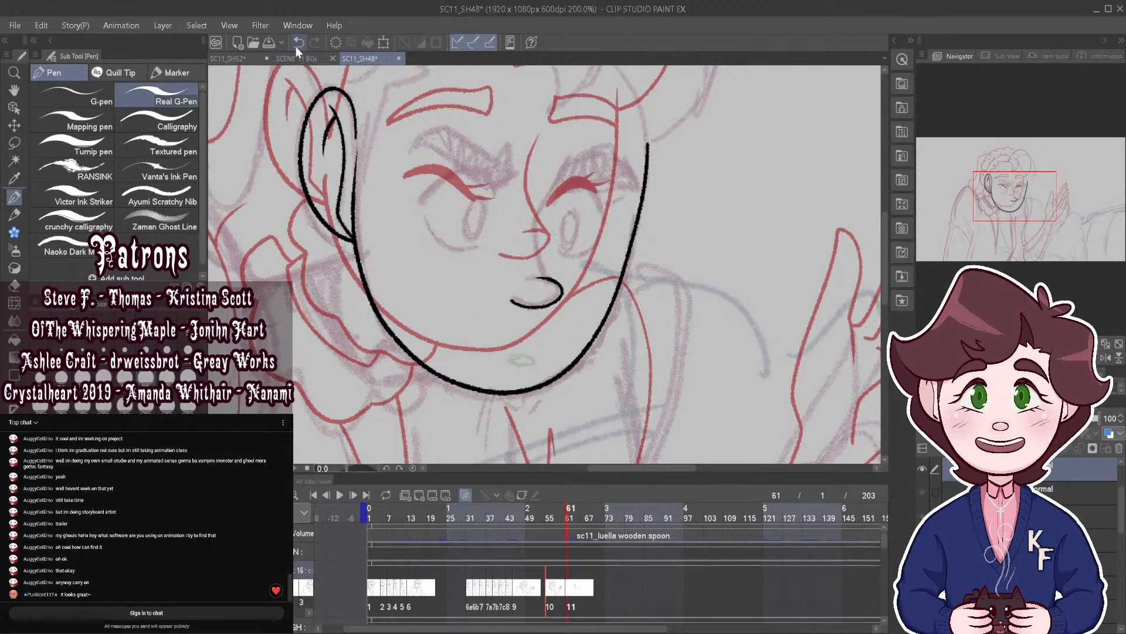
pyautogui.moveTo(508, 299)
pyautogui.mouseDown()
pyautogui.moveTo(556, 297)
pyautogui.moveTo(532, 278)
pyautogui.mouseUp()
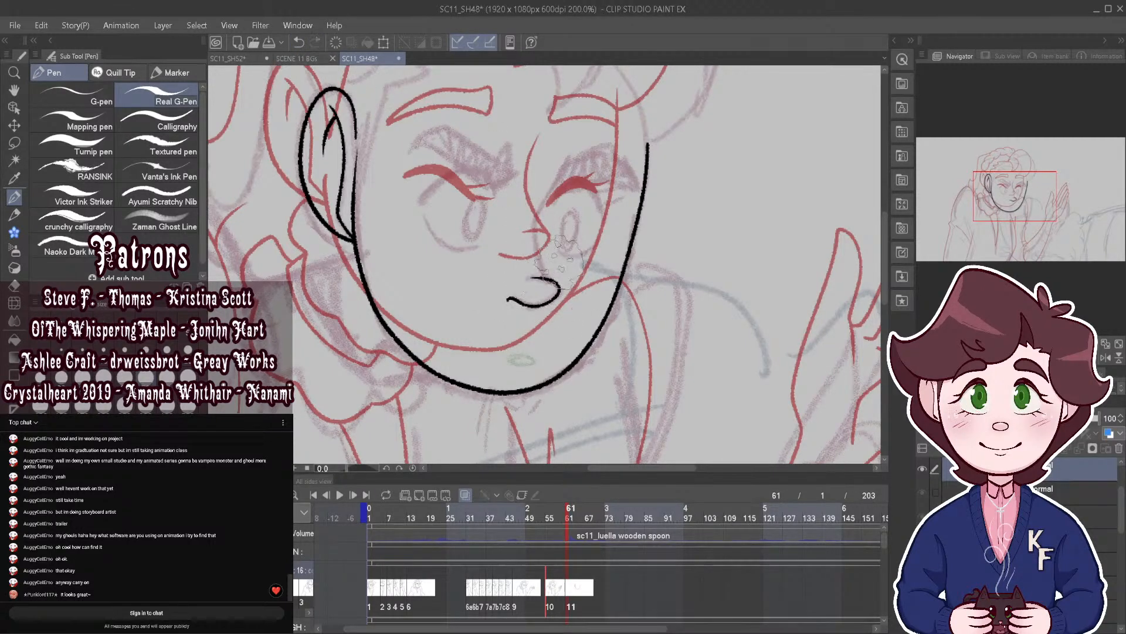
pyautogui.scroll(-4, 592, 217)
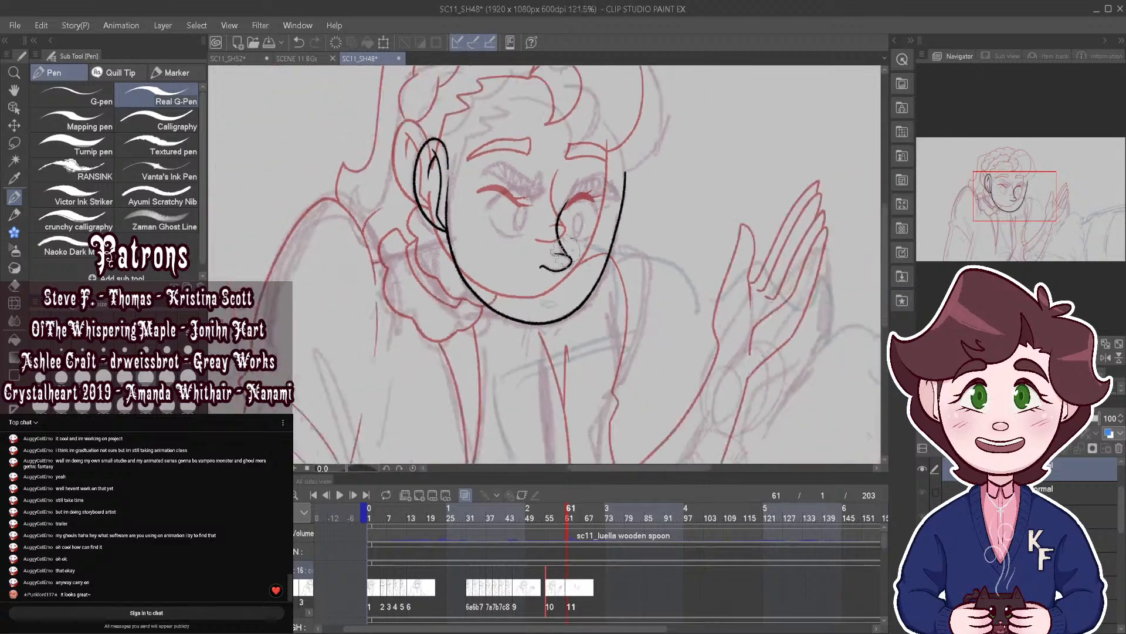
# Step: Check the inked face with onion skin switched off, and switch it back on
pyautogui.scroll(3, 622, 250)
pyautogui.press('o')
pyautogui.scroll(-5, 572, 247)
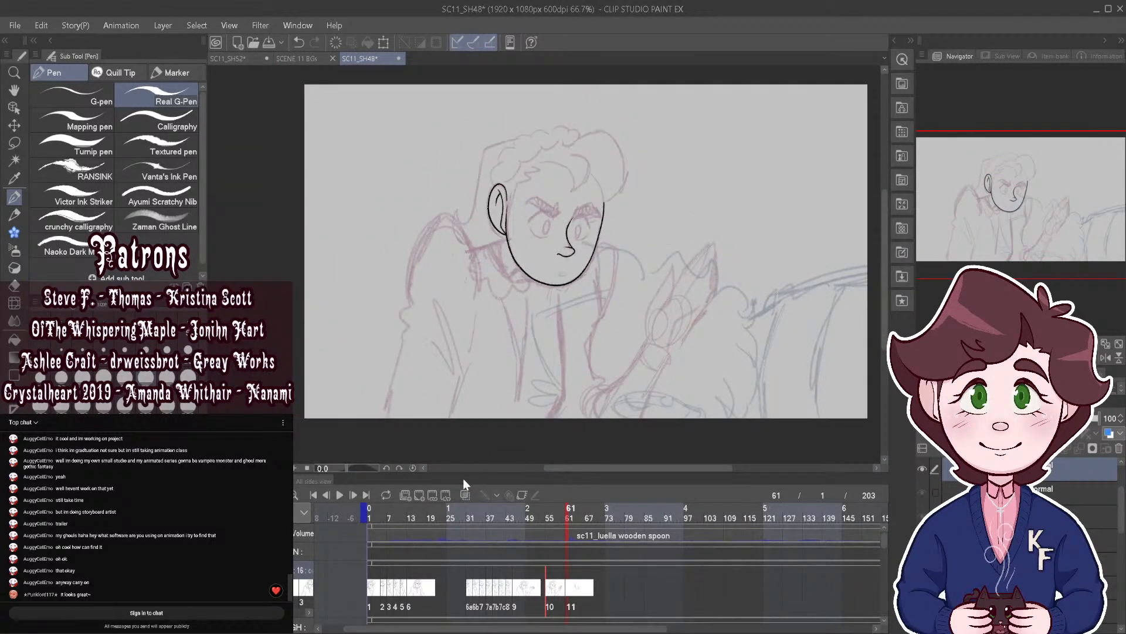
pyautogui.click(465, 494)
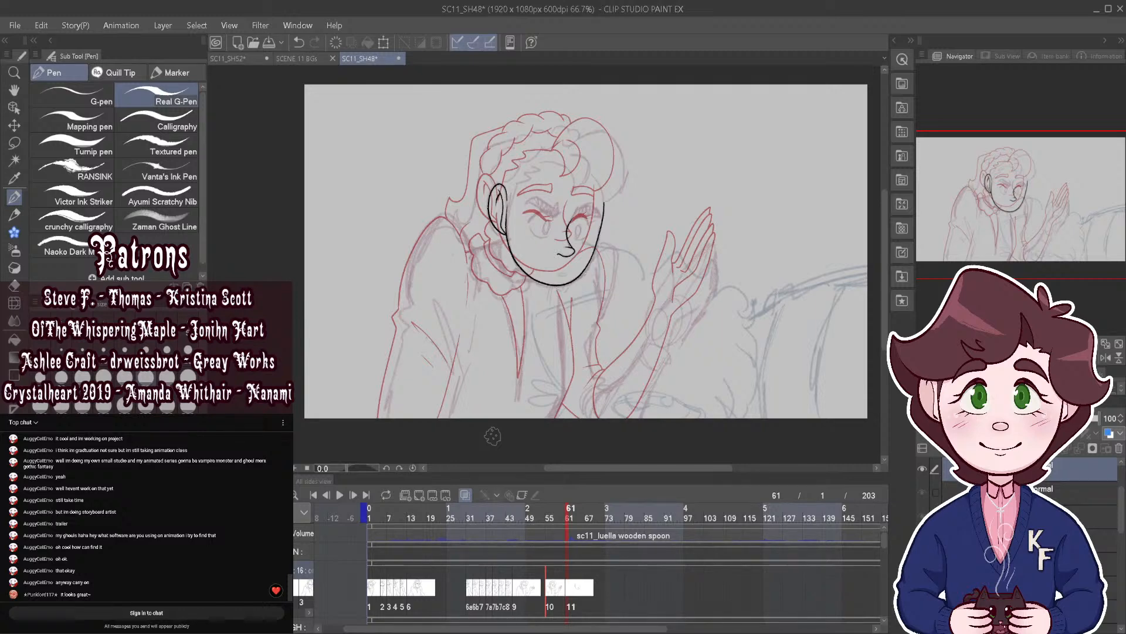
# Step: Ink the jagged hairline from the ear across the forehead and the small curl hanging over it
pyautogui.scroll(4, 460, 255)
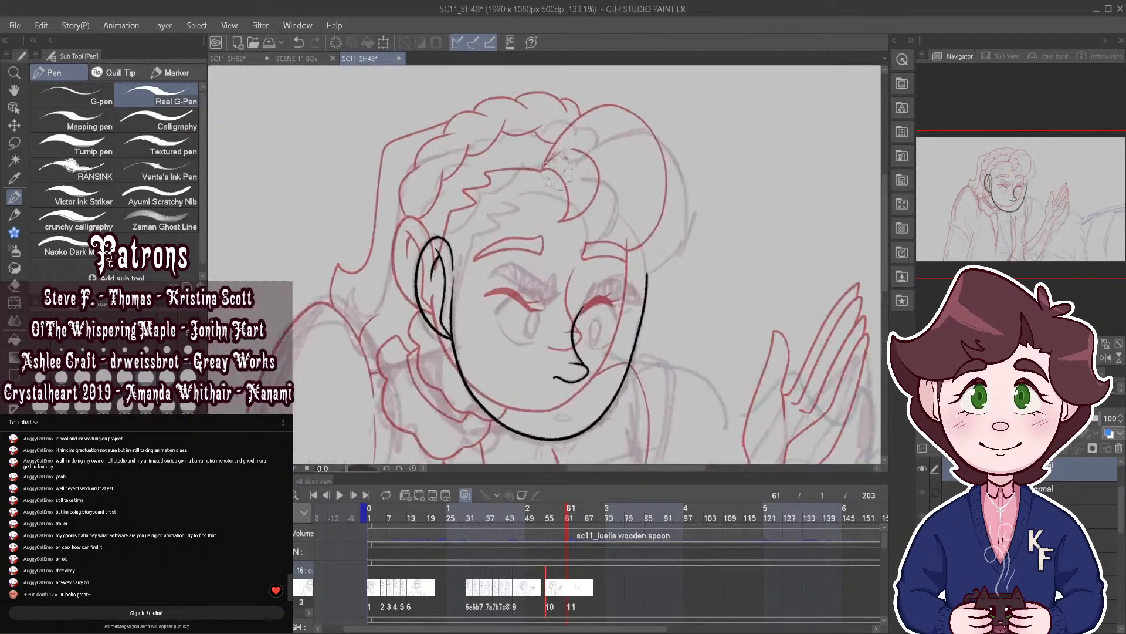
pyautogui.moveTo(447, 310)
pyautogui.mouseDown()
pyautogui.moveTo(459, 251)
pyautogui.moveTo(486, 228)
pyautogui.moveTo(478, 218)
pyautogui.moveTo(555, 201)
pyautogui.mouseUp()
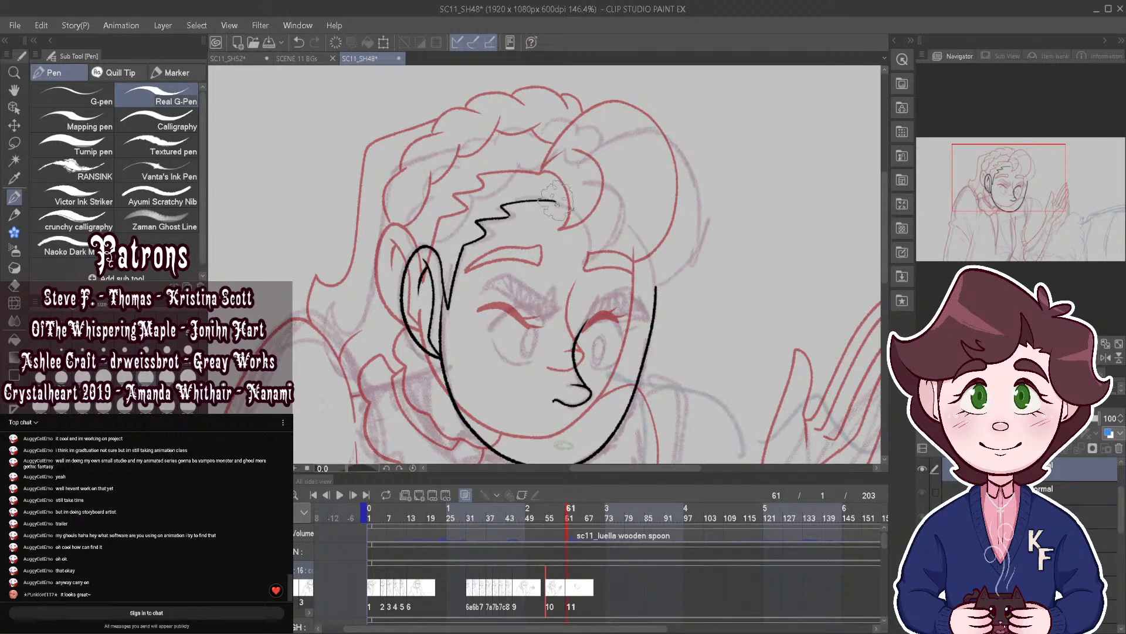
pyautogui.click(299, 42)
pyautogui.moveTo(558, 198)
pyautogui.mouseDown()
pyautogui.moveTo(584, 264)
pyautogui.moveTo(618, 226)
pyautogui.moveTo(616, 180)
pyautogui.moveTo(572, 176)
pyautogui.mouseUp()
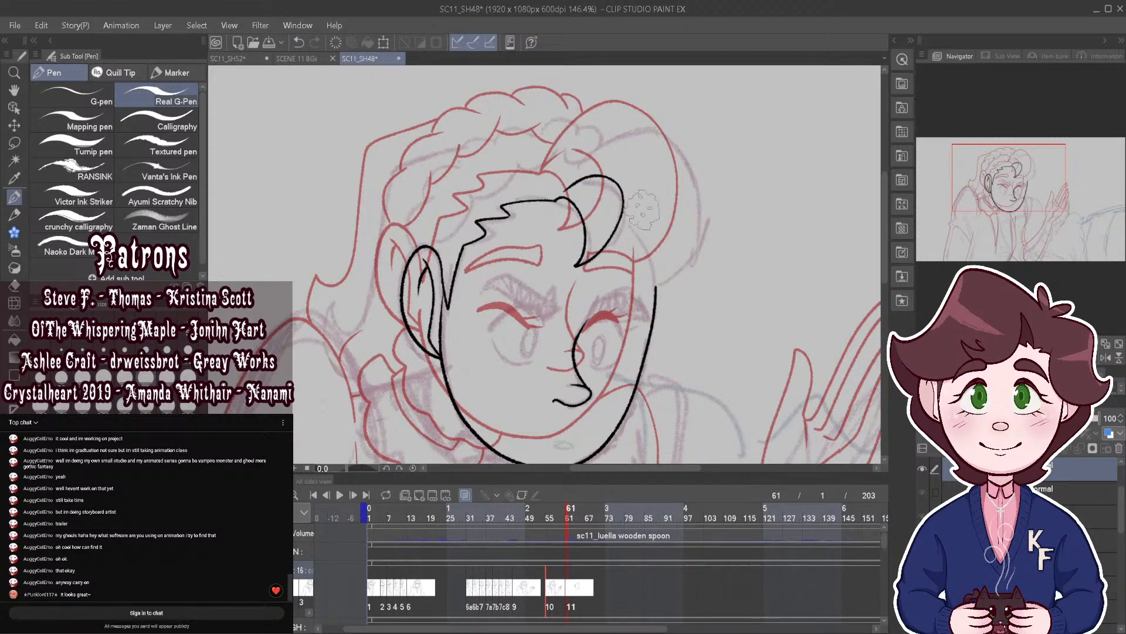
# Step: Ink the forehead edge and the large front curl, redrawing the curl once, and compare them with onion skin off and on
pyautogui.moveTo(622, 213); pyautogui.dragTo(652, 271)
pyautogui.moveTo(549, 194)
pyautogui.mouseDown()
pyautogui.moveTo(609, 128)
pyautogui.moveTo(653, 147)
pyautogui.moveTo(683, 197)
pyautogui.moveTo(652, 266)
pyautogui.mouseUp()
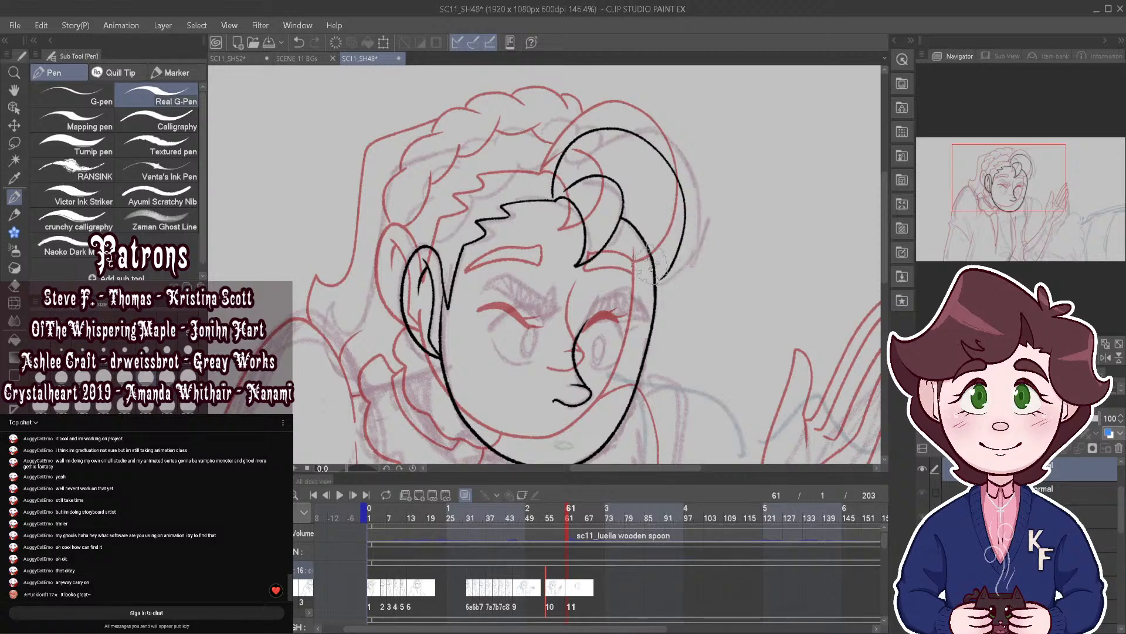
pyautogui.click(299, 42)
pyautogui.moveTo(565, 157)
pyautogui.mouseDown()
pyautogui.moveTo(677, 141)
pyautogui.moveTo(710, 202)
pyautogui.moveTo(654, 286)
pyautogui.mouseUp()
pyautogui.scroll(-3, 645, 235)
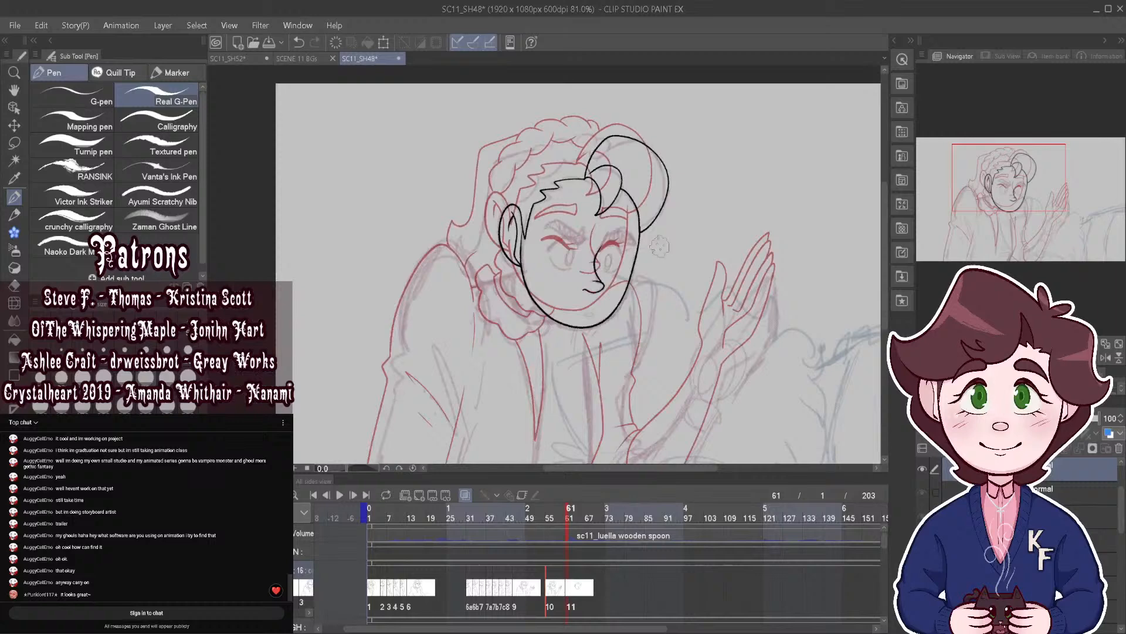
pyautogui.click(466, 494)
pyautogui.click(466, 495)
# Step: Ink the scalloped outer edge of the braid from the ear up to the large curl
pyautogui.scroll(1, 502, 137)
pyautogui.scroll(3, 490, 140)
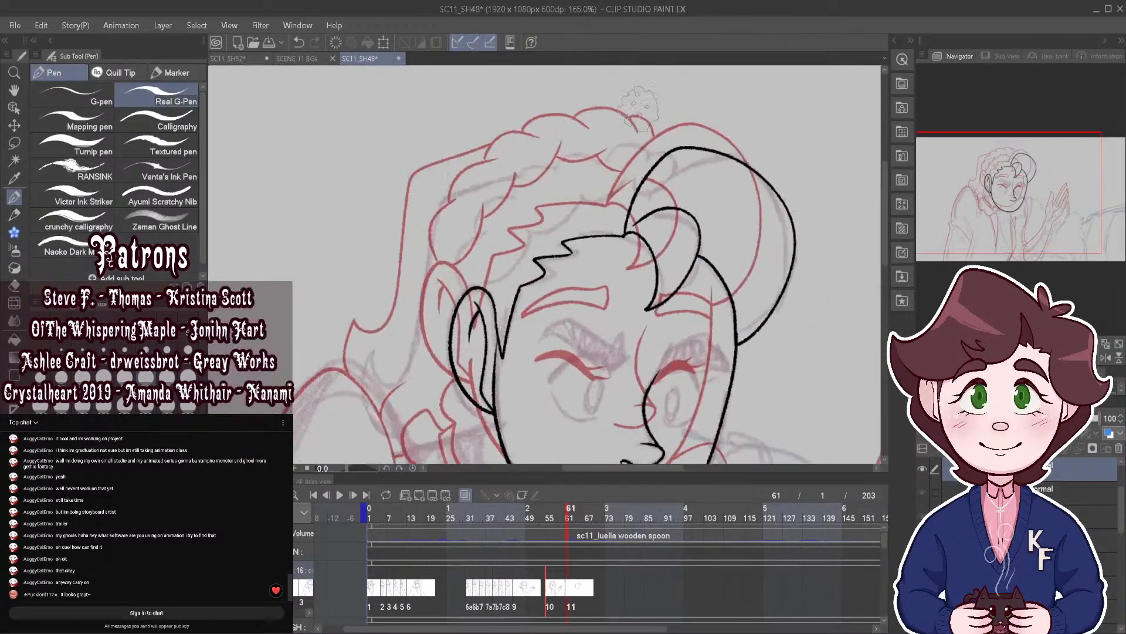
pyautogui.moveTo(476, 244)
pyautogui.mouseDown()
pyautogui.moveTo(483, 206)
pyautogui.moveTo(509, 203)
pyautogui.moveTo(517, 176)
pyautogui.moveTo(573, 144)
pyautogui.moveTo(538, 170)
pyautogui.moveTo(553, 154)
pyautogui.moveTo(671, 146)
pyautogui.mouseUp()
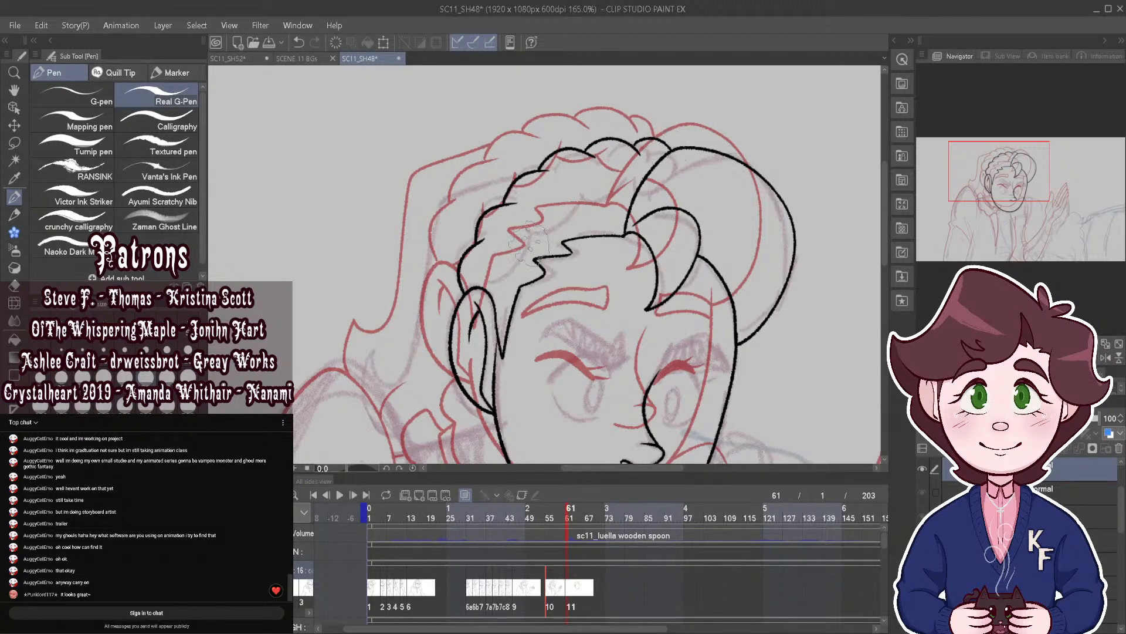
# Step: Ink the braid's scalloped inner edge and the outline of the back hair down to its flicked tip behind the neck
pyautogui.moveTo(489, 291)
pyautogui.mouseDown()
pyautogui.moveTo(547, 193)
pyautogui.moveTo(535, 217)
pyautogui.moveTo(559, 209)
pyautogui.moveTo(569, 188)
pyautogui.mouseUp()
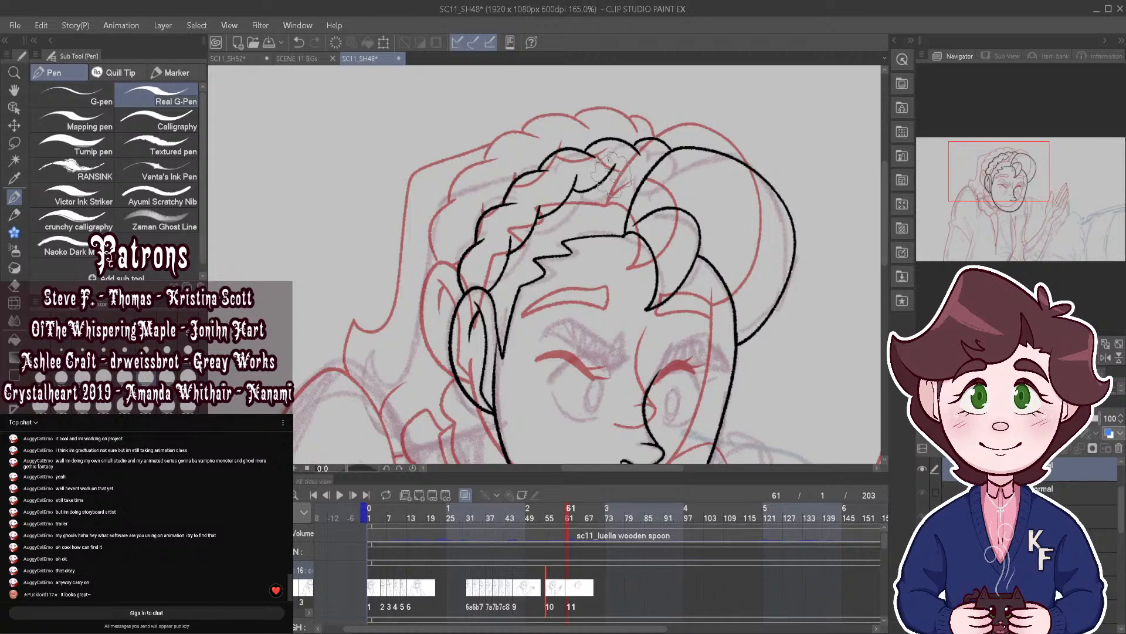
pyautogui.scroll(-3, 611, 170)
pyautogui.scroll(2, 604, 153)
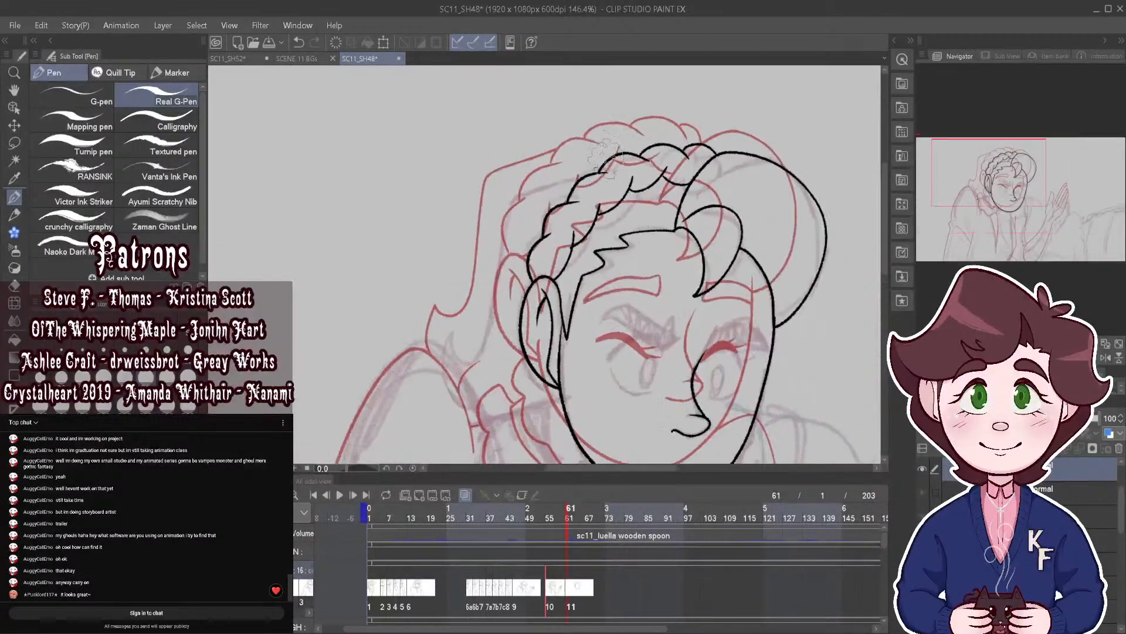
pyautogui.scroll(1, 490, 187)
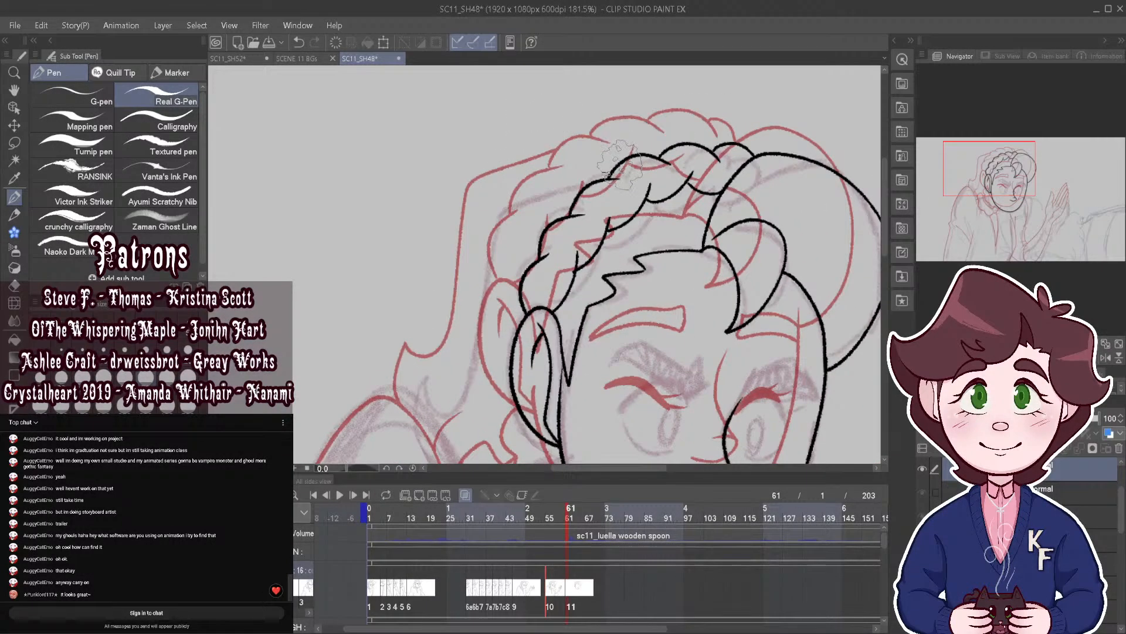
pyautogui.moveTo(620, 162)
pyautogui.mouseDown()
pyautogui.moveTo(492, 216)
pyautogui.moveTo(478, 335)
pyautogui.moveTo(448, 393)
pyautogui.moveTo(428, 379)
pyautogui.moveTo(418, 401)
pyautogui.mouseUp()
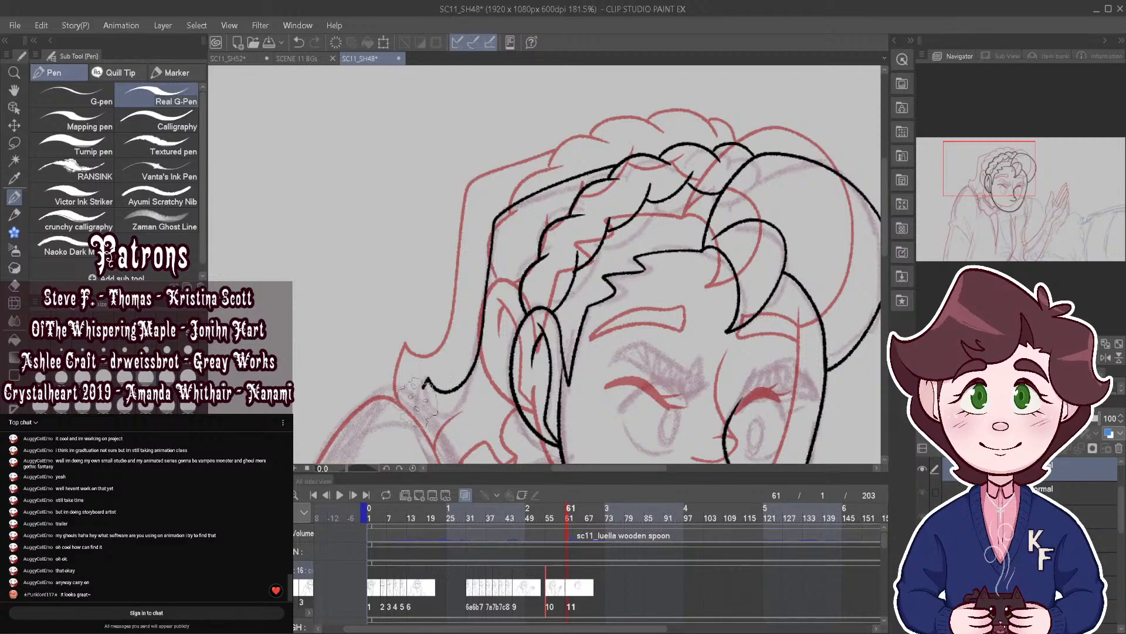
pyautogui.scroll(-4, 418, 399)
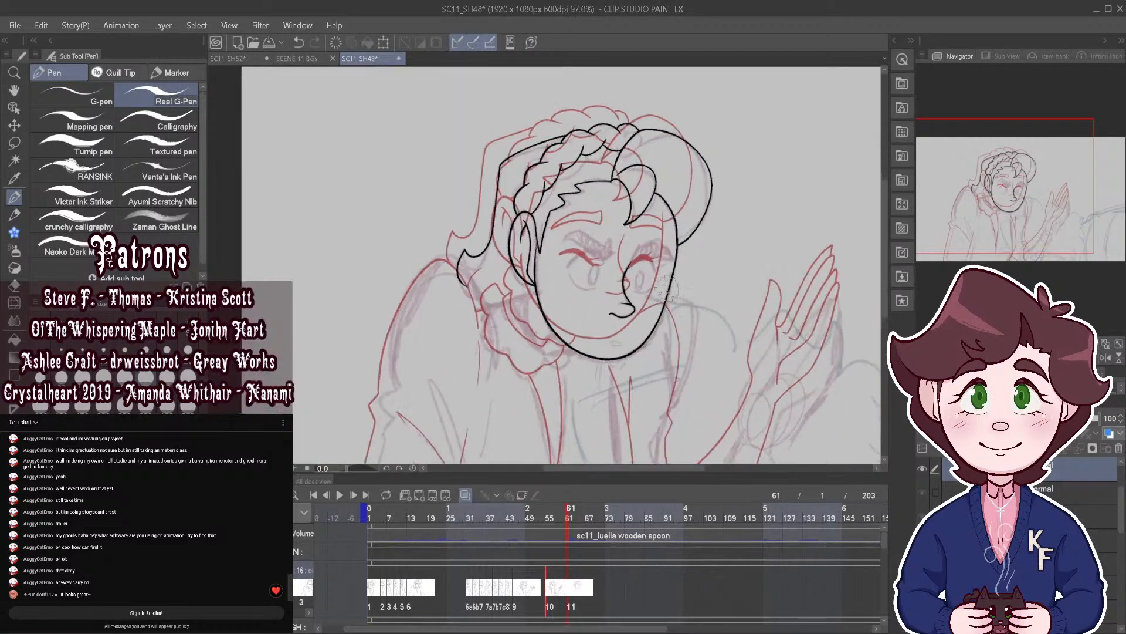
# Step: Ink the near eye's angled eyebrow and upper lash line, and the short frown crease beside the brow
pyautogui.scroll(5, 622, 255)
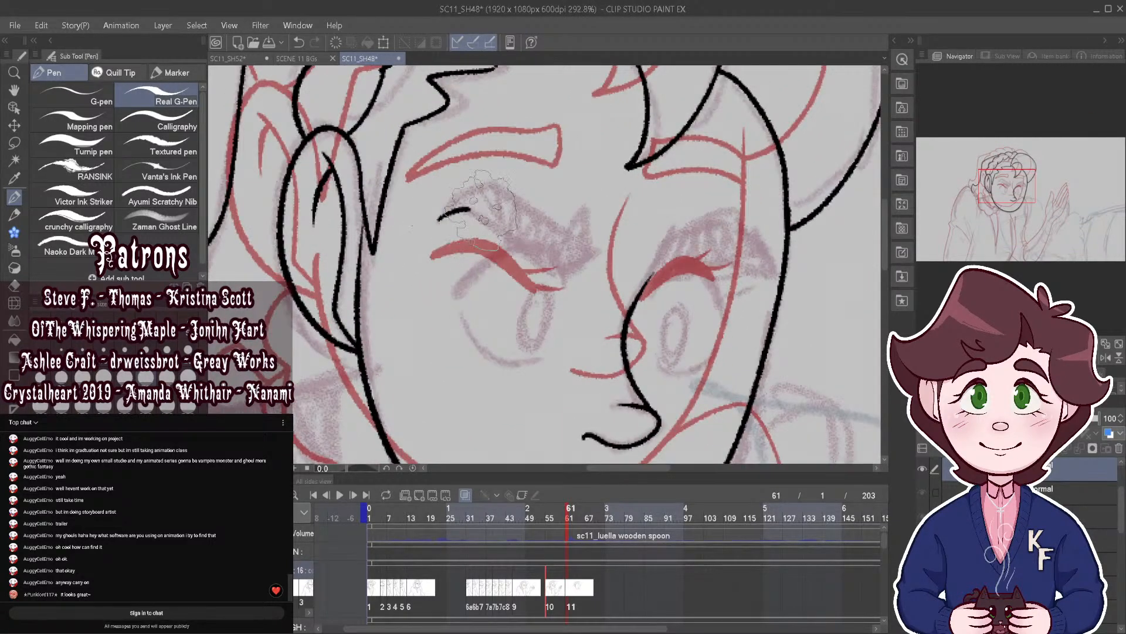
pyautogui.moveTo(484, 208); pyautogui.dragTo(564, 273)
pyautogui.moveTo(441, 216)
pyautogui.mouseDown()
pyautogui.moveTo(513, 193)
pyautogui.moveTo(550, 222)
pyautogui.moveTo(592, 221)
pyautogui.moveTo(570, 270)
pyautogui.mouseUp()
pyautogui.moveTo(606, 229); pyautogui.dragTo(595, 270)
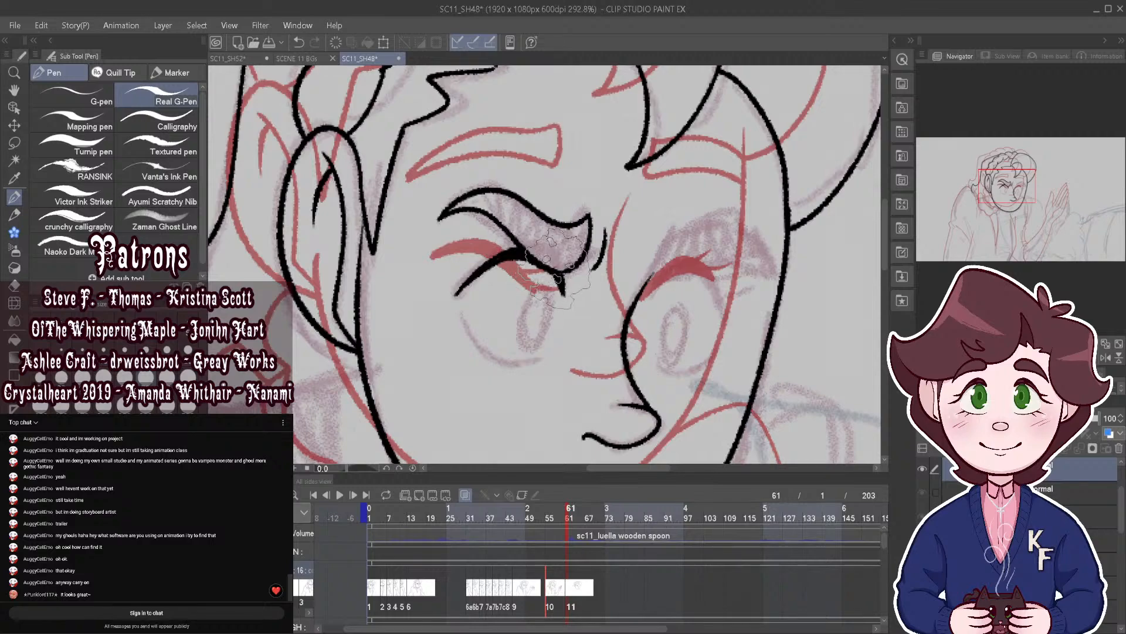
# Step: Ink the near eye's lower curve and oval pupil, and compare the face with onion skin off and on
pyautogui.moveTo(461, 310)
pyautogui.mouseDown()
pyautogui.moveTo(475, 344)
pyautogui.moveTo(499, 357)
pyautogui.moveTo(563, 346)
pyautogui.mouseUp()
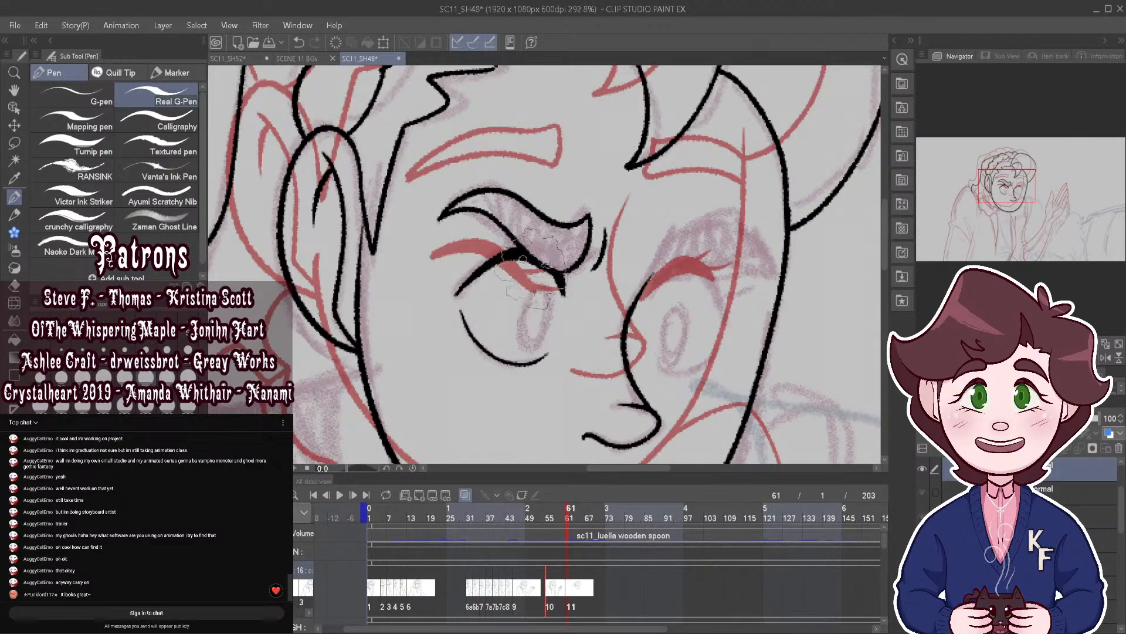
pyautogui.scroll(-7, 531, 269)
pyautogui.scroll(9, 531, 269)
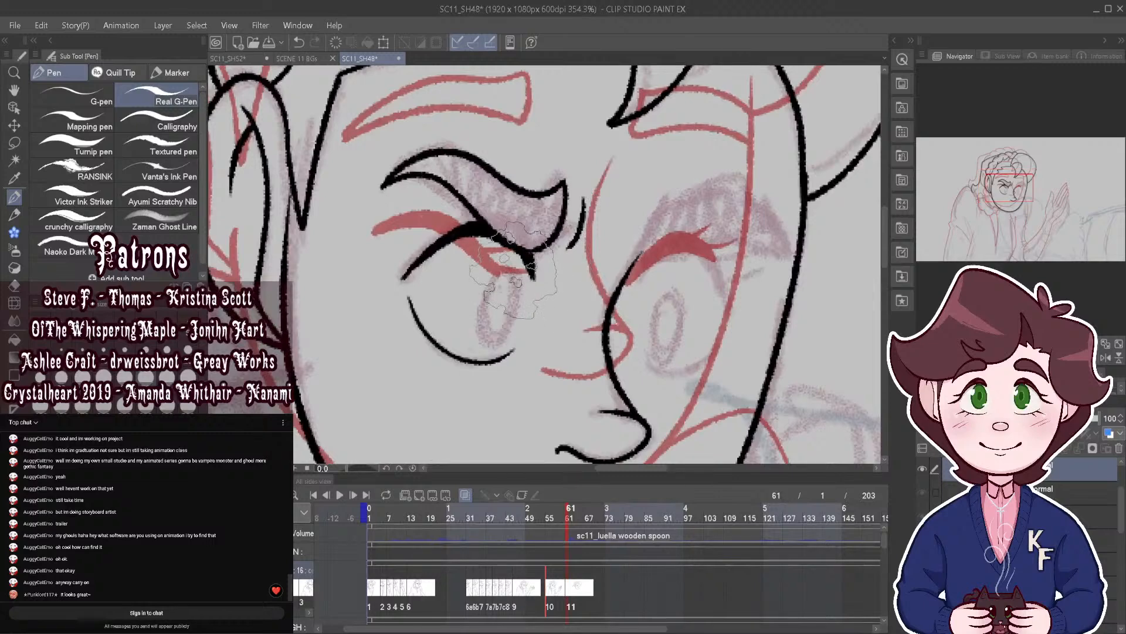
pyautogui.scroll(-5, 495, 276)
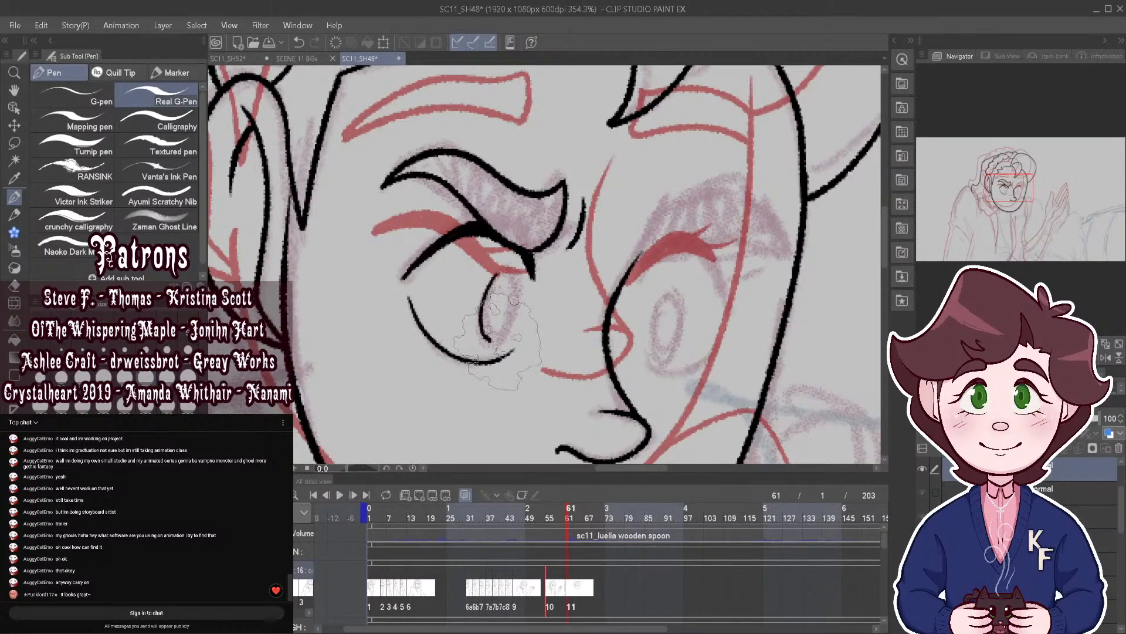
pyautogui.scroll(-3, 593, 193)
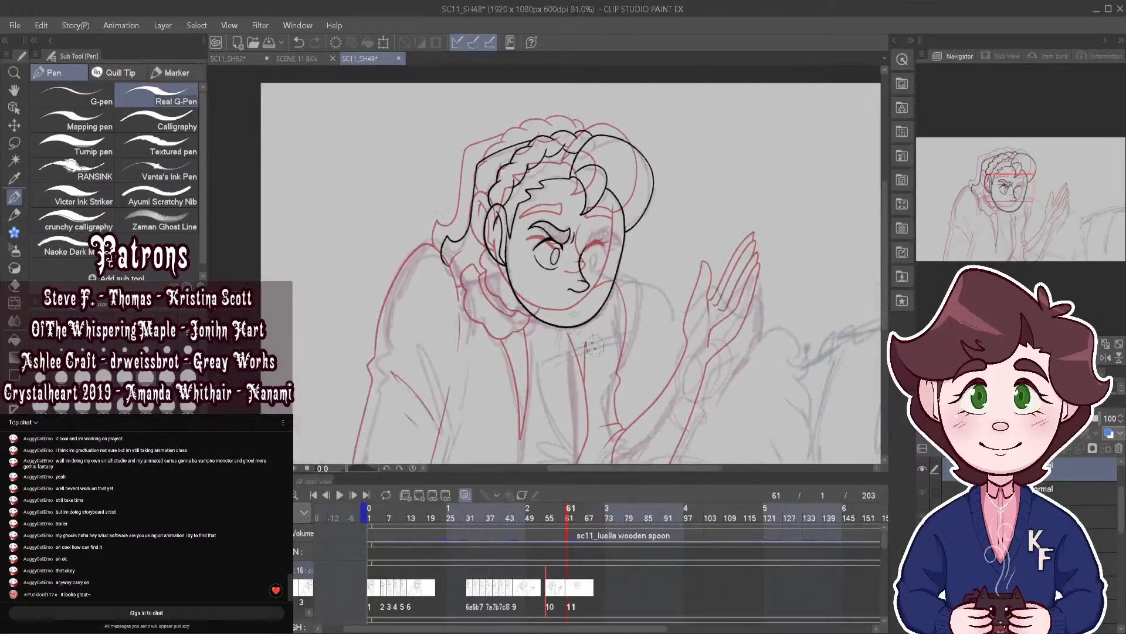
pyautogui.click(467, 495)
pyautogui.click(466, 494)
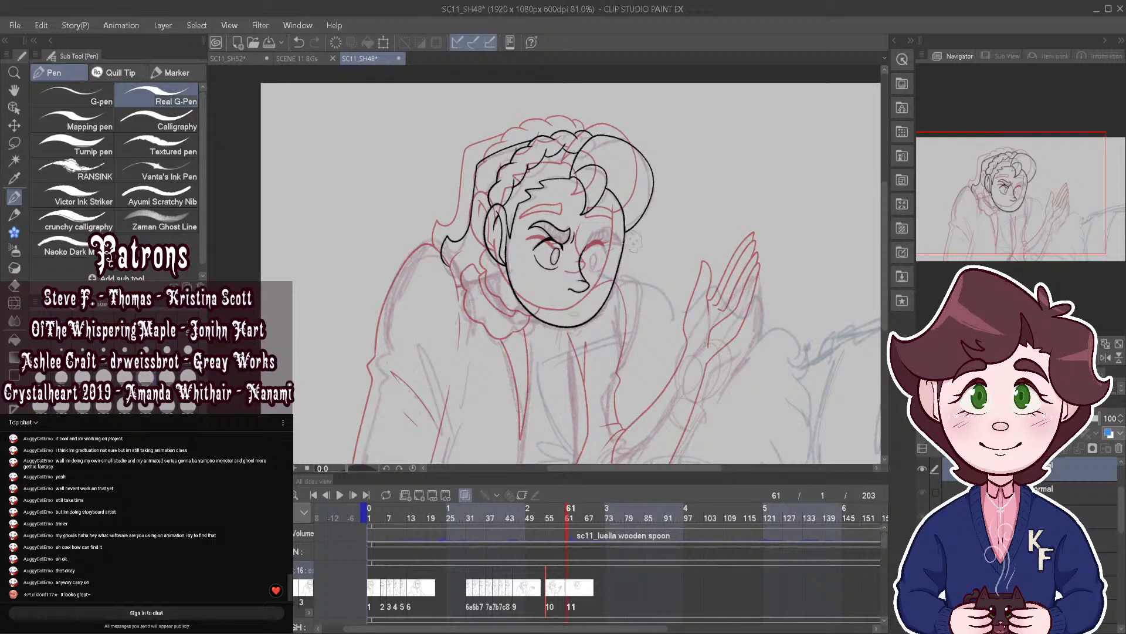
# Step: Ink the far eyebrow, redrawing its upper edge once, and the thick upper lash line beneath it
pyautogui.scroll(5, 622, 235)
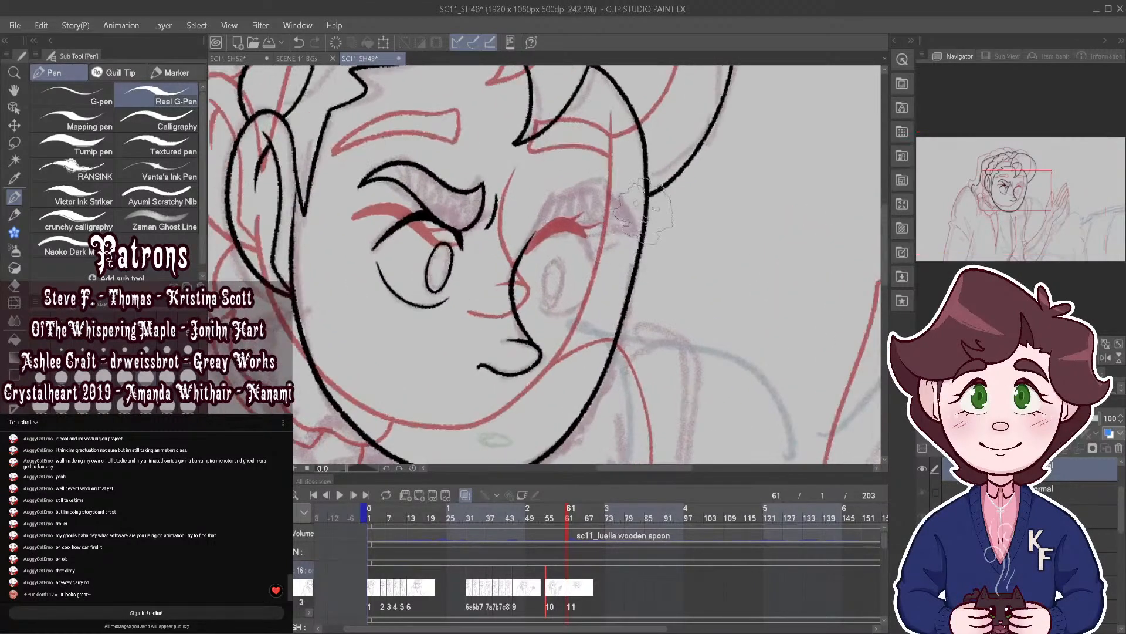
pyautogui.click(464, 495)
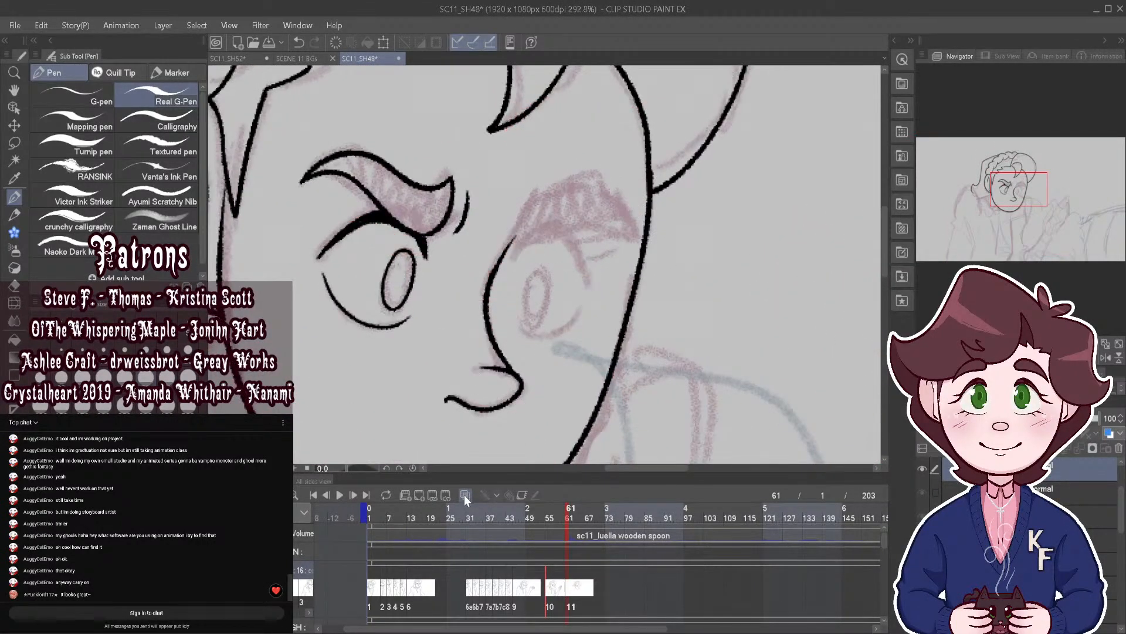
pyautogui.click(464, 495)
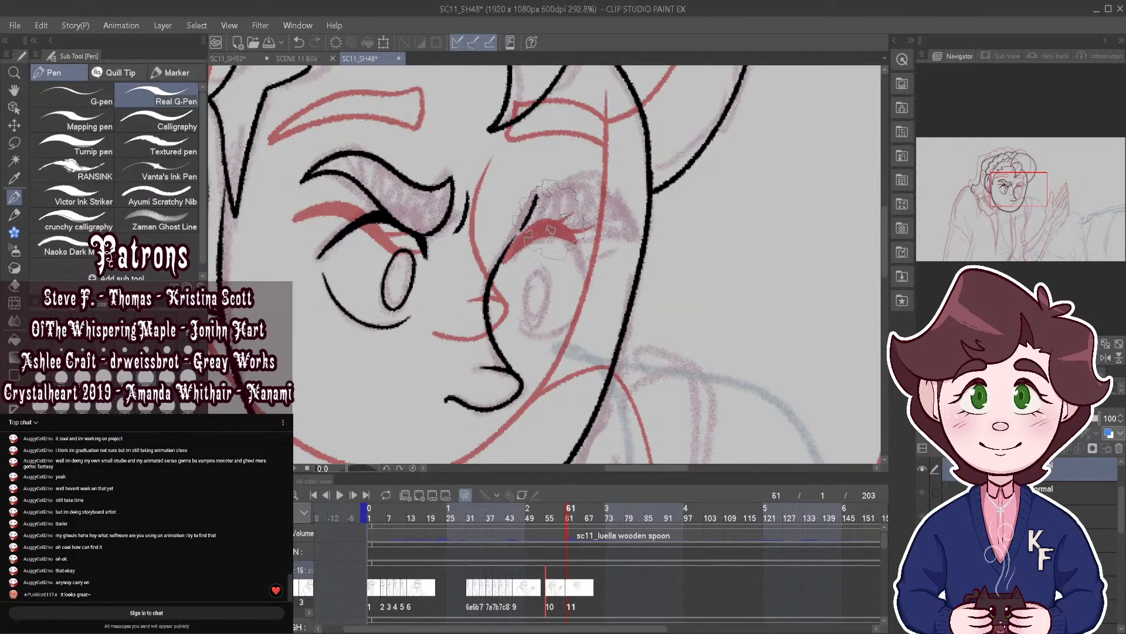
pyautogui.moveTo(584, 230); pyautogui.dragTo(642, 233)
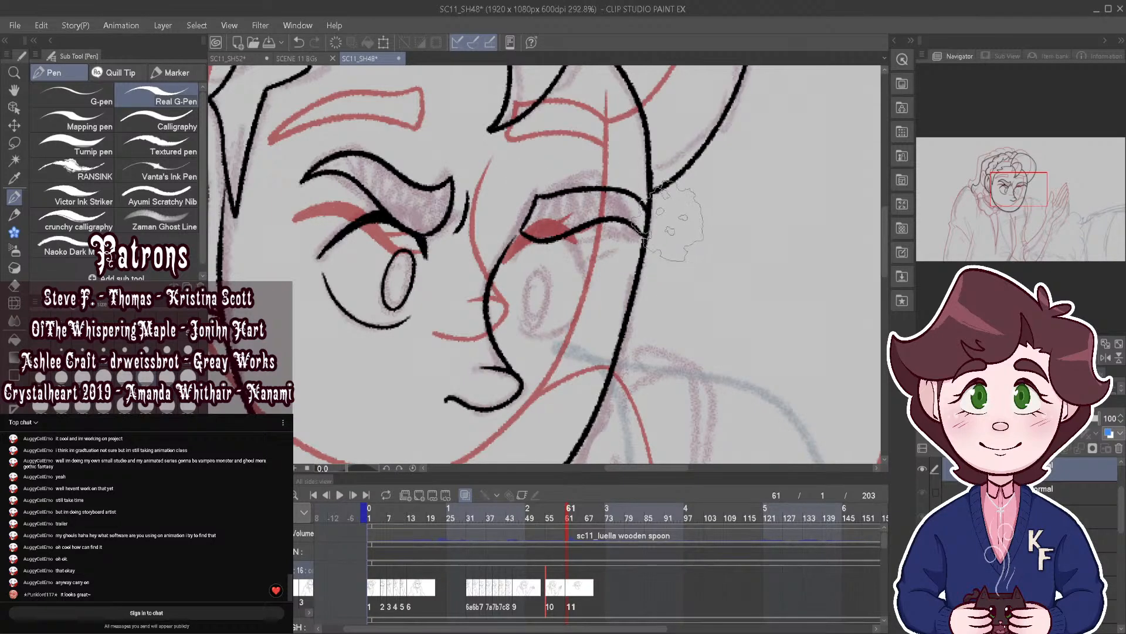
pyautogui.scroll(-1, 622, 217)
pyautogui.scroll(-3, 667, 245)
pyautogui.scroll(4, 674, 231)
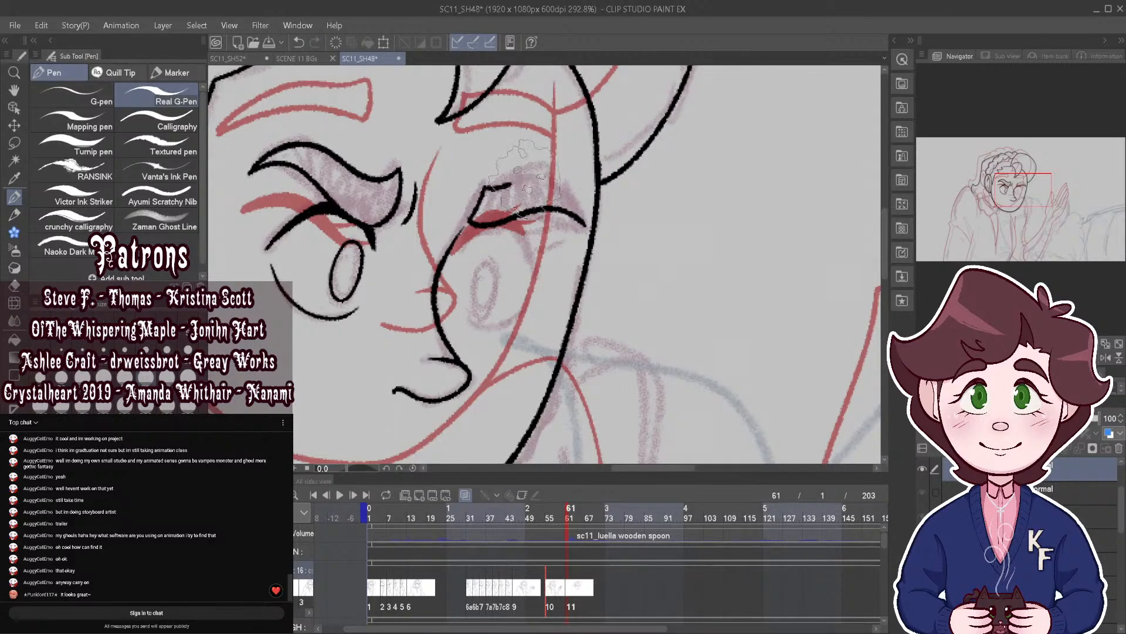
pyautogui.scroll(-3, 590, 223)
pyautogui.scroll(4, 516, 211)
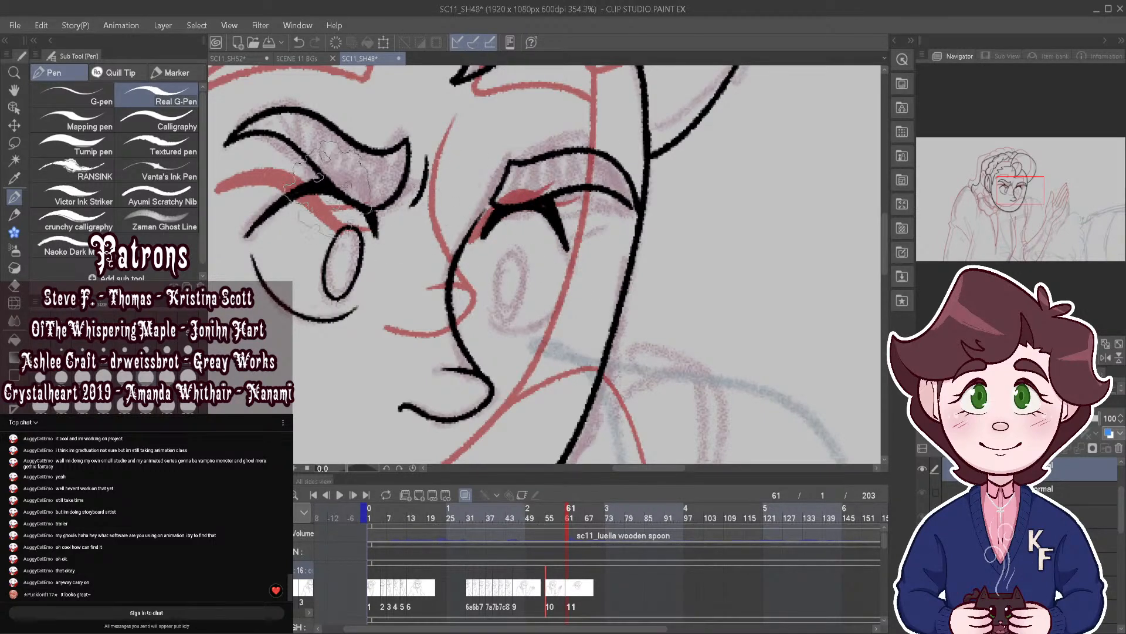
# Step: Add small pointed lashes at the outer ends of both eyes' upper lash lines
pyautogui.moveTo(371, 220)
pyautogui.mouseDown()
pyautogui.moveTo(402, 238)
pyautogui.moveTo(400, 216)
pyautogui.mouseUp()
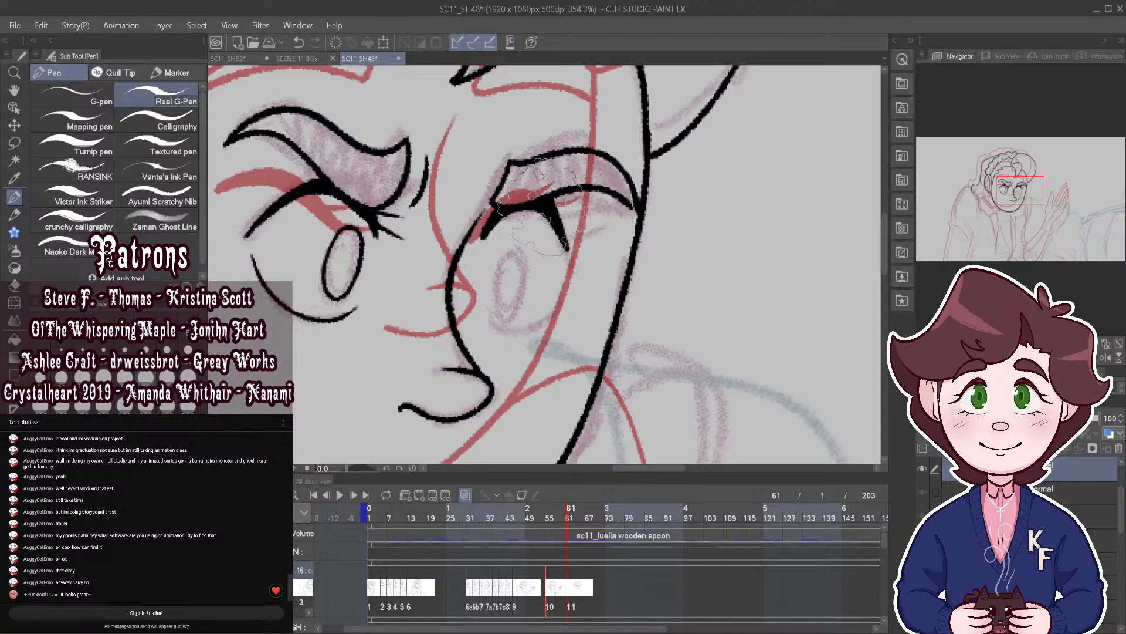
pyautogui.scroll(-5, 551, 217)
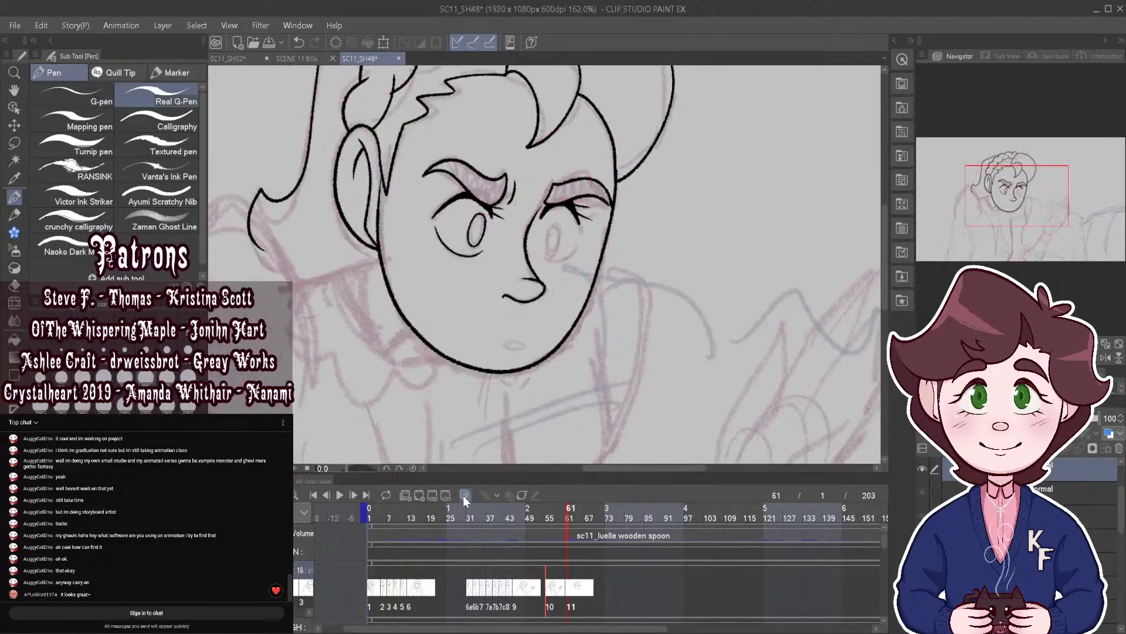
pyautogui.scroll(5, 514, 296)
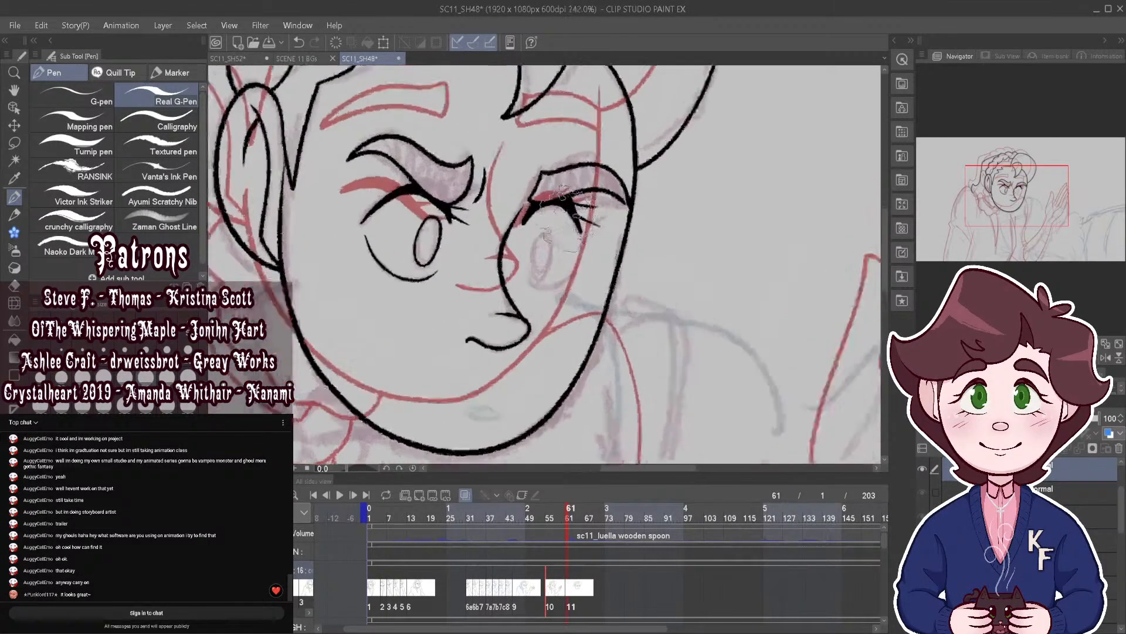
# Step: Ink the far eye's lower curve and oval pupil, and check both eyes with onion skin off and on
pyautogui.moveTo(504, 282)
pyautogui.mouseDown()
pyautogui.moveTo(541, 309)
pyautogui.moveTo(578, 286)
pyautogui.moveTo(594, 259)
pyautogui.mouseUp()
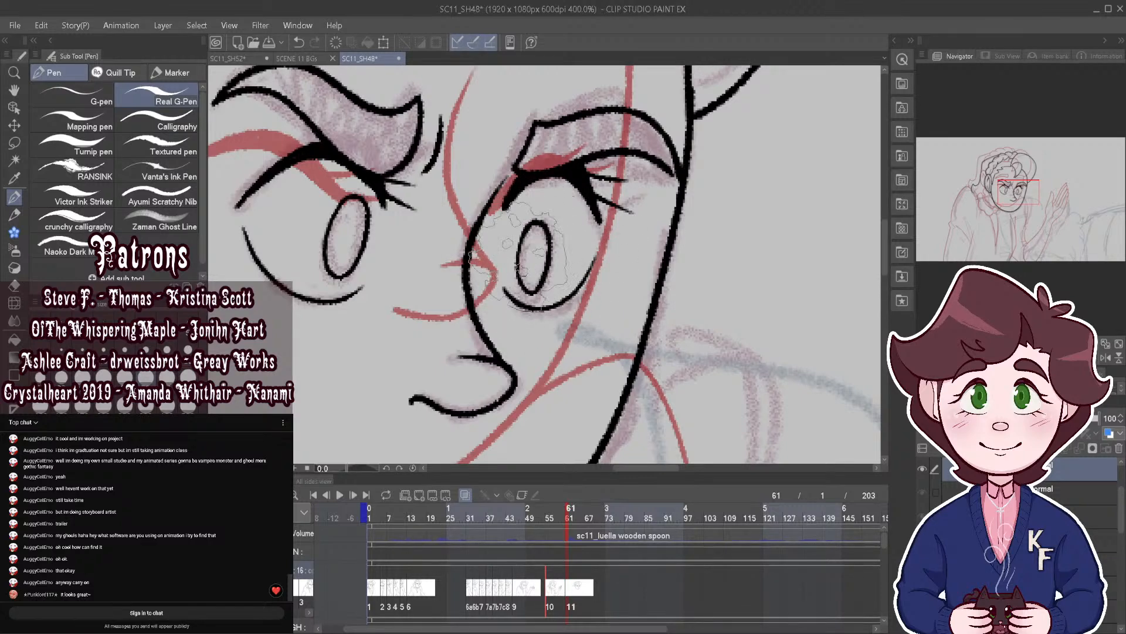
pyautogui.scroll(-6, 522, 246)
pyautogui.click(464, 495)
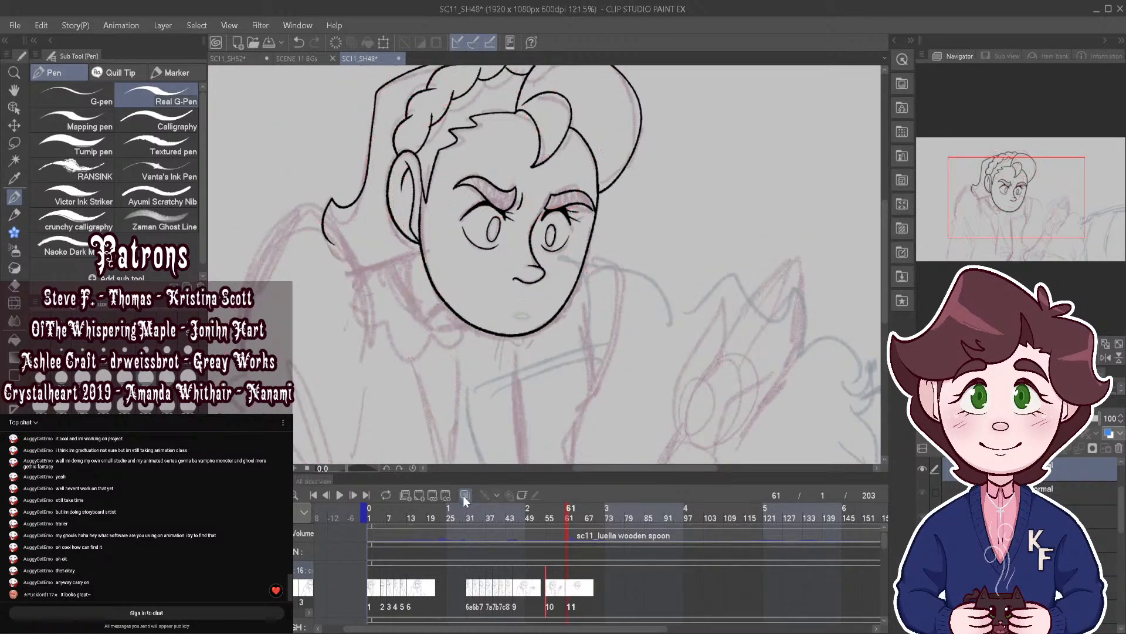
pyautogui.click(465, 497)
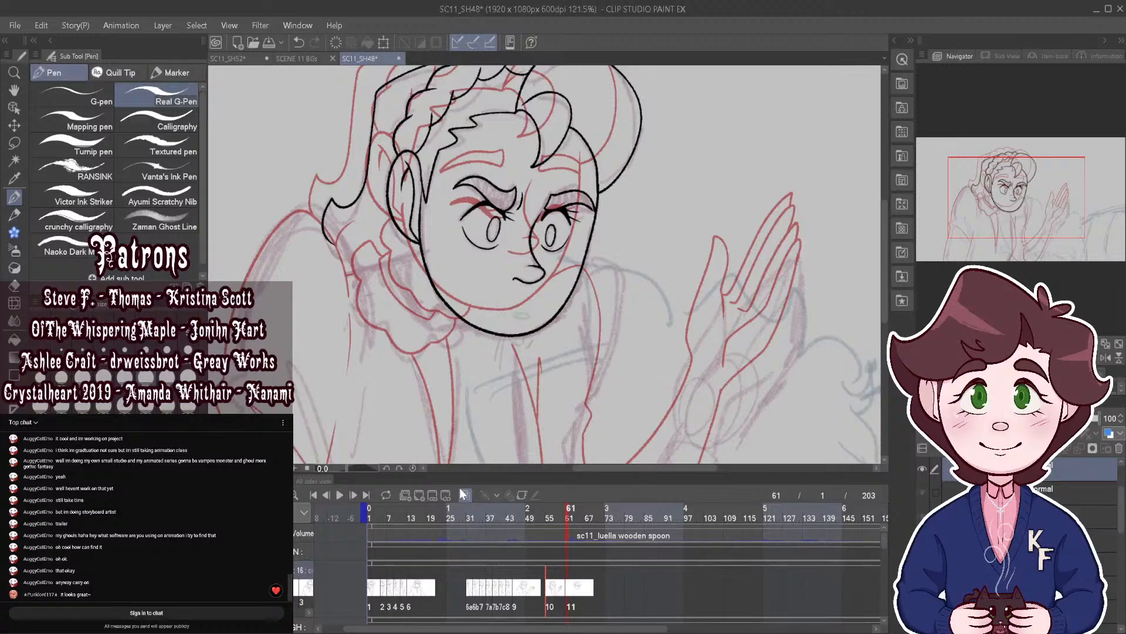
# Step: Ink the collar's wavy inner ruffle from below the ear to under the chin, and check it with onion skin off and on
pyautogui.scroll(-3, 552, 264)
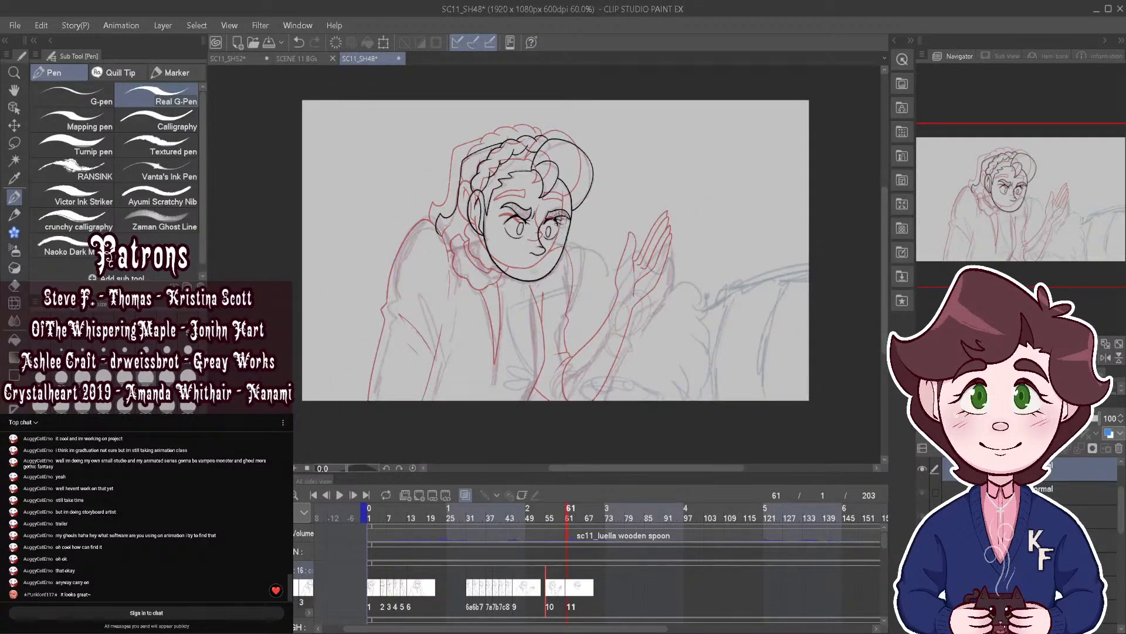
pyautogui.scroll(5, 462, 260)
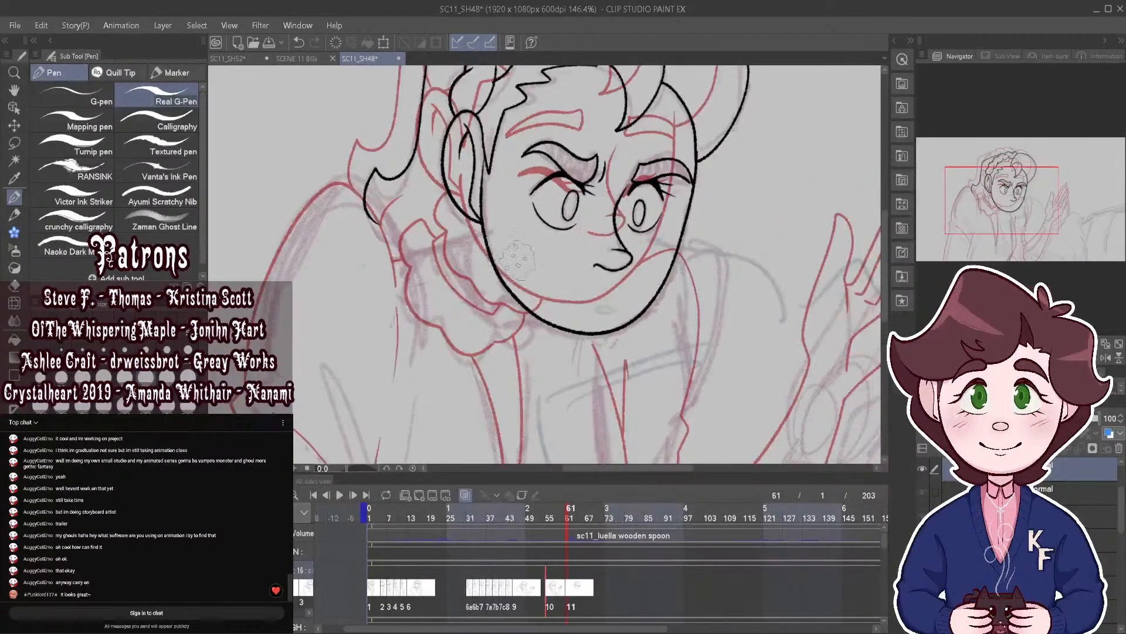
pyautogui.scroll(2, 470, 215)
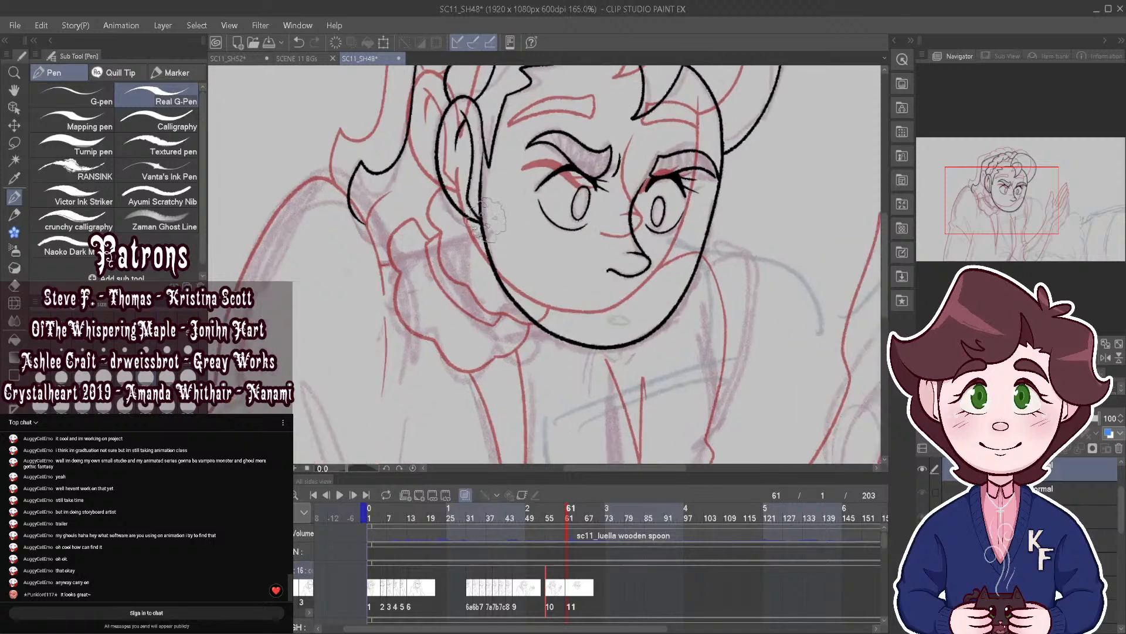
pyautogui.moveTo(464, 217)
pyautogui.mouseDown()
pyautogui.moveTo(463, 289)
pyautogui.moveTo(501, 338)
pyautogui.moveTo(567, 358)
pyautogui.mouseUp()
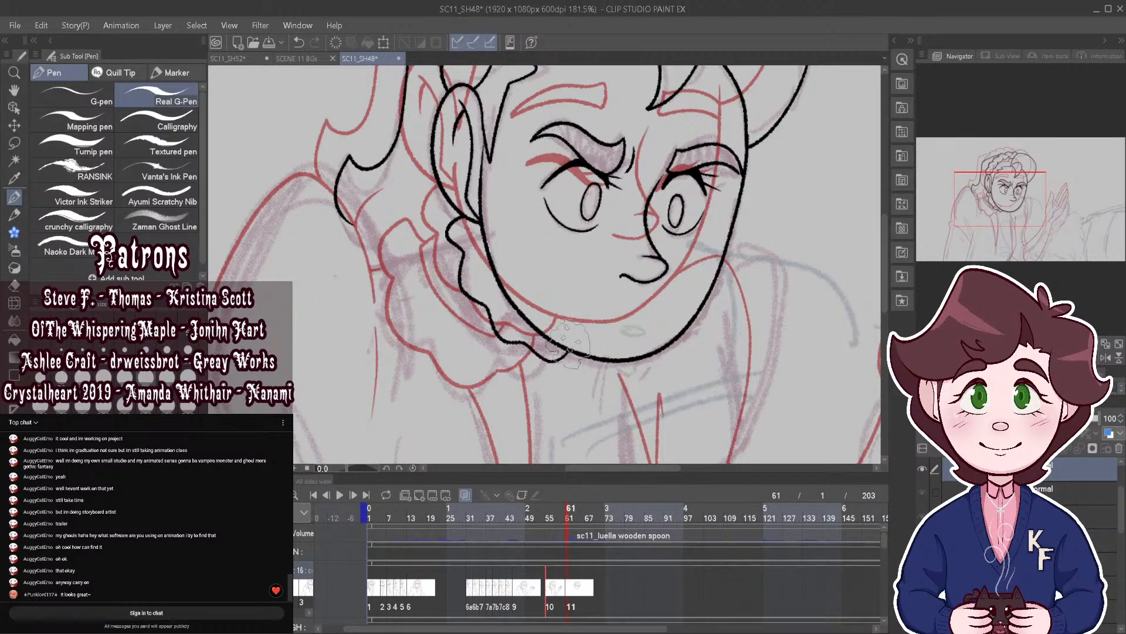
pyautogui.click(465, 495)
pyautogui.hotkey('ctrl', '-')
pyautogui.hotkey('ctrl', '-')
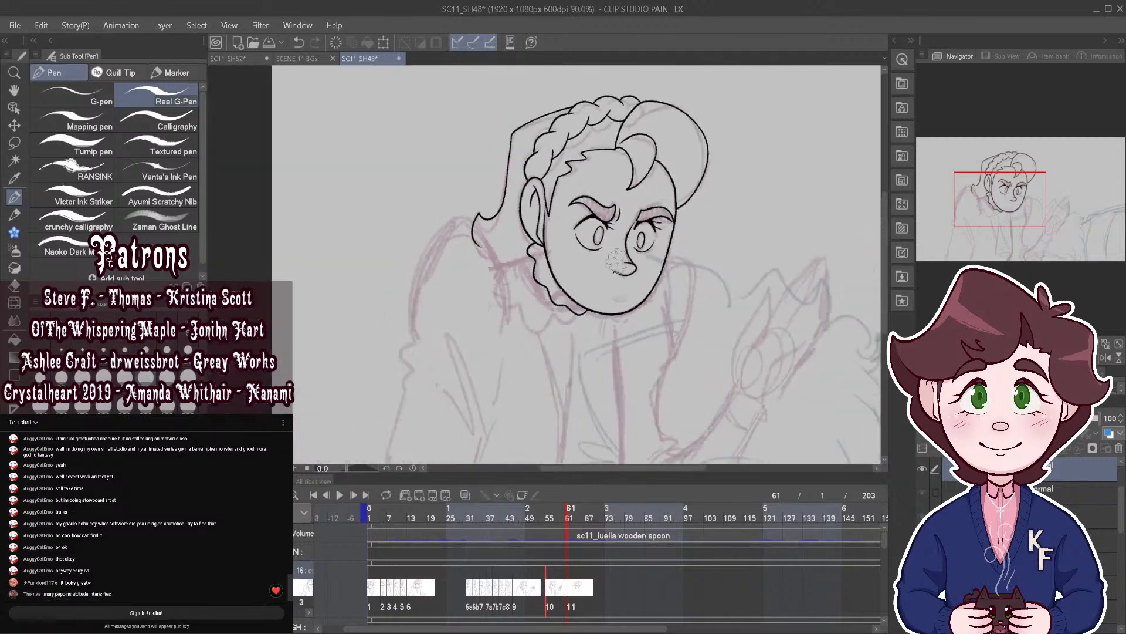
pyautogui.click(465, 495)
pyautogui.hotkey('ctrl', '+')
pyautogui.hotkey('ctrl', '+')
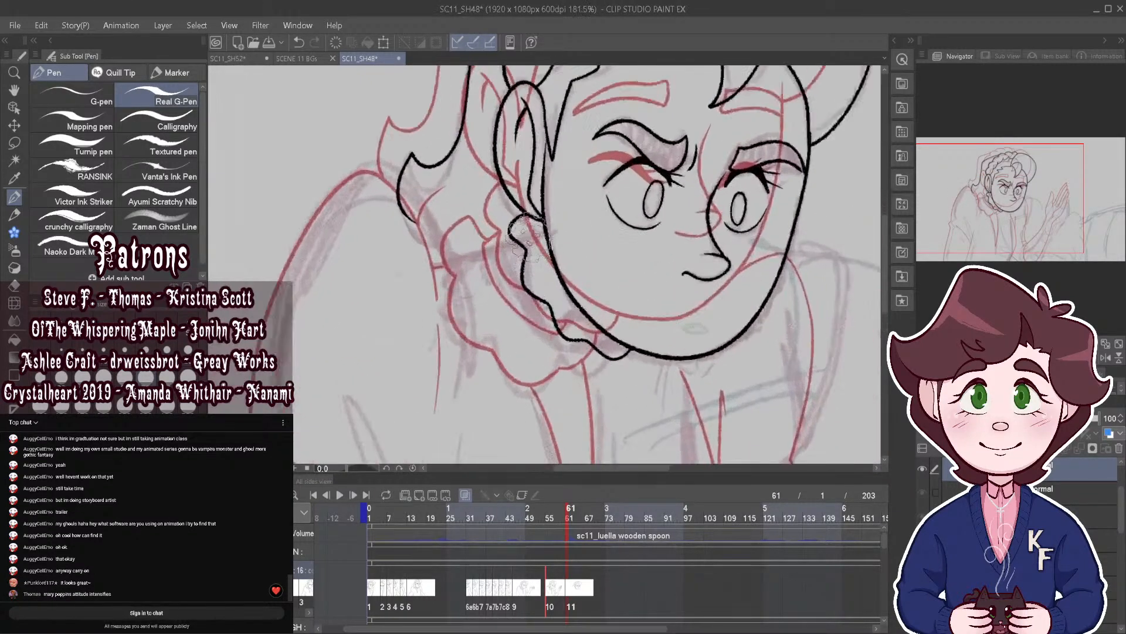
# Step: Ink the second curved line of the collar along the outside of the inner ruffle, and compare it with onion skin off and on
pyautogui.scroll(1, 528, 238)
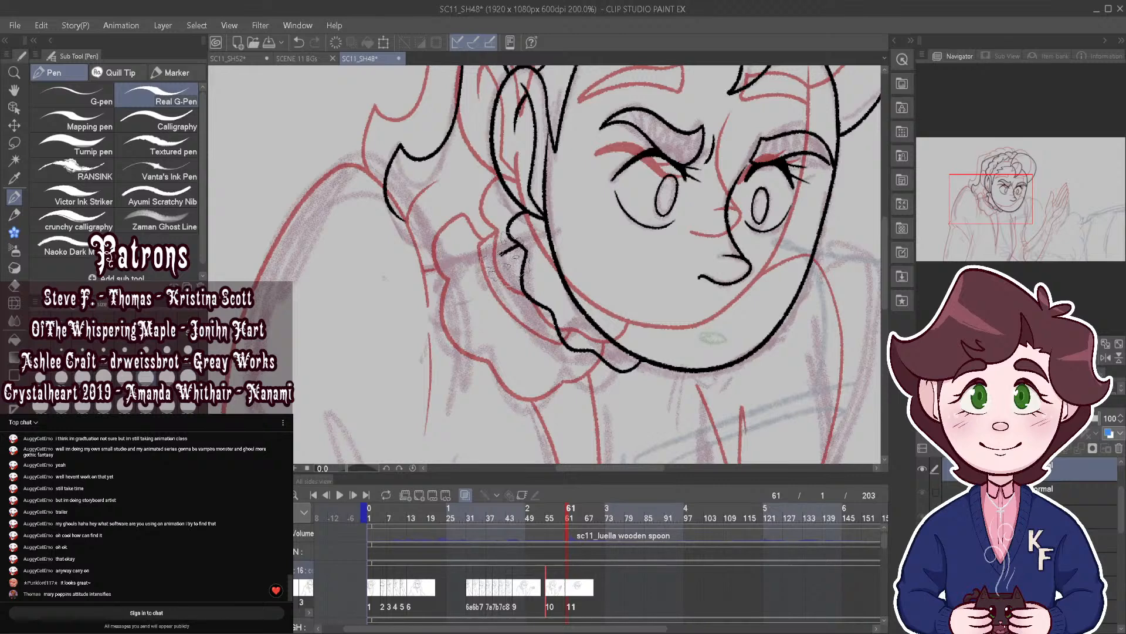
pyautogui.moveTo(506, 254)
pyautogui.mouseDown()
pyautogui.moveTo(500, 272)
pyautogui.moveTo(531, 329)
pyautogui.moveTo(572, 355)
pyautogui.moveTo(592, 352)
pyautogui.mouseUp()
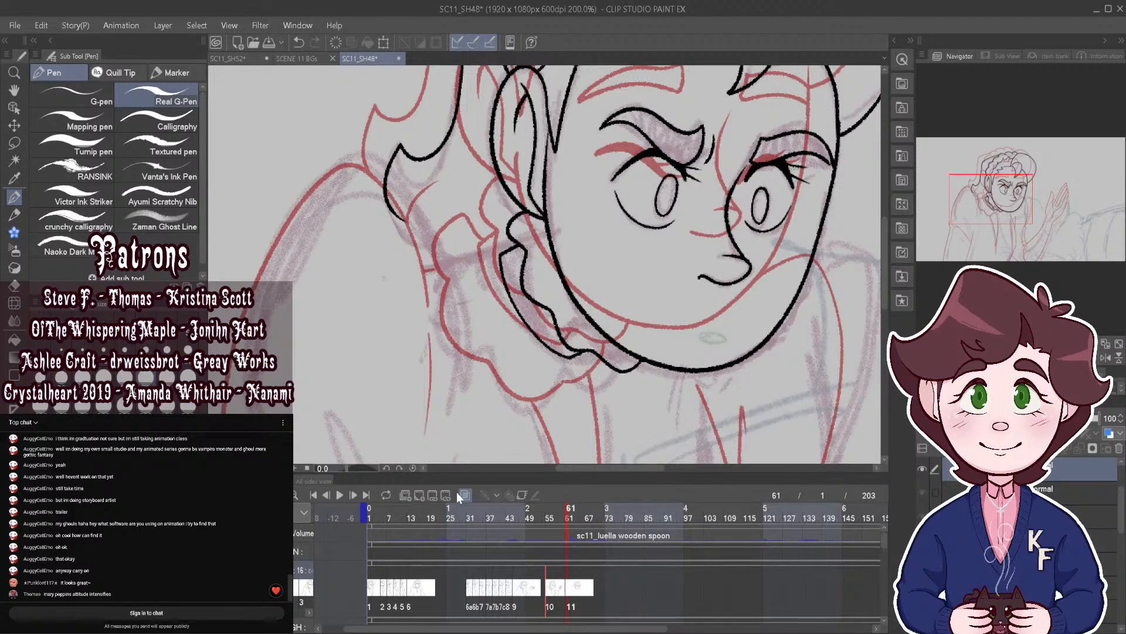
pyautogui.click(463, 496)
pyautogui.hotkey('ctrl', '-')
pyautogui.hotkey('ctrl', '-')
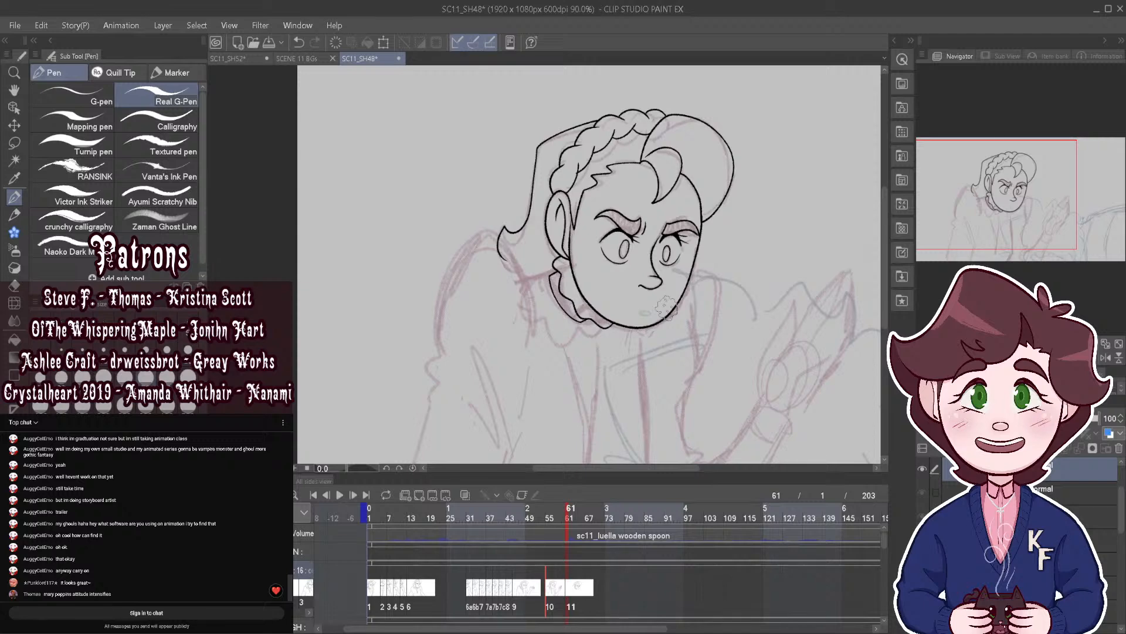
pyautogui.click(465, 494)
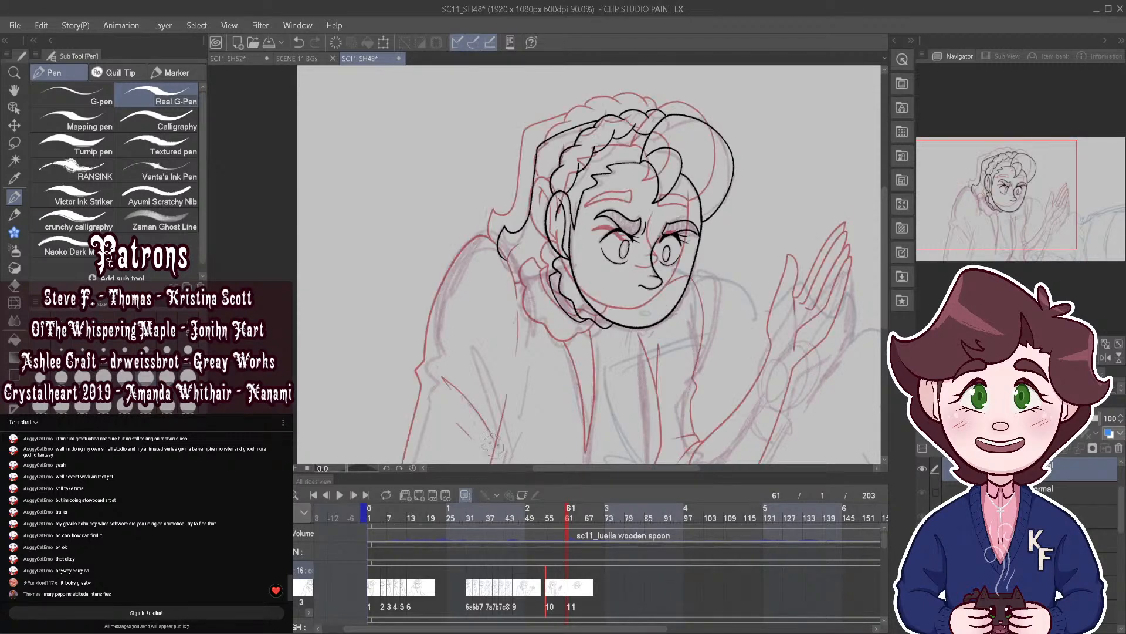
# Step: Ink the collar's scalloped outer ruffle edge from below the ear to under the chin, and check it with onion skin off and on
pyautogui.hotkey('ctrl', '+')
pyautogui.hotkey('ctrl', '+')
pyautogui.hotkey('ctrl', '+')
pyautogui.scroll(3, 521, 206)
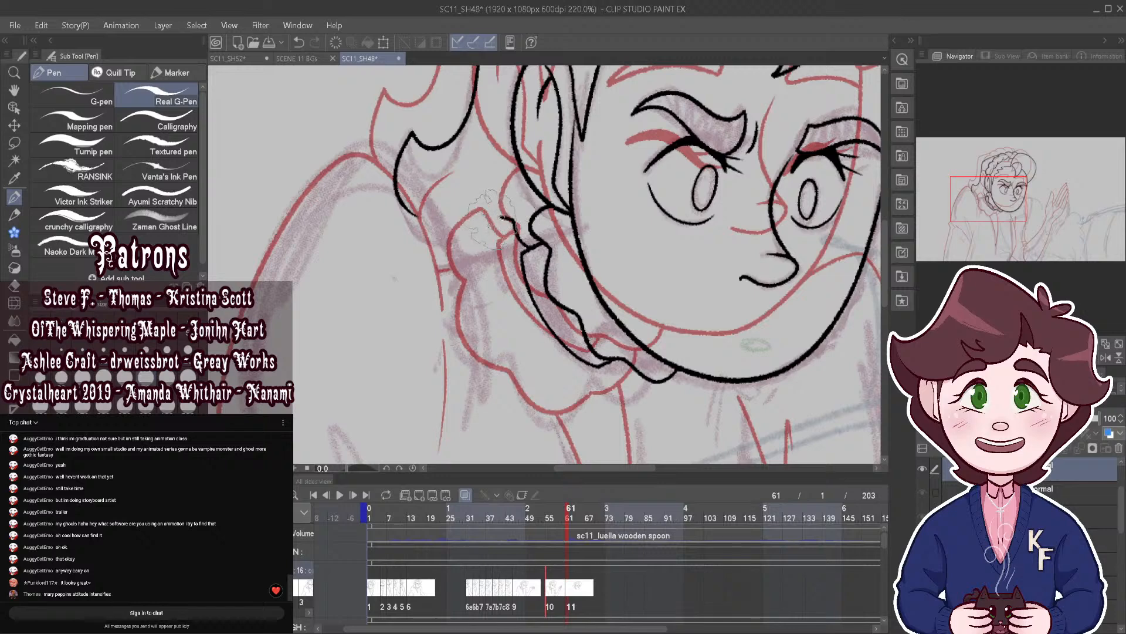
pyautogui.moveTo(489, 217)
pyautogui.mouseDown()
pyautogui.moveTo(474, 235)
pyautogui.moveTo(487, 279)
pyautogui.moveTo(479, 343)
pyautogui.moveTo(548, 390)
pyautogui.moveTo(610, 351)
pyautogui.mouseUp()
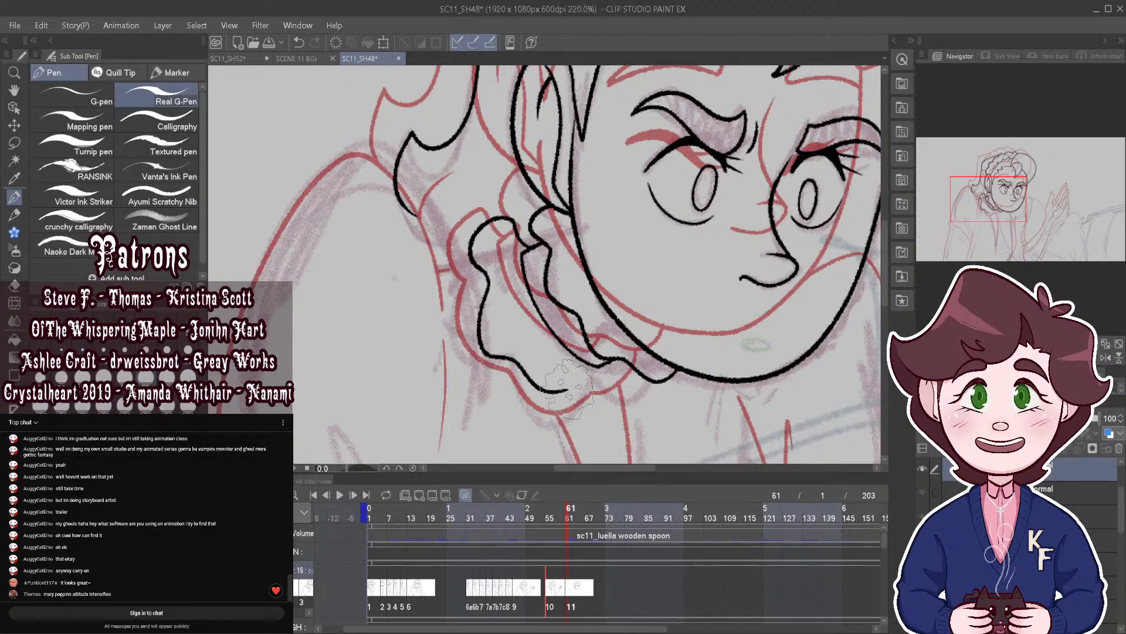
pyautogui.scroll(-4, 619, 344)
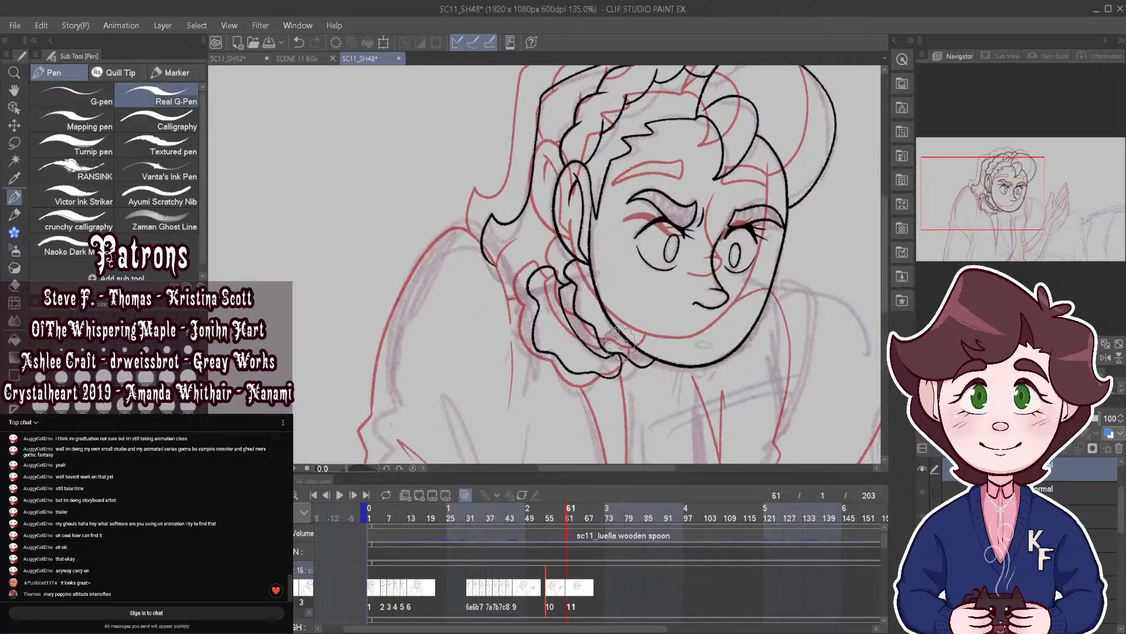
pyautogui.scroll(-5, 619, 341)
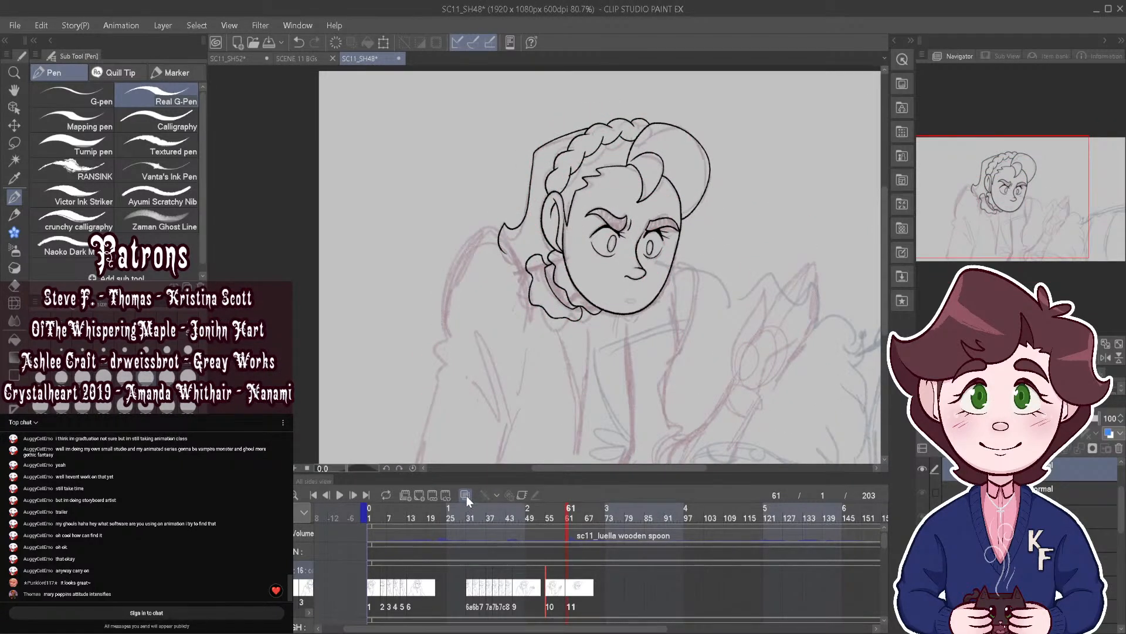
pyautogui.click(465, 495)
pyautogui.scroll(6, 598, 289)
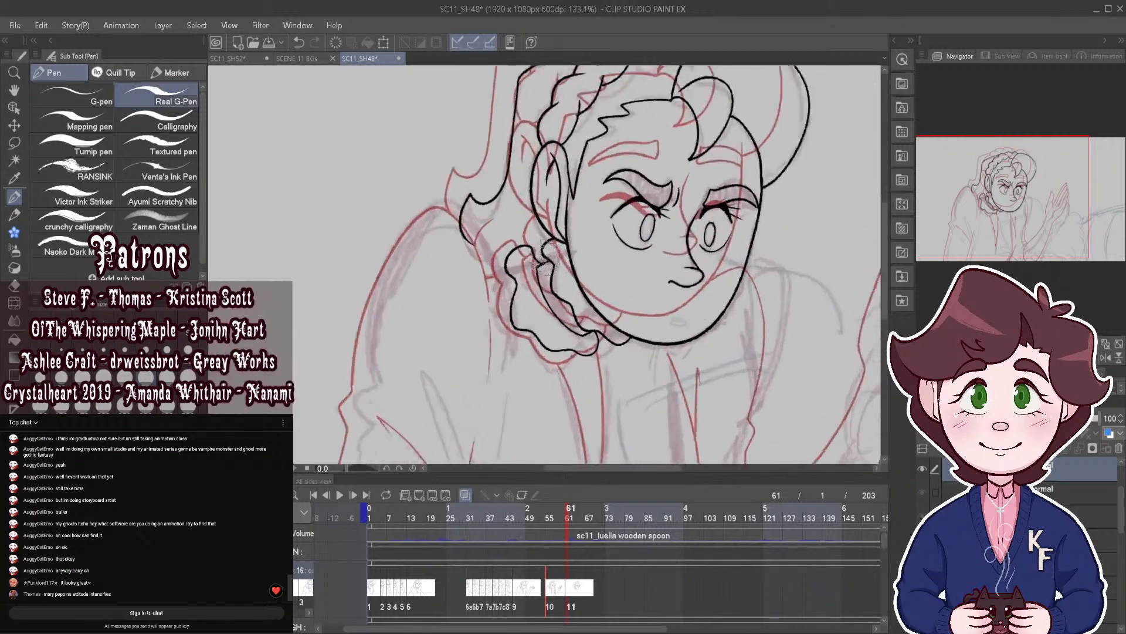
pyautogui.moveTo(410, 285); pyautogui.dragTo(459, 275)
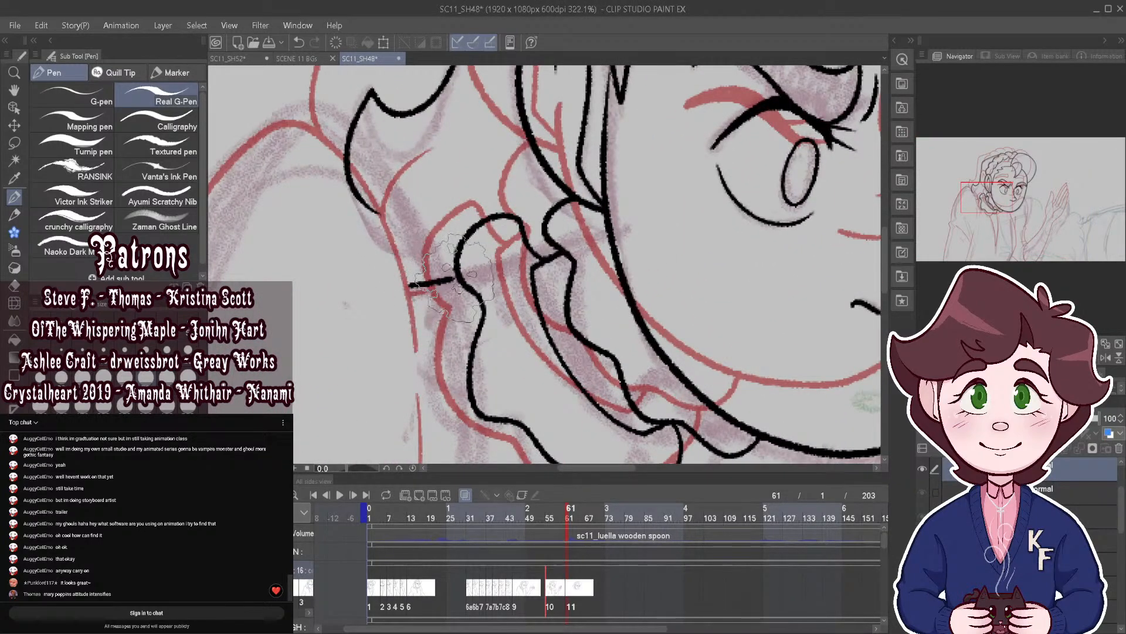
pyautogui.scroll(-5, 591, 237)
pyautogui.scroll(-4, 605, 157)
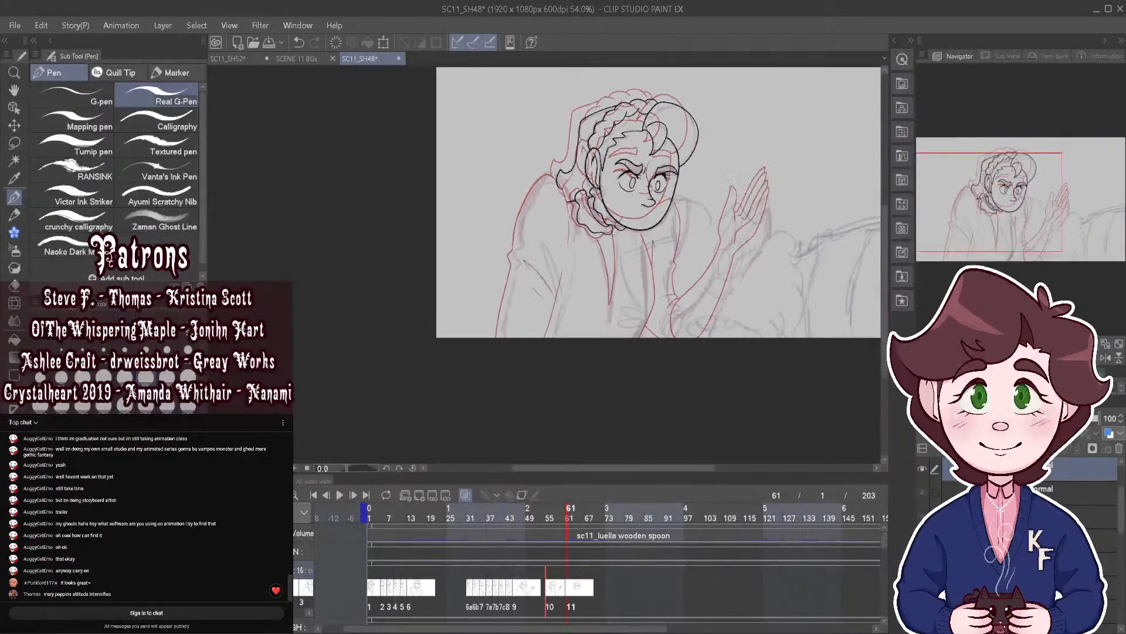
pyautogui.scroll(5, 561, 197)
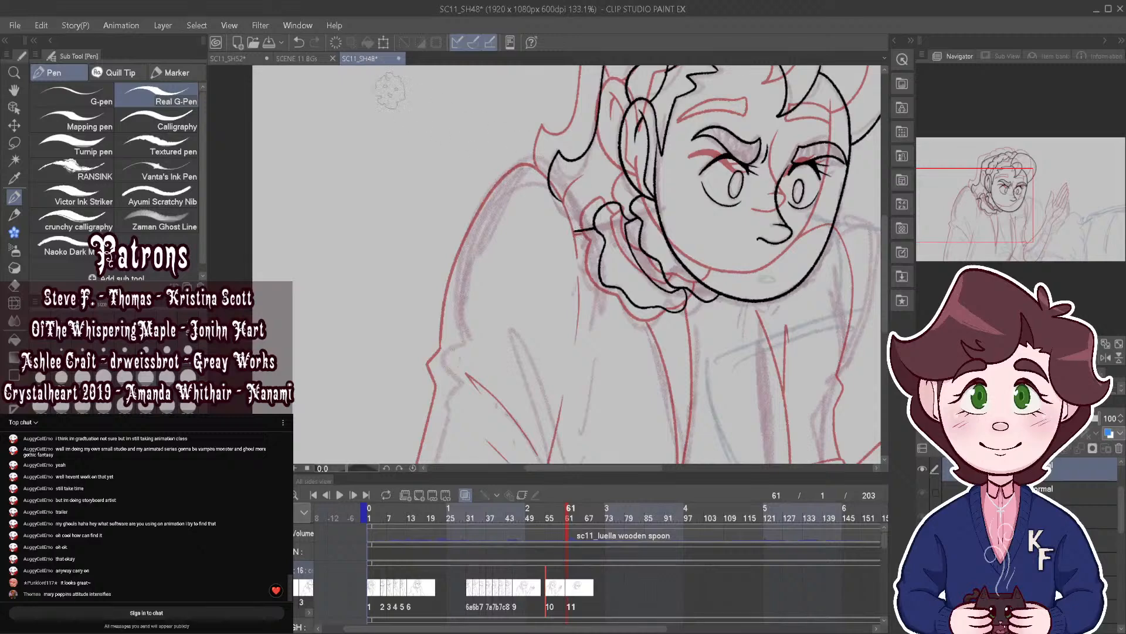
pyautogui.hotkey('ctrl', 'z')
# Step: Ink the near shoulder from the neckline and continue the sleeve's outer contour past the elbow notch to the canvas's lower edge
pyautogui.moveTo(533, 160)
pyautogui.mouseDown()
pyautogui.moveTo(492, 204)
pyautogui.moveTo(454, 383)
pyautogui.mouseUp()
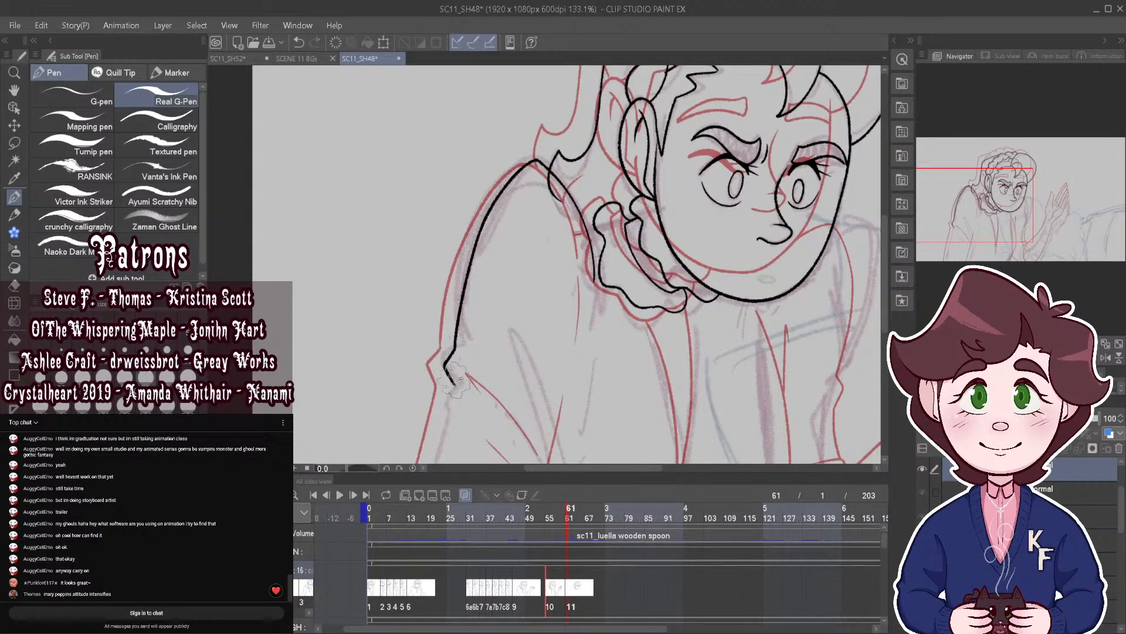
pyautogui.scroll(-4, 548, 135)
pyautogui.scroll(5, 524, 319)
pyautogui.scroll(-4, 524, 319)
pyautogui.scroll(4, 487, 202)
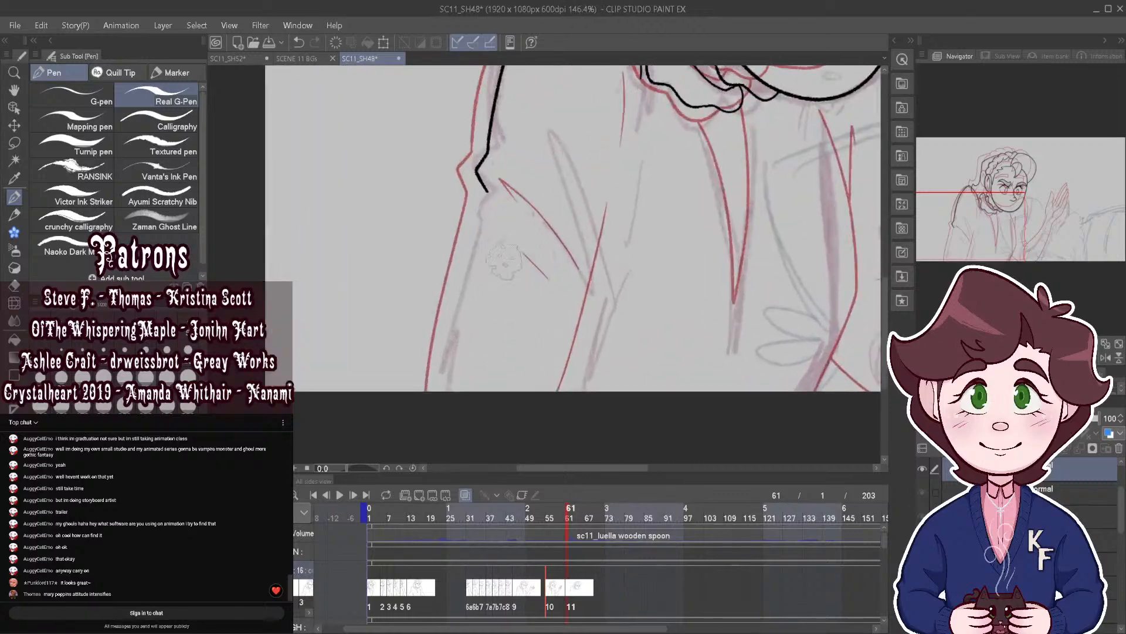
pyautogui.moveTo(472, 269); pyautogui.dragTo(441, 422)
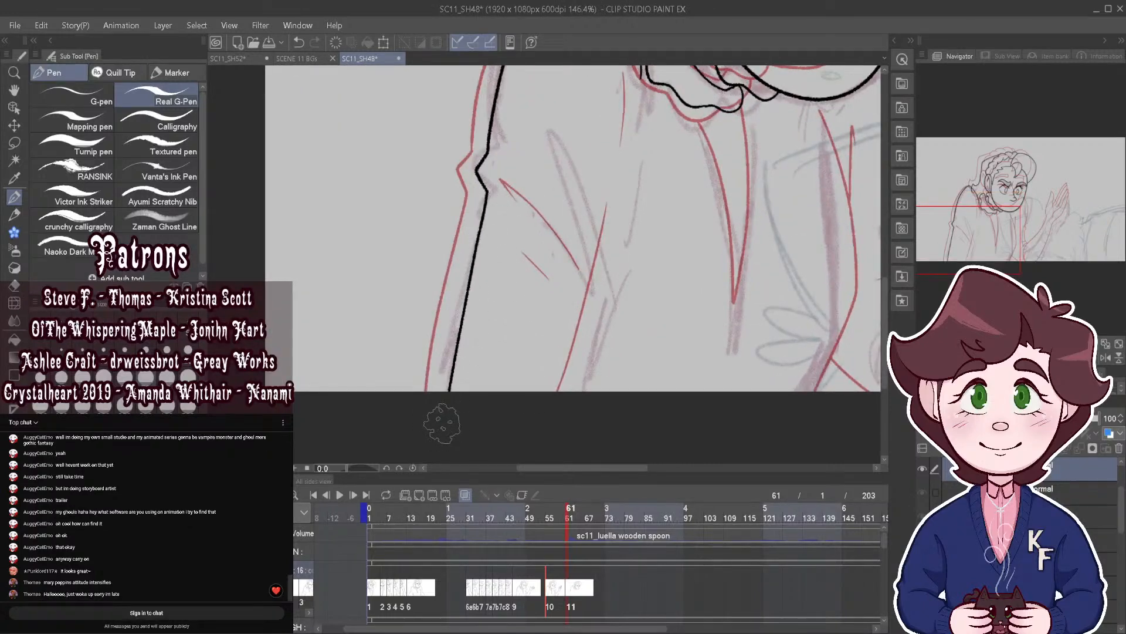
# Step: Ink the near sleeve's inner contour down to the canvas's lower edge and add short curved fold lines at the elbow
pyautogui.click(299, 42)
pyautogui.moveTo(487, 191)
pyautogui.mouseDown()
pyautogui.moveTo(437, 424)
pyautogui.moveTo(502, 382)
pyautogui.moveTo(530, 281)
pyautogui.mouseUp()
pyautogui.scroll(-3, 510, 358)
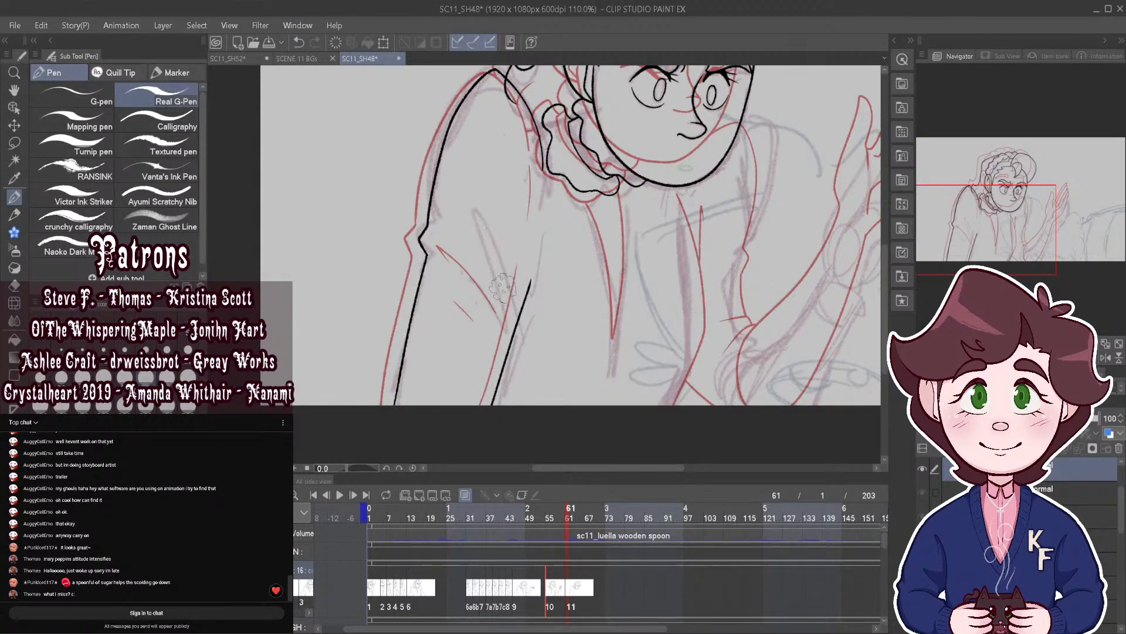
pyautogui.moveTo(568, 514)
pyautogui.mouseDown()
pyautogui.moveTo(558, 511)
pyautogui.moveTo(567, 517)
pyautogui.mouseUp()
pyautogui.moveTo(503, 316); pyautogui.dragTo(453, 240)
pyautogui.moveTo(459, 296); pyautogui.dragTo(479, 320)
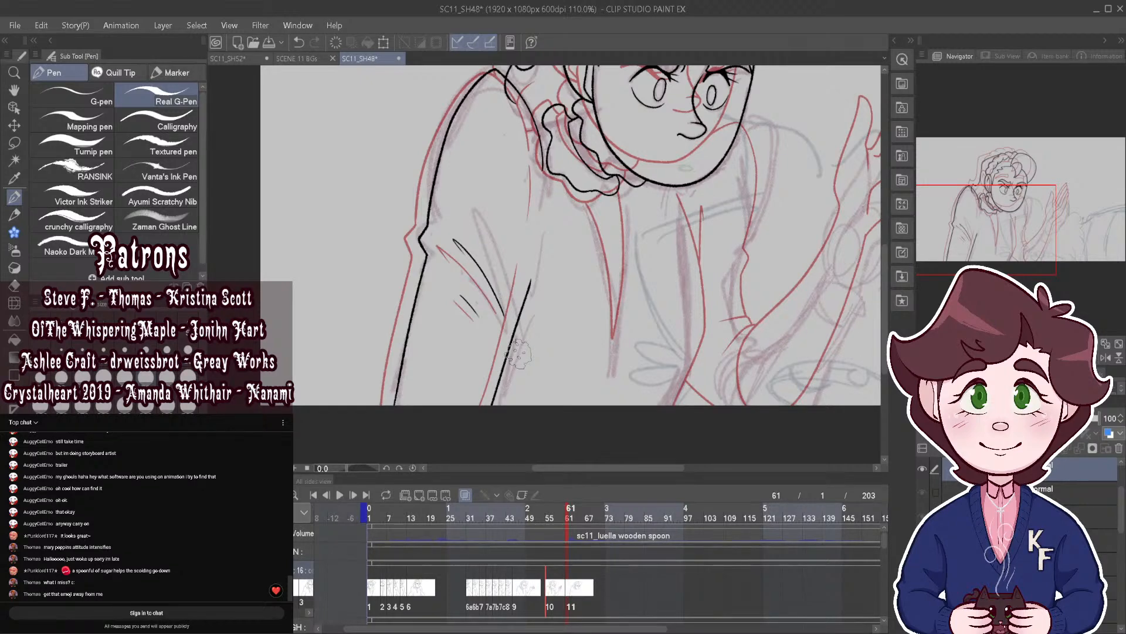
pyautogui.scroll(-2, 518, 353)
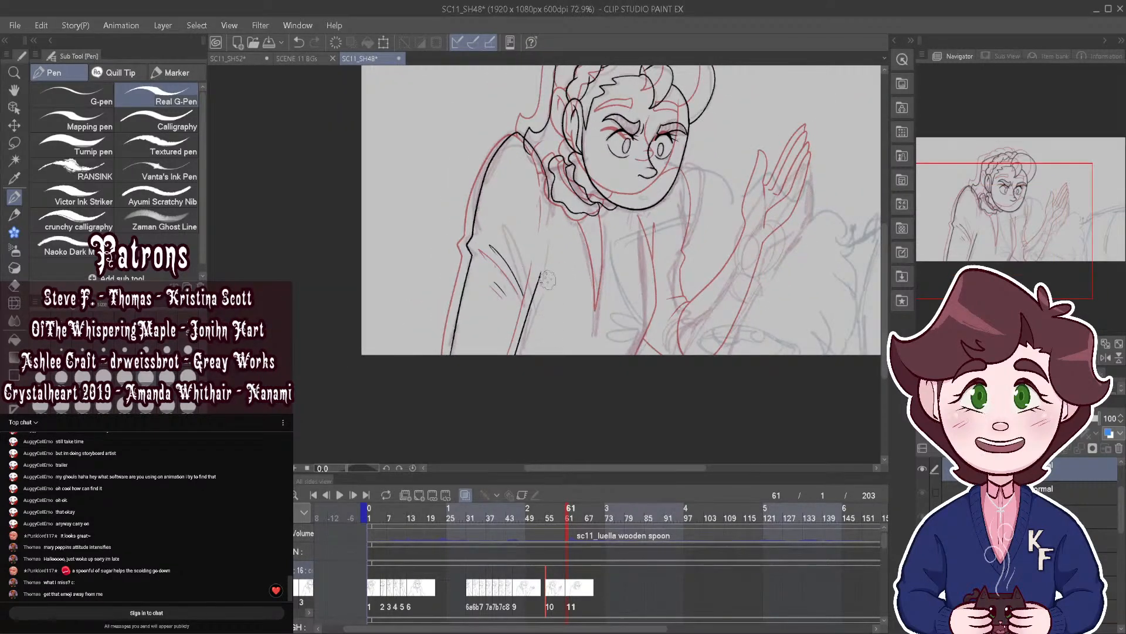
pyautogui.scroll(-2, 564, 305)
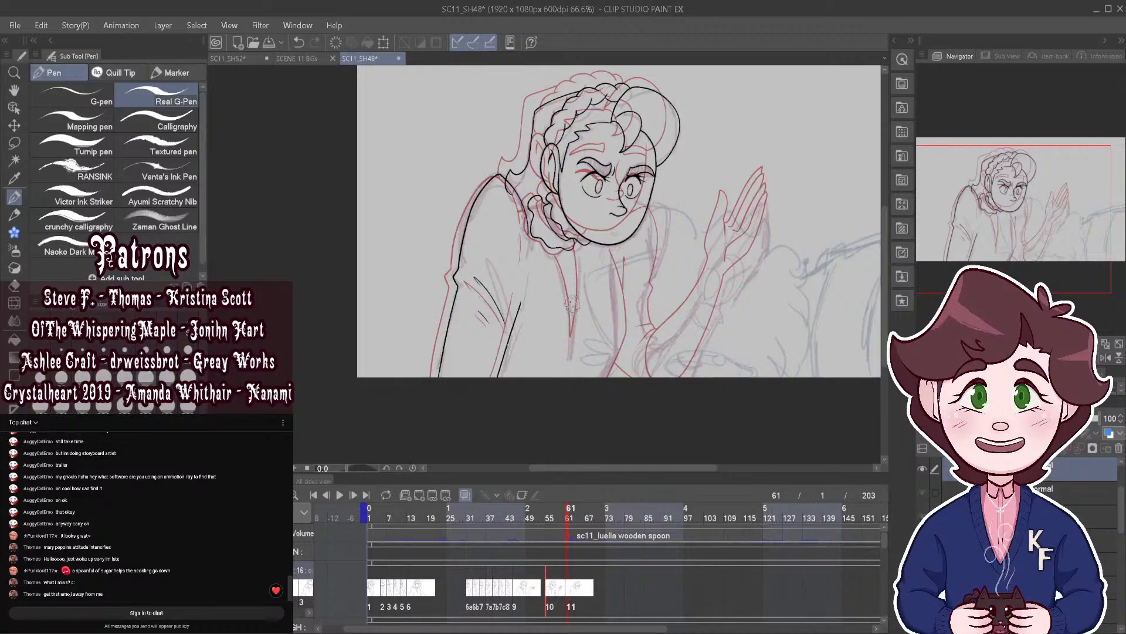
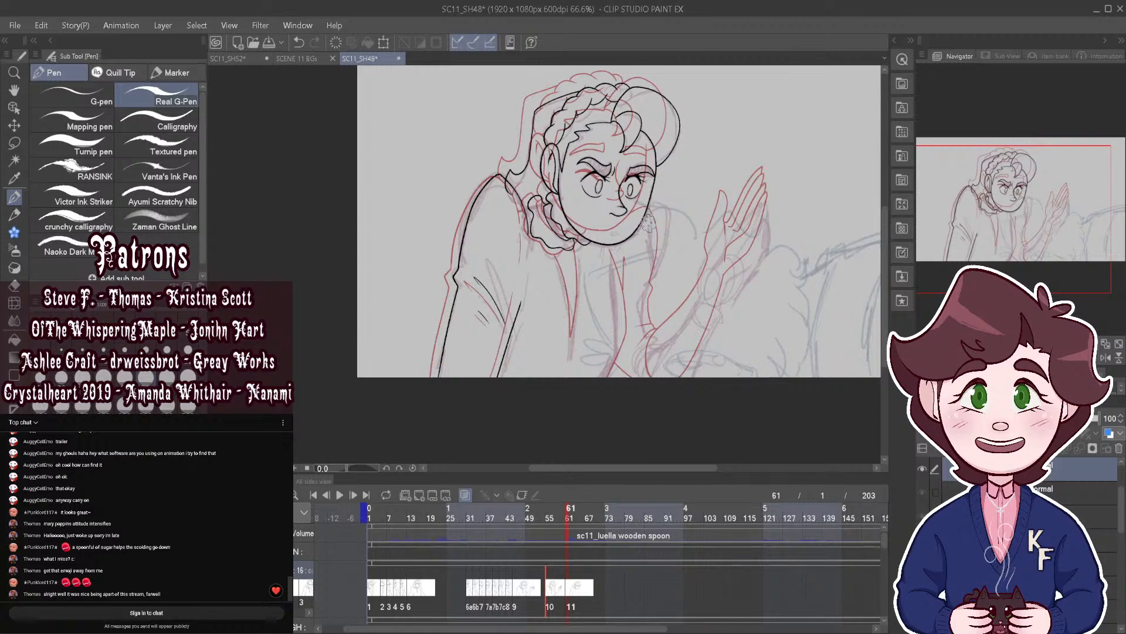
# Step: Play the animation from frame 1 to check the motion, and return to drawing 11 at frame 61
pyautogui.moveTo(419, 517); pyautogui.dragTo(355, 514)
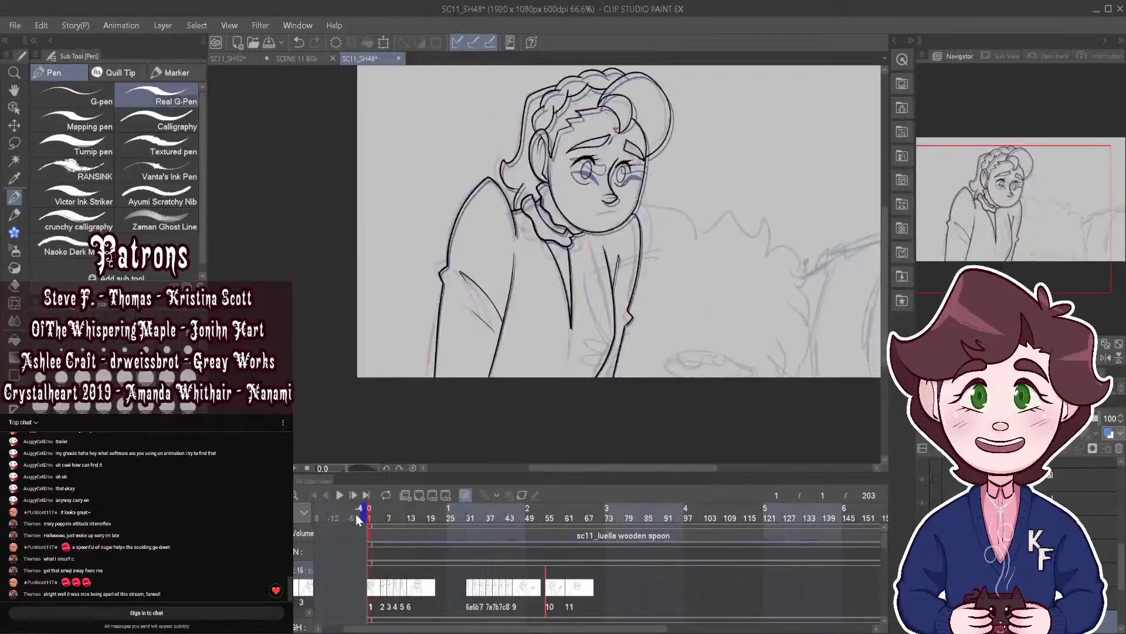
pyautogui.click(339, 495)
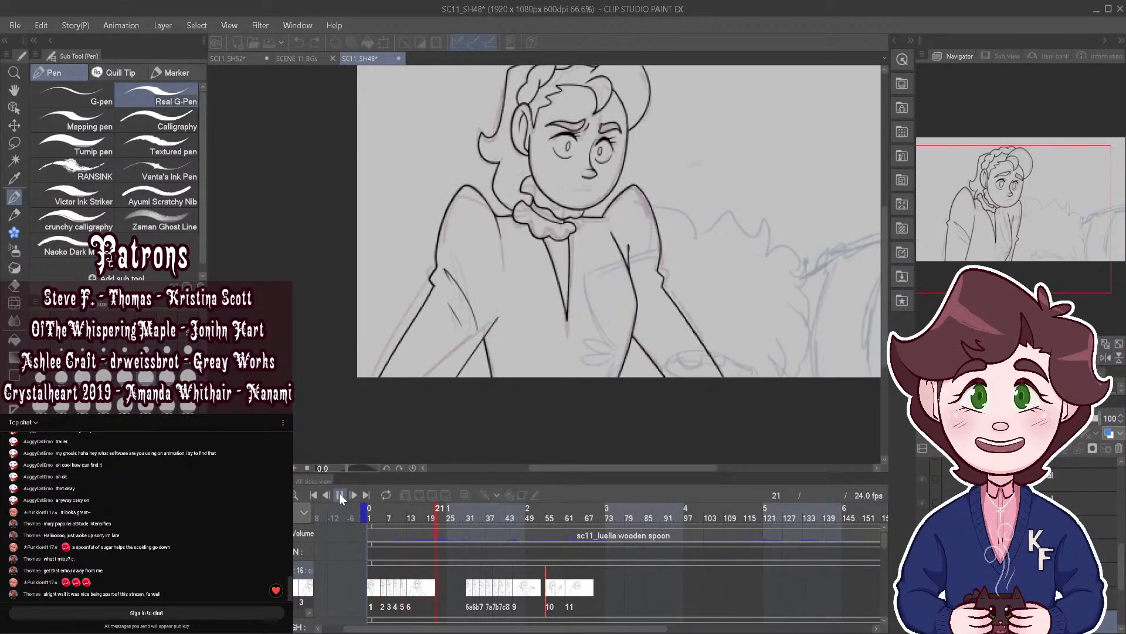
pyautogui.click(339, 495)
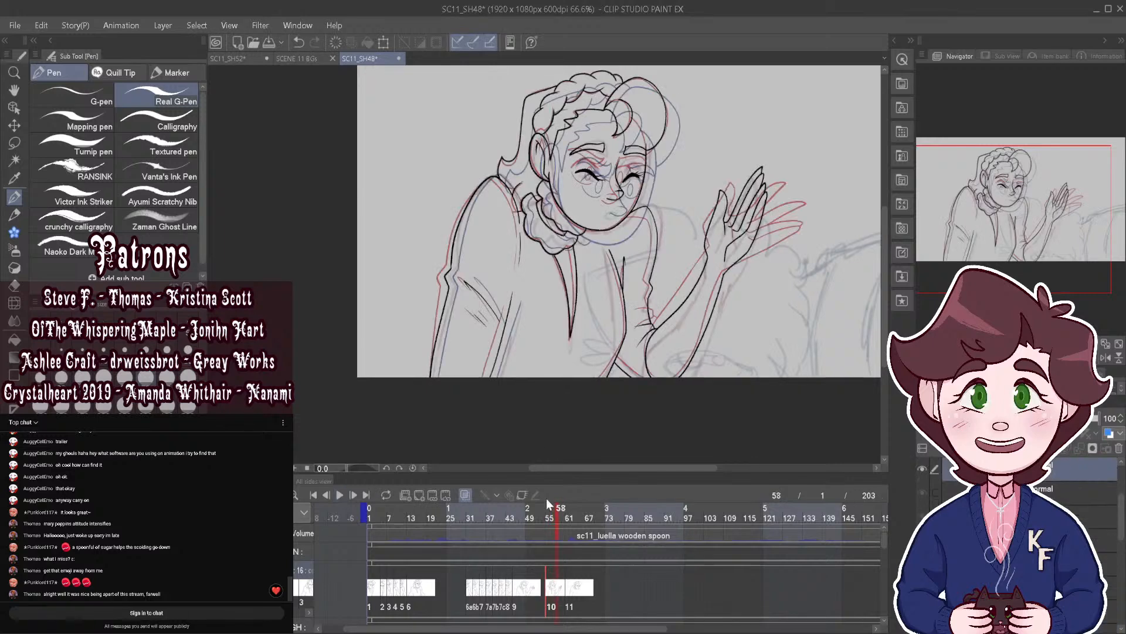
pyautogui.click(510, 509)
pyautogui.moveTo(510, 509); pyautogui.dragTo(567, 522)
pyautogui.moveTo(569, 583); pyautogui.dragTo(567, 584)
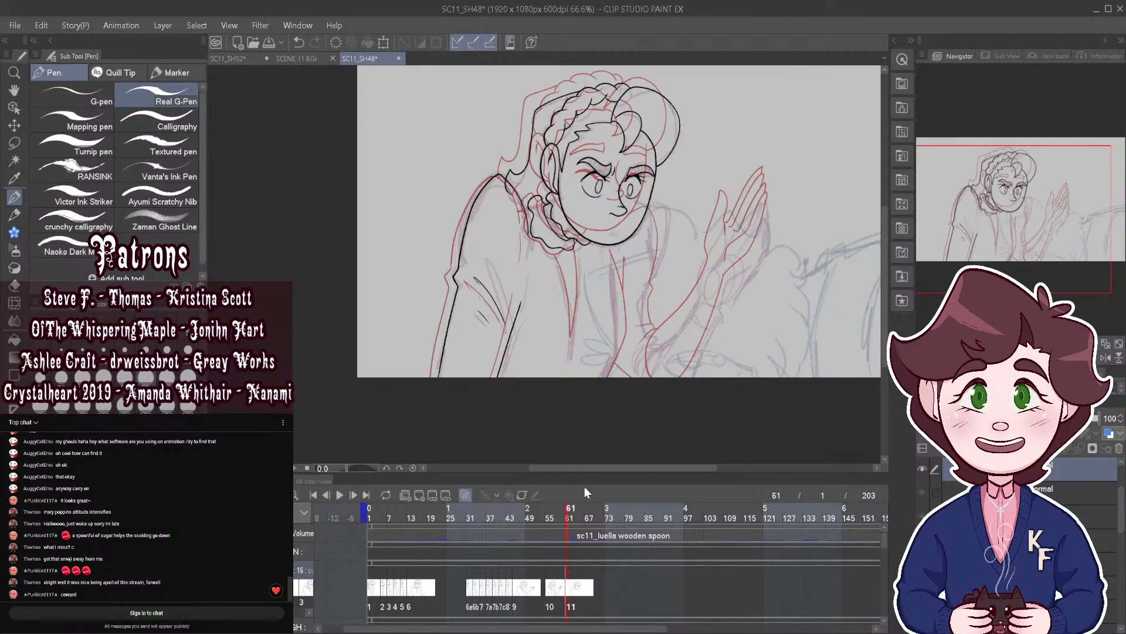
# Step: Ink the far shoulder from beside the jaw and its sleeve contour down to the small notch at the cuff
pyautogui.scroll(5, 701, 193)
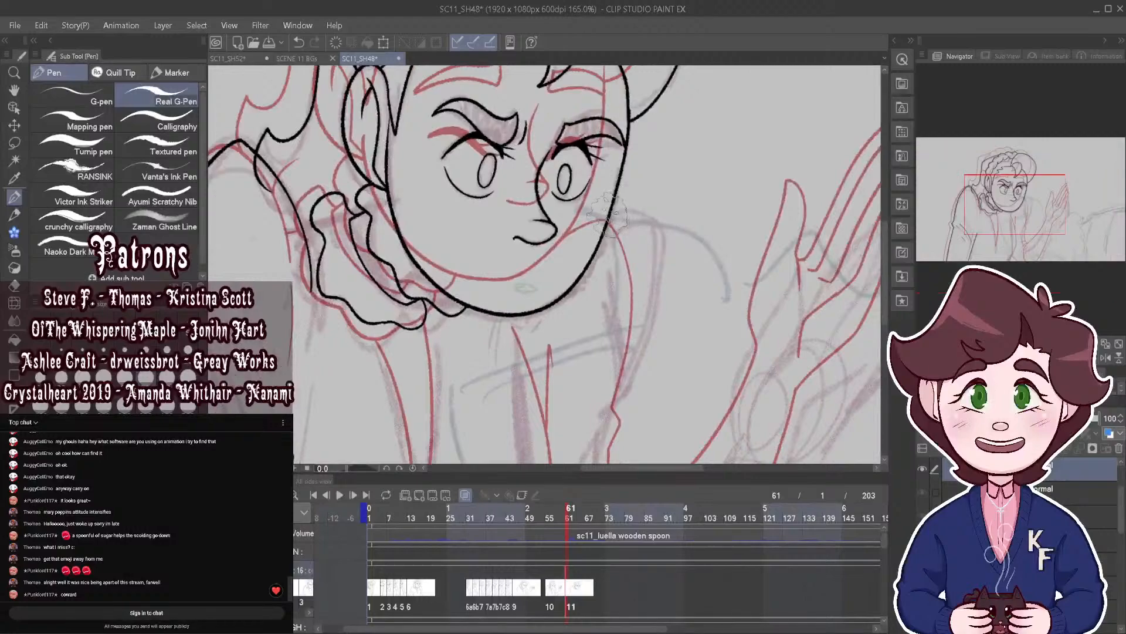
pyautogui.scroll(-3, 640, 372)
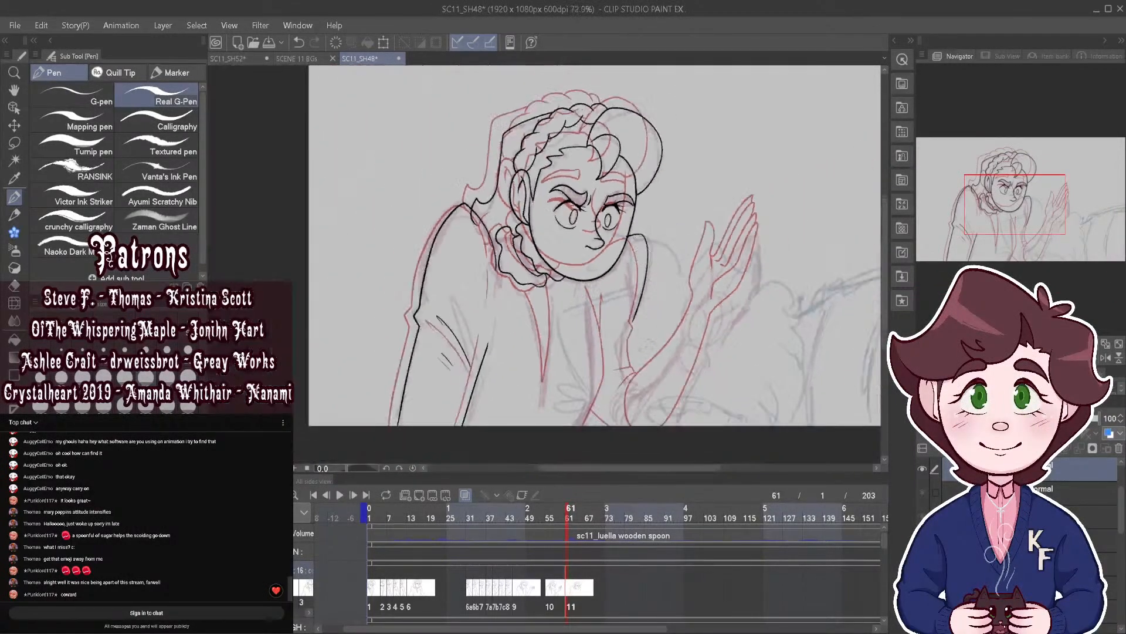
pyautogui.scroll(-1, 634, 267)
pyautogui.moveTo(635, 269); pyautogui.dragTo(630, 293)
pyautogui.scroll(3, 645, 335)
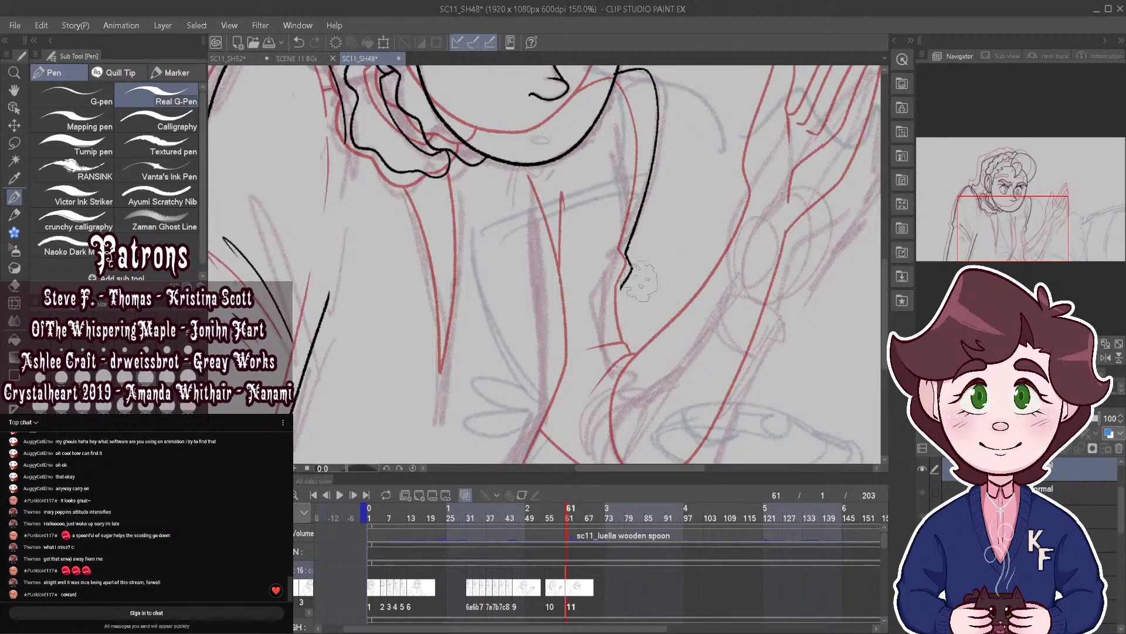
pyautogui.scroll(-4, 654, 337)
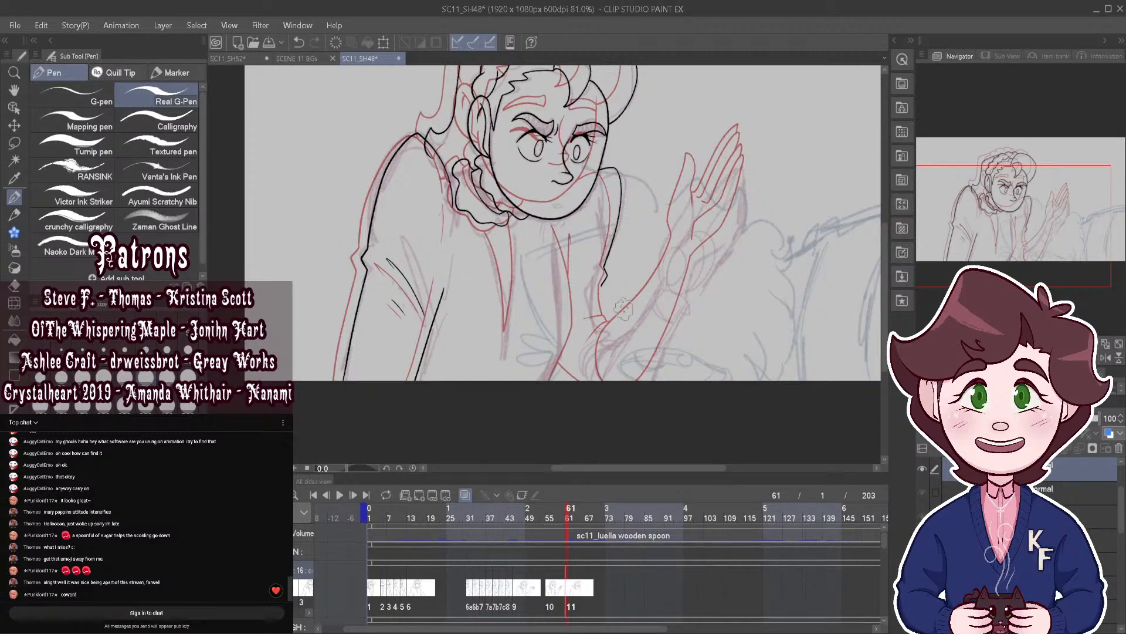
pyautogui.scroll(-2, 701, 196)
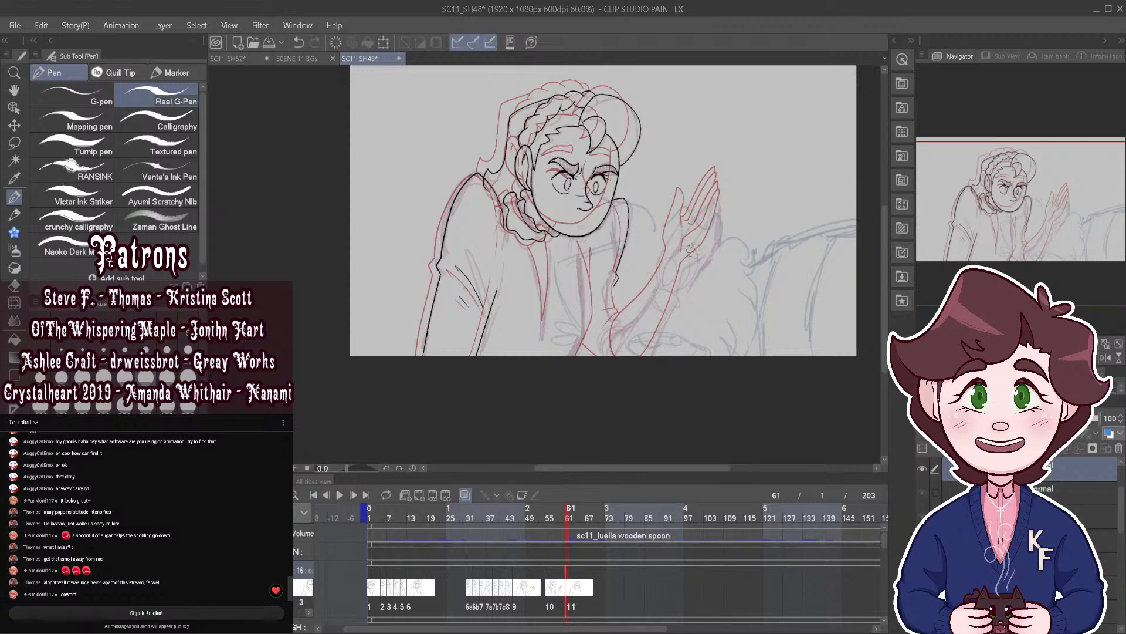
# Step: Ink the raised hand's little finger with the palm's outer edge, and the ring finger beside it
pyautogui.scroll(4, 693, 249)
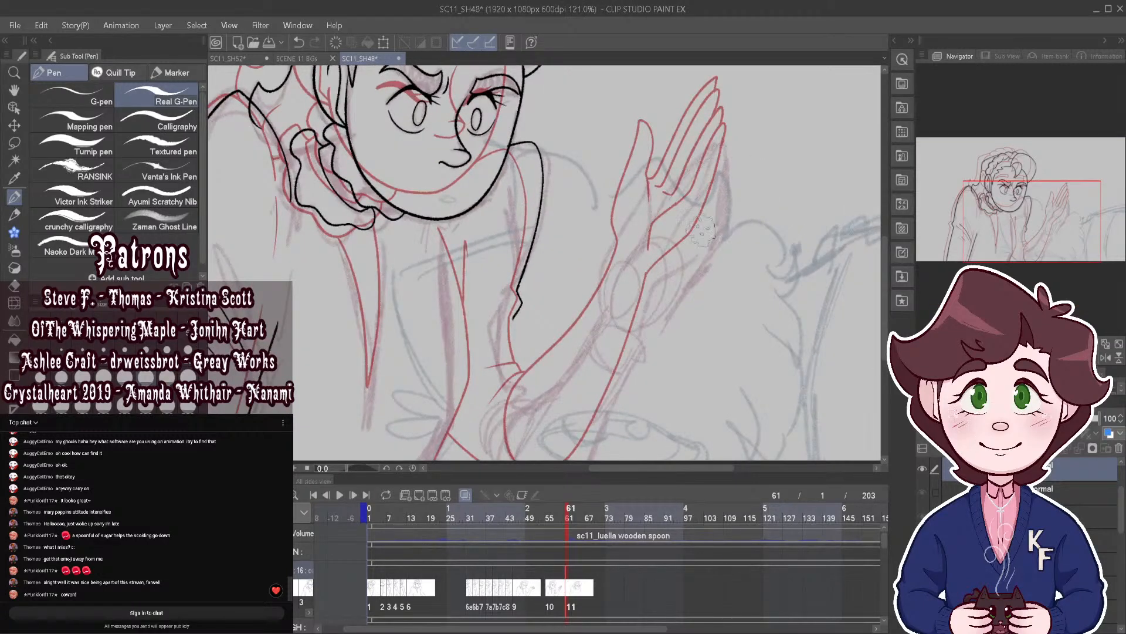
pyautogui.moveTo(642, 324)
pyautogui.mouseDown()
pyautogui.moveTo(655, 284)
pyautogui.moveTo(686, 261)
pyautogui.mouseUp()
pyautogui.click(467, 494)
pyautogui.click(467, 494)
pyautogui.moveTo(686, 261); pyautogui.dragTo(726, 198)
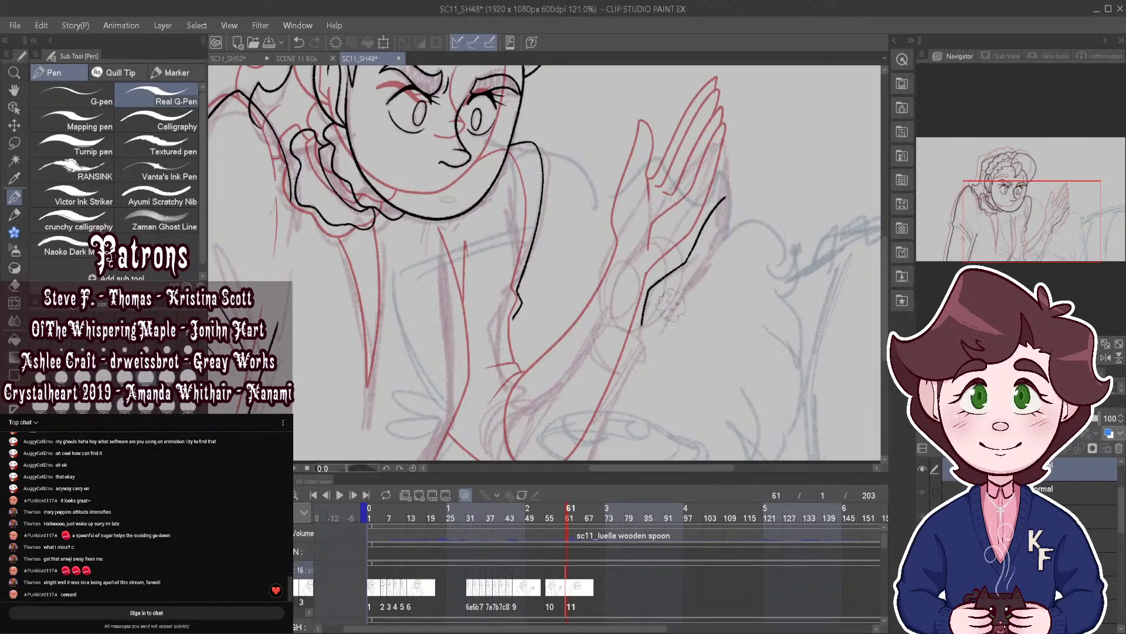
pyautogui.moveTo(651, 337)
pyautogui.mouseDown()
pyautogui.moveTo(727, 213)
pyautogui.moveTo(726, 162)
pyautogui.moveTo(671, 259)
pyautogui.moveTo(672, 222)
pyautogui.moveTo(720, 147)
pyautogui.mouseUp()
pyautogui.hotkey('ctrl', 'z')
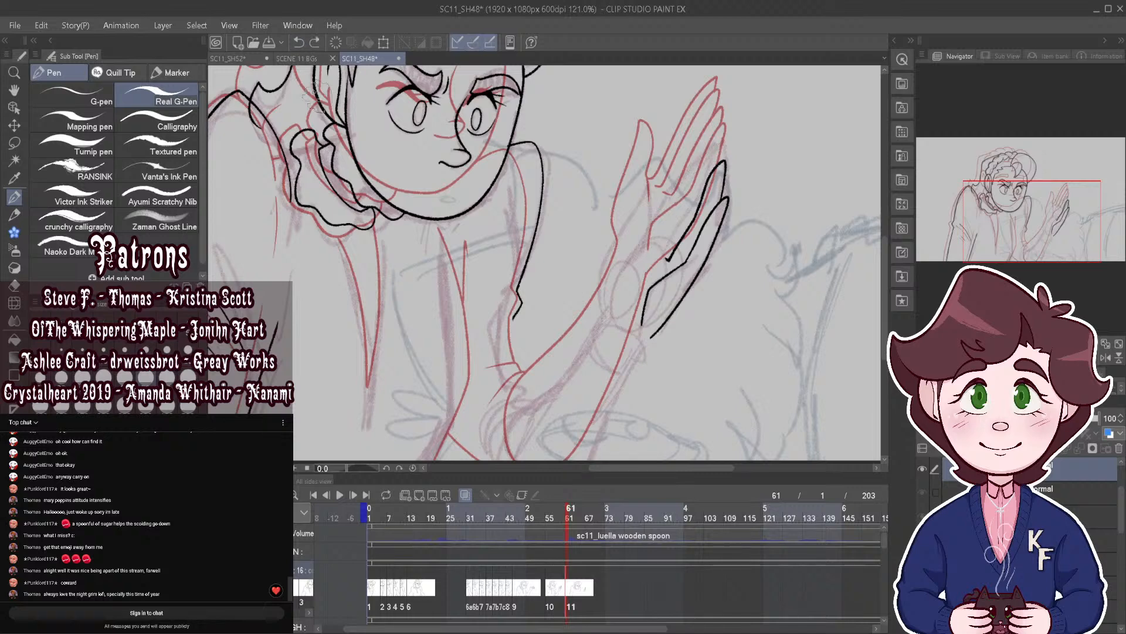
# Step: Ink the raised hand's remaining long fingers beside the ring finger, down to their bases at the palm
pyautogui.scroll(1, 745, 147)
pyautogui.moveTo(617, 271)
pyautogui.mouseDown()
pyautogui.moveTo(707, 155)
pyautogui.moveTo(631, 277)
pyautogui.mouseUp()
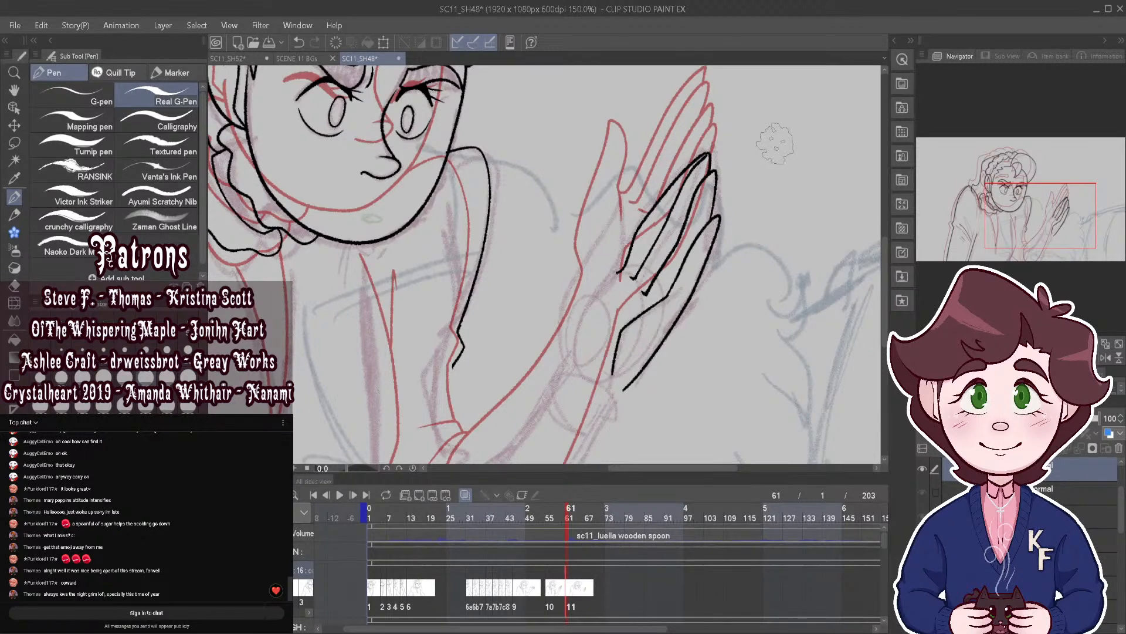
pyautogui.scroll(-2, 634, 247)
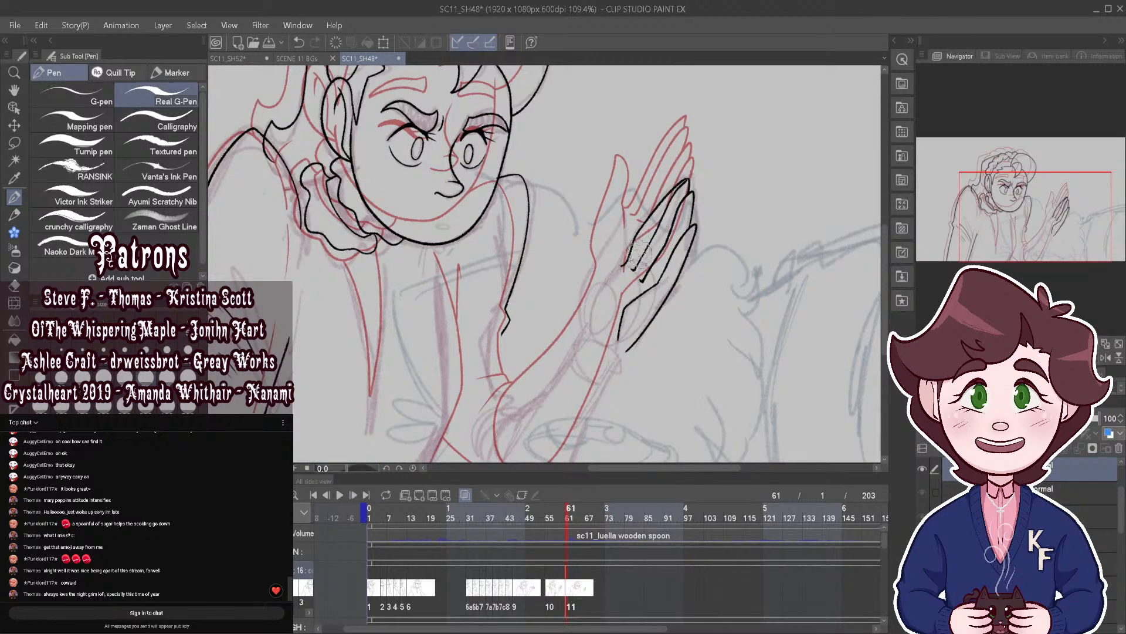
# Step: Ink the raised hand's thumb from the wrist side up to its tip and back into the palm
pyautogui.scroll(3, 637, 253)
pyautogui.moveTo(551, 359)
pyautogui.mouseDown()
pyautogui.moveTo(543, 321)
pyautogui.moveTo(597, 219)
pyautogui.moveTo(605, 242)
pyautogui.moveTo(584, 330)
pyautogui.mouseUp()
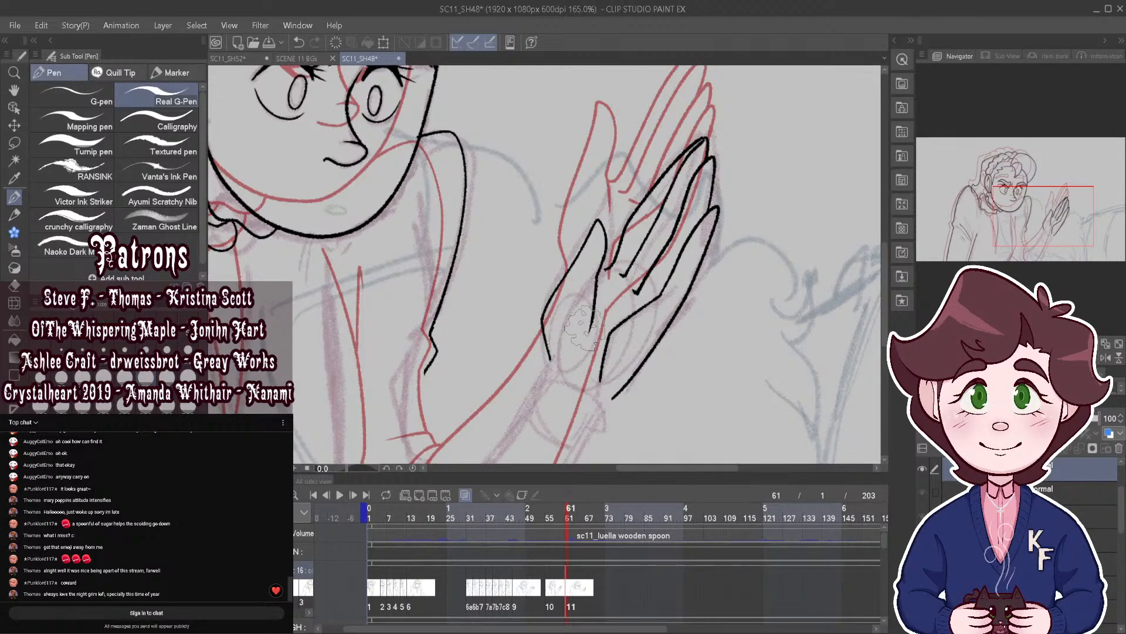
pyautogui.scroll(3, 584, 329)
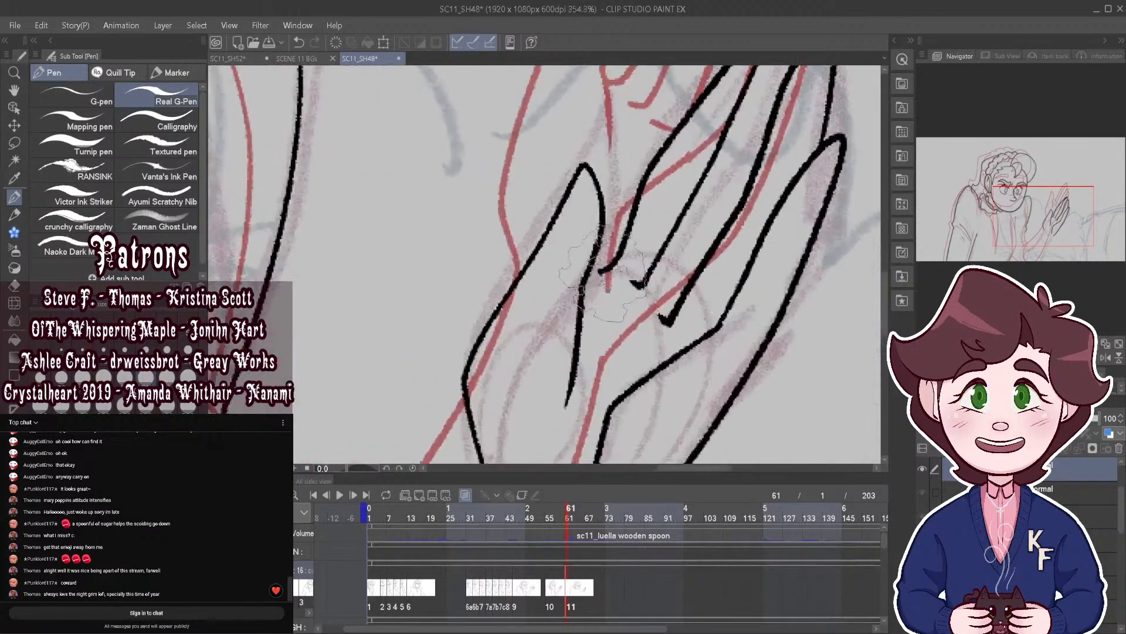
pyautogui.scroll(1, 580, 284)
pyautogui.scroll(-4, 583, 285)
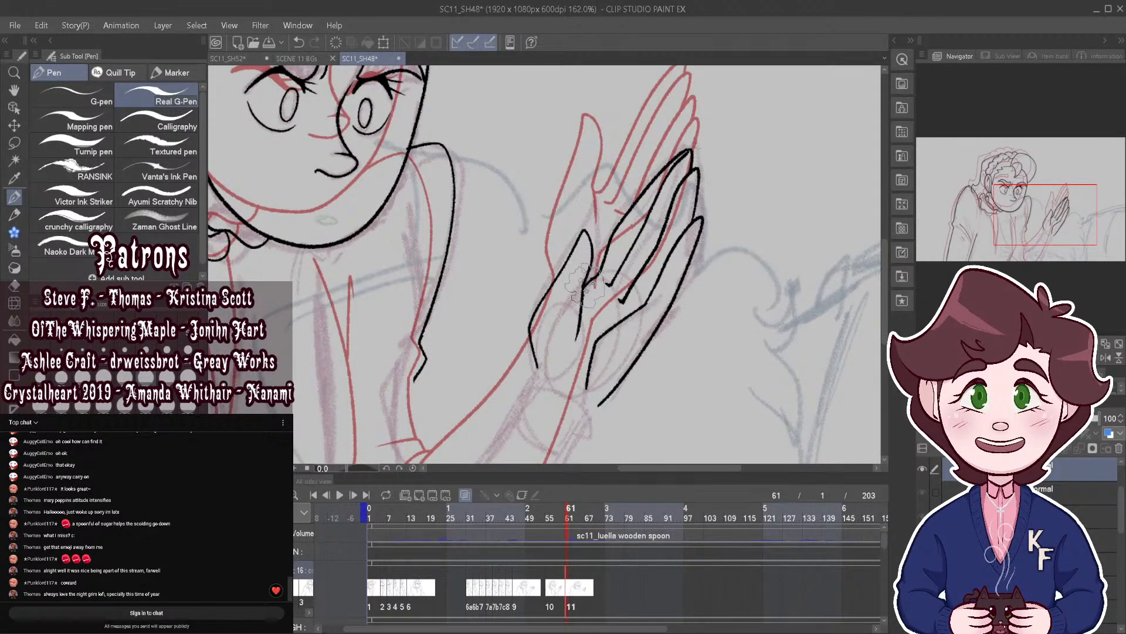
pyautogui.scroll(-4, 584, 284)
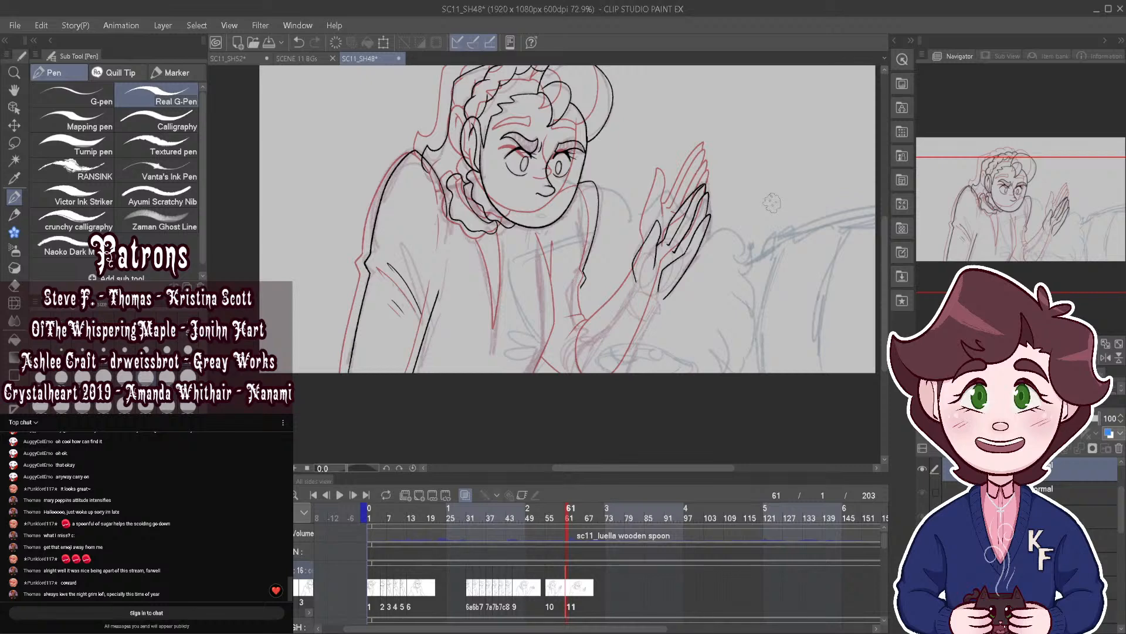
pyautogui.scroll(5, 772, 203)
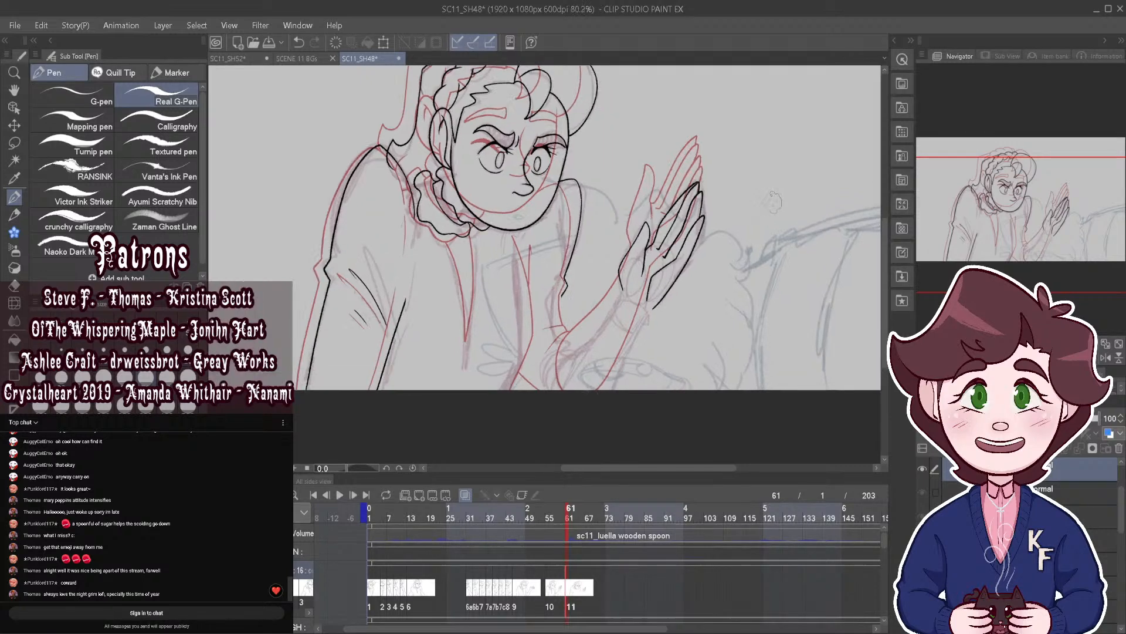
# Step: Ink both contours of the raised arm's forearm from the wrist down to the picture's lower edge
pyautogui.moveTo(648, 191)
pyautogui.mouseDown()
pyautogui.moveTo(477, 404)
pyautogui.moveTo(470, 439)
pyautogui.mouseUp()
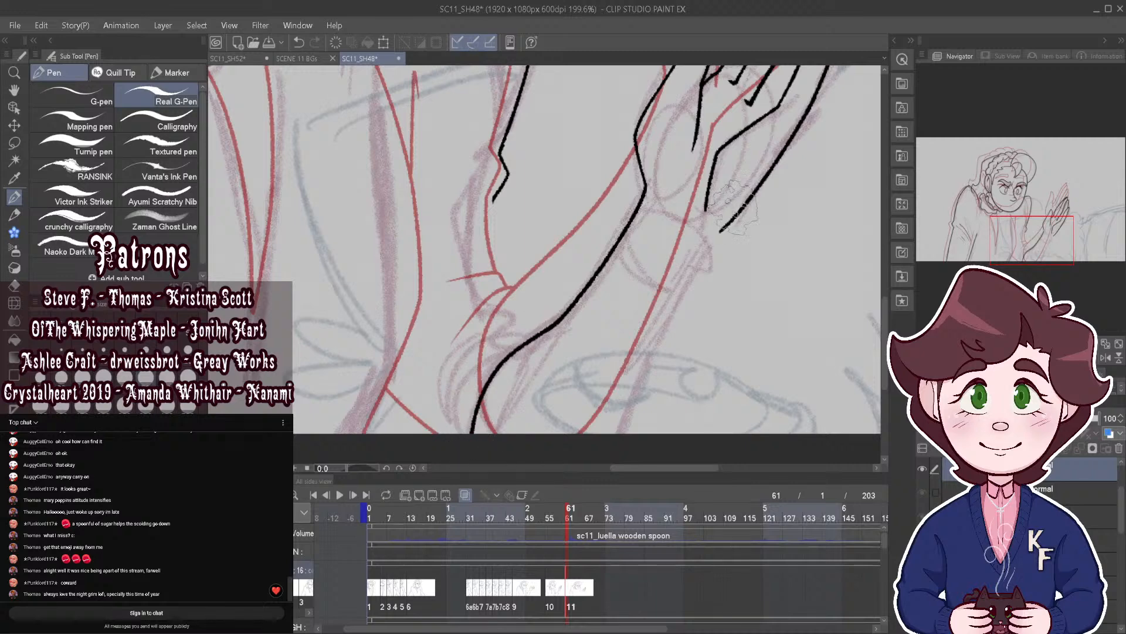
pyautogui.moveTo(721, 232)
pyautogui.mouseDown()
pyautogui.moveTo(680, 274)
pyautogui.moveTo(615, 447)
pyautogui.mouseUp()
pyautogui.scroll(-6, 615, 449)
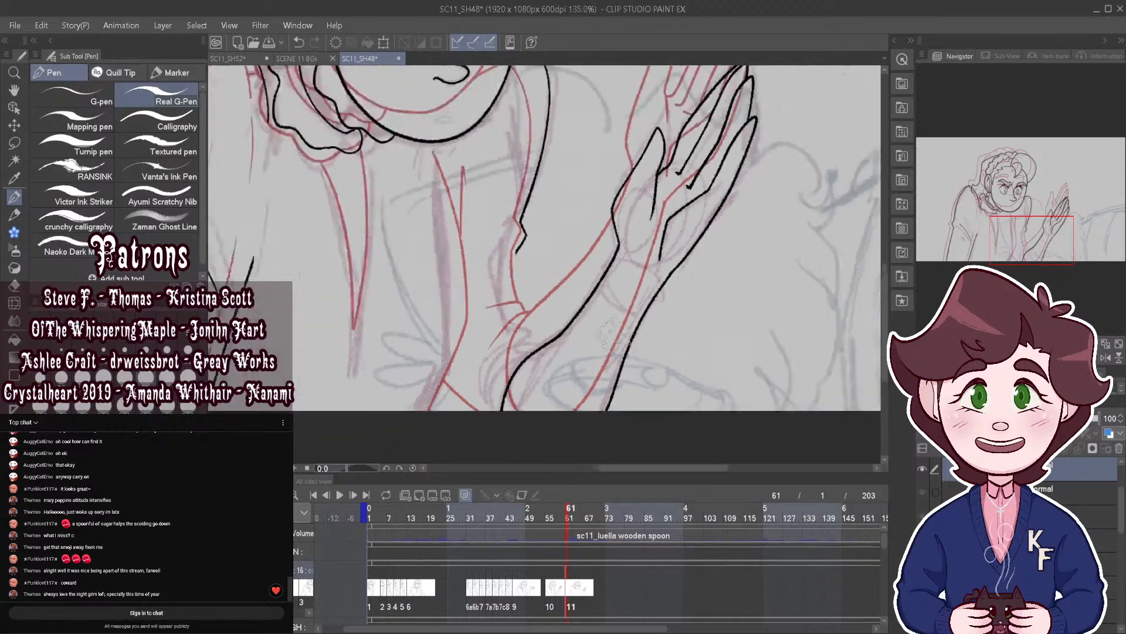
pyautogui.moveTo(508, 503); pyautogui.dragTo(567, 530)
pyautogui.click(466, 495)
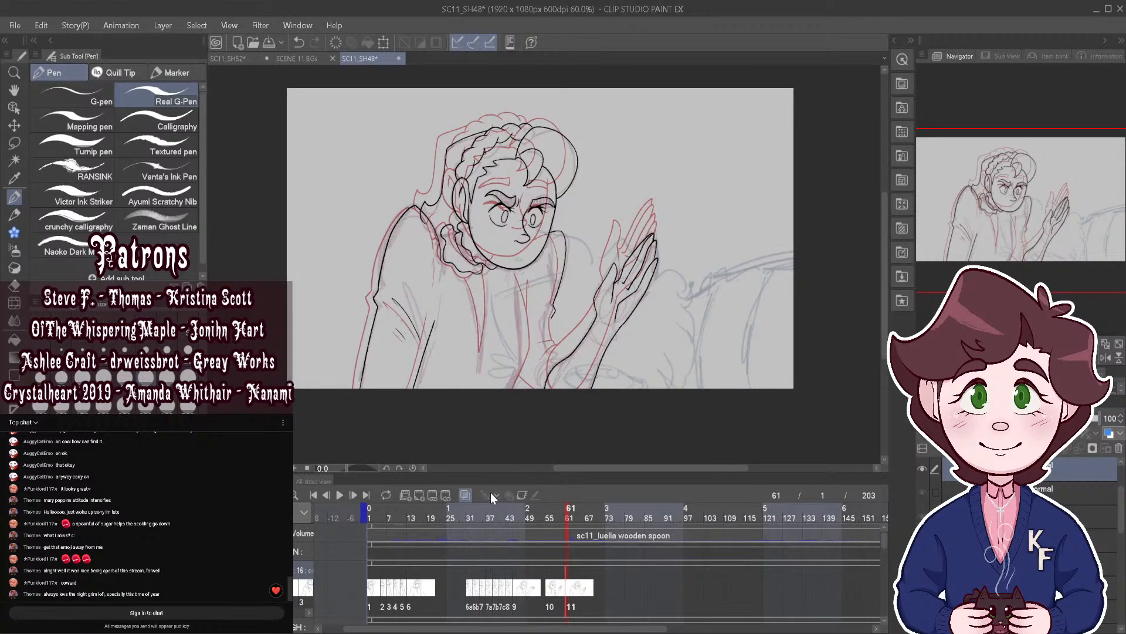
# Step: Ink the far sleeve from its small notch down to the elbow, with the cuff fold crossing the forearm
pyautogui.scroll(4, 567, 375)
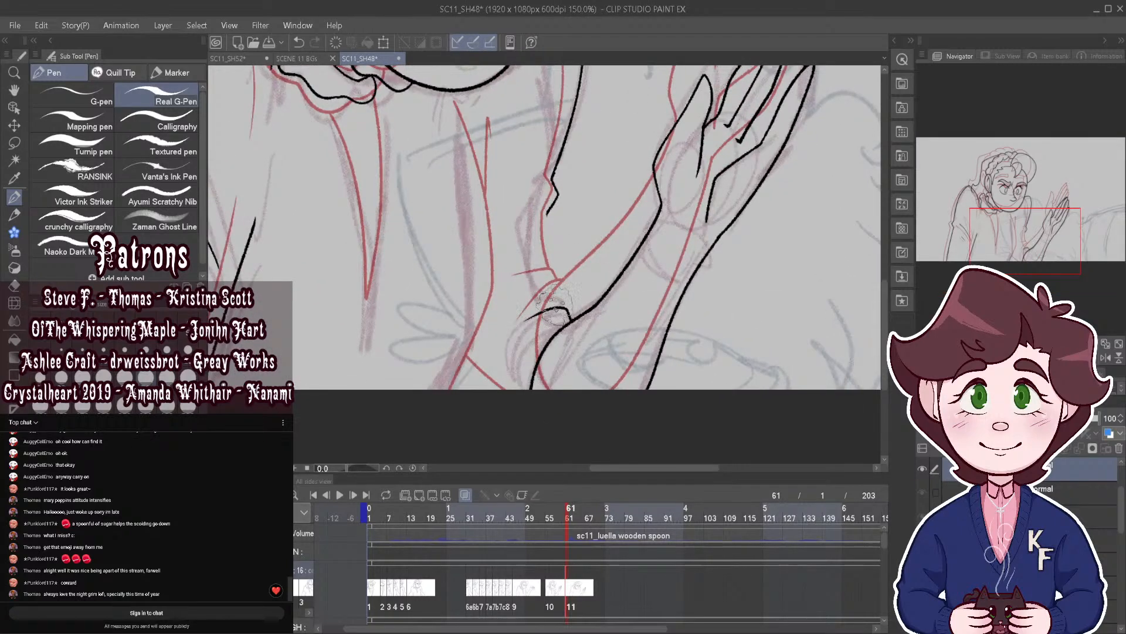
pyautogui.moveTo(554, 305); pyautogui.dragTo(557, 188)
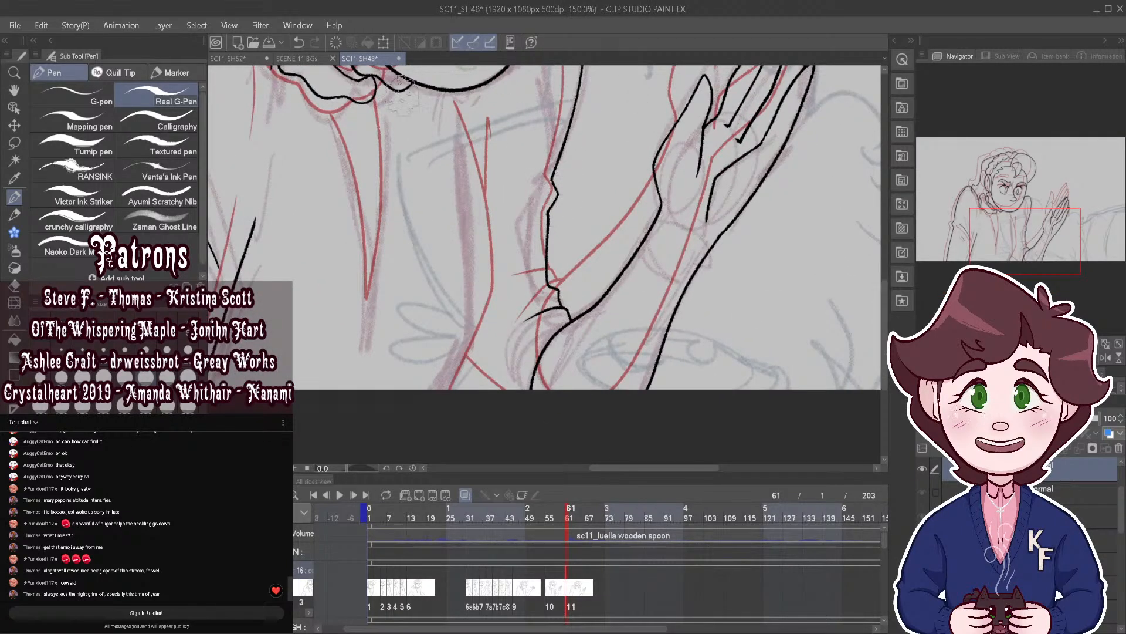
pyautogui.hotkey('ctrl', 'z')
pyautogui.moveTo(554, 293); pyautogui.dragTo(548, 211)
pyautogui.scroll(-3, 514, 370)
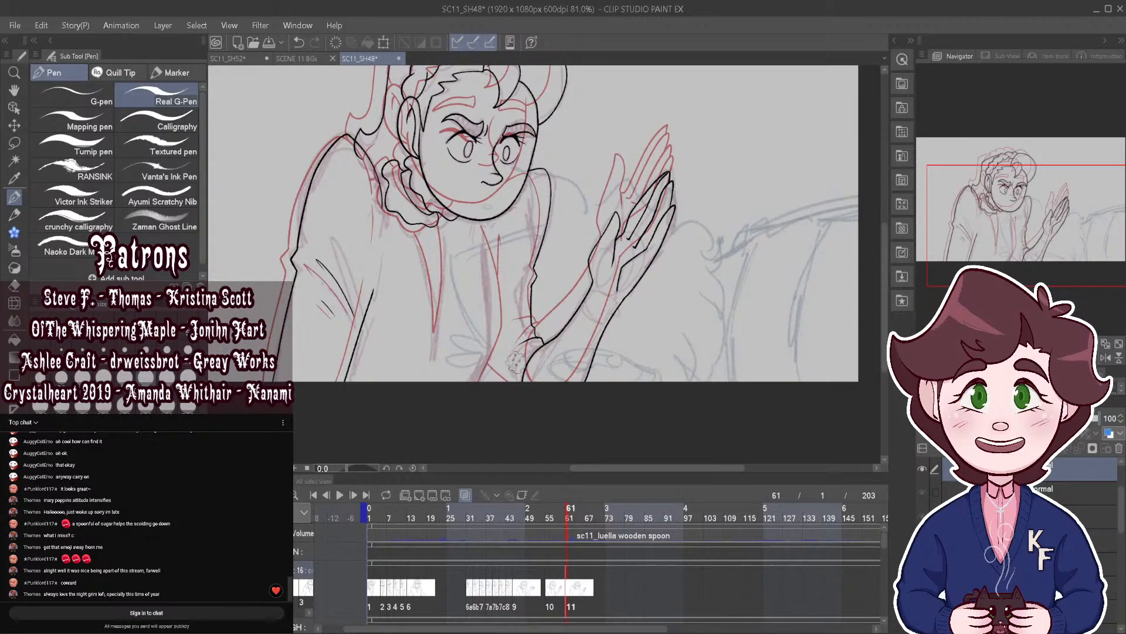
pyautogui.click(465, 494)
pyautogui.scroll(3, 538, 292)
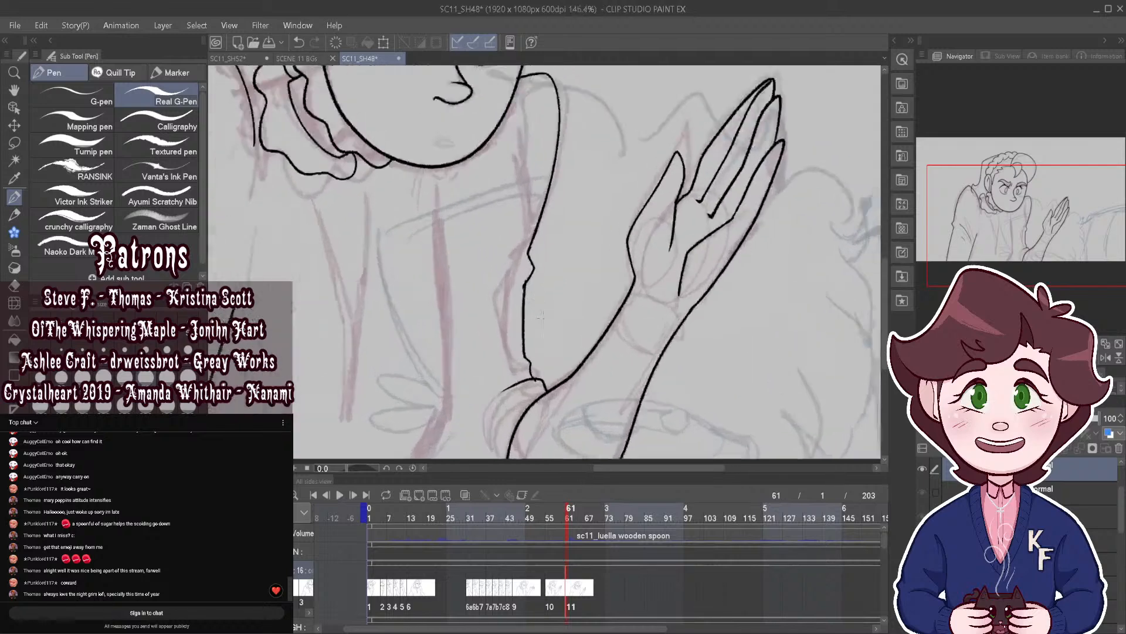
pyautogui.scroll(2, 540, 317)
pyautogui.scroll(2, 532, 404)
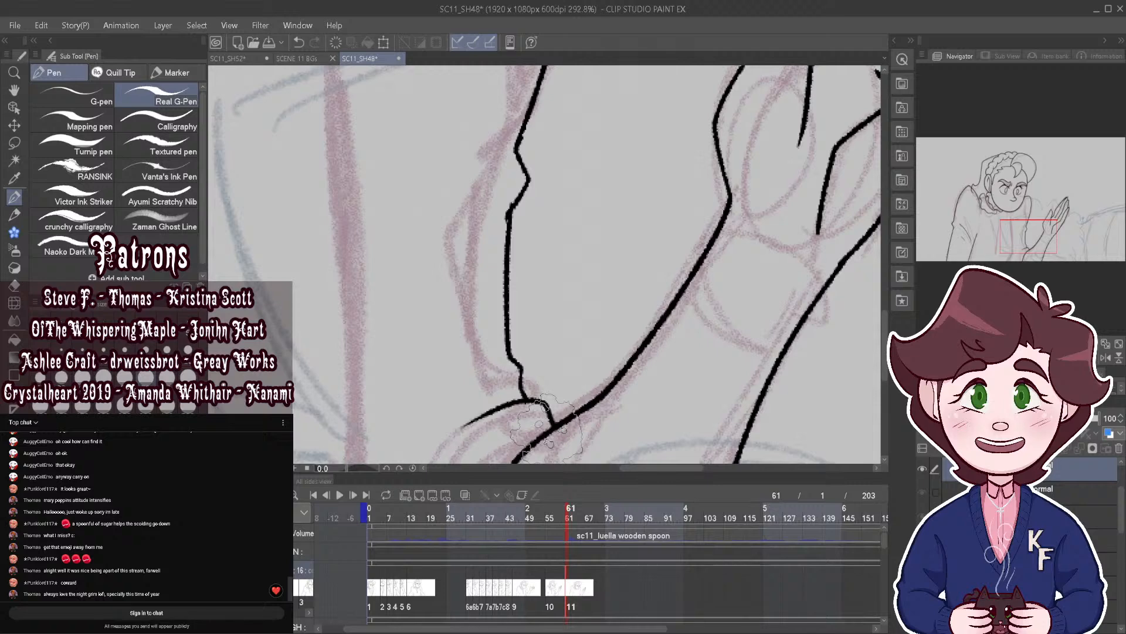
pyautogui.scroll(-4, 547, 426)
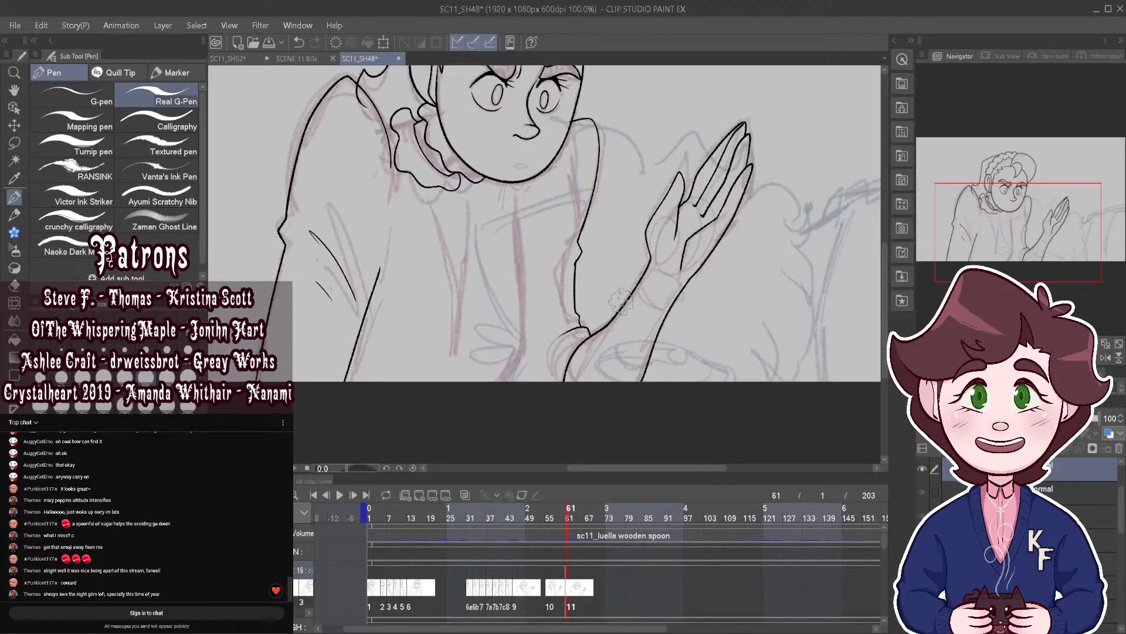
# Step: Ink the short line running from the jacket front toward the elbow at the picture's lower edge
pyautogui.click(466, 498)
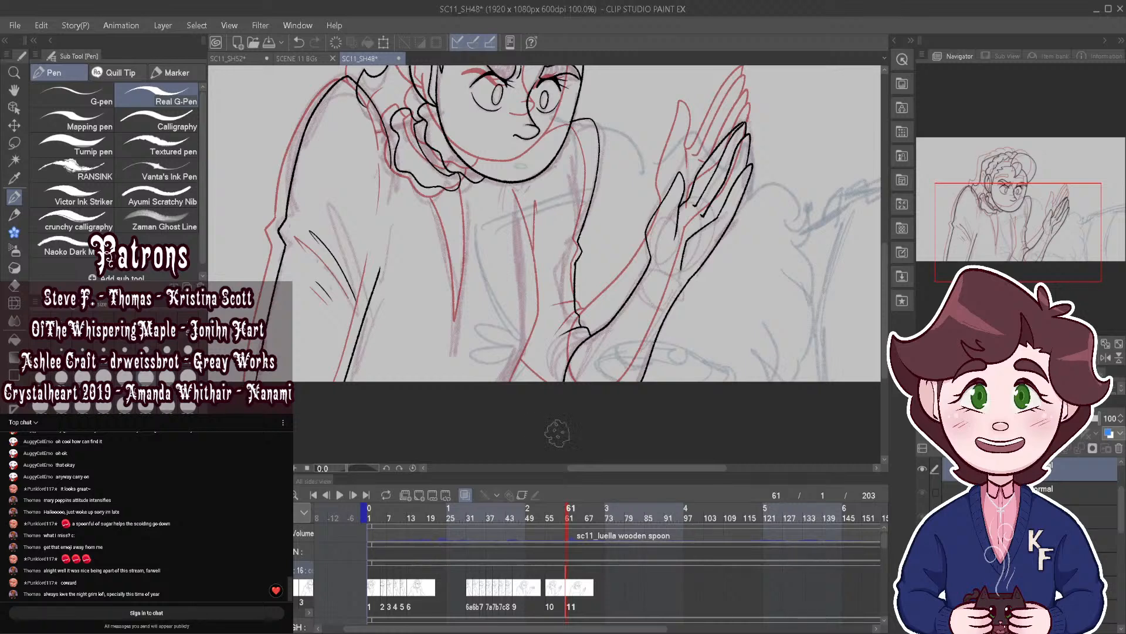
pyautogui.scroll(3, 558, 428)
pyautogui.scroll(-4, 519, 405)
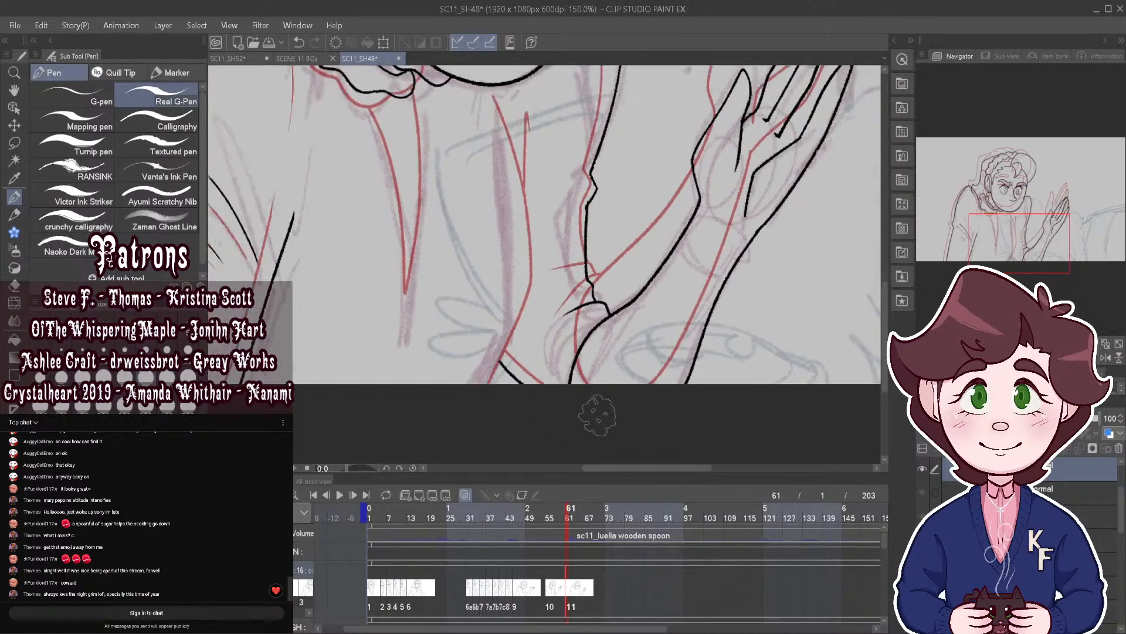
pyautogui.click(465, 495)
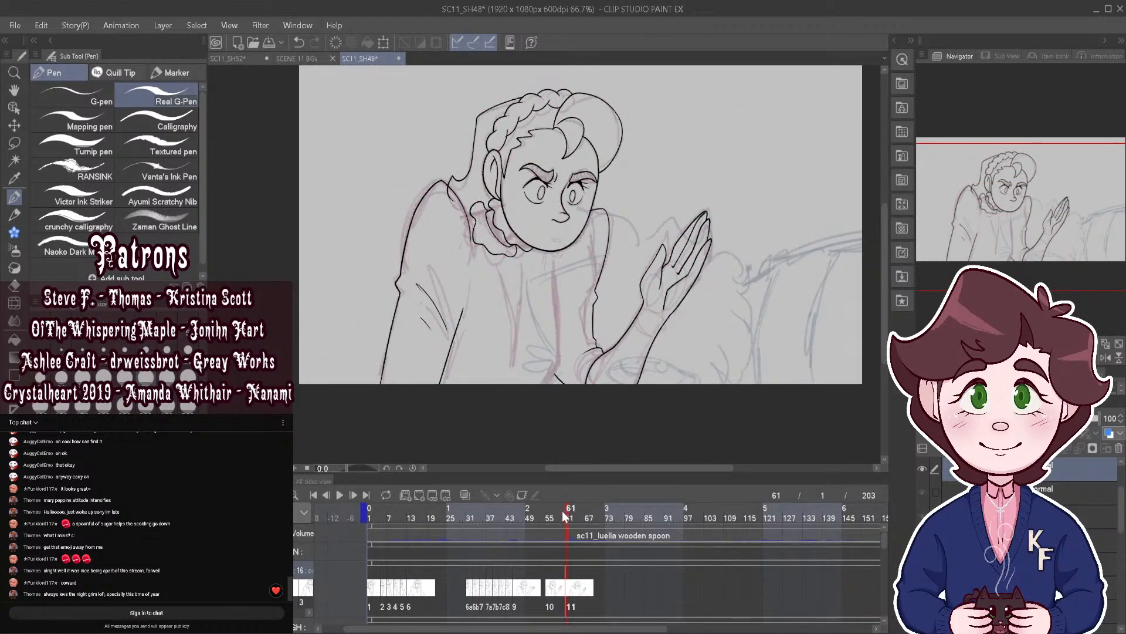
pyautogui.click(565, 517)
pyautogui.click(465, 494)
# Step: Ink the far edge of the jacket opening from the chest to the picture's lower edge, with its short fold line
pyautogui.scroll(4, 492, 411)
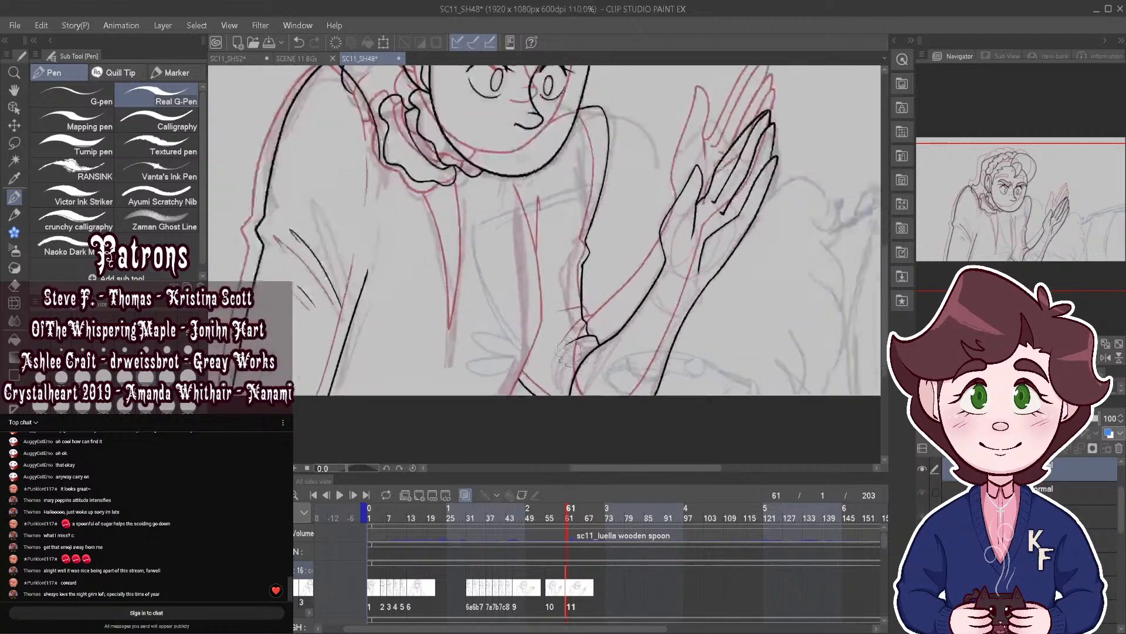
pyautogui.moveTo(517, 408)
pyautogui.mouseDown()
pyautogui.moveTo(537, 346)
pyautogui.moveTo(526, 191)
pyautogui.mouseUp()
pyautogui.moveTo(511, 142); pyautogui.dragTo(531, 218)
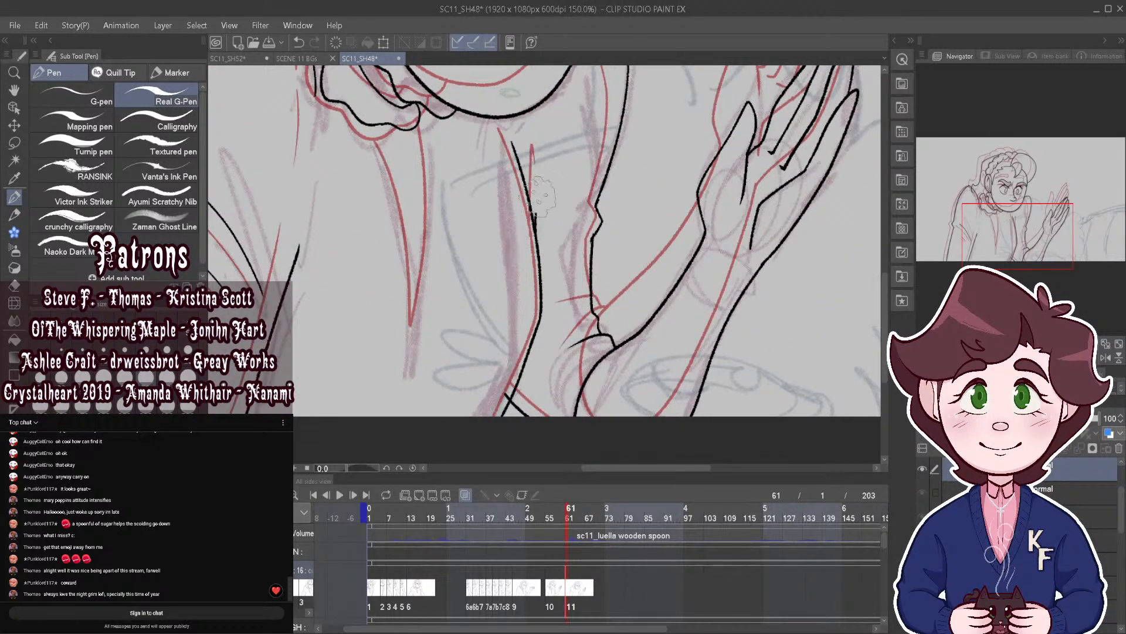
pyautogui.moveTo(543, 151); pyautogui.dragTo(535, 211)
# Step: Play back the animation to review drawing 11 against the preceding drawings, and return to drawing 11
pyautogui.scroll(-3, 508, 386)
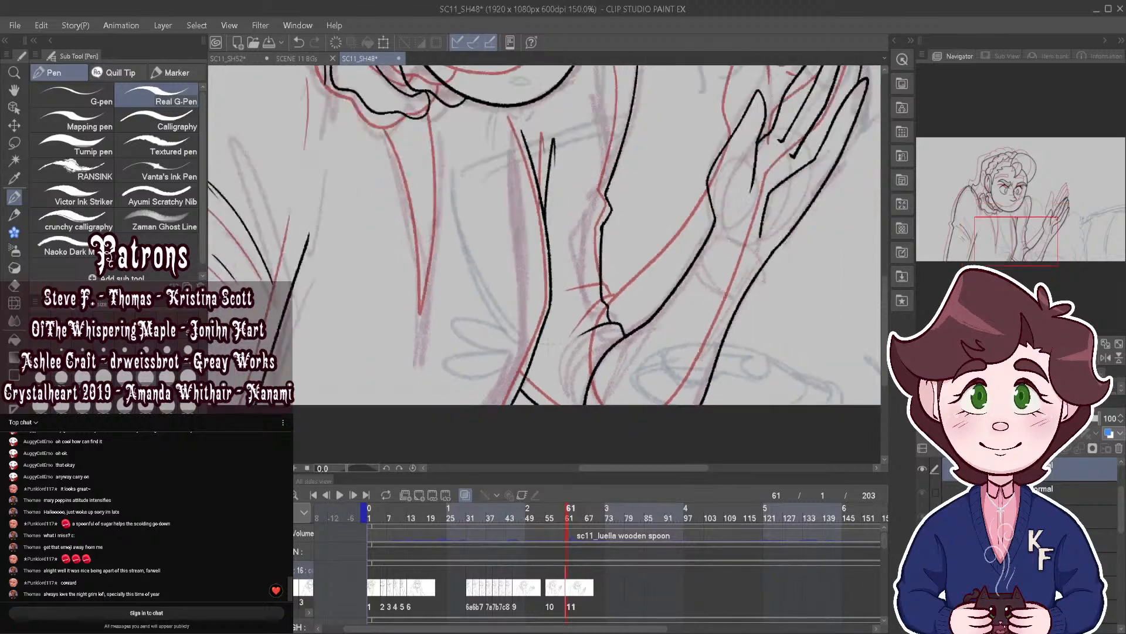
pyautogui.hscroll(5, 600, 312)
pyautogui.moveTo(756, 467); pyautogui.dragTo(622, 464)
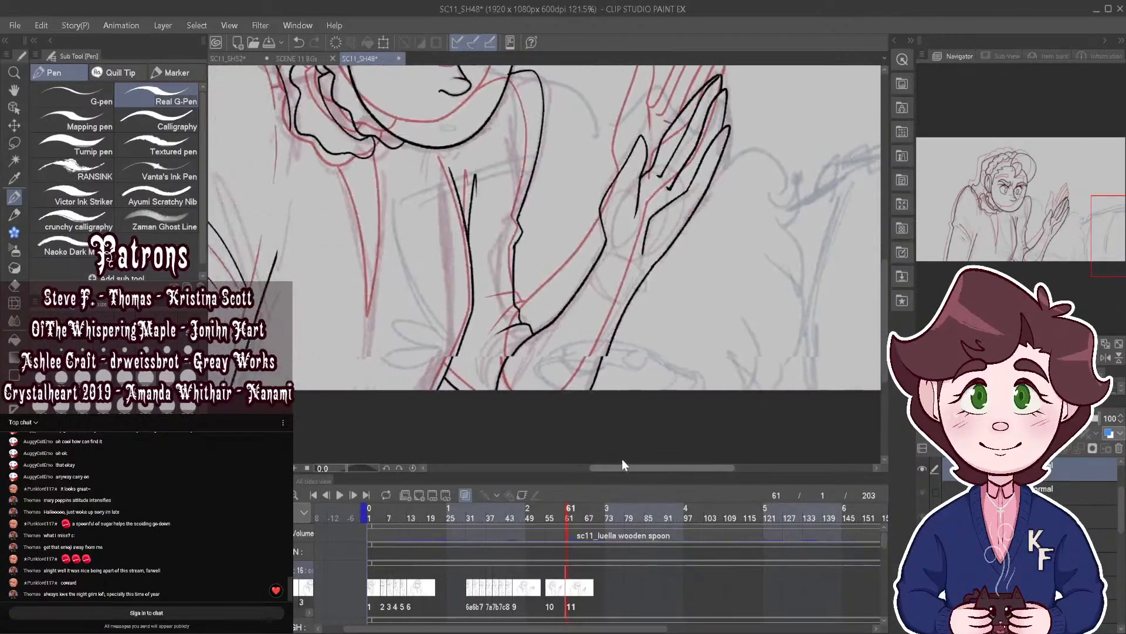
pyautogui.scroll(-3, 592, 457)
pyautogui.click(560, 513)
pyautogui.click(569, 514)
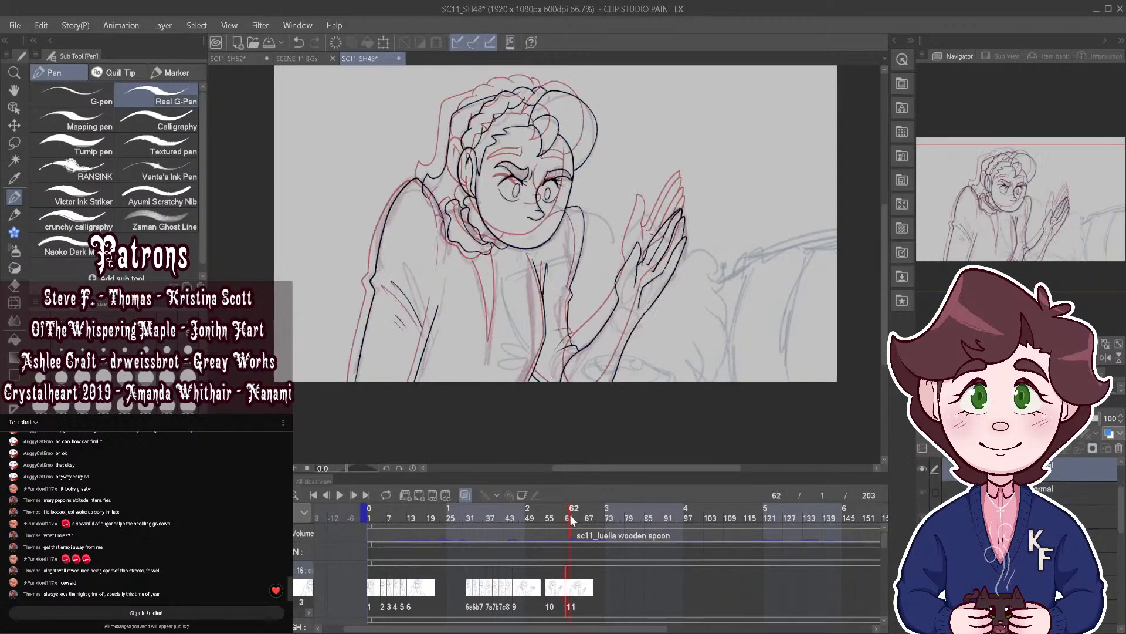
pyautogui.click(340, 494)
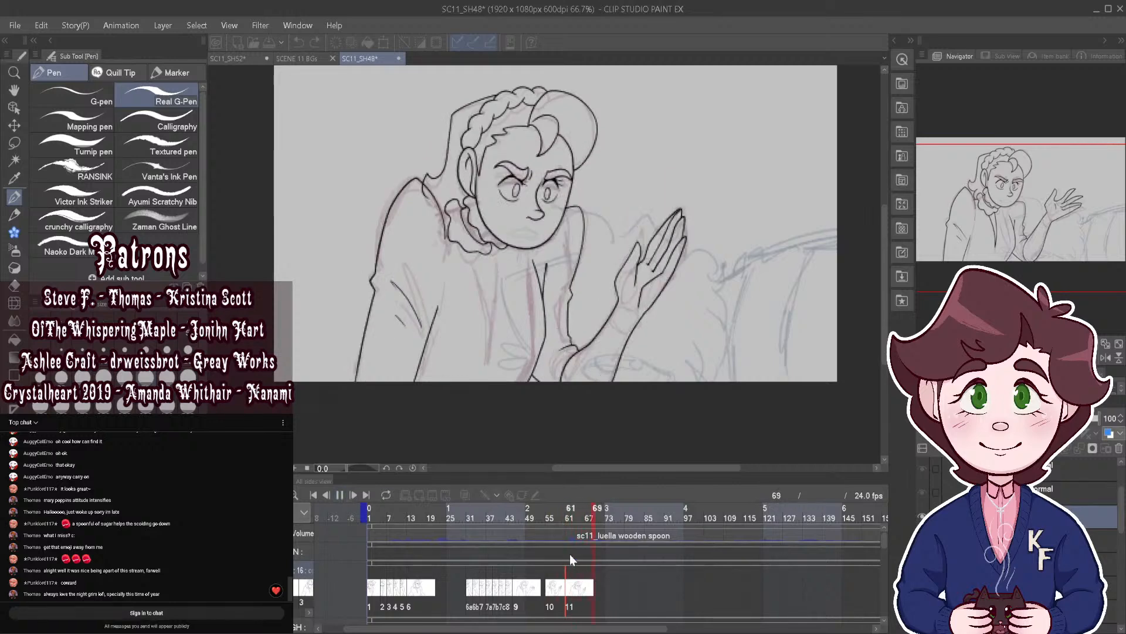
pyautogui.click(580, 589)
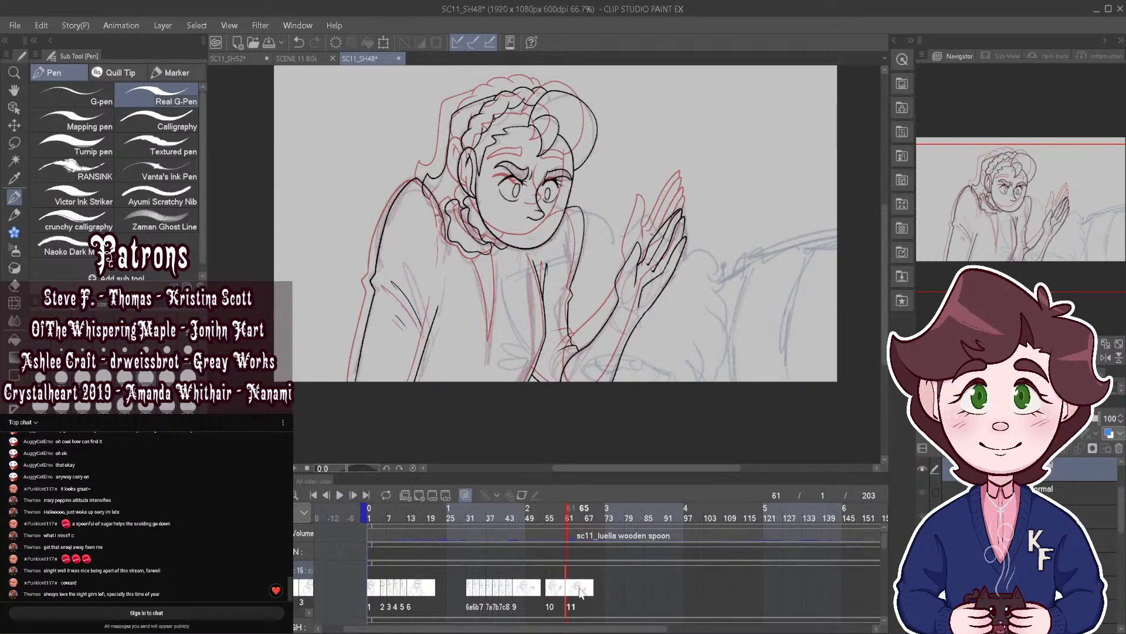
# Step: Undo the collar's outer ruffle line and re-ink it closer to the jaw
pyautogui.scroll(2, 552, 179)
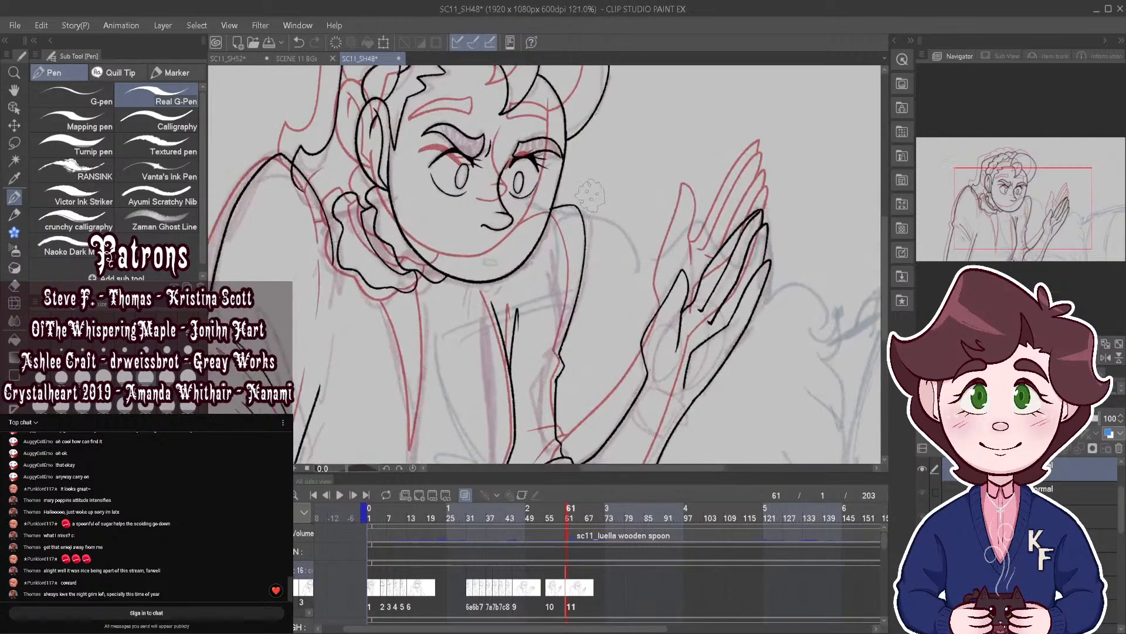
pyautogui.moveTo(559, 510)
pyautogui.mouseDown()
pyautogui.moveTo(569, 515)
pyautogui.moveTo(545, 513)
pyautogui.moveTo(574, 528)
pyautogui.mouseUp()
pyautogui.scroll(2, 471, 273)
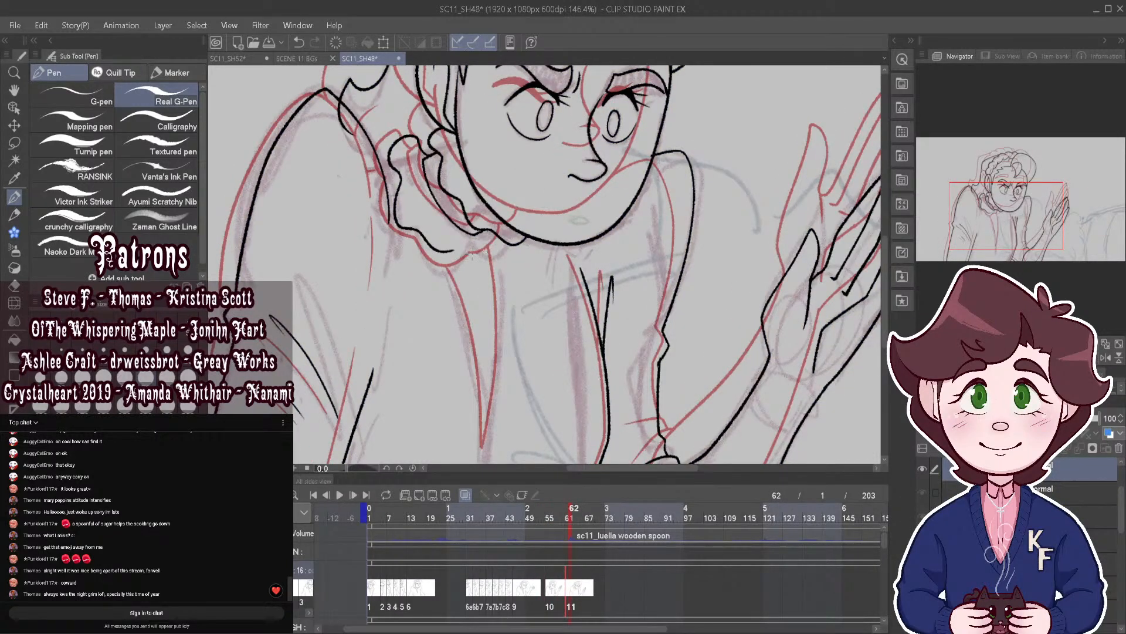
pyautogui.hotkey('ctrl', 'z')
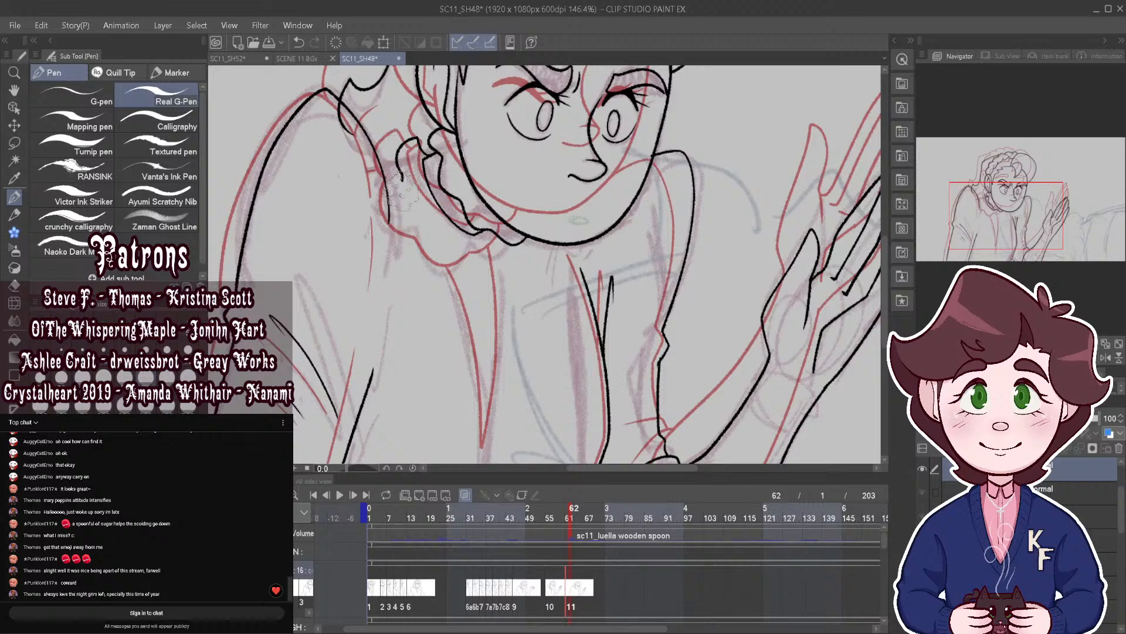
pyautogui.moveTo(471, 256); pyautogui.dragTo(506, 243)
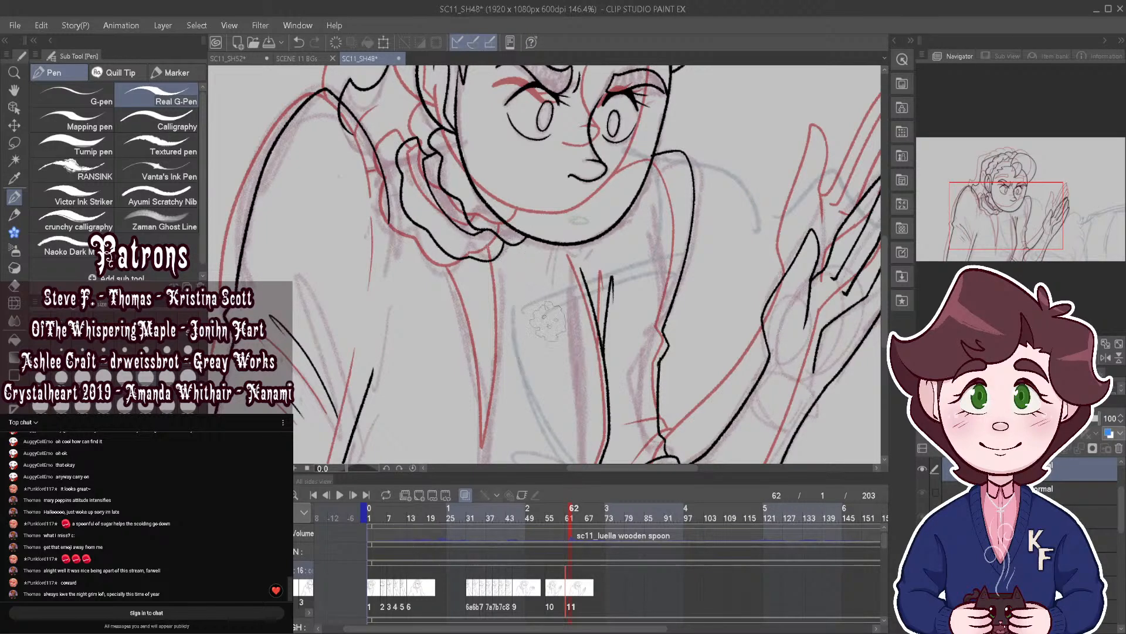
# Step: Ink the near side of the jacket opening as a pointed lapel below the collar and check it in playback
pyautogui.scroll(-1, 509, 269)
pyautogui.scroll(1, 500, 320)
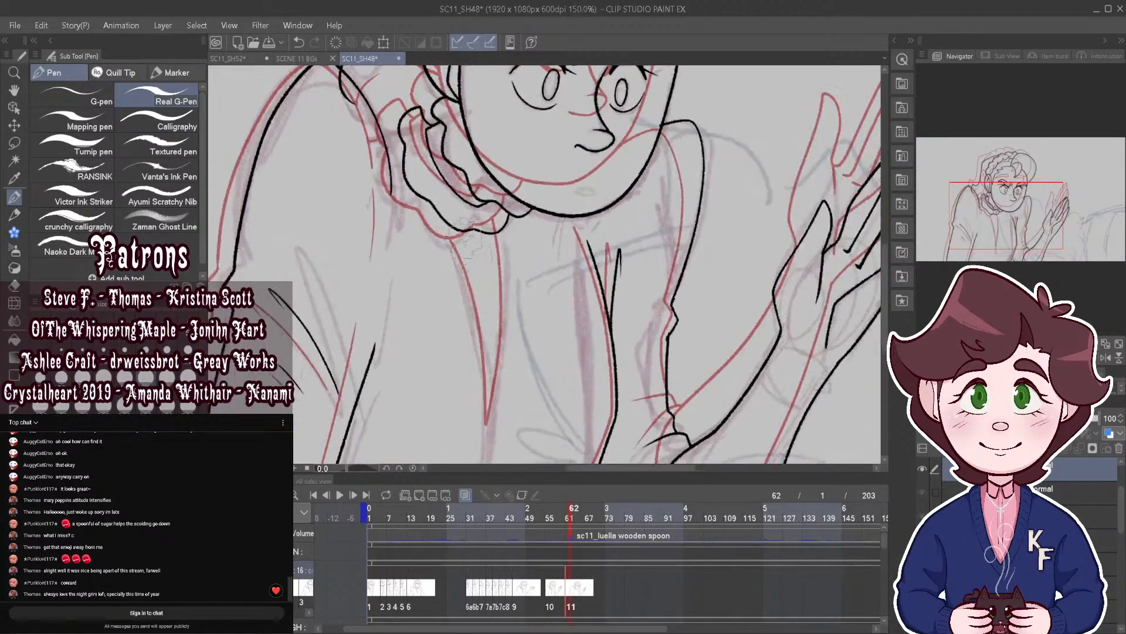
pyautogui.moveTo(456, 231)
pyautogui.mouseDown()
pyautogui.moveTo(487, 342)
pyautogui.moveTo(487, 423)
pyautogui.moveTo(509, 341)
pyautogui.moveTo(504, 232)
pyautogui.mouseUp()
pyautogui.scroll(-1, 536, 290)
pyautogui.scroll(-6, 565, 335)
pyautogui.moveTo(567, 508)
pyautogui.mouseDown()
pyautogui.moveTo(505, 526)
pyautogui.moveTo(551, 525)
pyautogui.moveTo(517, 525)
pyautogui.moveTo(555, 514)
pyautogui.mouseUp()
pyautogui.click(341, 495)
pyautogui.click(466, 495)
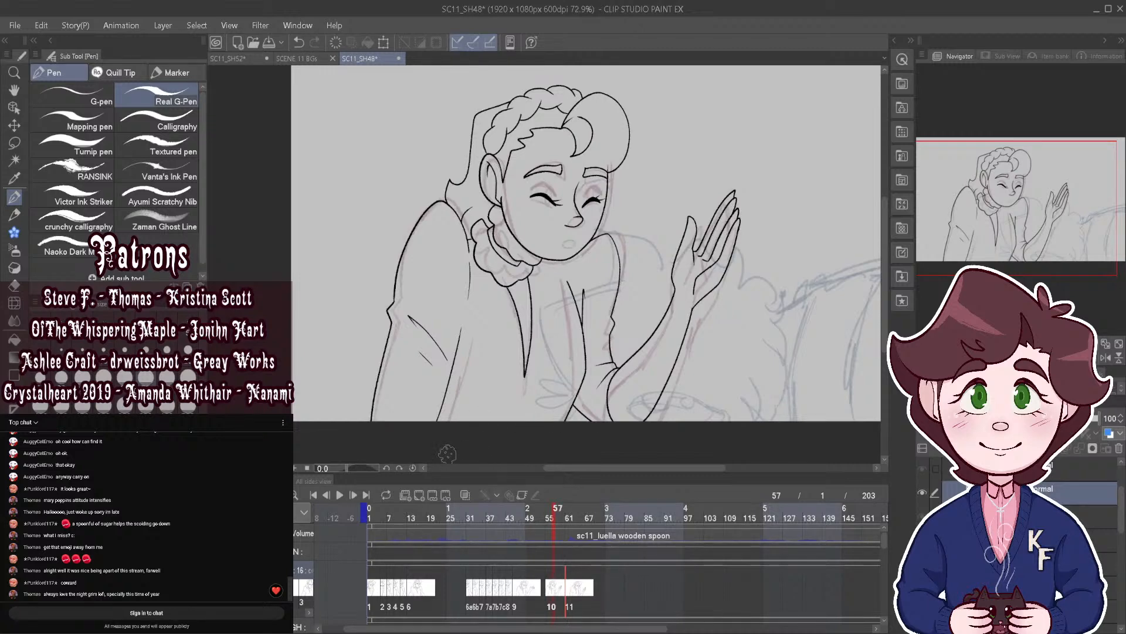
pyautogui.click(434, 493)
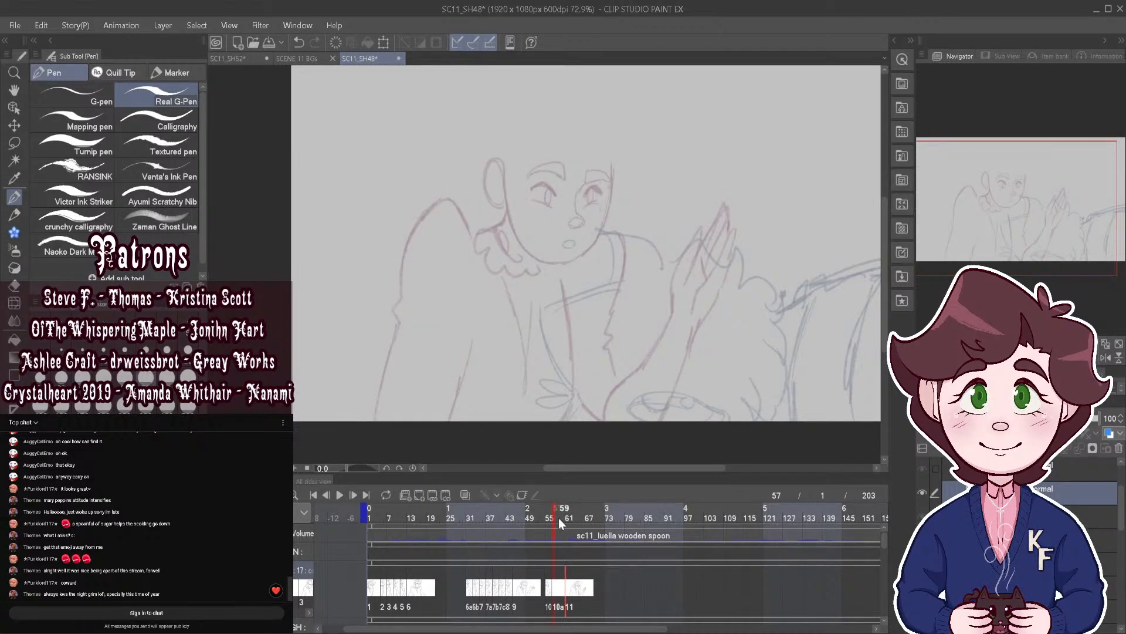
pyautogui.click(468, 497)
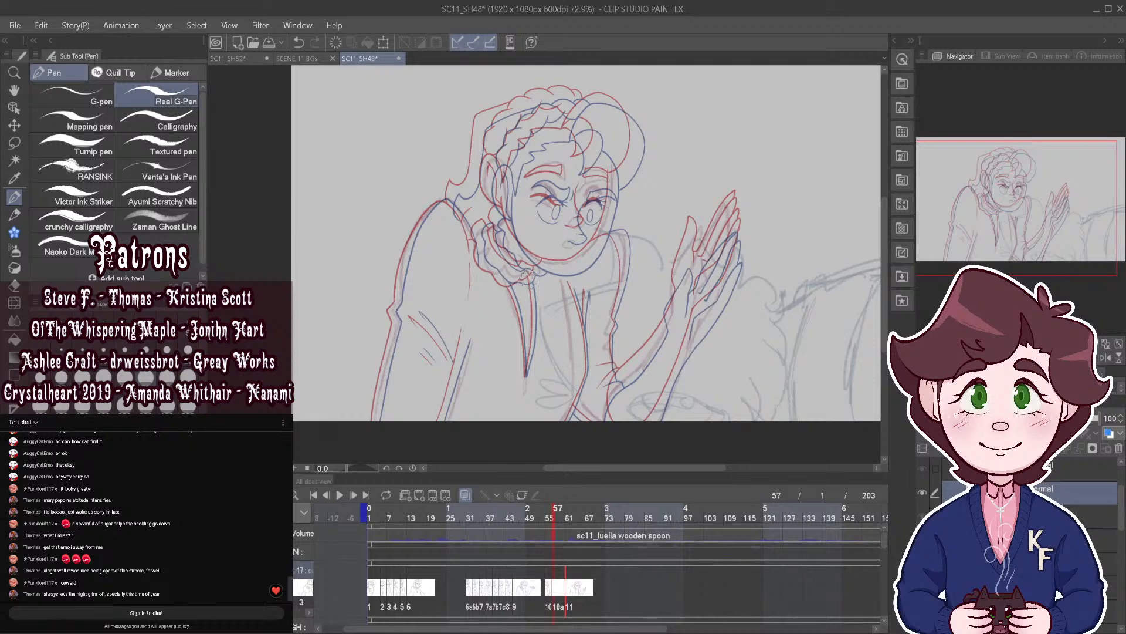
pyautogui.click(300, 38)
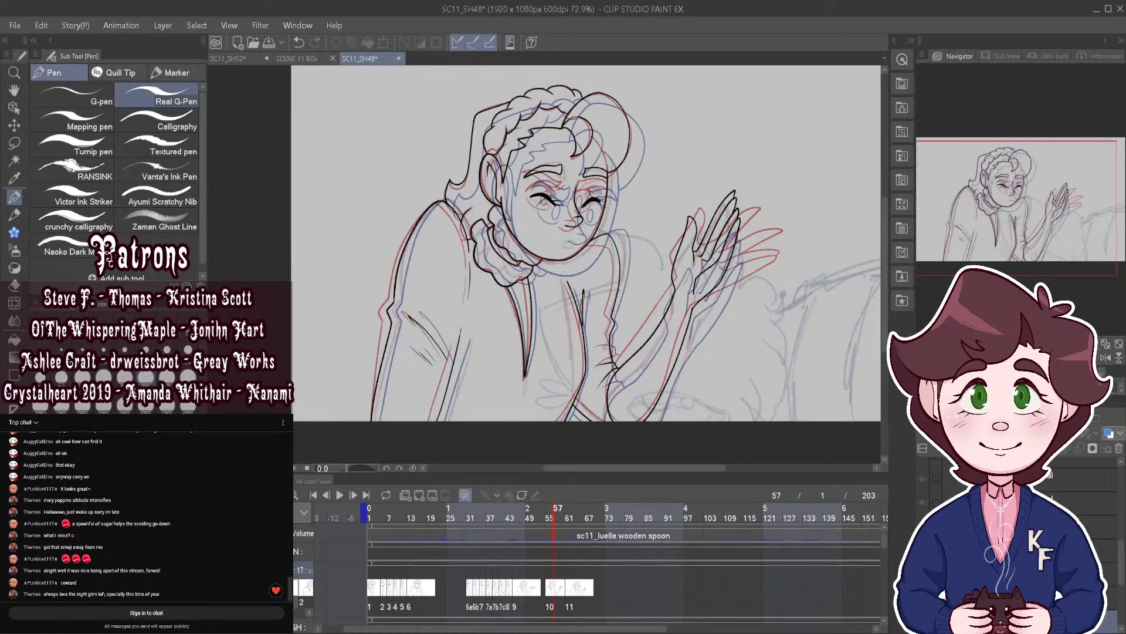
# Step: Duplicate drawing 10 as drawing 10a at frame 57
pyautogui.click(550, 595)
pyautogui.hotkey('ctrl', 'v')
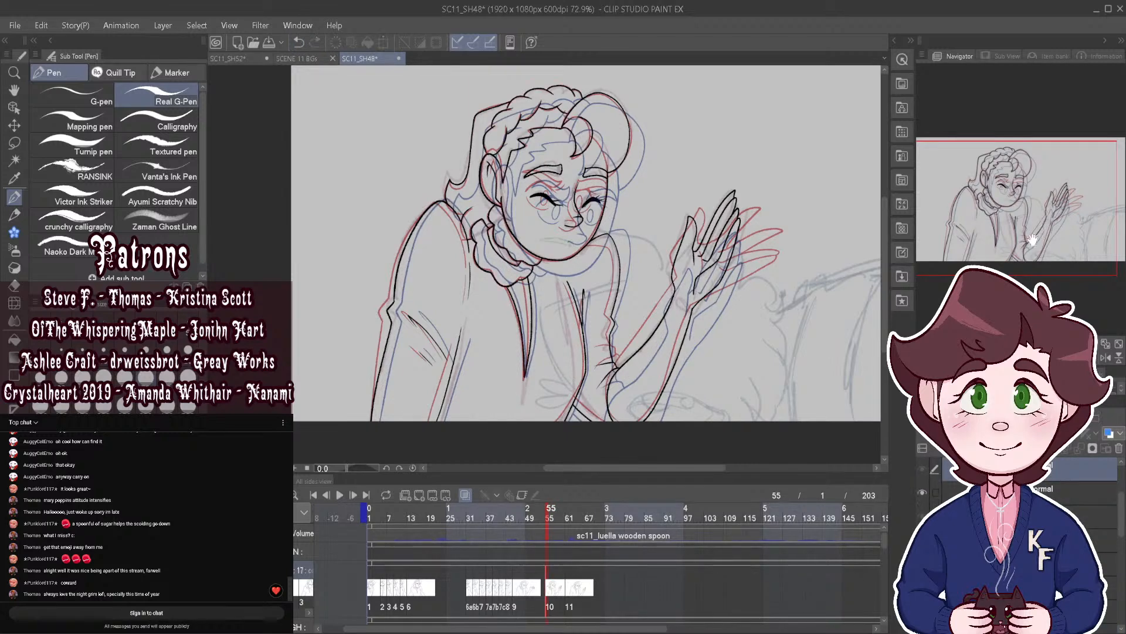
pyautogui.click(554, 513)
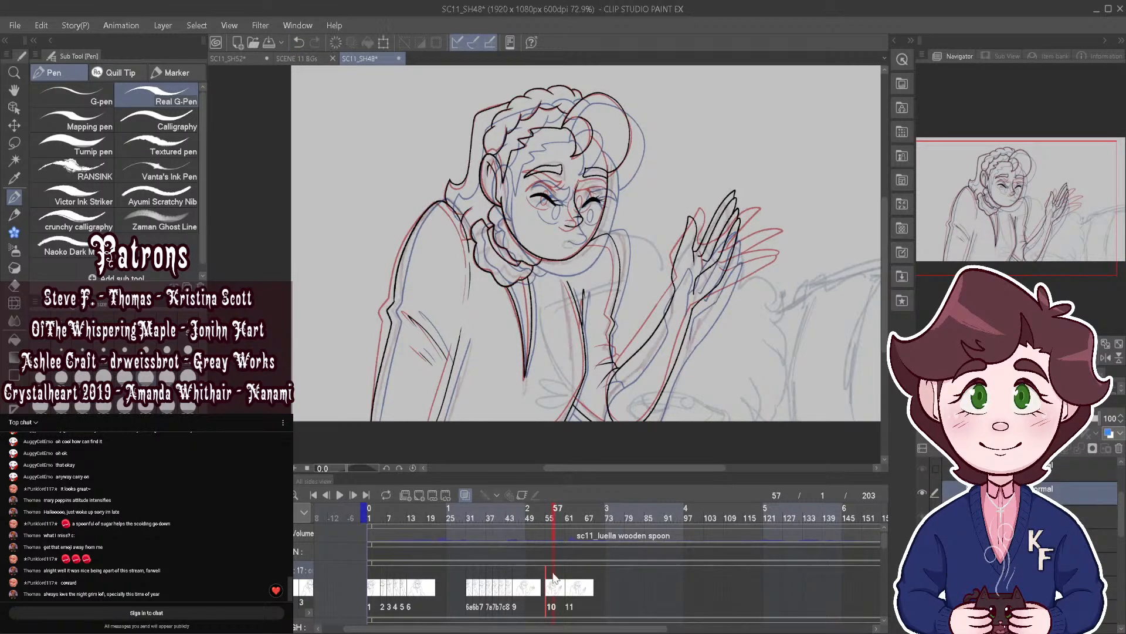
pyautogui.click(583, 494)
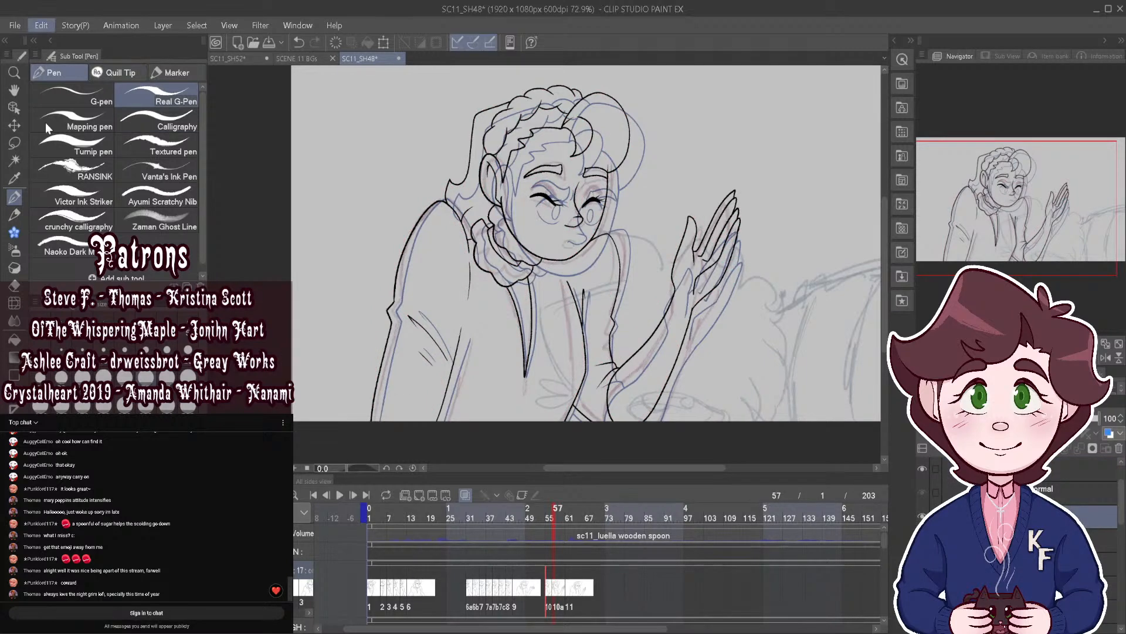
# Step: Transform drawing 10a by shifting its upper edge slightly toward the raised hand, and compare it with drawing 10
pyautogui.hotkey('ctrl', 't')
pyautogui.scroll(-3, 528, 264)
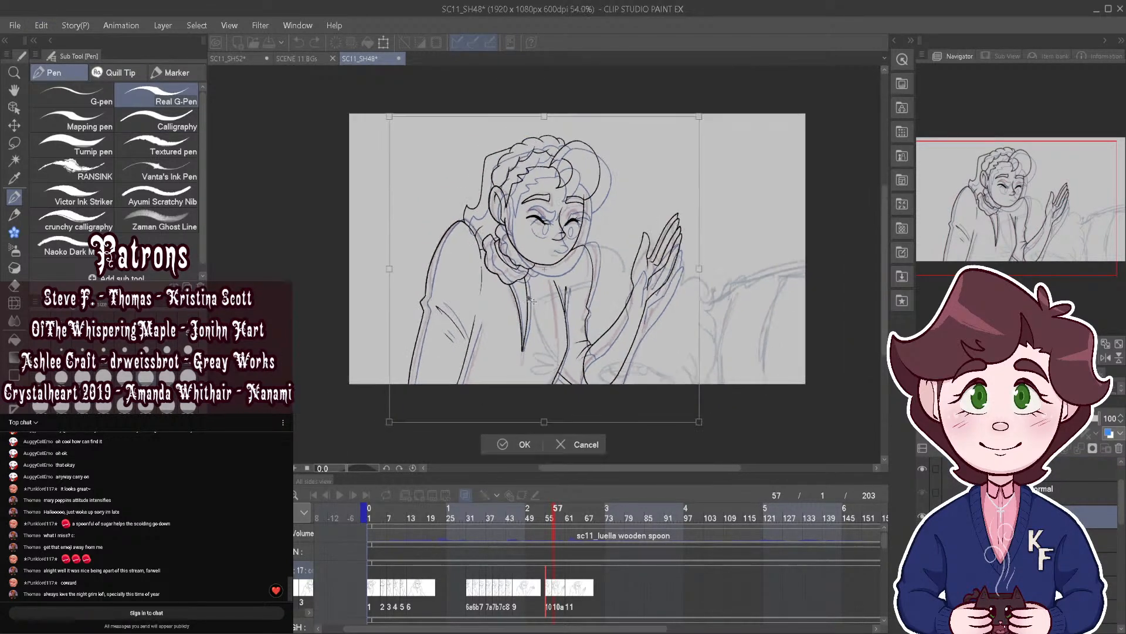
pyautogui.scroll(2, 537, 126)
pyautogui.moveTo(533, 135); pyautogui.dragTo(537, 133)
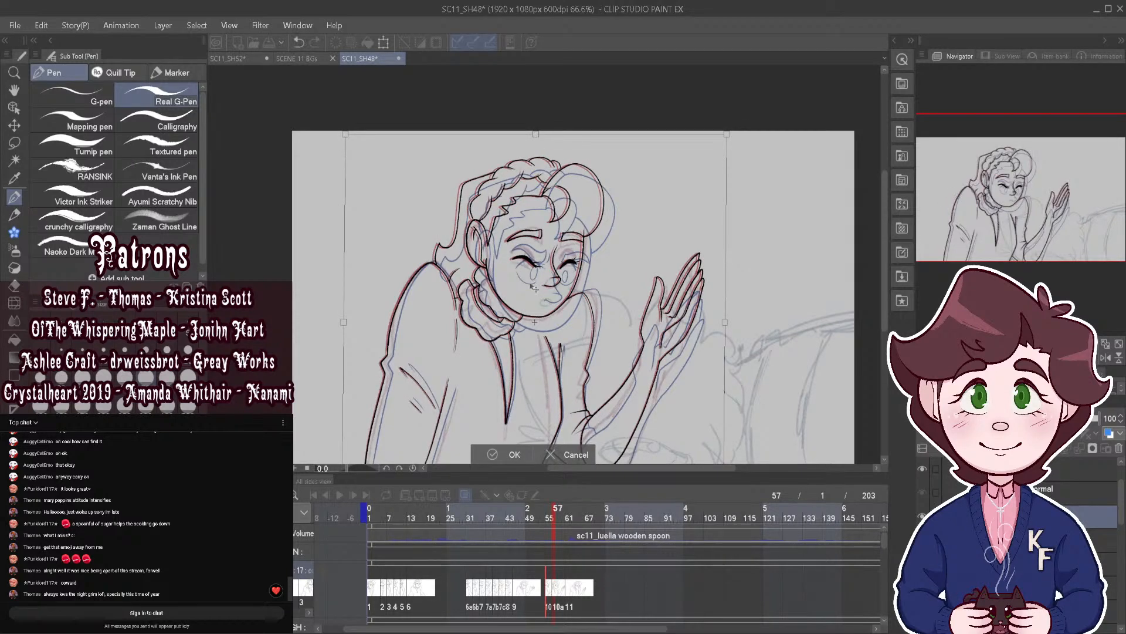
pyautogui.press('Return')
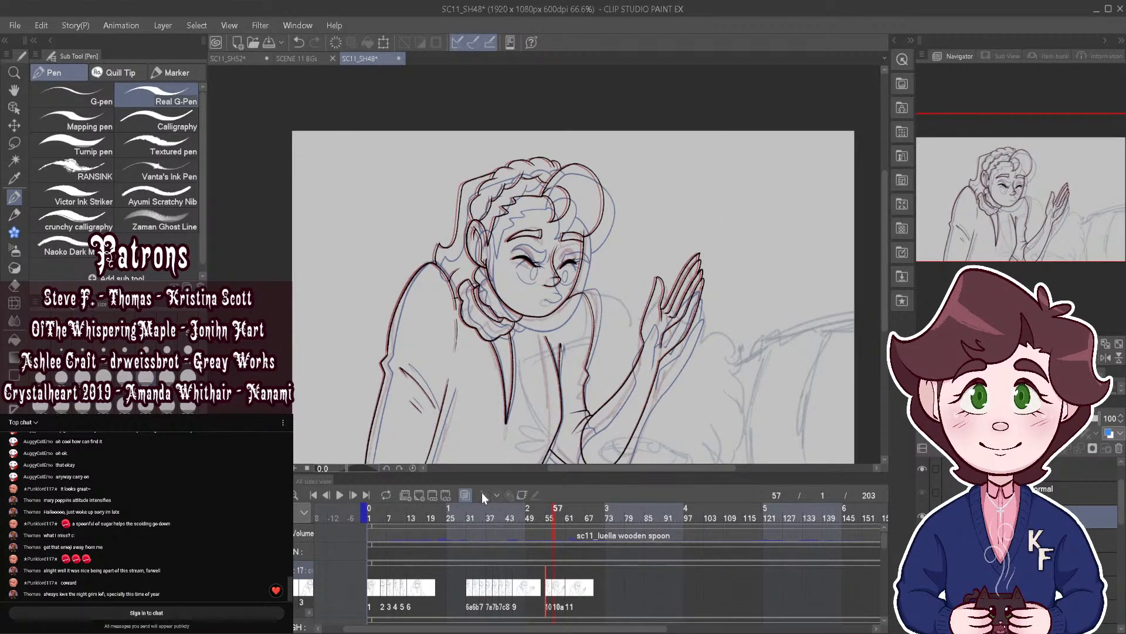
pyautogui.click(466, 495)
pyautogui.moveTo(553, 512); pyautogui.dragTo(547, 511)
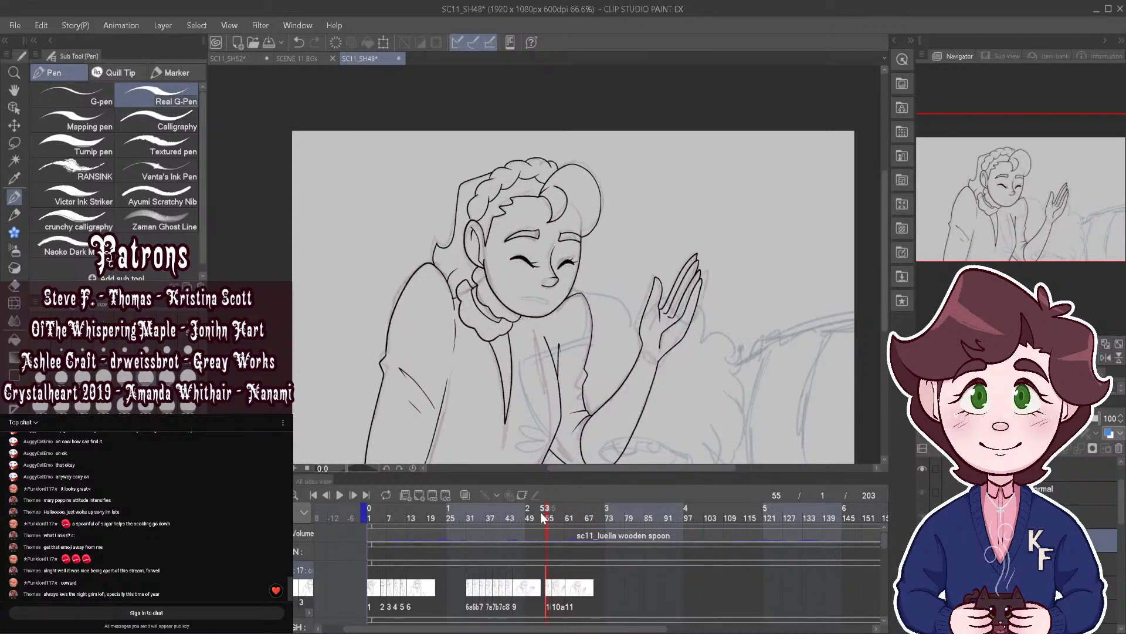
# Step: Ink the forehead line from under the hair curl toward the far brow on drawing 10, and repeat it on drawing 10a
pyautogui.scroll(5, 539, 182)
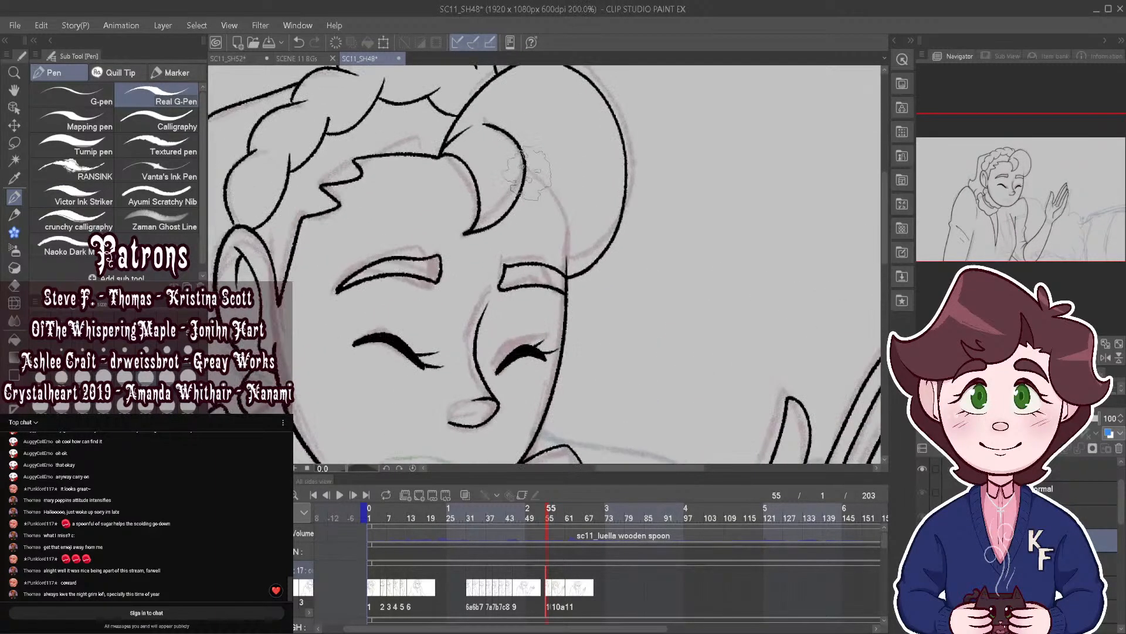
pyautogui.moveTo(536, 176)
pyautogui.mouseDown()
pyautogui.moveTo(563, 235)
pyautogui.moveTo(566, 275)
pyautogui.mouseUp()
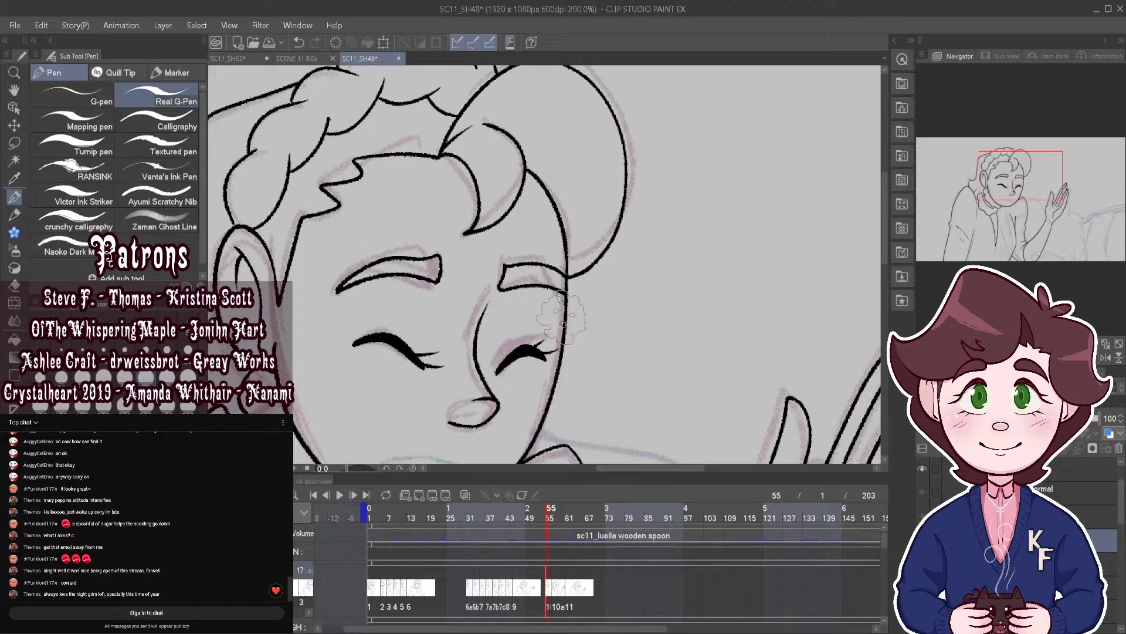
pyautogui.click(555, 583)
pyautogui.moveTo(533, 173)
pyautogui.mouseDown()
pyautogui.moveTo(563, 210)
pyautogui.moveTo(574, 273)
pyautogui.mouseUp()
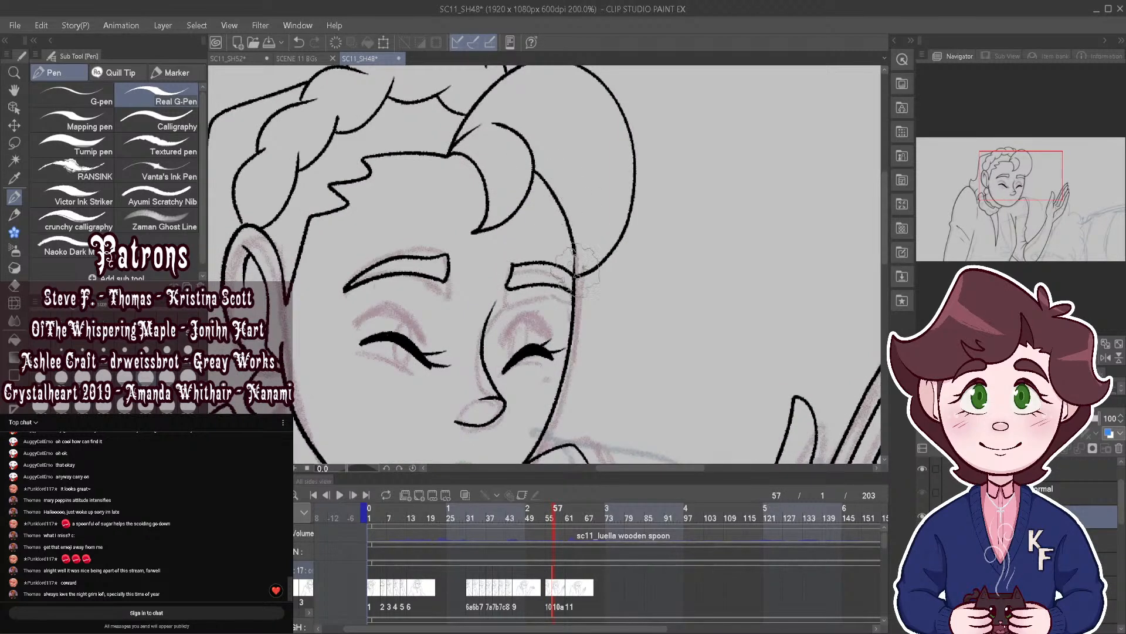
pyautogui.hotkey('ctrl', '0')
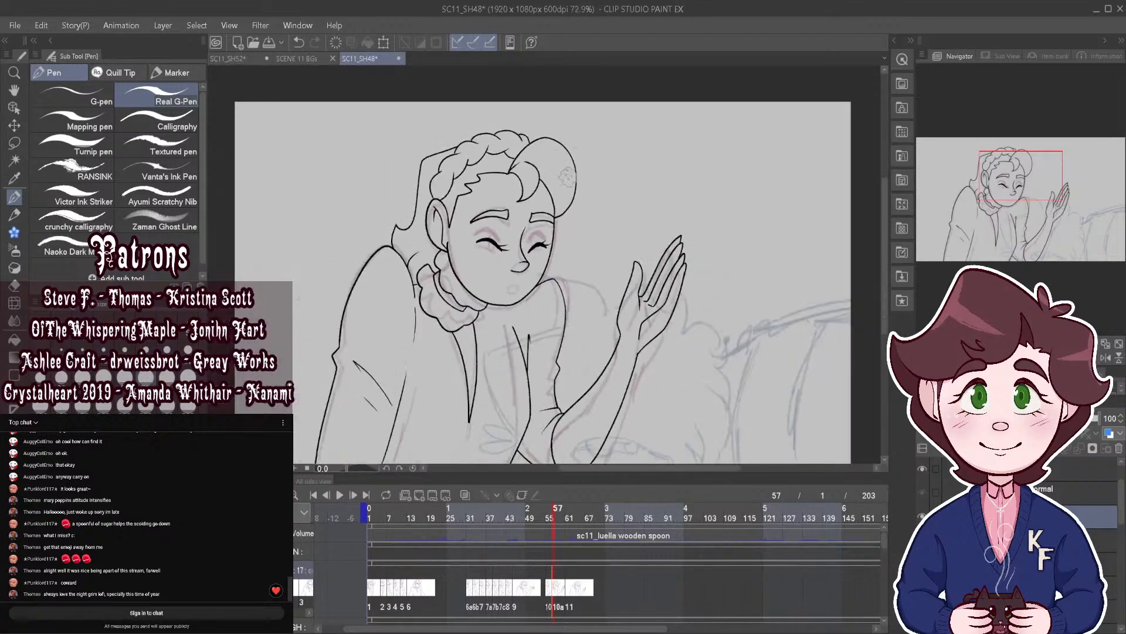
pyautogui.hotkey('ctrl', '-')
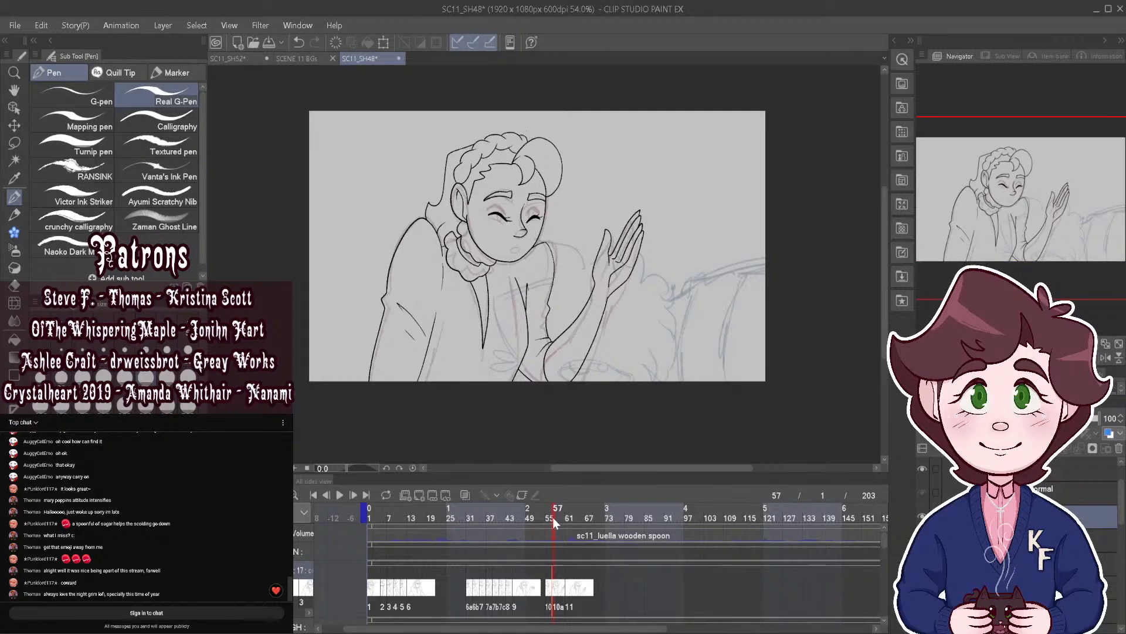
pyautogui.moveTo(552, 516); pyautogui.dragTo(554, 513)
# Step: Slightly rescale the near shoulder line of drawing 10a and stretch the far shoulder line a little upward and outward
pyautogui.click(14, 108)
pyautogui.scroll(2, 564, 234)
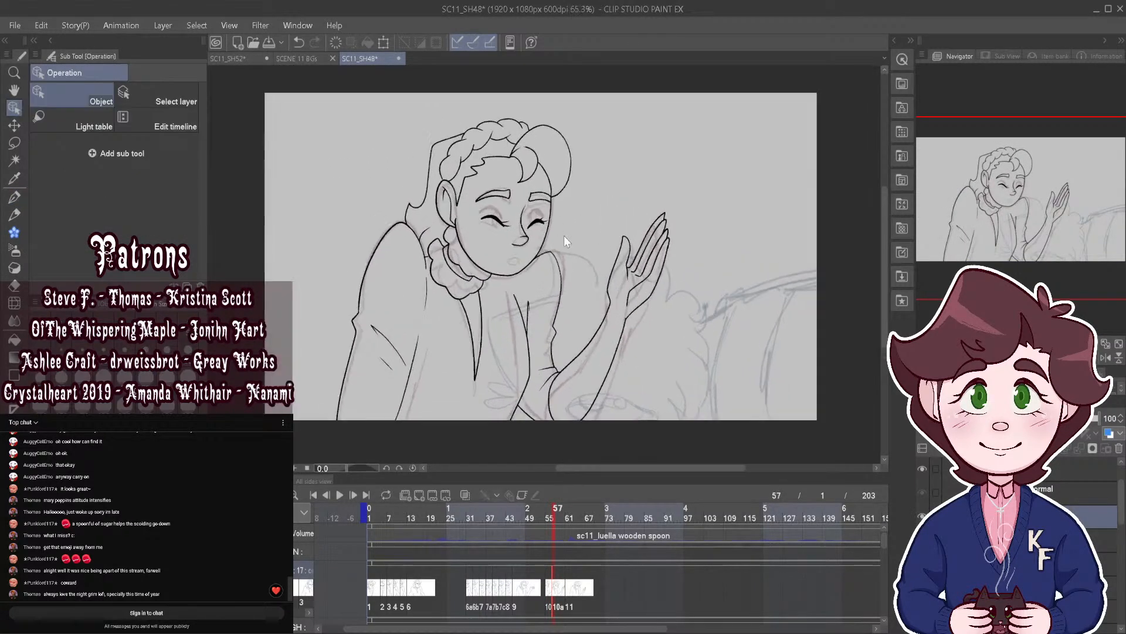
pyautogui.click(385, 219)
pyautogui.moveTo(370, 172); pyautogui.dragTo(370, 175)
pyautogui.moveTo(446, 267); pyautogui.dragTo(448, 266)
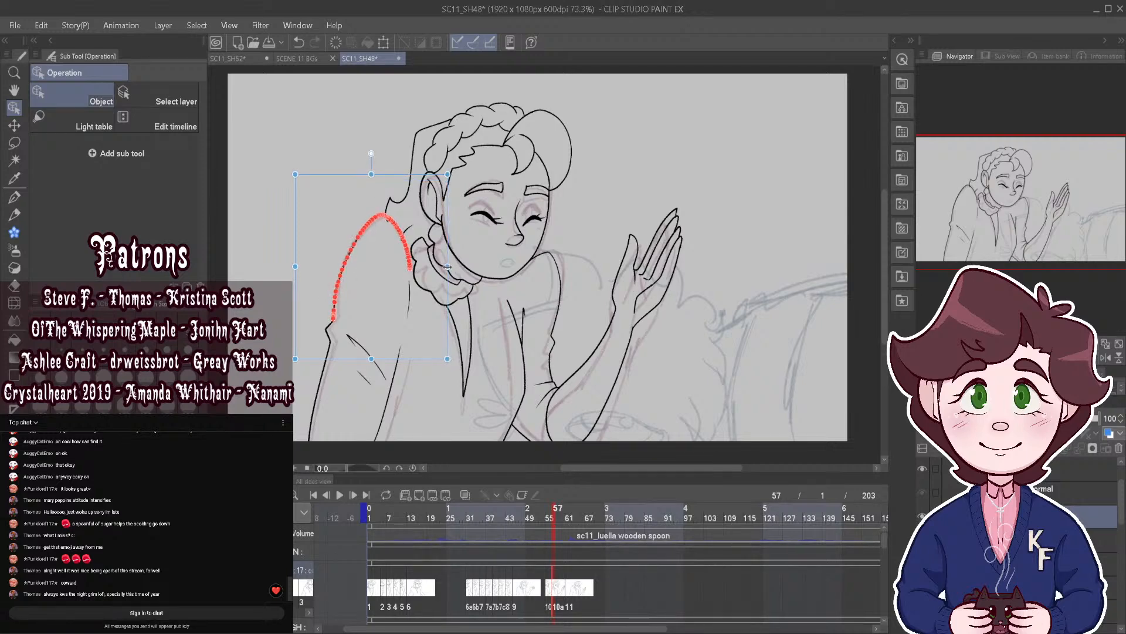
pyautogui.click(551, 256)
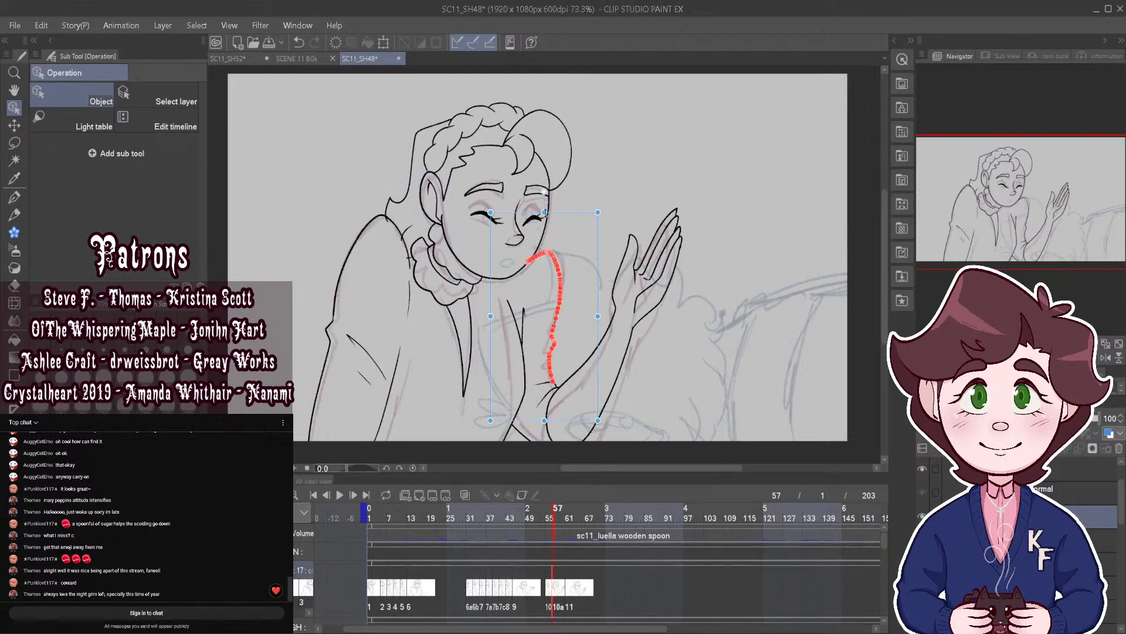
pyautogui.moveTo(544, 212); pyautogui.dragTo(545, 209)
pyautogui.moveTo(597, 313); pyautogui.dragTo(602, 312)
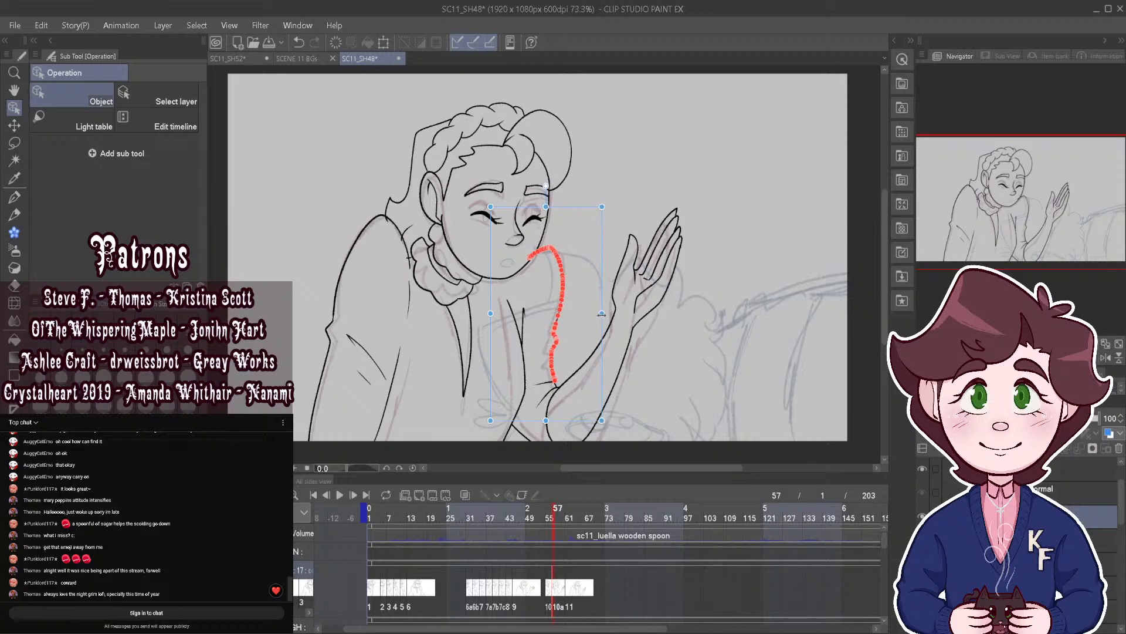
# Step: Ink the lower end of the far sleeve edge down to the elbow crease and tidy the shoulder line where it meets the jaw
pyautogui.press('p')
pyautogui.scroll(6, 539, 328)
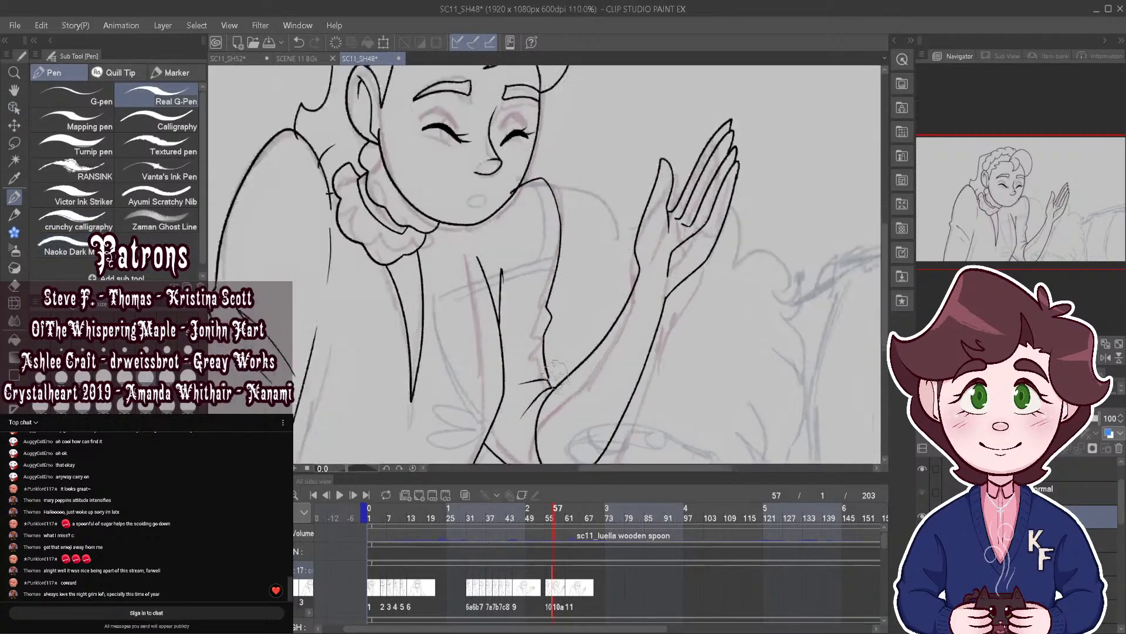
pyautogui.moveTo(539, 327); pyautogui.dragTo(542, 405)
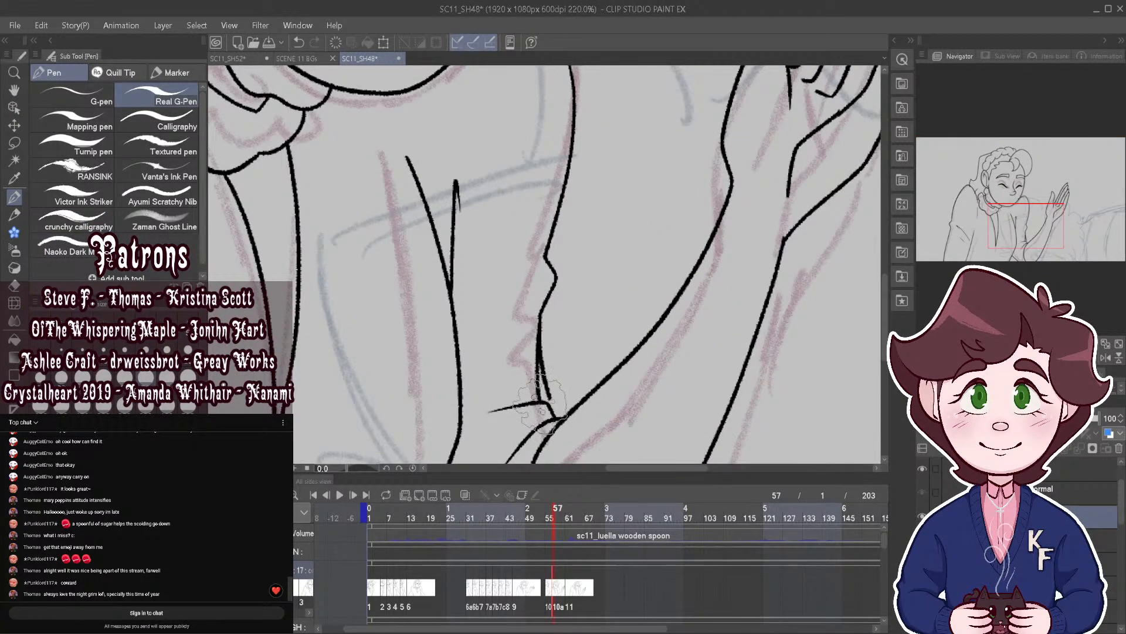
pyautogui.scroll(-5, 542, 414)
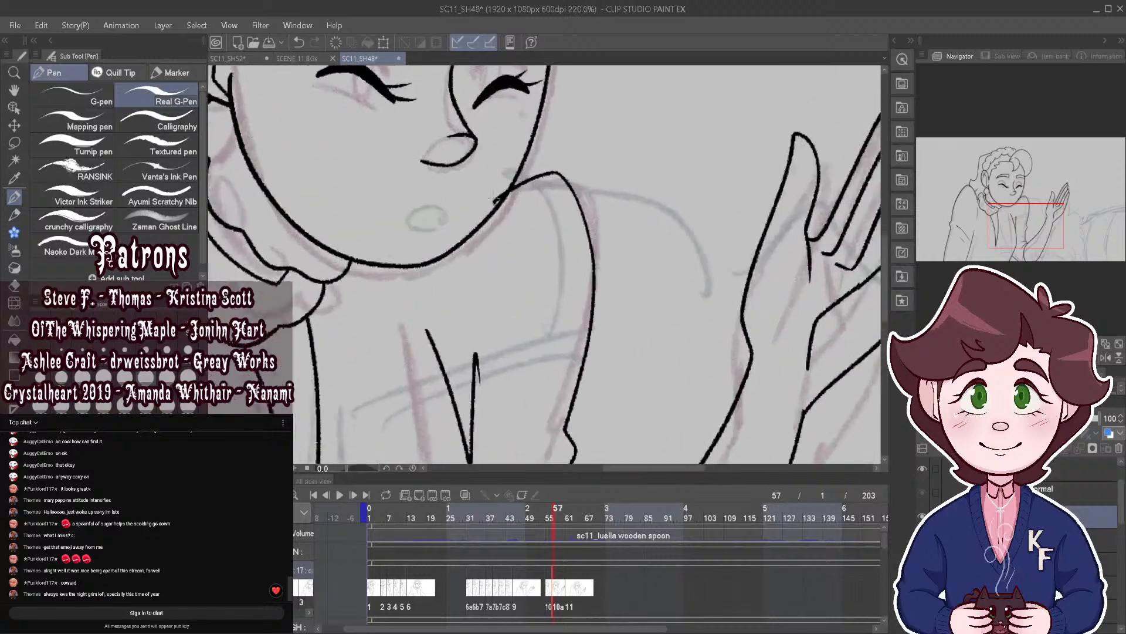
pyautogui.scroll(-2, 548, 262)
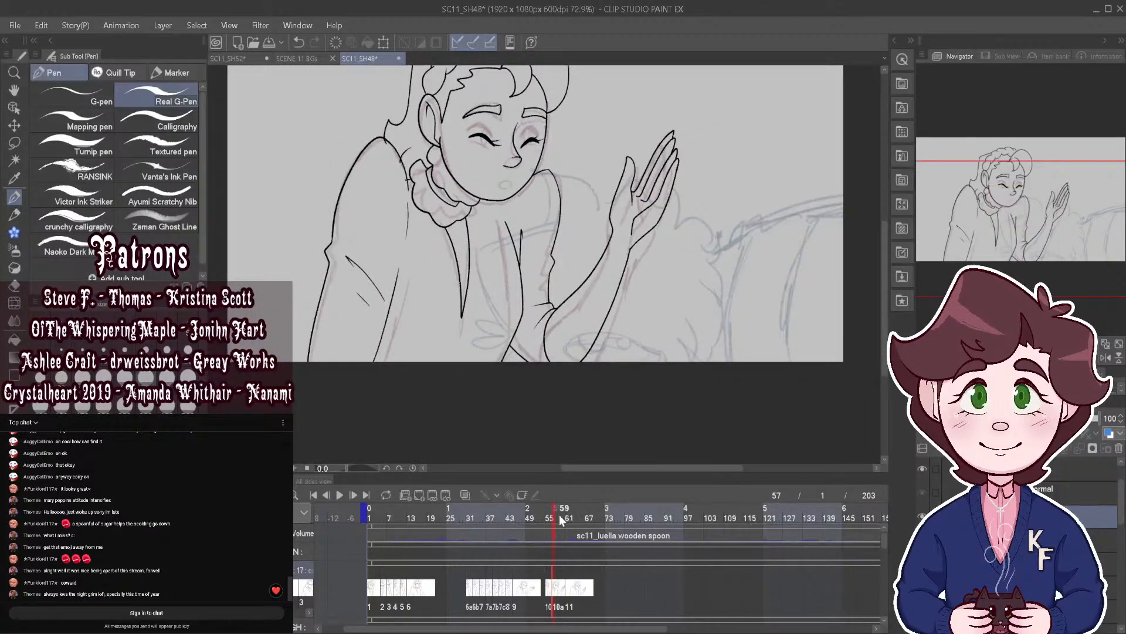
# Step: Slightly stretch the fold lines on the near sleeve of drawing 10a and compare the drawing with its neighbours
pyautogui.scroll(4, 391, 139)
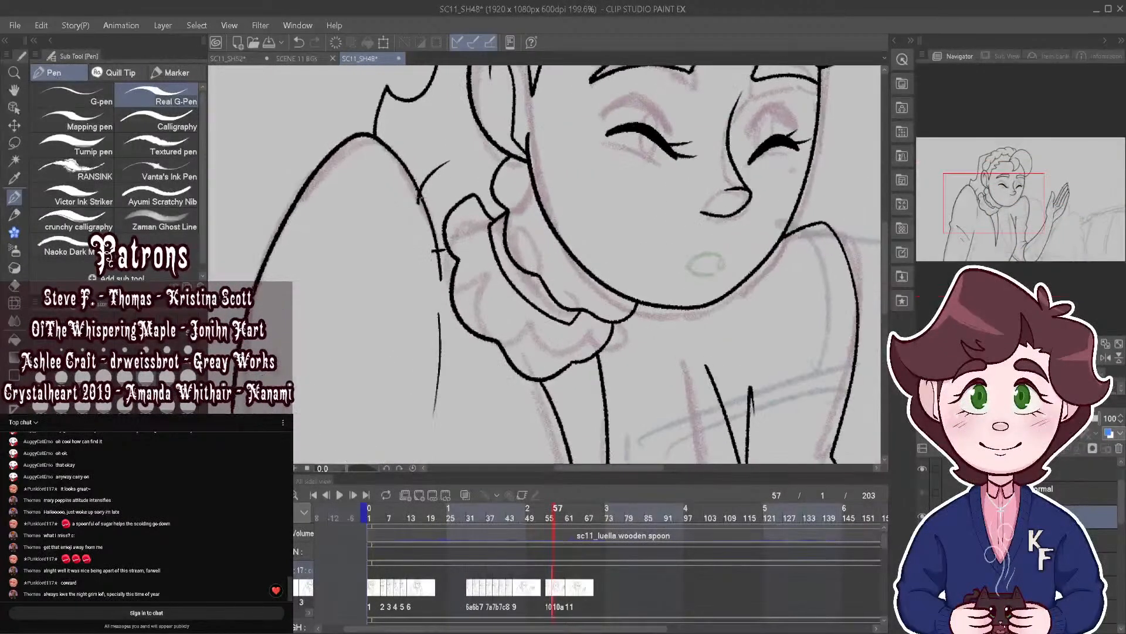
pyautogui.scroll(-5, 438, 250)
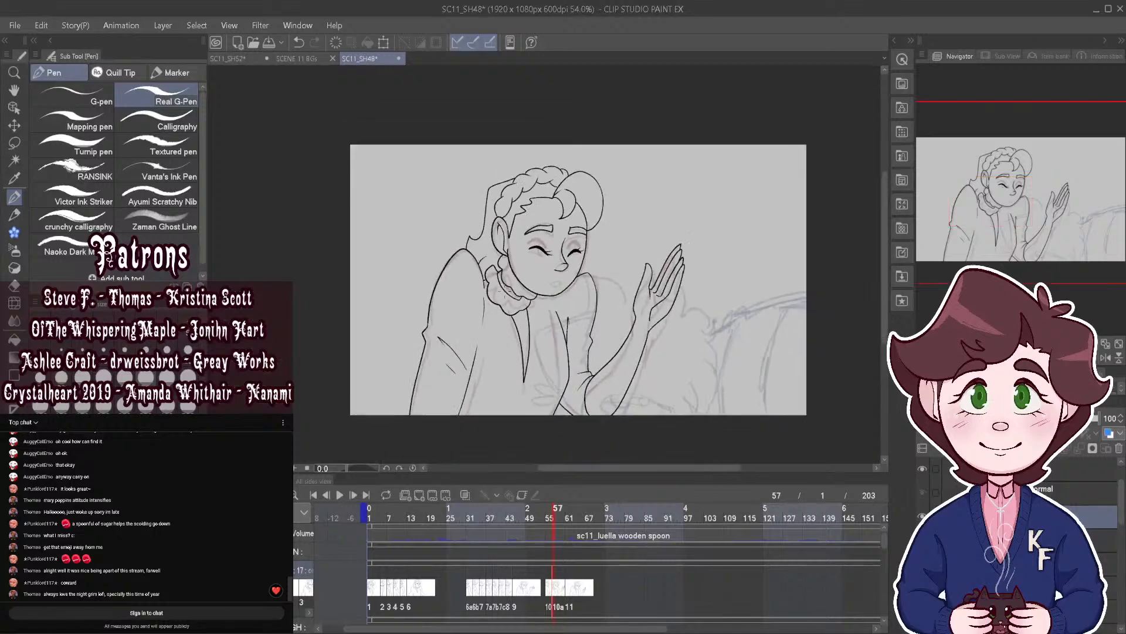
pyautogui.moveTo(551, 507); pyautogui.dragTo(552, 513)
pyautogui.click(14, 108)
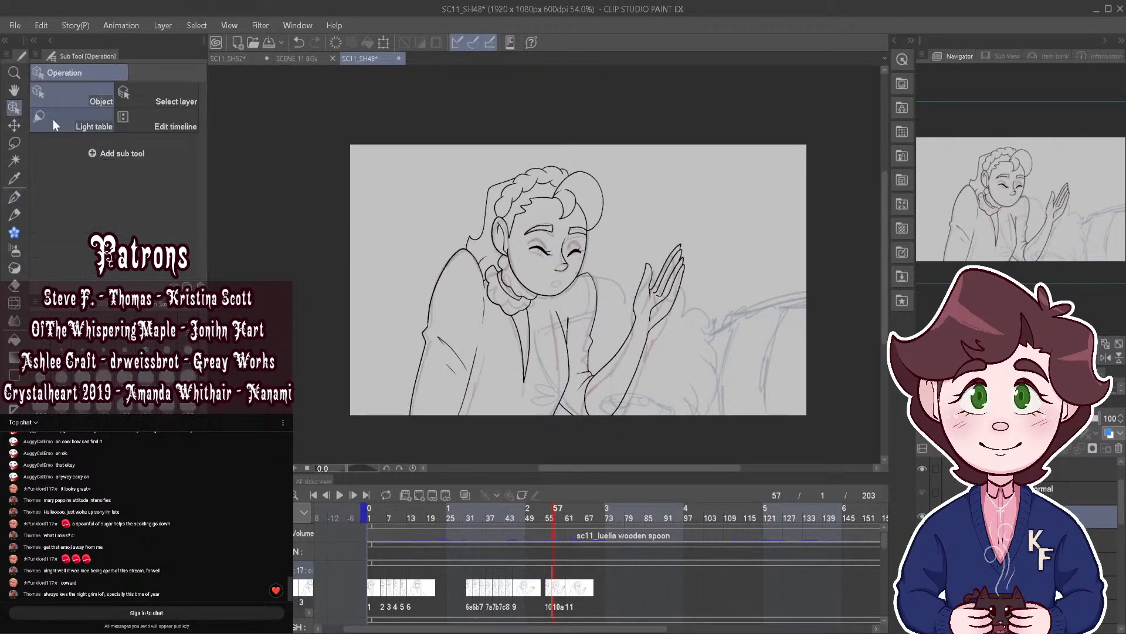
pyautogui.scroll(4, 455, 354)
pyautogui.click(442, 349)
pyautogui.scroll(1, 442, 349)
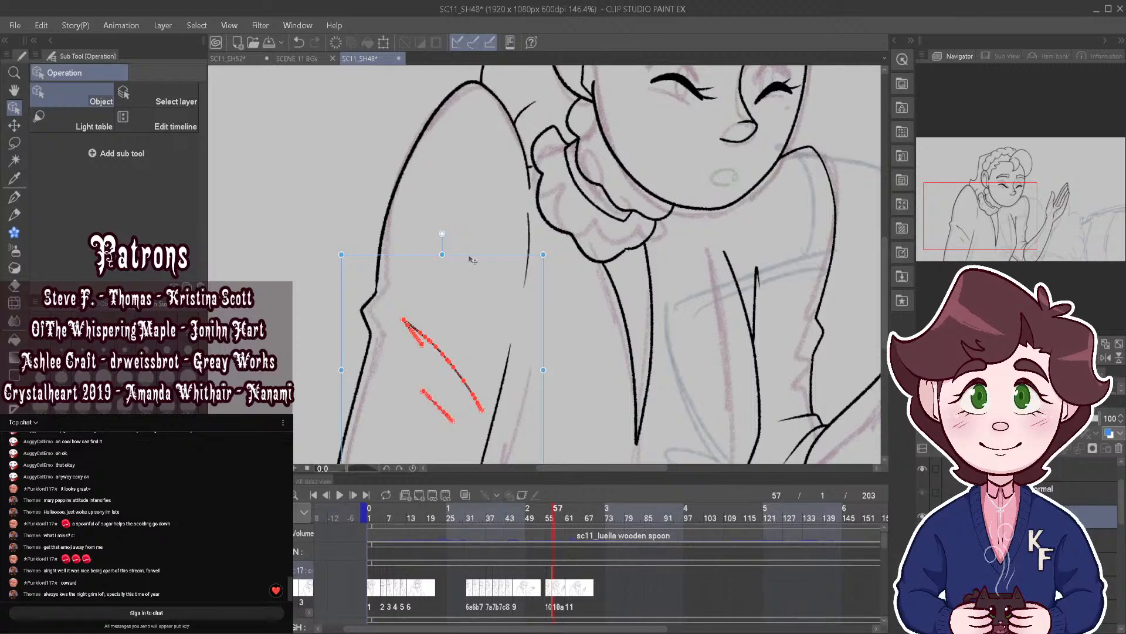
pyautogui.scroll(-3, 476, 258)
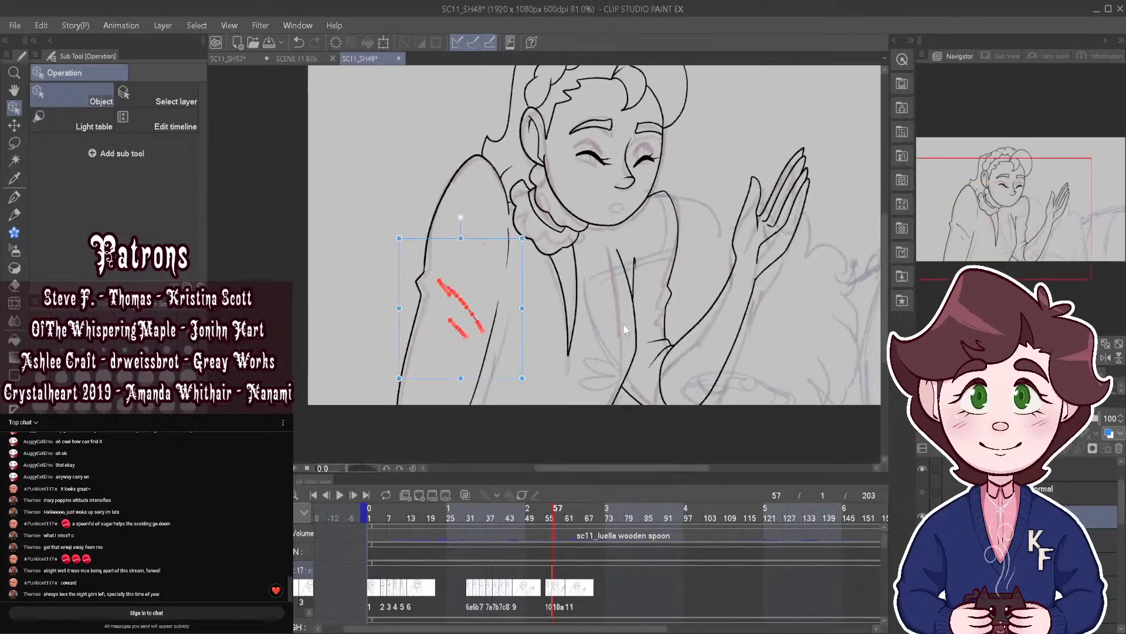
pyautogui.moveTo(549, 512)
pyautogui.mouseDown()
pyautogui.moveTo(565, 517)
pyautogui.moveTo(541, 514)
pyautogui.moveTo(555, 519)
pyautogui.mouseUp()
# Step: Delete both closed eyes from drawing 10a and ink the near eye's thick upper lid, lashes and lower lid over the sketch
pyautogui.scroll(3, 513, 376)
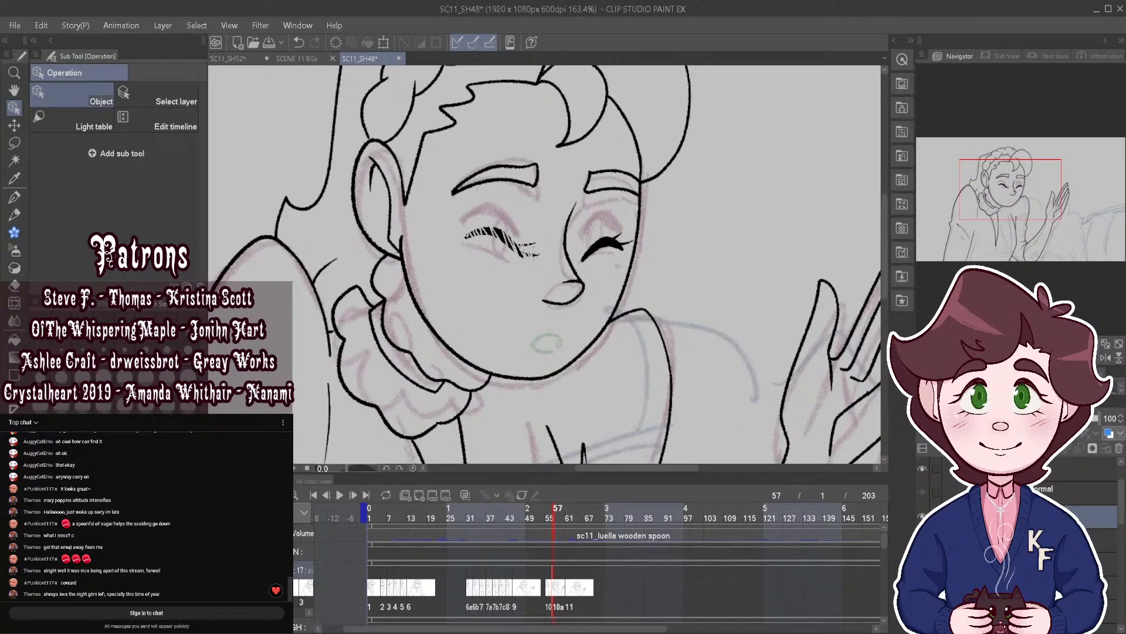
pyautogui.press('Delete')
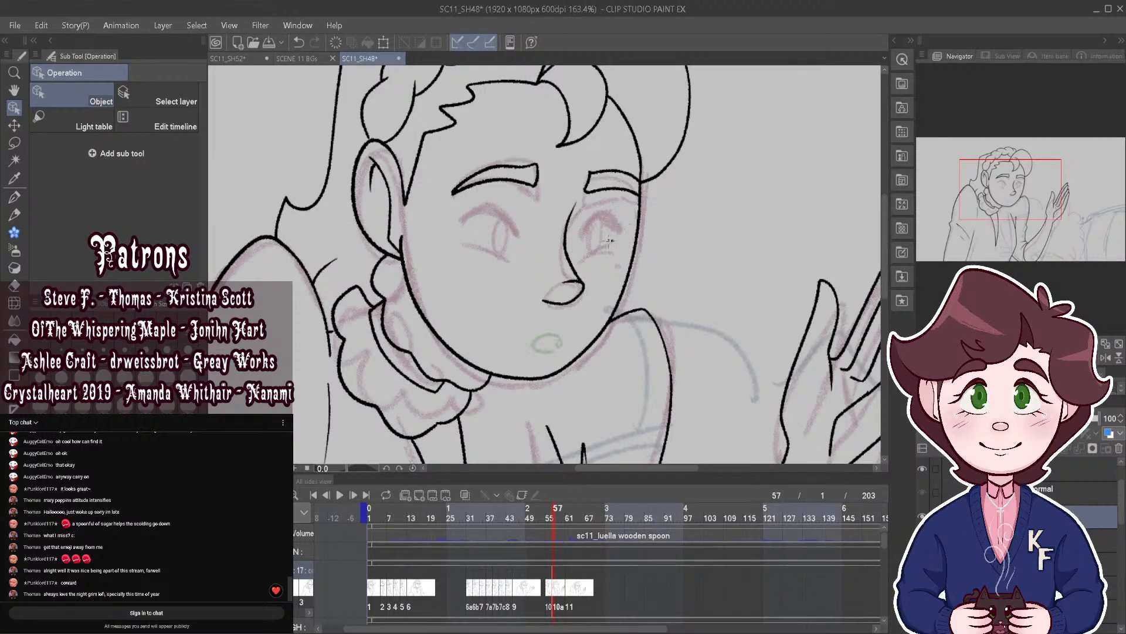
pyautogui.press('p')
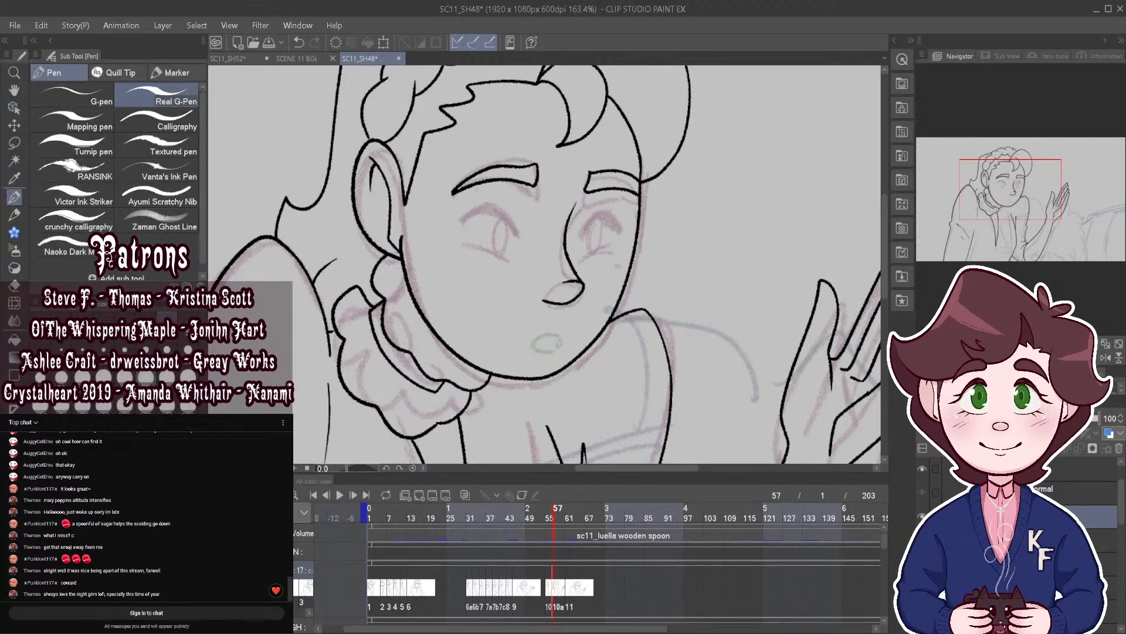
pyautogui.scroll(2, 508, 166)
pyautogui.moveTo(389, 258)
pyautogui.mouseDown()
pyautogui.moveTo(466, 243)
pyautogui.moveTo(485, 258)
pyautogui.mouseUp()
pyautogui.moveTo(404, 245)
pyautogui.mouseDown()
pyautogui.moveTo(464, 233)
pyautogui.moveTo(489, 270)
pyautogui.mouseUp()
pyautogui.moveTo(398, 249)
pyautogui.mouseDown()
pyautogui.moveTo(480, 251)
pyautogui.moveTo(430, 227)
pyautogui.moveTo(418, 237)
pyautogui.moveTo(515, 255)
pyautogui.mouseUp()
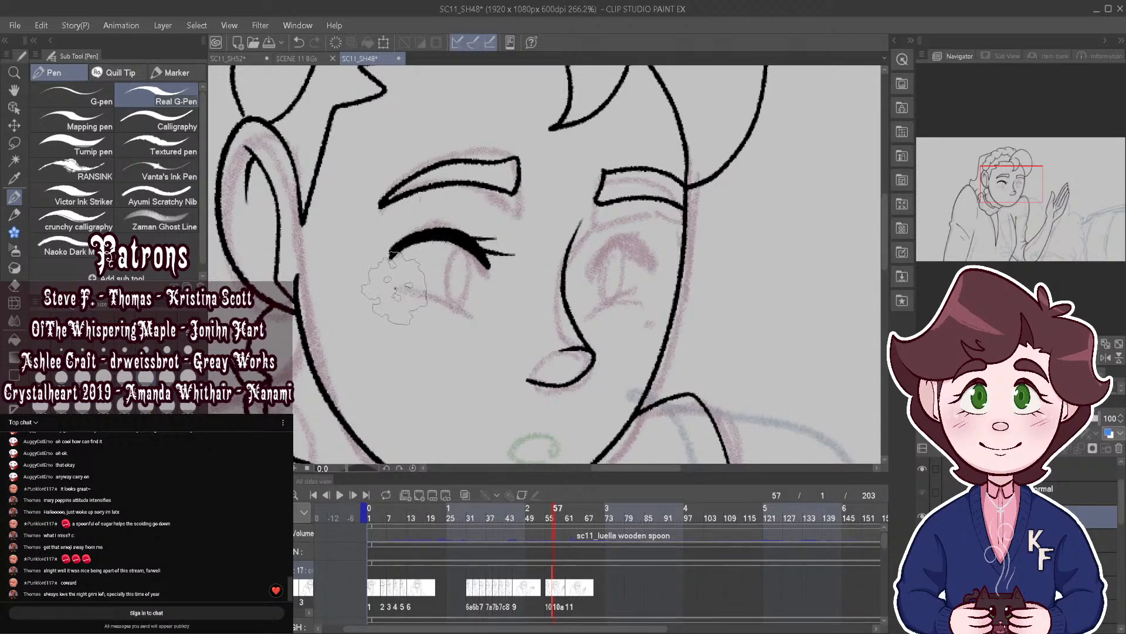
pyautogui.moveTo(393, 288); pyautogui.dragTo(473, 313)
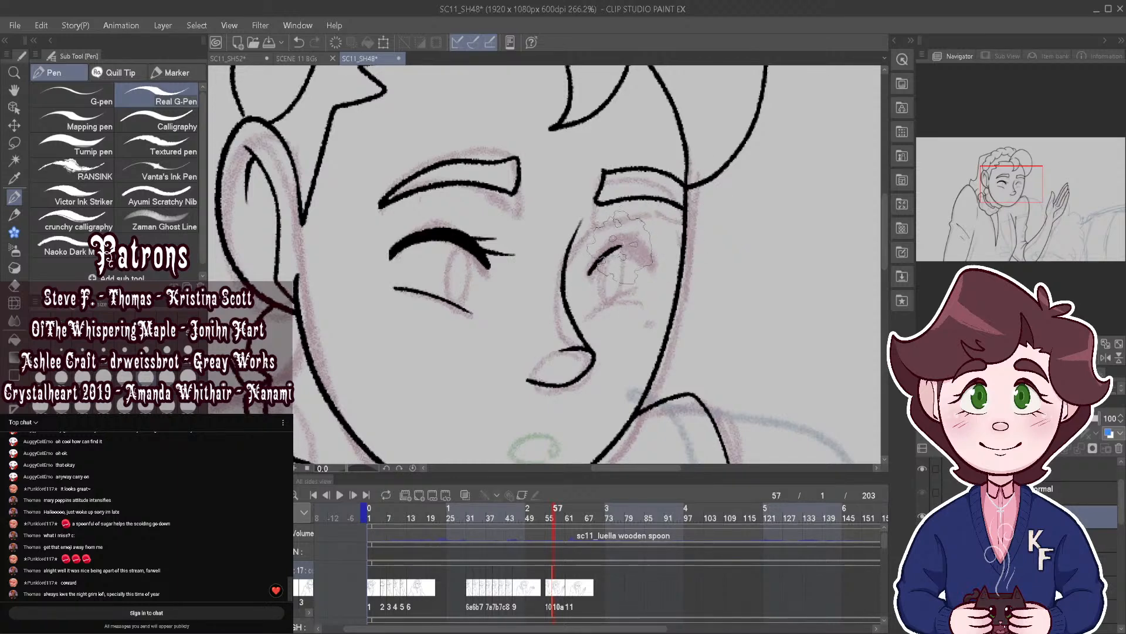
# Step: Ink the far eye's thick upper lid with lashes and its thin lower lid on drawing 10a
pyautogui.moveTo(589, 274); pyautogui.dragTo(650, 264)
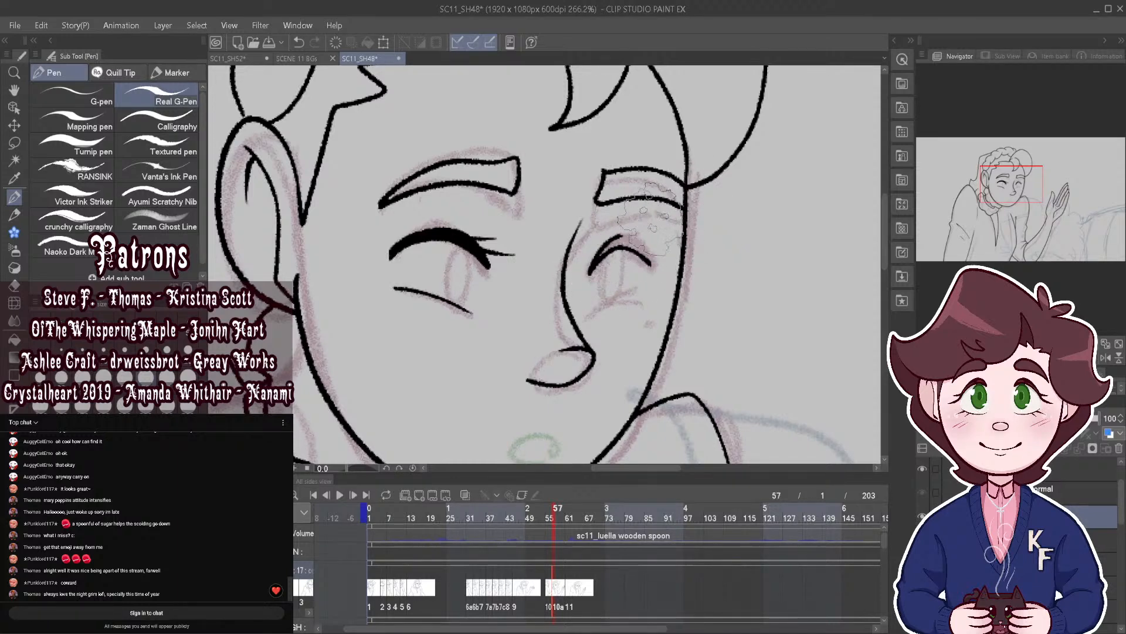
pyautogui.scroll(2, 619, 236)
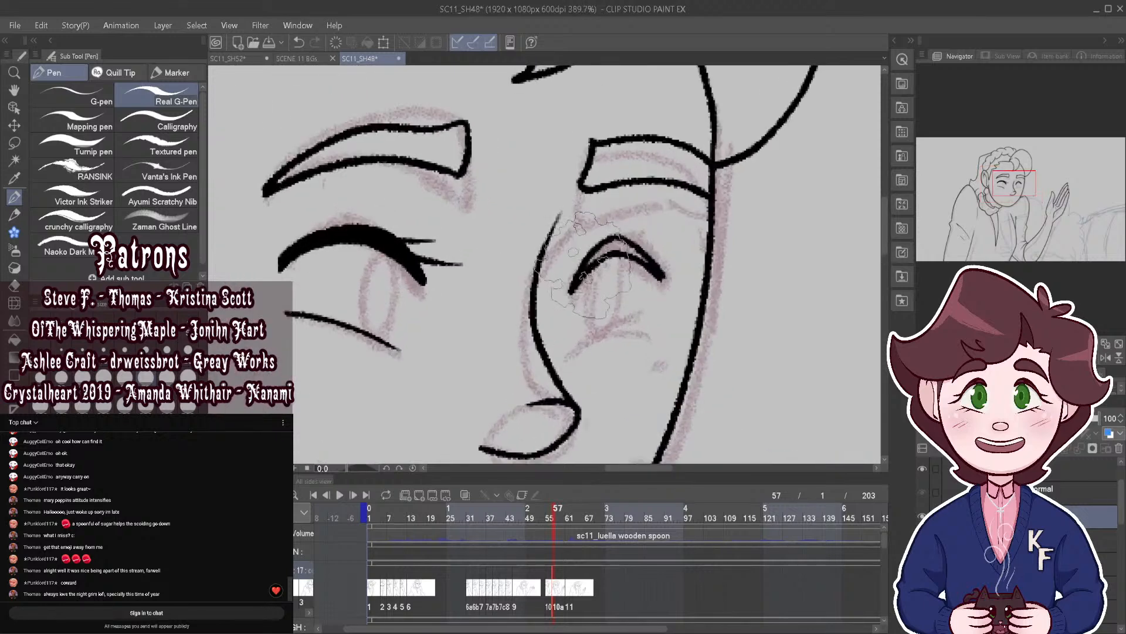
pyautogui.moveTo(600, 251)
pyautogui.mouseDown()
pyautogui.moveTo(643, 254)
pyautogui.moveTo(602, 247)
pyautogui.moveTo(669, 249)
pyautogui.moveTo(629, 245)
pyautogui.moveTo(655, 227)
pyautogui.mouseUp()
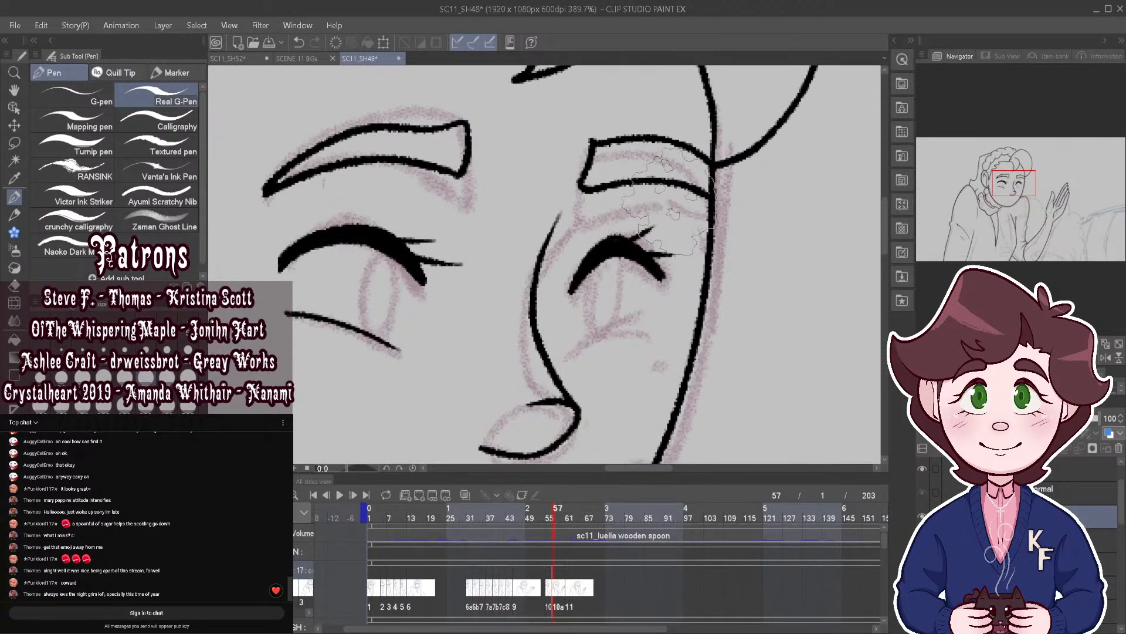
pyautogui.scroll(-3, 704, 282)
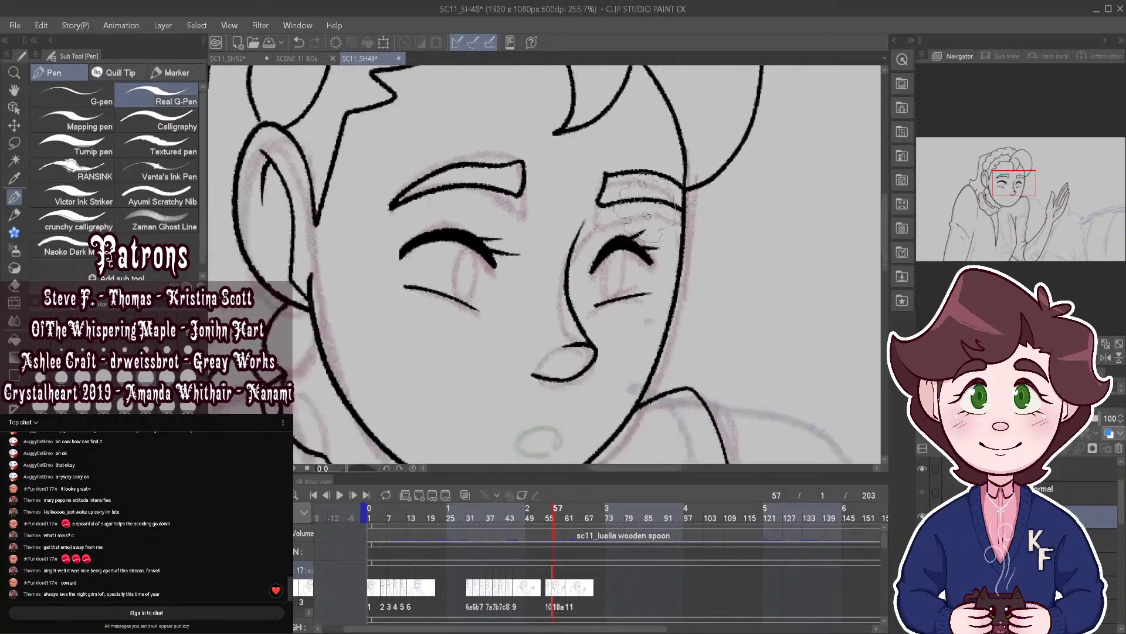
# Step: Ink the narrow oval irises between the lids of both eyes on drawing 10a
pyautogui.scroll(3, 530, 256)
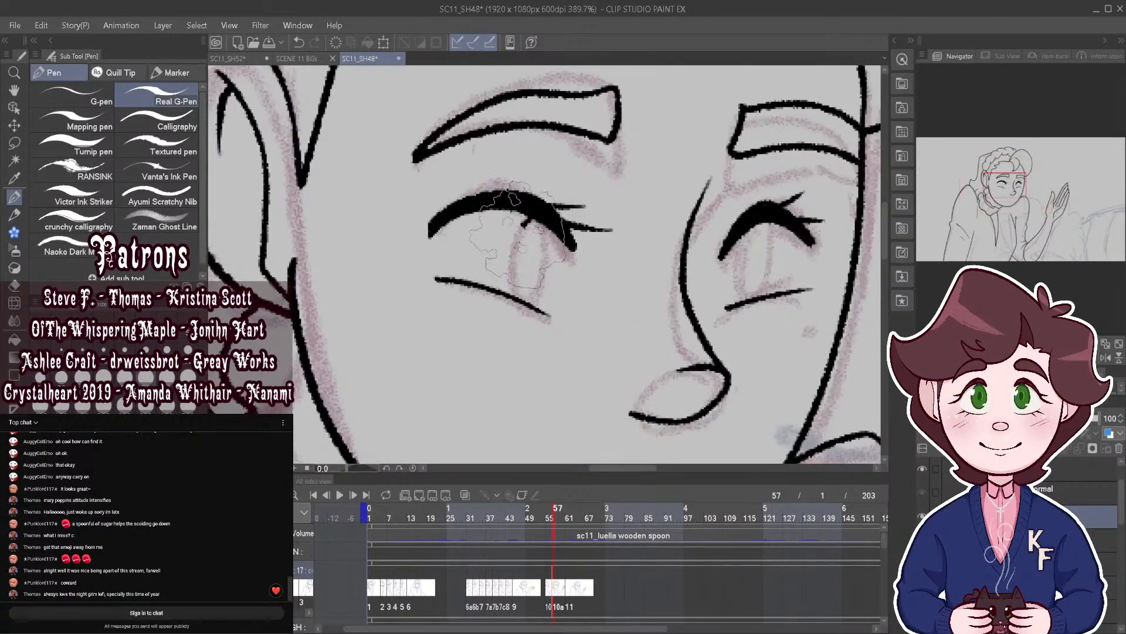
pyautogui.scroll(-2, 522, 276)
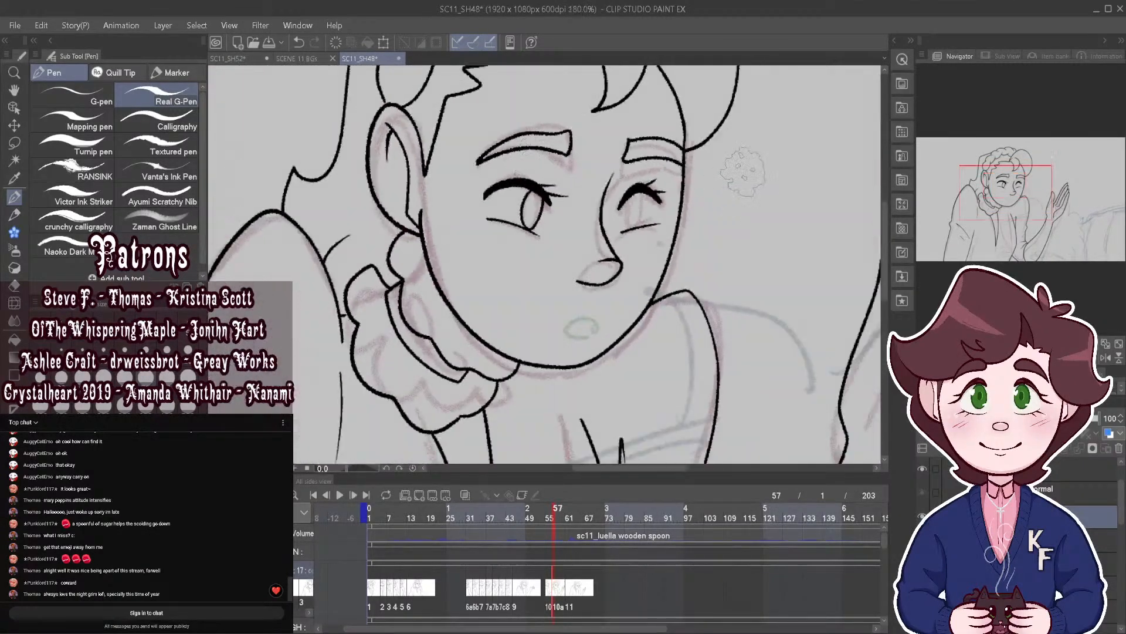
pyautogui.scroll(2, 634, 199)
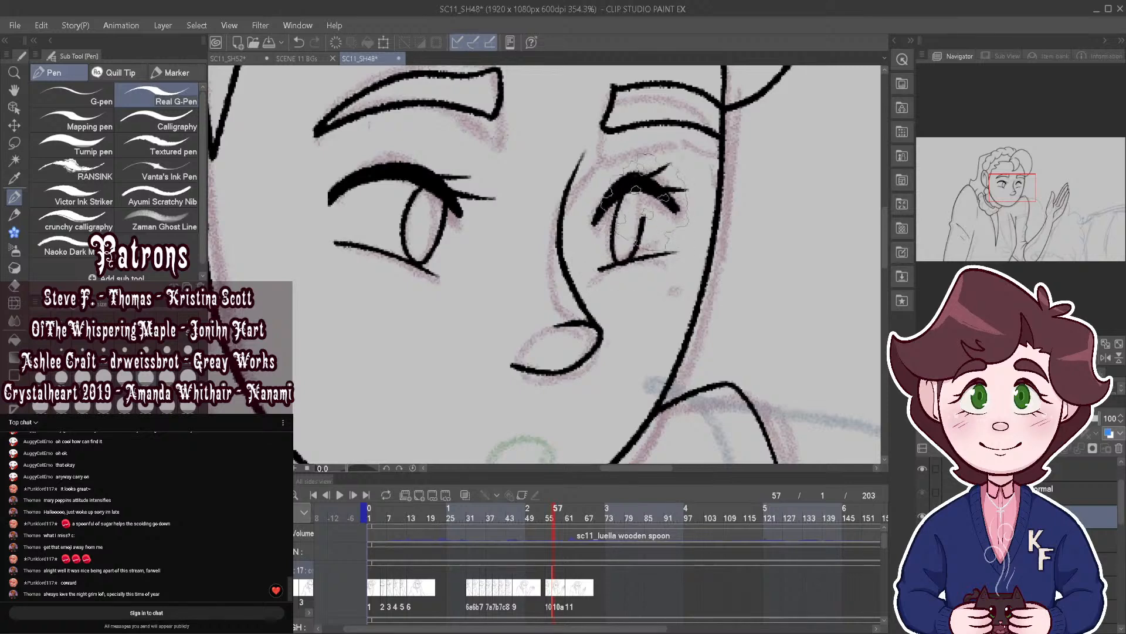
pyautogui.scroll(-3, 631, 176)
# Step: Flip drawing 10a horizontally with a transform
pyautogui.scroll(-3, 494, 357)
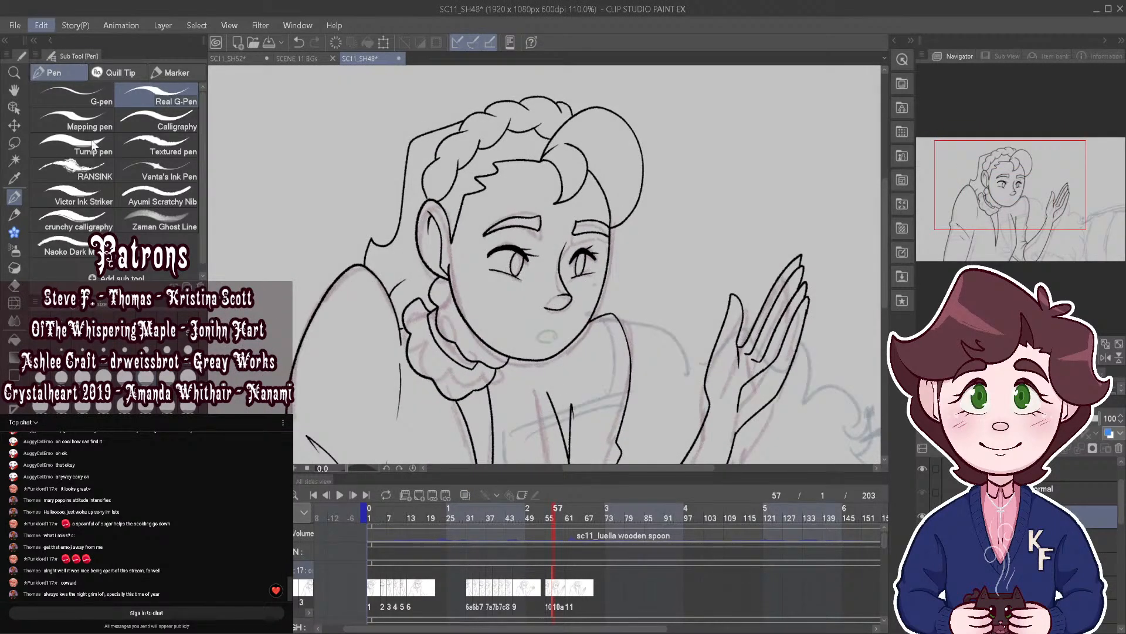
pyautogui.click(323, 527)
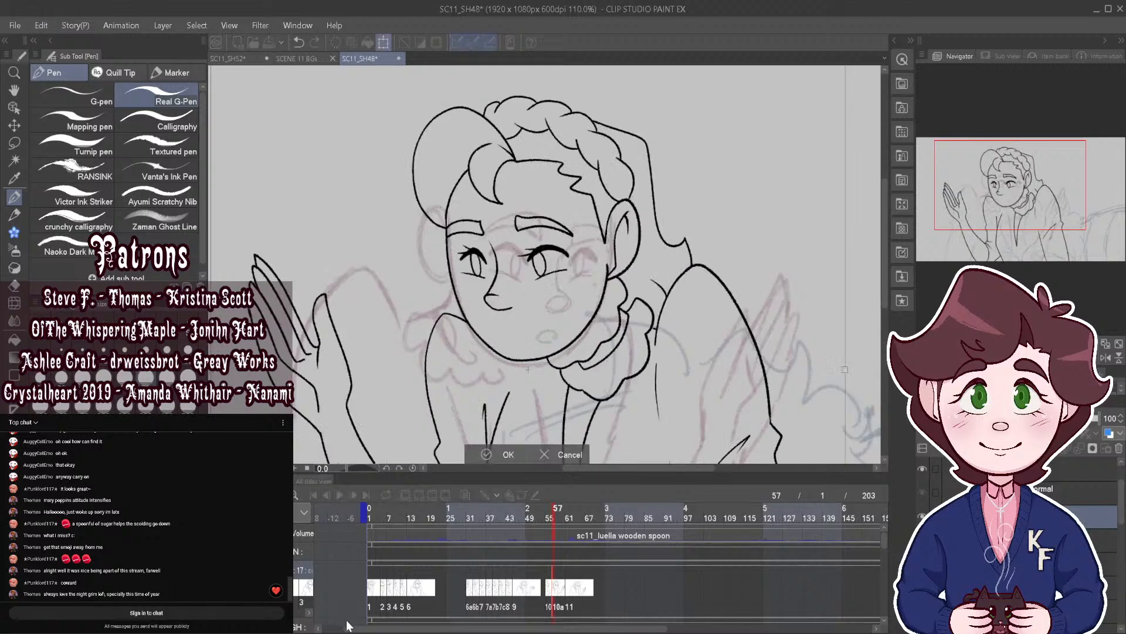
# Step: Cancel the horizontal flip of the drawing and ink the outline of the character's far eyebrow on frame 57
pyautogui.click(567, 458)
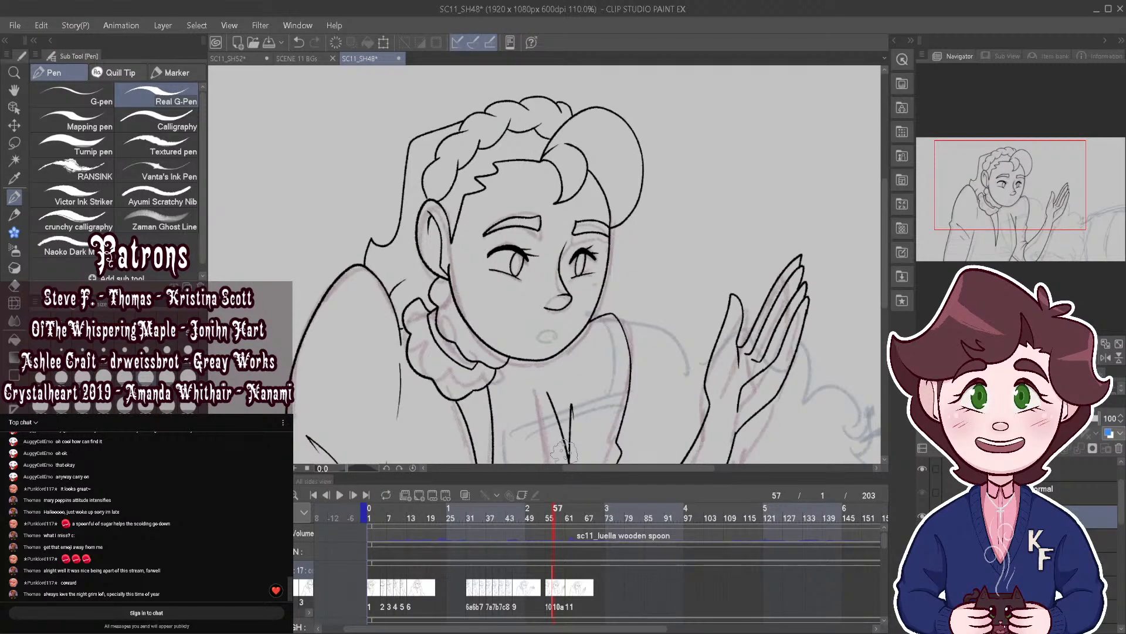
pyautogui.scroll(4, 622, 211)
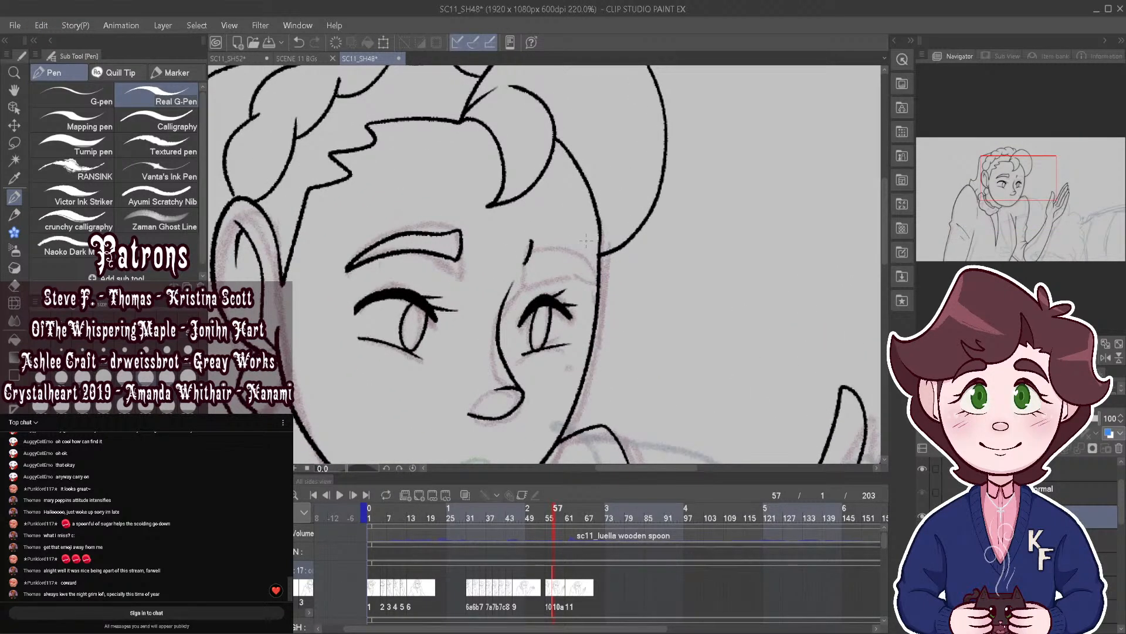
pyautogui.moveTo(526, 267); pyautogui.dragTo(596, 274)
pyautogui.moveTo(531, 241); pyautogui.dragTo(589, 251)
pyautogui.scroll(-4, 581, 200)
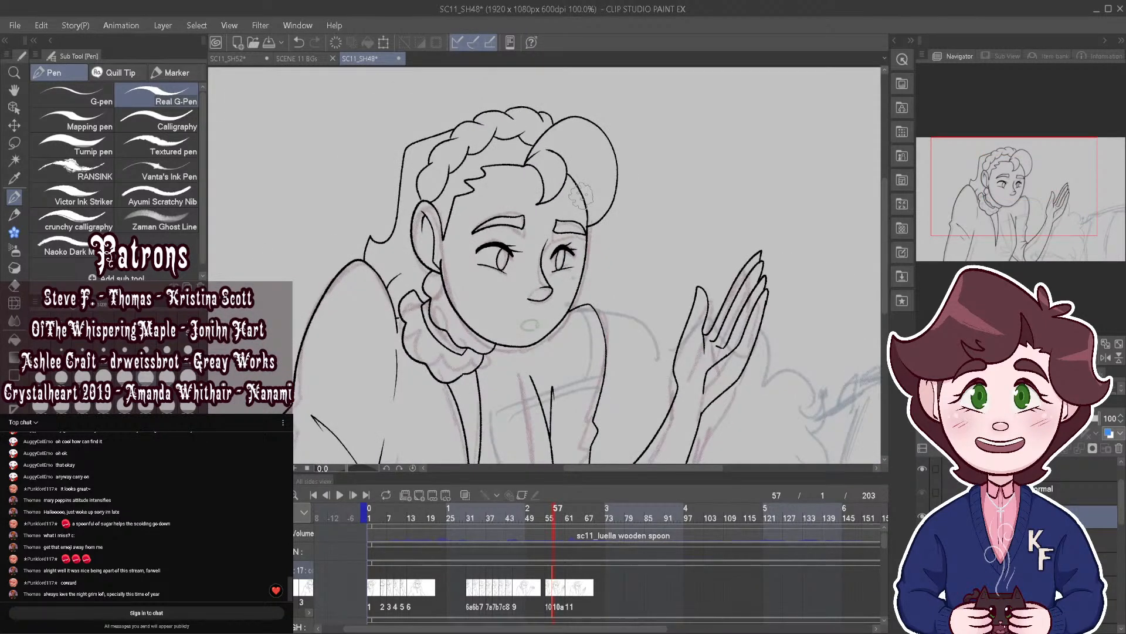
pyautogui.scroll(-2, 581, 196)
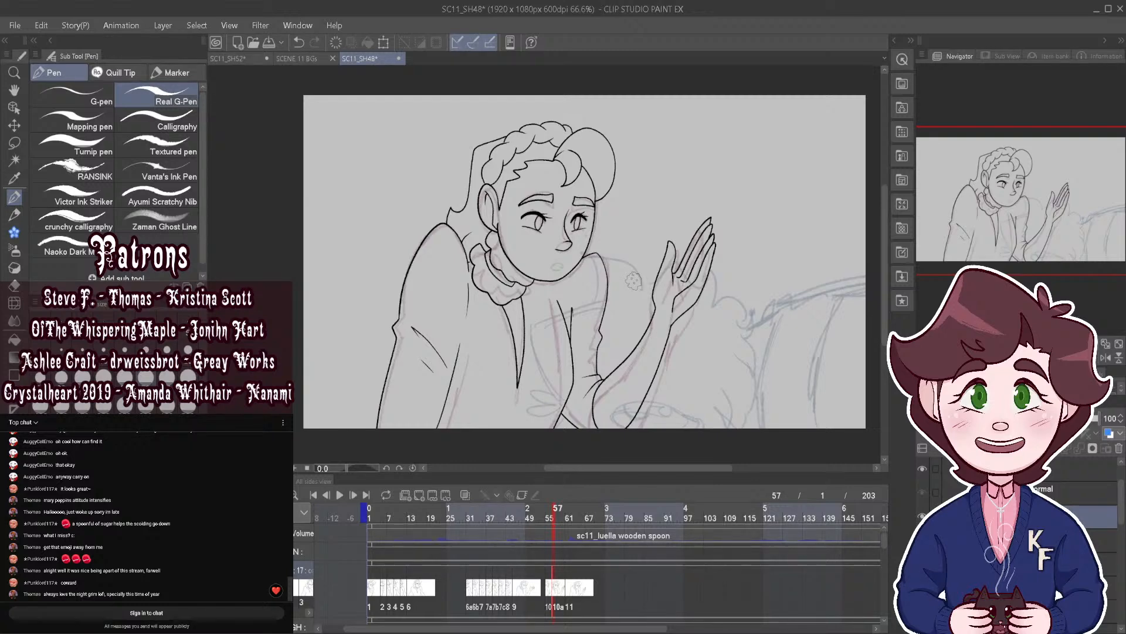
pyautogui.scroll(-1, 581, 283)
pyautogui.scroll(1, 701, 226)
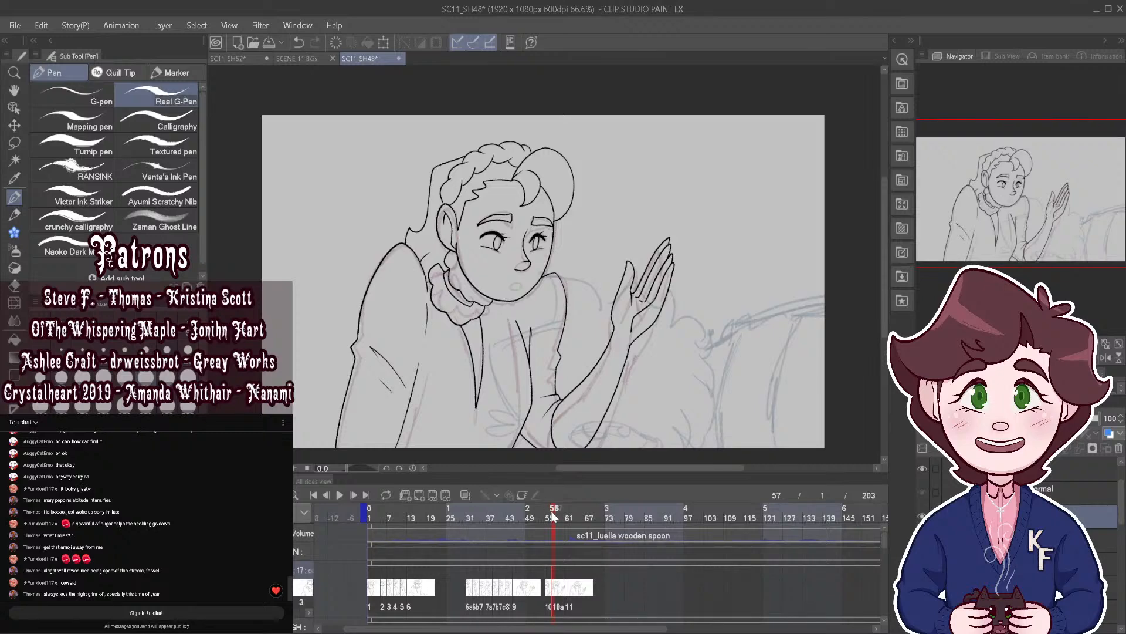
# Step: Turn on onion skin at frame 56 and undo the inked eyebrows on the closed-eye face
pyautogui.moveTo(551, 513)
pyautogui.mouseDown()
pyautogui.moveTo(540, 512)
pyautogui.moveTo(570, 516)
pyautogui.moveTo(530, 516)
pyautogui.moveTo(548, 519)
pyautogui.mouseUp()
pyautogui.click(465, 495)
pyautogui.scroll(2, 546, 264)
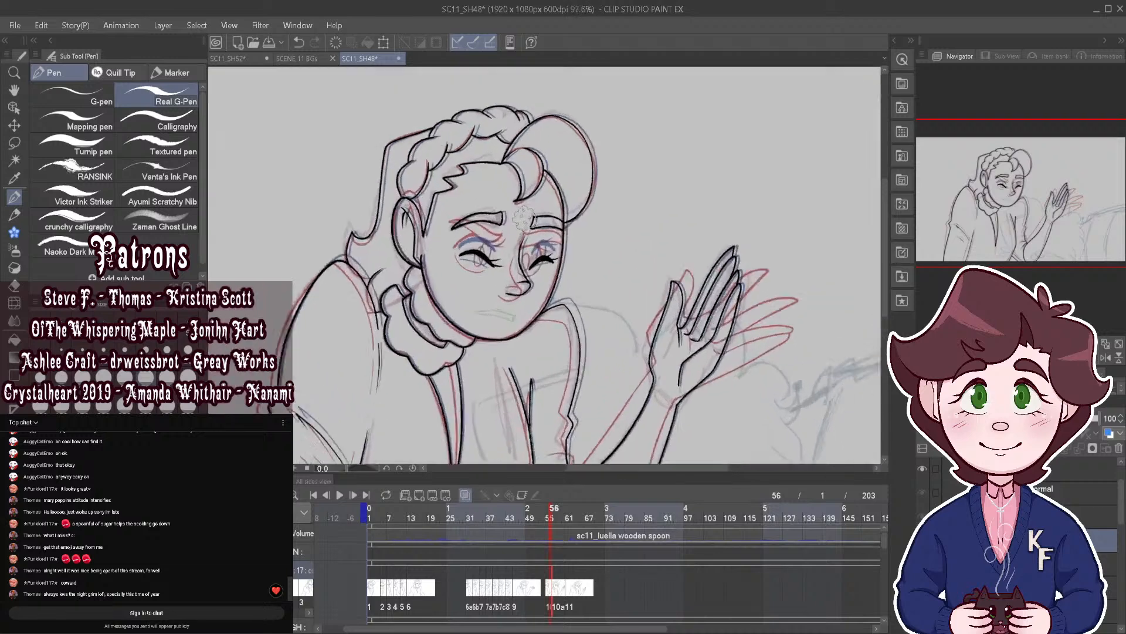
pyautogui.scroll(2, 524, 218)
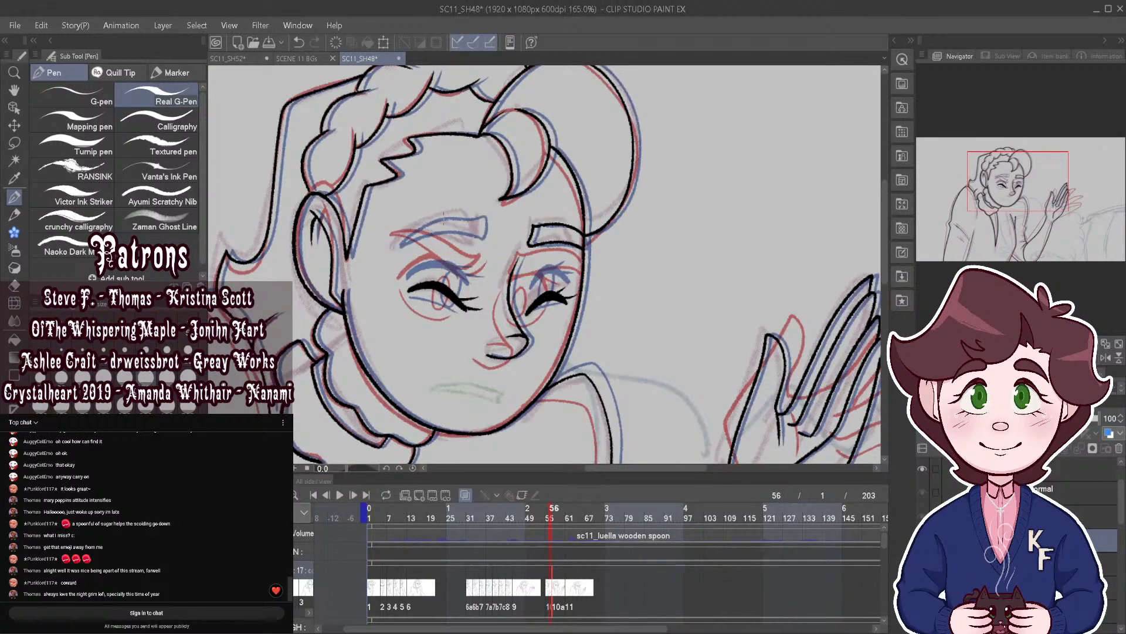
pyautogui.hotkey('ctrl', 'z')
pyautogui.hotkey('ctrl', 'z')
pyautogui.hotkey('ctrl', 'z')
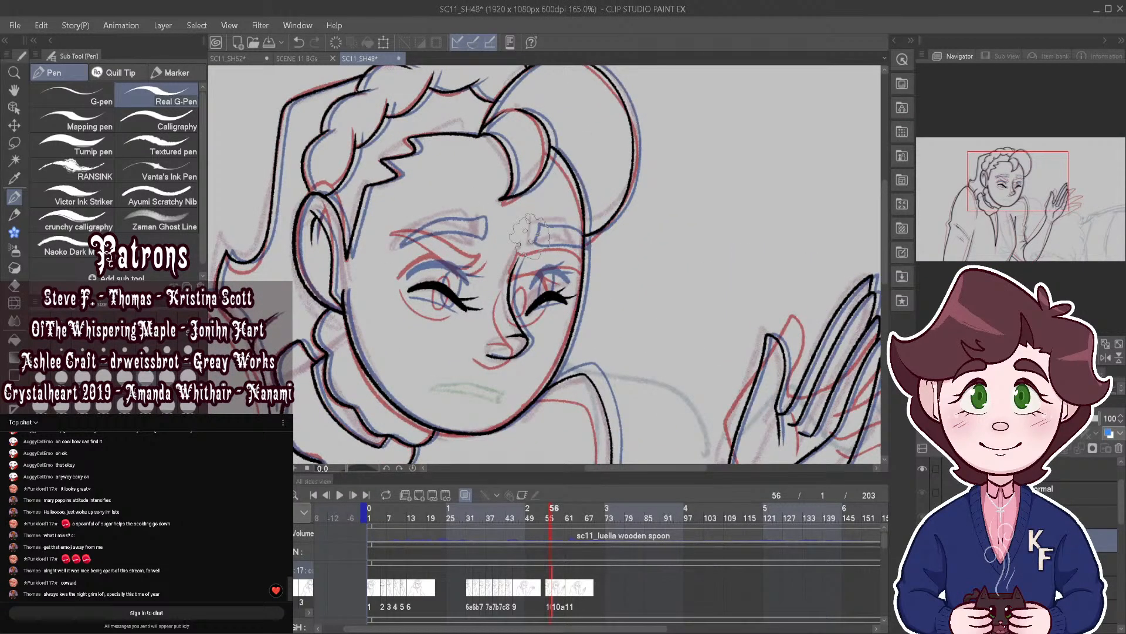
# Step: Ink both eyebrows lower on the closed-eye face at frame 56, using the onion-skinned neighbouring drawings as a guide
pyautogui.scroll(1, 529, 235)
pyautogui.moveTo(367, 242)
pyautogui.mouseDown()
pyautogui.moveTo(452, 255)
pyautogui.moveTo(382, 235)
pyautogui.moveTo(428, 226)
pyautogui.moveTo(470, 258)
pyautogui.mouseUp()
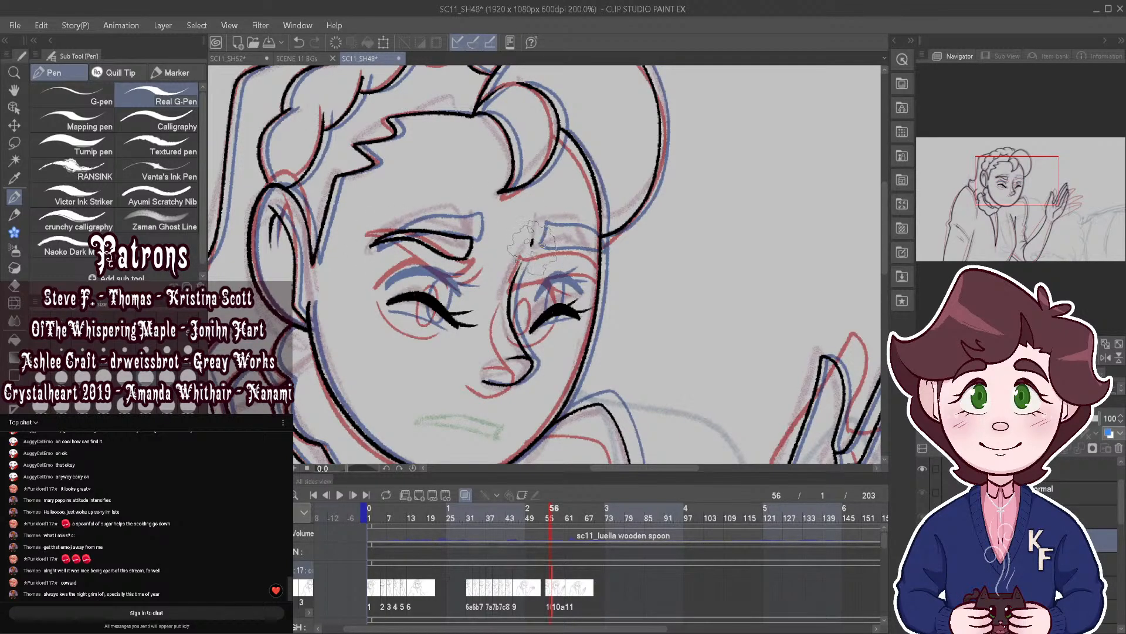
pyautogui.moveTo(531, 239)
pyautogui.mouseDown()
pyautogui.moveTo(551, 261)
pyautogui.moveTo(600, 258)
pyautogui.mouseUp()
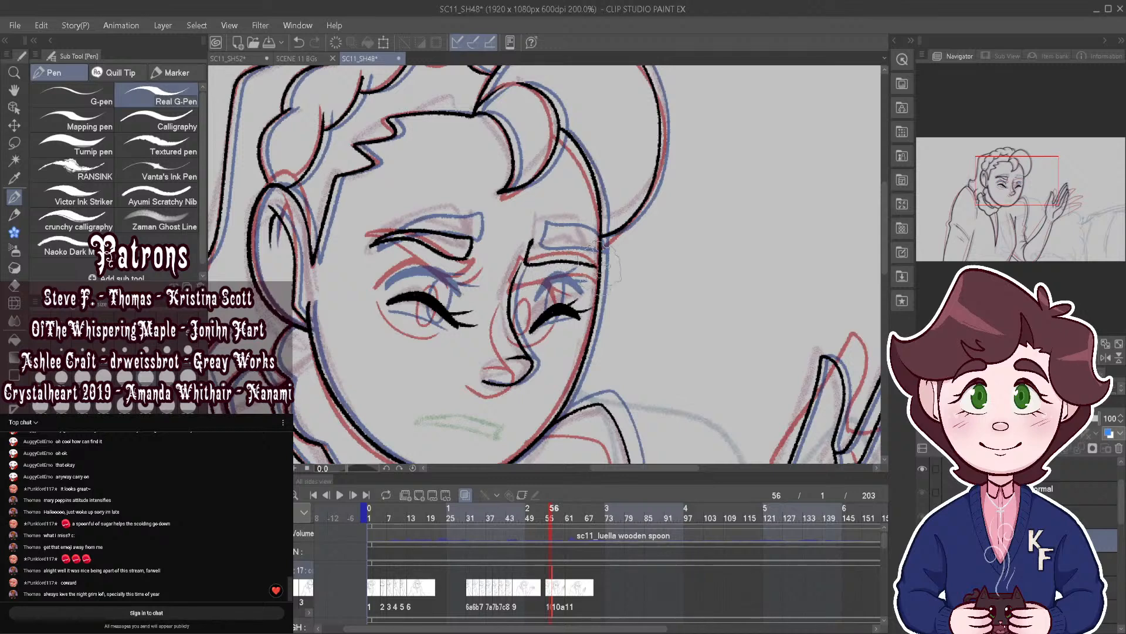
pyautogui.scroll(-2, 605, 258)
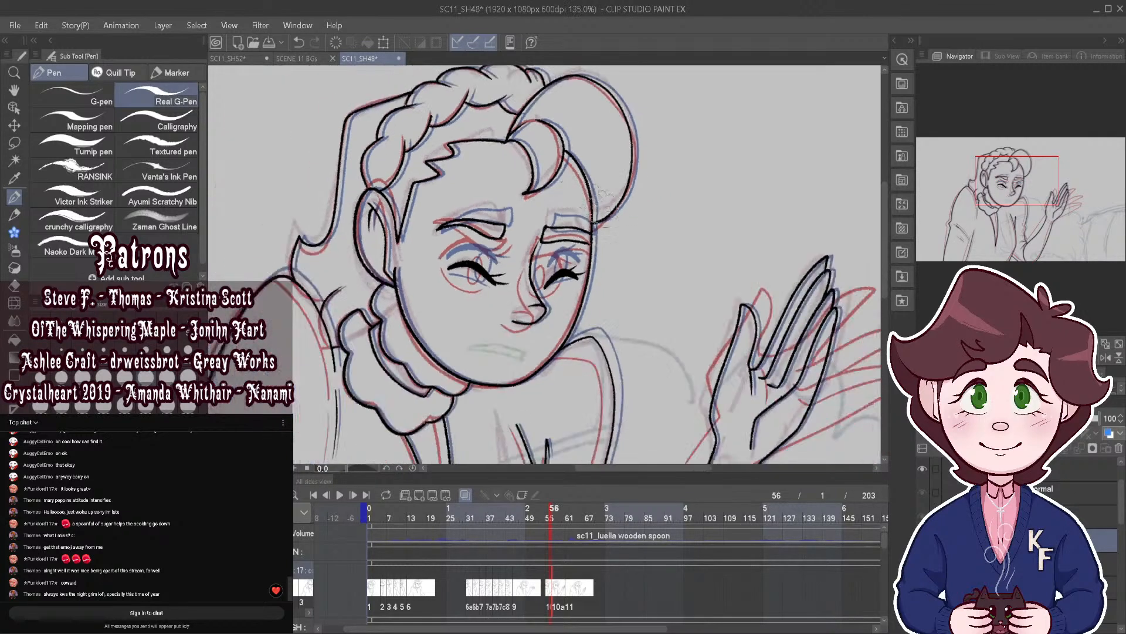
pyautogui.scroll(3, 599, 193)
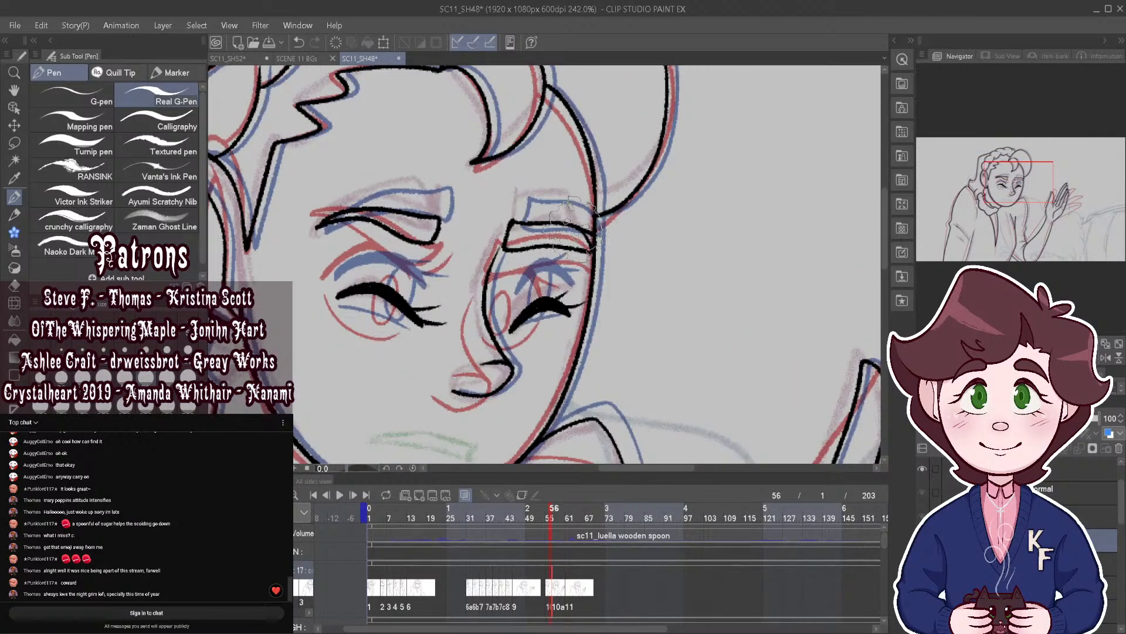
pyautogui.scroll(-3, 578, 219)
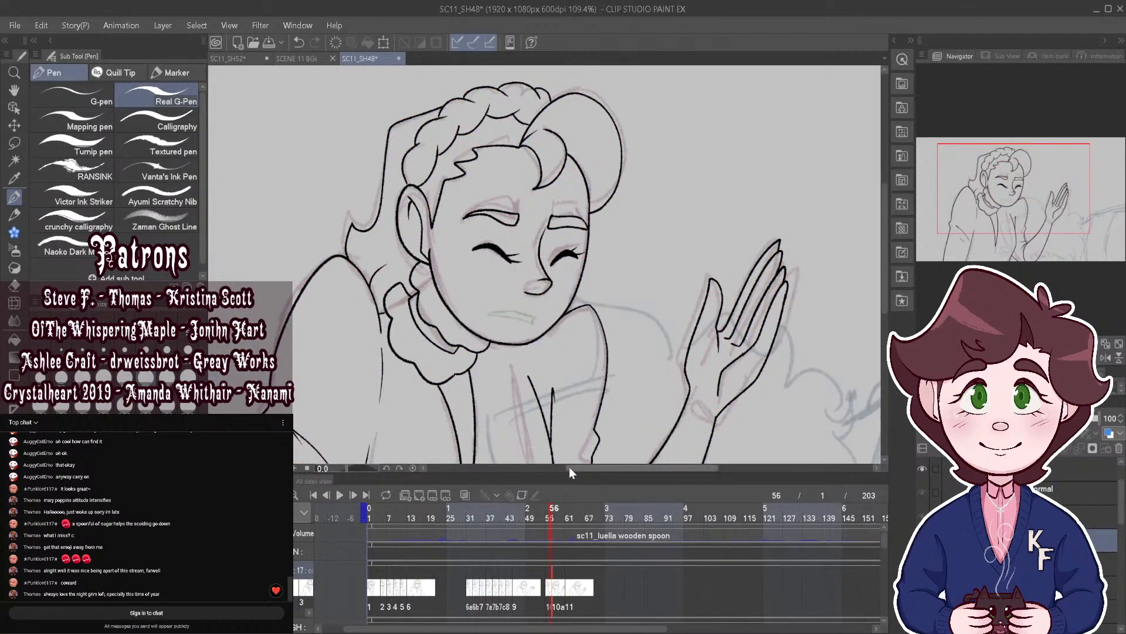
# Step: Lasso the character's head on frame 58, rotate it slightly counterclockwise, and clear the selection
pyautogui.moveTo(551, 513)
pyautogui.mouseDown()
pyautogui.moveTo(572, 519)
pyautogui.moveTo(504, 520)
pyautogui.moveTo(557, 511)
pyautogui.mouseUp()
pyautogui.click(340, 495)
pyautogui.click(17, 145)
pyautogui.scroll(2, 463, 196)
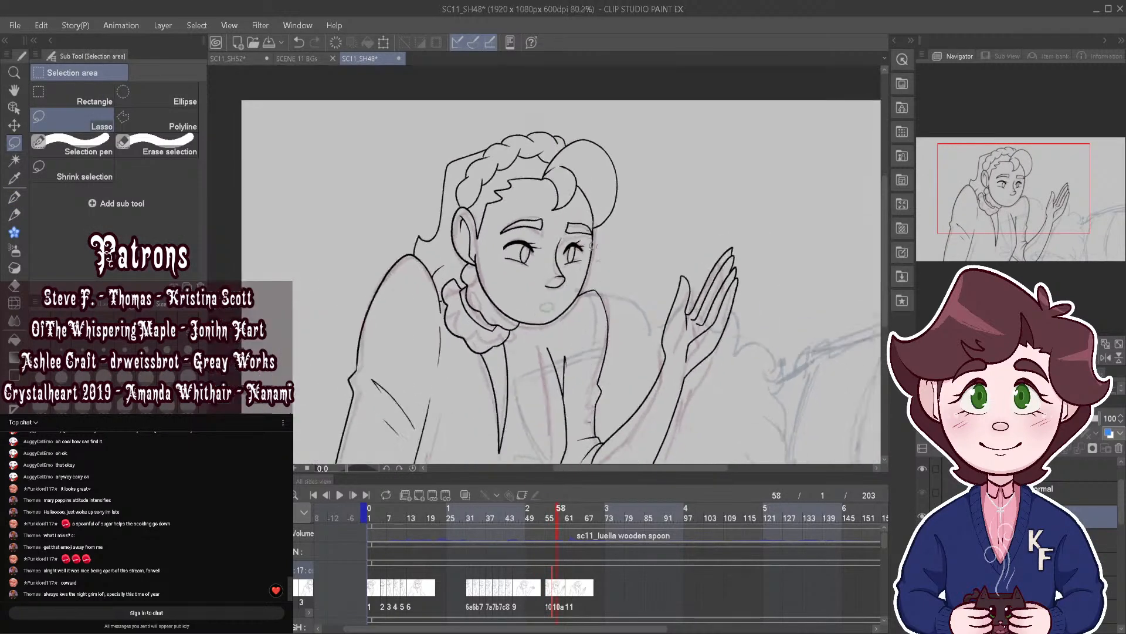
pyautogui.moveTo(391, 116)
pyautogui.mouseDown()
pyautogui.moveTo(566, 90)
pyautogui.moveTo(690, 193)
pyautogui.moveTo(626, 305)
pyautogui.mouseUp()
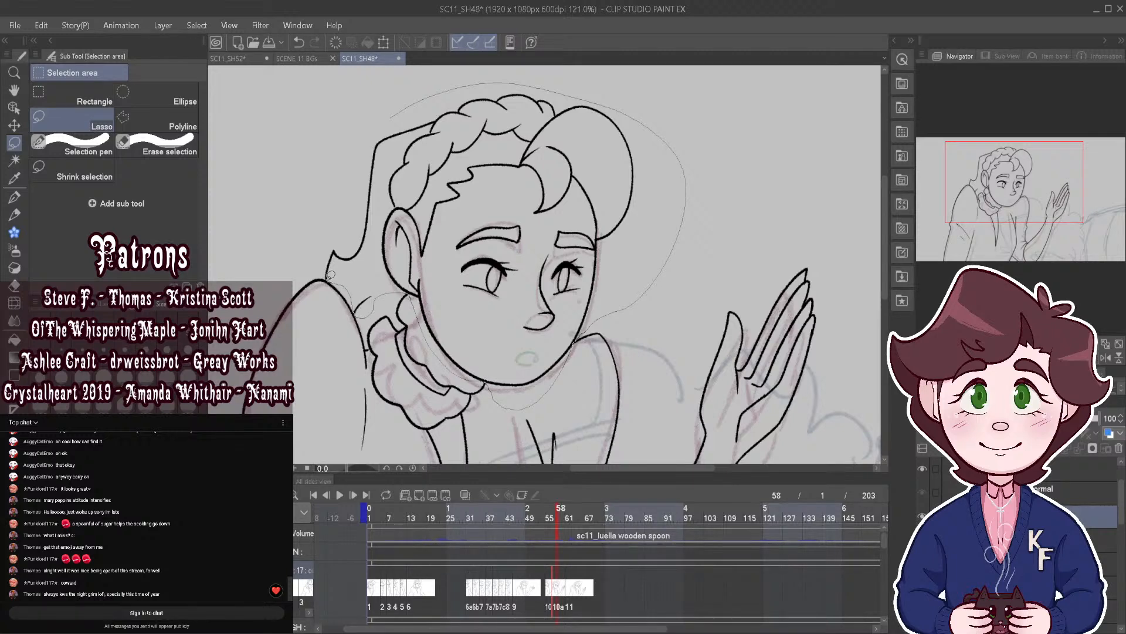
pyautogui.moveTo(330, 275); pyautogui.dragTo(308, 251)
pyautogui.click(547, 433)
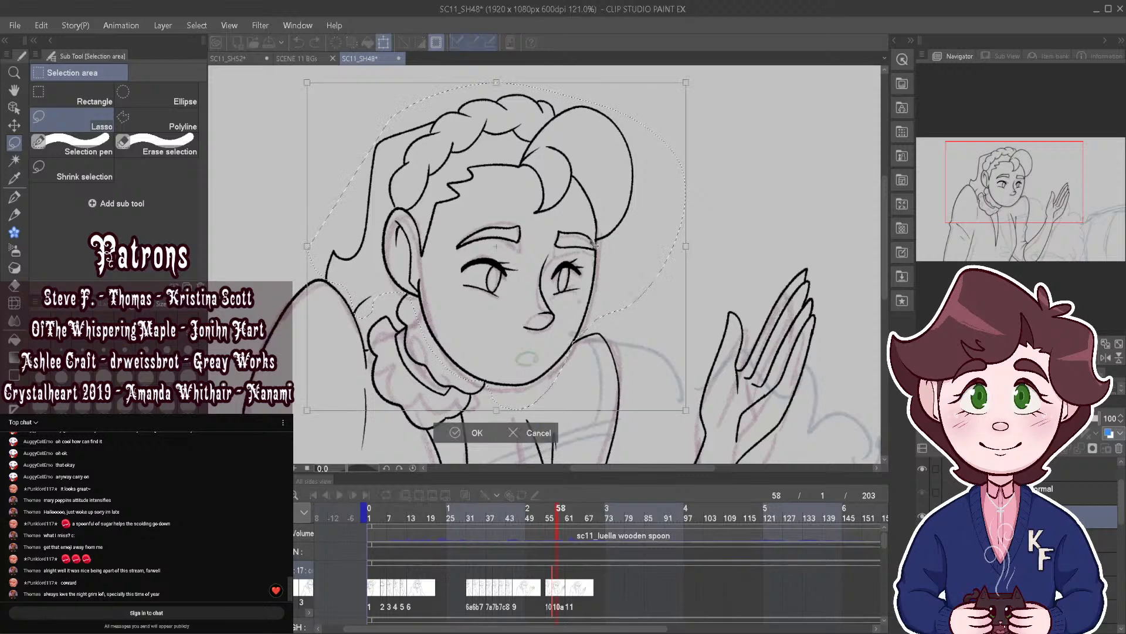
pyautogui.moveTo(695, 165); pyautogui.dragTo(688, 157)
pyautogui.moveTo(620, 218); pyautogui.dragTo(620, 215)
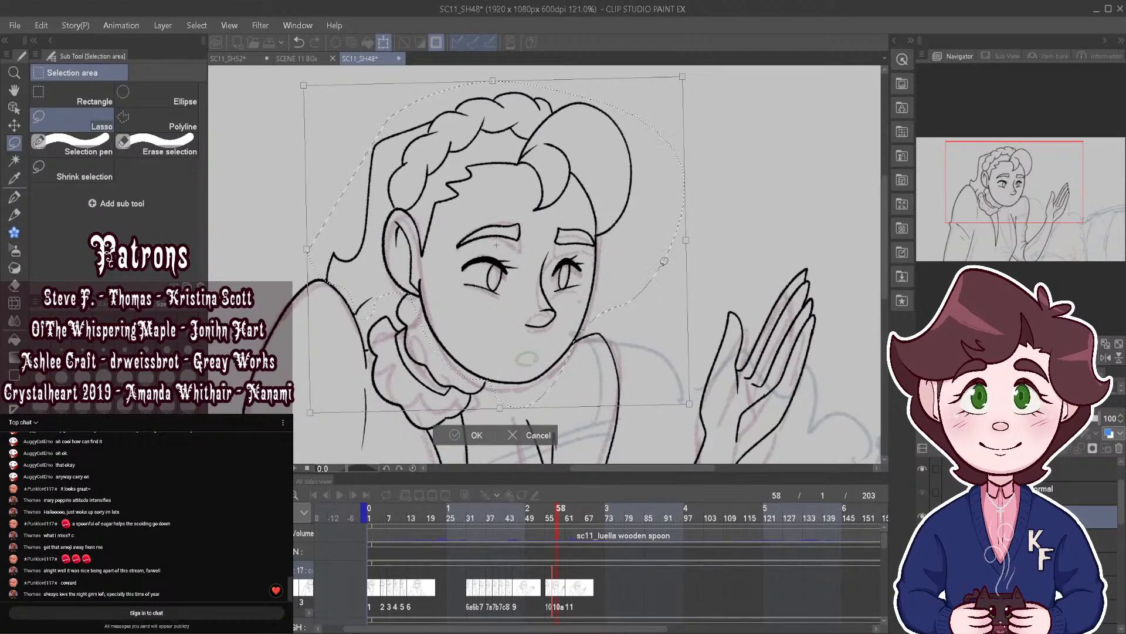
pyautogui.press('Return')
pyautogui.hotkey('ctrl', 'd')
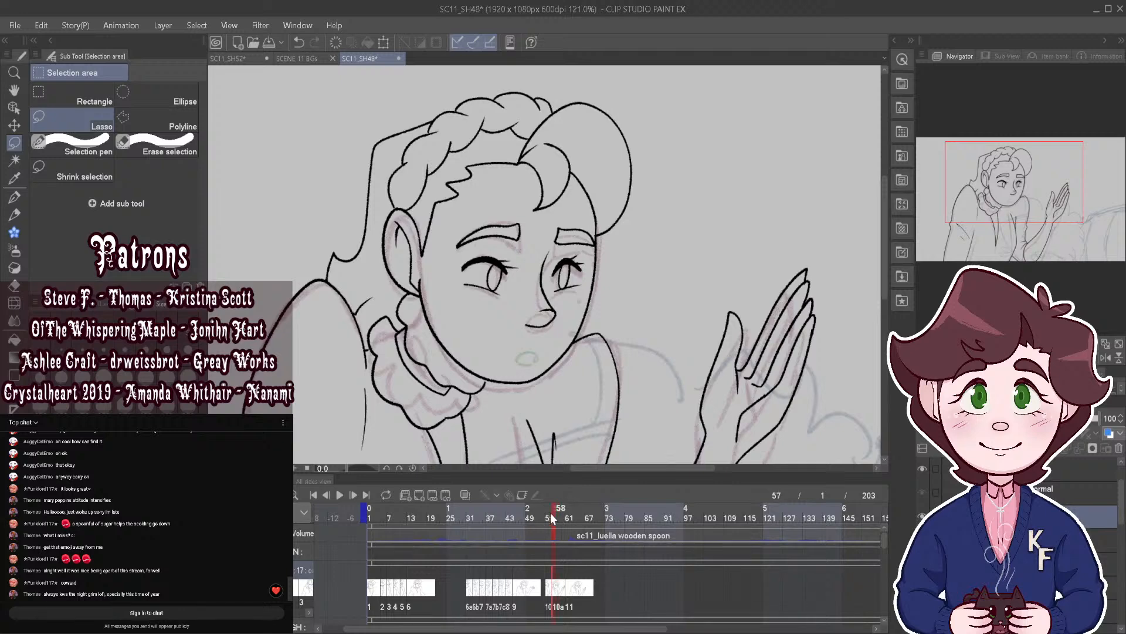
# Step: Lasso the raised forearm and hand on frame 57 and transform them to sit slightly lower
pyautogui.moveTo(551, 513)
pyautogui.mouseDown()
pyautogui.moveTo(568, 521)
pyautogui.moveTo(537, 519)
pyautogui.moveTo(554, 519)
pyautogui.mouseUp()
pyautogui.hotkey('ctrl', '-')
pyautogui.hotkey('ctrl', '-')
pyautogui.hotkey('ctrl', '+')
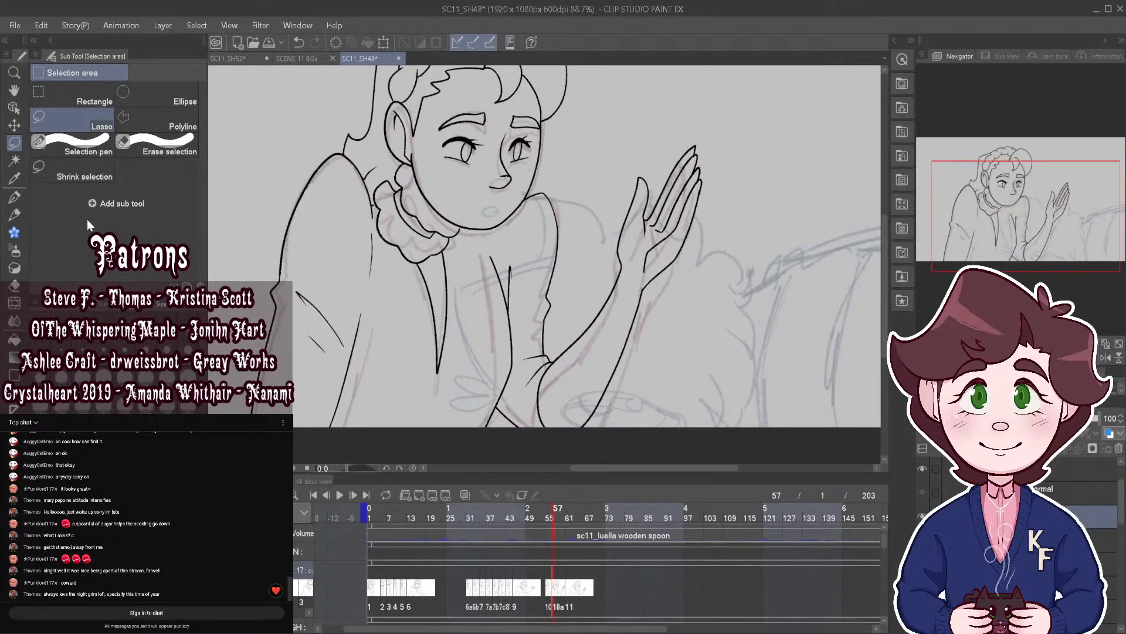
pyautogui.moveTo(611, 174)
pyautogui.mouseDown()
pyautogui.moveTo(725, 266)
pyautogui.moveTo(535, 434)
pyautogui.moveTo(543, 367)
pyautogui.moveTo(581, 287)
pyautogui.mouseUp()
pyautogui.click(681, 444)
pyautogui.moveTo(615, 346); pyautogui.dragTo(610, 365)
pyautogui.moveTo(780, 275); pyautogui.dragTo(780, 272)
pyautogui.moveTo(668, 342); pyautogui.dragTo(668, 346)
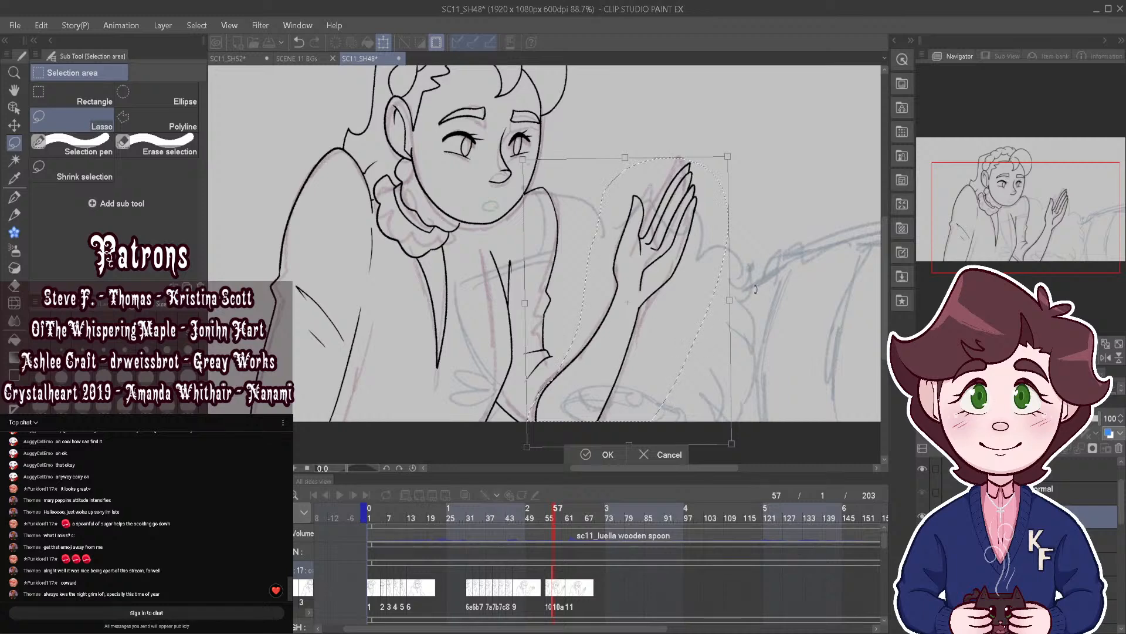
pyautogui.click(604, 454)
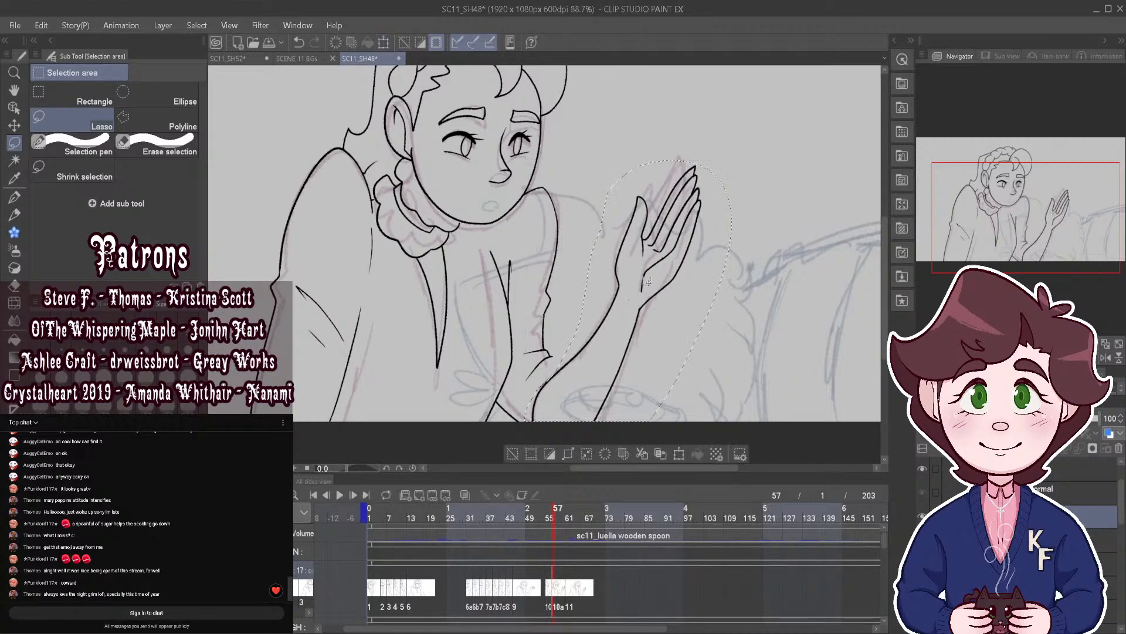
# Step: Lasso only the raised hand on frame 57, tilt it slightly counterclockwise, and clear the selection
pyautogui.moveTo(625, 290)
pyautogui.mouseDown()
pyautogui.moveTo(607, 203)
pyautogui.moveTo(638, 302)
pyautogui.moveTo(625, 295)
pyautogui.mouseUp()
pyautogui.click(727, 352)
pyautogui.press('Return')
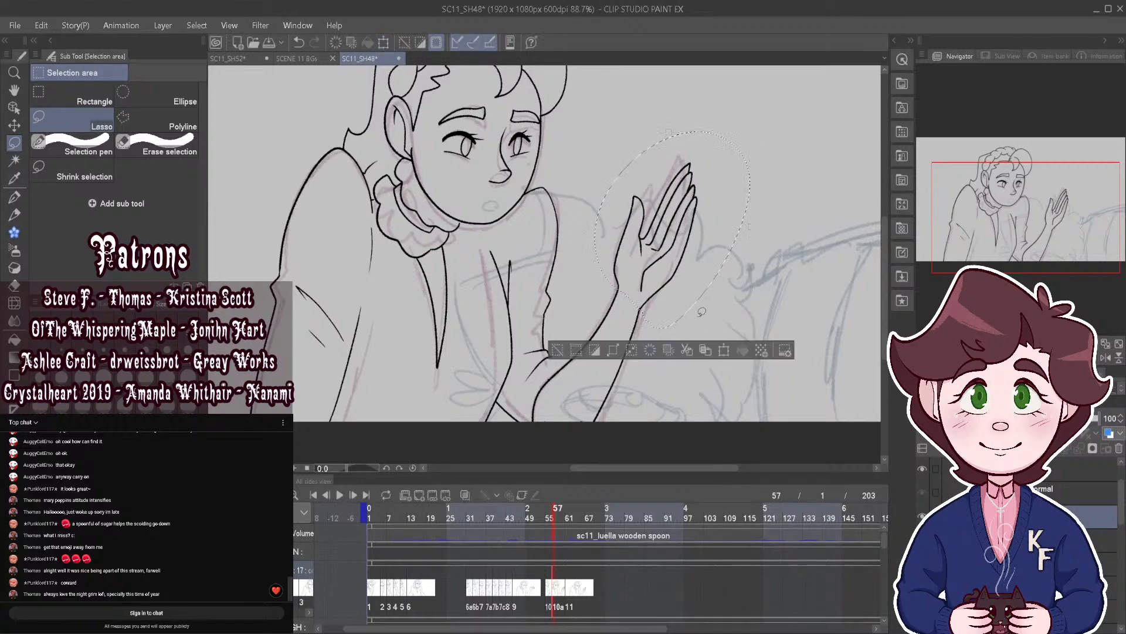
pyautogui.hotkey('ctrl', 'd')
# Step: Select the stray vector stroke at the canvas's bottom edge on frame 58 and delete it
pyautogui.moveTo(558, 515)
pyautogui.mouseDown()
pyautogui.moveTo(572, 521)
pyautogui.moveTo(541, 519)
pyautogui.moveTo(558, 530)
pyautogui.mouseUp()
pyautogui.scroll(5, 580, 378)
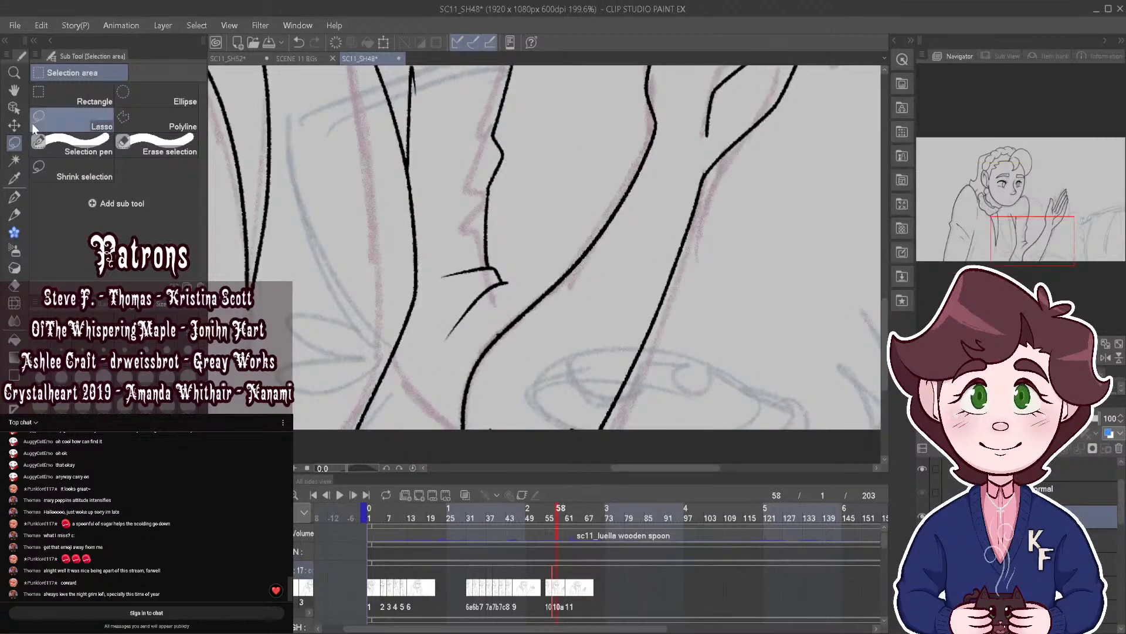
pyautogui.click(14, 107)
pyautogui.click(500, 428)
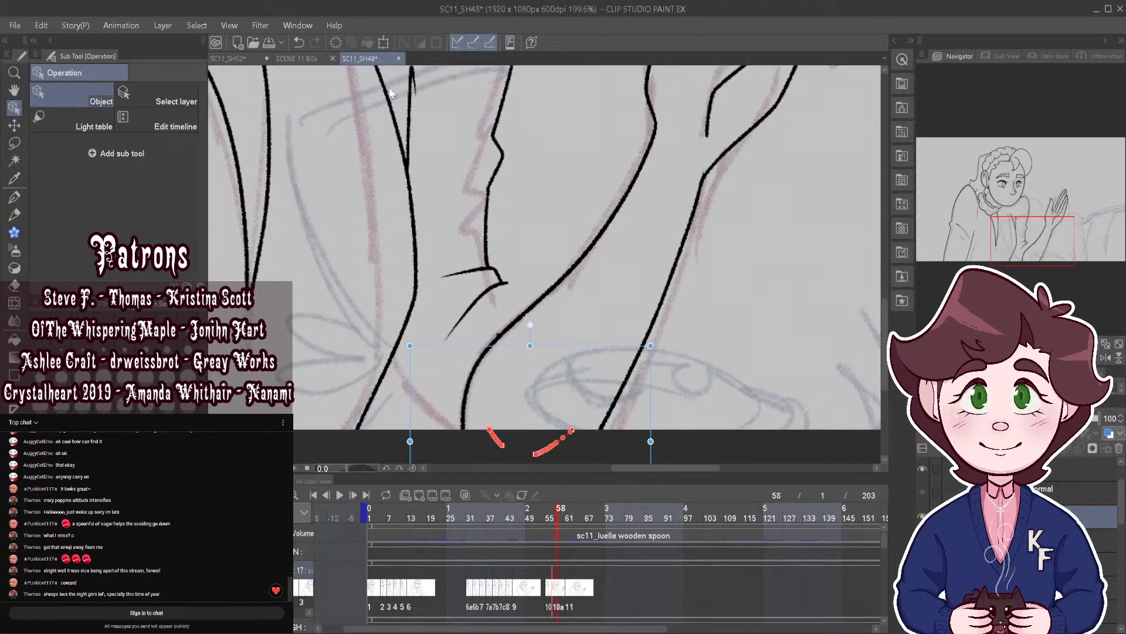
pyautogui.click(338, 43)
# Step: Redraw the sleeve edge and fold lines at the elbow on frame 58 with the Real G-Pen, guided by onion skin
pyautogui.click(14, 197)
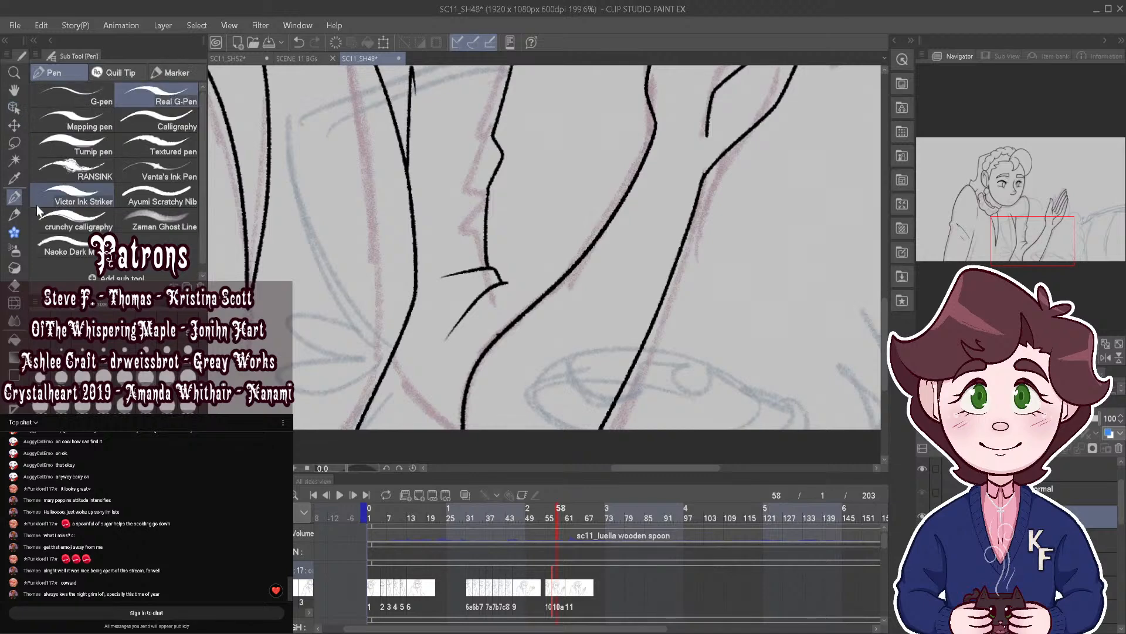
pyautogui.click(465, 495)
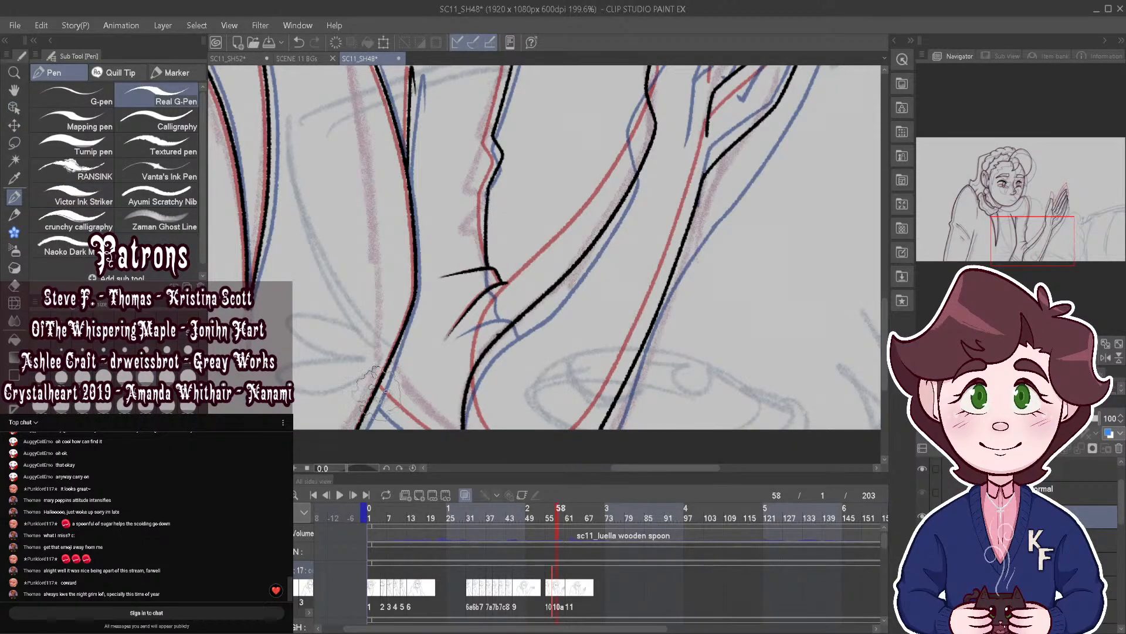
pyautogui.scroll(-2, 480, 325)
pyautogui.scroll(-1, 480, 322)
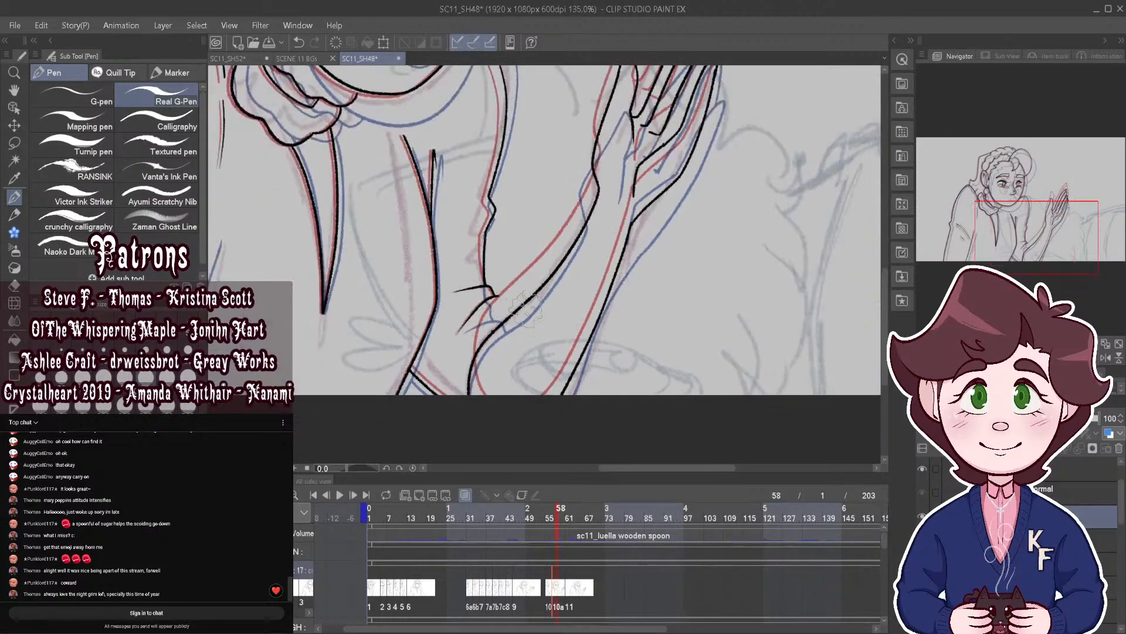
pyautogui.scroll(2, 502, 305)
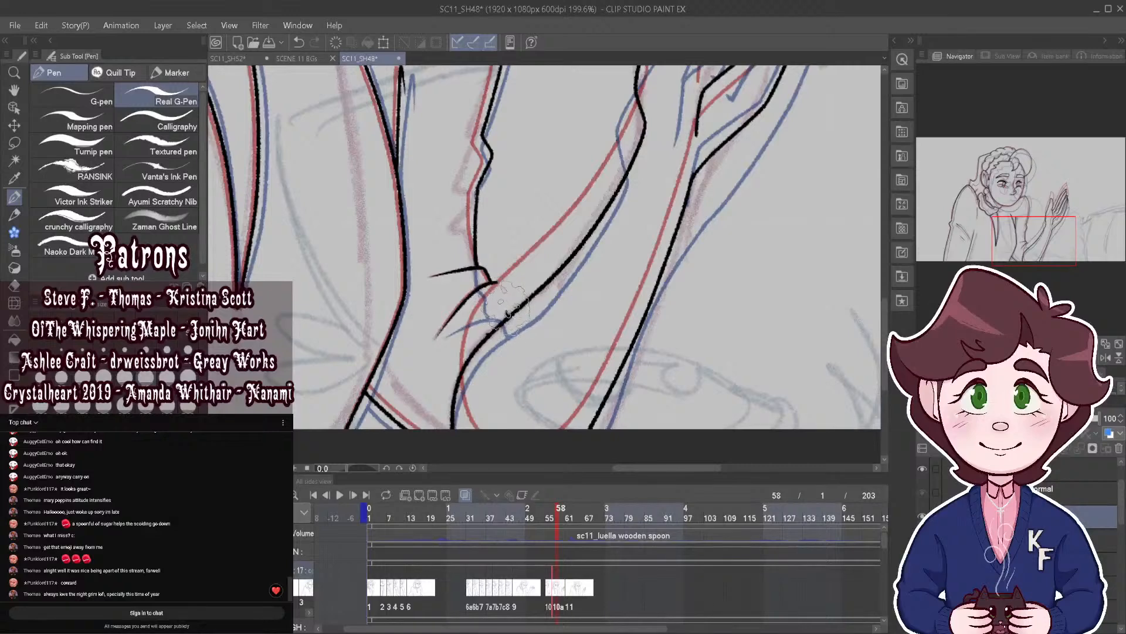
pyautogui.moveTo(494, 286); pyautogui.dragTo(488, 283)
pyautogui.hotkey('ctrl', 'z')
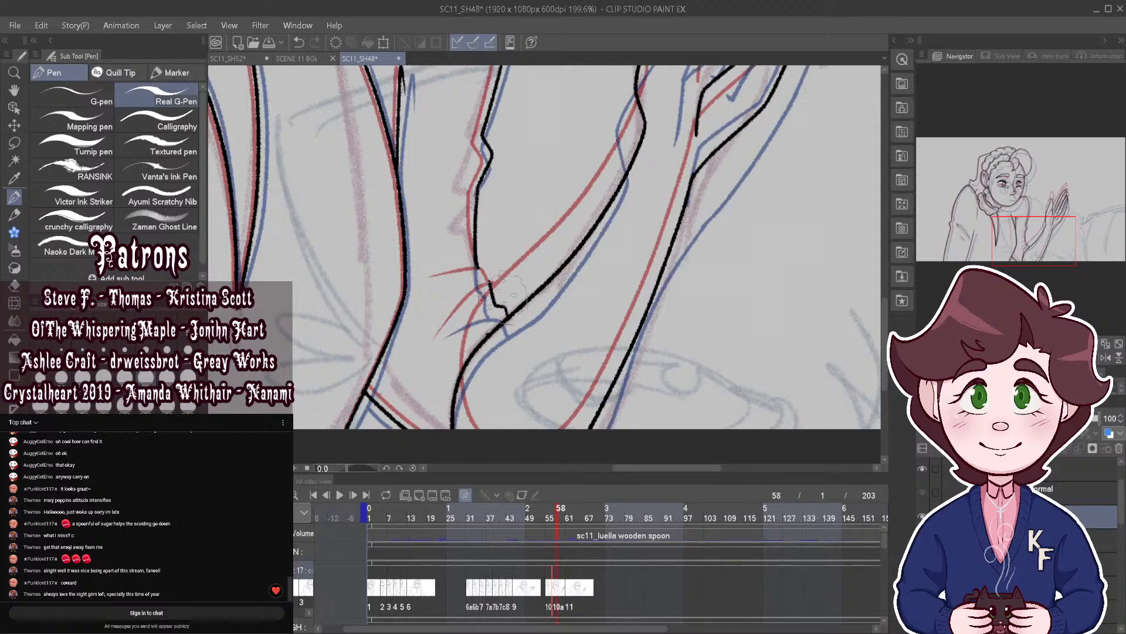
pyautogui.moveTo(496, 306); pyautogui.dragTo(452, 326)
pyautogui.moveTo(491, 283); pyautogui.dragTo(480, 281)
pyautogui.scroll(-5, 457, 275)
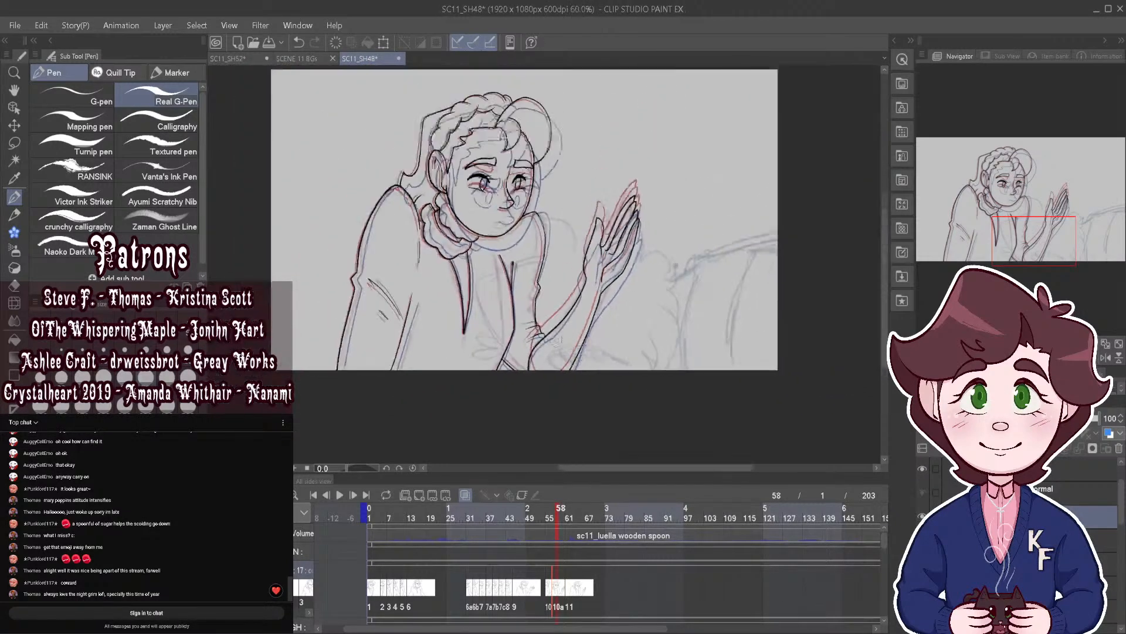
pyautogui.scroll(-1, 553, 339)
# Step: Shift cel 11 on the timeline to start at frame 59 and add another cel right after it
pyautogui.moveTo(556, 512); pyautogui.dragTo(568, 534)
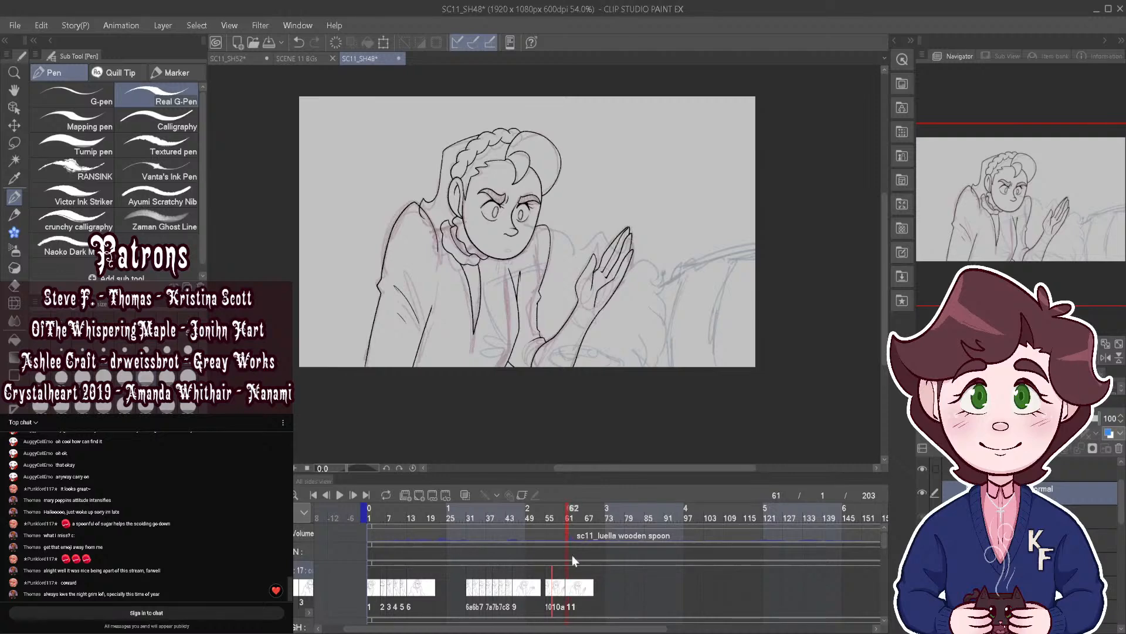
pyautogui.hotkey('ctrl', 'shift', 'n')
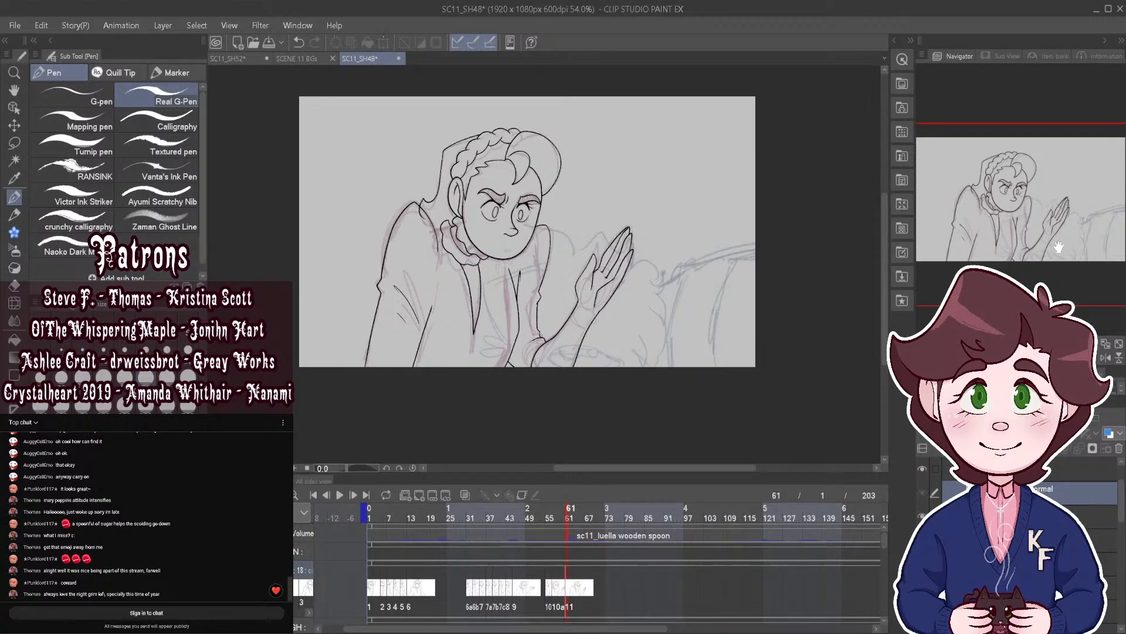
pyautogui.scroll(2, 472, 250)
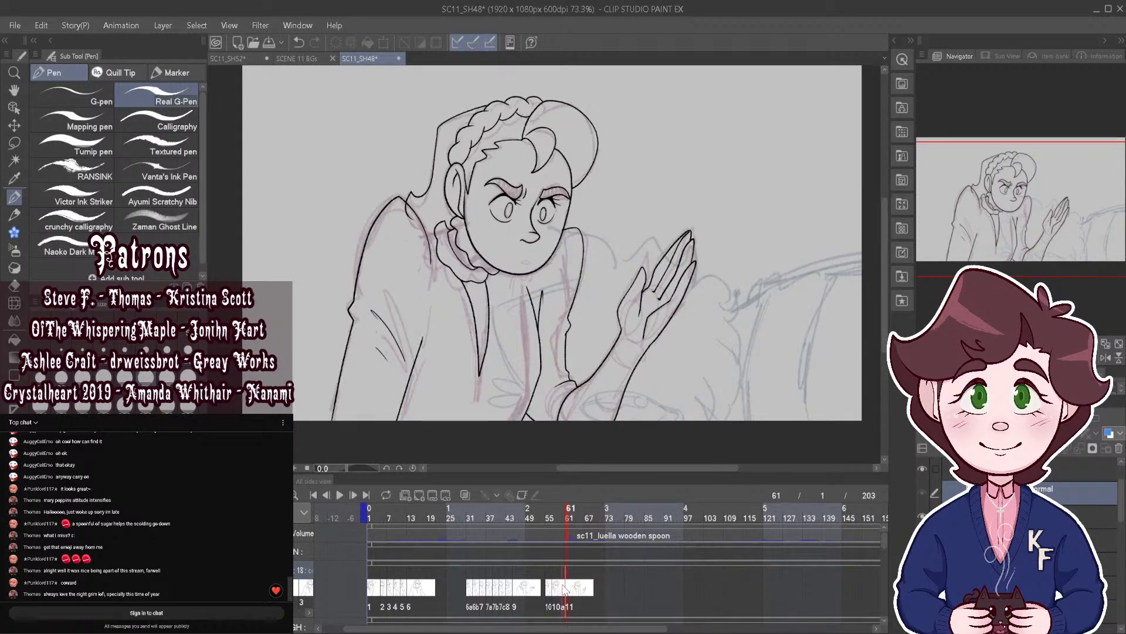
pyautogui.moveTo(564, 589); pyautogui.dragTo(575, 592)
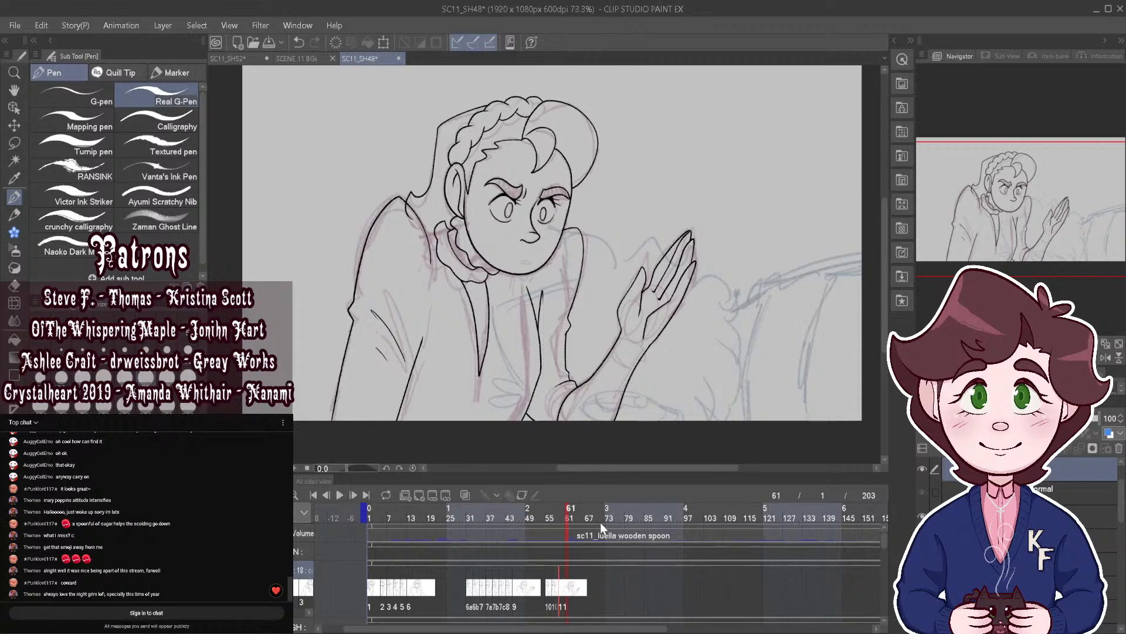
pyautogui.click(562, 593)
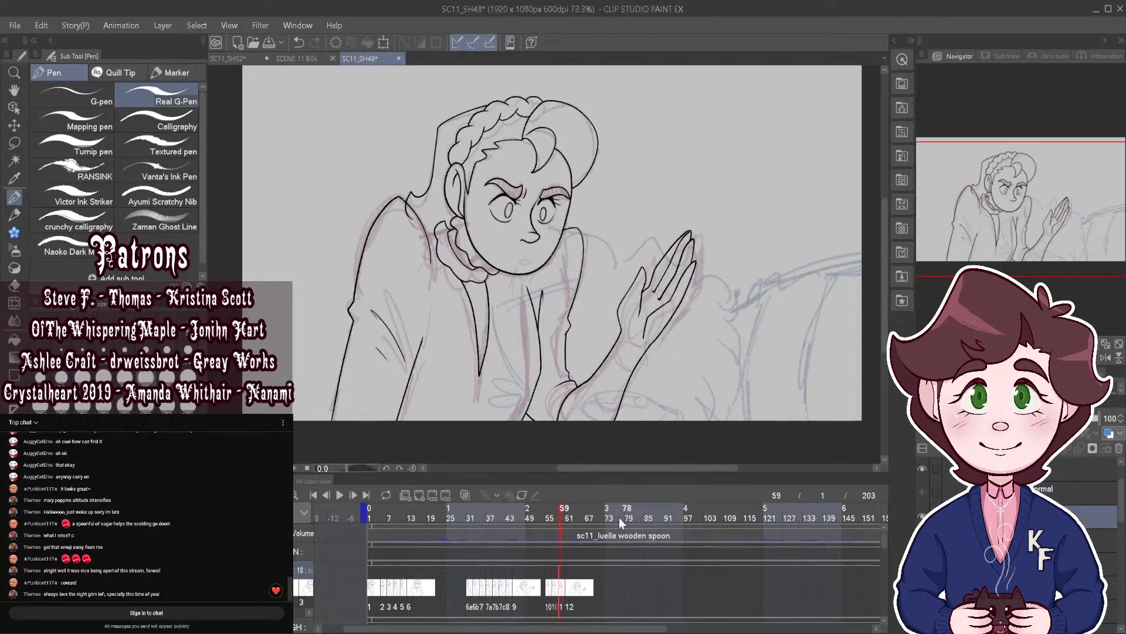
# Step: Lasso the raised forearm and hand on frame 59, rotate them slightly clockwise, and clear the selection
pyautogui.moveTo(560, 516)
pyautogui.mouseDown()
pyautogui.moveTo(544, 516)
pyautogui.moveTo(563, 518)
pyautogui.mouseUp()
pyautogui.click(14, 143)
pyautogui.moveTo(604, 288)
pyautogui.mouseDown()
pyautogui.moveTo(668, 434)
pyautogui.moveTo(595, 446)
pyautogui.moveTo(550, 430)
pyautogui.mouseUp()
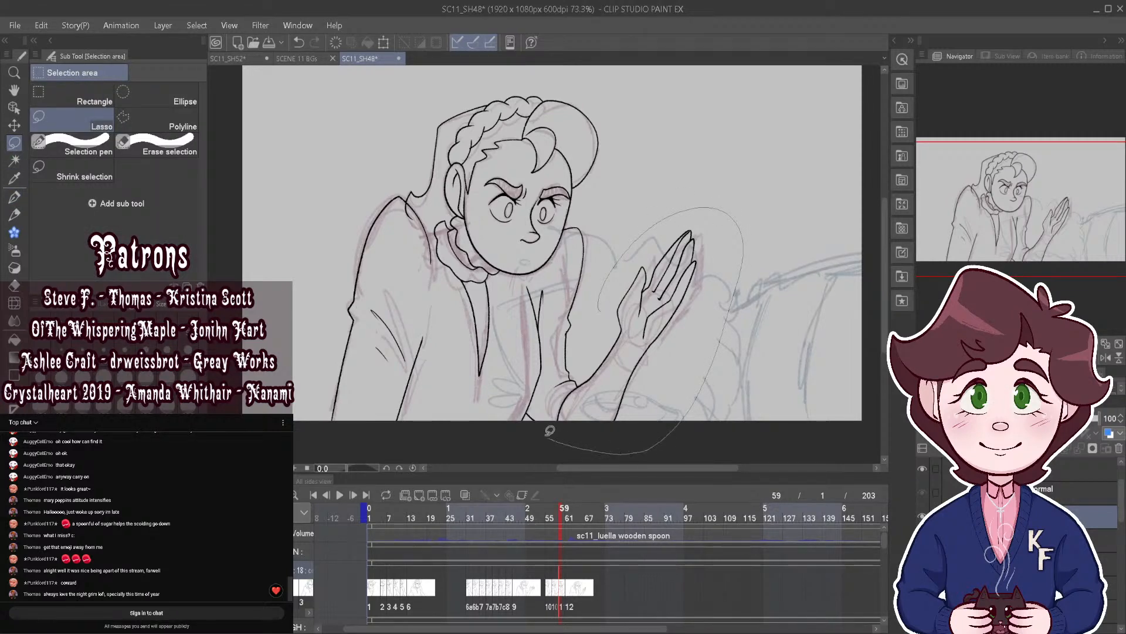
pyautogui.moveTo(586, 378); pyautogui.dragTo(599, 359)
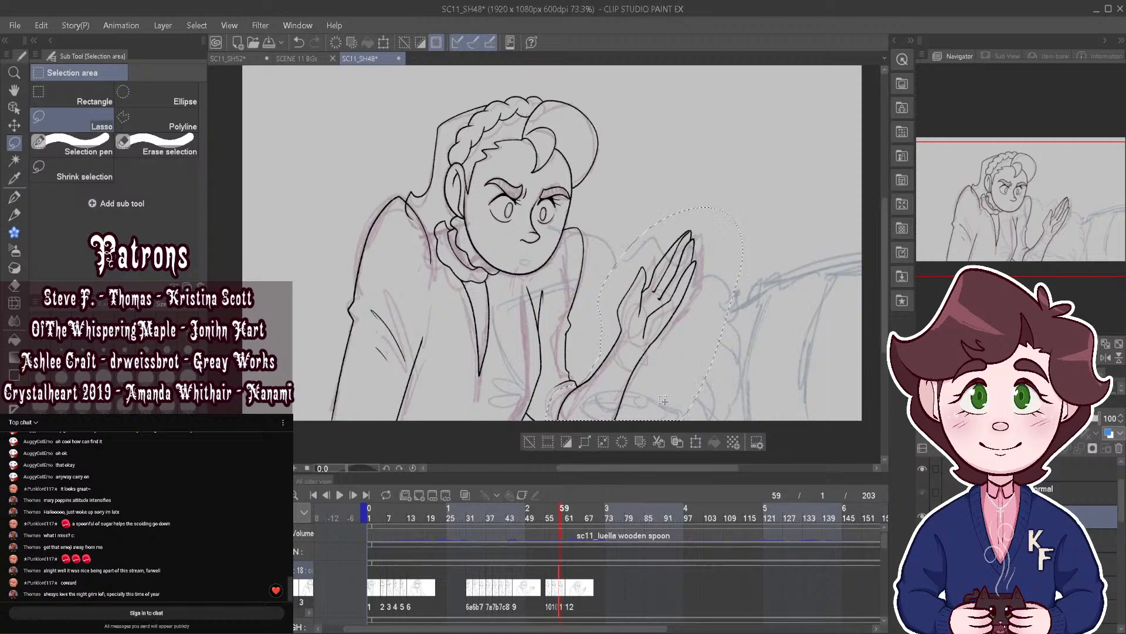
pyautogui.click(695, 442)
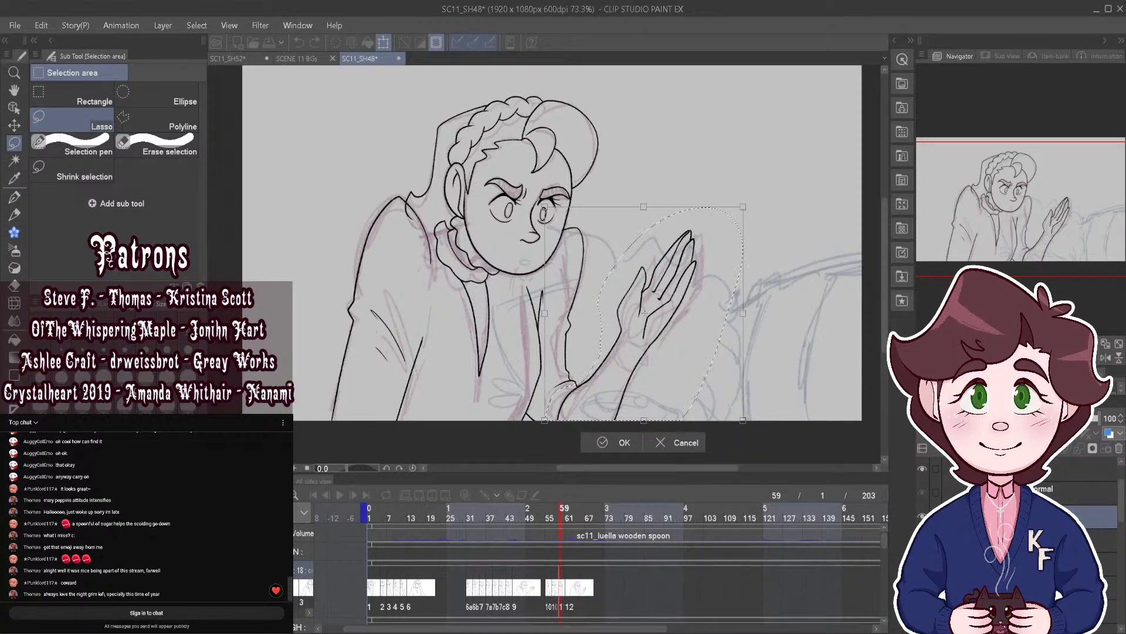
pyautogui.moveTo(809, 308); pyautogui.dragTo(815, 317)
pyautogui.click(623, 449)
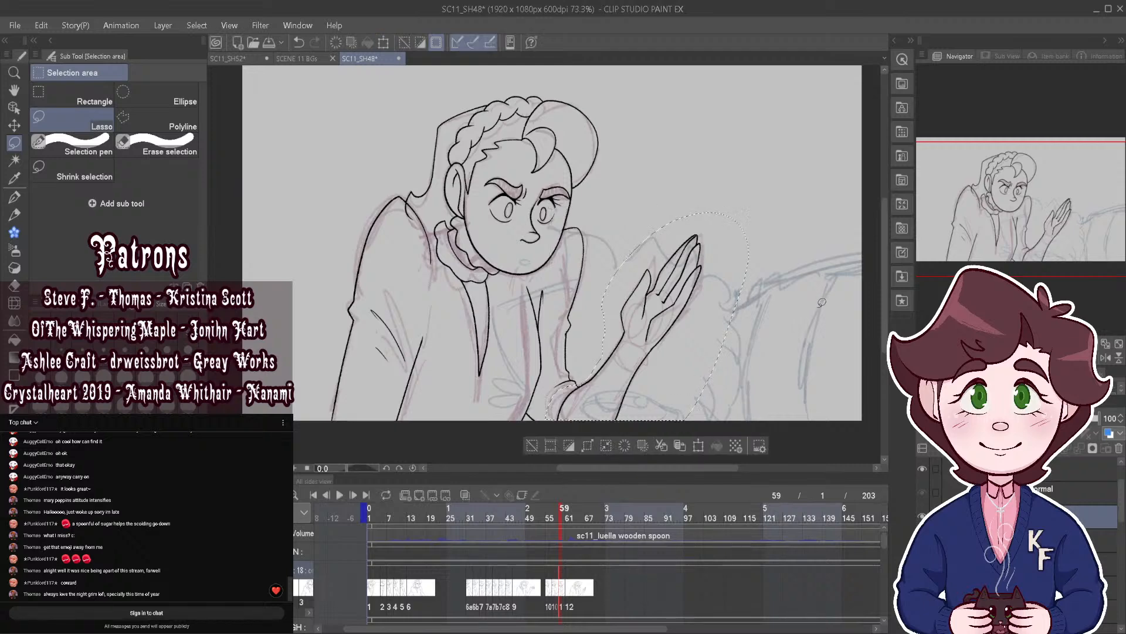
pyautogui.moveTo(565, 513)
pyautogui.mouseDown()
pyautogui.moveTo(541, 516)
pyautogui.moveTo(574, 522)
pyautogui.moveTo(547, 521)
pyautogui.moveTo(573, 531)
pyautogui.moveTo(560, 531)
pyautogui.mouseUp()
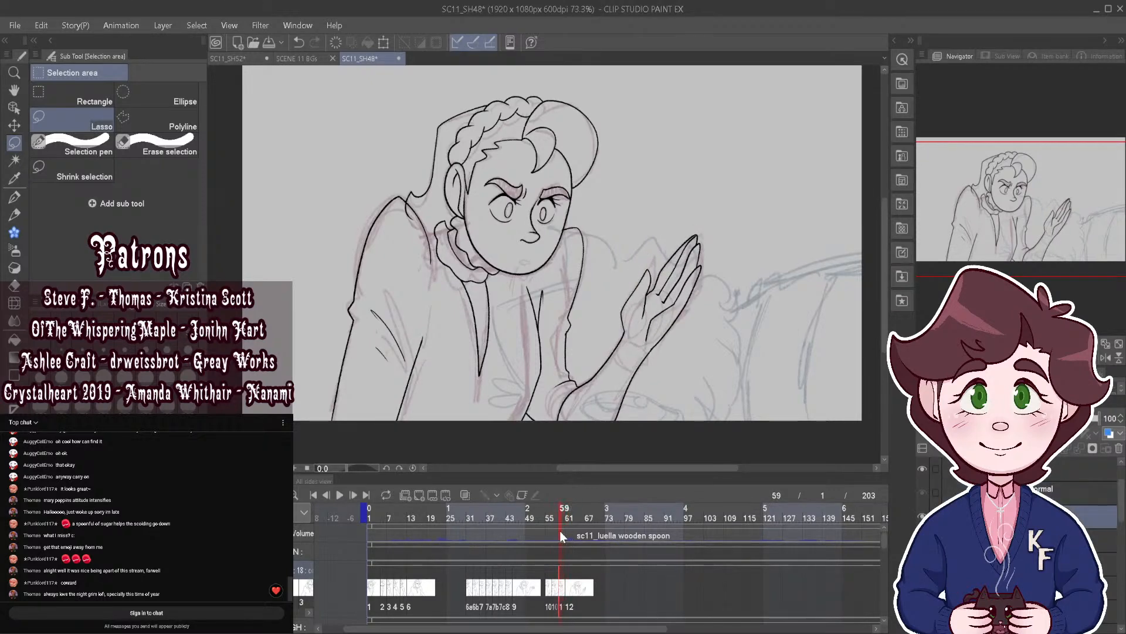
# Step: Lasso only the raised hand on frame 59 and rotate it slightly clockwise at the wrist
pyautogui.scroll(2, 637, 315)
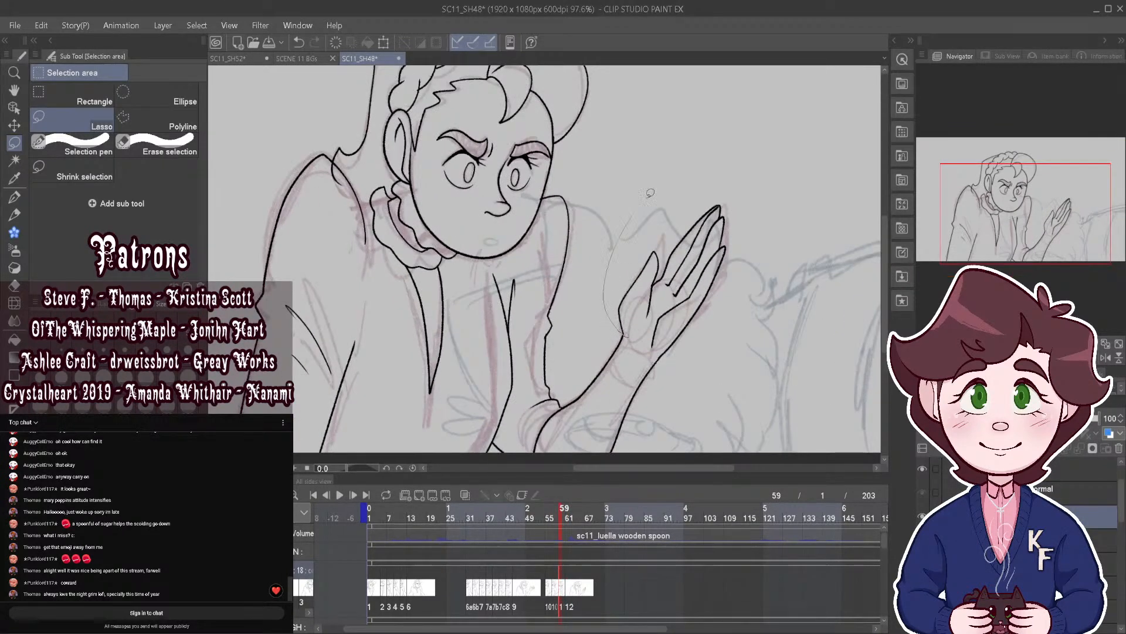
pyautogui.moveTo(650, 192)
pyautogui.mouseDown()
pyautogui.moveTo(776, 241)
pyautogui.moveTo(675, 385)
pyautogui.moveTo(647, 353)
pyautogui.mouseUp()
pyautogui.click(742, 414)
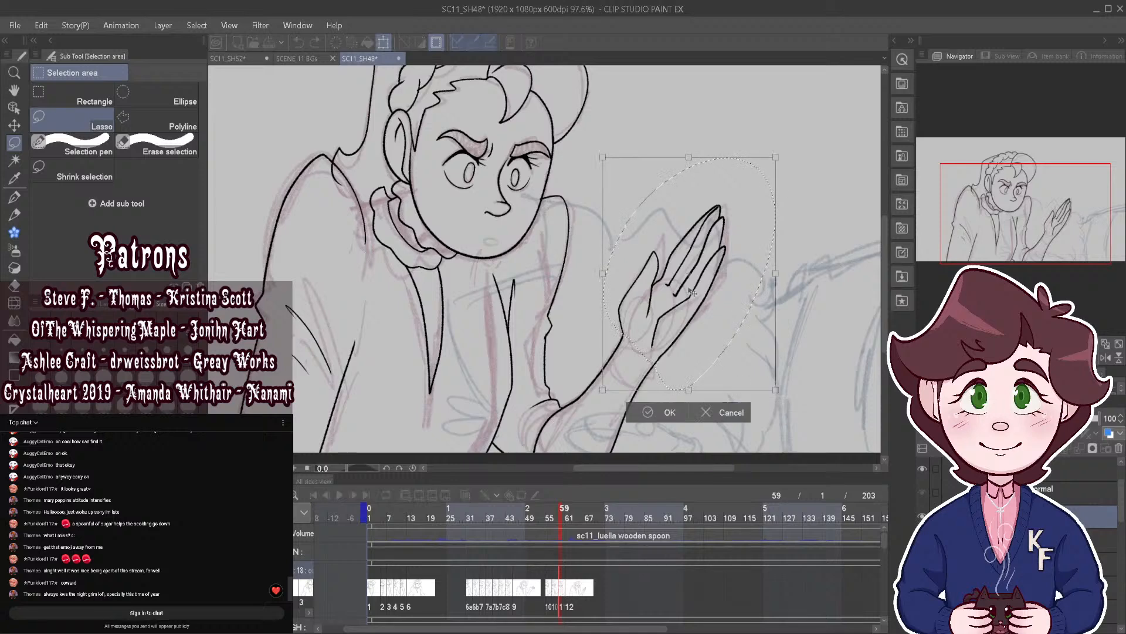
pyautogui.moveTo(793, 284); pyautogui.dragTo(780, 299)
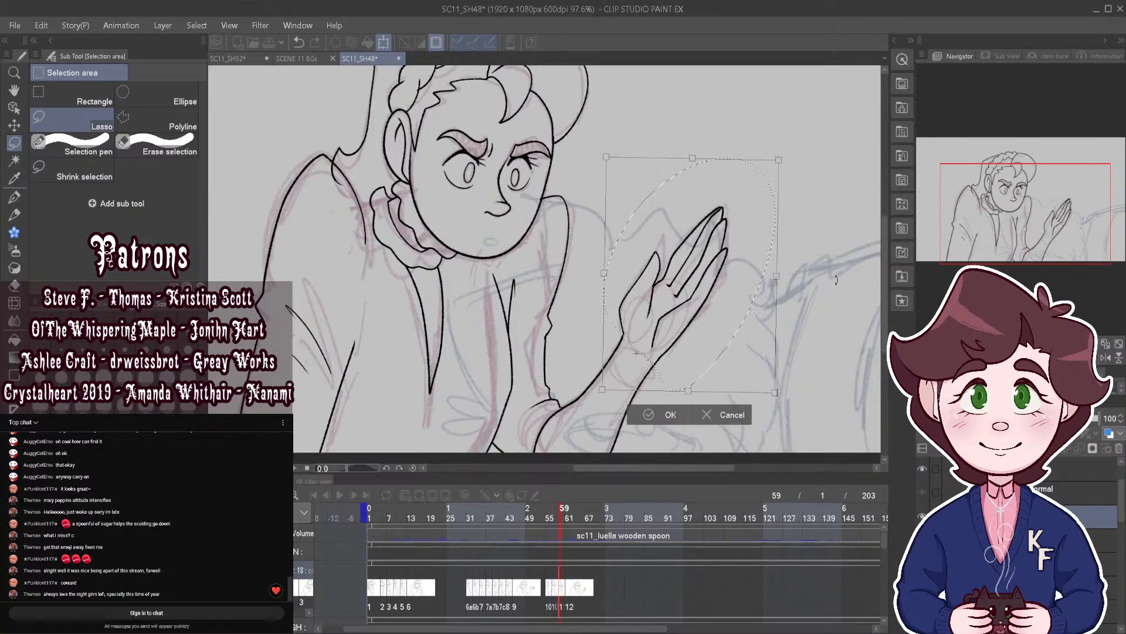
pyautogui.press('Return')
# Step: Scrub between frames 53 and 63 and play the animation from frame 1 to check the hand motion
pyautogui.moveTo(558, 512)
pyautogui.mouseDown()
pyautogui.moveTo(544, 512)
pyautogui.moveTo(572, 520)
pyautogui.mouseUp()
pyautogui.scroll(-2, 545, 264)
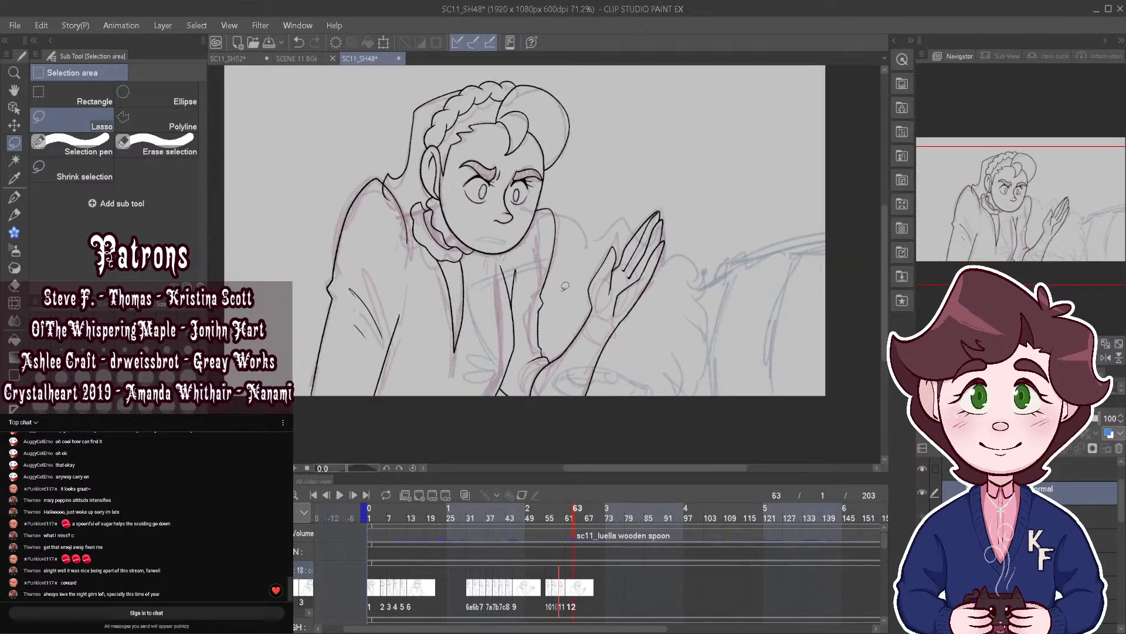
pyautogui.moveTo(569, 513); pyautogui.dragTo(536, 519)
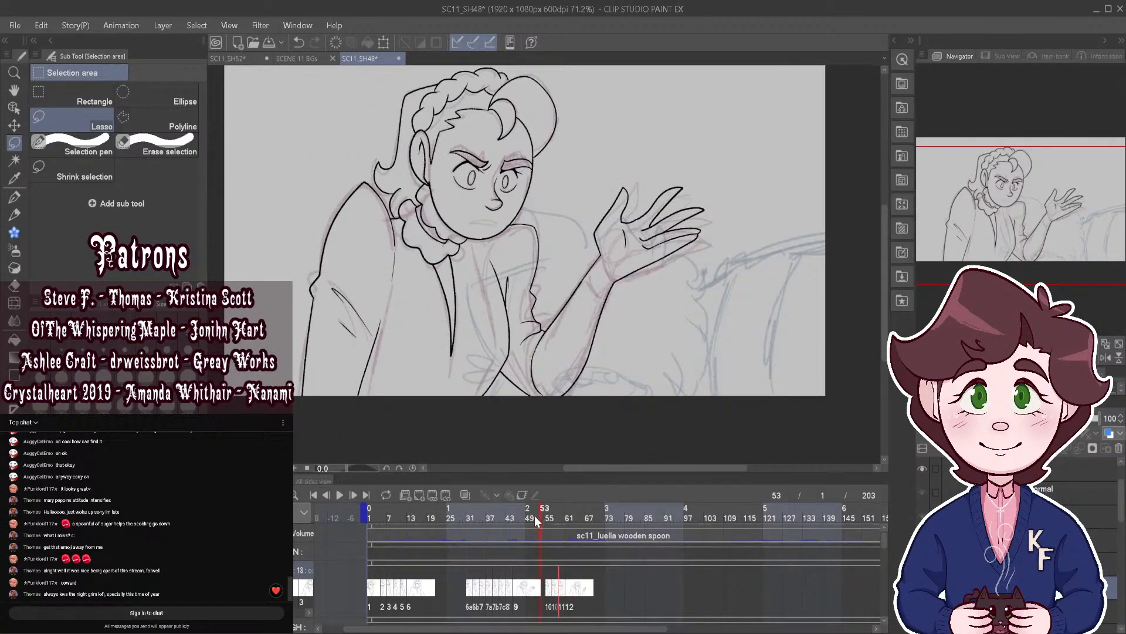
pyautogui.click(340, 498)
pyautogui.scroll(-1, 512, 296)
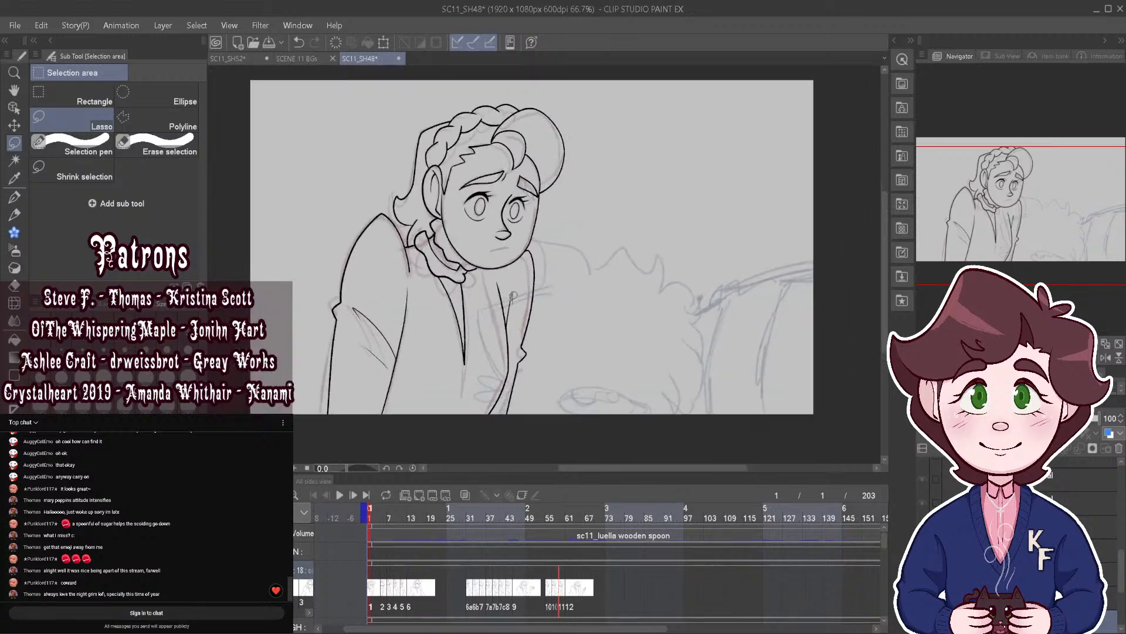
pyautogui.click(340, 495)
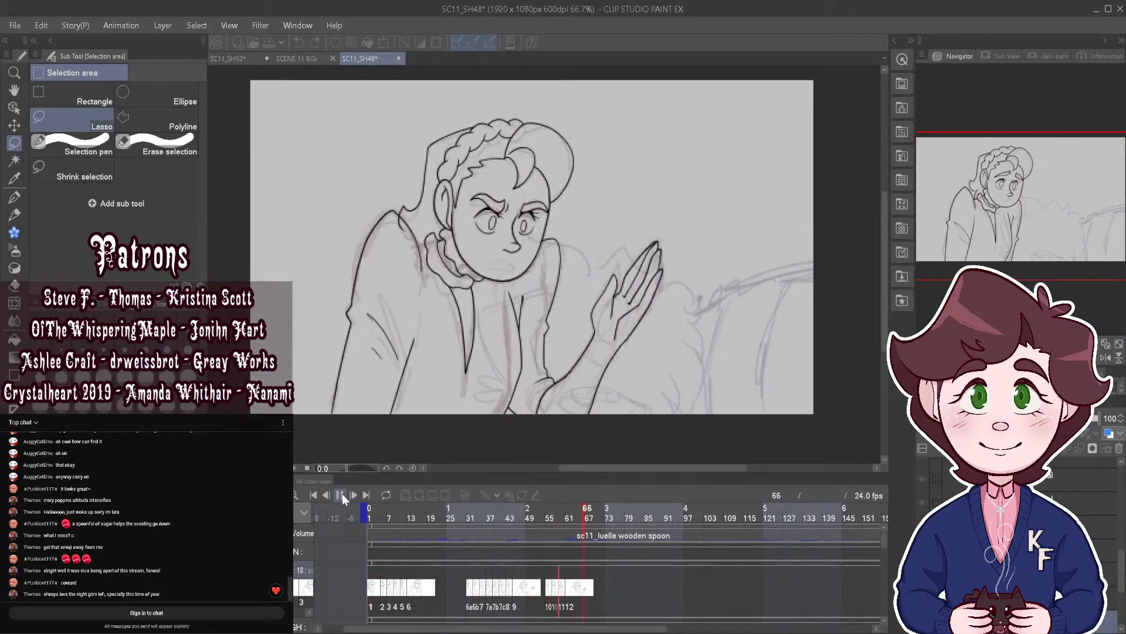
pyautogui.click(341, 495)
# Step: Paste a copied cel at frame 69 and ink both lowered irises over the rough with the Real G-Pen
pyautogui.moveTo(572, 520)
pyautogui.mouseDown()
pyautogui.moveTo(553, 509)
pyautogui.moveTo(584, 518)
pyautogui.moveTo(615, 505)
pyautogui.moveTo(569, 508)
pyautogui.moveTo(601, 515)
pyautogui.moveTo(592, 512)
pyautogui.mouseUp()
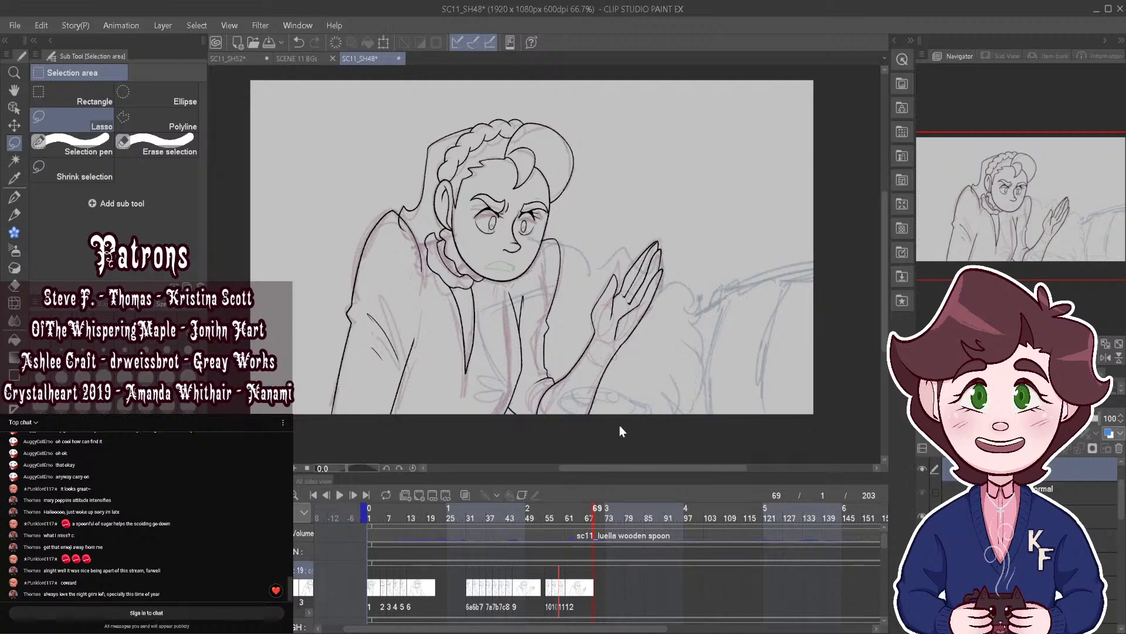
pyautogui.hotkey('ctrl', 'v')
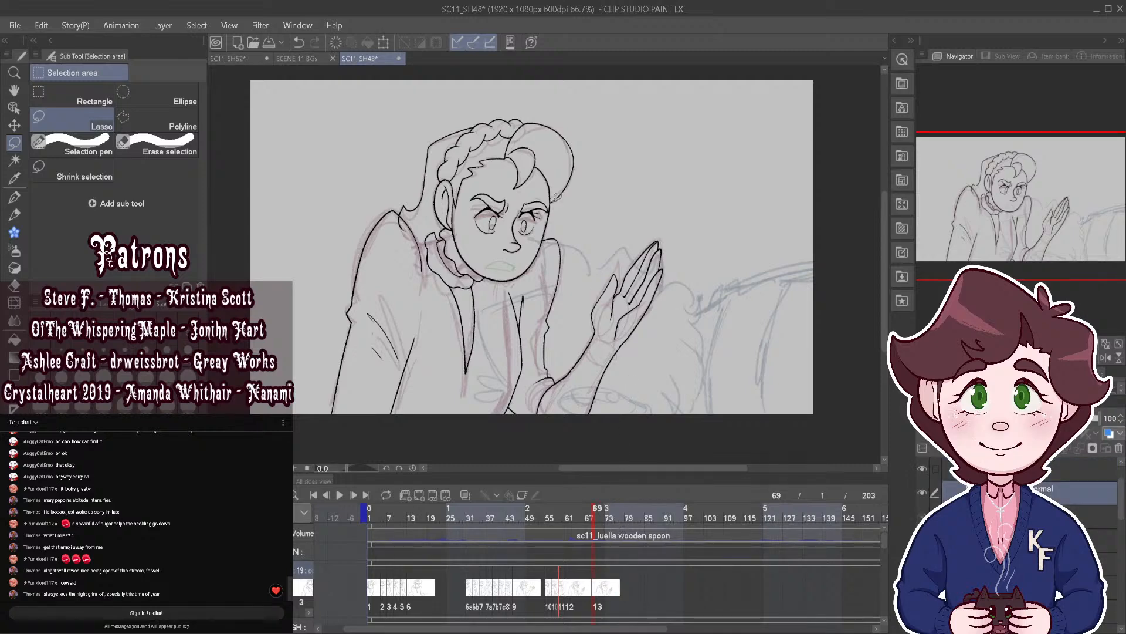
pyautogui.scroll(4, 495, 178)
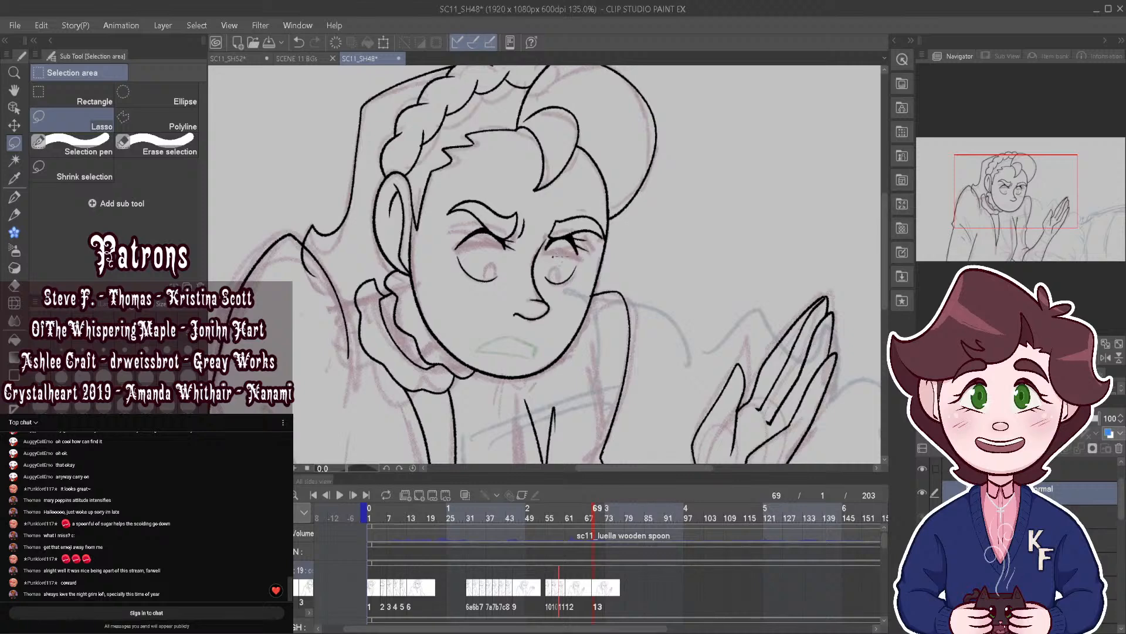
pyautogui.scroll(5, 490, 202)
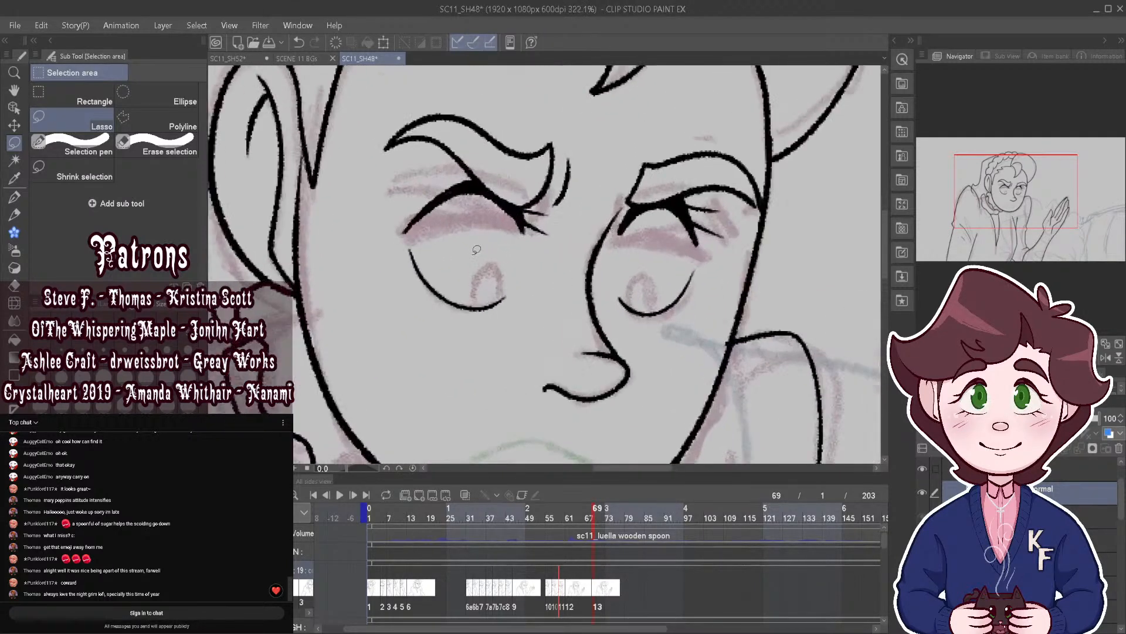
pyautogui.press('p')
pyautogui.scroll(1, 493, 206)
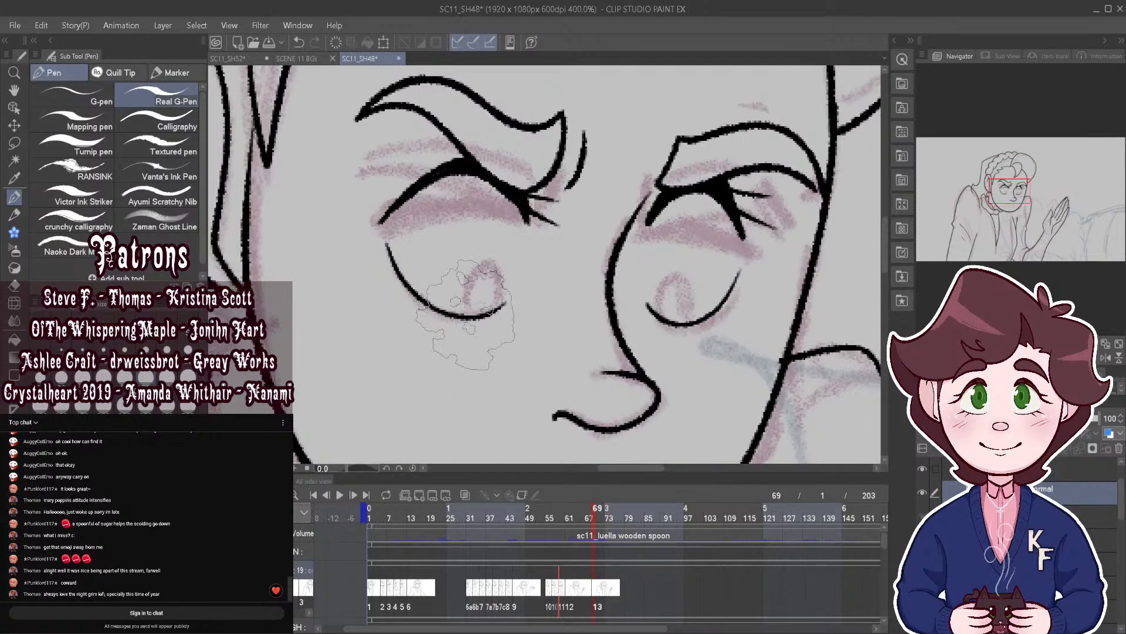
pyautogui.moveTo(463, 317)
pyautogui.mouseDown()
pyautogui.moveTo(473, 270)
pyautogui.moveTo(503, 299)
pyautogui.mouseUp()
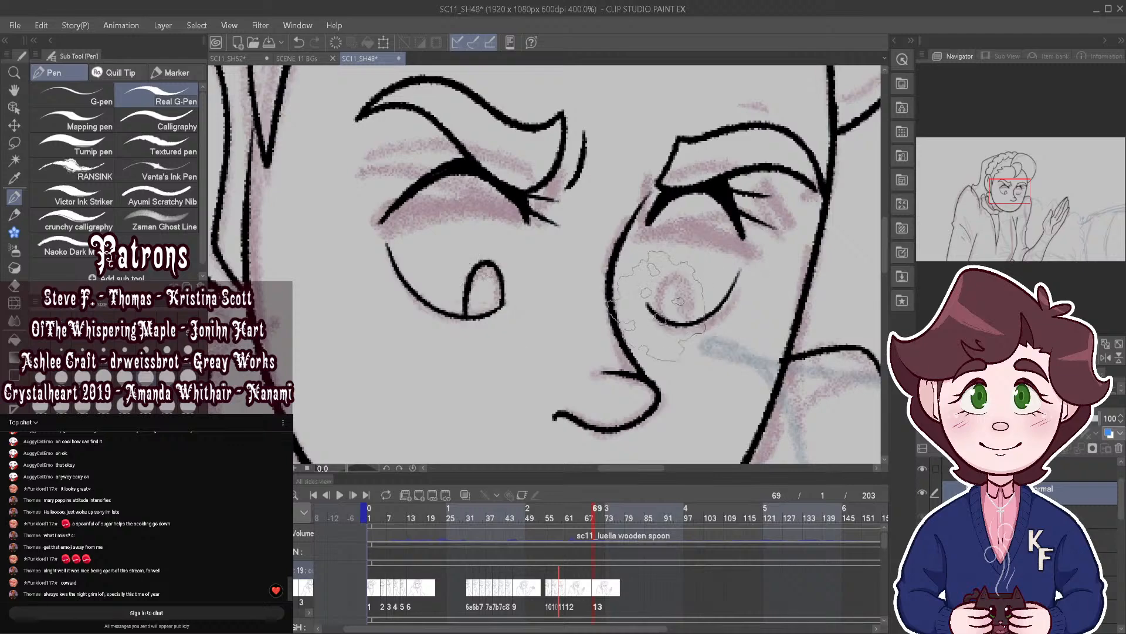
pyautogui.moveTo(652, 307)
pyautogui.mouseDown()
pyautogui.moveTo(669, 268)
pyautogui.moveTo(689, 283)
pyautogui.moveTo(691, 311)
pyautogui.mouseUp()
pyautogui.scroll(-4, 683, 317)
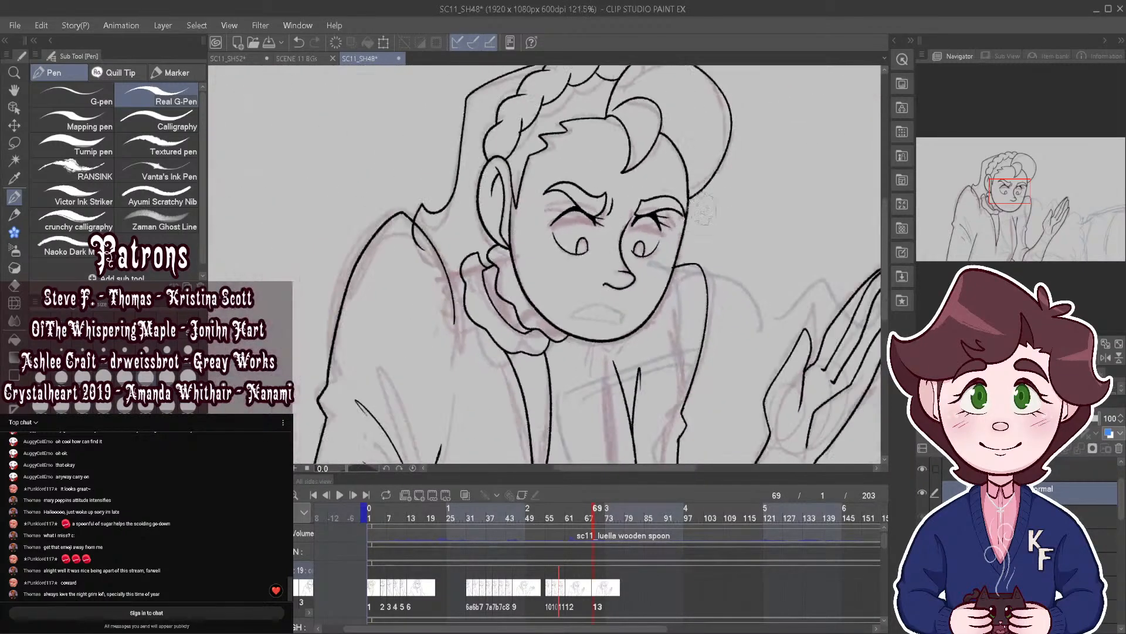
# Step: Delete the old eyebrow and upper lash line strokes above both eyes on frame 69
pyautogui.scroll(2, 646, 97)
pyautogui.moveTo(452, 229)
pyautogui.mouseDown()
pyautogui.moveTo(466, 223)
pyautogui.moveTo(412, 258)
pyautogui.mouseUp()
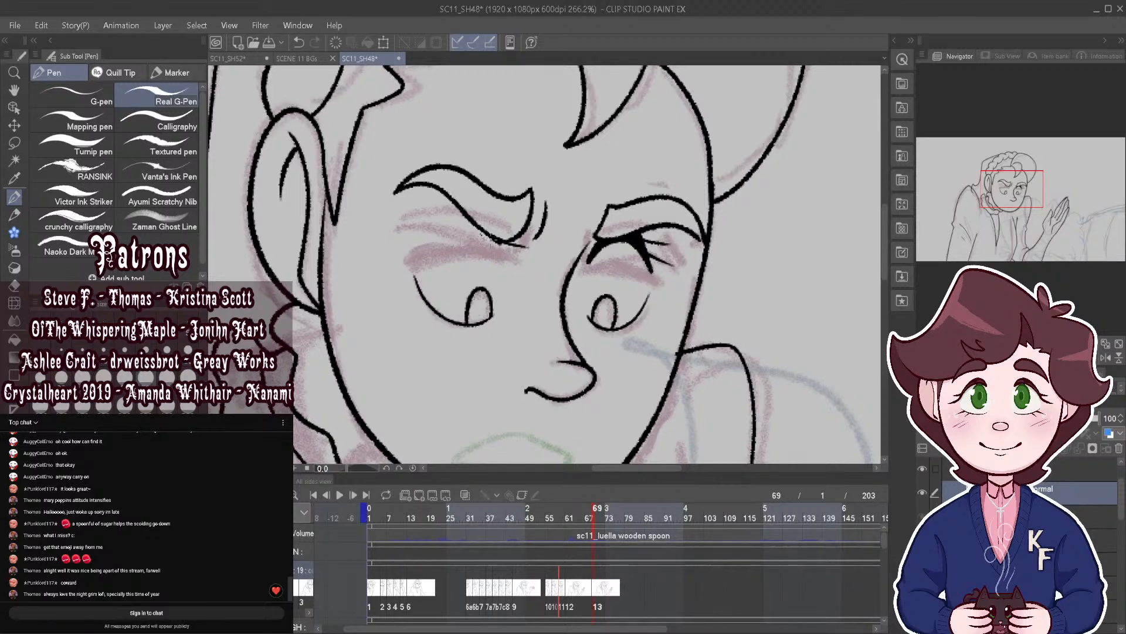
pyautogui.press('Delete')
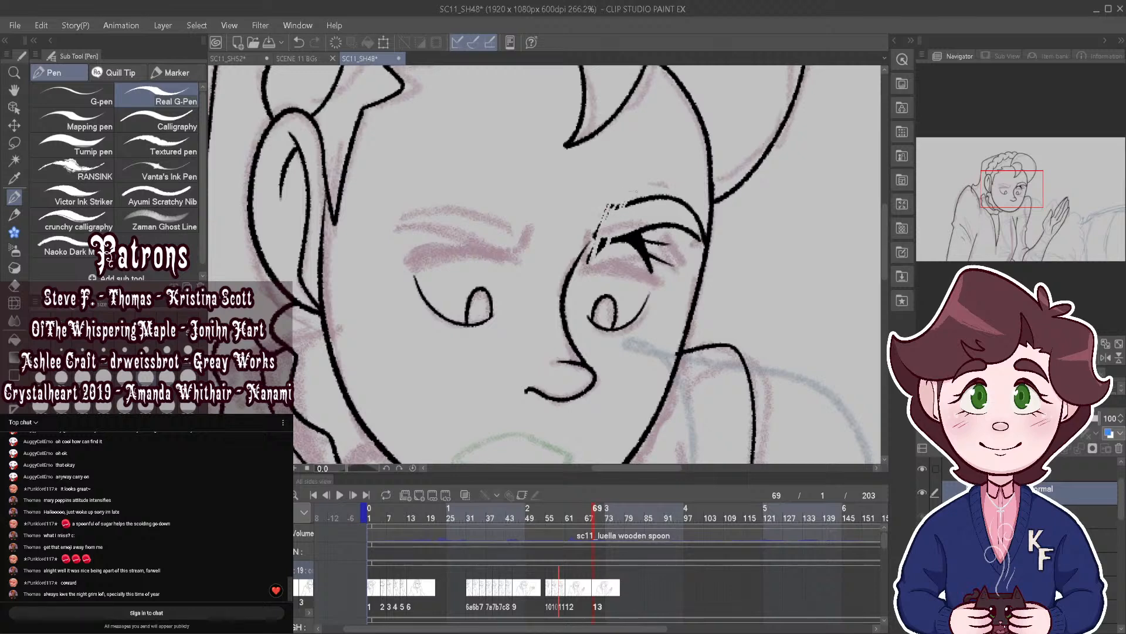
pyautogui.press('Delete')
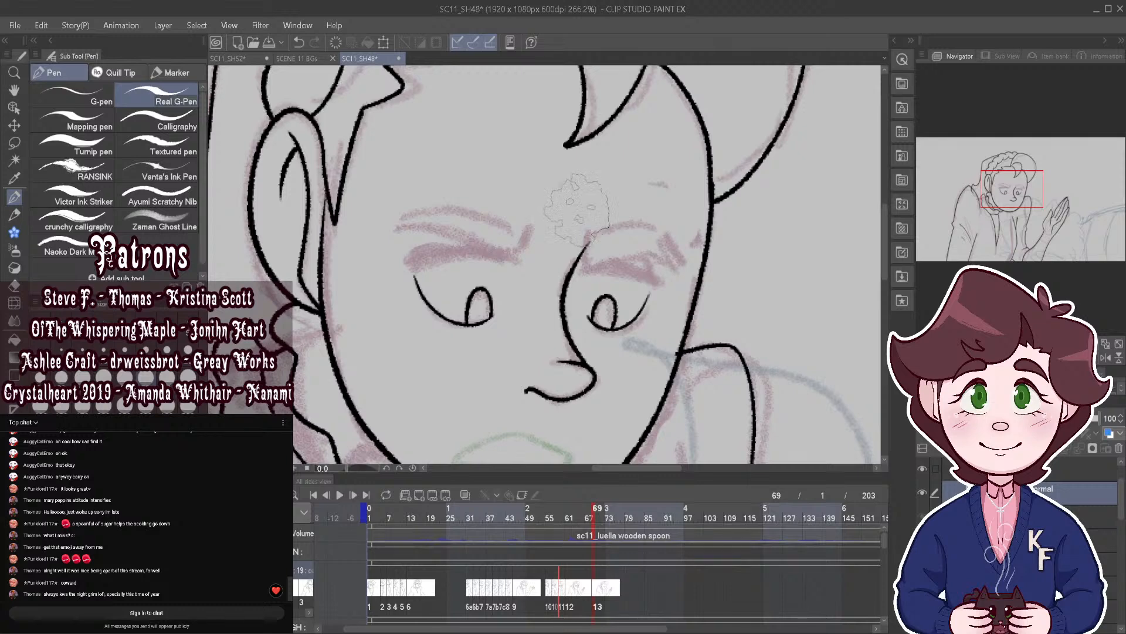
pyautogui.press('Delete')
# Step: Ink a thick lowered upper lash line over the eye nearest the ear on frame 69, following the rough
pyautogui.scroll(4, 584, 261)
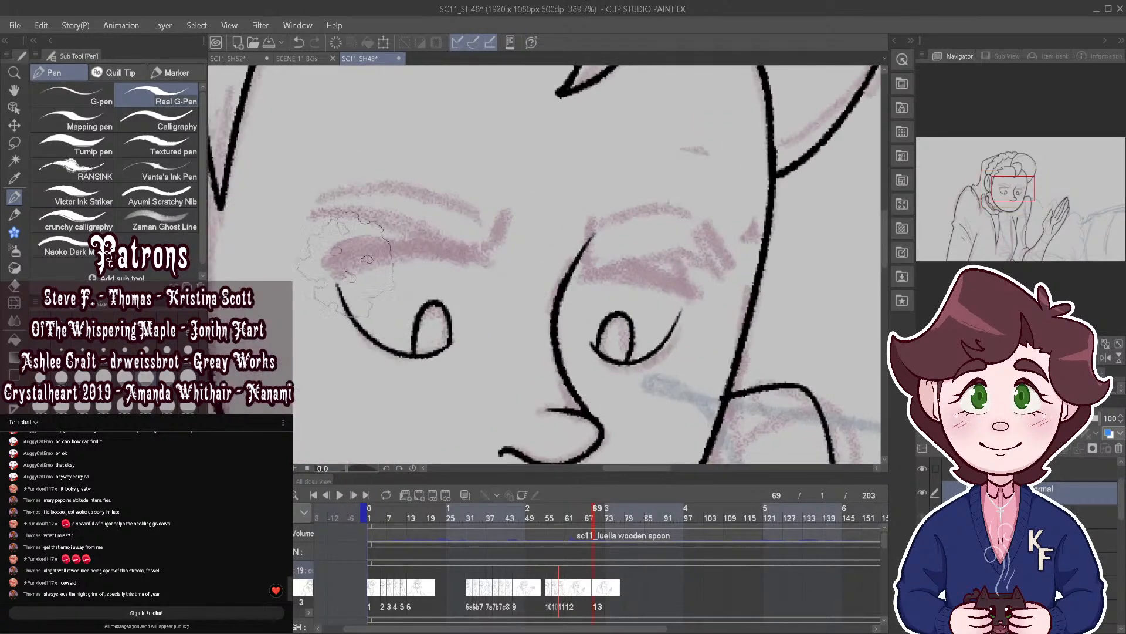
pyautogui.moveTo(331, 270)
pyautogui.mouseDown()
pyautogui.moveTo(413, 260)
pyautogui.moveTo(487, 279)
pyautogui.mouseUp()
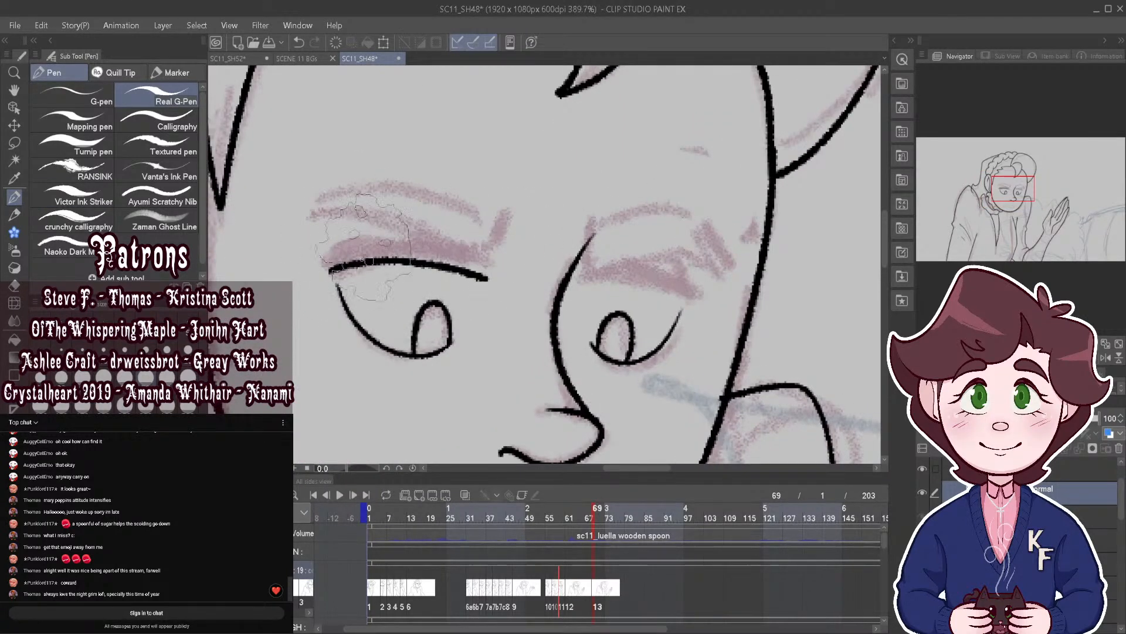
pyautogui.moveTo(330, 270)
pyautogui.mouseDown()
pyautogui.moveTo(377, 252)
pyautogui.moveTo(489, 282)
pyautogui.mouseUp()
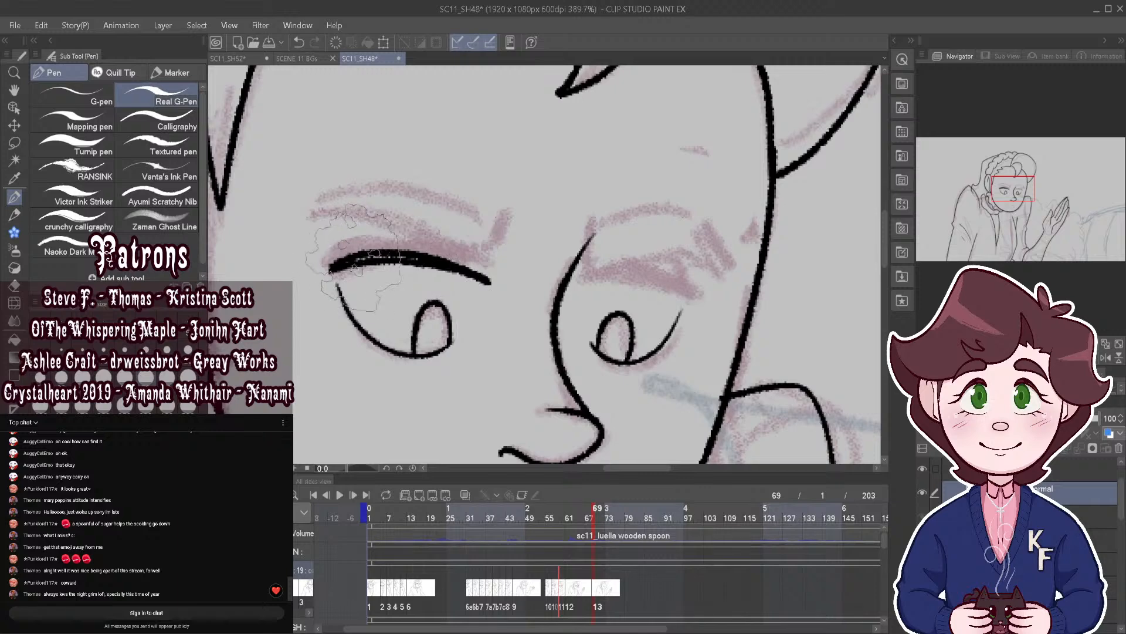
pyautogui.moveTo(358, 262); pyautogui.dragTo(429, 260)
# Step: Ink the matching upper lash line over the far eye beside the nose bridge on frame 69
pyautogui.scroll(-4, 516, 197)
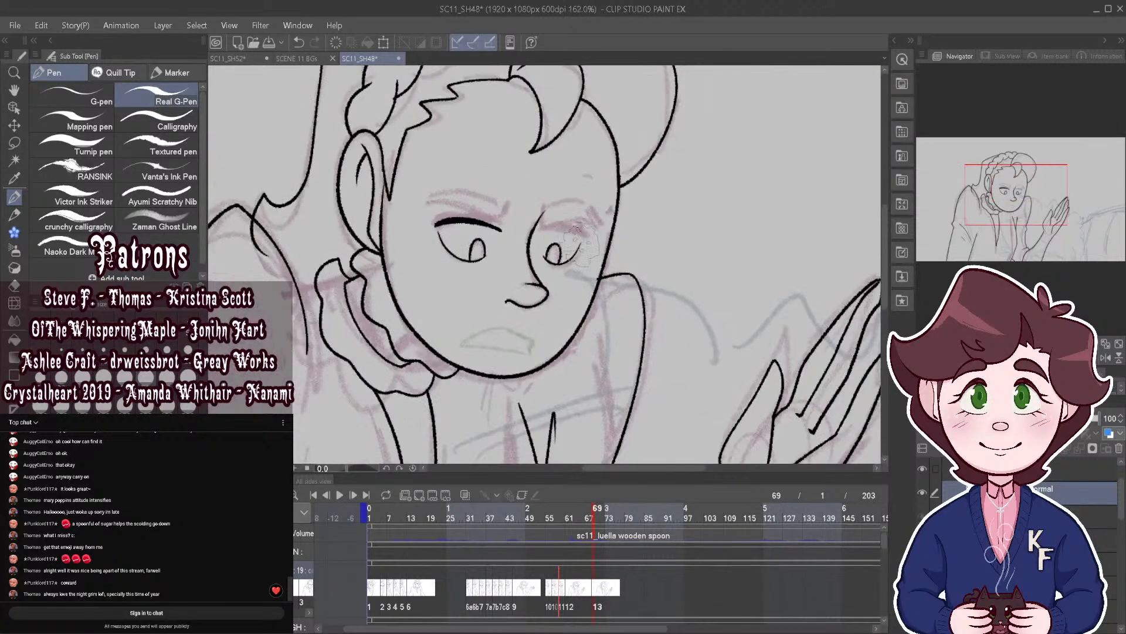
pyautogui.scroll(2, 572, 162)
pyautogui.scroll(3, 560, 176)
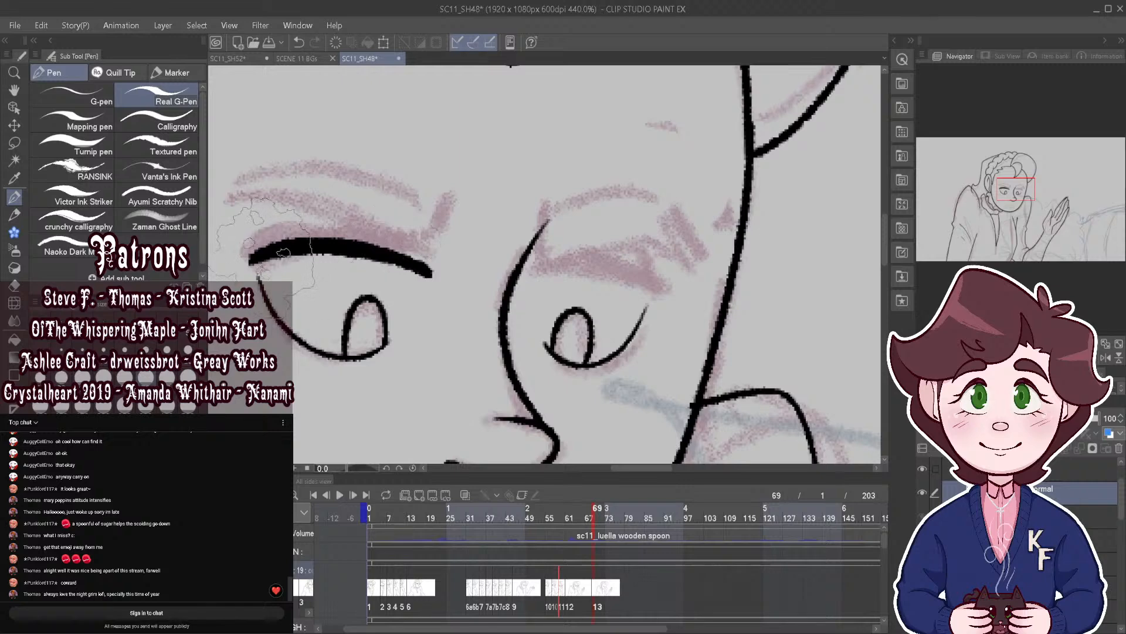
pyautogui.scroll(-3, 437, 281)
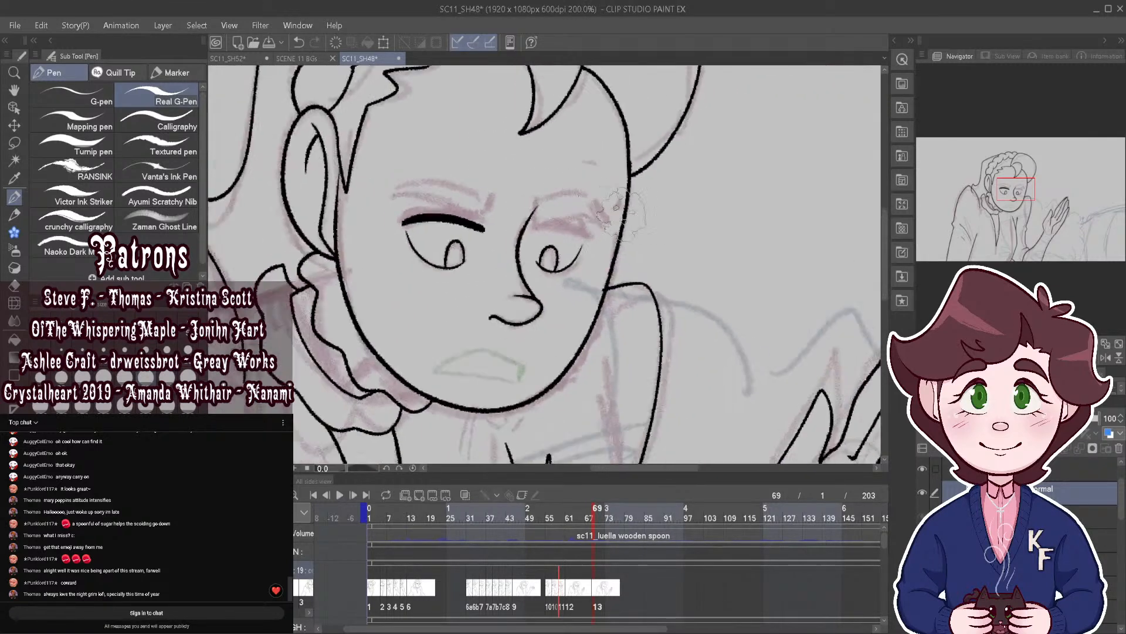
pyautogui.scroll(3, 492, 223)
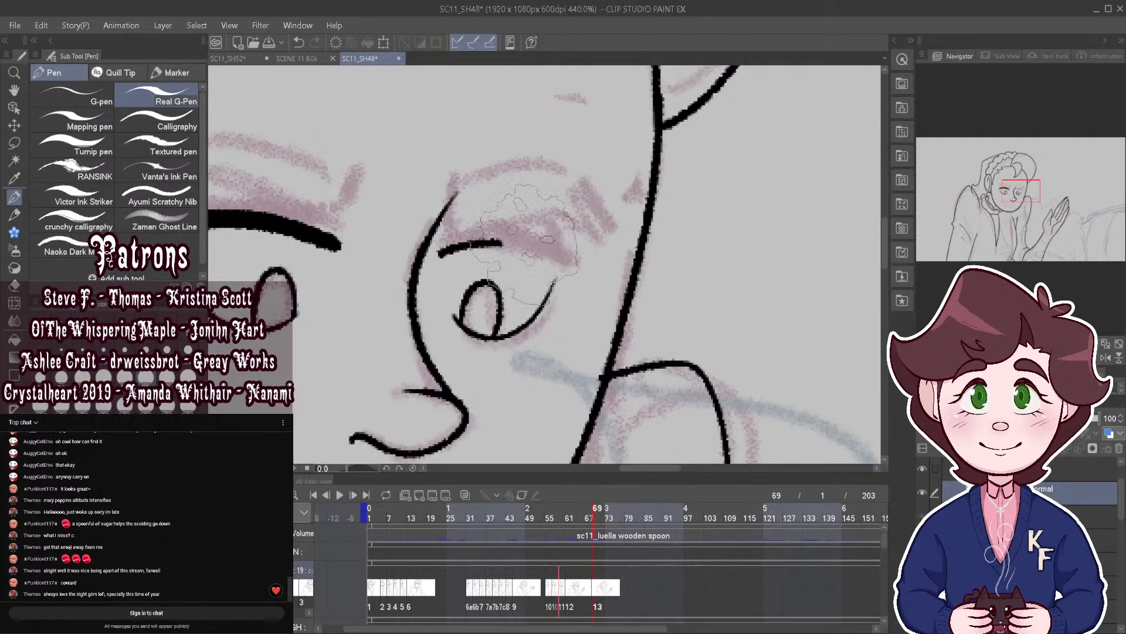
pyautogui.moveTo(440, 254); pyautogui.dragTo(578, 262)
pyautogui.scroll(-4, 563, 229)
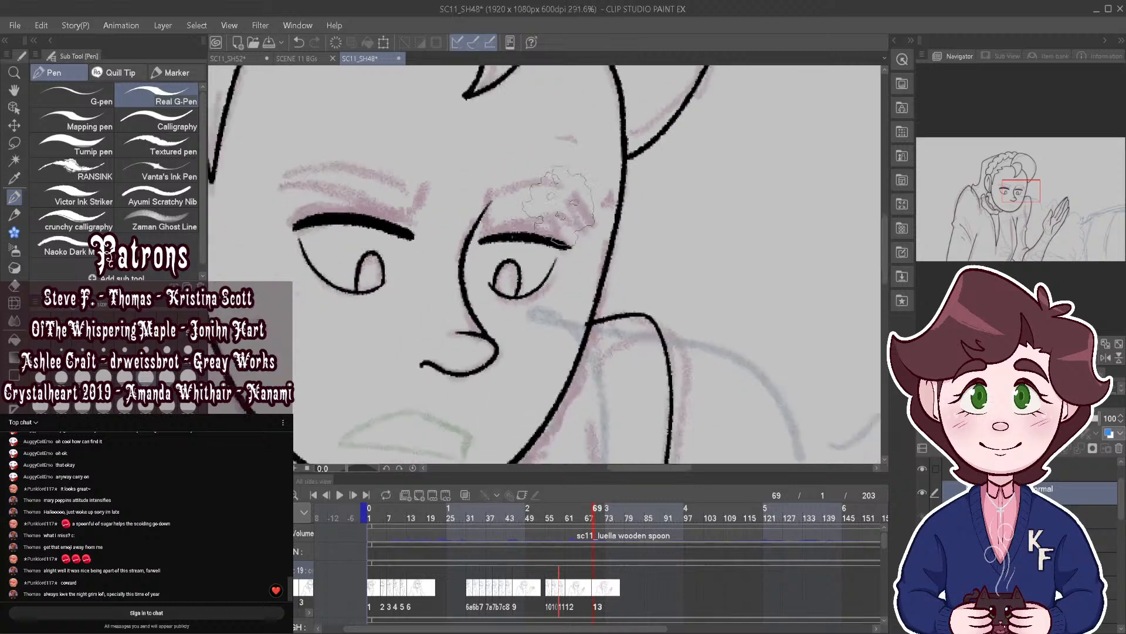
# Step: Add short, pointed eyelash strokes to the ends of both upper lash lines on frame 69
pyautogui.scroll(3, 564, 226)
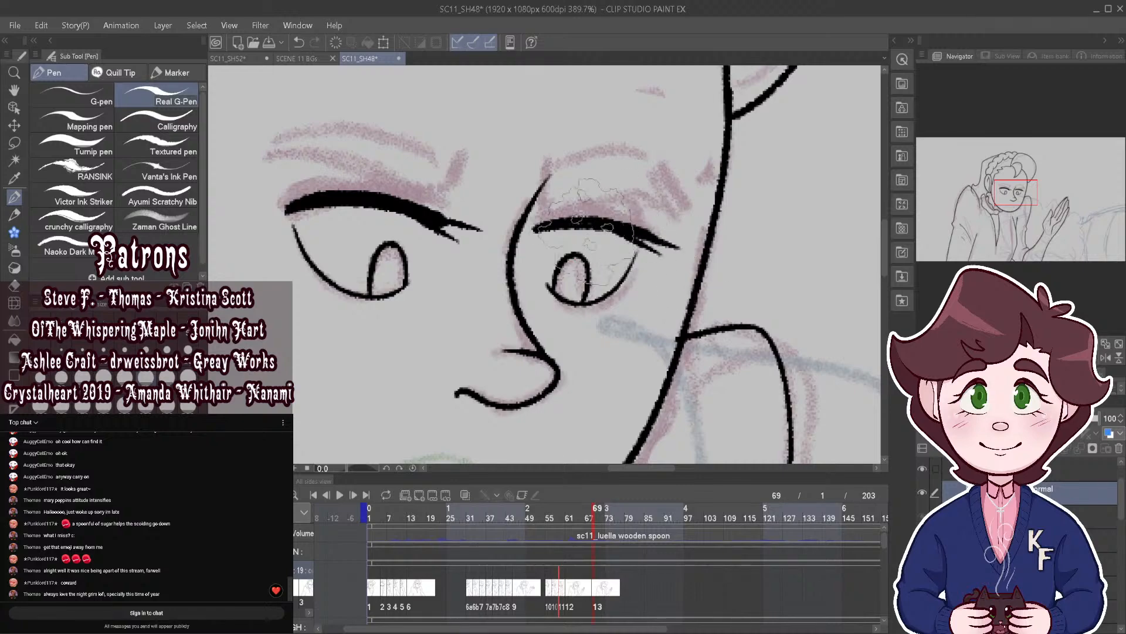
pyautogui.scroll(1, 581, 223)
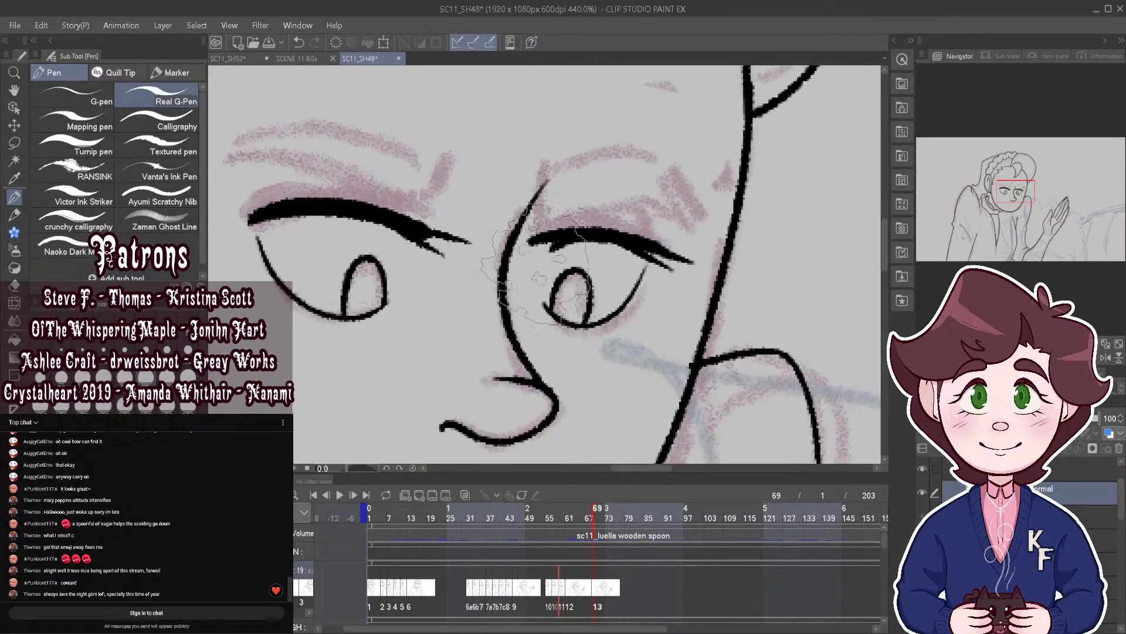
pyautogui.scroll(-4, 534, 264)
pyautogui.scroll(1, 554, 118)
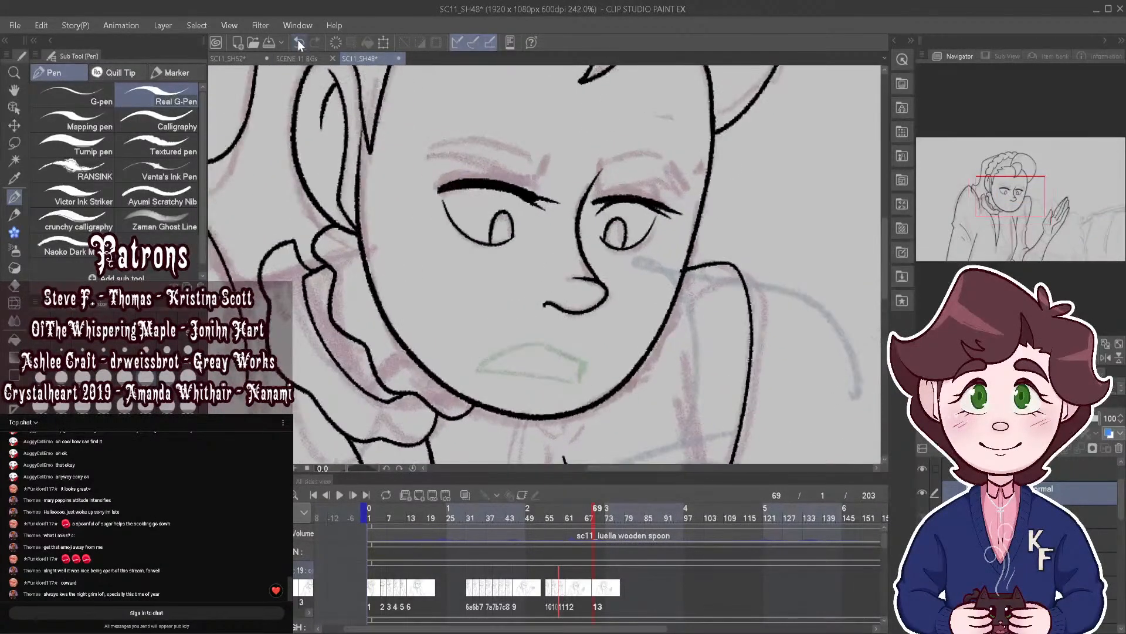
pyautogui.scroll(3, 680, 141)
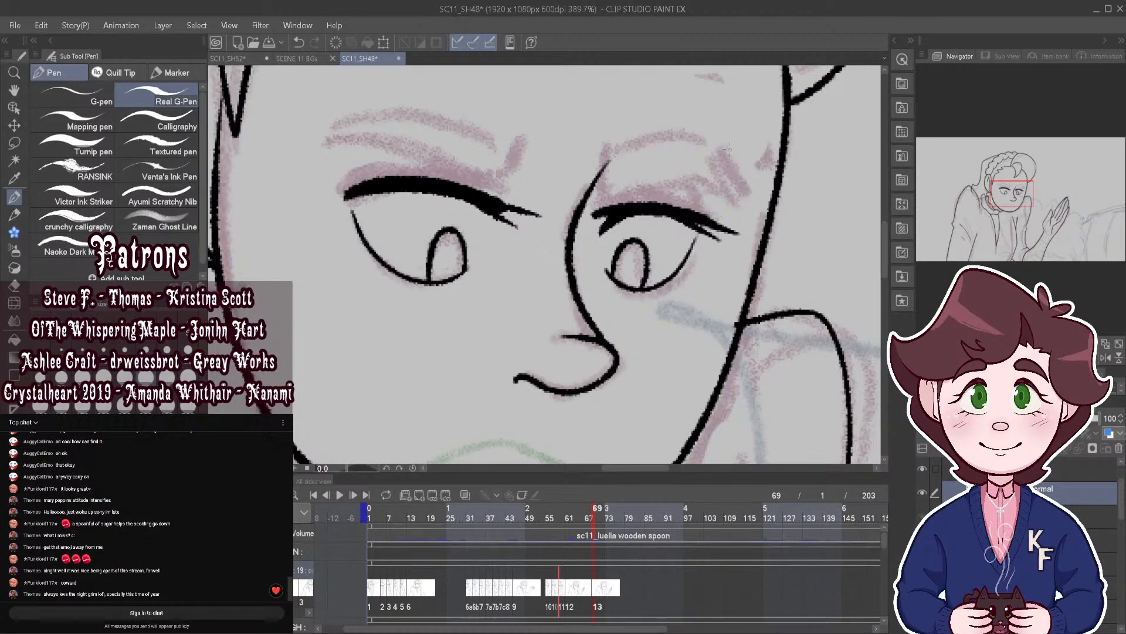
pyautogui.scroll(-4, 616, 186)
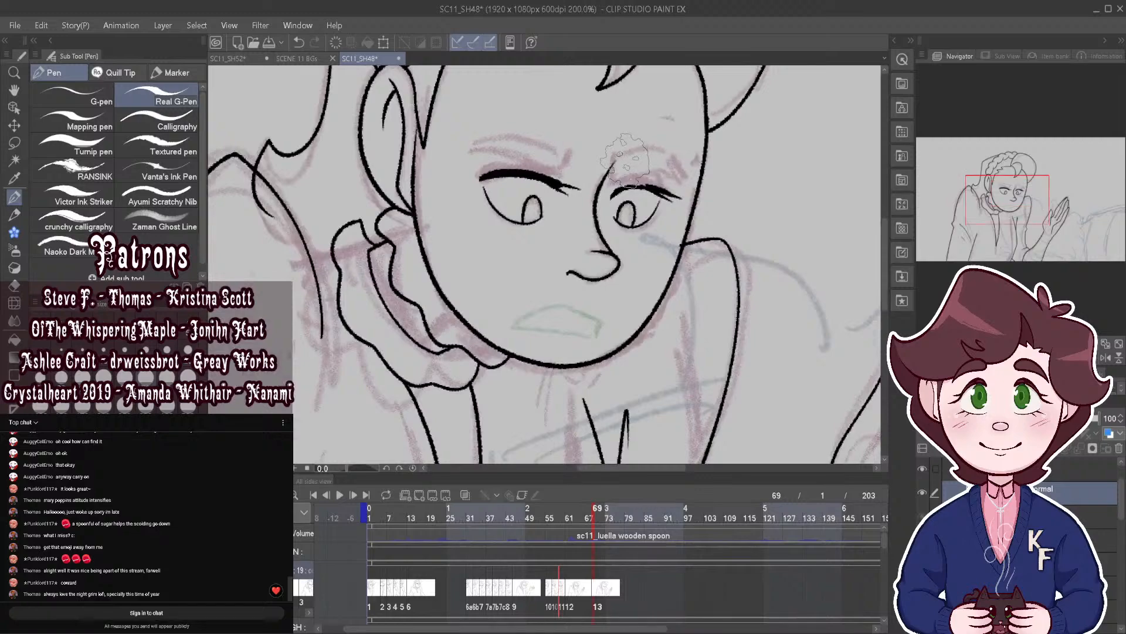
# Step: Ink a thick, lowered eyebrow slanting toward the nose above the eye nearest the ear on frame 69
pyautogui.scroll(7, 625, 158)
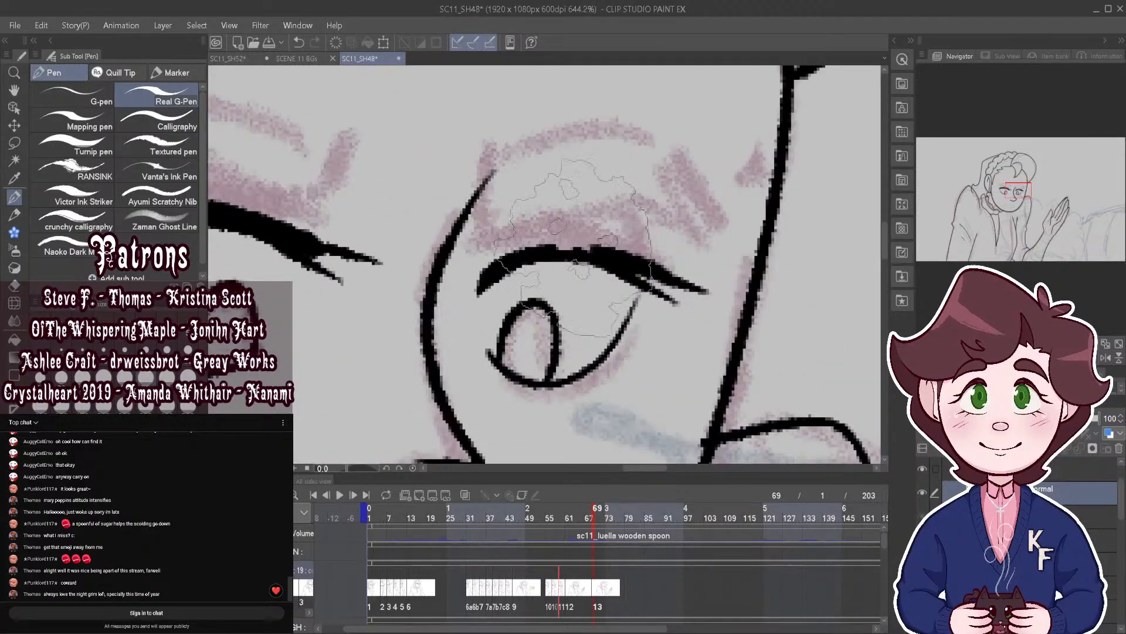
pyautogui.scroll(-8, 623, 170)
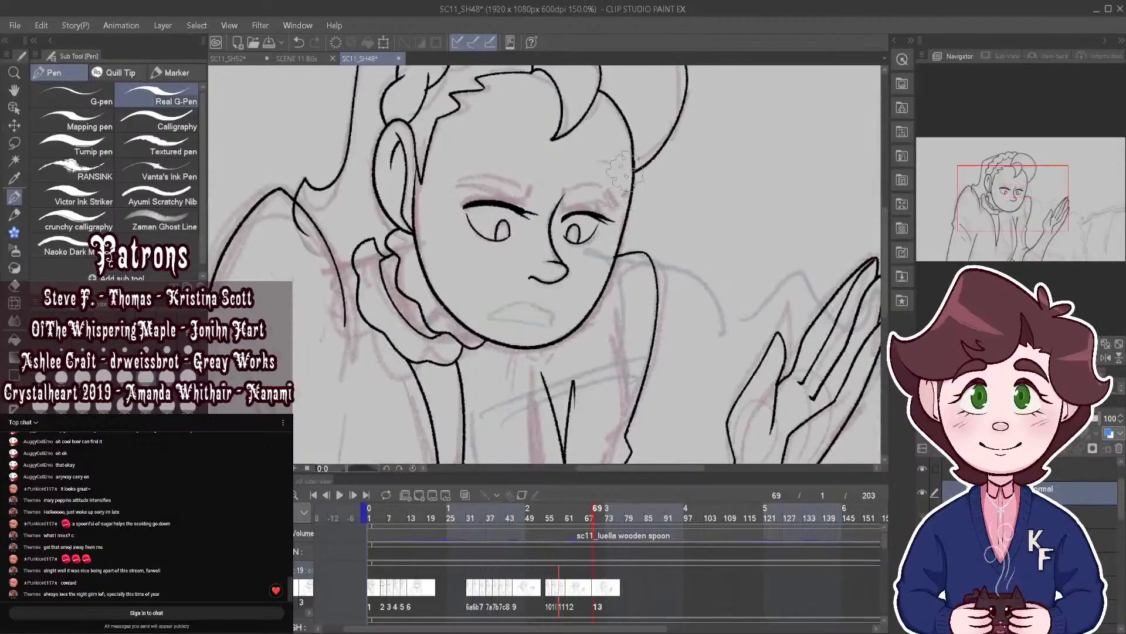
pyautogui.scroll(3, 613, 171)
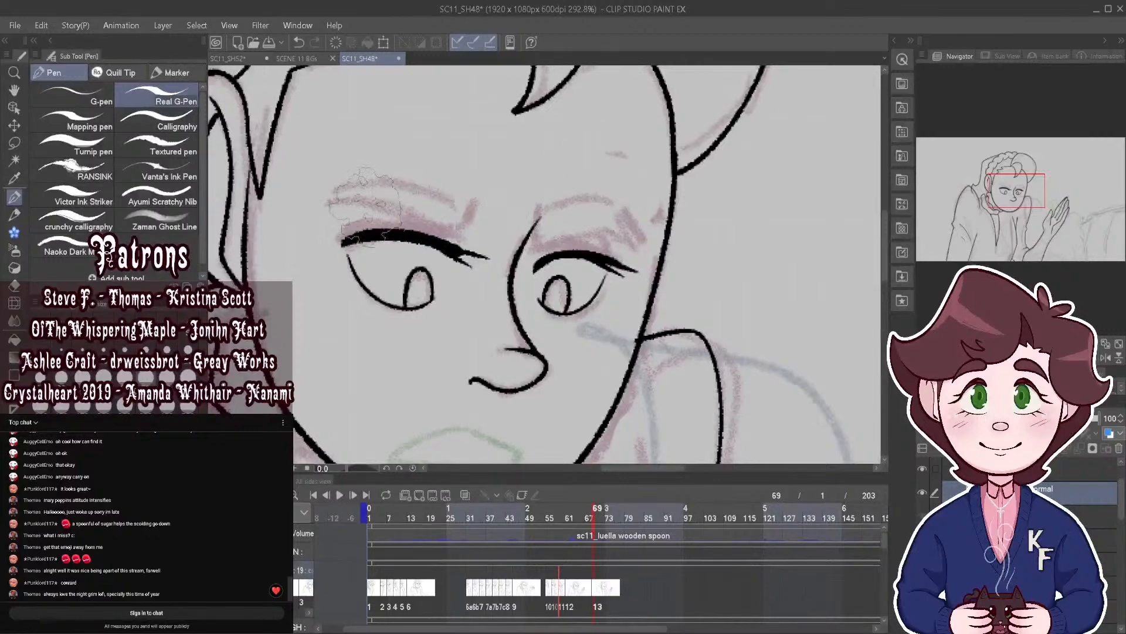
pyautogui.moveTo(324, 210)
pyautogui.mouseDown()
pyautogui.moveTo(393, 215)
pyautogui.moveTo(478, 255)
pyautogui.mouseUp()
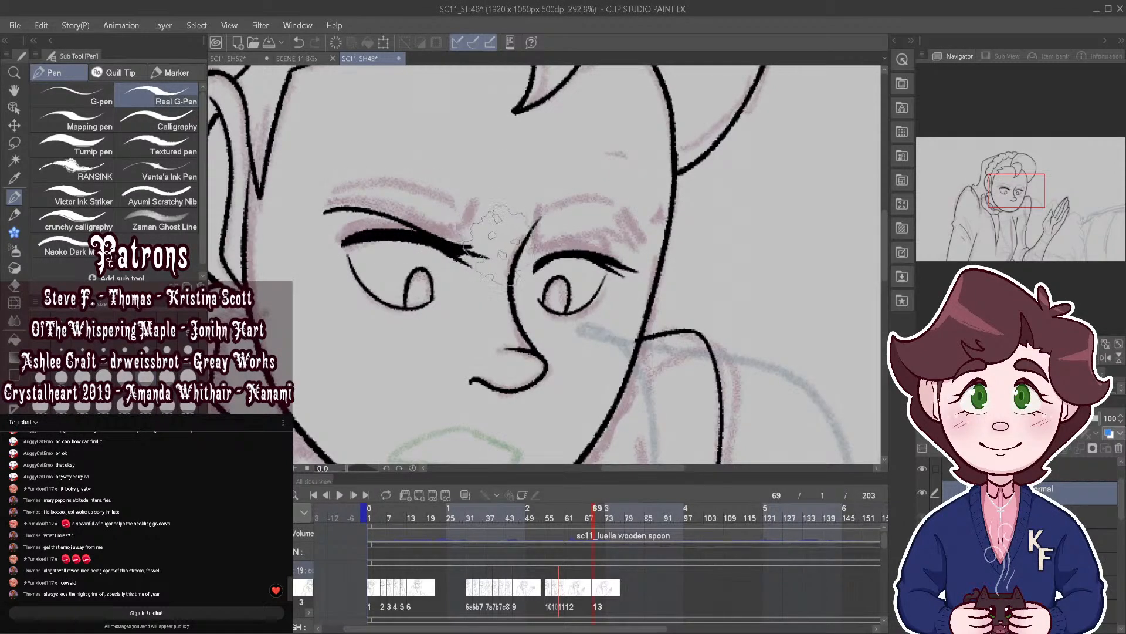
pyautogui.moveTo(325, 211); pyautogui.dragTo(368, 199)
pyautogui.scroll(-3, 596, 220)
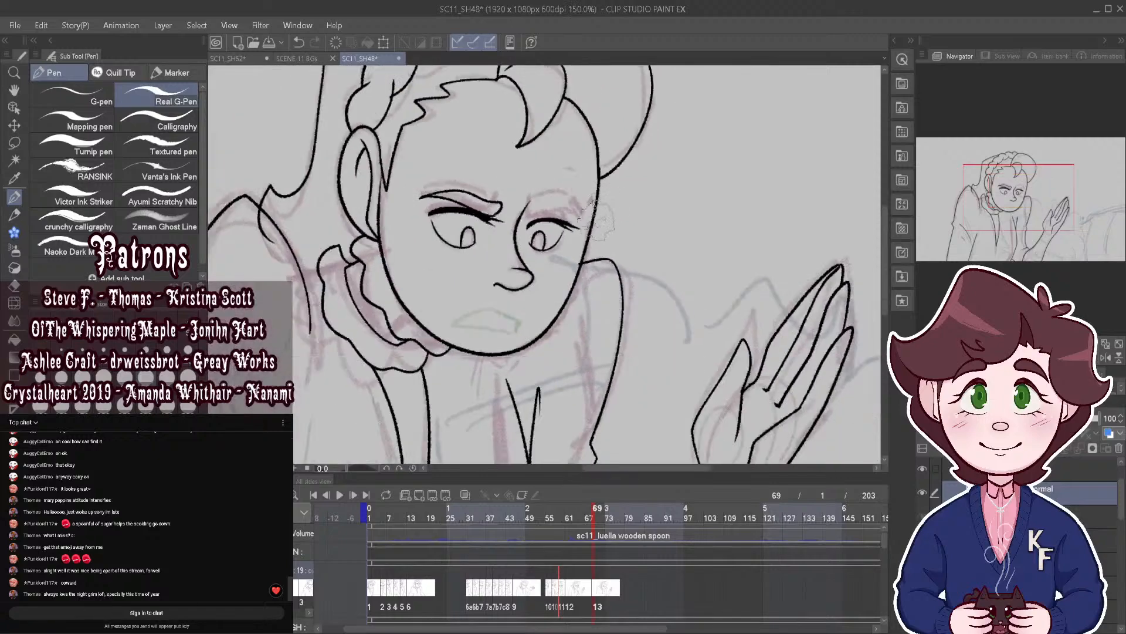
# Step: Ink the matching eyebrow over the far eye, from the nose bridge to the face contour, on frame 69
pyautogui.scroll(4, 595, 220)
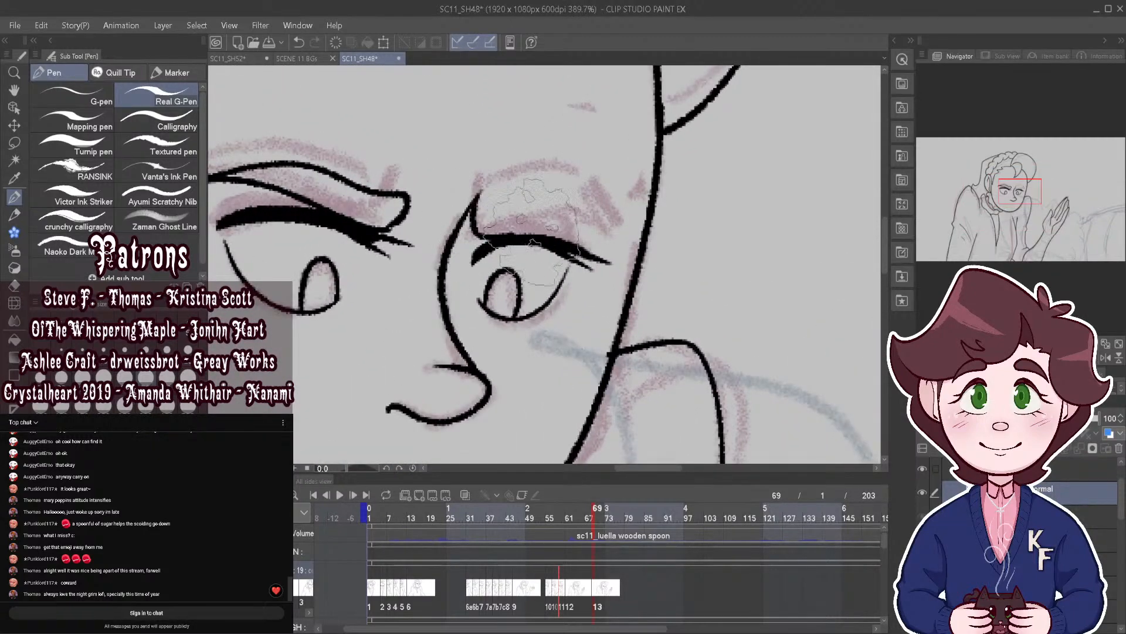
pyautogui.moveTo(478, 195)
pyautogui.mouseDown()
pyautogui.moveTo(578, 197)
pyautogui.moveTo(633, 239)
pyautogui.mouseUp()
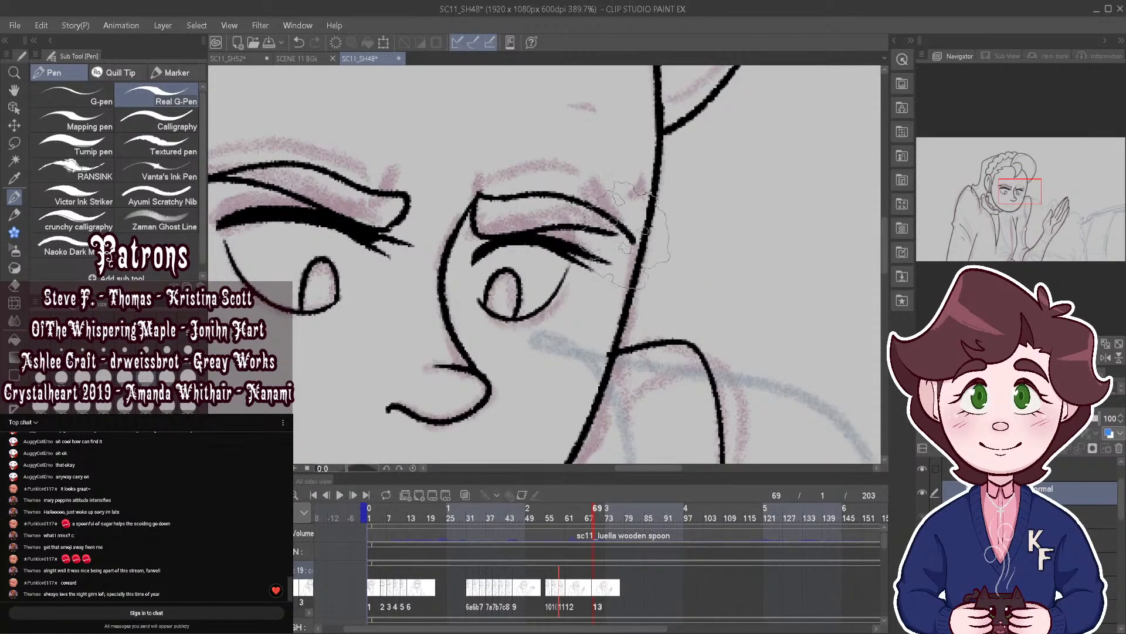
pyautogui.scroll(-4, 624, 235)
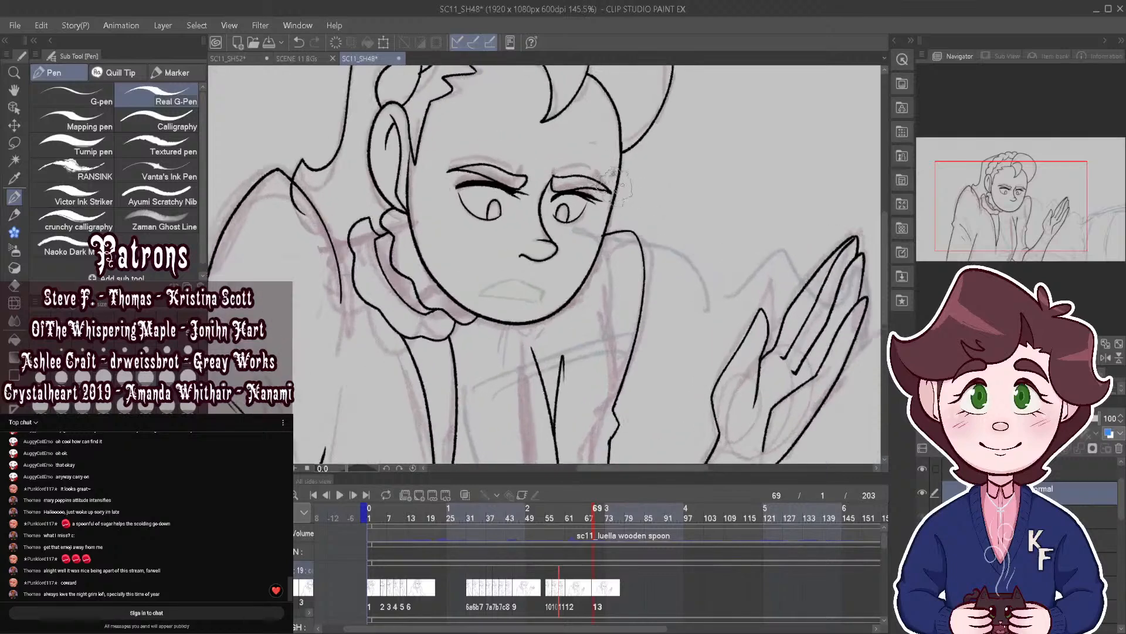
pyautogui.scroll(2, 613, 186)
pyautogui.click(16, 108)
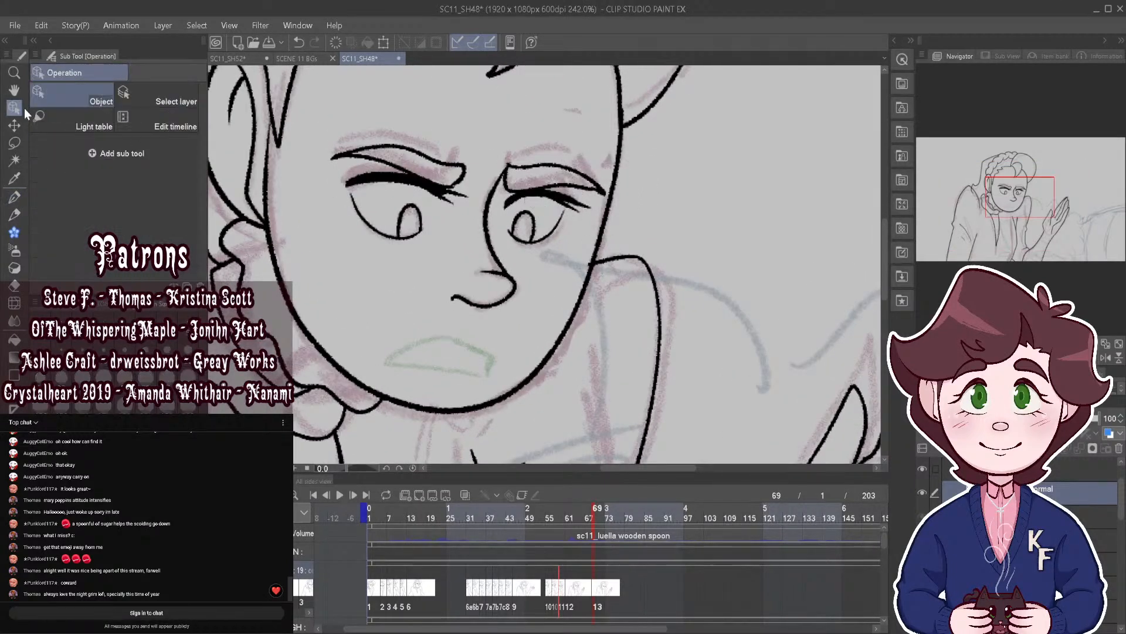
pyautogui.scroll(1, 505, 161)
pyautogui.click(528, 261)
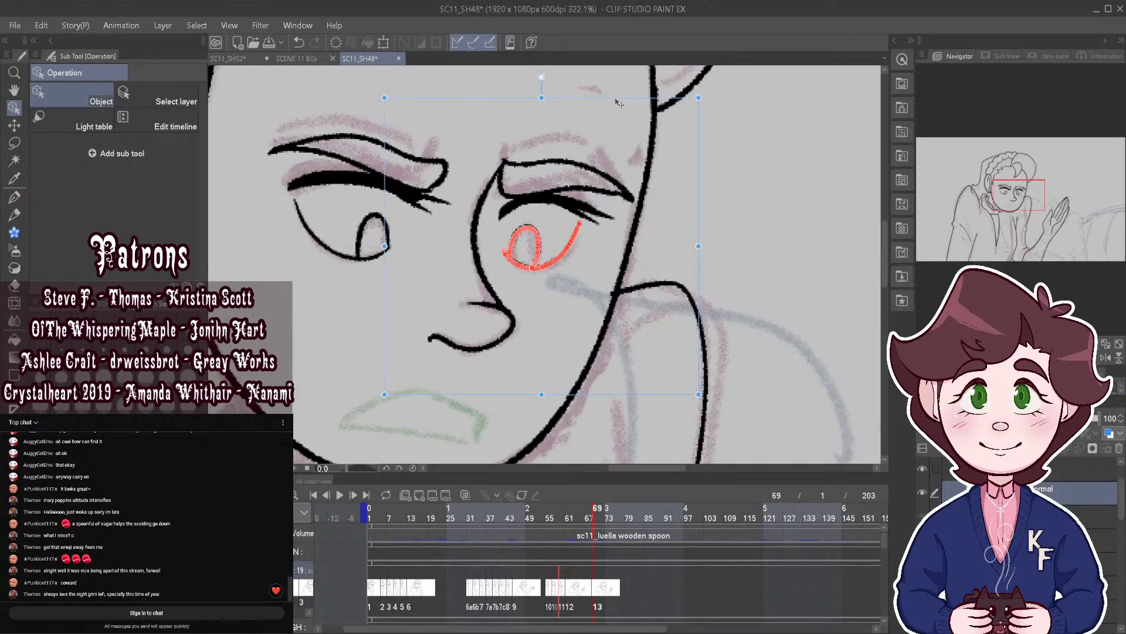
pyautogui.click(15, 199)
pyautogui.scroll(-4, 661, 232)
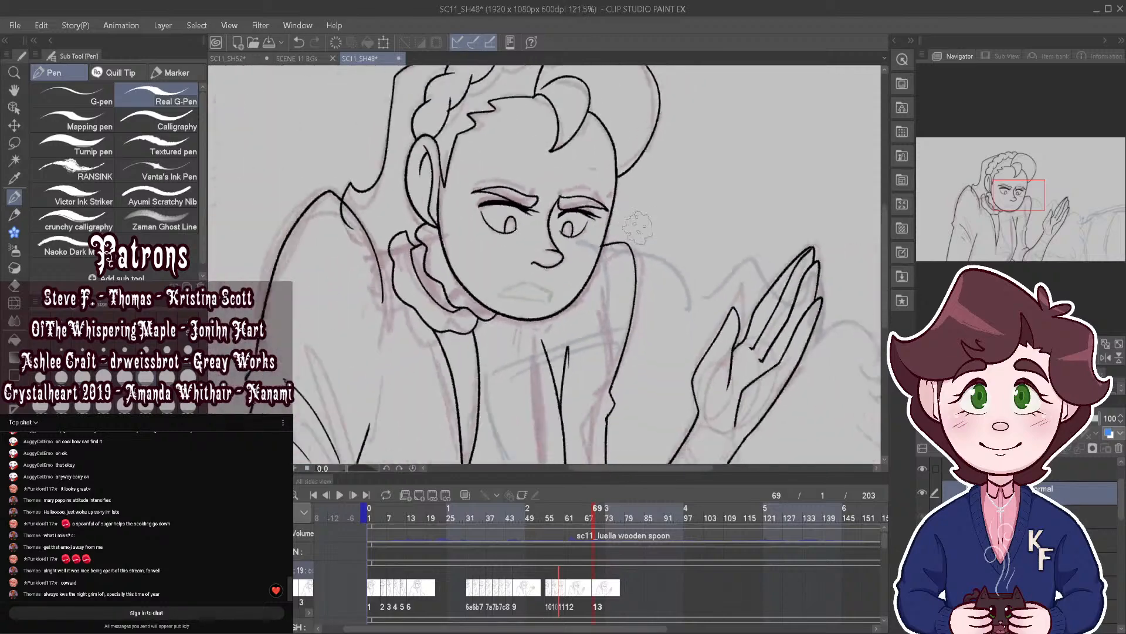
# Step: Select the hair curl's line on the forehead and move it slightly down on frame 69
pyautogui.scroll(-2, 639, 237)
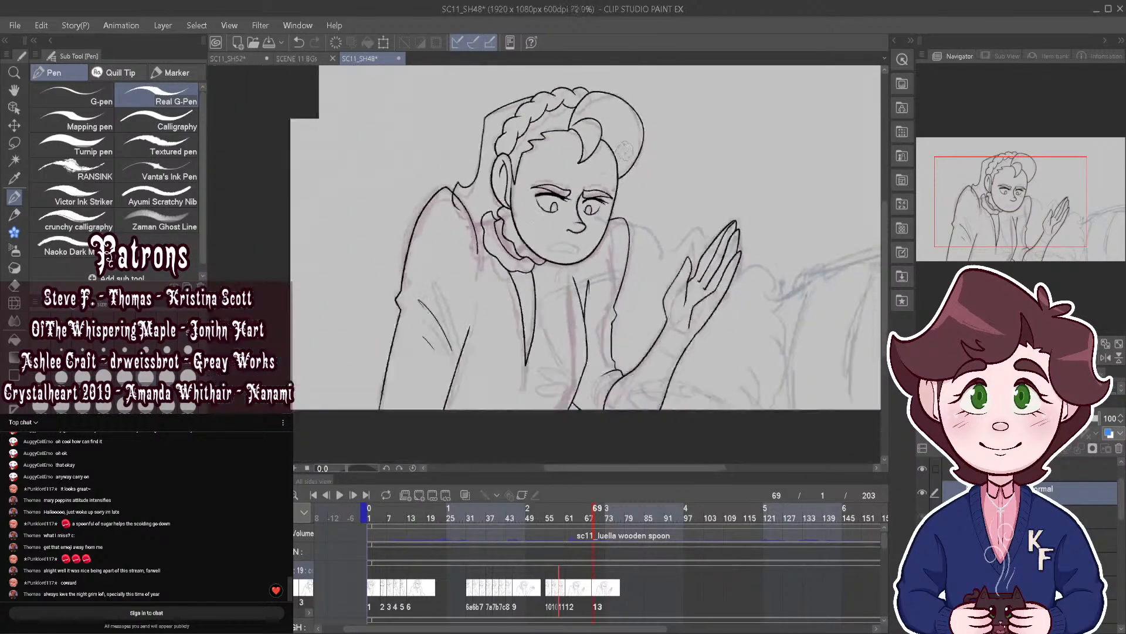
pyautogui.scroll(3, 608, 151)
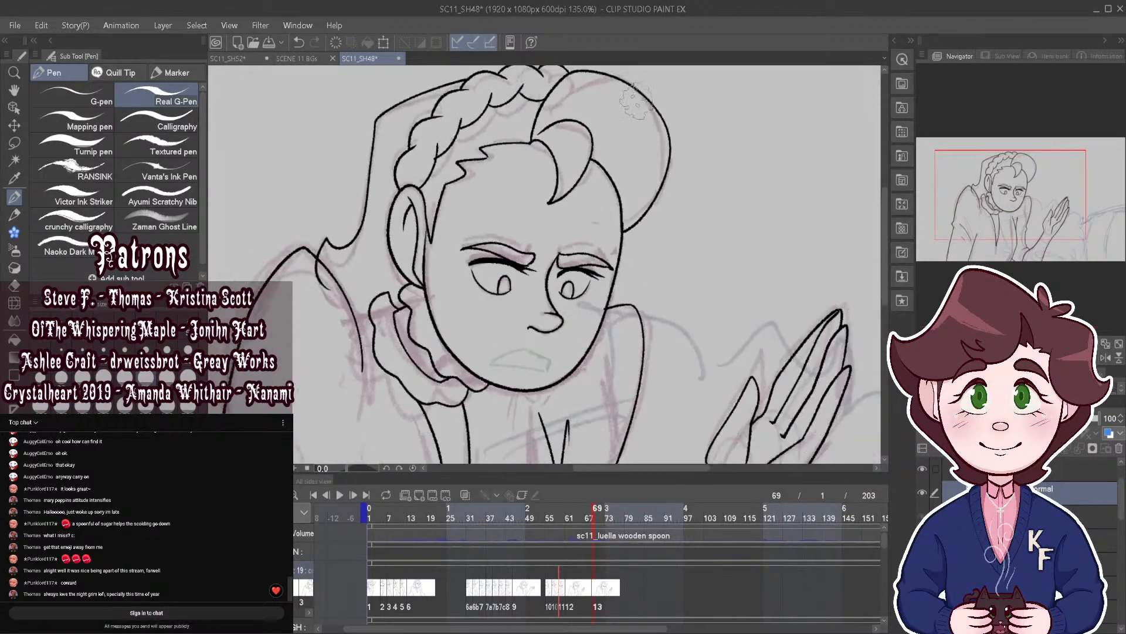
pyautogui.click(14, 107)
pyautogui.click(591, 135)
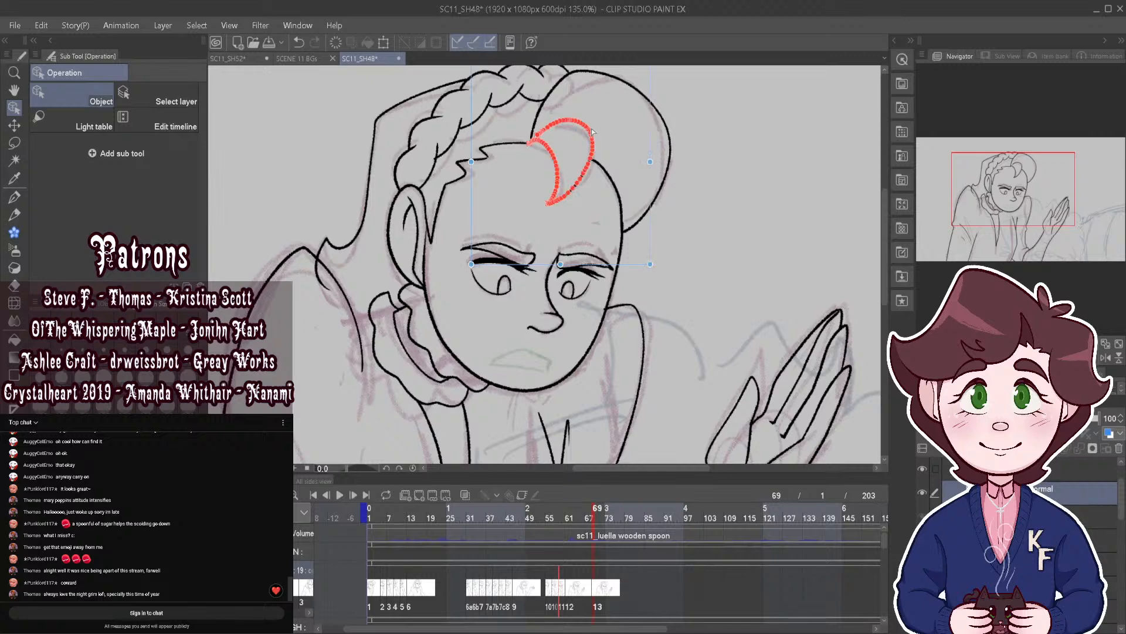
pyautogui.moveTo(653, 130); pyautogui.dragTo(654, 148)
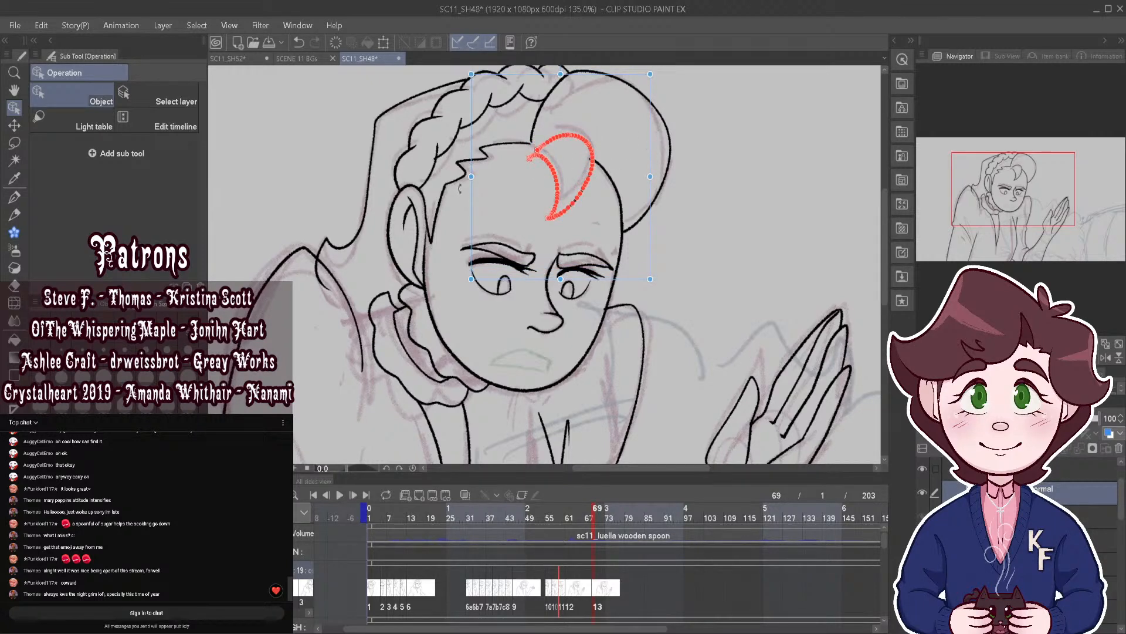
pyautogui.press('p')
# Step: Remove the old forehead contour running from the lowered curl to the far temple on frame 69
pyautogui.scroll(2, 623, 182)
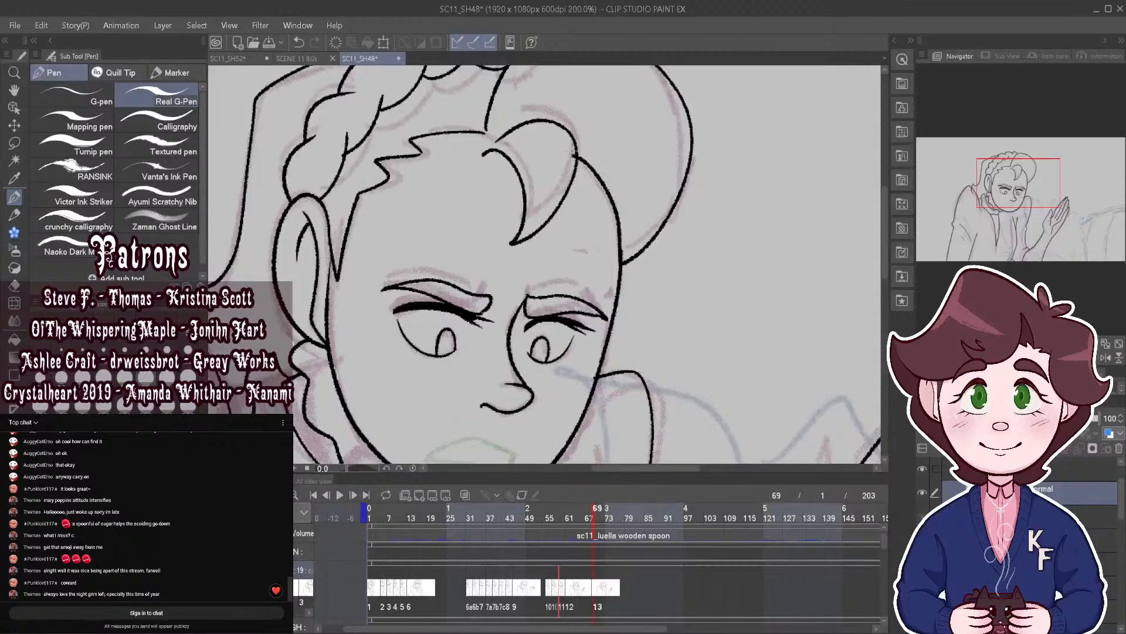
pyautogui.hotkey('ctrl', 'z')
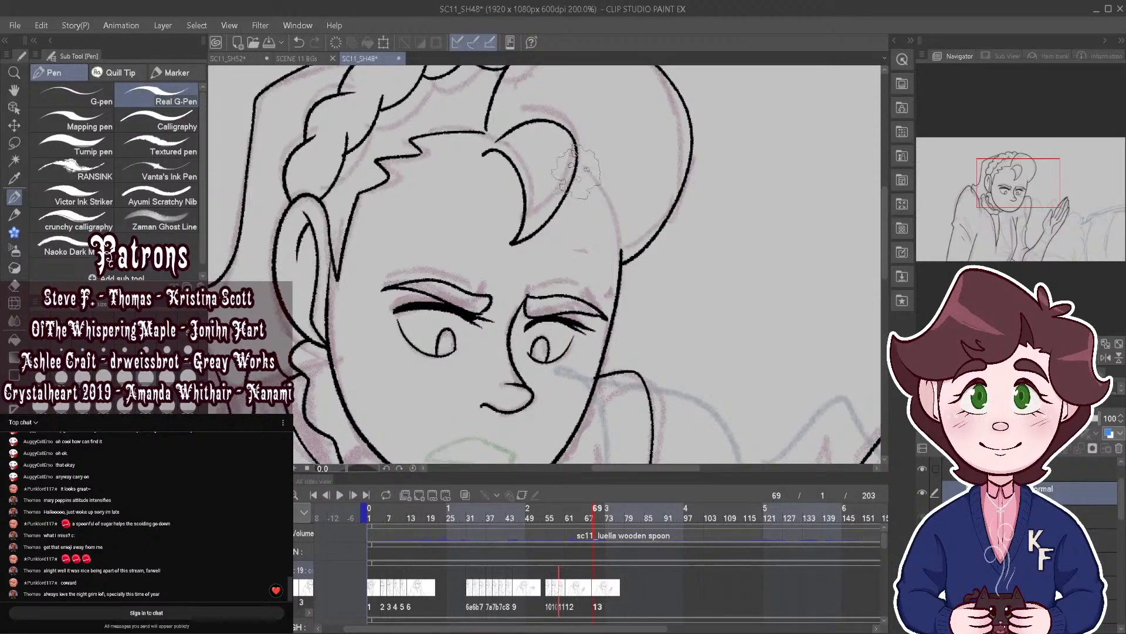
pyautogui.moveTo(574, 170); pyautogui.dragTo(620, 260)
pyautogui.hotkey('ctrl', 'z')
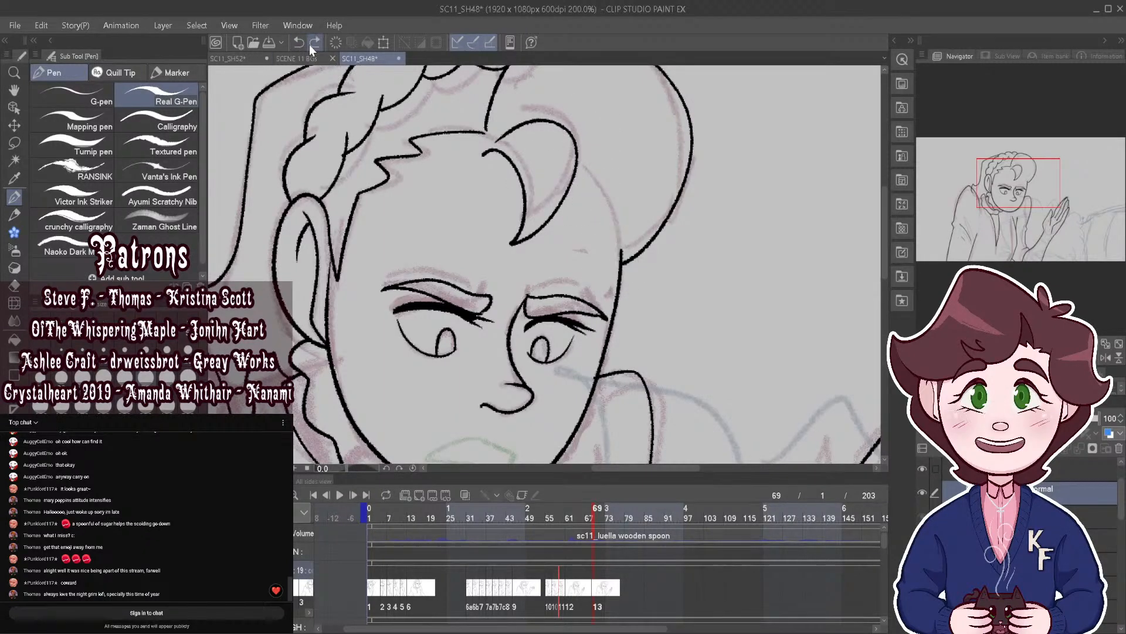
pyautogui.moveTo(593, 516); pyautogui.dragTo(594, 517)
pyautogui.moveTo(572, 240); pyautogui.dragTo(555, 206)
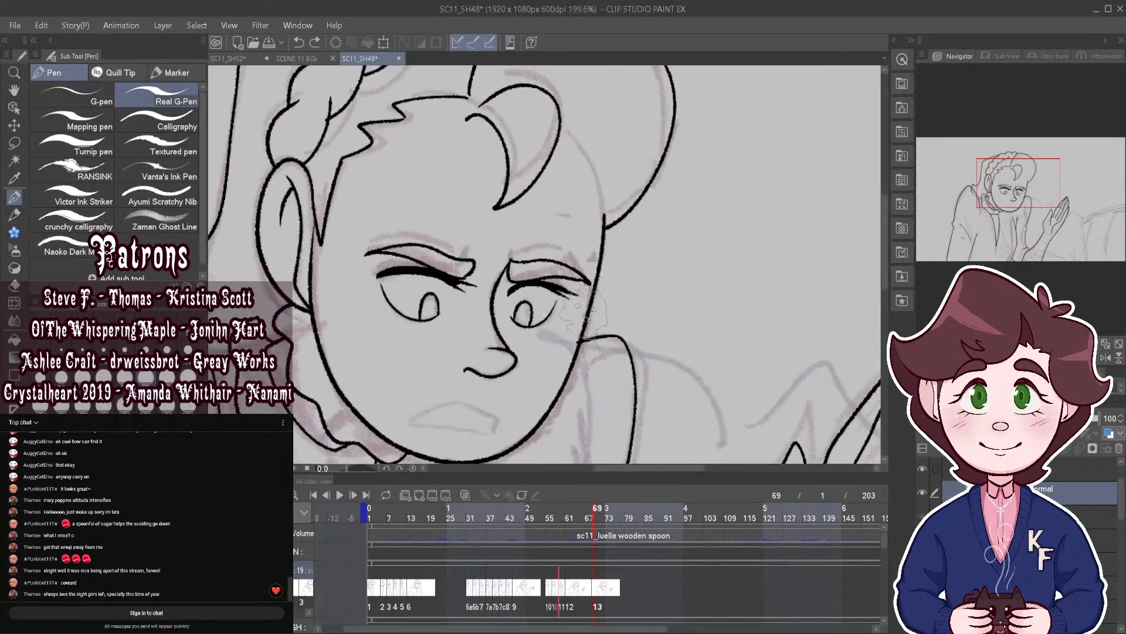
pyautogui.click(14, 142)
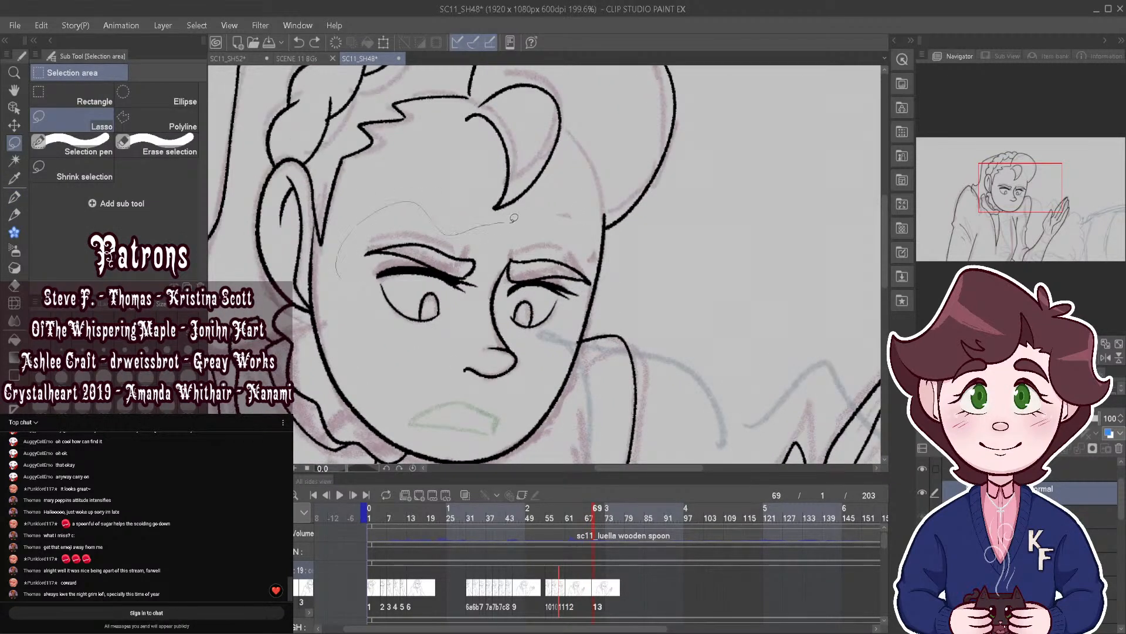
pyautogui.moveTo(524, 232); pyautogui.dragTo(516, 241)
pyautogui.click(418, 240)
pyautogui.moveTo(474, 310); pyautogui.dragTo(494, 224)
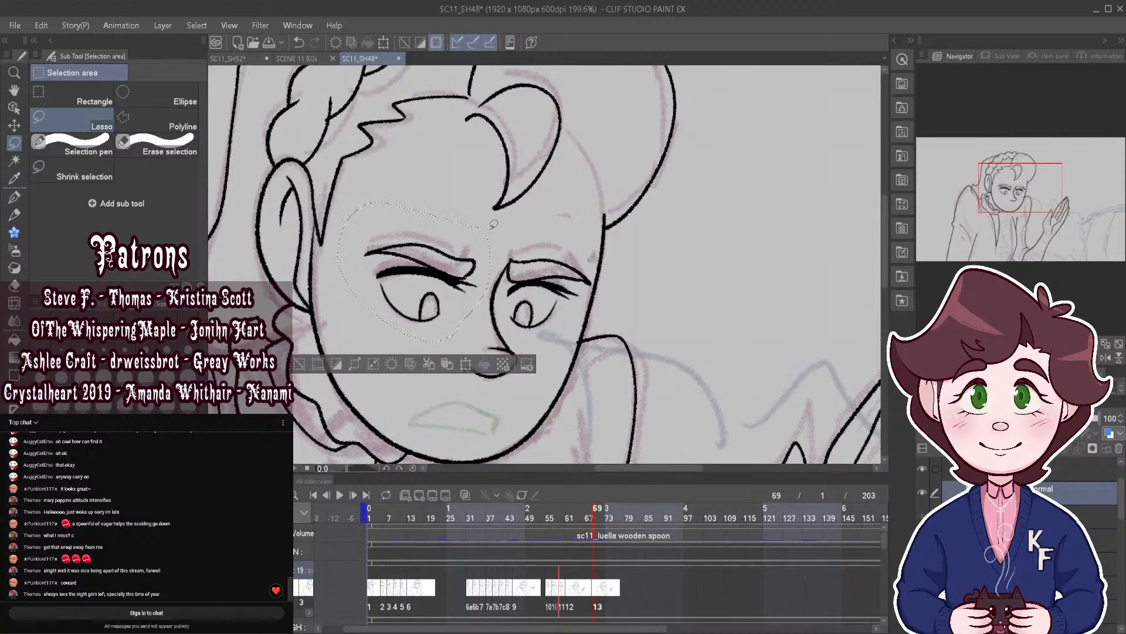
pyautogui.click(538, 258)
# Step: Select the iris and lower lid strokes of both eyes and nudge them slightly down on frame 69
pyautogui.press('o')
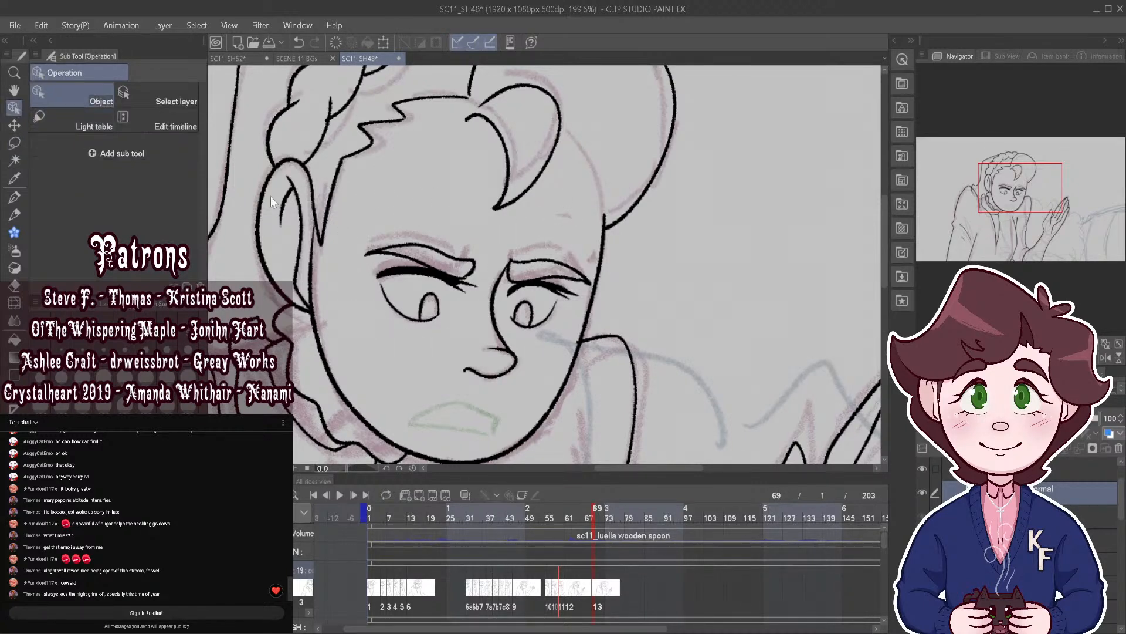
pyautogui.scroll(-1, 433, 300)
pyautogui.click(537, 316)
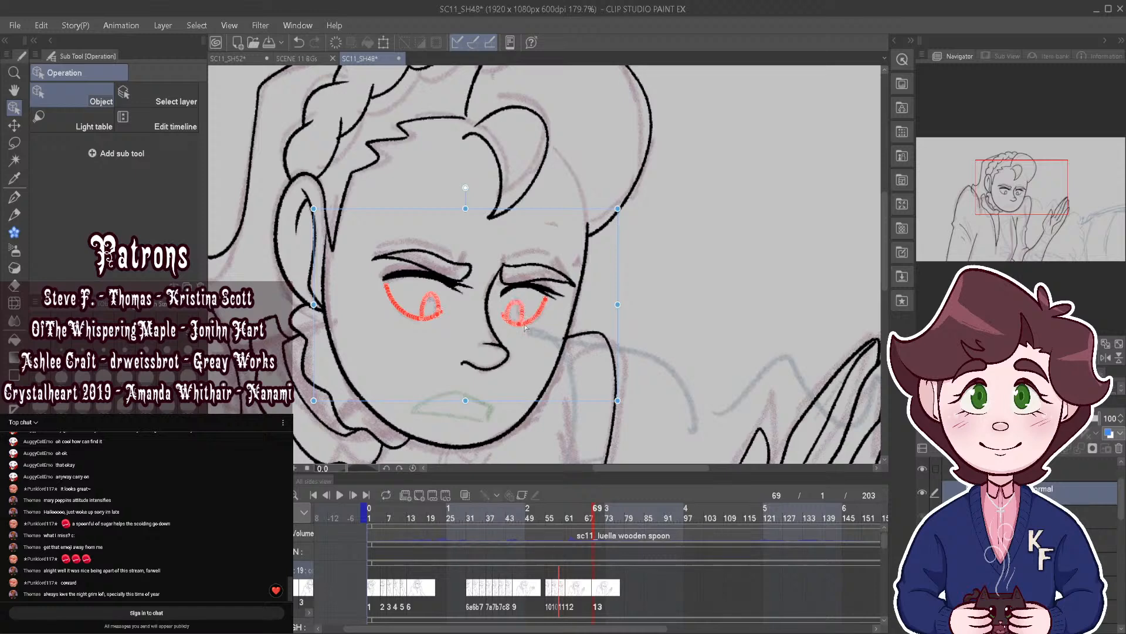
pyautogui.moveTo(519, 405); pyautogui.dragTo(520, 407)
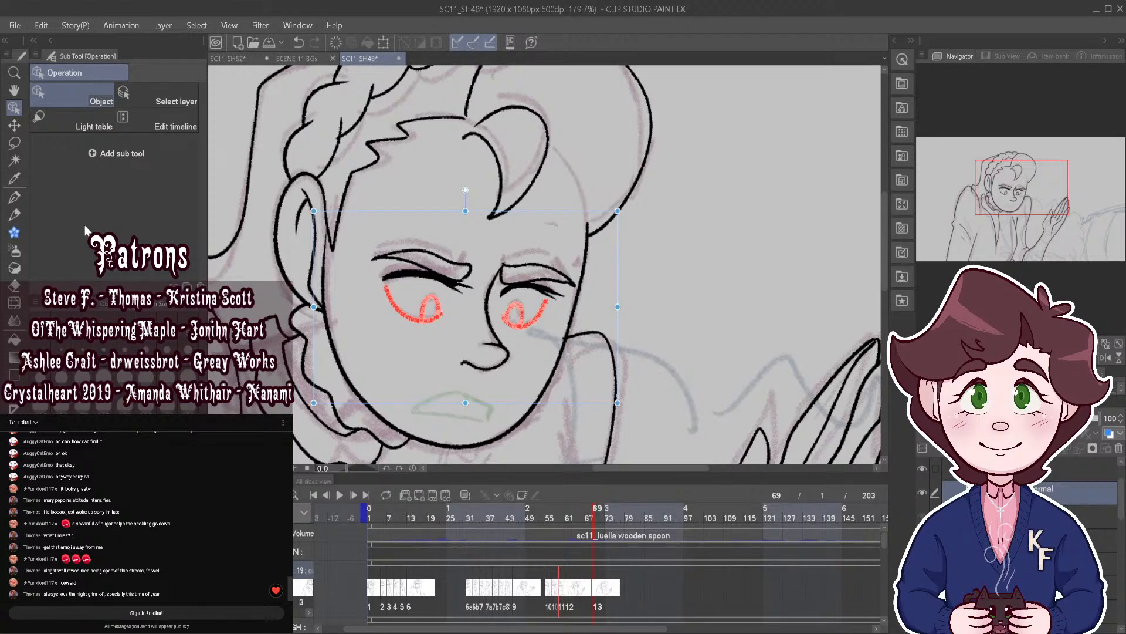
pyautogui.press('p')
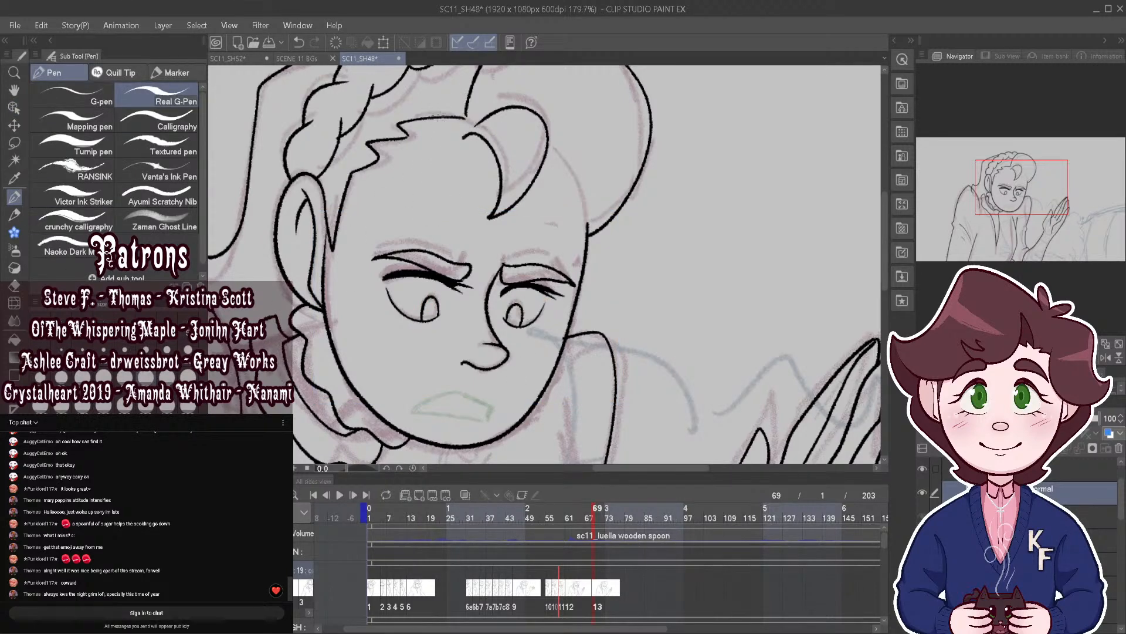
# Step: Remove the old hairline stroke between the ear and the forehead curl on frame 69
pyautogui.hotkey('ctrl', 'z')
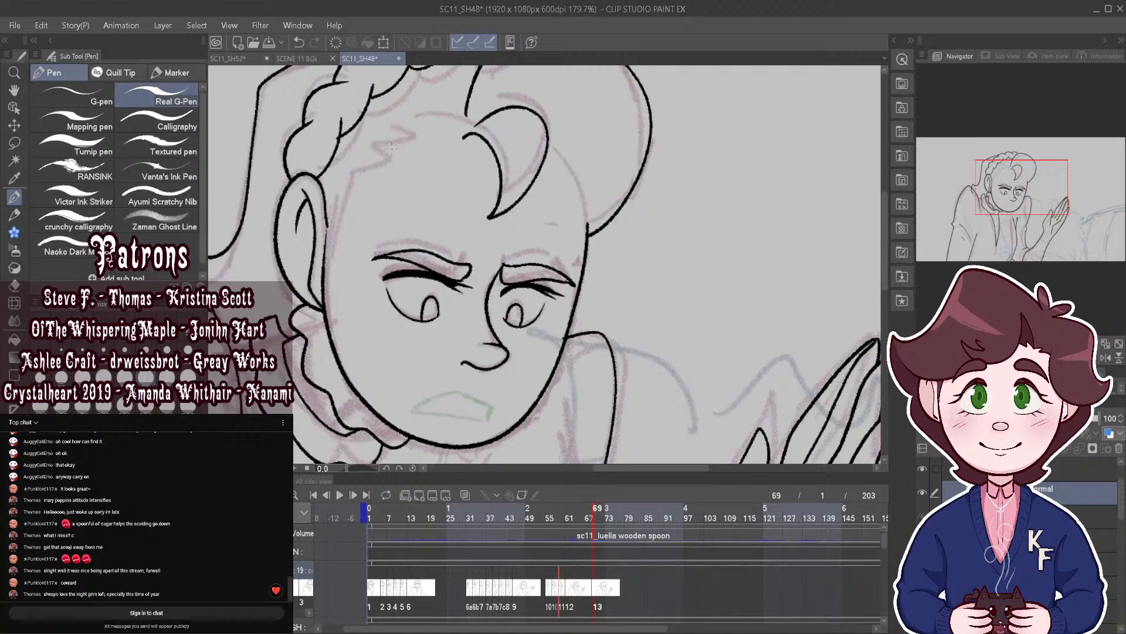
pyautogui.moveTo(463, 141); pyautogui.dragTo(420, 144)
pyautogui.moveTo(594, 513); pyautogui.dragTo(592, 511)
# Step: Turn on onion skin and ink a lowered, jagged hairline from in front of the ear to the curl on frame 69
pyautogui.click(465, 494)
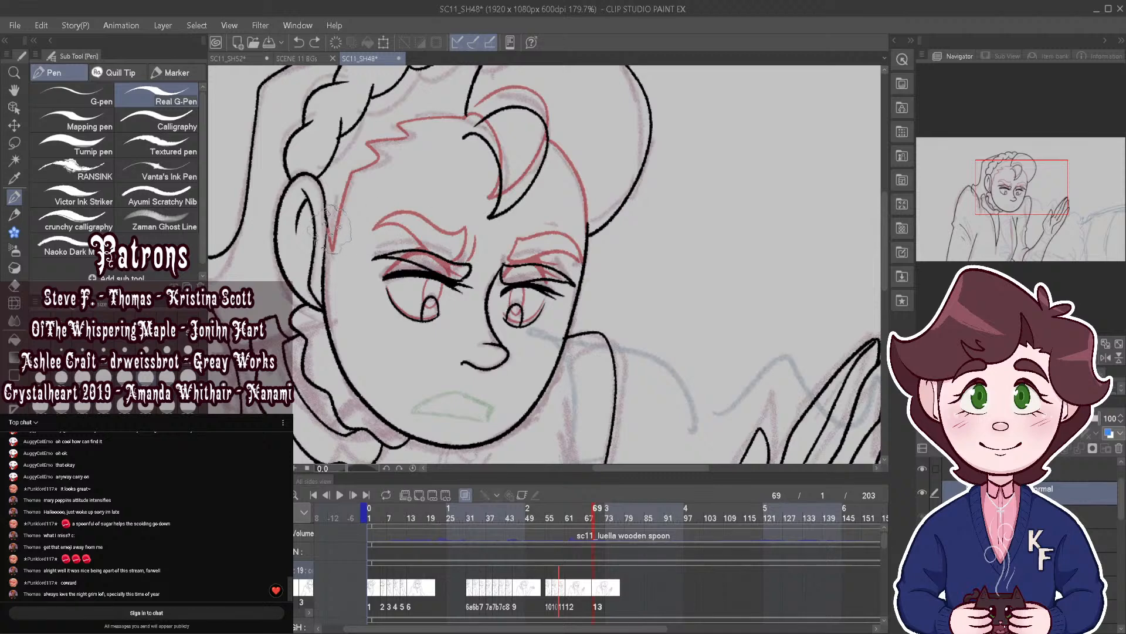
pyautogui.moveTo(361, 176); pyautogui.dragTo(449, 115)
pyautogui.moveTo(375, 173); pyautogui.dragTo(475, 122)
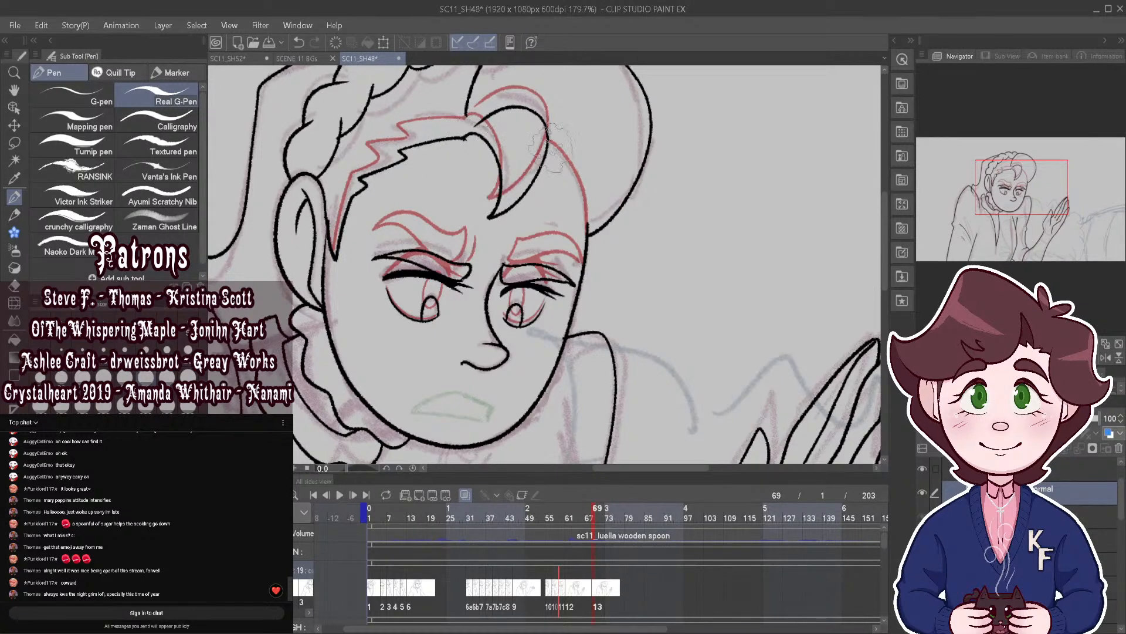
# Step: Ink a new forehead contour from the curl to the far temple on frame 69 and turn off onion skin
pyautogui.moveTo(548, 146); pyautogui.dragTo(587, 203)
pyautogui.scroll(-3, 609, 227)
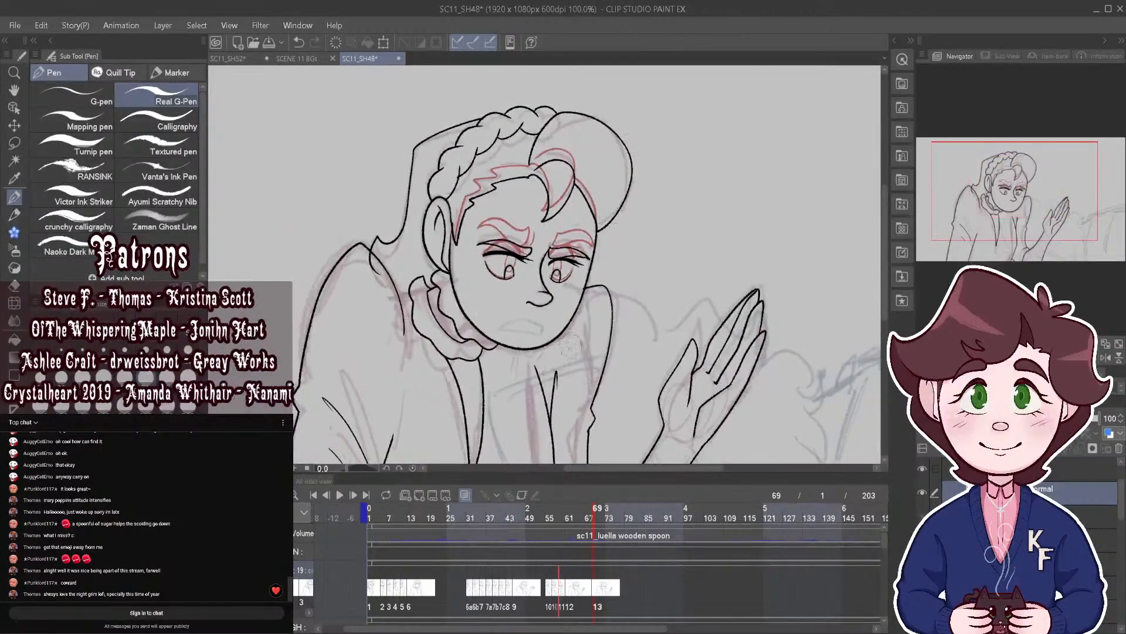
pyautogui.click(465, 495)
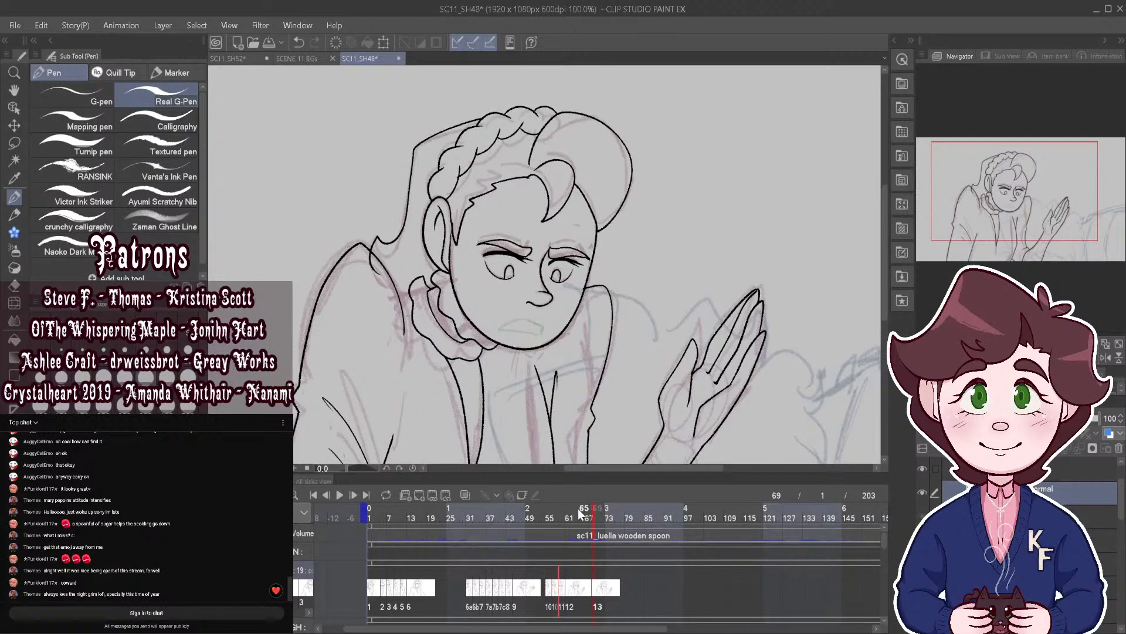
pyautogui.moveTo(579, 514); pyautogui.dragTo(594, 516)
# Step: Select all the braid strokes above the ear and shift them slightly down on frame 69
pyautogui.scroll(3, 567, 135)
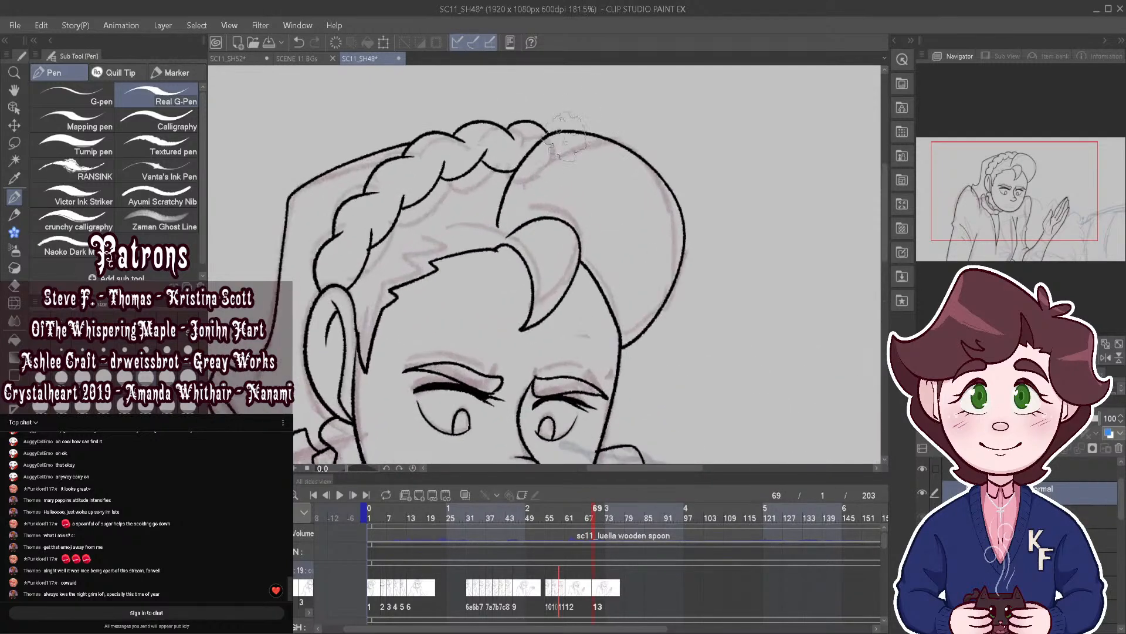
pyautogui.click(20, 111)
pyautogui.moveTo(503, 171)
pyautogui.mouseDown()
pyautogui.moveTo(411, 194)
pyautogui.moveTo(368, 264)
pyautogui.moveTo(334, 238)
pyautogui.mouseUp()
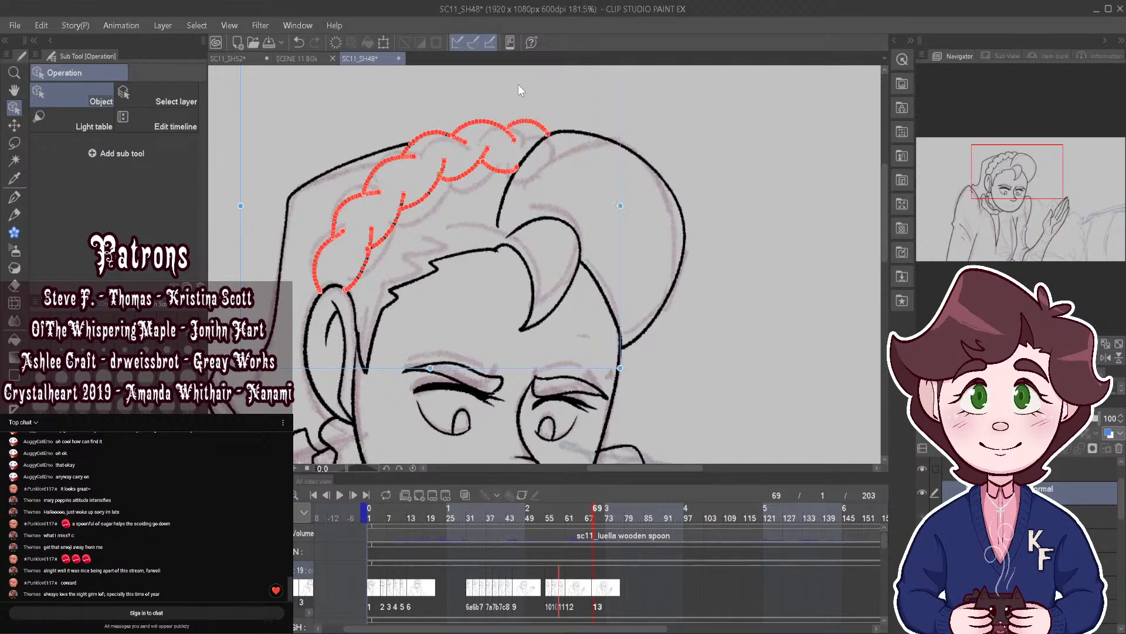
pyautogui.scroll(-3, 518, 200)
pyautogui.moveTo(460, 96); pyautogui.dragTo(461, 105)
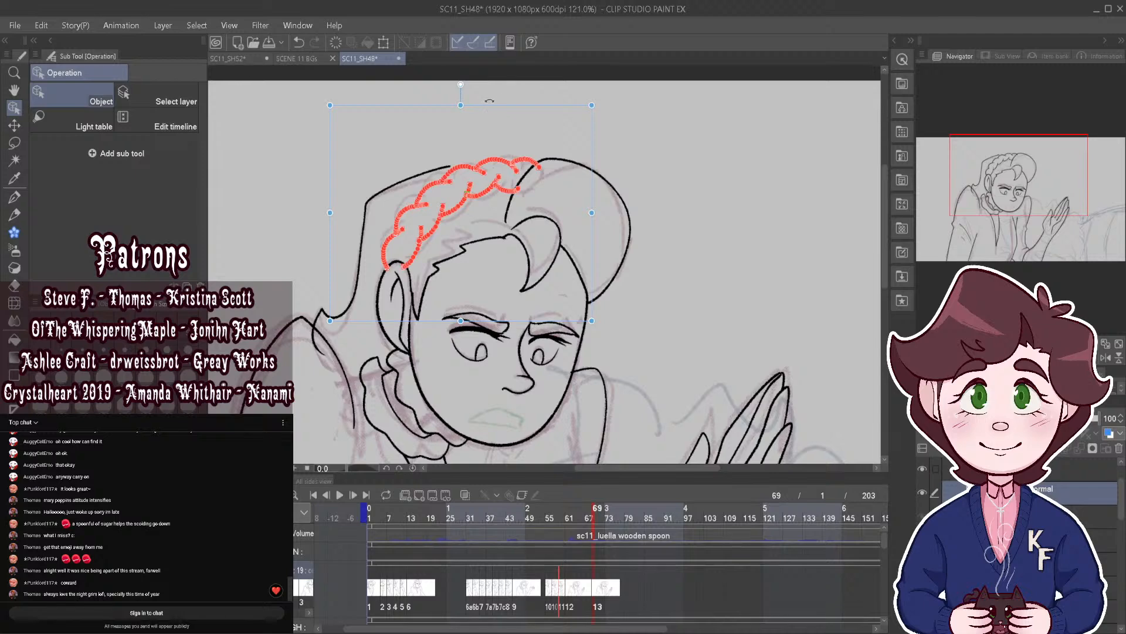
pyautogui.press('p')
pyautogui.scroll(4, 558, 167)
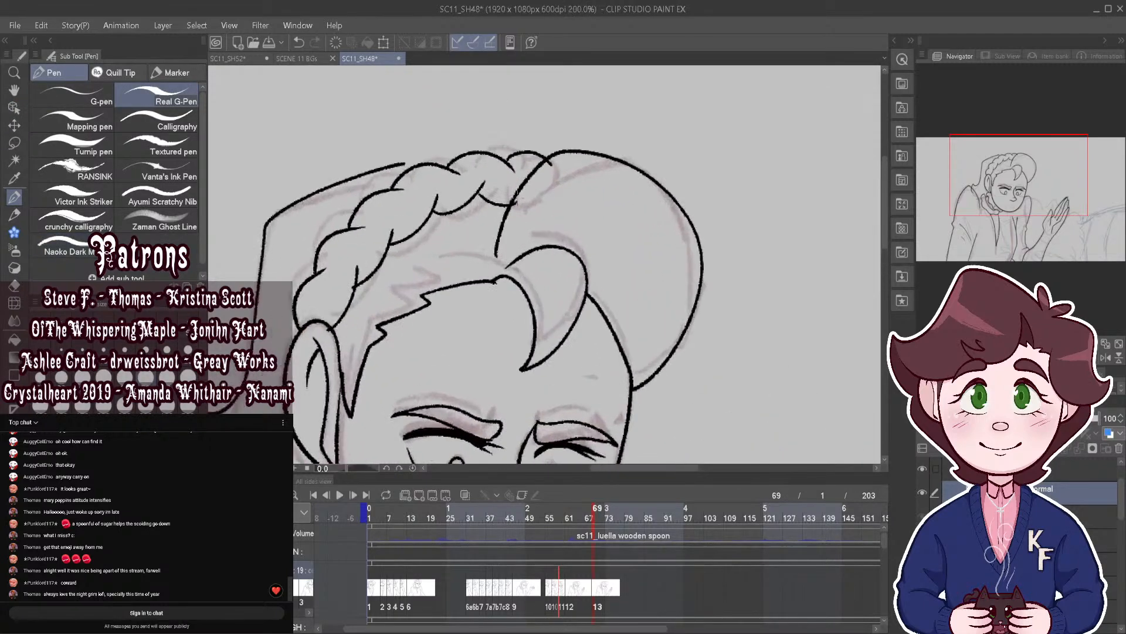
pyautogui.scroll(1, 576, 166)
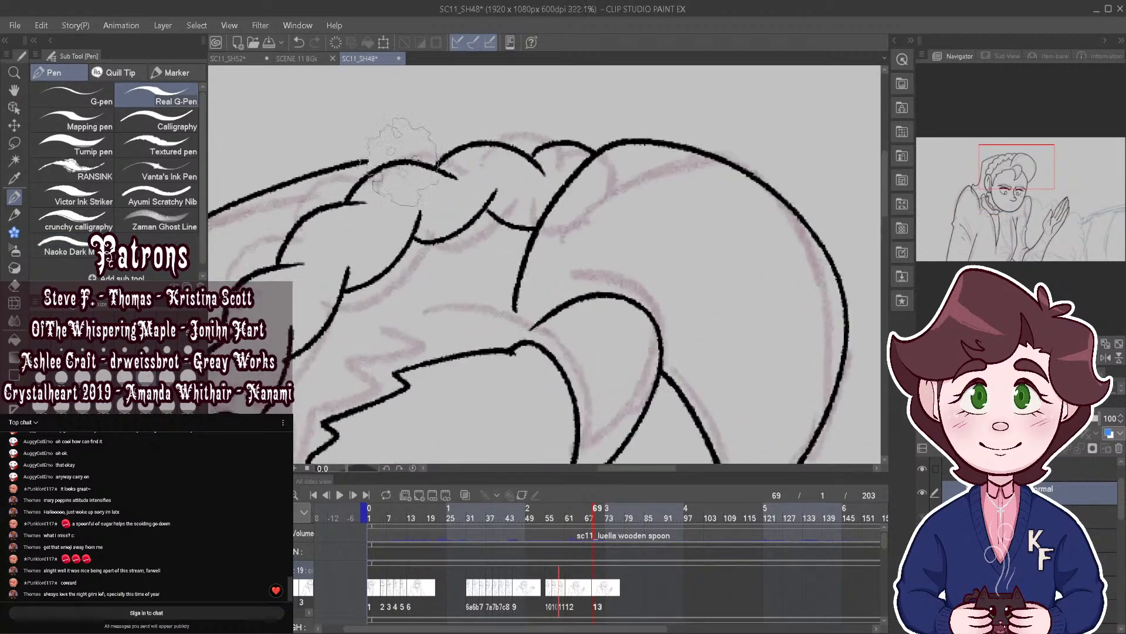
# Step: Select the outline of the large hair roll above the forehead and shift it slightly down on frame 69
pyautogui.scroll(-5, 434, 164)
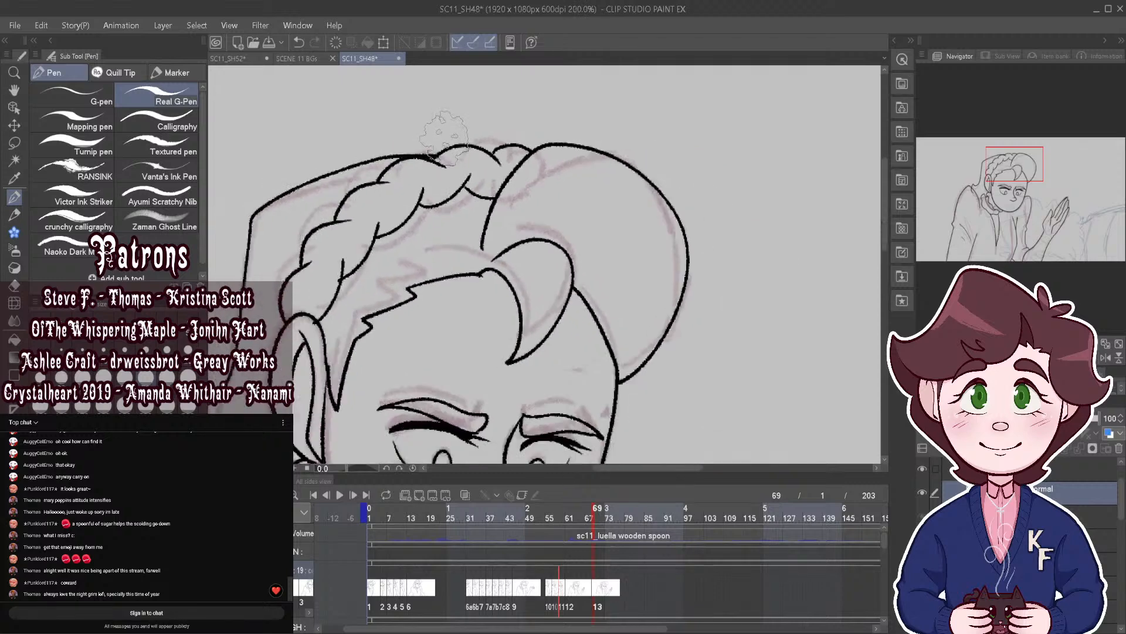
pyautogui.click(589, 515)
pyautogui.click(592, 513)
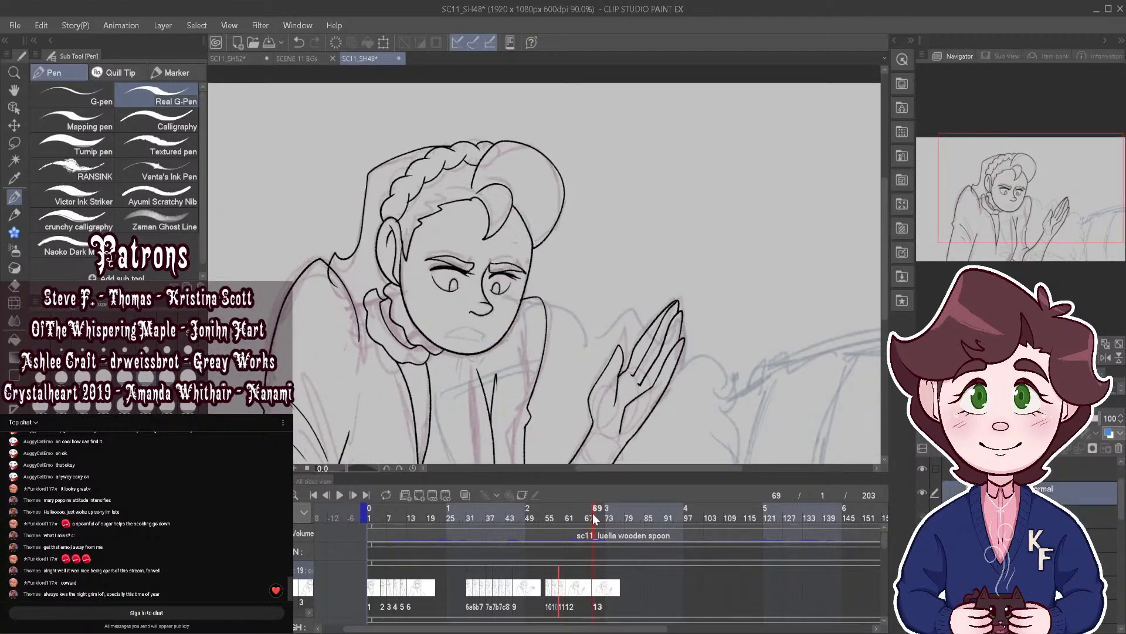
pyautogui.moveTo(593, 513); pyautogui.dragTo(588, 504)
pyautogui.scroll(3, 555, 143)
pyautogui.click(14, 108)
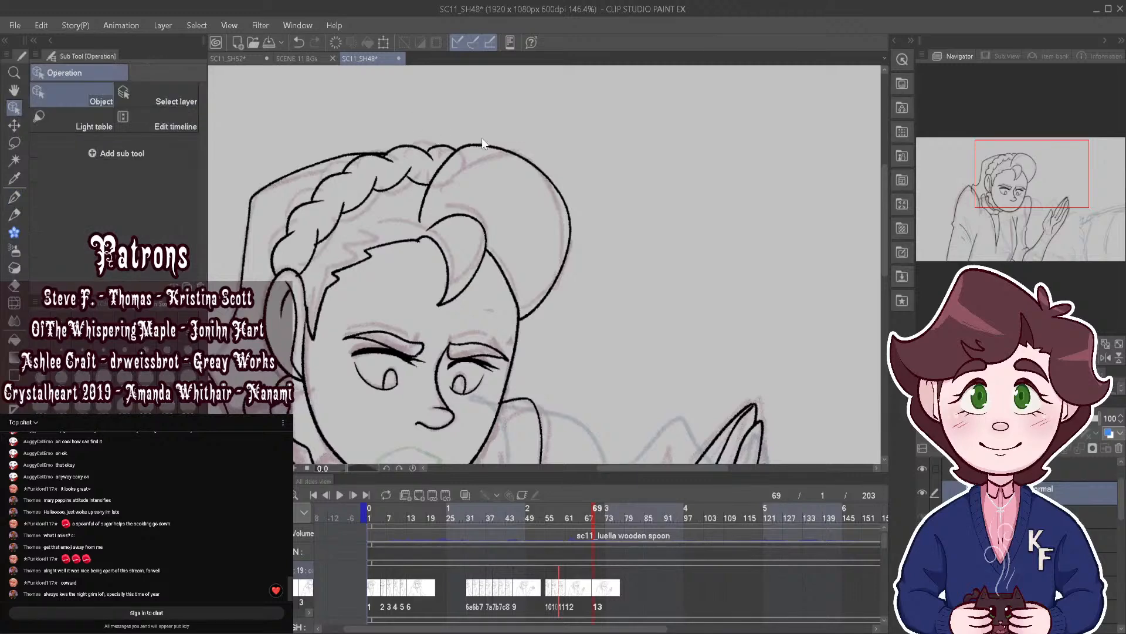
pyautogui.click(493, 147)
pyautogui.moveTo(496, 81); pyautogui.dragTo(496, 92)
pyautogui.click(14, 197)
pyautogui.scroll(4, 456, 149)
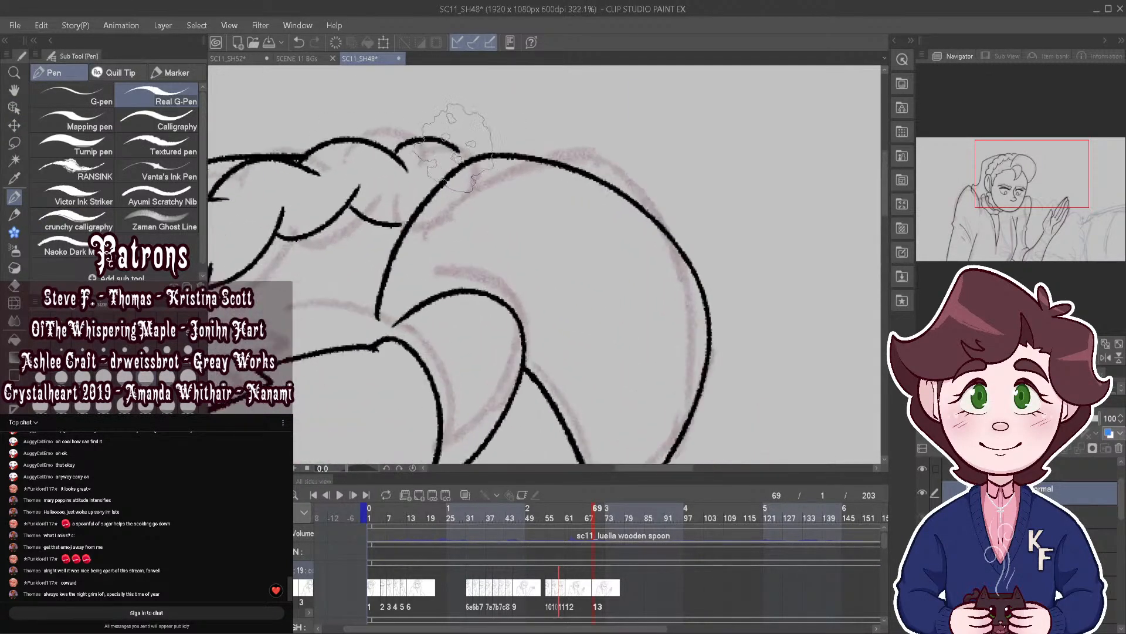
pyautogui.scroll(-8, 463, 158)
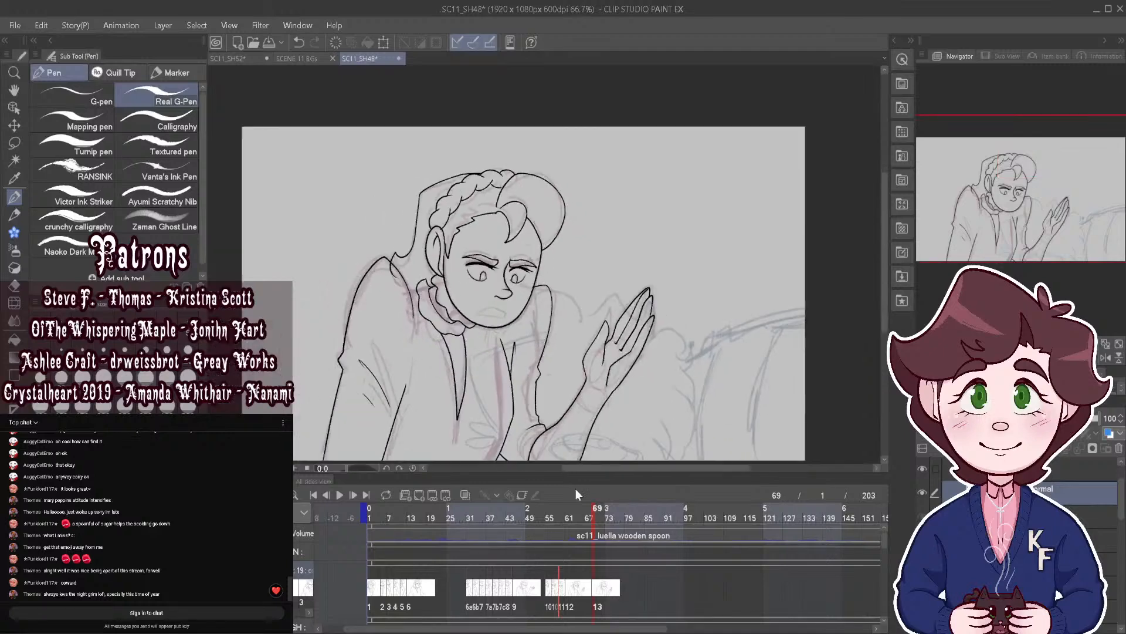
# Step: Turn on onion skin and ink a short line joining the shoulder seam to the ruffled collar on frame 62
pyautogui.moveTo(586, 511); pyautogui.dragTo(594, 516)
pyautogui.scroll(5, 404, 250)
pyautogui.scroll(-3, 443, 270)
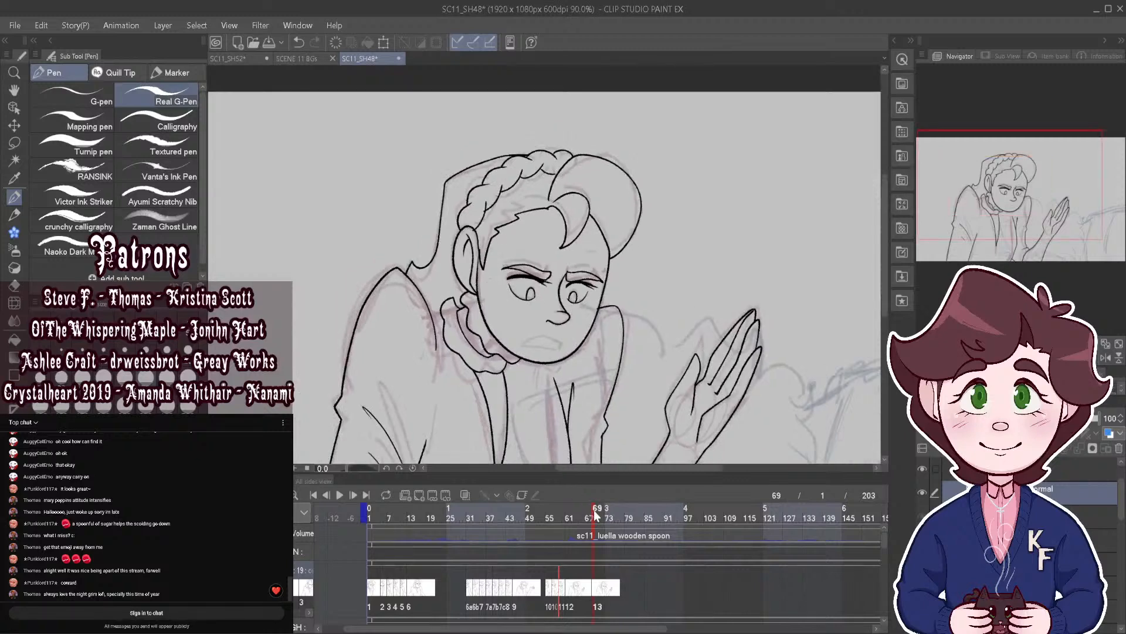
pyautogui.moveTo(596, 515); pyautogui.dragTo(558, 518)
pyautogui.scroll(3, 449, 311)
pyautogui.scroll(2, 462, 336)
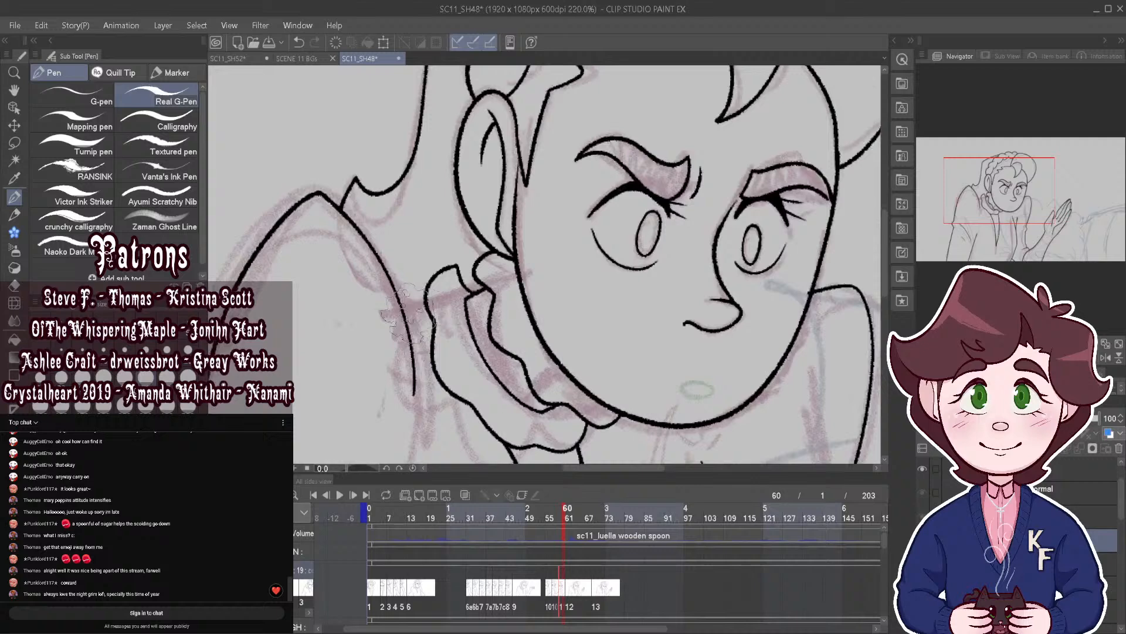
pyautogui.click(466, 495)
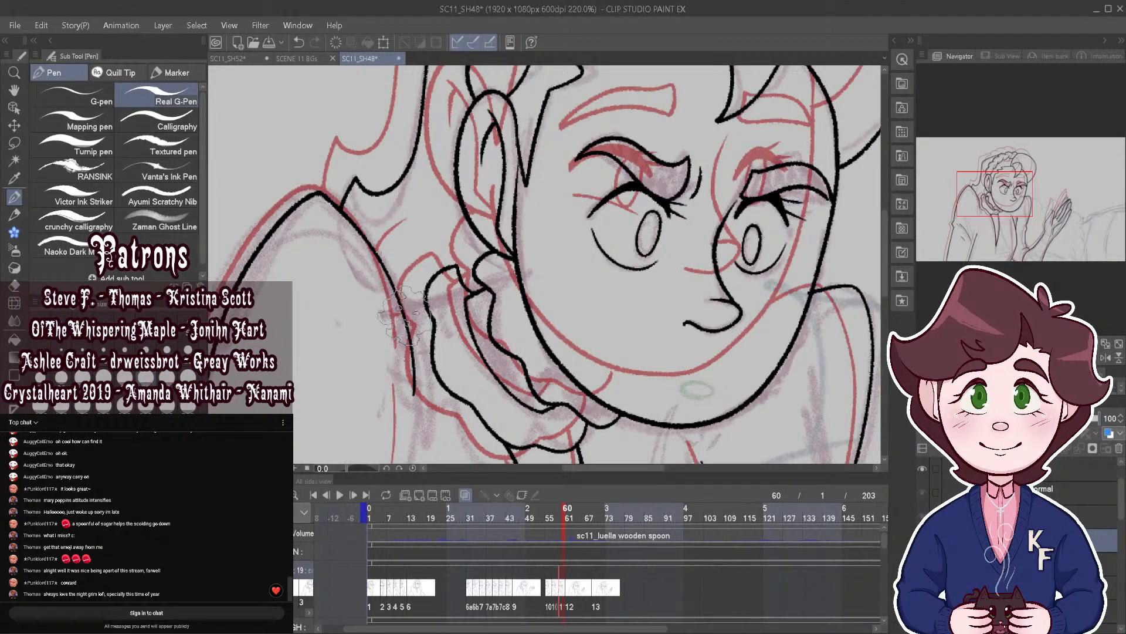
pyautogui.click(562, 518)
pyautogui.click(569, 516)
pyautogui.scroll(2, 352, 281)
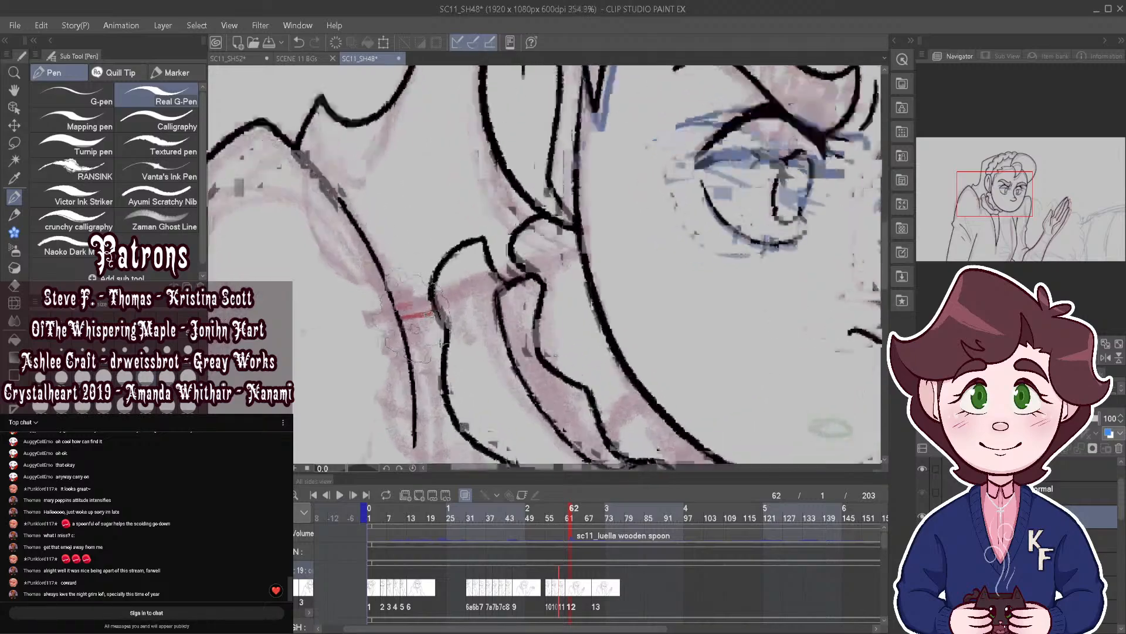
pyautogui.moveTo(401, 318); pyautogui.dragTo(435, 314)
pyautogui.scroll(-1, 424, 290)
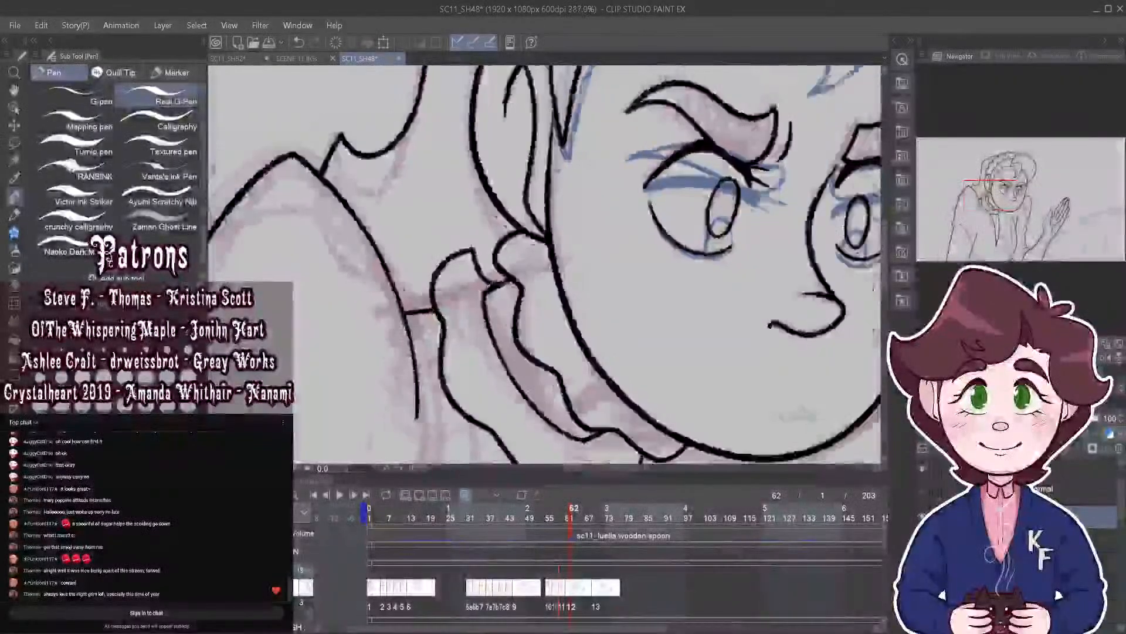
# Step: Copy the short line between shoulder seam and ruffled collar onto the neighbouring cels around frames 59 to 69
pyautogui.scroll(-3, 504, 266)
pyautogui.moveTo(571, 515)
pyautogui.mouseDown()
pyautogui.moveTo(601, 521)
pyautogui.moveTo(581, 517)
pyautogui.mouseUp()
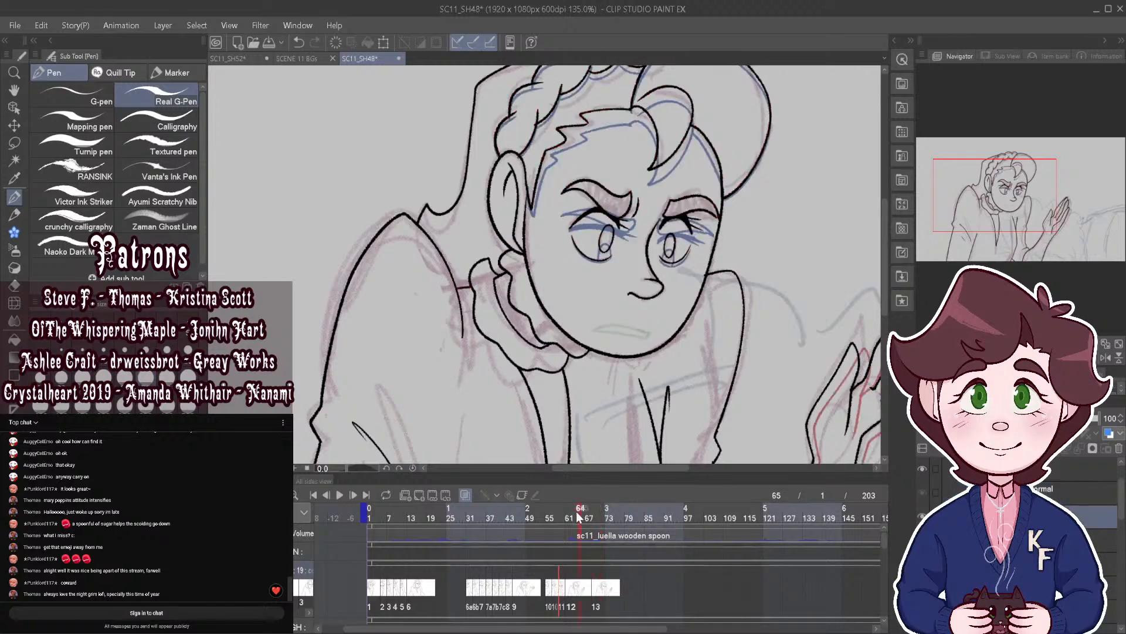
pyautogui.press('o')
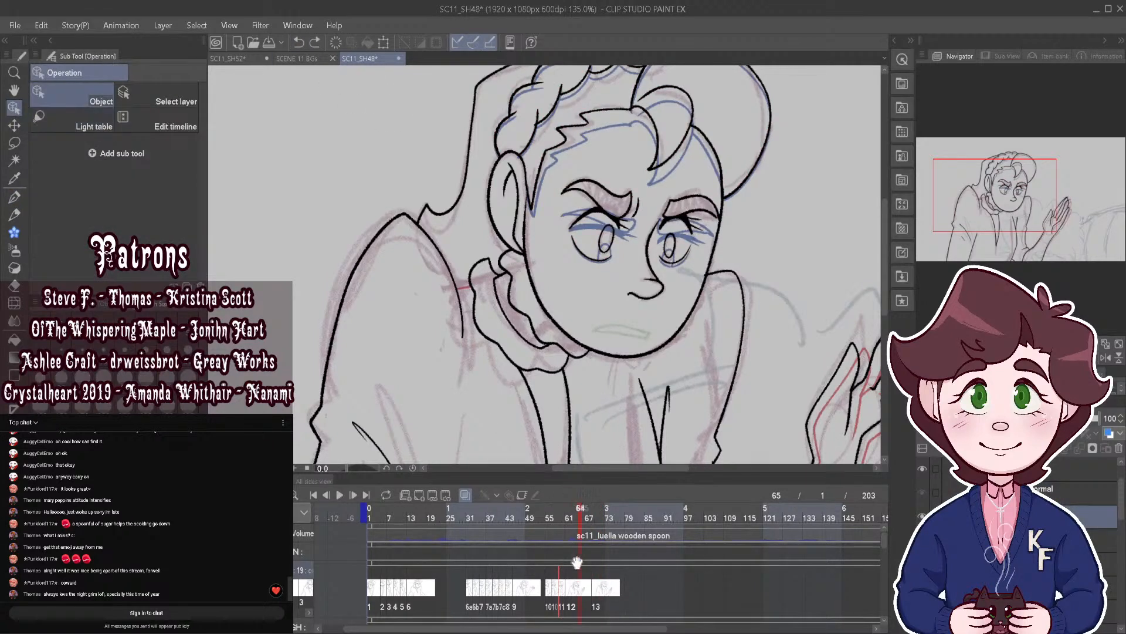
pyautogui.click(561, 564)
pyautogui.scroll(2, 473, 291)
pyautogui.click(467, 288)
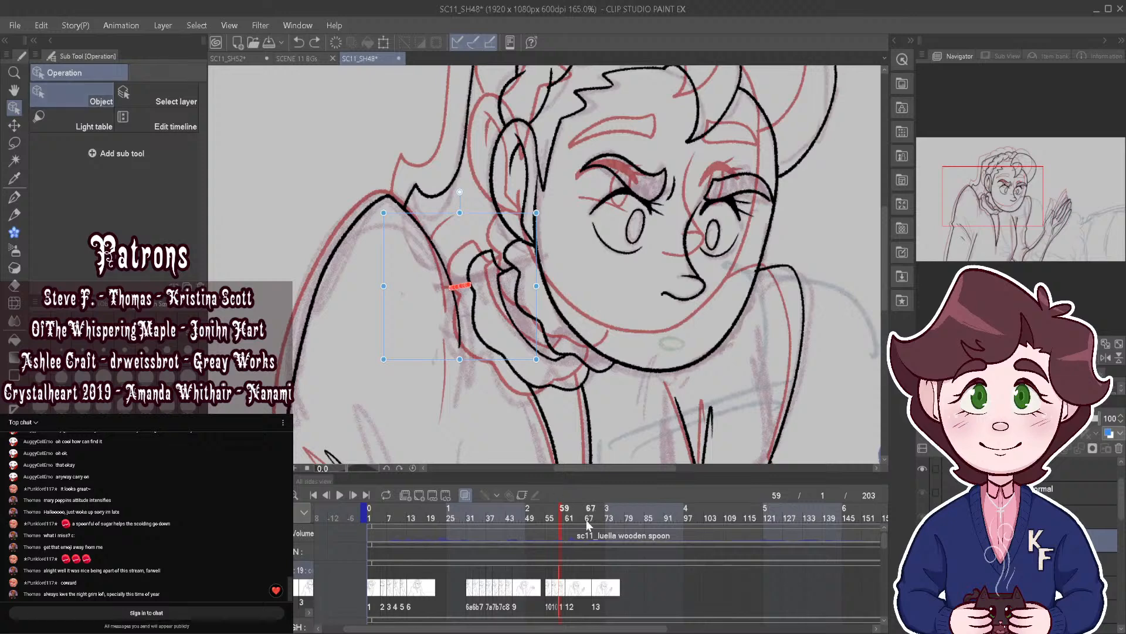
pyautogui.click(571, 592)
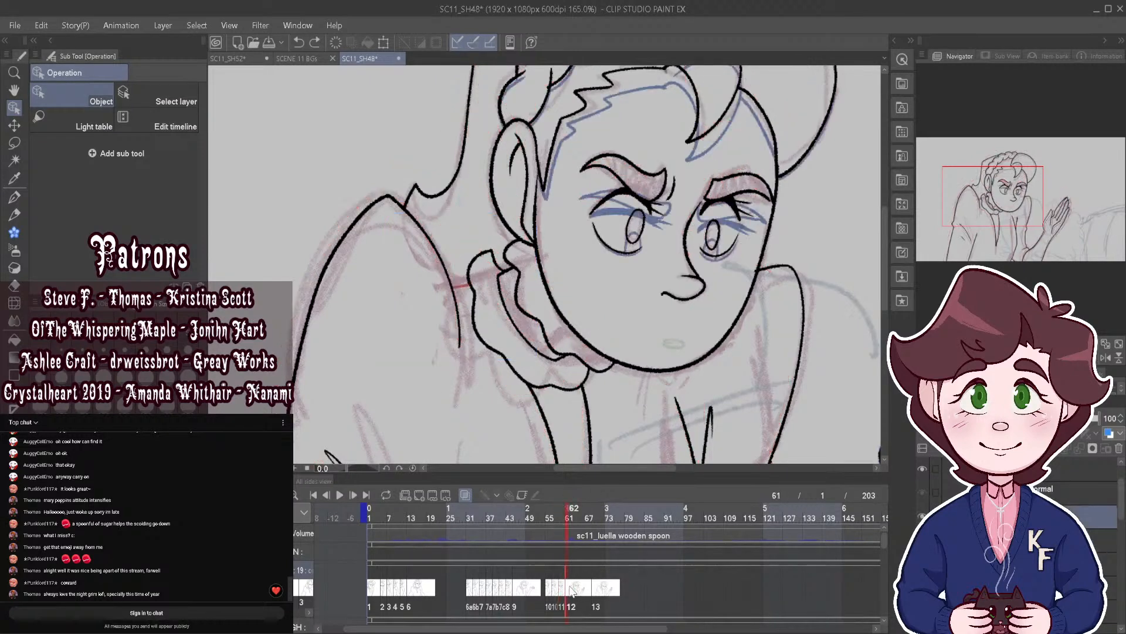
pyautogui.click(83, 128)
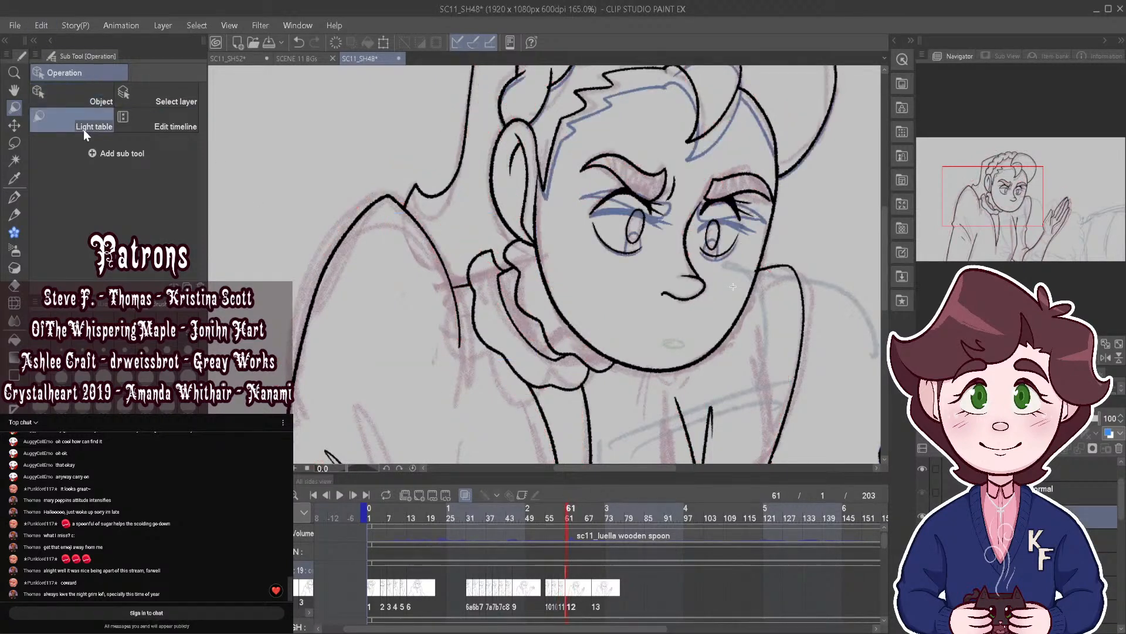
pyautogui.click(595, 592)
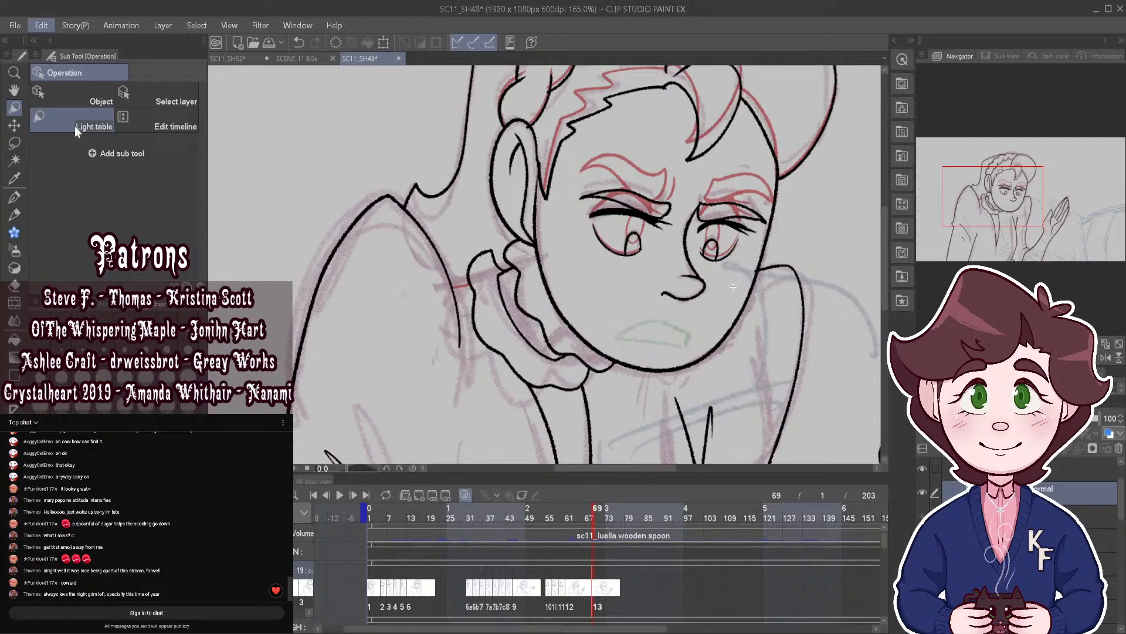
pyautogui.scroll(-5, 528, 270)
pyautogui.press('p')
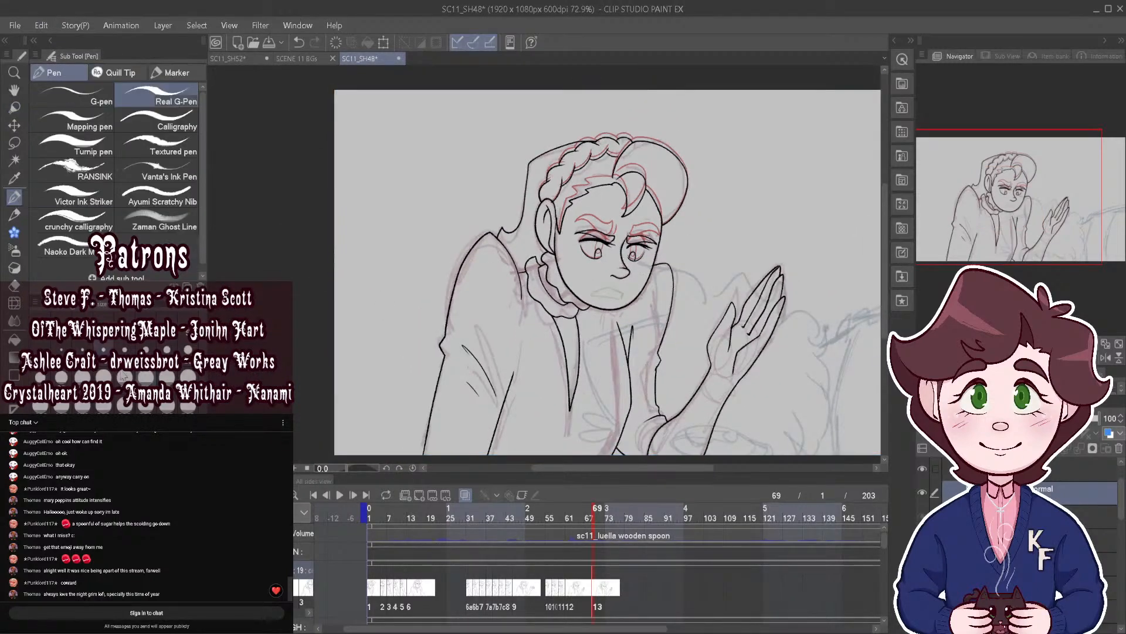
# Step: Play back the head movement and insert a duplicate in-between cel of the frowning drawing at frame 63
pyautogui.moveTo(597, 513); pyautogui.dragTo(544, 516)
pyautogui.click(342, 495)
pyautogui.moveTo(685, 219); pyautogui.dragTo(739, 205)
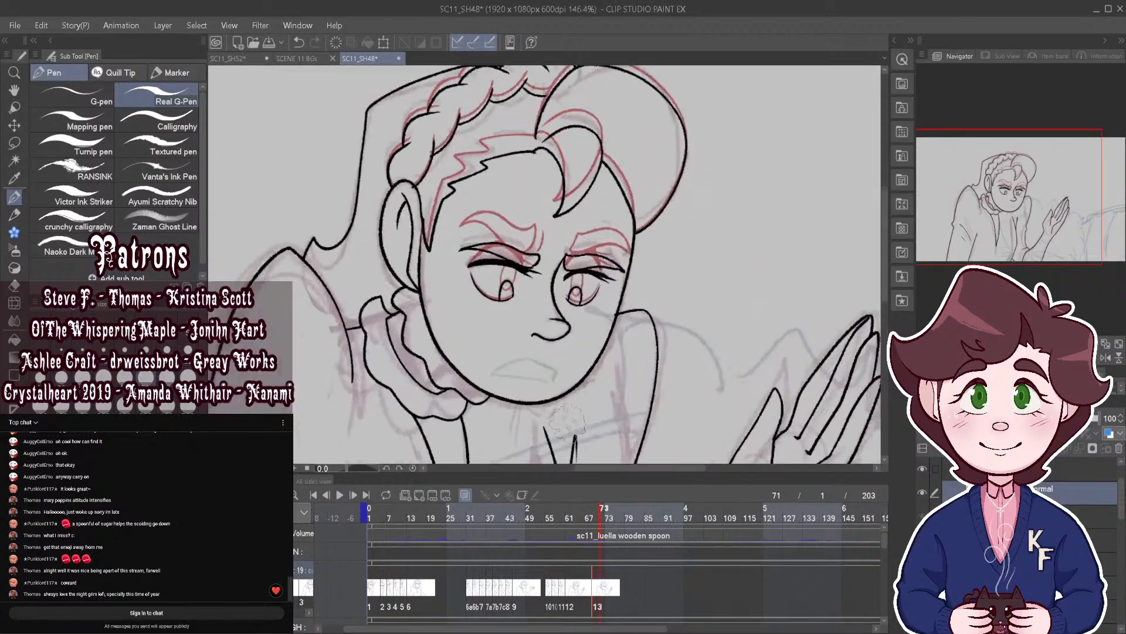
pyautogui.moveTo(576, 518)
pyautogui.mouseDown()
pyautogui.moveTo(554, 520)
pyautogui.moveTo(565, 523)
pyautogui.mouseUp()
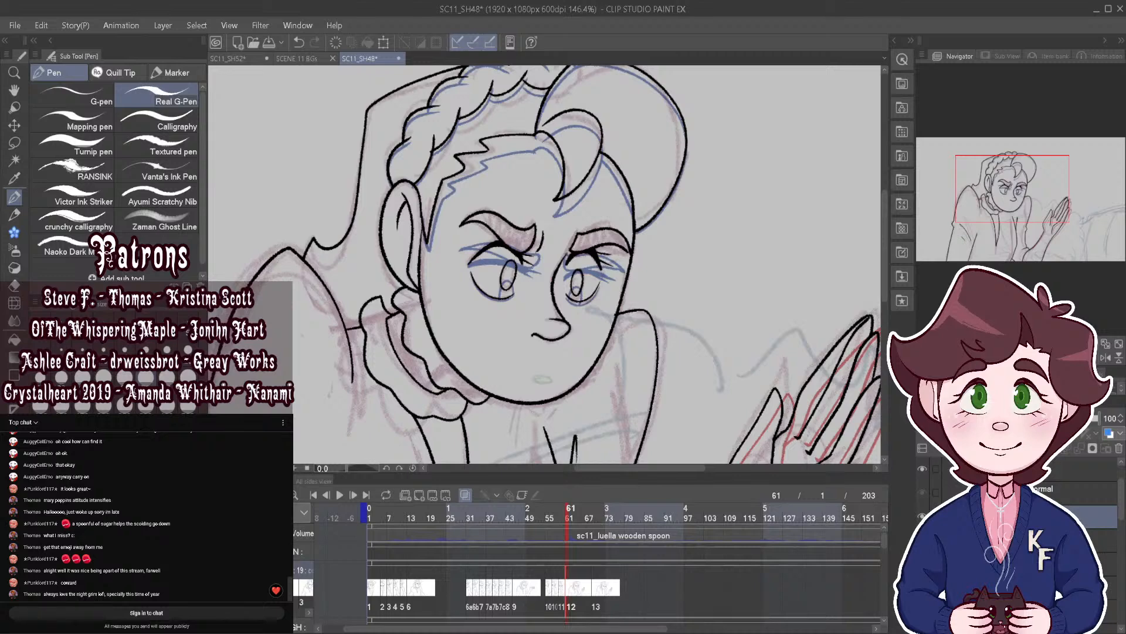
pyautogui.hotkey('ctrl', 'shift', 'n')
pyautogui.click(573, 513)
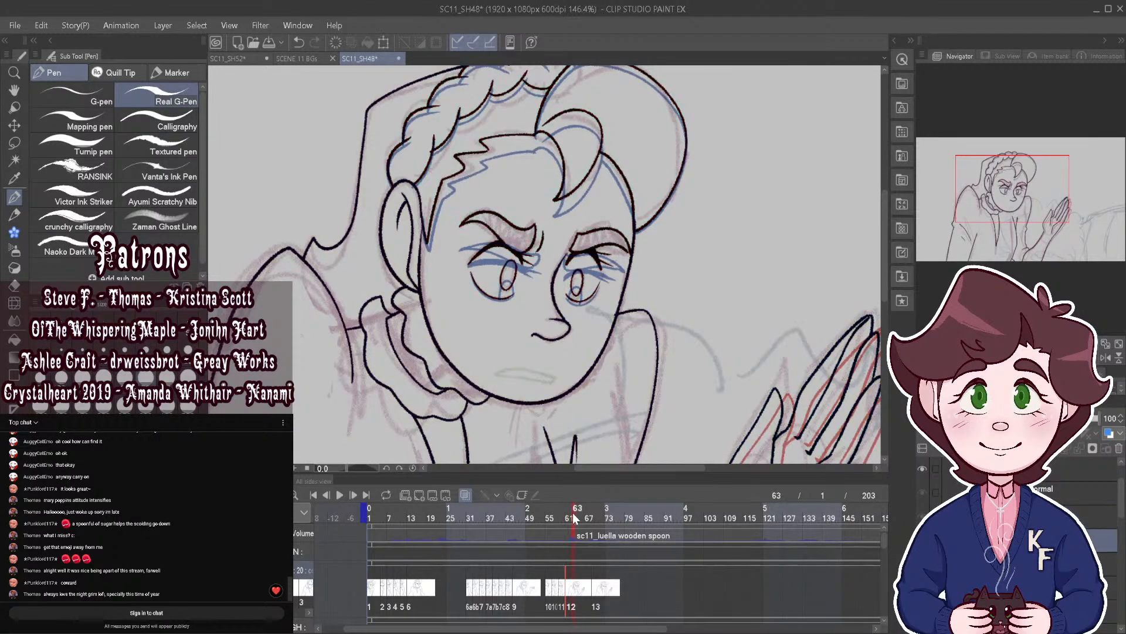
pyautogui.hotkey('ctrl', 'shift', 'n')
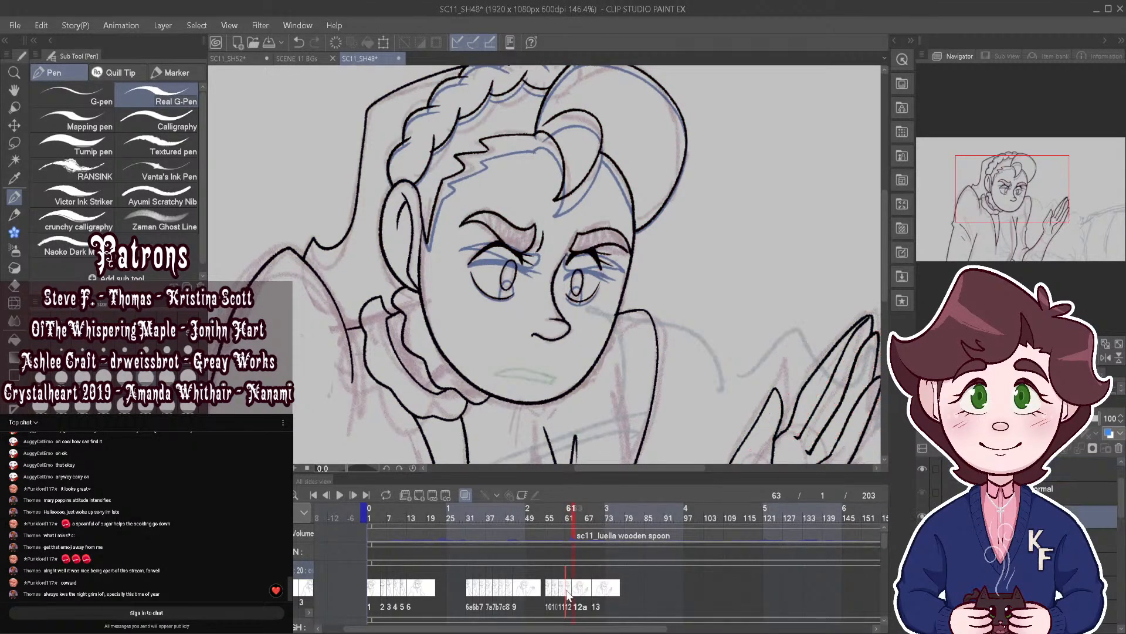
# Step: Erase the forehead curl on frames 61 and 60 and ink a rounder curl with a hooked-back tip on frame 60
pyautogui.click(566, 590)
pyautogui.moveTo(558, 154); pyautogui.dragTo(597, 104)
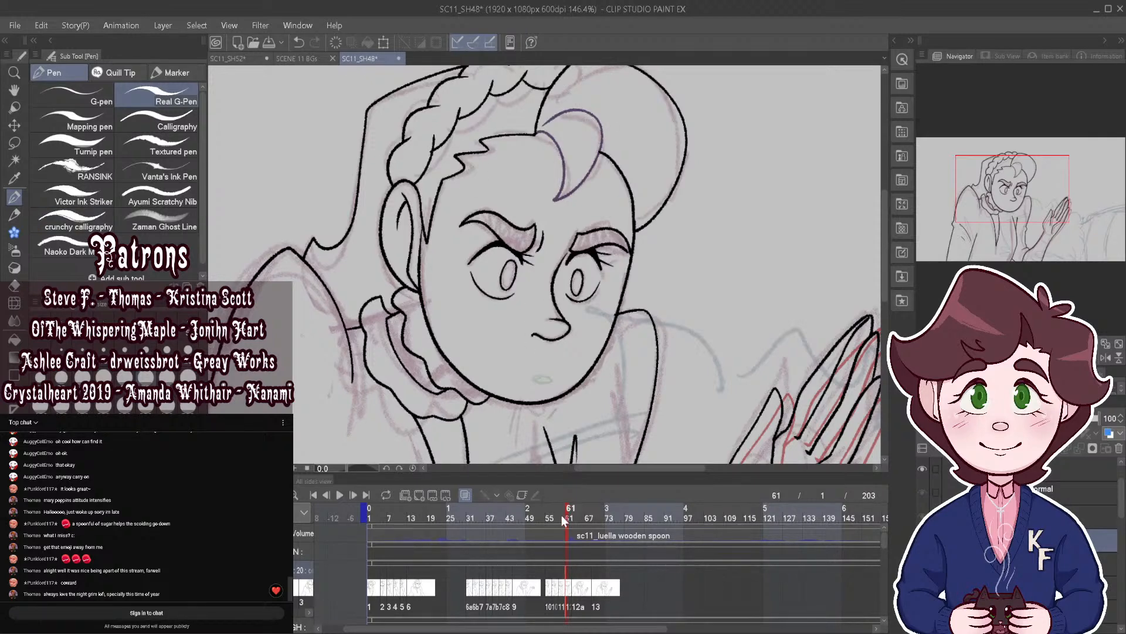
pyautogui.moveTo(562, 515); pyautogui.dragTo(567, 516)
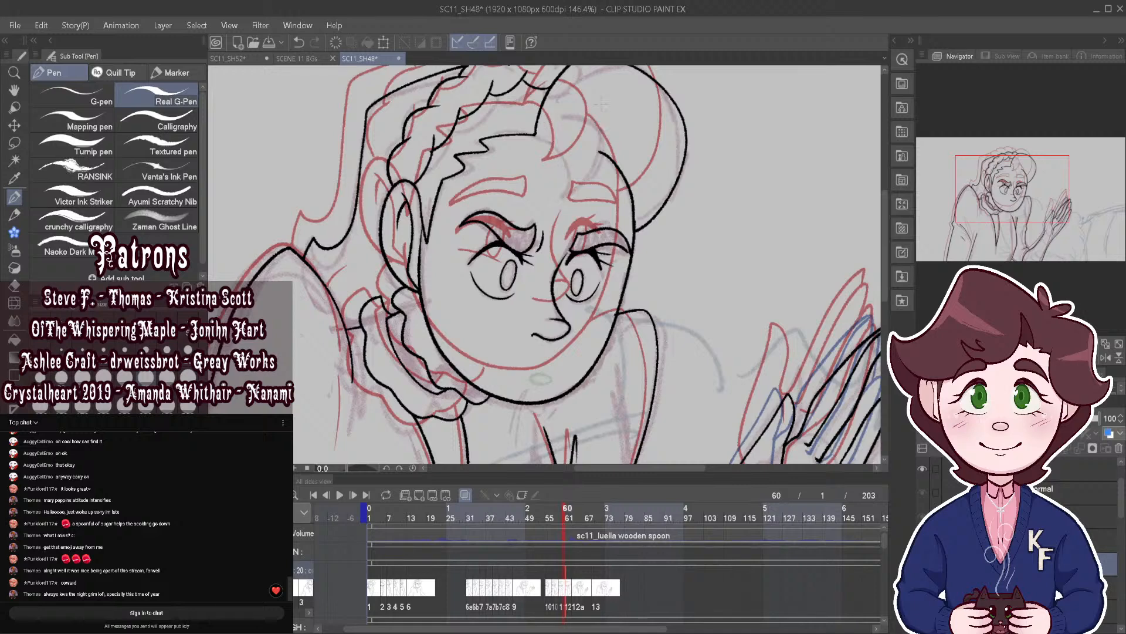
pyautogui.scroll(1, 555, 110)
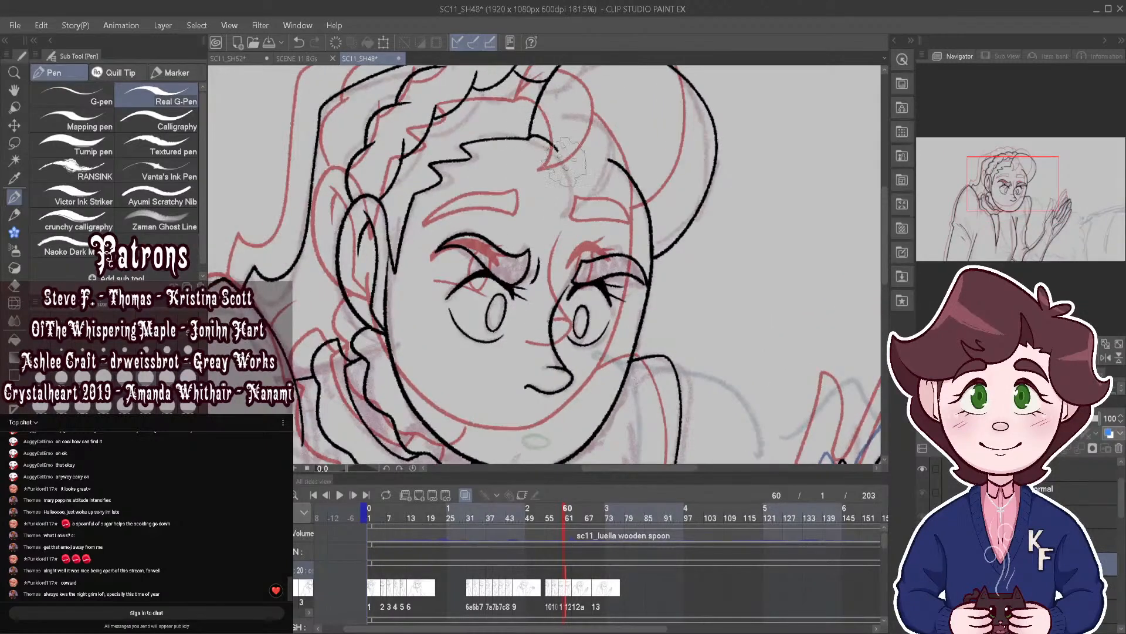
pyautogui.moveTo(612, 157)
pyautogui.mouseDown()
pyautogui.moveTo(585, 110)
pyautogui.moveTo(531, 141)
pyautogui.mouseUp()
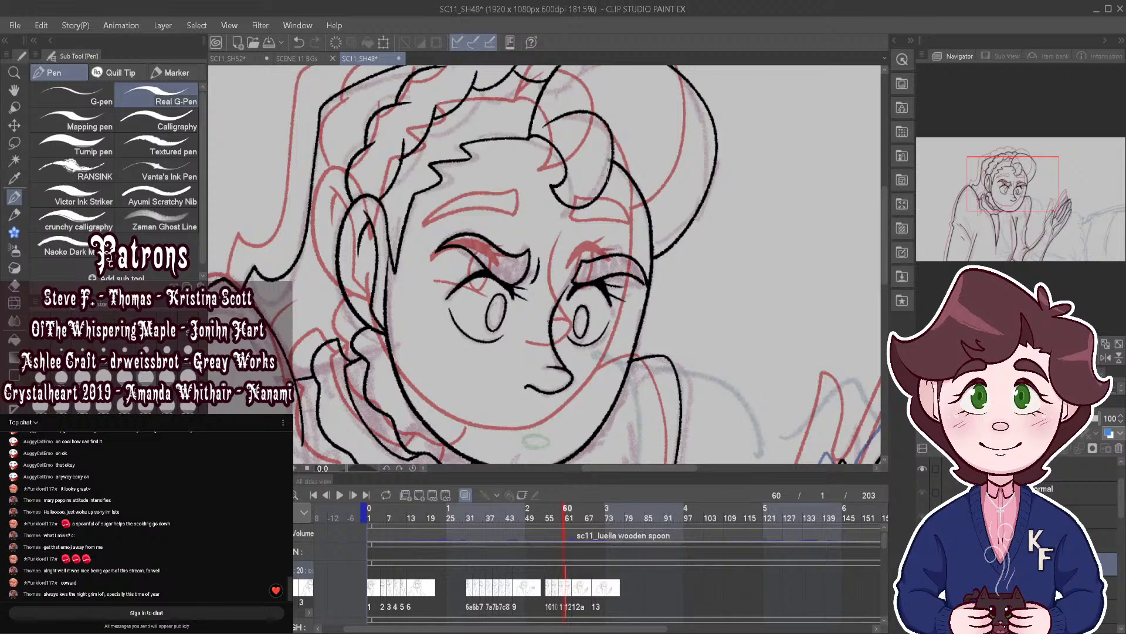
# Step: Undo the first curl stroke on frame 62 and ink an in-between forehead curl between the neighbouring onion-skin curls
pyautogui.click(568, 517)
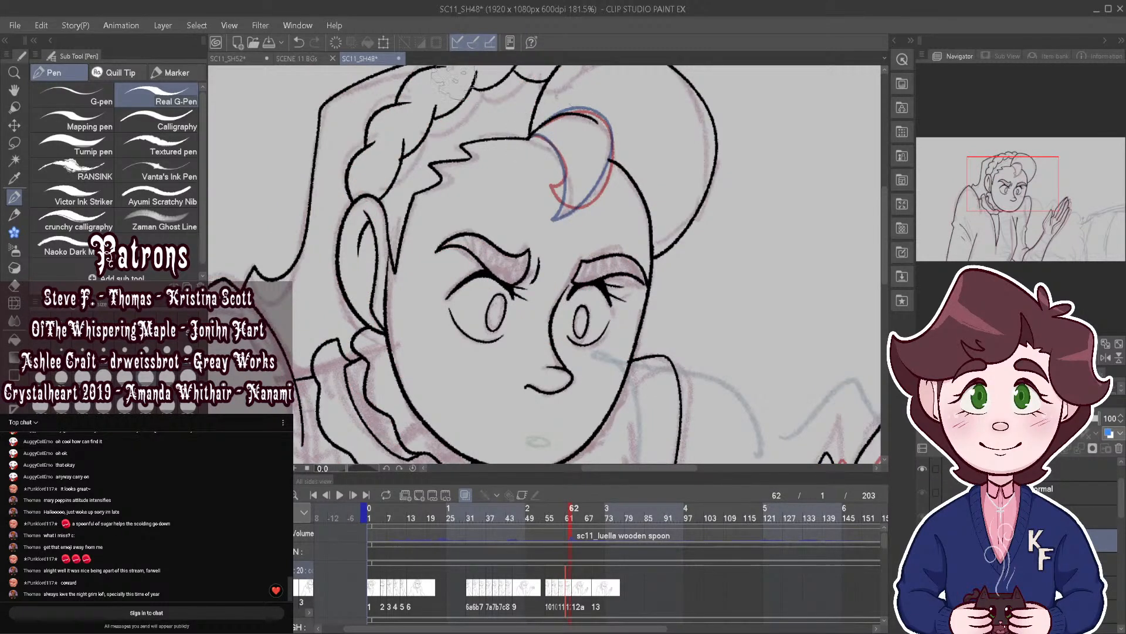
pyautogui.click(299, 41)
pyautogui.scroll(2, 534, 153)
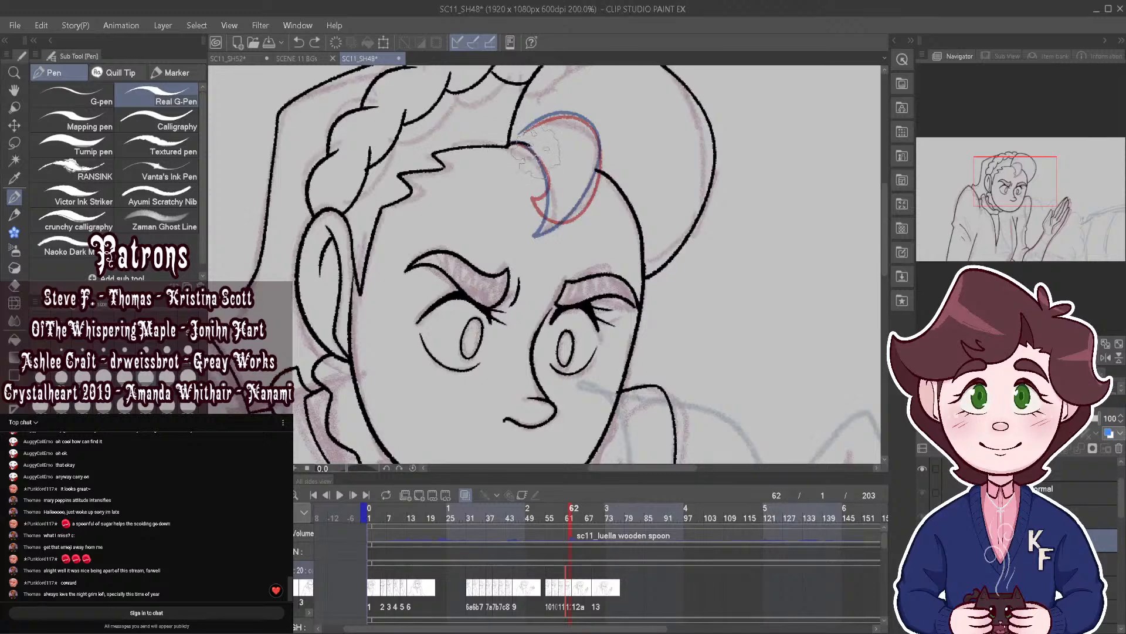
pyautogui.moveTo(548, 206); pyautogui.dragTo(536, 235)
pyautogui.moveTo(512, 144)
pyautogui.mouseDown()
pyautogui.moveTo(567, 115)
pyautogui.moveTo(603, 141)
pyautogui.moveTo(579, 208)
pyautogui.moveTo(551, 235)
pyautogui.mouseUp()
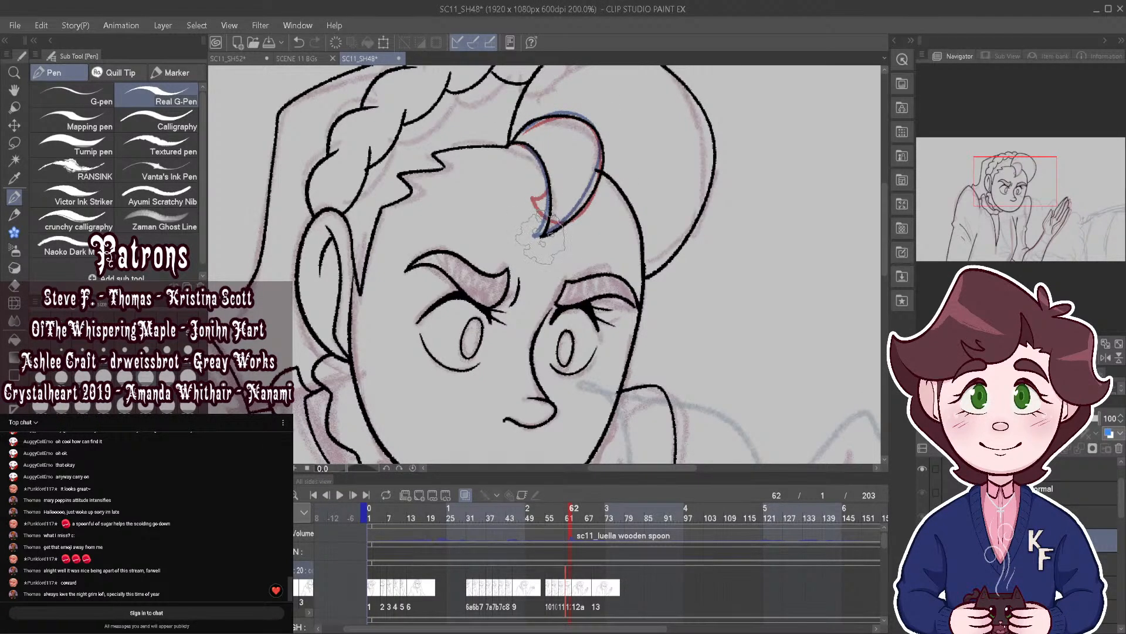
# Step: Play back the animation to check the curl's motion and insert a duplicate in-between cel at frame 67
pyautogui.scroll(-2, 593, 199)
pyautogui.moveTo(569, 516)
pyautogui.mouseDown()
pyautogui.moveTo(593, 519)
pyautogui.moveTo(560, 515)
pyautogui.mouseUp()
pyautogui.click(339, 494)
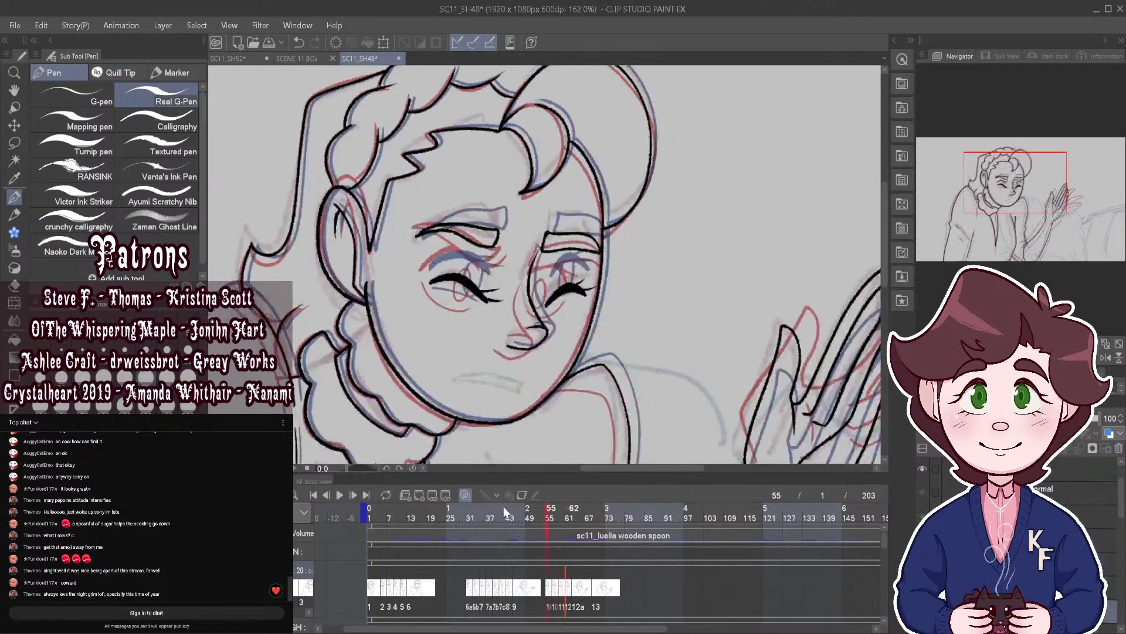
pyautogui.hotkey('ctrl', 'alt', '0')
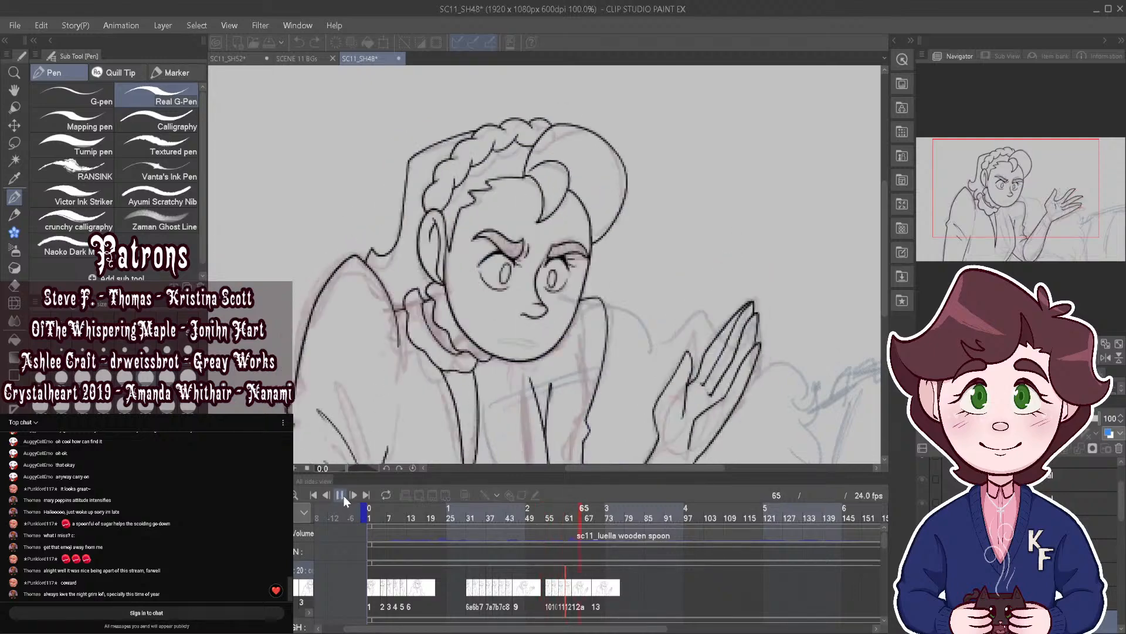
pyautogui.click(342, 496)
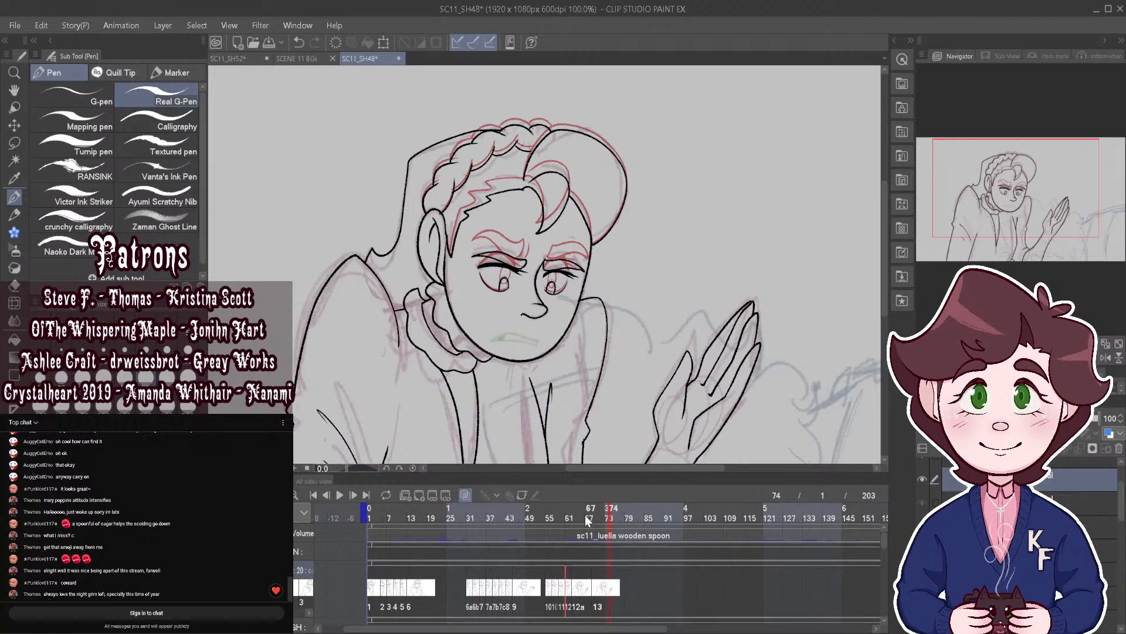
pyautogui.moveTo(539, 515); pyautogui.dragTo(589, 526)
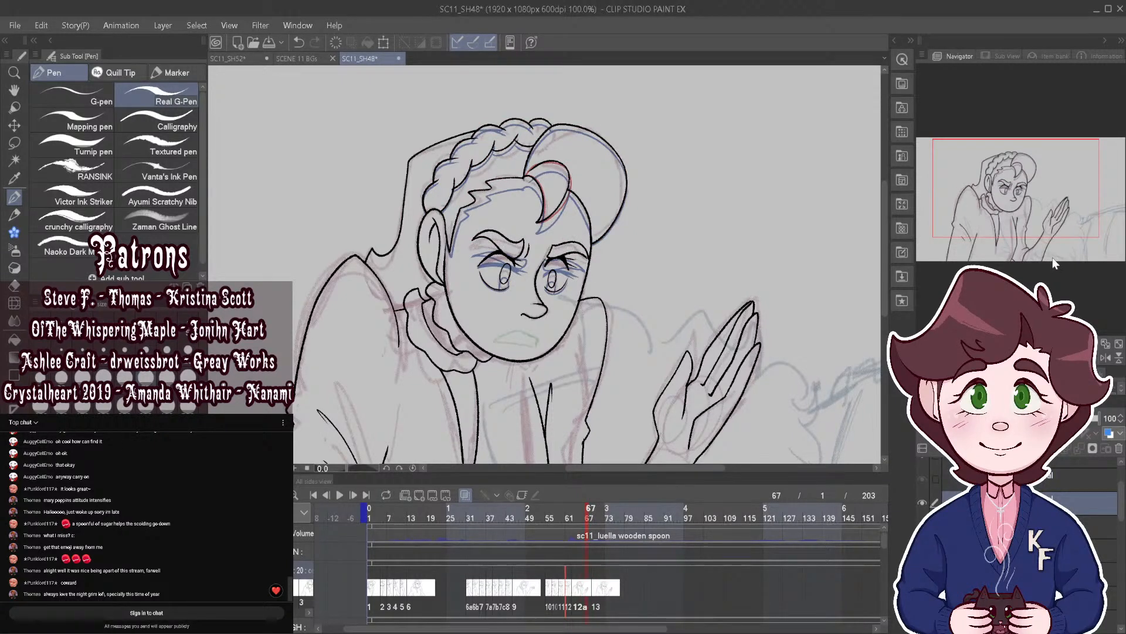
pyautogui.hotkey('ctrl', 'shift', 'n')
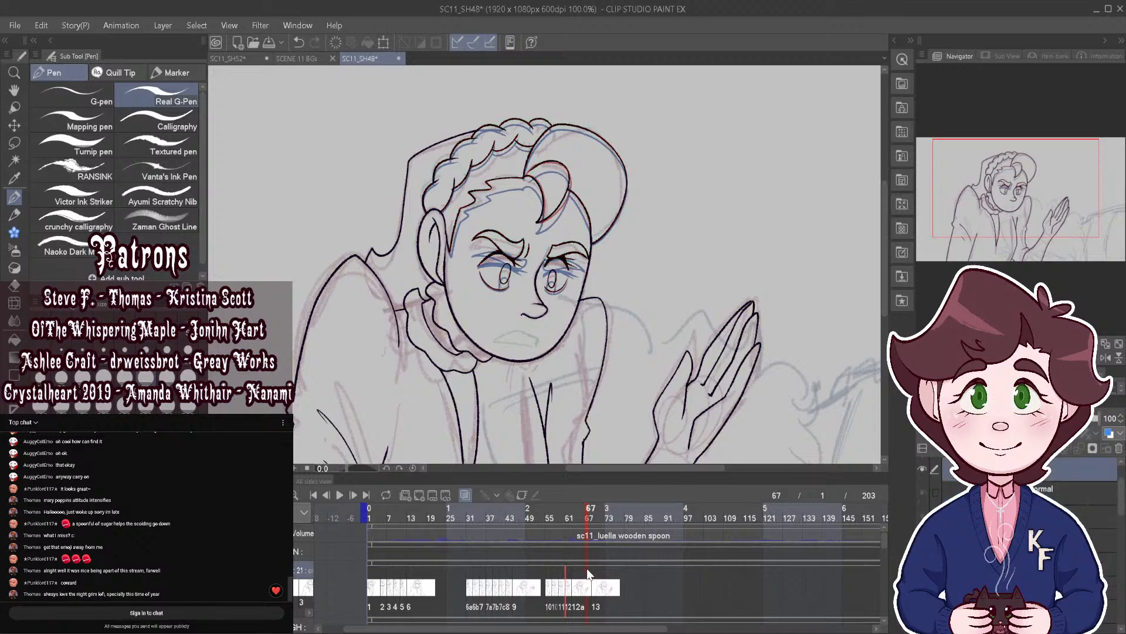
pyautogui.moveTo(588, 519); pyautogui.dragTo(588, 518)
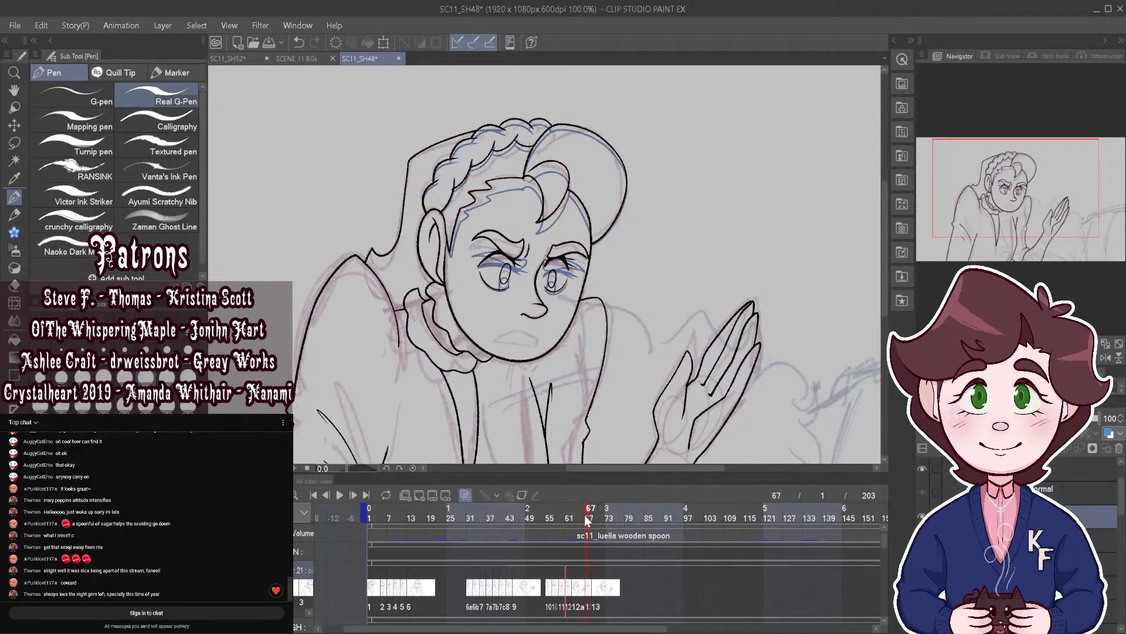
pyautogui.scroll(4, 545, 261)
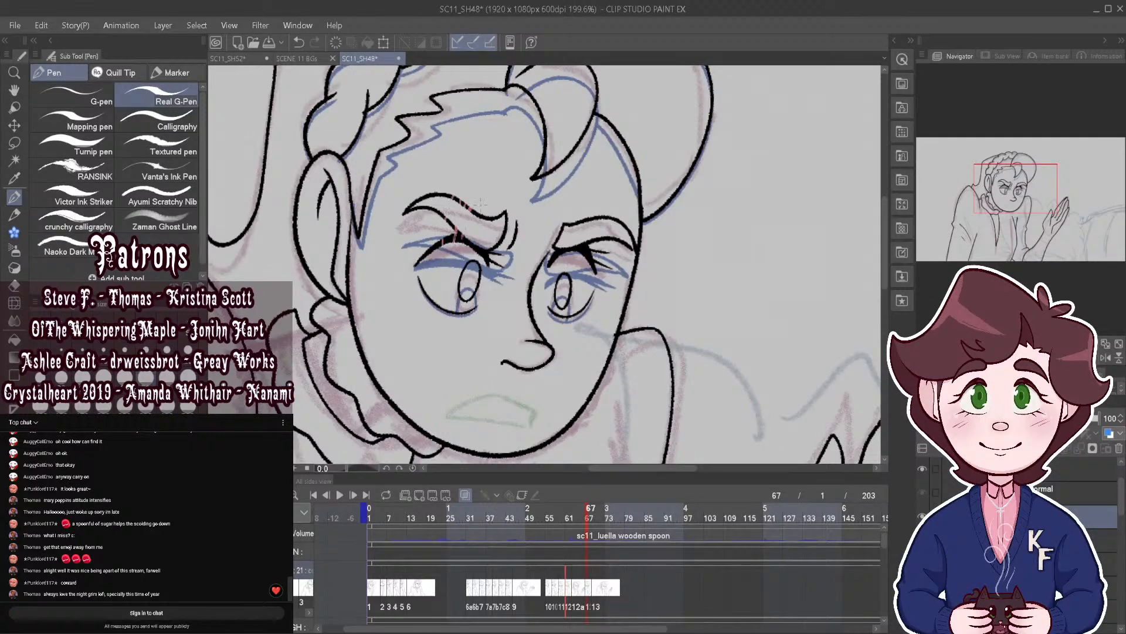
# Step: Delete the inked eyes, eyebrows and frown crease from the duplicated face on frame 67
pyautogui.moveTo(480, 201); pyautogui.dragTo(405, 213)
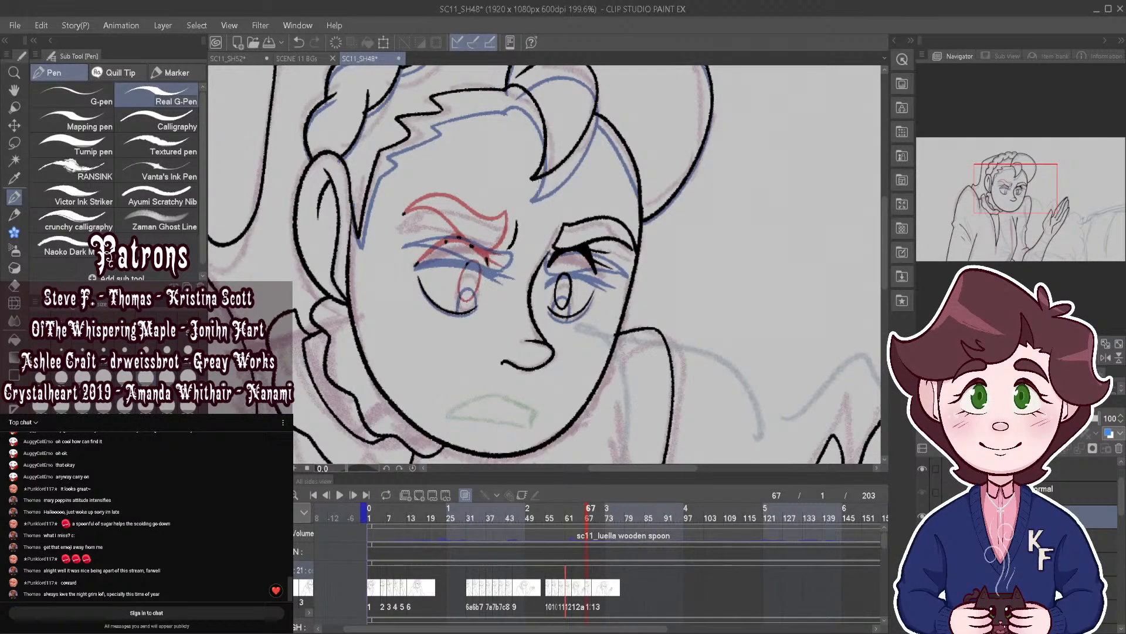
pyautogui.click(20, 144)
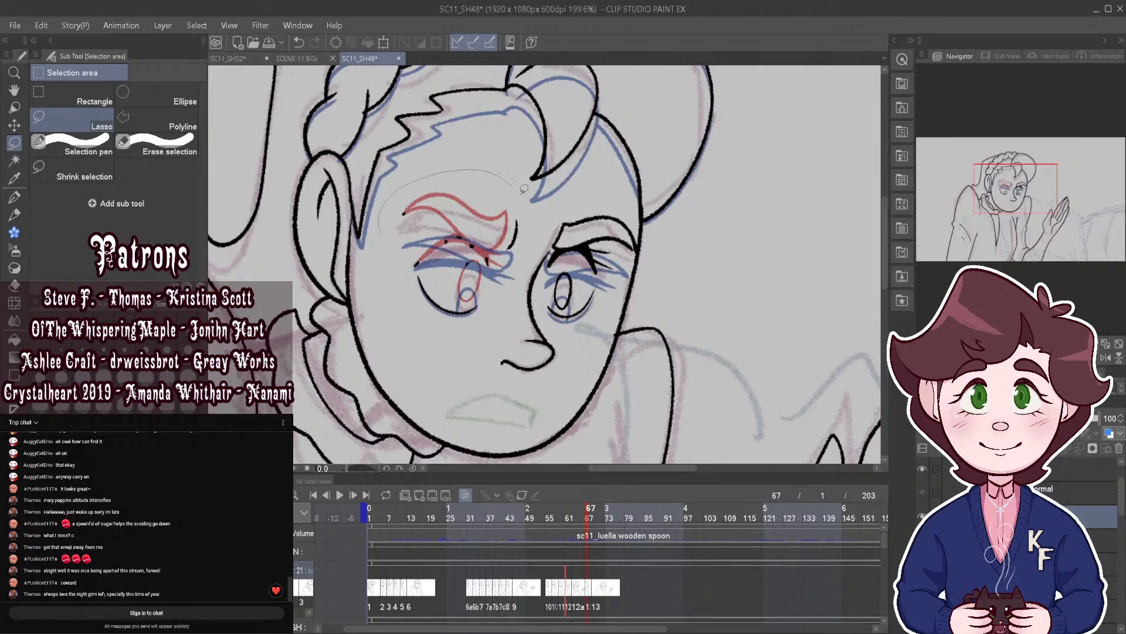
pyautogui.moveTo(524, 189); pyautogui.dragTo(379, 235)
pyautogui.click(368, 42)
pyautogui.hotkey('ctrl', 'd')
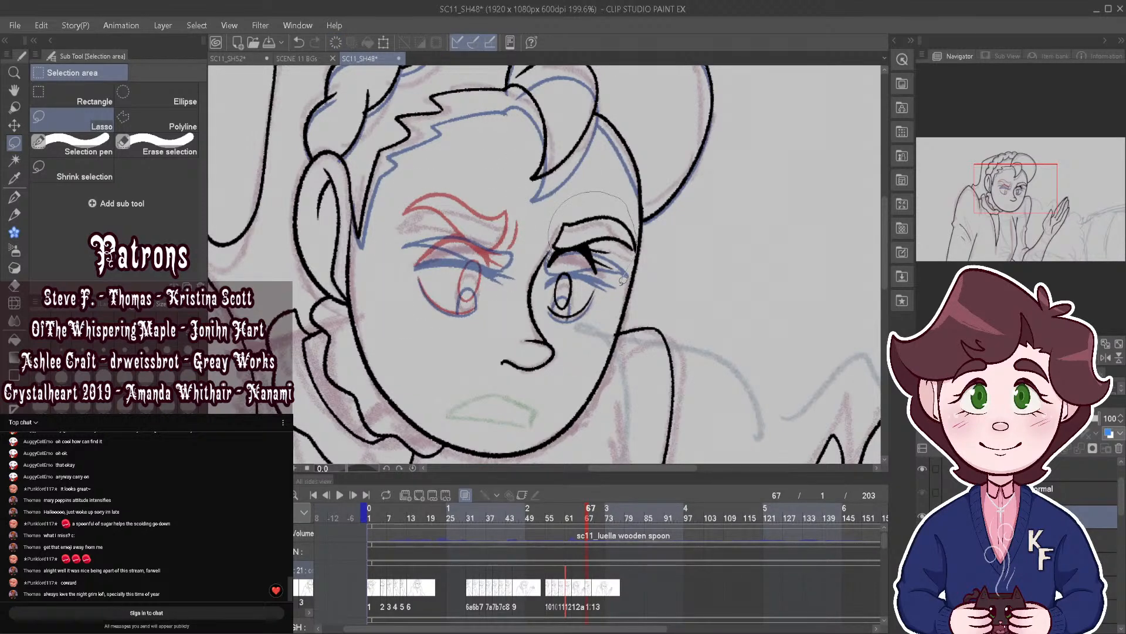
pyautogui.moveTo(545, 314); pyautogui.dragTo(549, 261)
pyautogui.click(337, 43)
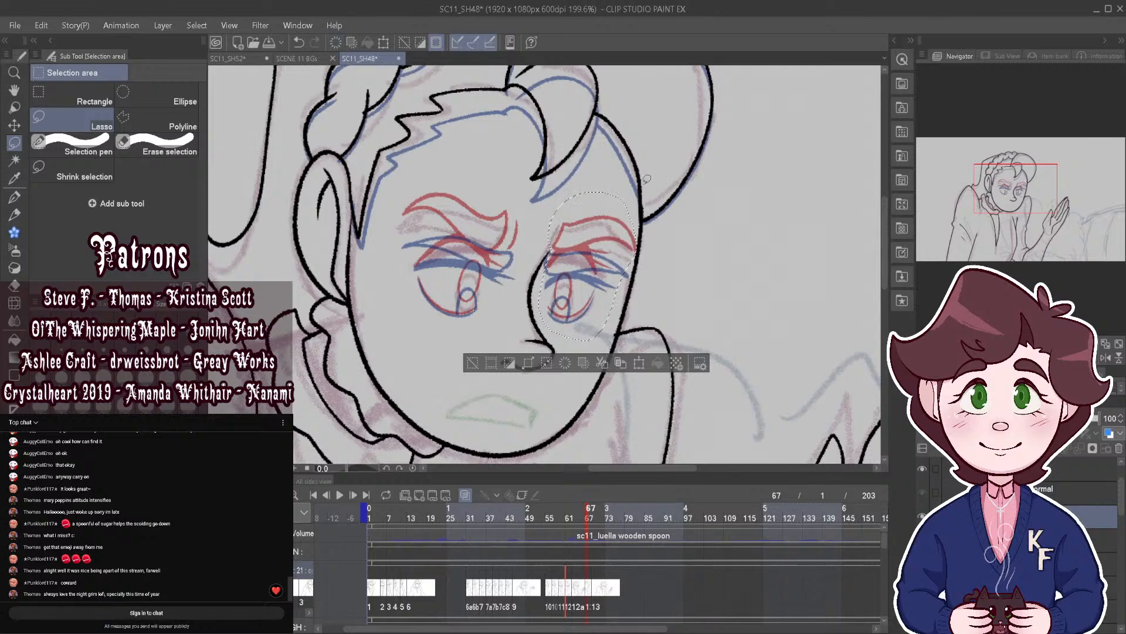
pyautogui.hotkey('ctrl', 'd')
# Step: Ink in-between lower eyelid curves for both eyes, placed between the red and blue onion-skin lines
pyautogui.click(14, 198)
pyautogui.scroll(3, 434, 288)
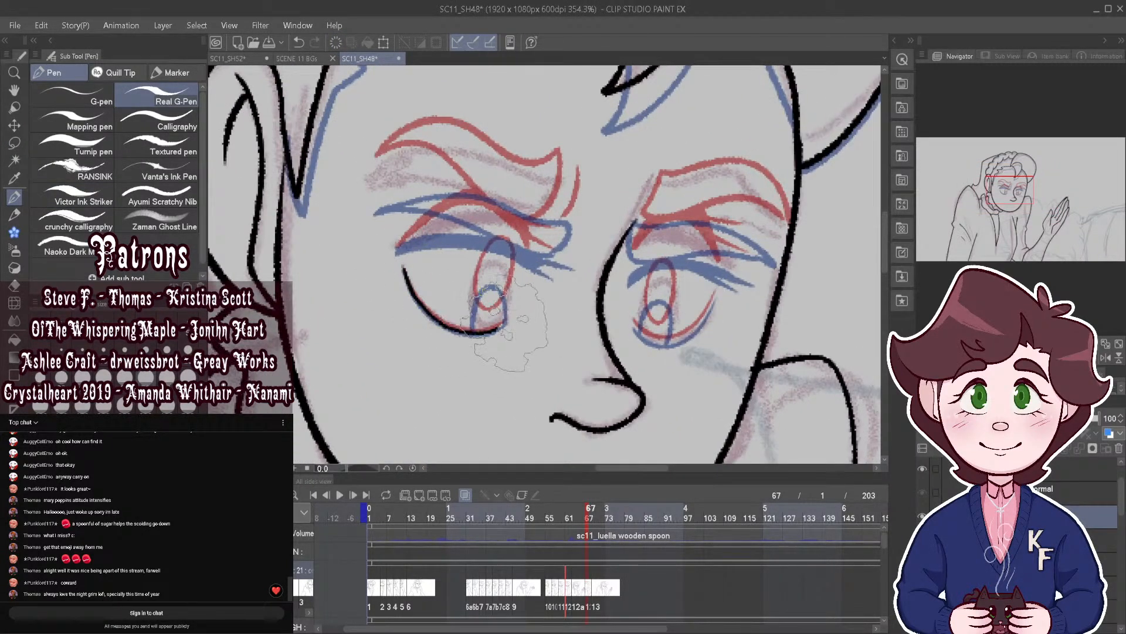
pyautogui.moveTo(635, 326)
pyautogui.mouseDown()
pyautogui.moveTo(658, 340)
pyautogui.moveTo(713, 306)
pyautogui.mouseUp()
pyautogui.scroll(-3, 492, 293)
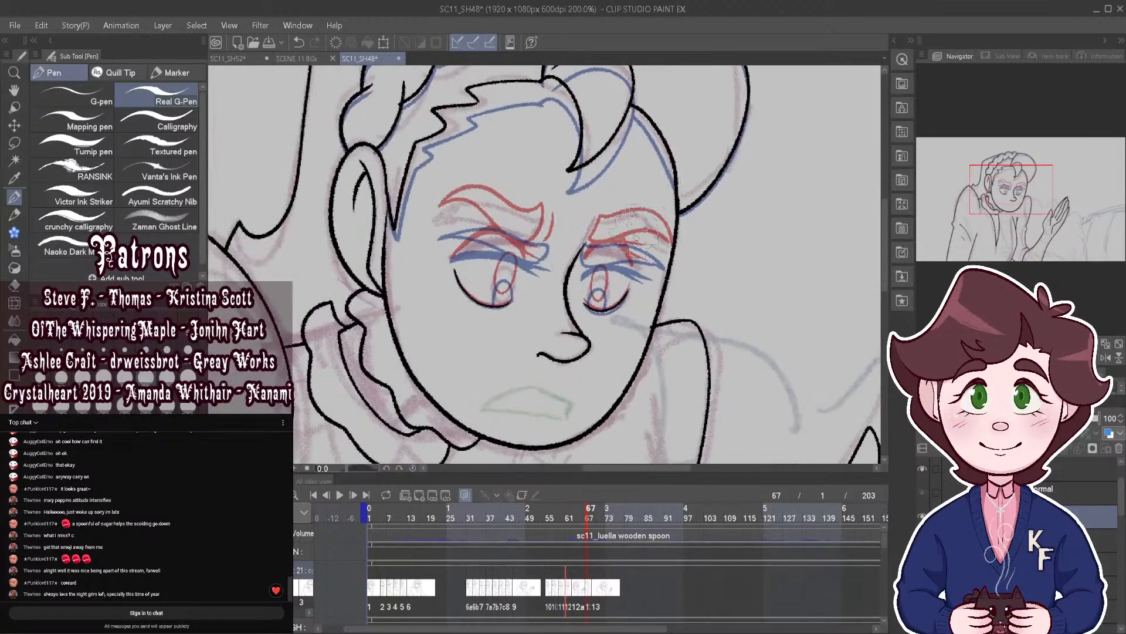
pyautogui.scroll(2, 639, 240)
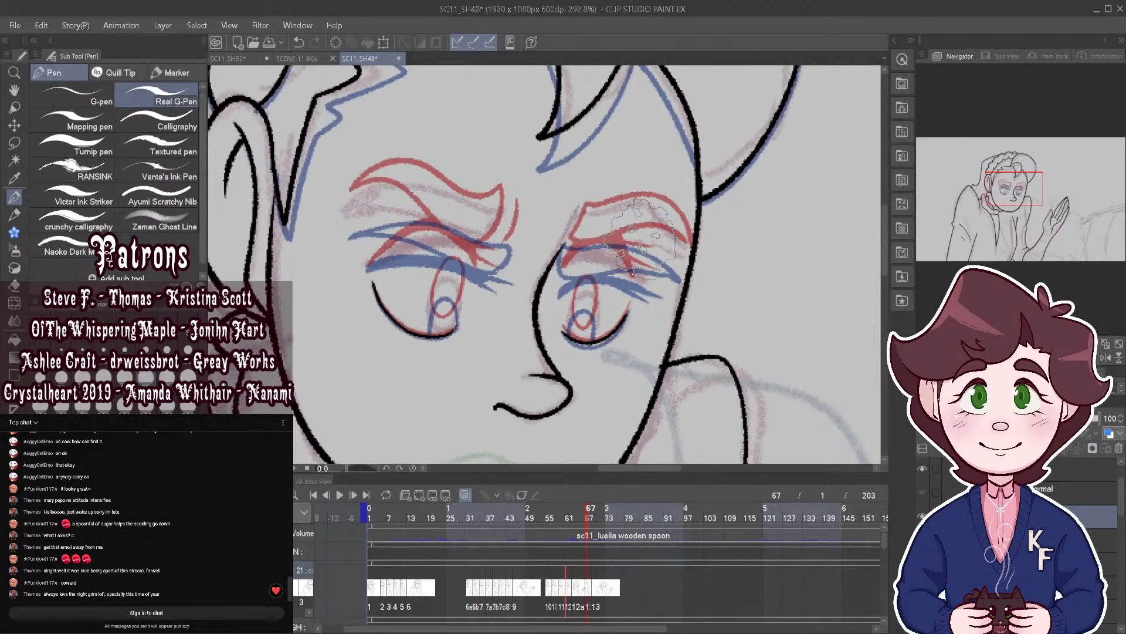
pyautogui.scroll(2, 639, 238)
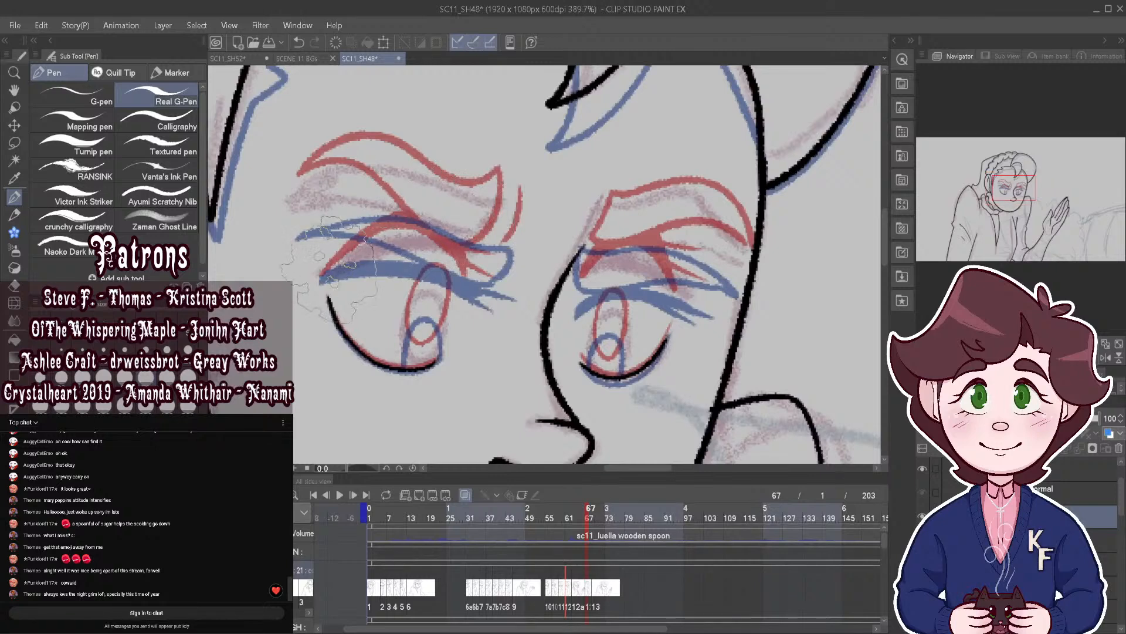
# Step: Ink thick in-between upper lids and oval irises for both eyes, redoing the far eye's iris
pyautogui.moveTo(326, 271)
pyautogui.mouseDown()
pyautogui.moveTo(398, 256)
pyautogui.moveTo(486, 280)
pyautogui.mouseUp()
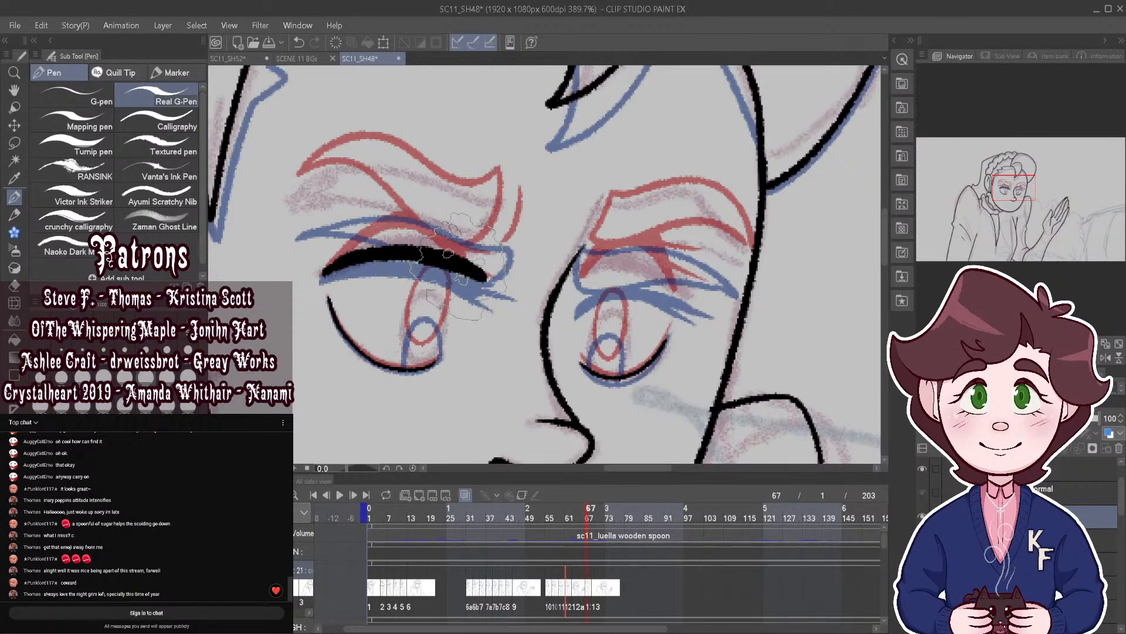
pyautogui.moveTo(418, 295)
pyautogui.mouseDown()
pyautogui.moveTo(413, 355)
pyautogui.moveTo(428, 360)
pyautogui.moveTo(443, 321)
pyautogui.moveTo(430, 292)
pyautogui.mouseUp()
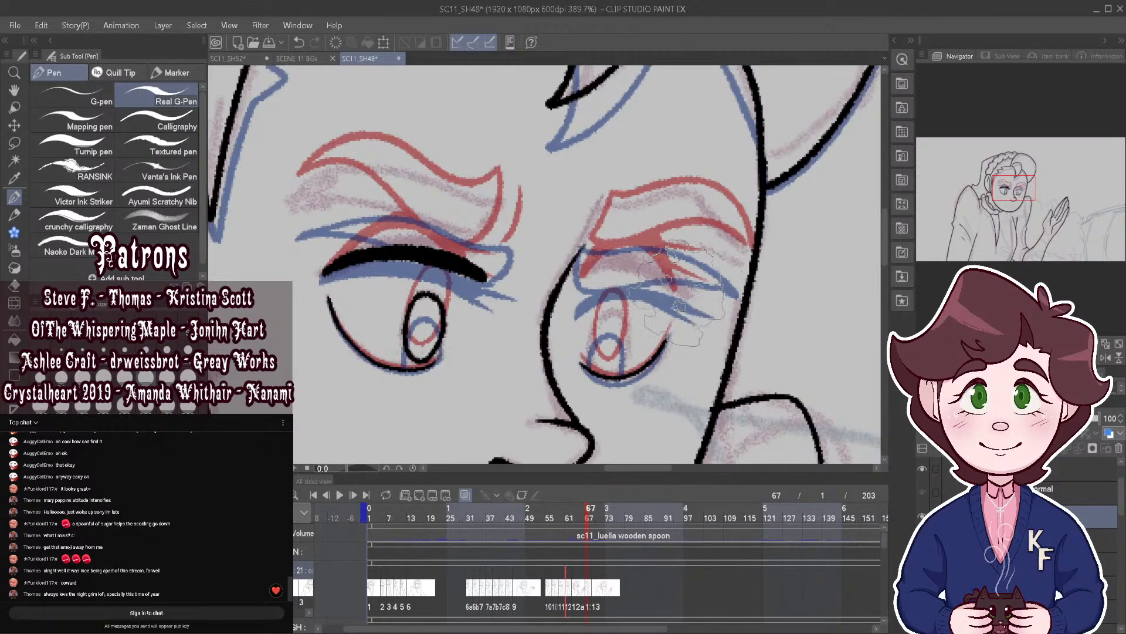
pyautogui.moveTo(580, 277)
pyautogui.mouseDown()
pyautogui.moveTo(608, 272)
pyautogui.moveTo(648, 272)
pyautogui.moveTo(681, 296)
pyautogui.moveTo(654, 278)
pyautogui.moveTo(597, 281)
pyautogui.moveTo(663, 281)
pyautogui.mouseUp()
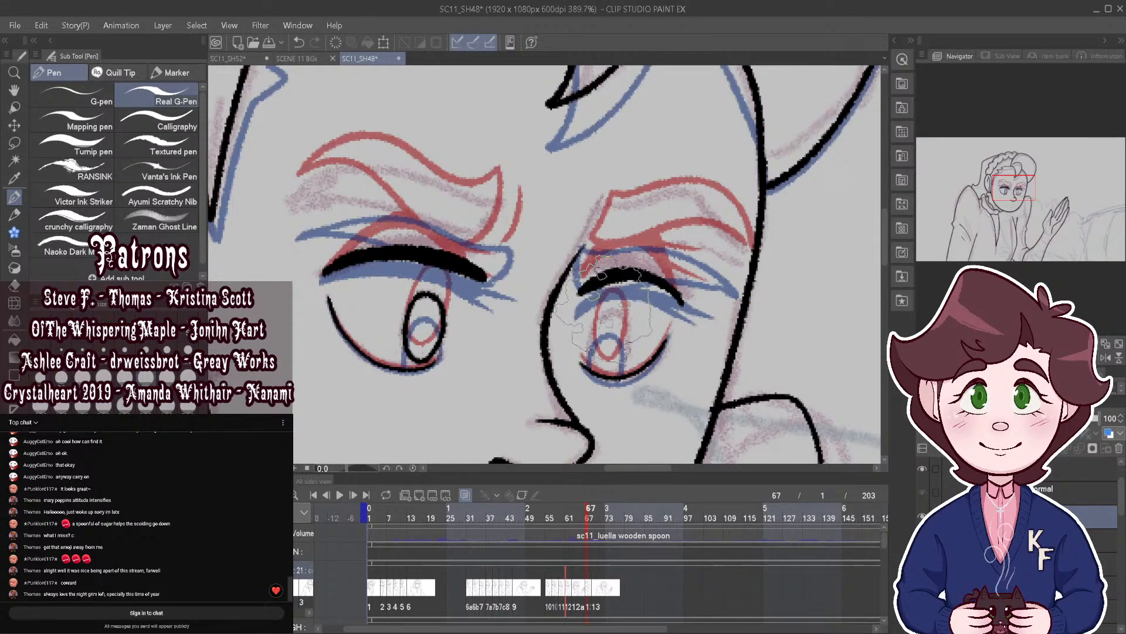
pyautogui.scroll(-3, 607, 247)
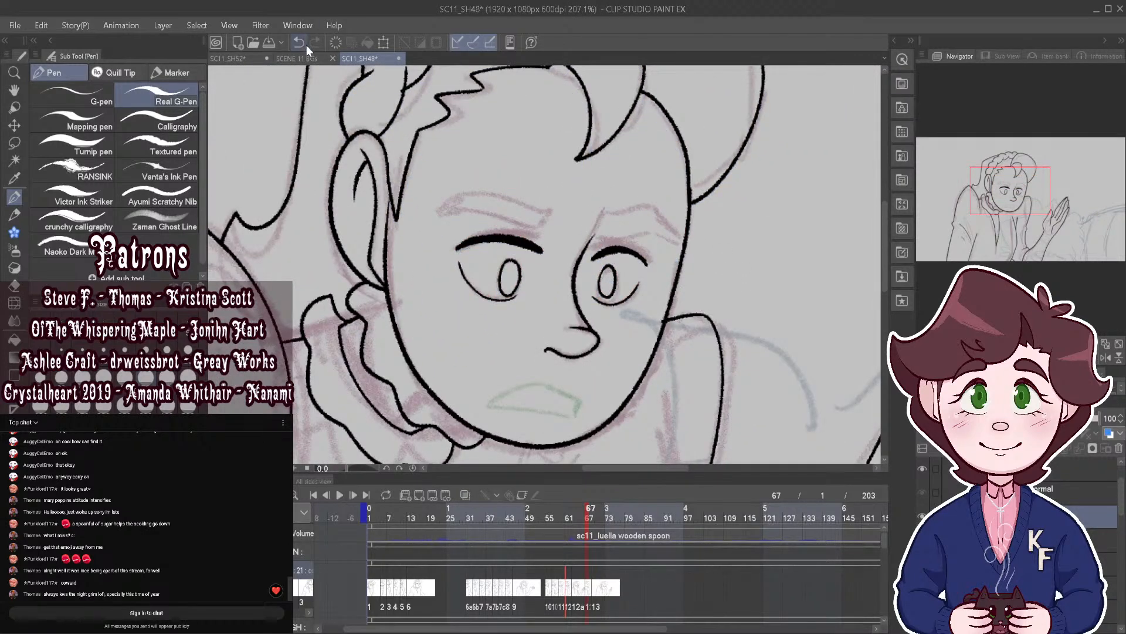
pyautogui.scroll(4, 611, 265)
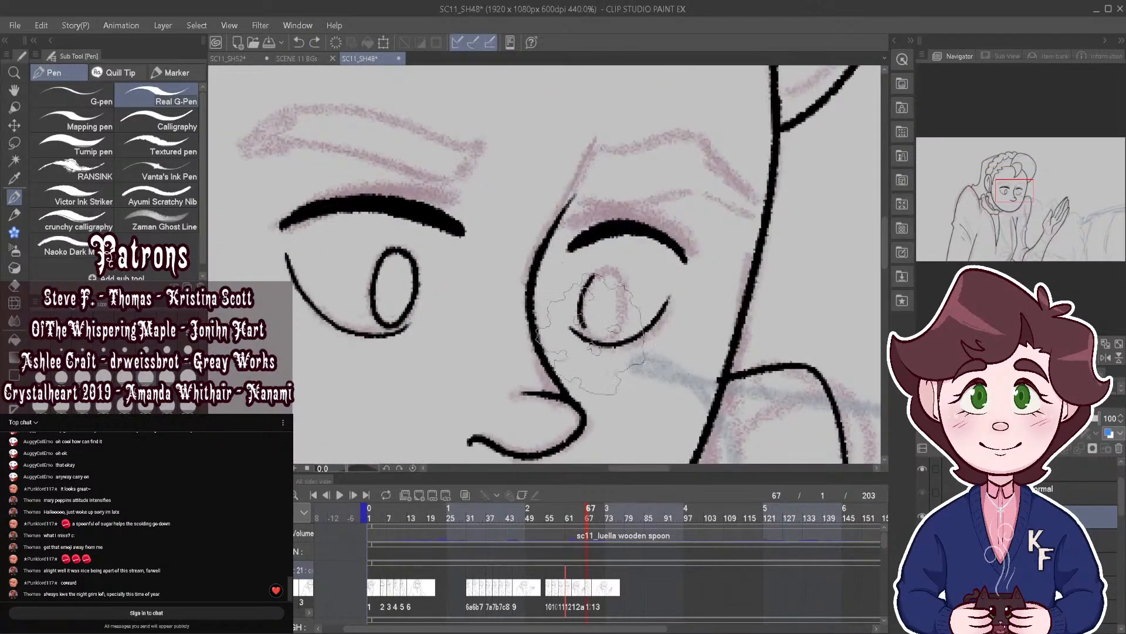
pyautogui.scroll(-4, 625, 305)
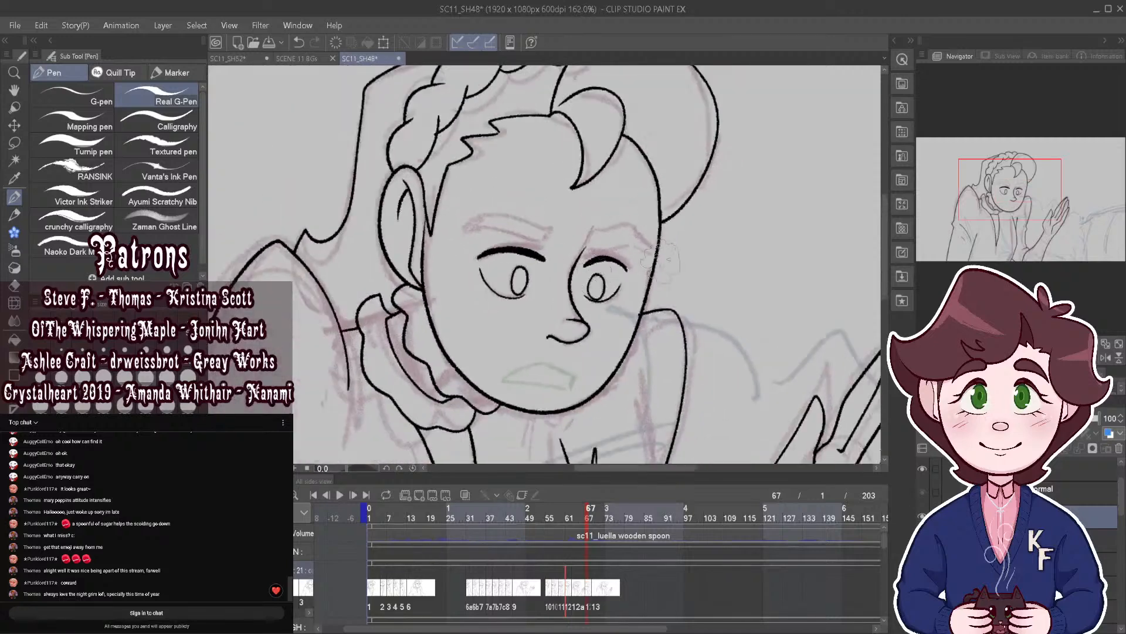
pyautogui.scroll(2, 625, 235)
# Step: Ink both in-between eyebrows and the frown crease over the onion skin, and compare the drawing with frame 65 without onion skin
pyautogui.click(465, 495)
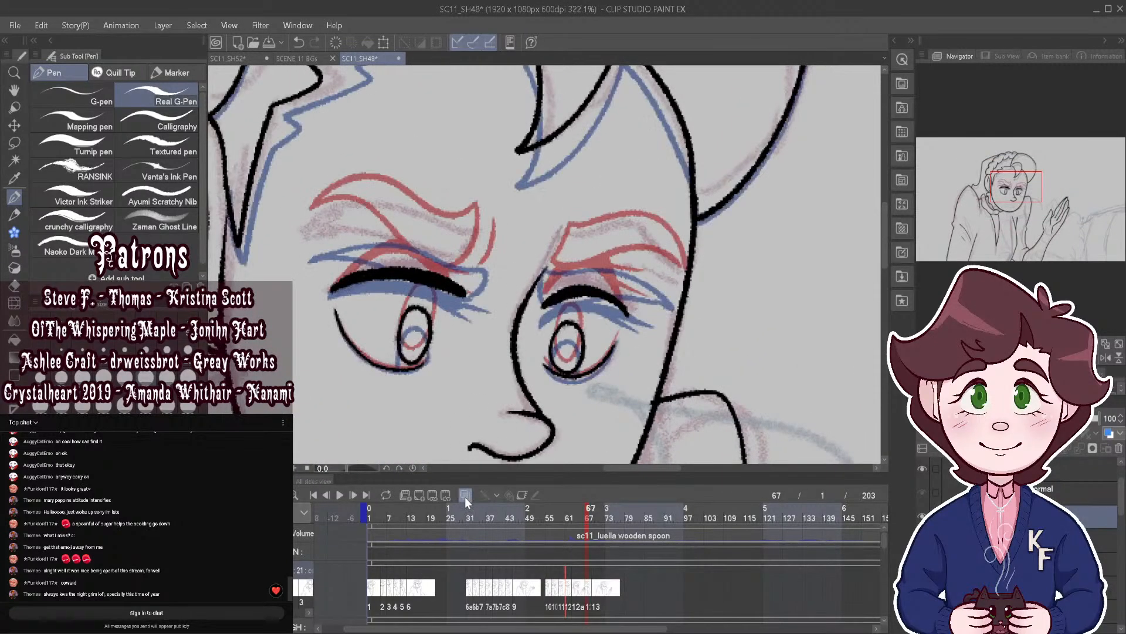
pyautogui.scroll(1, 405, 240)
pyautogui.moveTo(268, 217); pyautogui.dragTo(455, 251)
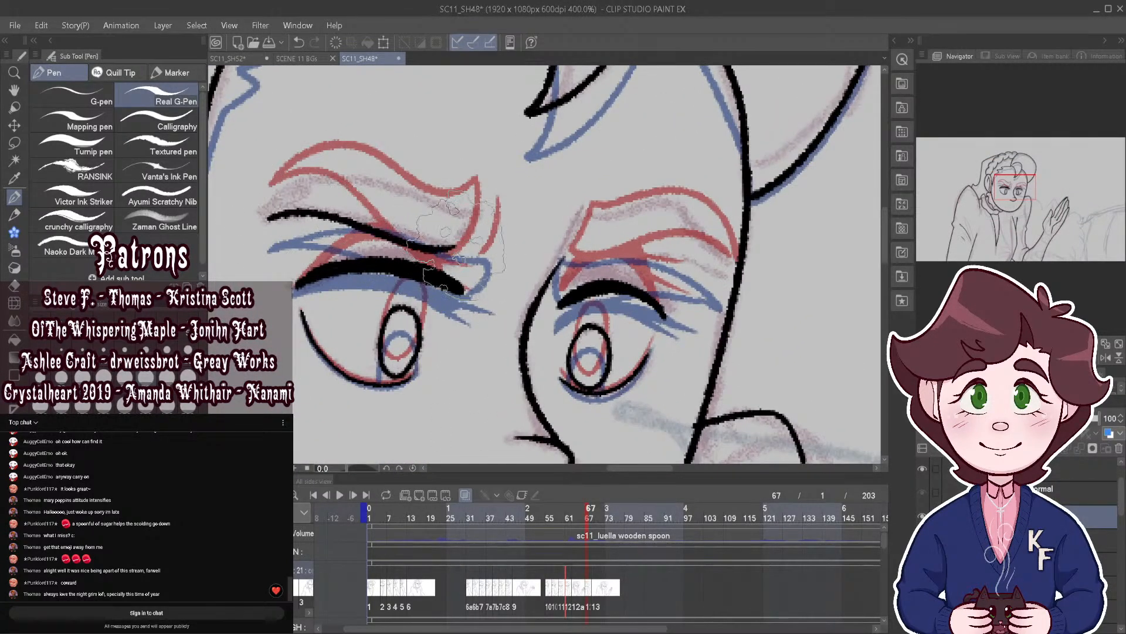
pyautogui.moveTo(276, 212)
pyautogui.mouseDown()
pyautogui.moveTo(381, 196)
pyautogui.moveTo(475, 208)
pyautogui.moveTo(470, 232)
pyautogui.mouseUp()
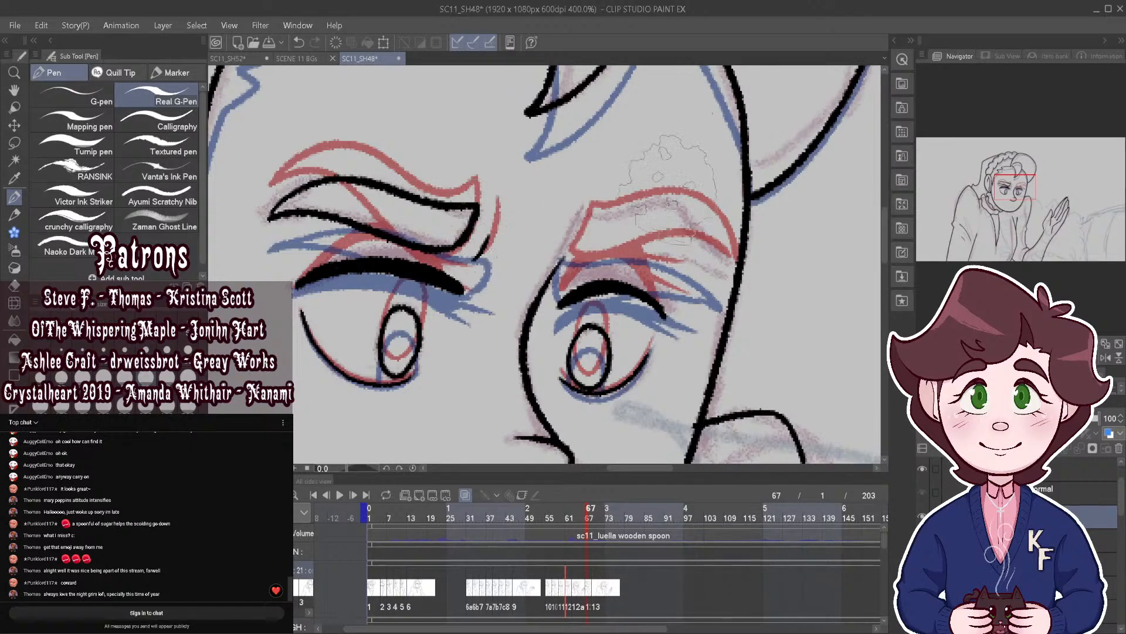
pyautogui.moveTo(585, 224); pyautogui.dragTo(565, 259)
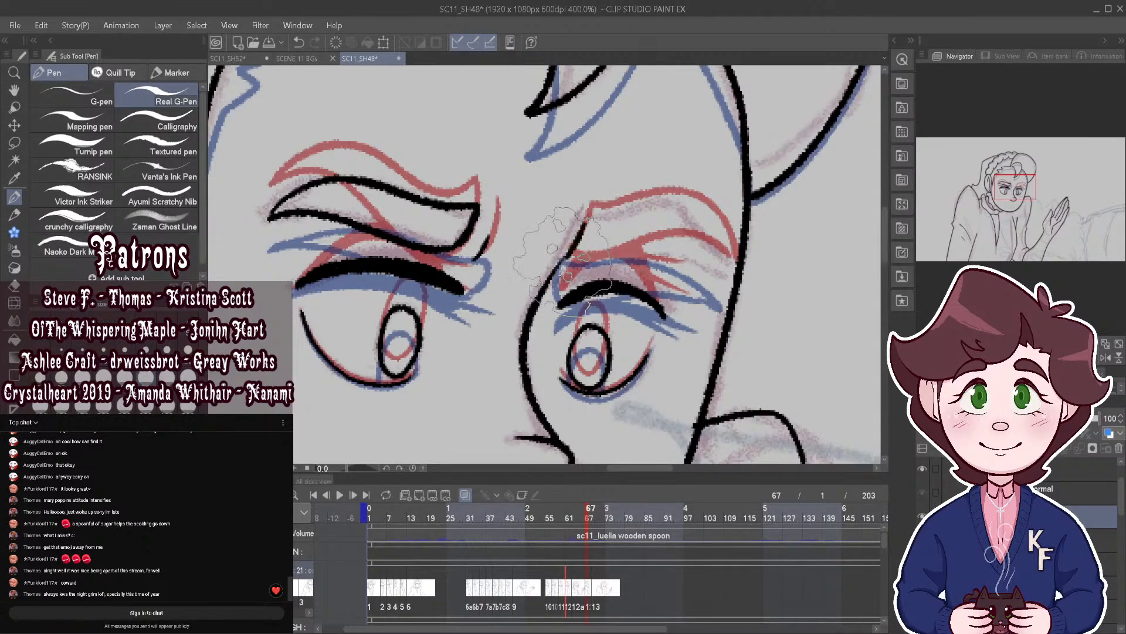
pyautogui.moveTo(578, 219)
pyautogui.mouseDown()
pyautogui.moveTo(662, 211)
pyautogui.moveTo(721, 263)
pyautogui.mouseUp()
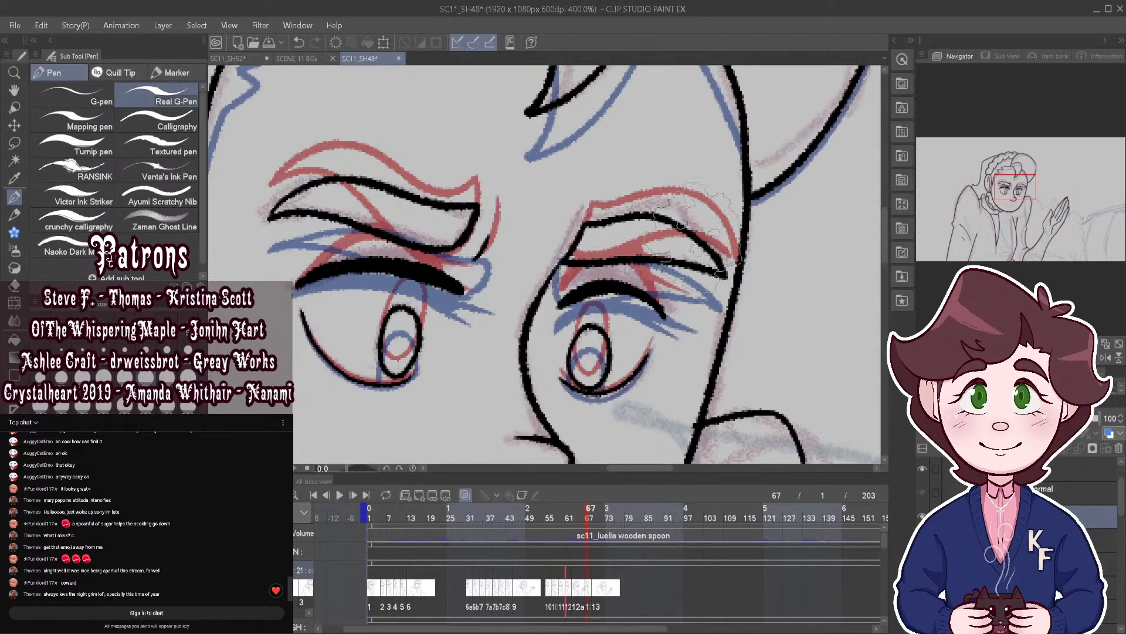
pyautogui.scroll(-3, 575, 194)
pyautogui.scroll(-2, 575, 192)
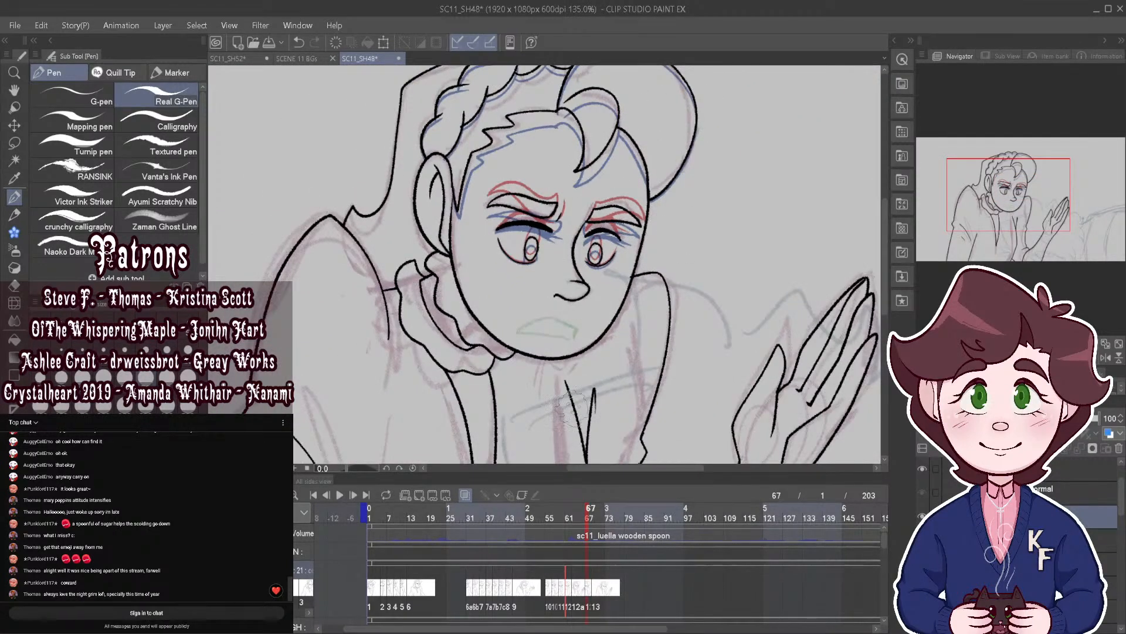
pyautogui.click(467, 495)
pyautogui.click(581, 510)
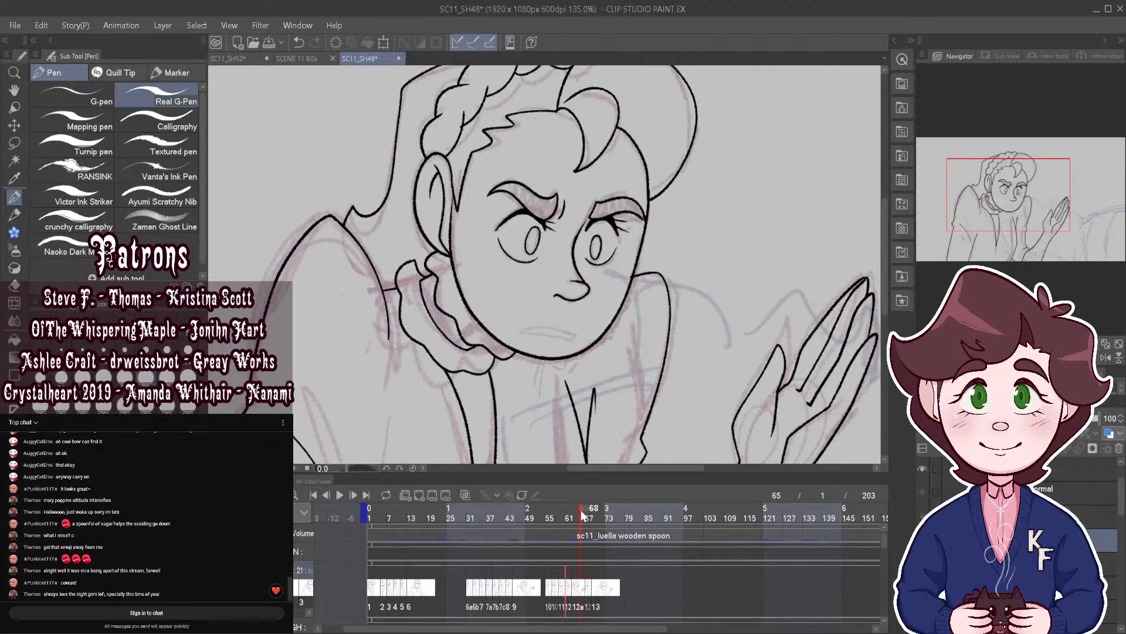
pyautogui.moveTo(580, 509); pyautogui.dragTo(588, 513)
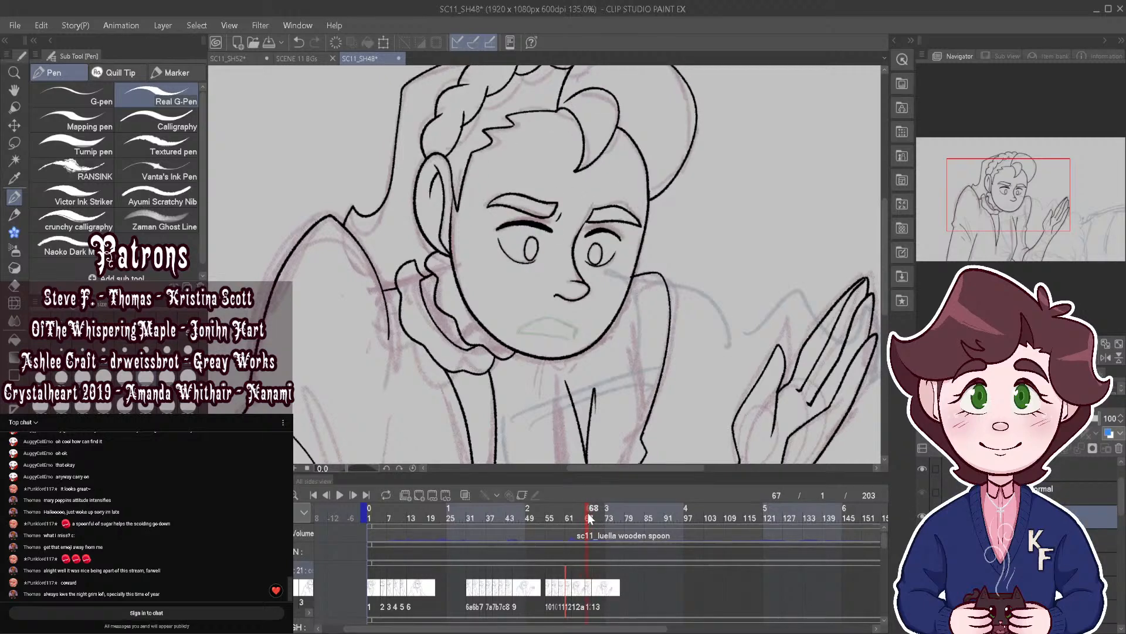
# Step: Shift the forehead curl and the large hair swoop slightly down between the onion-skin positions on frame 67
pyautogui.click(465, 494)
pyautogui.scroll(2, 399, 267)
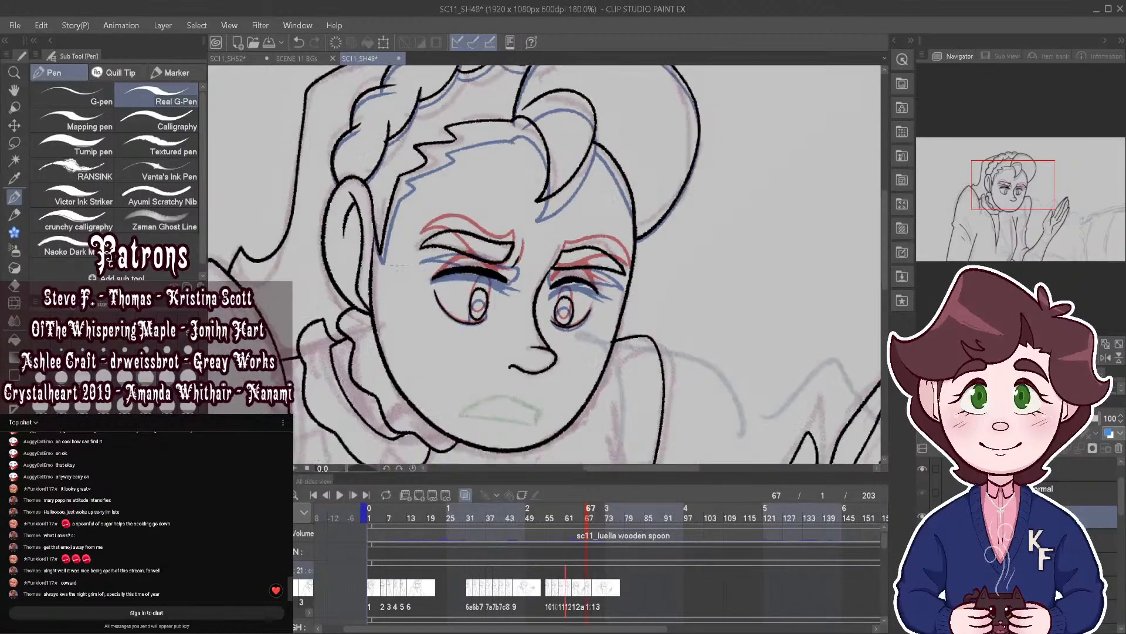
pyautogui.moveTo(399, 267); pyautogui.dragTo(376, 302)
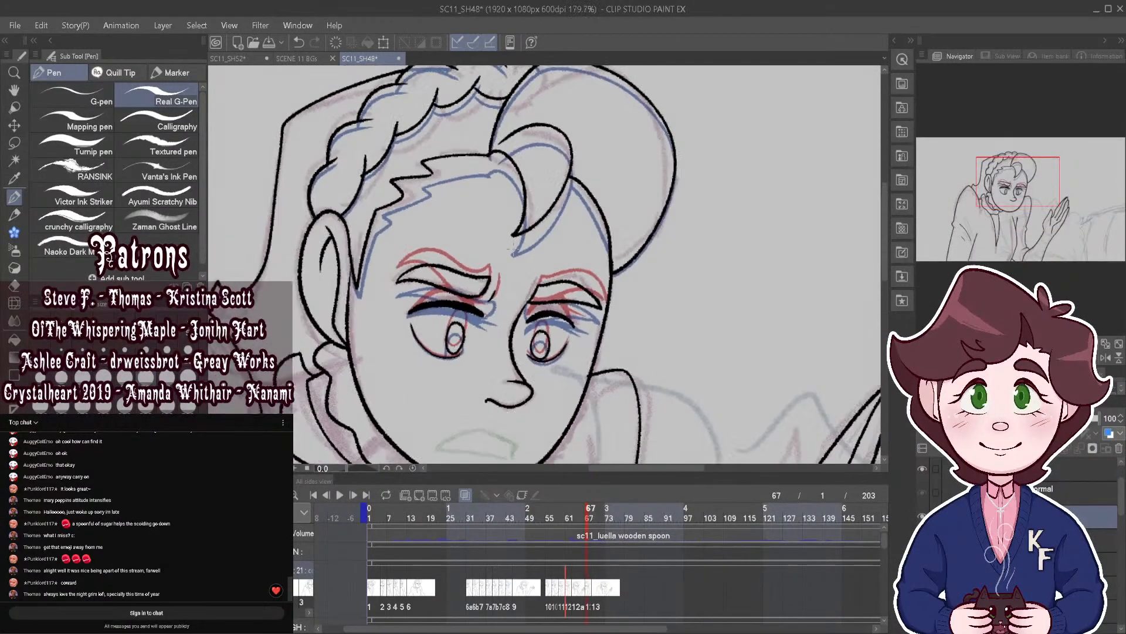
pyautogui.click(14, 125)
pyautogui.click(14, 107)
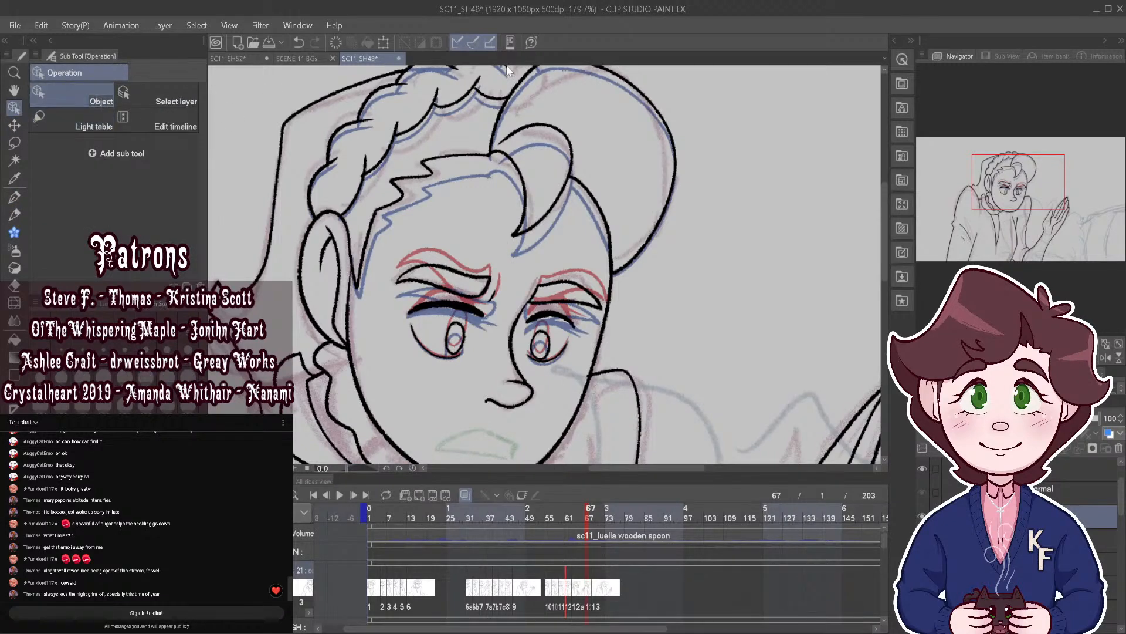
pyautogui.click(572, 129)
pyautogui.moveTo(645, 136); pyautogui.dragTo(645, 148)
pyautogui.click(666, 132)
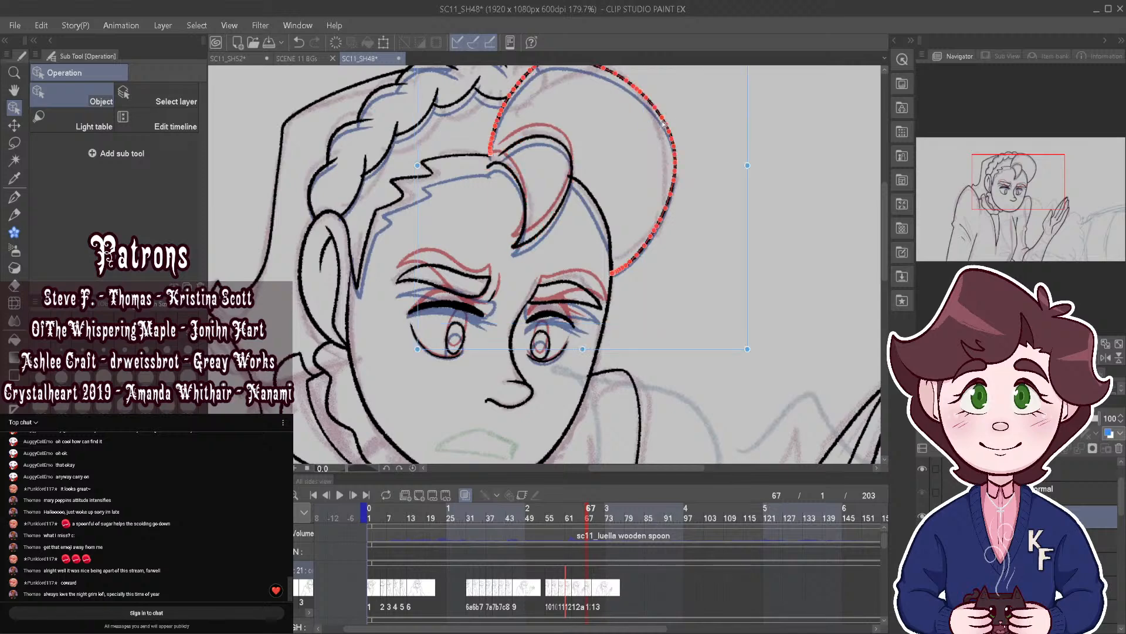
pyautogui.scroll(-2, 580, 237)
pyautogui.scroll(2, 566, 78)
pyautogui.scroll(-3, 541, 238)
pyautogui.scroll(1, 540, 238)
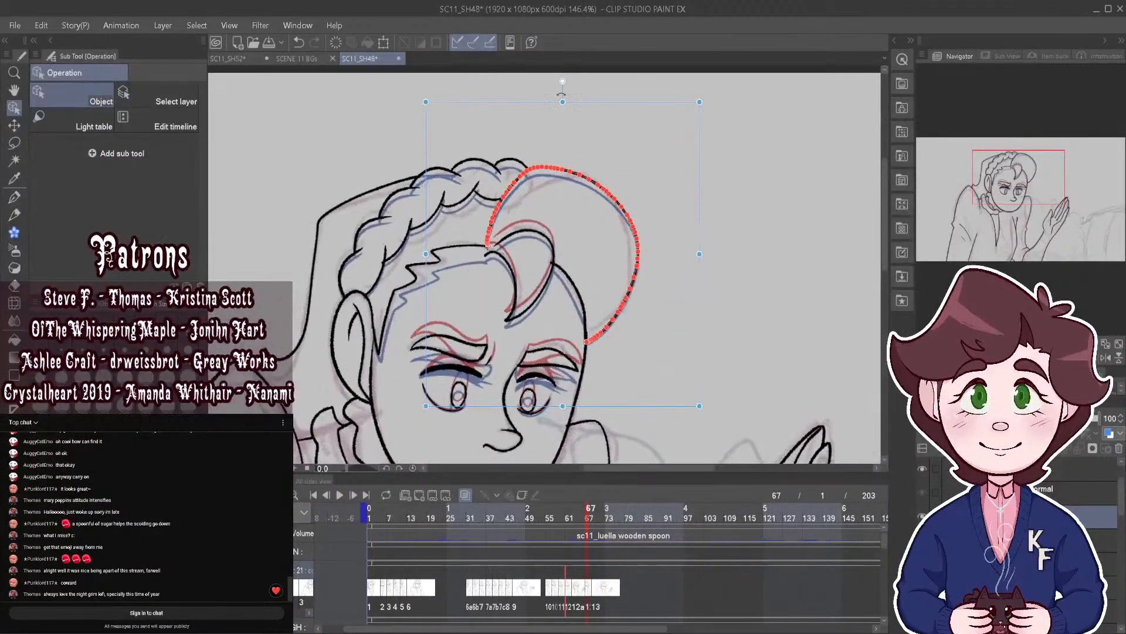
# Step: Select all the braid strokes and squash them slightly downward to sit between the onion-skin braids
pyautogui.click(511, 173)
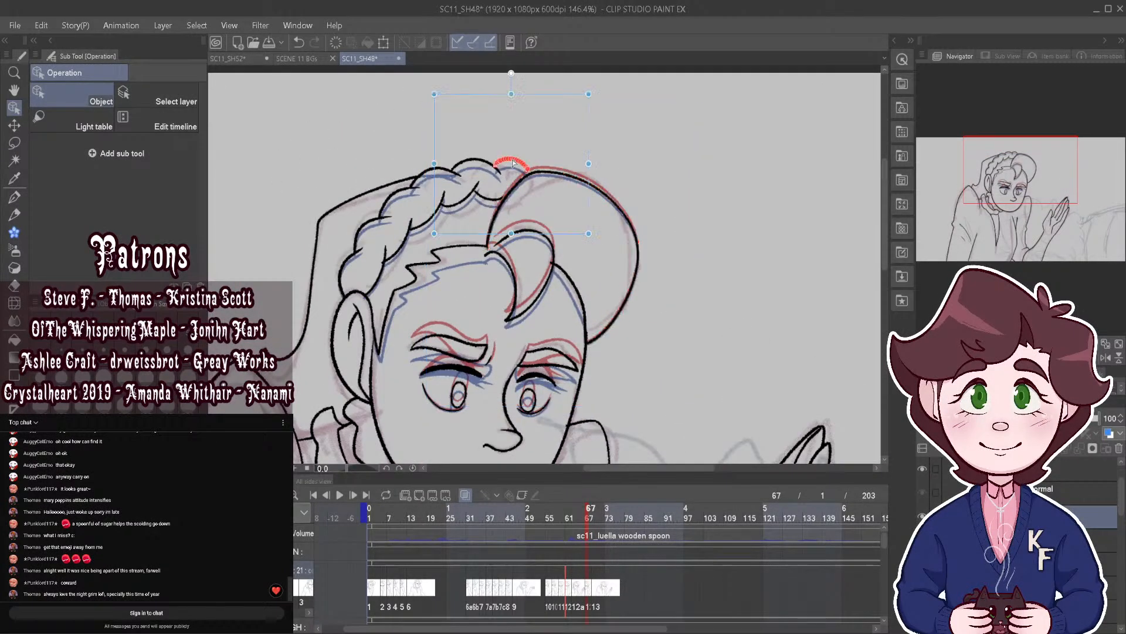
pyautogui.keyDown('shift'); pyautogui.click(475, 163); pyautogui.keyUp('shift')
pyautogui.keyDown('shift'); pyautogui.click(428, 175); pyautogui.keyUp('shift')
pyautogui.keyDown('shift'); pyautogui.click(369, 223); pyautogui.keyUp('shift')
pyautogui.keyDown('shift'); pyautogui.click(347, 271); pyautogui.keyUp('shift')
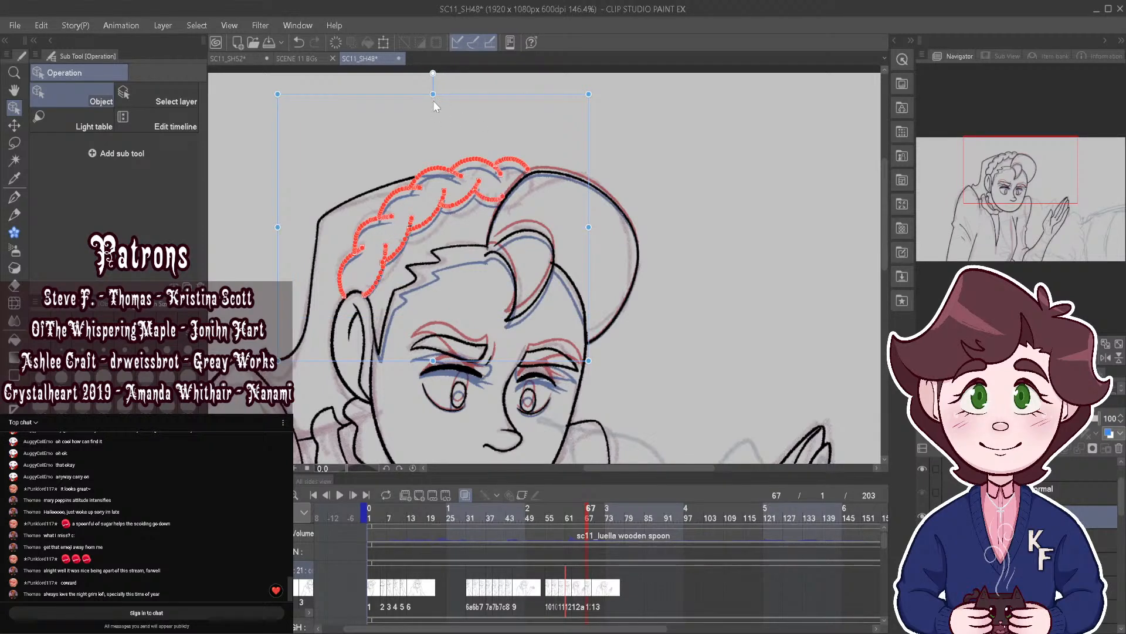
pyautogui.moveTo(433, 93); pyautogui.dragTo(432, 101)
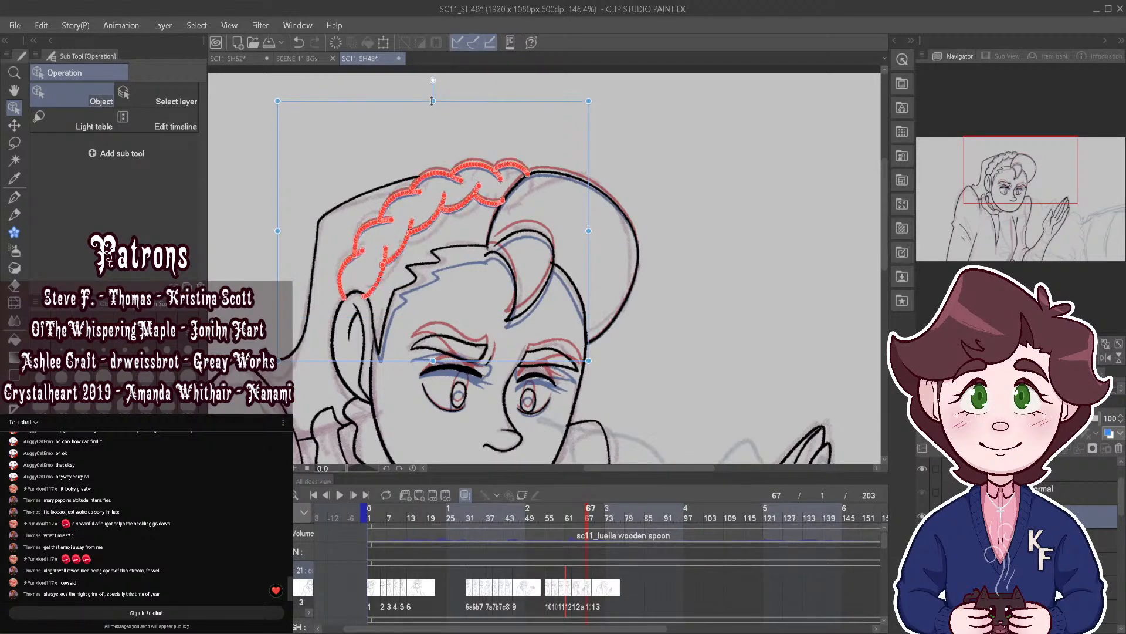
# Step: Delete the jagged hairline strokes above the forehead on frame 67
pyautogui.click(466, 243)
pyautogui.keyDown('shift'); pyautogui.click(415, 289); pyautogui.keyUp('shift')
pyautogui.click(337, 43)
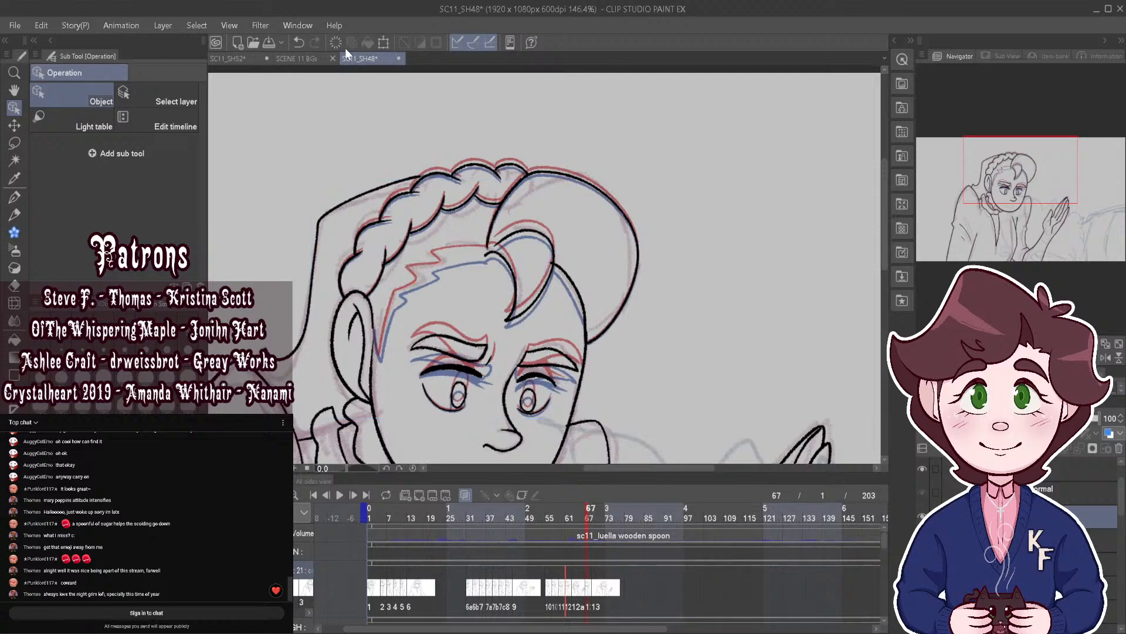
# Step: Ink a new jagged hairline from the ear to the forehead curl on frame 67, midway between the red and blue onion-skin lines
pyautogui.click(14, 198)
pyautogui.scroll(3, 388, 339)
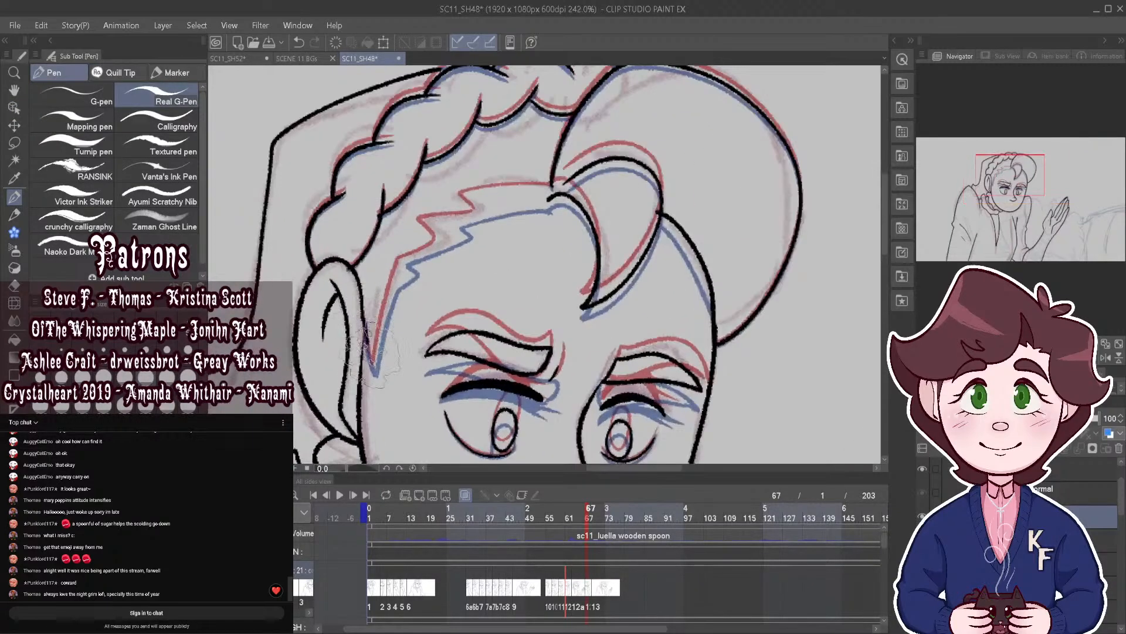
pyautogui.moveTo(402, 277)
pyautogui.mouseDown()
pyautogui.moveTo(431, 255)
pyautogui.moveTo(423, 243)
pyautogui.mouseUp()
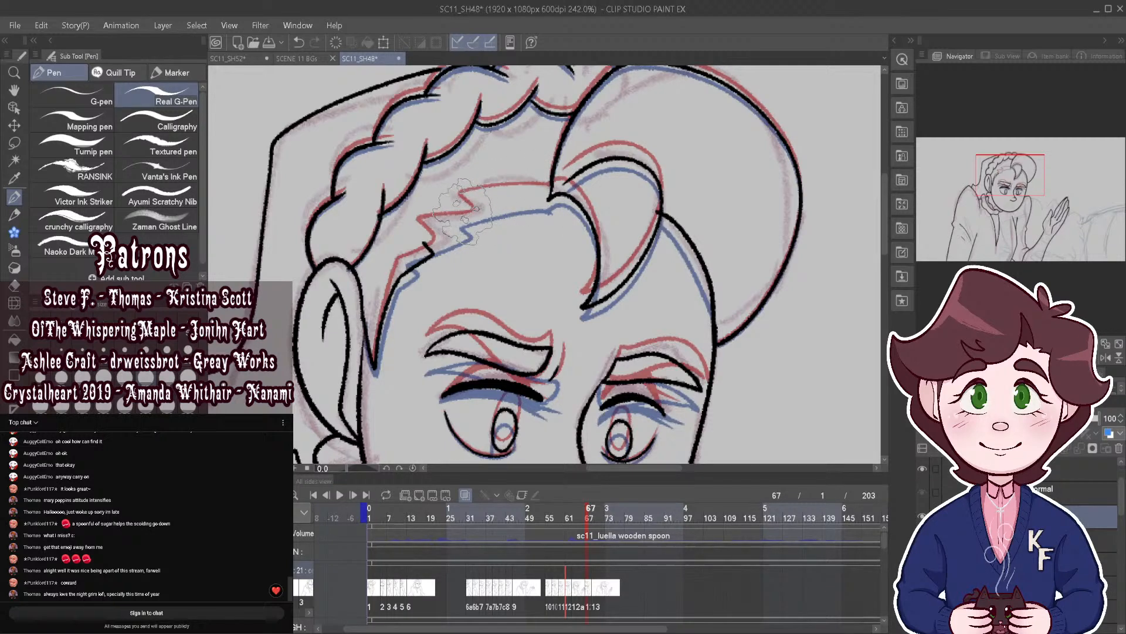
pyautogui.moveTo(464, 210); pyautogui.dragTo(548, 193)
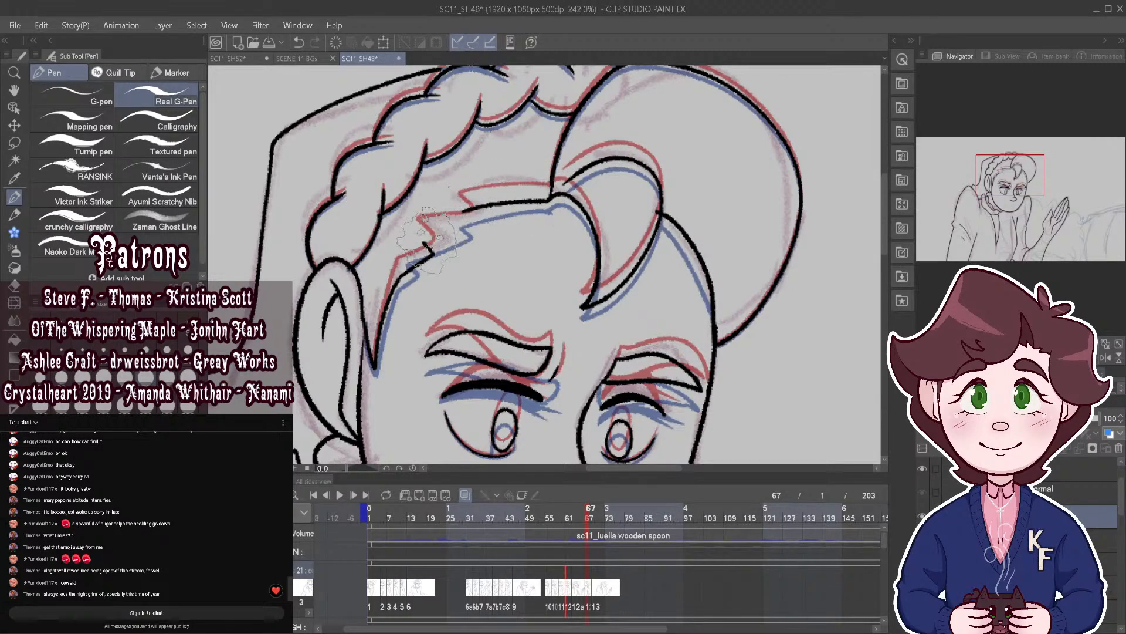
pyautogui.moveTo(425, 243)
pyautogui.mouseDown()
pyautogui.moveTo(449, 229)
pyautogui.moveTo(437, 210)
pyautogui.moveTo(475, 209)
pyautogui.mouseUp()
pyautogui.scroll(2, 490, 210)
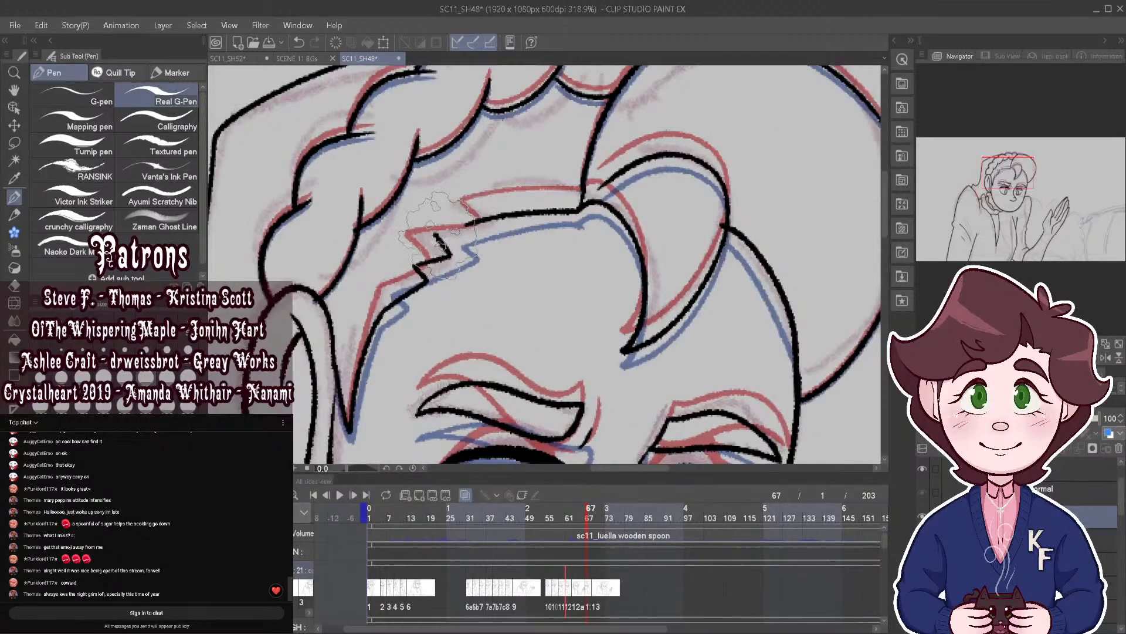
pyautogui.scroll(-8, 496, 213)
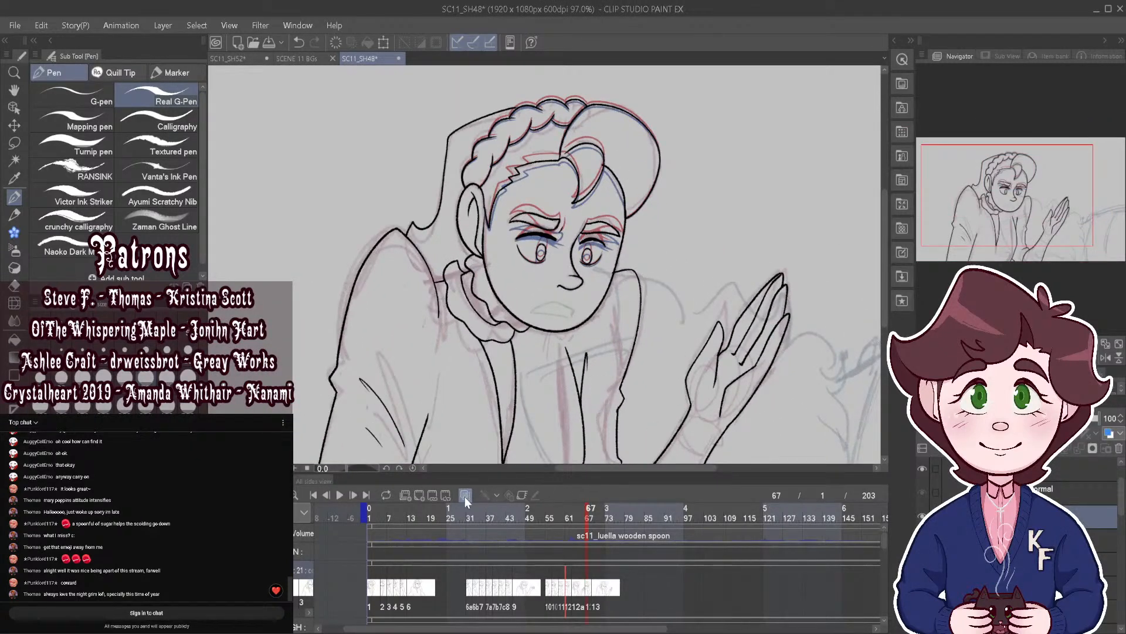
# Step: Turn off onion skin and add a small lash stroke at the inner end of the upper eyelid on frame 67
pyautogui.click(465, 496)
pyautogui.moveTo(592, 507)
pyautogui.mouseDown()
pyautogui.moveTo(582, 512)
pyautogui.moveTo(598, 520)
pyautogui.moveTo(582, 515)
pyautogui.moveTo(600, 523)
pyautogui.moveTo(588, 519)
pyautogui.mouseUp()
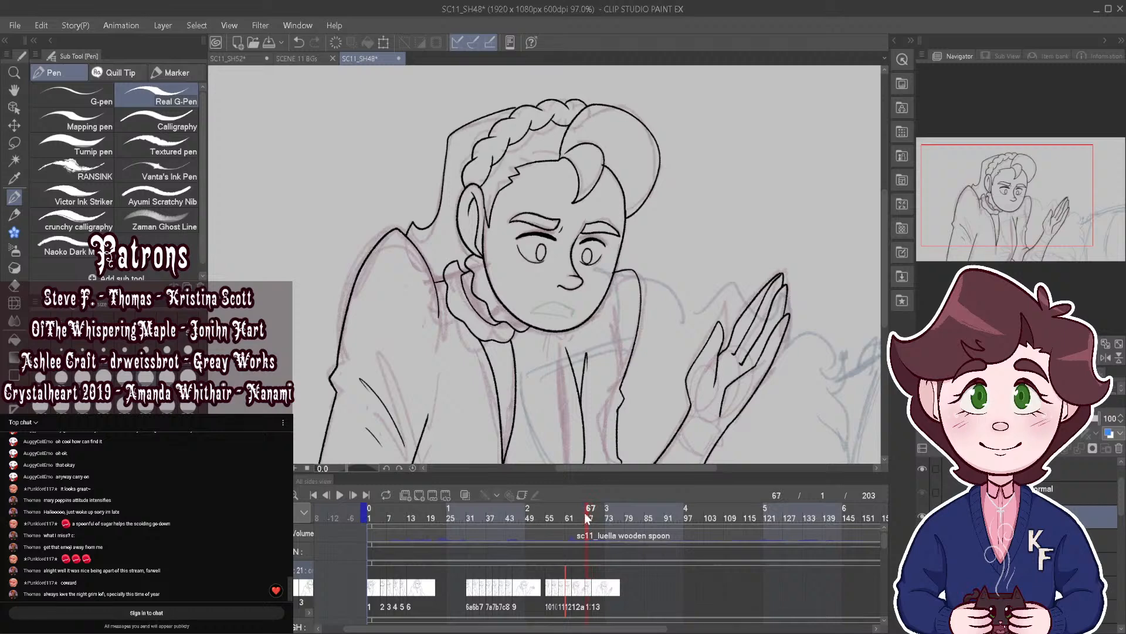
pyautogui.scroll(5, 622, 234)
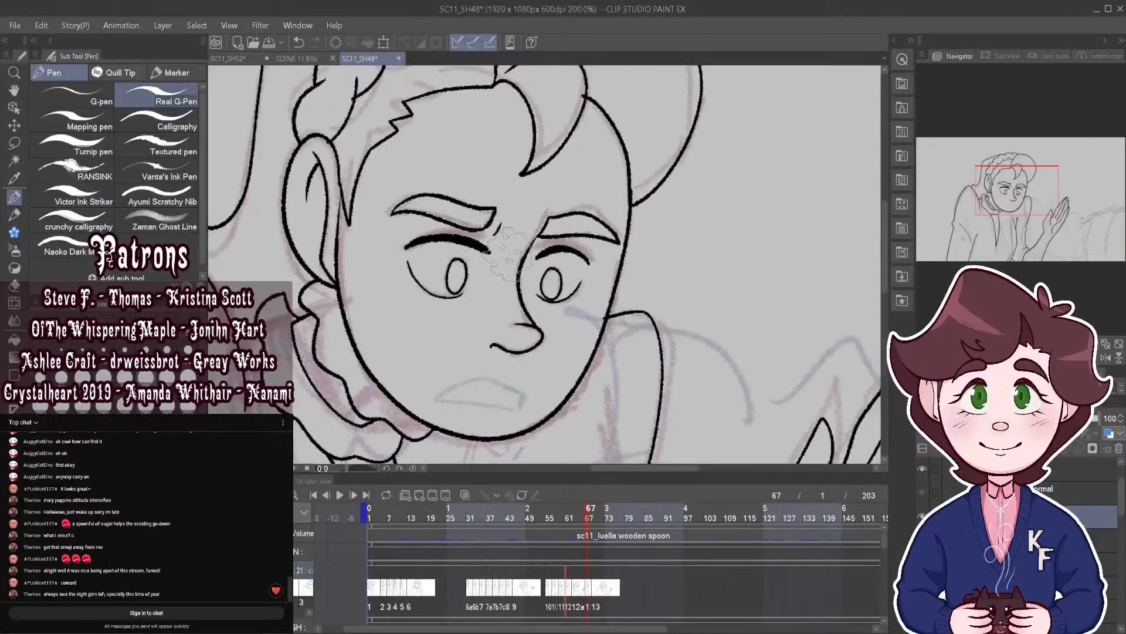
pyautogui.moveTo(494, 251); pyautogui.dragTo(478, 246)
pyautogui.scroll(-4, 598, 264)
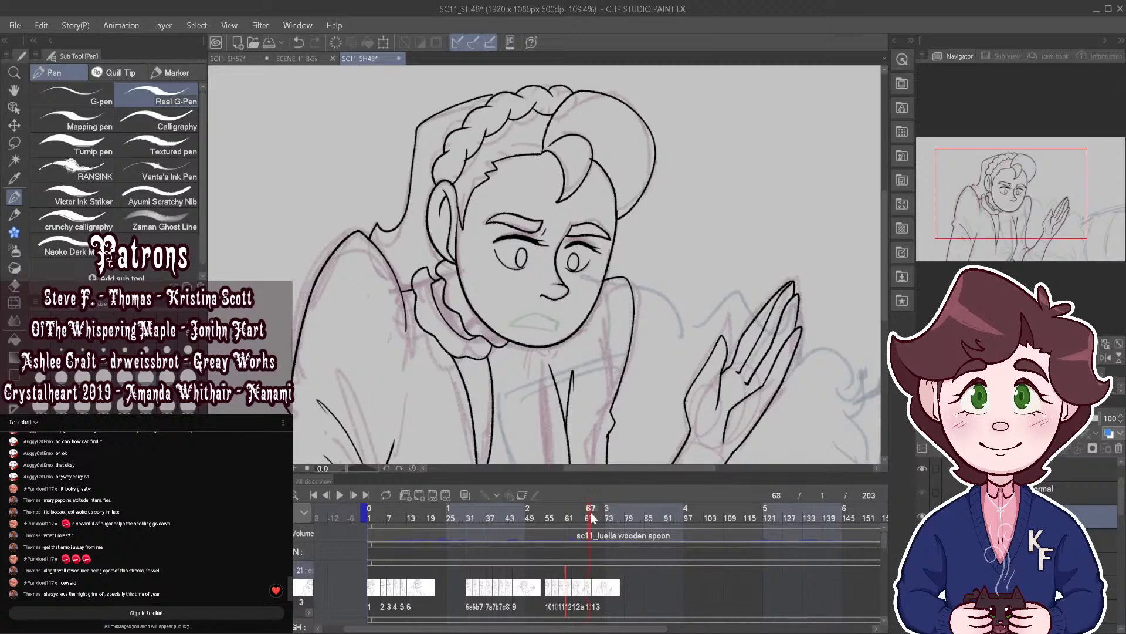
# Step: Play the animation from frame 63 to check the face lowering through the new in-between
pyautogui.moveTo(590, 512); pyautogui.dragTo(575, 512)
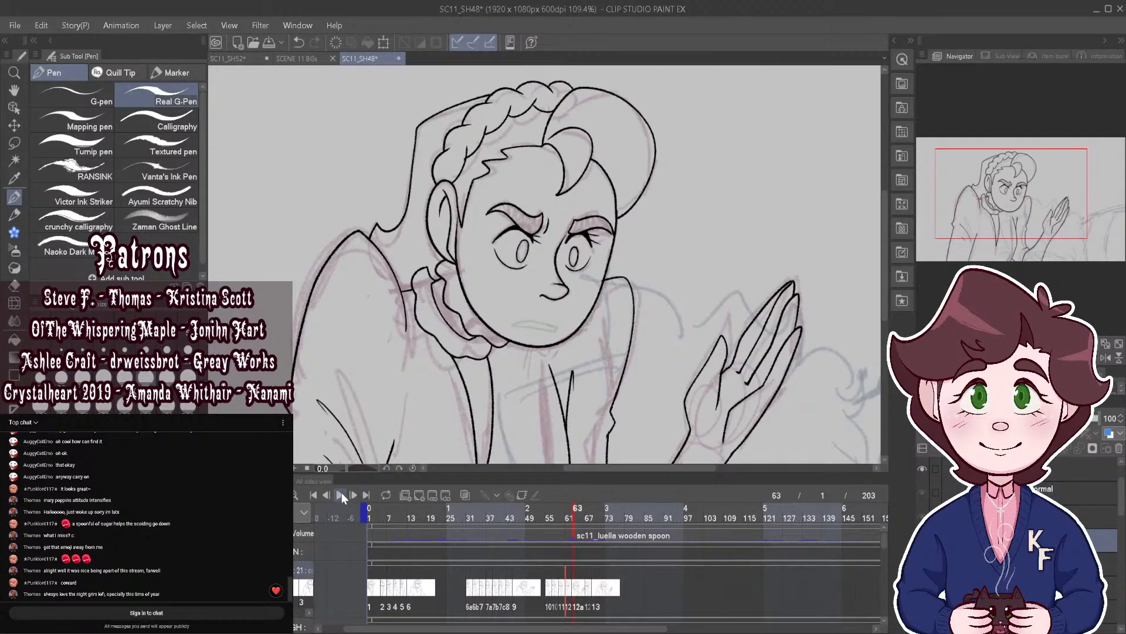
pyautogui.click(342, 494)
pyautogui.click(590, 516)
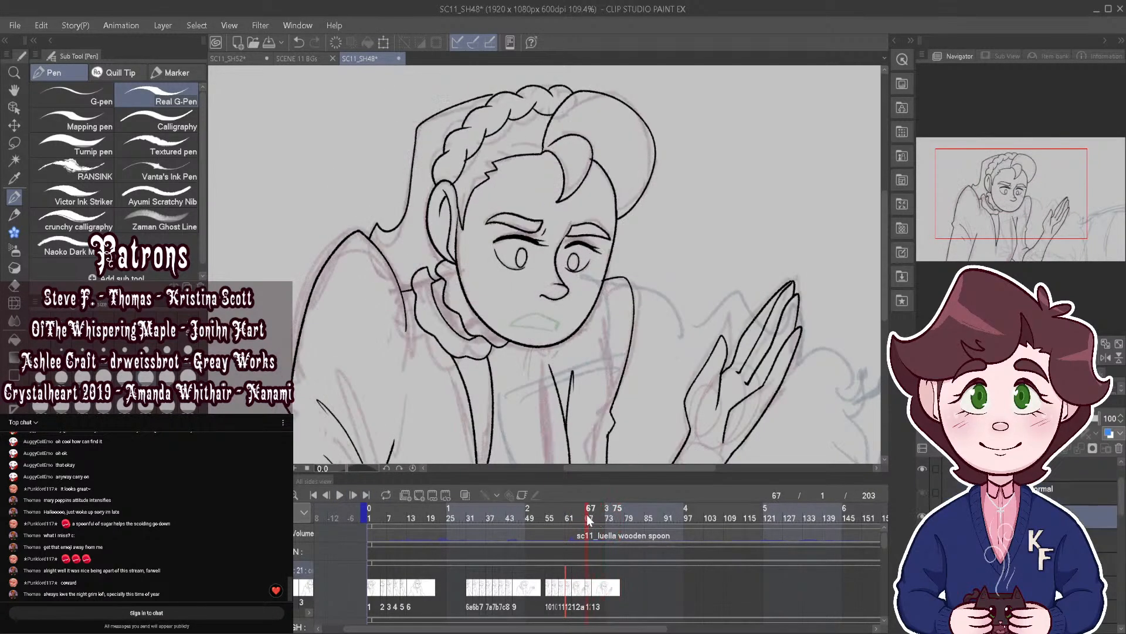
# Step: Duplicate the lowered-face cel from frame 69 into a new cel at frame 71
pyautogui.moveTo(590, 518)
pyautogui.mouseDown()
pyautogui.moveTo(581, 510)
pyautogui.moveTo(593, 515)
pyautogui.mouseUp()
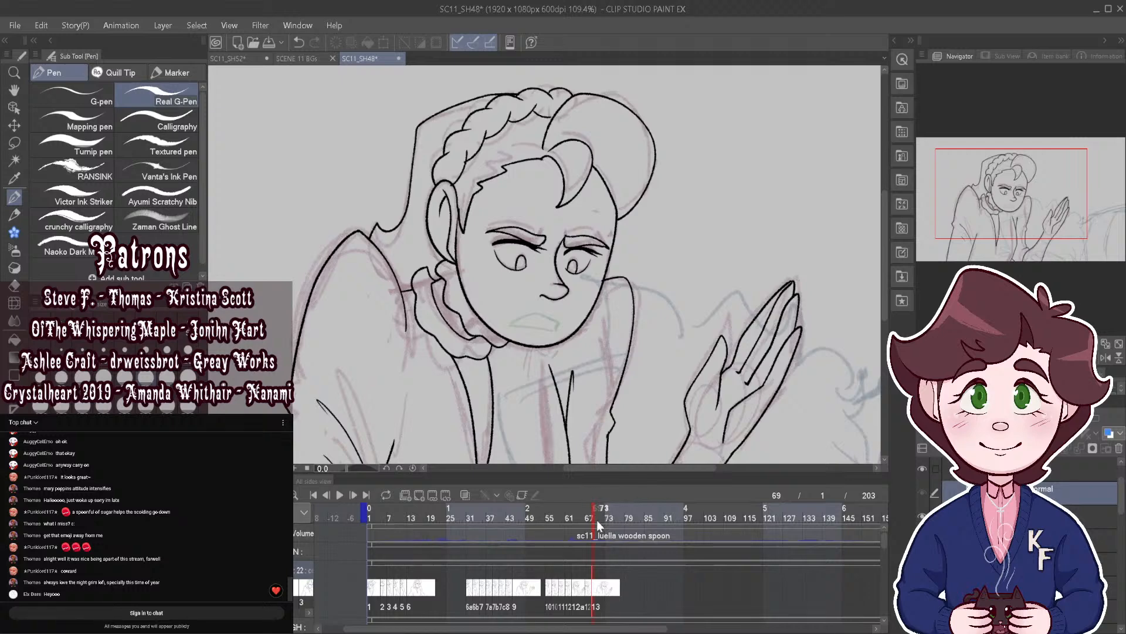
pyautogui.click(600, 573)
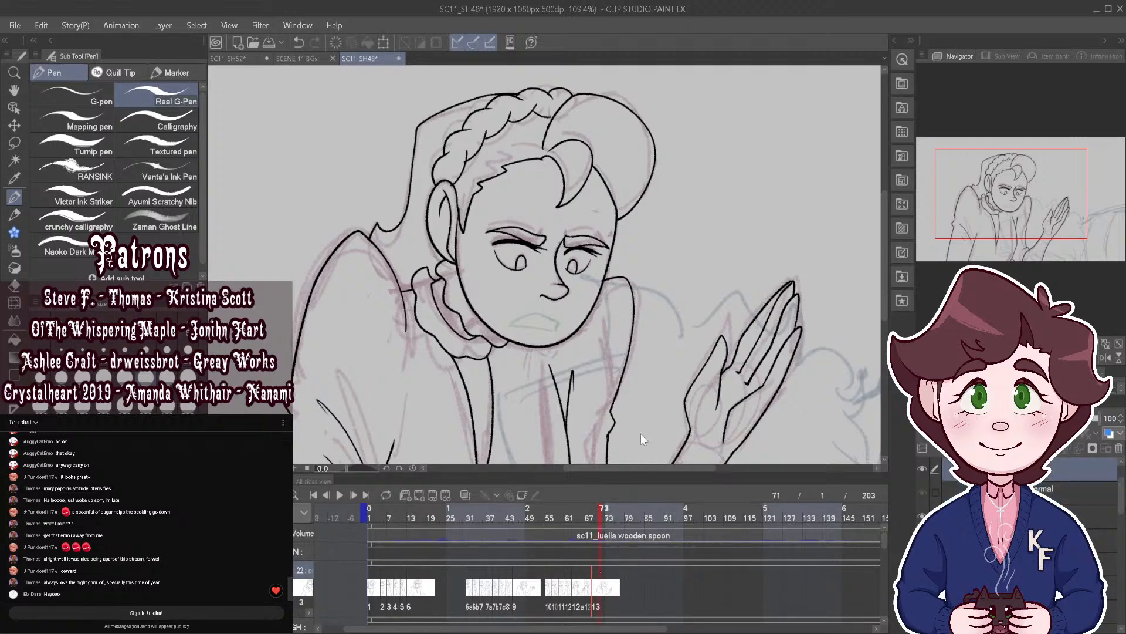
pyautogui.hotkey('ctrl', 'v')
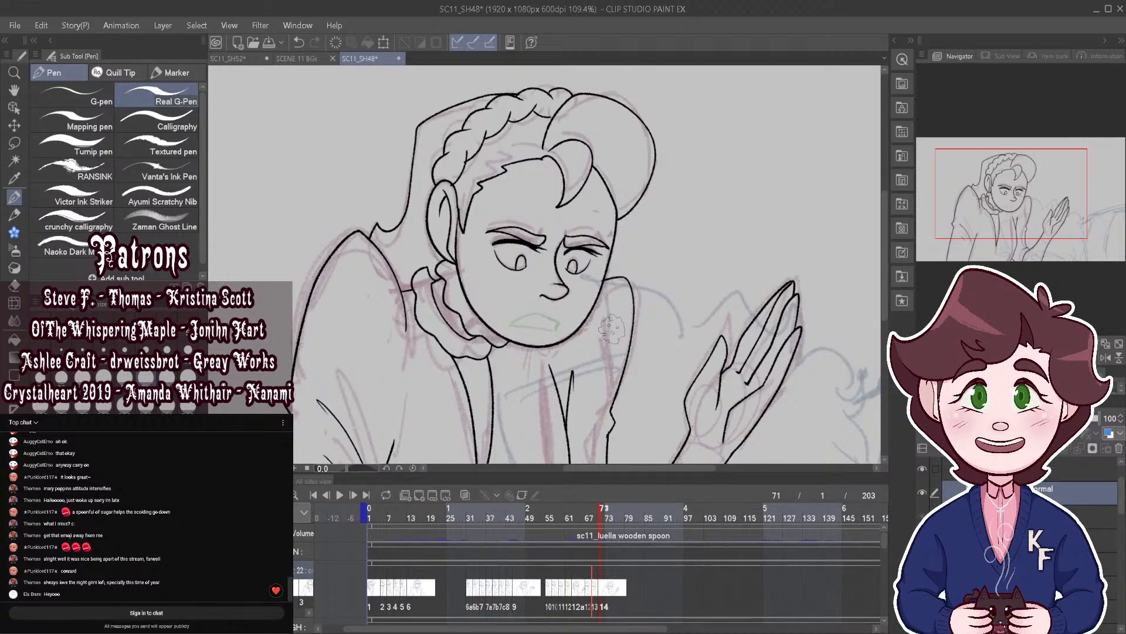
# Step: Lasso both eyebrows and upper eyelids on the frame 71 cel and nudge them slightly down
pyautogui.scroll(4, 578, 235)
pyautogui.press('m')
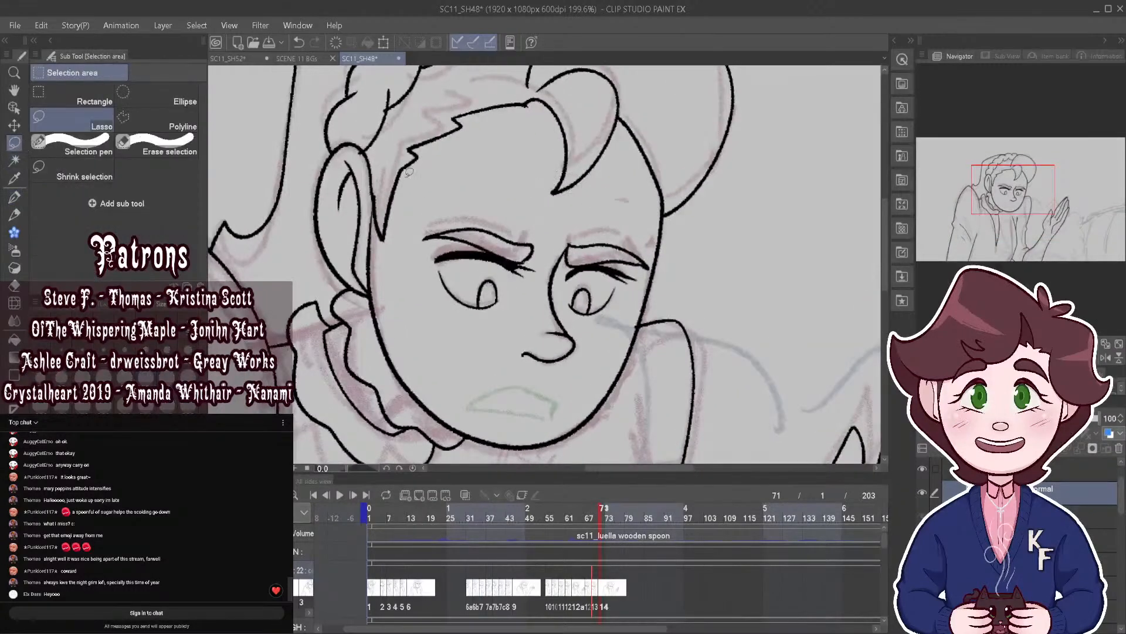
pyautogui.moveTo(466, 170)
pyautogui.mouseDown()
pyautogui.moveTo(565, 258)
pyautogui.moveTo(492, 262)
pyautogui.mouseUp()
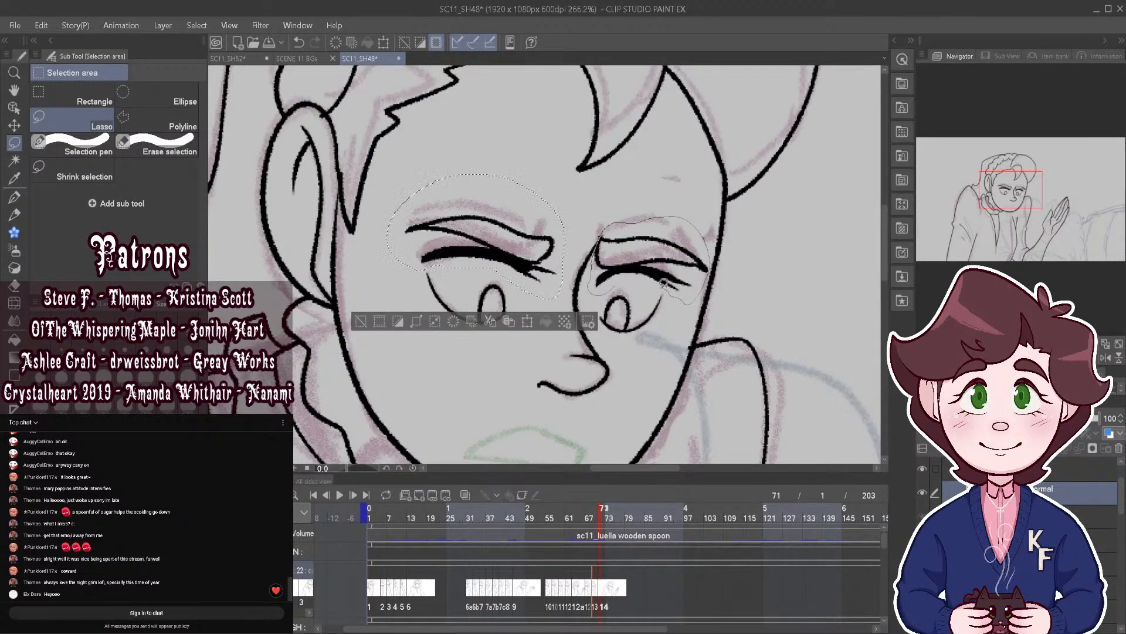
pyautogui.moveTo(663, 284); pyautogui.dragTo(598, 276)
pyautogui.hotkey('ctrl', 't')
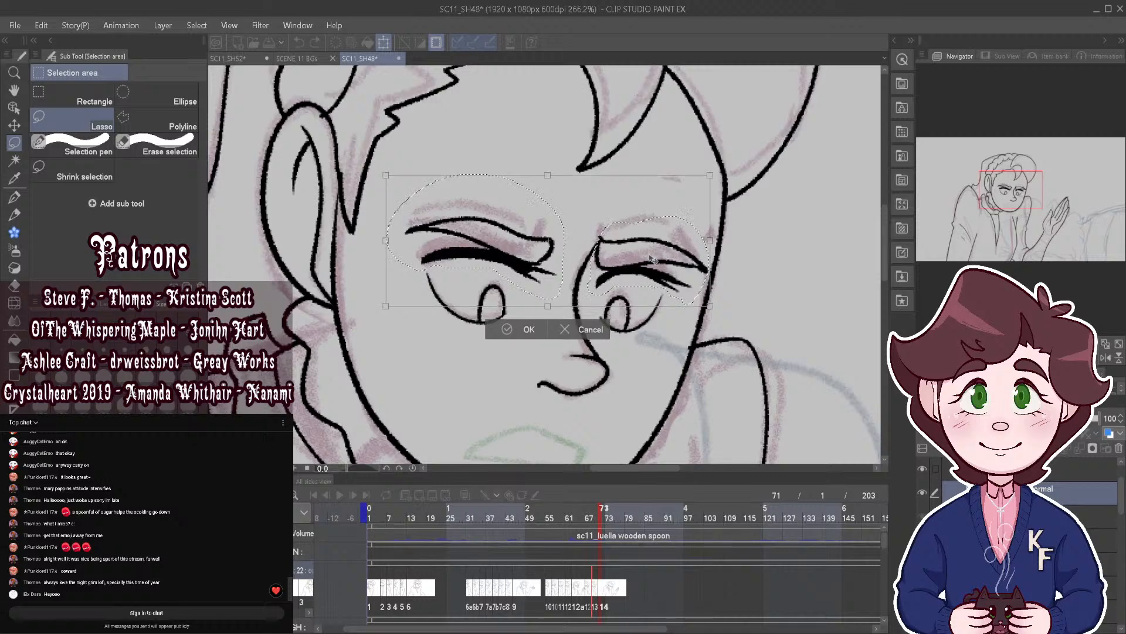
pyautogui.press('Down')
pyautogui.click(527, 331)
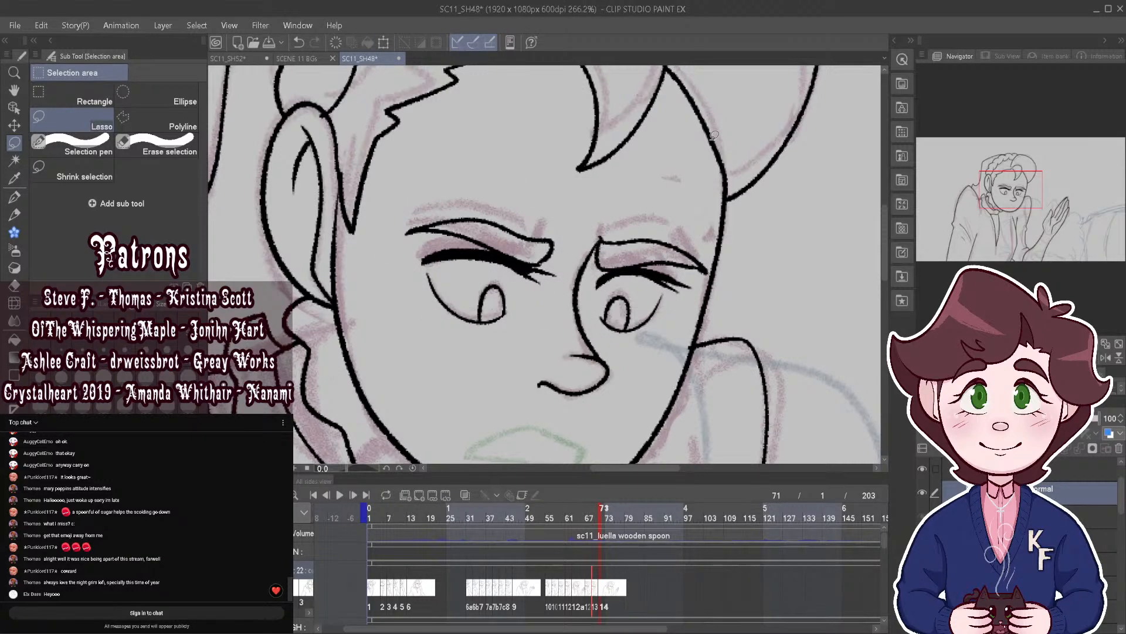
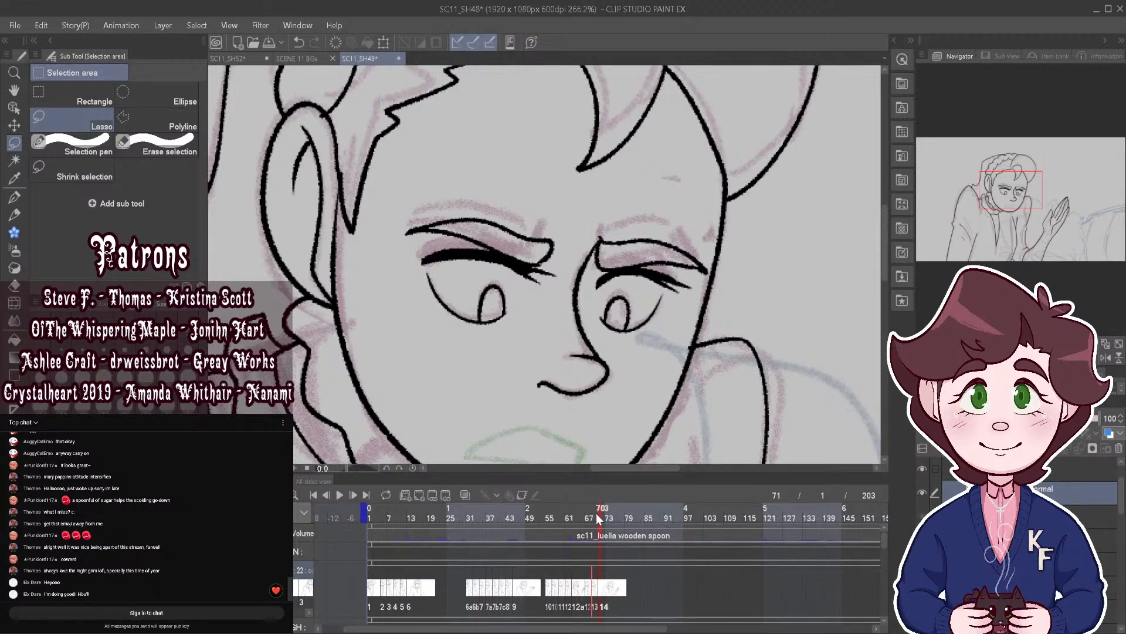
# Step: Play back the frown section twice, from frame 67 and from shortly before frame 60, to check the eyebrow settle
pyautogui.moveTo(601, 516); pyautogui.dragTo(584, 513)
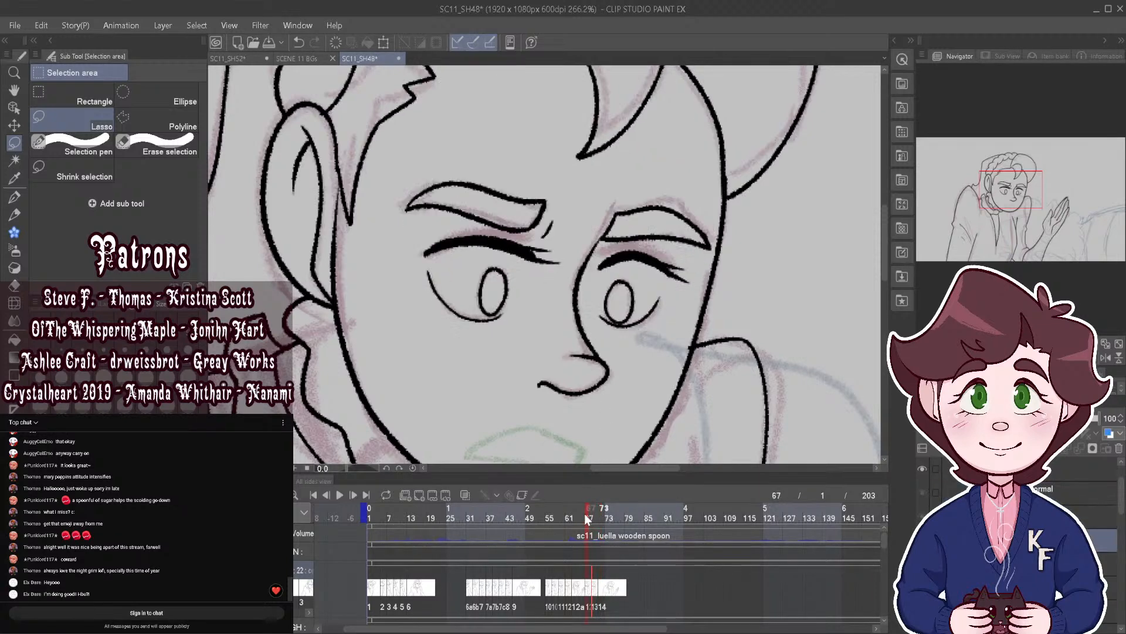
pyautogui.click(339, 494)
pyautogui.click(339, 495)
pyautogui.scroll(-5, 607, 343)
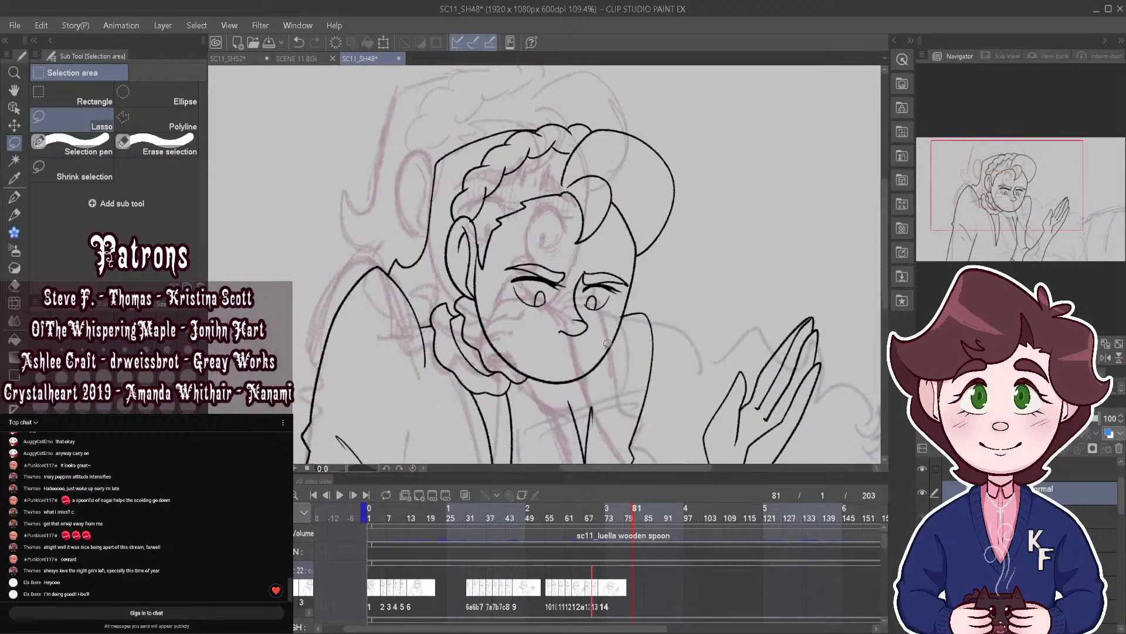
pyautogui.click(544, 520)
pyautogui.click(339, 494)
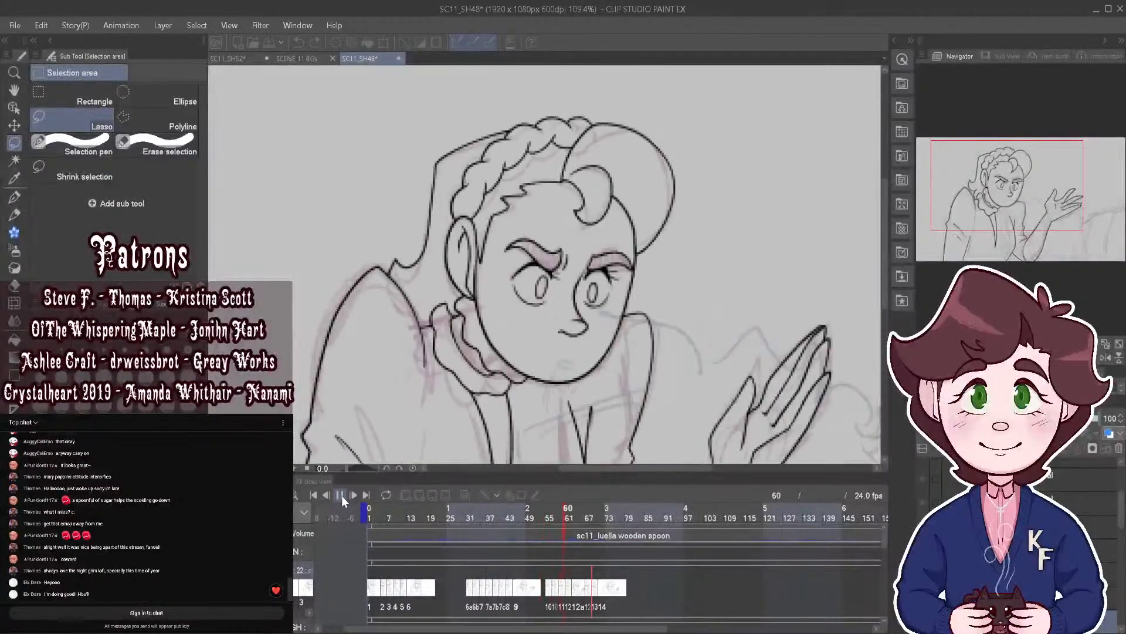
pyautogui.click(341, 496)
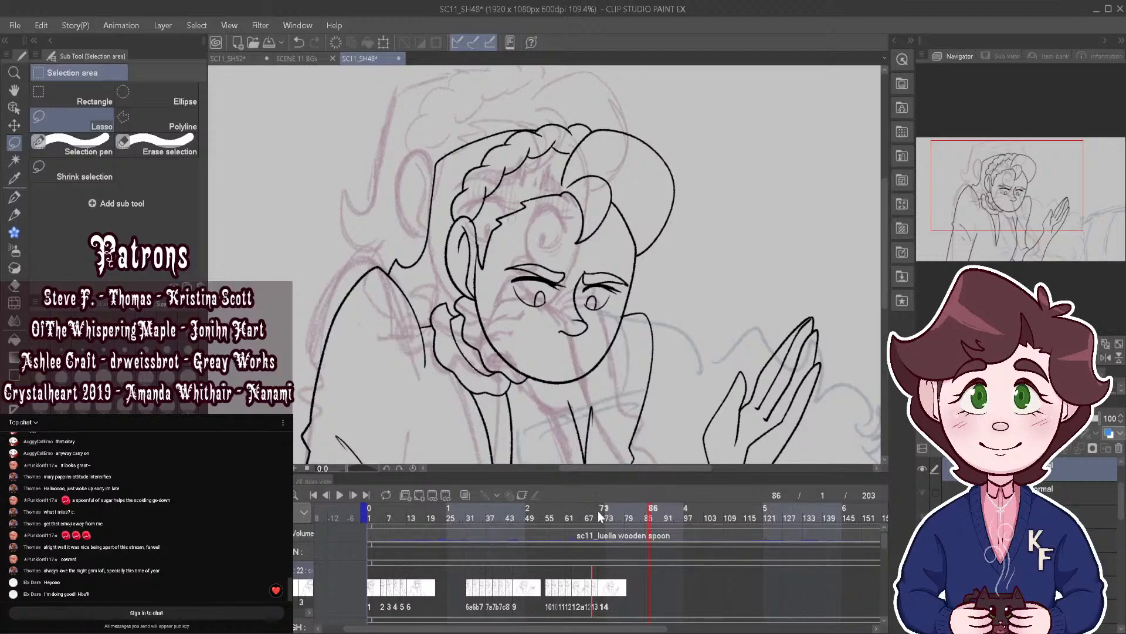
# Step: Play the shot from frame 13, and review frame 68 against the full drawing
pyautogui.moveTo(598, 511); pyautogui.dragTo(417, 522)
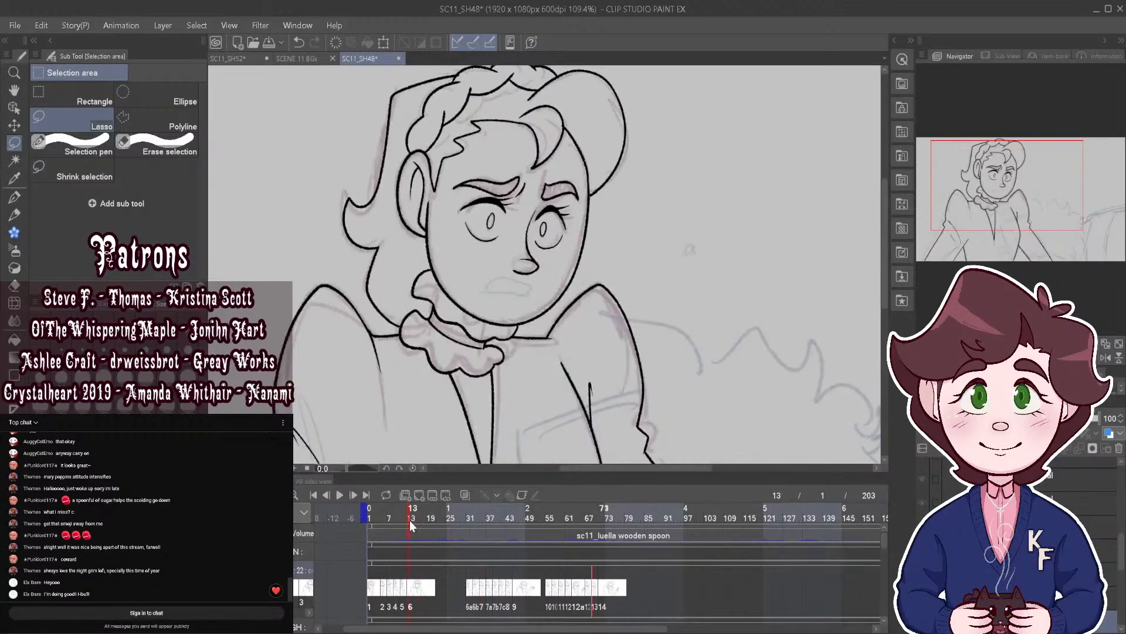
pyautogui.click(340, 494)
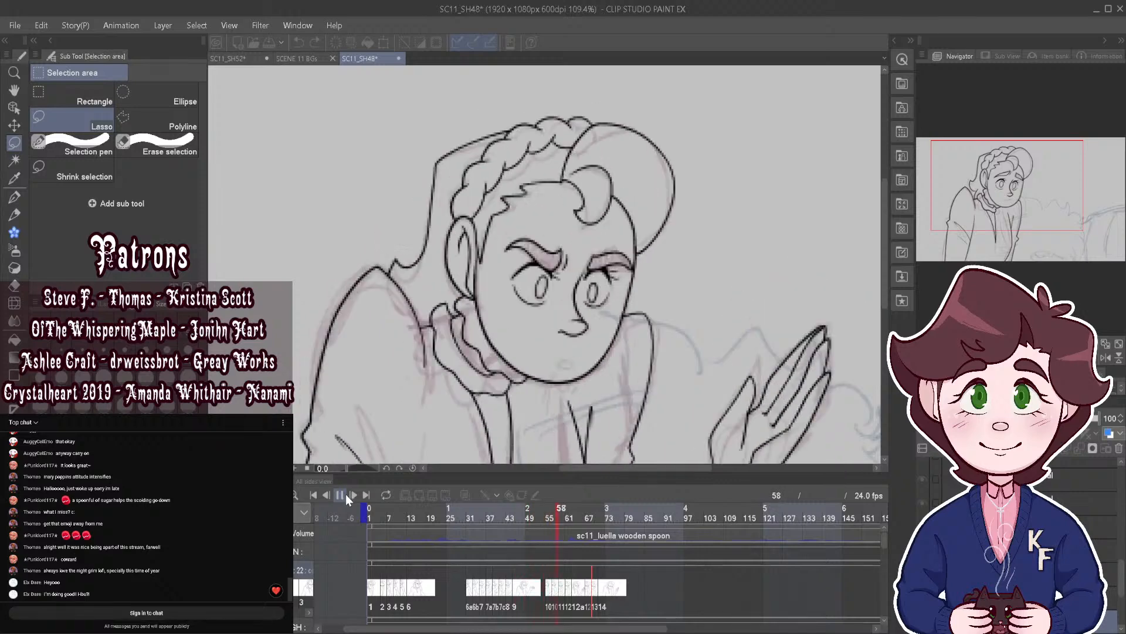
pyautogui.click(345, 494)
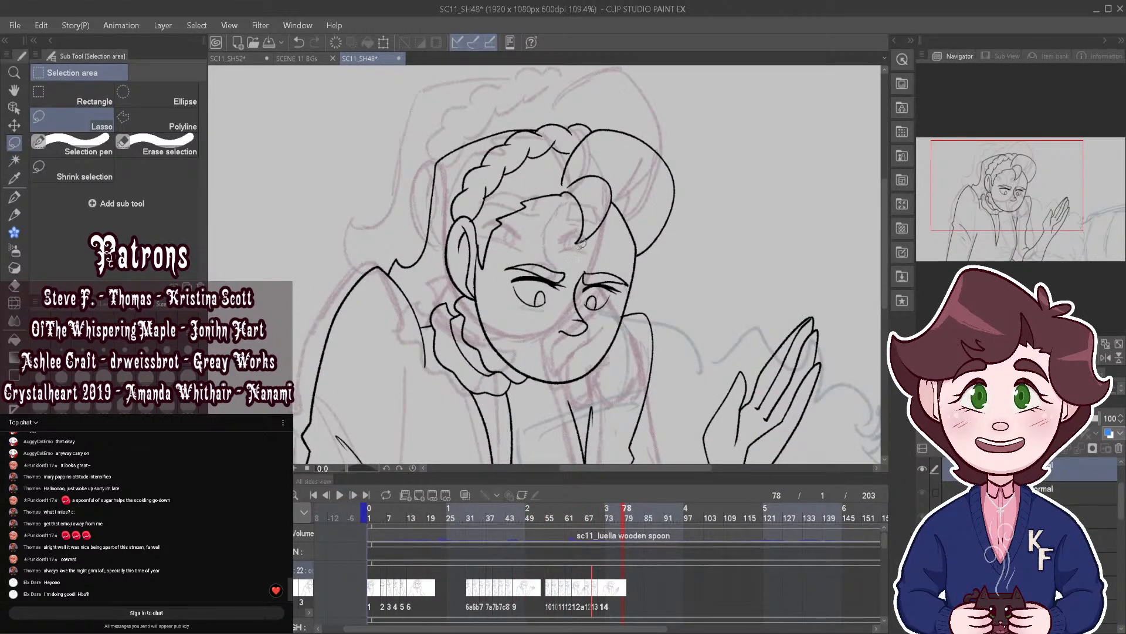
pyautogui.scroll(-2, 584, 225)
pyautogui.scroll(1, 610, 403)
pyautogui.moveTo(627, 512); pyautogui.dragTo(591, 511)
pyautogui.scroll(-2, 493, 284)
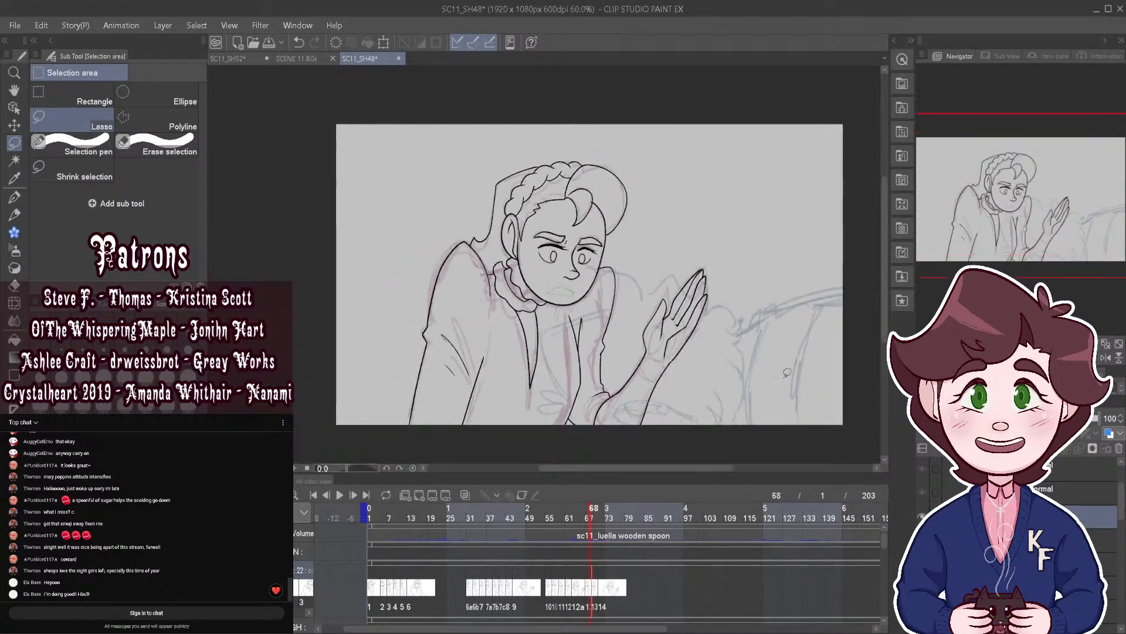
pyautogui.scroll(2, 578, 275)
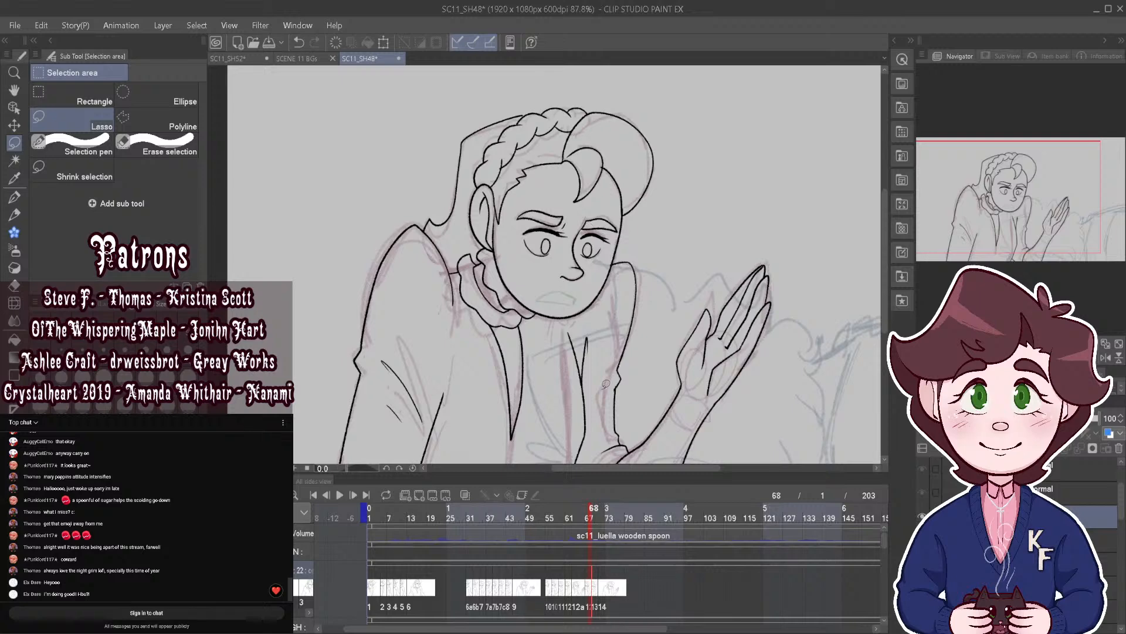
# Step: Add a new blank cel at frame 81 over the hand-to-mouth pose sketch
pyautogui.moveTo(590, 524); pyautogui.dragTo(632, 498)
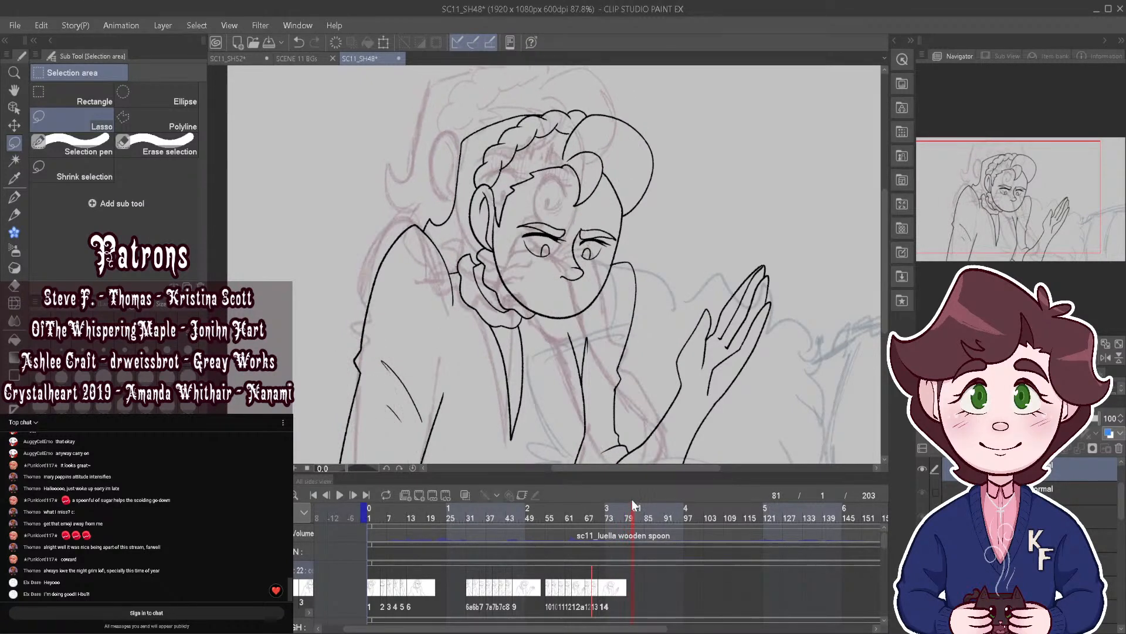
pyautogui.click(417, 498)
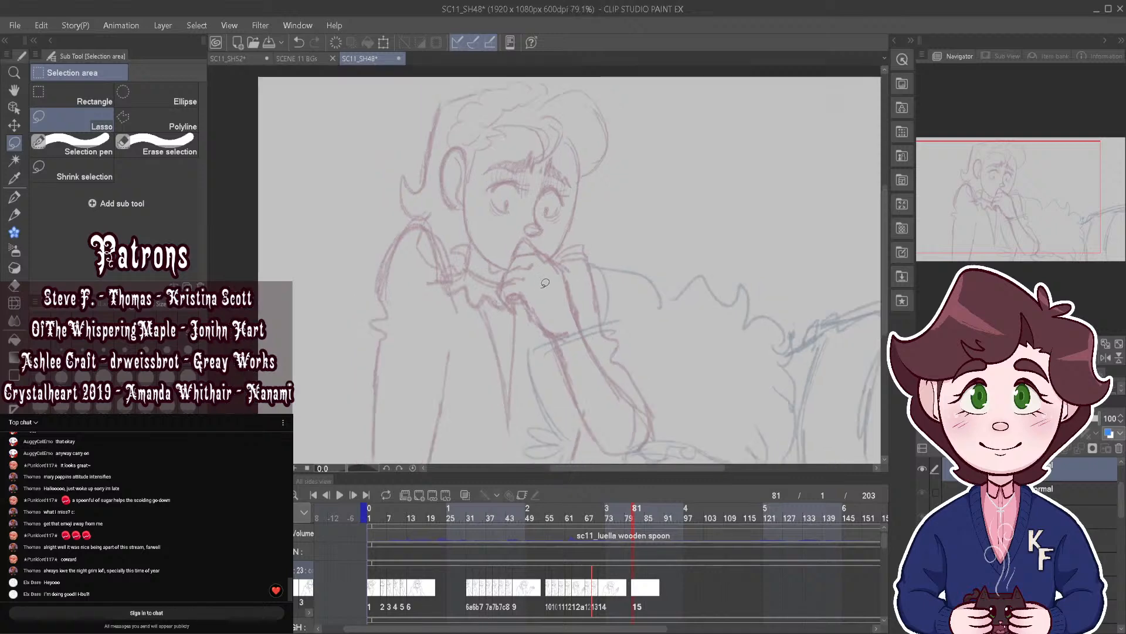
pyautogui.scroll(-2, 537, 196)
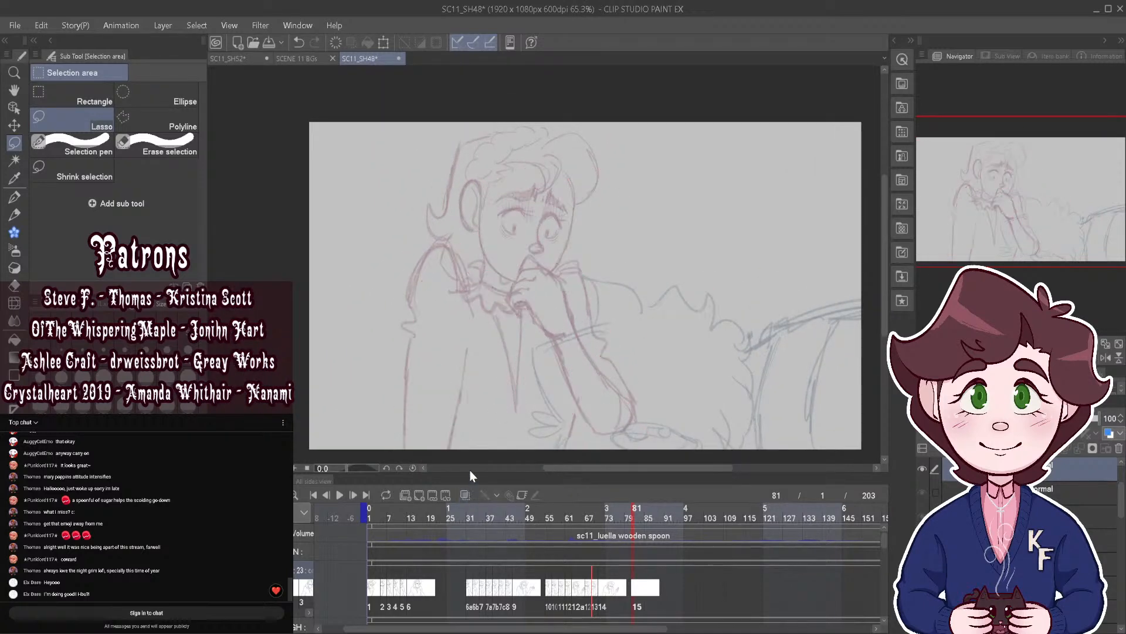
pyautogui.scroll(2, 486, 188)
pyautogui.scroll(2, 485, 188)
# Step: Ink the ear outline and its inner fold over the rough sketch on frame 81 with the Real G-Pen
pyautogui.click(15, 197)
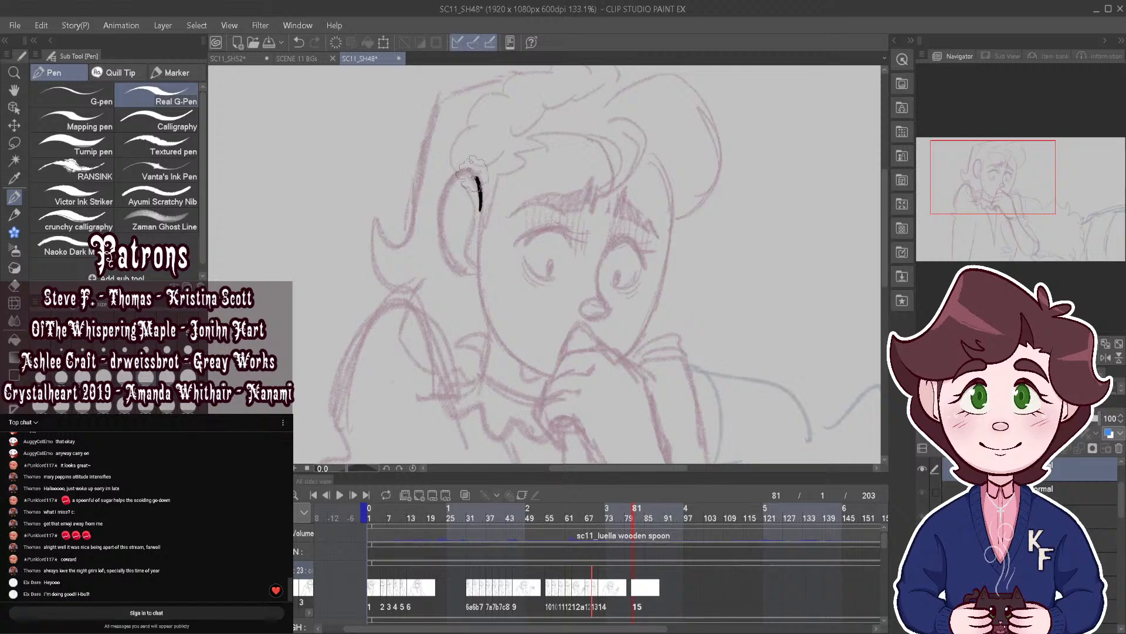
pyautogui.moveTo(471, 173)
pyautogui.mouseDown()
pyautogui.moveTo(449, 182)
pyautogui.moveTo(439, 235)
pyautogui.moveTo(479, 272)
pyautogui.moveTo(461, 179)
pyautogui.mouseUp()
pyautogui.scroll(1, 468, 230)
pyautogui.scroll(-3, 452, 208)
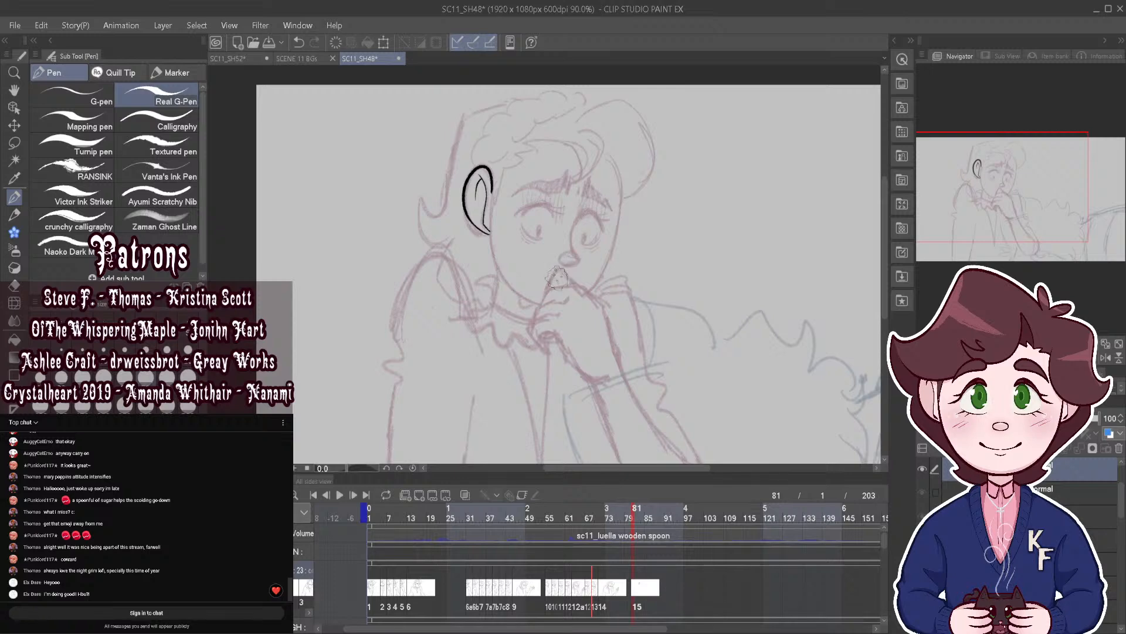
pyautogui.scroll(4, 558, 270)
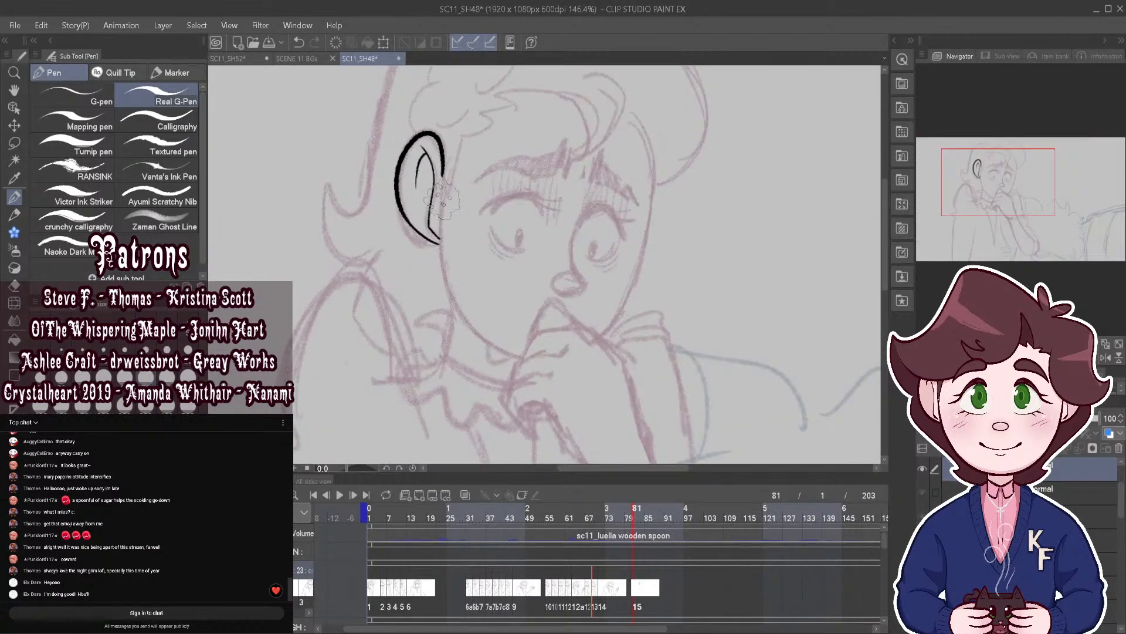
pyautogui.moveTo(441, 199)
pyautogui.mouseDown()
pyautogui.moveTo(446, 280)
pyautogui.moveTo(470, 325)
pyautogui.moveTo(504, 350)
pyautogui.mouseUp()
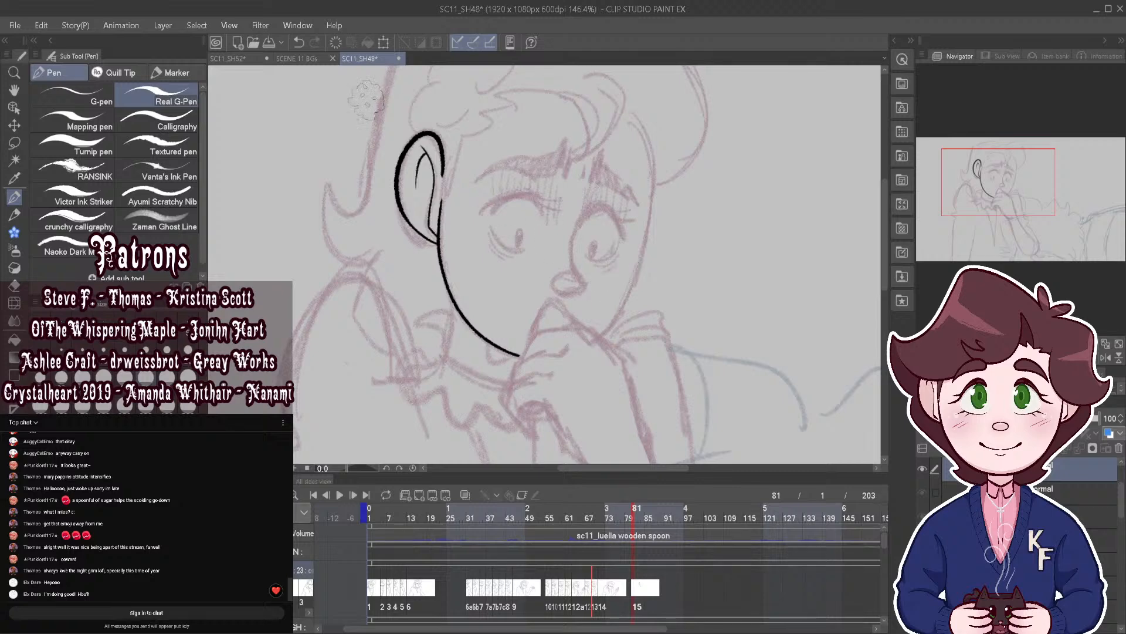
pyautogui.hotkey('ctrl', 'z')
pyautogui.moveTo(443, 198)
pyautogui.mouseDown()
pyautogui.moveTo(451, 291)
pyautogui.moveTo(479, 336)
pyautogui.moveTo(523, 360)
pyautogui.moveTo(571, 352)
pyautogui.moveTo(619, 305)
pyautogui.moveTo(654, 197)
pyautogui.mouseUp()
pyautogui.hotkey('ctrl', 'z')
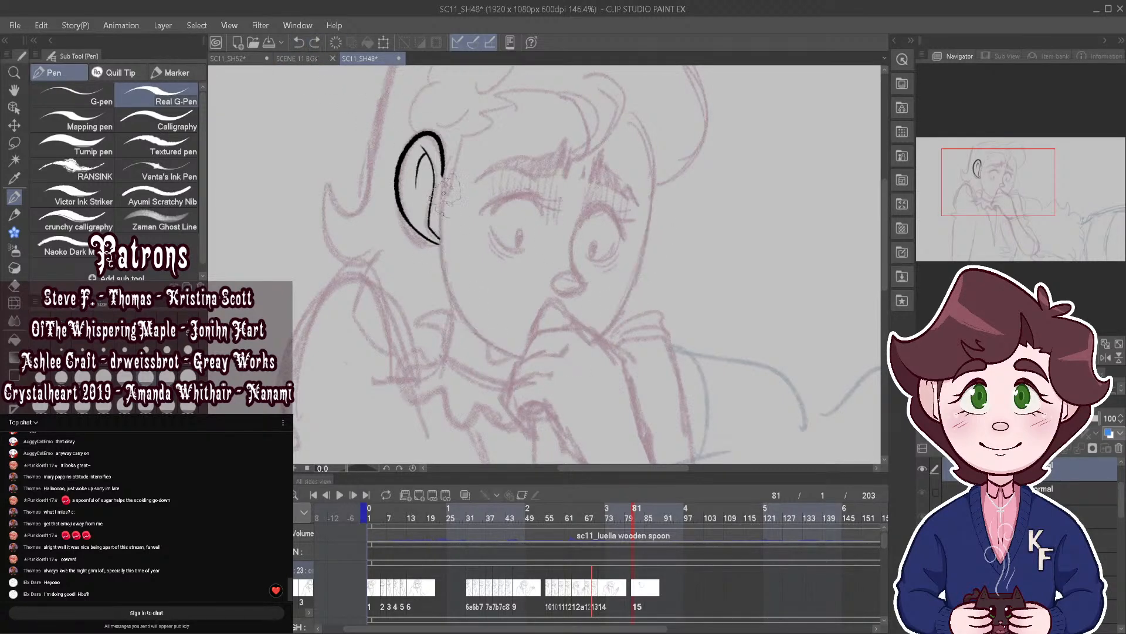
pyautogui.moveTo(443, 198)
pyautogui.mouseDown()
pyautogui.moveTo(466, 319)
pyautogui.moveTo(534, 364)
pyautogui.moveTo(607, 341)
pyautogui.moveTo(651, 234)
pyautogui.moveTo(663, 162)
pyautogui.moveTo(640, 283)
pyautogui.moveTo(584, 352)
pyautogui.moveTo(477, 353)
pyautogui.moveTo(436, 253)
pyautogui.mouseUp()
pyautogui.hotkey('ctrl', 'z')
pyautogui.hotkey('ctrl', 'z')
pyautogui.moveTo(441, 206)
pyautogui.mouseDown()
pyautogui.moveTo(437, 275)
pyautogui.moveTo(490, 346)
pyautogui.moveTo(530, 358)
pyautogui.mouseUp()
pyautogui.scroll(1, 684, 323)
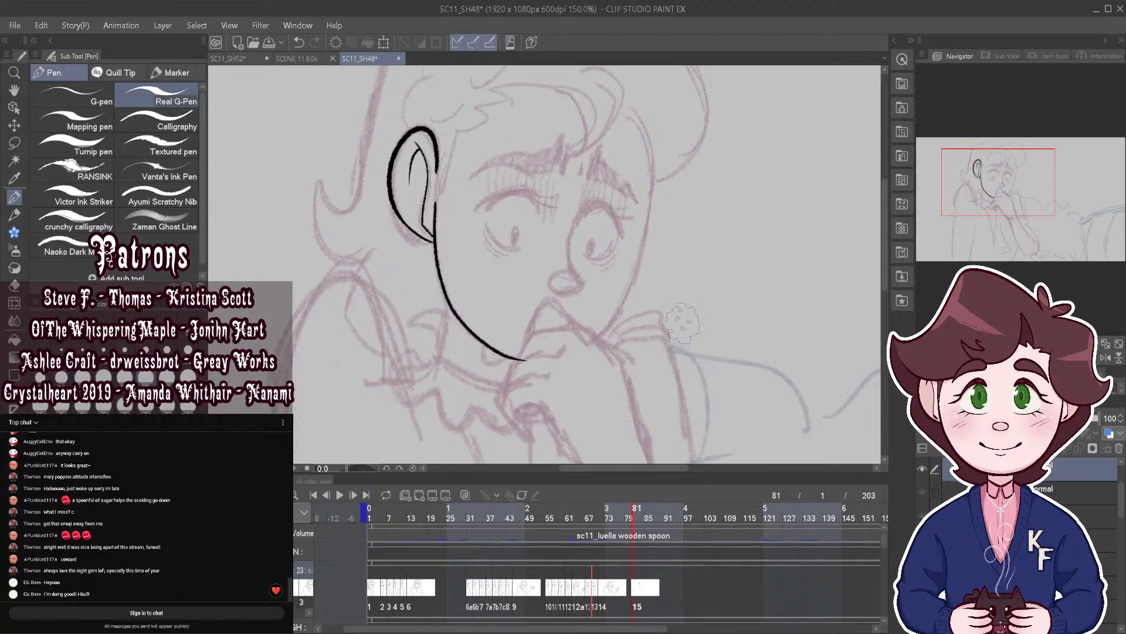
pyautogui.scroll(2, 682, 322)
pyautogui.hotkey('ctrl', 'z')
# Step: Ink the face outline on frame 81, running the near cheek from ear to chin and the far cheek down to the hand
pyautogui.moveTo(354, 176)
pyautogui.mouseDown()
pyautogui.moveTo(372, 292)
pyautogui.moveTo(402, 338)
pyautogui.moveTo(478, 381)
pyautogui.mouseUp()
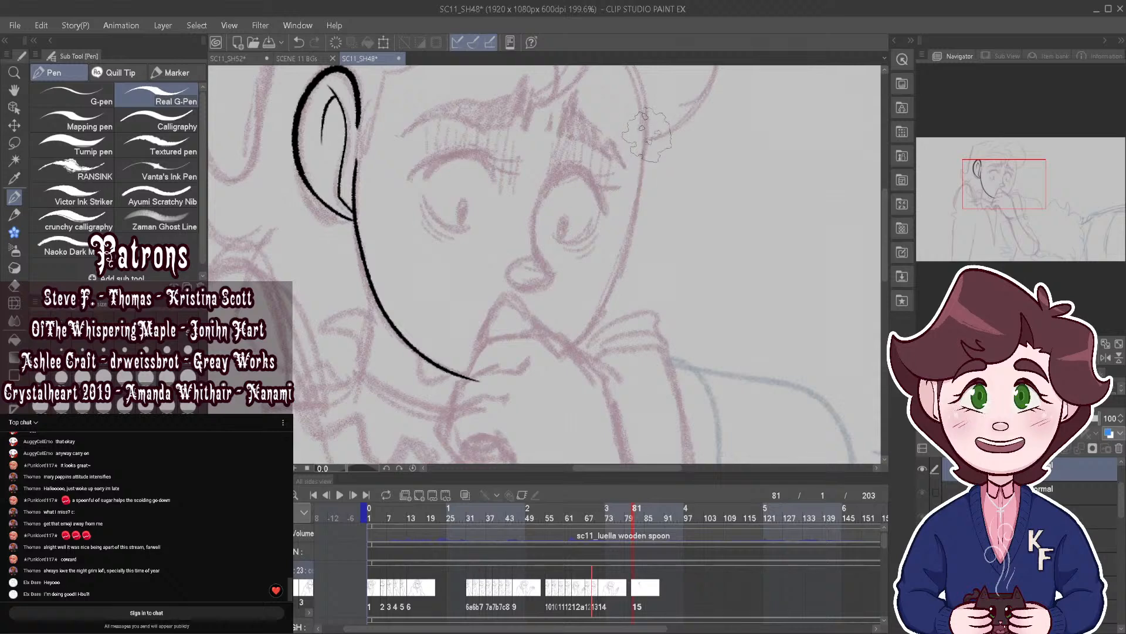
pyautogui.moveTo(647, 136)
pyautogui.mouseDown()
pyautogui.moveTo(604, 305)
pyautogui.moveTo(531, 369)
pyautogui.mouseUp()
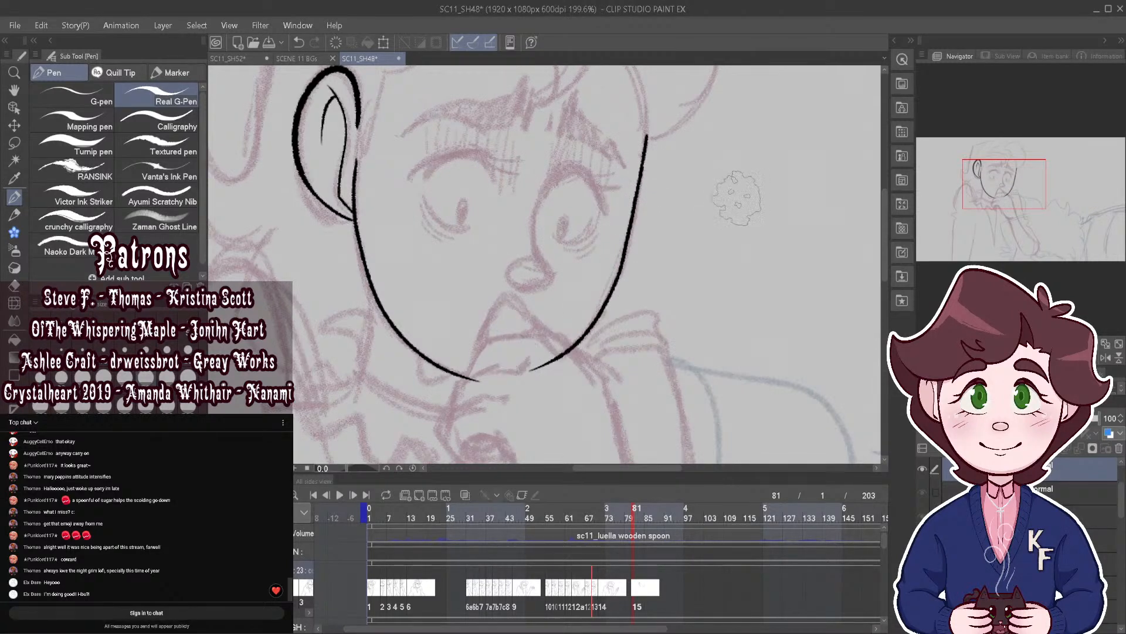
pyautogui.scroll(-4, 610, 205)
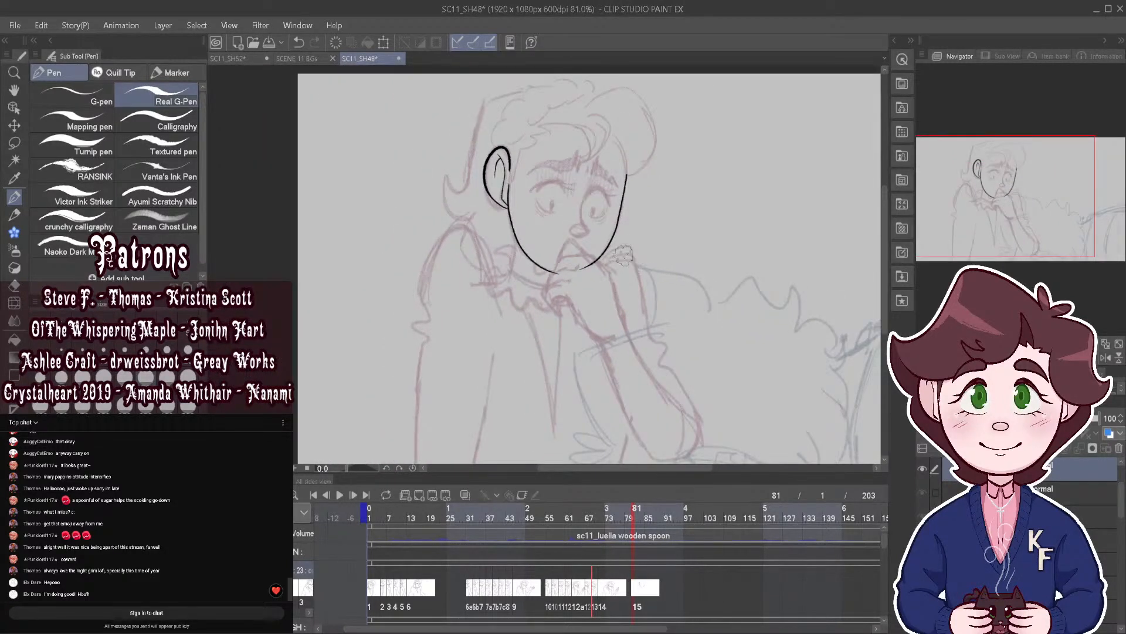
# Step: Ink the two edges of the neckband under the jaw and a small curled ruffle behind the neck
pyautogui.scroll(4, 623, 253)
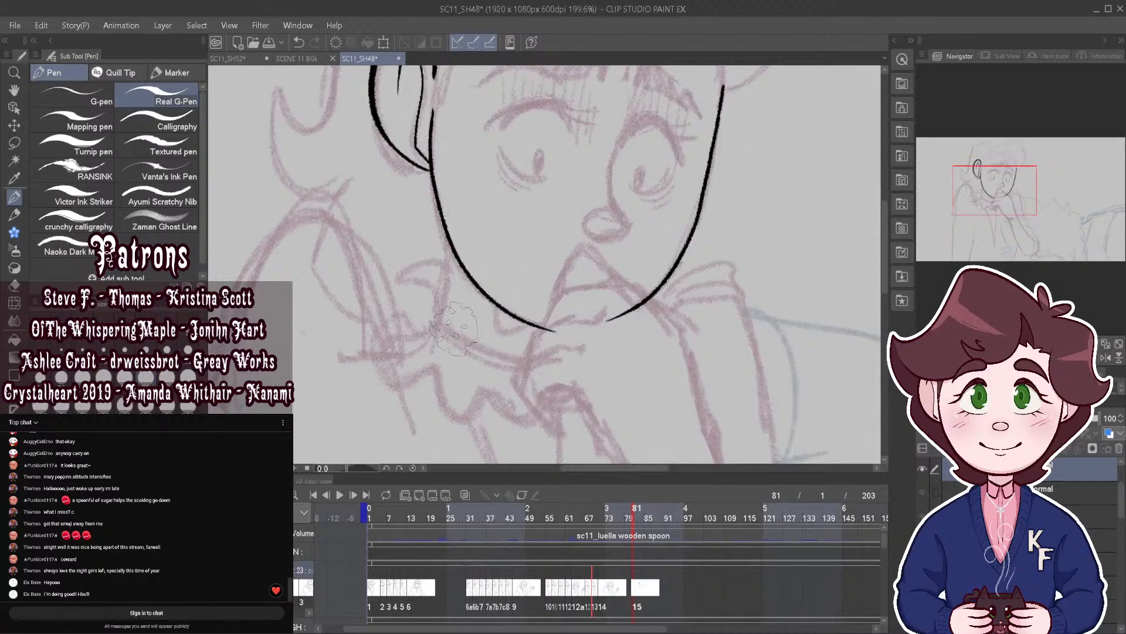
pyautogui.moveTo(436, 322); pyautogui.dragTo(519, 363)
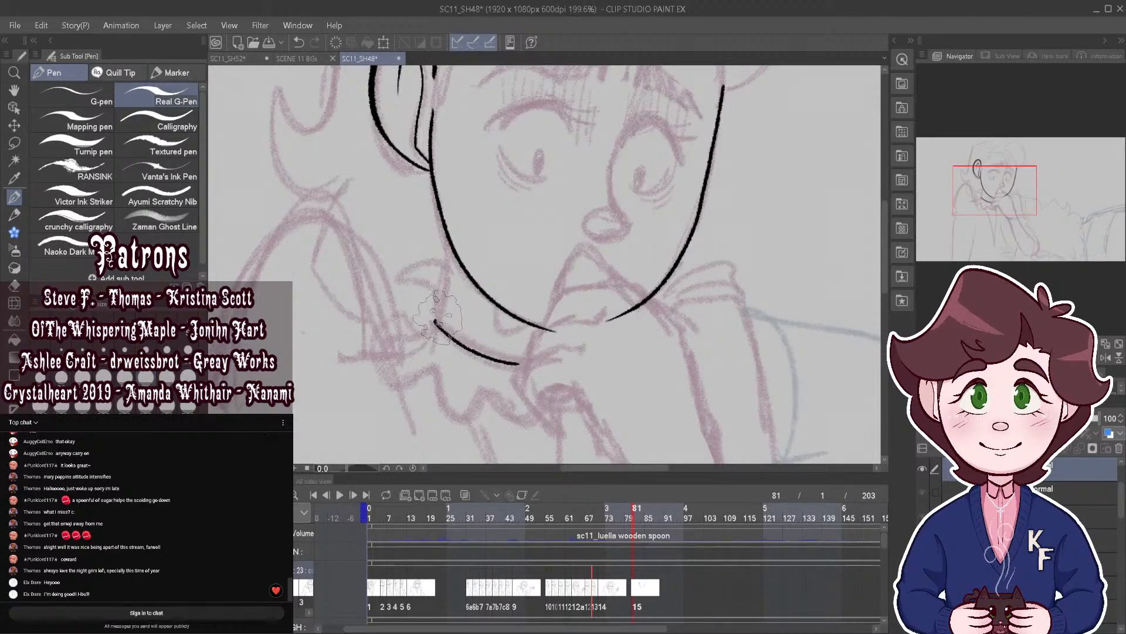
pyautogui.moveTo(435, 319); pyautogui.dragTo(527, 350)
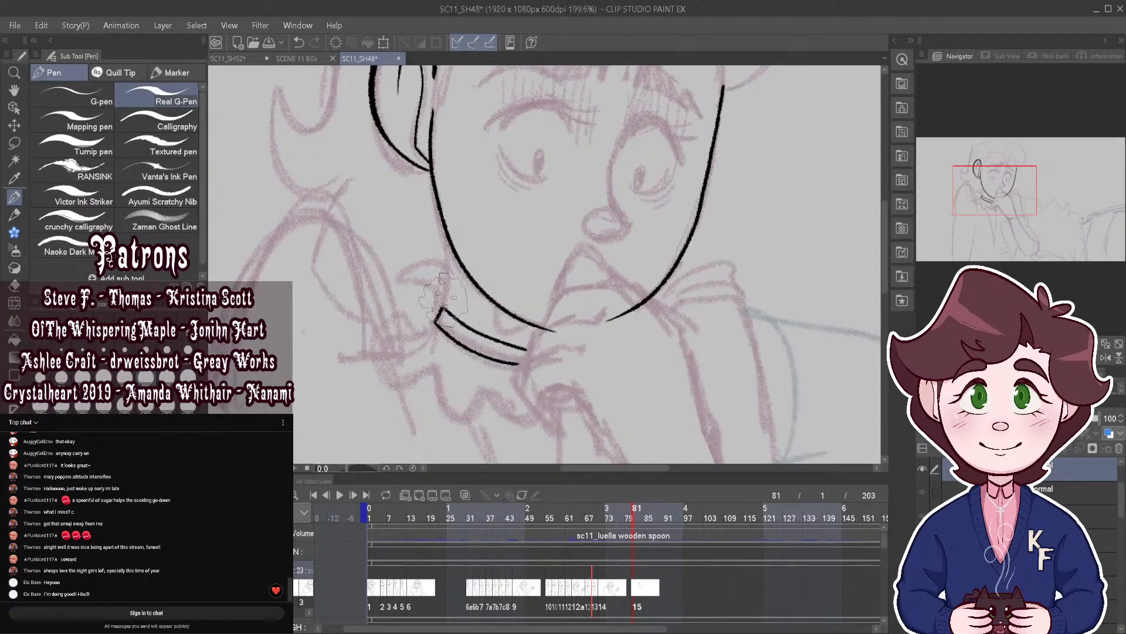
pyautogui.moveTo(440, 306)
pyautogui.mouseDown()
pyautogui.moveTo(417, 283)
pyautogui.moveTo(419, 264)
pyautogui.moveTo(452, 260)
pyautogui.mouseUp()
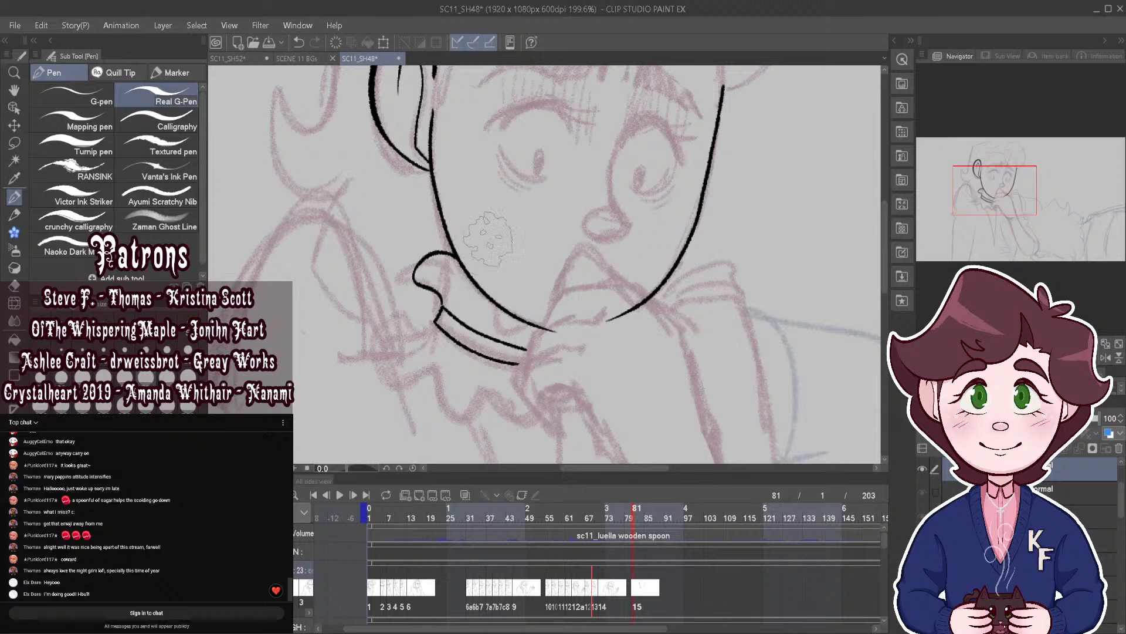
pyautogui.scroll(-3, 529, 250)
pyautogui.scroll(5, 616, 194)
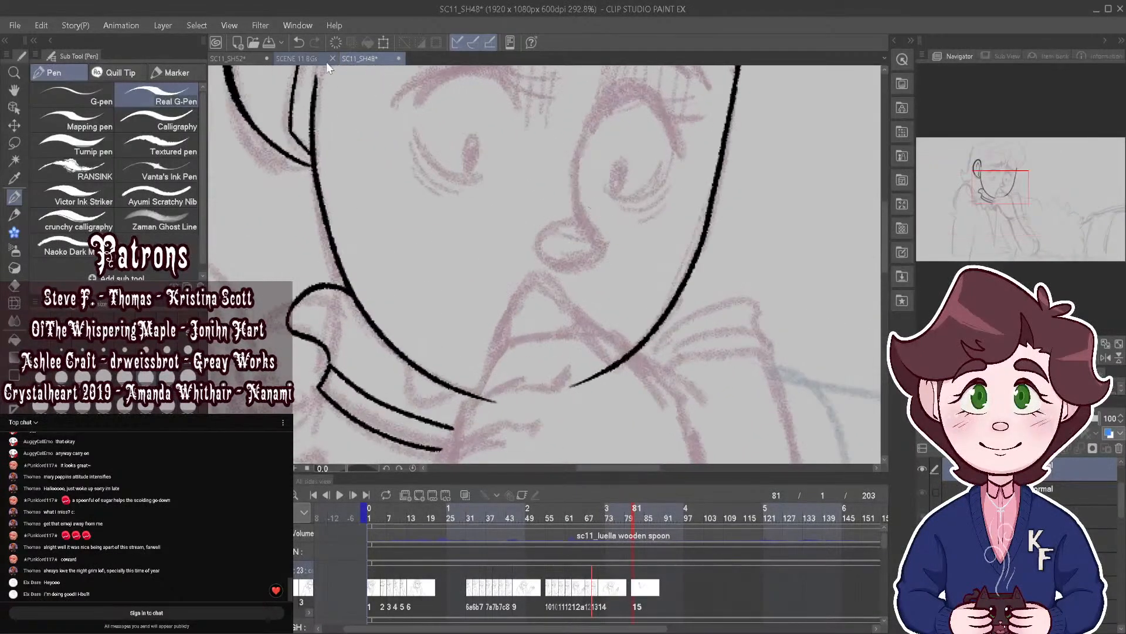
pyautogui.hotkey('ctrl', 'z')
pyautogui.moveTo(331, 369)
pyautogui.mouseDown()
pyautogui.moveTo(311, 325)
pyautogui.moveTo(309, 294)
pyautogui.moveTo(342, 279)
pyautogui.mouseUp()
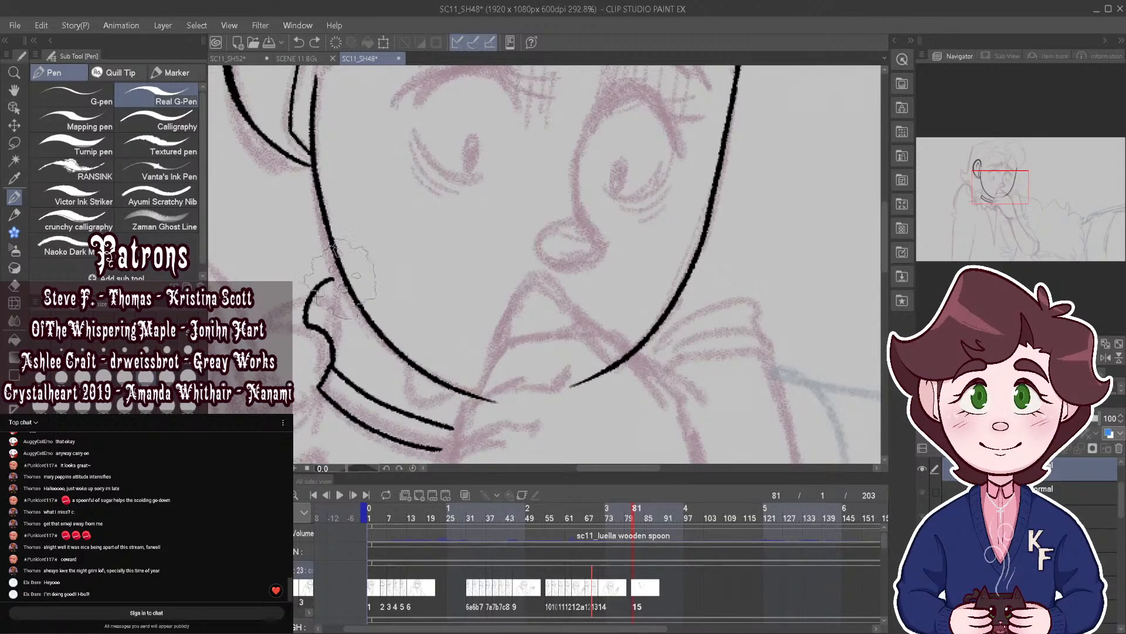
# Step: Ink the wavy front ruffle of the collar, from the neckband's back end to just below the hand
pyautogui.scroll(-1, 537, 215)
pyautogui.scroll(1, 562, 213)
pyautogui.moveTo(434, 326)
pyautogui.mouseDown()
pyautogui.moveTo(390, 303)
pyautogui.moveTo(371, 314)
pyautogui.moveTo(352, 379)
pyautogui.mouseUp()
pyautogui.scroll(-2, 376, 381)
pyautogui.scroll(1, 393, 246)
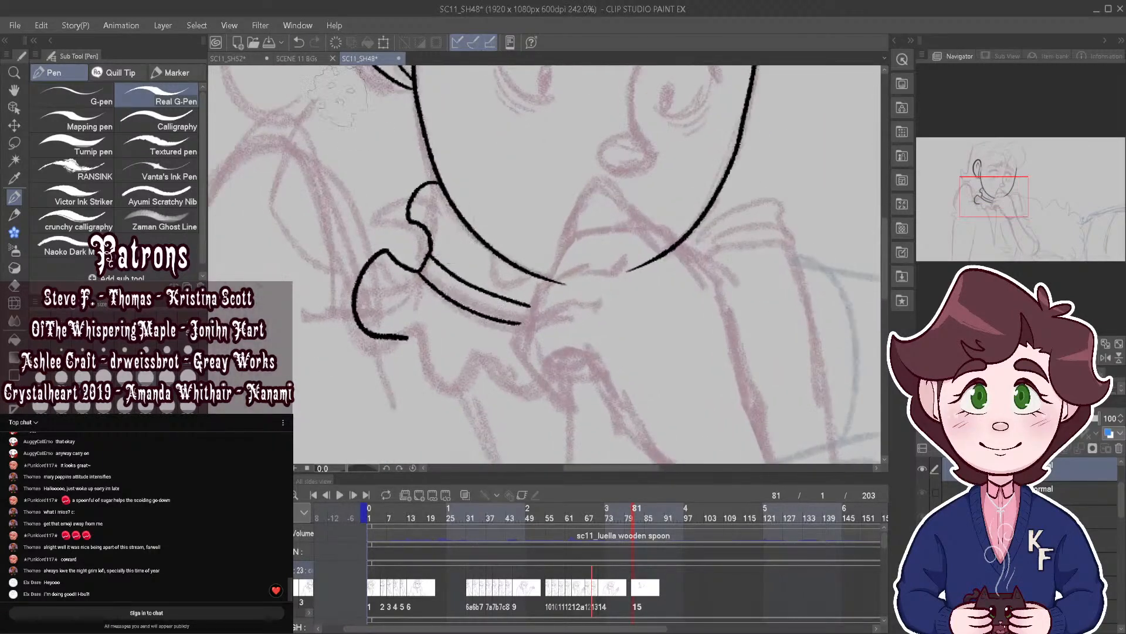
pyautogui.hotkey('ctrl', 'z')
pyautogui.moveTo(414, 271)
pyautogui.mouseDown()
pyautogui.moveTo(385, 256)
pyautogui.moveTo(364, 294)
pyautogui.moveTo(387, 324)
pyautogui.moveTo(413, 325)
pyautogui.moveTo(434, 355)
pyautogui.moveTo(540, 384)
pyautogui.mouseUp()
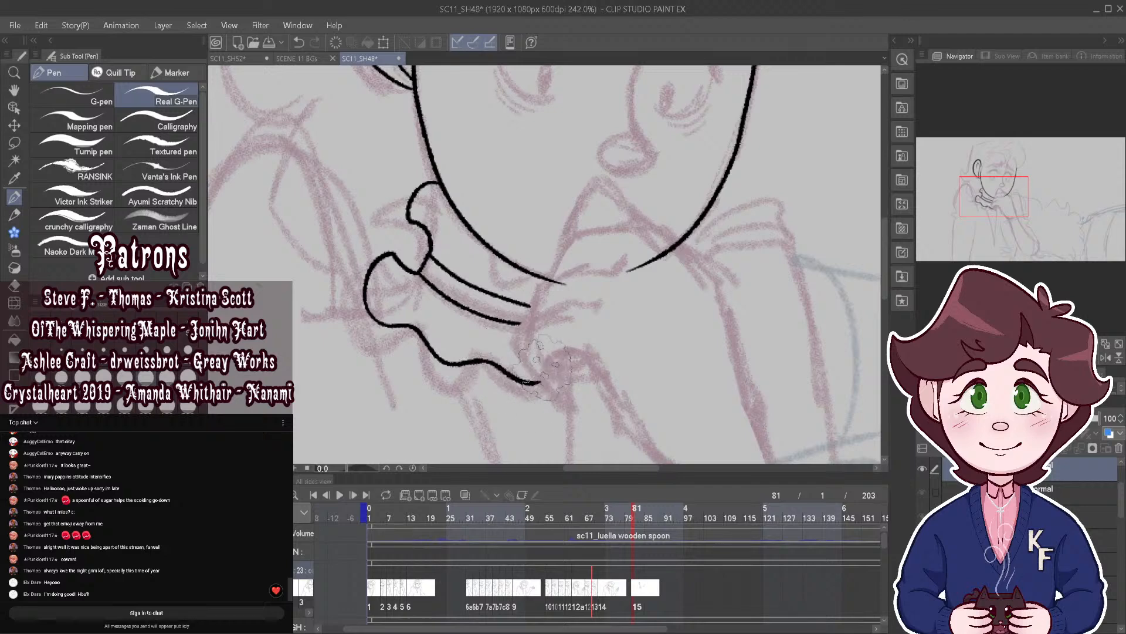
# Step: Ink the shoulder peak, the line down toward the collar, and the sleeve's outer edge to the canvas edge
pyautogui.scroll(-3, 526, 246)
pyautogui.scroll(-1, 527, 244)
pyautogui.scroll(-2, 633, 226)
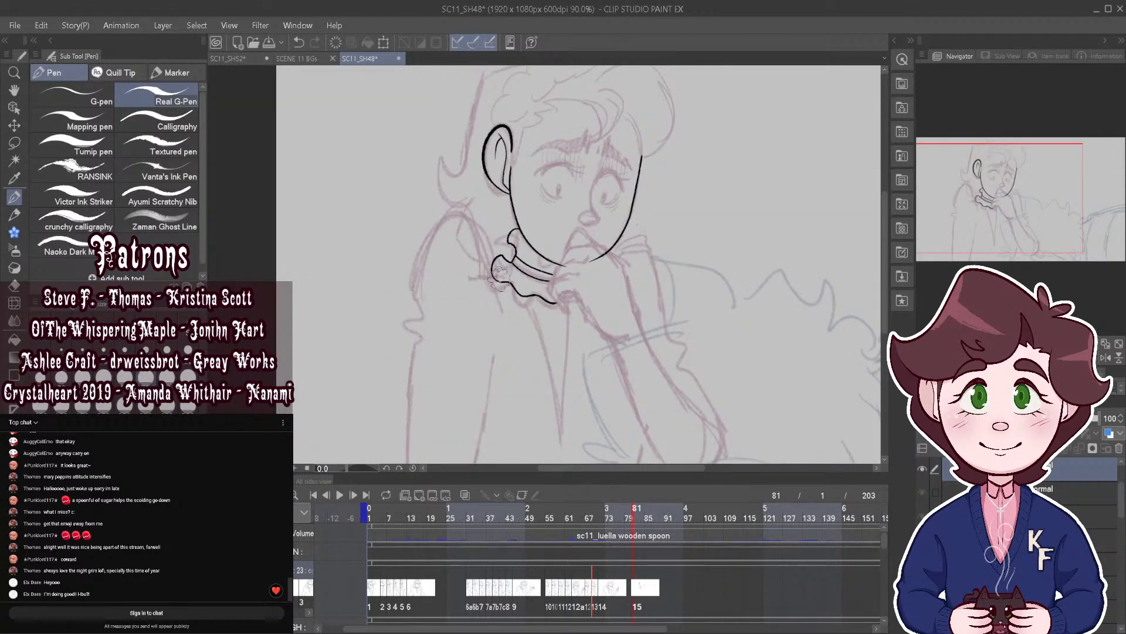
pyautogui.scroll(2, 500, 275)
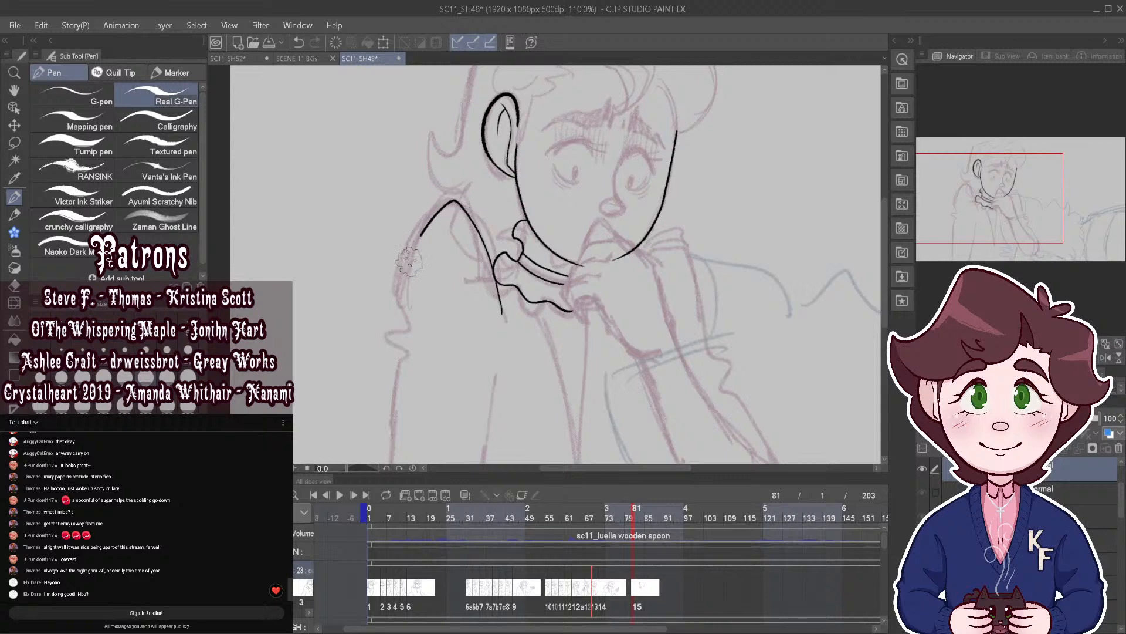
pyautogui.moveTo(420, 236)
pyautogui.mouseDown()
pyautogui.moveTo(385, 361)
pyautogui.moveTo(400, 376)
pyautogui.mouseUp()
pyautogui.scroll(-1, 547, 267)
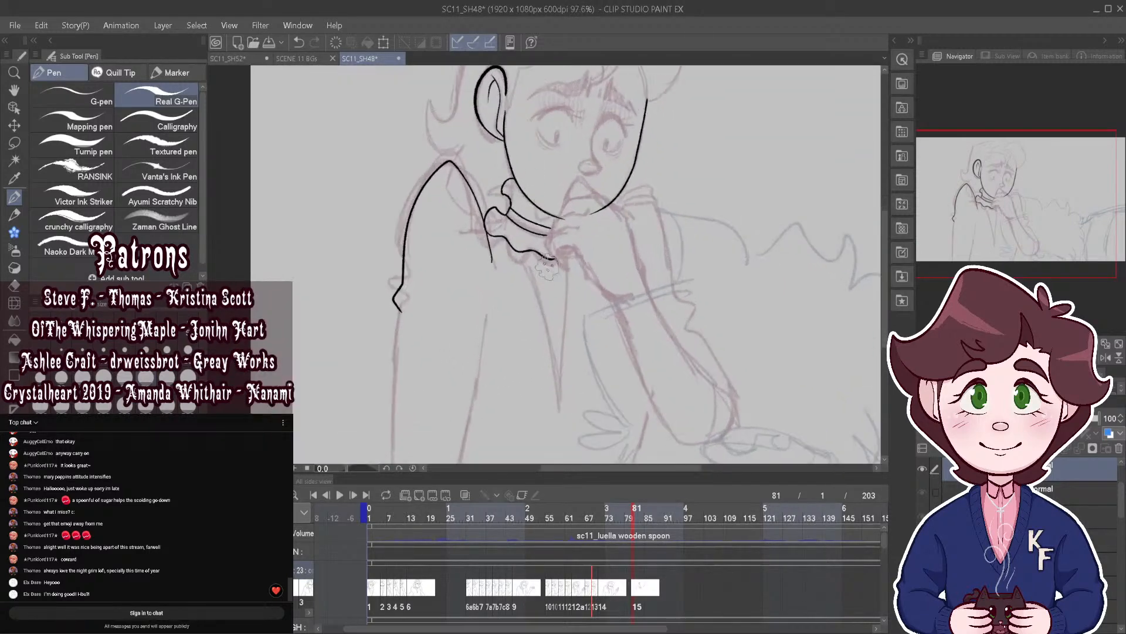
pyautogui.hotkey('ctrl', 'z')
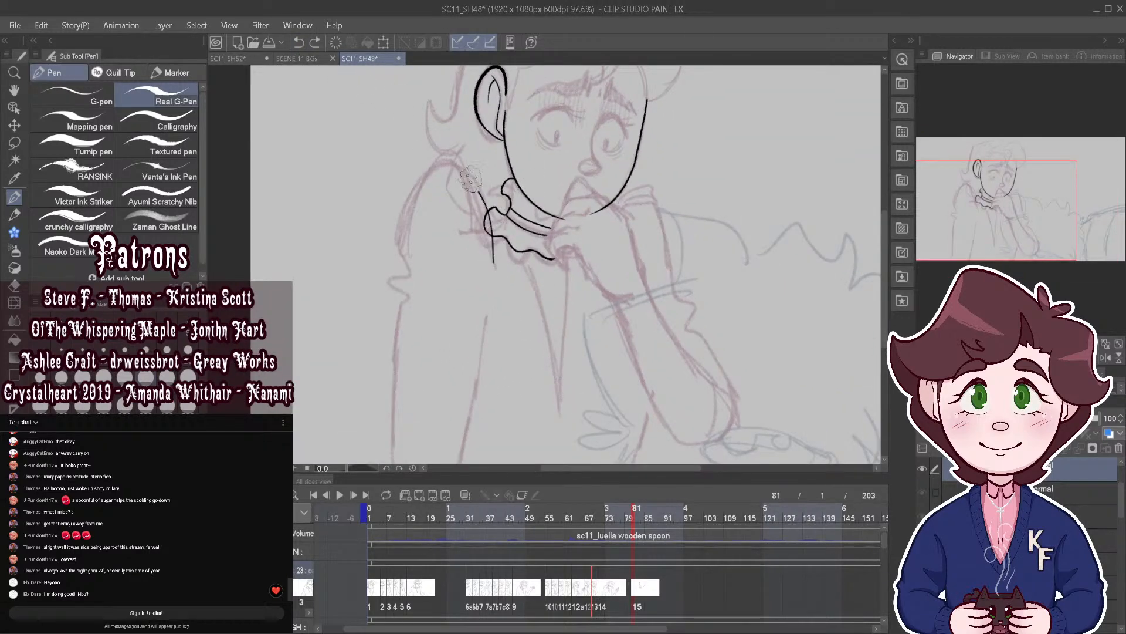
pyautogui.moveTo(400, 325); pyautogui.dragTo(392, 465)
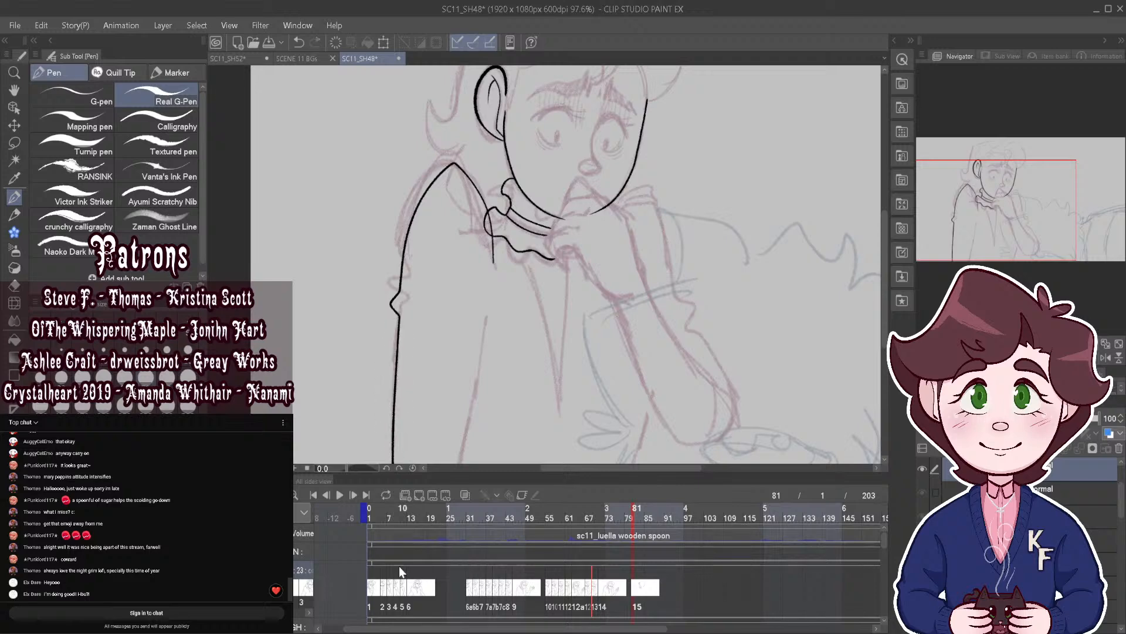
# Step: Ink the inner edge of the hanging sleeve and add two curved fold lines at the elbow
pyautogui.hotkey('ctrl', '-')
pyautogui.scroll(-1, 547, 264)
pyautogui.hotkey('ctrl', '+')
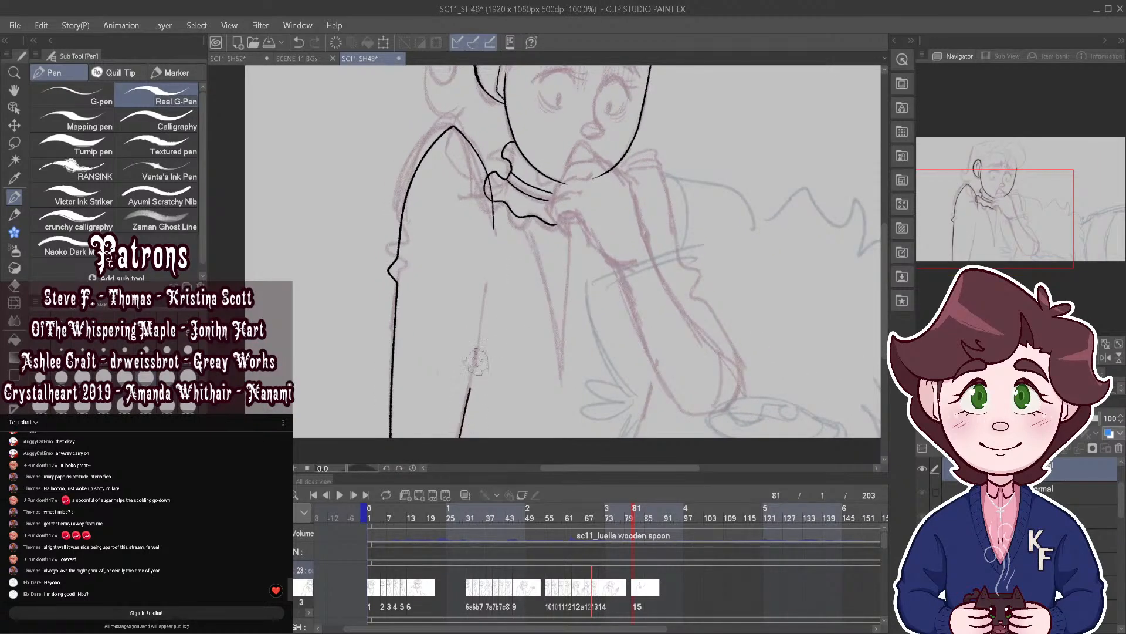
pyautogui.moveTo(476, 362); pyautogui.dragTo(494, 236)
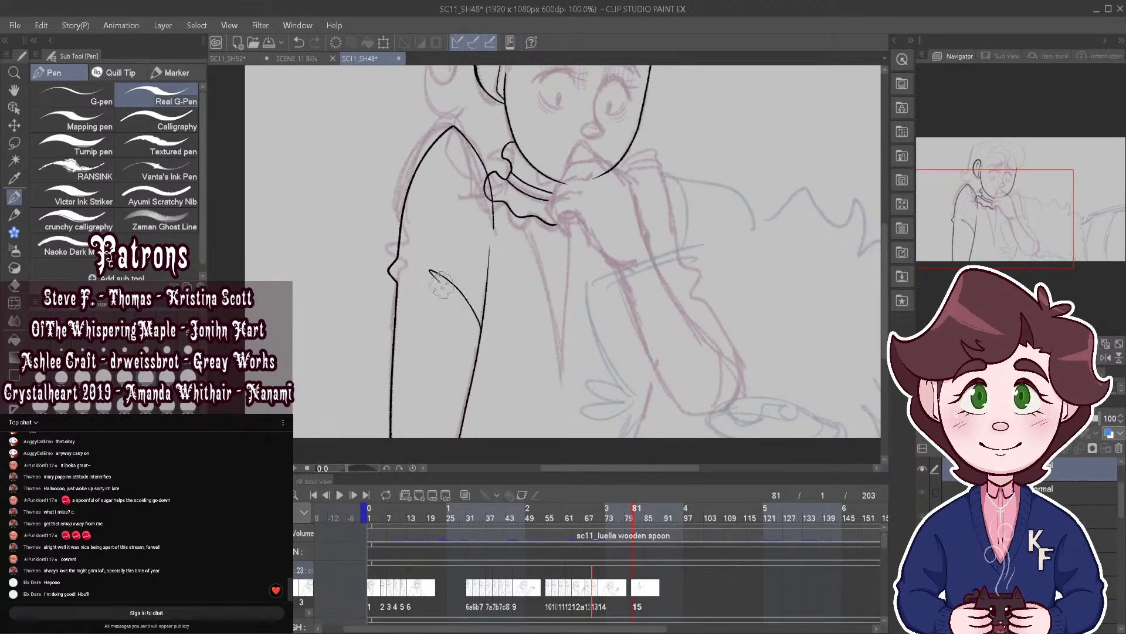
pyautogui.scroll(-3, 469, 323)
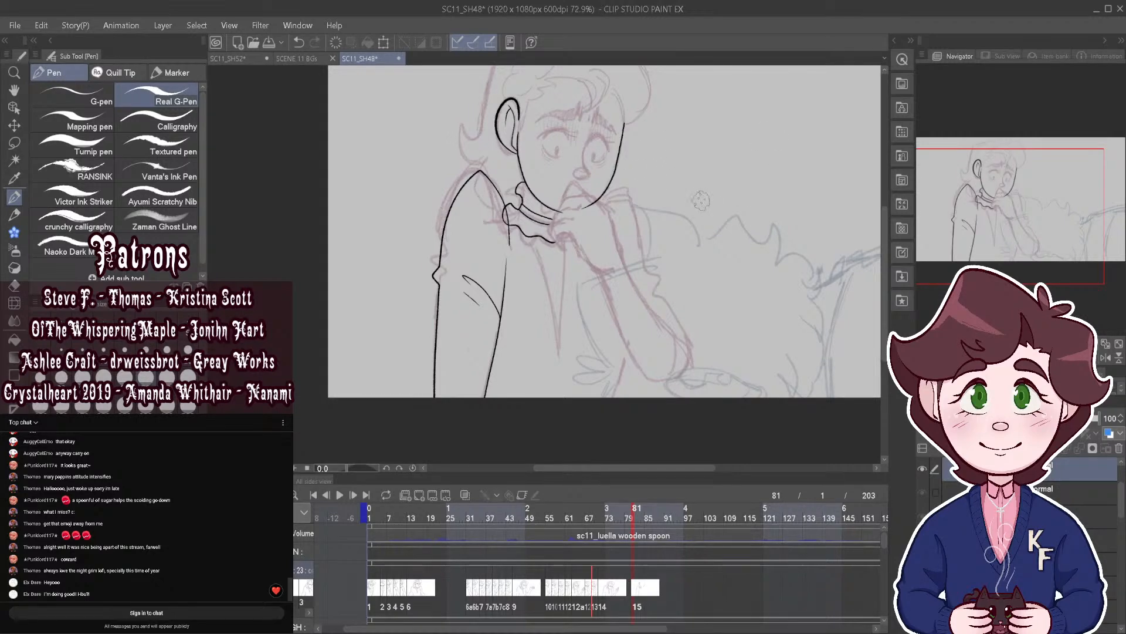
# Step: Ink the curled fingers of the hand under the chin, with the creases separating them and the small fingertip at the bottom
pyautogui.scroll(4, 645, 200)
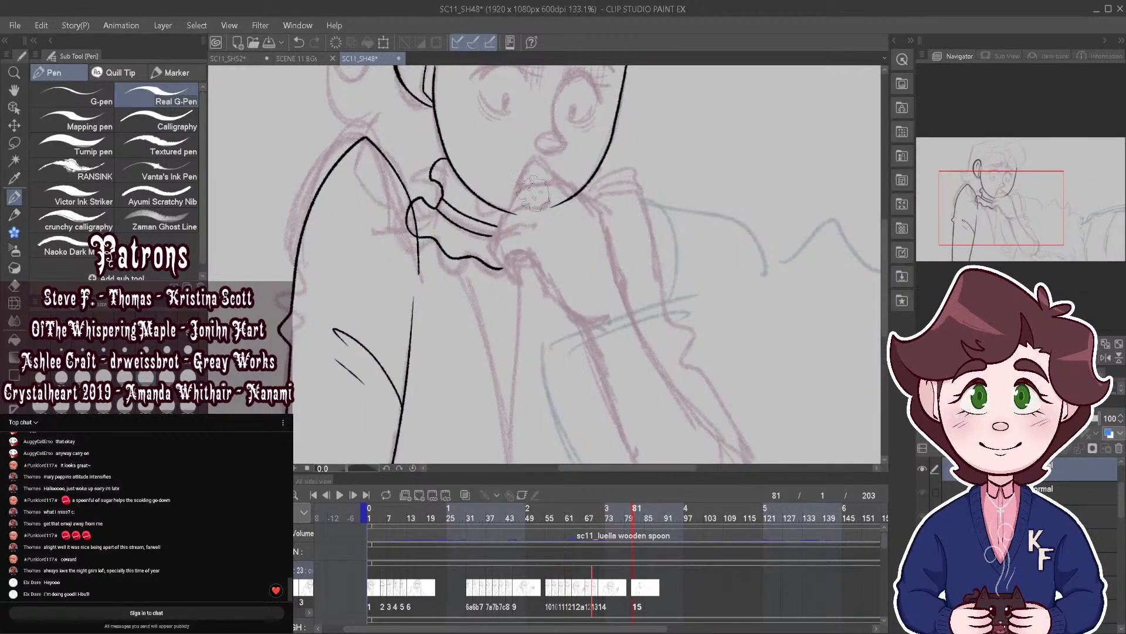
pyautogui.scroll(1, 534, 193)
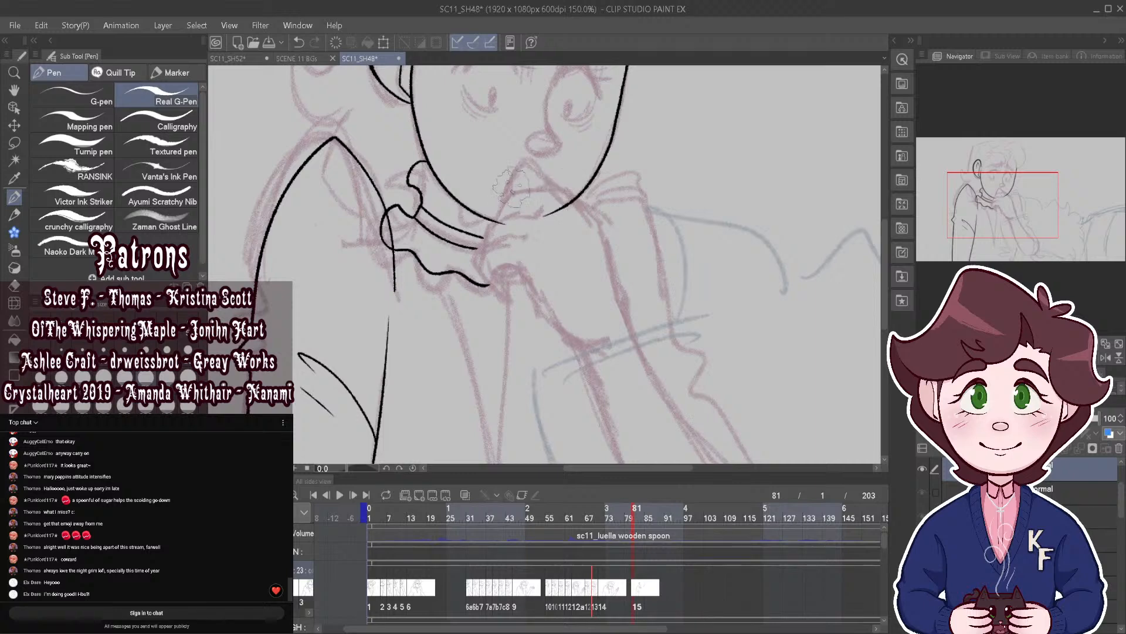
pyautogui.moveTo(508, 192)
pyautogui.mouseDown()
pyautogui.moveTo(559, 189)
pyautogui.moveTo(496, 221)
pyautogui.mouseUp()
pyautogui.scroll(2, 549, 206)
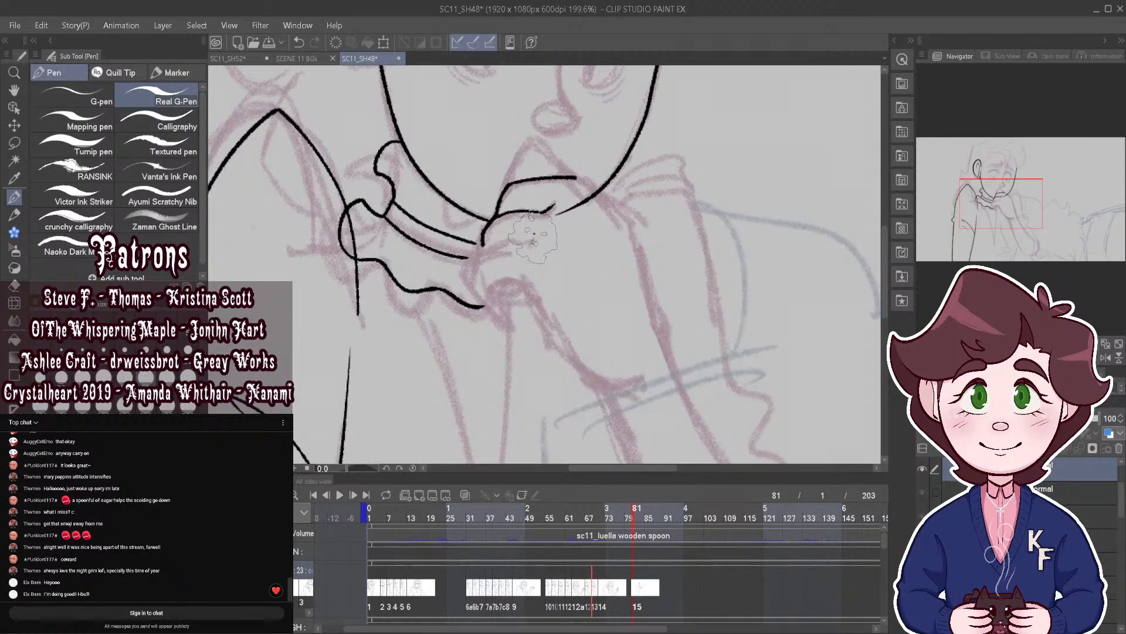
pyautogui.moveTo(533, 236)
pyautogui.mouseDown()
pyautogui.moveTo(487, 245)
pyautogui.moveTo(473, 274)
pyautogui.mouseUp()
pyautogui.moveTo(477, 284); pyautogui.dragTo(527, 280)
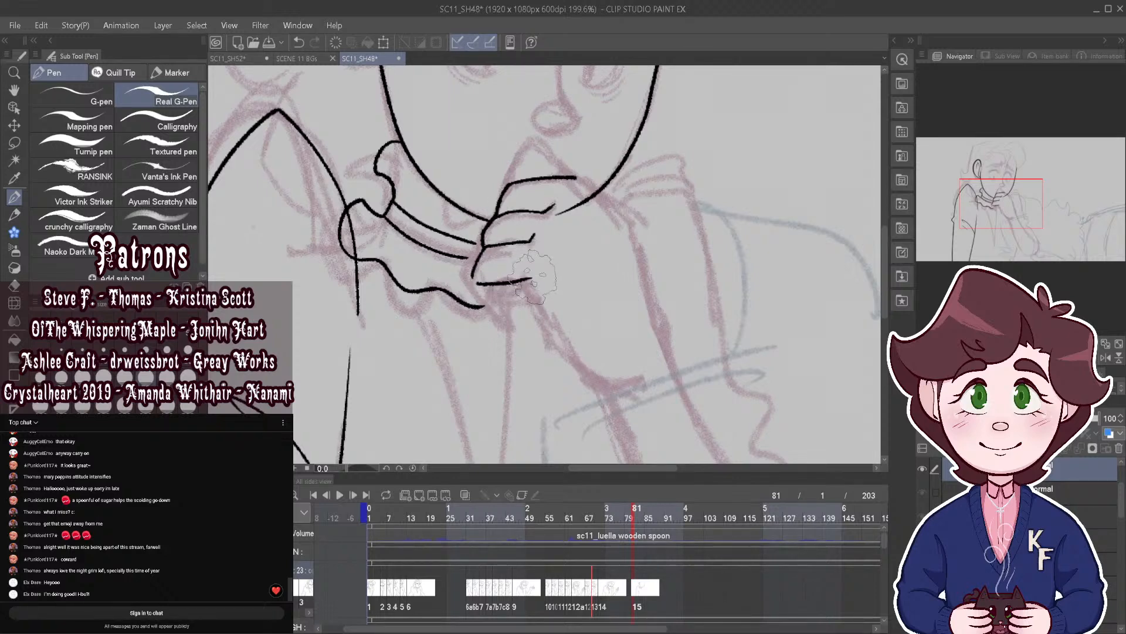
pyautogui.scroll(1, 521, 256)
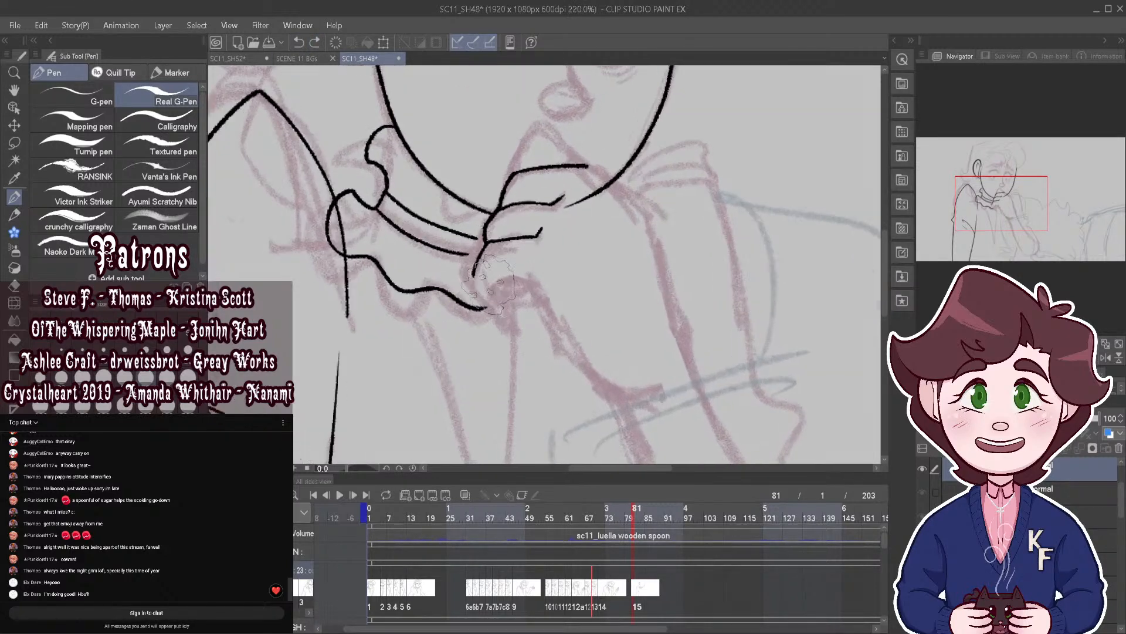
pyautogui.scroll(1, 516, 276)
pyautogui.moveTo(473, 274)
pyautogui.mouseDown()
pyautogui.moveTo(505, 311)
pyautogui.moveTo(517, 303)
pyautogui.moveTo(513, 283)
pyautogui.moveTo(499, 283)
pyautogui.moveTo(524, 279)
pyautogui.mouseUp()
pyautogui.scroll(-3, 568, 220)
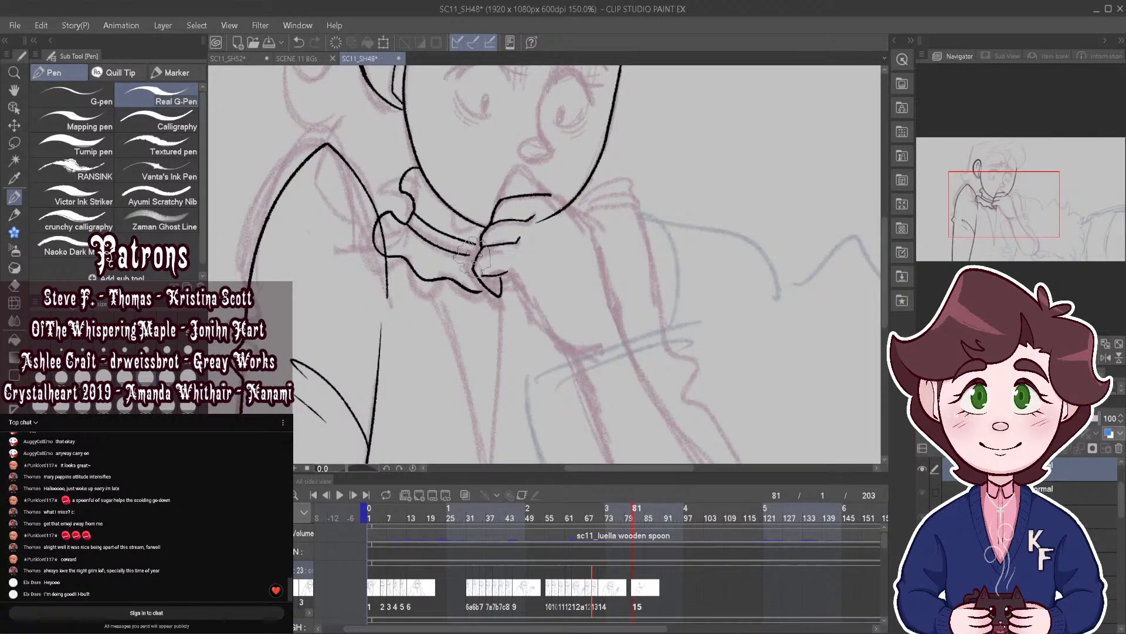
# Step: Ink the peaked top of the hand below the nose, its slope over the knuckle, and the lower edge to the wrist
pyautogui.scroll(4, 469, 255)
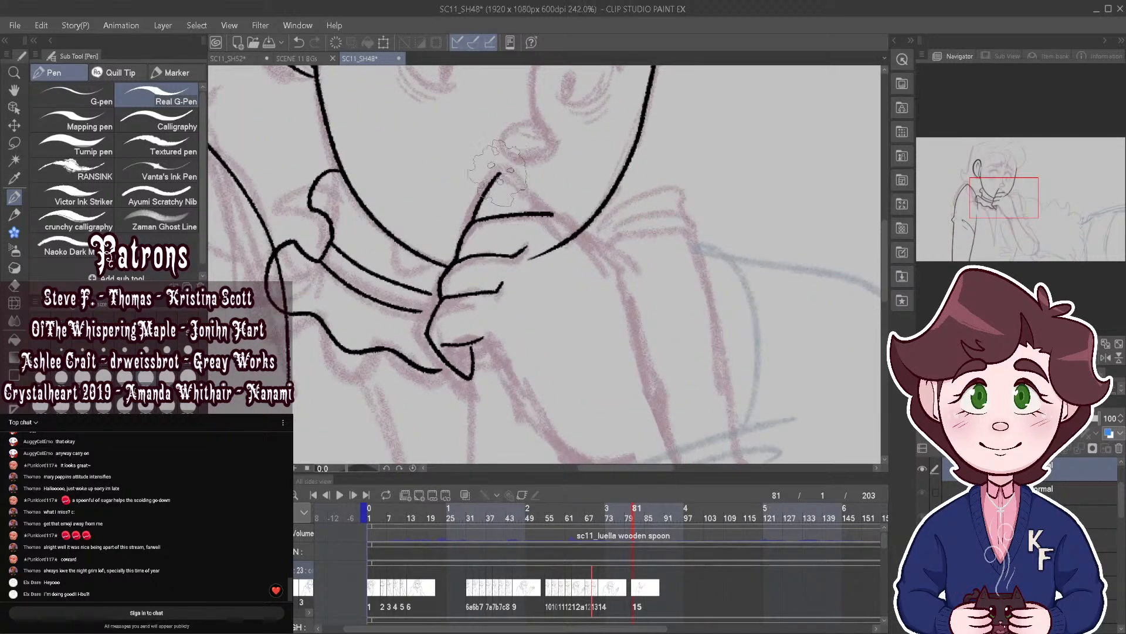
pyautogui.moveTo(500, 173); pyautogui.dragTo(564, 211)
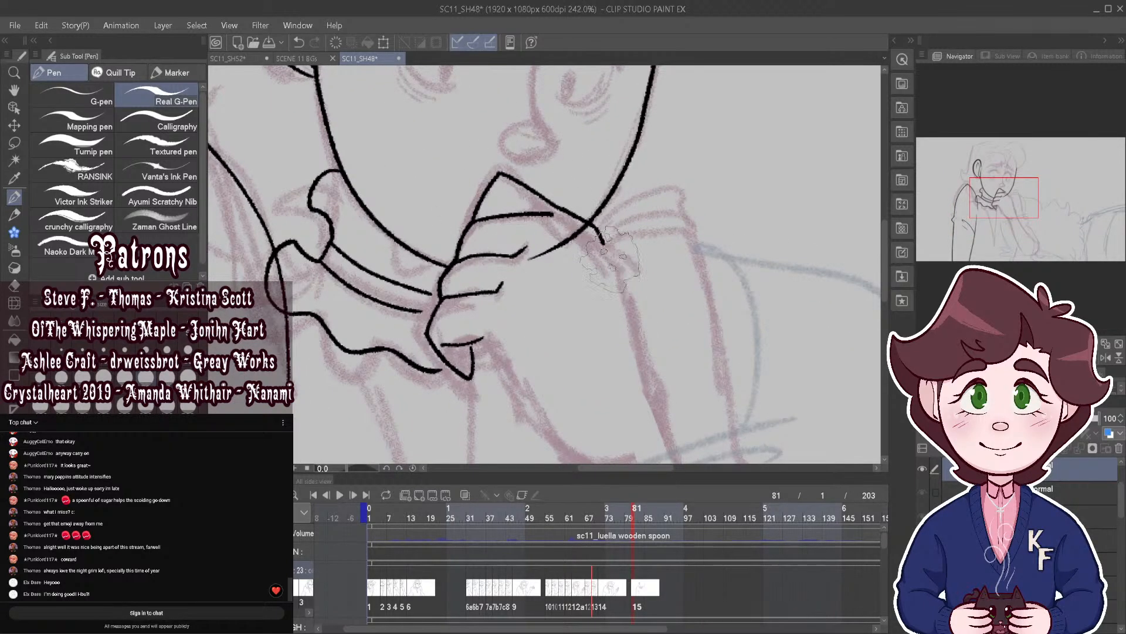
pyautogui.scroll(-3, 604, 244)
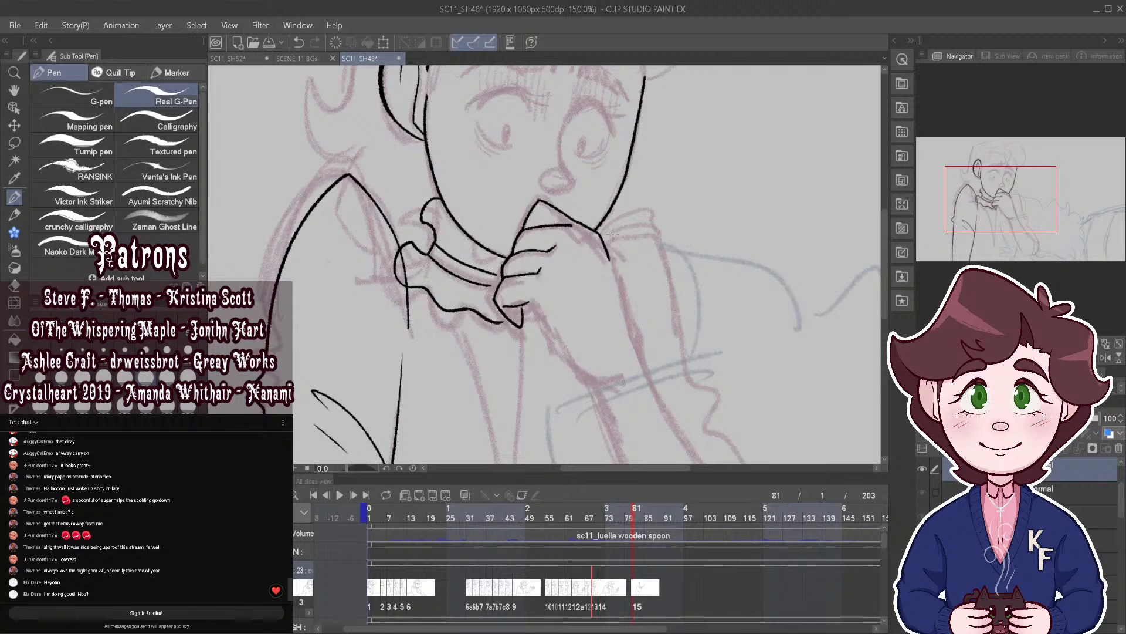
pyautogui.scroll(2, 612, 235)
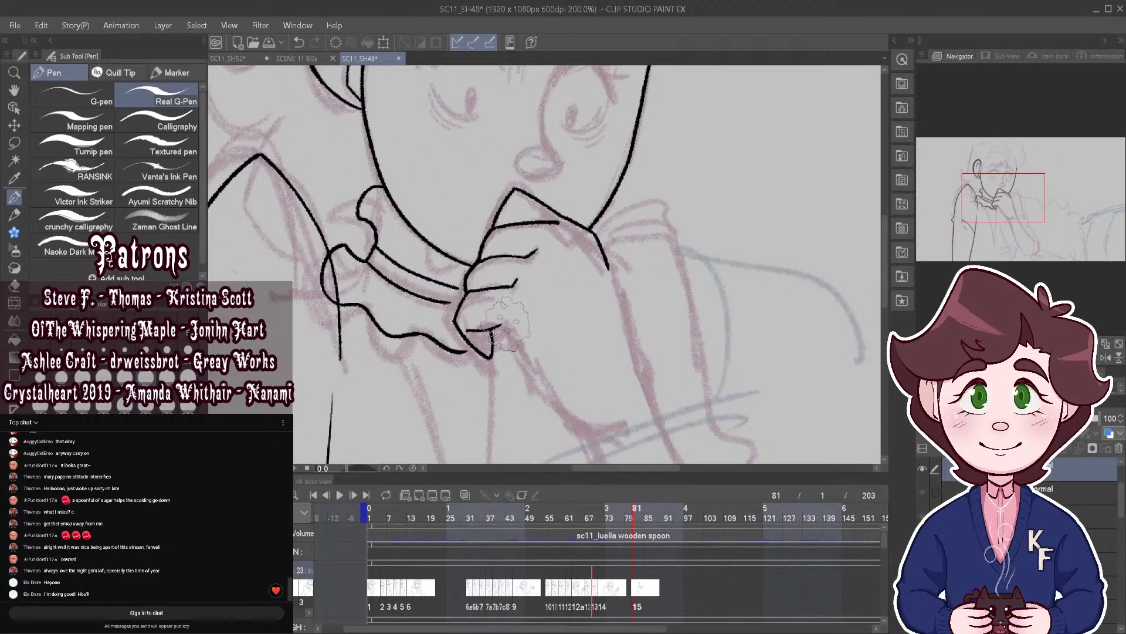
pyautogui.moveTo(496, 334)
pyautogui.mouseDown()
pyautogui.moveTo(553, 408)
pyautogui.moveTo(587, 428)
pyautogui.mouseUp()
# Step: Ink the underside of the raised forearm from the wrist down toward the elbow
pyautogui.scroll(-2, 558, 219)
pyautogui.scroll(-2, 558, 218)
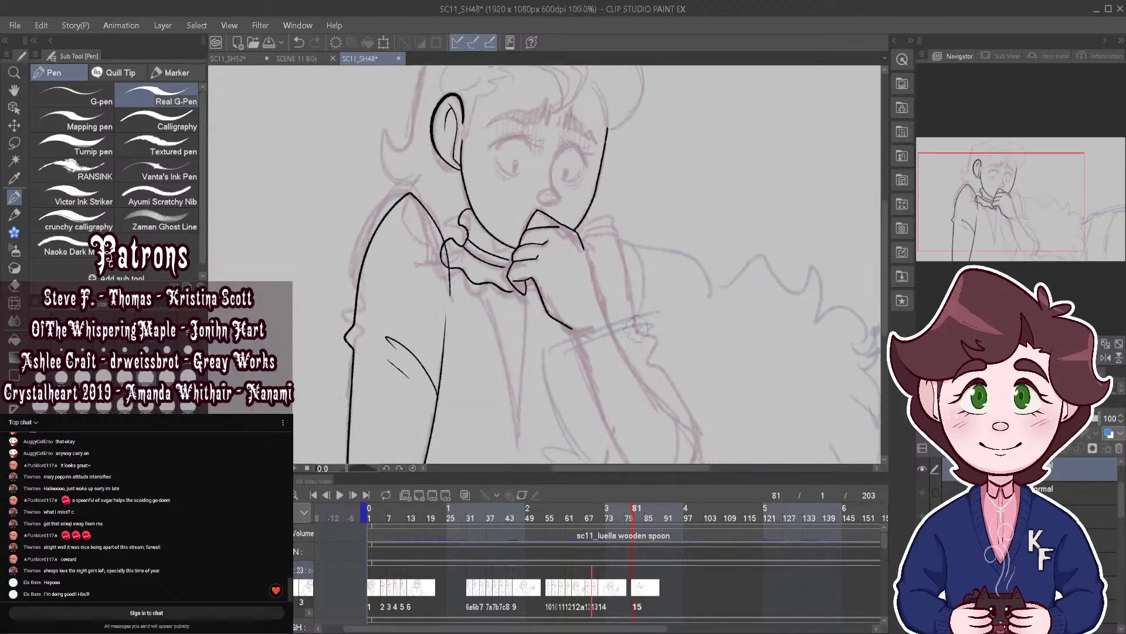
pyautogui.scroll(2, 652, 369)
pyautogui.scroll(-2, 677, 365)
pyautogui.scroll(2, 677, 365)
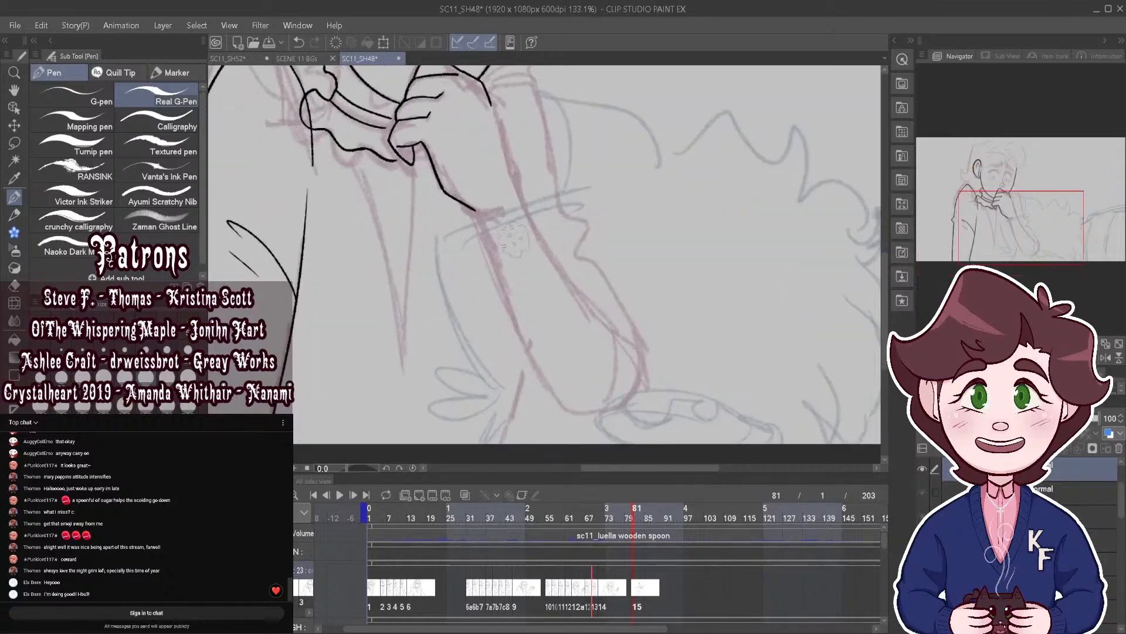
pyautogui.moveTo(487, 239); pyautogui.dragTo(556, 392)
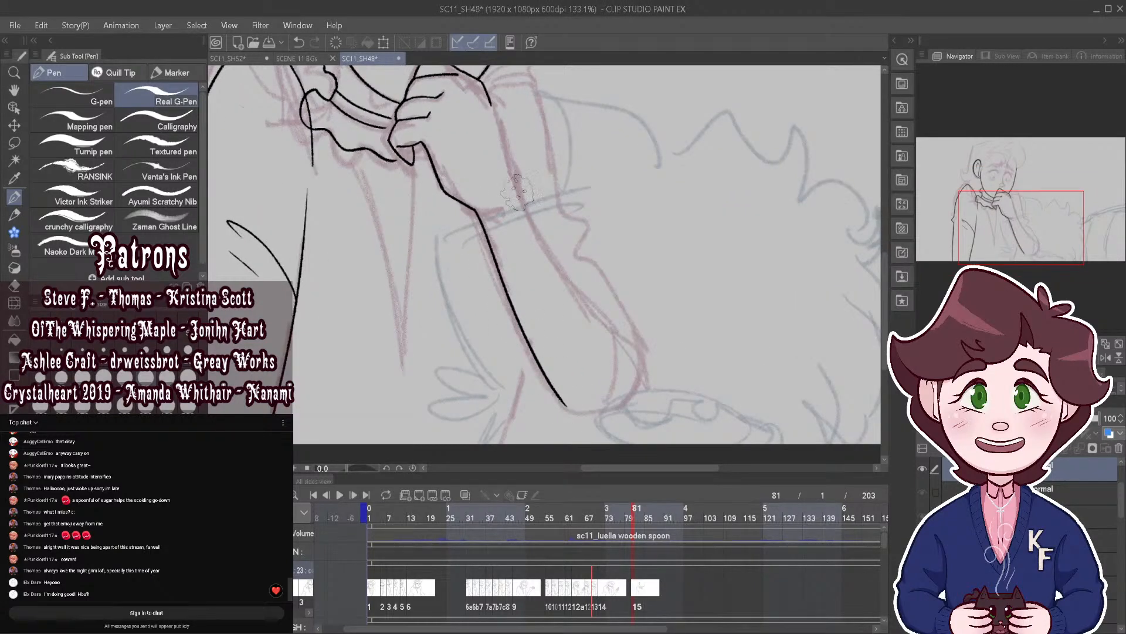
# Step: Ink the outer edge of the raised forearm and round off the elbow to join its underside
pyautogui.moveTo(518, 192)
pyautogui.mouseDown()
pyautogui.moveTo(613, 332)
pyautogui.moveTo(606, 388)
pyautogui.mouseUp()
pyautogui.scroll(2, 635, 400)
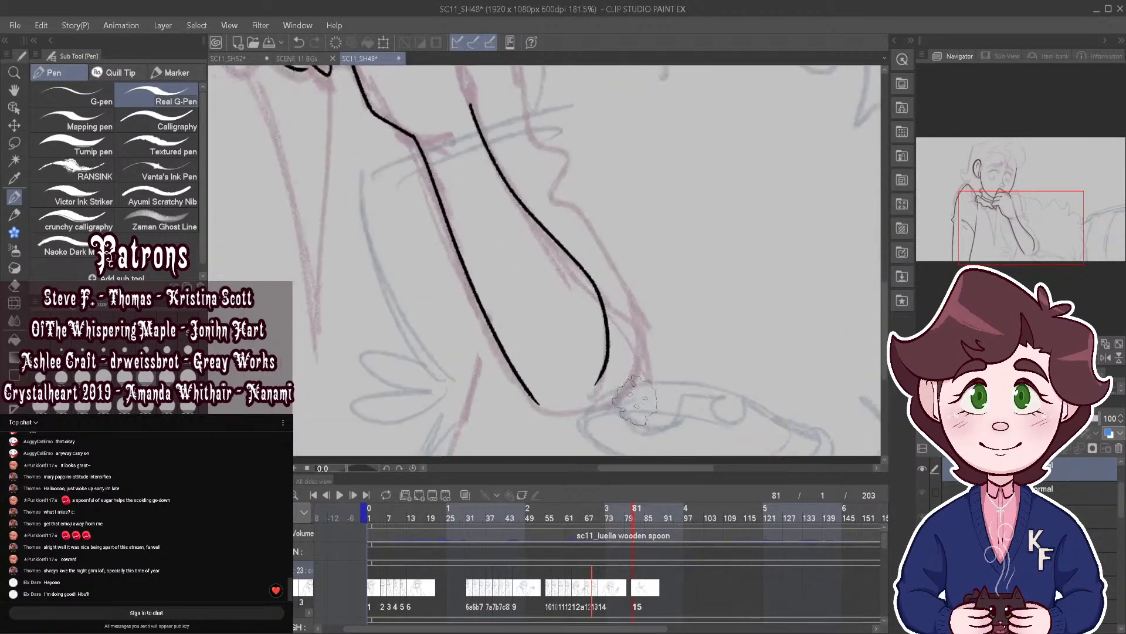
pyautogui.scroll(2, 635, 401)
pyautogui.moveTo(496, 376)
pyautogui.mouseDown()
pyautogui.moveTo(520, 393)
pyautogui.moveTo(581, 390)
pyautogui.moveTo(610, 346)
pyautogui.mouseUp()
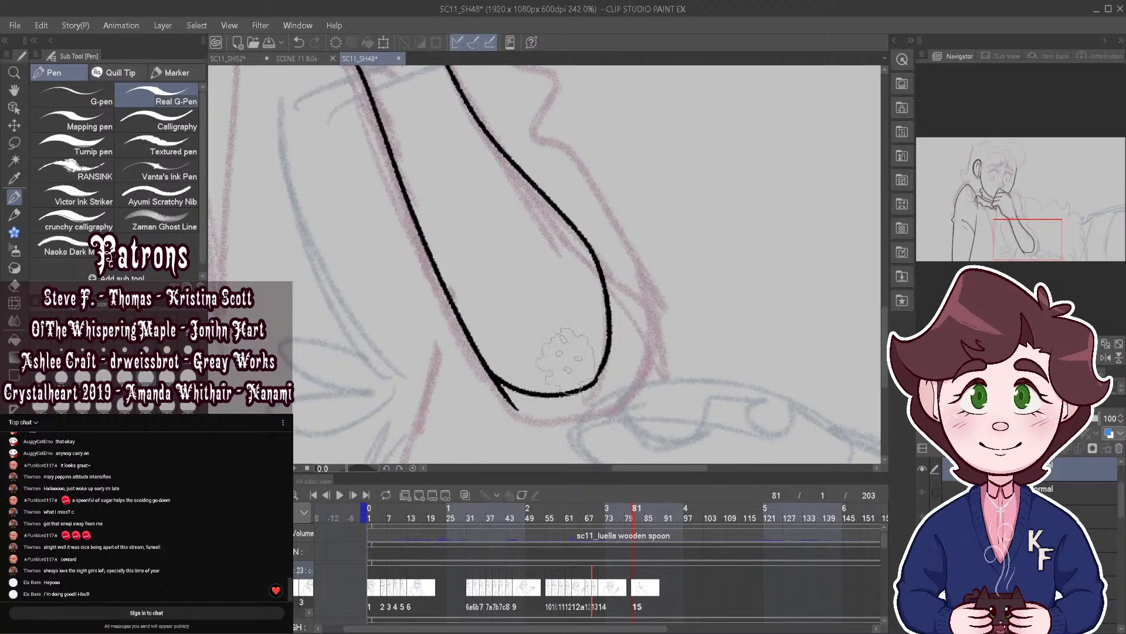
pyautogui.scroll(-3, 579, 409)
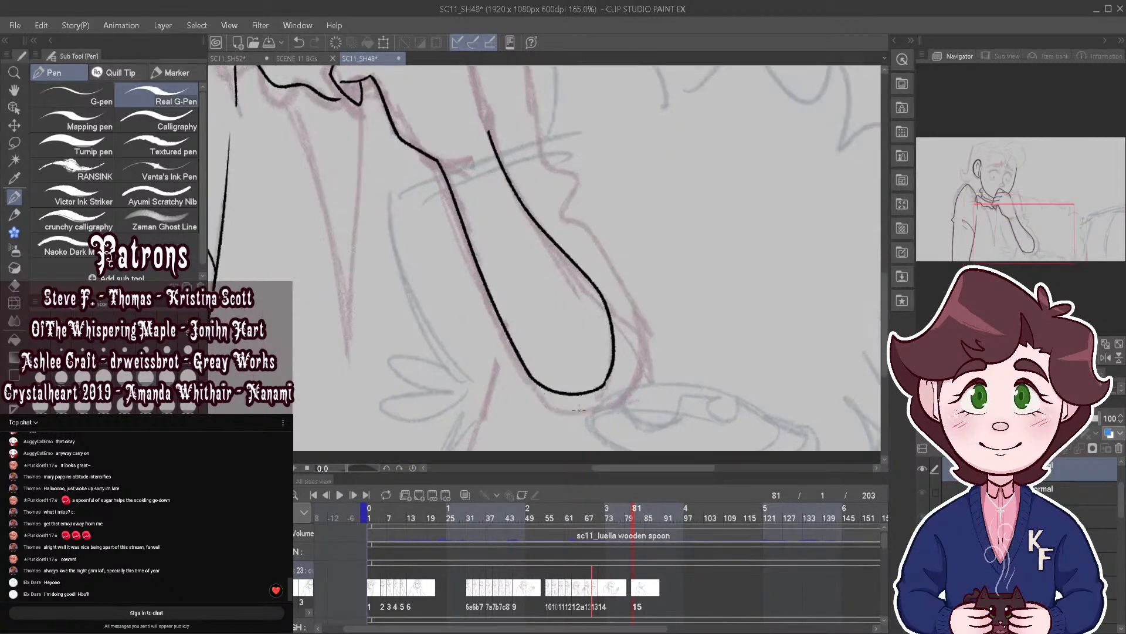
# Step: Ink the back of the hand and wrist down to join the forearm's outer edge
pyautogui.moveTo(580, 409); pyautogui.dragTo(609, 535)
pyautogui.scroll(1, 496, 155)
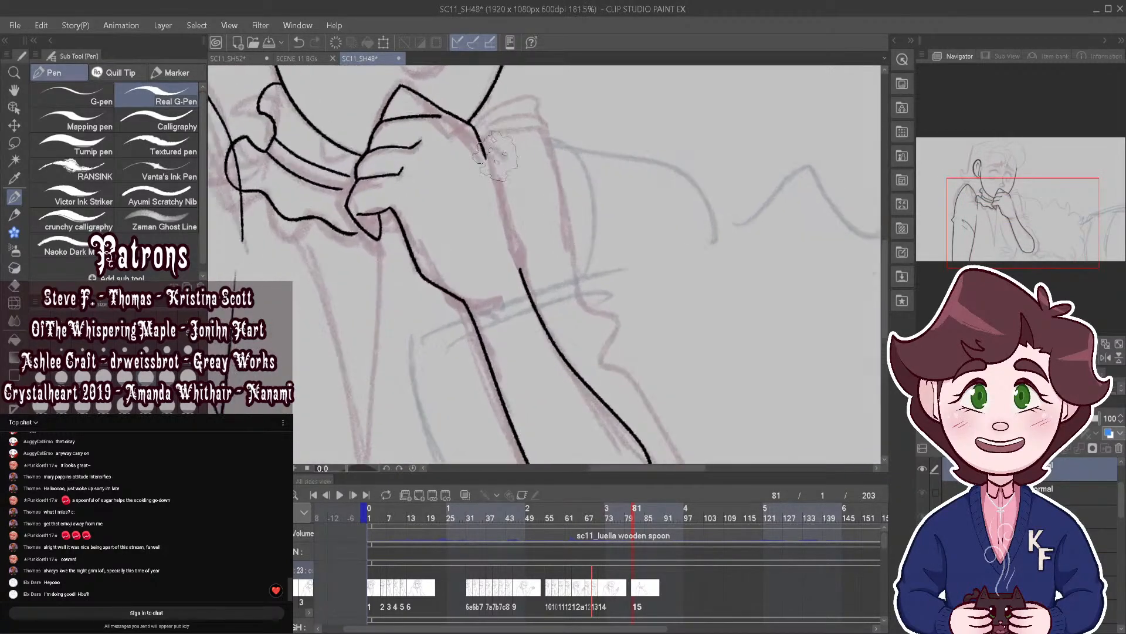
pyautogui.scroll(3, 496, 155)
pyautogui.moveTo(464, 112); pyautogui.dragTo(540, 349)
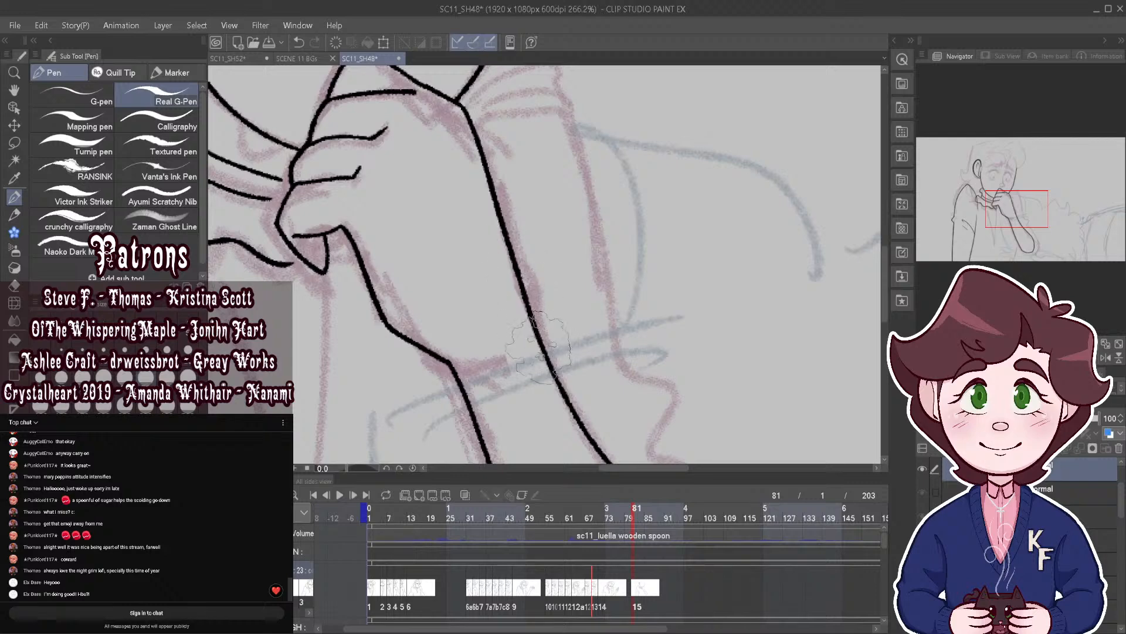
pyautogui.scroll(-8, 539, 347)
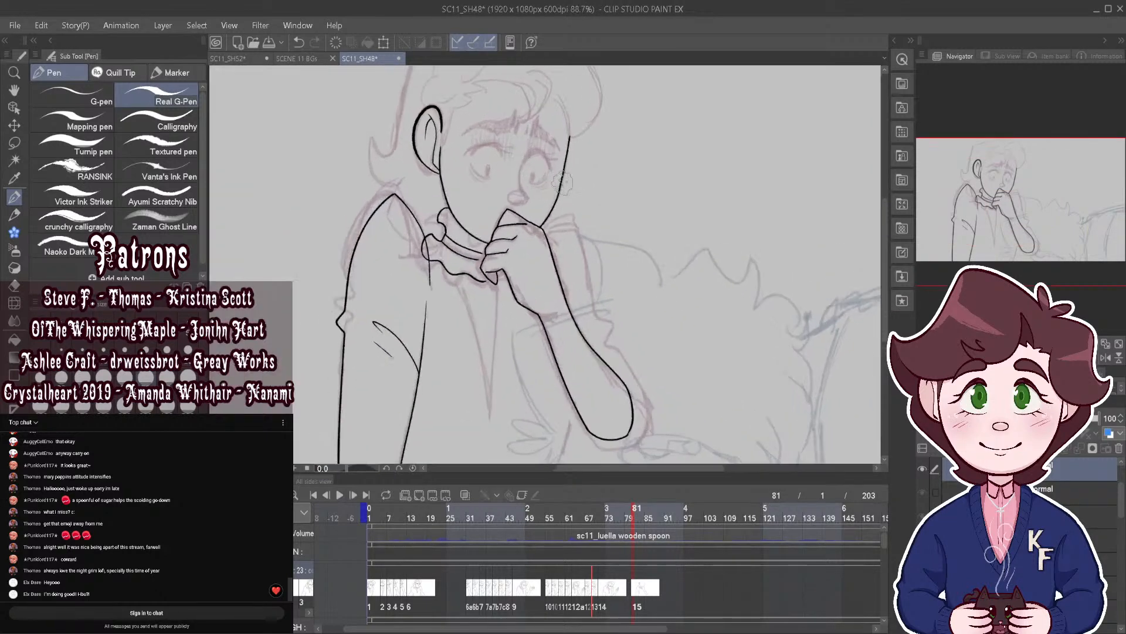
# Step: Ink the far shoulder beside the hand and the outer edge of its sleeve down toward the forearm
pyautogui.scroll(3, 562, 183)
pyautogui.moveTo(377, 276); pyautogui.dragTo(386, 311)
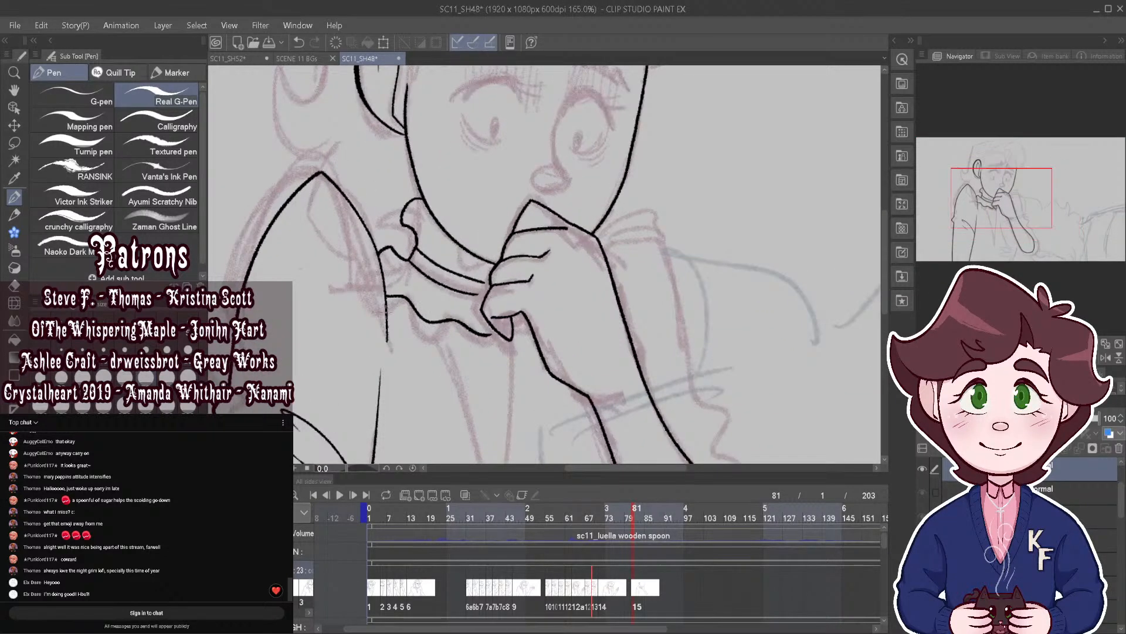
pyautogui.scroll(2, 663, 205)
pyautogui.moveTo(587, 238)
pyautogui.mouseDown()
pyautogui.moveTo(651, 214)
pyautogui.moveTo(692, 332)
pyautogui.mouseUp()
pyautogui.moveTo(699, 373); pyautogui.dragTo(702, 440)
pyautogui.scroll(-4, 702, 440)
pyautogui.scroll(4, 642, 274)
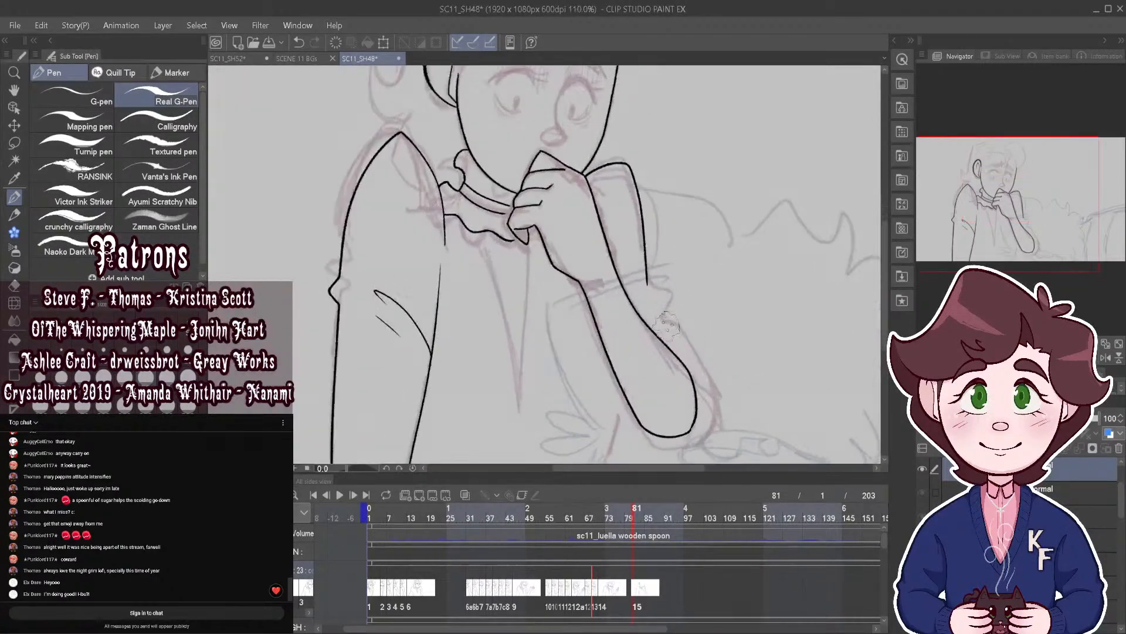
# Step: Ink the wrinkled back edge of the far sleeve down around the elbow, with short fold strokes across the arm
pyautogui.scroll(-3, 663, 305)
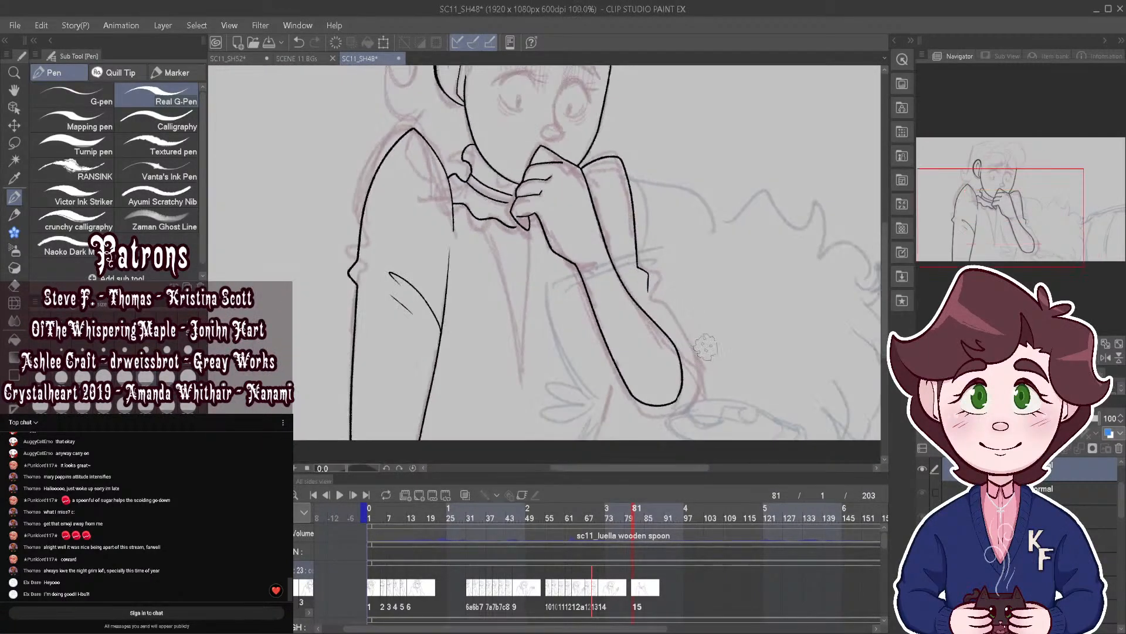
pyautogui.scroll(2, 698, 328)
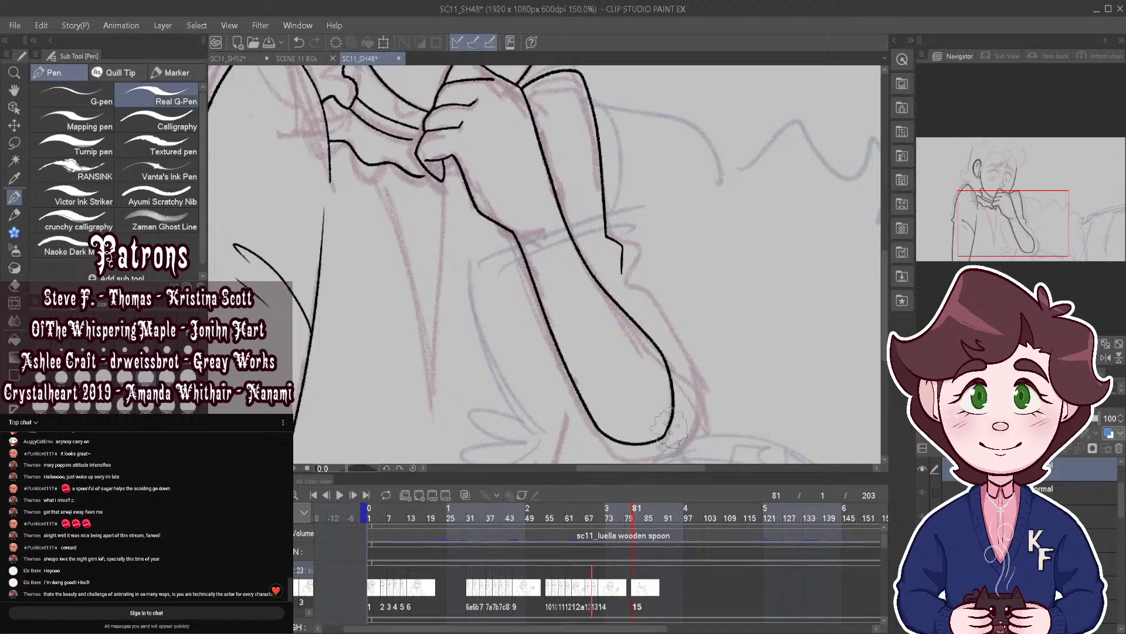
pyautogui.moveTo(662, 325); pyautogui.dragTo(624, 273)
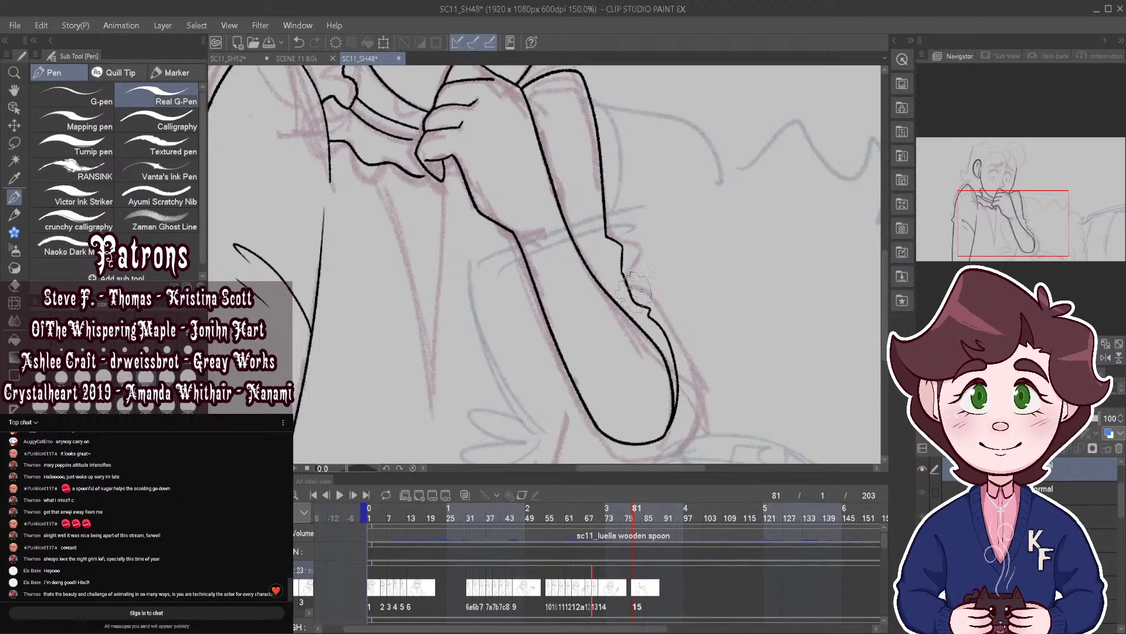
pyautogui.scroll(-3, 637, 289)
pyautogui.scroll(5, 631, 297)
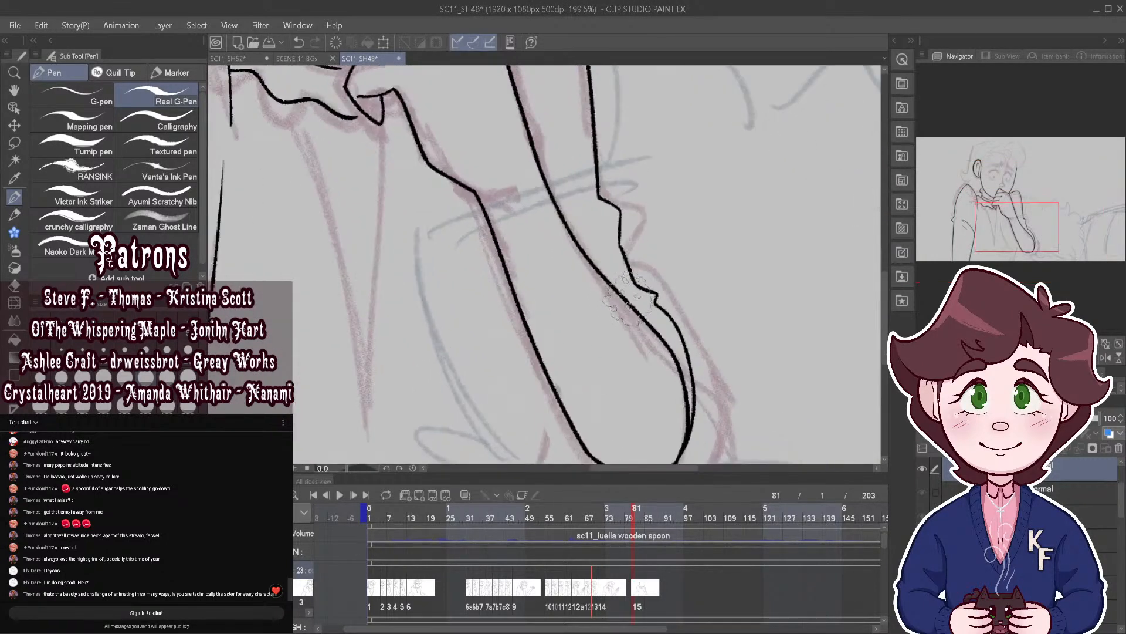
pyautogui.scroll(-5, 645, 258)
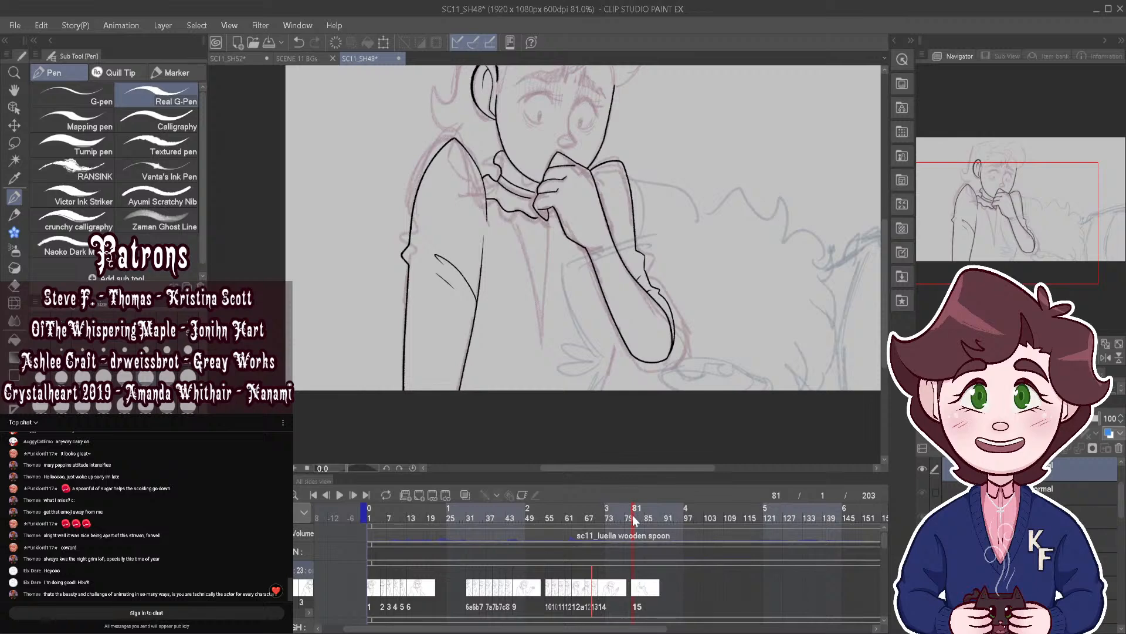
# Step: Check the pose against the neighbouring cel with onion skin and ink the side of the torso below the elbow
pyautogui.moveTo(634, 519); pyautogui.dragTo(633, 519)
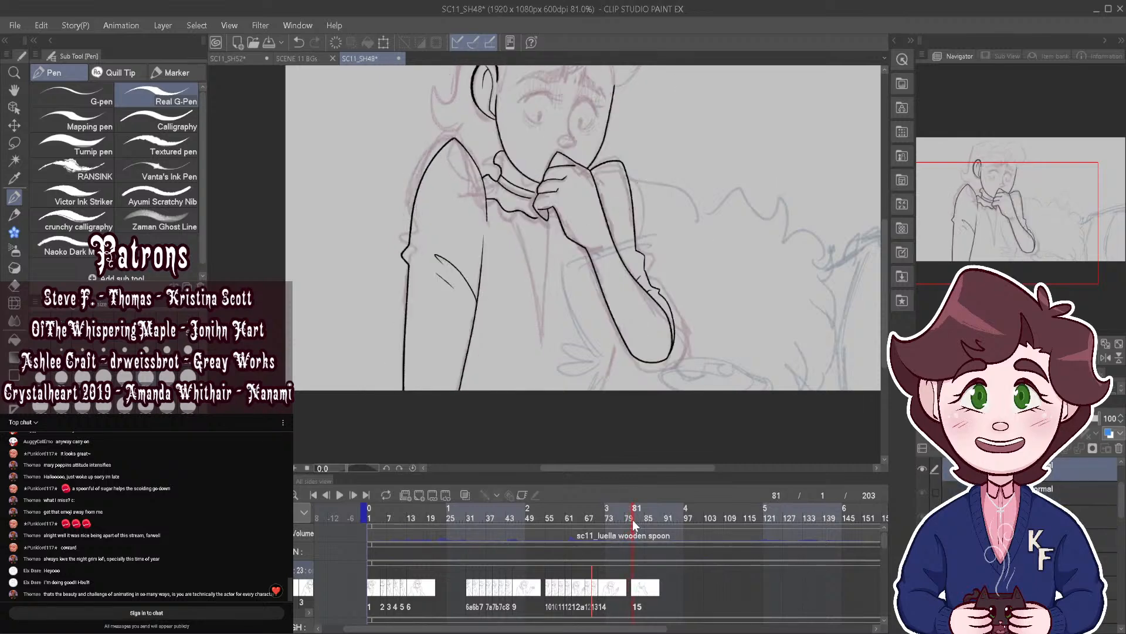
pyautogui.click(466, 495)
pyautogui.scroll(2, 616, 381)
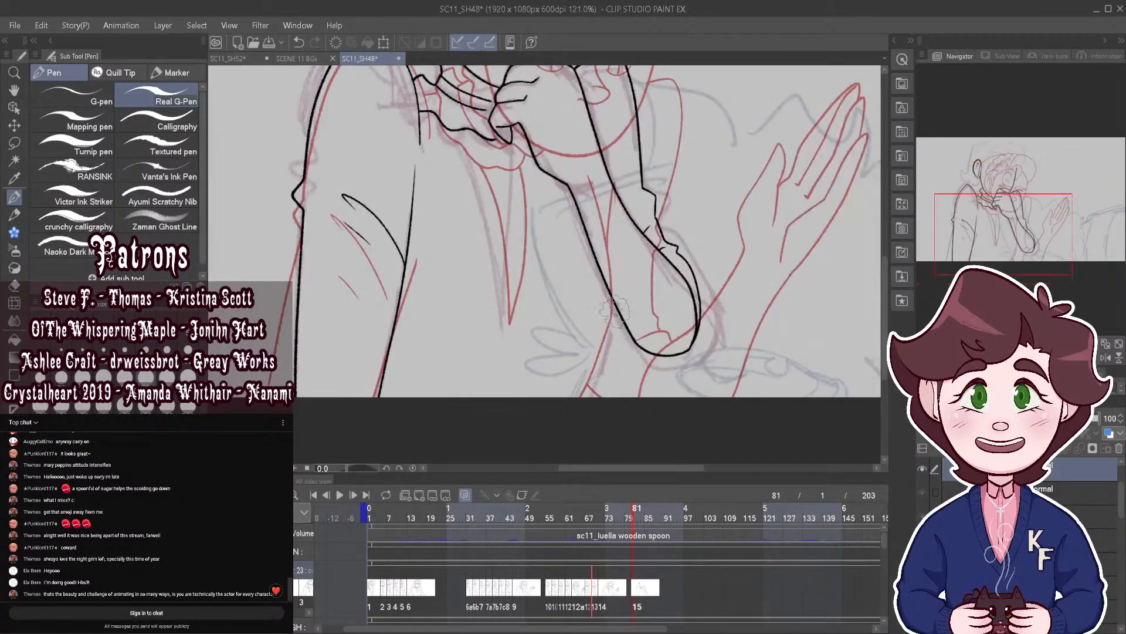
pyautogui.click(465, 495)
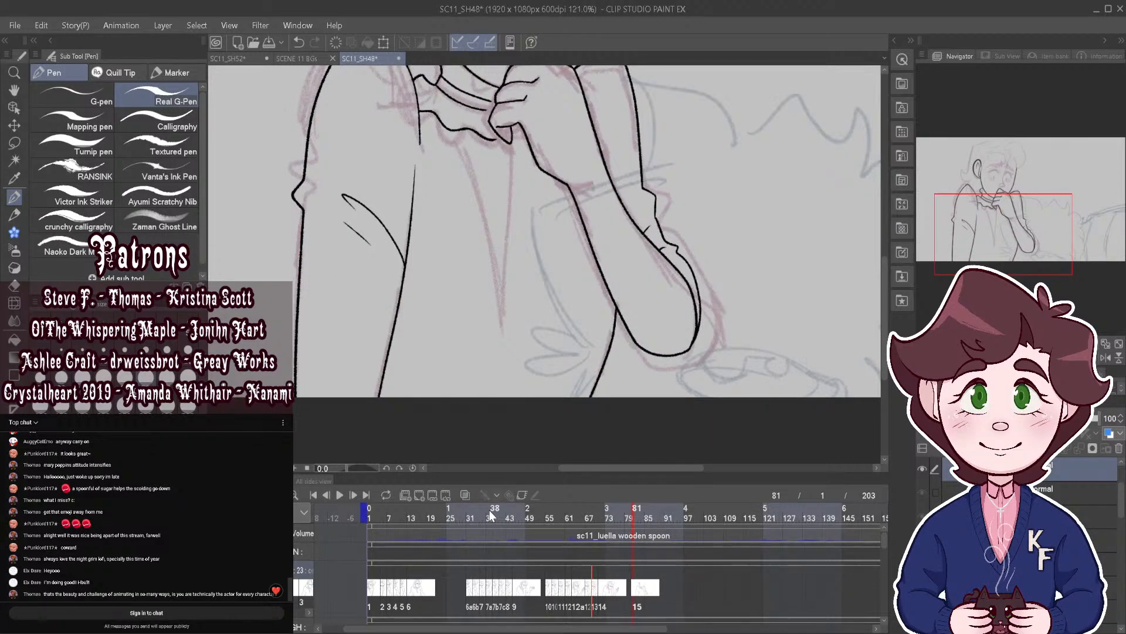
pyautogui.moveTo(632, 513); pyautogui.dragTo(631, 510)
pyautogui.scroll(-3, 527, 341)
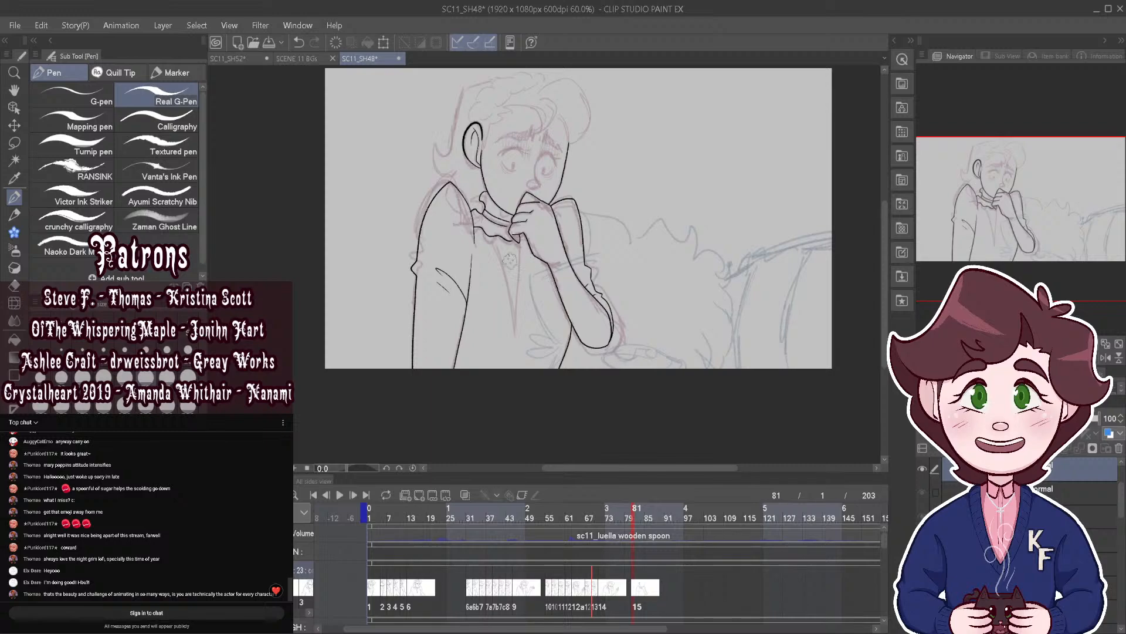
# Step: Turn on onion skin around the collar and move the playhead to frame 82
pyautogui.scroll(10, 510, 259)
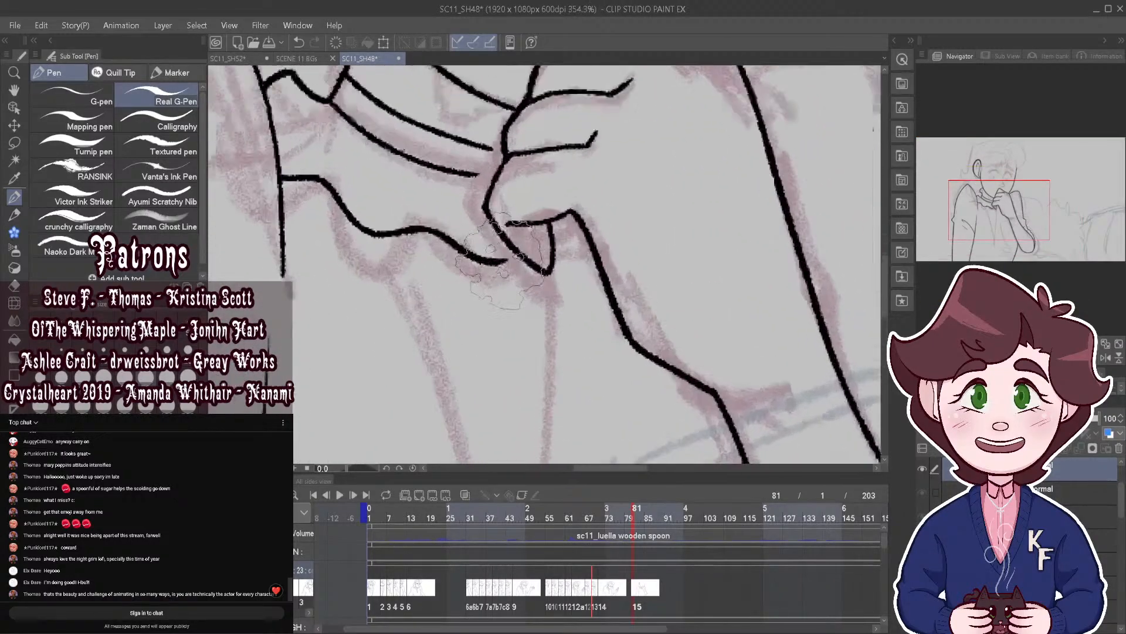
pyautogui.scroll(-5, 502, 261)
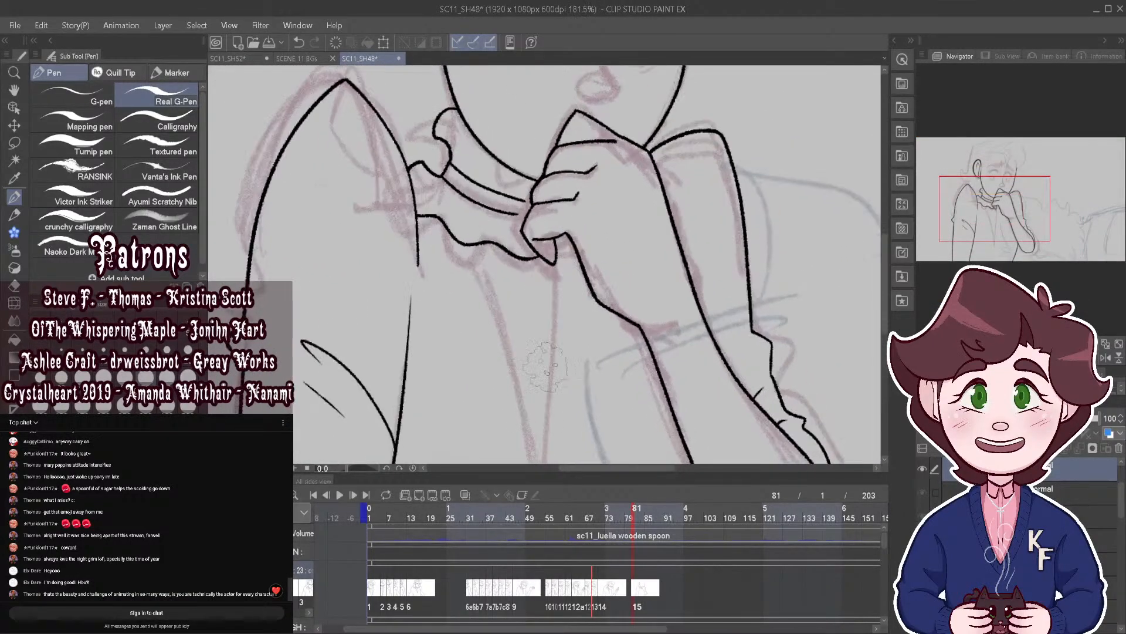
pyautogui.click(464, 495)
pyautogui.scroll(-7, 503, 193)
pyautogui.scroll(8, 522, 217)
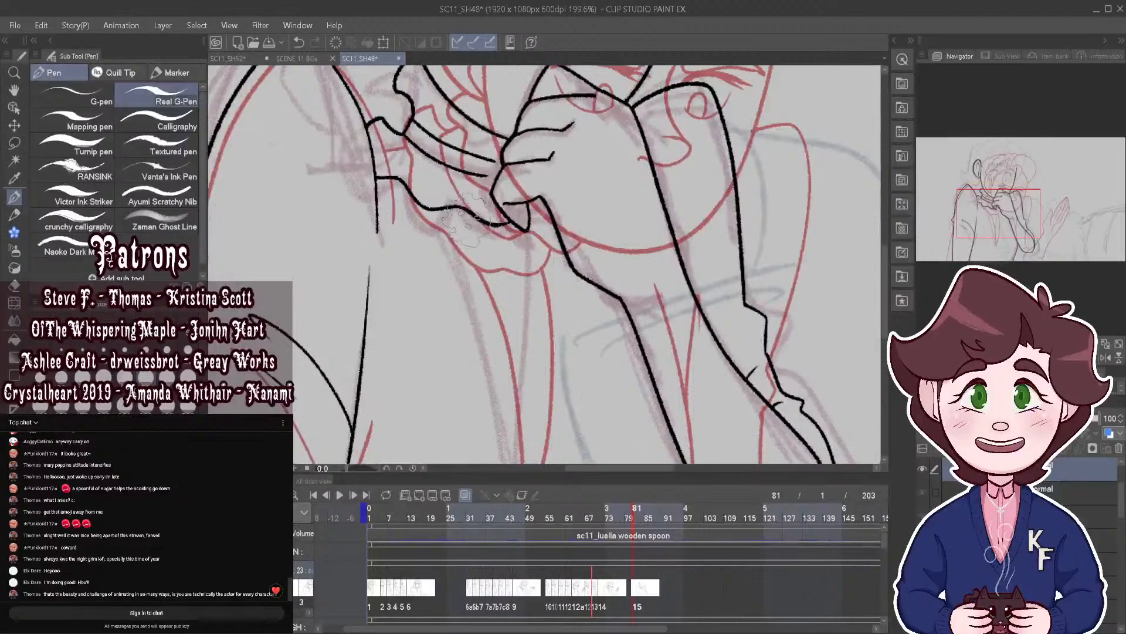
pyautogui.scroll(-4, 469, 223)
pyautogui.scroll(2, 504, 258)
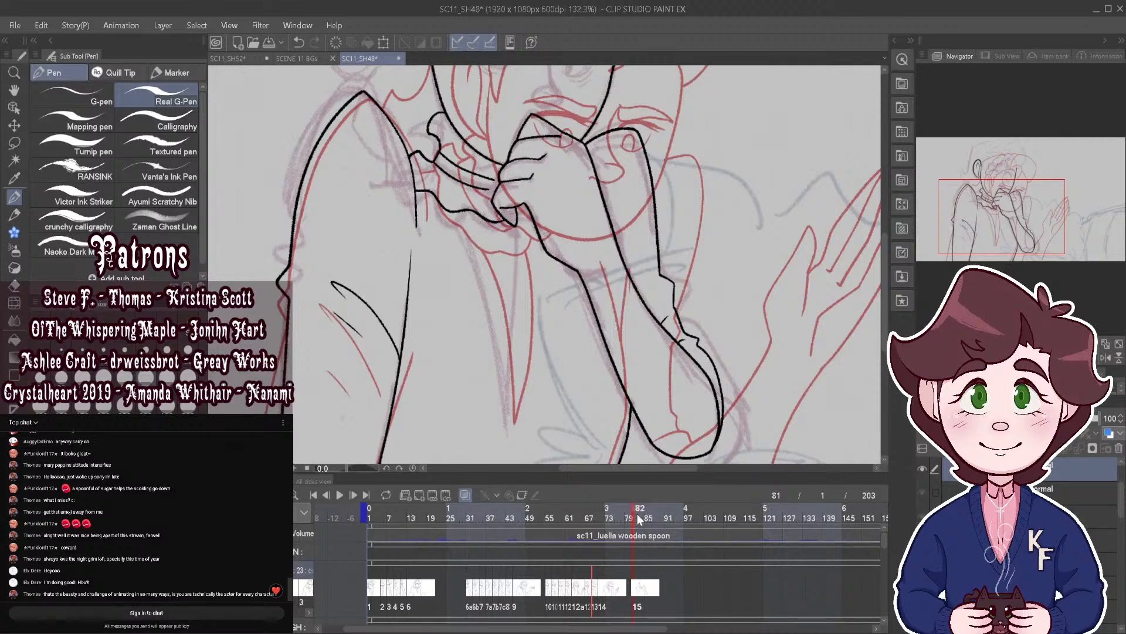
pyautogui.moveTo(639, 519)
pyautogui.mouseDown()
pyautogui.moveTo(624, 511)
pyautogui.moveTo(637, 521)
pyautogui.mouseUp()
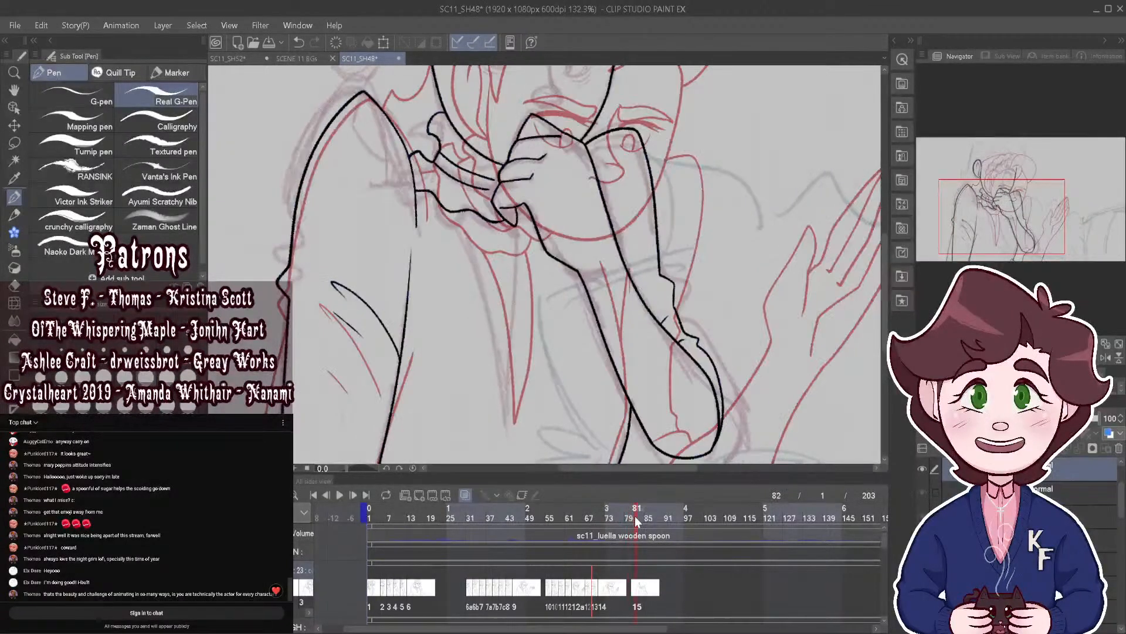
pyautogui.hotkey('ctrl', '=')
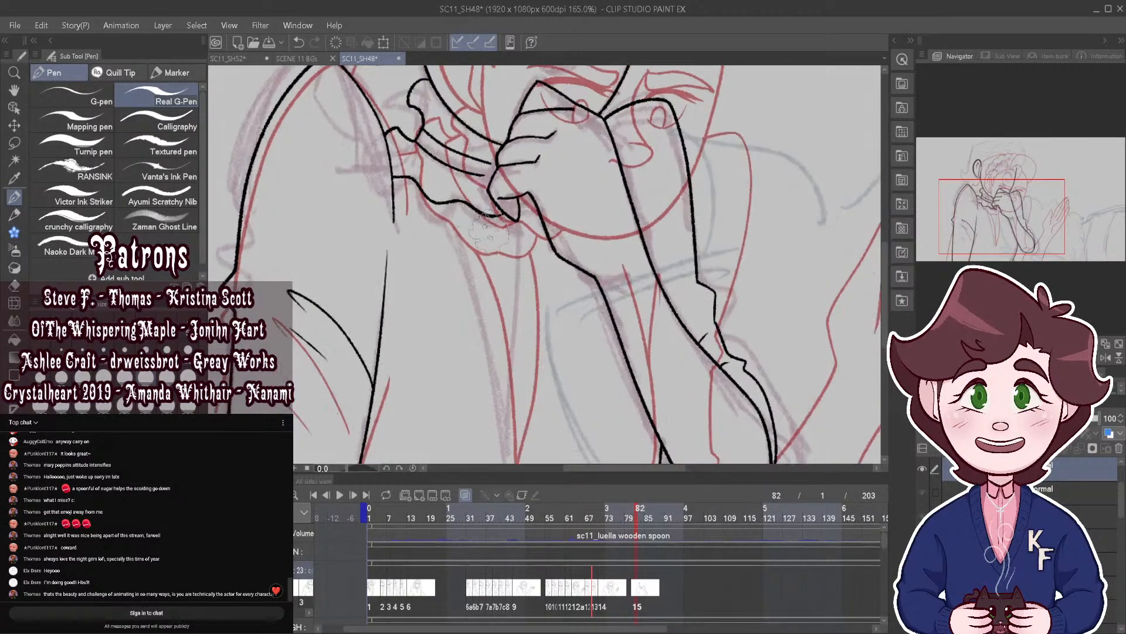
# Step: Try to ink the long V-shaped neckline below the collar, then undo its strokes
pyautogui.moveTo(472, 234)
pyautogui.mouseDown()
pyautogui.moveTo(513, 457)
pyautogui.moveTo(522, 258)
pyautogui.moveTo(510, 217)
pyautogui.moveTo(472, 267)
pyautogui.mouseUp()
pyautogui.scroll(-3, 510, 217)
pyautogui.scroll(2, 545, 193)
pyautogui.click(298, 42)
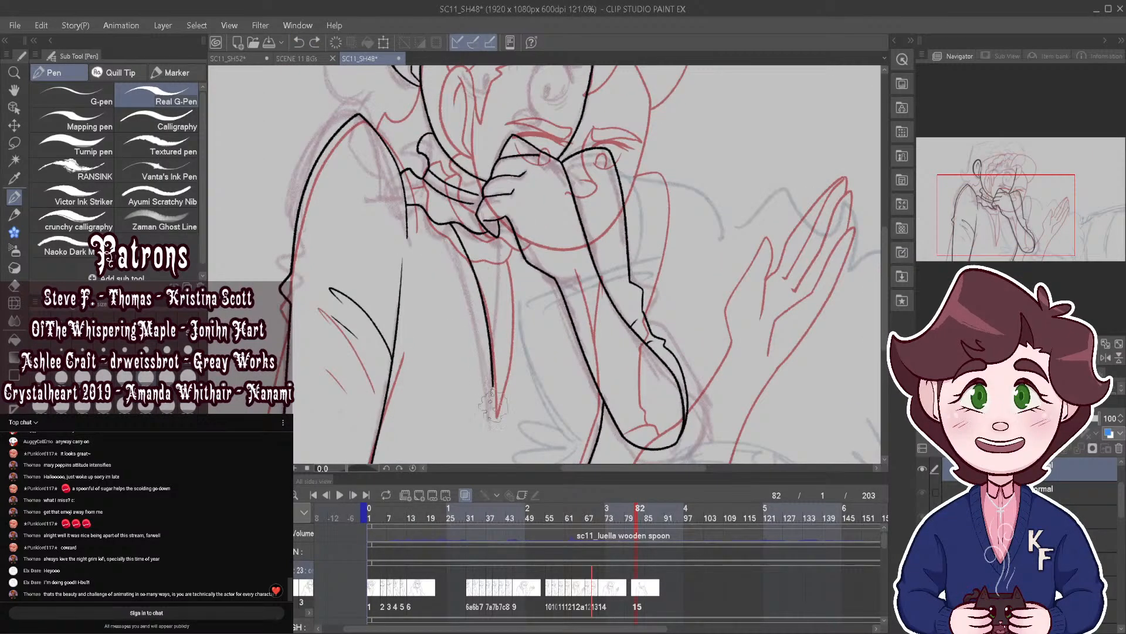
pyautogui.scroll(-1, 497, 229)
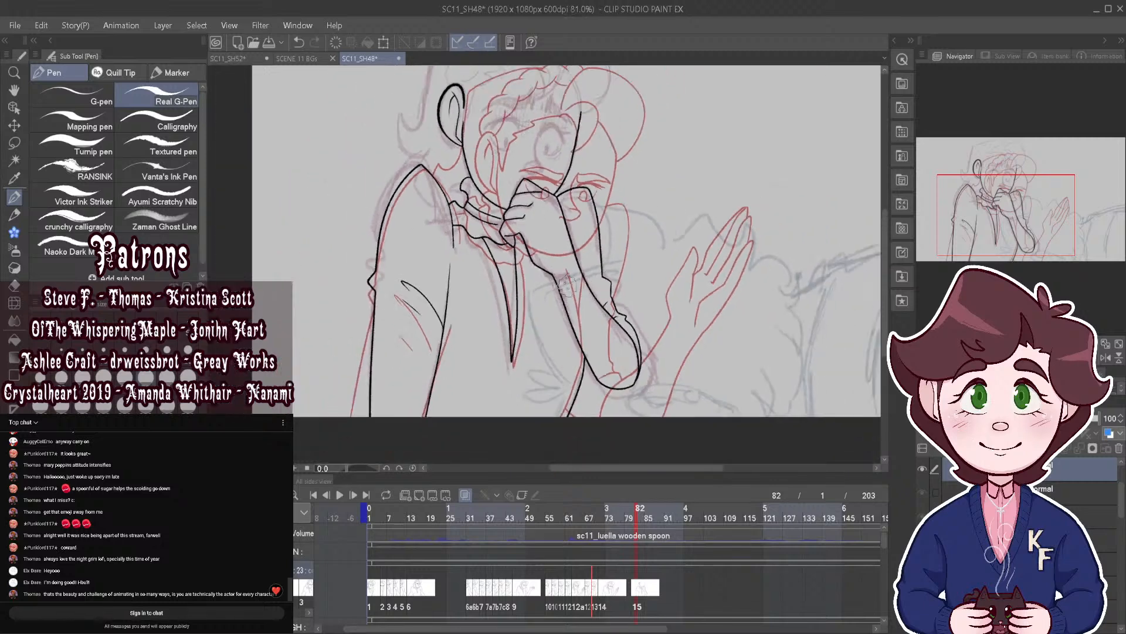
pyautogui.hotkey('ctrl', 'z')
# Step: Ink the V-shaped neckline from the collar ruffle down to a point and back up to the fingertip, with onion skin off at the end
pyautogui.scroll(1, 547, 311)
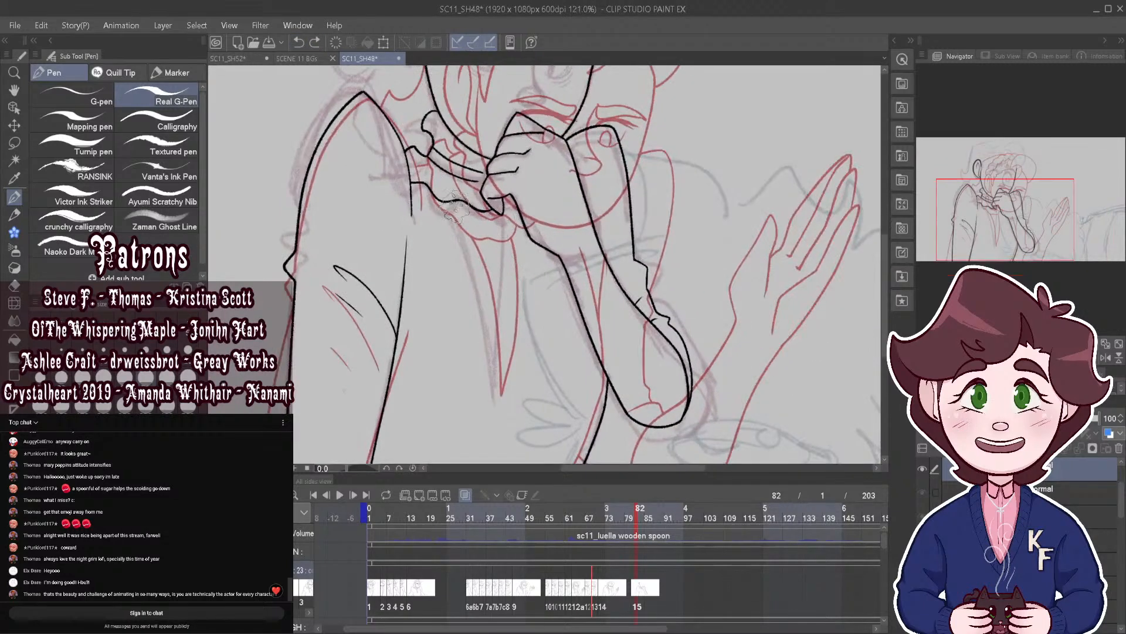
pyautogui.moveTo(453, 206); pyautogui.dragTo(481, 274)
pyautogui.moveTo(498, 389); pyautogui.dragTo(506, 238)
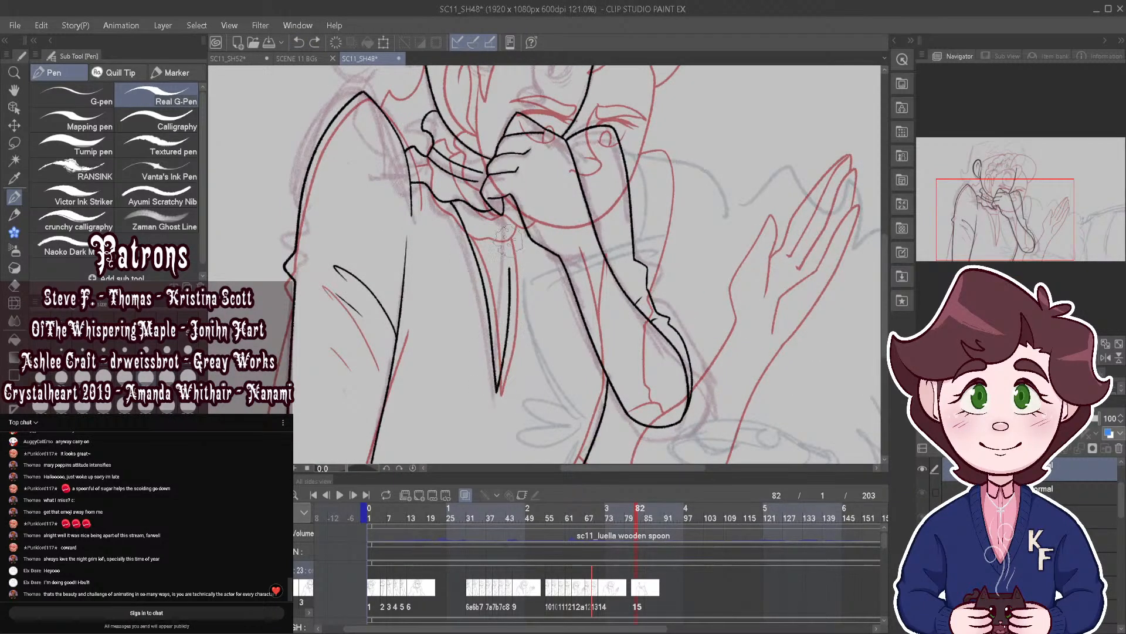
pyautogui.scroll(-5, 499, 211)
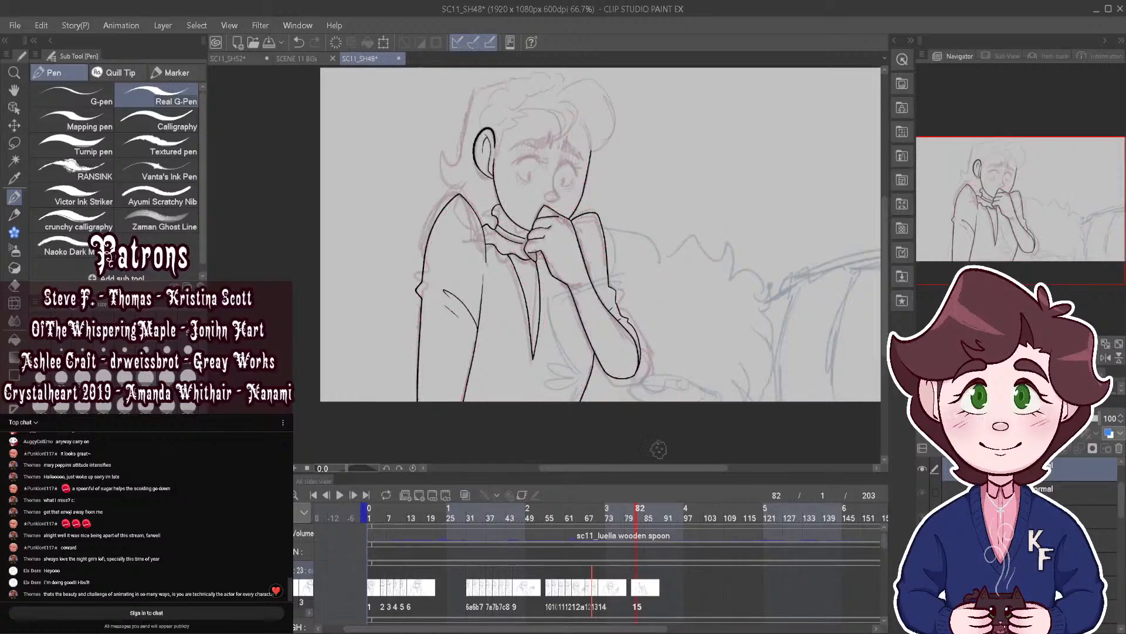
# Step: Ink the short curve between the lowest fingertip and the palm, and extend the collar band's lower line to the hand
pyautogui.moveTo(635, 509); pyautogui.dragTo(639, 513)
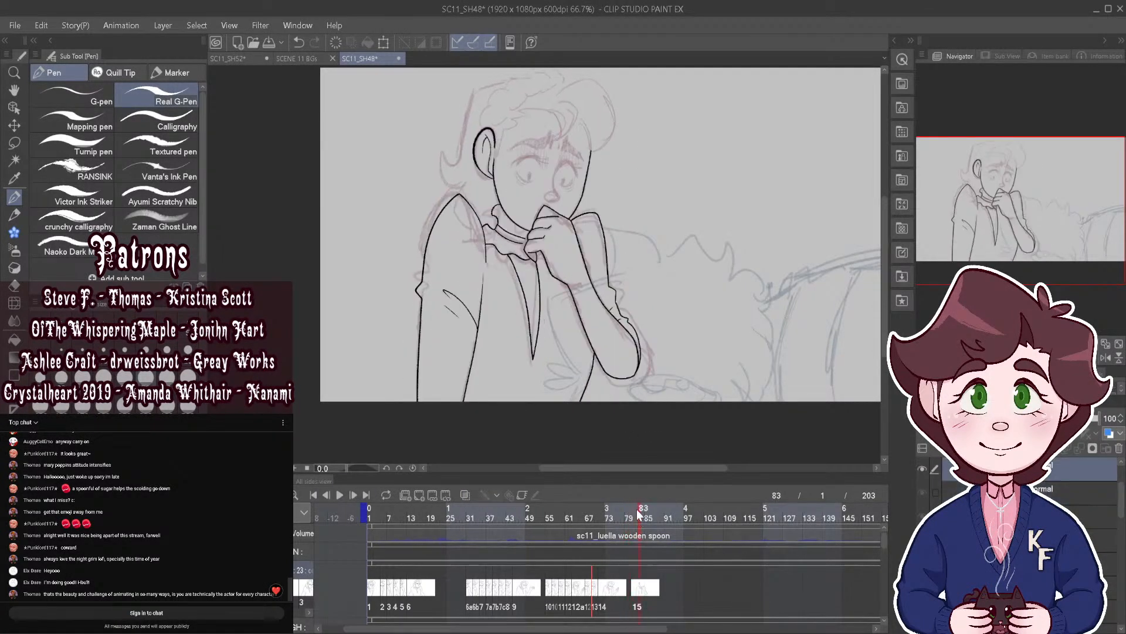
pyautogui.scroll(5, 545, 258)
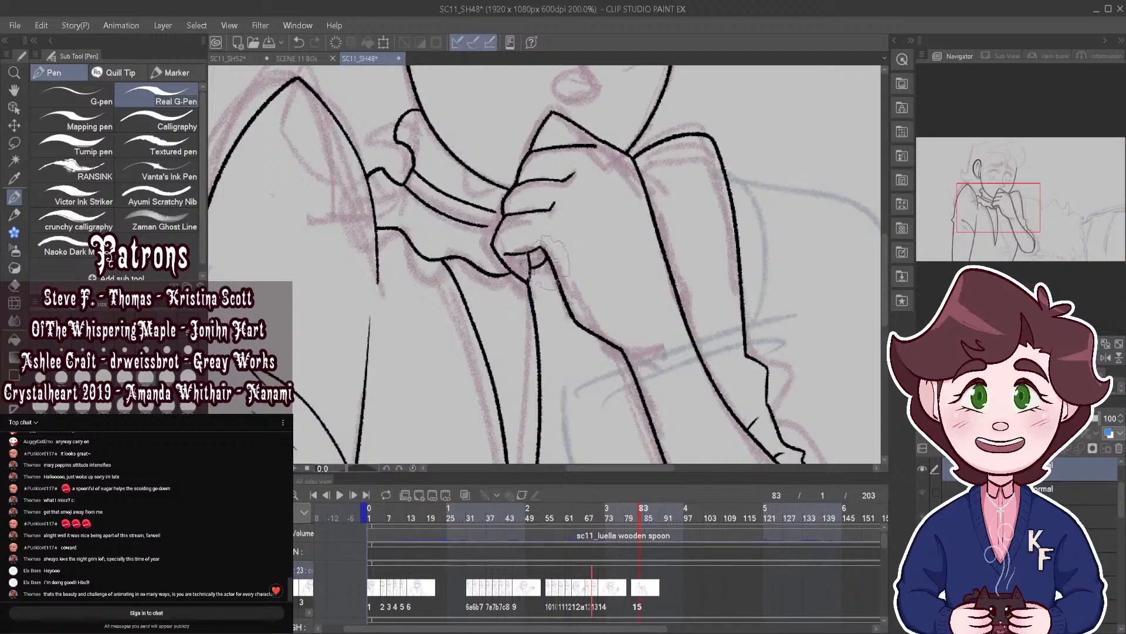
pyautogui.scroll(4, 547, 261)
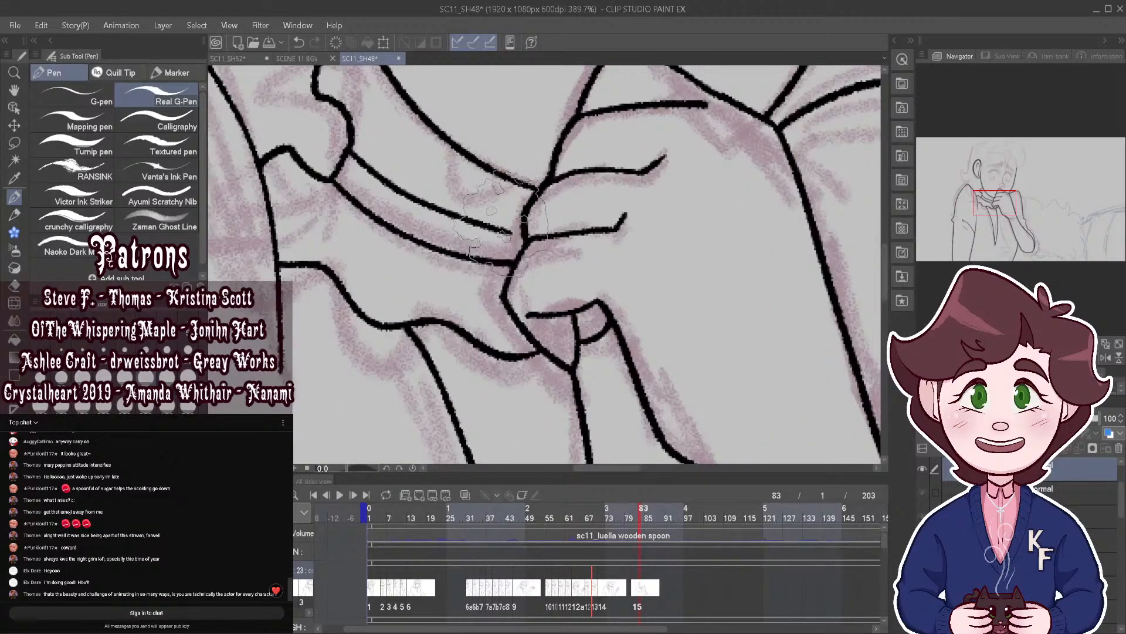
pyautogui.scroll(-6, 501, 220)
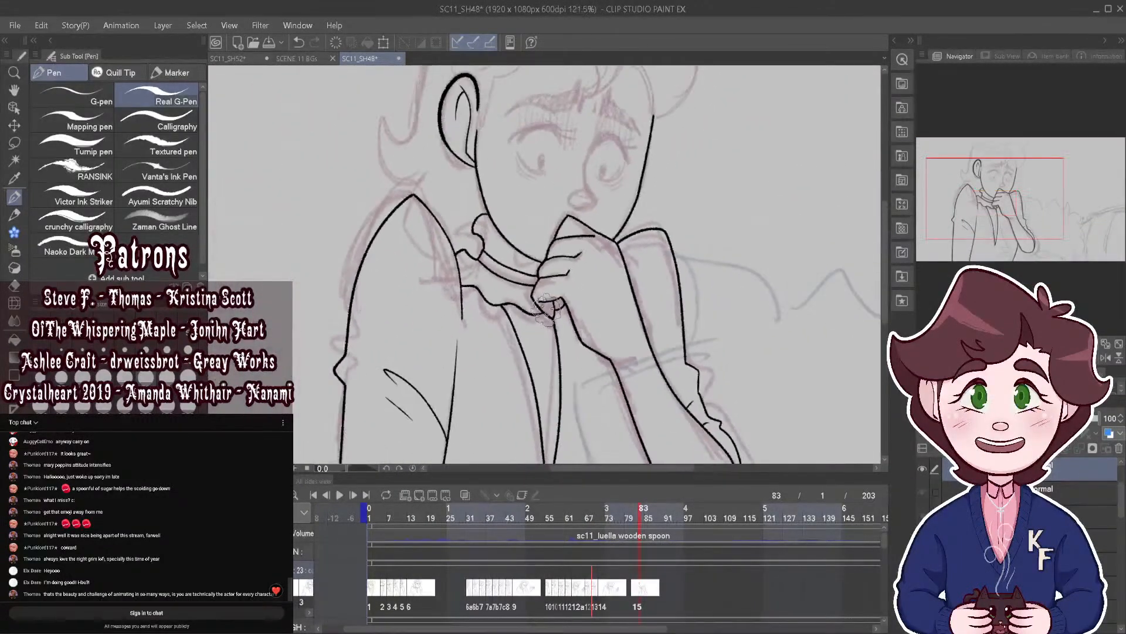
# Step: At frame 82, ink the curled forelock over the forehead and the upper side of the face beside it
pyautogui.scroll(-3, 546, 308)
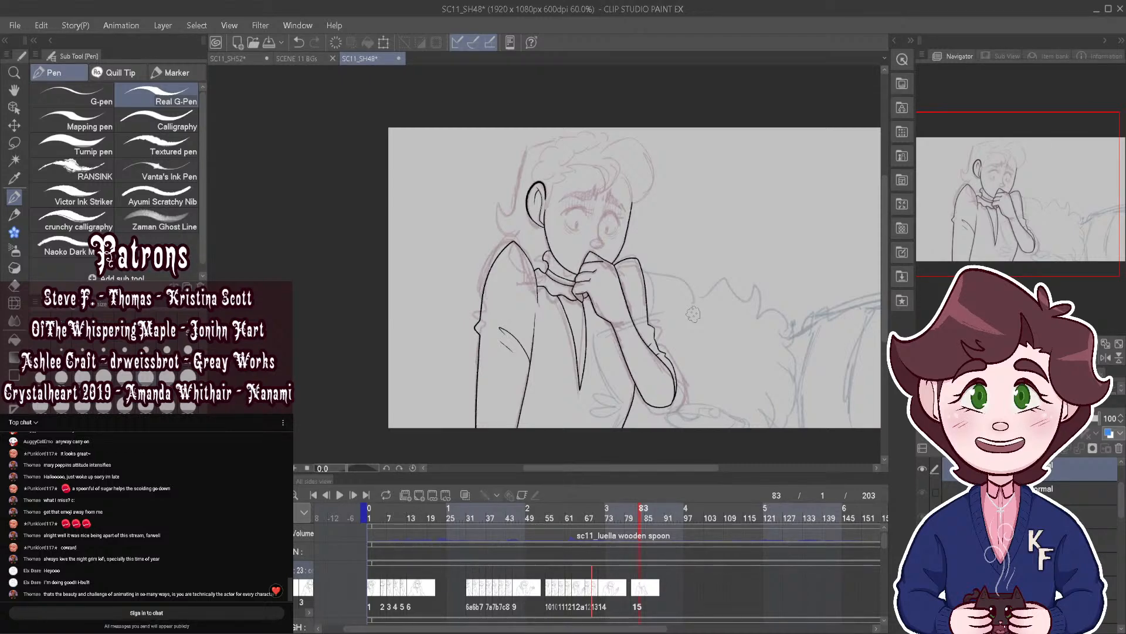
pyautogui.scroll(3, 548, 349)
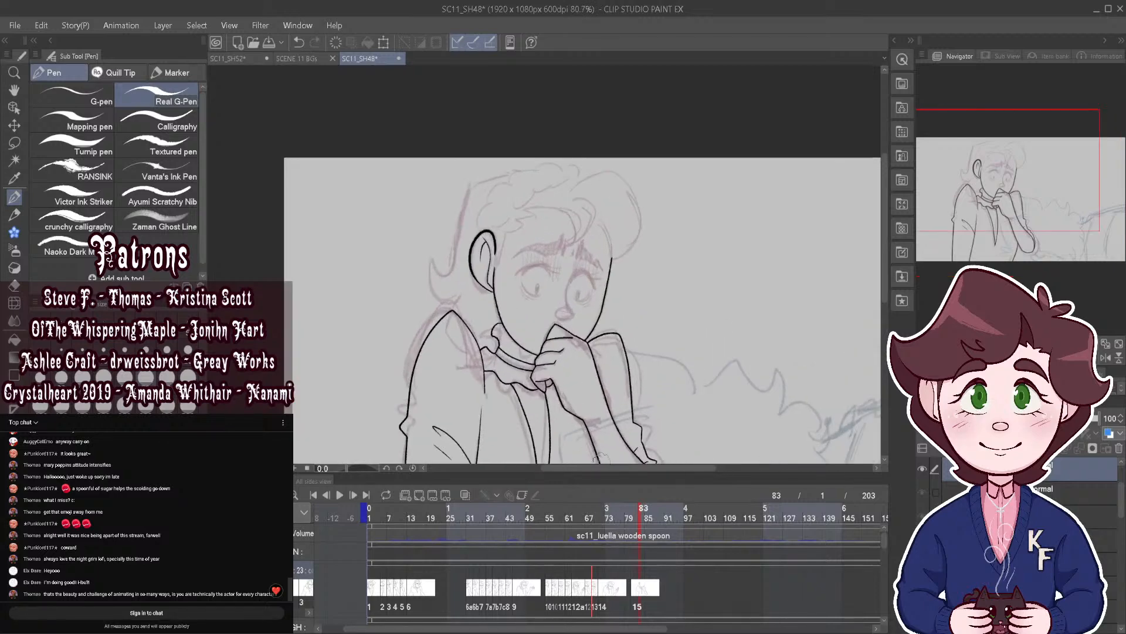
pyautogui.moveTo(639, 516)
pyautogui.mouseDown()
pyautogui.moveTo(605, 515)
pyautogui.moveTo(635, 519)
pyautogui.mouseUp()
pyautogui.scroll(3, 503, 221)
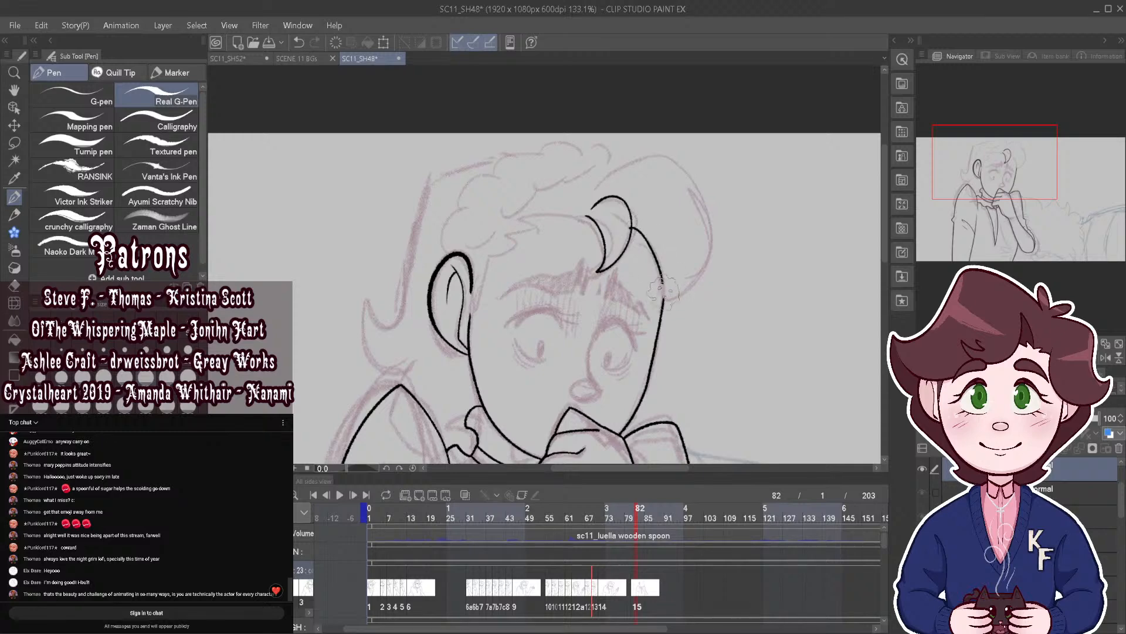
# Step: Redraw the upper side of the face below the forelock and ink the large rounded hair puff behind it
pyautogui.scroll(2, 669, 296)
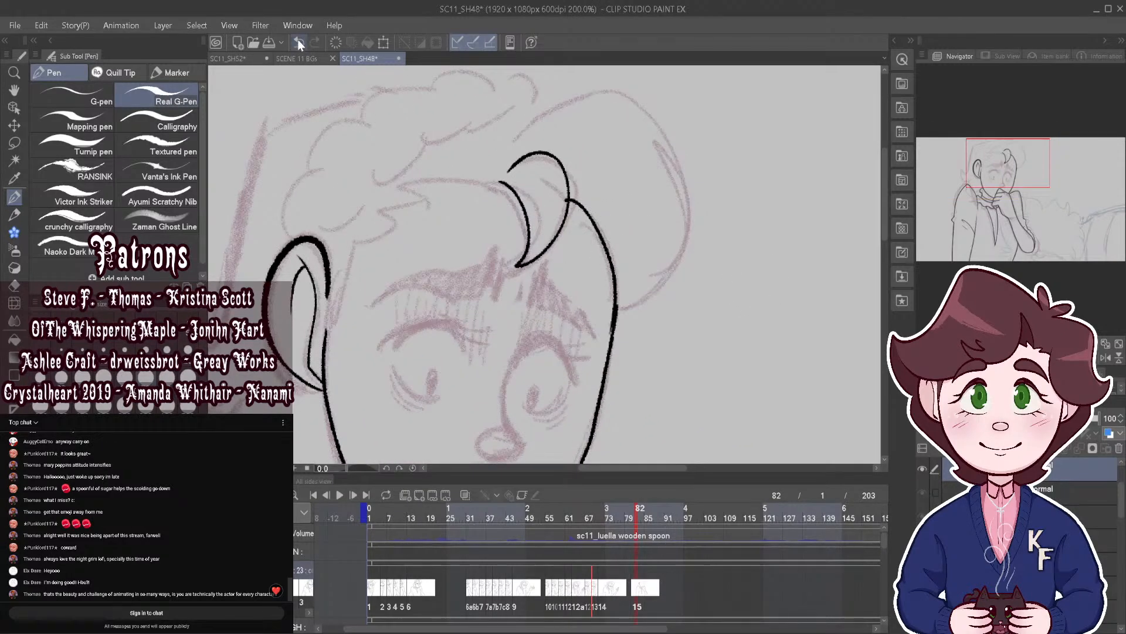
pyautogui.click(299, 43)
pyautogui.moveTo(568, 202)
pyautogui.mouseDown()
pyautogui.moveTo(614, 266)
pyautogui.moveTo(608, 359)
pyautogui.mouseUp()
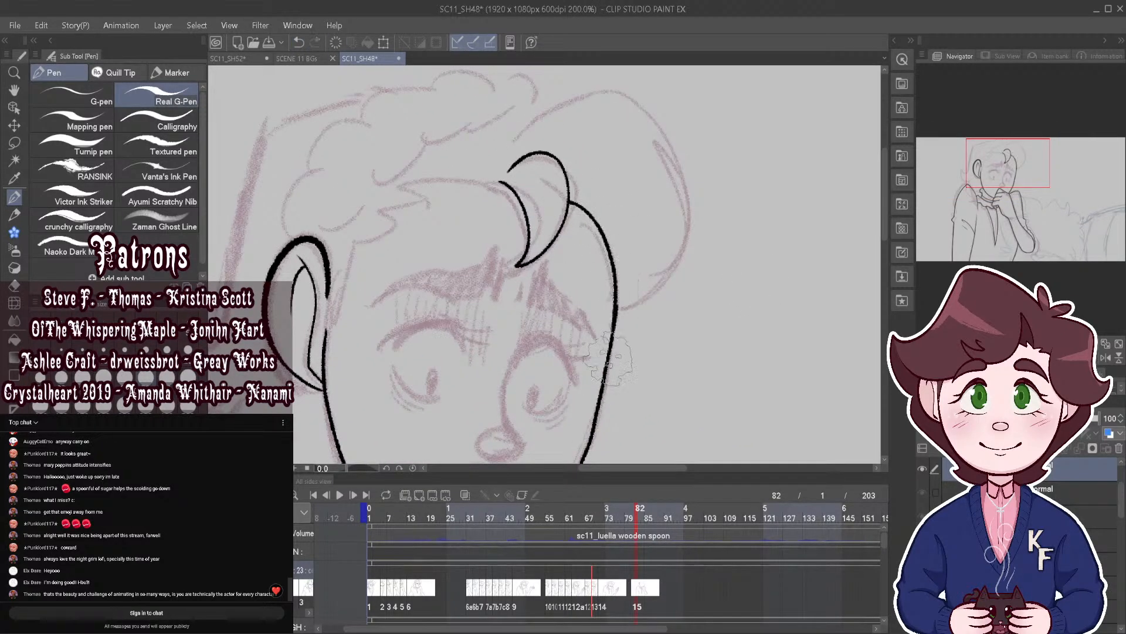
pyautogui.moveTo(502, 158)
pyautogui.mouseDown()
pyautogui.moveTo(555, 103)
pyautogui.moveTo(620, 94)
pyautogui.moveTo(679, 151)
pyautogui.moveTo(690, 232)
pyautogui.moveTo(655, 294)
pyautogui.mouseUp()
pyautogui.scroll(-3, 669, 164)
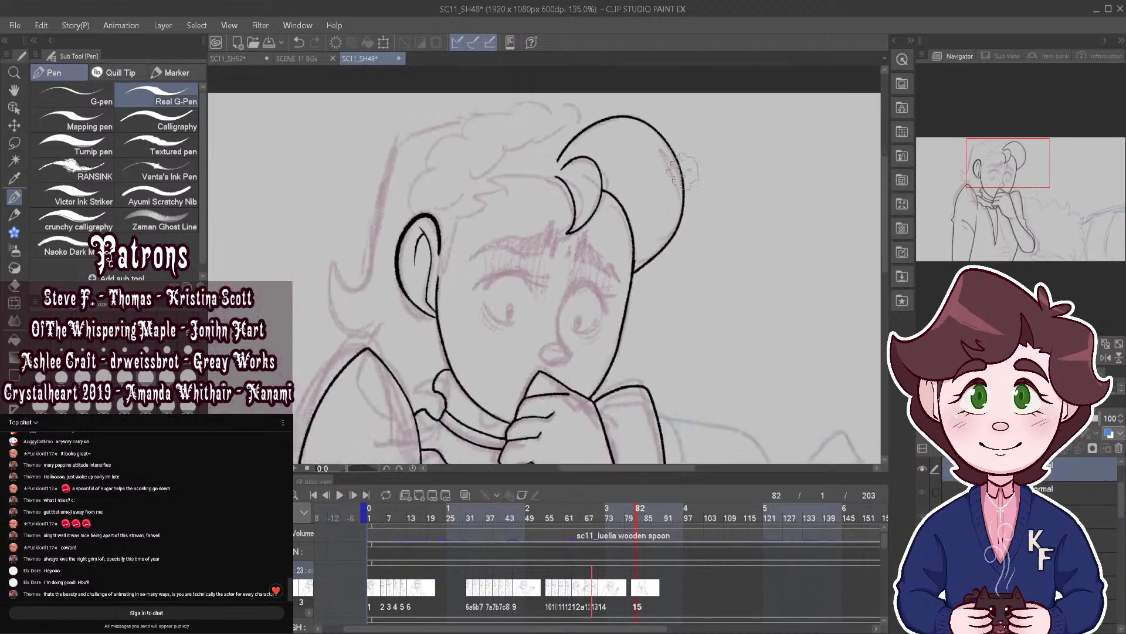
# Step: Ink the jagged hairline from the forelock across the forehead down to a point in front of the ear
pyautogui.scroll(4, 600, 171)
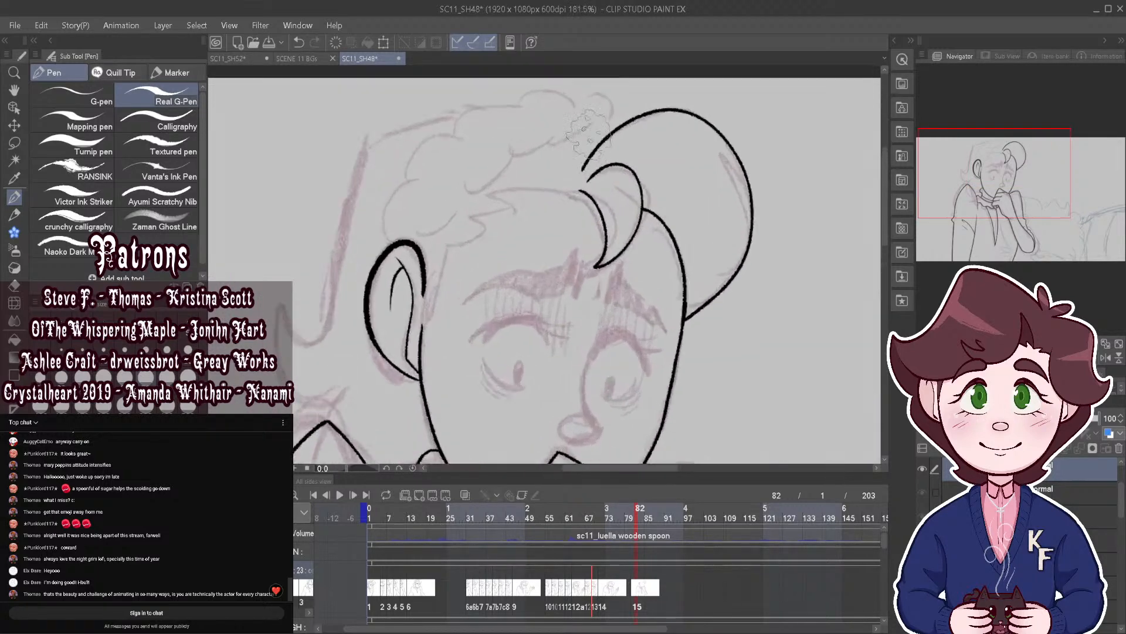
pyautogui.moveTo(503, 229)
pyautogui.mouseDown()
pyautogui.moveTo(451, 235)
pyautogui.moveTo(460, 262)
pyautogui.moveTo(421, 268)
pyautogui.moveTo(387, 325)
pyautogui.moveTo(394, 354)
pyautogui.mouseUp()
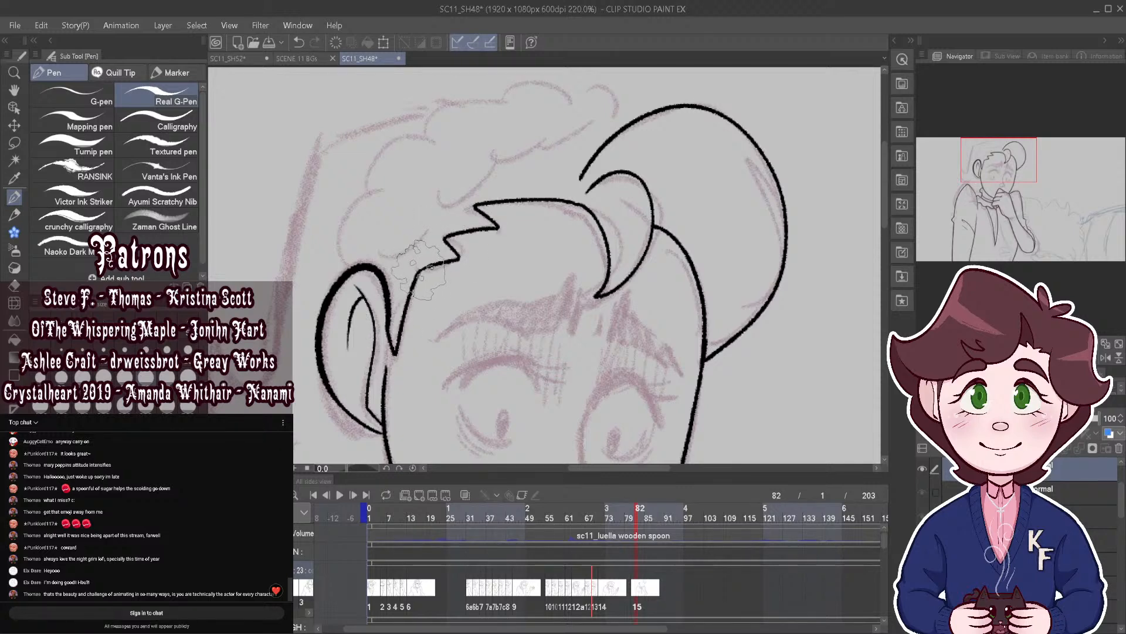
pyautogui.scroll(-3, 414, 279)
# Step: Ink the scalloped braid across the head from the top of the ear to the hair puff, including its strand divisions
pyautogui.scroll(2, 455, 244)
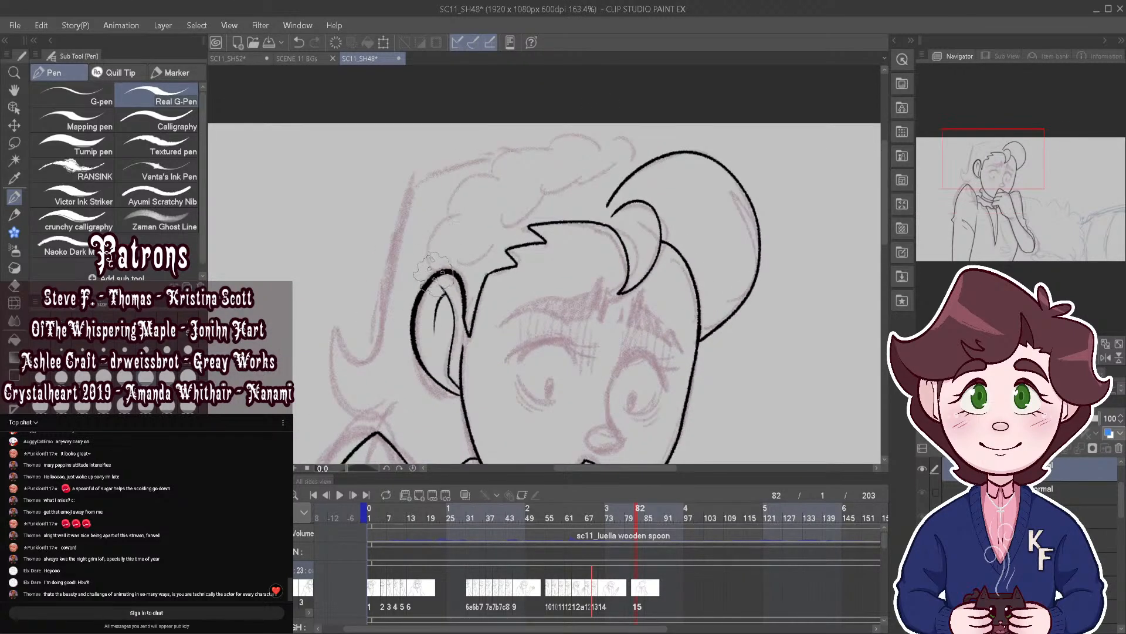
pyautogui.moveTo(437, 271)
pyautogui.mouseDown()
pyautogui.moveTo(432, 229)
pyautogui.moveTo(483, 172)
pyautogui.moveTo(519, 154)
pyautogui.moveTo(483, 170)
pyautogui.moveTo(502, 150)
pyautogui.moveTo(628, 135)
pyautogui.moveTo(645, 157)
pyautogui.mouseUp()
pyautogui.moveTo(471, 251)
pyautogui.mouseDown()
pyautogui.moveTo(473, 218)
pyautogui.moveTo(472, 236)
pyautogui.moveTo(507, 183)
pyautogui.moveTo(527, 183)
pyautogui.moveTo(503, 203)
pyautogui.moveTo(544, 164)
pyautogui.moveTo(545, 175)
pyautogui.moveTo(594, 166)
pyautogui.mouseUp()
pyautogui.scroll(-2, 704, 158)
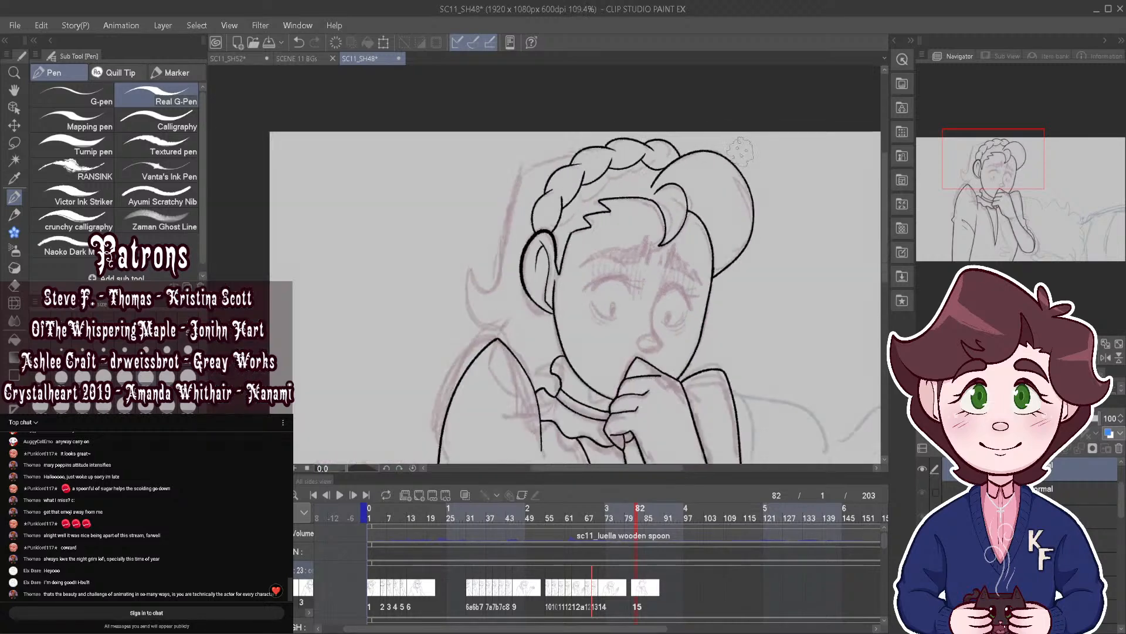
# Step: Ink the back hair outline from the braid down to the flipped tip, and curve its lower edge in to meet the shoulder peak
pyautogui.scroll(3, 468, 206)
pyautogui.moveTo(623, 120)
pyautogui.mouseDown()
pyautogui.moveTo(506, 198)
pyautogui.moveTo(478, 344)
pyautogui.moveTo(437, 358)
pyautogui.moveTo(472, 434)
pyautogui.mouseUp()
pyautogui.scroll(-2, 505, 381)
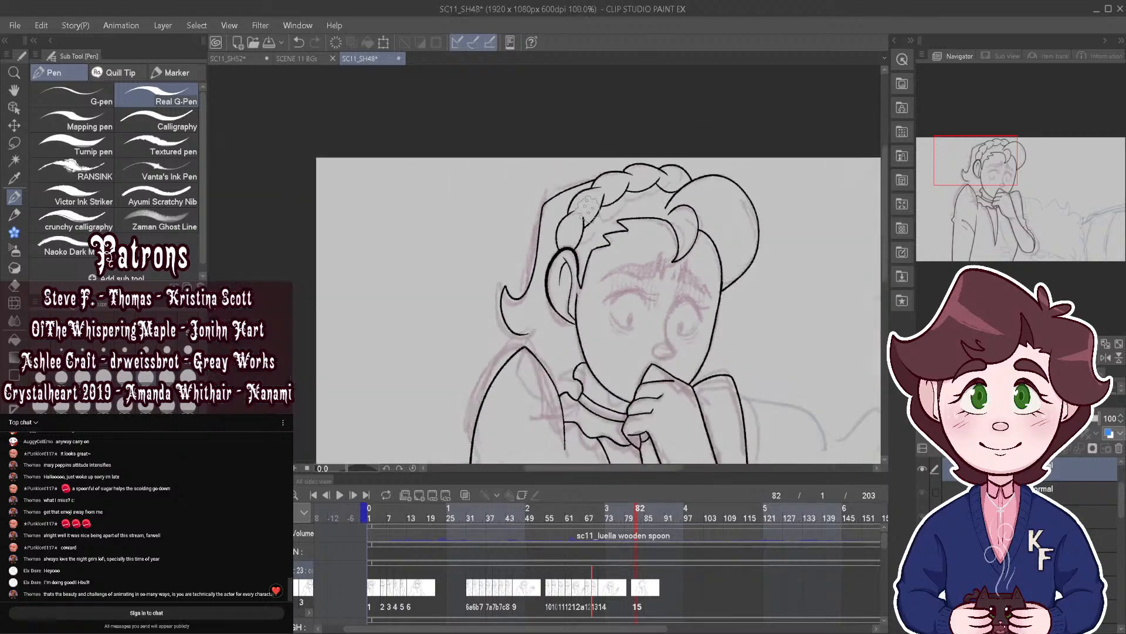
pyautogui.scroll(3, 510, 358)
pyautogui.scroll(-5, 510, 351)
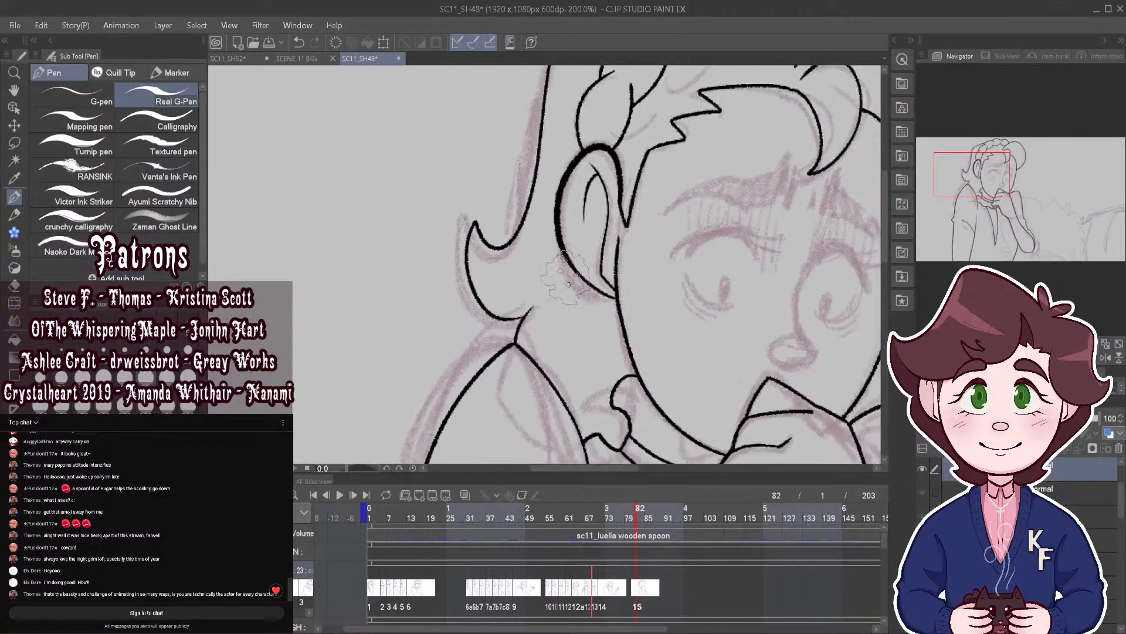
pyautogui.scroll(8, 676, 254)
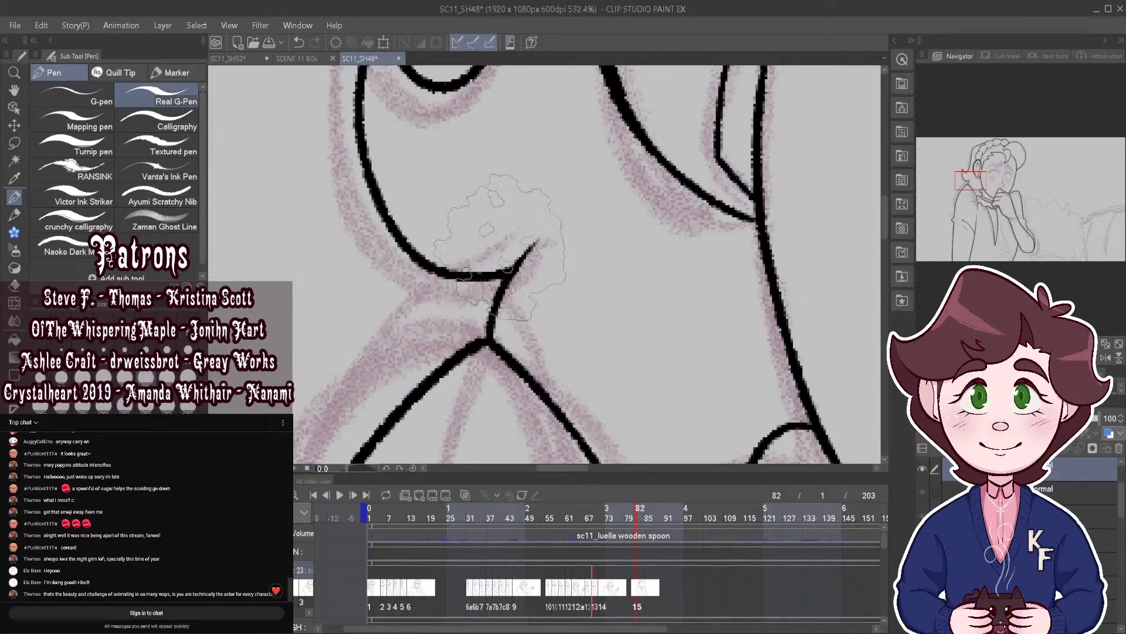
pyautogui.scroll(-8, 725, 182)
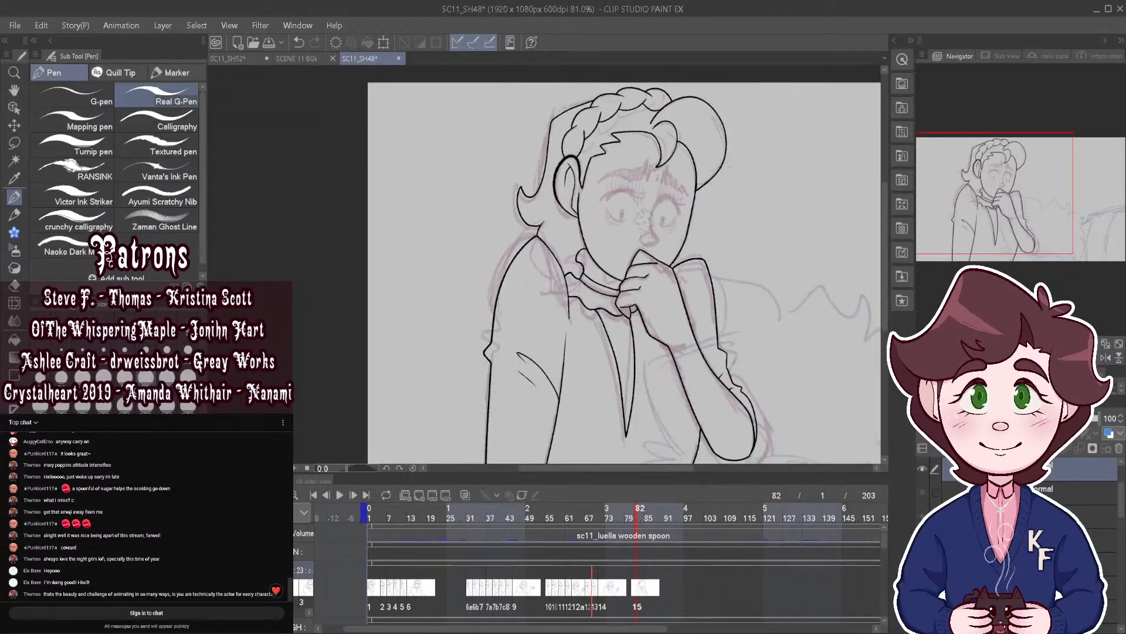
# Step: Ink the rounded nose tip and the curved bridge line running up to the inner corner of the far eye
pyautogui.scroll(5, 644, 218)
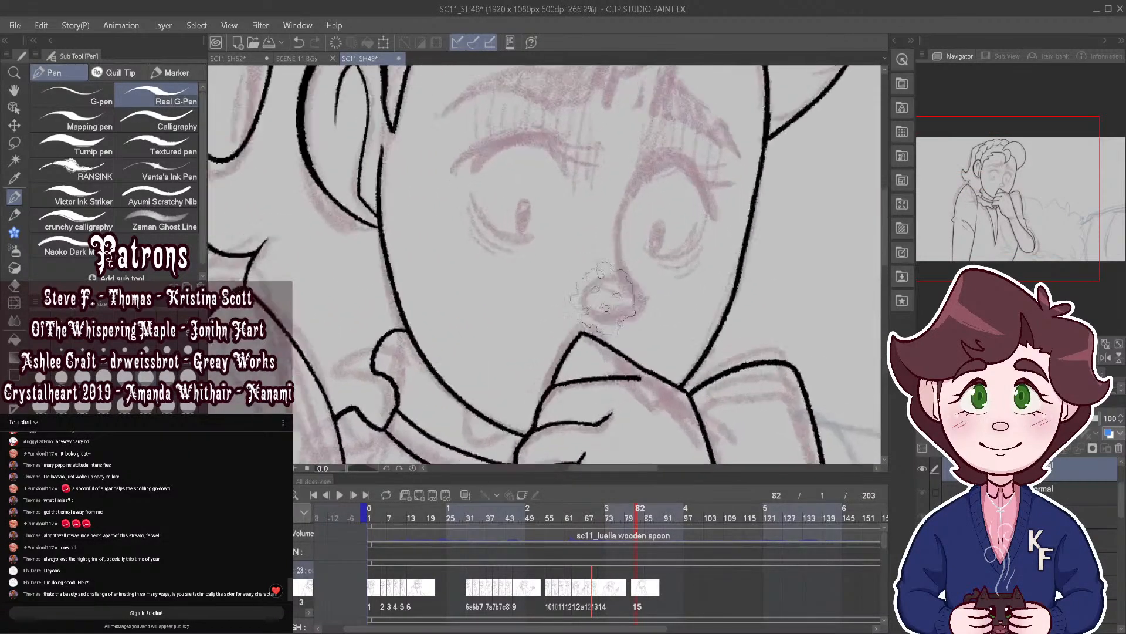
pyautogui.scroll(1, 604, 299)
pyautogui.moveTo(580, 310)
pyautogui.mouseDown()
pyautogui.moveTo(610, 326)
pyautogui.moveTo(650, 297)
pyautogui.moveTo(636, 286)
pyautogui.mouseUp()
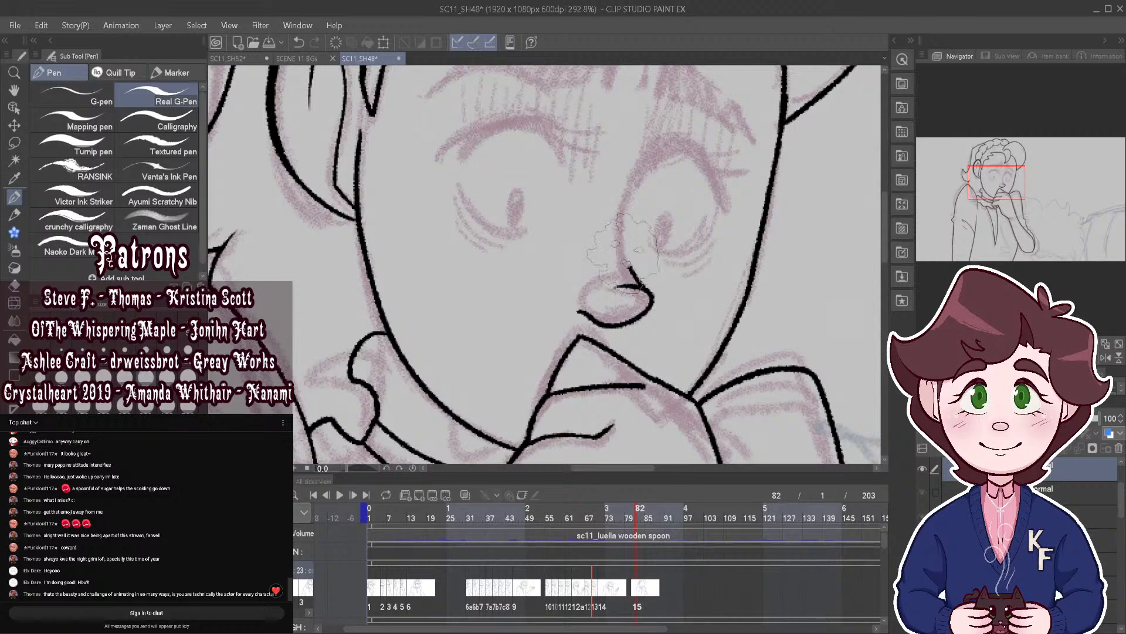
pyautogui.moveTo(636, 173); pyautogui.dragTo(632, 276)
# Step: Ink the thick, tapered upper lash line of the eye nearest the ear and add its two lashes
pyautogui.scroll(2, 618, 135)
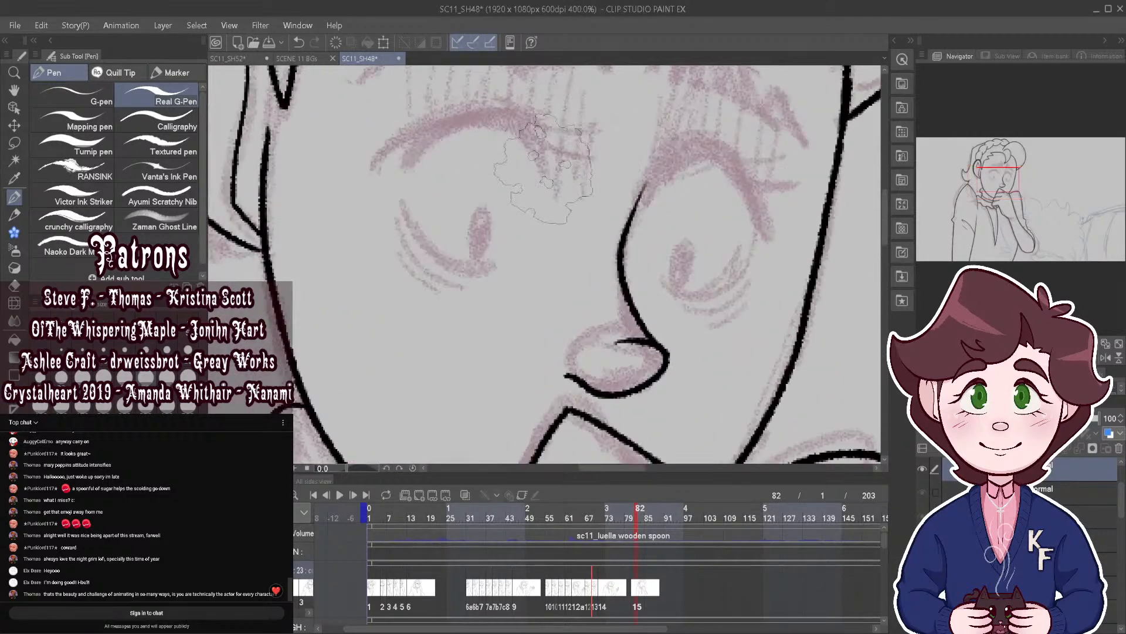
pyautogui.moveTo(400, 164)
pyautogui.mouseDown()
pyautogui.moveTo(517, 124)
pyautogui.moveTo(545, 174)
pyautogui.mouseUp()
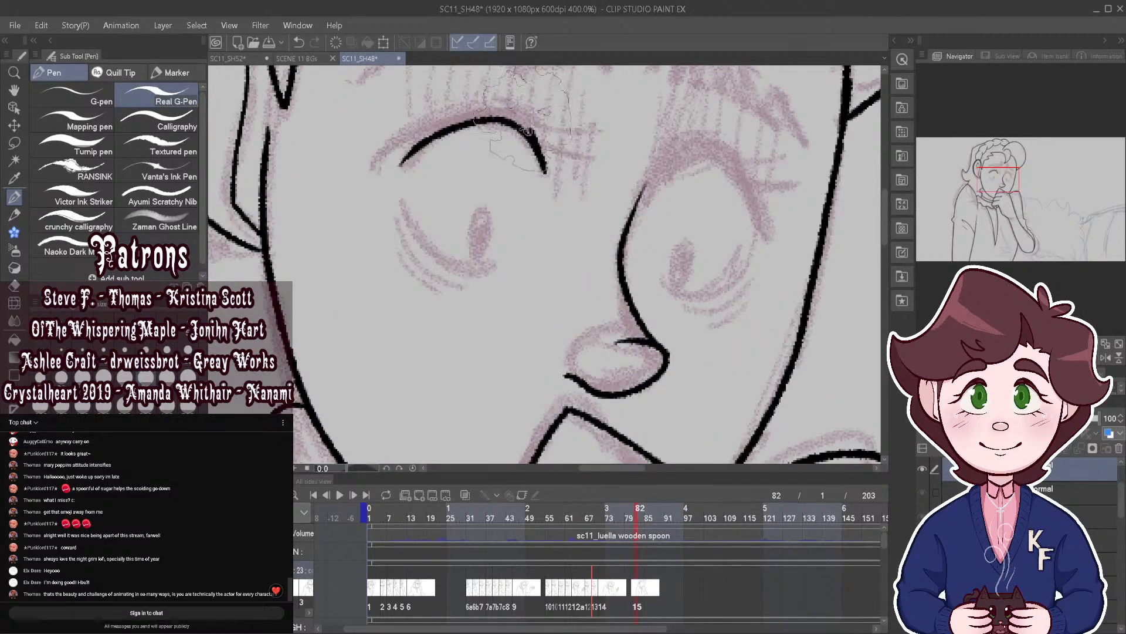
pyautogui.moveTo(523, 121)
pyautogui.mouseDown()
pyautogui.moveTo(503, 108)
pyautogui.moveTo(398, 165)
pyautogui.mouseUp()
pyautogui.moveTo(531, 138)
pyautogui.mouseDown()
pyautogui.moveTo(457, 123)
pyautogui.moveTo(520, 124)
pyautogui.moveTo(503, 114)
pyautogui.moveTo(520, 124)
pyautogui.moveTo(540, 111)
pyautogui.moveTo(493, 113)
pyautogui.moveTo(554, 105)
pyautogui.mouseUp()
pyautogui.scroll(-1, 560, 349)
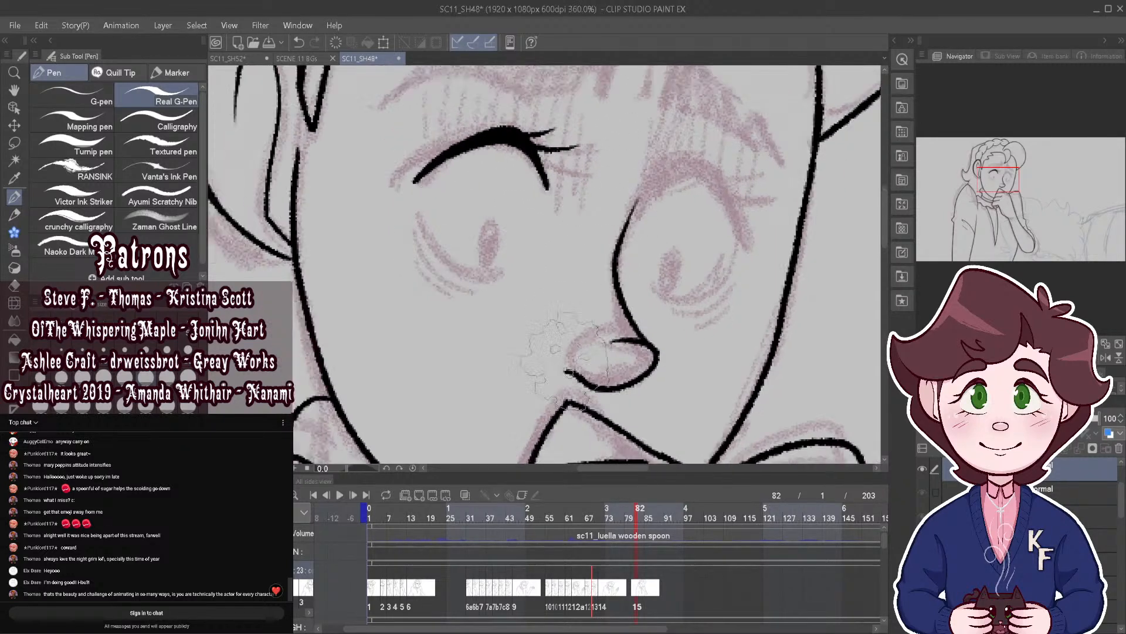
pyautogui.scroll(-4, 561, 359)
# Step: Ink the near eye's lower lid, its small oval pupil and two short bag lines beneath the lid
pyautogui.scroll(5, 527, 265)
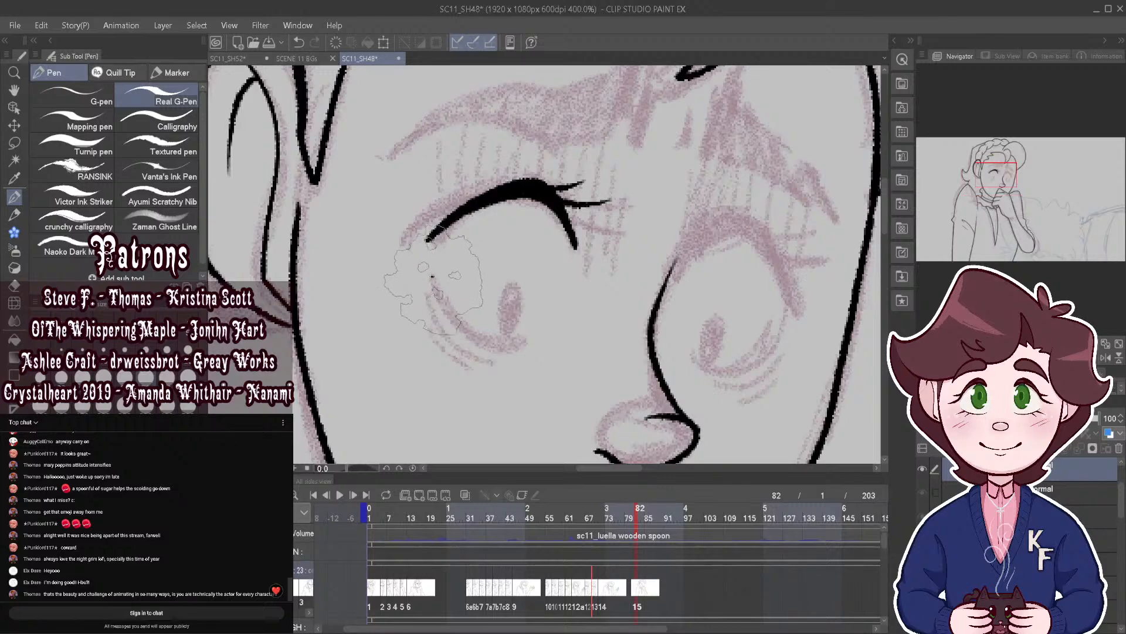
pyautogui.moveTo(432, 275)
pyautogui.mouseDown()
pyautogui.moveTo(496, 348)
pyautogui.moveTo(561, 322)
pyautogui.mouseUp()
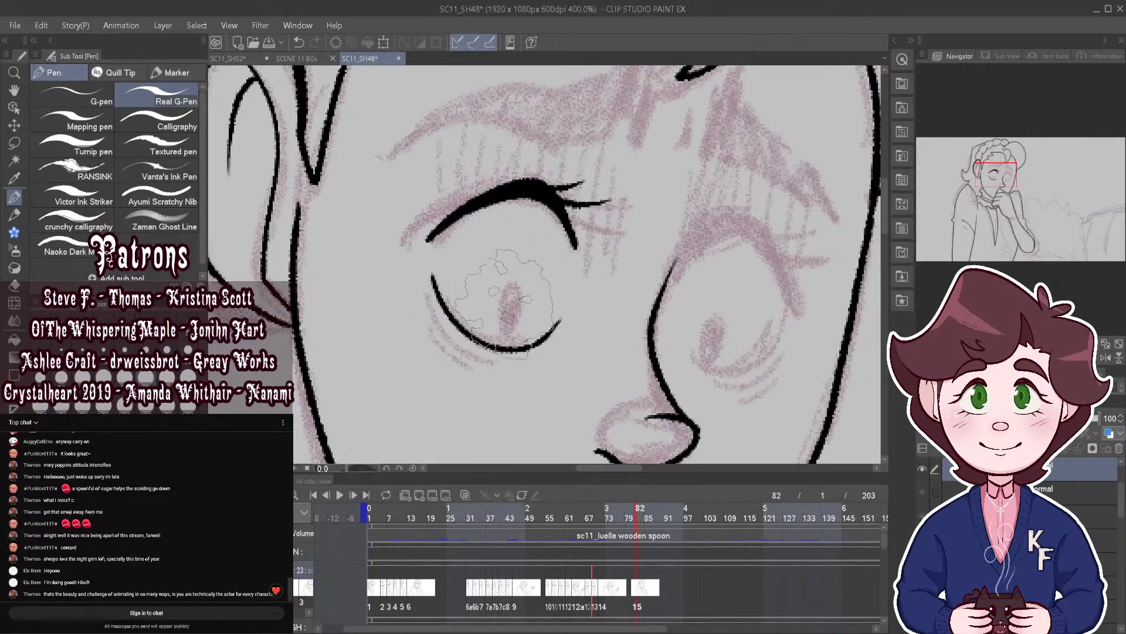
pyautogui.moveTo(509, 292)
pyautogui.mouseDown()
pyautogui.moveTo(504, 330)
pyautogui.moveTo(511, 294)
pyautogui.moveTo(516, 314)
pyautogui.mouseUp()
pyautogui.scroll(1, 510, 306)
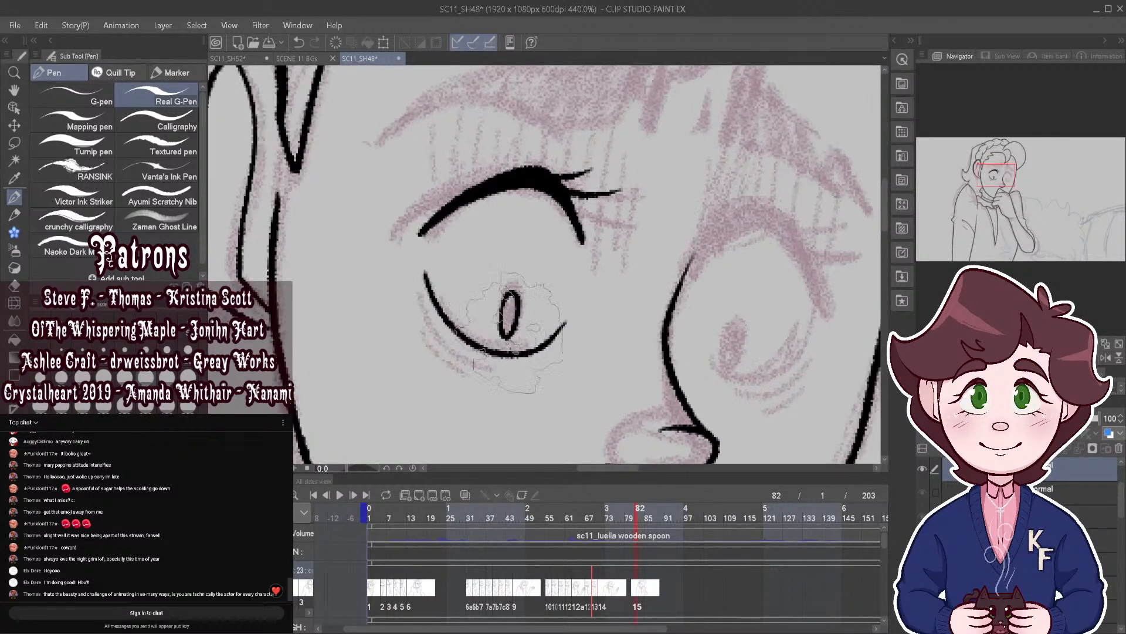
pyautogui.moveTo(430, 292); pyautogui.dragTo(492, 366)
pyautogui.moveTo(421, 321); pyautogui.dragTo(475, 369)
pyautogui.scroll(-2, 478, 311)
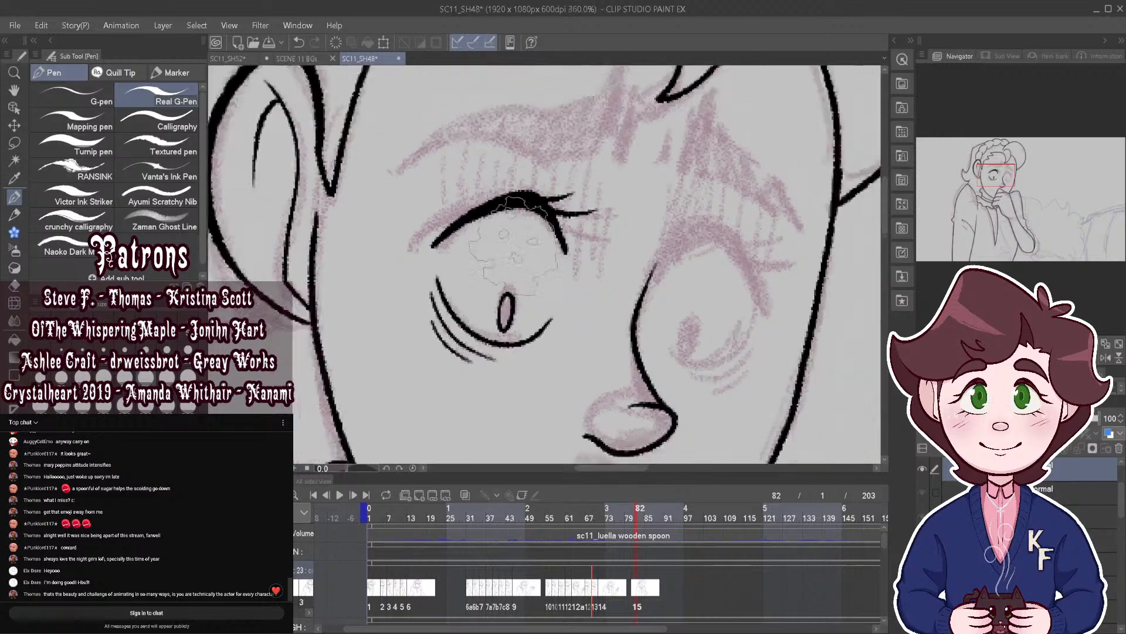
# Step: Ink the outline of the wavy eyebrow above the near eye, plus a short furrow line beside its inner end
pyautogui.scroll(-4, 513, 250)
pyautogui.scroll(3, 615, 159)
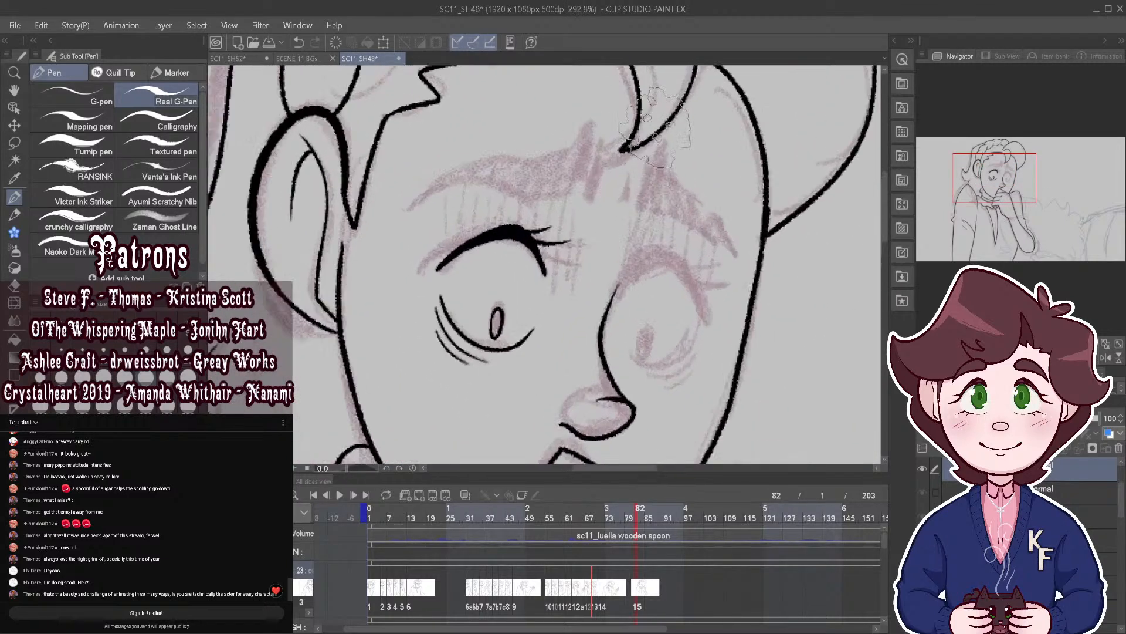
pyautogui.moveTo(383, 216)
pyautogui.mouseDown()
pyautogui.moveTo(442, 189)
pyautogui.moveTo(546, 204)
pyautogui.mouseUp()
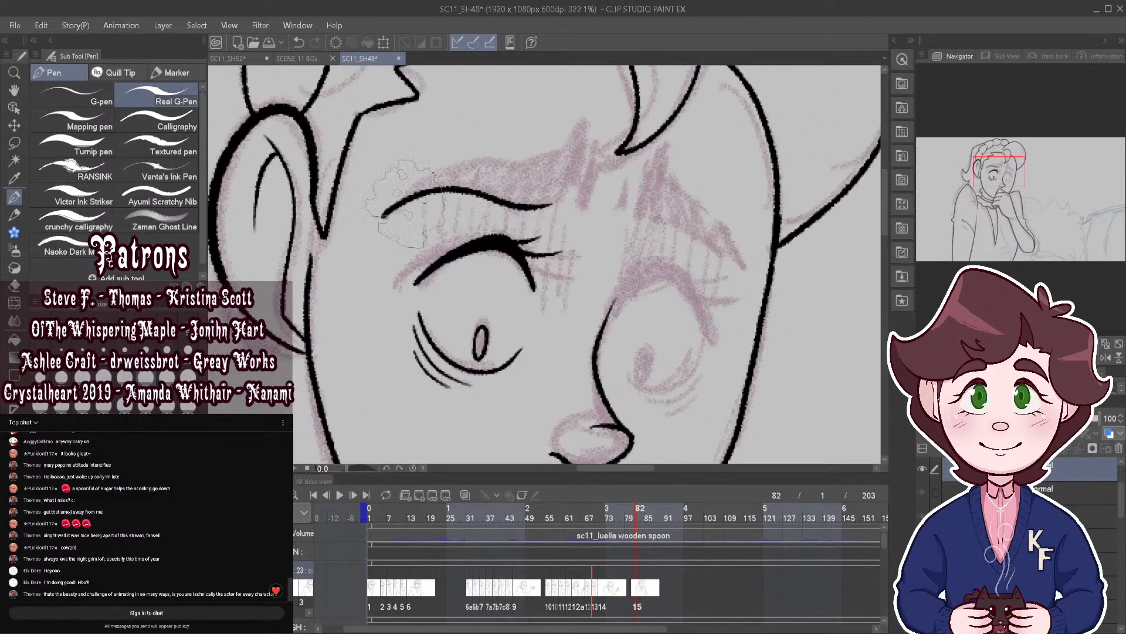
pyautogui.moveTo(382, 216)
pyautogui.mouseDown()
pyautogui.moveTo(570, 147)
pyautogui.moveTo(546, 179)
pyautogui.mouseUp()
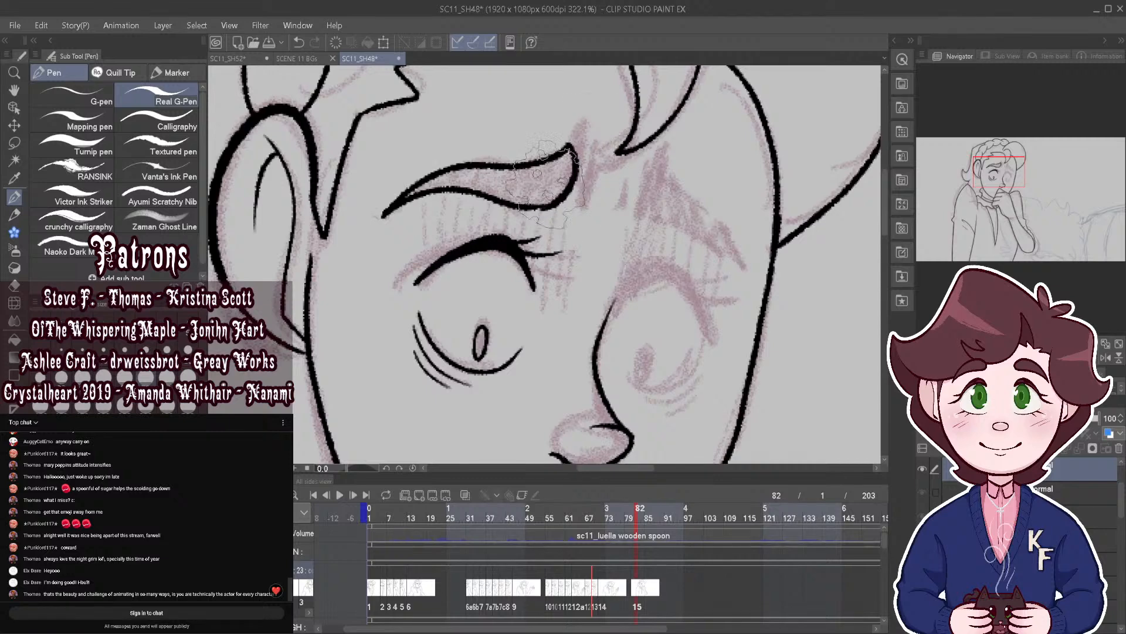
pyautogui.scroll(-3, 600, 157)
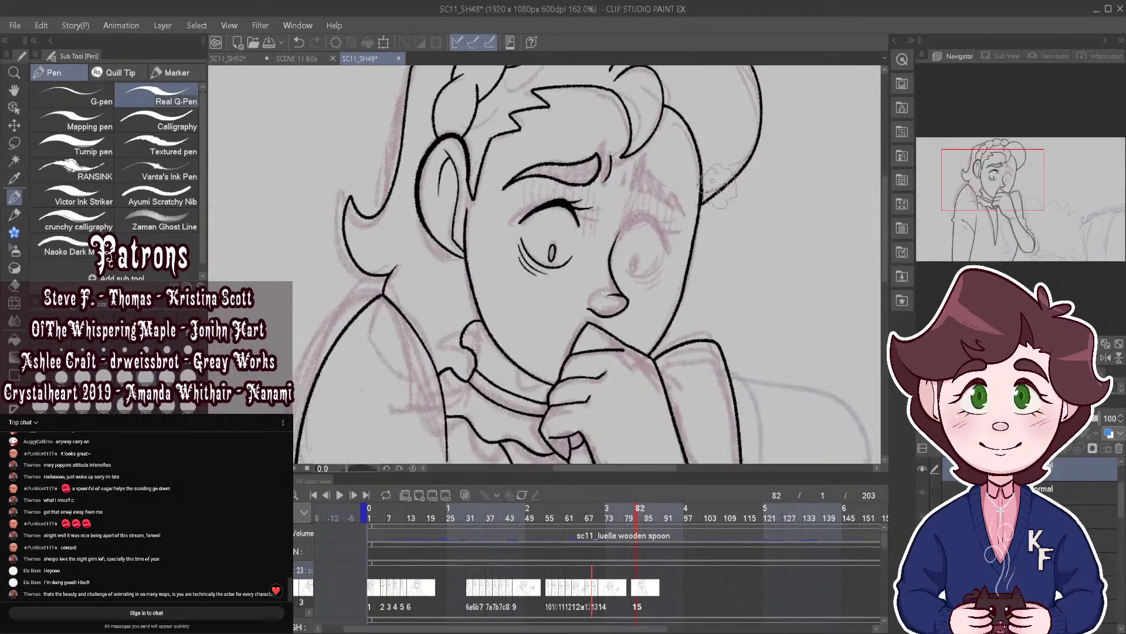
# Step: Ink the far eye's thick upper lash line with two lashes, and redraw its lower lid as a separate curve
pyautogui.scroll(3, 688, 189)
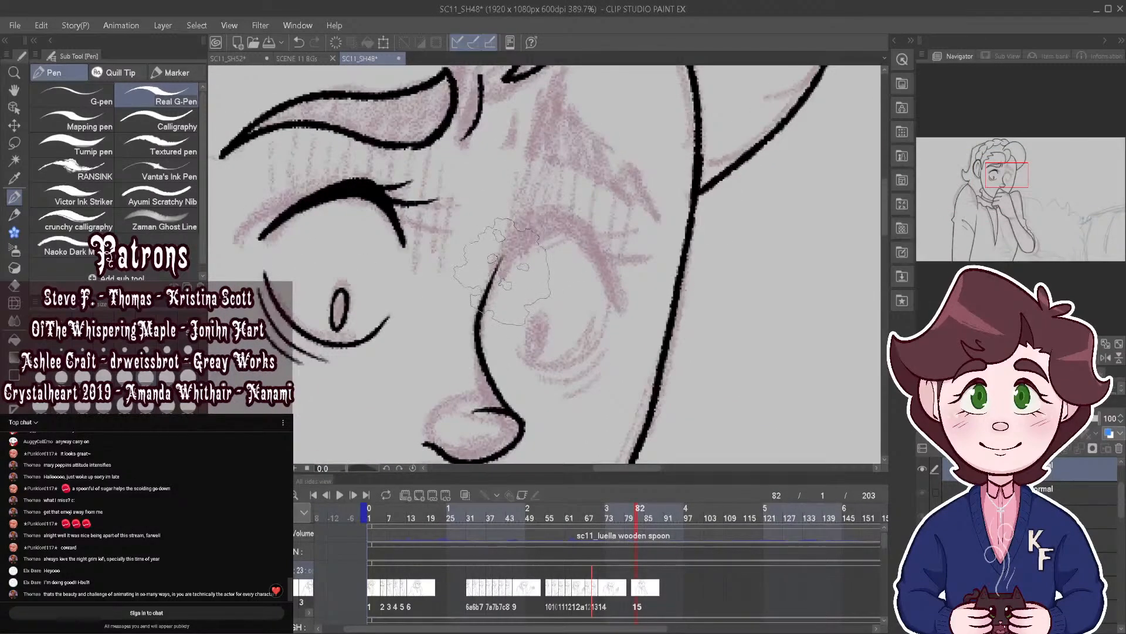
pyautogui.moveTo(589, 238); pyautogui.dragTo(623, 302)
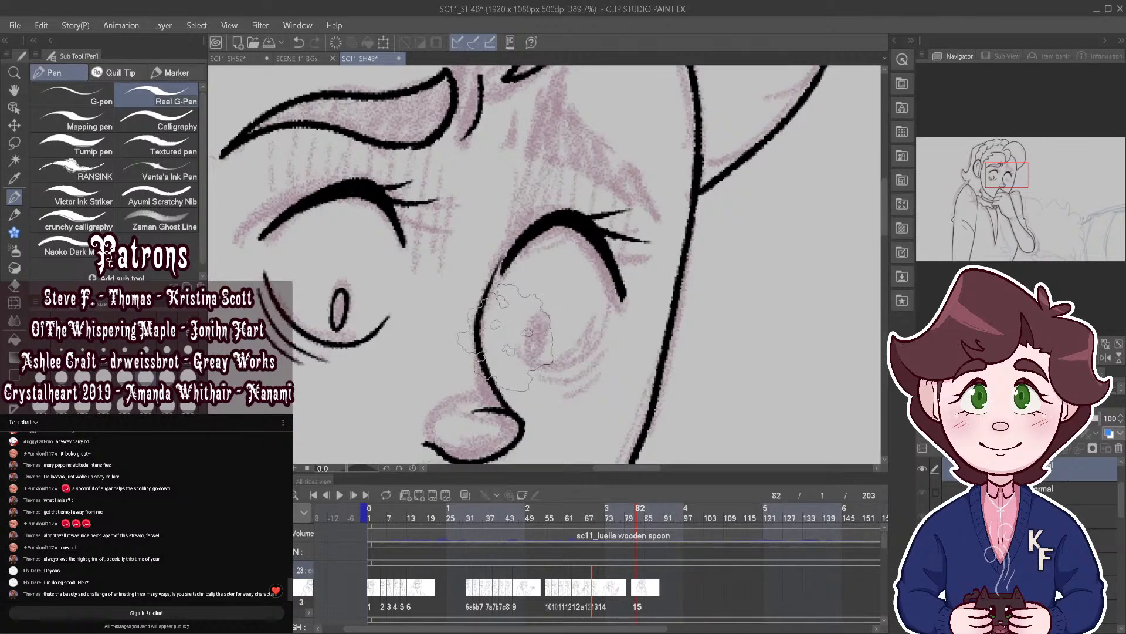
pyautogui.moveTo(504, 335)
pyautogui.mouseDown()
pyautogui.moveTo(534, 365)
pyautogui.moveTo(570, 363)
pyautogui.moveTo(606, 311)
pyautogui.mouseUp()
pyautogui.scroll(-2, 607, 235)
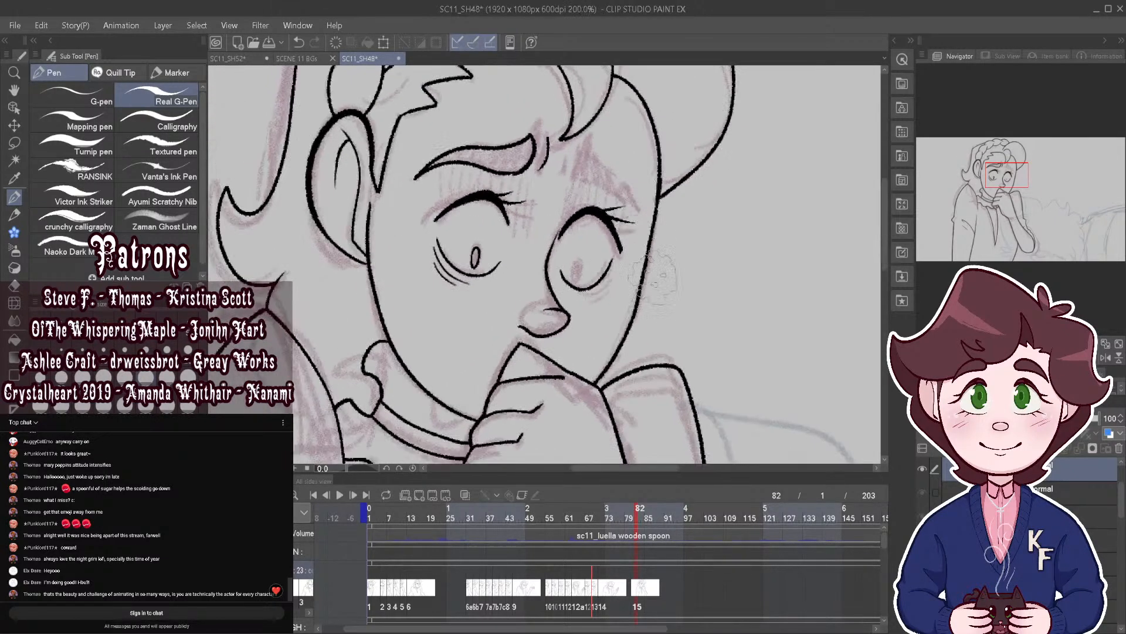
pyautogui.scroll(2, 643, 283)
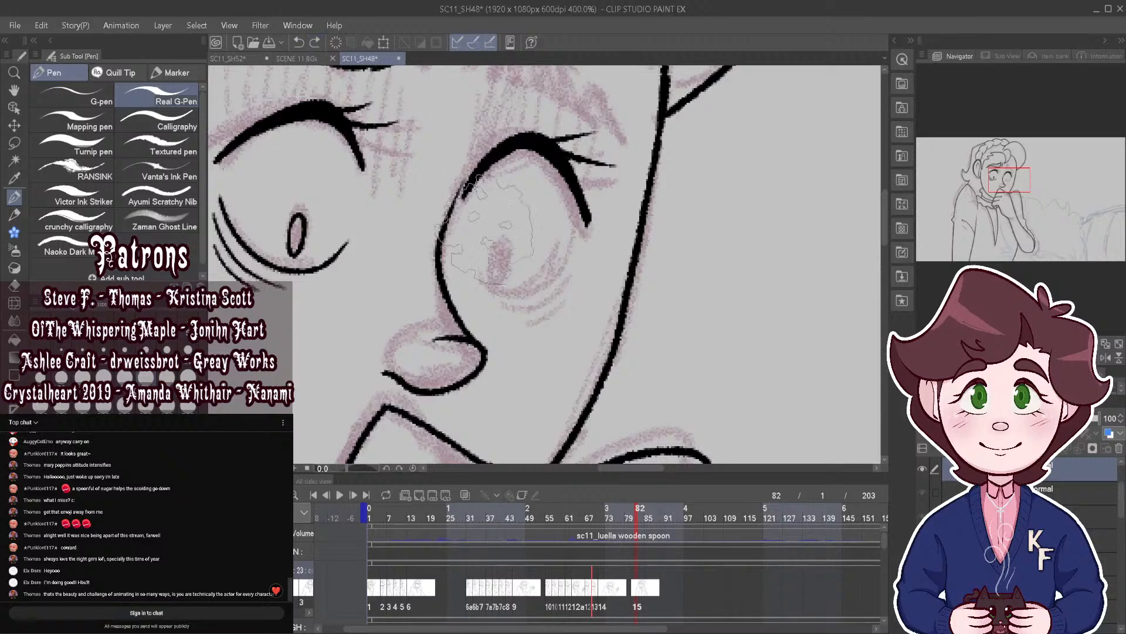
pyautogui.moveTo(507, 302)
pyautogui.mouseDown()
pyautogui.moveTo(550, 296)
pyautogui.moveTo(577, 239)
pyautogui.mouseUp()
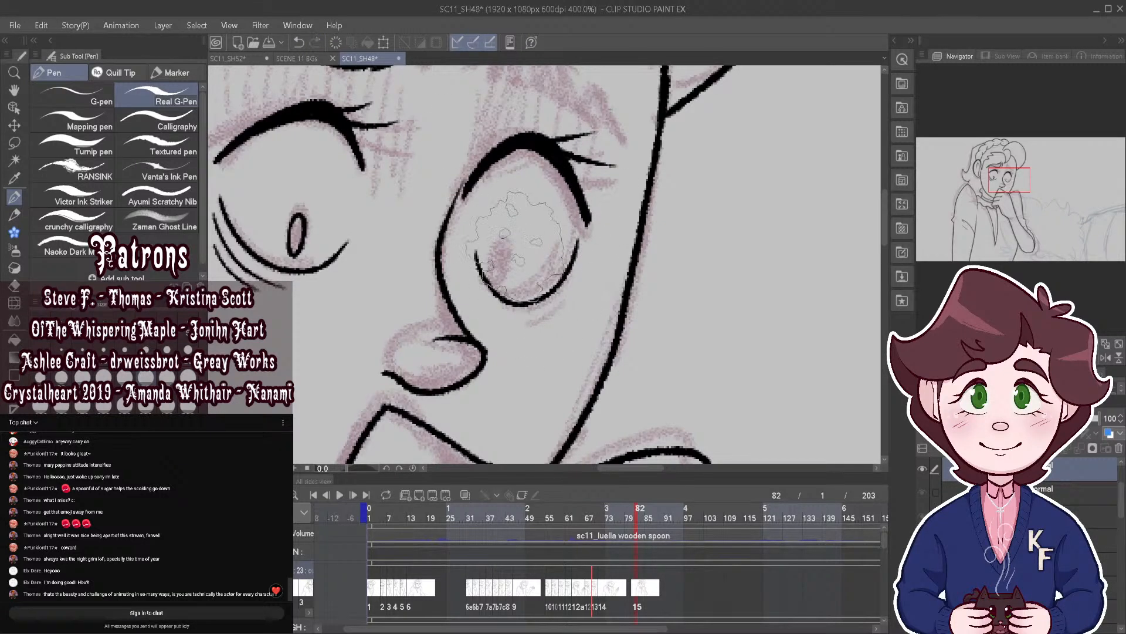
# Step: Ink the far eye's oval pupil, undo and redraw it, and add short bag lines under the lower lid
pyautogui.moveTo(501, 242); pyautogui.dragTo(503, 276)
pyautogui.scroll(-2, 529, 252)
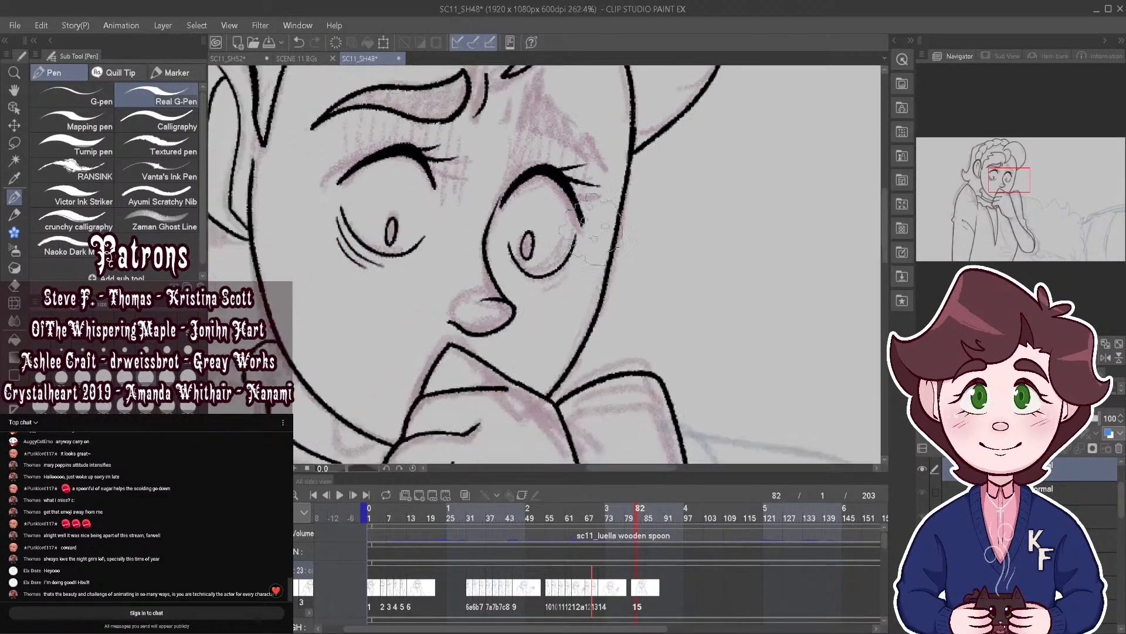
pyautogui.scroll(2, 529, 252)
pyautogui.scroll(-1, 530, 253)
pyautogui.click(299, 42)
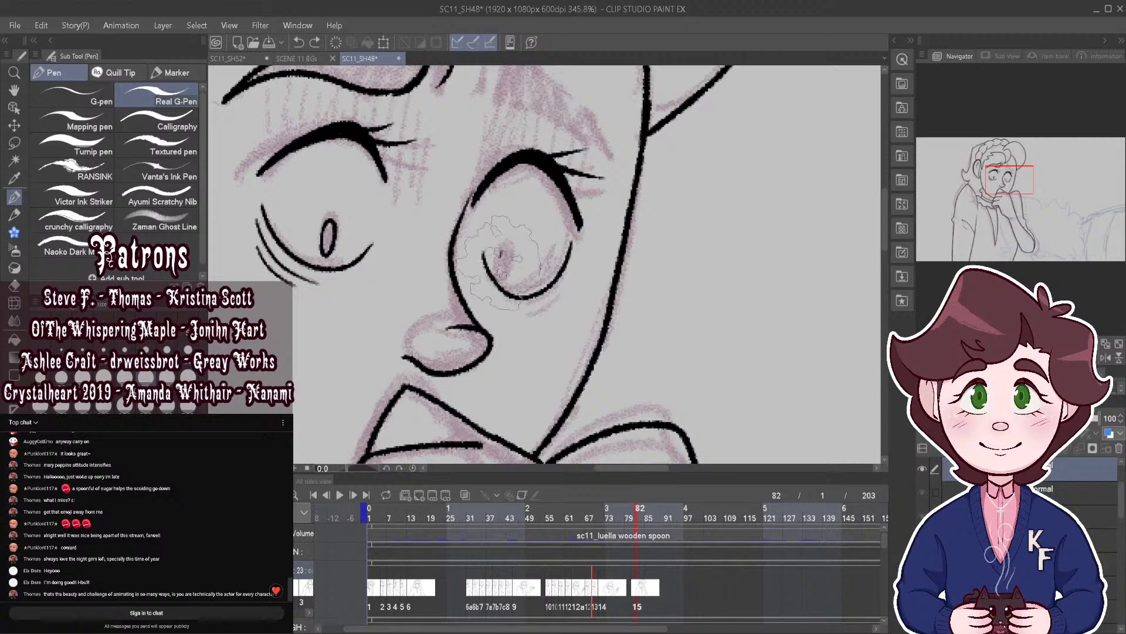
pyautogui.scroll(-3, 524, 245)
pyautogui.scroll(2, 524, 246)
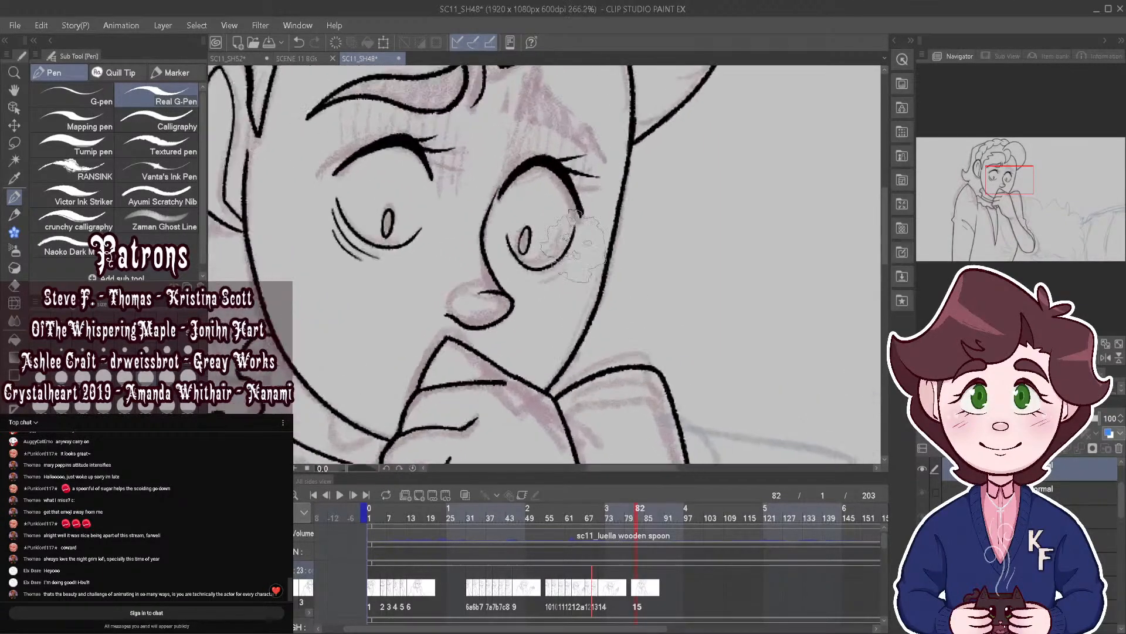
pyautogui.scroll(-5, 586, 258)
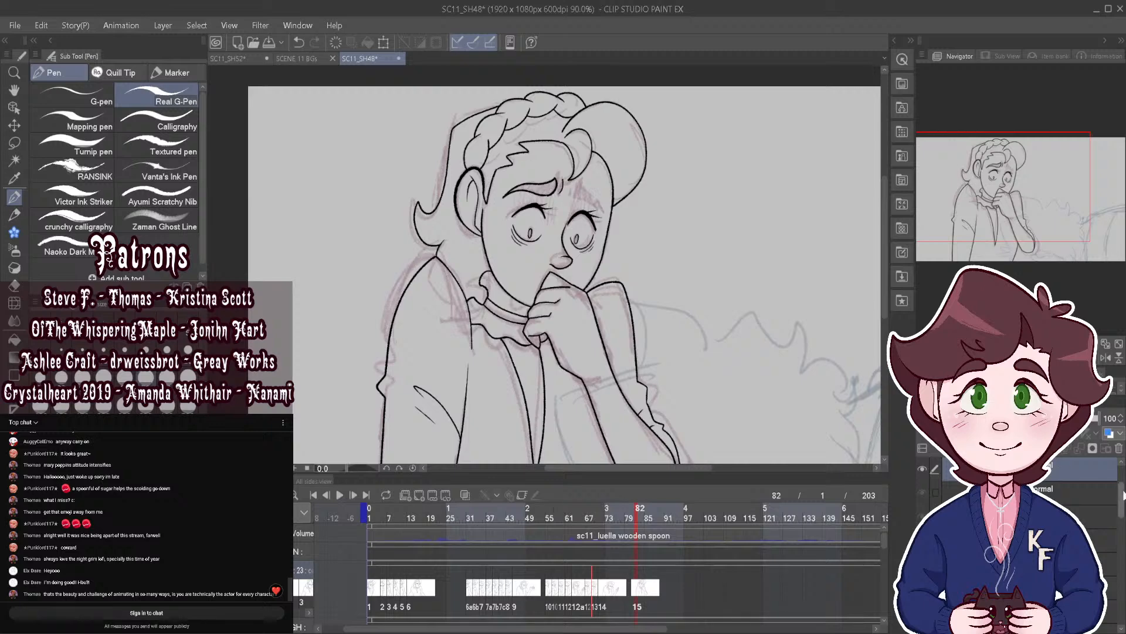
# Step: Move the far eye's lower lid and the bag line beneath it slightly upward
pyautogui.moveTo(1121, 498); pyautogui.dragTo(1122, 482)
pyautogui.click(951, 493)
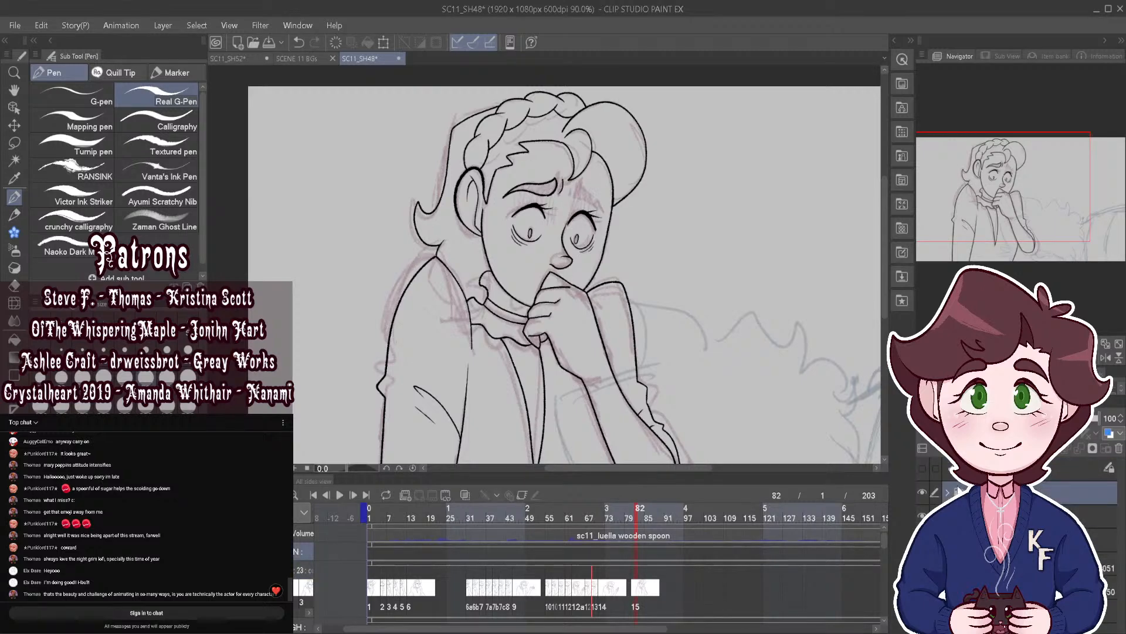
pyautogui.click(922, 515)
pyautogui.click(922, 515)
pyautogui.scroll(5, 598, 219)
pyautogui.click(14, 108)
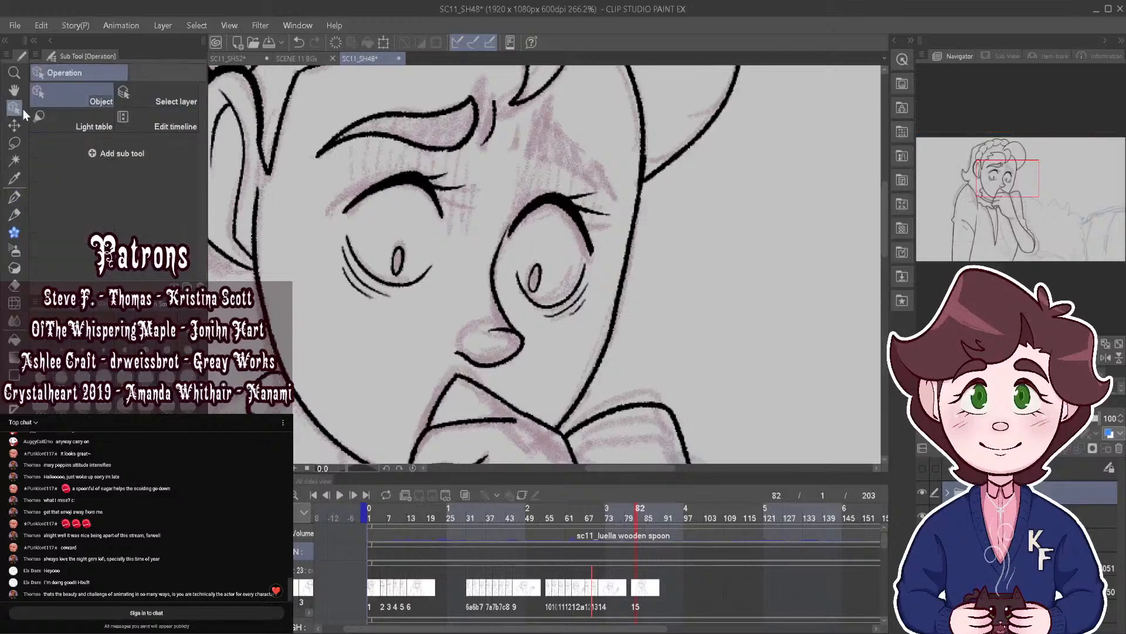
pyautogui.scroll(2, 571, 258)
pyautogui.click(574, 306)
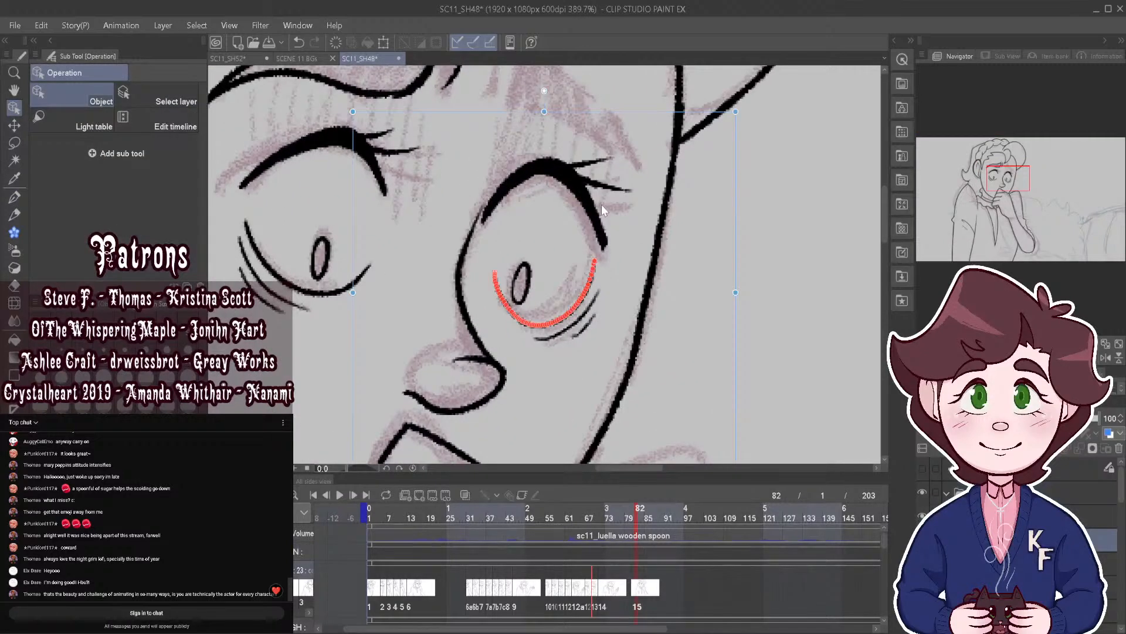
pyautogui.moveTo(595, 117); pyautogui.dragTo(591, 108)
pyautogui.scroll(-2, 591, 134)
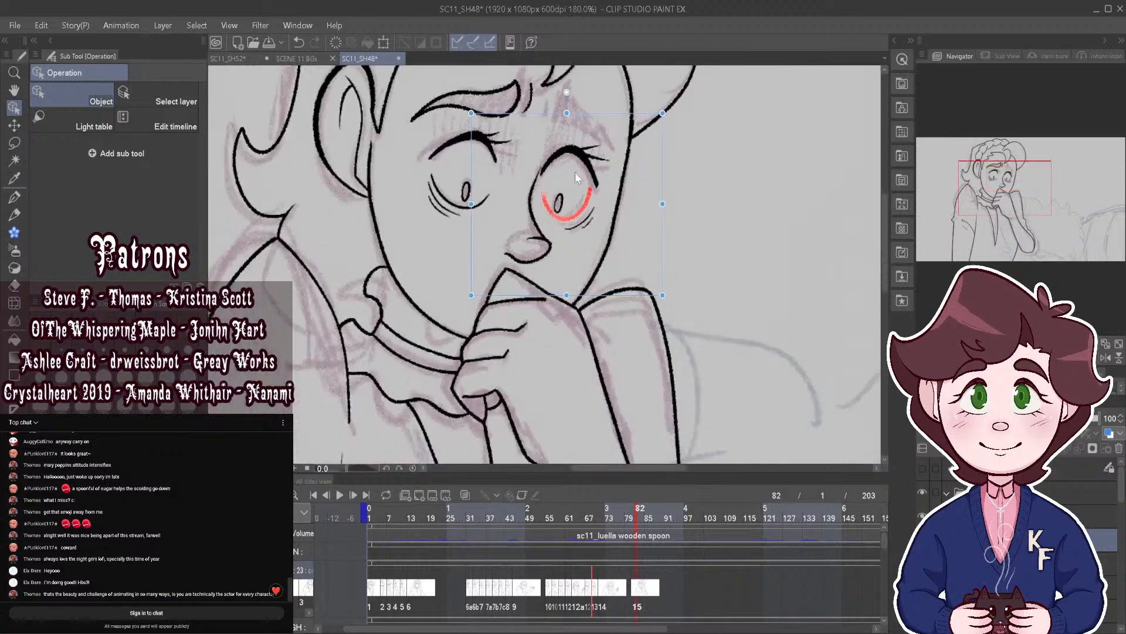
pyautogui.scroll(1, 592, 224)
pyautogui.click(603, 264)
pyautogui.moveTo(618, 103); pyautogui.dragTo(619, 88)
pyautogui.press('p')
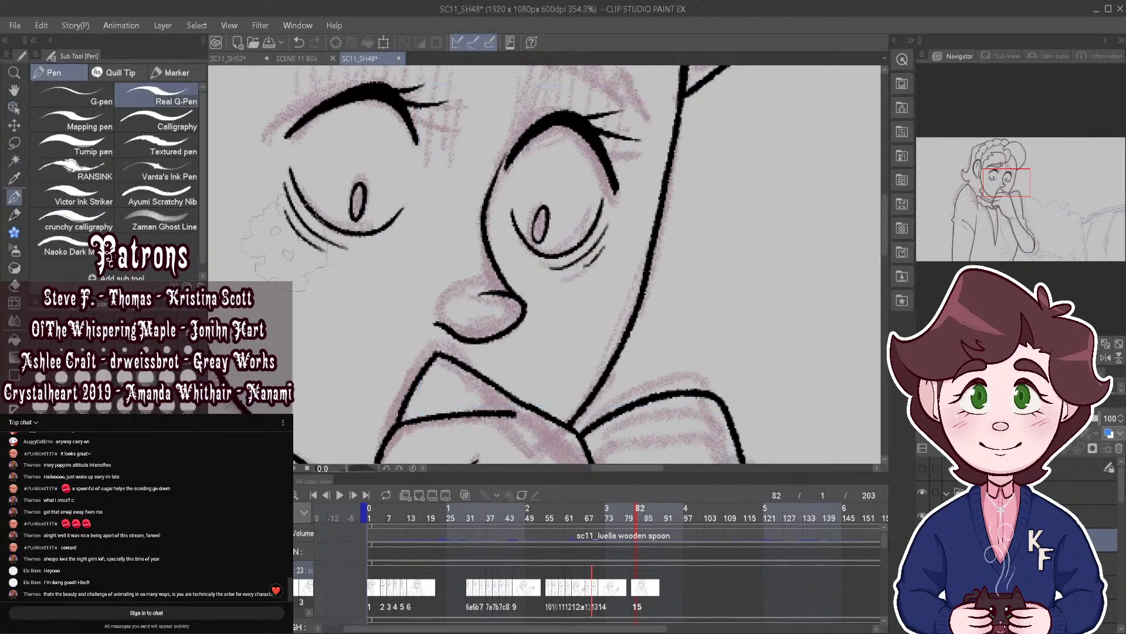
# Step: Ink the angular outline of the far eyebrow, sloping down from its inner end toward the face's edge
pyautogui.scroll(-5, 626, 271)
pyautogui.scroll(5, 627, 271)
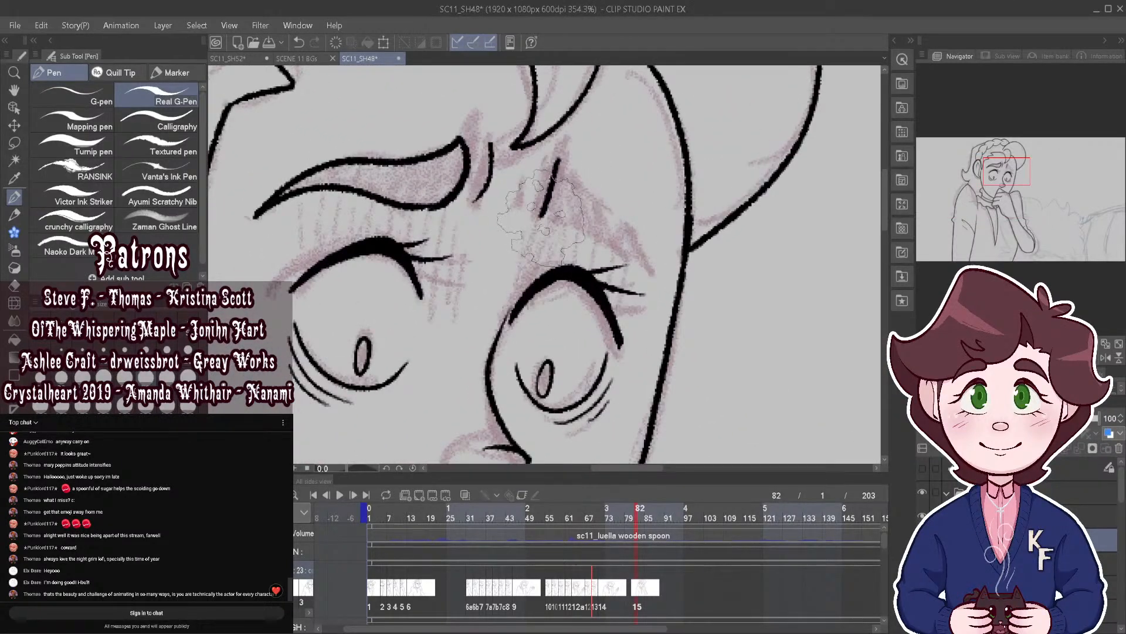
pyautogui.moveTo(546, 207); pyautogui.dragTo(650, 280)
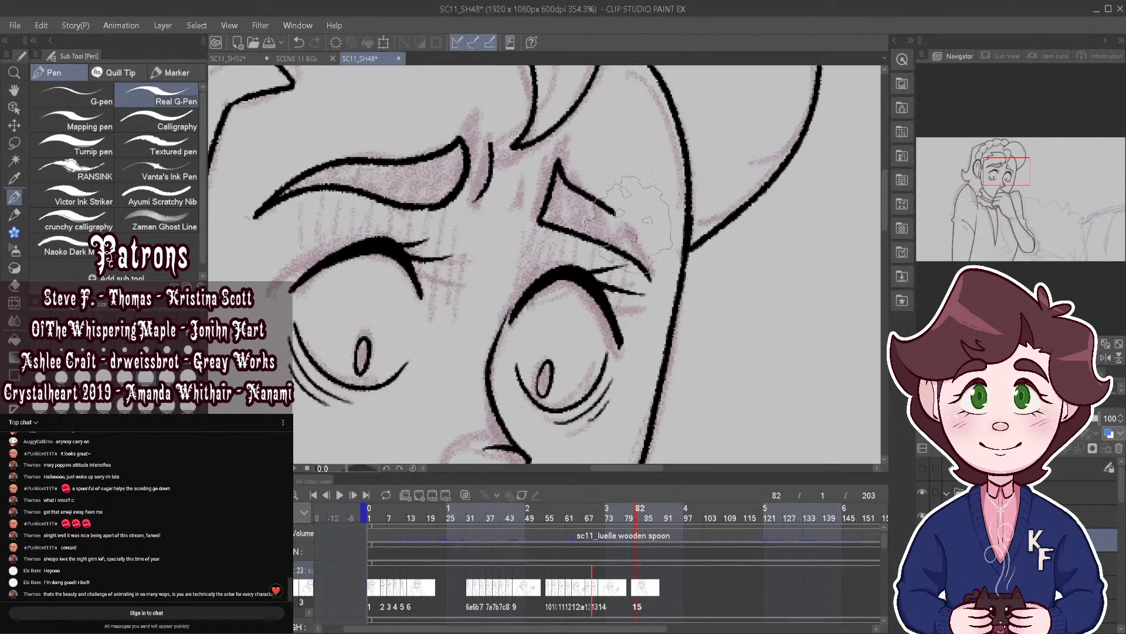
pyautogui.scroll(-2, 557, 273)
pyautogui.scroll(-5, 560, 264)
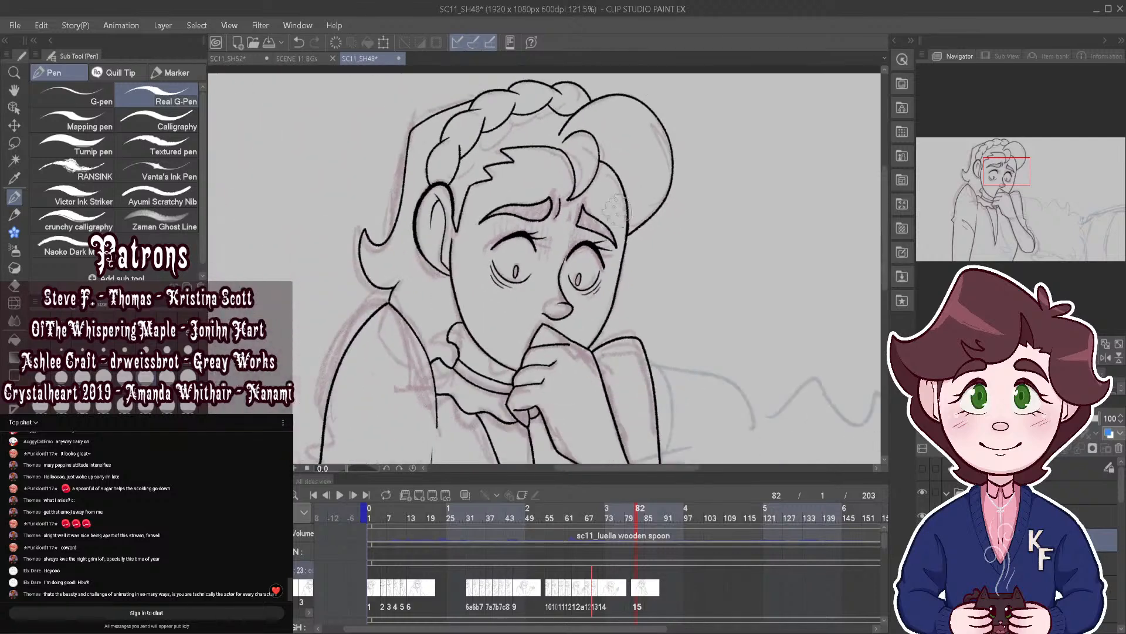
pyautogui.scroll(3, 625, 235)
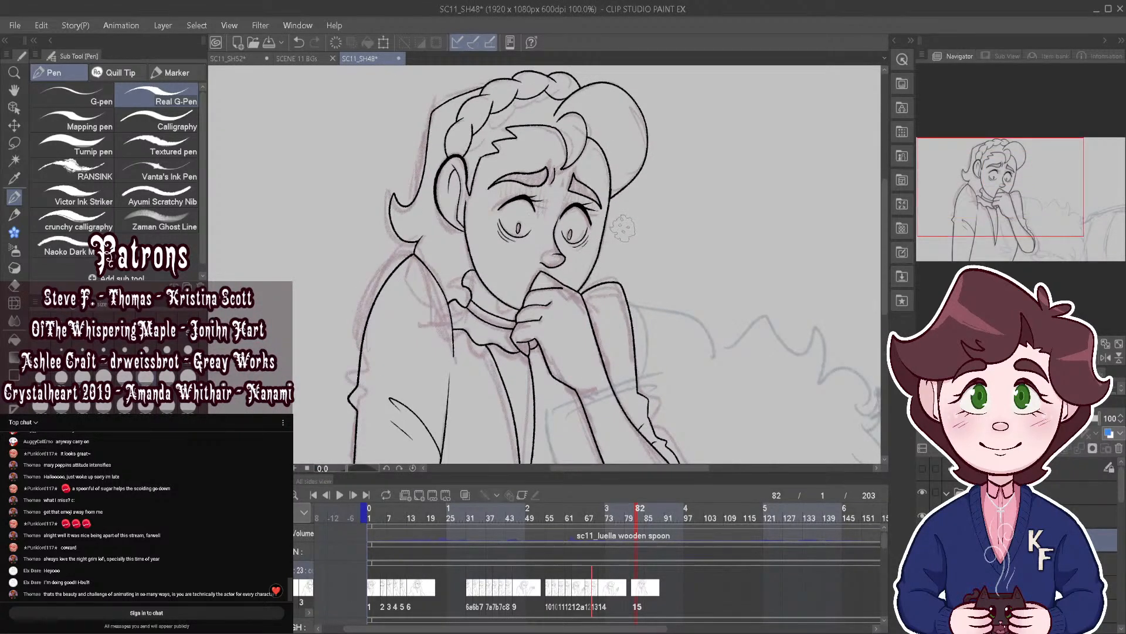
pyautogui.scroll(-1, 607, 186)
pyautogui.moveTo(638, 510); pyautogui.dragTo(635, 508)
pyautogui.scroll(-1, 568, 204)
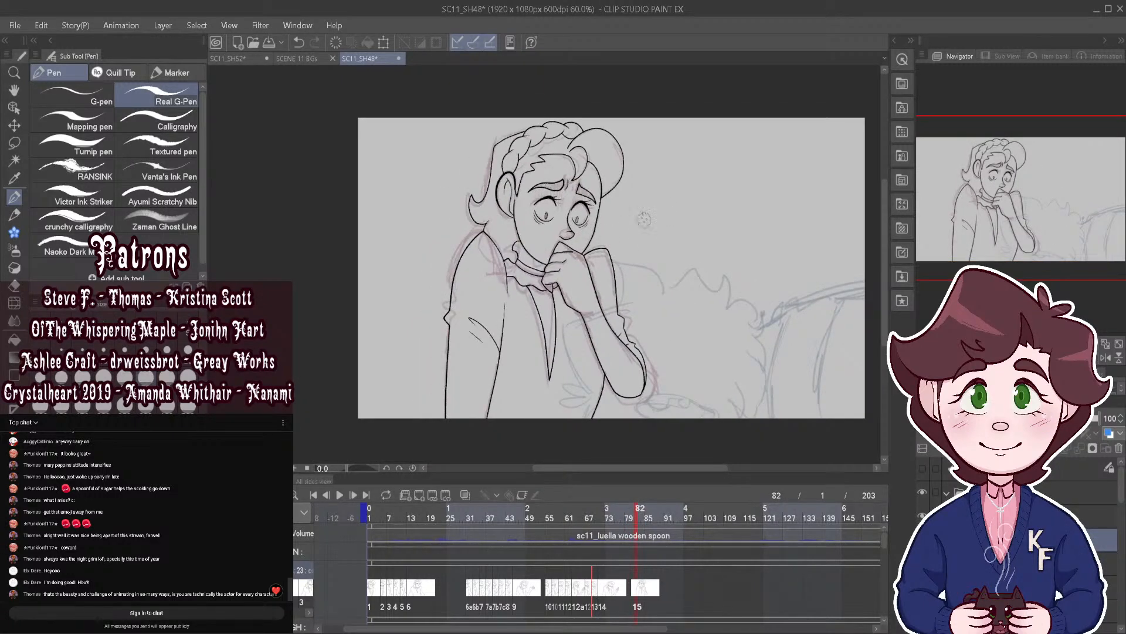
pyautogui.scroll(1, 644, 219)
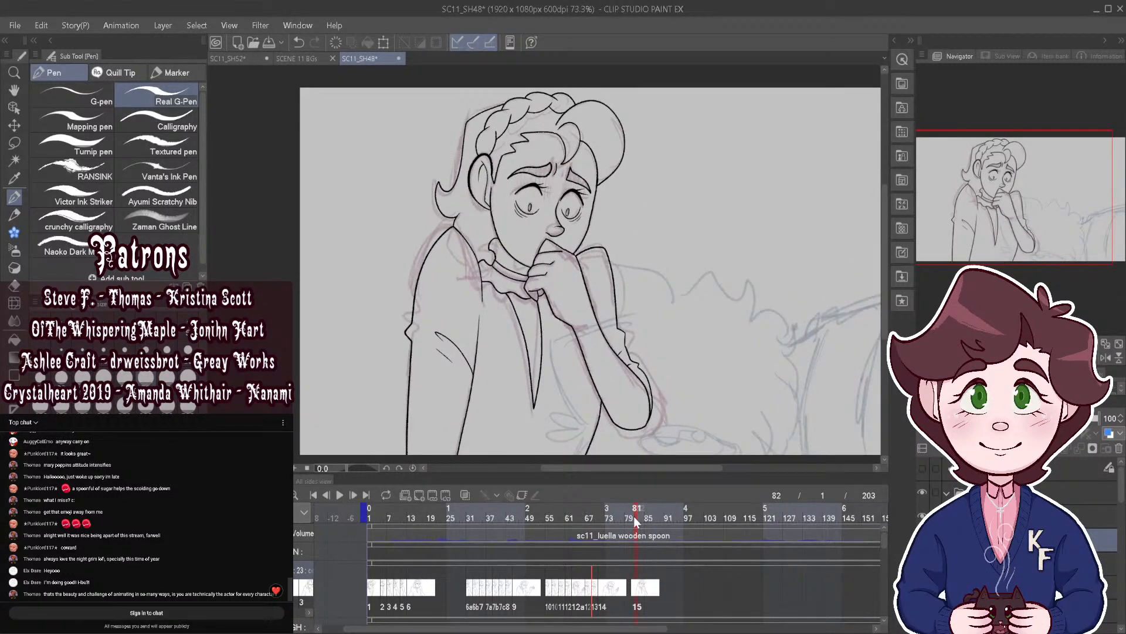
pyautogui.moveTo(635, 511); pyautogui.dragTo(636, 516)
# Step: Erase the inked elbow and redraw the forearm's outer line and elbow underside lower and wider, undoing surplus strokes
pyautogui.scroll(2, 680, 448)
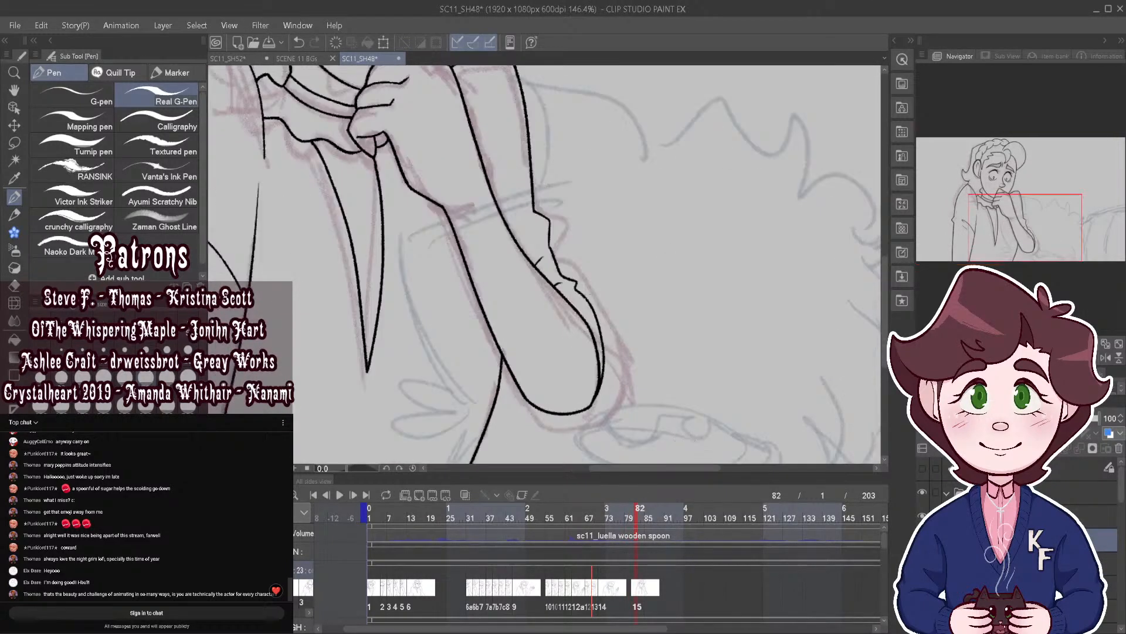
pyautogui.moveTo(524, 401)
pyautogui.mouseDown()
pyautogui.moveTo(587, 414)
pyautogui.moveTo(603, 390)
pyautogui.mouseUp()
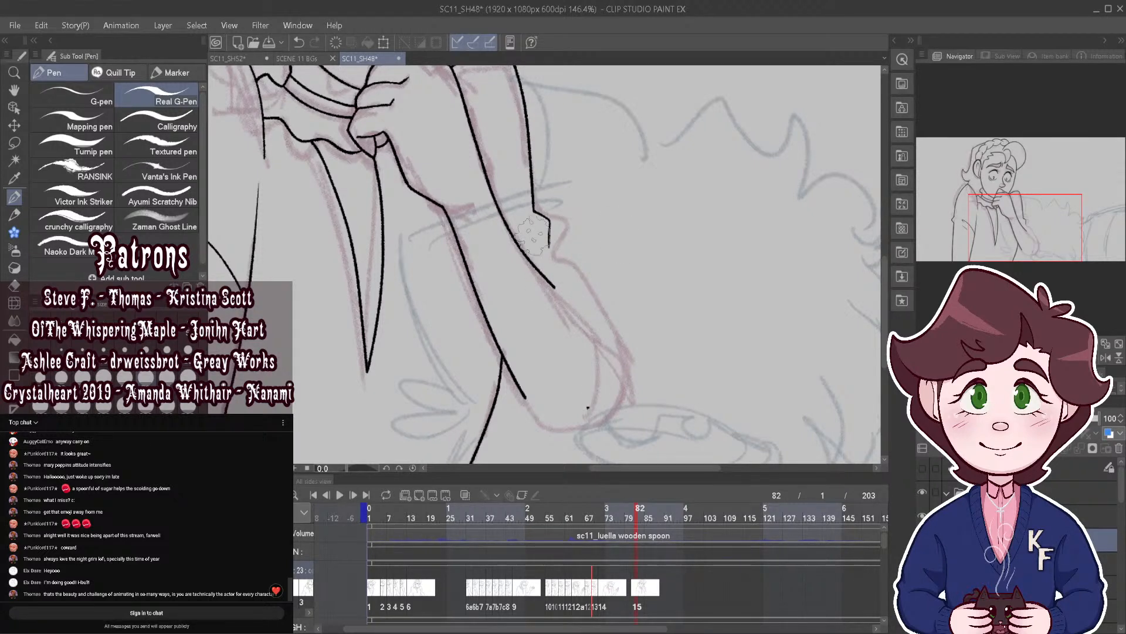
pyautogui.moveTo(496, 196)
pyautogui.mouseDown()
pyautogui.moveTo(602, 329)
pyautogui.moveTo(619, 405)
pyautogui.mouseUp()
pyautogui.moveTo(487, 324)
pyautogui.mouseDown()
pyautogui.moveTo(517, 404)
pyautogui.moveTo(549, 427)
pyautogui.moveTo(598, 425)
pyautogui.mouseUp()
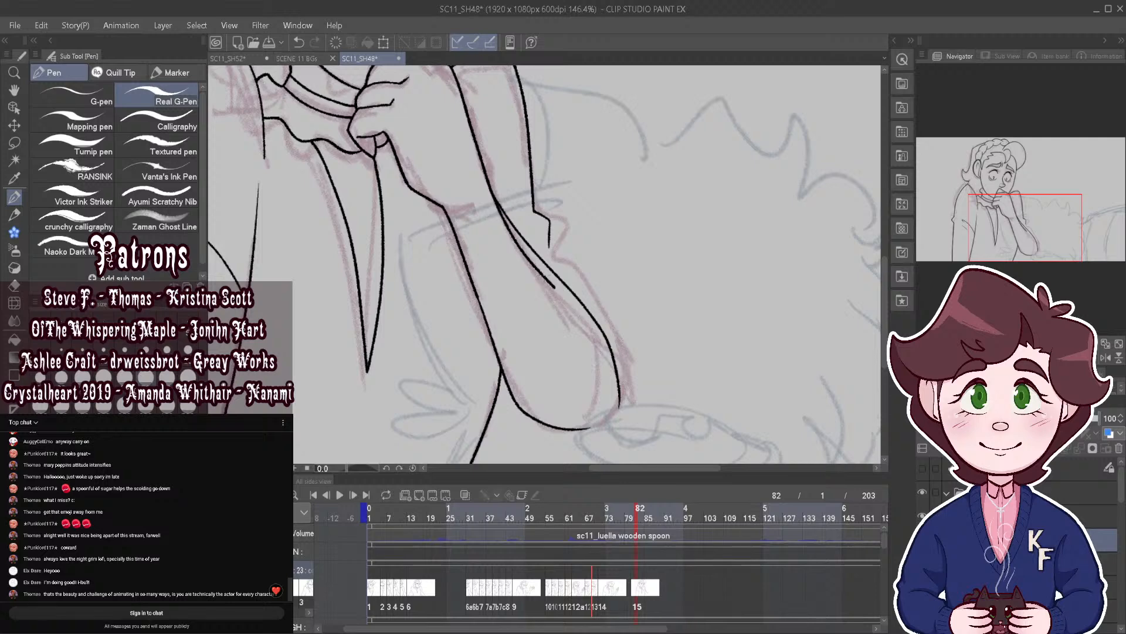
pyautogui.hotkey('ctrl', 'z')
pyautogui.scroll(-4, 604, 427)
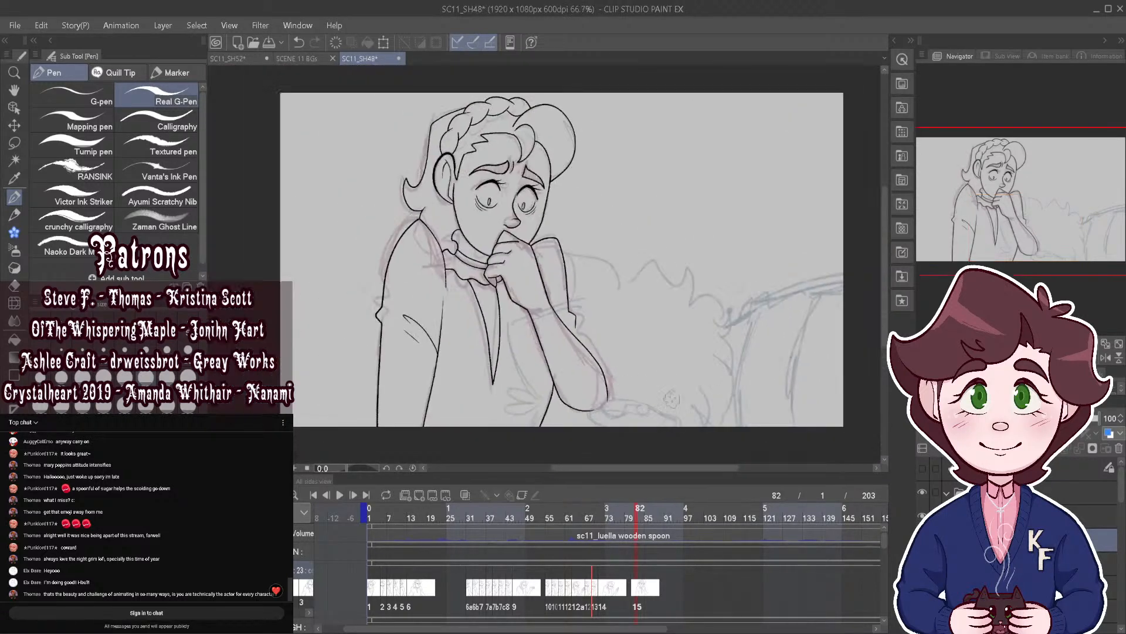
pyautogui.scroll(1, 663, 432)
pyautogui.scroll(3, 657, 433)
pyautogui.moveTo(426, 235)
pyautogui.mouseDown()
pyautogui.moveTo(508, 406)
pyautogui.moveTo(604, 417)
pyautogui.mouseUp()
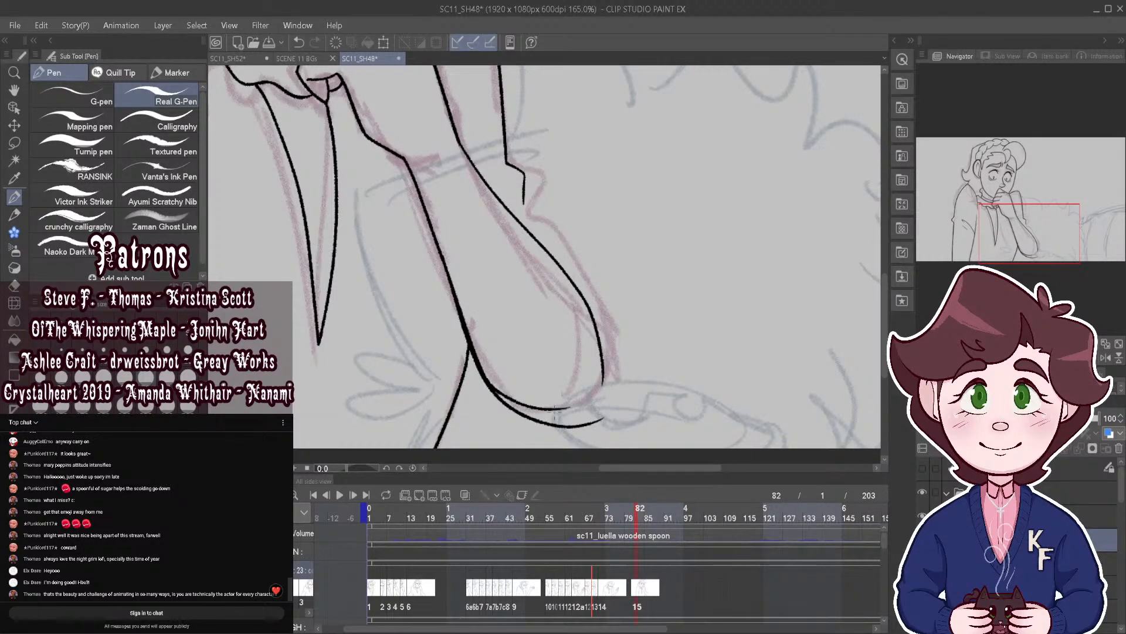
pyautogui.hotkey('ctrl', 'z')
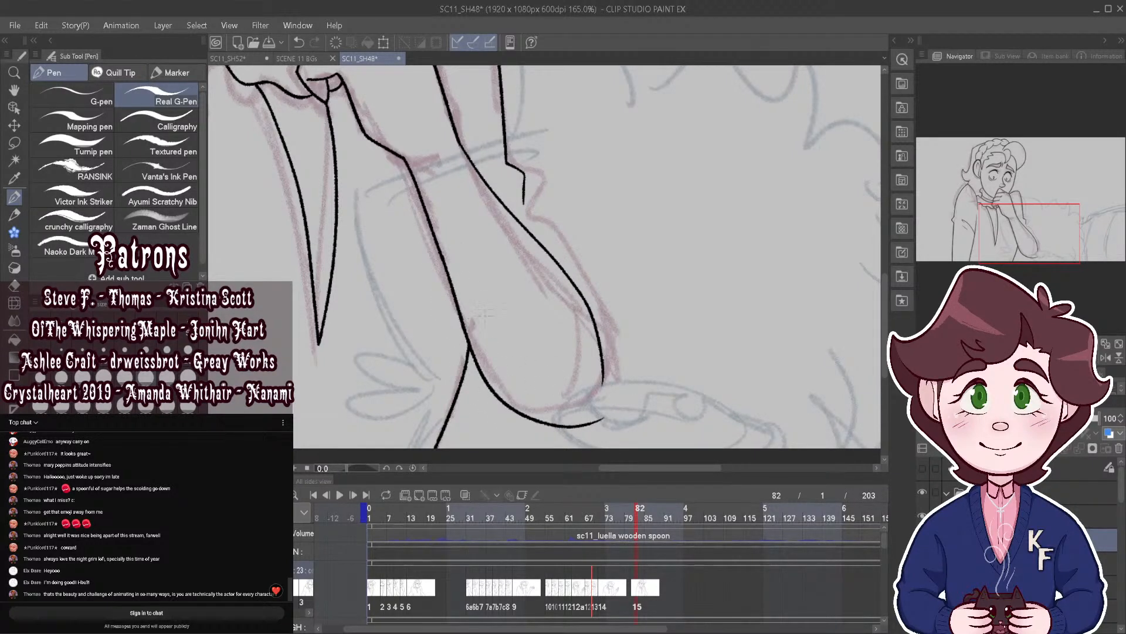
# Step: Ink the raised arm's sleeve edge from the cuff fold down the forearm, and close the elbow's outer corner
pyautogui.scroll(1, 485, 313)
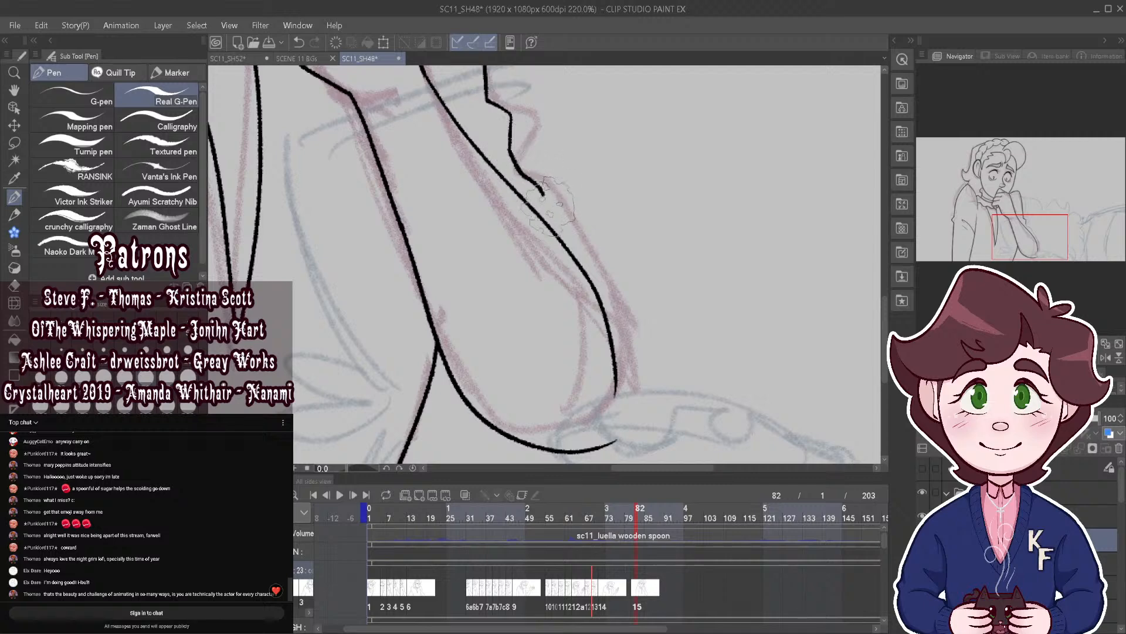
pyautogui.moveTo(548, 203)
pyautogui.mouseDown()
pyautogui.moveTo(589, 272)
pyautogui.moveTo(612, 352)
pyautogui.moveTo(610, 435)
pyautogui.mouseUp()
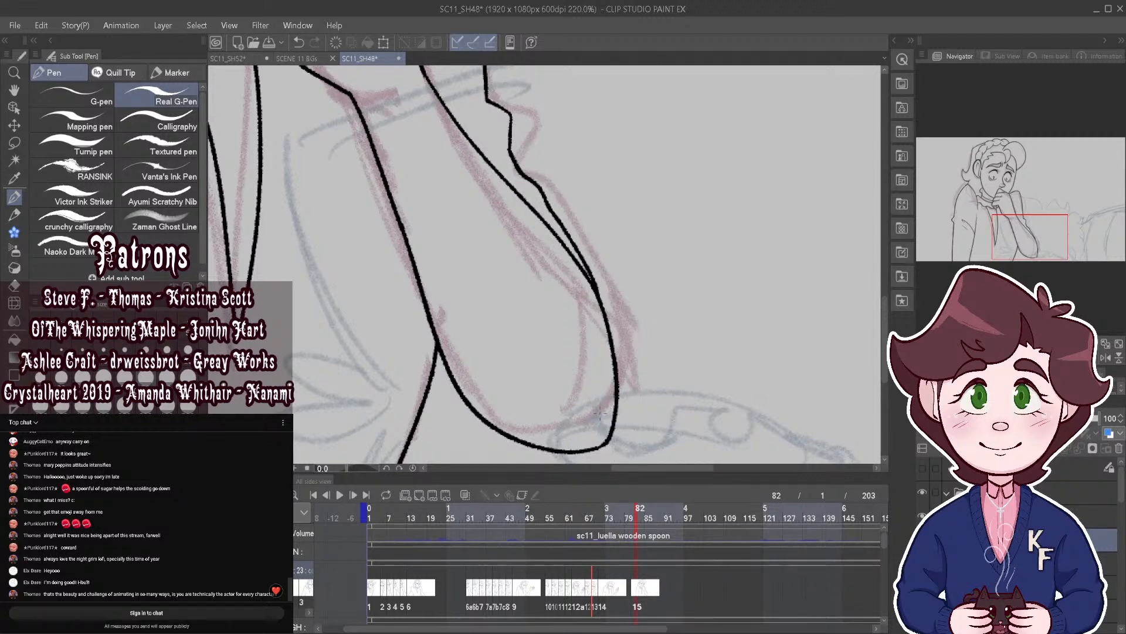
pyautogui.scroll(-4, 594, 436)
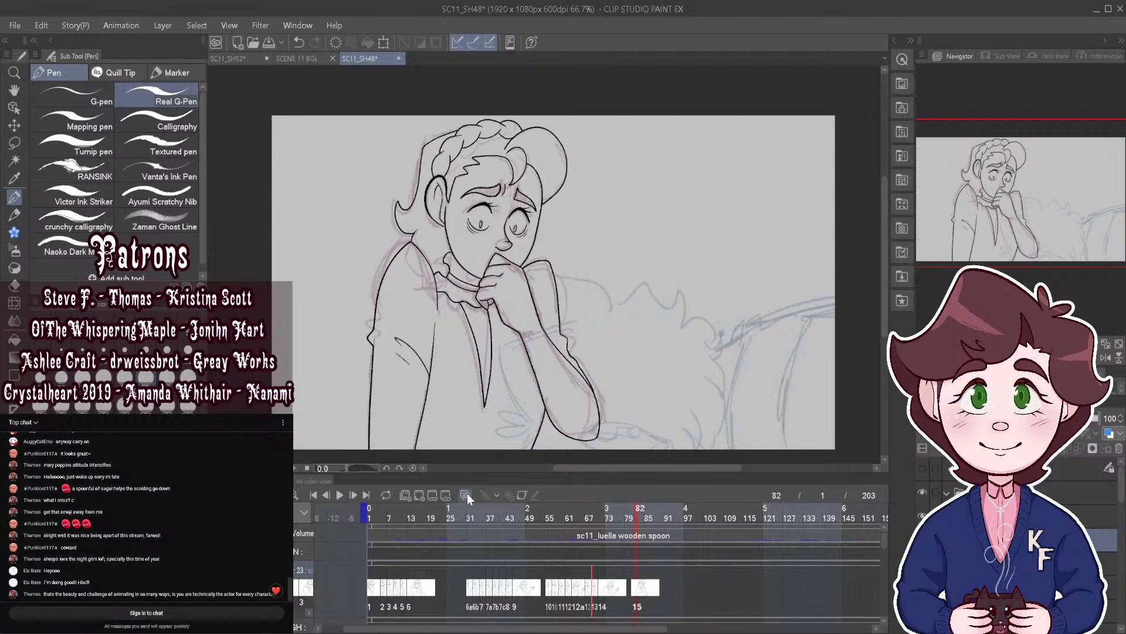
# Step: Examine the redrawn arm and whole pose with onion skin and sketch toggled, comparing nearby frames
pyautogui.click(466, 493)
pyautogui.click(466, 493)
pyautogui.moveTo(632, 513); pyautogui.dragTo(638, 515)
pyautogui.scroll(4, 576, 418)
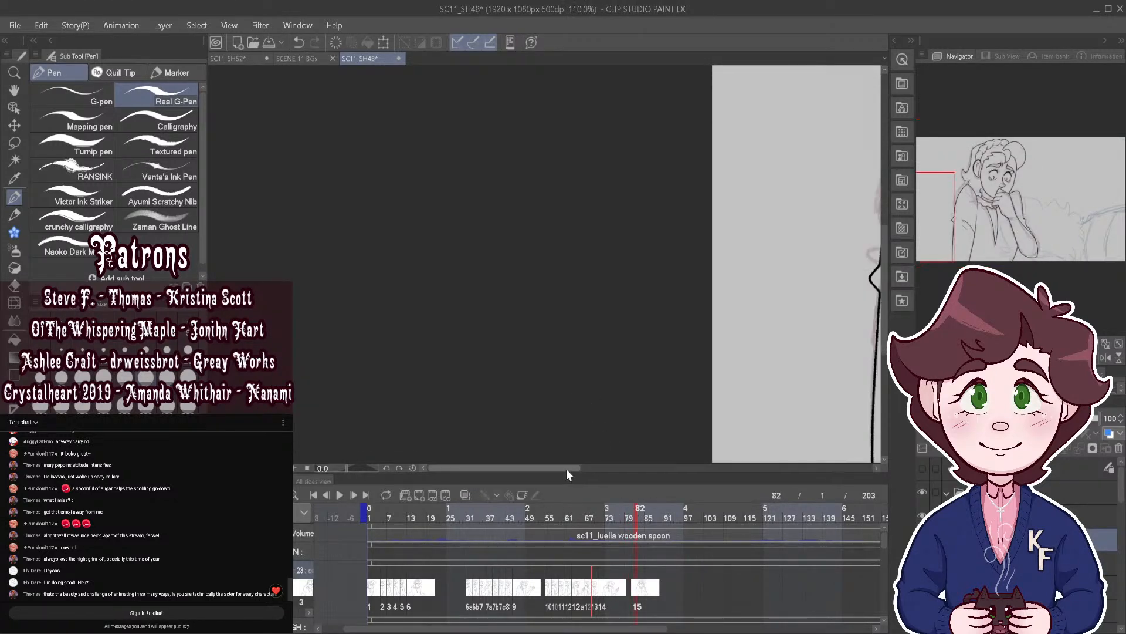
pyautogui.moveTo(565, 468); pyautogui.dragTo(706, 469)
pyautogui.scroll(2, 675, 445)
pyautogui.scroll(-5, 660, 270)
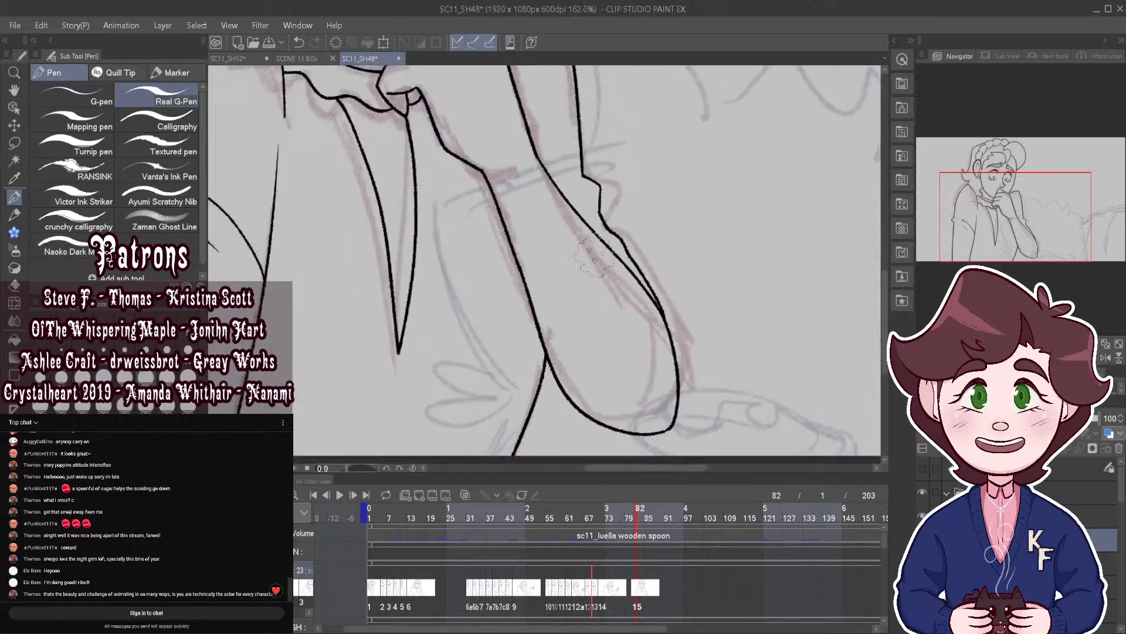
pyautogui.scroll(1, 665, 255)
pyautogui.scroll(-3, 617, 234)
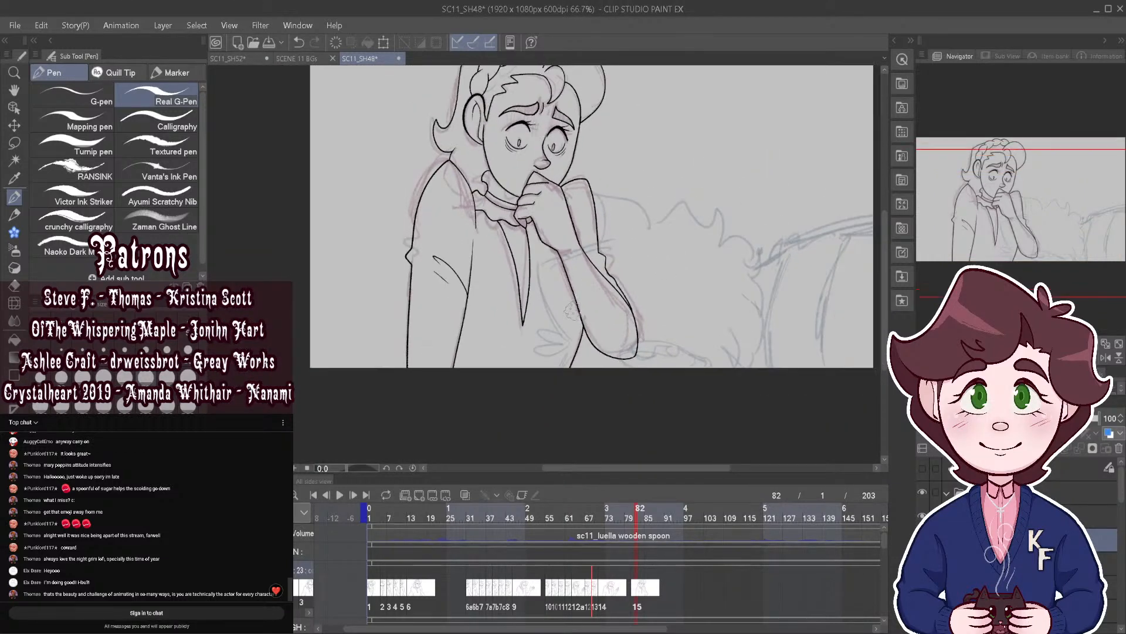
pyautogui.scroll(2, 633, 229)
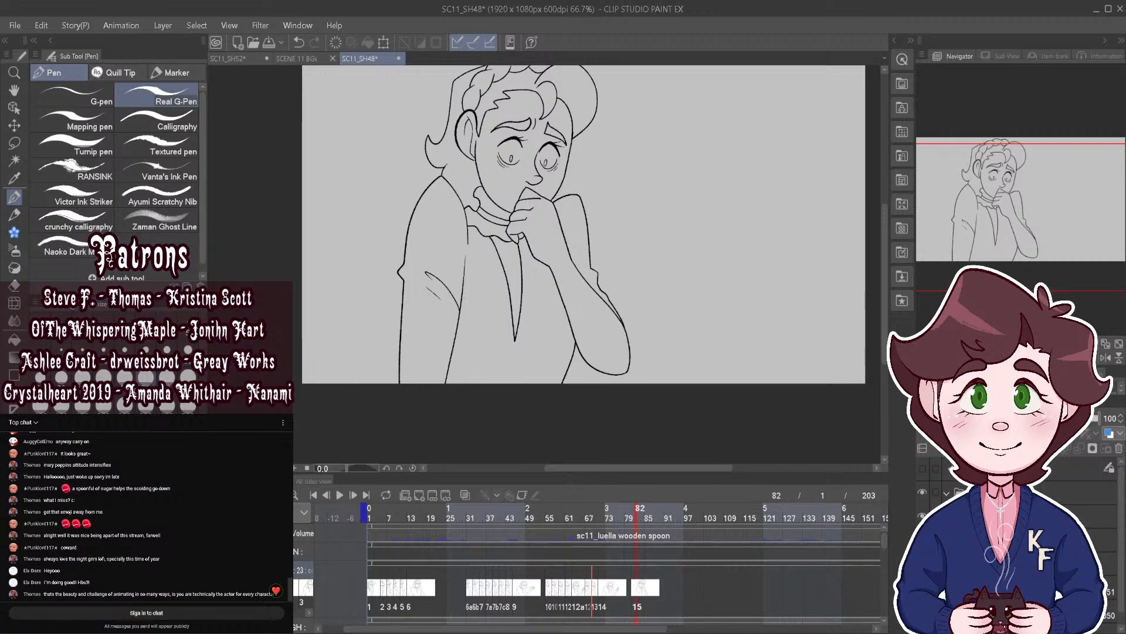
pyautogui.scroll(-4, 546, 364)
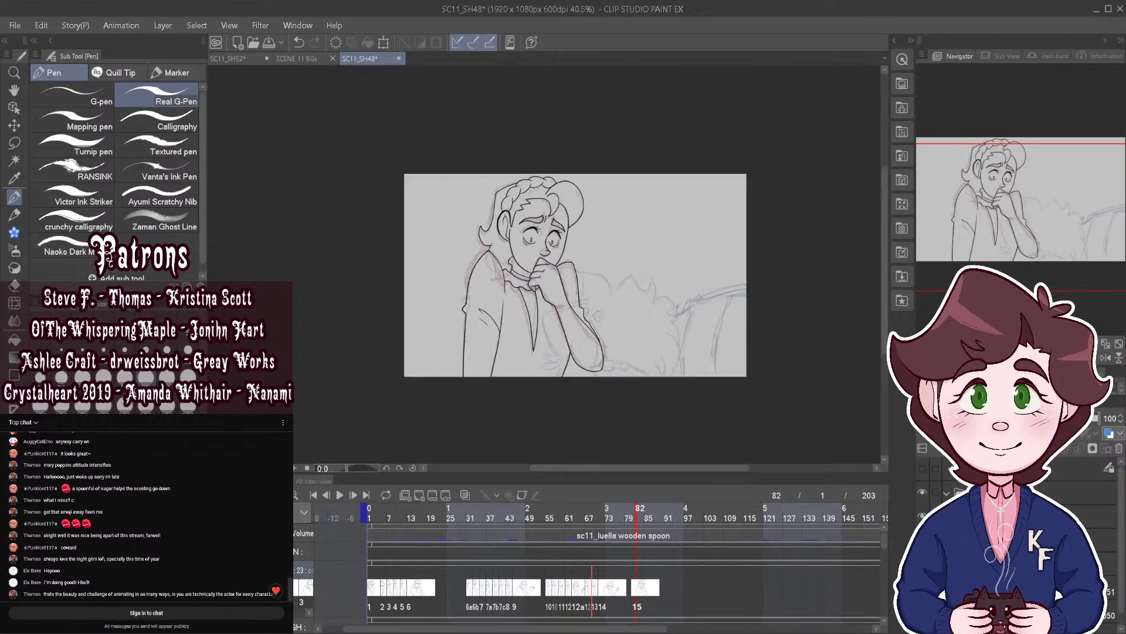
pyautogui.scroll(2, 577, 330)
pyautogui.moveTo(632, 510); pyautogui.dragTo(635, 520)
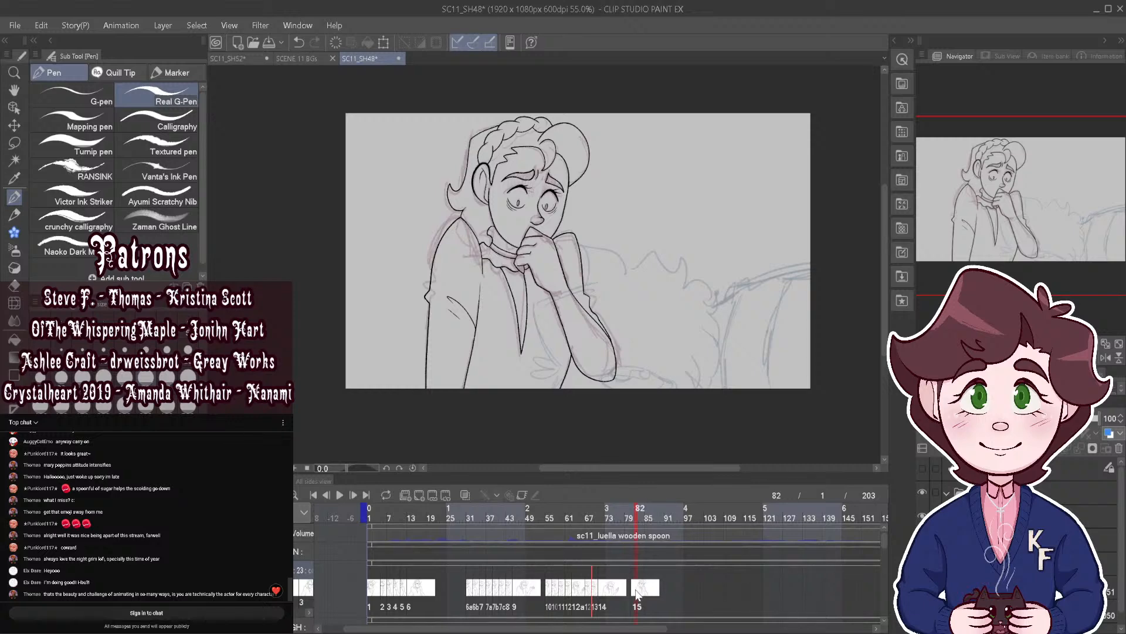
# Step: Duplicate the inked cel 15 drawing and place the copy at frame 79, ahead of the original pose
pyautogui.click(1103, 539)
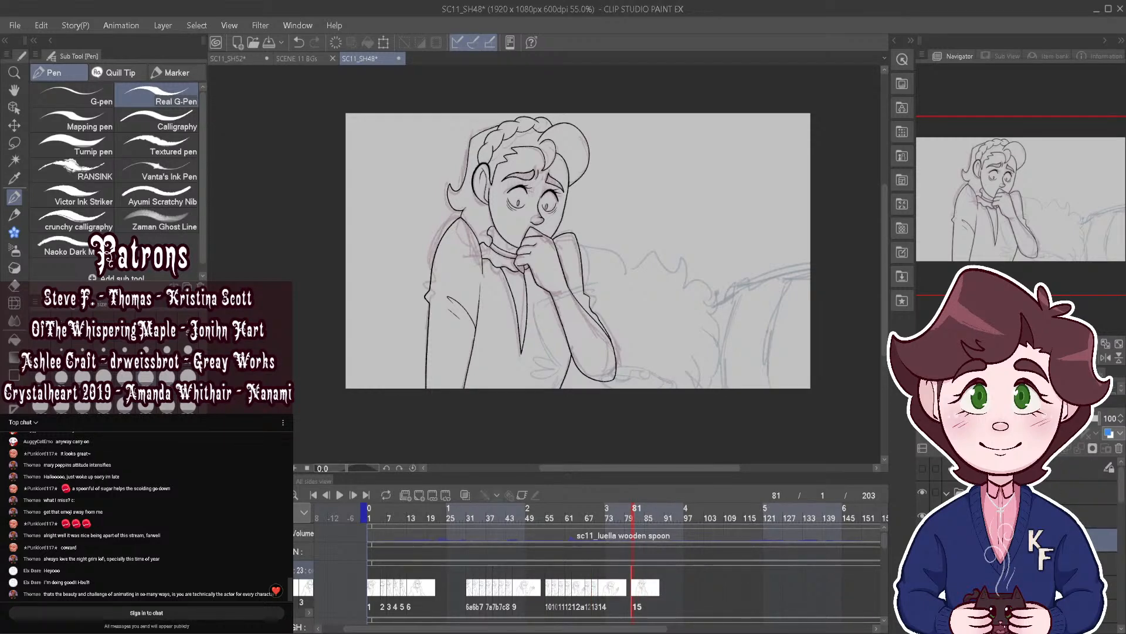
pyautogui.hotkey('ctrl', 'shift', 'n')
pyautogui.moveTo(633, 590); pyautogui.dragTo(627, 588)
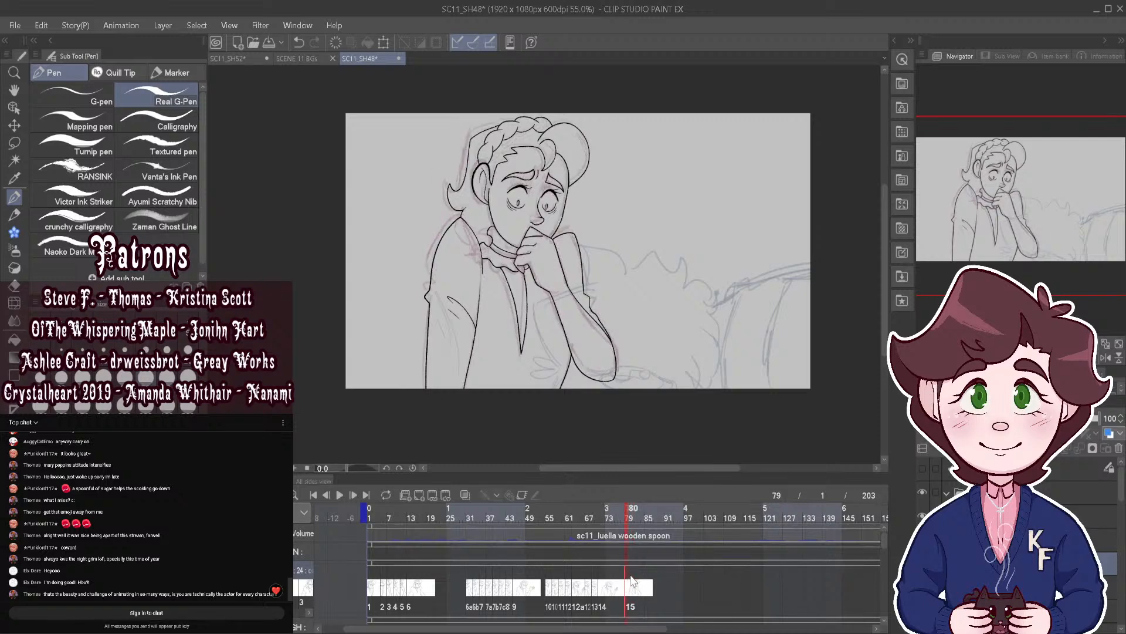
pyautogui.click(631, 594)
# Step: Transform the drawing at frame 79 so the upper body shifts slightly up and to the left
pyautogui.hotkey('ctrl', 't')
pyautogui.moveTo(519, 96); pyautogui.dragTo(517, 94)
pyautogui.click(497, 454)
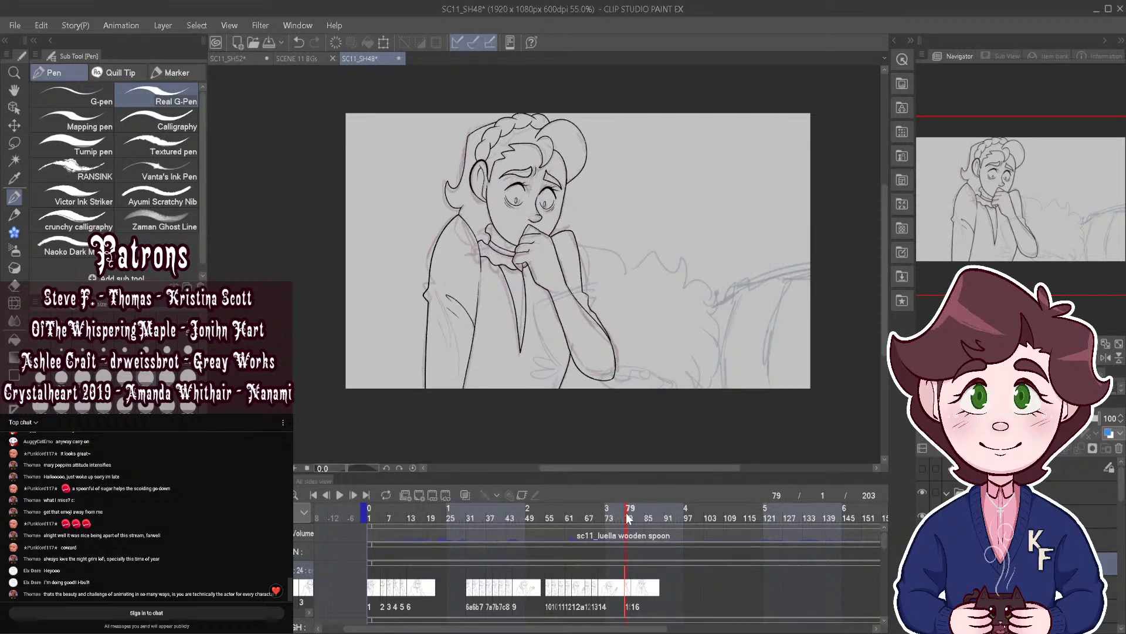
pyautogui.moveTo(627, 514); pyautogui.dragTo(628, 514)
pyautogui.scroll(1, 603, 290)
pyautogui.click(15, 108)
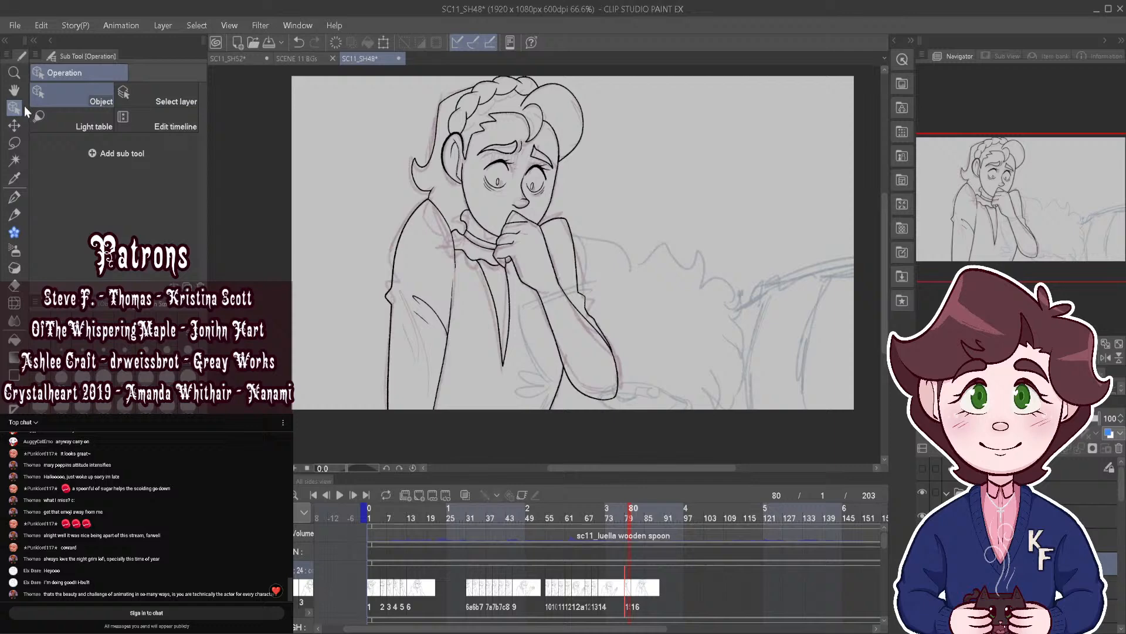
pyautogui.click(565, 225)
pyautogui.scroll(1, 607, 319)
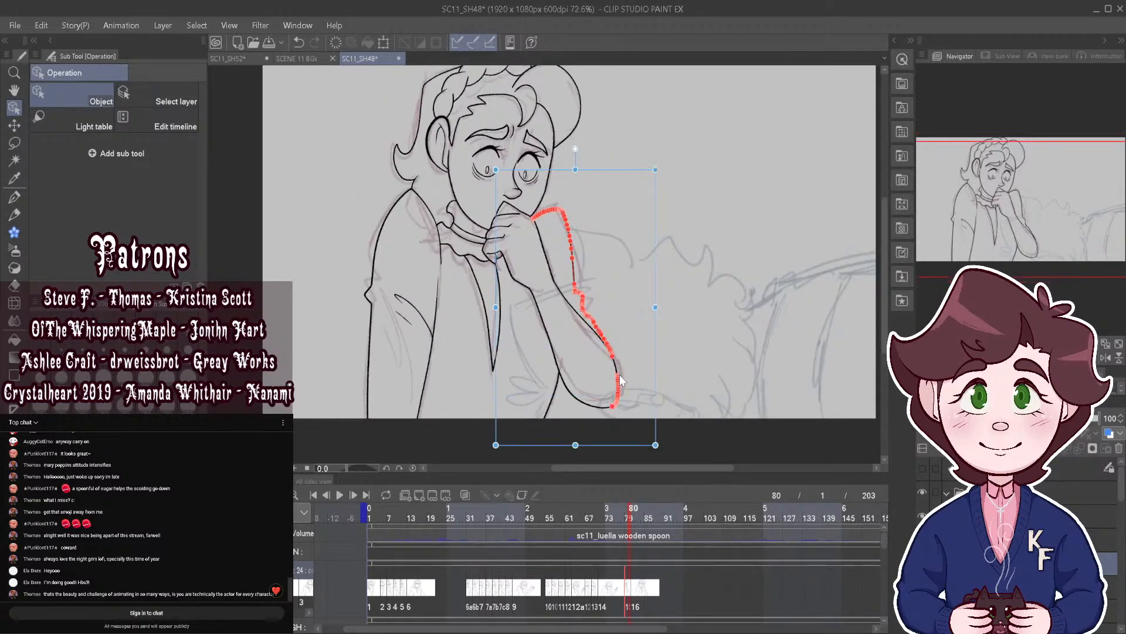
pyautogui.keyDown('shift'); pyautogui.click(589, 403); pyautogui.keyUp('shift')
pyautogui.keyDown('shift'); pyautogui.click(611, 352); pyautogui.keyUp('shift')
pyautogui.keyDown('shift'); pyautogui.click(555, 272); pyautogui.keyUp('shift')
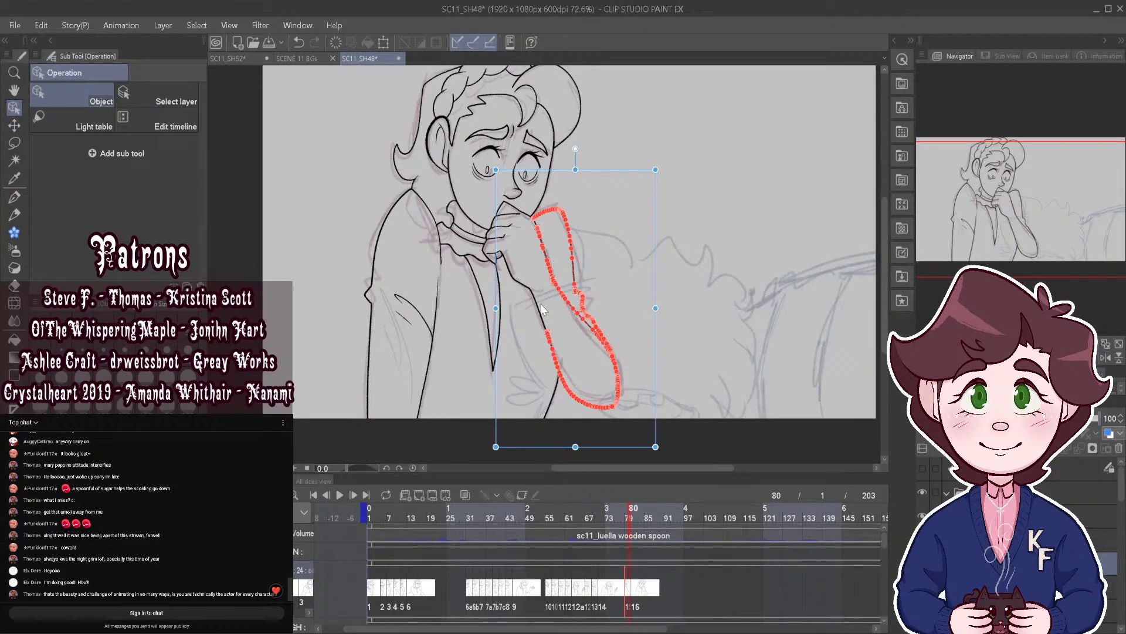
pyautogui.scroll(3, 554, 181)
pyautogui.keyDown('shift'); pyautogui.click(506, 221); pyautogui.keyUp('shift')
pyautogui.keyDown('shift'); pyautogui.click(475, 226); pyautogui.keyUp('shift')
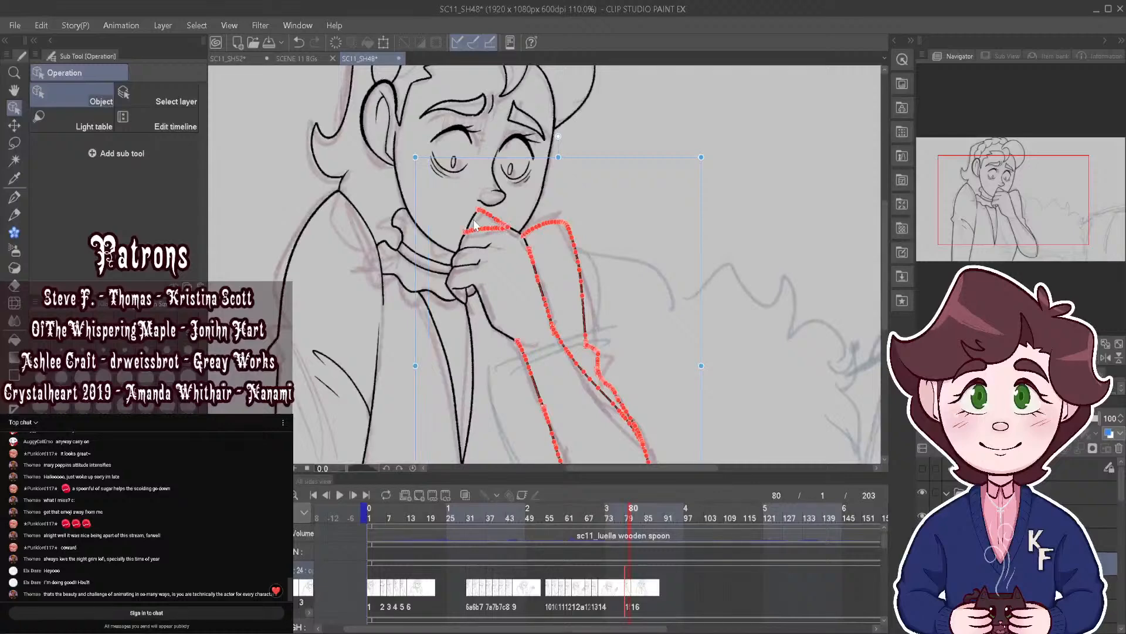
pyautogui.keyDown('shift'); pyautogui.click(519, 220); pyautogui.keyUp('shift')
pyautogui.click(602, 242)
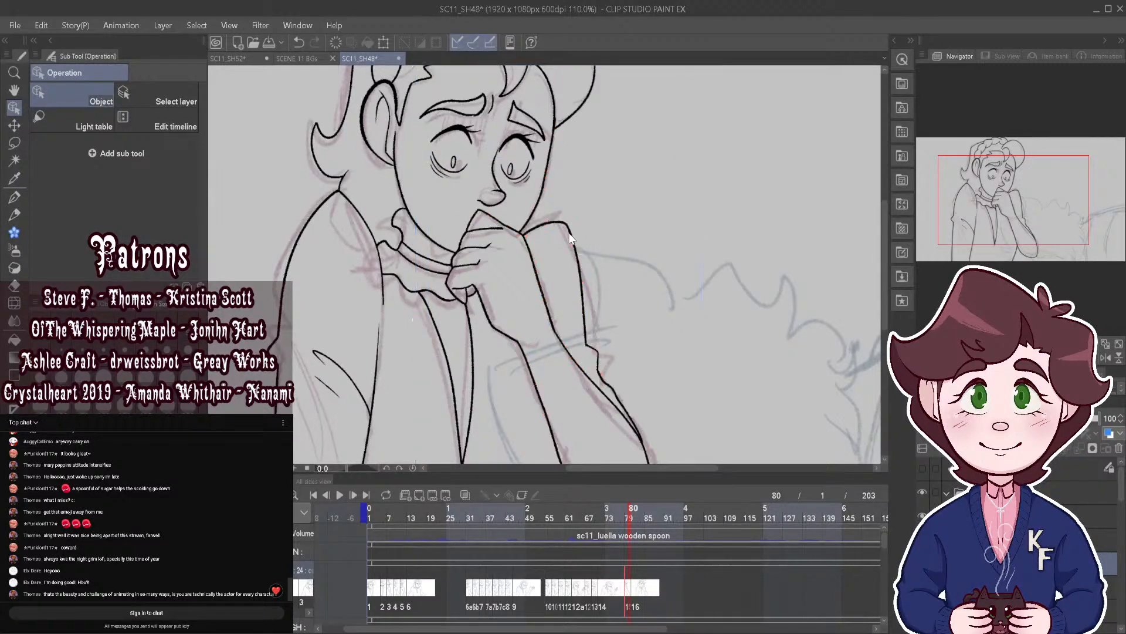
pyautogui.click(571, 238)
pyautogui.keyDown('shift'); pyautogui.click(536, 271); pyautogui.keyUp('shift')
pyautogui.keyDown('shift'); pyautogui.click(516, 222); pyautogui.keyUp('shift')
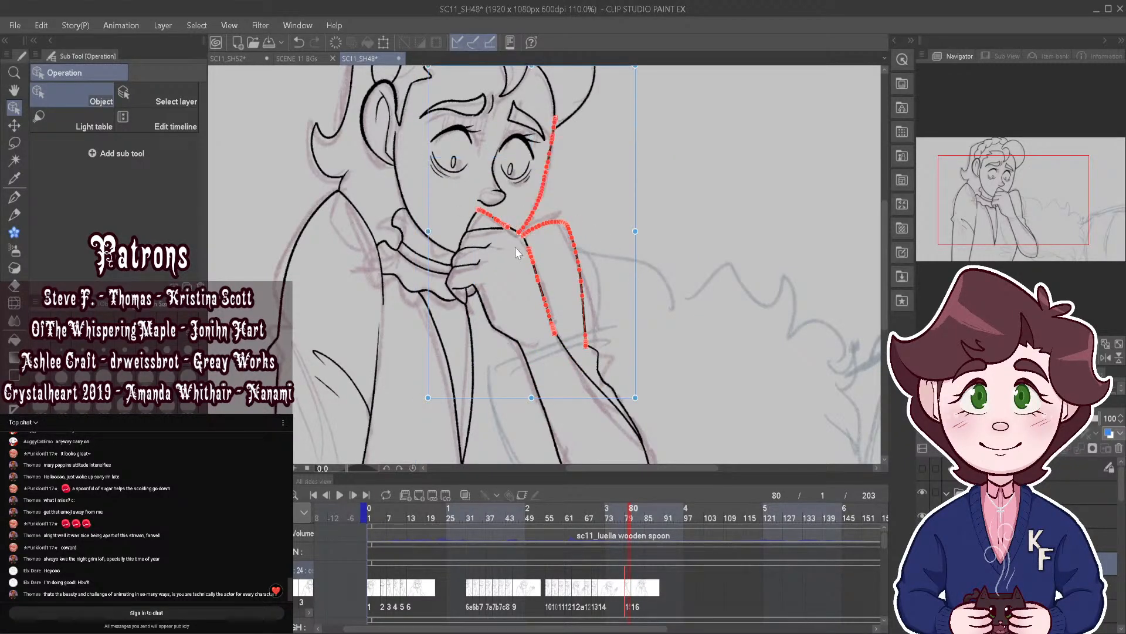
# Step: Select the sleeve's cuff fold together with the forearm's upper line and the hand and finger lines
pyautogui.click(596, 359)
pyautogui.keyDown('shift'); pyautogui.click(519, 233); pyautogui.keyUp('shift')
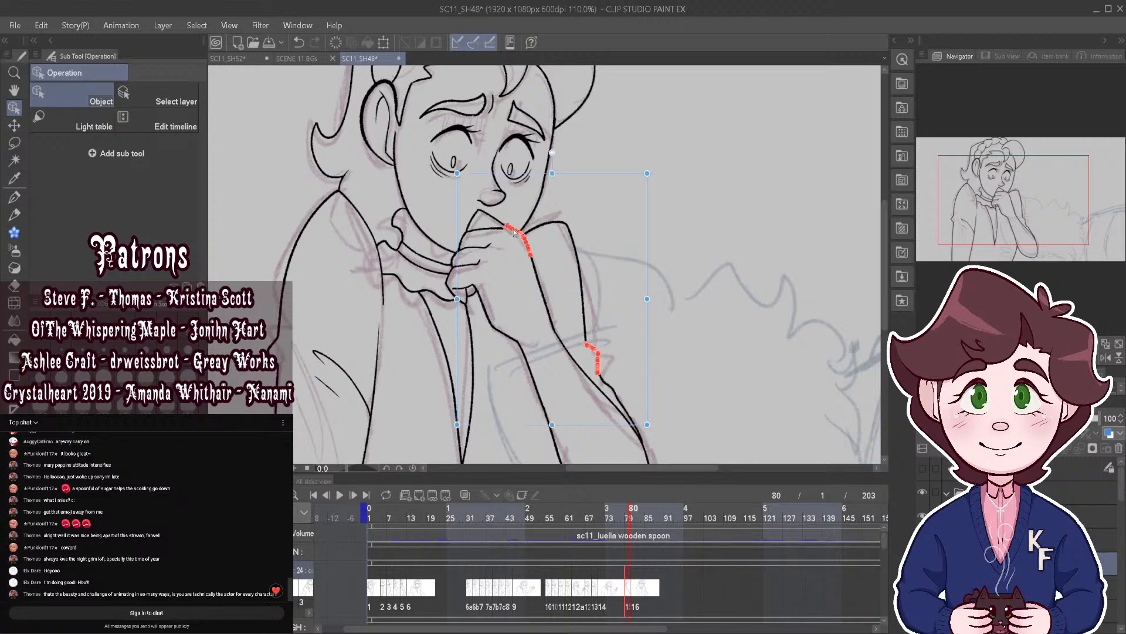
pyautogui.keyDown('shift'); pyautogui.click(535, 273); pyautogui.keyUp('shift')
pyautogui.keyDown('shift'); pyautogui.click(494, 216); pyautogui.keyUp('shift')
pyautogui.keyDown('shift'); pyautogui.click(486, 228); pyautogui.keyUp('shift')
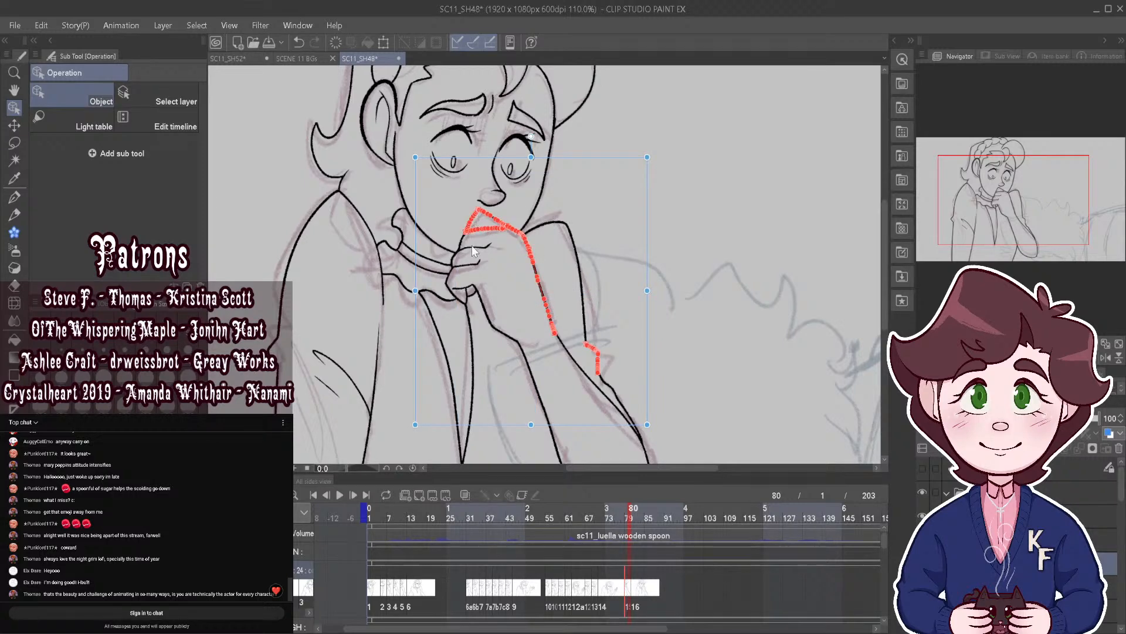
pyautogui.keyDown('shift'); pyautogui.click(482, 242); pyautogui.keyUp('shift')
pyautogui.keyDown('shift'); pyautogui.click(461, 245); pyautogui.keyUp('shift')
pyautogui.keyDown('shift'); pyautogui.click(474, 260); pyautogui.keyUp('shift')
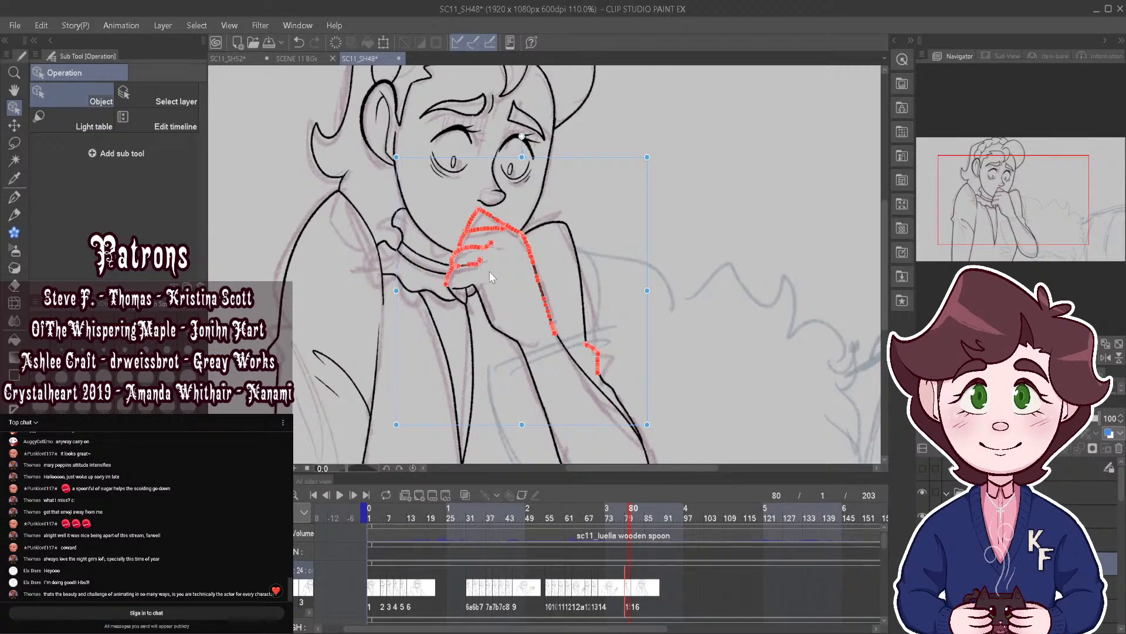
pyautogui.press('Up')
pyautogui.press('Up')
pyautogui.press('Right')
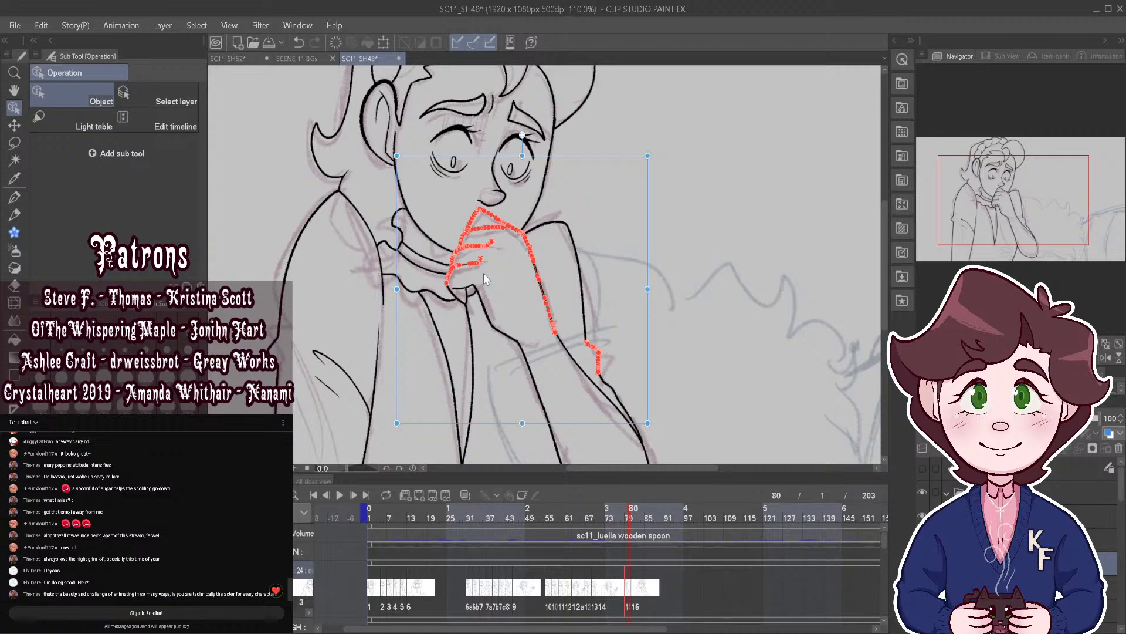
pyautogui.click(300, 43)
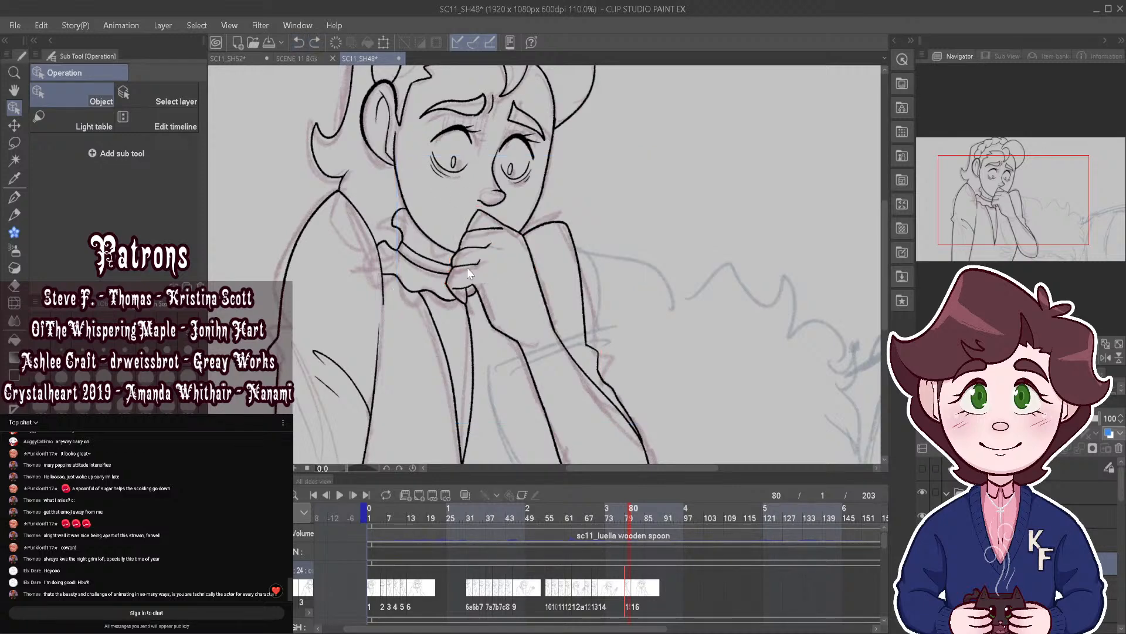
# Step: Select the vector lines of the raised hand, forearm, elbow and right-hand sleeve on frame 80 and move them slightly upward
pyautogui.keyDown('shift'); pyautogui.click(474, 247); pyautogui.keyUp('shift')
pyautogui.keyDown('shift'); pyautogui.click(499, 329); pyautogui.keyUp('shift')
pyautogui.keyDown('shift'); pyautogui.click(511, 212); pyautogui.keyUp('shift')
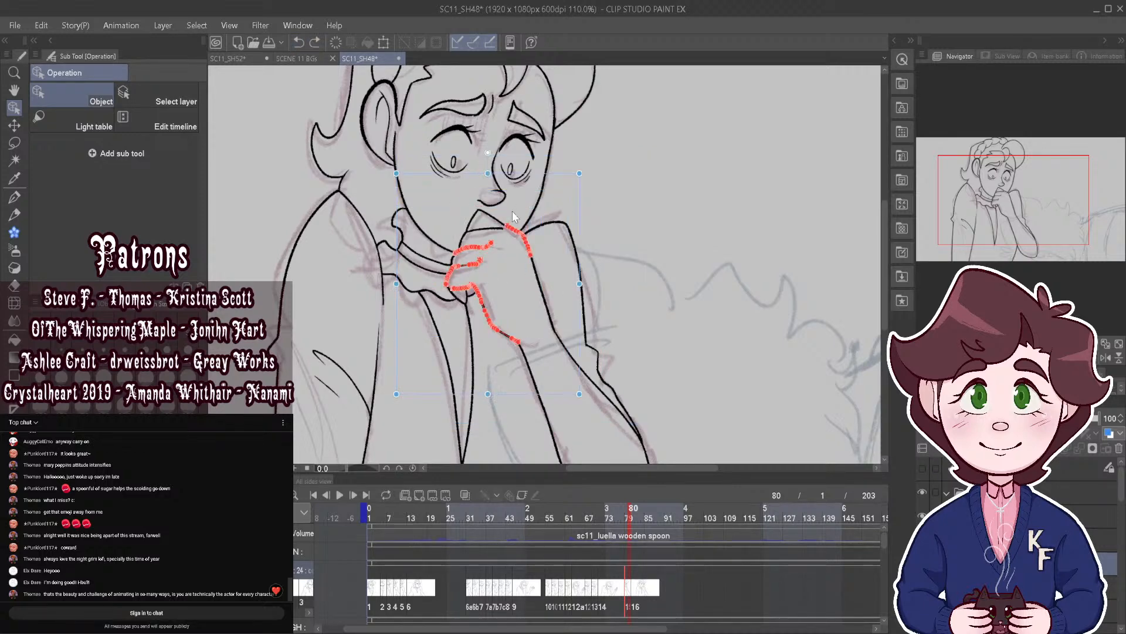
pyautogui.keyDown('shift'); pyautogui.click(491, 216); pyautogui.keyUp('shift')
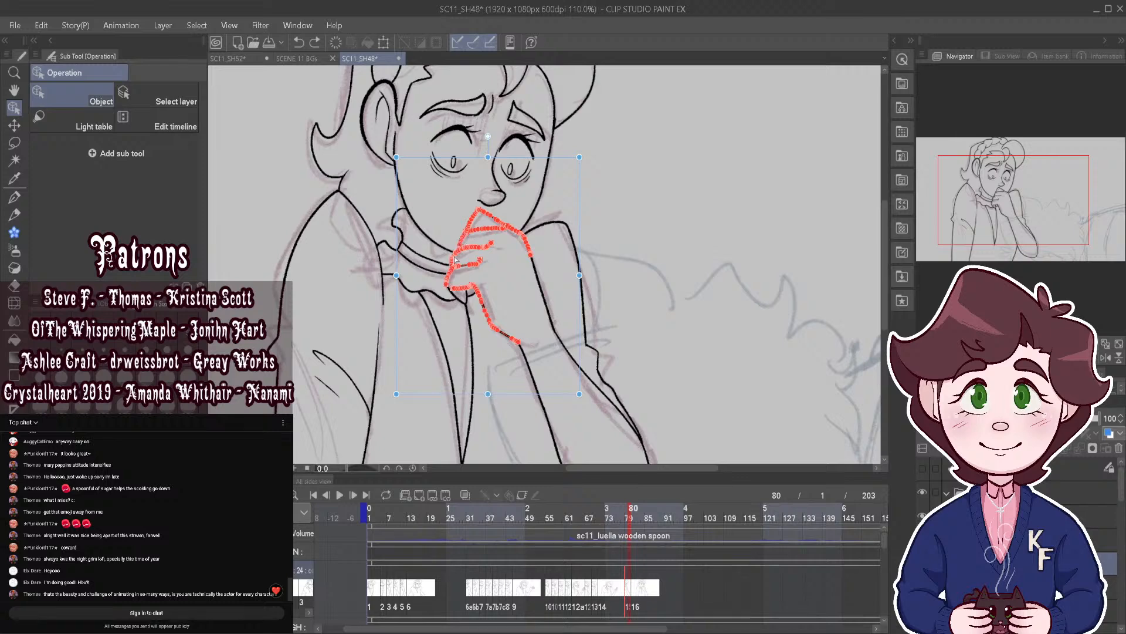
pyautogui.scroll(3, 463, 288)
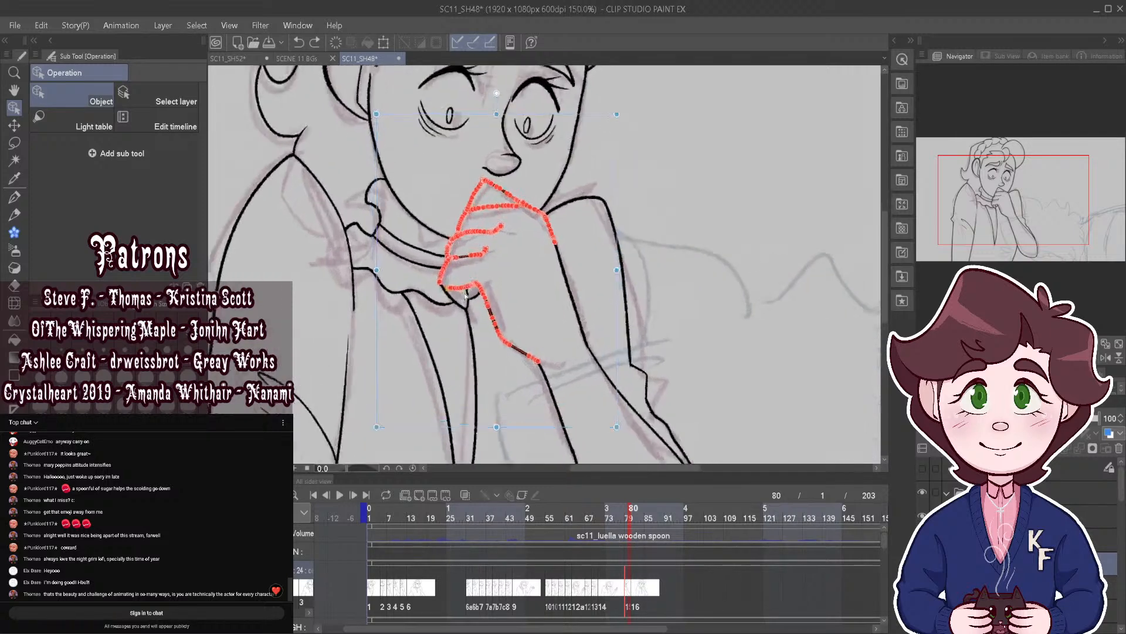
pyautogui.keyDown('shift'); pyautogui.click(461, 295); pyautogui.keyUp('shift')
pyautogui.scroll(-4, 477, 253)
pyautogui.scroll(-2, 495, 227)
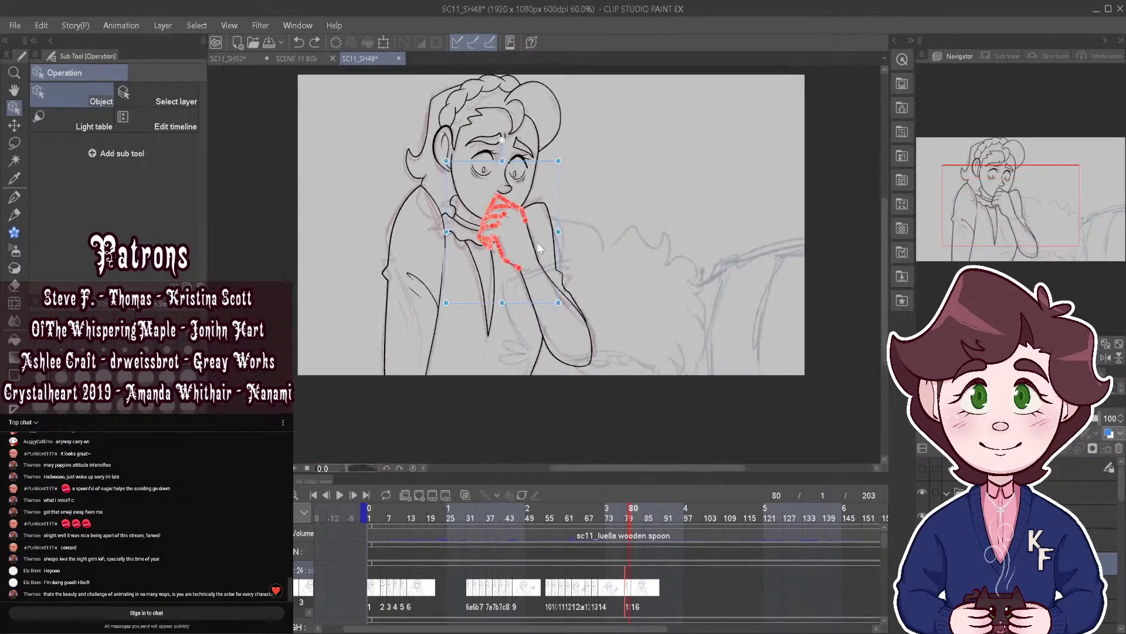
pyautogui.keyDown('shift'); pyautogui.click(533, 244); pyautogui.keyUp('shift')
pyautogui.keyDown('shift'); pyautogui.click(529, 291); pyautogui.keyUp('shift')
pyautogui.keyDown('shift'); pyautogui.click(549, 279); pyautogui.keyUp('shift')
pyautogui.scroll(2, 577, 305)
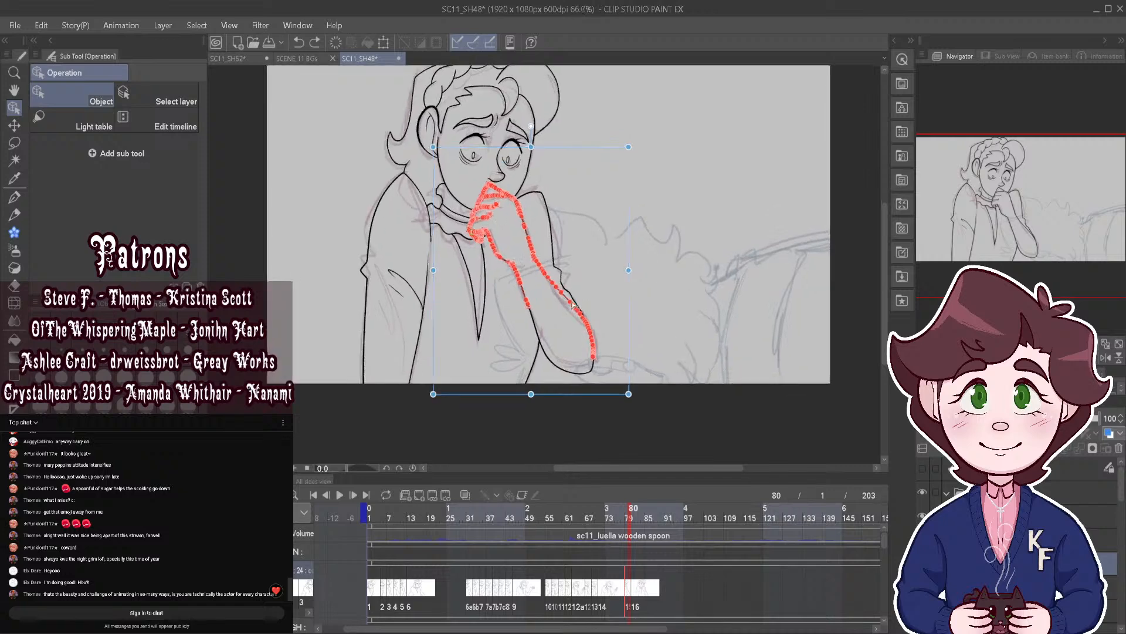
pyautogui.keyDown('shift'); pyautogui.click(542, 325); pyautogui.keyUp('shift')
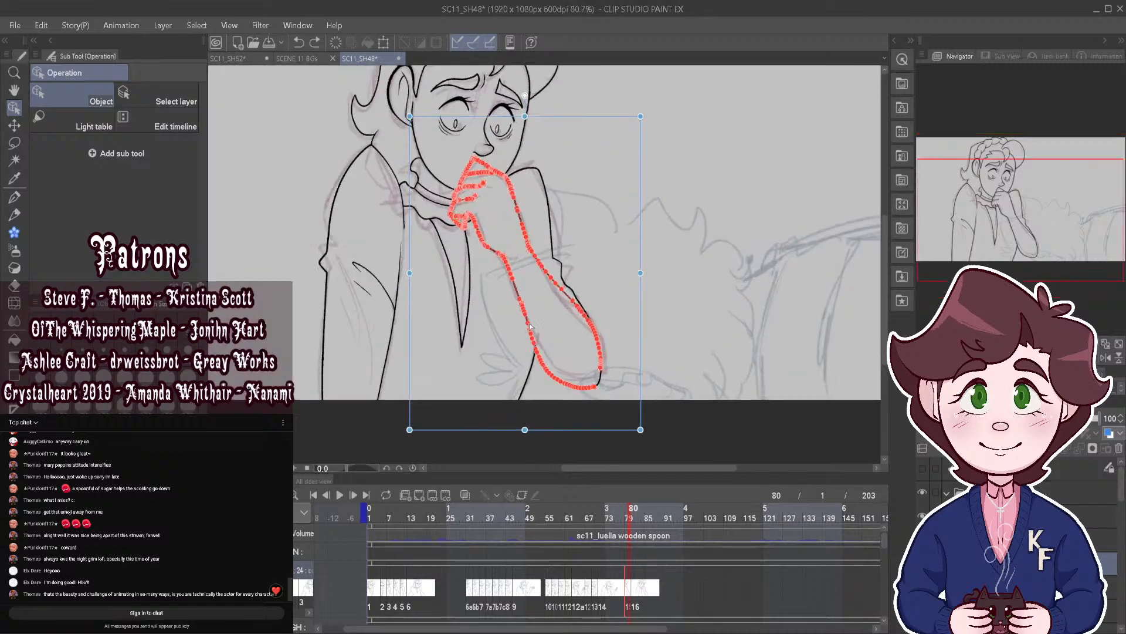
pyautogui.keyDown('shift'); pyautogui.click(541, 174); pyautogui.keyUp('shift')
pyautogui.keyDown('shift'); pyautogui.click(567, 265); pyautogui.keyUp('shift')
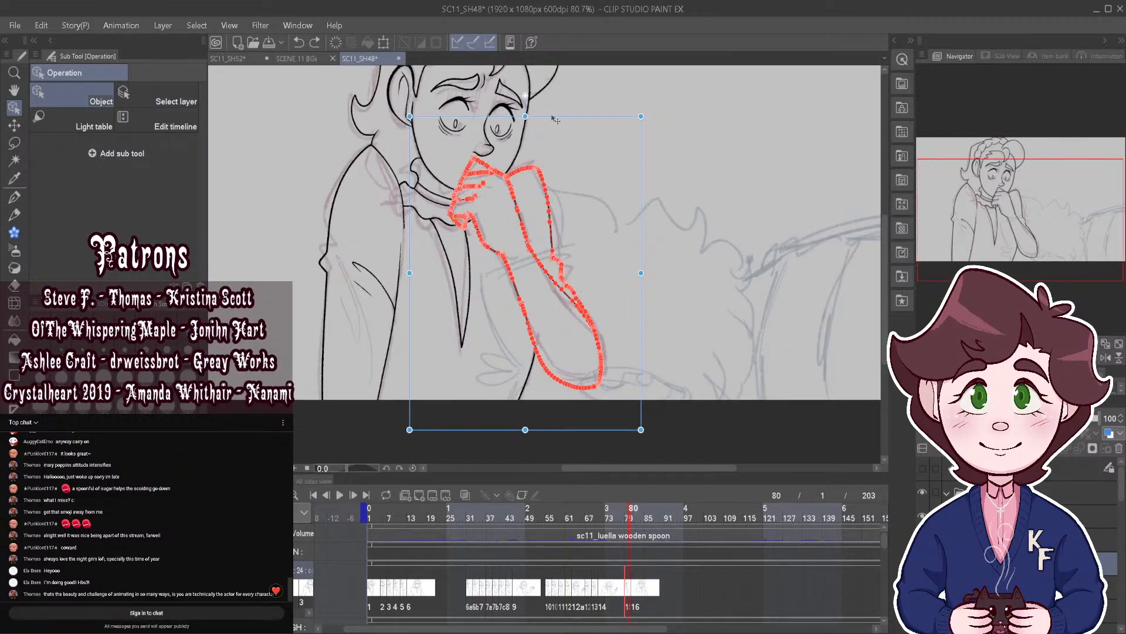
pyautogui.moveTo(556, 120); pyautogui.dragTo(556, 117)
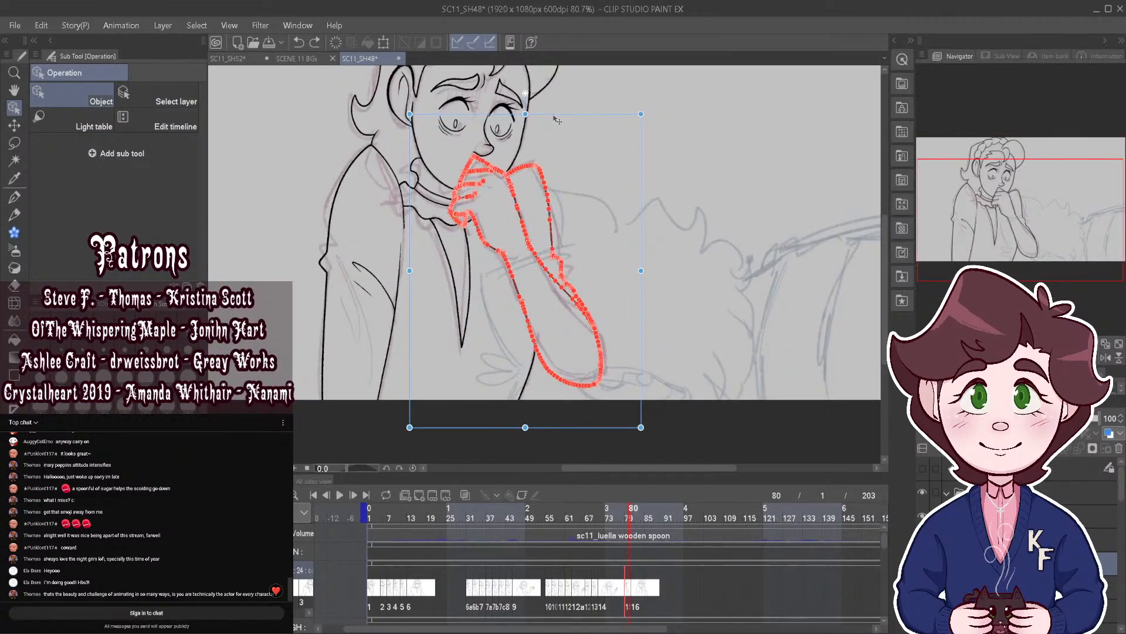
# Step: Switch to the Real G-Pen and inspect the hand, wrist and sleeve lines up close
pyautogui.click(15, 198)
pyautogui.scroll(3, 477, 127)
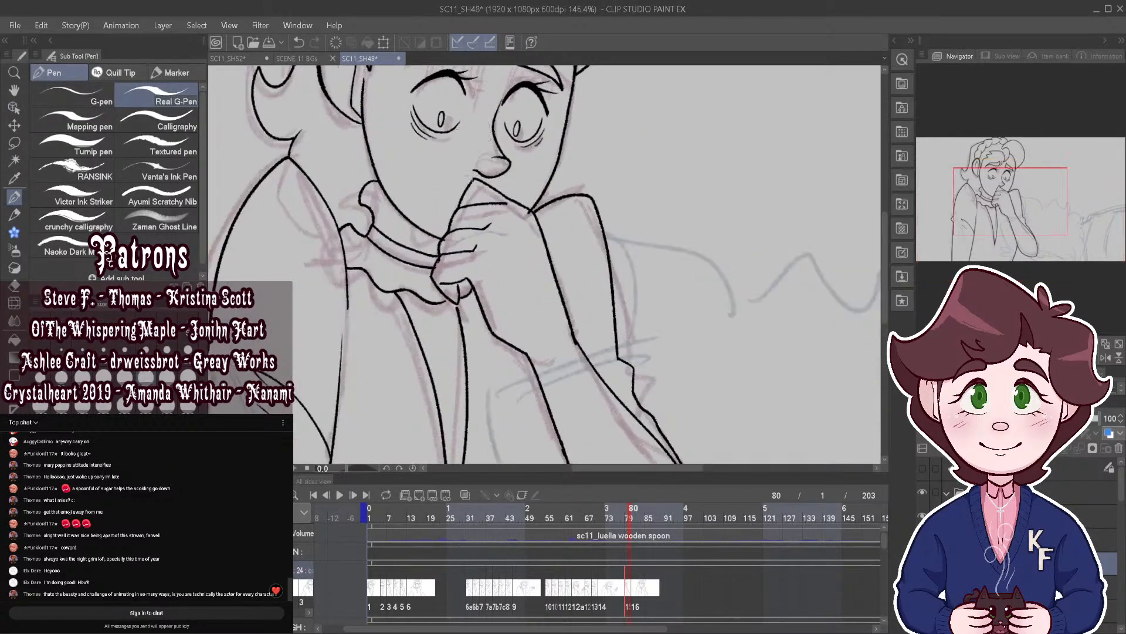
pyautogui.scroll(3, 443, 245)
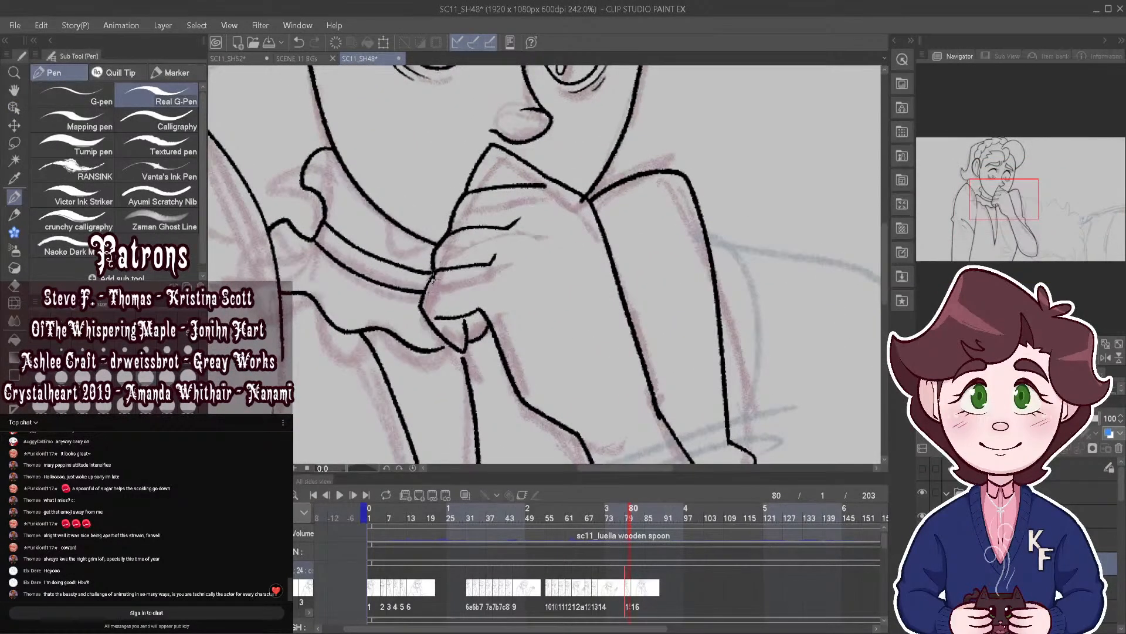
pyautogui.scroll(-3, 569, 167)
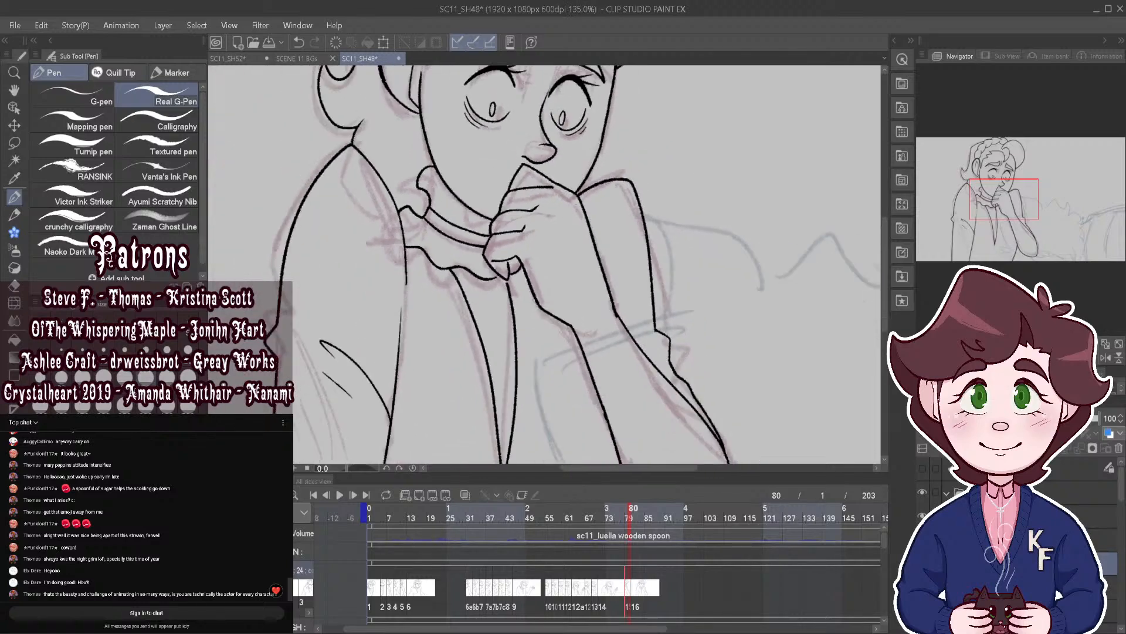
pyautogui.scroll(2, 563, 282)
pyautogui.scroll(3, 449, 255)
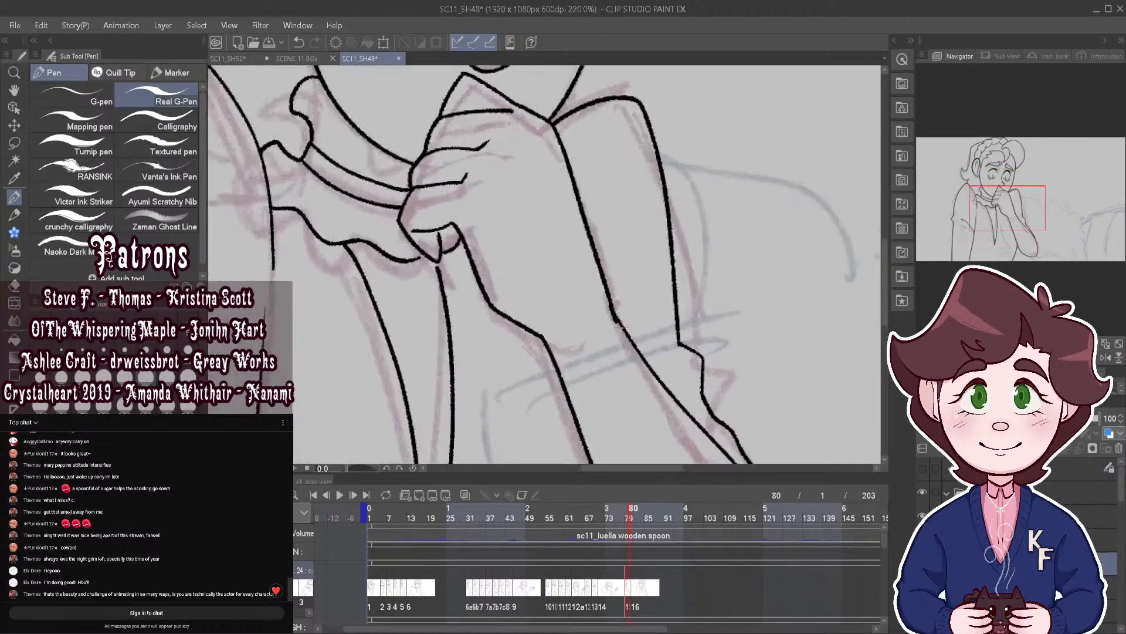
pyautogui.scroll(-5, 449, 255)
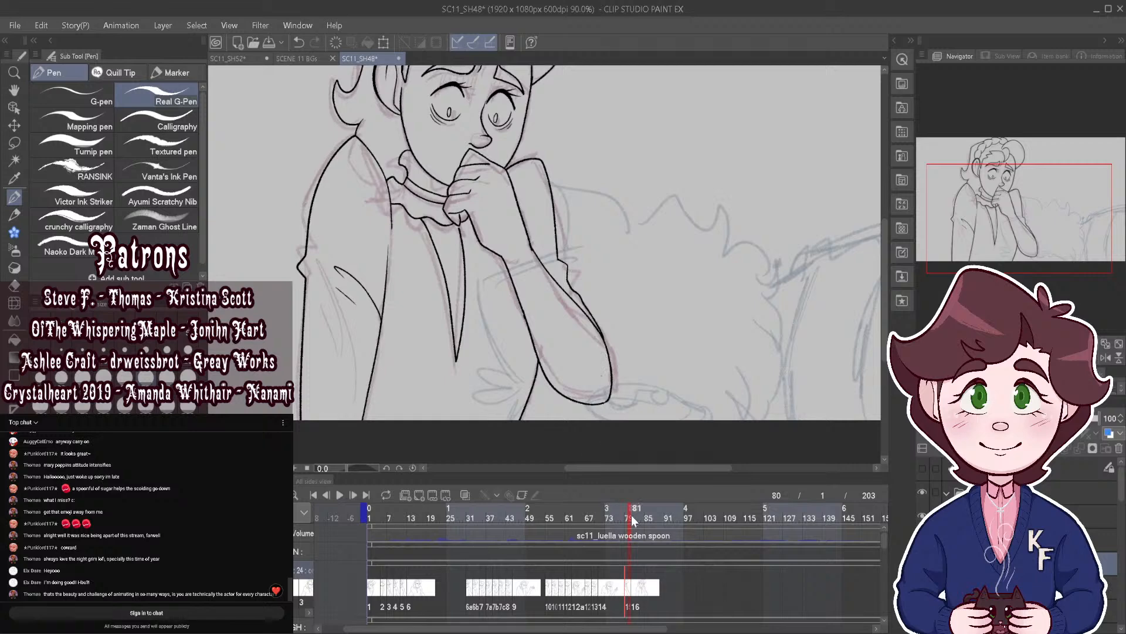
# Step: Review the inked poses at frames 57 and 74, ending on frame 75
pyautogui.moveTo(632, 517); pyautogui.dragTo(554, 516)
pyautogui.scroll(-1, 589, 381)
pyautogui.scroll(3, 588, 422)
pyautogui.scroll(4, 529, 404)
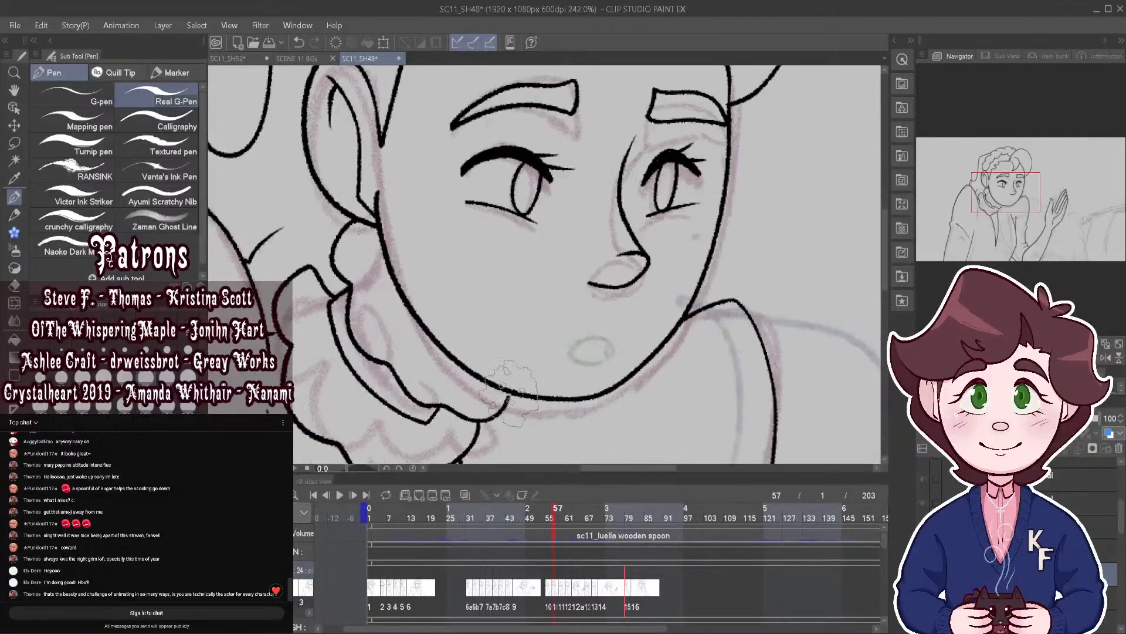
pyautogui.scroll(-3, 529, 404)
pyautogui.click(610, 515)
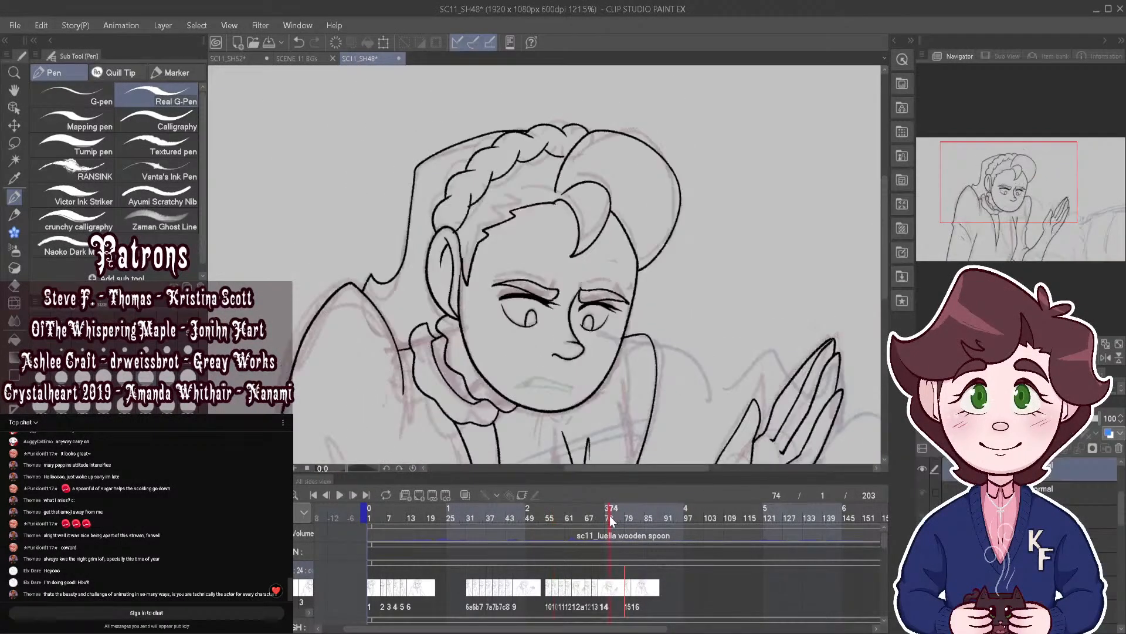
pyautogui.moveTo(611, 515); pyautogui.dragTo(615, 516)
pyautogui.scroll(-4, 505, 225)
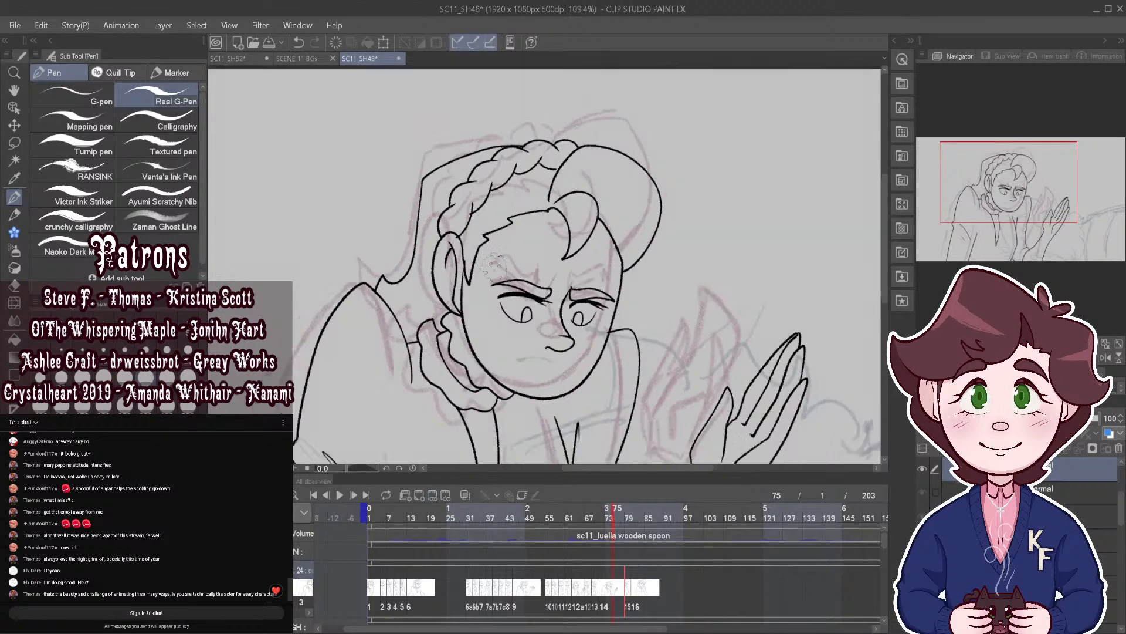
# Step: Add a new blank cel at frame 75 and turn on onion skin to show the neighbouring drawings
pyautogui.click(432, 514)
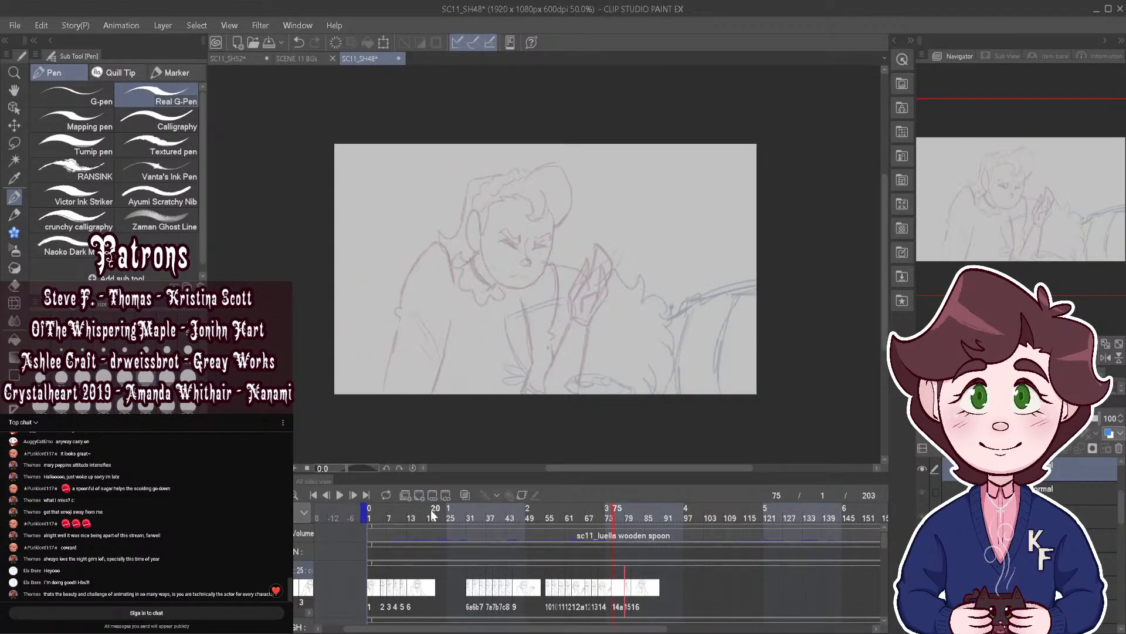
pyautogui.click(466, 495)
pyautogui.scroll(3, 440, 257)
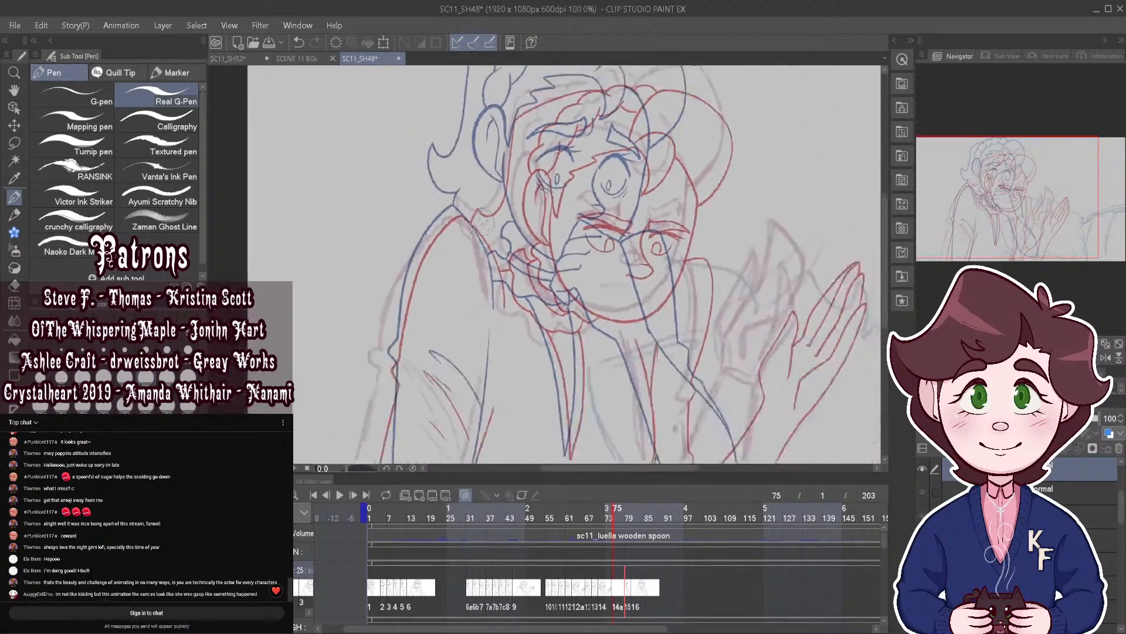
pyautogui.scroll(1, 472, 255)
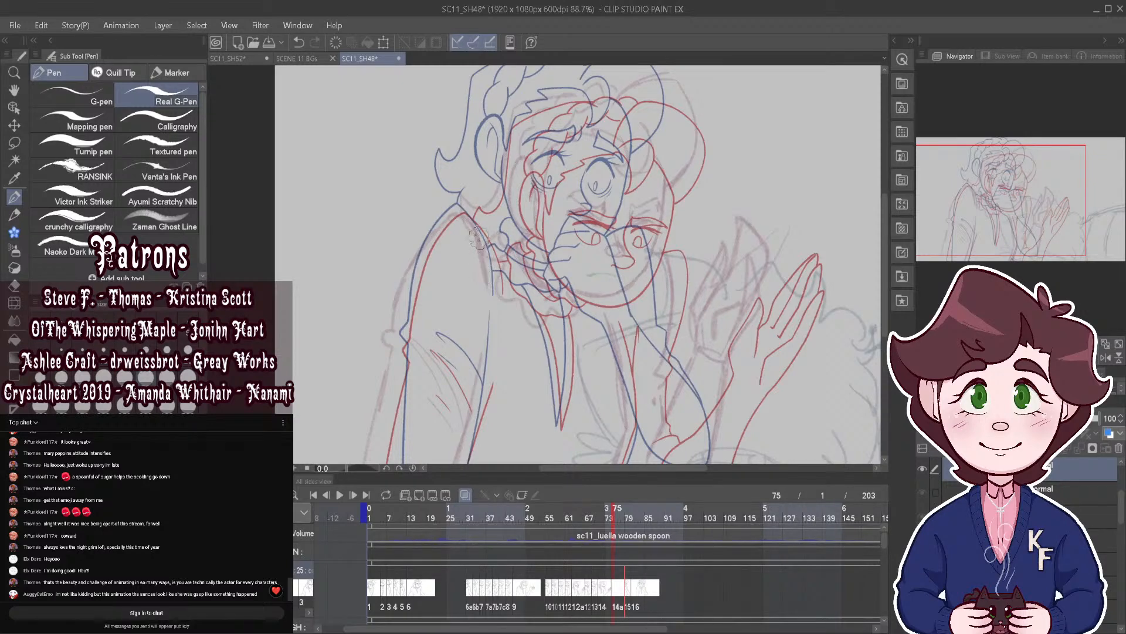
pyautogui.scroll(2, 472, 226)
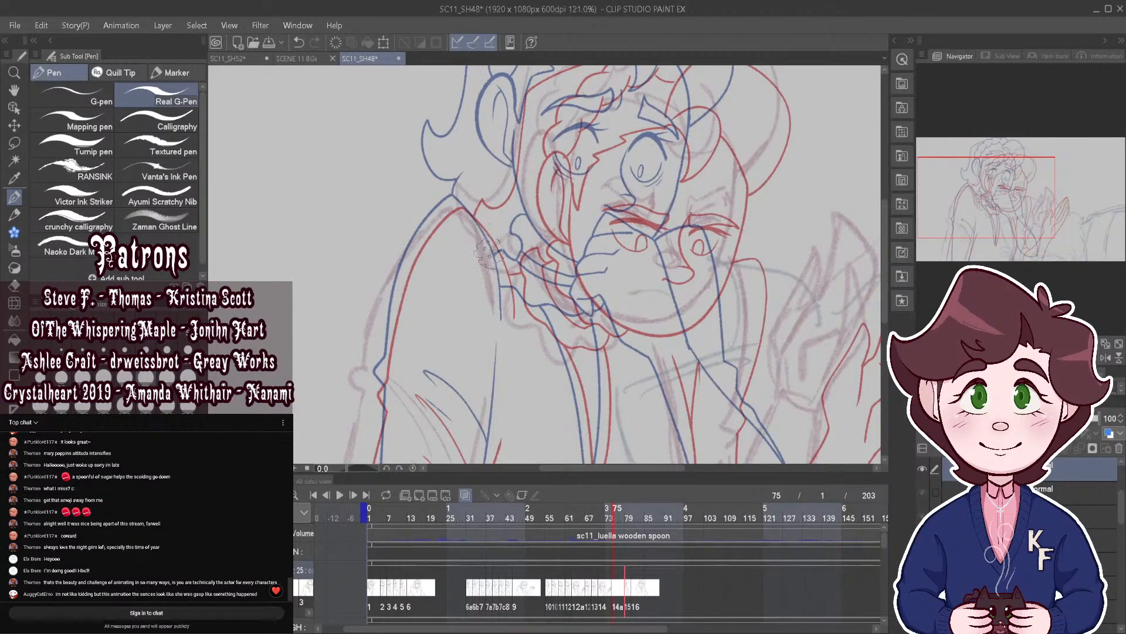
pyautogui.scroll(-2, 490, 237)
pyautogui.scroll(2, 493, 280)
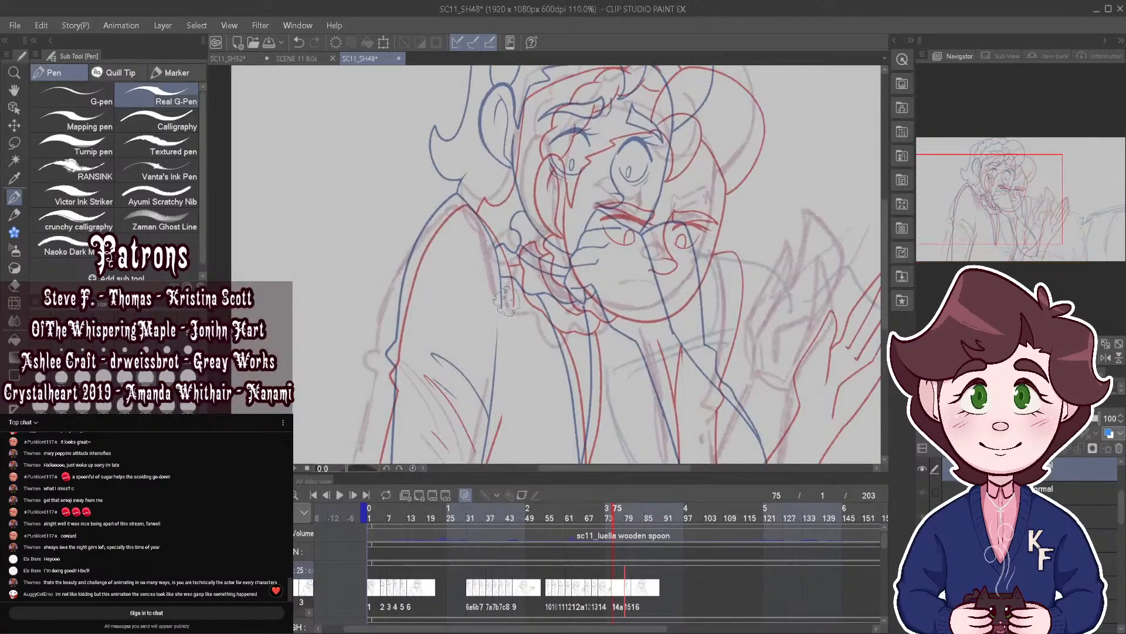
# Step: Ink the shoulder and upper sleeve outline on frame 75, placed between the onion-skinned poses
pyautogui.click(608, 515)
pyautogui.click(612, 514)
pyautogui.moveTo(506, 292)
pyautogui.mouseDown()
pyautogui.moveTo(495, 236)
pyautogui.moveTo(463, 201)
pyautogui.moveTo(411, 272)
pyautogui.moveTo(398, 385)
pyautogui.mouseUp()
pyautogui.scroll(-2, 398, 385)
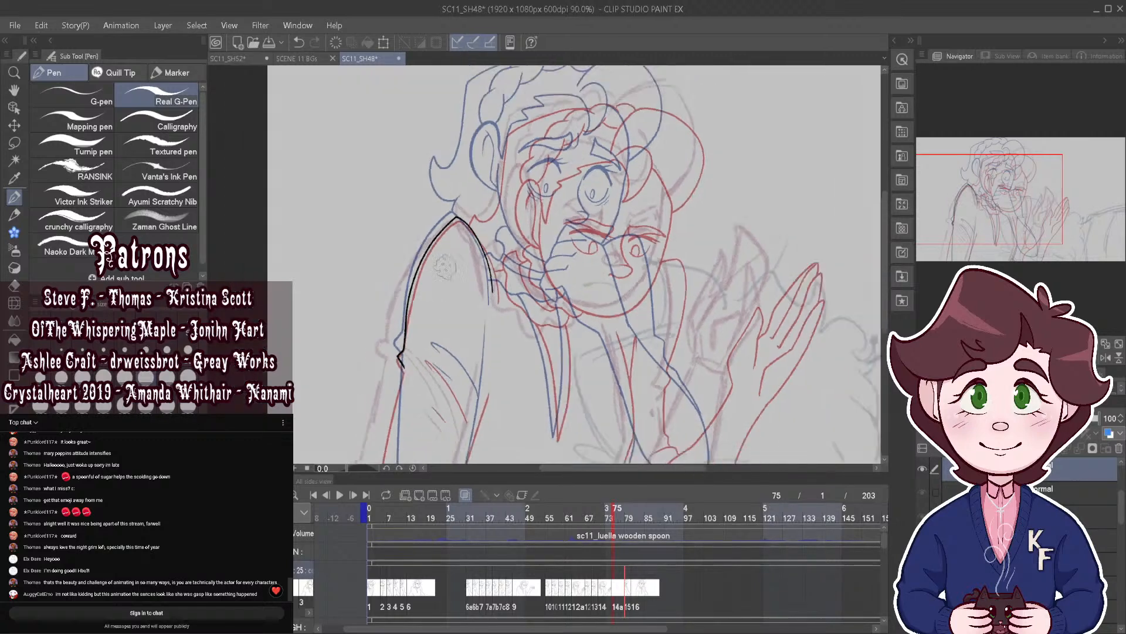
pyautogui.moveTo(411, 284); pyautogui.dragTo(403, 446)
pyautogui.moveTo(444, 270)
pyautogui.mouseDown()
pyautogui.moveTo(487, 321)
pyautogui.moveTo(474, 290)
pyautogui.mouseUp()
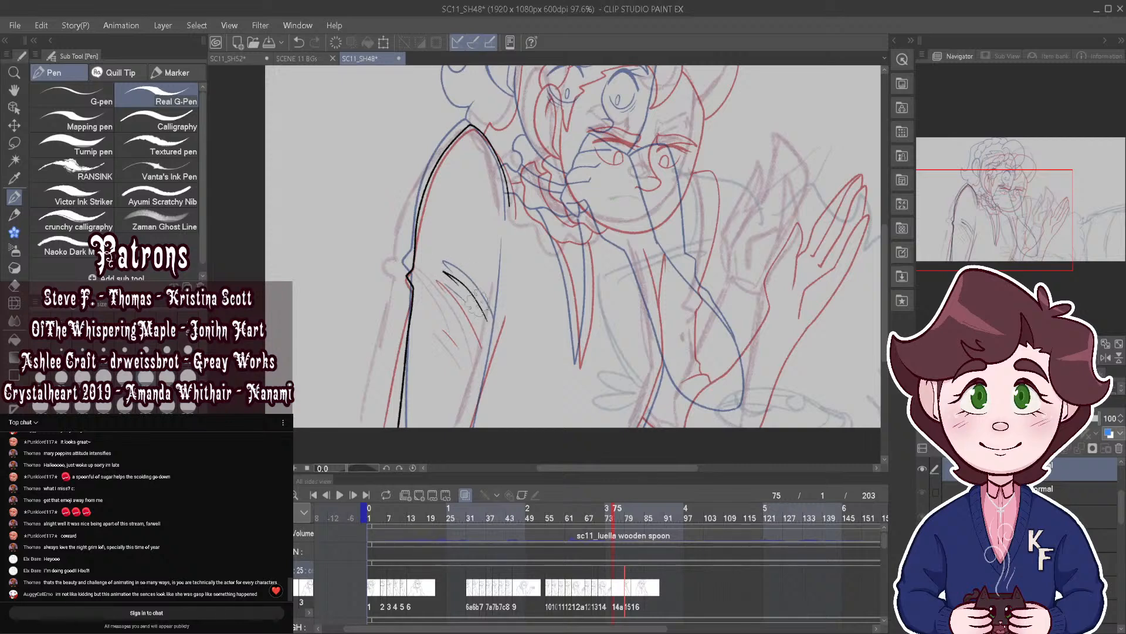
pyautogui.click(299, 42)
pyautogui.click(300, 42)
pyautogui.hotkey('ctrl', 'z')
# Step: Ink the outer line of the lower arm from the sleeve crease down to the canvas's bottom edge
pyautogui.moveTo(411, 293); pyautogui.dragTo(392, 434)
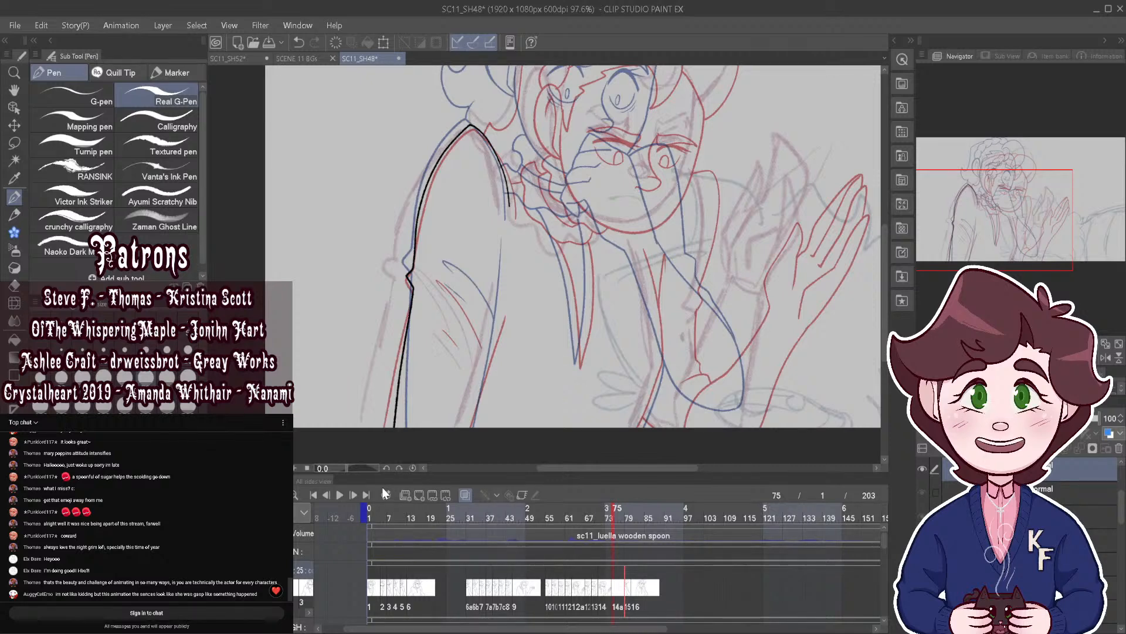
pyautogui.scroll(-2, 475, 287)
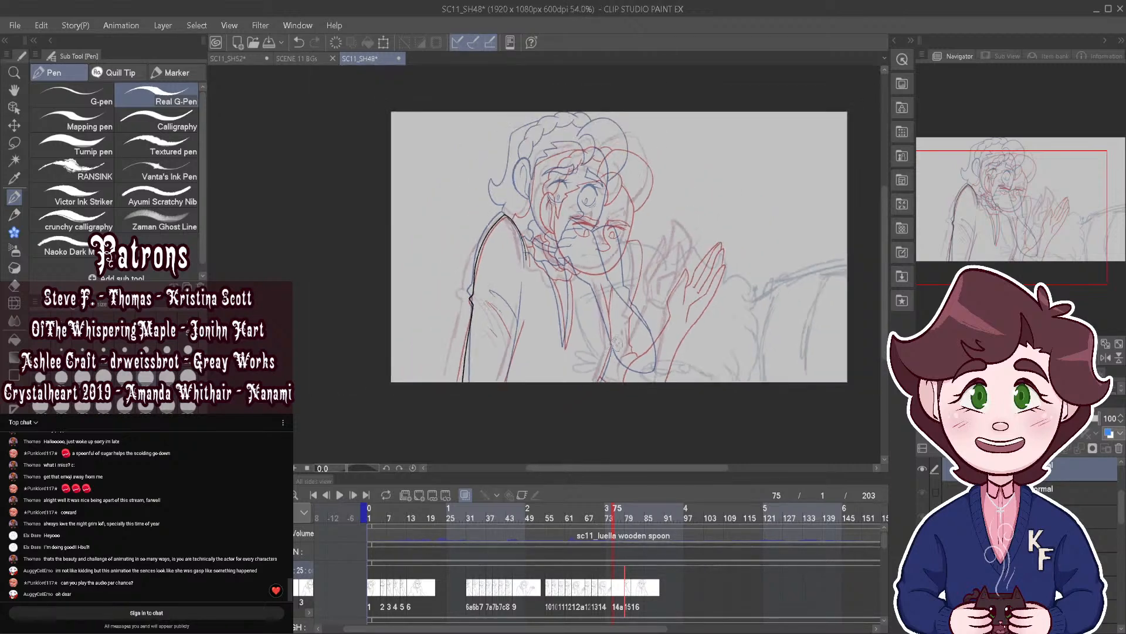
pyautogui.scroll(2, 564, 272)
pyautogui.scroll(-2, 578, 254)
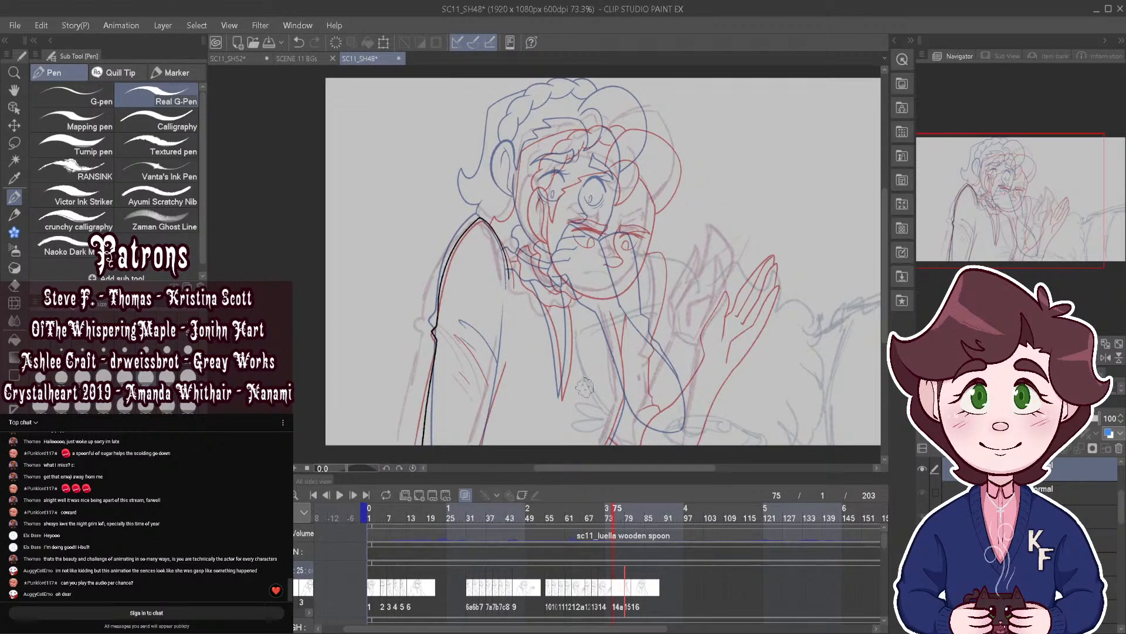
# Step: Go to frame 1 and hide the inked line-art folder, leaving only the rough sketch visible
pyautogui.click(345, 519)
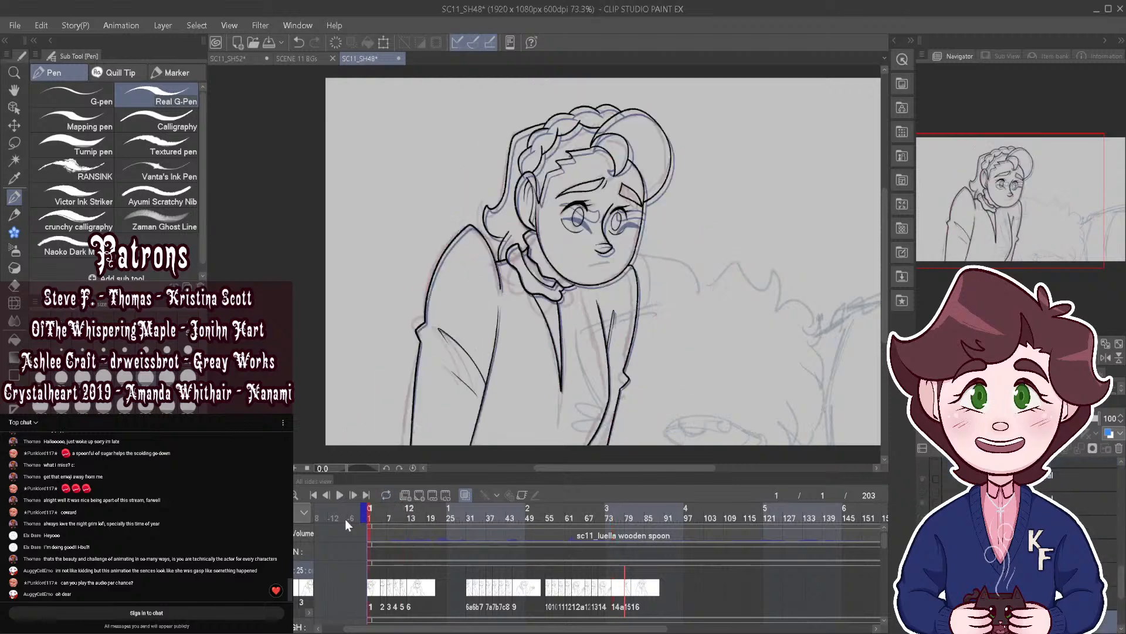
pyautogui.scroll(-1, 510, 325)
pyautogui.scroll(-2, 511, 325)
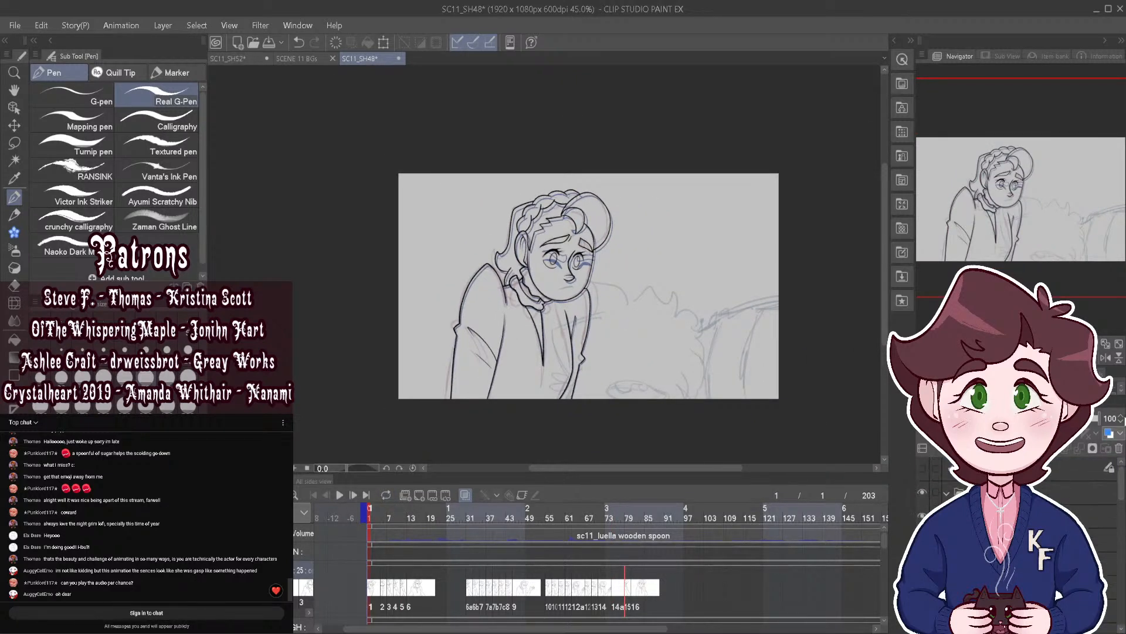
pyautogui.click(947, 492)
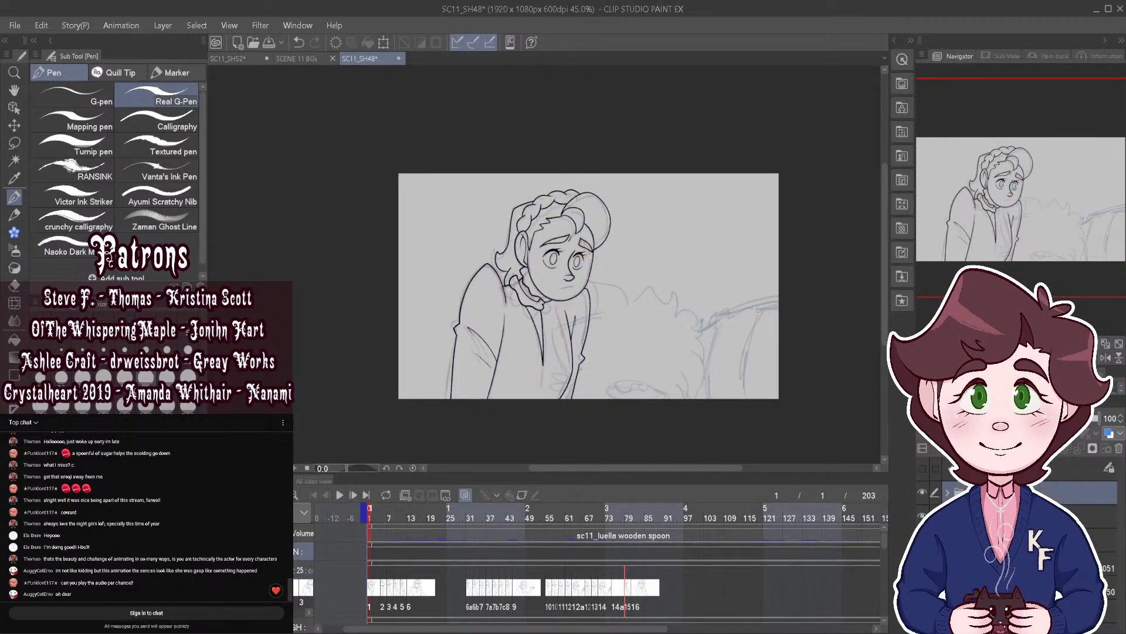
pyautogui.click(923, 470)
pyautogui.click(923, 493)
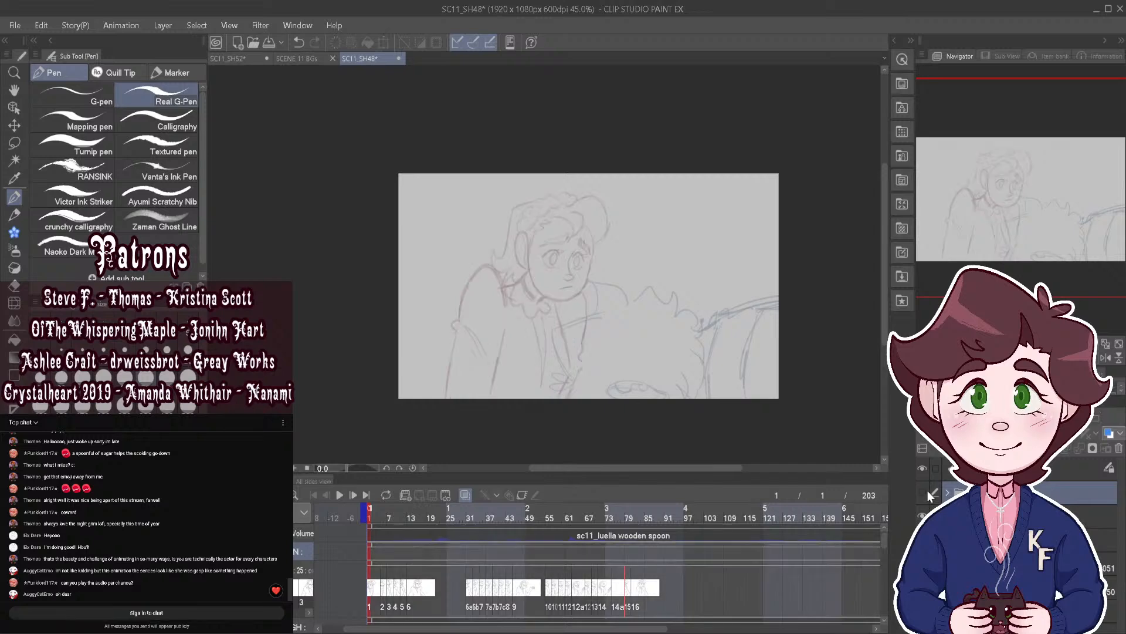
# Step: Set the rough sketch folder's opacity to 81 and play the animation
pyautogui.click(1032, 516)
pyautogui.click(1080, 418)
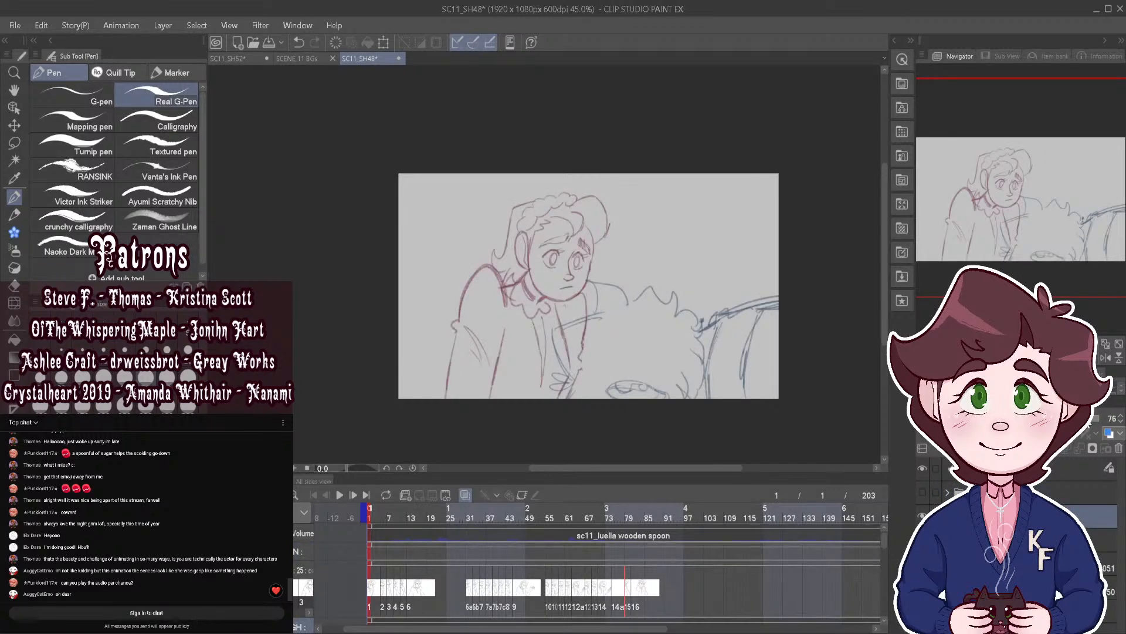
pyautogui.click(1087, 419)
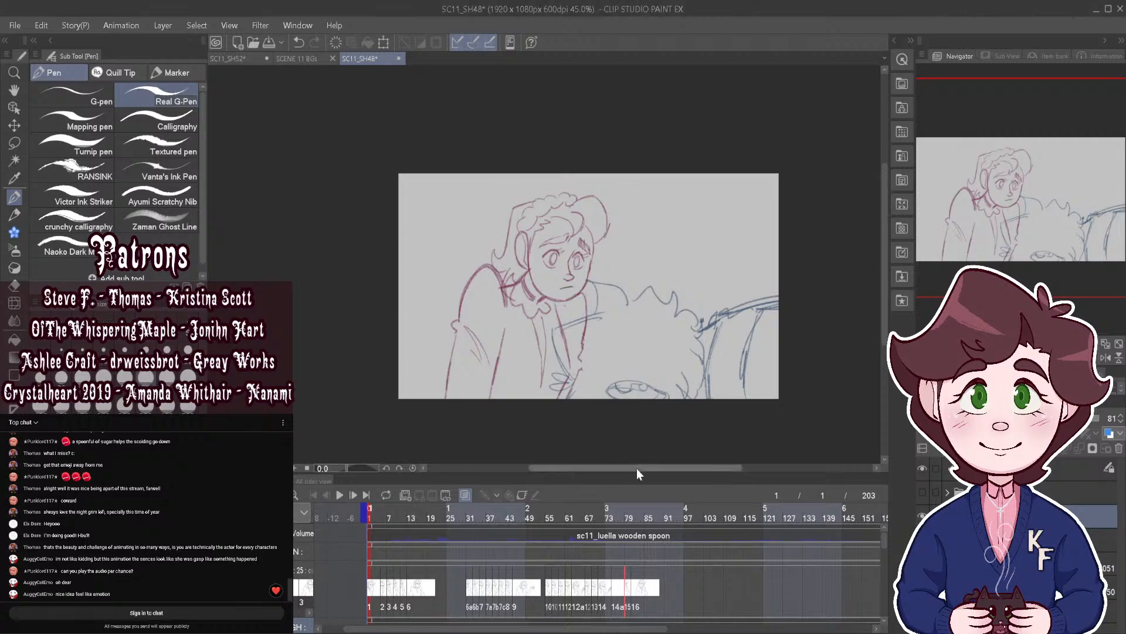
pyautogui.click(342, 496)
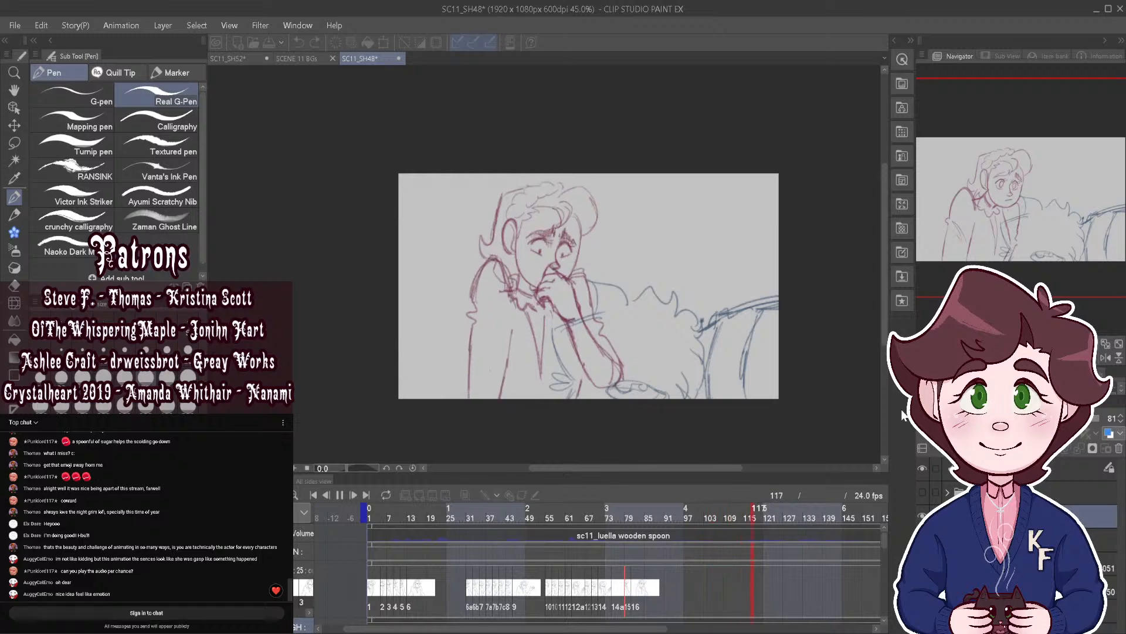
# Step: Return to frame 1, set the rough sketch folder's opacity to 24 and show the inked line-art folder again
pyautogui.click(339, 495)
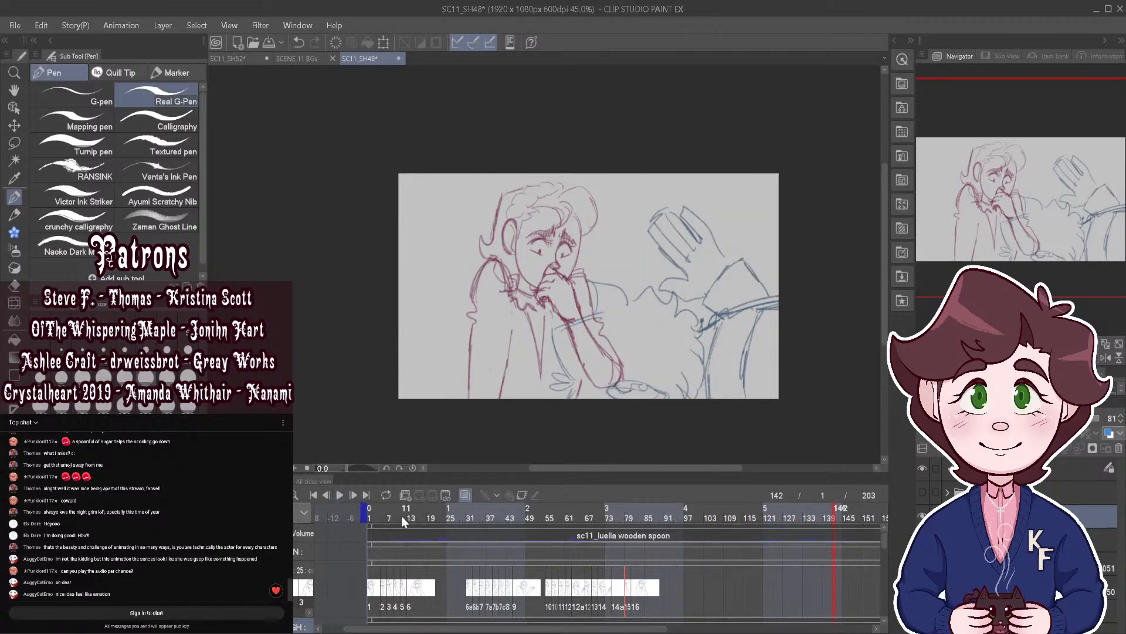
pyautogui.click(358, 513)
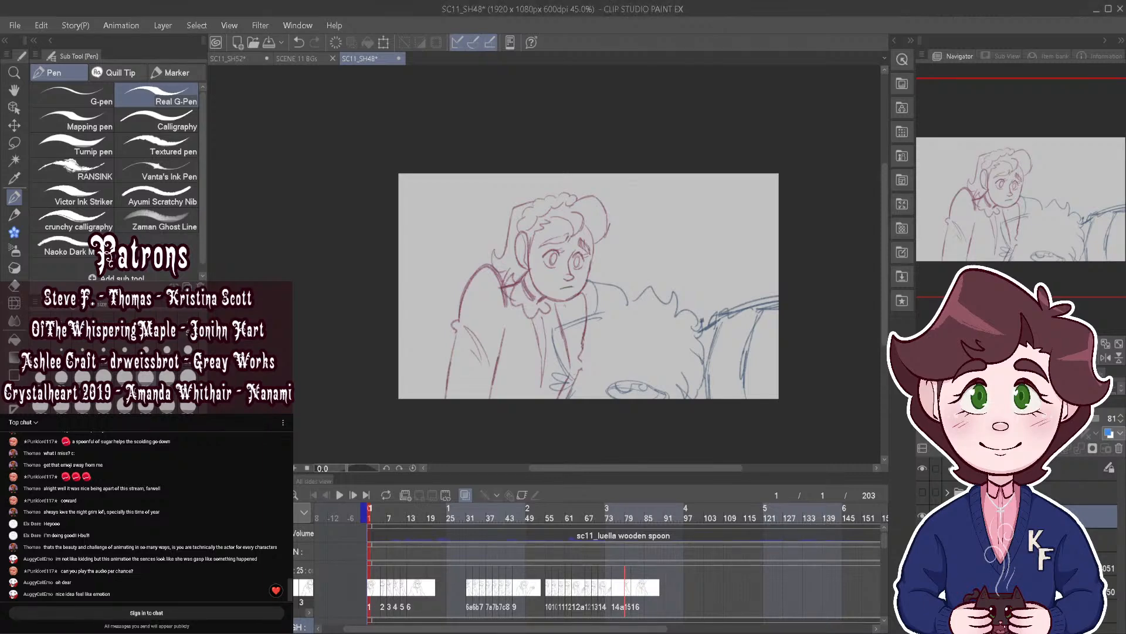
pyautogui.click(923, 468)
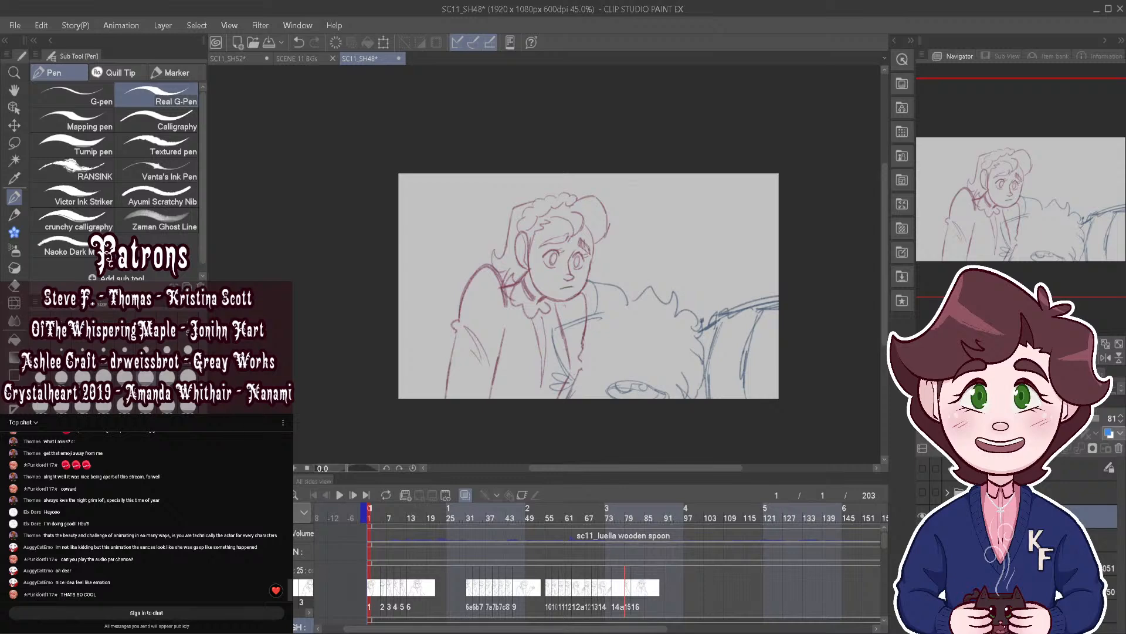
pyautogui.click(1060, 417)
pyautogui.click(1045, 418)
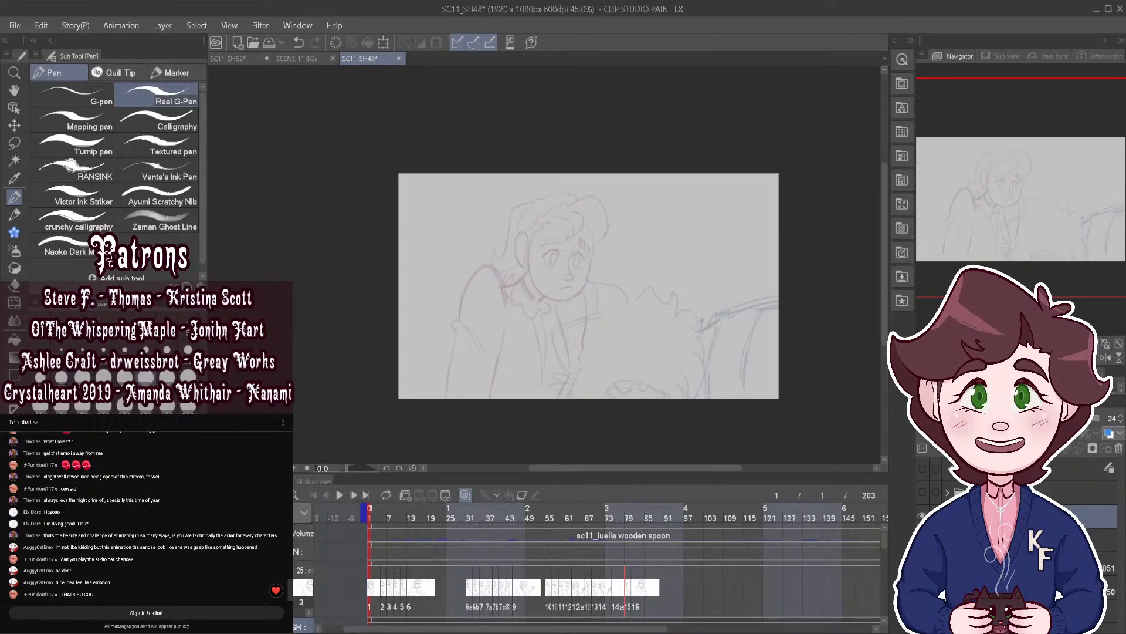
pyautogui.click(922, 492)
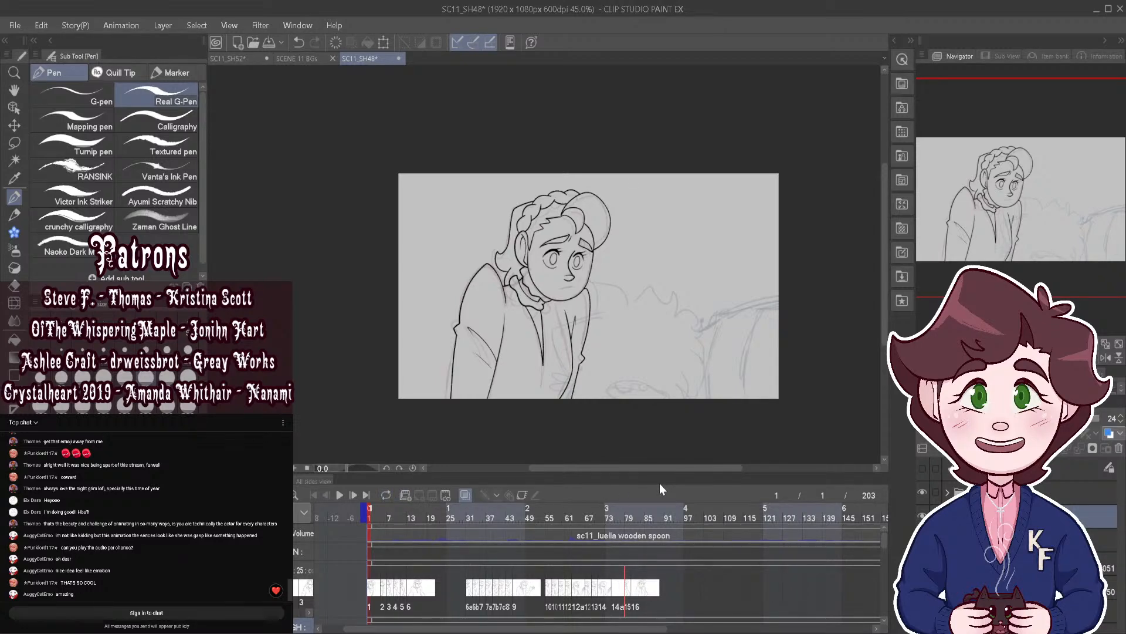
# Step: Play back the inked animation and compare the drawings on frames 74, 77 and 79 around the unfinished in-between
pyautogui.click(340, 495)
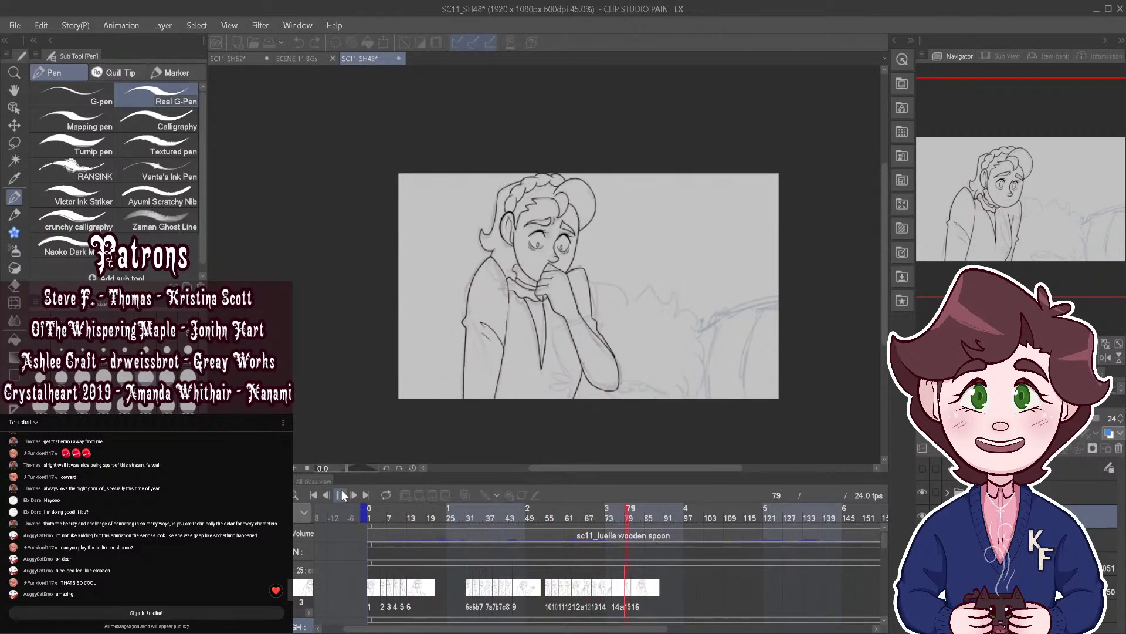
pyautogui.click(342, 495)
pyautogui.click(621, 516)
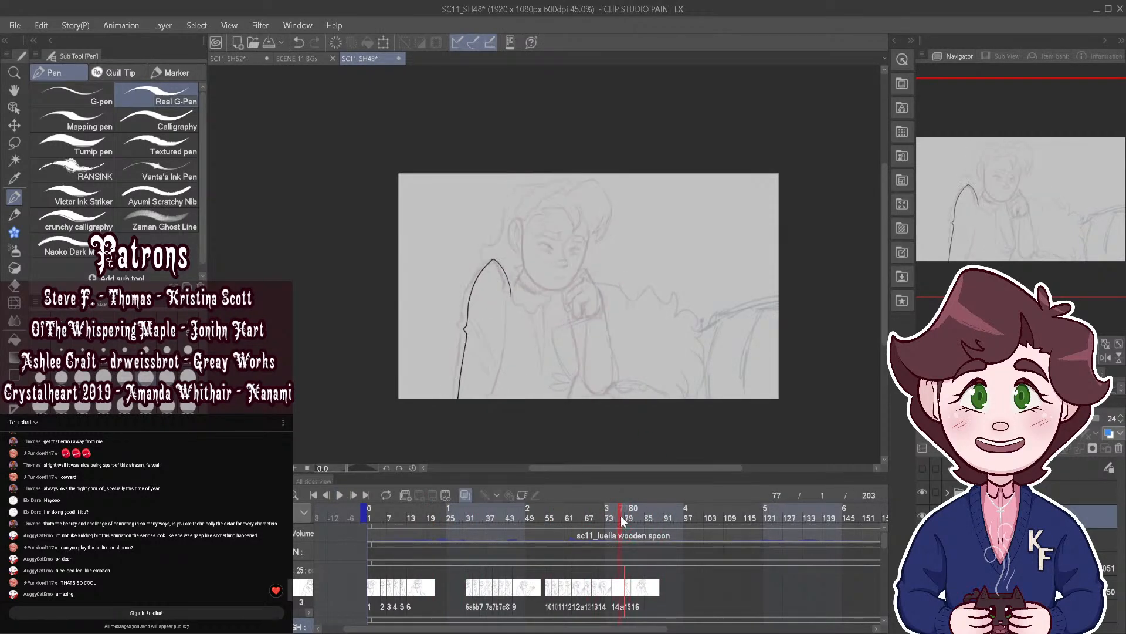
pyautogui.click(626, 516)
pyautogui.click(623, 515)
pyautogui.click(626, 517)
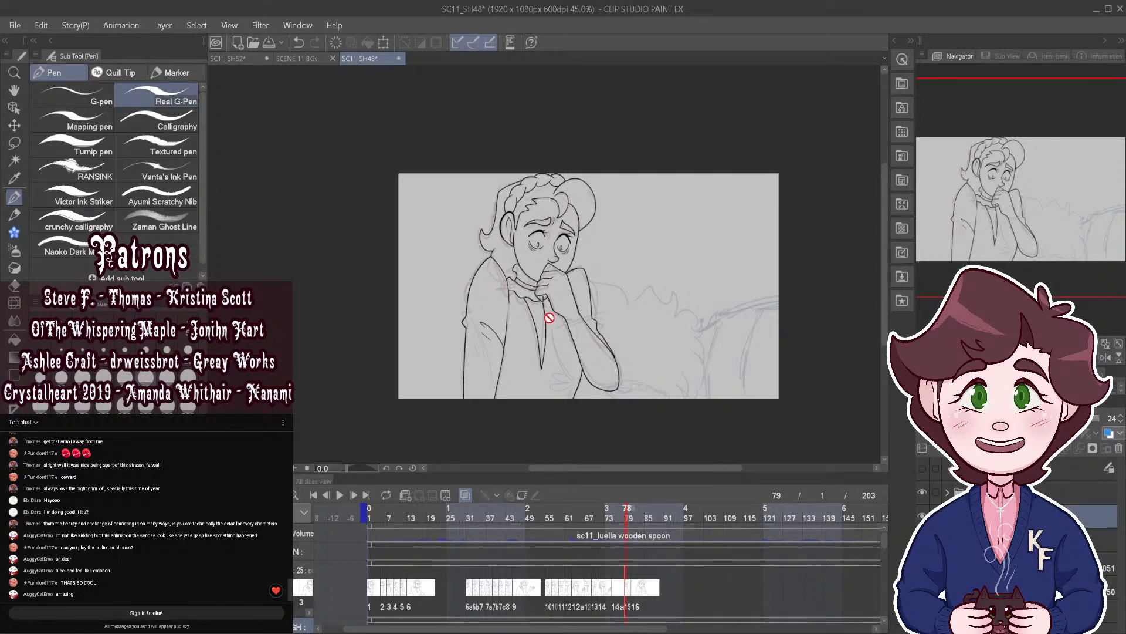
pyautogui.scroll(2, 549, 317)
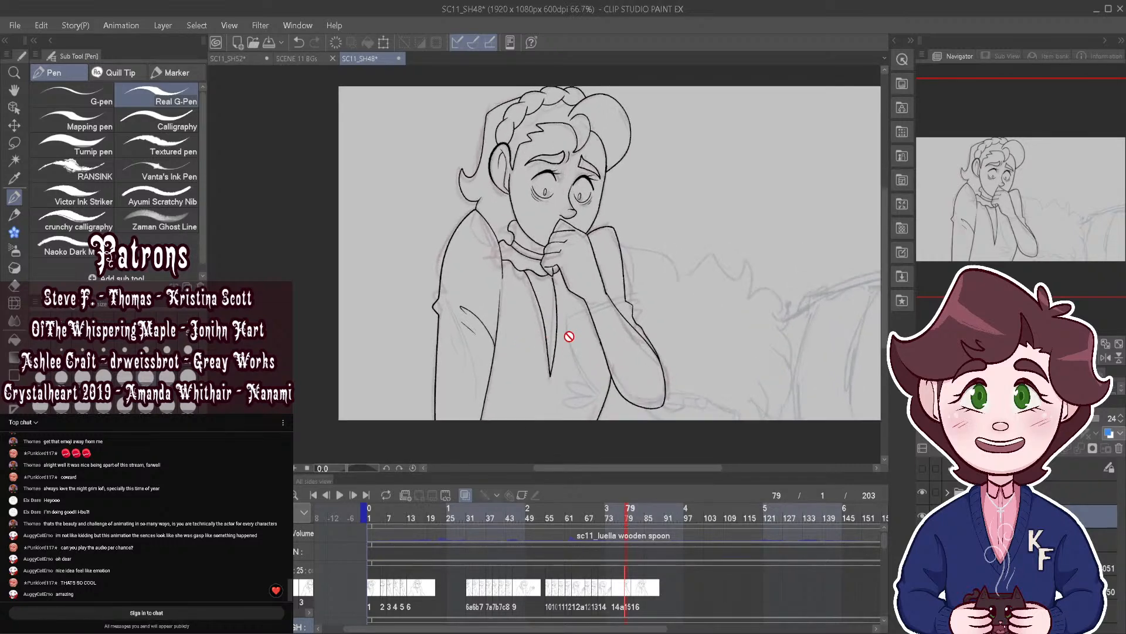
pyautogui.click(623, 516)
pyautogui.click(626, 515)
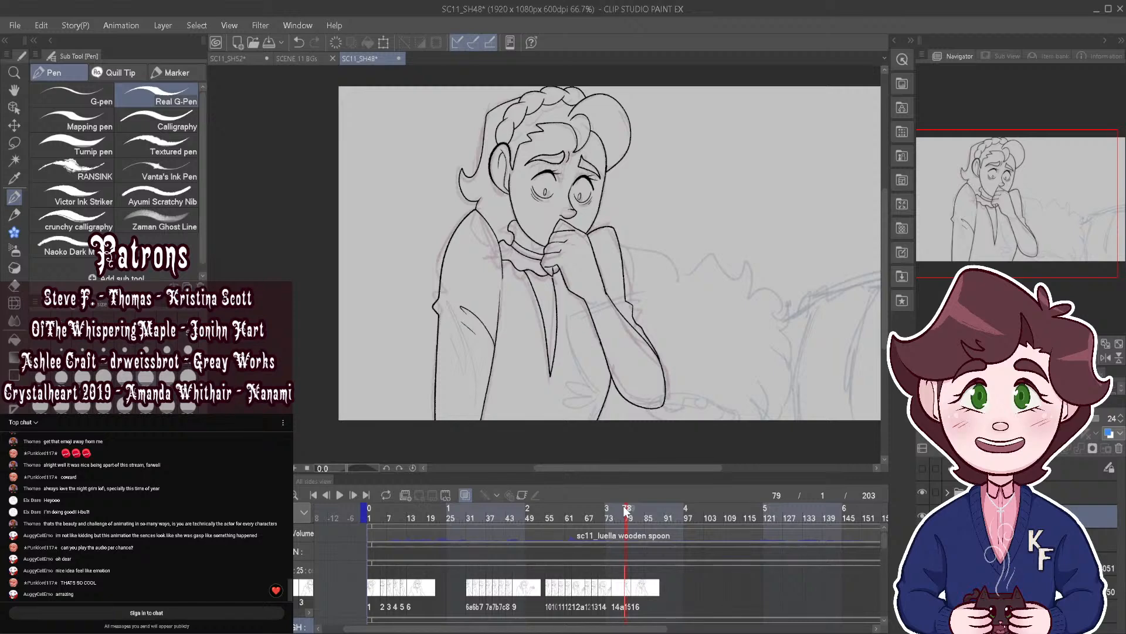
pyautogui.click(623, 516)
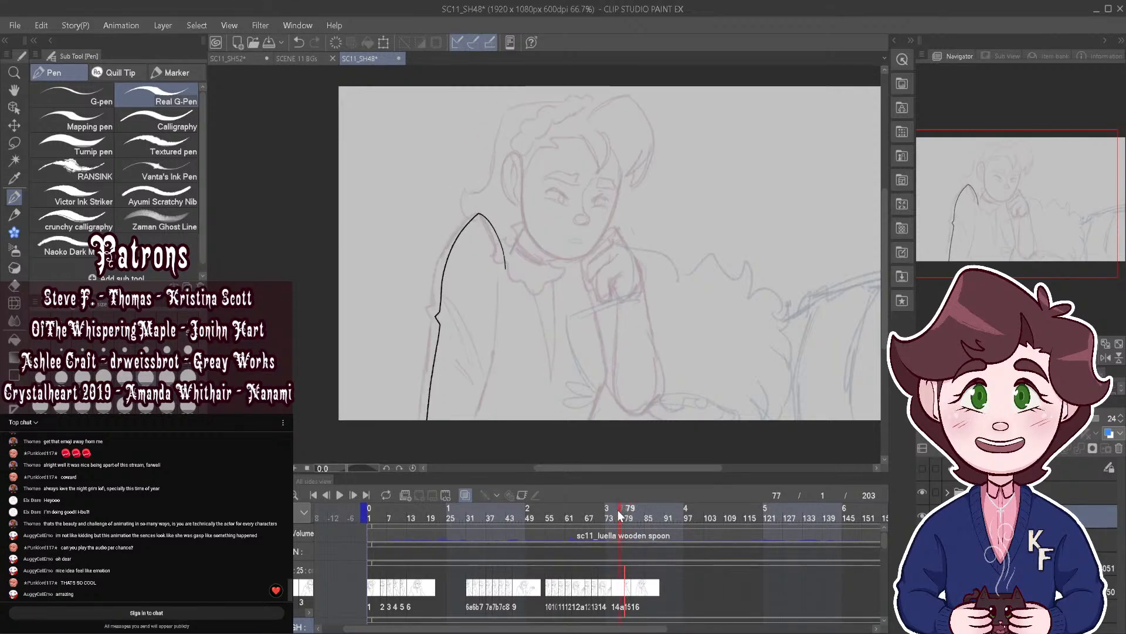
pyautogui.click(627, 516)
pyautogui.click(612, 516)
pyautogui.click(609, 515)
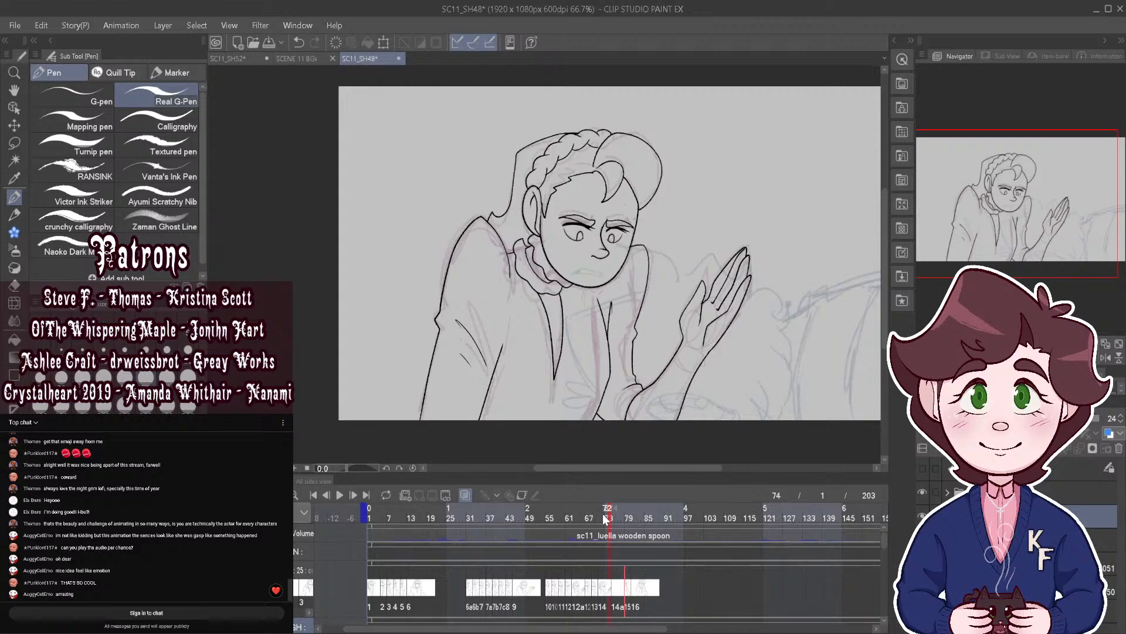
# Step: Ink the sleeve's inner edge up from the canvas's bottom edge and the elbow fold creases on frame 75's cel
pyautogui.click(614, 517)
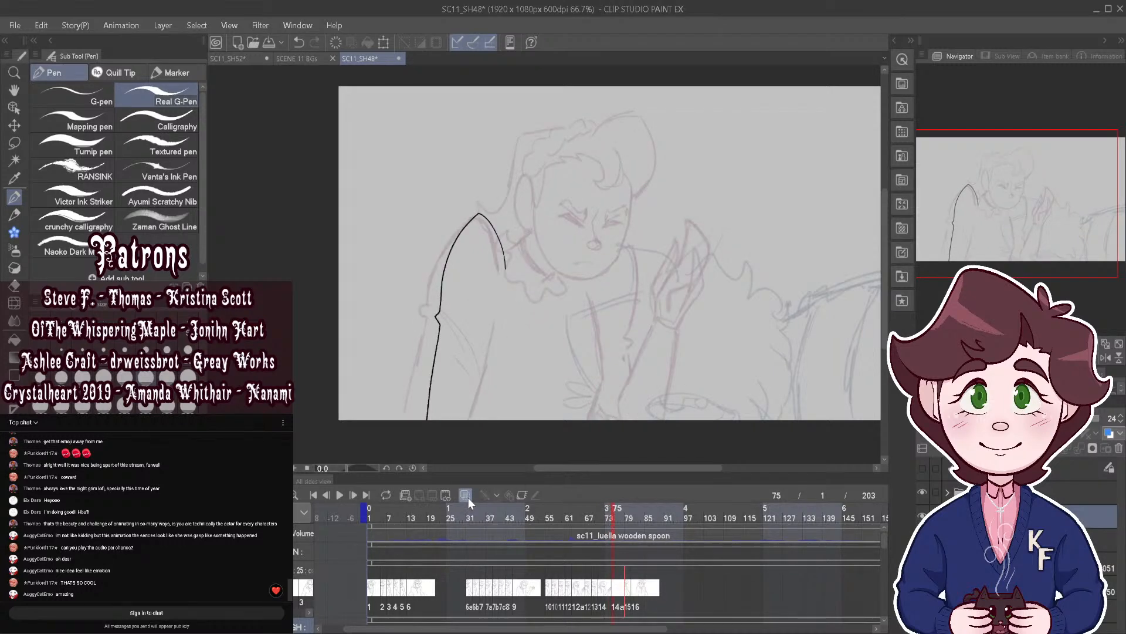
pyautogui.scroll(1, 542, 200)
pyautogui.click(621, 591)
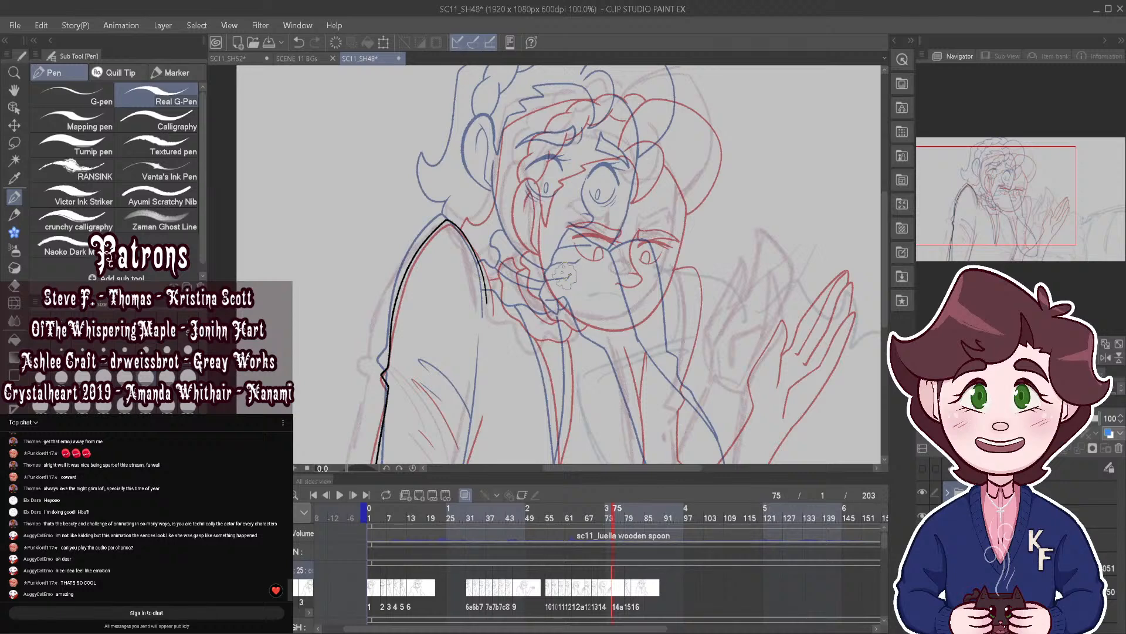
pyautogui.scroll(-3, 565, 276)
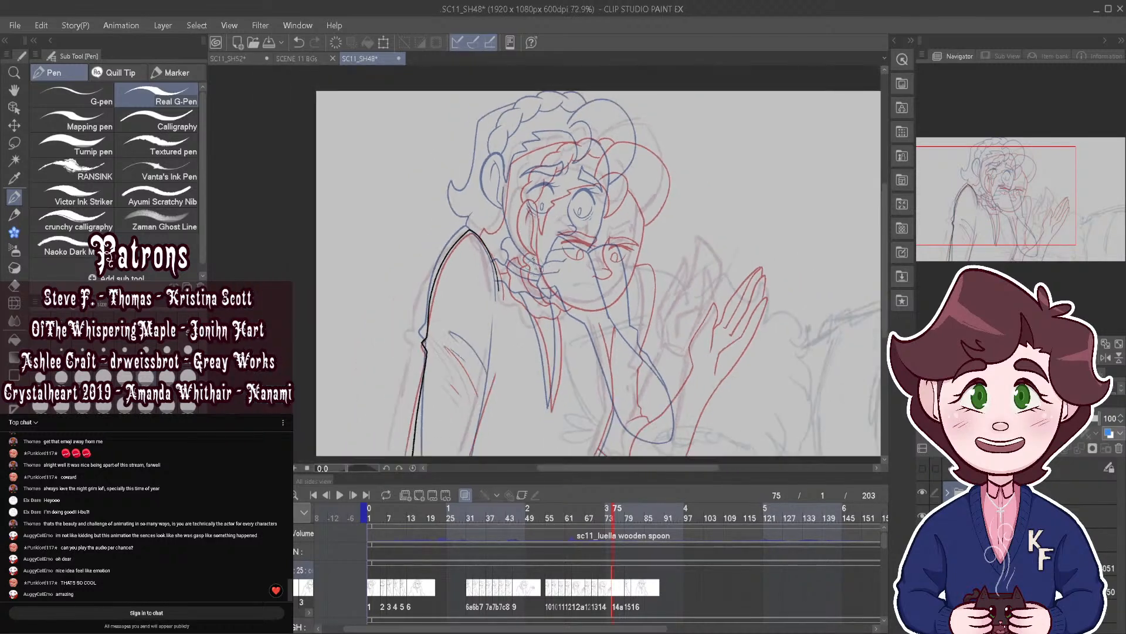
pyautogui.scroll(6, 490, 420)
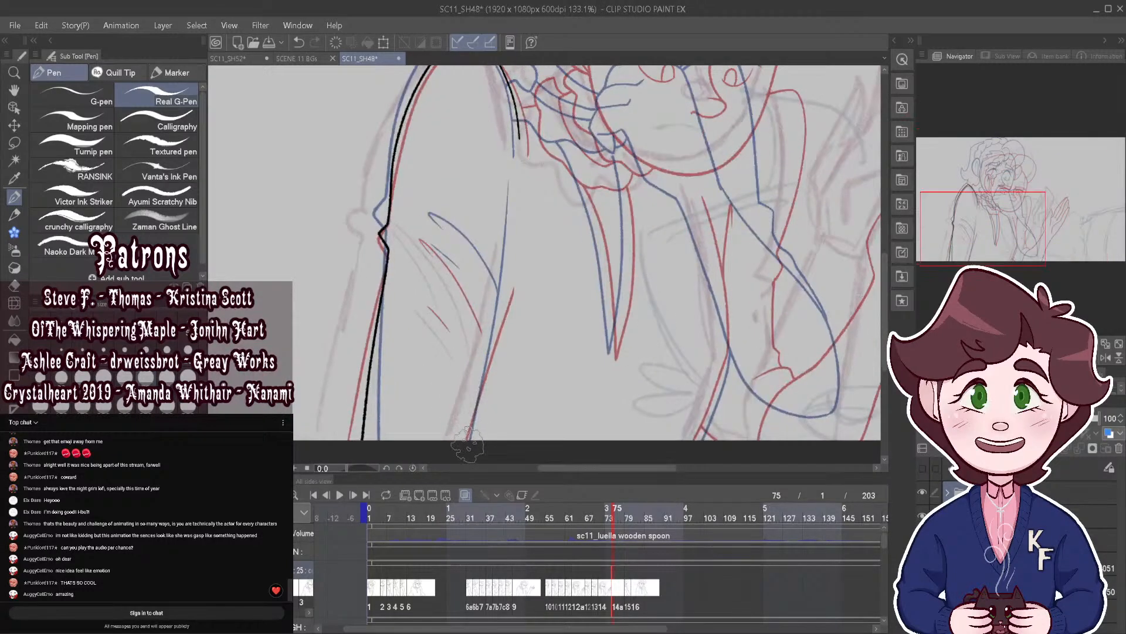
pyautogui.moveTo(469, 439); pyautogui.dragTo(519, 209)
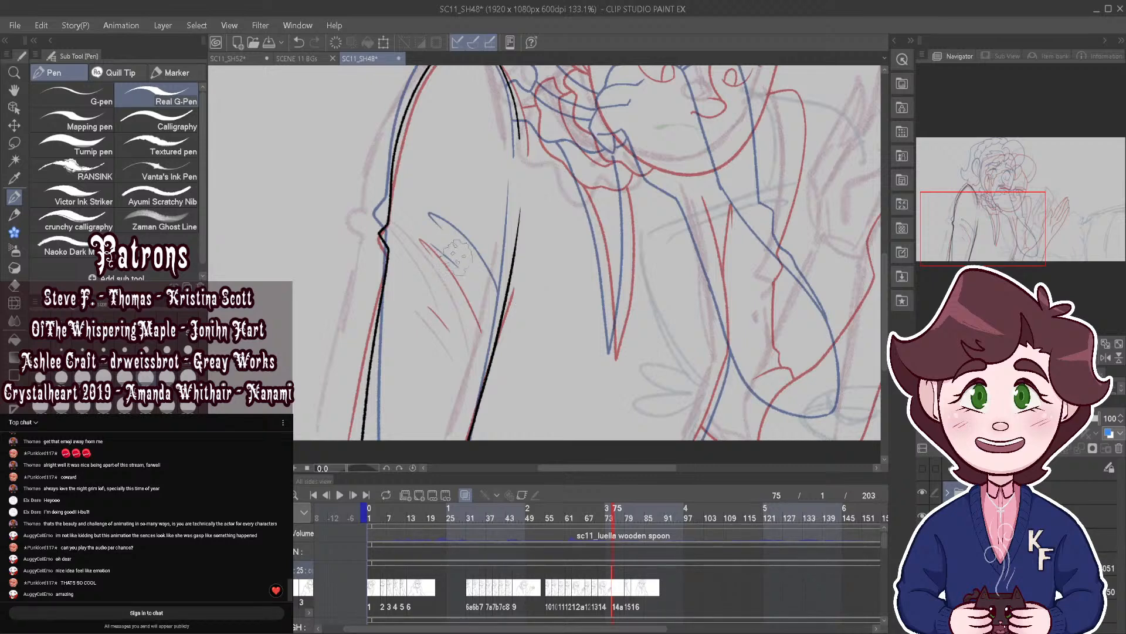
pyautogui.moveTo(488, 304)
pyautogui.mouseDown()
pyautogui.moveTo(465, 257)
pyautogui.moveTo(428, 230)
pyautogui.mouseUp()
pyautogui.moveTo(431, 282); pyautogui.dragTo(455, 307)
pyautogui.scroll(-5, 458, 317)
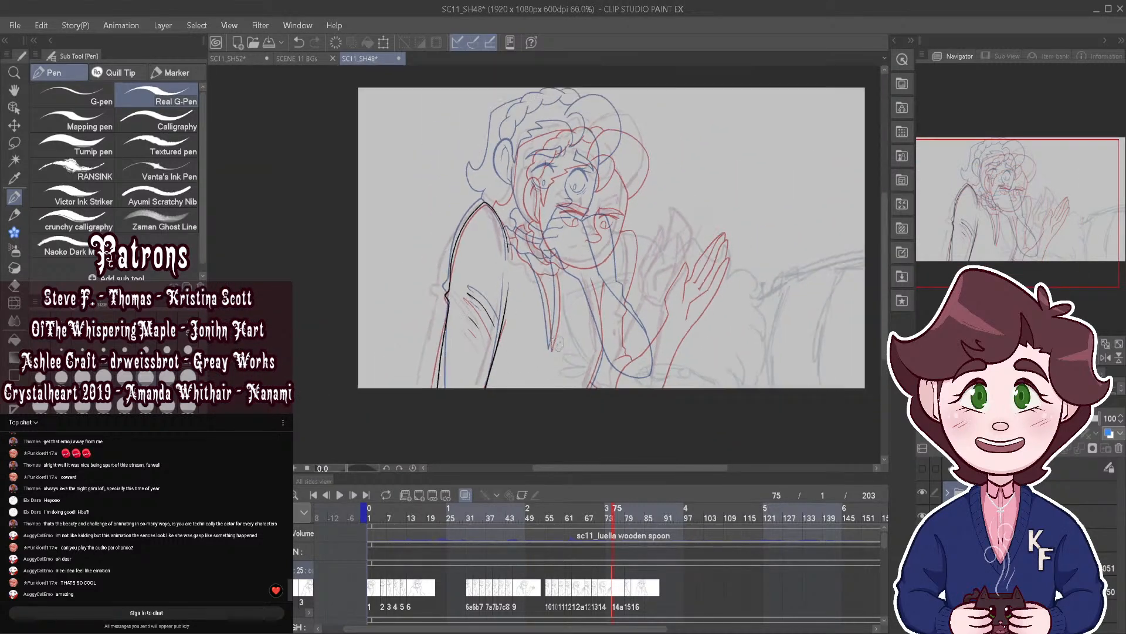
# Step: Turn off onion skin so only the rough sketch guides the head on frame 75
pyautogui.scroll(5, 557, 342)
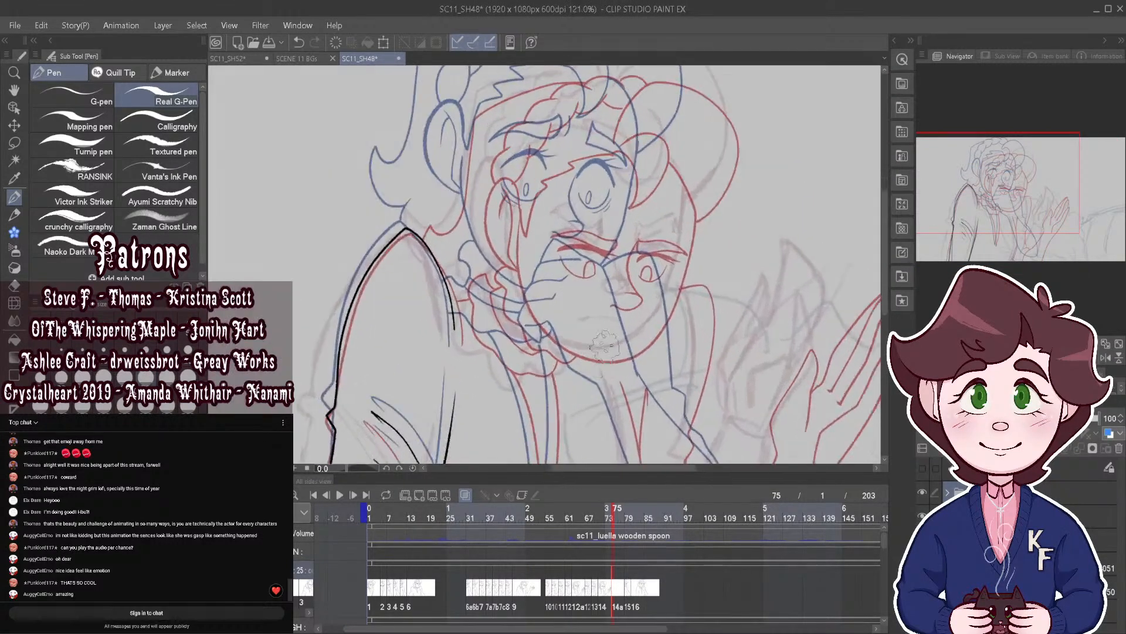
pyautogui.click(467, 497)
pyautogui.click(467, 497)
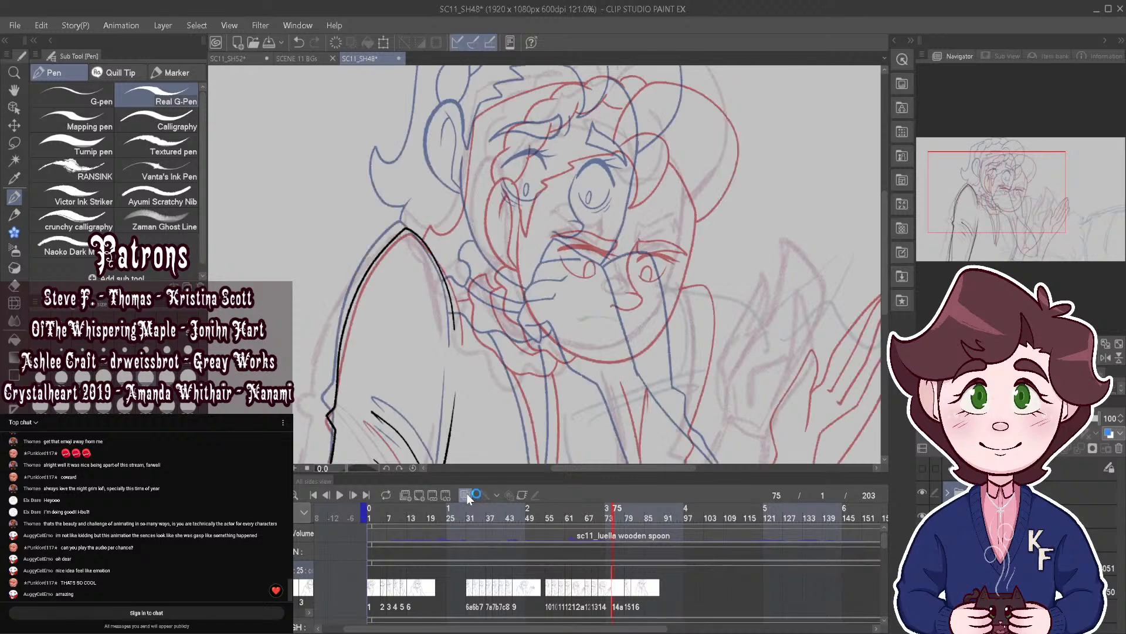
pyautogui.scroll(2, 616, 339)
pyautogui.click(467, 496)
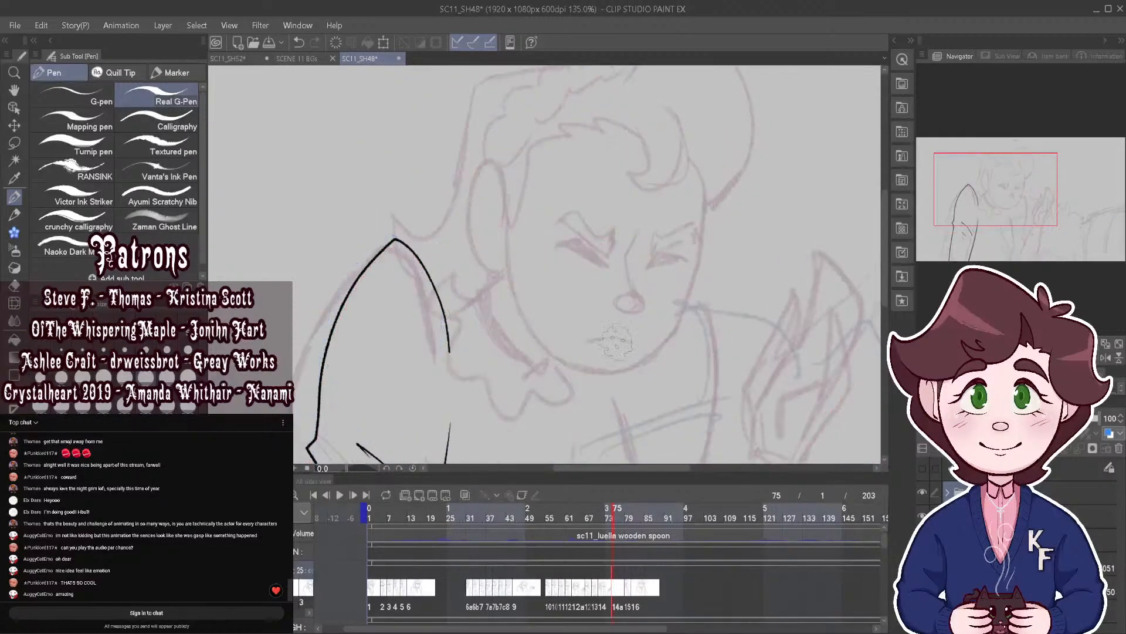
pyautogui.moveTo(506, 214)
pyautogui.mouseDown()
pyautogui.moveTo(534, 332)
pyautogui.moveTo(567, 363)
pyautogui.moveTo(610, 373)
pyautogui.moveTo(655, 350)
pyautogui.moveTo(689, 292)
pyautogui.moveTo(710, 203)
pyautogui.mouseUp()
pyautogui.scroll(2, 778, 280)
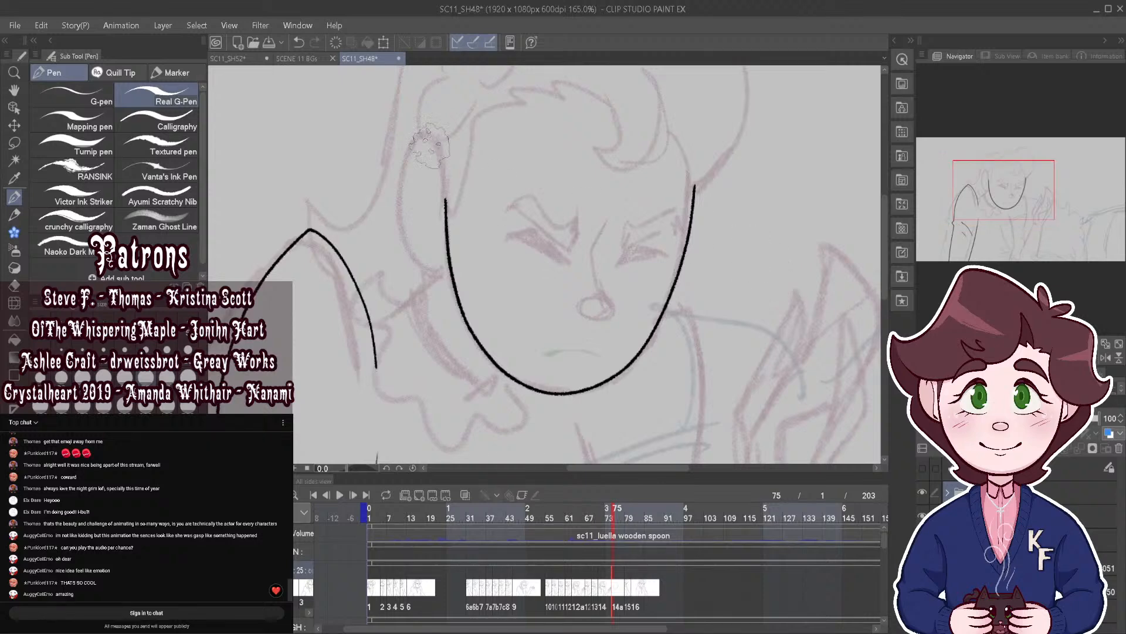
pyautogui.hotkey('ctrl', 'z')
pyautogui.moveTo(450, 190)
pyautogui.mouseDown()
pyautogui.moveTo(452, 296)
pyautogui.moveTo(477, 347)
pyautogui.moveTo(519, 384)
pyautogui.moveTo(573, 395)
pyautogui.moveTo(631, 360)
pyautogui.moveTo(674, 298)
pyautogui.moveTo(695, 173)
pyautogui.mouseUp()
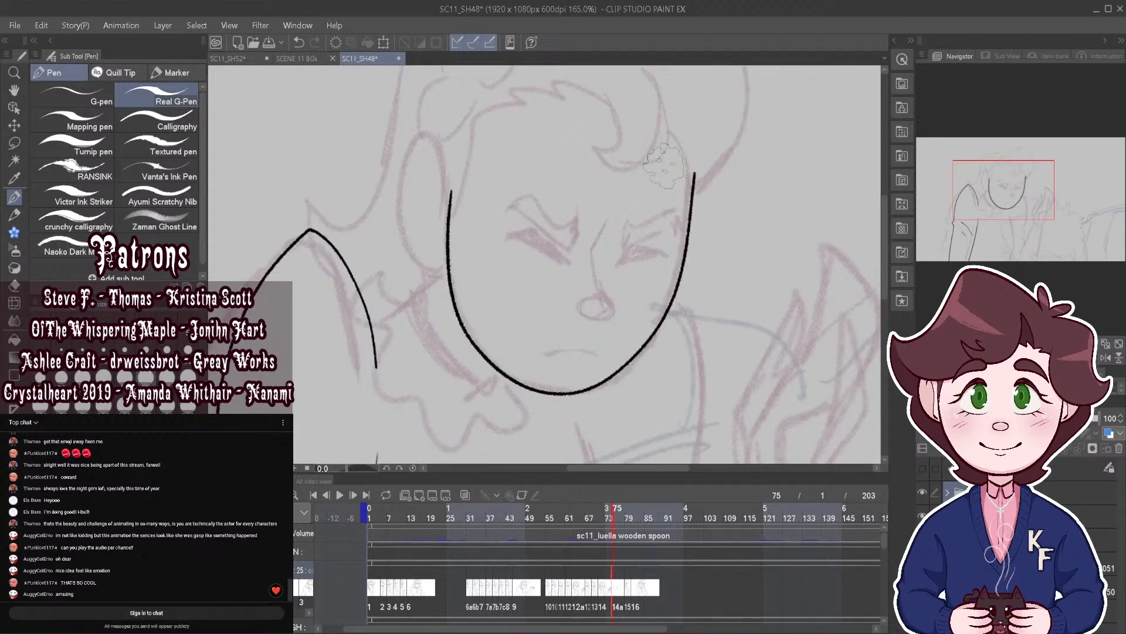
pyautogui.click(300, 49)
pyautogui.moveTo(448, 192)
pyautogui.mouseDown()
pyautogui.moveTo(449, 292)
pyautogui.moveTo(473, 355)
pyautogui.moveTo(512, 384)
pyautogui.moveTo(565, 399)
pyautogui.moveTo(610, 390)
pyautogui.moveTo(643, 355)
pyautogui.moveTo(667, 304)
pyautogui.moveTo(696, 166)
pyautogui.mouseUp()
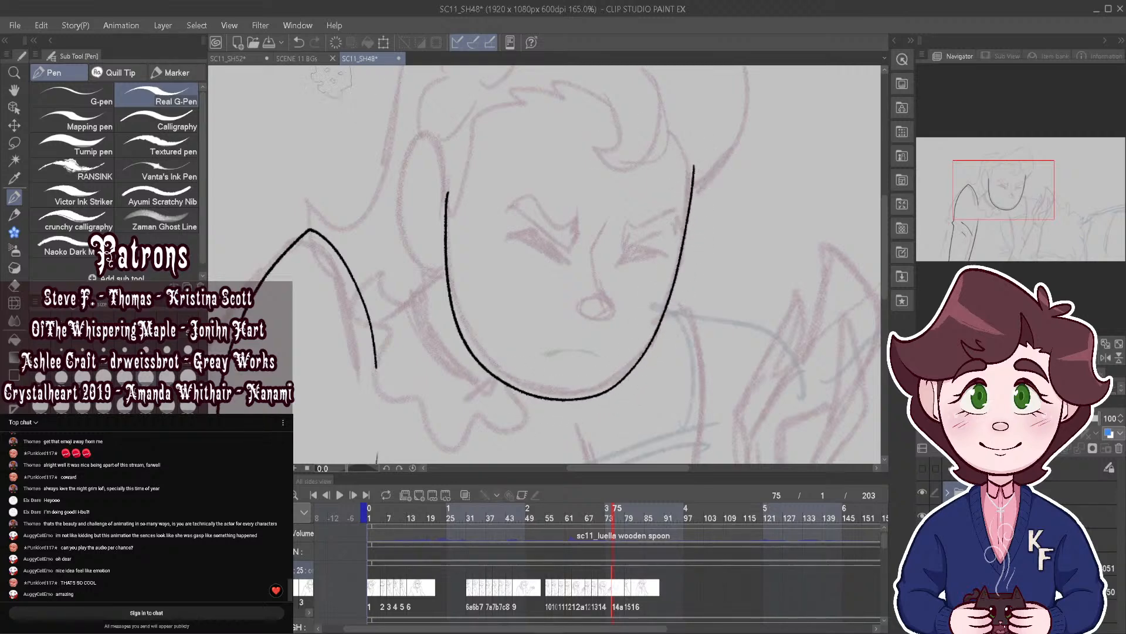
pyautogui.click(299, 41)
# Step: Ink the face outline from the ear around the chin to the opposite temple, and add the ear
pyautogui.moveTo(449, 186)
pyautogui.mouseDown()
pyautogui.moveTo(449, 293)
pyautogui.moveTo(475, 350)
pyautogui.moveTo(526, 390)
pyautogui.moveTo(582, 394)
pyautogui.moveTo(636, 360)
pyautogui.moveTo(668, 301)
pyautogui.moveTo(687, 169)
pyautogui.mouseUp()
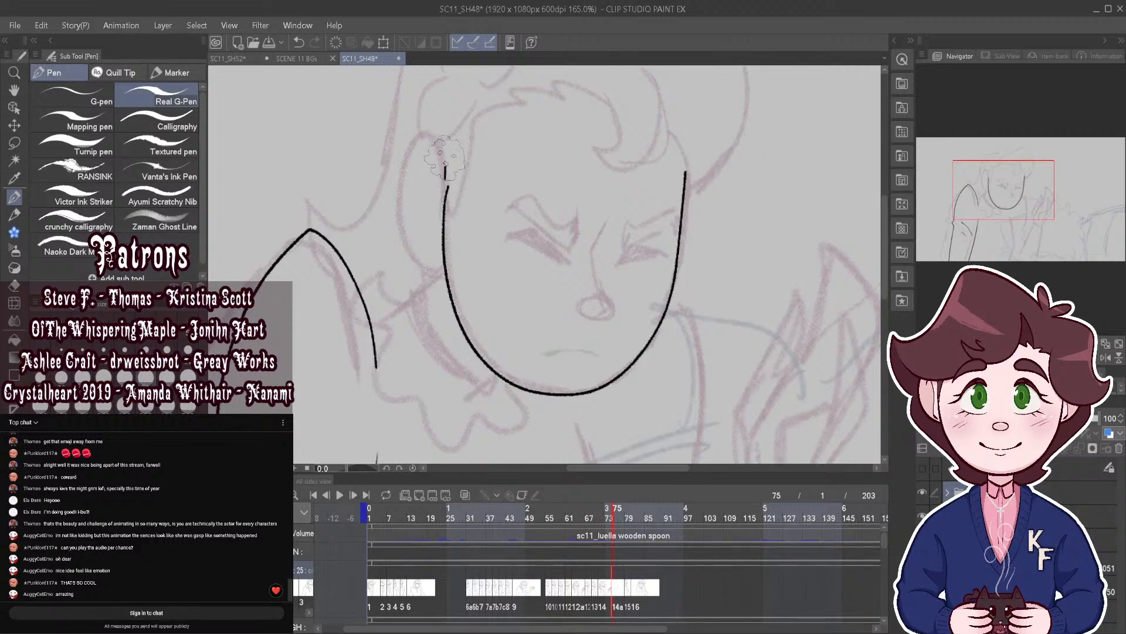
pyautogui.moveTo(445, 170)
pyautogui.mouseDown()
pyautogui.moveTo(400, 162)
pyautogui.moveTo(402, 227)
pyautogui.moveTo(437, 263)
pyautogui.mouseUp()
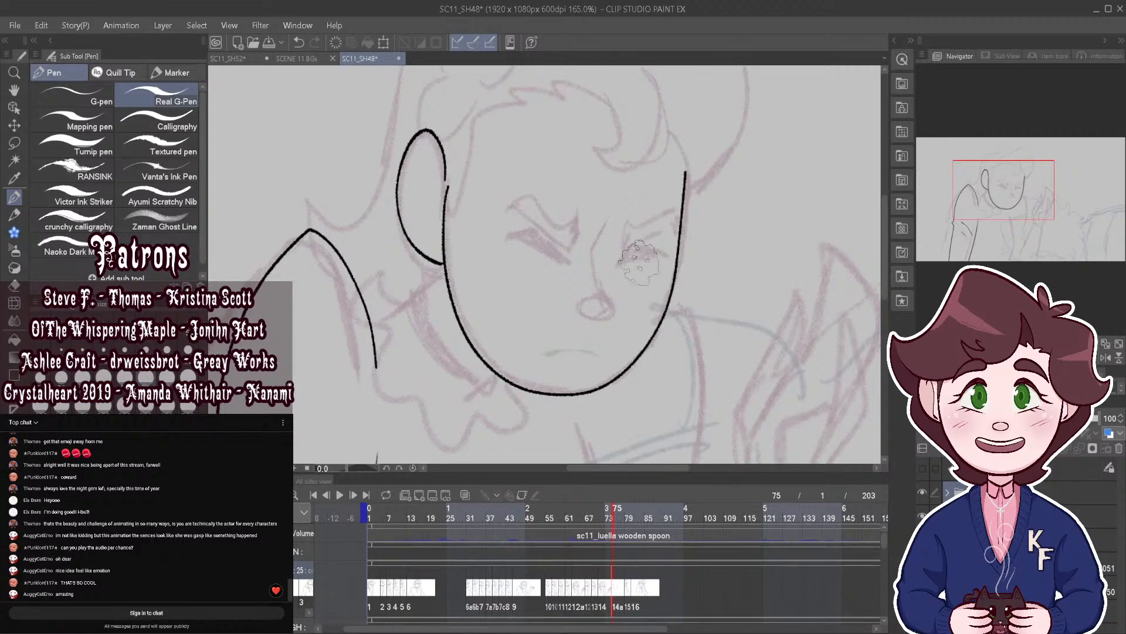
pyautogui.scroll(-1, 554, 264)
# Step: Ink the nose over the rough sketch, running from its underside around the tip and up the bridge
pyautogui.scroll(4, 555, 264)
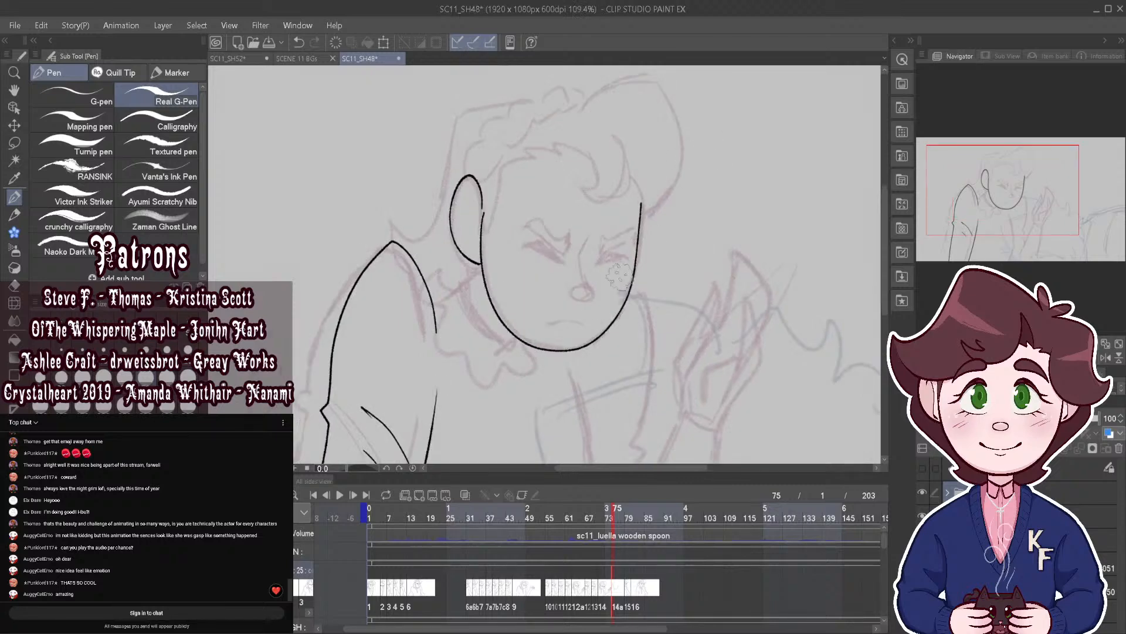
pyautogui.scroll(1, 557, 296)
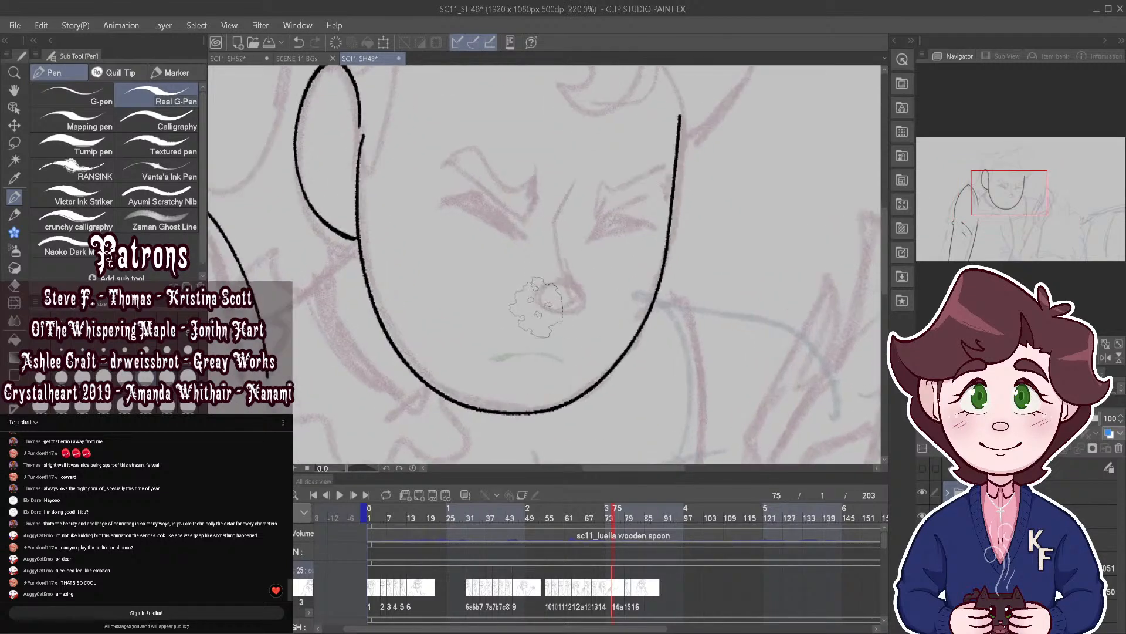
pyautogui.moveTo(534, 307)
pyautogui.mouseDown()
pyautogui.moveTo(585, 303)
pyautogui.moveTo(551, 282)
pyautogui.moveTo(587, 190)
pyautogui.mouseUp()
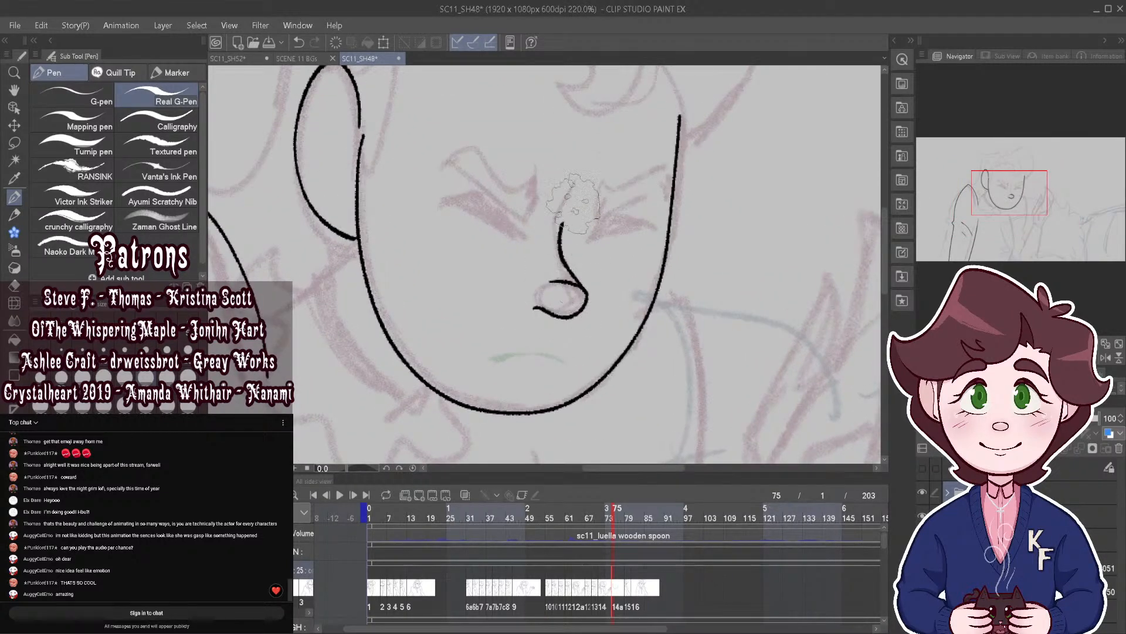
# Step: Ink the squeezed-shut eye nearest the ear as a thick solid-black lid line with small lashes at its inner corner
pyautogui.scroll(3, 611, 167)
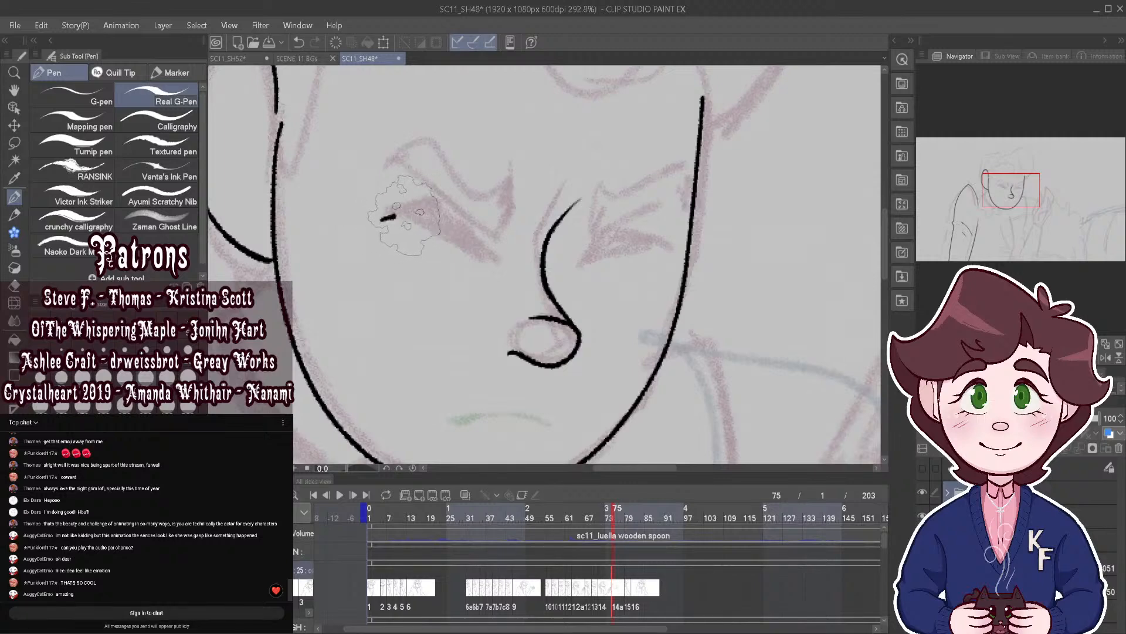
pyautogui.moveTo(399, 217); pyautogui.dragTo(487, 261)
pyautogui.moveTo(381, 221)
pyautogui.mouseDown()
pyautogui.moveTo(414, 206)
pyautogui.moveTo(472, 230)
pyautogui.moveTo(497, 270)
pyautogui.mouseUp()
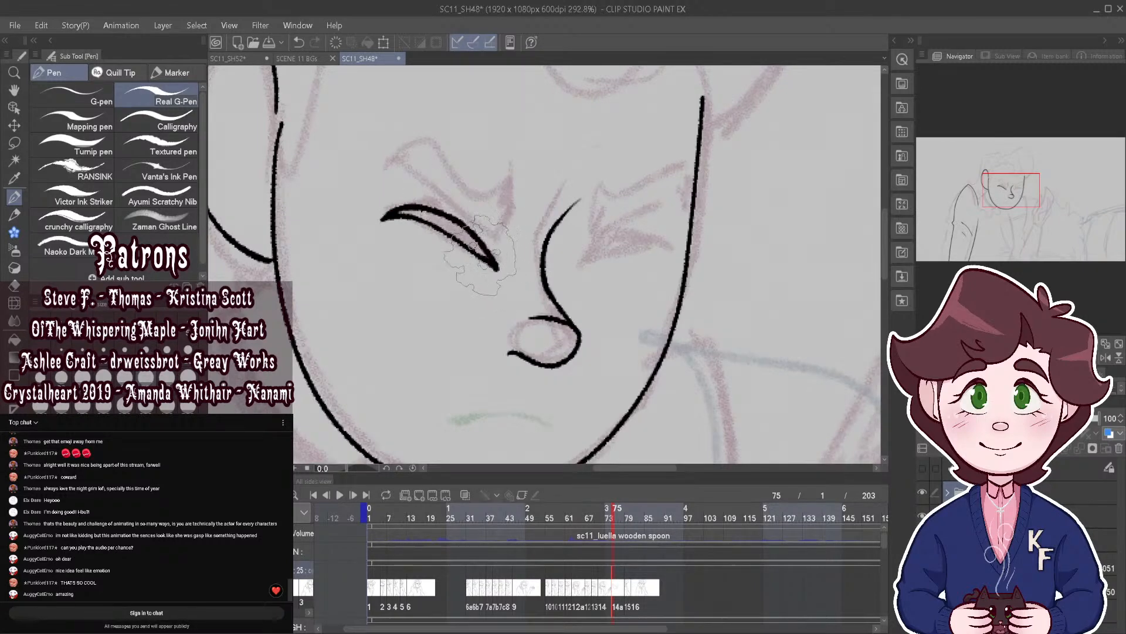
pyautogui.moveTo(400, 214)
pyautogui.mouseDown()
pyautogui.moveTo(485, 256)
pyautogui.moveTo(439, 217)
pyautogui.moveTo(406, 210)
pyautogui.moveTo(474, 239)
pyautogui.moveTo(486, 215)
pyautogui.moveTo(477, 227)
pyautogui.moveTo(452, 223)
pyautogui.moveTo(518, 257)
pyautogui.mouseUp()
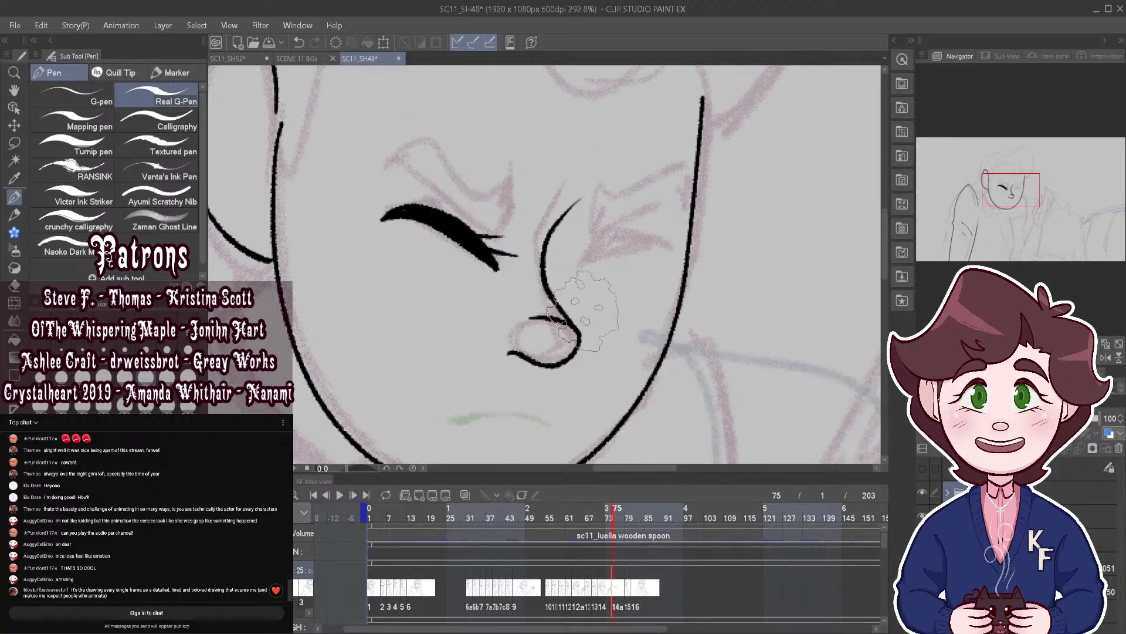
# Step: Ink the furrowed eyebrow above the closed eye nearest the ear, sloping down toward the nose bridge
pyautogui.scroll(-3, 583, 311)
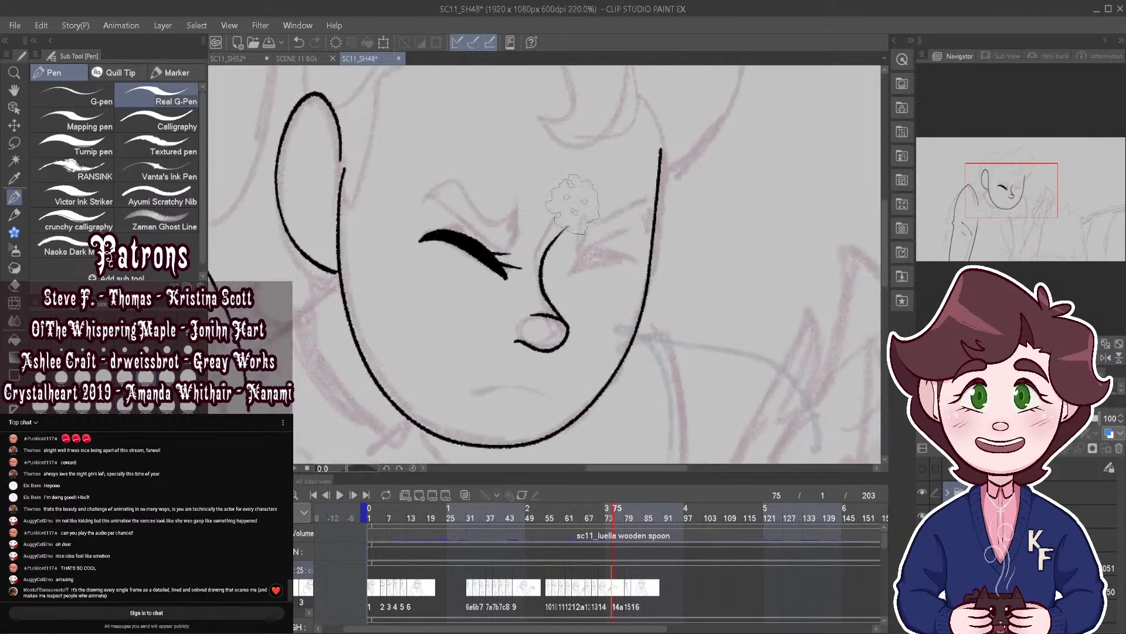
pyautogui.moveTo(399, 209)
pyautogui.mouseDown()
pyautogui.moveTo(488, 248)
pyautogui.moveTo(516, 256)
pyautogui.mouseUp()
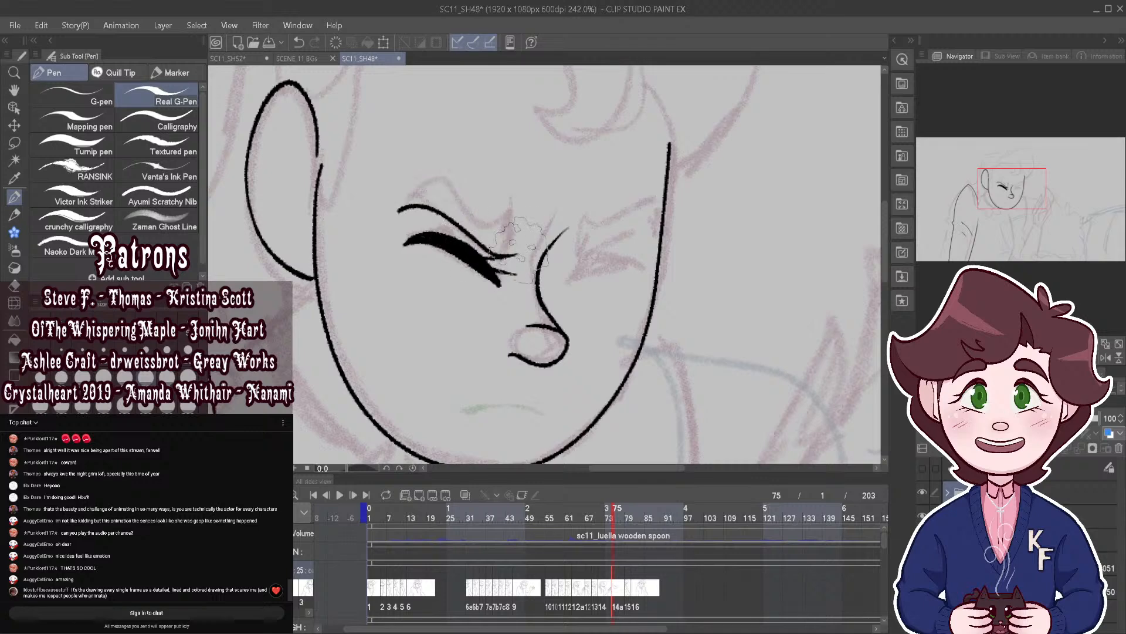
pyautogui.moveTo(398, 209)
pyautogui.mouseDown()
pyautogui.moveTo(428, 190)
pyautogui.moveTo(471, 198)
pyautogui.moveTo(521, 224)
pyautogui.moveTo(511, 255)
pyautogui.mouseUp()
pyautogui.scroll(-2, 554, 267)
pyautogui.scroll(-1, 557, 271)
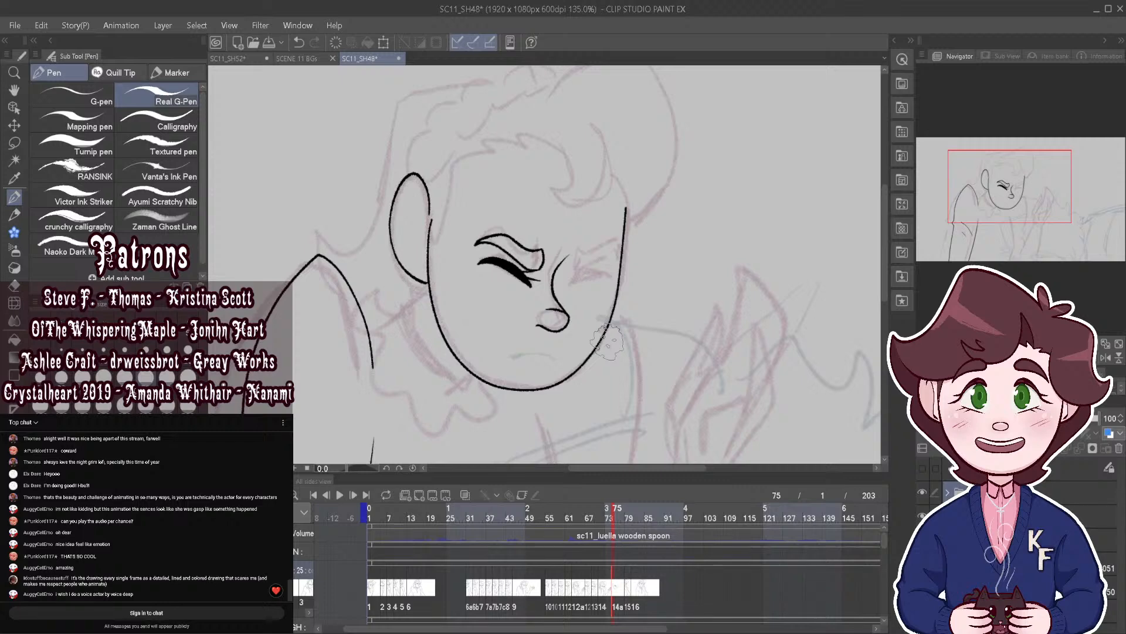
# Step: Ink the inner fold line inside the ear, following its outer curve down to the lobe
pyautogui.scroll(3, 562, 270)
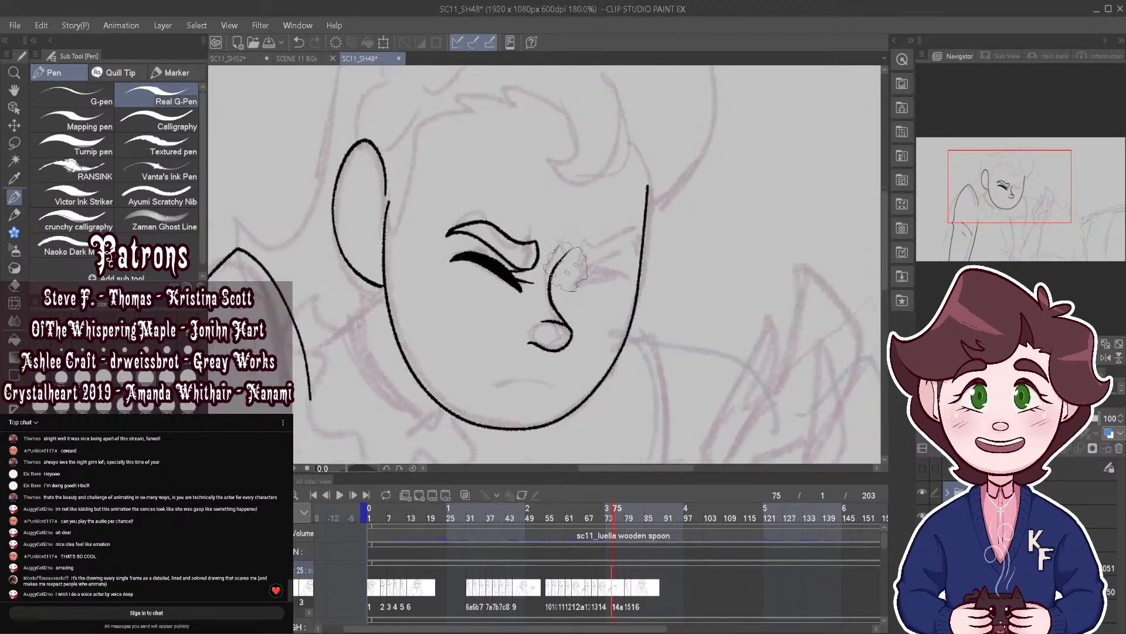
pyautogui.moveTo(371, 265)
pyautogui.mouseDown()
pyautogui.moveTo(361, 157)
pyautogui.moveTo(352, 207)
pyautogui.mouseUp()
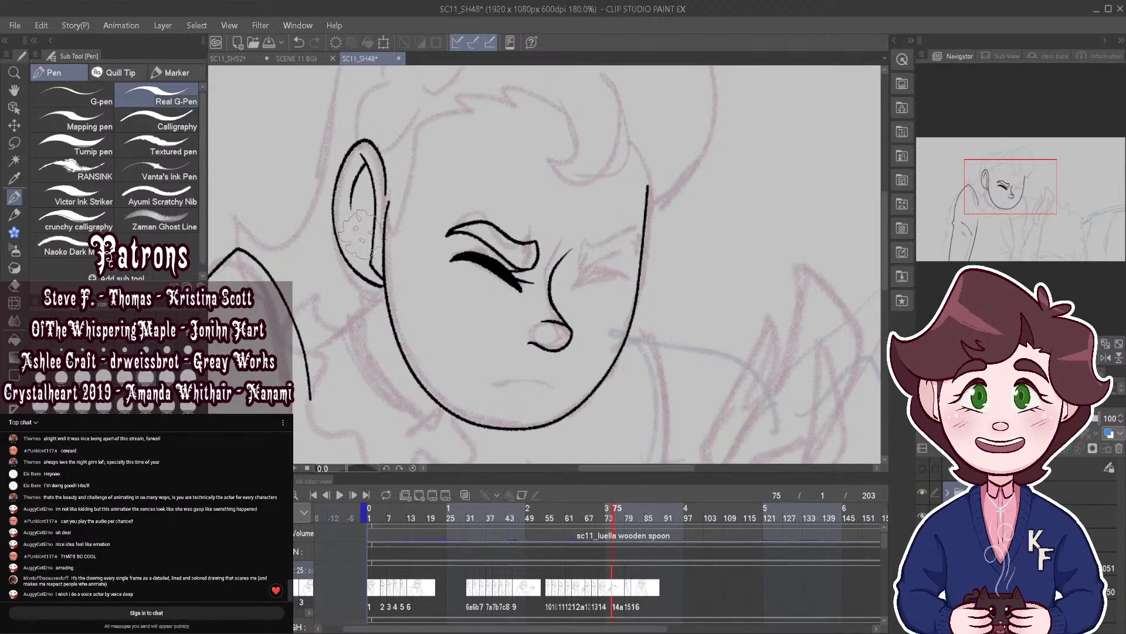
# Step: Ink the far squeezed-shut eye as a thick solid-black lid with small outer lashes, and outline the furrowed eyebrow above it
pyautogui.scroll(3, 587, 258)
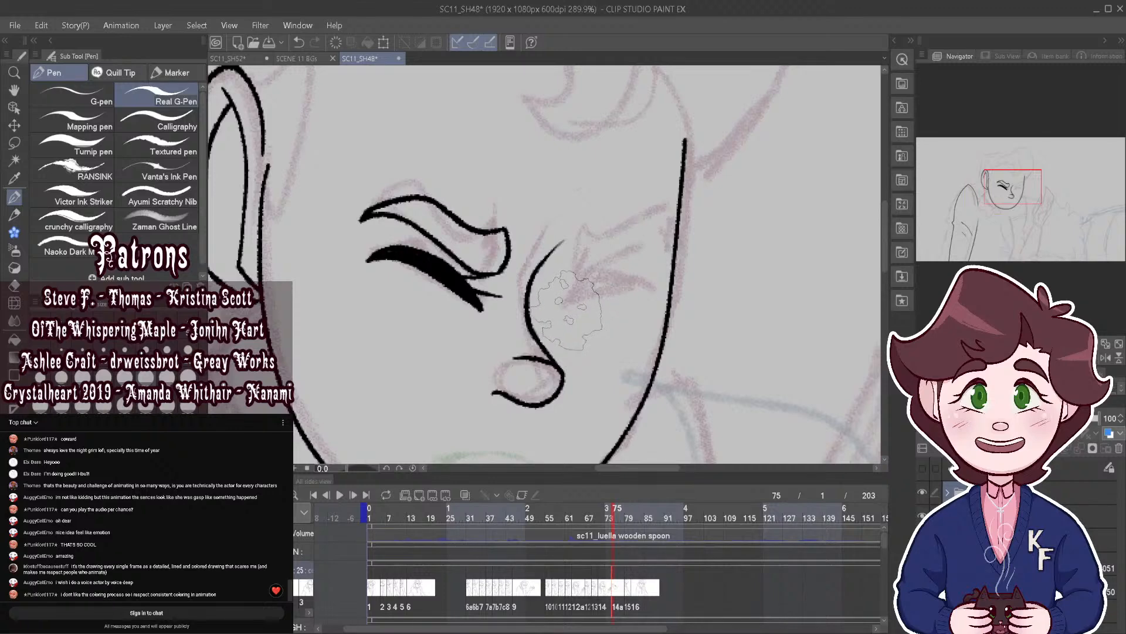
pyautogui.moveTo(566, 311)
pyautogui.mouseDown()
pyautogui.moveTo(584, 294)
pyautogui.moveTo(641, 289)
pyautogui.moveTo(578, 290)
pyautogui.moveTo(608, 272)
pyautogui.moveTo(647, 292)
pyautogui.moveTo(567, 309)
pyautogui.mouseUp()
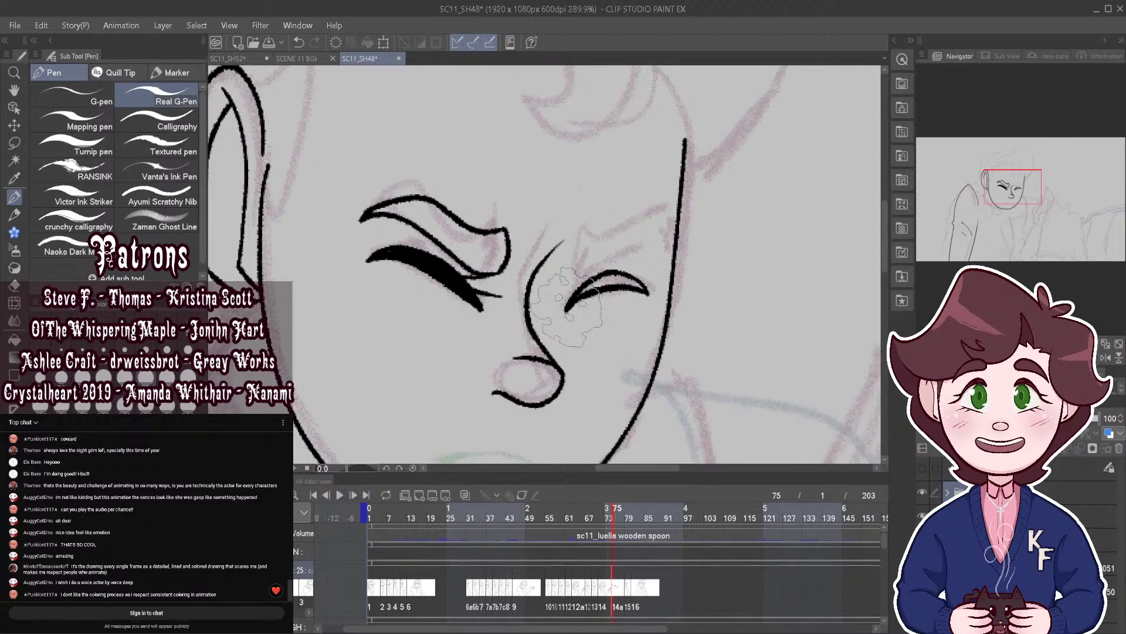
pyautogui.scroll(3, 567, 305)
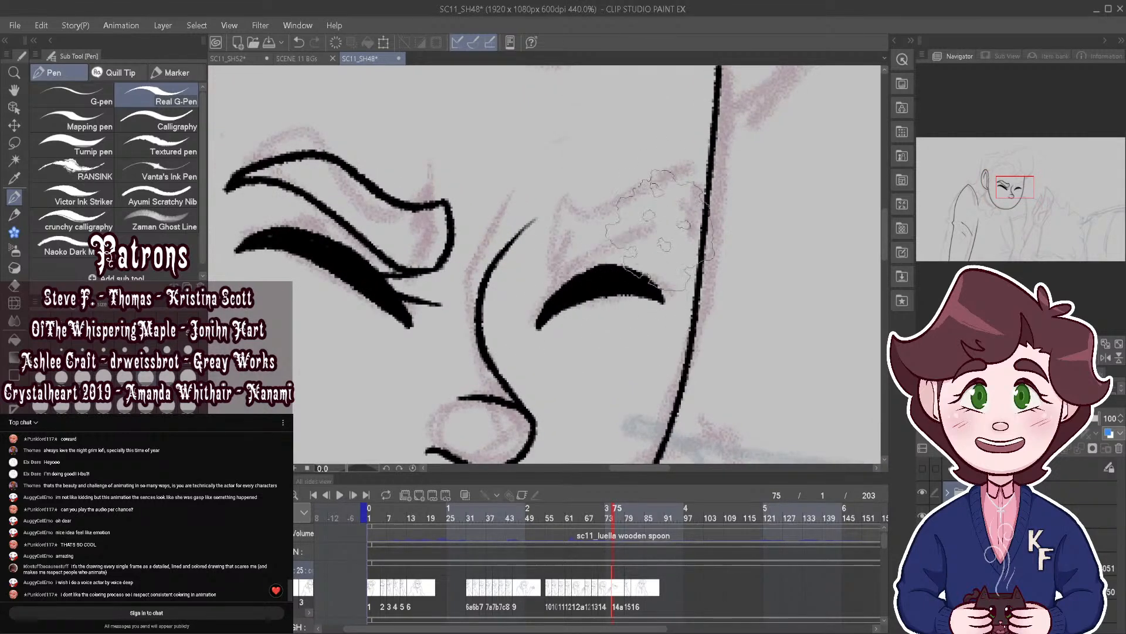
pyautogui.moveTo(587, 276)
pyautogui.mouseDown()
pyautogui.moveTo(683, 282)
pyautogui.moveTo(663, 257)
pyautogui.mouseUp()
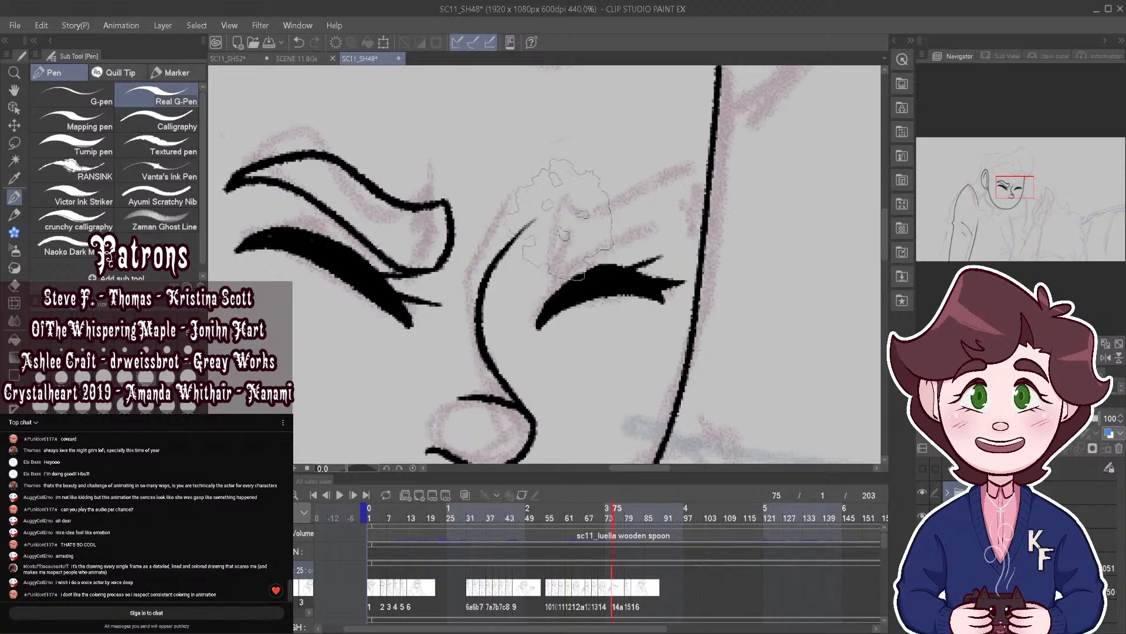
pyautogui.moveTo(551, 214)
pyautogui.mouseDown()
pyautogui.moveTo(582, 259)
pyautogui.moveTo(694, 235)
pyautogui.mouseUp()
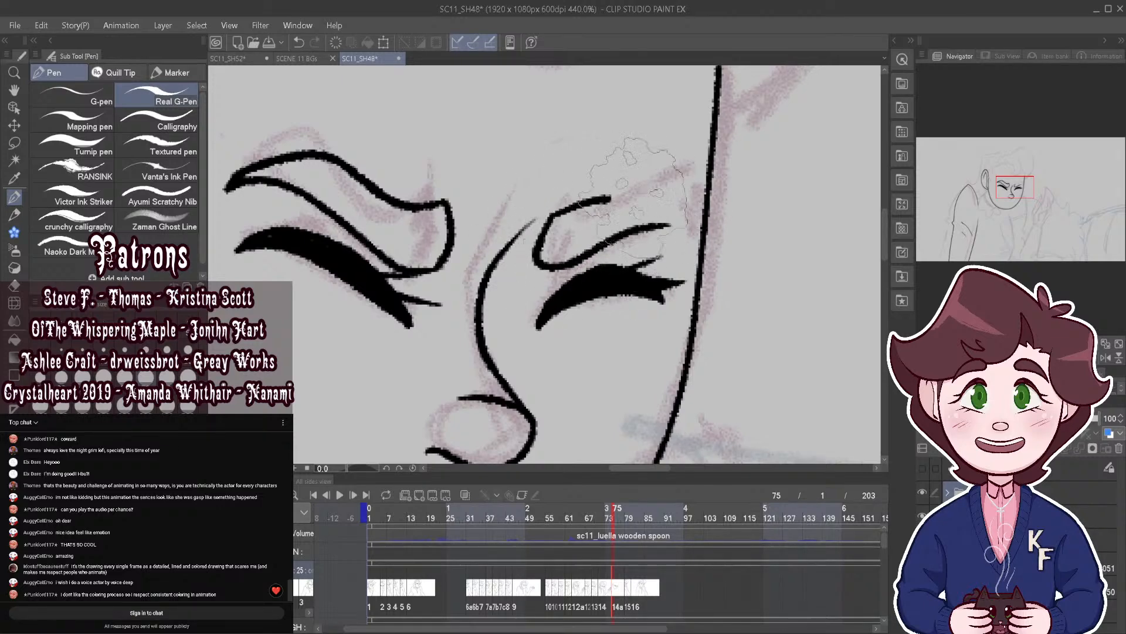
pyautogui.scroll(-1, 644, 223)
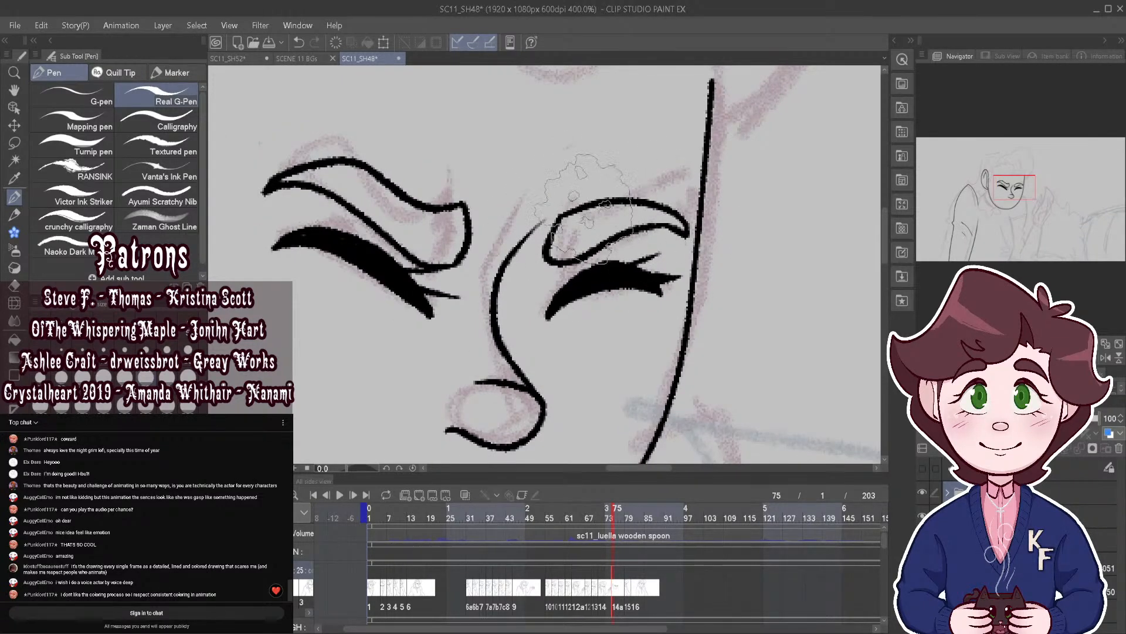
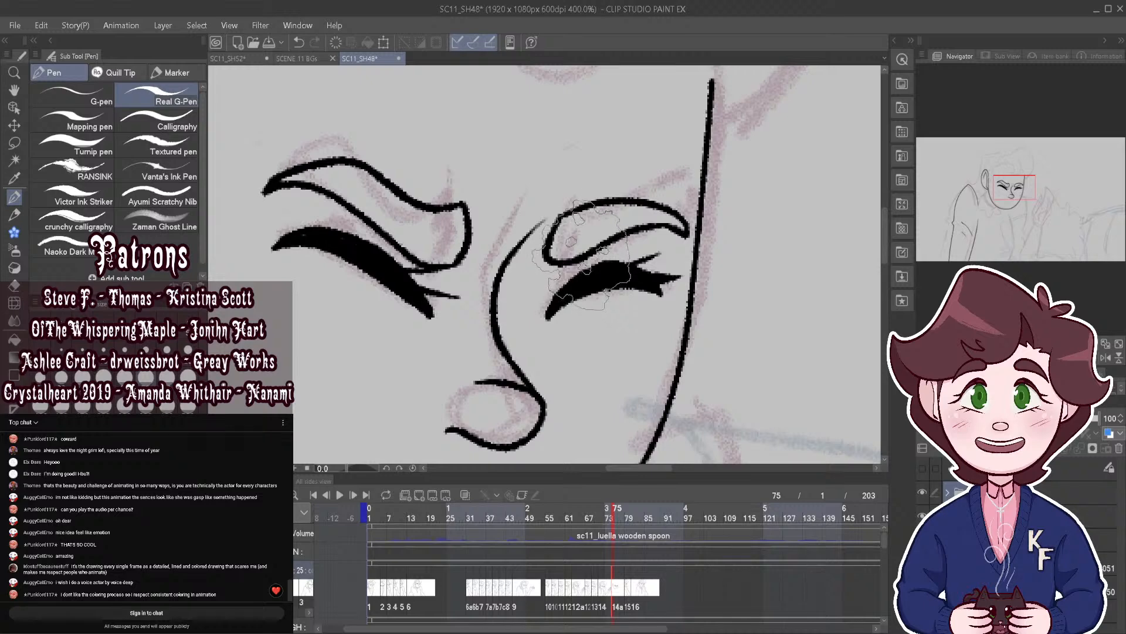
pyautogui.scroll(-5, 604, 247)
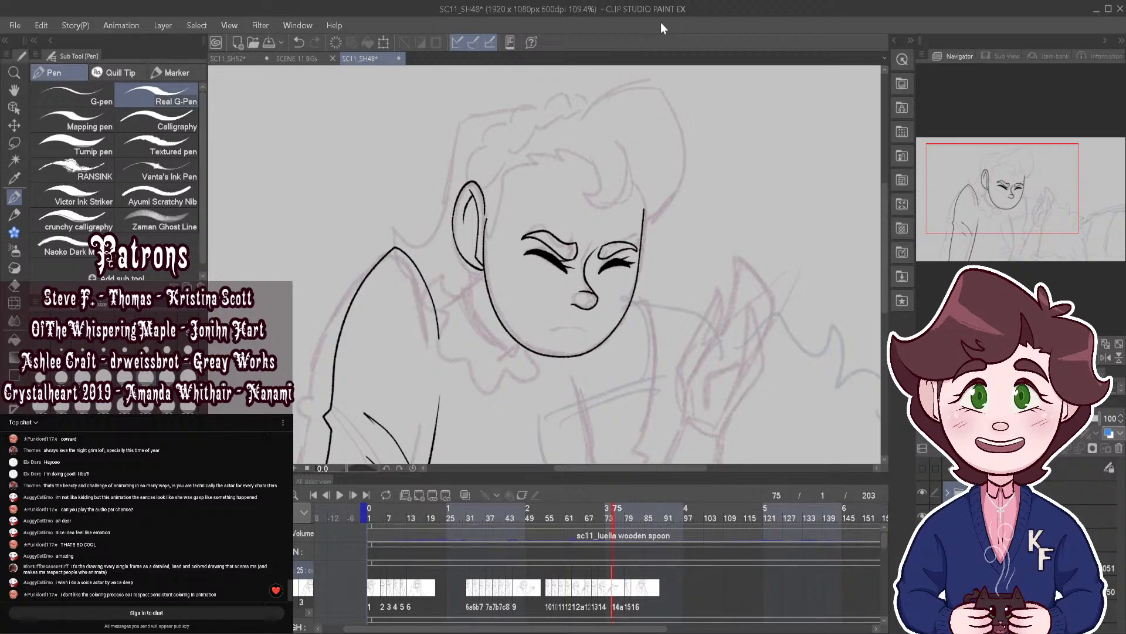
pyautogui.scroll(5, 617, 264)
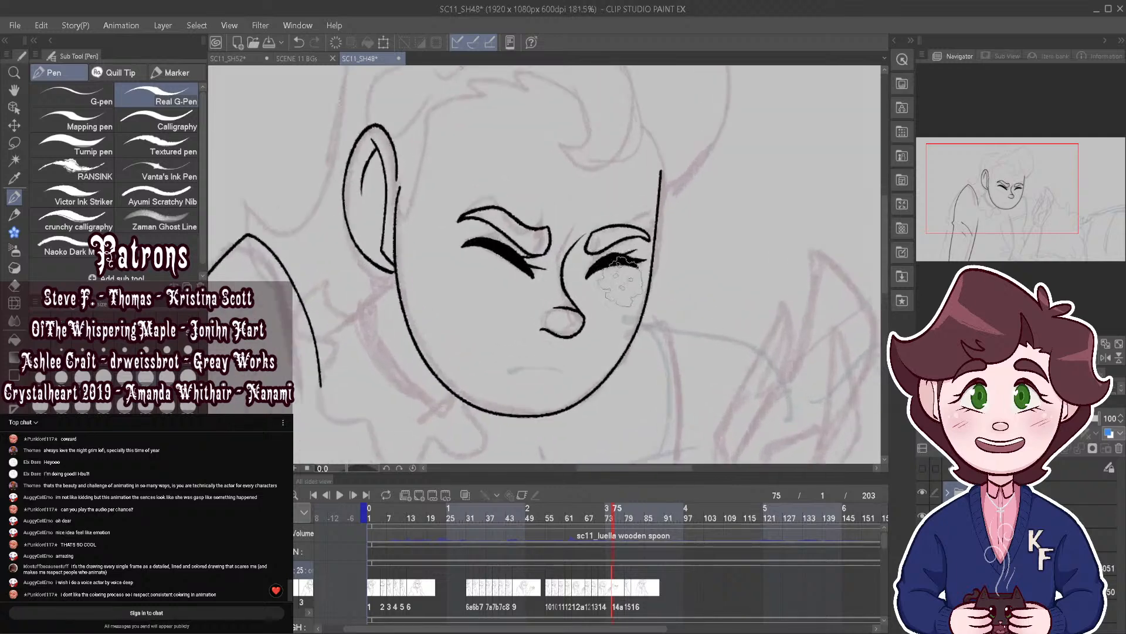
pyautogui.scroll(2, 620, 264)
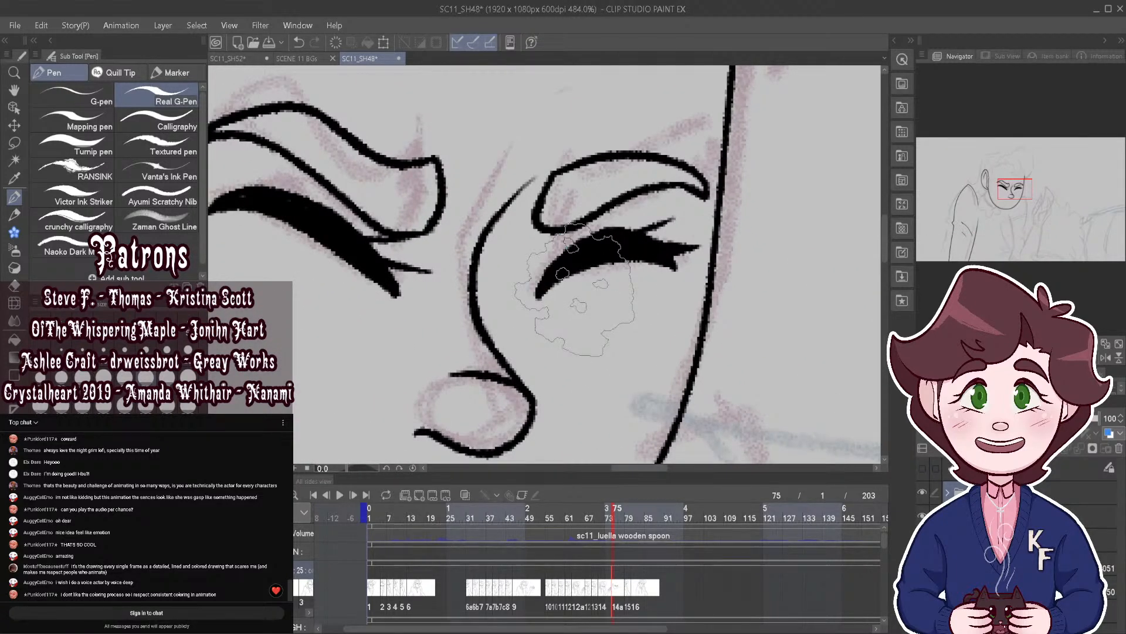
pyautogui.scroll(-1, 586, 281)
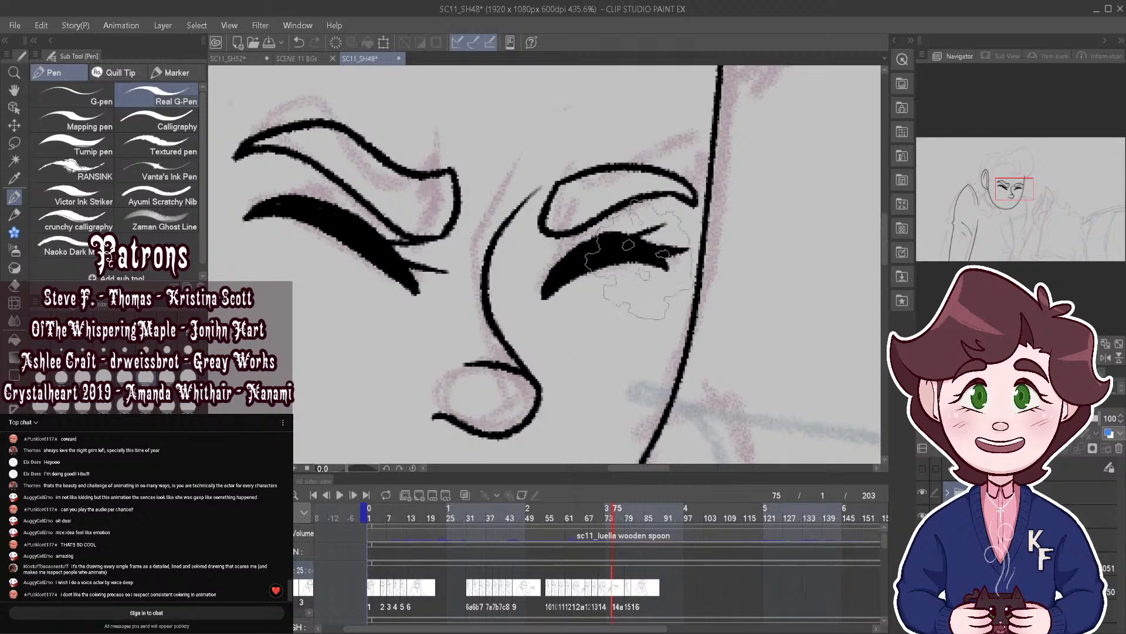
pyautogui.scroll(-5, 636, 267)
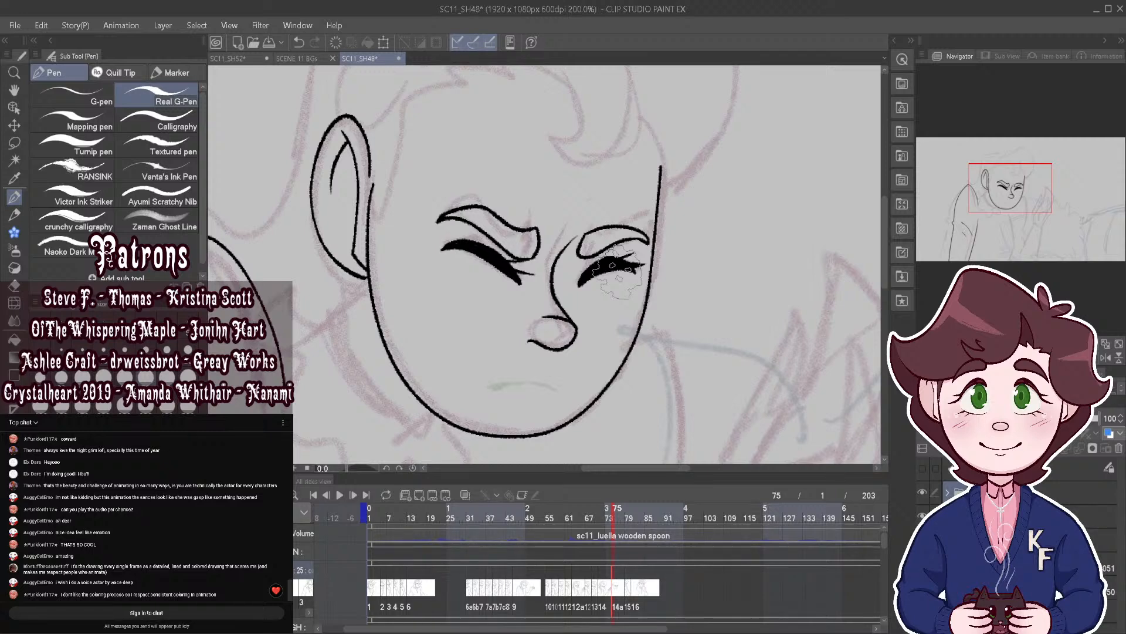
pyautogui.scroll(-2, 619, 273)
pyautogui.scroll(-2, 581, 271)
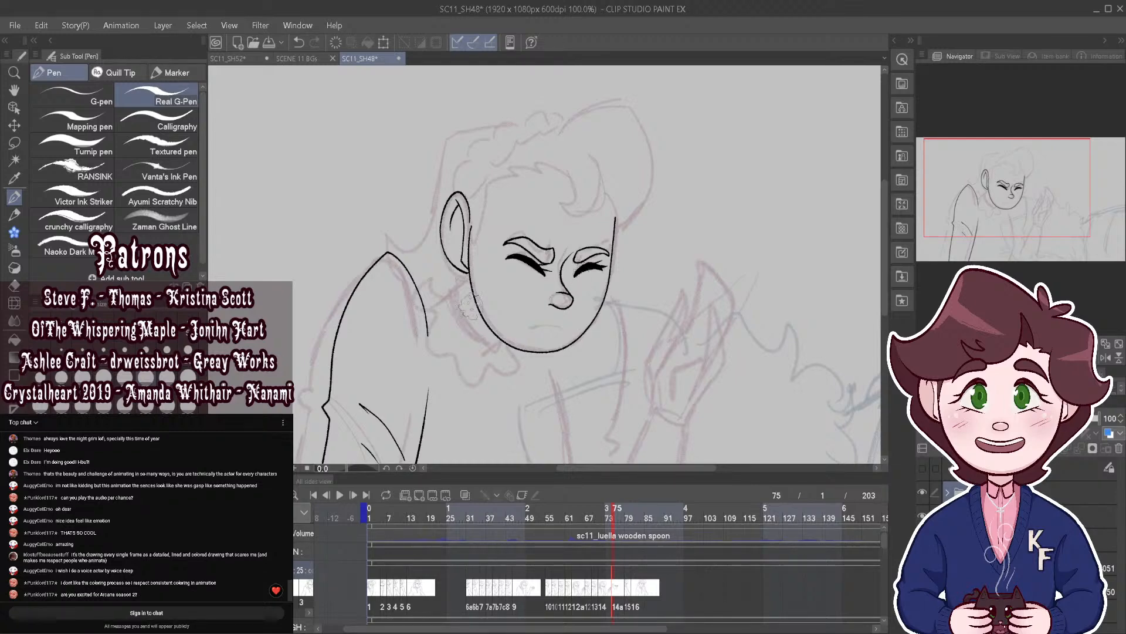
# Step: Scrub the timeline around frame 75, stay on that frame, and turn on onion skin for the neighbouring drawings
pyautogui.scroll(4, 469, 311)
pyautogui.moveTo(608, 521); pyautogui.dragTo(613, 516)
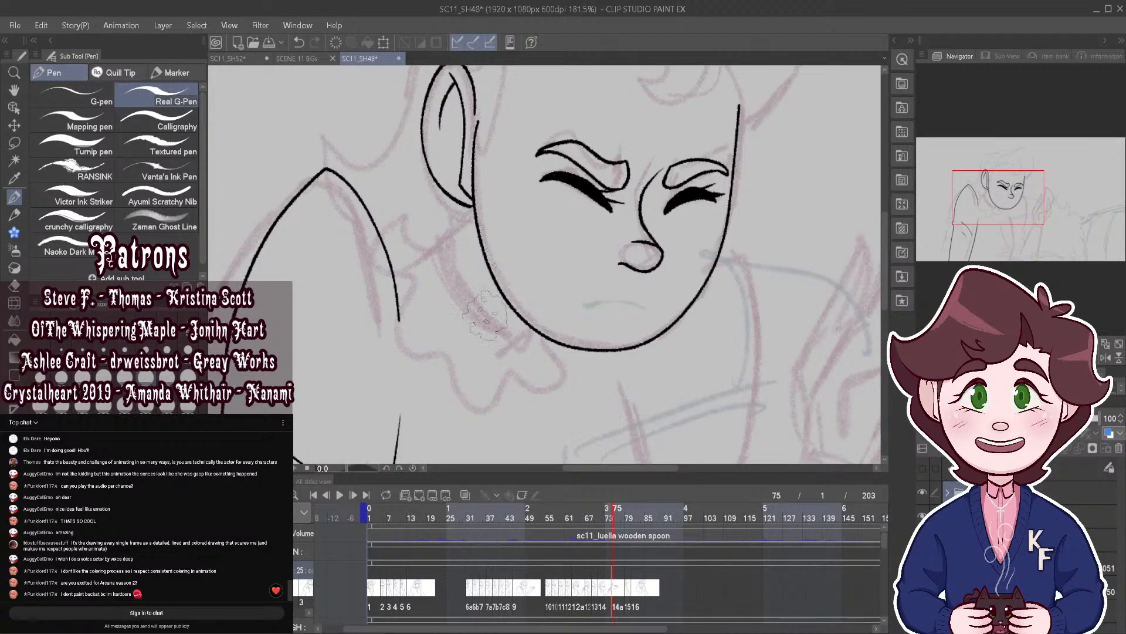
pyautogui.click(605, 513)
pyautogui.moveTo(604, 512)
pyautogui.mouseDown()
pyautogui.moveTo(624, 516)
pyautogui.moveTo(604, 511)
pyautogui.moveTo(610, 506)
pyautogui.mouseUp()
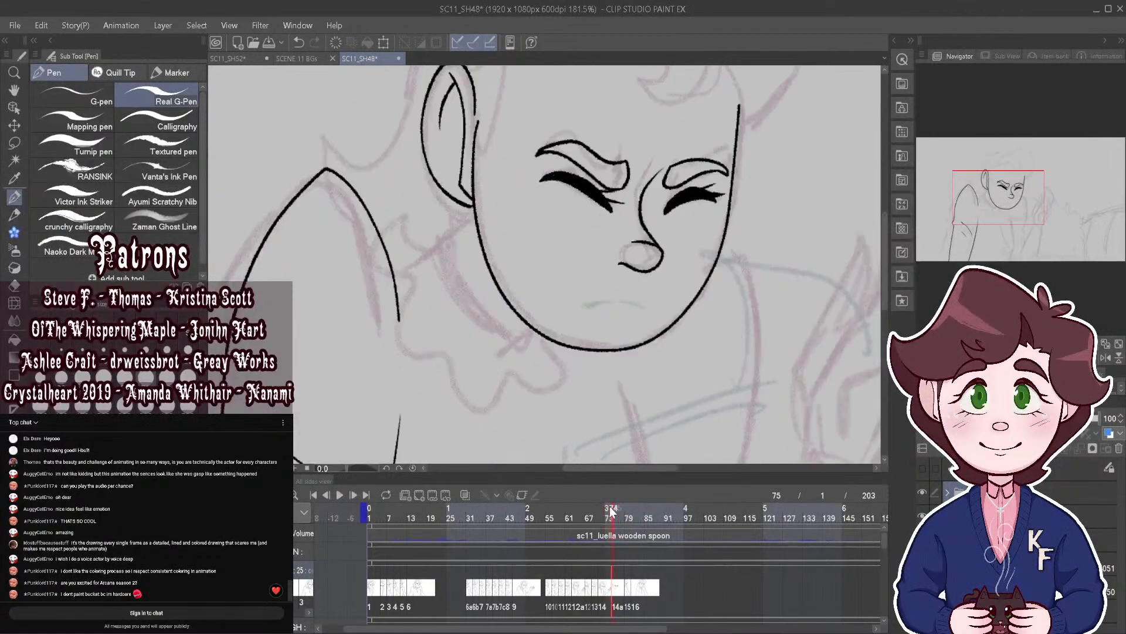
pyautogui.click(465, 495)
pyautogui.moveTo(453, 203)
pyautogui.mouseDown()
pyautogui.moveTo(441, 223)
pyautogui.moveTo(489, 333)
pyautogui.moveTo(543, 366)
pyautogui.moveTo(569, 350)
pyautogui.moveTo(589, 303)
pyautogui.moveTo(592, 353)
pyautogui.mouseUp()
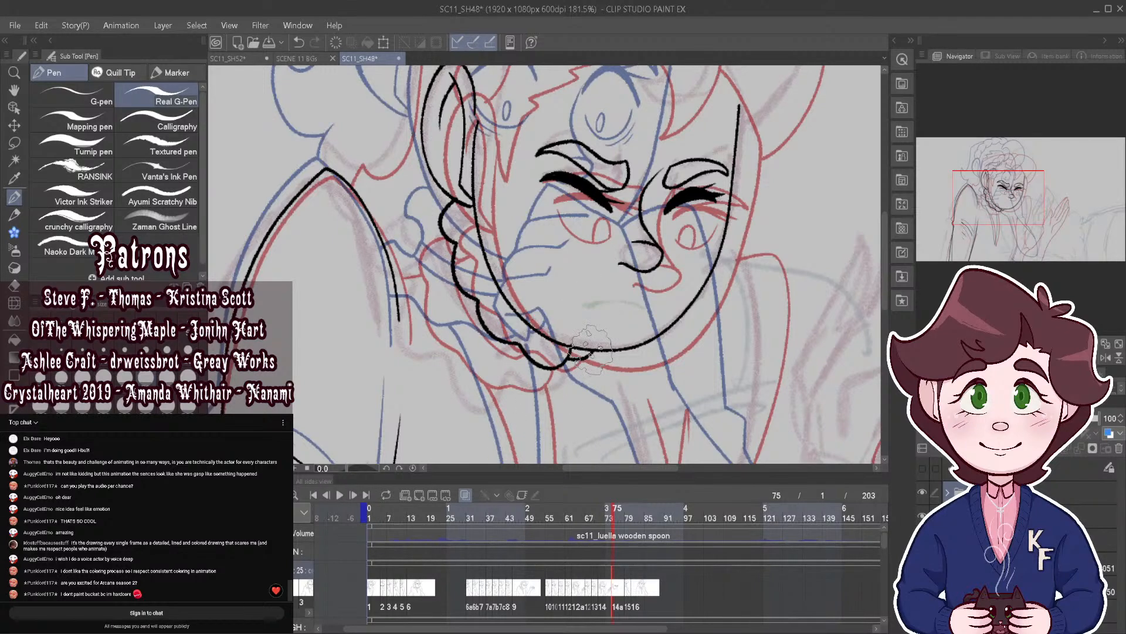
pyautogui.hotkey('ctrl', 'z')
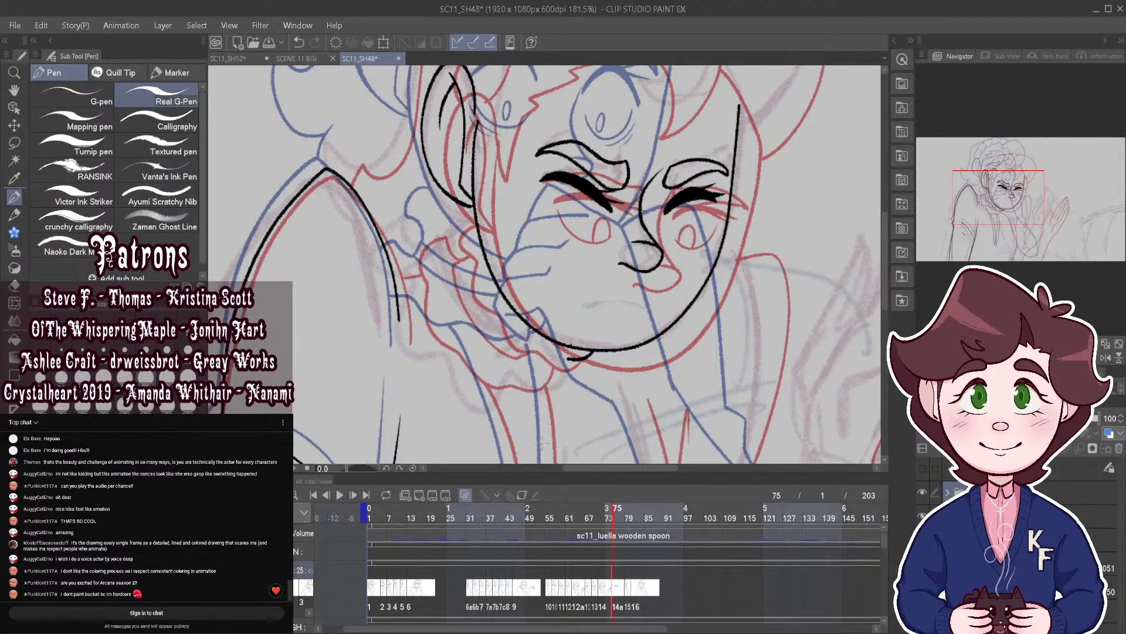
pyautogui.click(299, 44)
pyautogui.click(299, 44)
pyautogui.click(298, 44)
# Step: Ink the collar's wavy upper edge from below the ear to under the chin, and the band line beneath it, guided by the onion skin
pyautogui.moveTo(470, 203)
pyautogui.mouseDown()
pyautogui.moveTo(448, 222)
pyautogui.moveTo(452, 254)
pyautogui.moveTo(487, 315)
pyautogui.moveTo(519, 343)
pyautogui.moveTo(570, 347)
pyautogui.mouseUp()
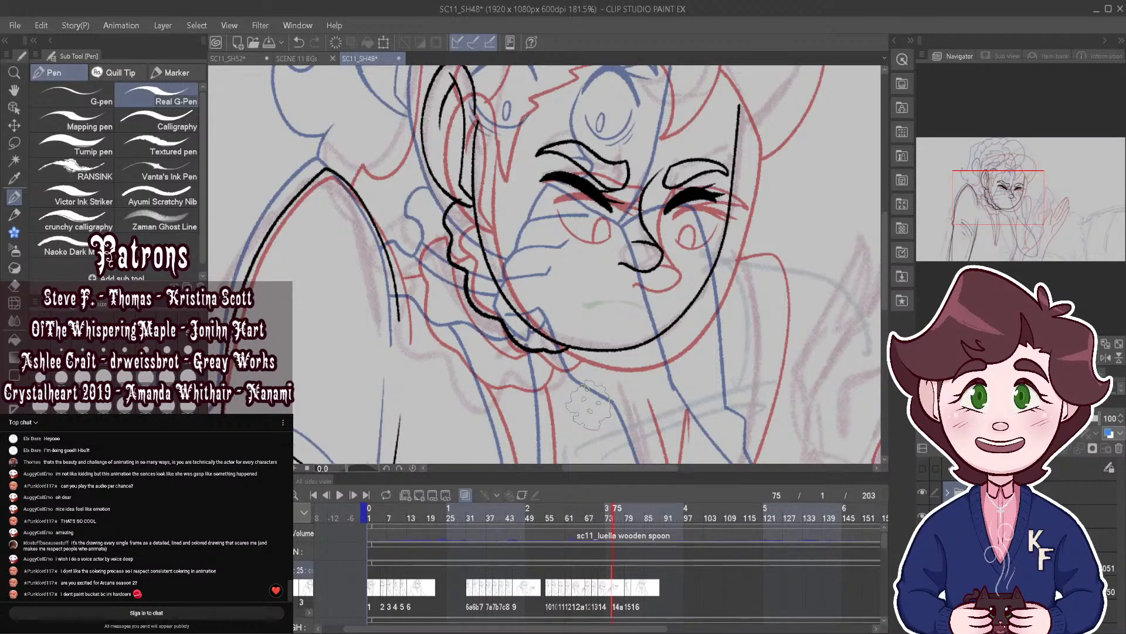
pyautogui.click(466, 495)
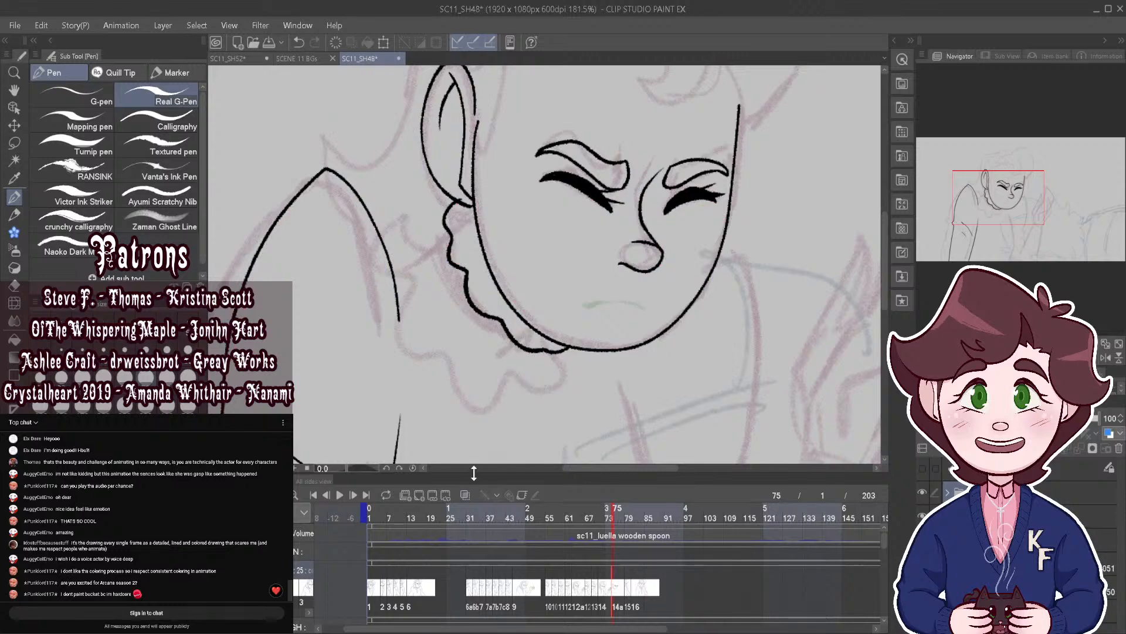
pyautogui.click(465, 494)
pyautogui.scroll(2, 451, 251)
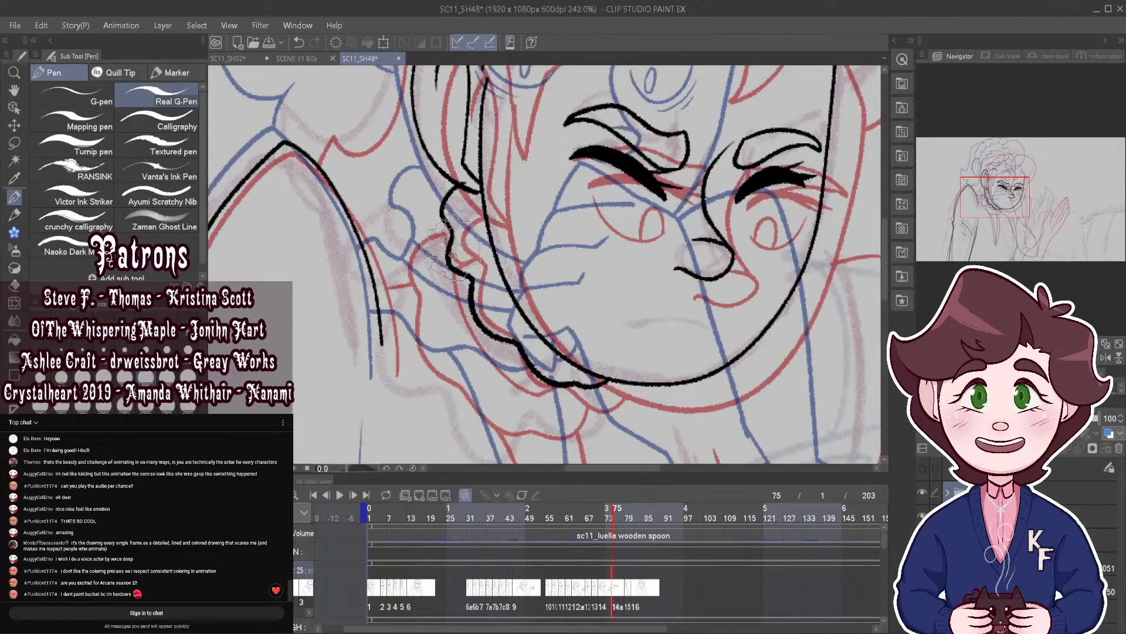
pyautogui.moveTo(447, 240)
pyautogui.mouseDown()
pyautogui.moveTo(438, 265)
pyautogui.moveTo(510, 364)
pyautogui.mouseUp()
pyautogui.scroll(-3, 569, 270)
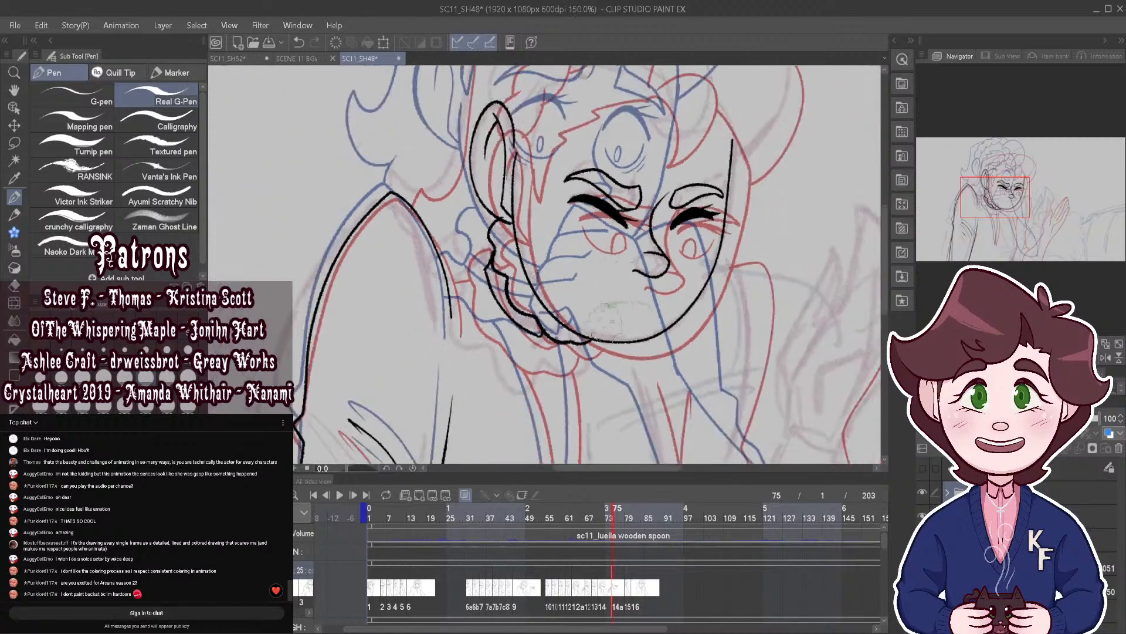
pyautogui.click(465, 494)
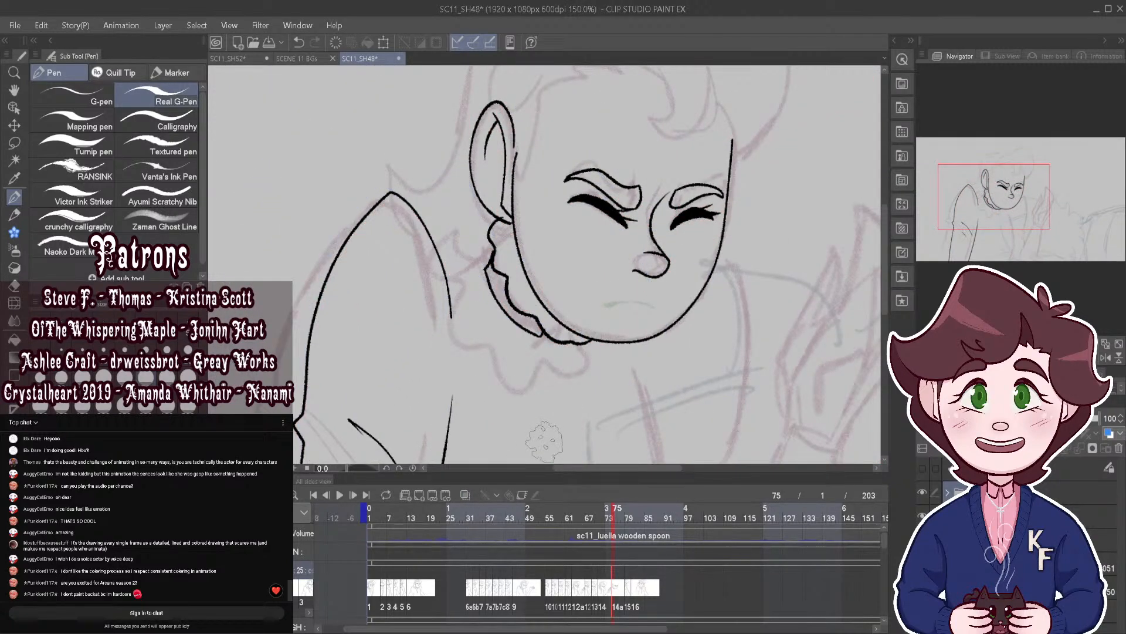
# Step: Ink the start of the collar's outer ruffle with onion skin on, curling outward from the band toward the shoulder
pyautogui.click(465, 494)
pyautogui.scroll(3, 490, 270)
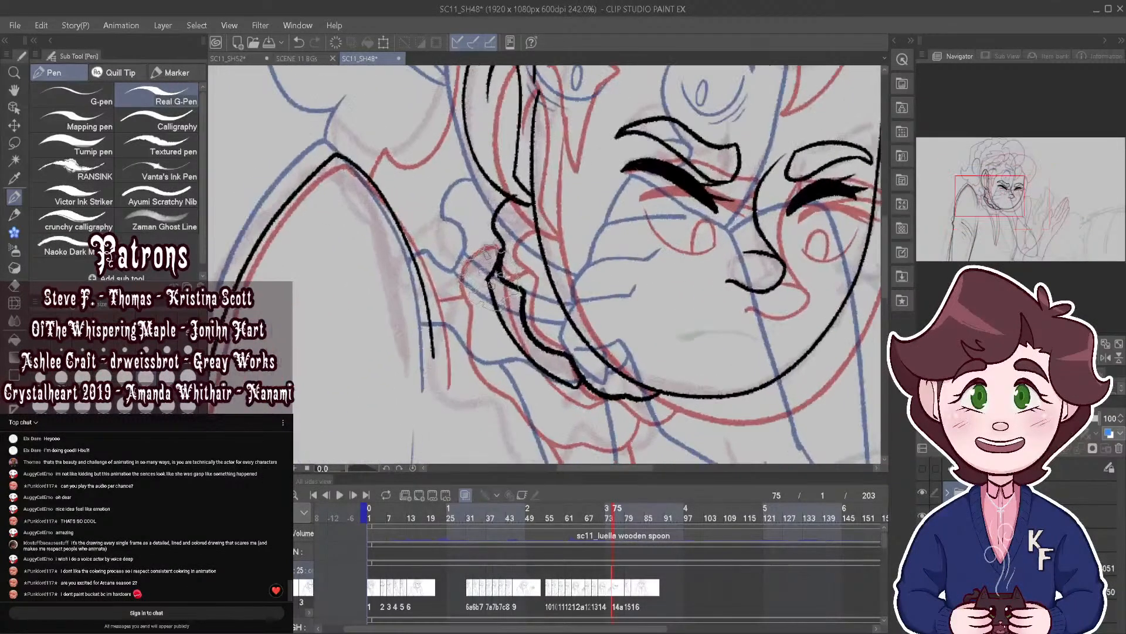
pyautogui.moveTo(498, 276)
pyautogui.mouseDown()
pyautogui.moveTo(462, 255)
pyautogui.moveTo(443, 312)
pyautogui.moveTo(457, 322)
pyautogui.mouseUp()
pyautogui.moveTo(580, 383); pyautogui.dragTo(588, 406)
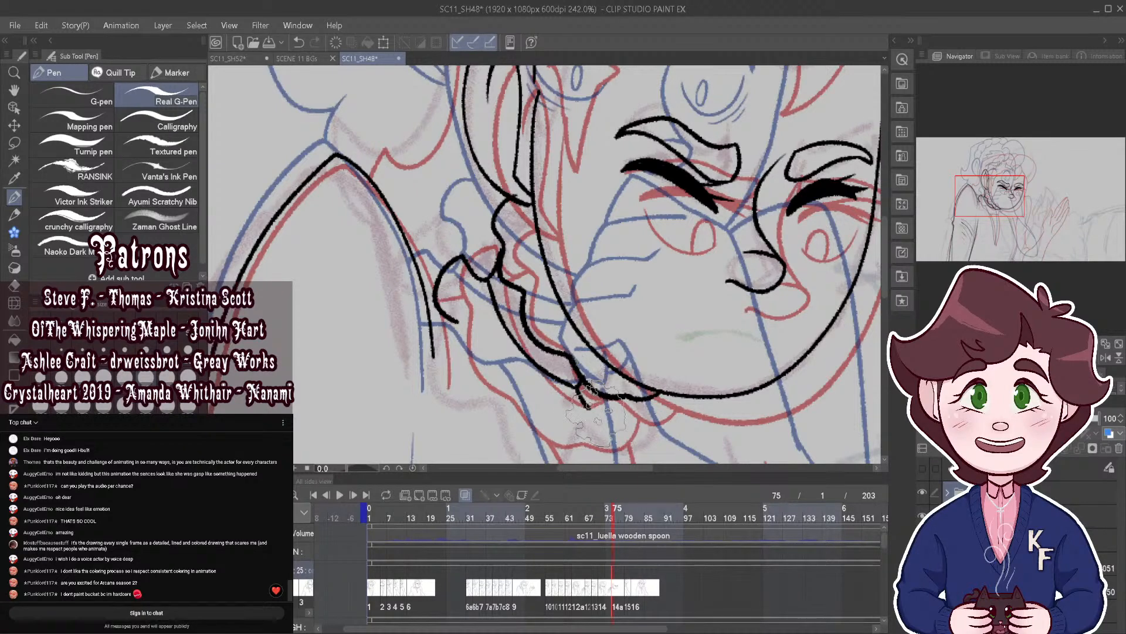
pyautogui.moveTo(453, 317)
pyautogui.mouseDown()
pyautogui.moveTo(468, 373)
pyautogui.moveTo(554, 425)
pyautogui.moveTo(593, 414)
pyautogui.mouseUp()
pyautogui.scroll(-4, 580, 247)
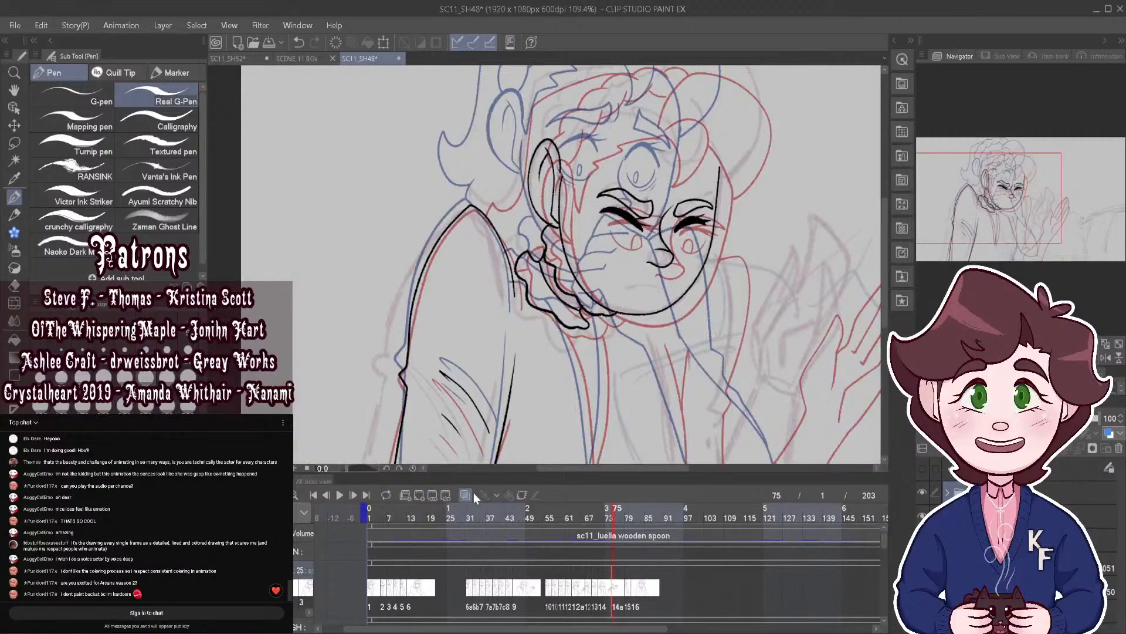
pyautogui.scroll(4, 595, 308)
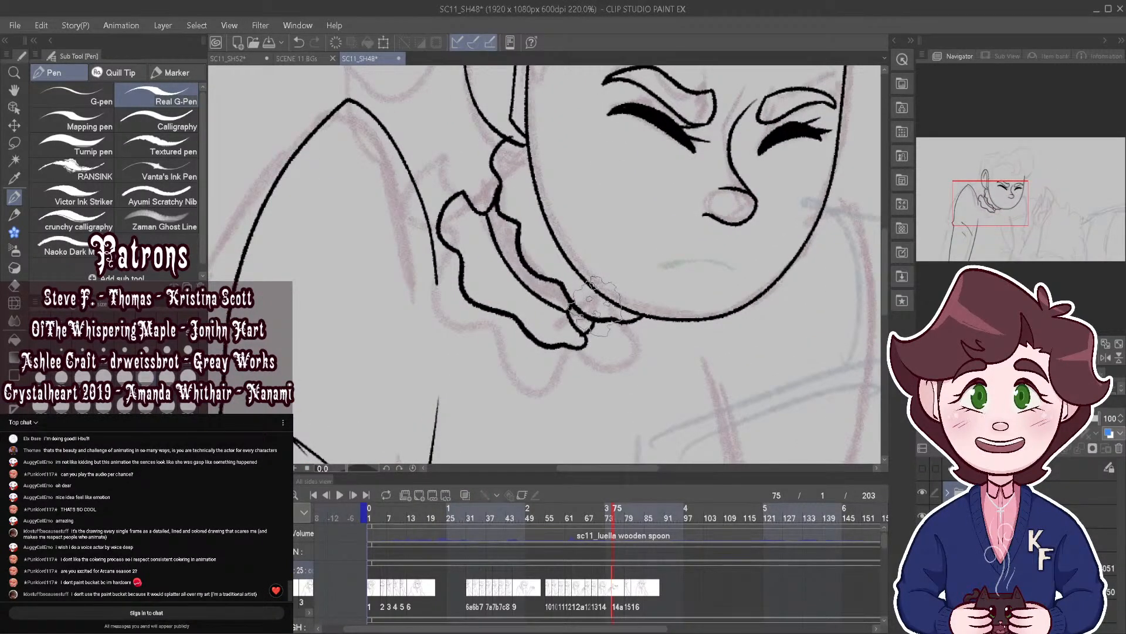
pyautogui.hotkey('ctrl', 'z')
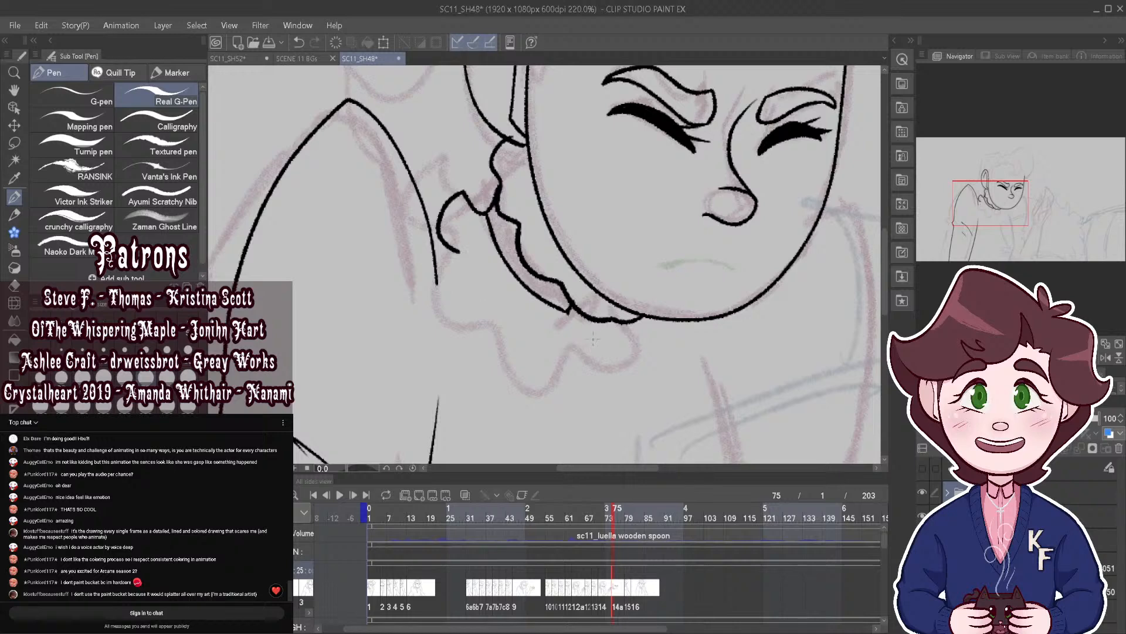
# Step: Ink the ruffle's scalloped lower edge from the shoulder side around to beneath the chin, using the onion skin, and check the result without it
pyautogui.click(466, 495)
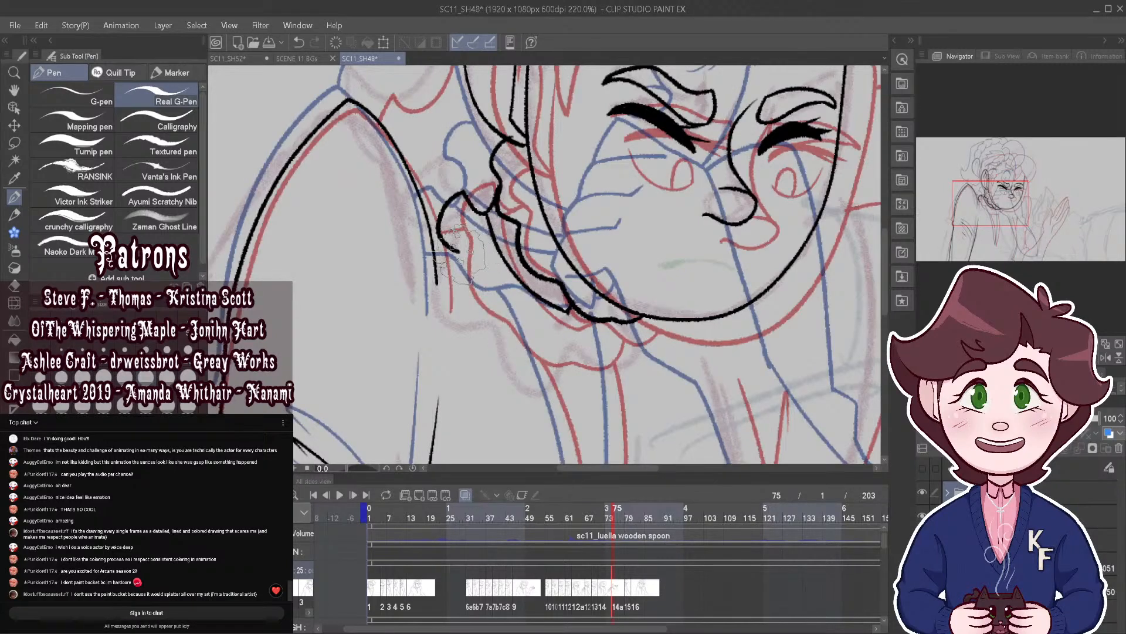
pyautogui.moveTo(441, 258)
pyautogui.mouseDown()
pyautogui.moveTo(459, 280)
pyautogui.moveTo(487, 304)
pyautogui.moveTo(531, 333)
pyautogui.moveTo(596, 323)
pyautogui.mouseUp()
pyautogui.scroll(-2, 557, 261)
pyautogui.scroll(-4, 541, 268)
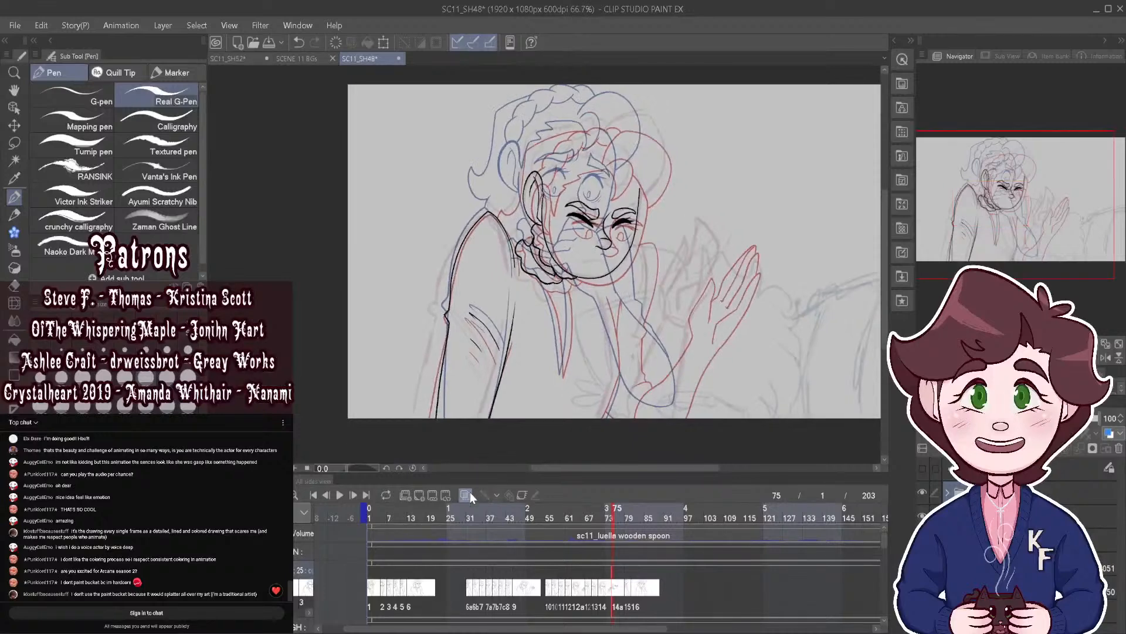
pyautogui.click(466, 495)
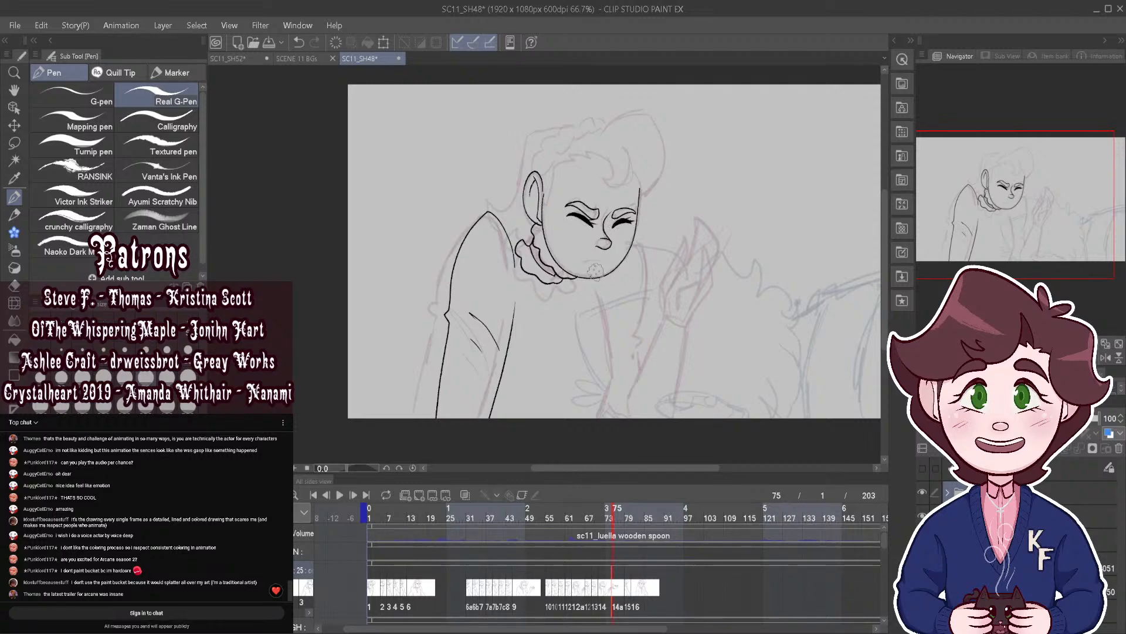
# Step: Ink two long lines below the collar ruffle, tapering to a point on the chest, between the onion-skinned neighbouring drawings
pyautogui.click(465, 494)
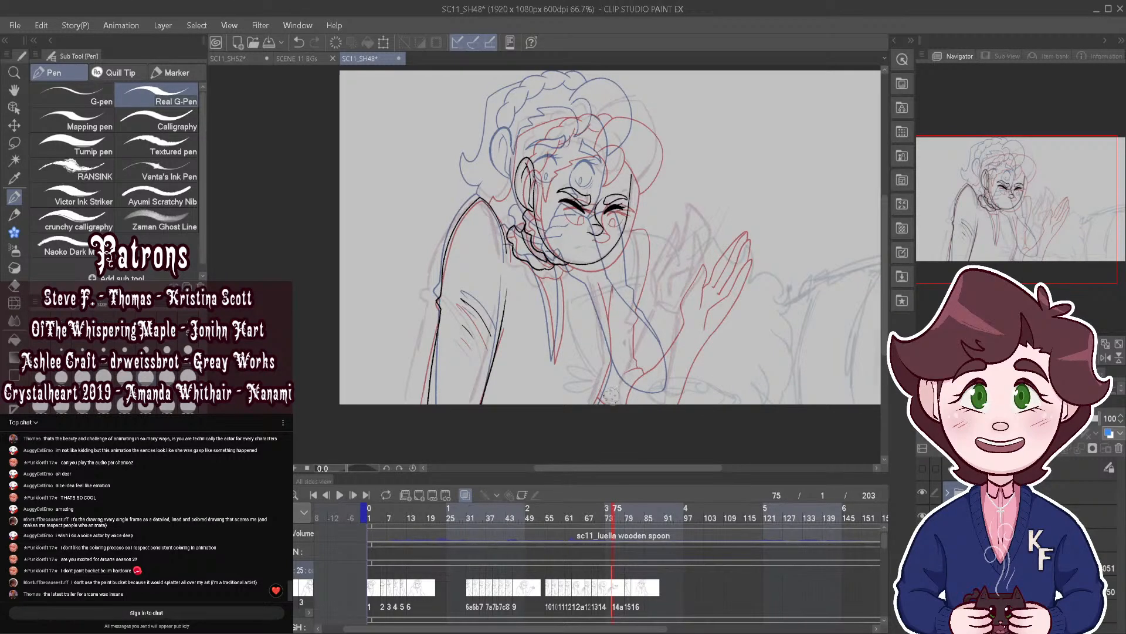
pyautogui.scroll(4, 610, 390)
pyautogui.moveTo(477, 189)
pyautogui.mouseDown()
pyautogui.moveTo(505, 294)
pyautogui.moveTo(509, 379)
pyautogui.mouseUp()
pyautogui.moveTo(518, 166)
pyautogui.mouseDown()
pyautogui.moveTo(527, 294)
pyautogui.moveTo(509, 377)
pyautogui.mouseUp()
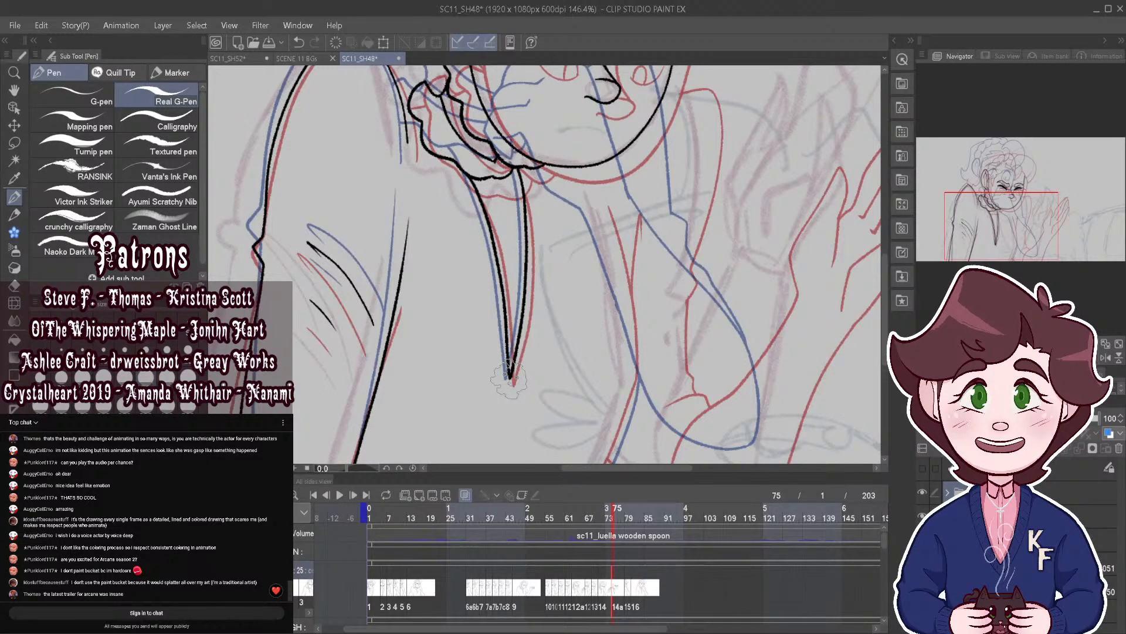
pyautogui.scroll(-3, 510, 380)
pyautogui.scroll(2, 633, 383)
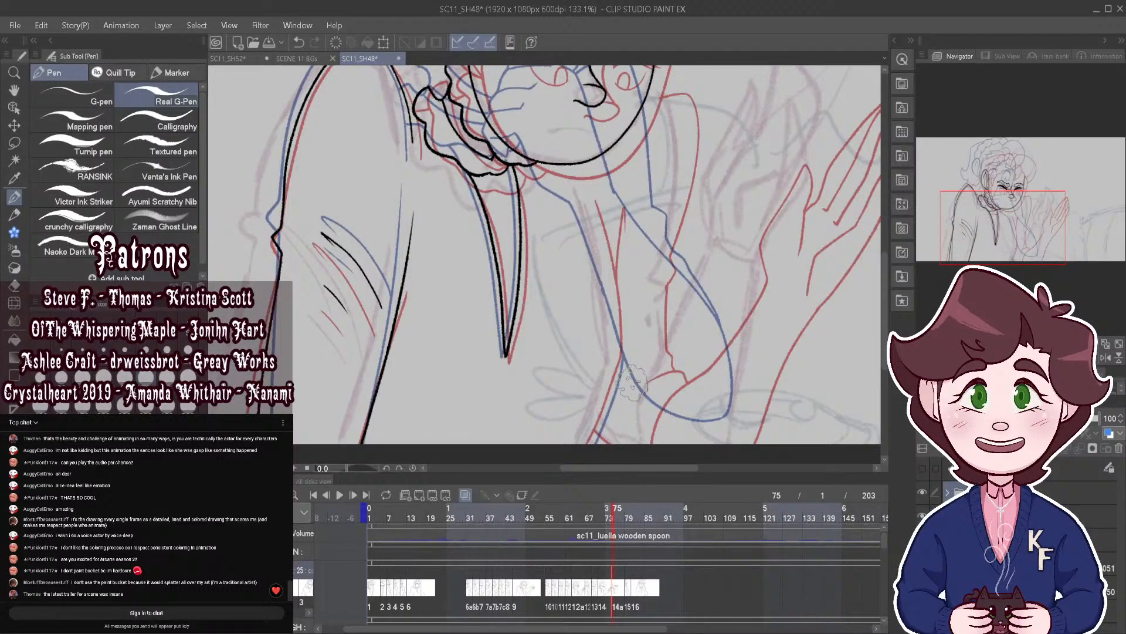
# Step: Ink the lower torso line curving up from the canvas edge to the waist, and compare it with and without onion skin
pyautogui.moveTo(590, 444); pyautogui.dragTo(622, 355)
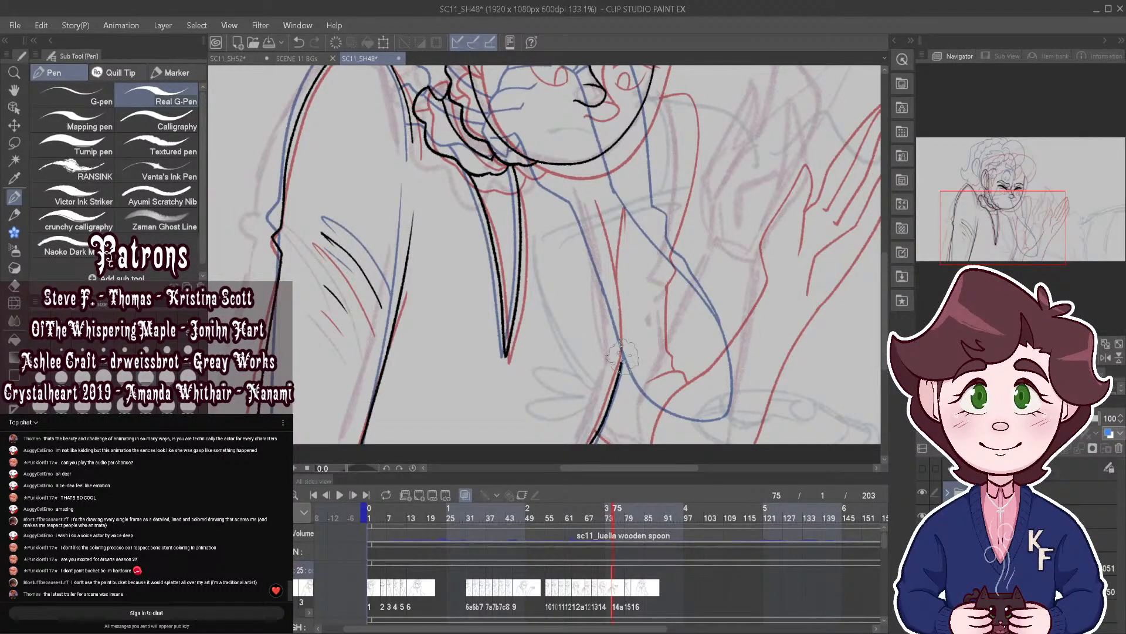
pyautogui.scroll(-3, 669, 211)
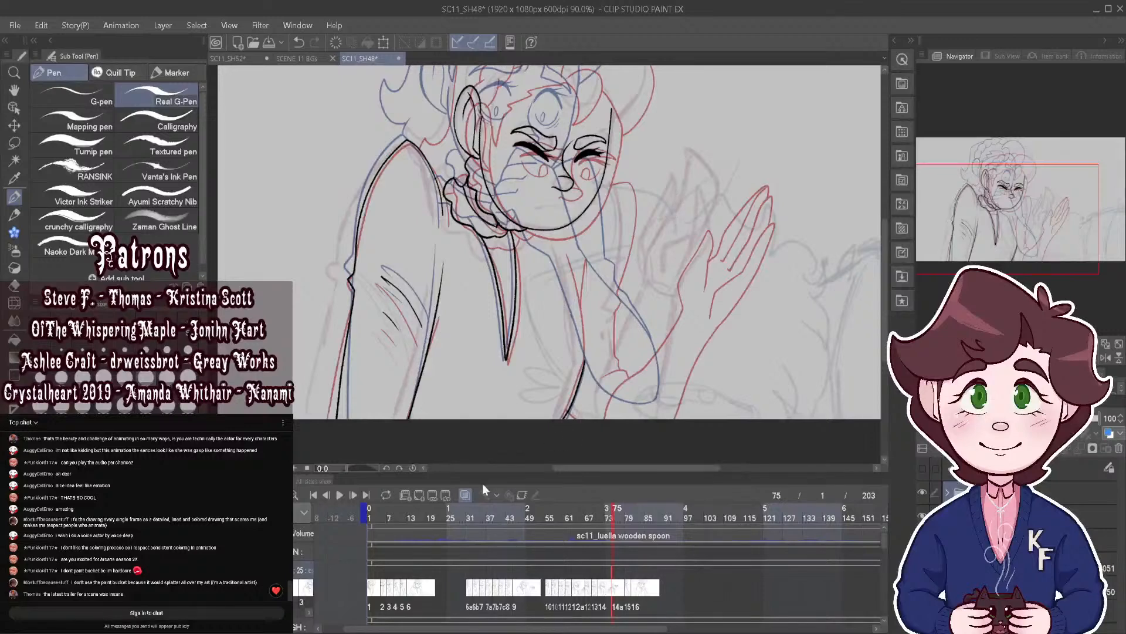
pyautogui.click(468, 495)
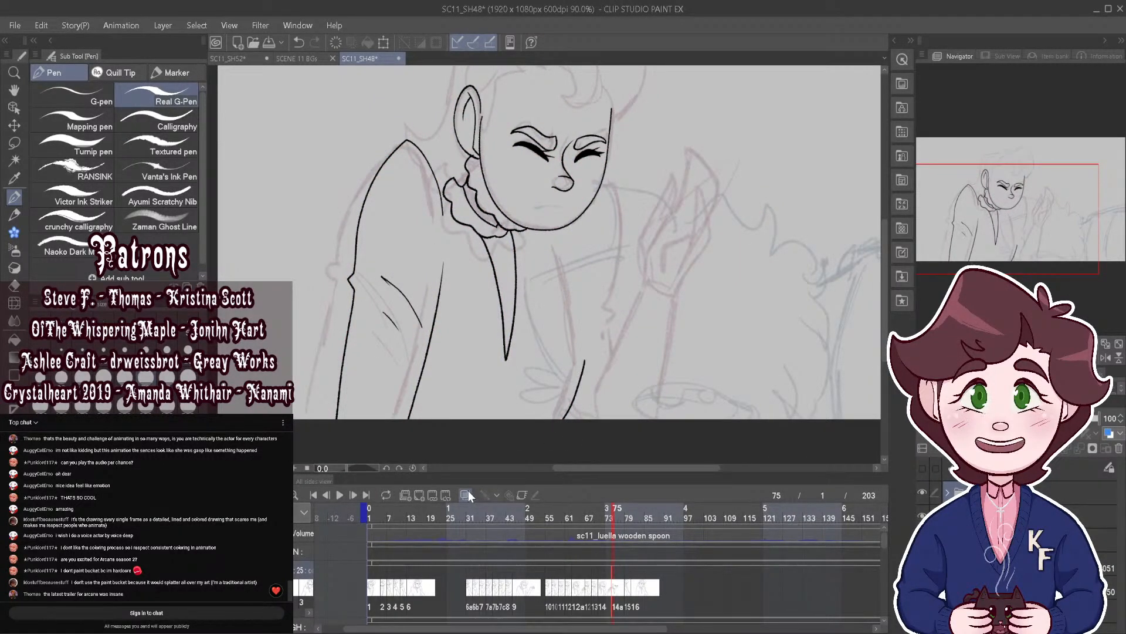
pyautogui.click(469, 494)
pyautogui.click(464, 495)
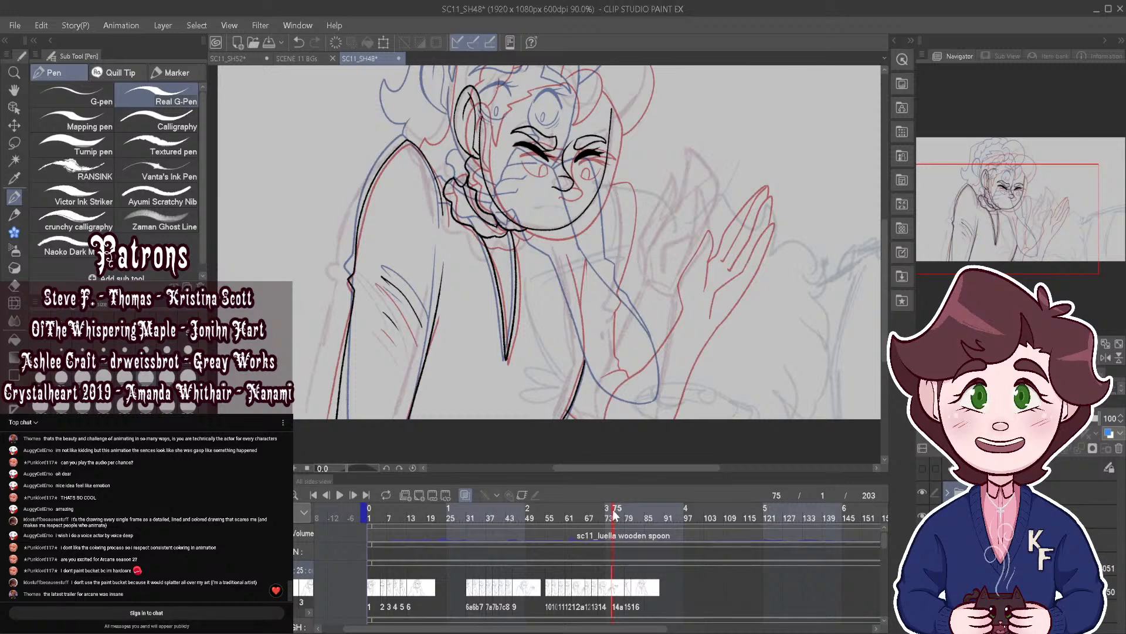
pyautogui.moveTo(613, 509); pyautogui.dragTo(611, 506)
# Step: Ink the far shoulder from beneath the jaw down the upper sleeve to the small pointed fold
pyautogui.scroll(2, 593, 185)
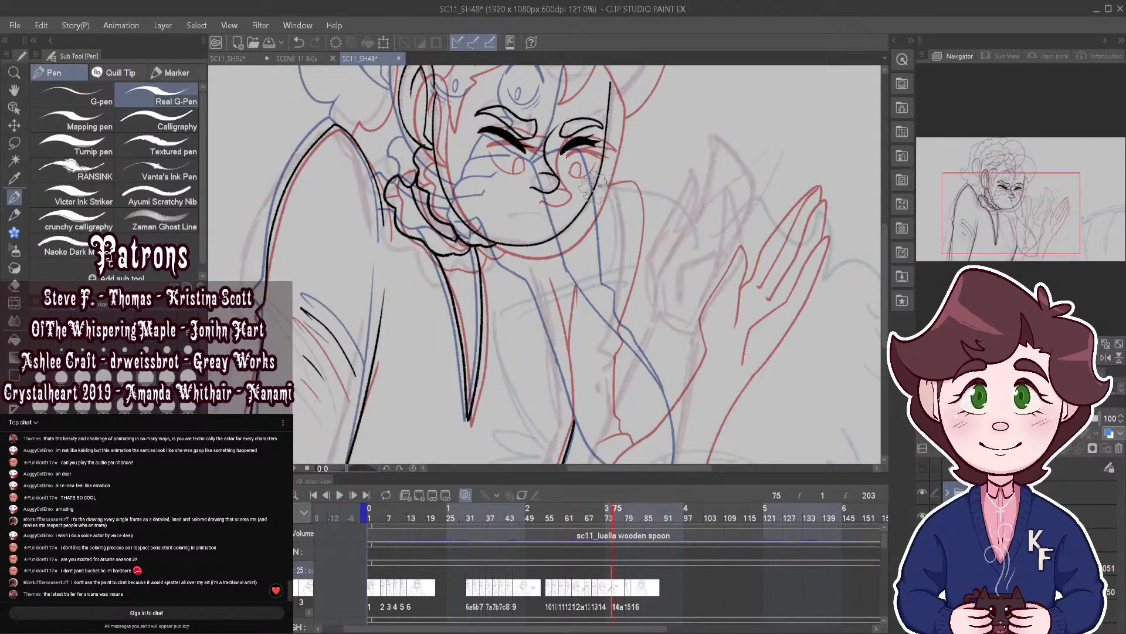
pyautogui.moveTo(594, 186)
pyautogui.mouseDown()
pyautogui.moveTo(622, 210)
pyautogui.moveTo(621, 325)
pyautogui.mouseUp()
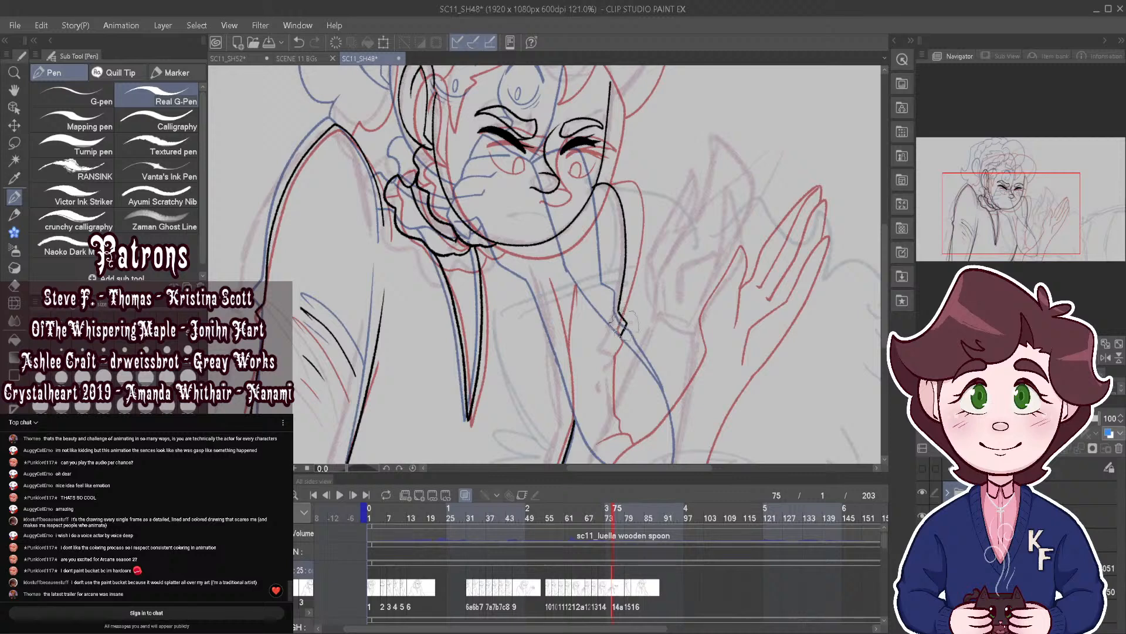
pyautogui.scroll(-3, 619, 324)
pyautogui.scroll(2, 581, 352)
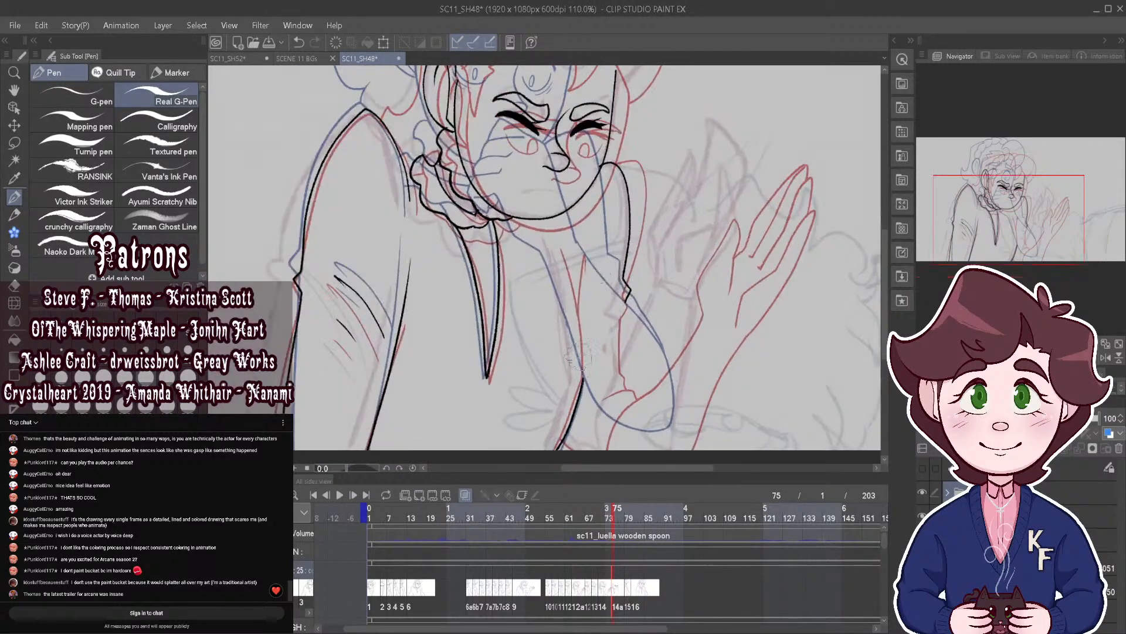
# Step: Extend the torso line from the waist up the chest, add a short fold line beside it, and check both without onion skin
pyautogui.moveTo(589, 382); pyautogui.dragTo(562, 257)
pyautogui.moveTo(610, 518)
pyautogui.mouseDown()
pyautogui.moveTo(633, 516)
pyautogui.moveTo(611, 516)
pyautogui.mouseUp()
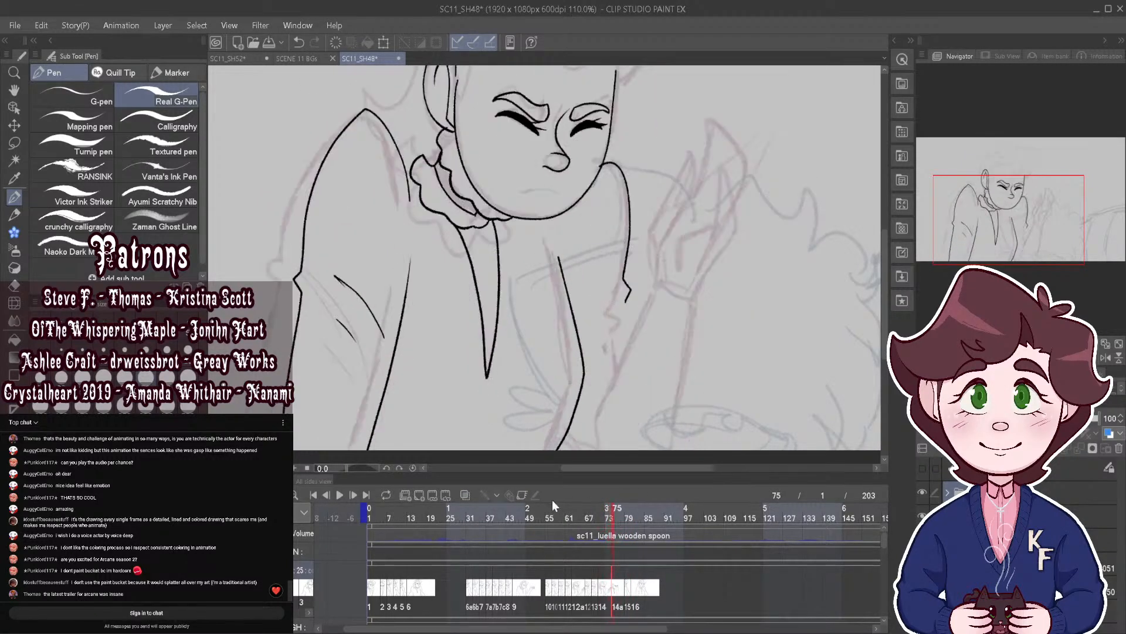
pyautogui.click(467, 495)
pyautogui.scroll(2, 576, 289)
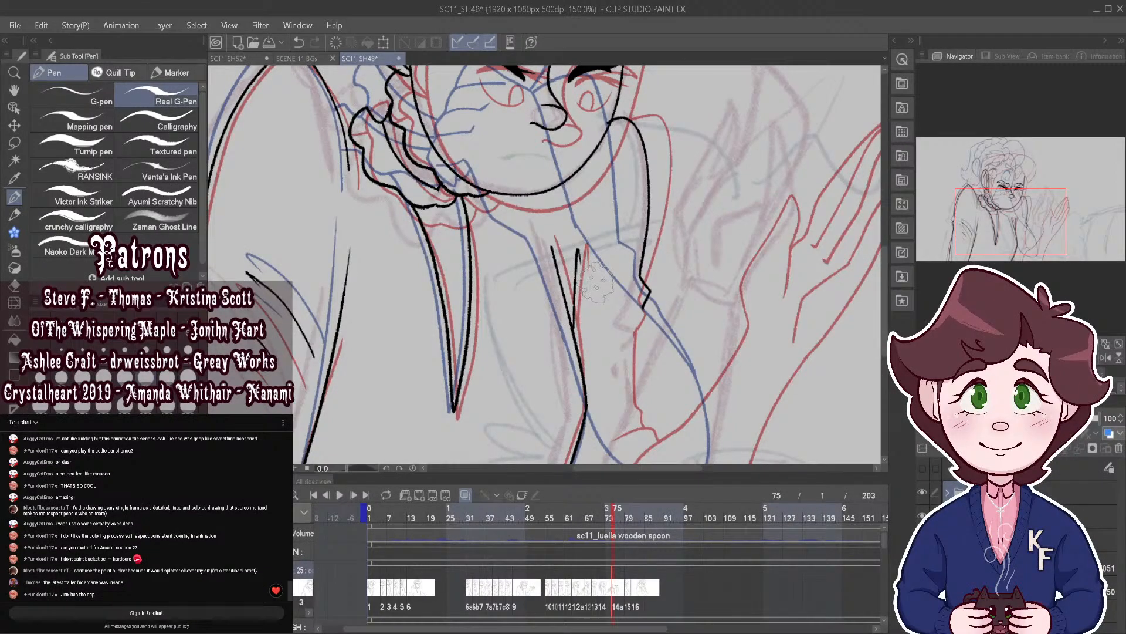
pyautogui.scroll(-2, 590, 270)
pyautogui.scroll(-1, 589, 270)
pyautogui.scroll(-1, 589, 279)
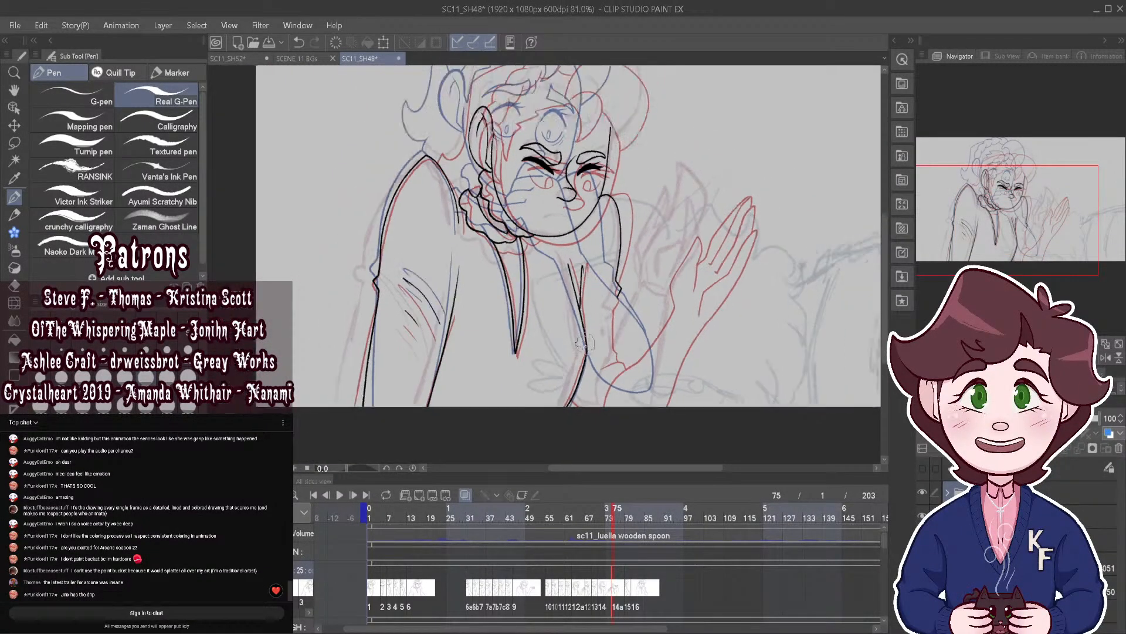
pyautogui.scroll(1, 589, 279)
pyautogui.click(465, 495)
pyautogui.scroll(-1, 531, 357)
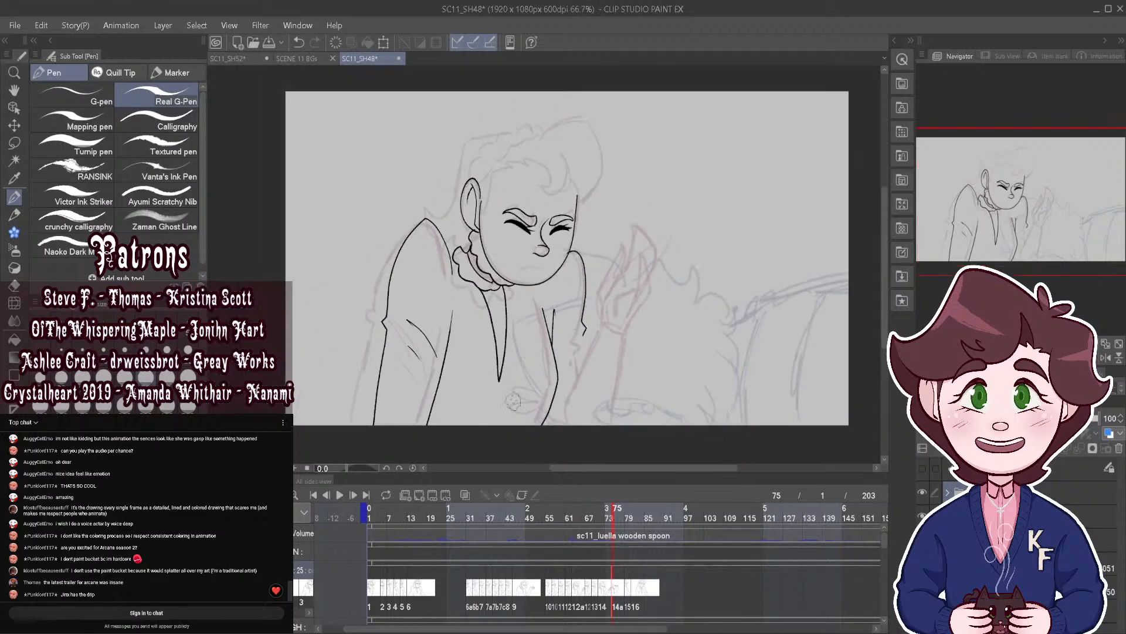
pyautogui.click(466, 495)
# Step: Ink the raised hand's thumb, palm crease and first finger outlines over the rough, with the timeline at frame 76
pyautogui.moveTo(612, 514)
pyautogui.mouseDown()
pyautogui.moveTo(635, 512)
pyautogui.moveTo(615, 510)
pyautogui.mouseUp()
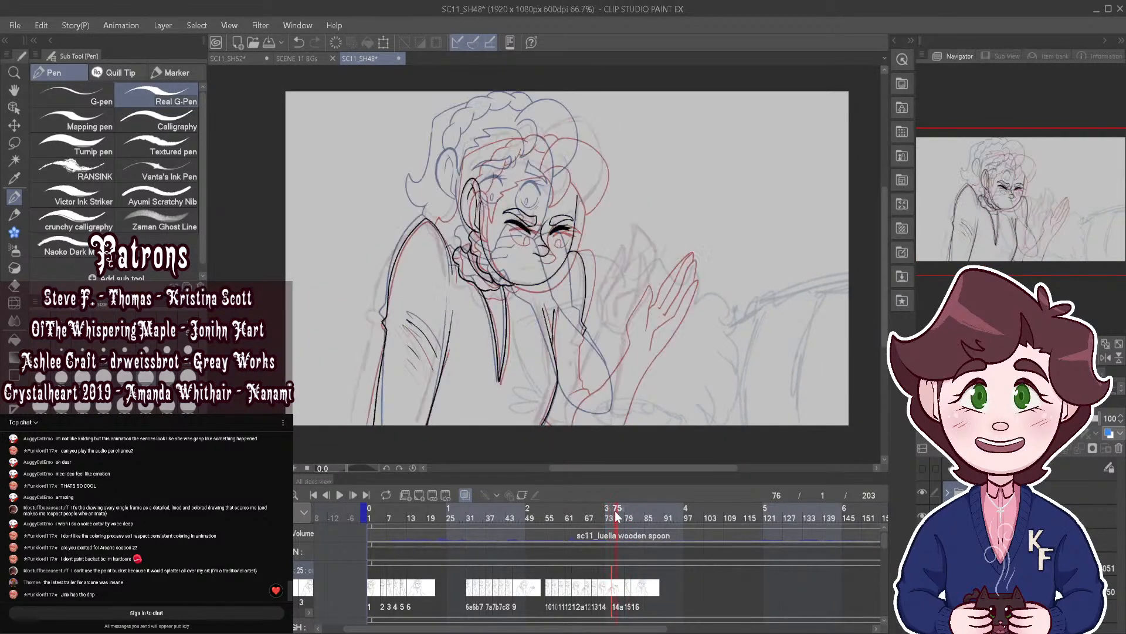
pyautogui.scroll(2, 633, 282)
pyautogui.scroll(2, 622, 279)
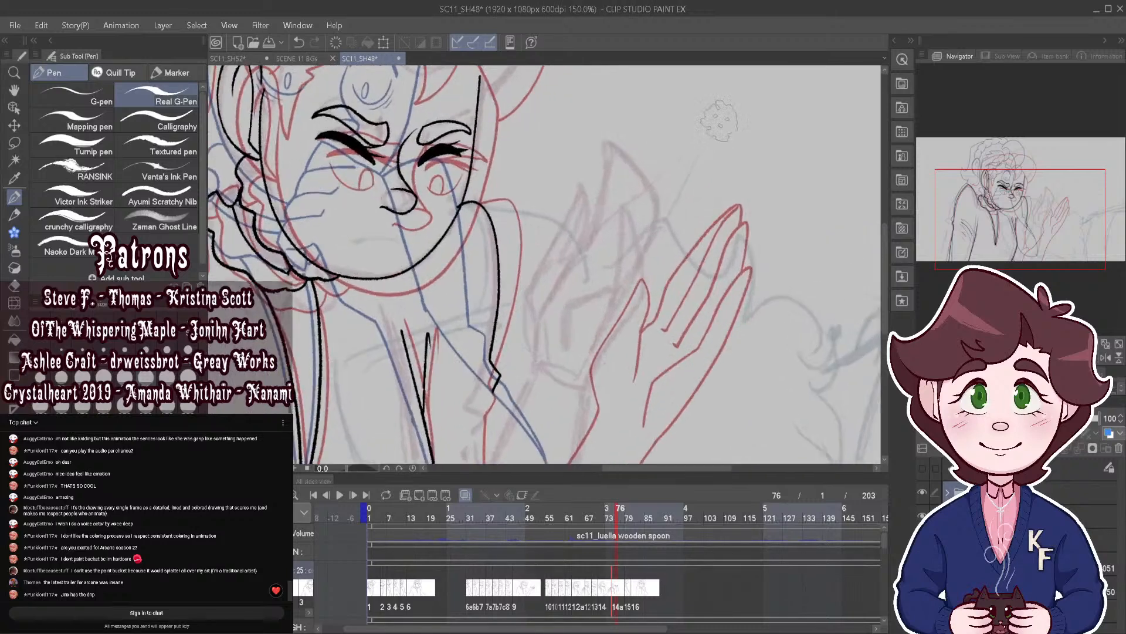
pyautogui.moveTo(571, 348)
pyautogui.mouseDown()
pyautogui.moveTo(630, 262)
pyautogui.moveTo(637, 298)
pyautogui.moveTo(632, 205)
pyautogui.moveTo(621, 233)
pyautogui.moveTo(622, 281)
pyautogui.moveTo(644, 183)
pyautogui.moveTo(627, 152)
pyautogui.mouseUp()
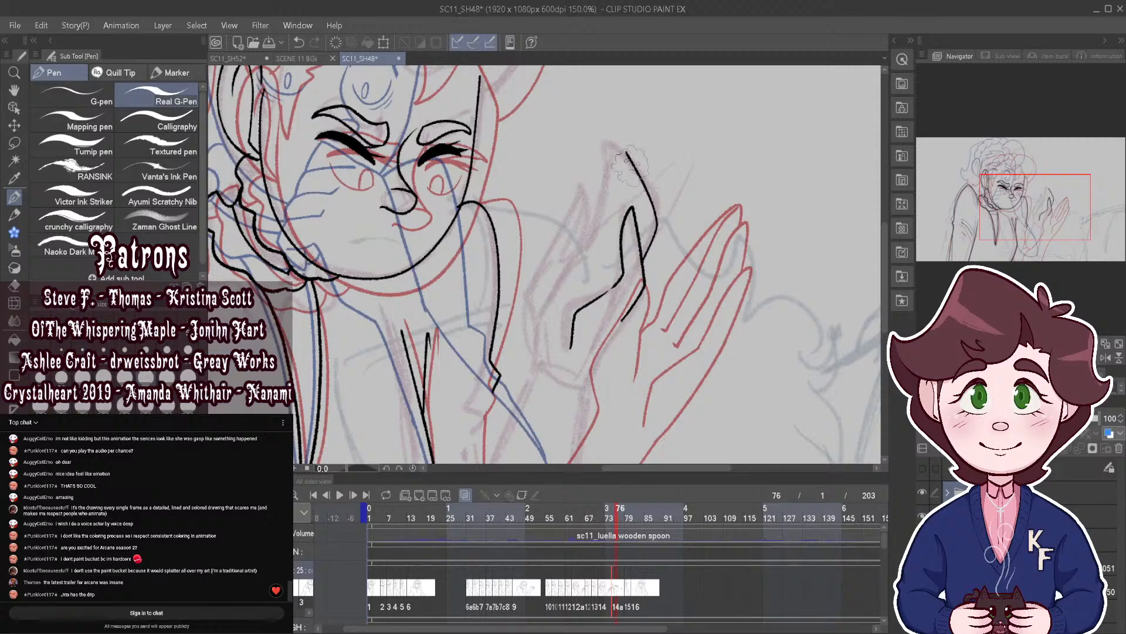
pyautogui.moveTo(622, 321)
pyautogui.mouseDown()
pyautogui.moveTo(585, 393)
pyautogui.moveTo(524, 315)
pyautogui.moveTo(562, 207)
pyautogui.moveTo(576, 217)
pyautogui.moveTo(566, 287)
pyautogui.moveTo(589, 253)
pyautogui.moveTo(616, 154)
pyautogui.mouseUp()
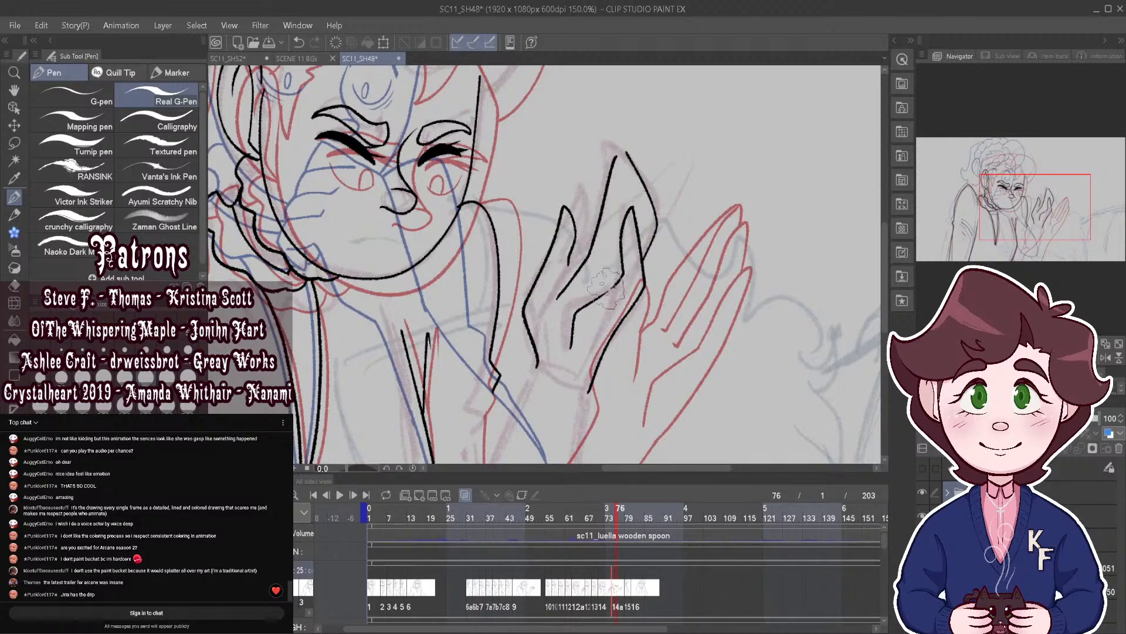
# Step: Undo the raised hand's wide outer finger line and ink two slender overlapping fingers in its place
pyautogui.moveTo(601, 283)
pyautogui.mouseDown()
pyautogui.moveTo(622, 262)
pyautogui.moveTo(640, 205)
pyautogui.mouseUp()
pyautogui.hotkey('ctrl', 'z')
pyautogui.hotkey('ctrl', 'z')
pyautogui.hotkey('ctrl', 'z')
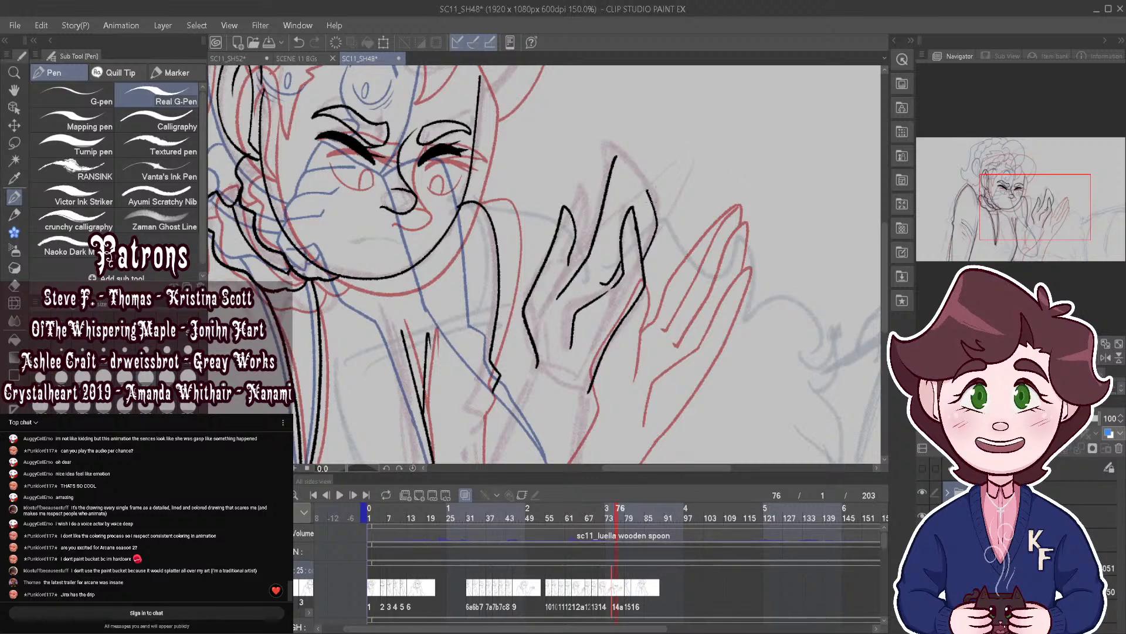
pyautogui.hotkey('ctrl', 'z')
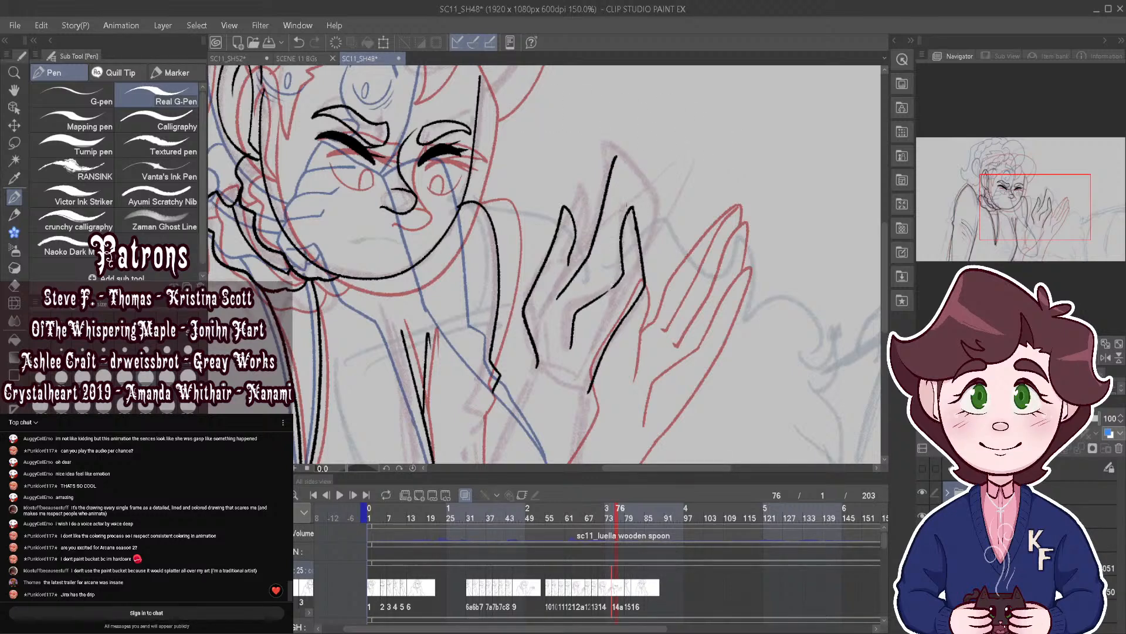
pyautogui.moveTo(643, 274)
pyautogui.mouseDown()
pyautogui.moveTo(648, 187)
pyautogui.moveTo(630, 192)
pyautogui.moveTo(633, 206)
pyautogui.moveTo(627, 164)
pyautogui.moveTo(639, 181)
pyautogui.moveTo(626, 151)
pyautogui.moveTo(613, 276)
pyautogui.mouseUp()
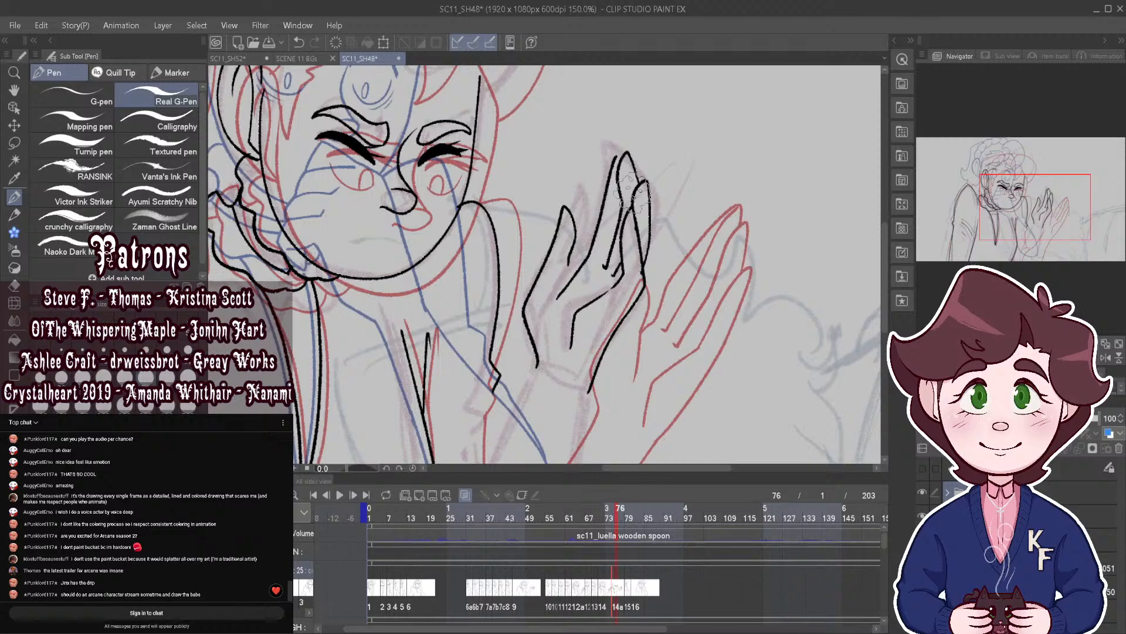
# Step: Redraw the raised hand's finger nearest the thumb, running from a rounded tip down to the palm
pyautogui.hotkey('ctrl', 'z')
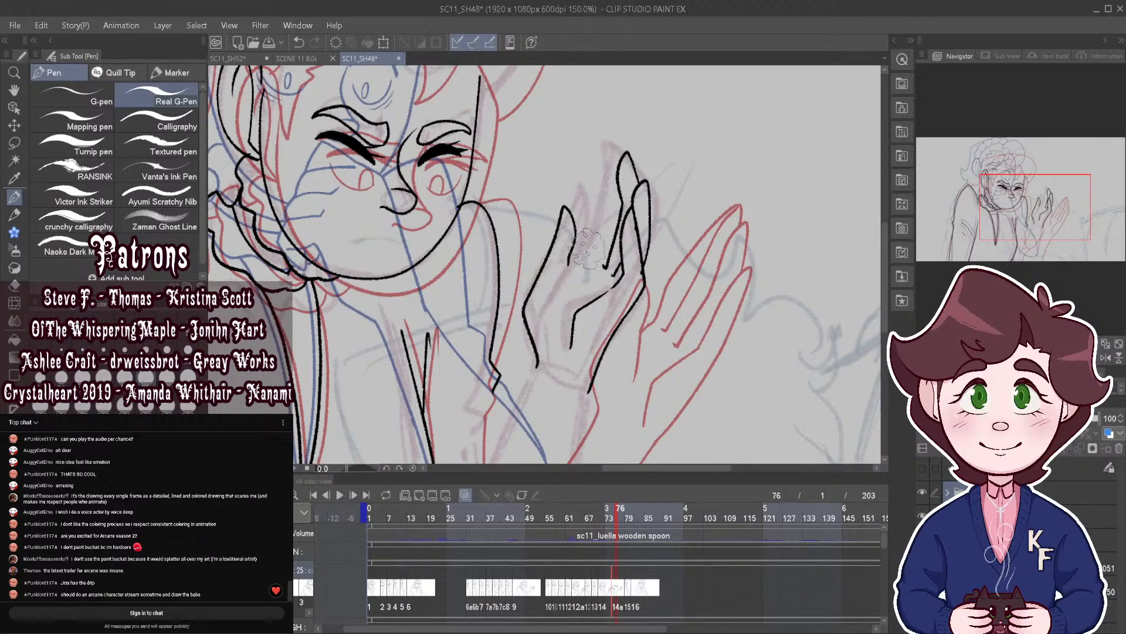
pyautogui.moveTo(597, 222)
pyautogui.mouseDown()
pyautogui.moveTo(588, 247)
pyautogui.moveTo(606, 150)
pyautogui.moveTo(619, 164)
pyautogui.mouseUp()
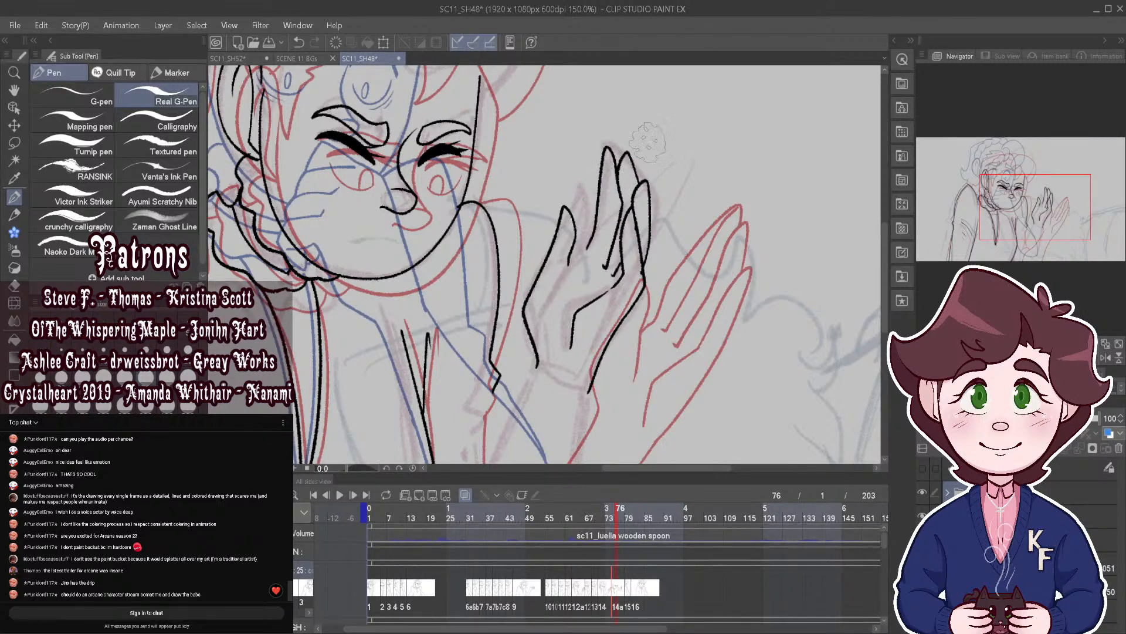
pyautogui.hotkey('ctrl', 'z')
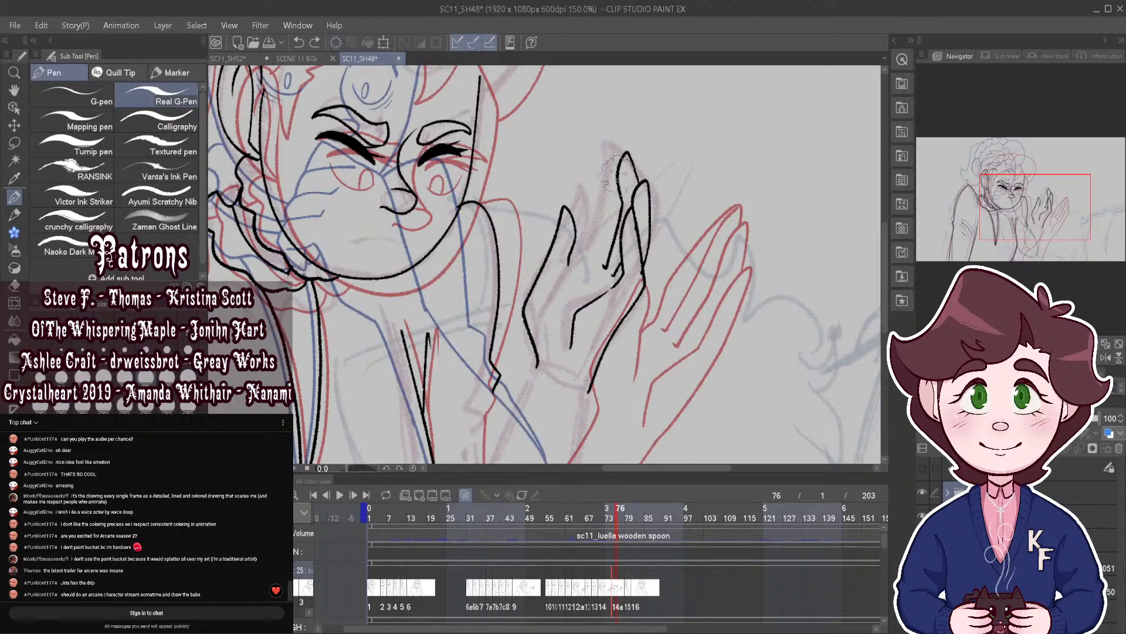
pyautogui.moveTo(618, 183); pyautogui.dragTo(609, 147)
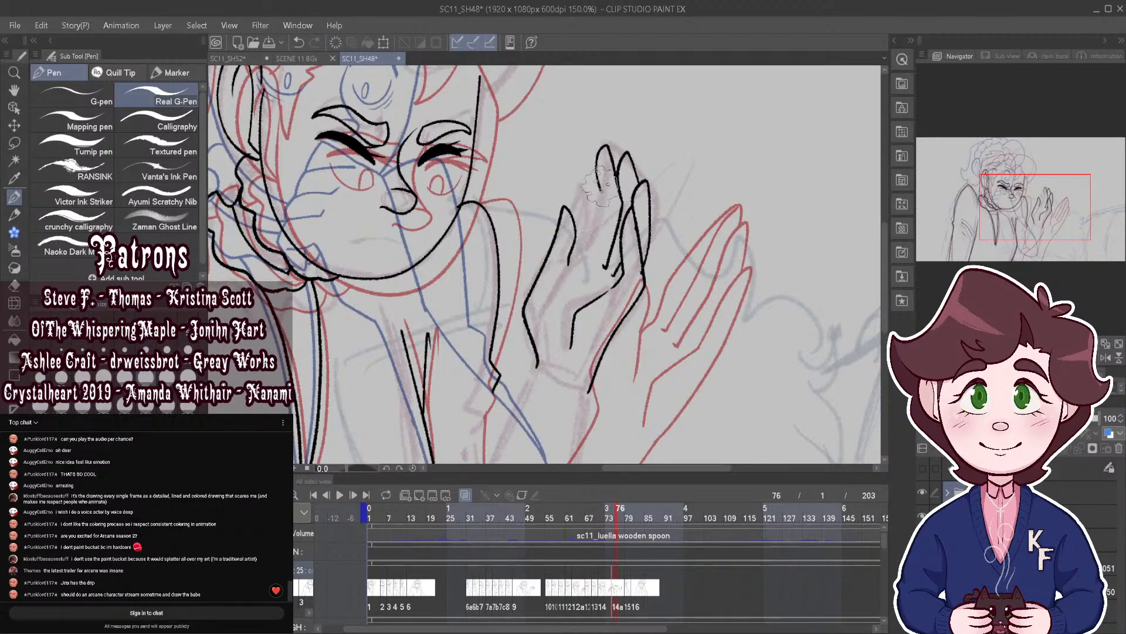
pyautogui.moveTo(599, 182)
pyautogui.mouseDown()
pyautogui.moveTo(612, 158)
pyautogui.moveTo(598, 176)
pyautogui.moveTo(613, 232)
pyautogui.moveTo(596, 230)
pyautogui.moveTo(566, 299)
pyautogui.moveTo(589, 270)
pyautogui.mouseUp()
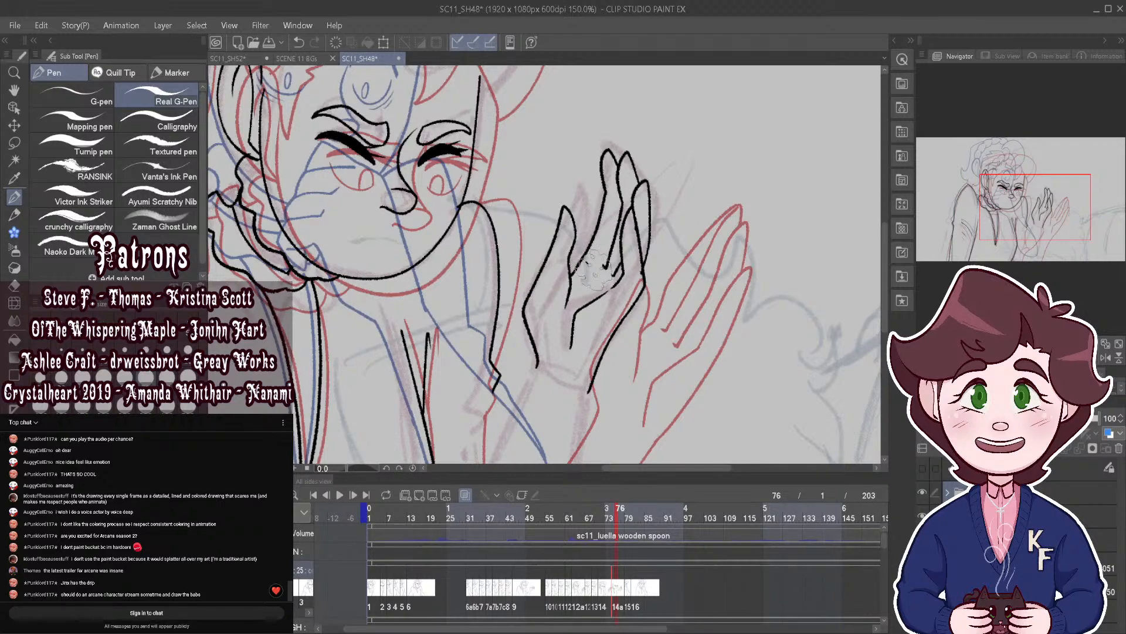
# Step: Redraw the line separating the hand's two tallest fingers so it stops higher on the palm, and check the drawing without onion skin
pyautogui.hotkey('ctrl', '0')
pyautogui.scroll(5, 608, 213)
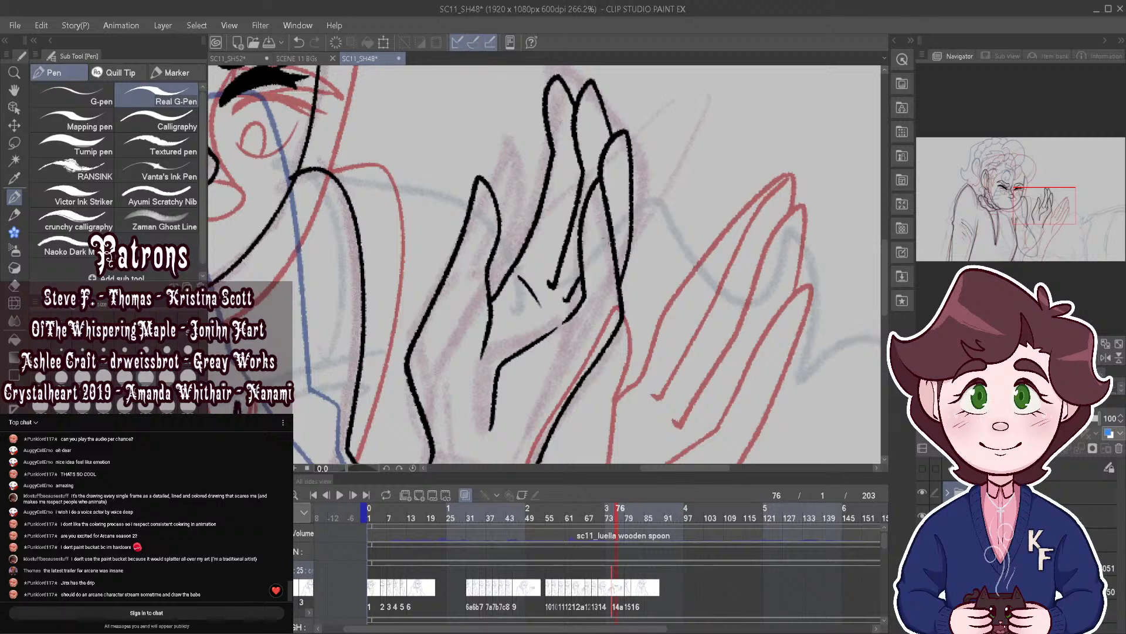
pyautogui.hotkey('ctrl', 'z')
pyautogui.moveTo(576, 108); pyautogui.dragTo(567, 208)
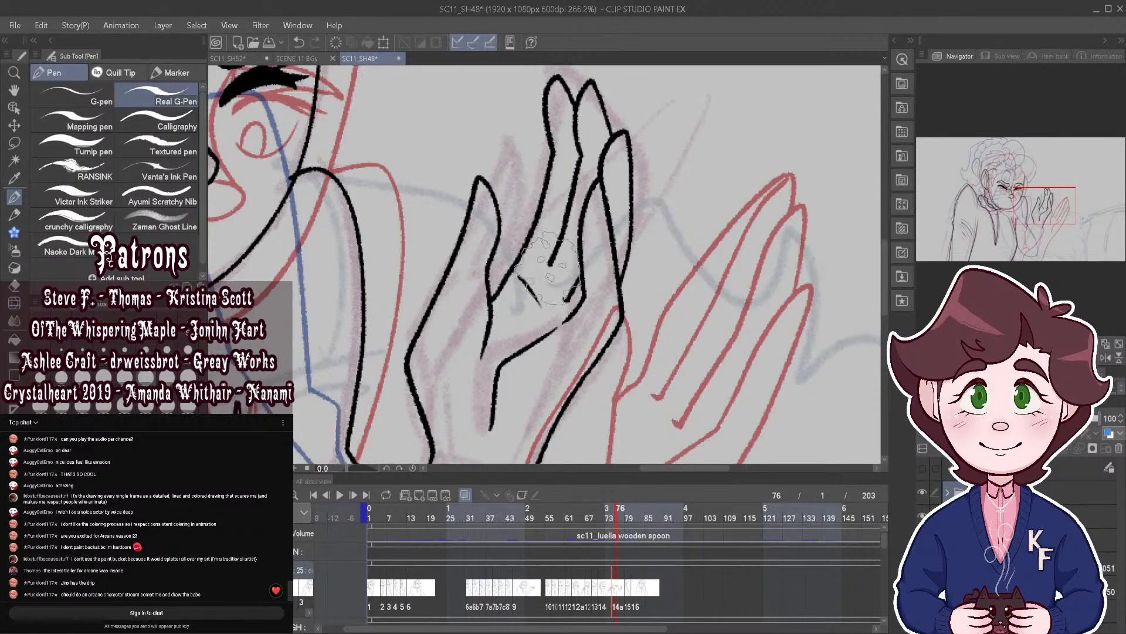
pyautogui.scroll(-5, 680, 225)
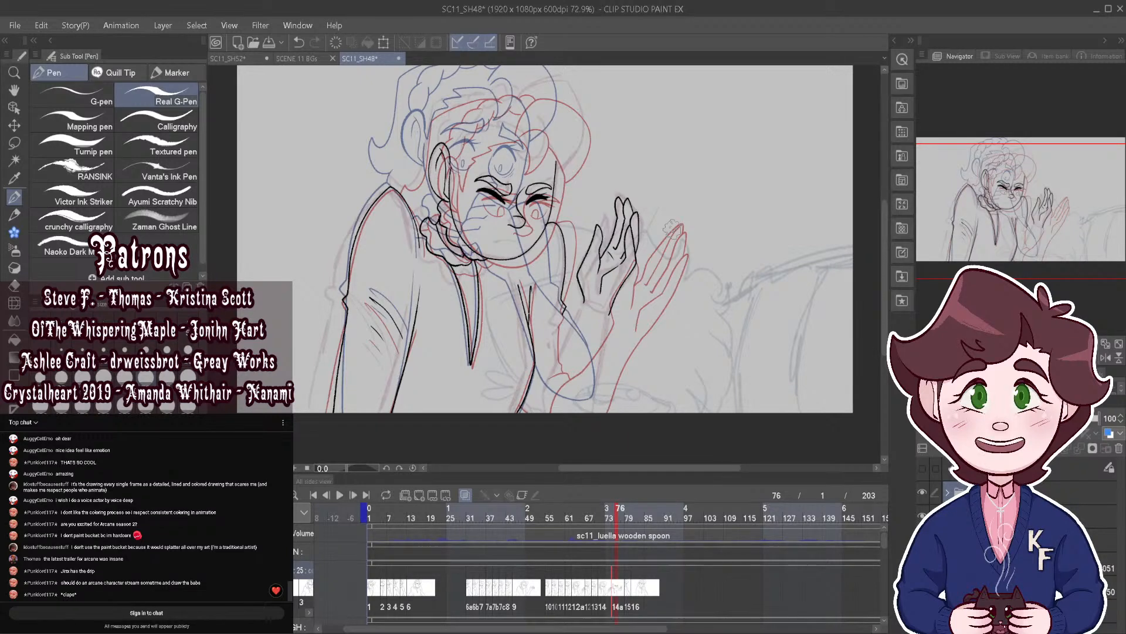
pyautogui.scroll(-3, 586, 233)
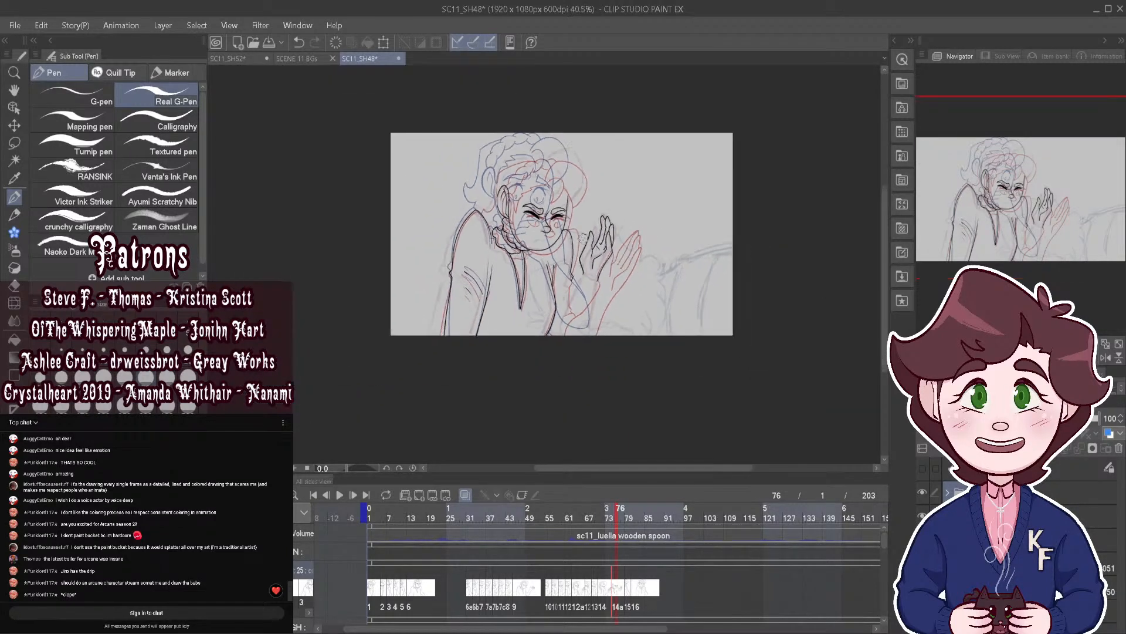
pyautogui.scroll(2, 583, 291)
pyautogui.click(466, 496)
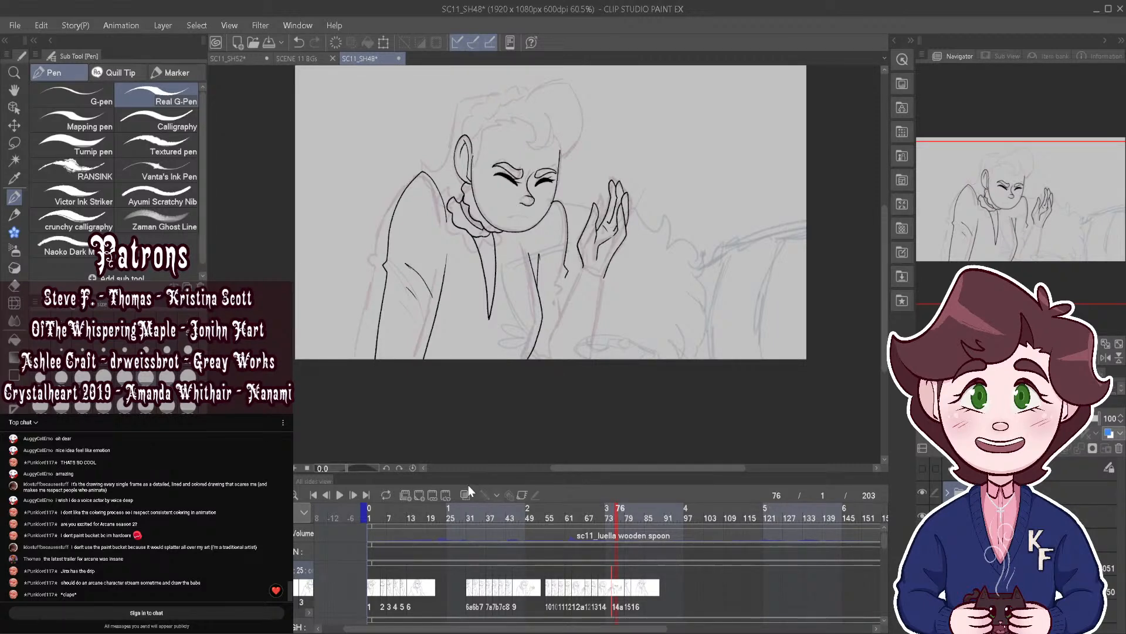
# Step: Ink both sides of the forearm from the raised hand's wrist to the canvas bottom, with onion skin on
pyautogui.scroll(1, 608, 251)
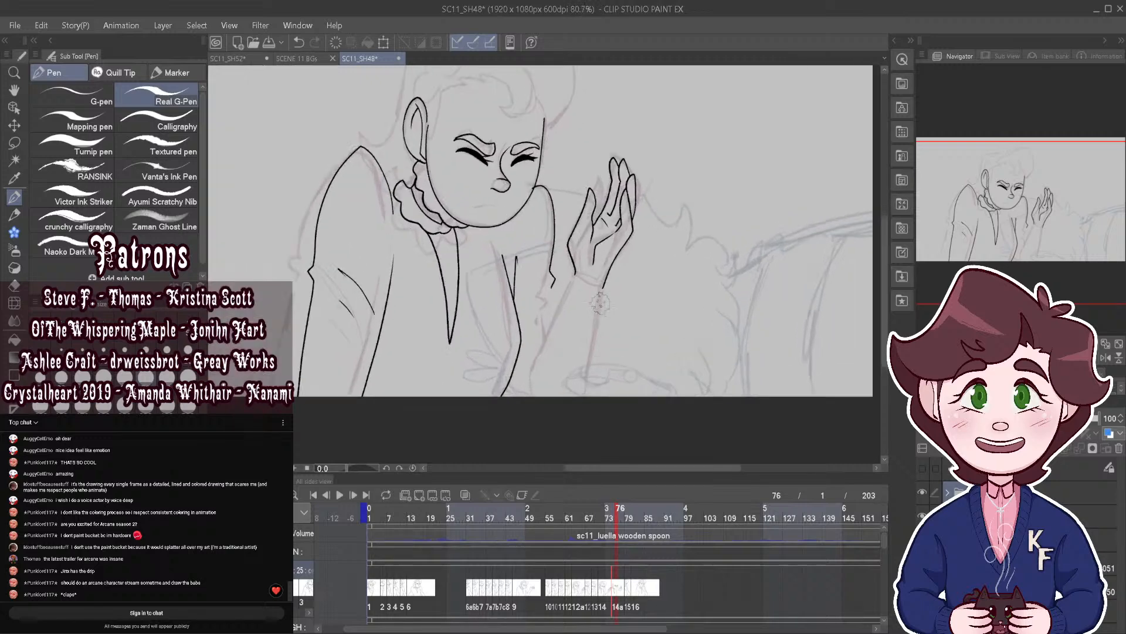
pyautogui.click(465, 495)
pyautogui.scroll(1, 560, 408)
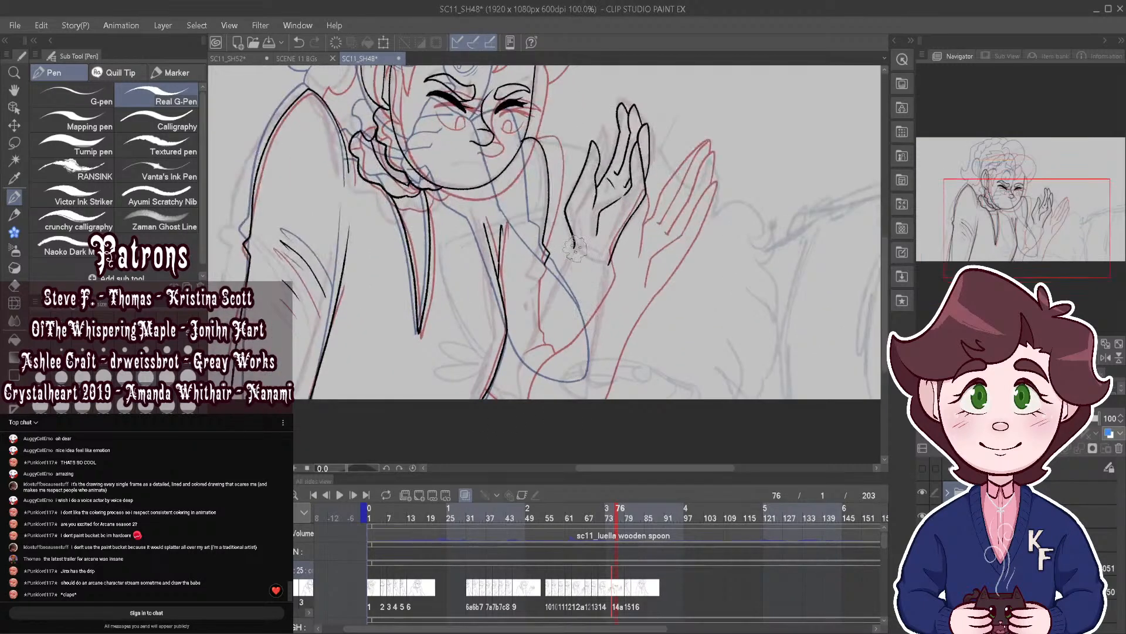
pyautogui.moveTo(574, 252)
pyautogui.mouseDown()
pyautogui.moveTo(530, 334)
pyautogui.moveTo(510, 400)
pyautogui.mouseUp()
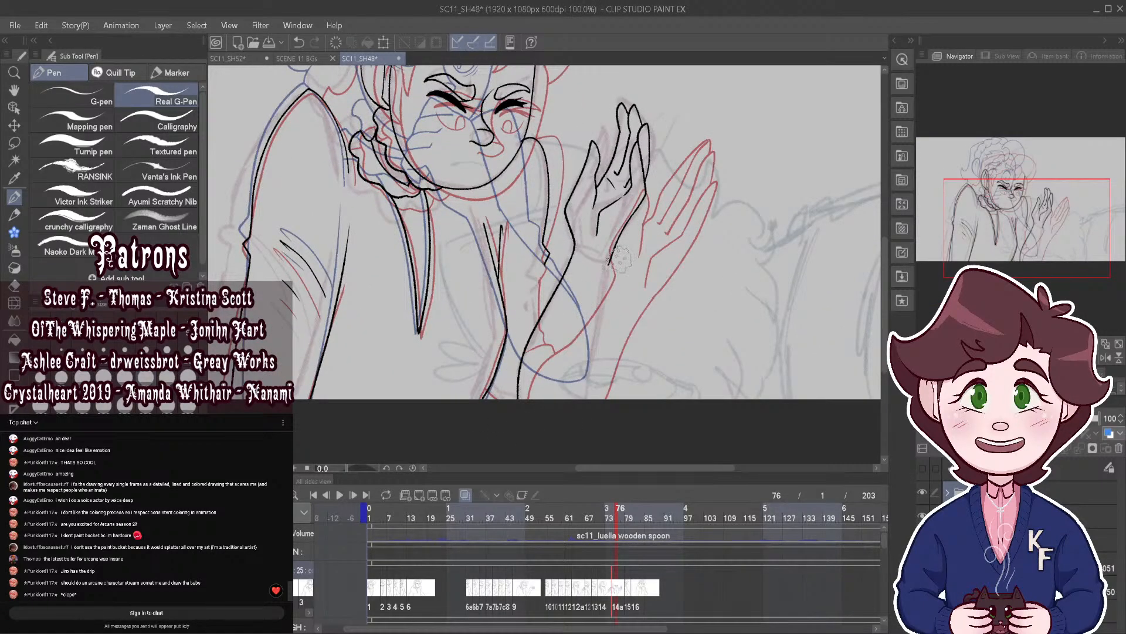
pyautogui.moveTo(608, 262); pyautogui.dragTo(566, 426)
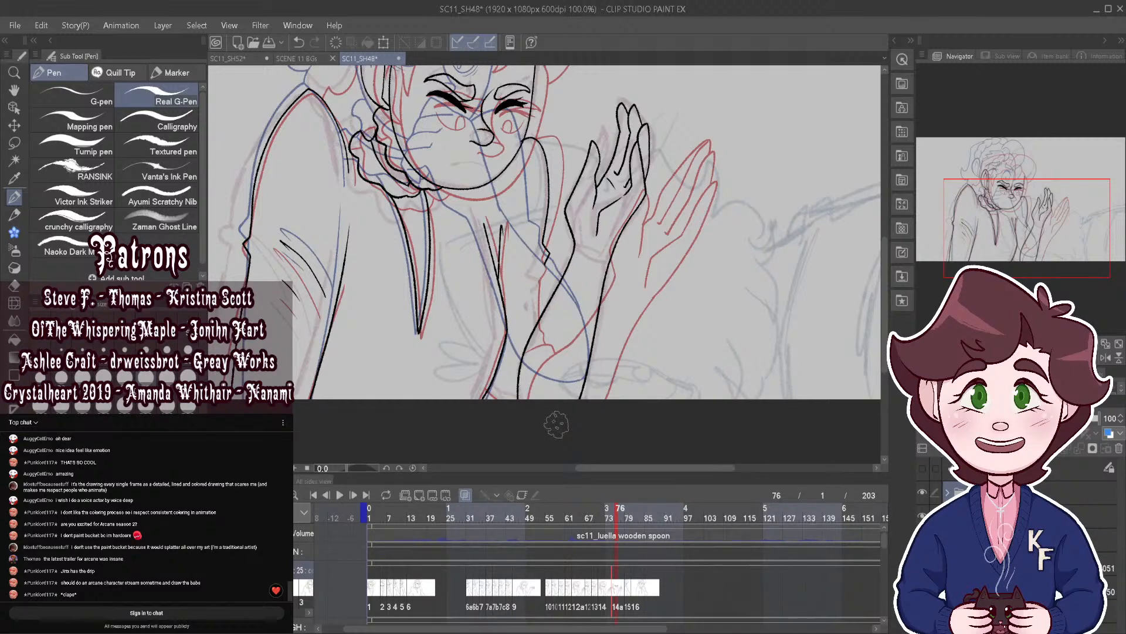
# Step: Ink the sleeve's creased edge from the pointed fold down to the forearm, and compare the drawing with and without onion skin
pyautogui.scroll(3, 545, 256)
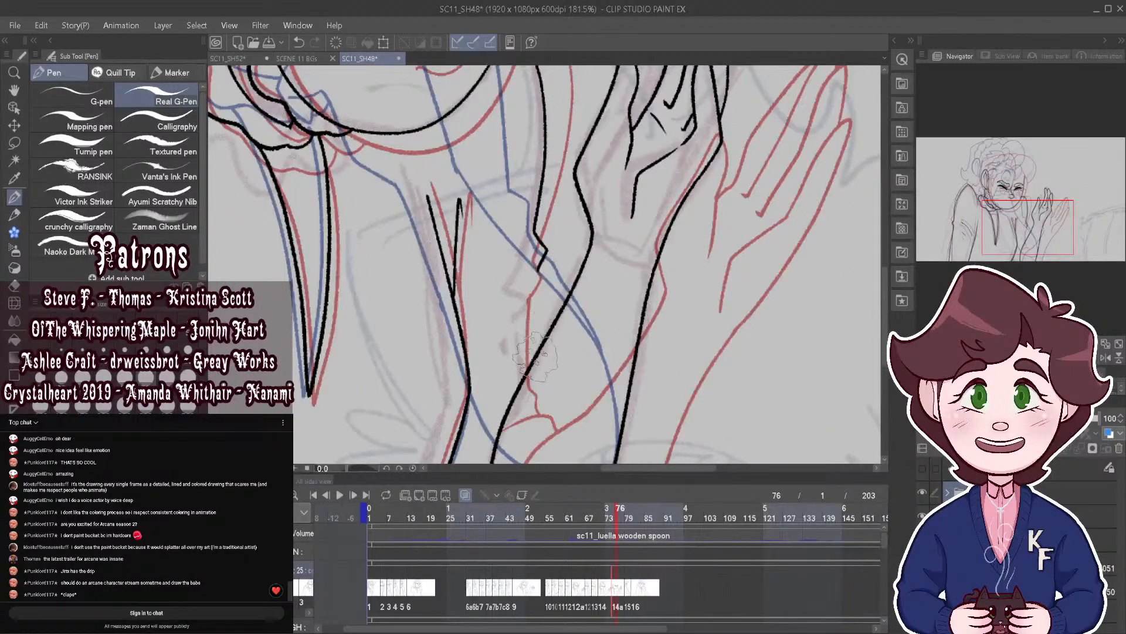
pyautogui.moveTo(531, 350)
pyautogui.mouseDown()
pyautogui.moveTo(488, 369)
pyautogui.moveTo(531, 308)
pyautogui.moveTo(543, 250)
pyautogui.mouseUp()
pyautogui.scroll(-4, 549, 242)
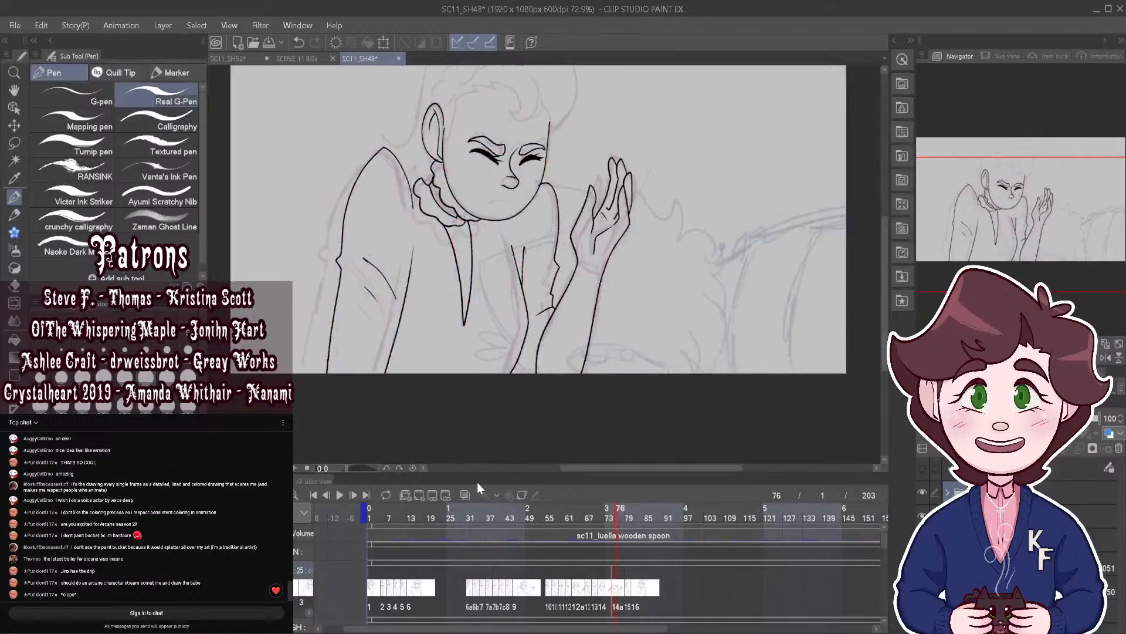
pyautogui.moveTo(617, 519)
pyautogui.mouseDown()
pyautogui.moveTo(605, 514)
pyautogui.moveTo(611, 524)
pyautogui.mouseUp()
pyautogui.click(465, 496)
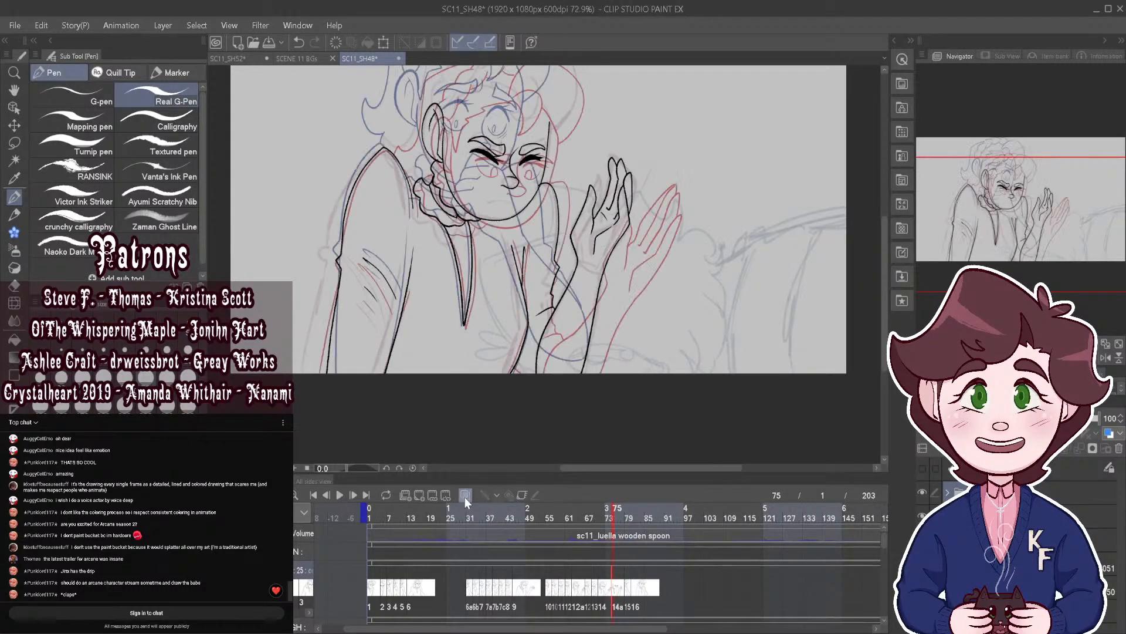
# Step: Check frame 75's drawing with and without onion skin, and ink the pointed lock of hair hanging over the forehead
pyautogui.scroll(5, 492, 341)
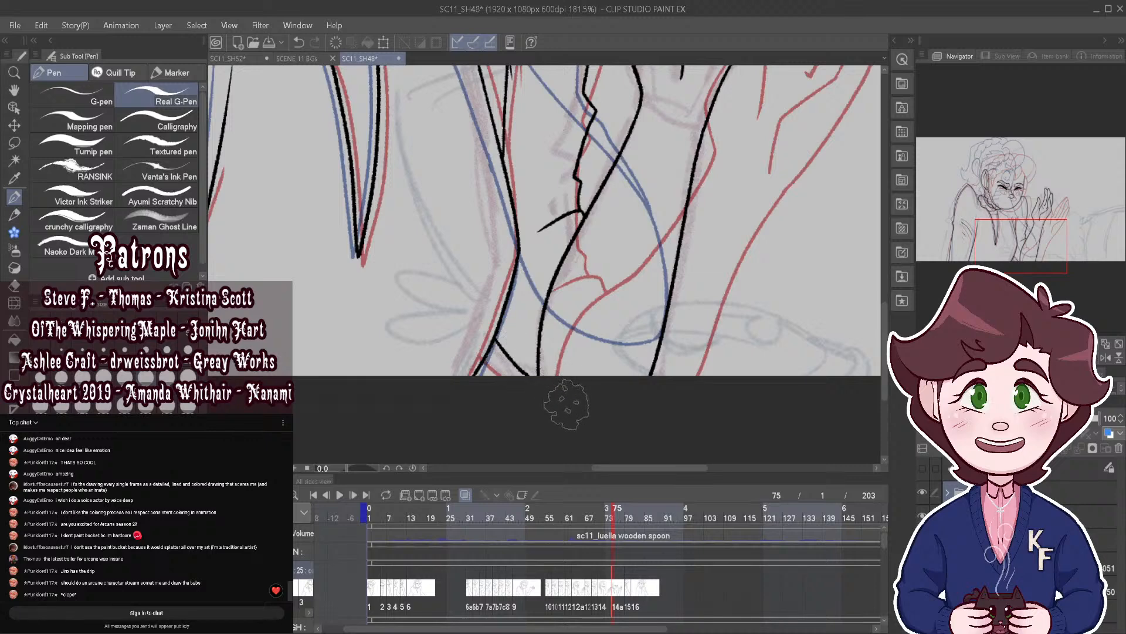
pyautogui.scroll(-4, 570, 399)
pyautogui.scroll(-2, 571, 399)
pyautogui.click(465, 496)
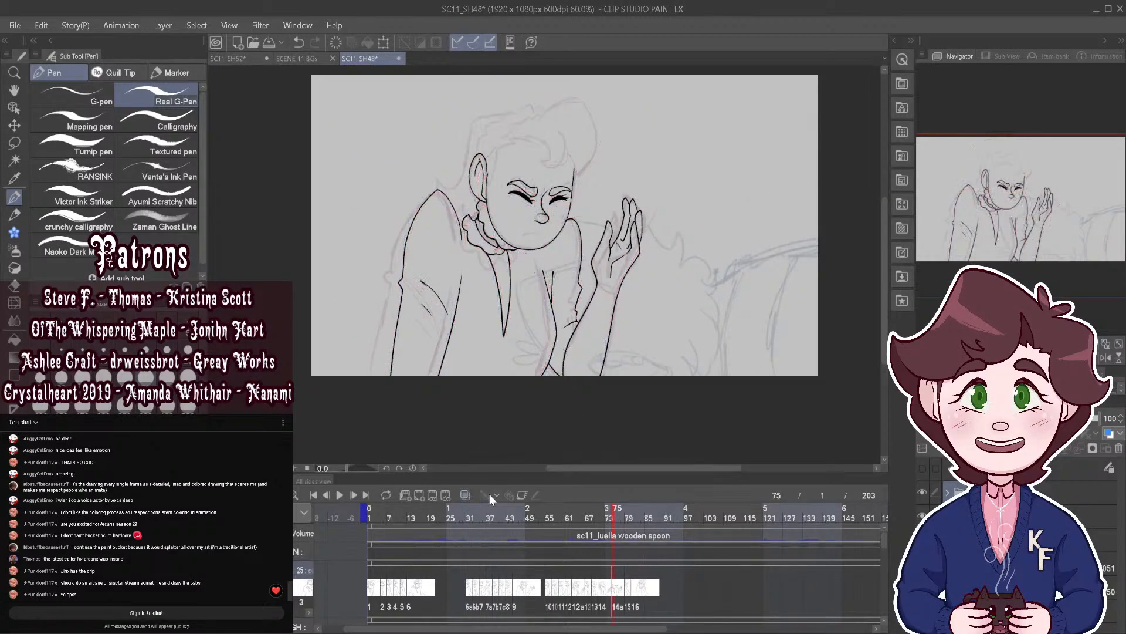
pyautogui.moveTo(612, 515)
pyautogui.mouseDown()
pyautogui.moveTo(626, 516)
pyautogui.moveTo(582, 515)
pyautogui.moveTo(617, 524)
pyautogui.mouseUp()
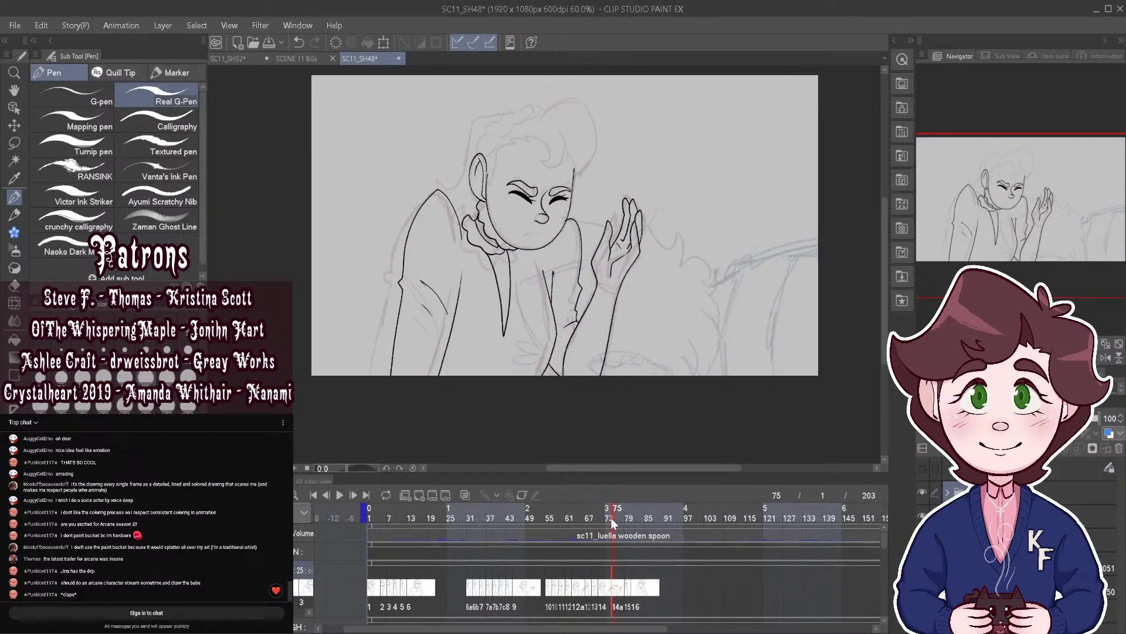
pyautogui.click(466, 495)
pyautogui.hotkey('ctrl', 'alt', '0')
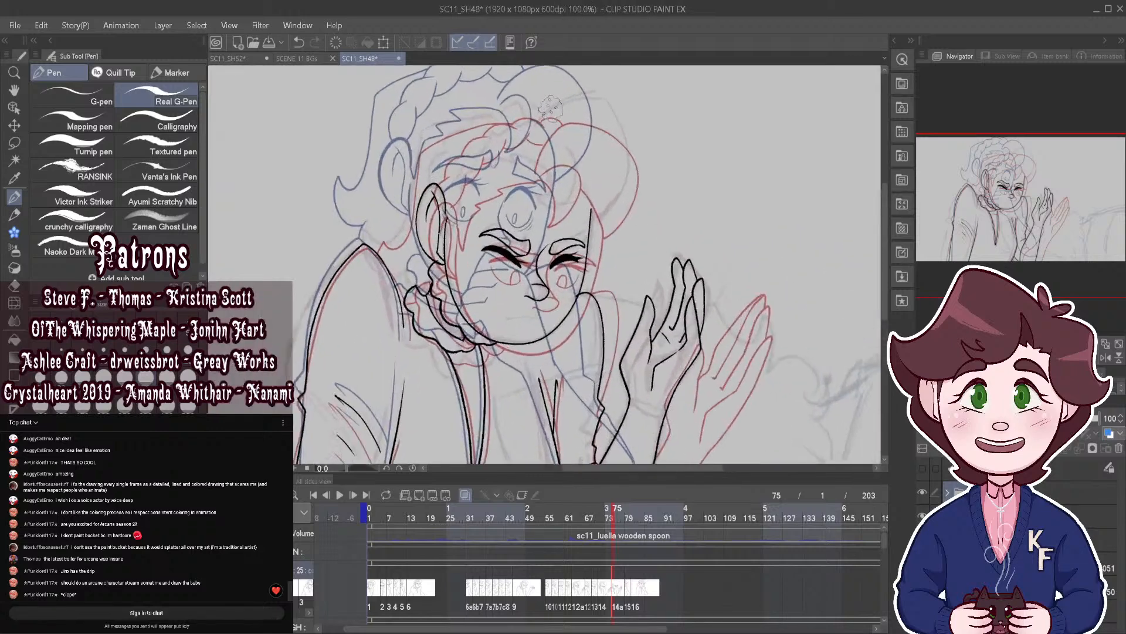
pyautogui.scroll(1, 551, 107)
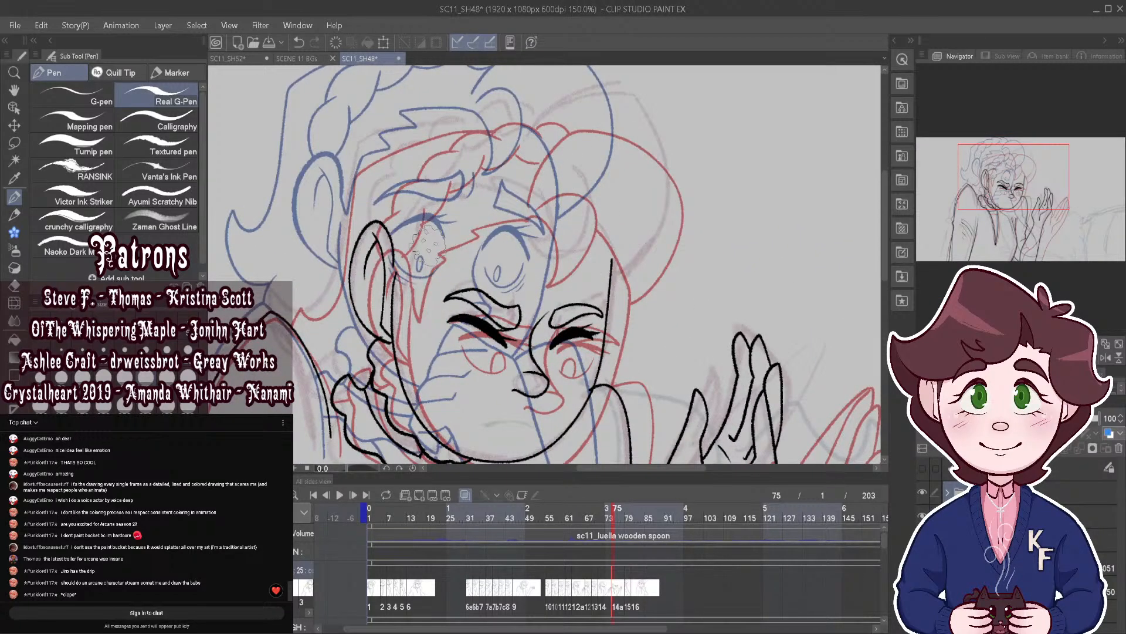
pyautogui.scroll(1, 494, 171)
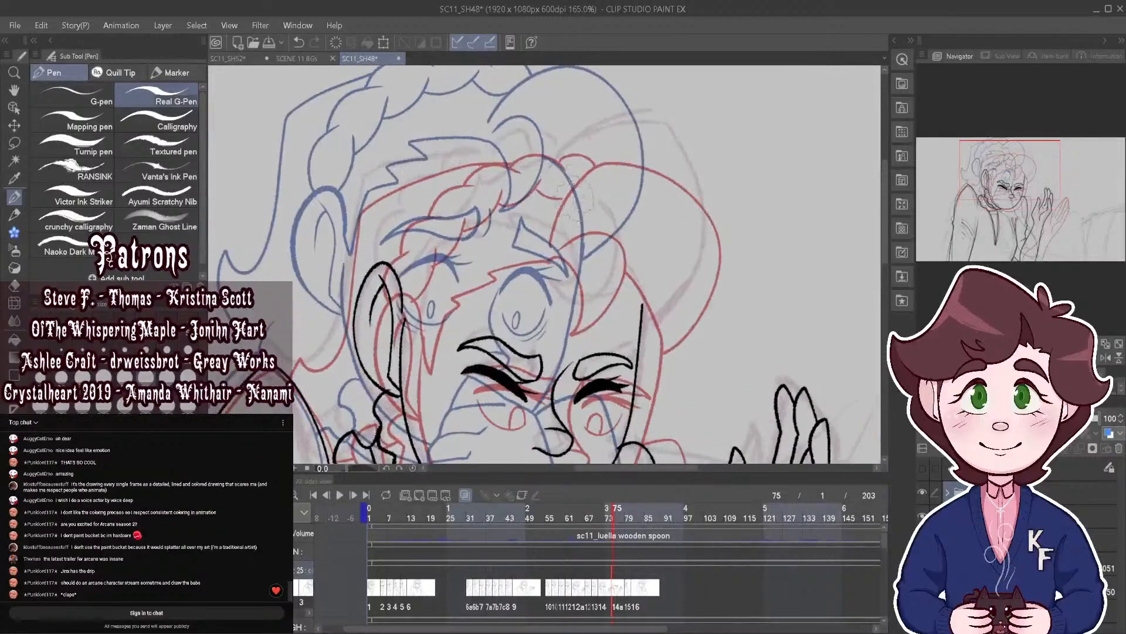
pyautogui.moveTo(537, 214)
pyautogui.mouseDown()
pyautogui.moveTo(570, 240)
pyautogui.moveTo(578, 319)
pyautogui.moveTo(597, 304)
pyautogui.moveTo(618, 237)
pyautogui.moveTo(556, 198)
pyautogui.mouseUp()
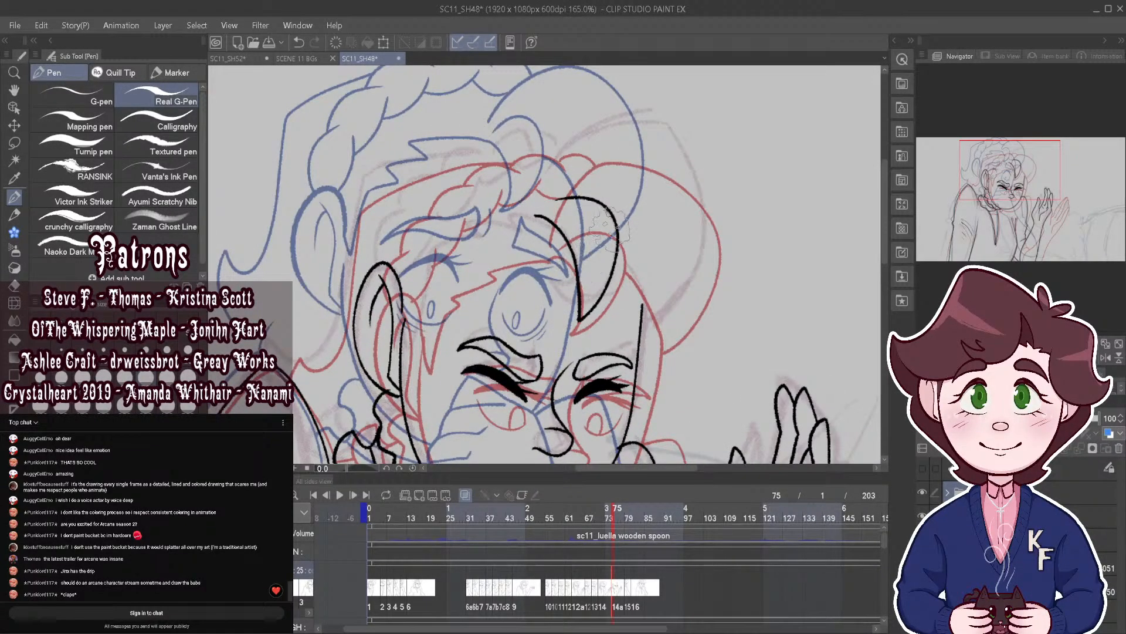
# Step: Ink the far edge of the forehead up to the pointed lock and the large rounded quiff behind it
pyautogui.scroll(2, 610, 232)
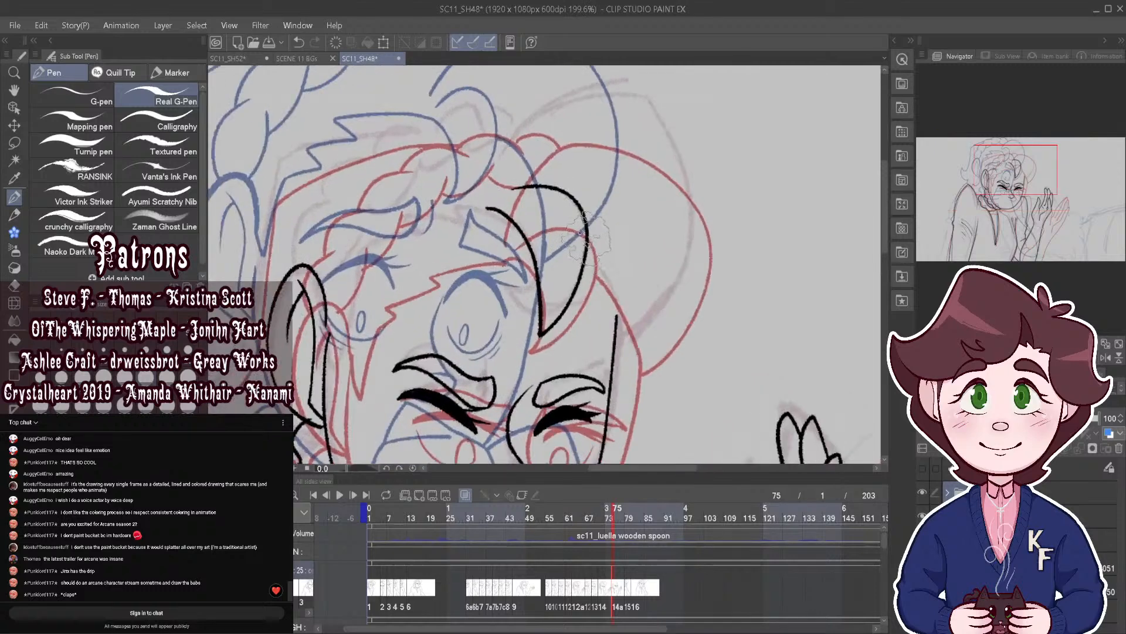
pyautogui.moveTo(583, 234)
pyautogui.mouseDown()
pyautogui.moveTo(609, 273)
pyautogui.moveTo(613, 367)
pyautogui.moveTo(669, 246)
pyautogui.moveTo(674, 199)
pyautogui.moveTo(641, 137)
pyautogui.moveTo(578, 135)
pyautogui.moveTo(530, 183)
pyautogui.mouseUp()
pyautogui.scroll(-3, 613, 355)
pyautogui.scroll(2, 668, 168)
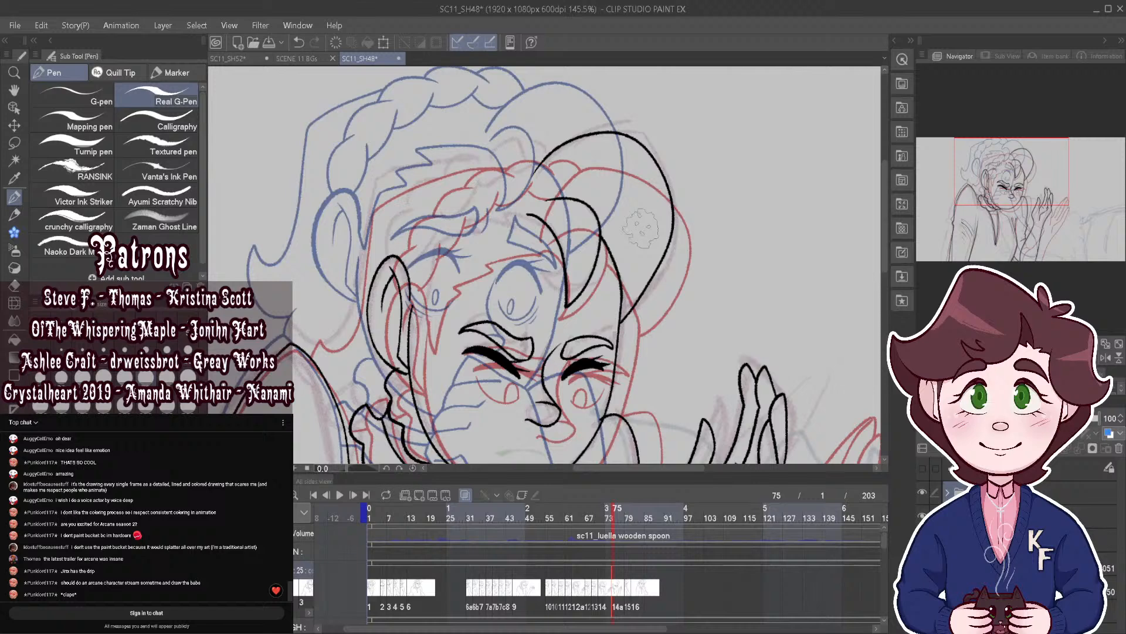
# Step: Undo the quiff's rounded outline, redraw it with onion skin off, and compare it with the neighbouring frames
pyautogui.click(466, 495)
pyautogui.scroll(-1, 646, 250)
pyautogui.click(299, 42)
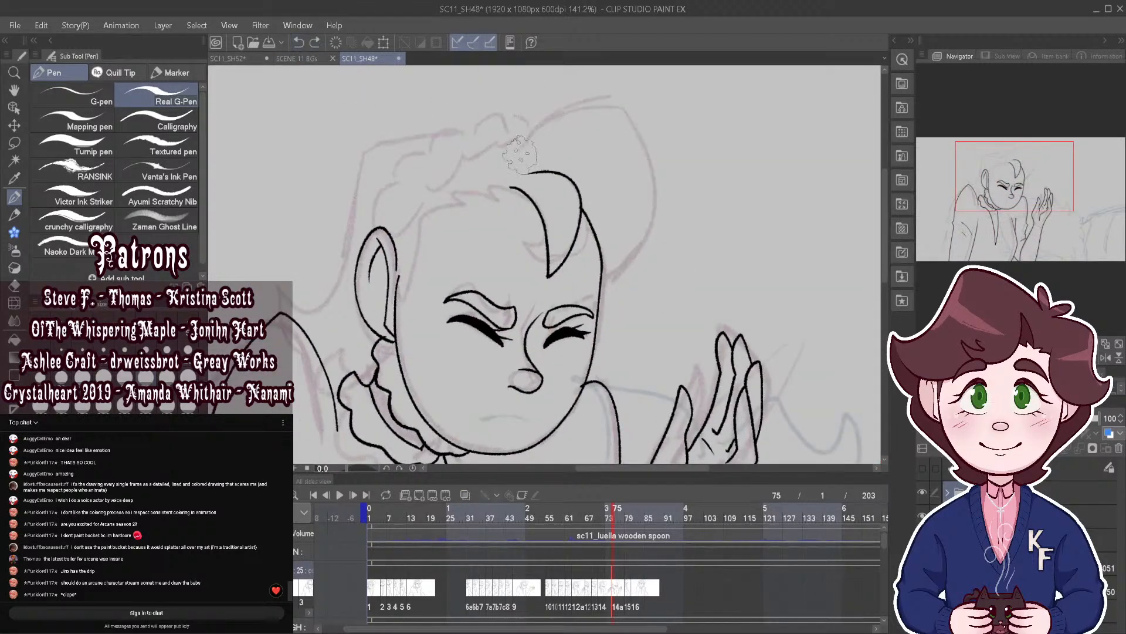
pyautogui.moveTo(519, 154)
pyautogui.mouseDown()
pyautogui.moveTo(550, 119)
pyautogui.moveTo(617, 124)
pyautogui.moveTo(655, 203)
pyautogui.moveTo(634, 266)
pyautogui.moveTo(601, 286)
pyautogui.mouseUp()
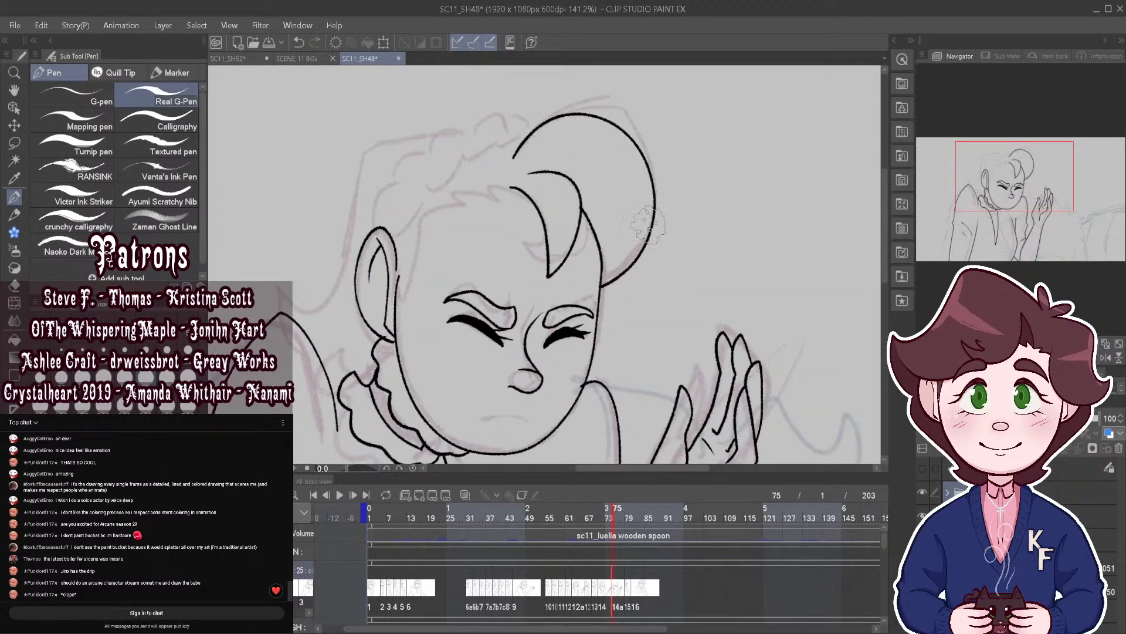
pyautogui.scroll(-3, 646, 223)
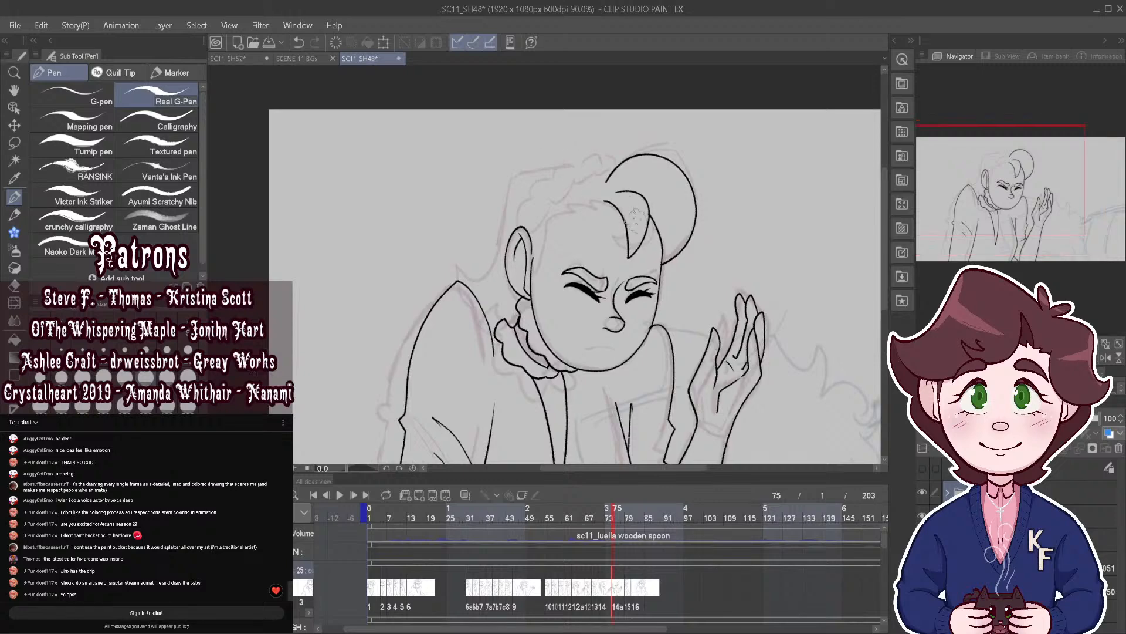
pyautogui.scroll(3, 629, 181)
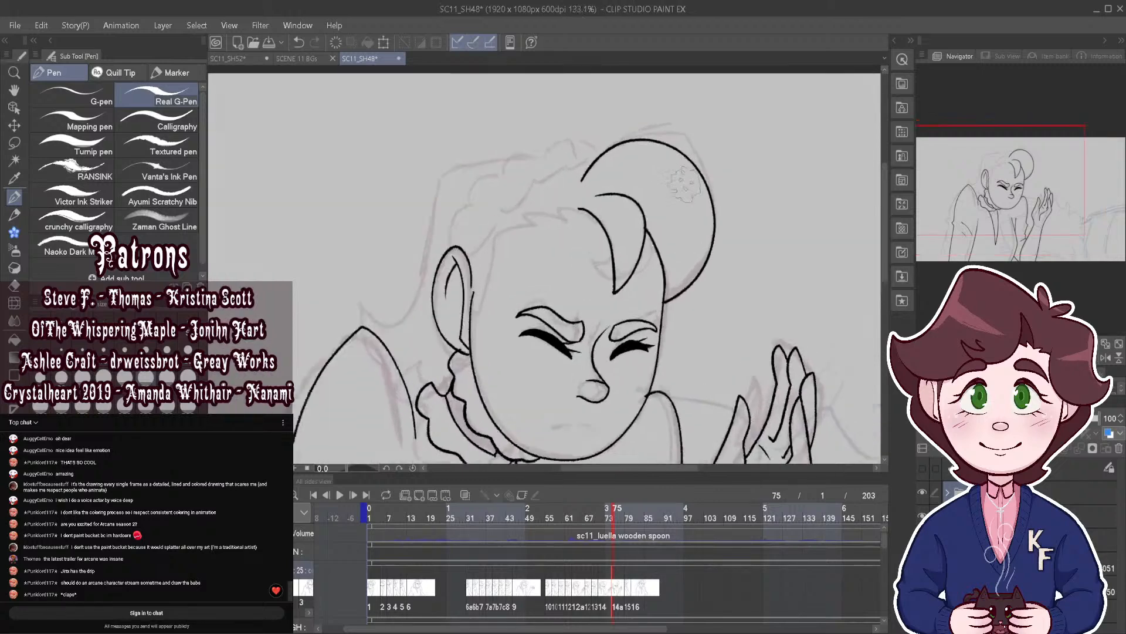
pyautogui.click(466, 495)
pyautogui.click(465, 494)
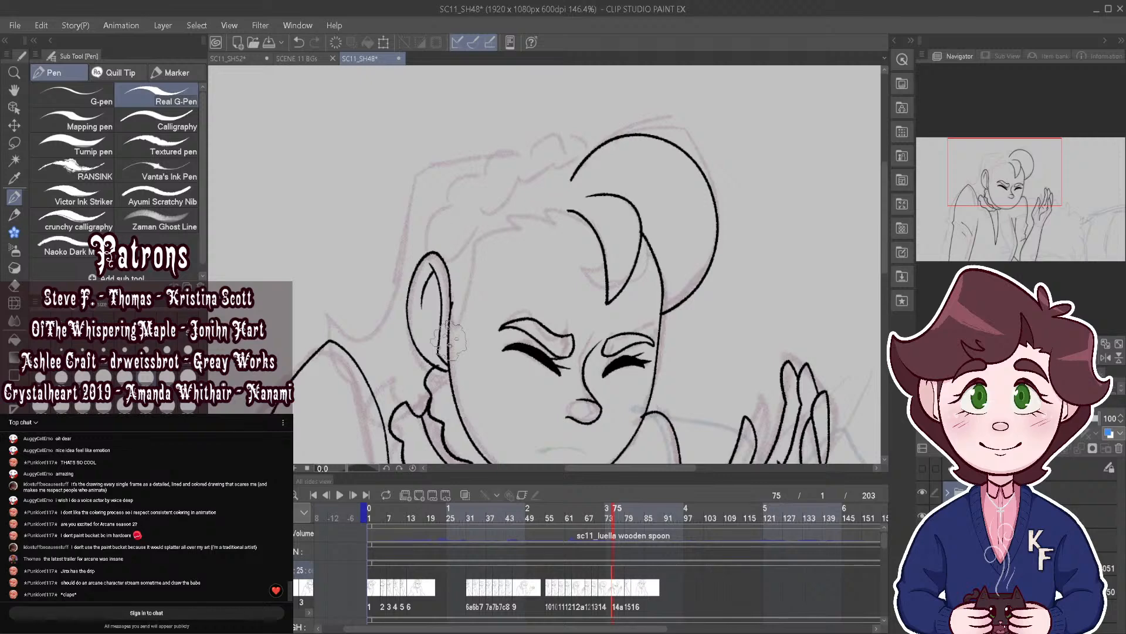
# Step: Ink the jagged hairline from the forehead lock down to the ear, using onion skin as a guide
pyautogui.scroll(2, 449, 339)
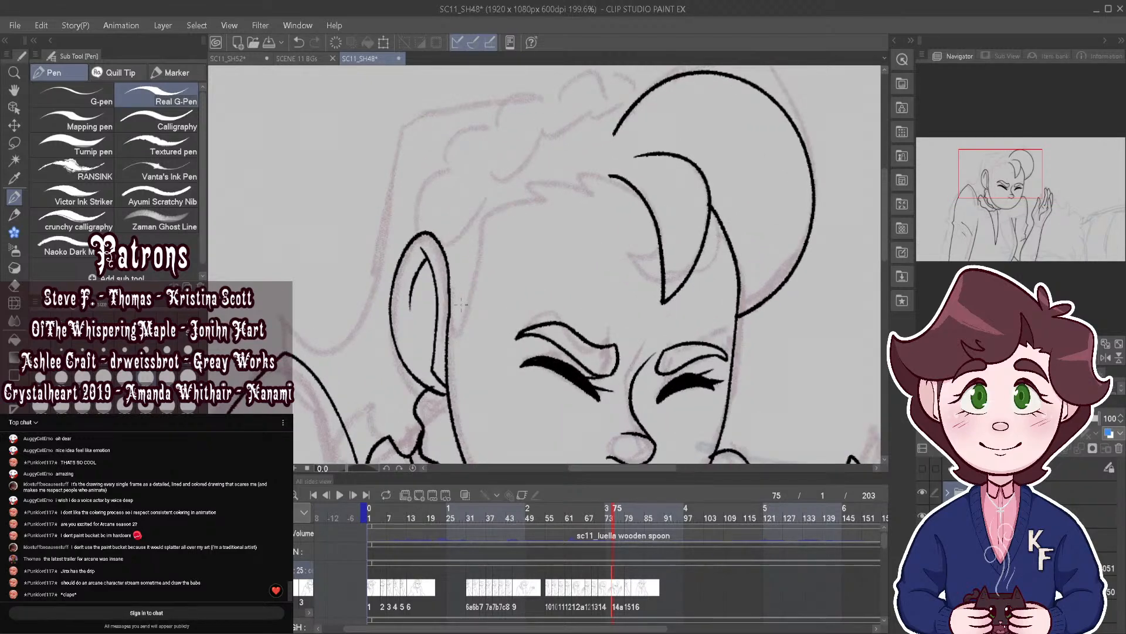
pyautogui.click(465, 494)
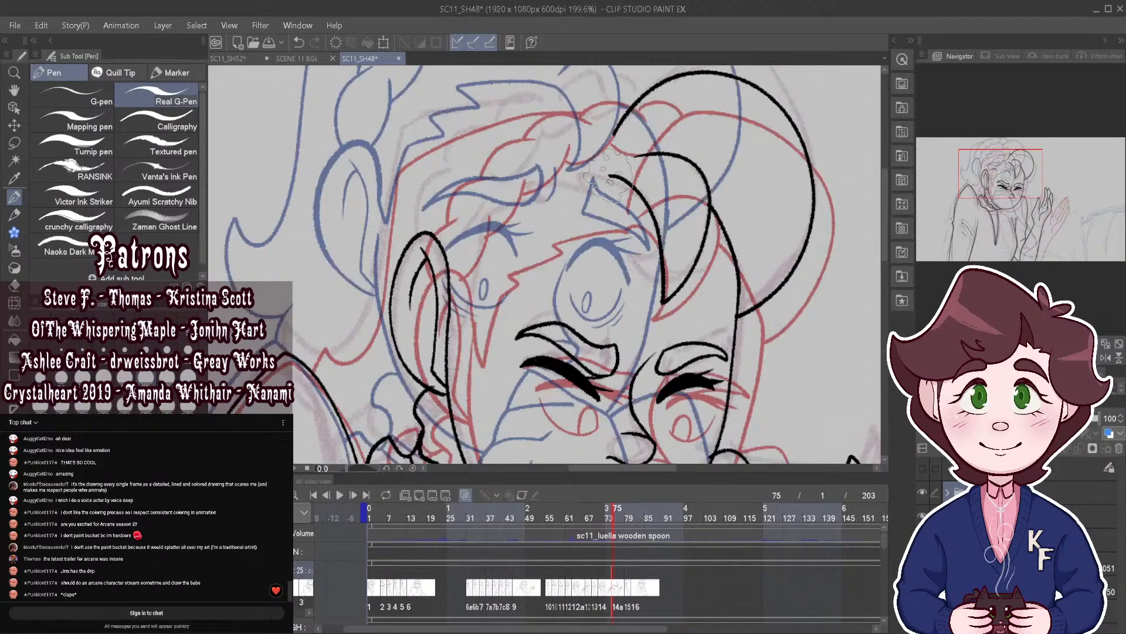
pyautogui.moveTo(611, 177)
pyautogui.mouseDown()
pyautogui.moveTo(552, 184)
pyautogui.moveTo(567, 205)
pyautogui.moveTo(495, 210)
pyautogui.moveTo(491, 233)
pyautogui.mouseUp()
pyautogui.scroll(-3, 463, 329)
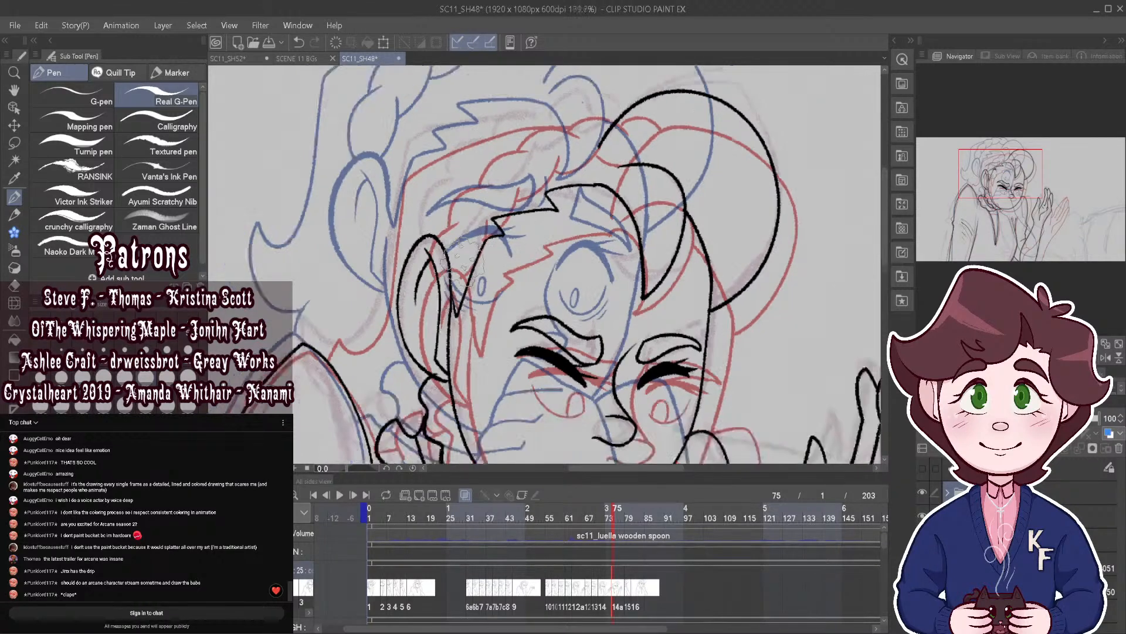
pyautogui.click(465, 494)
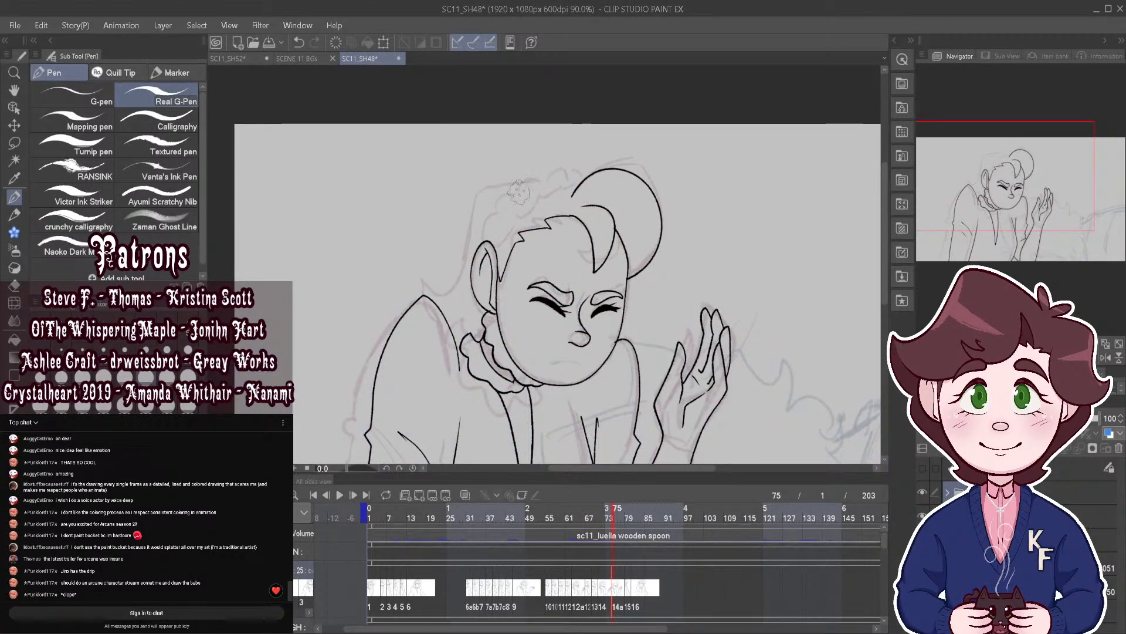
# Step: Ink the braid's overlapping segments across the crown, from above the ear to the quiff, with onion skin off
pyautogui.scroll(2, 566, 147)
pyautogui.scroll(1, 614, 109)
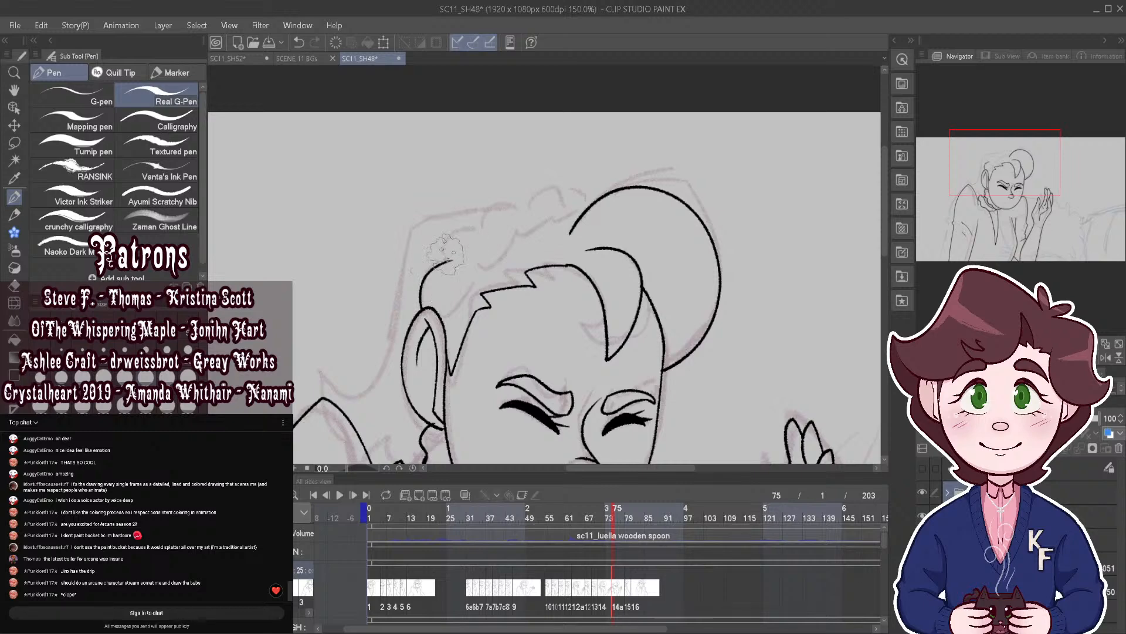
pyautogui.moveTo(456, 231)
pyautogui.mouseDown()
pyautogui.moveTo(485, 218)
pyautogui.moveTo(476, 212)
pyautogui.moveTo(474, 225)
pyautogui.moveTo(491, 199)
pyautogui.moveTo(537, 195)
pyautogui.moveTo(533, 183)
pyautogui.moveTo(565, 172)
pyautogui.moveTo(552, 183)
pyautogui.moveTo(602, 177)
pyautogui.mouseUp()
pyautogui.moveTo(437, 313)
pyautogui.mouseDown()
pyautogui.moveTo(497, 231)
pyautogui.moveTo(518, 225)
pyautogui.moveTo(496, 246)
pyautogui.moveTo(533, 207)
pyautogui.moveTo(529, 221)
pyautogui.moveTo(561, 212)
pyautogui.moveTo(569, 190)
pyautogui.moveTo(601, 189)
pyautogui.mouseUp()
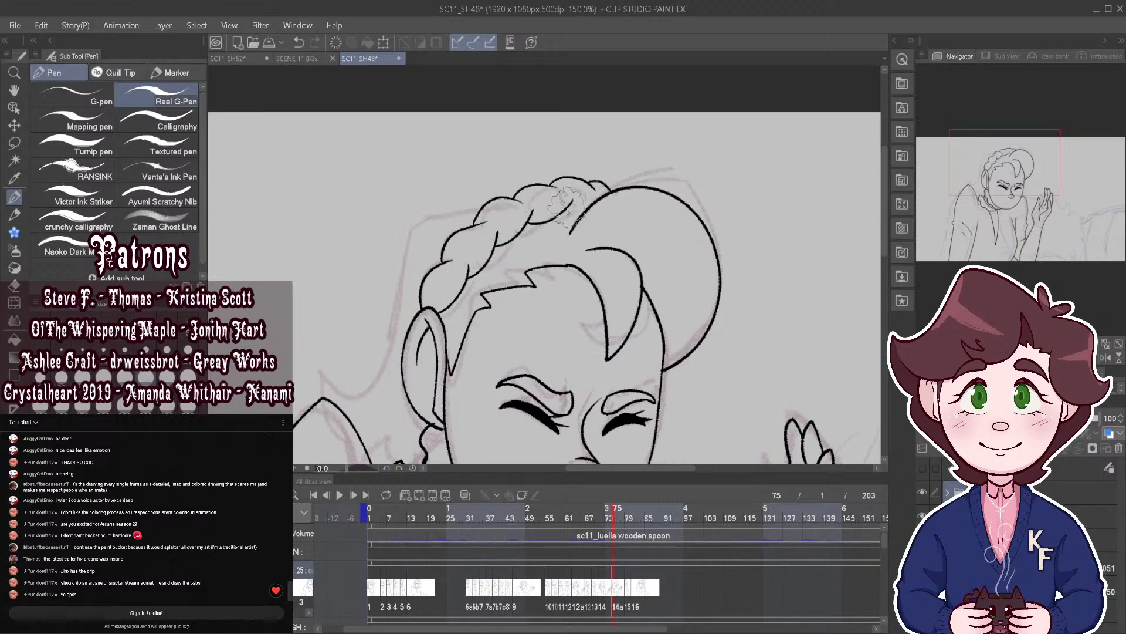
pyautogui.scroll(-2, 717, 192)
pyautogui.scroll(-5, 718, 193)
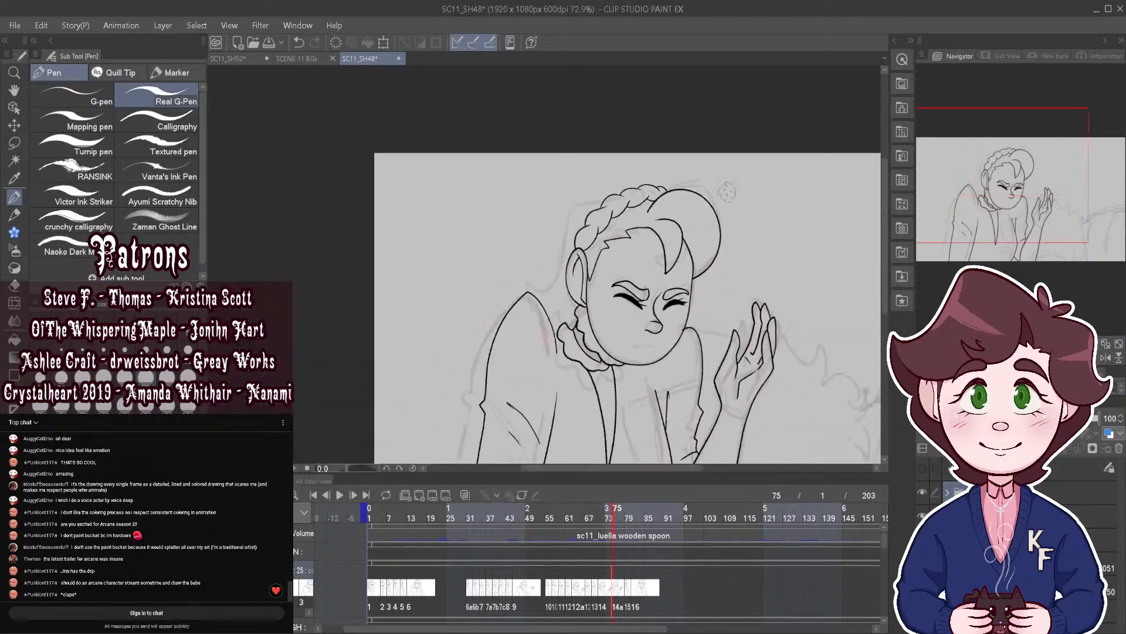
# Step: Ink the back hair's outline from the braid down to the flicked tip at the shoulder, and compare the drawing with and without onion skin
pyautogui.scroll(6, 540, 272)
pyautogui.click(466, 495)
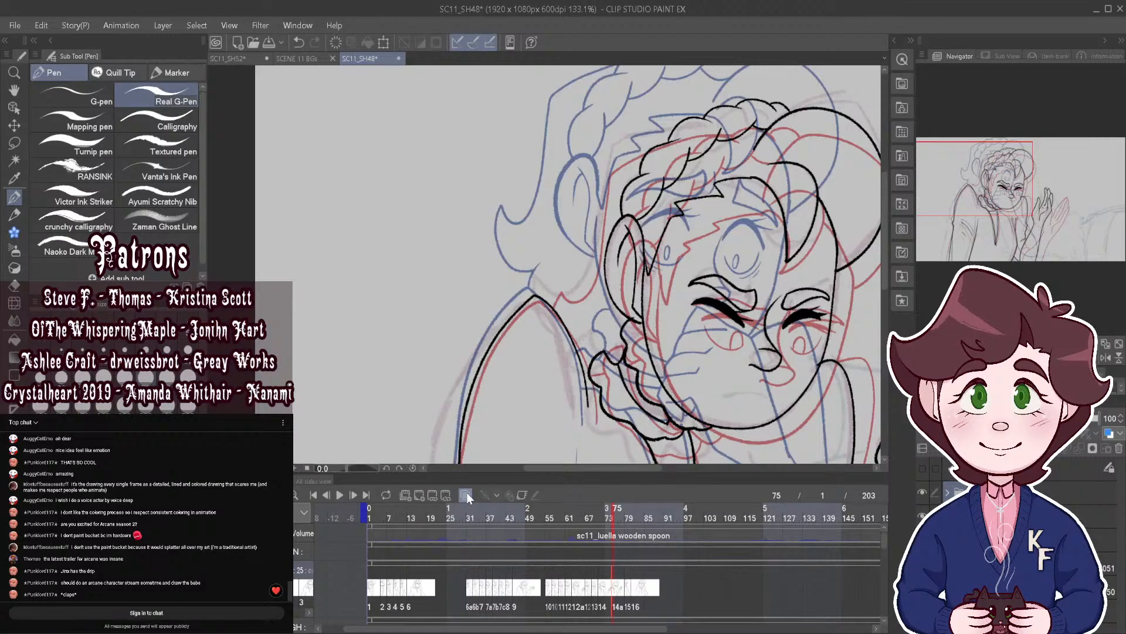
pyautogui.click(466, 491)
pyautogui.moveTo(678, 124)
pyautogui.mouseDown()
pyautogui.moveTo(613, 146)
pyautogui.moveTo(589, 232)
pyautogui.moveTo(549, 273)
pyautogui.moveTo(552, 302)
pyautogui.mouseUp()
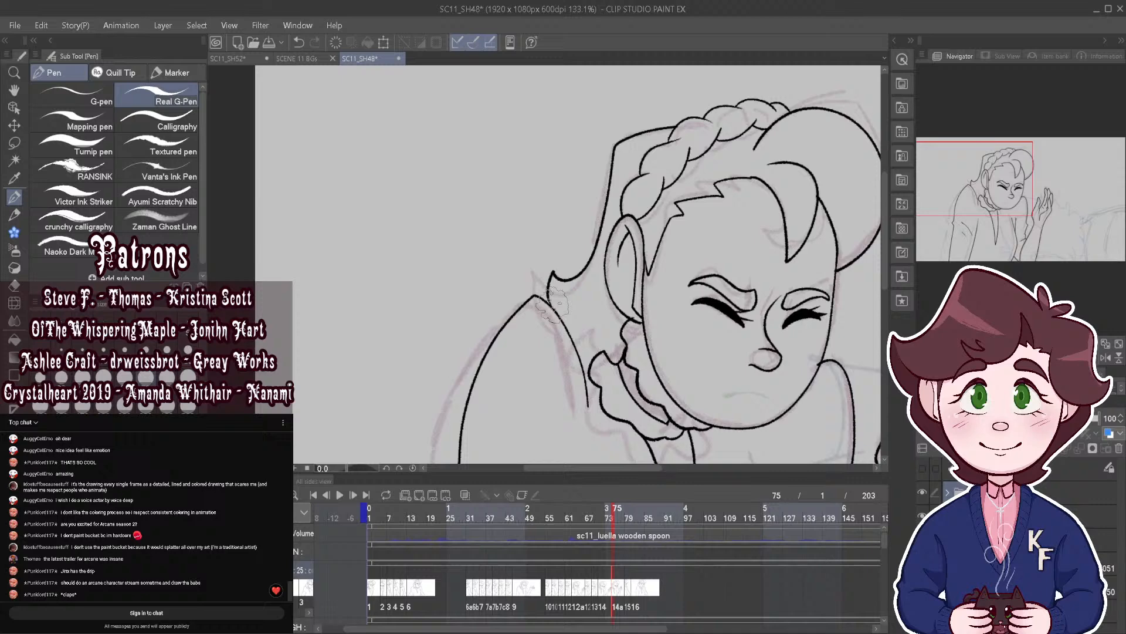
pyautogui.click(465, 494)
pyautogui.scroll(-3, 441, 350)
pyautogui.scroll(2, 639, 218)
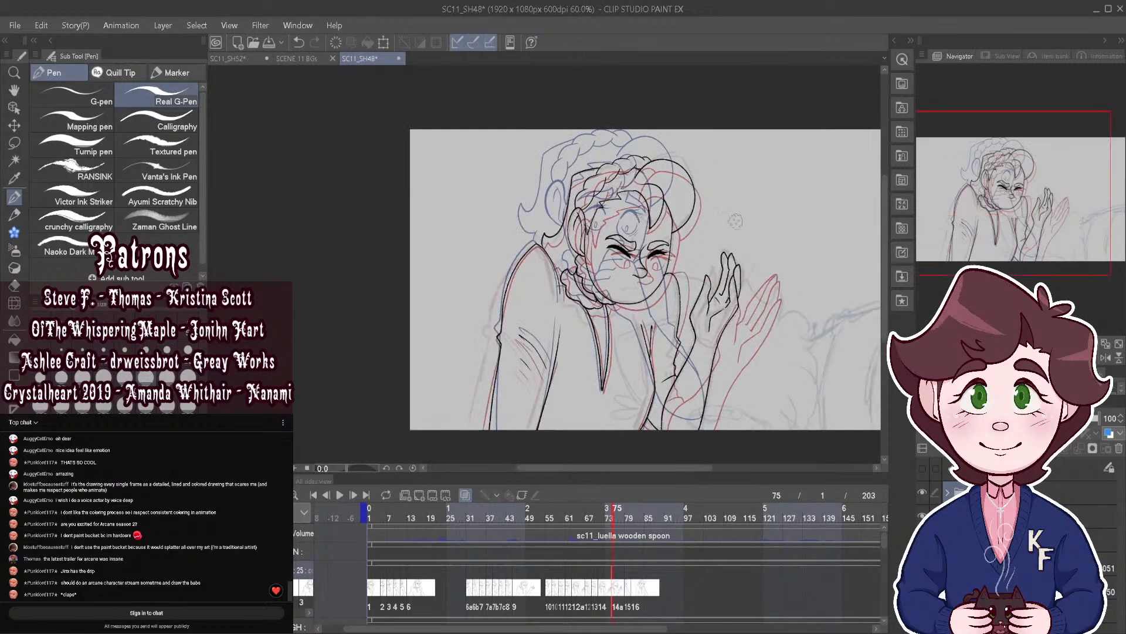
pyautogui.click(467, 493)
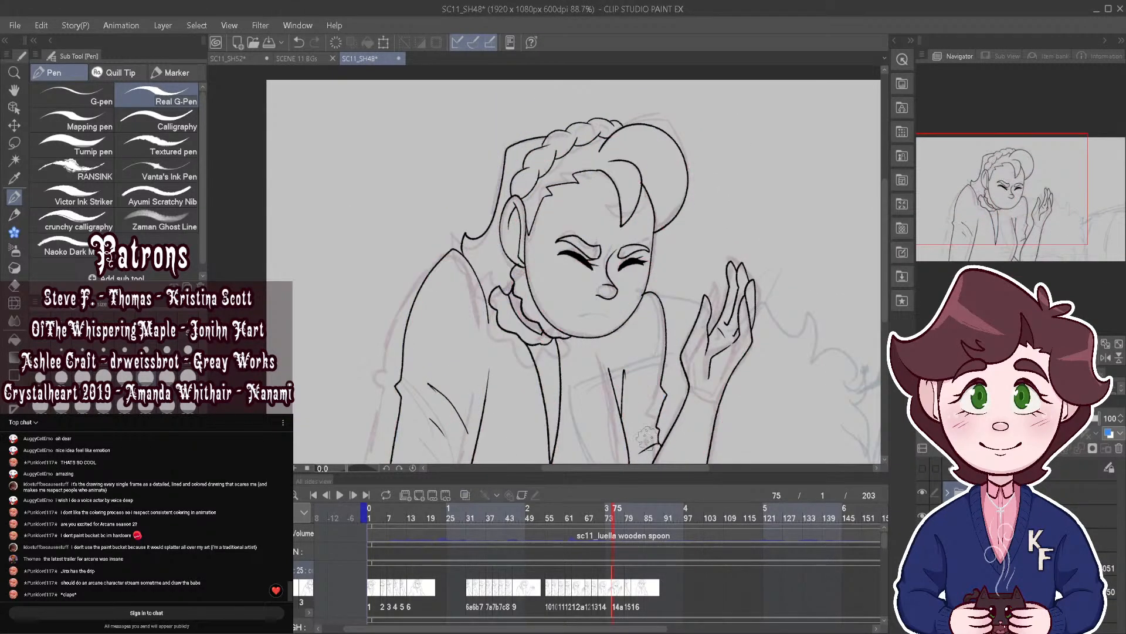
pyautogui.scroll(3, 599, 223)
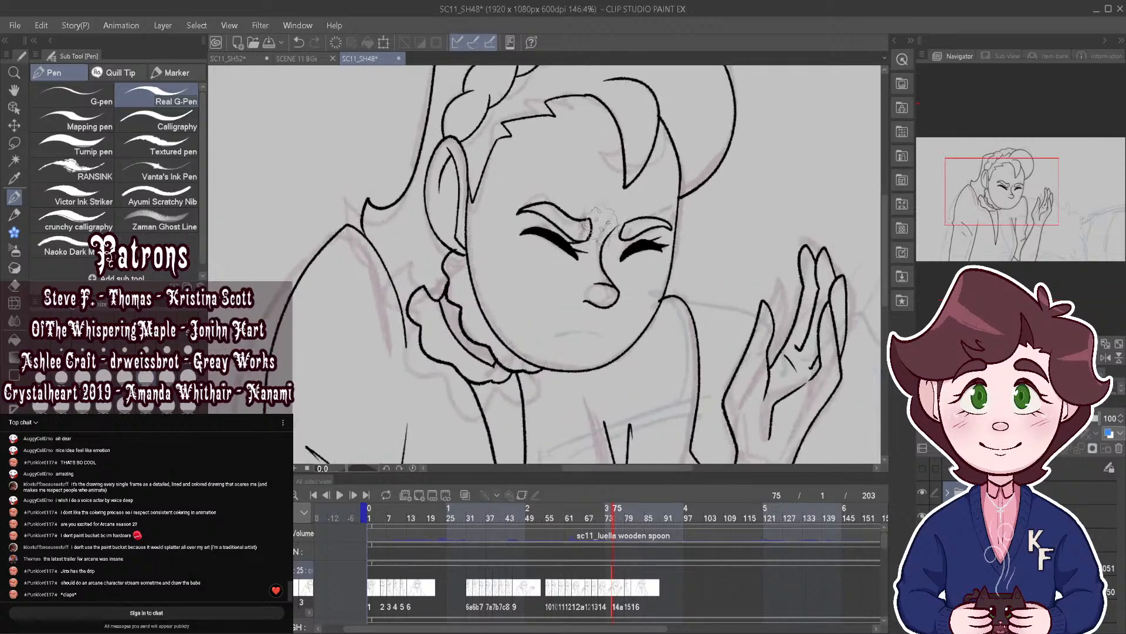
pyautogui.scroll(-5, 587, 191)
pyautogui.scroll(2, 663, 411)
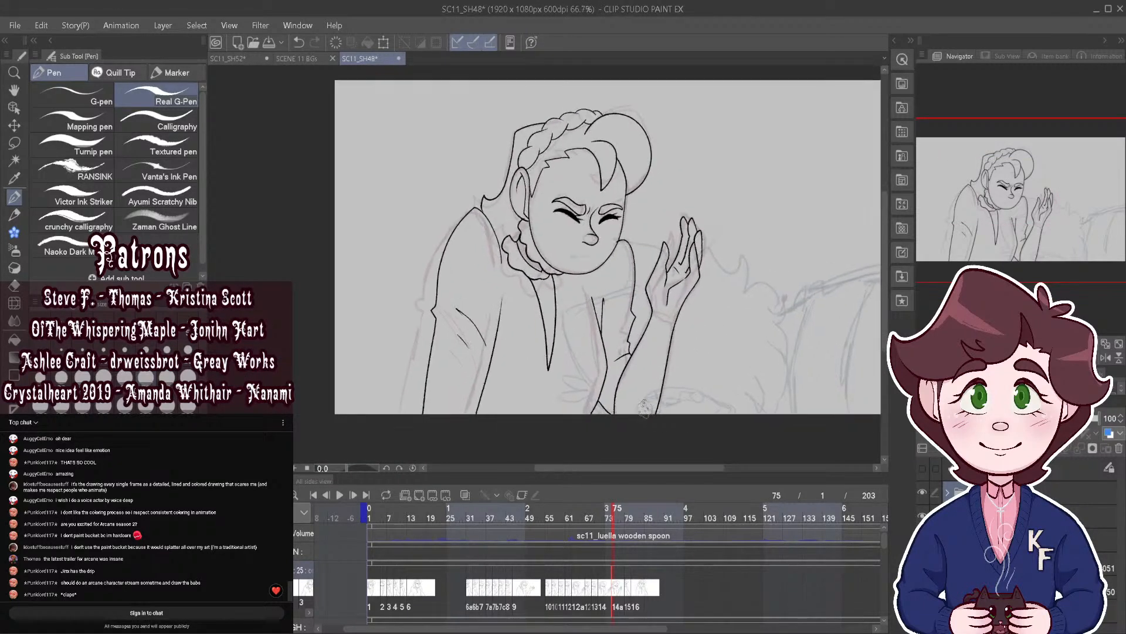
# Step: Place a copy of frame 79's hand-to-mouth drawing at frame 77 as the base of the next in-between
pyautogui.moveTo(614, 508)
pyautogui.mouseDown()
pyautogui.moveTo(602, 520)
pyautogui.moveTo(614, 520)
pyautogui.moveTo(580, 523)
pyautogui.moveTo(628, 539)
pyautogui.mouseUp()
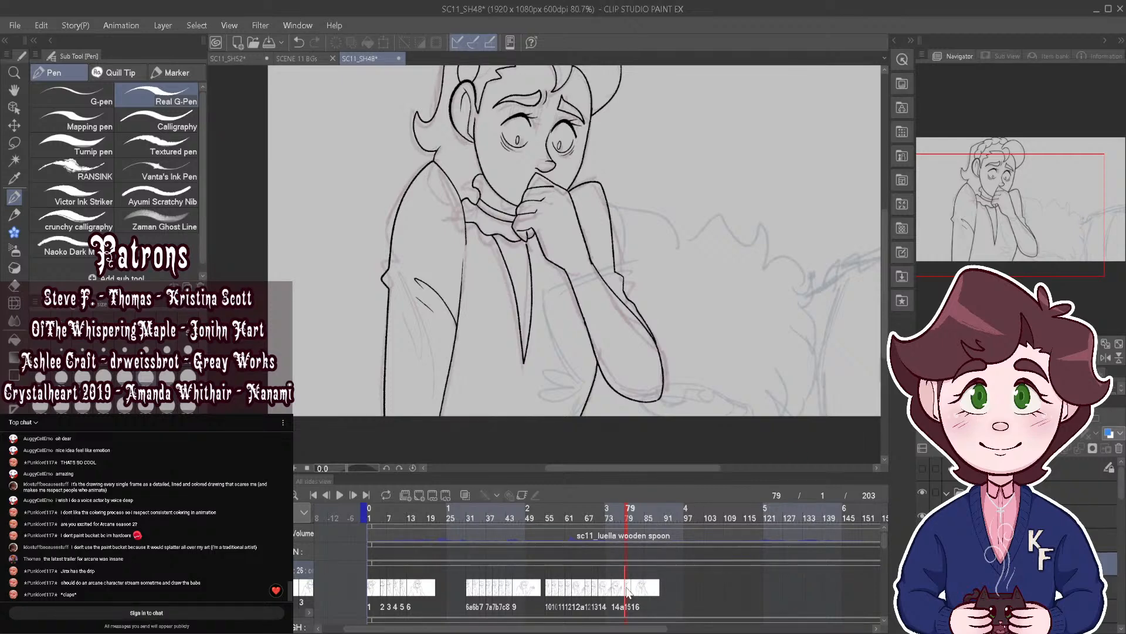
pyautogui.moveTo(623, 586); pyautogui.dragTo(619, 587)
pyautogui.click(621, 595)
pyautogui.hotkey('ctrl', '-')
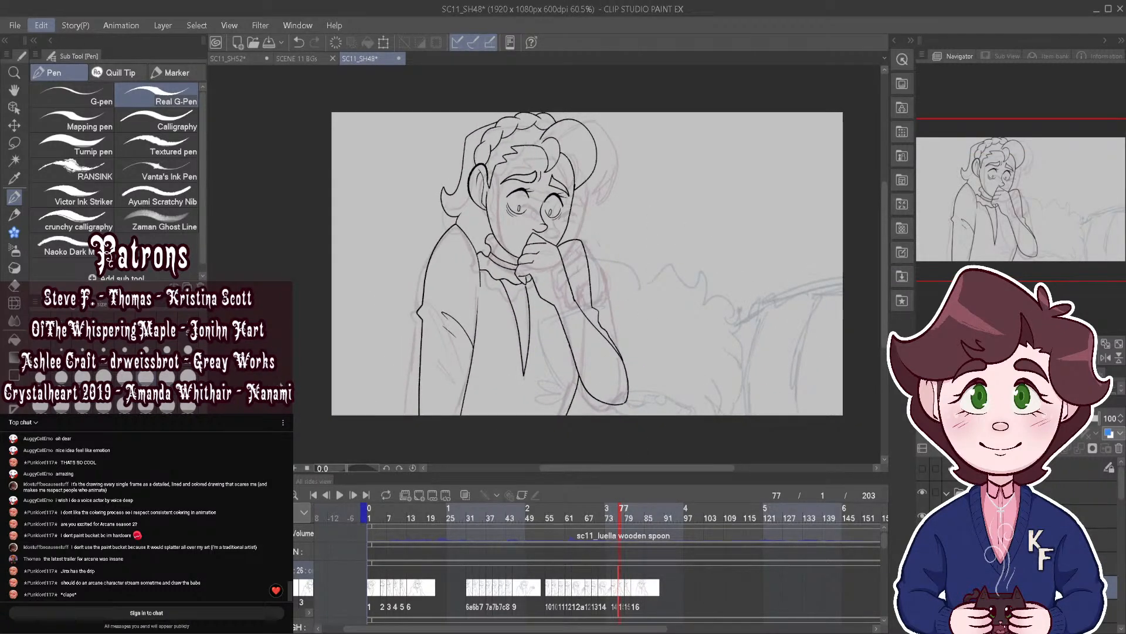
# Step: Transform frame 77's drawing with onion skin on, shifting it slightly down and to the right
pyautogui.hotkey('ctrl', 't')
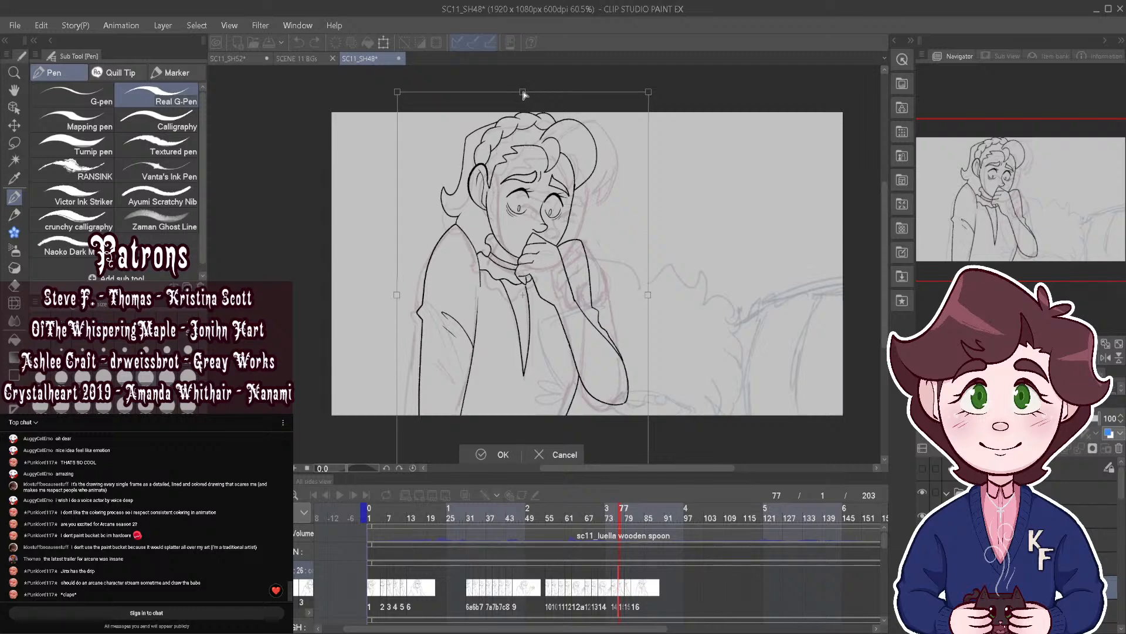
pyautogui.press('Return')
pyautogui.click(463, 496)
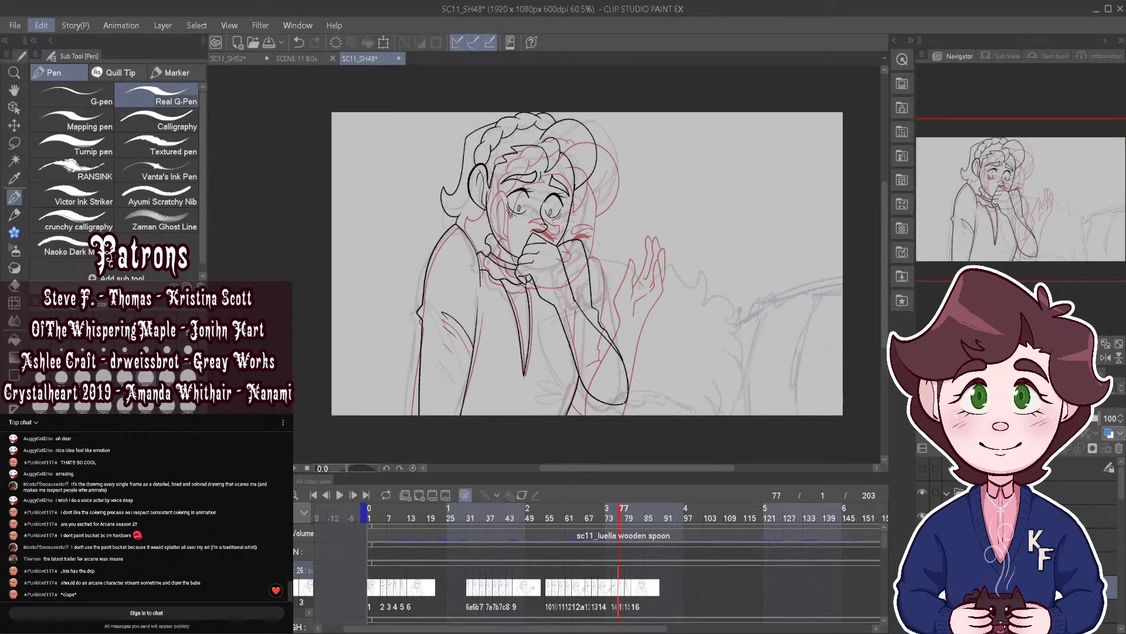
pyautogui.hotkey('ctrl', 't')
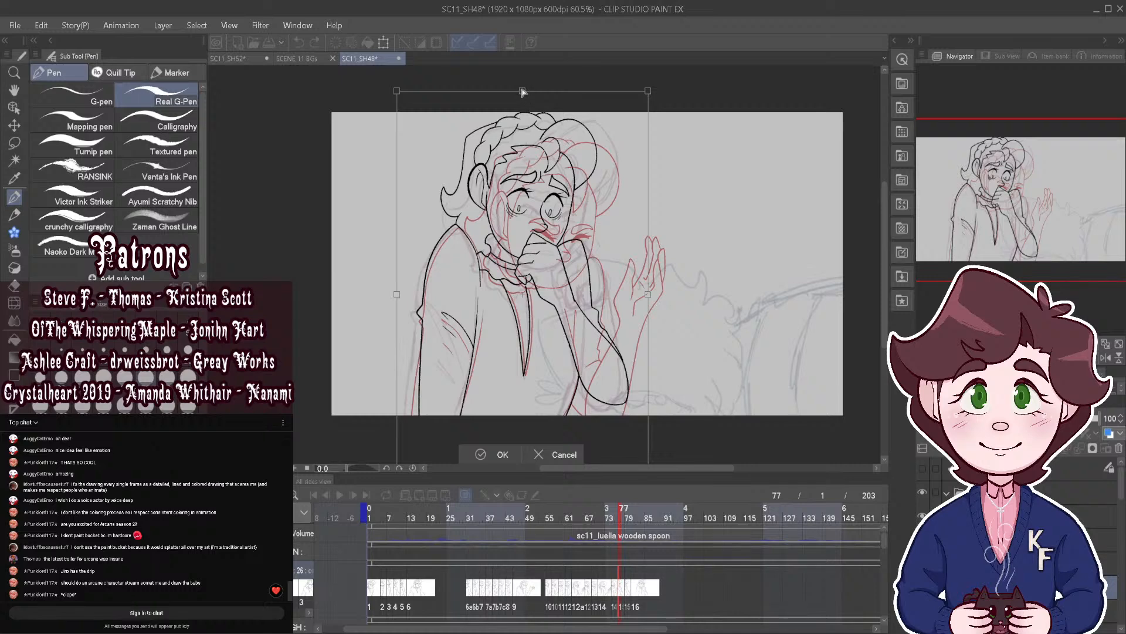
pyautogui.moveTo(522, 91); pyautogui.dragTo(525, 97)
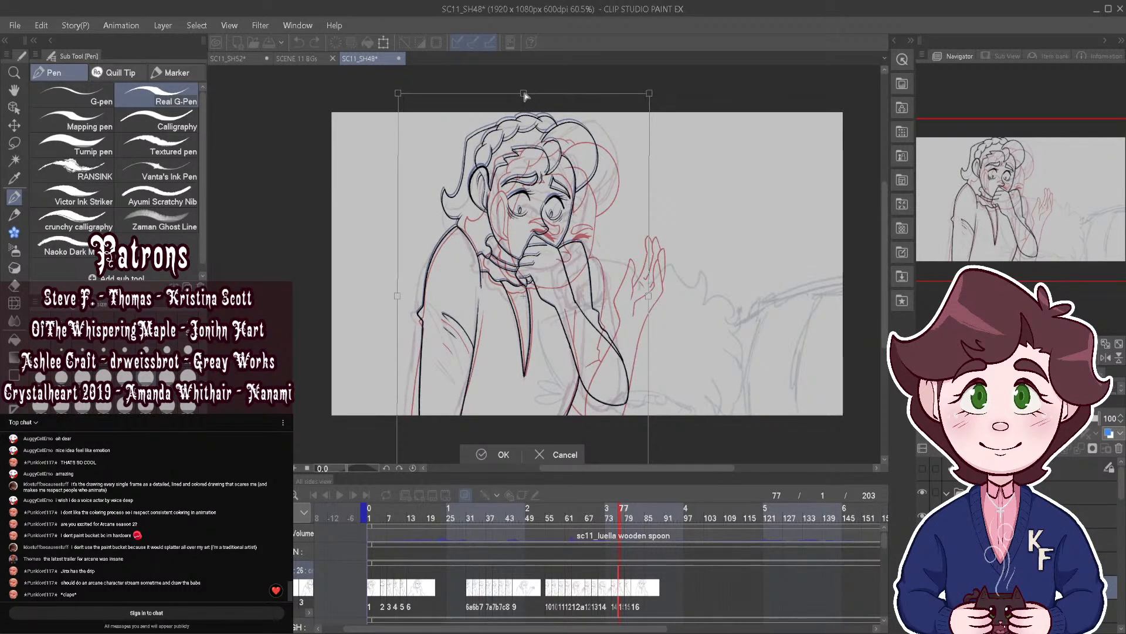
pyautogui.click(503, 454)
# Step: Apply the transform and erase frame 77's raised arm, its sleeve and the upper outline of the hand covering the mouth
pyautogui.scroll(2, 645, 232)
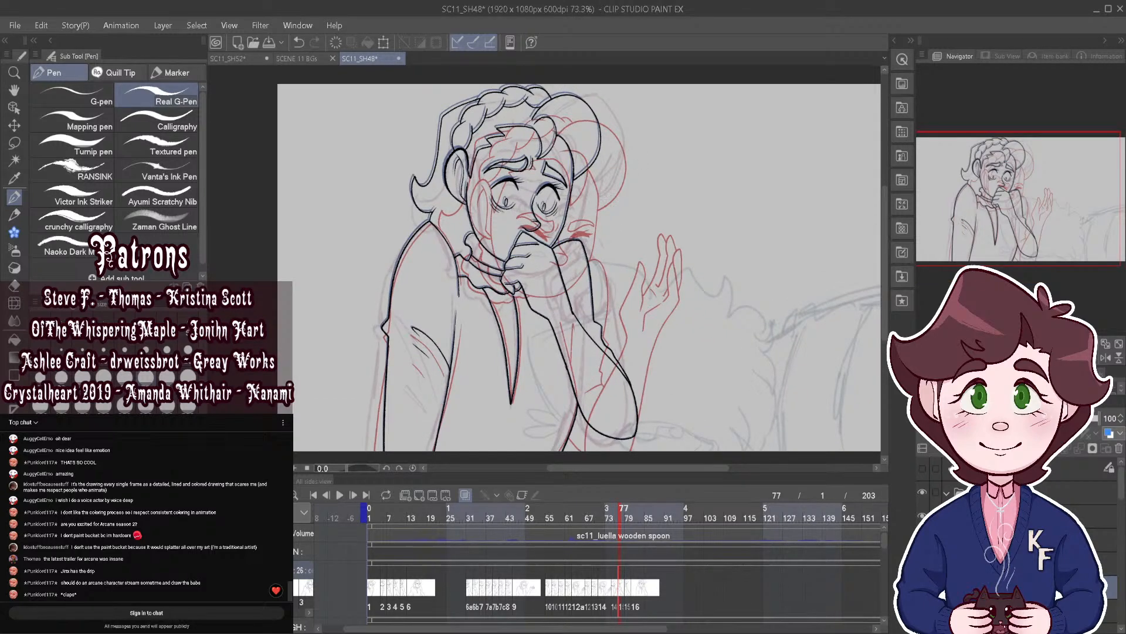
pyautogui.moveTo(589, 262); pyautogui.dragTo(594, 316)
pyautogui.moveTo(640, 418); pyautogui.dragTo(592, 323)
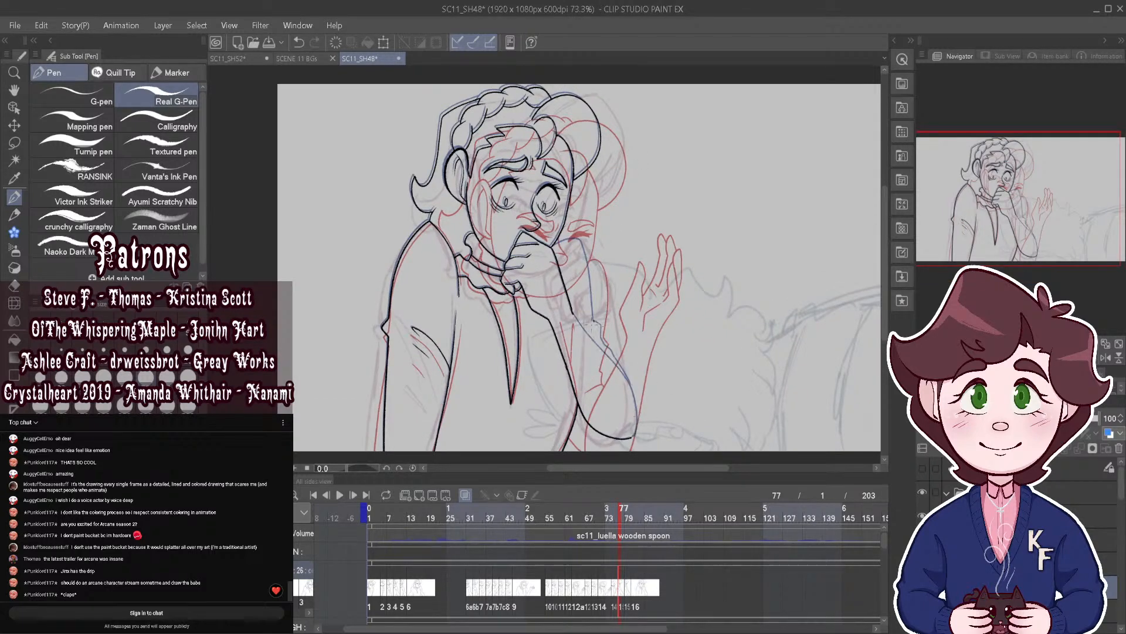
pyautogui.scroll(2, 572, 364)
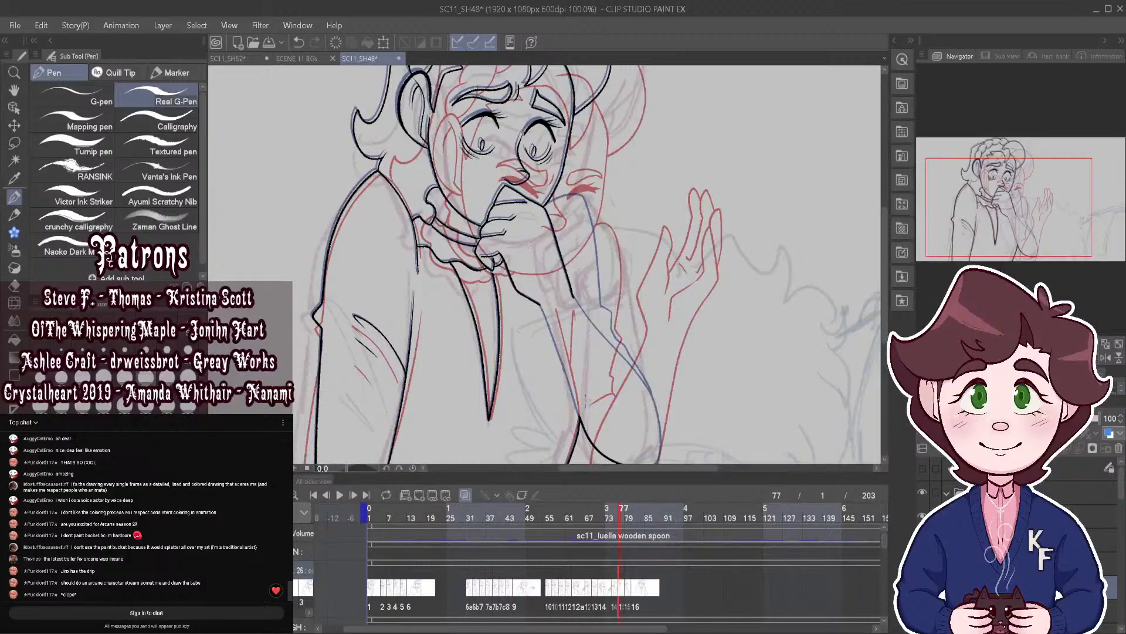
pyautogui.scroll(3, 595, 406)
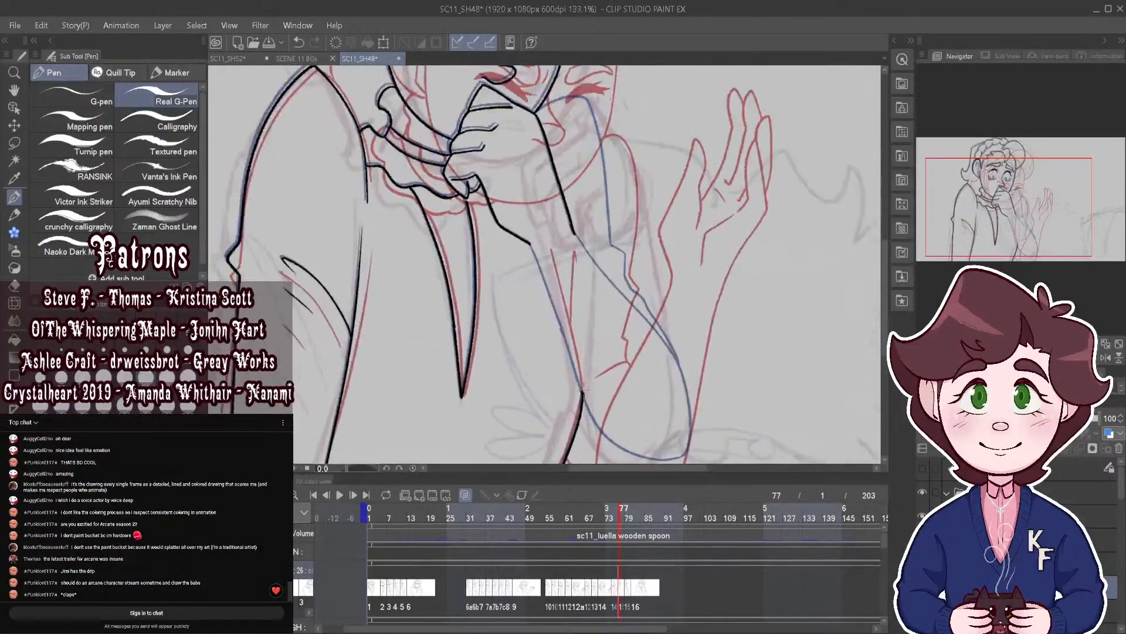
pyautogui.scroll(-3, 583, 394)
pyautogui.scroll(2, 564, 187)
pyautogui.hotkey('ctrl', 'z')
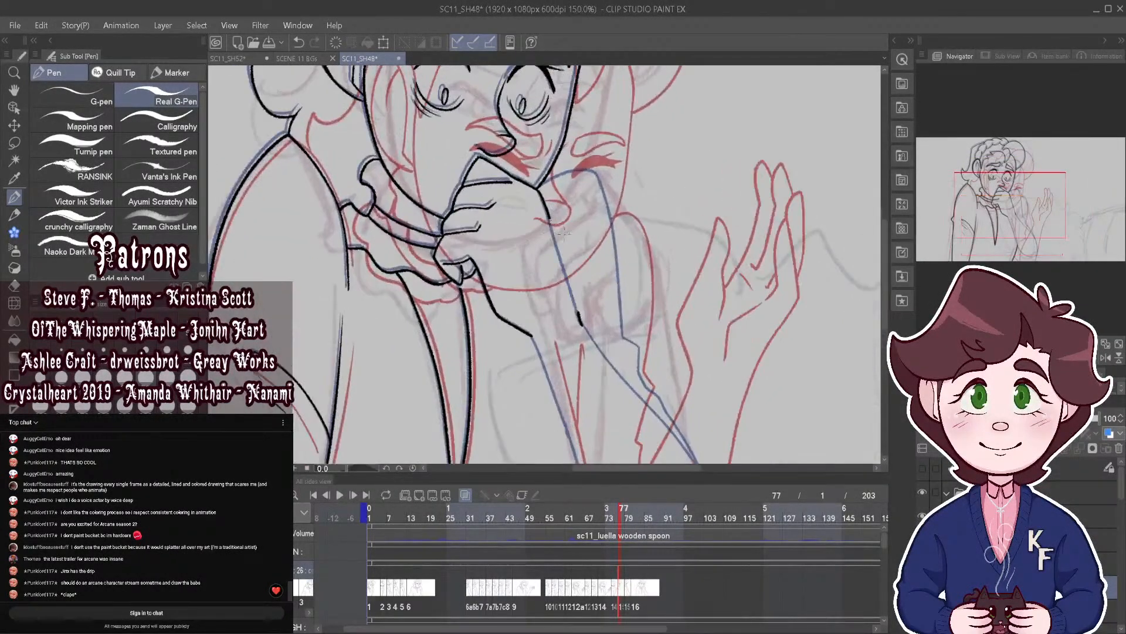
pyautogui.scroll(2, 481, 195)
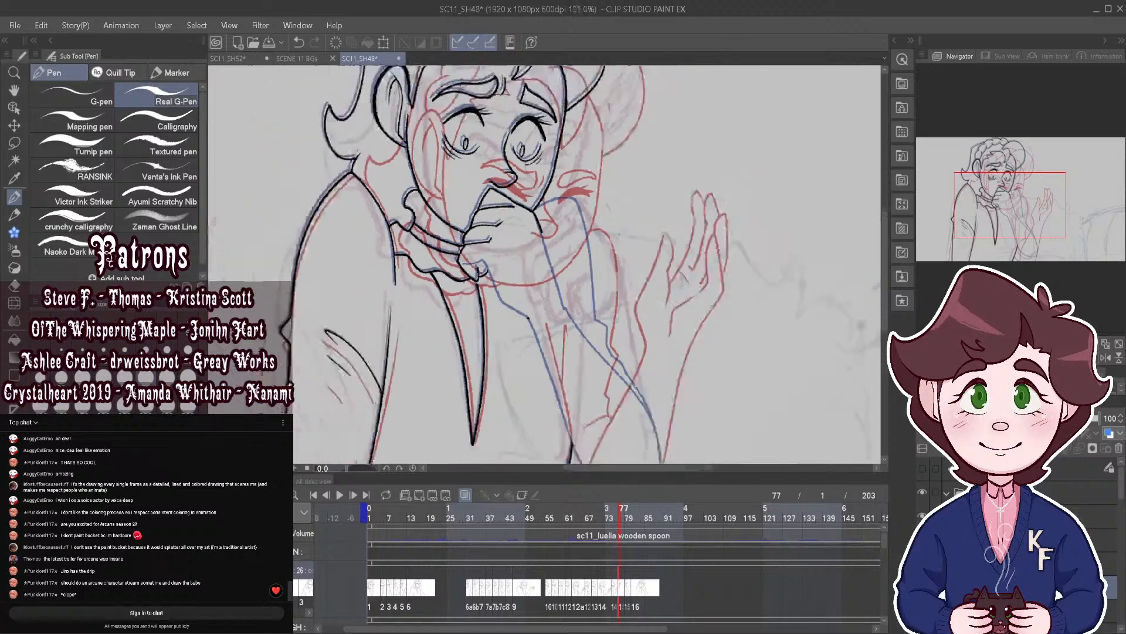
pyautogui.hotkey('ctrl', 'z')
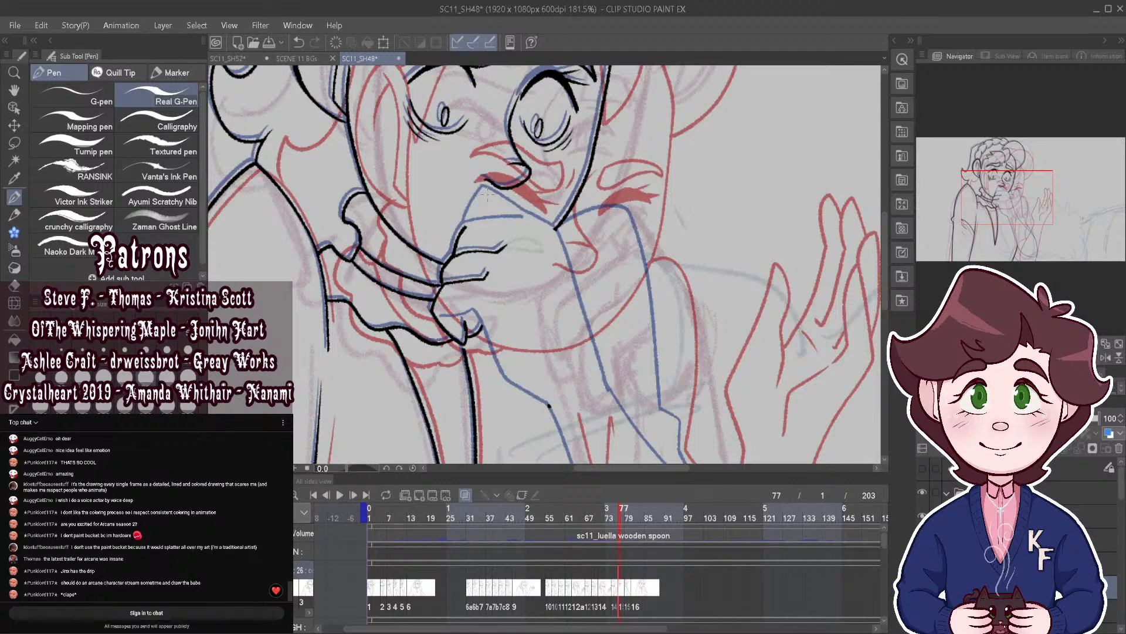
# Step: Select the remaining finger lines of the hand beside the chin as vector objects and delete them
pyautogui.click(14, 107)
pyautogui.click(502, 245)
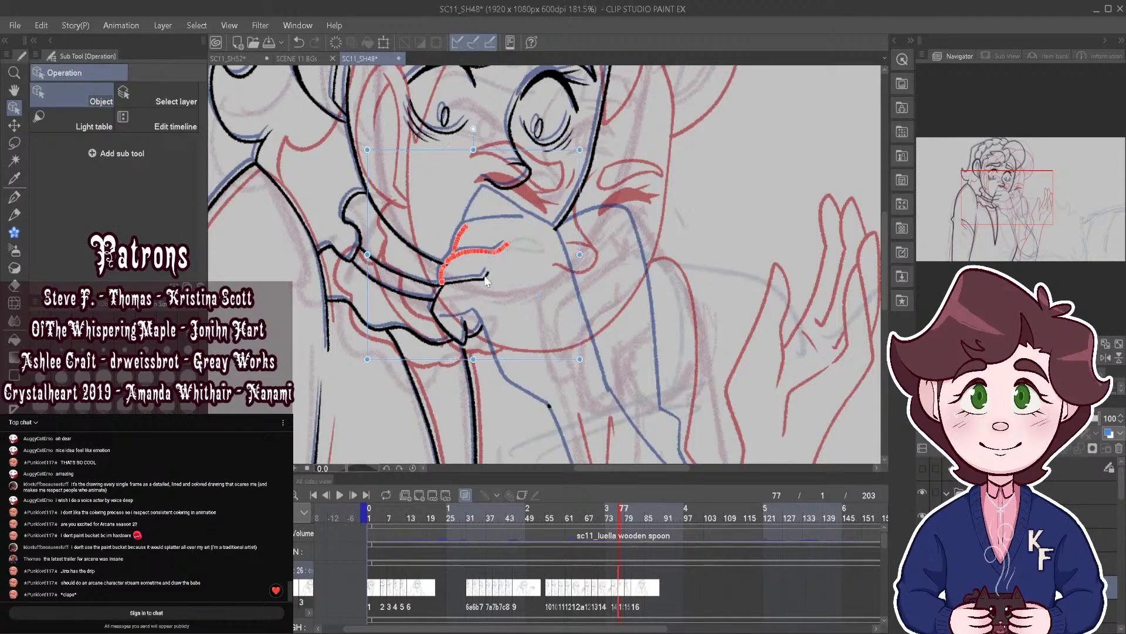
pyautogui.keyDown('shift'); pyautogui.click(464, 319); pyautogui.keyUp('shift')
pyautogui.press('Delete')
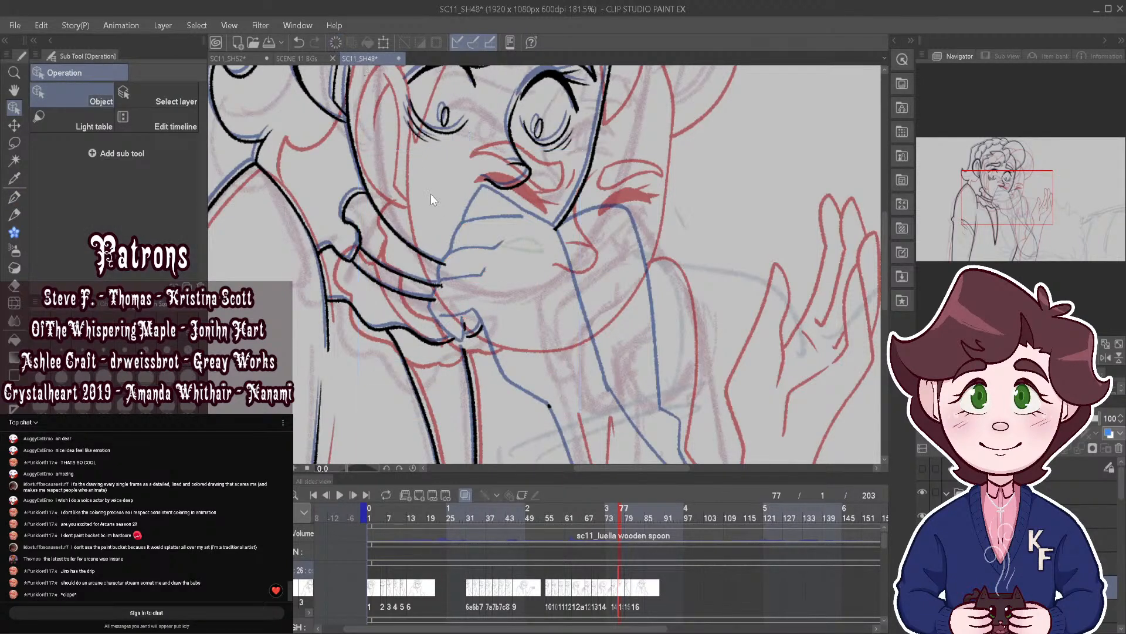
pyautogui.scroll(-2, 431, 194)
pyautogui.scroll(5, 466, 313)
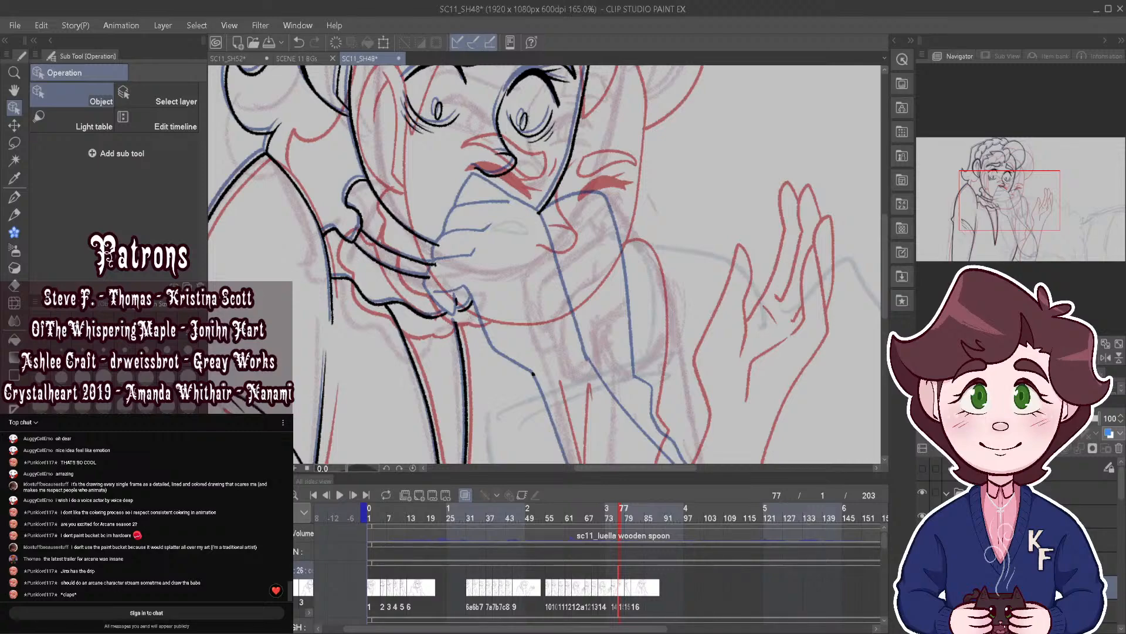
pyautogui.scroll(-6, 468, 346)
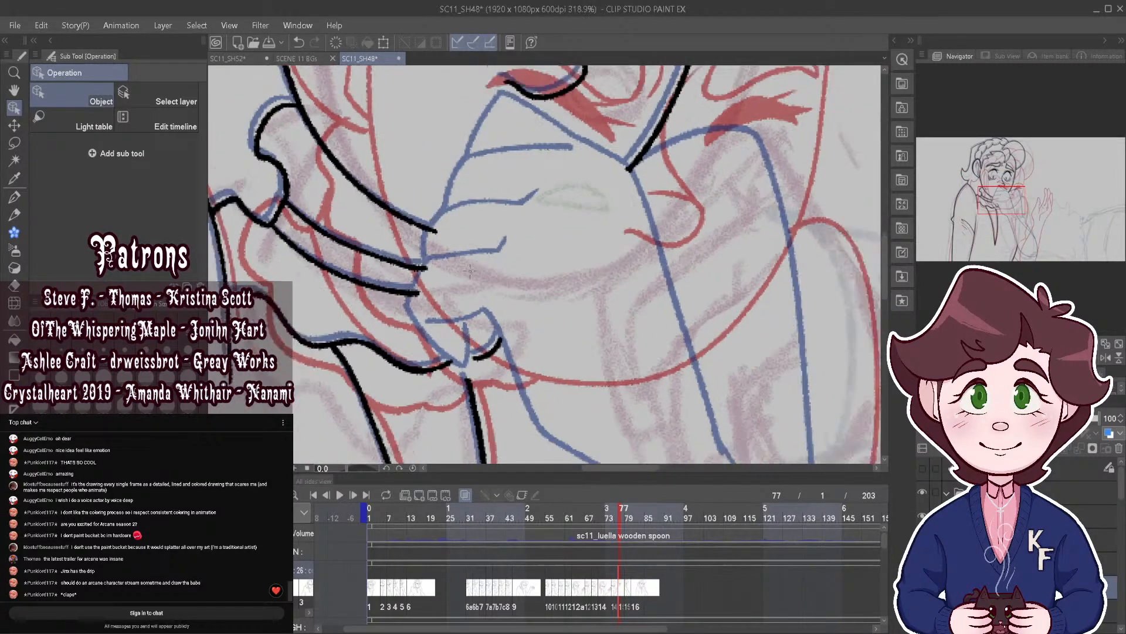
# Step: Ink the missing jaw line across the chin with the Real G-Pen and turn off onion skin
pyautogui.click(15, 197)
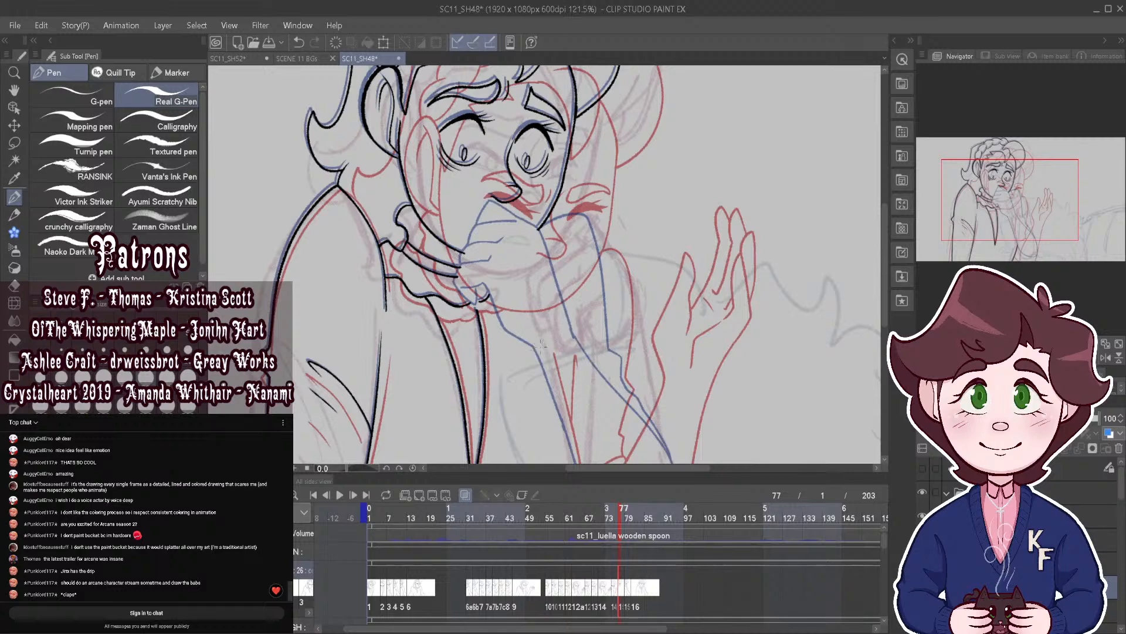
pyautogui.scroll(4, 543, 190)
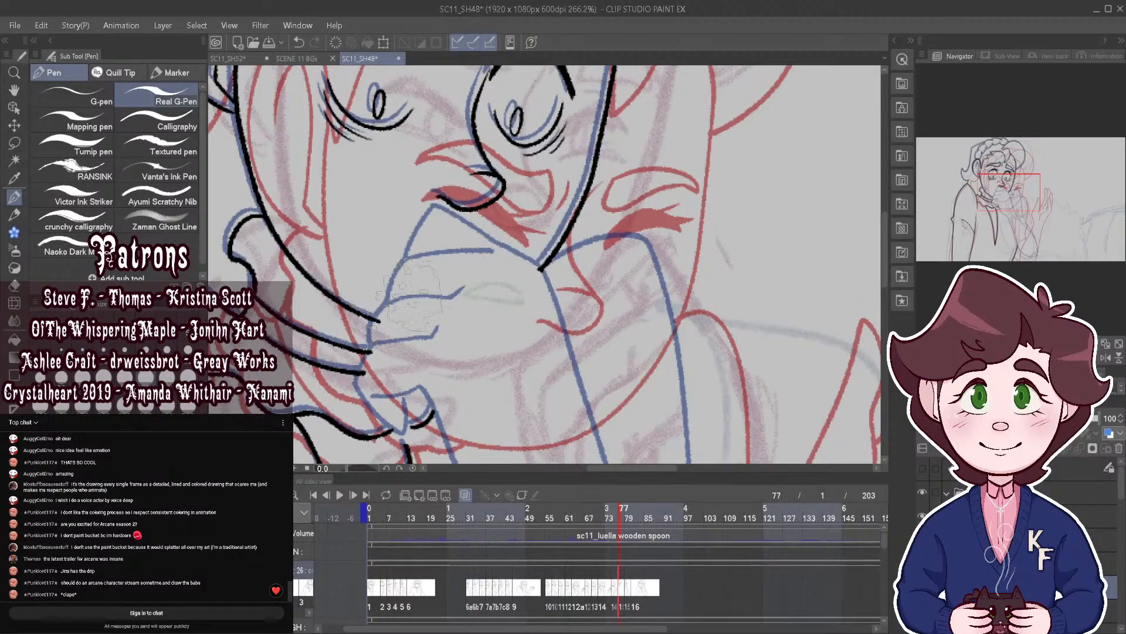
pyautogui.scroll(-4, 513, 287)
pyautogui.scroll(4, 513, 287)
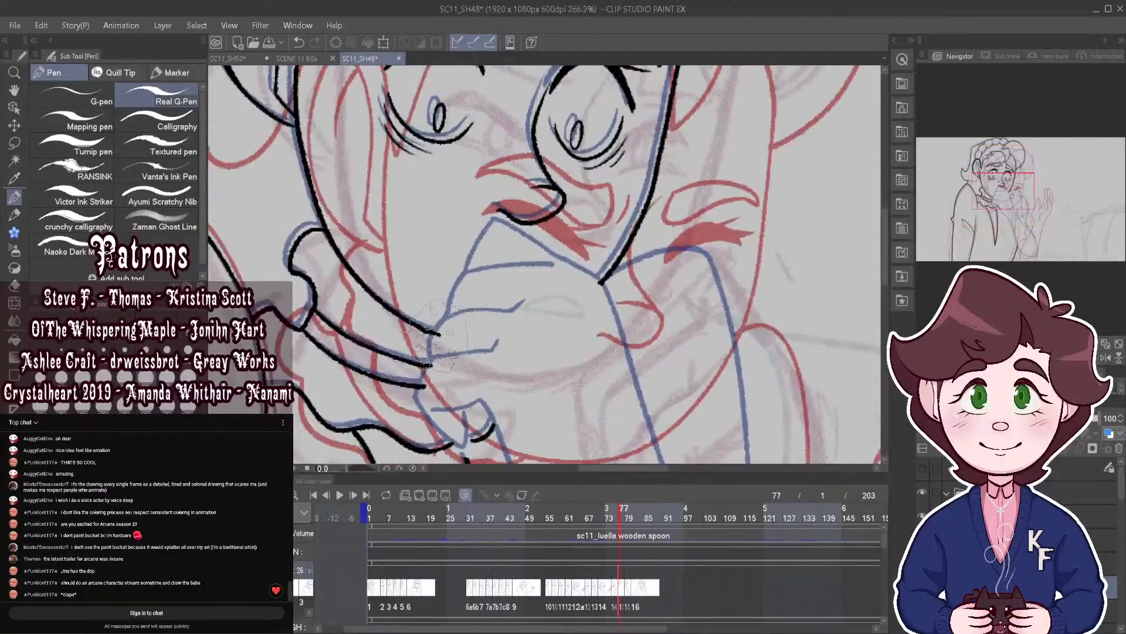
pyautogui.click(299, 43)
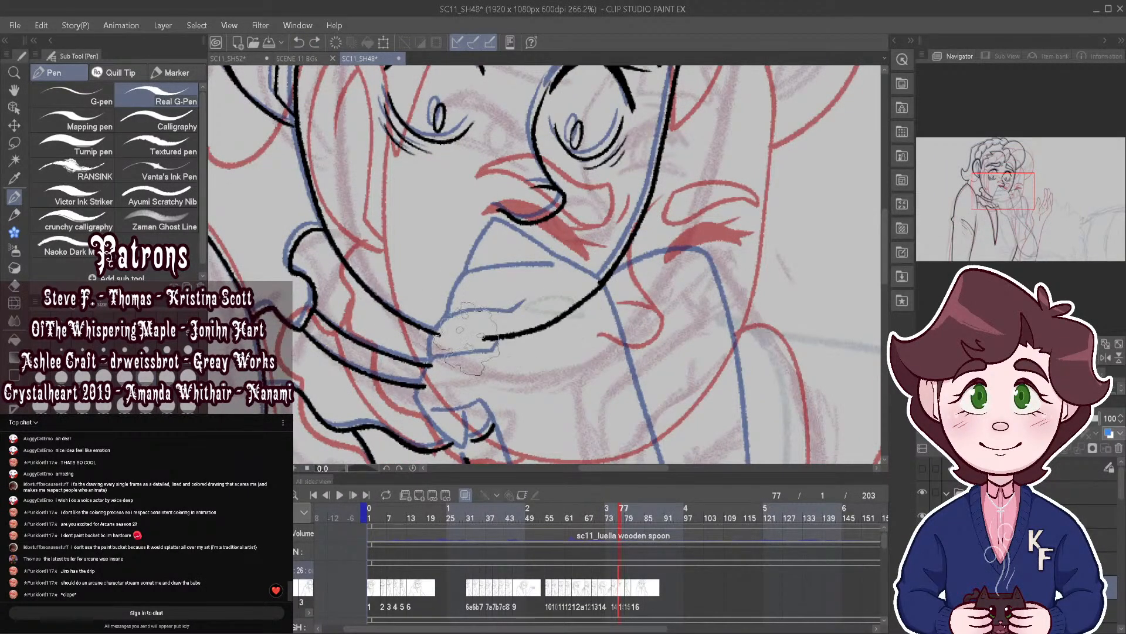
pyautogui.moveTo(487, 339); pyautogui.dragTo(437, 333)
pyautogui.scroll(-7, 500, 233)
pyautogui.click(467, 498)
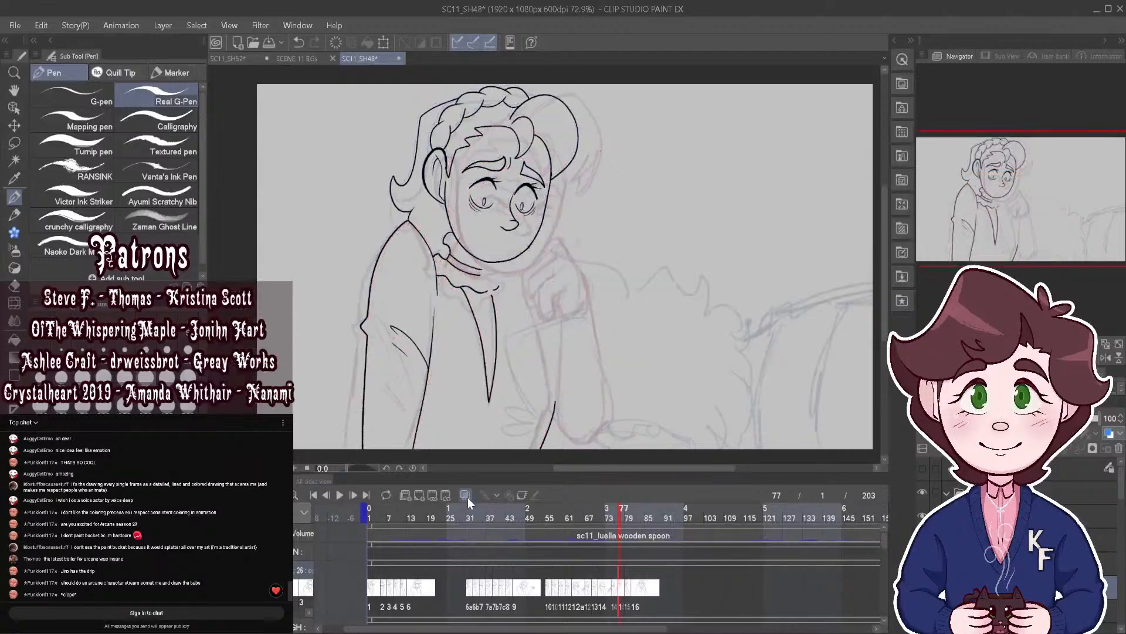
# Step: Undo the chin stroke and redraw the jaw as one continuous curve joining both cheek lines
pyautogui.scroll(8, 565, 243)
pyautogui.hotkey('ctrl', 'z')
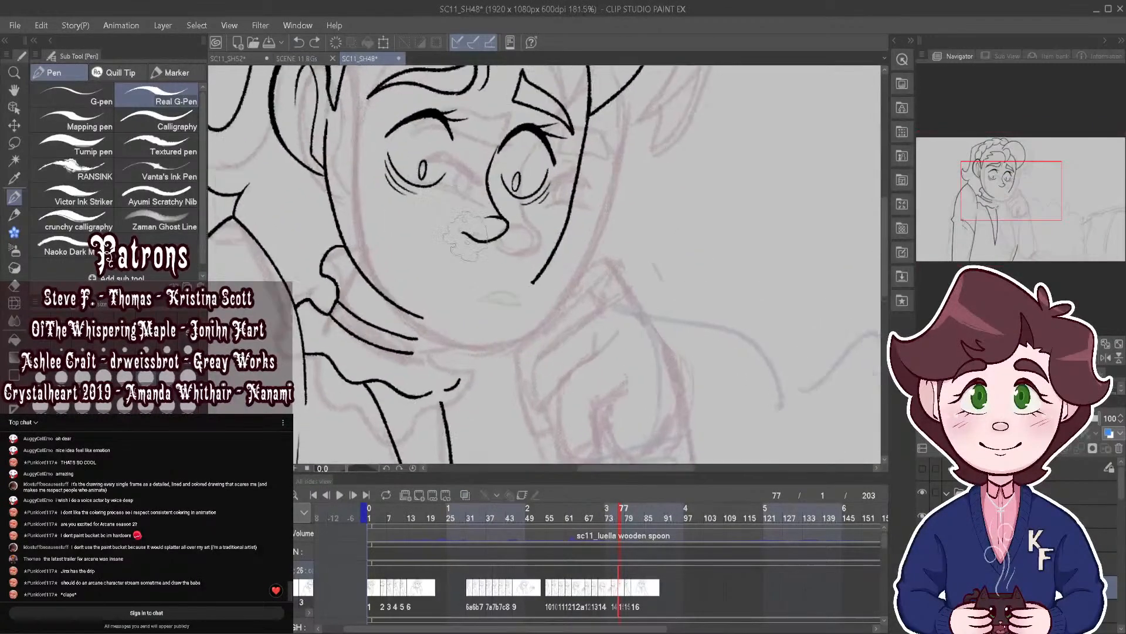
pyautogui.moveTo(420, 331); pyautogui.dragTo(510, 336)
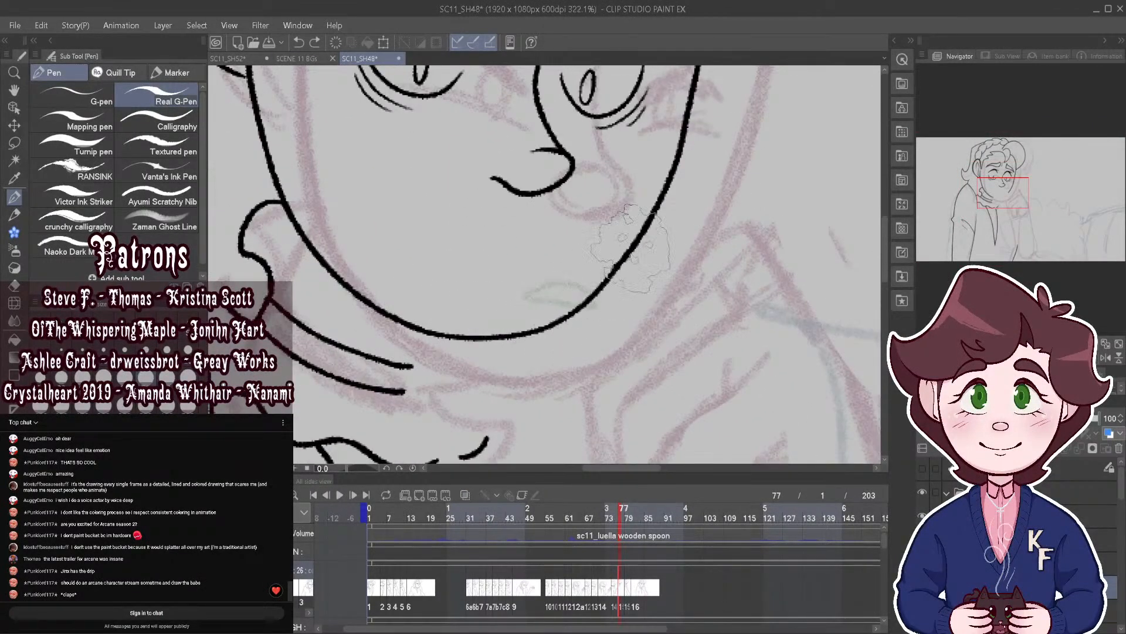
pyautogui.scroll(1, 630, 246)
pyautogui.hotkey('ctrl', 'z')
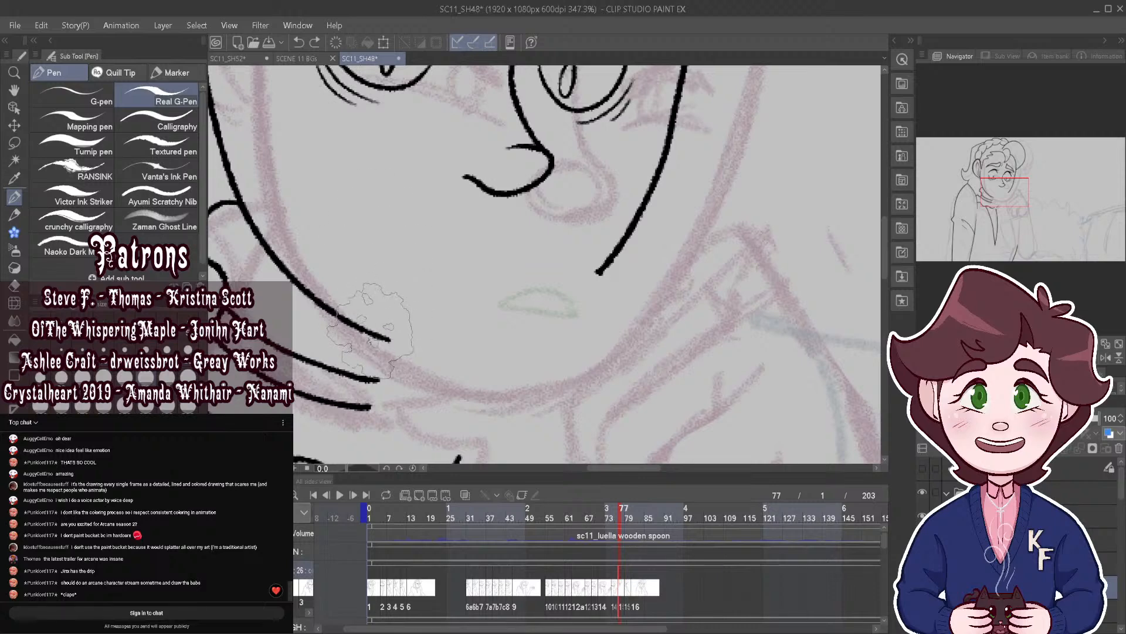
pyautogui.hotkey('ctrl', 'z')
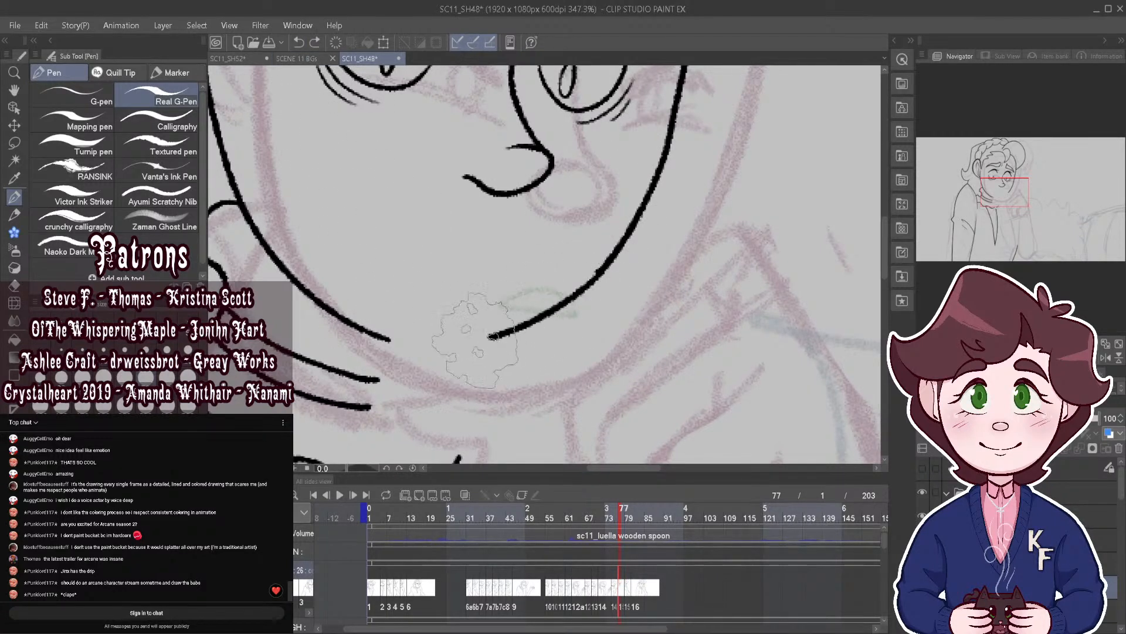
pyautogui.moveTo(475, 340); pyautogui.dragTo(376, 332)
pyautogui.scroll(-6, 564, 223)
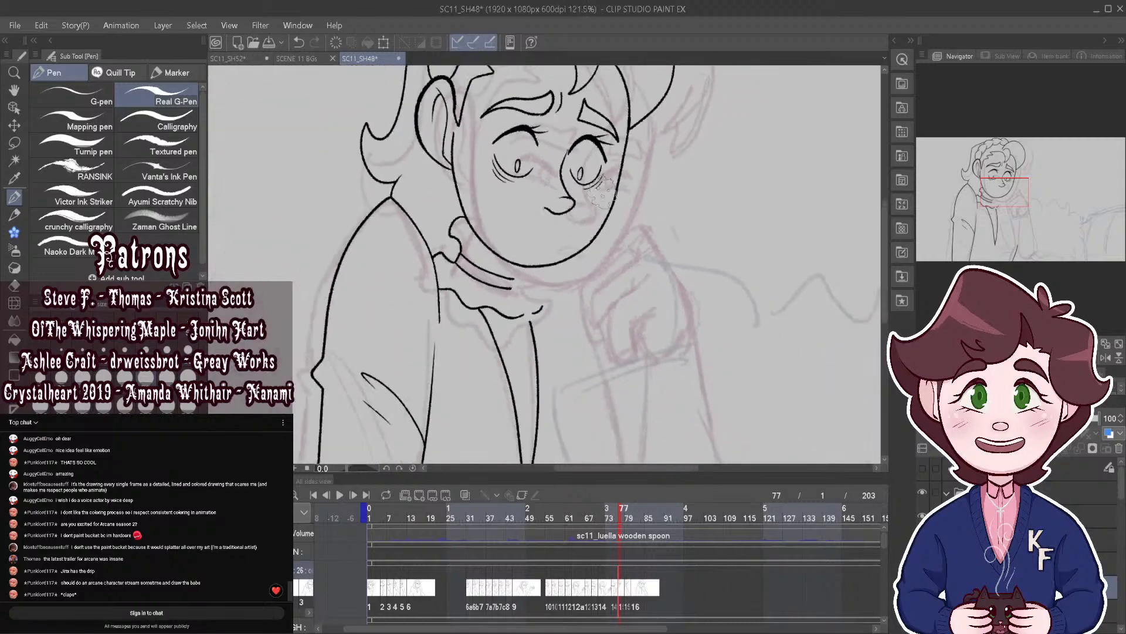
# Step: Examine the redrawn jaw and face against the rough sketch, both in close-up and at full-frame view
pyautogui.scroll(7, 601, 190)
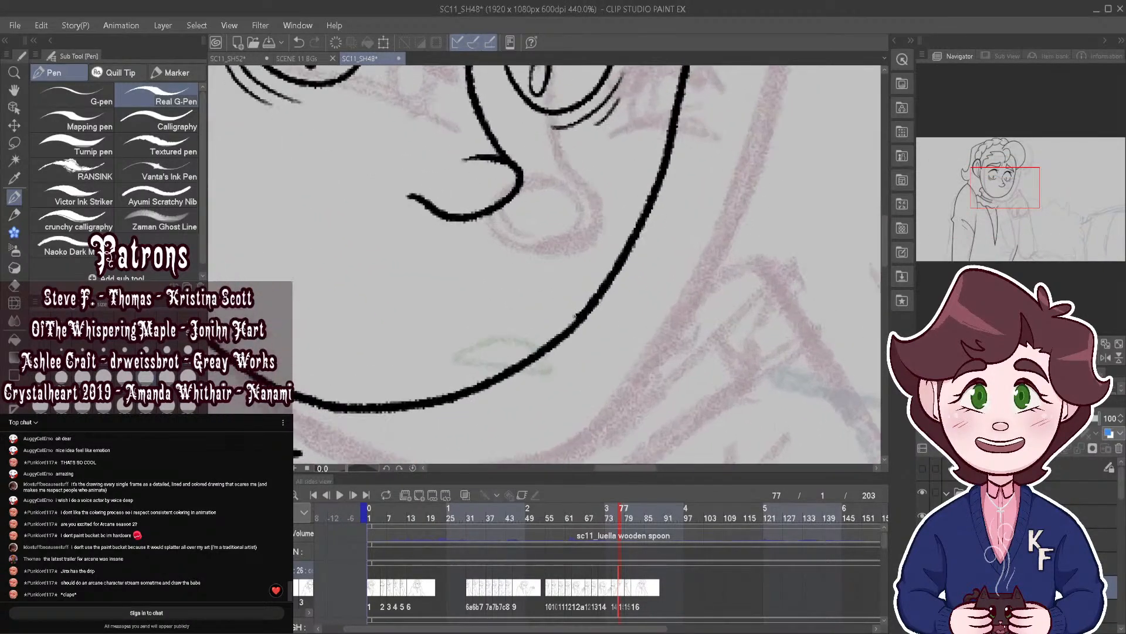
pyautogui.scroll(-2, 490, 252)
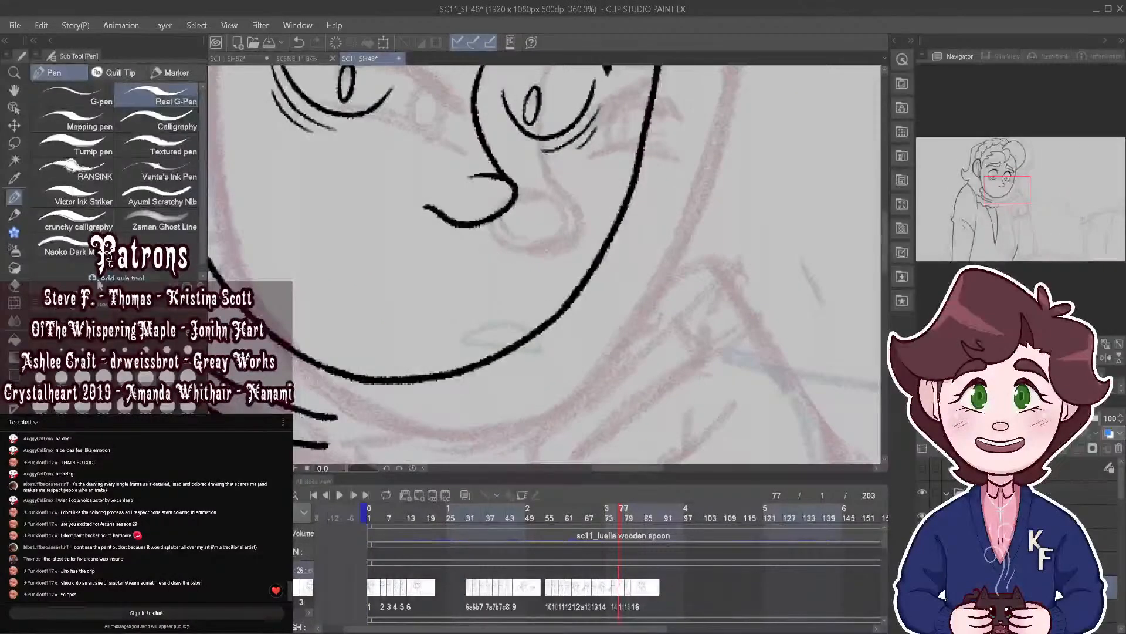
pyautogui.scroll(-10, 625, 208)
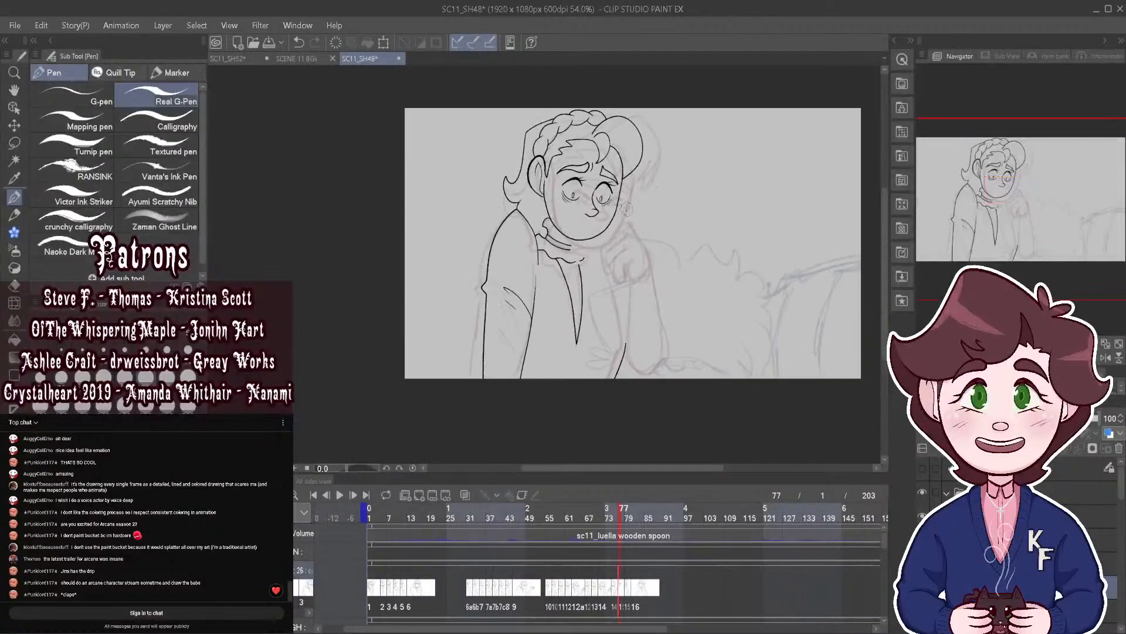
pyautogui.scroll(5, 626, 209)
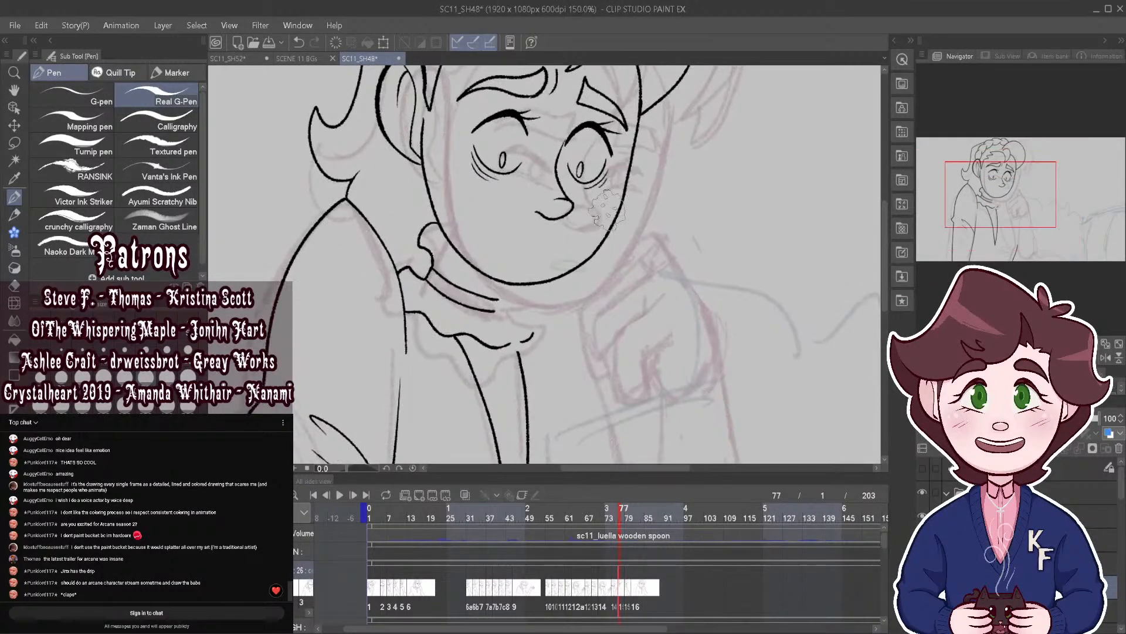
pyautogui.scroll(-3, 607, 208)
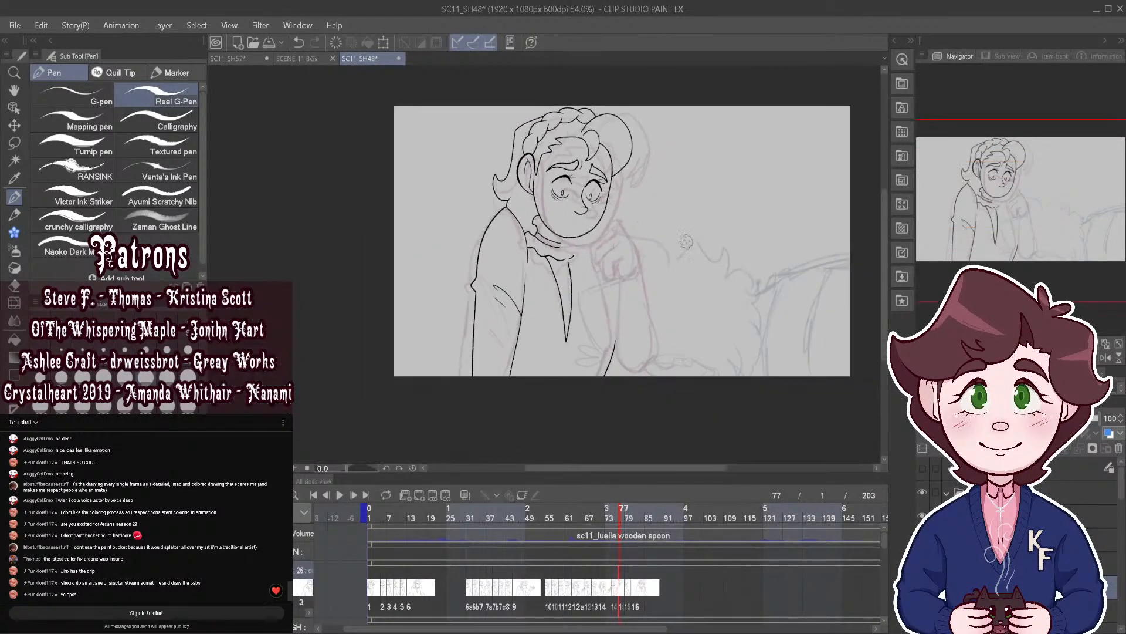
pyautogui.scroll(2, 626, 187)
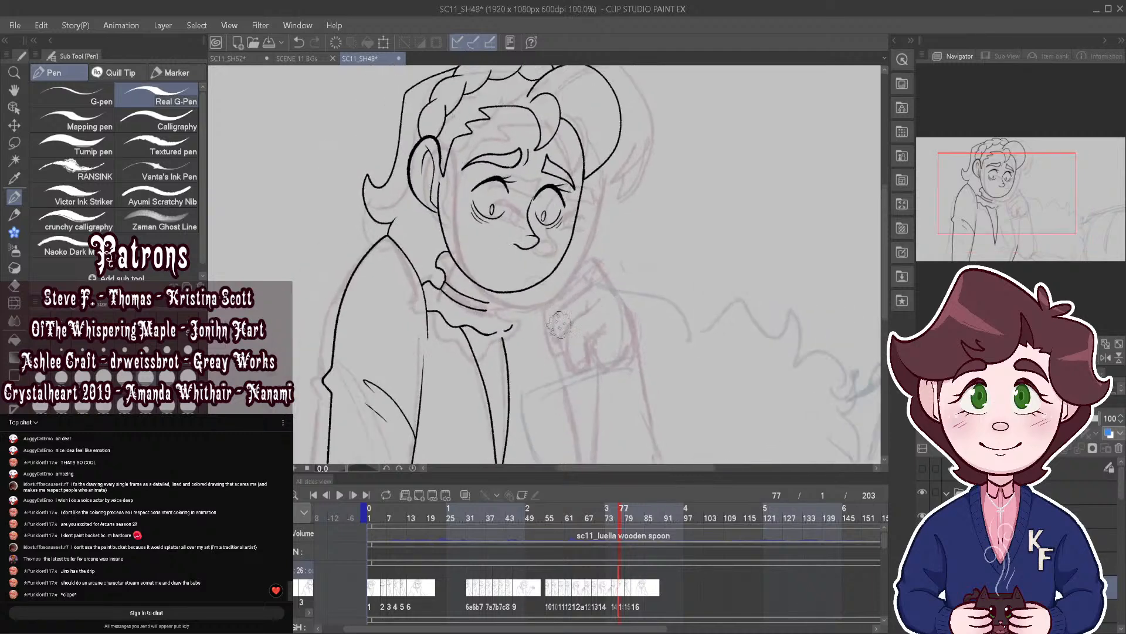
pyautogui.scroll(-3, 492, 313)
pyautogui.scroll(3, 531, 315)
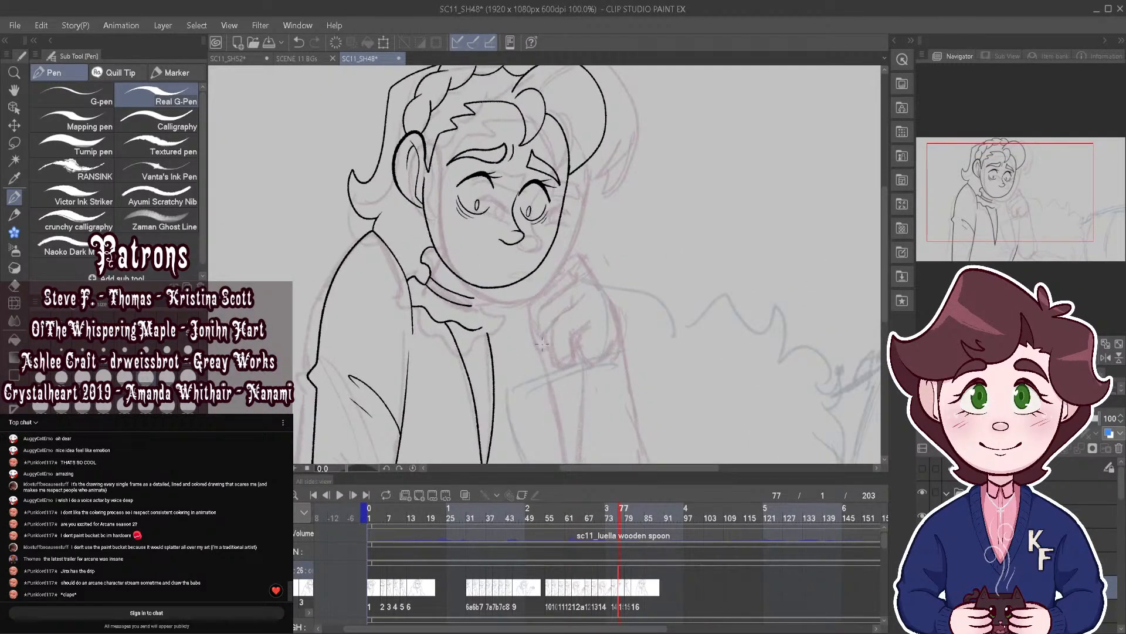
# Step: Lasso the head with the upper collar, rotate it slightly clockwise and shift it right and down toward the rough sketch
pyautogui.click(16, 144)
pyautogui.scroll(-2, 562, 108)
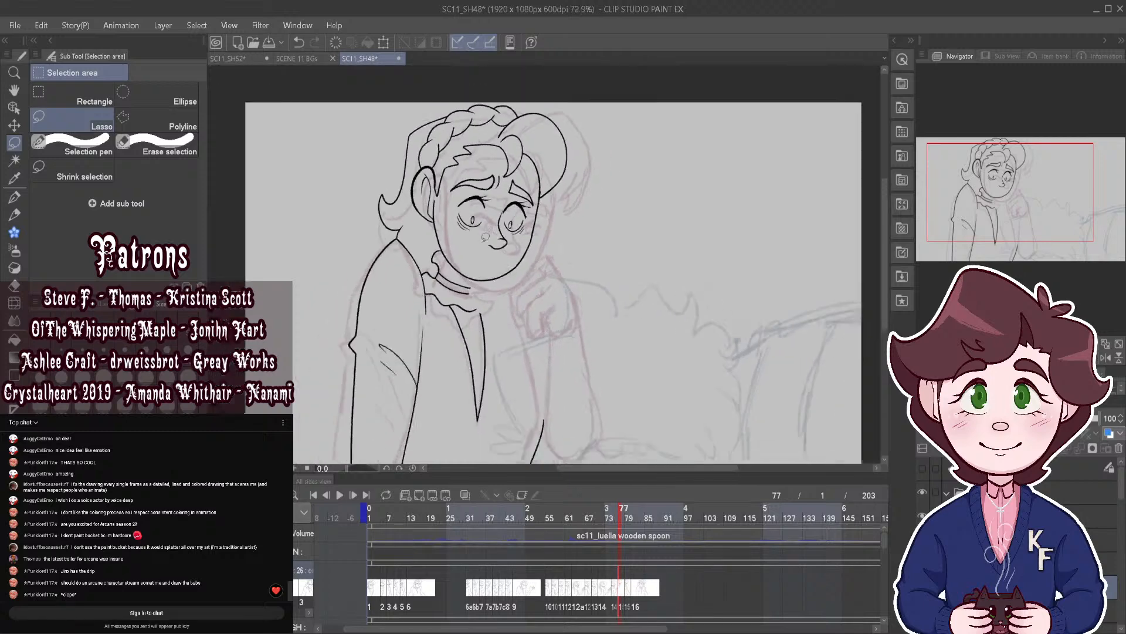
pyautogui.scroll(2, 562, 108)
pyautogui.scroll(-2, 562, 109)
pyautogui.moveTo(545, 83); pyautogui.dragTo(472, 71)
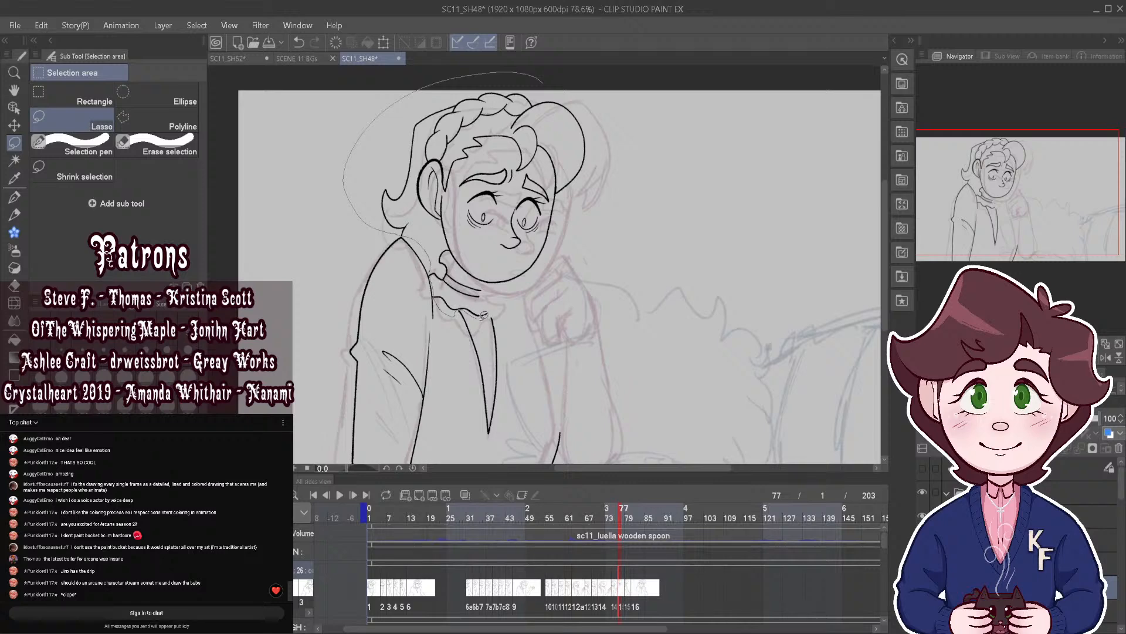
pyautogui.moveTo(622, 266)
pyautogui.mouseDown()
pyautogui.moveTo(618, 99)
pyautogui.moveTo(689, 181)
pyautogui.mouseUp()
pyautogui.click(564, 364)
pyautogui.moveTo(562, 222); pyautogui.dragTo(568, 229)
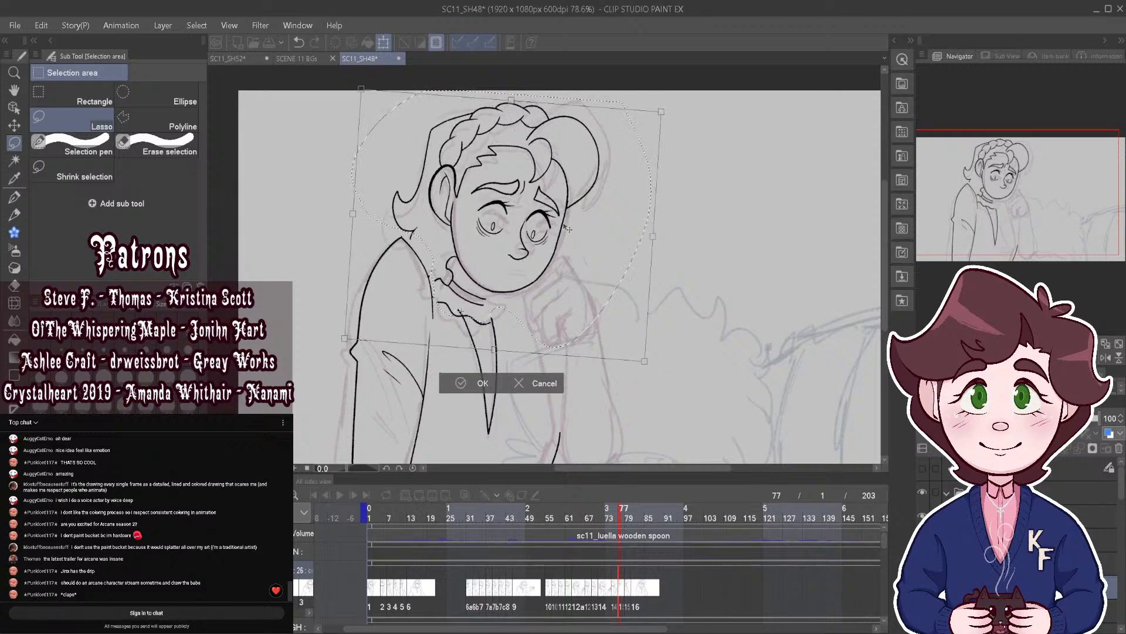
pyautogui.click(478, 383)
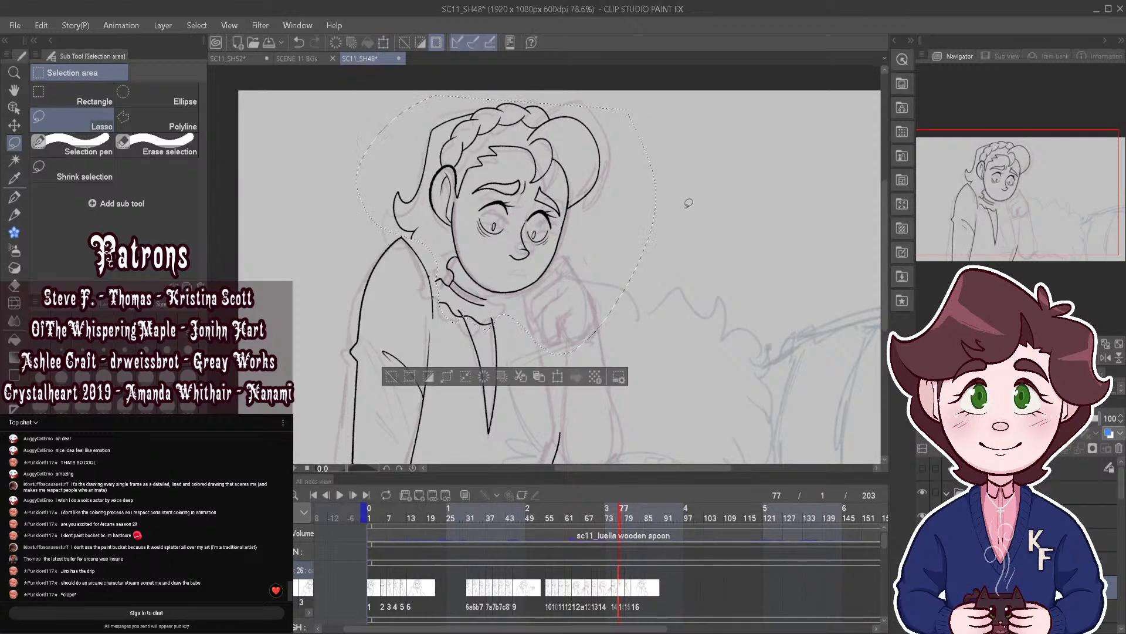
# Step: Remove the misplaced V-shaped neckline lines below the collar, leaving only their rough sketch
pyautogui.scroll(5, 430, 268)
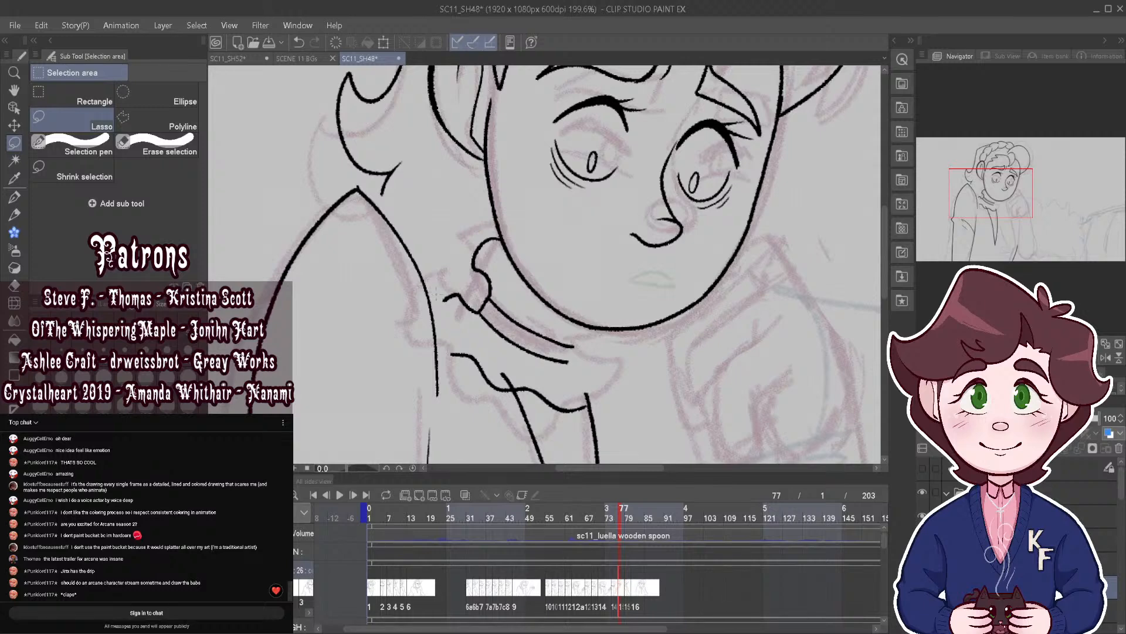
pyautogui.scroll(-5, 436, 293)
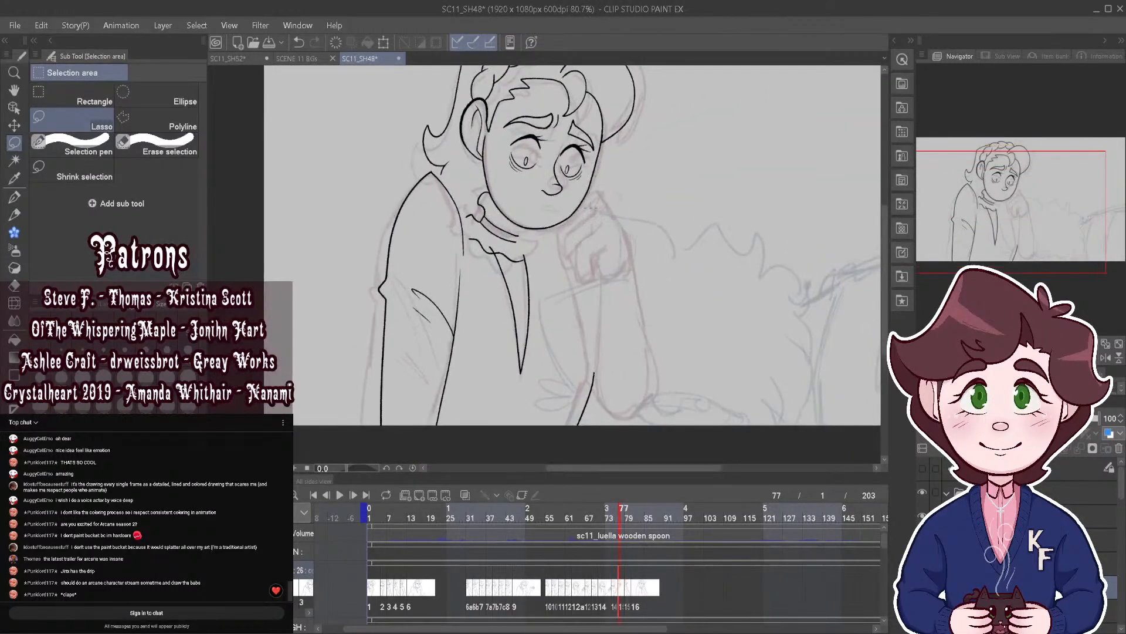
pyautogui.scroll(2, 590, 207)
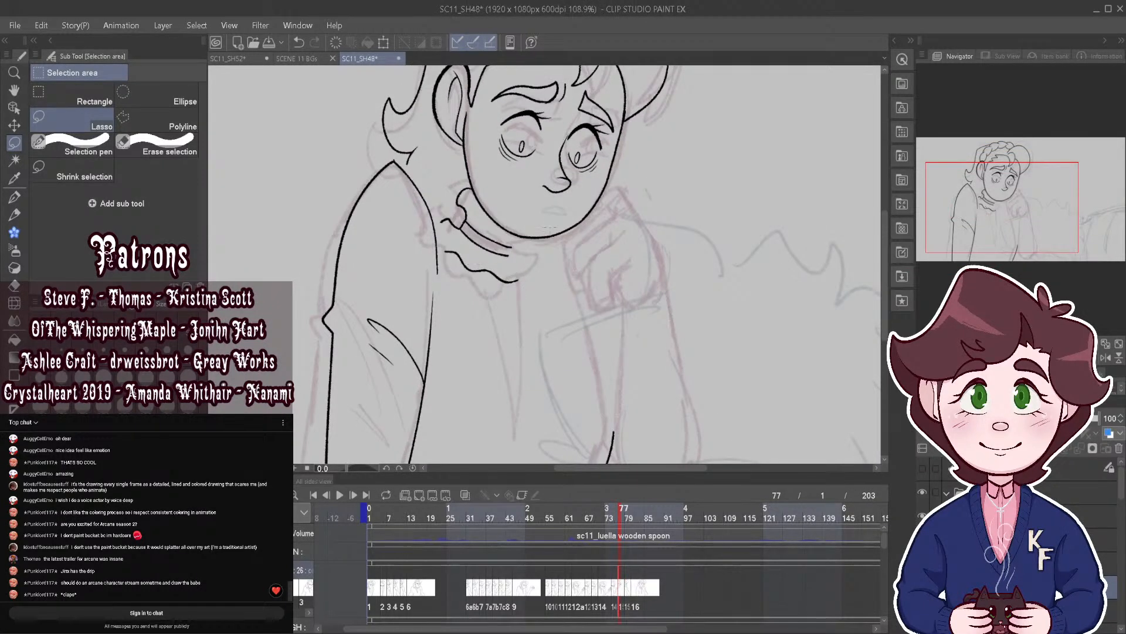
# Step: Redraw the short torso line at the canvas's lower edge with the Real G-Pen, using onion skin as a temporary guide
pyautogui.click(17, 199)
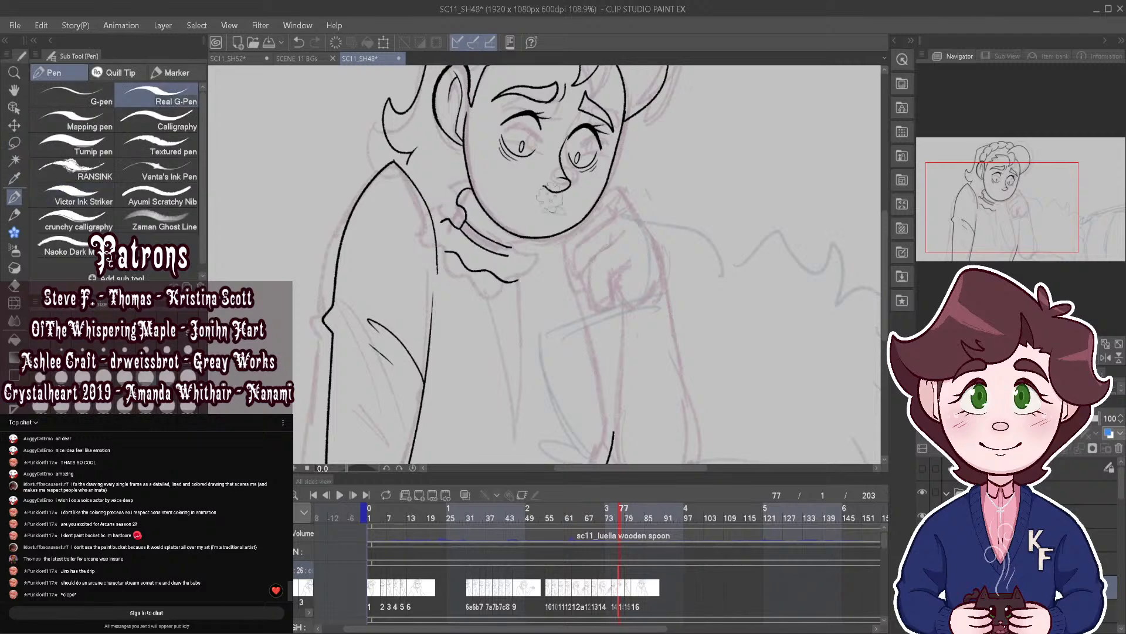
pyautogui.scroll(-2, 546, 223)
pyautogui.click(466, 497)
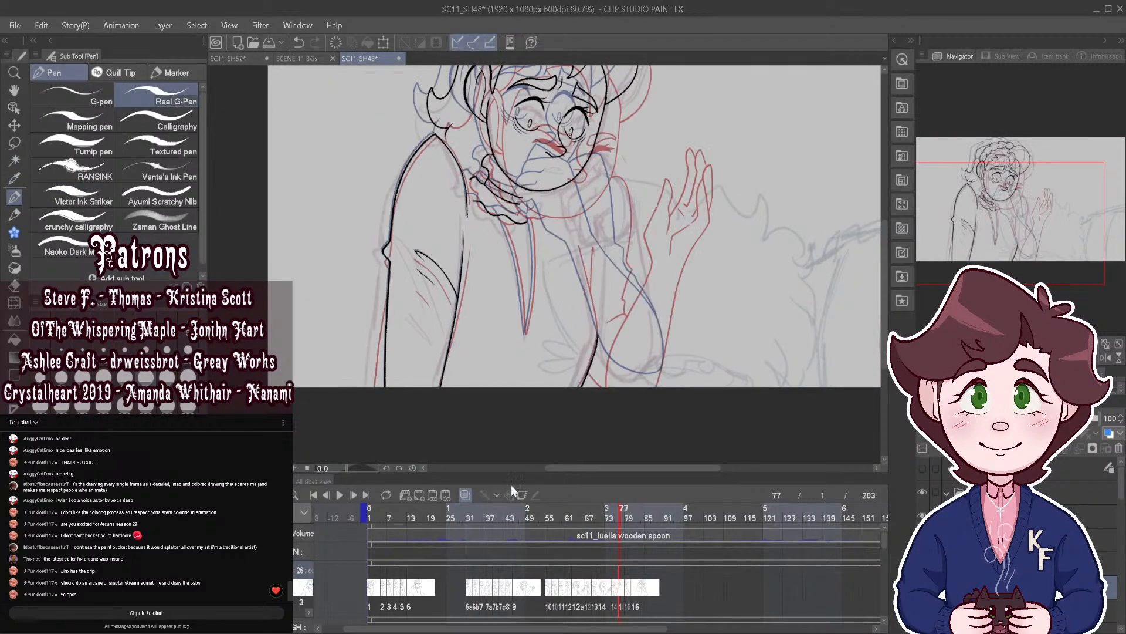
pyautogui.scroll(2, 592, 382)
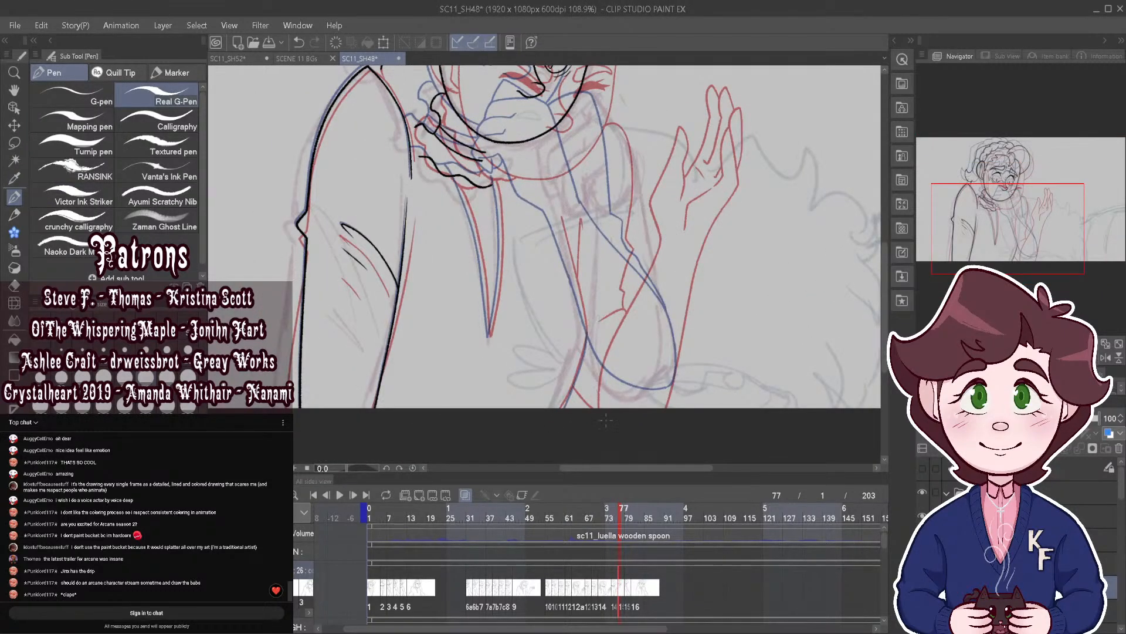
pyautogui.scroll(2, 595, 373)
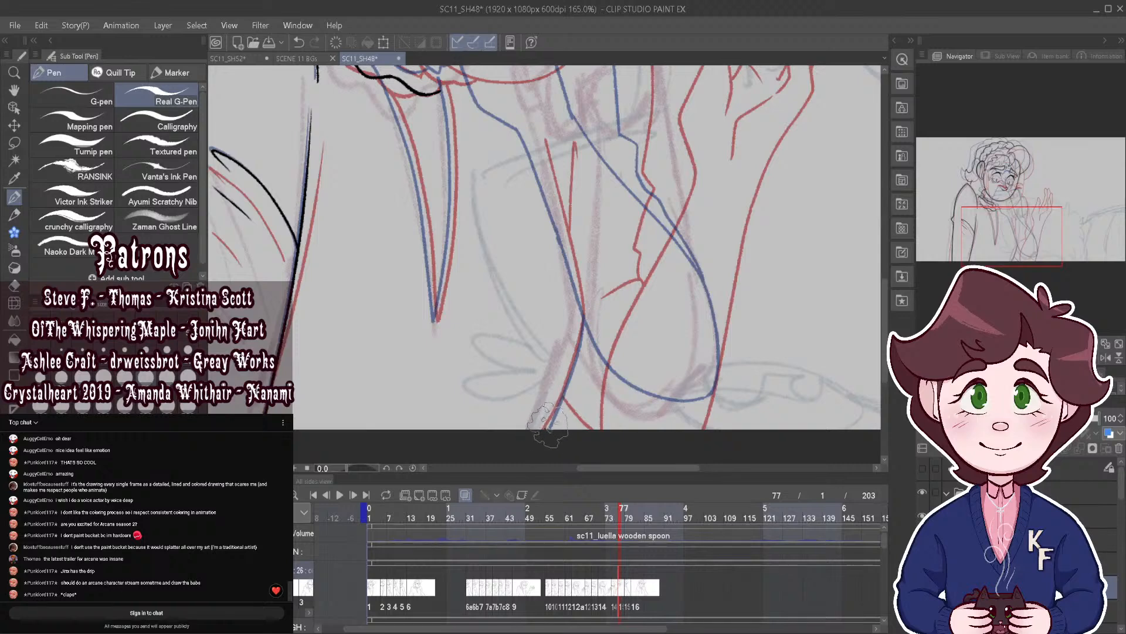
pyautogui.moveTo(548, 425); pyautogui.dragTo(584, 322)
pyautogui.scroll(-3, 530, 373)
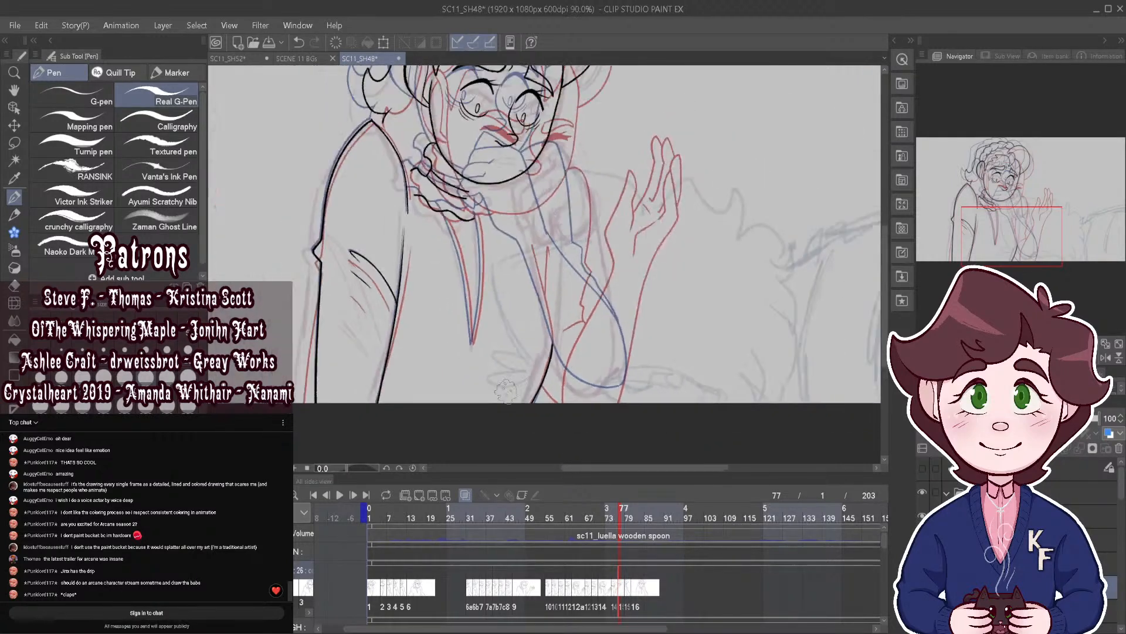
pyautogui.scroll(-1, 580, 271)
pyautogui.scroll(2, 602, 200)
pyautogui.scroll(2, 603, 200)
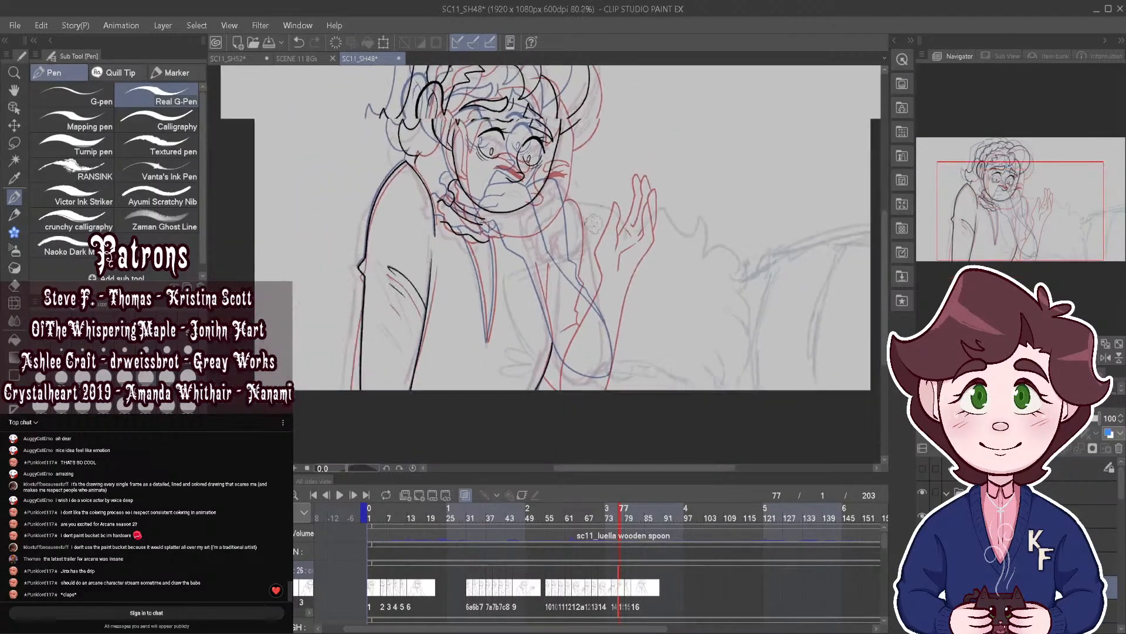
pyautogui.click(465, 495)
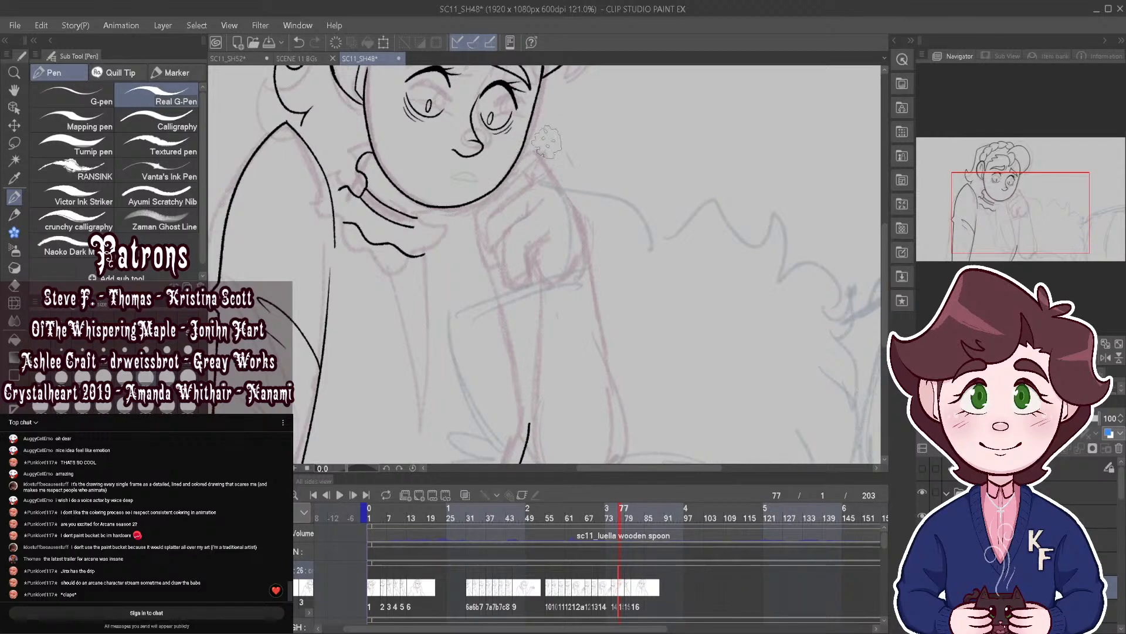
# Step: Ink the back of the raised fist and the upper curled fingers beside the chin, following the rough sketch
pyautogui.moveTo(532, 146)
pyautogui.mouseDown()
pyautogui.moveTo(582, 226)
pyautogui.moveTo(529, 211)
pyautogui.moveTo(505, 233)
pyautogui.mouseUp()
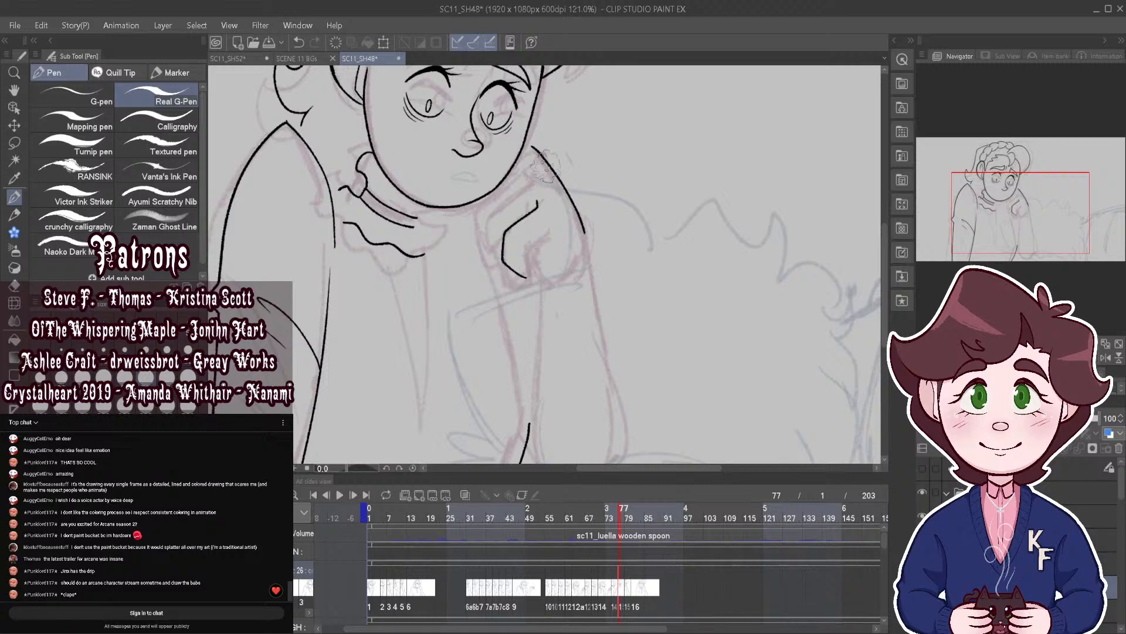
pyautogui.moveTo(530, 178)
pyautogui.mouseDown()
pyautogui.moveTo(489, 224)
pyautogui.moveTo(502, 256)
pyautogui.moveTo(521, 162)
pyautogui.moveTo(482, 230)
pyautogui.mouseUp()
pyautogui.scroll(1, 498, 290)
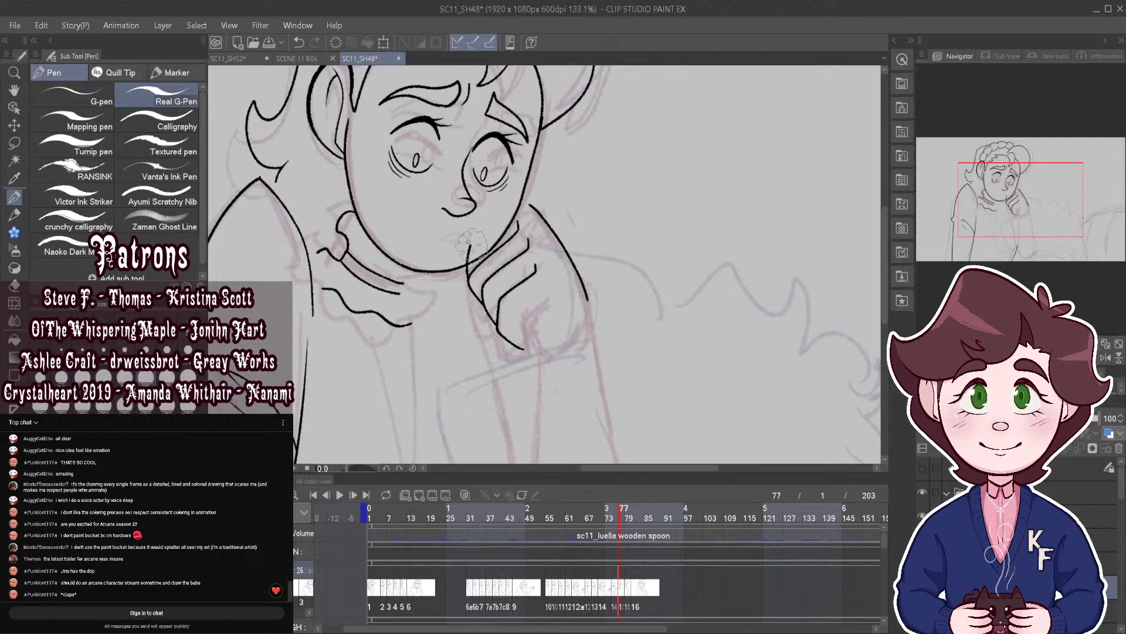
pyautogui.moveTo(470, 243); pyautogui.dragTo(531, 208)
pyautogui.scroll(4, 589, 182)
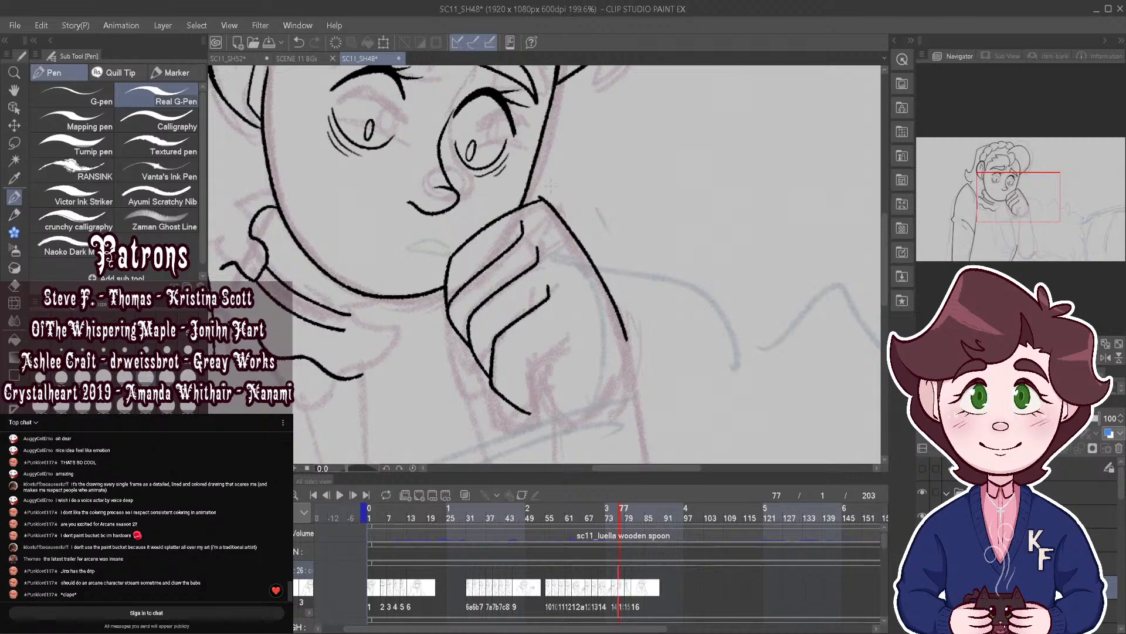
pyautogui.scroll(-5, 551, 185)
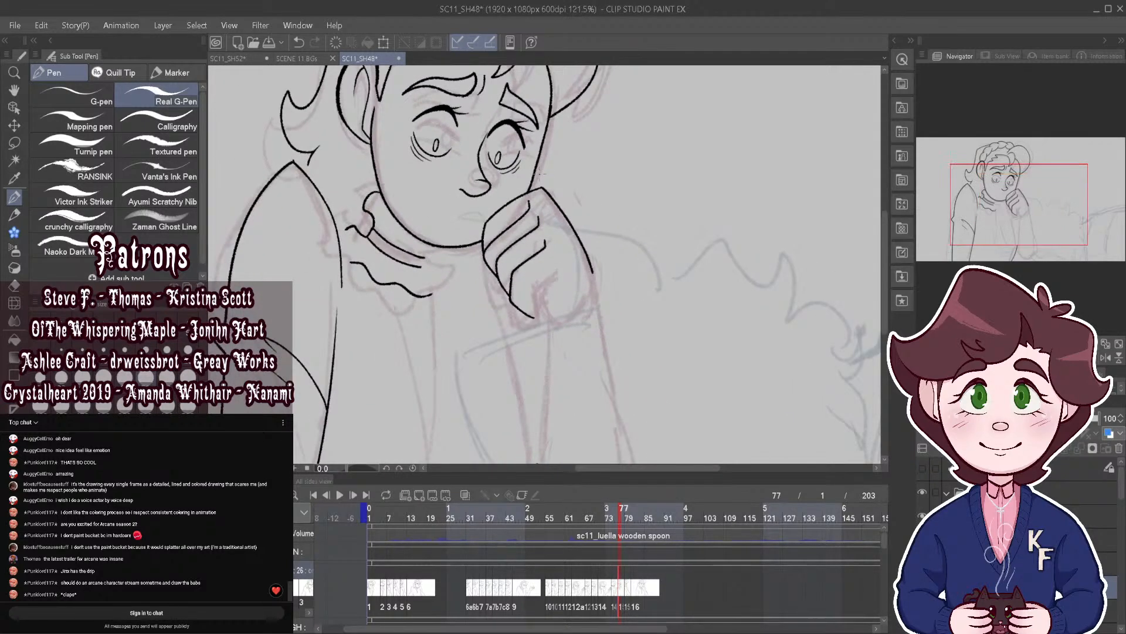
# Step: Ink the lowest finger's crease and the curved heel of the palm on the raised fist
pyautogui.scroll(3, 493, 268)
pyautogui.moveTo(490, 308); pyautogui.dragTo(531, 281)
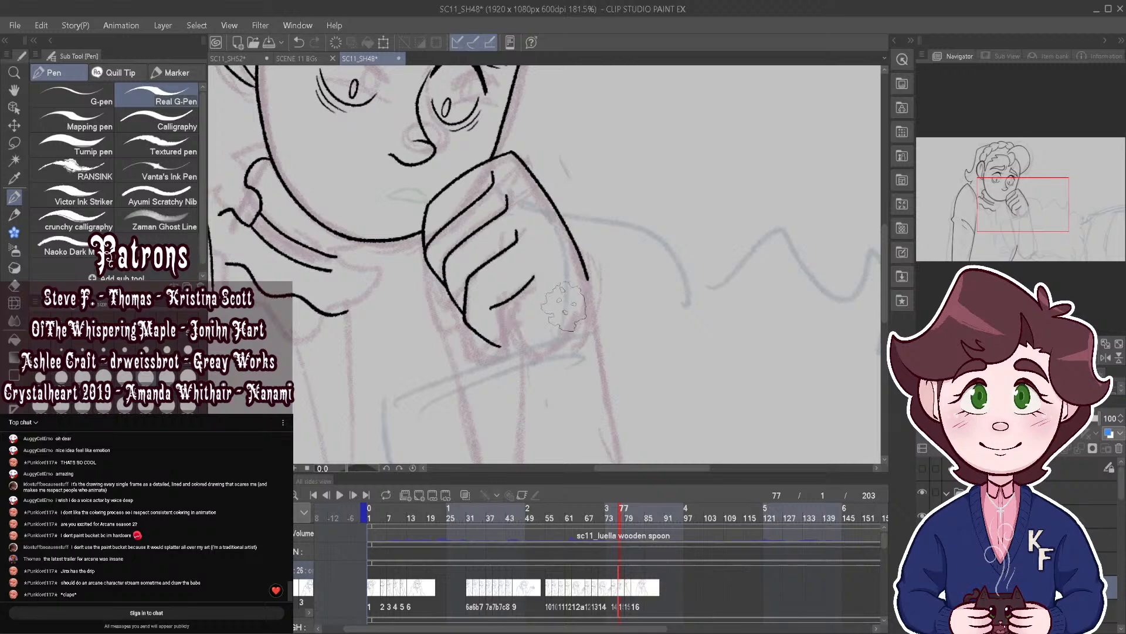
pyautogui.scroll(1, 563, 306)
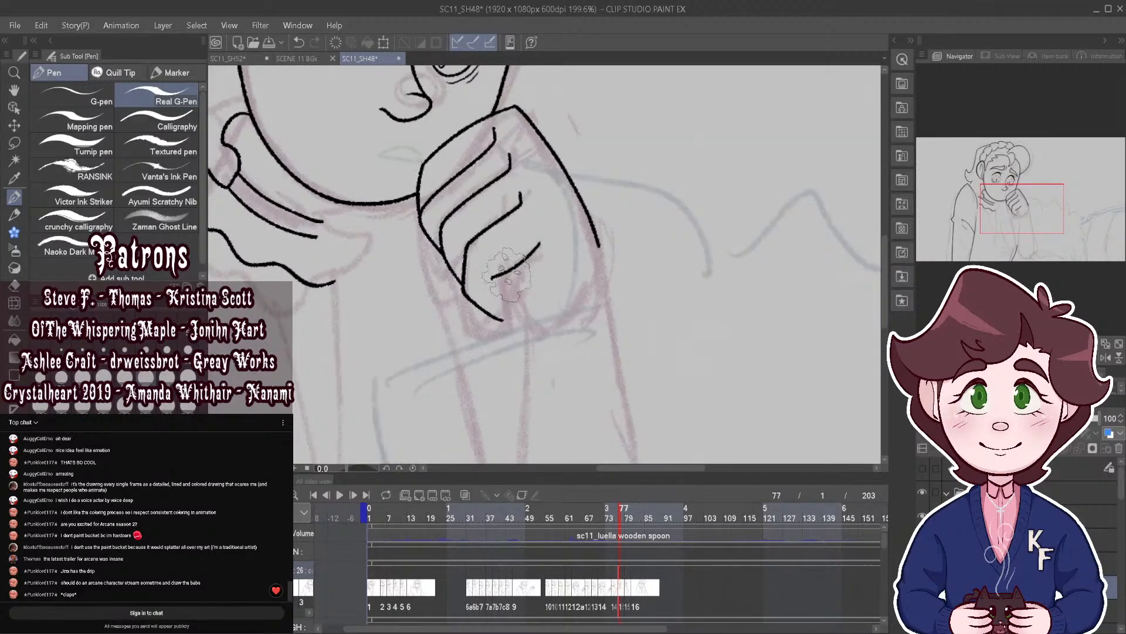
pyautogui.moveTo(506, 276)
pyautogui.mouseDown()
pyautogui.moveTo(533, 318)
pyautogui.moveTo(578, 320)
pyautogui.mouseUp()
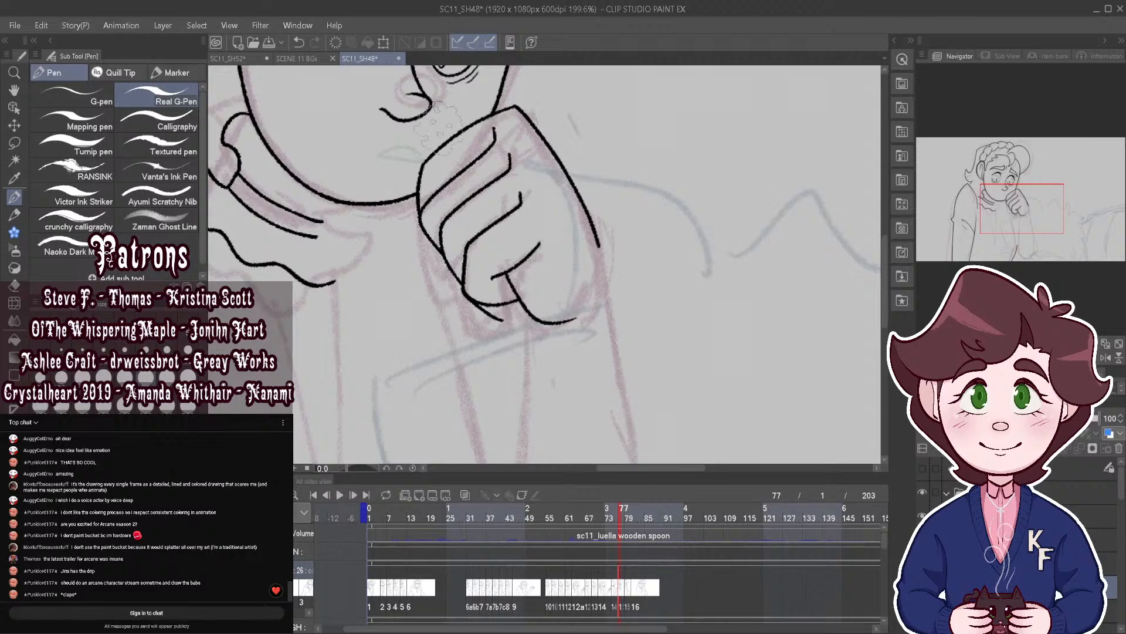
# Step: Clear the overlapping lines at the little finger and redraw its tip as a rounded curve tucked against the palm
pyautogui.hotkey('ctrl', 'z')
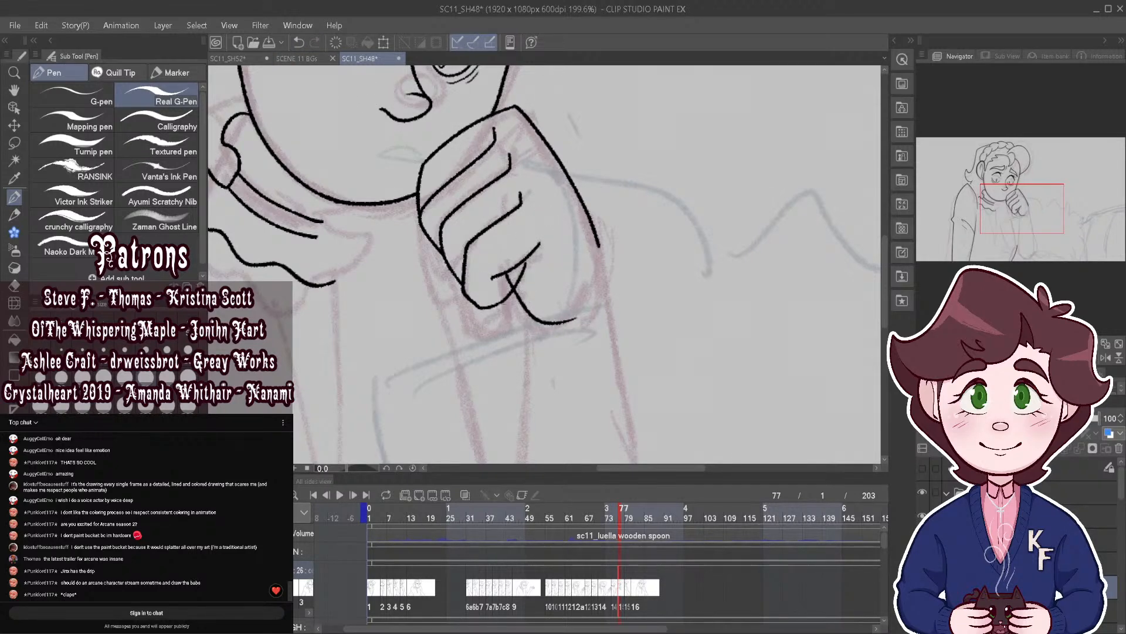
pyautogui.moveTo(508, 279); pyautogui.dragTo(527, 269)
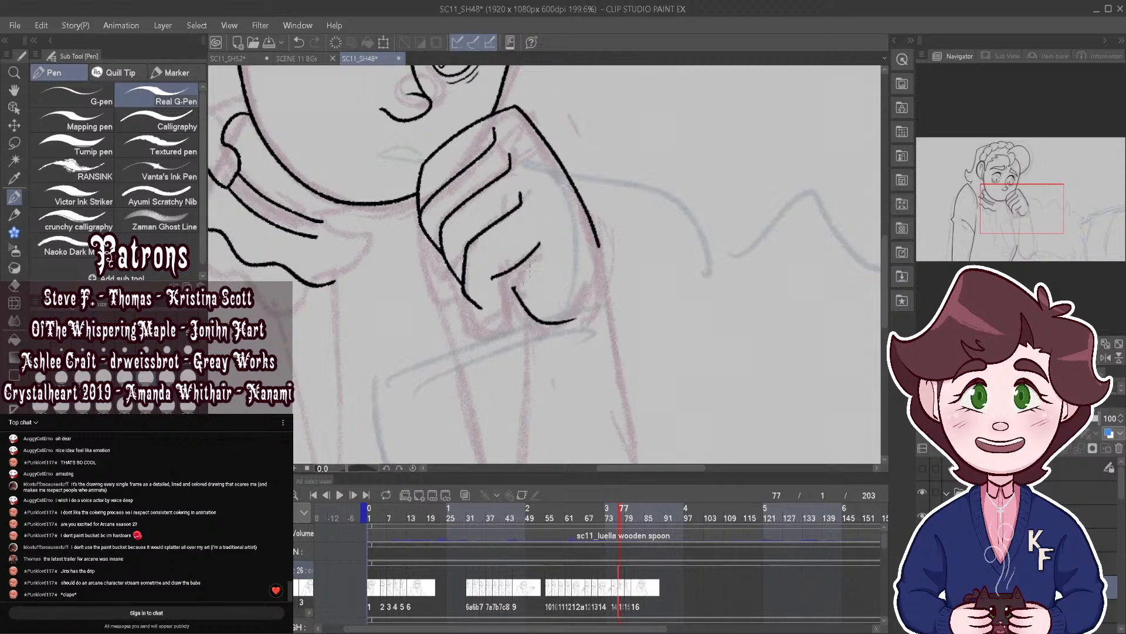
pyautogui.moveTo(473, 296); pyautogui.dragTo(489, 286)
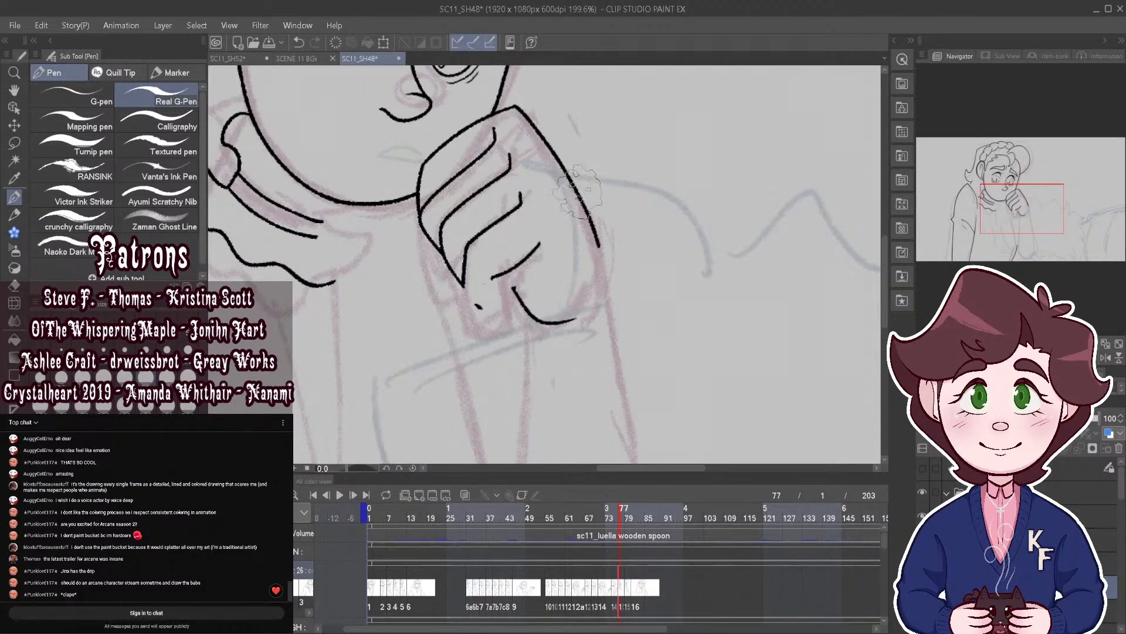
pyautogui.scroll(2, 486, 317)
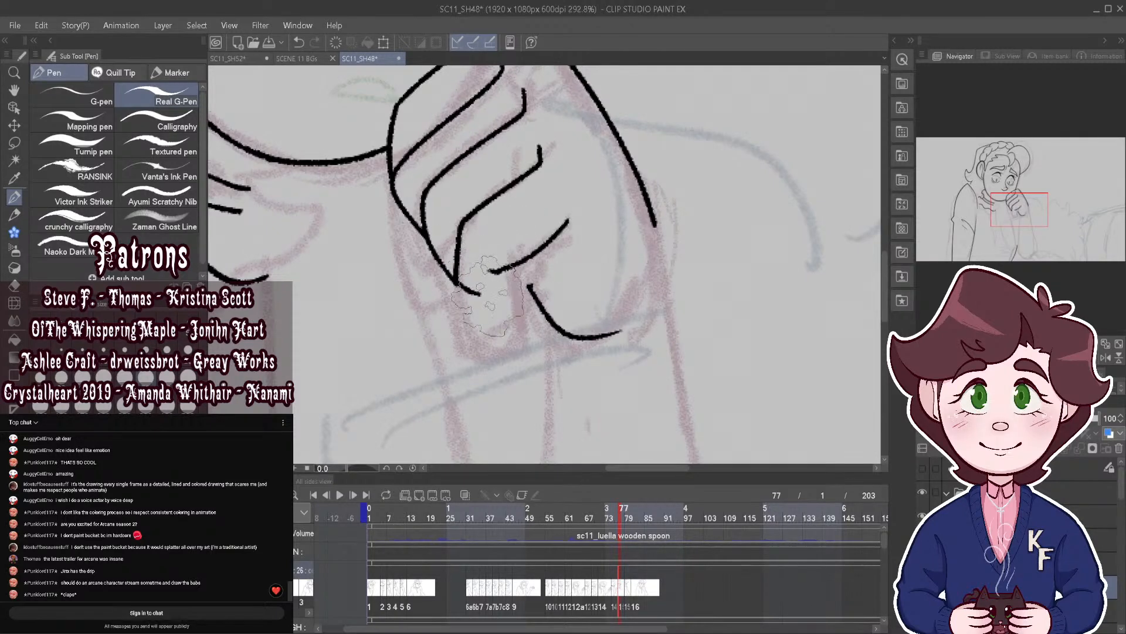
pyautogui.moveTo(487, 296)
pyautogui.mouseDown()
pyautogui.moveTo(570, 224)
pyautogui.moveTo(565, 239)
pyautogui.mouseUp()
pyautogui.scroll(-9, 584, 282)
pyautogui.scroll(7, 584, 275)
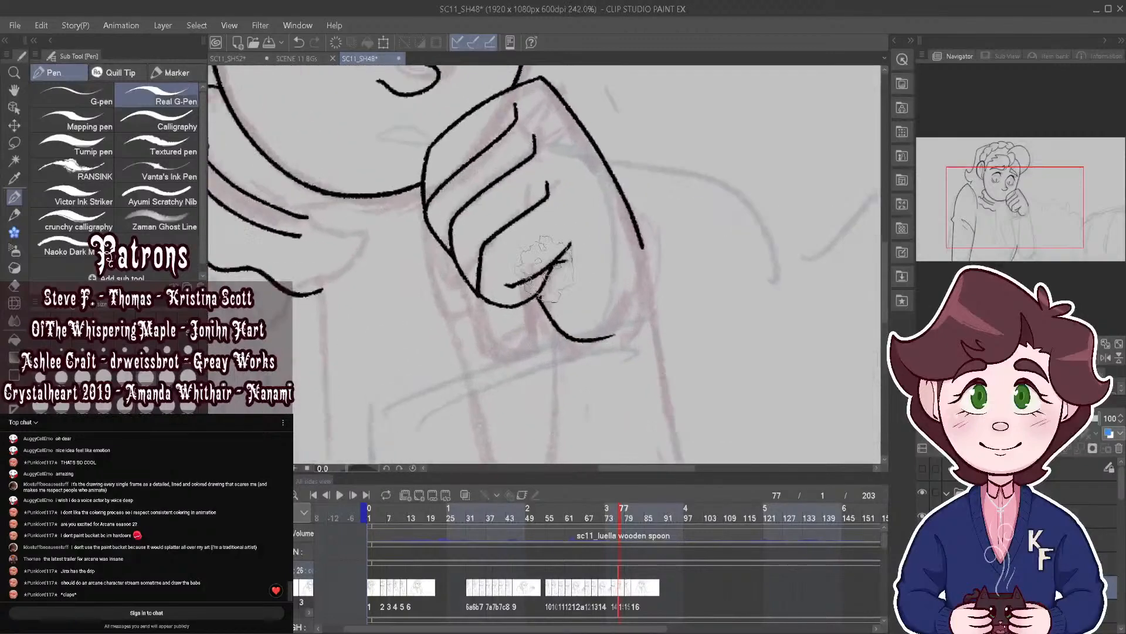
pyautogui.scroll(2, 546, 270)
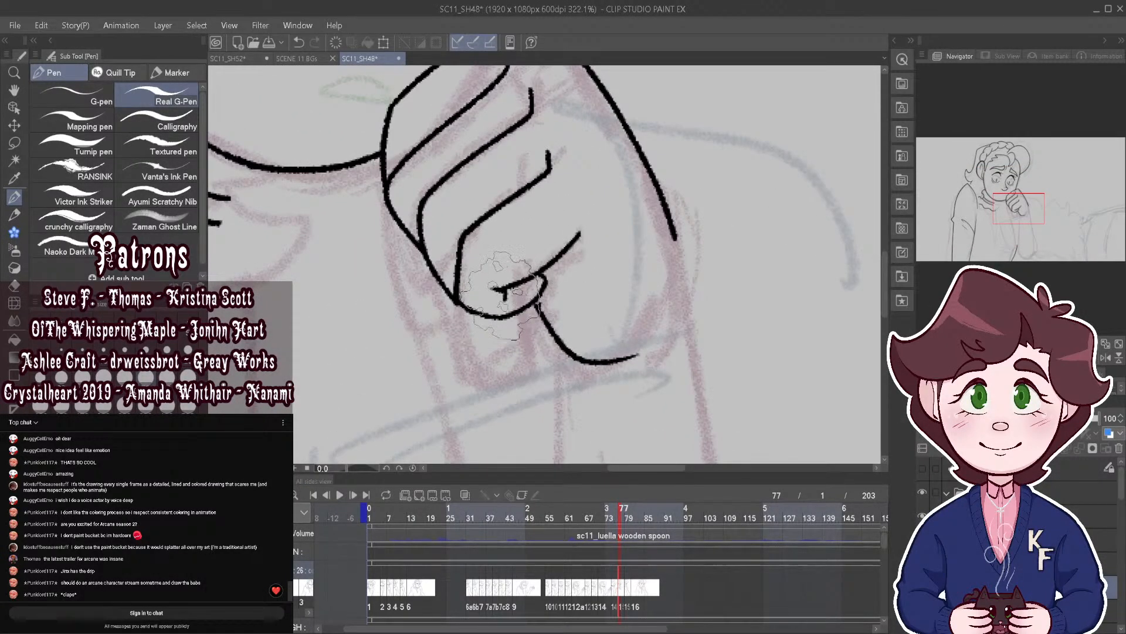
# Step: Reshape the fist's outer edge into separate rounded fingers and close the gap between the jaw line and the hand
pyautogui.scroll(-6, 584, 272)
pyautogui.scroll(5, 601, 281)
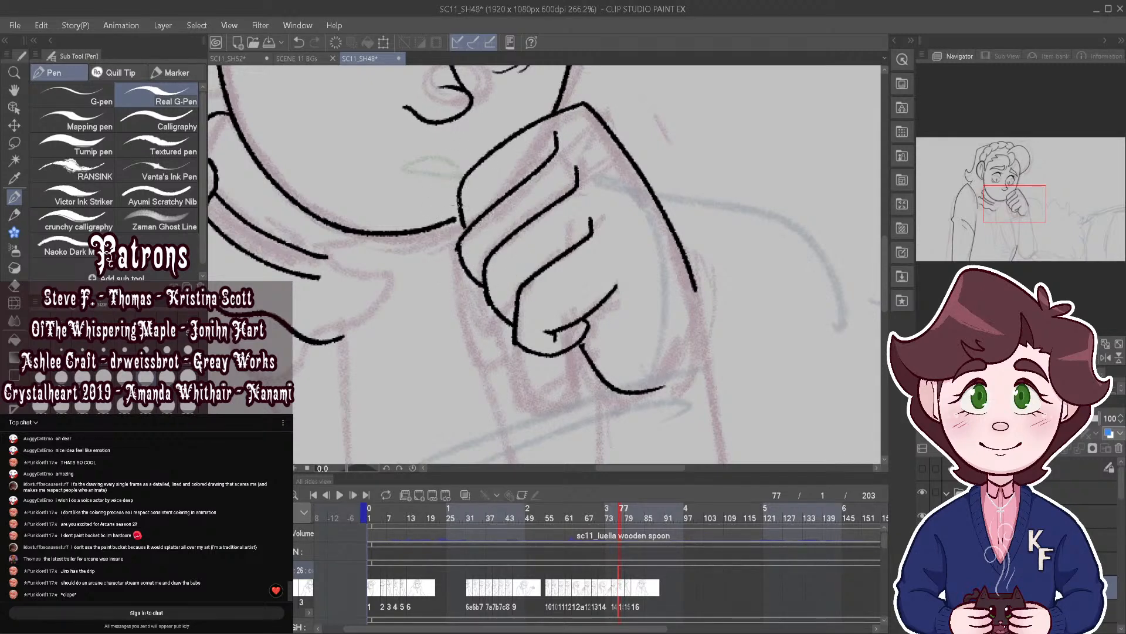
pyautogui.scroll(-8, 634, 228)
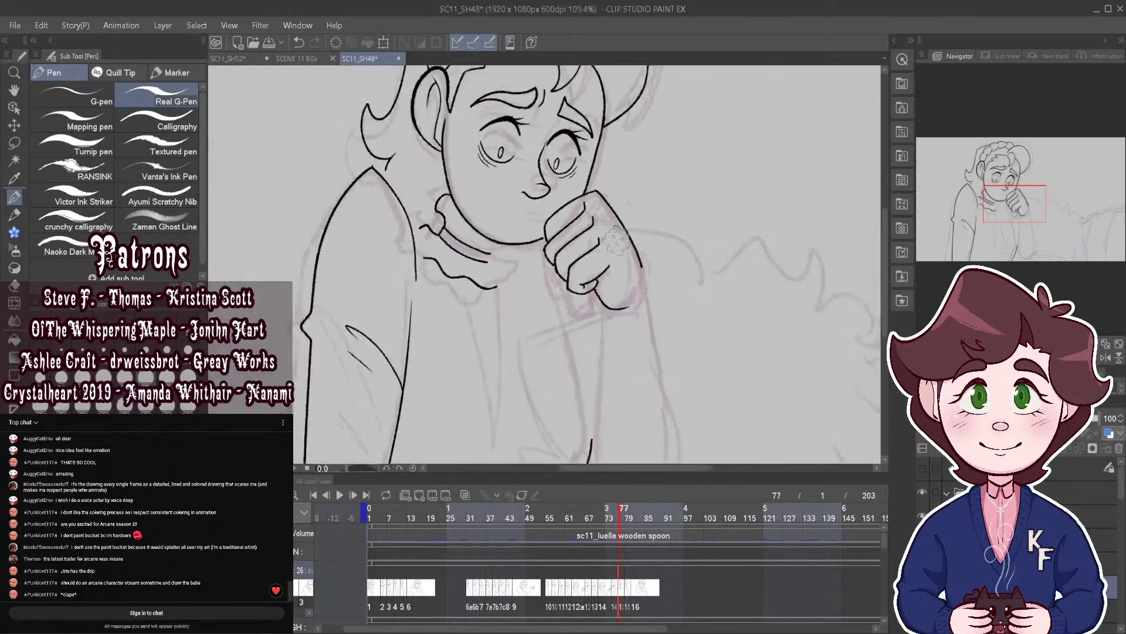
pyautogui.scroll(8, 634, 227)
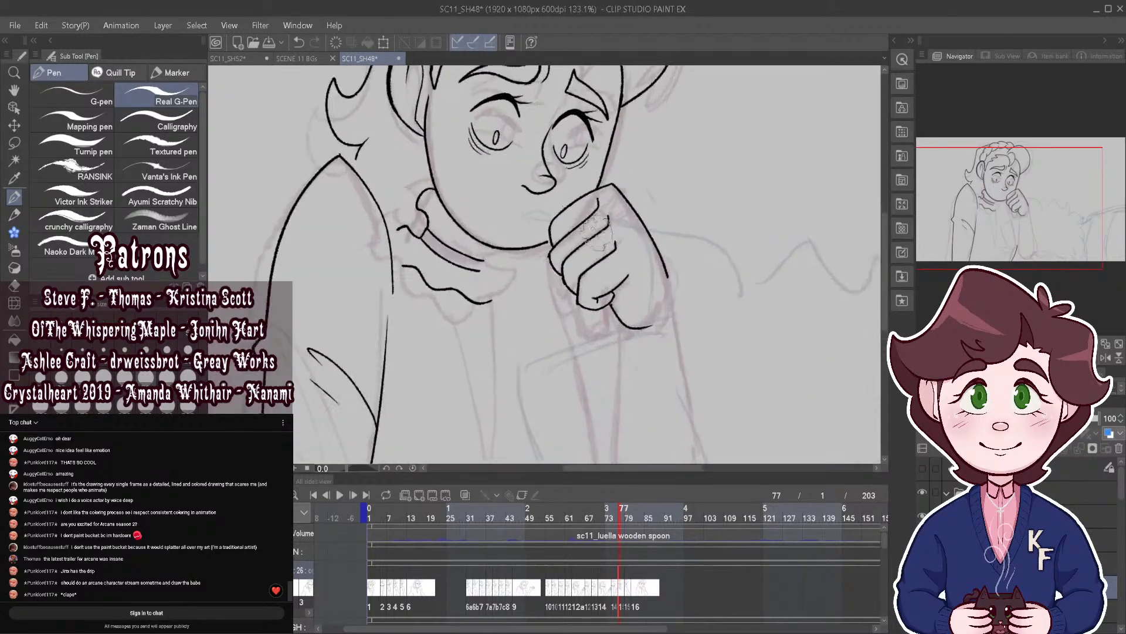
pyautogui.scroll(4, 576, 275)
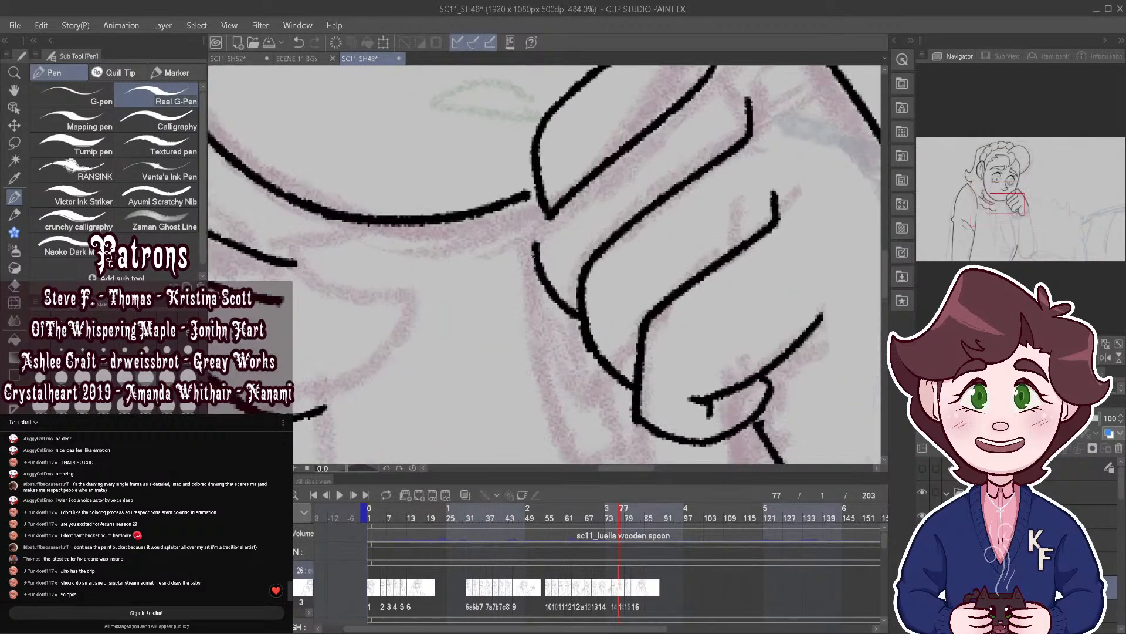
pyautogui.scroll(-2, 490, 335)
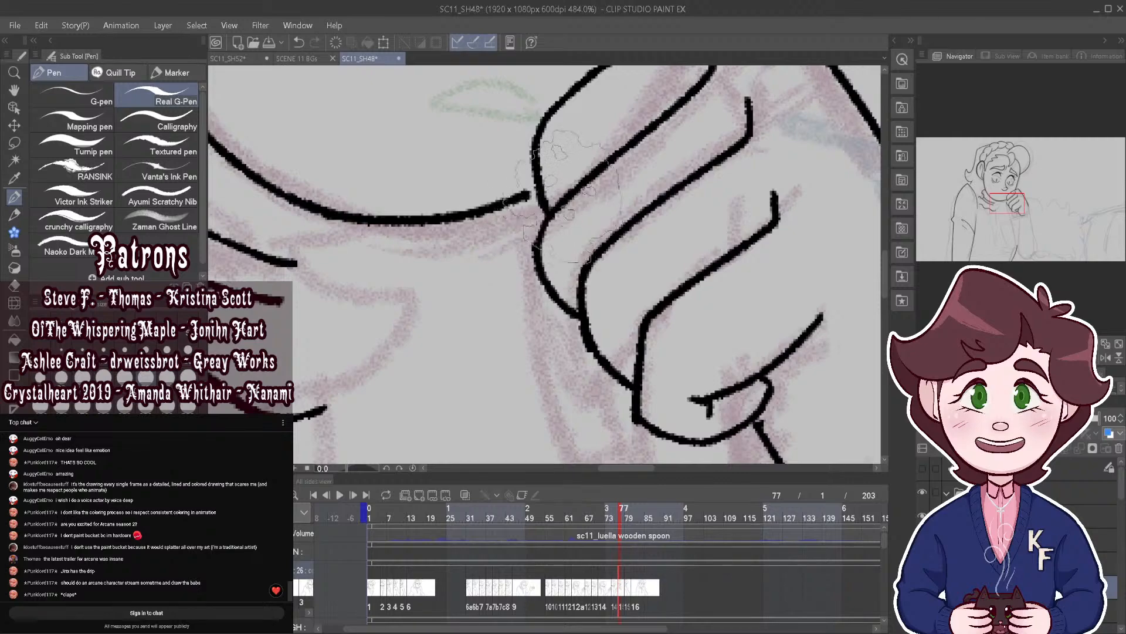
pyautogui.scroll(-1, 489, 335)
pyautogui.scroll(4, 490, 336)
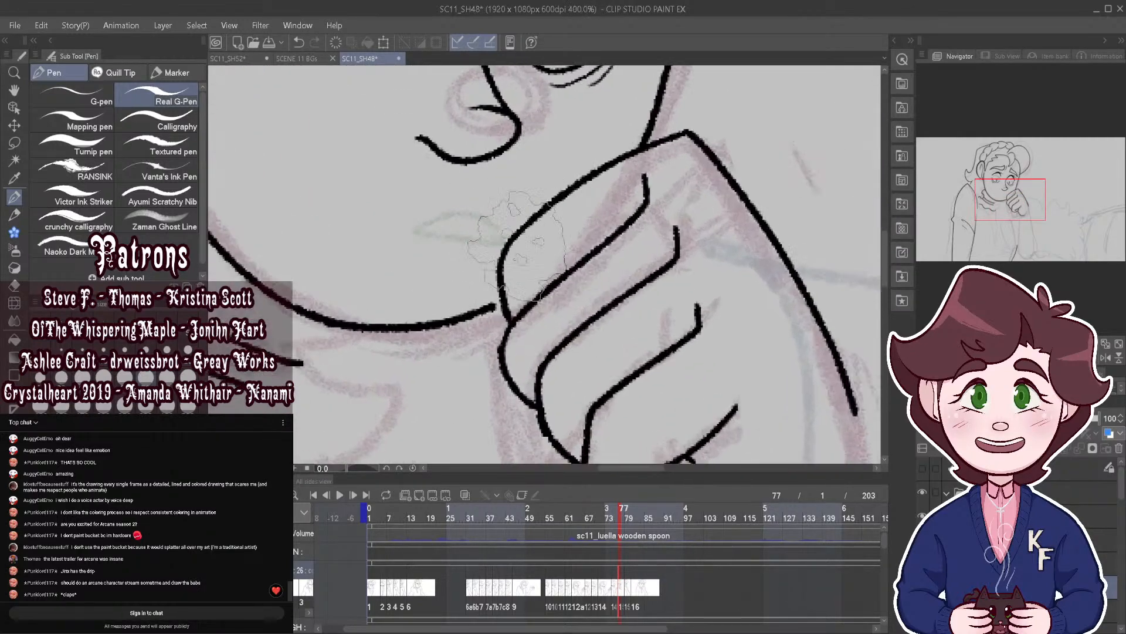
pyautogui.scroll(-8, 498, 300)
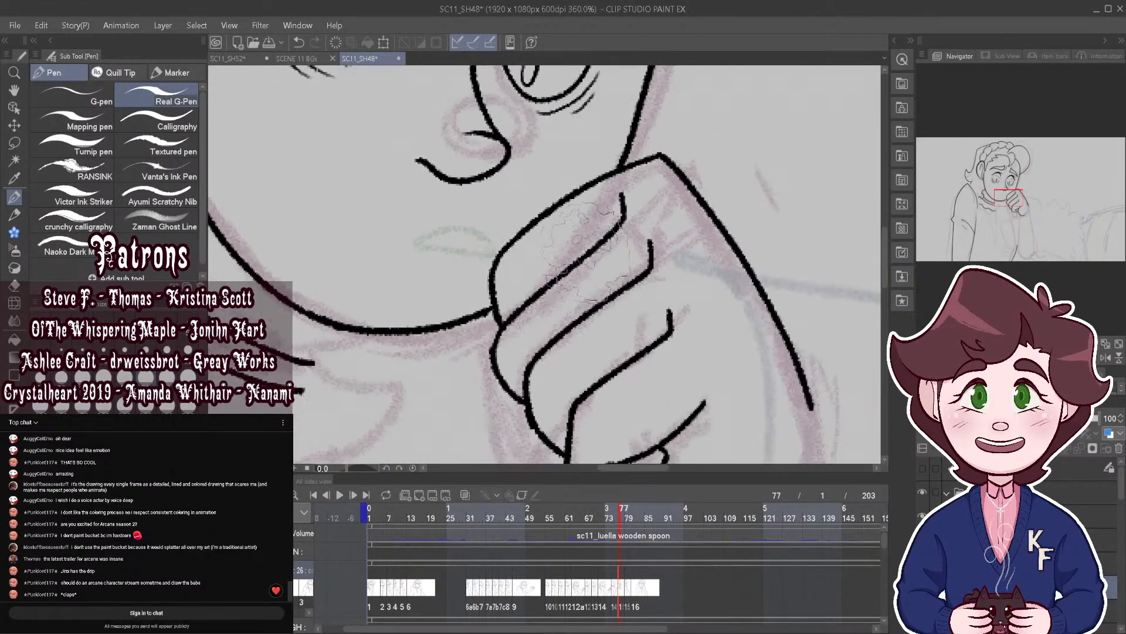
# Step: Ink the curled shoulder-side edge of the lower collar ruffle and check it briefly with onion skin
pyautogui.scroll(4, 566, 195)
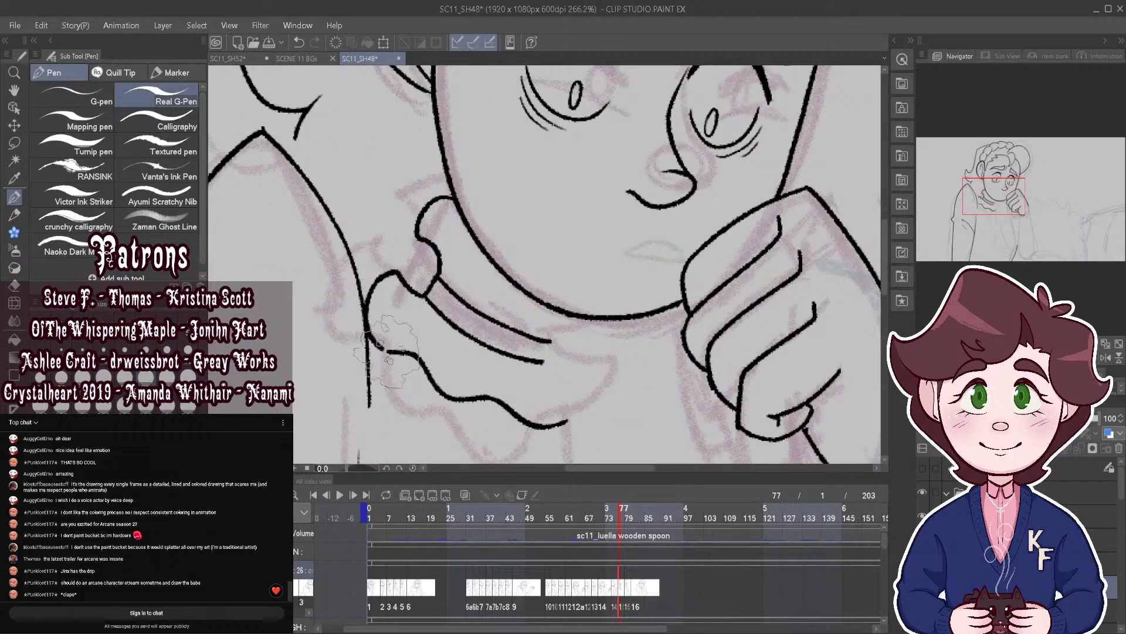
pyautogui.scroll(-4, 411, 306)
pyautogui.click(465, 495)
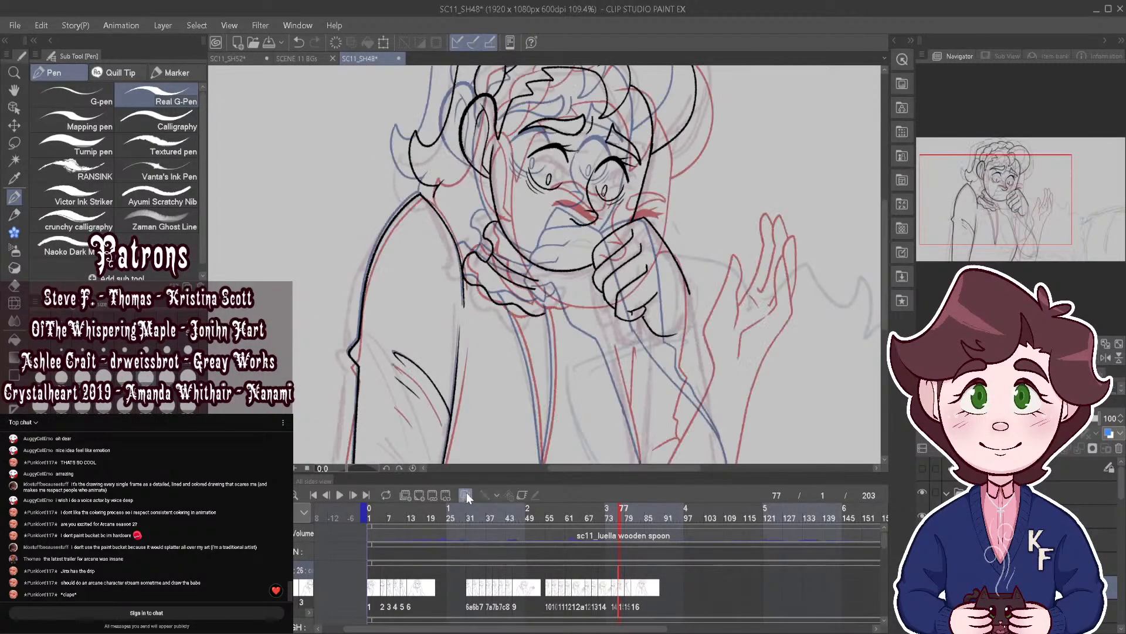
pyautogui.click(467, 495)
# Step: Ink the front end of the lower collar ruffle and close the collar band beneath the chin
pyautogui.scroll(3, 561, 314)
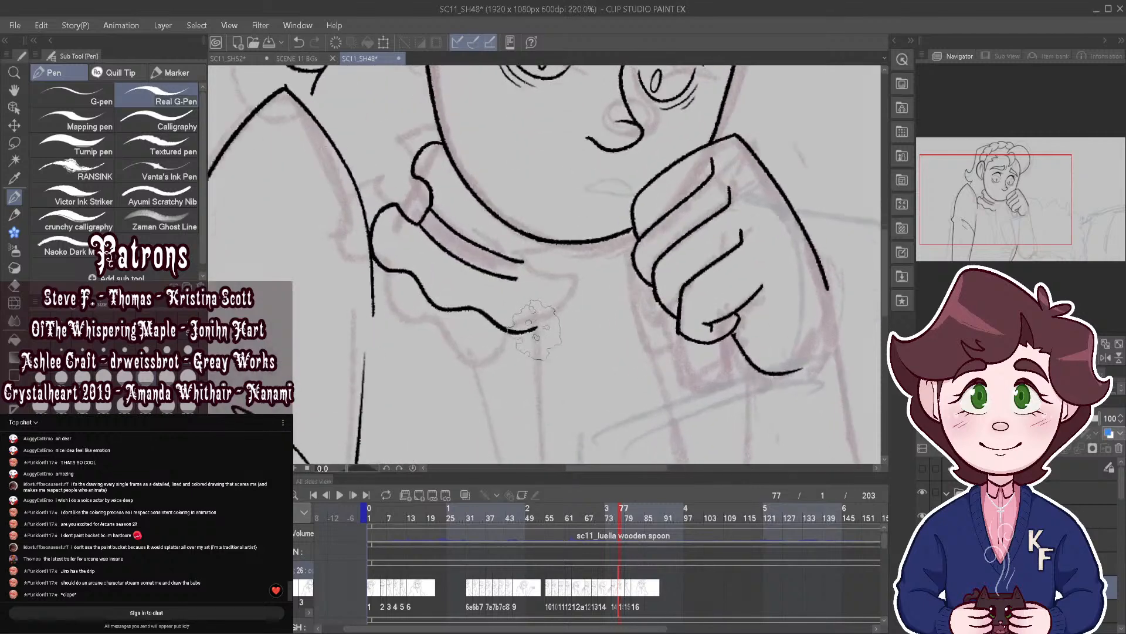
pyautogui.moveTo(563, 314); pyautogui.dragTo(571, 278)
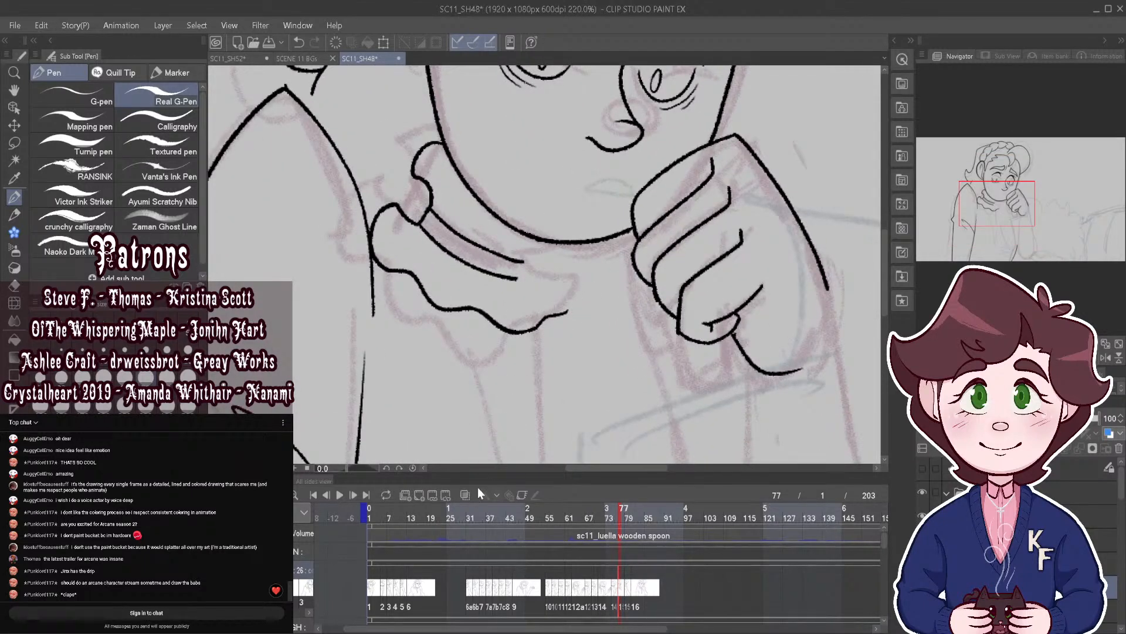
pyautogui.click(466, 496)
pyautogui.click(466, 496)
pyautogui.moveTo(535, 260); pyautogui.dragTo(575, 245)
pyautogui.moveTo(520, 262)
pyautogui.mouseDown()
pyautogui.moveTo(555, 268)
pyautogui.moveTo(598, 248)
pyautogui.mouseUp()
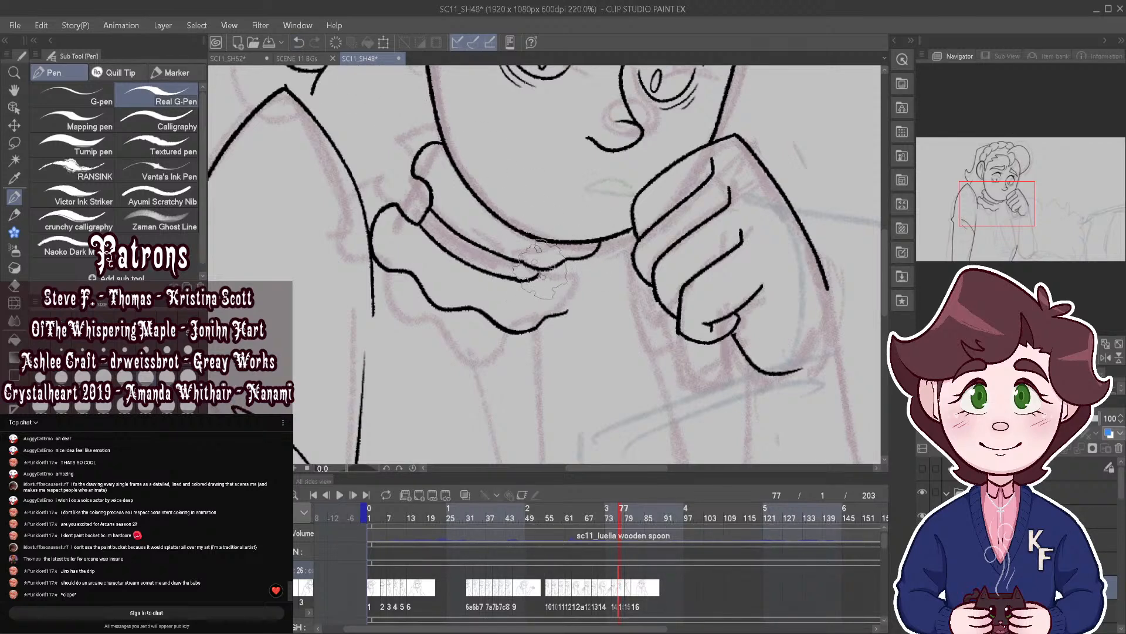
# Step: Ink the raised forearm below the fist, with its long outer edge, rounded elbow and inner edge
pyautogui.scroll(-5, 680, 193)
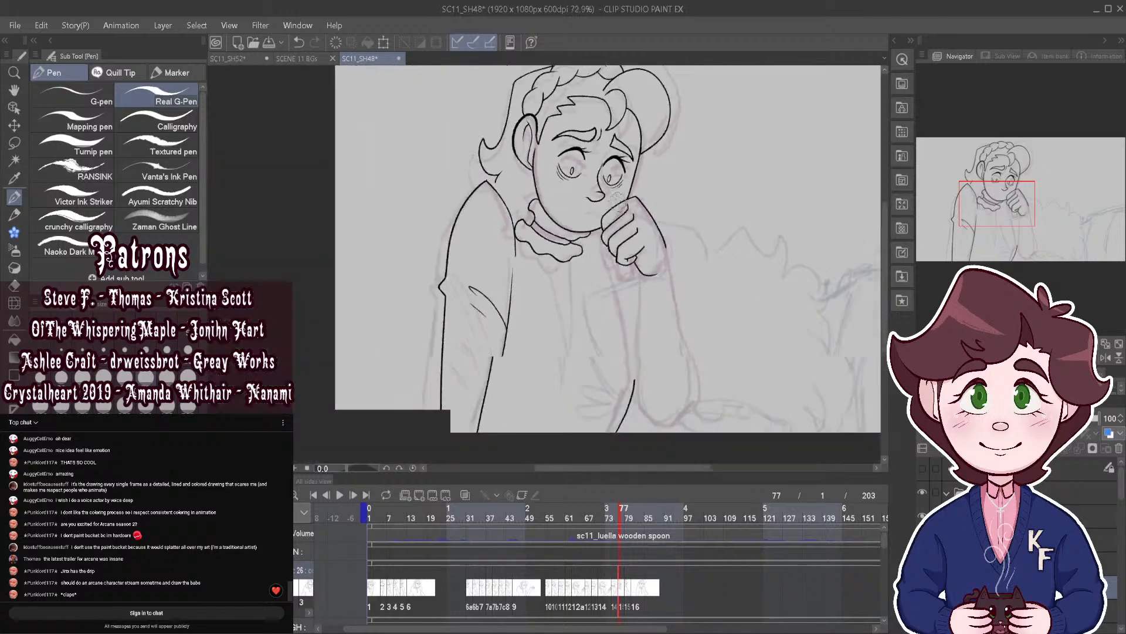
pyautogui.scroll(3, 687, 258)
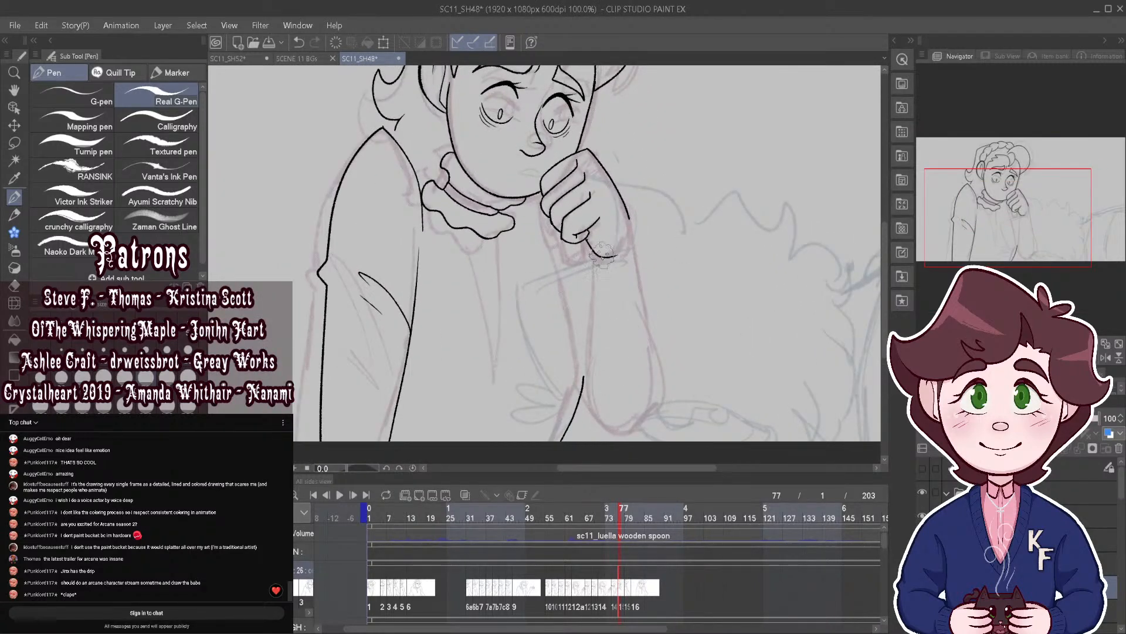
pyautogui.moveTo(591, 331)
pyautogui.mouseDown()
pyautogui.moveTo(583, 375)
pyautogui.moveTo(614, 432)
pyautogui.moveTo(635, 241)
pyautogui.moveTo(661, 372)
pyautogui.moveTo(651, 415)
pyautogui.moveTo(609, 421)
pyautogui.mouseUp()
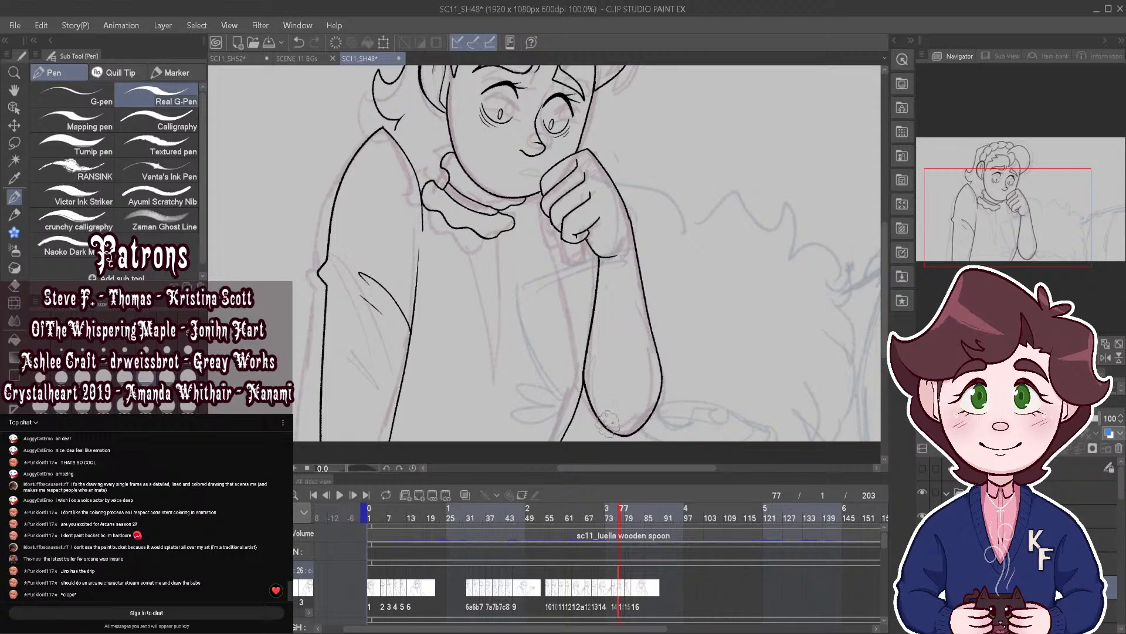
# Step: Ink the slanted torso edge and the short line beside it next to the forearm, guided by onion skin
pyautogui.click(466, 496)
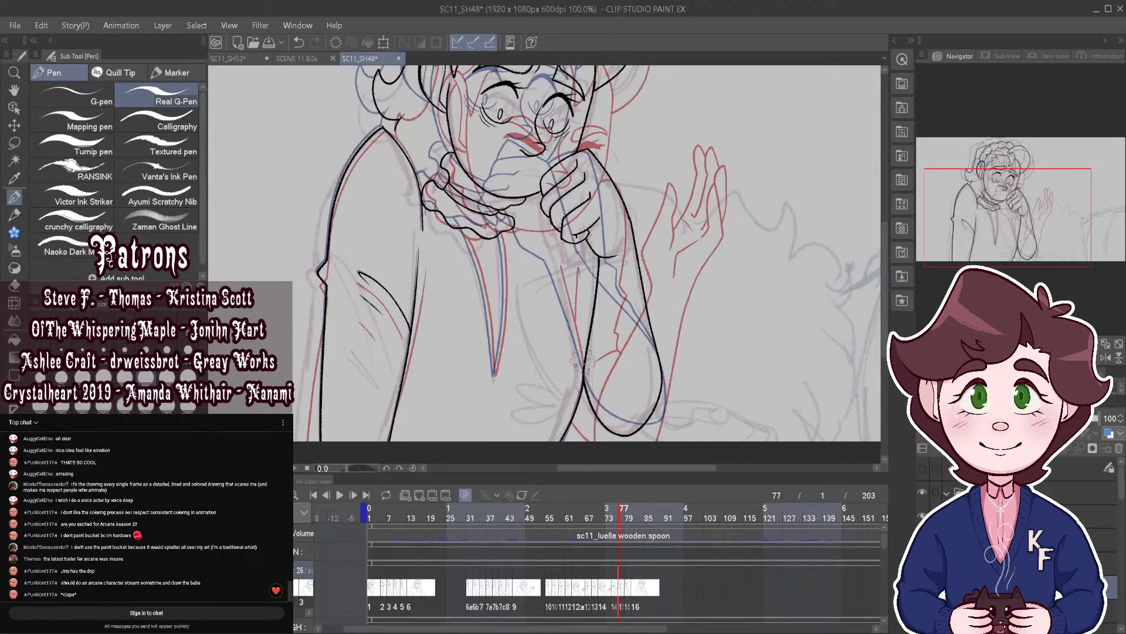
pyautogui.scroll(4, 586, 355)
pyautogui.moveTo(584, 387); pyautogui.dragTo(552, 234)
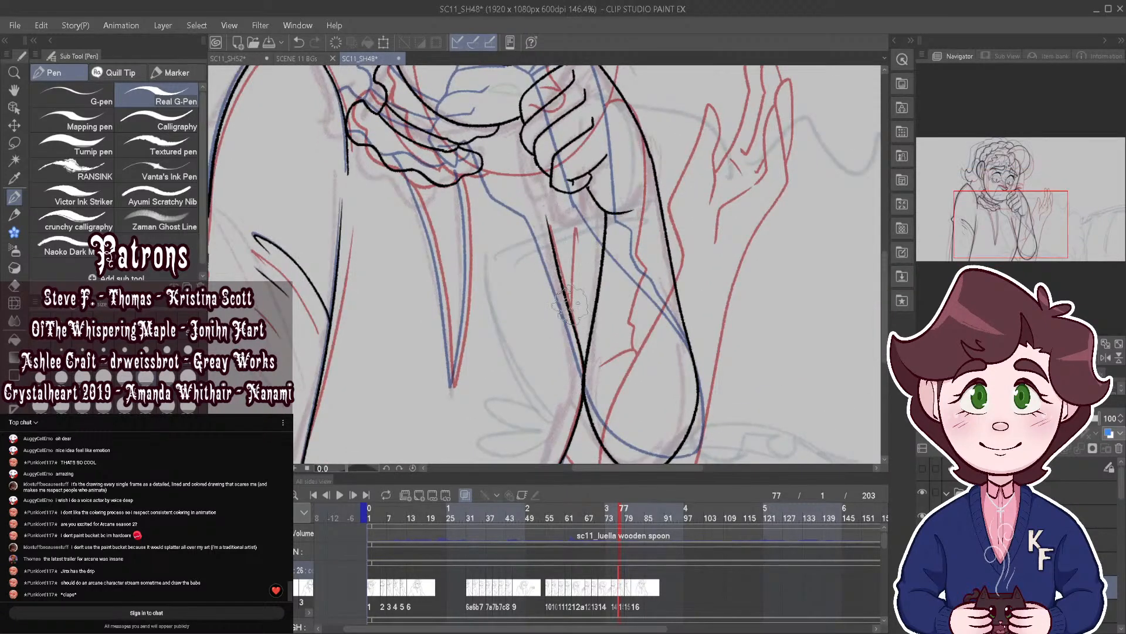
pyautogui.moveTo(567, 304); pyautogui.dragTo(572, 230)
pyautogui.scroll(-5, 572, 228)
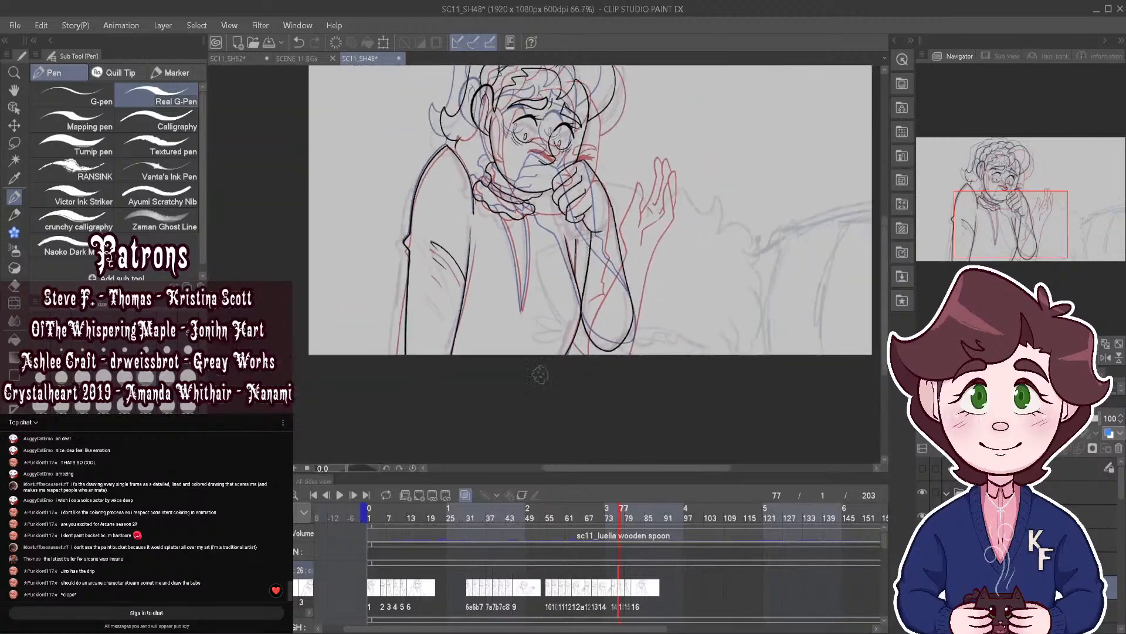
# Step: Hide the onion skin, compare with the neighbouring frame and add small creases between the torso edge and the forearm
pyautogui.click(466, 494)
pyautogui.scroll(2, 572, 188)
pyautogui.scroll(1, 589, 185)
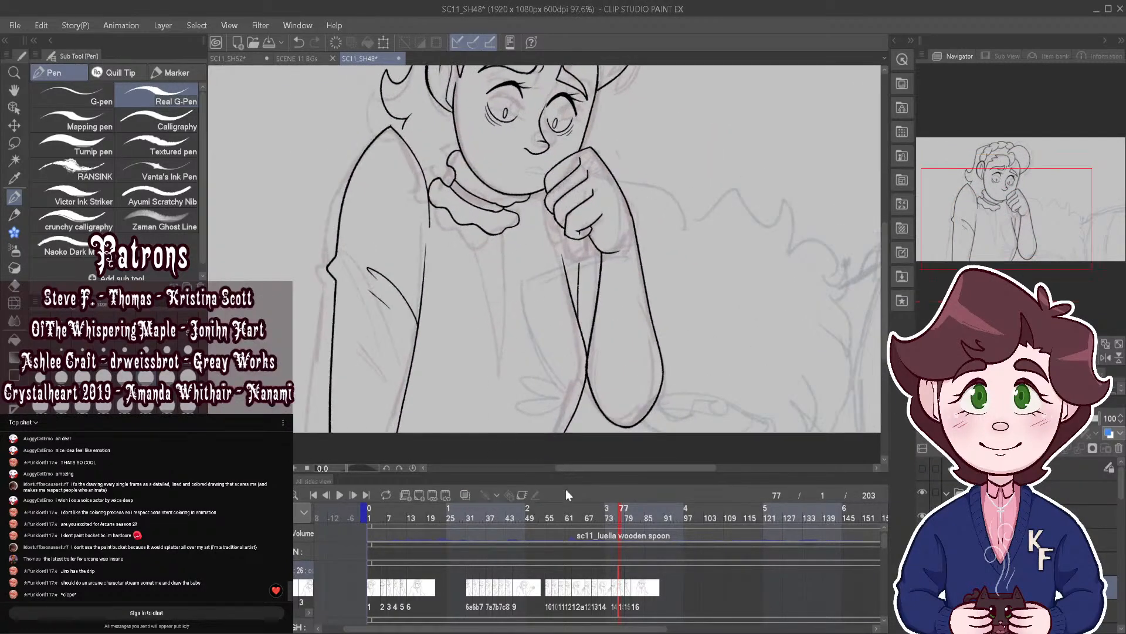
pyautogui.moveTo(621, 514)
pyautogui.mouseDown()
pyautogui.moveTo(609, 514)
pyautogui.moveTo(618, 513)
pyautogui.mouseUp()
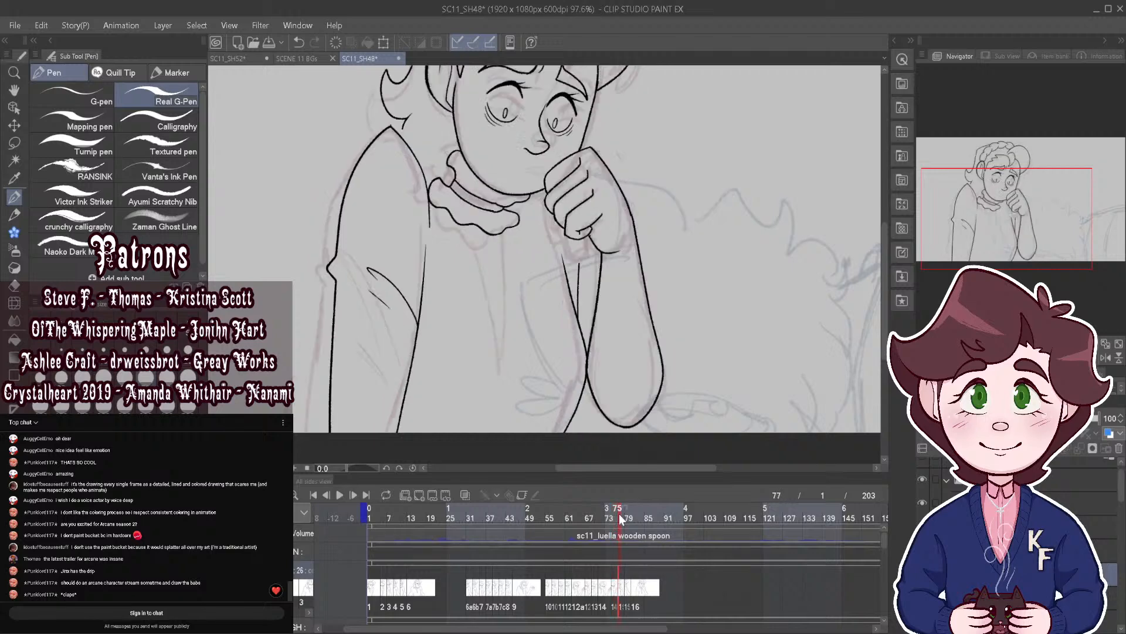
pyautogui.scroll(2, 597, 315)
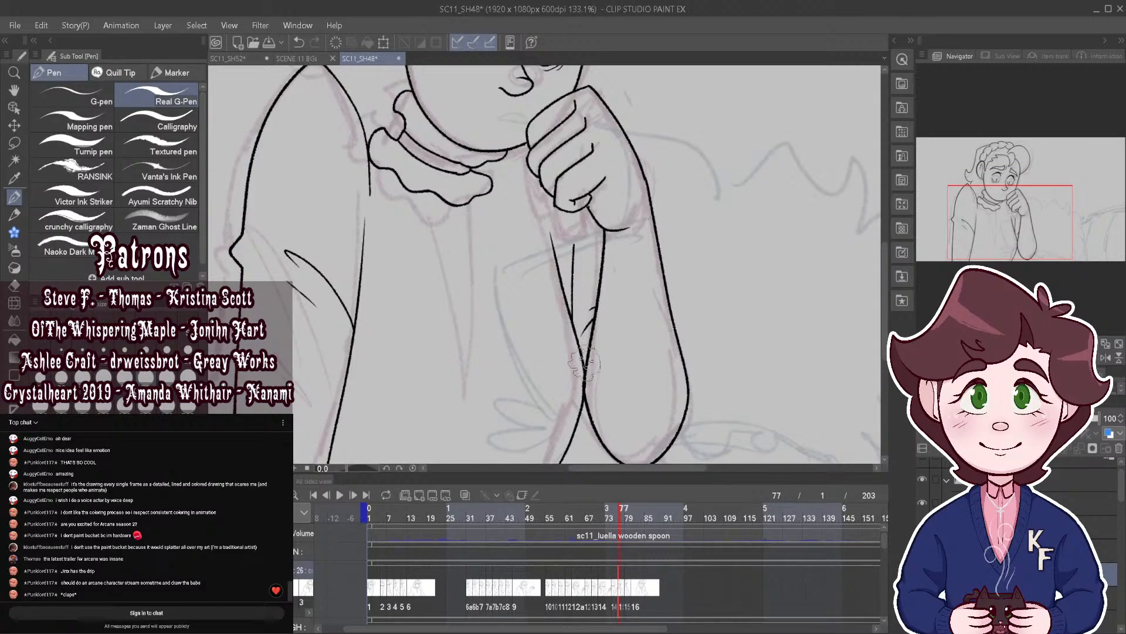
pyautogui.scroll(-3, 584, 365)
pyautogui.scroll(1, 562, 233)
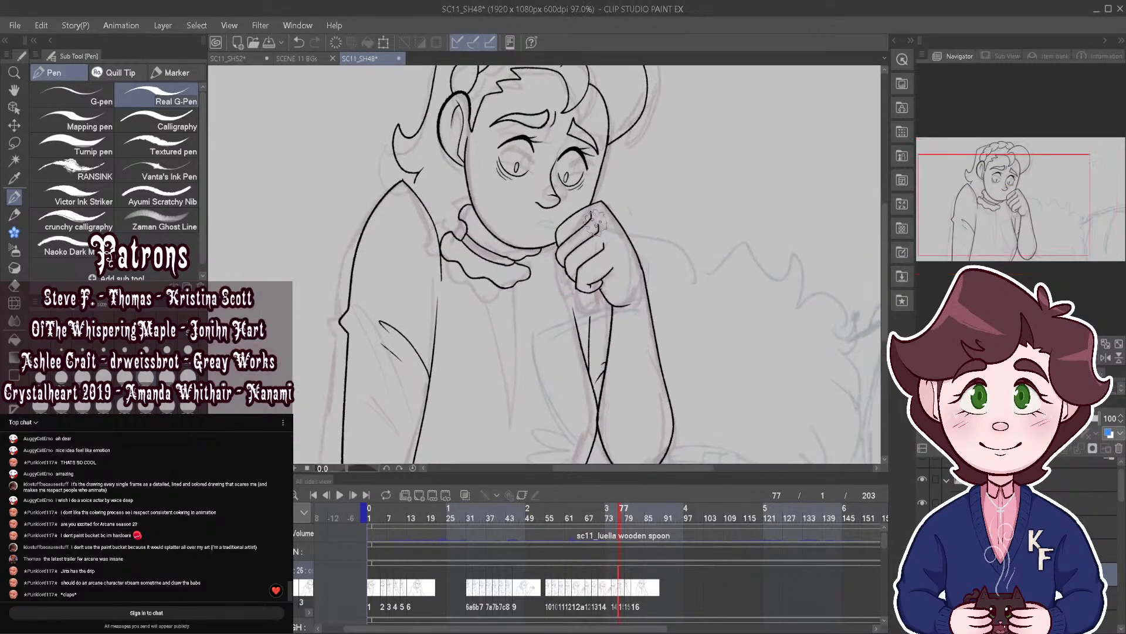
# Step: Ink the narrow V-shaped shirt opening below the collar with onion skin, and compare the drawing with the pose at frame 119
pyautogui.click(465, 496)
pyautogui.scroll(2, 519, 440)
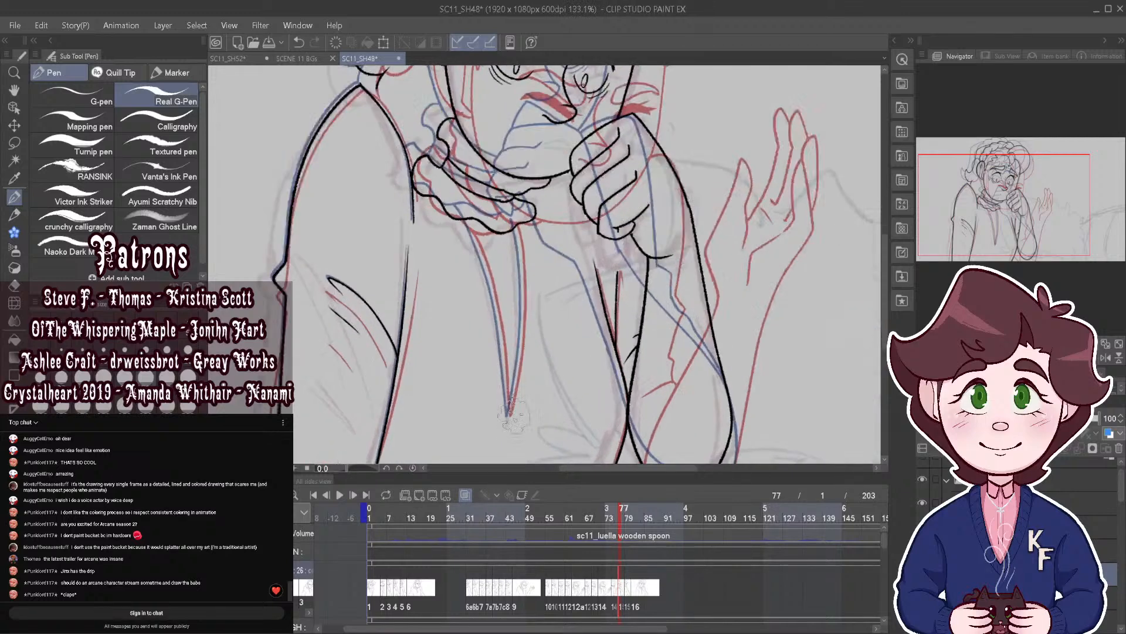
pyautogui.moveTo(496, 305); pyautogui.dragTo(506, 419)
pyautogui.moveTo(515, 202)
pyautogui.mouseDown()
pyautogui.moveTo(522, 287)
pyautogui.moveTo(508, 418)
pyautogui.mouseUp()
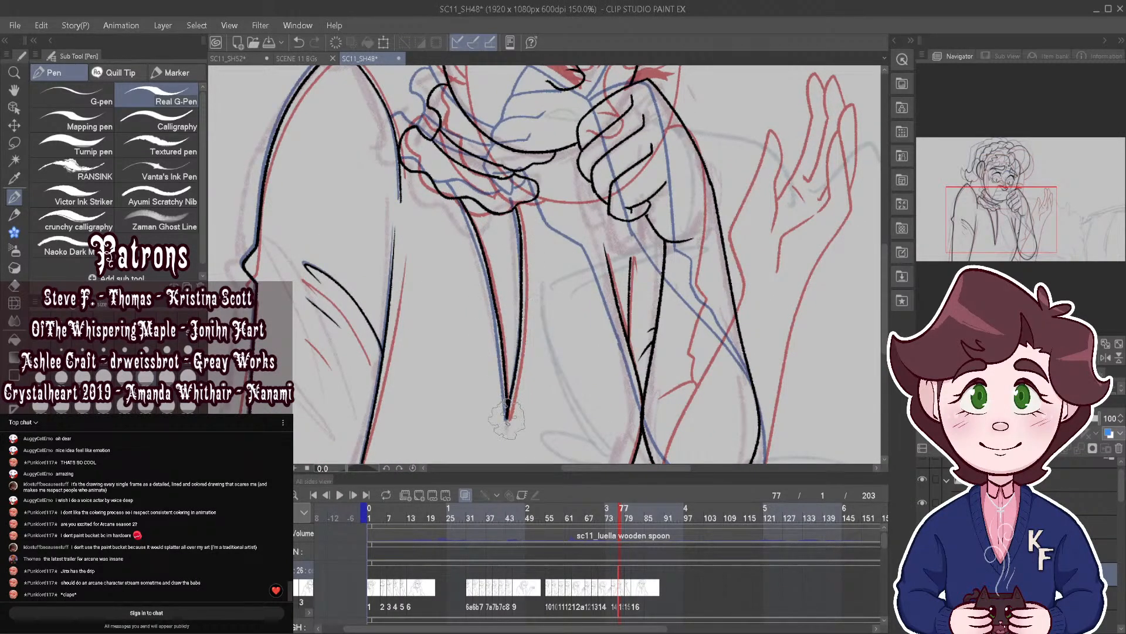
pyautogui.click(298, 43)
pyautogui.moveTo(516, 202)
pyautogui.mouseDown()
pyautogui.moveTo(522, 303)
pyautogui.moveTo(508, 418)
pyautogui.mouseUp()
pyautogui.moveTo(551, 321); pyautogui.dragTo(536, 417)
pyautogui.click(465, 495)
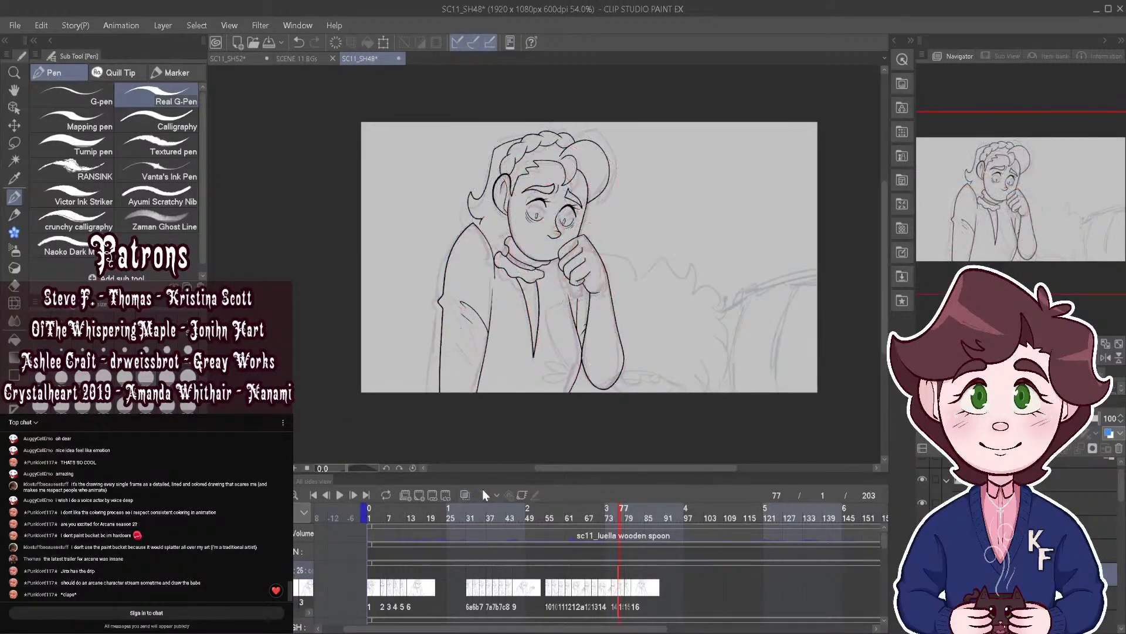
pyautogui.moveTo(614, 515)
pyautogui.mouseDown()
pyautogui.moveTo(821, 516)
pyautogui.moveTo(755, 508)
pyautogui.moveTo(600, 521)
pyautogui.moveTo(756, 519)
pyautogui.mouseUp()
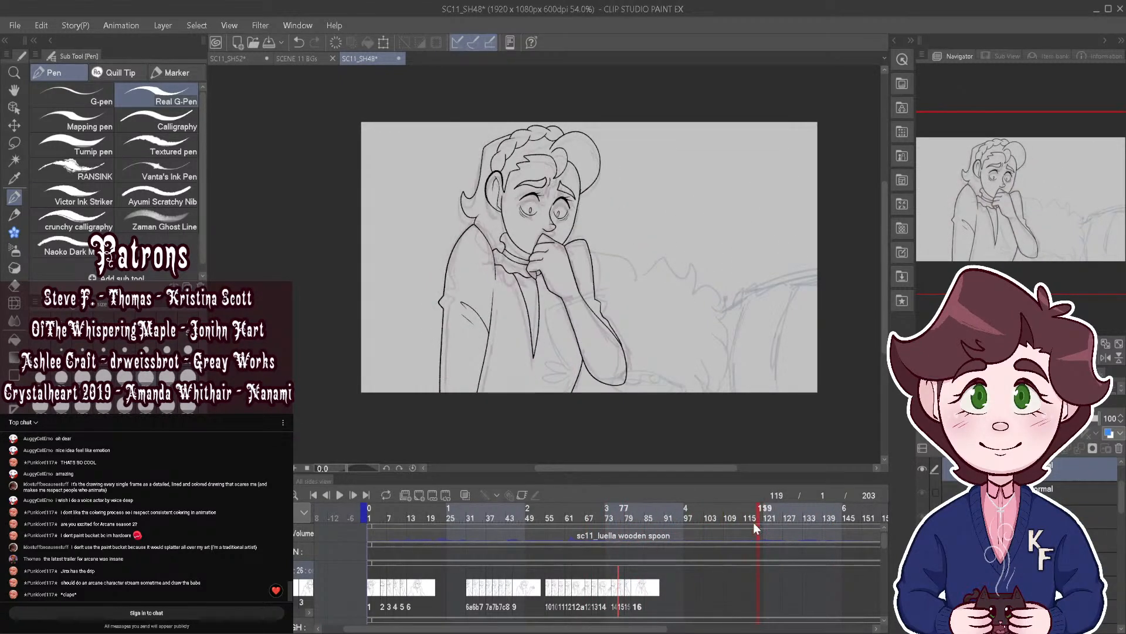
pyautogui.moveTo(634, 513); pyautogui.dragTo(620, 514)
# Step: Clear the inked upper eyelid lines from both eyes at frame 77
pyautogui.scroll(6, 550, 177)
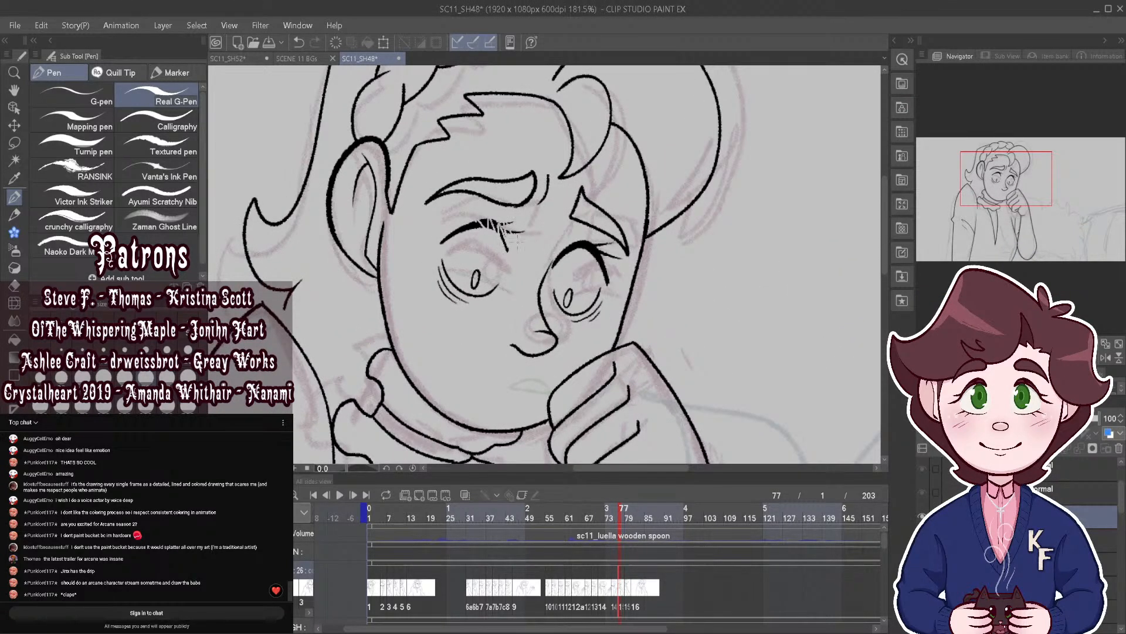
pyautogui.hotkey('ctrl', 'z')
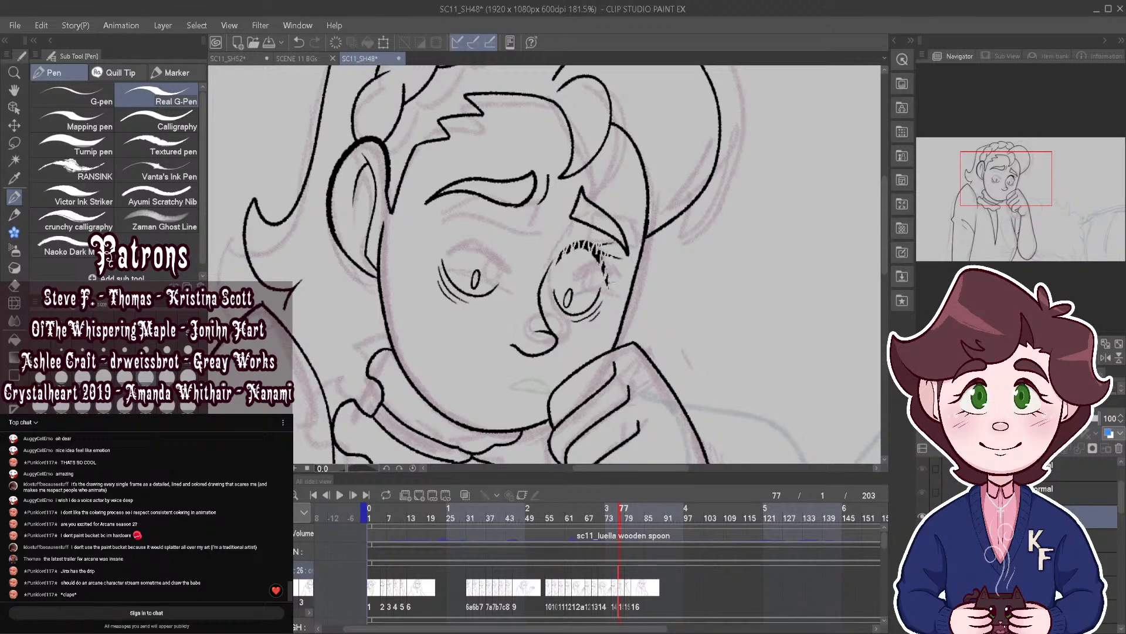
pyautogui.hotkey('ctrl', 'z')
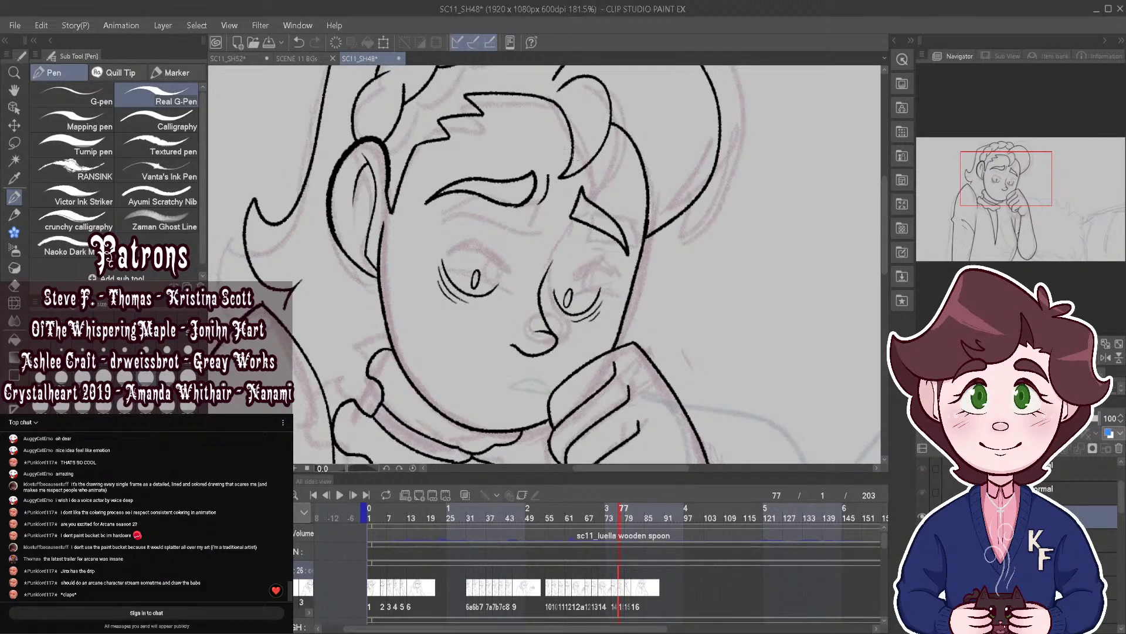
# Step: Select the vector strokes of the brow nearest the ear with its frown crease, and lower and tilt them onto the sketch
pyautogui.scroll(1, 697, 182)
pyautogui.click(21, 106)
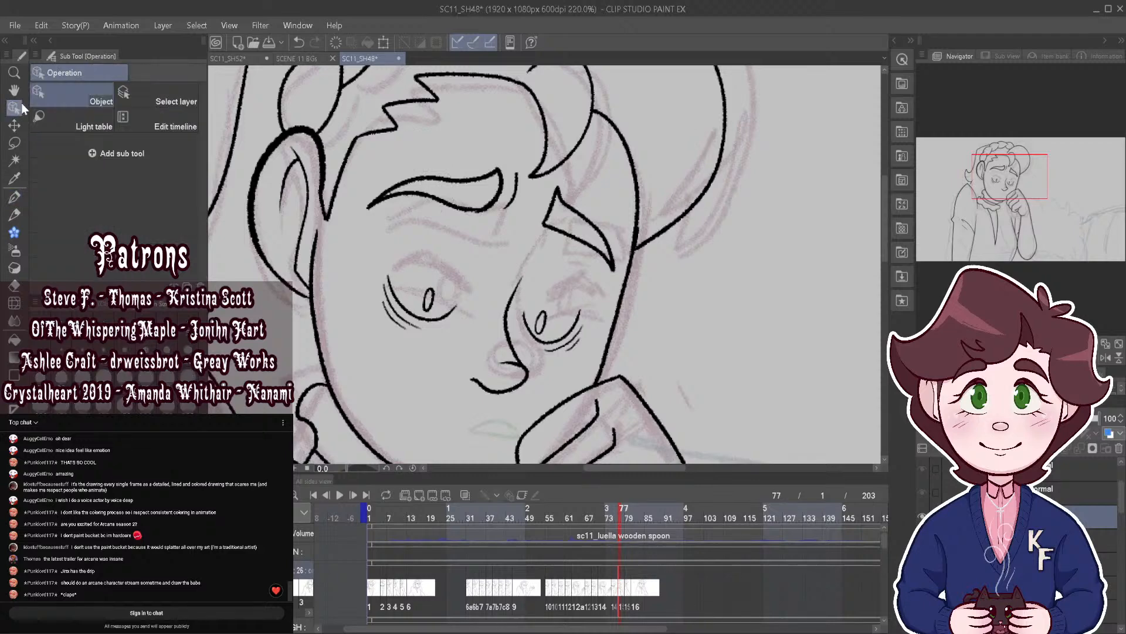
pyautogui.moveTo(417, 185)
pyautogui.mouseDown()
pyautogui.moveTo(517, 79)
pyautogui.moveTo(557, 89)
pyautogui.moveTo(561, 116)
pyautogui.mouseUp()
pyautogui.click(299, 43)
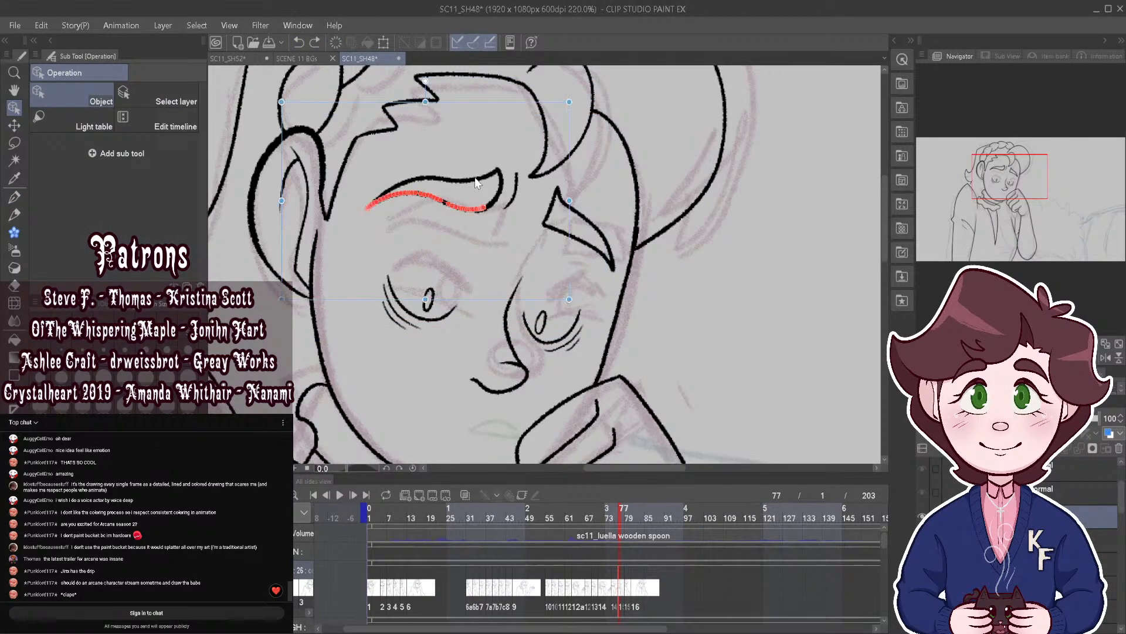
pyautogui.moveTo(560, 88); pyautogui.dragTo(566, 120)
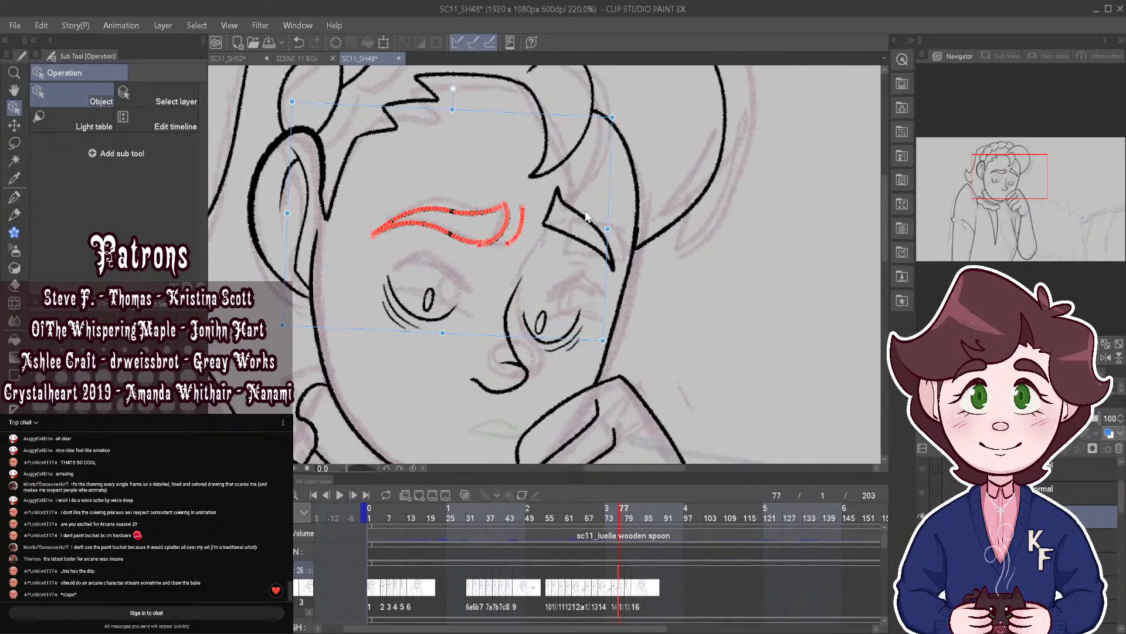
# Step: Lower and rotate the far eyebrow's vector strokes so it sits closer to the eye and meets the face edge
pyautogui.click(577, 233)
pyautogui.keyDown('shift'); pyautogui.click(551, 200); pyautogui.keyUp('shift')
pyautogui.moveTo(635, 97)
pyautogui.mouseDown()
pyautogui.moveTo(638, 120)
pyautogui.moveTo(648, 109)
pyautogui.moveTo(637, 115)
pyautogui.mouseUp()
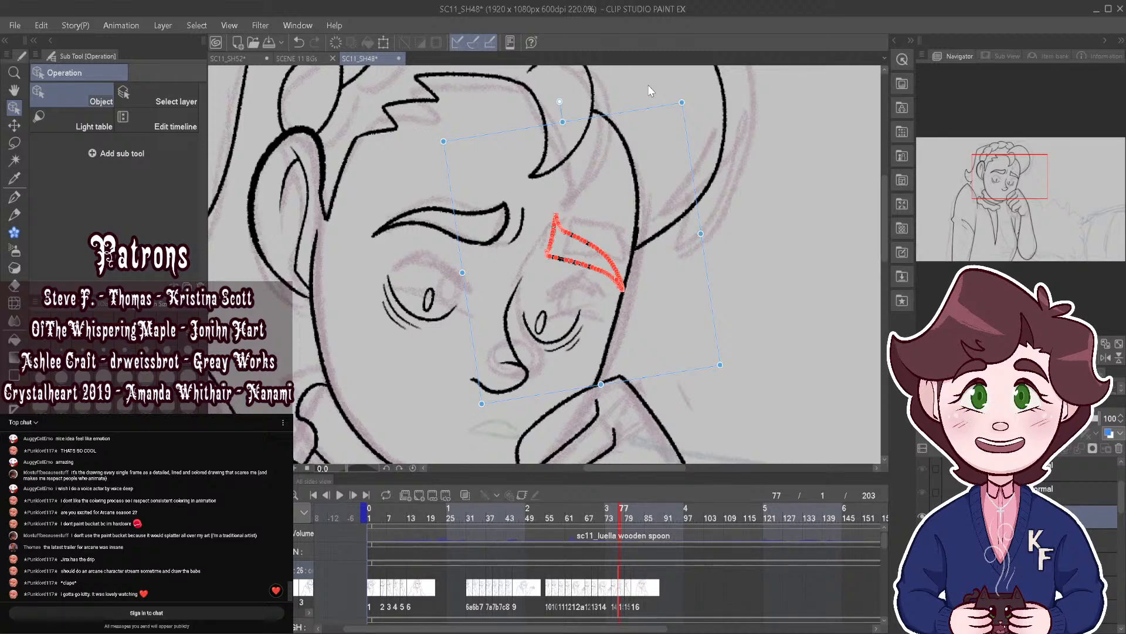
# Step: Clear the remaining pupils, lower lids and under-eye creases from both eyes, leaving only the rough sketch
pyautogui.press('p')
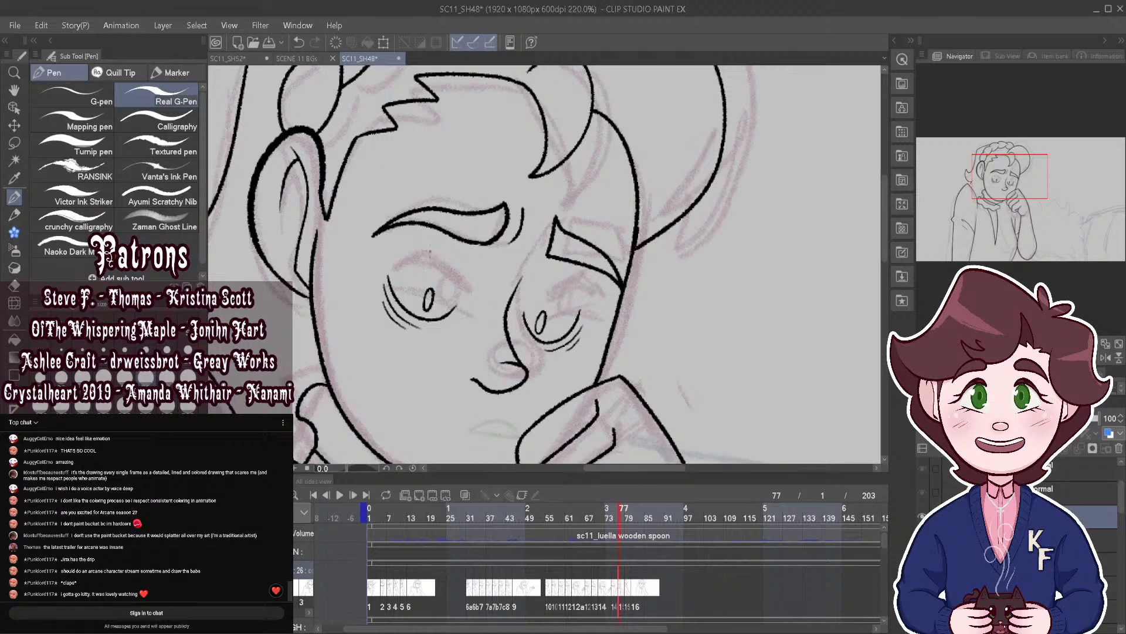
pyautogui.scroll(3, 476, 260)
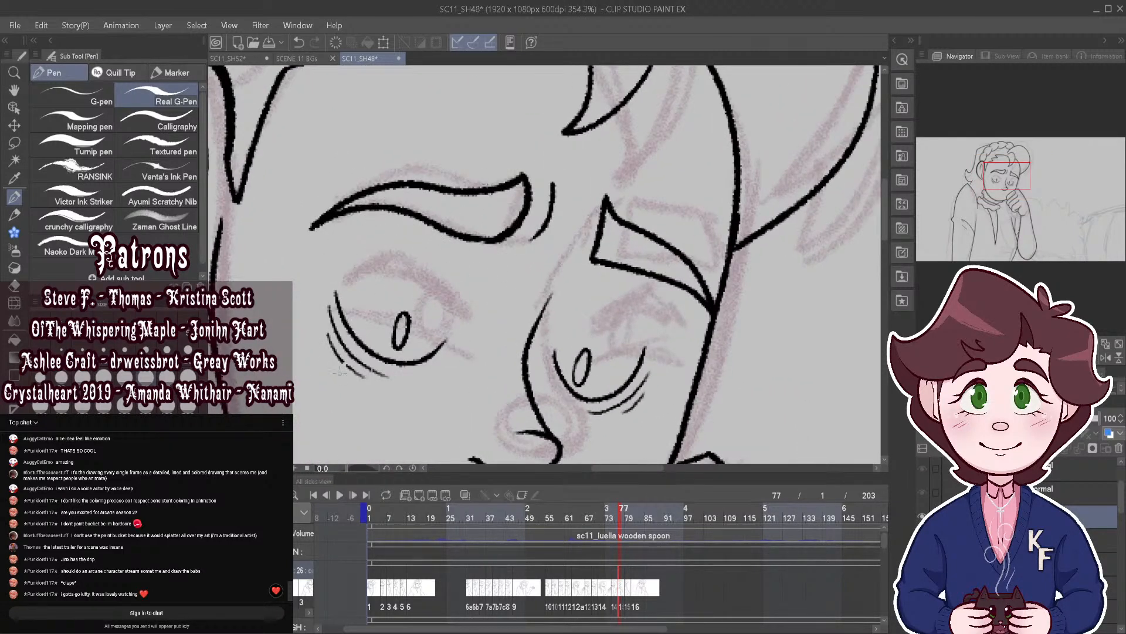
pyautogui.hotkey('ctrl', 'z')
pyautogui.hotkey('ctrl', 'z')
pyautogui.hotkey('ctrl', 'z')
pyautogui.hotkey('ctrl', 'z')
pyautogui.hotkey('ctrl', 'z')
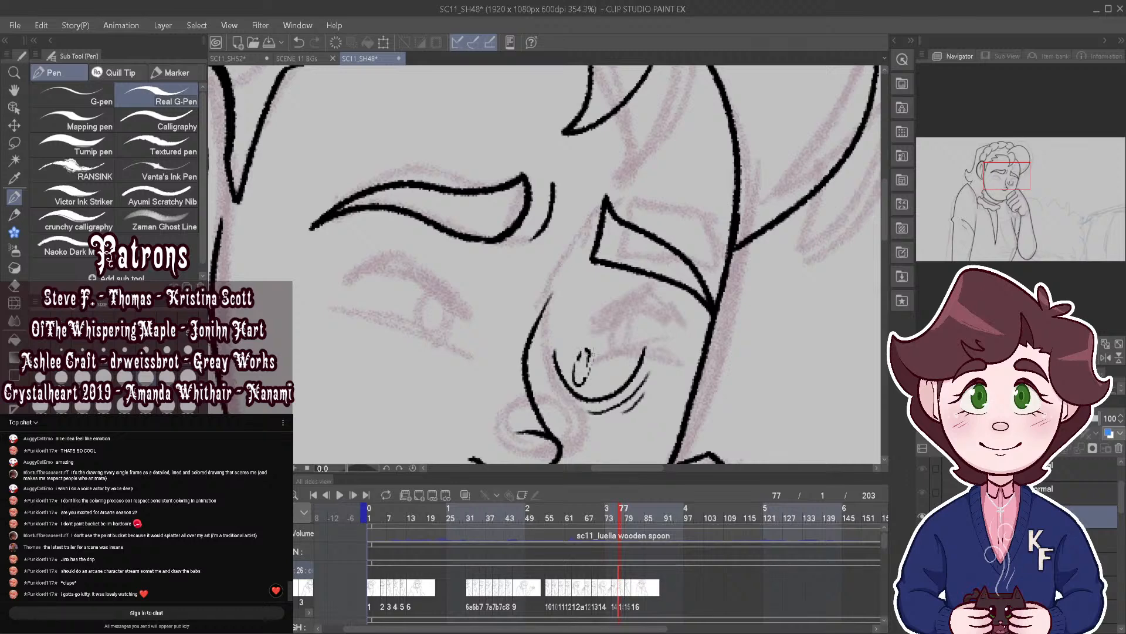
pyautogui.hotkey('ctrl', 'z')
pyautogui.hotkey('ctrl', 'z')
pyautogui.hotkey('ctrl', 'z')
pyautogui.hotkey('ctrl', 'z')
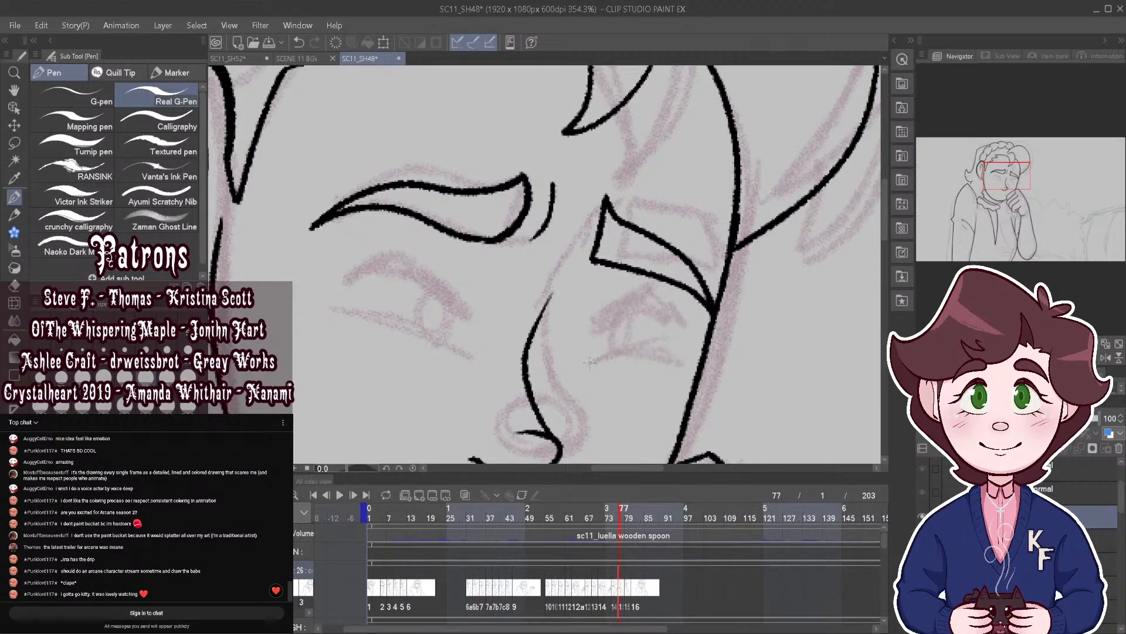
# Step: Ink the near eye's thick upper lash line with pointed corner lashes and a slanted lower lid
pyautogui.moveTo(345, 280)
pyautogui.mouseDown()
pyautogui.moveTo(418, 285)
pyautogui.moveTo(462, 316)
pyautogui.moveTo(398, 263)
pyautogui.moveTo(448, 285)
pyautogui.moveTo(471, 317)
pyautogui.mouseUp()
pyautogui.moveTo(381, 268)
pyautogui.mouseDown()
pyautogui.moveTo(467, 313)
pyautogui.moveTo(408, 265)
pyautogui.moveTo(440, 292)
pyautogui.mouseUp()
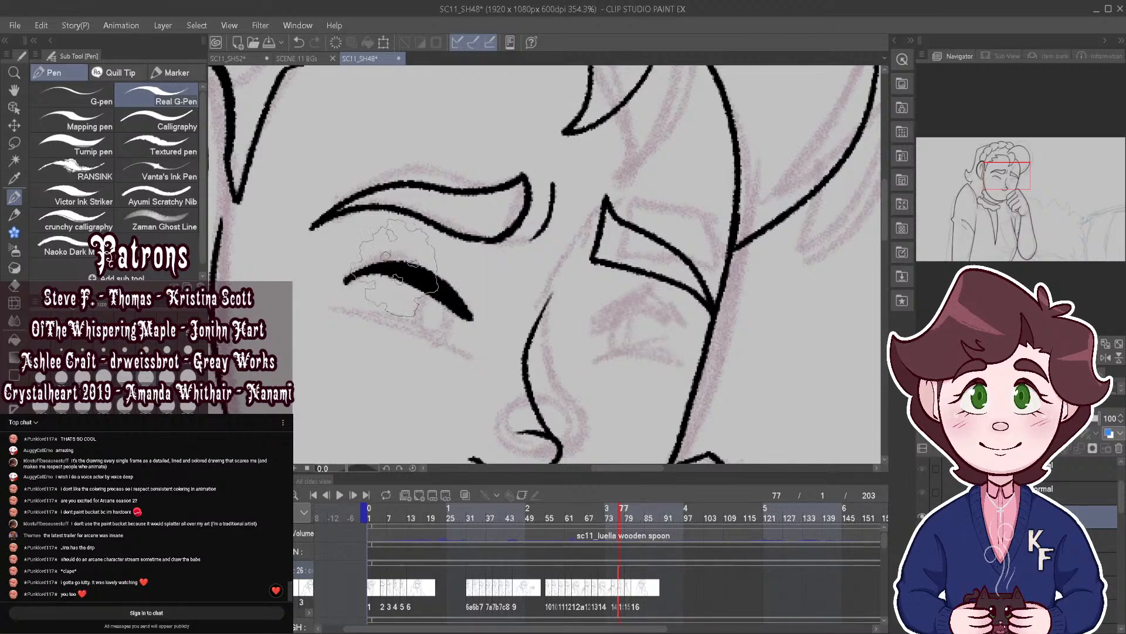
pyautogui.moveTo(453, 298); pyautogui.dragTo(502, 332)
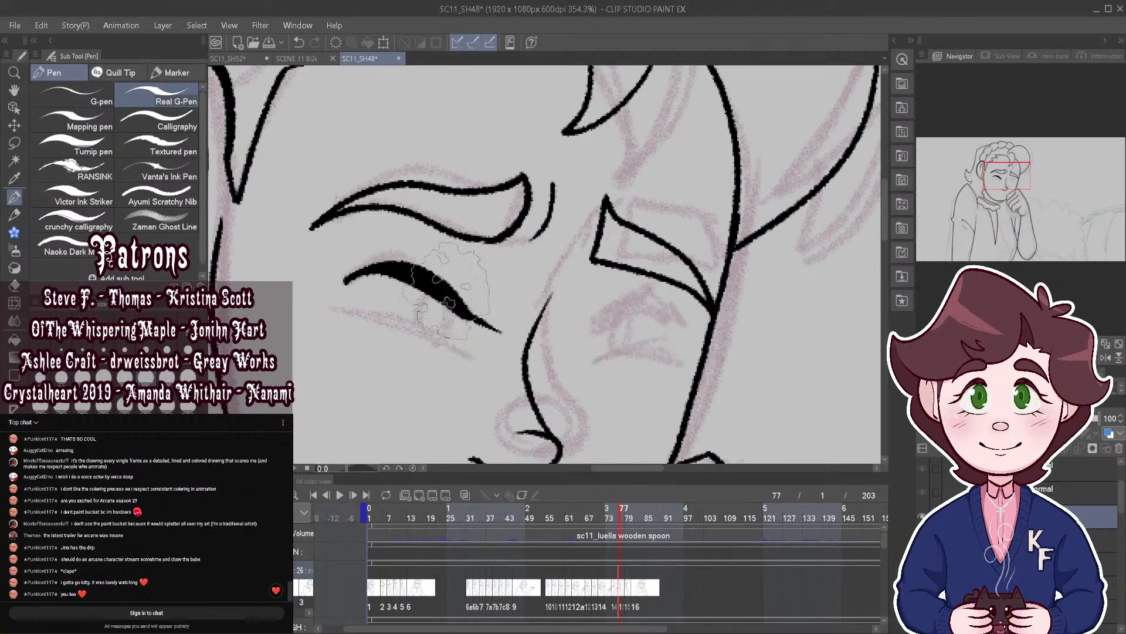
pyautogui.moveTo(332, 305); pyautogui.dragTo(481, 359)
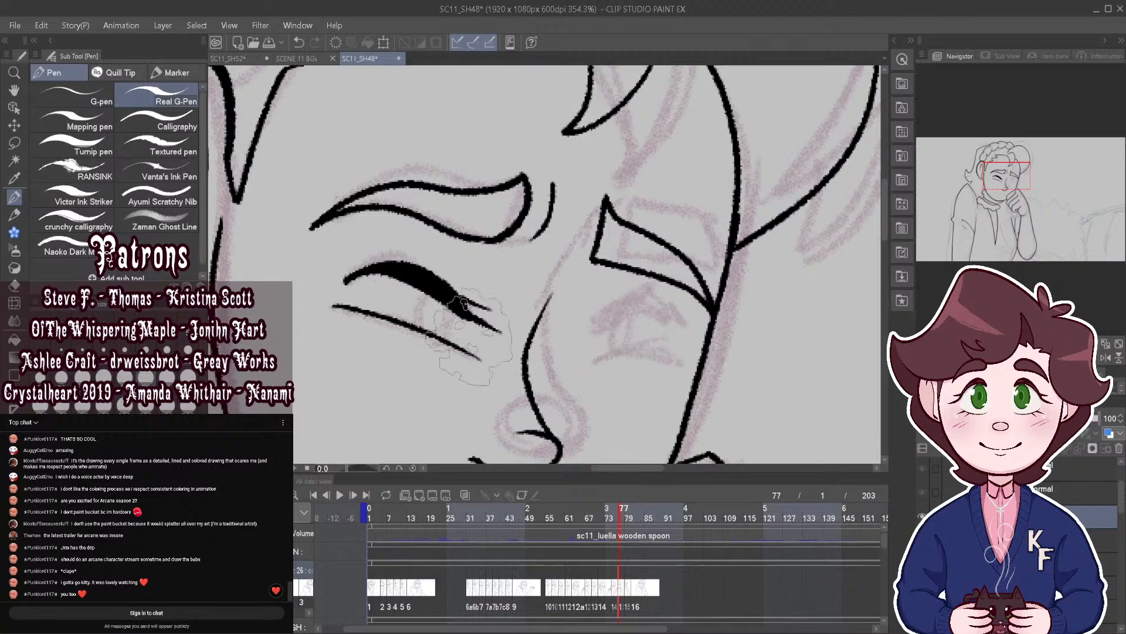
# Step: Check the near eye against onion skin and ink its iris between the two lids
pyautogui.scroll(-2, 460, 304)
pyautogui.click(465, 495)
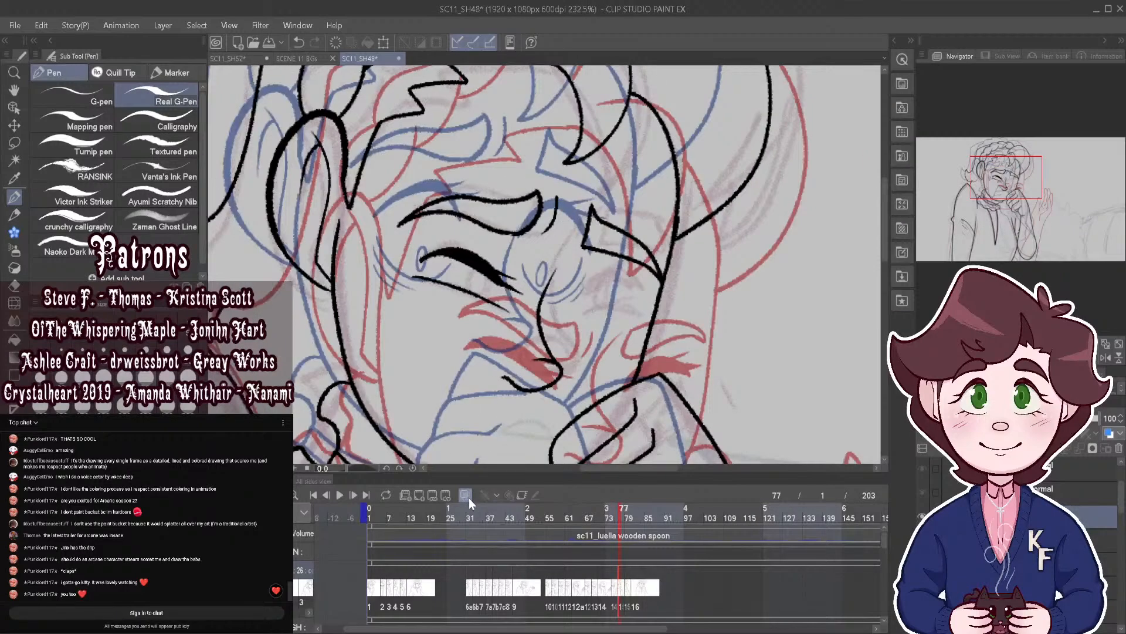
pyautogui.click(465, 494)
pyautogui.scroll(3, 475, 258)
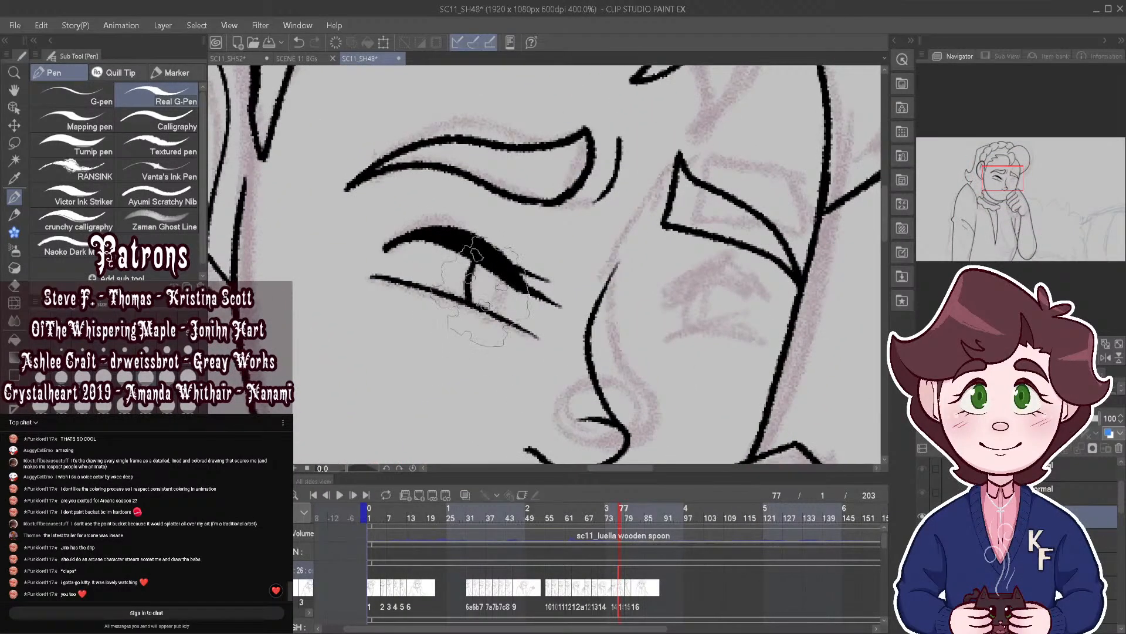
pyautogui.scroll(-5, 487, 275)
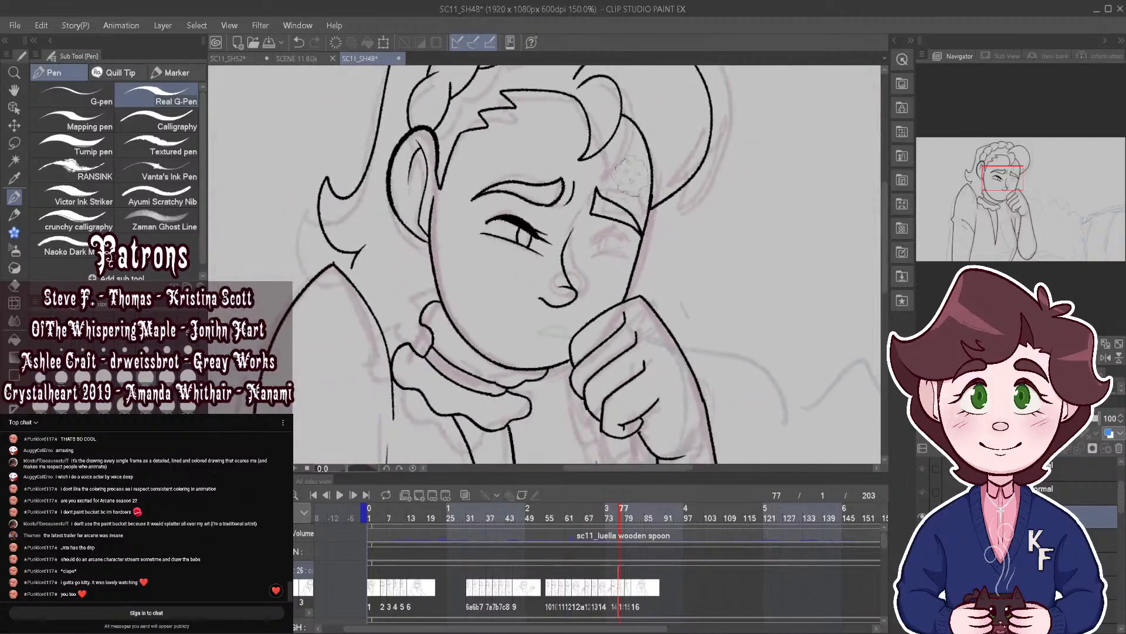
pyautogui.scroll(3, 601, 241)
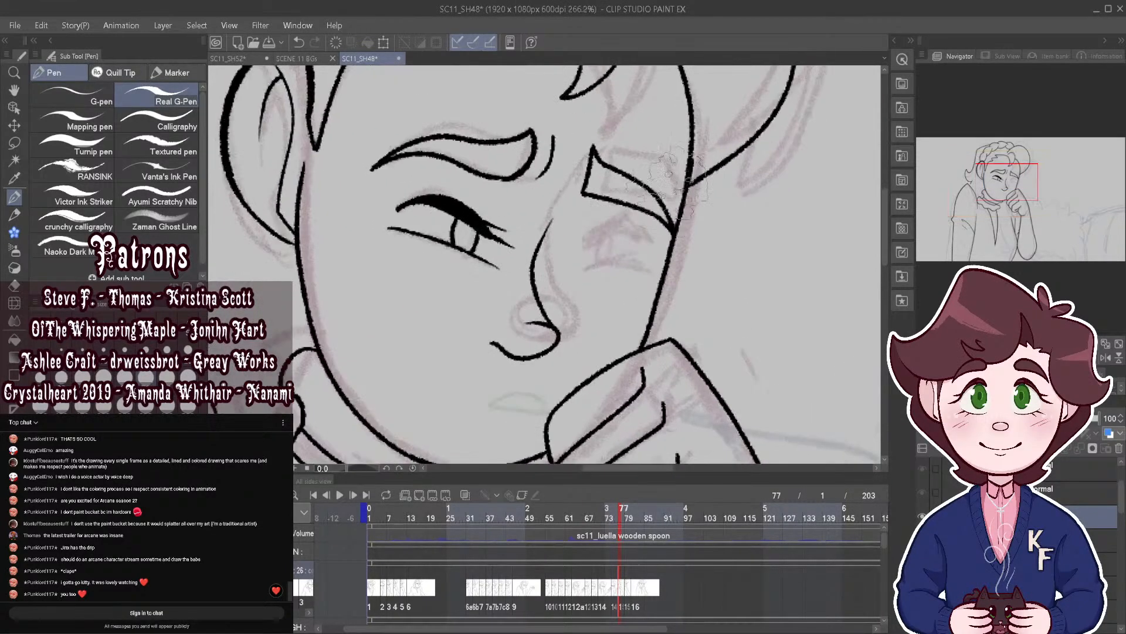
# Step: Ink the far eye with a thick upper lash line, a thin lower lid and a narrow iris between them
pyautogui.scroll(1, 601, 241)
pyautogui.moveTo(546, 266)
pyautogui.mouseDown()
pyautogui.moveTo(633, 246)
pyautogui.moveTo(622, 242)
pyautogui.moveTo(646, 253)
pyautogui.moveTo(626, 246)
pyautogui.mouseUp()
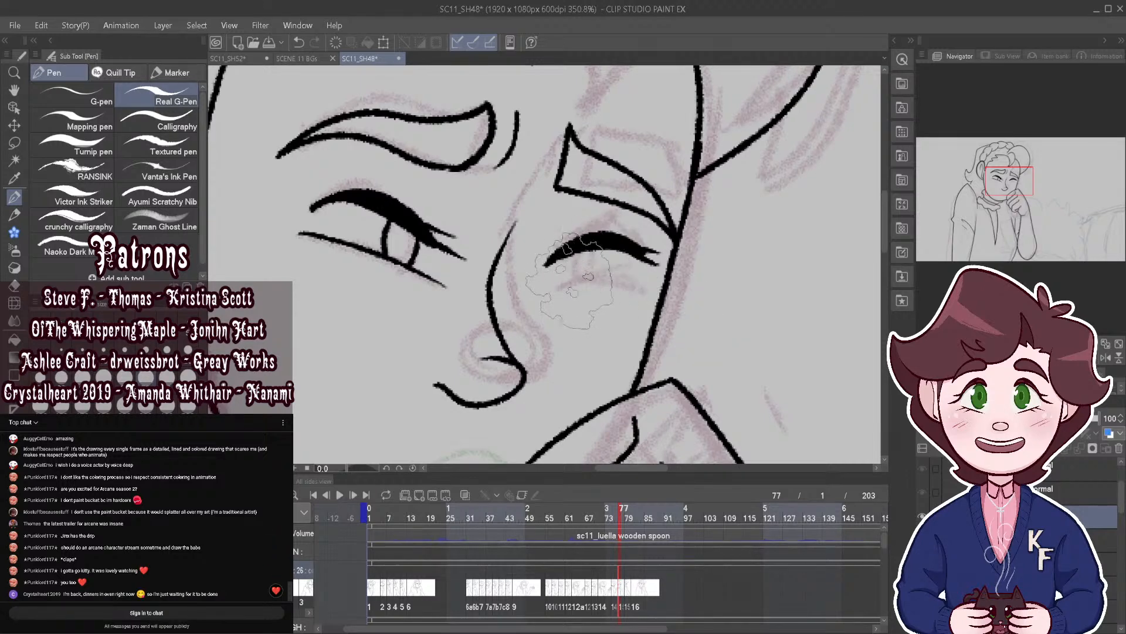
pyautogui.moveTo(554, 291); pyautogui.dragTo(640, 283)
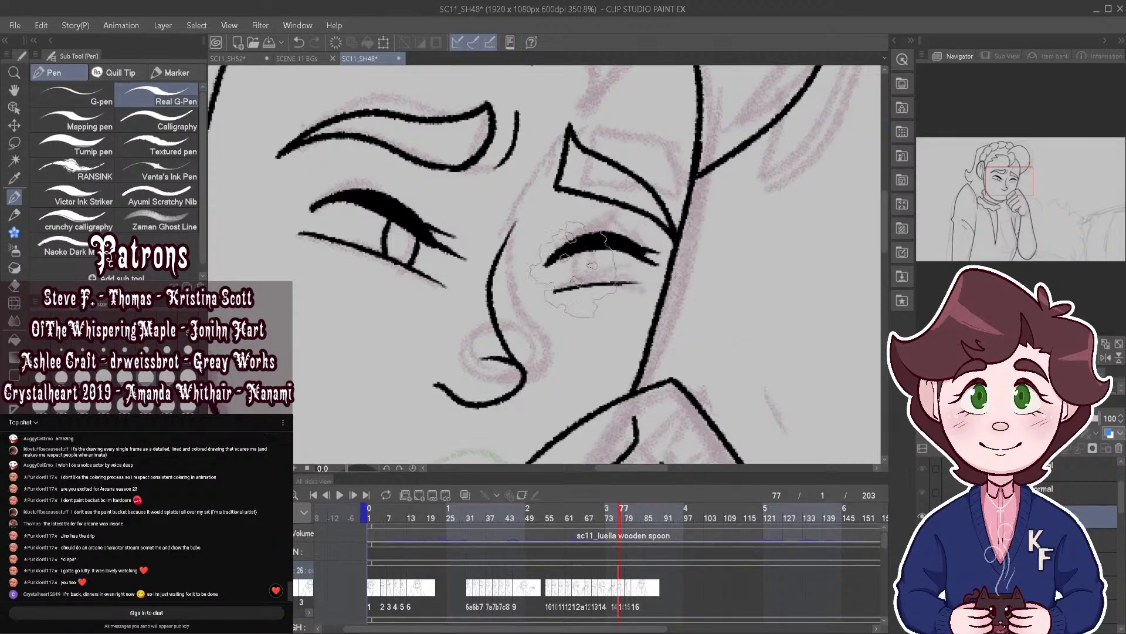
pyautogui.moveTo(571, 253)
pyautogui.mouseDown()
pyautogui.moveTo(573, 284)
pyautogui.moveTo(585, 285)
pyautogui.moveTo(591, 251)
pyautogui.mouseUp()
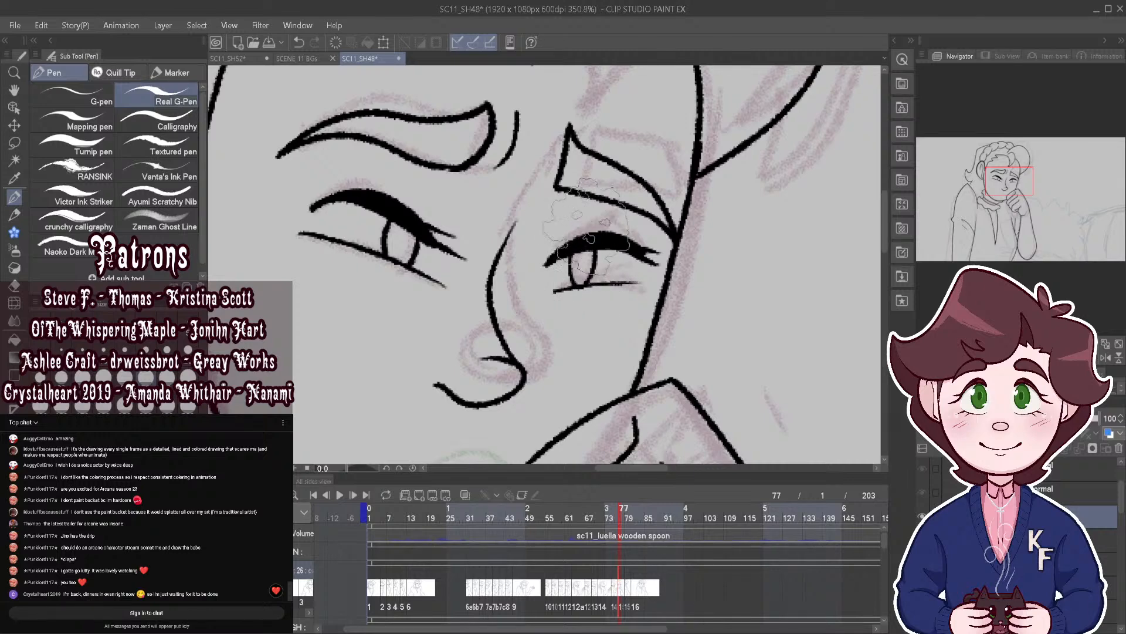
pyautogui.scroll(-2, 576, 217)
pyautogui.scroll(3, 614, 200)
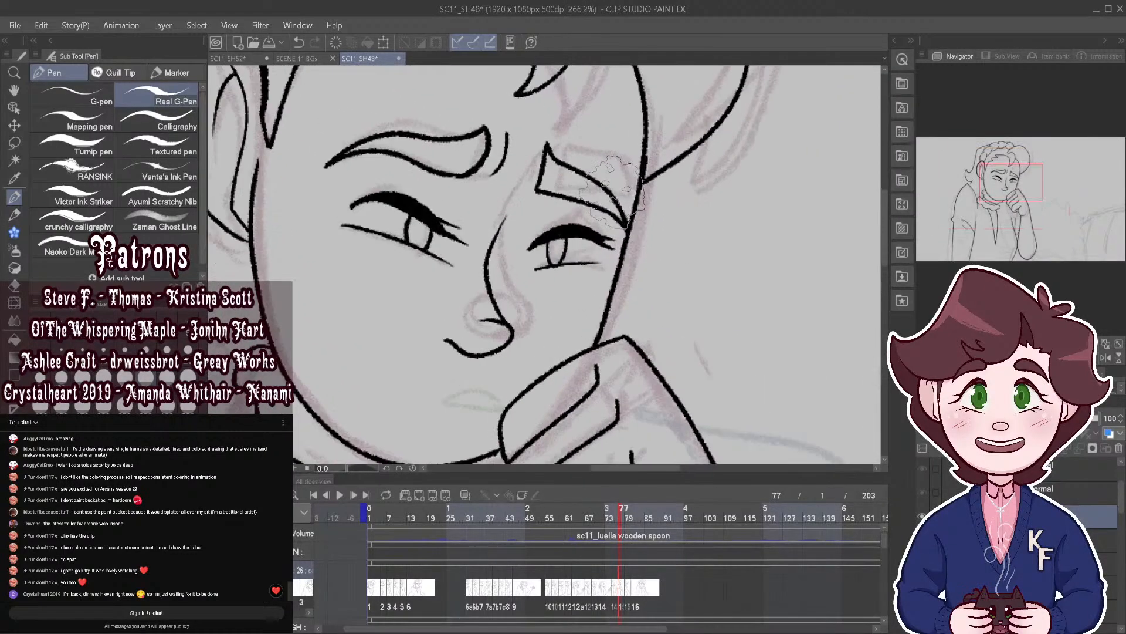
# Step: Lasso the whole far eye, rotate it slightly clockwise and shift it toward the nose
pyautogui.click(14, 142)
pyautogui.scroll(3, 512, 230)
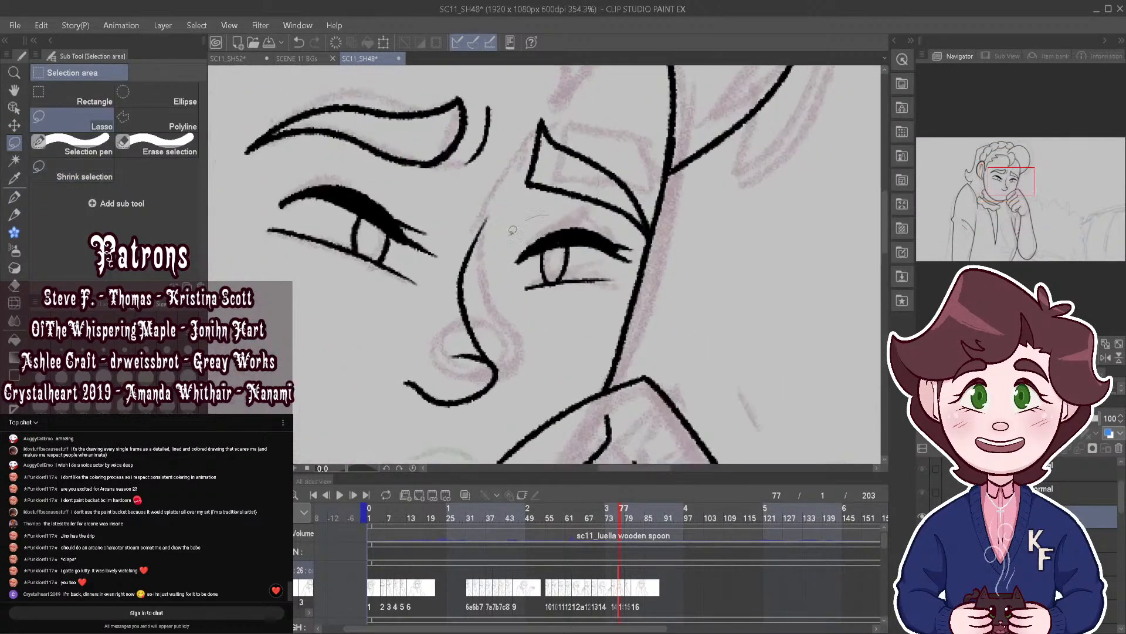
pyautogui.moveTo(643, 245)
pyautogui.mouseDown()
pyautogui.moveTo(626, 224)
pyautogui.moveTo(584, 241)
pyautogui.mouseUp()
pyautogui.click(619, 340)
pyautogui.moveTo(594, 191); pyautogui.dragTo(605, 196)
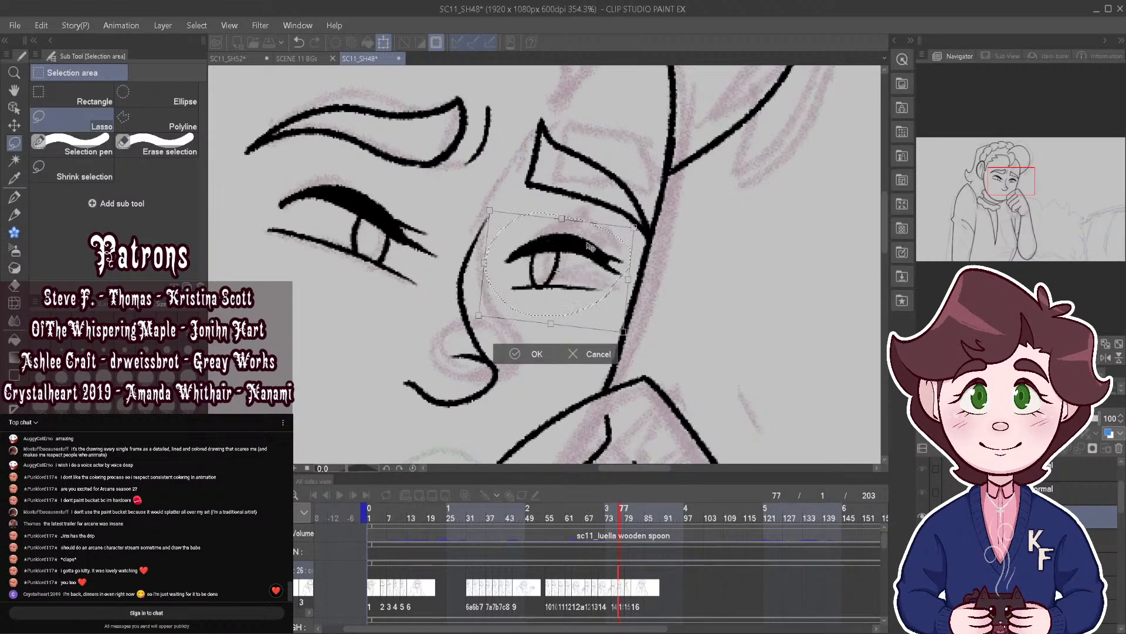
pyautogui.press('Return')
# Step: Lasso the whole near eye, rotate it slightly counterclockwise and shift it a little away from the nose
pyautogui.scroll(-1, 500, 231)
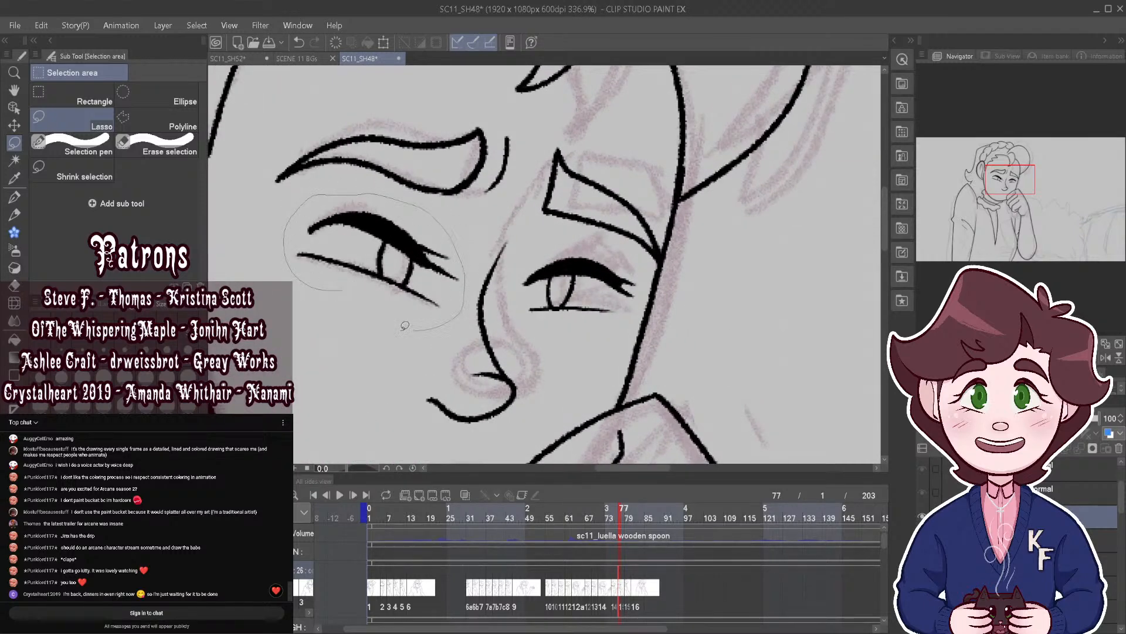
pyautogui.moveTo(405, 325); pyautogui.dragTo(408, 328)
pyautogui.hotkey('ctrl', 't')
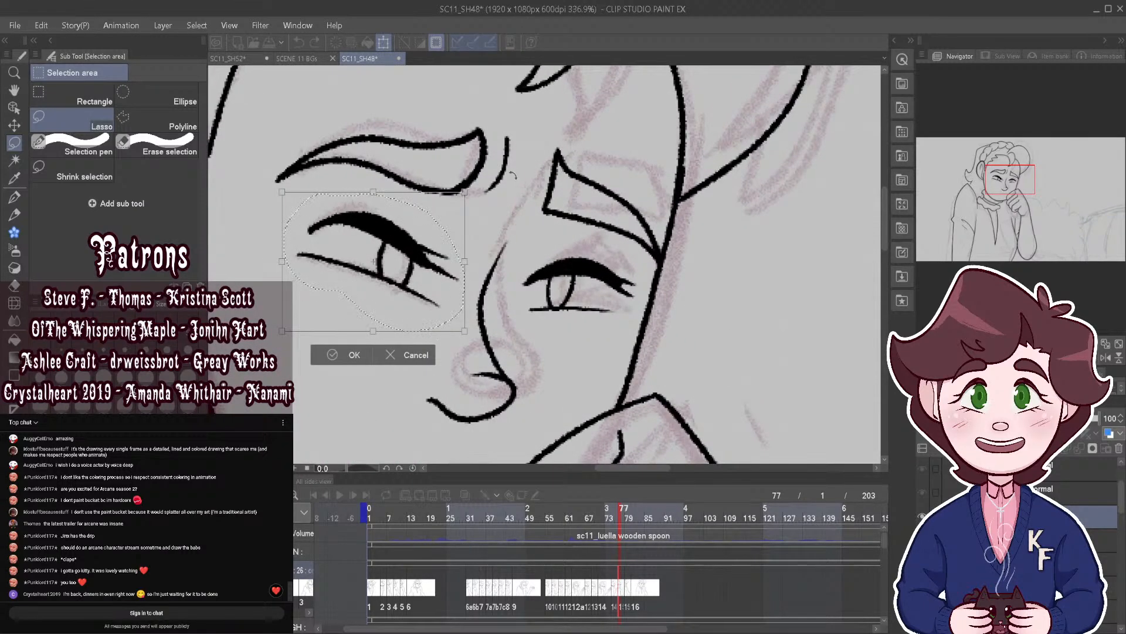
pyautogui.moveTo(512, 175); pyautogui.dragTo(502, 160)
pyautogui.moveTo(413, 243); pyautogui.dragTo(404, 245)
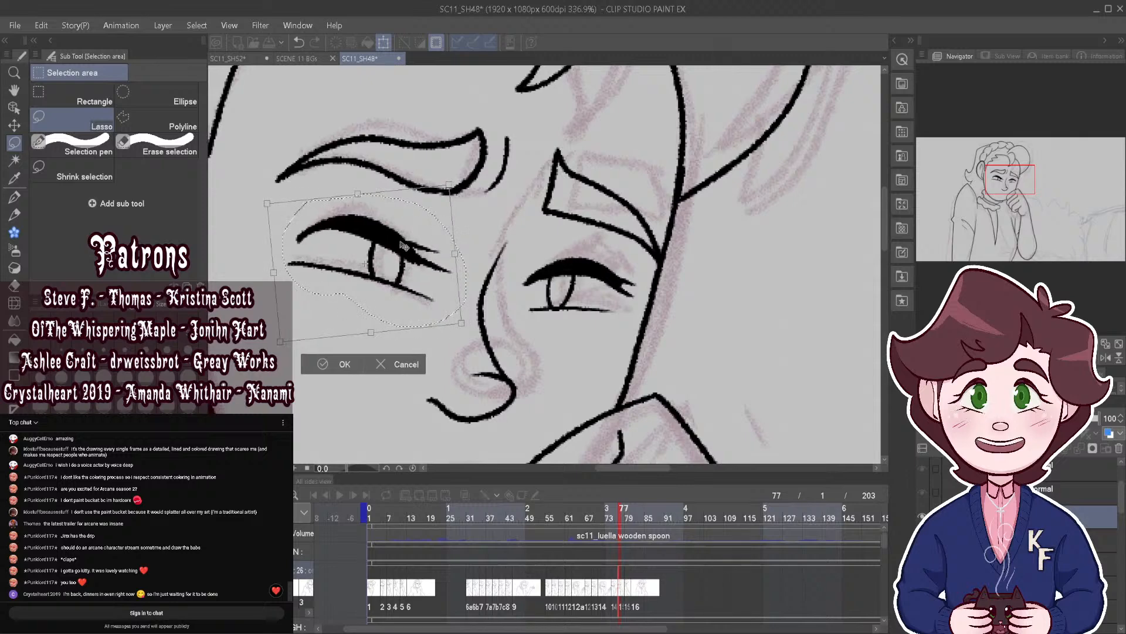
pyautogui.press('Return')
# Step: On frame 80, select the vector strokes of both eyebrows and the brow crease and nudge them slightly upward
pyautogui.scroll(-5, 586, 205)
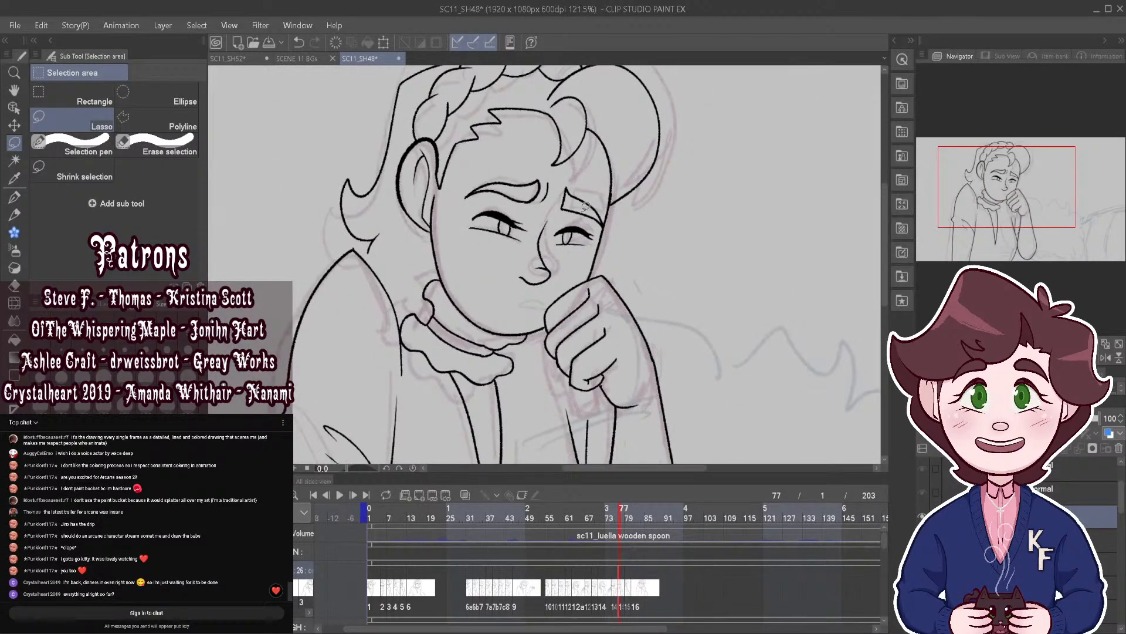
pyautogui.press('p')
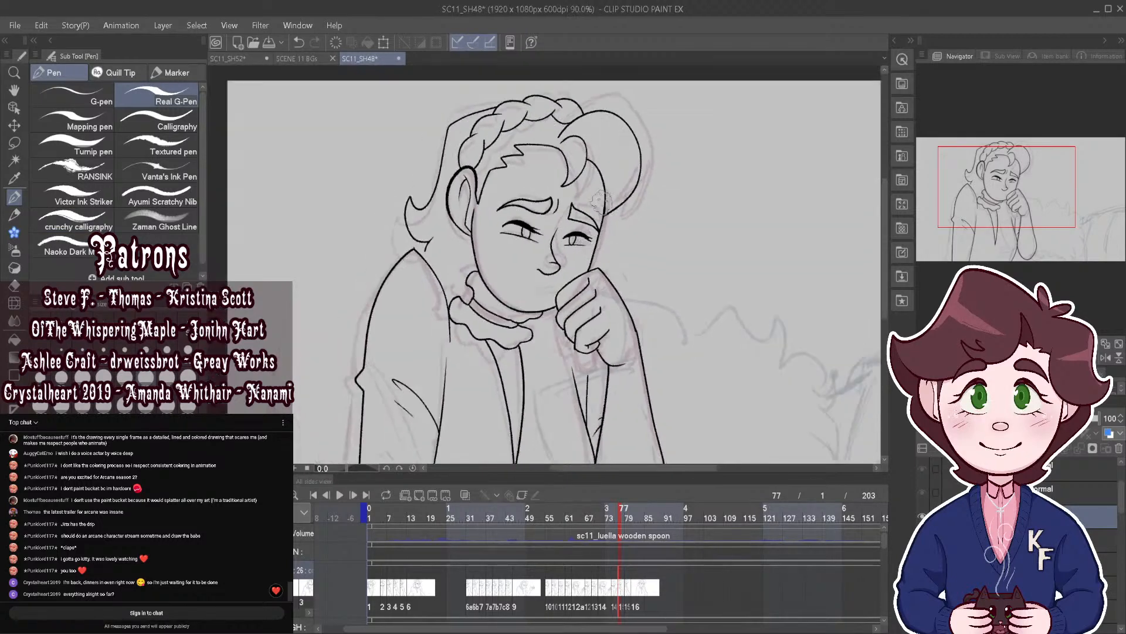
pyautogui.scroll(-2, 583, 269)
pyautogui.moveTo(623, 510); pyautogui.dragTo(628, 511)
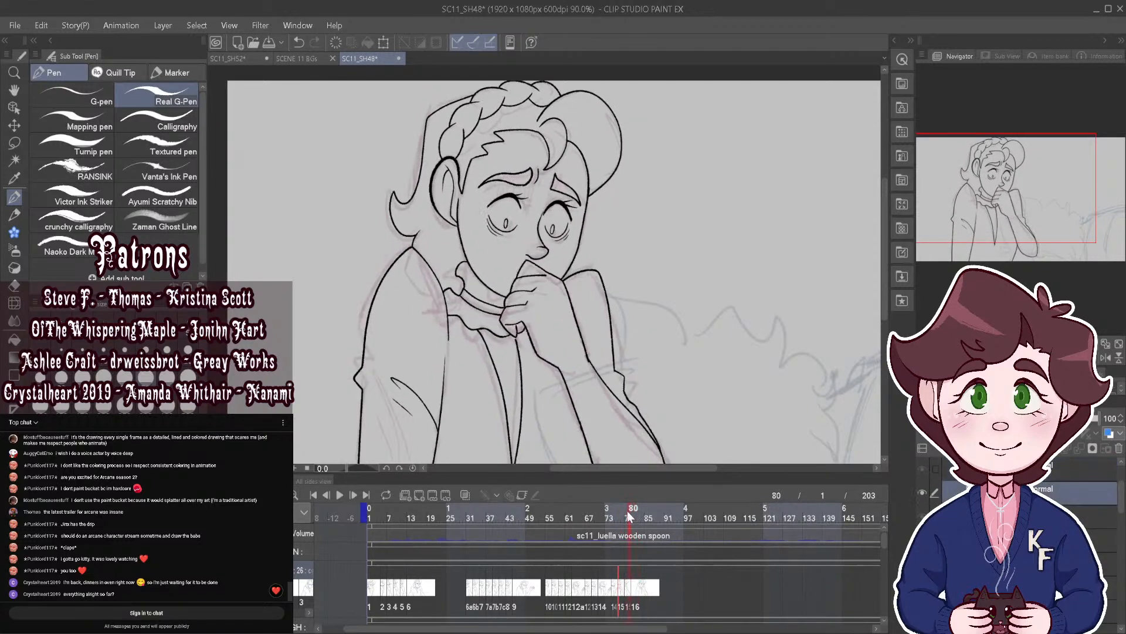
pyautogui.scroll(5, 580, 182)
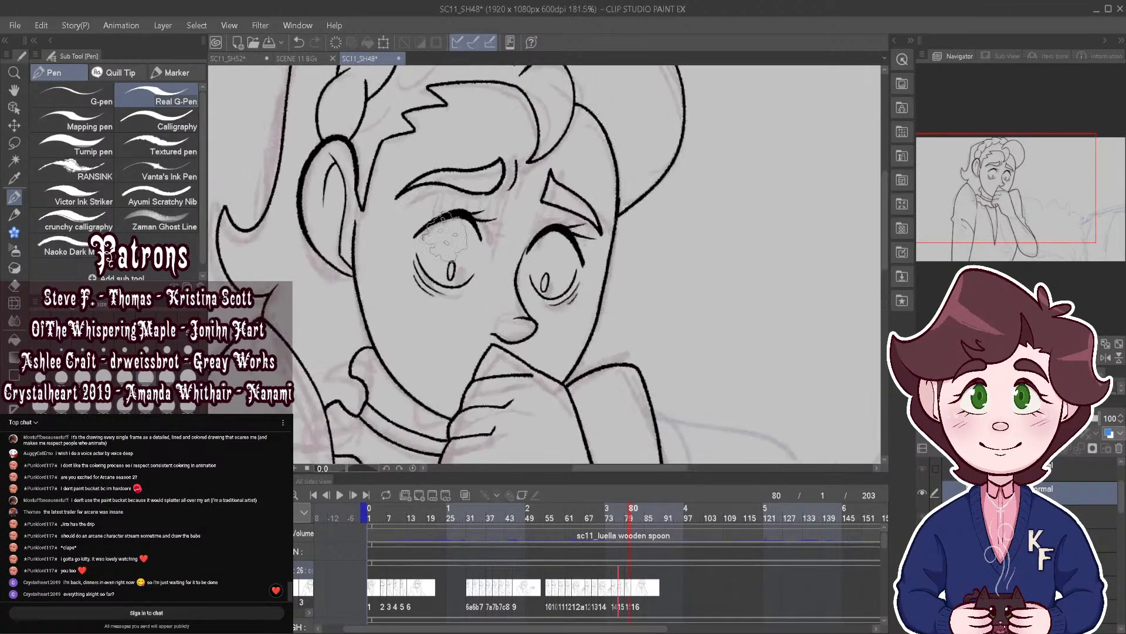
pyautogui.click(20, 111)
pyautogui.click(487, 166)
pyautogui.keyDown('shift'); pyautogui.click(509, 176); pyautogui.keyUp('shift')
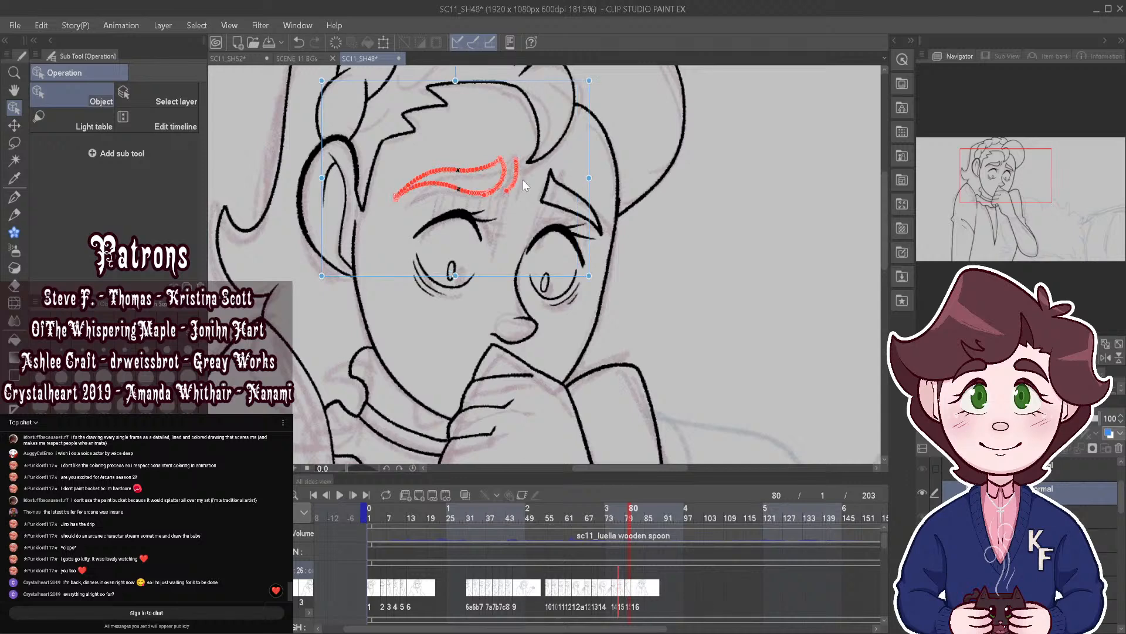
pyautogui.keyDown('shift'); pyautogui.click(581, 217); pyautogui.keyUp('shift')
pyautogui.keyDown('shift'); pyautogui.click(540, 197); pyautogui.keyUp('shift')
pyautogui.moveTo(671, 146); pyautogui.dragTo(675, 143)
pyautogui.press('p')
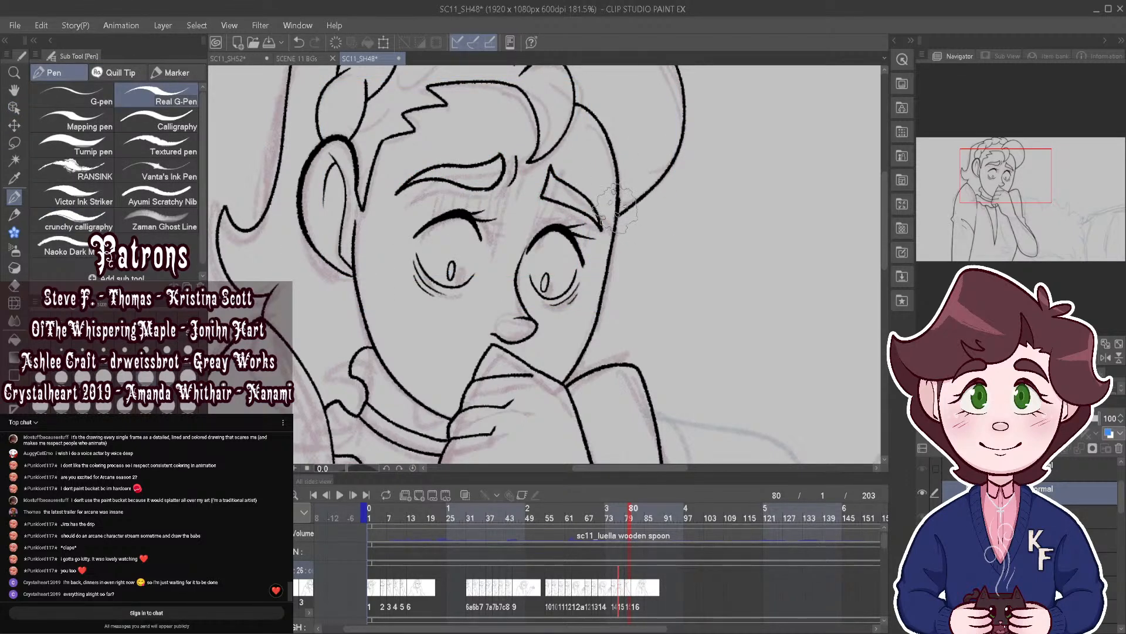
# Step: Scrub back through the frames from 80 to before 75 to examine how the brows and eyes move
pyautogui.moveTo(631, 512); pyautogui.dragTo(628, 513)
pyautogui.scroll(-7, 578, 239)
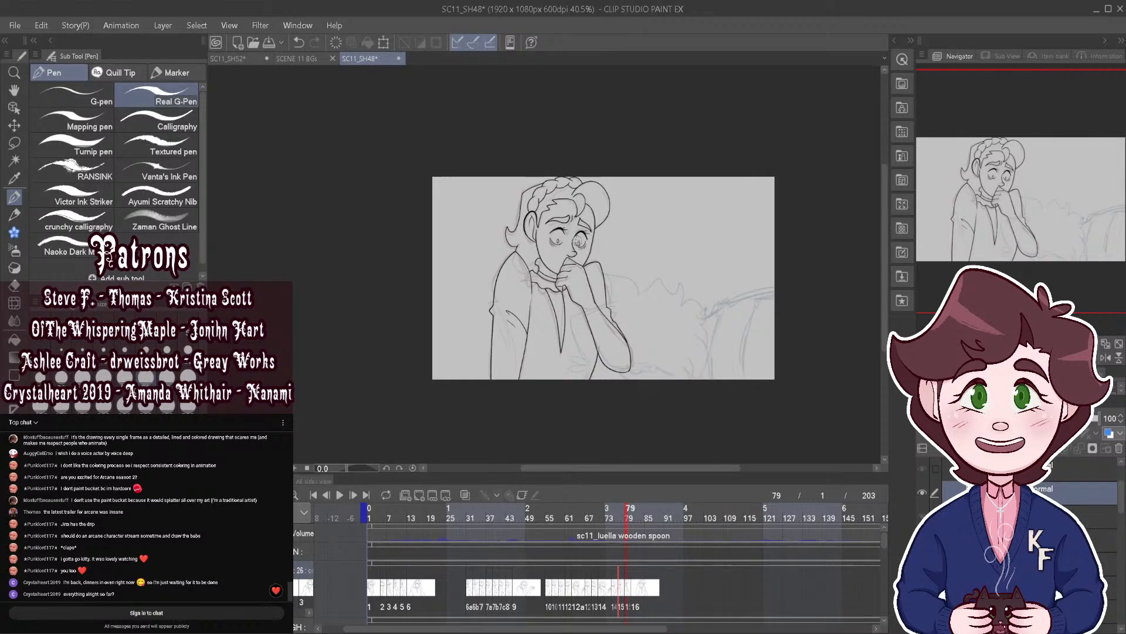
pyautogui.scroll(2, 578, 239)
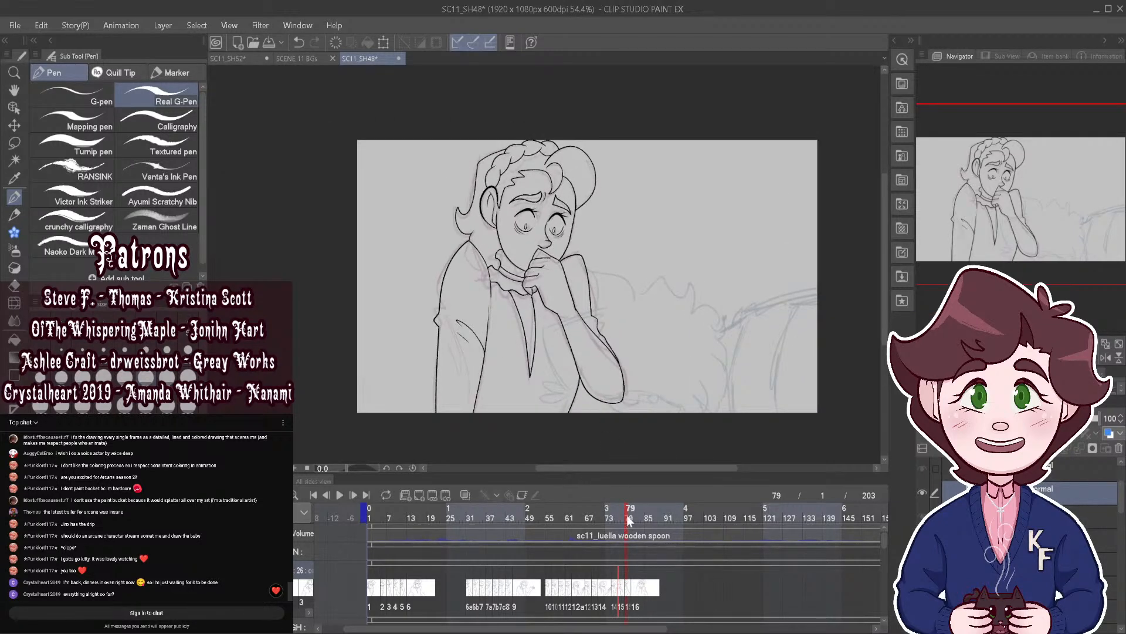
pyautogui.click(624, 514)
pyautogui.moveTo(625, 514); pyautogui.dragTo(614, 513)
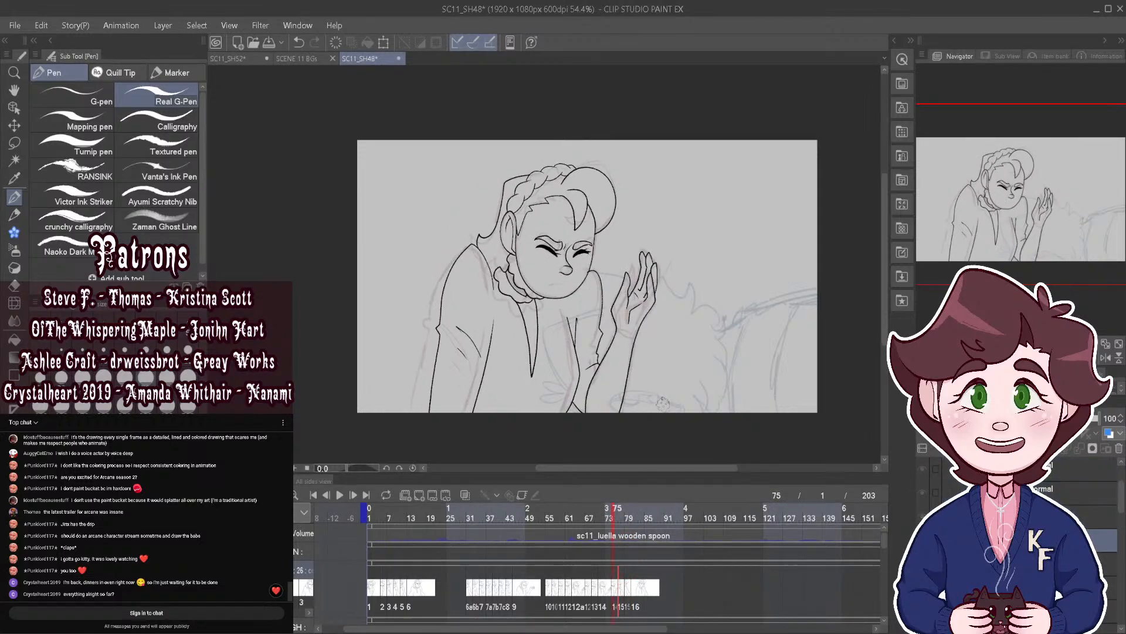
pyautogui.click(608, 515)
# Step: Add a new cel at frame 109 holding a copy of cel 16's drawing
pyautogui.moveTo(607, 513); pyautogui.dragTo(724, 491)
pyautogui.hotkey('ctrl', '+')
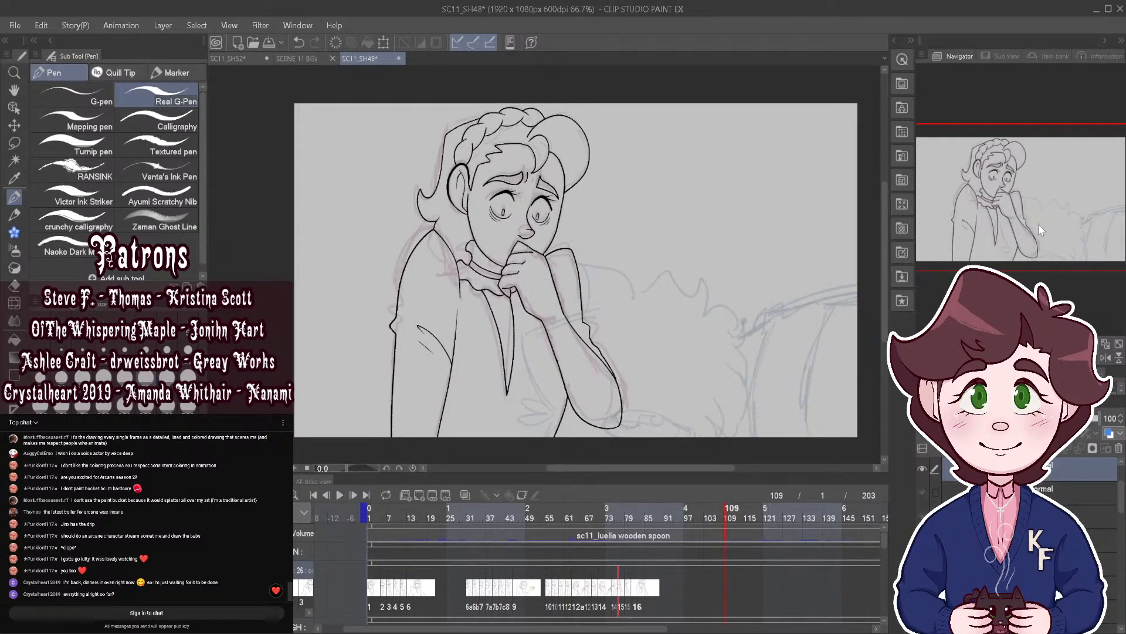
pyautogui.click(724, 569)
pyautogui.hotkey('ctrl', 'v')
pyautogui.click(723, 511)
pyautogui.click(726, 504)
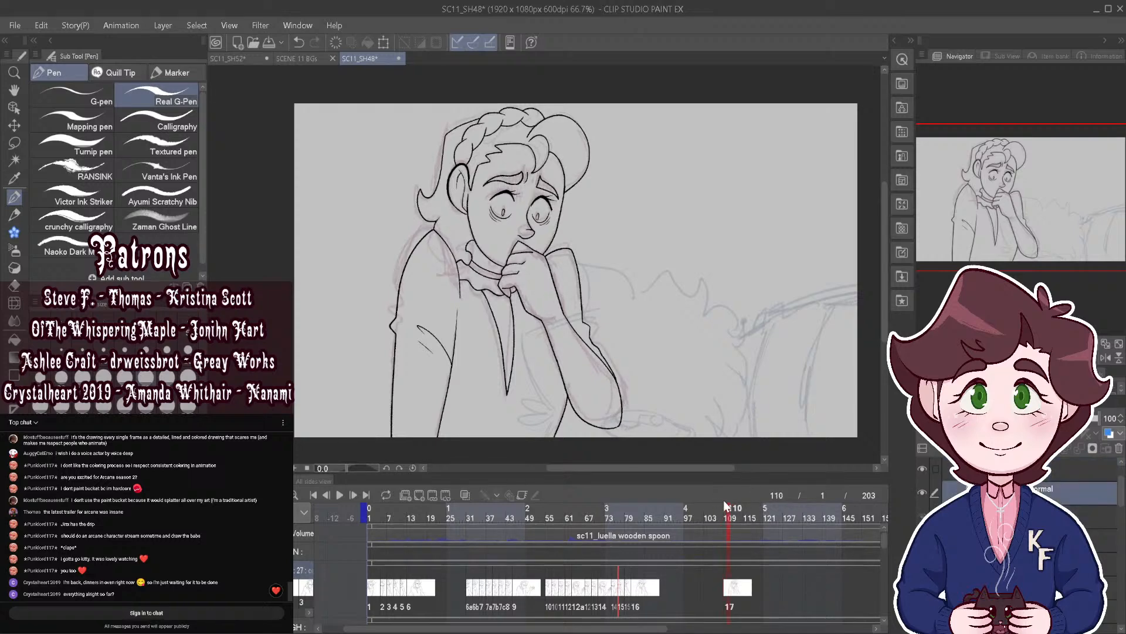
# Step: Move the copied drawing on cel 17 slightly upward and compare it with the preceding frames
pyautogui.click(14, 125)
pyautogui.moveTo(743, 178); pyautogui.dragTo(746, 172)
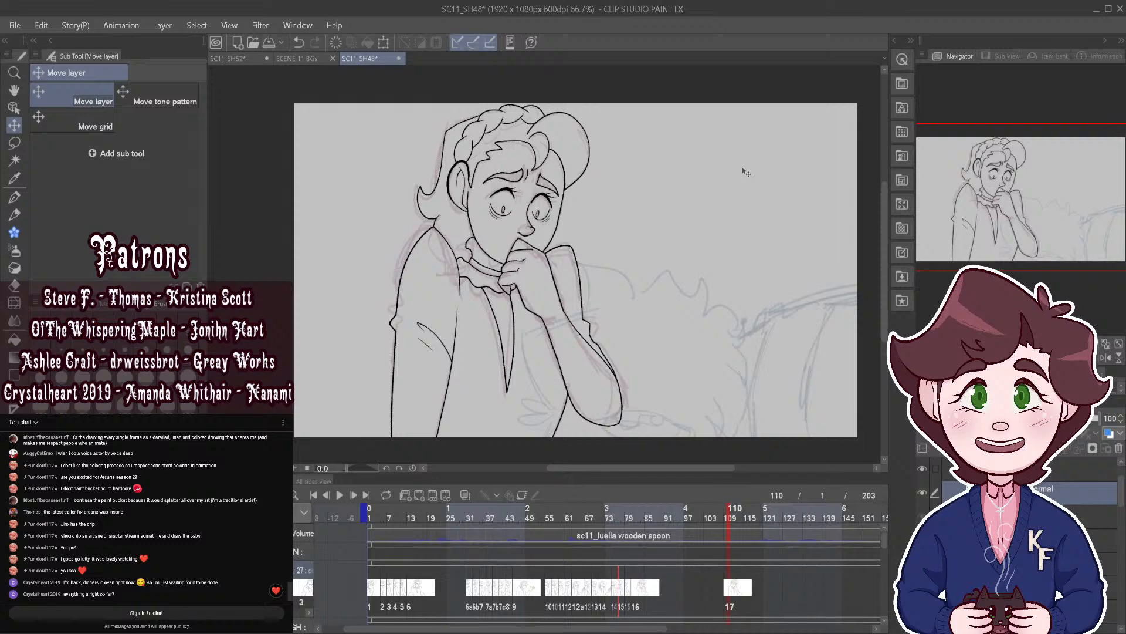
pyautogui.moveTo(724, 512); pyautogui.dragTo(727, 512)
pyautogui.click(725, 516)
pyautogui.click(720, 514)
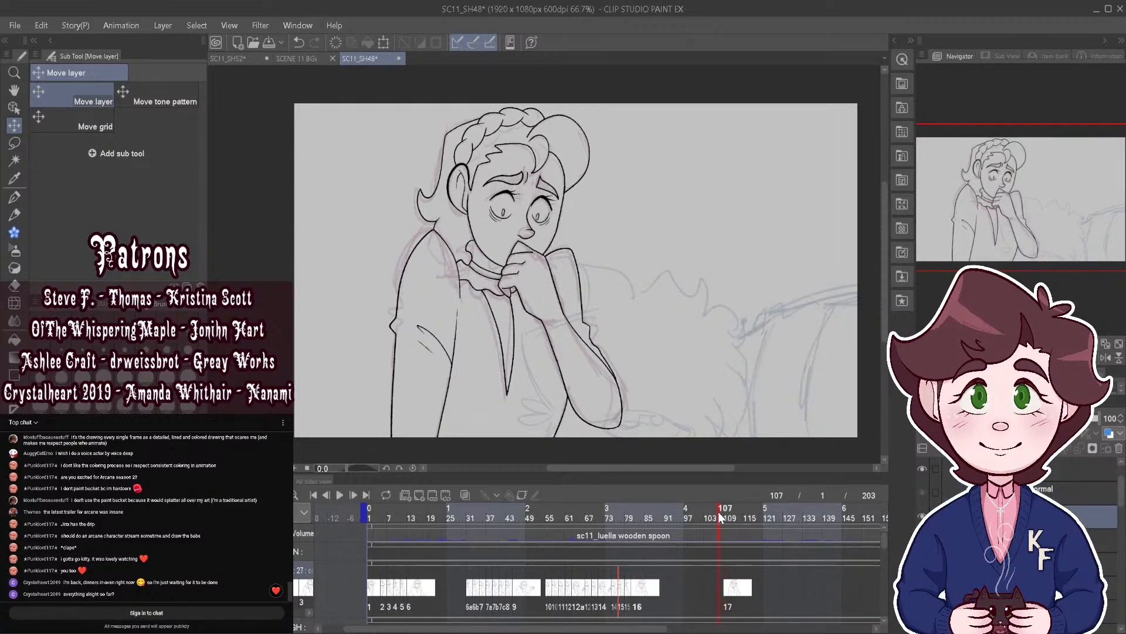
pyautogui.click(730, 519)
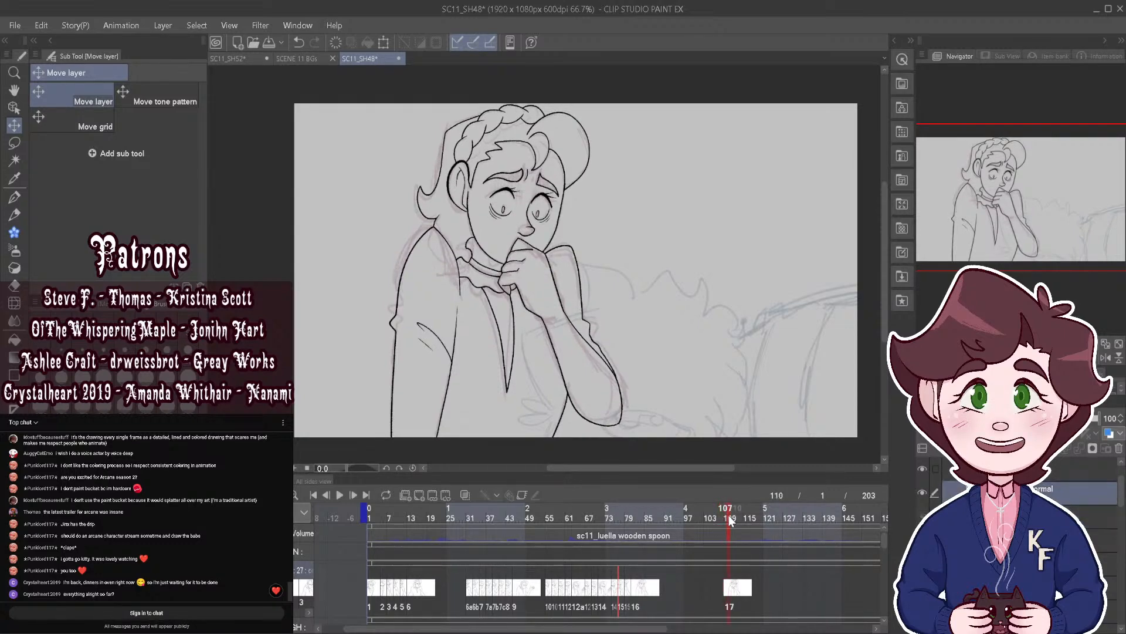
# Step: Add a copy of cel 17's drawing at frame 114 and move it lower, checking the offset with onion skin
pyautogui.moveTo(734, 516); pyautogui.dragTo(742, 521)
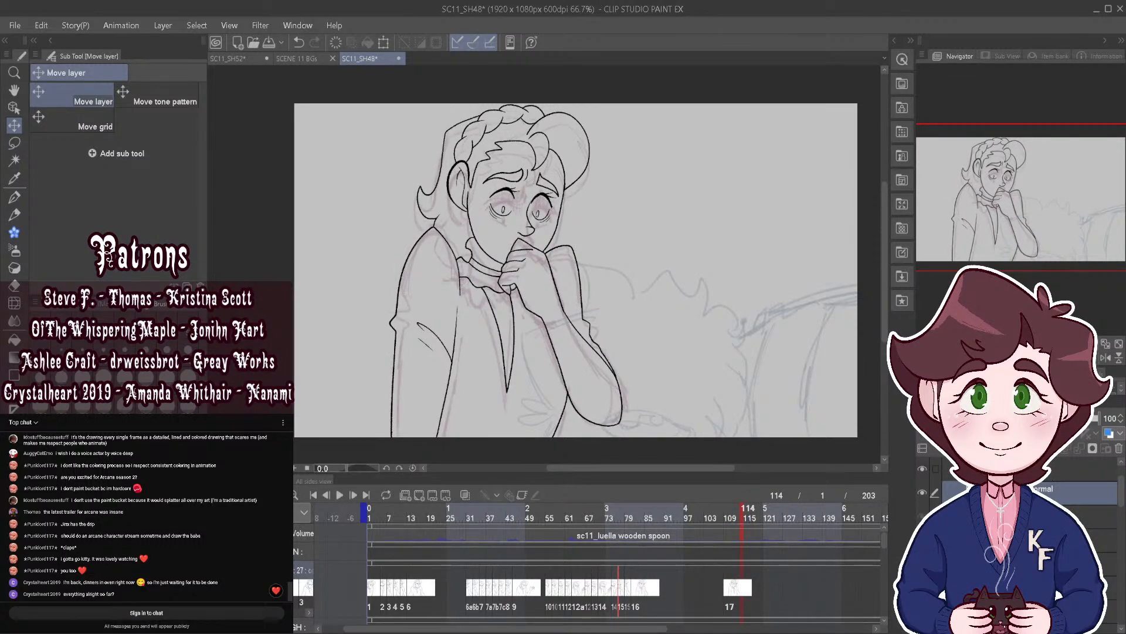
pyautogui.click(742, 577)
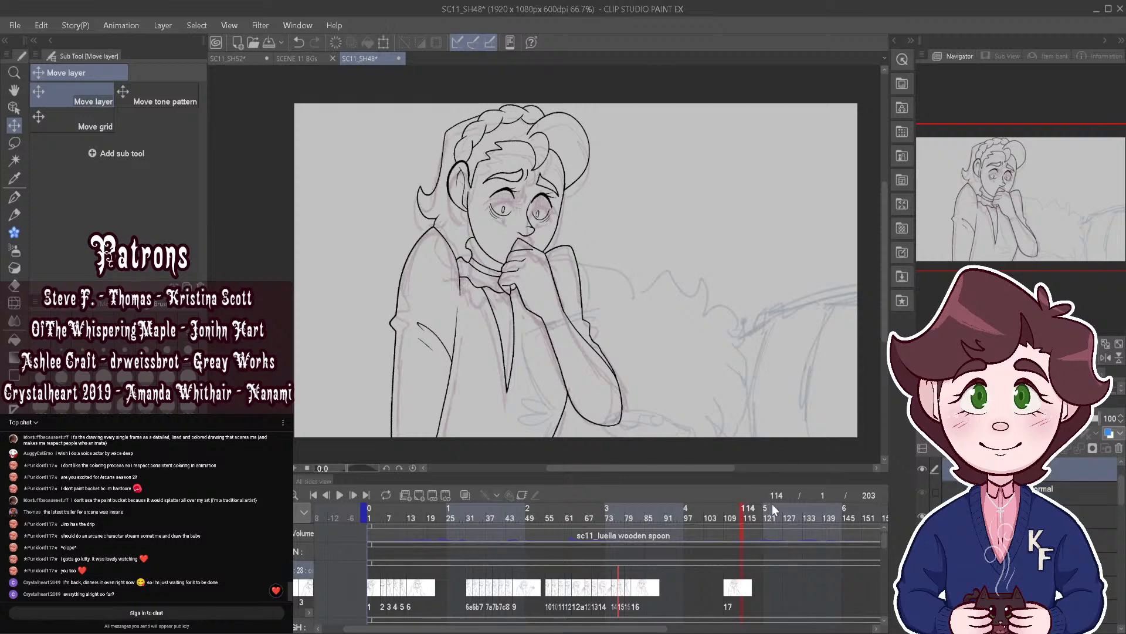
pyautogui.click(771, 522)
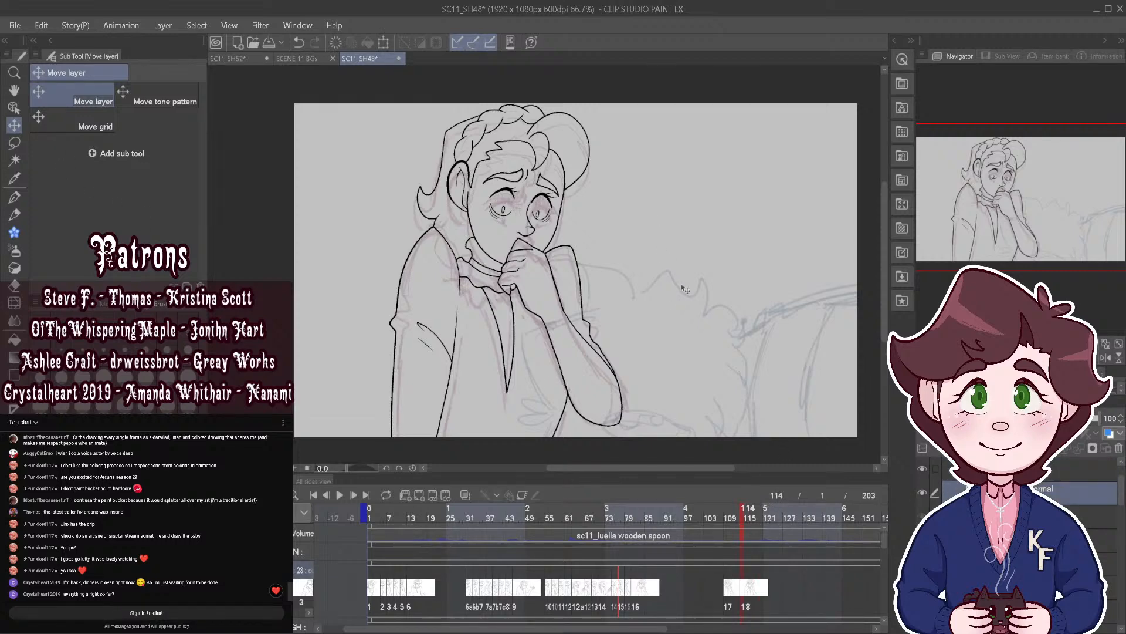
pyautogui.moveTo(741, 244); pyautogui.dragTo(740, 259)
pyautogui.click(466, 495)
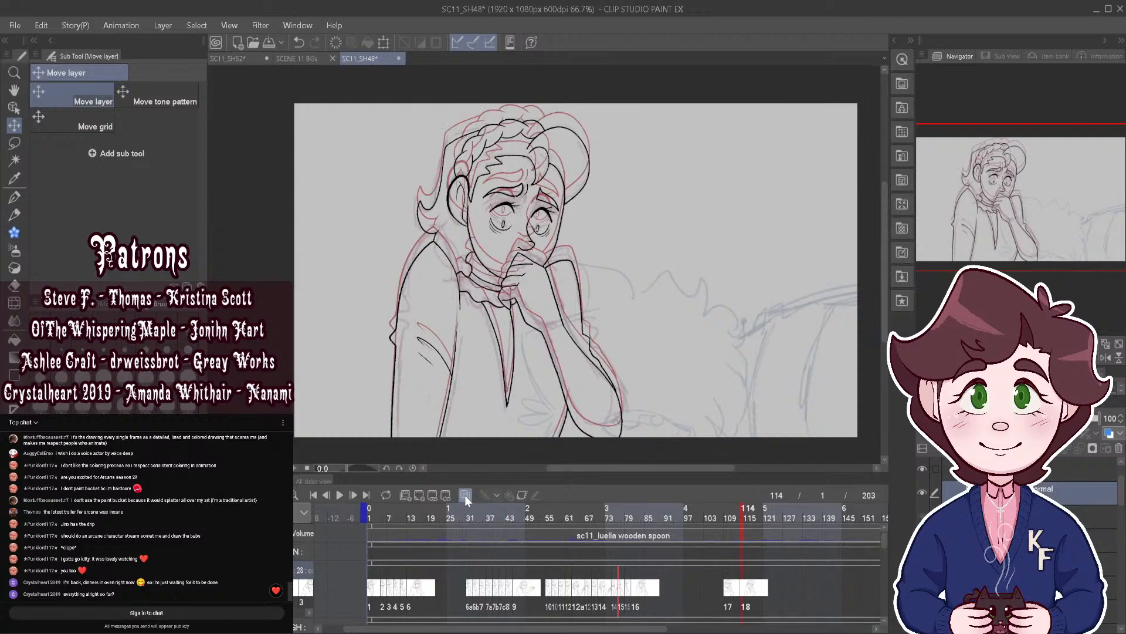
# Step: Compare the raised and lowered poses, and shift cel 18 on the timeline to start at frame 115
pyautogui.click(744, 513)
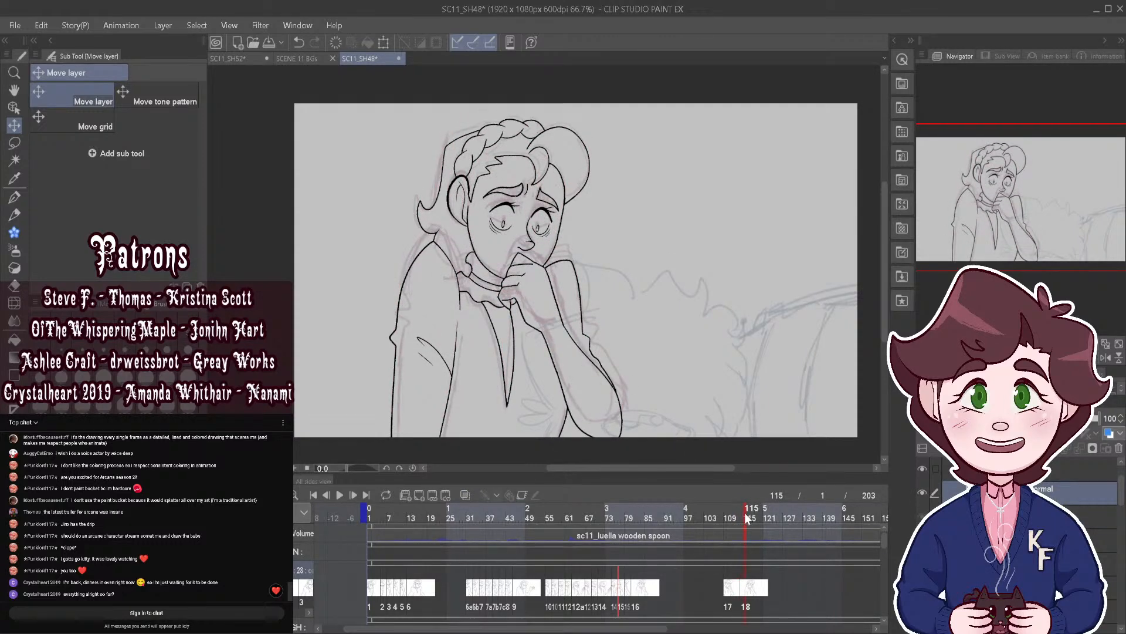
pyautogui.moveTo(745, 513); pyautogui.dragTo(744, 512)
pyautogui.moveTo(740, 587); pyautogui.dragTo(744, 588)
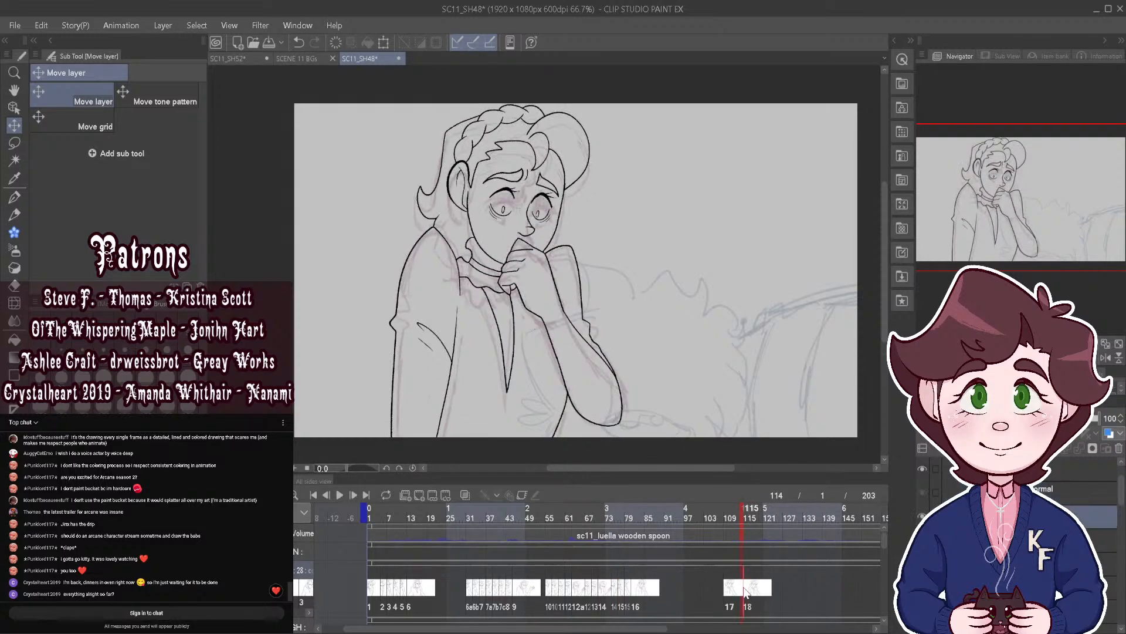
pyautogui.click(745, 591)
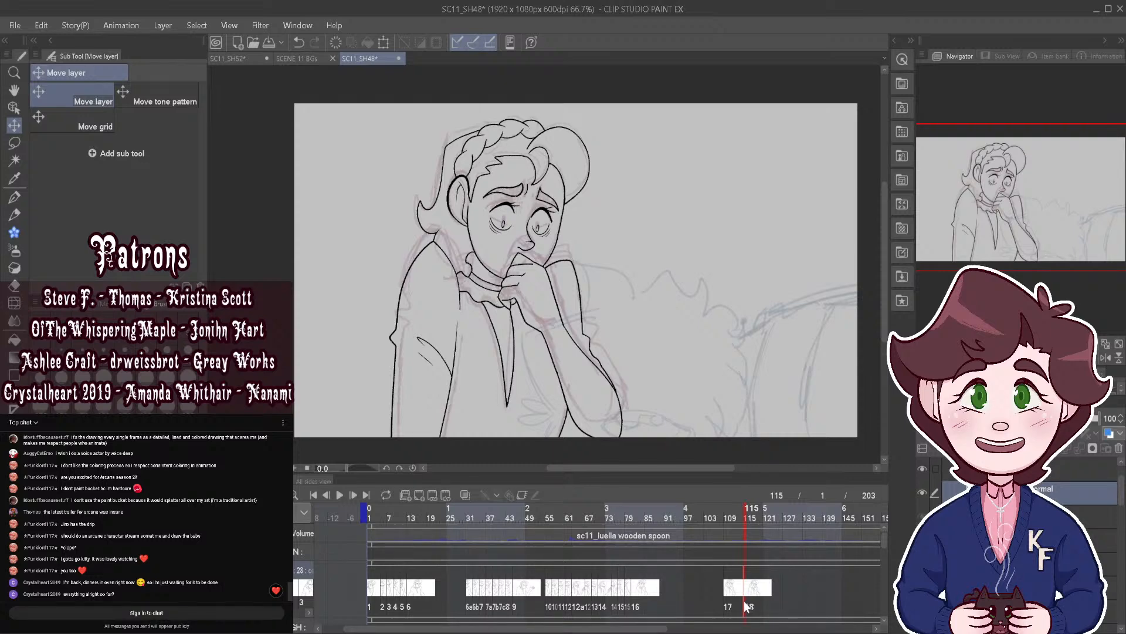
# Step: Try placing an in-between cel at frame 112 between cels 17 and 18, and undo it
pyautogui.click(744, 515)
pyautogui.moveTo(751, 515); pyautogui.dragTo(734, 513)
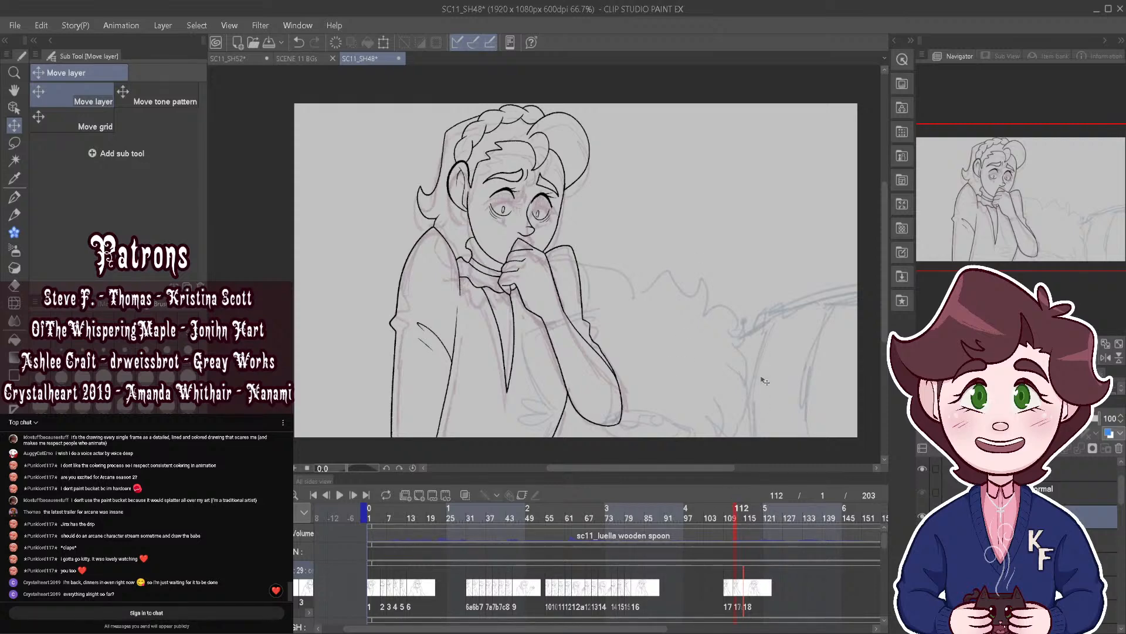
pyautogui.hotkey('ctrl', 'z')
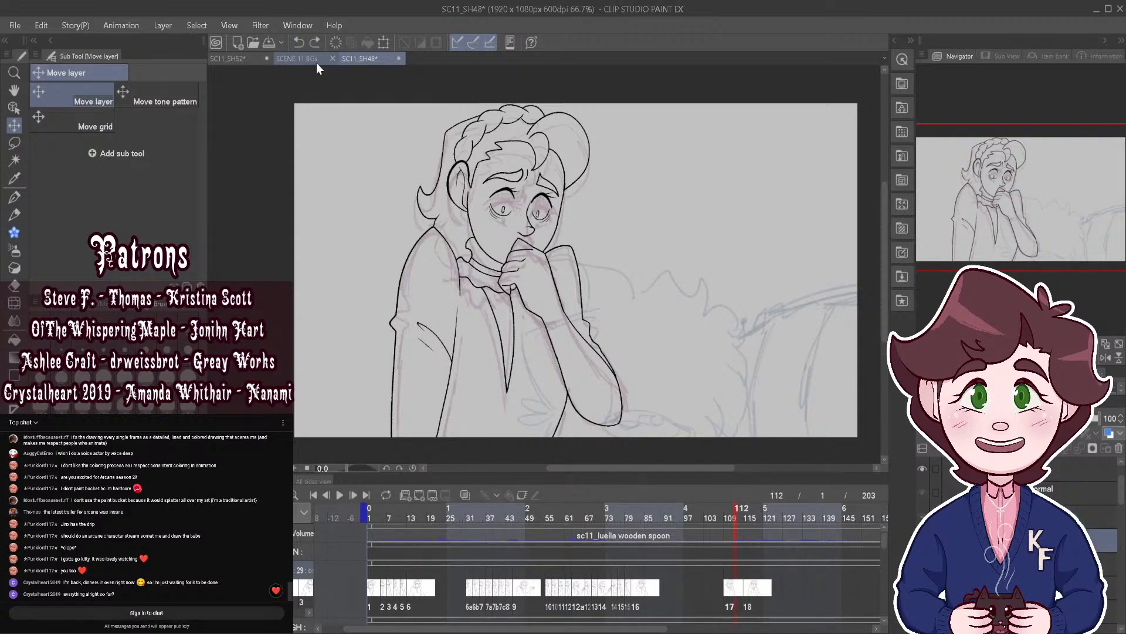
# Step: On cel 18 at frame 115, select both eyebrows and the brow crease and move them lower, closer to the eyes
pyautogui.click(747, 592)
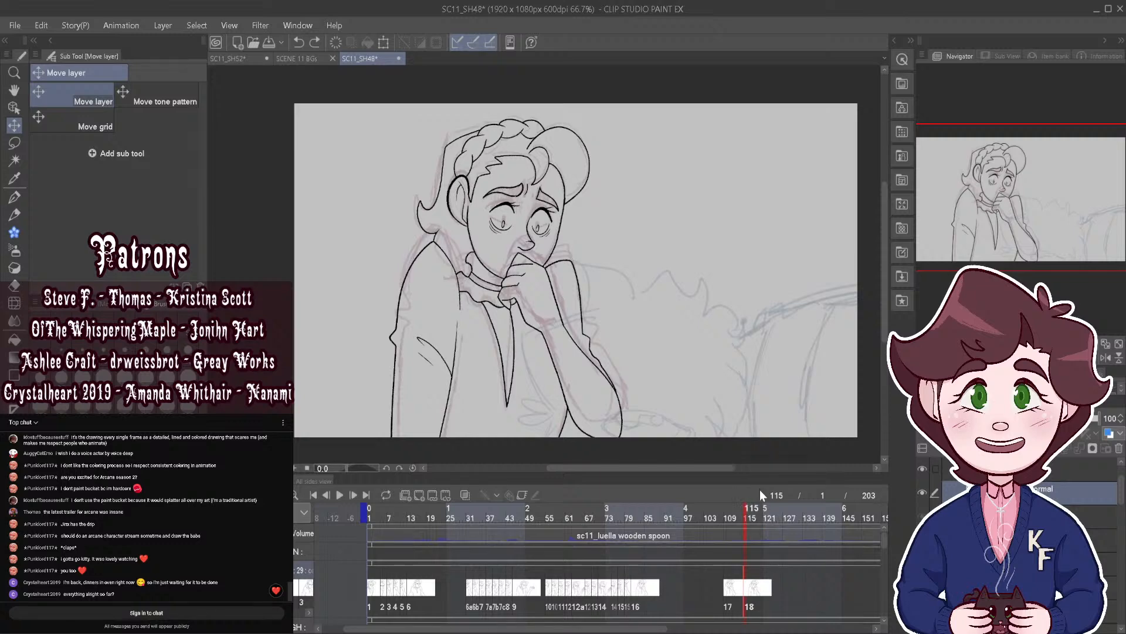
pyautogui.moveTo(741, 513); pyautogui.dragTo(743, 515)
pyautogui.scroll(7, 526, 203)
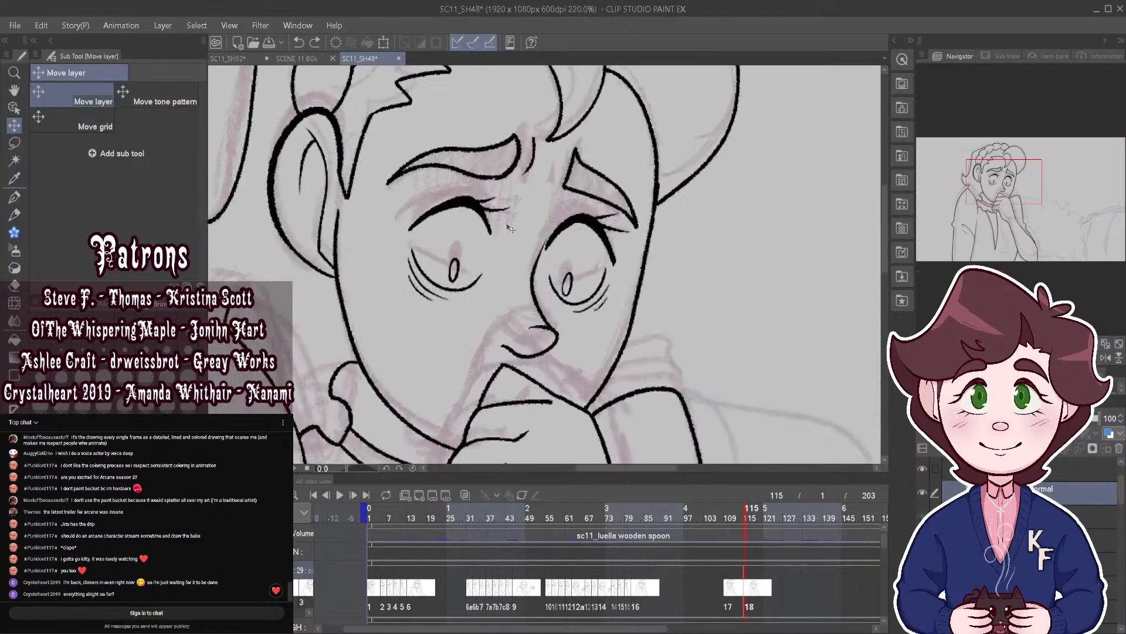
pyautogui.click(21, 108)
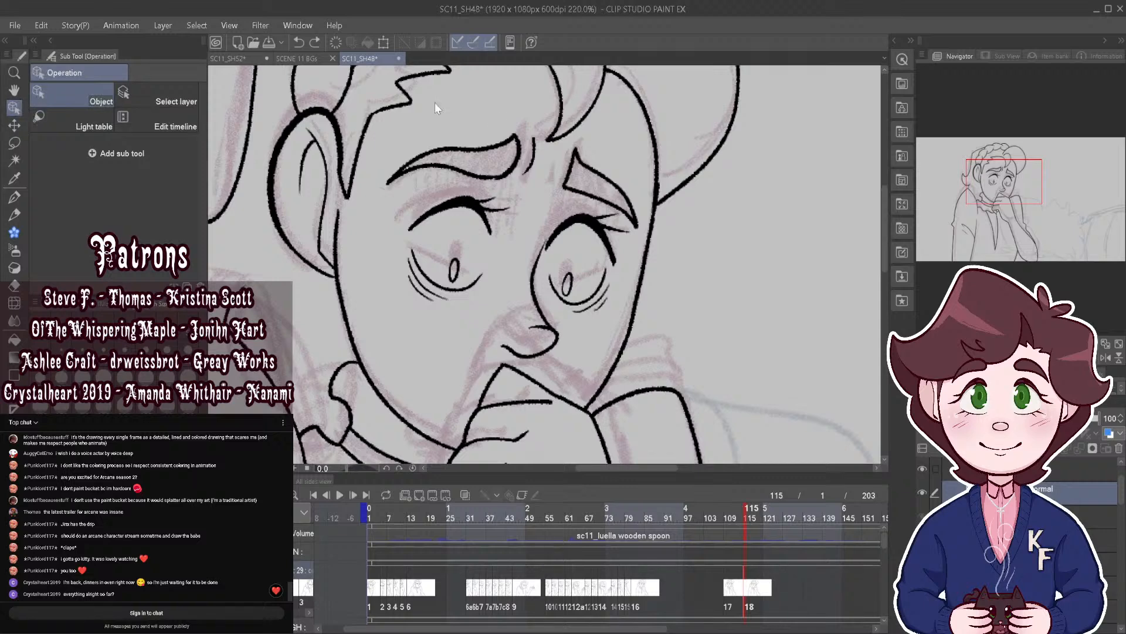
pyautogui.click(521, 148)
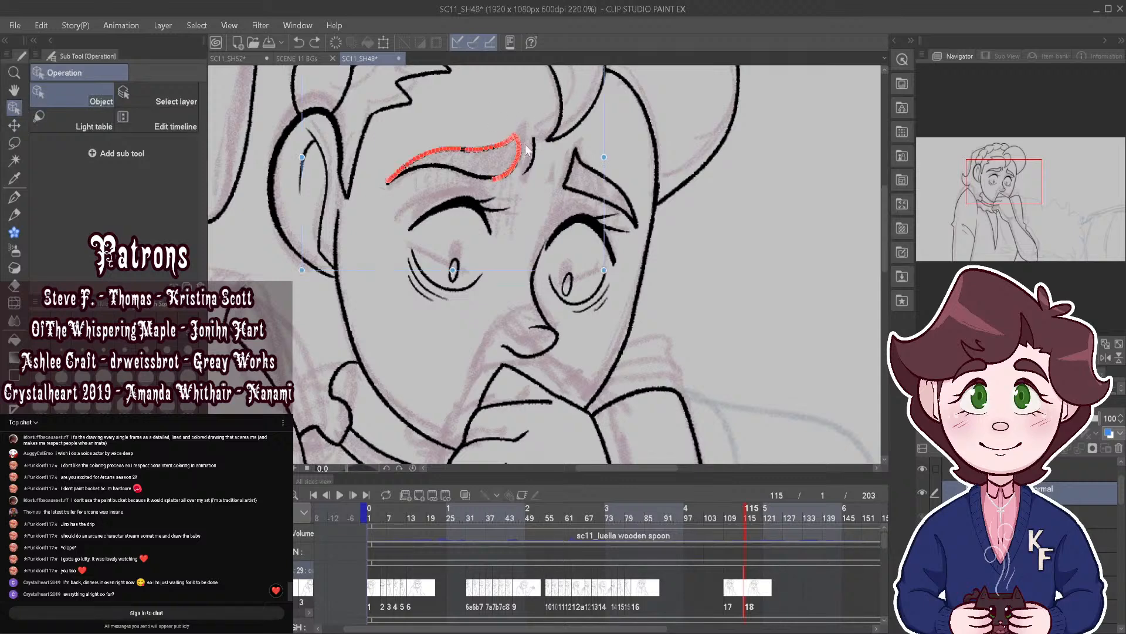
pyautogui.keyDown('shift'); pyautogui.click(599, 175); pyautogui.keyUp('shift')
pyautogui.moveTo(727, 109); pyautogui.dragTo(724, 134)
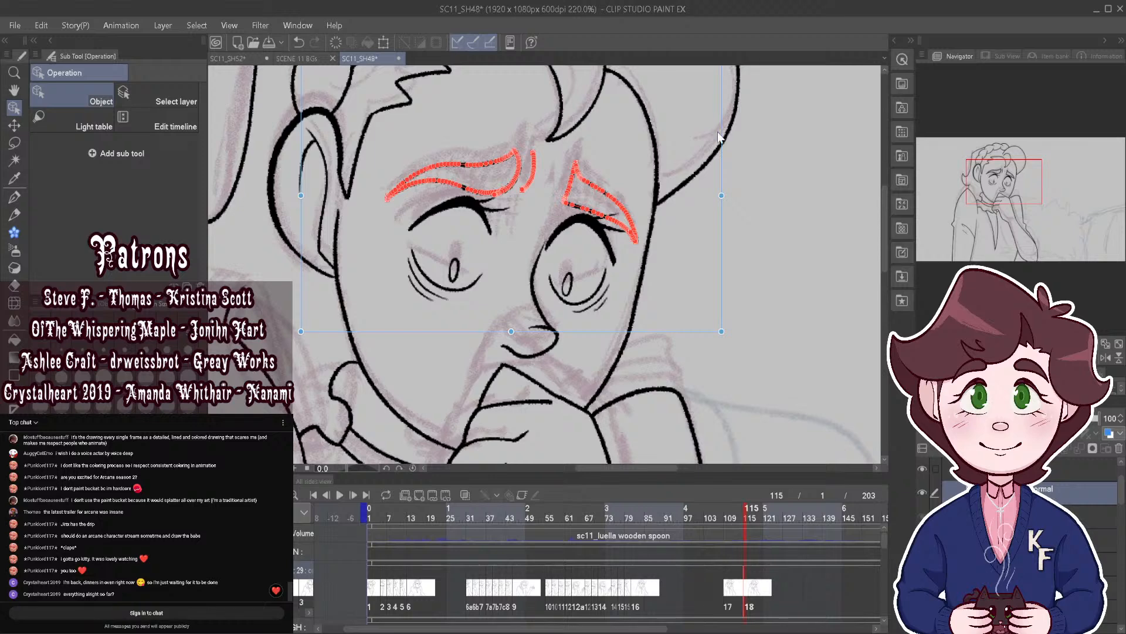
# Step: Delete the curved lower-lid lines under both eyes on cel 18 and move both pupils slightly upward
pyautogui.click(460, 256)
pyautogui.moveTo(425, 296); pyautogui.dragTo(474, 268)
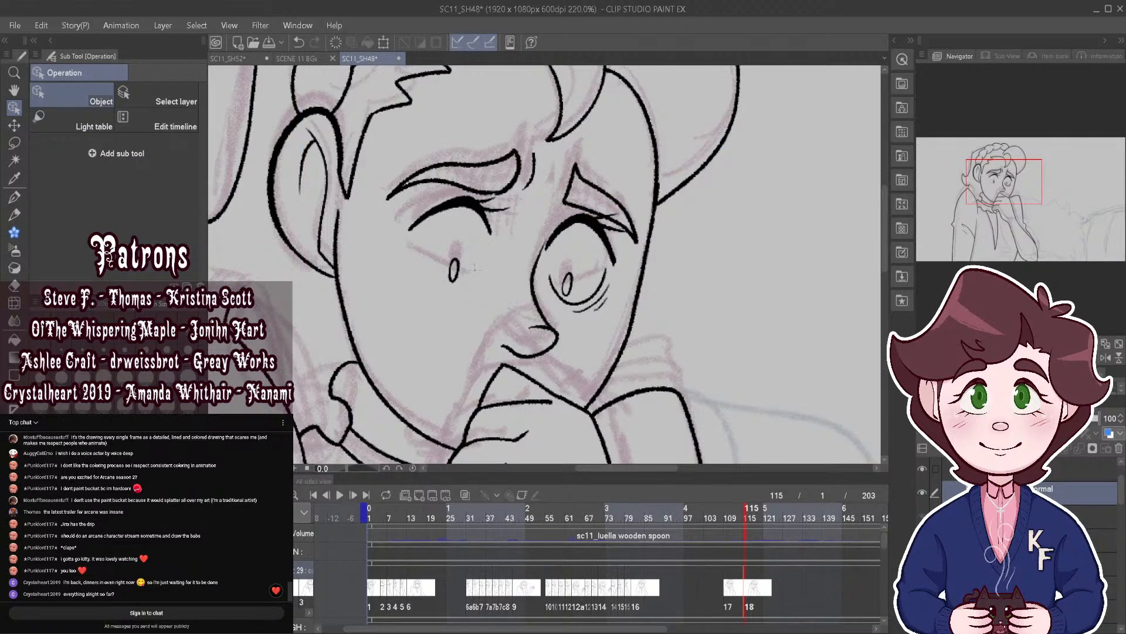
pyautogui.moveTo(592, 301); pyautogui.dragTo(551, 276)
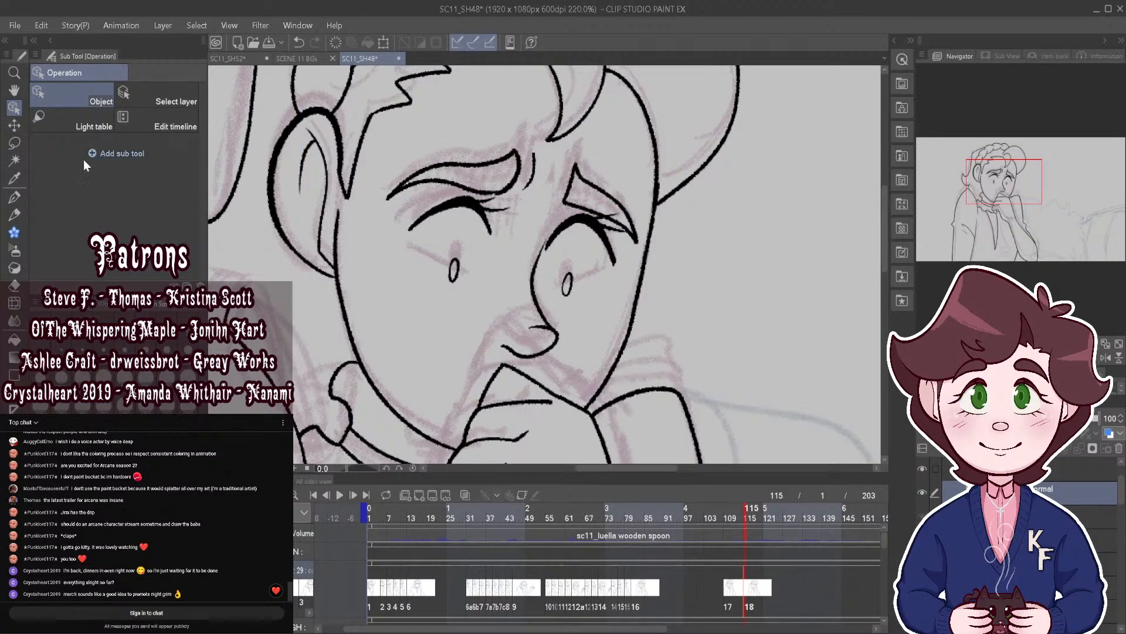
pyautogui.click(454, 269)
pyautogui.keyDown('shift'); pyautogui.click(567, 282); pyautogui.keyUp('shift')
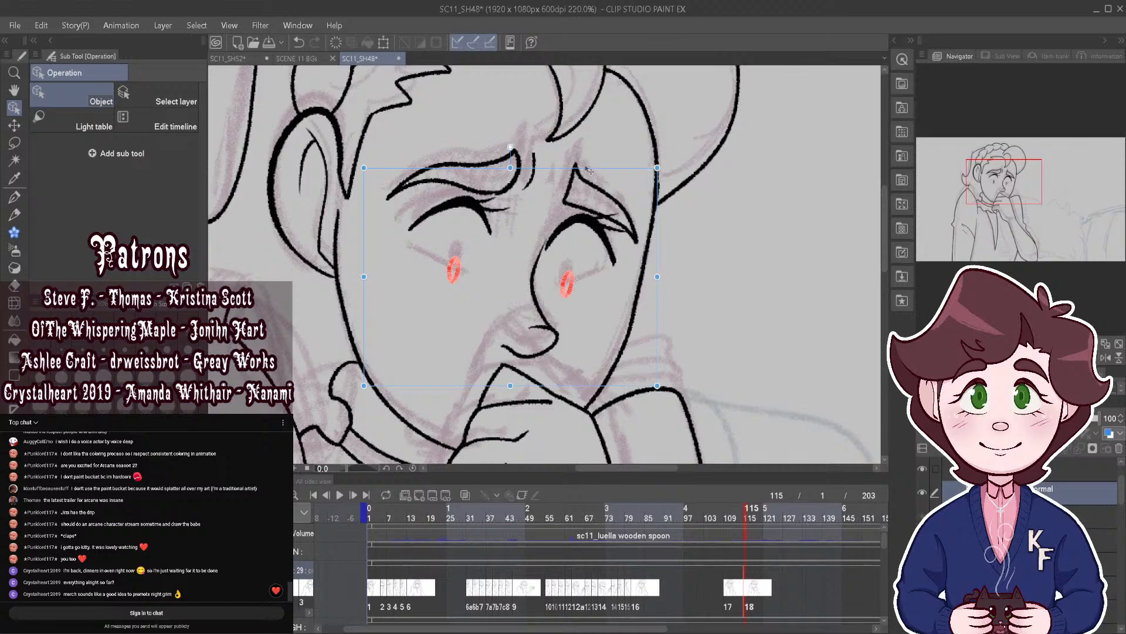
pyautogui.moveTo(586, 168); pyautogui.dragTo(595, 158)
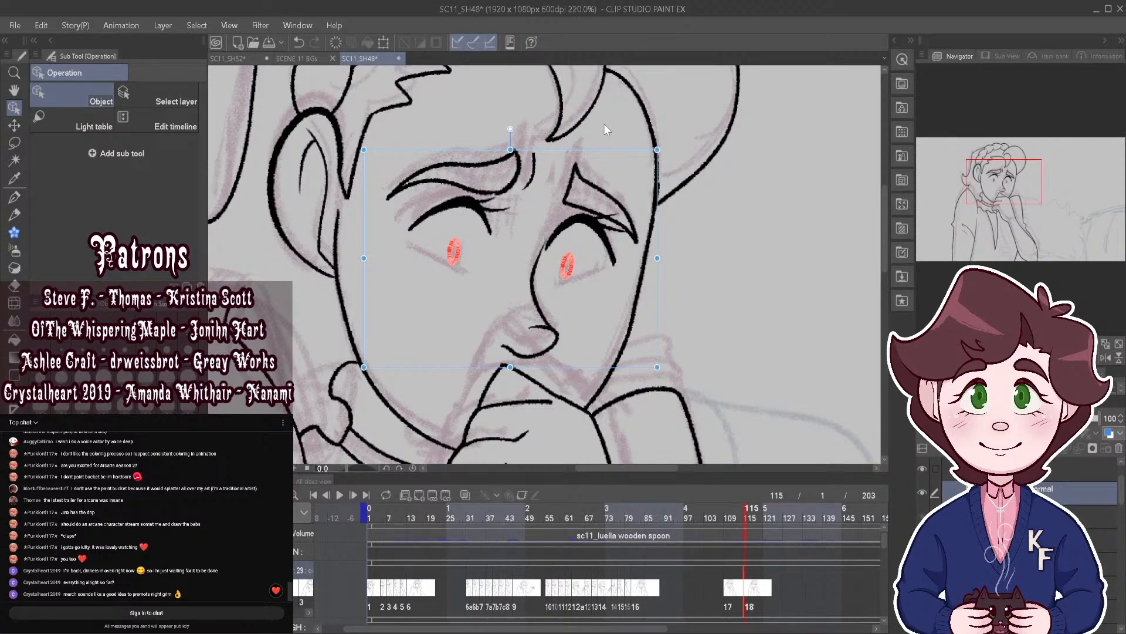
# Step: Ink a straight slanted lower-lid line across each eye of the lowered pose, following the sketch
pyautogui.click(14, 198)
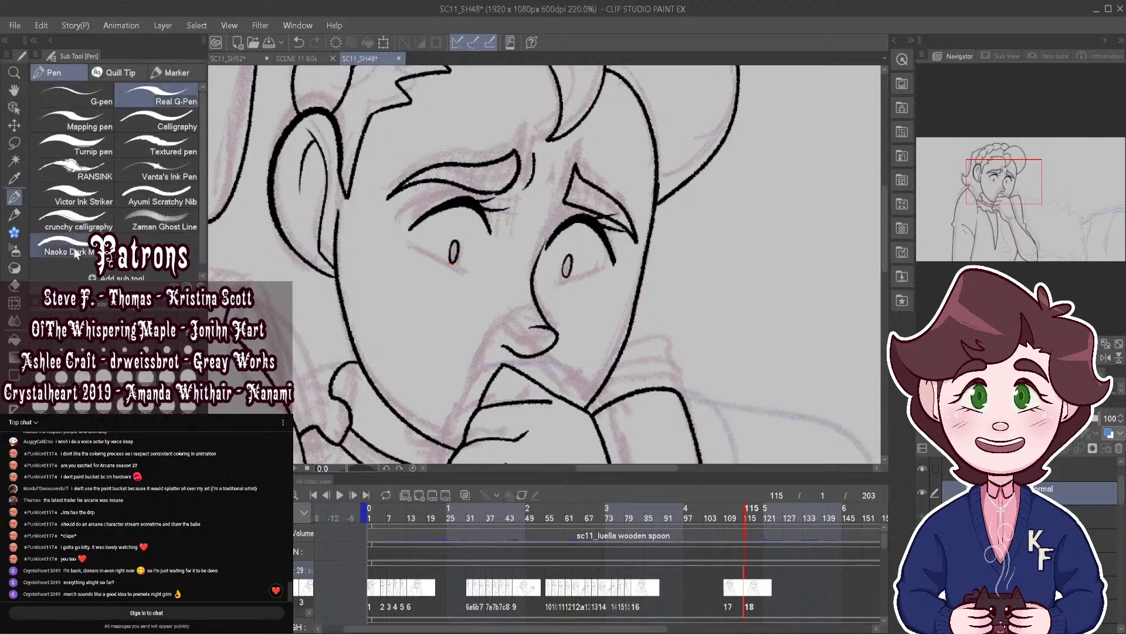
pyautogui.scroll(6, 516, 290)
pyautogui.moveTo(327, 207); pyautogui.dragTo(453, 280)
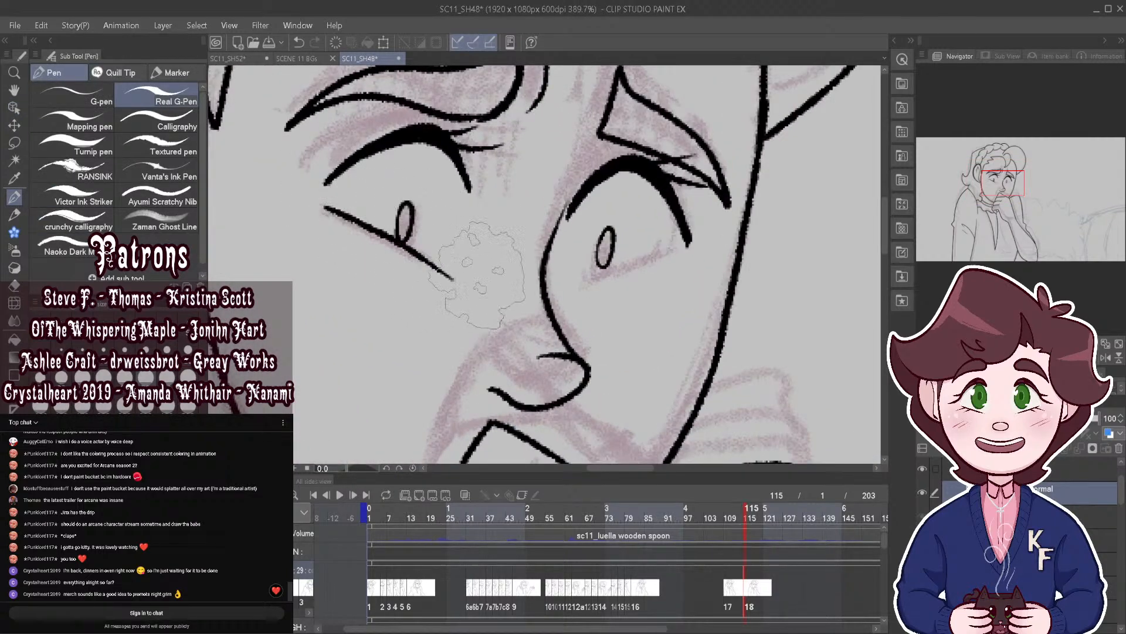
pyautogui.moveTo(581, 282); pyautogui.dragTo(687, 252)
pyautogui.scroll(-7, 692, 246)
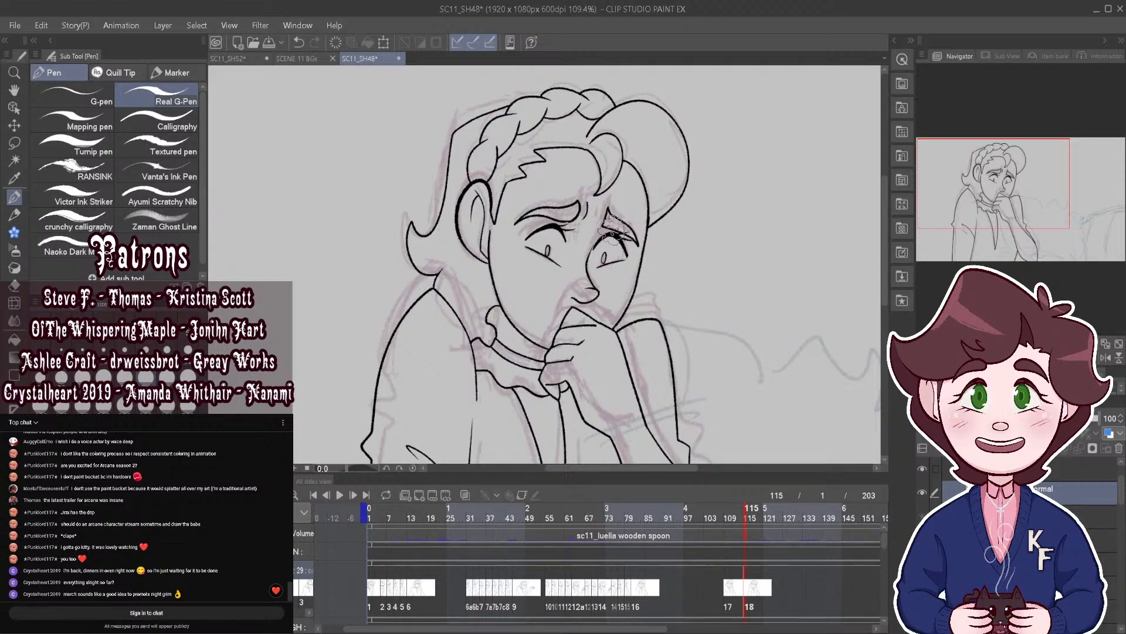
# Step: Compare the lowered face at frame 115 with frame 113, and ink a short crease line below each lower lid
pyautogui.moveTo(746, 513); pyautogui.dragTo(737, 514)
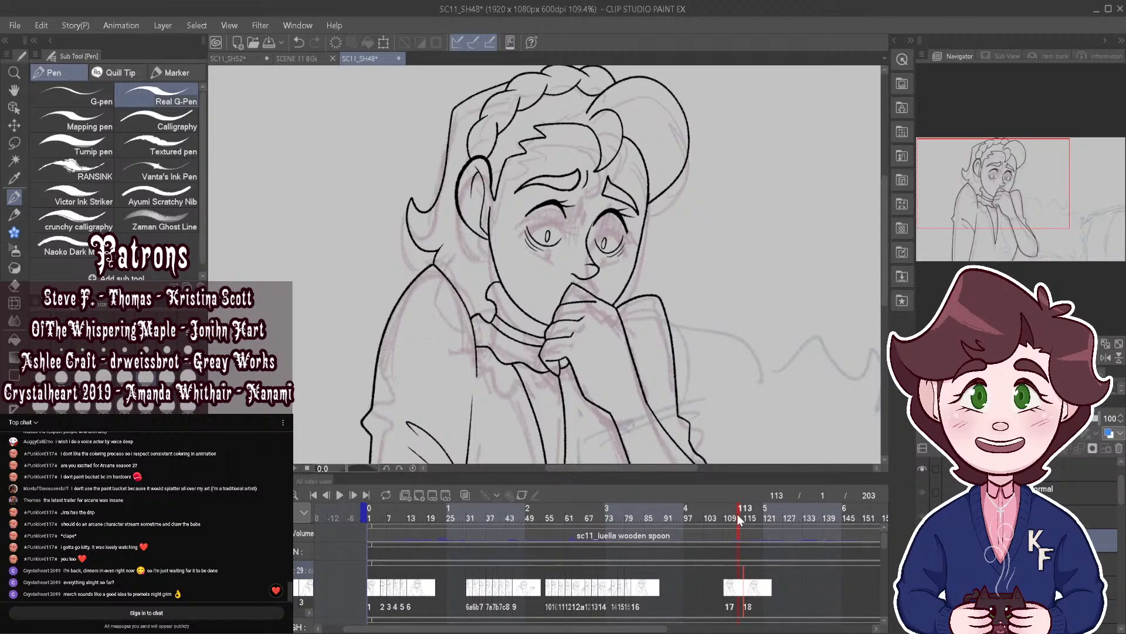
pyautogui.moveTo(737, 516)
pyautogui.mouseDown()
pyautogui.moveTo(721, 512)
pyautogui.moveTo(745, 515)
pyautogui.mouseUp()
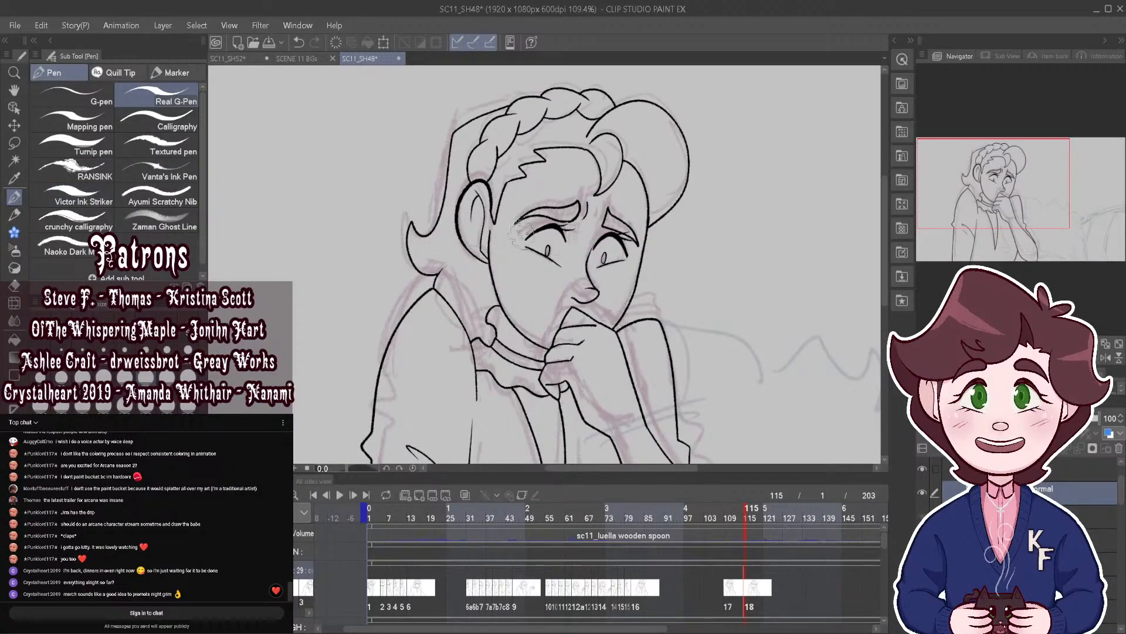
pyautogui.scroll(4, 563, 257)
pyautogui.scroll(2, 564, 257)
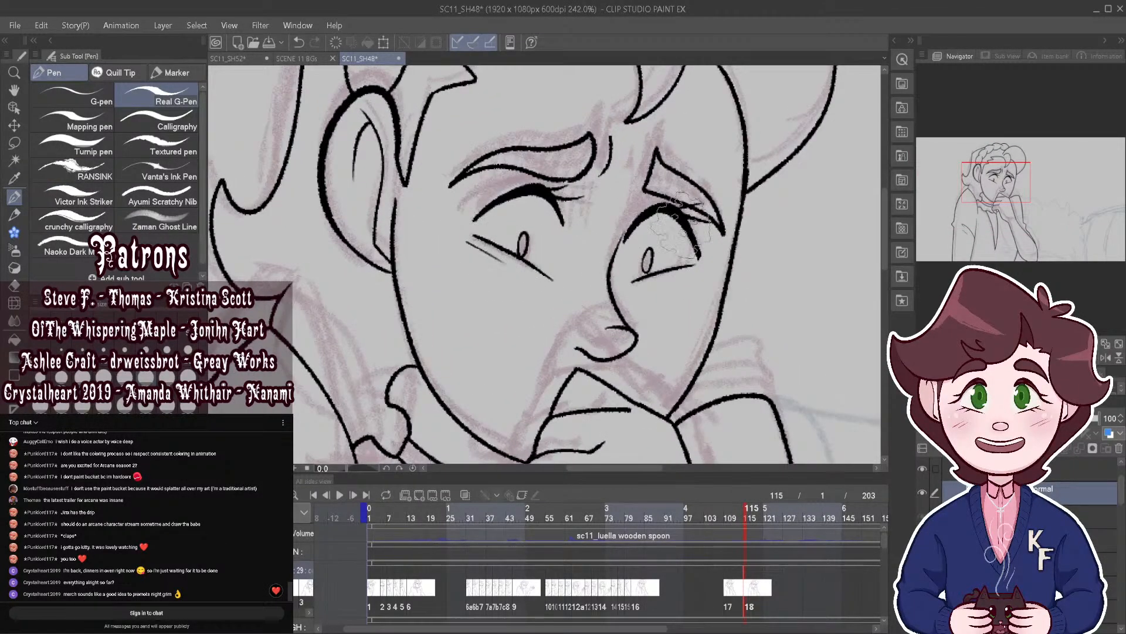
pyautogui.scroll(-2, 657, 282)
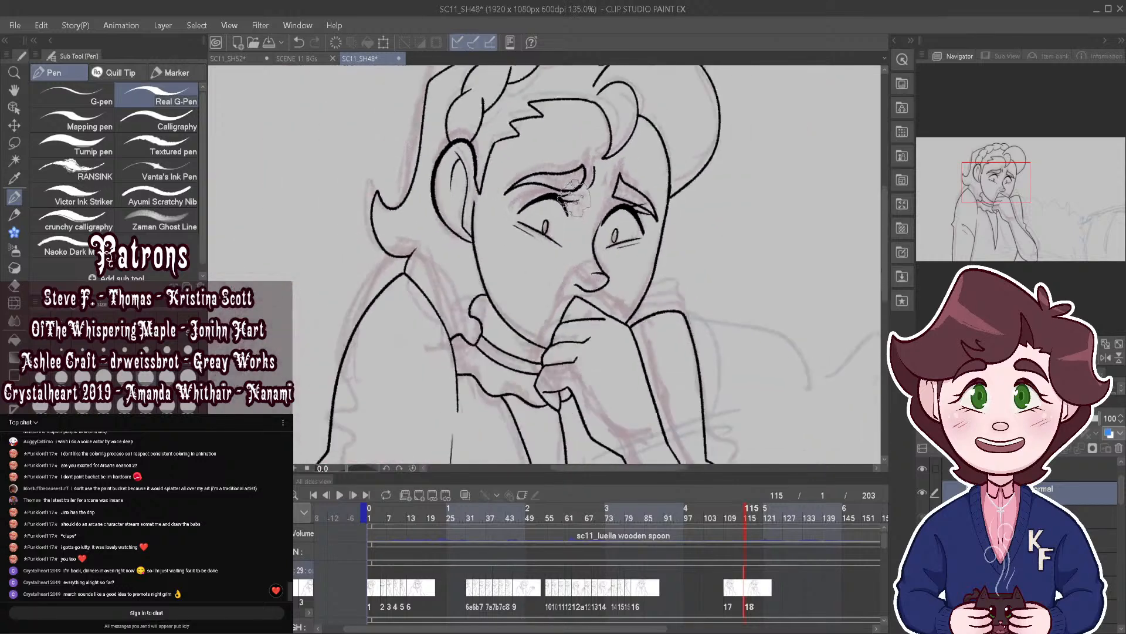
# Step: Place a copy of the lowered drawing at frame 112 as an in-between cel and compare it with frame 115
pyautogui.click(740, 514)
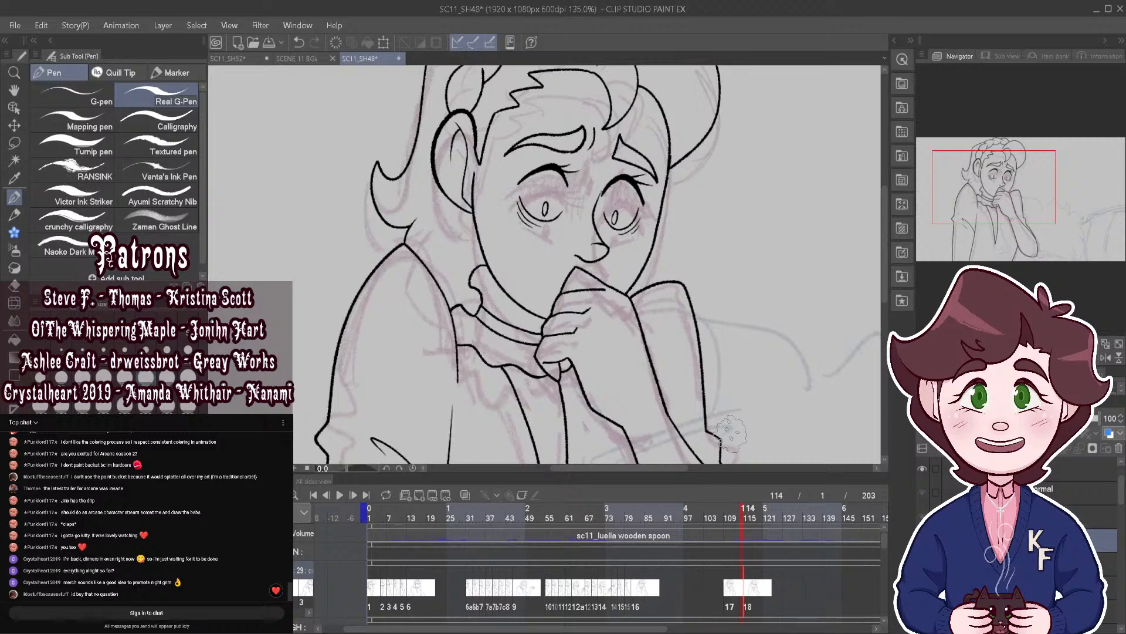
pyautogui.click(749, 514)
pyautogui.moveTo(749, 514)
pyautogui.mouseDown()
pyautogui.moveTo(730, 513)
pyautogui.moveTo(756, 512)
pyautogui.moveTo(746, 512)
pyautogui.mouseUp()
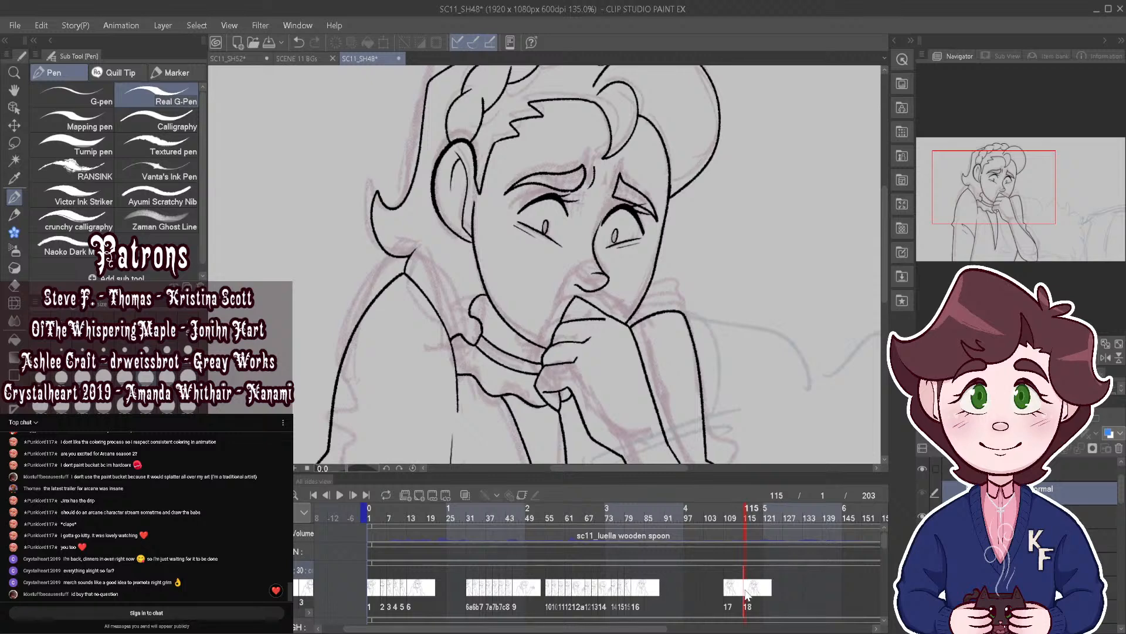
pyautogui.moveTo(756, 587); pyautogui.dragTo(739, 595)
pyautogui.click(15, 142)
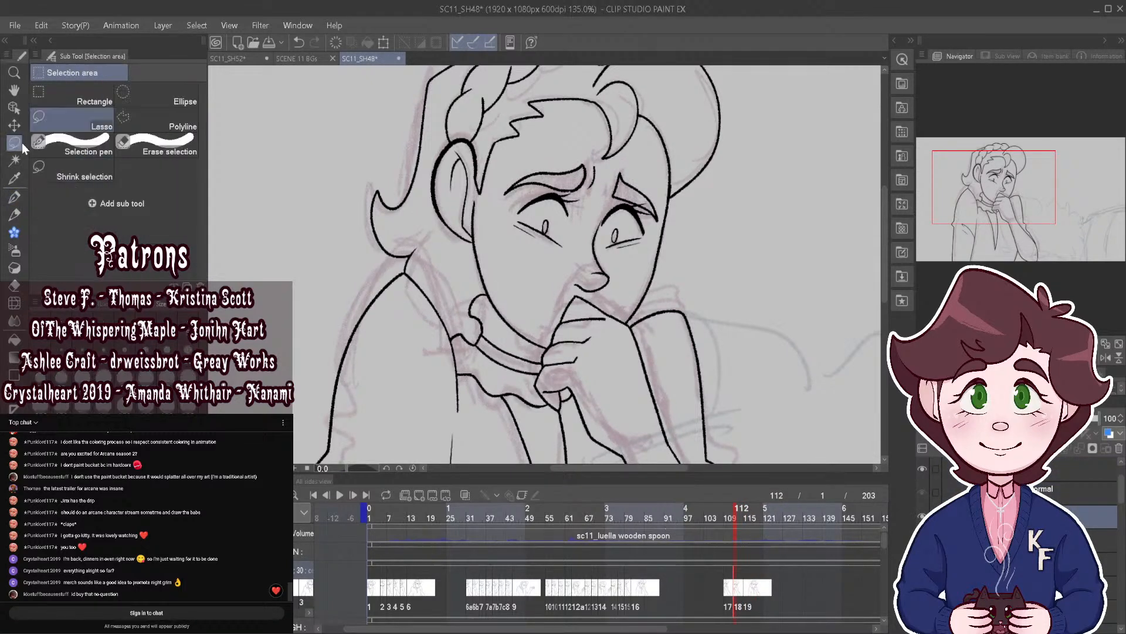
pyautogui.click(15, 126)
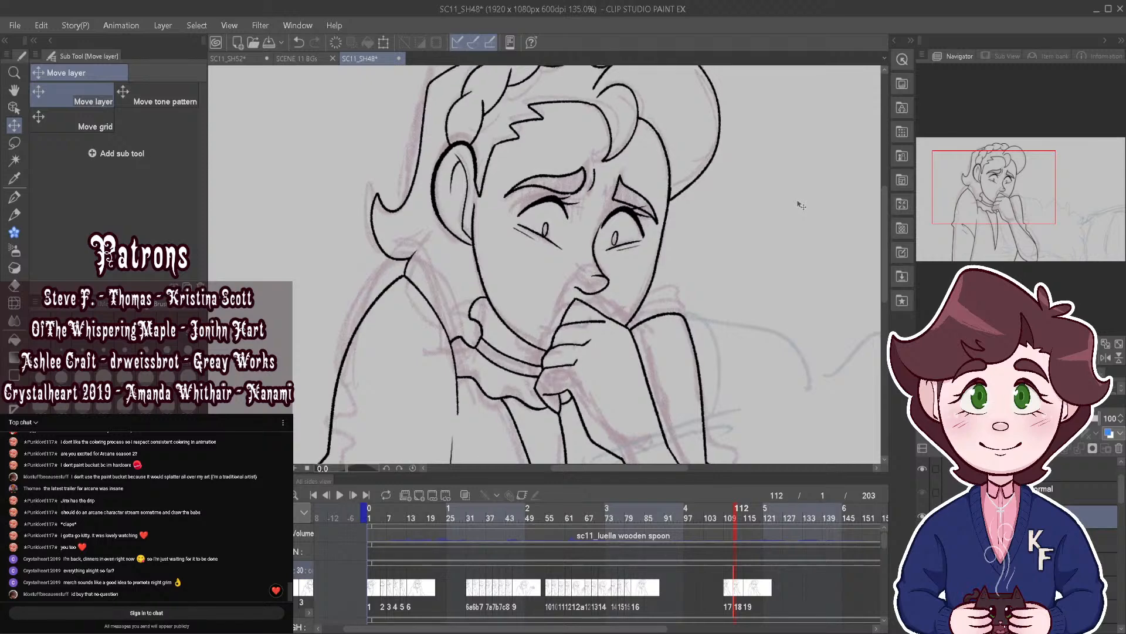
pyautogui.click(749, 594)
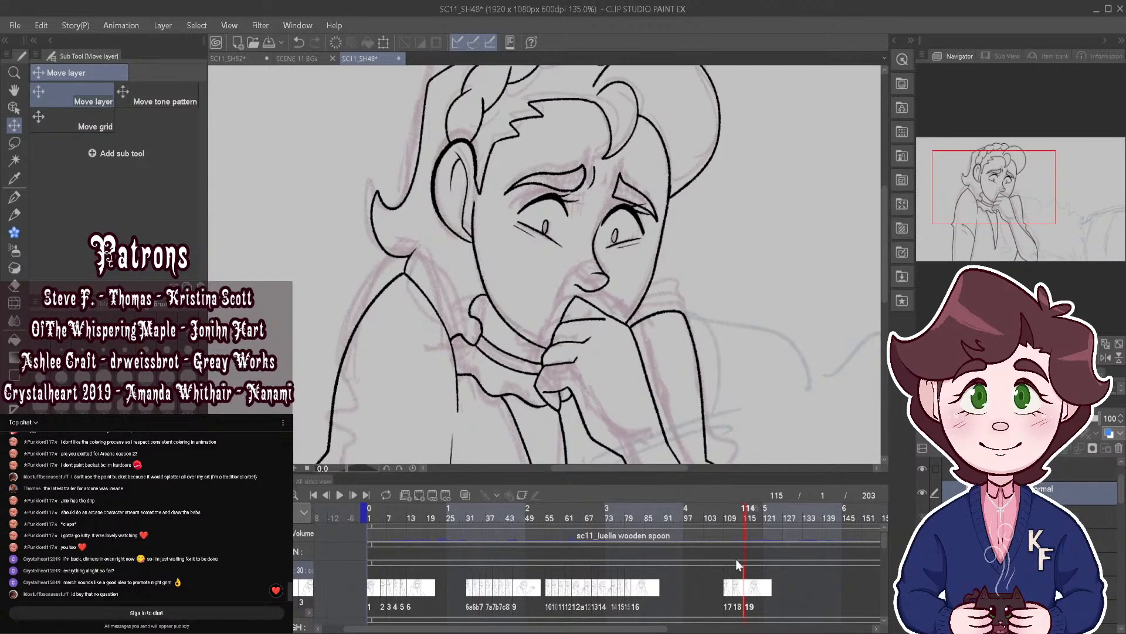
pyautogui.click(736, 595)
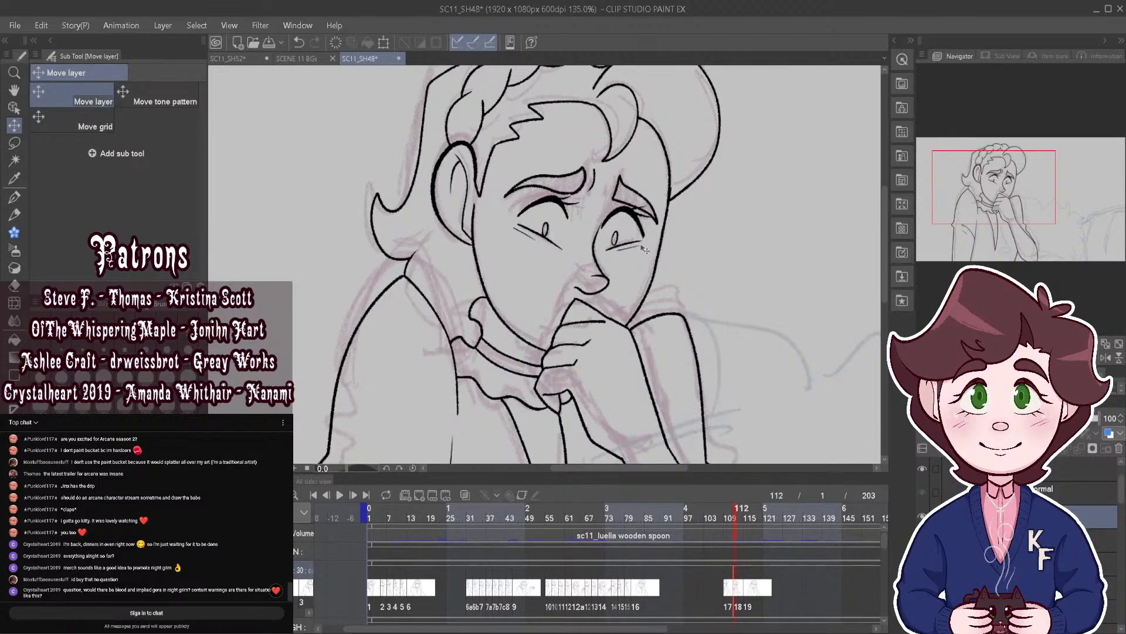
# Step: On the new cel at frame 112, select both eyebrows with the brow crease and move them slightly lower
pyautogui.click(16, 108)
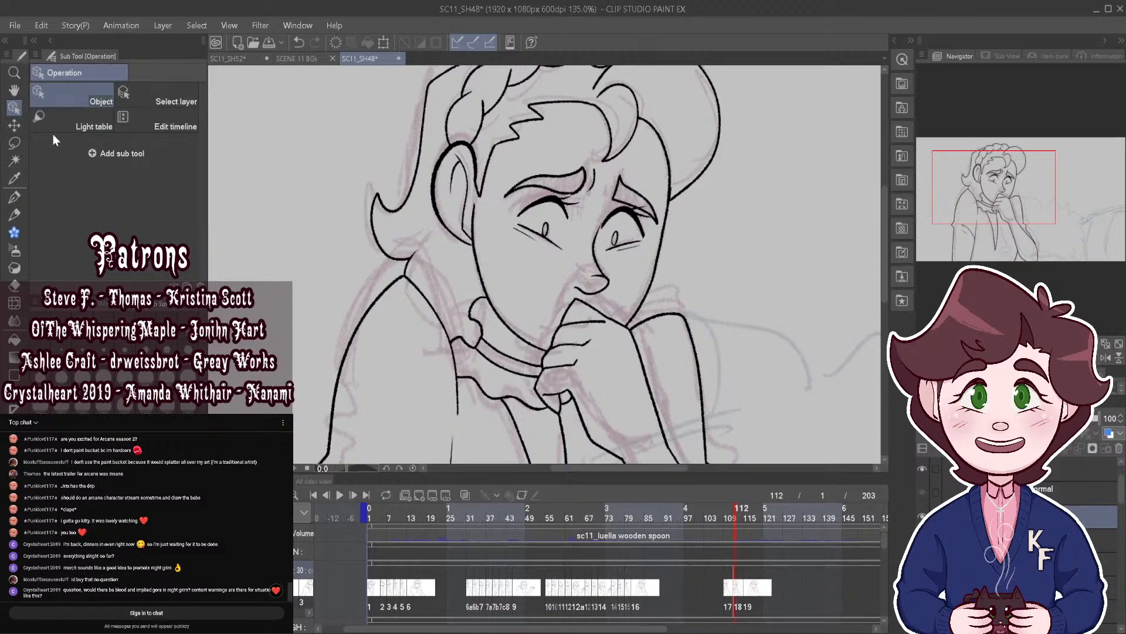
pyautogui.scroll(3, 587, 182)
pyautogui.click(587, 182)
pyautogui.keyDown('shift'); pyautogui.click(586, 182); pyautogui.keyUp('shift')
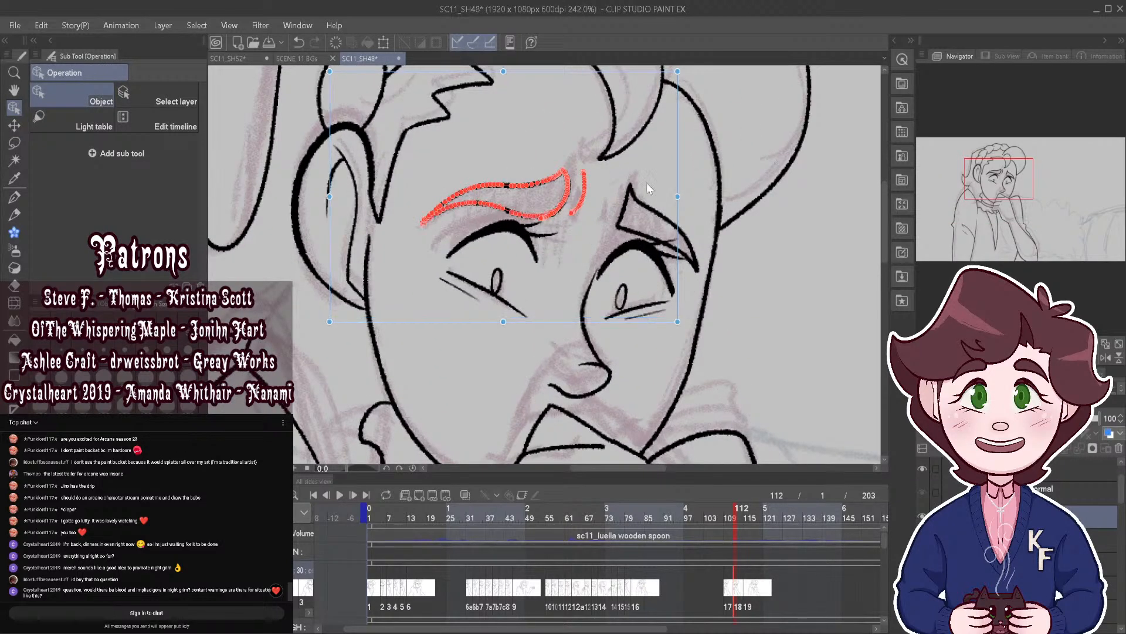
pyautogui.keyDown('shift'); pyautogui.click(648, 204); pyautogui.keyUp('shift')
pyautogui.keyDown('shift'); pyautogui.click(638, 232); pyautogui.keyUp('shift')
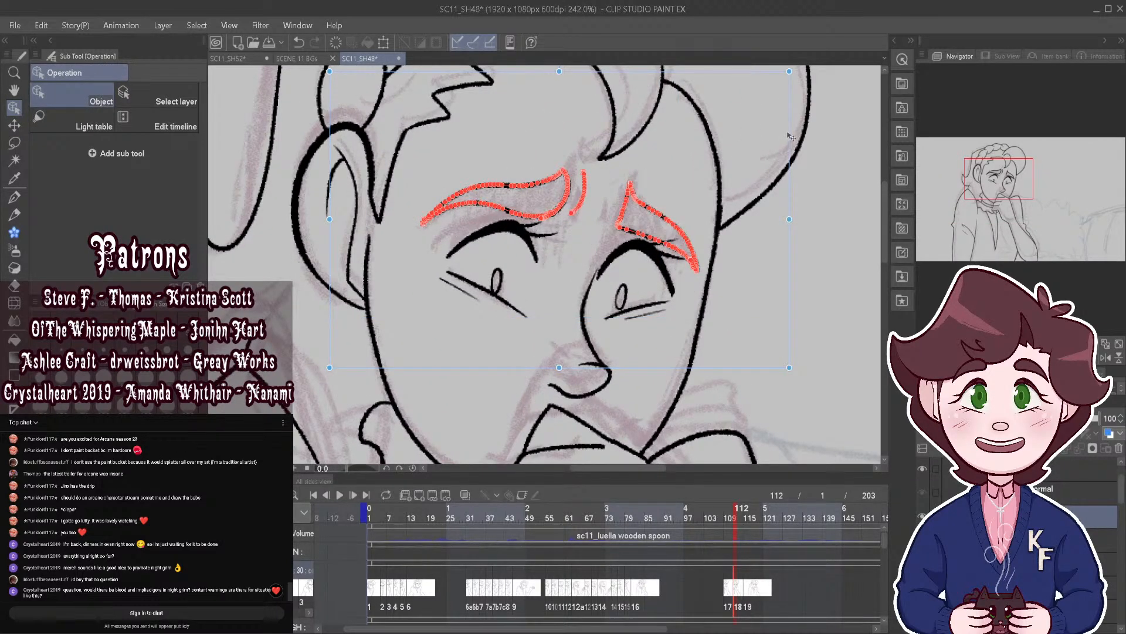
pyautogui.moveTo(789, 132); pyautogui.dragTo(789, 137)
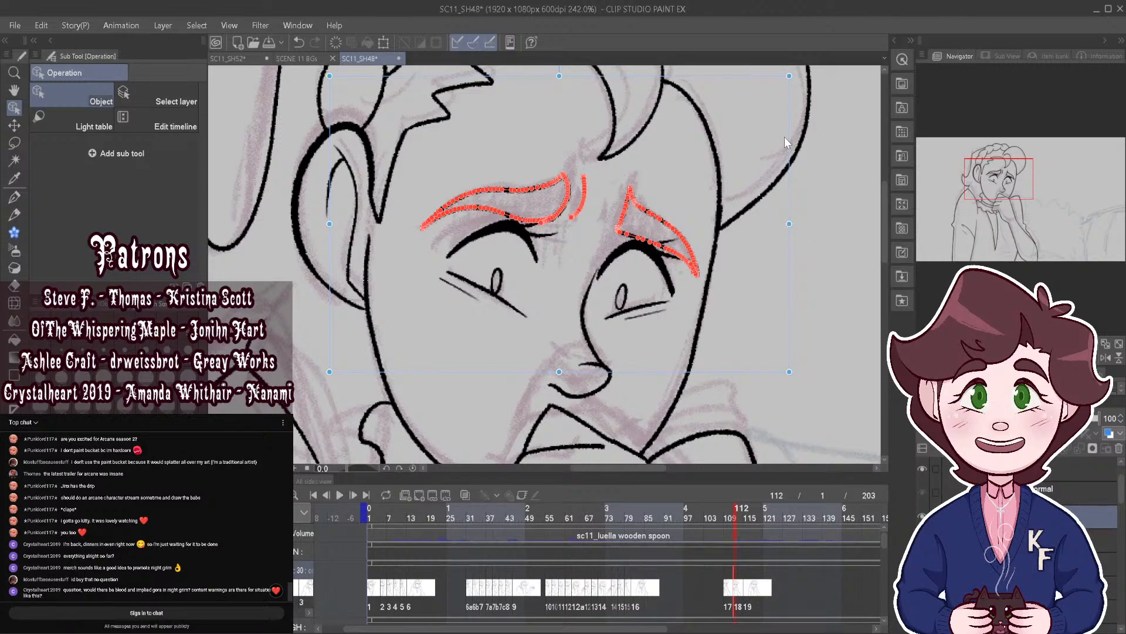
pyautogui.click(17, 198)
# Step: Examine the transition between the raised and lowered poses by flipping back and forth across frames 111 to 116
pyautogui.scroll(-3, 625, 230)
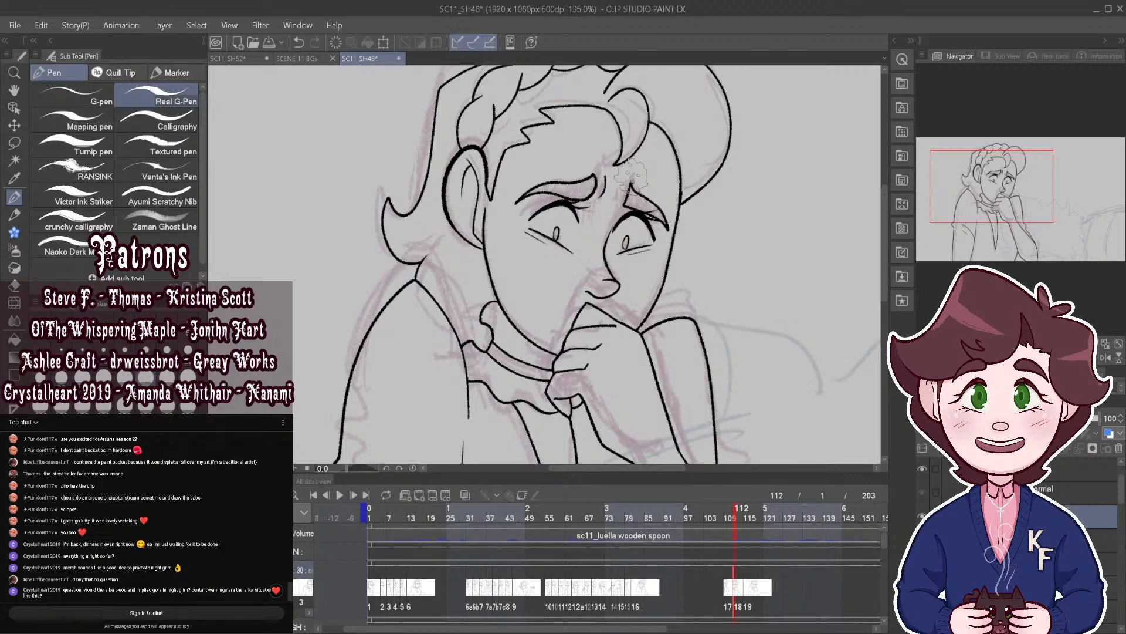
pyautogui.scroll(-6, 651, 328)
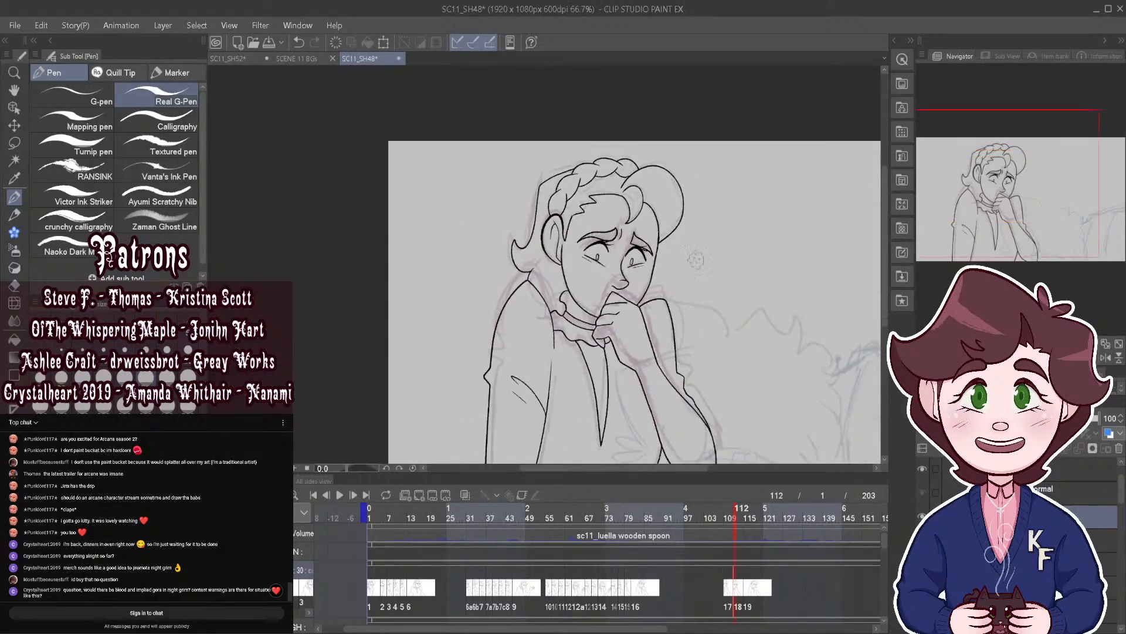
pyautogui.scroll(2, 719, 387)
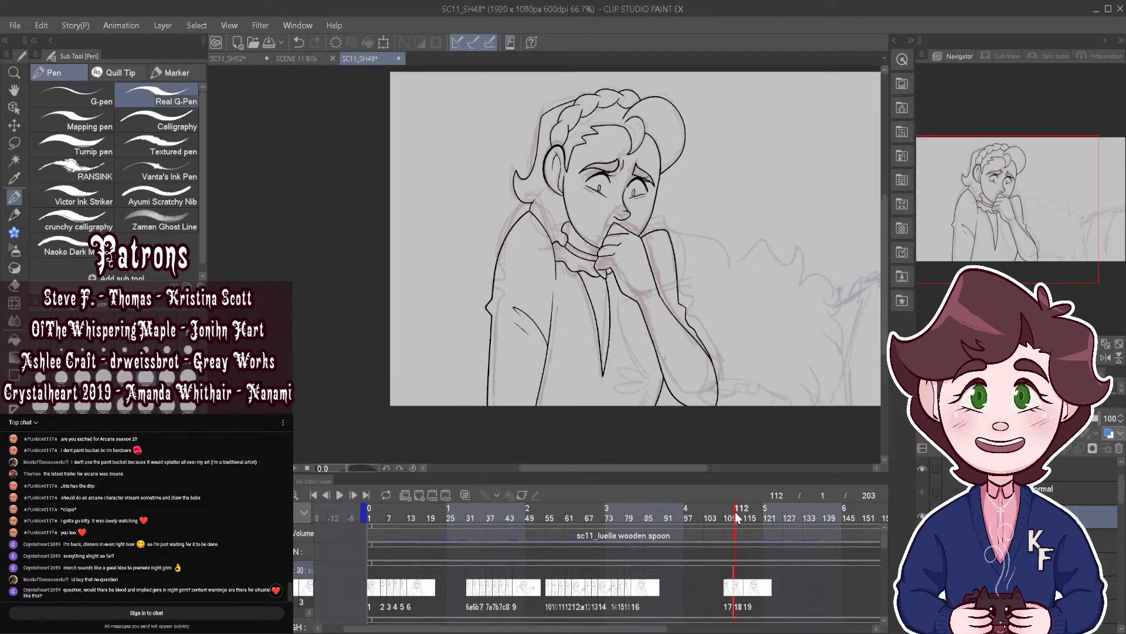
pyautogui.moveTo(731, 513)
pyautogui.mouseDown()
pyautogui.moveTo(748, 515)
pyautogui.moveTo(737, 516)
pyautogui.mouseUp()
pyautogui.scroll(2, 768, 346)
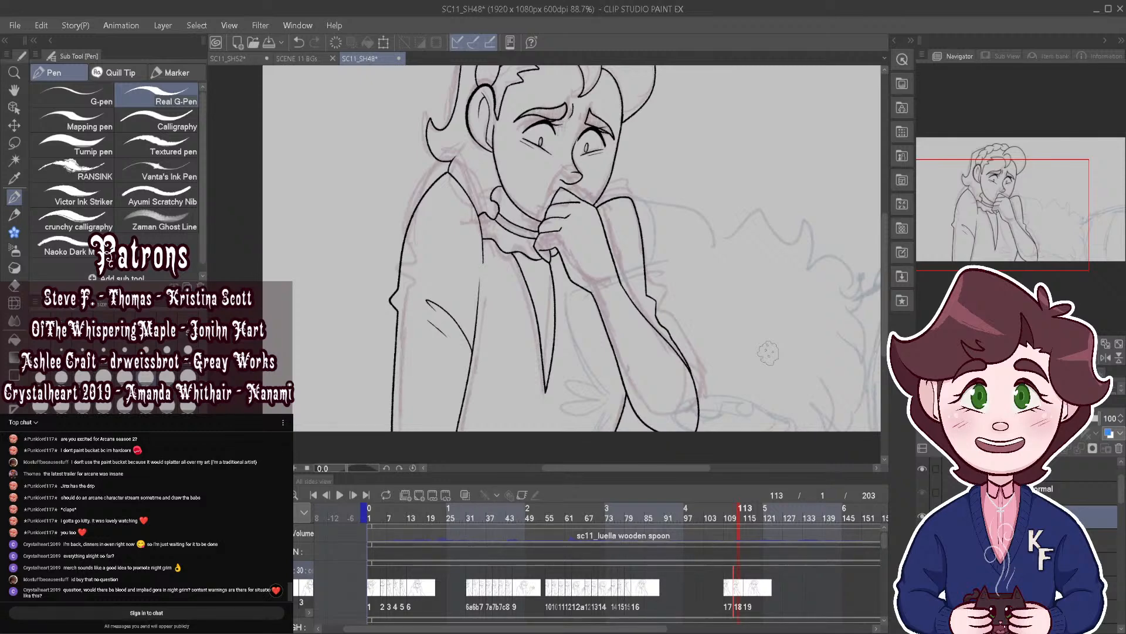
pyautogui.scroll(-3, 768, 352)
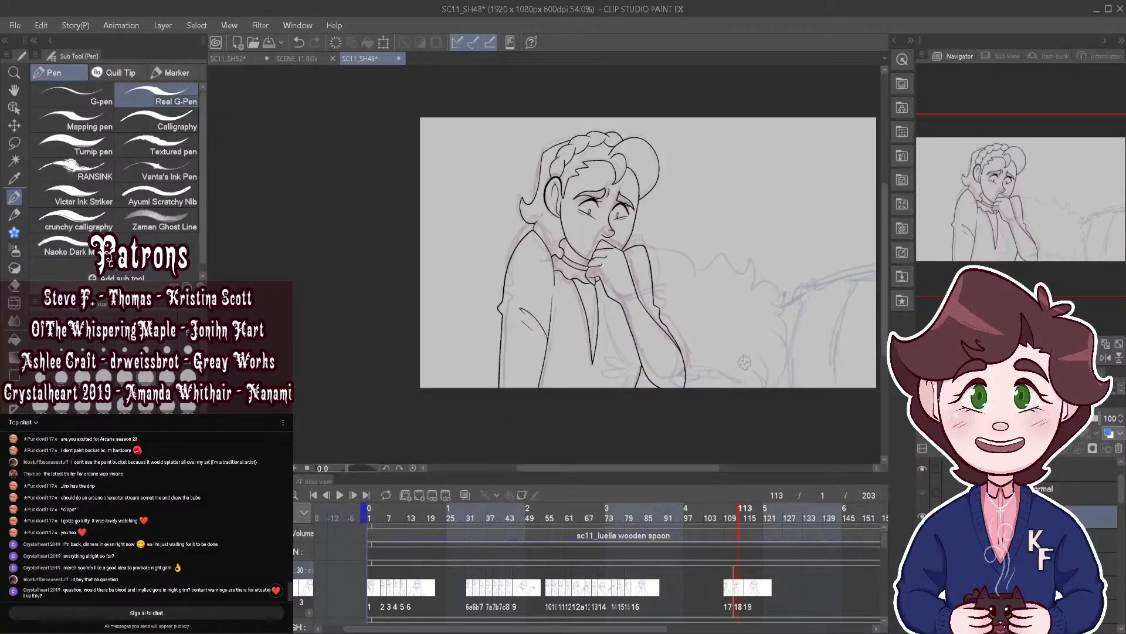
pyautogui.click(732, 512)
pyautogui.moveTo(732, 512)
pyautogui.mouseDown()
pyautogui.moveTo(750, 516)
pyautogui.moveTo(738, 521)
pyautogui.mouseUp()
pyautogui.scroll(3, 806, 261)
pyautogui.moveTo(741, 511); pyautogui.dragTo(751, 514)
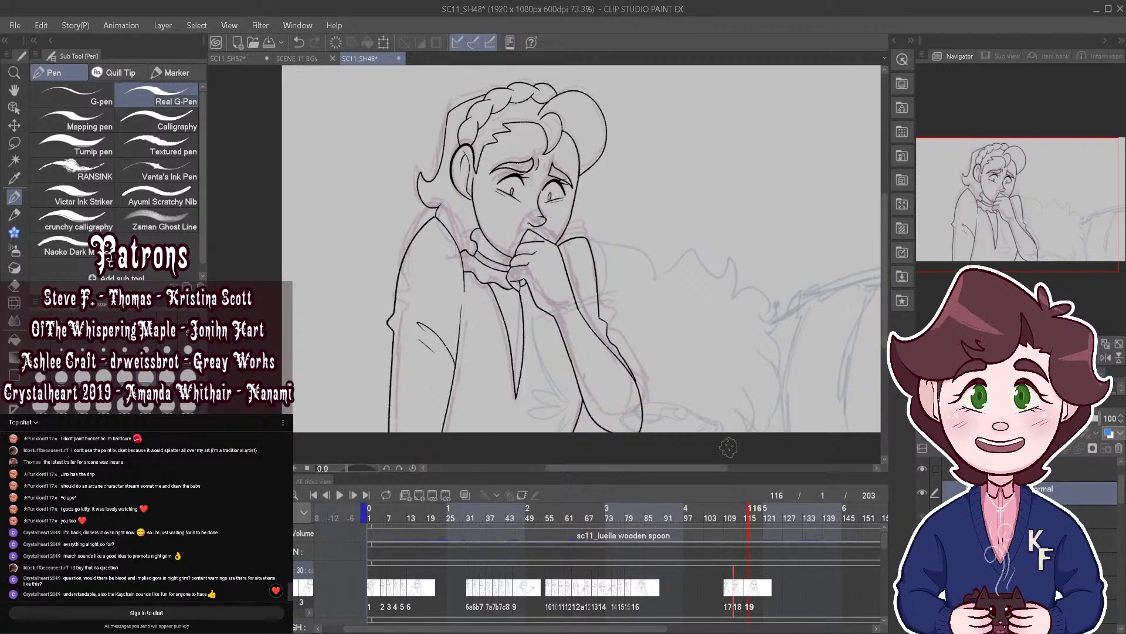
pyautogui.click(736, 515)
pyautogui.moveTo(737, 514); pyautogui.dragTo(731, 514)
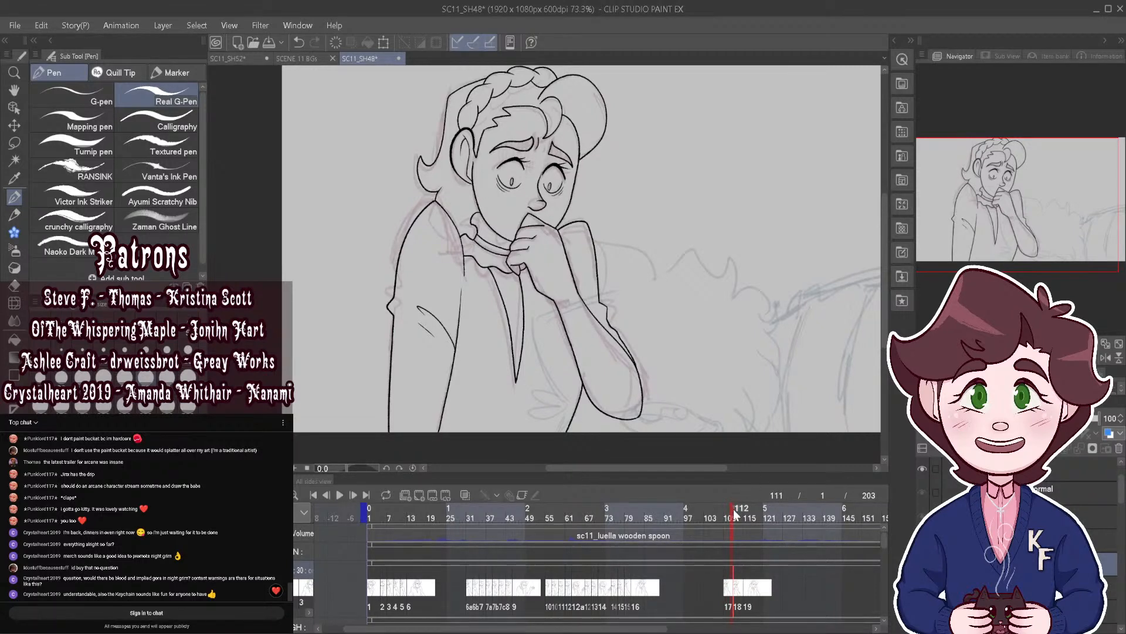
# Step: Return to the beginning of the shot and play back the animation to review its timing
pyautogui.moveTo(733, 508)
pyautogui.mouseDown()
pyautogui.moveTo(722, 511)
pyautogui.moveTo(768, 512)
pyautogui.moveTo(336, 547)
pyautogui.mouseUp()
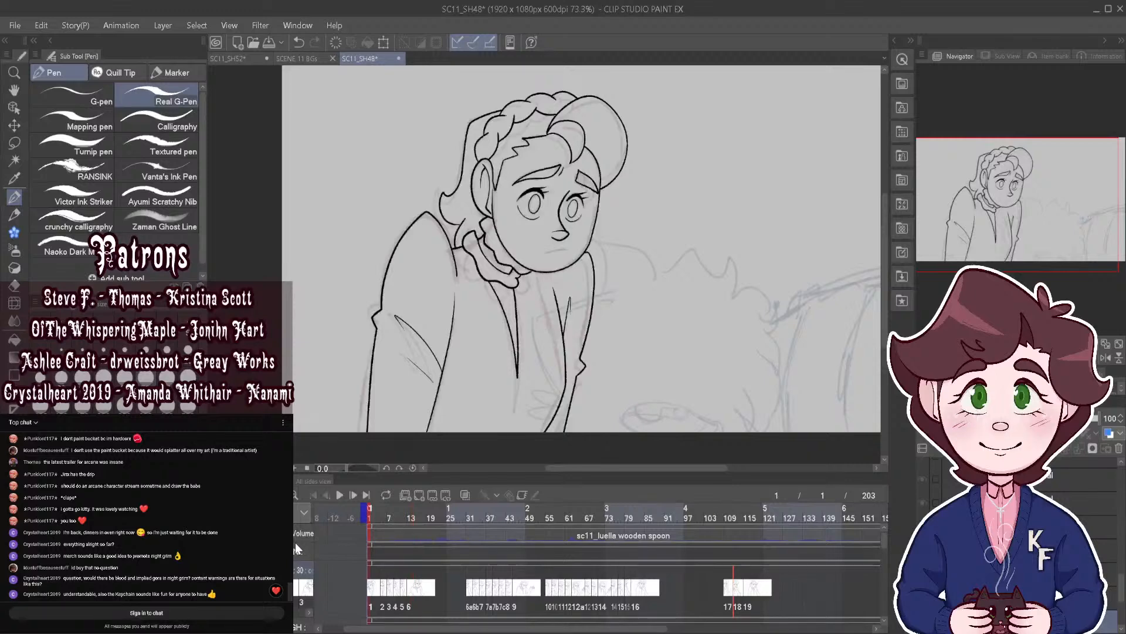
pyautogui.moveTo(481, 515); pyautogui.dragTo(380, 510)
pyautogui.click(340, 495)
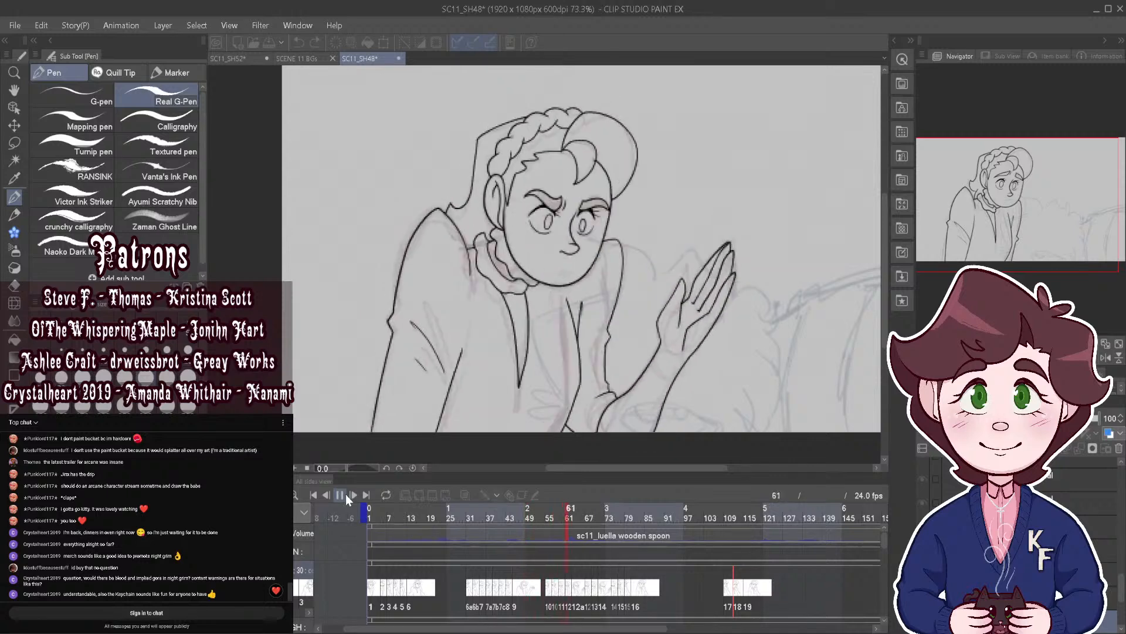
# Step: Stop the playback at frame 96 and save the SC11_SH48 animation file
pyautogui.click(347, 495)
pyautogui.scroll(-3, 592, 381)
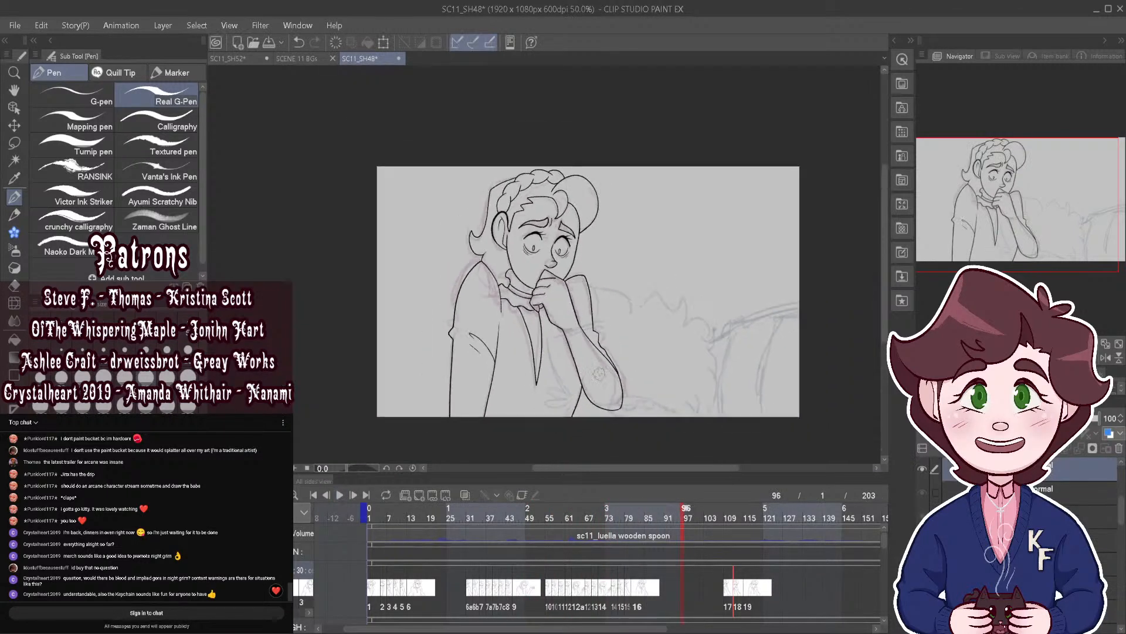
pyautogui.click(270, 42)
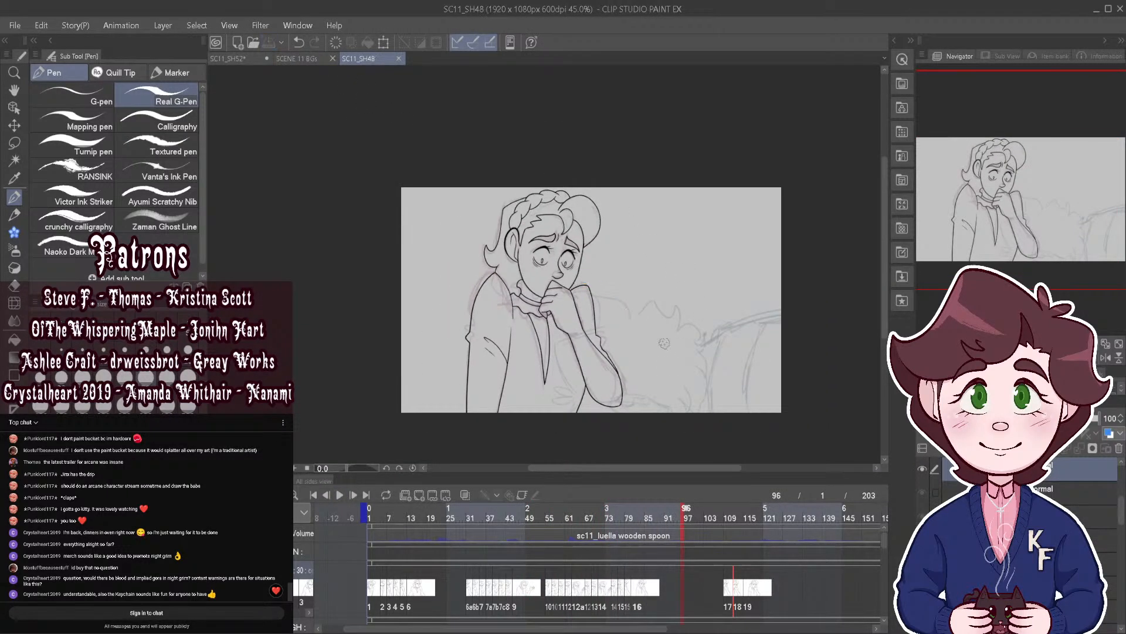
# Step: Play the shot again from frame 1 through the hand-to-mouth pose to review the timing of the full movement
pyautogui.scroll(1, 646, 315)
pyautogui.scroll(1, 646, 315)
pyautogui.moveTo(574, 508); pyautogui.dragTo(369, 512)
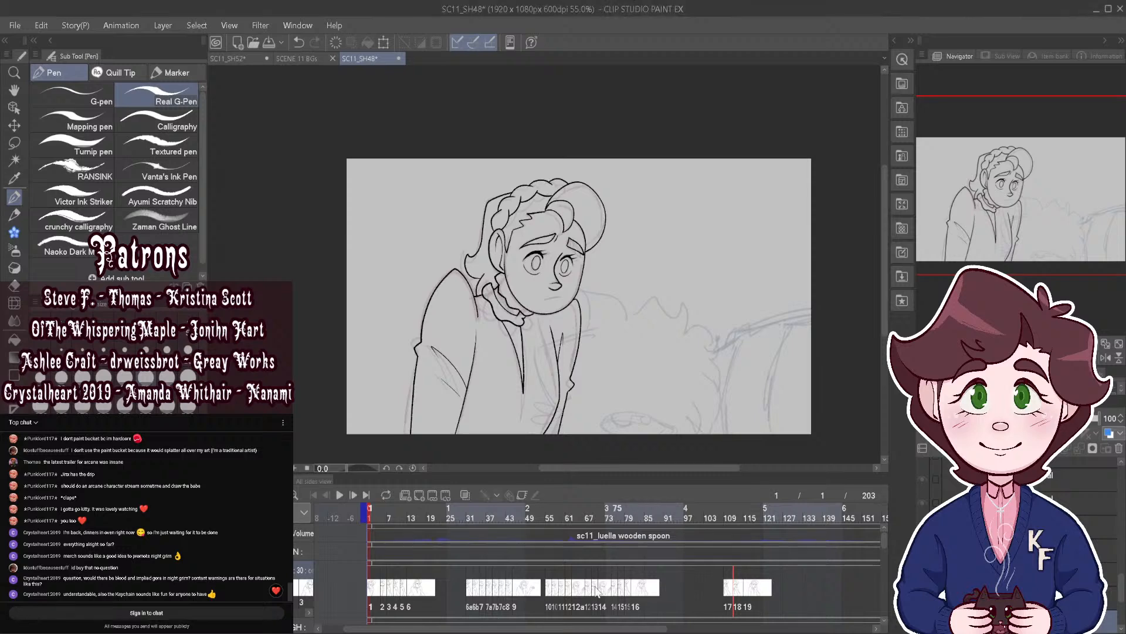
pyautogui.click(340, 496)
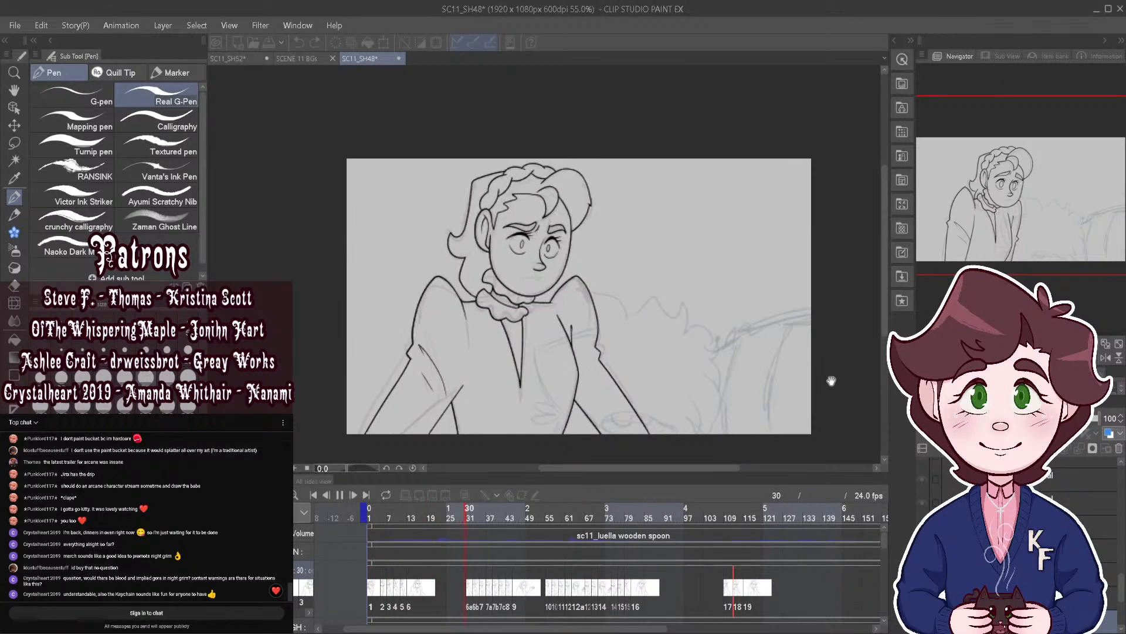
pyautogui.click(343, 498)
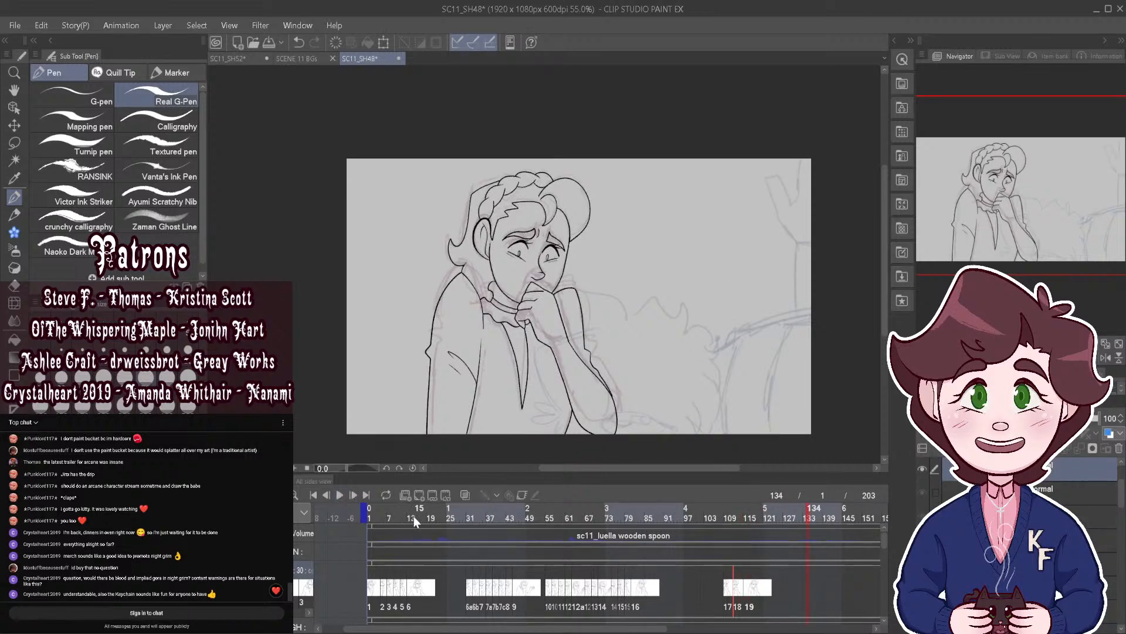
# Step: Return to frame 1 of the shot and save the animation file again
pyautogui.click(369, 514)
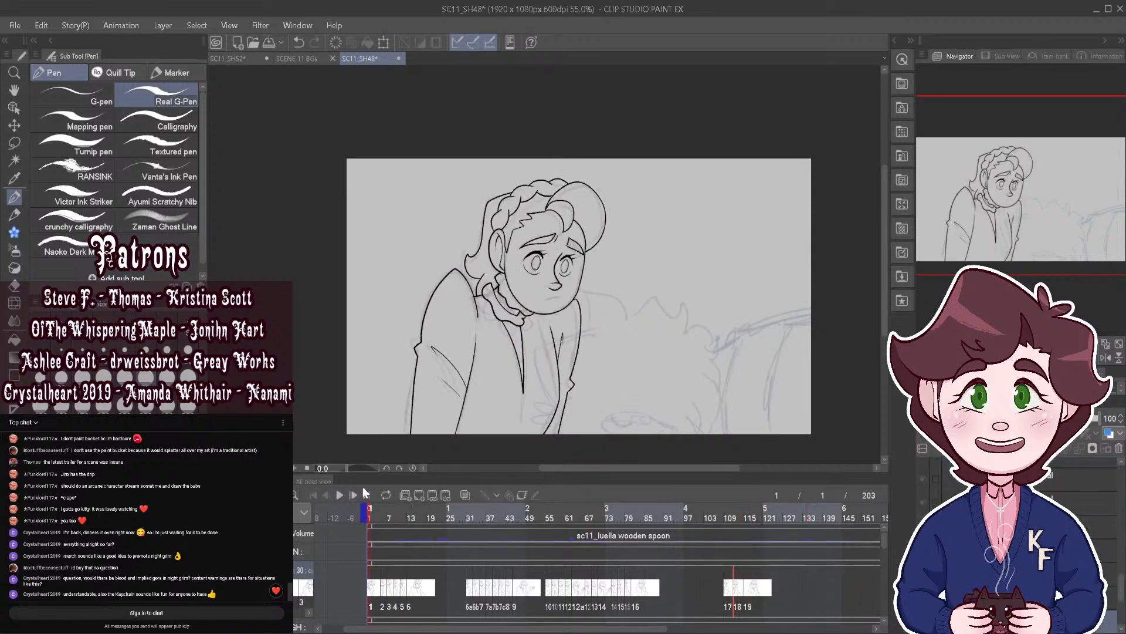
pyautogui.click(276, 41)
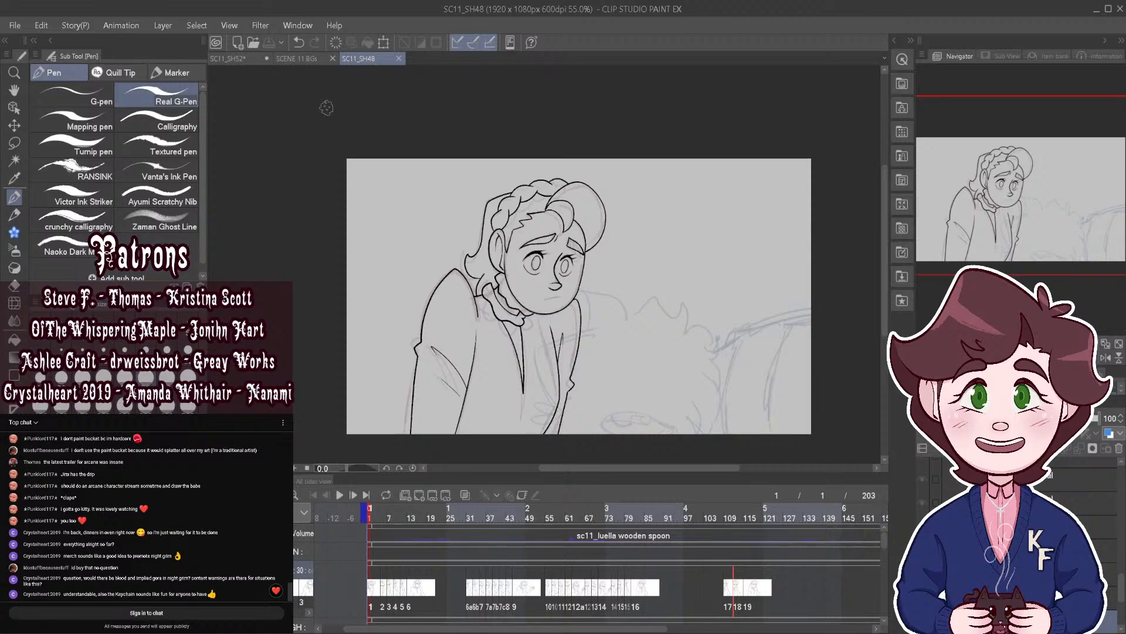